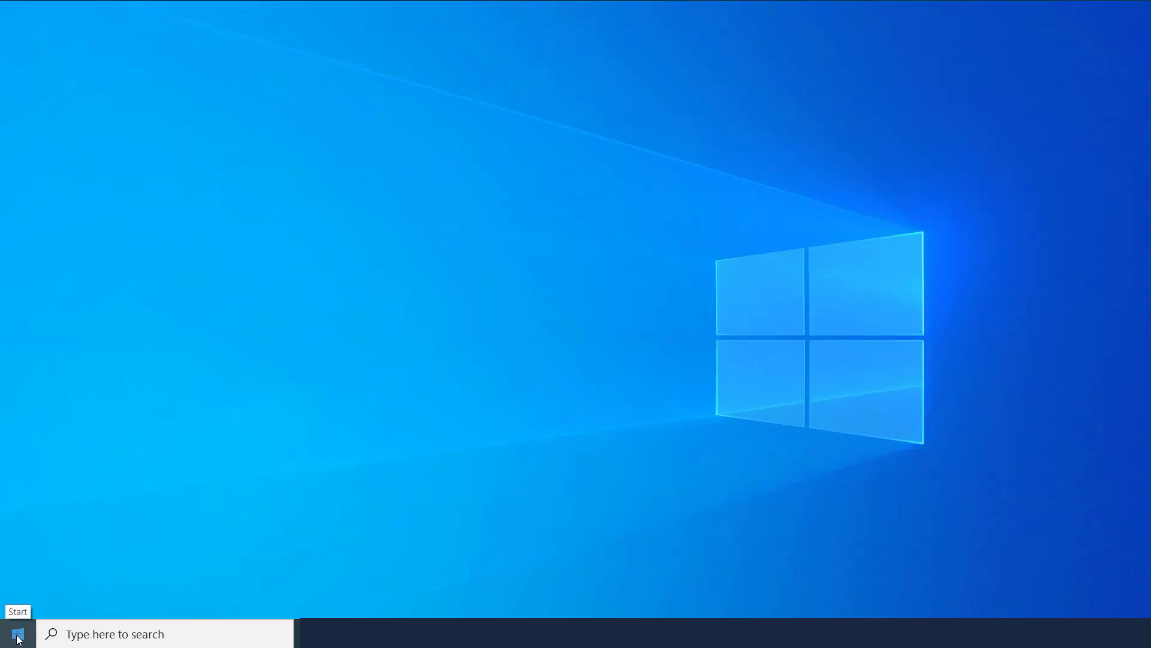
Launch Microsoft Word by searching 'word' from the Start menu taskbar search
left_click(18, 636)
scroll(78, 492, "down", 15)
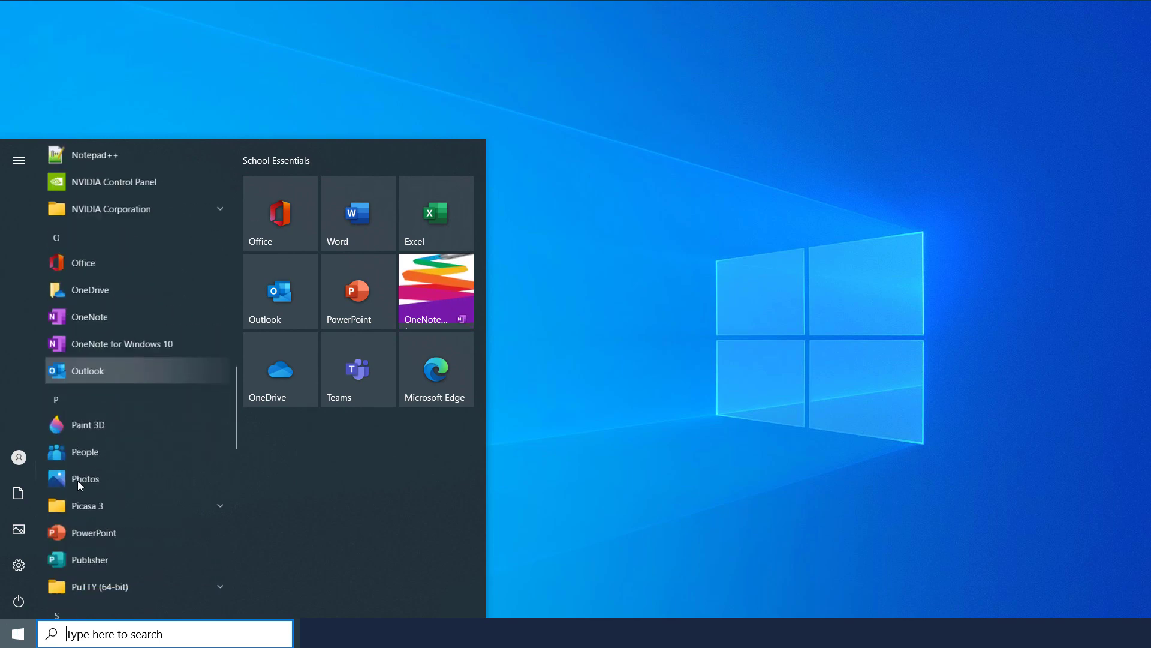
scroll(90, 510, "down", 10)
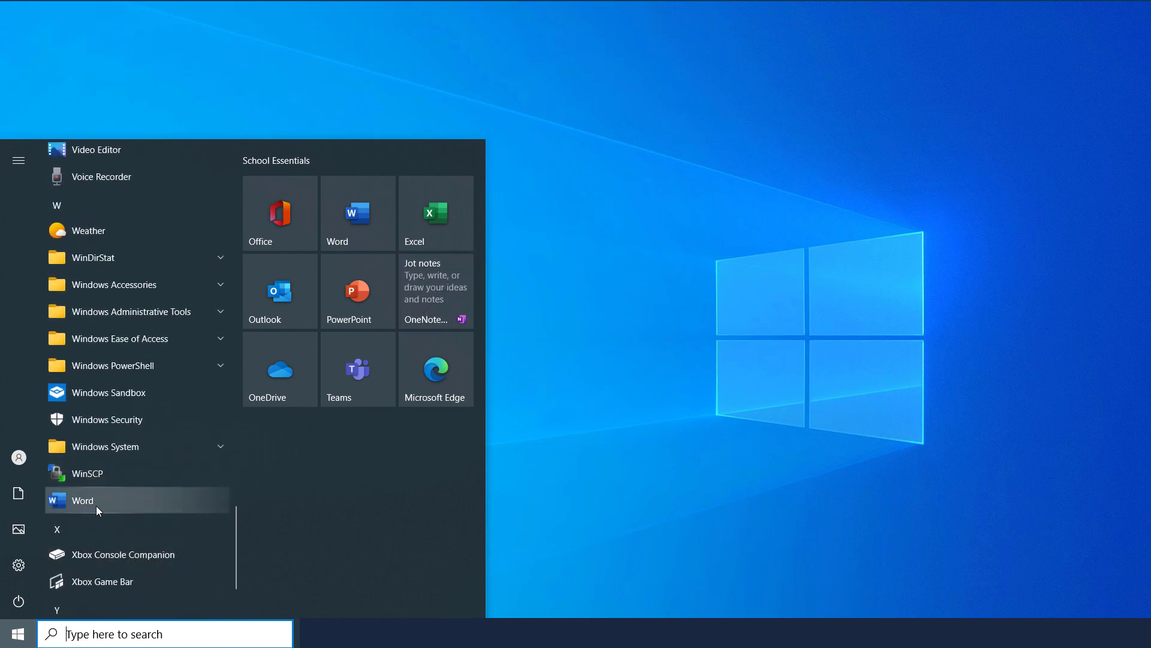
left_click(103, 636)
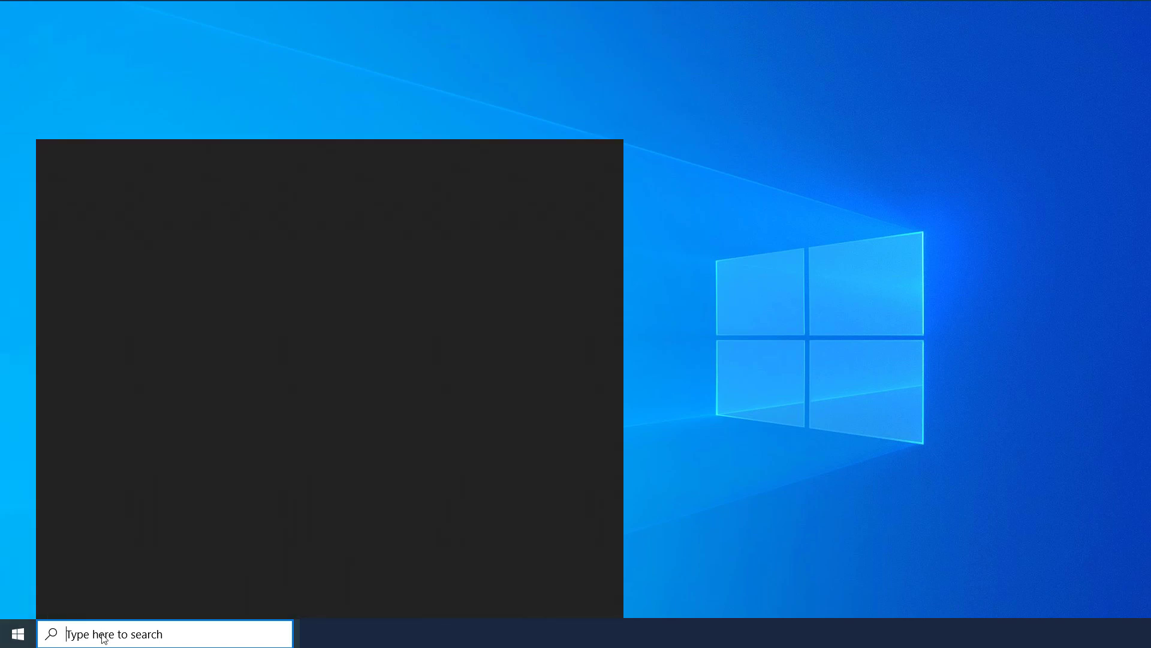
type("word")
key("Return")
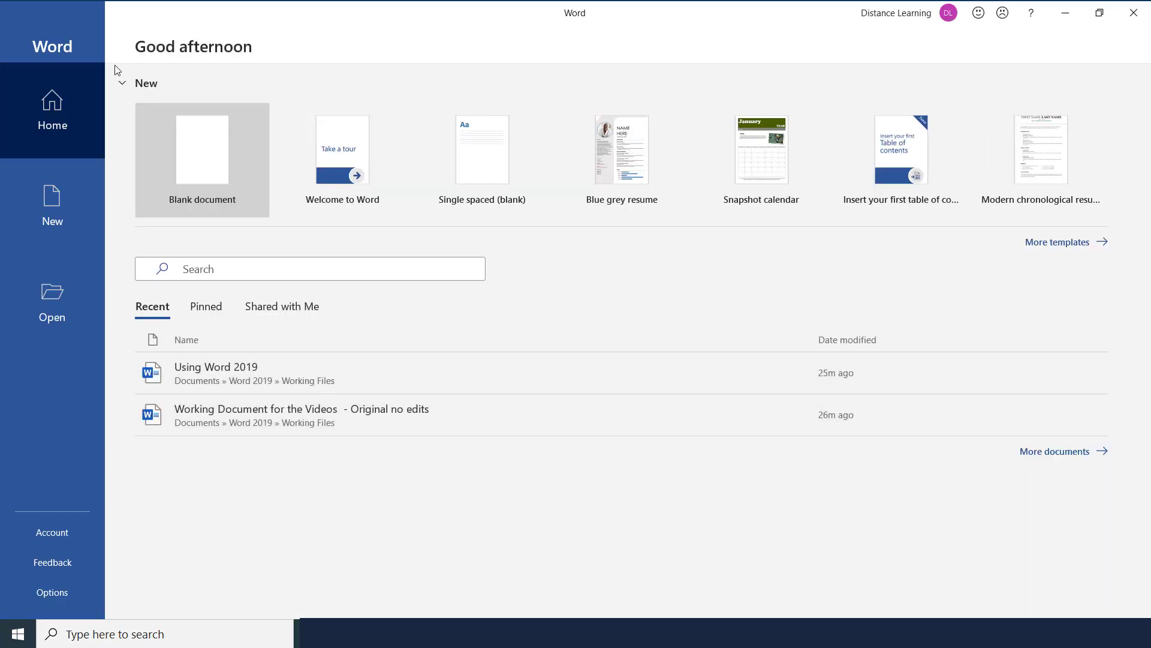
Browse the Pinned, Shared with Me and Recent document lists, then go to the New page
left_click(59, 114)
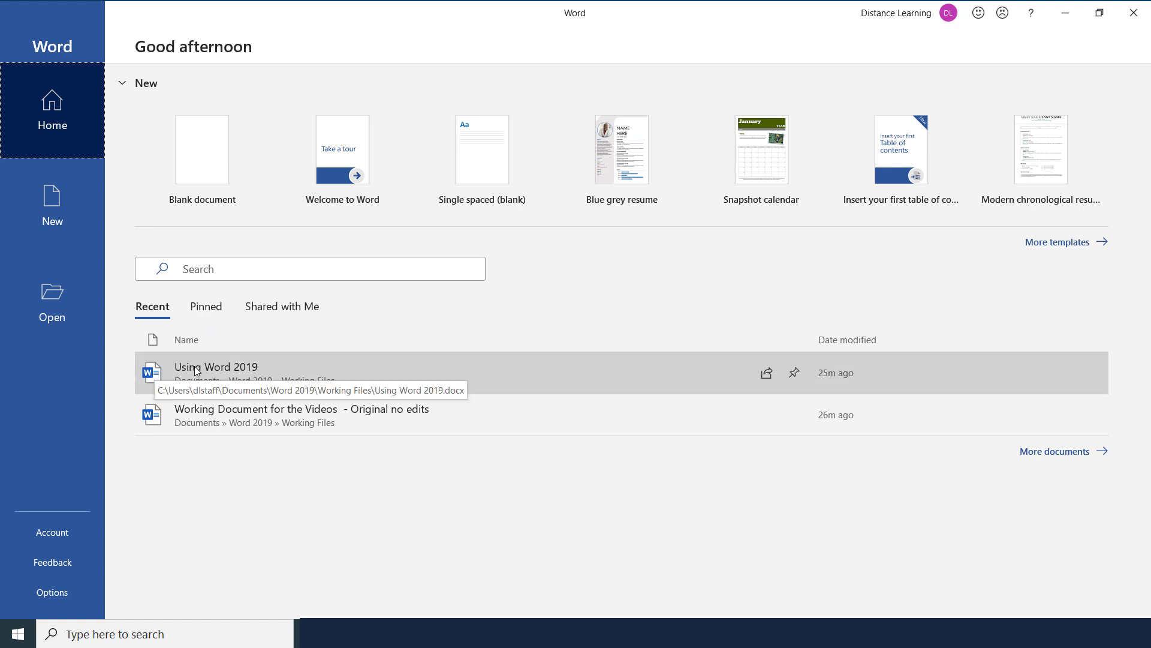
left_click(207, 309)
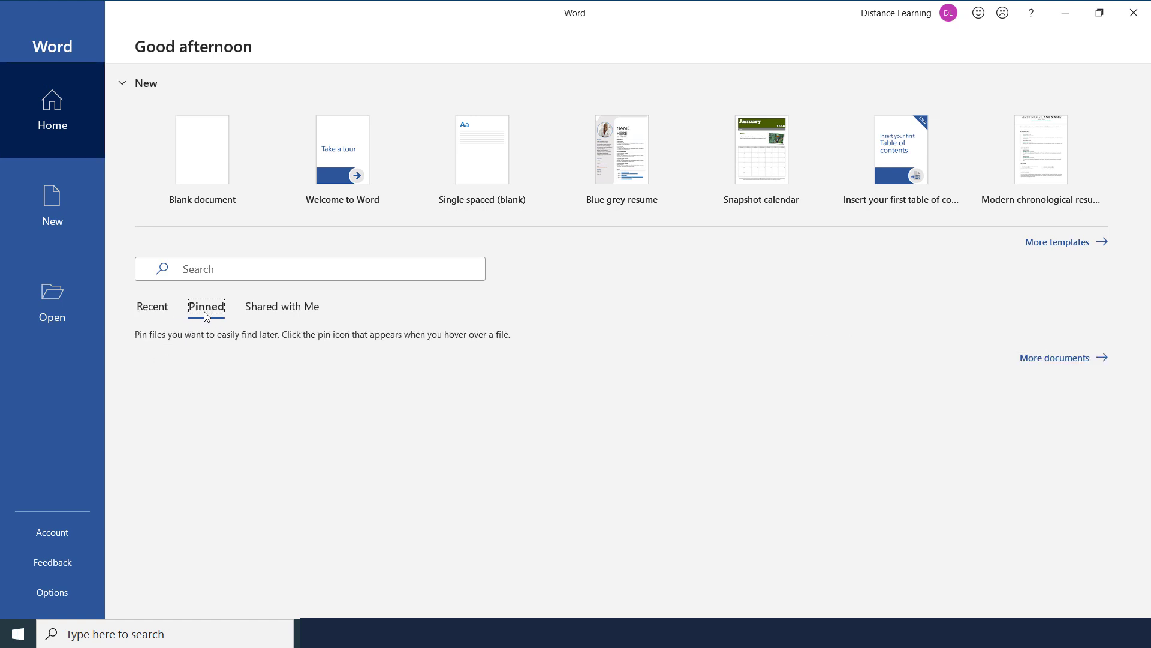
left_click(267, 313)
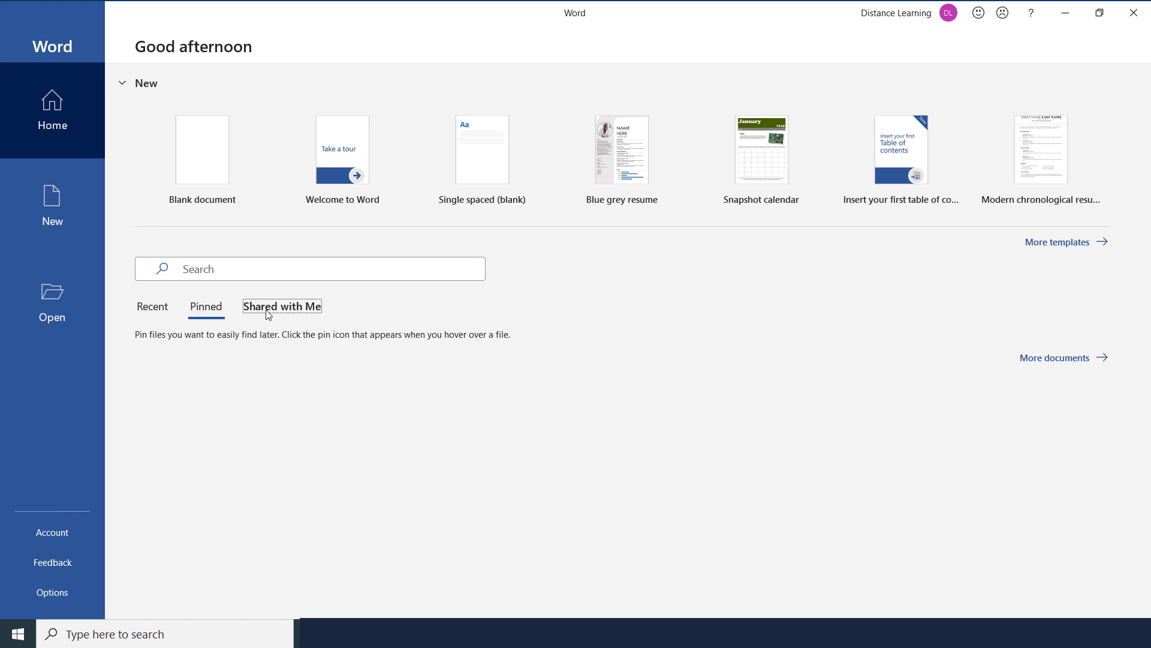
left_click(157, 312)
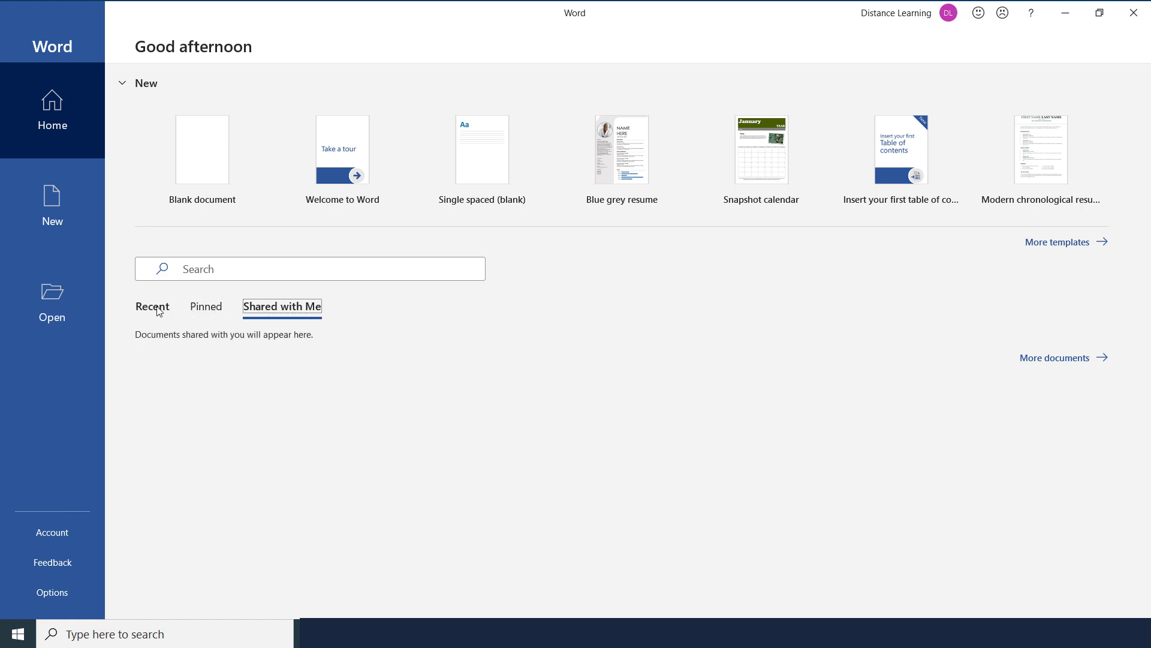
left_click(56, 208)
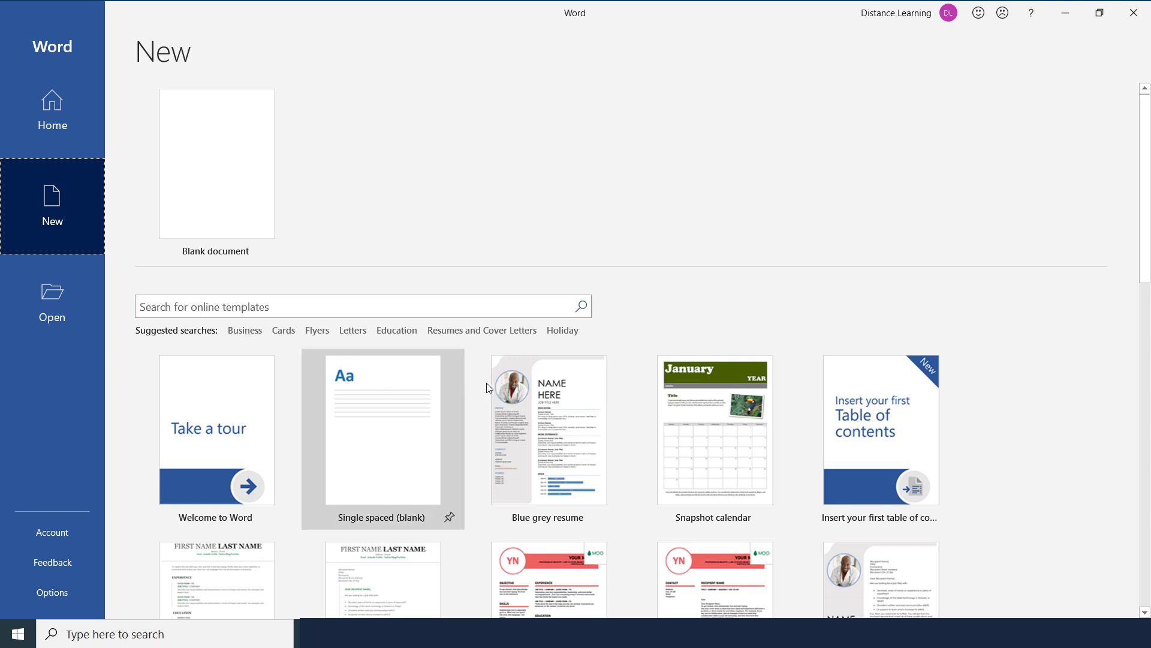
Scroll through the template gallery, then switch to the Open page listing 'Using Word 2019'
scroll(590, 465, "down", 5)
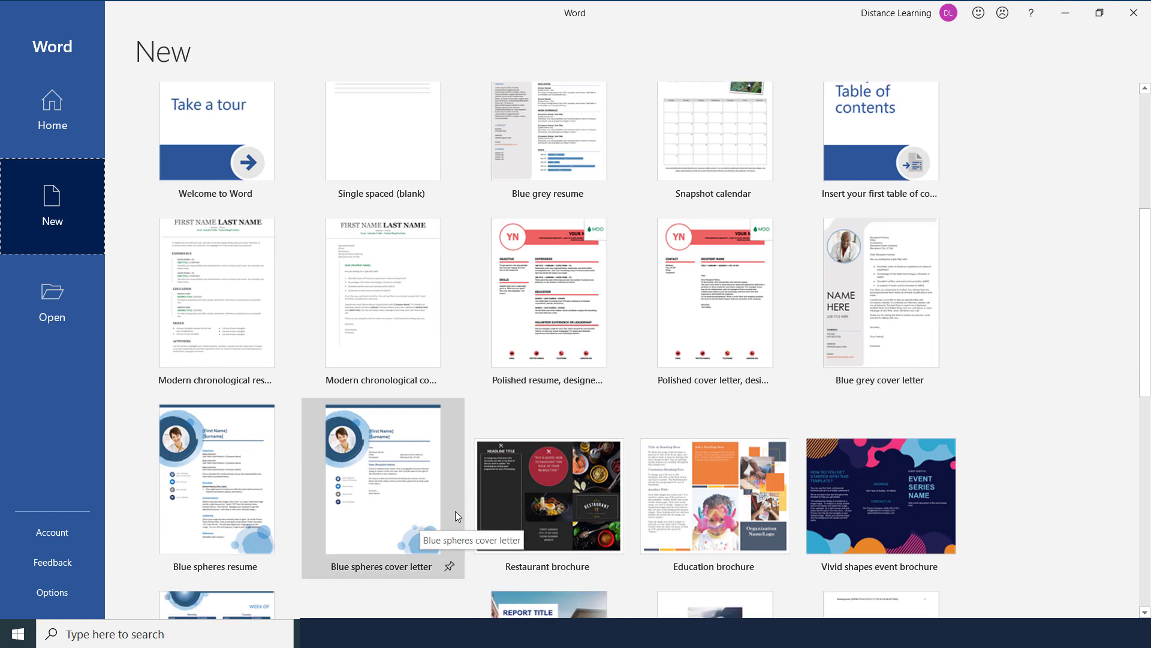
scroll(420, 509, "down", 2)
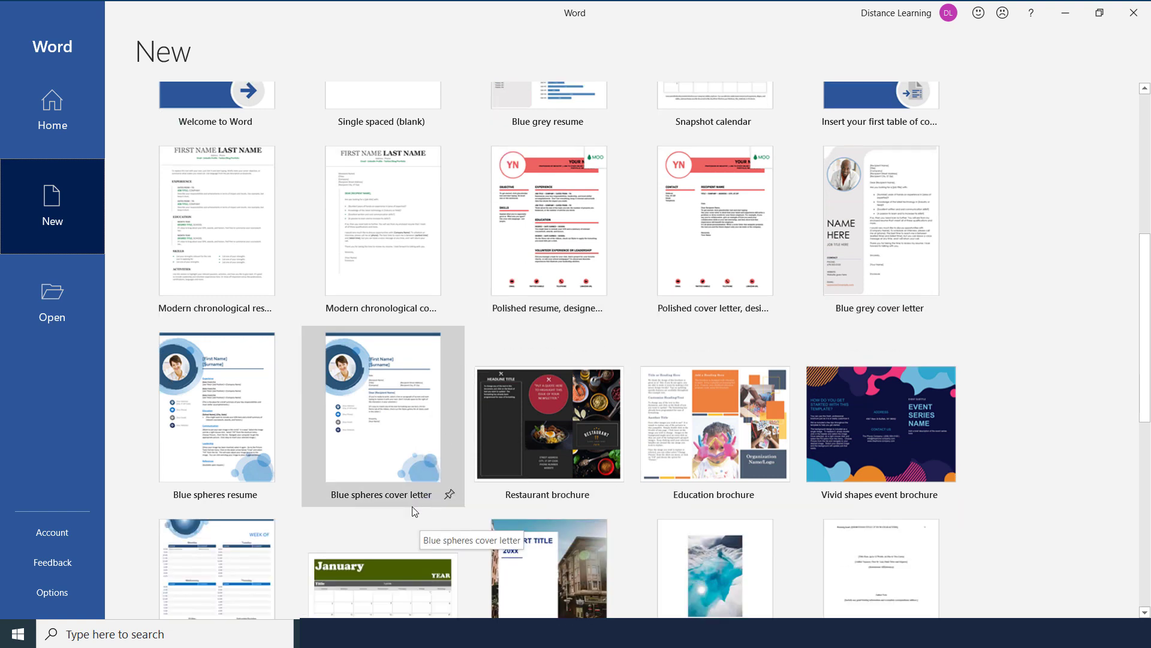
scroll(412, 506, "up", 4)
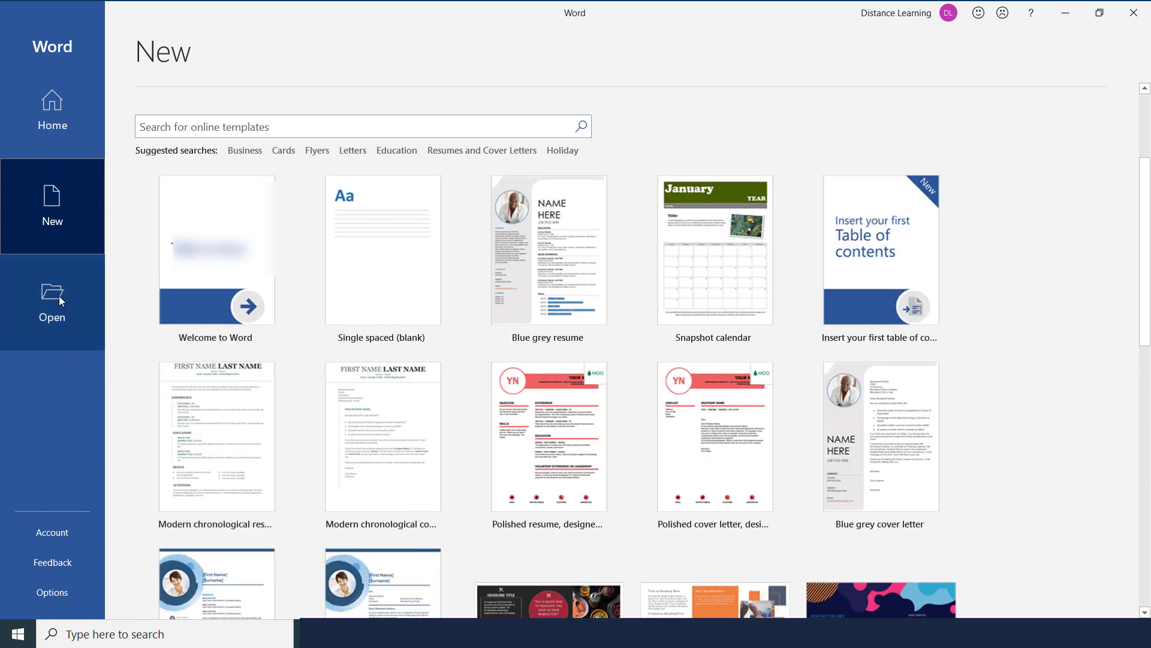
left_click(56, 309)
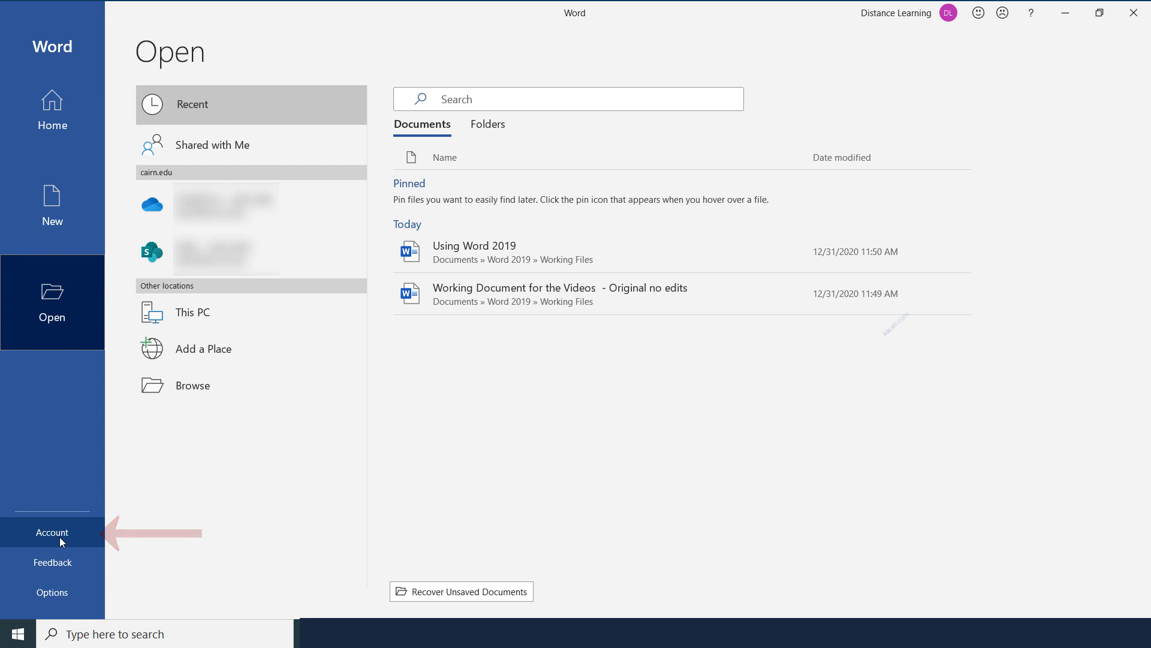
Go from the backstage Home page to the Account page with user and product information
left_click(83, 103)
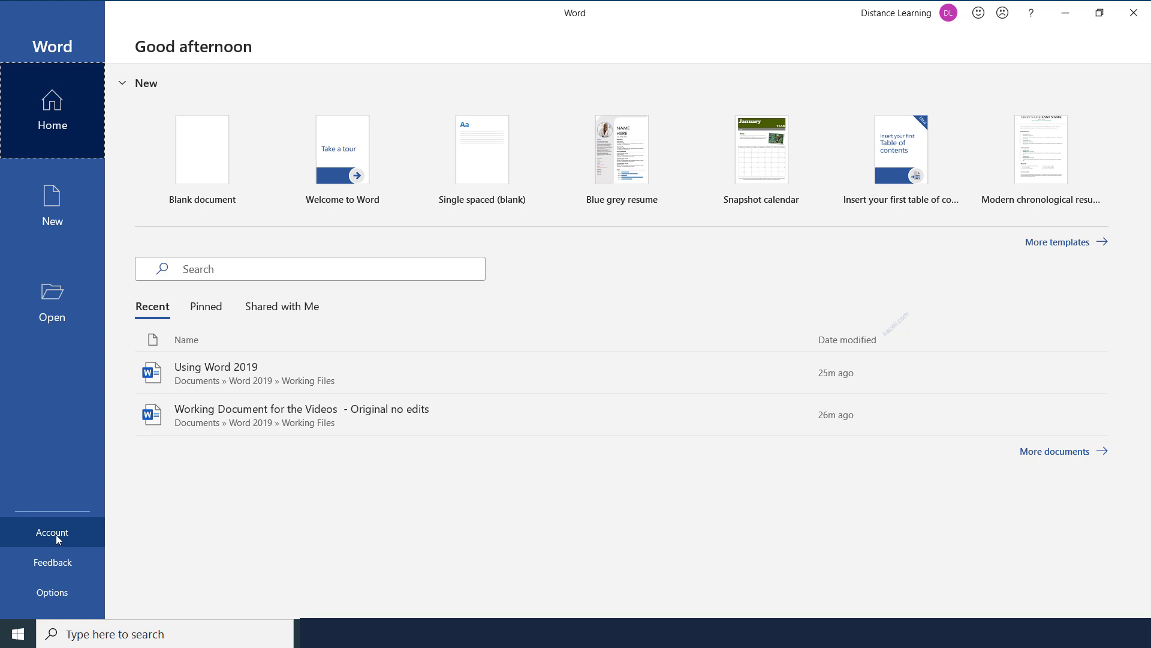
left_click(58, 538)
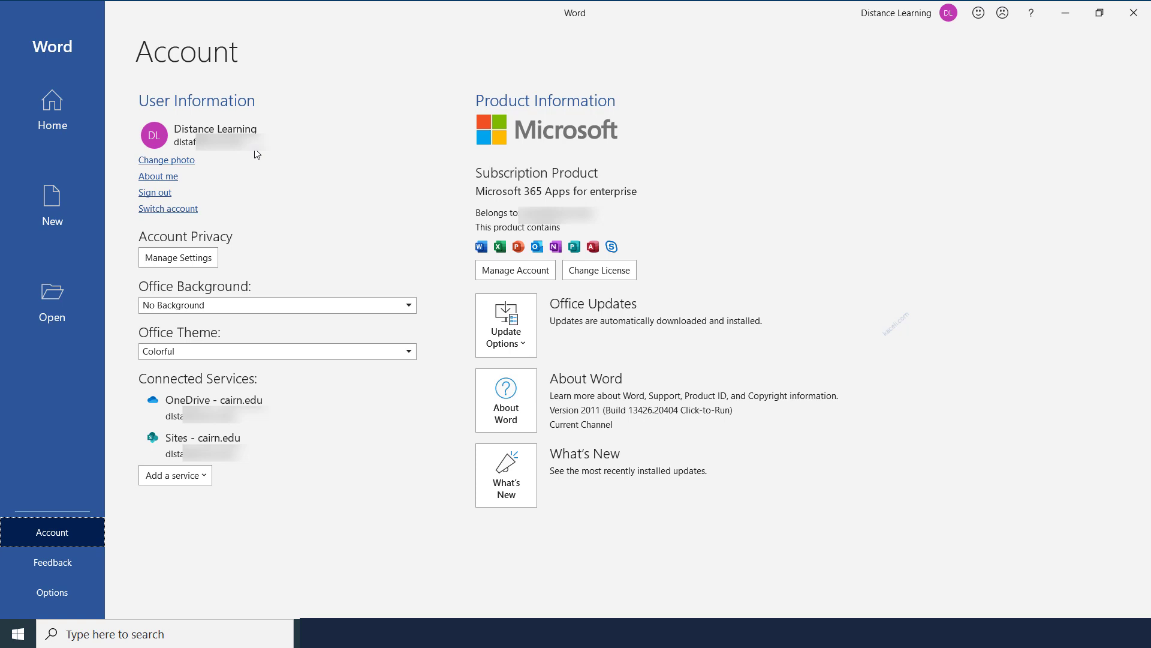
Create a new blank document, Document1, from the New page
left_click(60, 115)
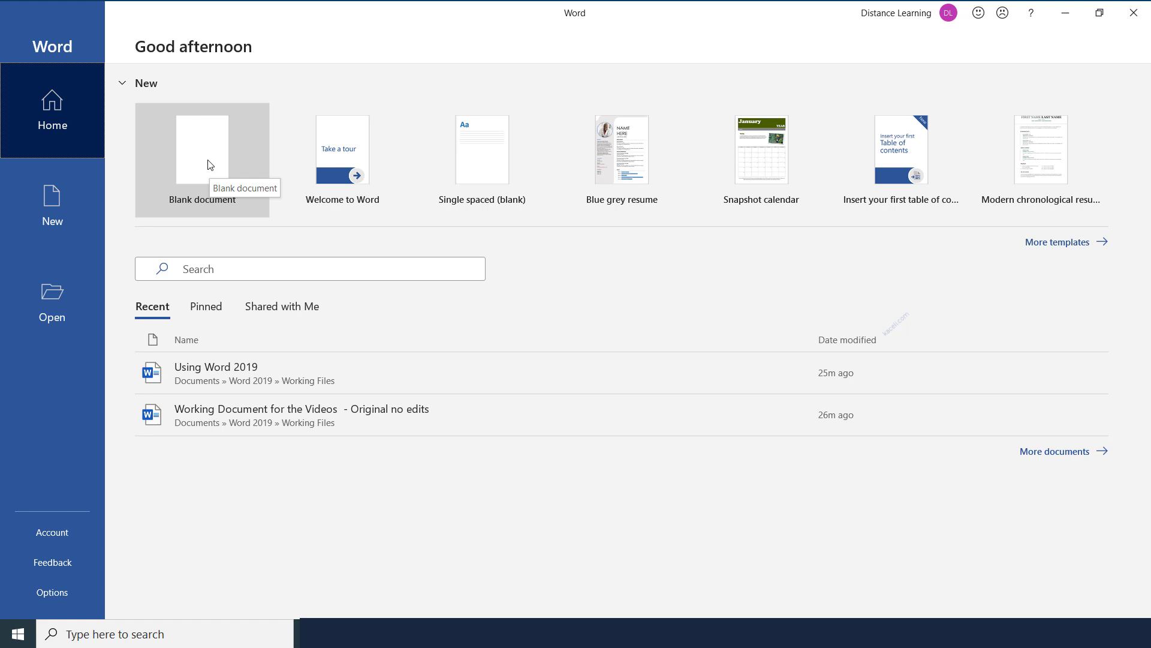
left_click(58, 207)
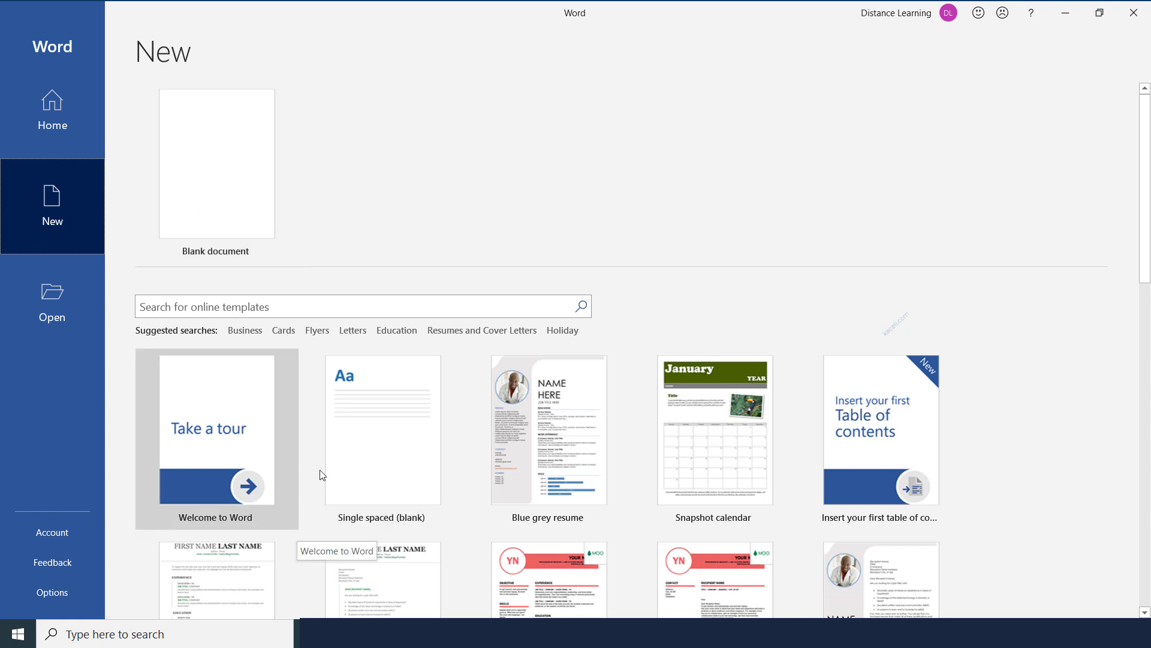
left_click(236, 186)
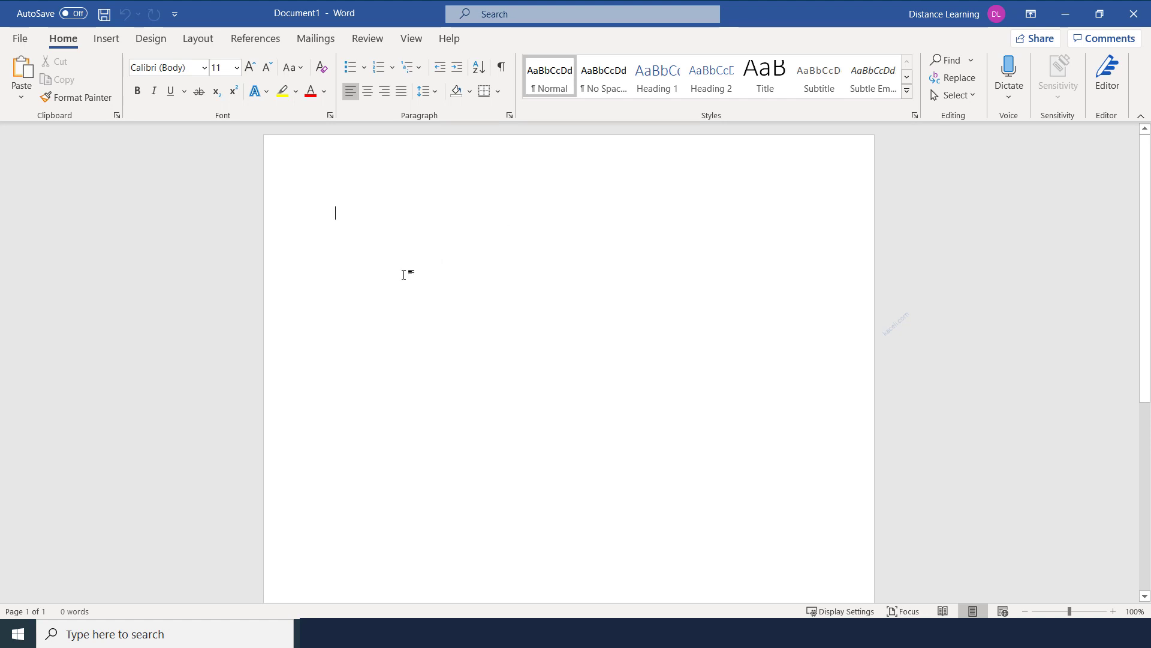
type("This is my document.")
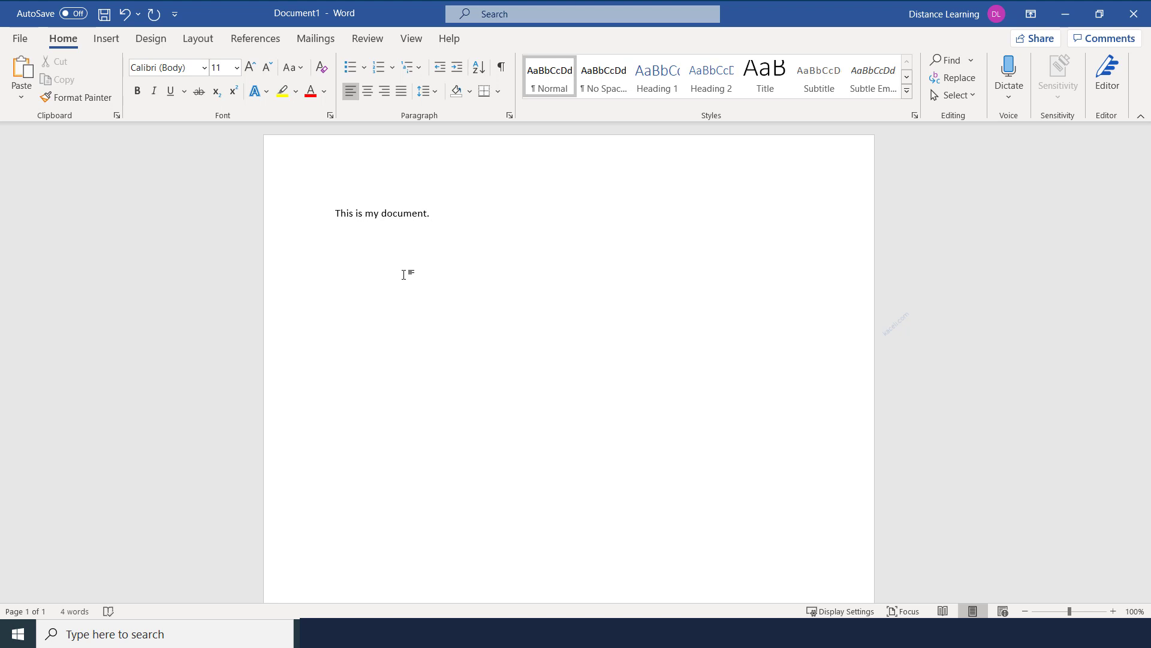
key("ctrl+a")
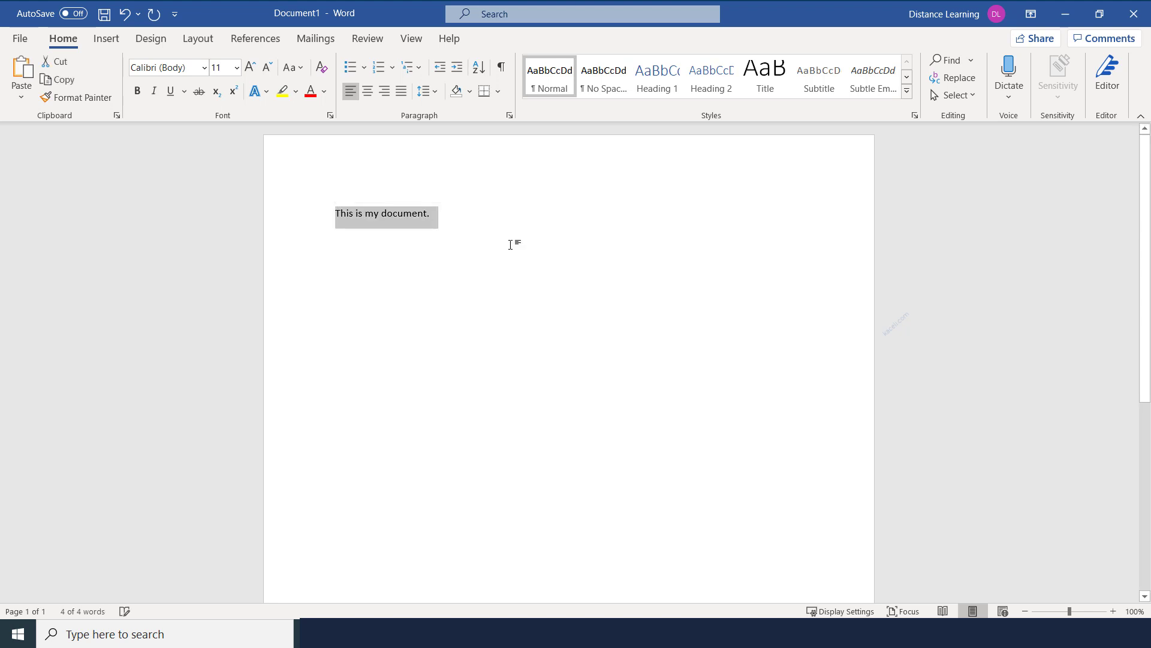
key("BackSpace")
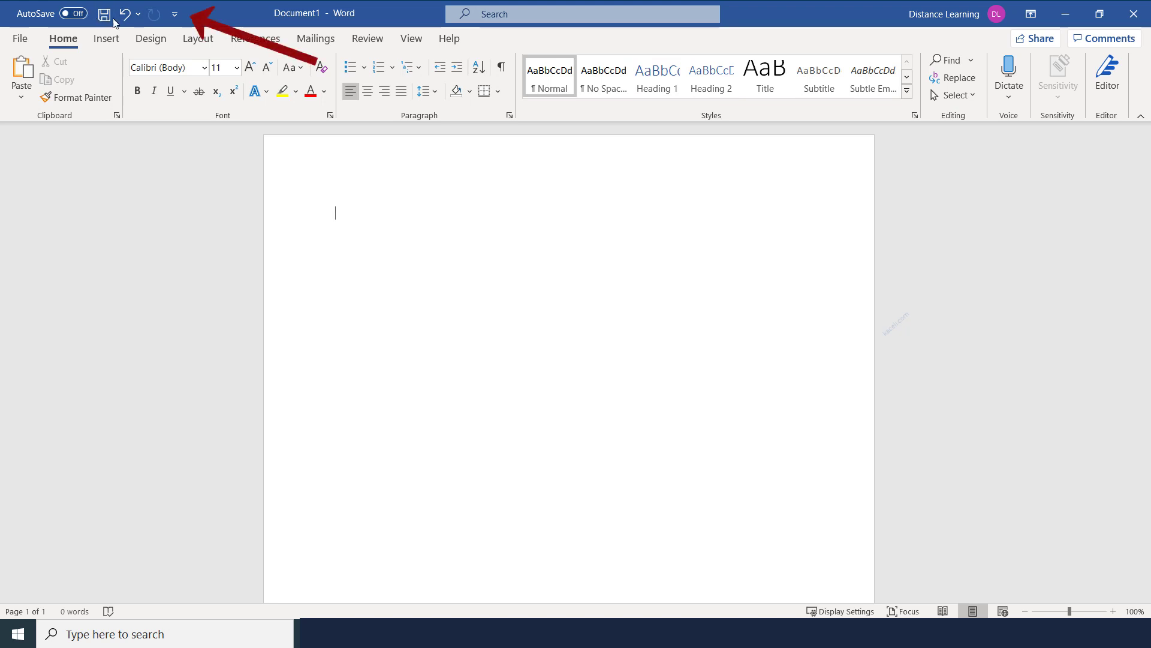
Add the Open command to the Quick Access Toolbar from its customize menu
left_click(178, 21)
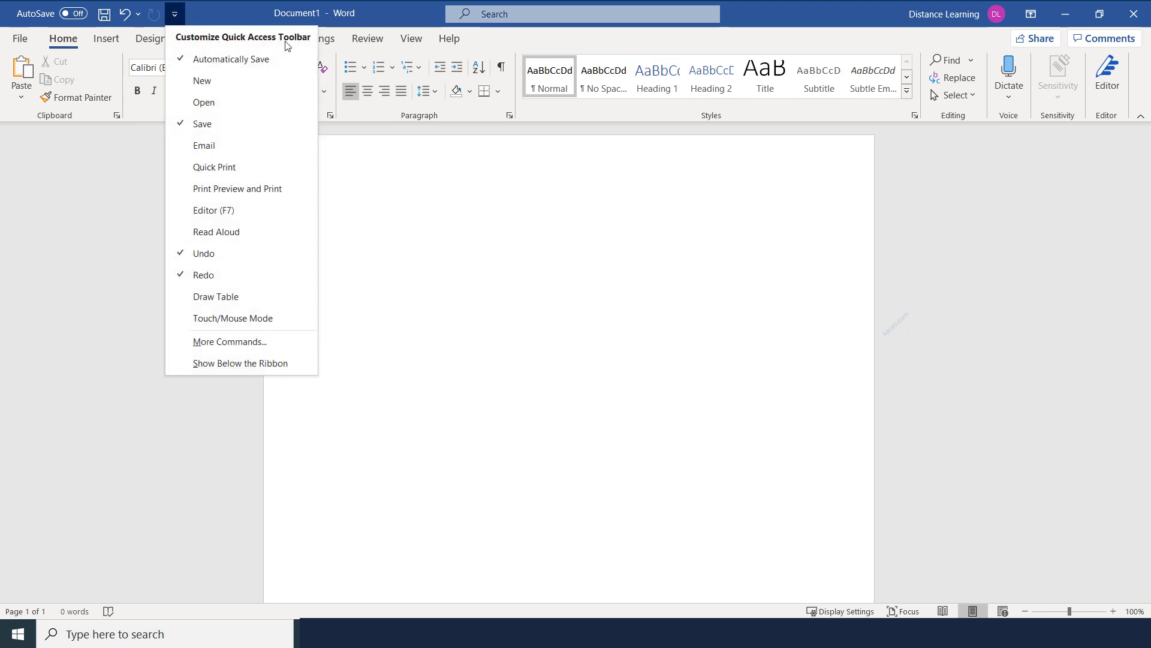
left_click(208, 12)
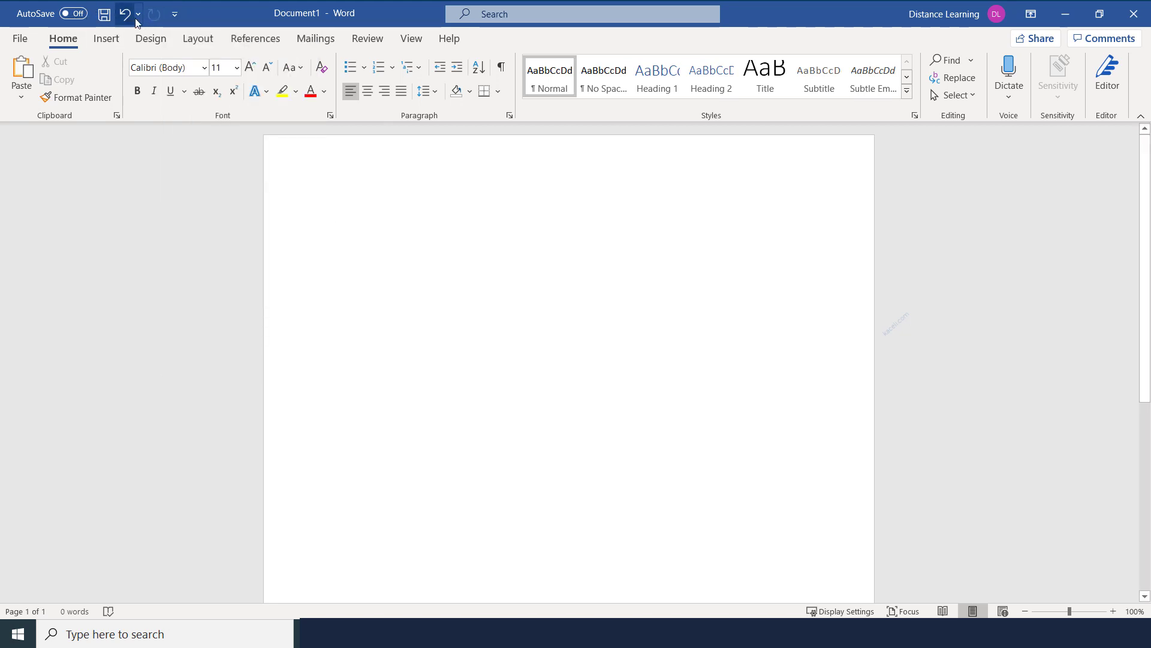
left_click(175, 14)
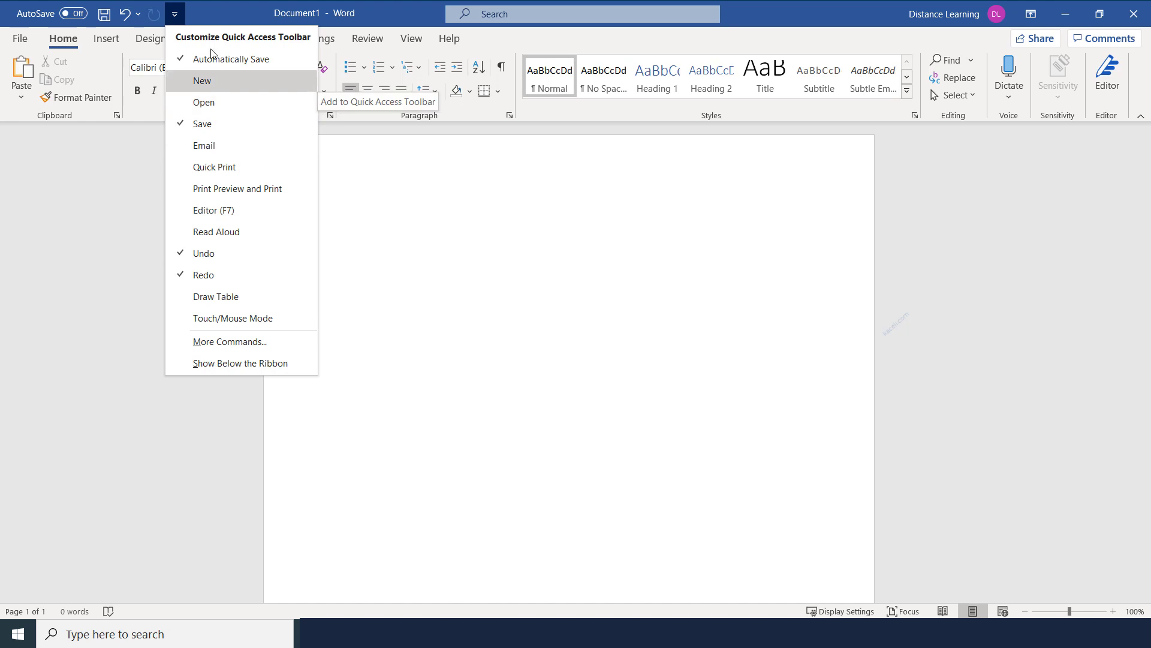
left_click(217, 12)
left_click(175, 15)
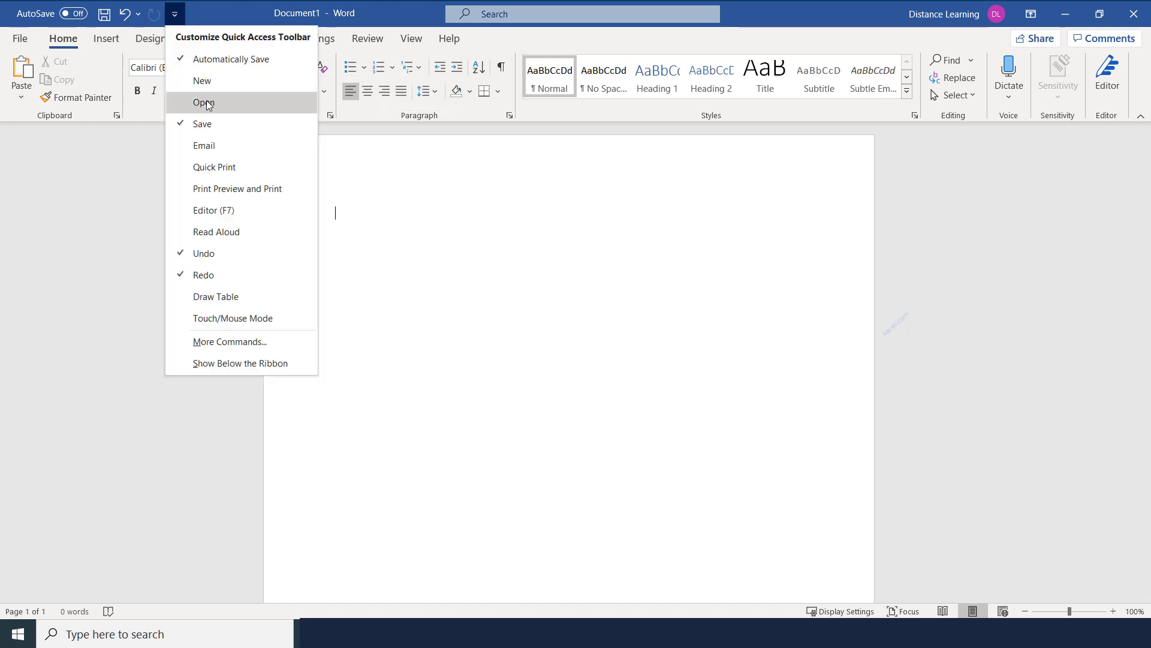
left_click(207, 103)
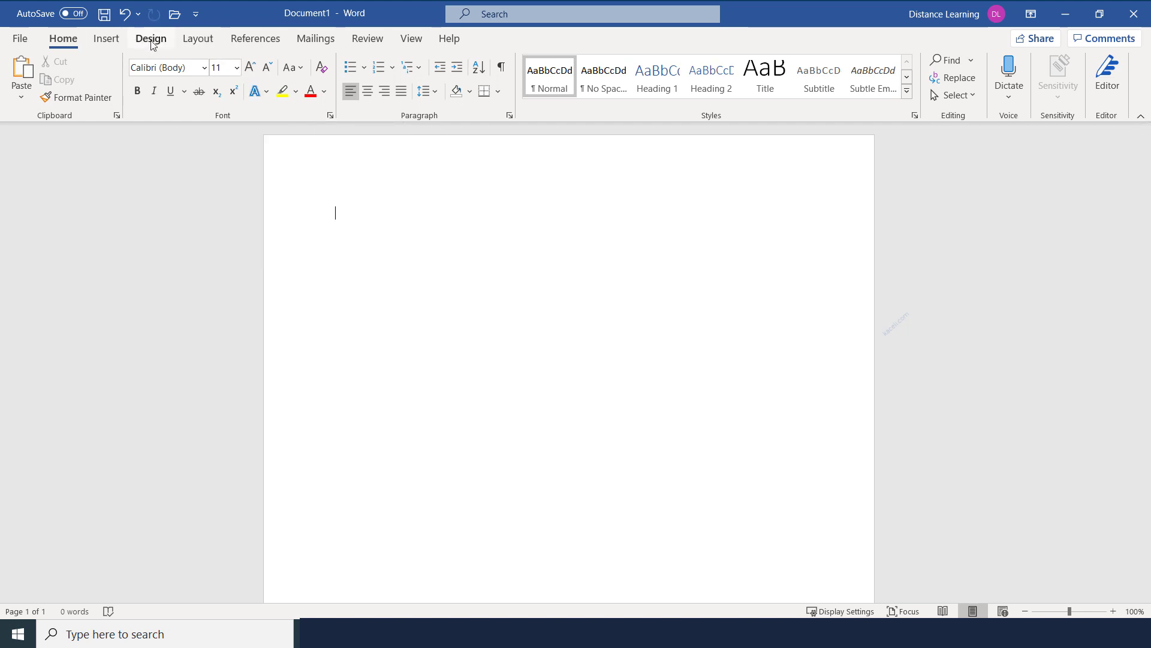
Add the Insert tab's Pictures command to the Quick Access Toolbar
left_click(106, 39)
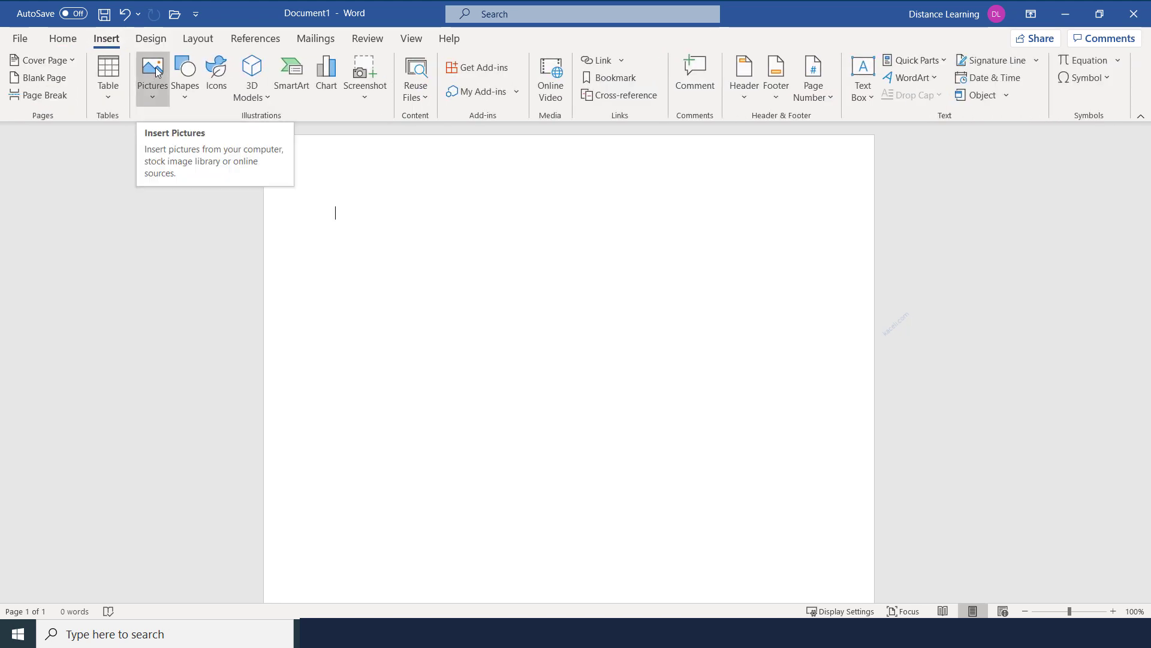
right_click(154, 67)
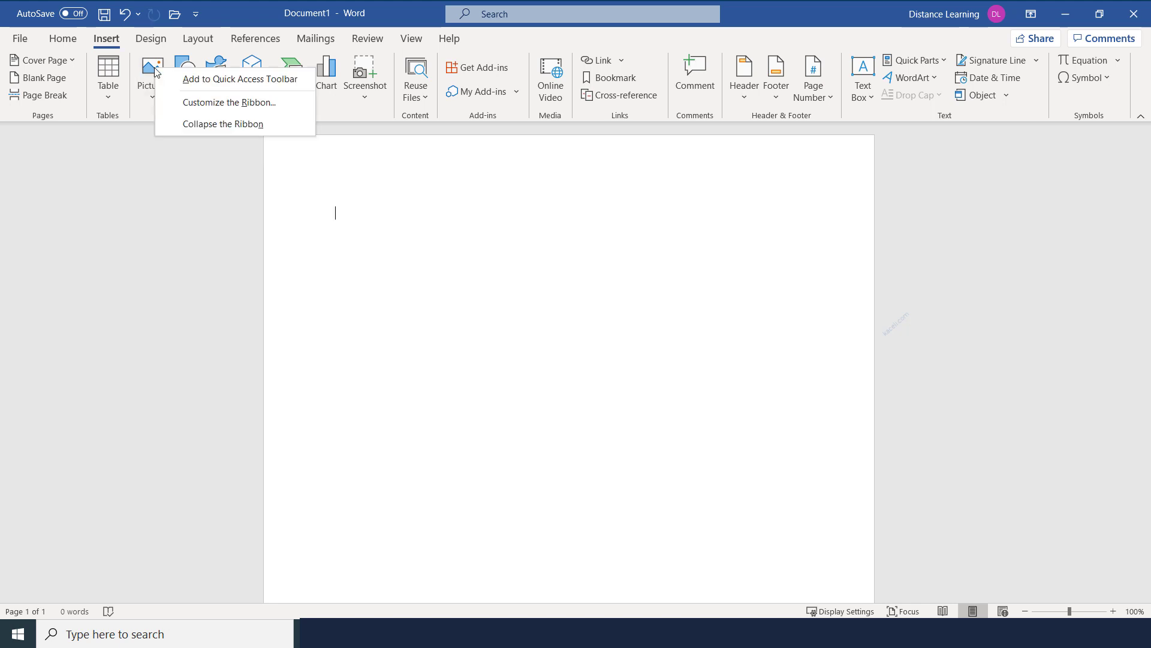
left_click(199, 82)
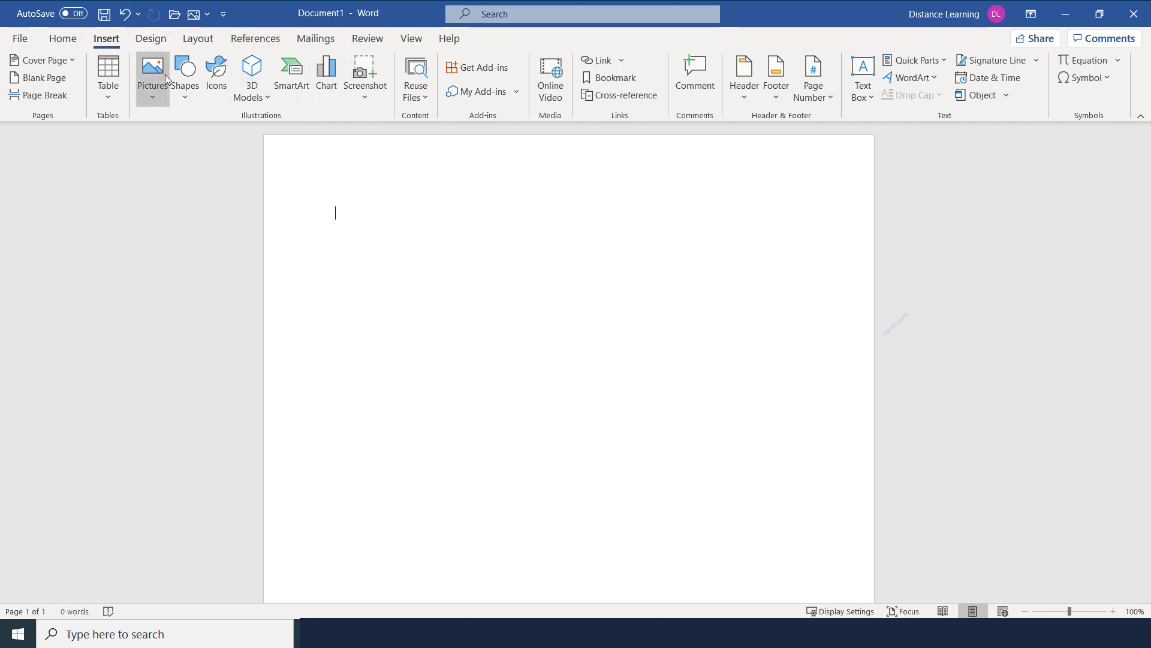
Remove the Pictures shortcut from the Quick Access Toolbar and return to the Home tab
left_click(207, 14)
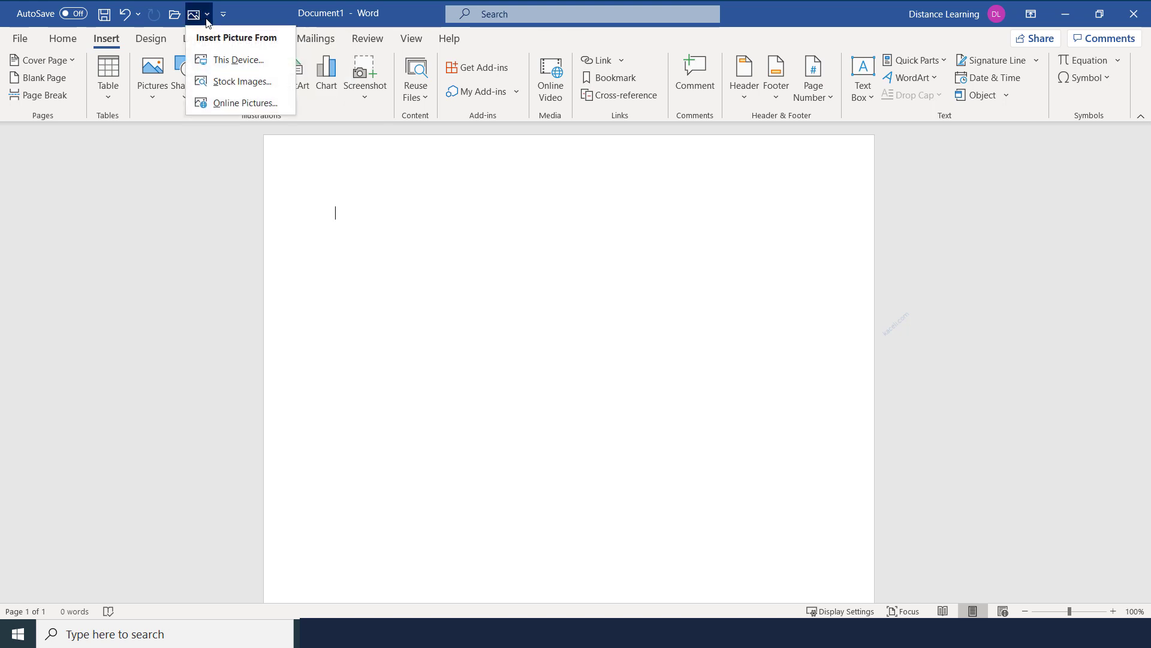
left_click(197, 18)
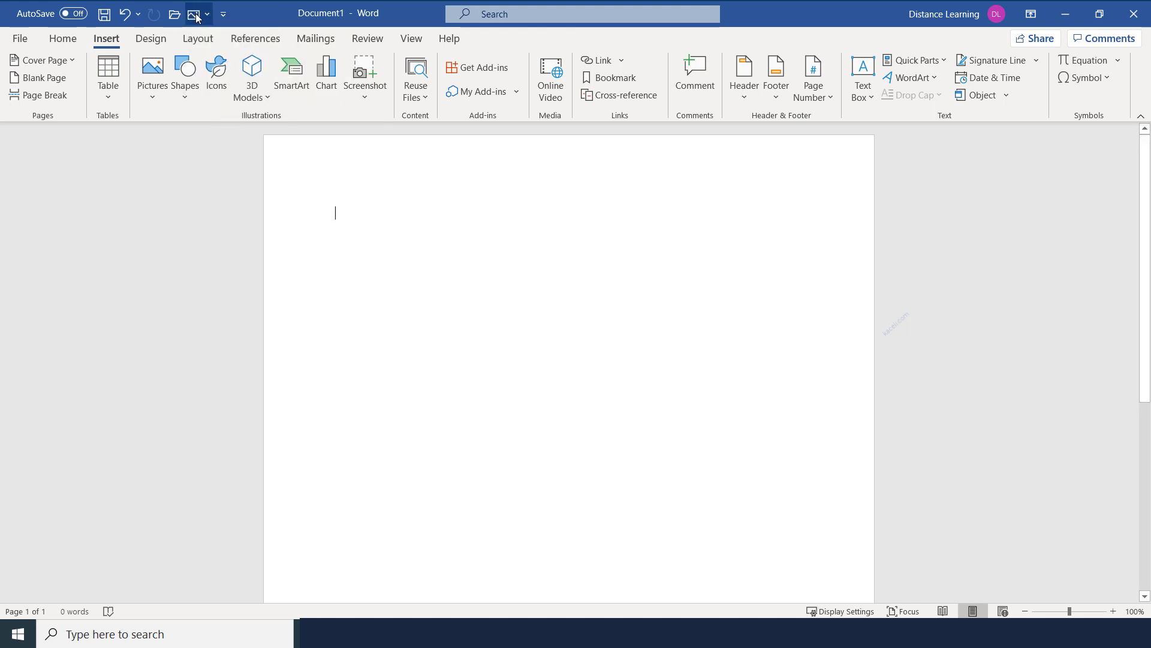
right_click(196, 18)
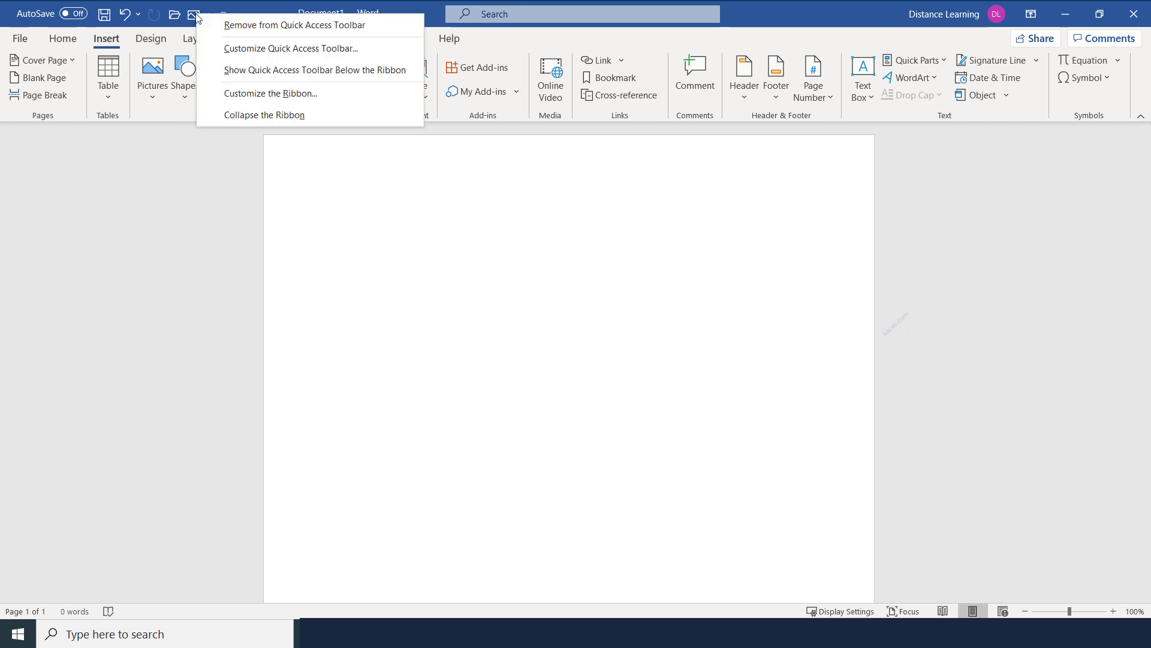
left_click(237, 28)
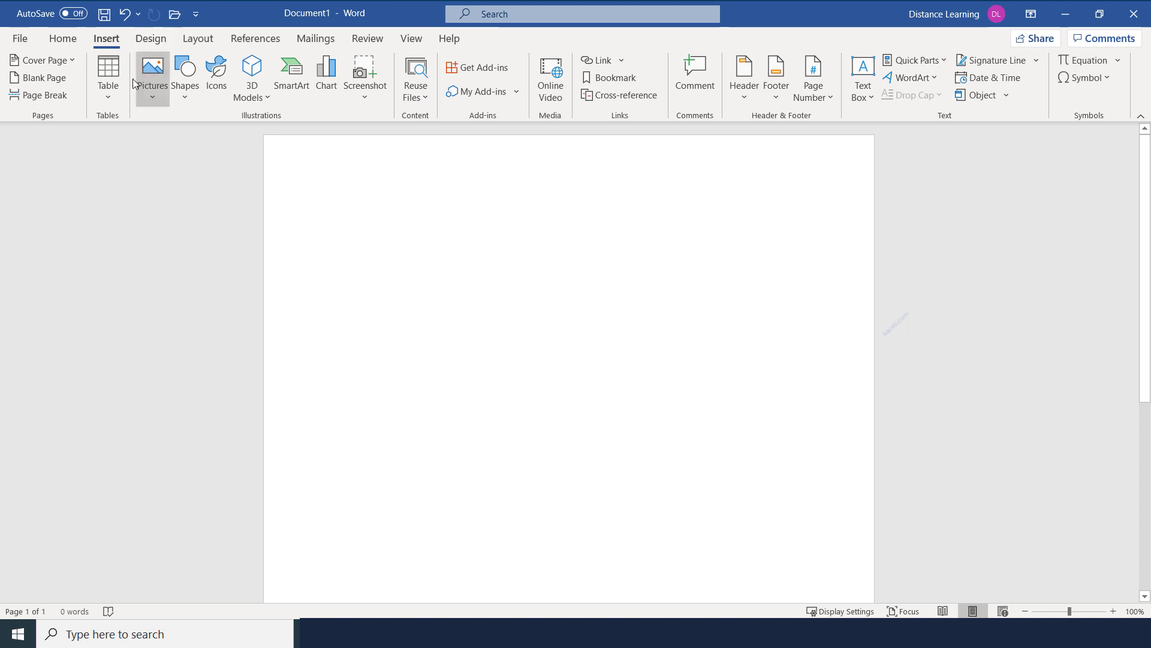
left_click(63, 42)
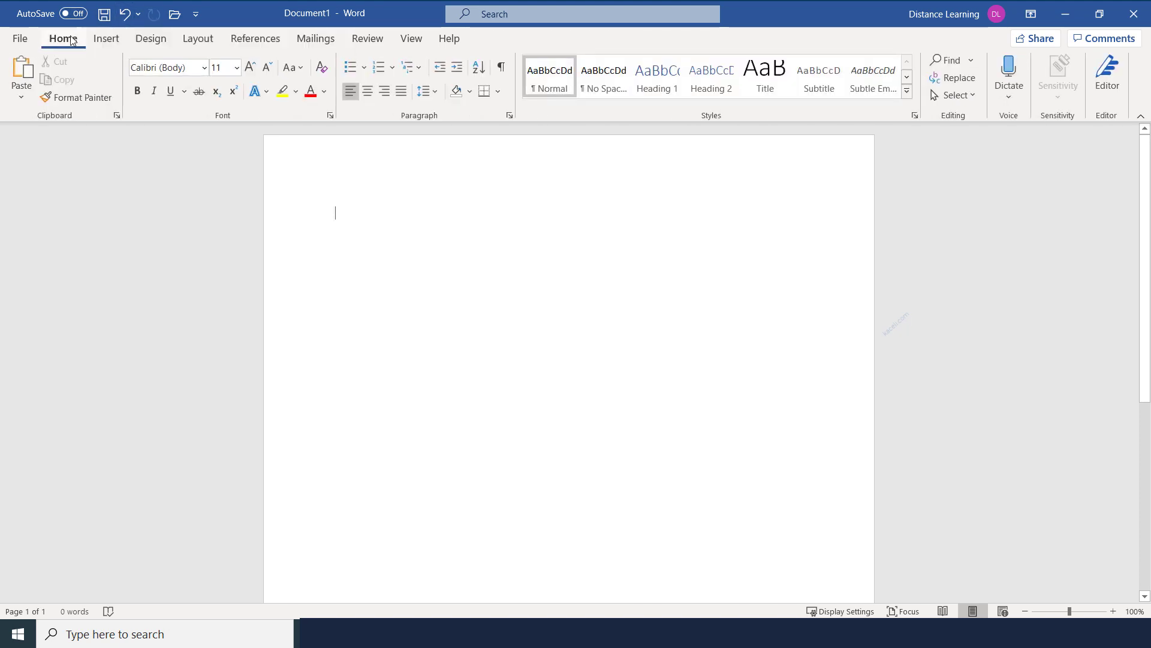
Look over the File backstage, return to Document1, and end on the Insert tab
left_click(22, 39)
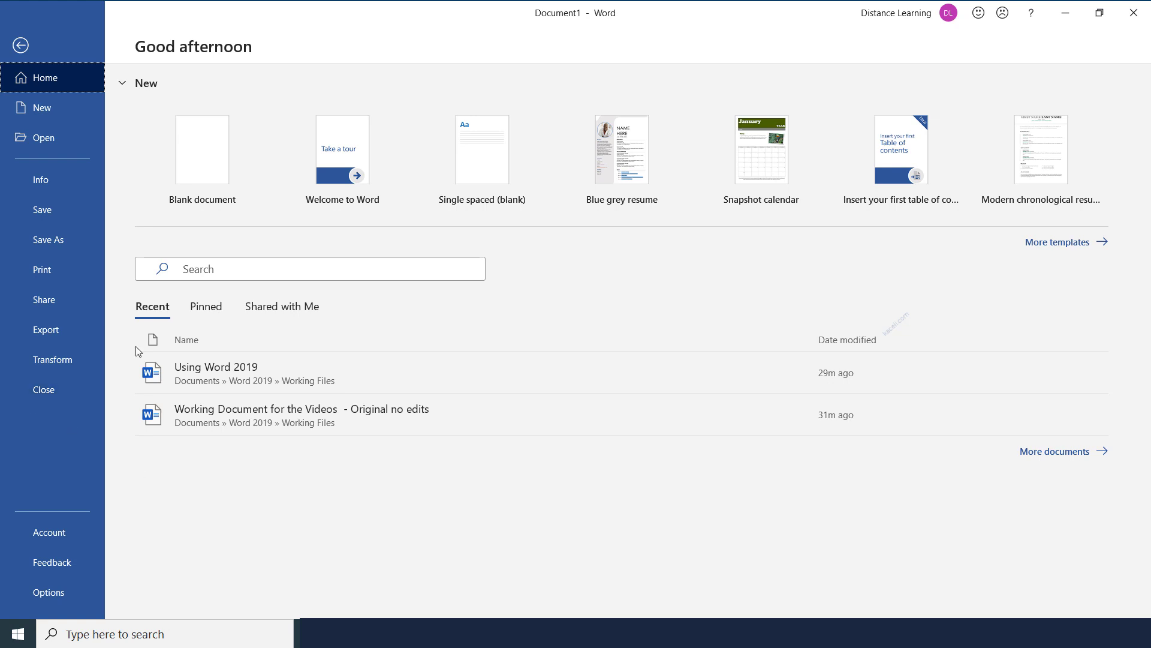
left_click(21, 46)
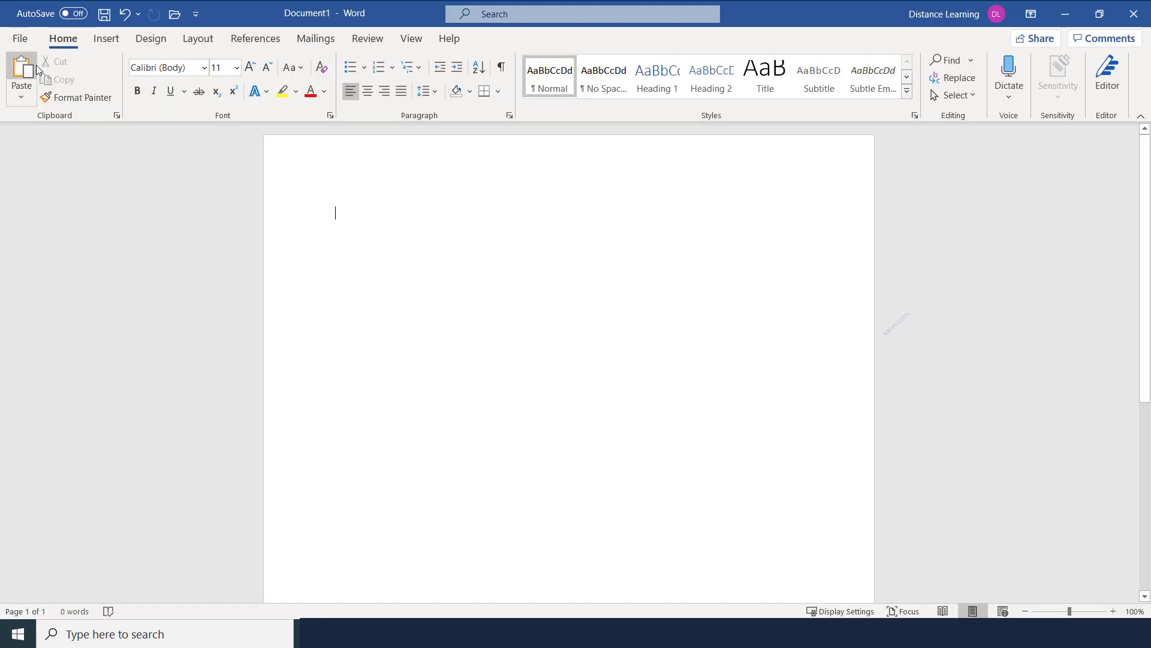
left_click(104, 41)
left_click(66, 45)
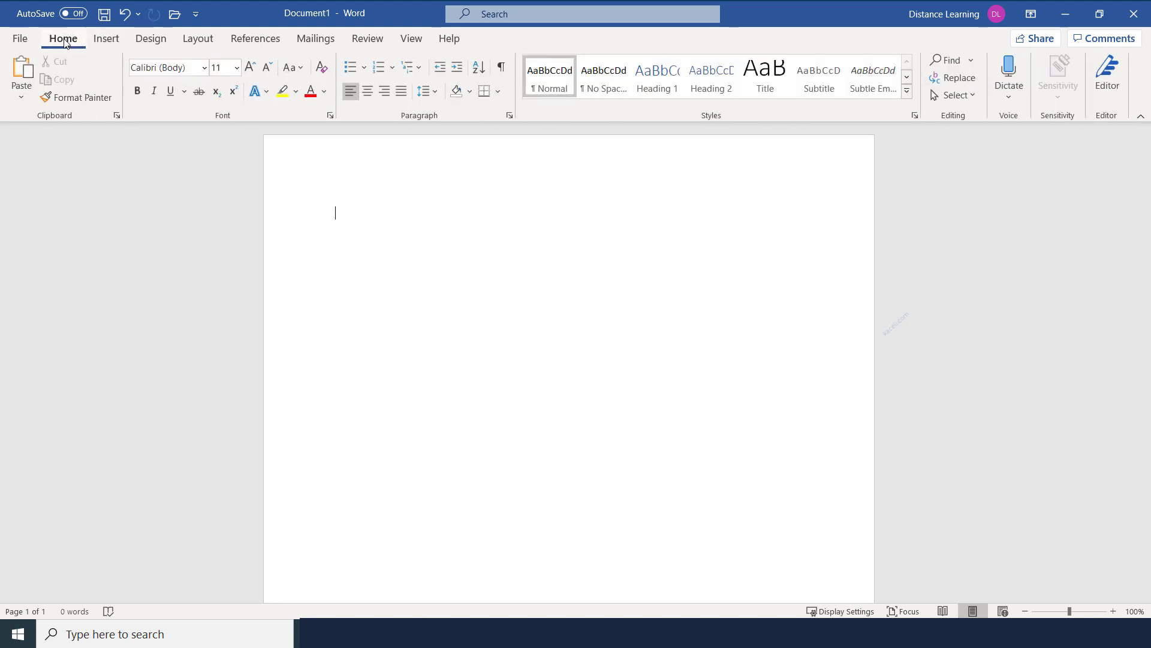
left_click(105, 40)
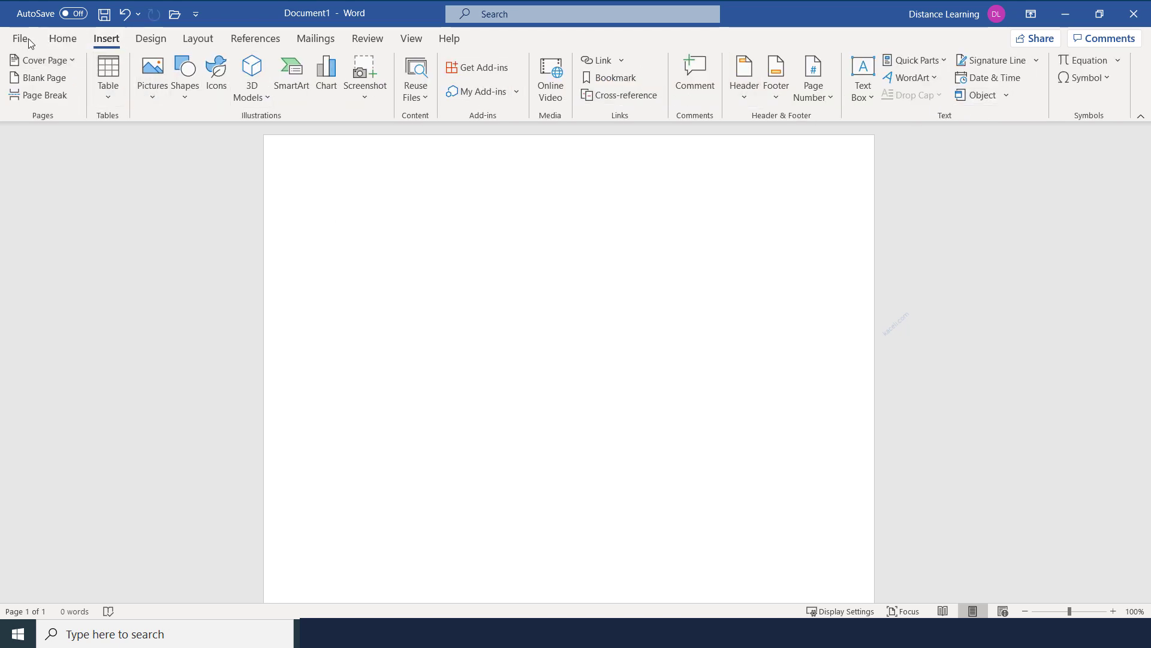
View the Design tab's theme options, then go back to the Home tab
left_click(146, 41)
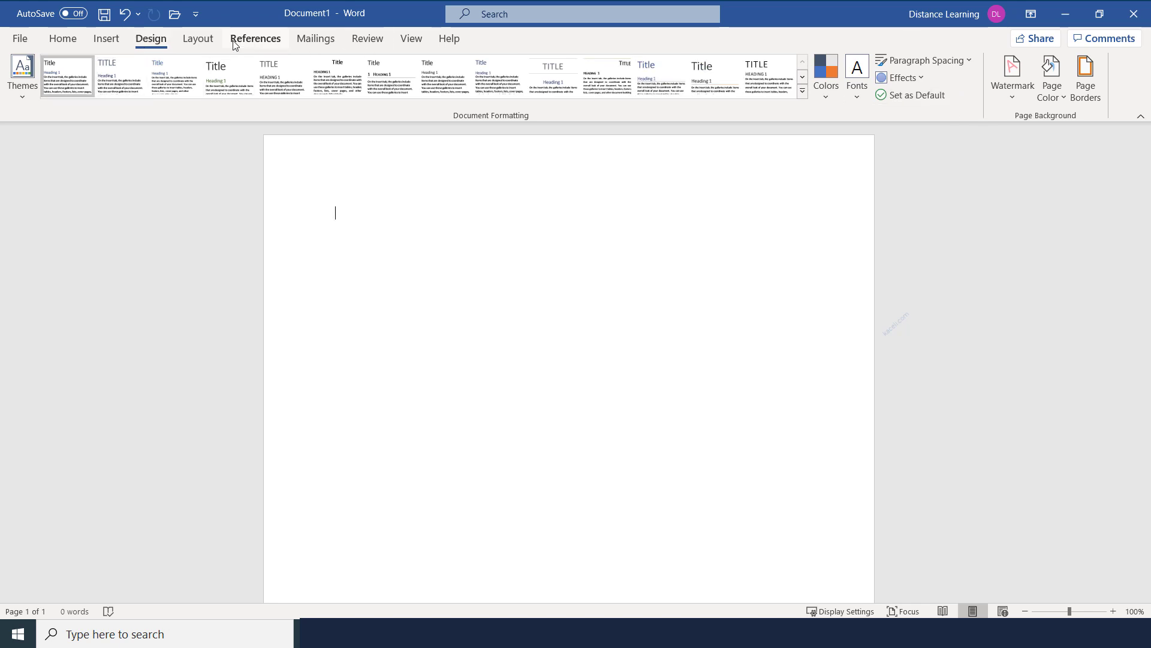
left_click(62, 39)
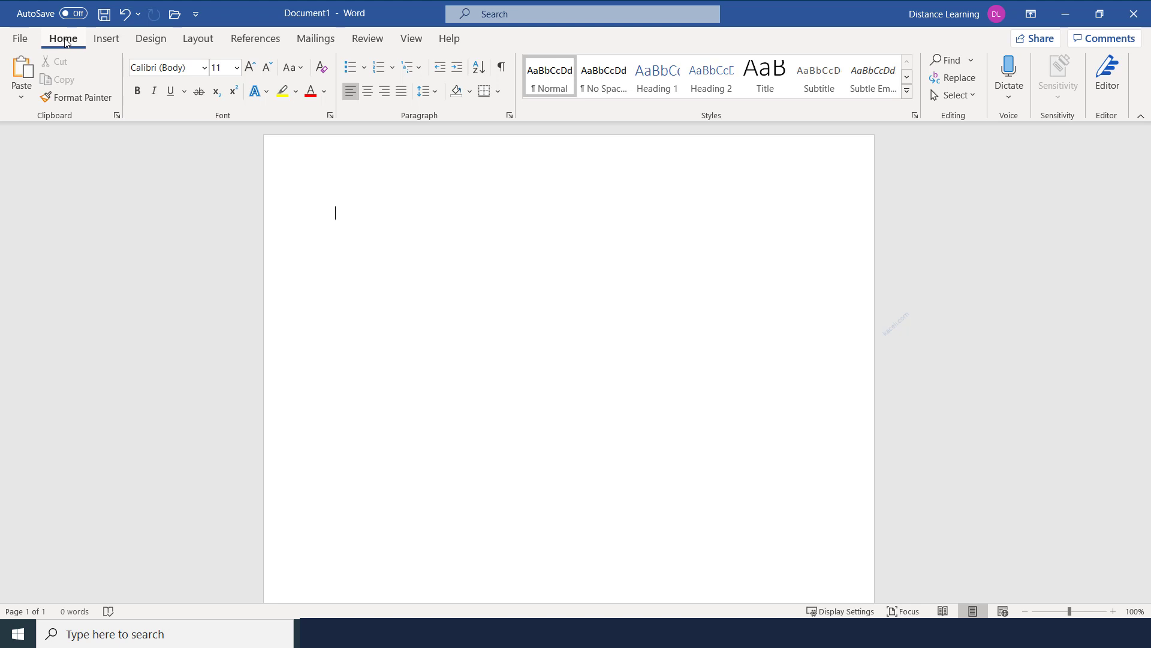
Turn on Format Painter, view the Insert tab, and finish on the Design tab's themes
left_click(78, 98)
left_click(109, 47)
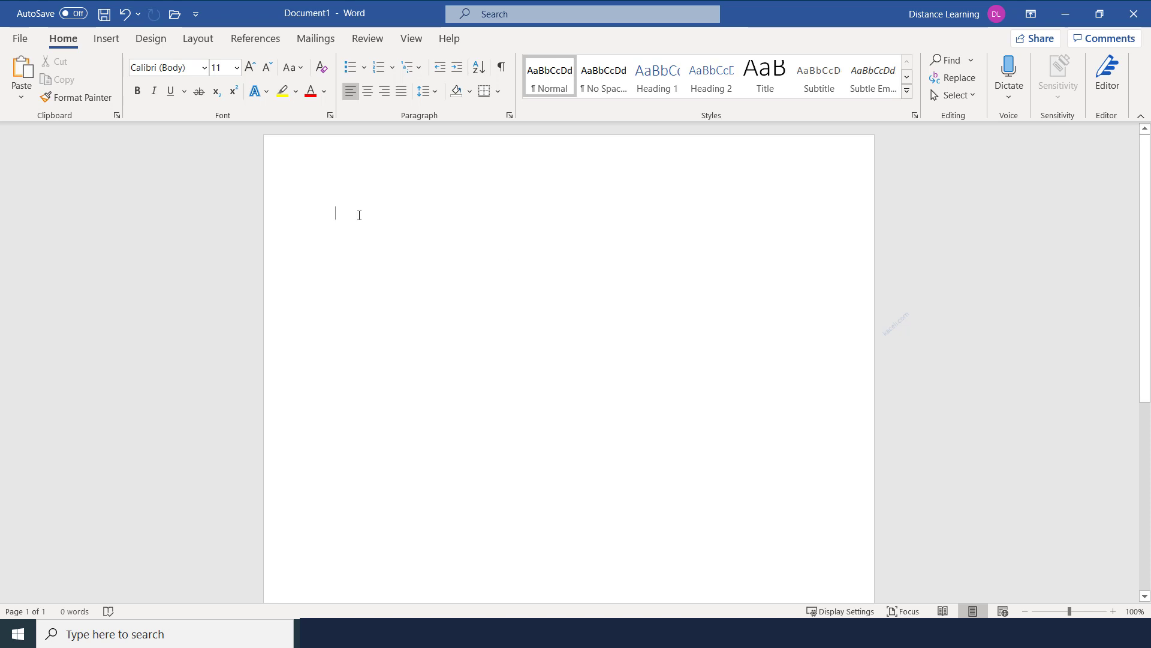
left_click(109, 40)
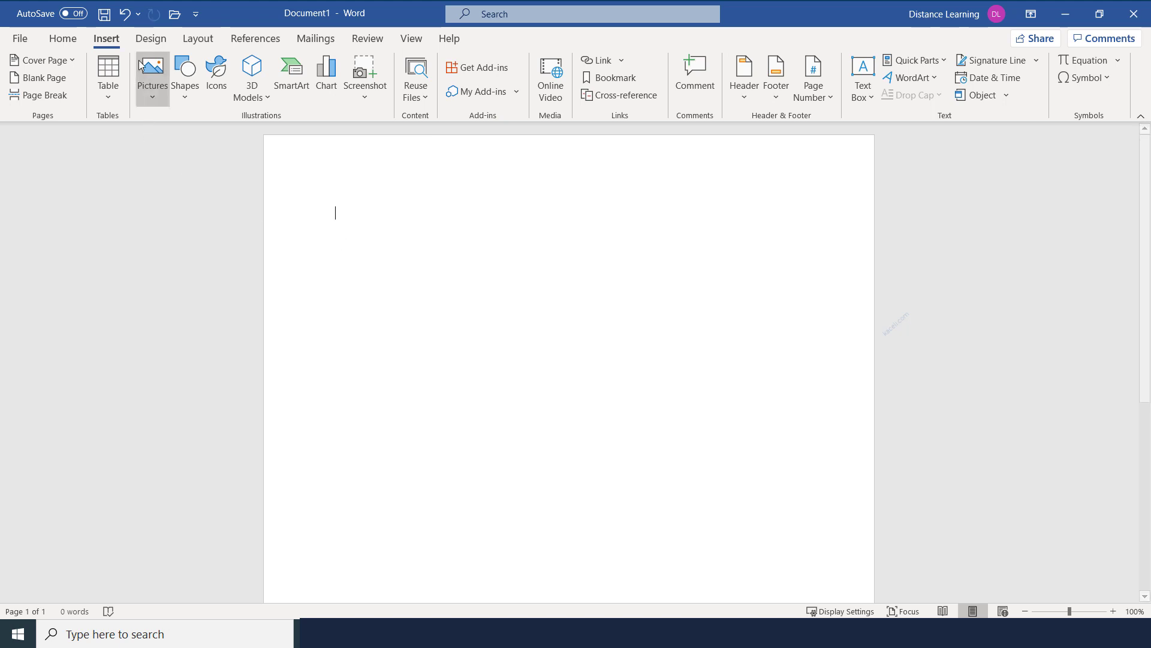
left_click(159, 44)
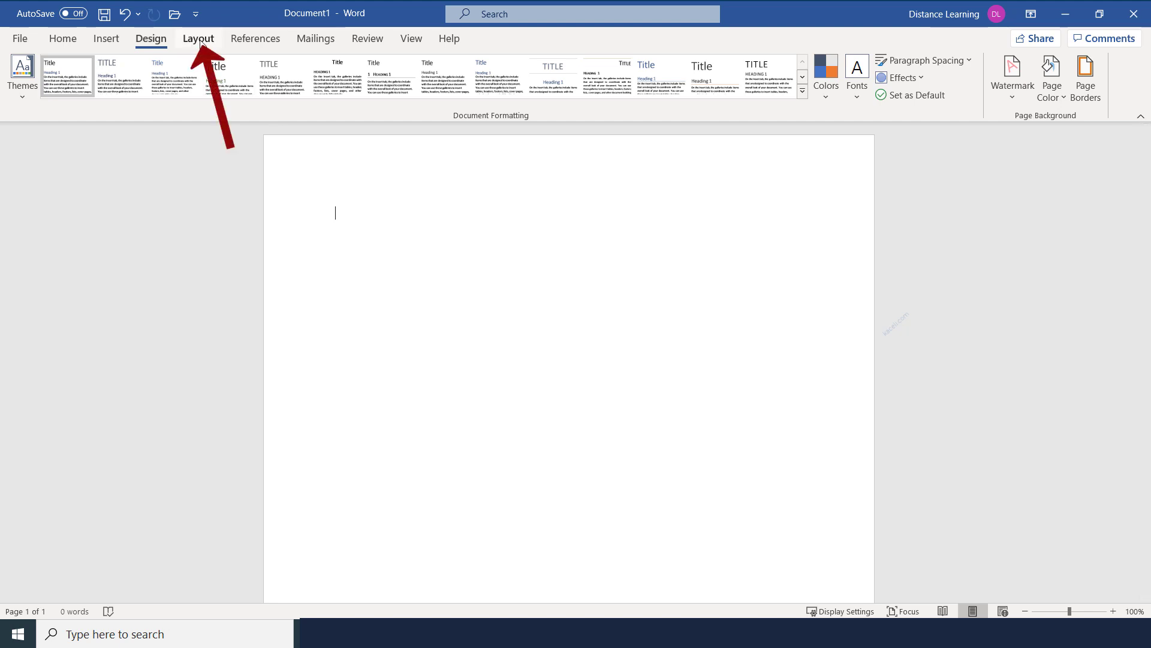
Browse the Layout tab's Margins, Orientation, Size and Columns choices, then bring up References
left_click(200, 39)
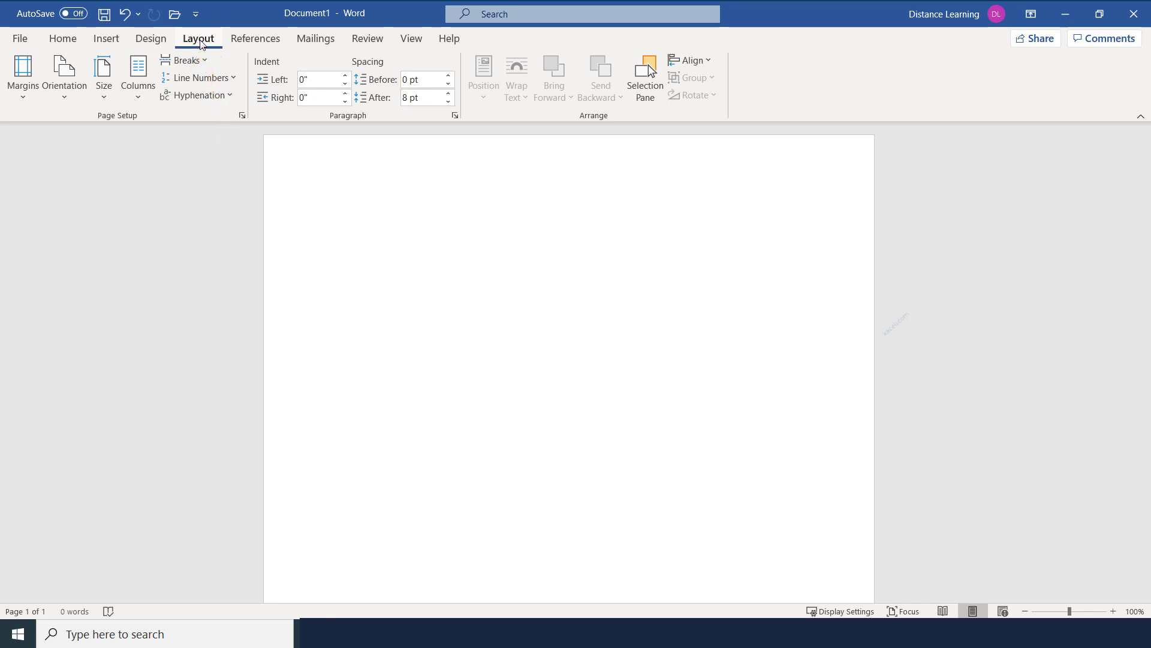
left_click(24, 102)
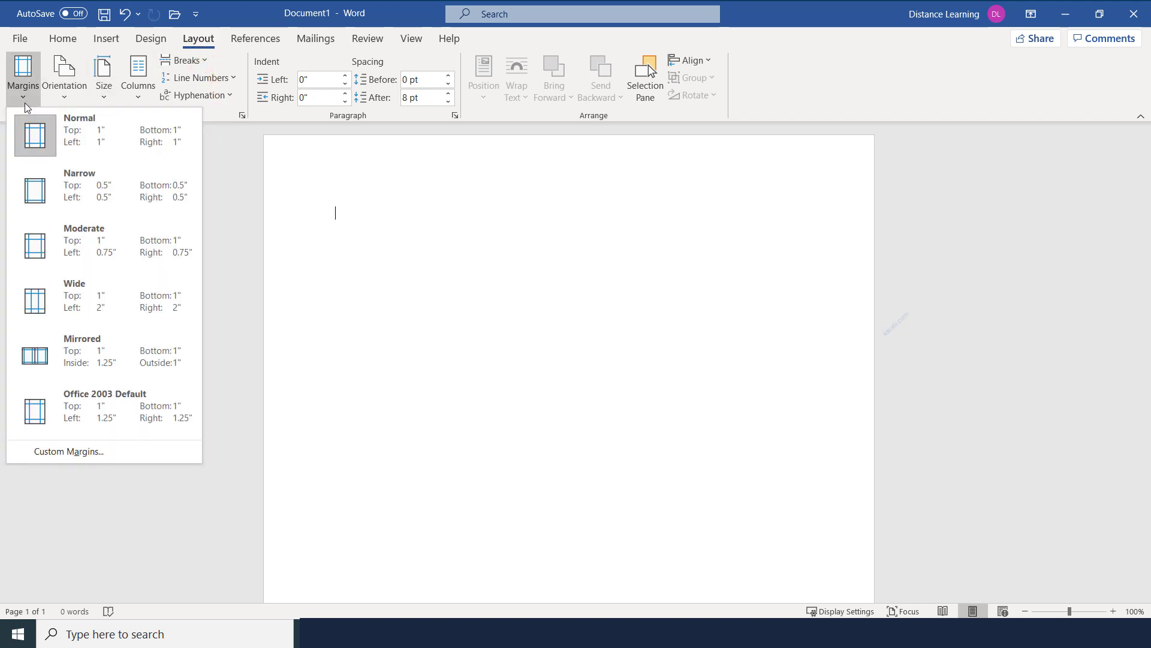
left_click(69, 96)
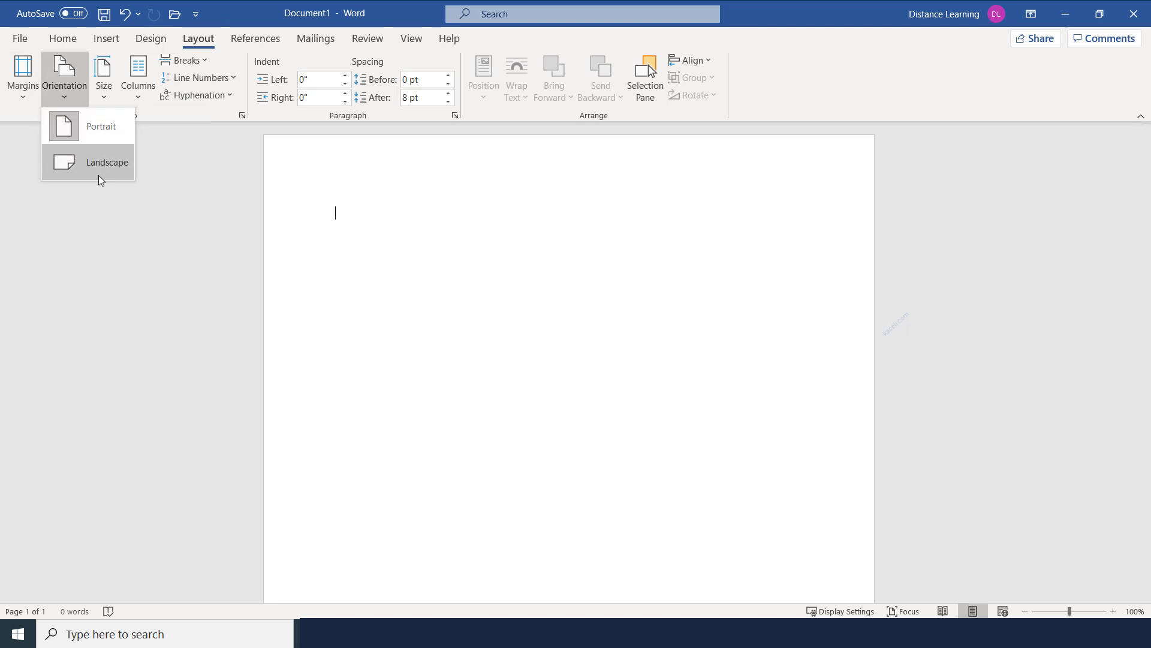
left_click(104, 96)
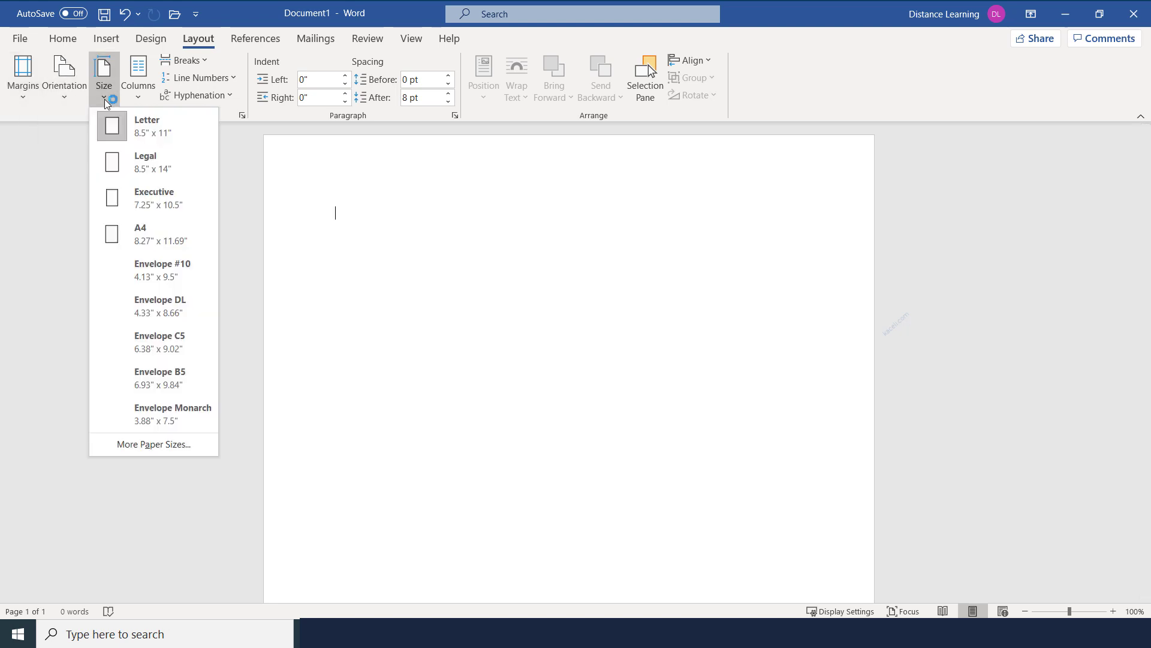
left_click(140, 100)
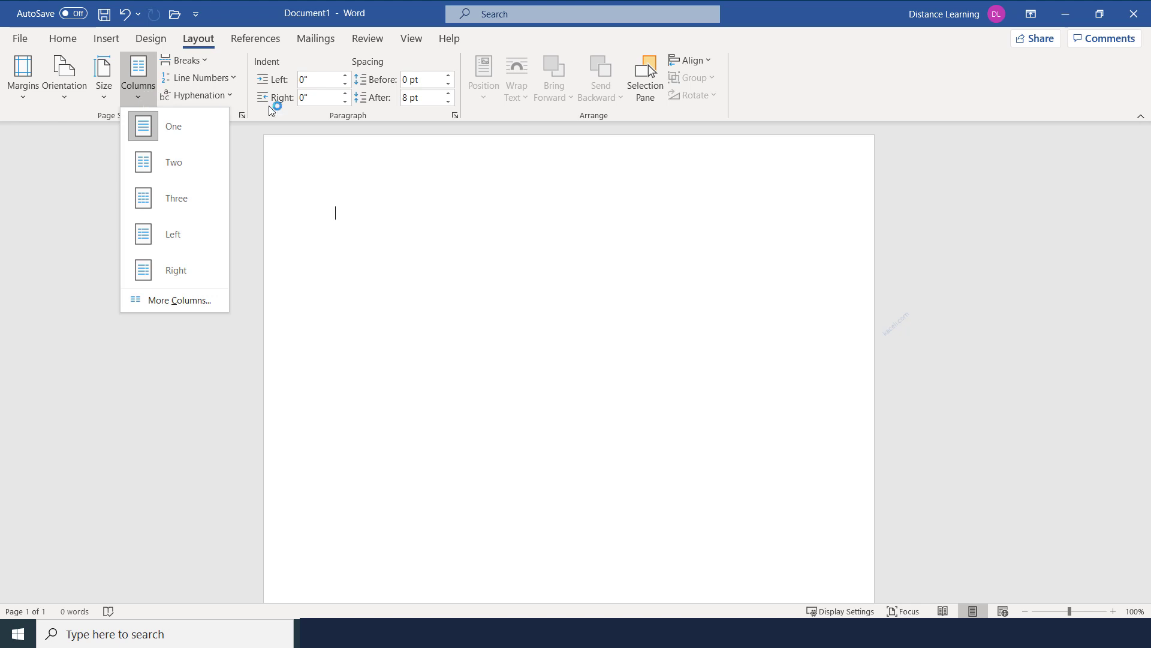
left_click(249, 38)
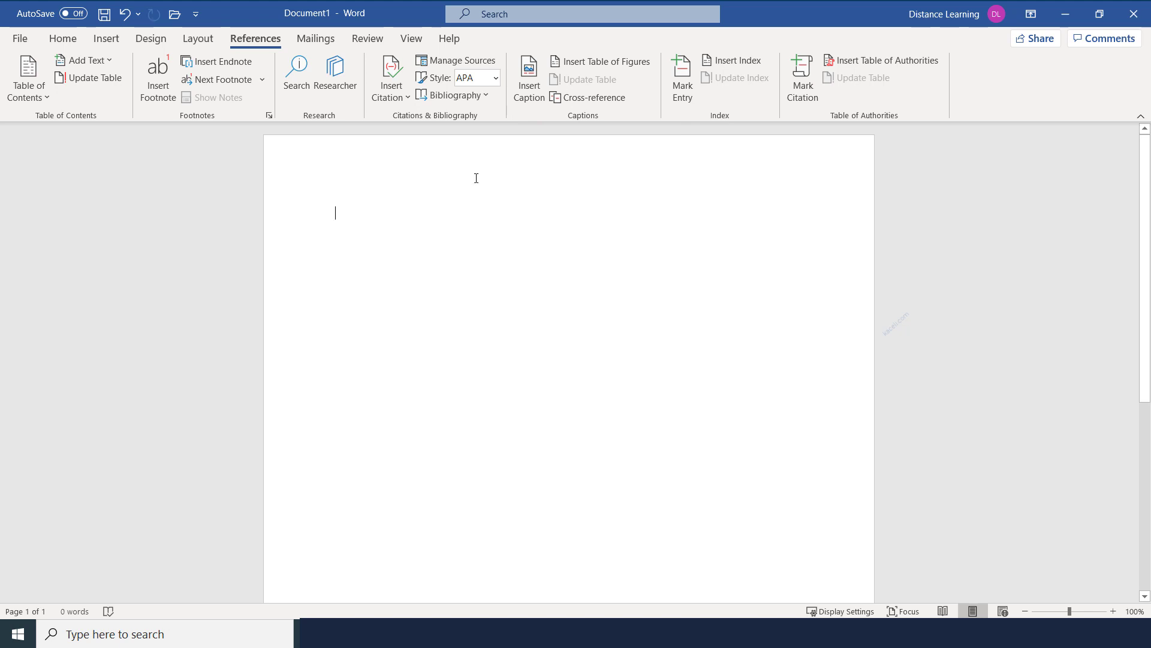
Check the Mailings tab's Start Mail Merge types, then show the Review tools
left_click(325, 40)
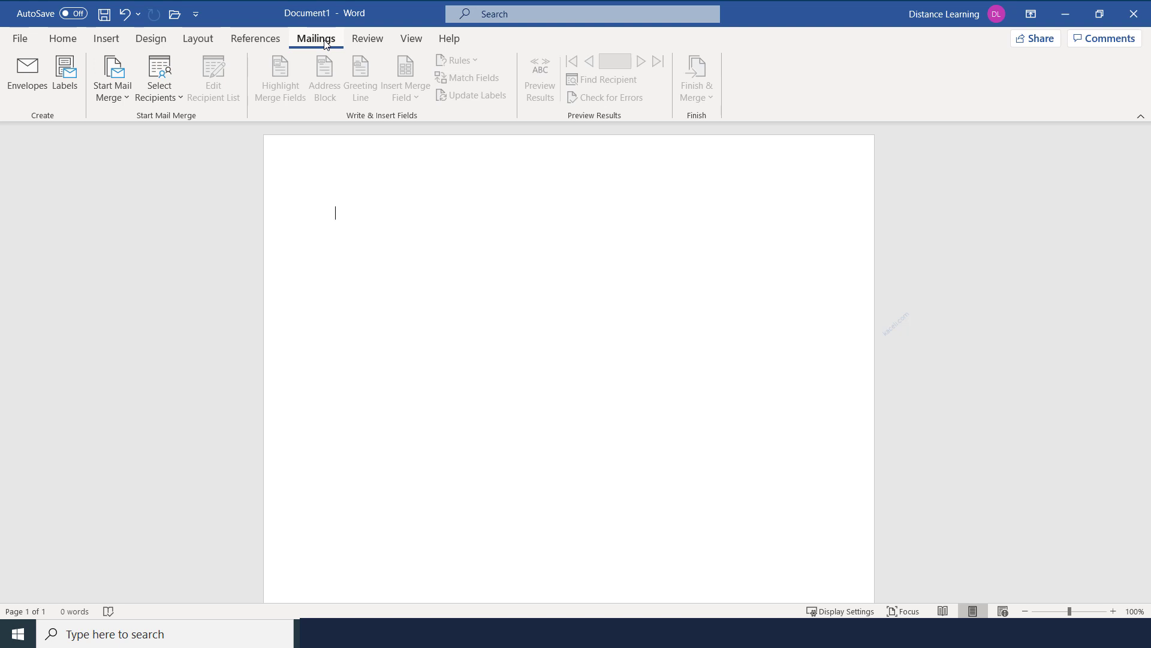
left_click(123, 96)
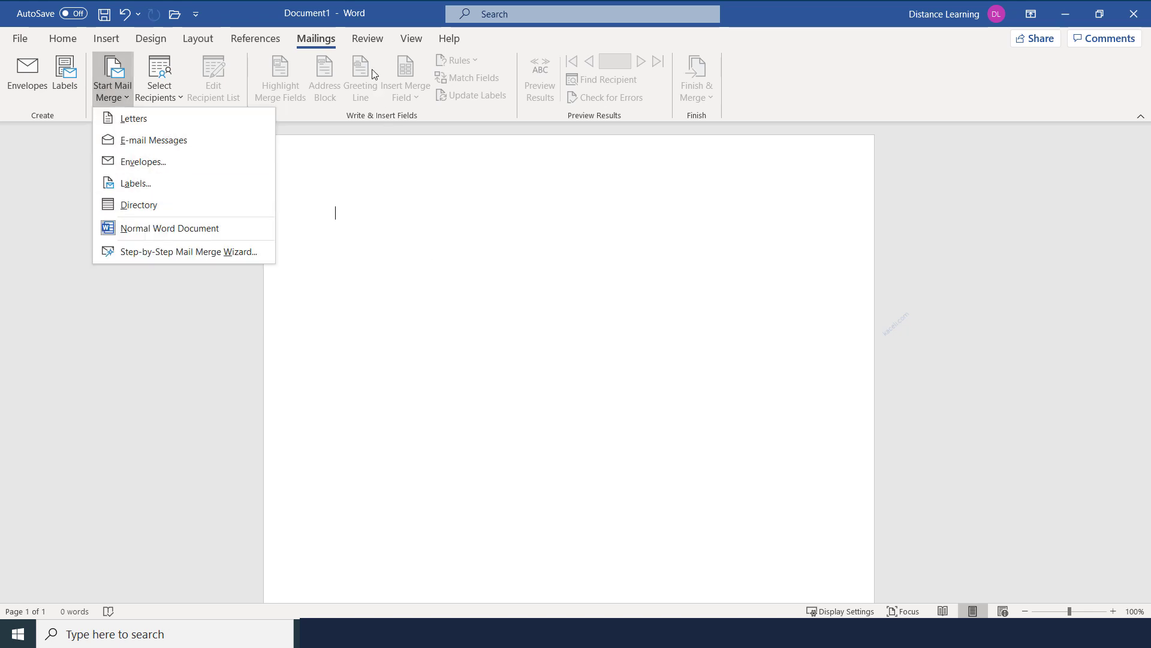
left_click(367, 40)
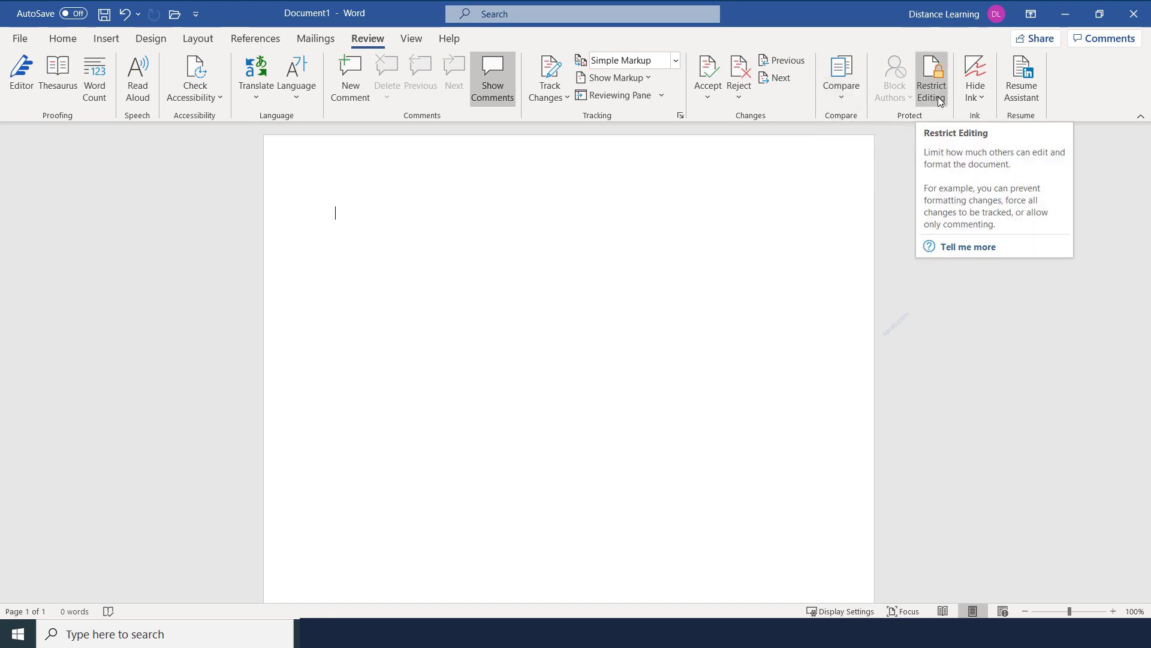
Look over the View tab options, then show the Help tab commands
left_click(412, 40)
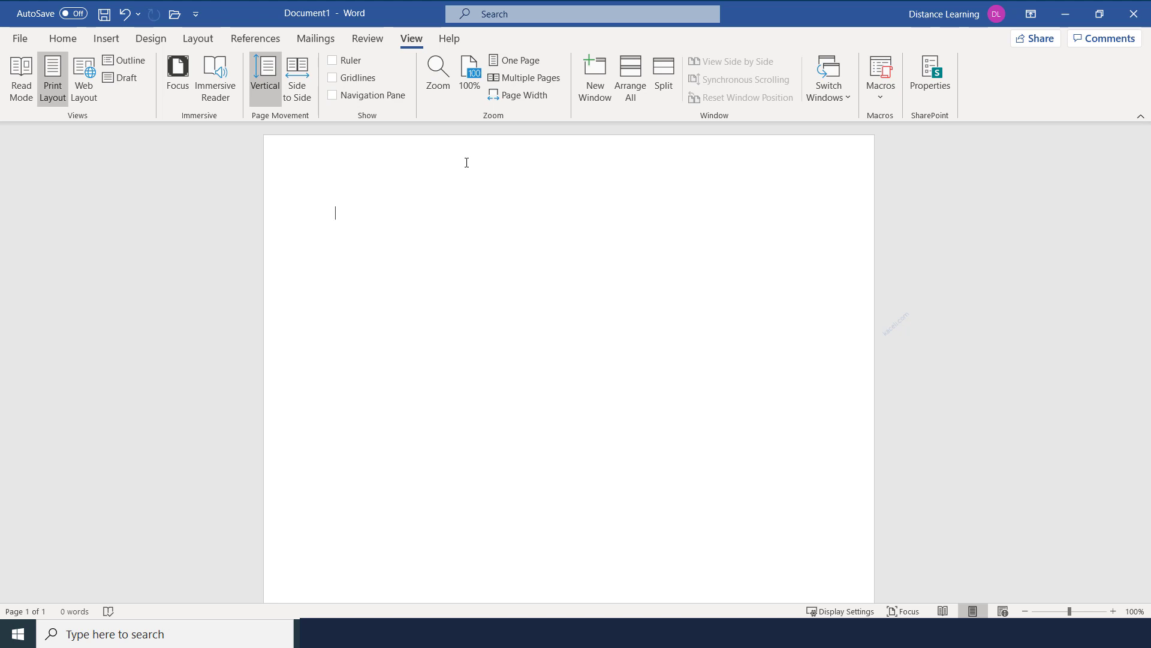
left_click(454, 41)
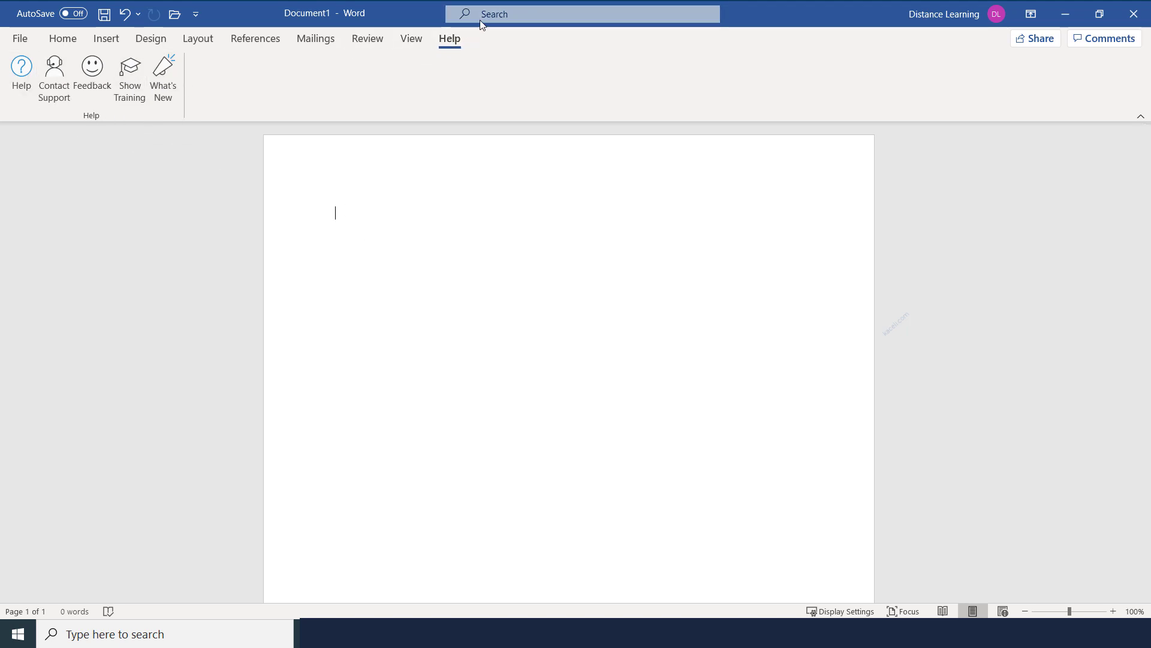
left_click(63, 40)
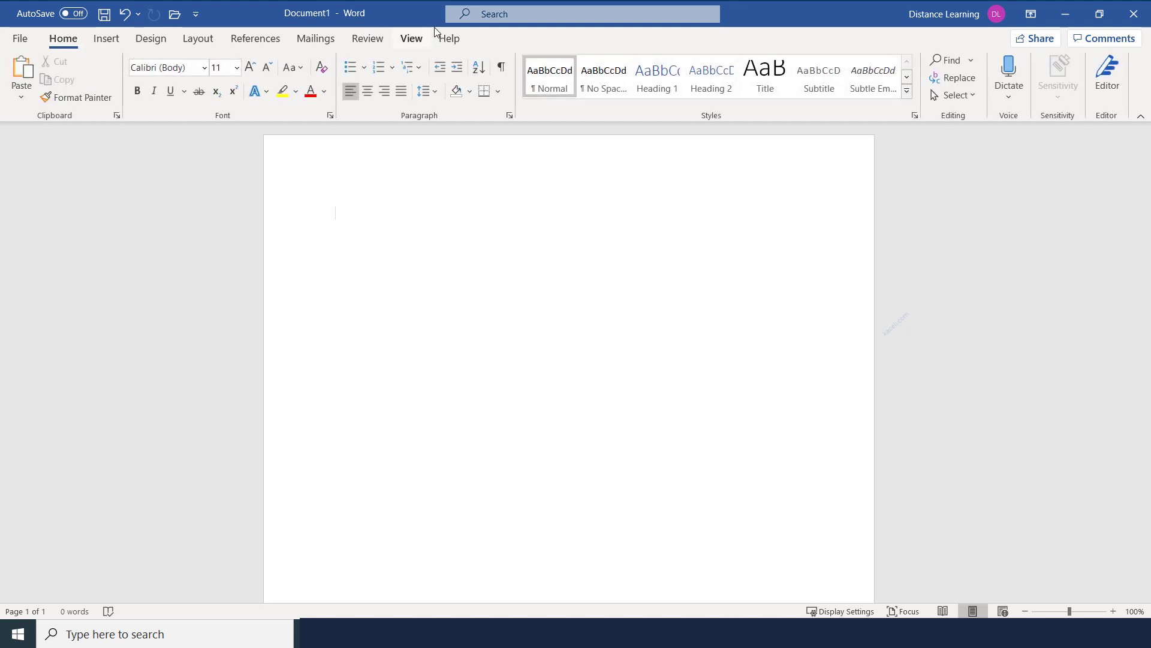
left_click(504, 18)
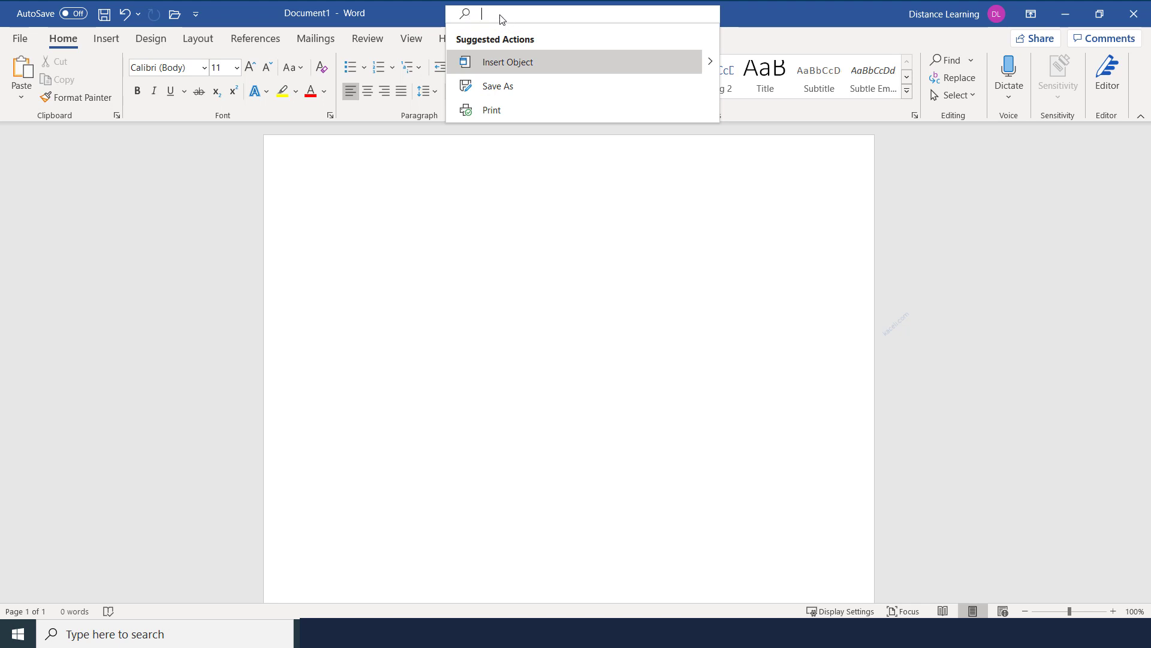
type("marg")
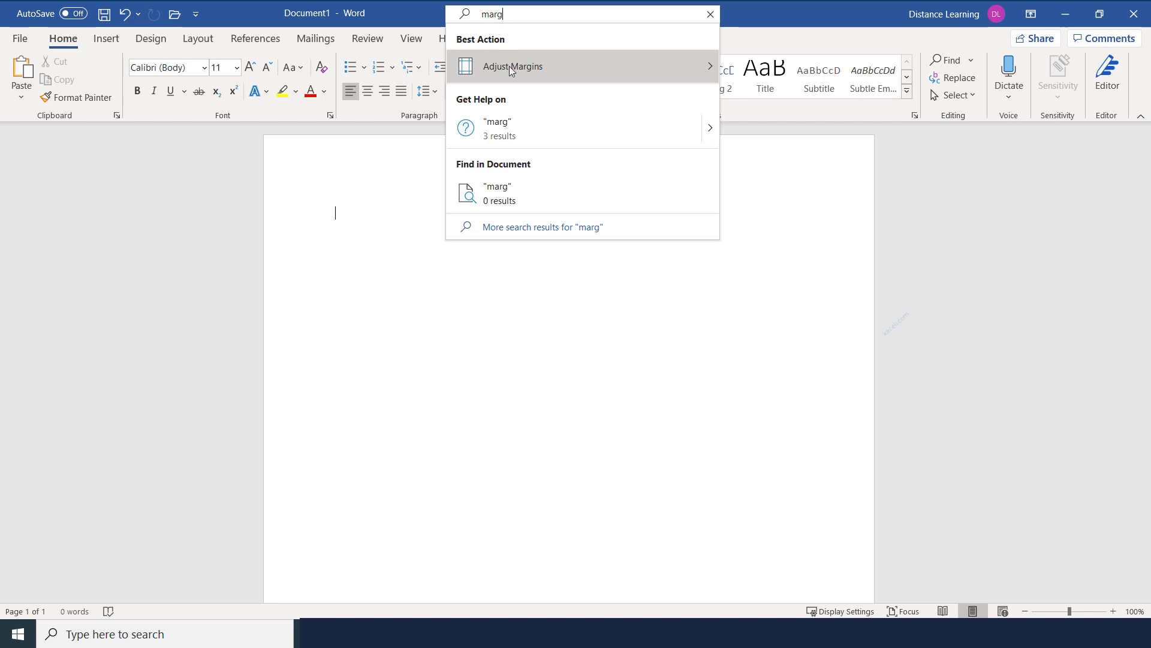
mouse_move(513, 74)
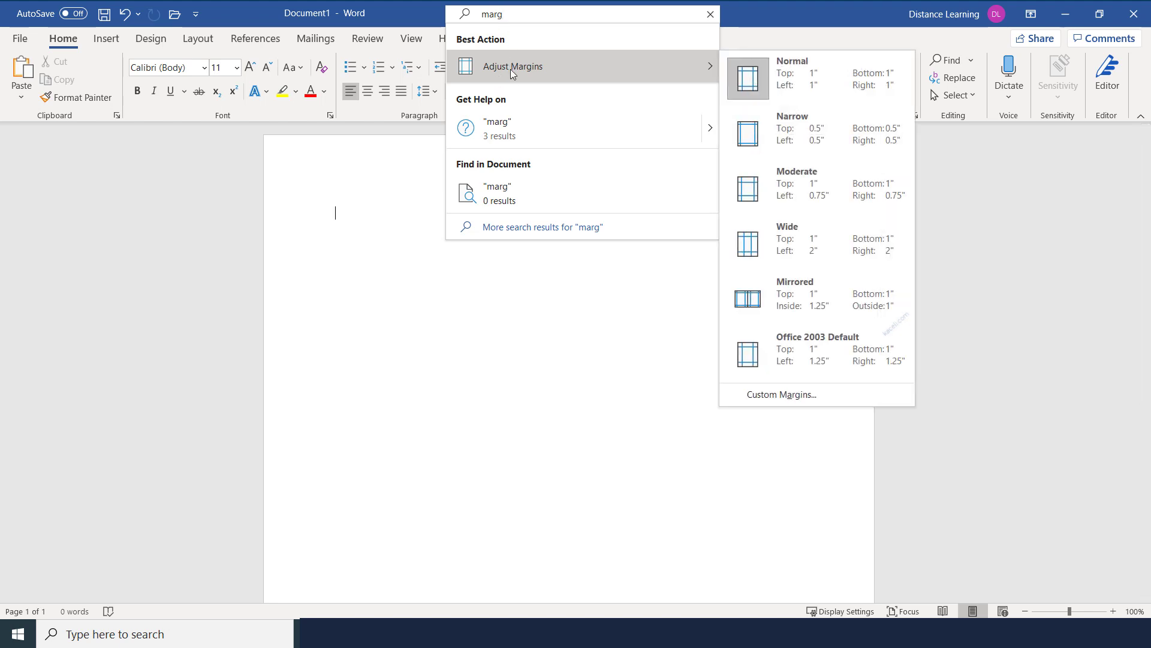
left_click(367, 329)
left_click(106, 41)
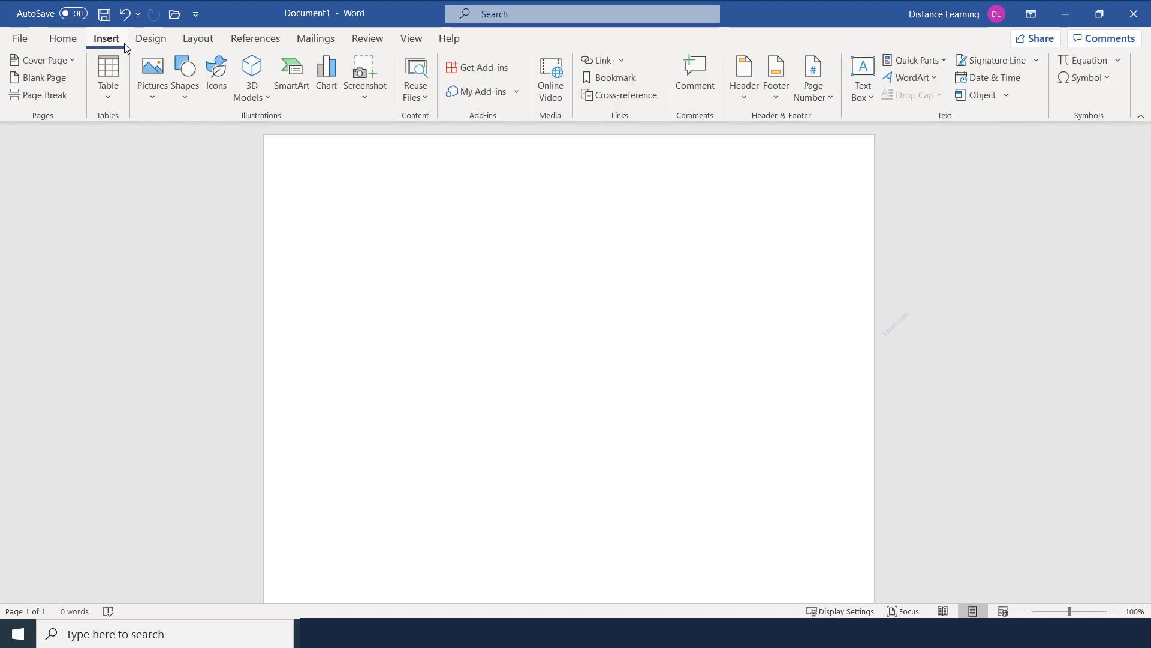
left_click(150, 42)
left_click(198, 39)
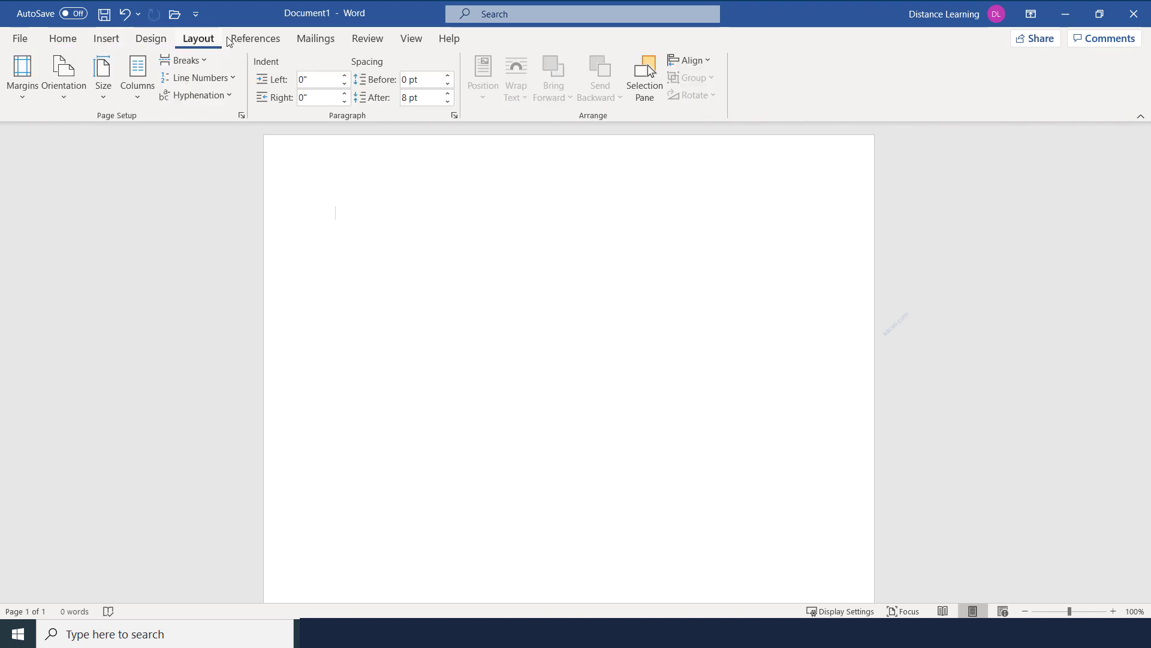
left_click(249, 43)
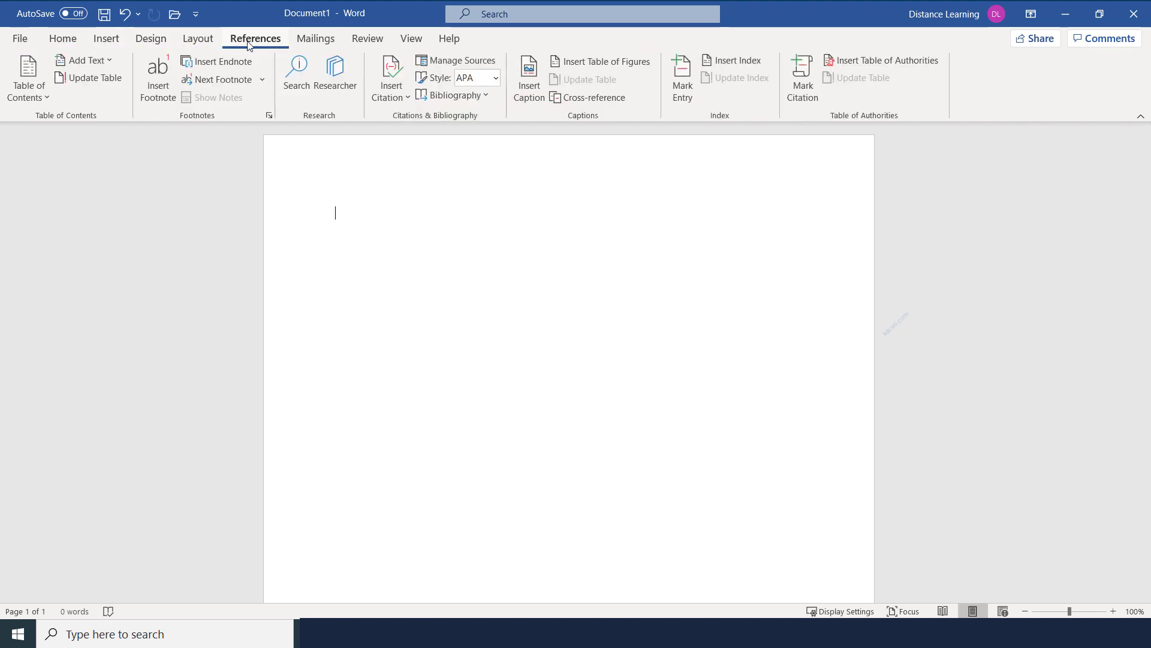
left_click(514, 16)
type("fot")
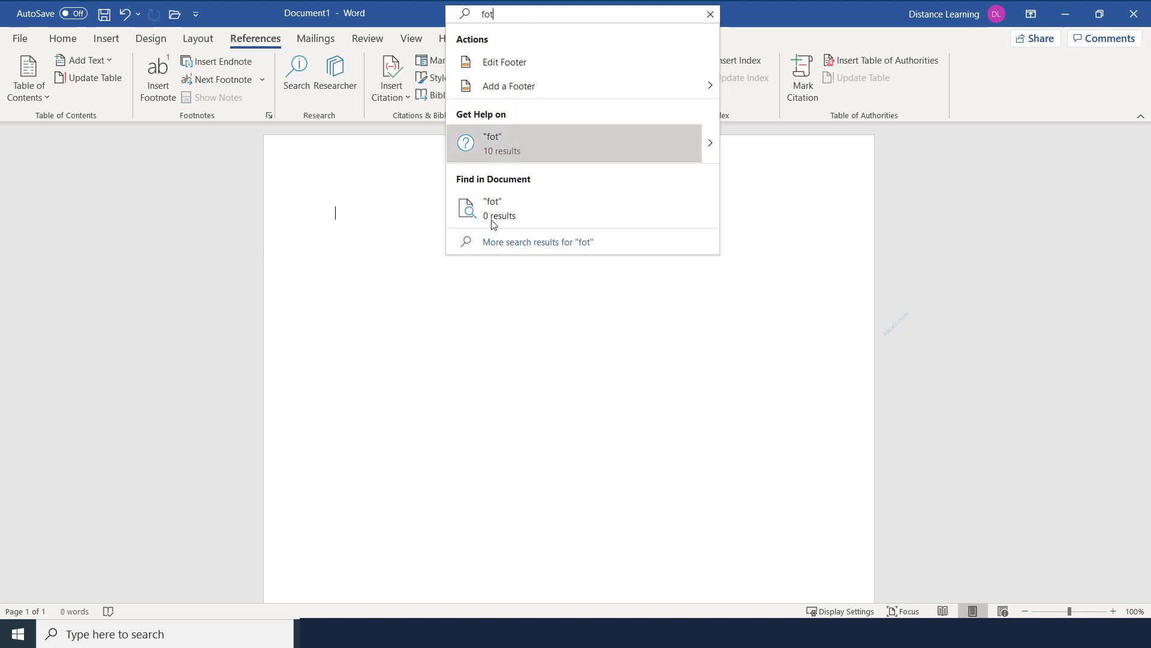
left_click(518, 380)
left_click(63, 38)
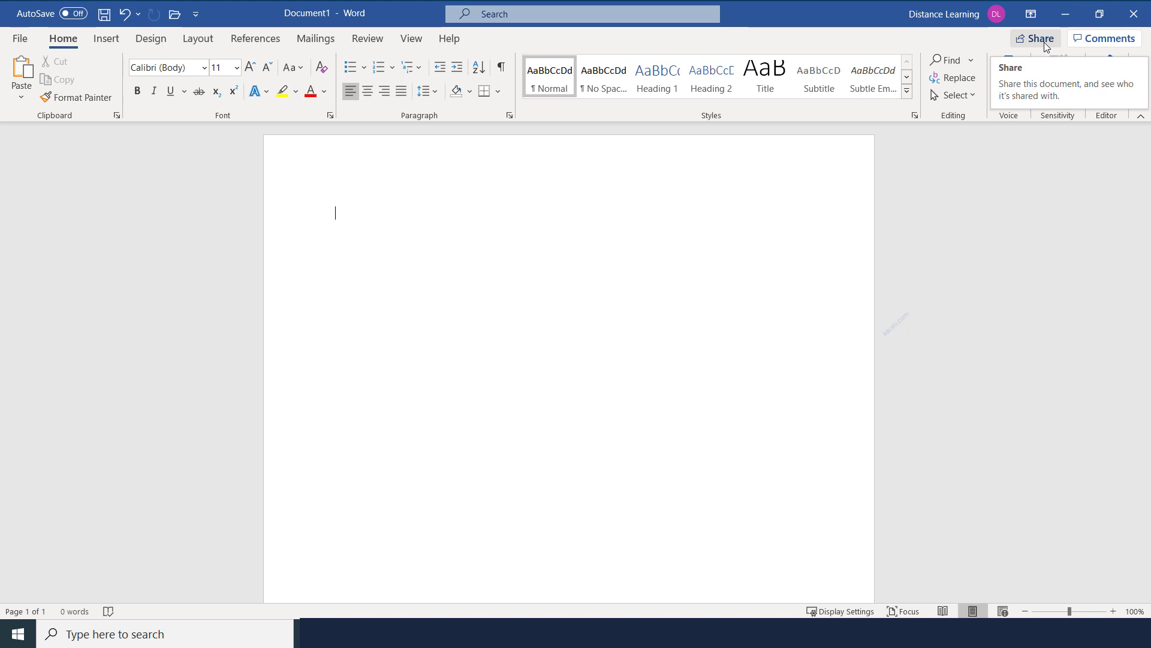
Zoom the page to 120% and type 'This is my document.'
left_click(1098, 39)
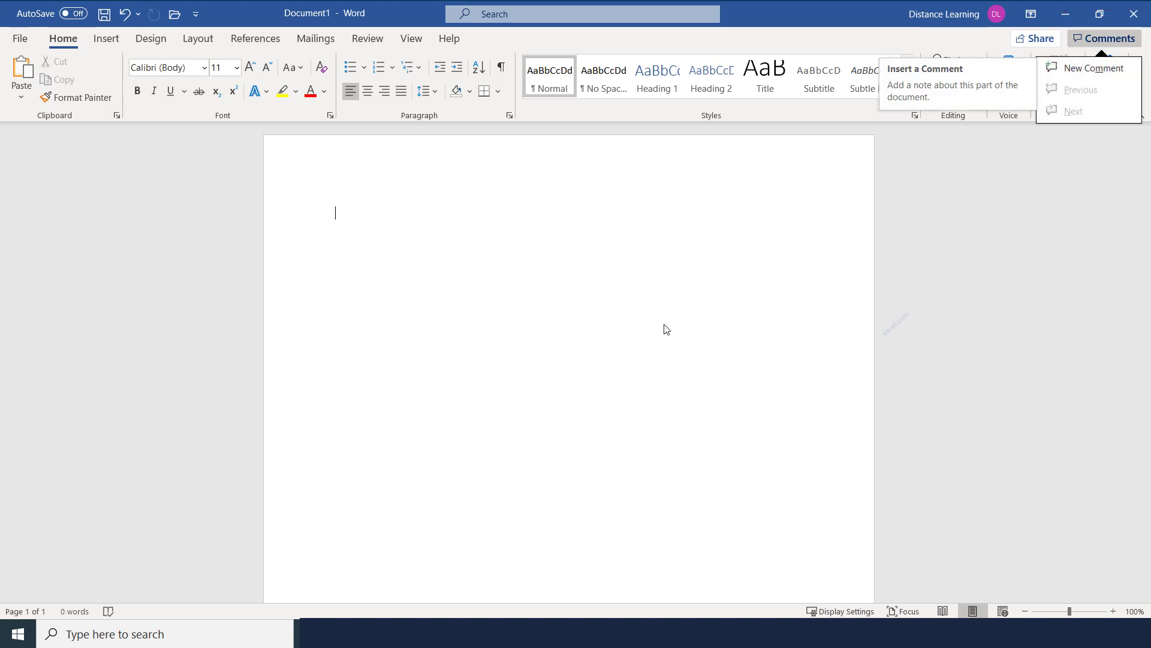
left_click(642, 332)
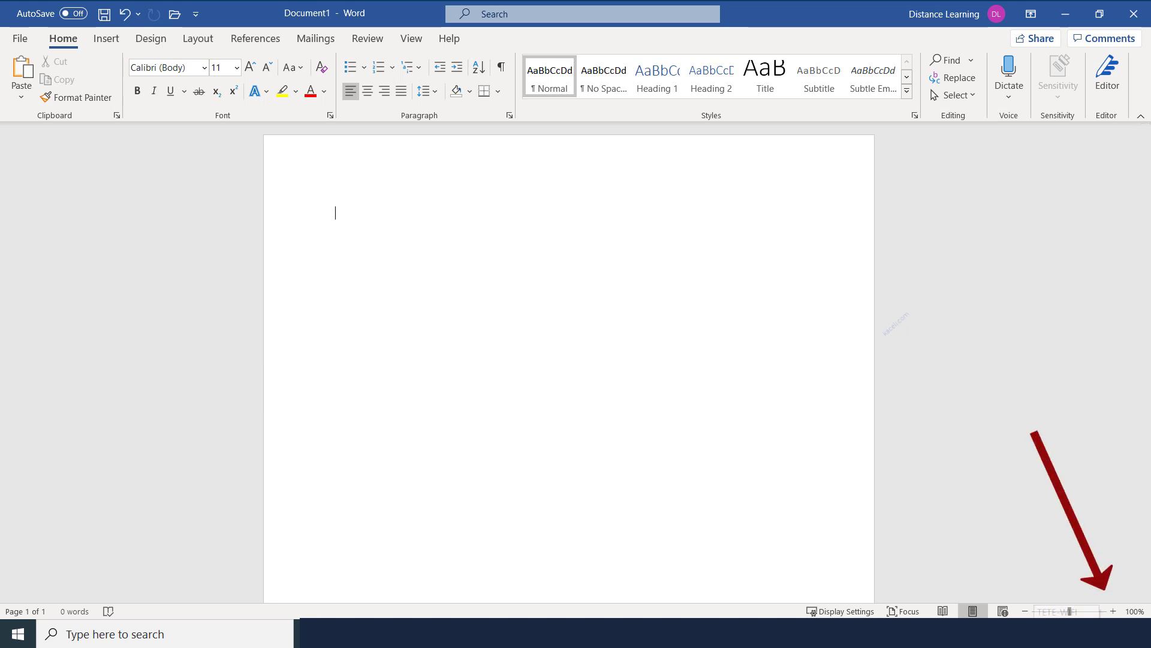
left_click(1113, 611)
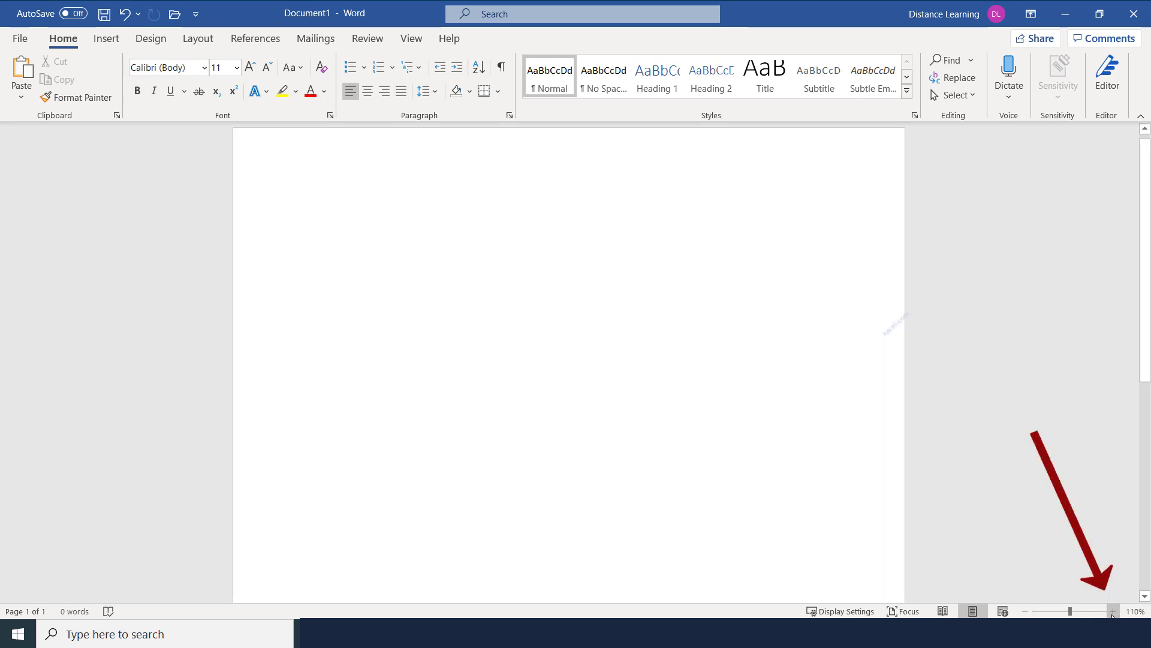
left_click(1113, 611)
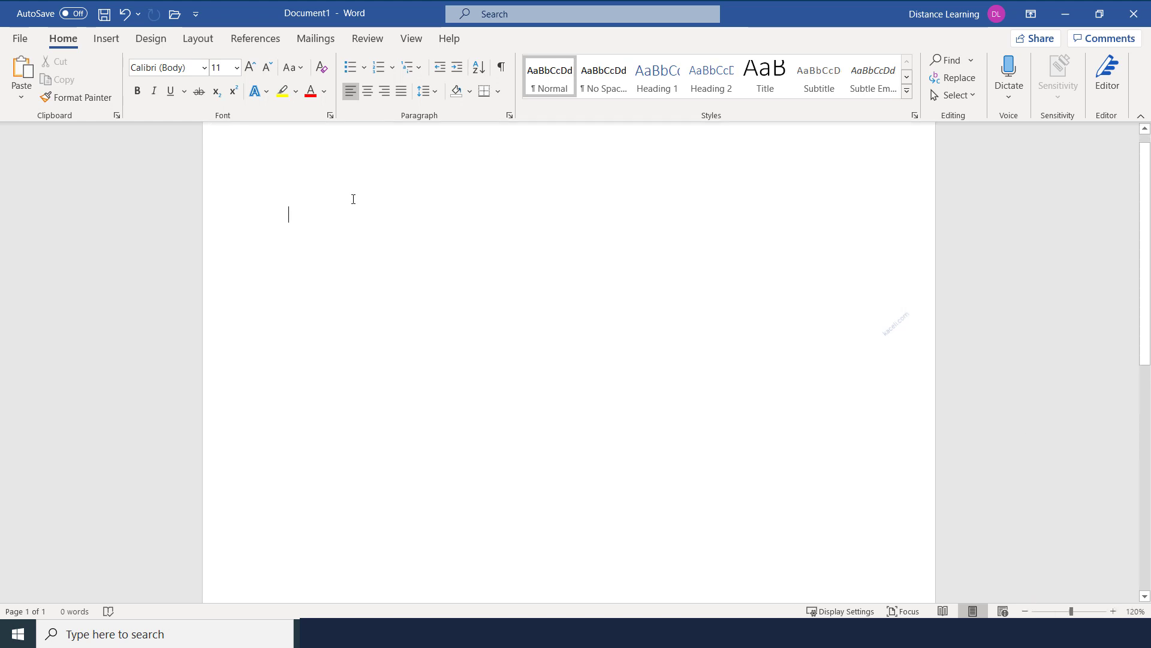
type("This is my document.")
Zoom back to 110%, try Read Mode, Print Layout and Focus mode, then exit Focus
left_click(1025, 611)
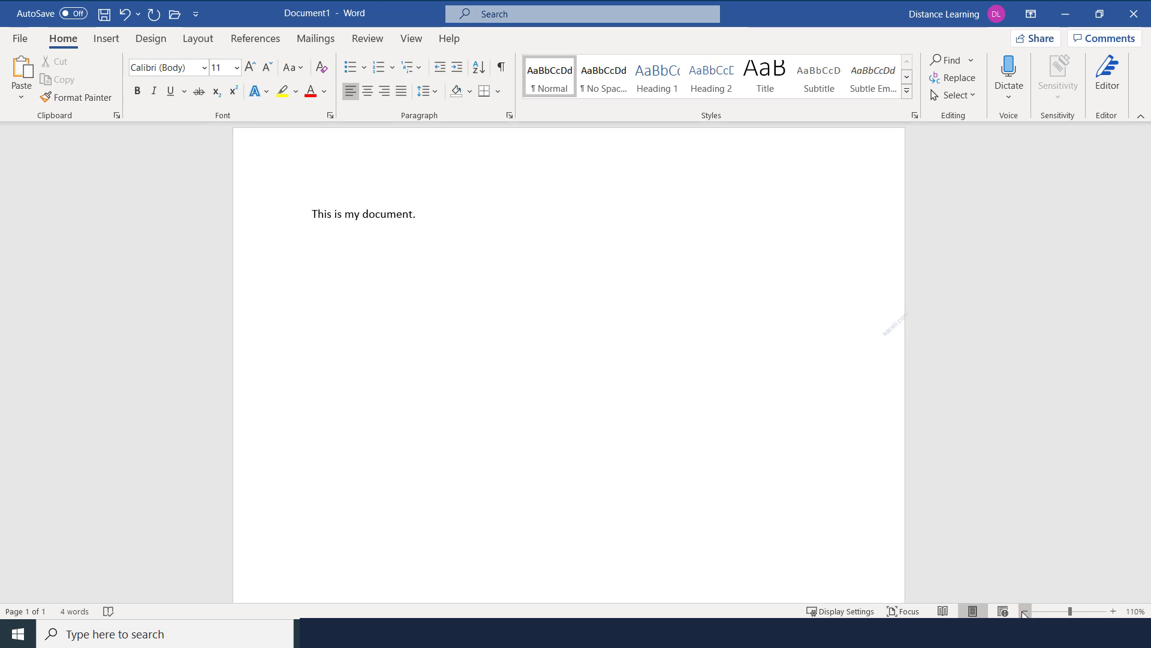
left_click(942, 611)
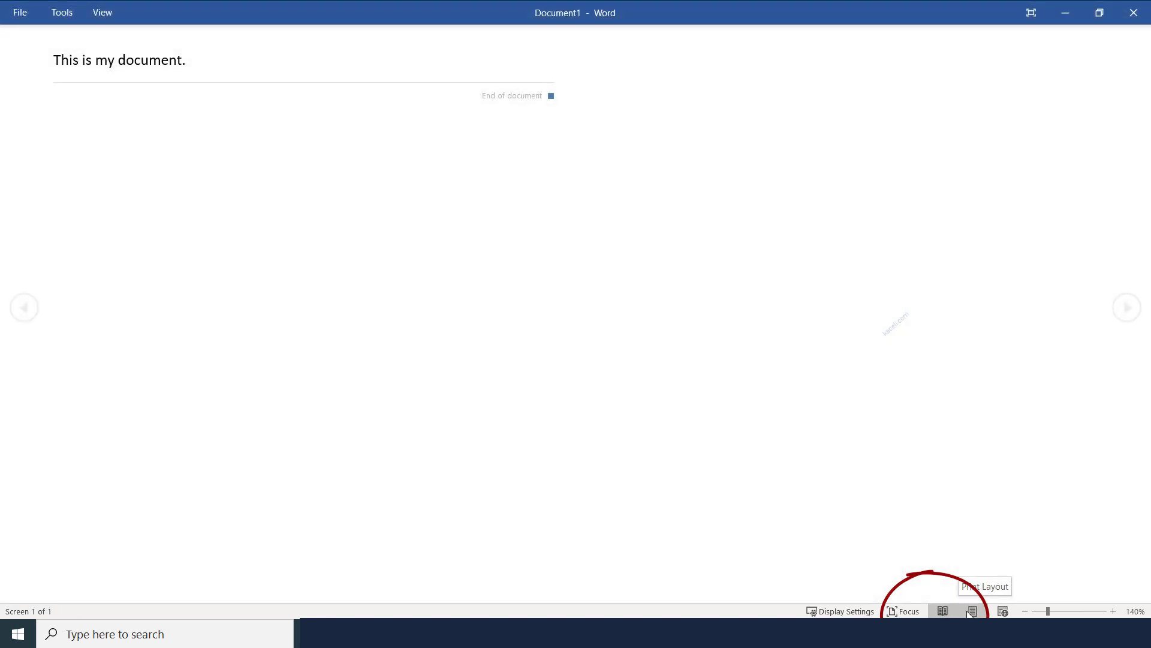
left_click(973, 611)
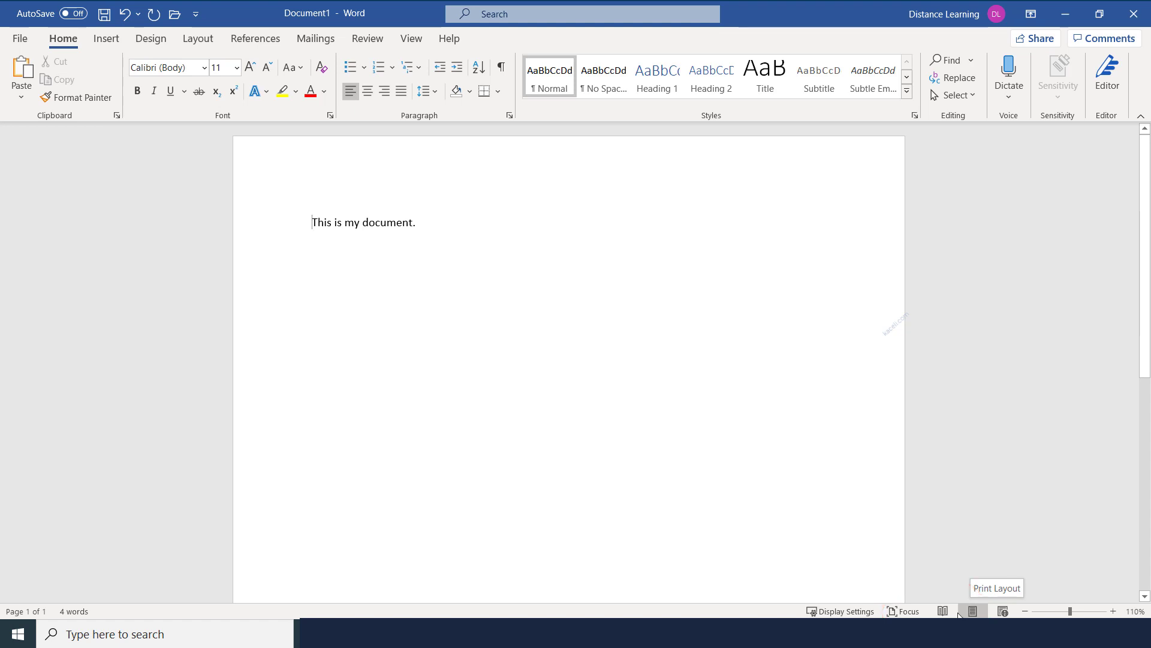
left_click(900, 611)
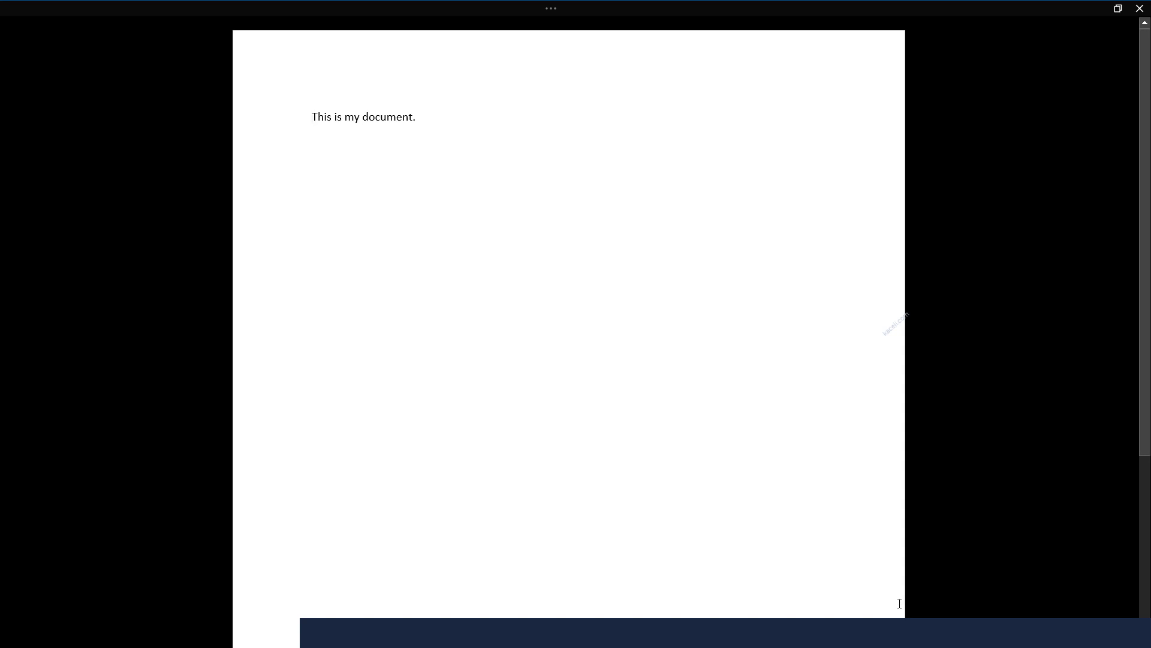
key("Escape")
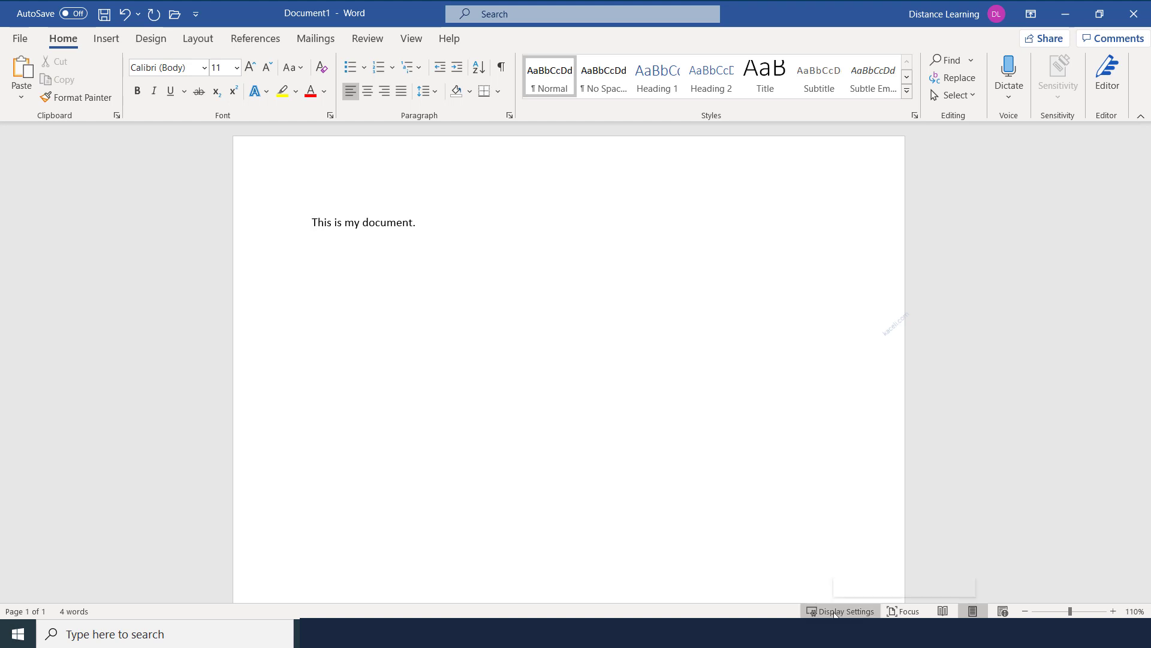
Check the Word Count statistics: 4 words and 21 characters including spaces
left_click(835, 612)
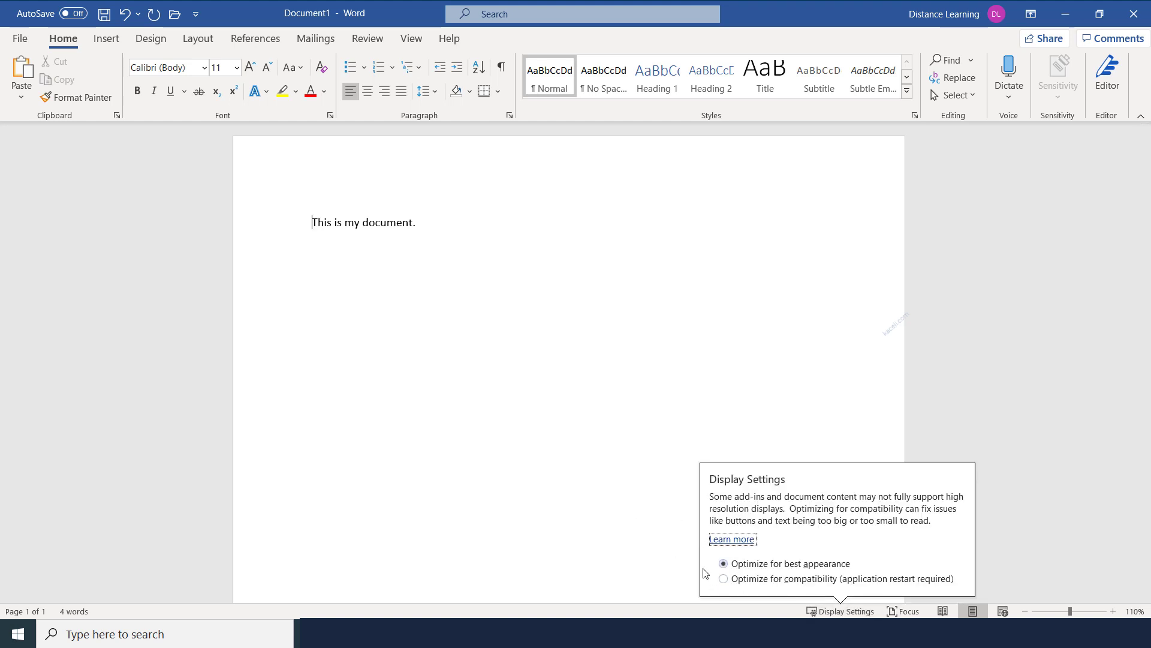
left_click(591, 540)
left_click(586, 540)
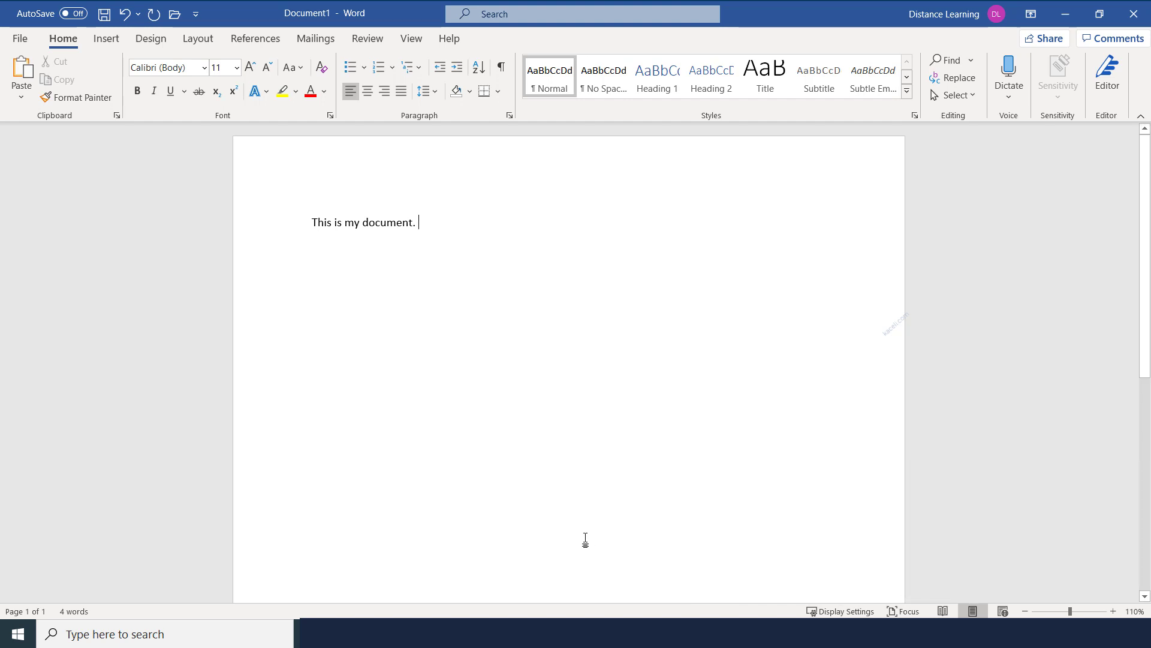
left_click(72, 611)
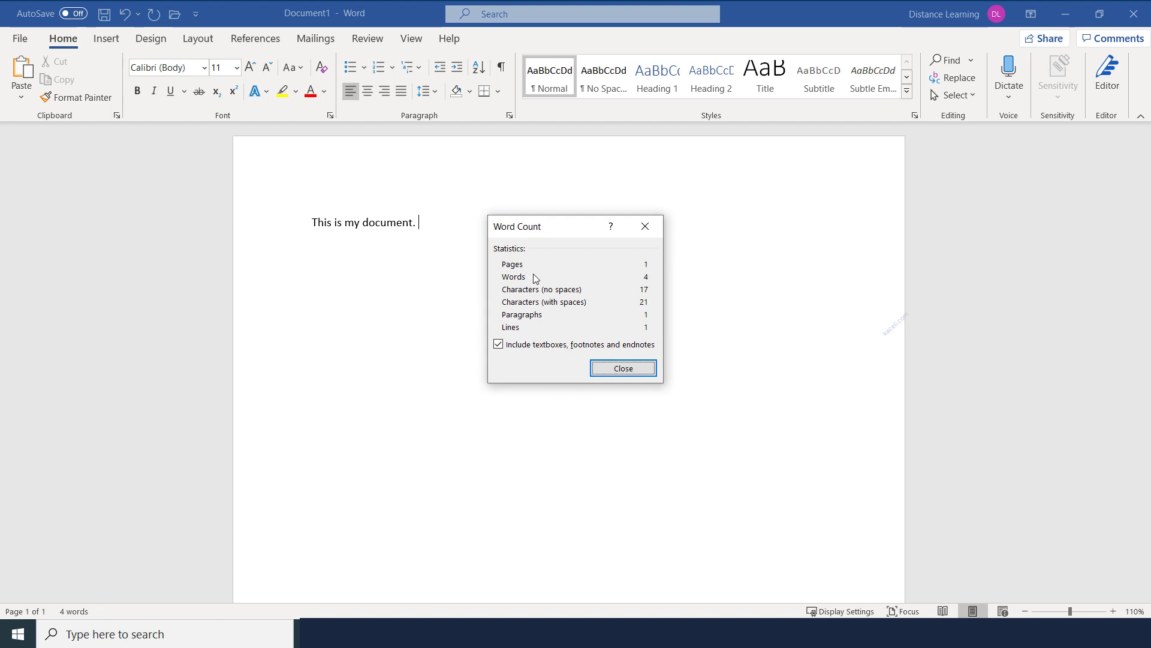
left_click(623, 369)
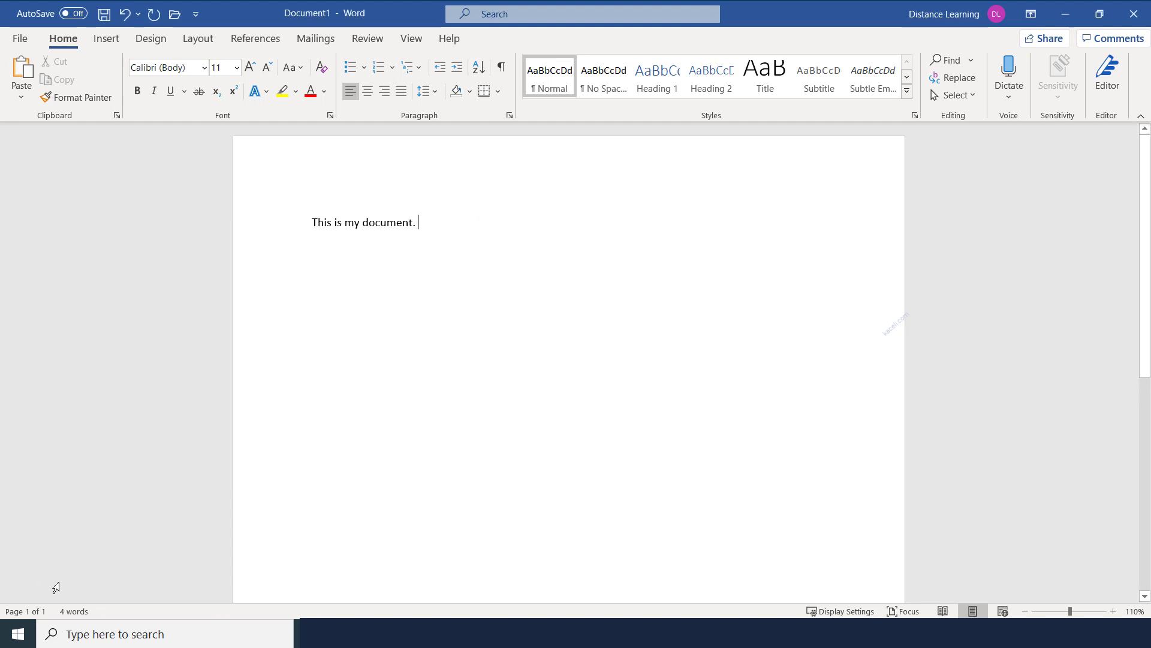
Open the Navigation pane from 'Page 1 of 1' and close it again
left_click(24, 611)
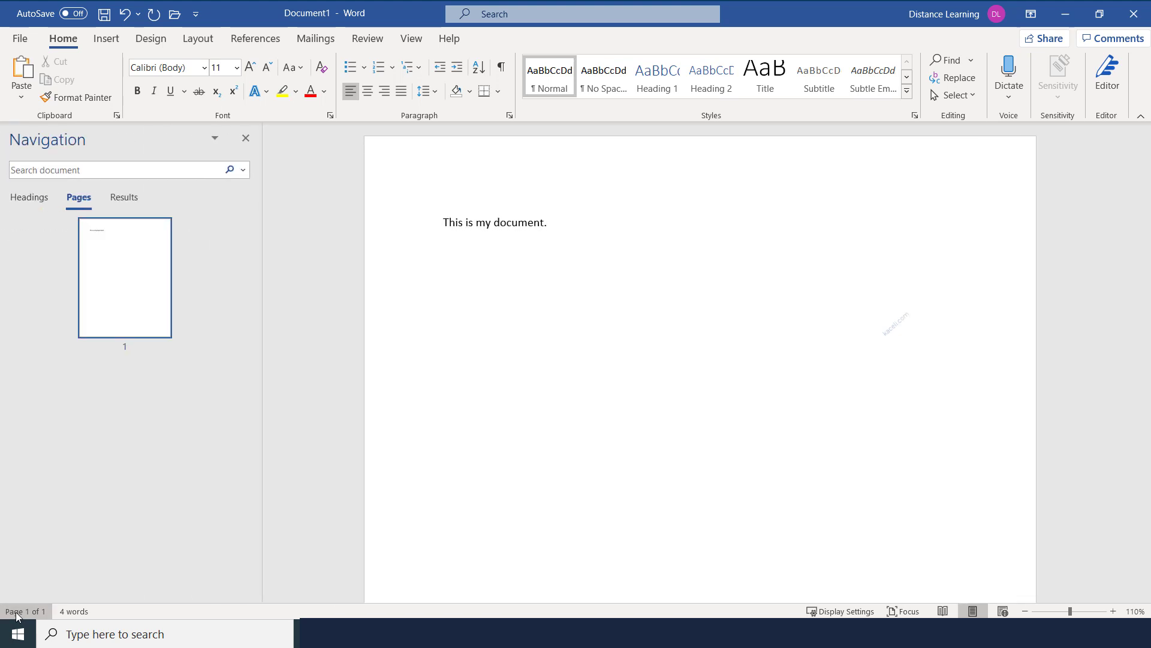
left_click(246, 138)
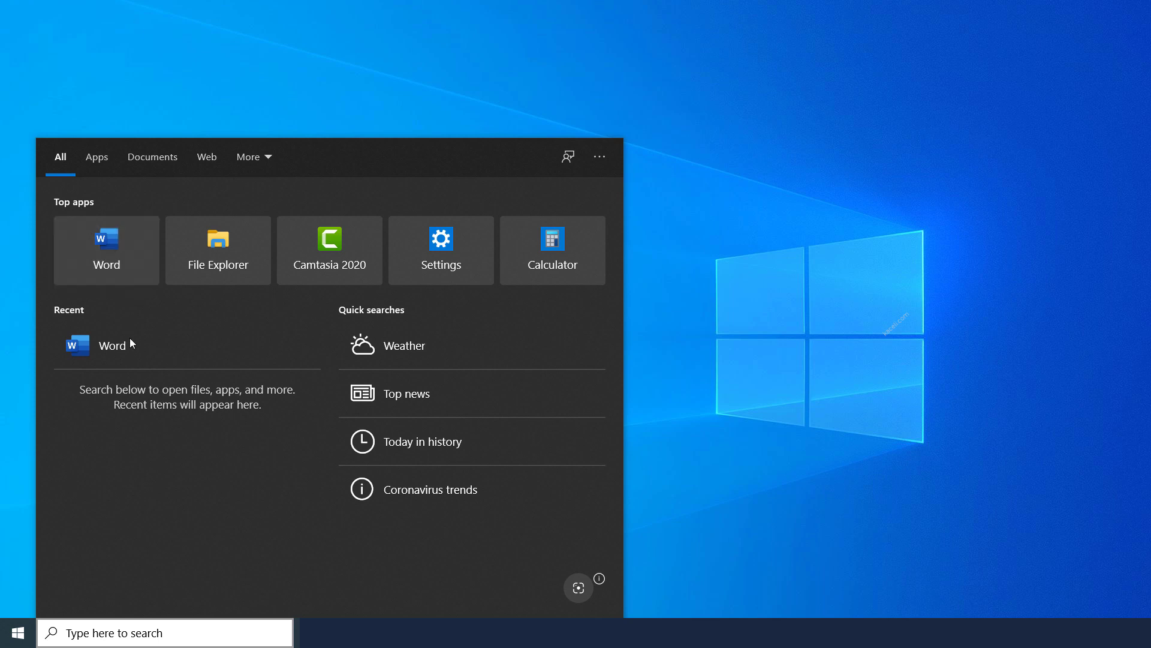
Relaunch Word by searching 'word' and create a new blank document
left_click(131, 627)
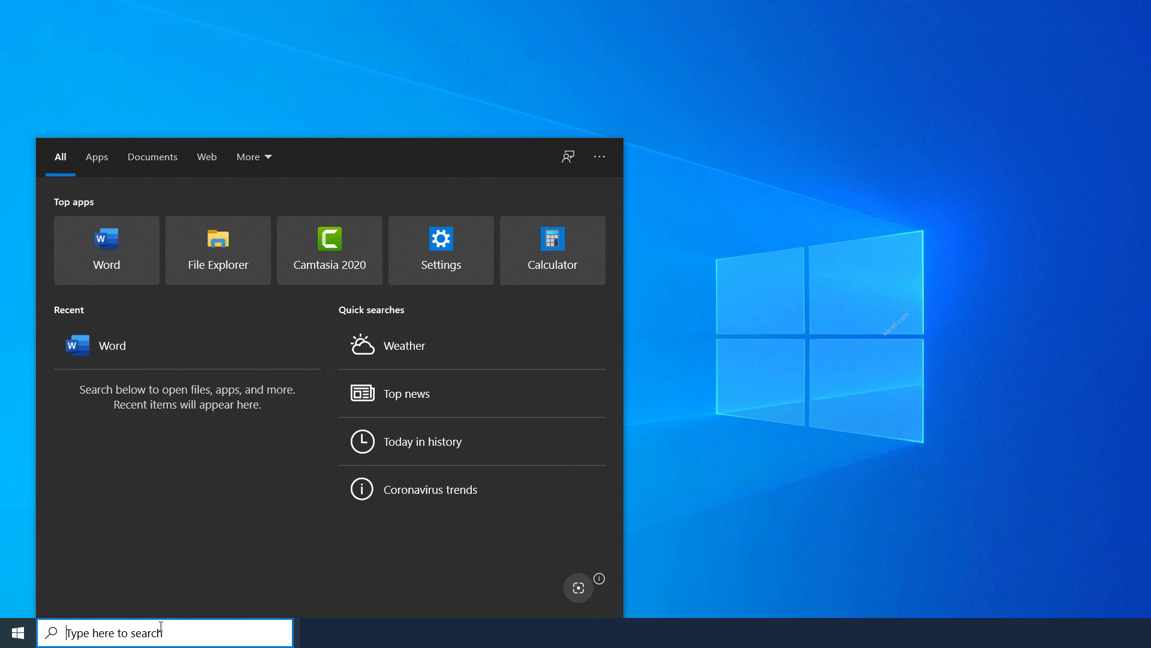
type("word")
key("Return")
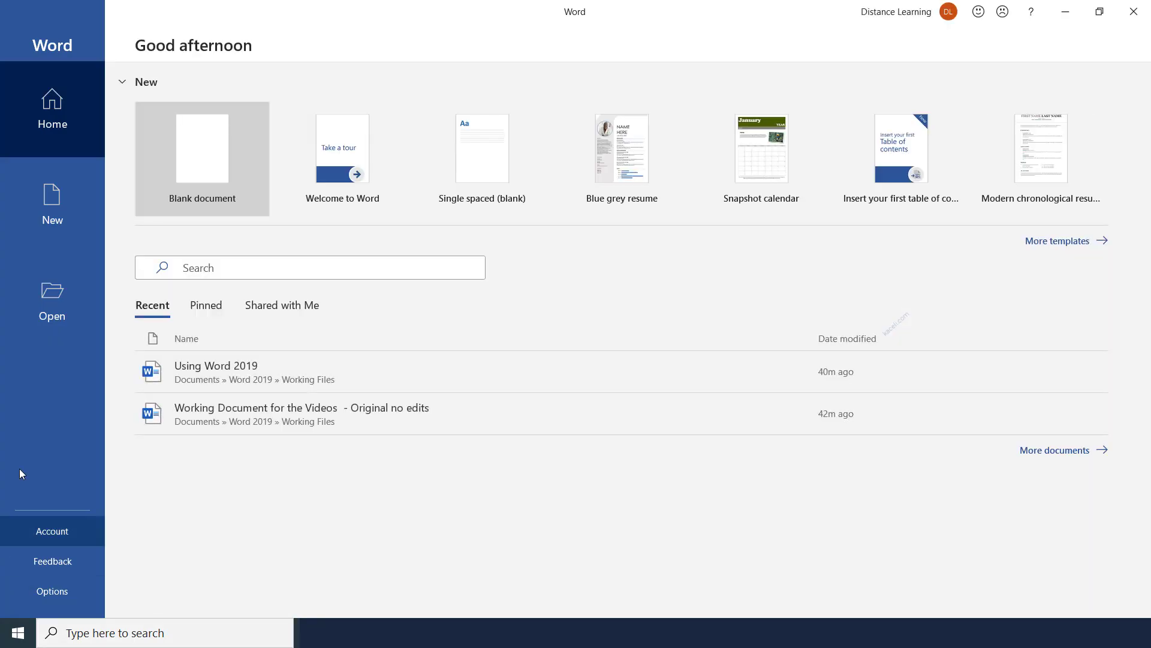
left_click(218, 154)
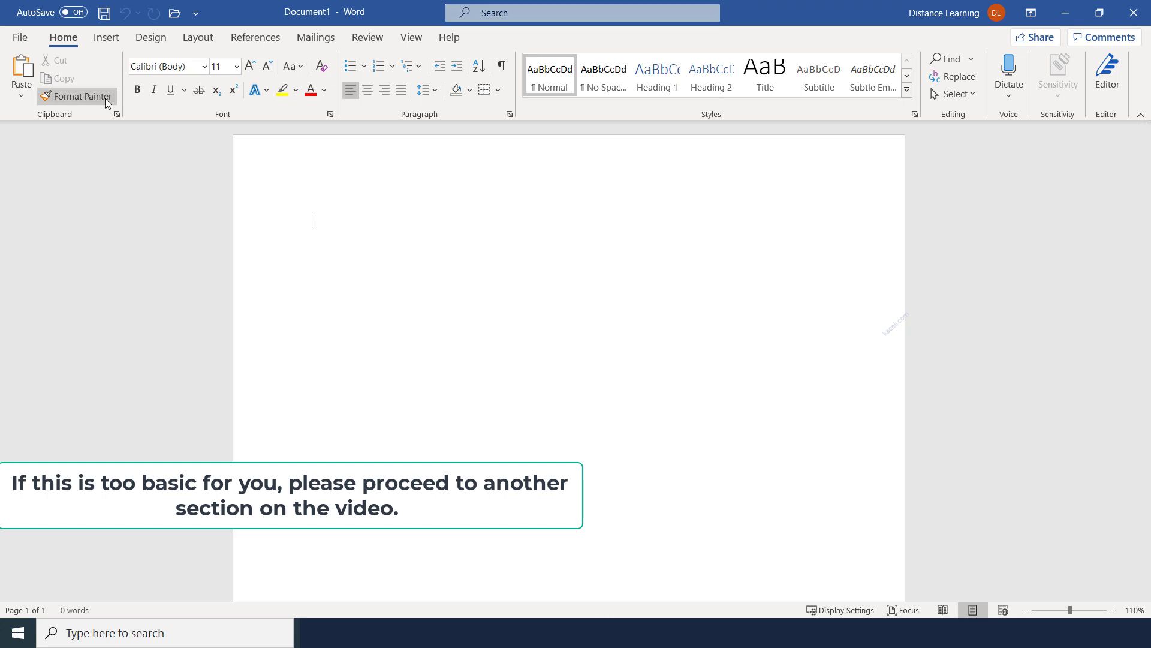
Switch between the Insert and Home tabs, ending on Home
left_click(106, 37)
left_click(67, 38)
left_click(106, 38)
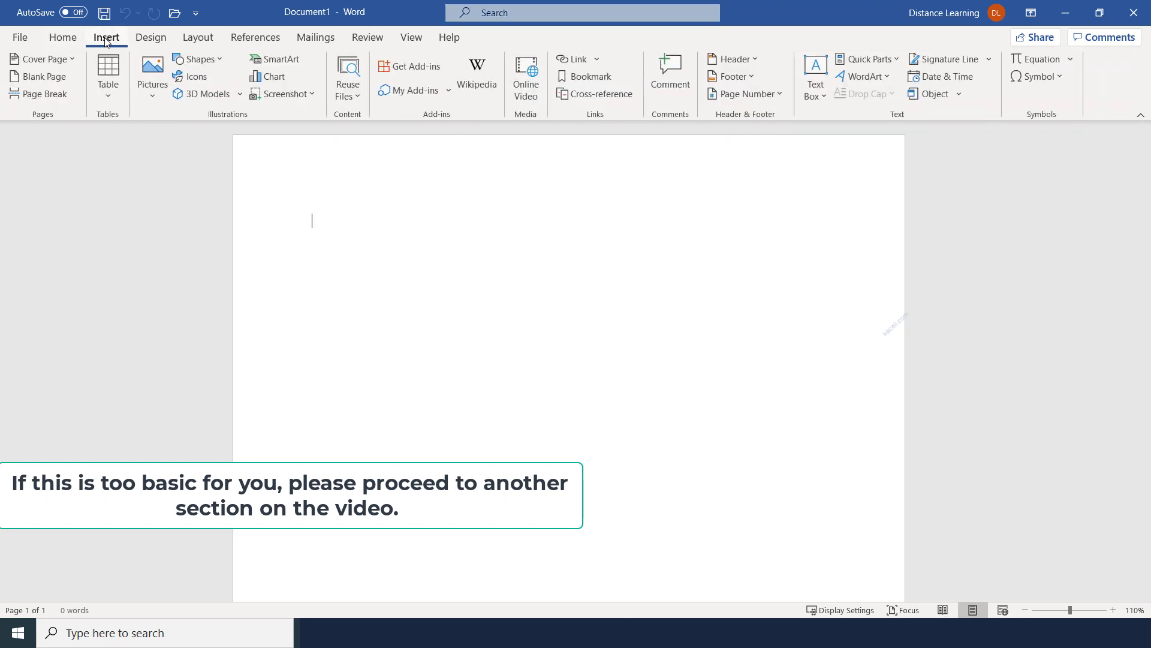
left_click(63, 39)
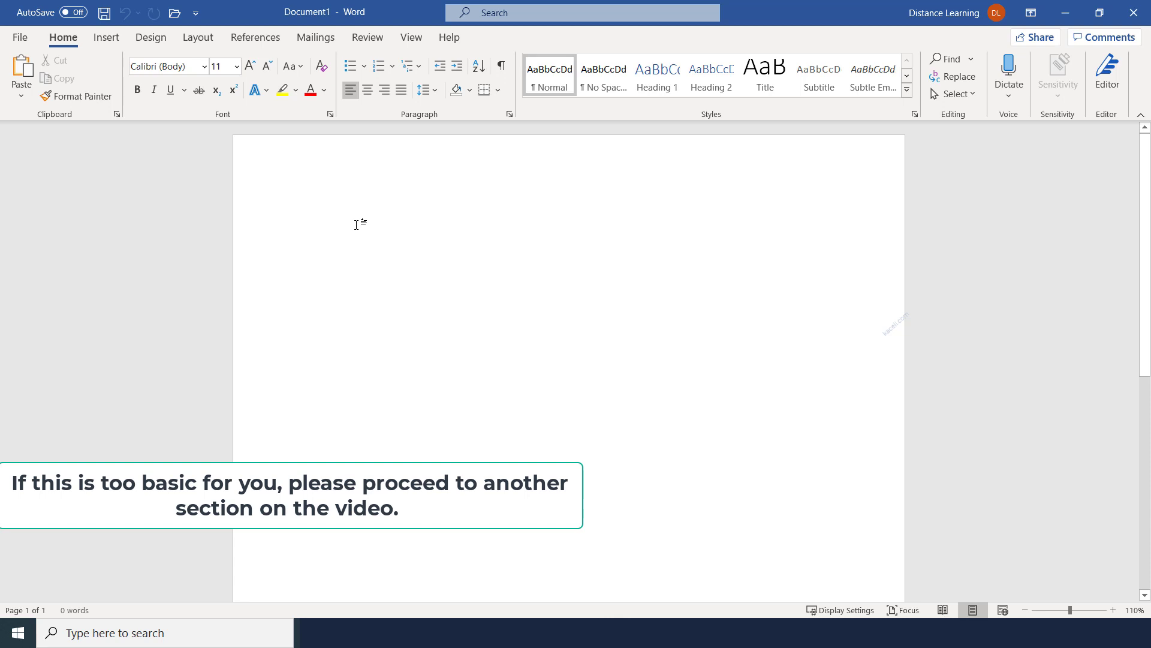
Type the title 'Using Office 365' and an intro ending 'In this tutorial we are going to cover:'
type("Using Office 365")
key("Return")
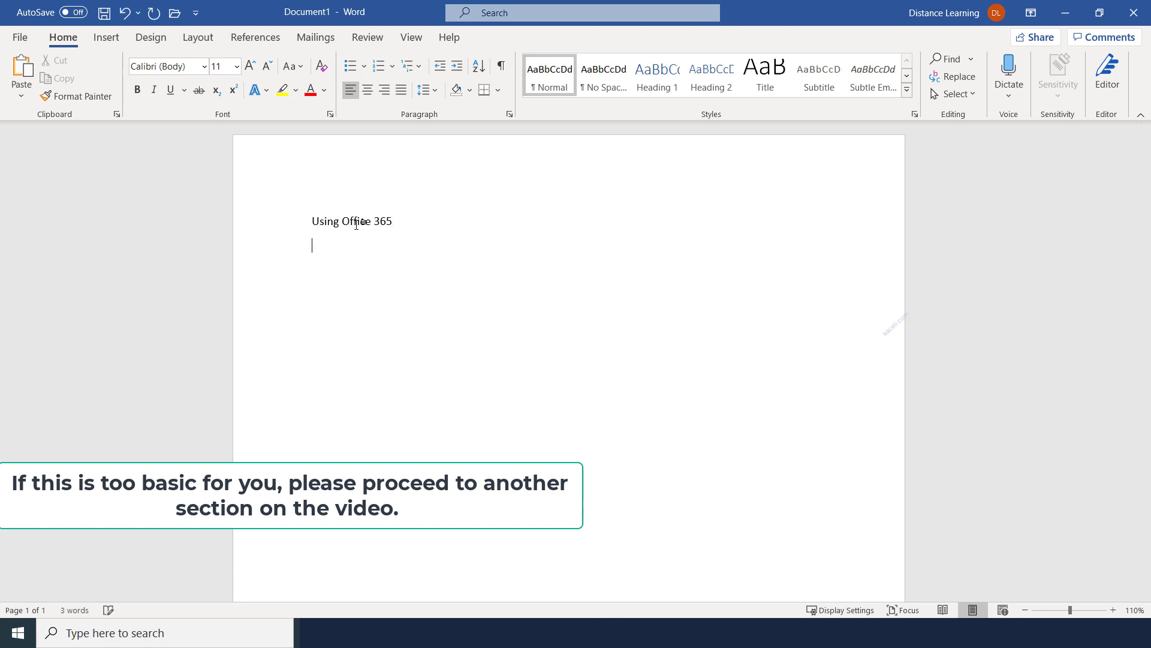
type("This is a test document on using Word. In this tutorial we are going to learn about the following areas. ")
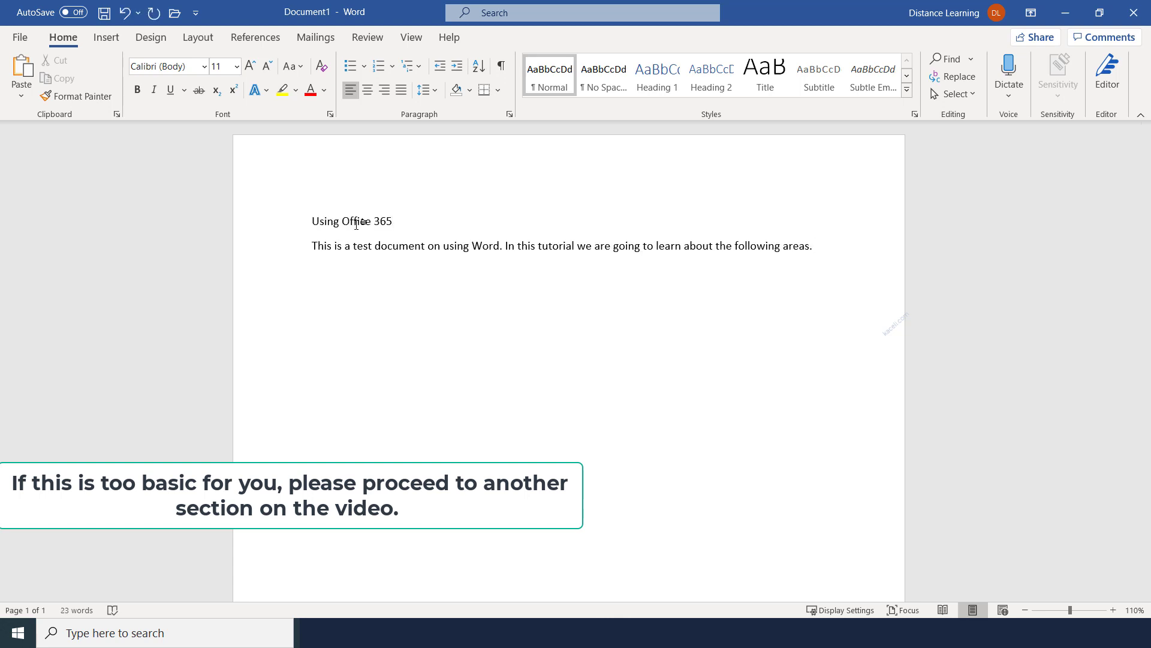
type("The tutorial is designed for those who want to be proficient in the workplace, interviewing for a position or for students wanting to learn Word.")
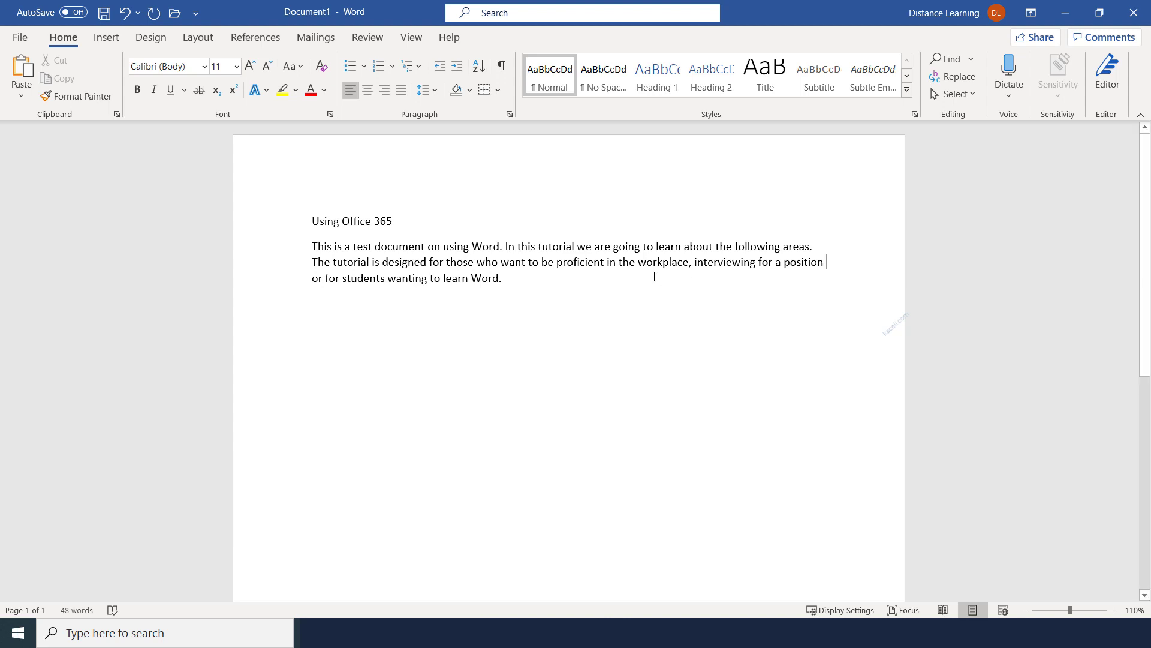
left_click(559, 275)
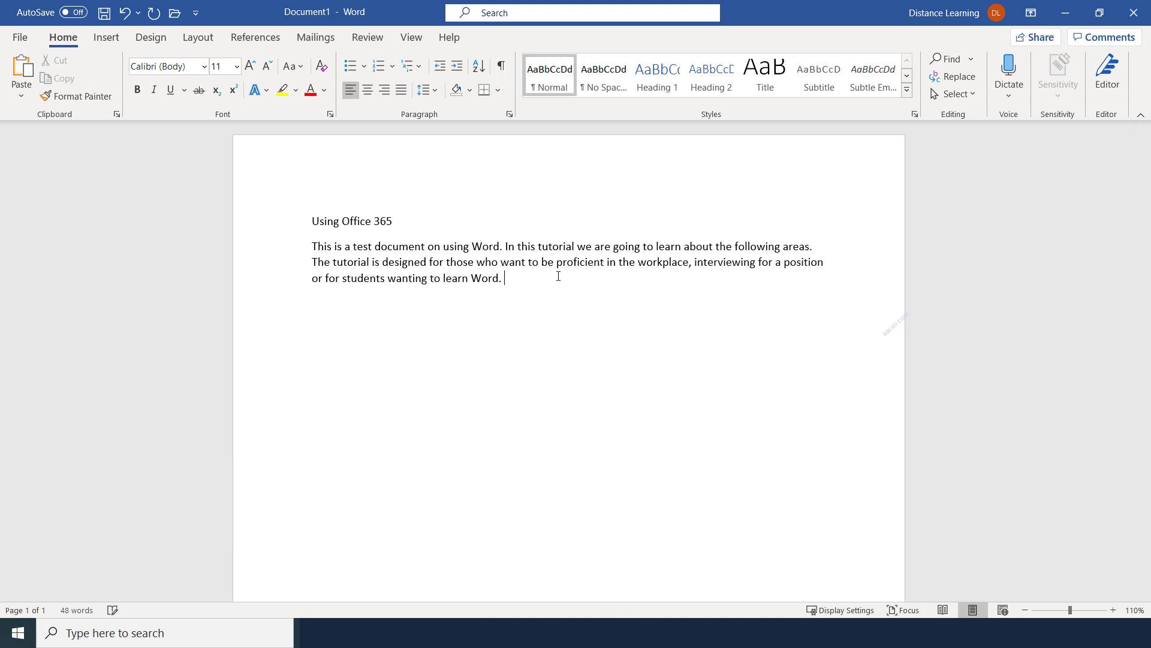
type("In this tutorial we are going to cover:")
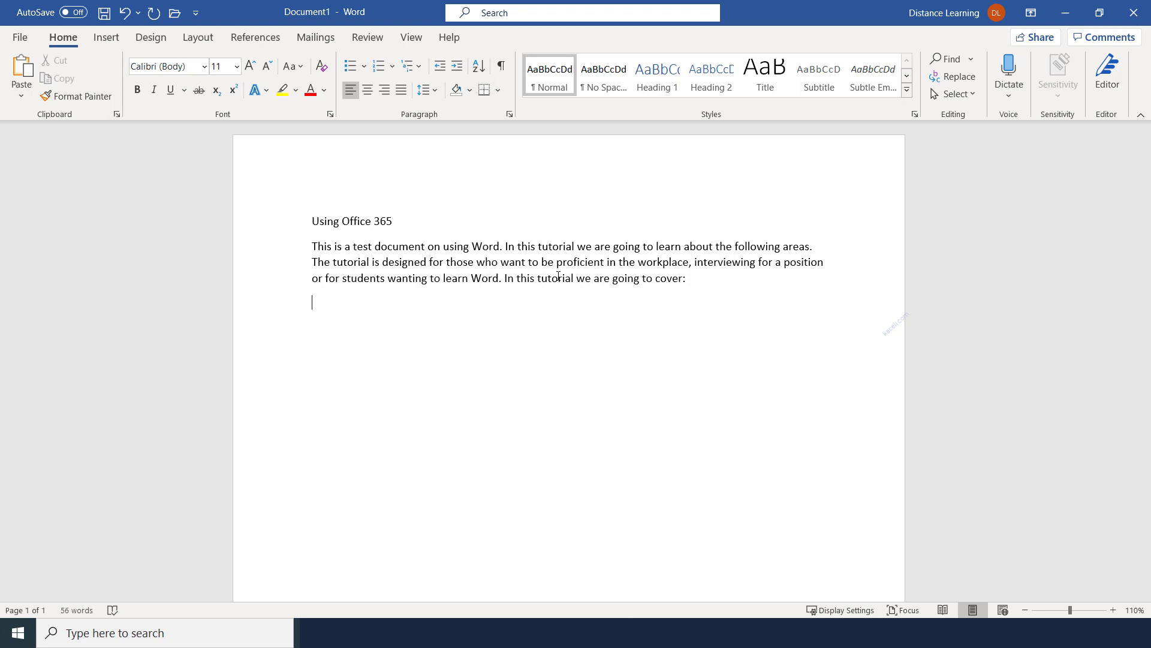
Add topic lines from 'Creating and formatting documents' to 'Performing mail merges.', then 'And a lot more. So stay tuned.'
type("Creating and formatting documents")
key("Return")
type("Applying styles to a document and creating the table of contents")
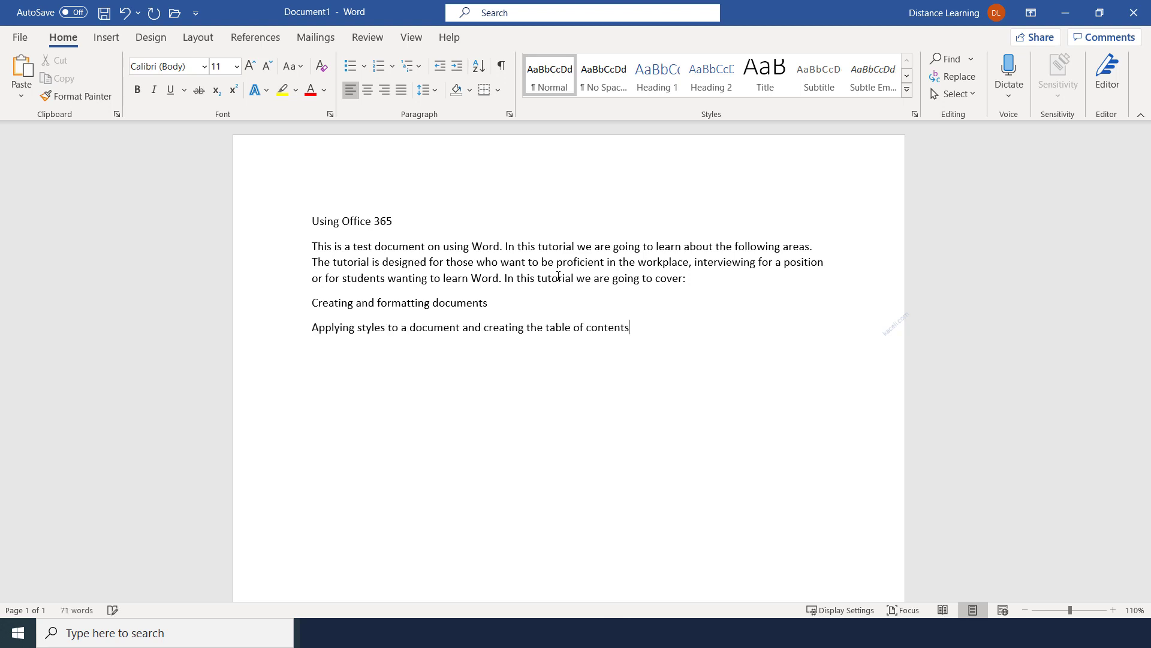
key("Return")
type("Inserting images, SmartArt and videos in a document ")
type("Using advanced features")
key("Return")
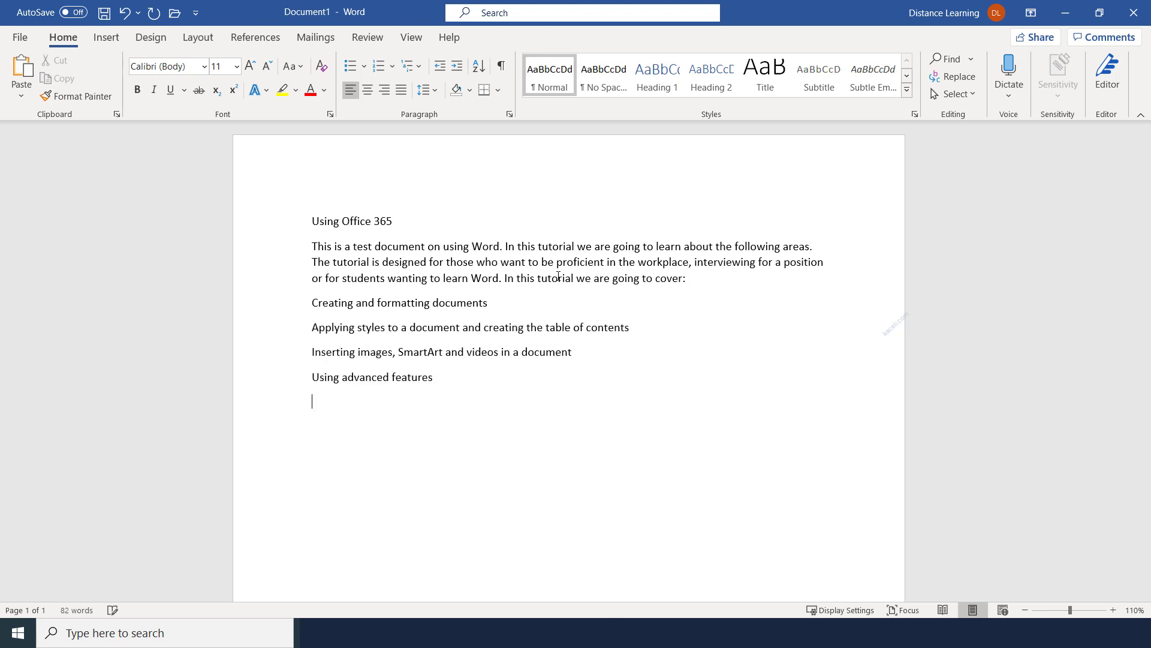
type("Performing mail merges.")
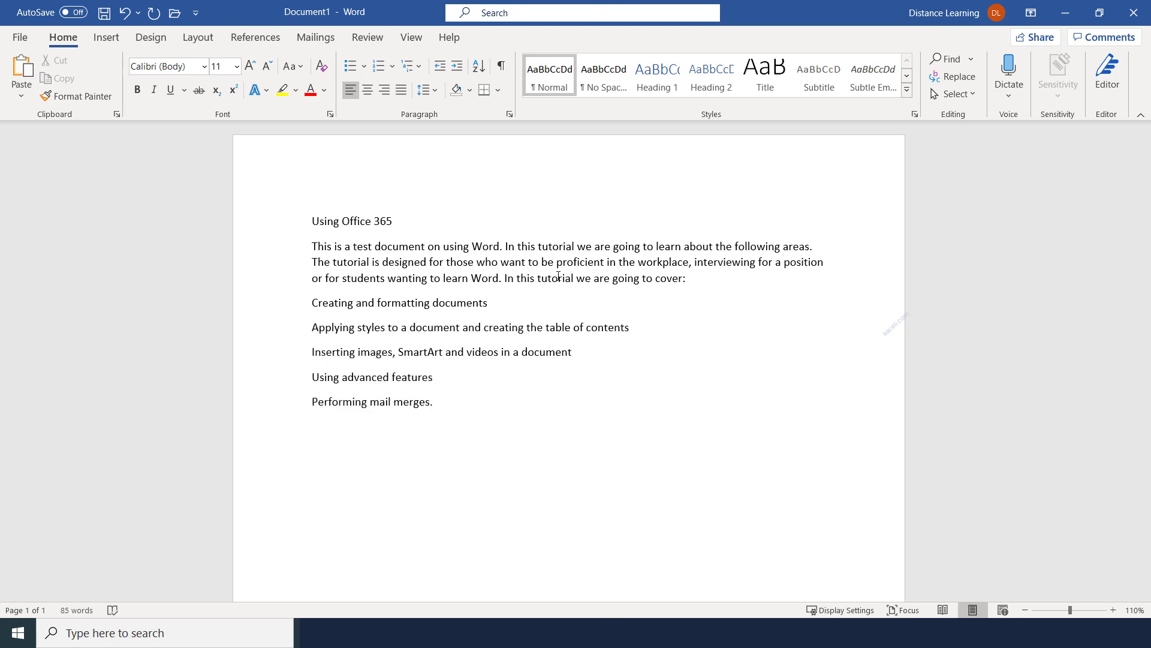
key("Return")
type("And a lot more. So stay tuned.")
Add the closing paragraph about this being a concepts-based tutorial
key("Return")
key("Return")
key("BackSpace")
type("This is a concepts-based tutorial which means that the concepts you learn here you will be able to apply in other versions of Word. I will start with the very basics and then move to more advanced features.")
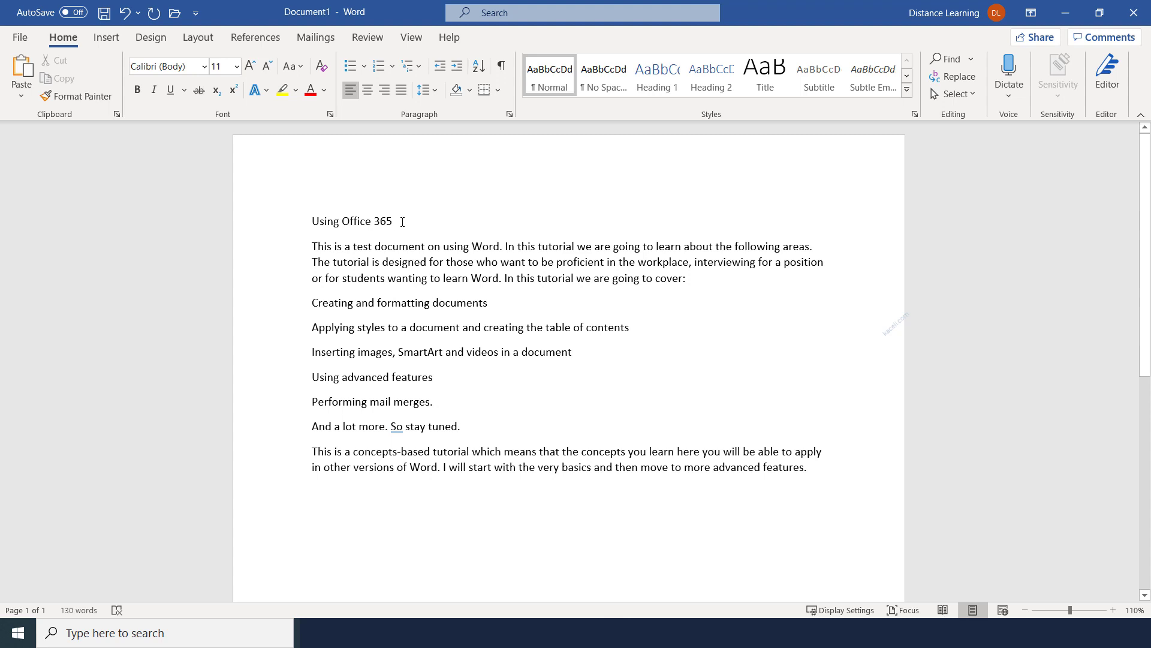
Make the title bold in Abadi, sized to 20 pt via Grow/Shrink Font
left_click_drag(403, 221, 312, 222)
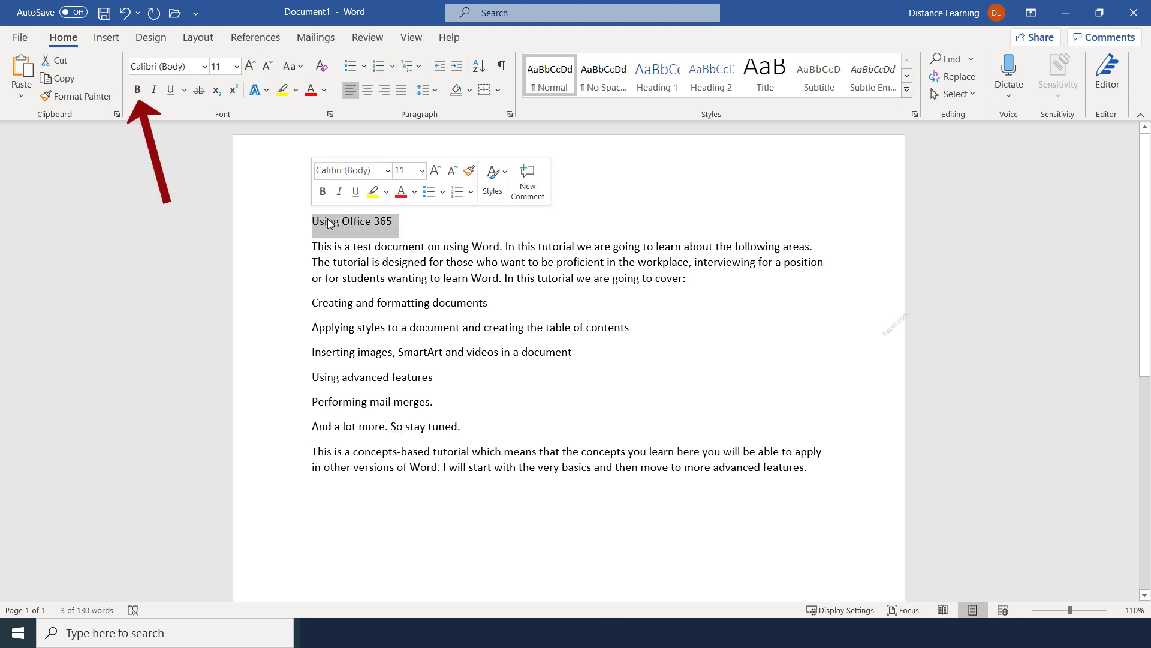
left_click(137, 89)
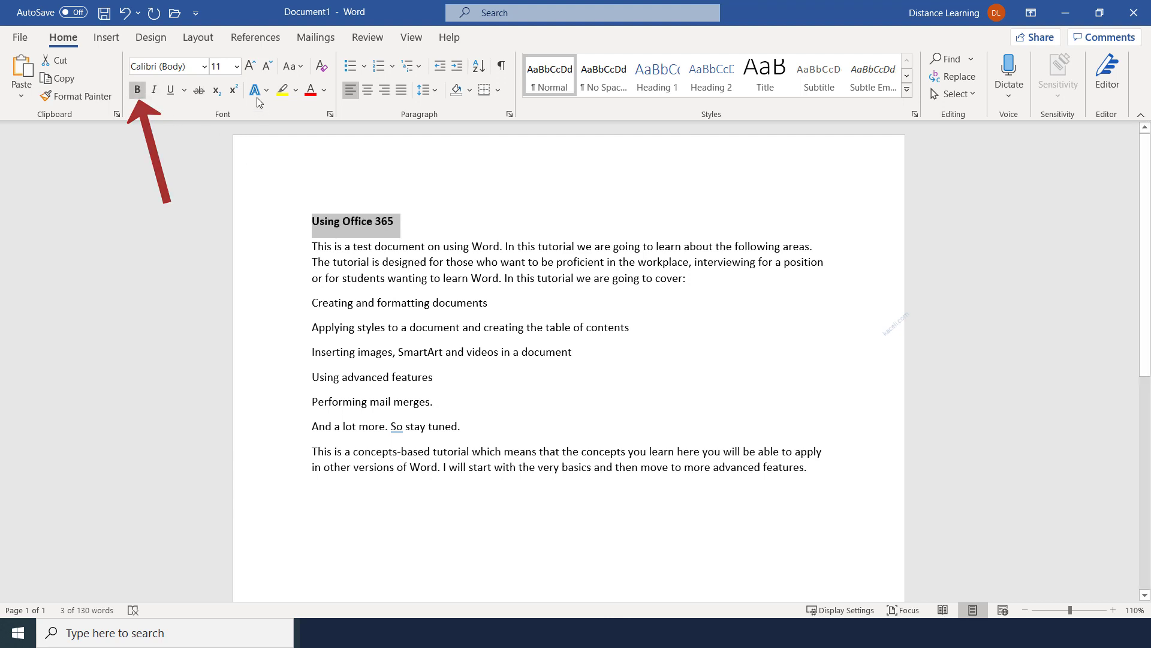
left_click(204, 67)
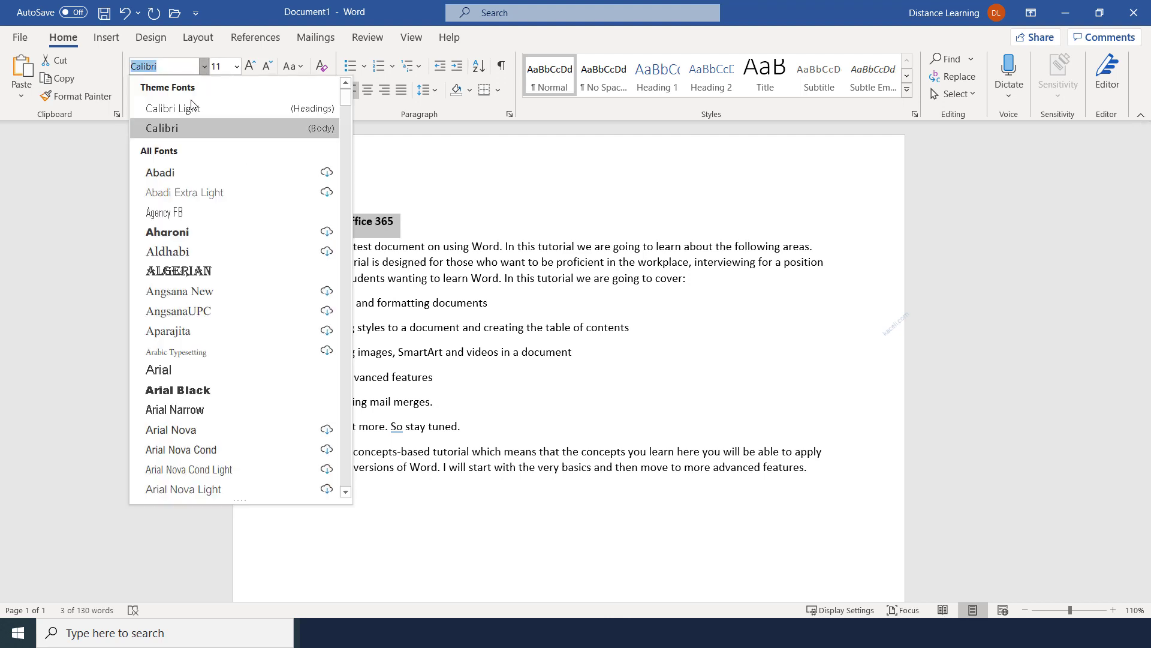
left_click(169, 173)
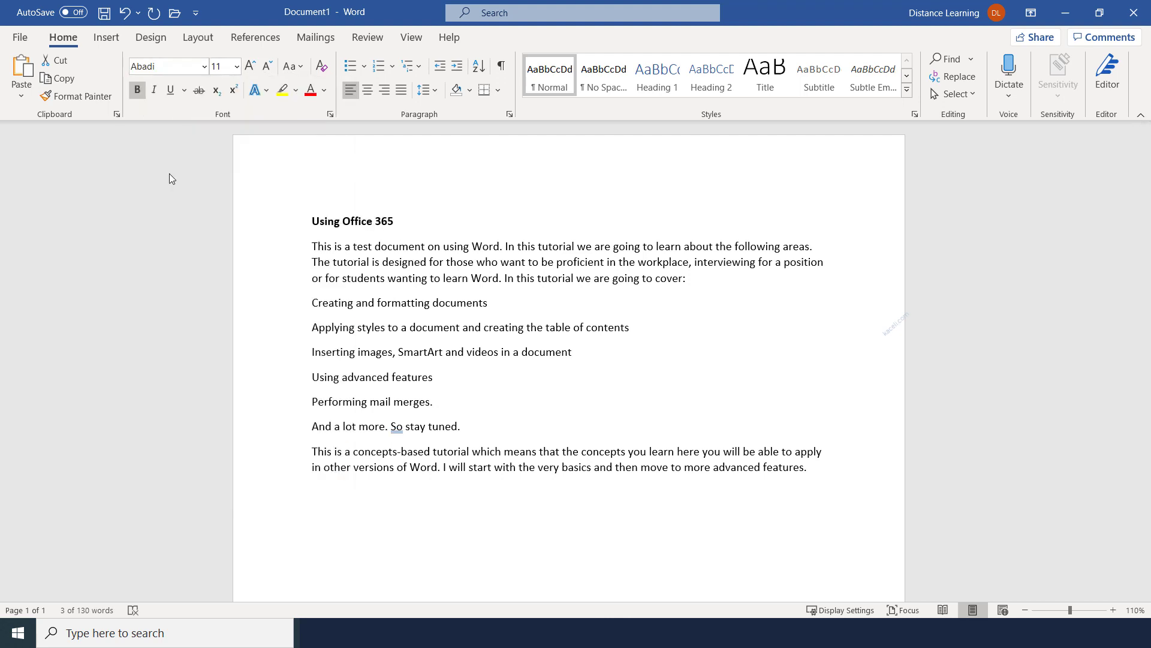
left_click(237, 67)
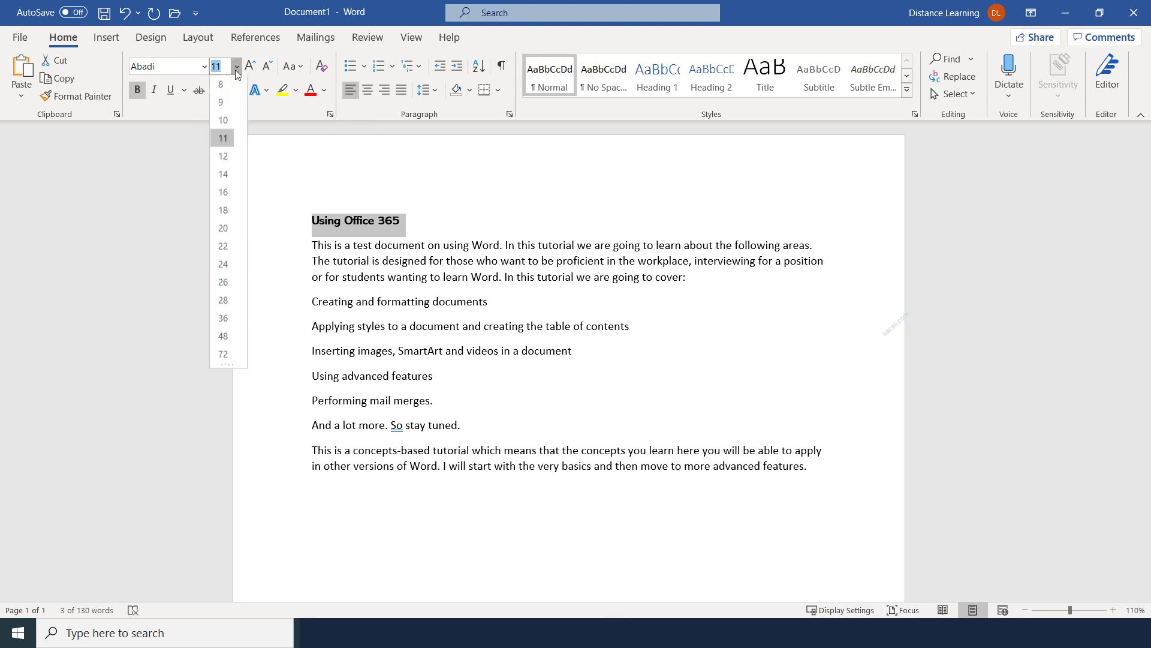
left_click(225, 192)
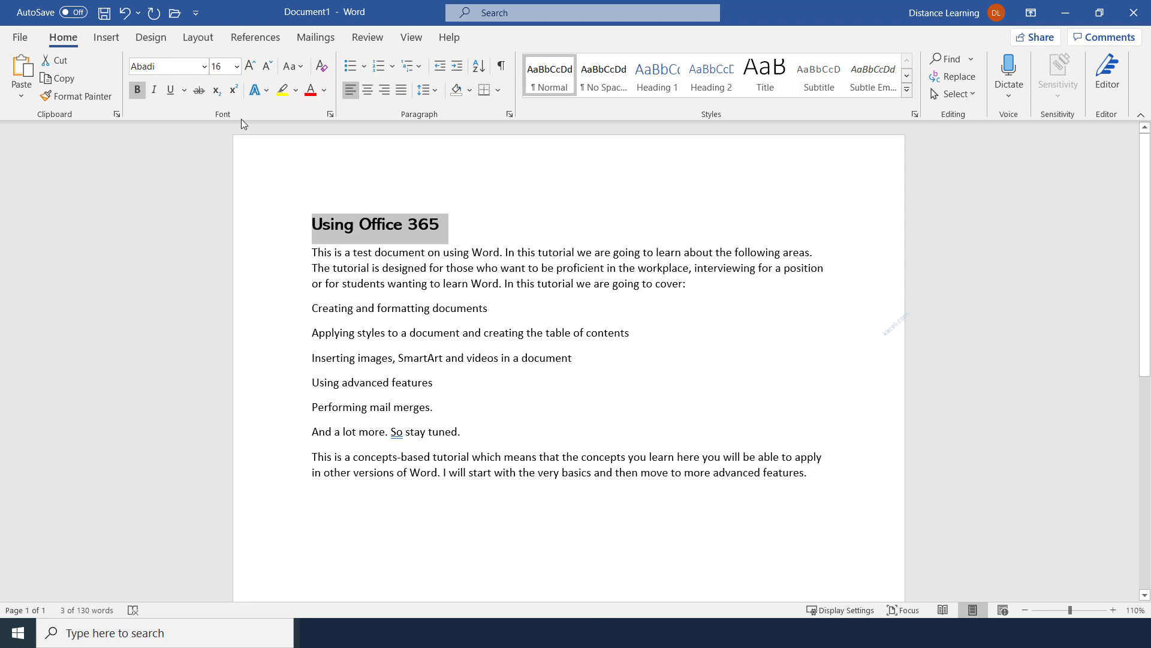
left_click(251, 67)
left_click(251, 66)
left_click(251, 67)
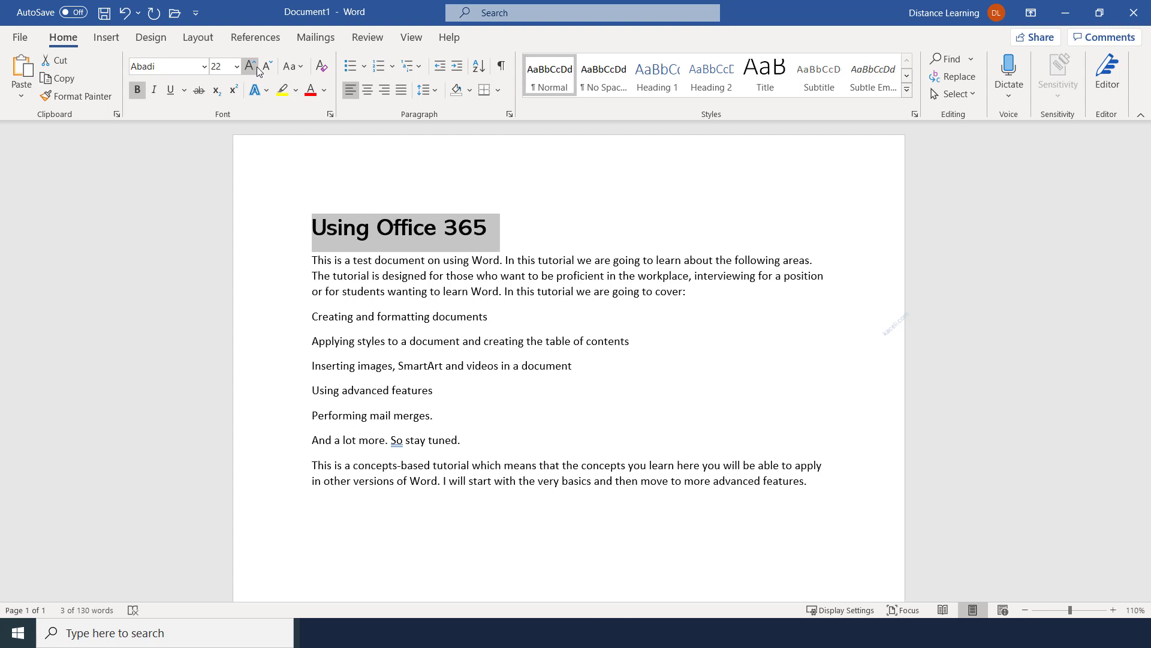
left_click(267, 70)
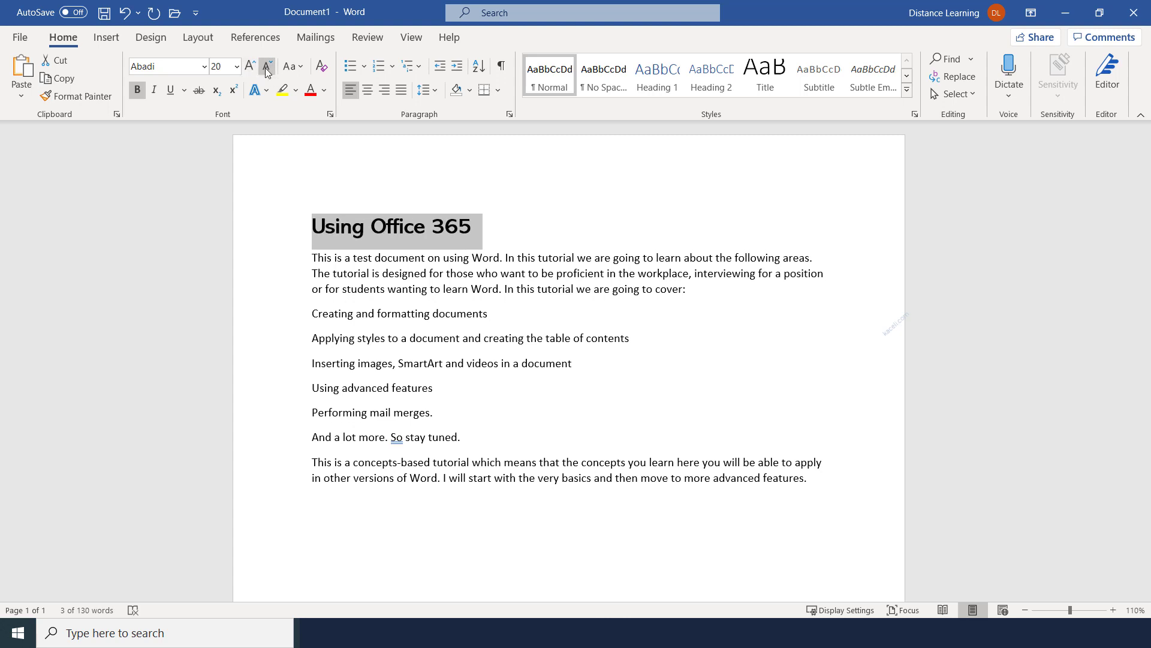
Change the title case to UPPERCASE, giving 'USING OFFICE 365'
left_click(300, 68)
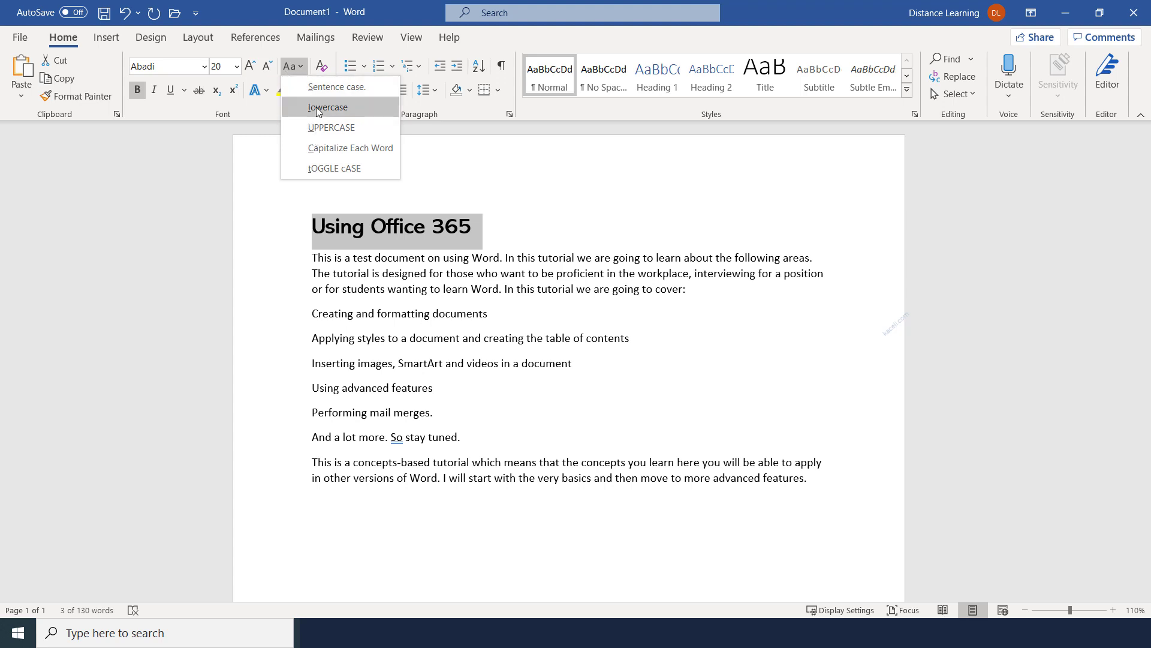
left_click(319, 127)
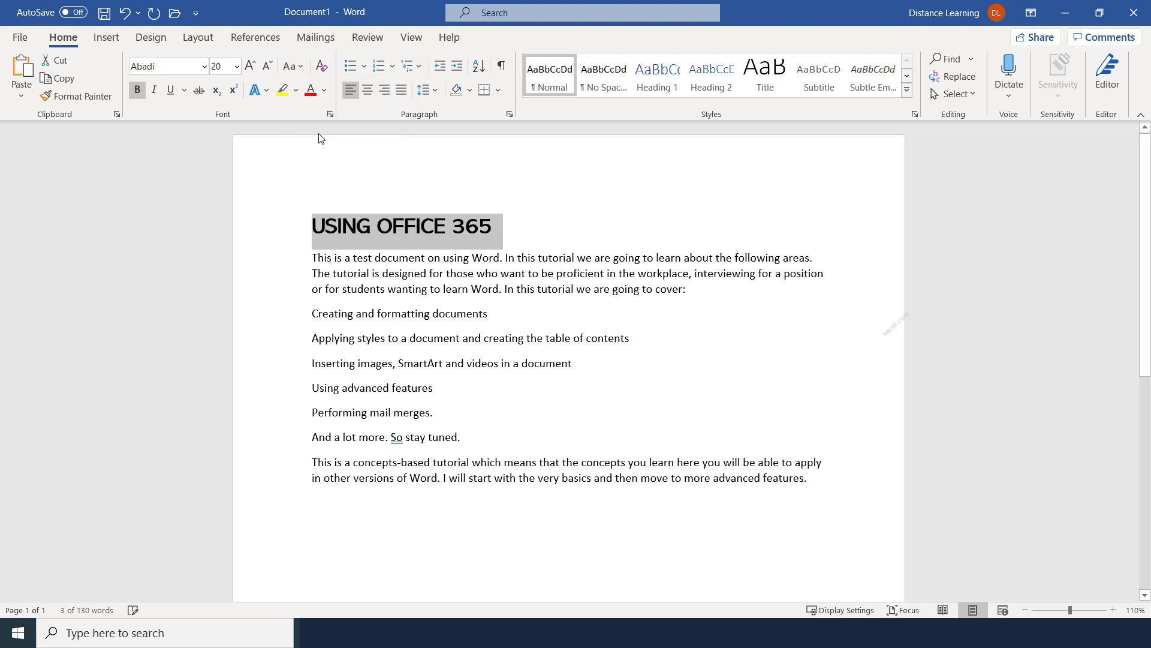
left_click(358, 257)
left_click_drag(496, 226, 329, 228)
left_click(344, 277)
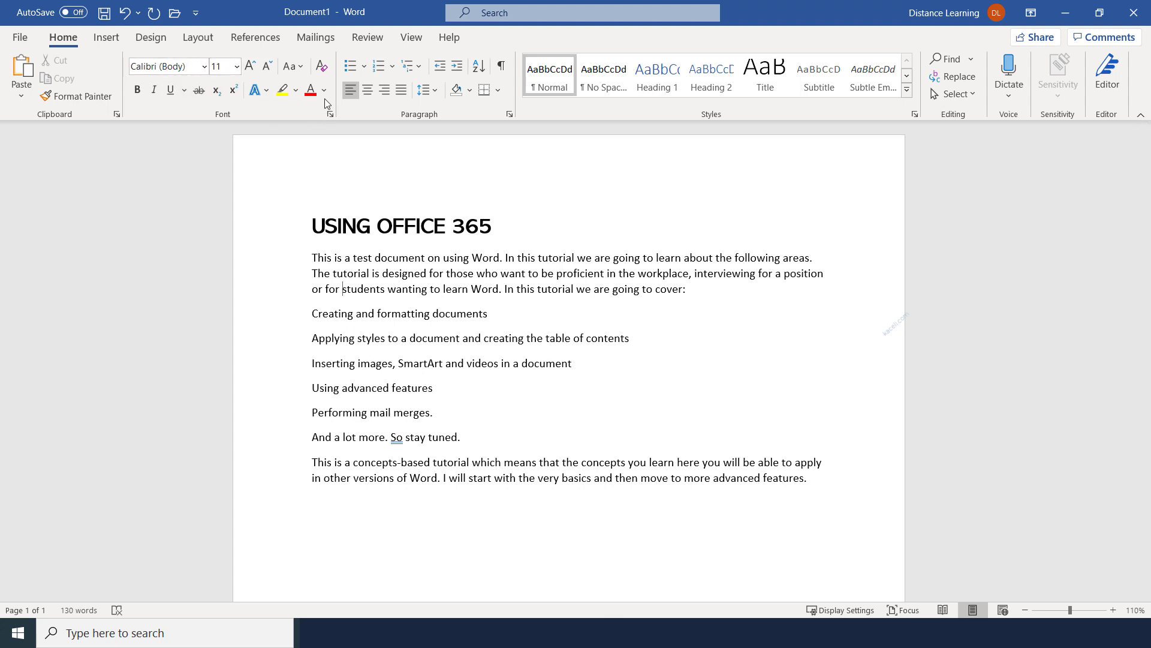
Color the title 'USING OFFICE 365' red
left_click_drag(312, 226, 511, 234)
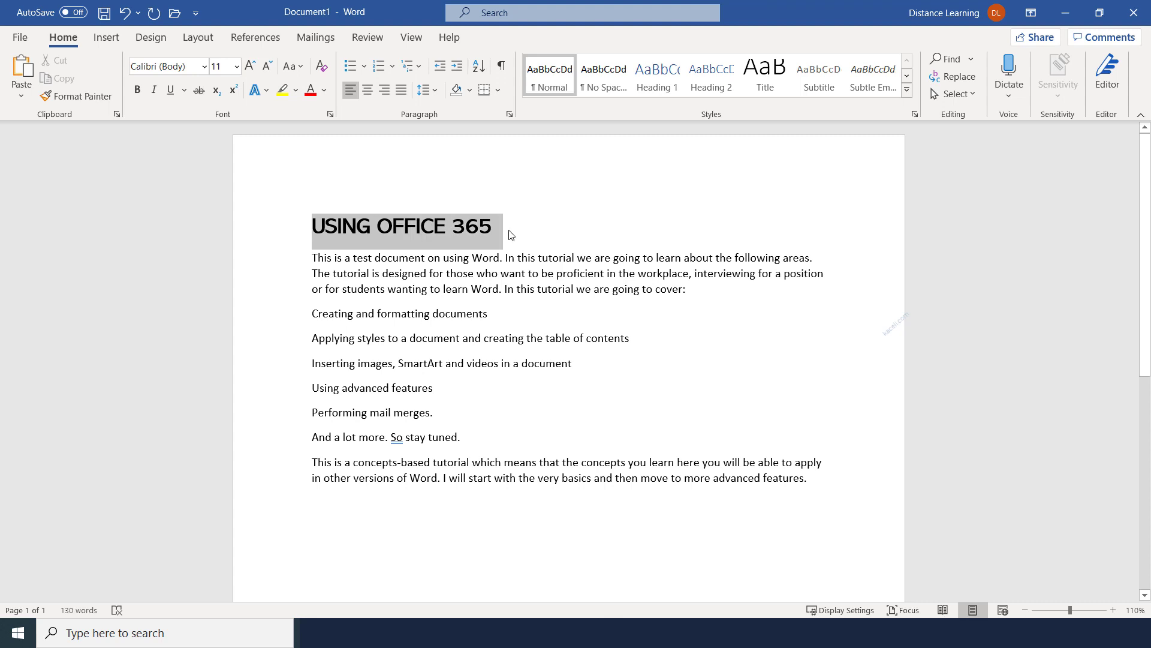
left_click(311, 91)
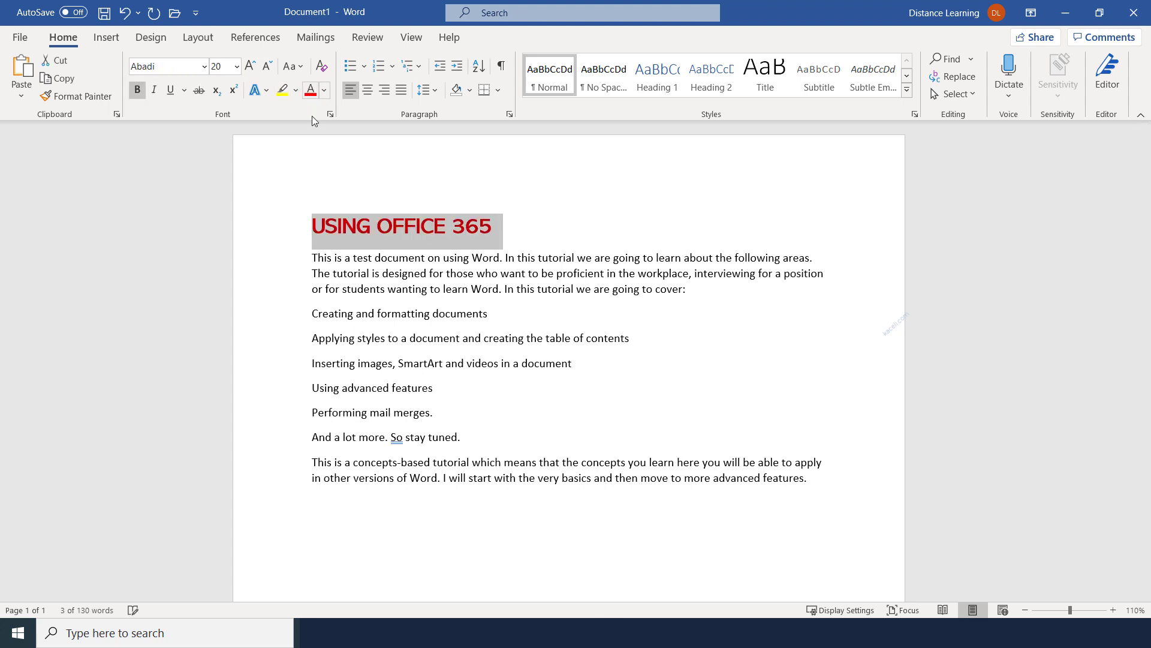
left_click(378, 259)
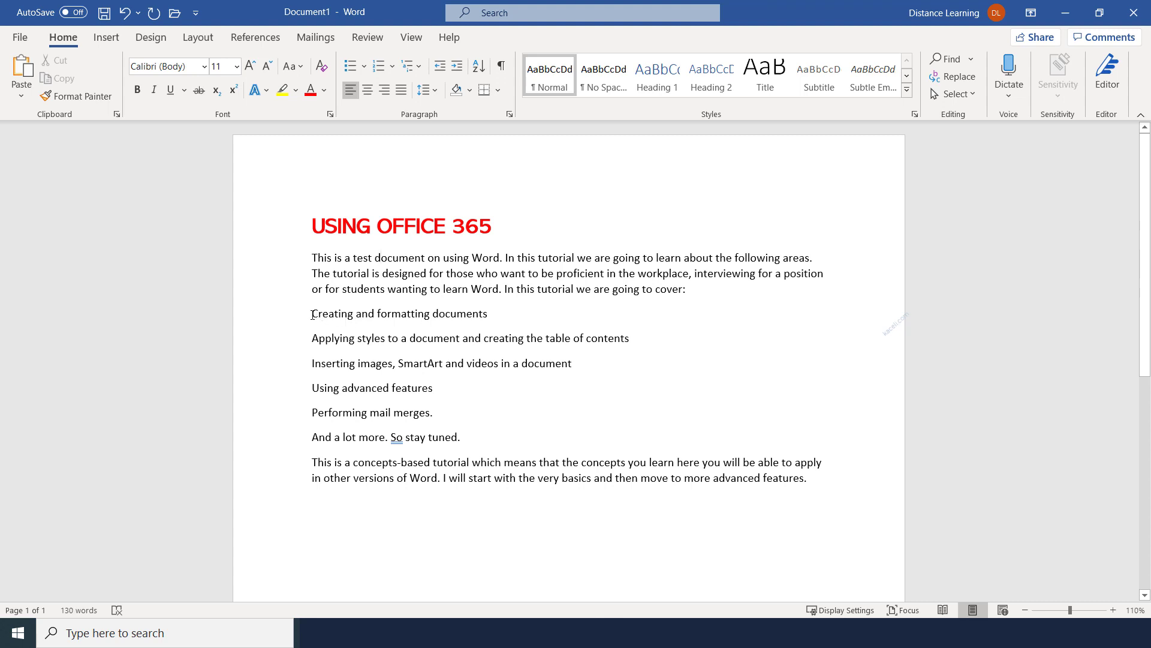
Give the six topic lines multicolour bullets from the Bullet Library
left_click_drag(310, 314, 387, 437)
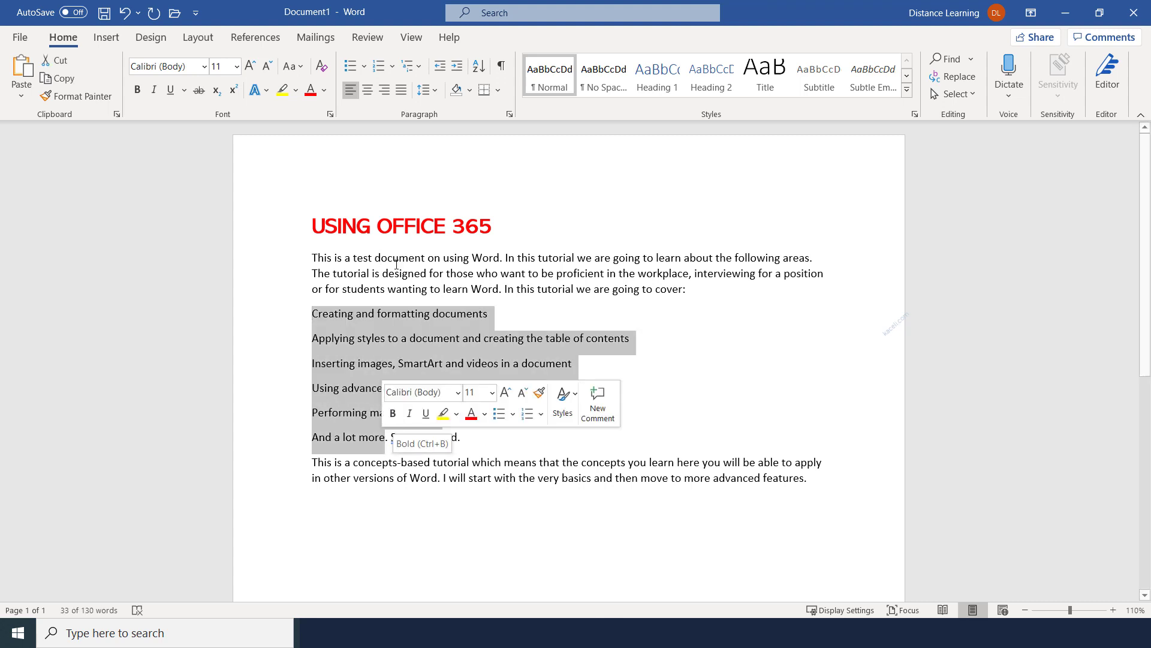
left_click(355, 67)
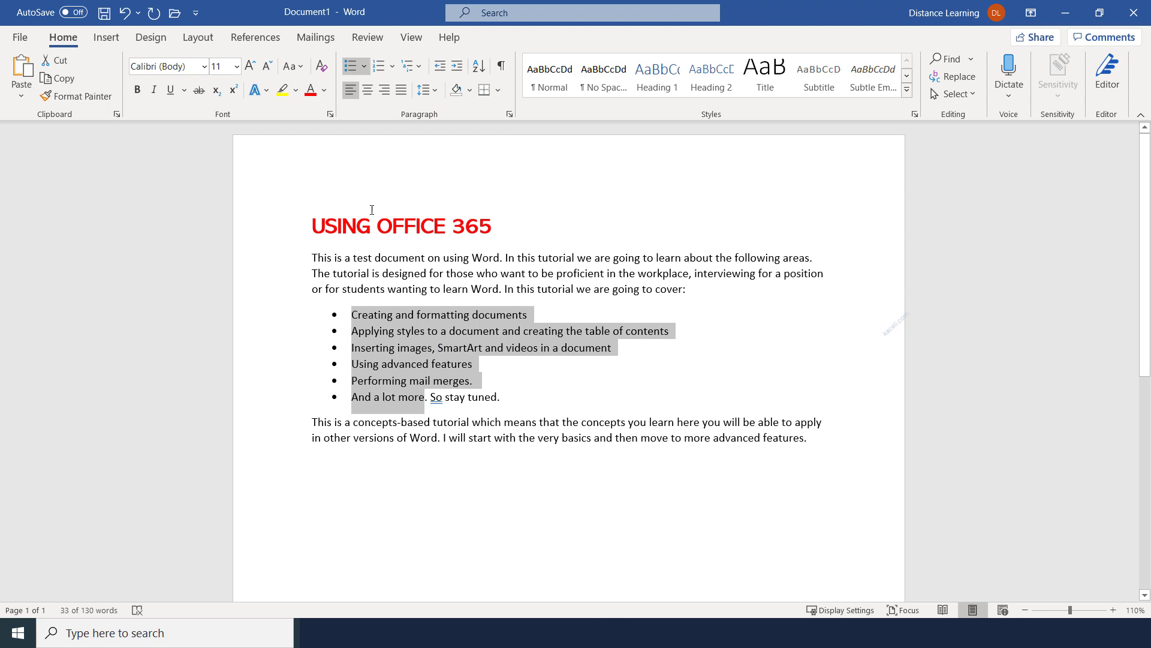
left_click(365, 68)
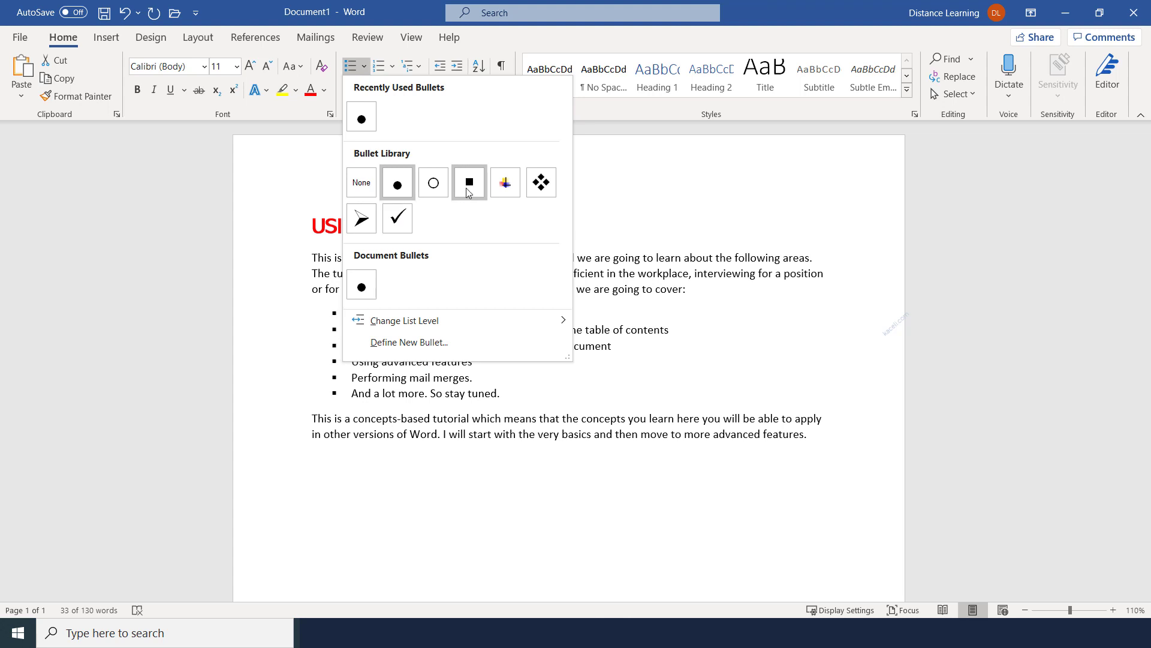
left_click(506, 183)
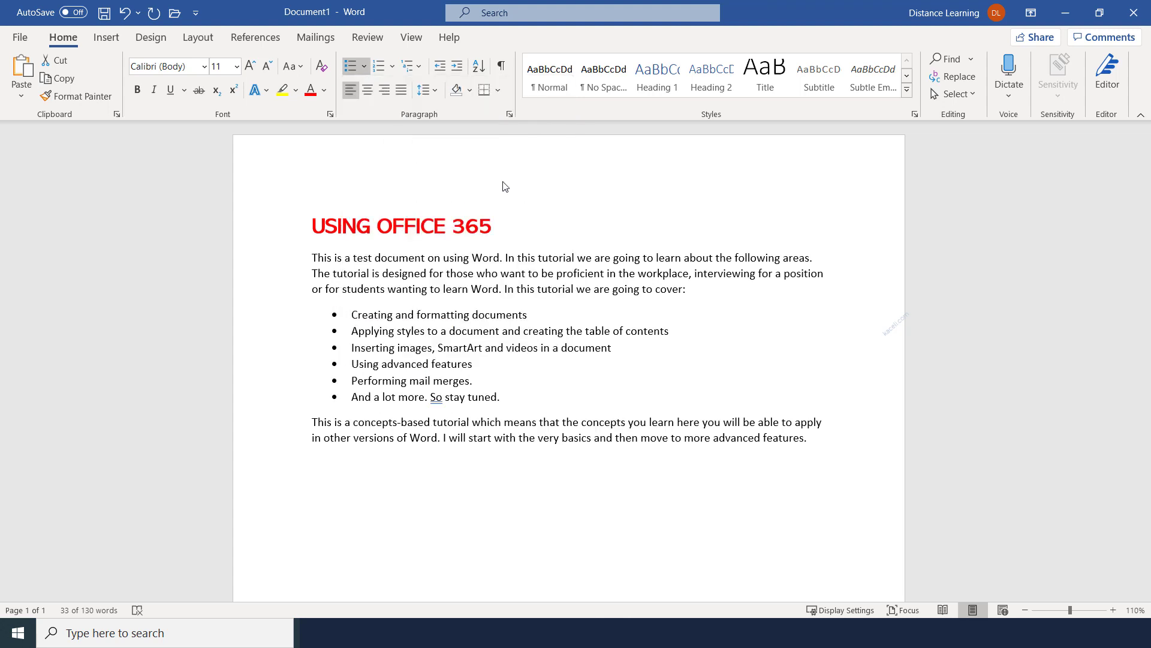
Switch the topic lines to numbering 1 to 6, viewing Multilevel List styles without applying one
left_click(383, 69)
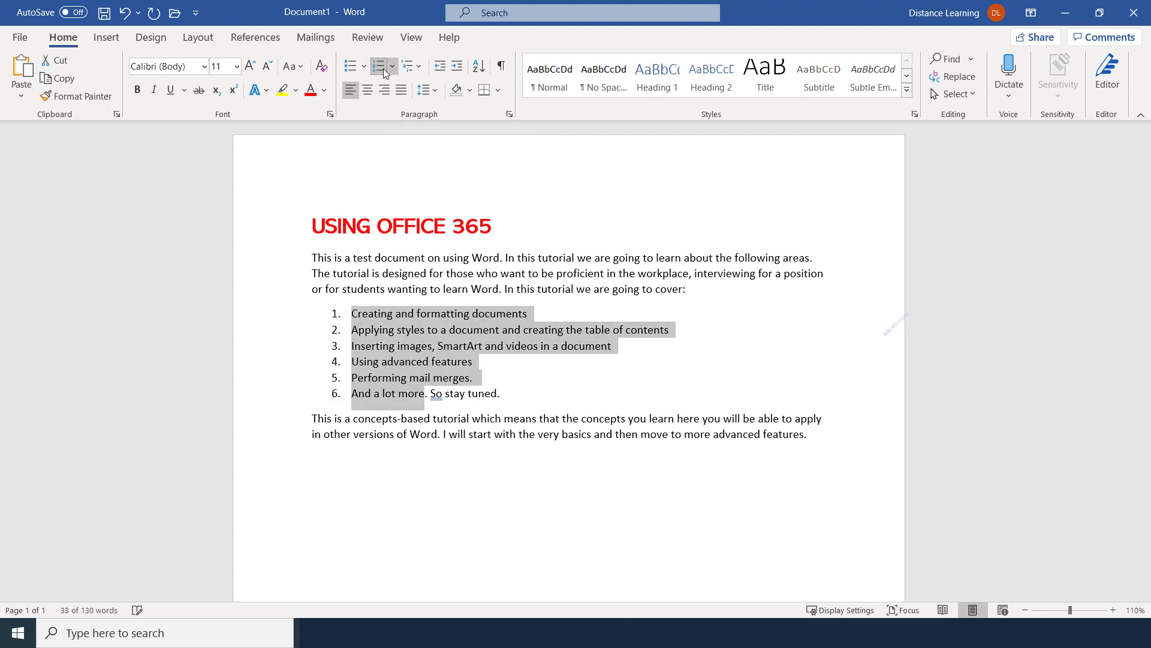
left_click(419, 68)
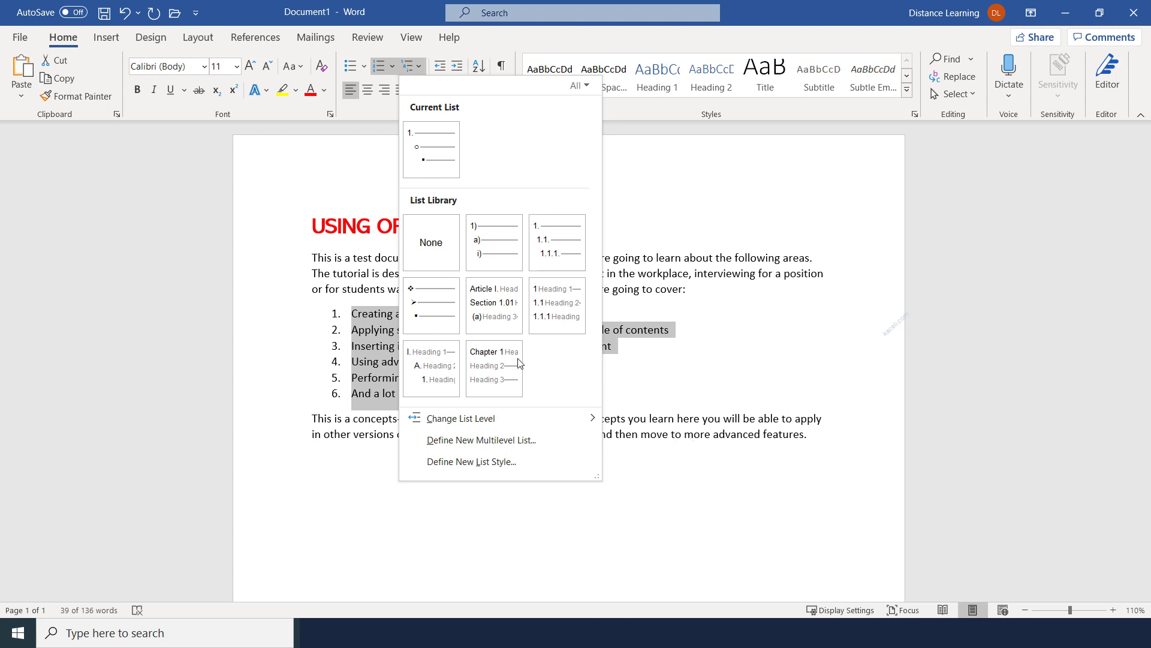
mouse_move(506, 269)
left_click(331, 277)
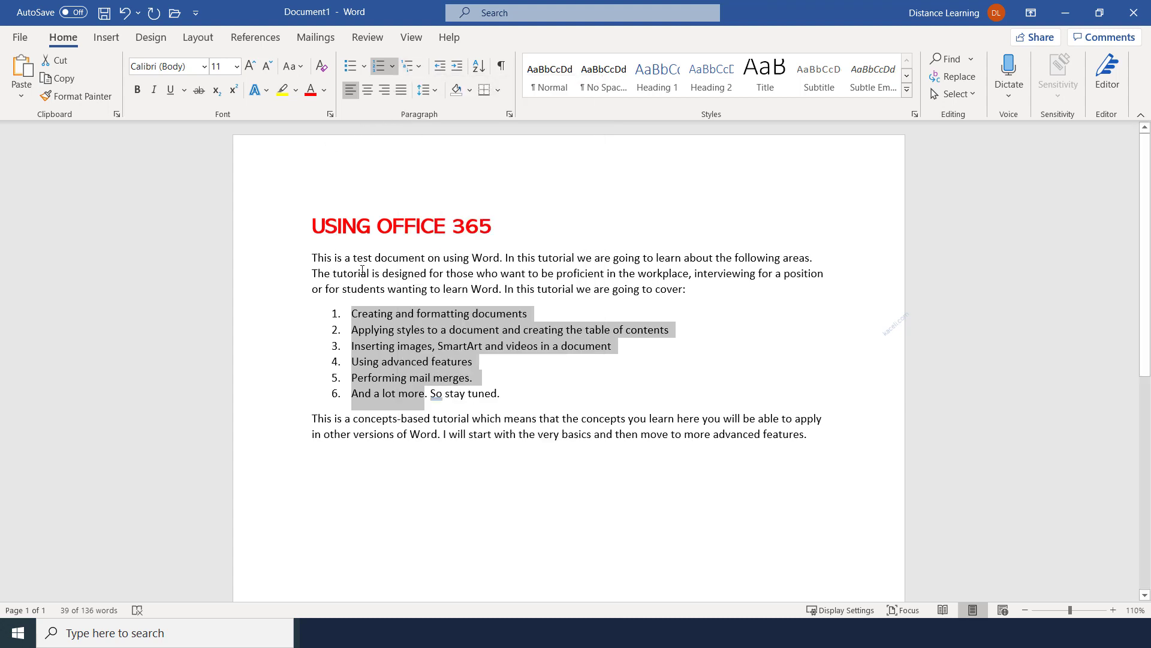
left_click(365, 270)
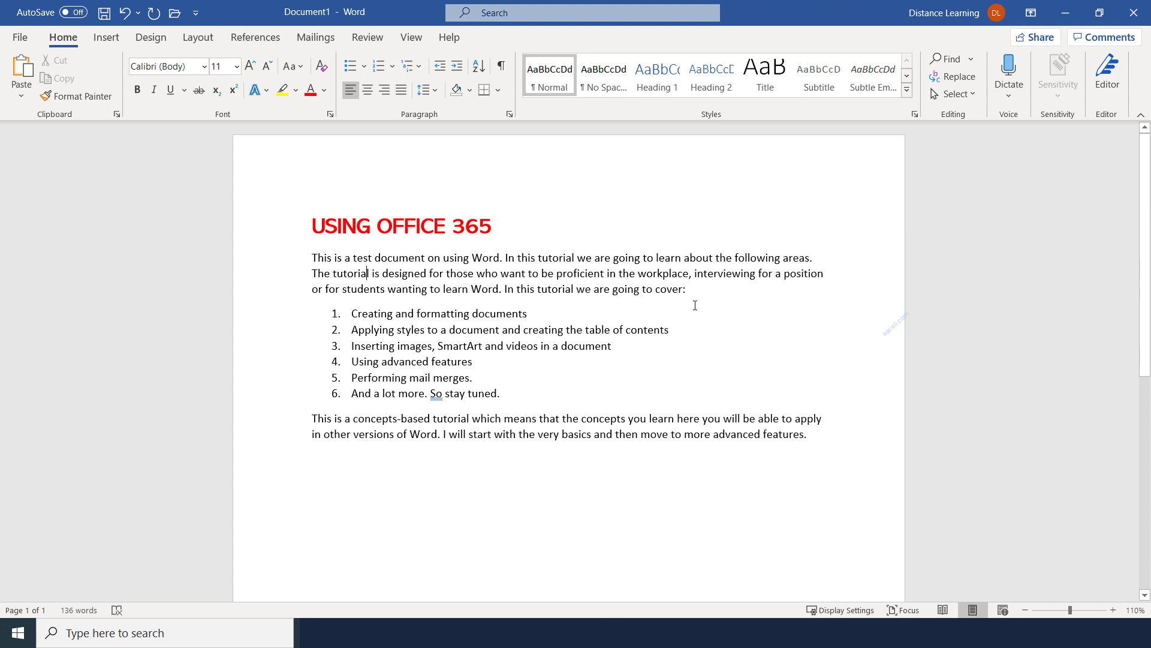
Try the opening paragraph centred and right-aligned, then settle on left alignment and deselect
left_click_drag(685, 290, 288, 260)
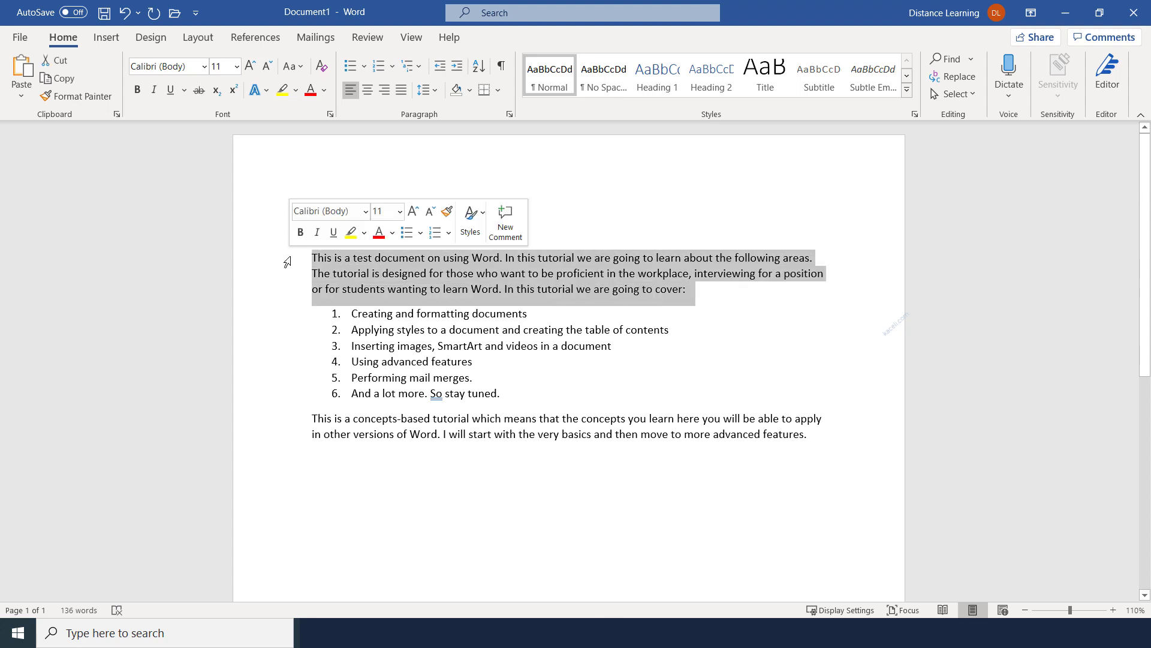
left_click(367, 89)
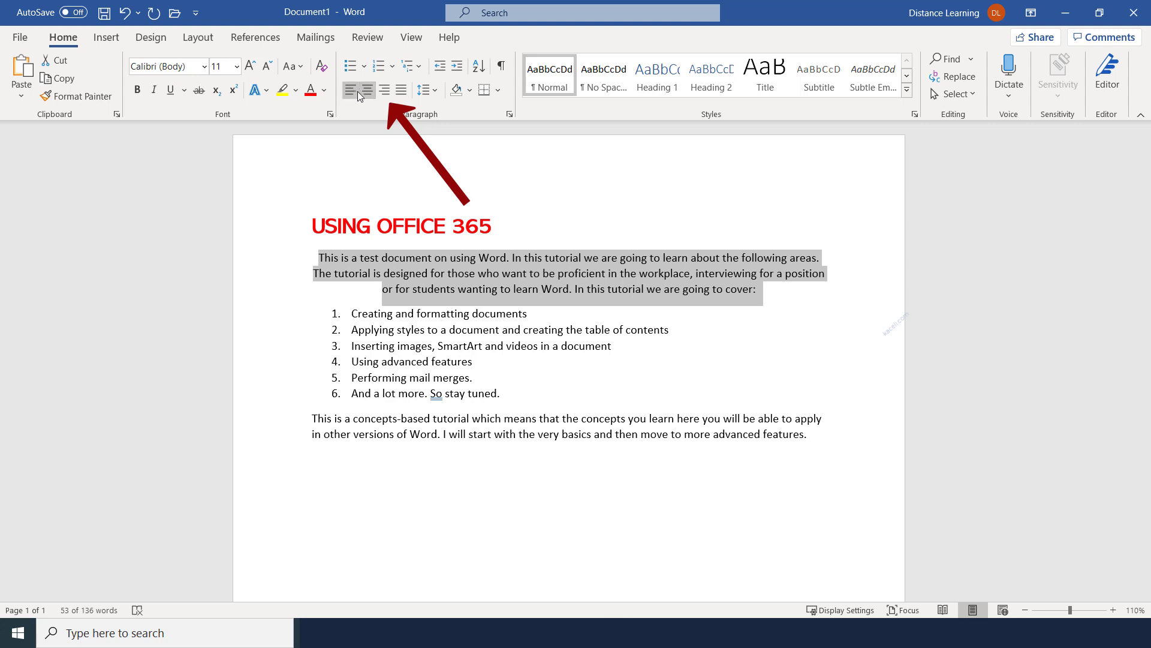
left_click(382, 94)
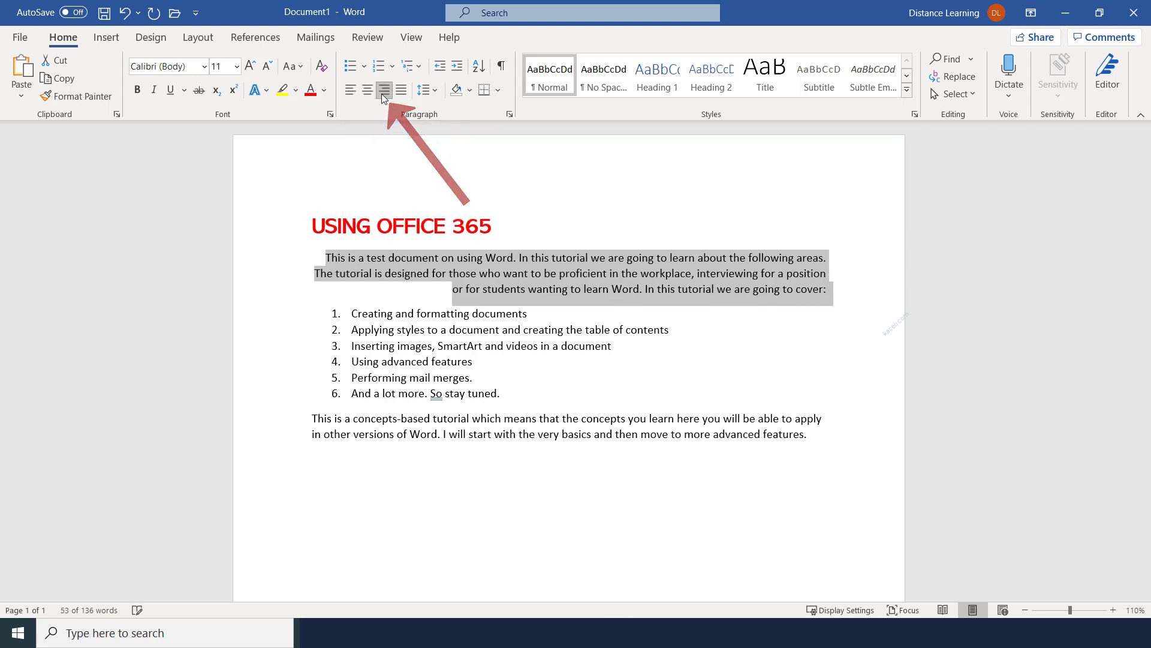
left_click(352, 92)
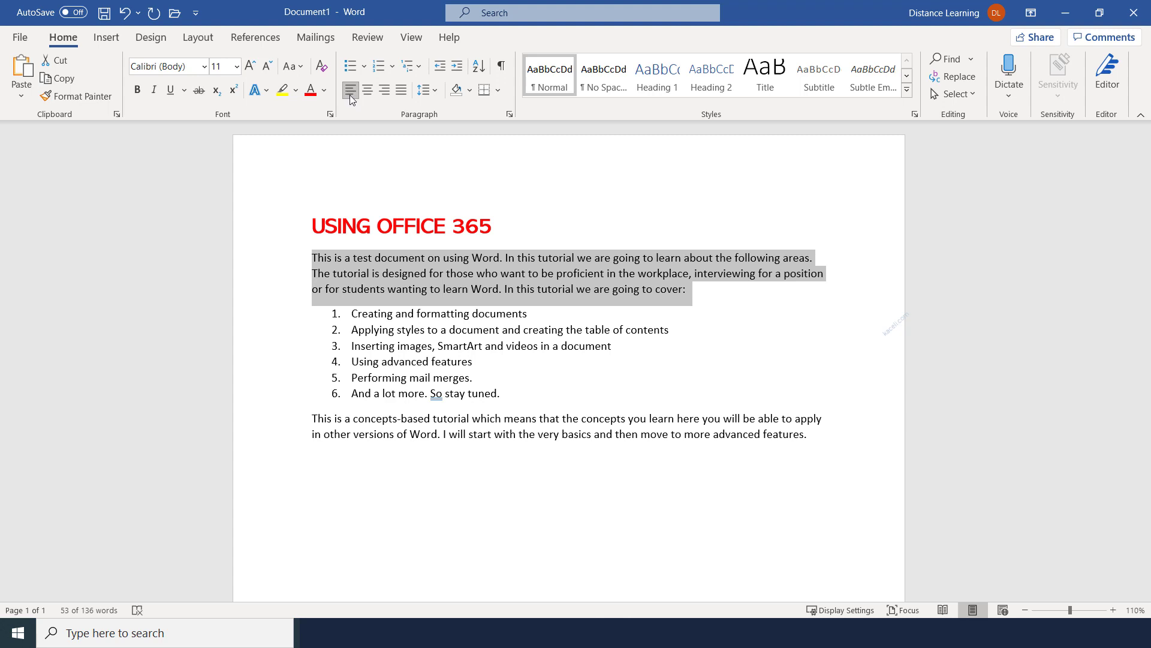
left_click(451, 259)
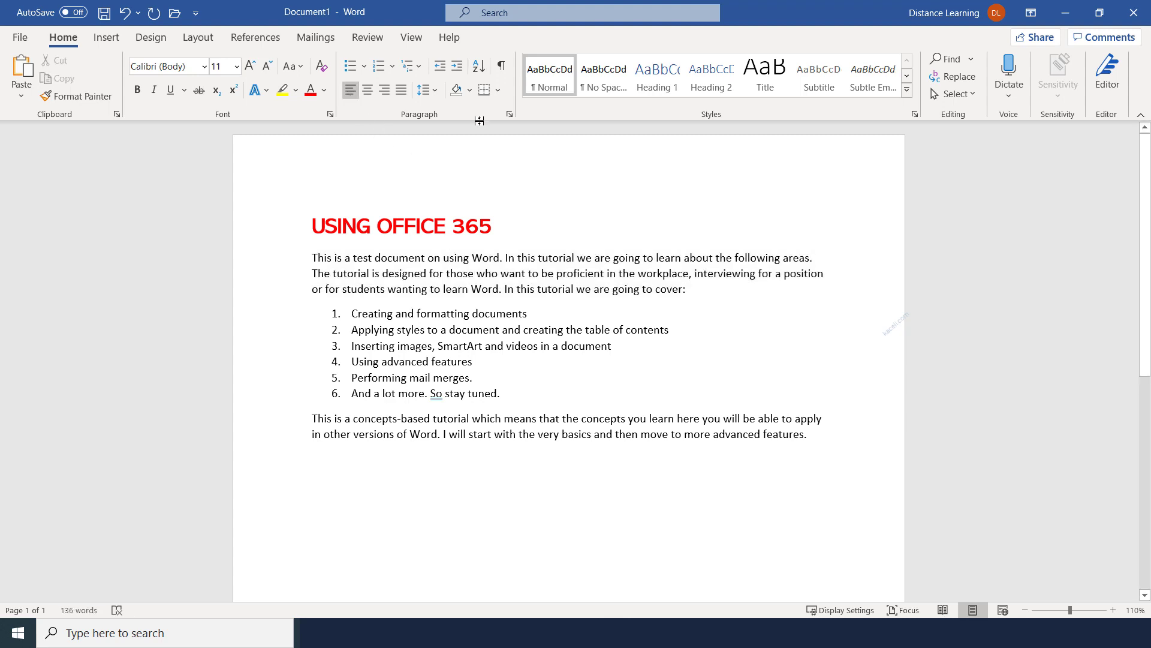
left_click_drag(312, 257, 876, 552)
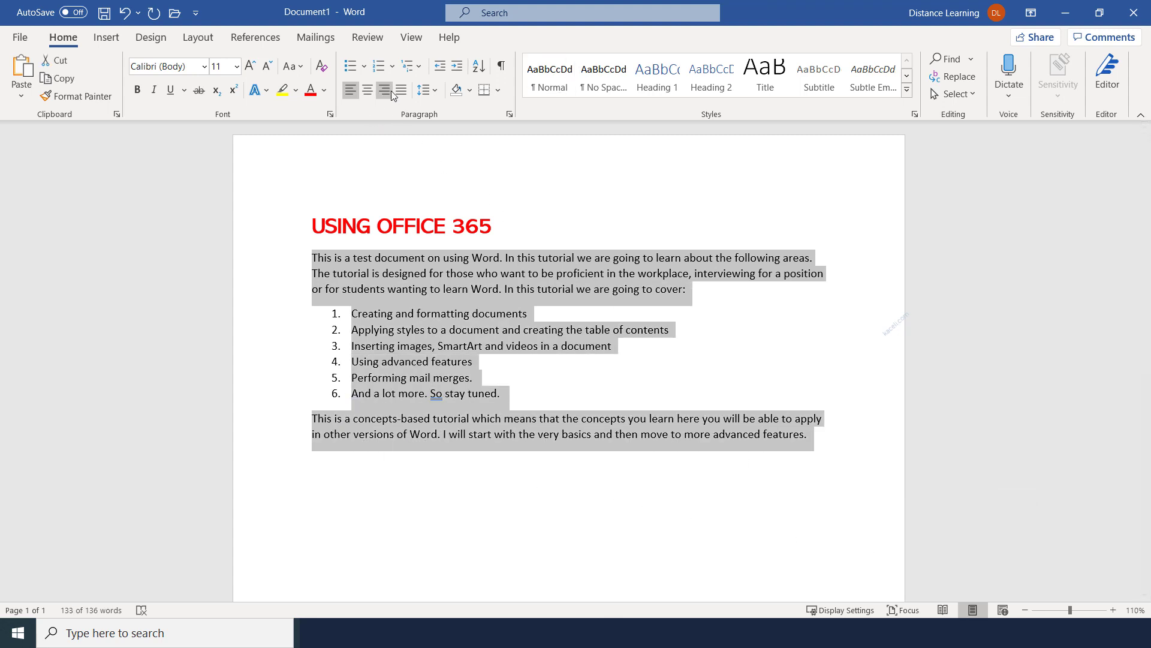
left_click(436, 90)
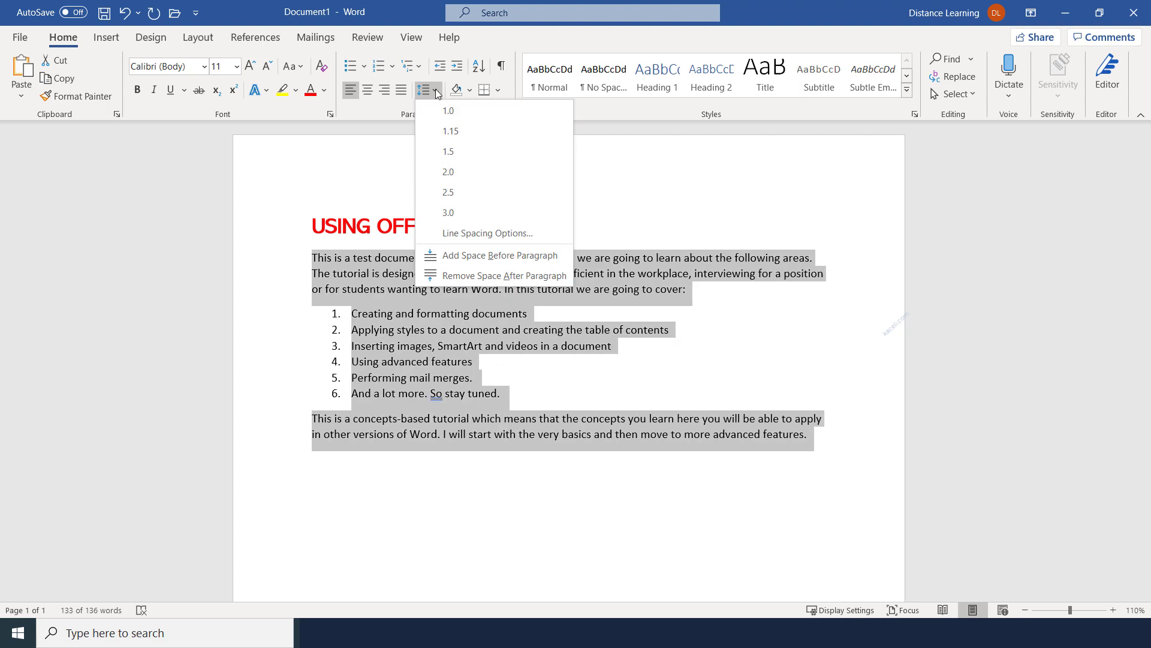
left_click(456, 172)
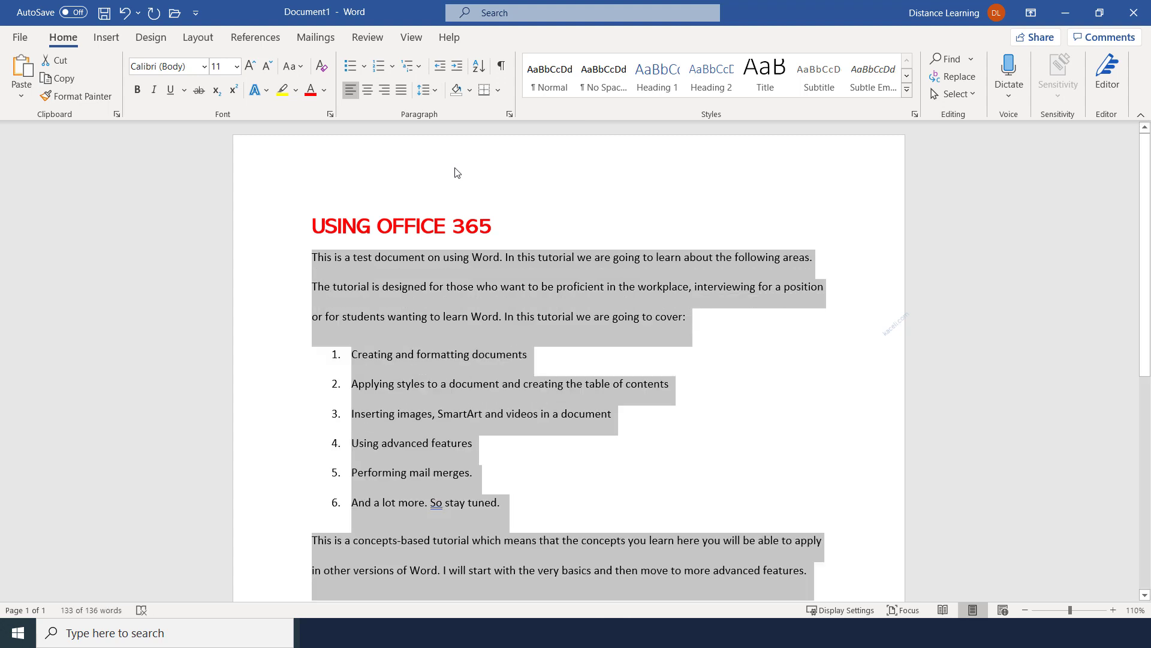
left_click(442, 286)
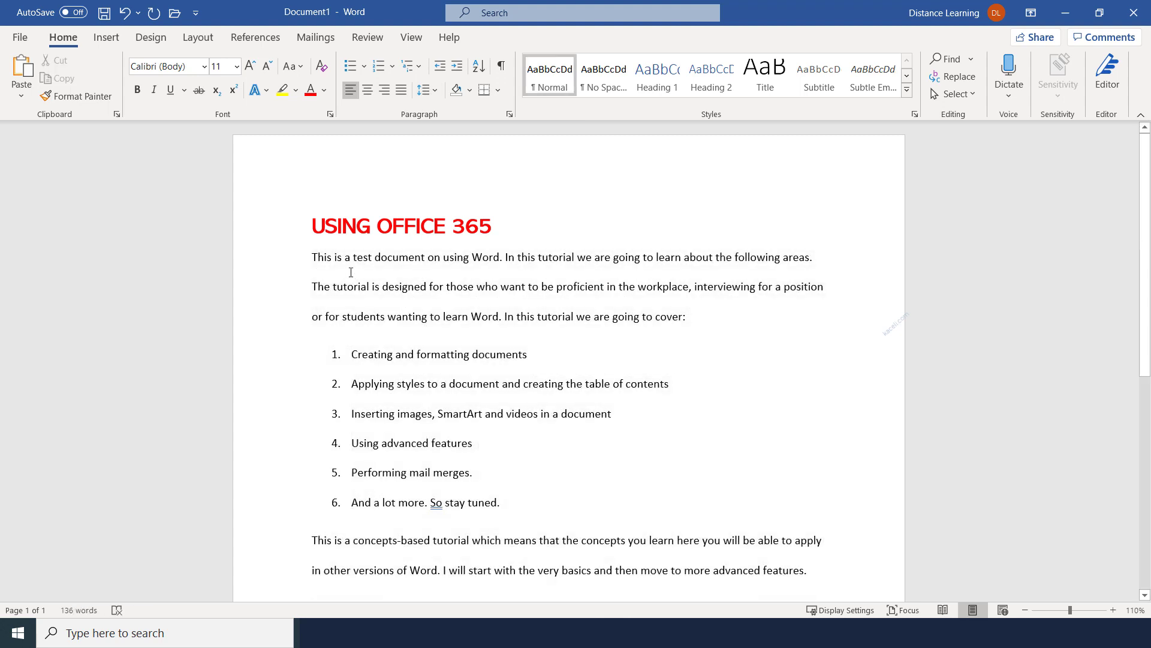
left_click(126, 14)
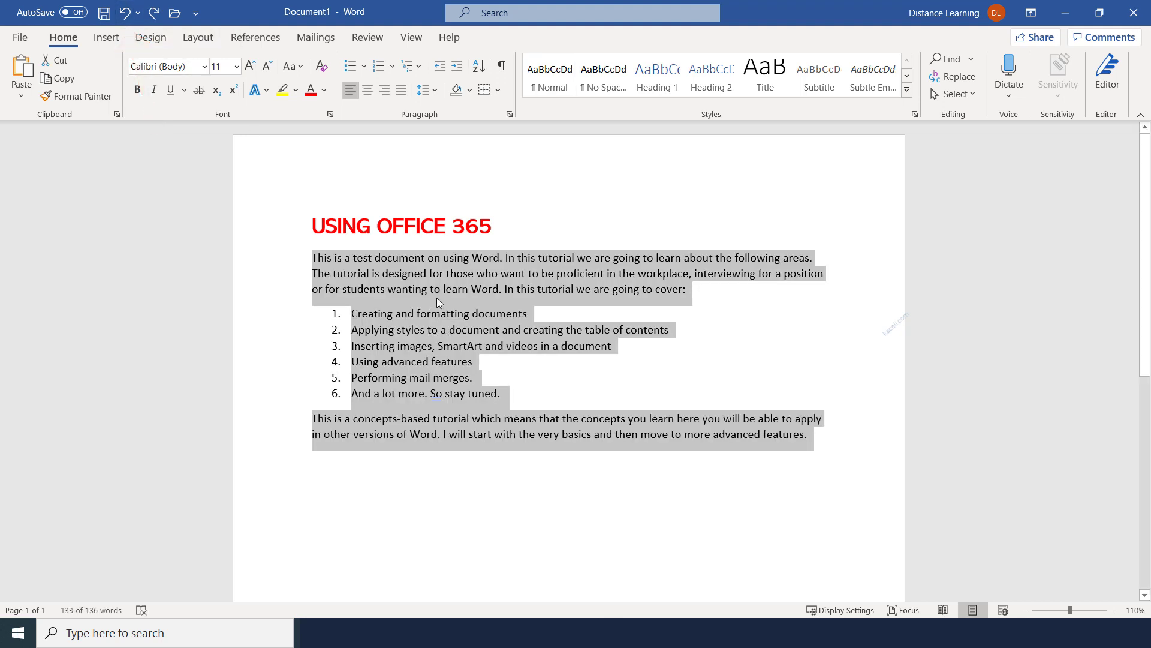
left_click(468, 289)
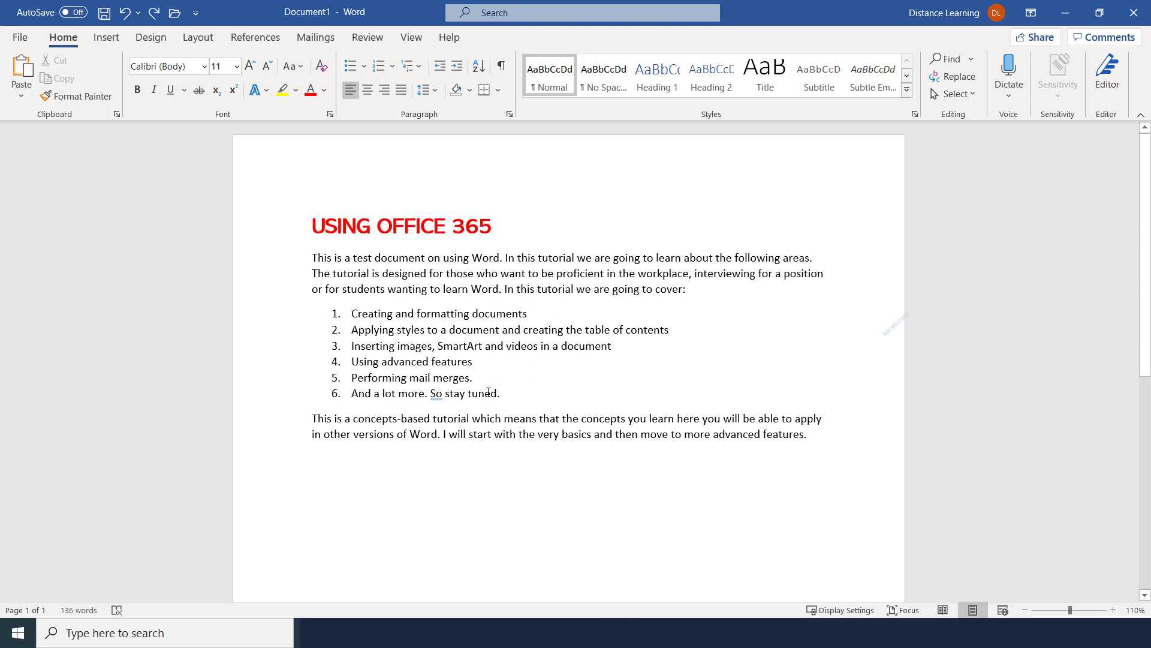
Place the cursor in the opening paragraph and go to the File view's Save As page
left_click(498, 332)
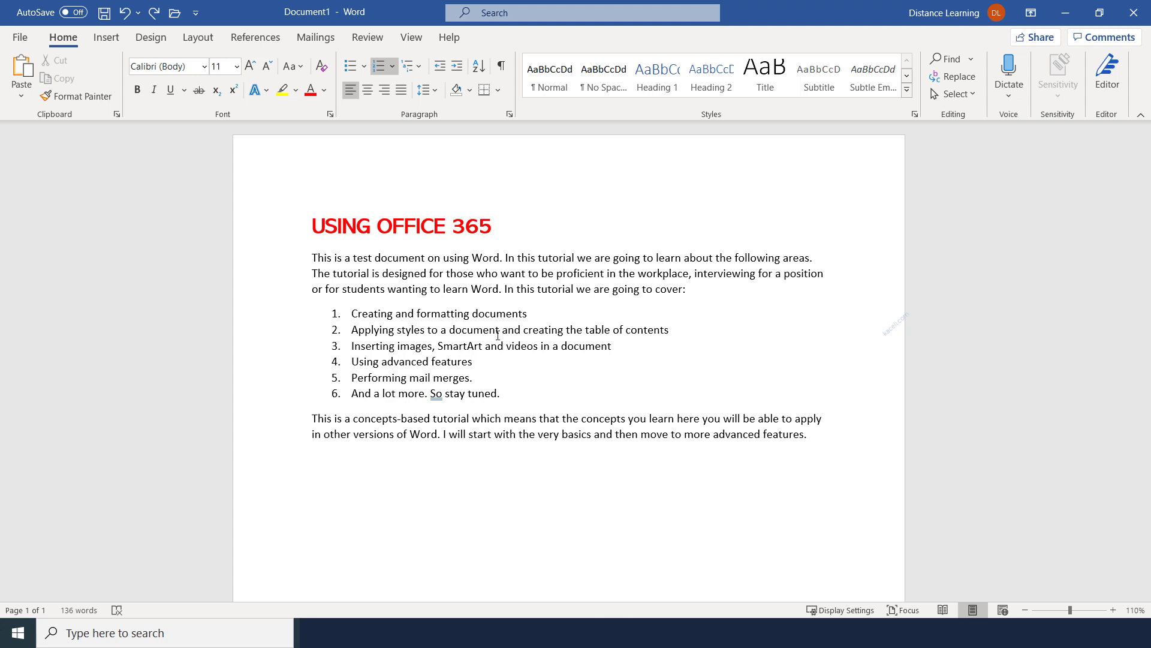
left_click(500, 289)
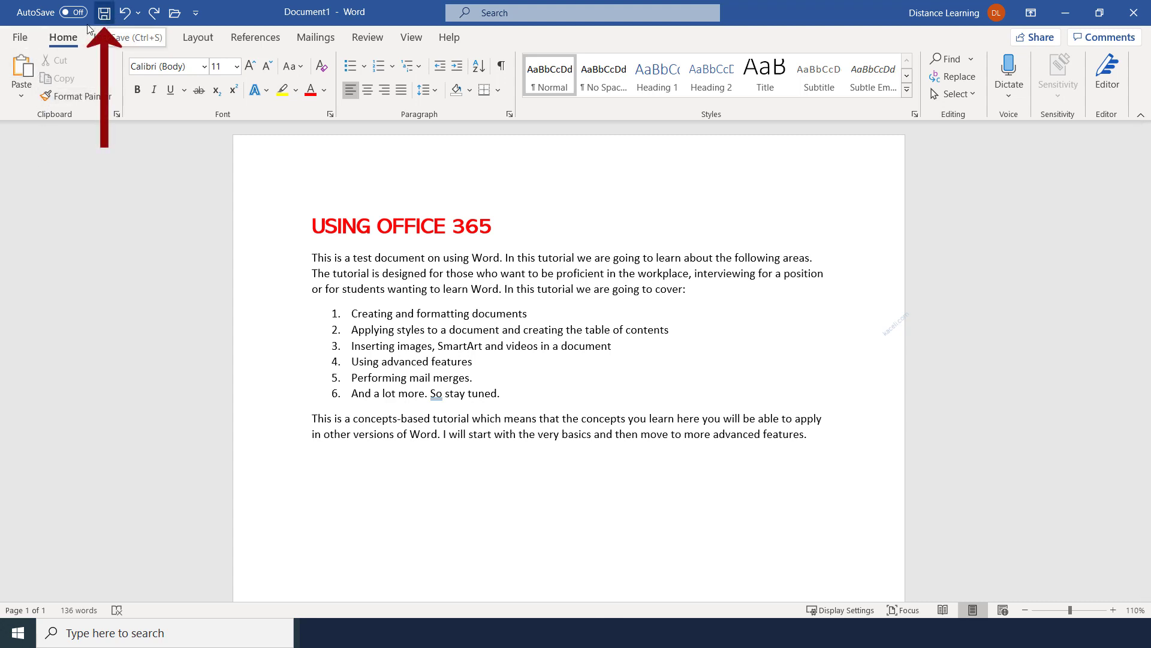
left_click(20, 40)
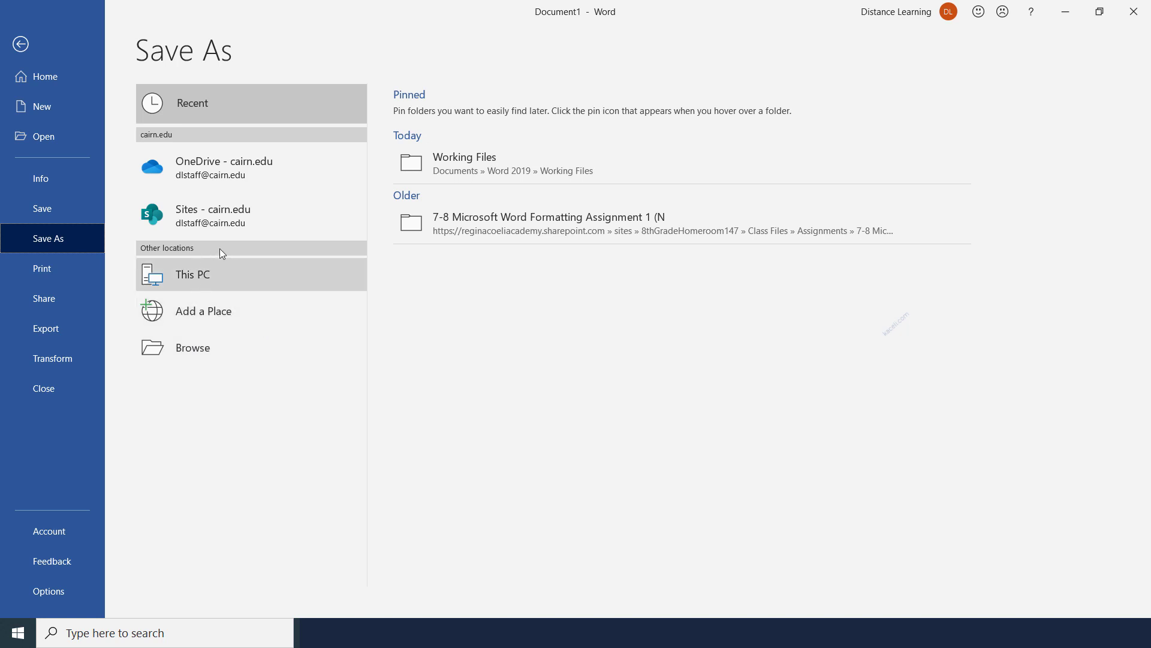
Save the document as 'USING OFFICE 365' in the Documents folder via This PC > Browse
left_click(21, 44)
left_click(103, 13)
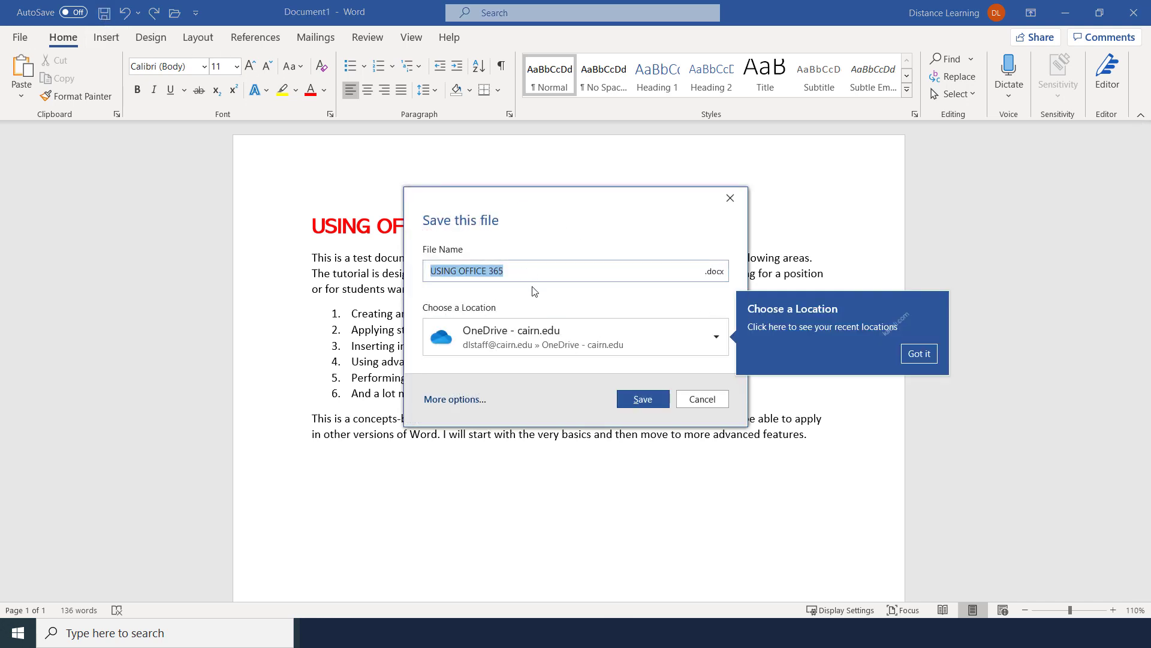
left_click(700, 399)
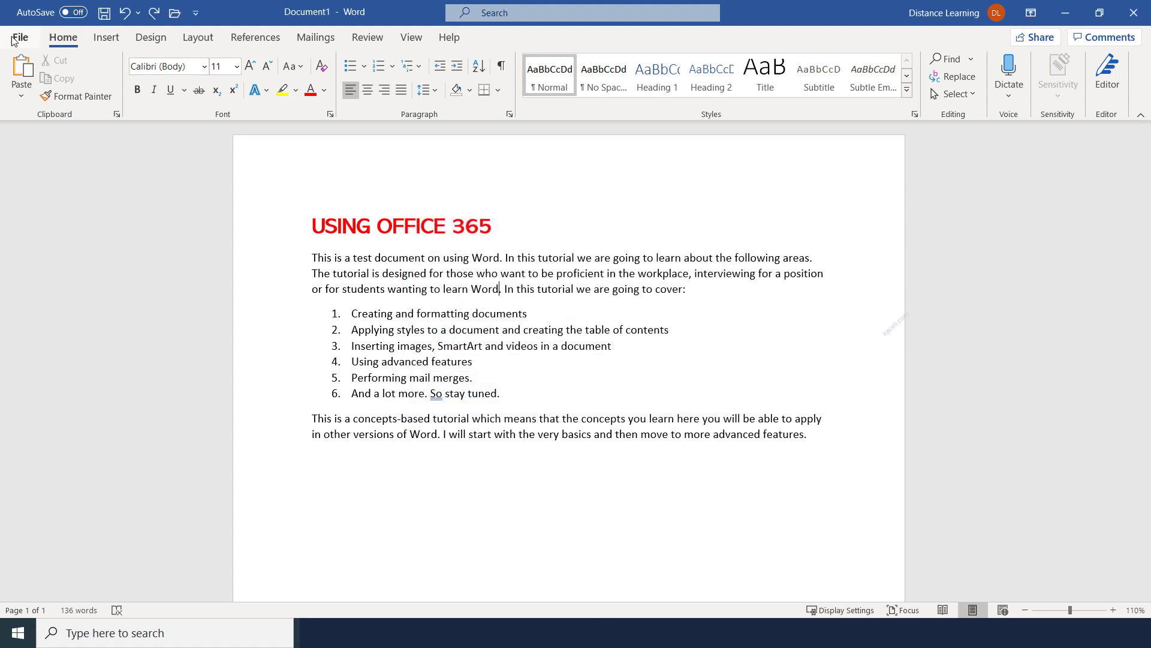
left_click(13, 38)
left_click(33, 212)
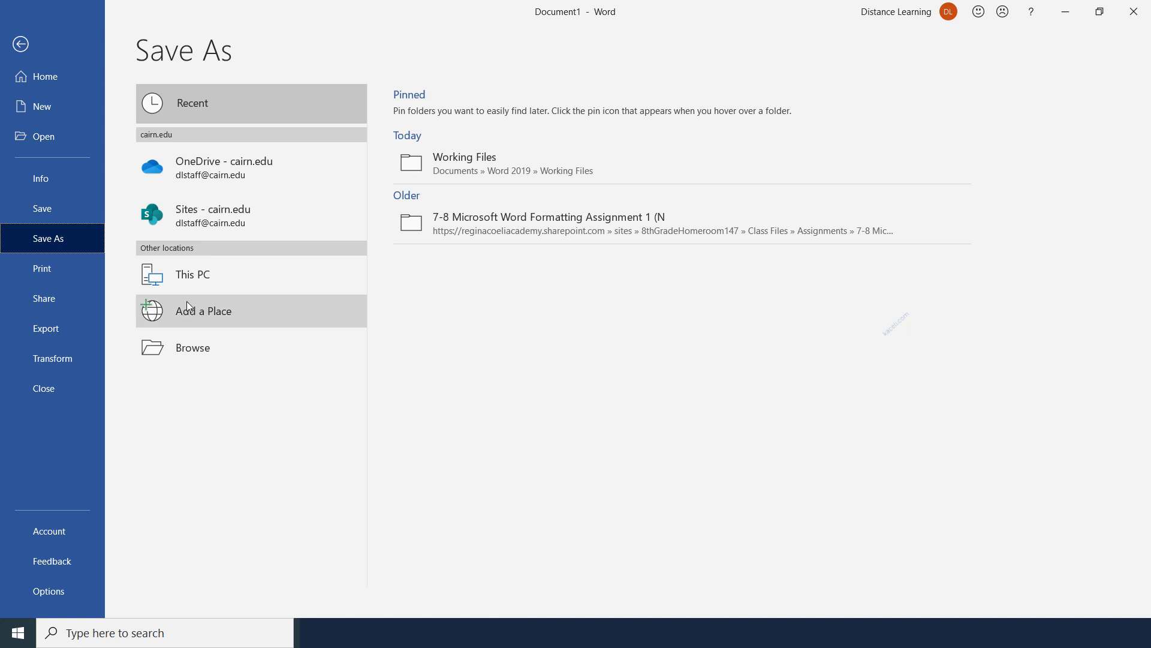
left_click(202, 280)
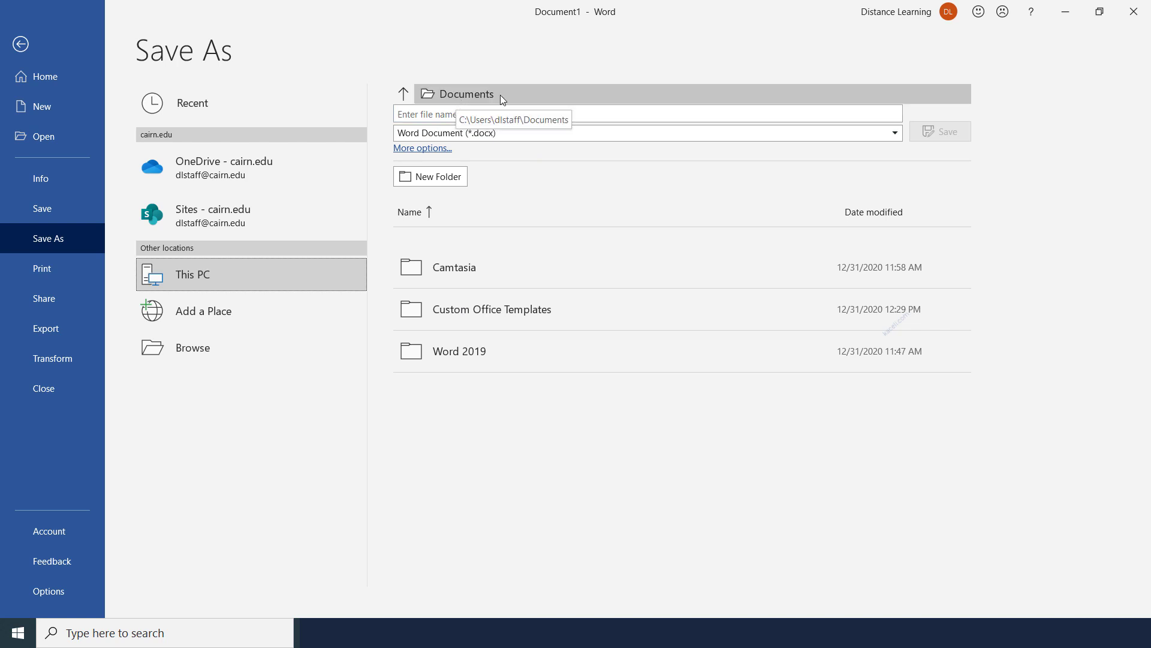
left_click(184, 352)
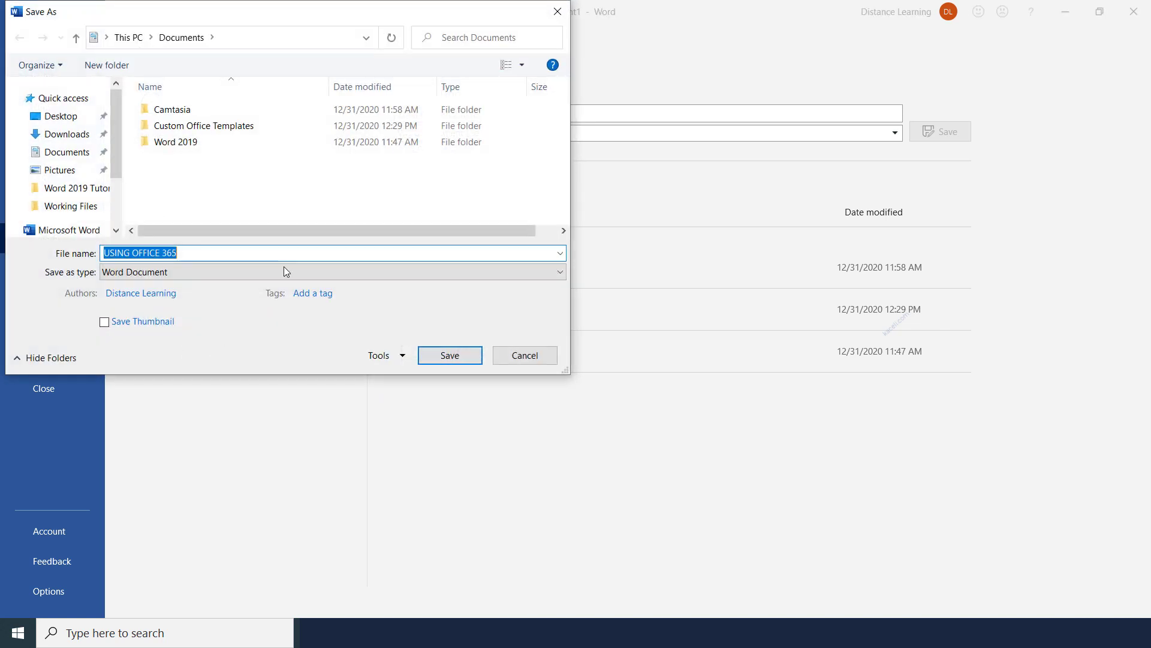
left_click(66, 153)
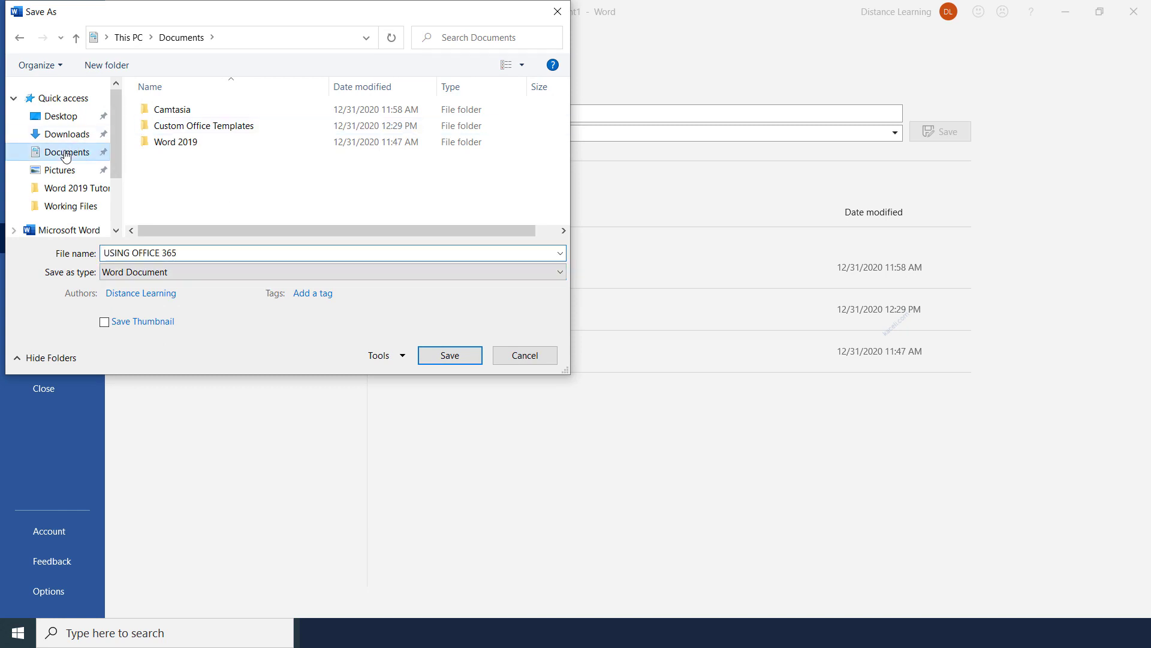
left_click(190, 254)
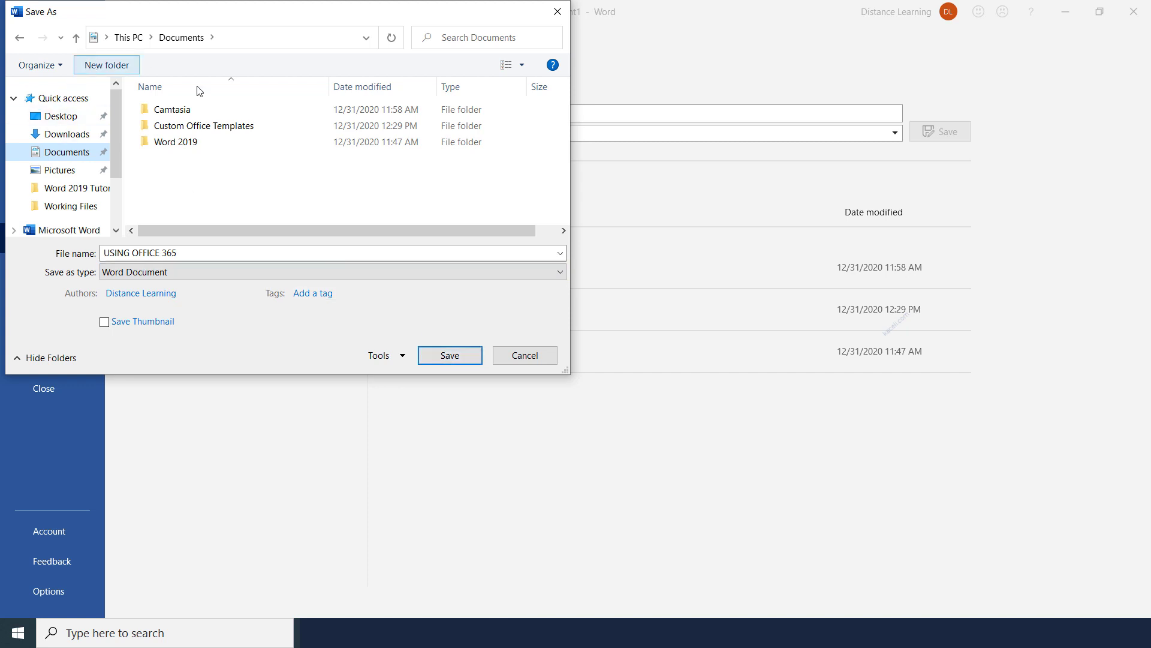
left_click(426, 357)
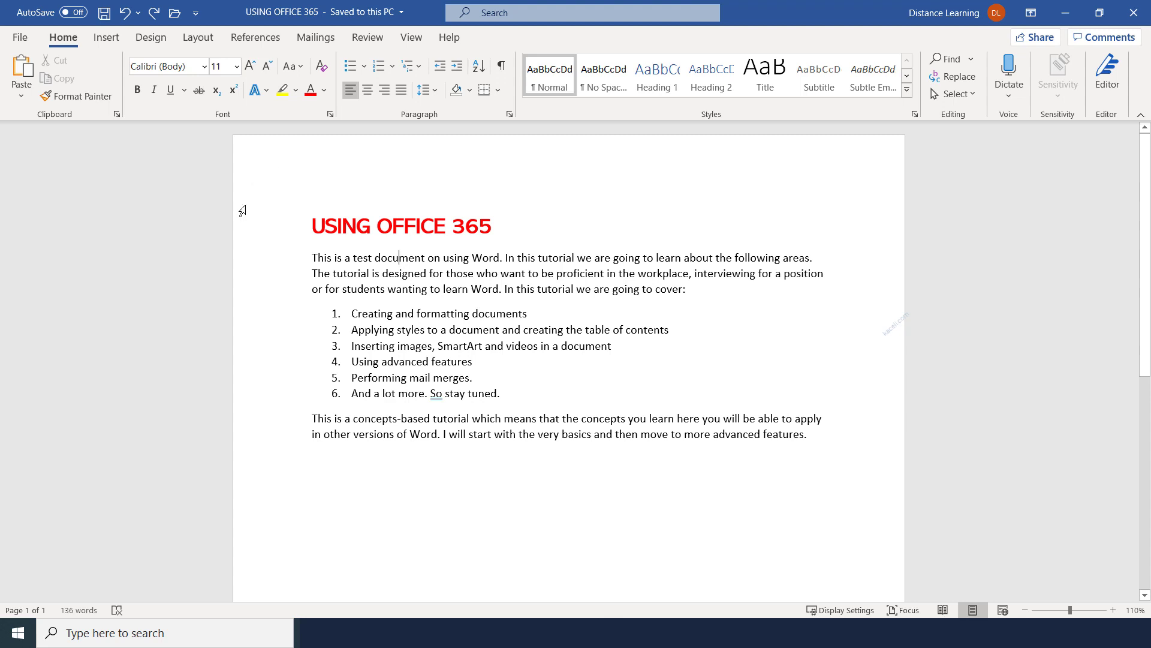
Search online templates for 'brochure' and create a new document from the Travel brochure template
left_click(20, 37)
left_click(48, 110)
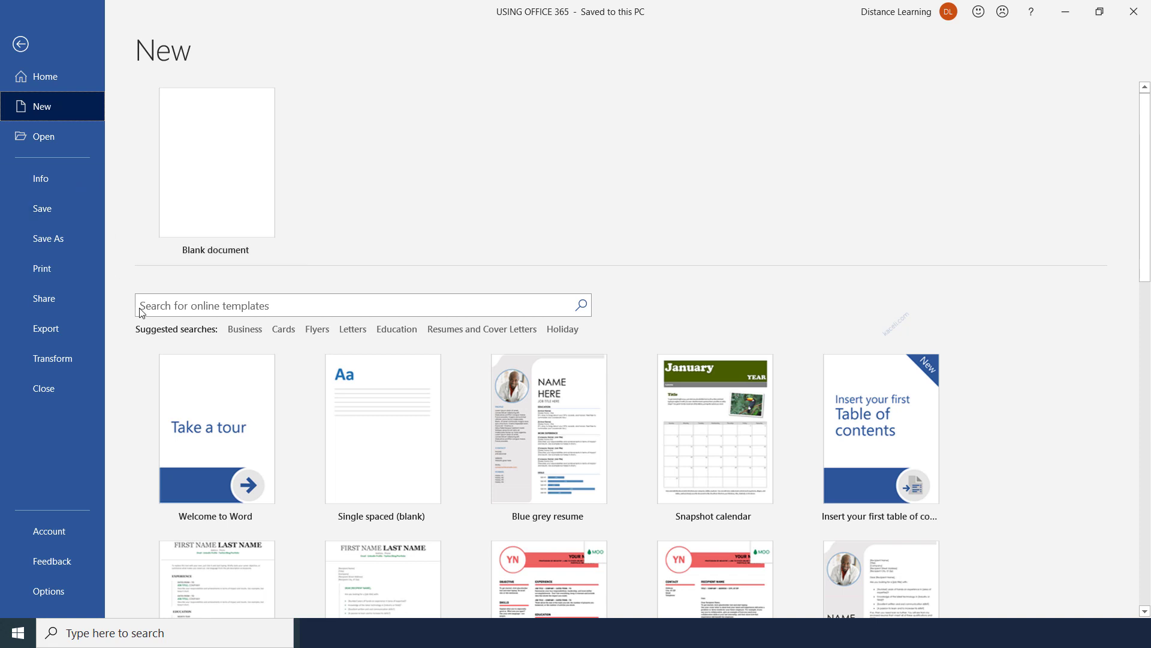
left_click(337, 307)
type("brochure")
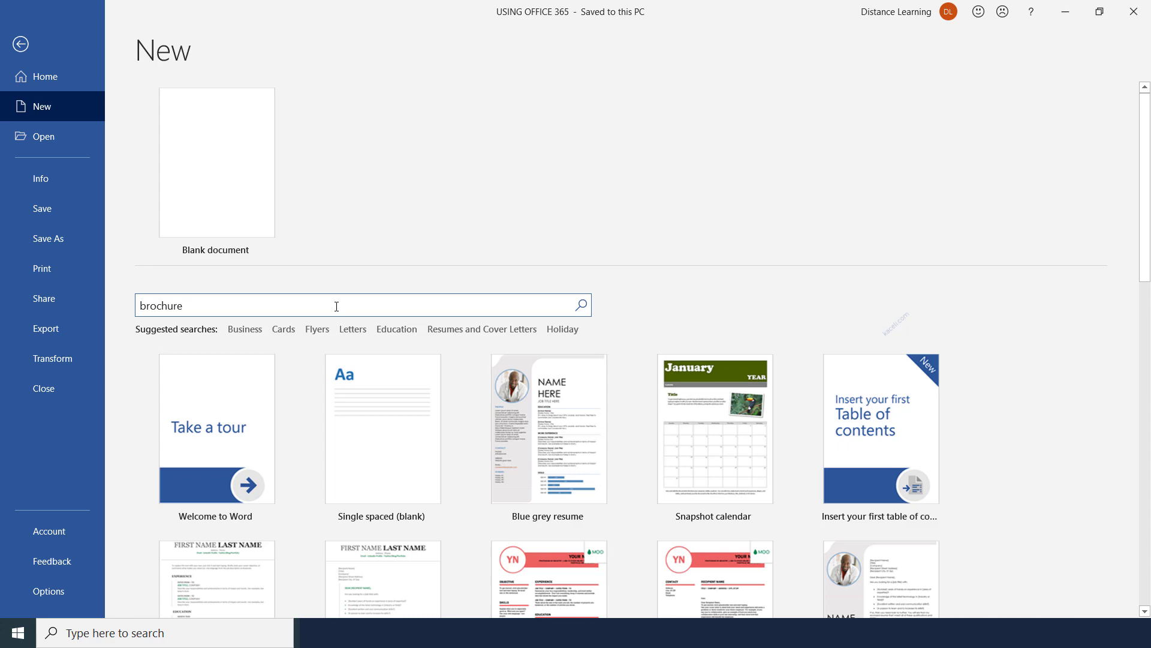
scroll(855, 558, "down", 5)
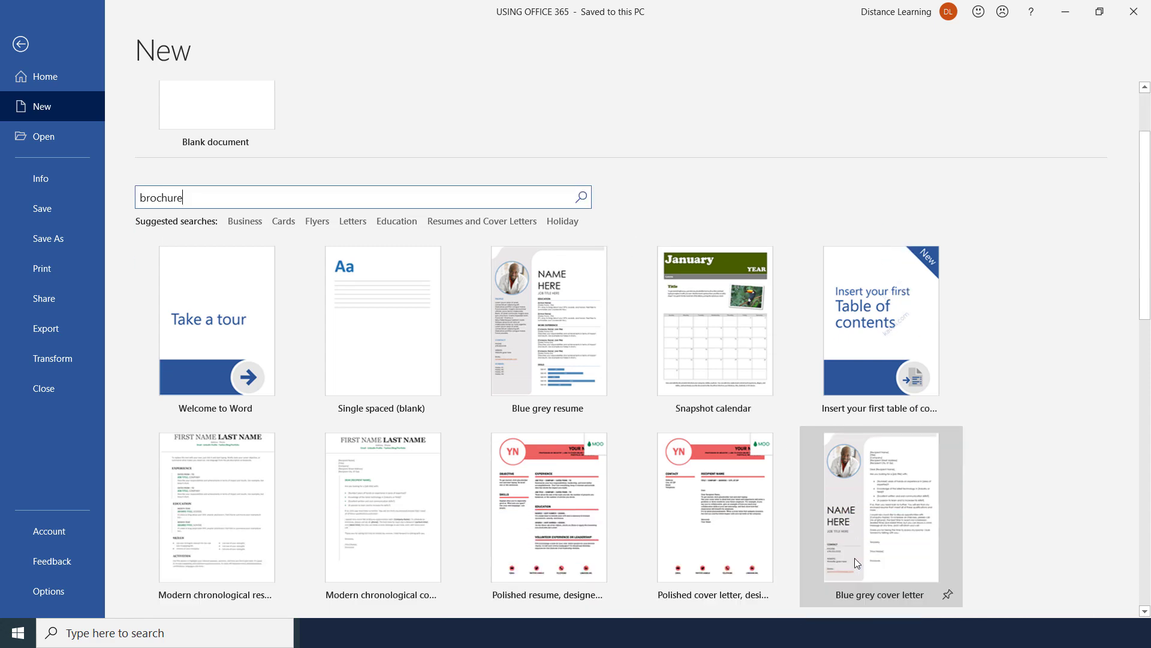
scroll(749, 556, "down", 6)
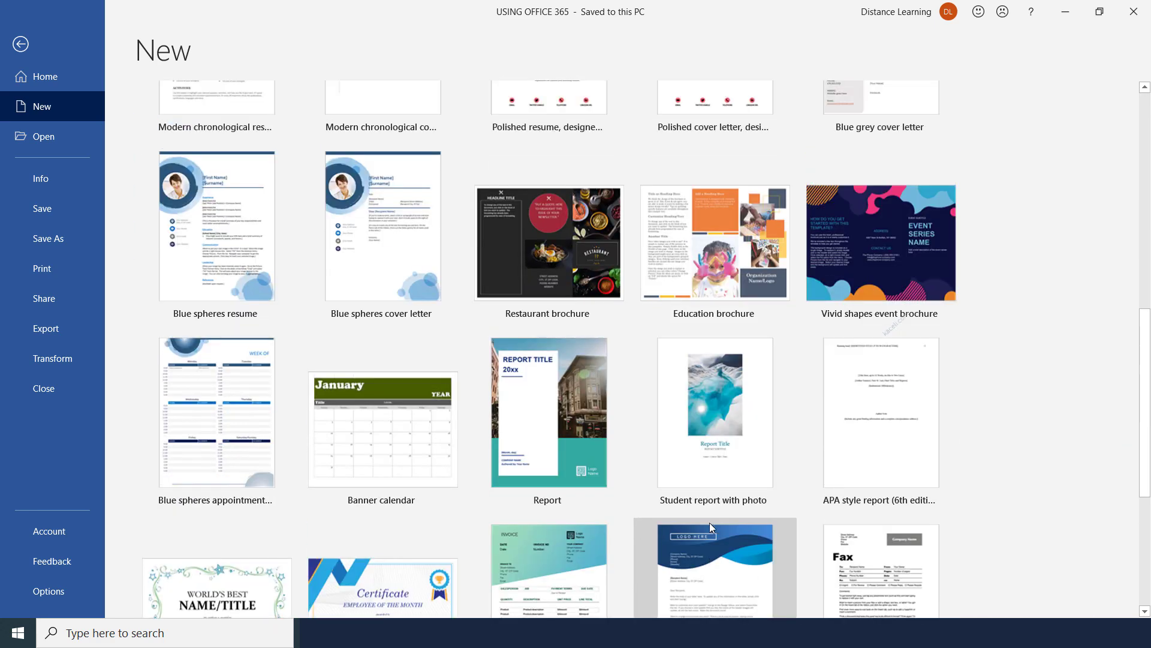
scroll(710, 524, "up", 8)
scroll(711, 527, "up", 3)
key("Return")
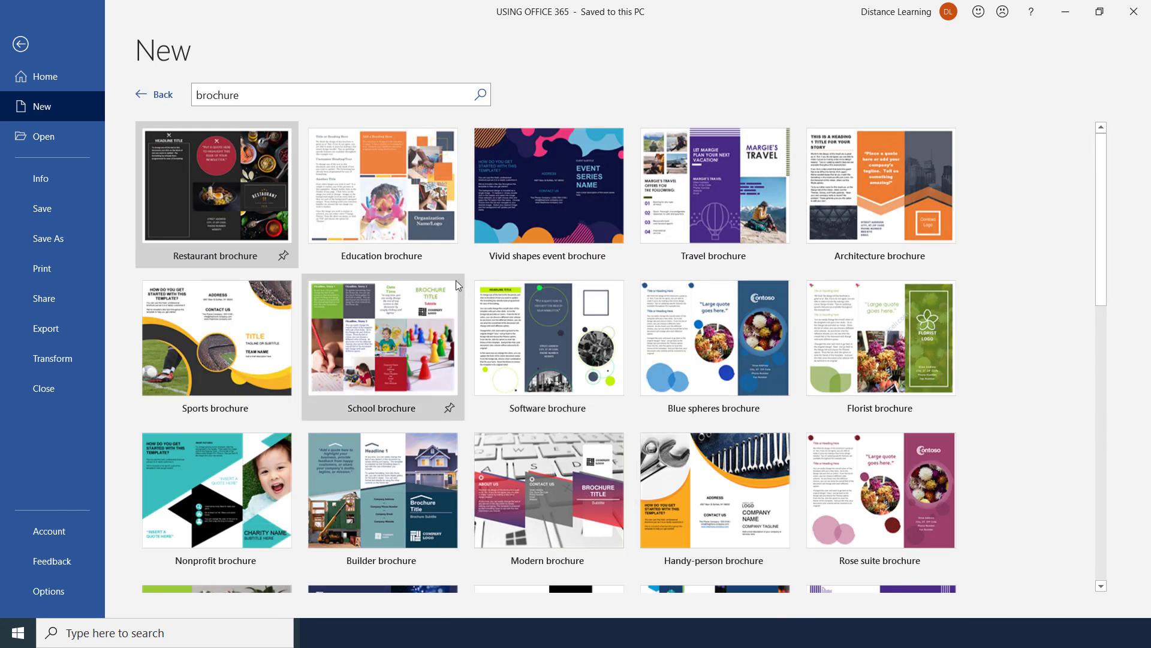
left_click(679, 223)
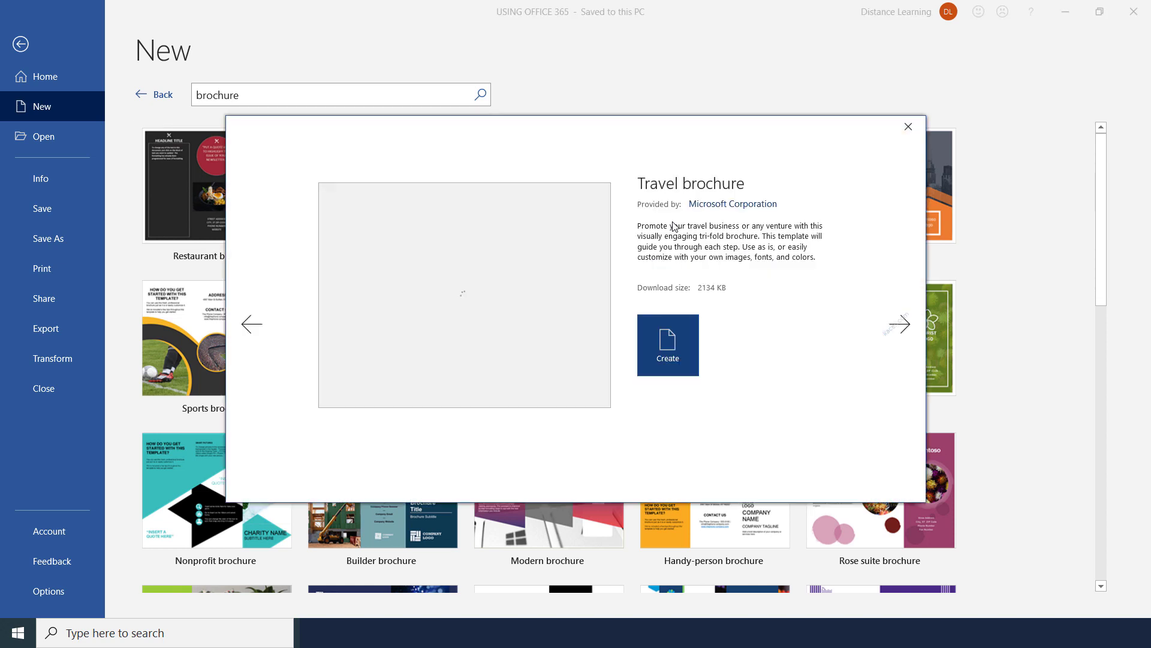
left_click(671, 358)
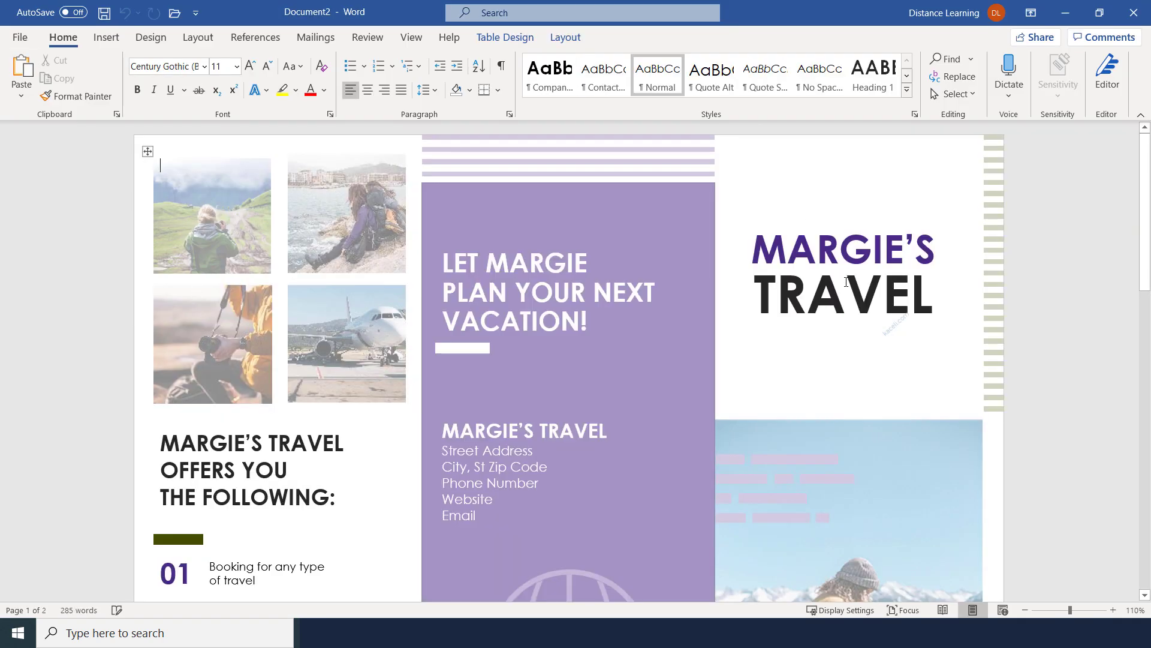
Replace MARGIE'S in the brochure's TRAVEL heading with the new owner's name
double_click(825, 256)
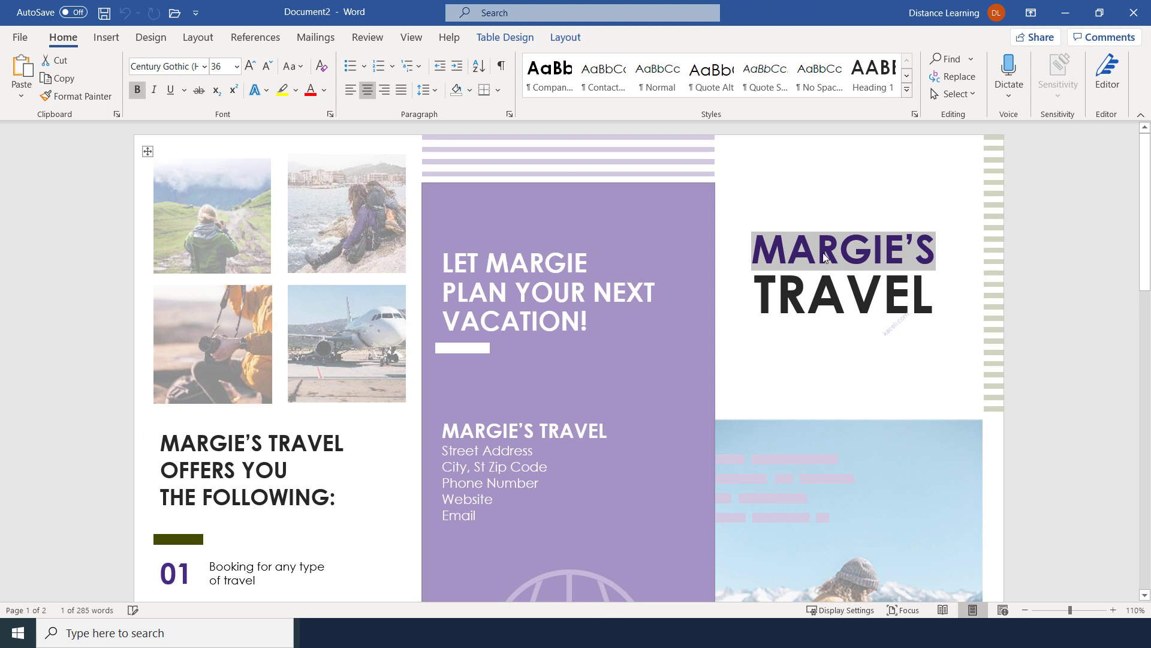
type("Sali")
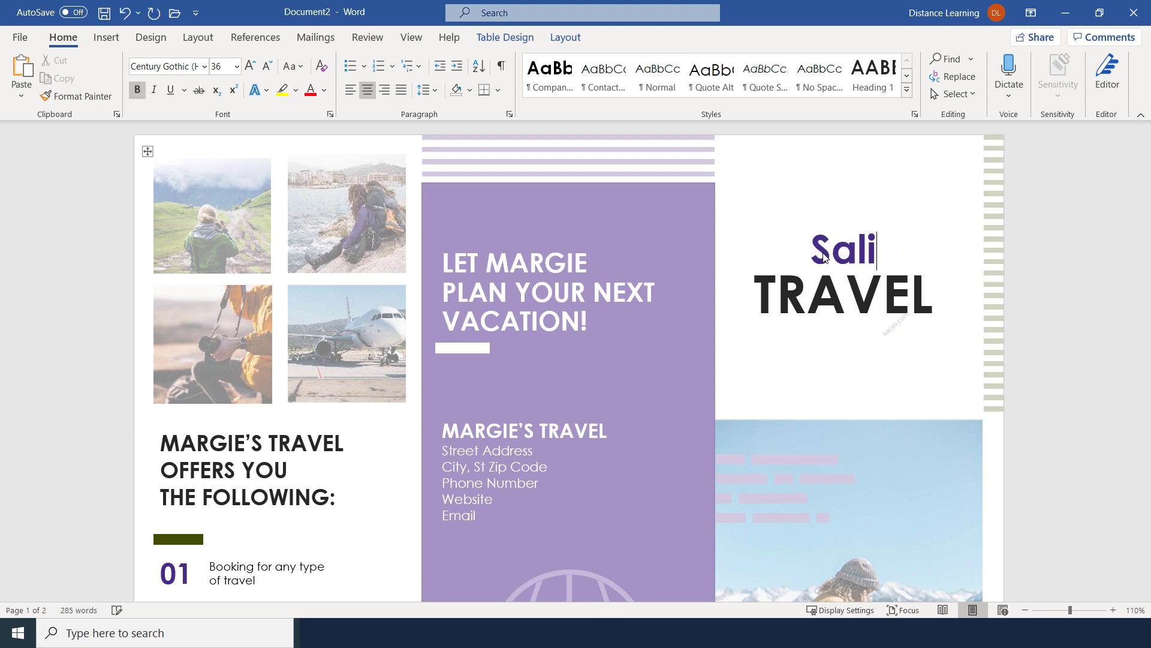
type("'s")
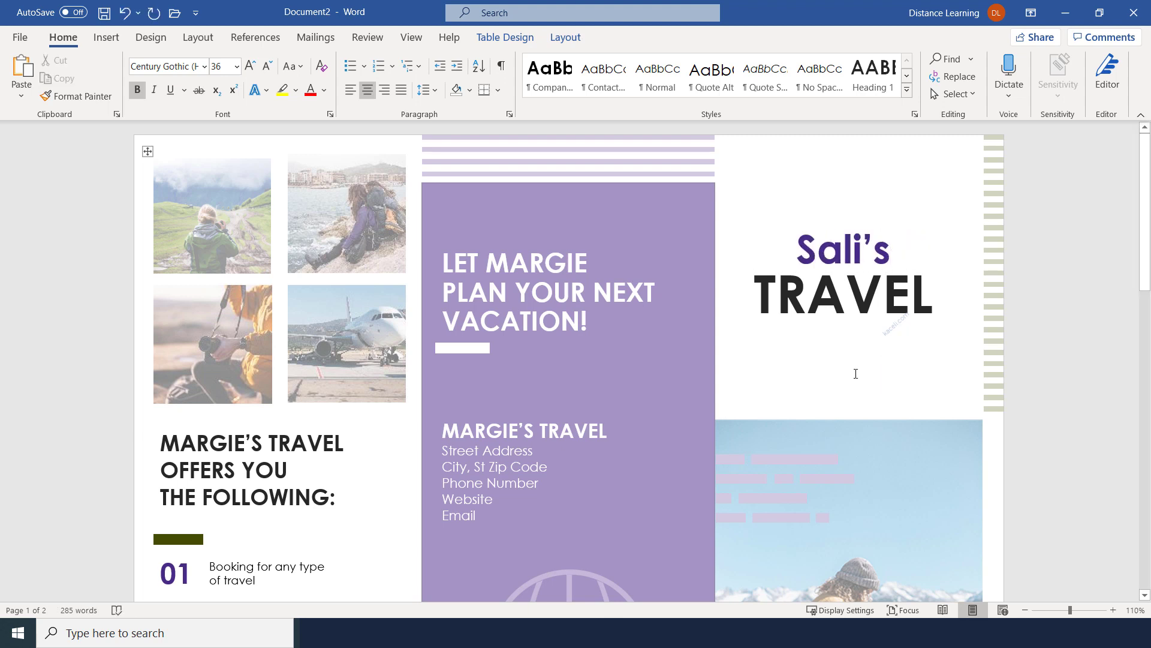
scroll(780, 384, "down", 4)
scroll(721, 409, "down", 3)
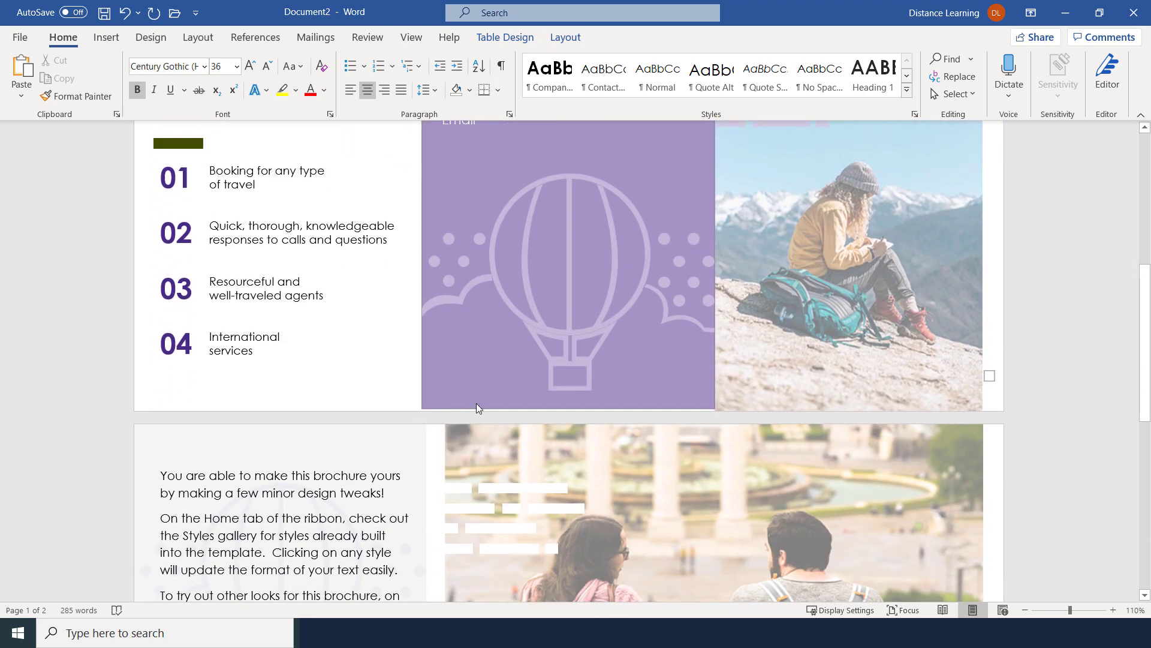
scroll(476, 403, "up", 2)
Click through the 01 and 02 service texts and the intro block on page 2
left_click(264, 295)
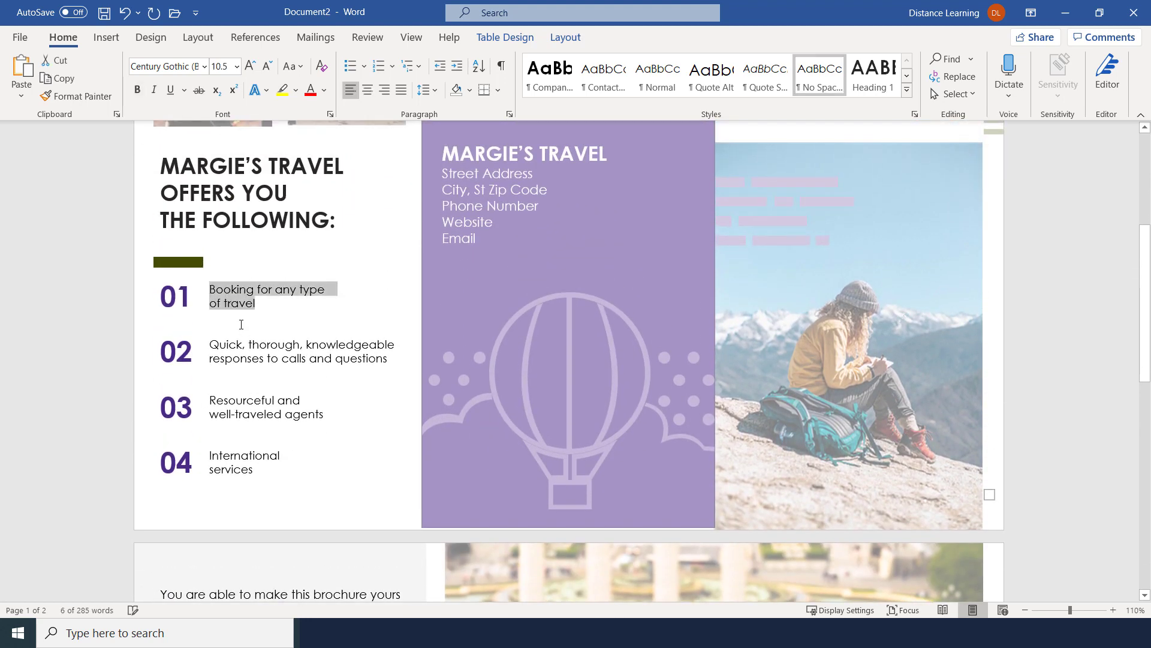
left_click(288, 351)
scroll(314, 429, "down", 4)
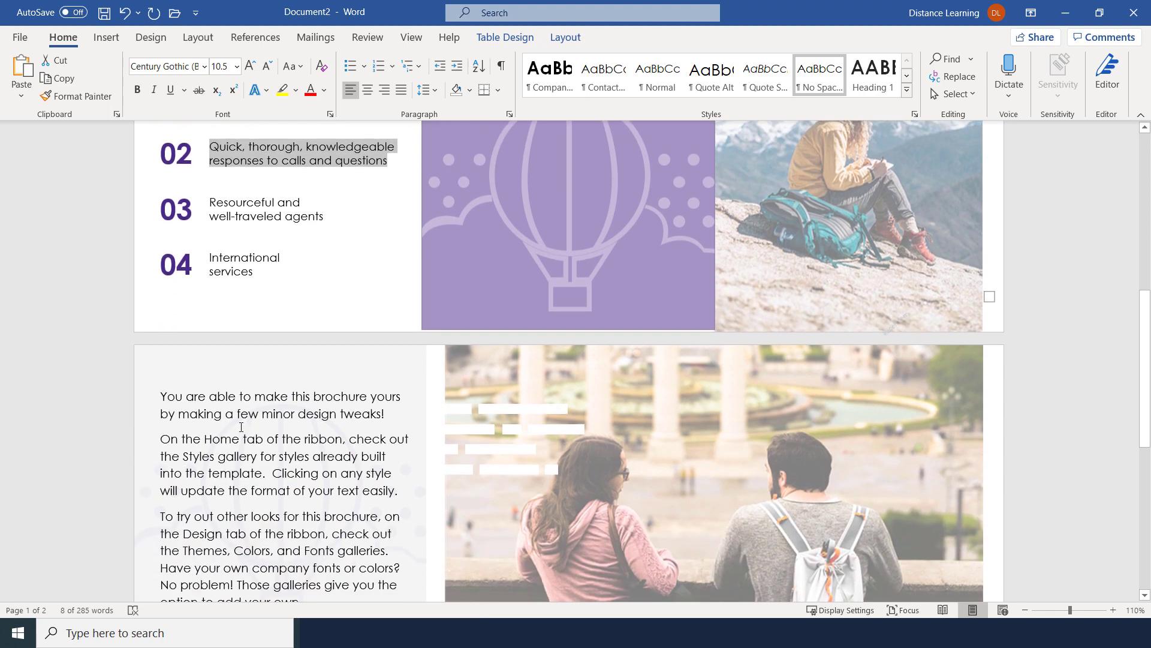
left_click(219, 415)
scroll(219, 415, "down", 7)
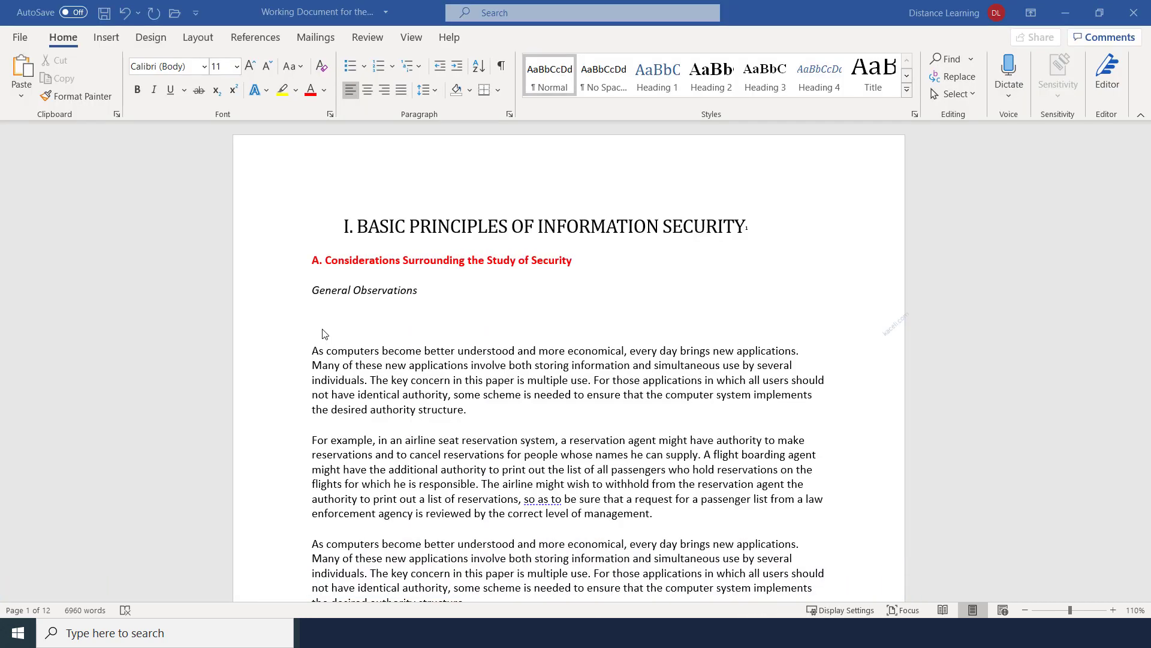
Check the dictation languages, then put the cursor on the empty line after the first General Observations paragraph
left_click(326, 327)
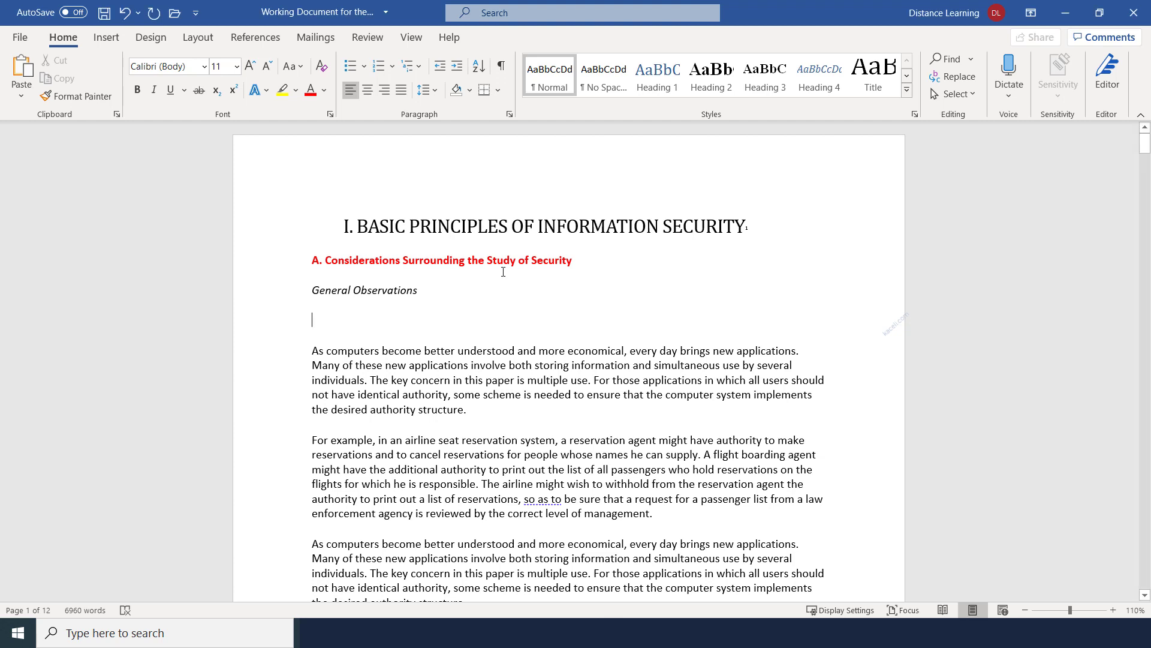
left_click(1009, 99)
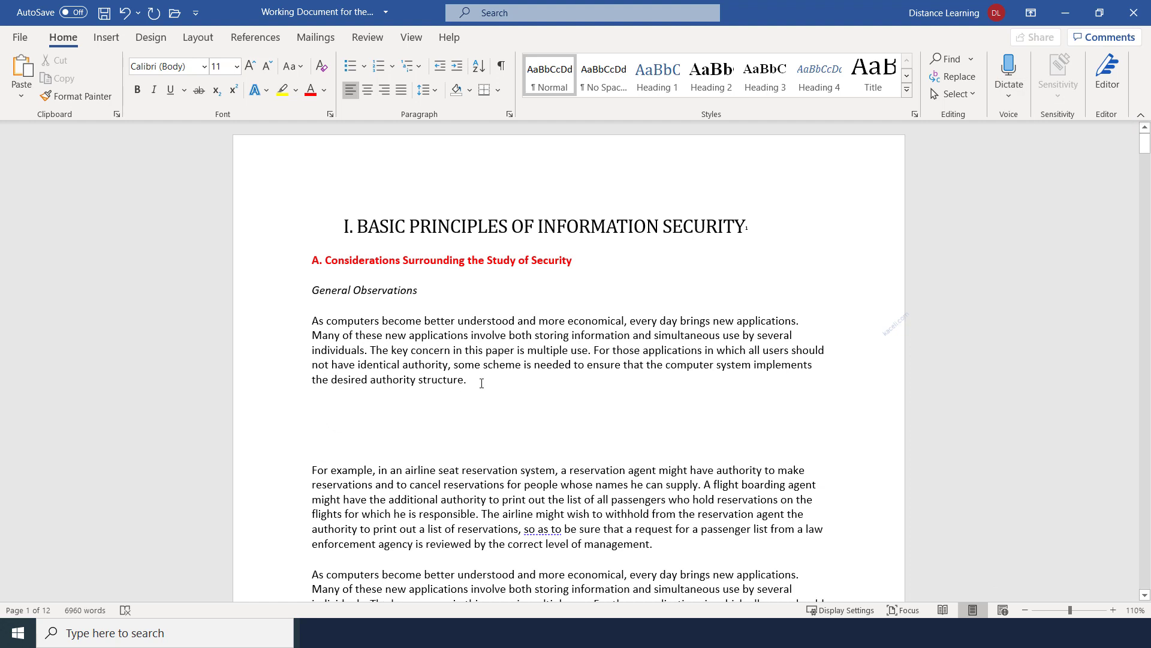
left_click_drag(480, 381, 317, 316)
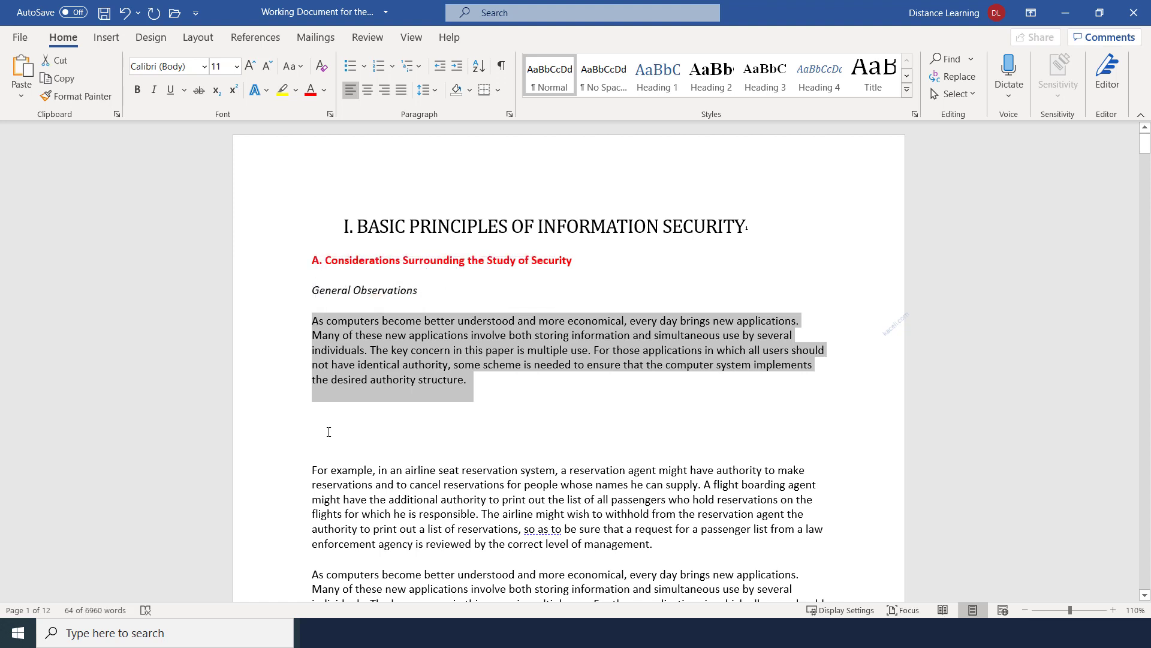
left_click(317, 412)
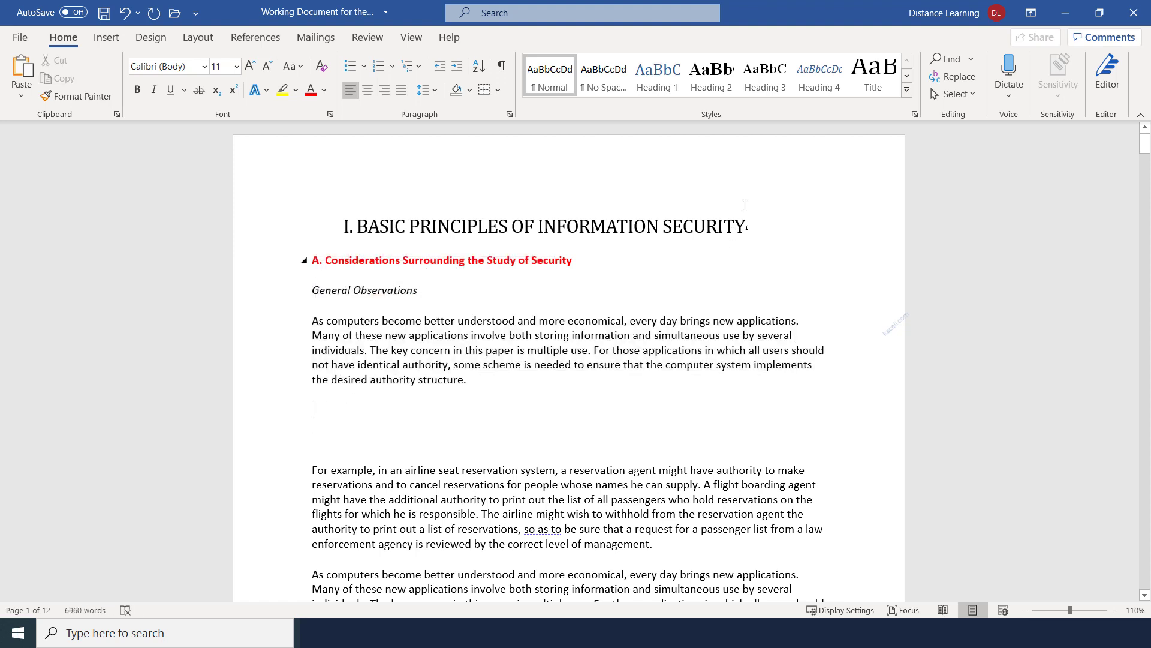
Dictate sentences about transcription and voice commands, then delete the stray trailing words and empty line
left_click(1012, 69)
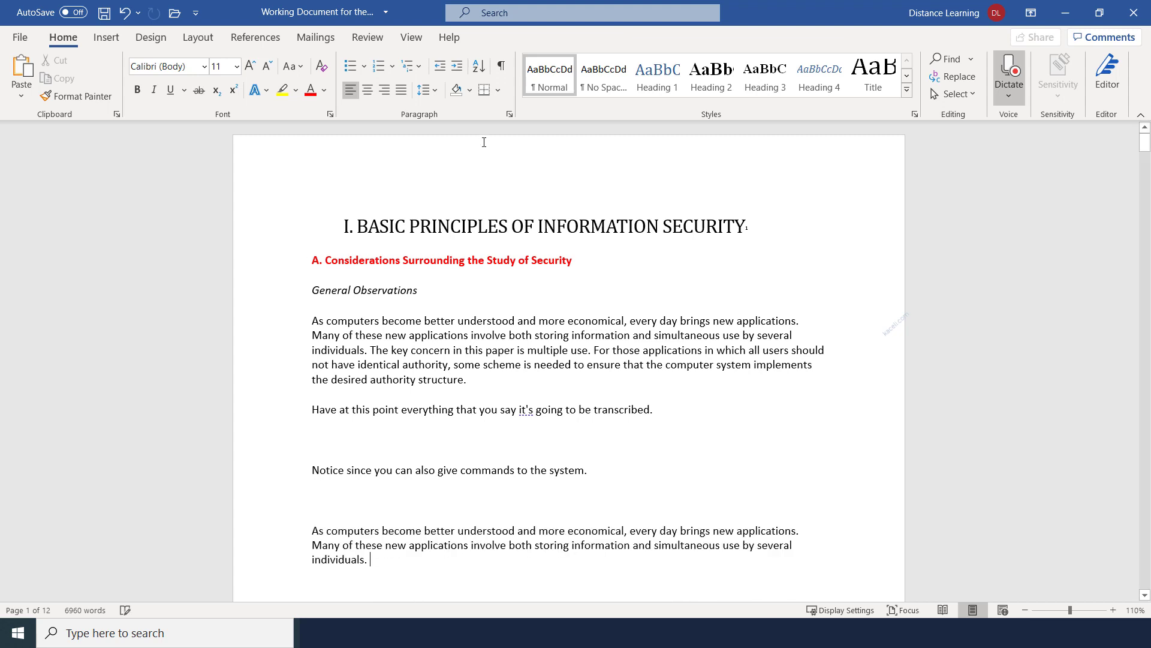
left_click(1006, 72)
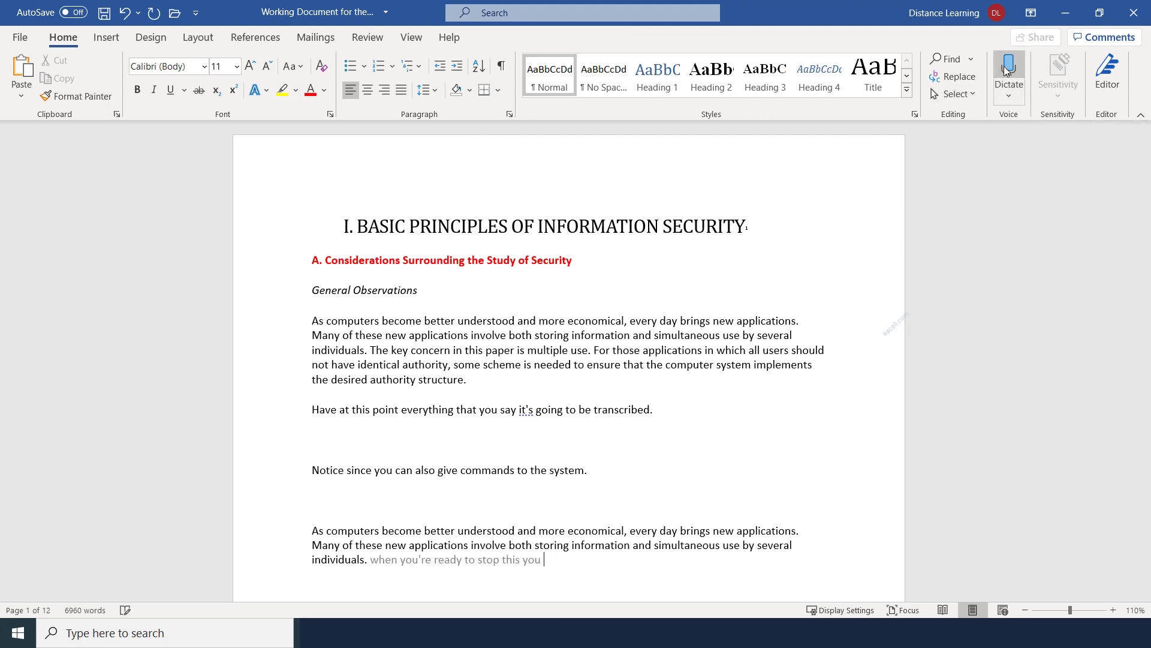
left_click_drag(544, 564, 375, 567)
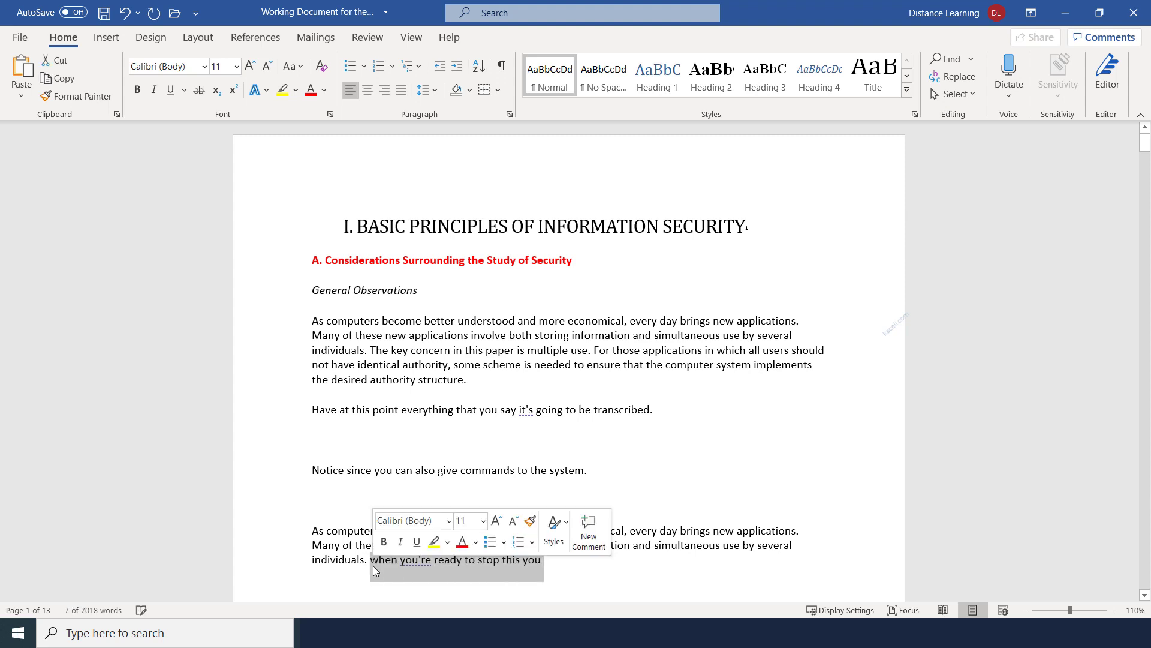
key("Delete")
left_click(372, 493)
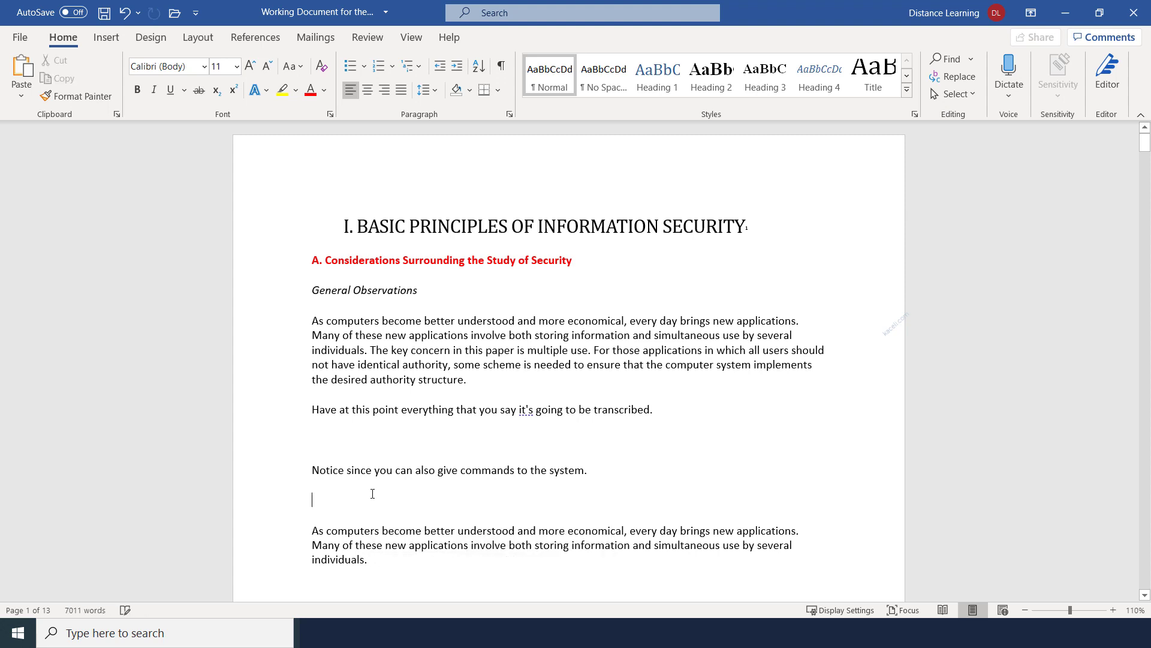
key("BackSpace")
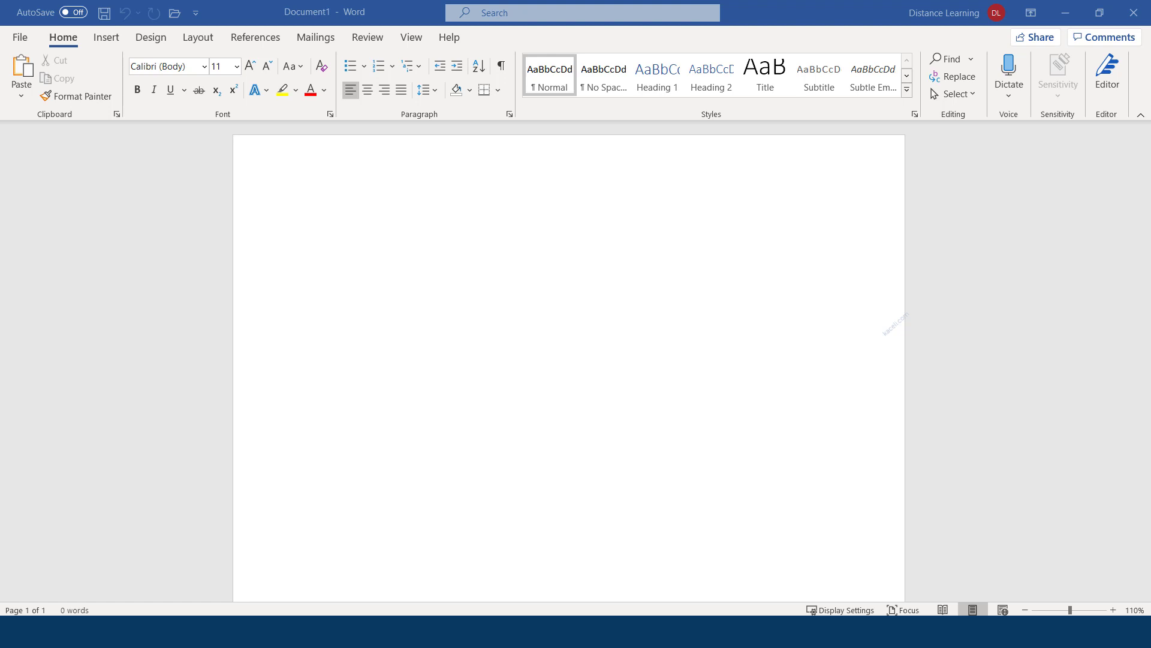
Focus the blank Document1 and bring up the File start screen with recent documents
left_click(314, 234)
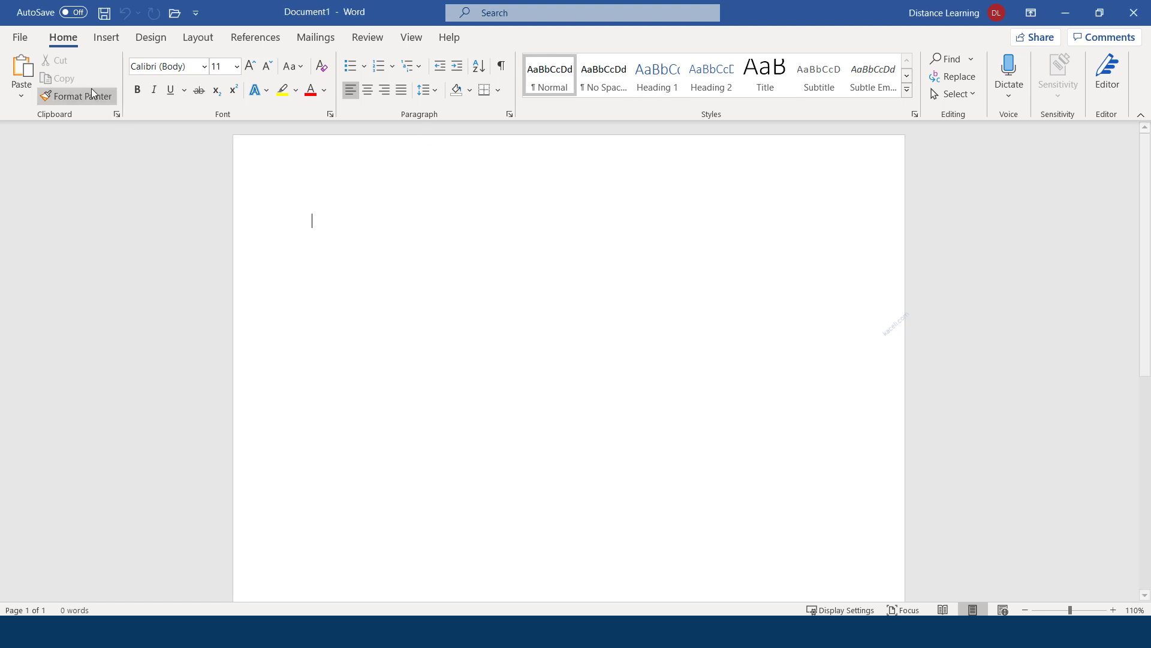
left_click(19, 38)
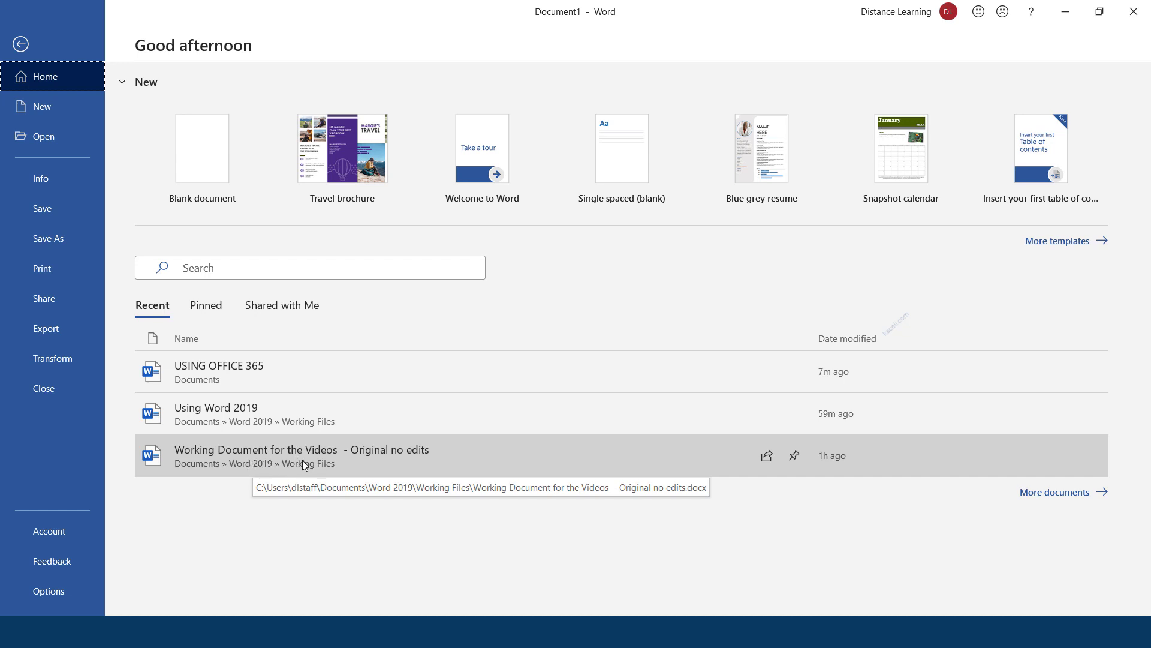
From Open > Browse, navigate into the Word 2019 > Working Files folder
left_click(45, 138)
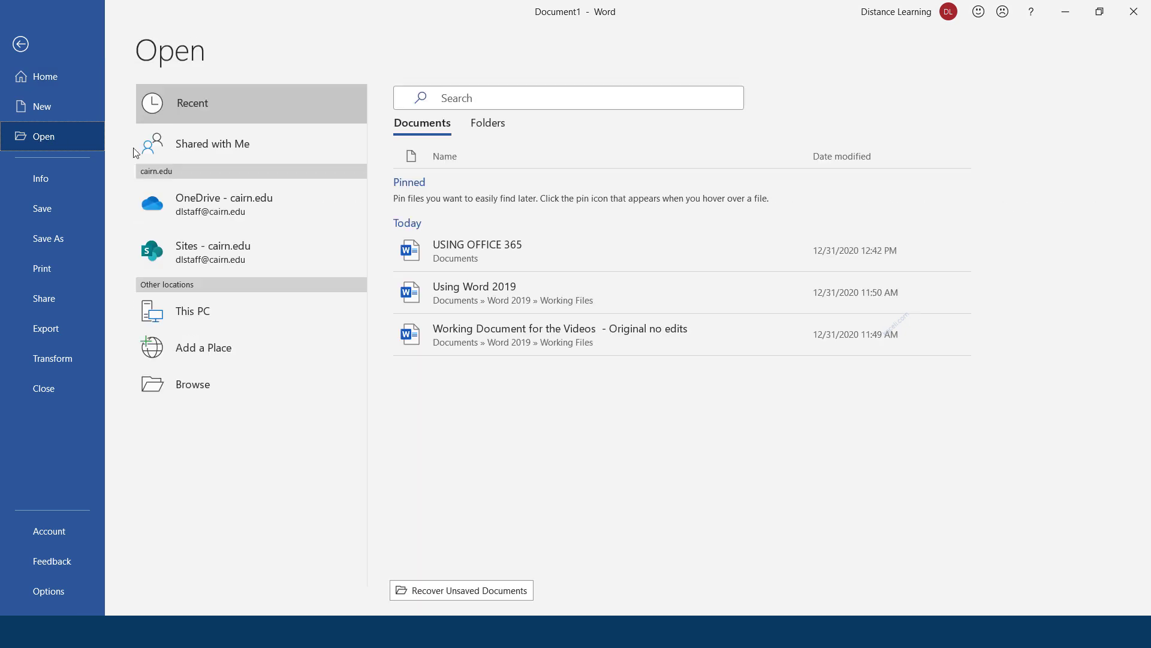
left_click(193, 390)
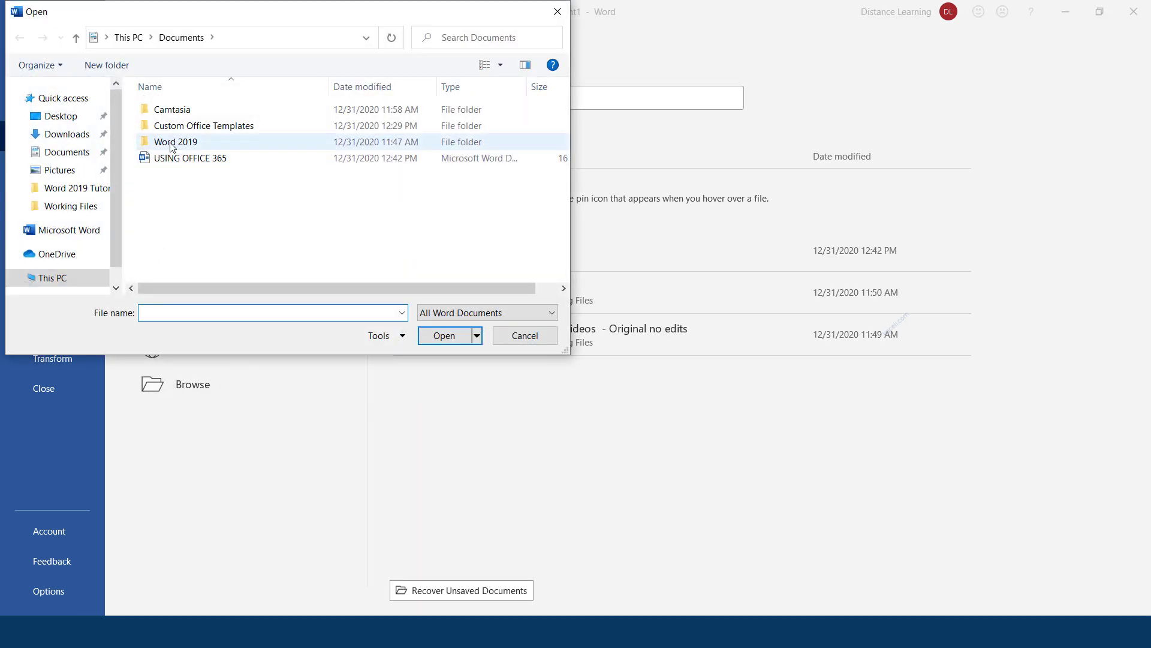
double_click(175, 148)
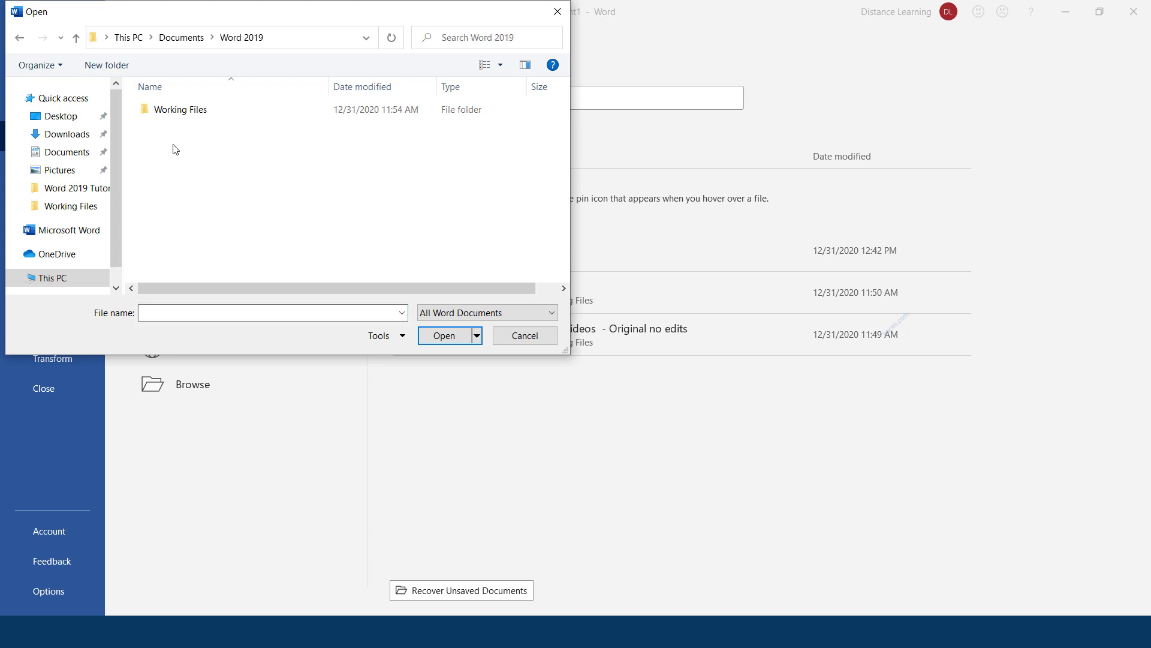
double_click(183, 114)
Try opening the Working Document for the Videos file, acknowledge the warning, and cancel the dialog
scroll(319, 205, "right", 2)
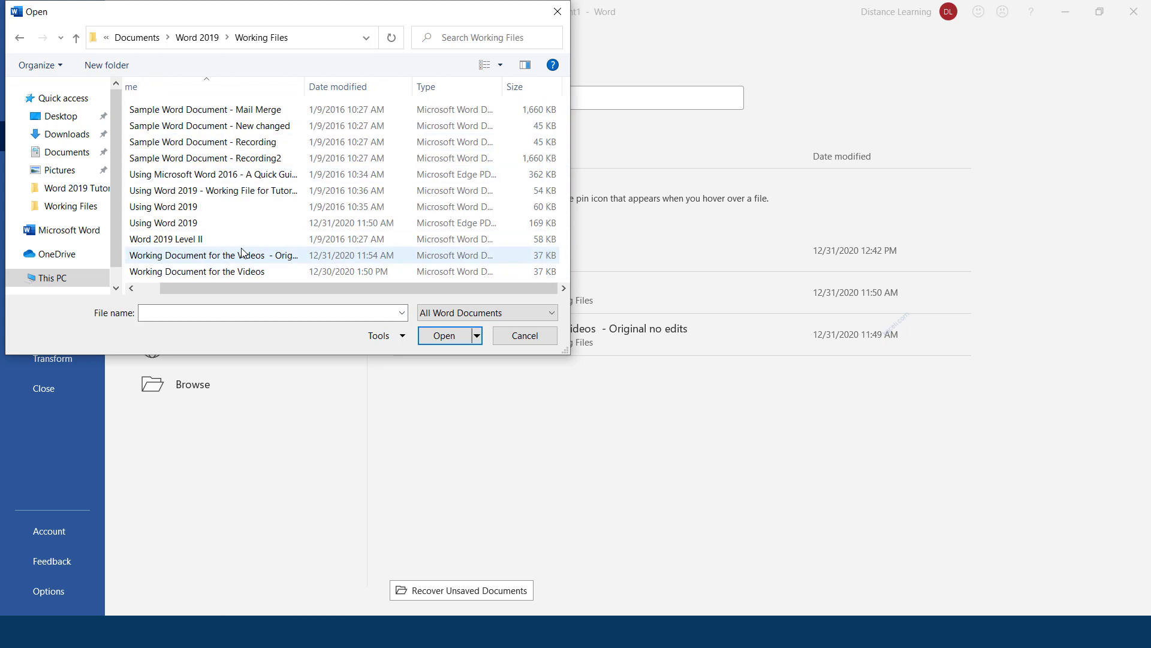
left_click_drag(743, 1, 284, 18)
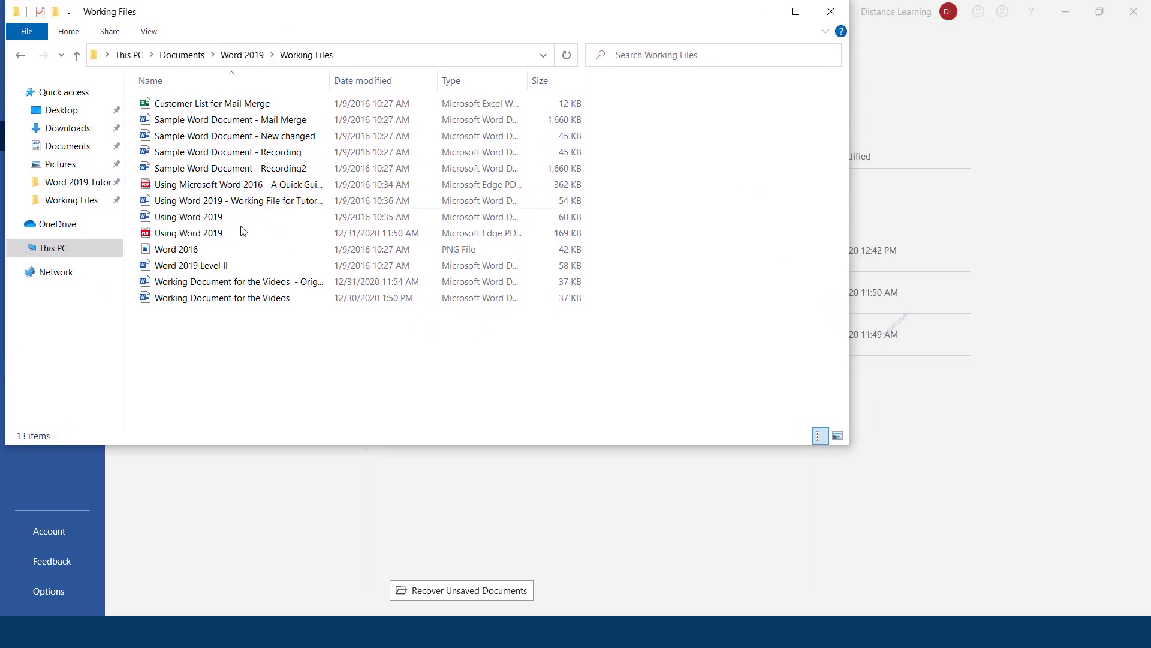
left_click(231, 303)
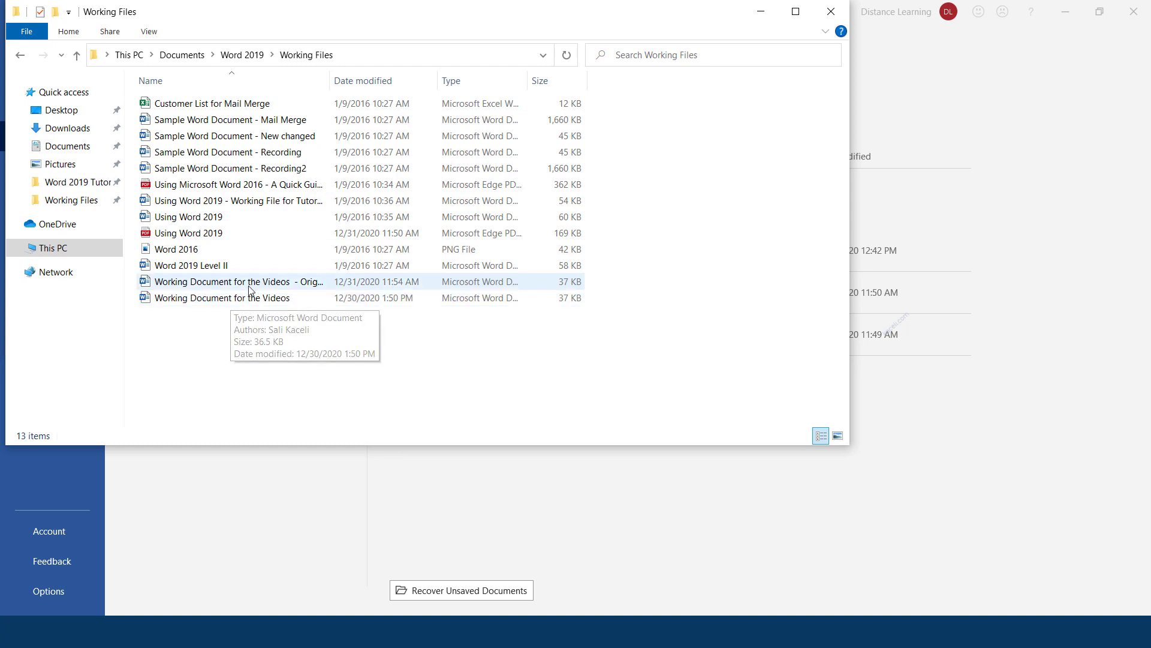
double_click(249, 285)
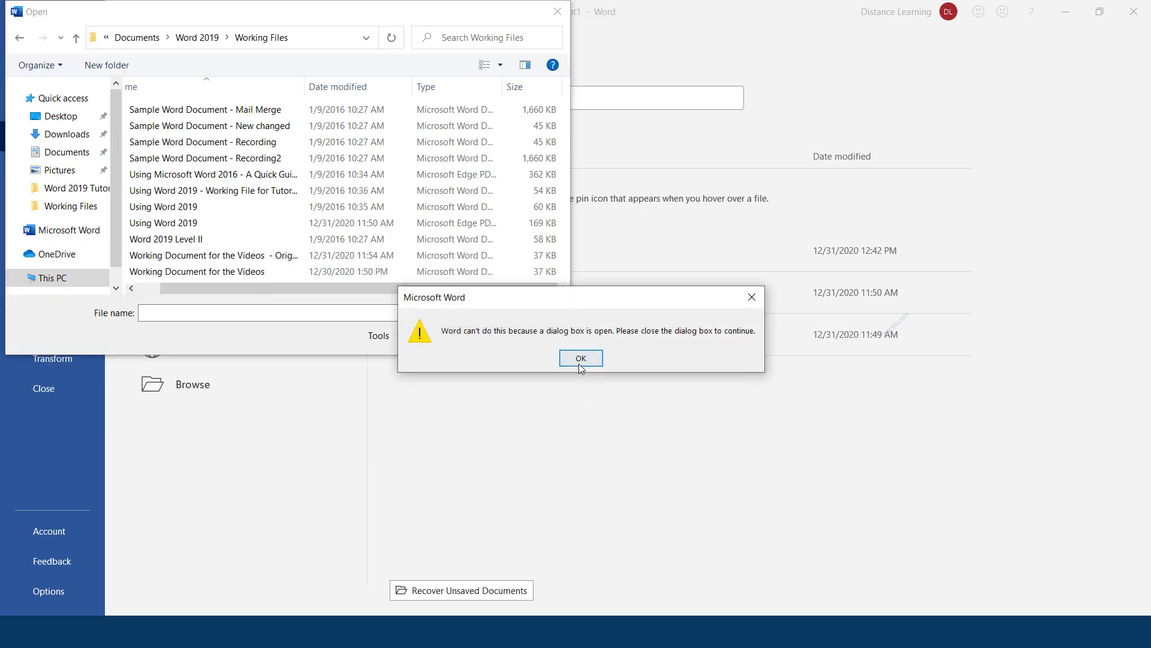
left_click(581, 358)
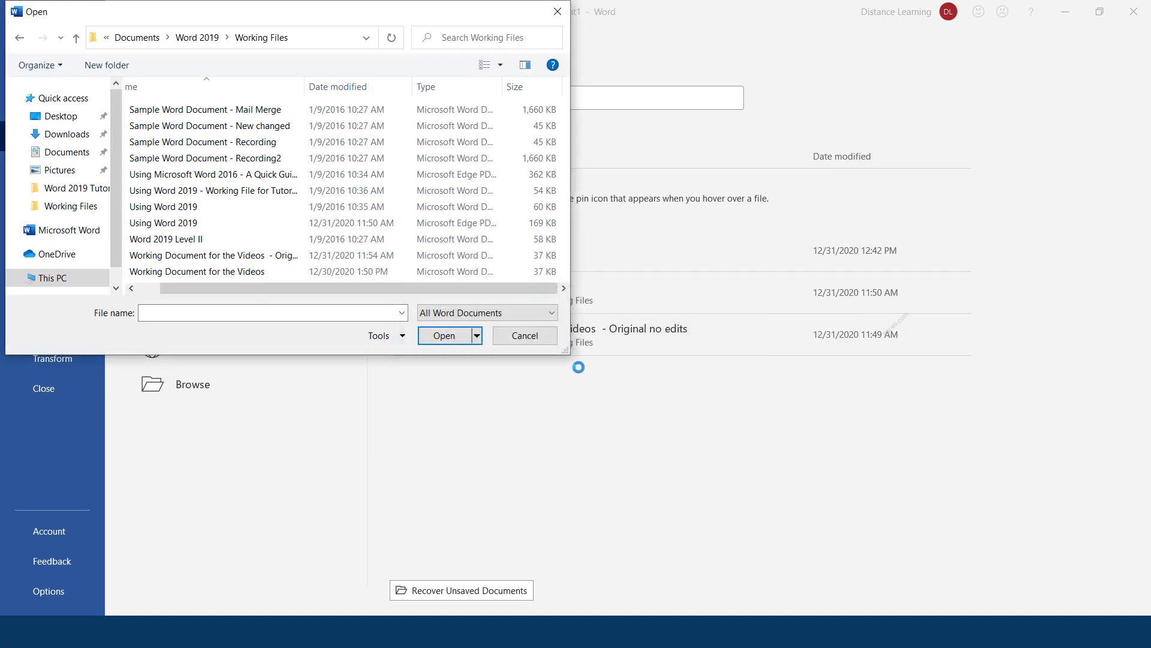
left_click(535, 337)
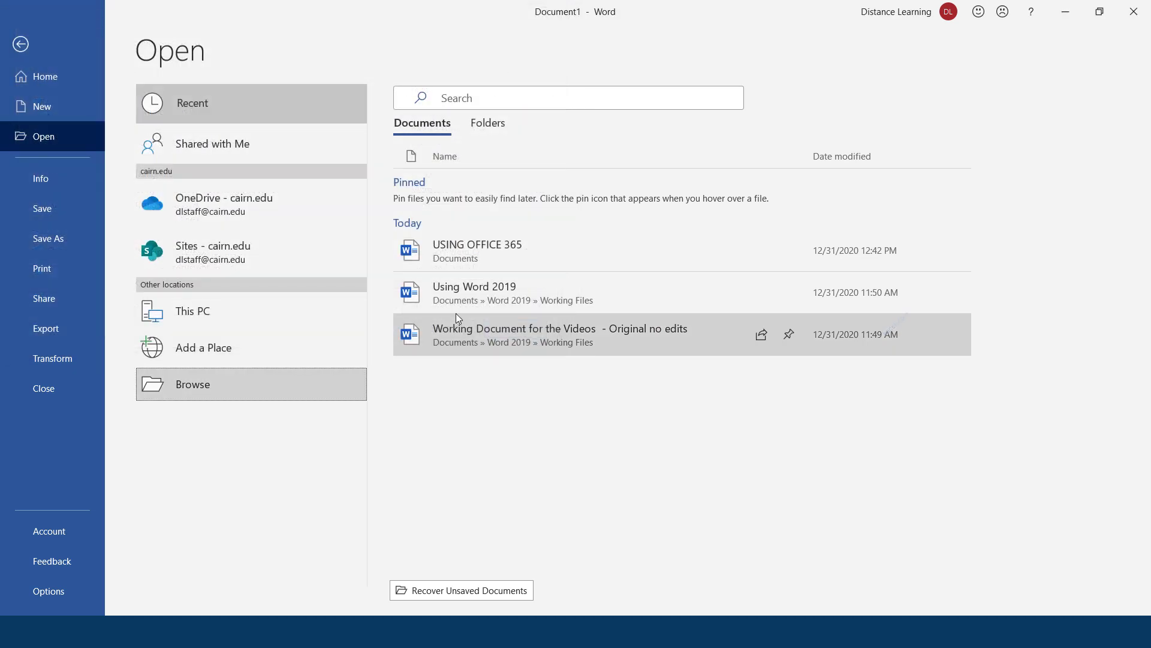
Open 'Working Document for the Videos - Original no edits' and scroll through its pages back to the top
left_click(483, 334)
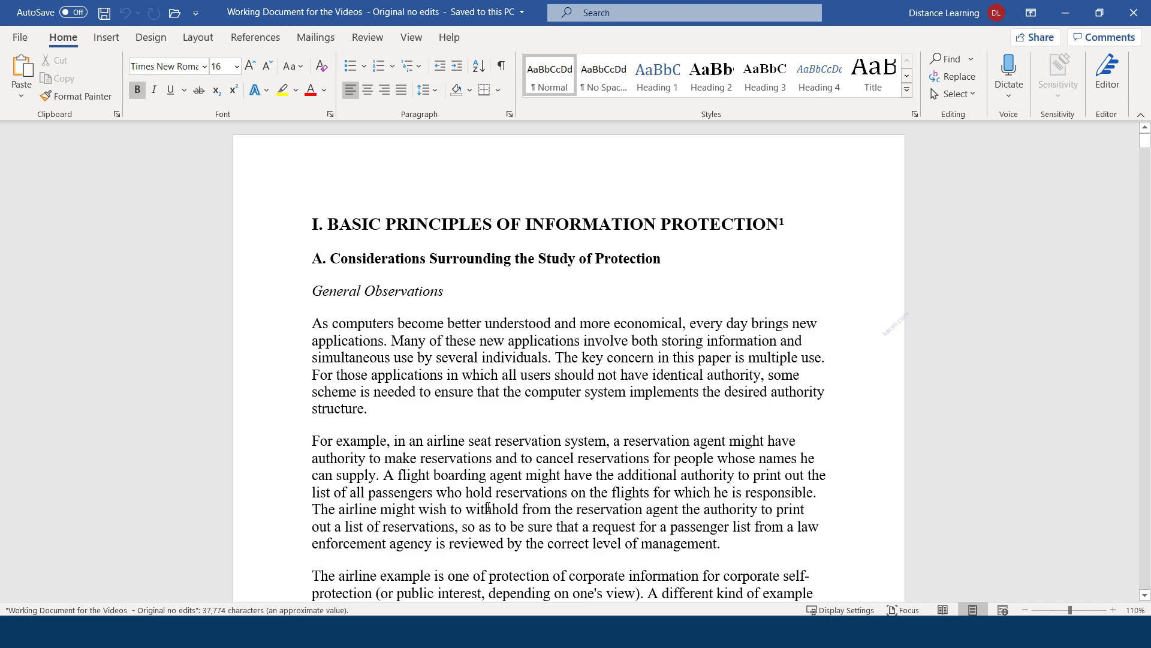
scroll(422, 364, "down", 3)
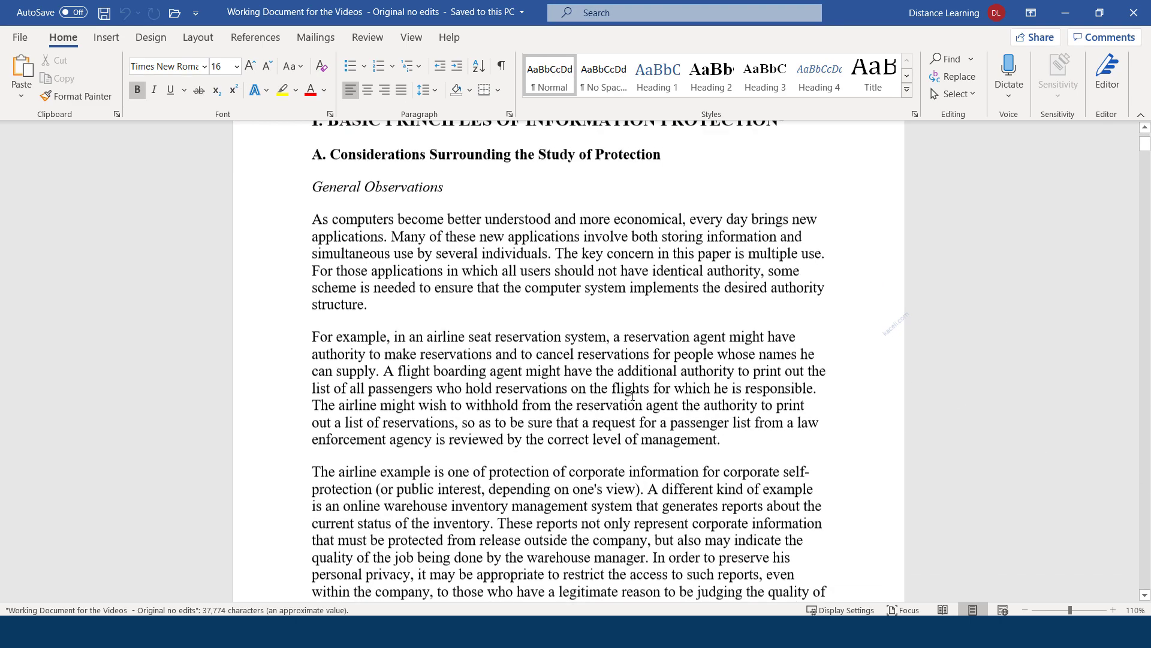
scroll(422, 364, "down", 6)
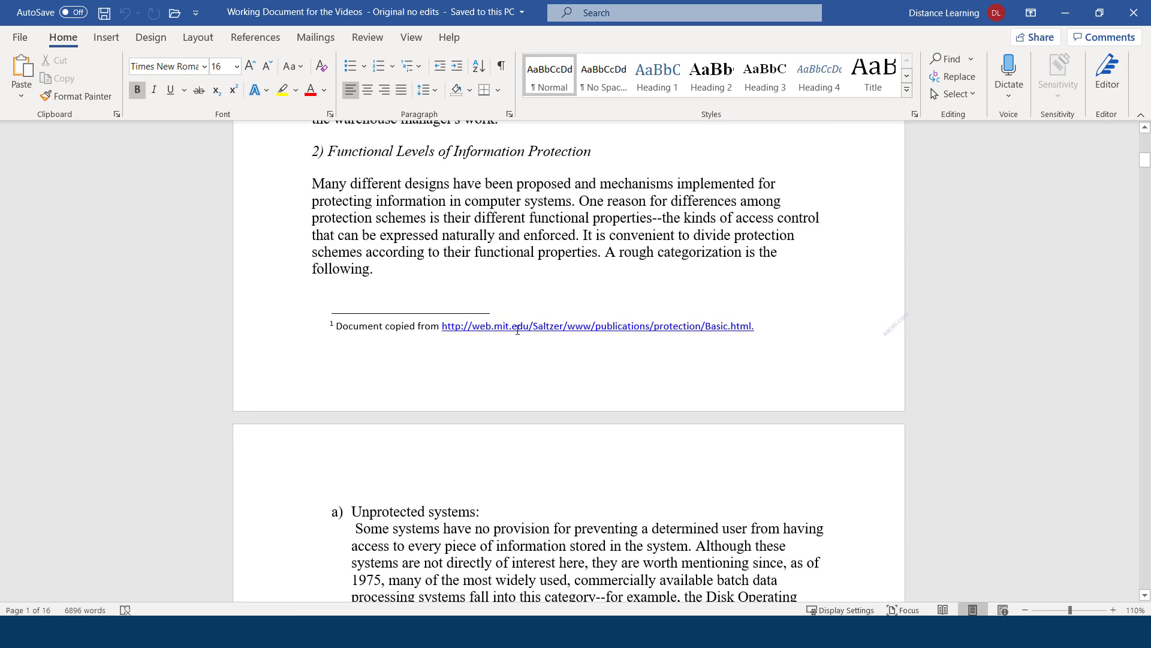
scroll(509, 370, "down", 11)
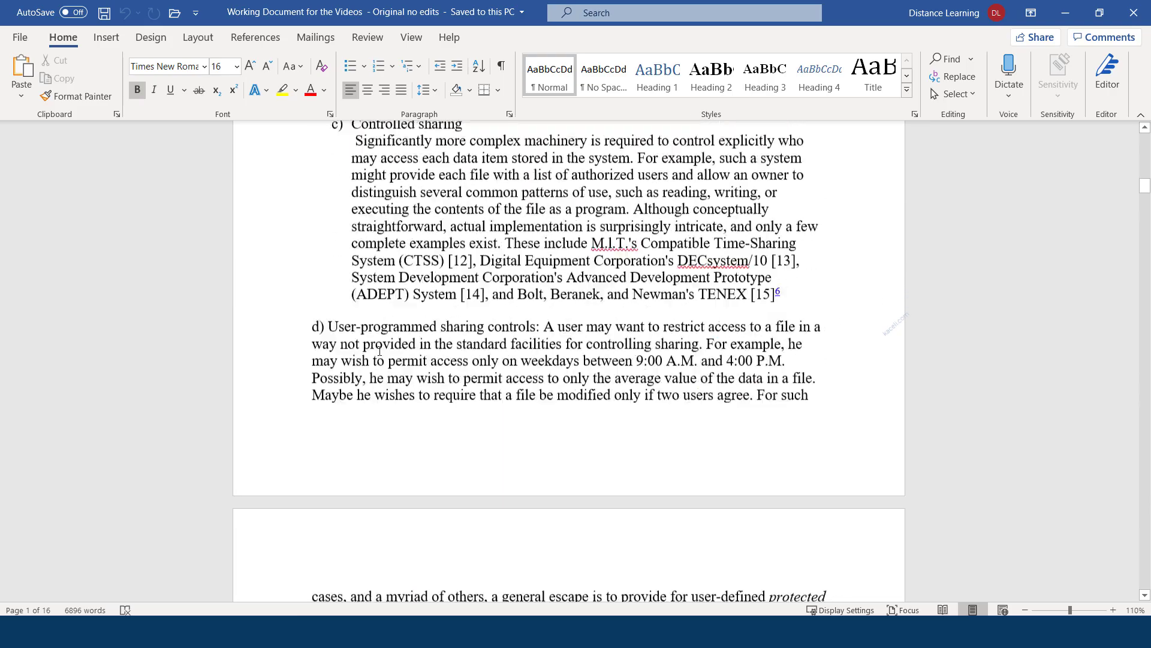
scroll(380, 351, "down", 16)
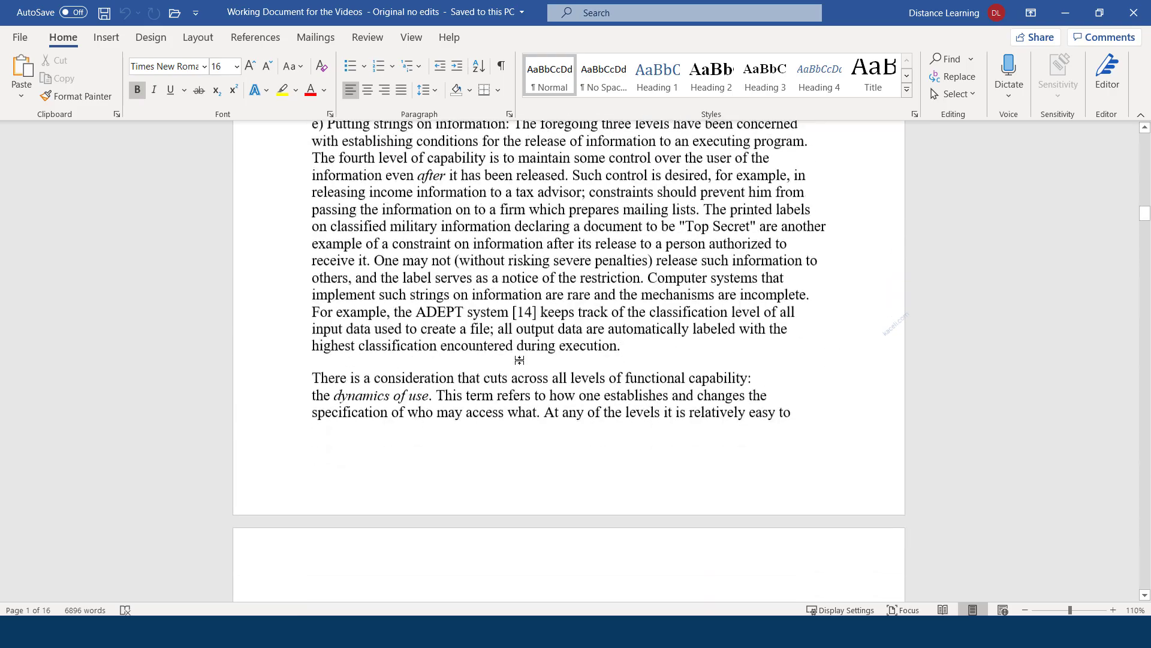
scroll(503, 380, "down", 18)
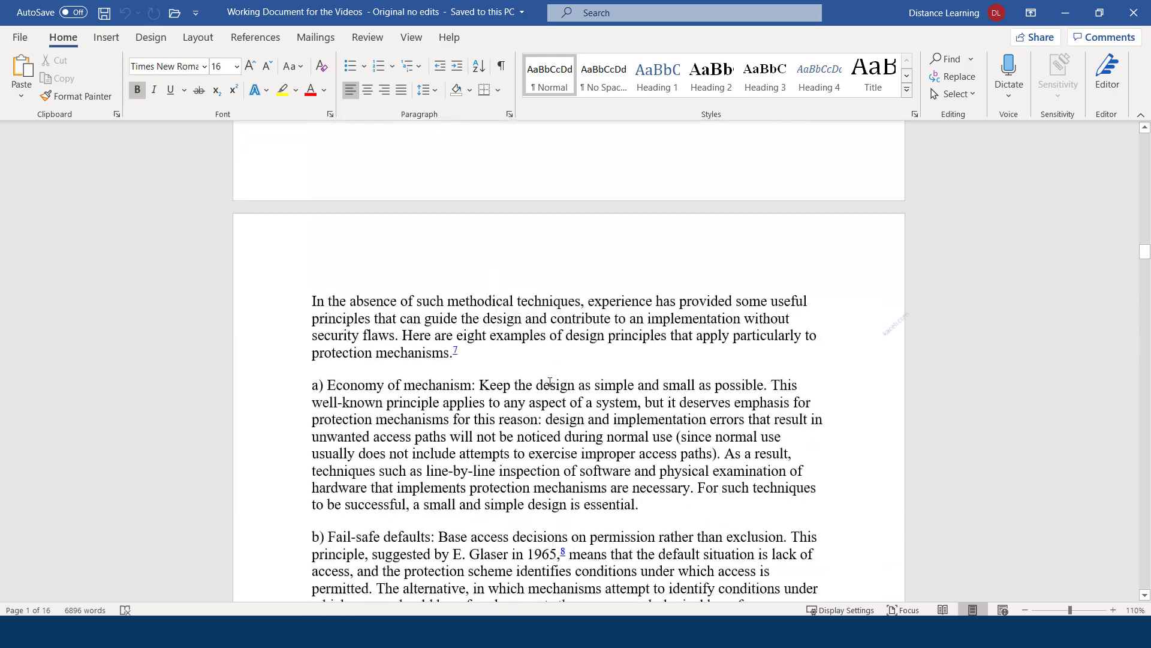
scroll(547, 398, "down", 5)
scroll(522, 398, "up", 20)
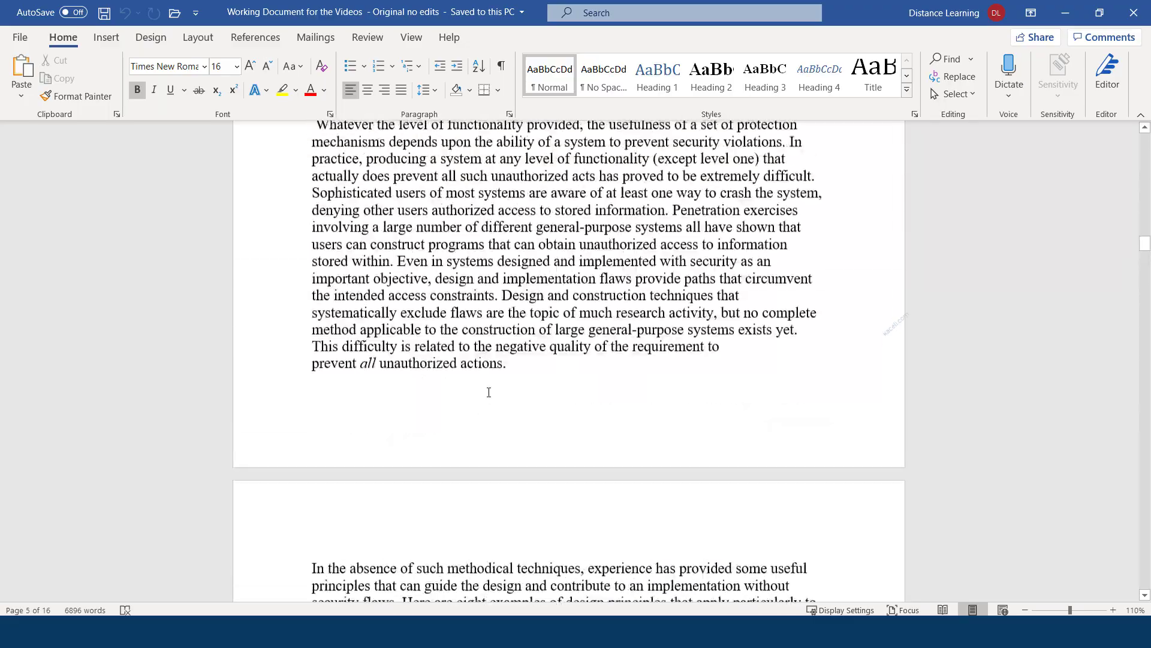
scroll(489, 393, "up", 20)
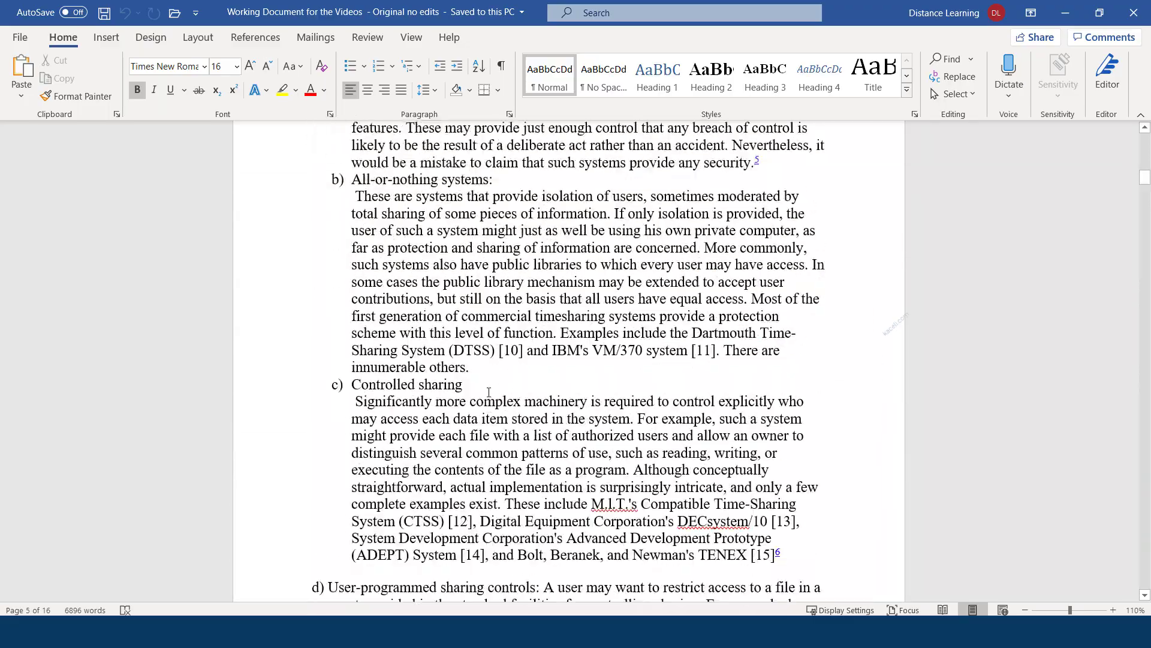
scroll(488, 393, "up", 12)
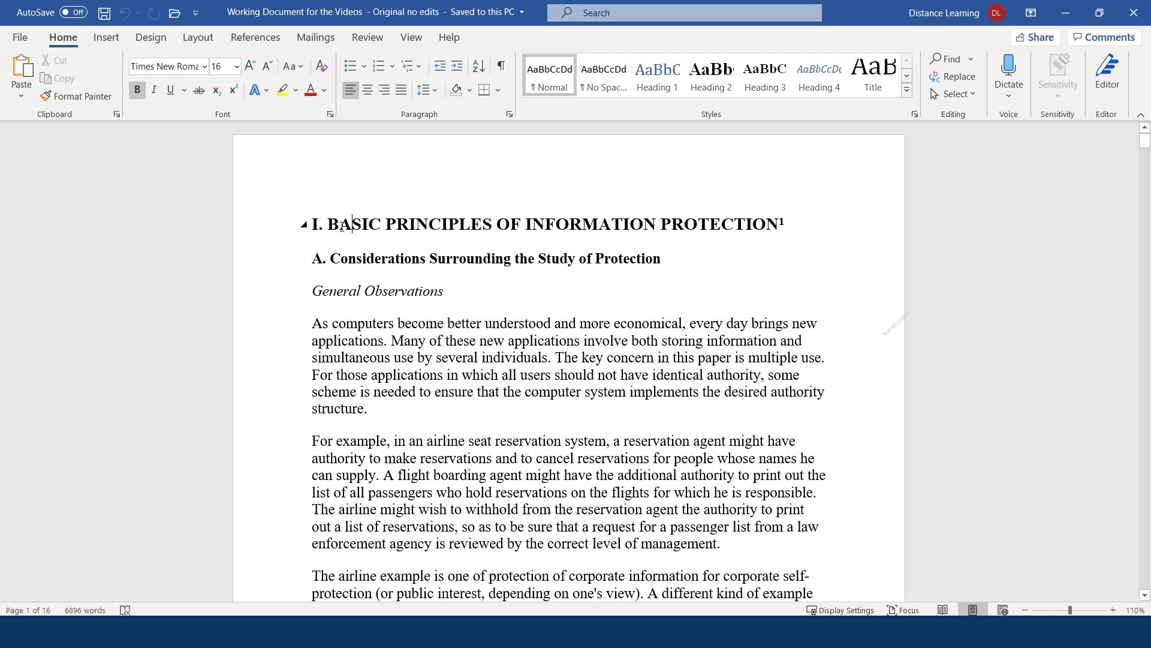
Select the main heading line, then reselect it by dragging across it
triple_click(342, 227)
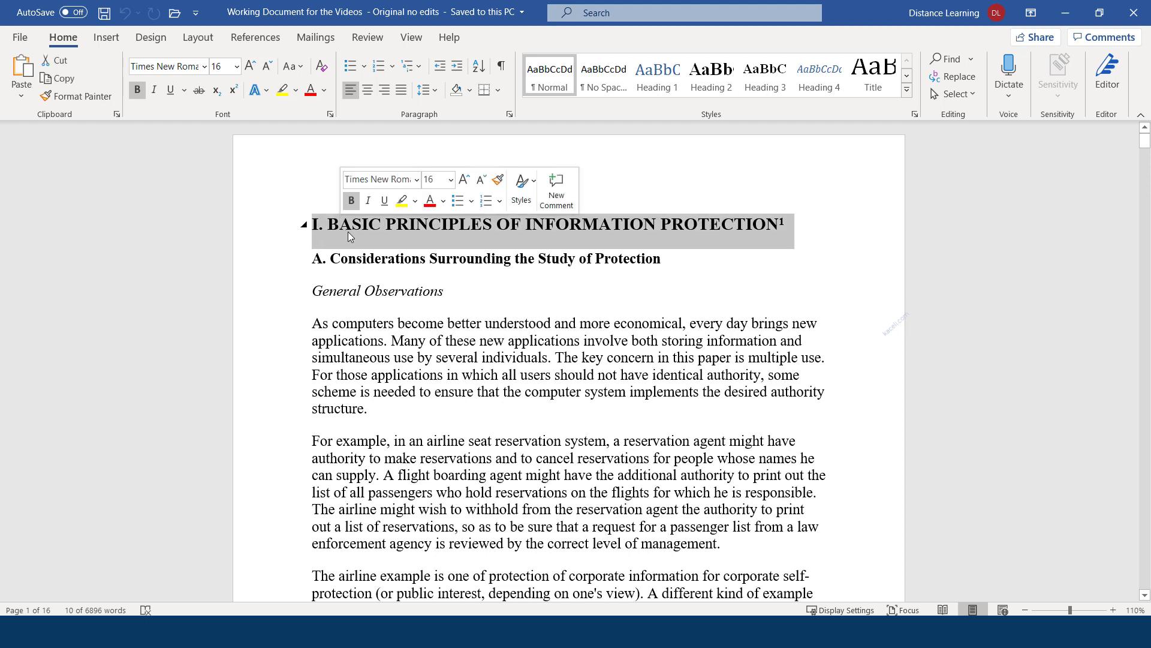
left_click(800, 227)
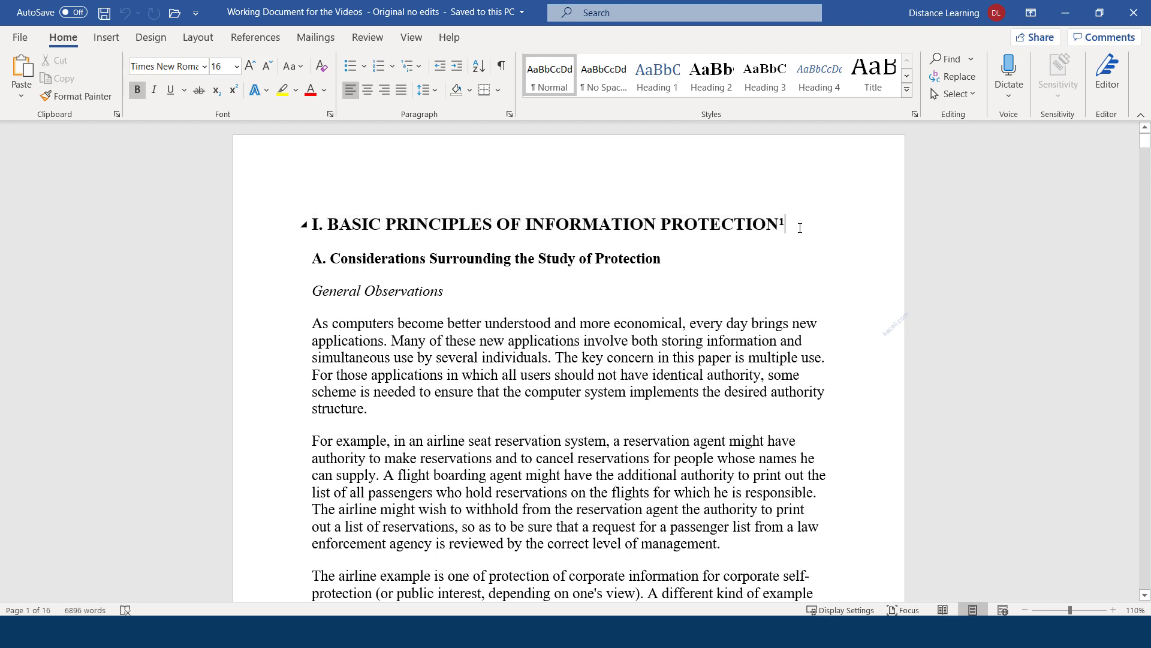
left_click_drag(800, 227, 295, 223)
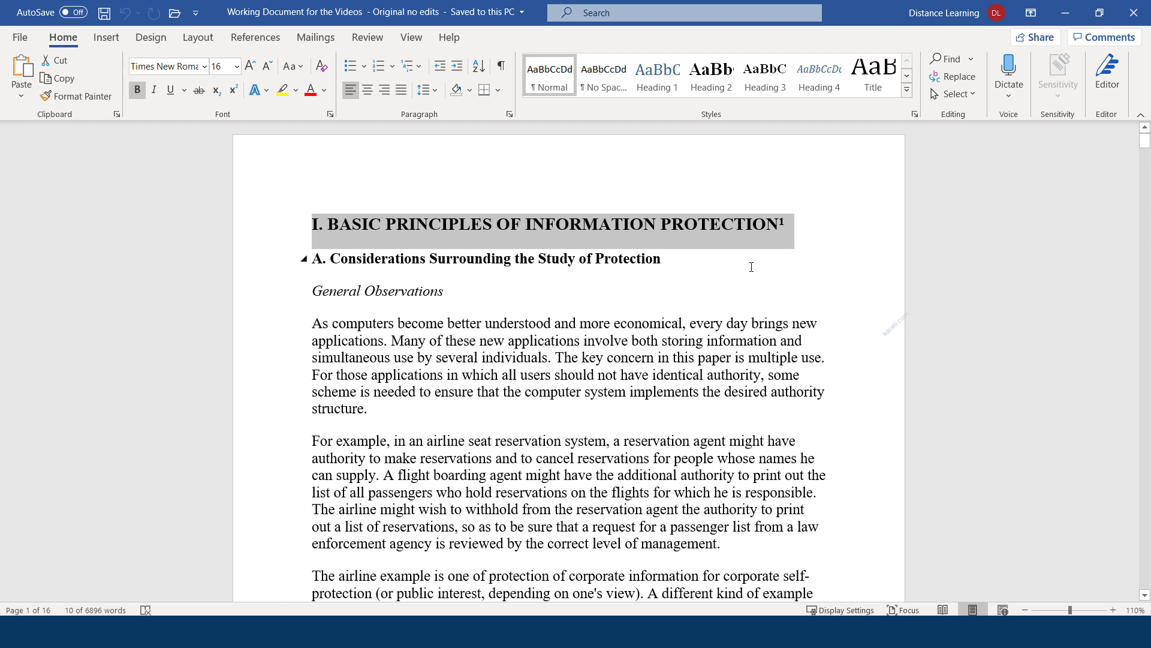
Select the first body paragraph, then single lines from the margin, then the whole document
left_click(431, 346)
triple_click(402, 344)
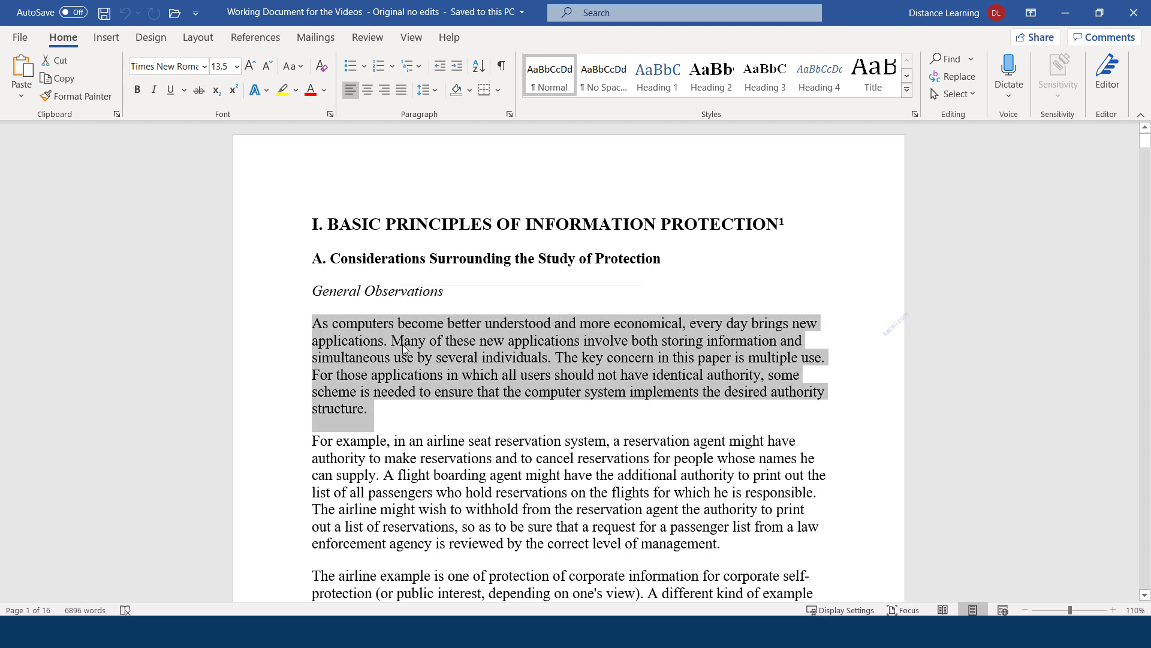
triple_click(401, 344)
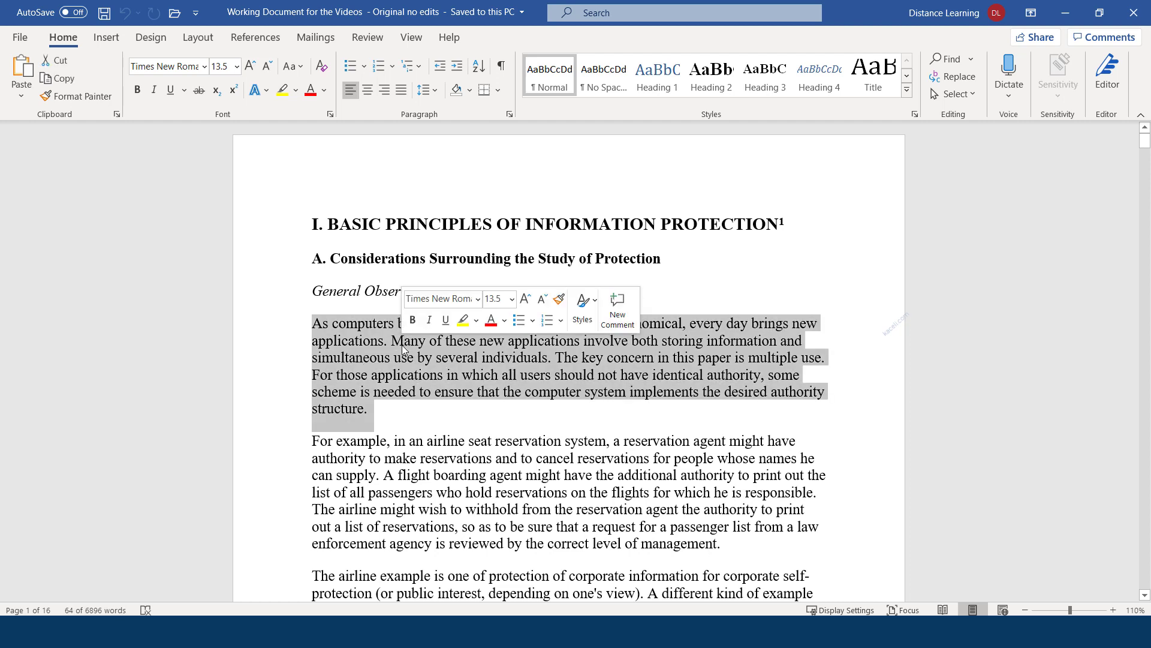
left_click(269, 378)
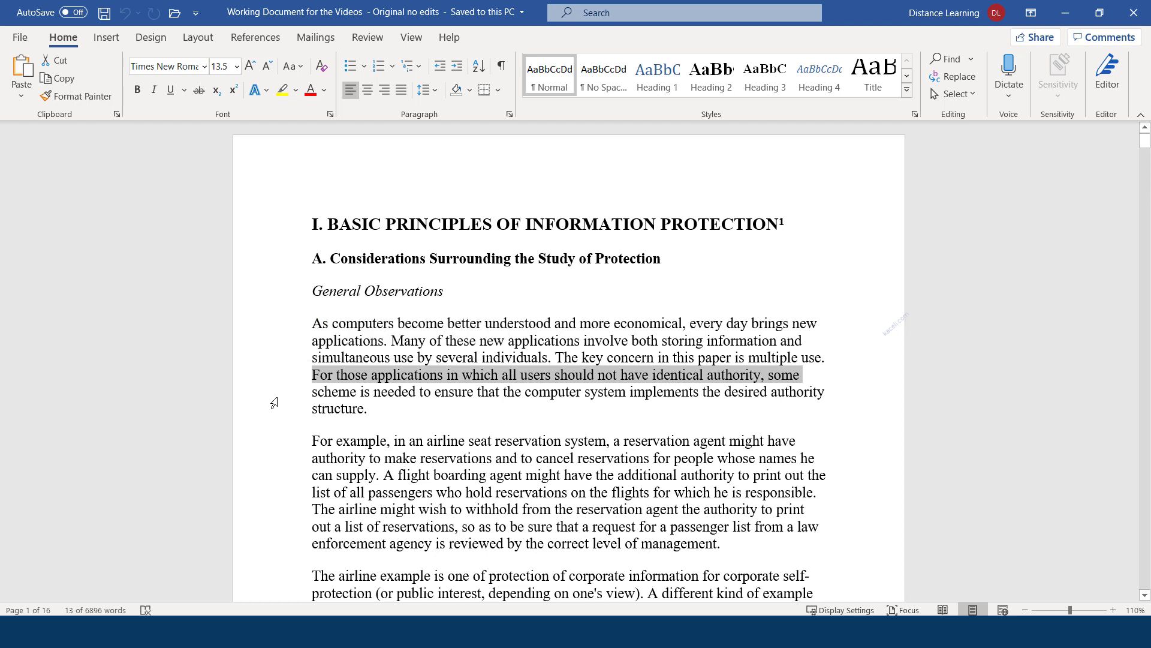
left_click(268, 399)
triple_click(265, 401)
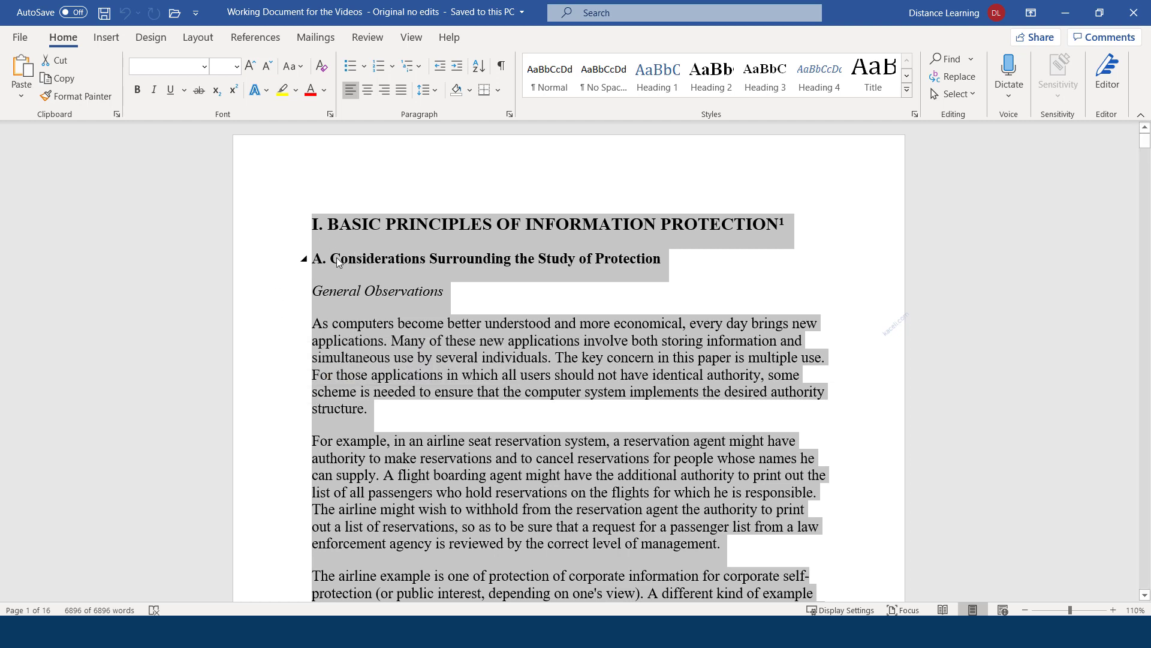
Select from the heading through the second paragraph, then the For example paragraph, then all text
left_click(314, 225)
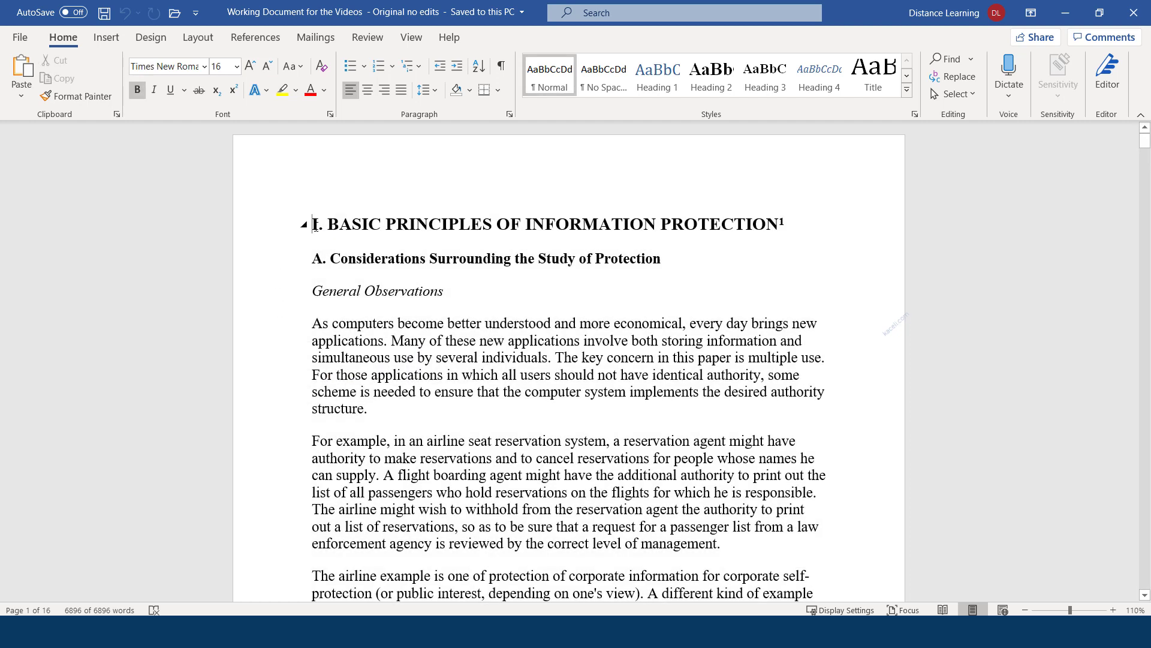
left_click_drag(313, 226, 390, 543)
double_click(262, 444)
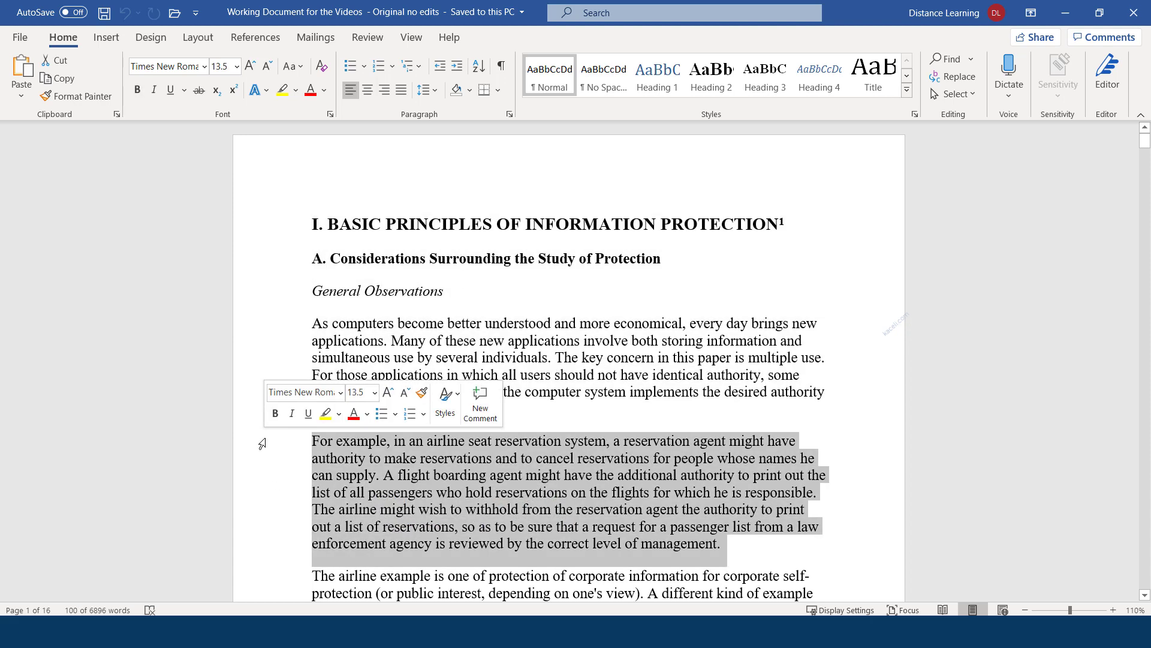
triple_click(262, 444)
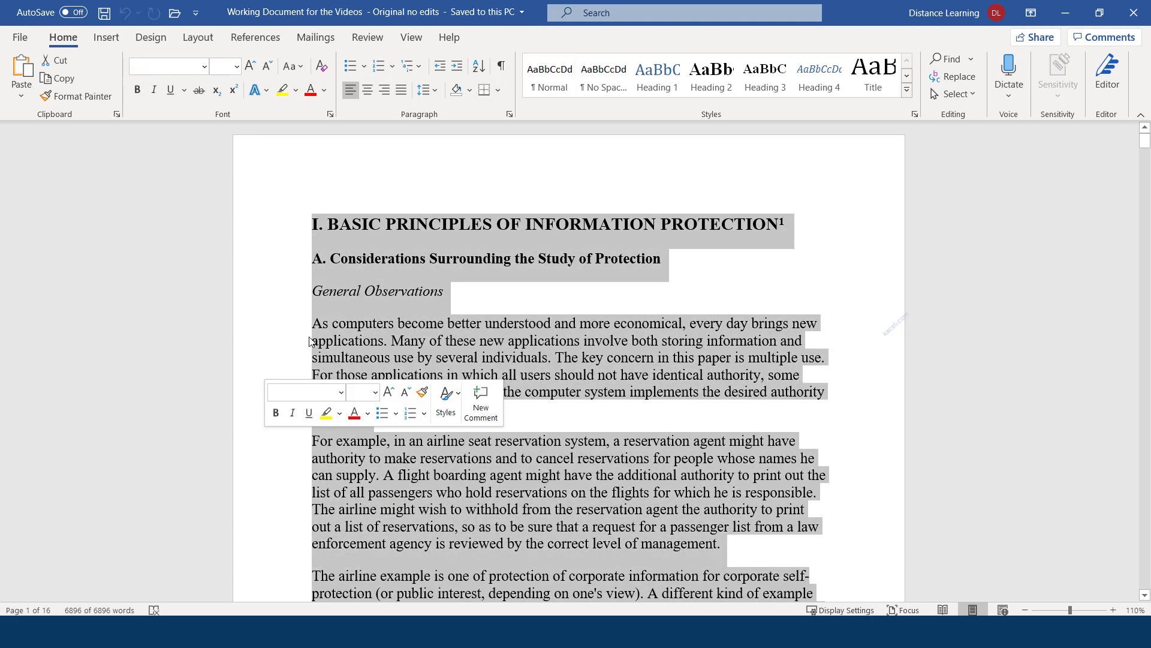
Set the entire document text to Calibri (Body) at 11 pt, then deselect it
left_click(204, 67)
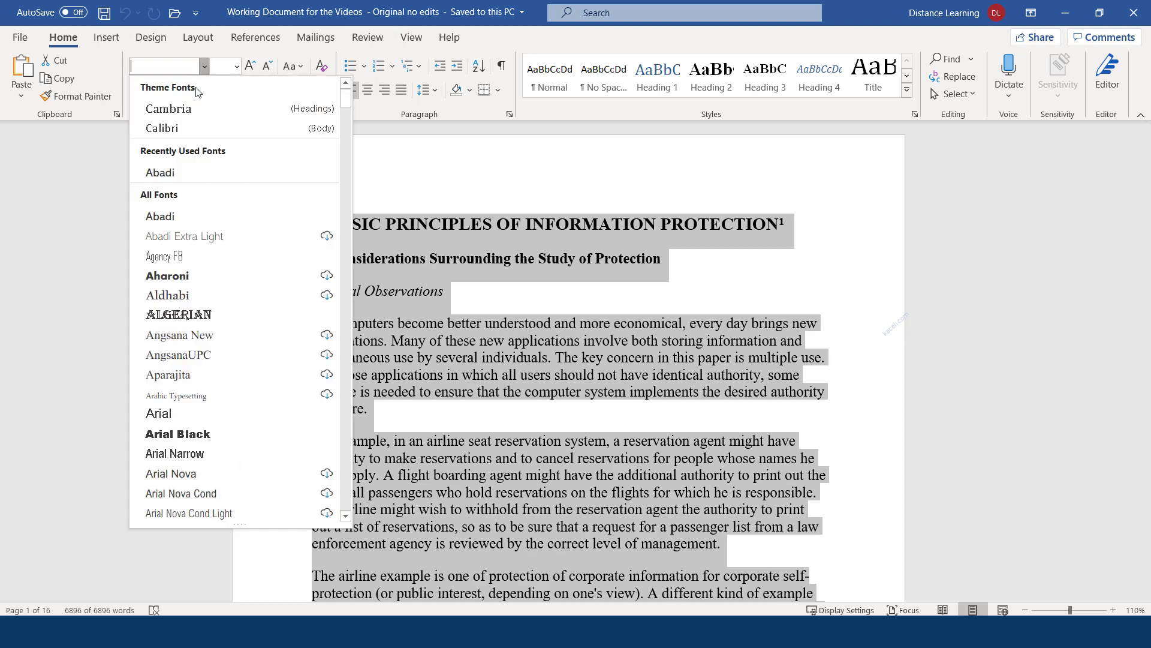
left_click(167, 129)
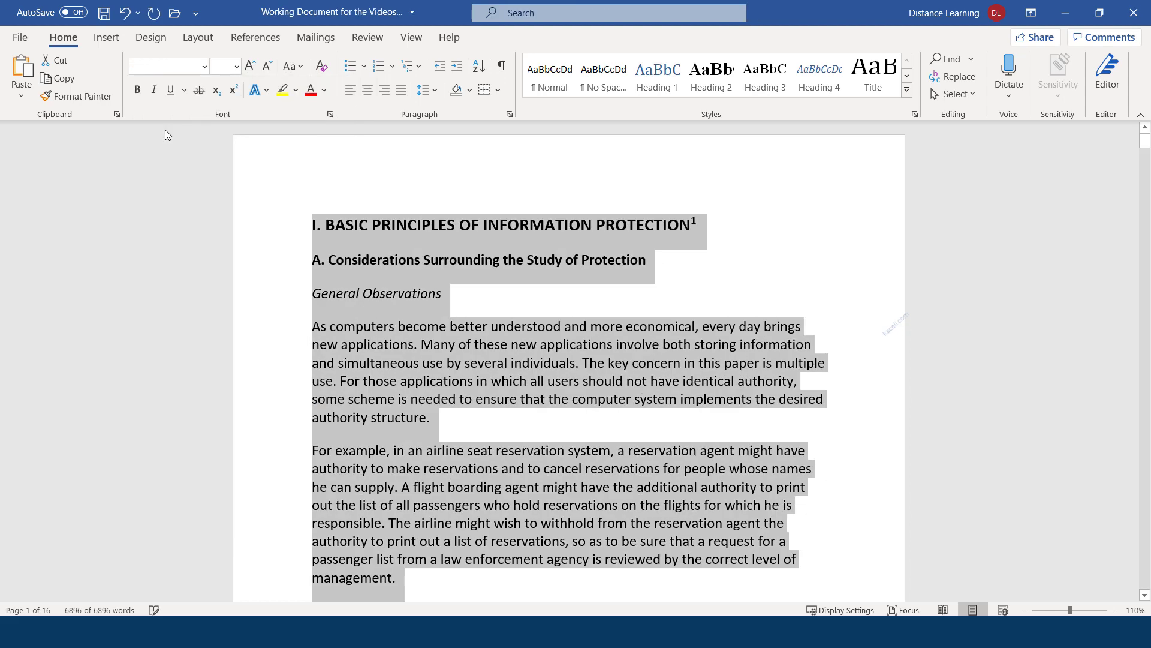
left_click(205, 66)
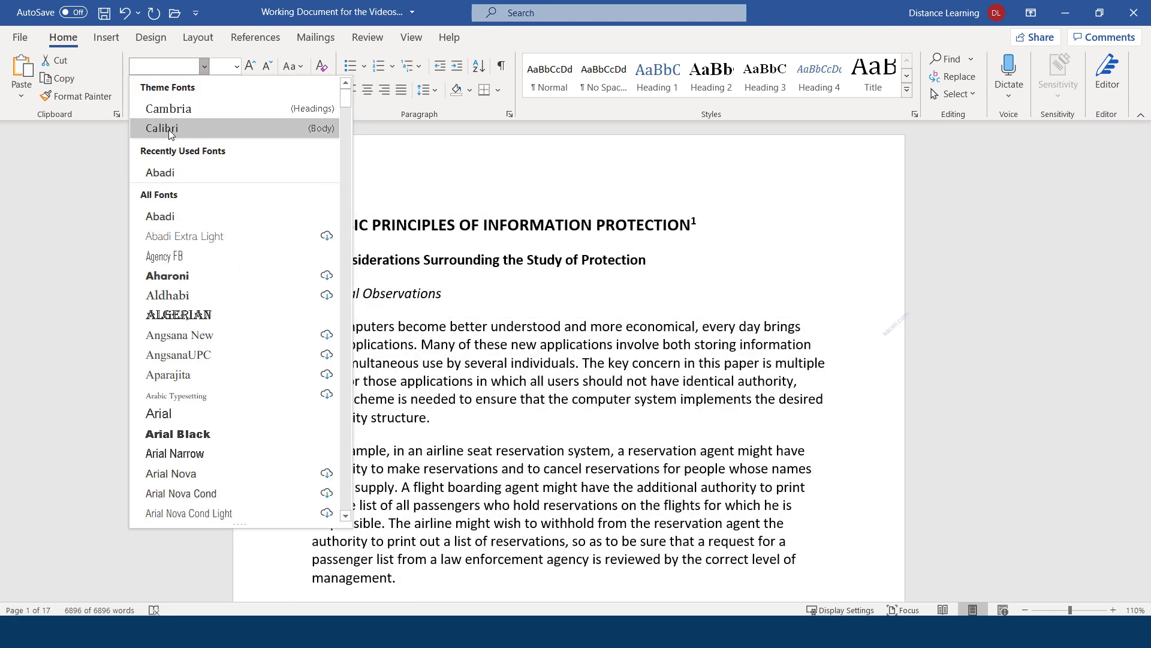
left_click(168, 130)
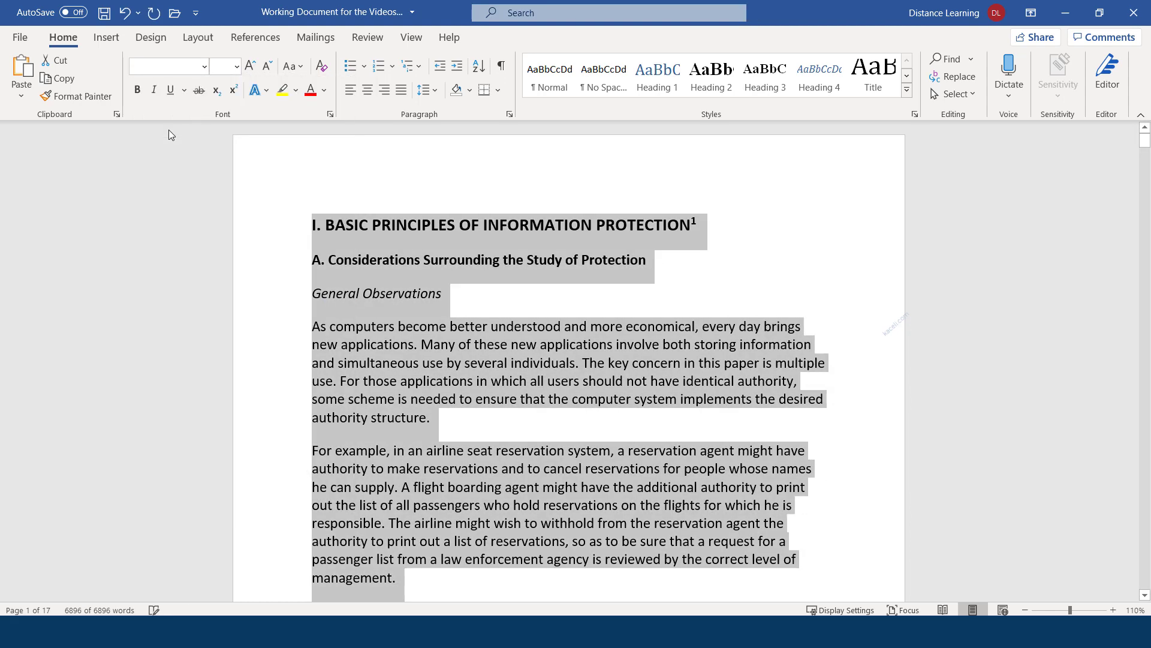
left_click(237, 67)
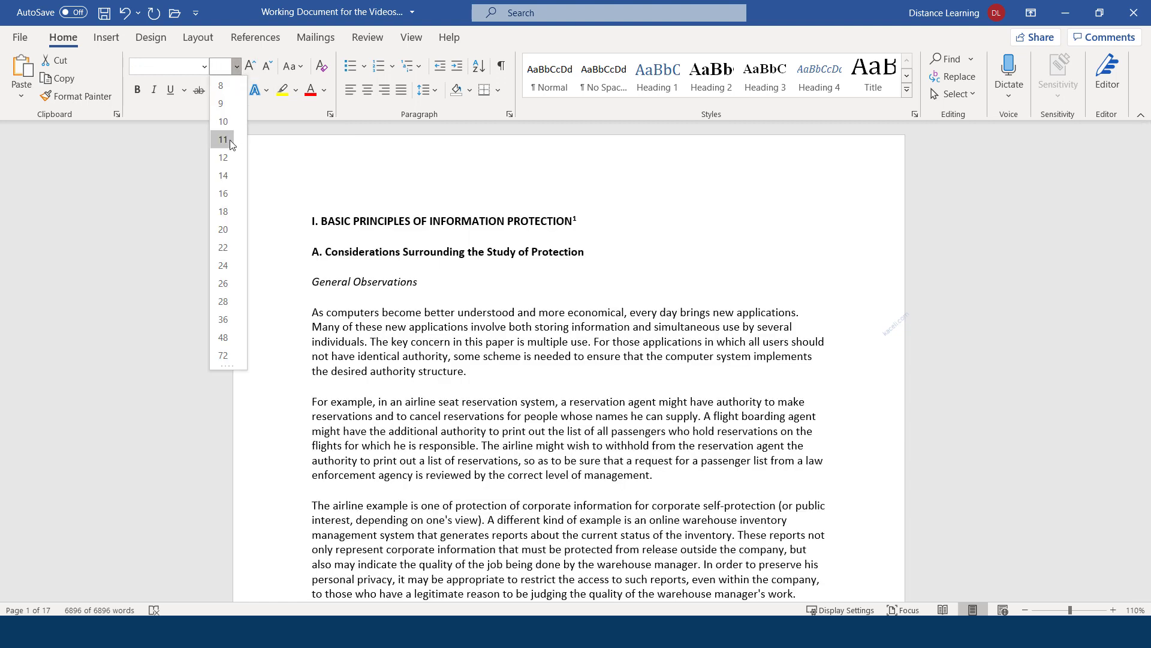
key("Escape")
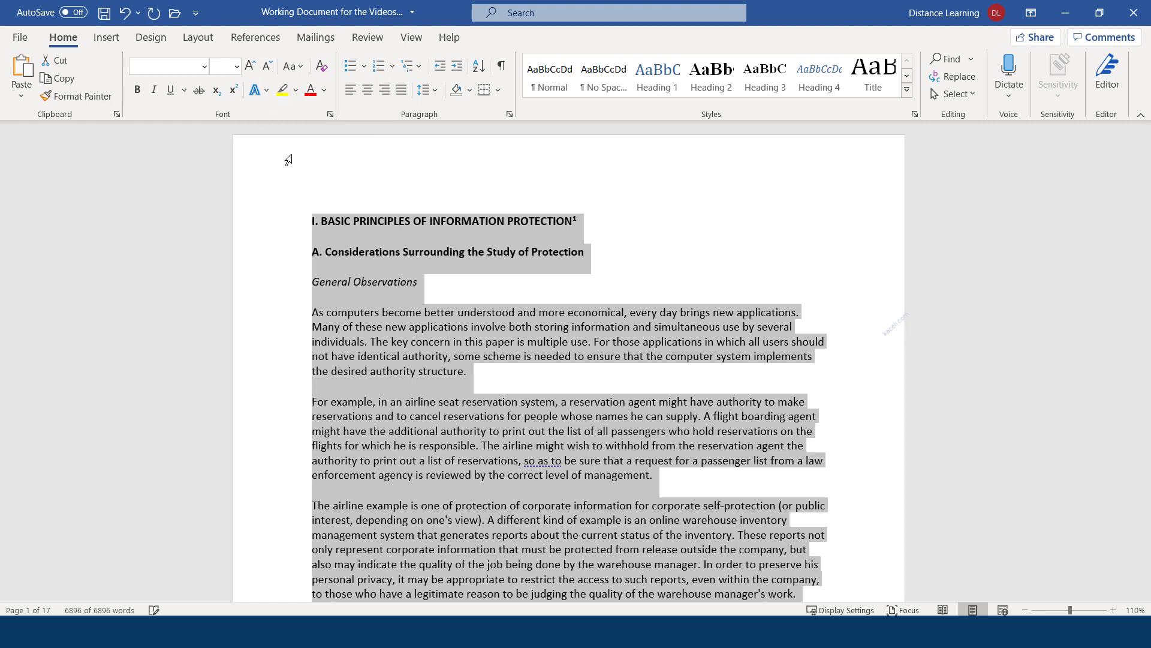
left_click(466, 294)
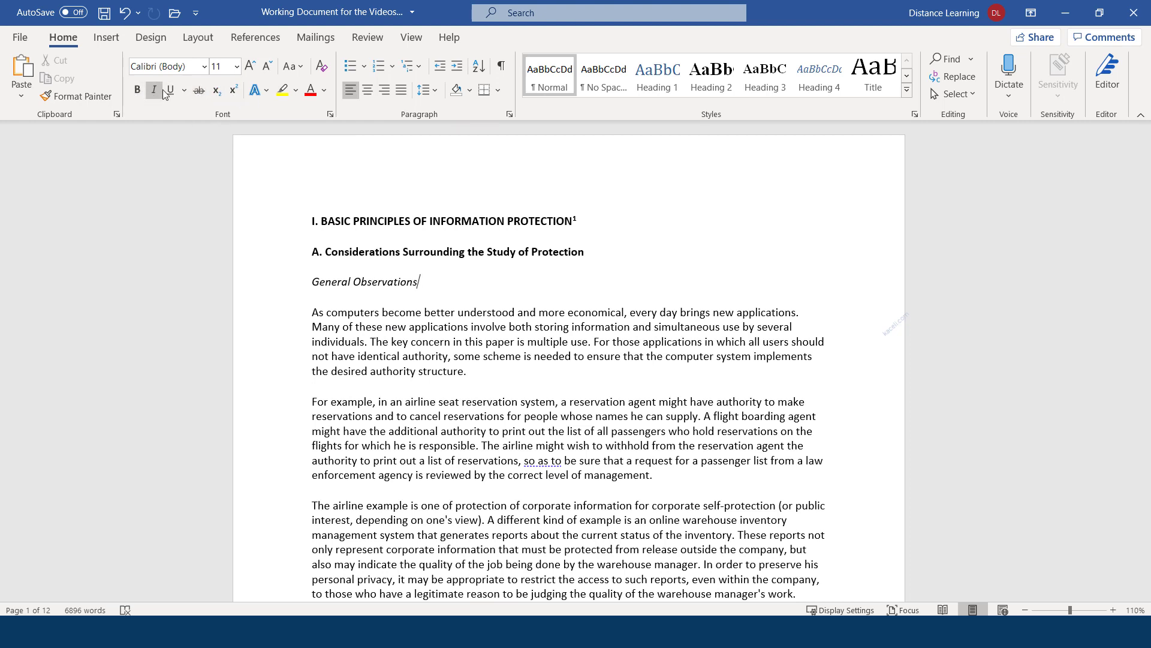
triple_click(414, 225)
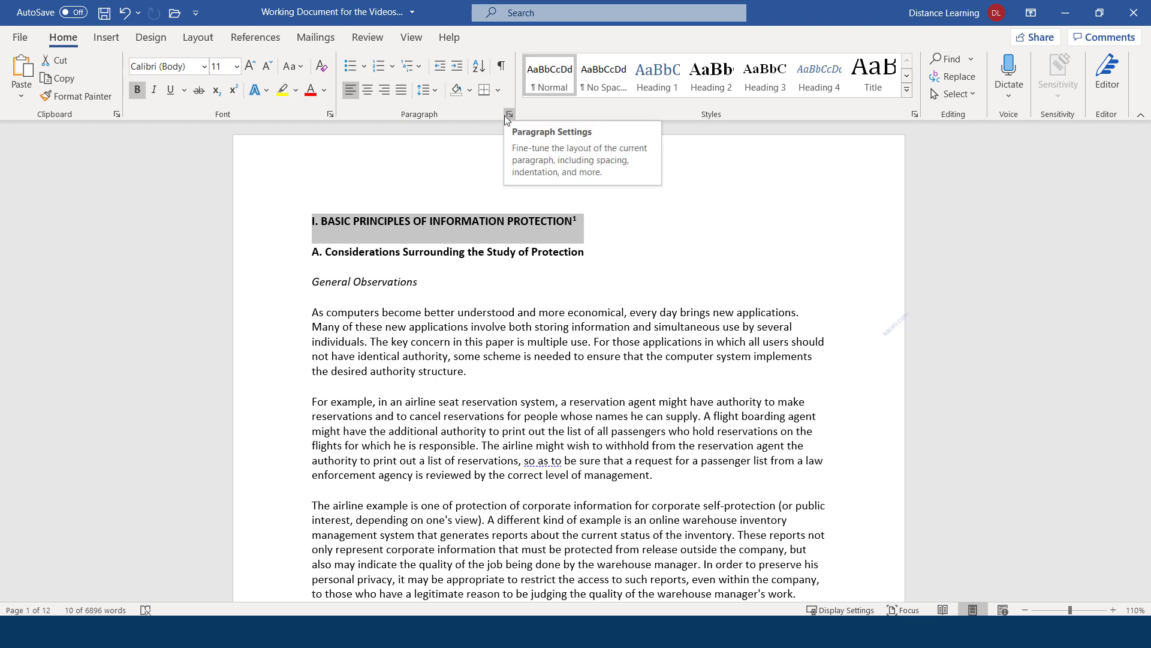
left_click(333, 113)
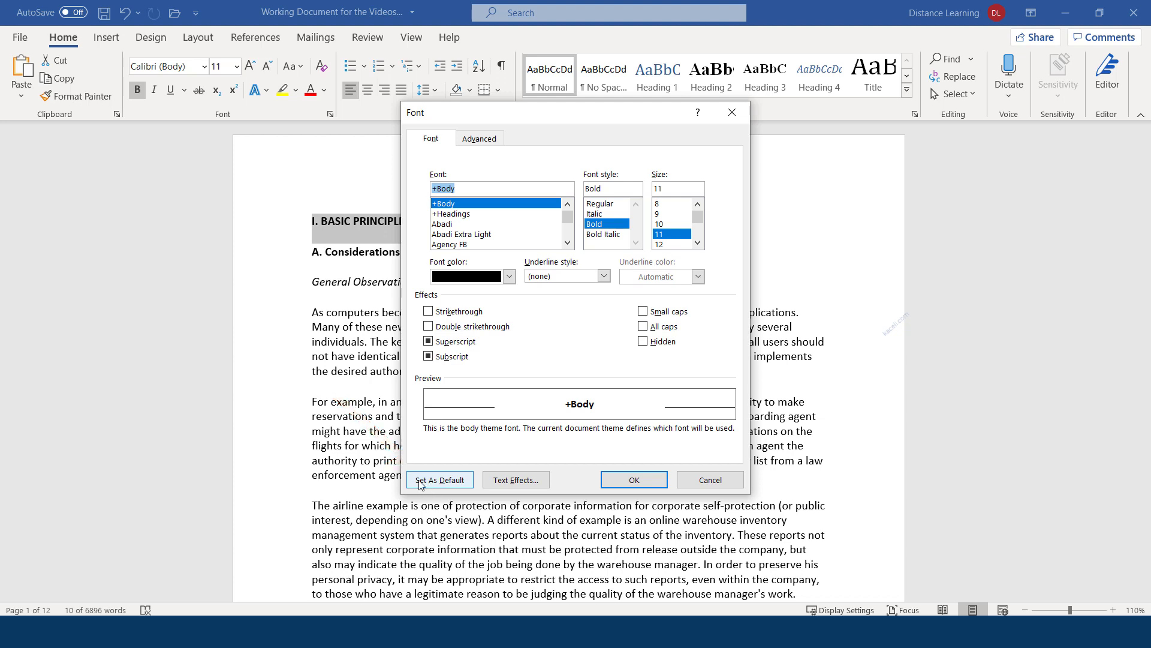
left_click(635, 480)
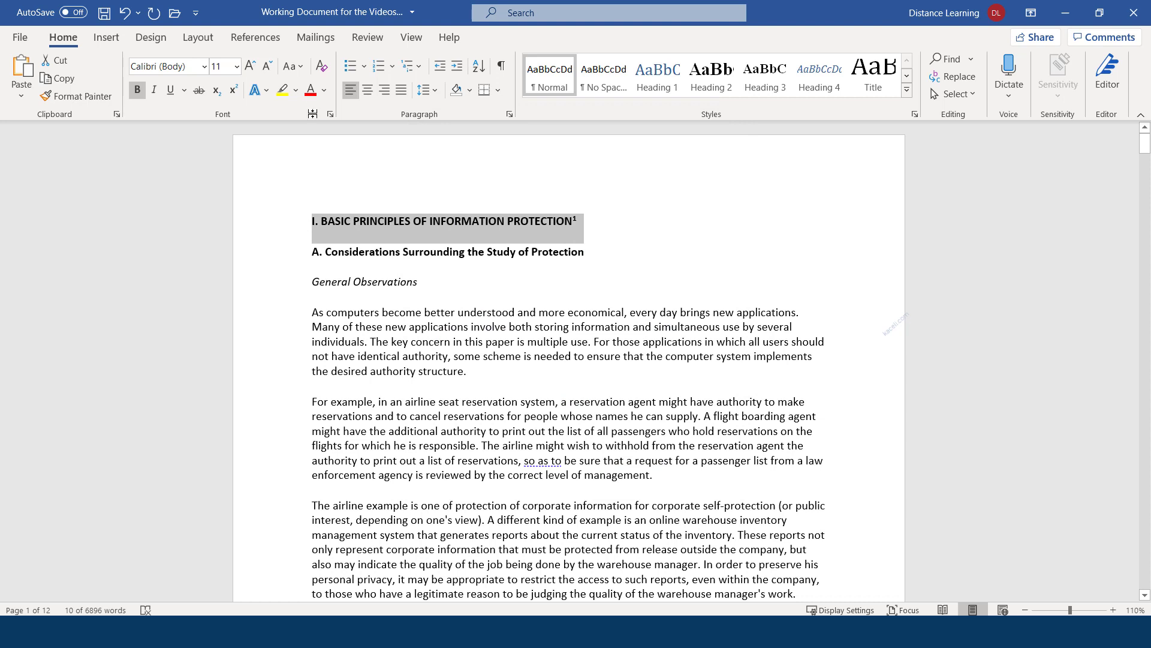
Enlarge the main heading to size 14 and deselect it
left_click(252, 67)
left_click(251, 67)
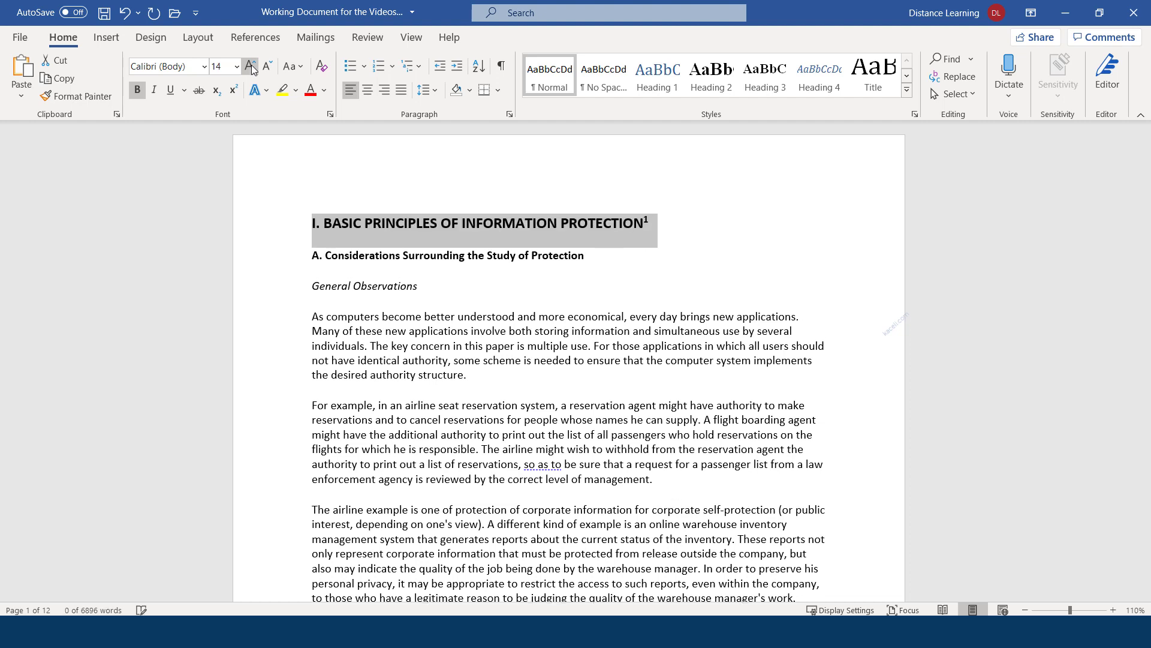
left_click(373, 224)
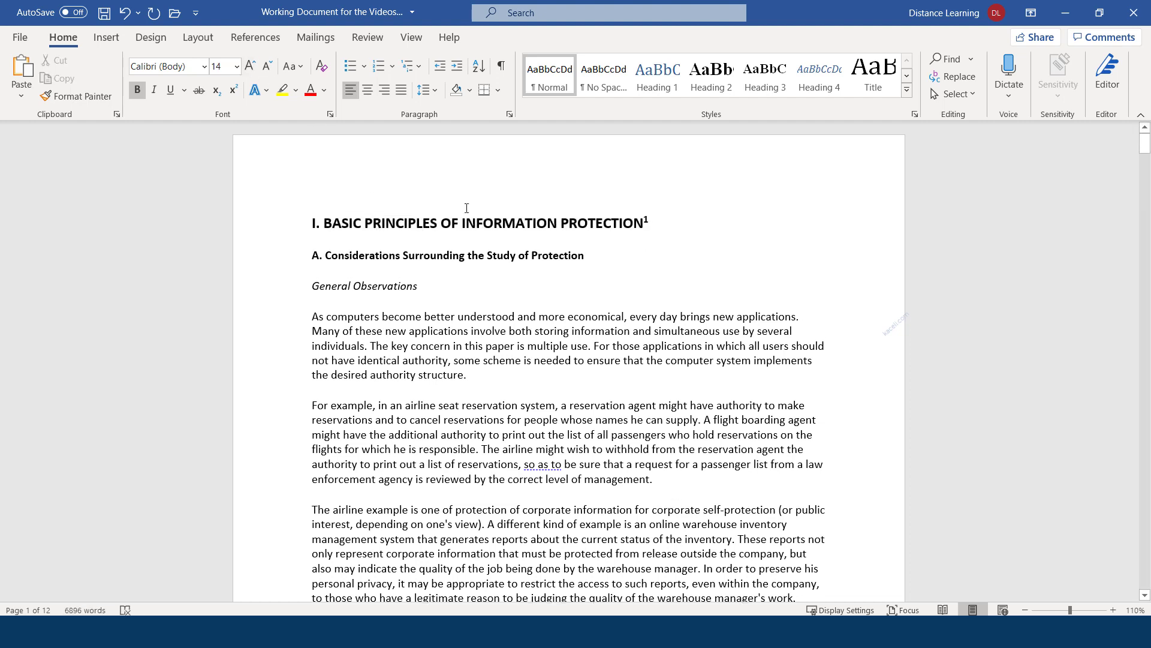
left_click(657, 221)
Select the first body paragraph, then the 'A. Considerations Surrounding the Study of Protection' heading
left_click_drag(482, 378, 313, 317)
triple_click(412, 369)
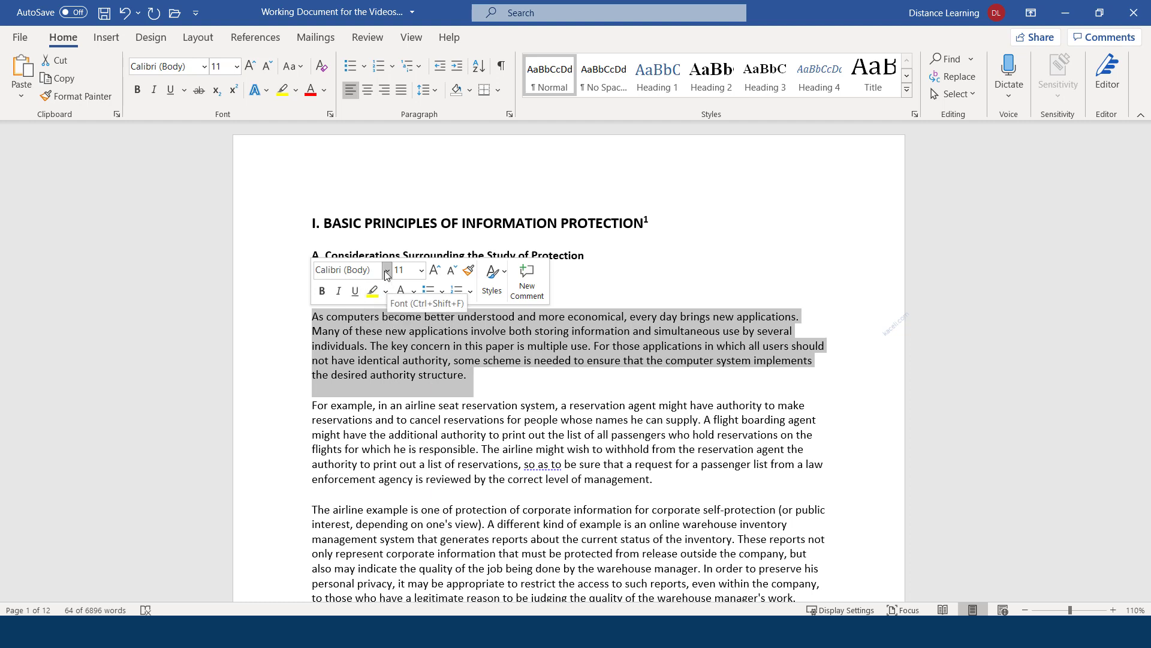
left_click(475, 363)
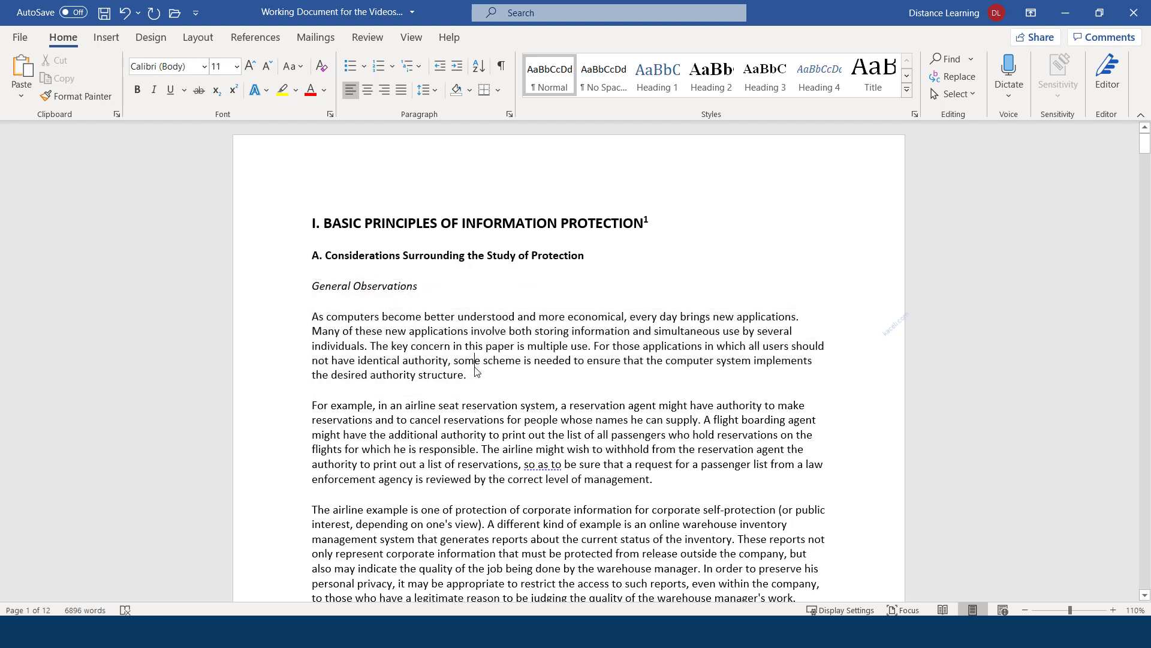
left_click(437, 280)
left_click_drag(585, 255, 316, 252)
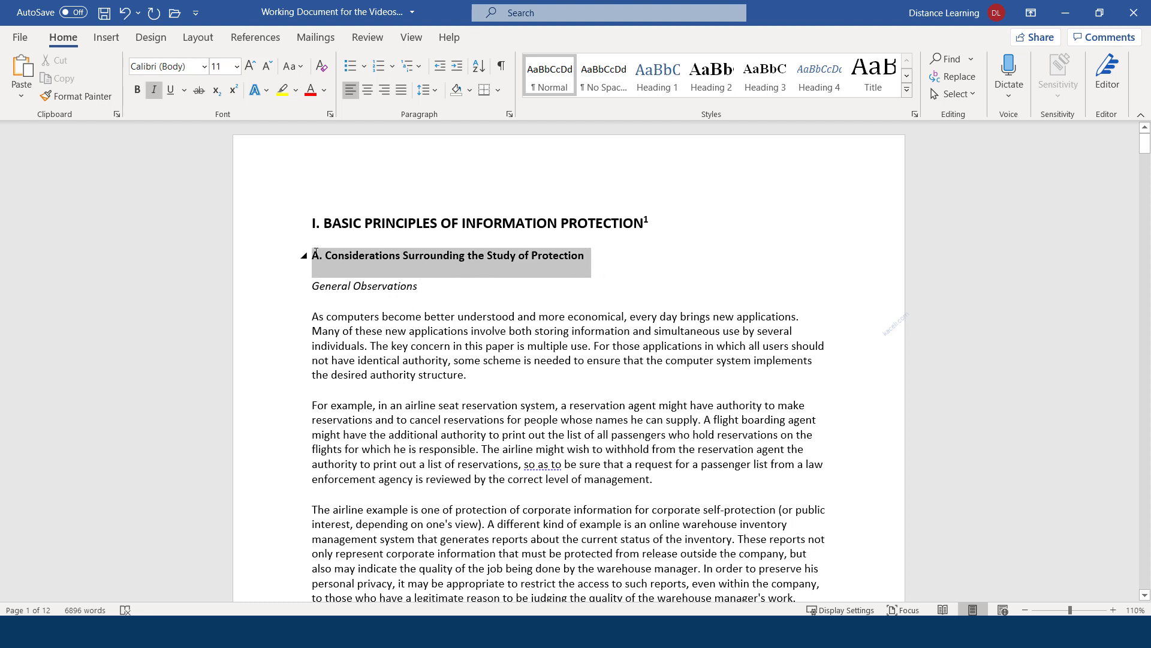
Colour the A. Considerations heading red and compare it with the 2) Functional Levels heading
left_click(311, 91)
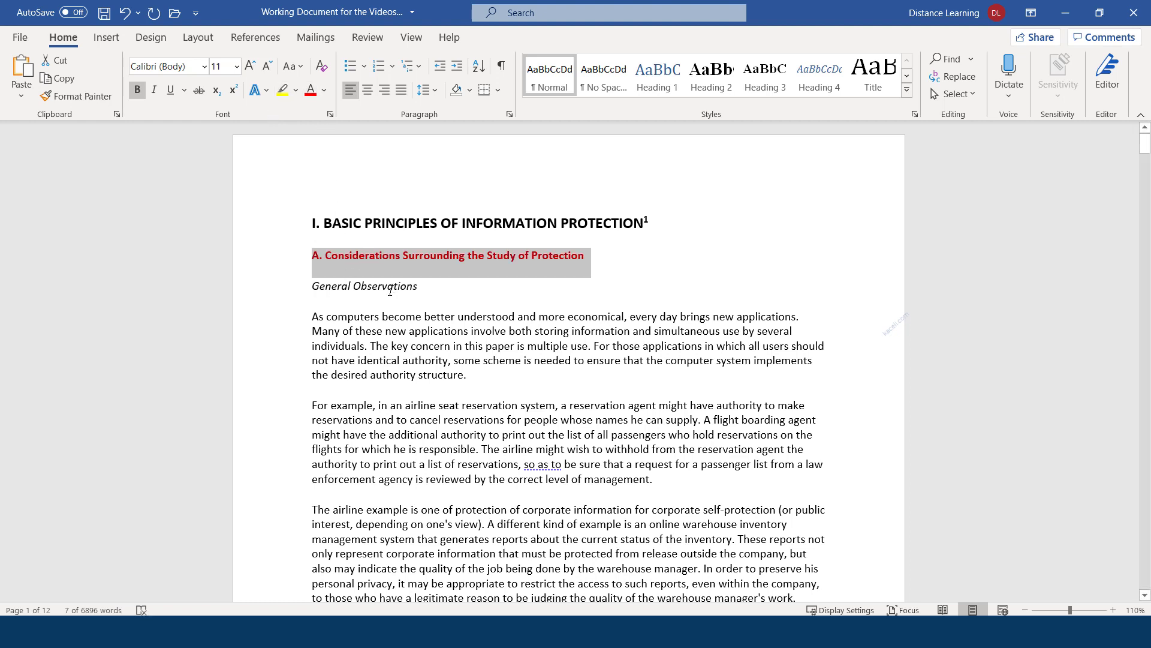
left_click(534, 302)
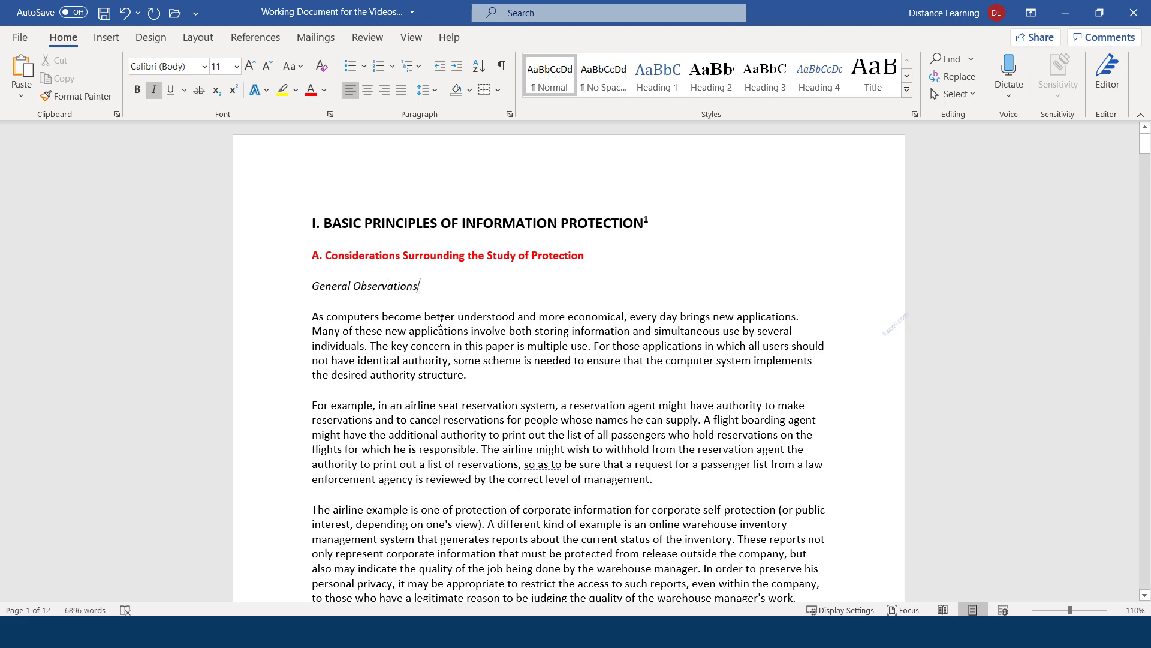
scroll(443, 360, "down", 5)
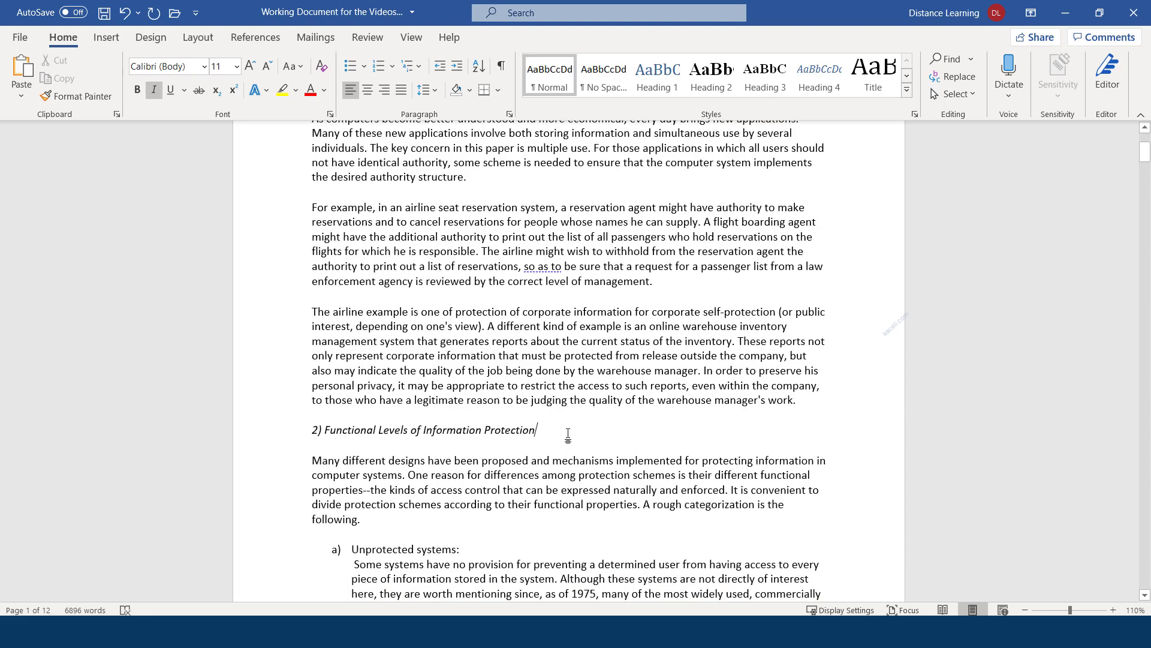
scroll(443, 374, "up", 3)
scroll(486, 523, "down", 2)
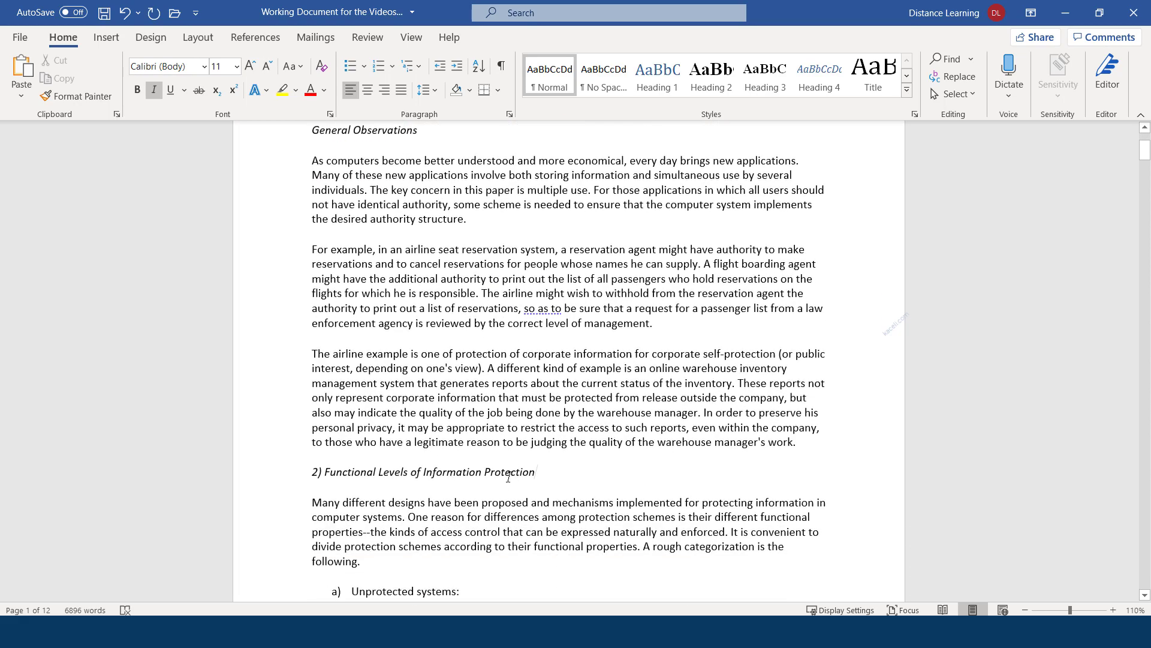
left_click_drag(536, 471, 286, 472)
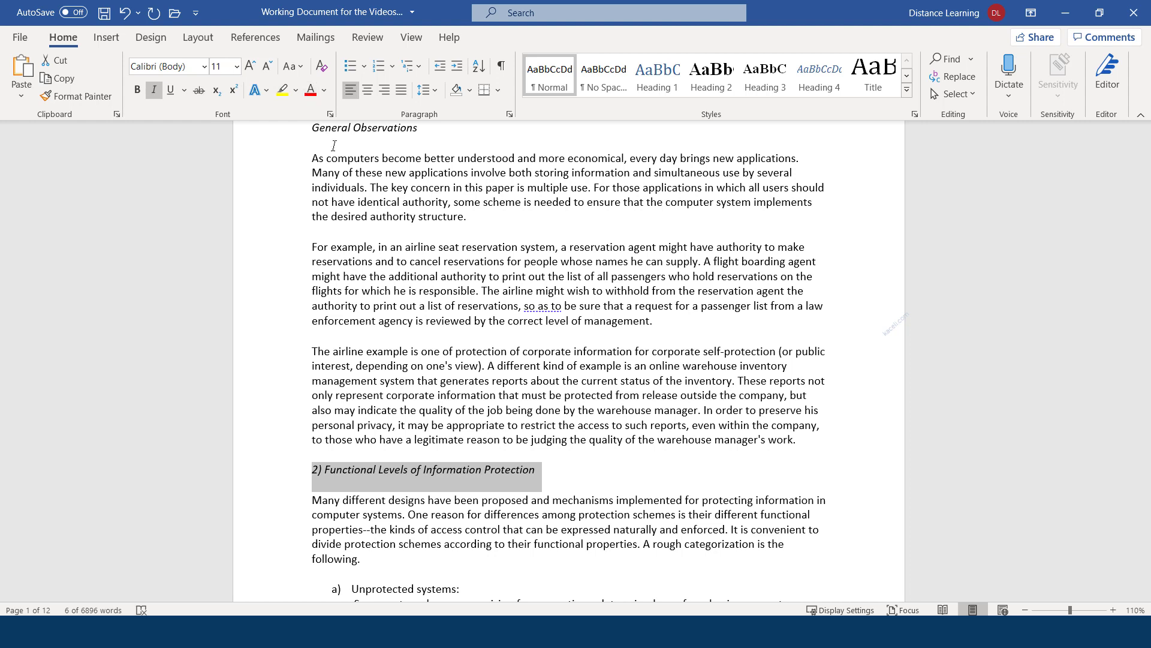
left_click(466, 413)
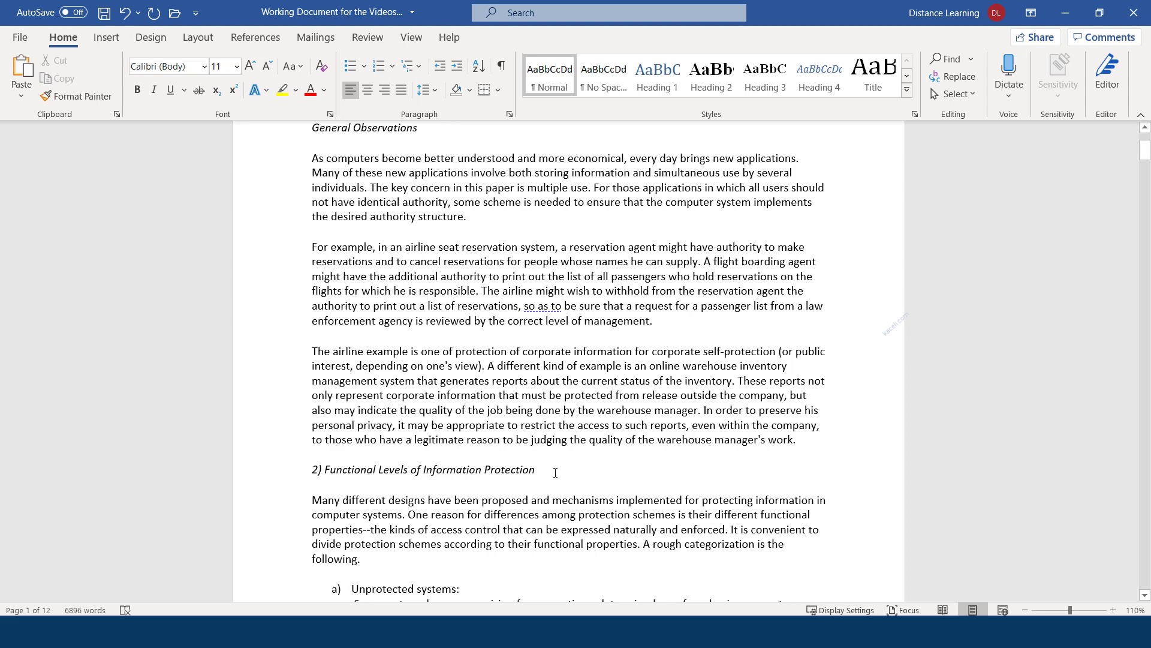
Reselect the whole red A. Considerations heading as the formatting source
scroll(480, 360, "up", 4)
left_click(493, 255)
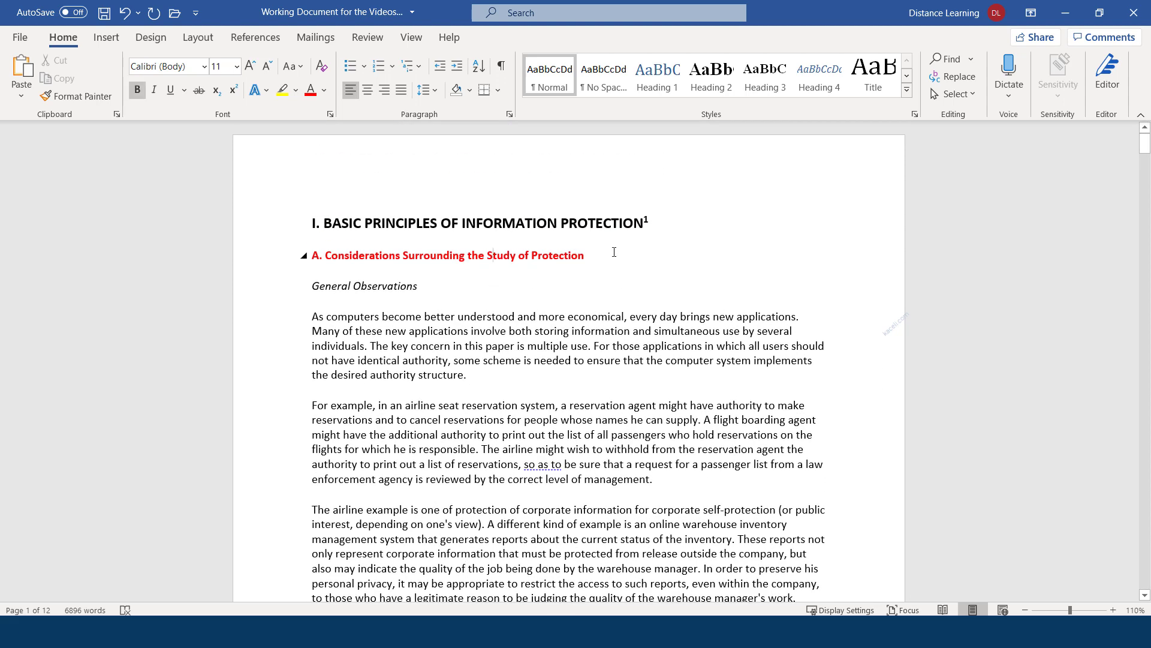
left_click_drag(613, 251, 313, 253)
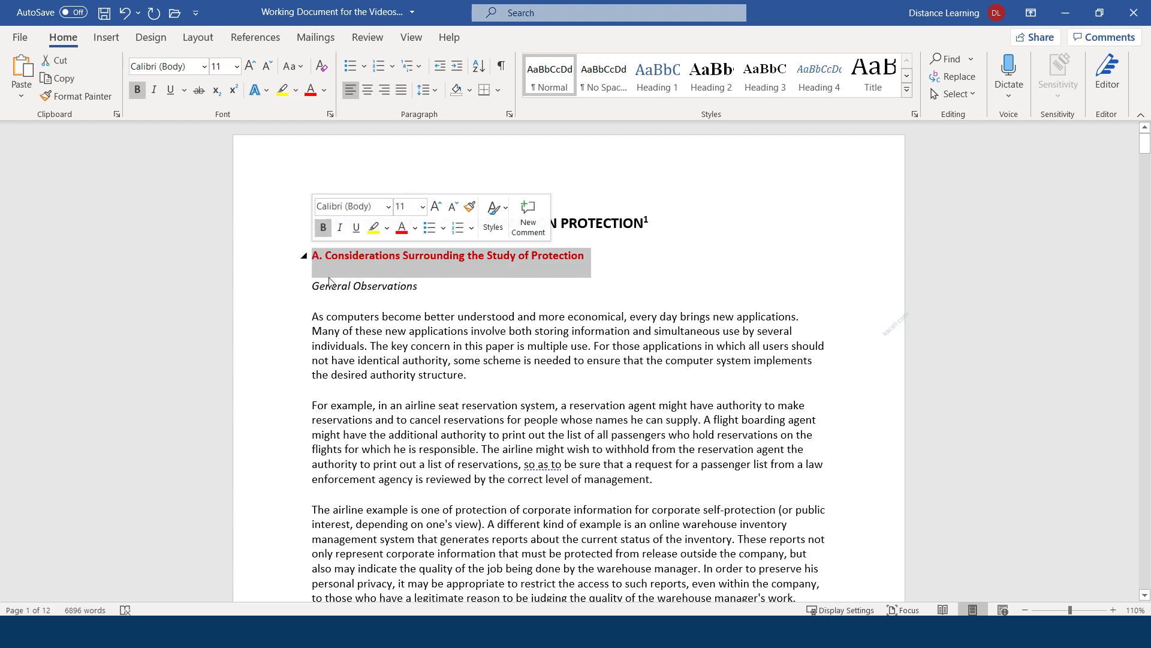
scroll(451, 495, "down", 1)
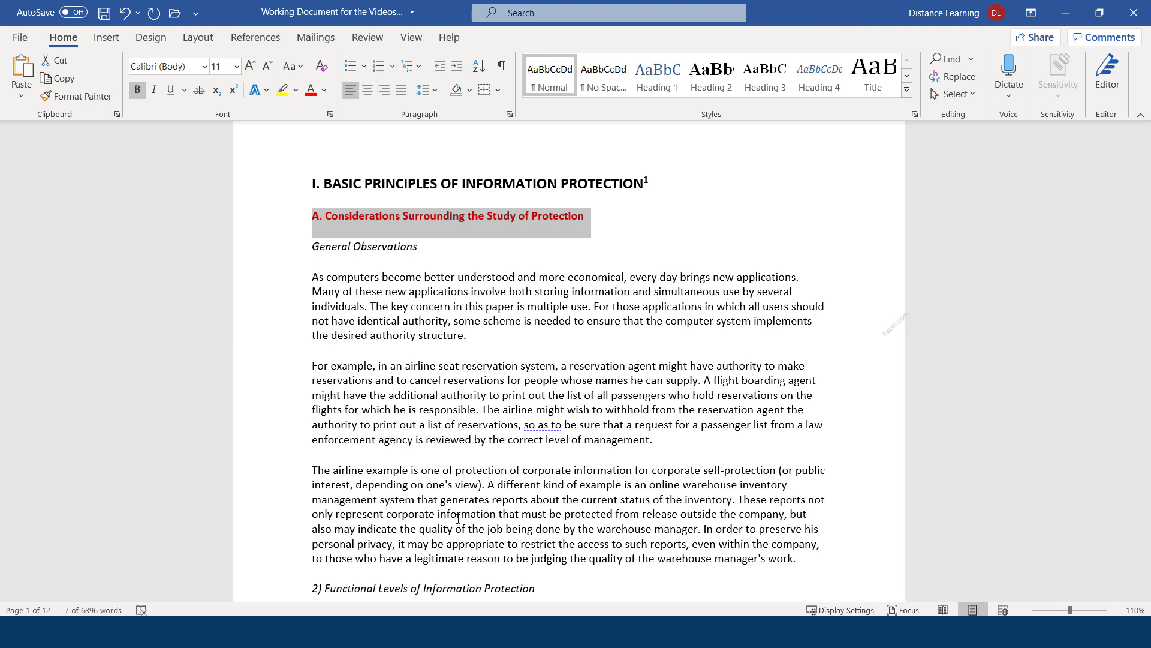
left_click(601, 216)
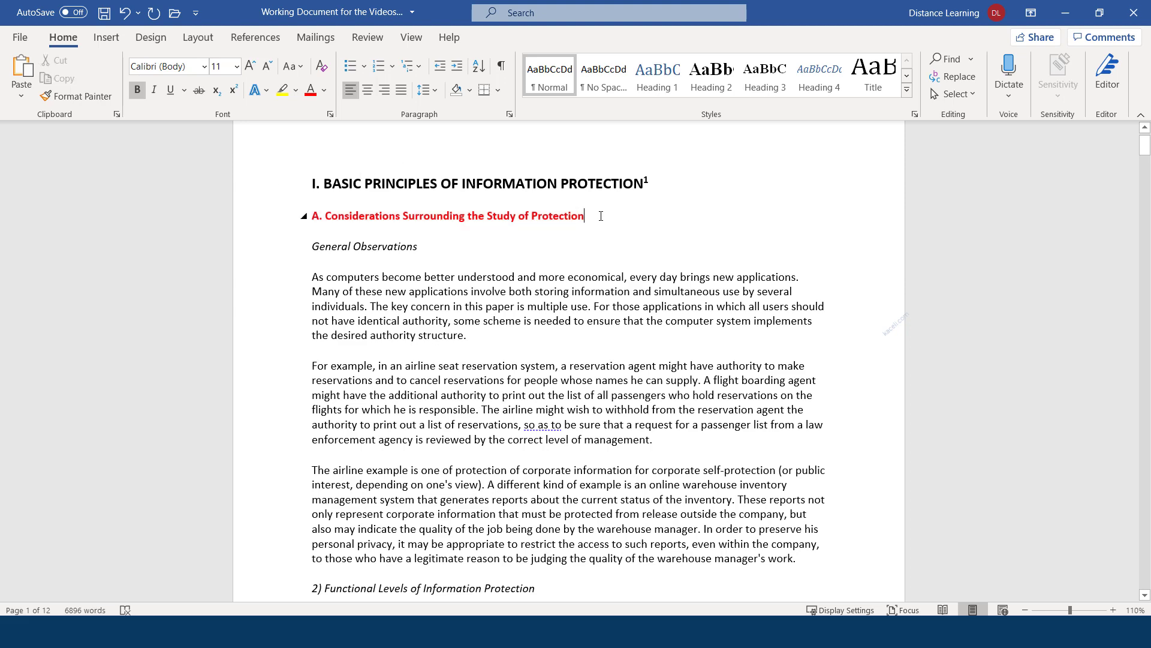
left_click_drag(592, 216, 309, 217)
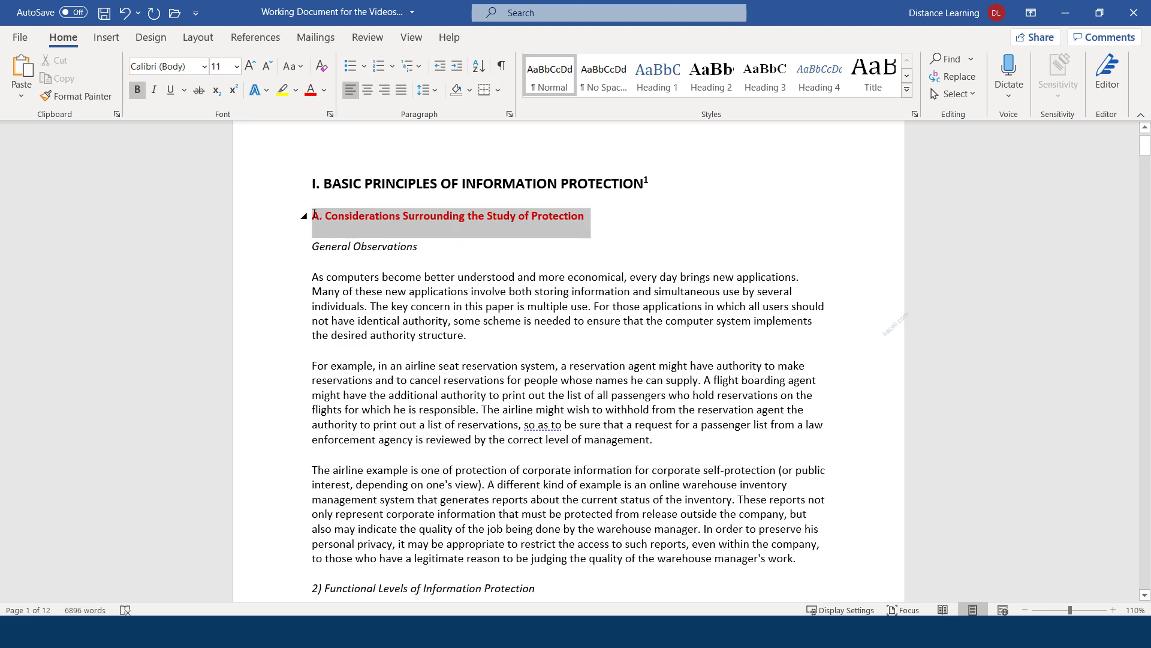
scroll(448, 505, "down", 4)
left_click(409, 470)
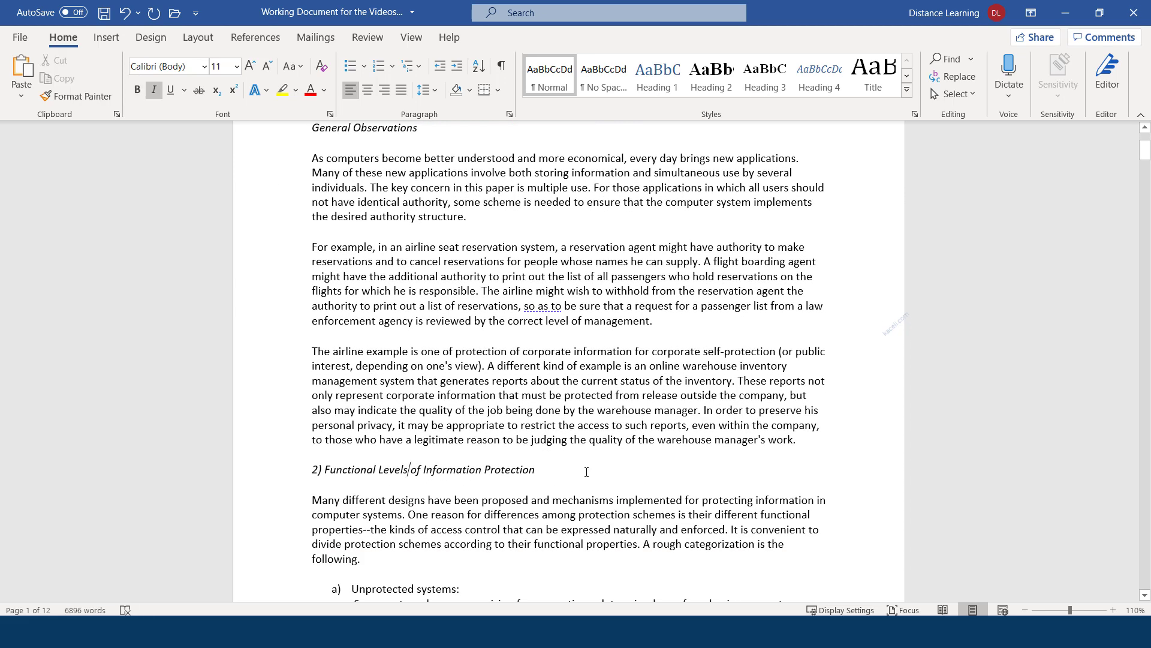
left_click(586, 470)
scroll(494, 455, "up", 4)
left_click(585, 256)
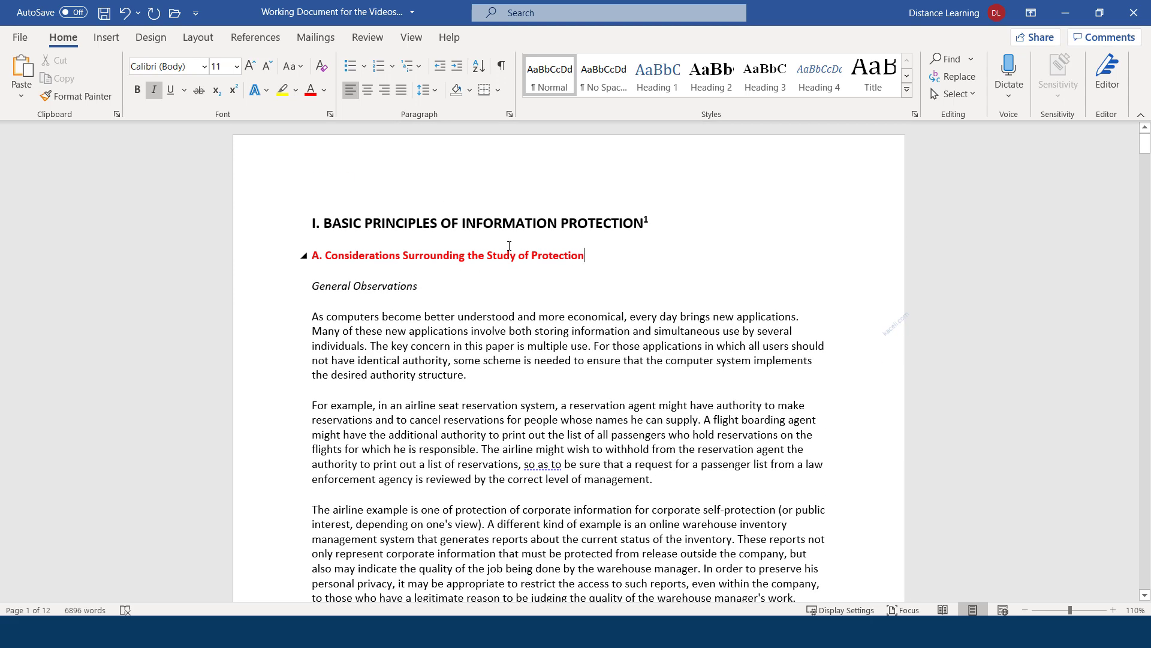
left_click_drag(509, 246, 315, 250)
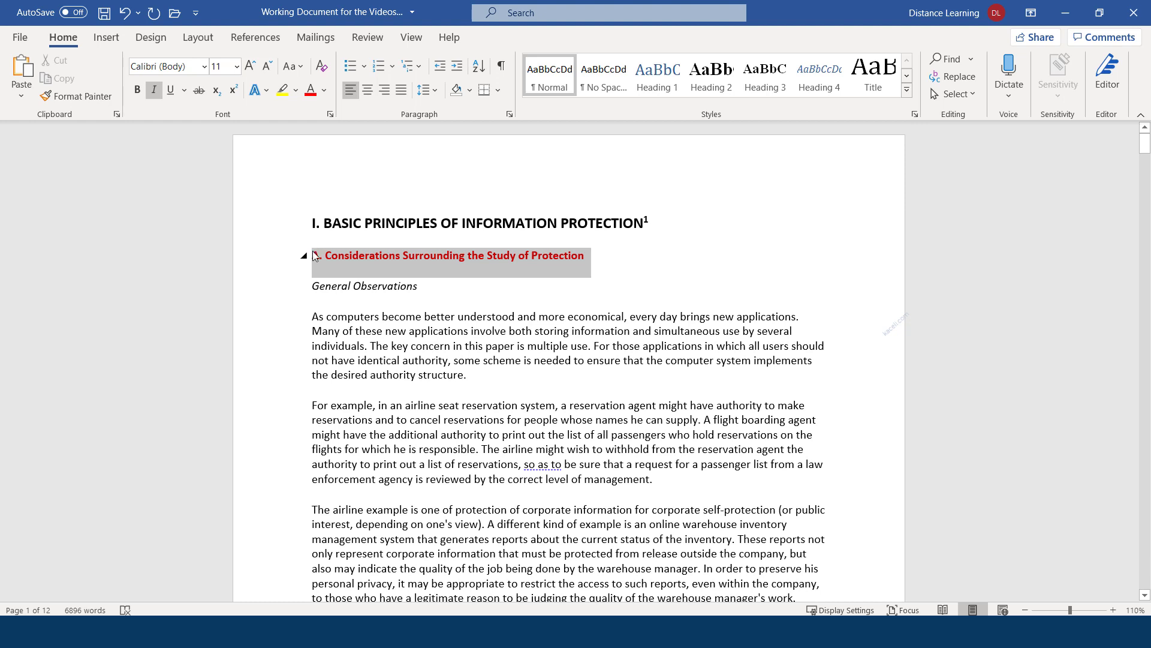
Apply the red heading's formatting to '2) Functional Levels of Information Protection' with Format Painter
left_click(77, 96)
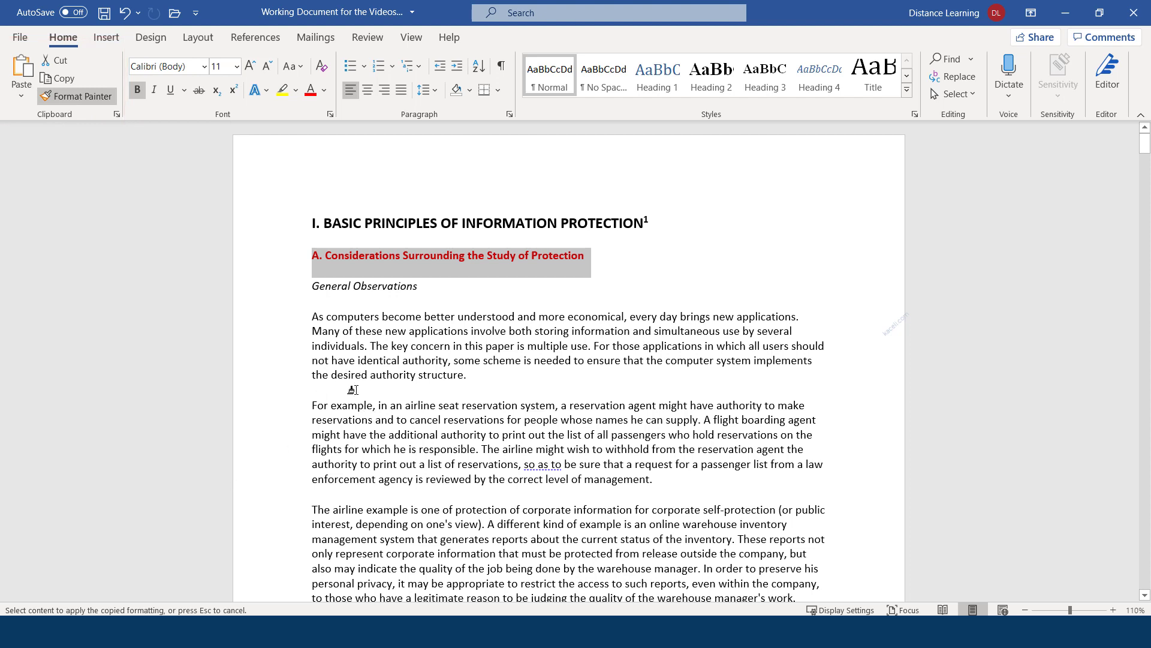
scroll(378, 393, "down", 5)
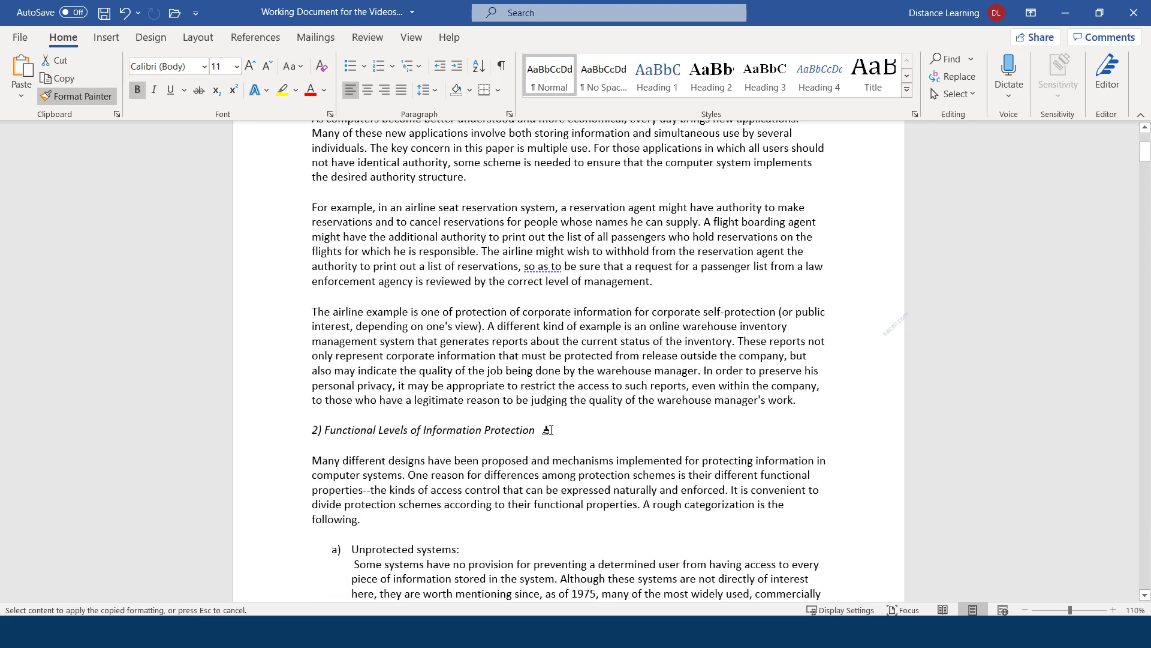
left_click_drag(547, 430, 312, 423)
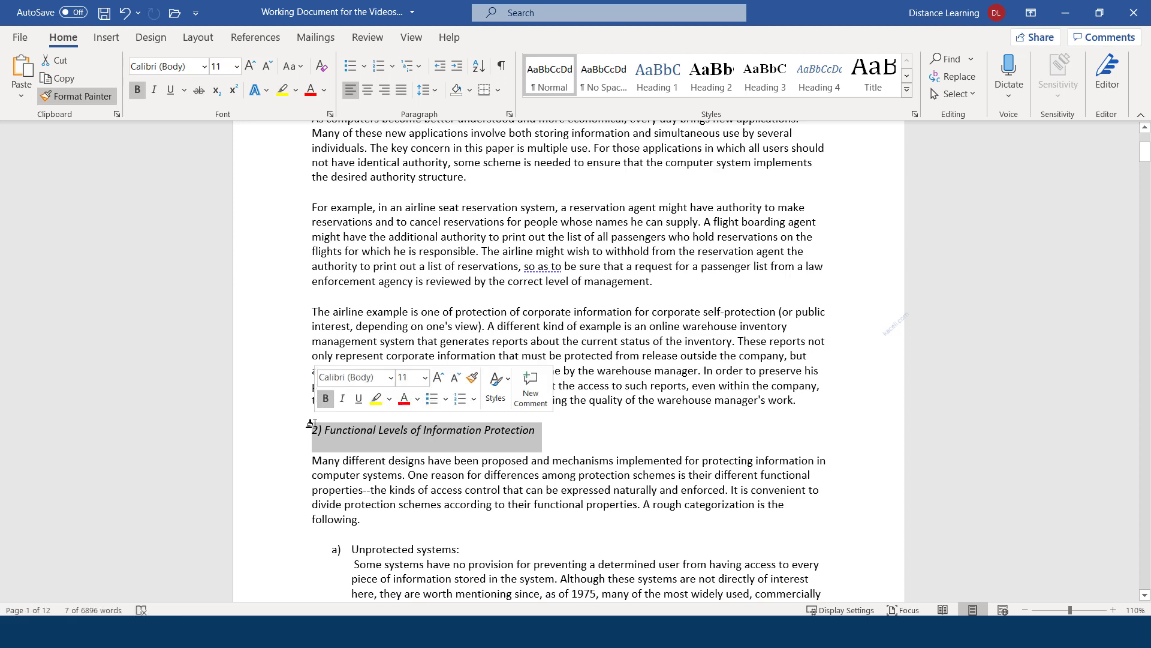
left_click(587, 443)
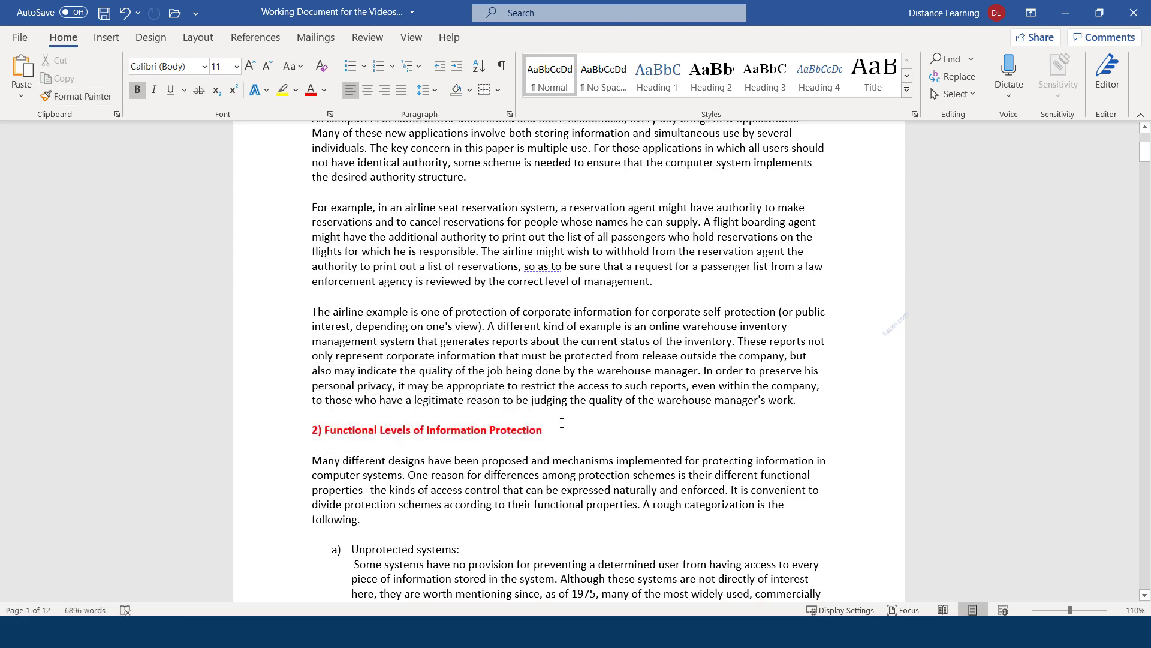
scroll(563, 423, "up", 3)
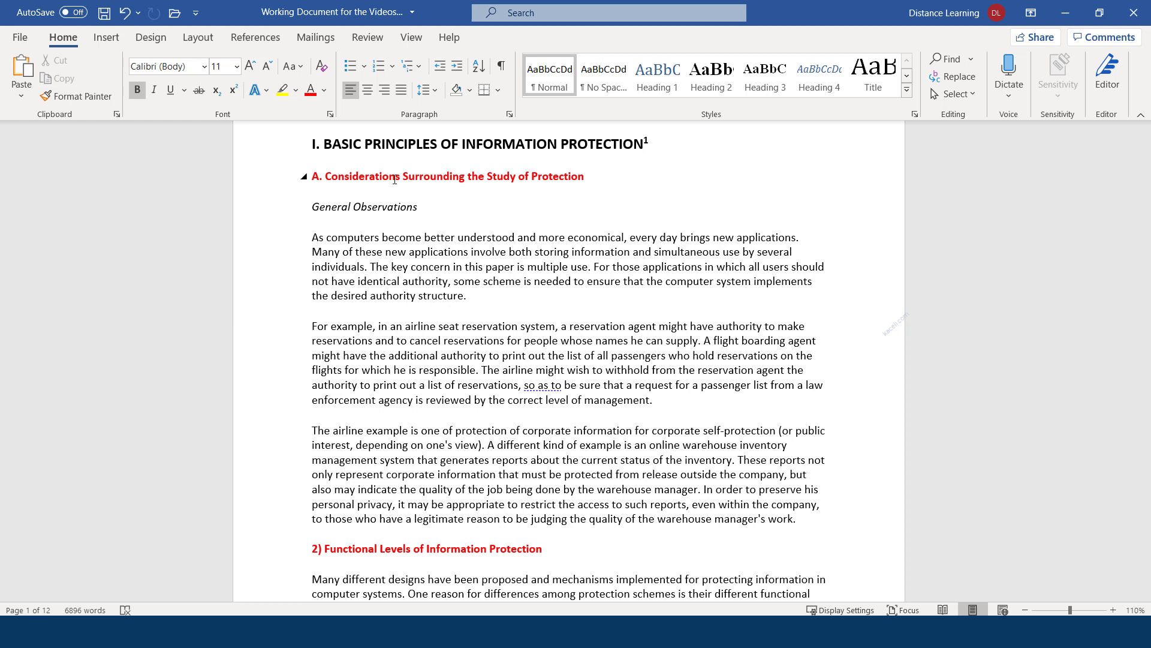
Copy the first General Observations paragraph and bring up paste options on a new line after 'management.'
left_click_drag(483, 298, 312, 237)
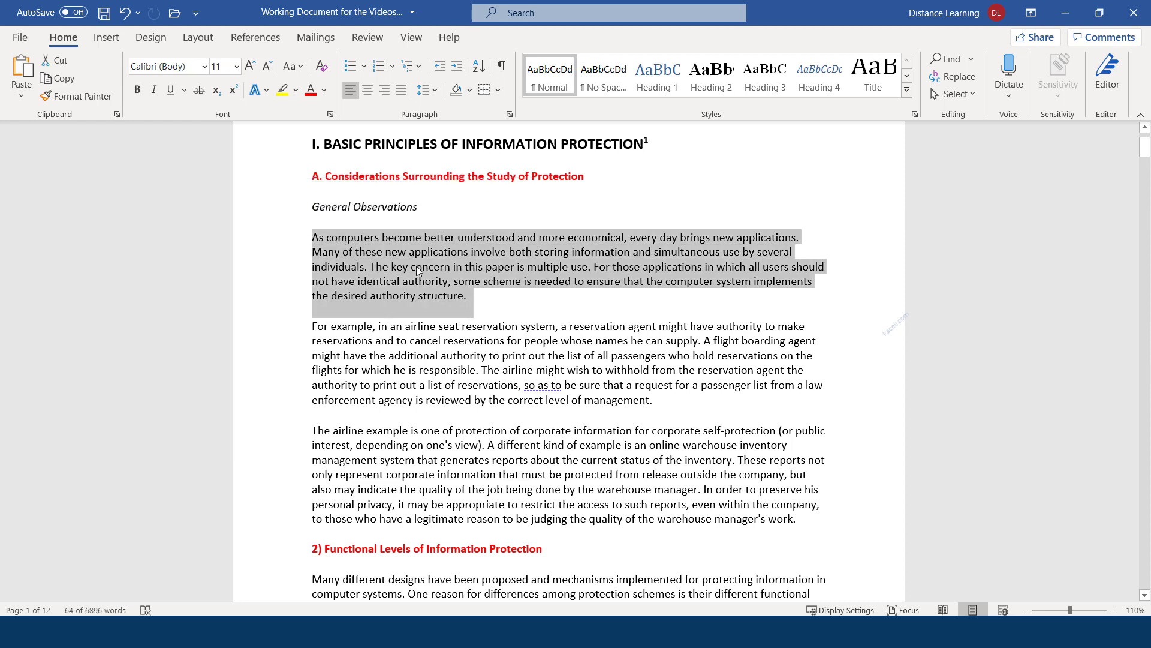
left_click(59, 79)
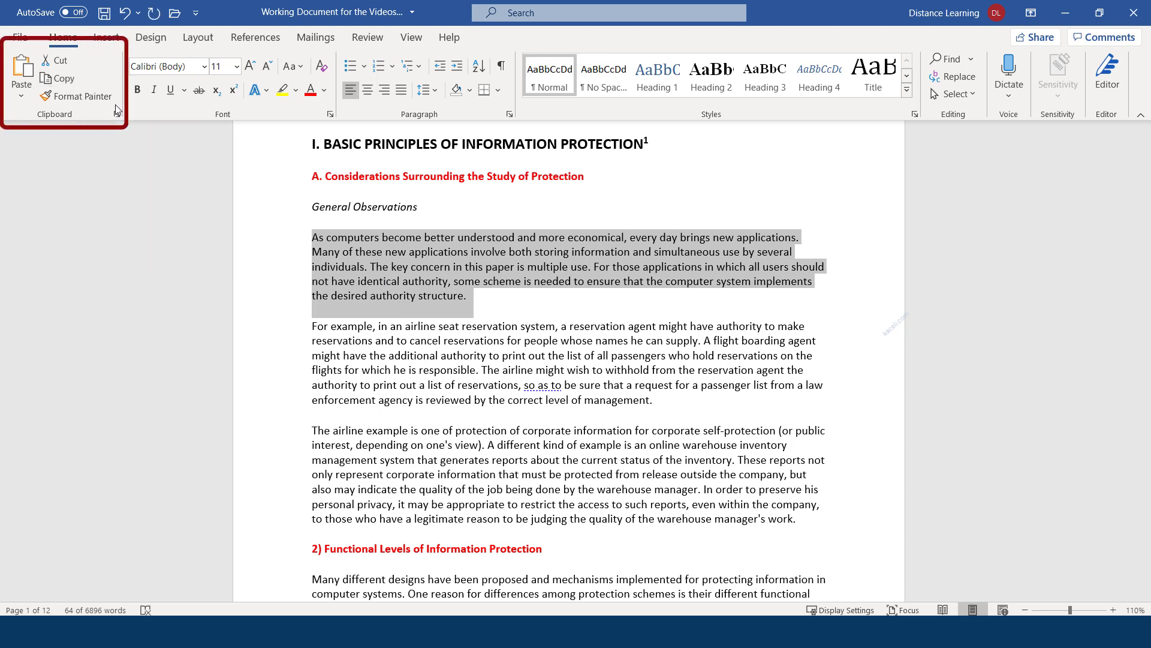
left_click(690, 397)
key("Return")
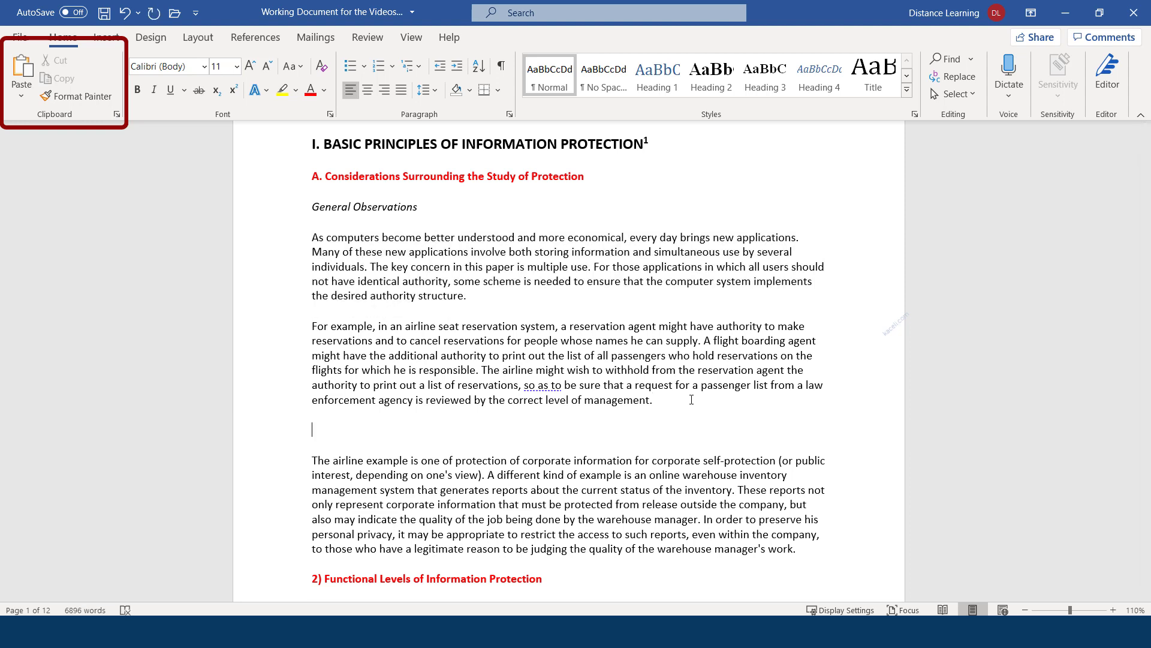
left_click(21, 100)
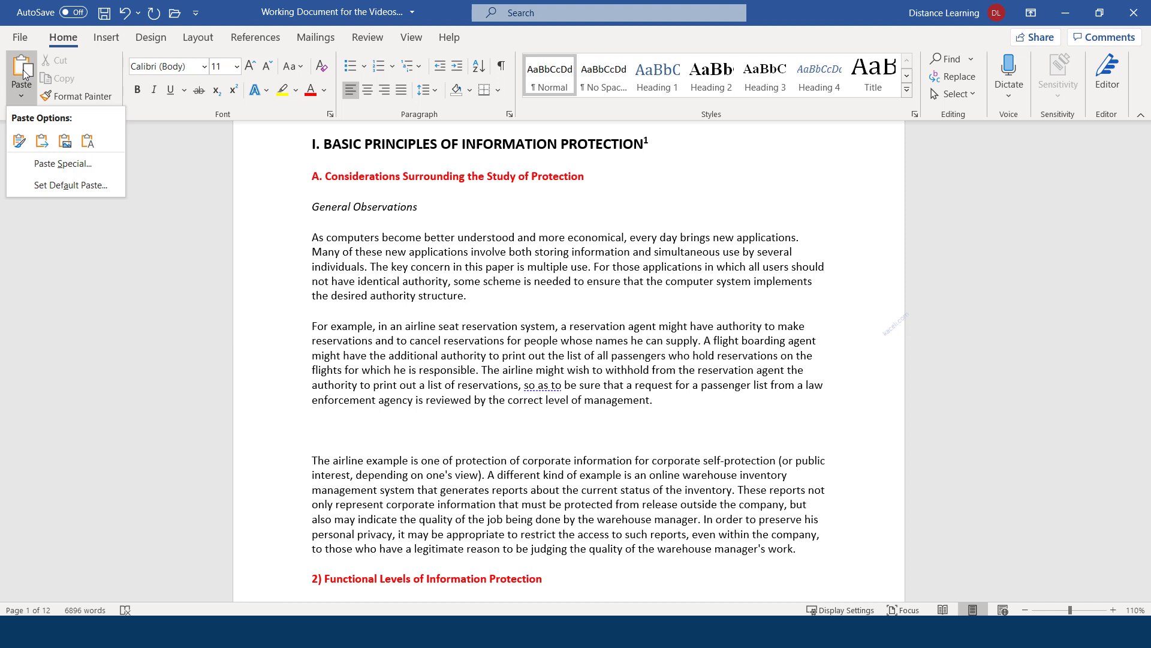
Paste the copied 'As computers become…' paragraph after 'management.' and remove the empty line below it
left_click(23, 72)
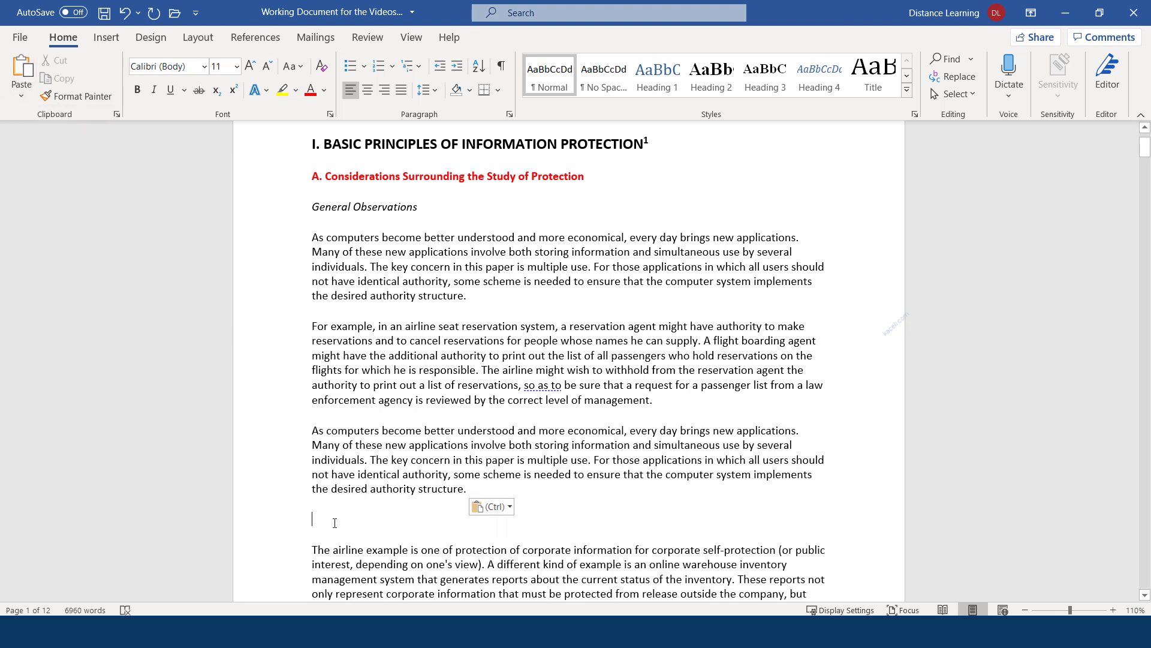
key("BackSpace")
left_click(431, 475)
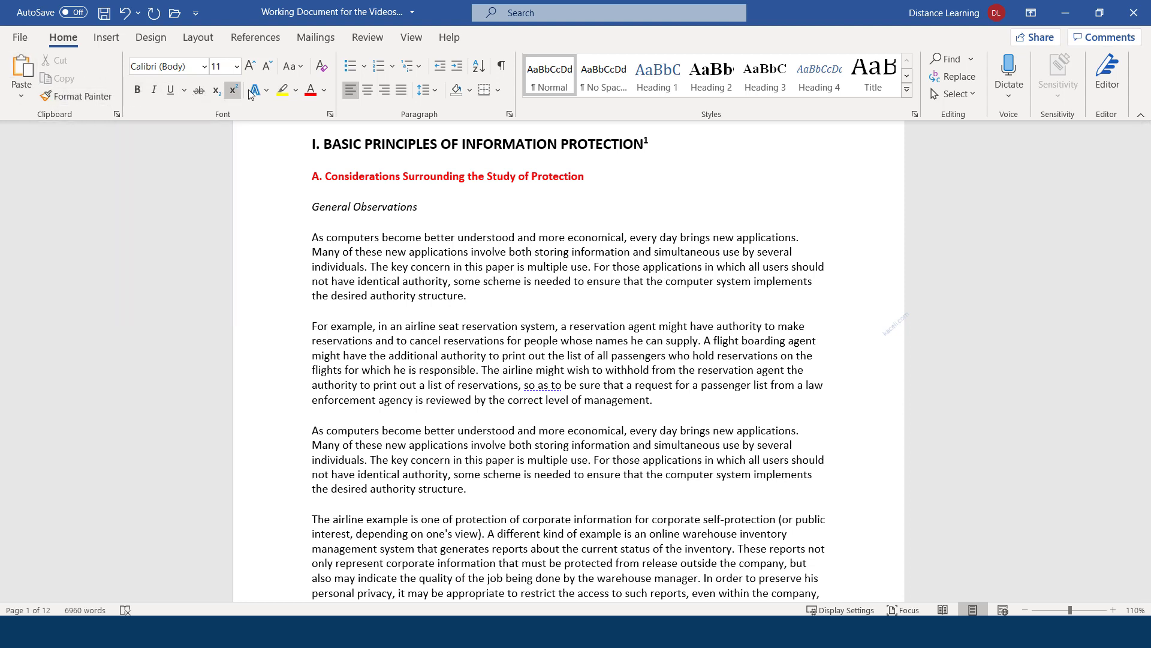
Add an empty paragraph after the pasted text and insert stray spaces near 'structure' and 'understood and'
left_click(429, 336)
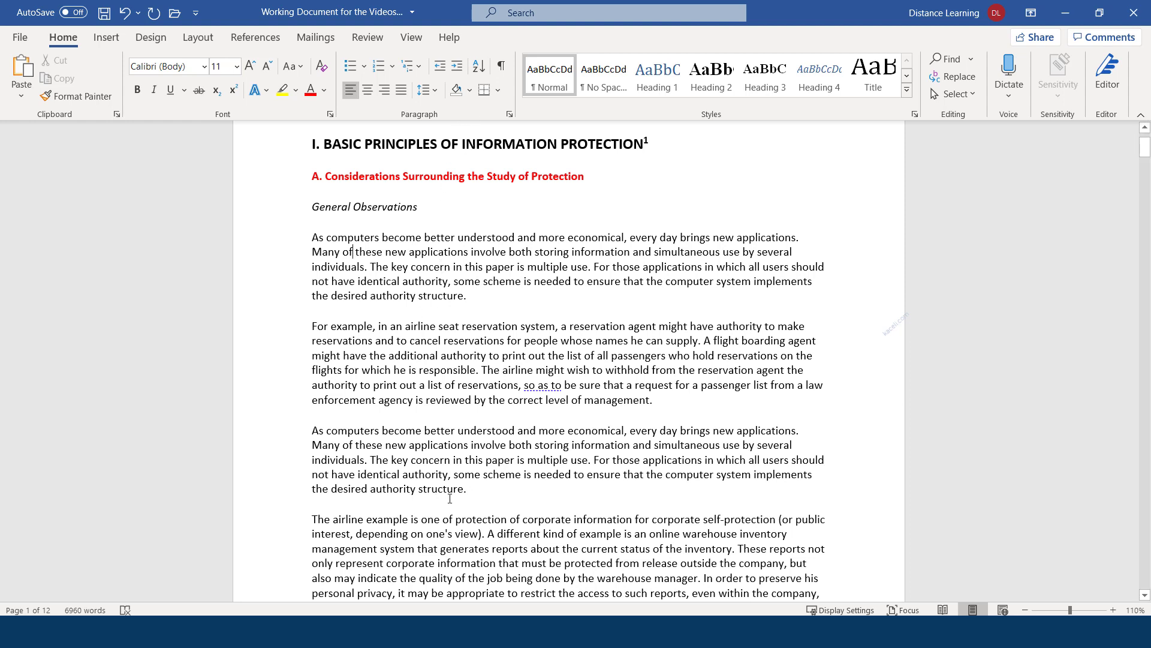
key("Return")
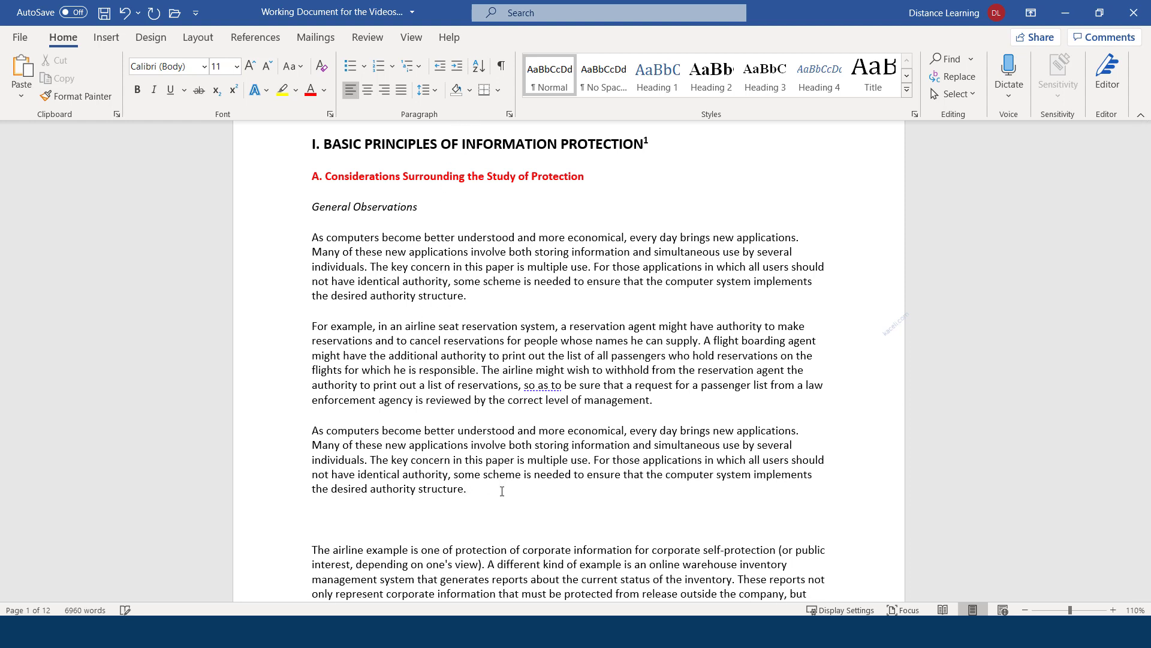
left_click(464, 489)
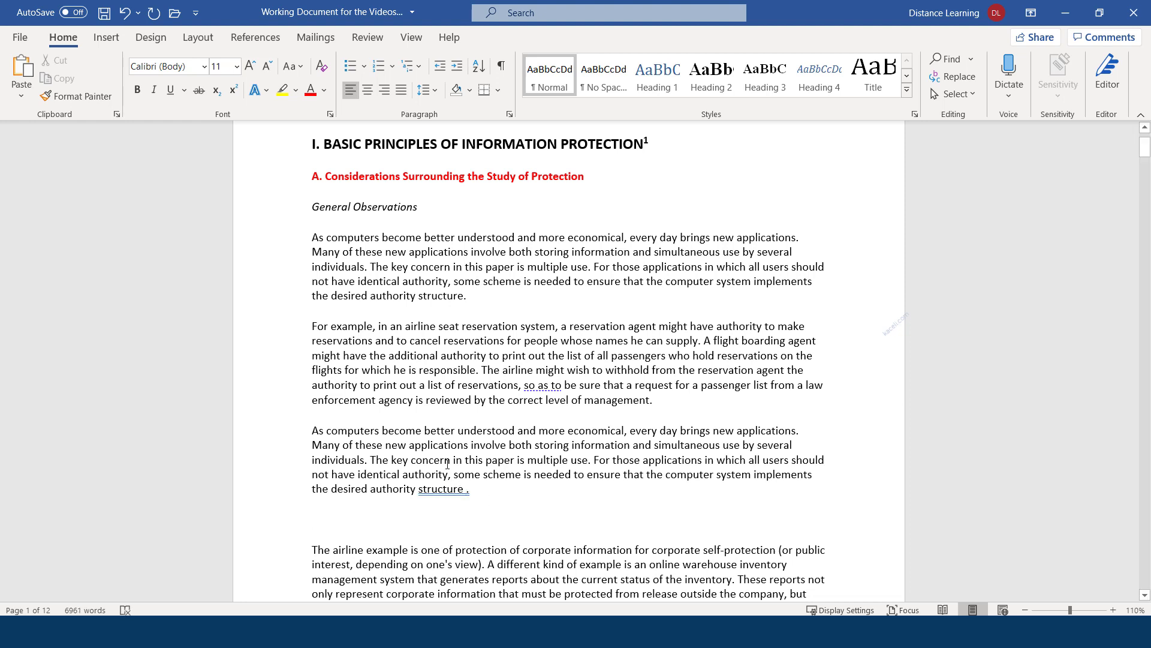
left_click(516, 432)
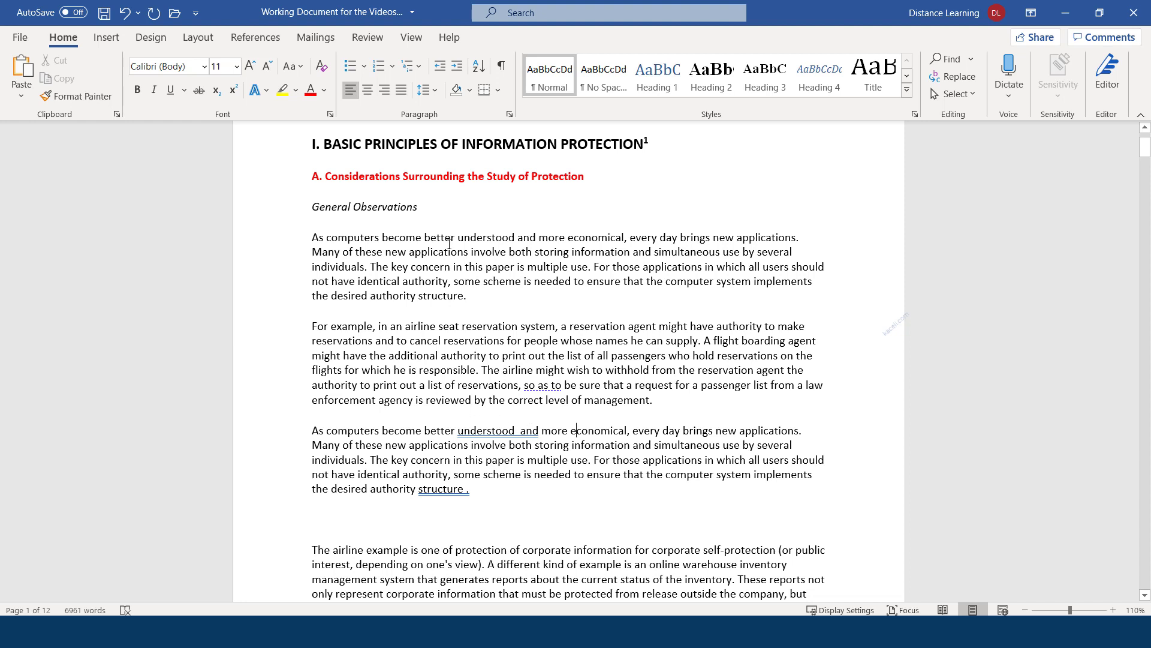
Show formatting marks and delete the double space in 'understood and' and the space before 'structure.'
left_click(502, 66)
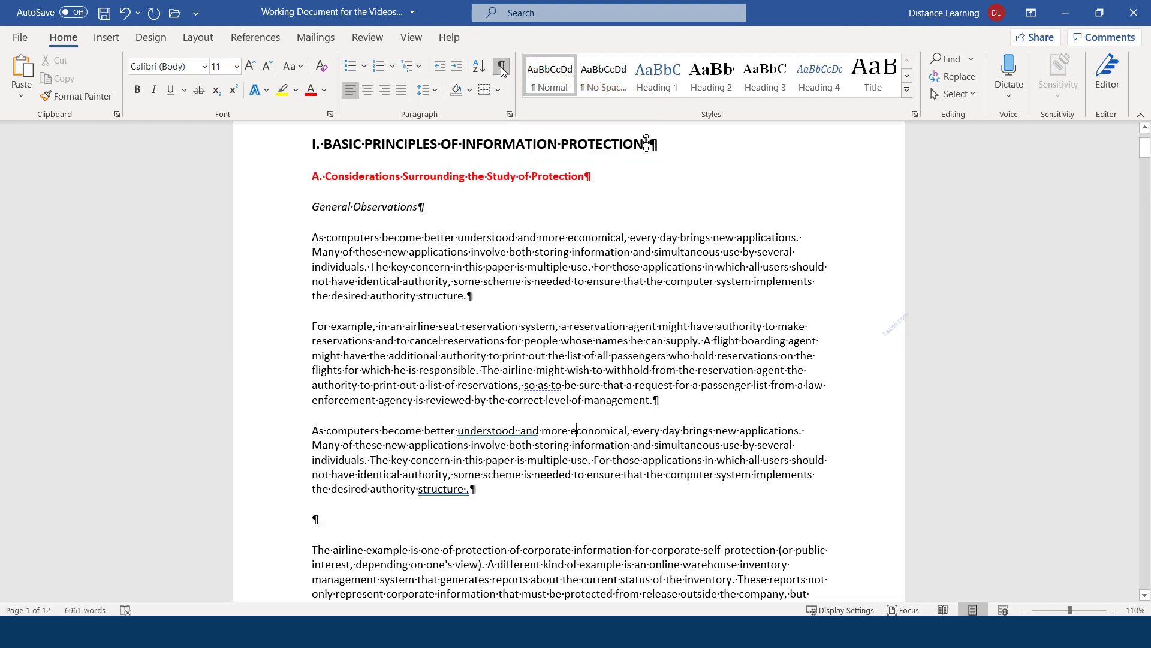
left_click(423, 208)
left_click_drag(382, 236, 378, 235)
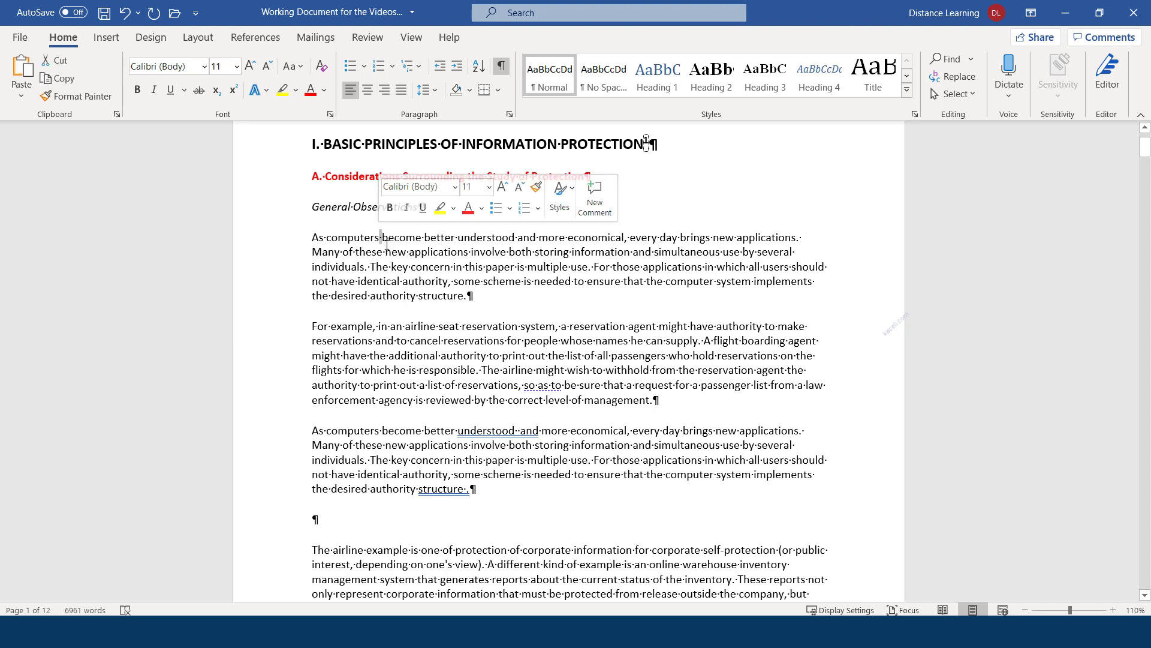
left_click(521, 431)
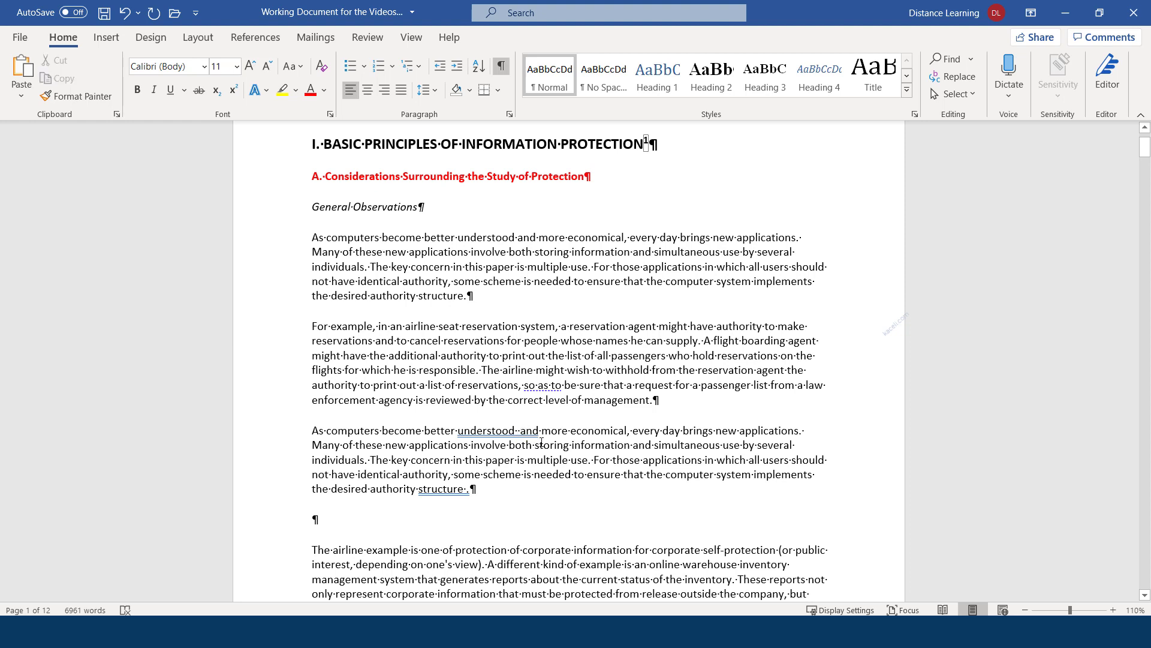
key("BackSpace")
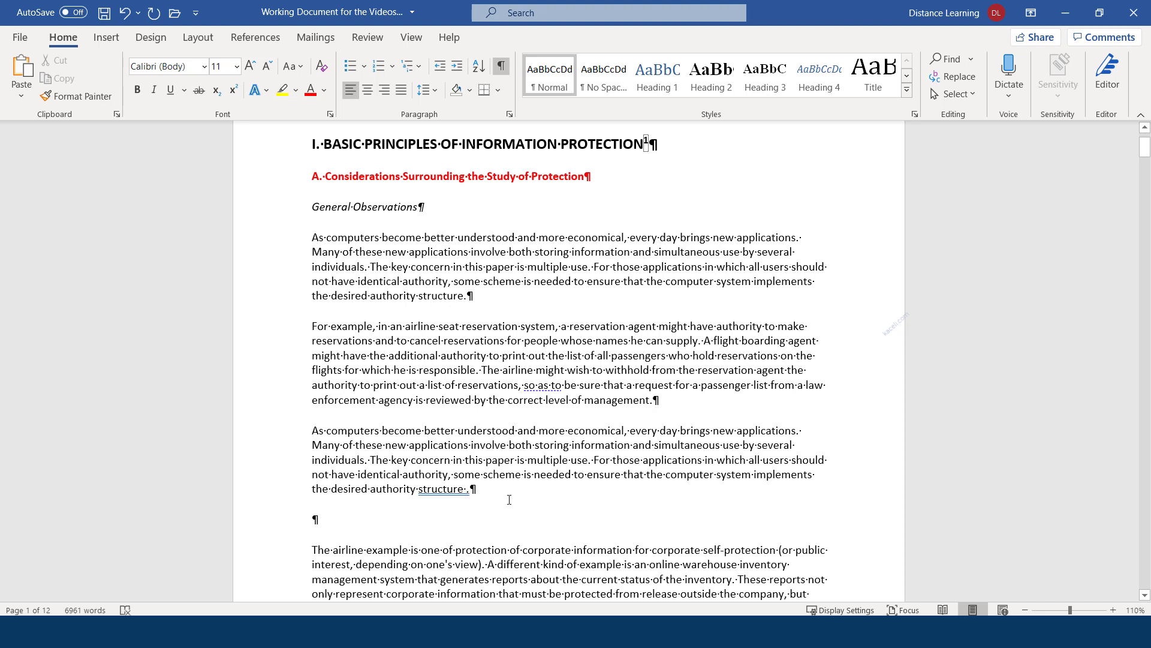
key("BackSpace")
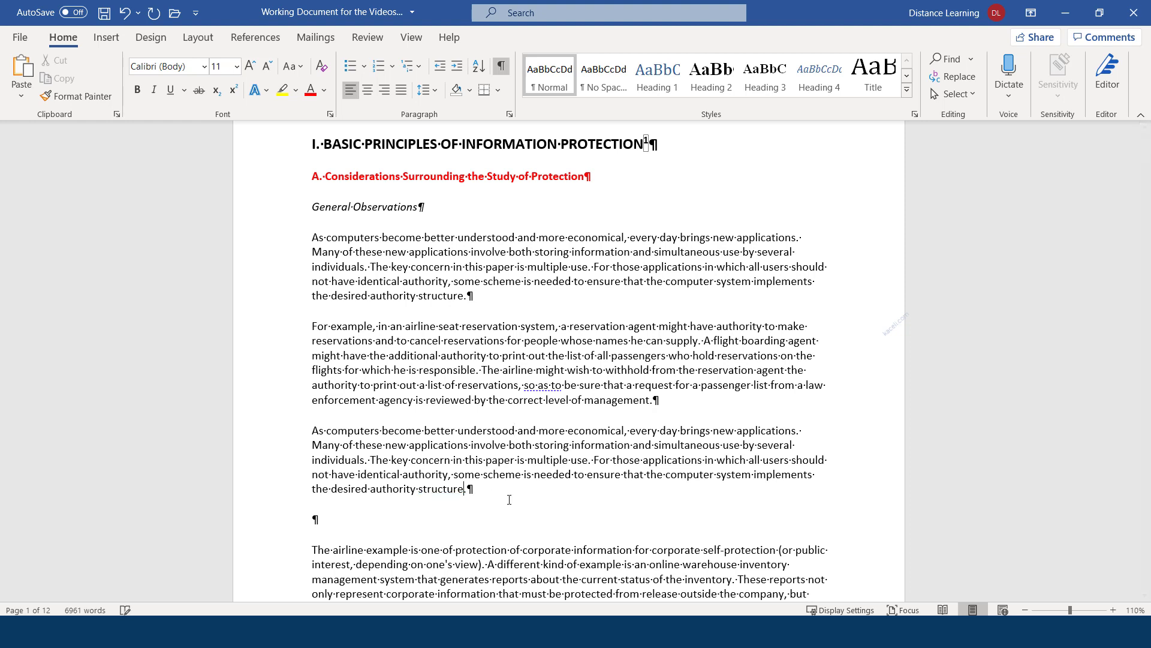
Delete the empty paragraph below the pasted text and hide formatting marks again
left_click(322, 519)
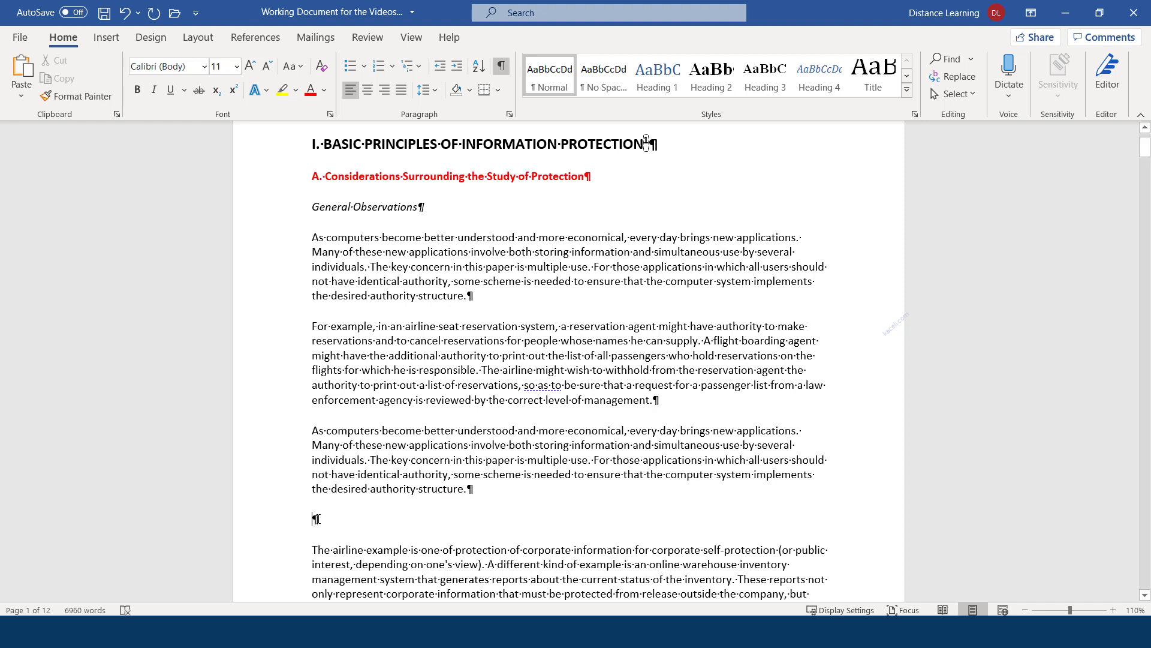
key("BackSpace")
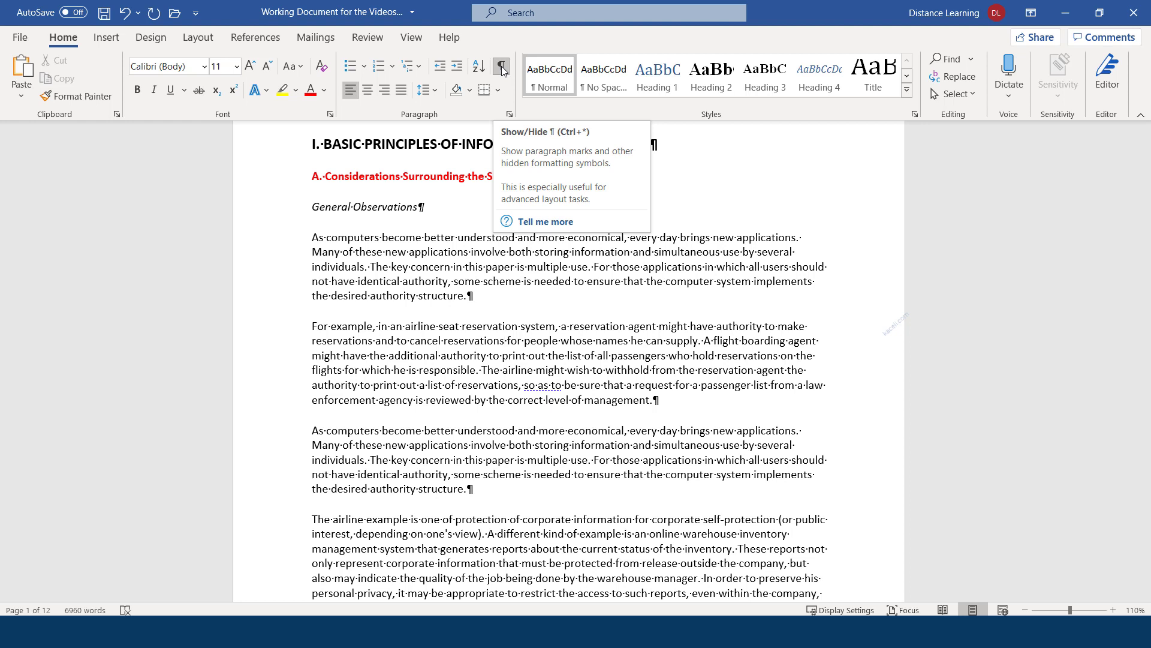
scroll(409, 415, "down", 10)
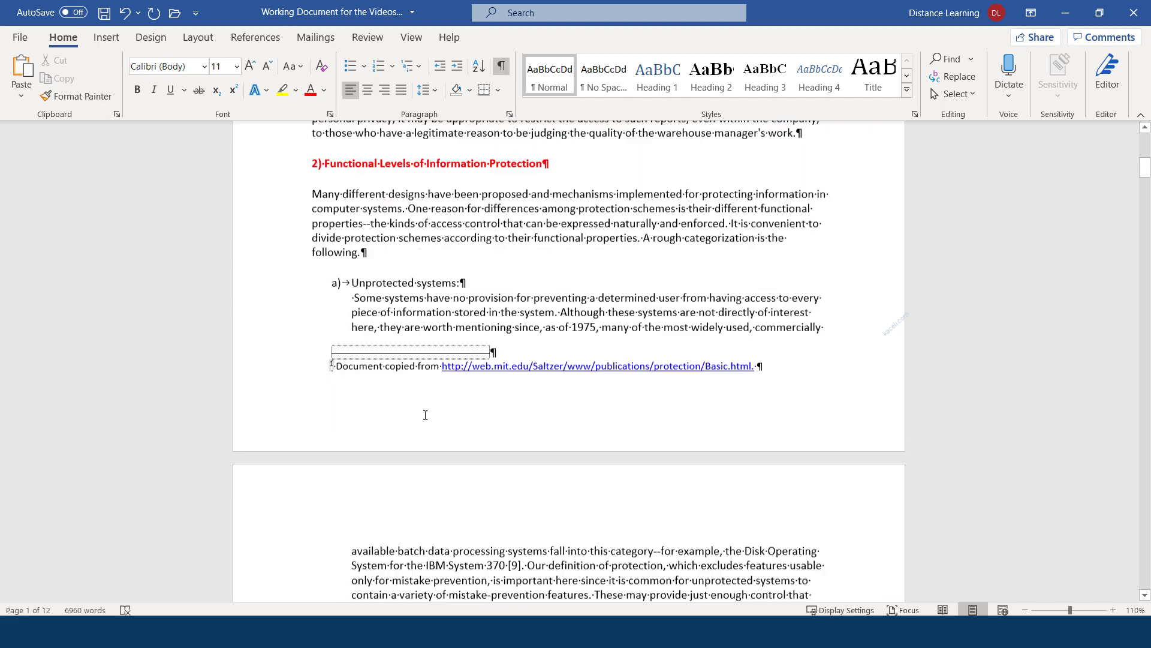
scroll(409, 415, "up", 3)
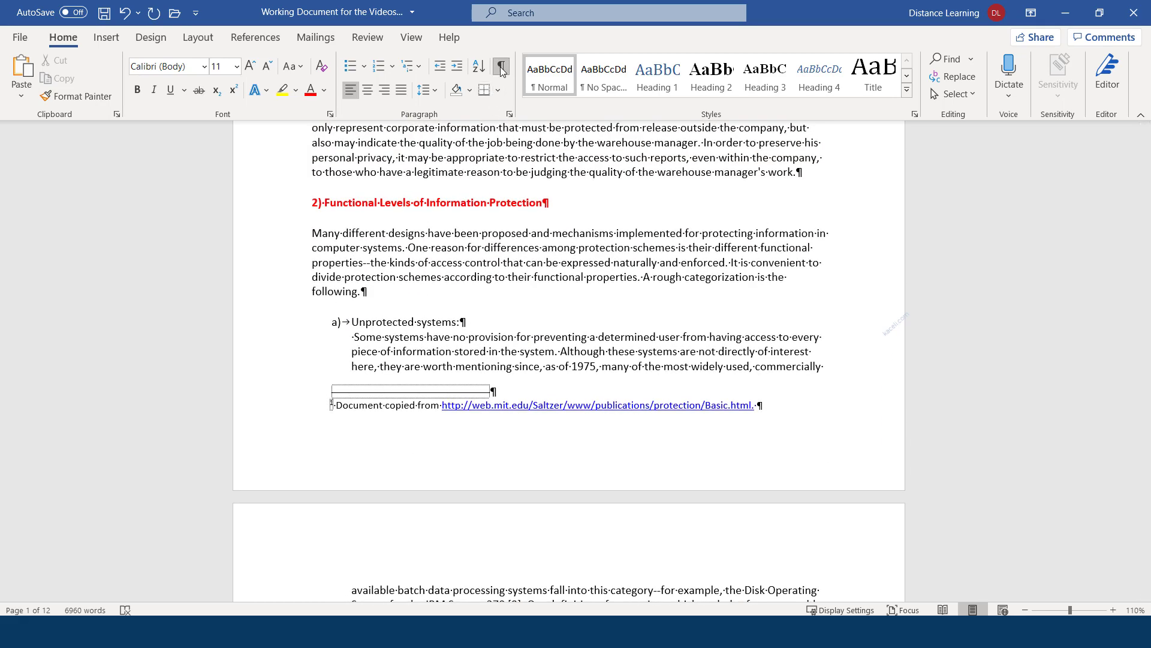
left_click(501, 66)
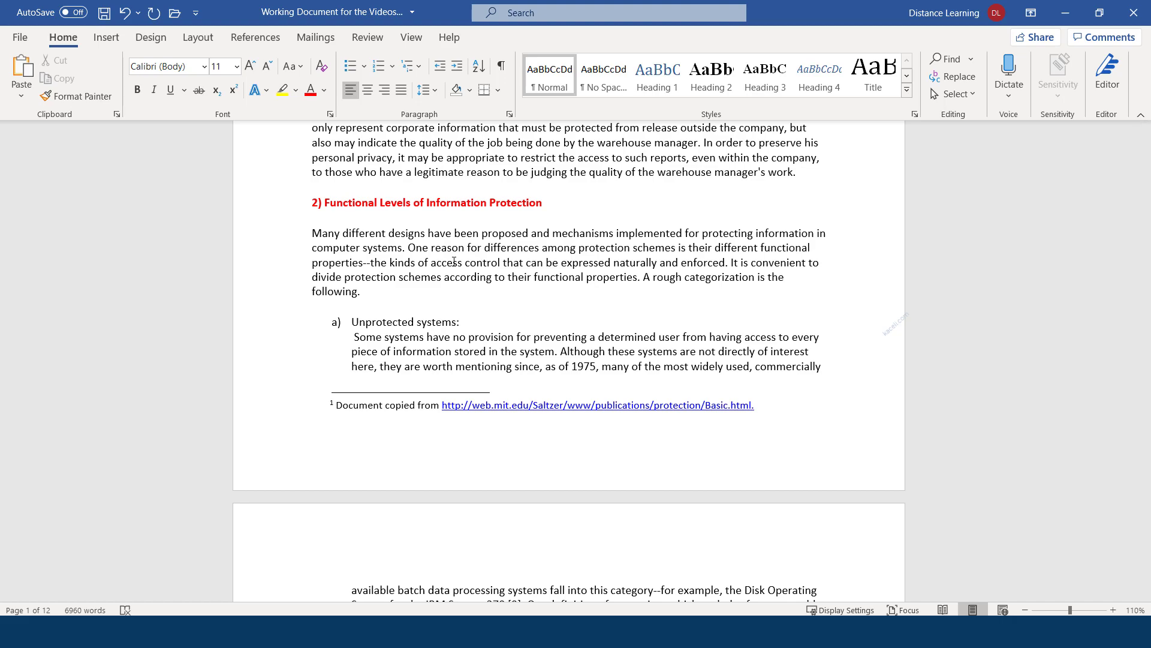
scroll(454, 262, "up", 9)
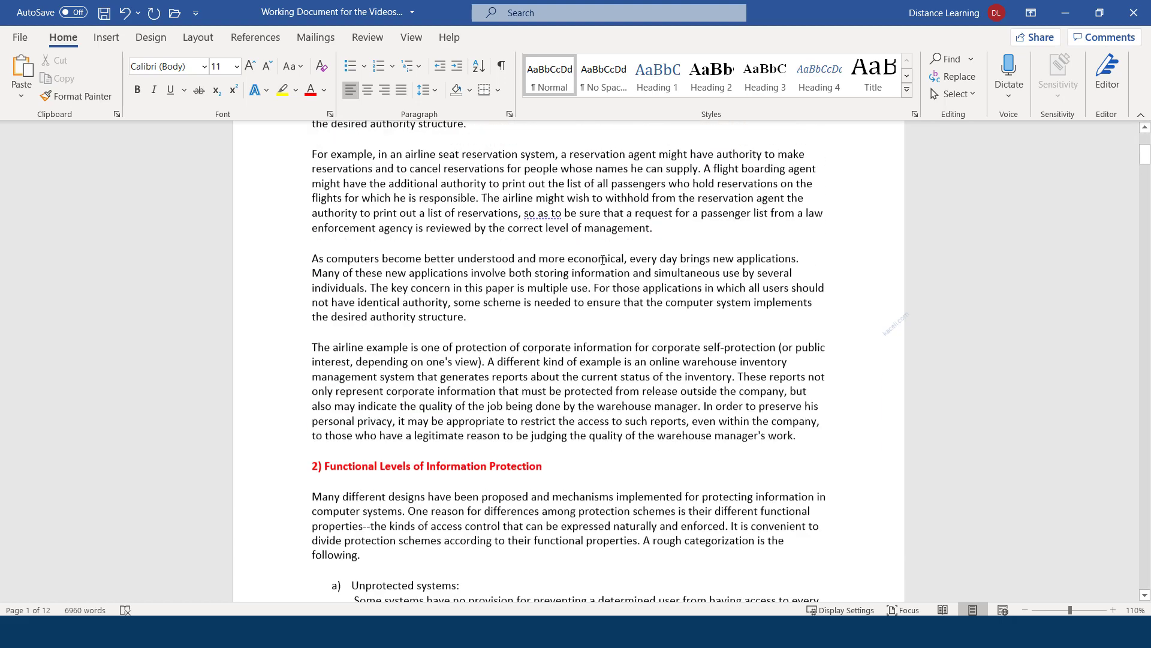
scroll(396, 261, "up", 3)
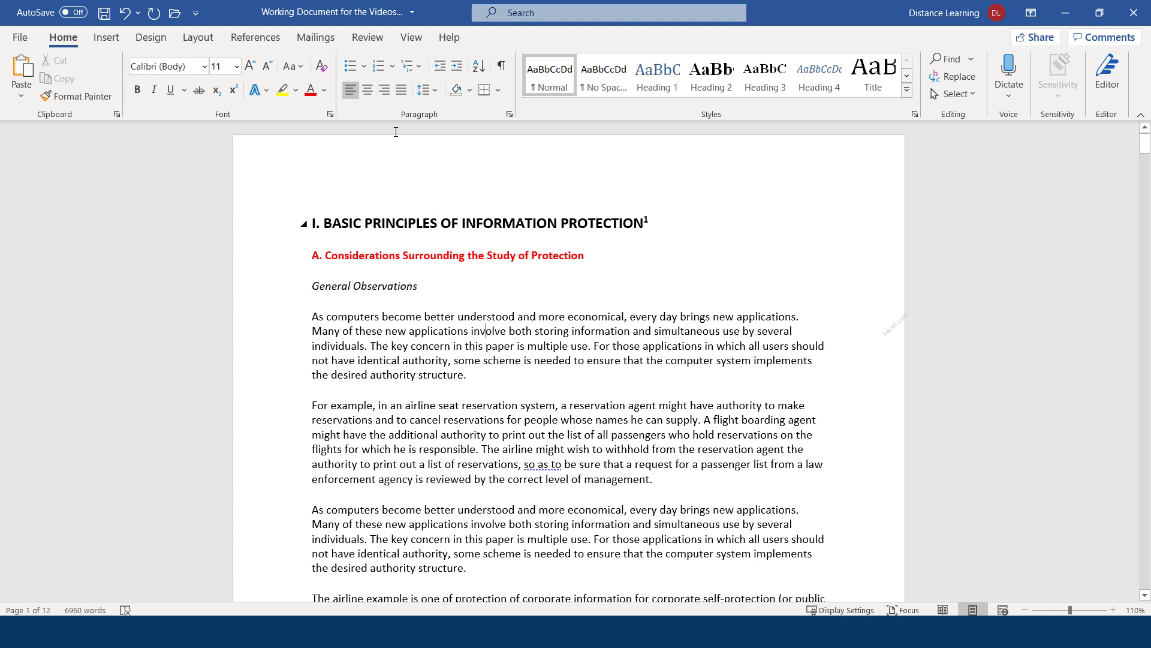
Apply Heading 1 to 'I. BASIC PRINCIPLES OF INFORMATION PROTECTION', then try another gallery style on it
mouse_move(659, 231)
left_mouse_down()
mouse_move(344, 213)
mouse_move(310, 221)
left_mouse_up()
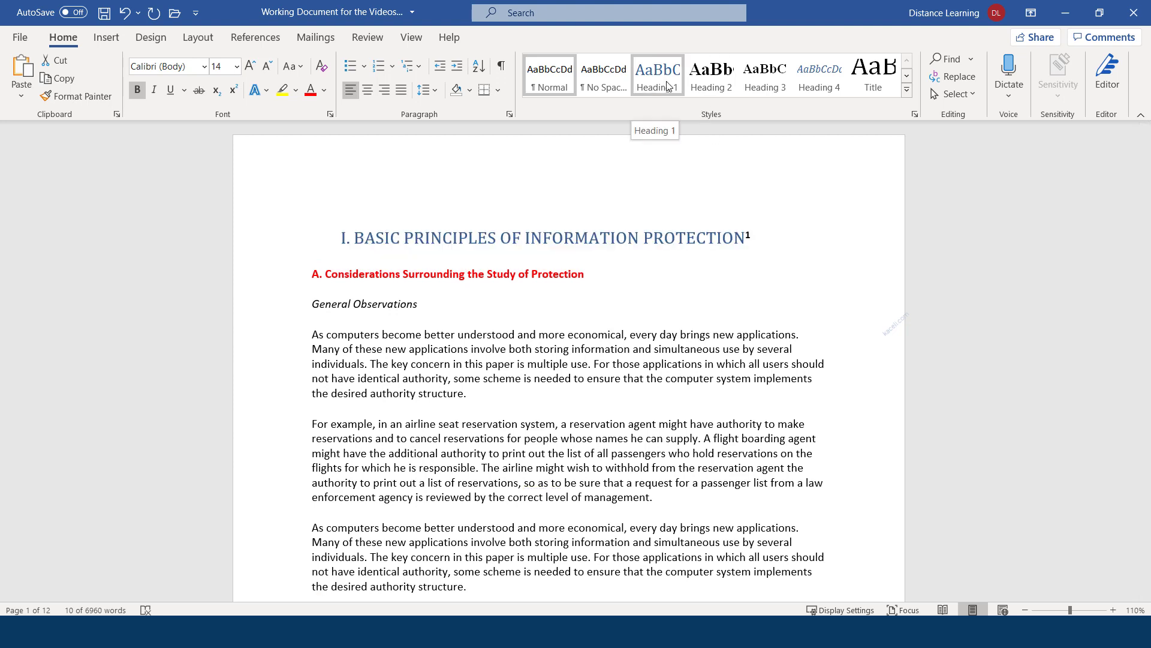
left_click(671, 76)
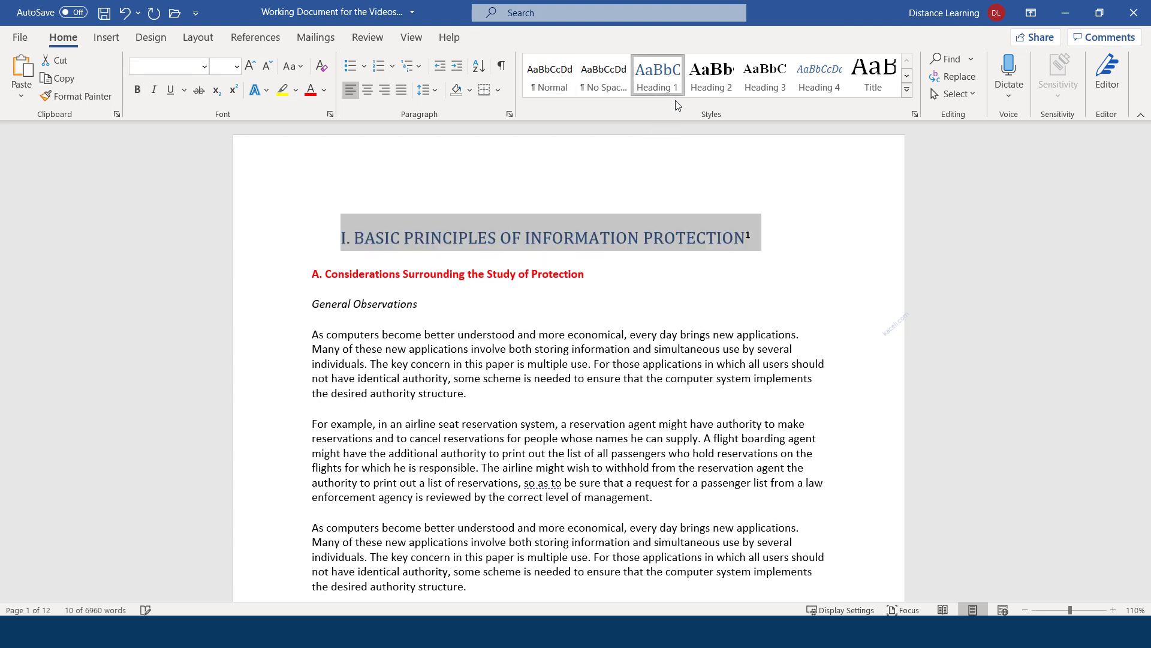
left_click(435, 238)
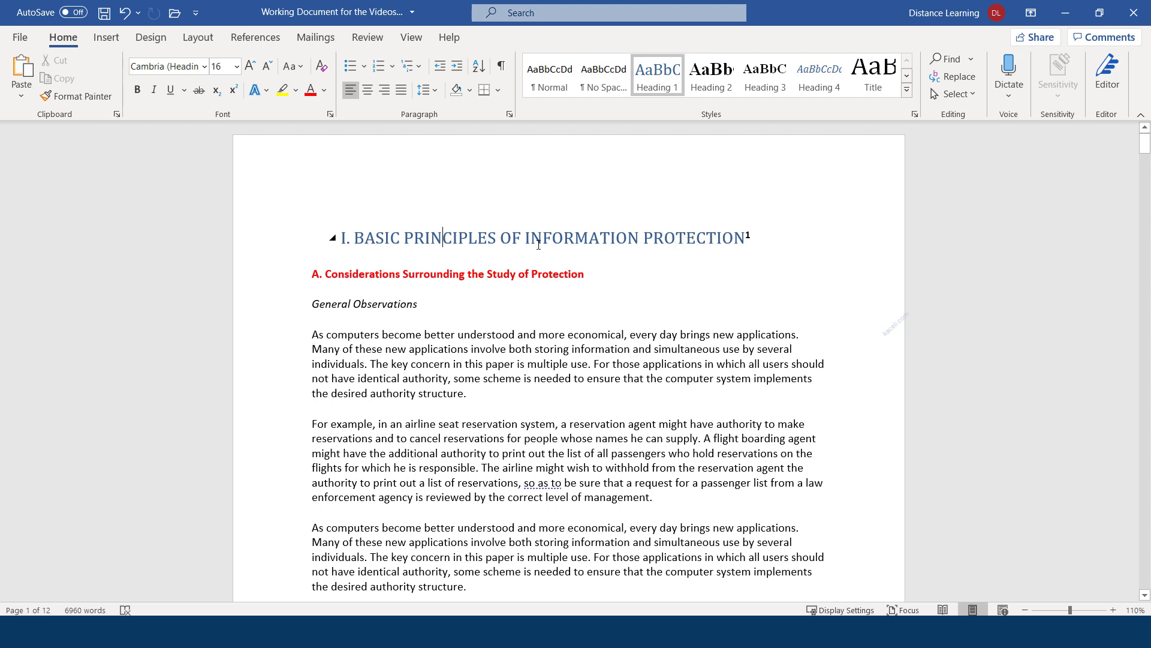
left_click(293, 236)
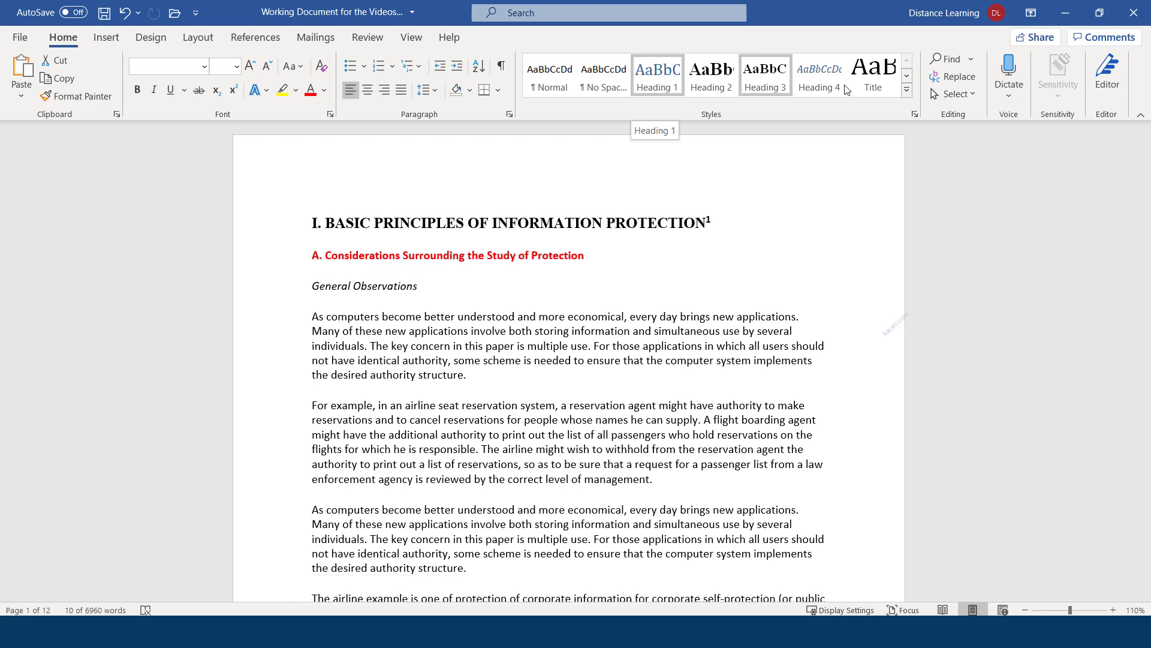
left_click(879, 87)
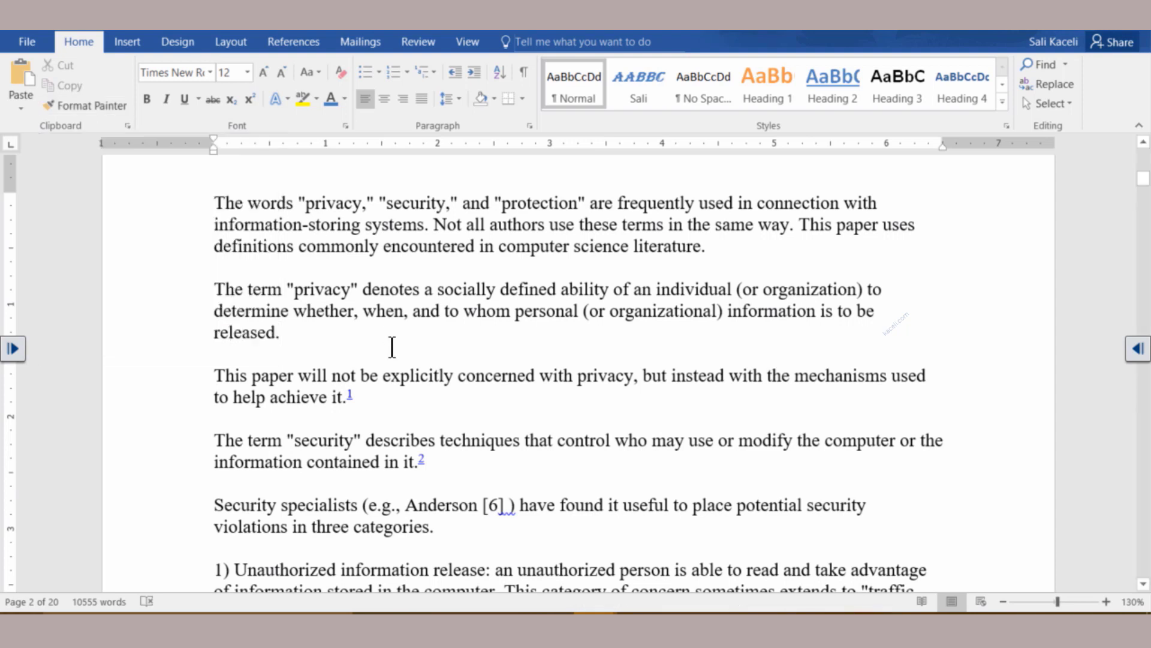
Format the 'privacy' definition paragraph in blue Calibri with yellow highlighting, leaving it selected
triple_click(252, 322)
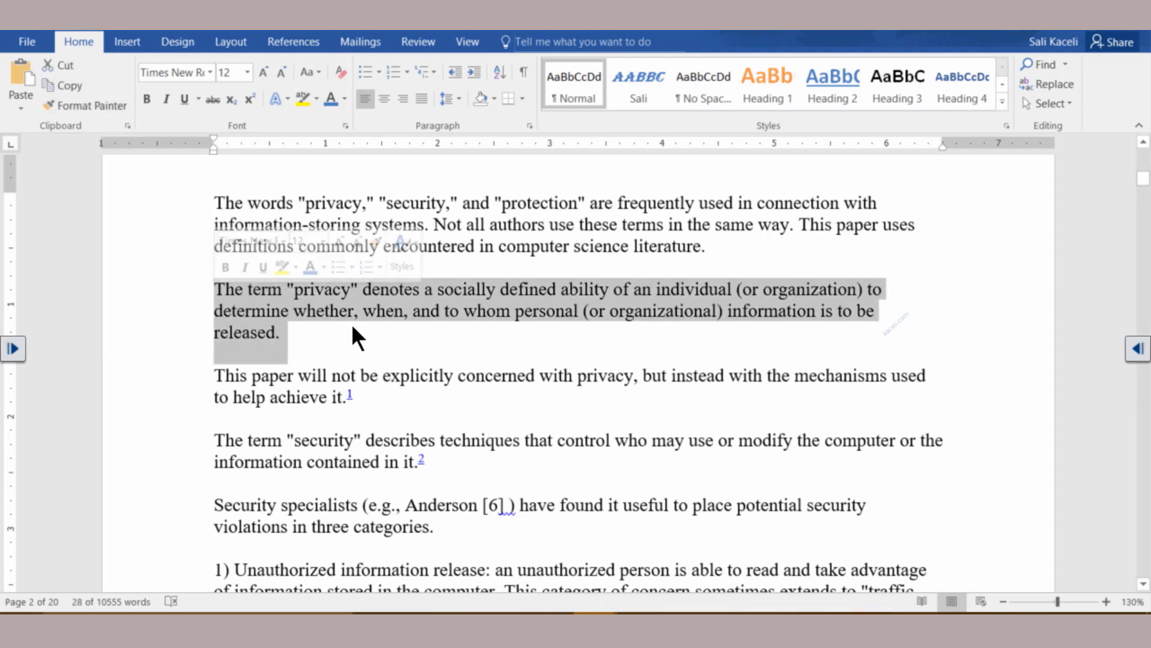
left_click(330, 99)
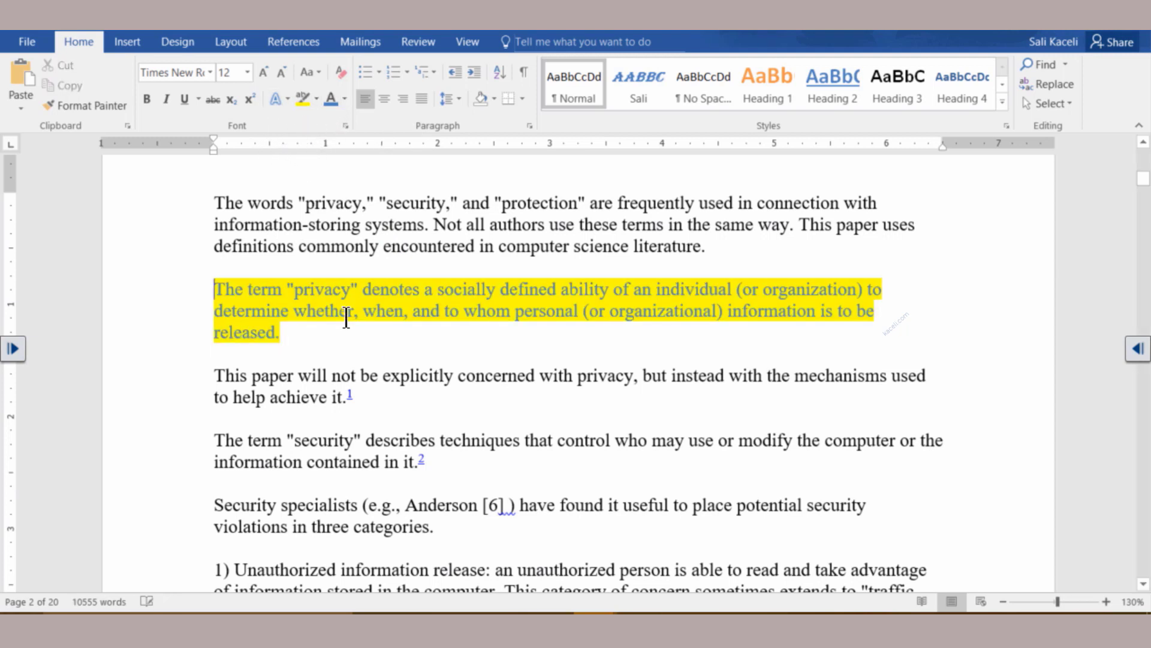
left_click(283, 331)
left_click_drag(287, 331, 217, 290)
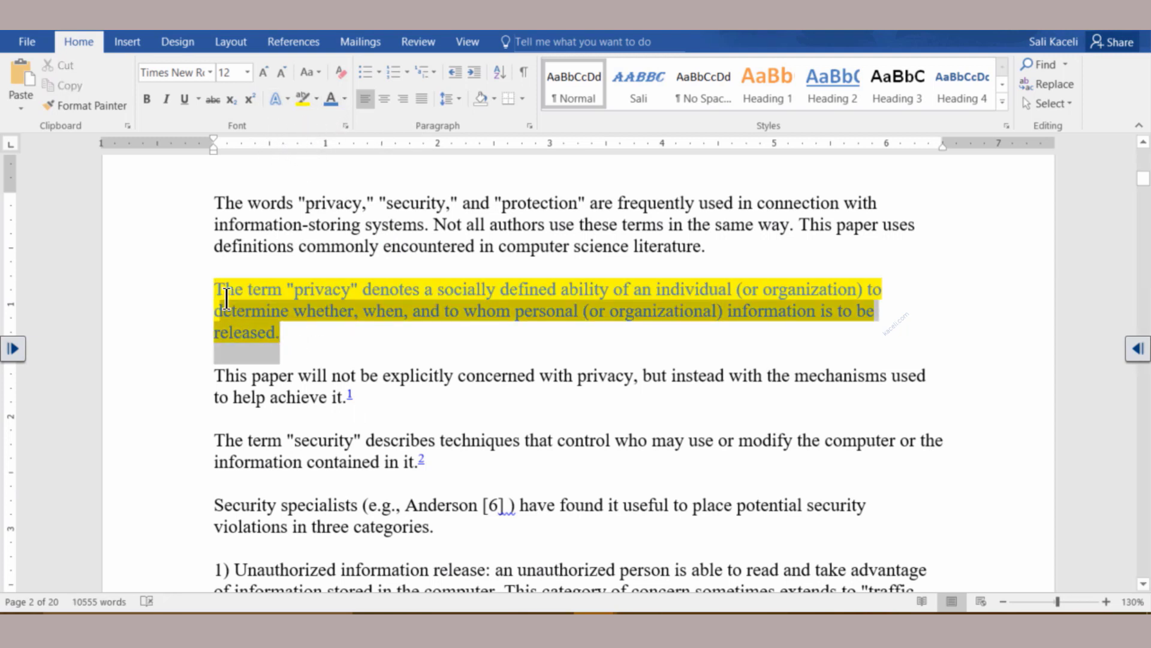
left_click(210, 72)
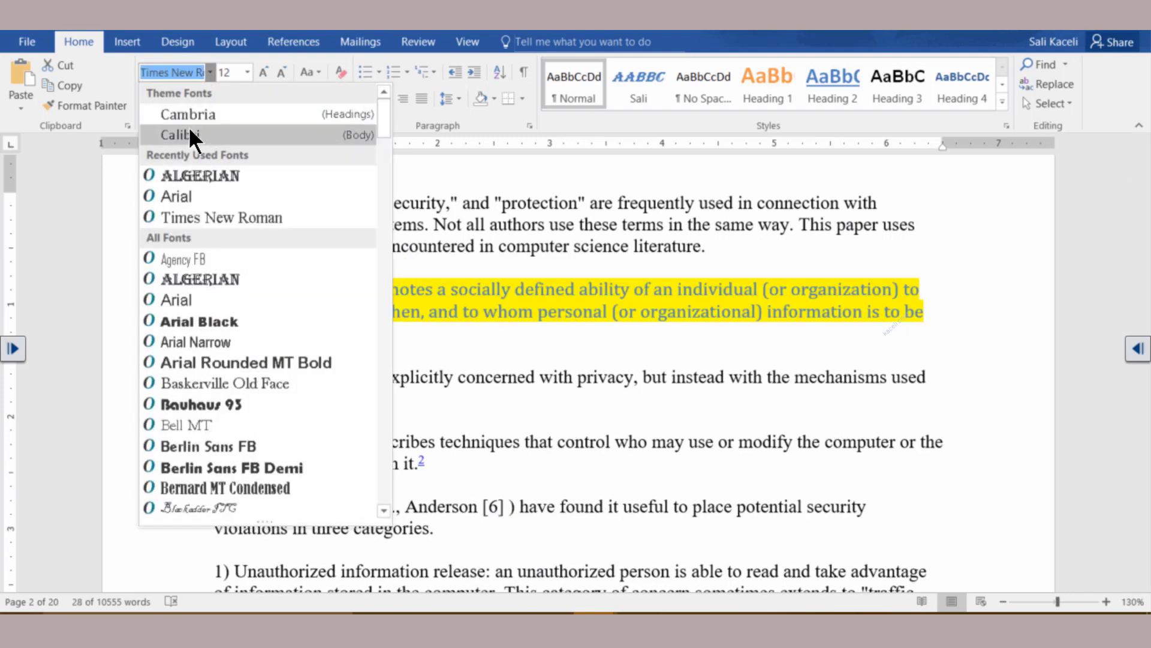
left_click(188, 126)
key("Right")
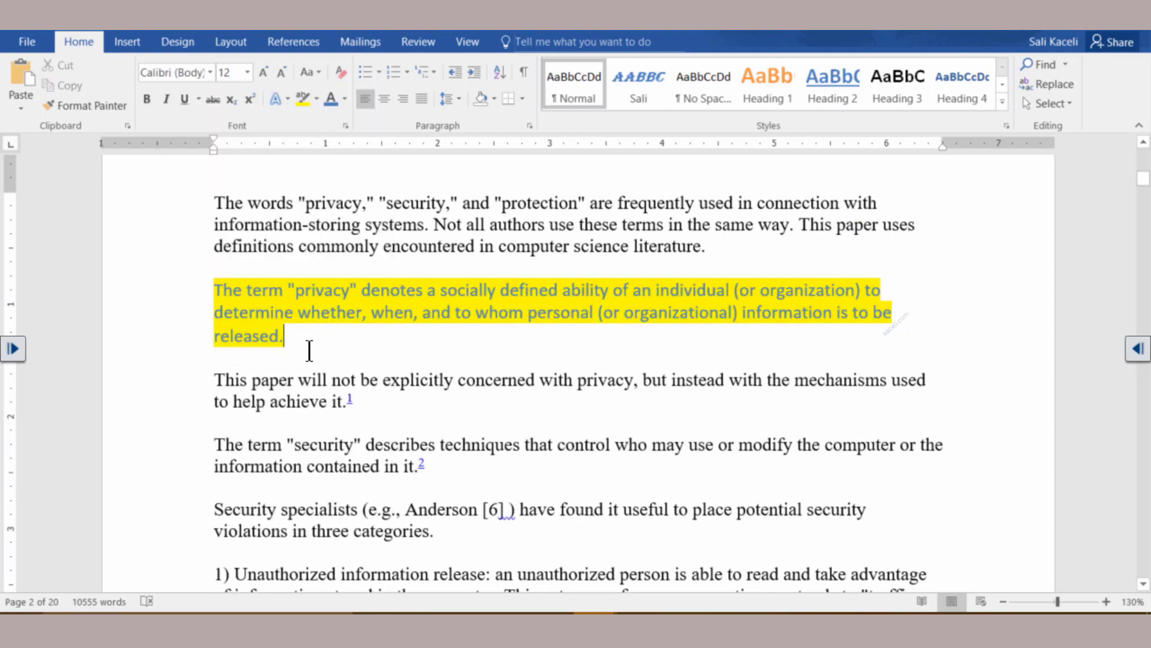
left_click_drag(438, 471, 212, 456)
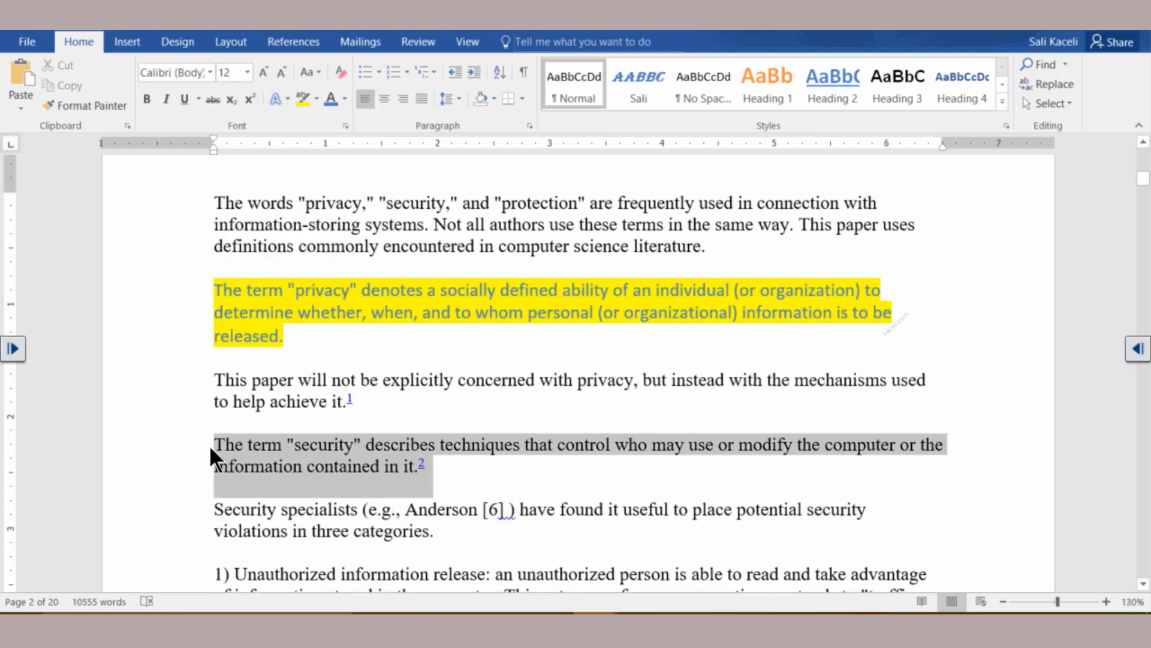
key("Right")
triple_click(260, 327)
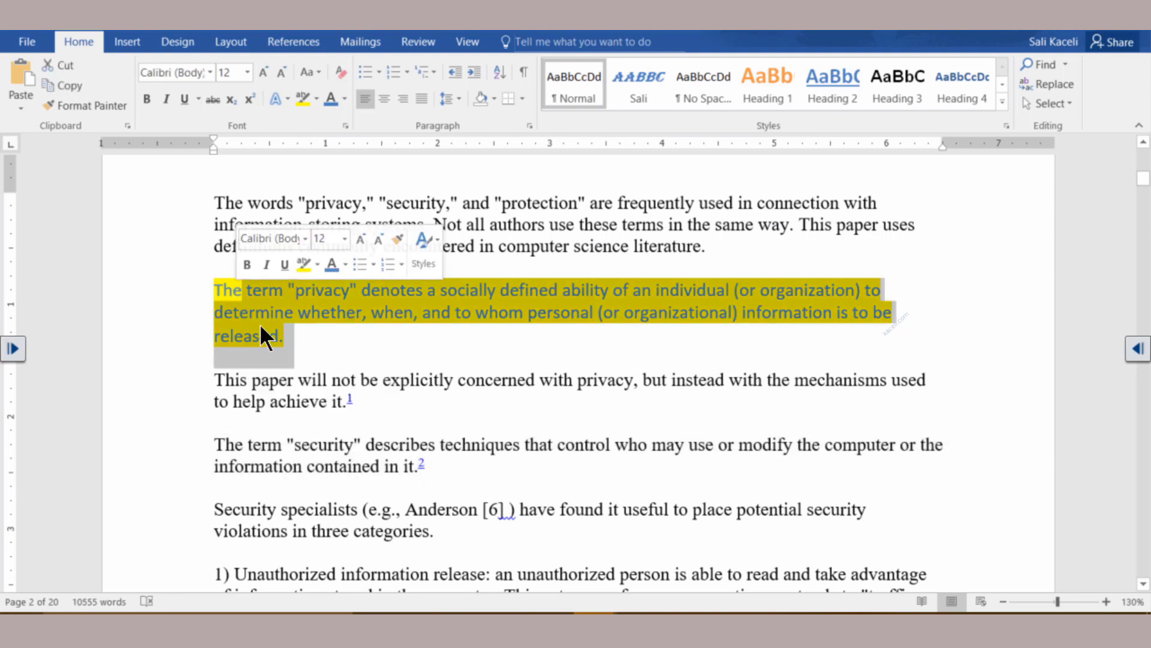
left_click(291, 336)
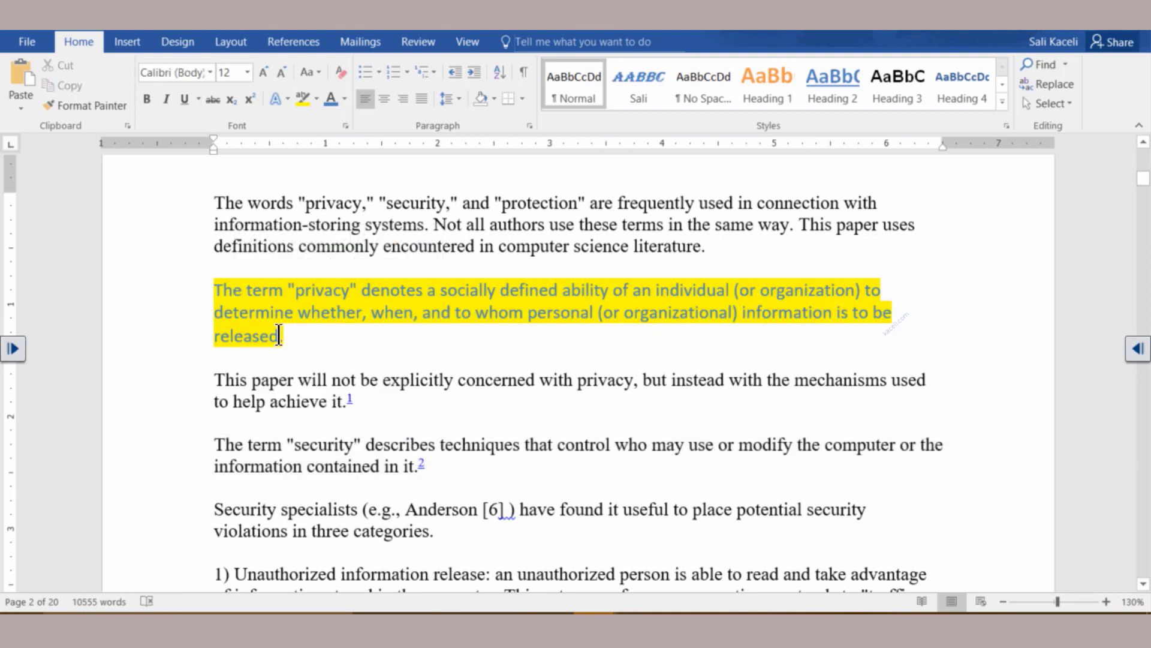
triple_click(259, 325)
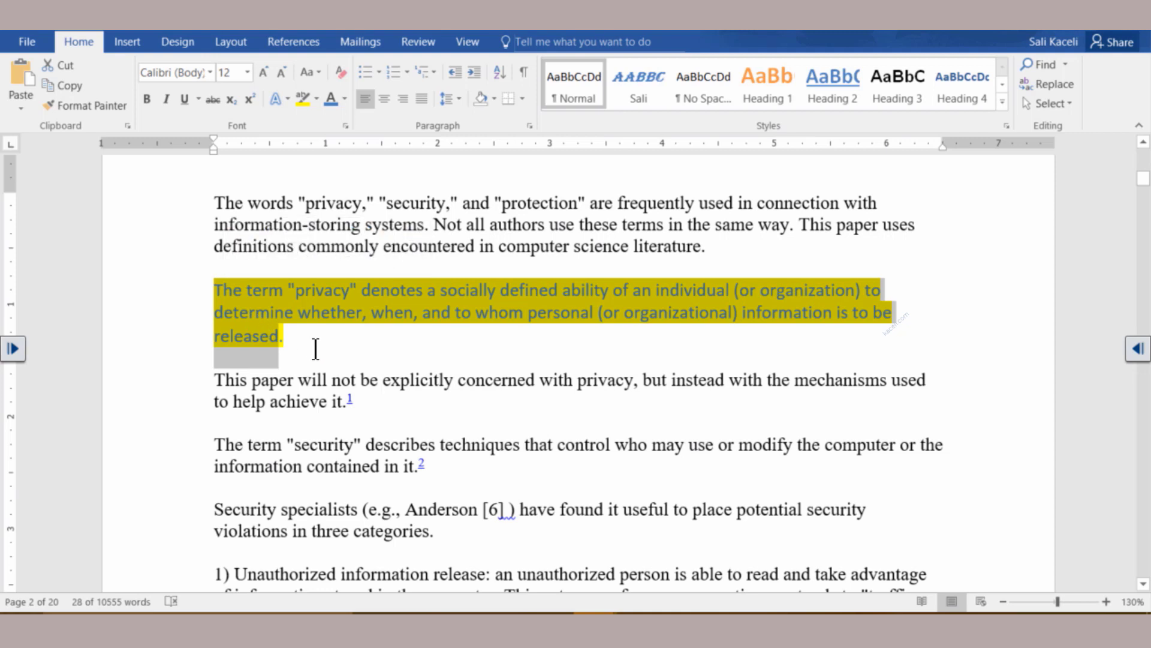
Format Painter the privacy paragraph's highlighted blue Calibri style onto the 'security' sentence up to 'contained'
left_click(90, 105)
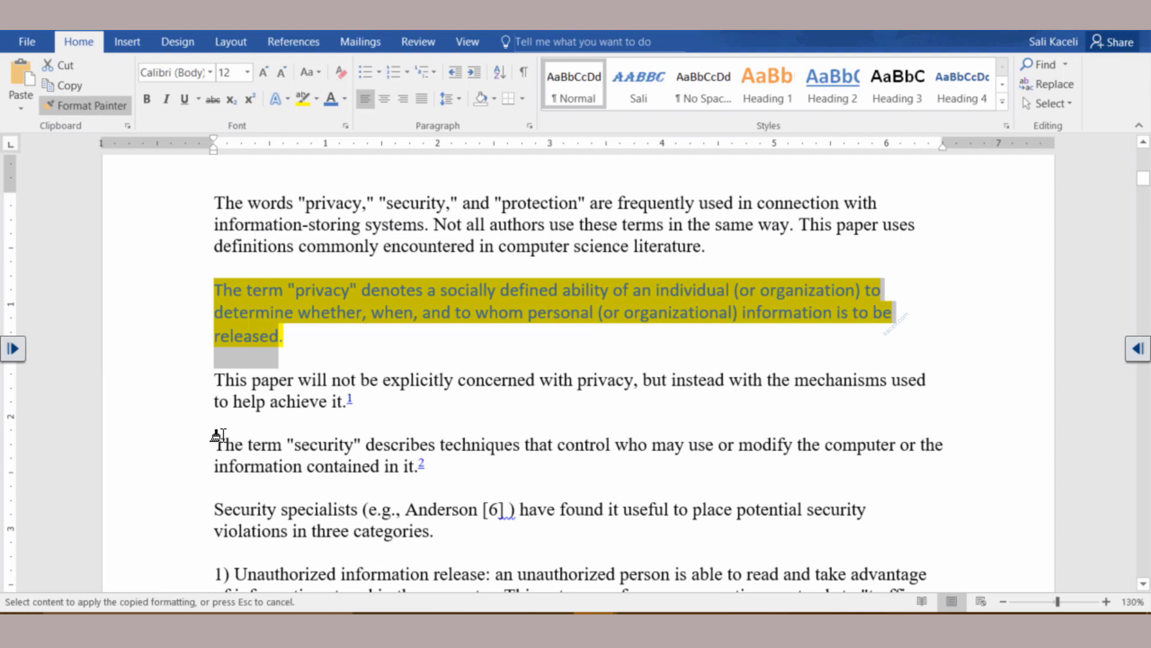
mouse_move(217, 445)
left_mouse_down()
mouse_move(393, 467)
mouse_move(376, 467)
left_mouse_up()
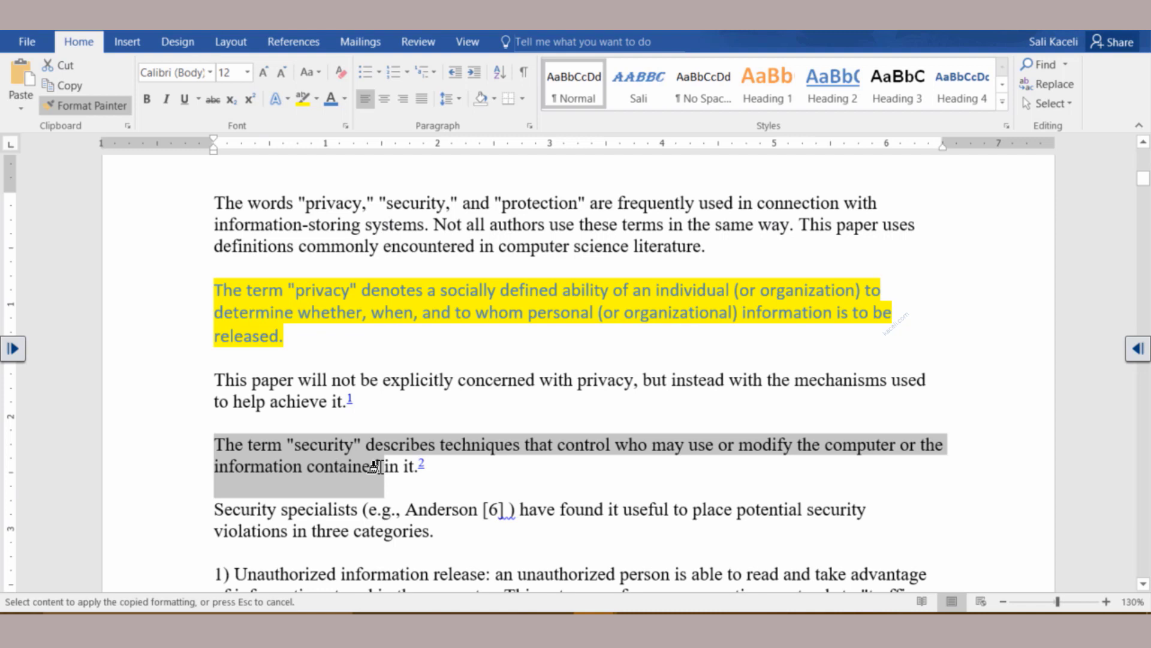
left_click_drag(376, 467, 376, 467)
left_click(482, 511)
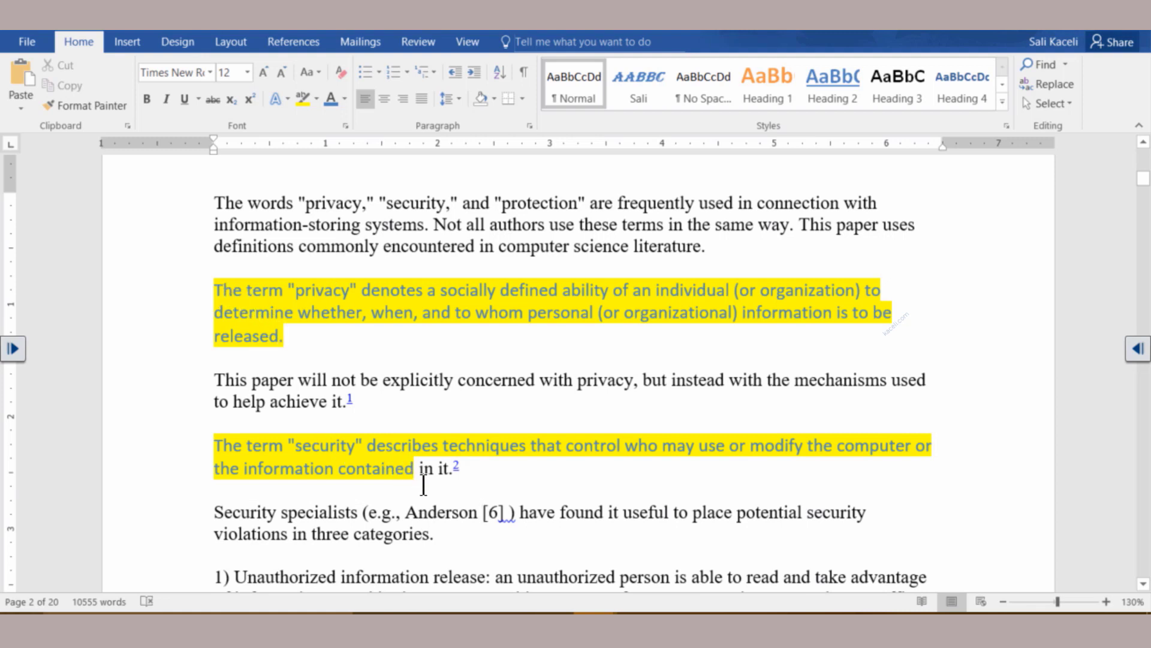
left_click(397, 477)
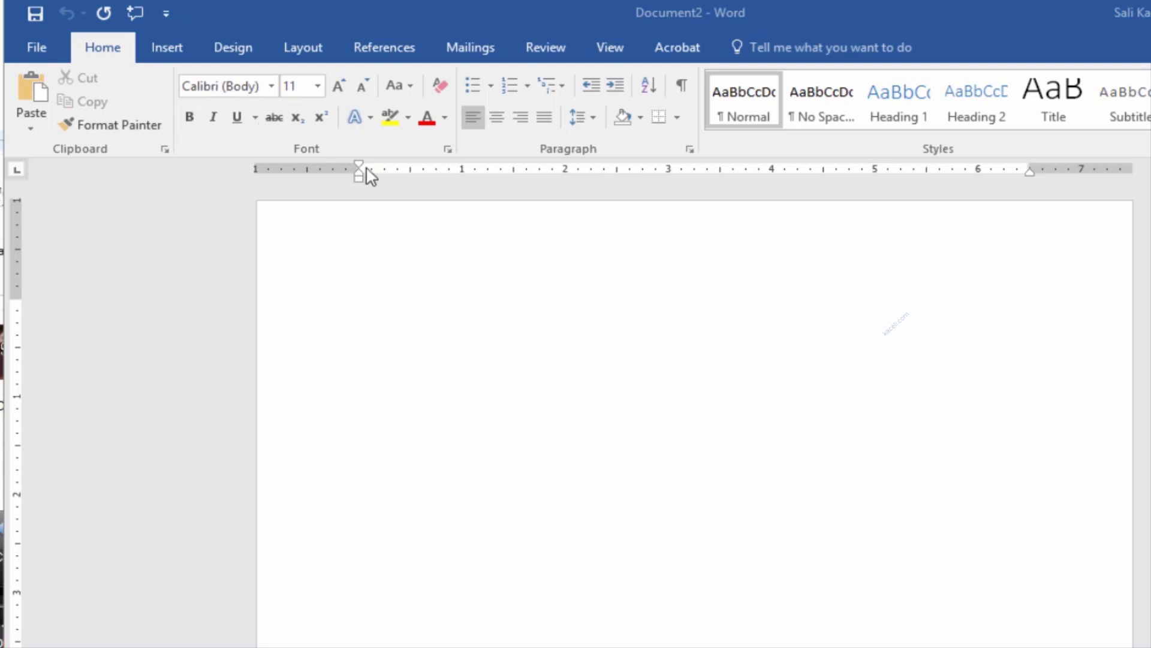
Set Arial 12 as the default font for all documents based on Normal.dotm
left_click(462, 352)
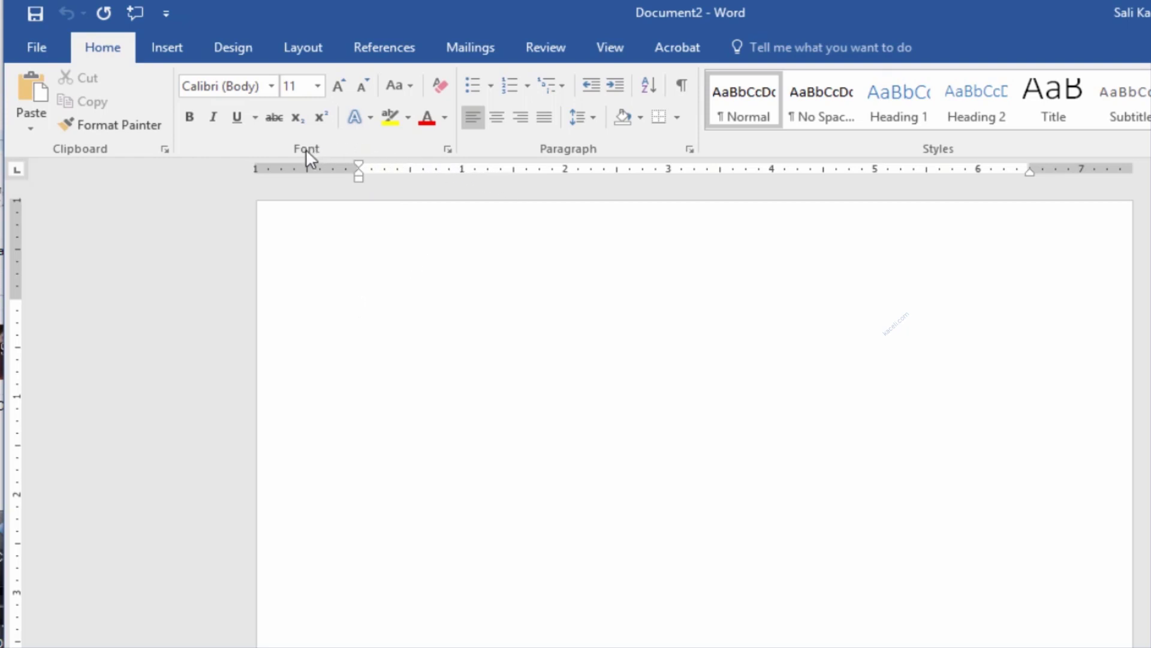
left_click(449, 150)
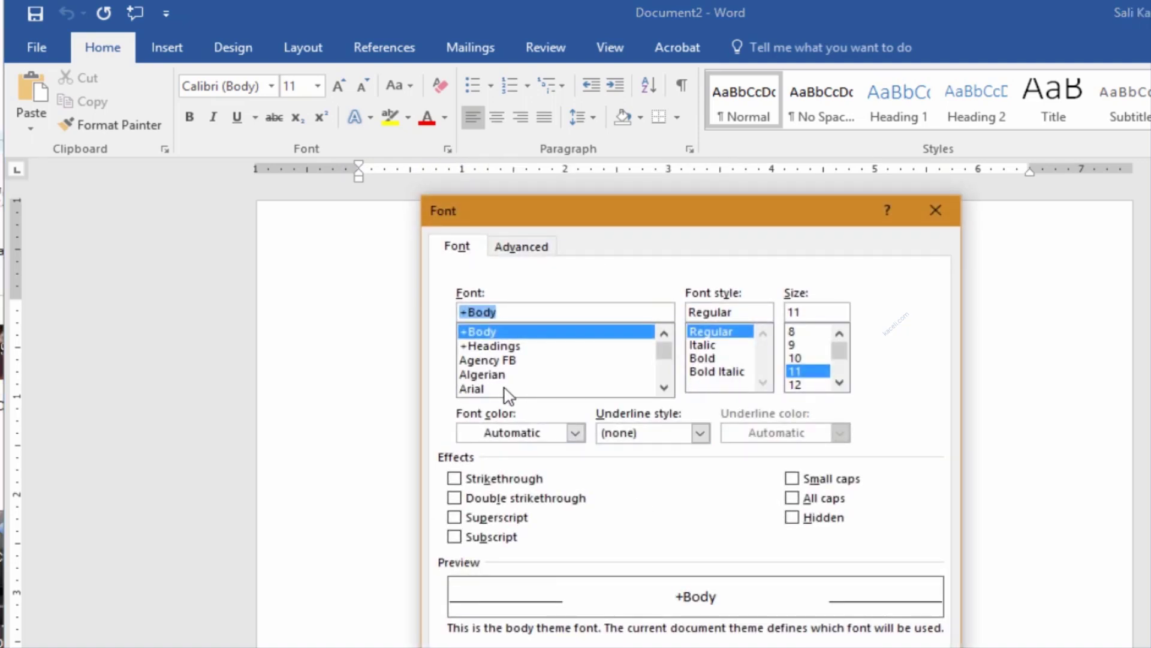
left_click(477, 388)
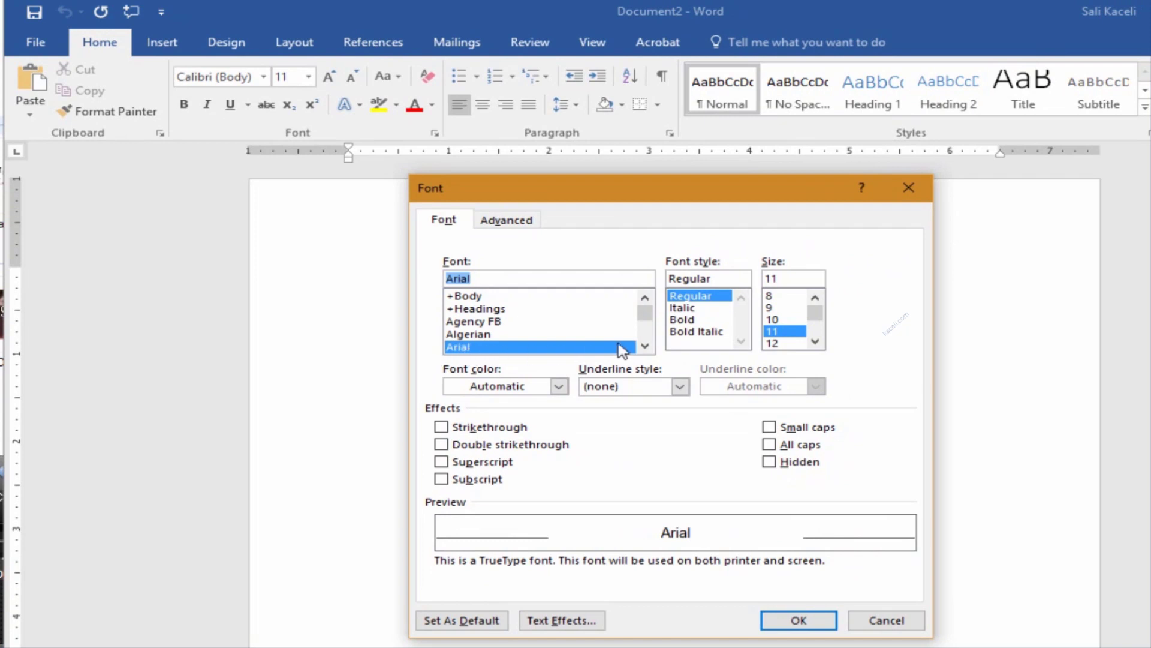
left_click(776, 343)
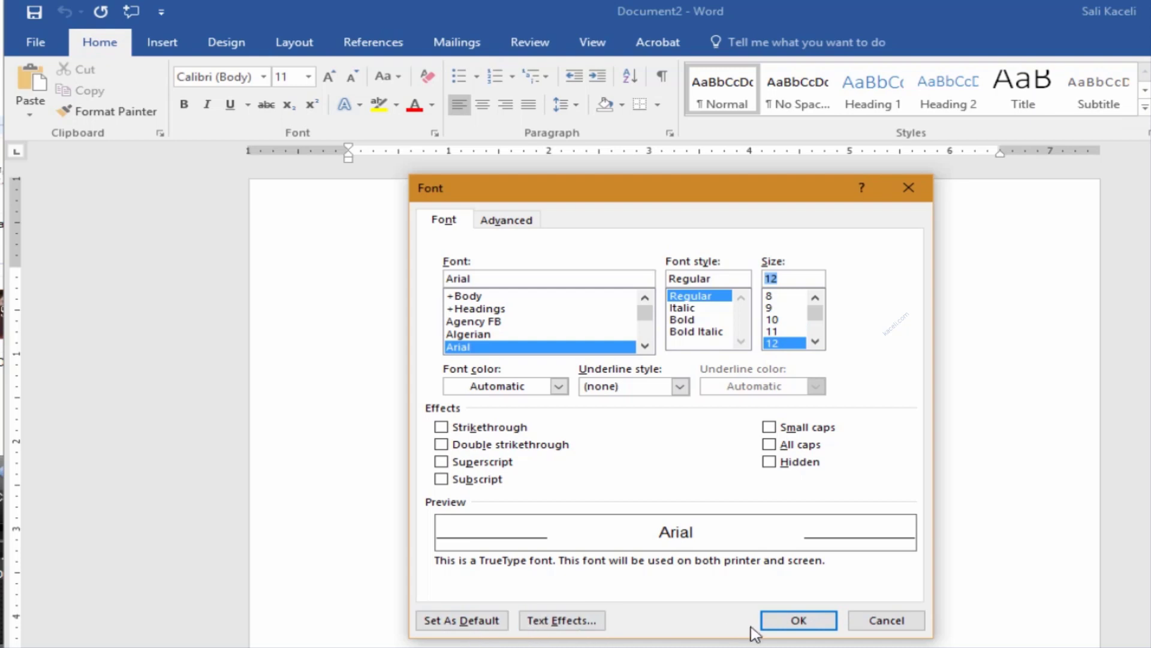
left_click(461, 621)
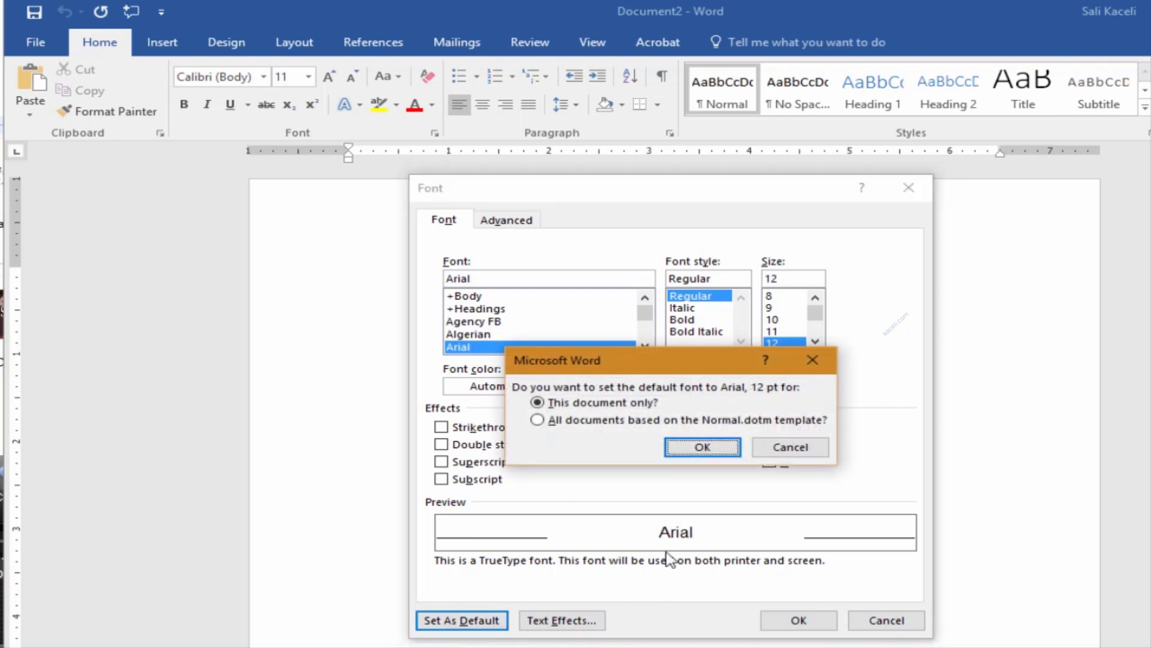
left_click(537, 420)
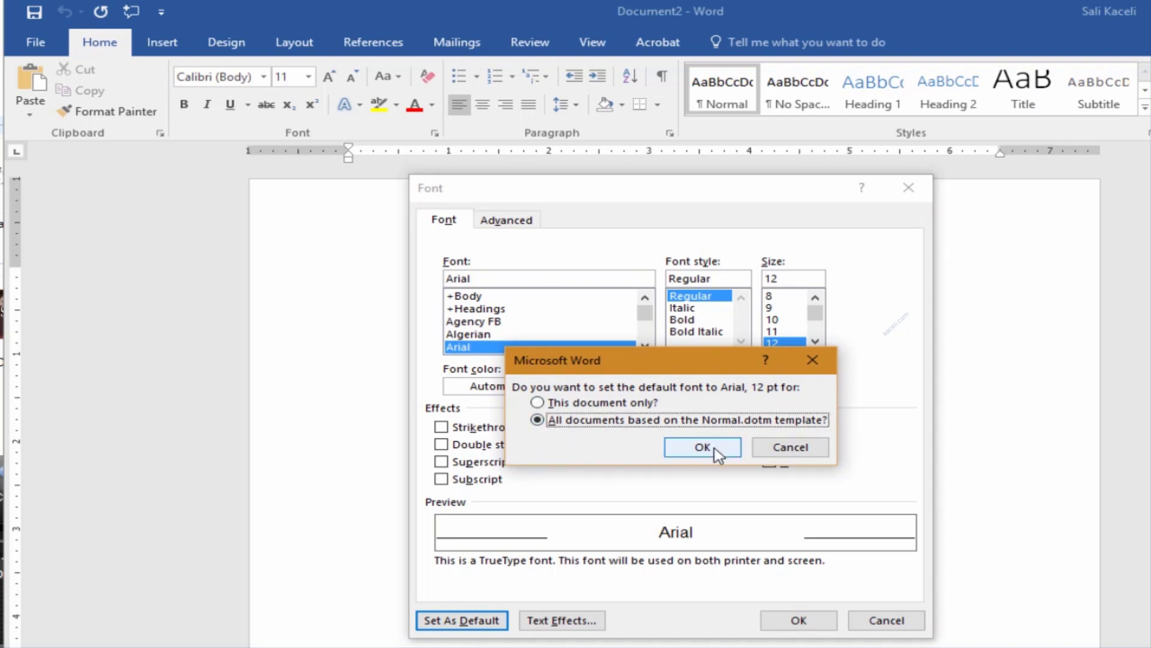
left_click(711, 451)
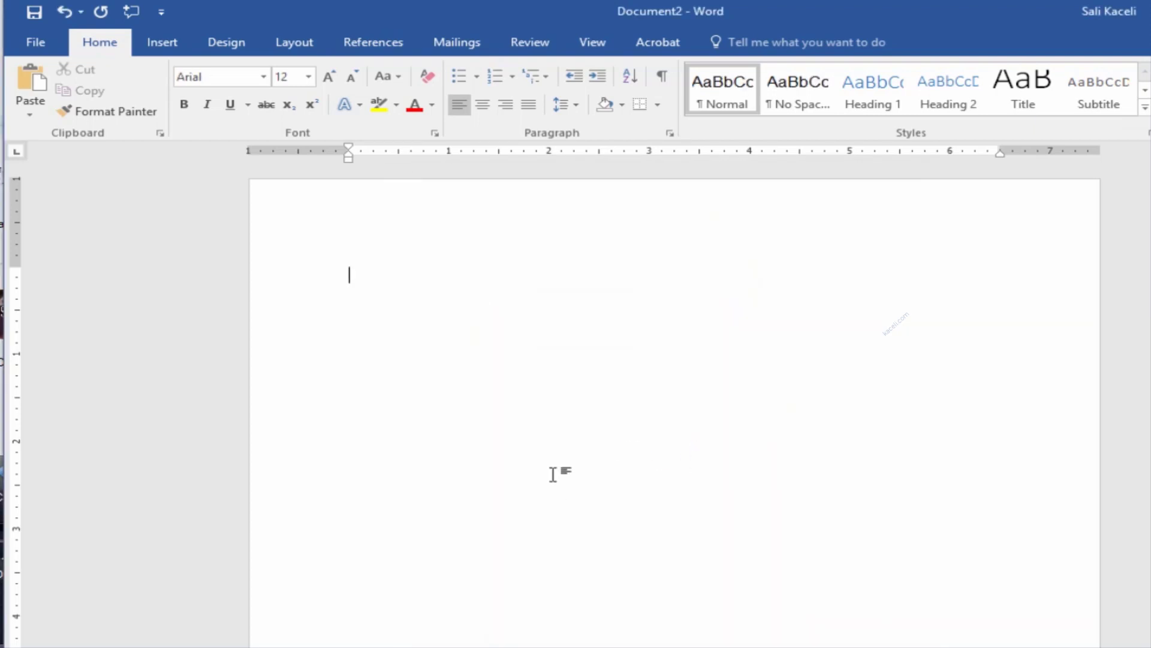
Create a new blank document and type the sample text 'rgerertetrert'
left_click(34, 46)
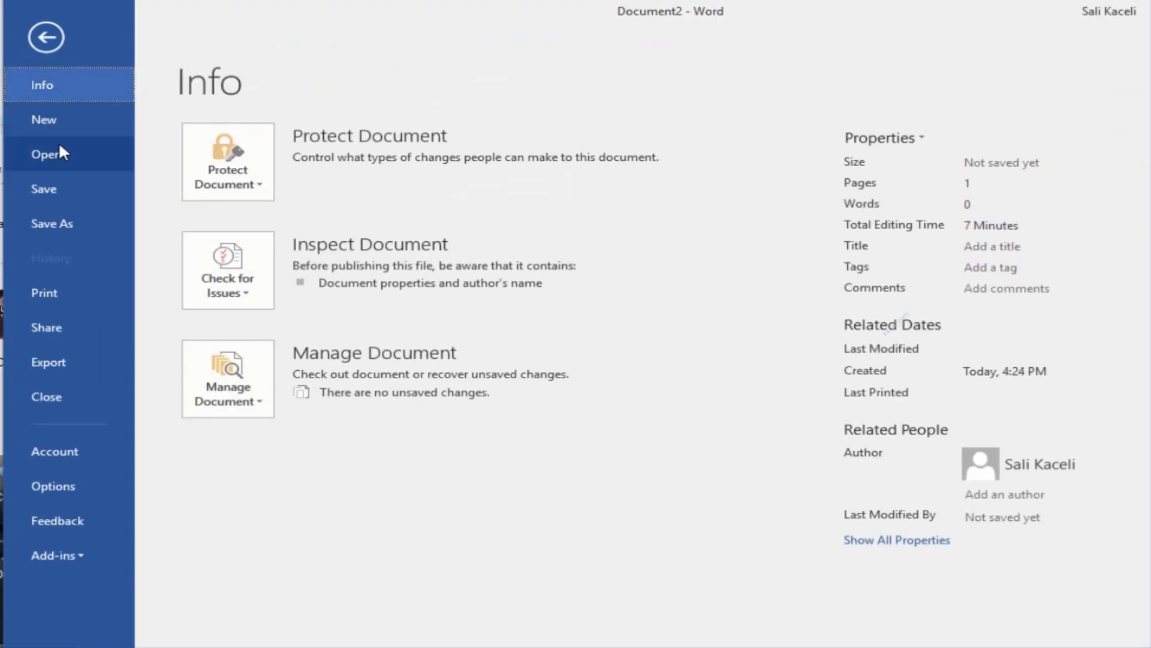
left_click(53, 119)
left_click(297, 316)
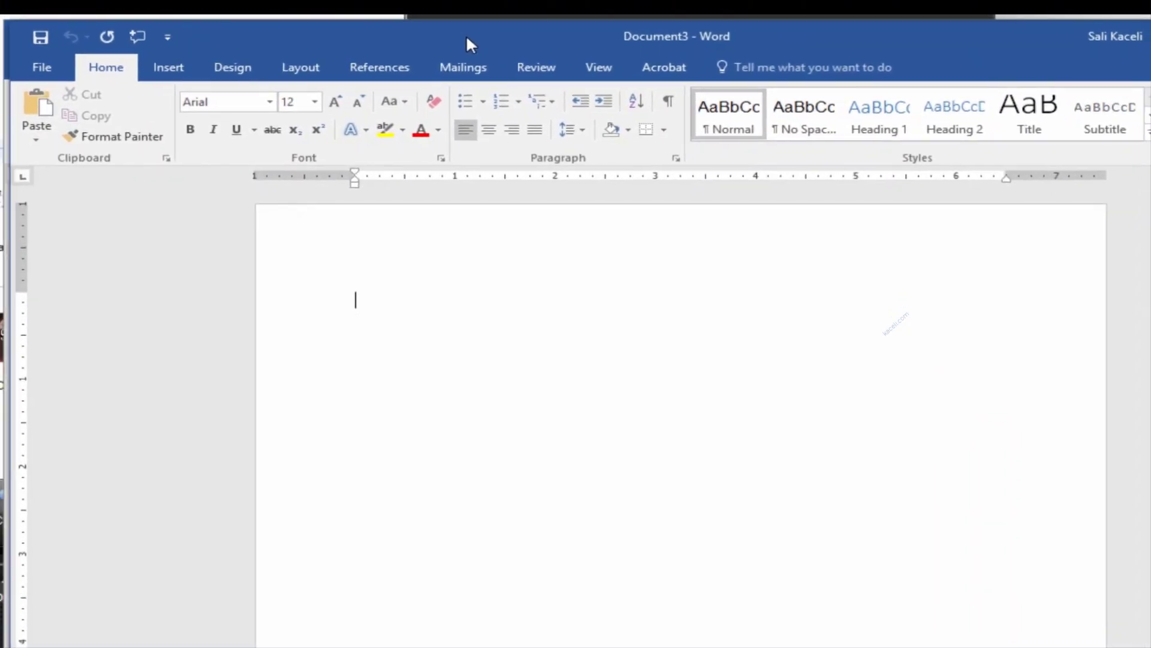
type("rgerertetrert")
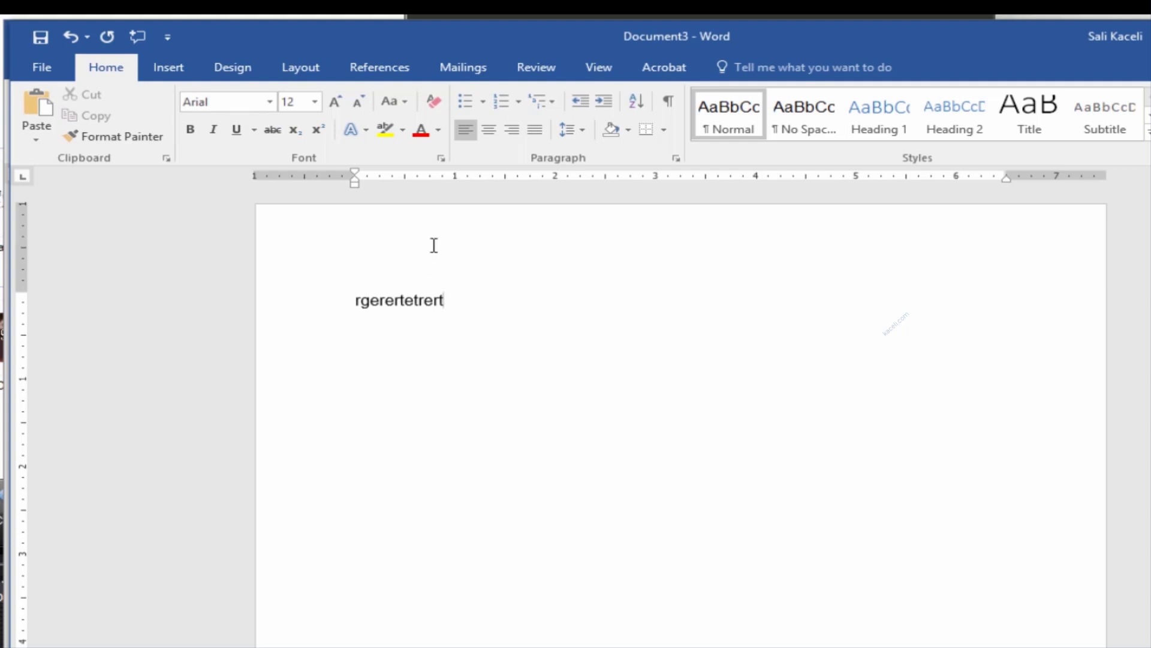
Restore Calibri 11 as the default font for all Normal.dotm-based documents
left_click(441, 159)
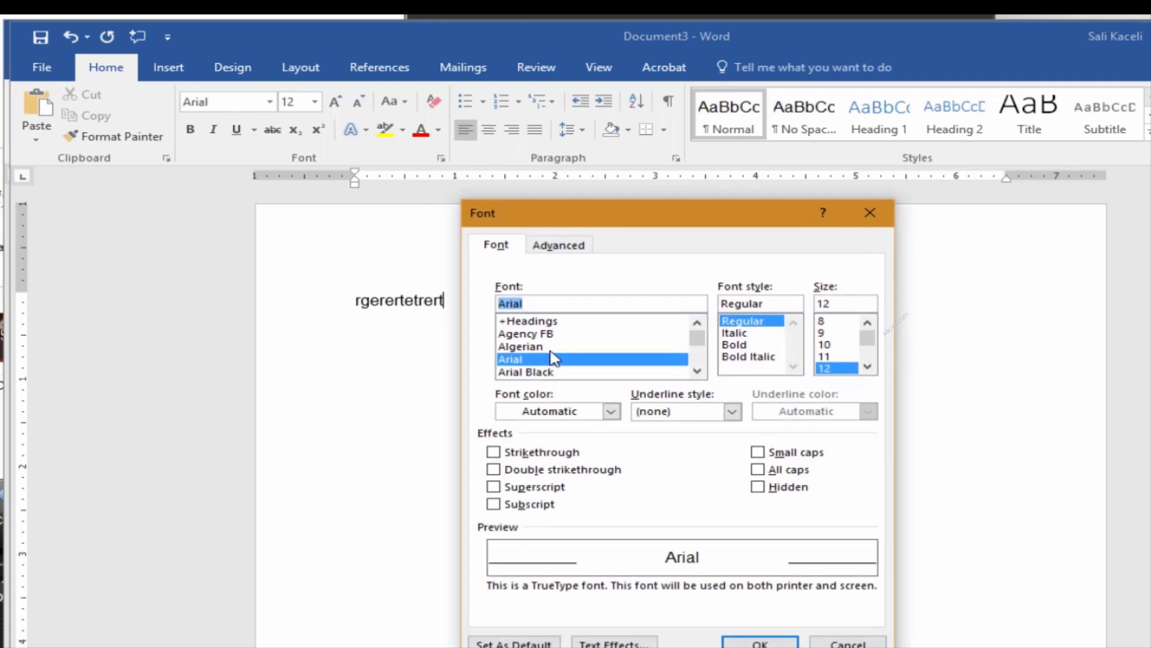
type("c")
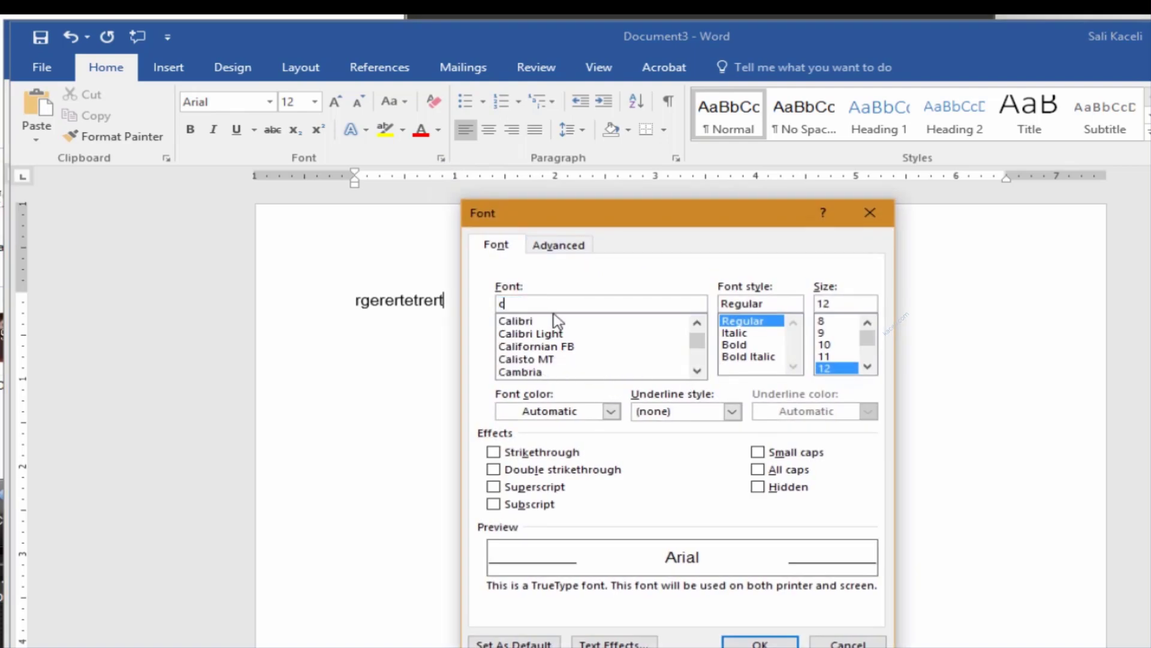
left_click(553, 322)
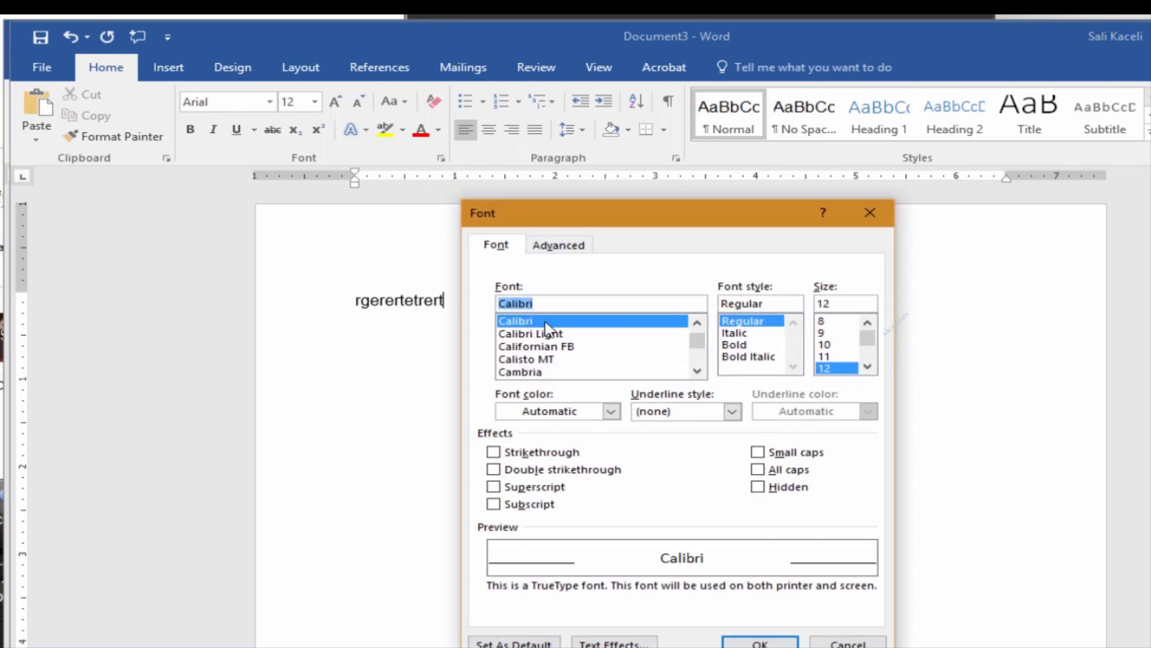
left_click(823, 357)
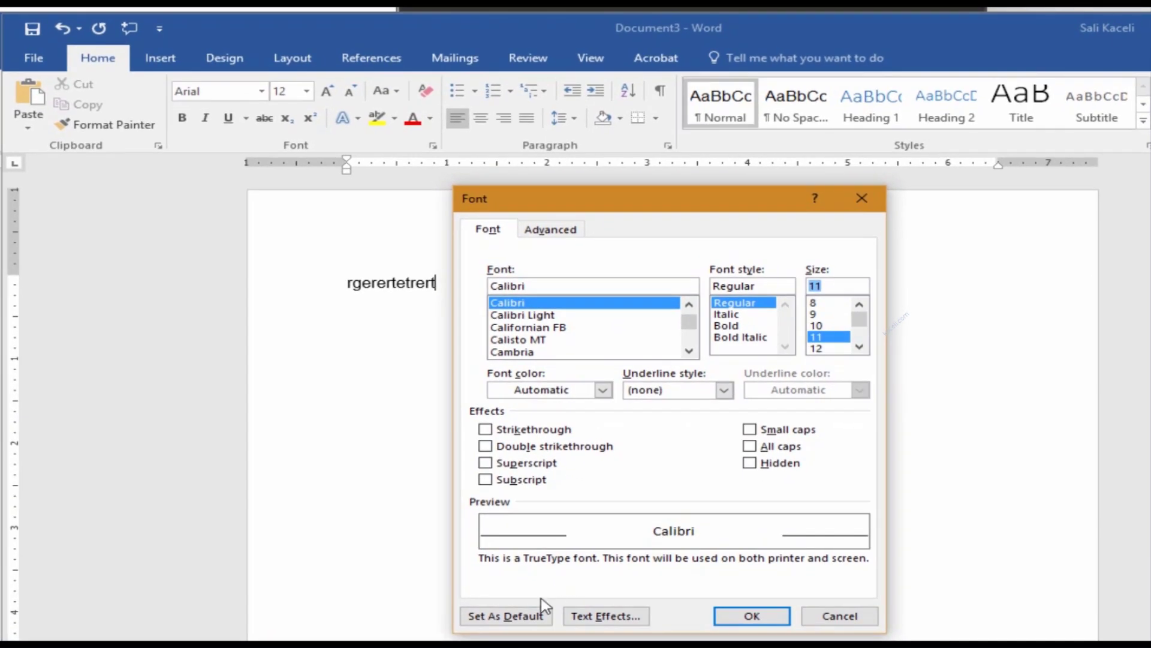
left_click(513, 618)
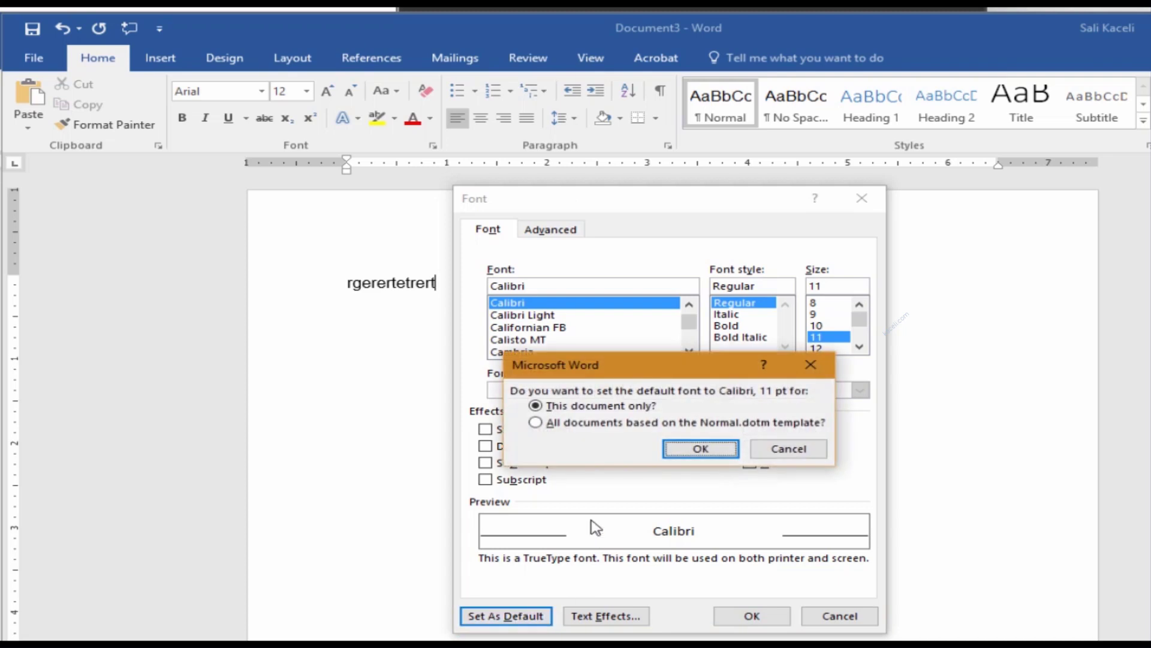
left_click(584, 423)
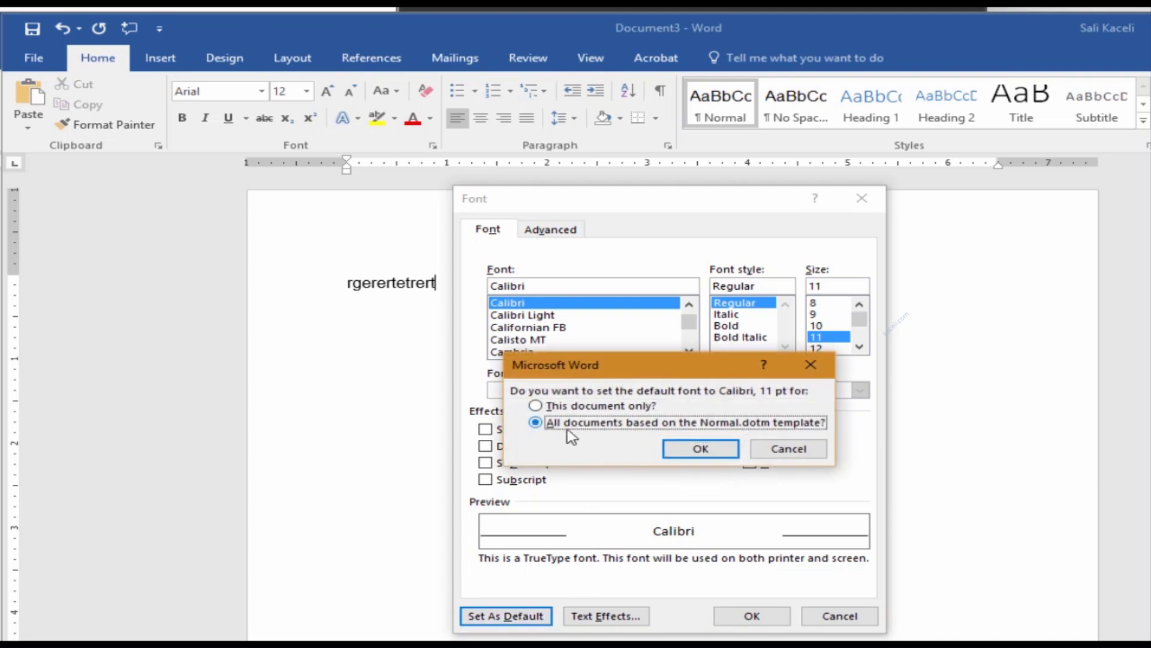
left_click(702, 450)
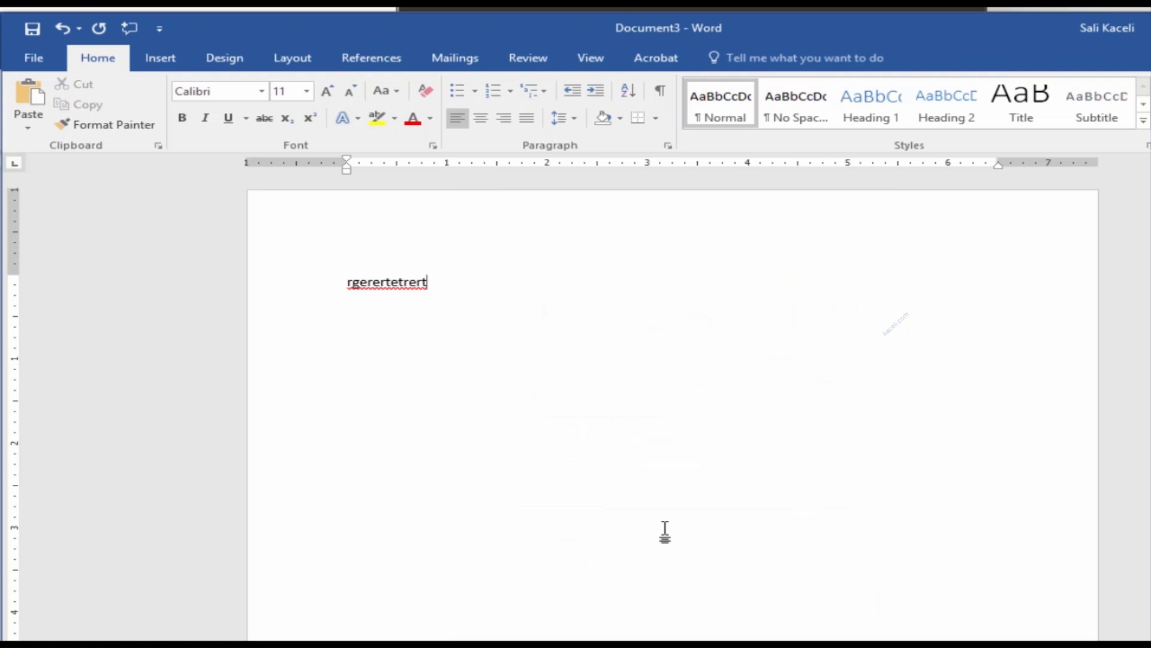
left_click(33, 58)
Back in the working document, select 'Protection' in the '2) Functional Levels of Information Protection' heading
key("ctrl+n")
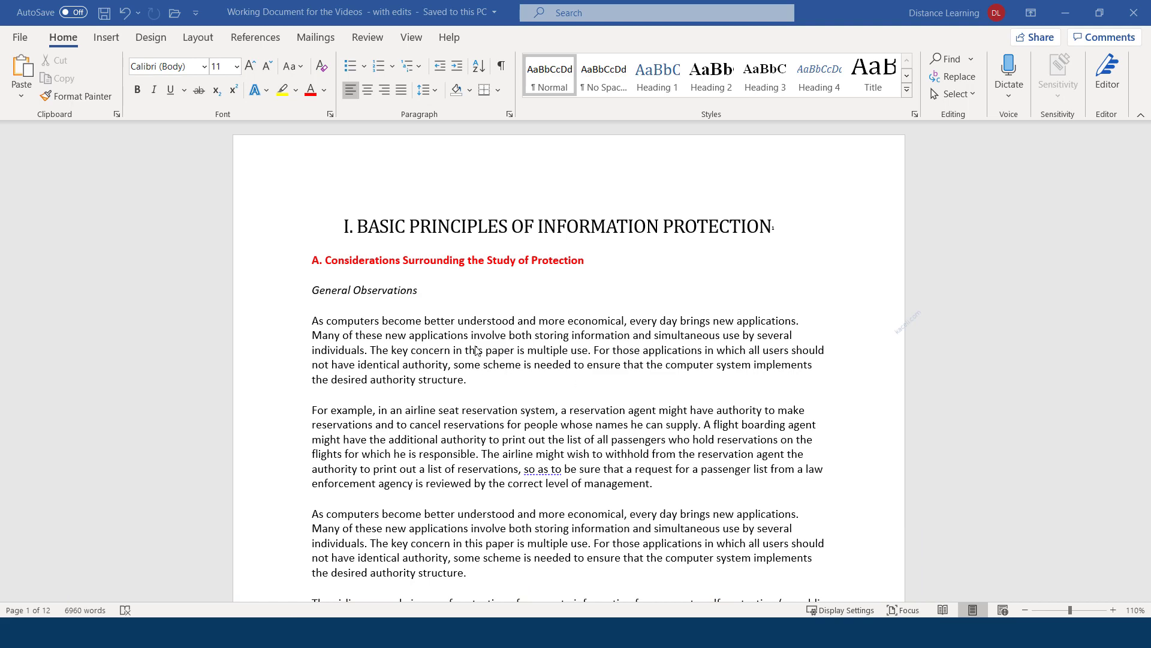
scroll(435, 367, "down", 10)
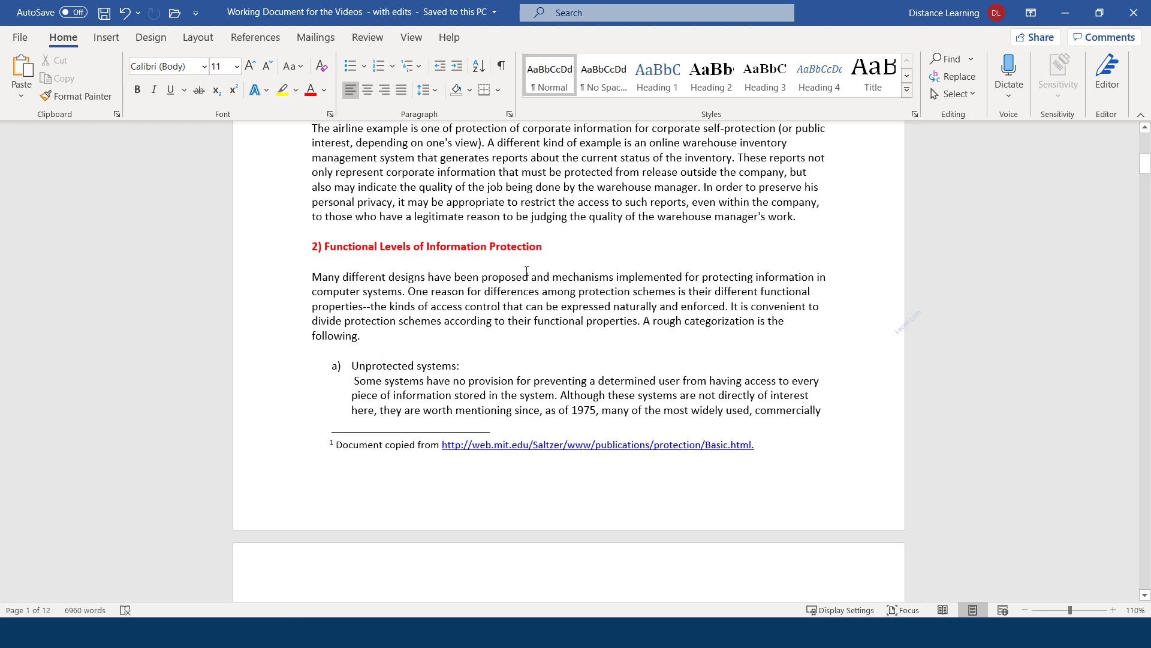
left_click(523, 247)
double_click(523, 247)
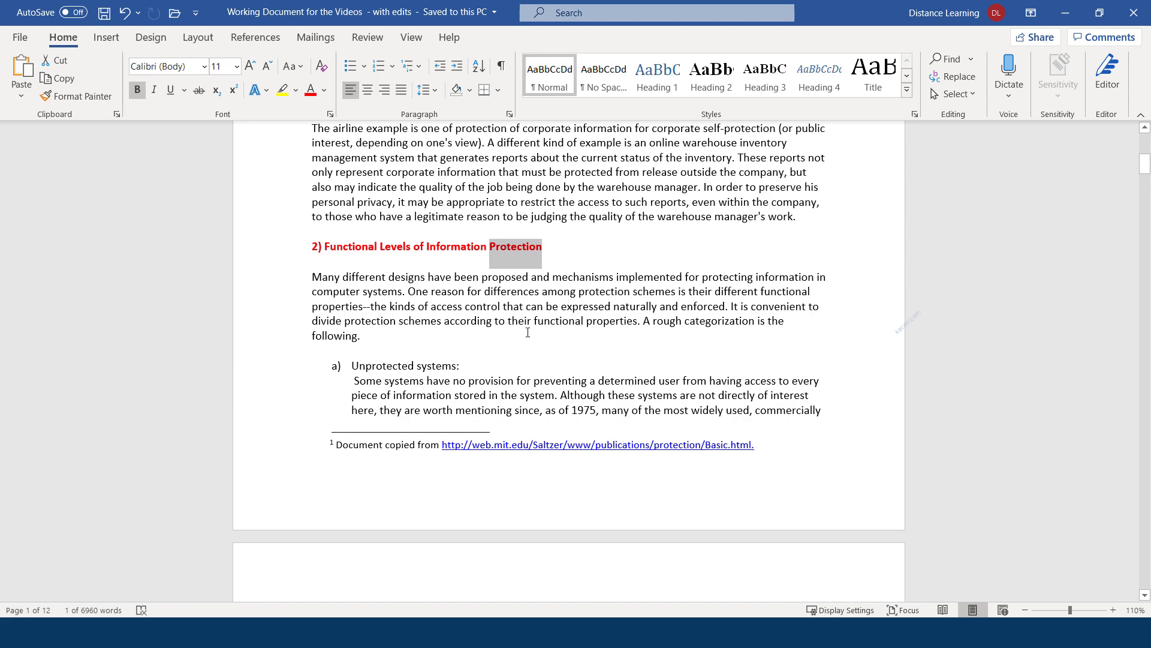
scroll(511, 337, "down", 2)
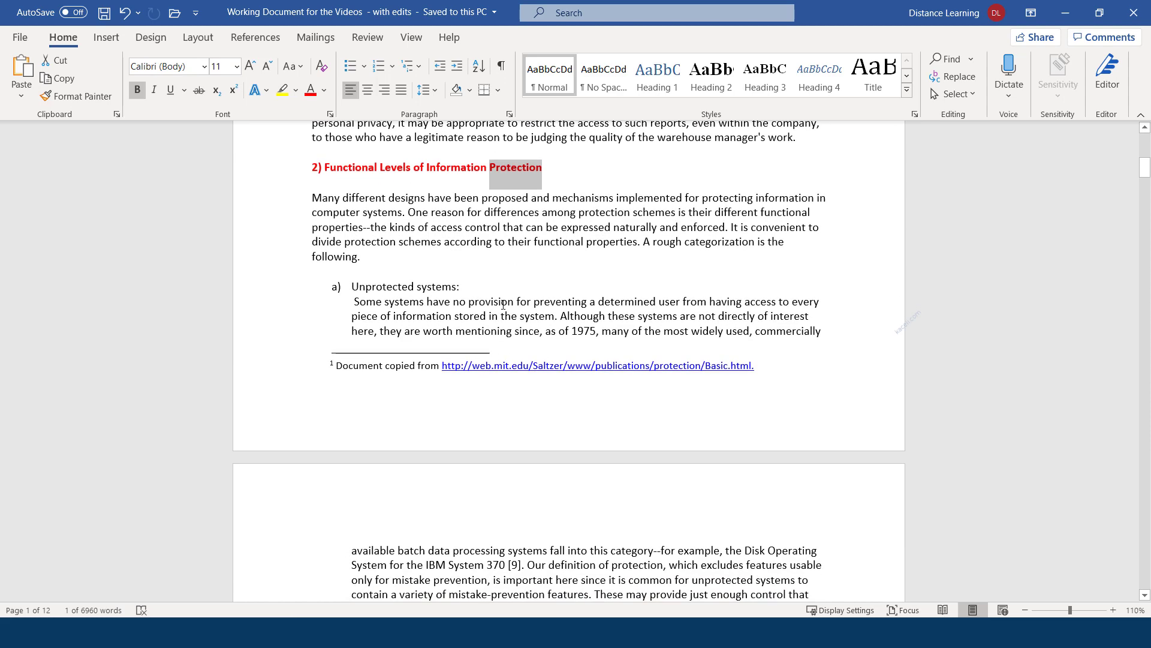
scroll(587, 299, "up", 3)
left_click(537, 287)
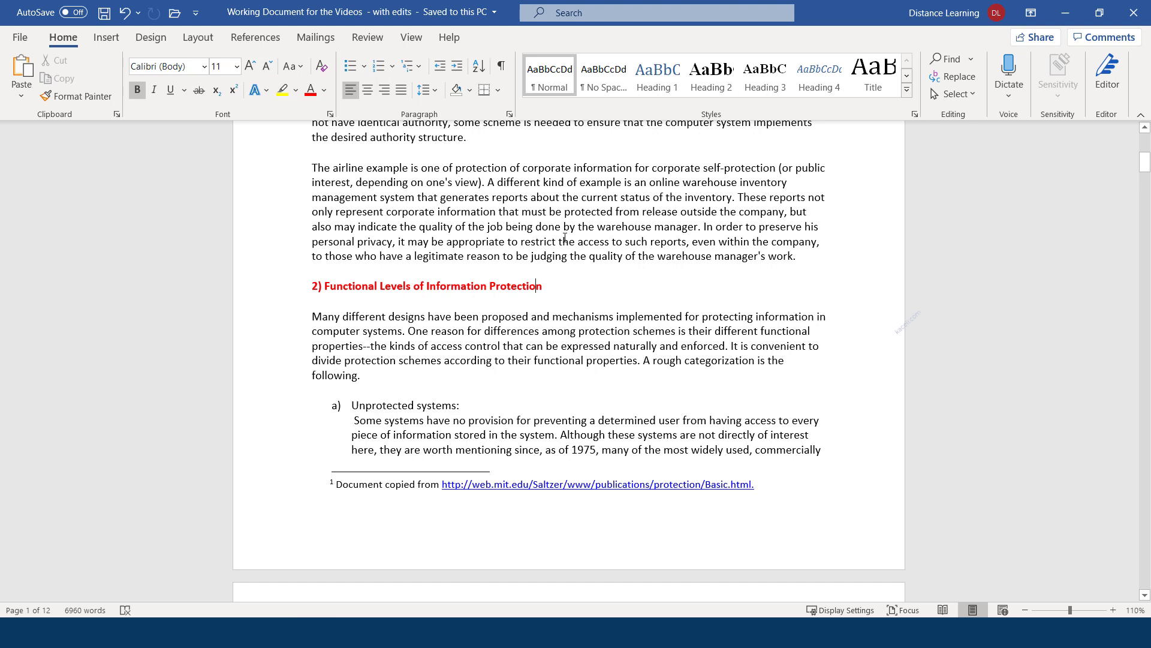
Retype the Navigation pane search term as 'prot' to list the protection matches
left_click(951, 60)
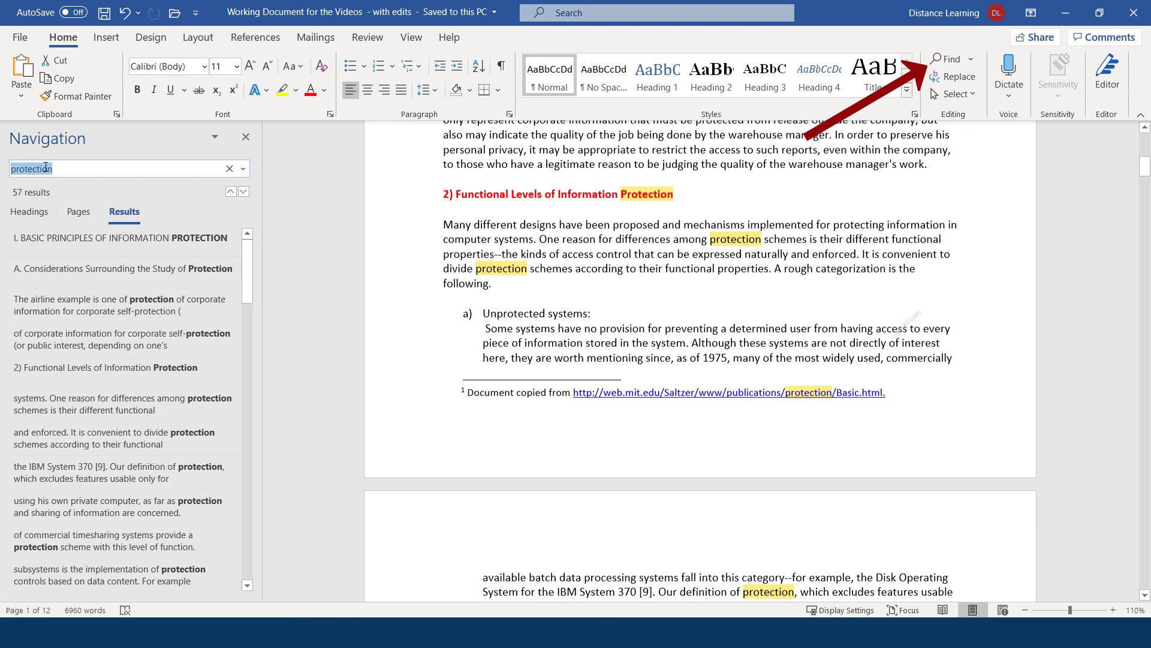
left_click(84, 166)
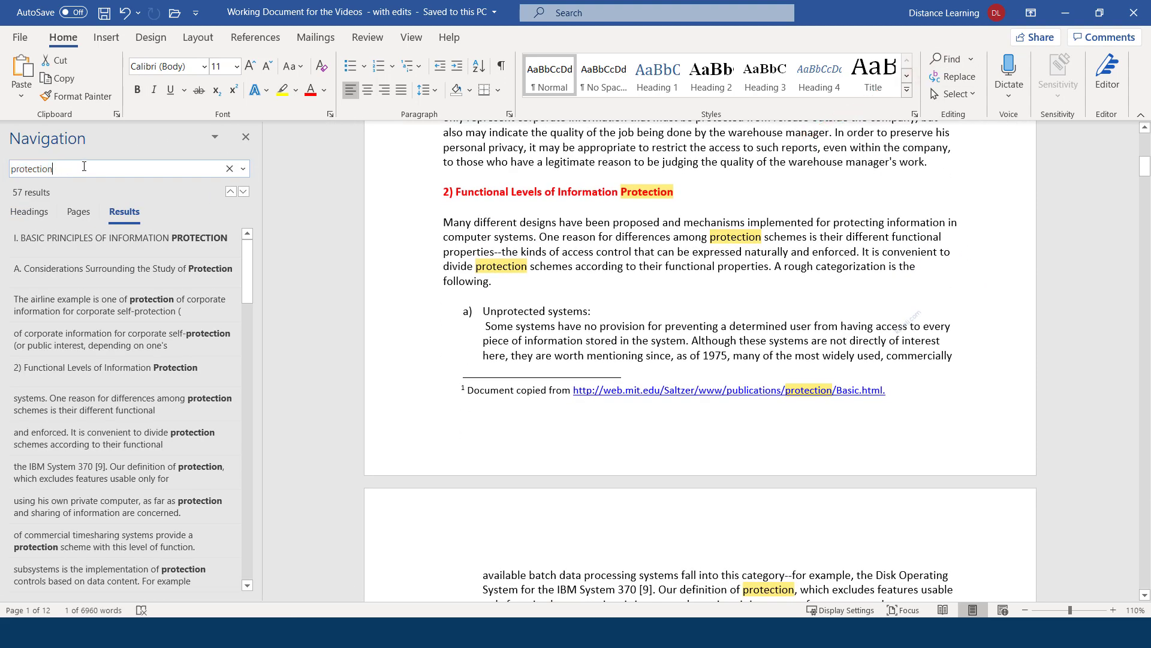
left_click_drag(52, 166, 3, 164)
key("BackSpace")
type("po")
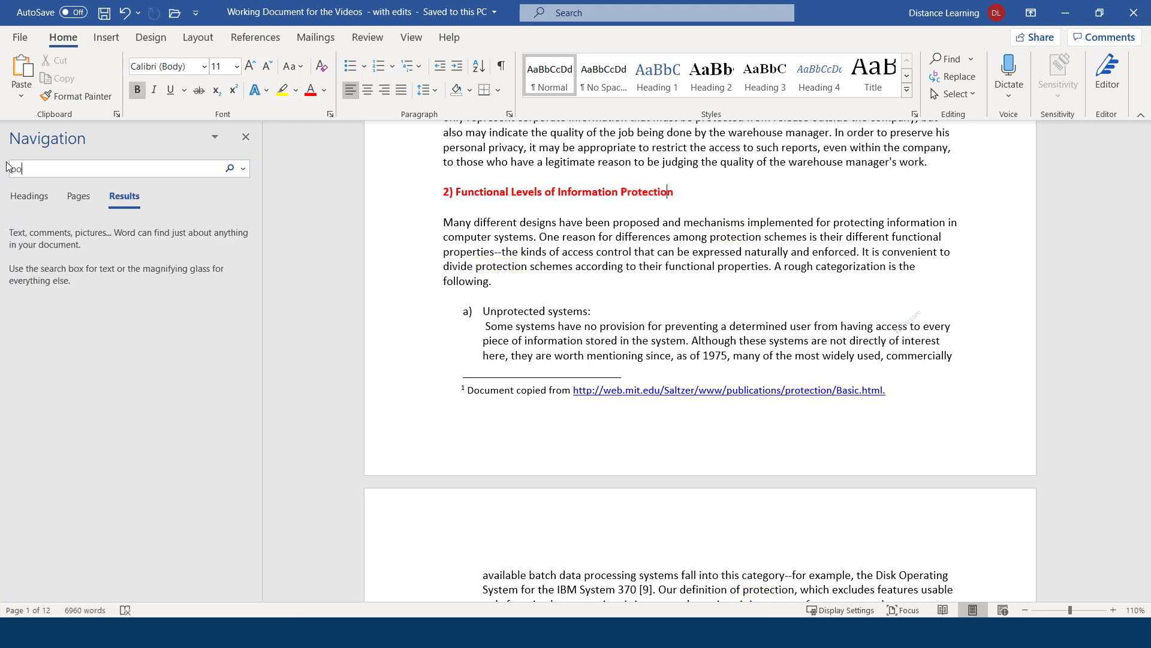
key("BackSpace")
type("rotection")
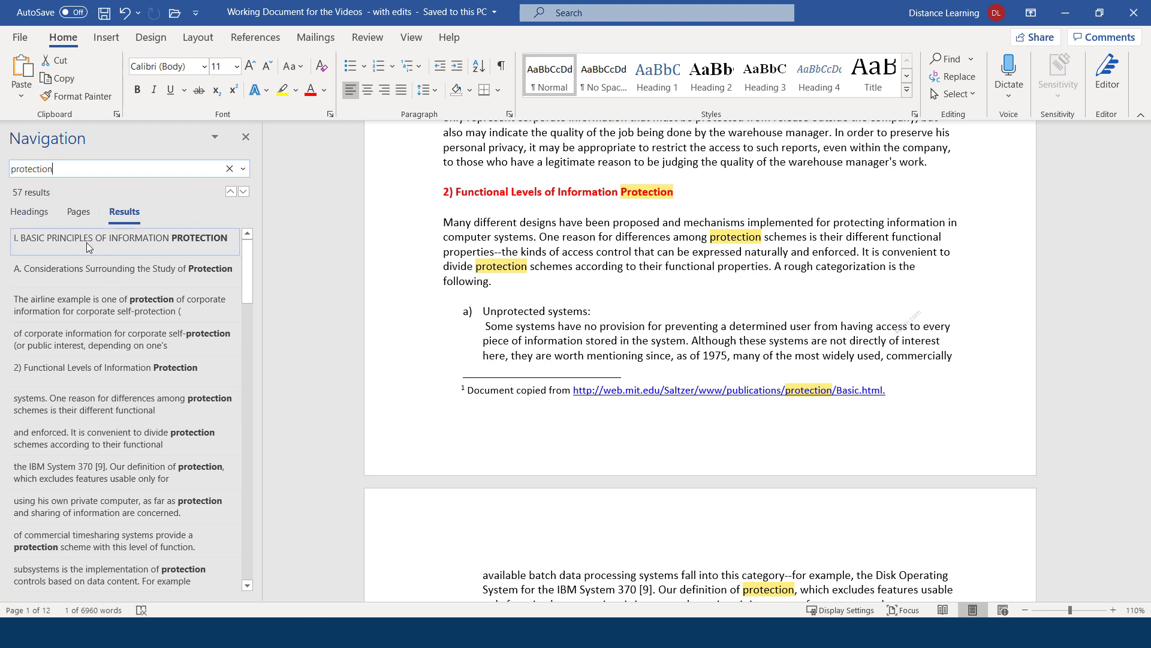
Visit the Functional Levels heading, seventh and IBM System 370 matches, then close the results
left_click(108, 375)
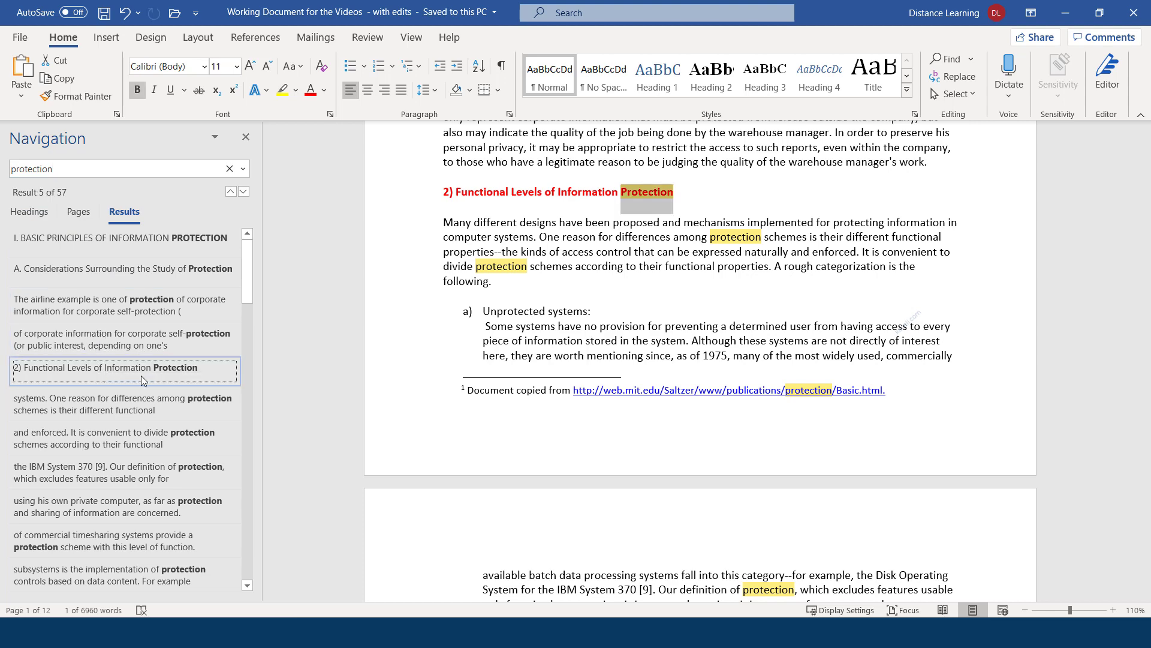
left_click(111, 442)
left_click(132, 476)
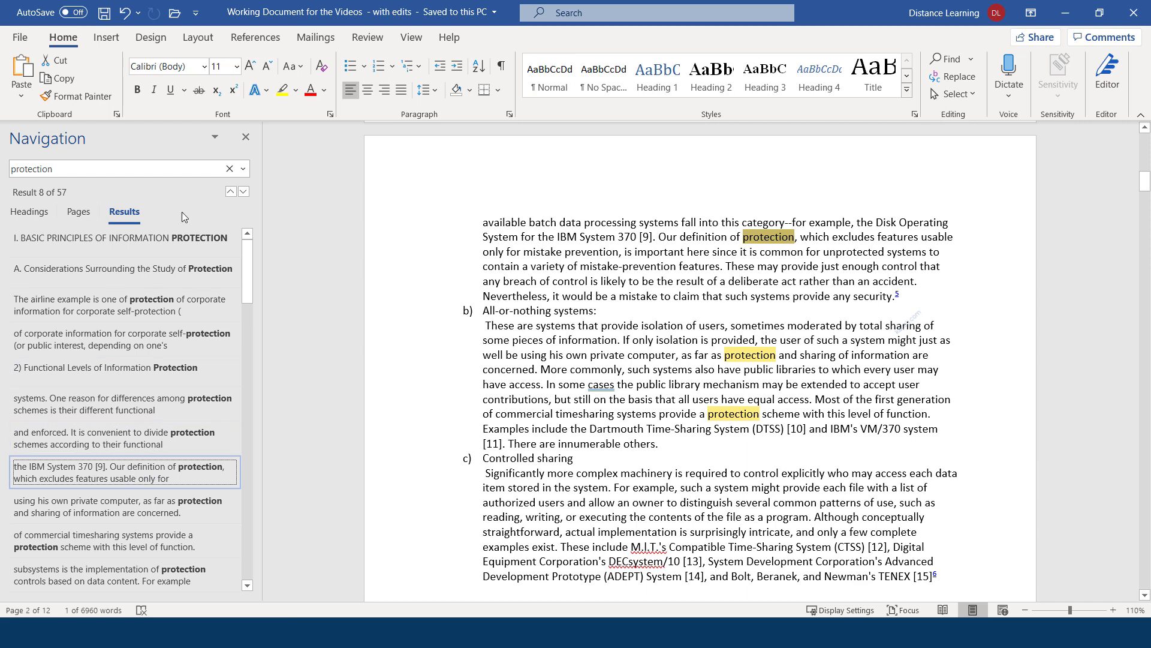
left_click(246, 137)
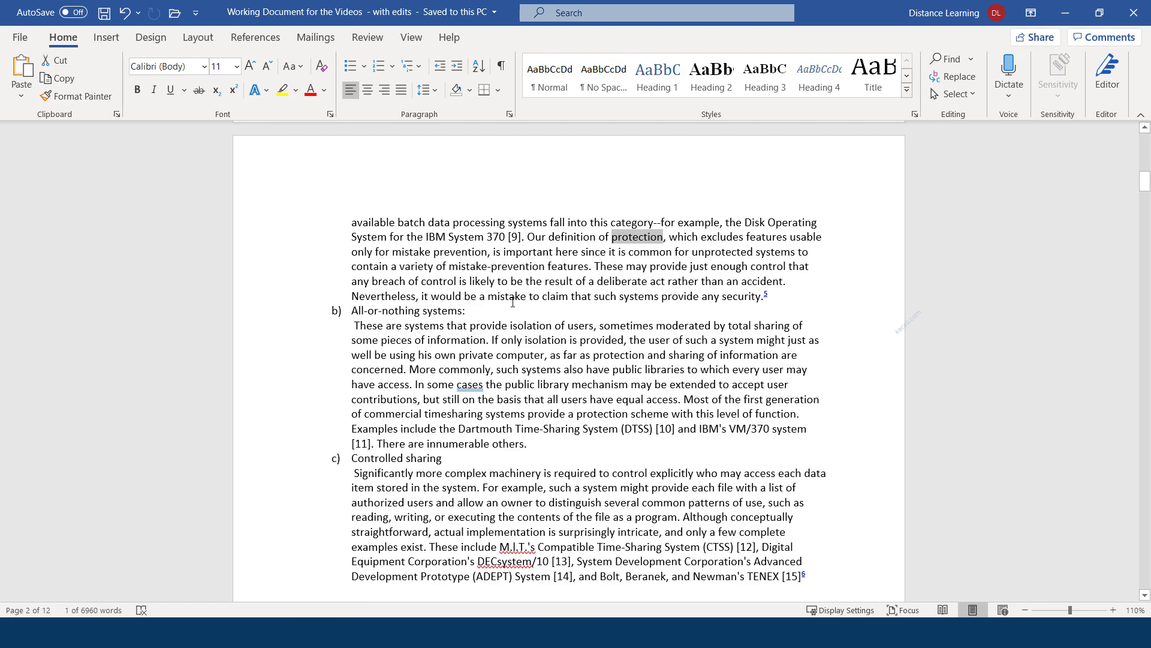
scroll(513, 302, "up", 15)
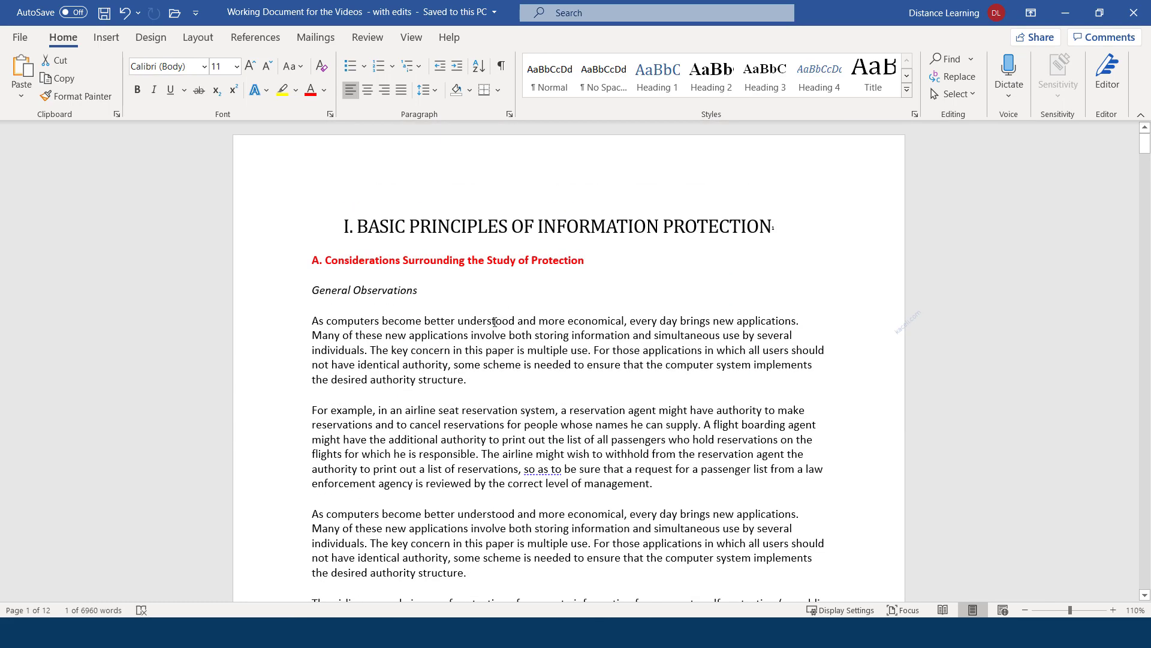
Set up Find and Replace with 'protection' as the search term and 'security' as replacement
left_click(495, 321)
left_click(473, 237)
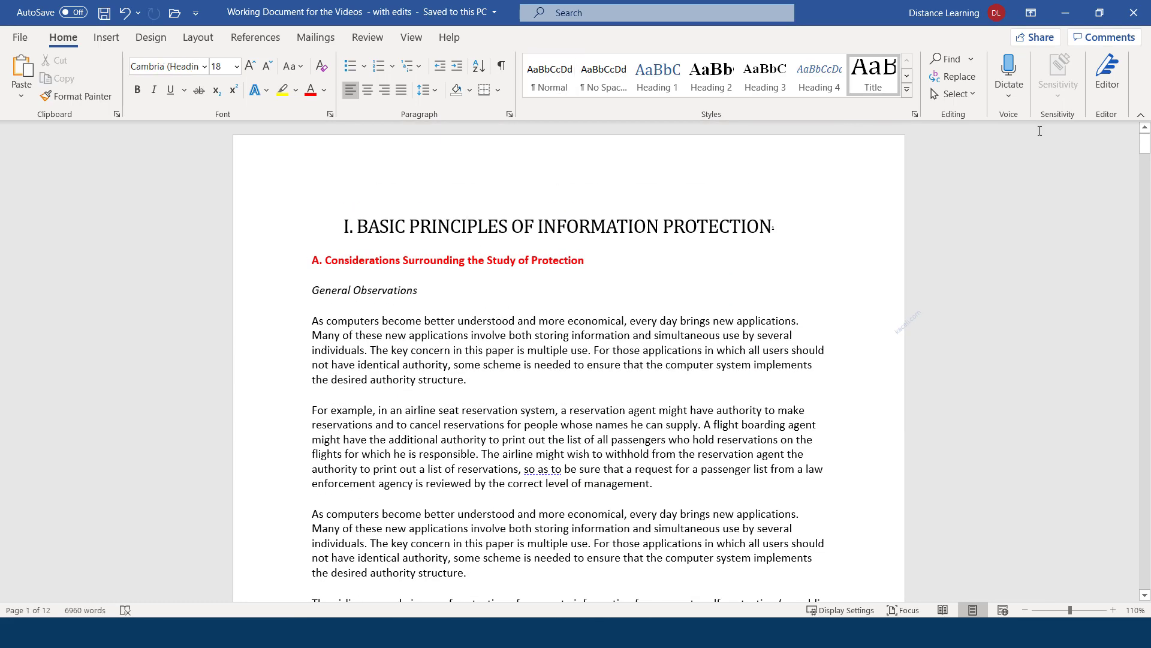
left_click(963, 76)
left_click(461, 87)
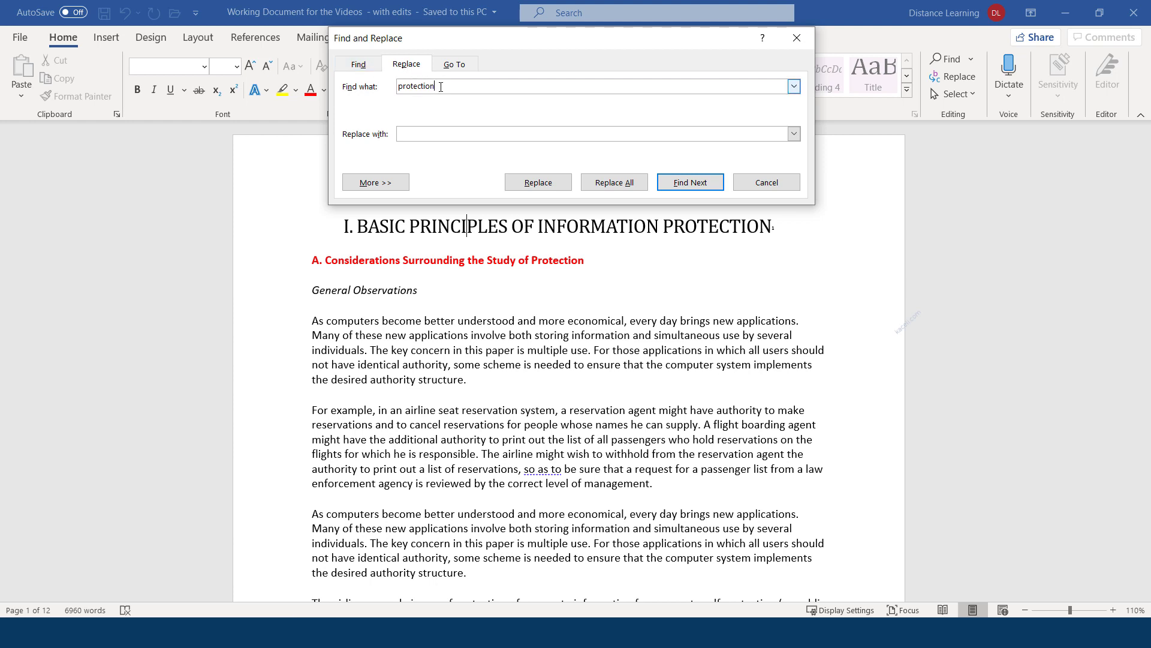
left_click_drag(439, 87, 397, 87)
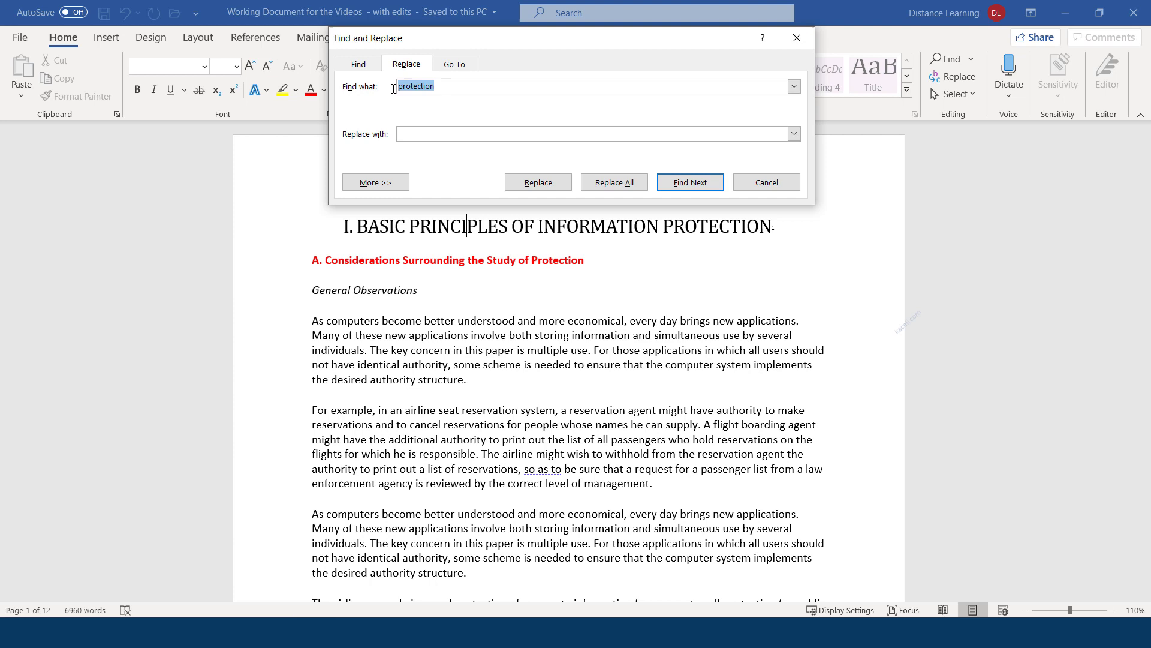
left_click(438, 135)
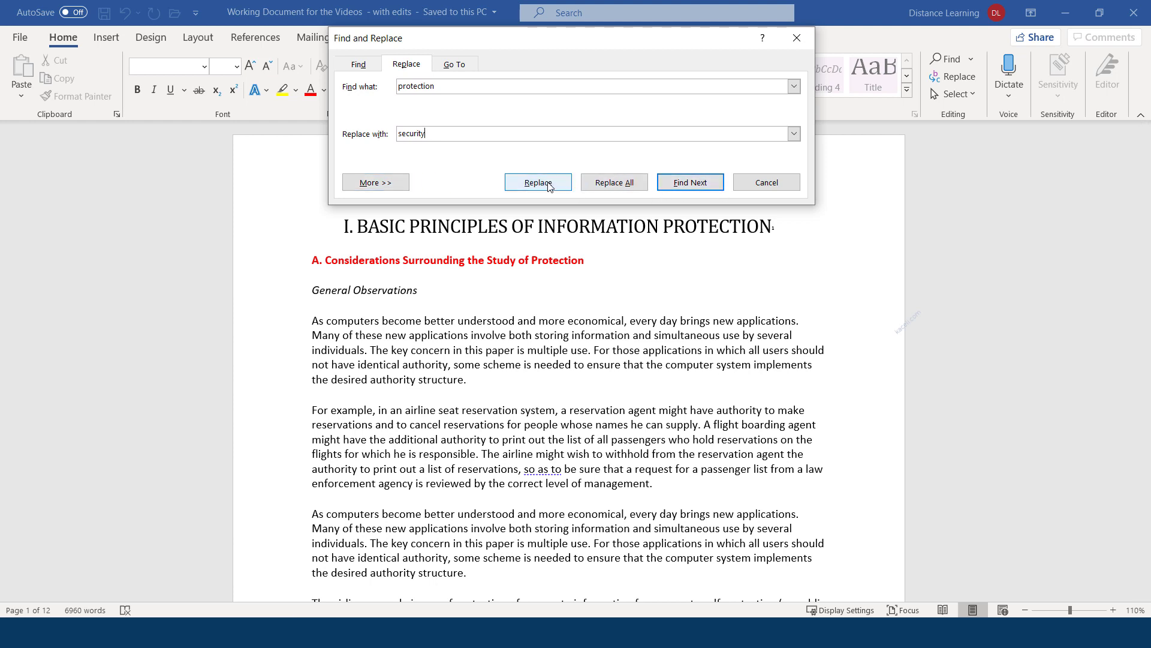
Replace the heading's 'Protection', then Replace All remaining matches, making 56 replacements
left_click(677, 183)
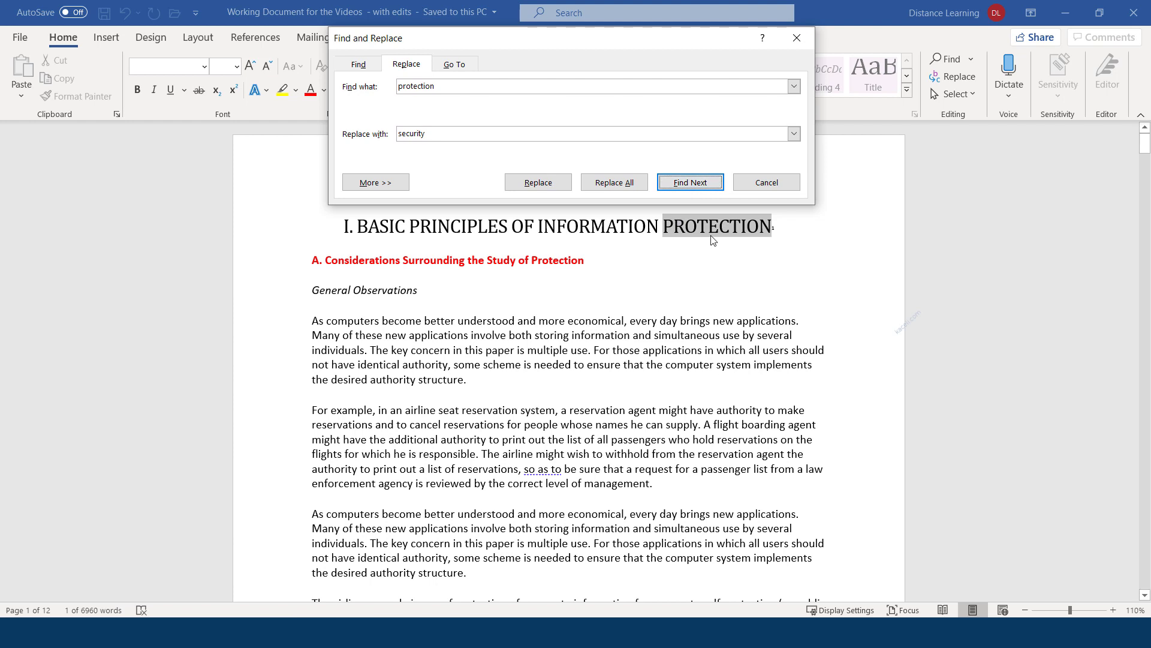
left_click(687, 187)
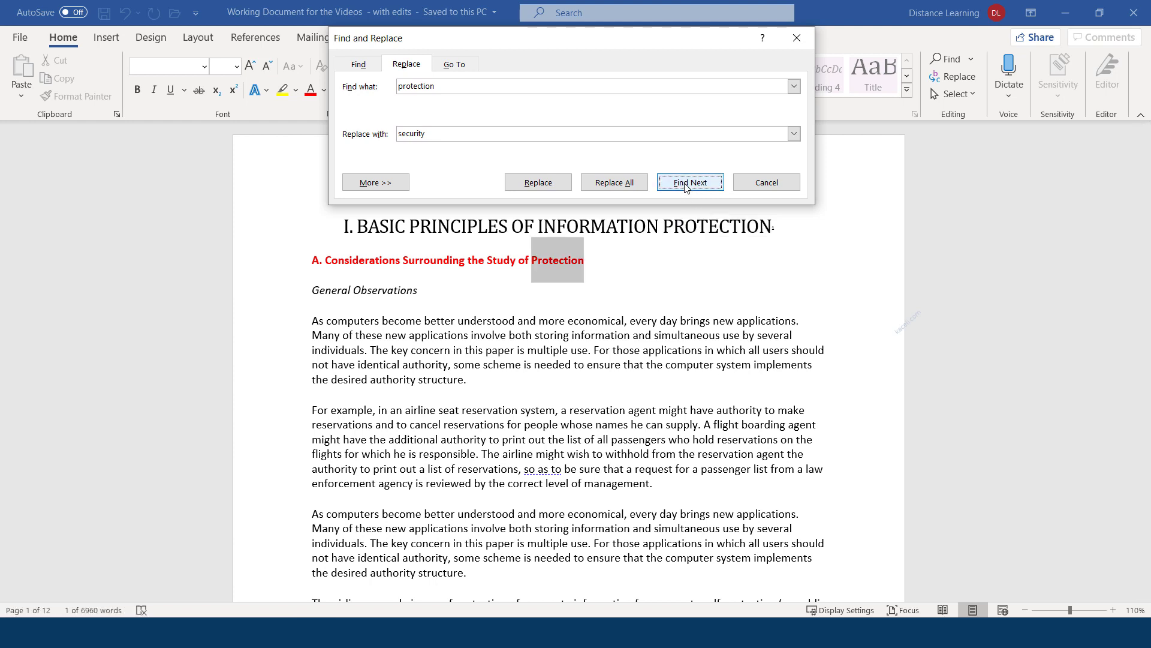
left_click(533, 183)
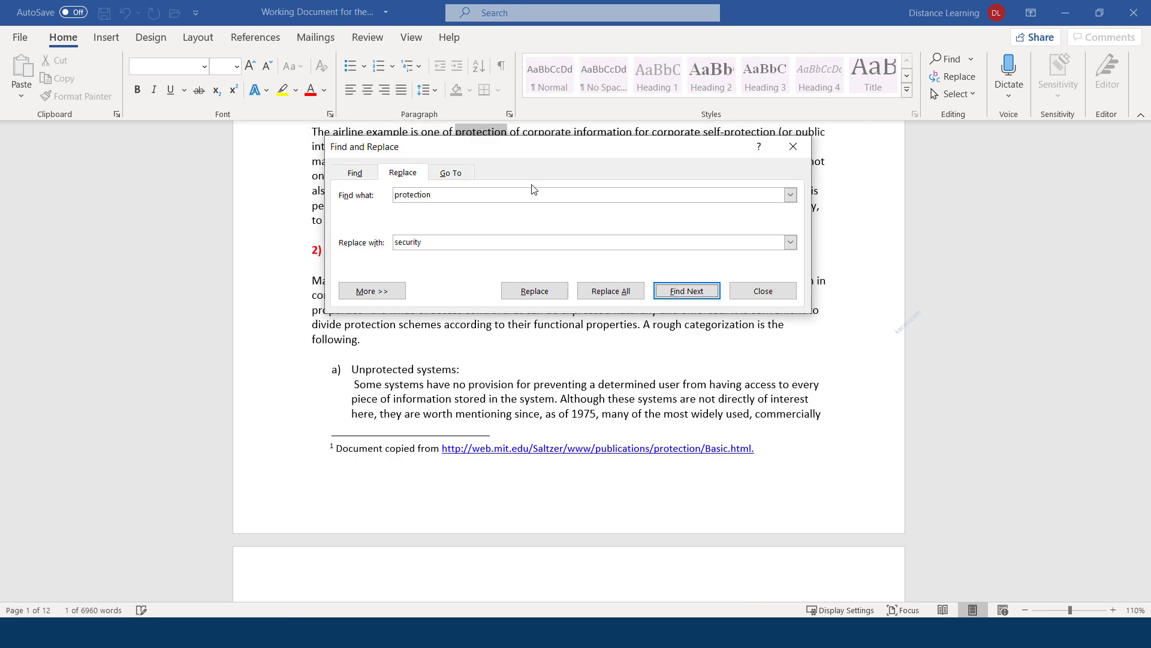
left_click(606, 291)
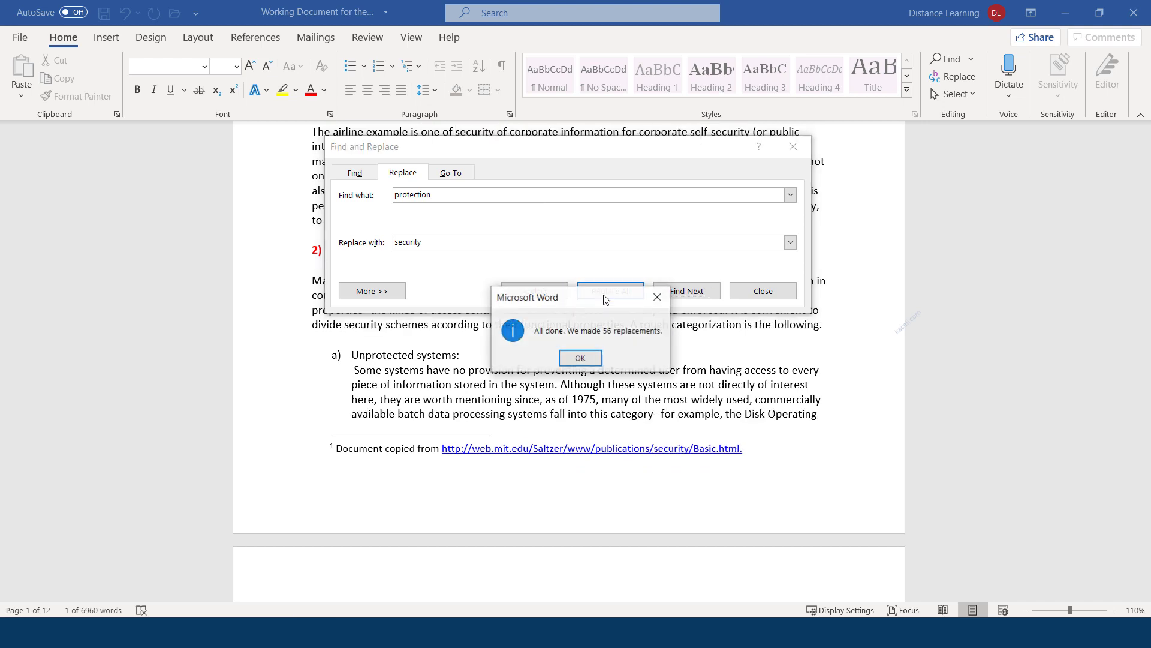
left_click(579, 358)
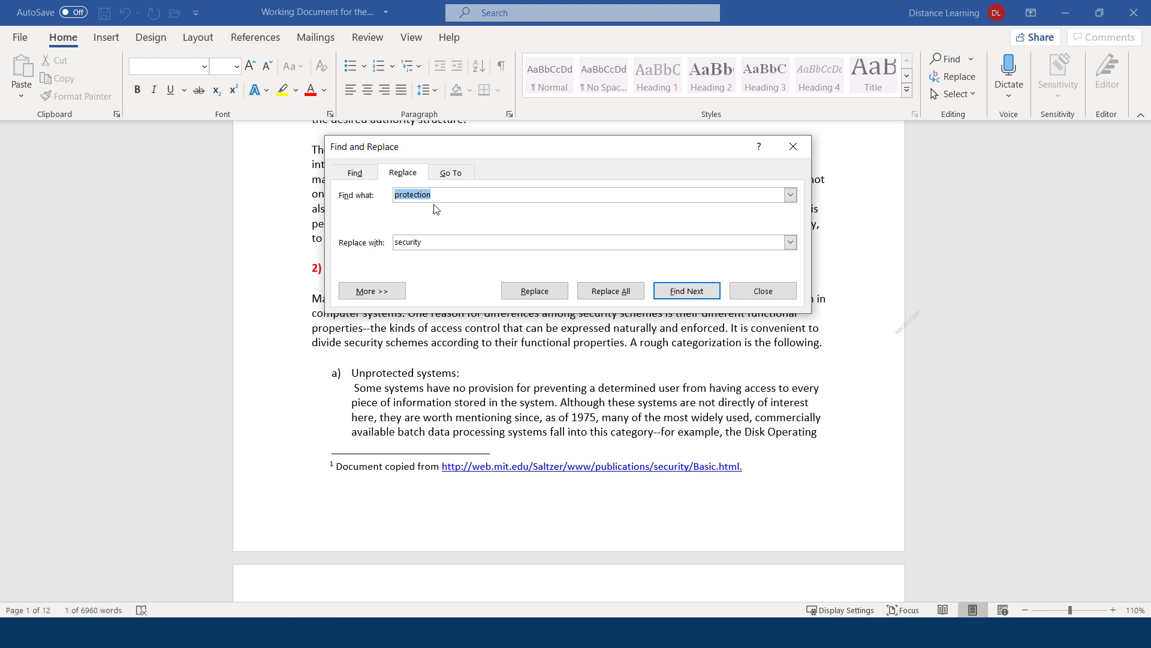
Expand the search options and turn on Match case for the 'protection' search
key("End")
left_click(373, 291)
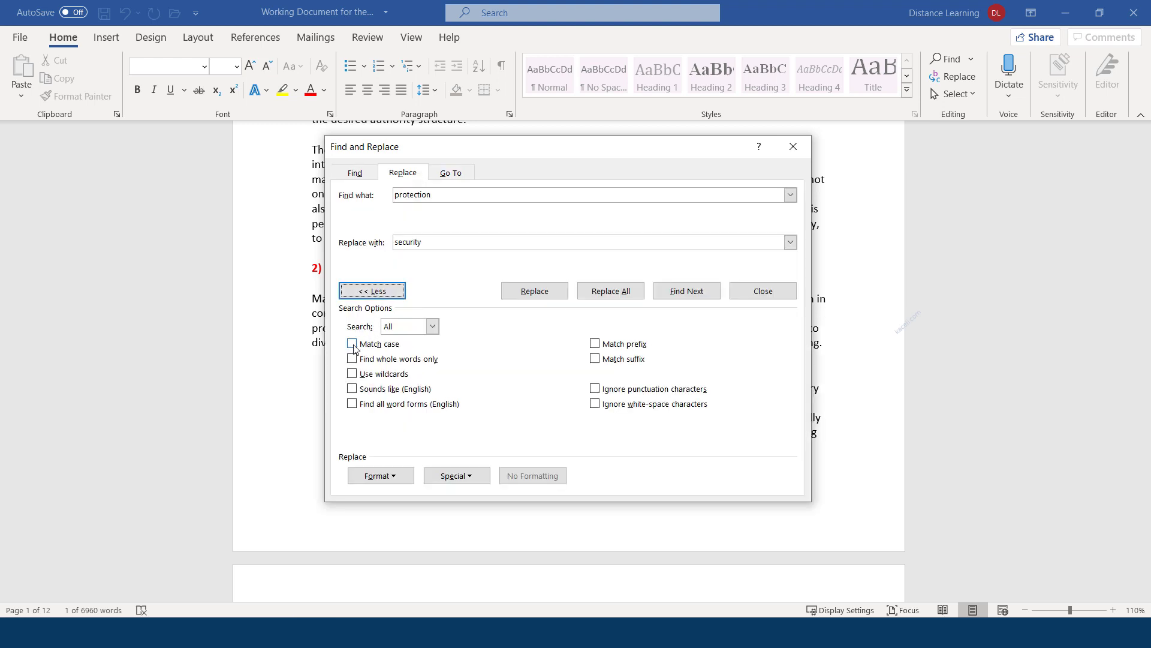
left_click(352, 344)
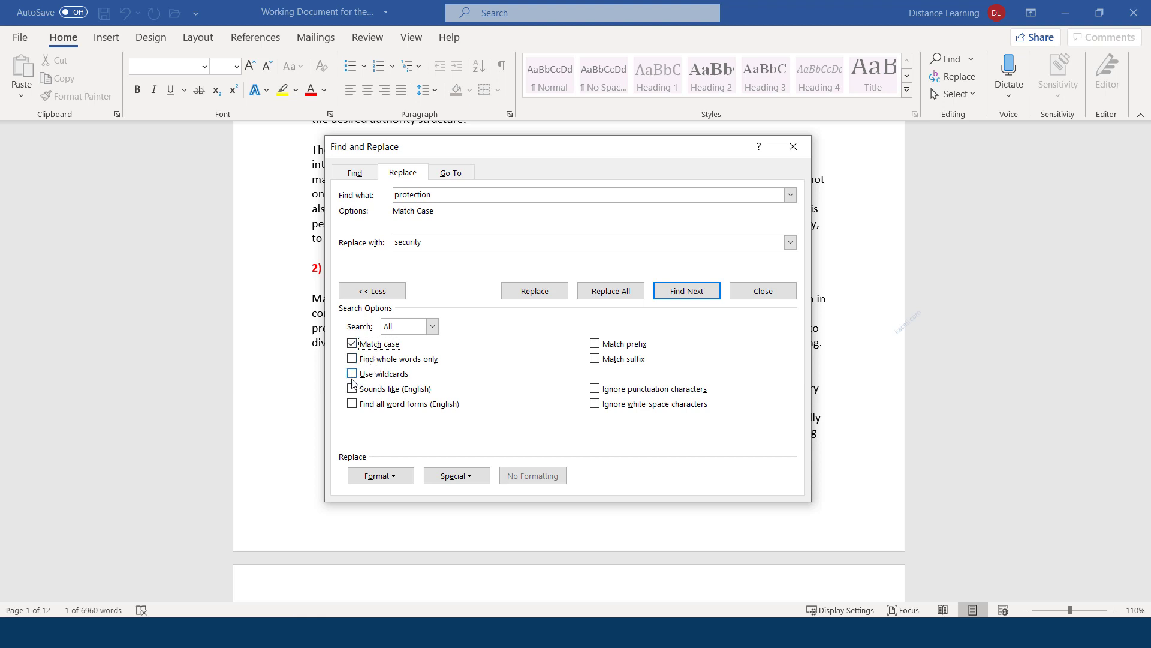
left_click(404, 478)
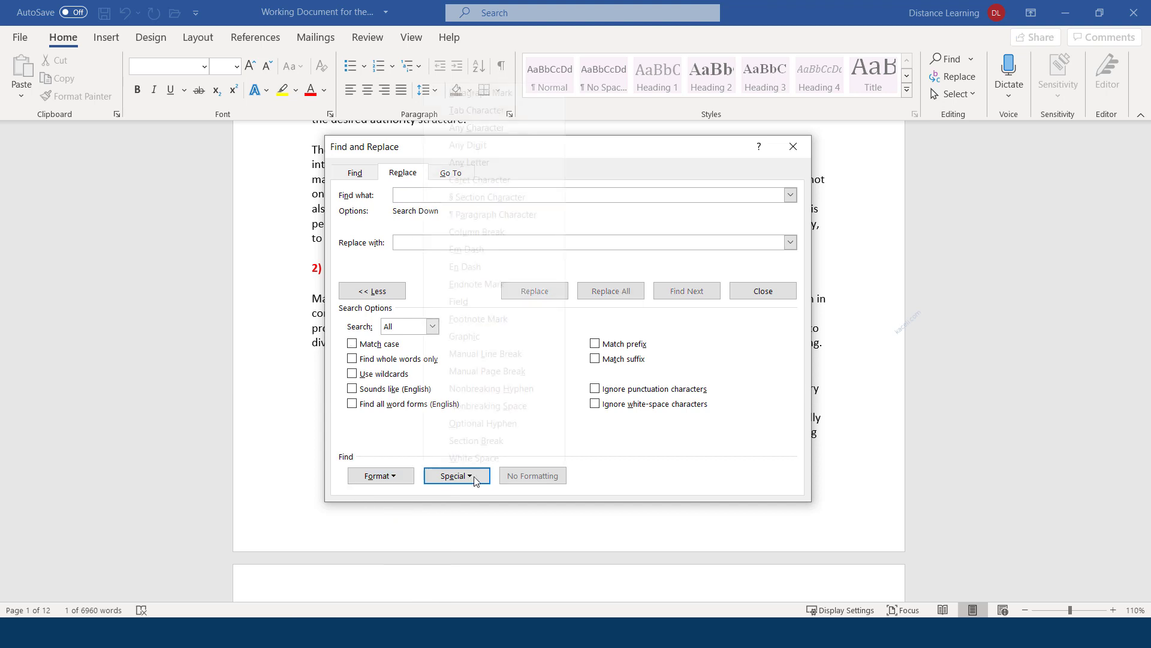
Set Find what to ^p^p and Replace with to a single ^p
left_click(455, 476)
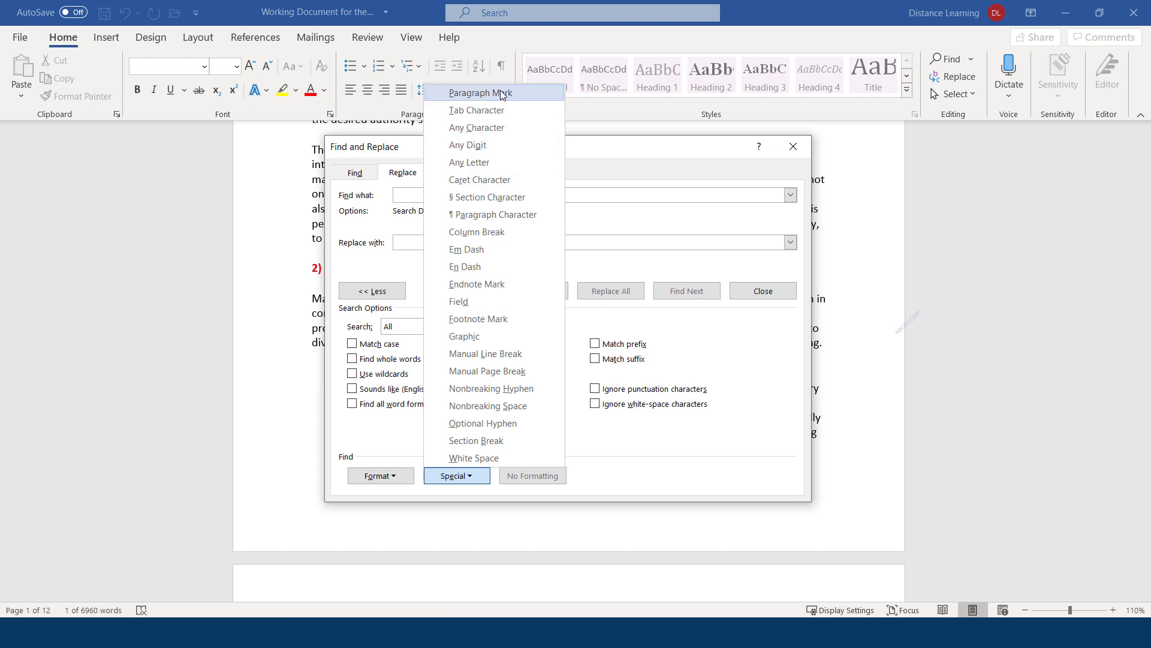
left_click(475, 93)
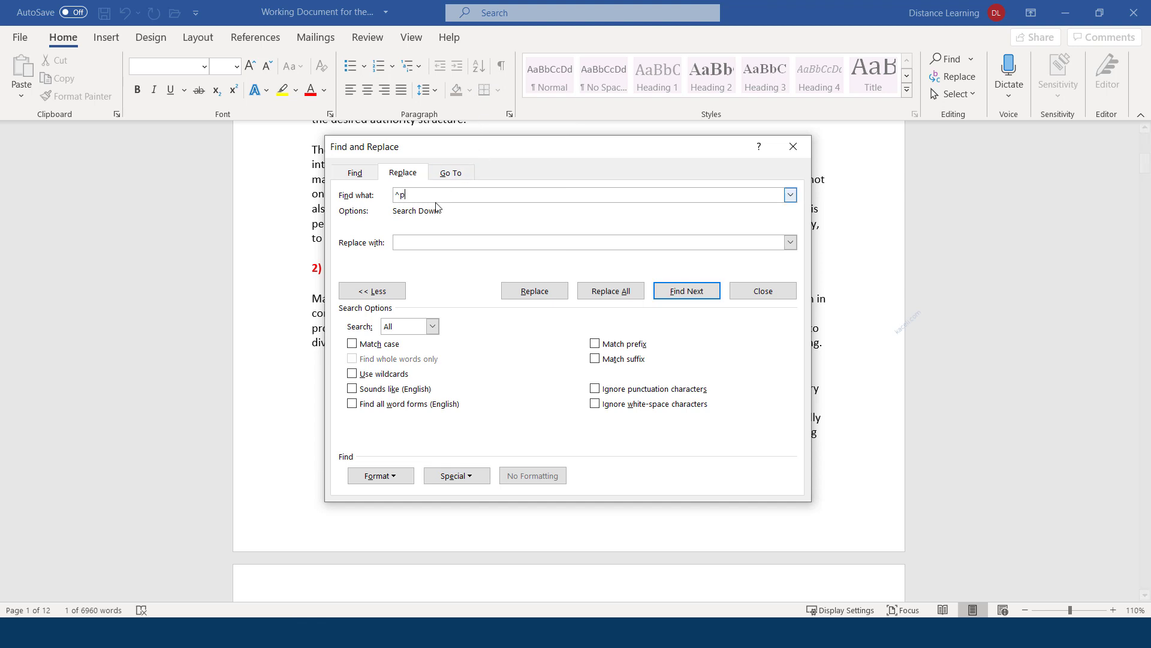
left_click(468, 480)
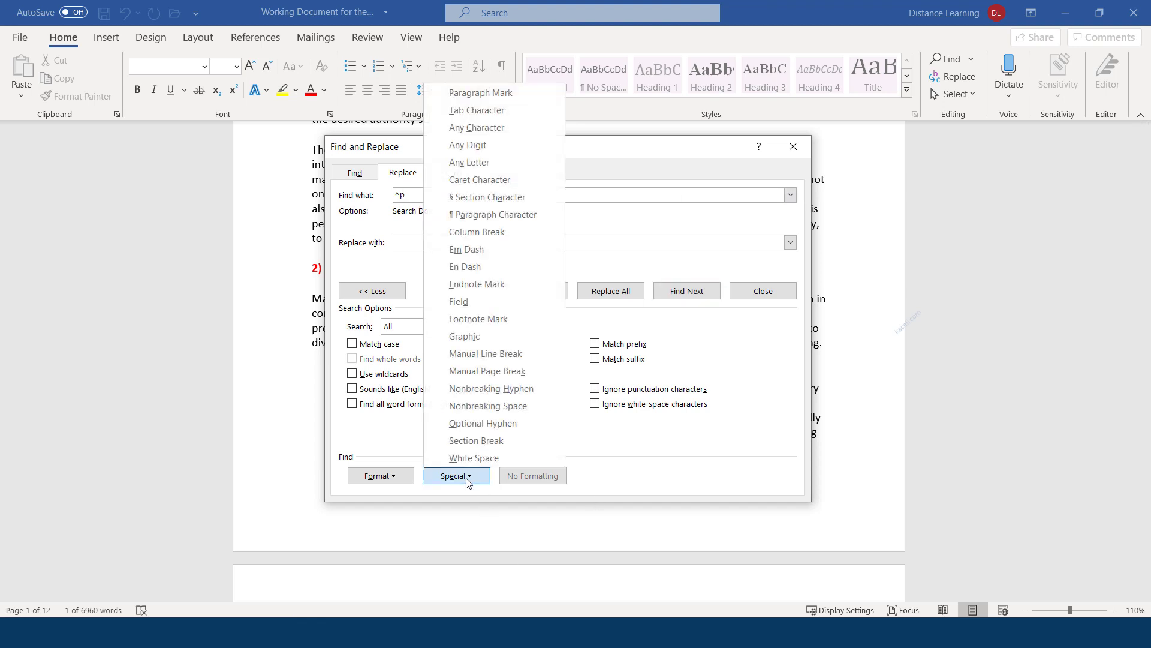
left_click(471, 93)
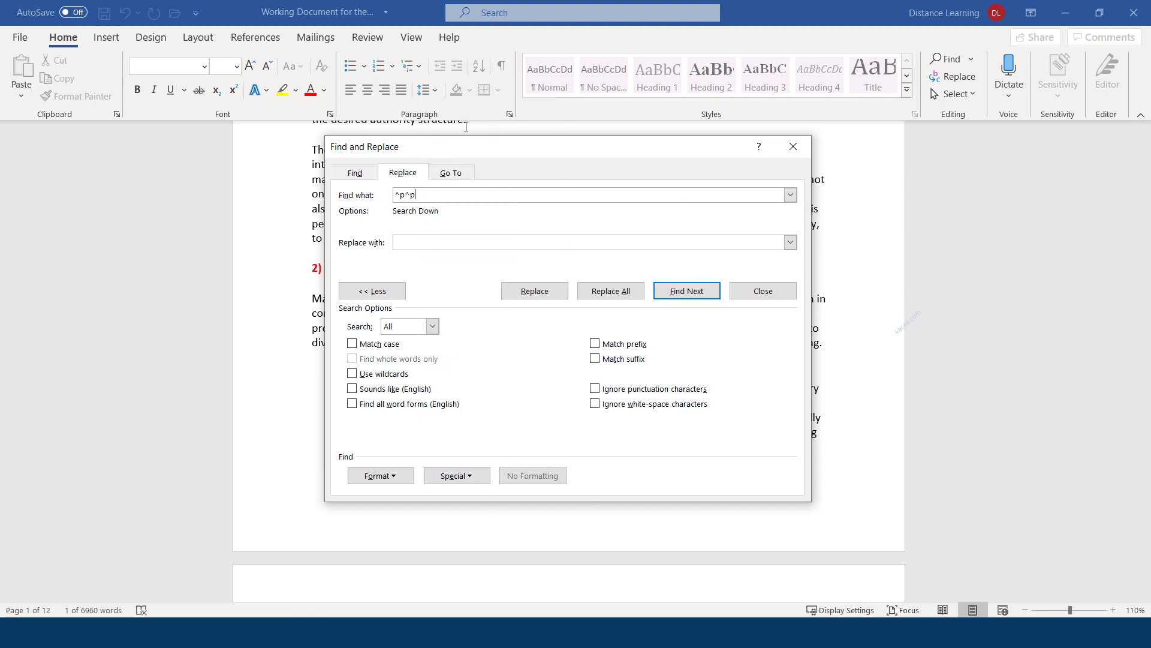
left_click(412, 242)
left_click(458, 476)
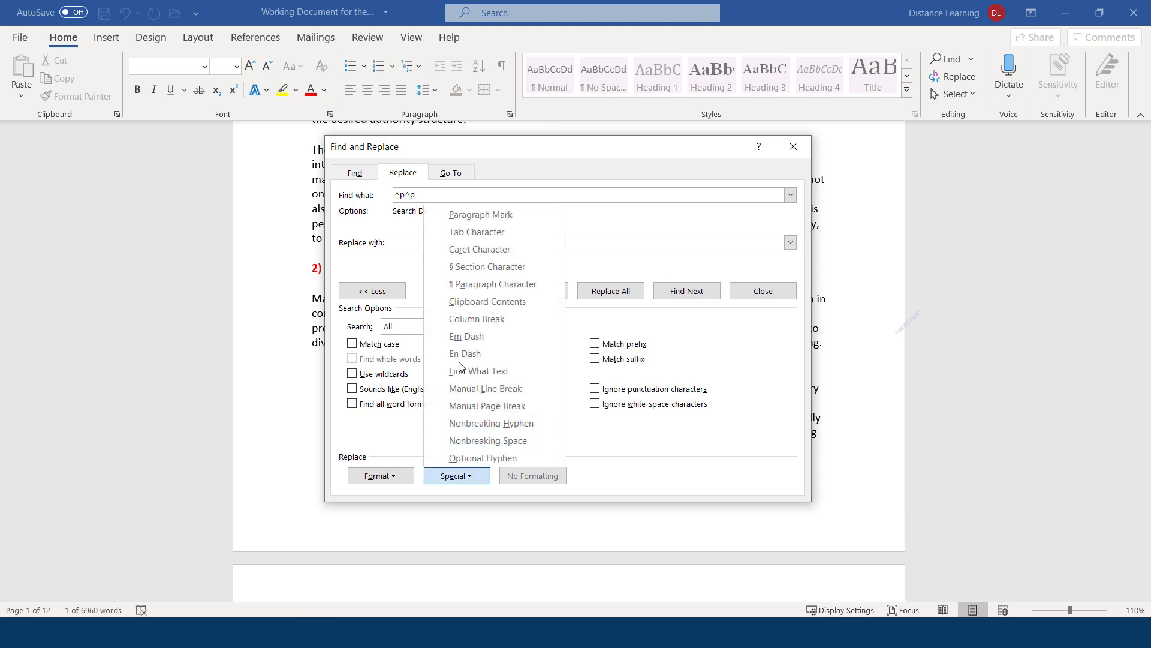
left_click(478, 215)
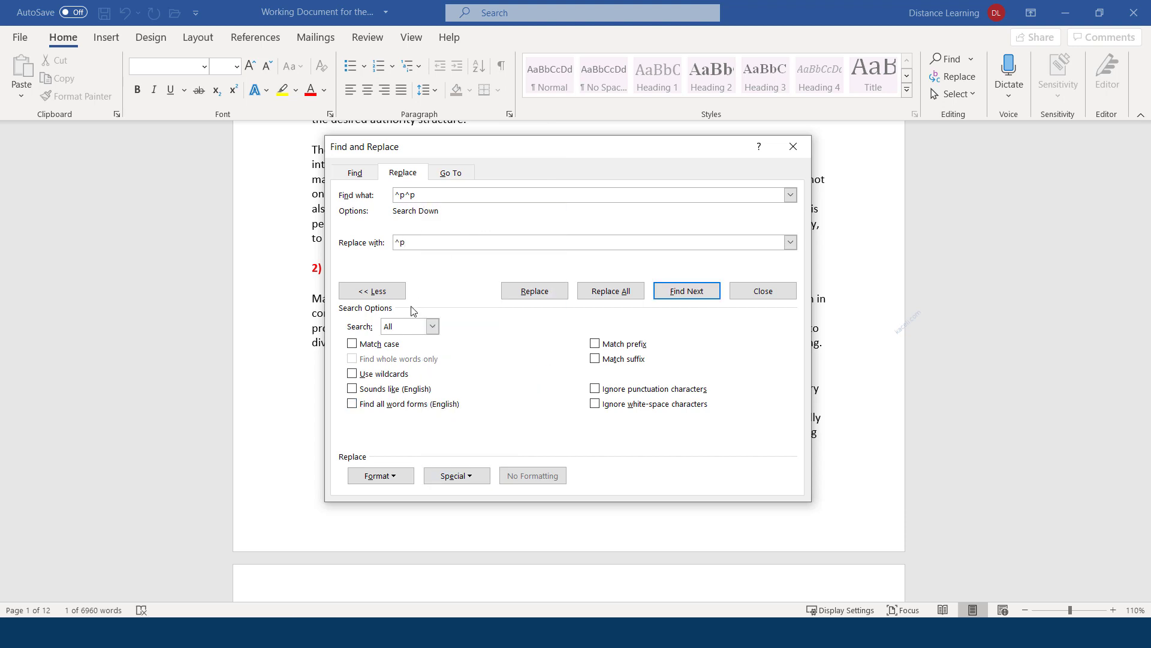
Replace the doubled paragraph marks, continuing from the document start until the search finishes
left_click(682, 296)
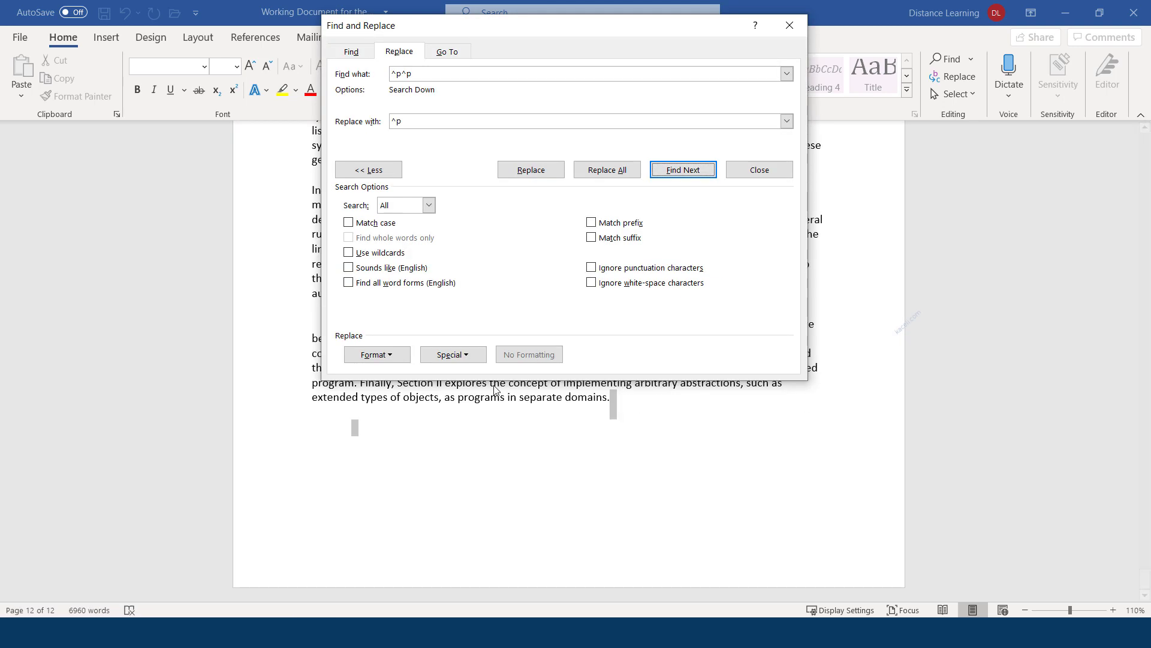
left_click(539, 174)
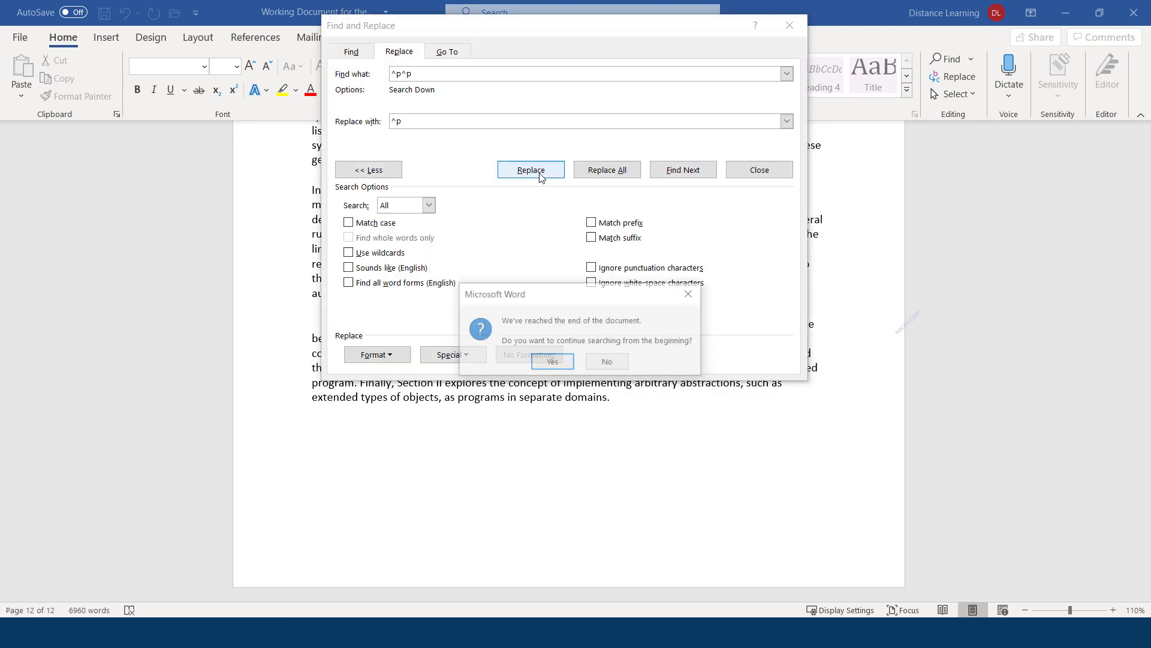
left_click(552, 361)
left_click(586, 359)
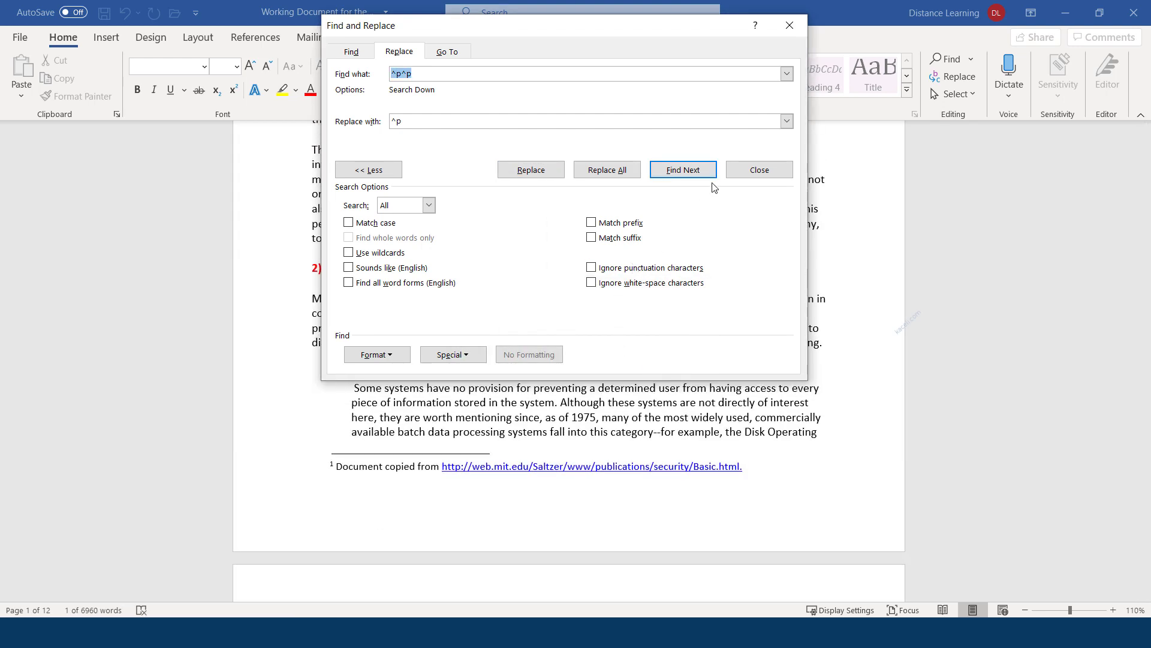
left_click(686, 171)
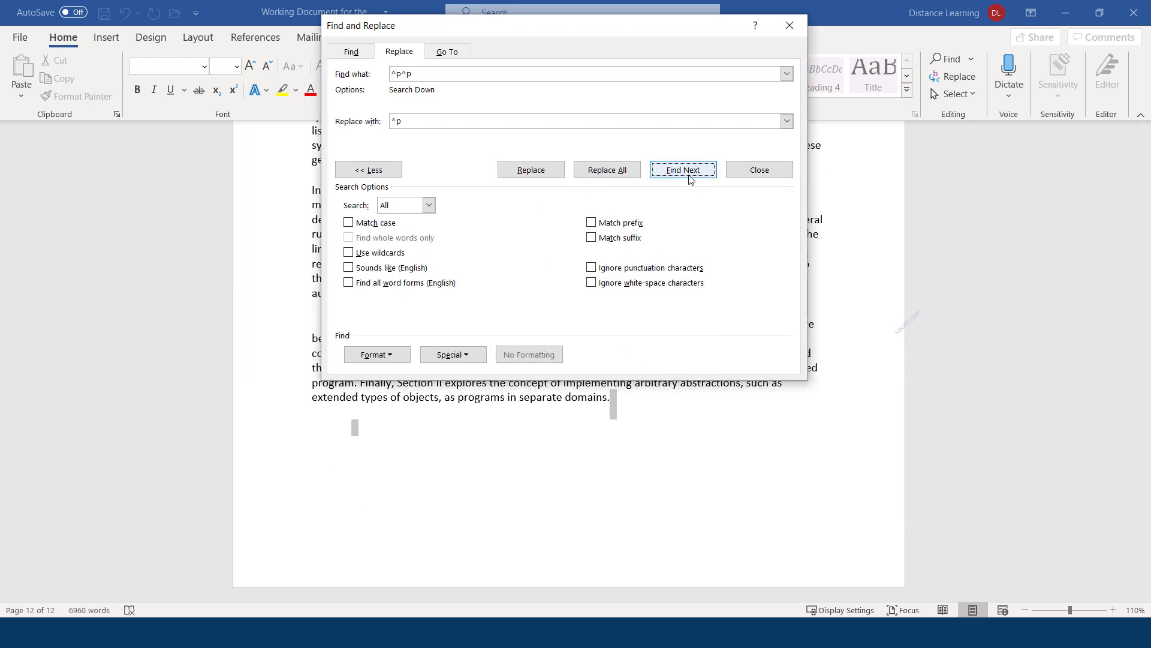
left_click(539, 173)
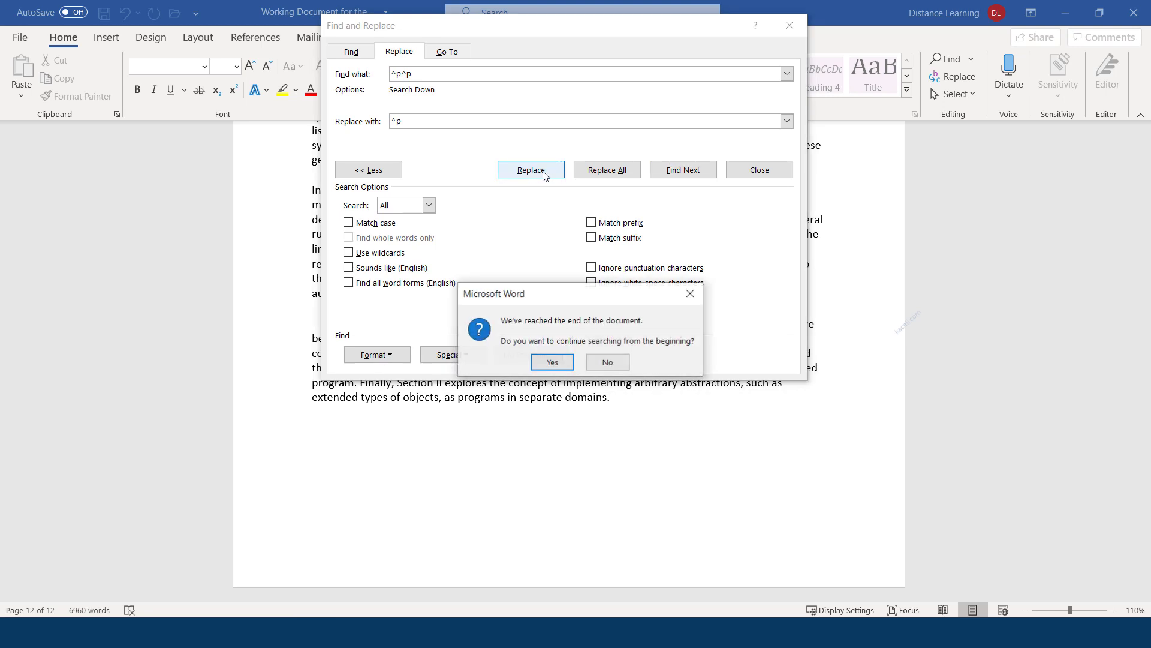
left_click(550, 362)
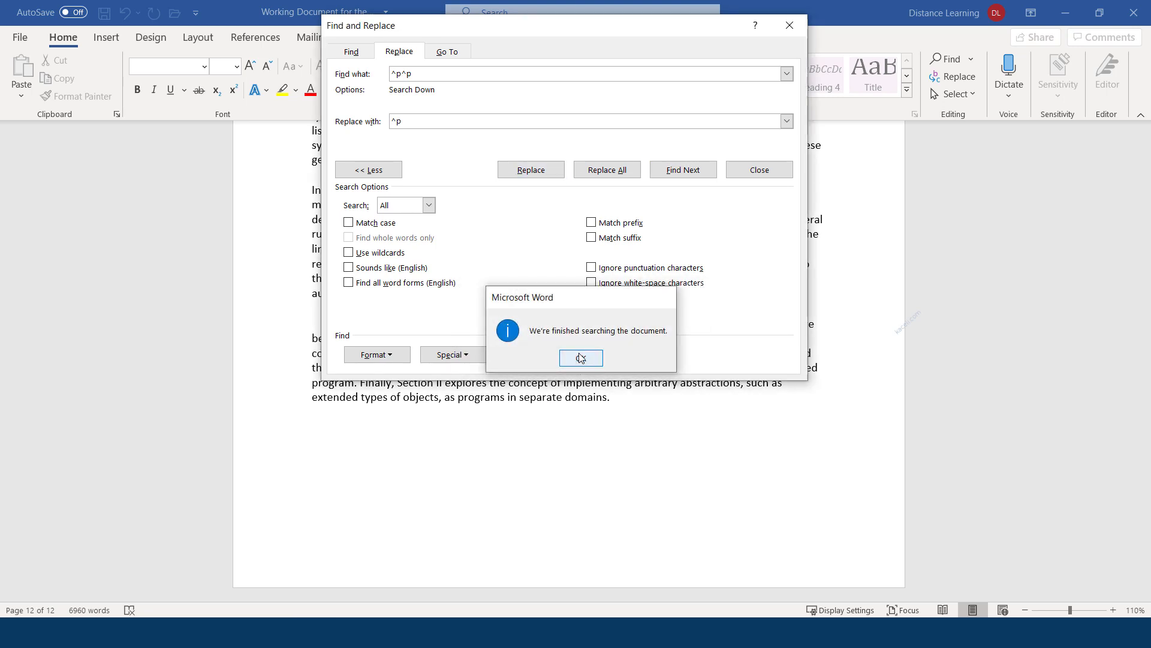
left_click(583, 358)
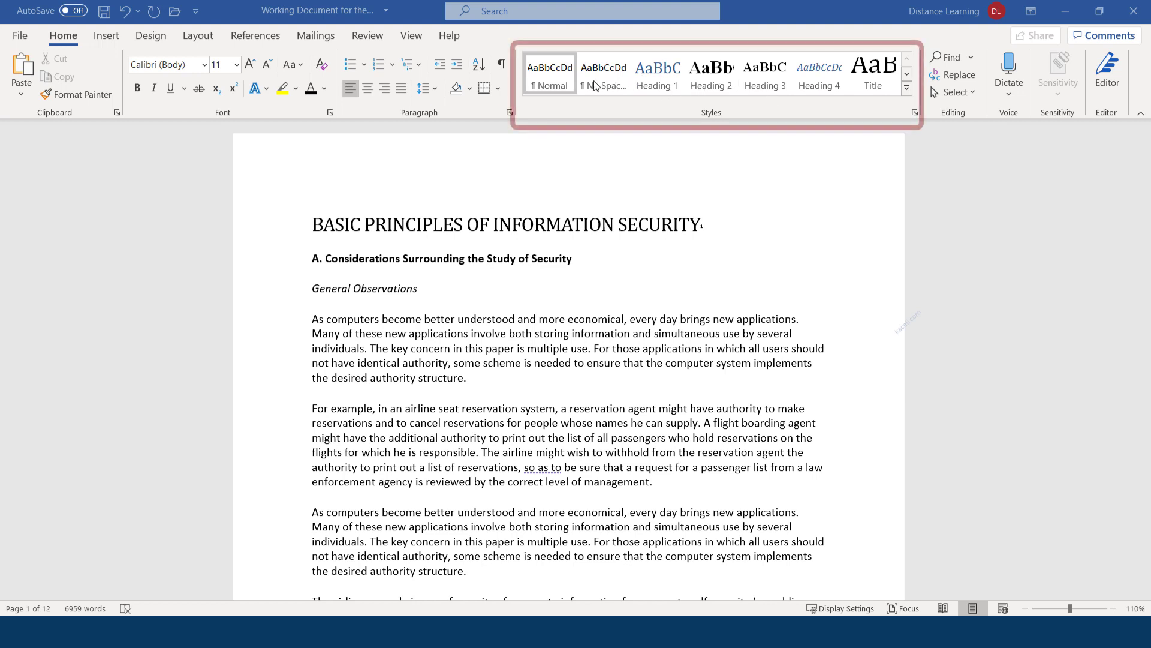
Try Clear Formatting from the full Styles gallery on the first paragraph, then undo it
left_click(907, 88)
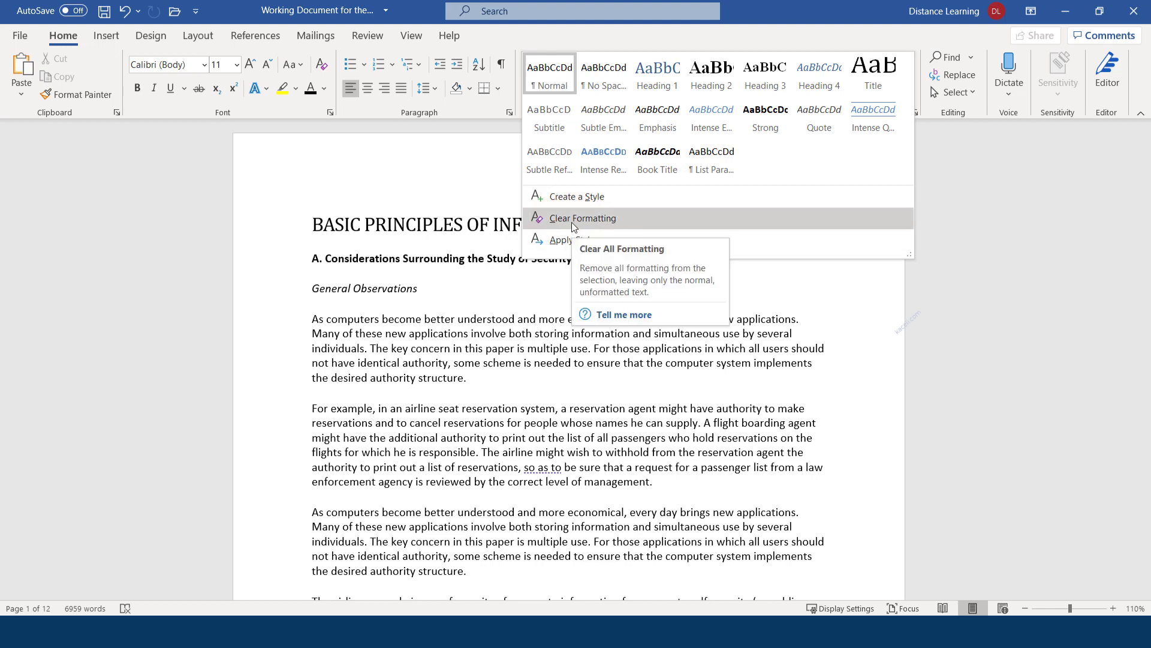
left_click(571, 218)
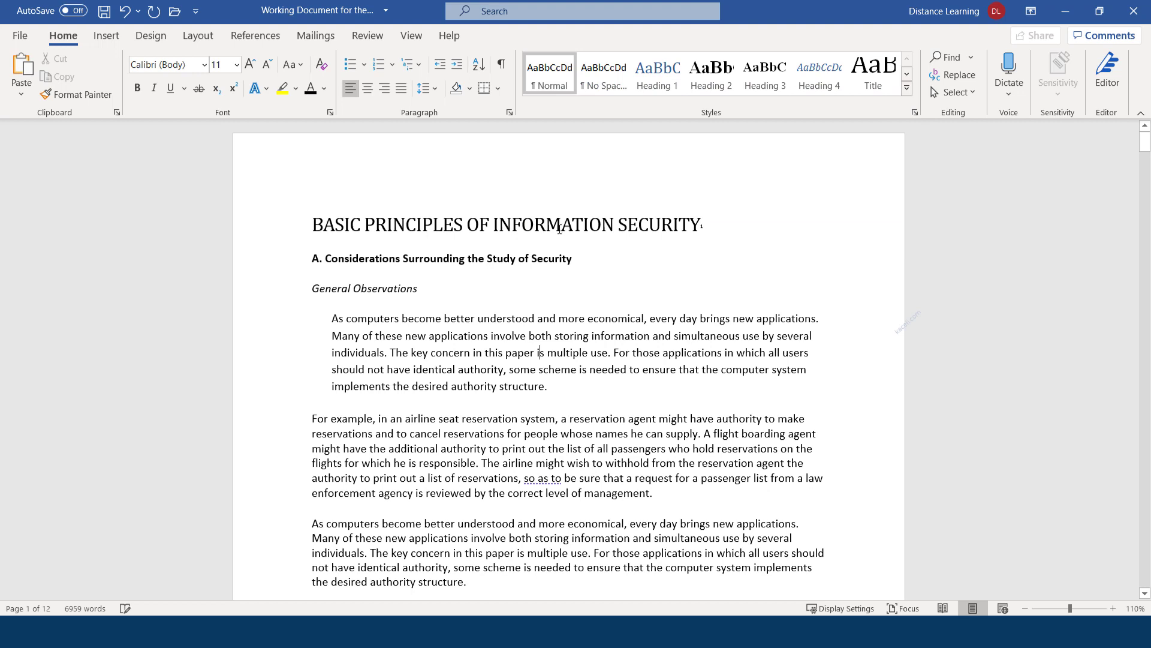
left_click(426, 216)
left_click(462, 304)
key("ctrl+z")
Apply the Title style to 'BASIC PRINCIPLES OF INFORMATION SECURITY'
left_click(463, 227)
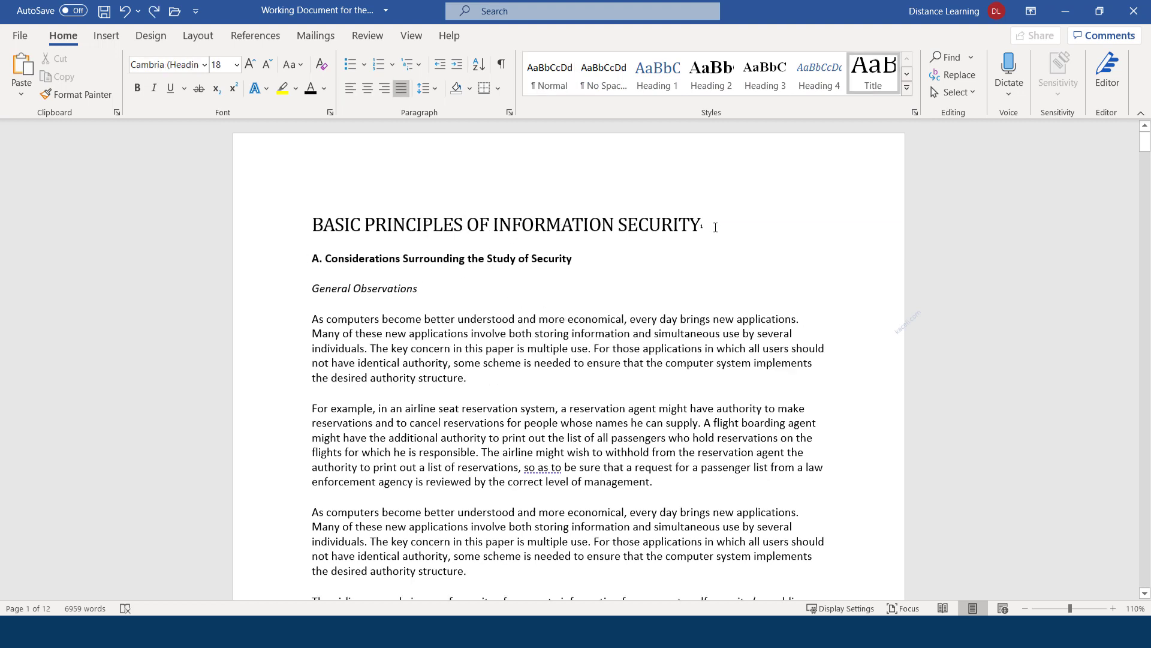
left_click_drag(705, 225, 340, 225)
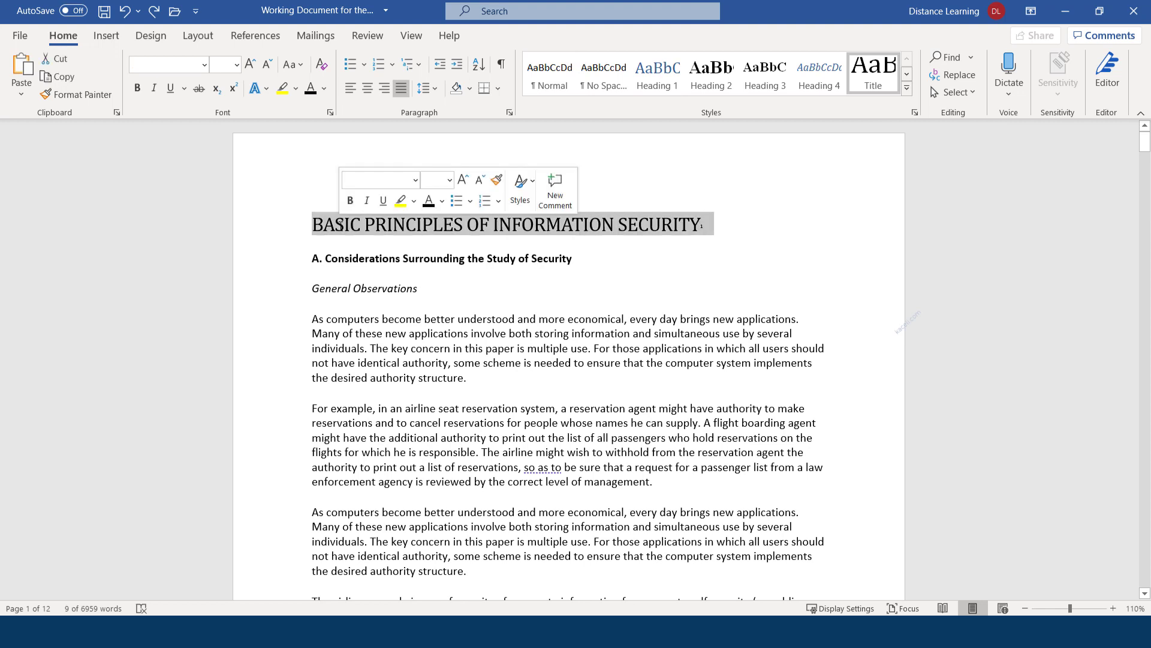
left_click(881, 82)
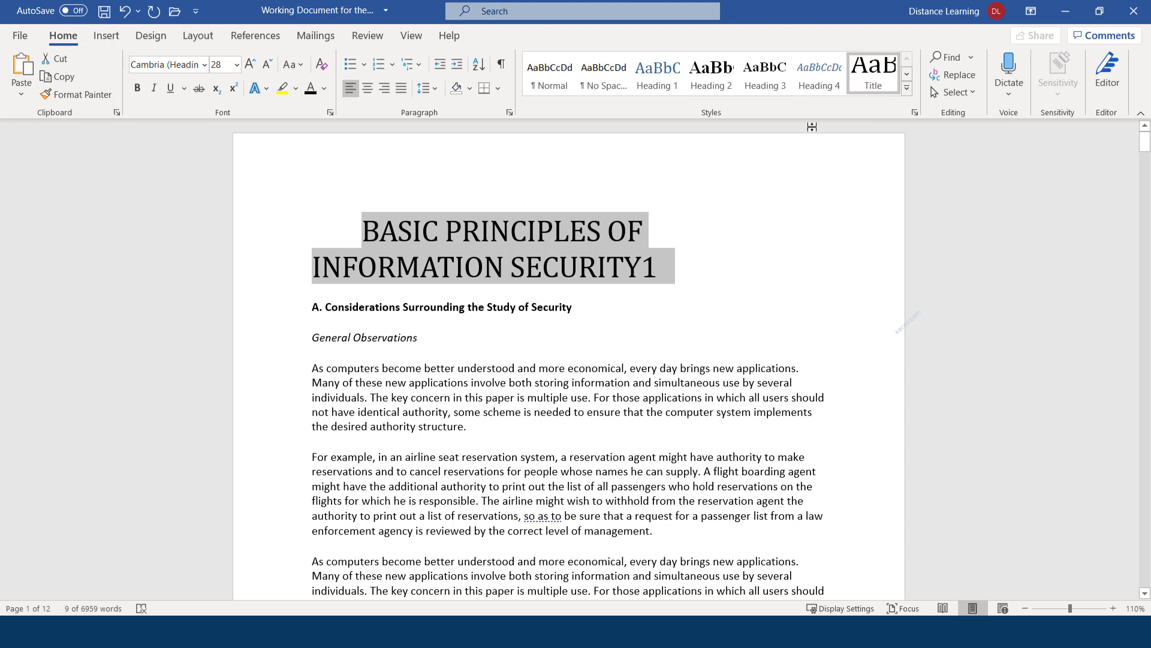
Modify the Title style so it is bold at 14 pt
right_click(873, 75)
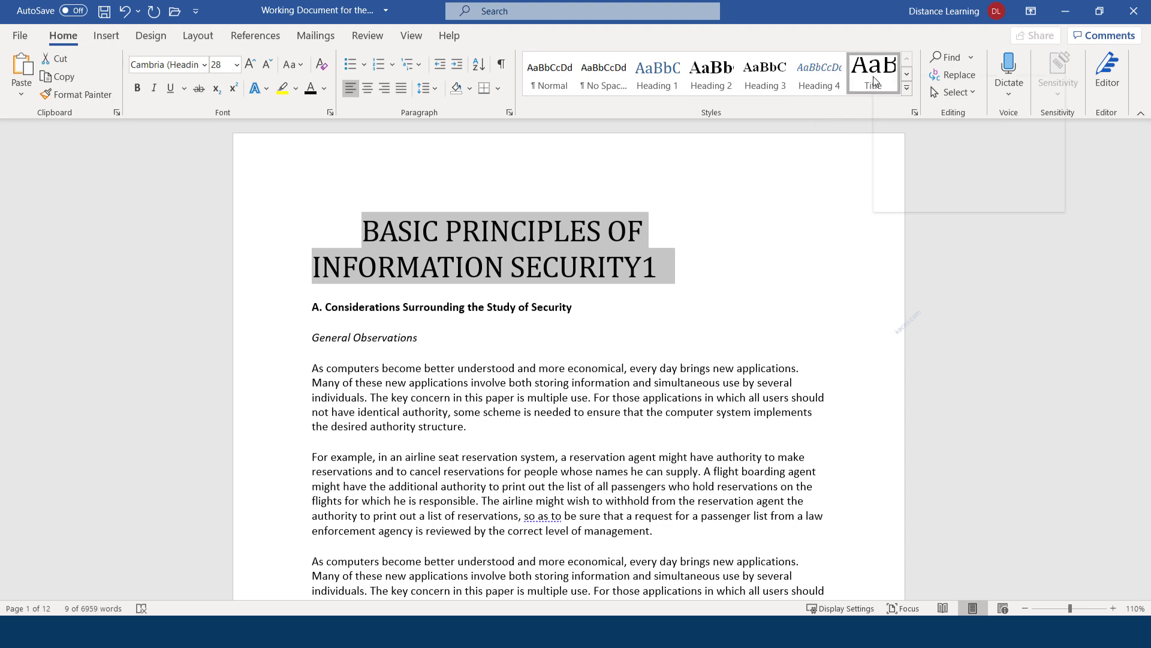
left_click(906, 113)
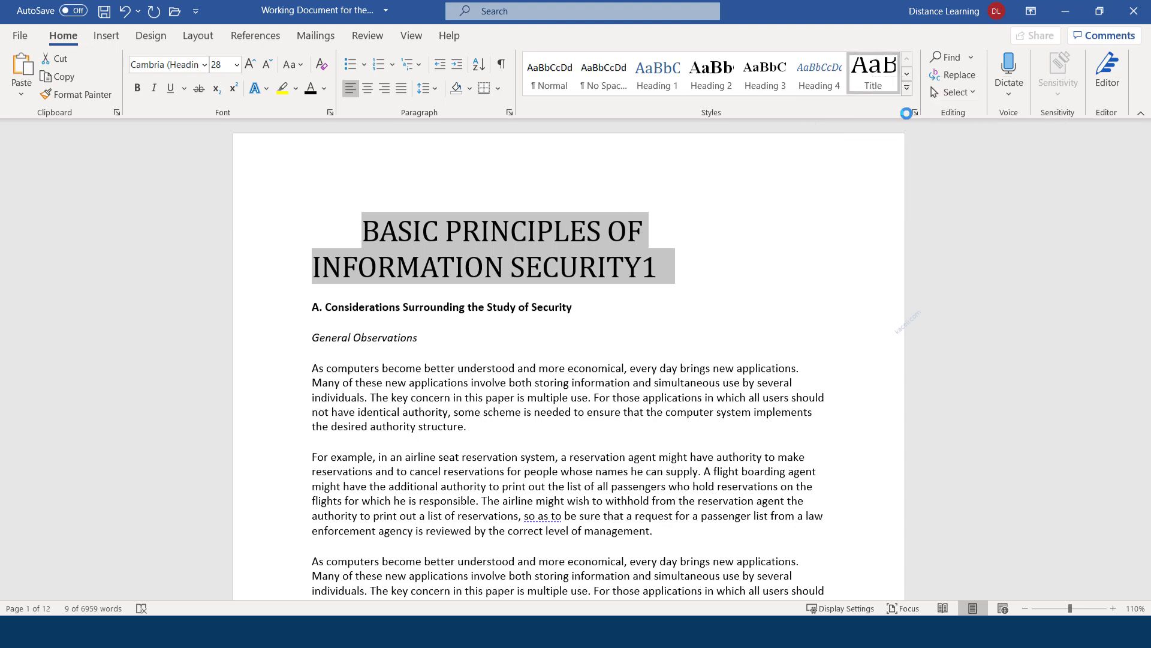
left_click(524, 233)
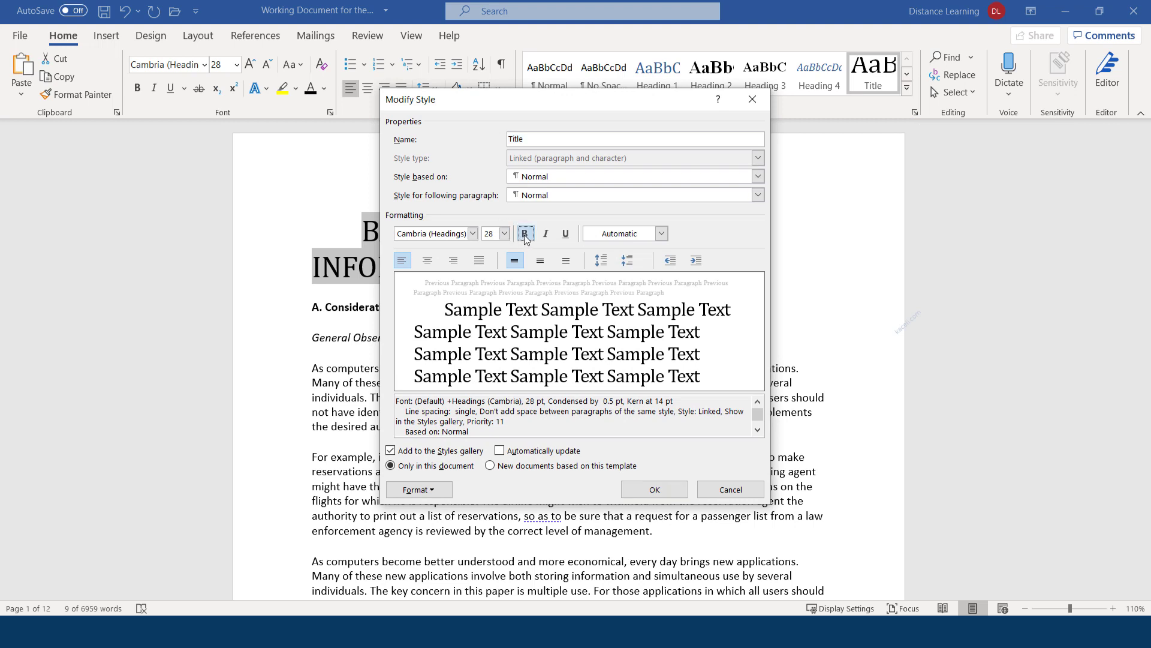
left_click(505, 233)
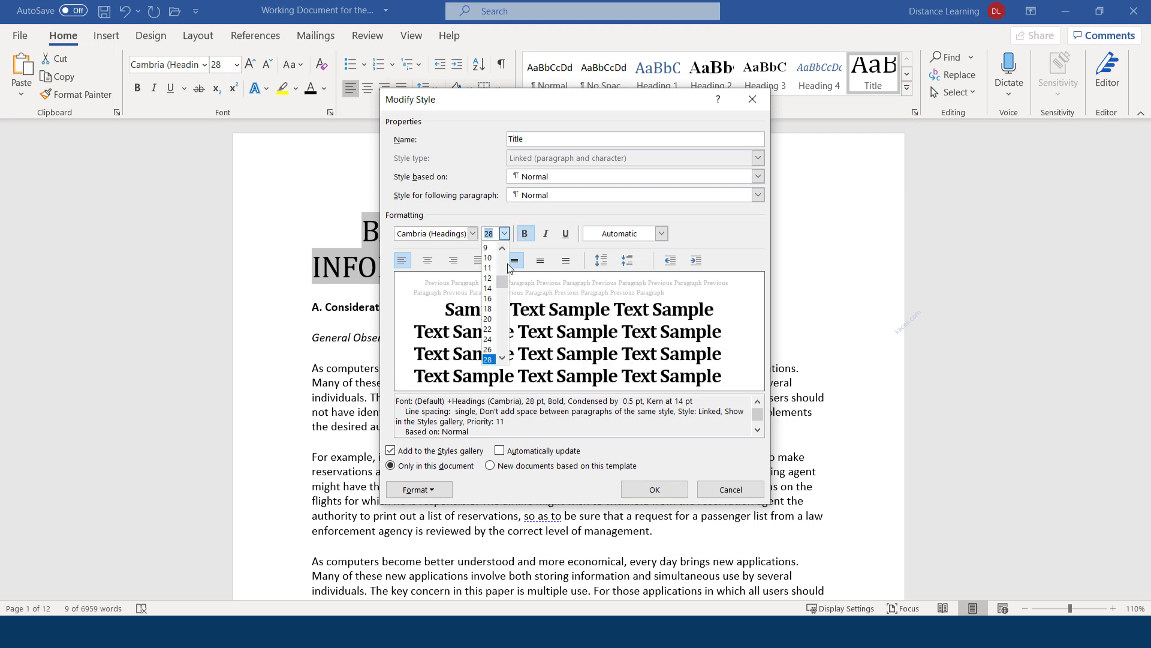
left_click(495, 293)
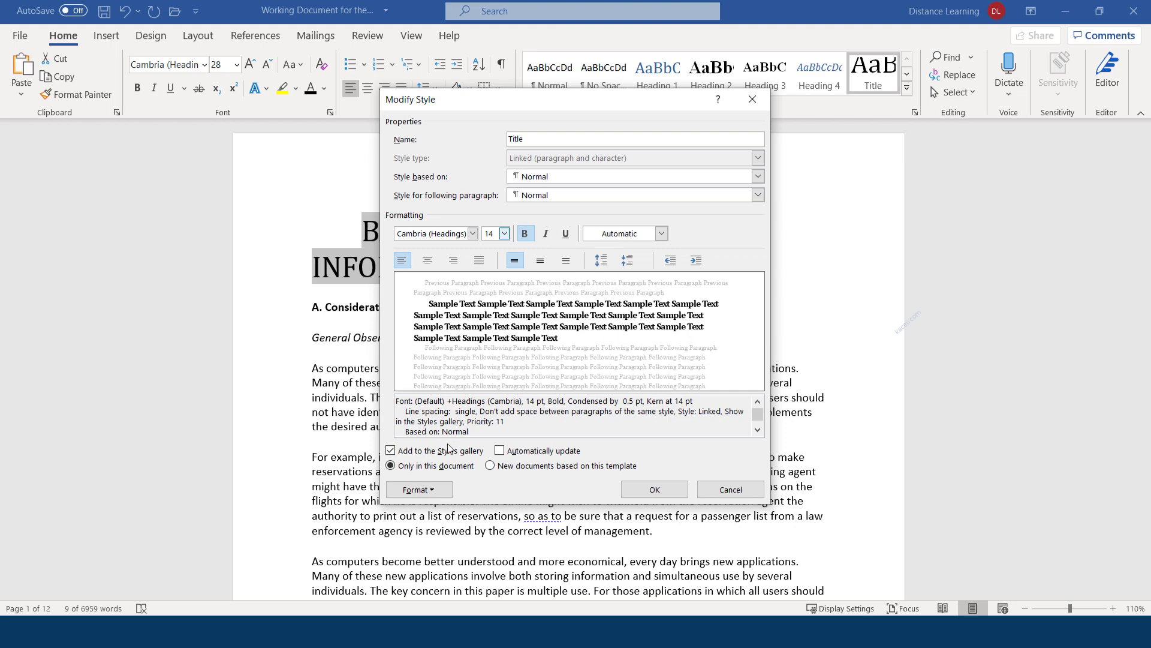
left_click(651, 489)
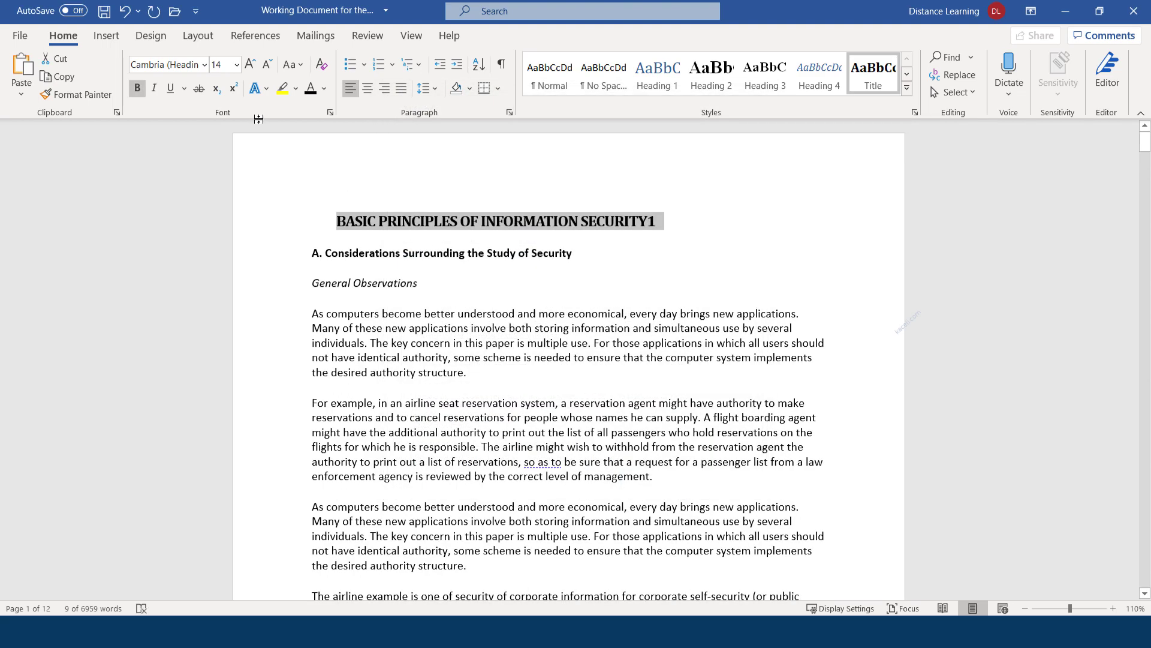
Grow the main heading to 20 pt and remove the leading spaces before it
right_click(382, 223)
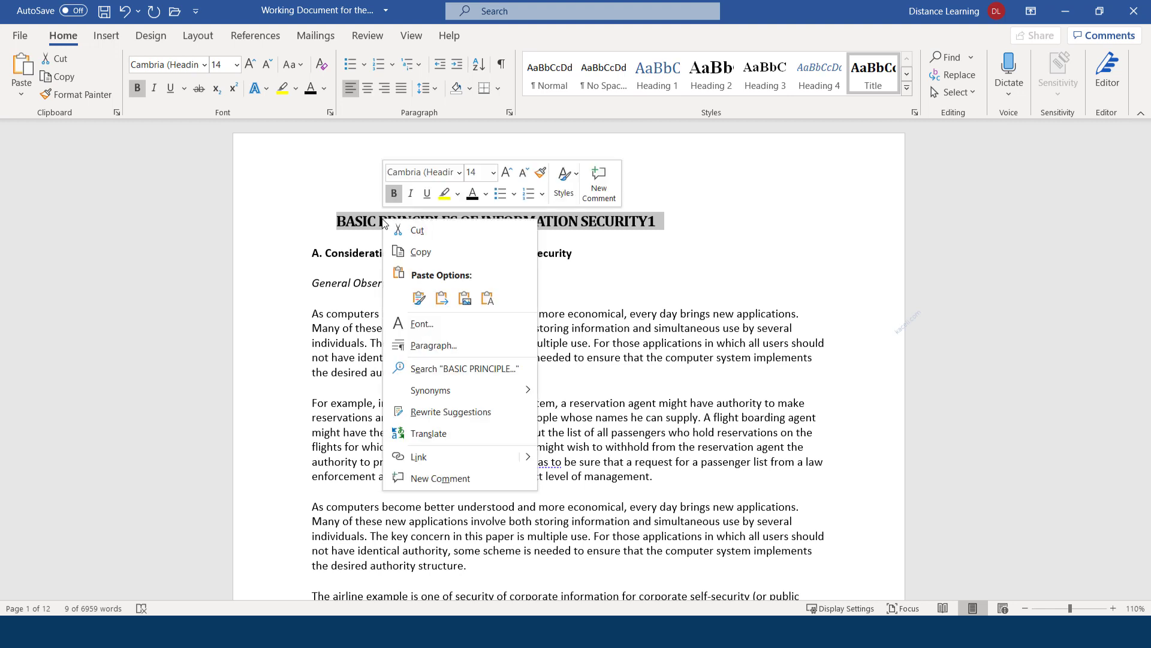
left_click(249, 66)
left_click(248, 66)
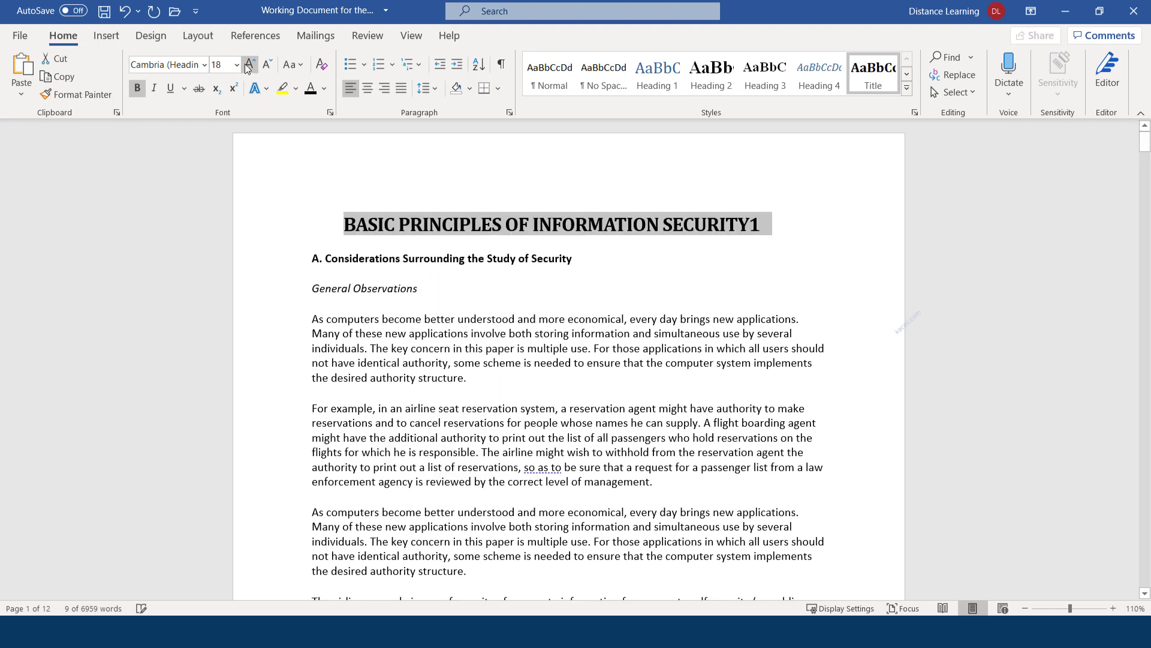
left_click(248, 66)
left_click(345, 229)
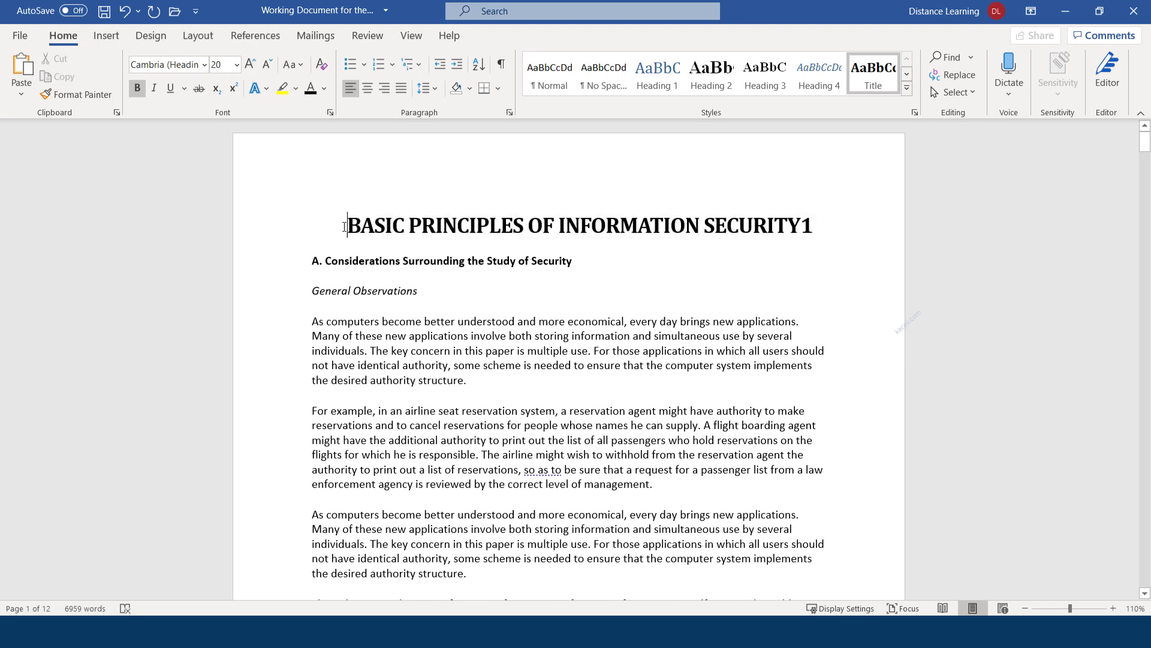
key("BackSpace")
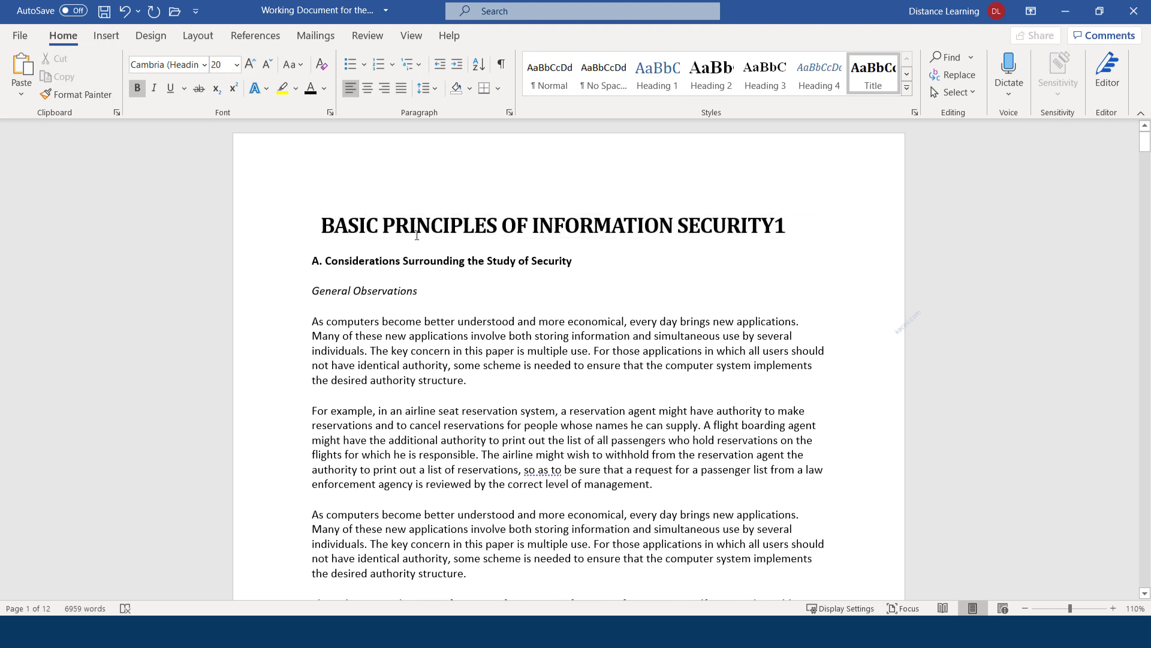
key("BackSpace")
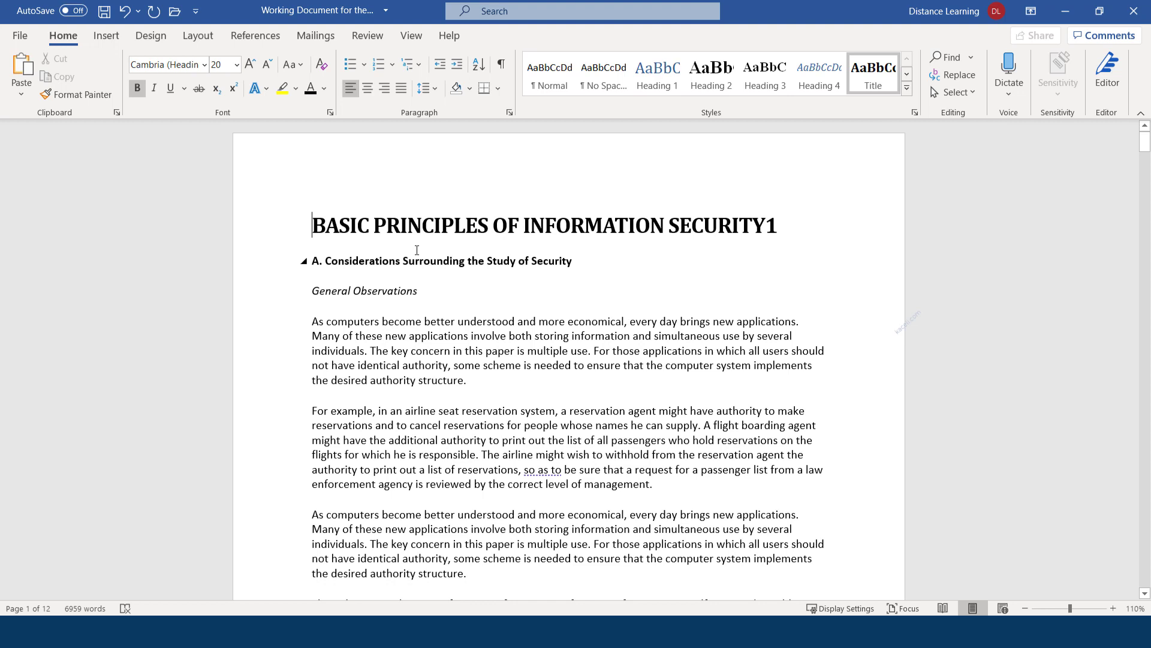
Select the whole title line and update the Title style to match it
left_click(789, 233)
left_click_drag(789, 233, 530, 232)
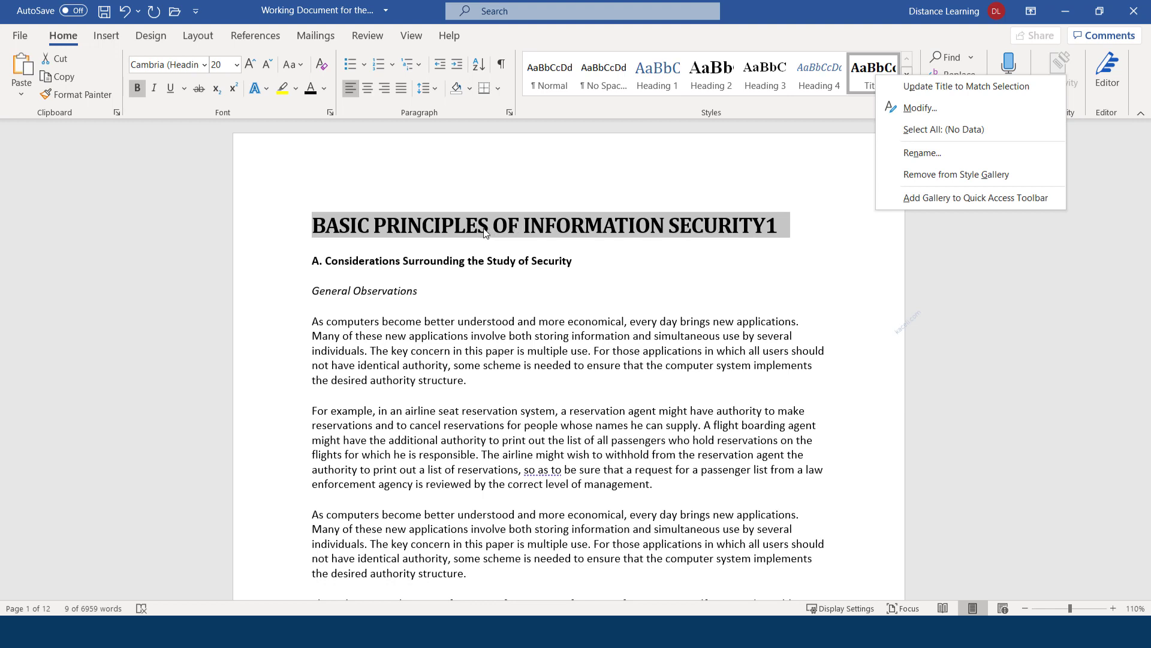
left_click(456, 233)
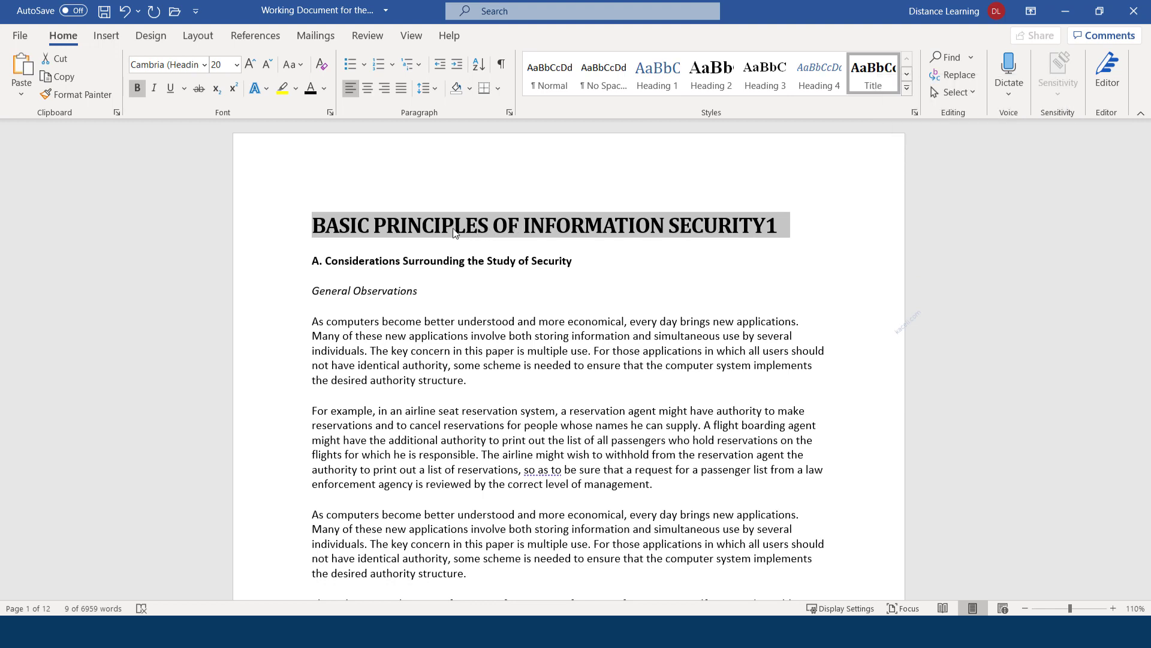
left_click(400, 227)
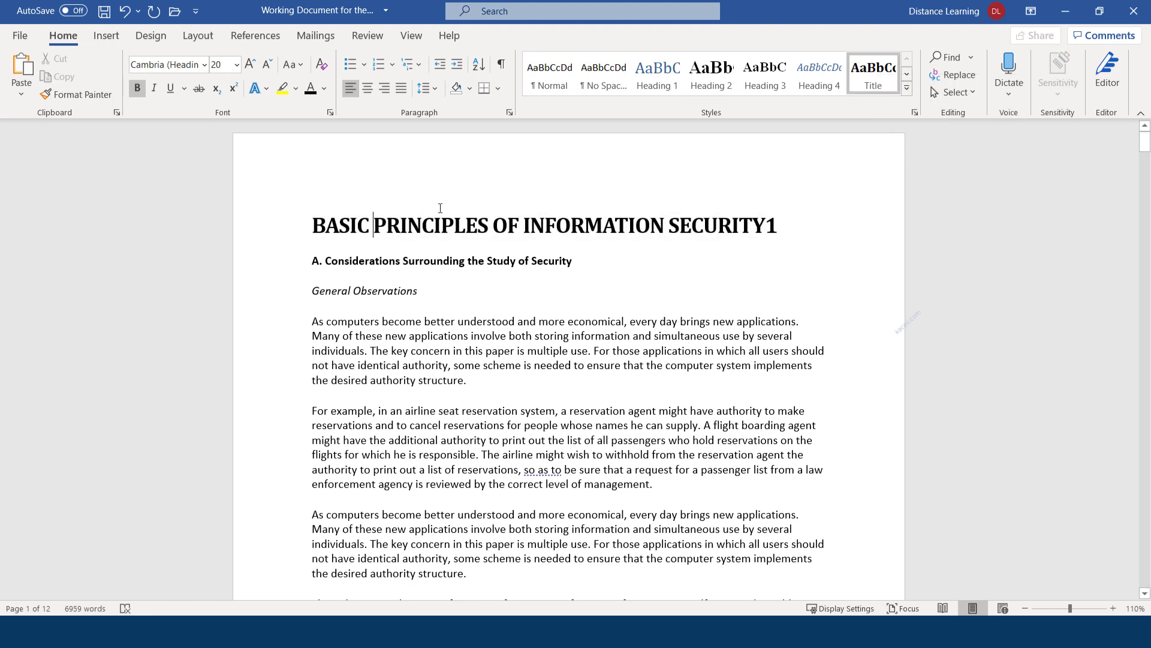
triple_click(628, 225)
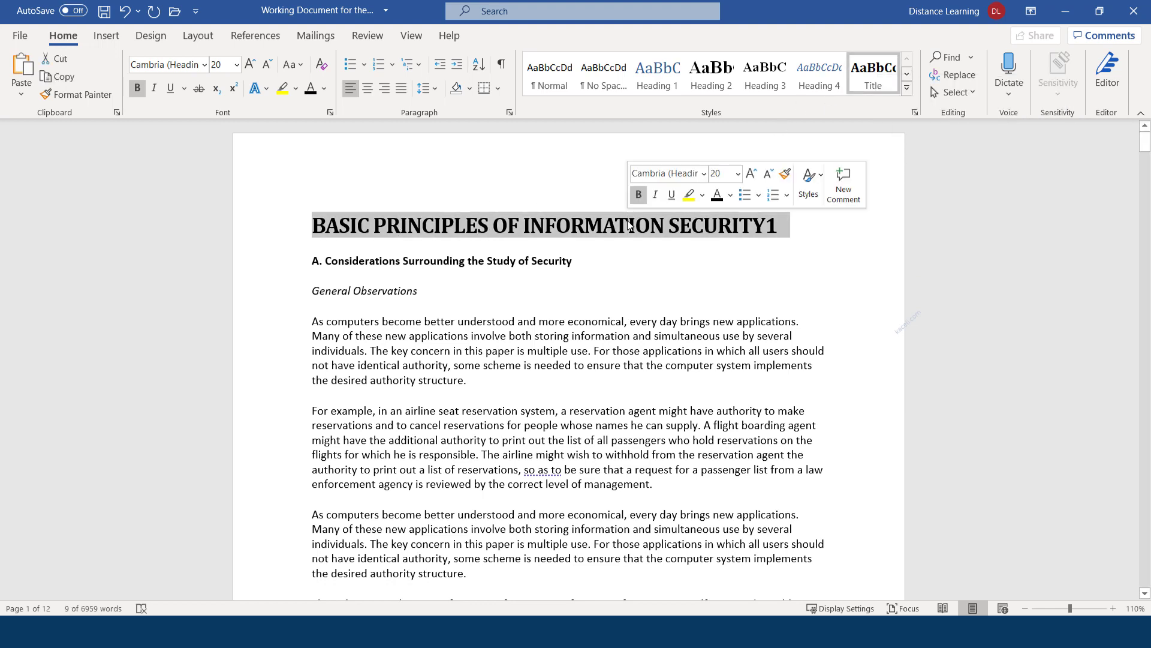
right_click(874, 70)
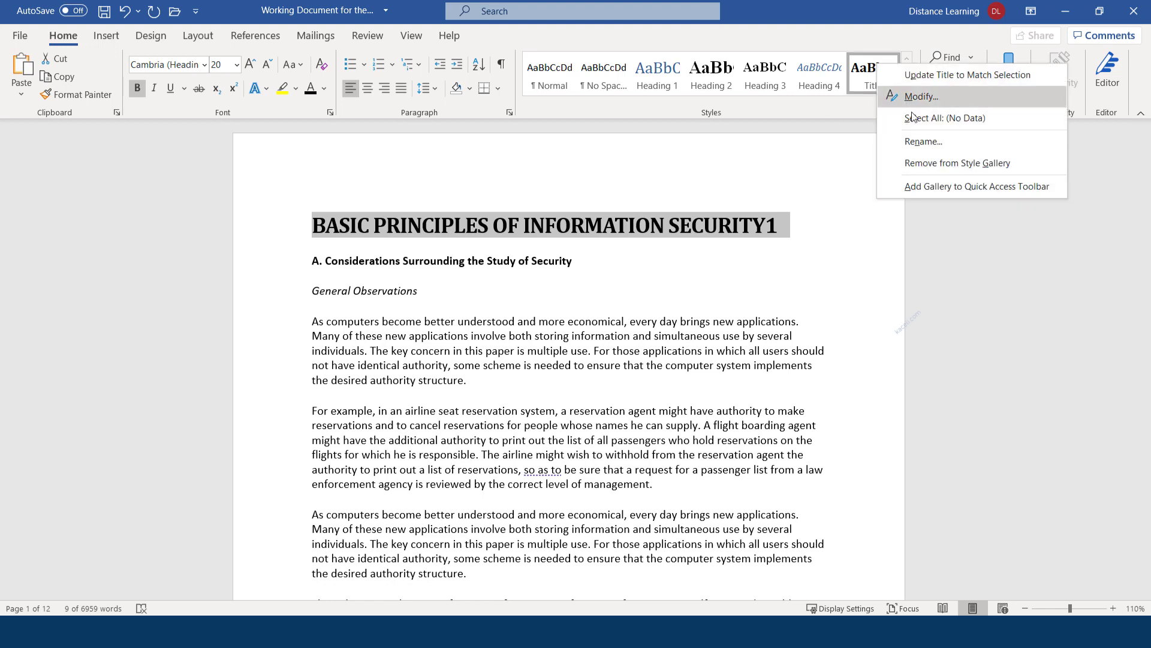
left_click(930, 75)
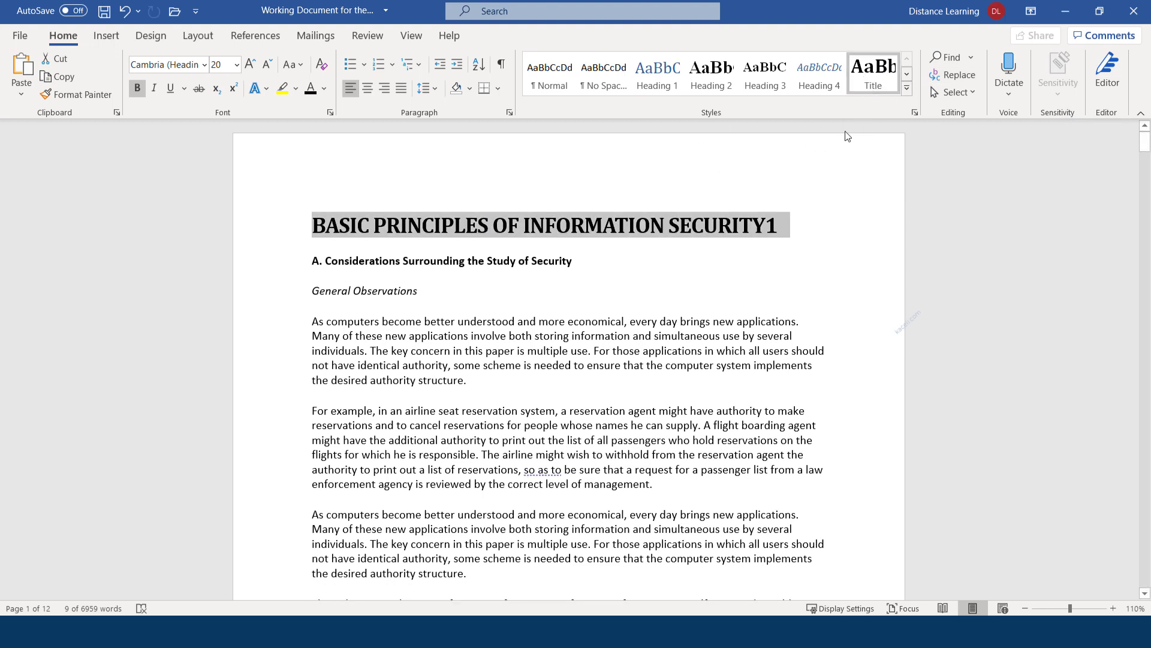
Try the Title style on the '2) Functional Levels of Information Security' heading
left_click(470, 291)
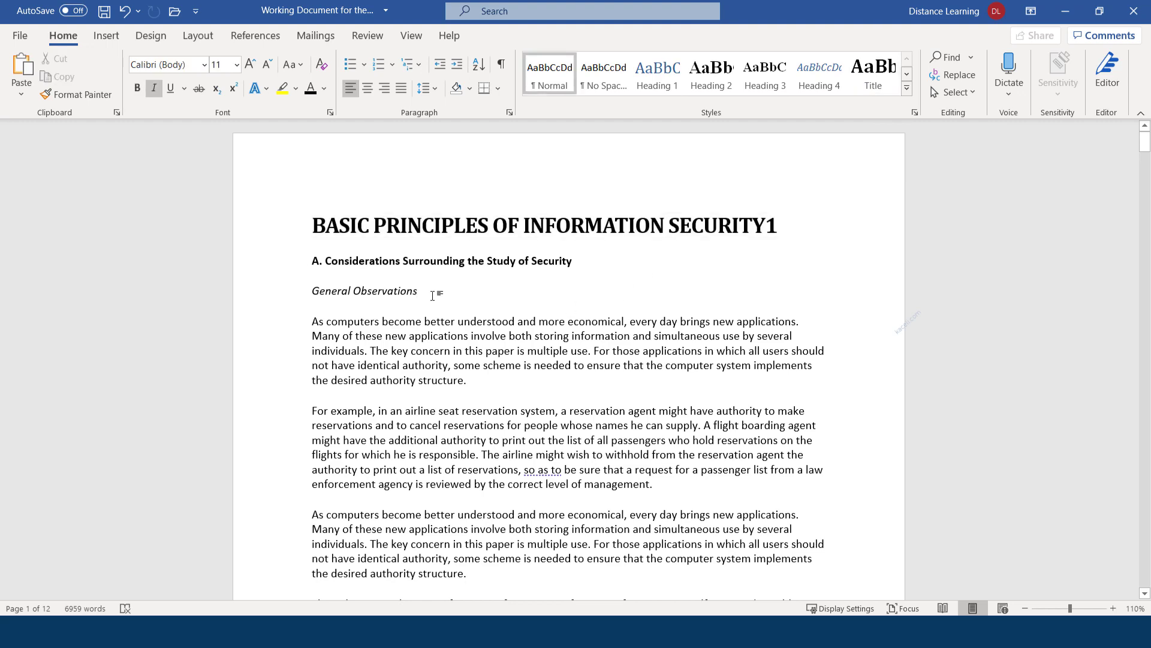
left_click_drag(432, 290, 311, 290)
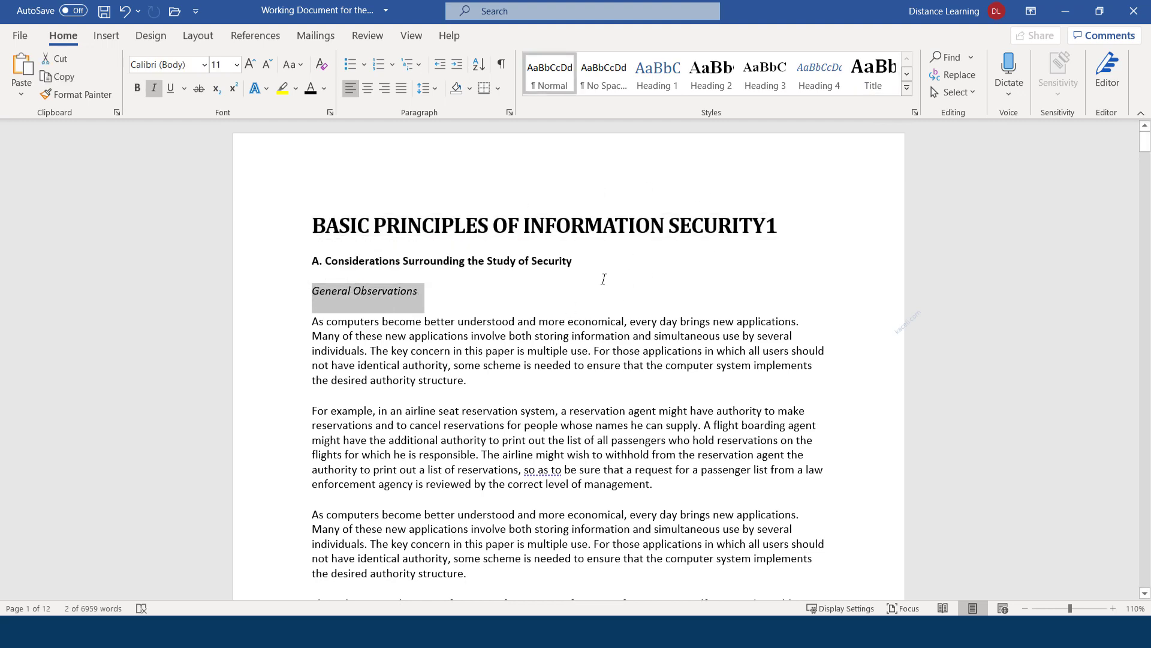
left_click(490, 319)
scroll(489, 319, "down", 8)
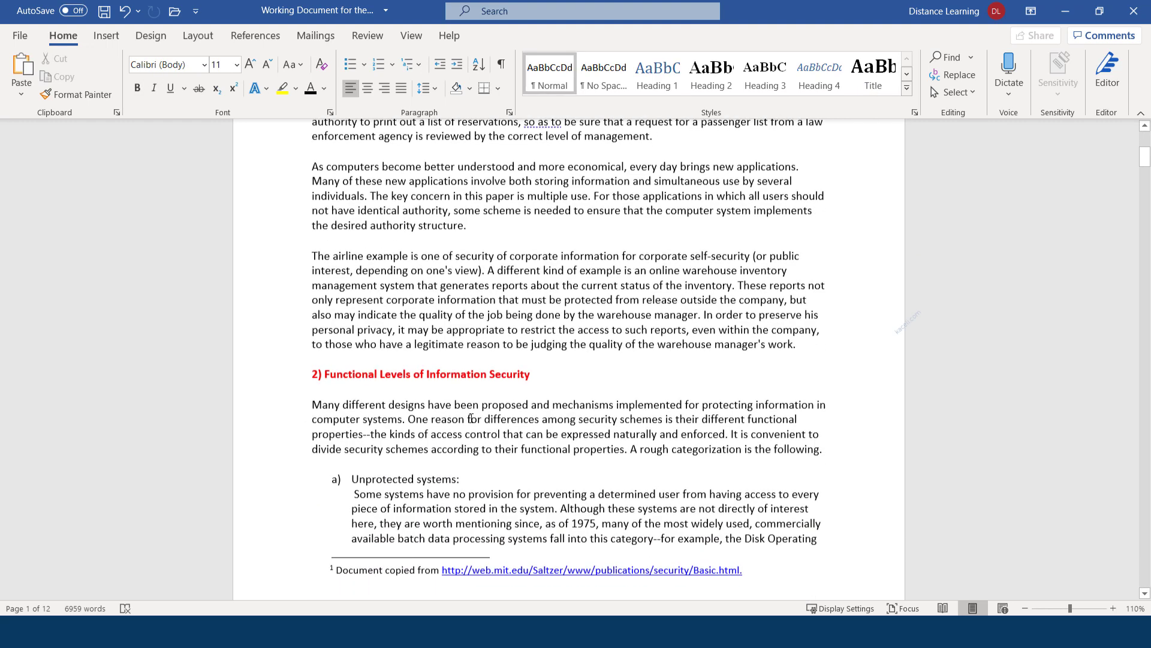
left_click_drag(532, 367, 282, 363)
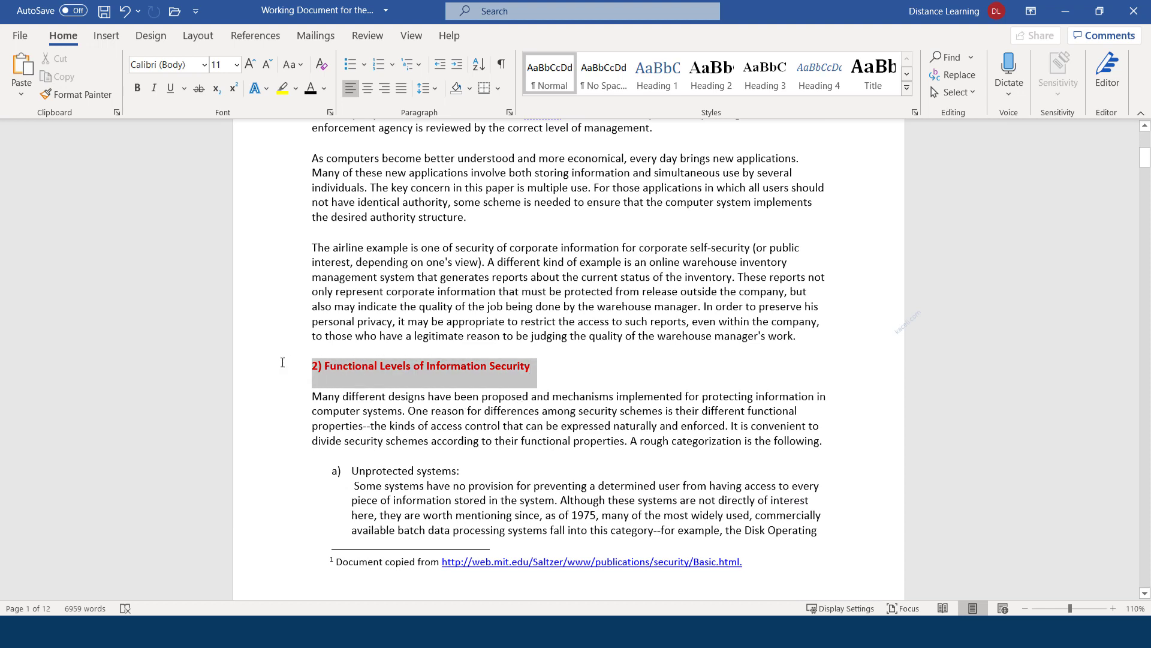
left_click_drag(282, 362, 283, 362)
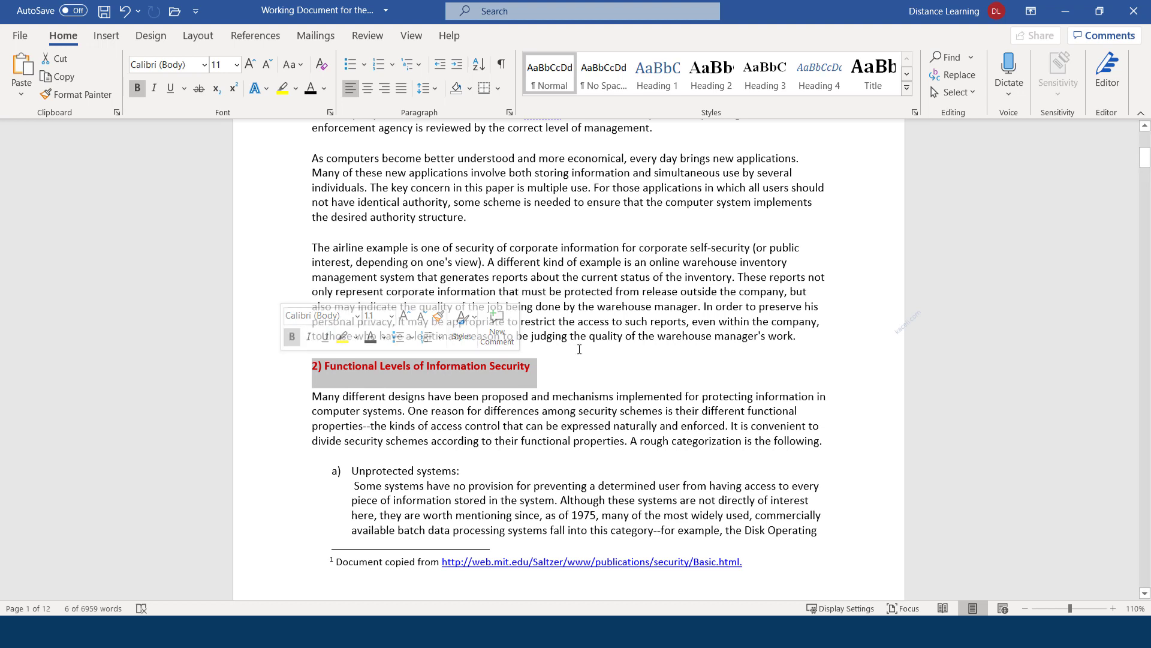
left_click(876, 79)
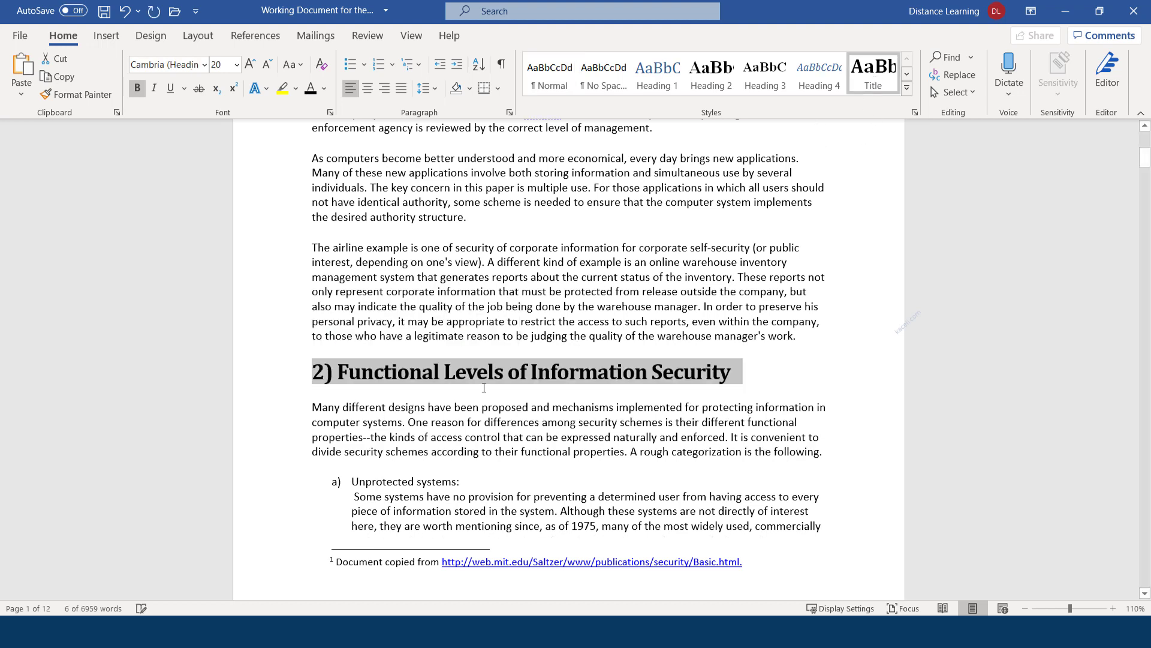
left_click(568, 374)
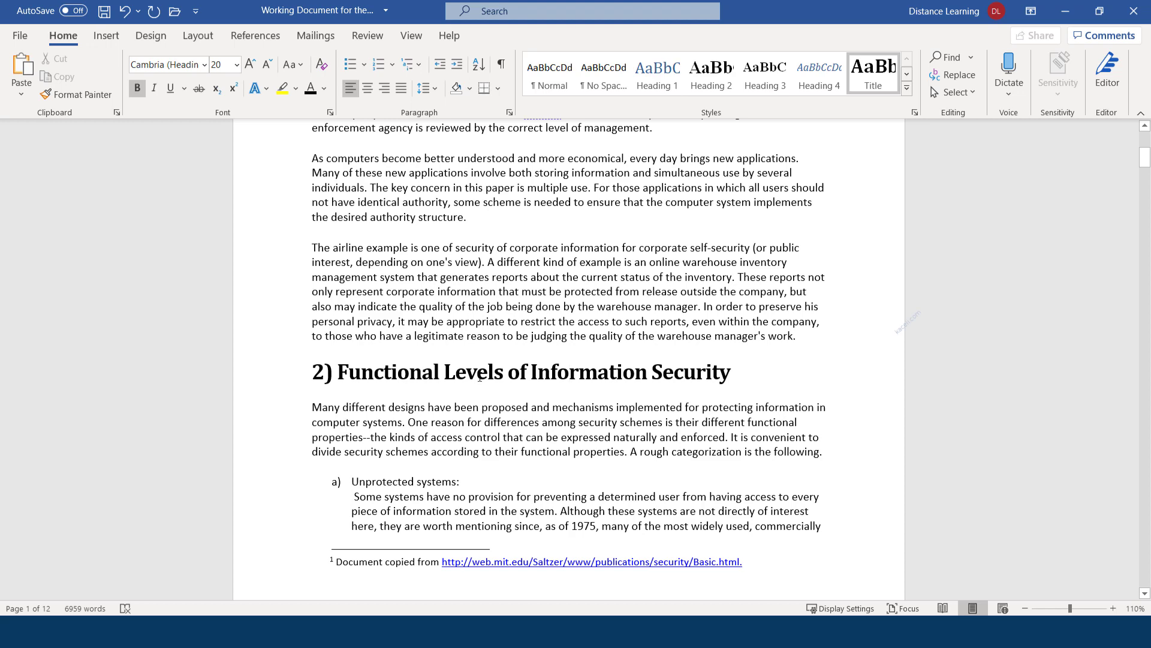
Undo the Title style and return to the A. Considerations heading on page 1
key("ctrl+z")
scroll(676, 353, "up", 10)
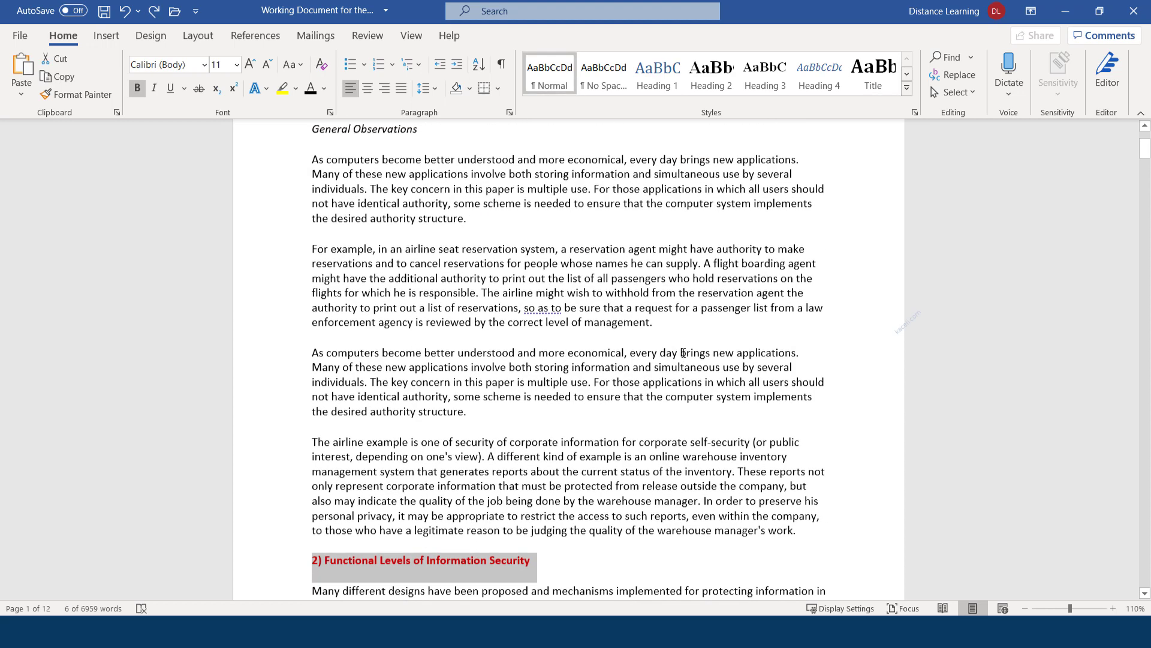
left_click(449, 259)
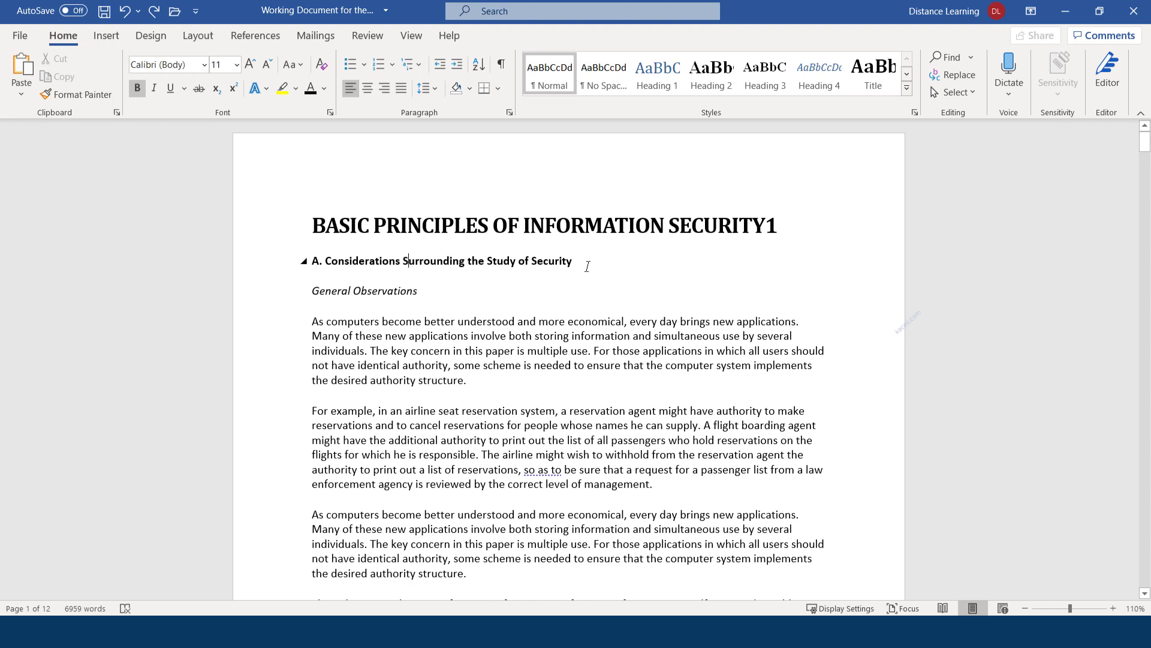
Apply Heading 1 and bold to the A. Considerations heading
left_click_drag(576, 264, 311, 263)
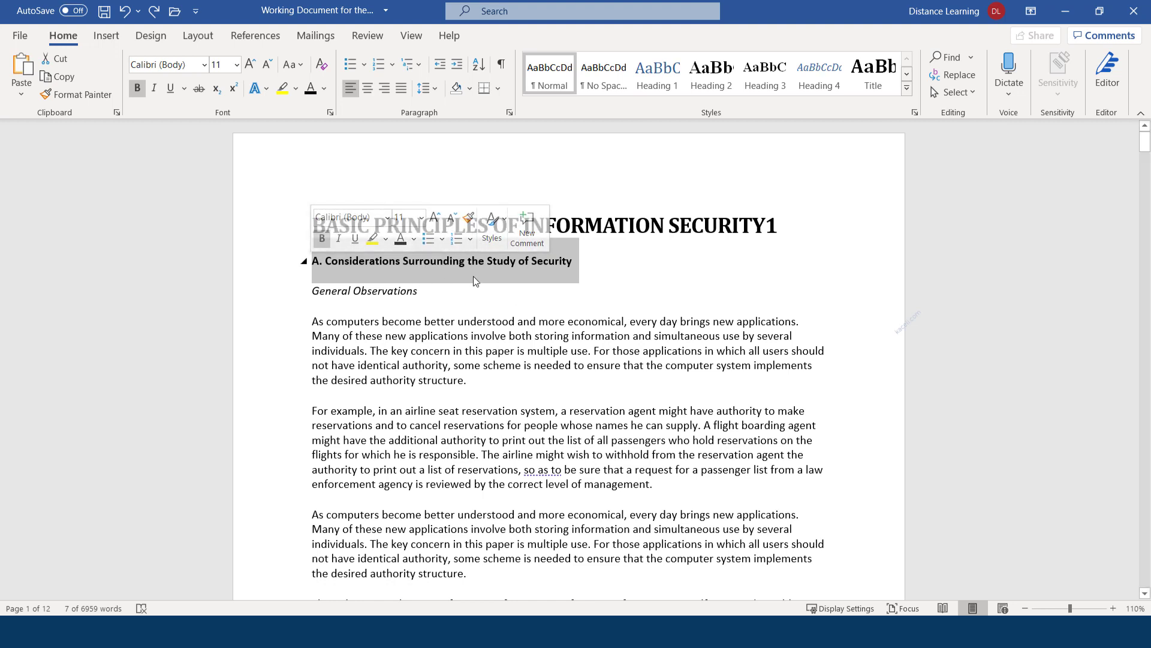
left_click(661, 83)
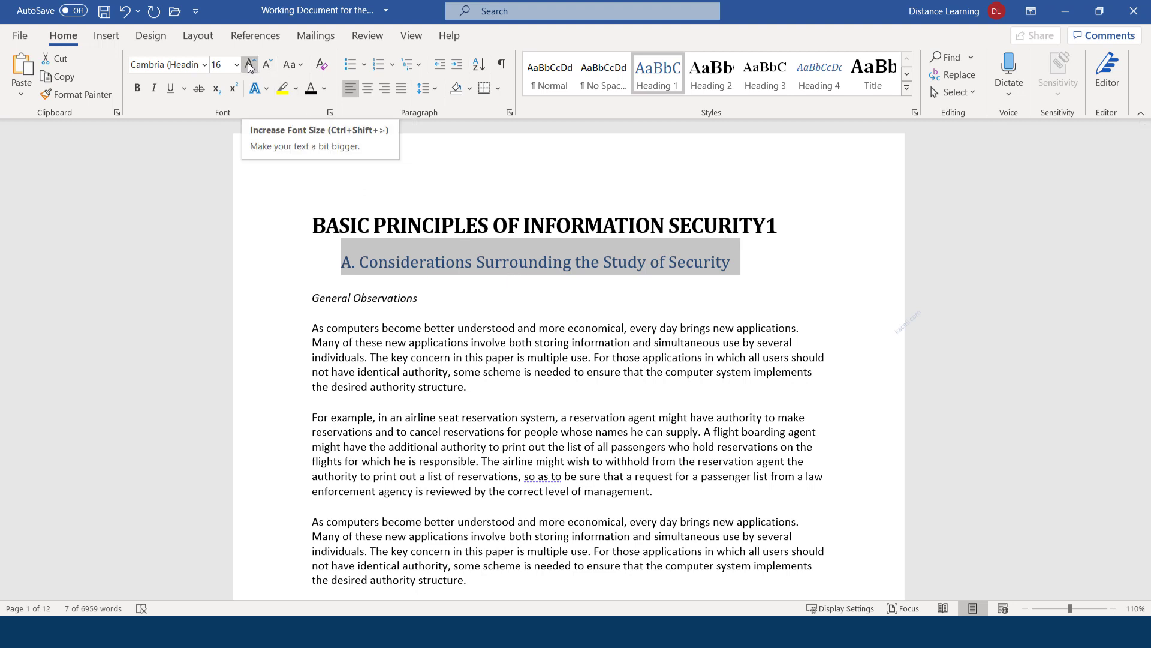
left_click(142, 87)
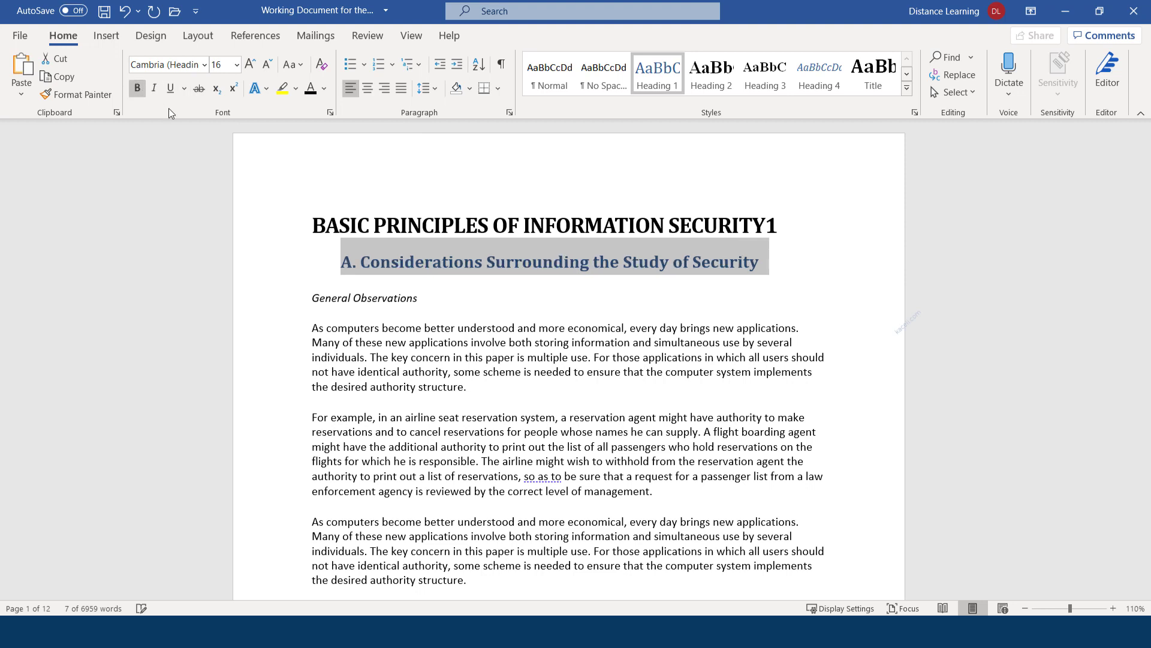
left_click(342, 262)
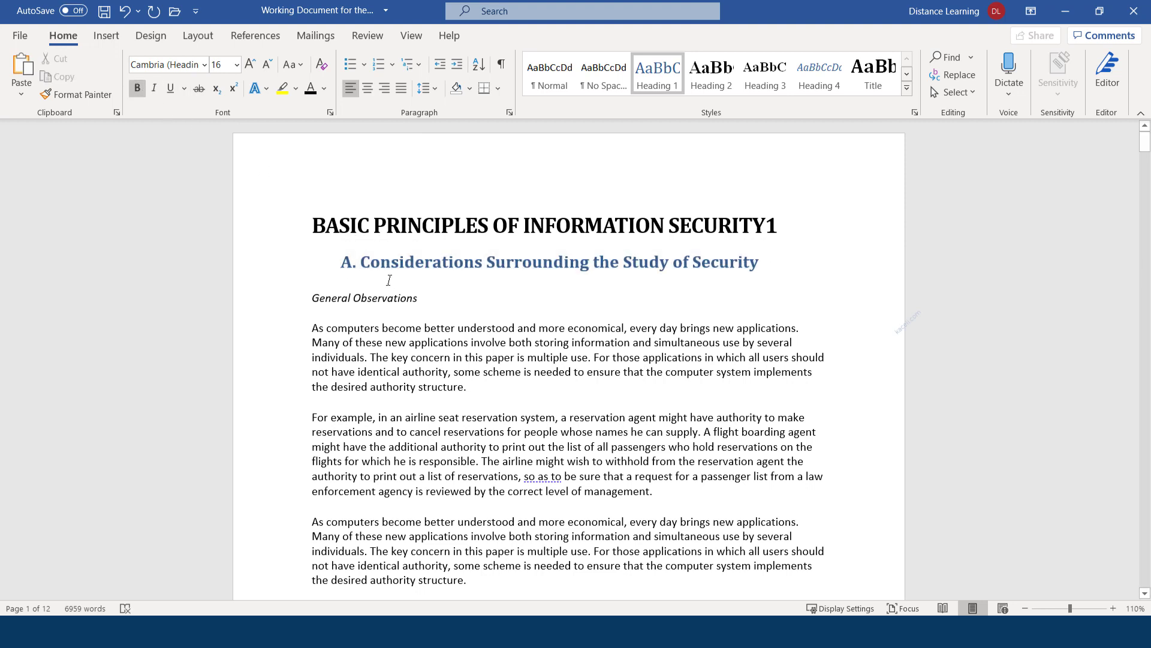
key("BackSpace")
key("BackSpace")
key("BackSpace")
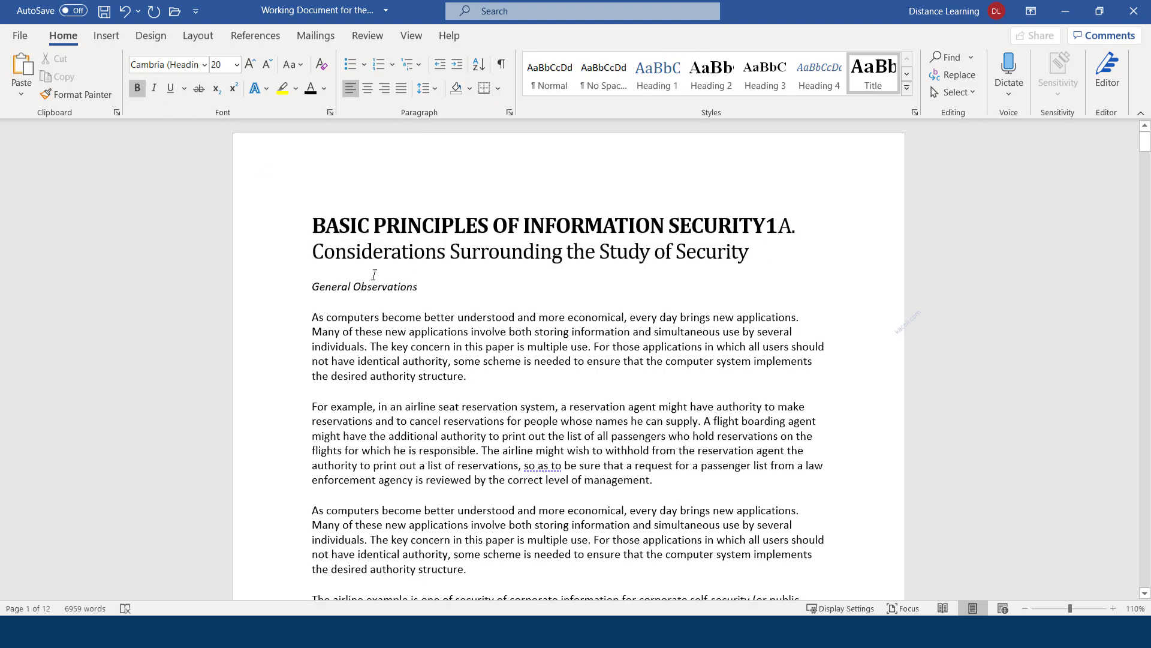
key("ctrl+z")
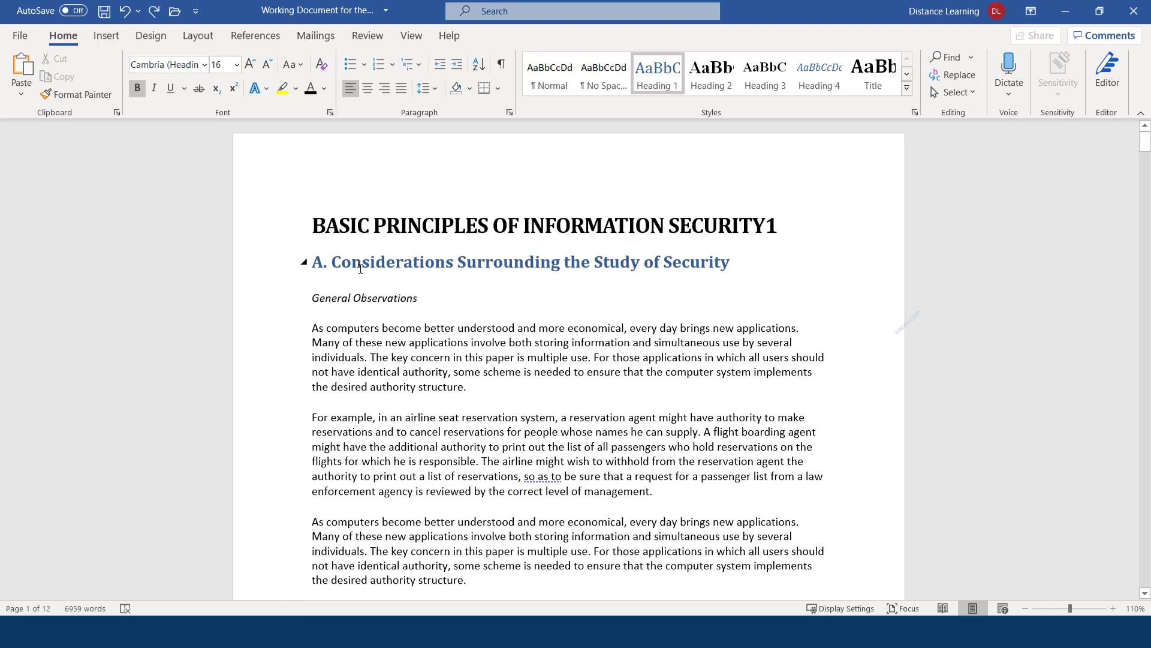
Make the heading red Calibri and update Heading 1 to match it
left_click_drag(734, 267, 307, 262)
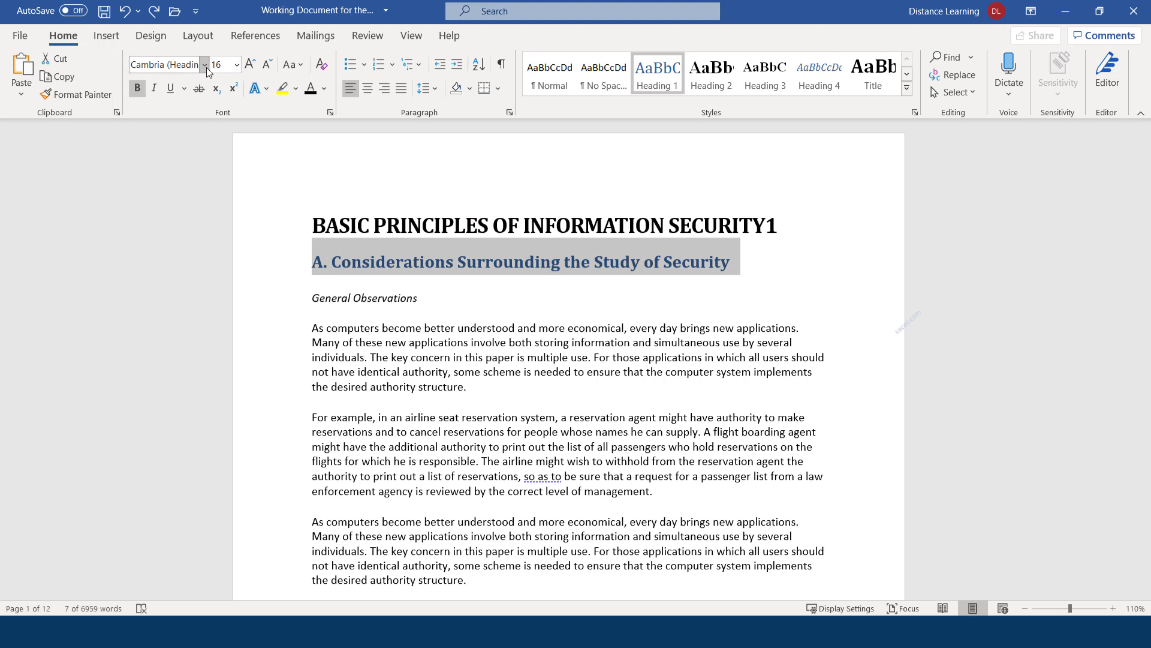
left_click(204, 64)
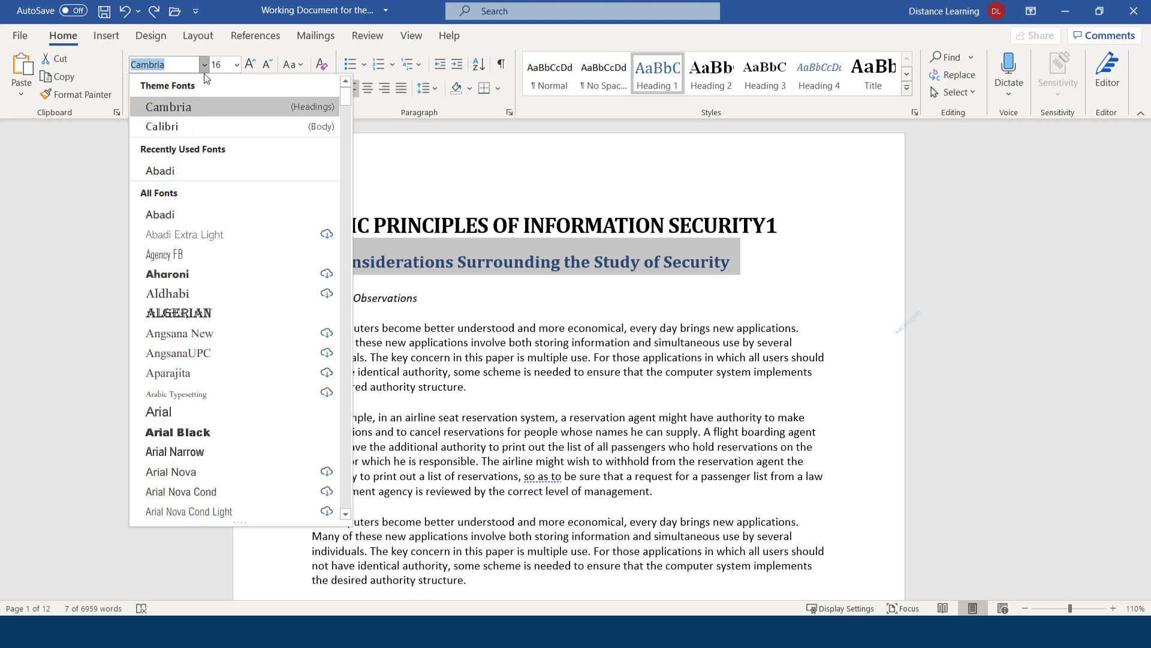
left_click(159, 131)
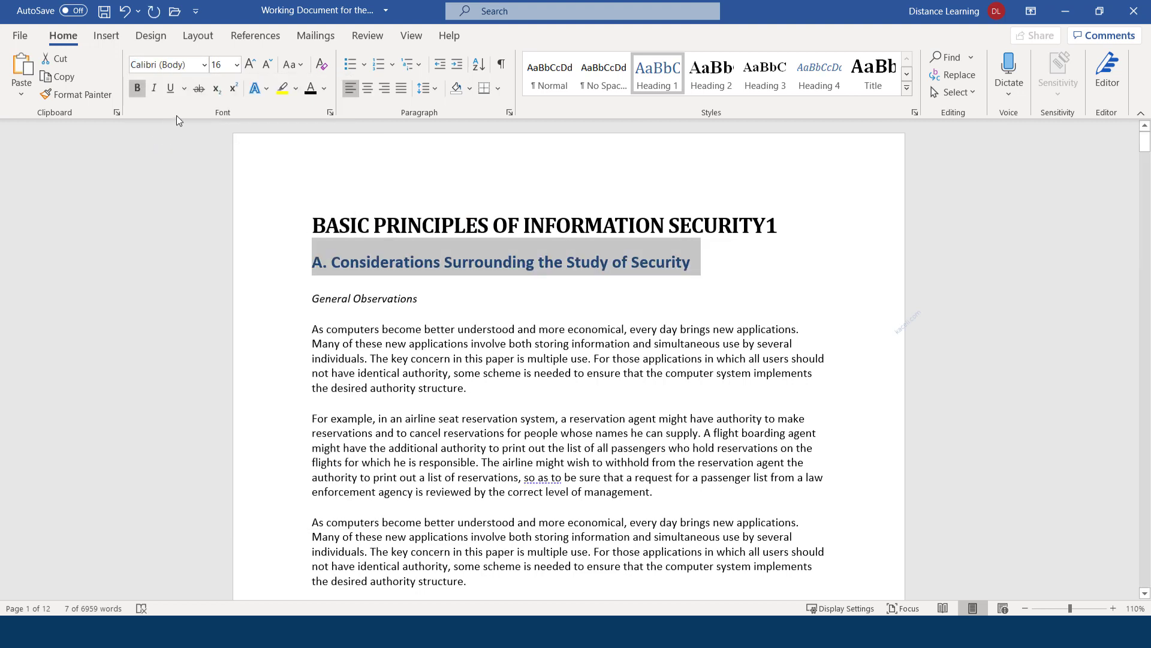
left_click(324, 88)
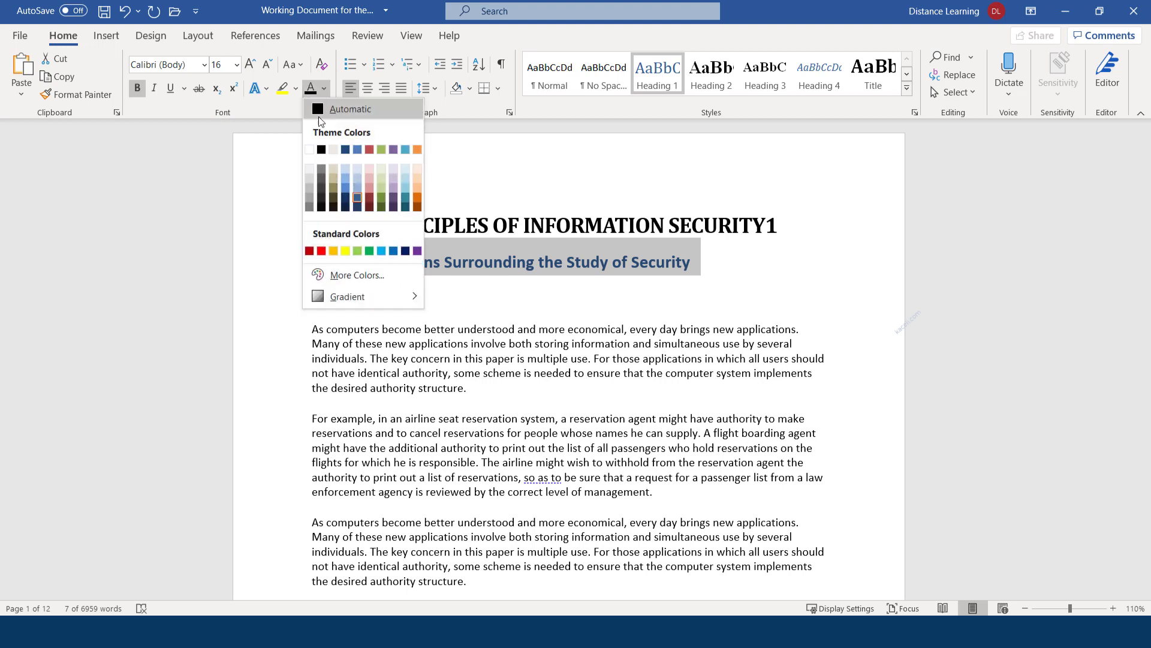
left_click(322, 251)
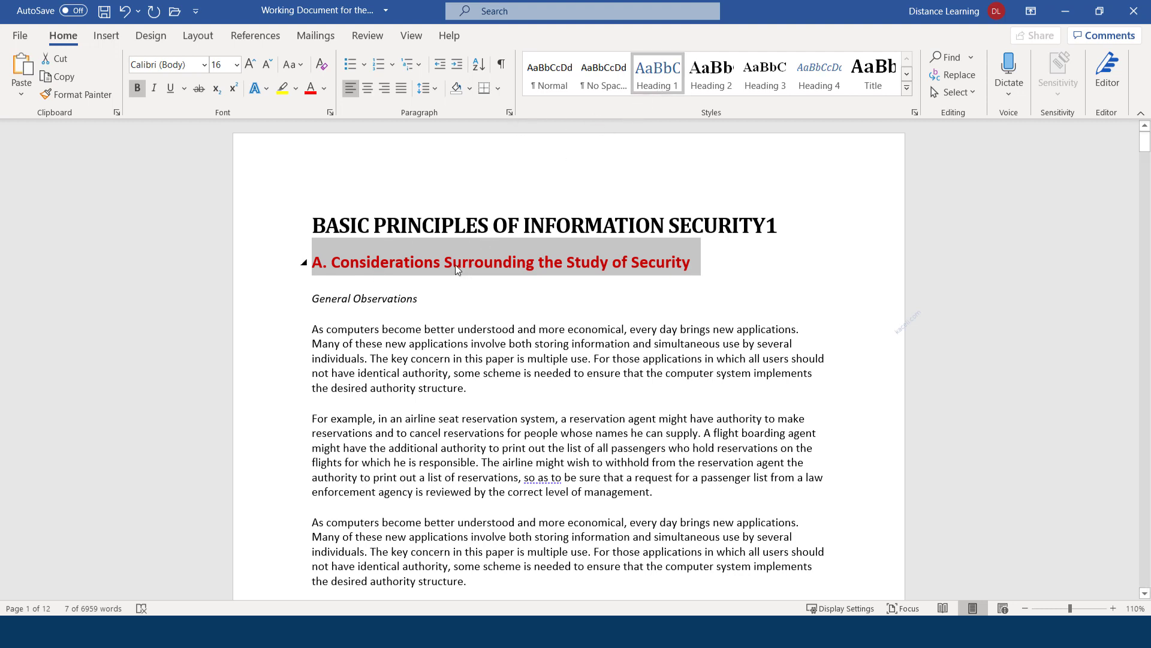
right_click(663, 82)
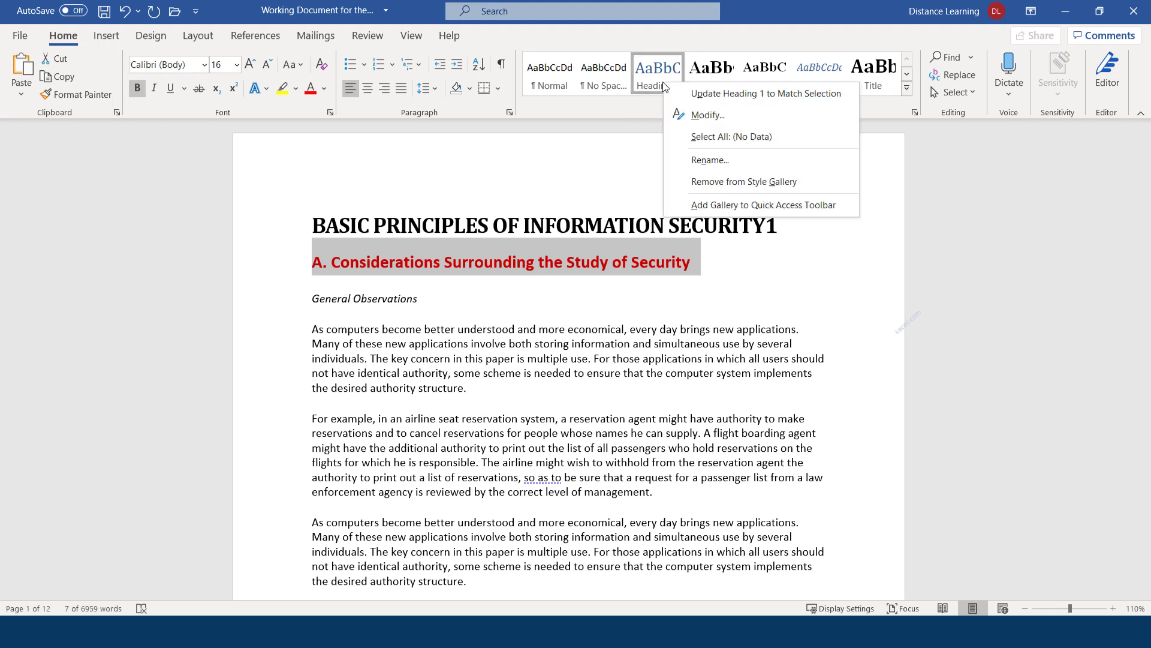
left_click(718, 99)
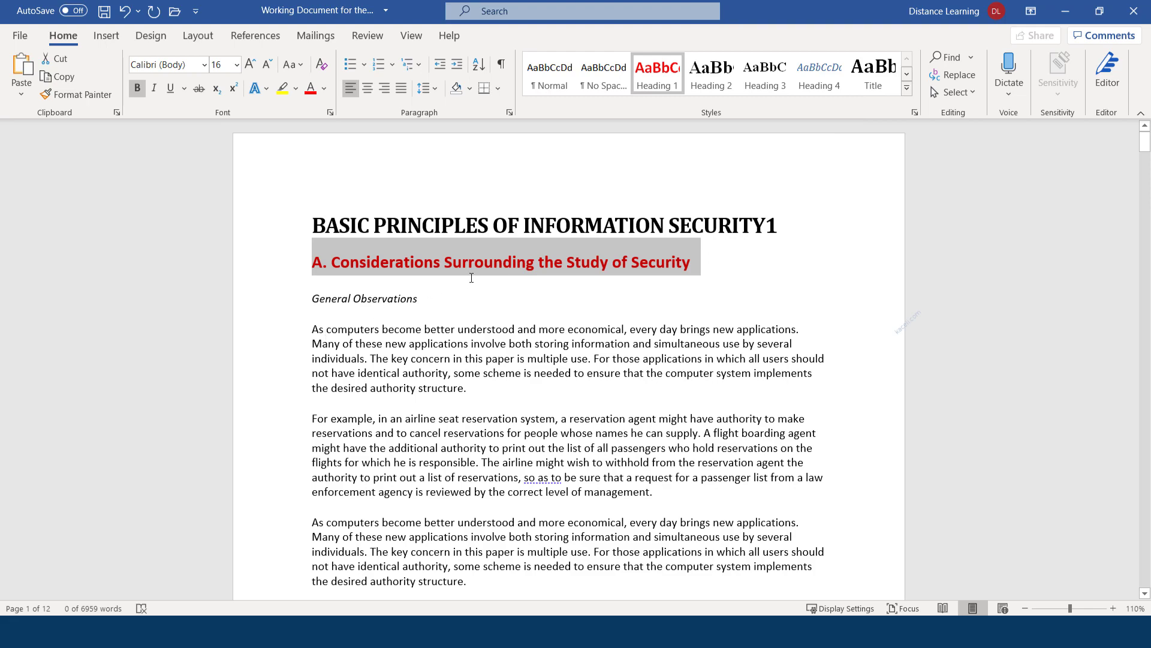
Apply Heading 1 to the '2) Functional Levels' heading
scroll(498, 285, "down", 3)
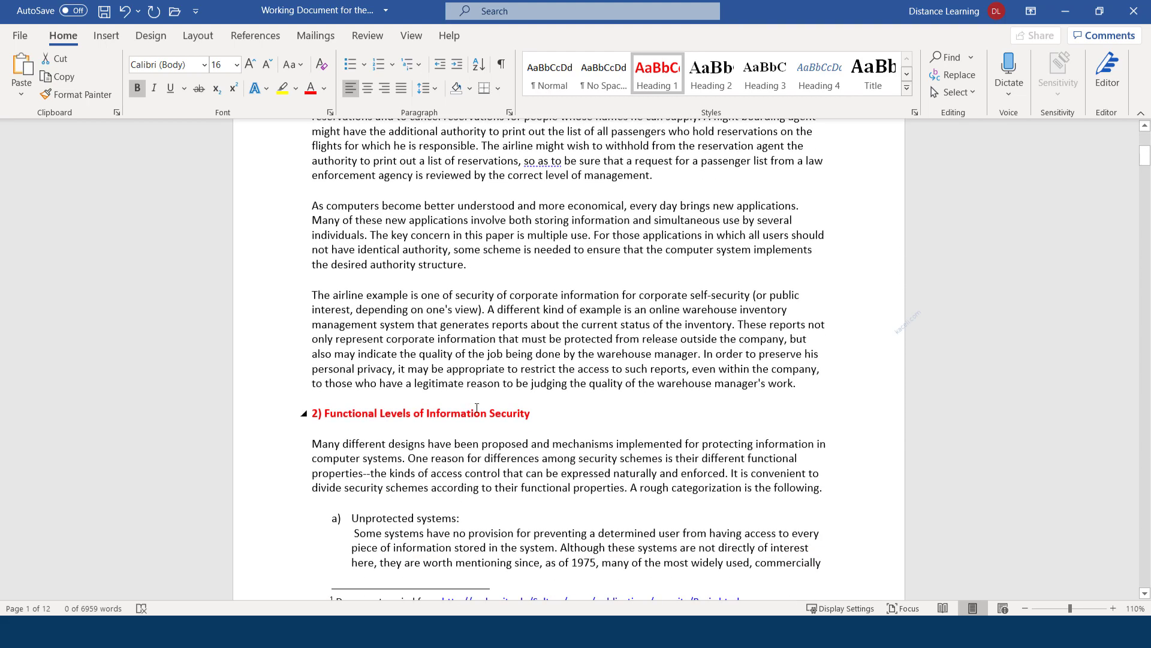
scroll(525, 341, "up", 3)
left_click(423, 223)
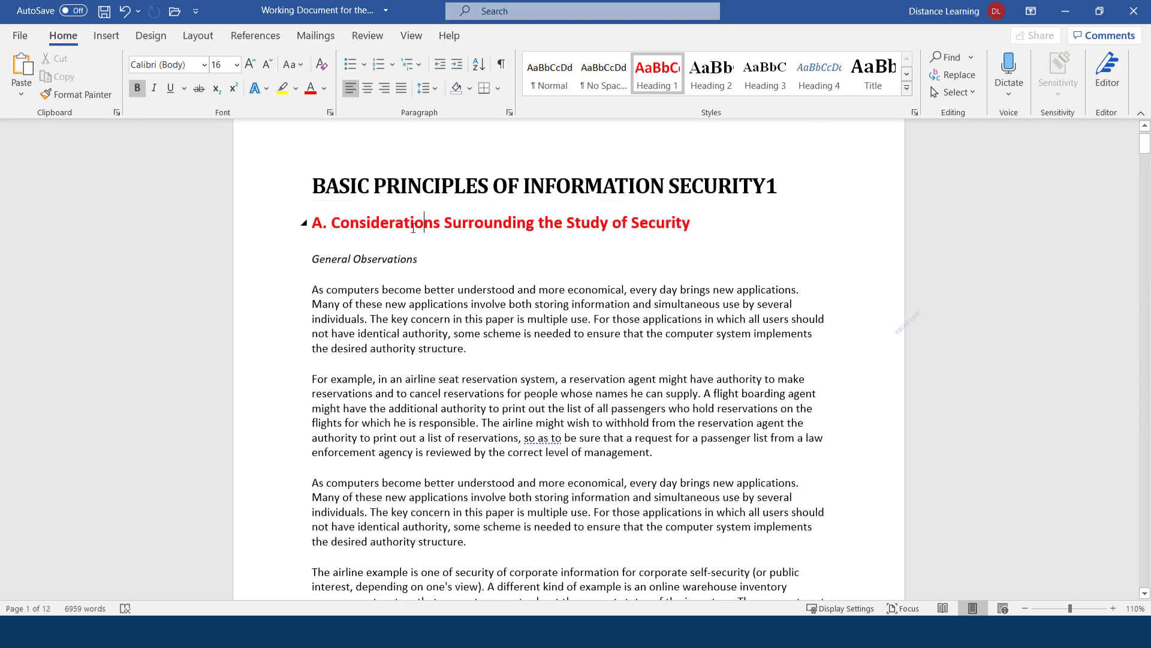
scroll(408, 227, "down", 6)
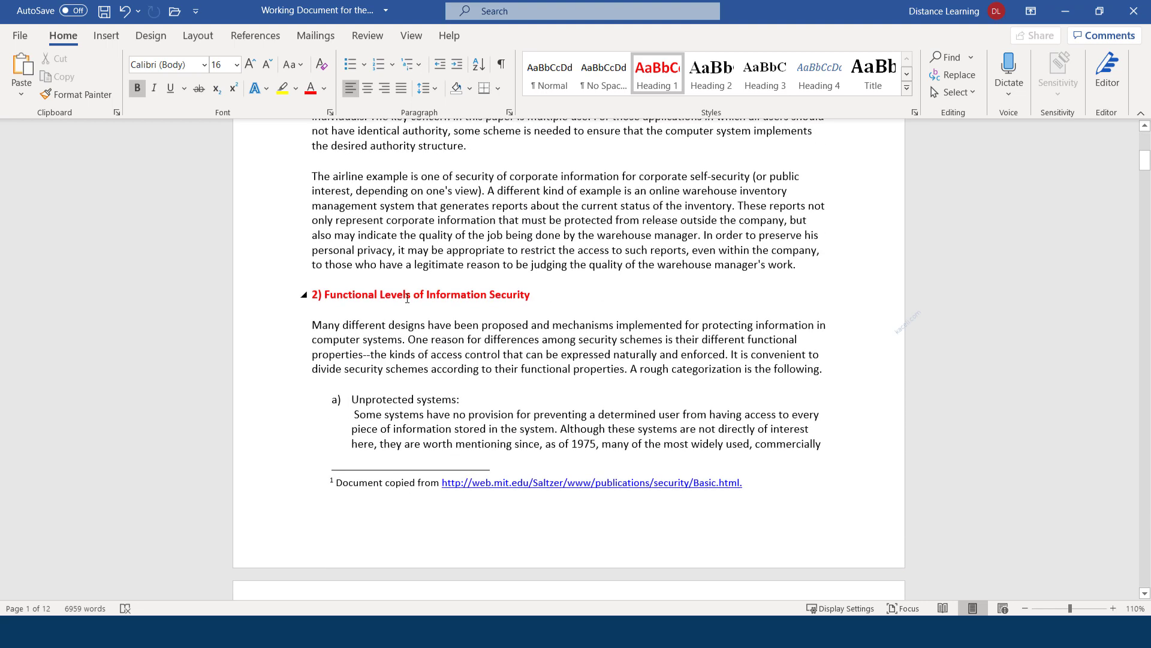
left_click(406, 295)
left_click(446, 296)
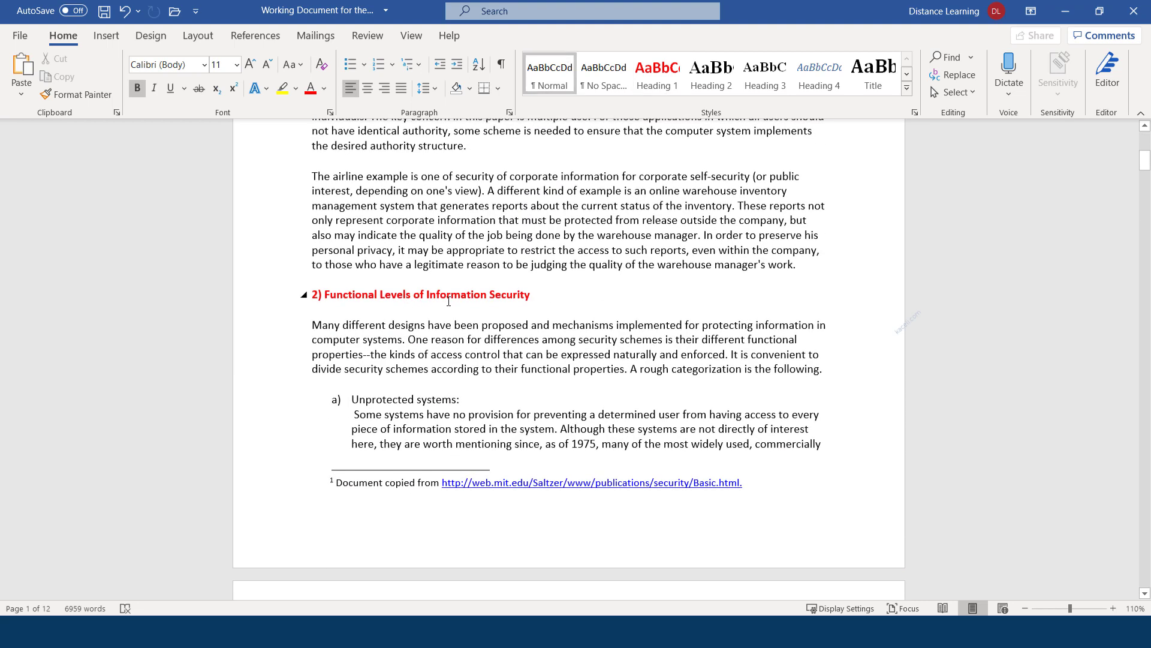
left_click_drag(537, 298, 310, 296)
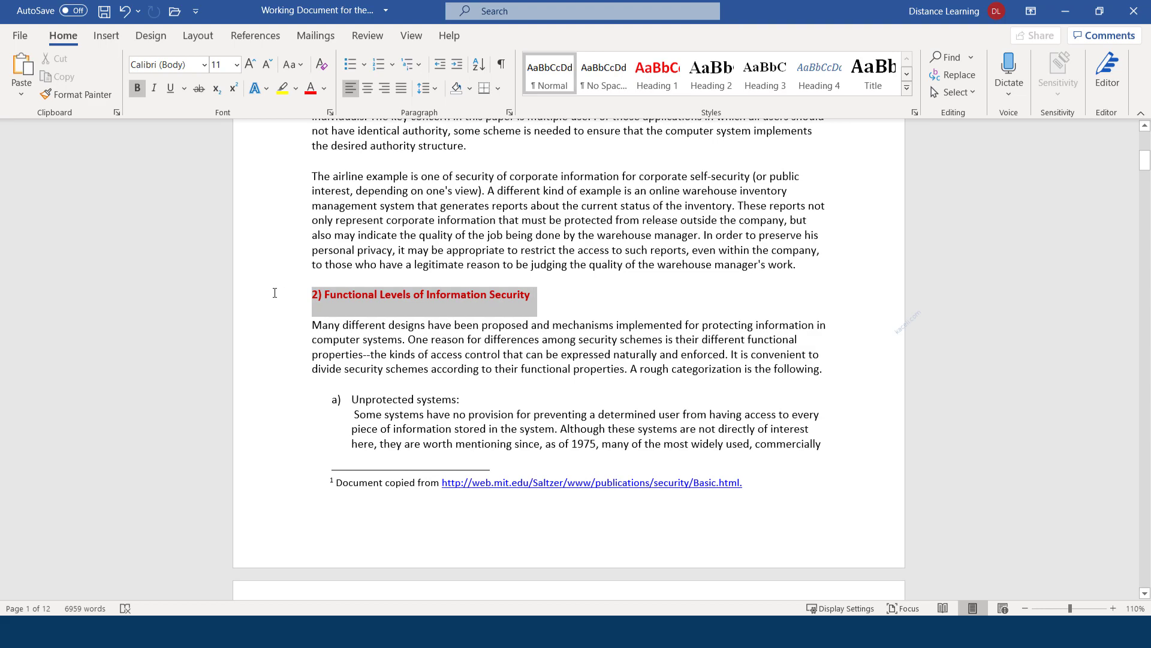
left_click(657, 74)
Apply Heading 1 to B. Technical Underpinnings and '2) The Essentials of Information Security'
scroll(444, 300, "down", 15)
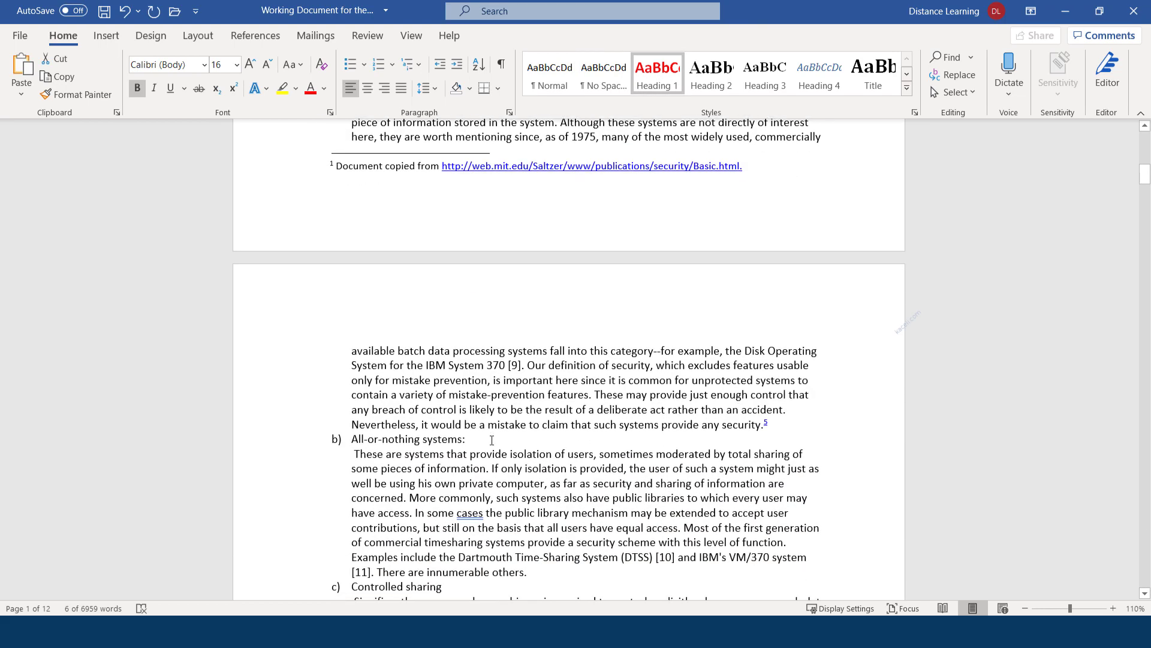
scroll(516, 379, "down", 15)
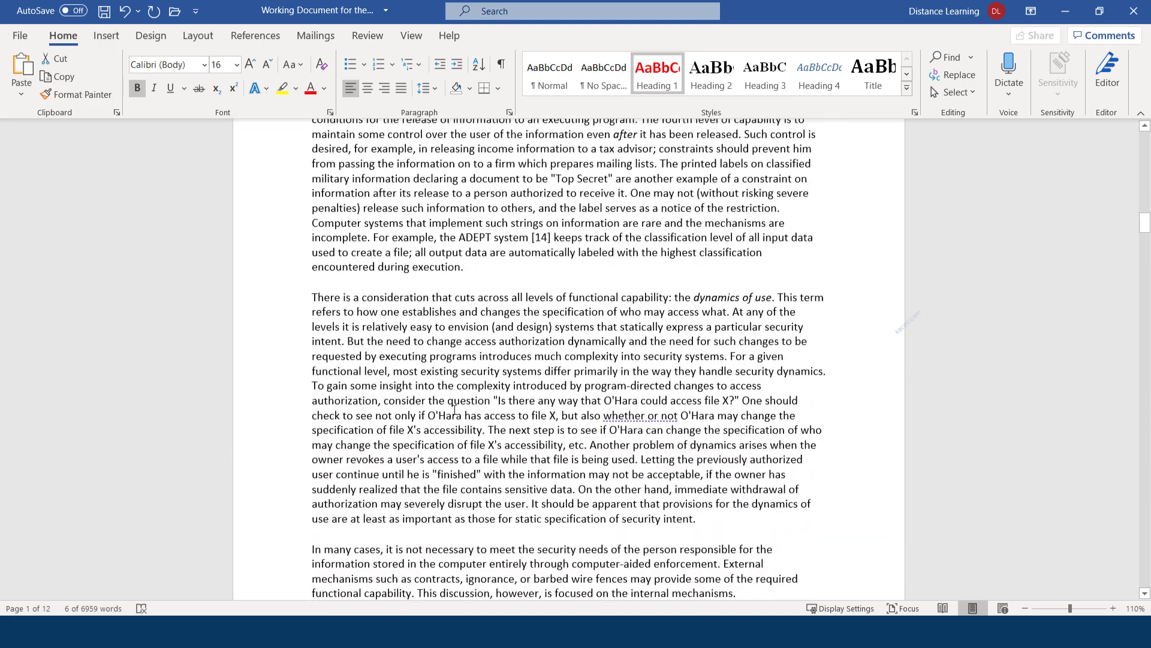
scroll(387, 314, "up", 3)
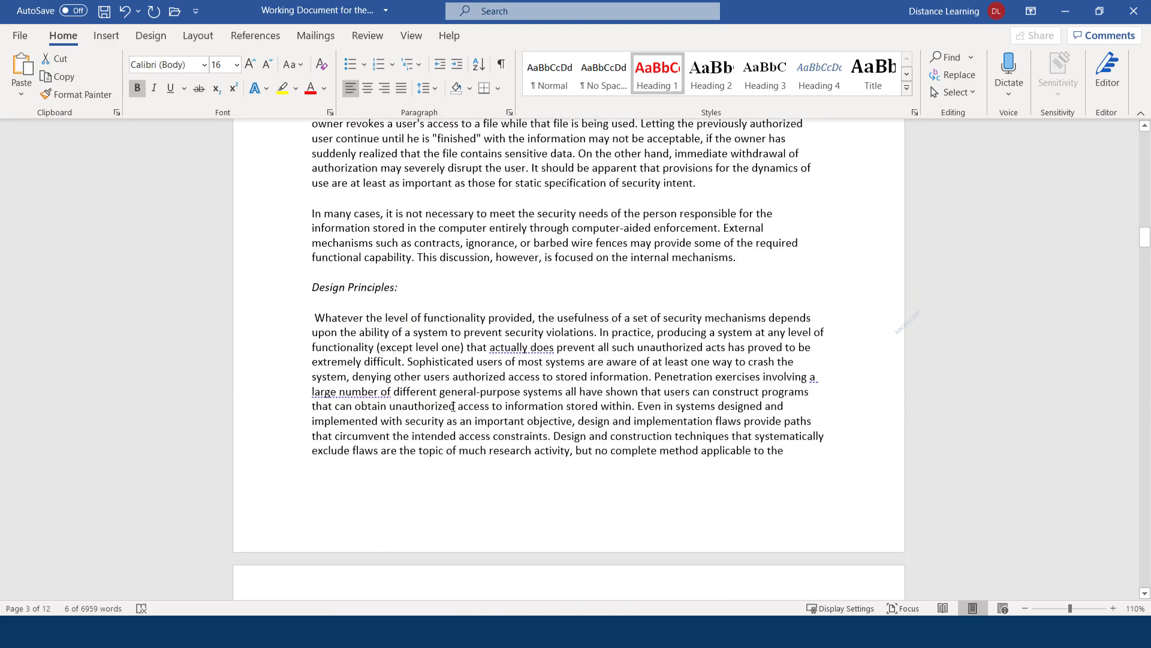
scroll(455, 406, "down", 15)
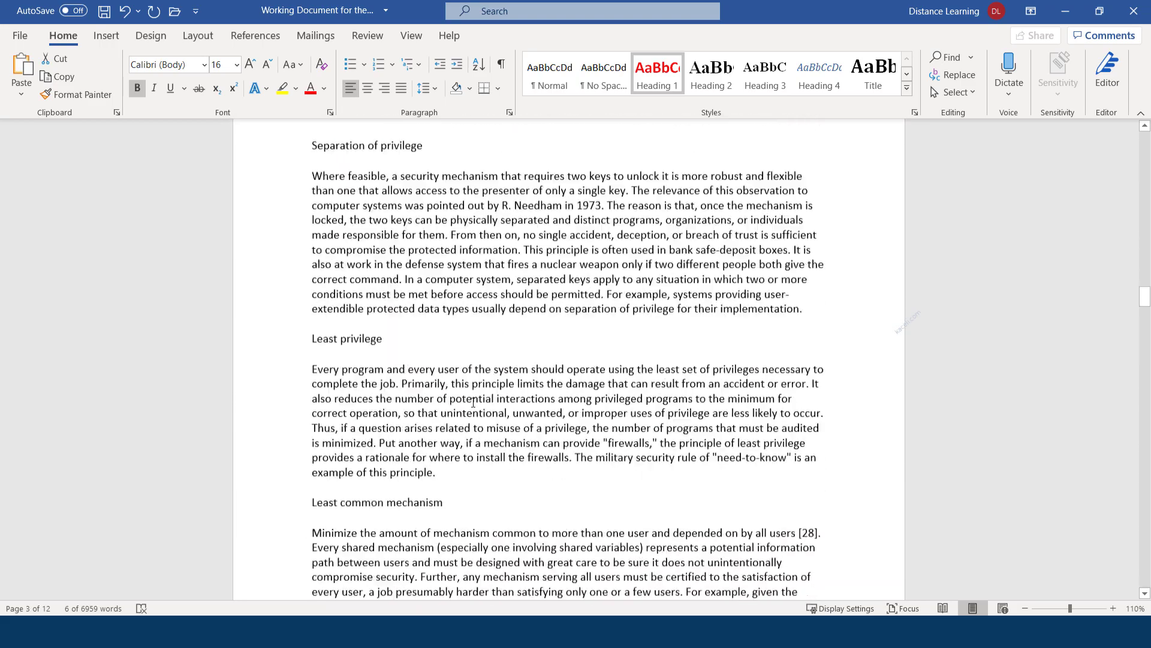
scroll(473, 403, "down", 15)
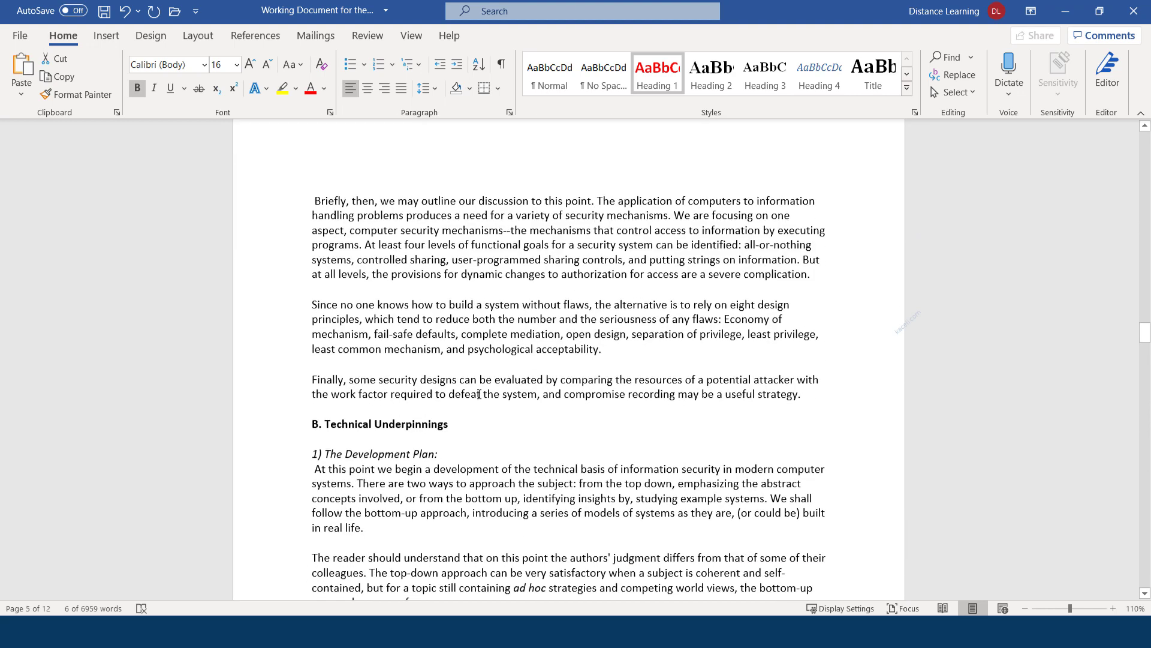
scroll(473, 390, "down", 1)
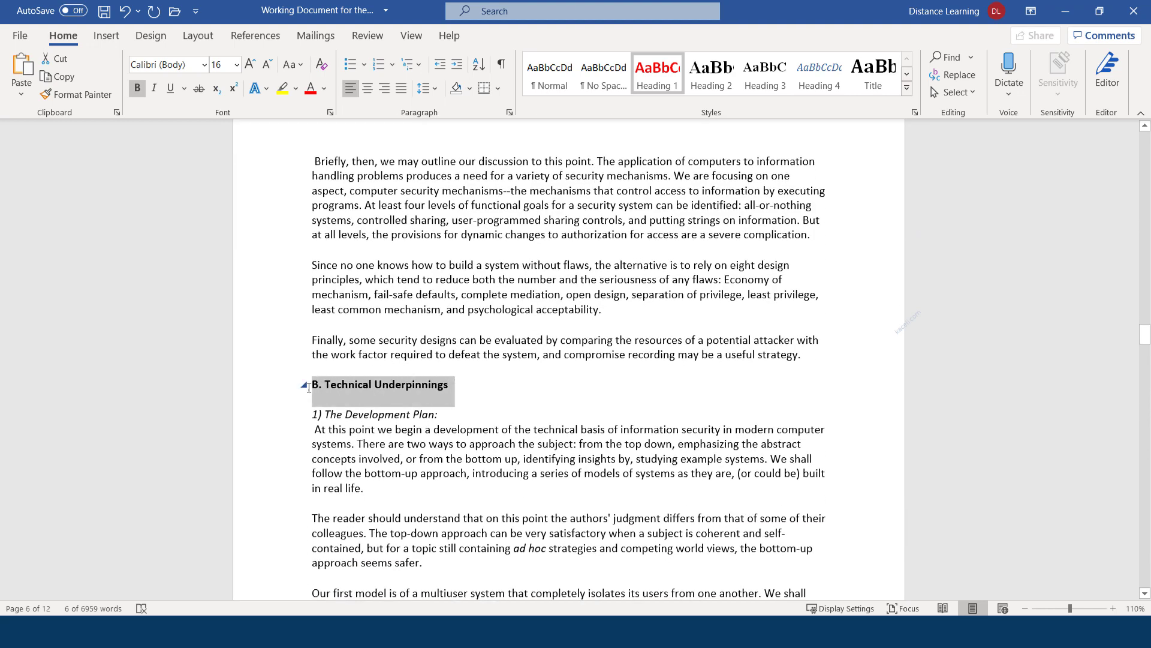
left_click(656, 75)
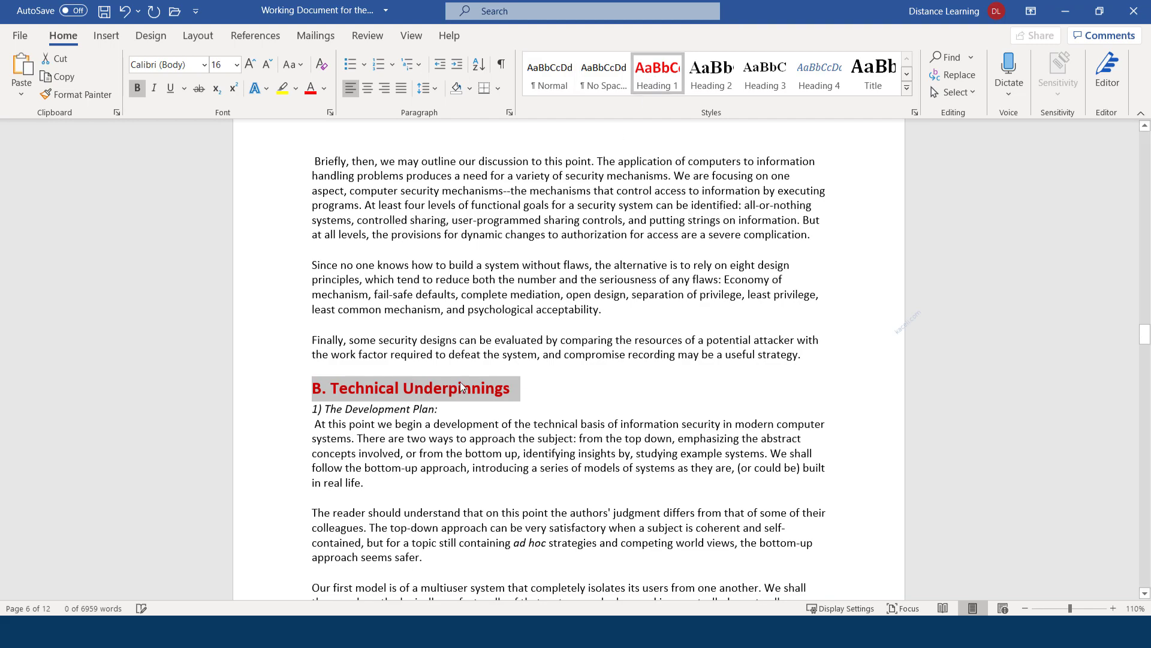
scroll(461, 386, "down", 20)
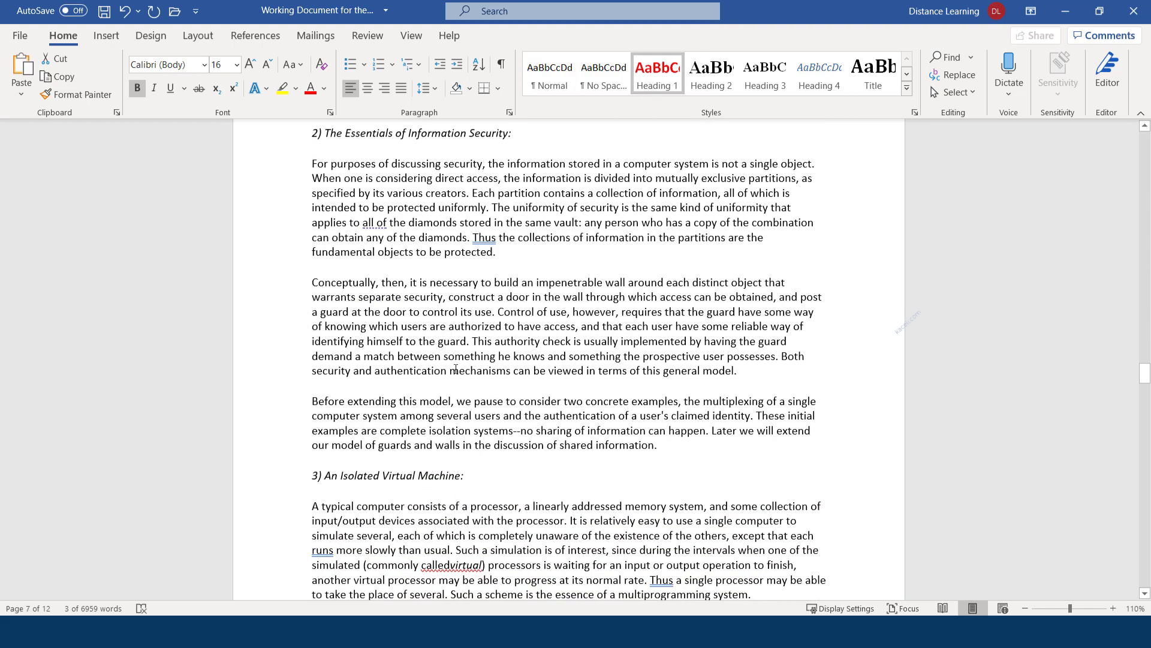
scroll(456, 368, "up", 4)
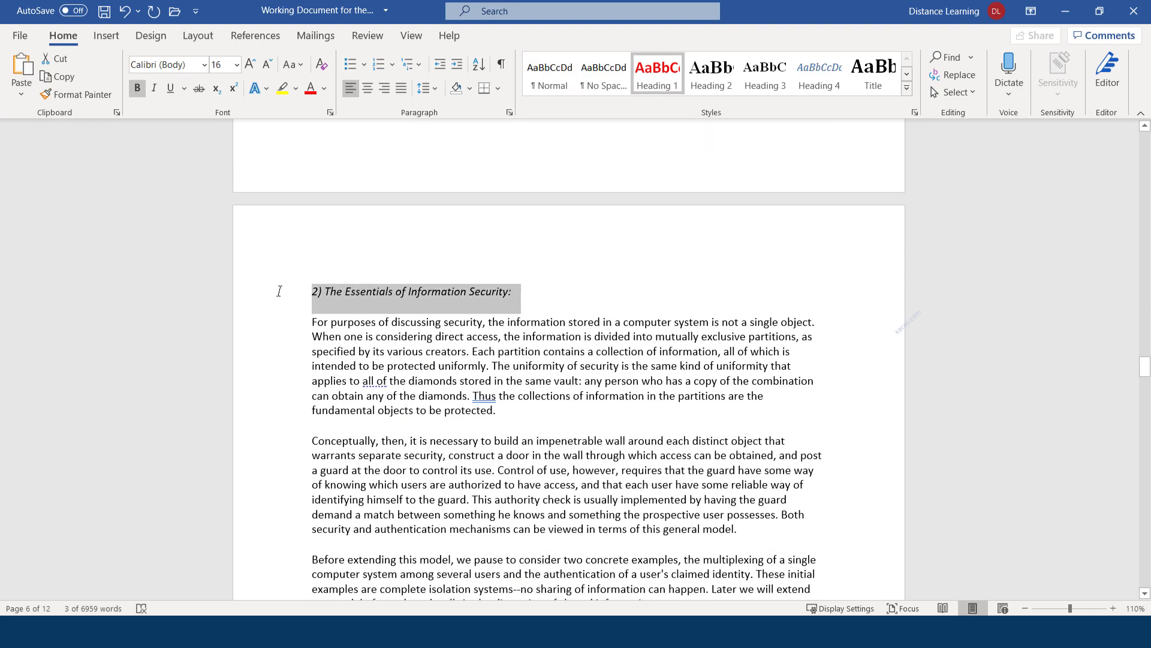
left_click(635, 81)
Make '3) An Isolated Virtual Machine' a Heading 1 and return to the document top
scroll(471, 418, "down", 4)
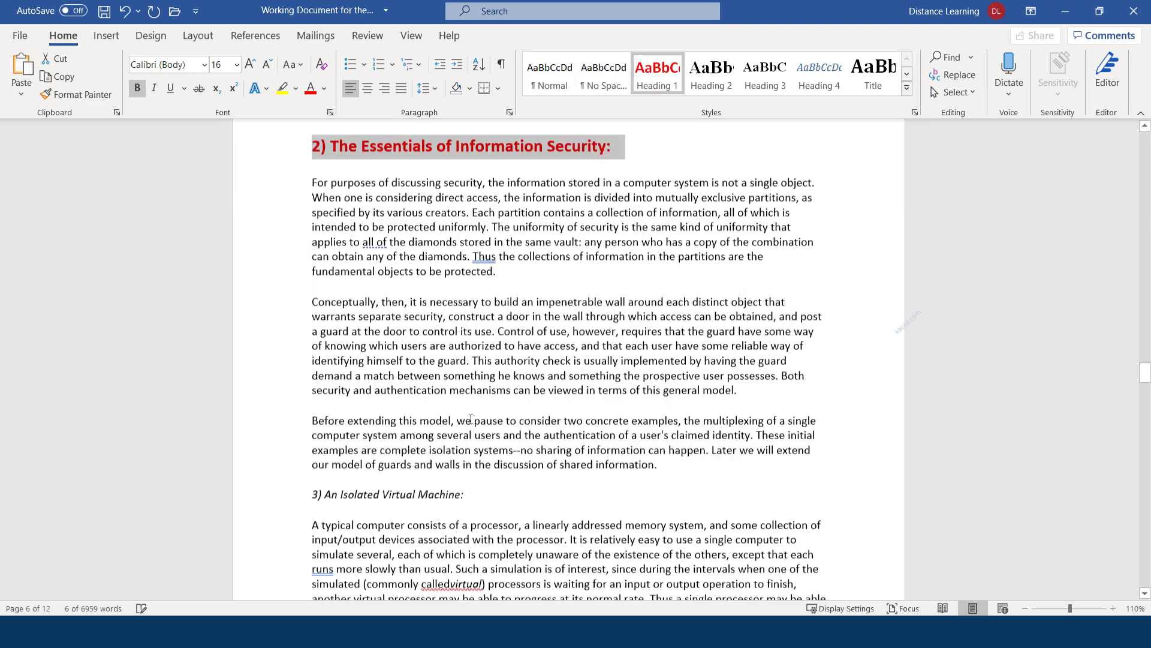
scroll(471, 419, "down", 8)
left_click(270, 211)
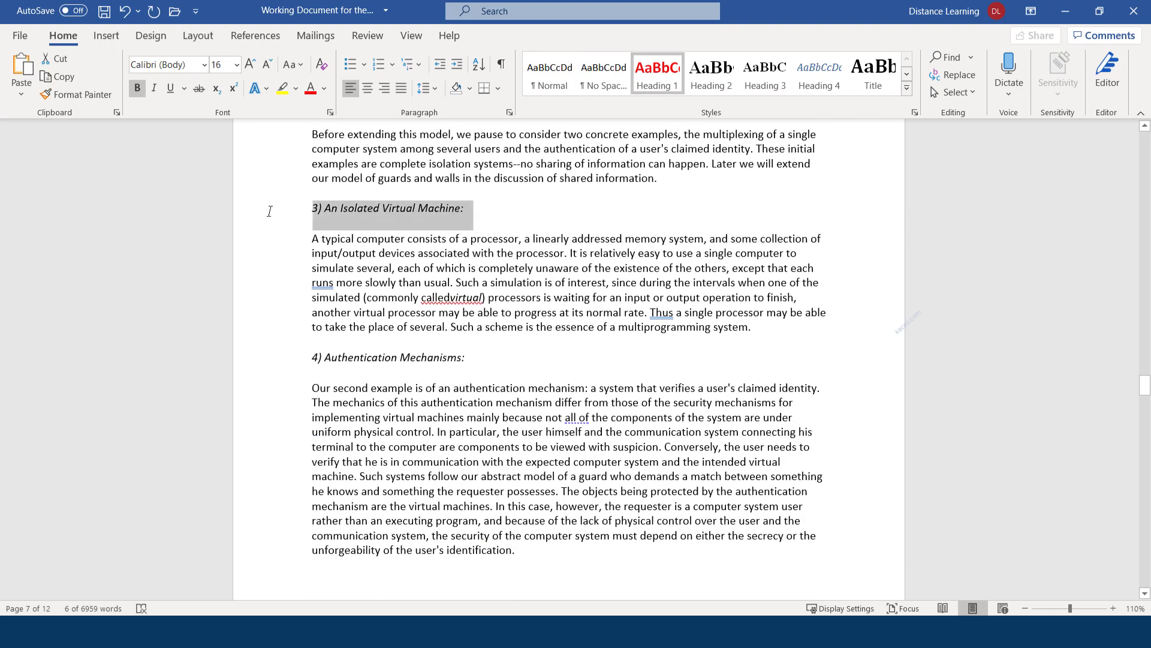
left_click(658, 76)
scroll(409, 382, "down", 5)
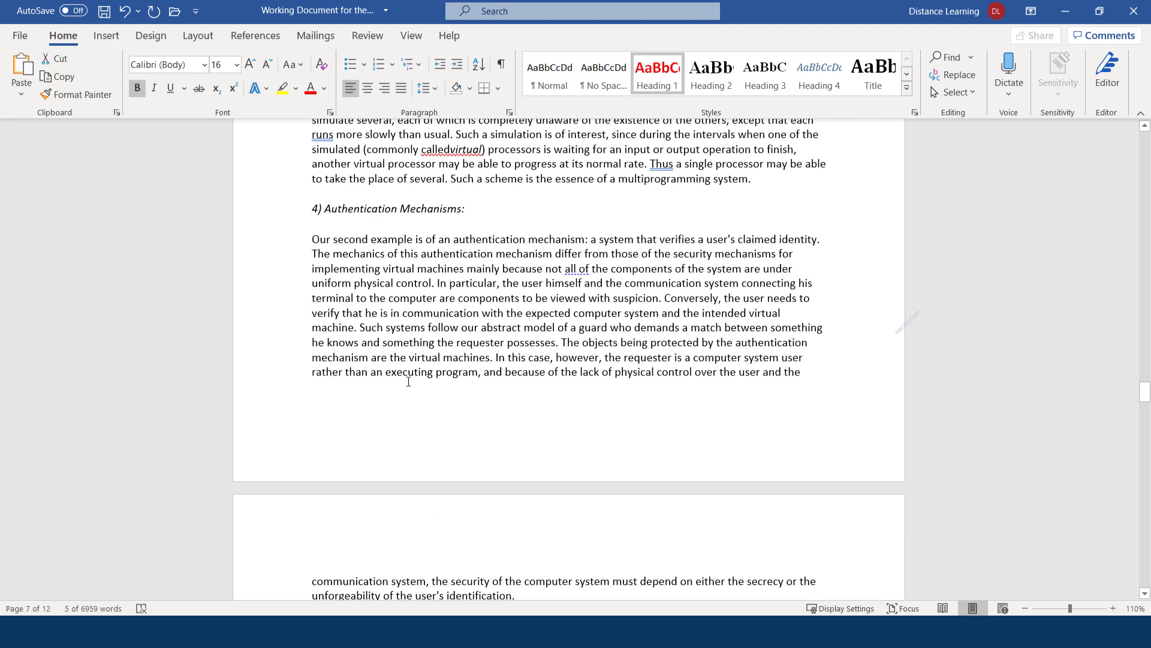
scroll(409, 382, "down", 20)
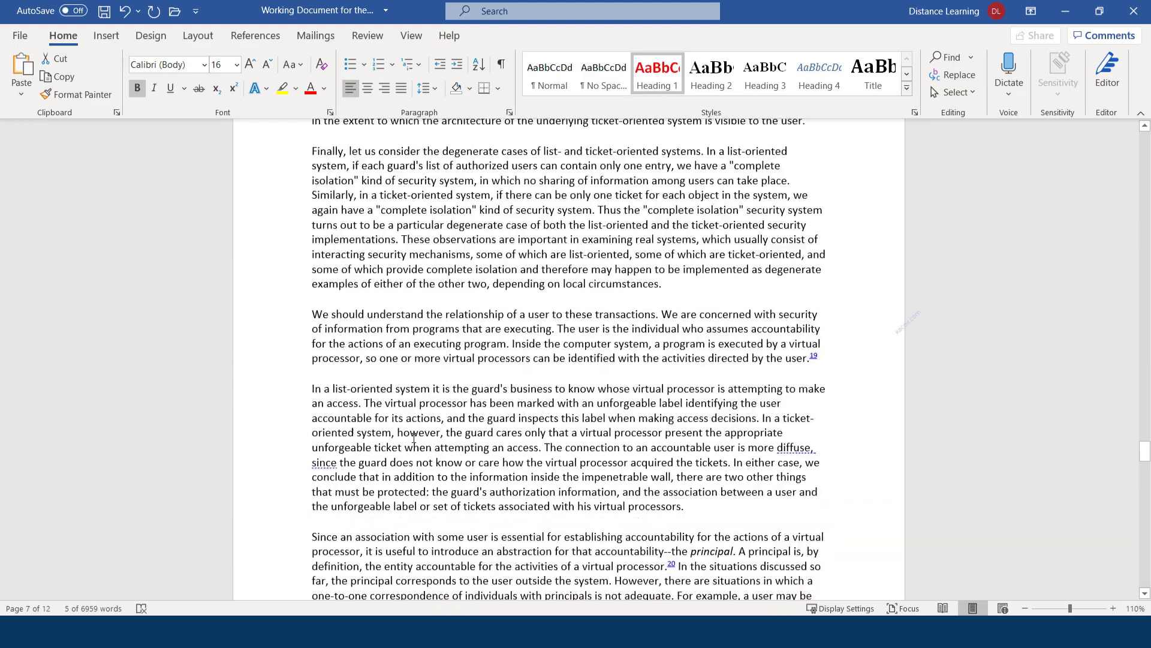
scroll(414, 437, "down", 15)
left_click_drag(1144, 480, 1122, 121)
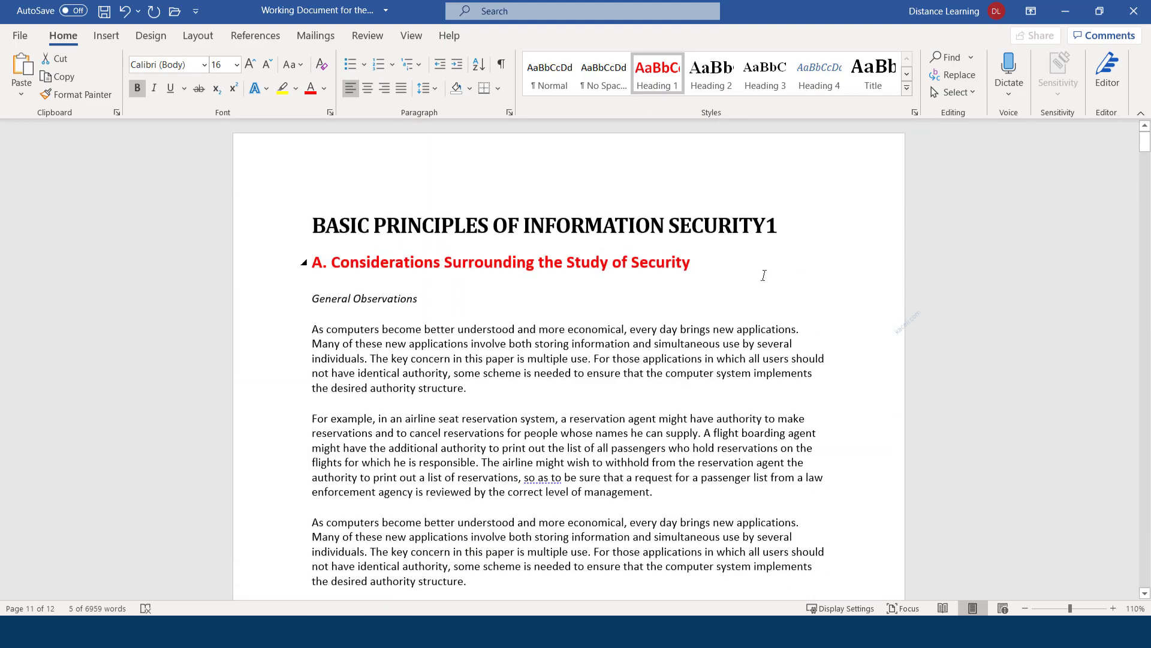
Apply Heading 2 to the General Observations line
left_click(396, 306)
left_click_drag(424, 298, 308, 295)
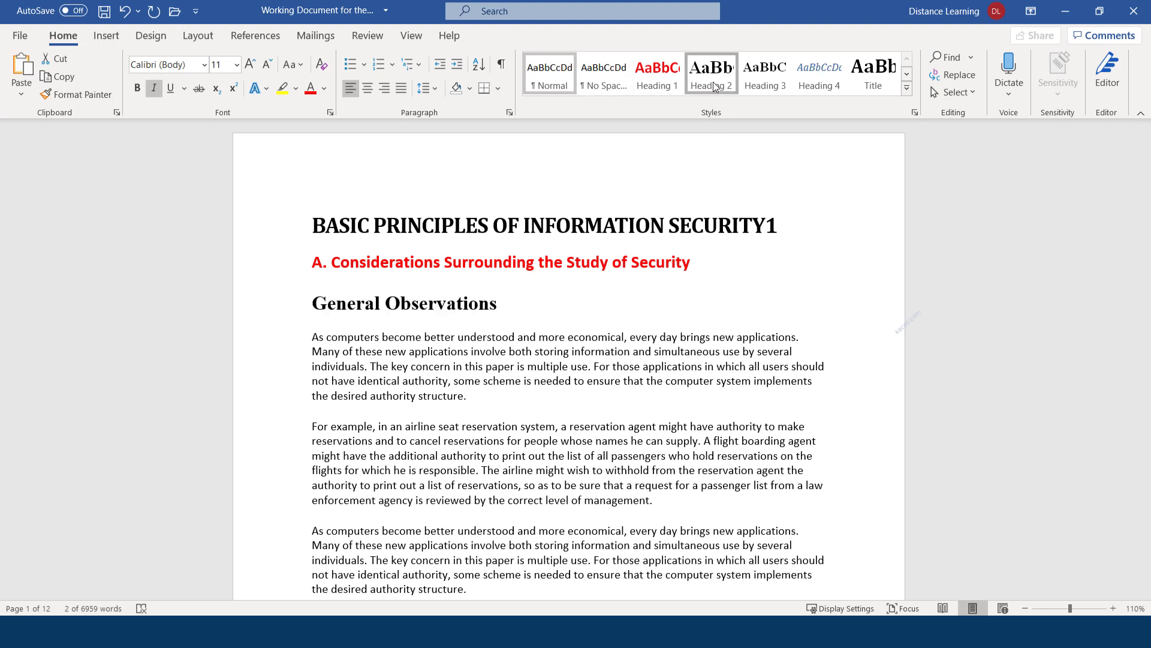
left_click(714, 82)
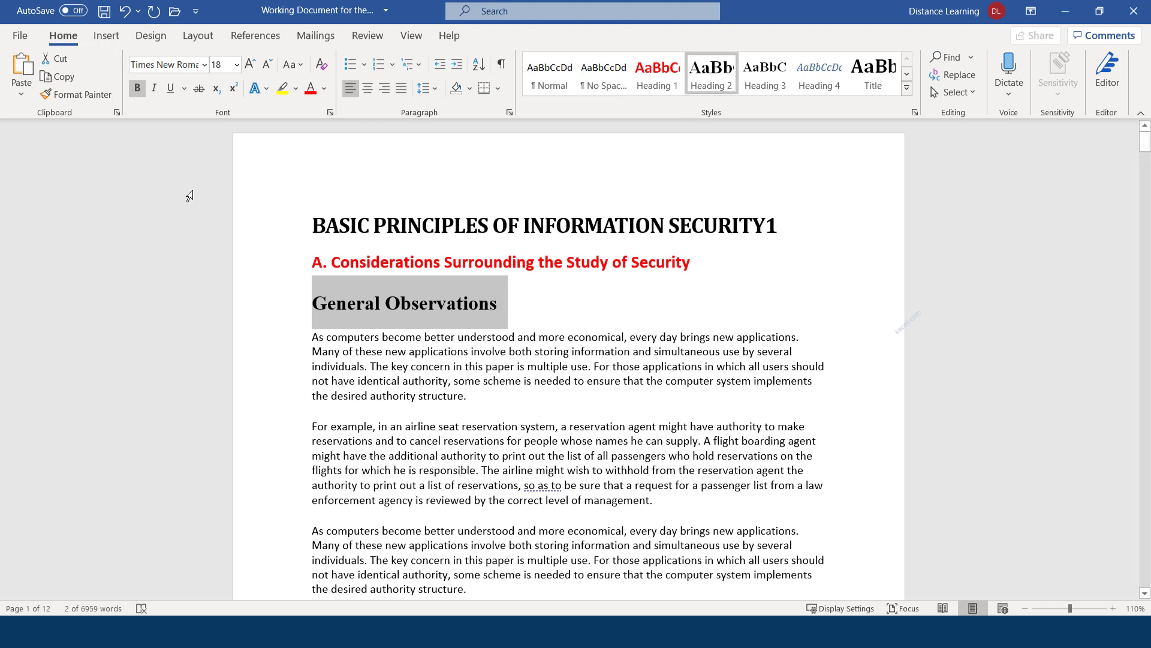
Set the subheading to Calibri 14 pt and update Heading 2 to match it
left_click(204, 66)
left_click(166, 125)
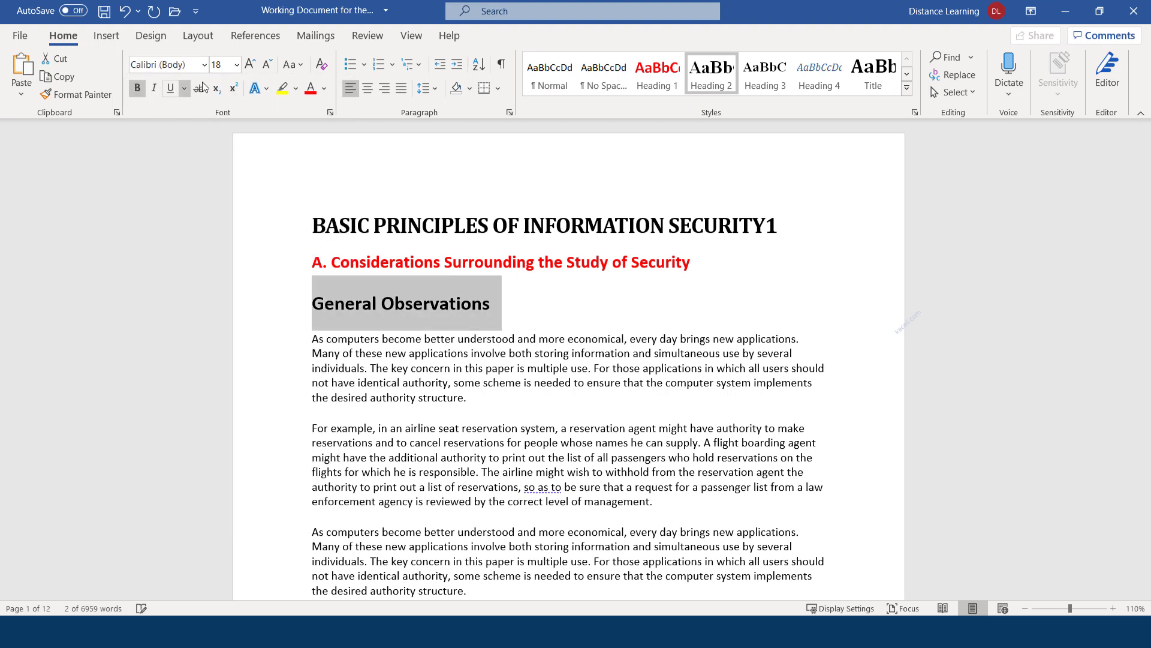
left_click(267, 66)
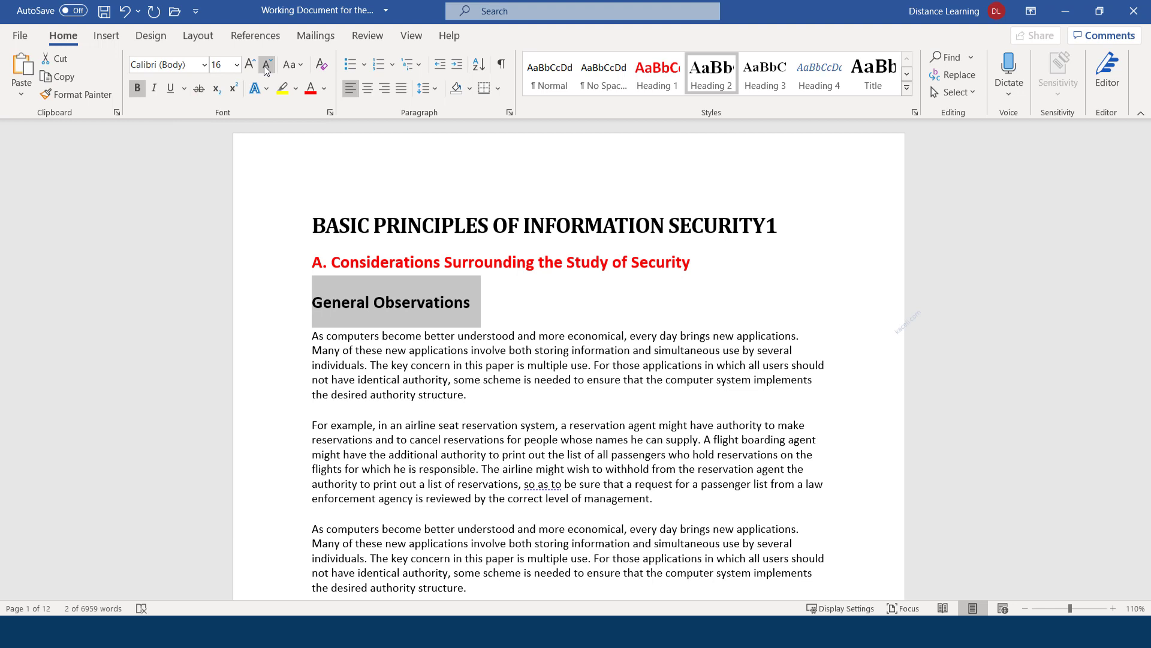
left_click(267, 66)
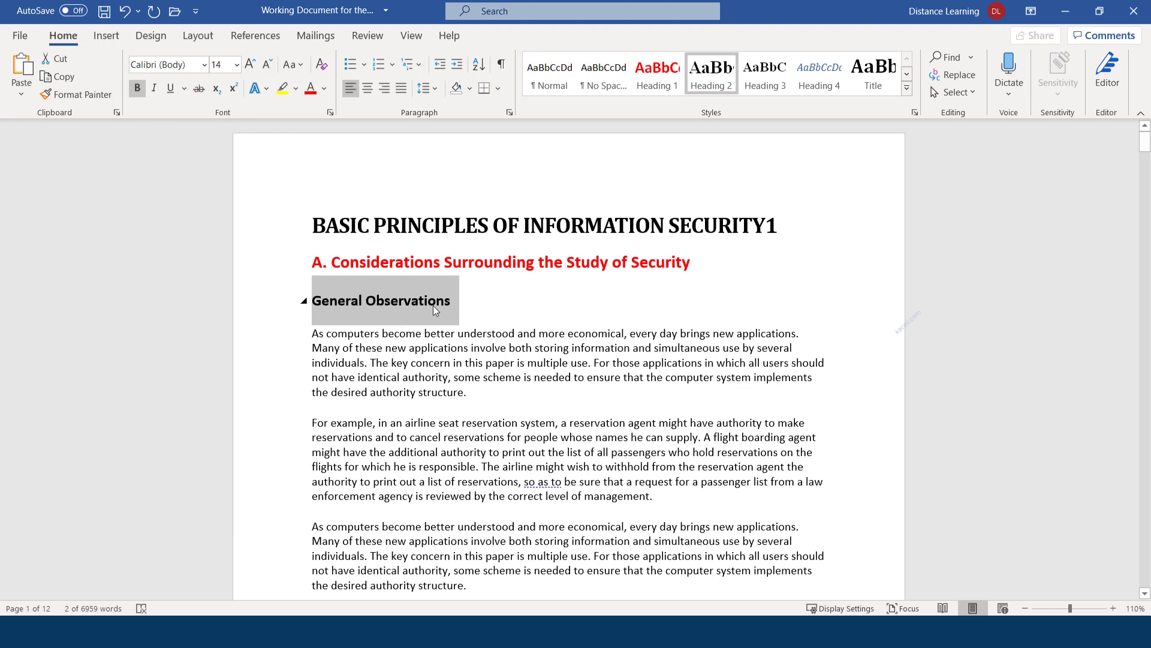
right_click(702, 80)
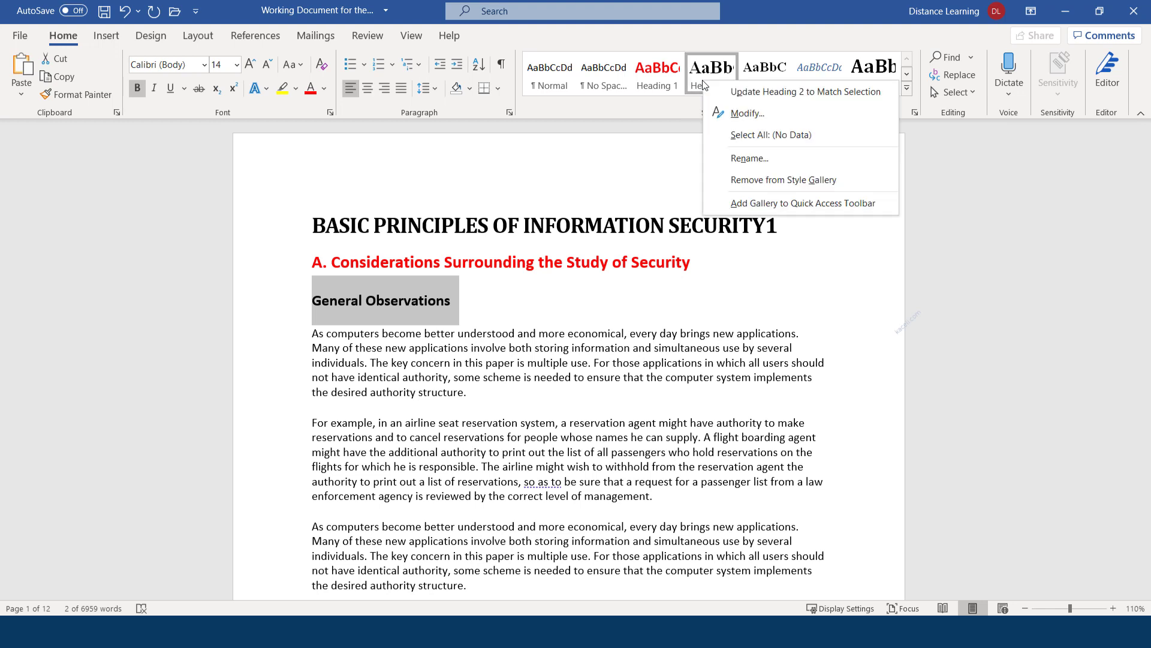
left_click(747, 98)
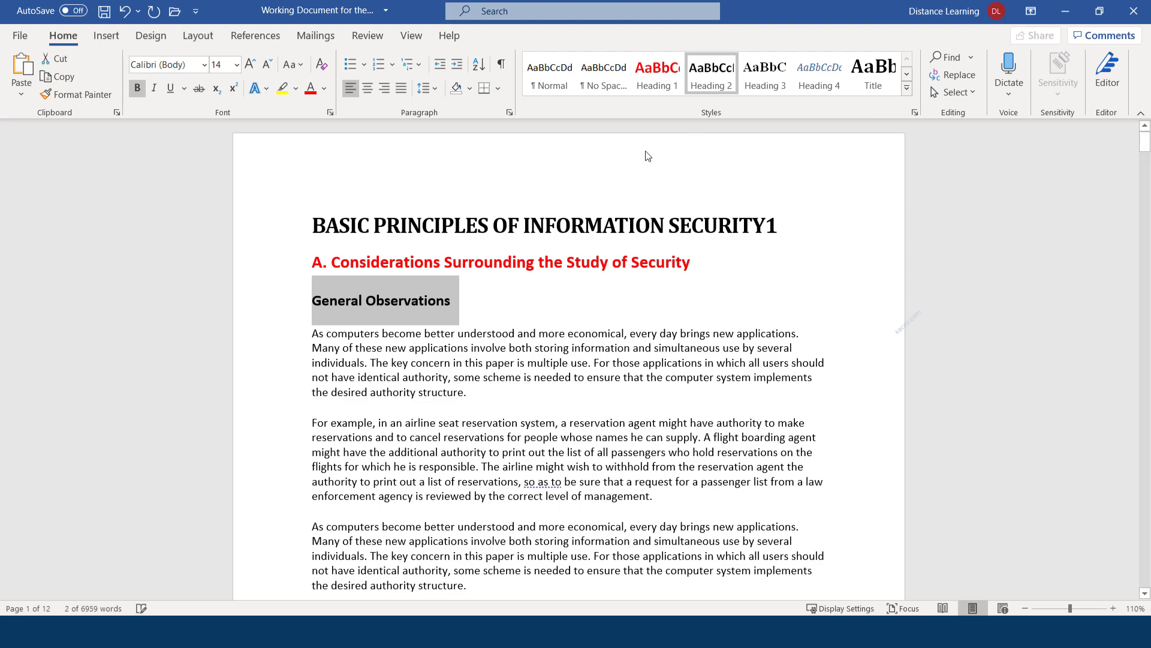
Make 'Design Principles:', 'Complete mediation' and 'Open design' Heading 2 headings
left_click(475, 318)
scroll(474, 321, "down", 15)
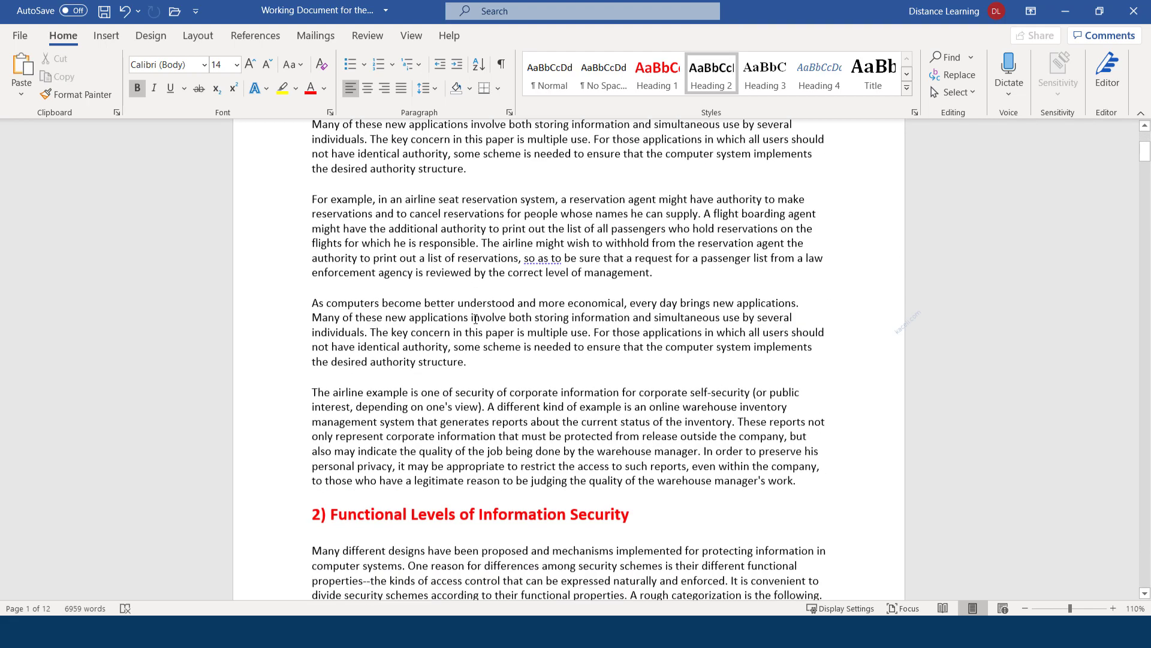
scroll(473, 319, "down", 15)
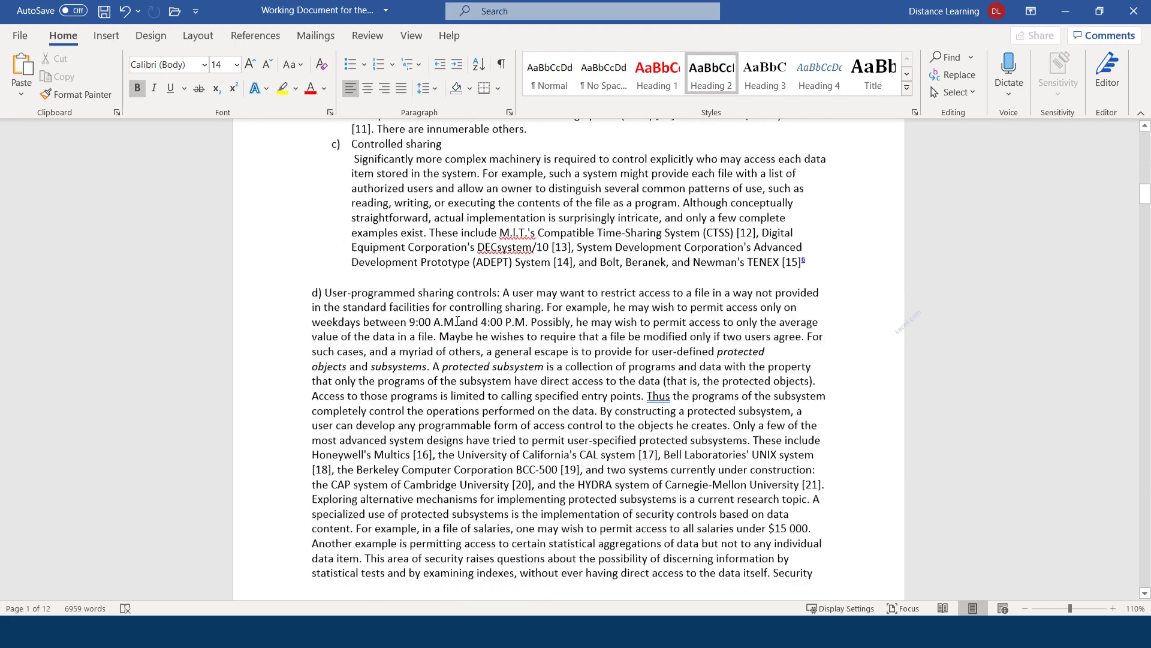
scroll(452, 330, "down", 10)
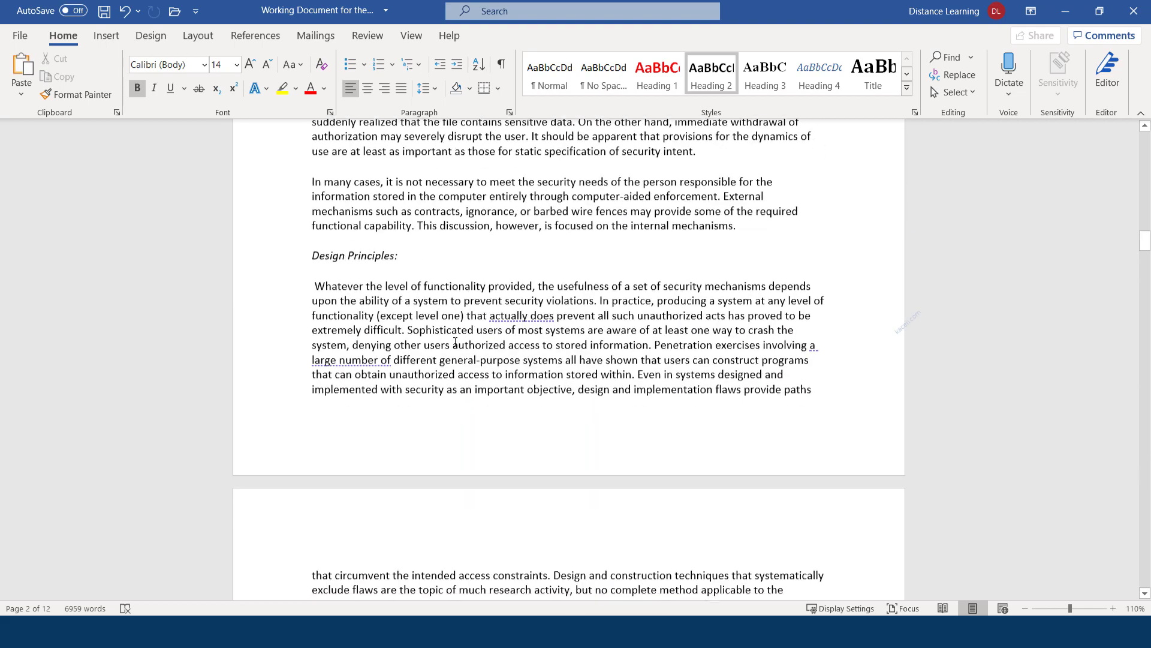
left_click(289, 251)
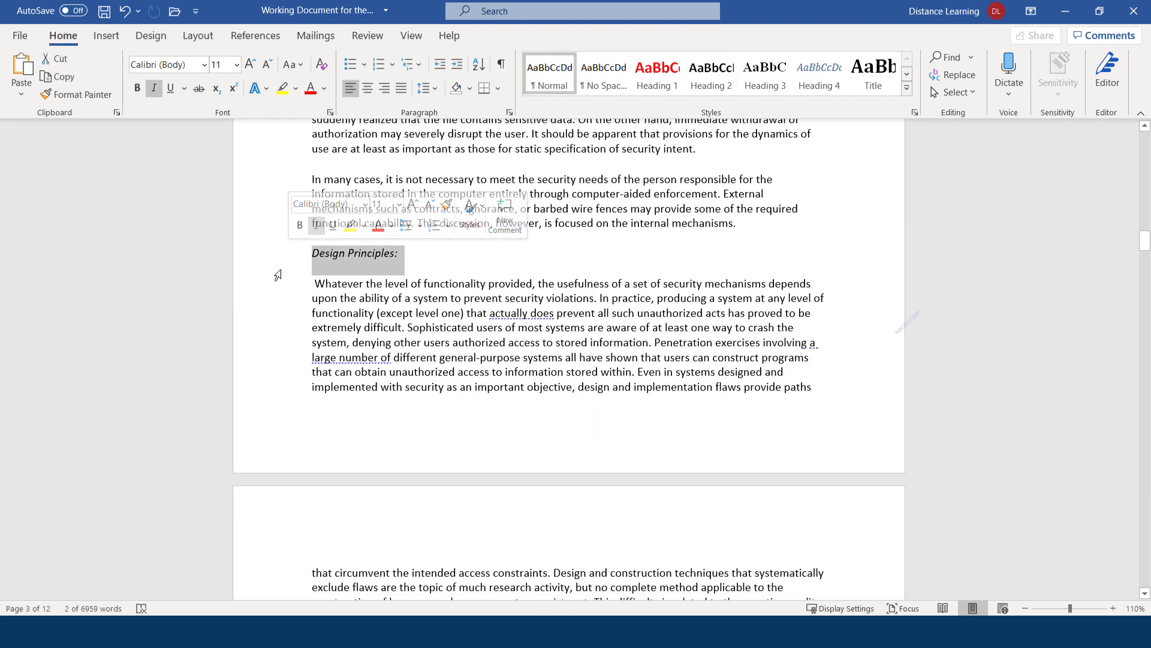
left_click(717, 77)
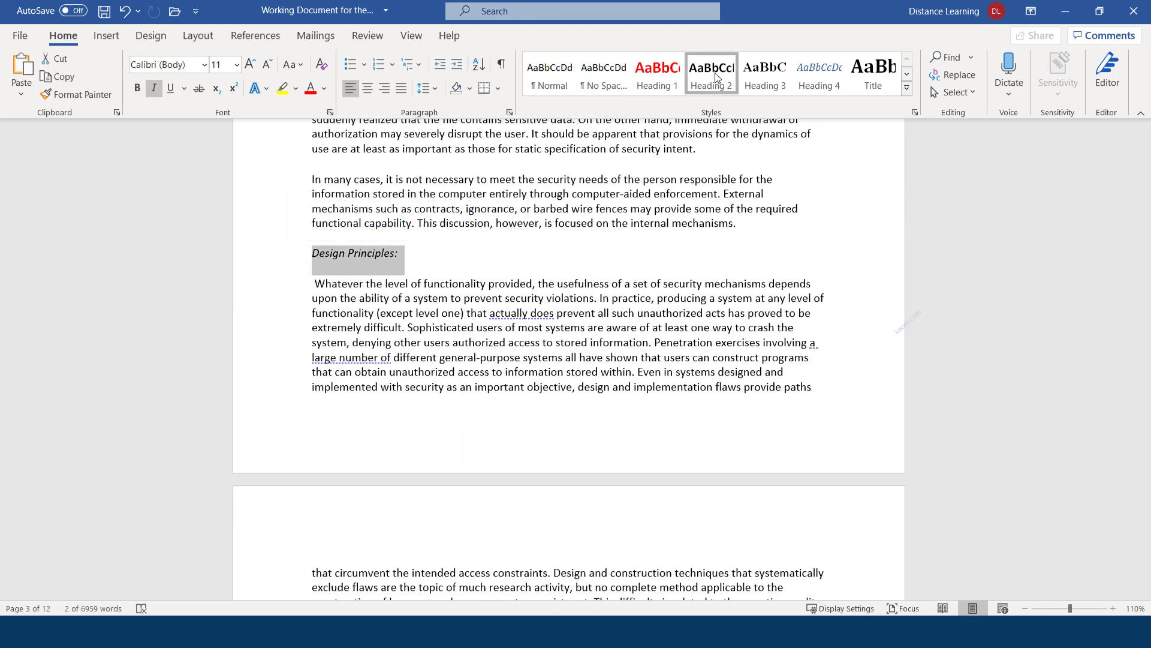
scroll(429, 335, "down", 15)
scroll(429, 335, "down", 1)
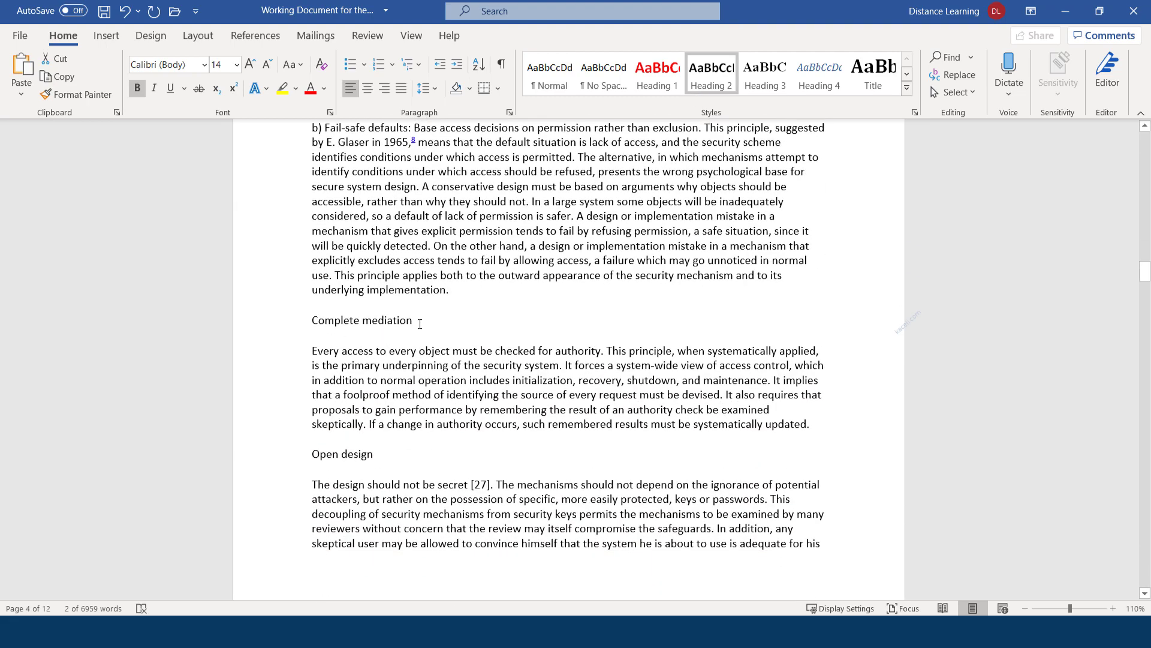
left_click_drag(480, 320, 303, 320)
left_click(690, 84)
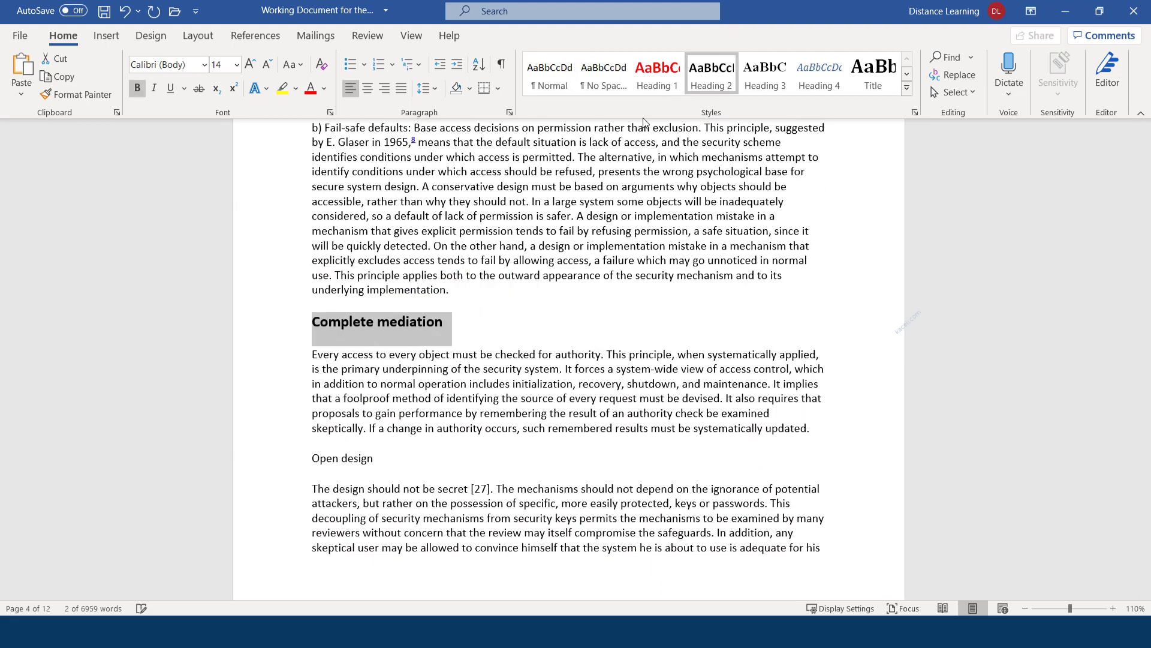
scroll(480, 300, "down", 3)
left_click_drag(377, 302, 296, 303)
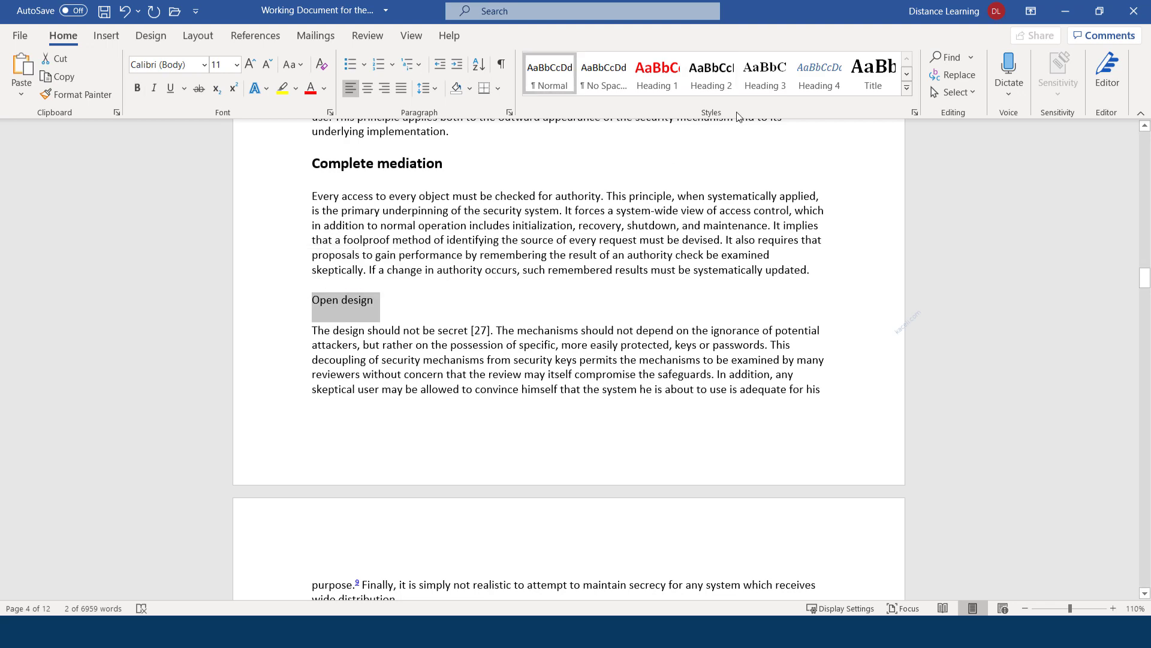
left_click(711, 75)
Apply Heading 2 to 'Separation of privilege', 'Least privilege' and 'Least common mechanism'
scroll(417, 300, "down", 6)
scroll(417, 300, "down", 1)
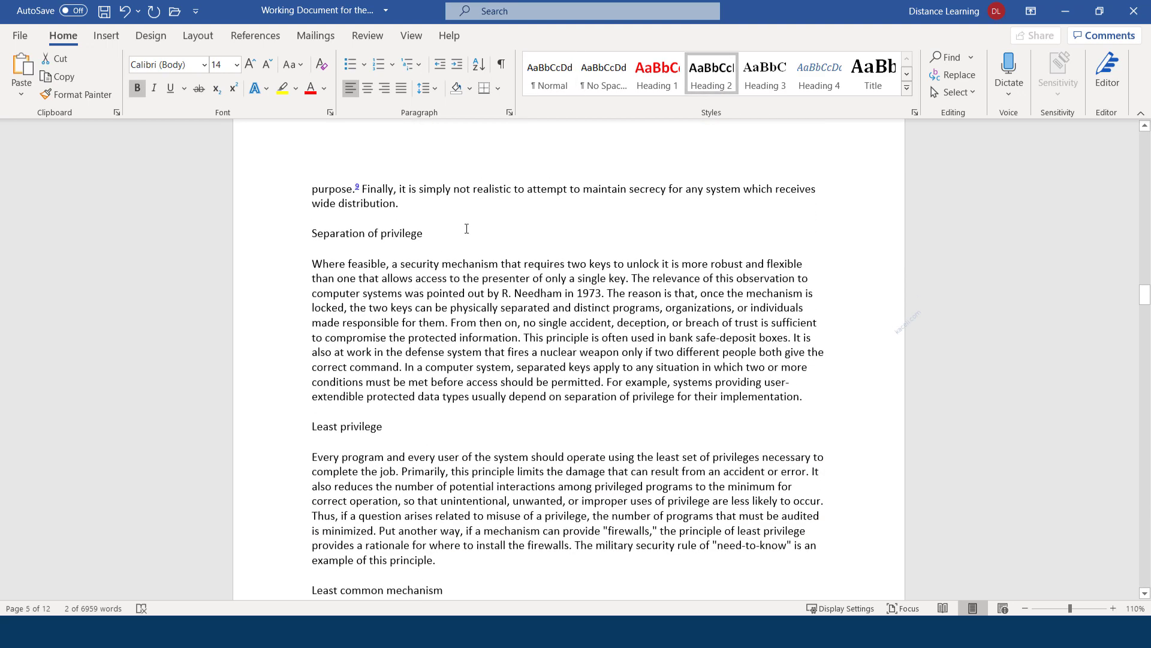
left_click_drag(446, 236, 310, 225)
left_click(309, 226)
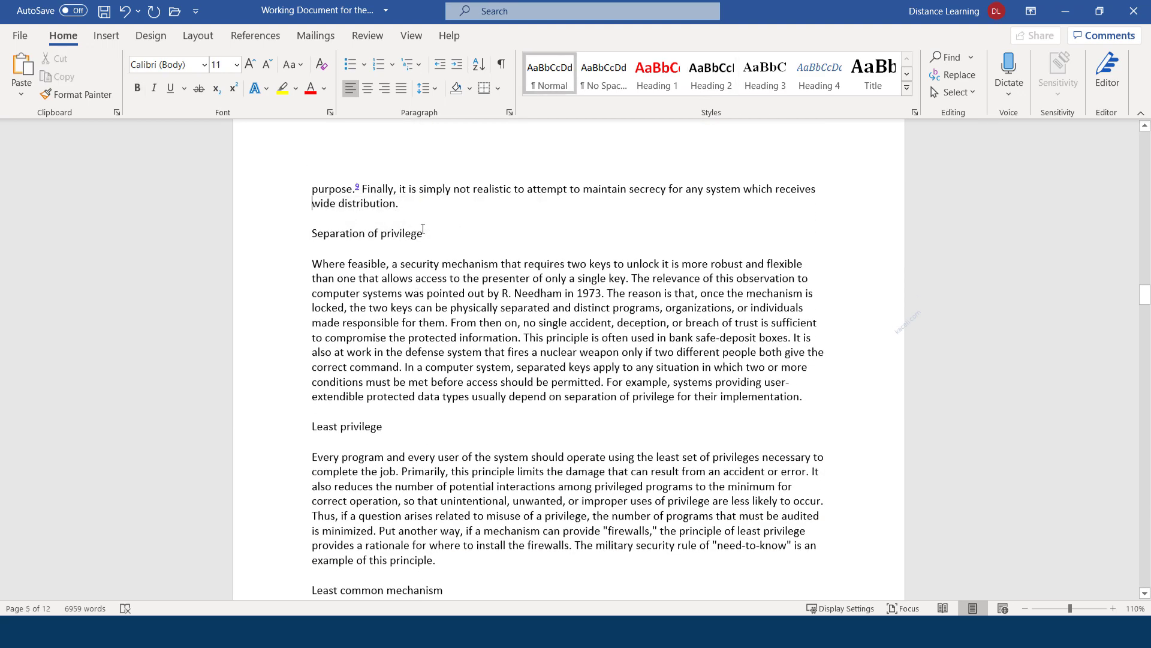
left_click_drag(432, 234, 311, 233)
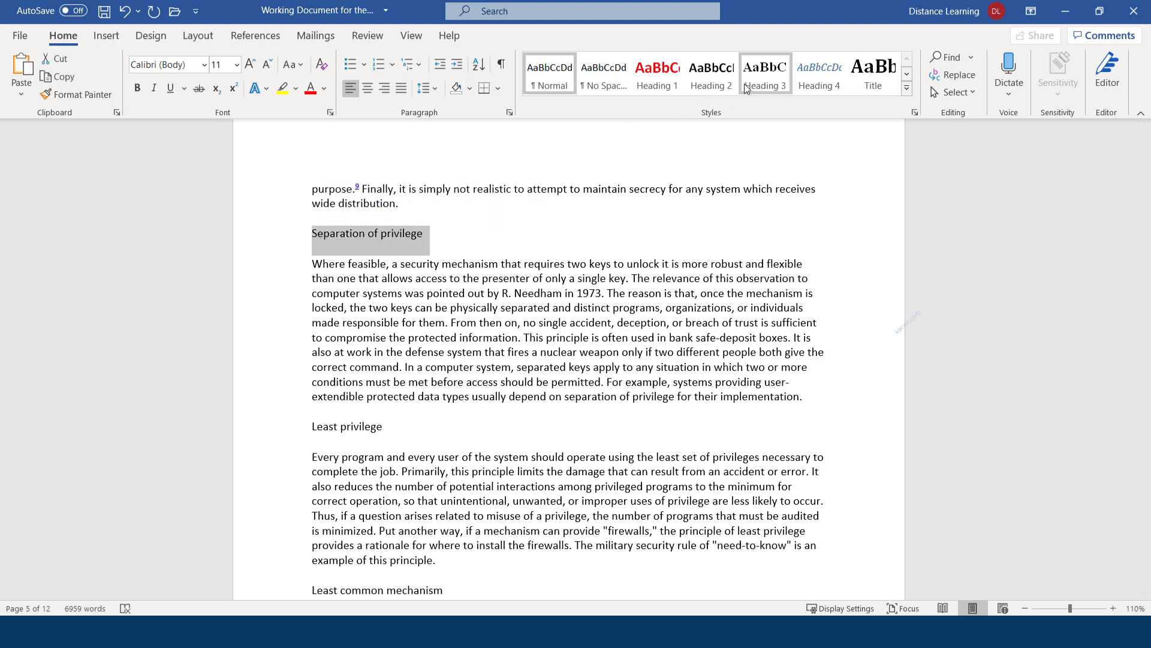
left_click(705, 86)
scroll(414, 395, "down", 2)
left_click_drag(409, 352, 311, 352)
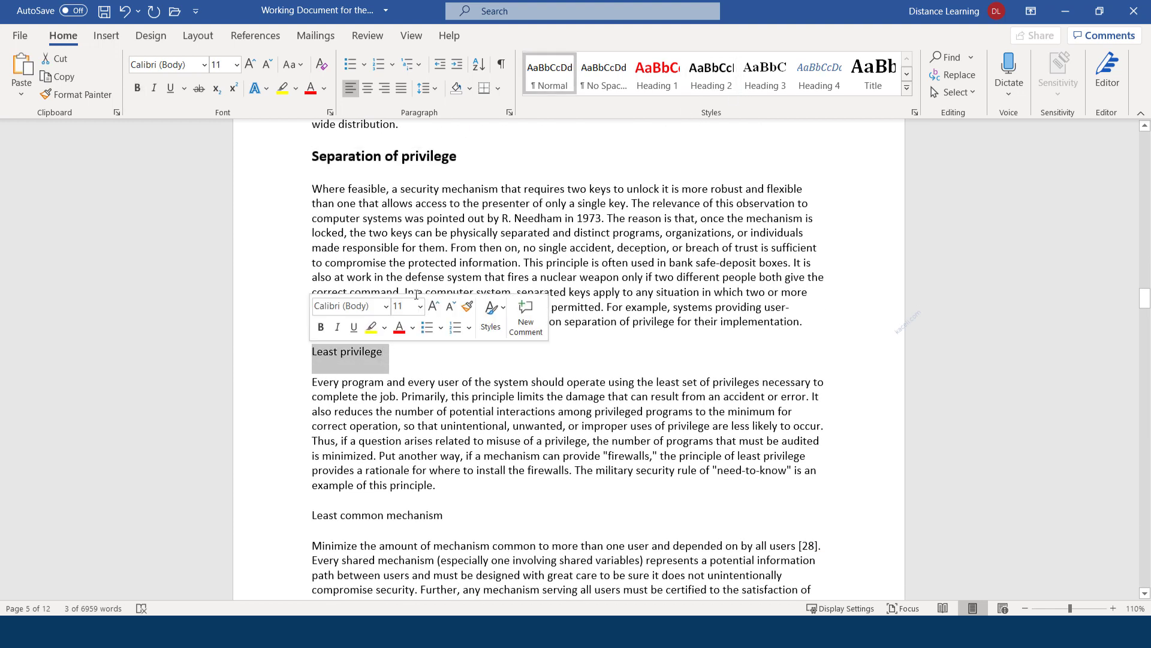
left_click(712, 75)
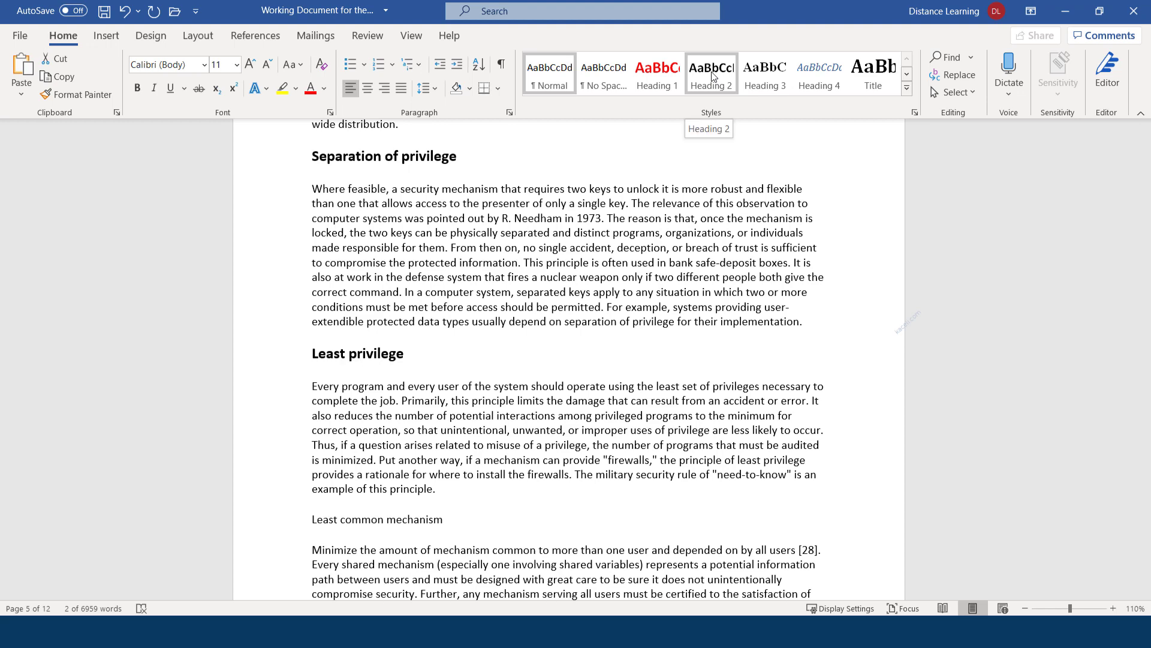
scroll(446, 336, "down", 5)
left_click_drag(447, 322, 310, 324)
left_click(712, 75)
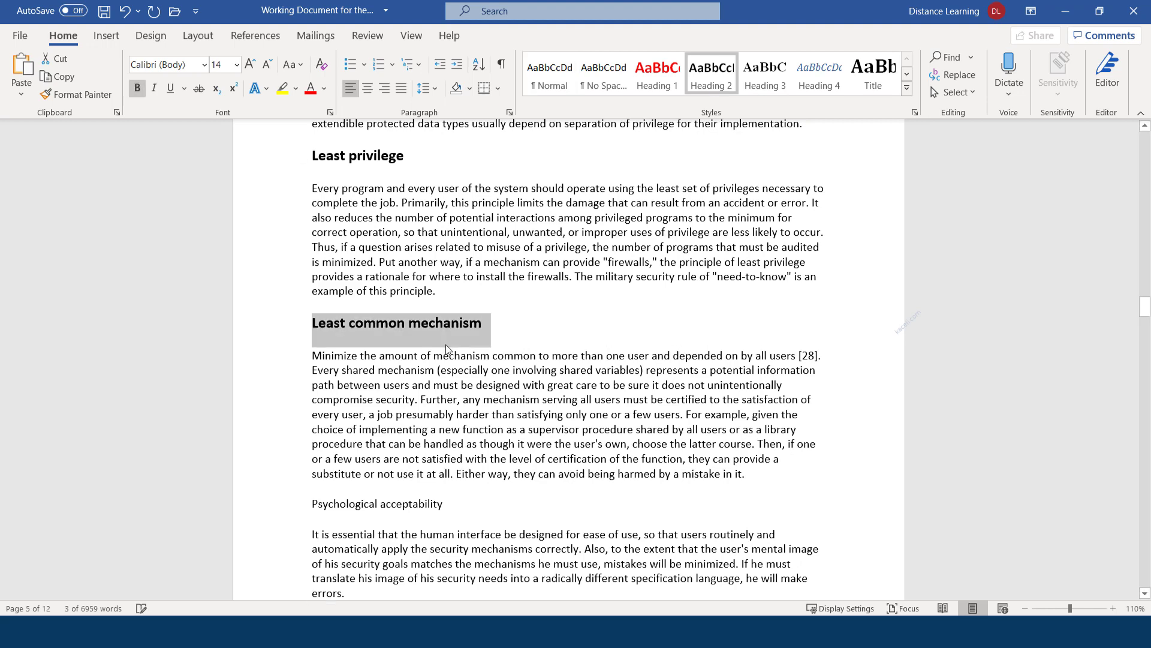
Apply Heading 2 to Psychological acceptability, the Summary line, 4) Authentication Mechanisms and 5) Shared Information
scroll(447, 347, "down", 5)
left_click_drag(448, 306, 304, 309)
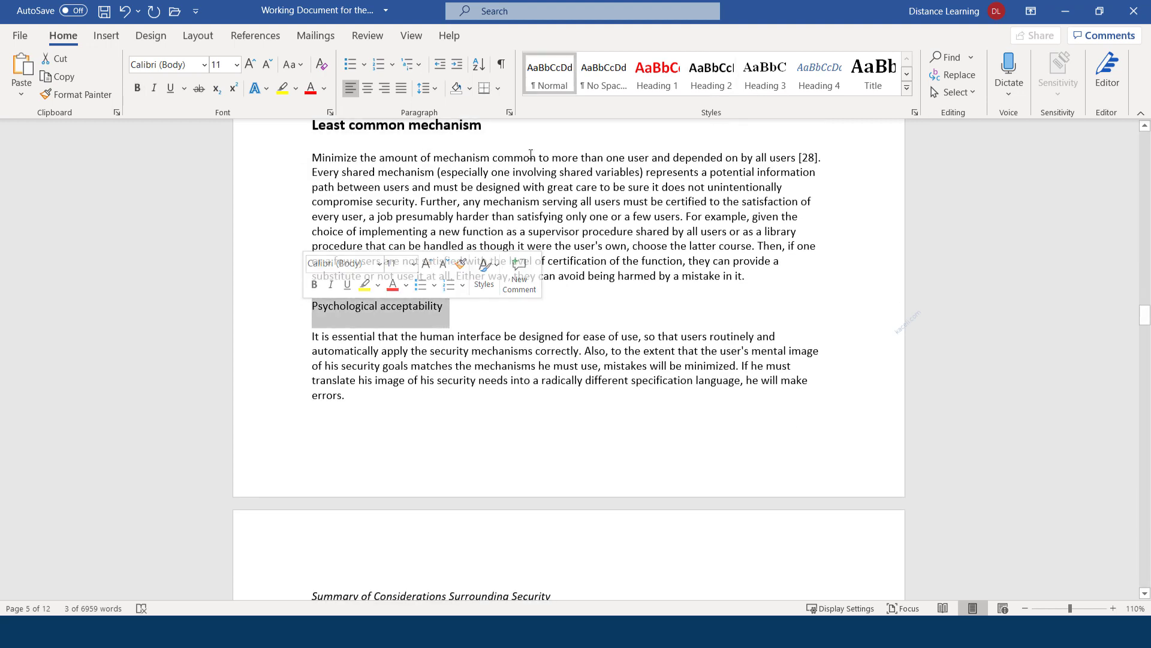
left_click(712, 75)
scroll(502, 300, "down", 8)
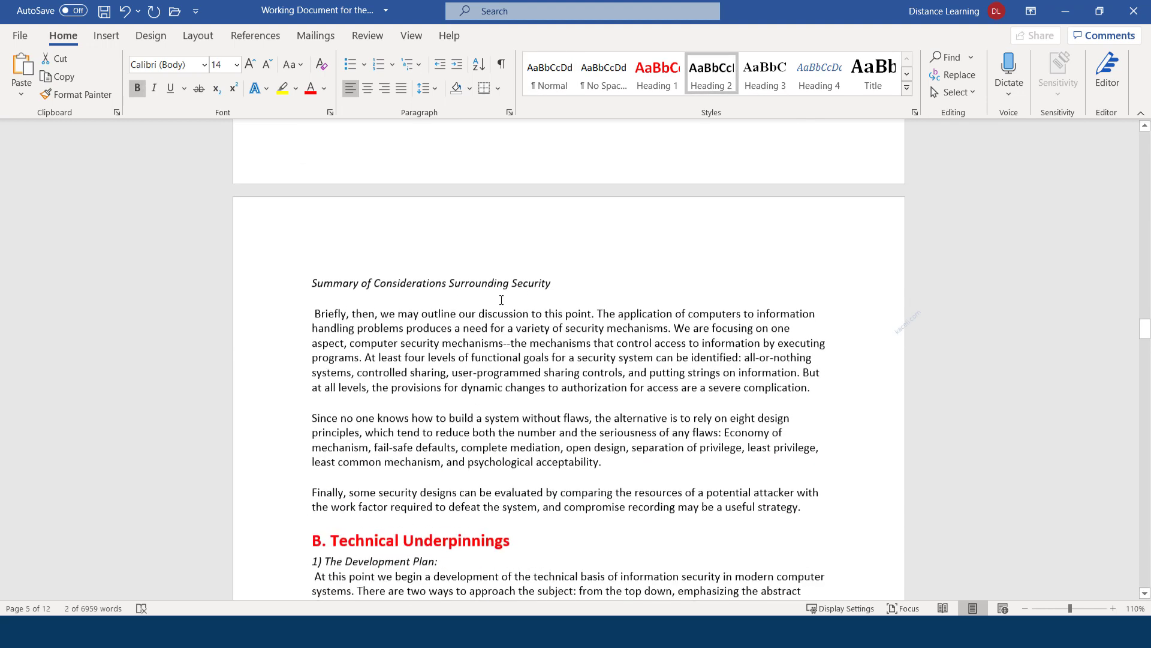
left_click_drag(555, 282, 310, 282)
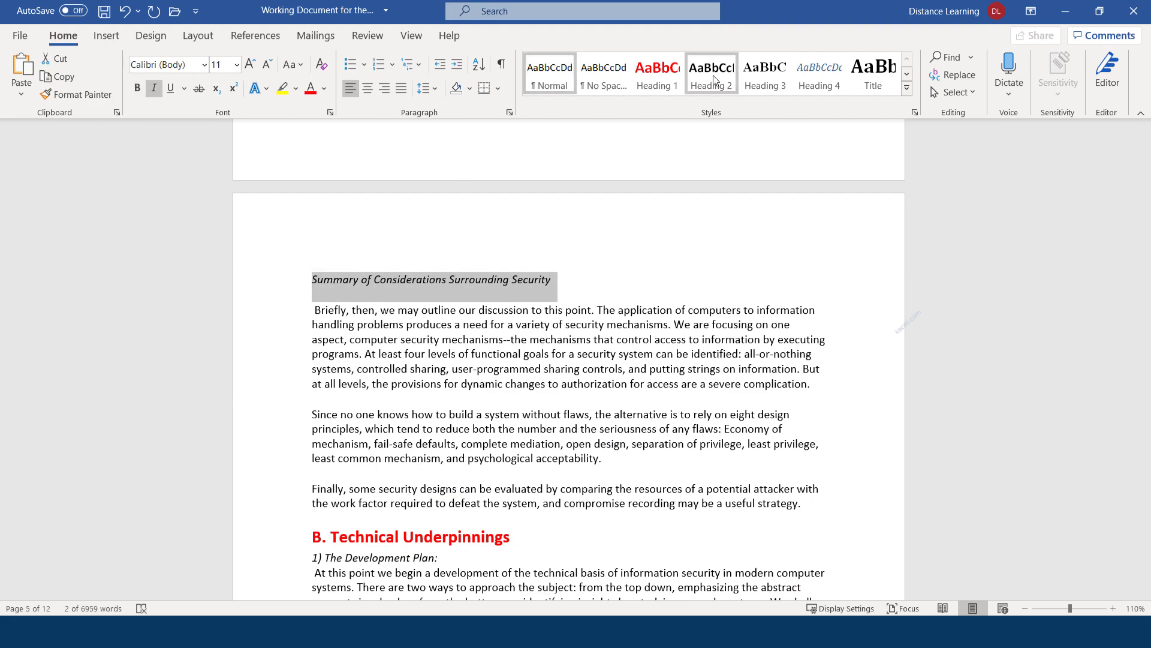
left_click(714, 80)
scroll(458, 441, "down", 15)
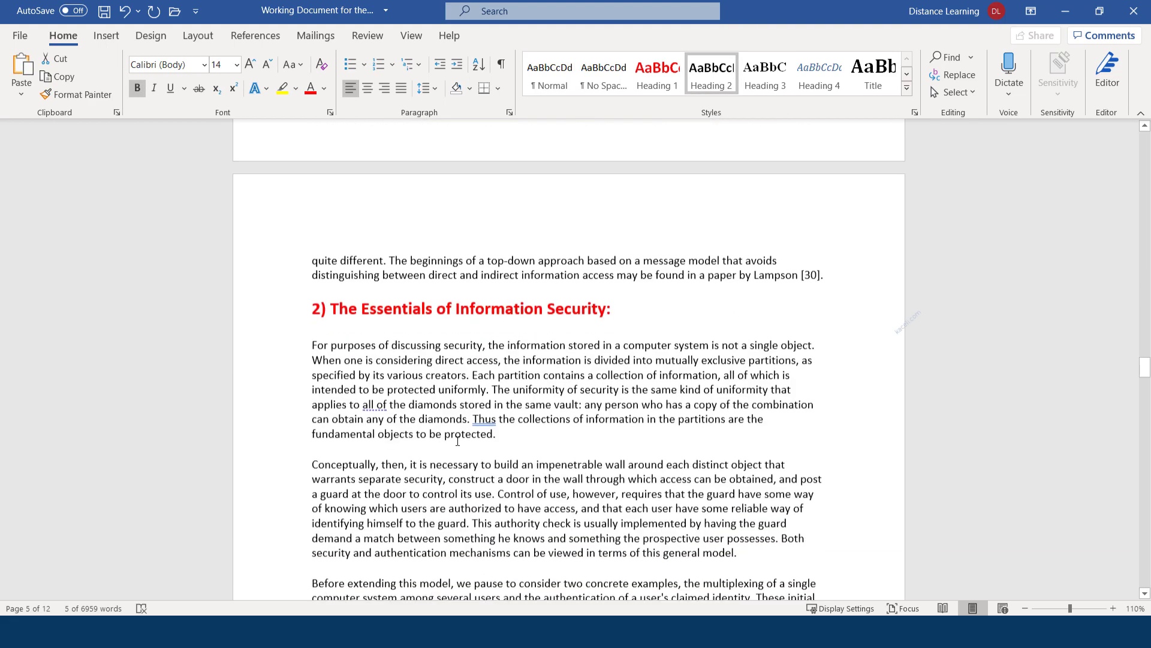
scroll(457, 440, "down", 12)
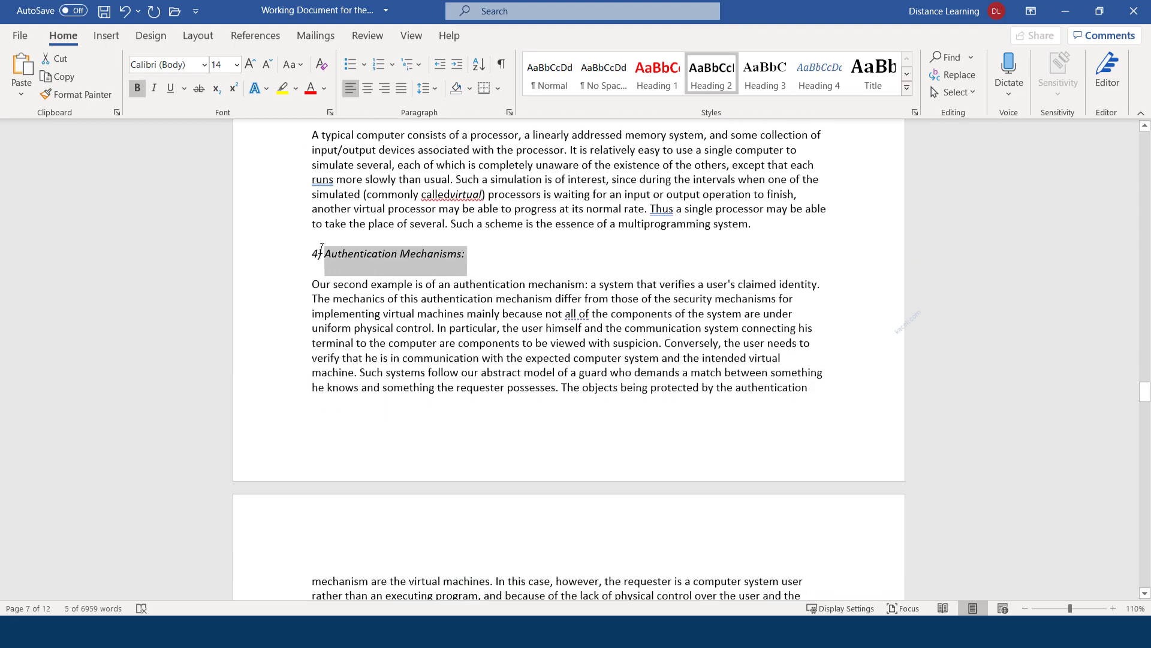
left_click(711, 75)
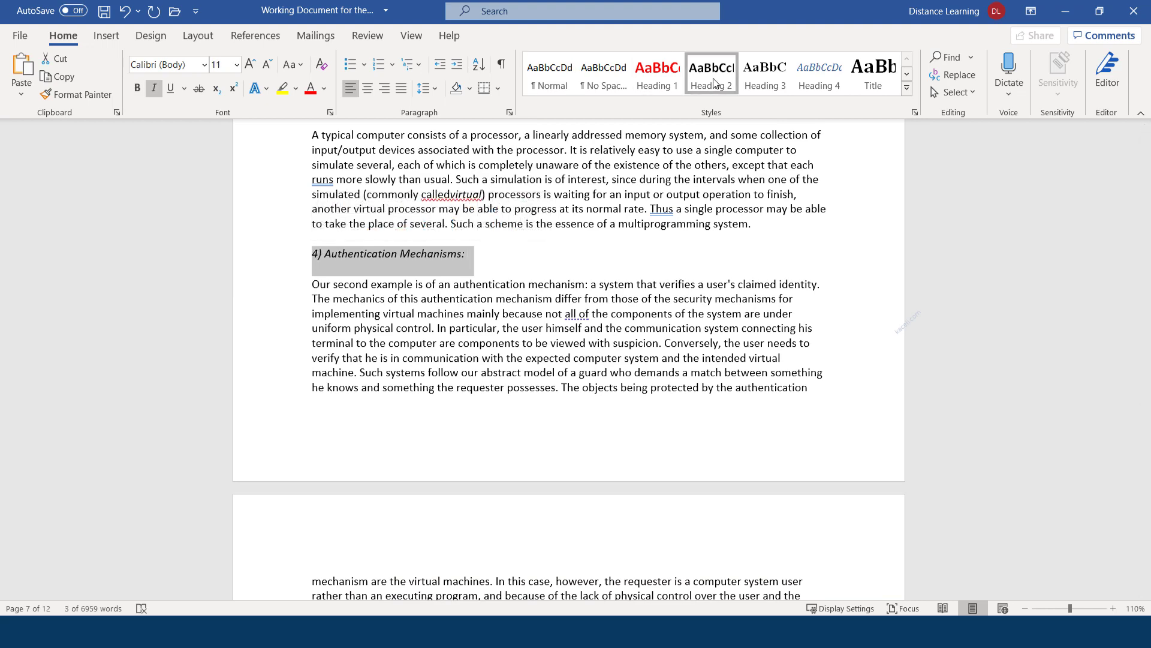
scroll(493, 336, "down", 1)
scroll(493, 336, "down", 4)
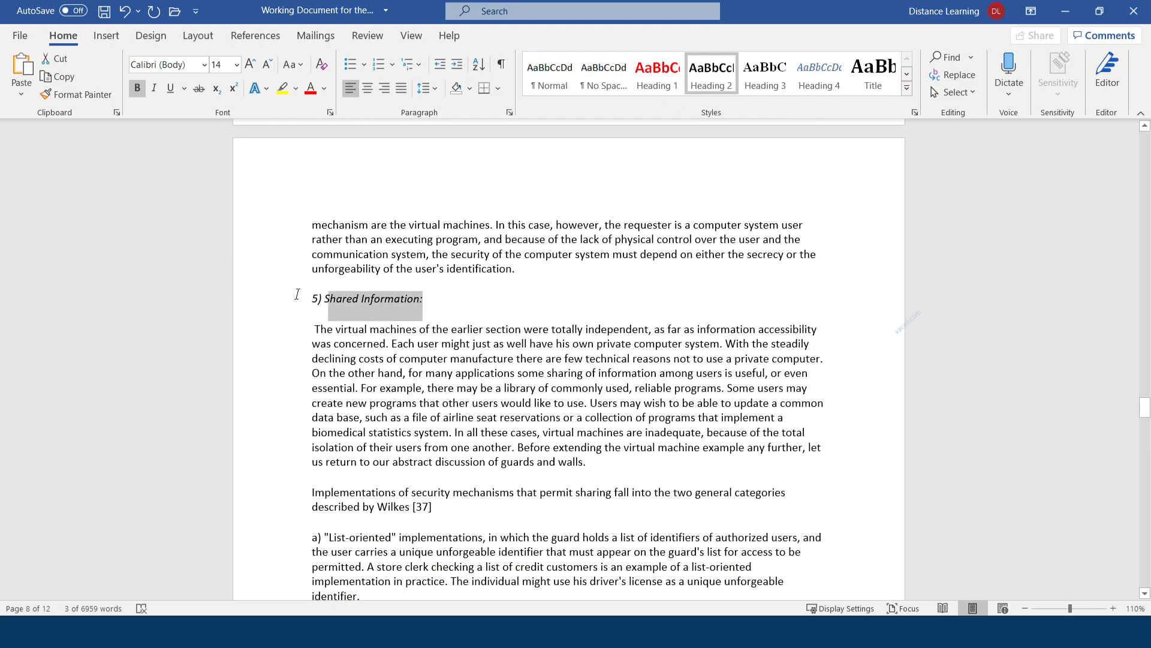
left_click_drag(297, 294, 298, 294)
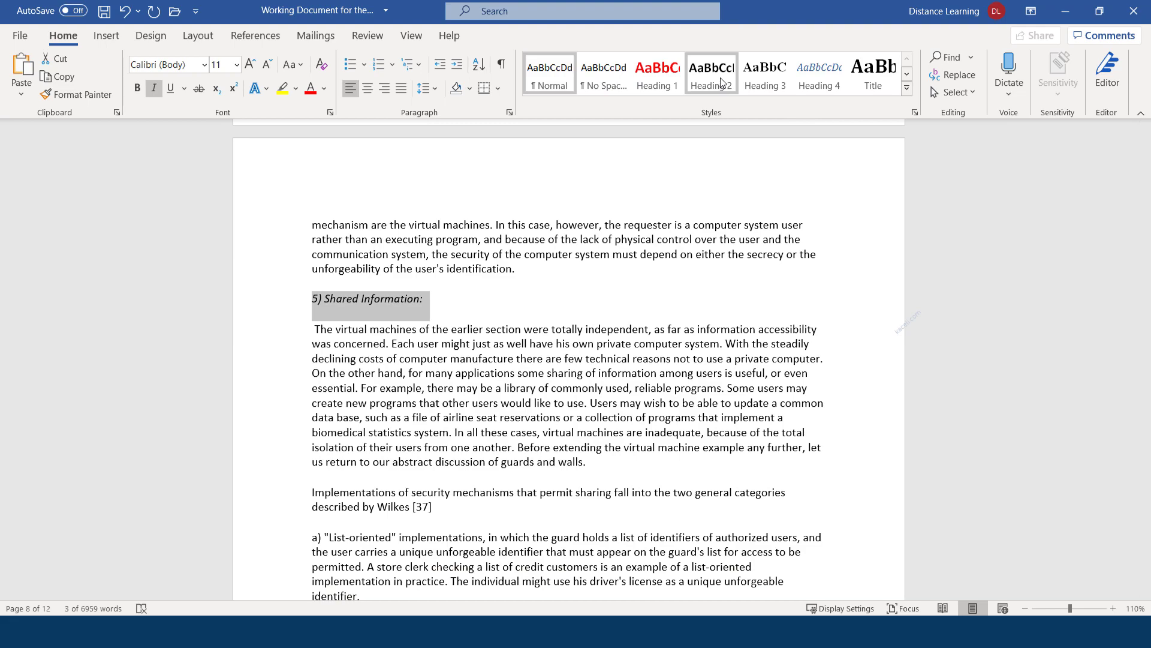
left_click(722, 81)
scroll(462, 379, "down", 2)
Scroll back to the top and down to '2) Functional Levels of Information Security' on page 1
scroll(427, 394, "down", 16)
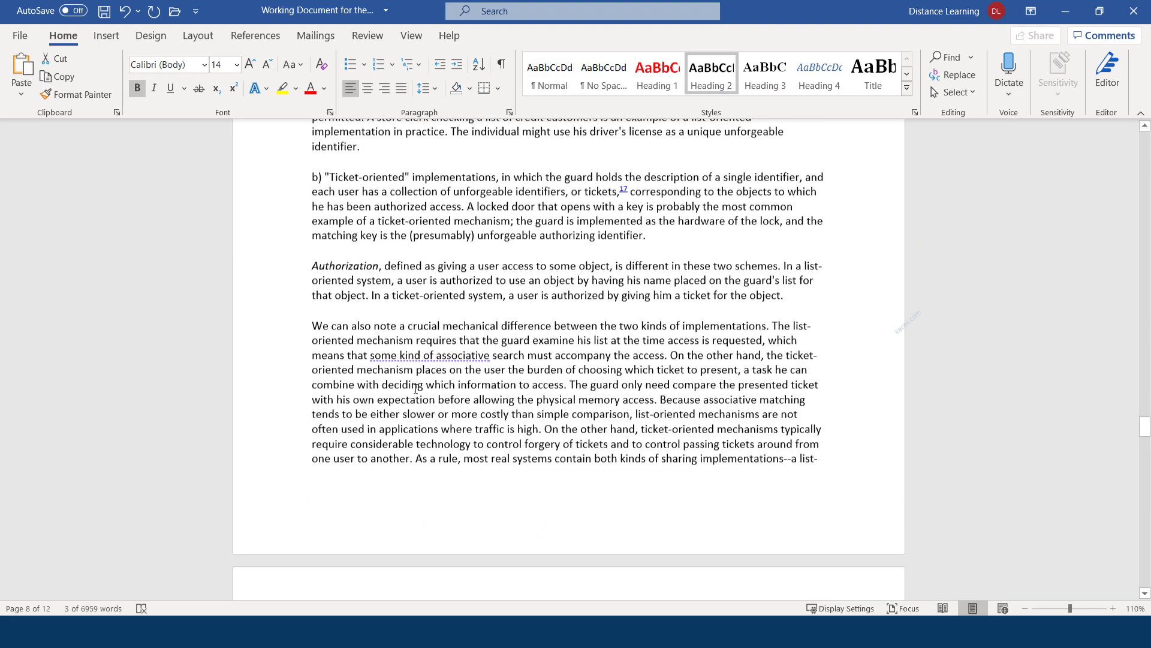
scroll(423, 414, "down", 15)
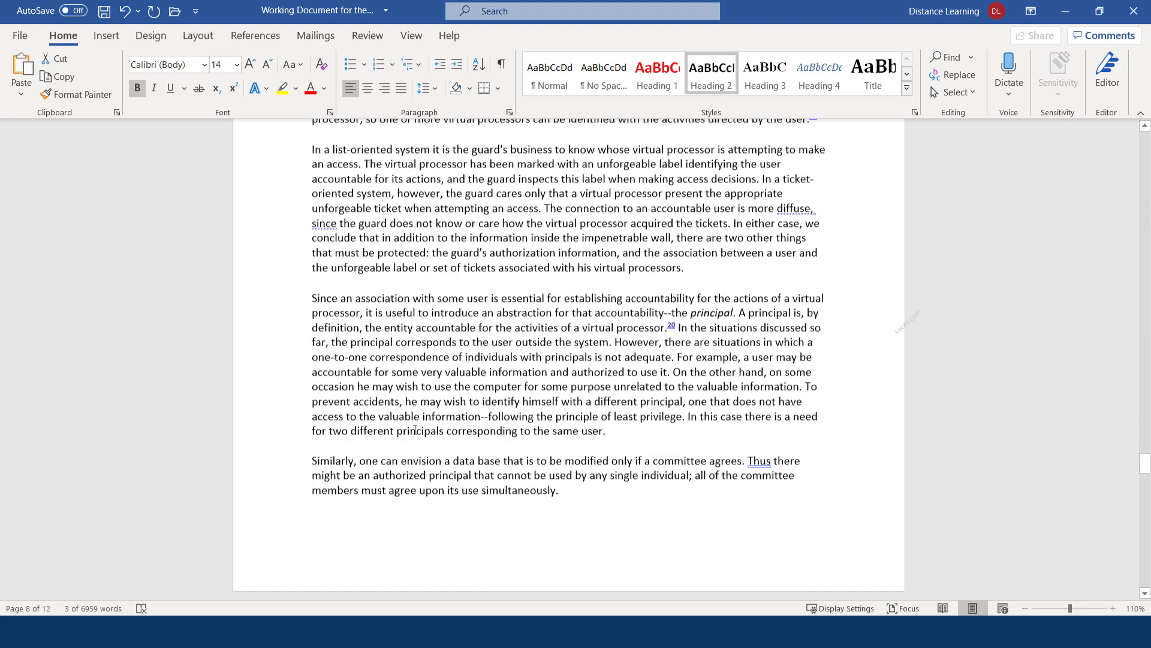
scroll(480, 432, "down", 15)
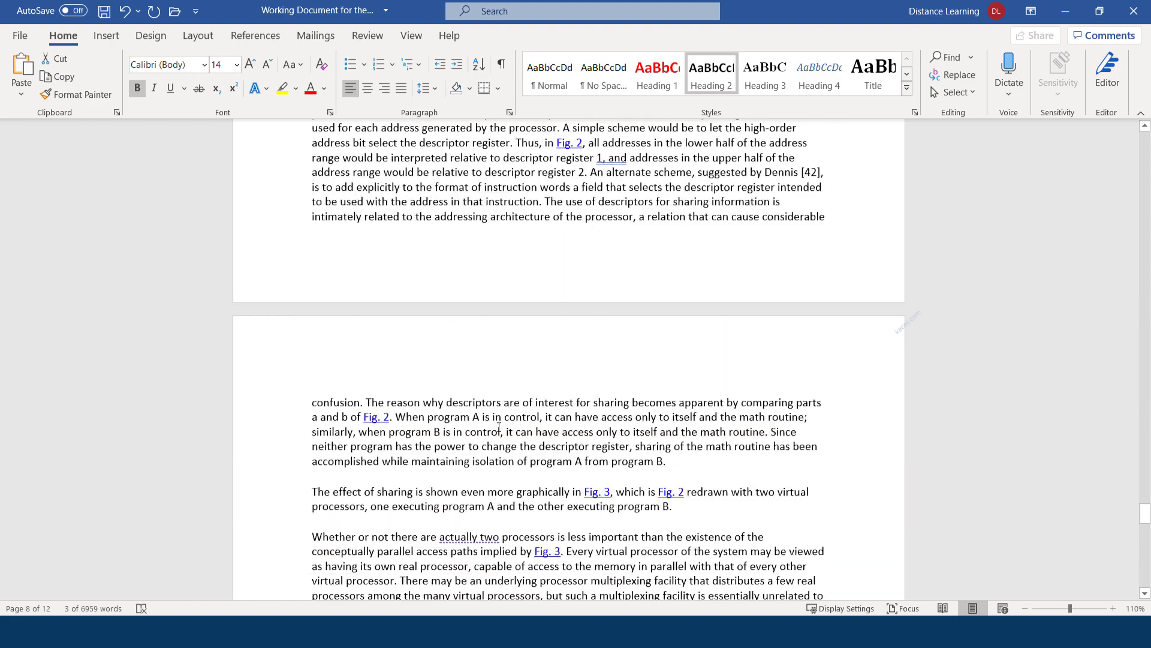
scroll(474, 435, "down", 15)
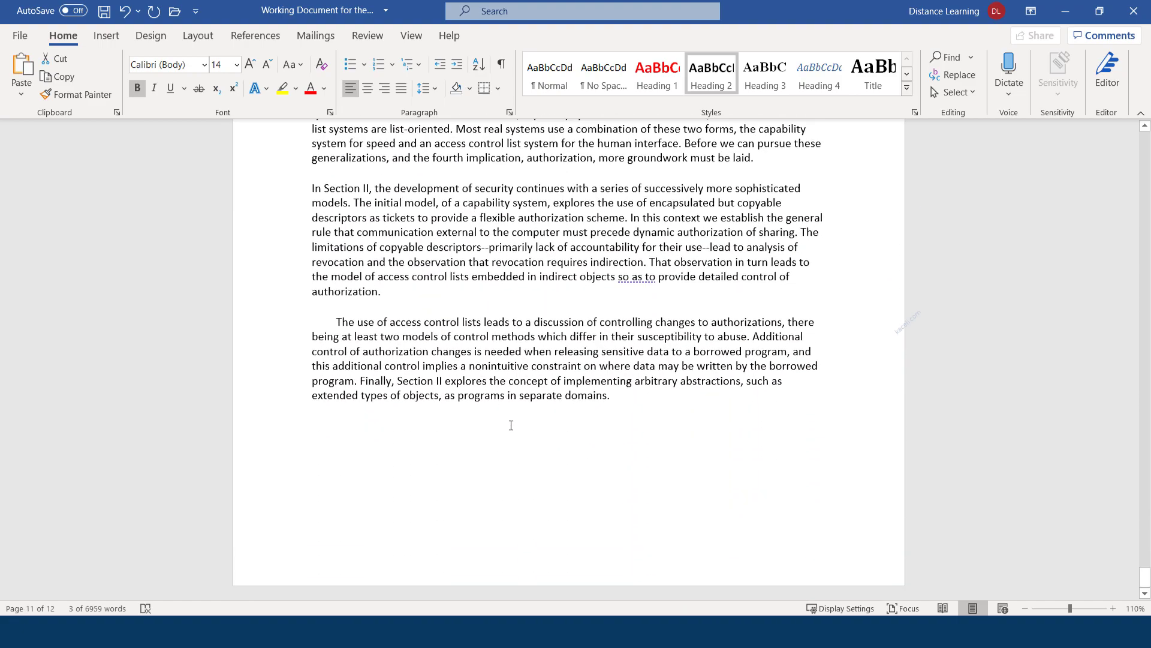
scroll(511, 425, "up", 10)
left_click_drag(1143, 549, 1143, 141)
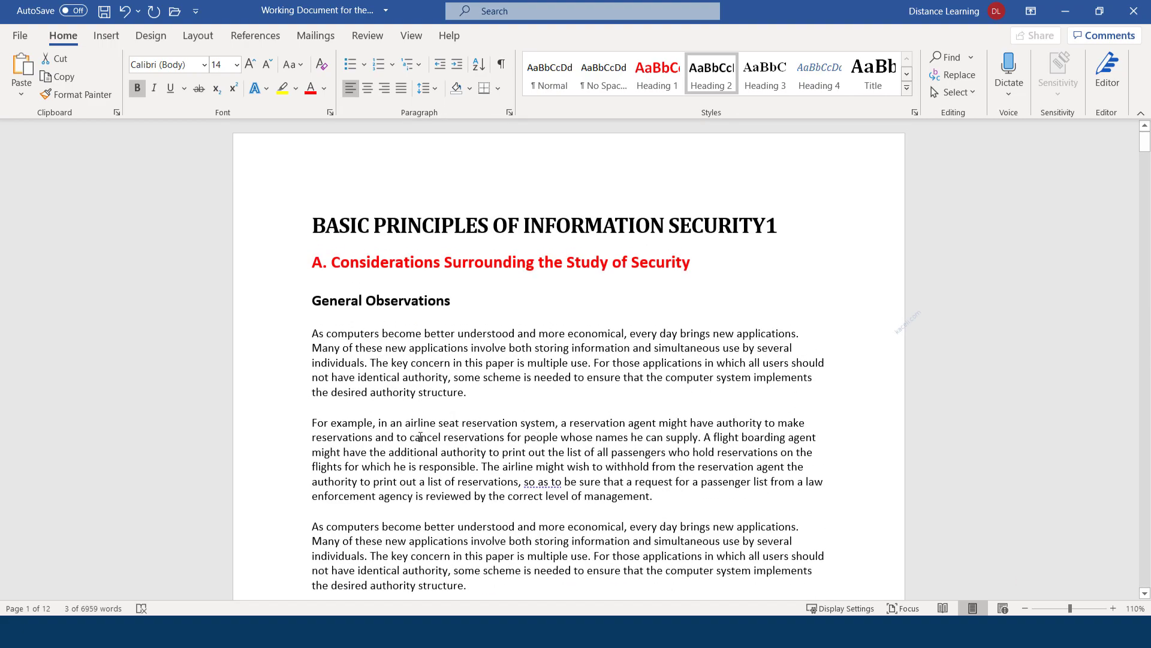
scroll(418, 410, "down", 10)
scroll(419, 411, "down", 12)
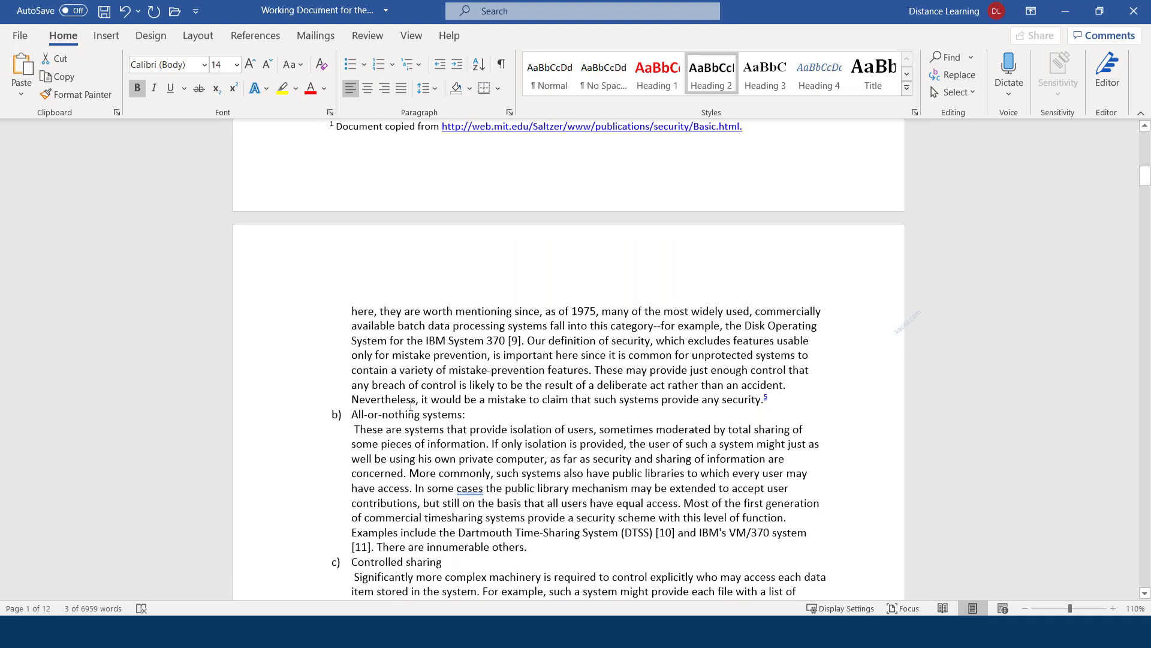
scroll(408, 422, "down", 12)
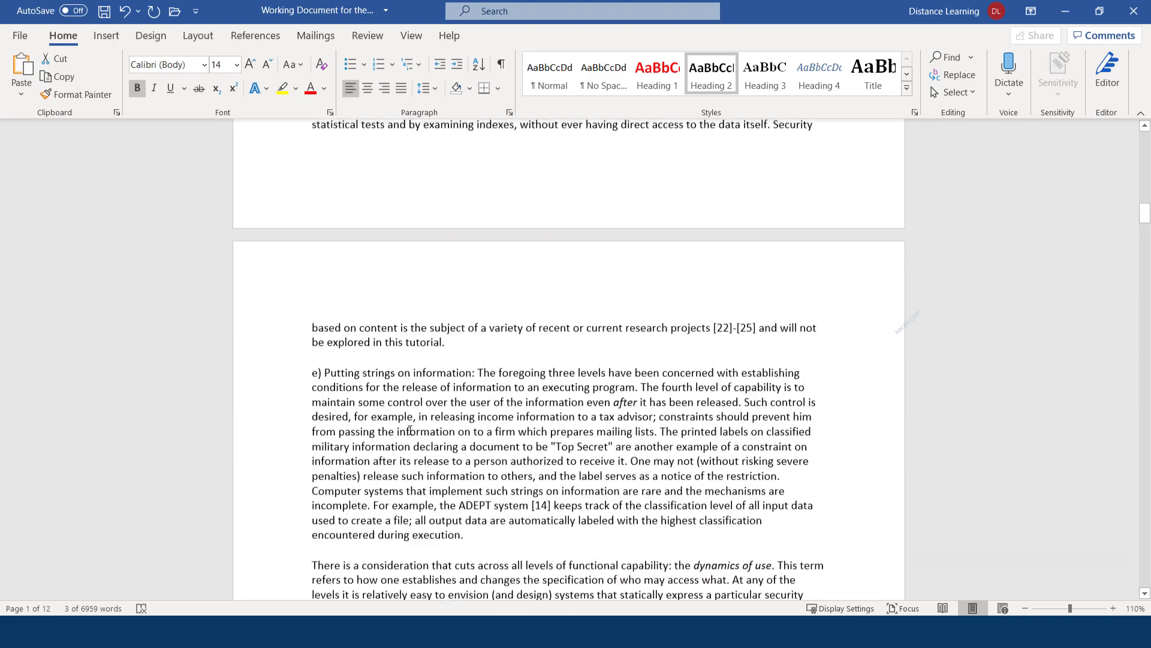
scroll(484, 430, "up", 10)
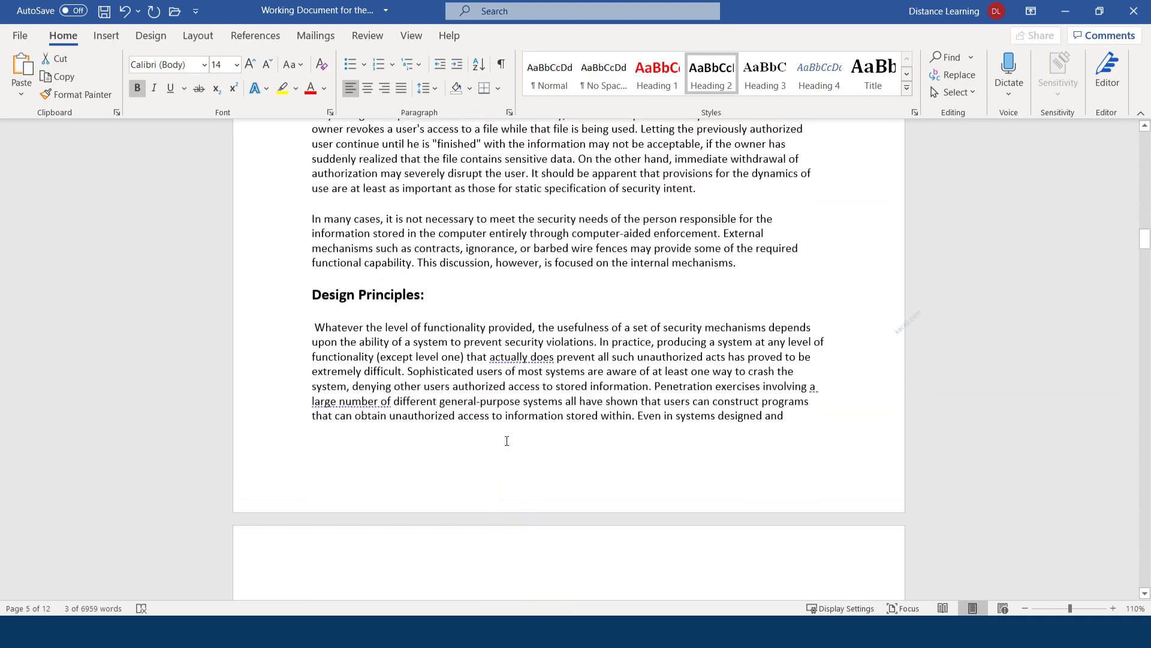
scroll(507, 442, "up", 12)
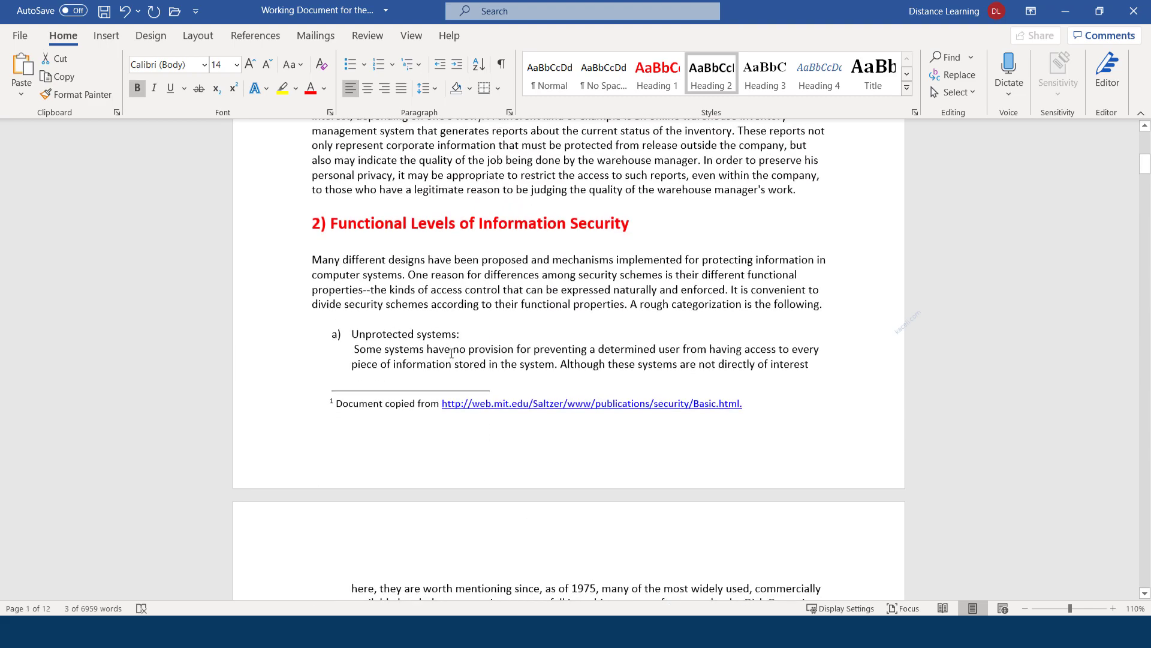
Make 'Unprotected systems:' Heading 3 in 12 pt Calibri and update Heading 3 to match
left_click_drag(465, 340, 372, 334)
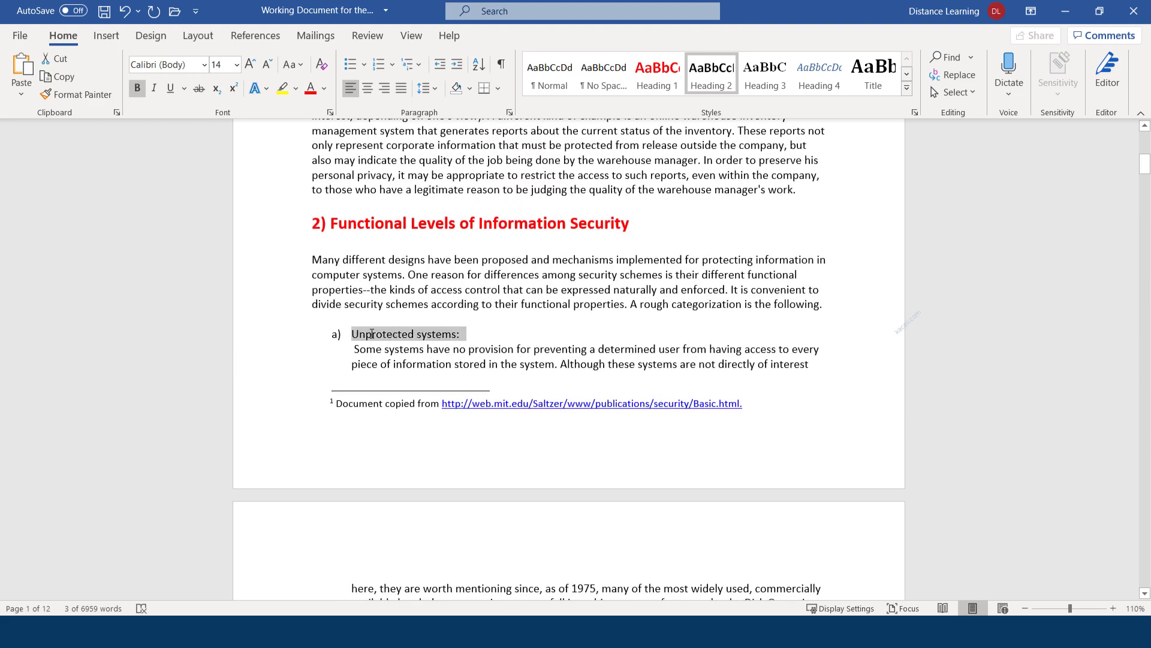
left_click(761, 85)
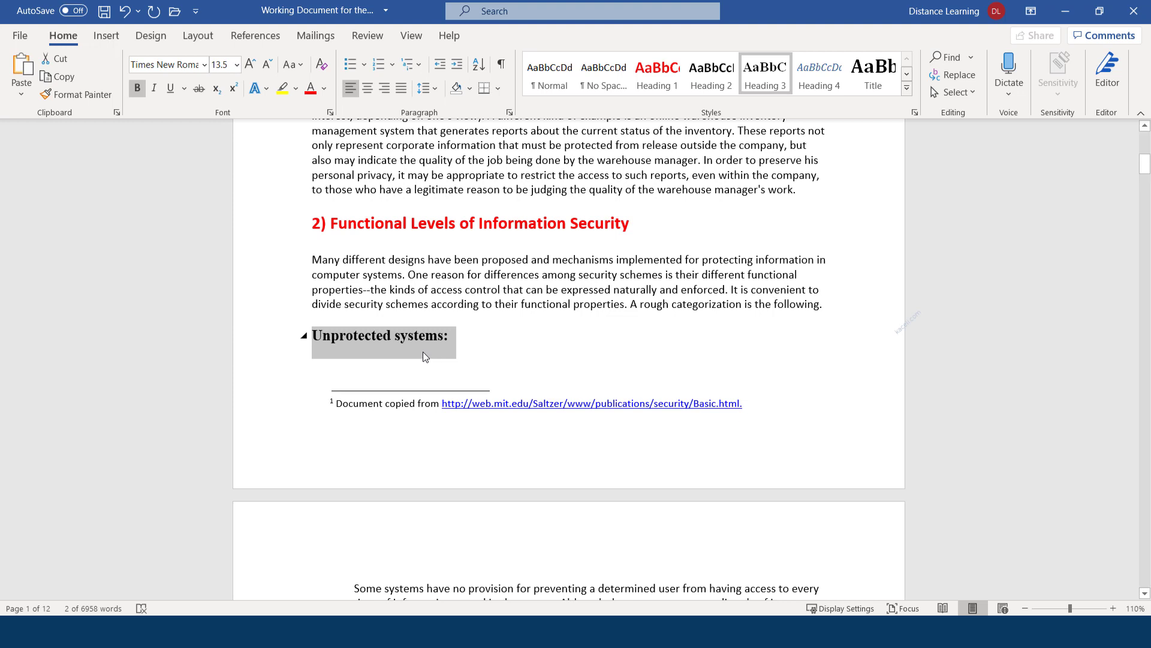
left_click(205, 66)
left_click(172, 123)
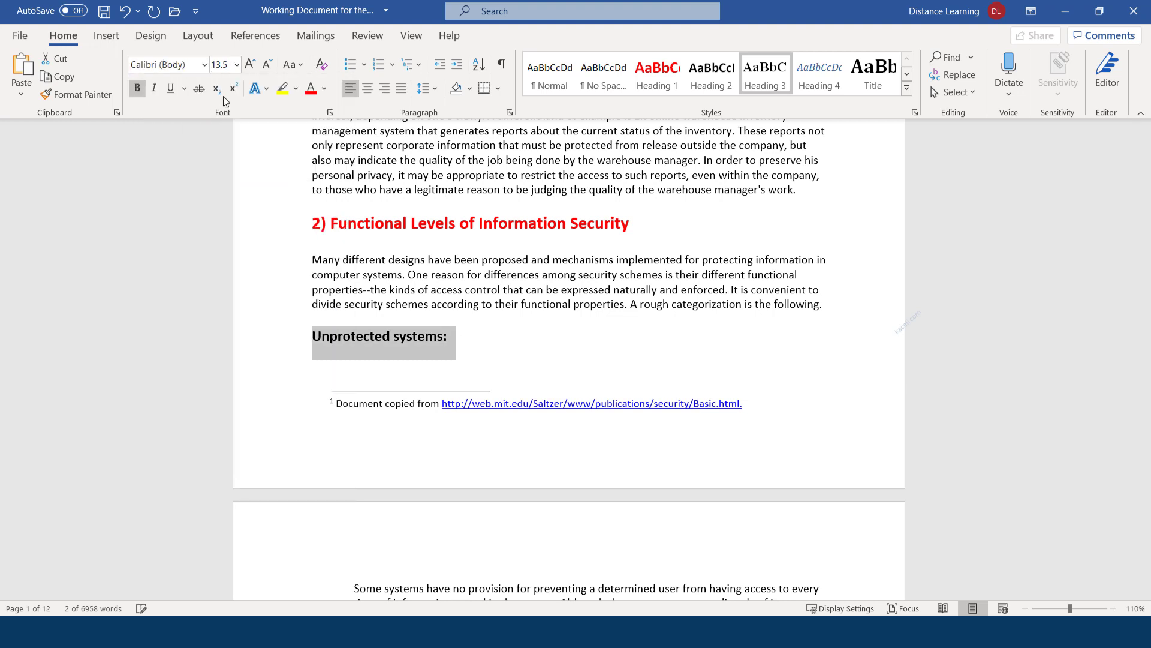
left_click(269, 65)
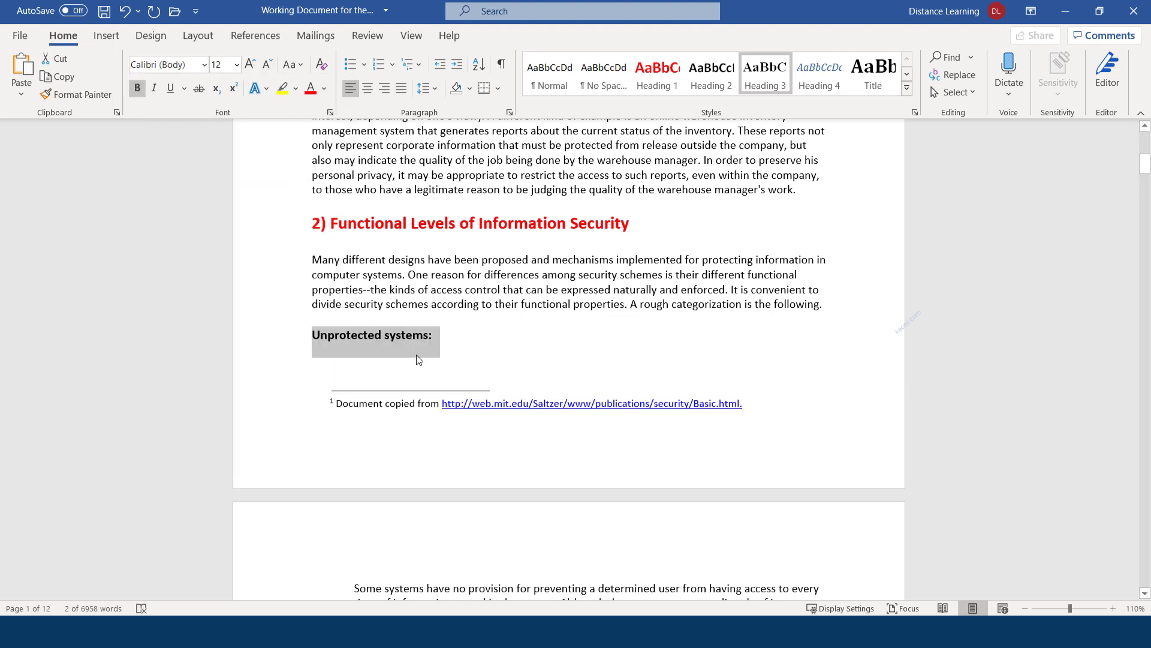
right_click(777, 87)
left_click(819, 100)
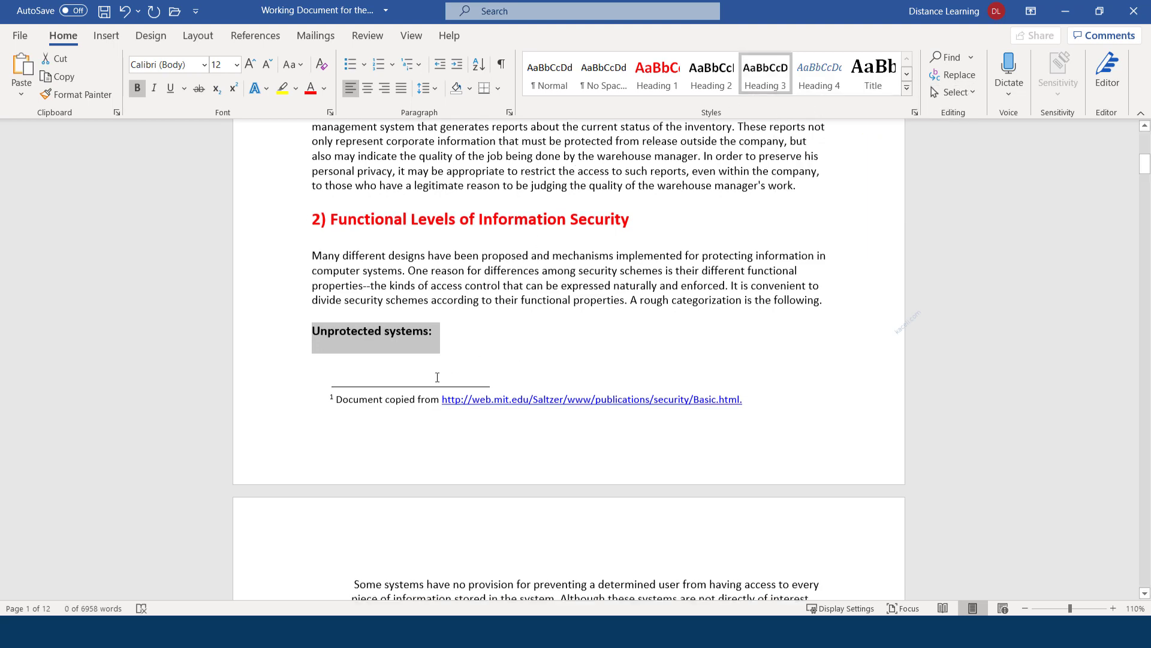
Apply the updated Heading 3 to 'All-or-nothing systems:' and 'Controlled sharing'
scroll(392, 344, "down", 3)
scroll(392, 344, "down", 3)
scroll(394, 343, "up", 3)
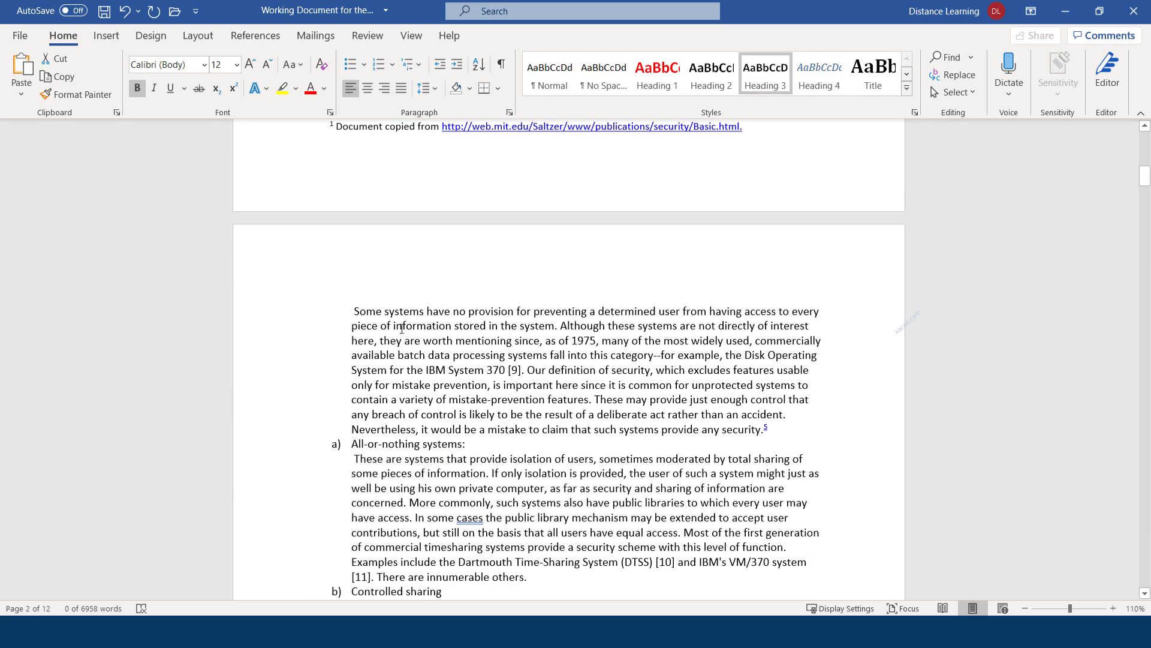
scroll(425, 339, "up", 1)
scroll(444, 341, "down", 3)
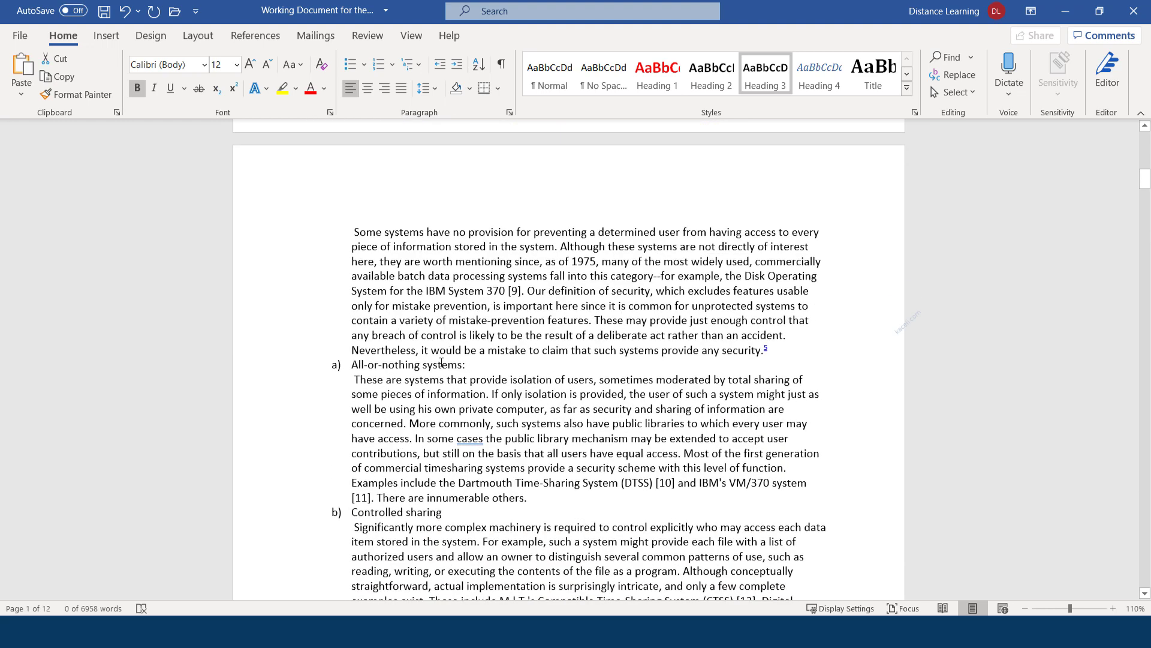
triple_click(442, 362)
left_click(759, 79)
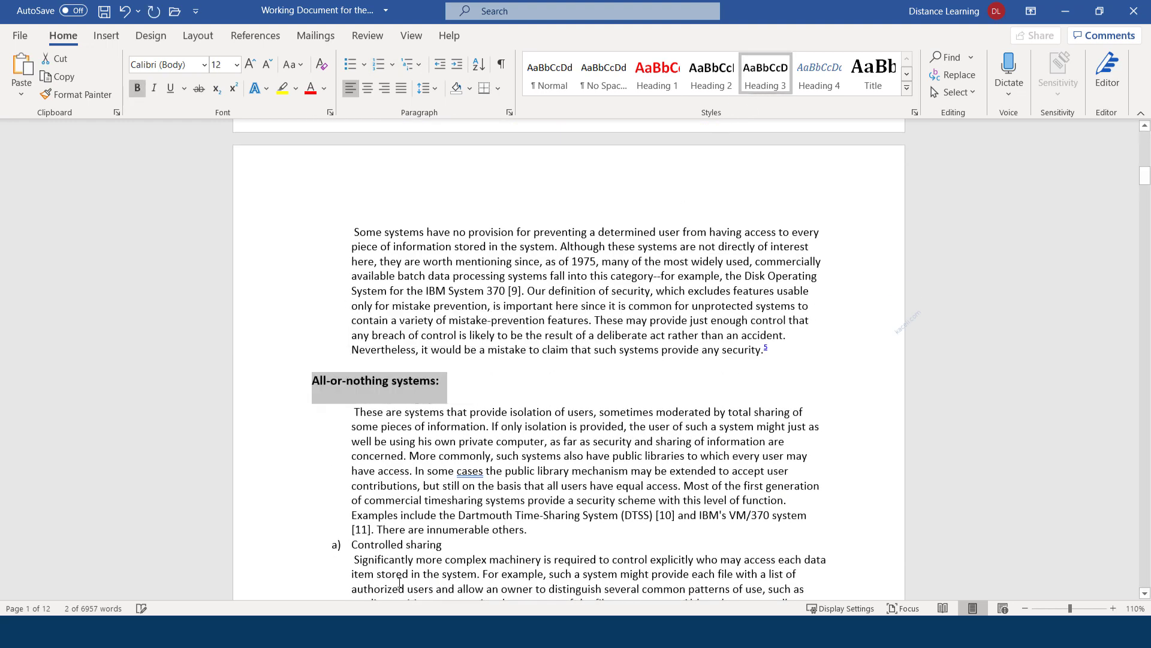
scroll(419, 425, "down", 3)
left_click_drag(472, 385, 351, 386)
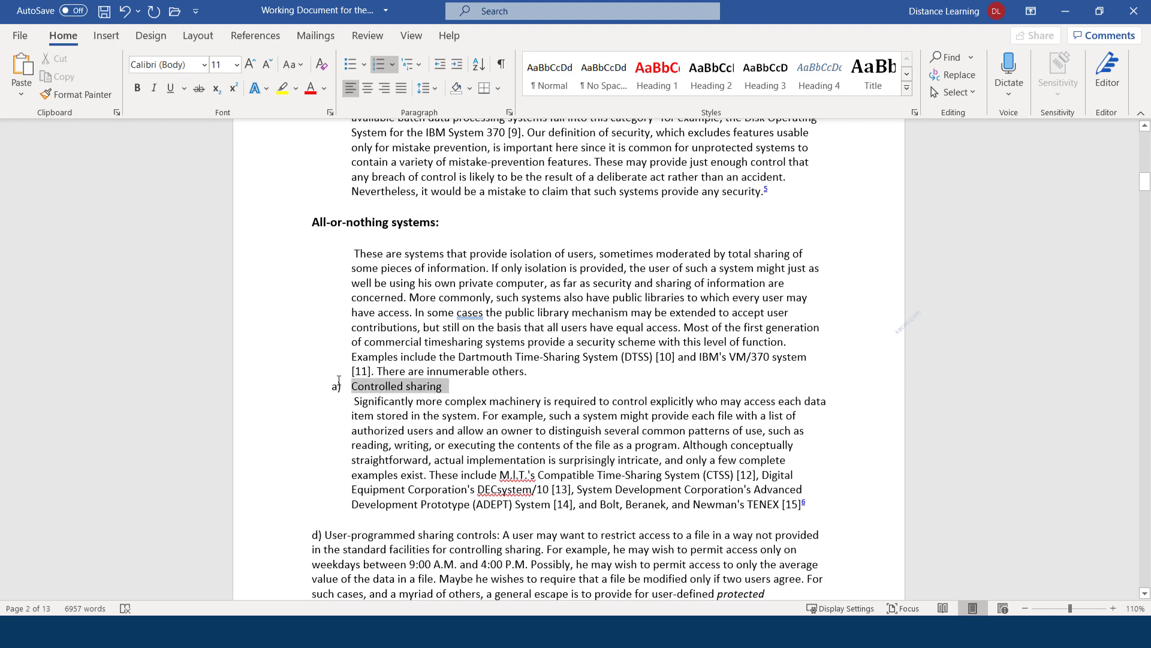
left_click(758, 81)
scroll(443, 399, "down", 6)
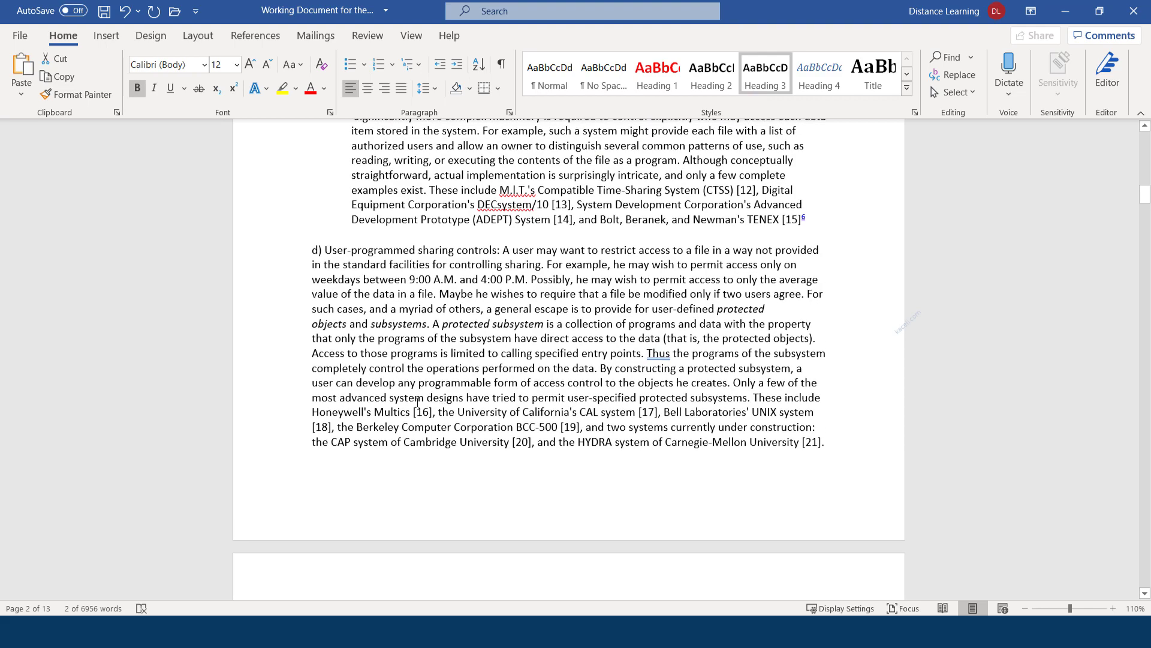
scroll(418, 401, "up", 20)
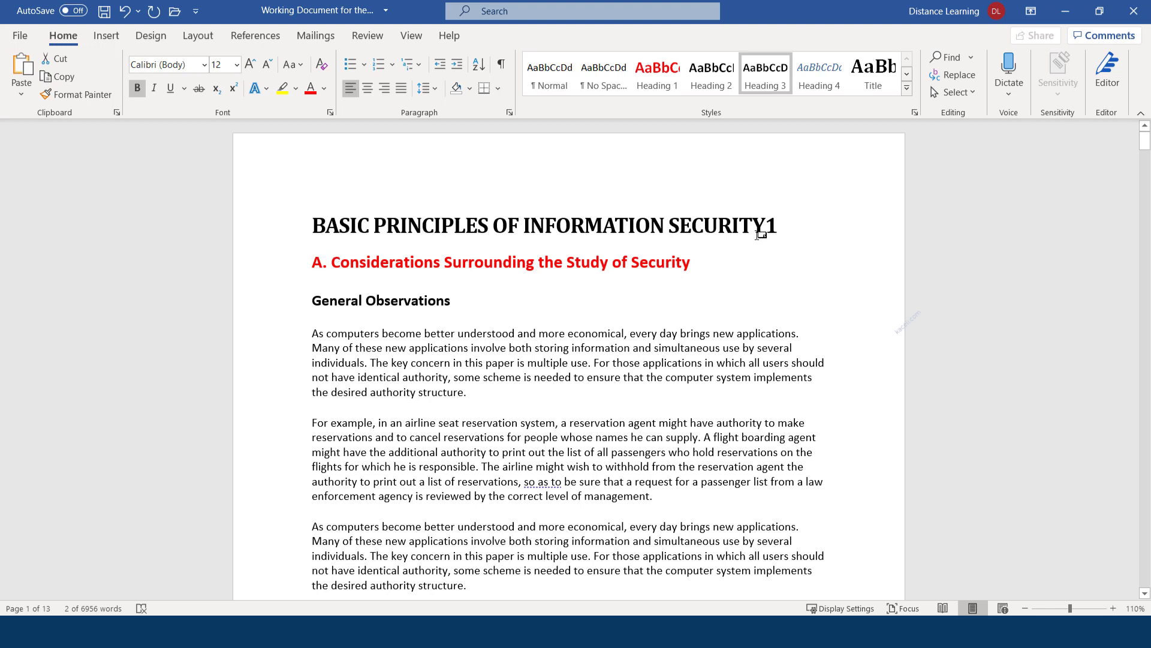
Insert a blank line above 'A. Considerations Surrounding the Study of Security' and place the cursor on it
left_click(797, 235)
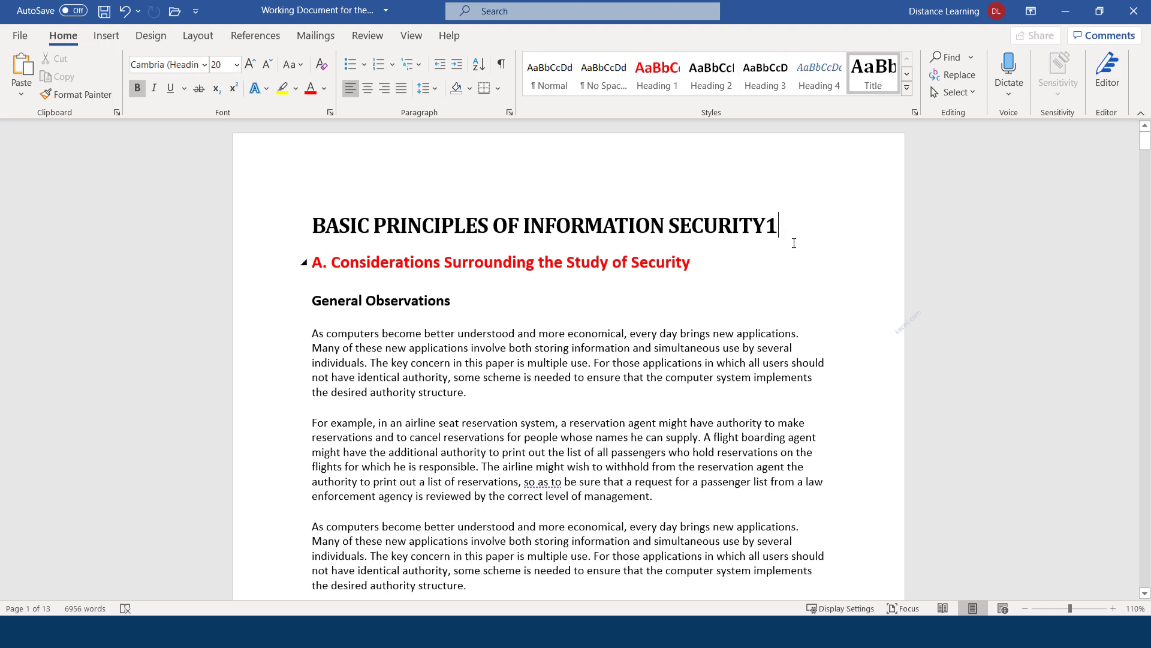
left_click(313, 262)
key("Return")
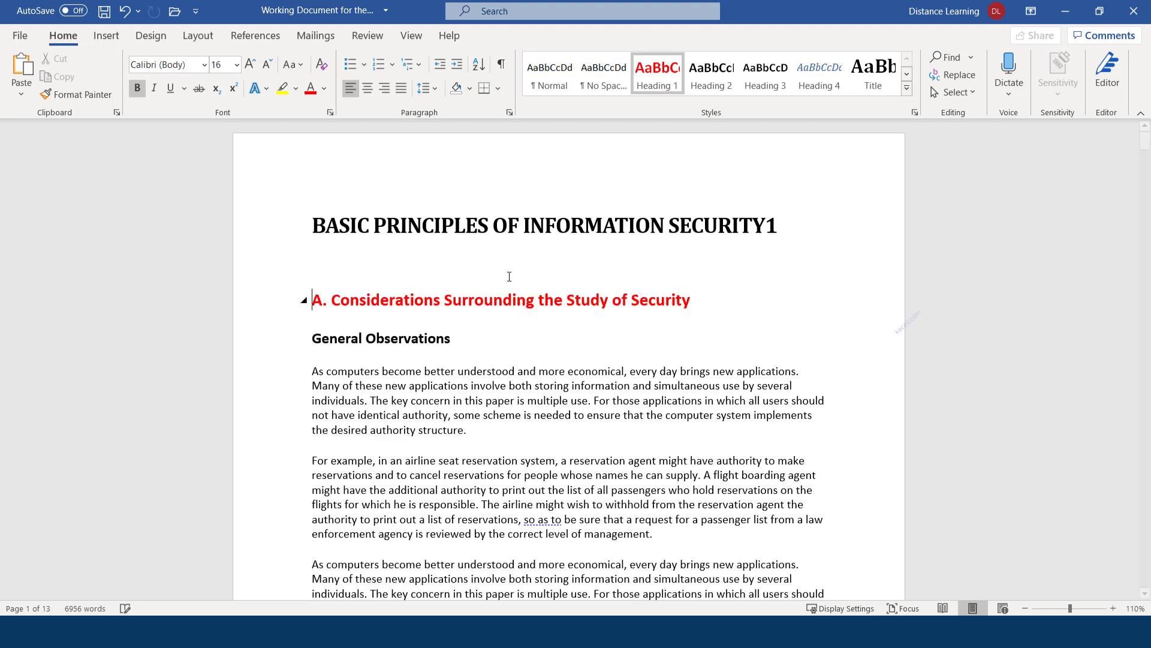
left_click(347, 262)
Insert an automatic table of contents, found by searching 'table', below the title
left_click(256, 40)
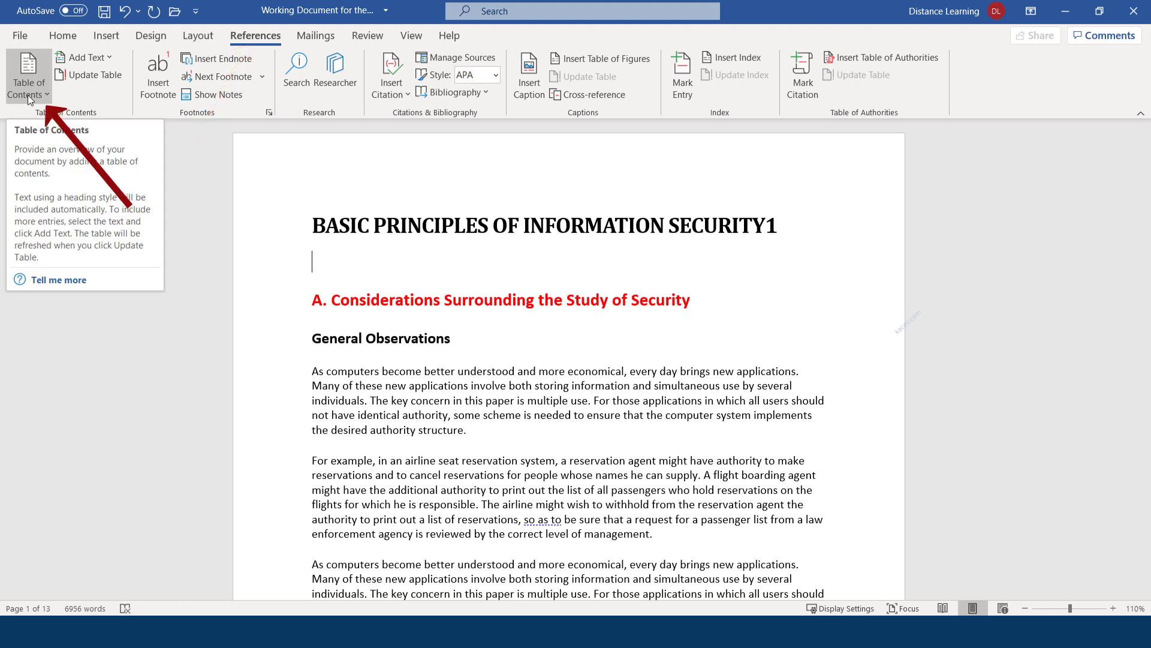
left_click(511, 15)
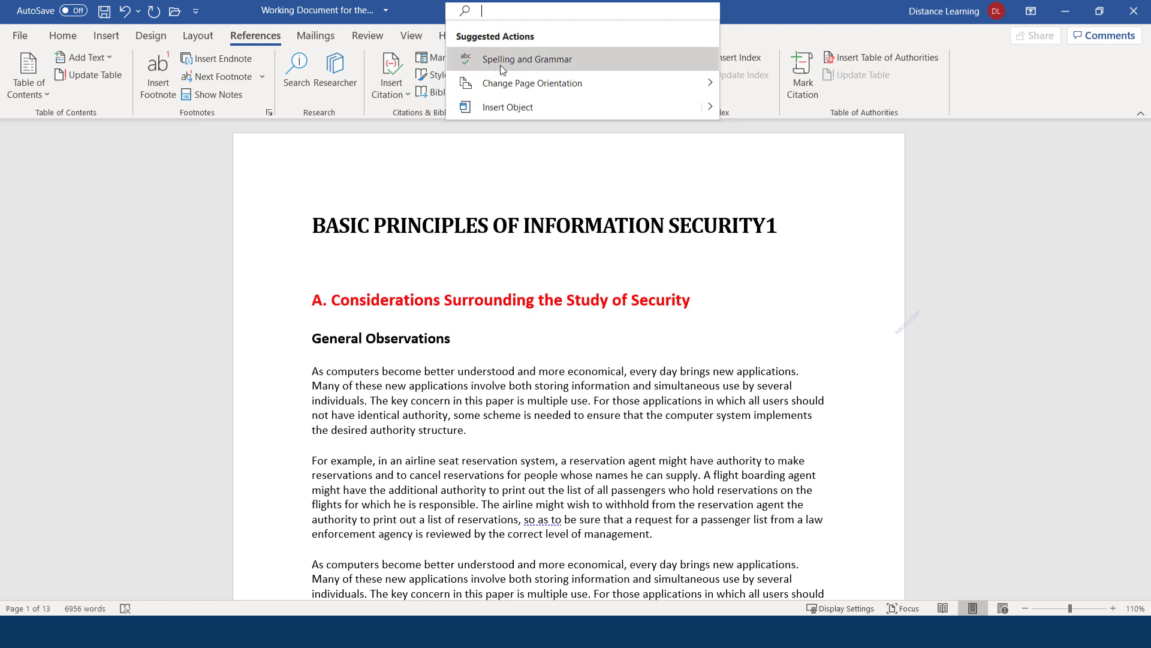
type("table")
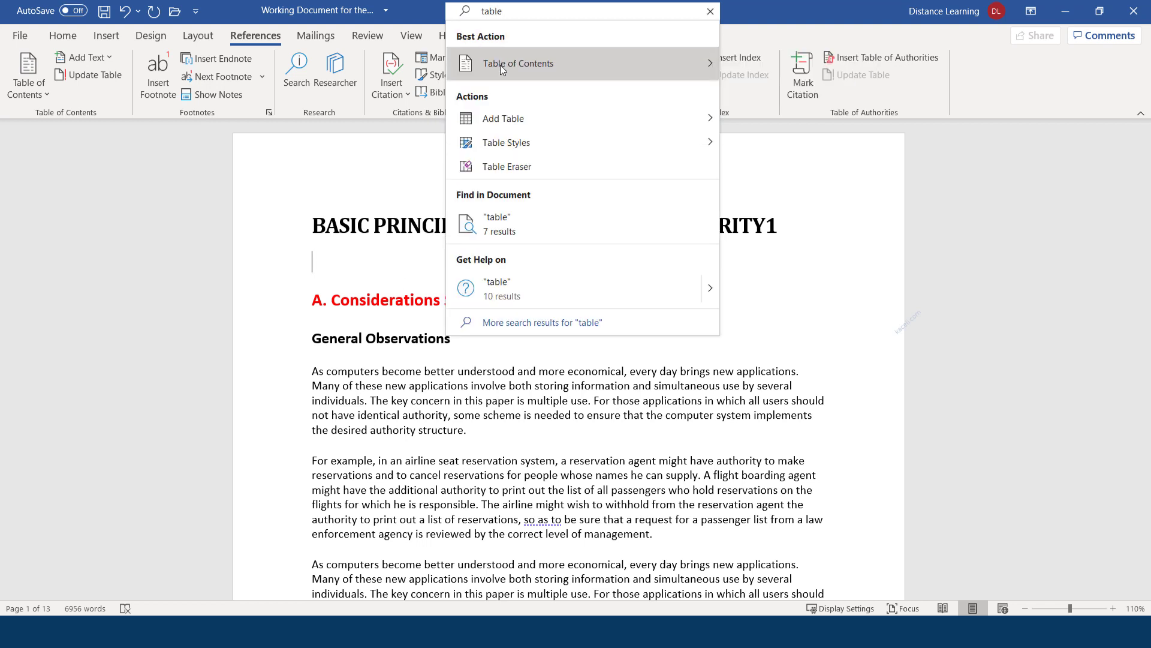
left_click(507, 77)
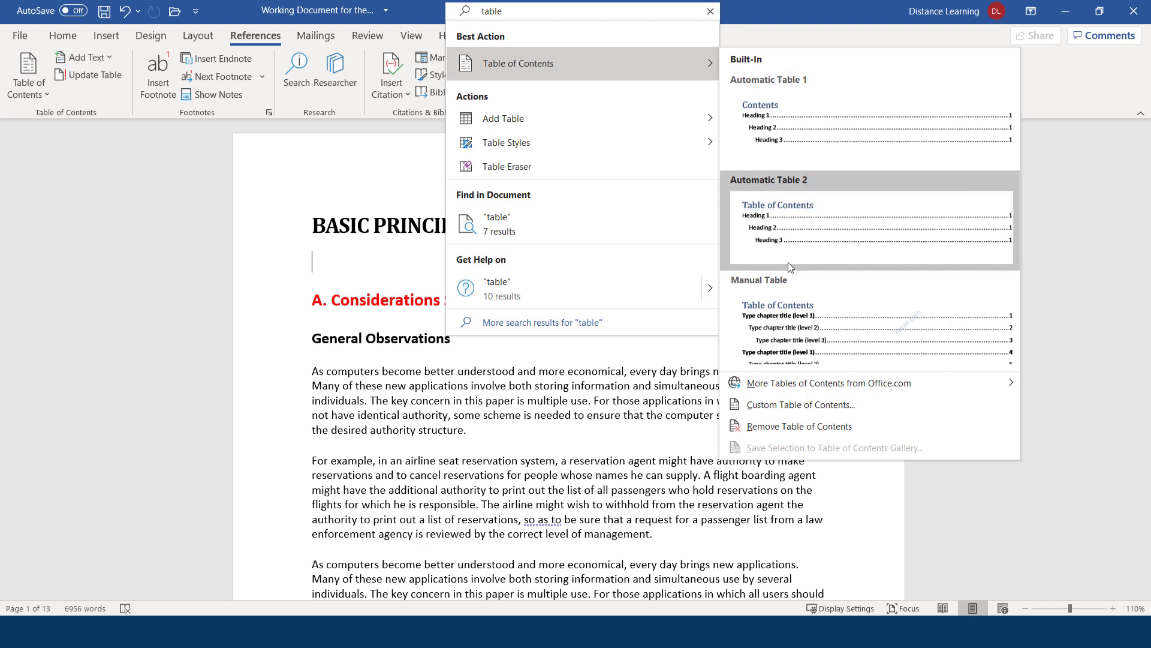
left_click(783, 125)
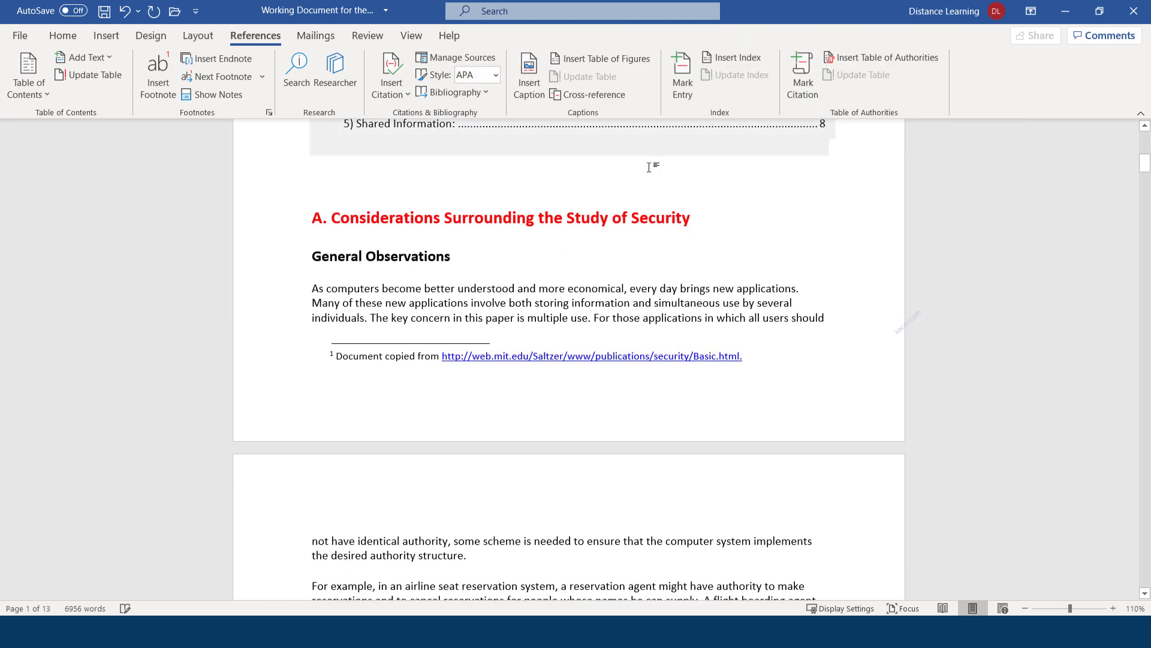
scroll(410, 214, "up", 5)
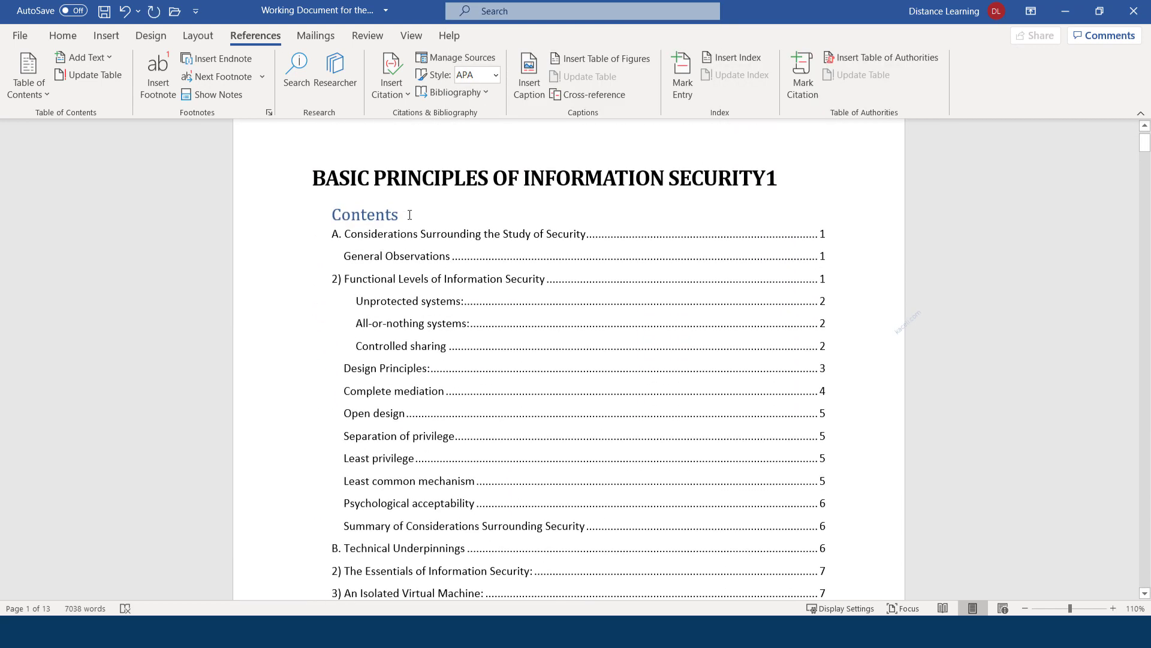
Change the contents heading to 'Table of Contents' and look over the inserted entries
left_click(340, 216)
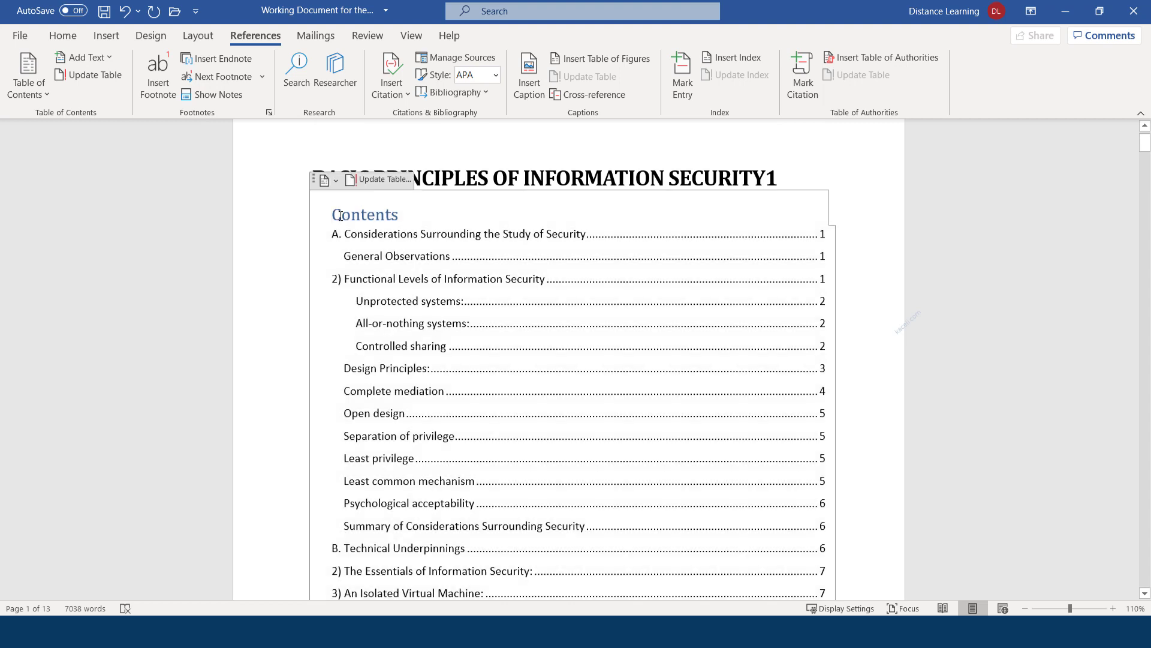
type("Table of")
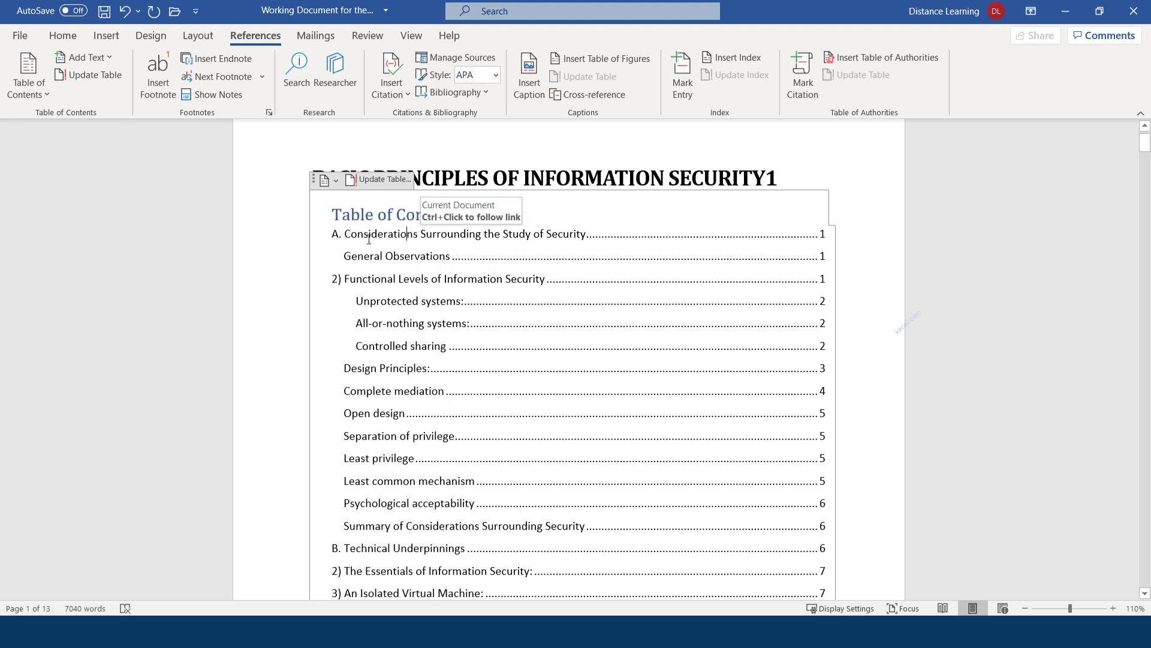
left_click(408, 236)
scroll(591, 336, "down", 6)
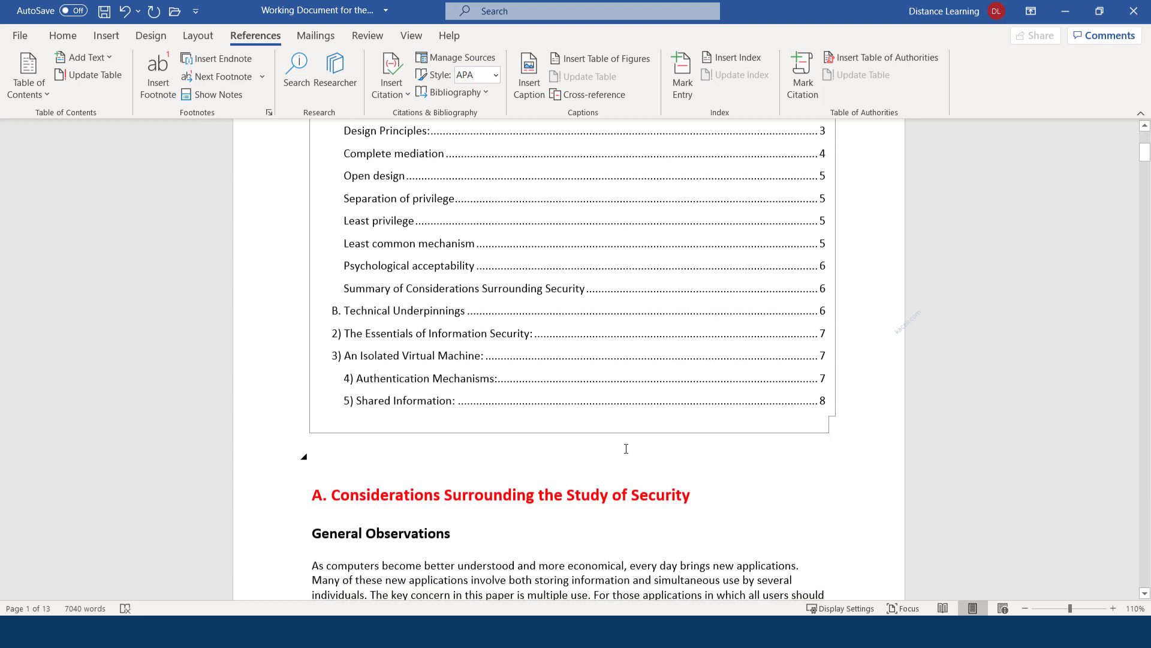
left_click(412, 378)
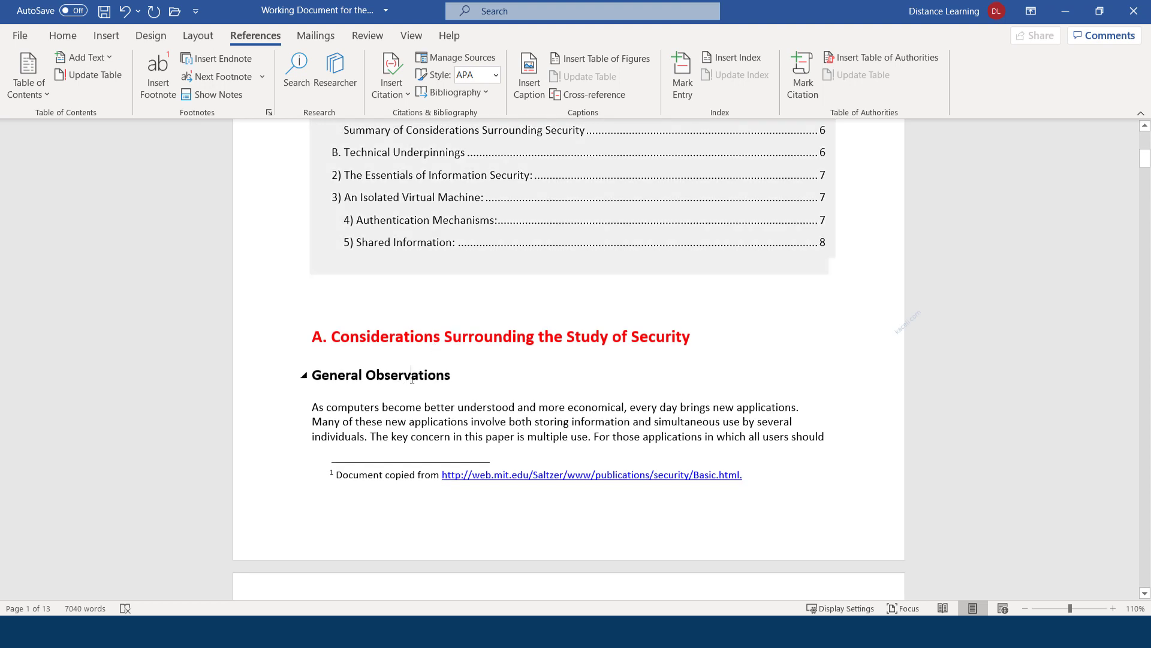
scroll(490, 365, "up", 7)
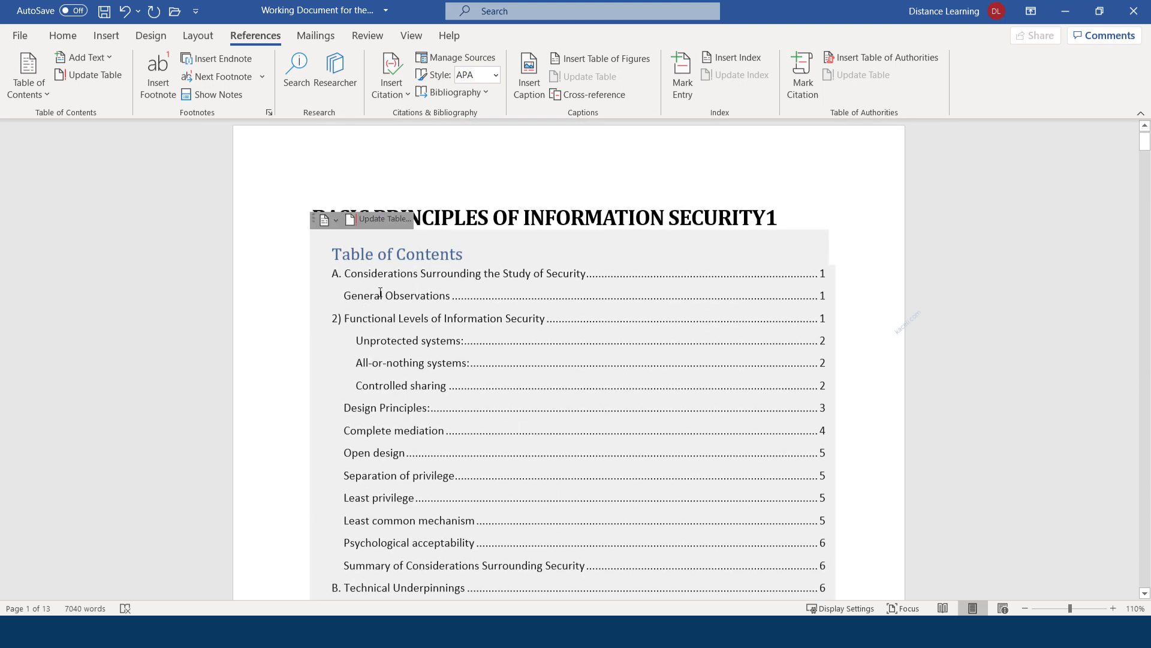
left_click_drag(370, 295, 415, 294)
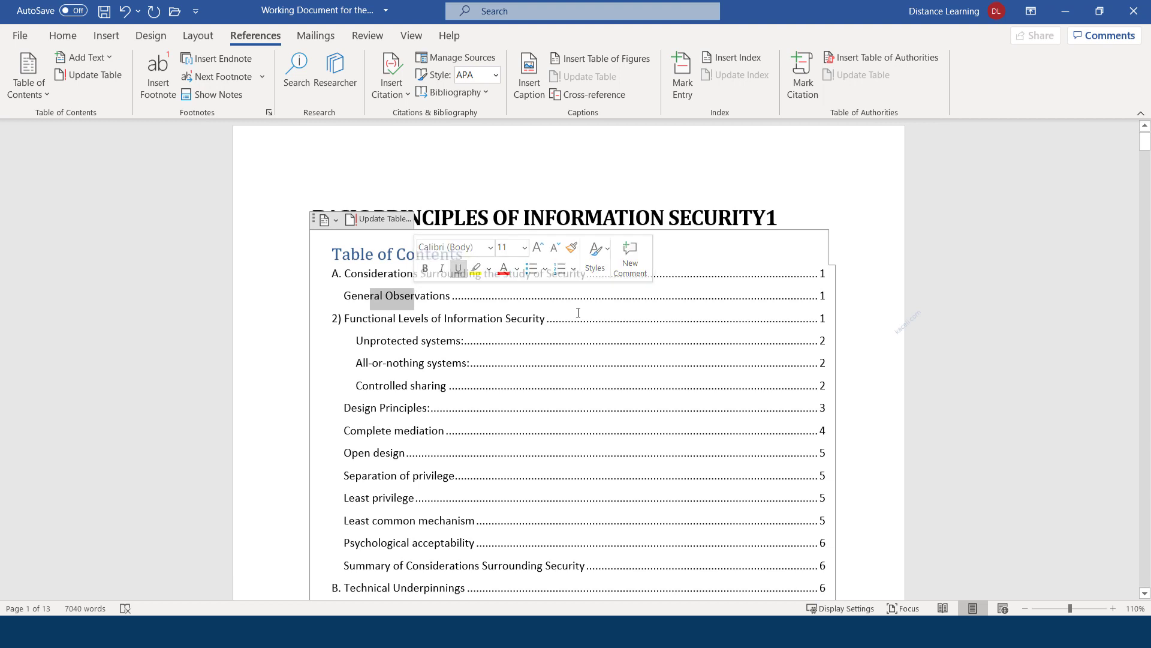
scroll(770, 328, "down", 5)
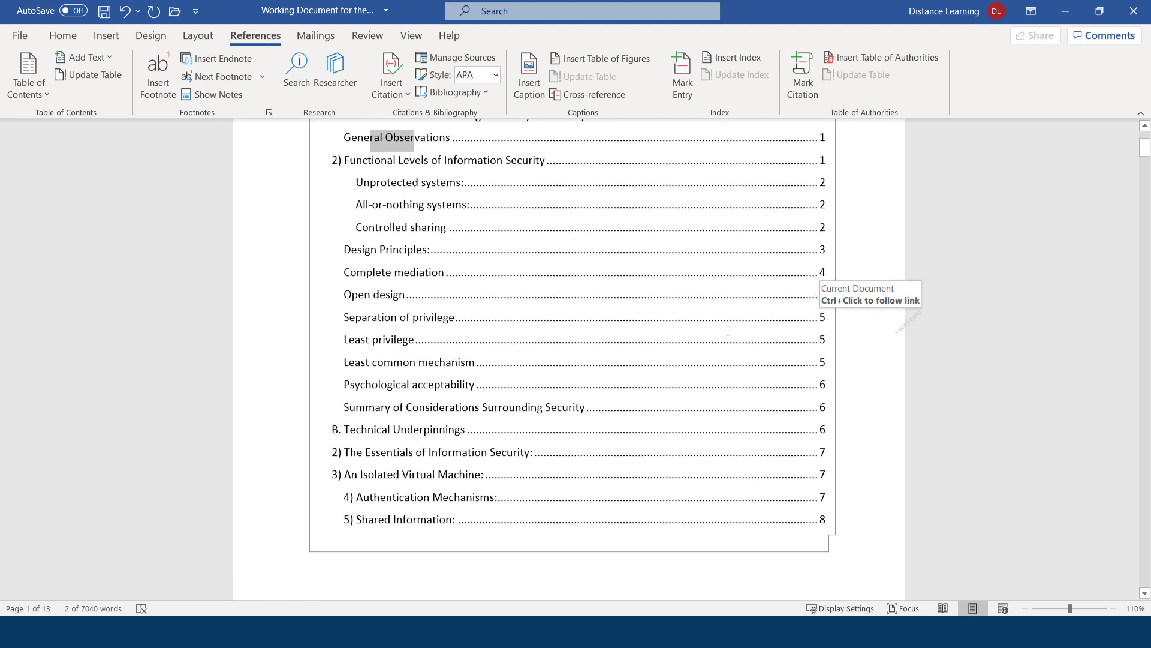
scroll(489, 393, "down", 1)
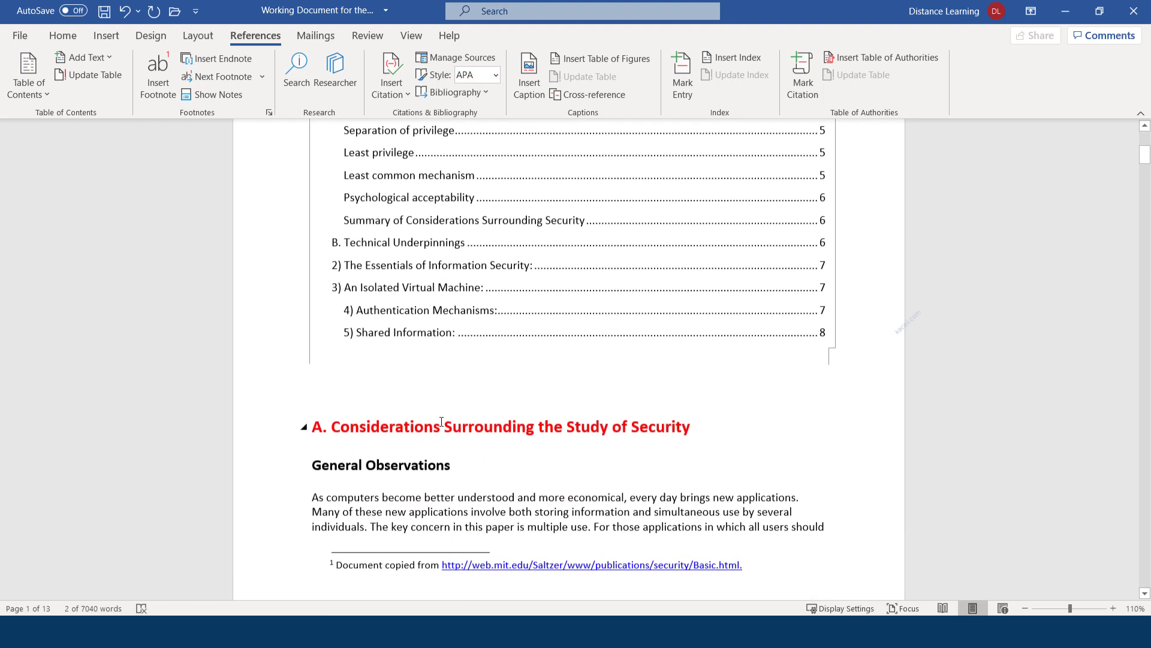
scroll(520, 381, "up", 1)
scroll(518, 382, "up", 2)
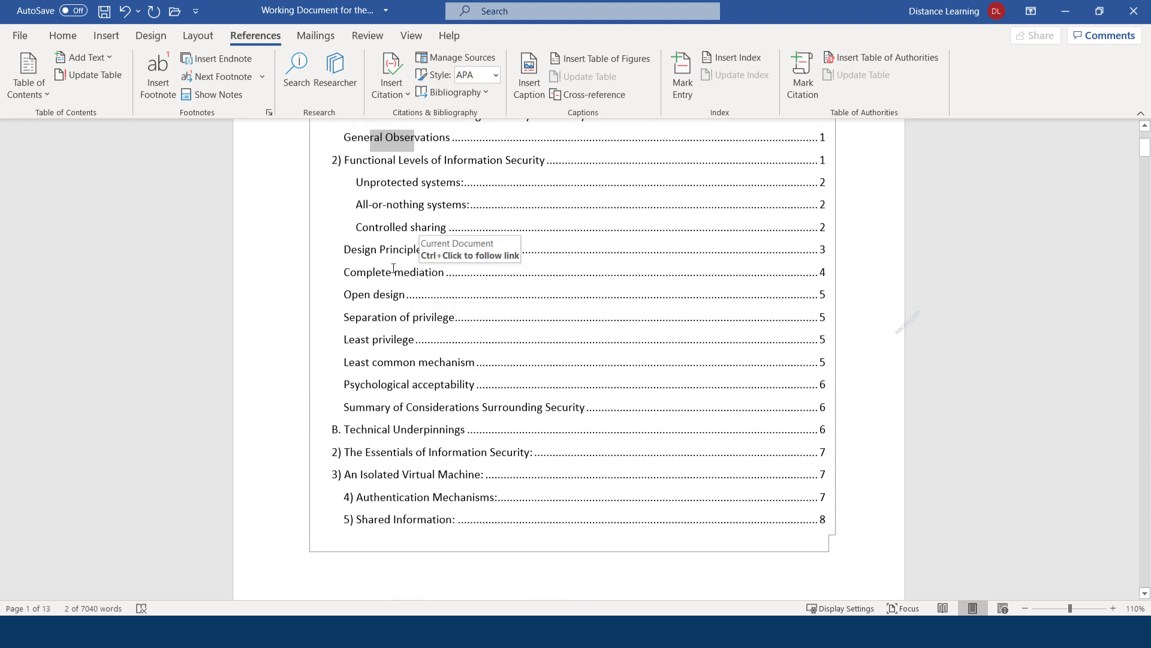
scroll(435, 327, "down", 10)
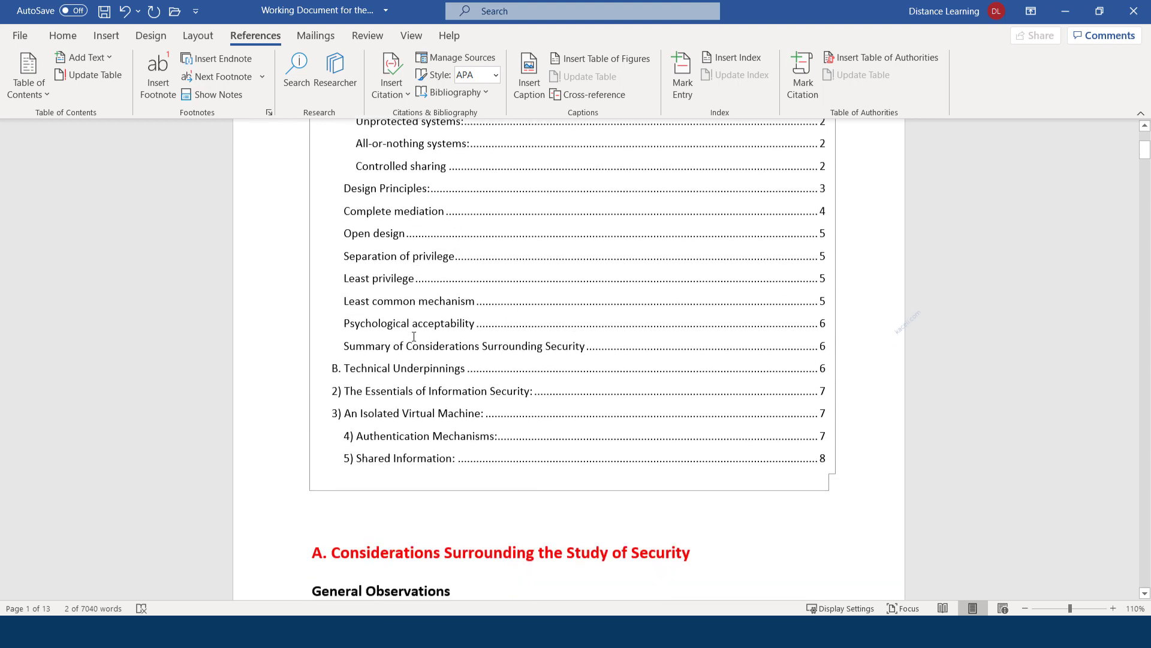
scroll(422, 530, "down", 8)
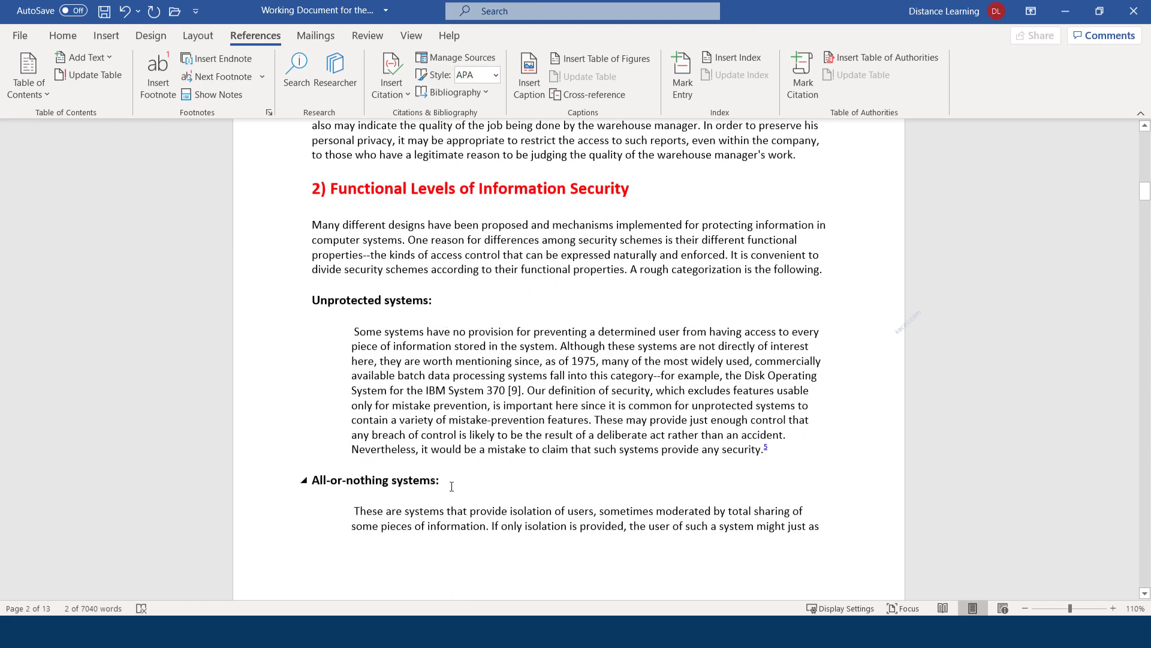
Restyle 'All-or-nothing systems:' as a red Heading 1 from the Home Styles gallery
left_click_drag(452, 486, 309, 483)
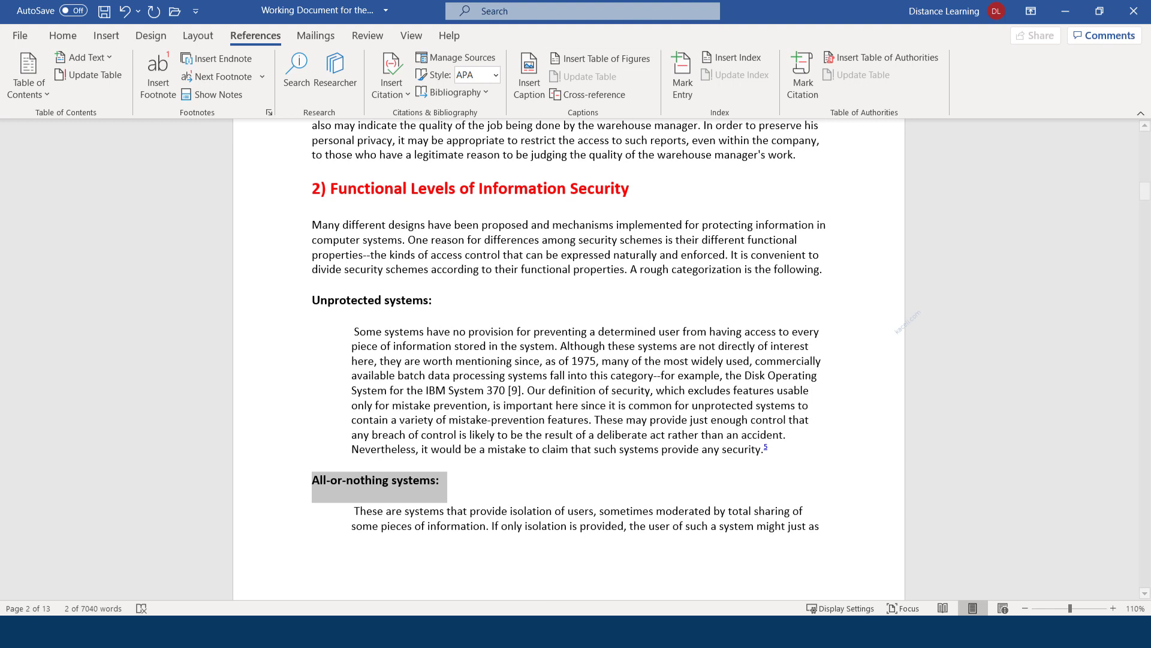
left_click(65, 37)
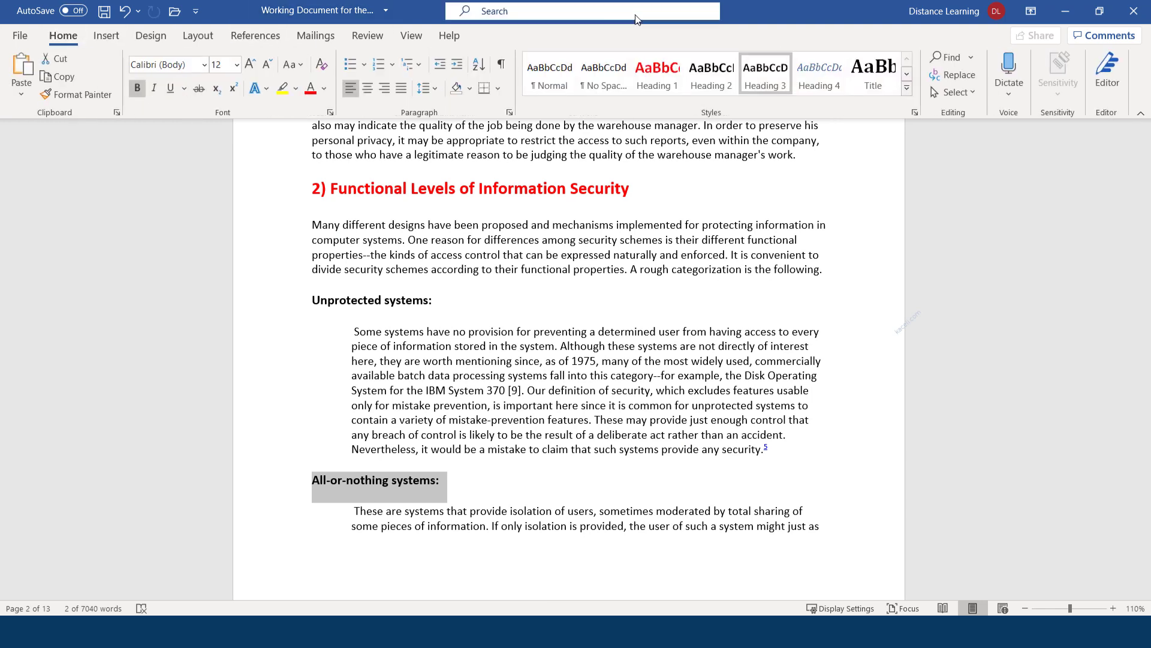
left_click(717, 80)
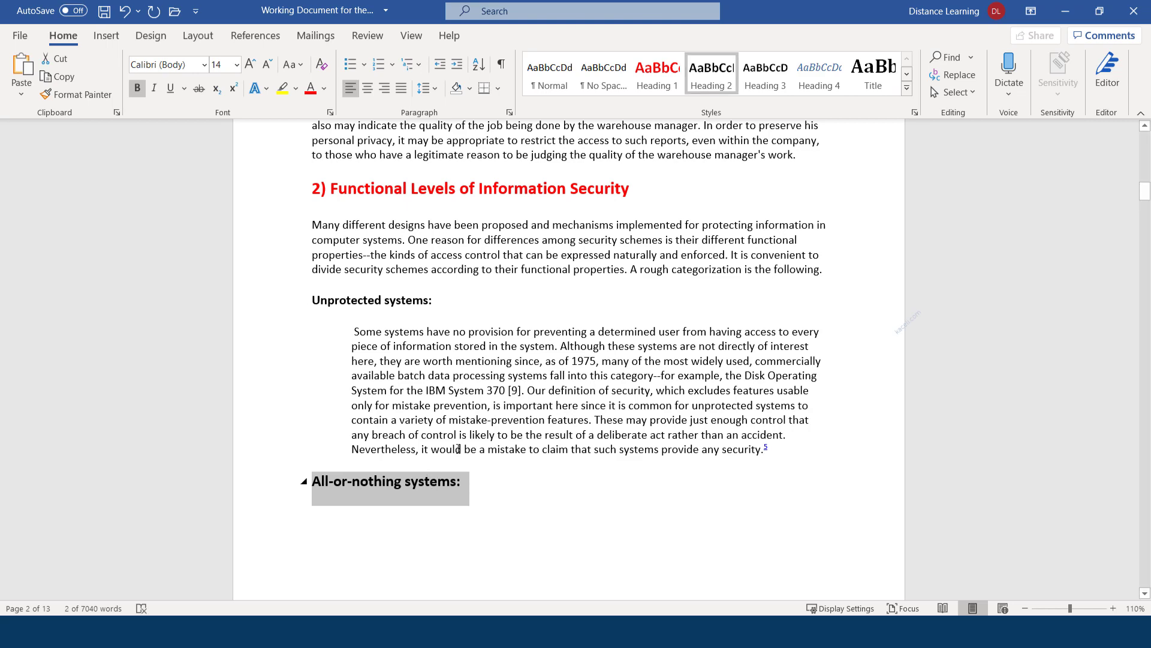
left_click(666, 81)
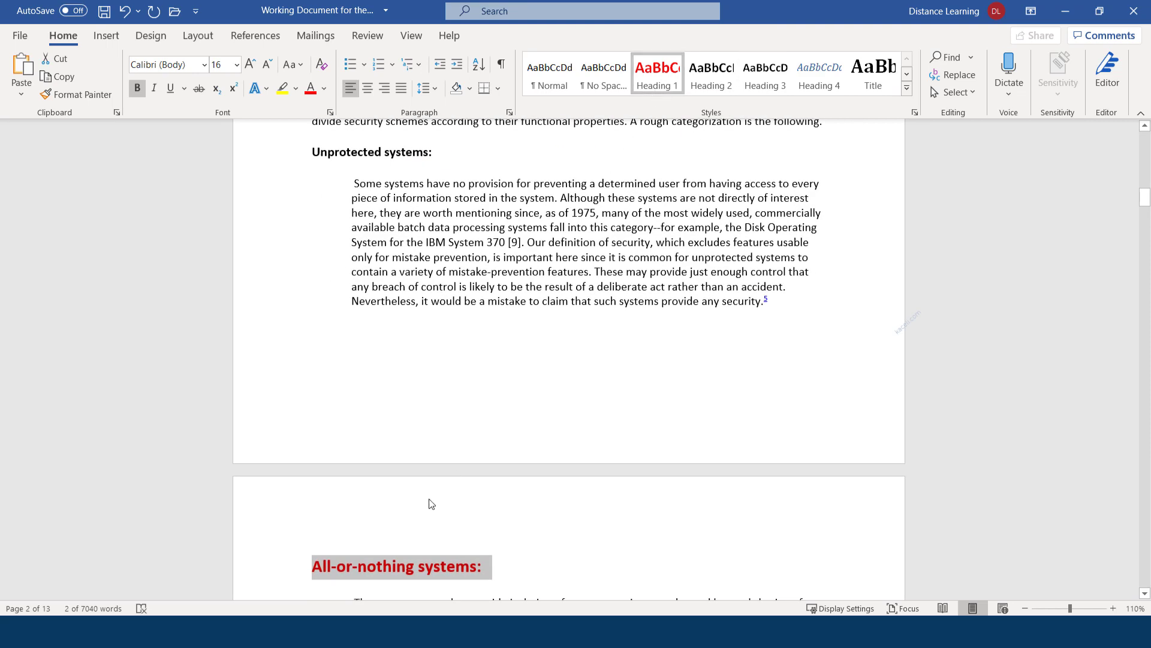
left_click(384, 565)
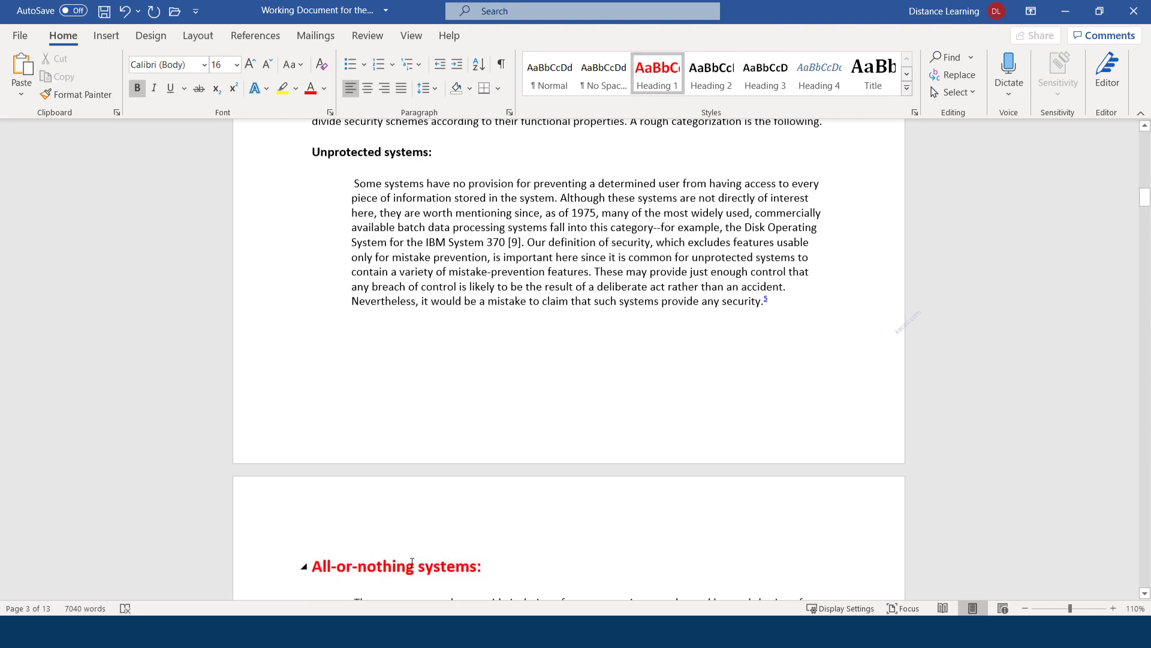
Scroll back up and select the table of contents entries to refresh them
scroll(504, 369, "up", 3)
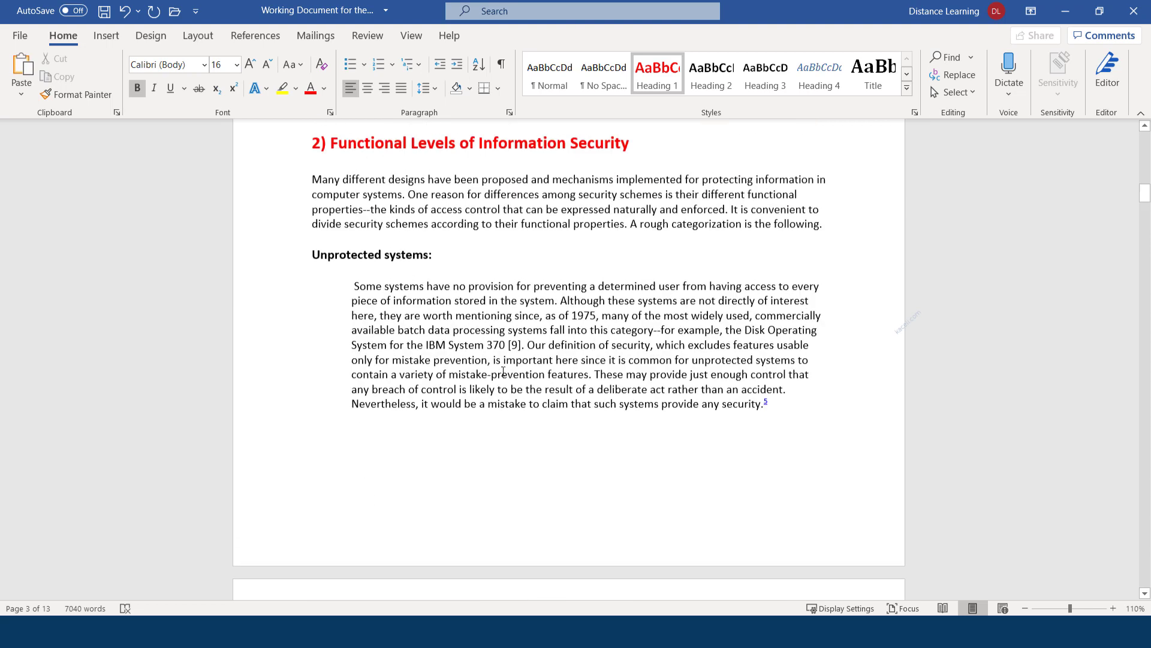
scroll(503, 371, "up", 1)
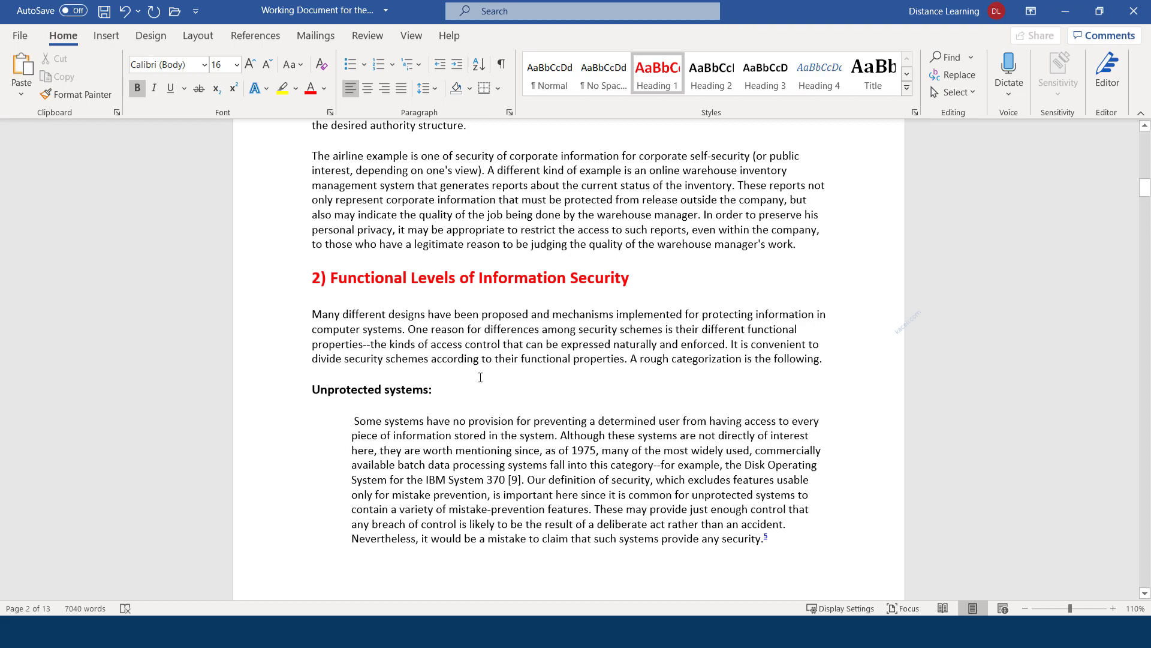
scroll(517, 371, "up", 15)
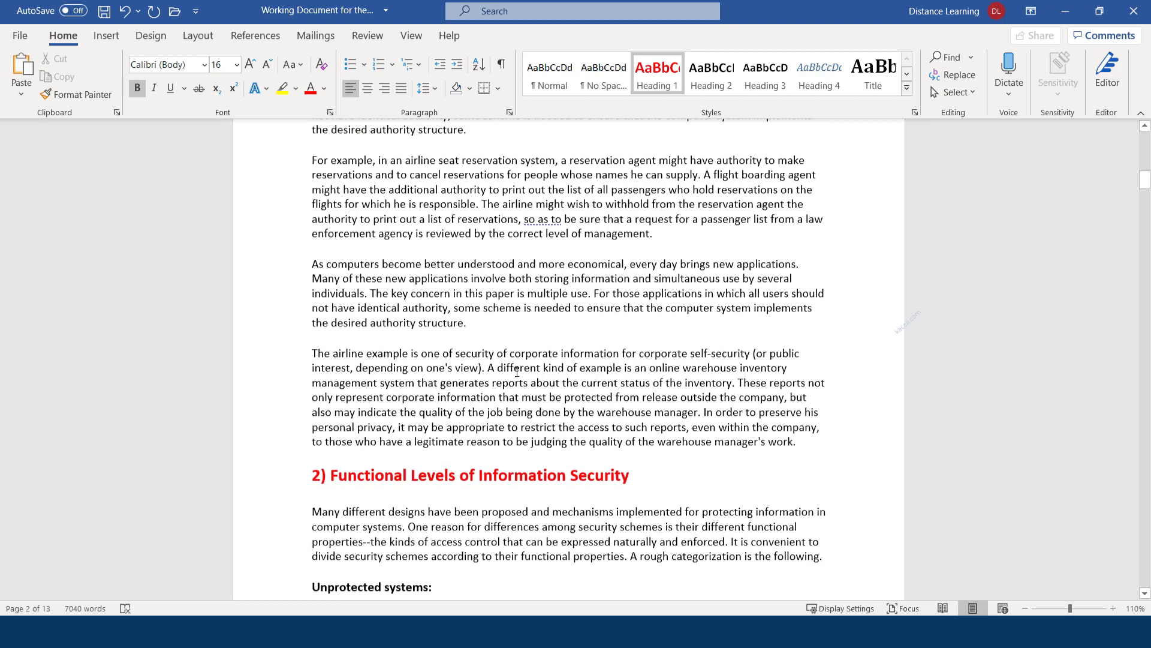
left_click(527, 262)
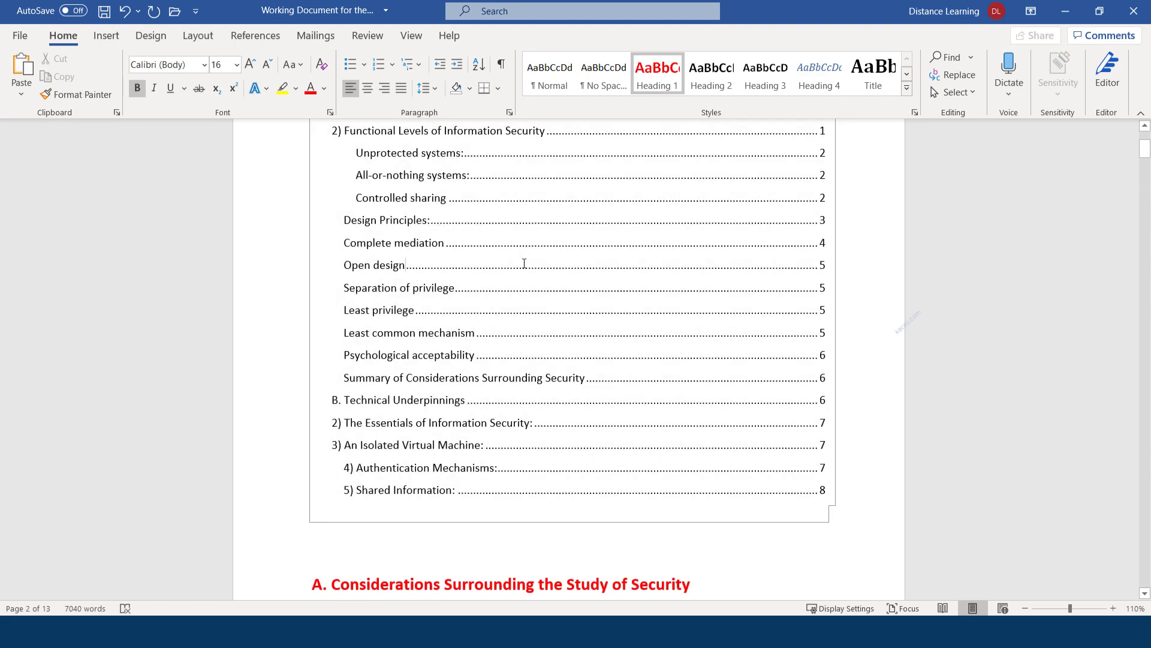
scroll(522, 266, "up", 3)
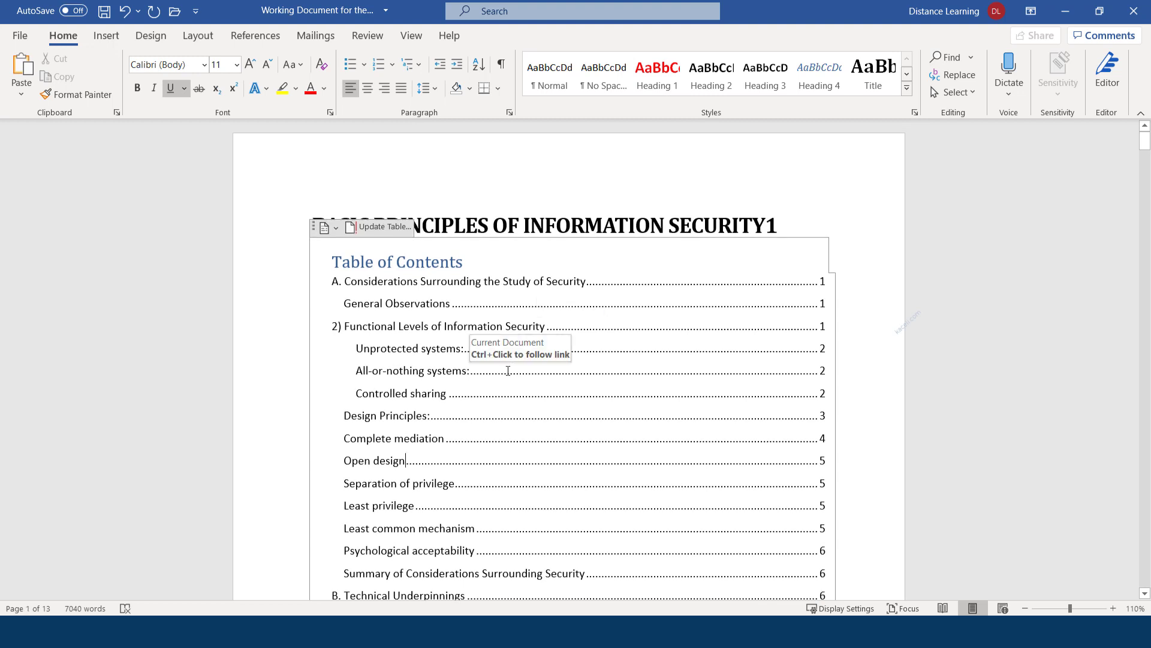
left_click_drag(508, 371, 696, 248)
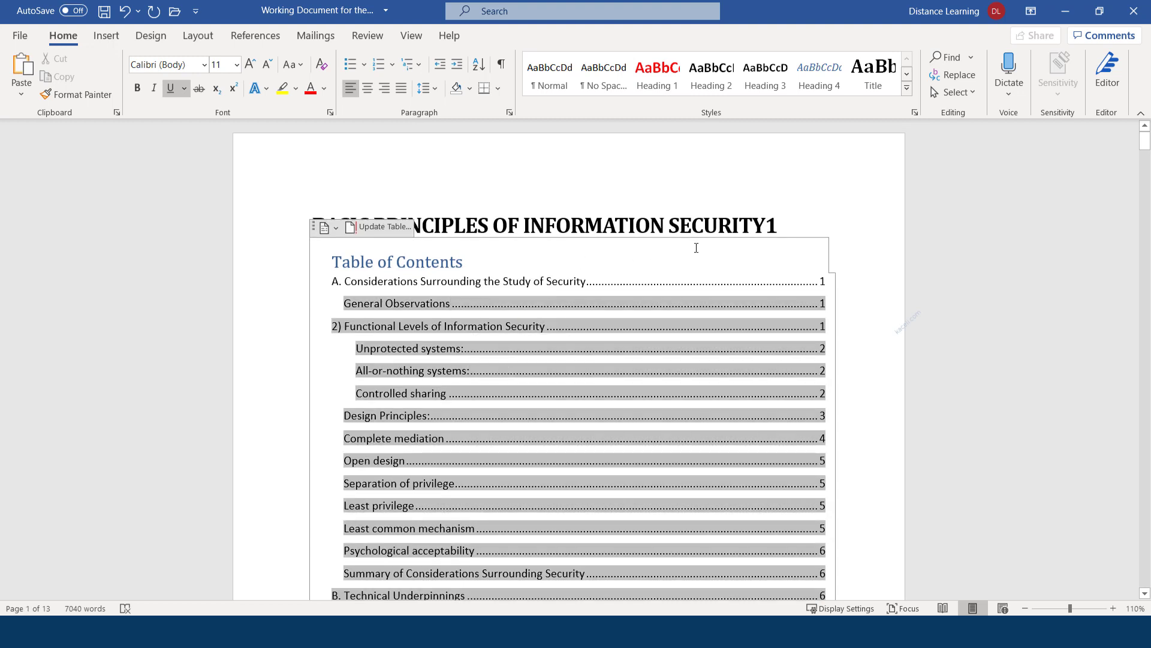
left_click(825, 198)
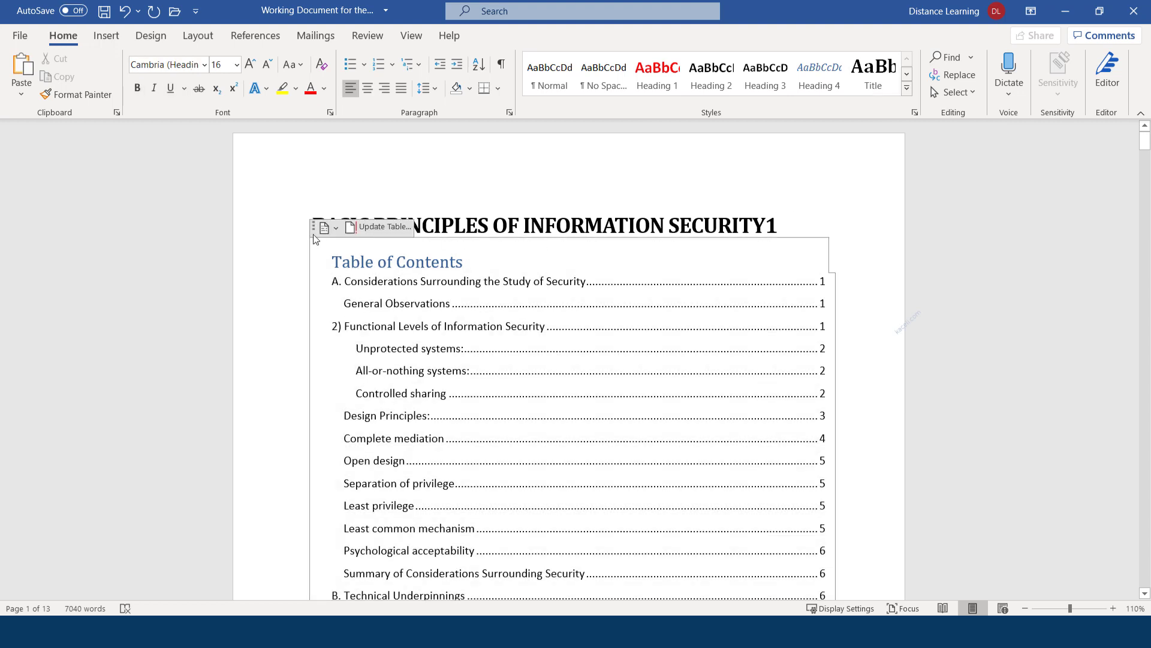
Update the entire table of contents
left_click(368, 228)
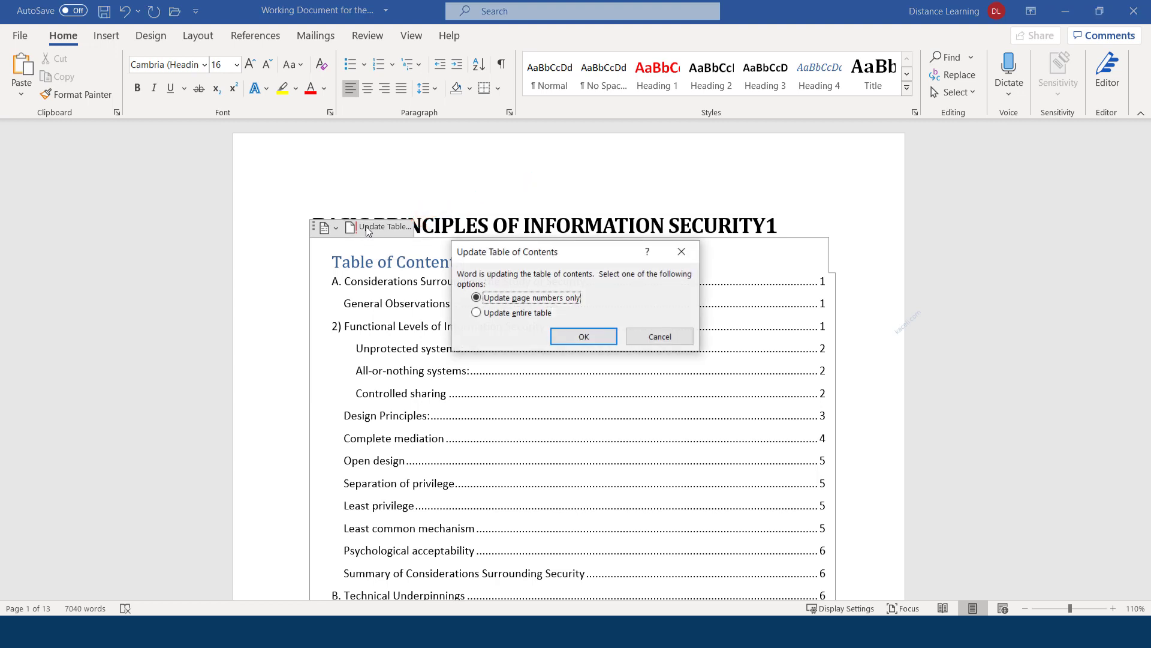
left_click(509, 314)
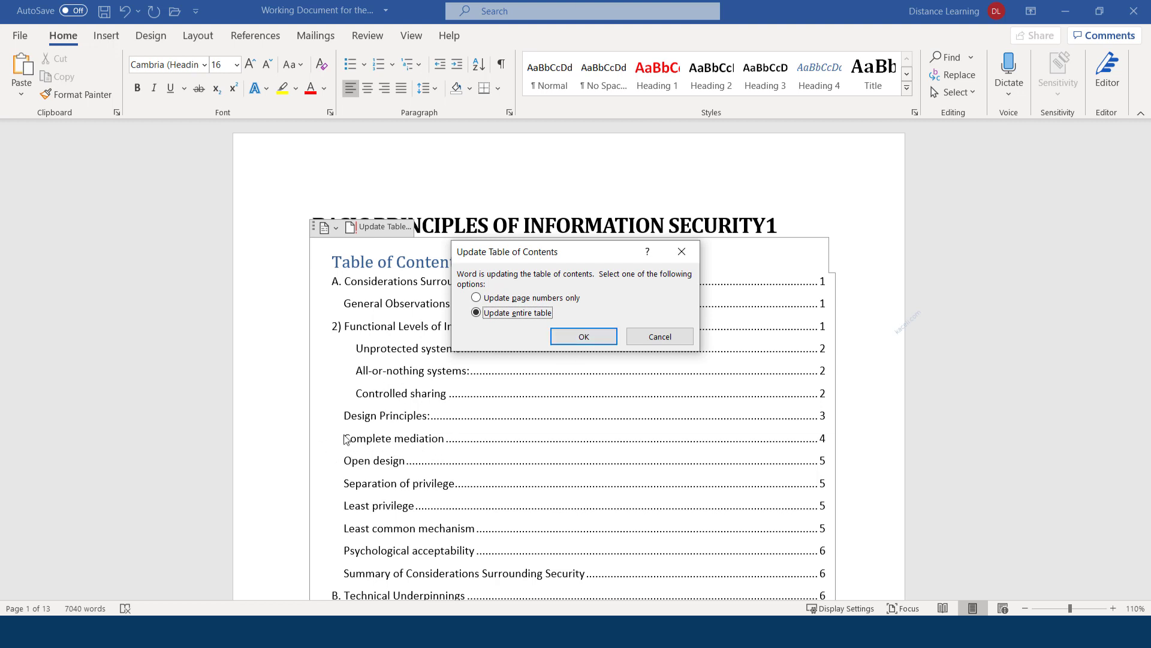
left_click(579, 339)
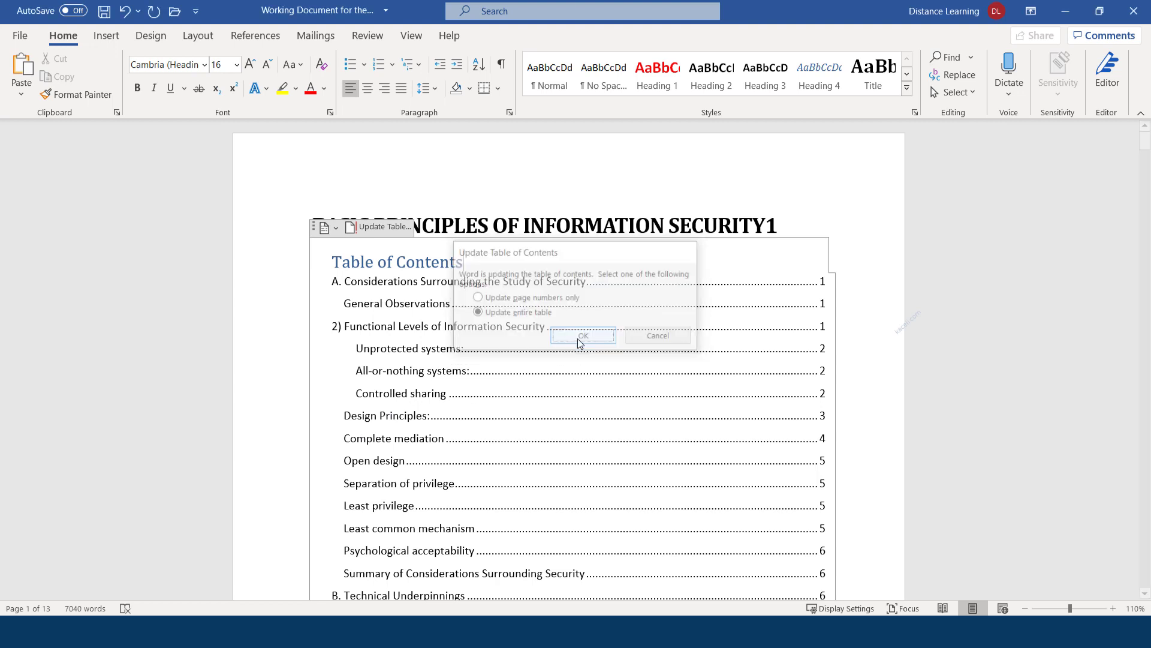
Check the 'All-or-nothing systems' and 'Controlled sharing' entries in the refreshed contents
left_click_drag(440, 373, 337, 370)
left_click(338, 371)
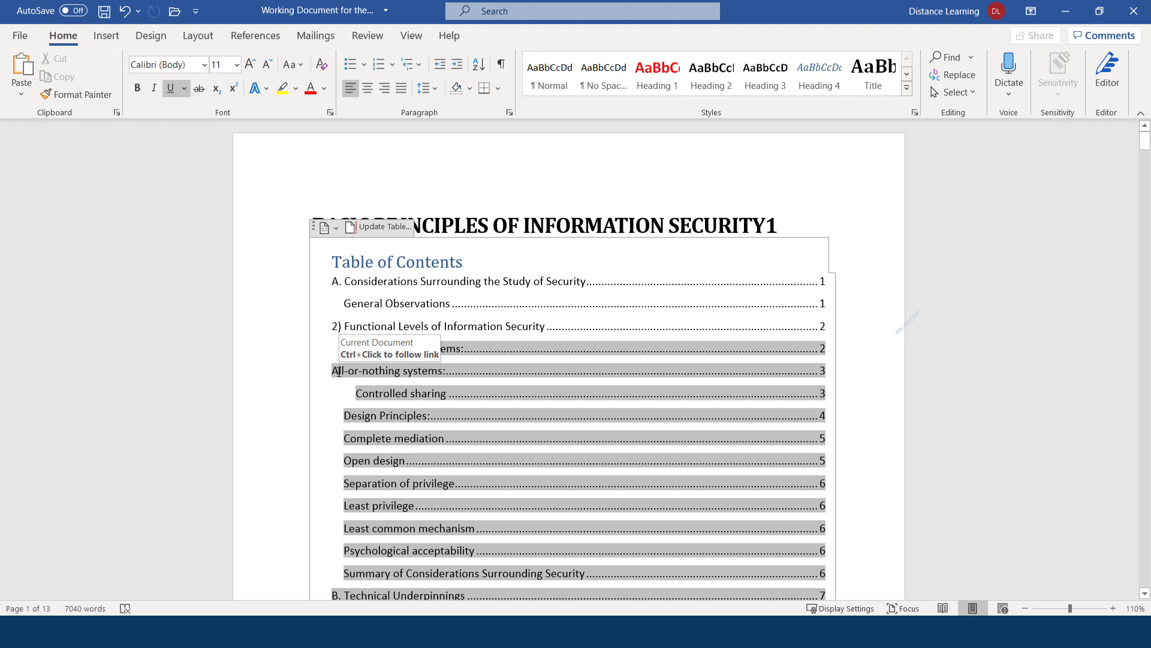
left_click(289, 399)
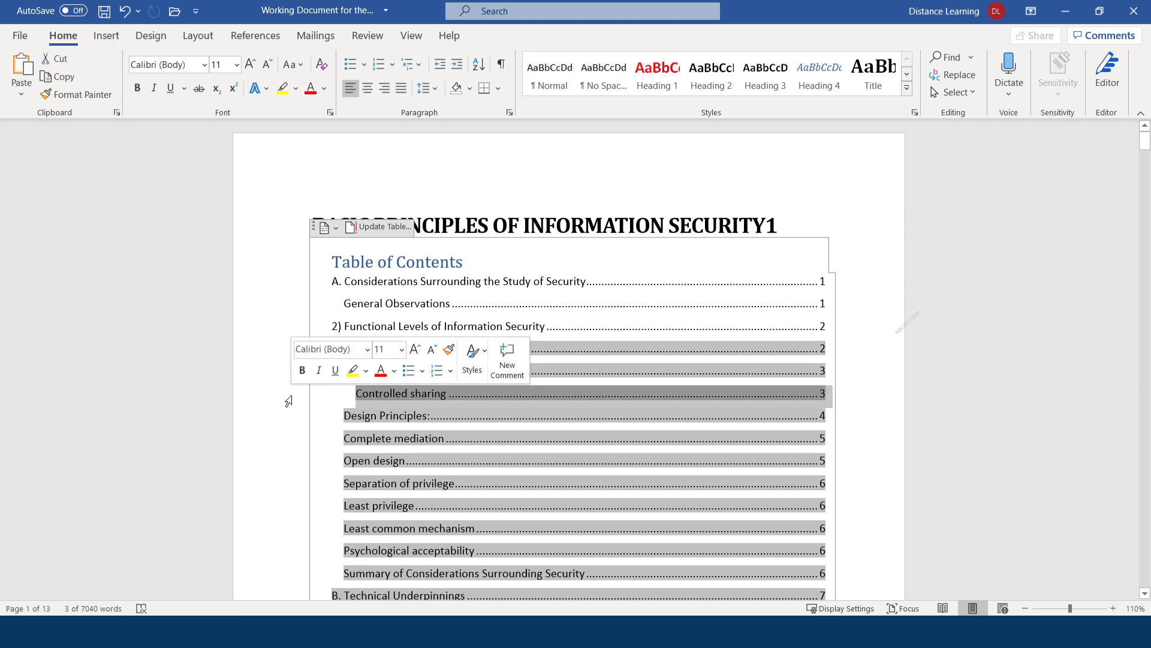
left_click(821, 219)
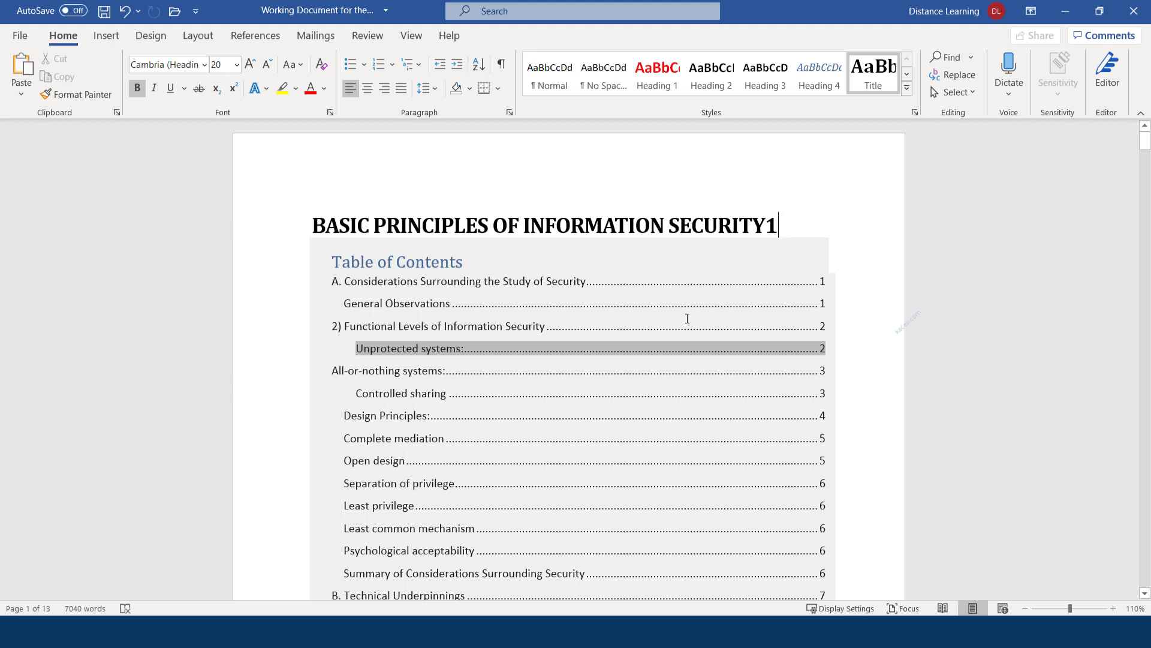
left_click(772, 314)
scroll(621, 345, "down", 8)
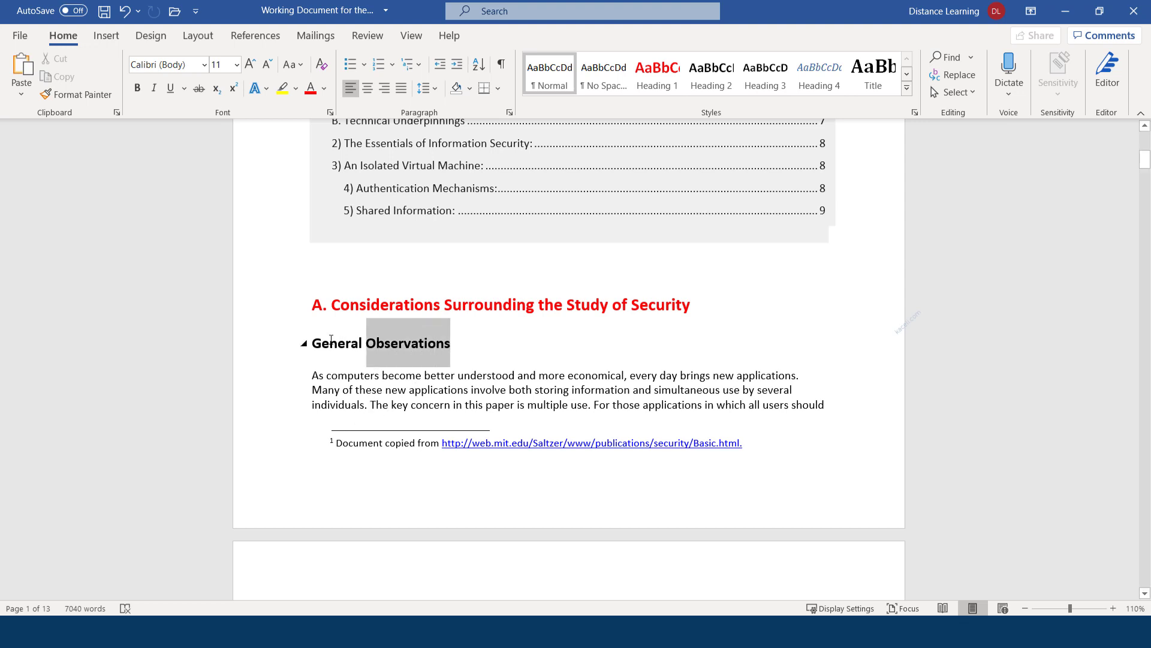
Colour the 'General Observations' heading blue
triple_click(477, 352)
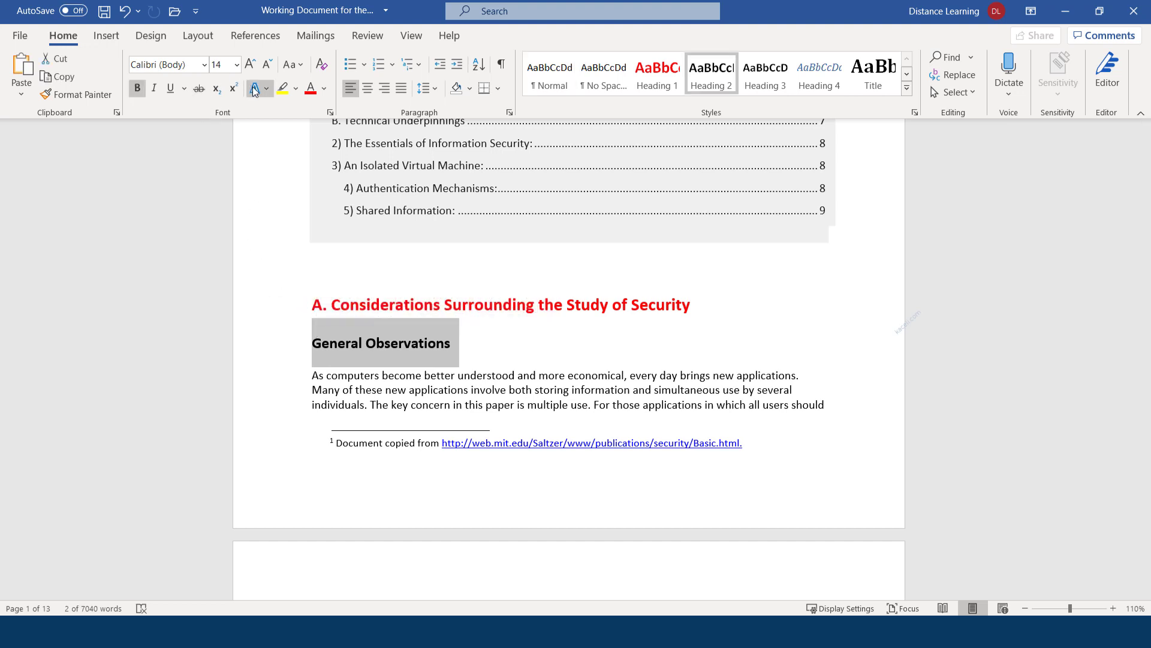
left_click(322, 91)
left_click(357, 150)
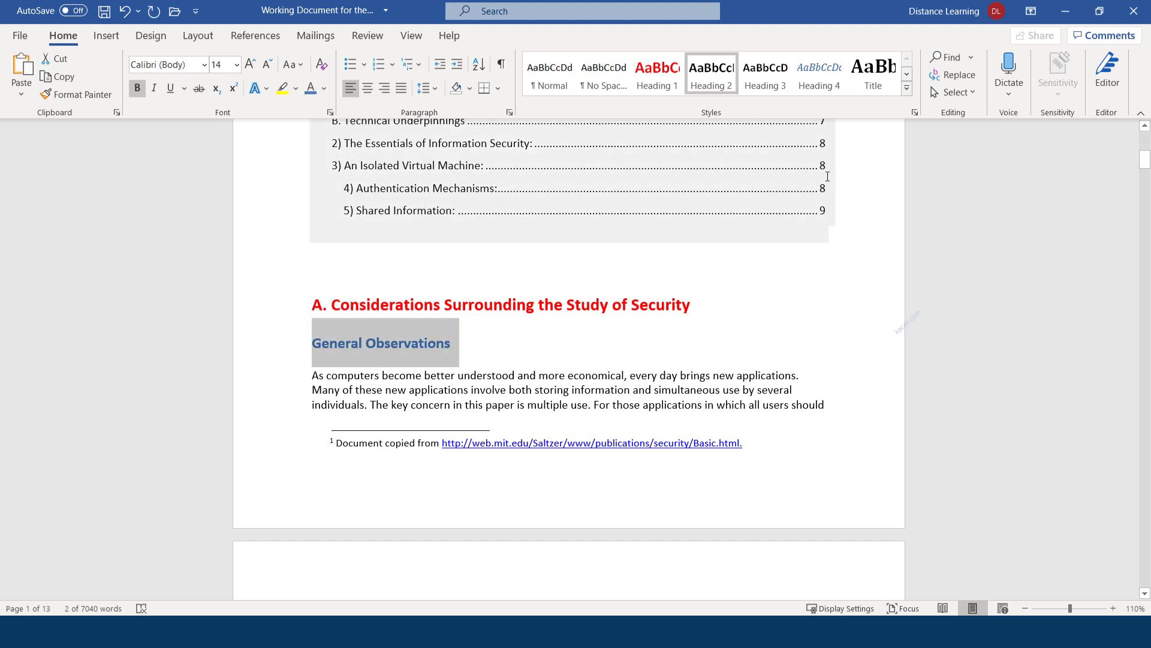
Create a new style named 'Sali' from the heading's formatting
left_click(907, 88)
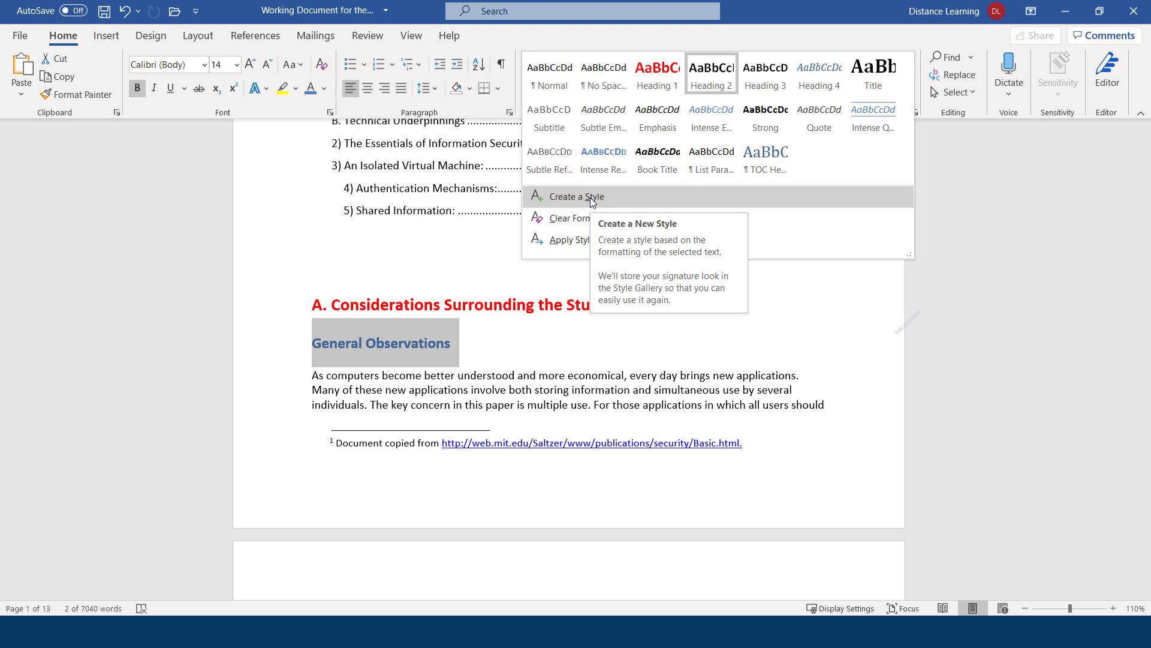
left_click(1014, 197)
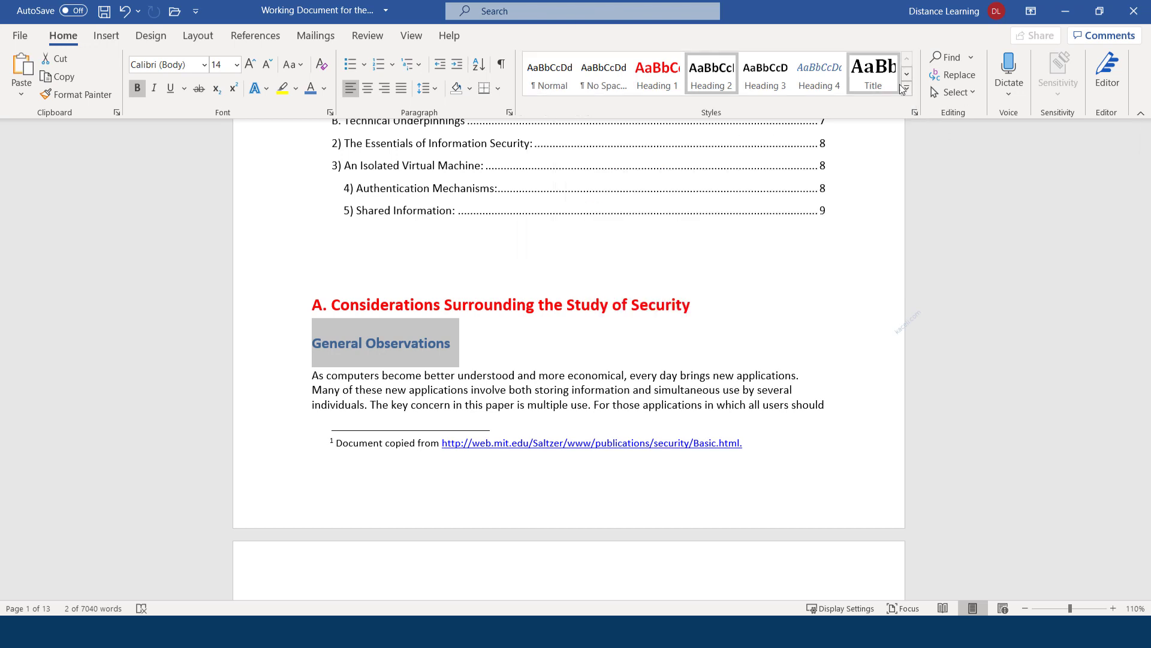
left_click(907, 87)
left_click(566, 196)
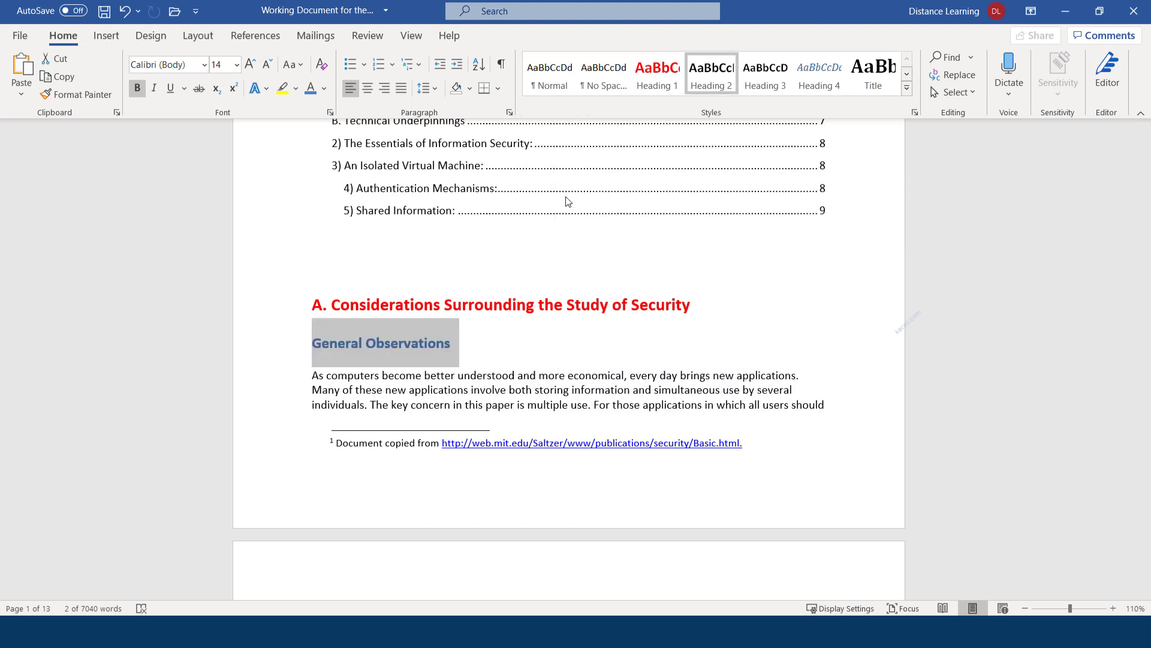
type("Sali")
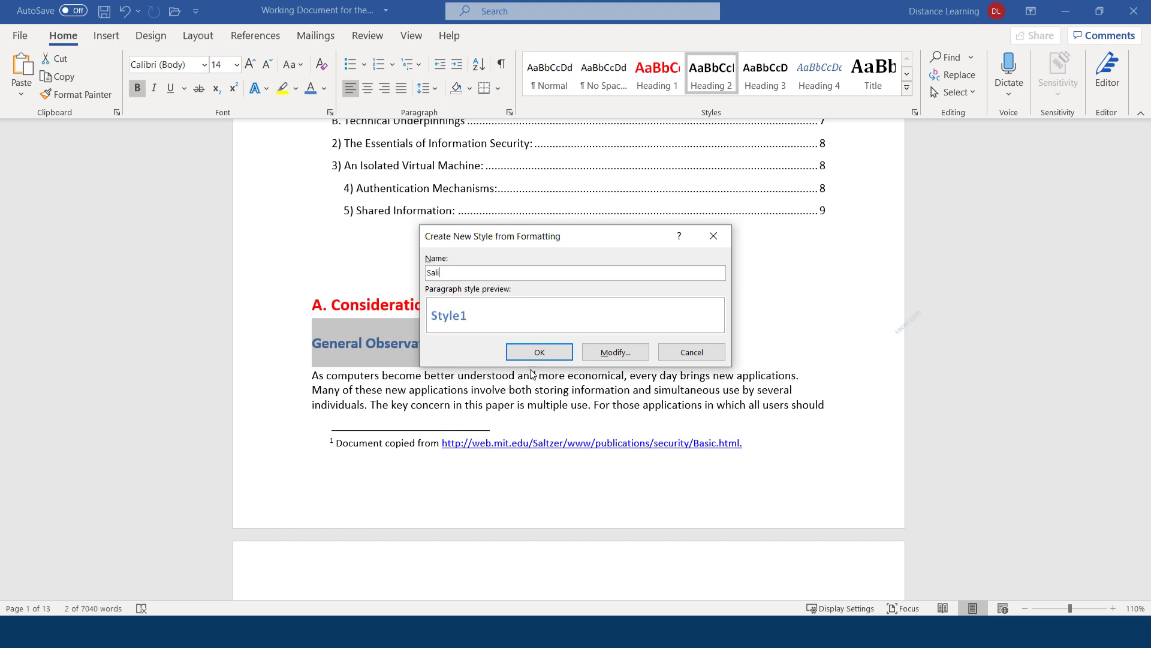
left_click(552, 355)
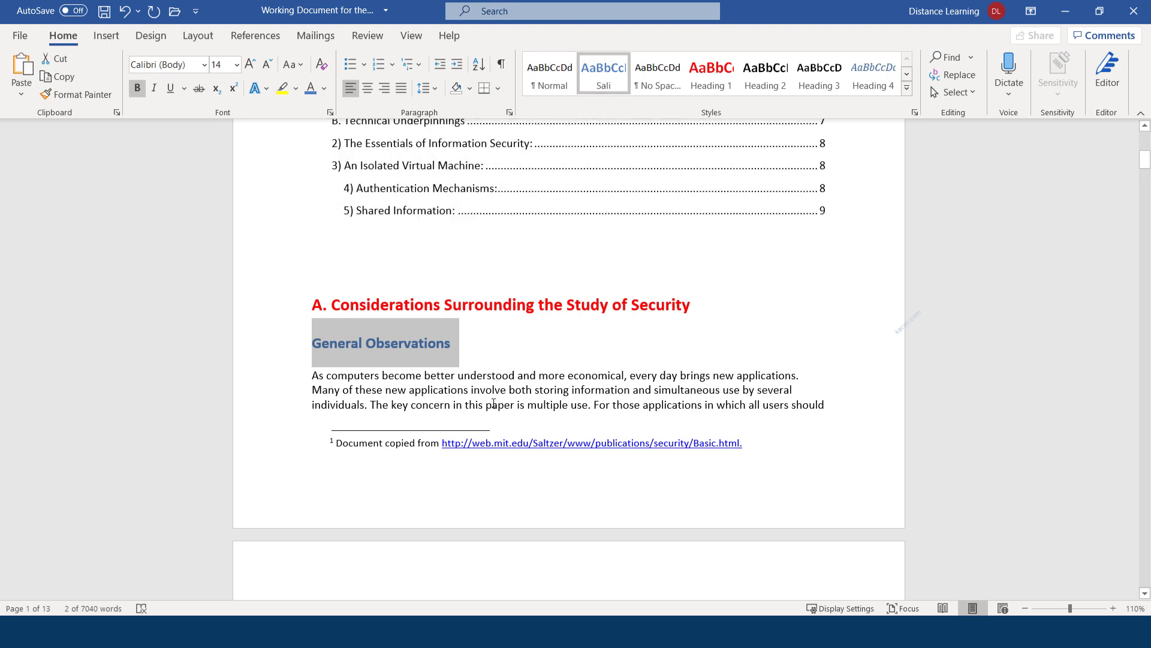
Apply the Sali style, then a heading style, to 'Unprotected systems:'
scroll(487, 378, "down", 6)
scroll(487, 378, "down", 5)
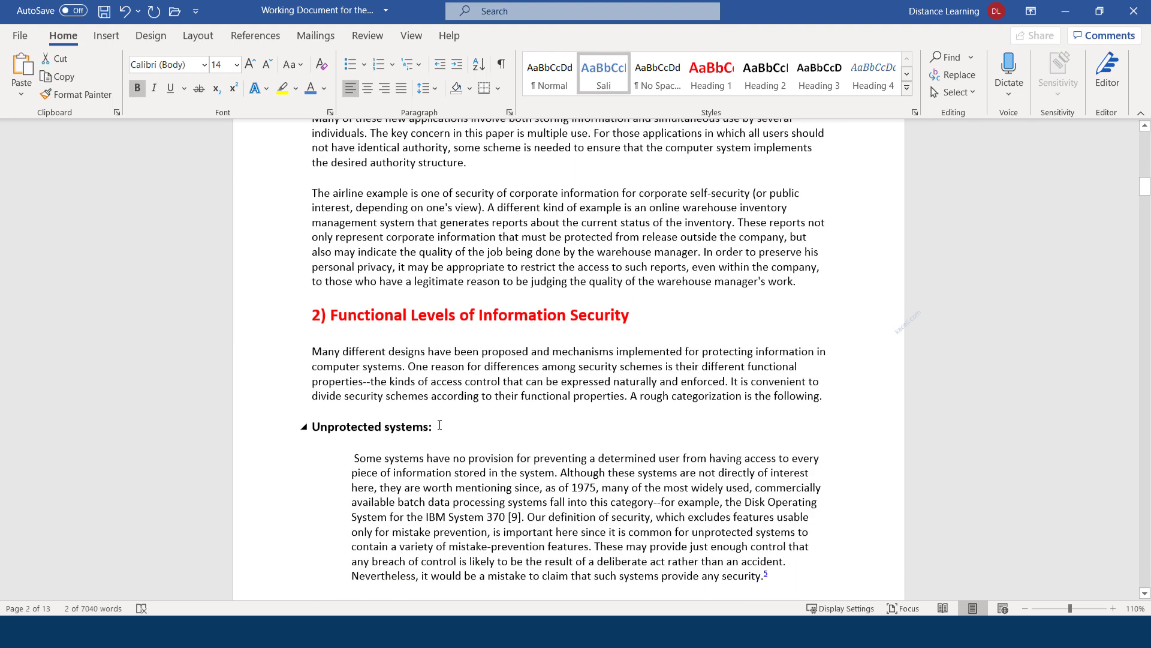
left_click_drag(436, 427, 316, 422)
left_click(604, 72)
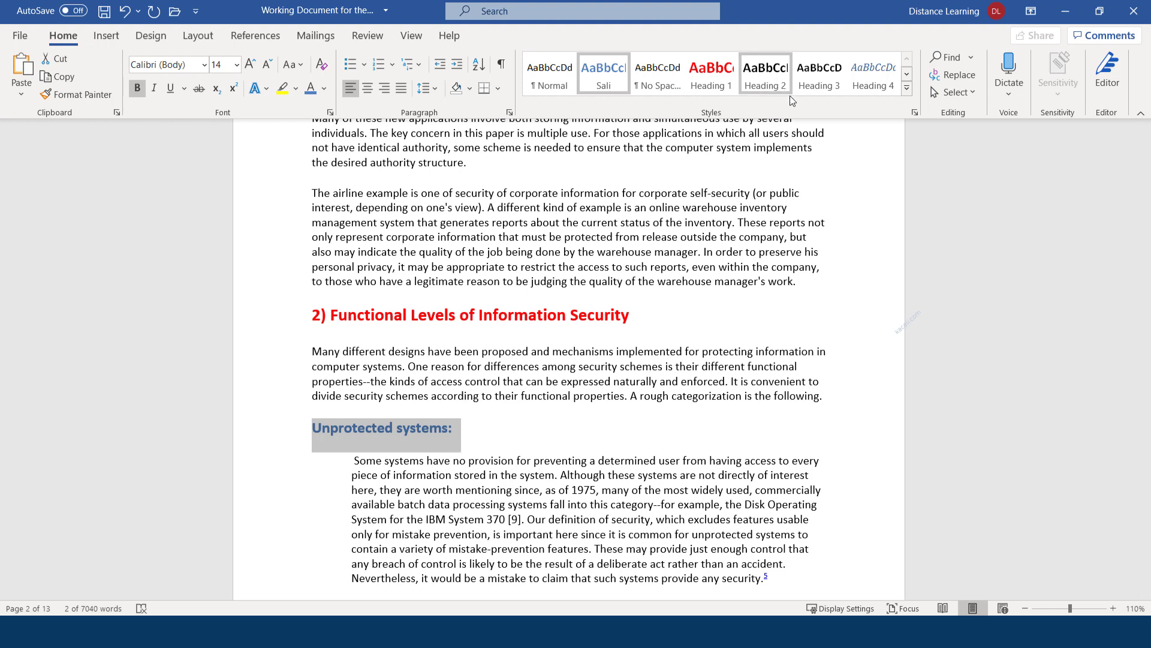
left_click(822, 87)
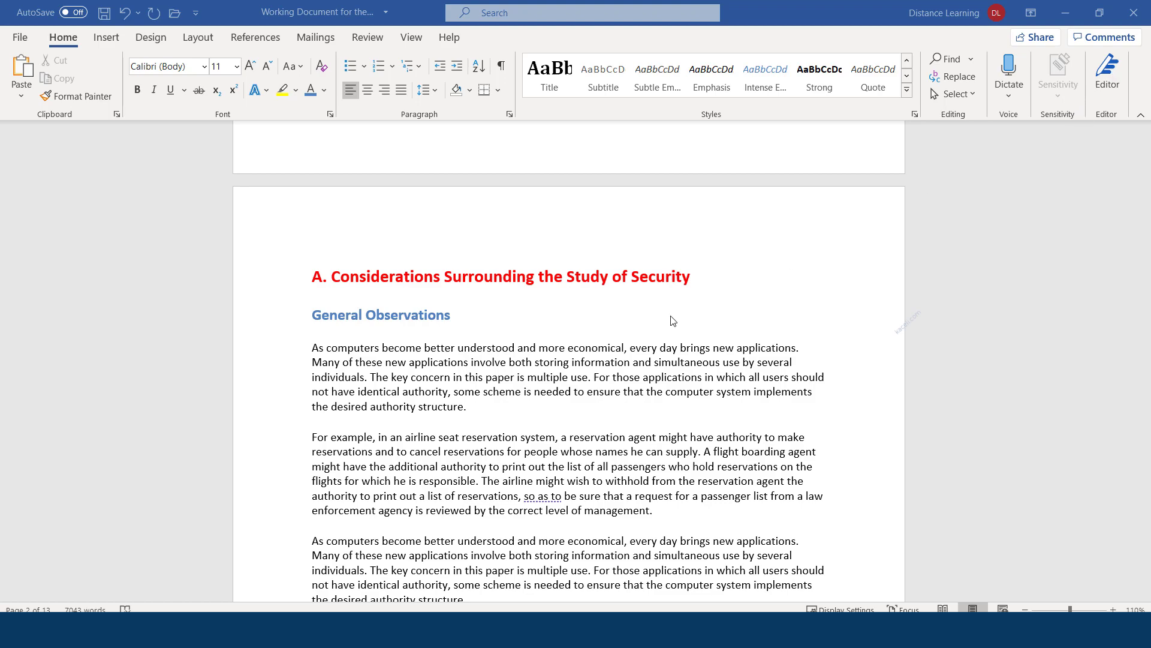
scroll(539, 327, "down", 9)
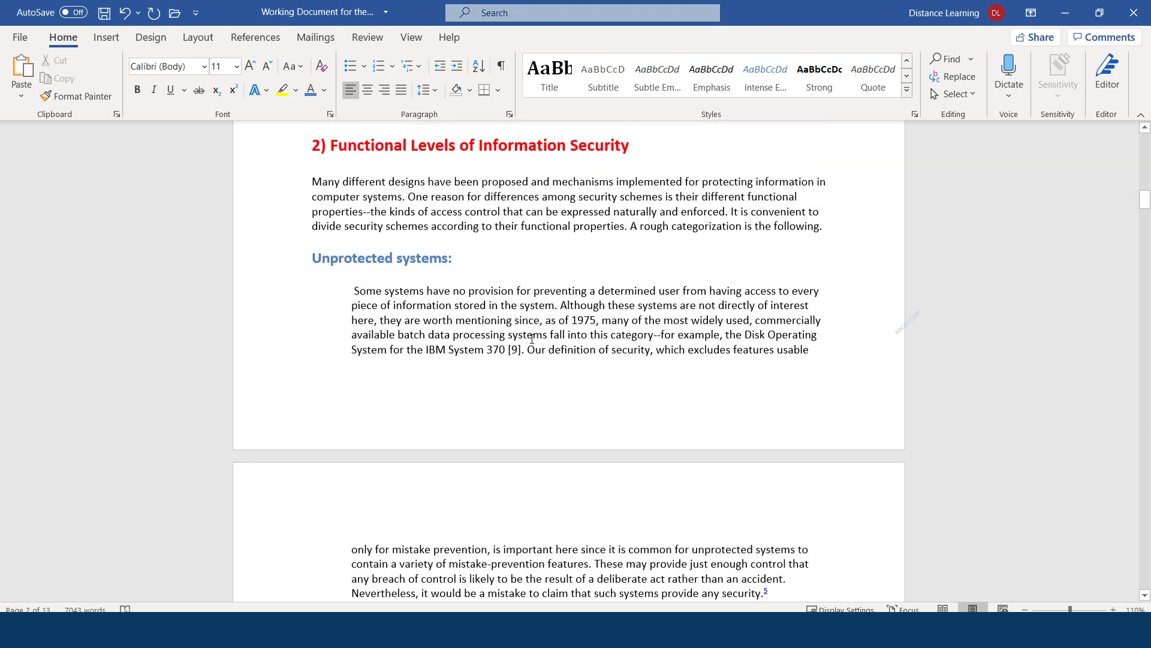
scroll(531, 341, "up", 5)
scroll(532, 341, "up", 10)
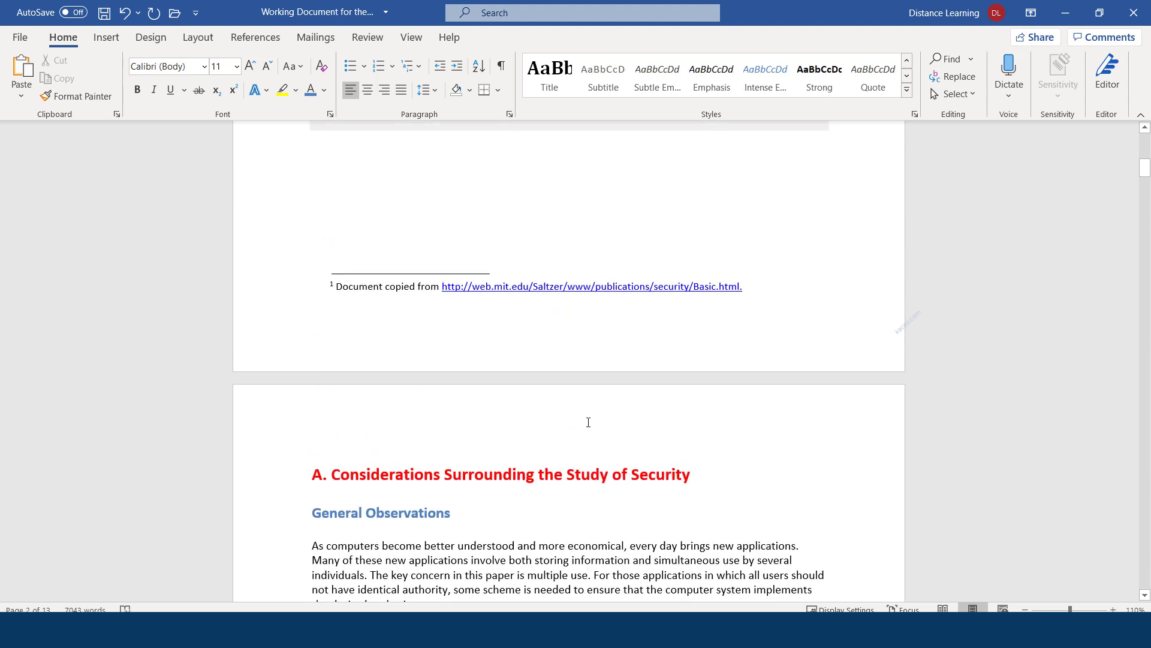
scroll(562, 383, "down", 3)
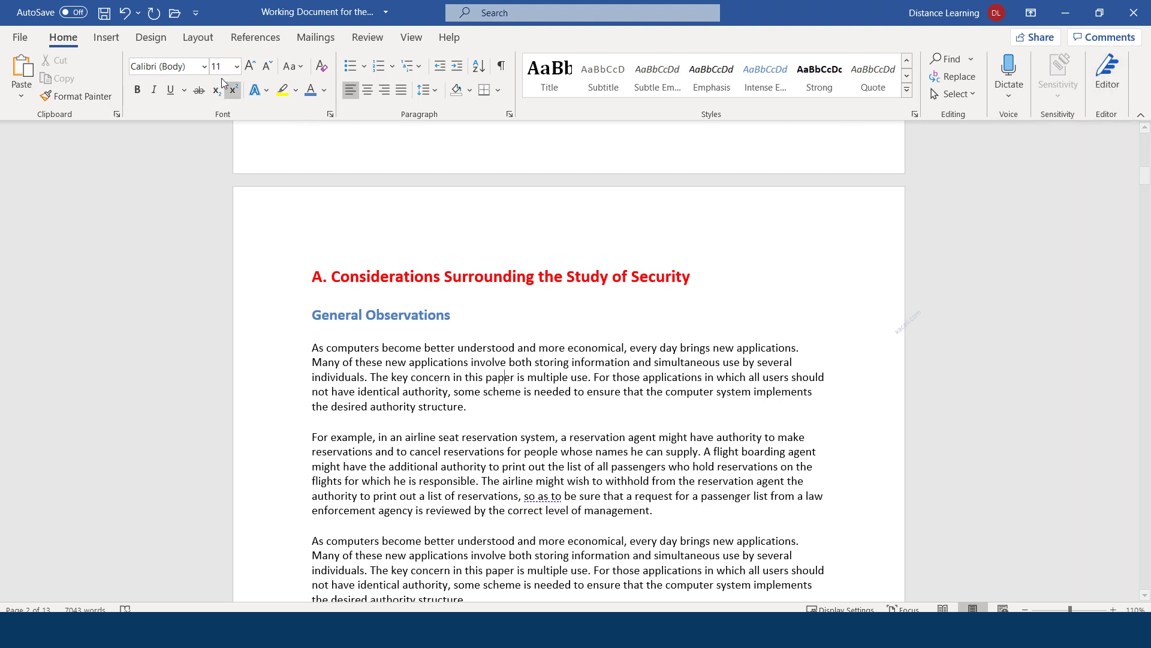
left_click(366, 39)
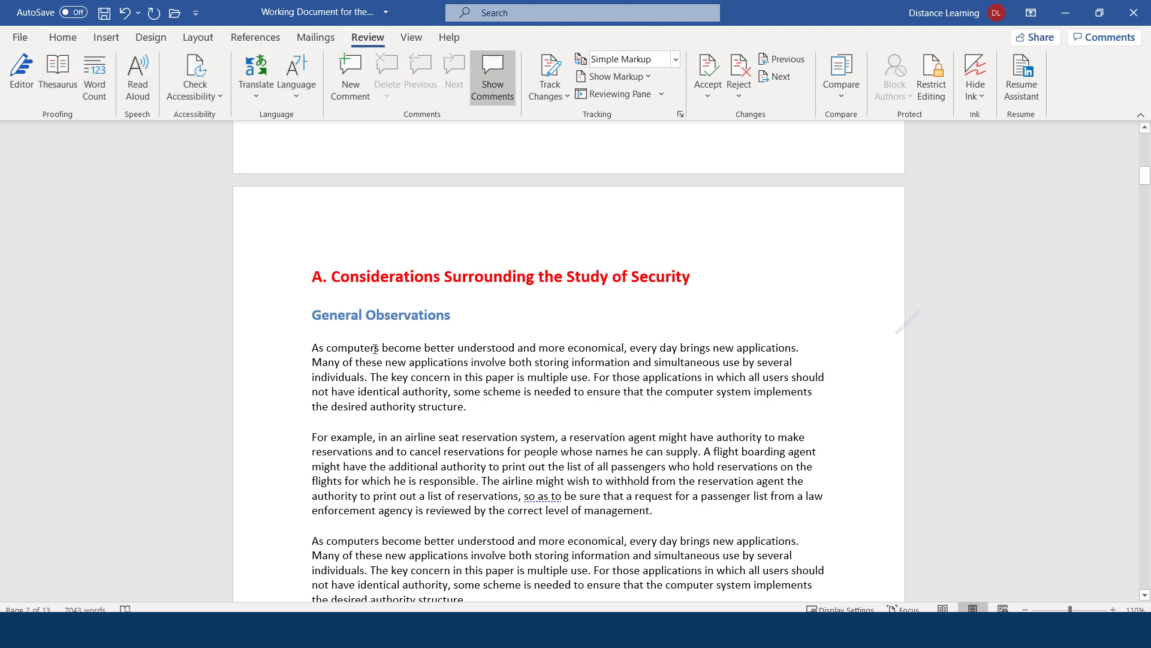
Open the Editor pane from Home to review 29 suggestions: 3 spelling, 13 grammar
left_click(63, 37)
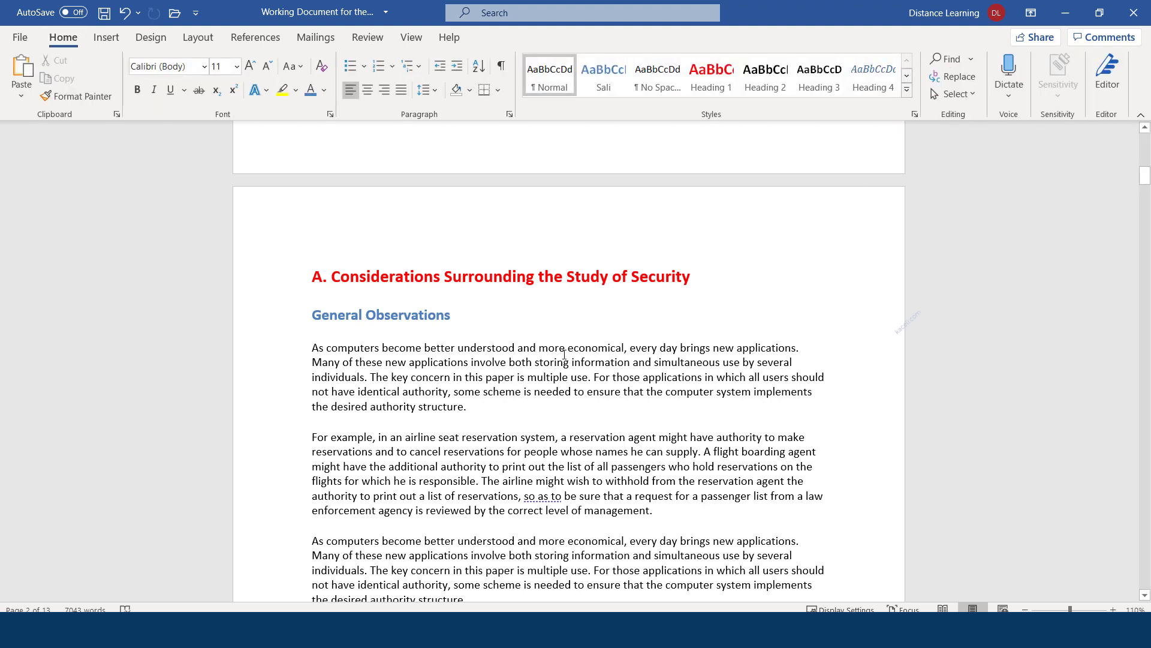
left_click(1111, 82)
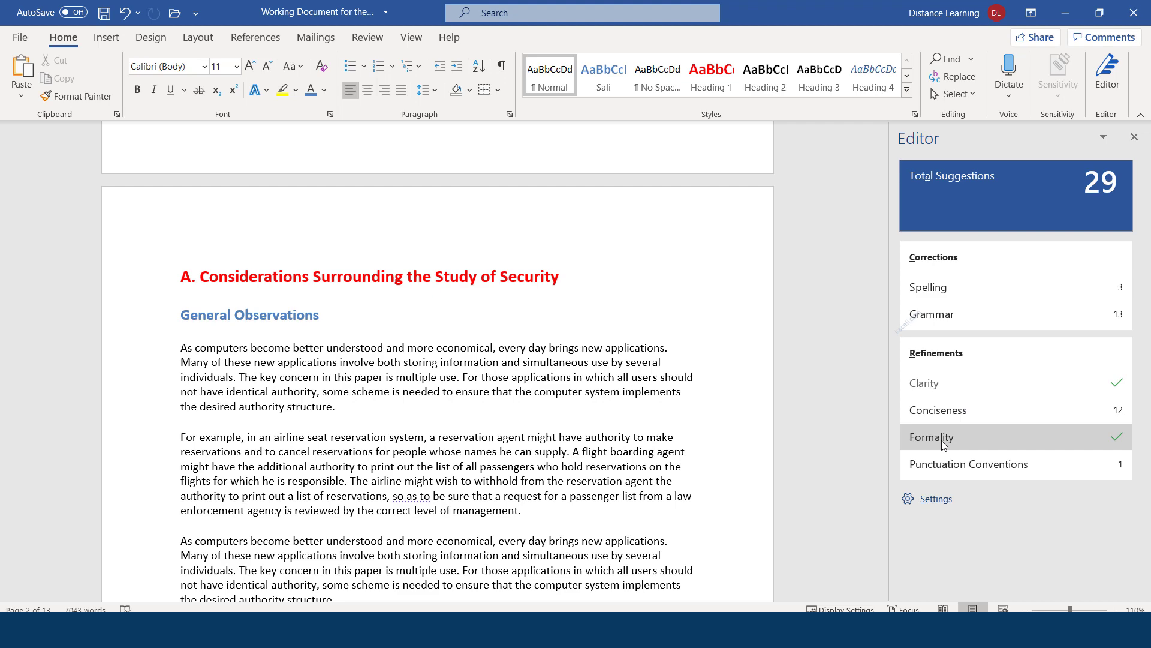
scroll(249, 325, "down", 4)
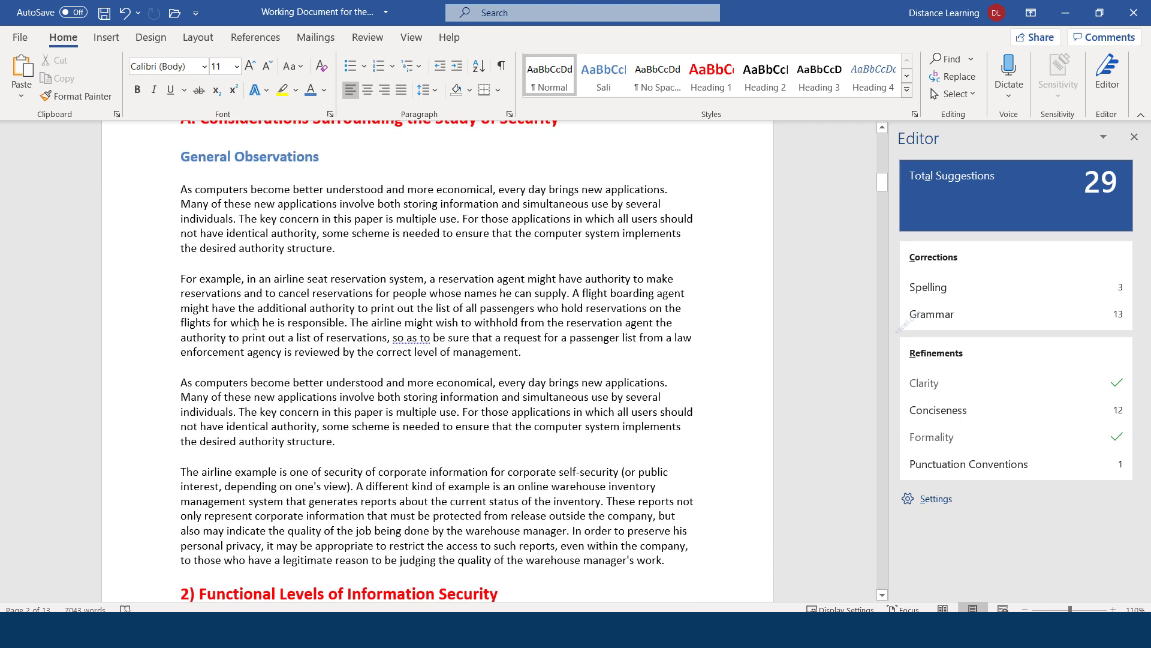
scroll(249, 325, "up", 4)
scroll(249, 325, "up", 6)
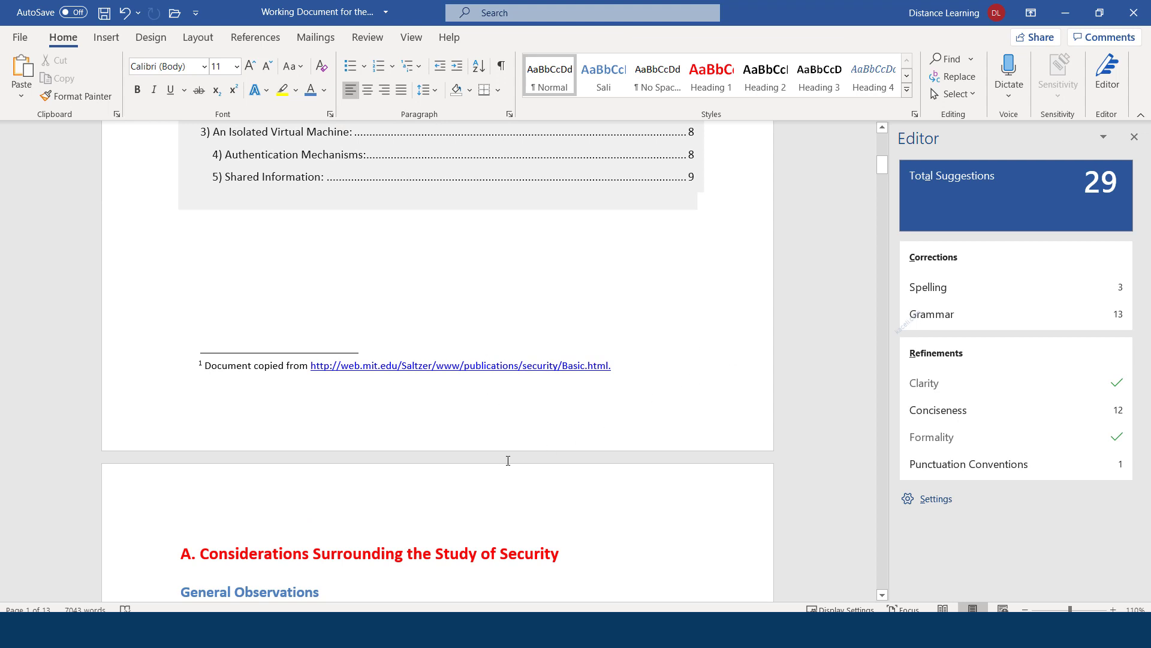
scroll(508, 460, "down", 8)
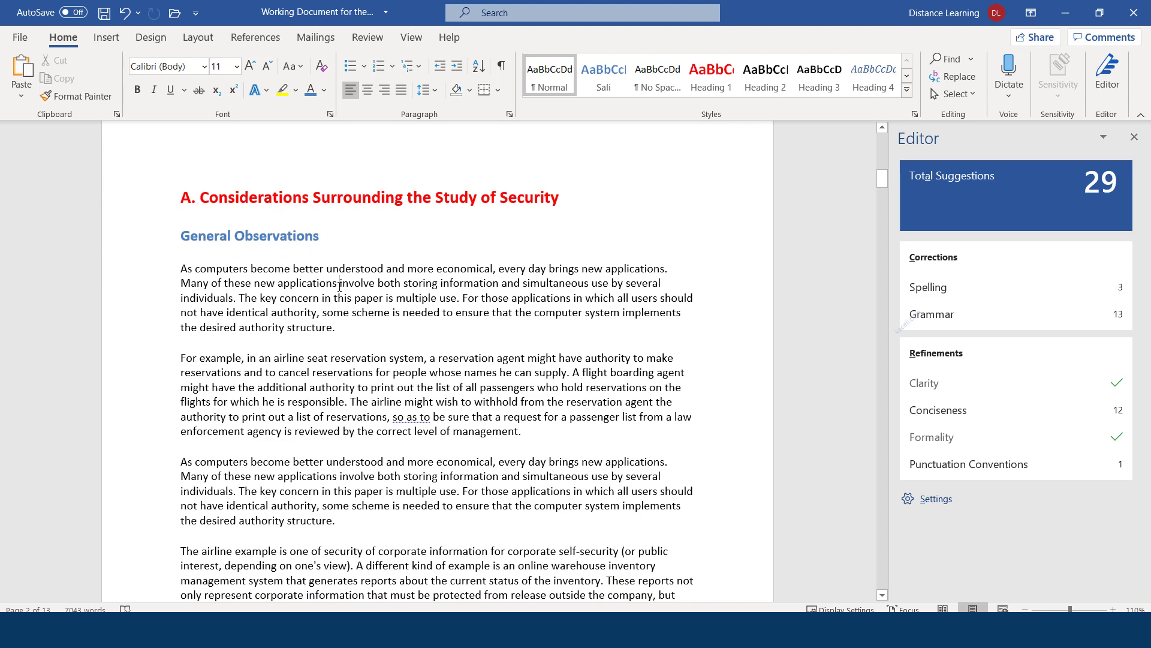
Step through the spelling issues, fix 'calledvirtual' to 'called virtual', and return to the 28-suggestion summary
left_click(923, 287)
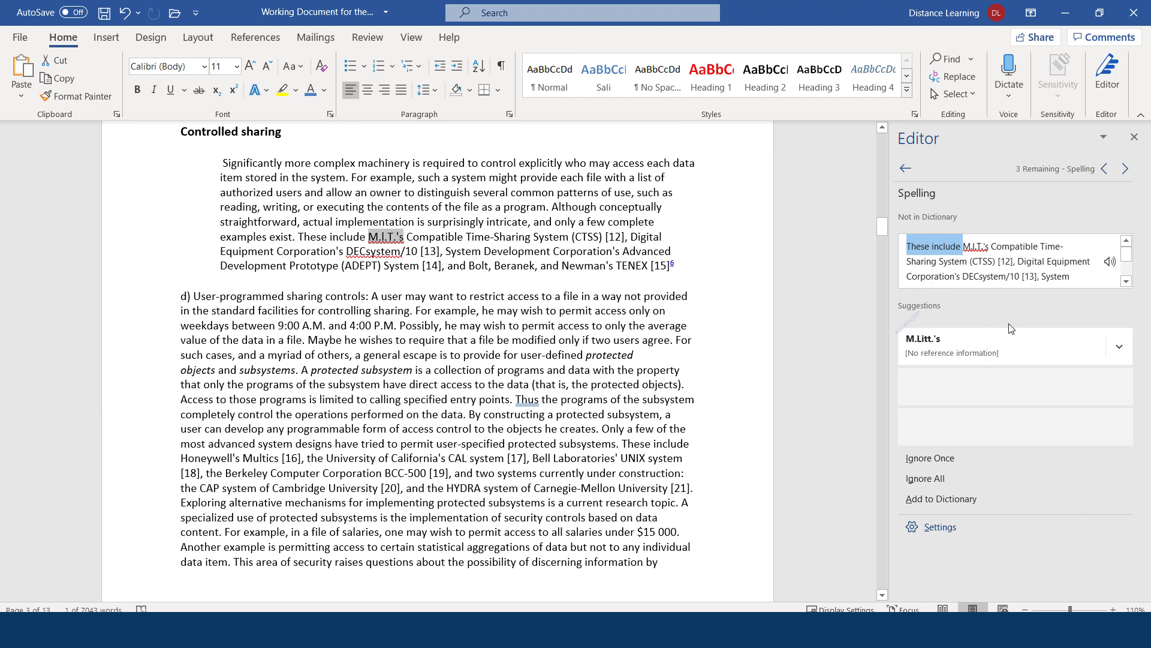
left_click(1125, 170)
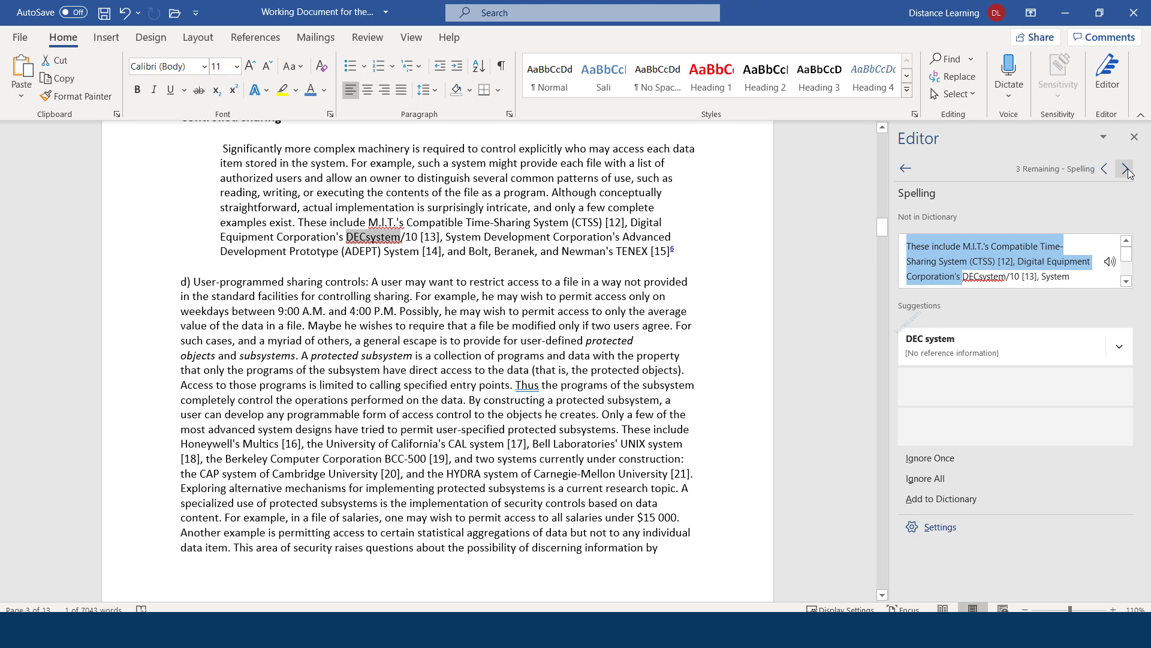
left_click(1127, 170)
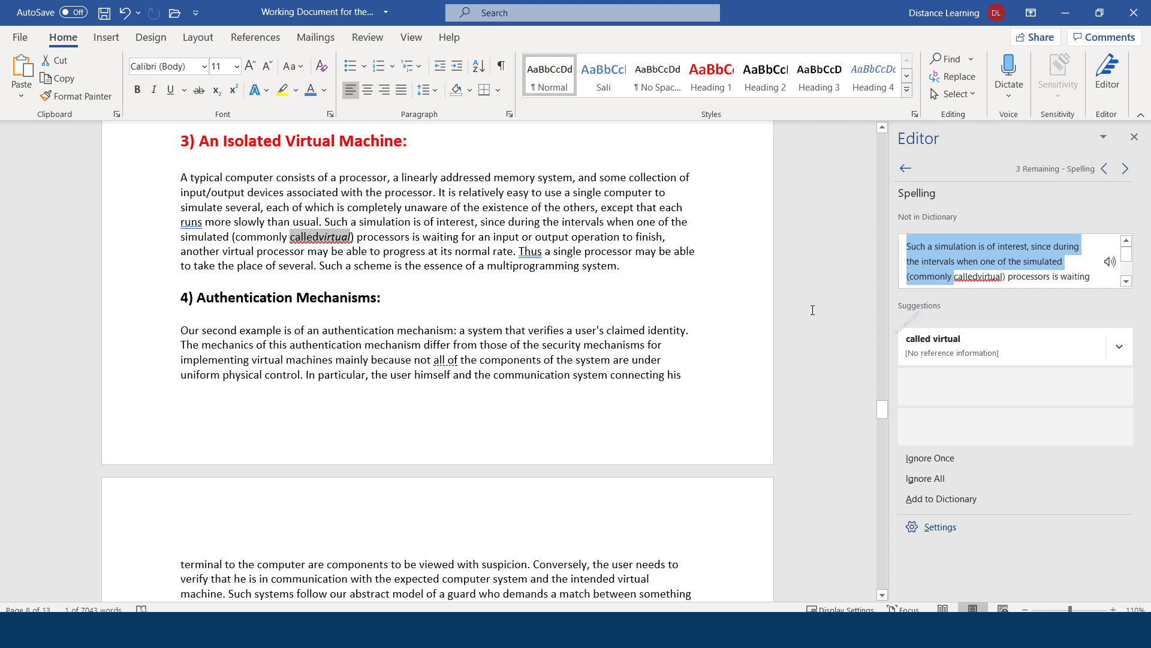
left_click(319, 238)
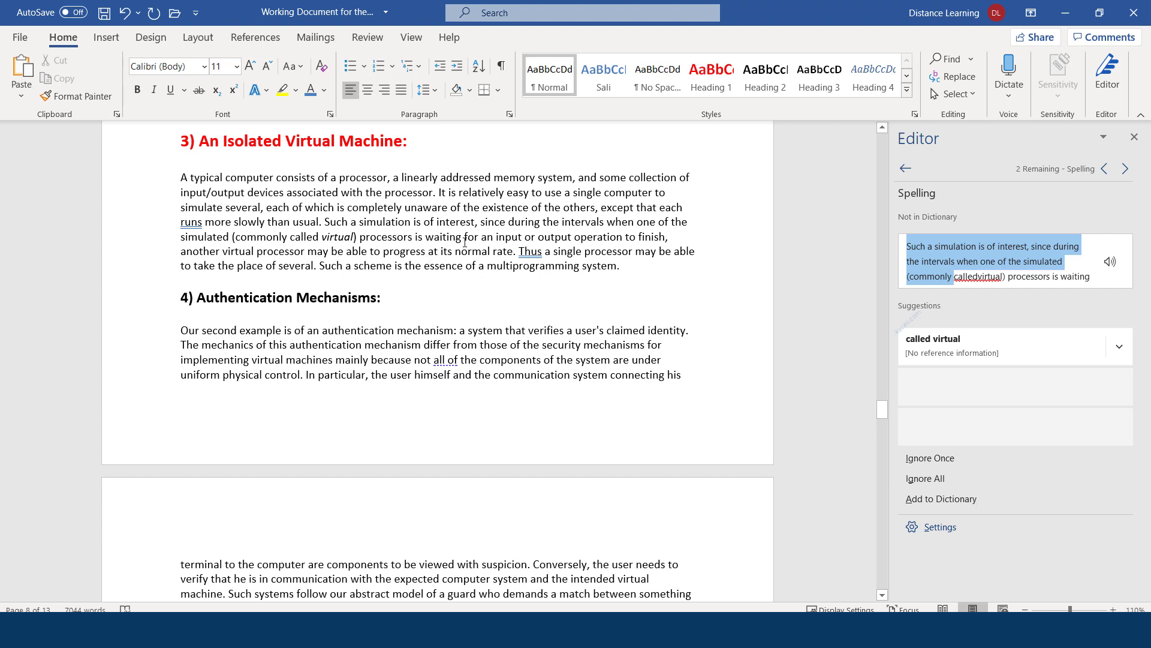
left_click(955, 464)
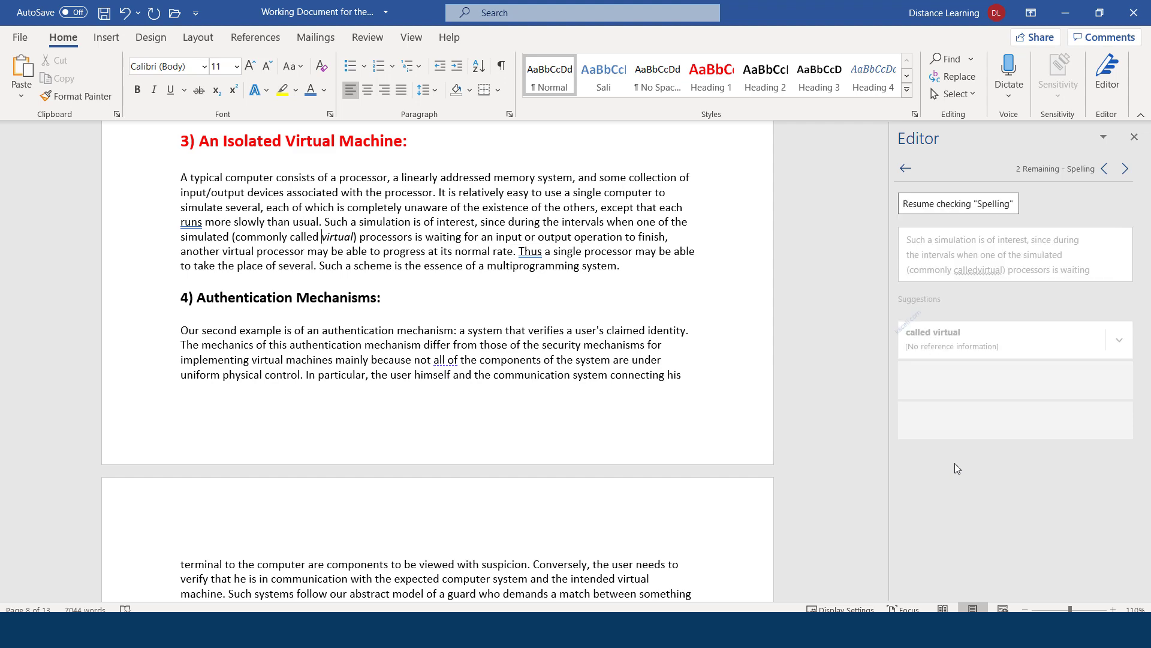
left_click(1127, 170)
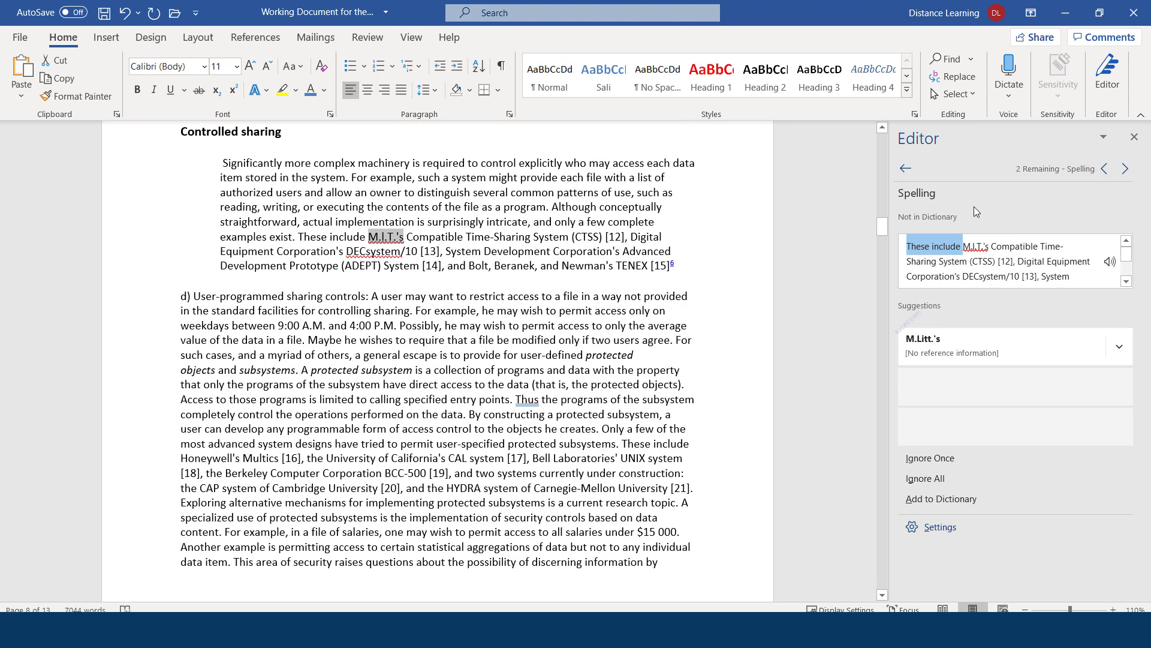
left_click(904, 168)
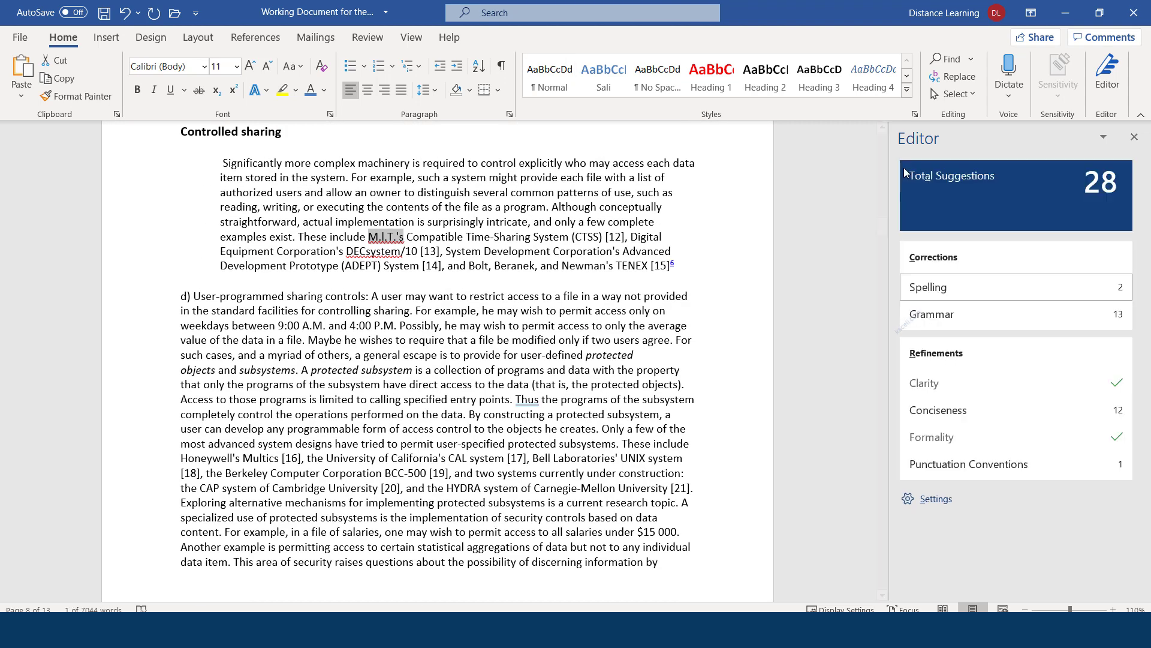
Accept the grammar fixes: commas after three introductory 'Thus' and 'runs' changed to 'run'
left_click(945, 315)
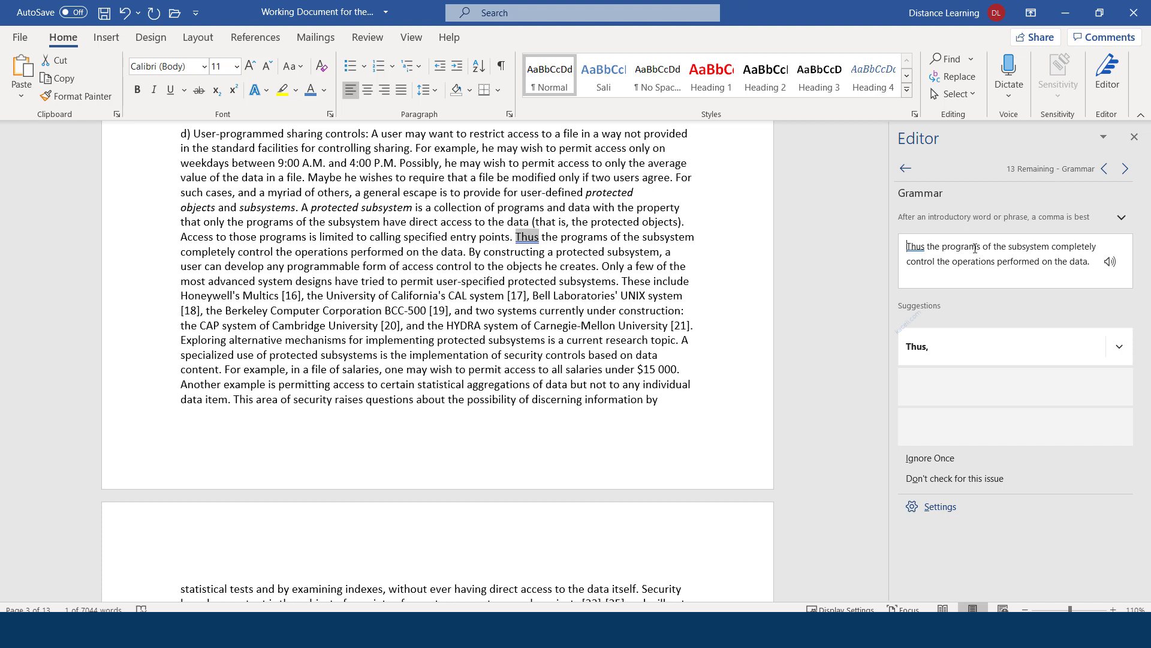
left_click(929, 350)
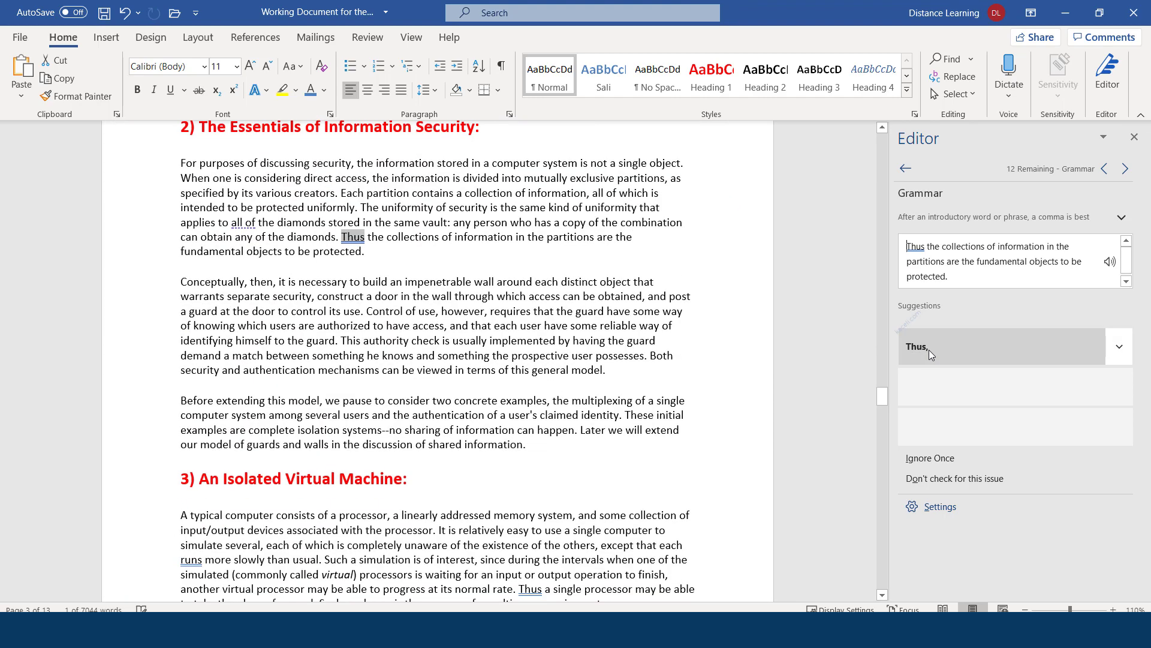
left_click(927, 351)
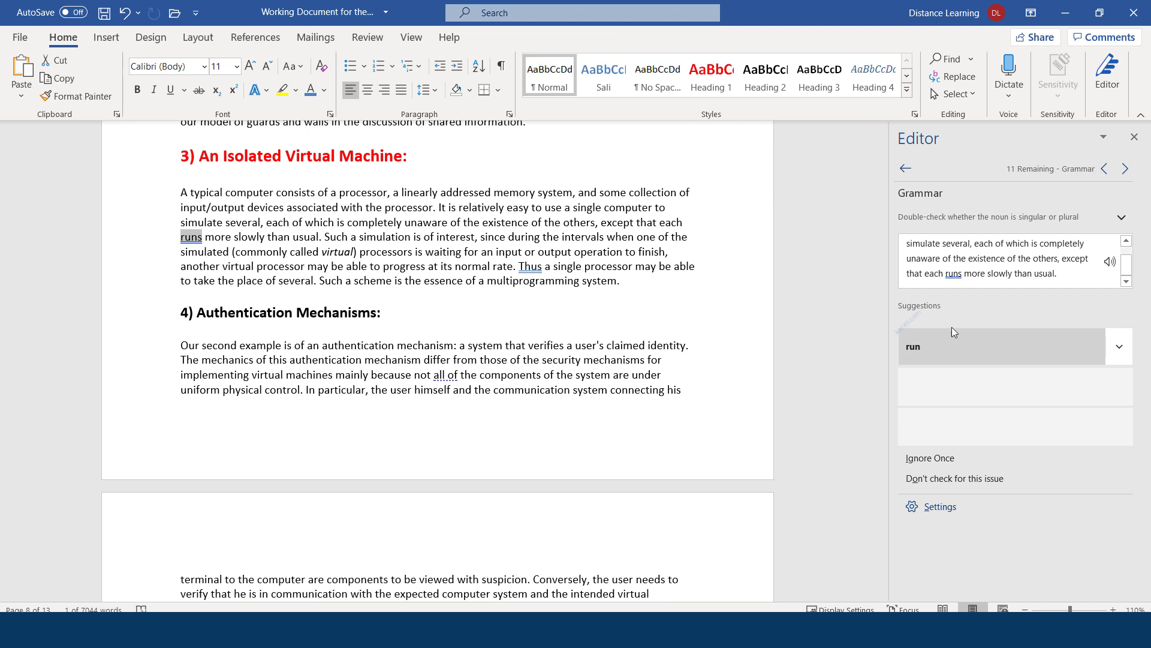
left_click(923, 347)
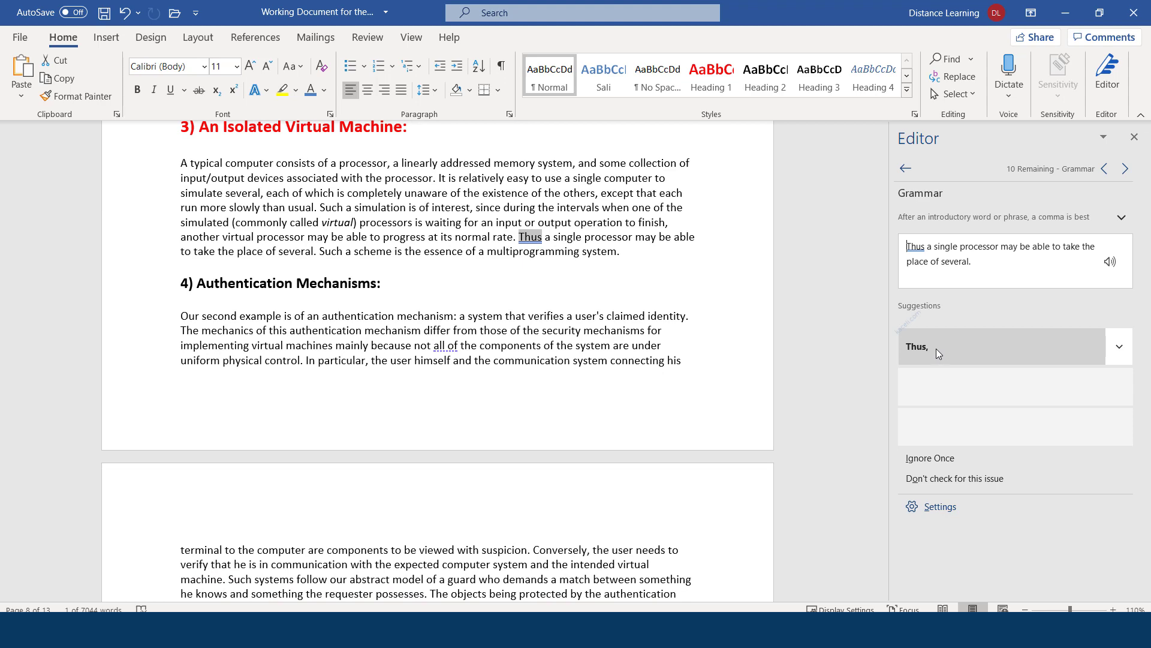
left_click(933, 348)
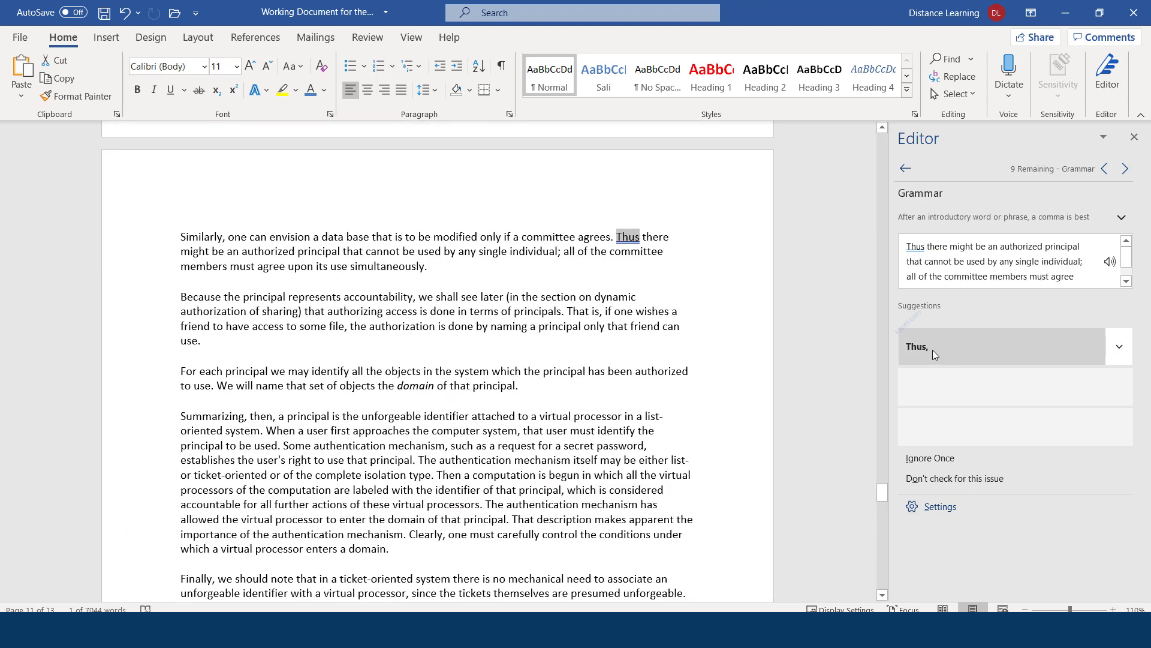
Under Punctuation Conventions, remove the comma in 'diffuse, since'
left_click(905, 169)
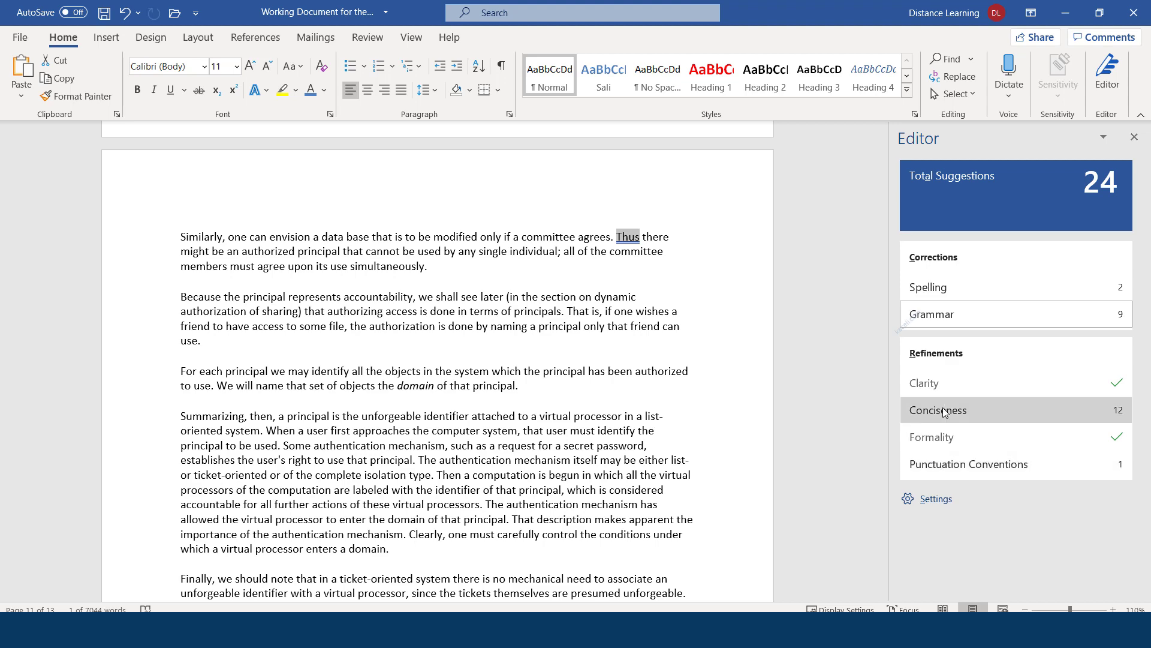
left_click(956, 463)
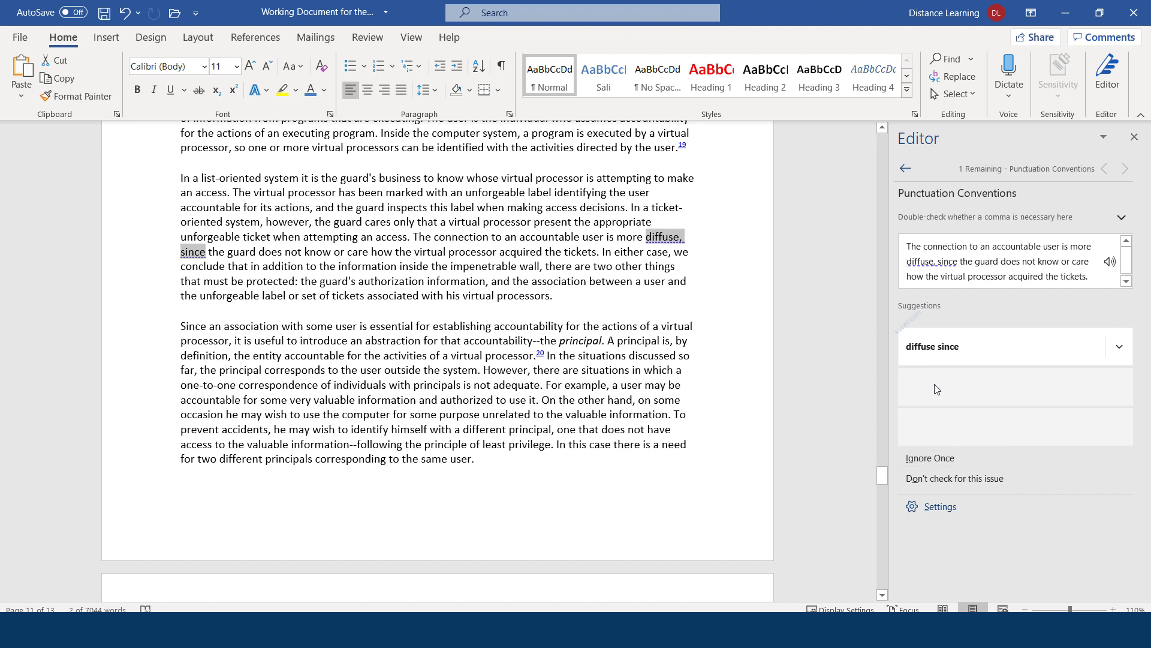
left_click(947, 351)
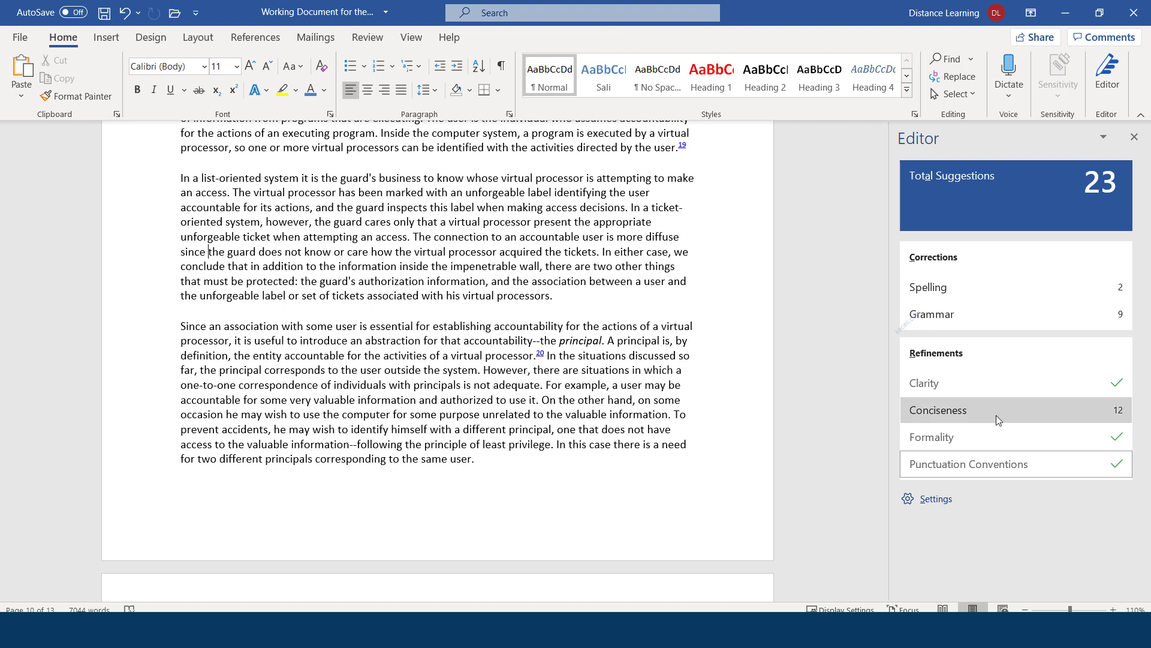
Close the Editor pane, scroll to General Observations on page 2, and show the Insert ribbon
left_click(1135, 138)
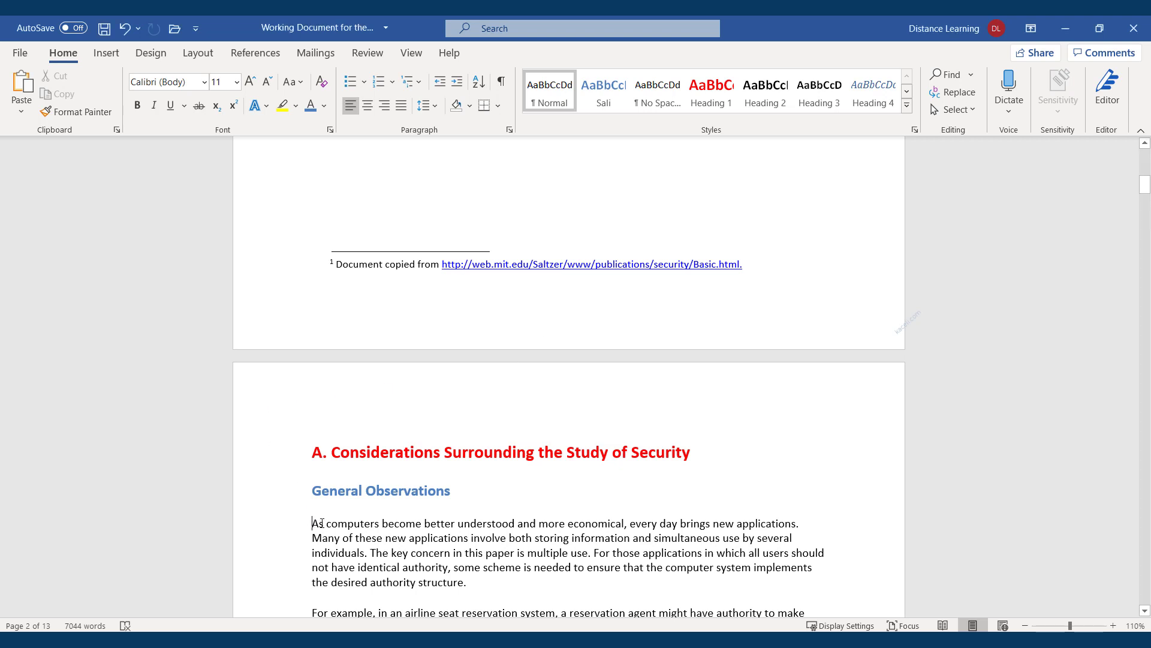
scroll(355, 529, "down", 1)
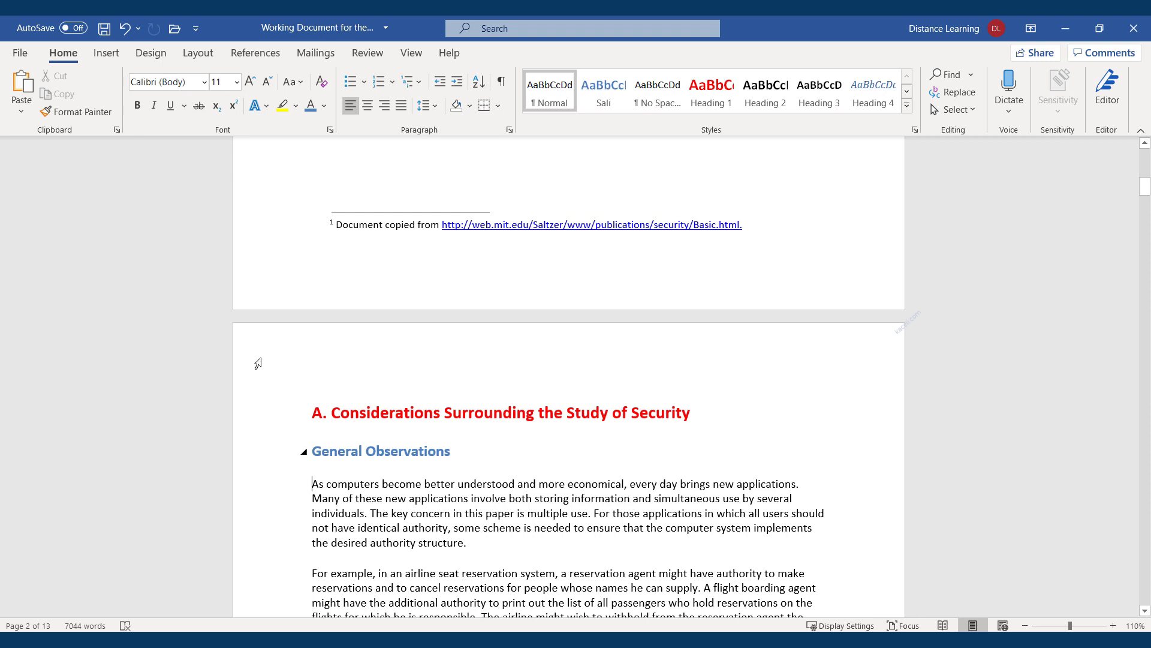
left_click(105, 60)
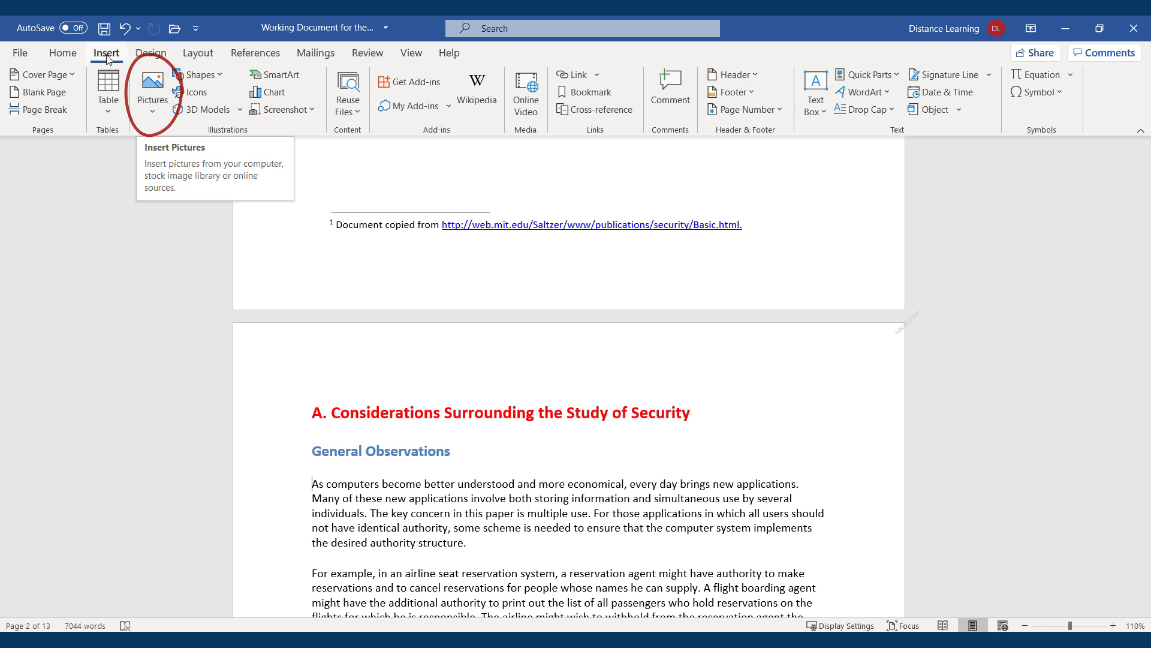
Insert office365 from Documents > Word 2019 > Working Files at General Observations and shrink it
left_click(152, 114)
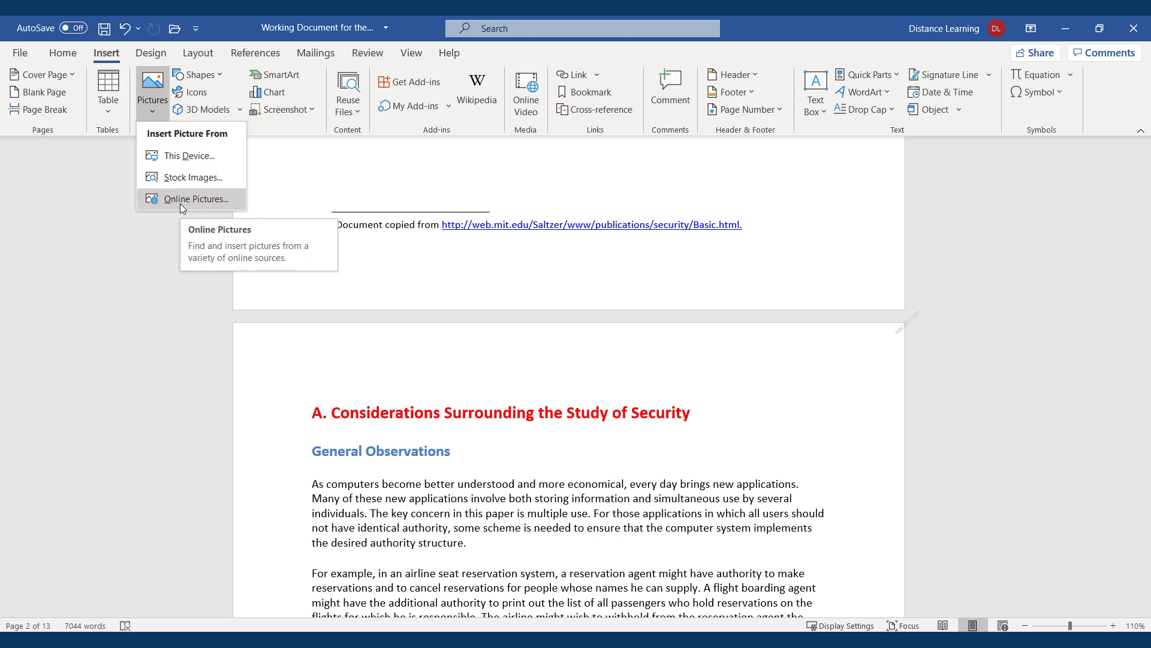
left_click(188, 161)
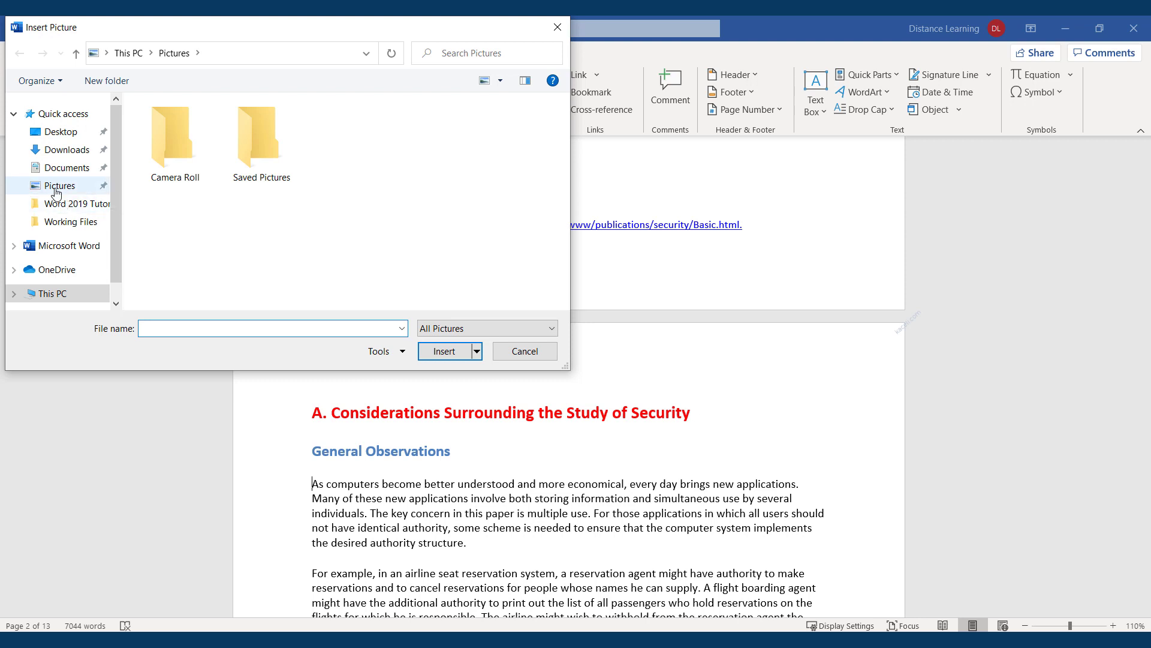
left_click(65, 167)
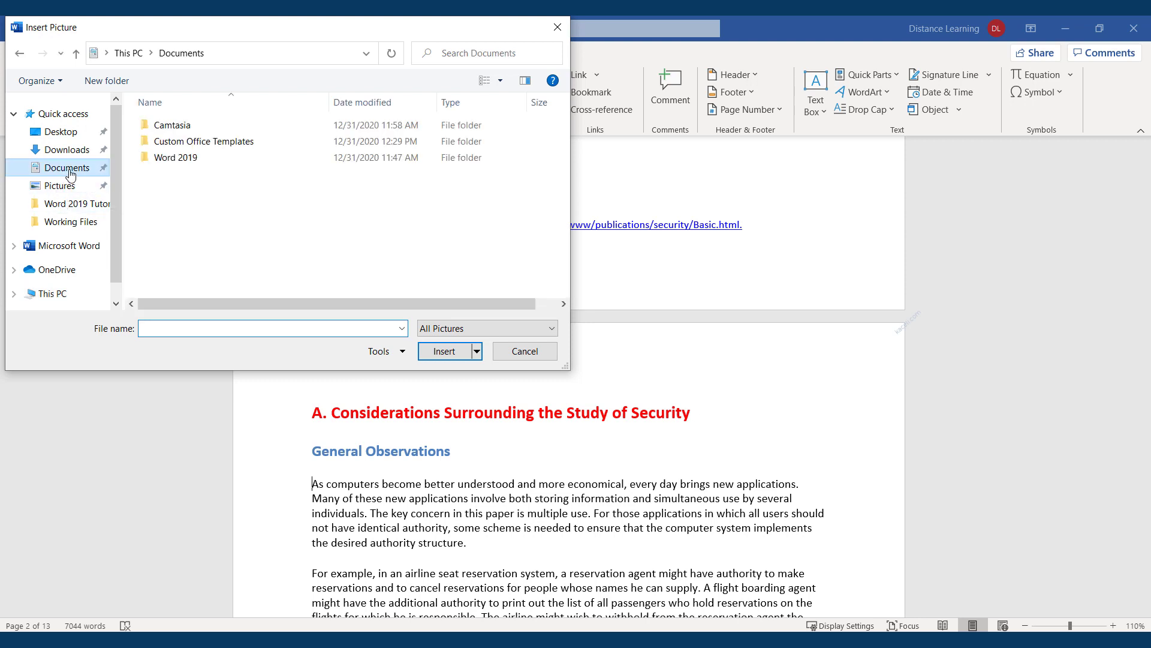
double_click(191, 159)
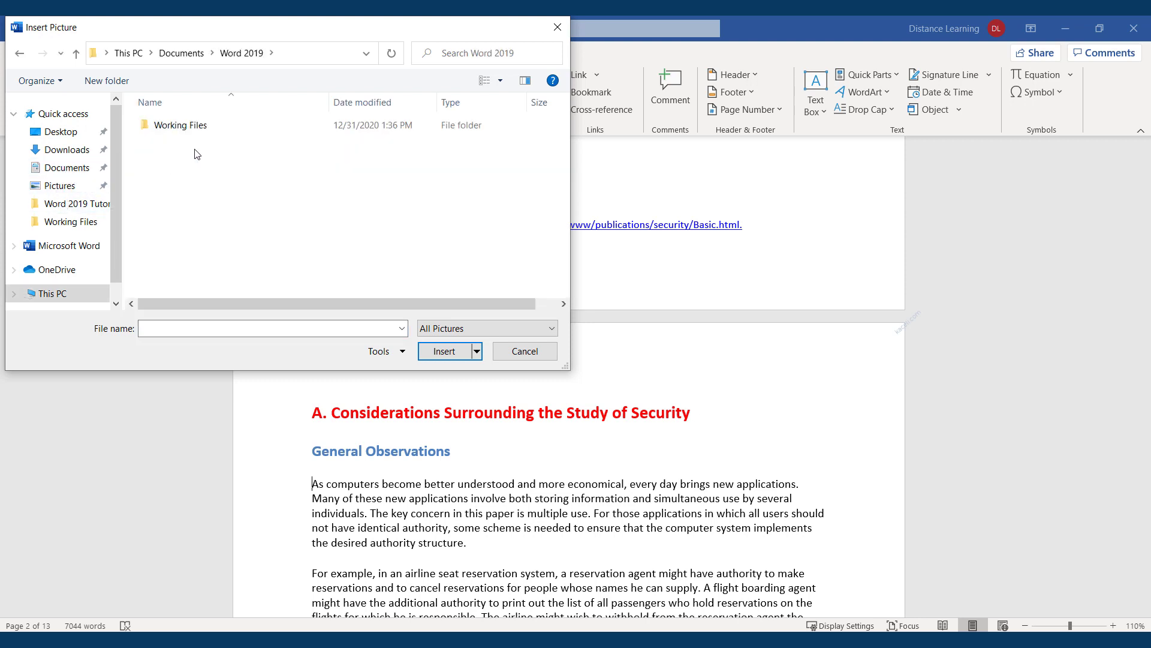
double_click(180, 126)
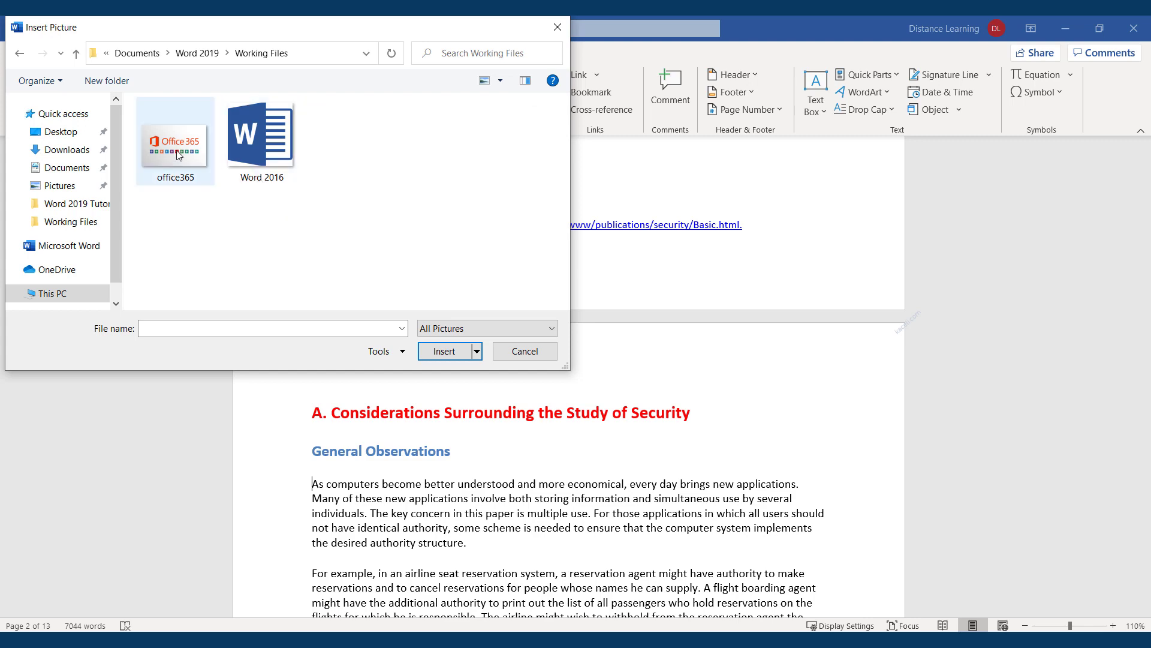
double_click(176, 155)
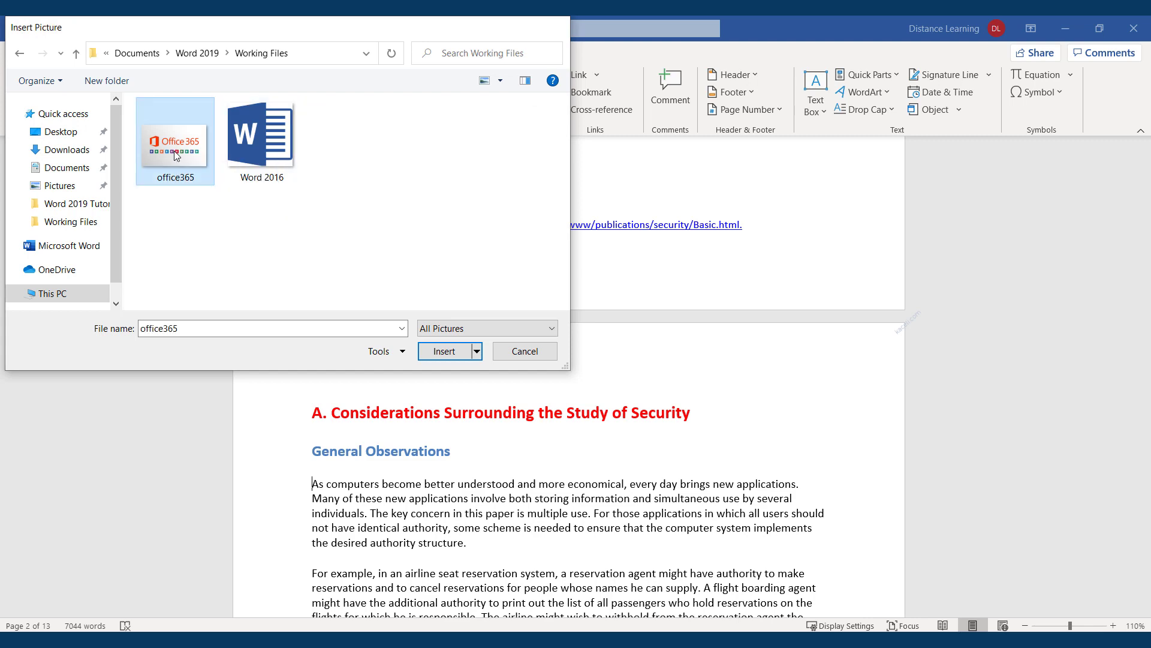
left_click_drag(604, 458, 601, 444)
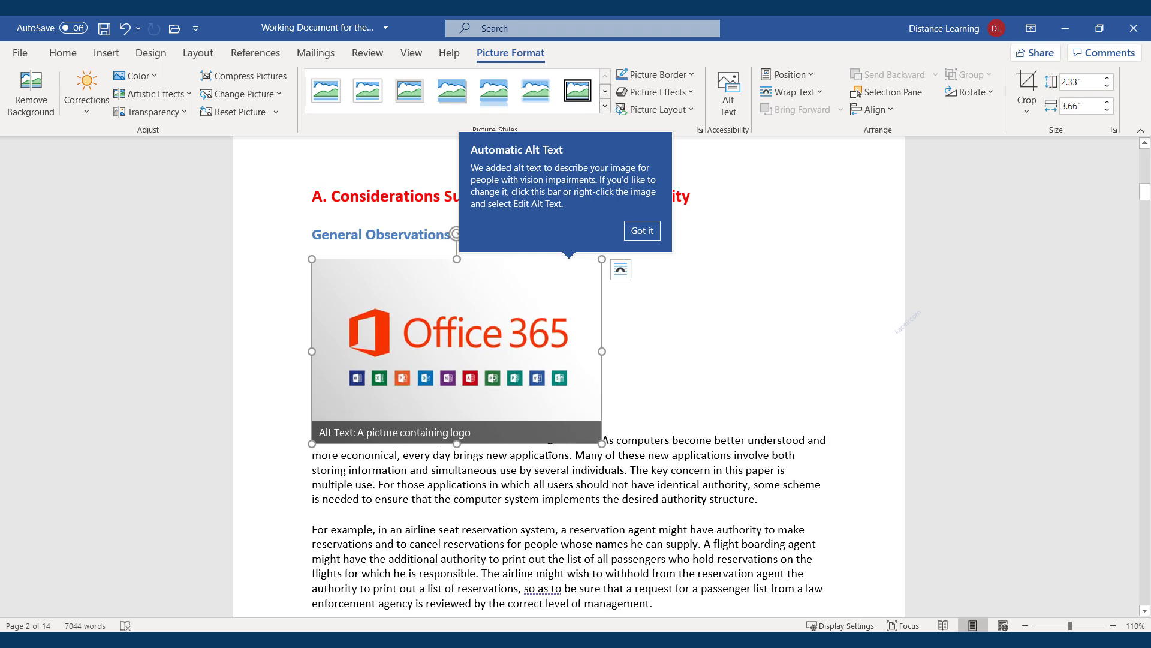
Shrink the picture a little more and set its alt text to 'Office 365 image'
left_click_drag(311, 443, 338, 424)
left_click(394, 423)
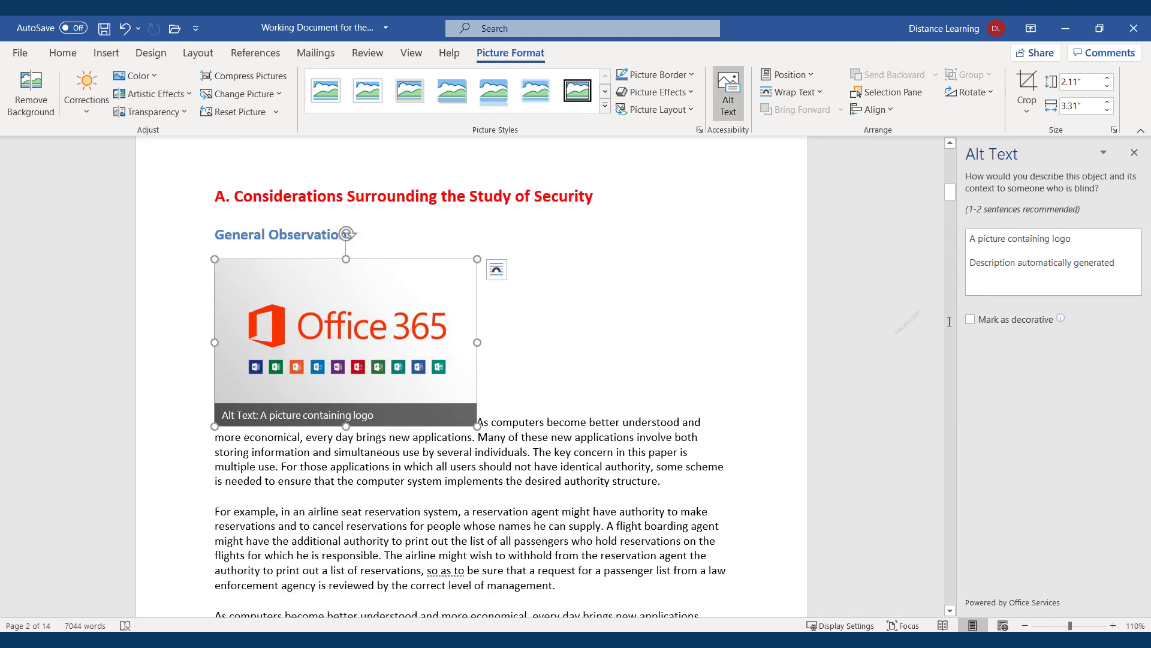
left_click(1021, 262)
left_click(1098, 242)
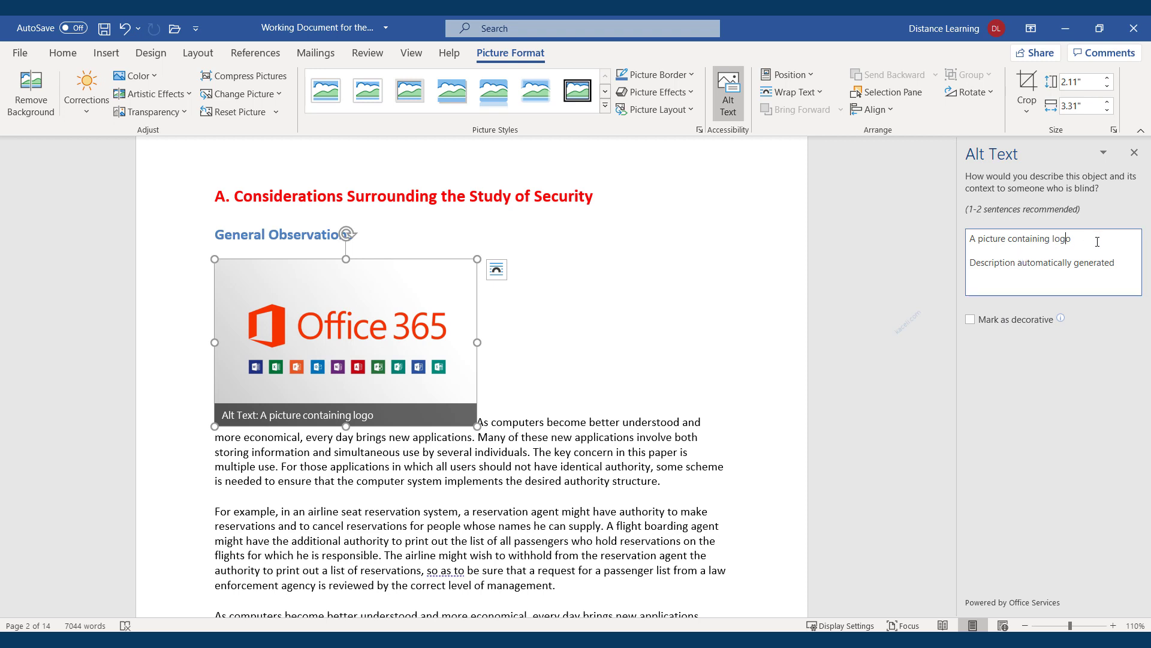
left_click_drag(1118, 264, 966, 241)
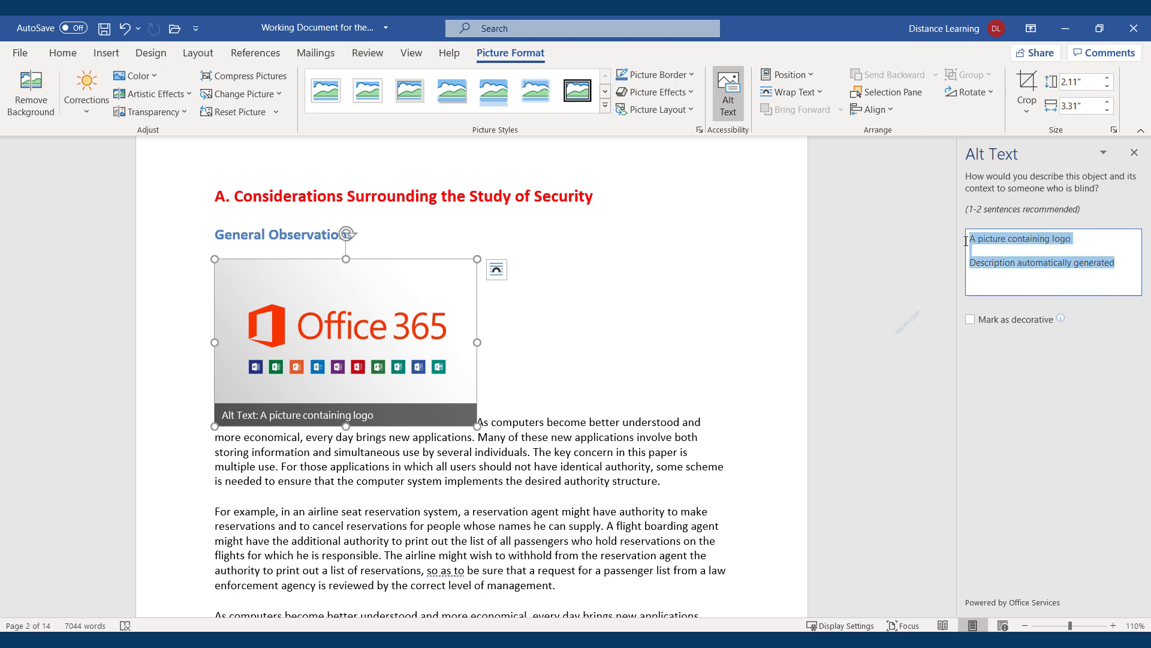
type("Office 365 image")
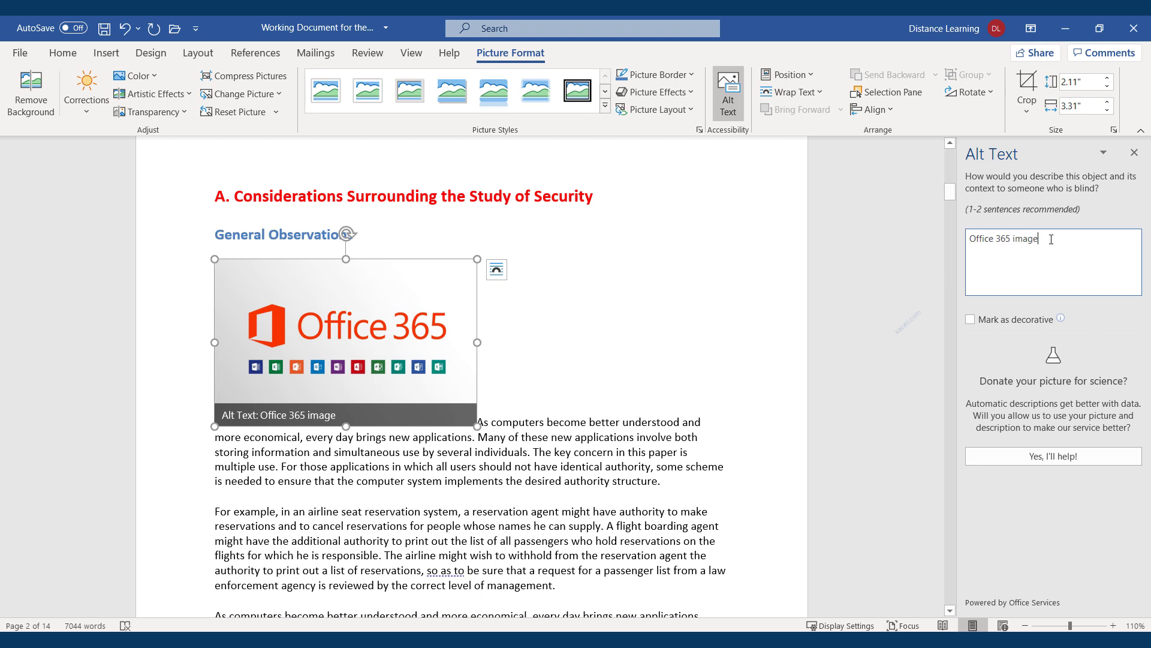
left_click(1134, 152)
Apply the white framed shadow picture style to the Office 365 picture
left_click(657, 360)
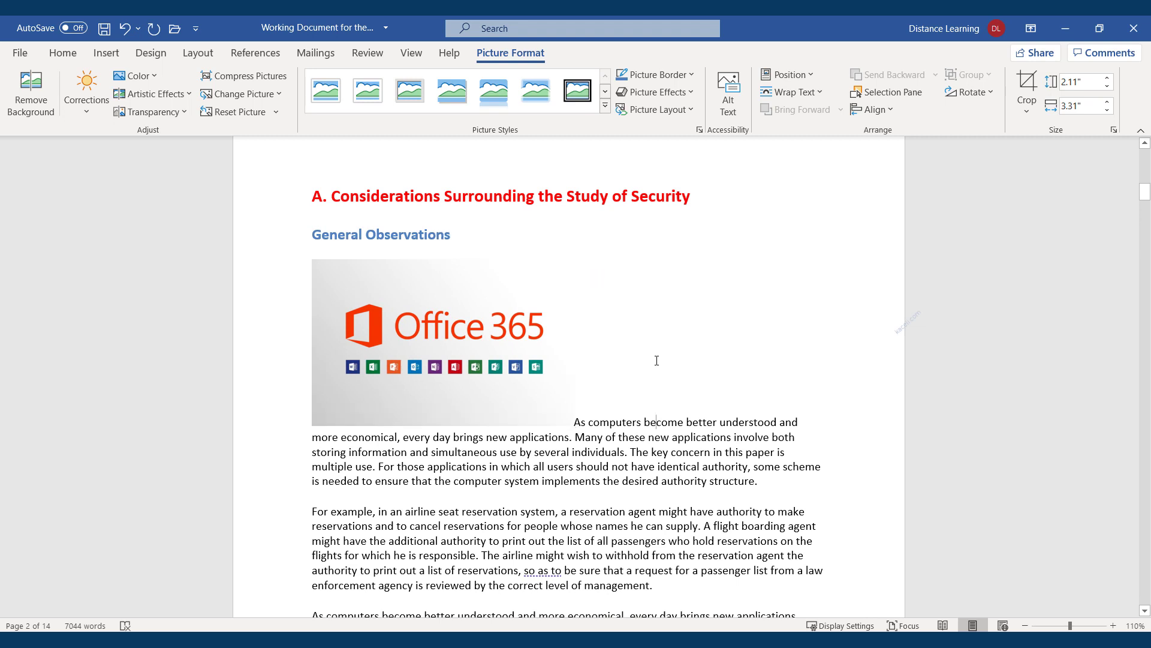
left_click(532, 369)
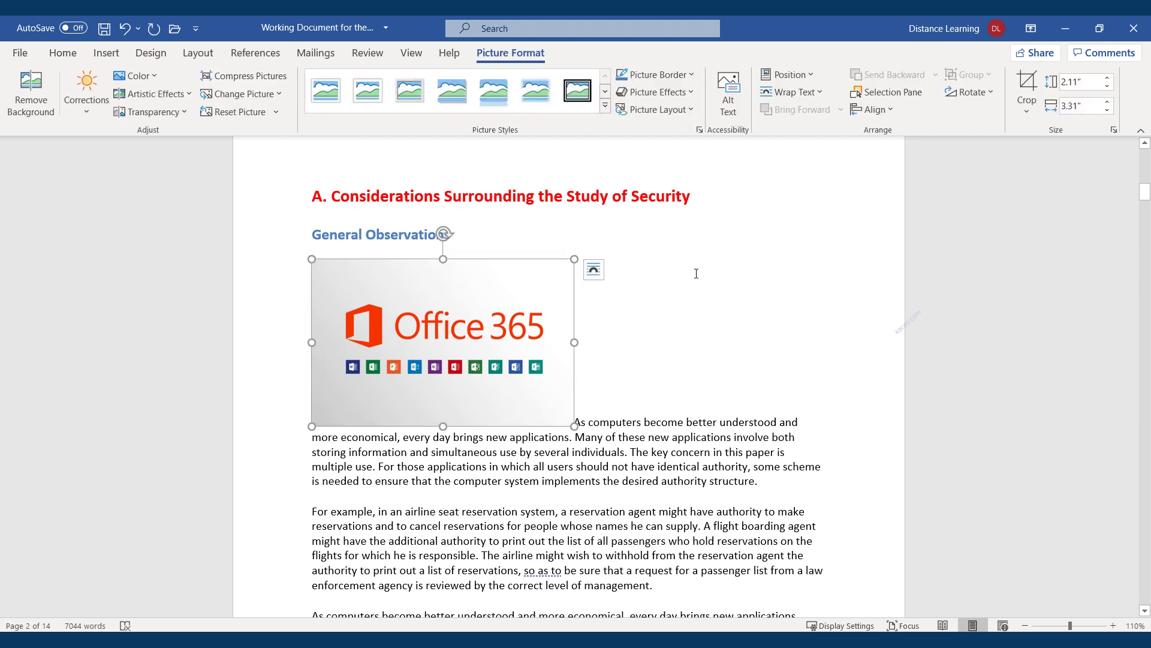
left_click(386, 101)
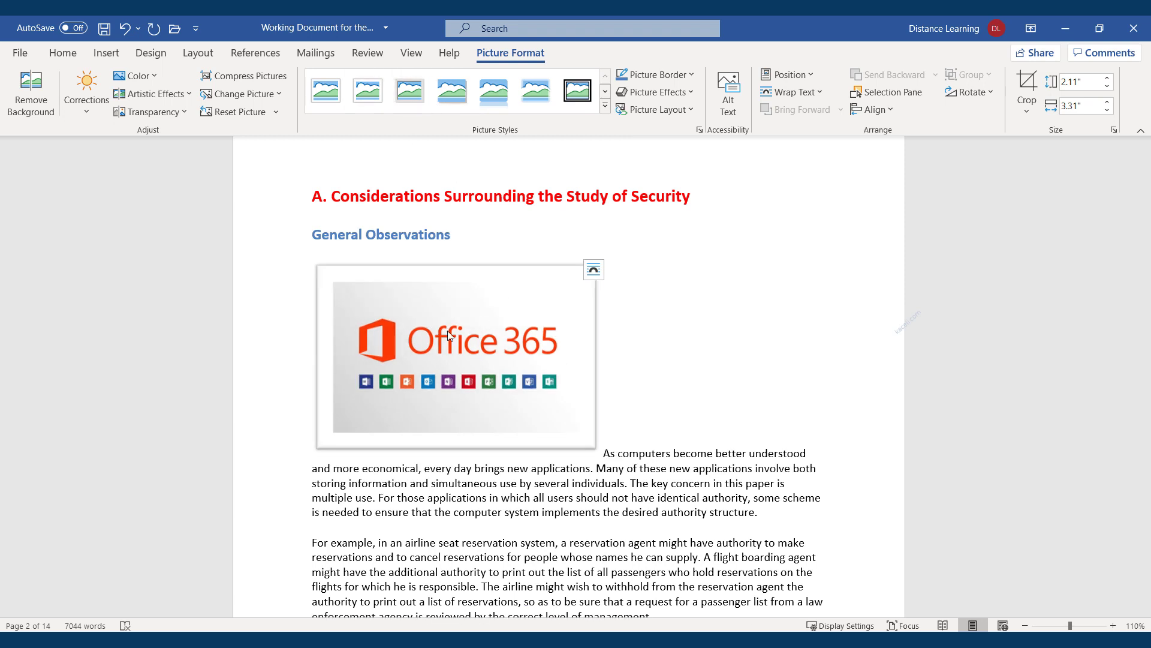
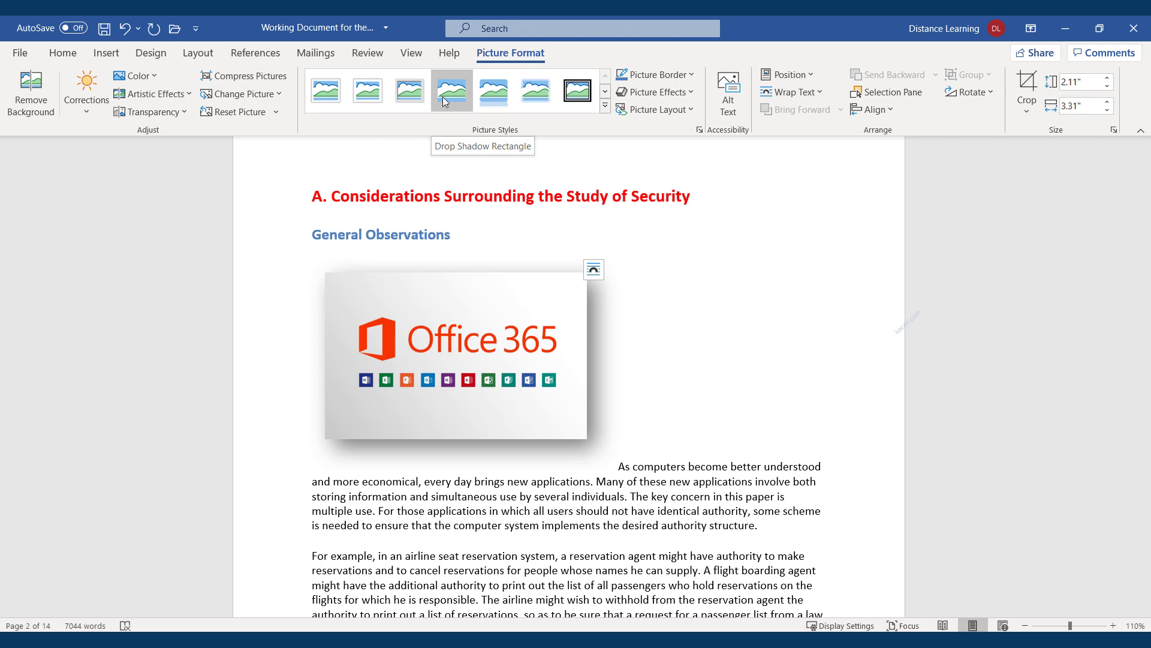
Apply the Reflected Rounded Rectangle picture style to the Office 365 picture
left_click(495, 101)
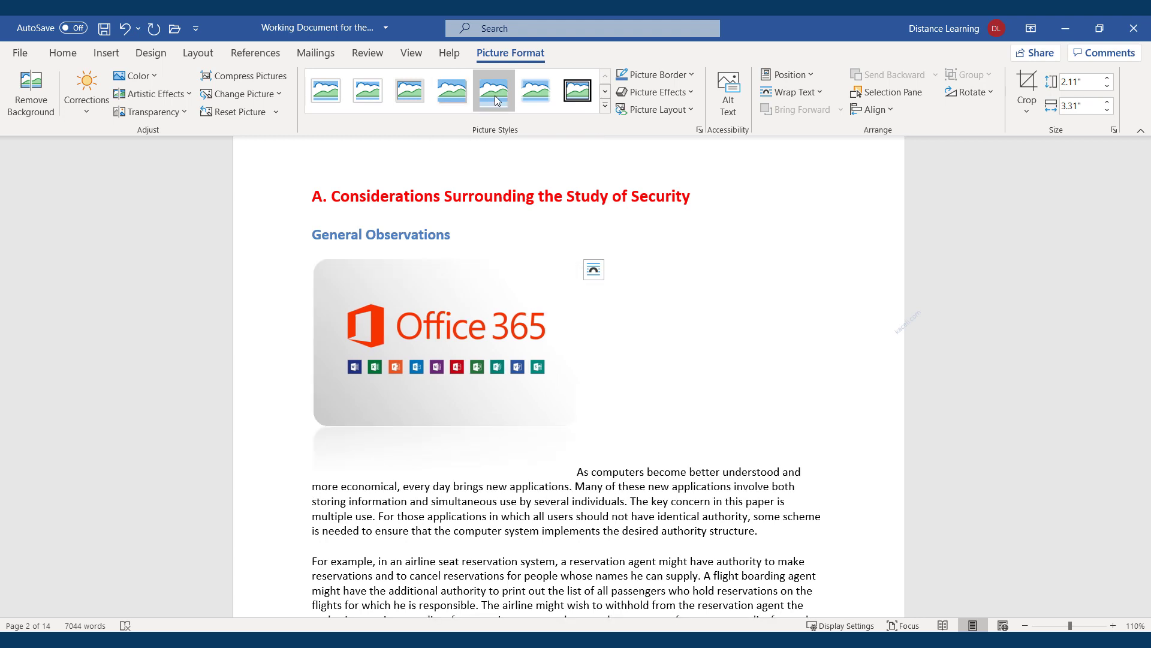
left_click(606, 107)
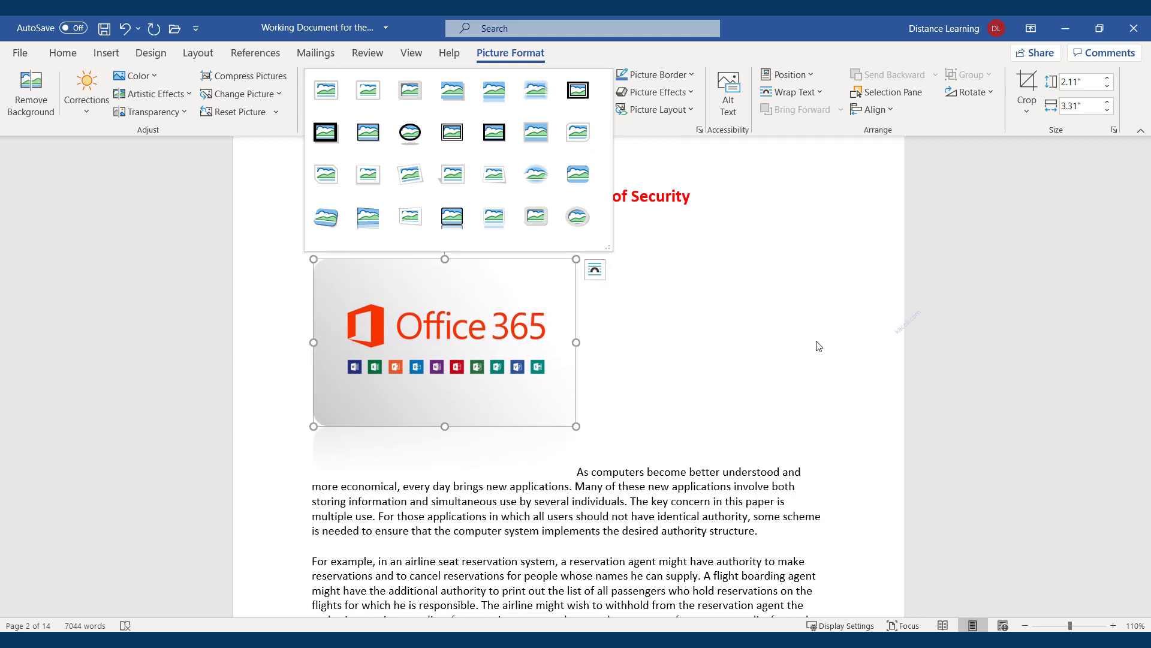
key("Escape")
left_click(692, 77)
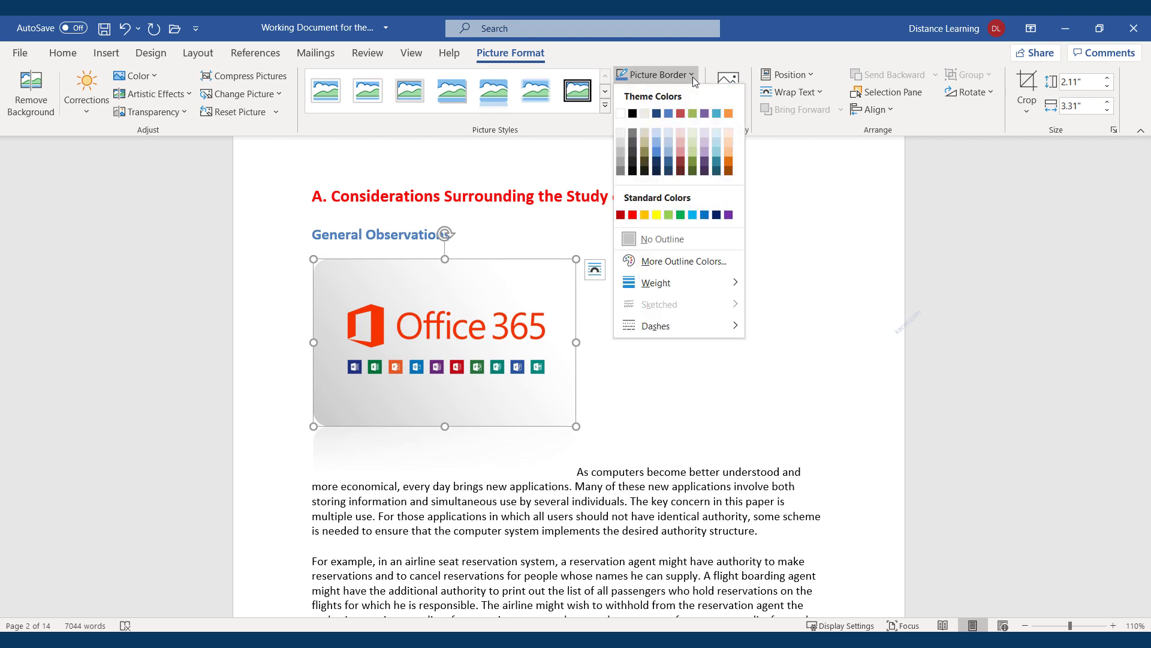
left_click(692, 76)
Try the Off Axis 2: Top 3-D rotation, then undo it to keep the picture flat
left_click(692, 95)
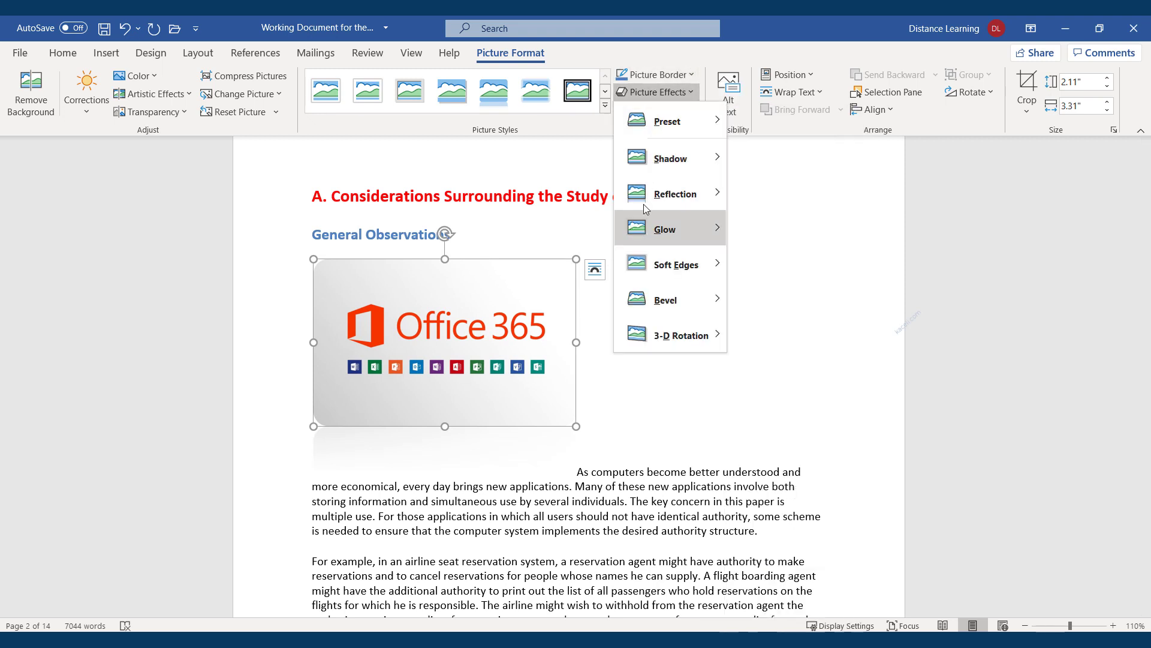
mouse_move(645, 338)
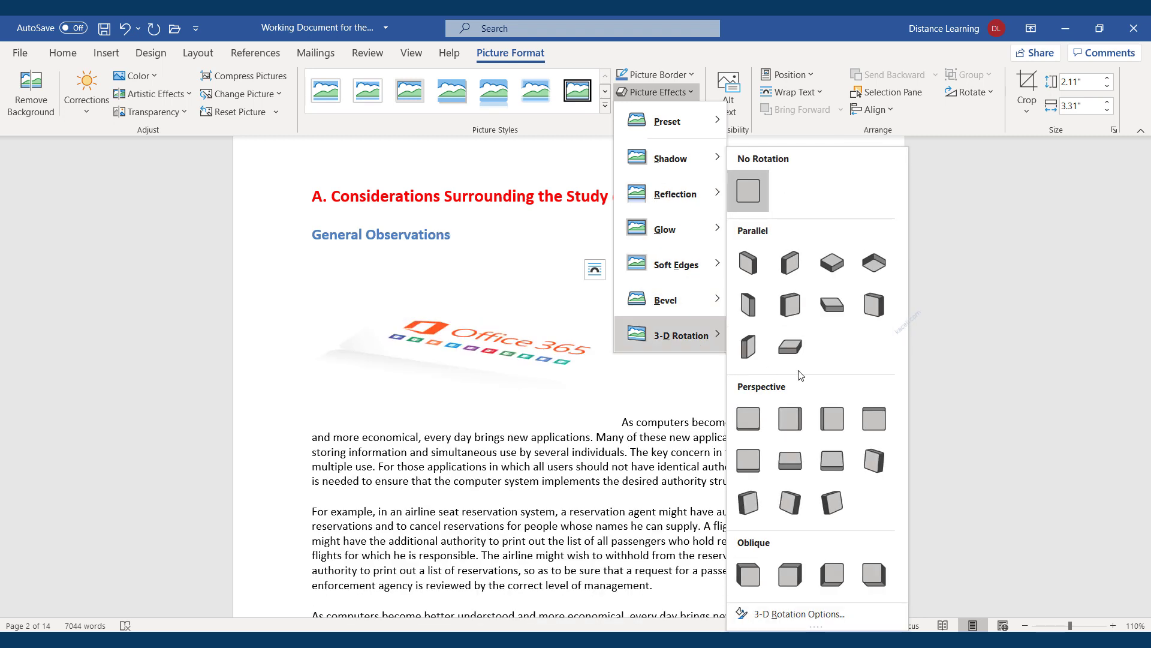
left_click(796, 332)
left_click(777, 337)
key("ctrl+z")
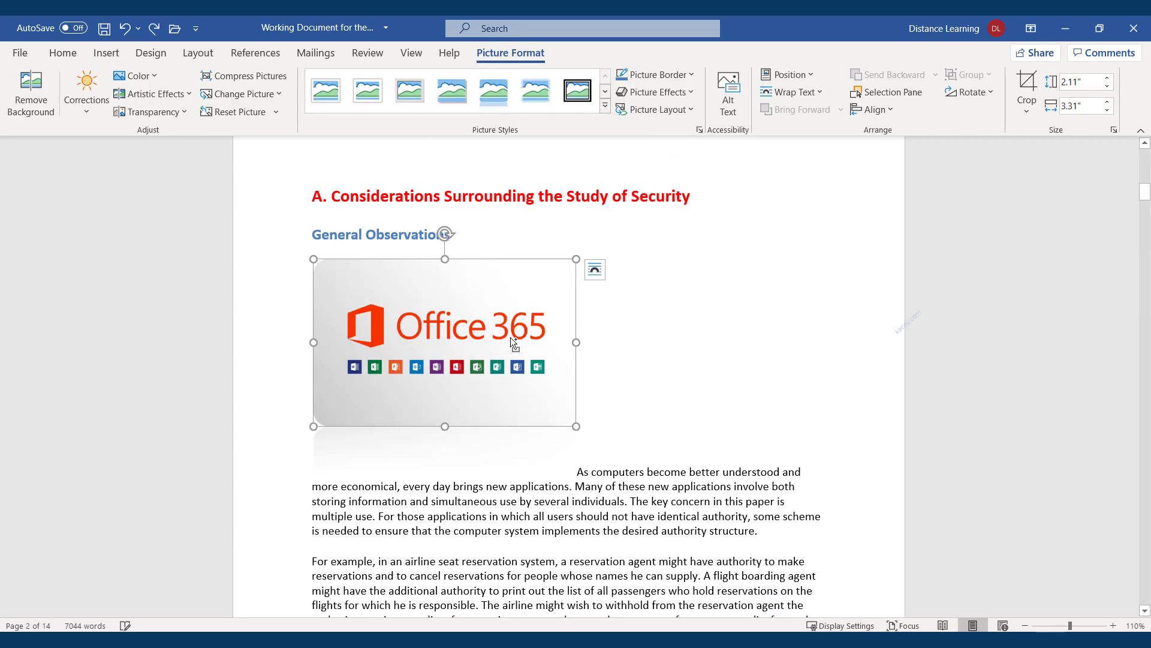
left_click(657, 344)
left_click(467, 360)
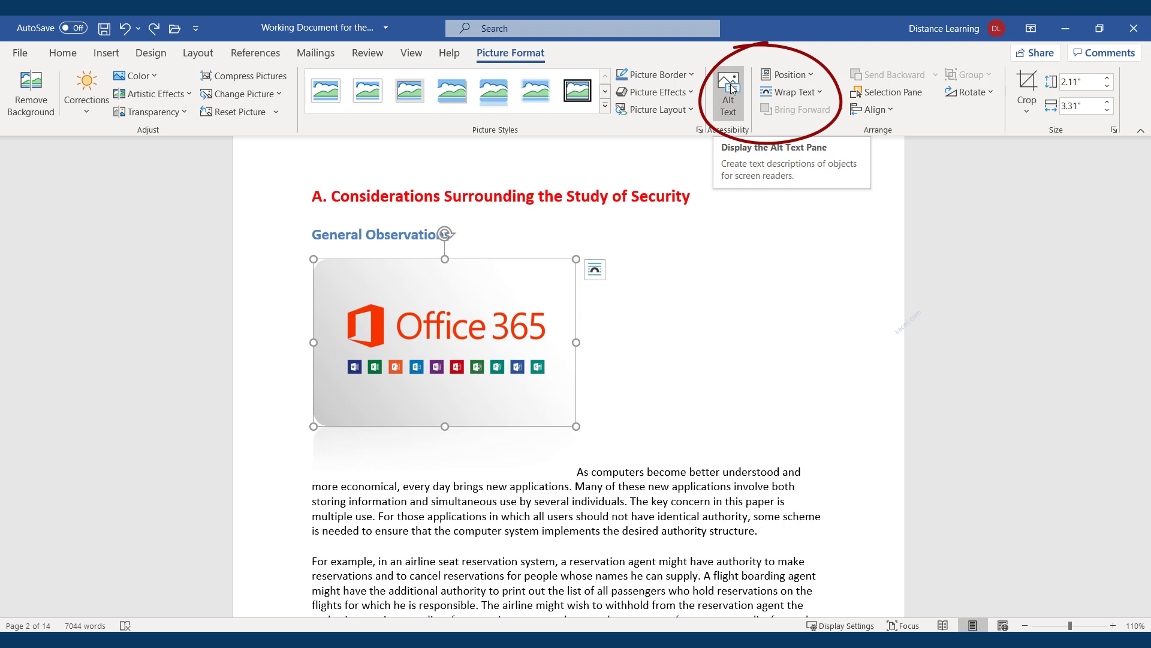
Position the Office 365 picture at Middle Right with Square text wrapping
left_click(814, 77)
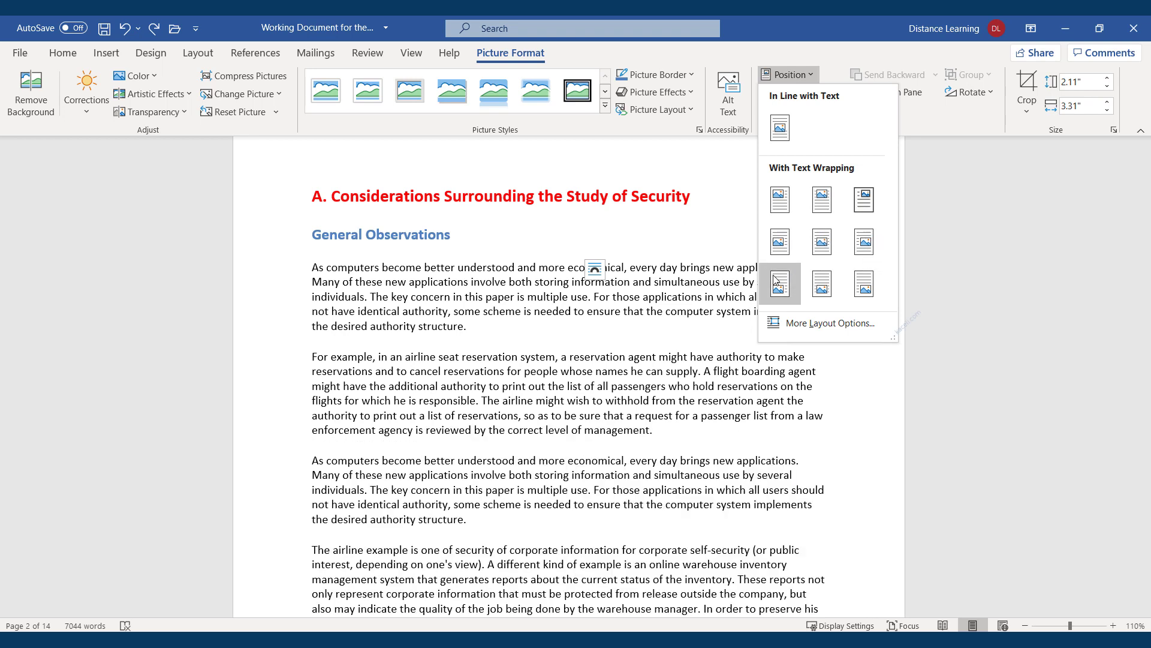
left_click(865, 242)
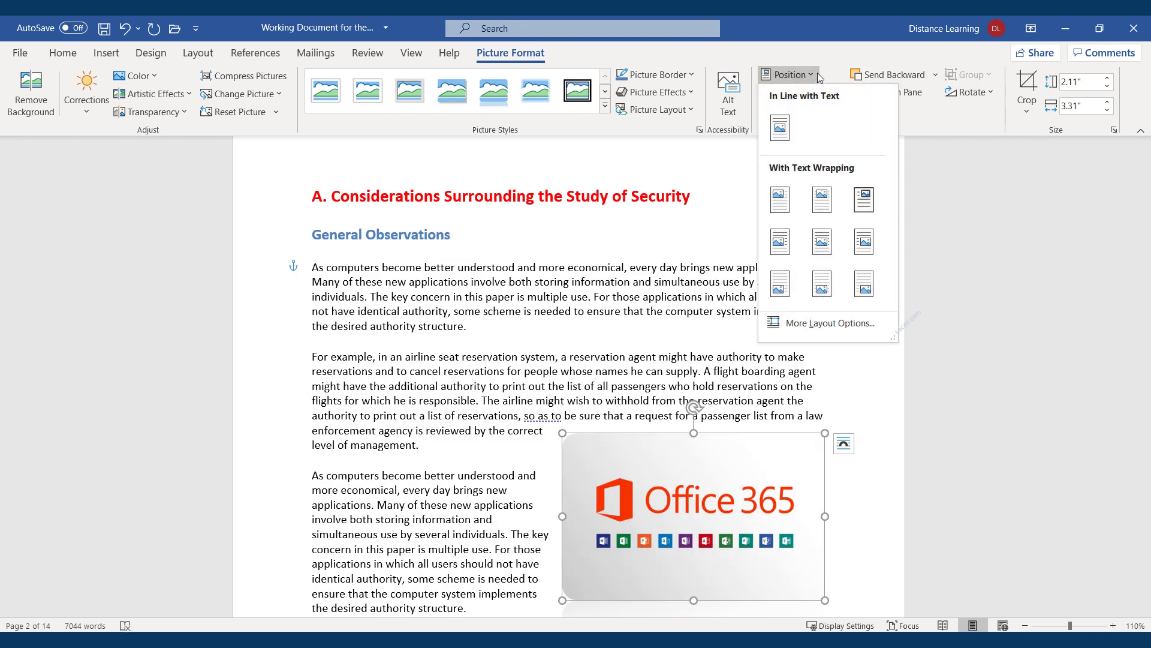
left_click(848, 57)
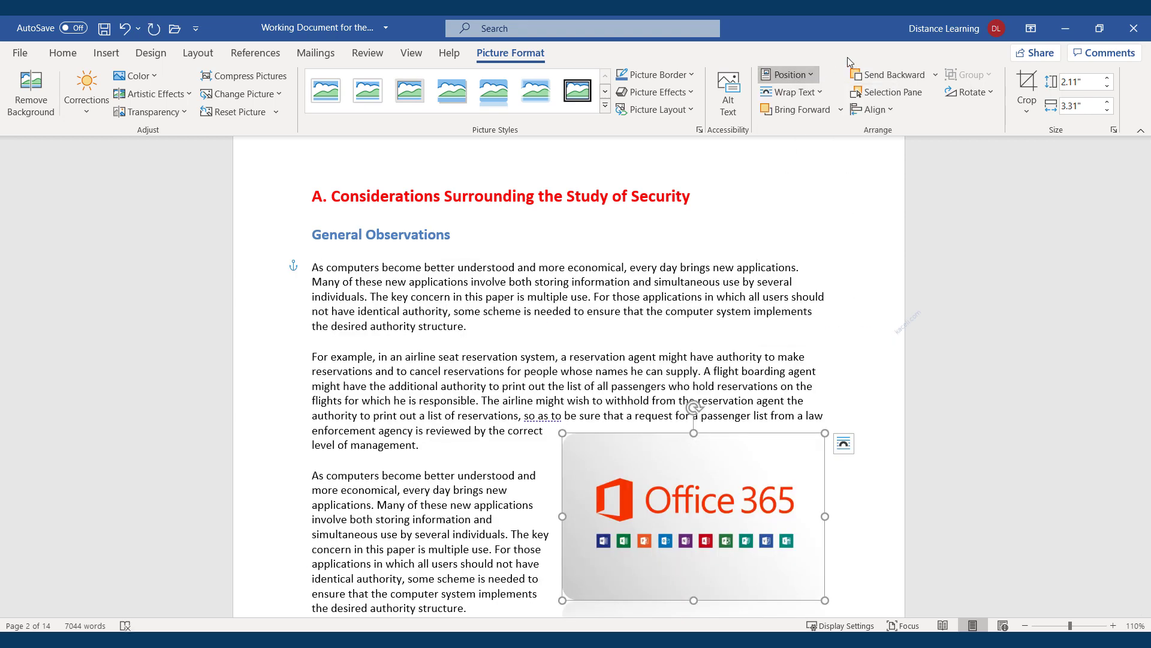
left_click(815, 95)
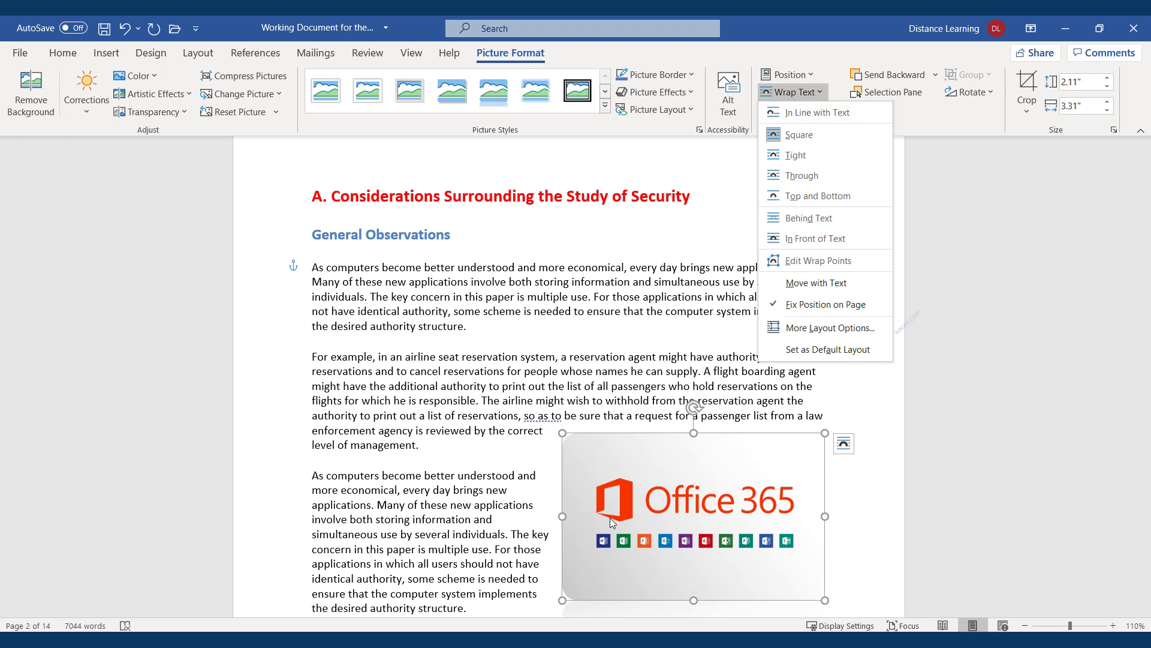
left_click(676, 501)
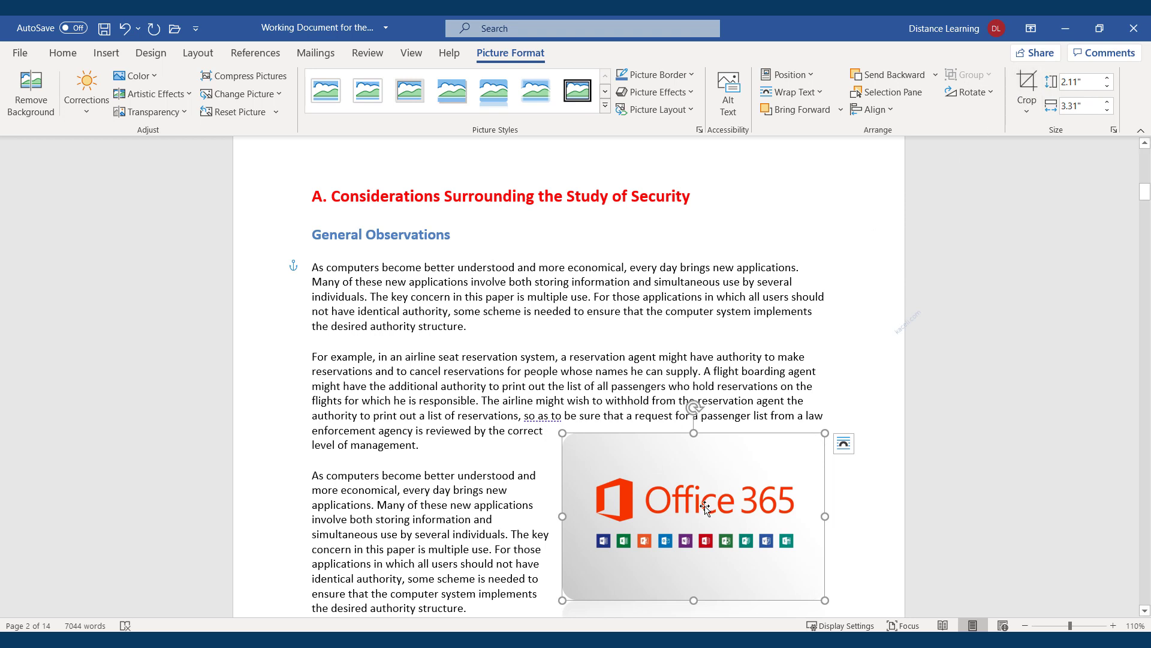
Enlarge the Office 365 picture slightly and rotate it to a clockwise tilt
mouse_move(563, 600)
left_mouse_down()
mouse_move(543, 607)
mouse_move(559, 589)
left_mouse_up()
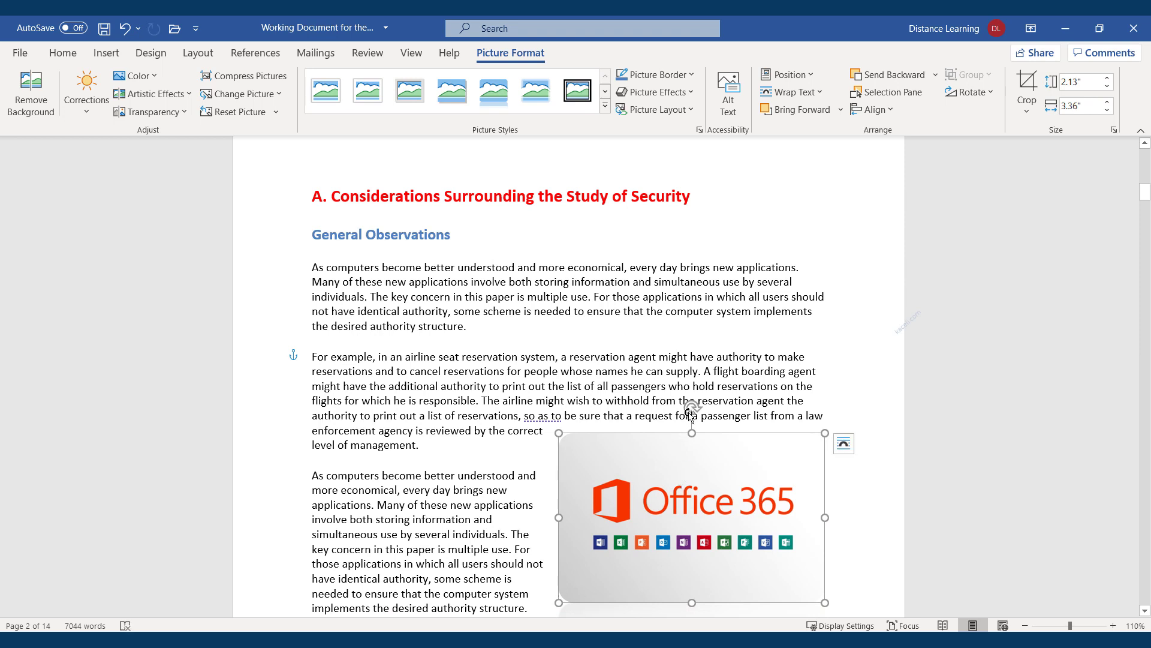
left_click_drag(692, 407, 673, 414)
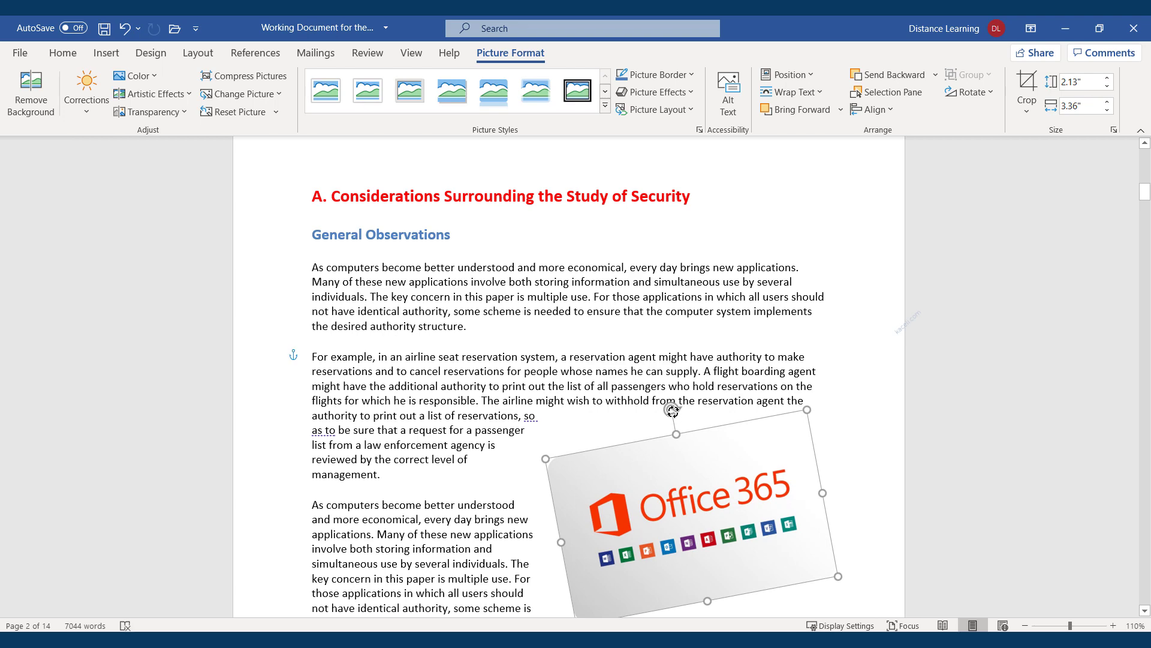
left_click_drag(672, 410, 737, 406)
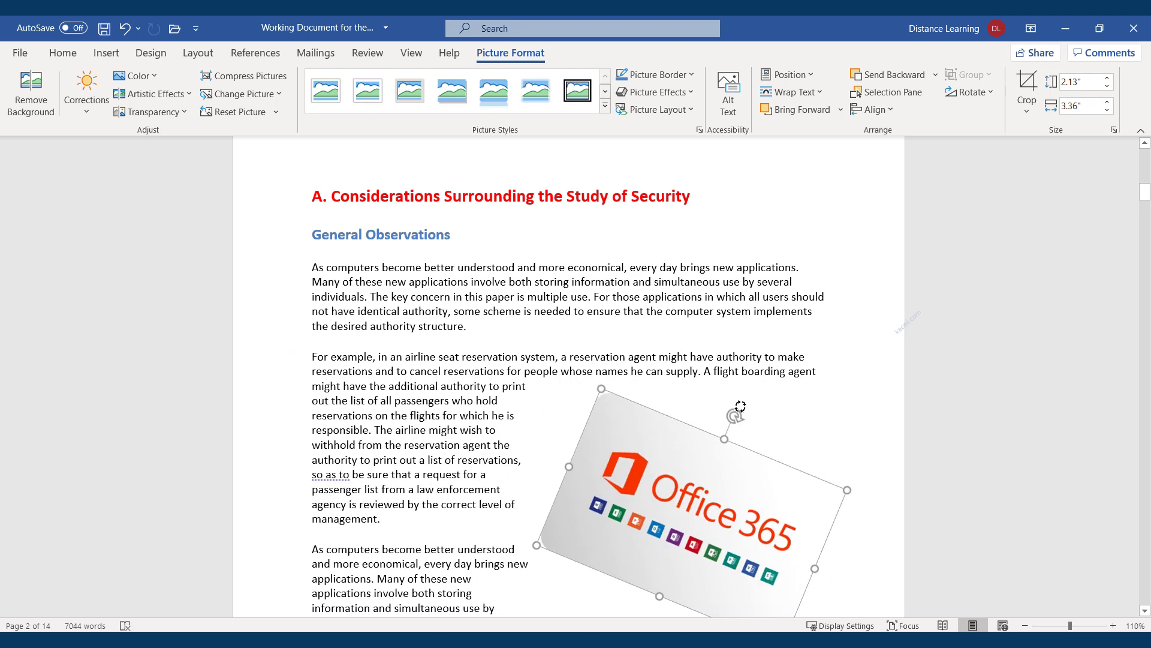
scroll(599, 449, "down", 5)
left_click(572, 516)
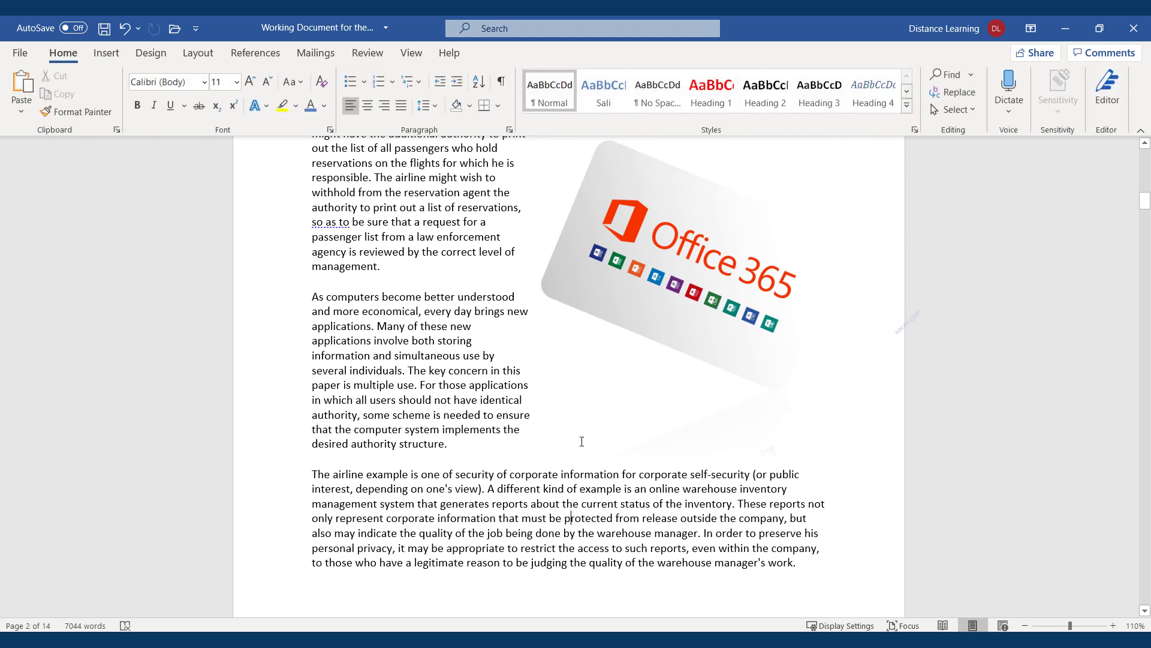
left_click(688, 267)
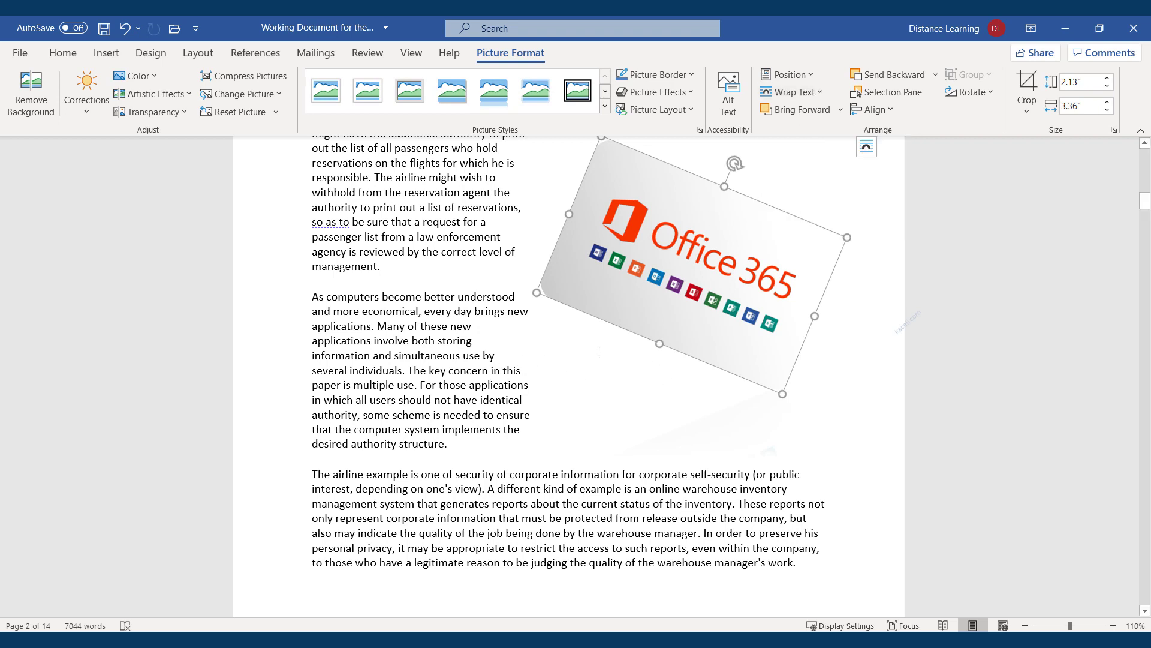
Set Tight text wrapping on the tilted picture and fine-tune its size to 2.12" by 3.34"
left_click(819, 97)
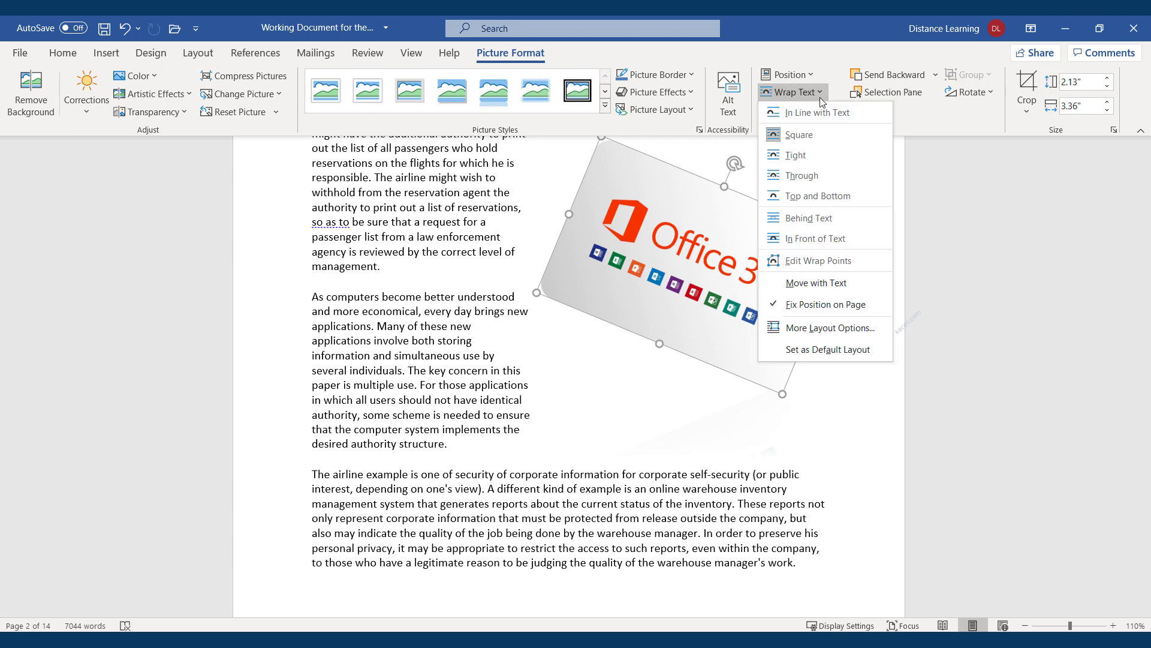
left_click(796, 156)
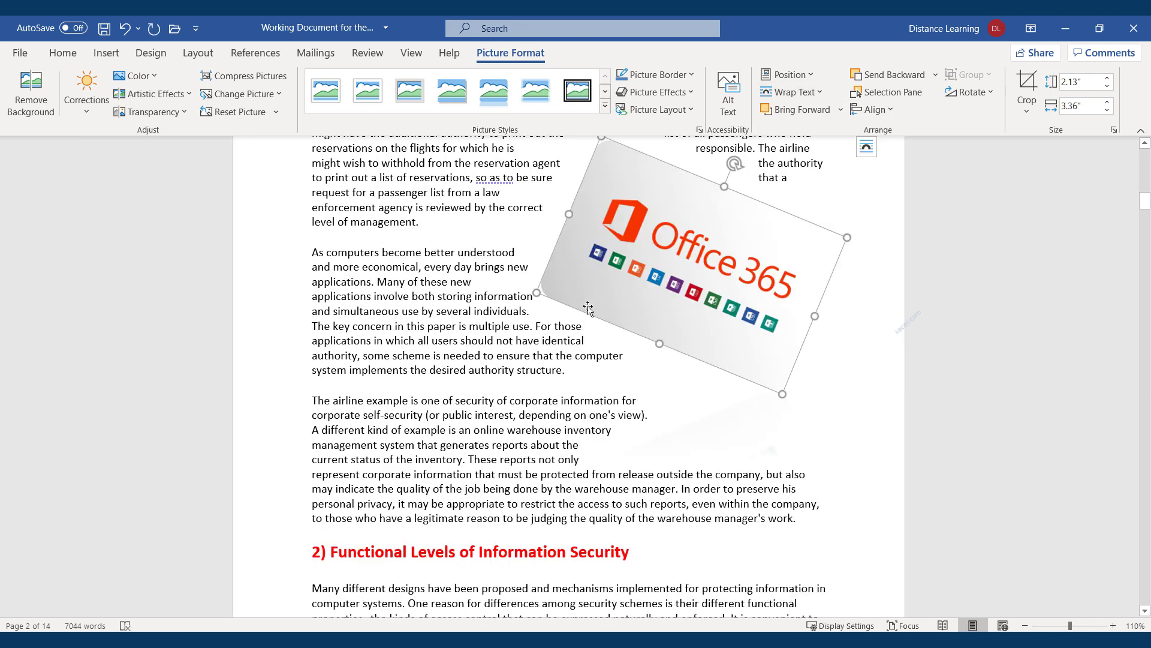
mouse_move(541, 289)
left_mouse_down()
mouse_move(556, 288)
mouse_move(540, 291)
left_mouse_up()
left_click(745, 414)
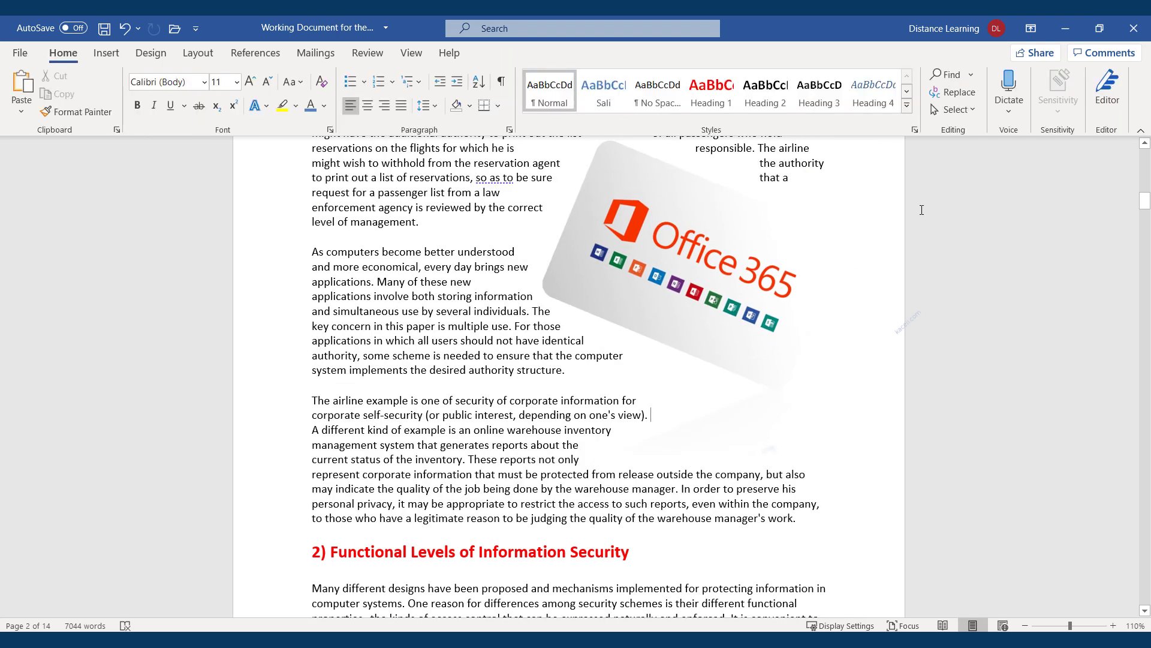
left_click(733, 283)
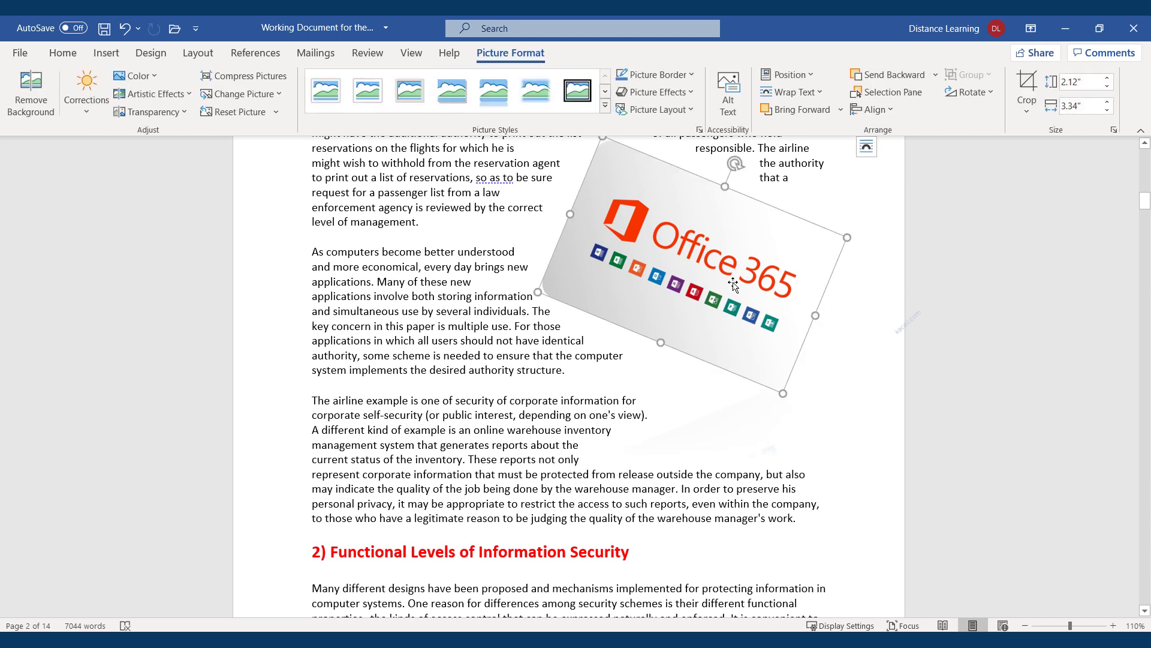
Crop the bottom, top and sides of the picture around the logo to 1.15" by 2.77"
left_click(1028, 84)
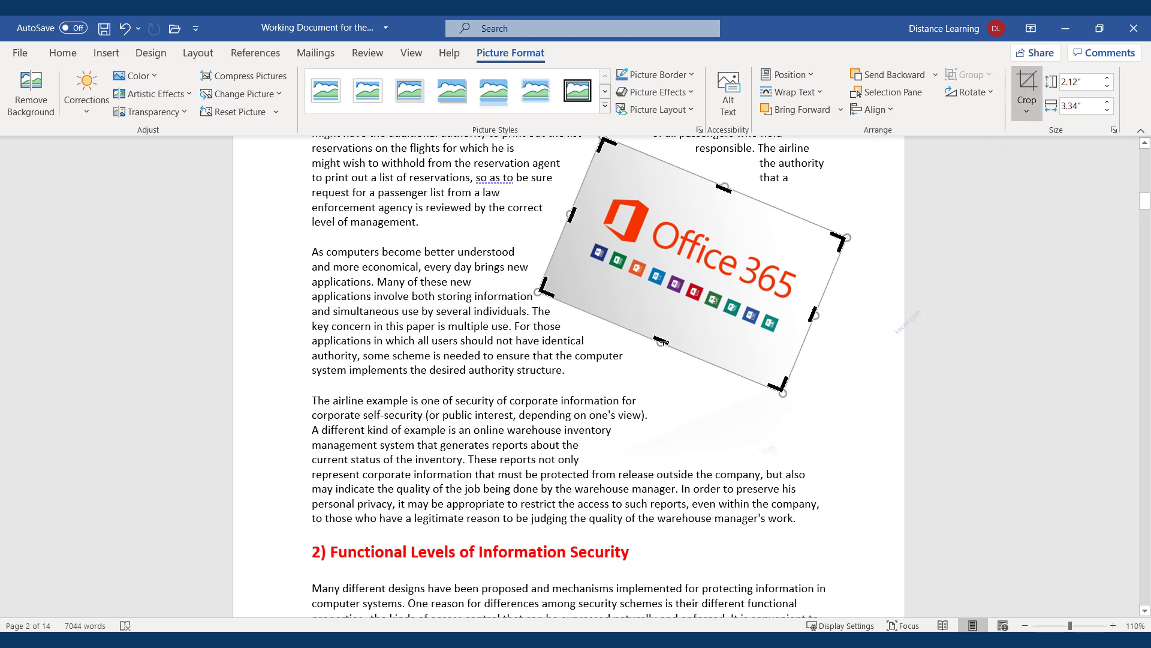
left_click_drag(661, 342, 679, 306)
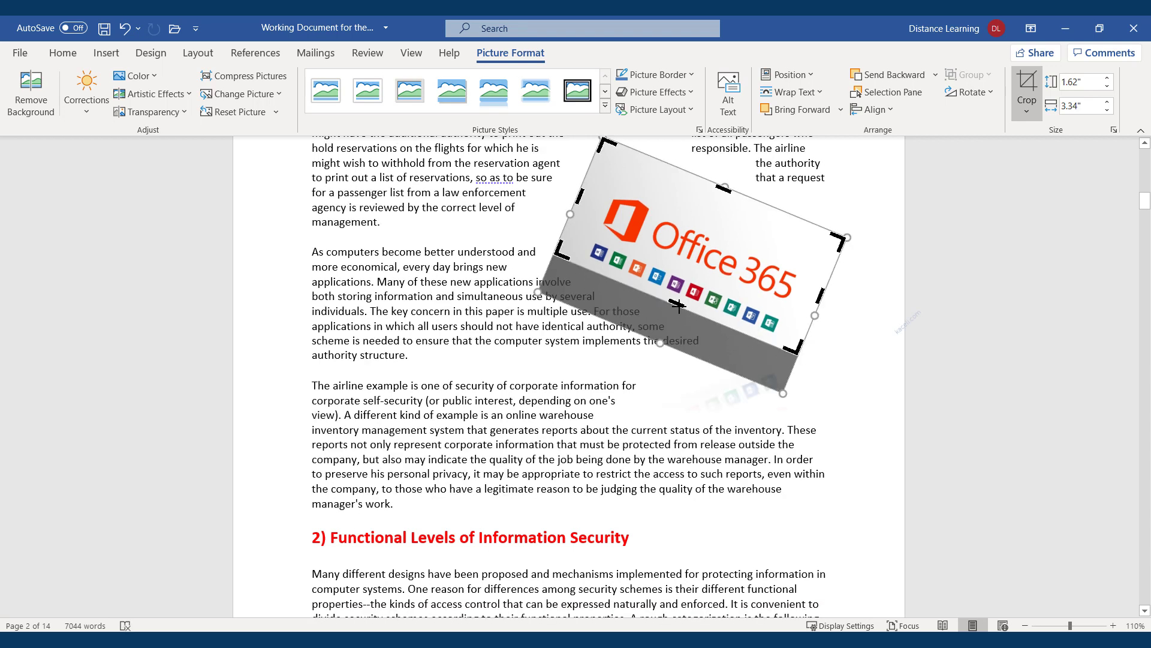
left_click_drag(724, 188, 718, 204)
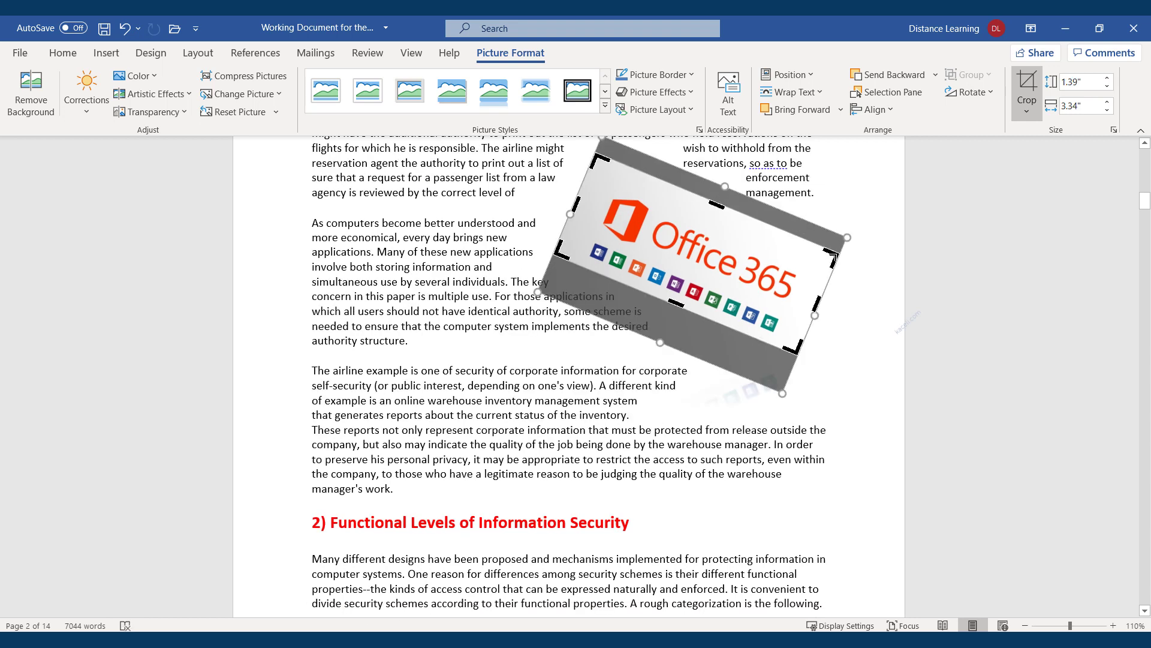
left_click_drag(833, 256, 812, 252)
left_click_drag(597, 168, 612, 184)
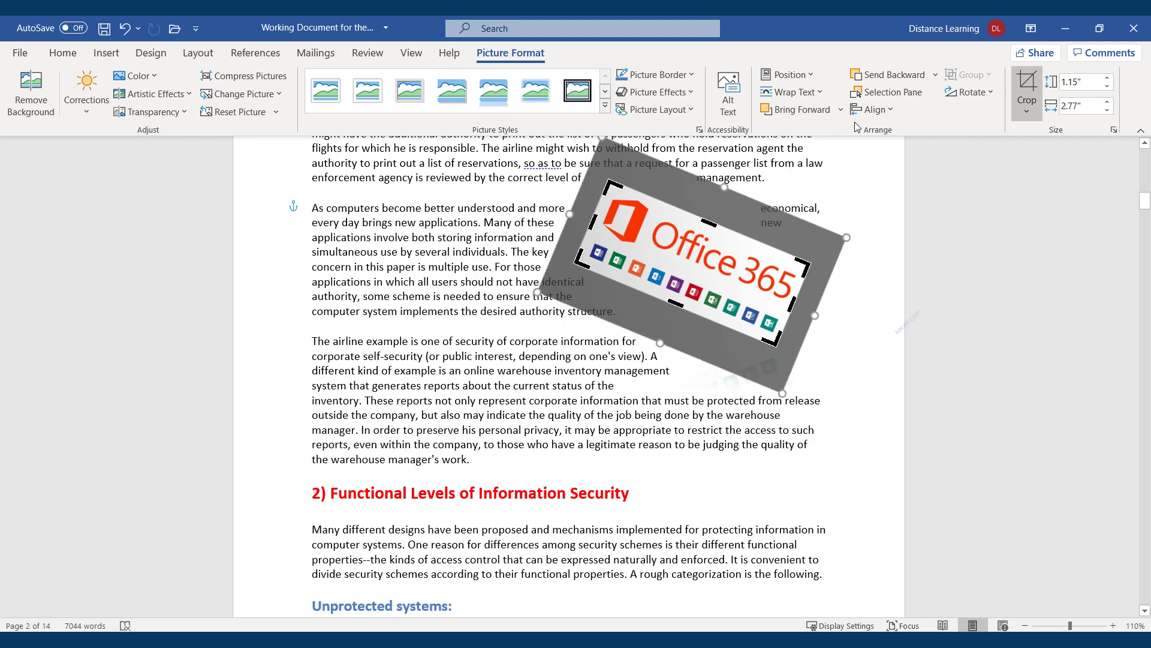
left_click(1028, 85)
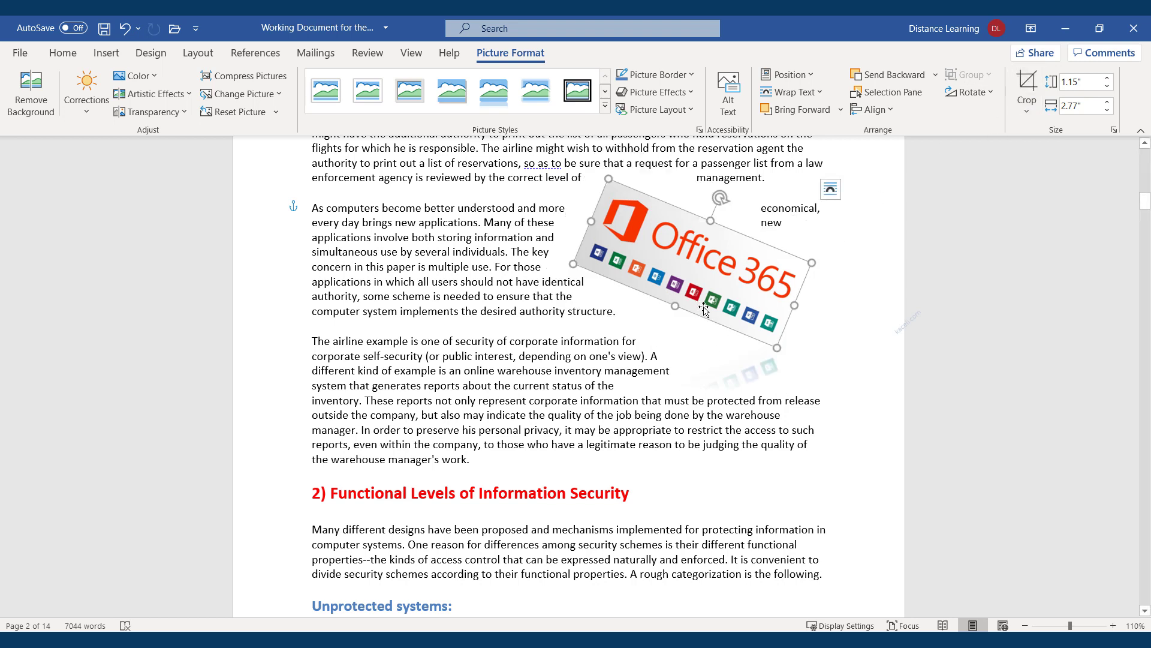
left_click(784, 462)
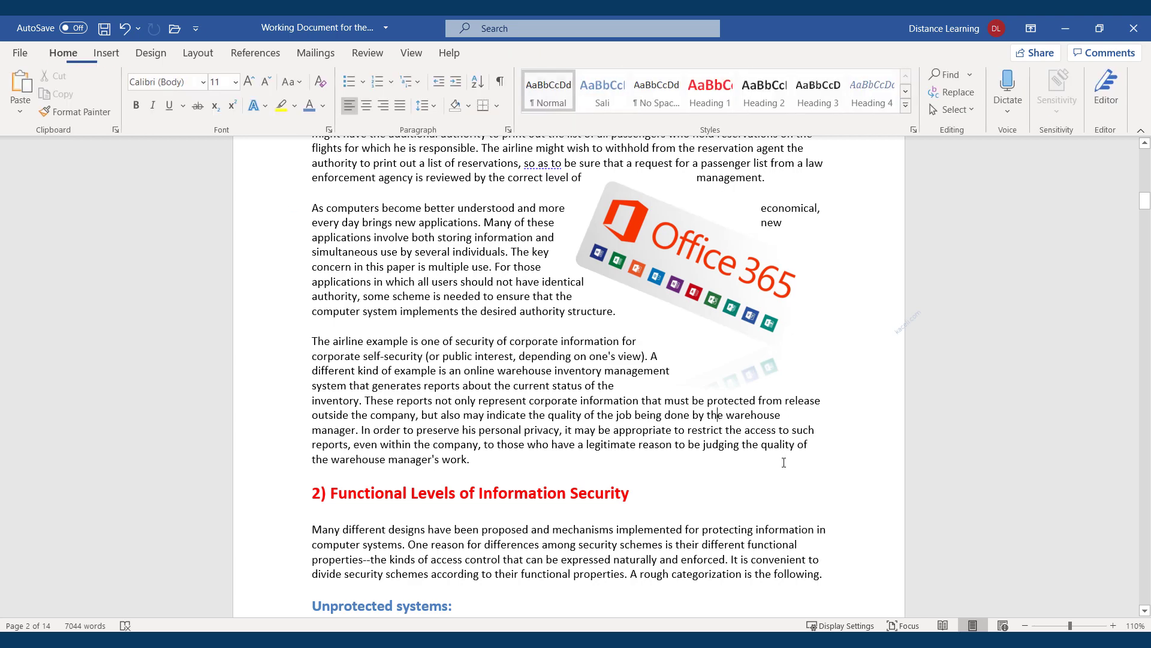
left_click(687, 284)
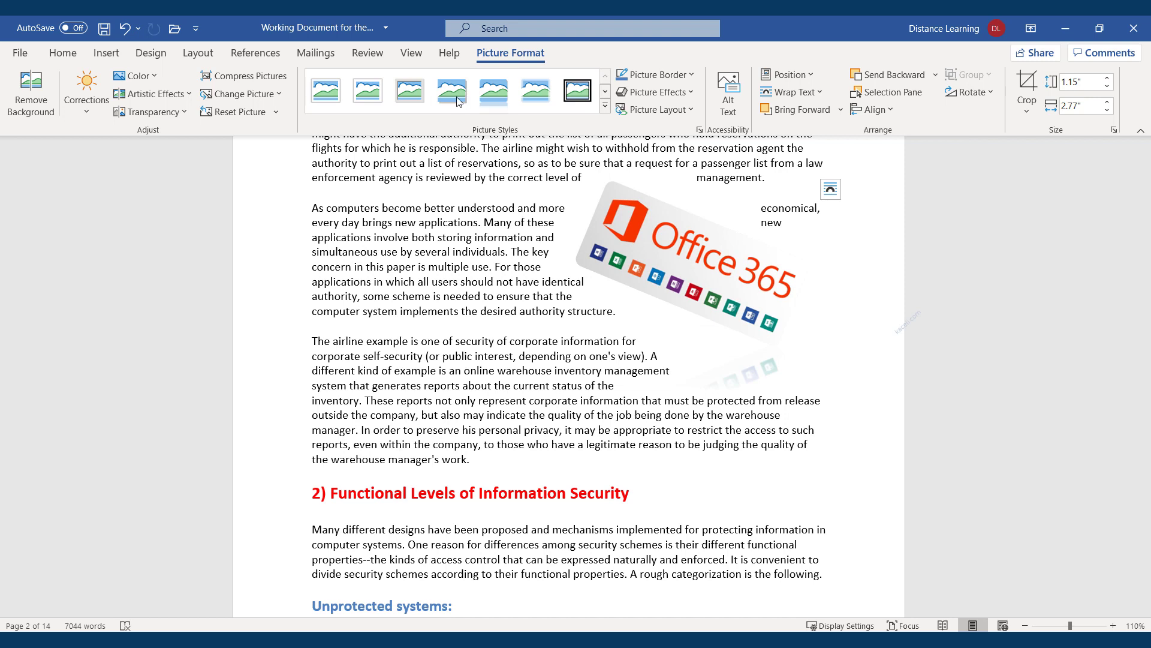
left_click(535, 94)
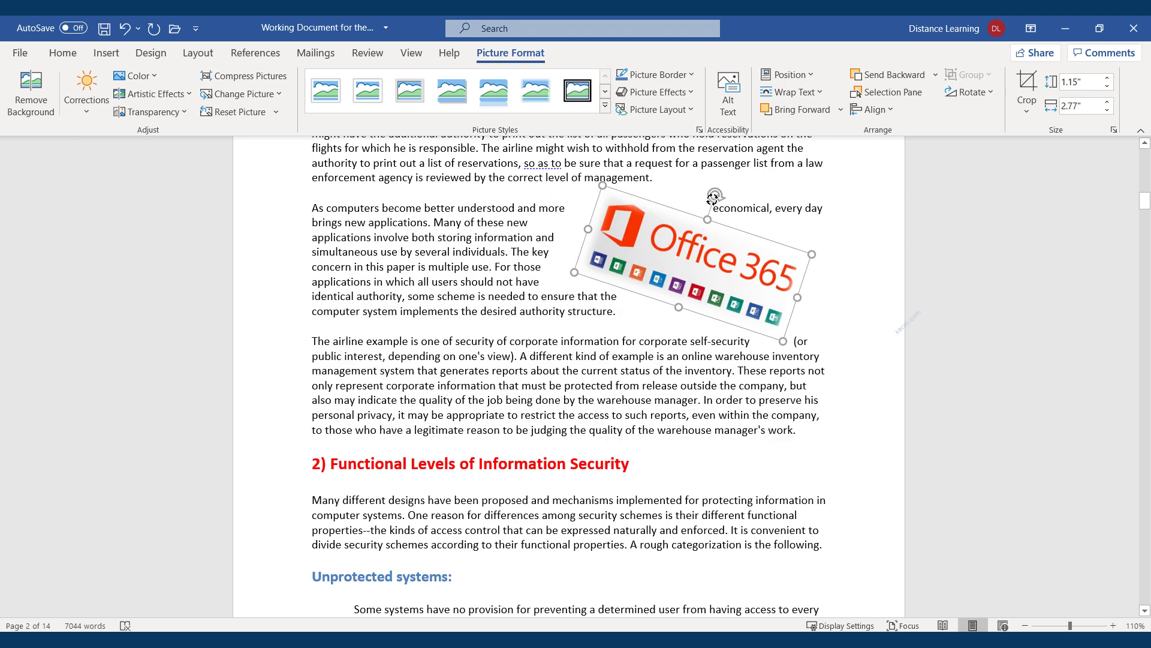
left_click_drag(717, 196, 741, 247)
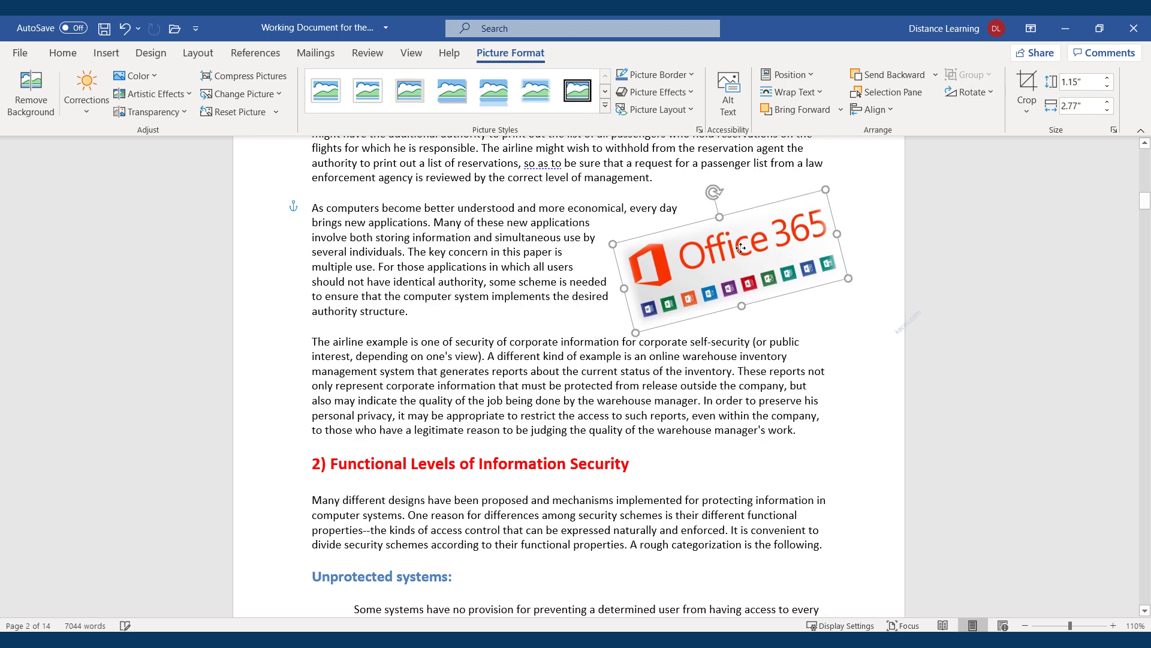
left_click(845, 373)
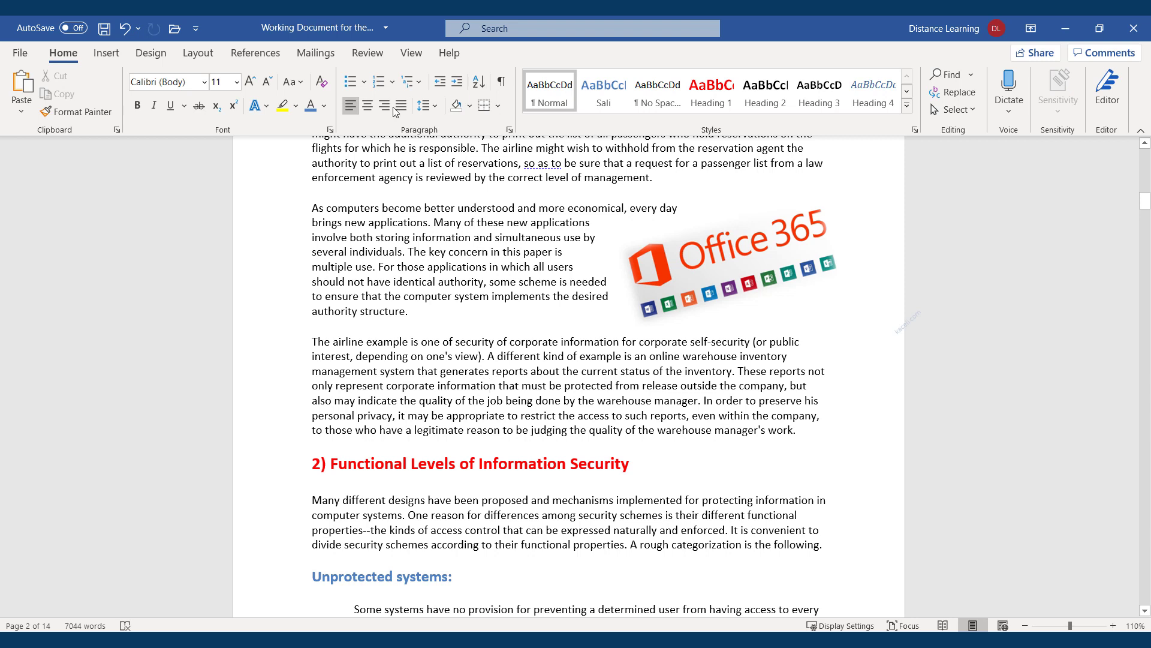
left_click(106, 53)
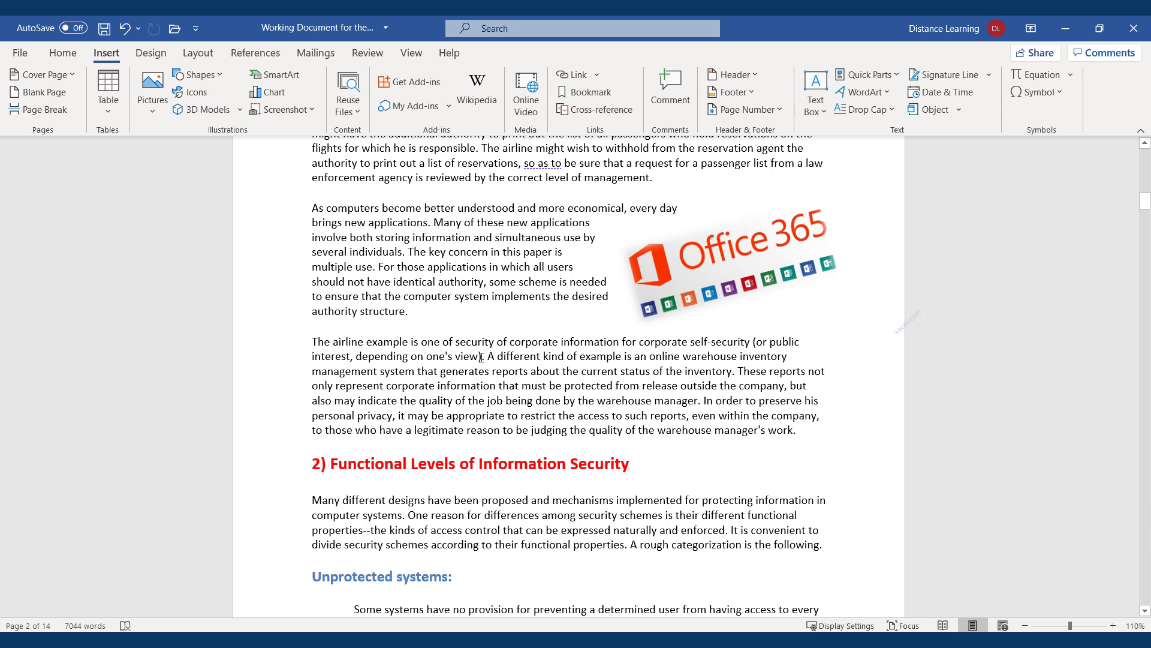
left_click(751, 275)
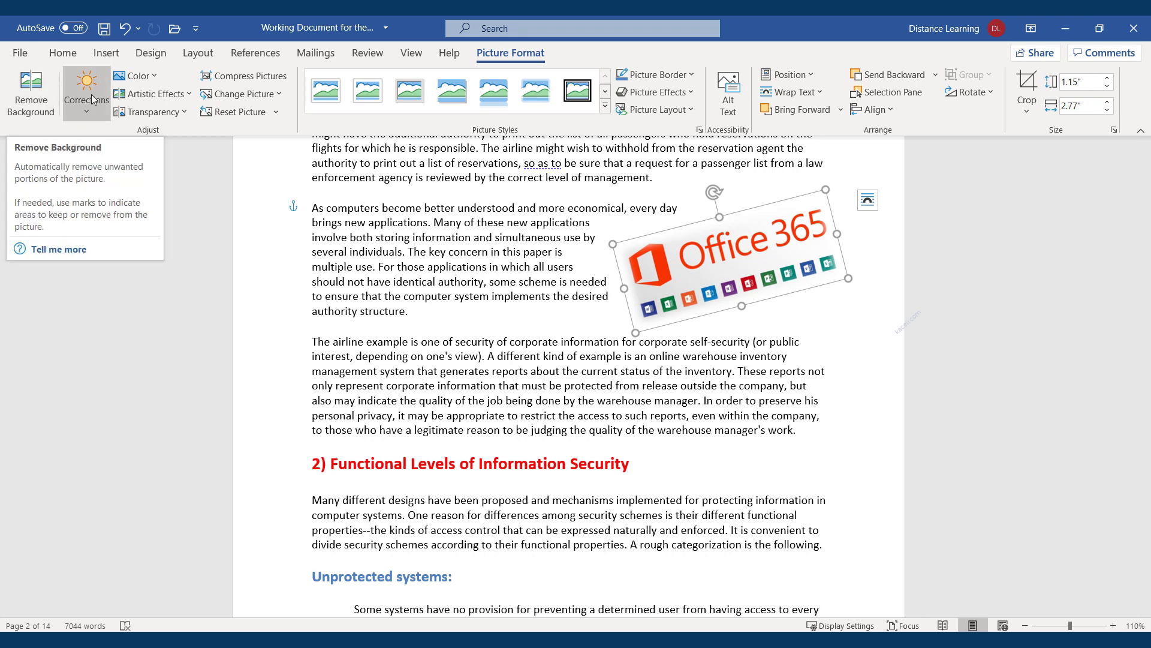
left_click(157, 75)
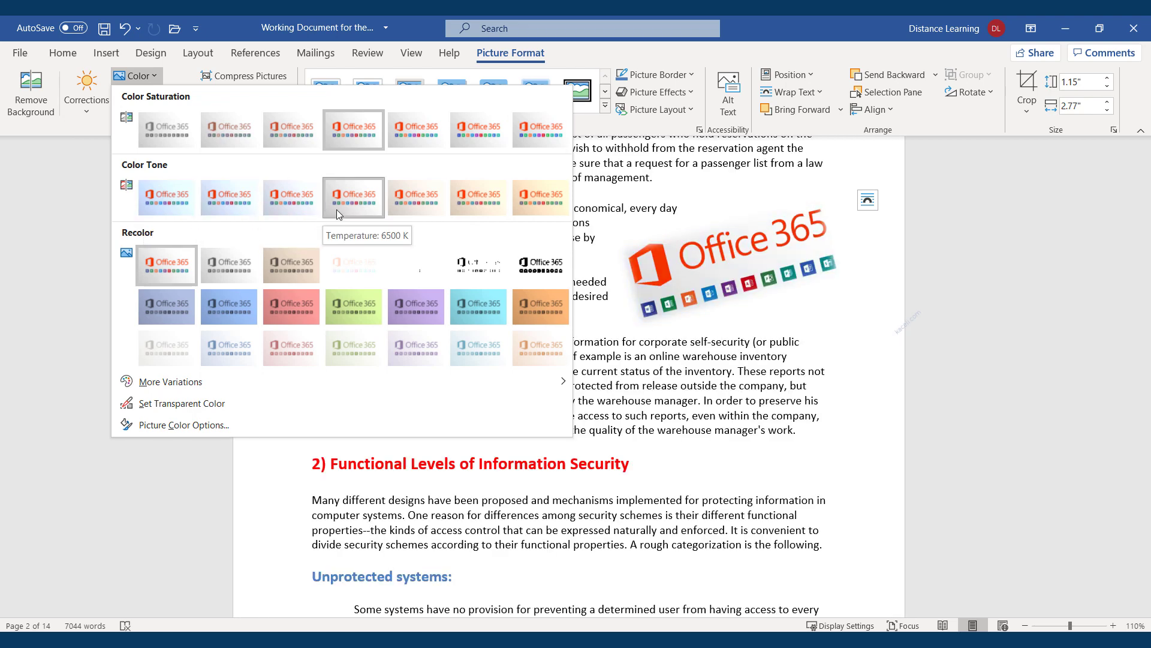
left_click(727, 415)
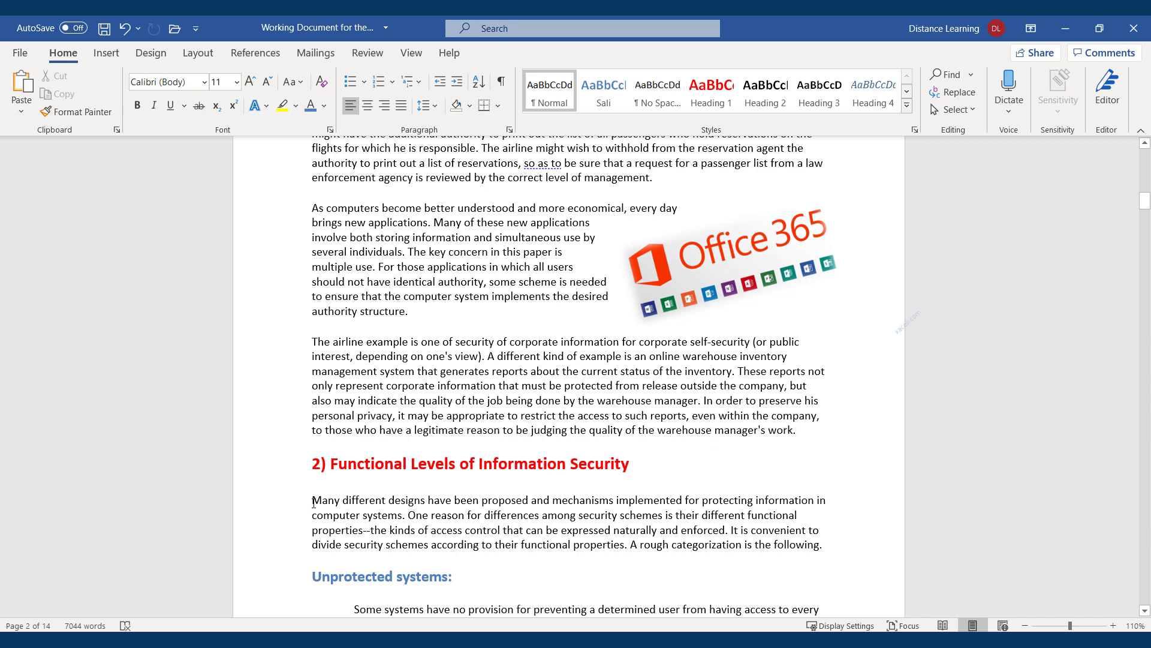
left_click(106, 53)
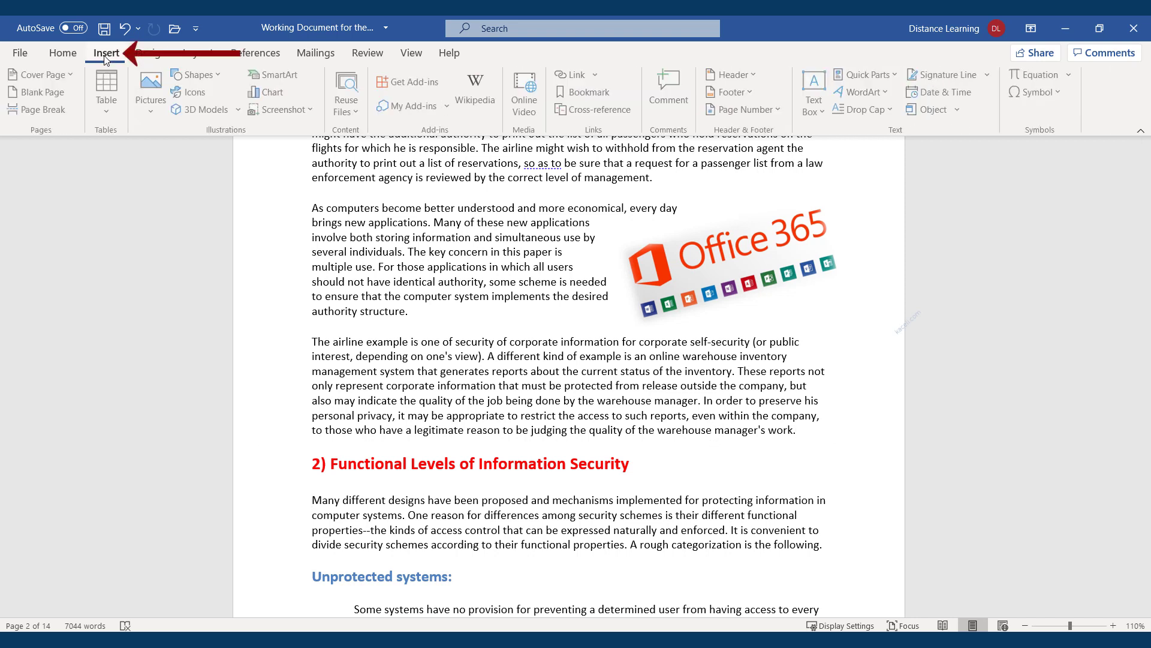
Insert the stacked books photo from Stock Images
left_click(153, 111)
left_click(175, 179)
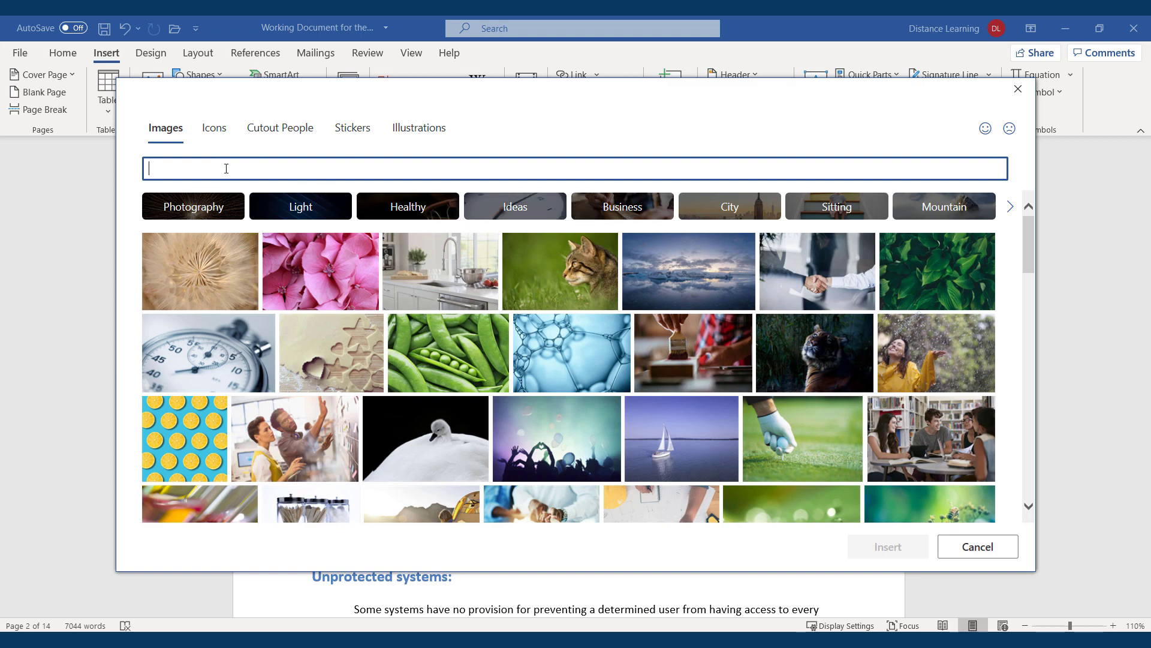
scroll(712, 451, "down", 10)
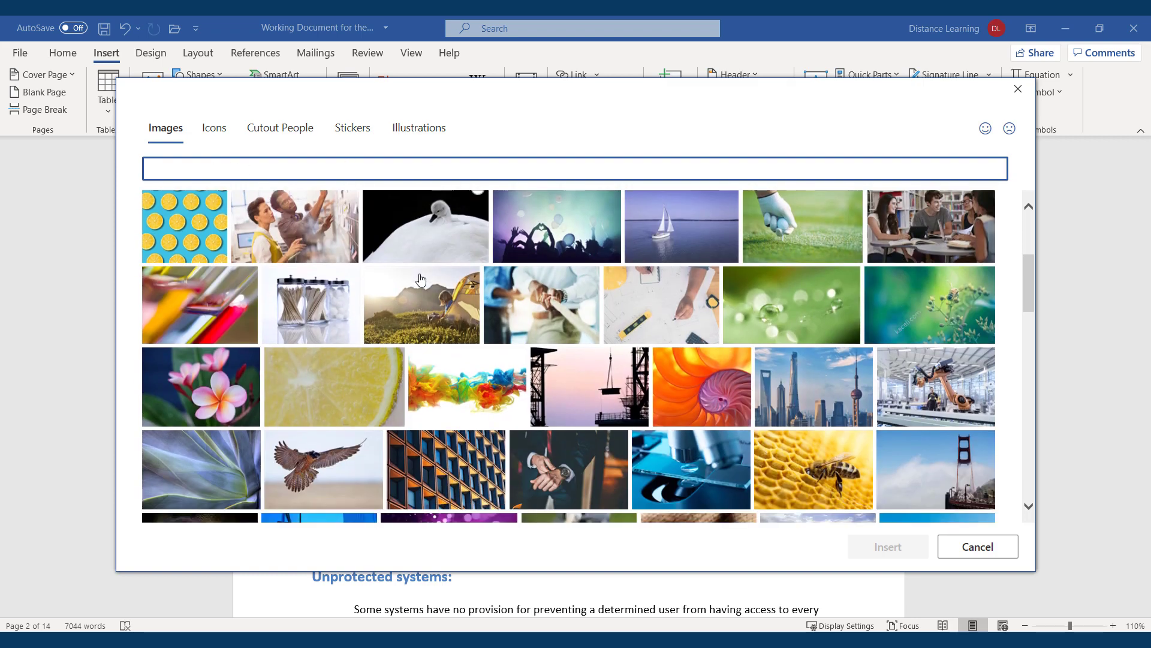
scroll(712, 450, "down", 5)
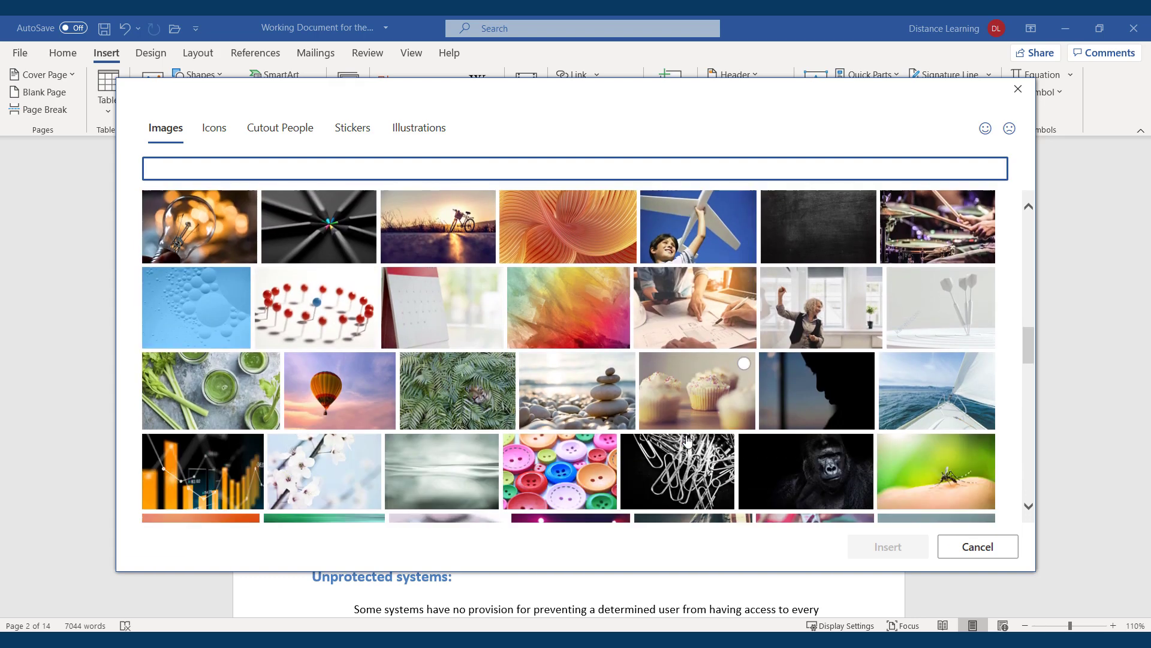
scroll(644, 424, "down", 5)
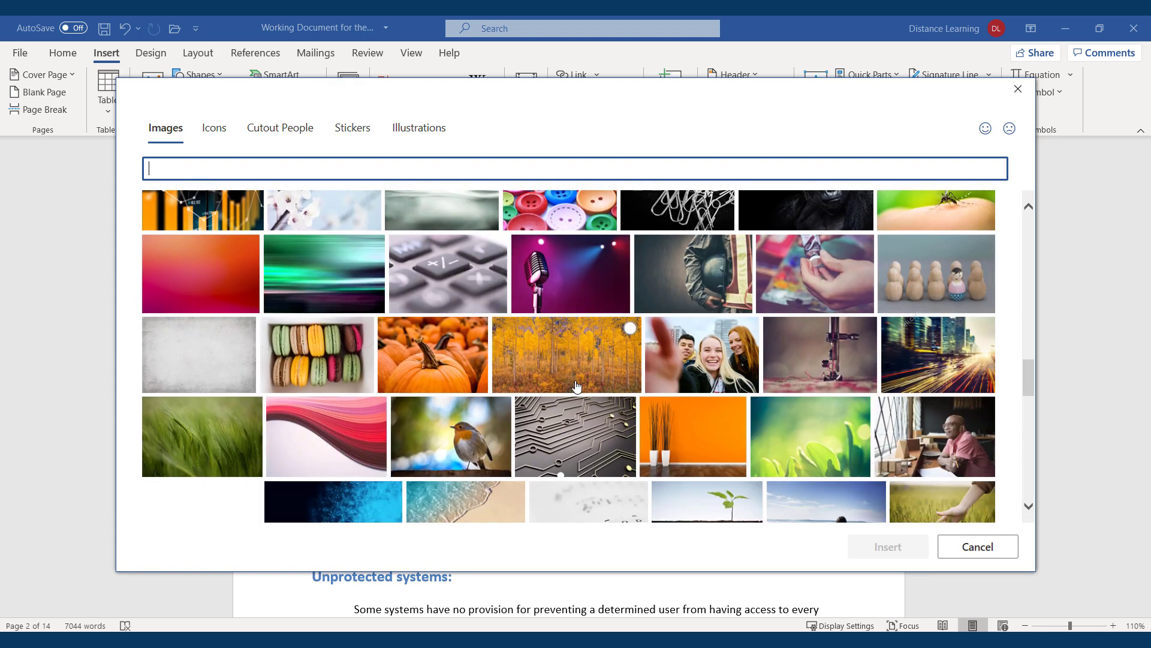
scroll(582, 380, "down", 4)
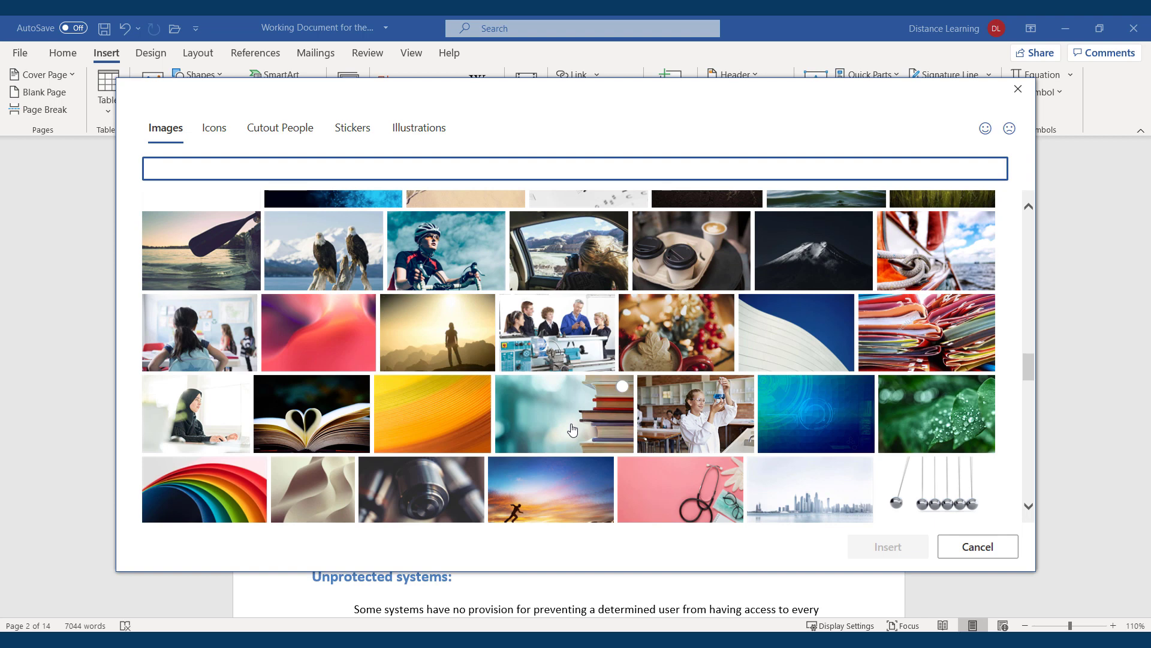
left_click(572, 429)
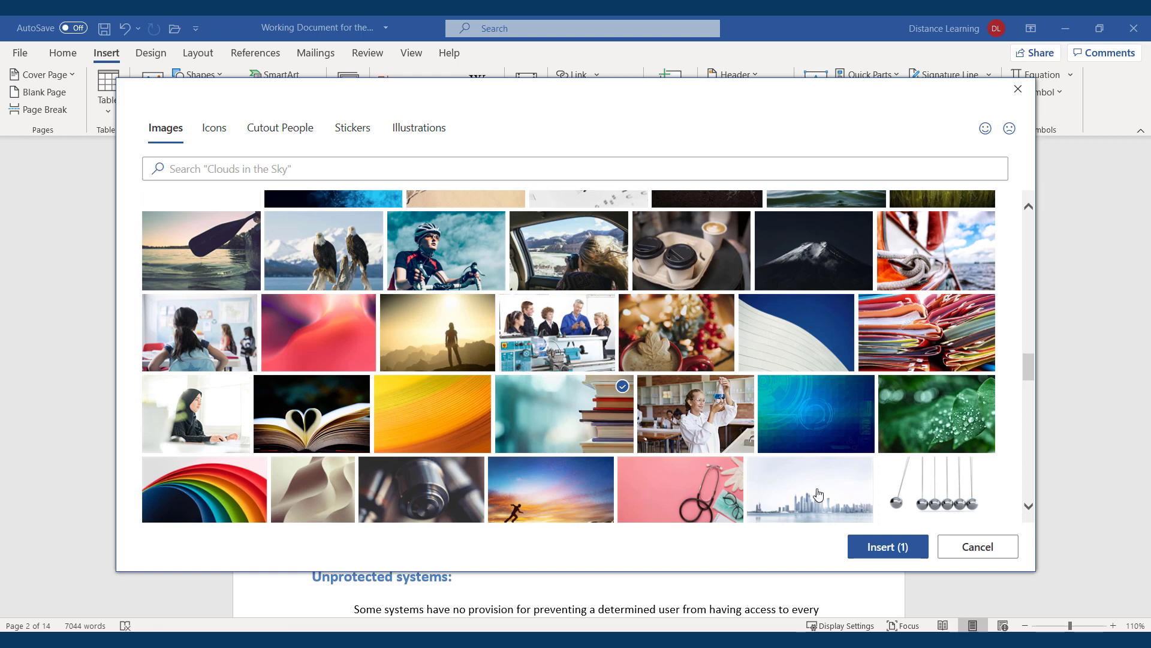
left_click(887, 547)
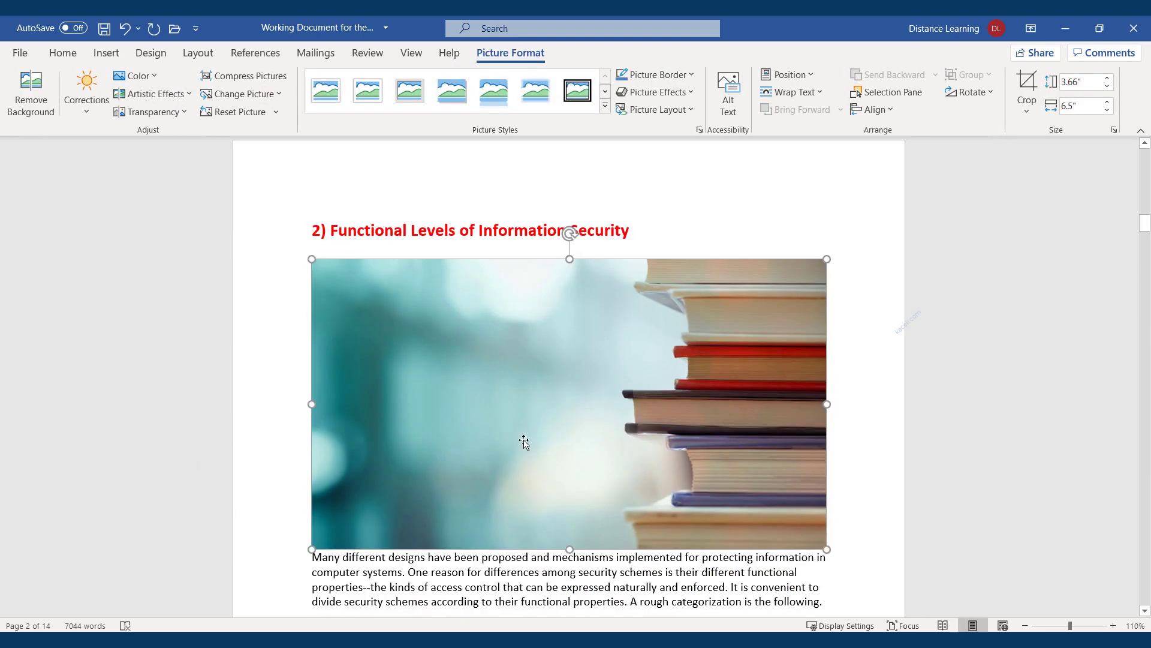
Shrink the books photo to 1.93" by 3.43" and wrap it beside the airline example paragraph
left_click_drag(311, 549, 502, 413)
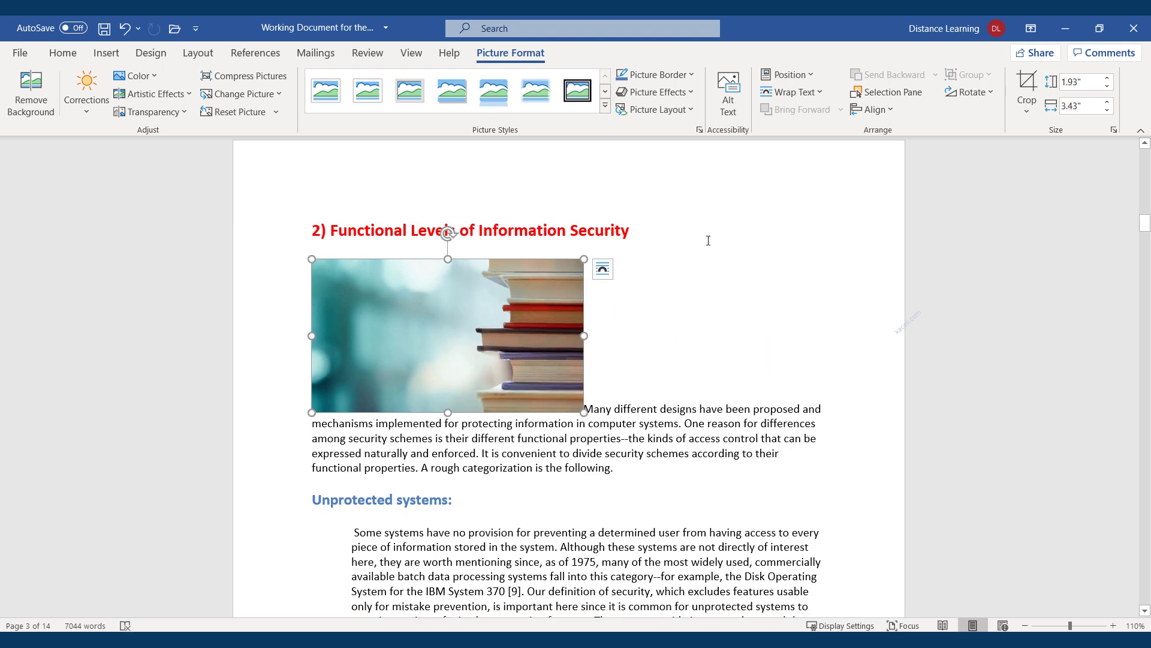
left_click(790, 92)
left_click(798, 196)
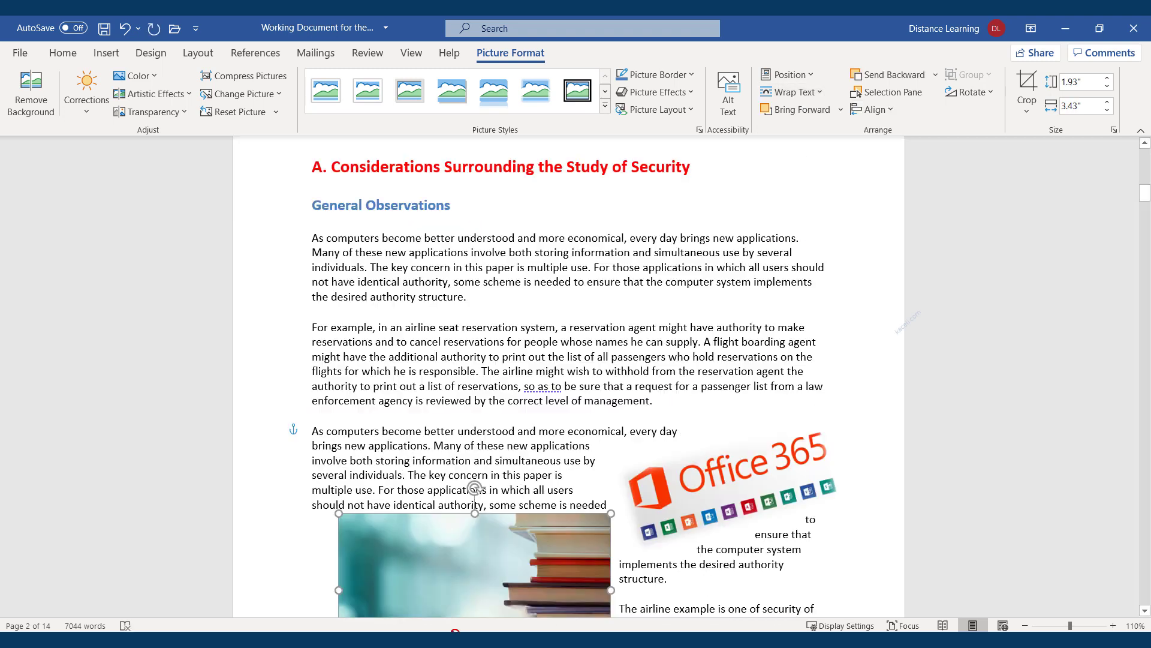
left_click_drag(455, 632, 453, 631)
scroll(547, 394, "down", 3)
left_click_drag(469, 214, 496, 604)
scroll(767, 443, "down", 3)
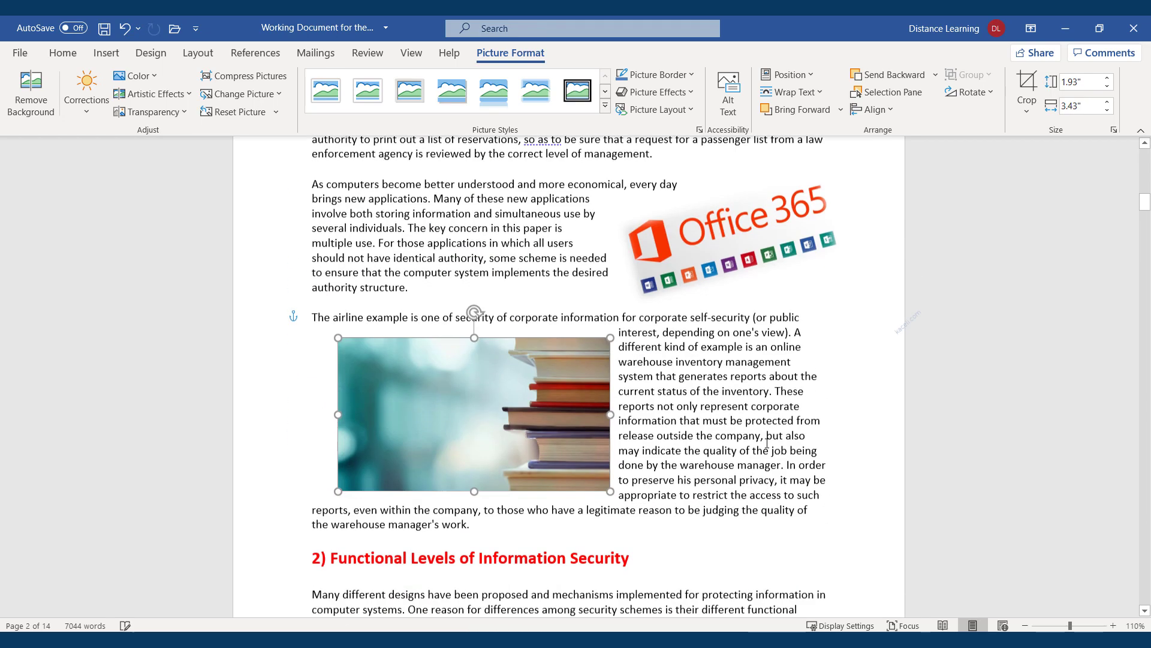
left_click(767, 443)
scroll(600, 420, "down", 3)
left_click(112, 59)
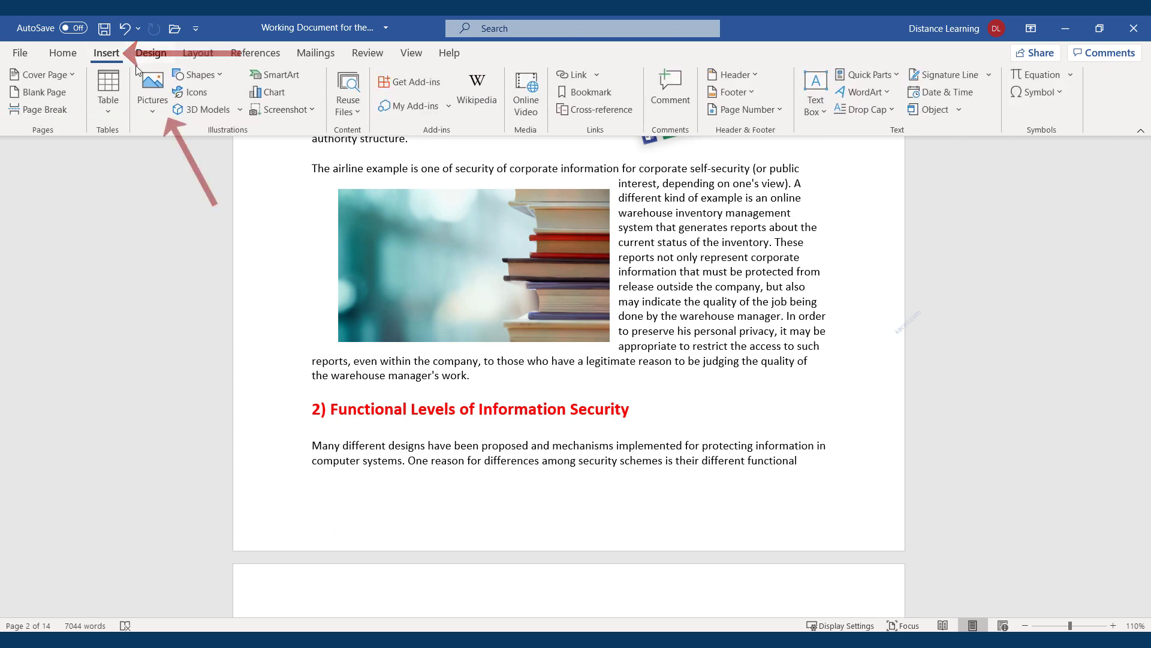
Search Online Pictures for 'office 365'
left_click(154, 113)
left_click(177, 199)
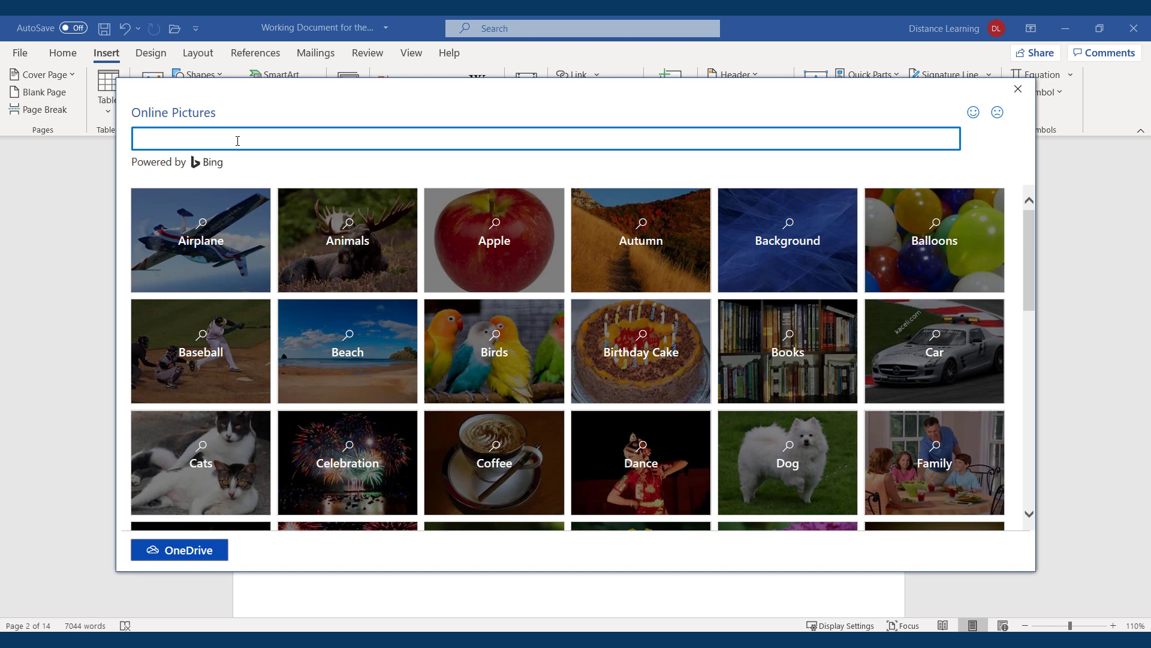
type("office 365")
key("Return")
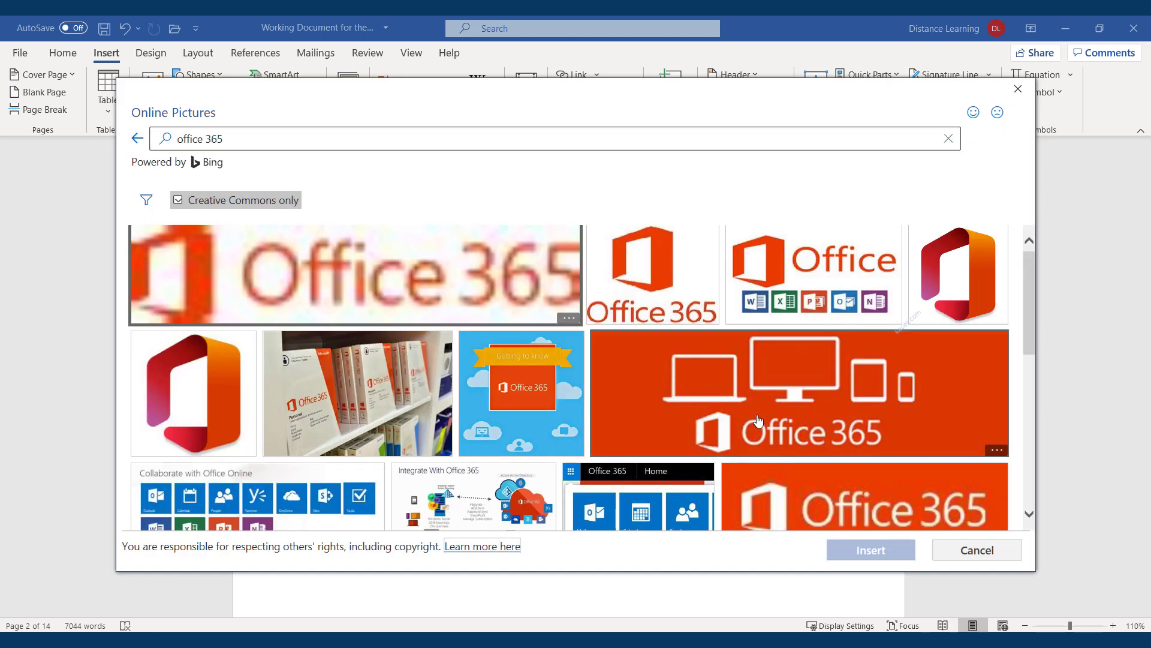
Insert the gradient Office logo, shrink it, and give it a soft shadow picture style
left_click(193, 389)
left_click(886, 556)
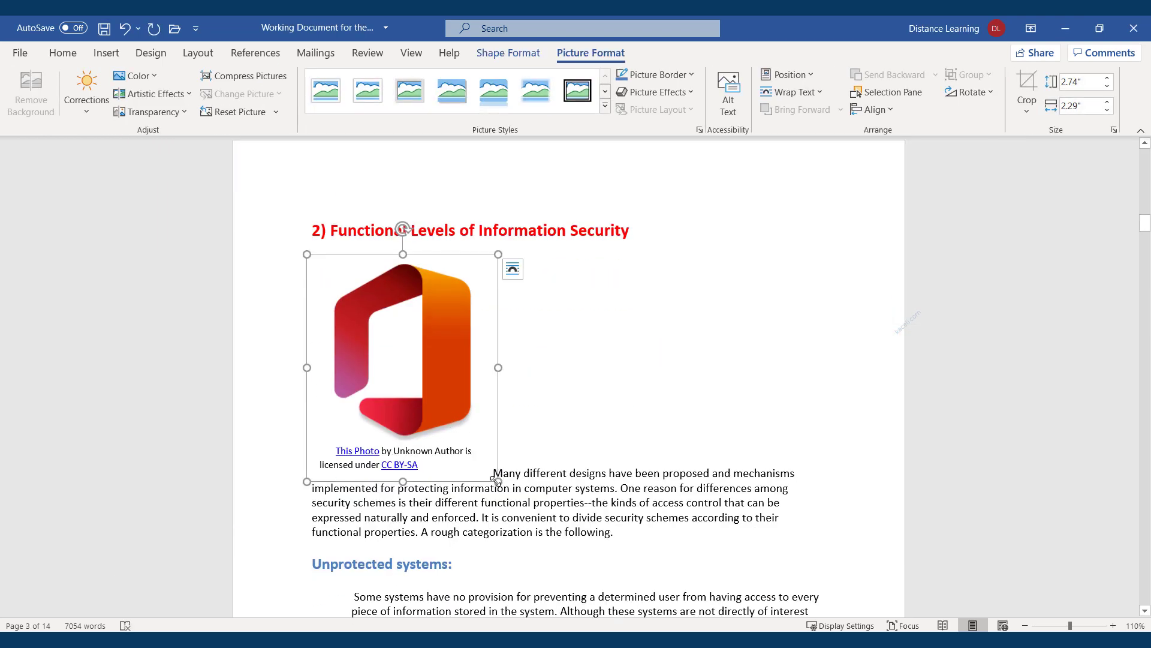
left_click_drag(499, 481, 455, 406)
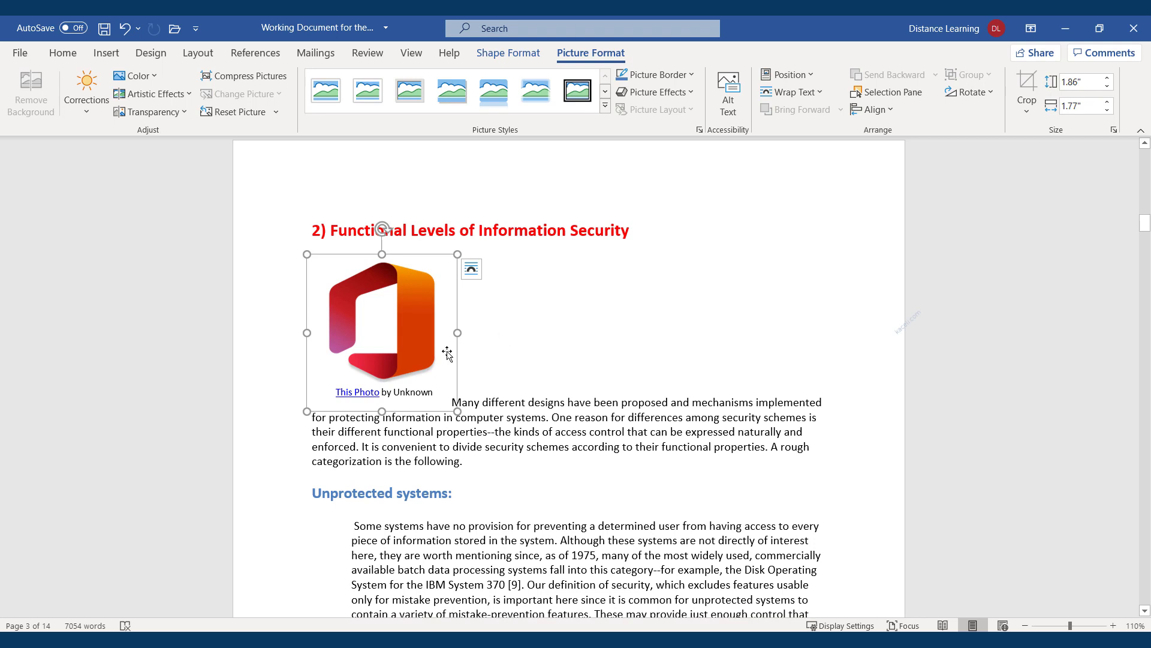
left_click(537, 336)
left_click(424, 337)
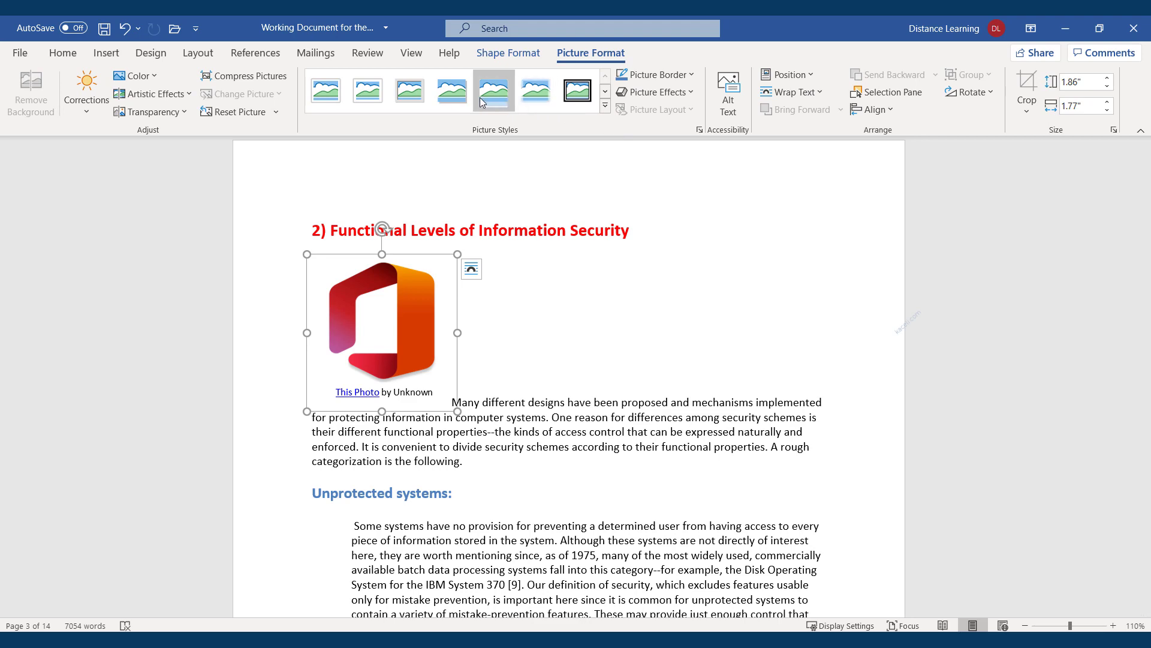
left_click(462, 95)
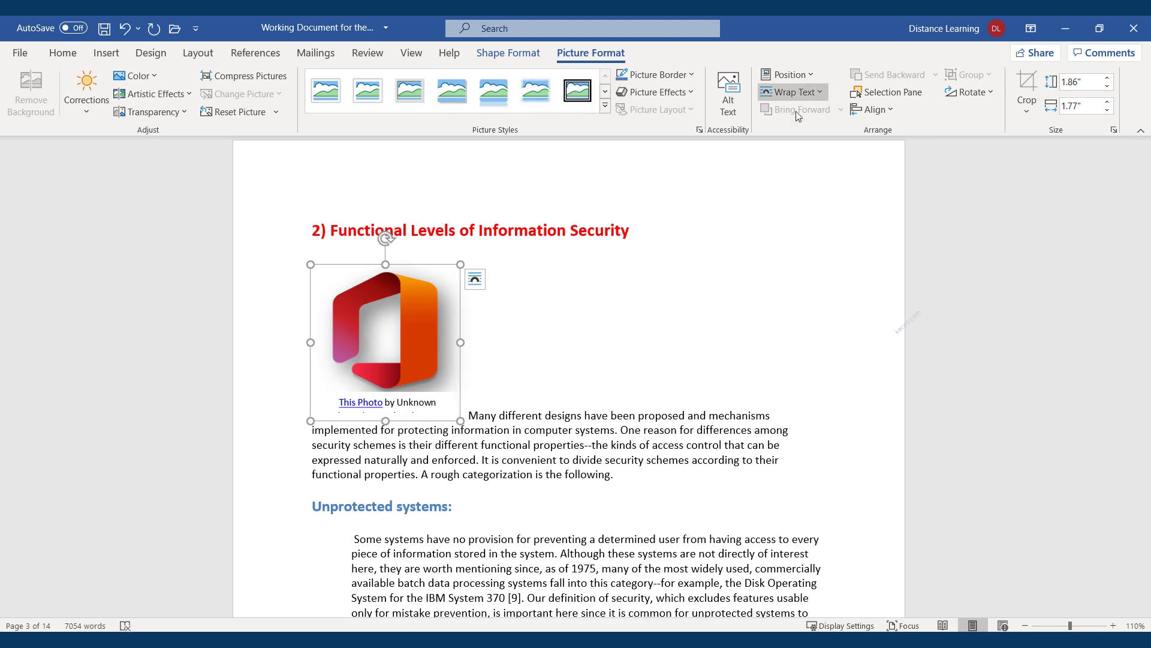
left_click(572, 398)
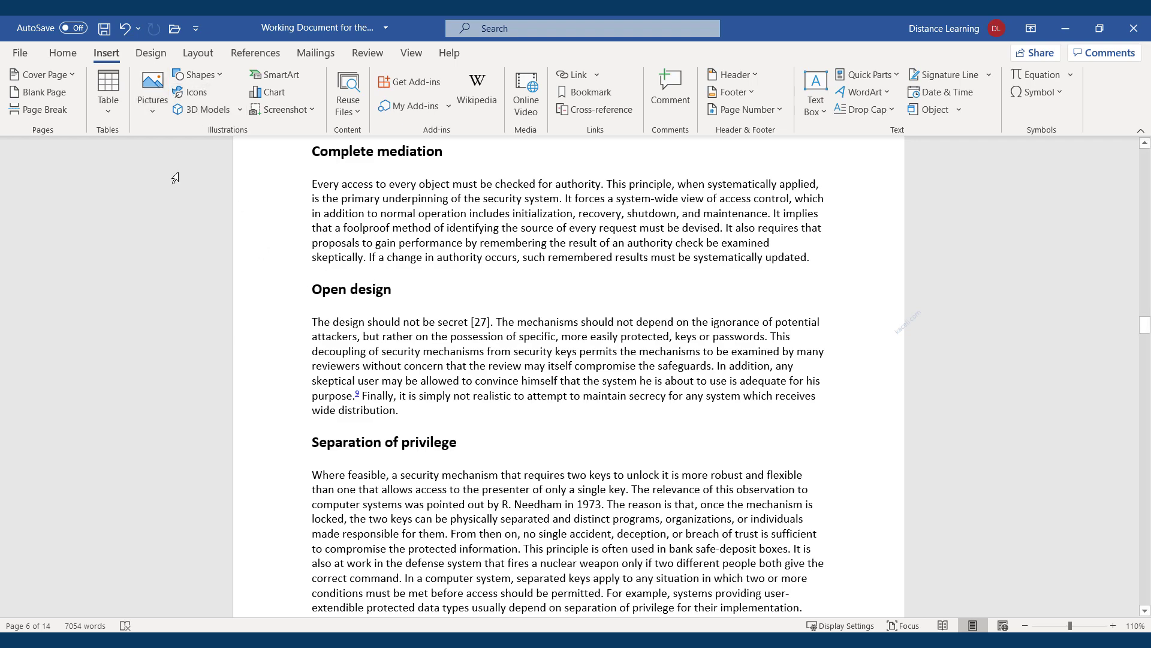
scroll(495, 336, "up", 9)
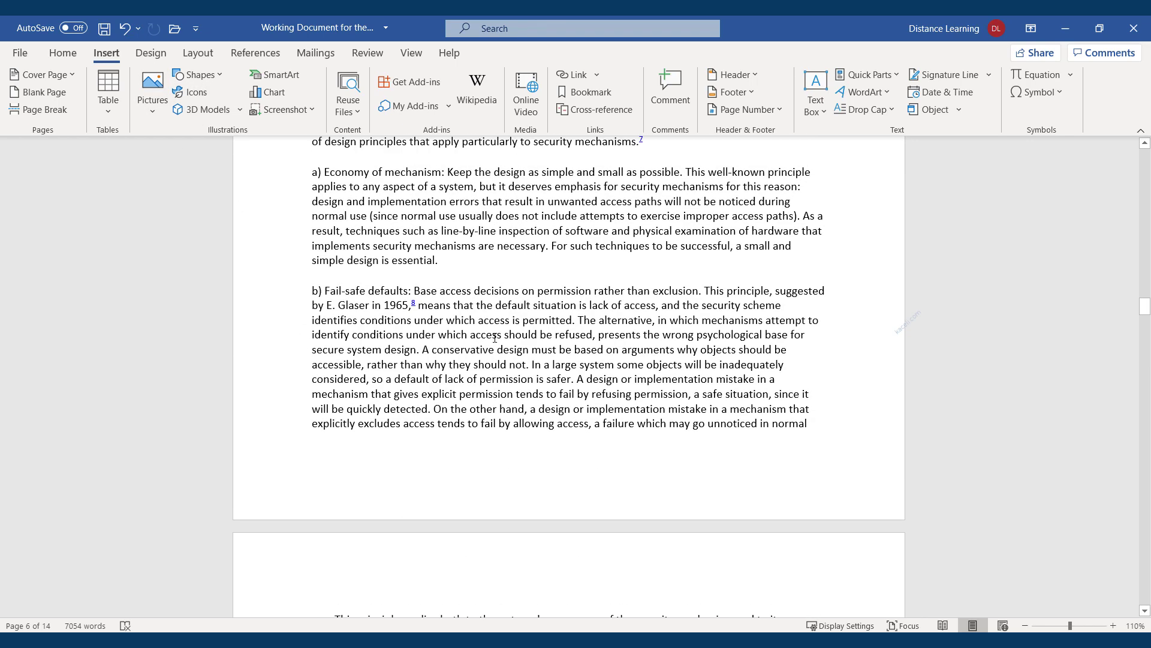
scroll(495, 337, "up", 12)
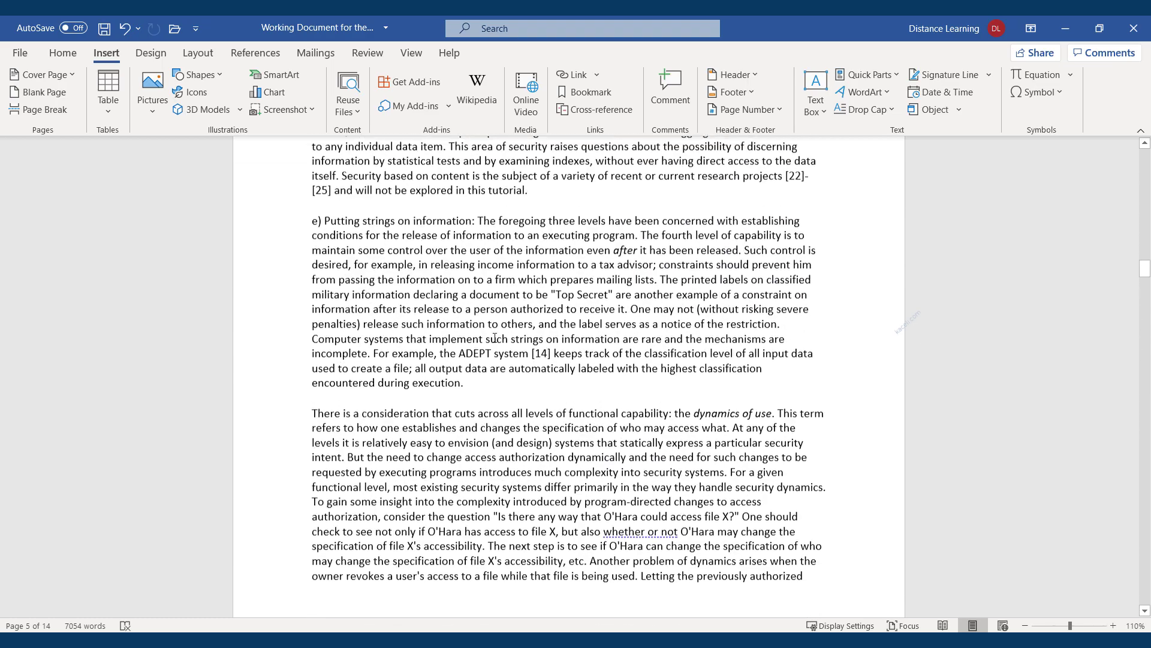
scroll(495, 337, "up", 12)
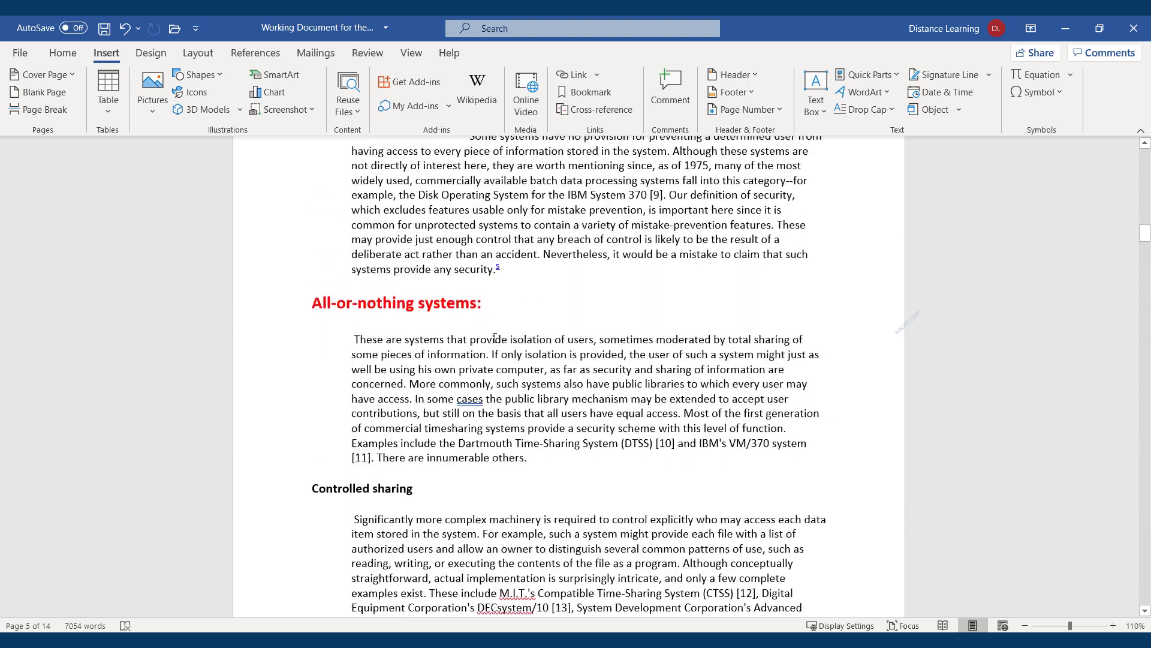
scroll(495, 338, "up", 8)
scroll(495, 338, "down", 9)
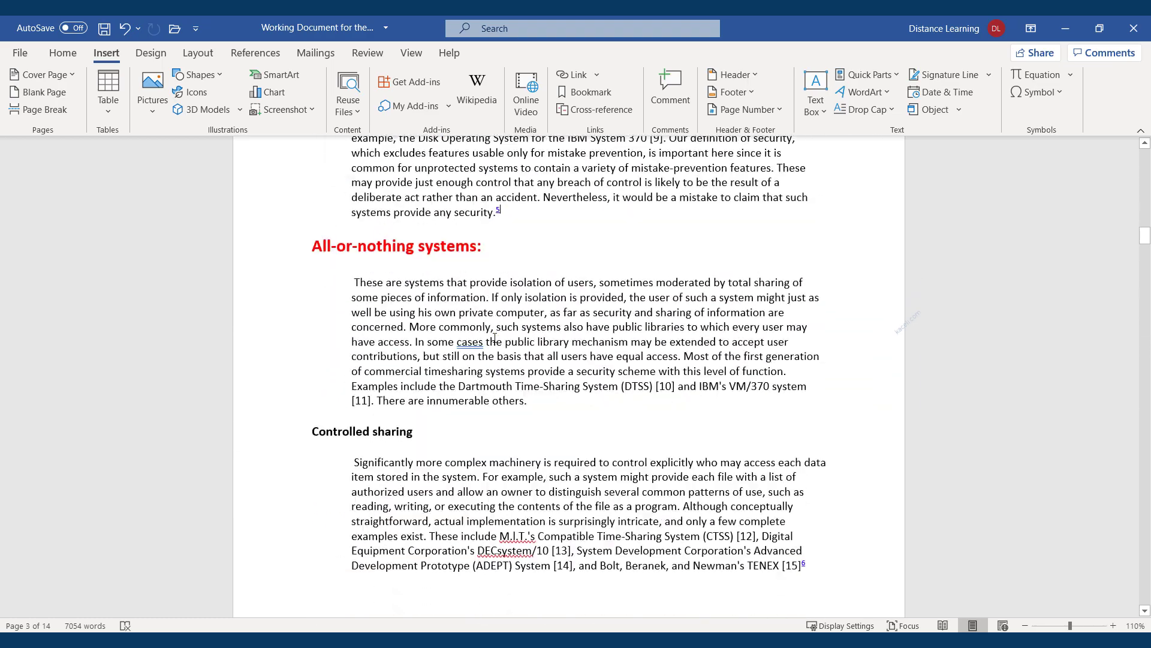
scroll(495, 337, "down", 15)
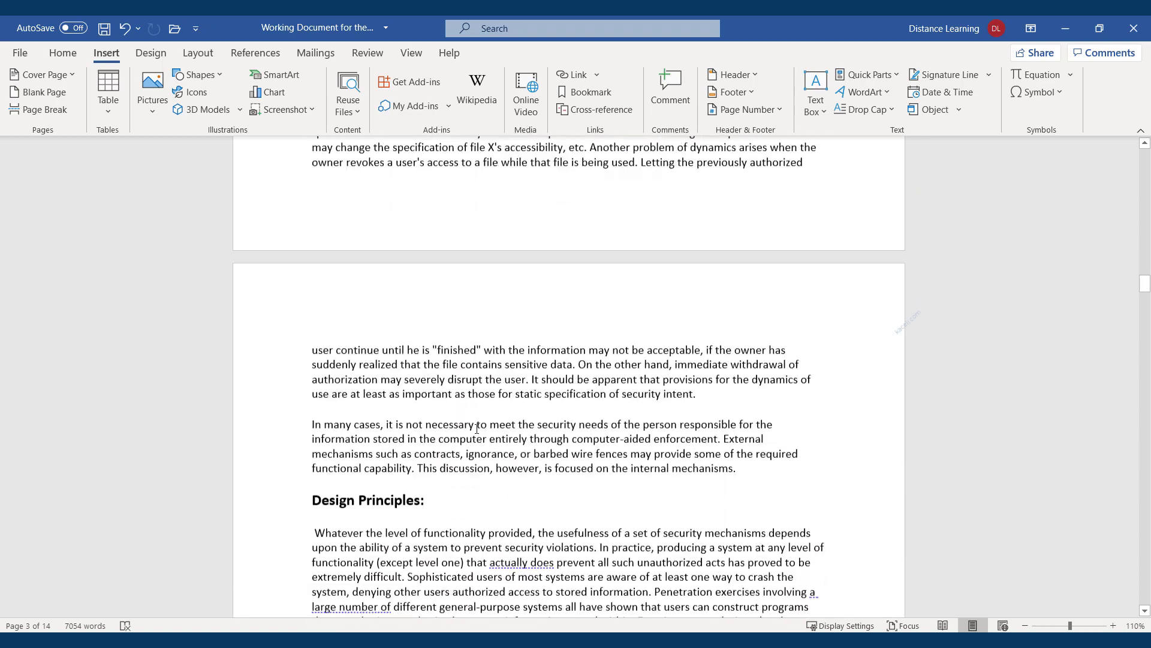
scroll(477, 429, "down", 10)
scroll(403, 467, "up", 4)
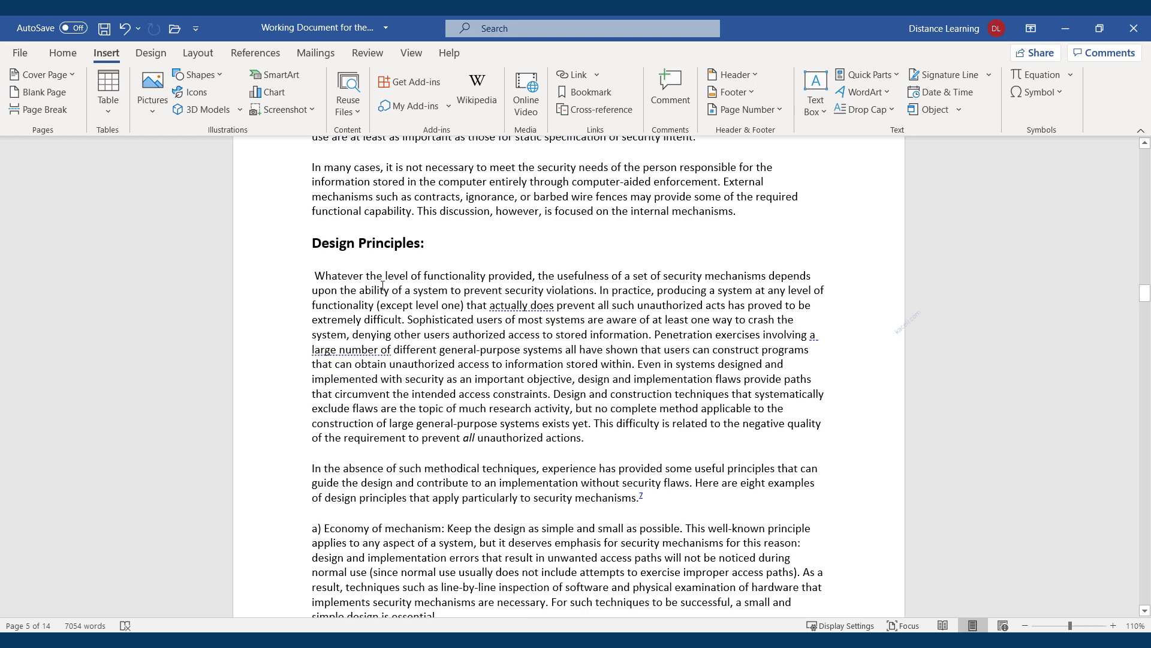
scroll(383, 285, "down", 12)
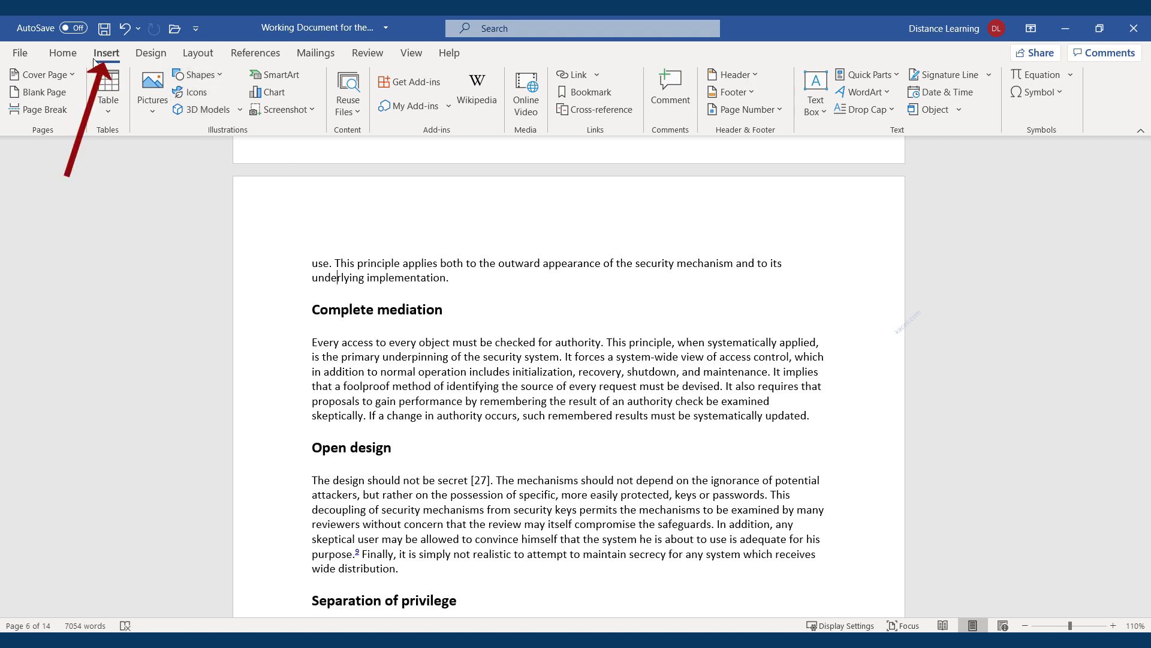
Insert the stacked-cubes icon from the Technology And Electronics icons above Complete mediation
left_click(195, 93)
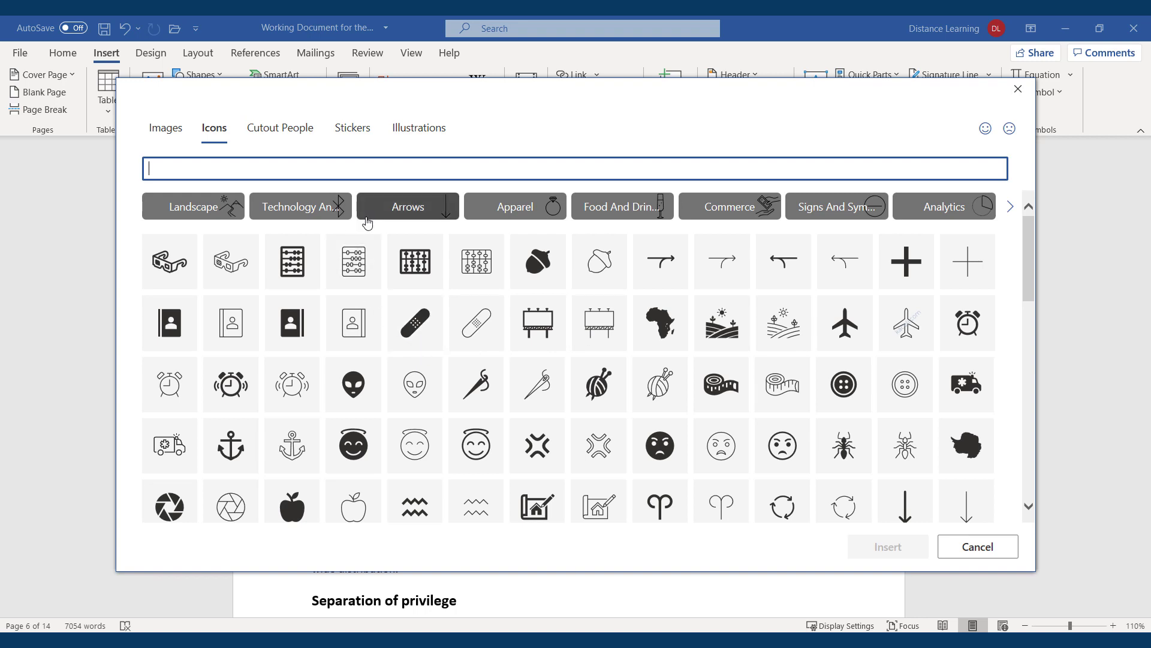
left_click(294, 213)
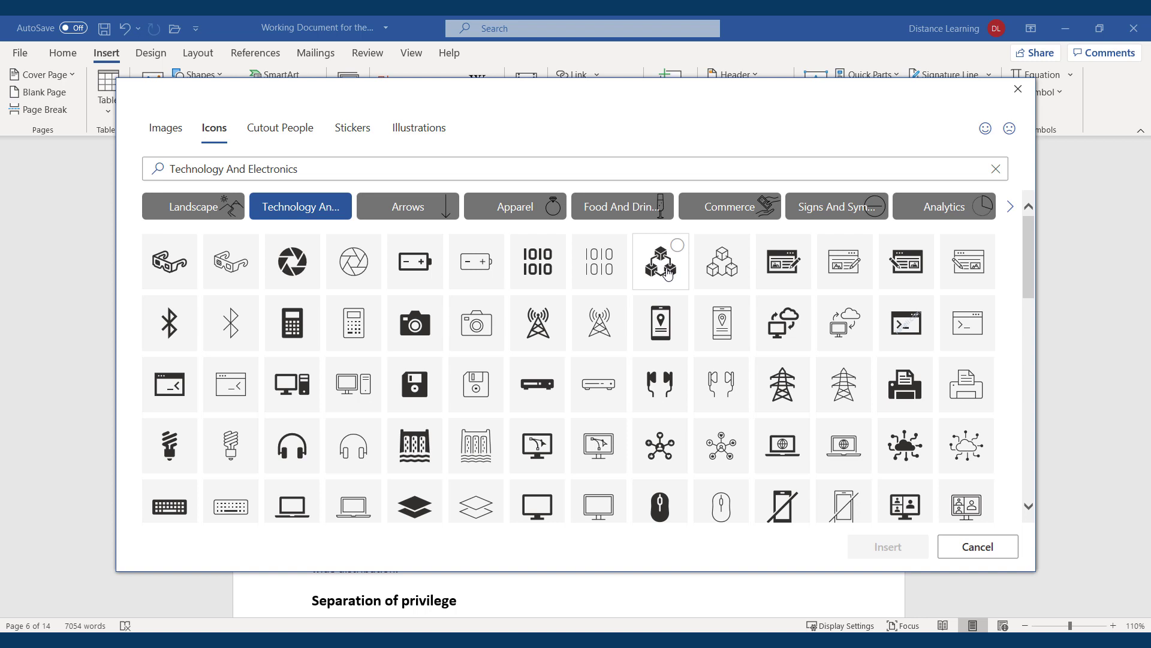
left_click(269, 173)
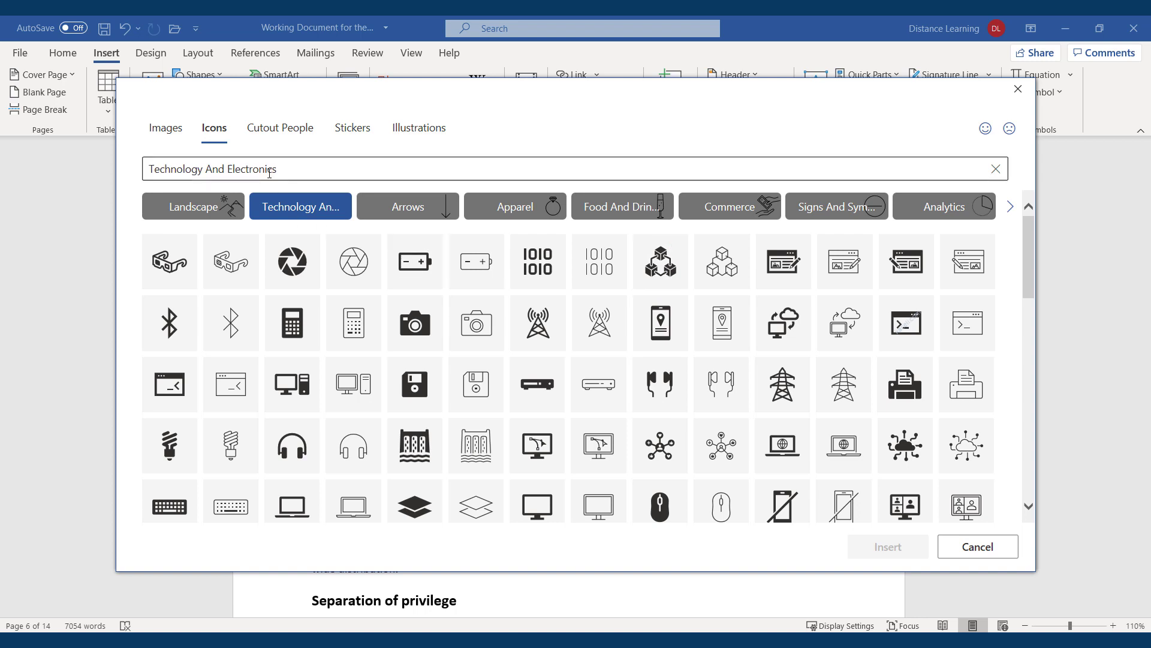
left_click(420, 131)
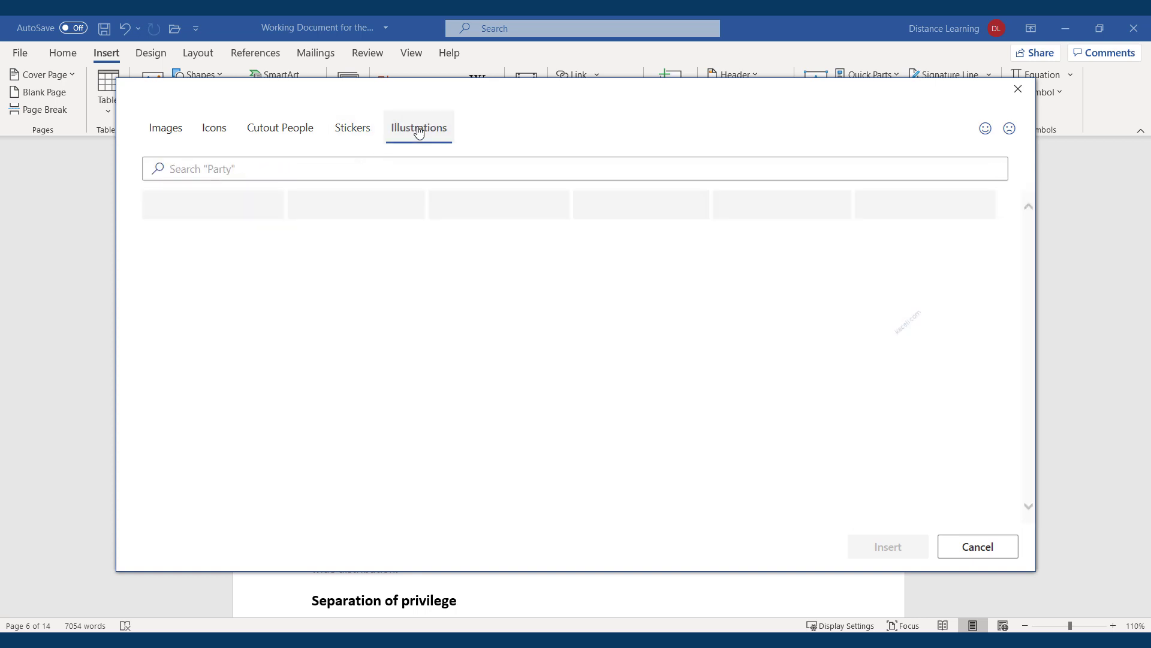
left_click(357, 142)
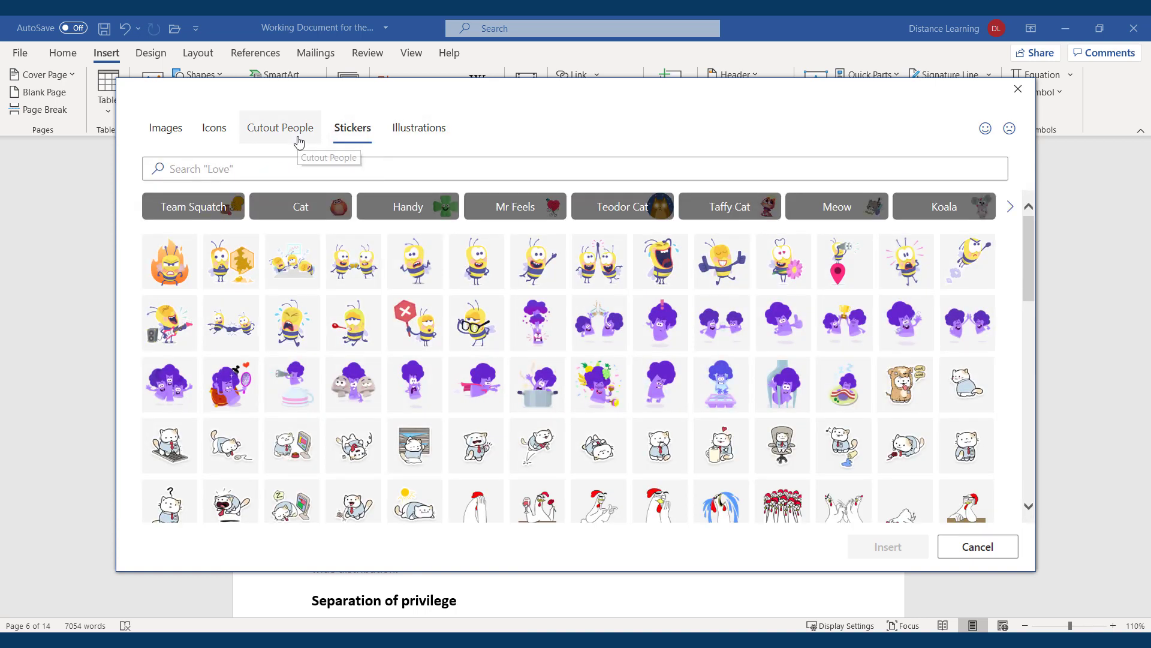
left_click(298, 141)
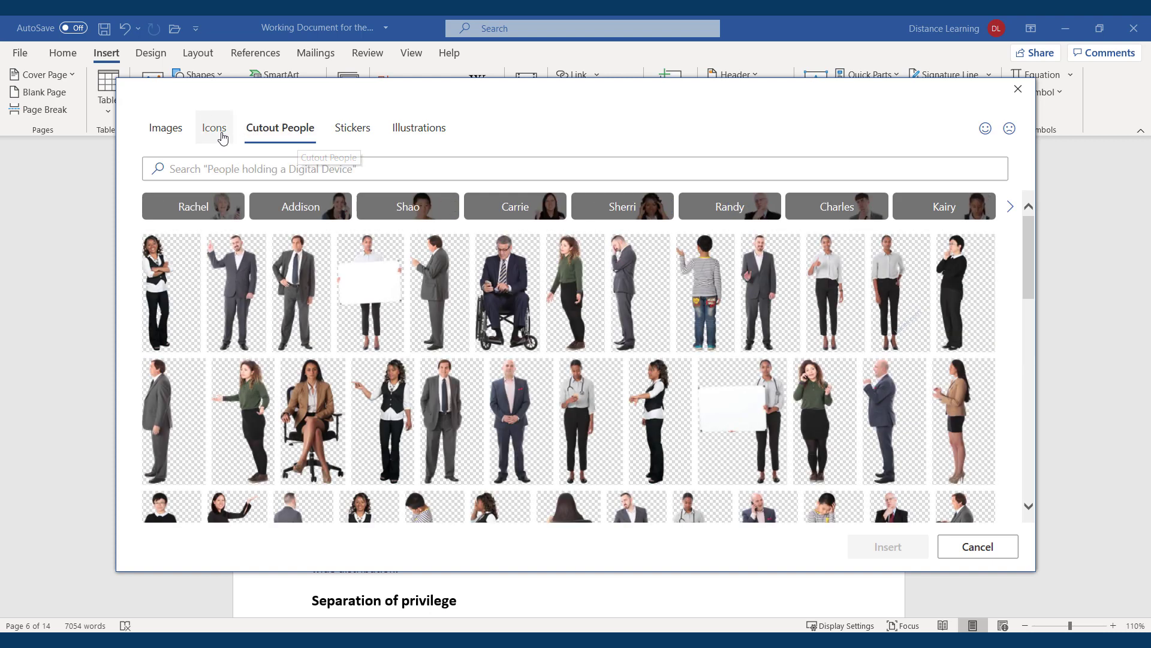
left_click(223, 139)
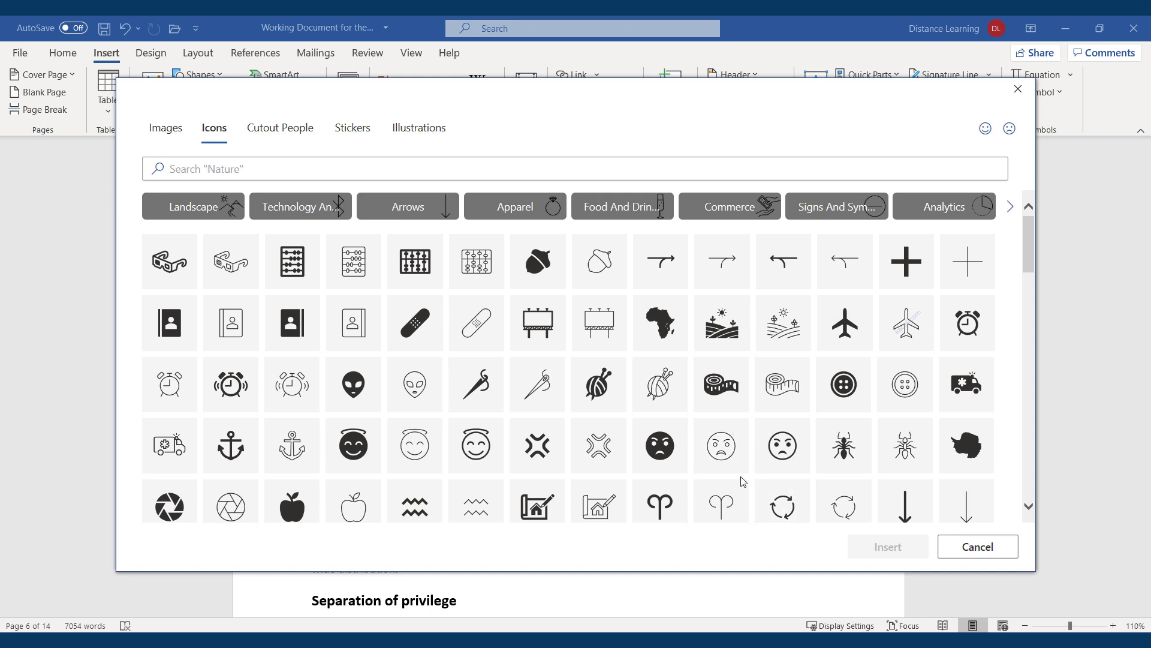
left_click(292, 211)
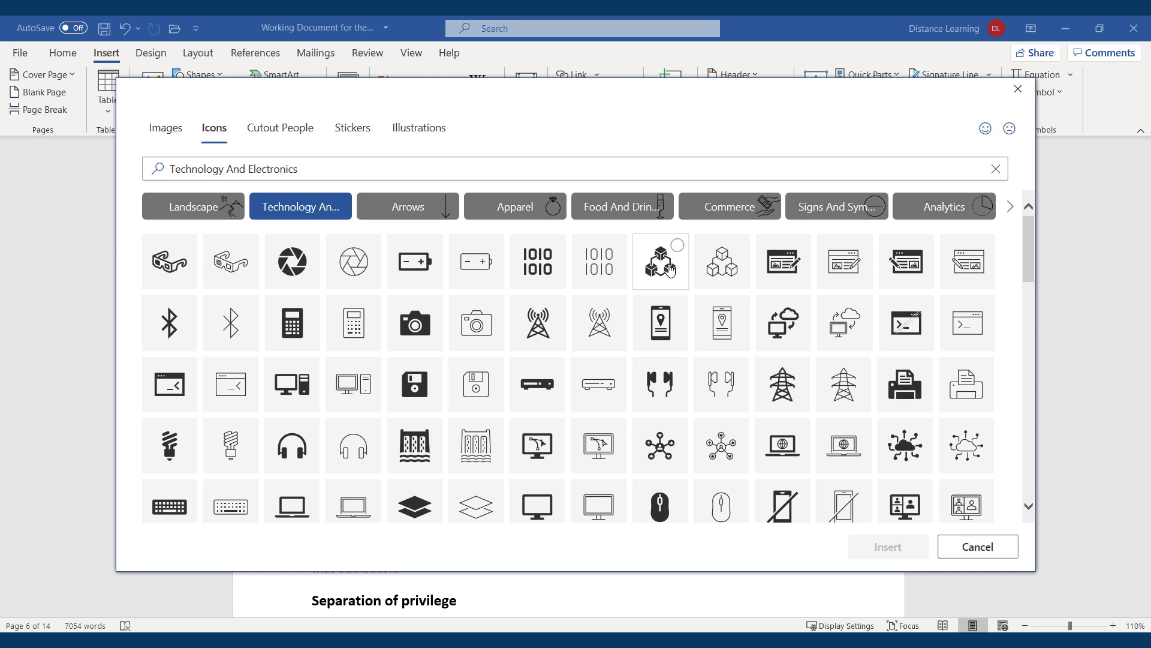
left_click(670, 271)
left_click(869, 553)
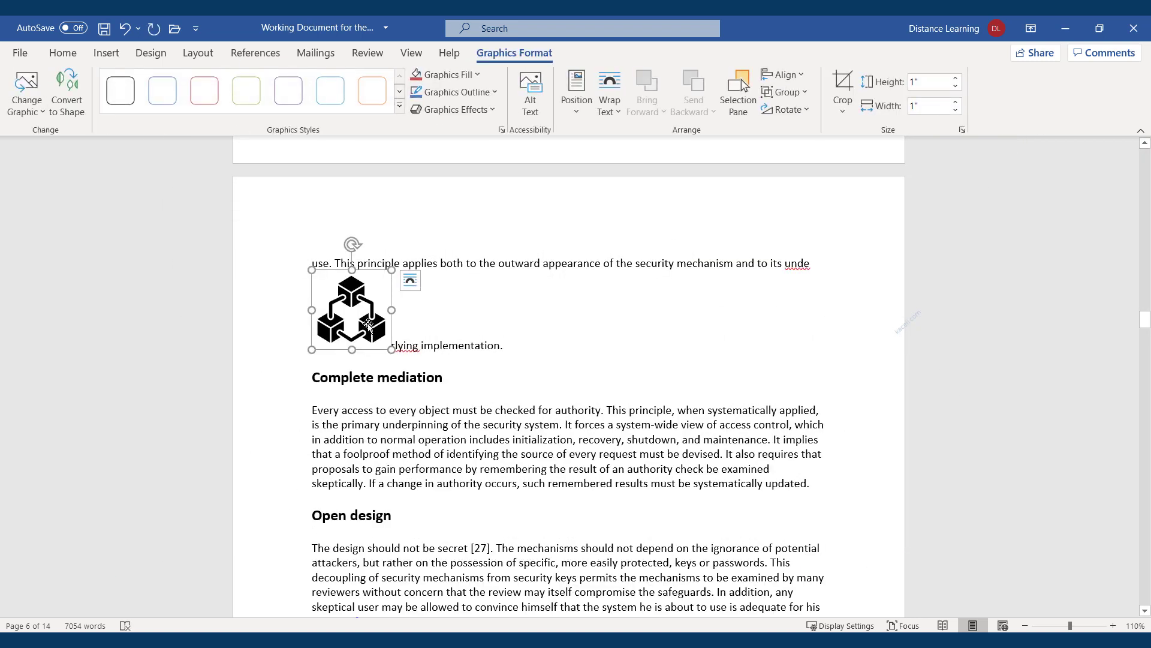
Move the cubes icon to the start of the Complete mediation heading and shrink it to heading size
left_click_drag(362, 346, 316, 381)
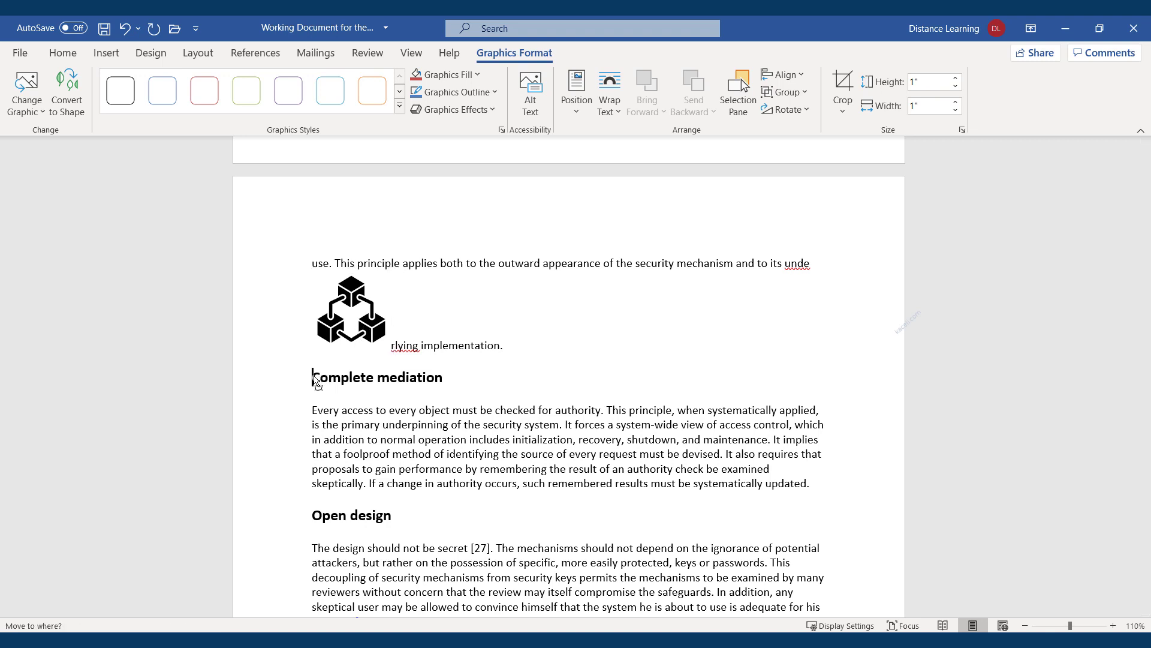
left_click_drag(314, 380, 314, 379)
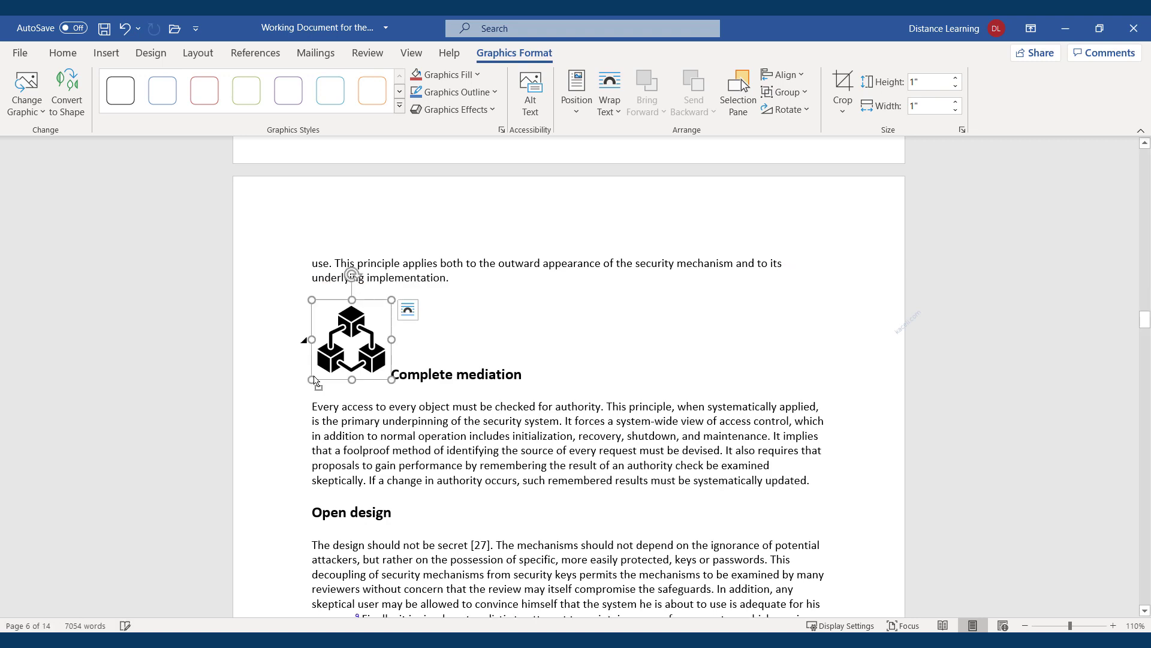
left_click_drag(393, 298, 301, 352)
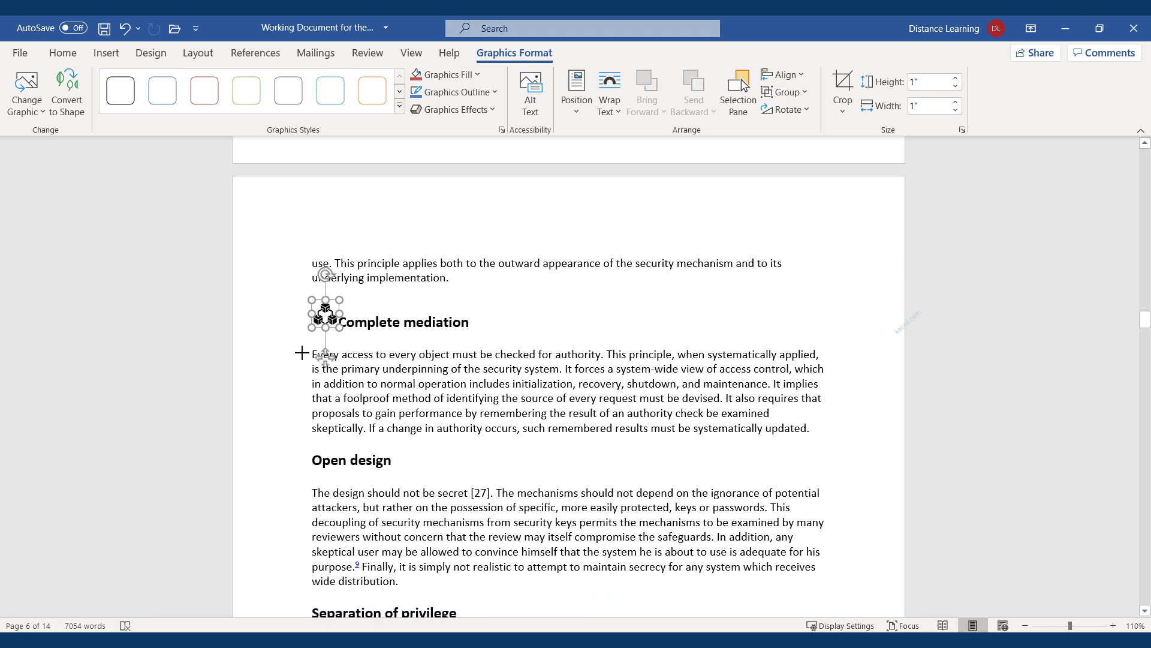
left_click(340, 322)
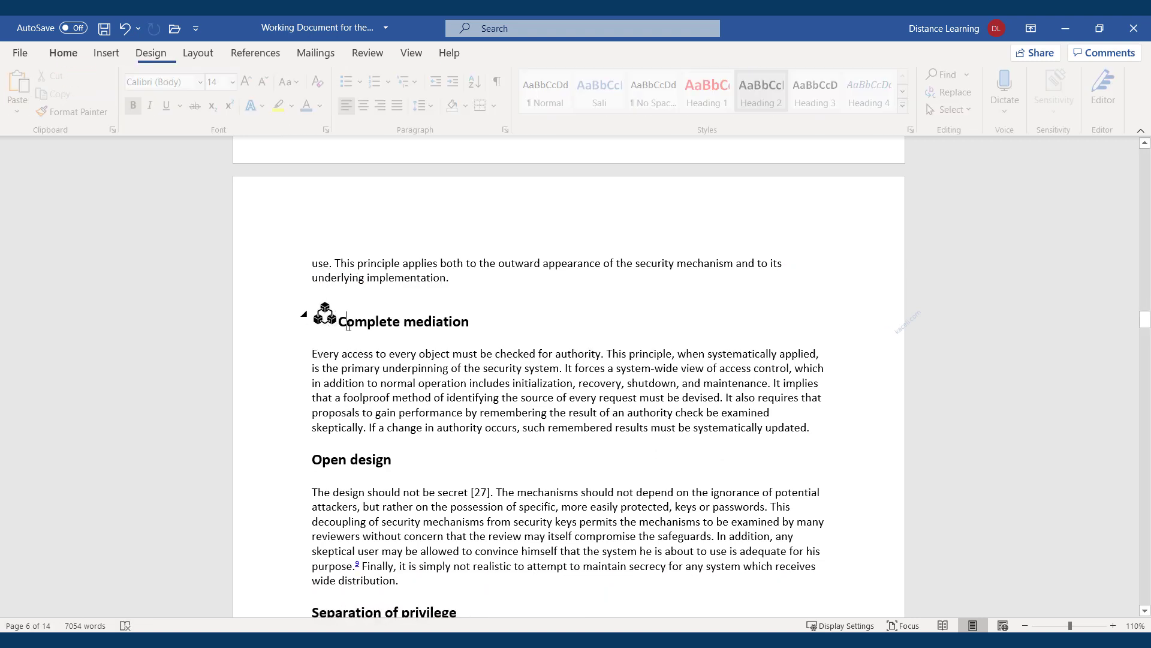
left_click(422, 384)
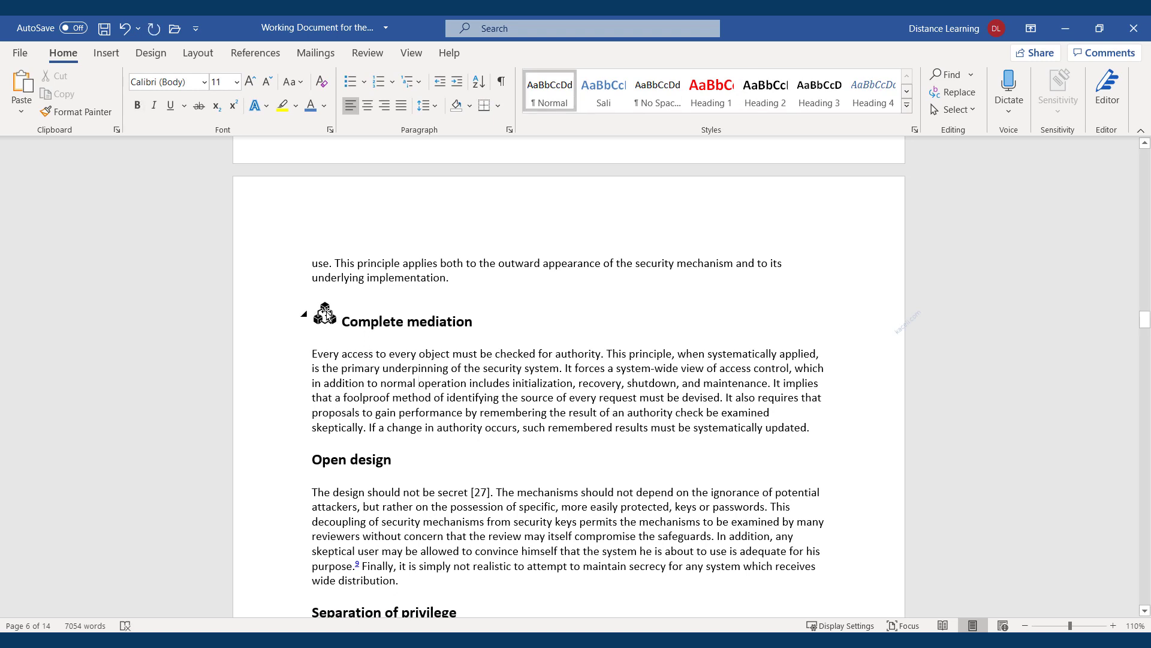
left_click(314, 462)
left_click(112, 58)
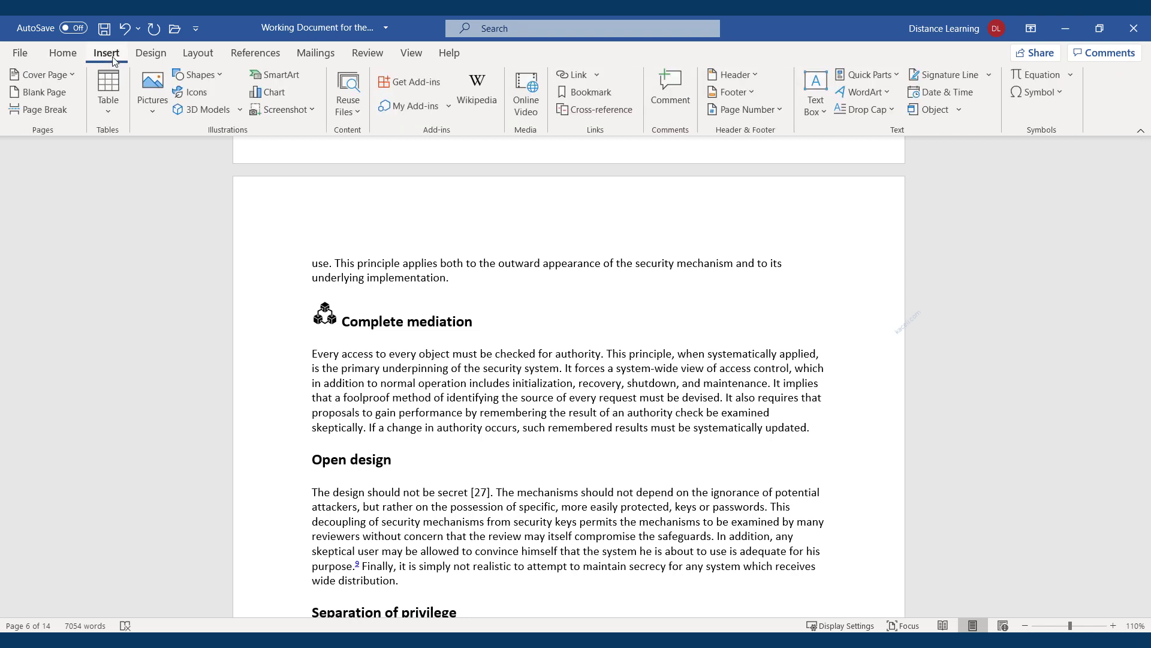
Insert the billboard icon before Open design and shrink it to 0.33" by 0.33"
left_click(204, 93)
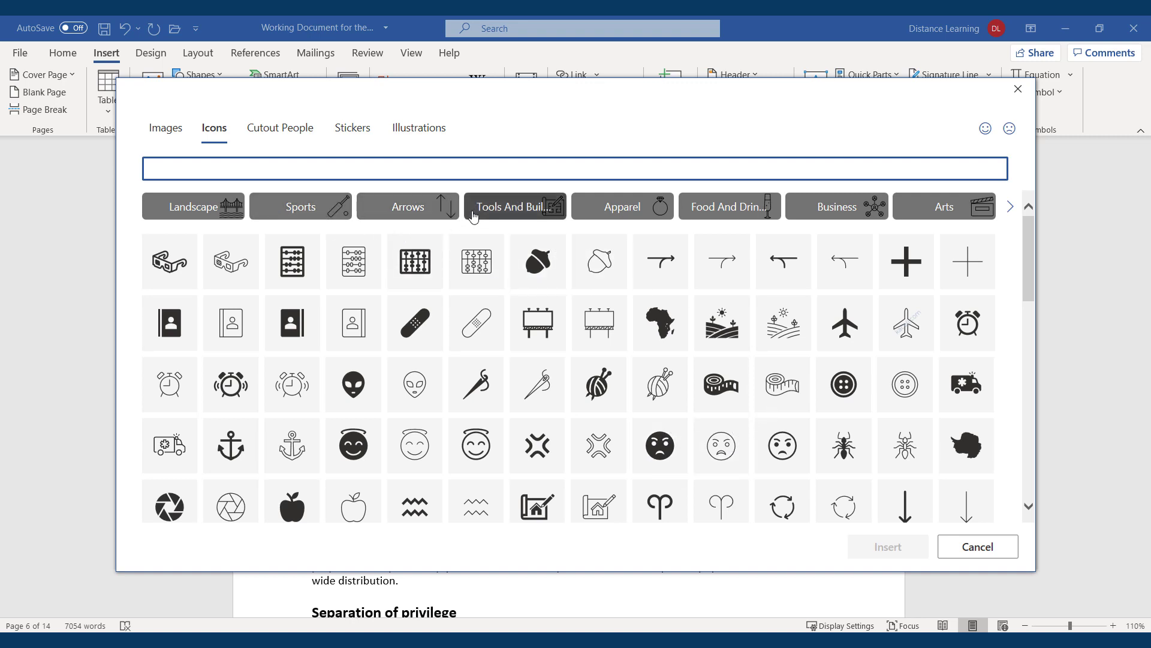
left_click(544, 327)
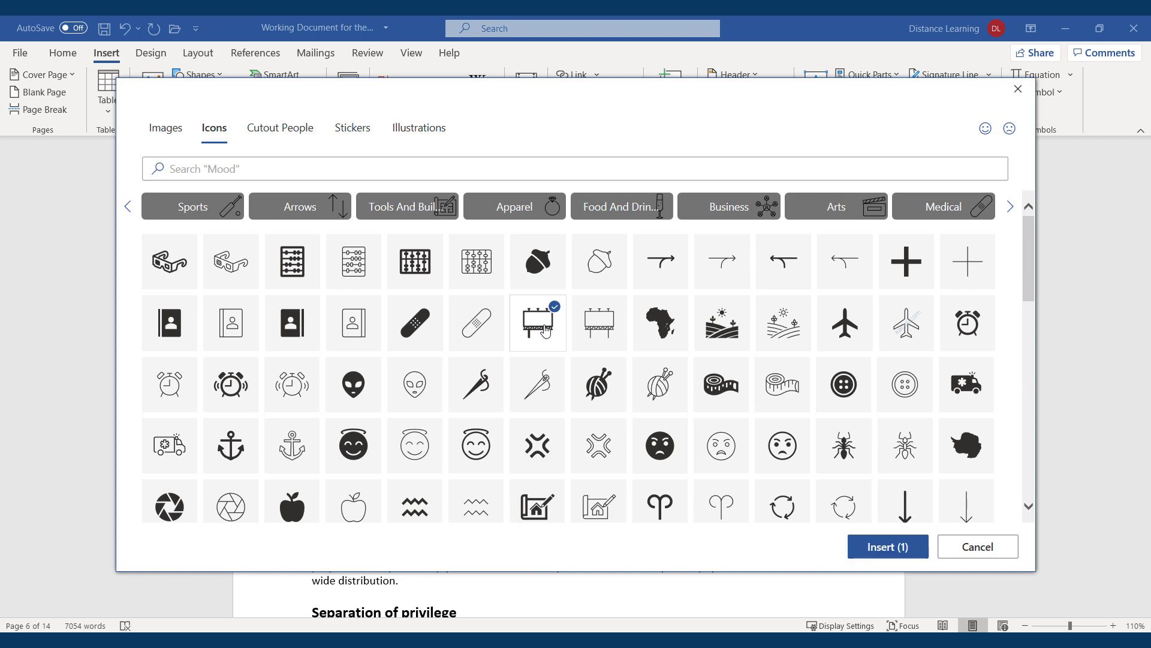
left_click(891, 546)
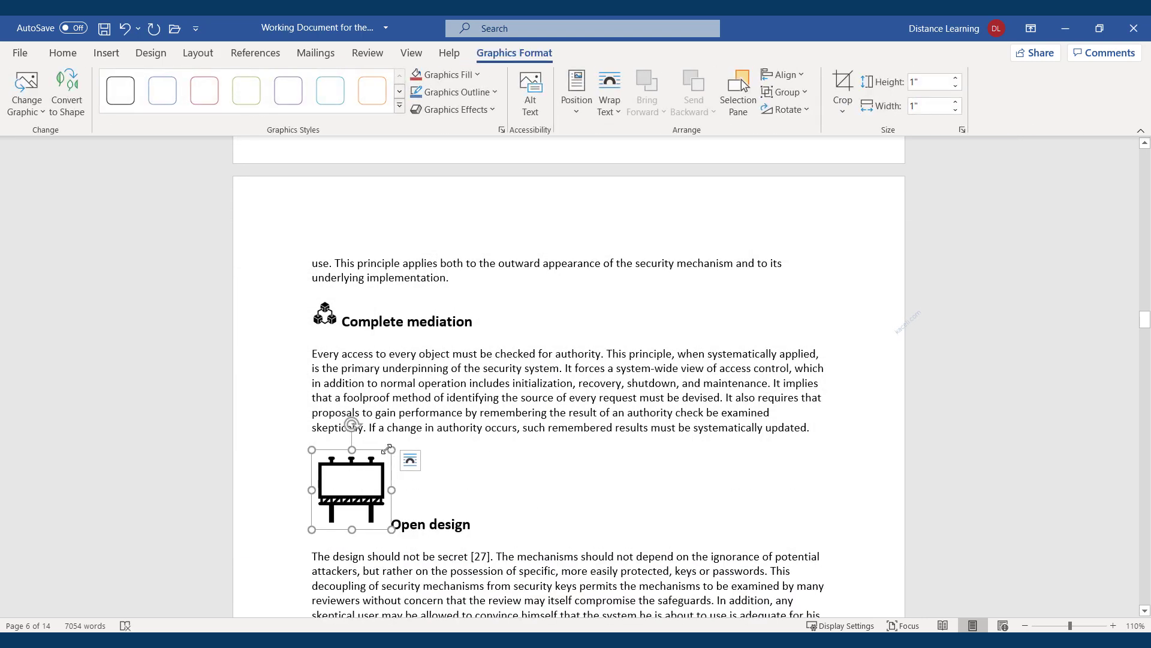
left_click_drag(391, 449, 334, 500)
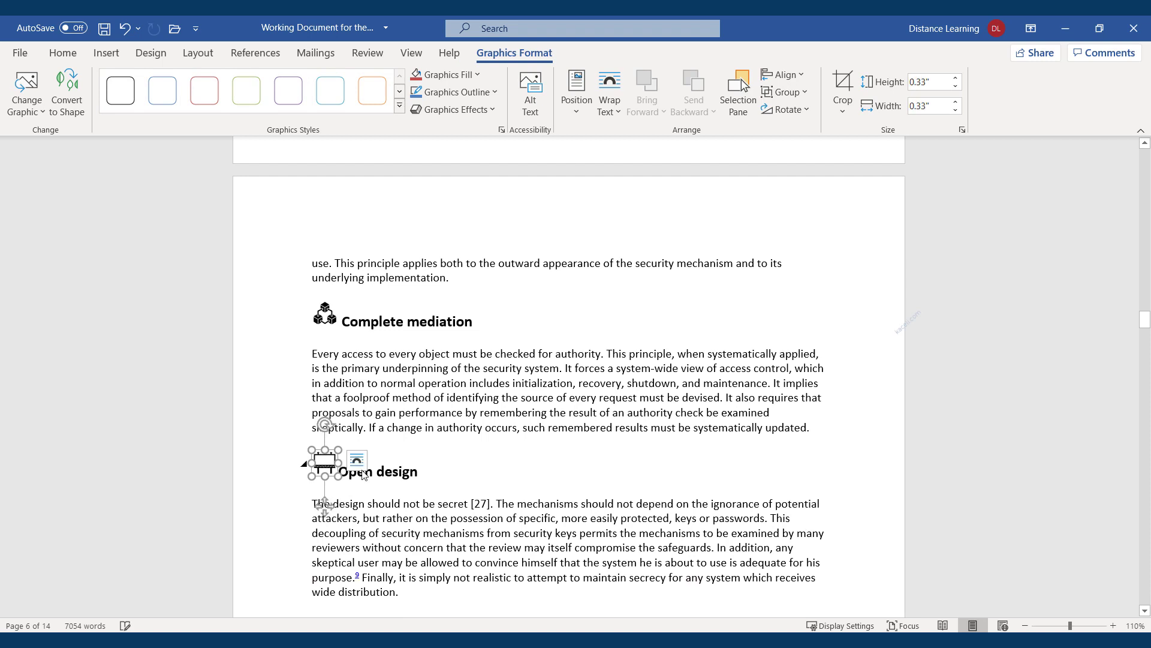
left_click(386, 471)
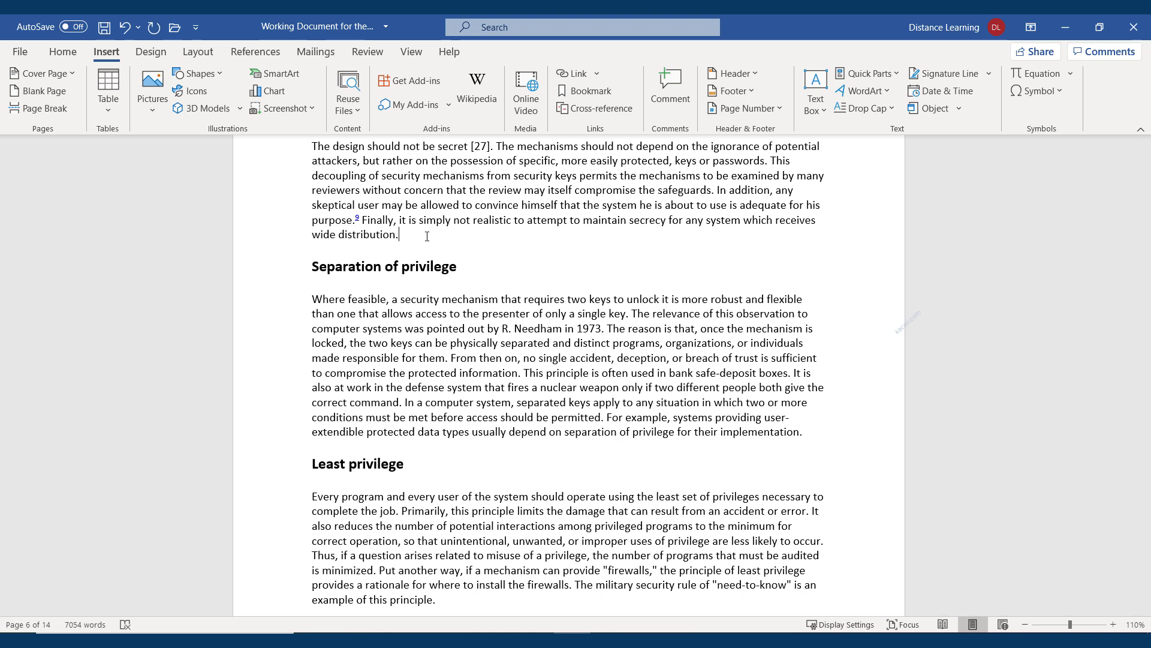
Insert the animated anatomical heart from All Animated Models in the online 3D library
left_click(201, 110)
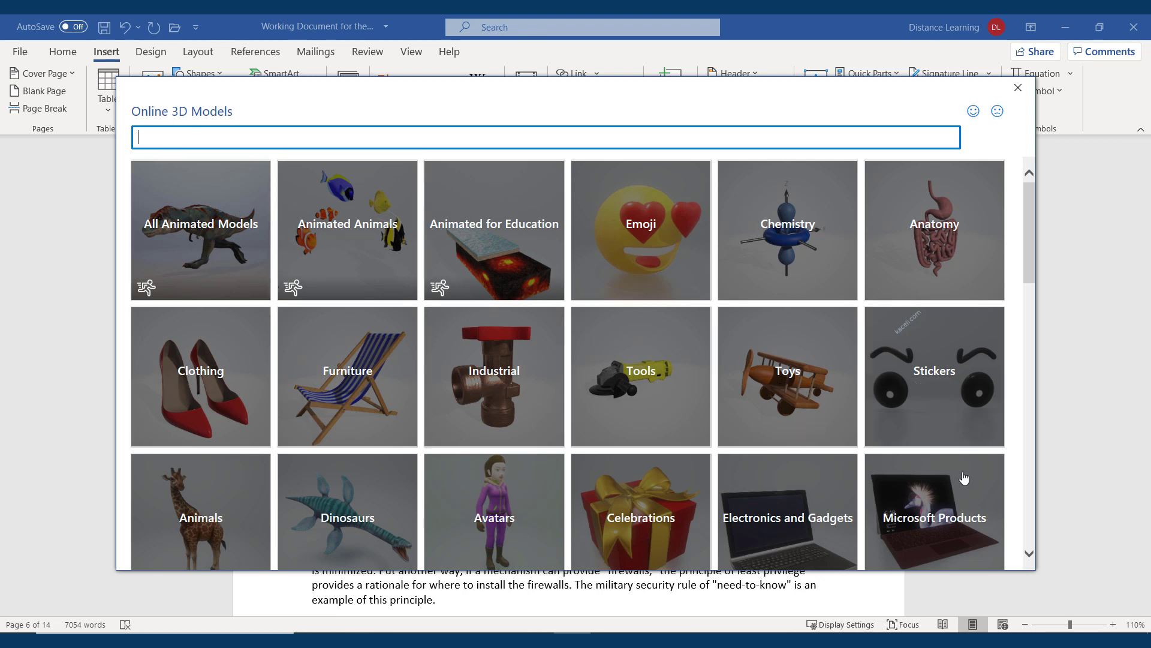
scroll(899, 450, "down", 2)
scroll(293, 418, "up", 2)
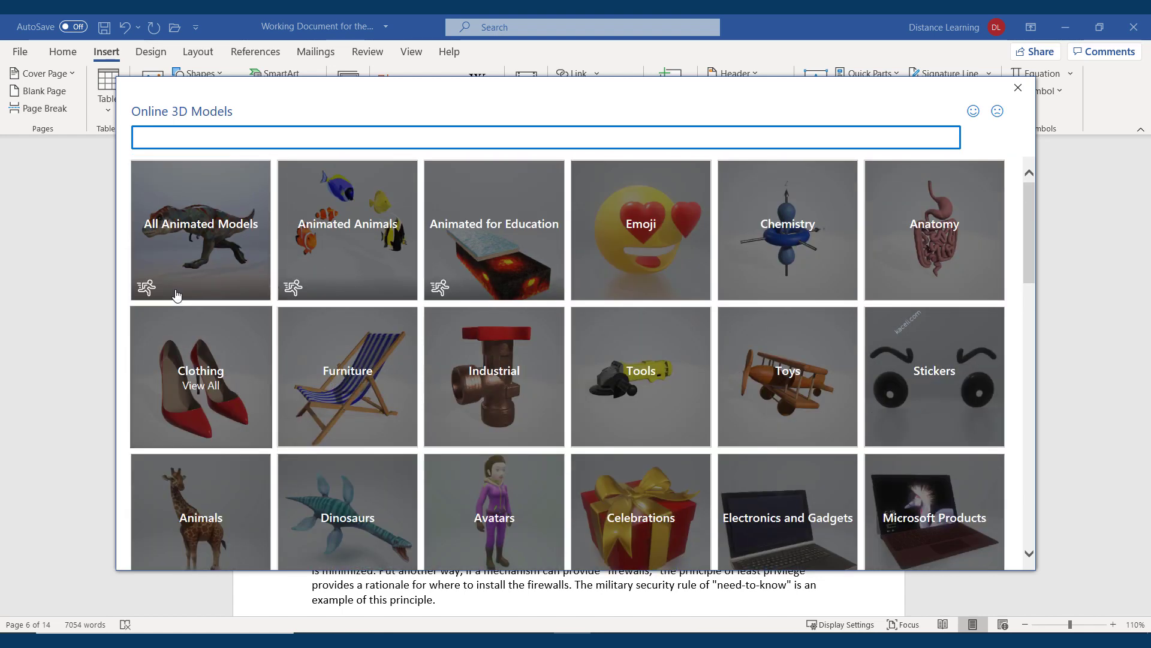
left_click(199, 231)
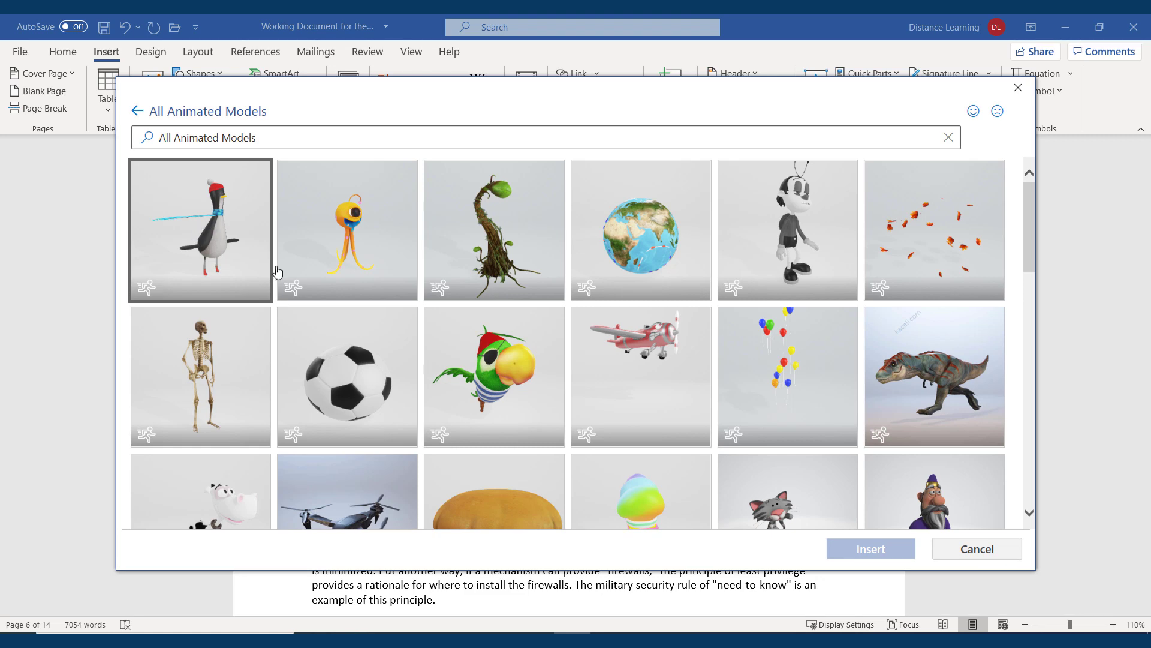
scroll(544, 403, "down", 3)
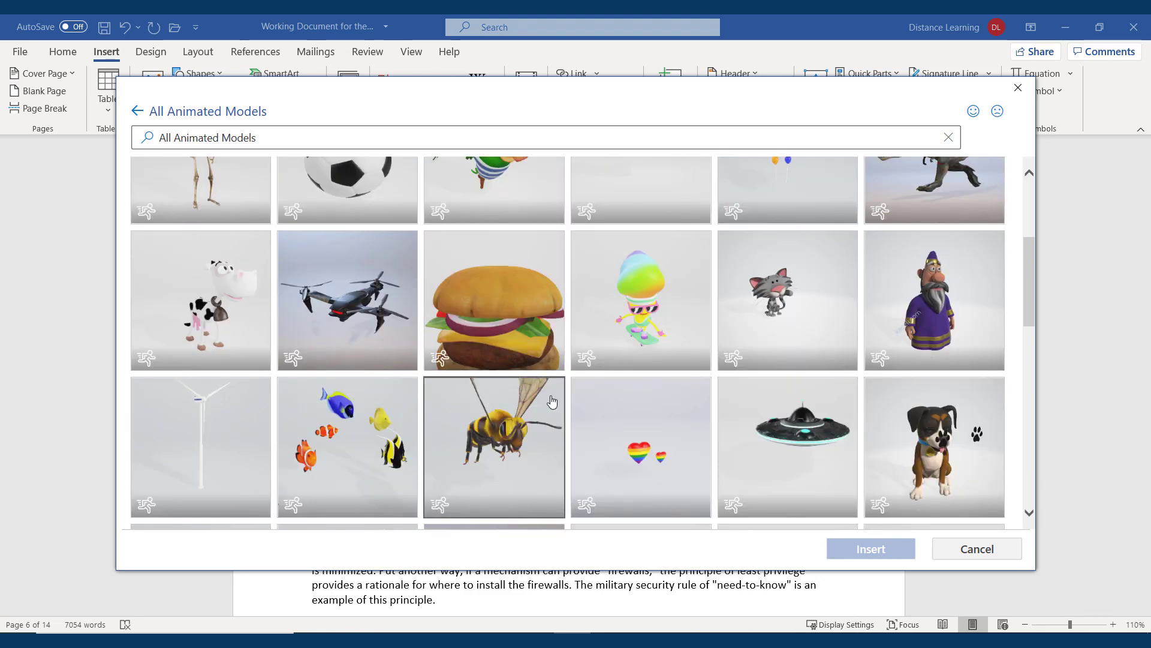
scroll(552, 402, "down", 5)
scroll(540, 377, "down", 2)
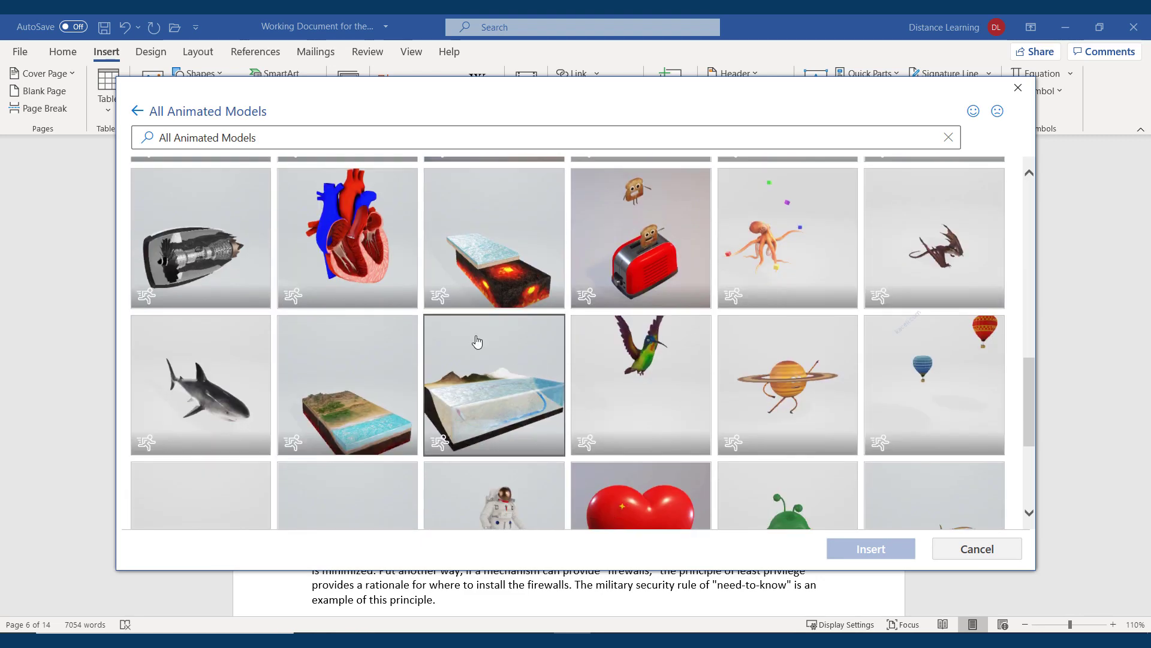
left_click(368, 236)
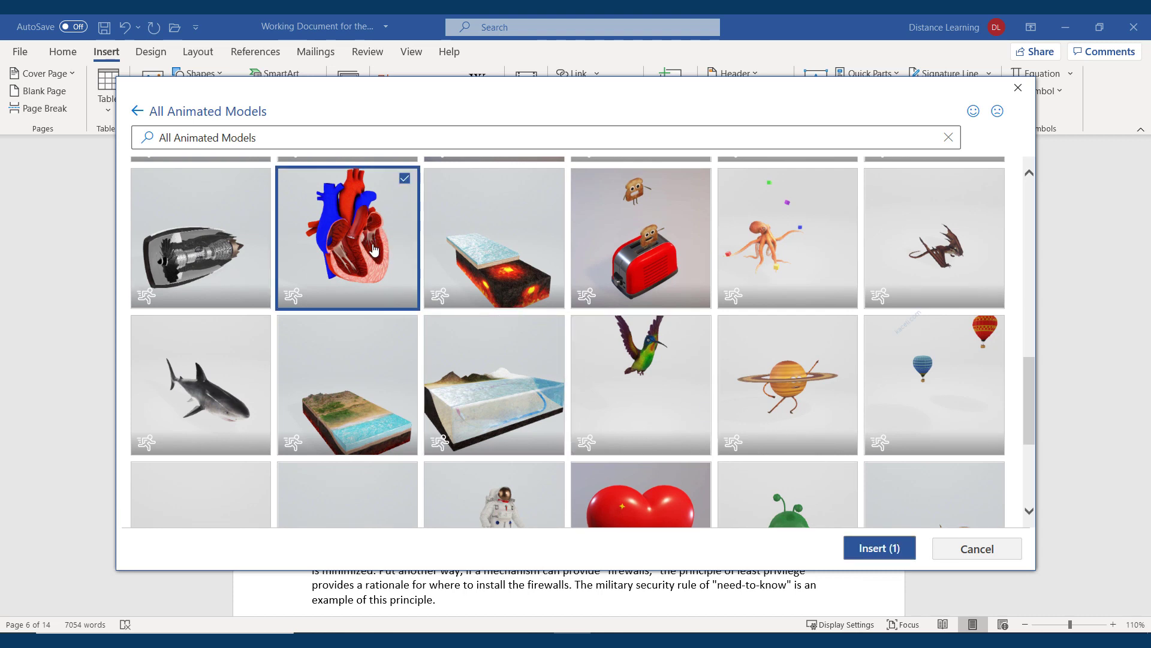
left_click(881, 548)
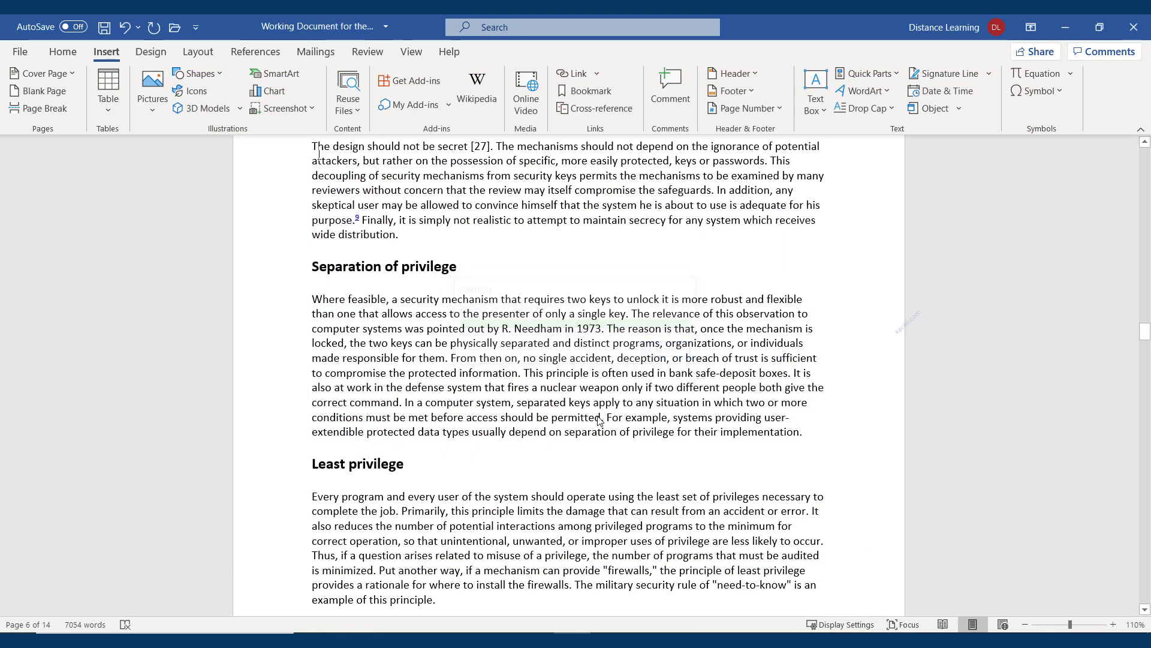
Add blank paragraphs above Separation of privilege and rotate the heart to its front cross-section view
key("Return")
key("Return")
key("Return")
key("Return")
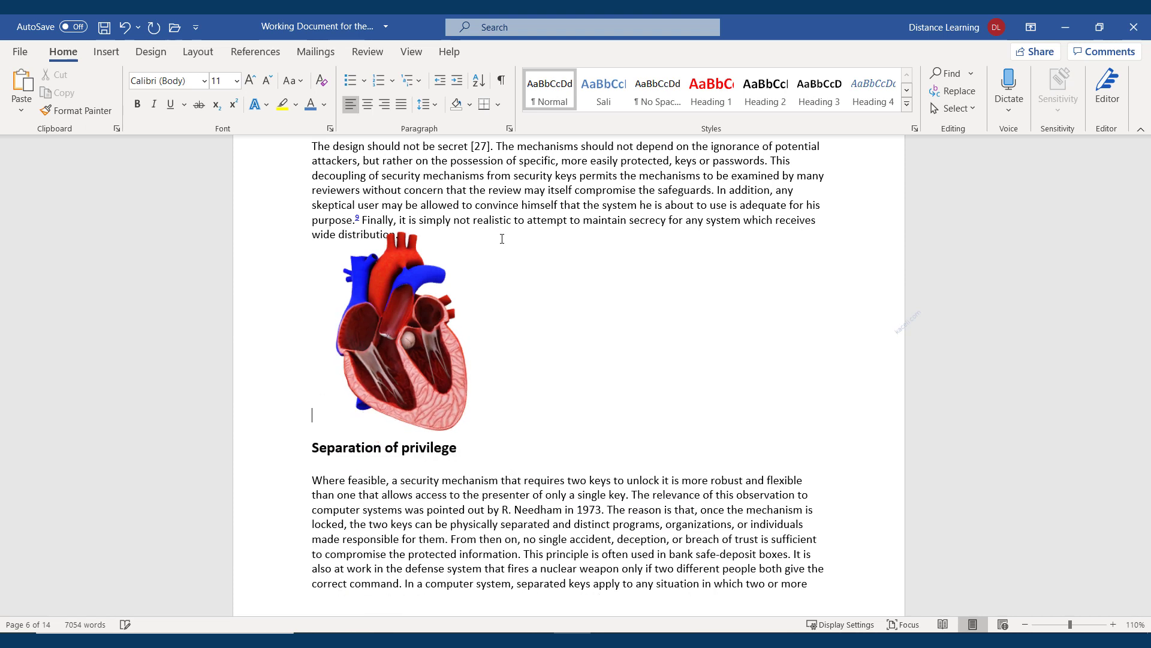
left_click(448, 397)
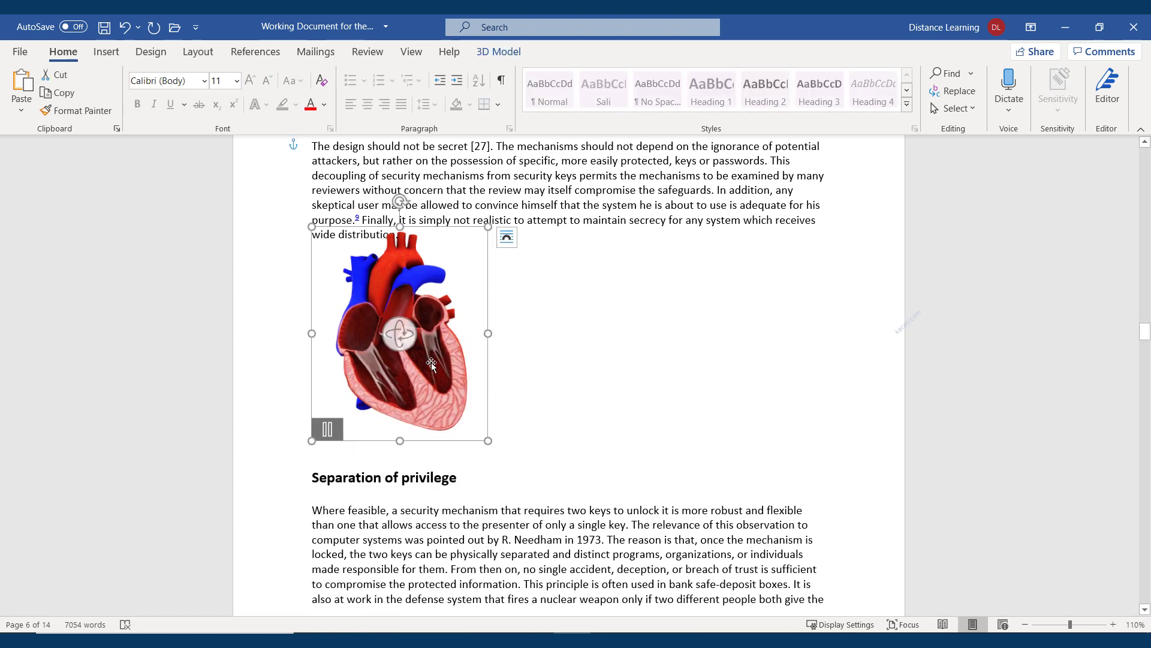
left_click_drag(412, 336, 311, 330)
left_click_drag(533, 353, 619, 336)
left_click_drag(414, 346, 542, 349)
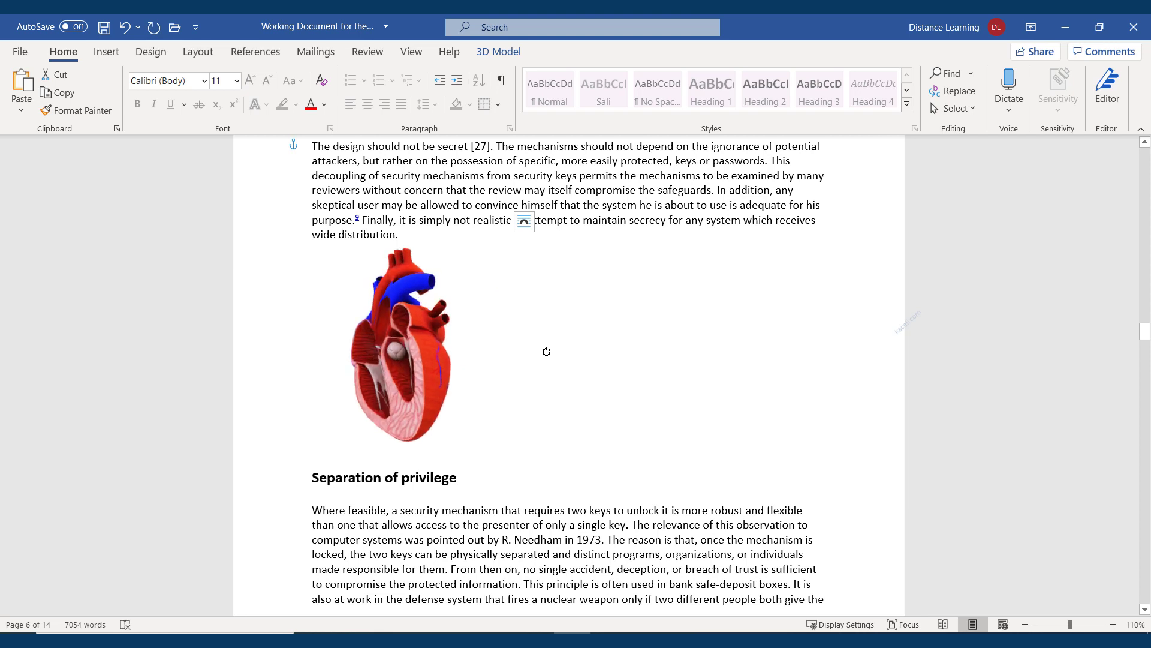
left_click_drag(470, 352, 456, 341)
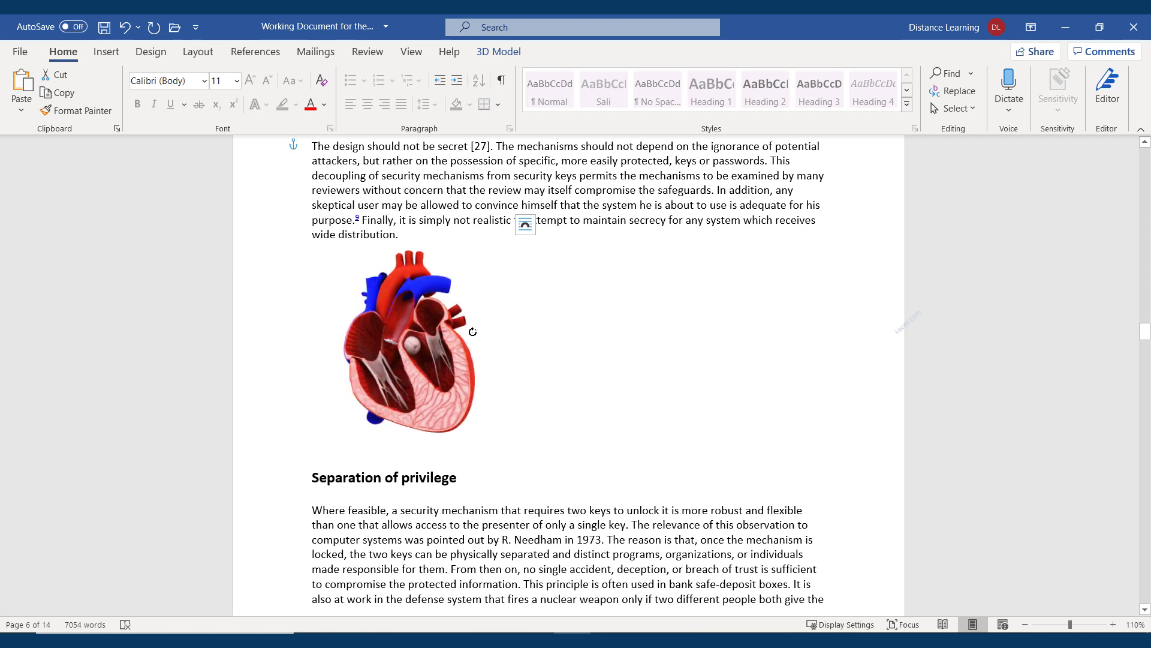
left_click(594, 424)
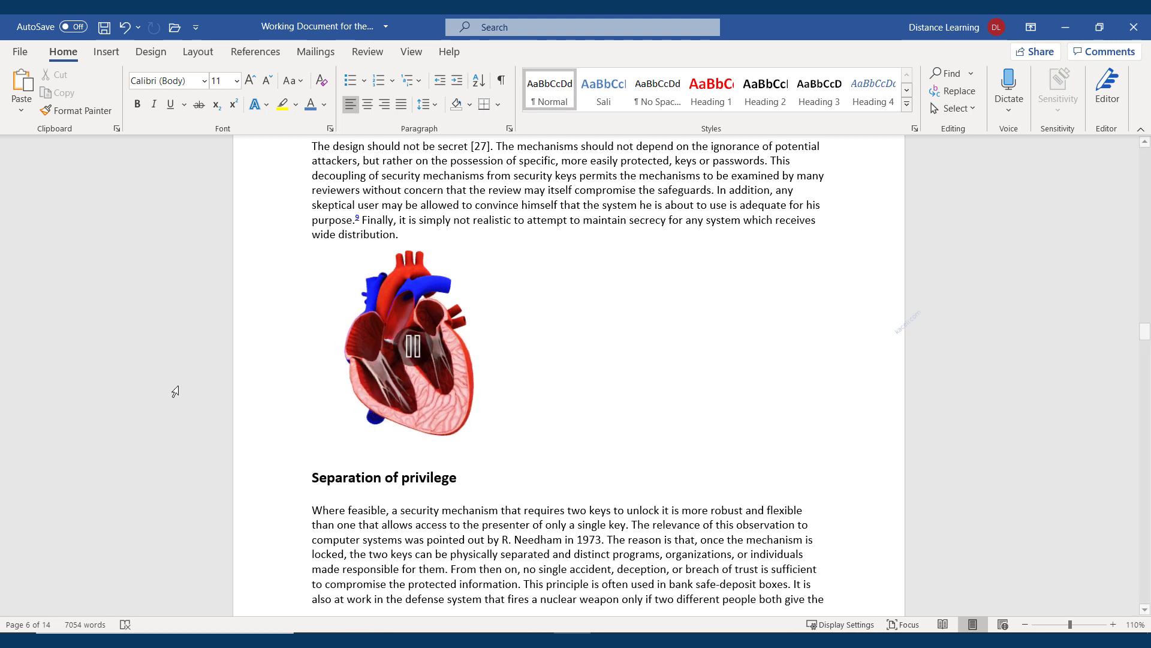
Set the heart's text wrapping to Square and move it to the top of the paragraph
left_click(463, 406)
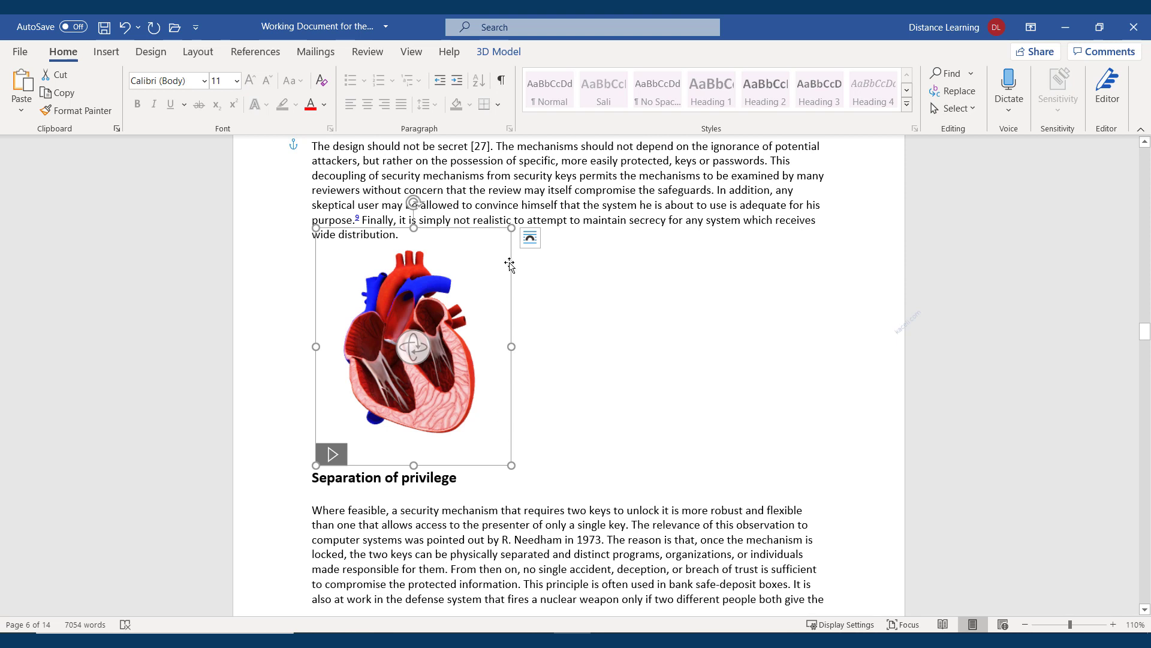
double_click(477, 437)
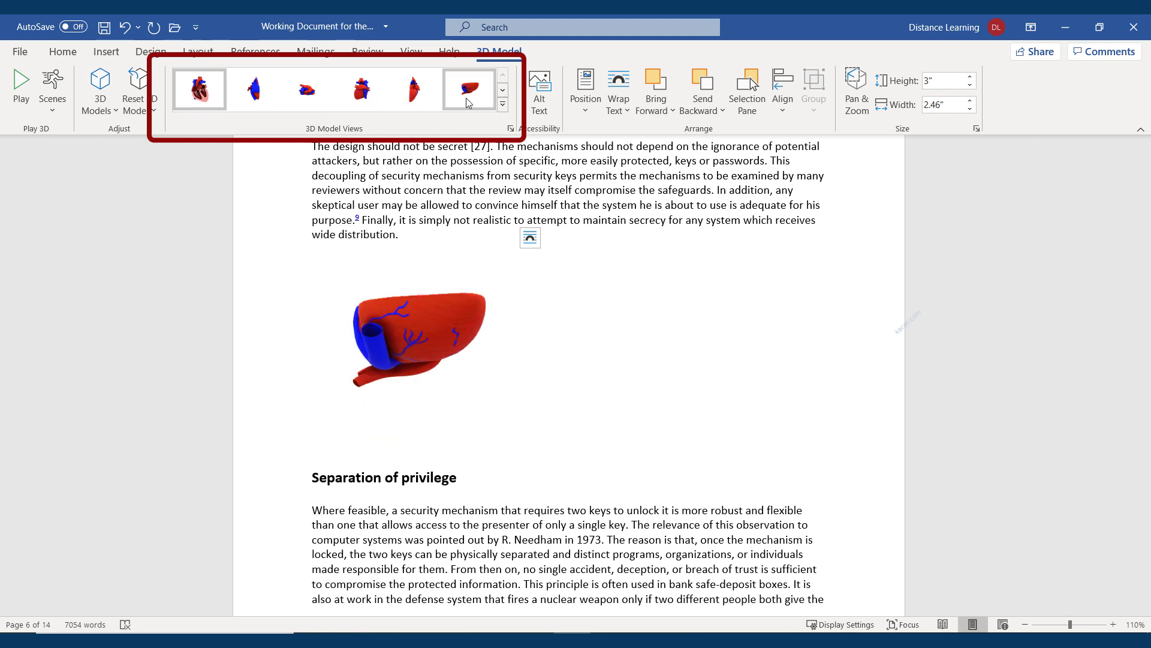
left_click(628, 111)
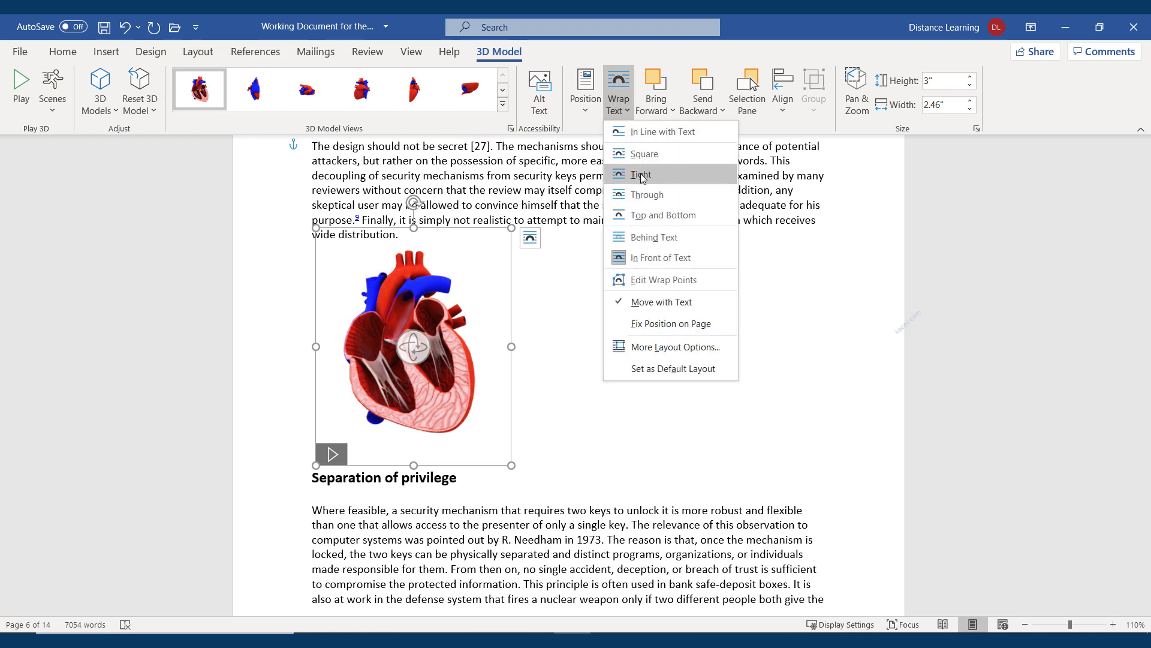
left_click(642, 172)
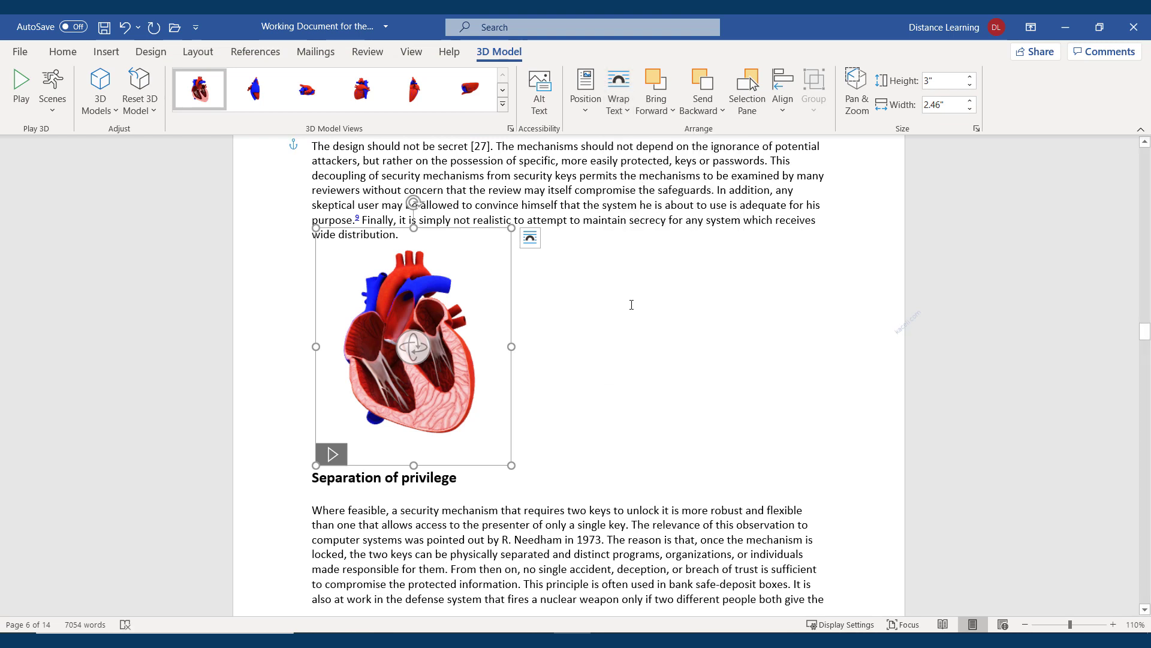
left_click(585, 360)
left_click(476, 352)
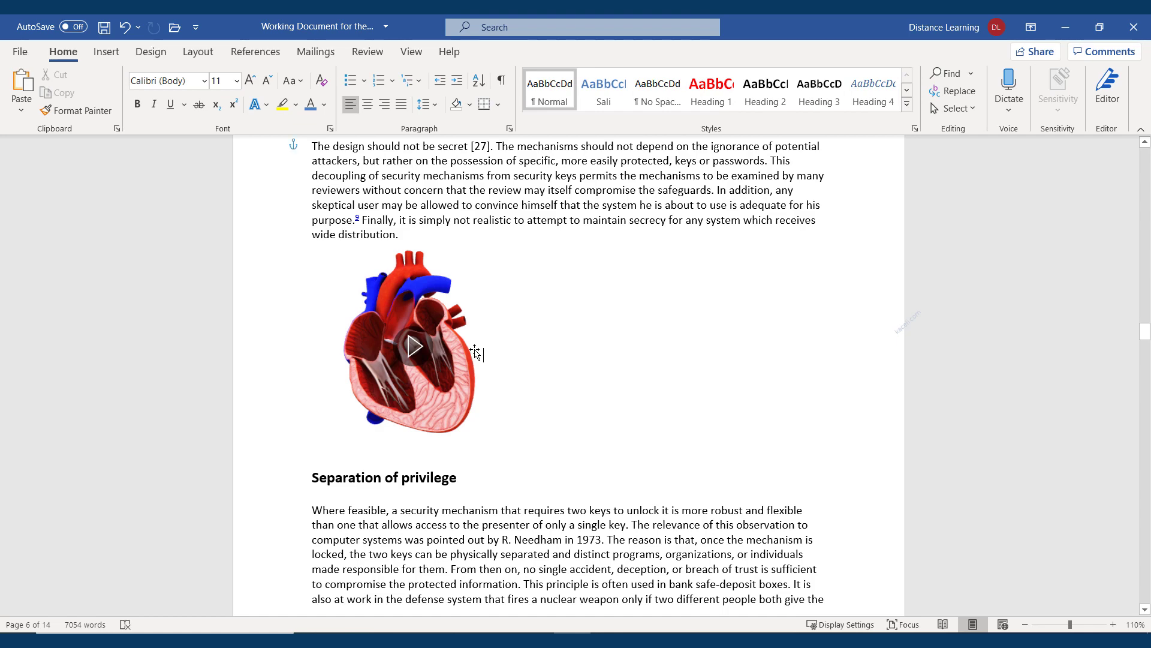
left_click(618, 102)
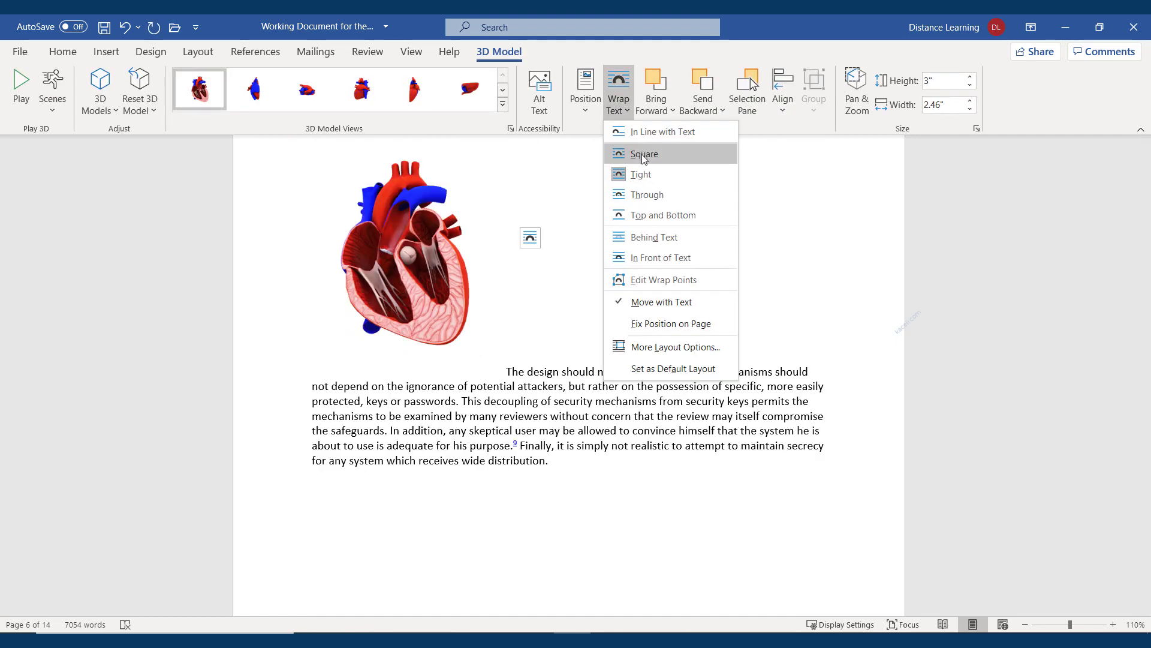
left_click(640, 174)
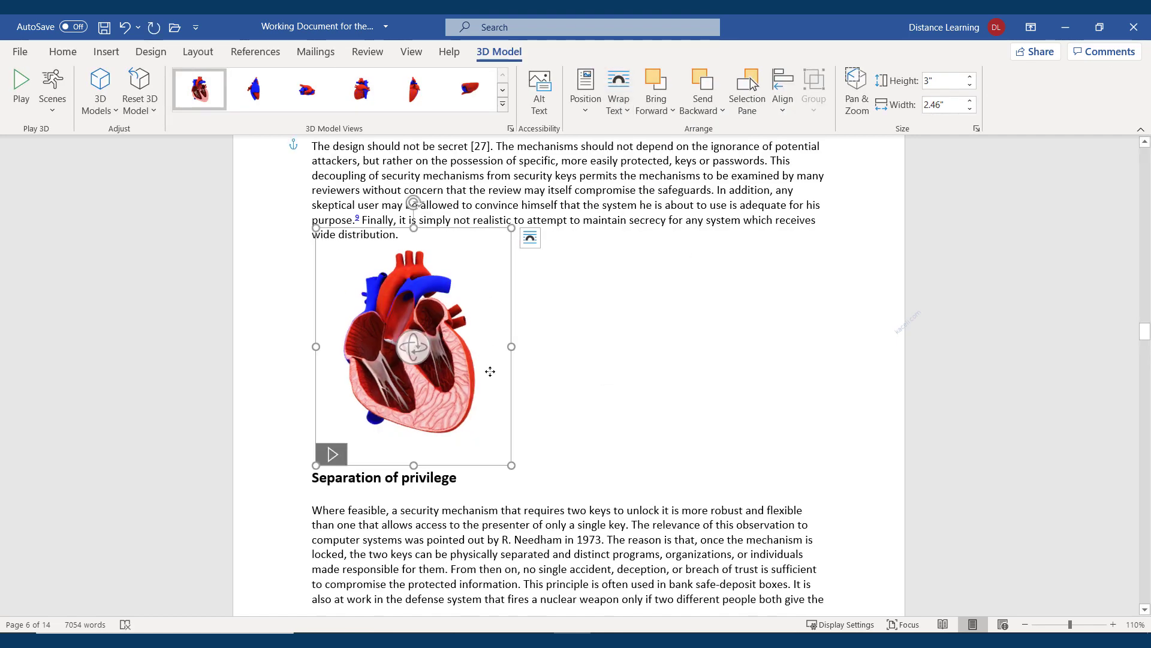
left_click_drag(490, 371, 485, 281)
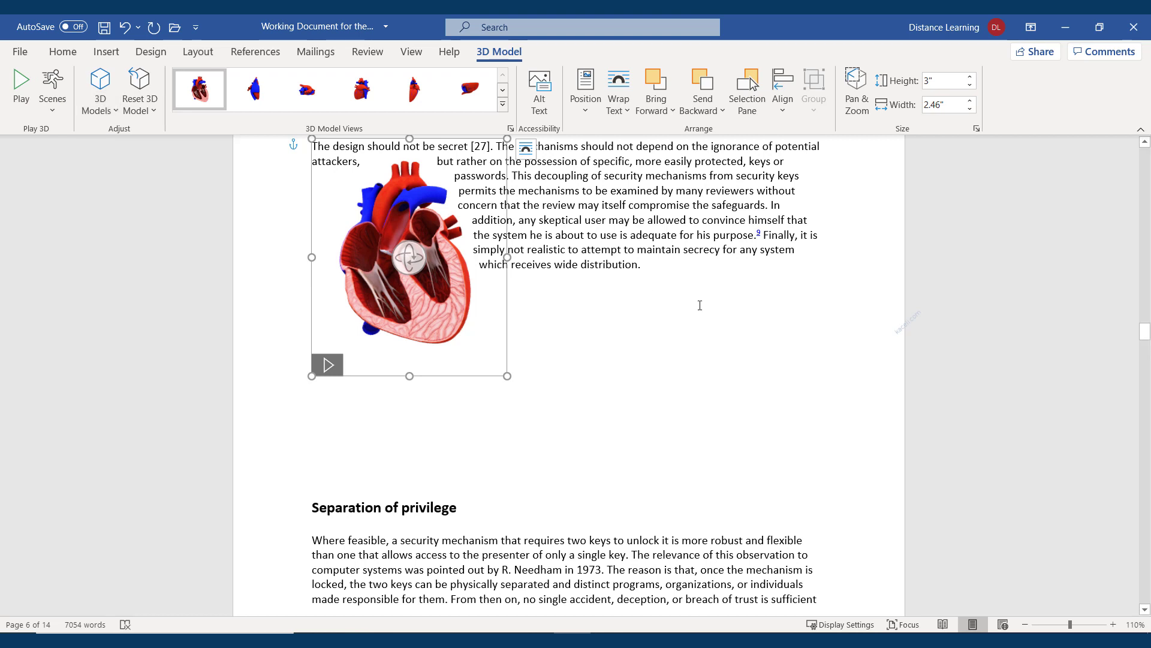
left_click(640, 326)
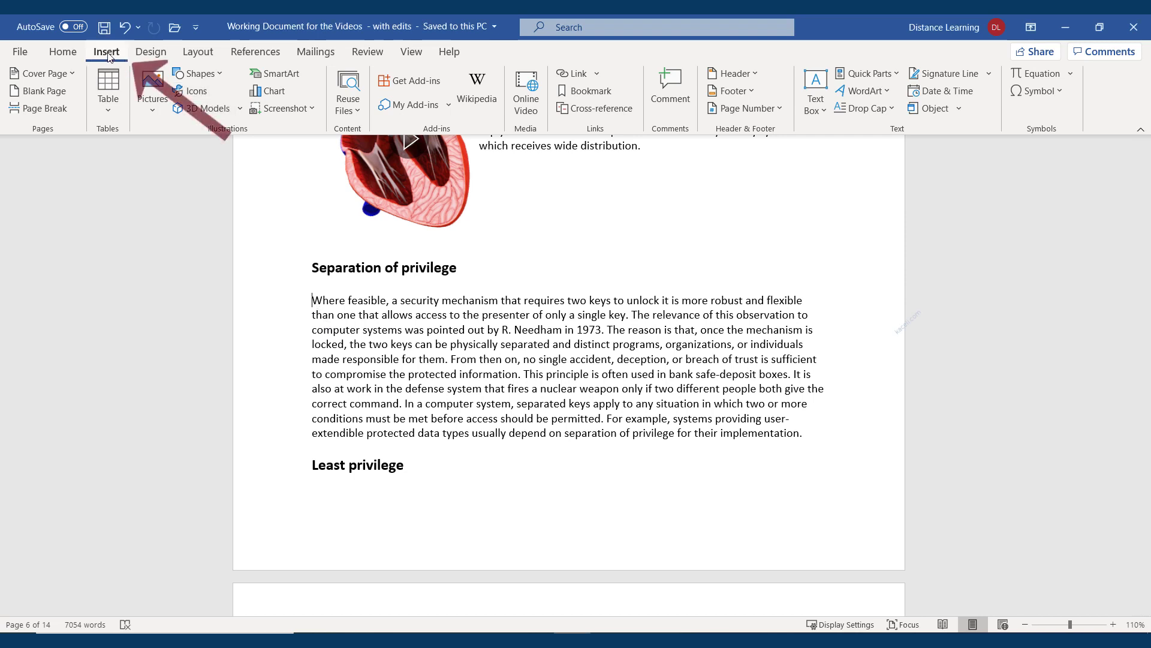
Draw a Basic Shapes parallelogram over the opening lines of the Separation of privilege paragraph
left_click(215, 76)
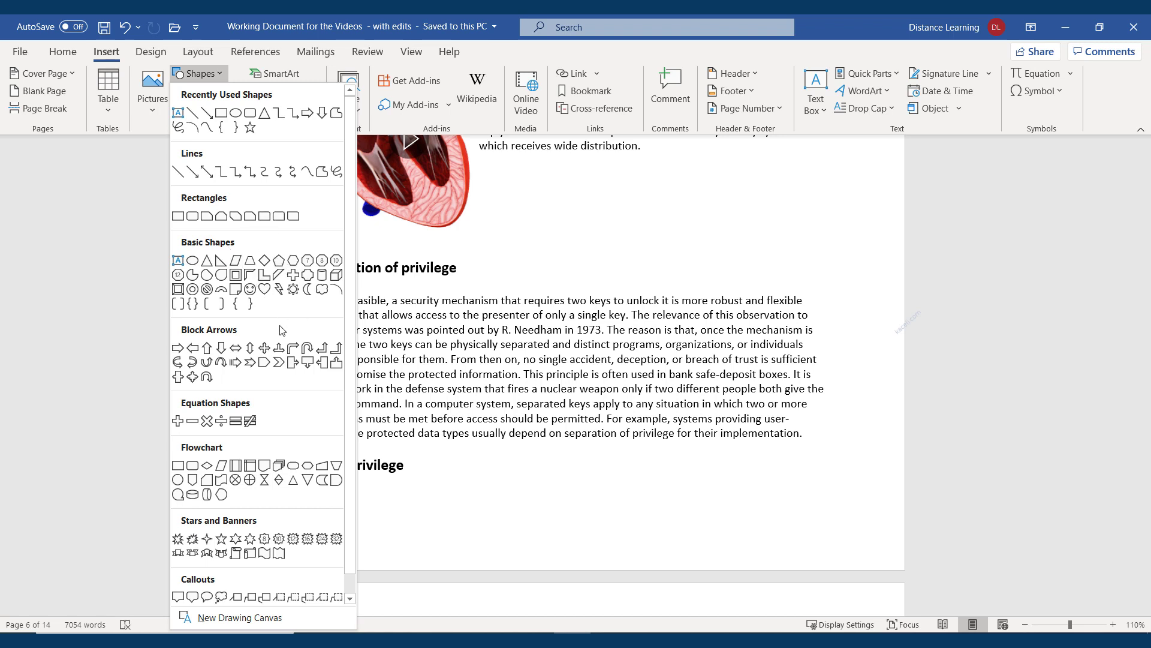
left_click(221, 289)
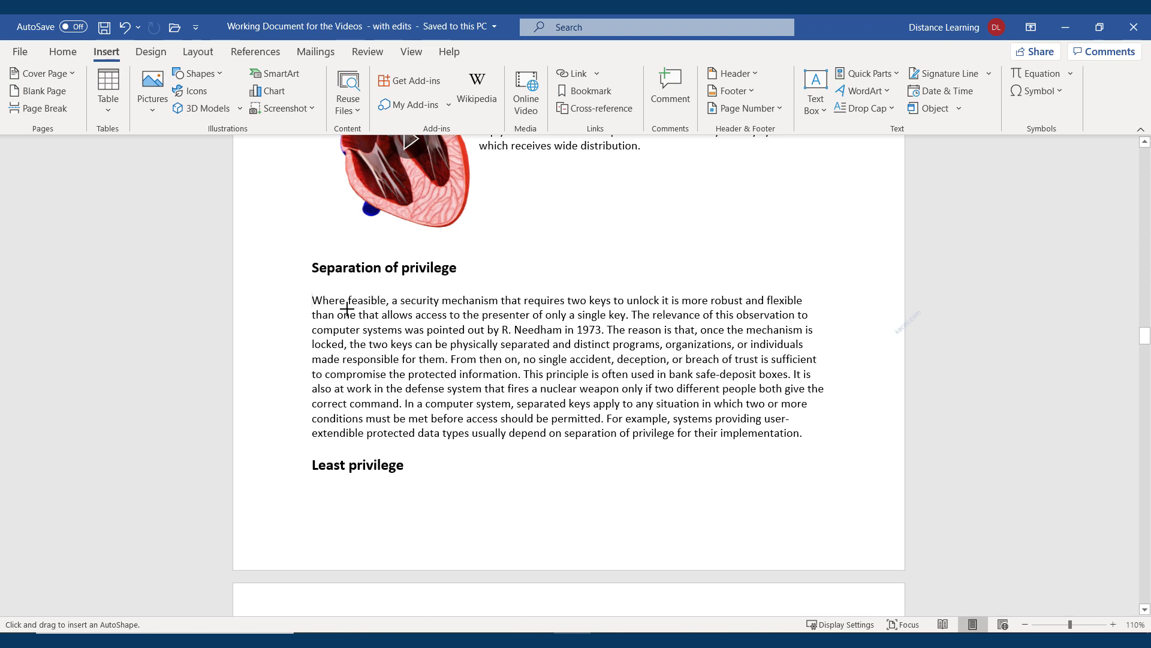
mouse_move(314, 298)
left_mouse_down()
mouse_move(330, 331)
mouse_move(501, 405)
mouse_move(485, 401)
left_mouse_up()
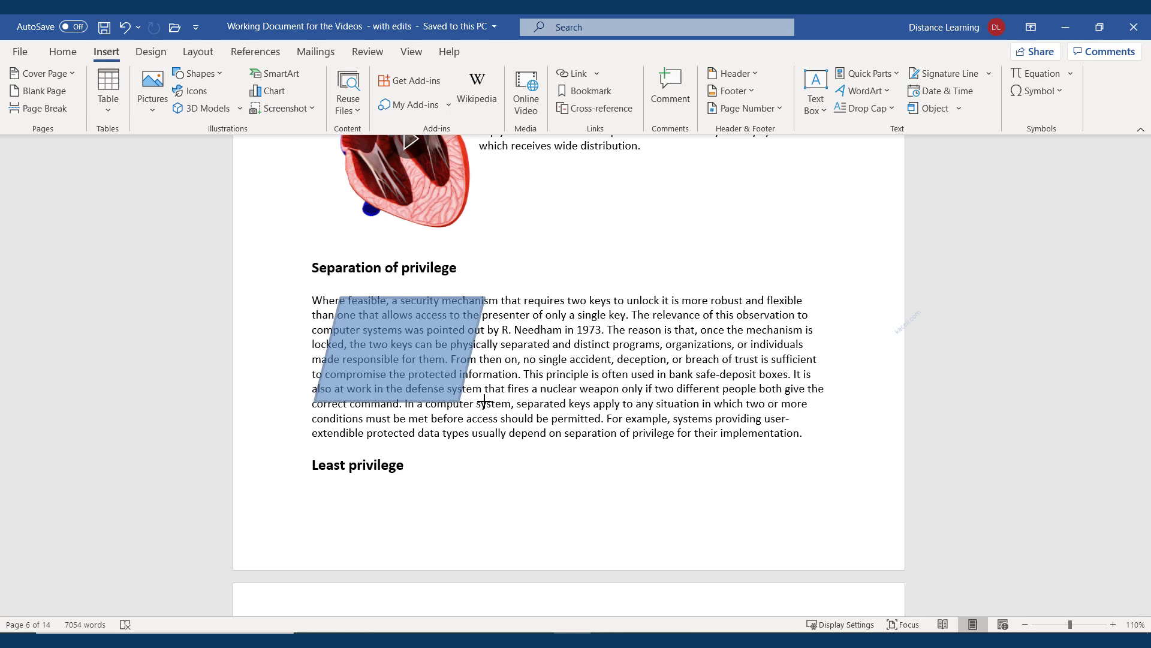
left_click_drag(484, 401, 485, 401)
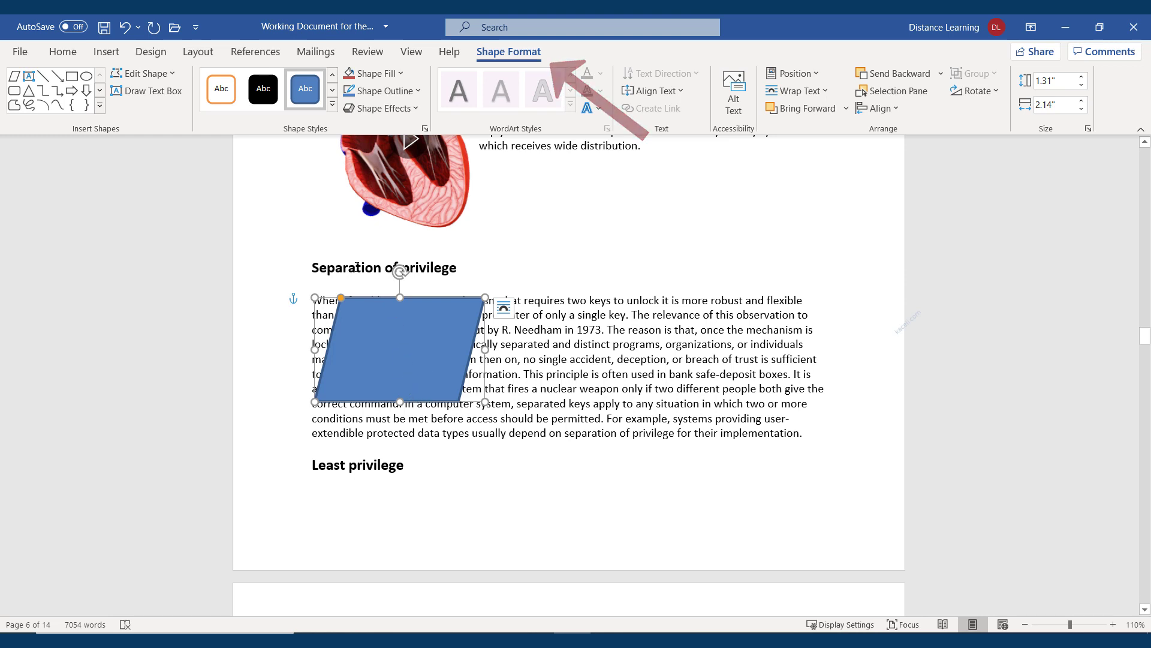
Give the parallelogram a left-perspective 3-D rotation, a solid blue theme style, and Tight wrapping
left_click(227, 99)
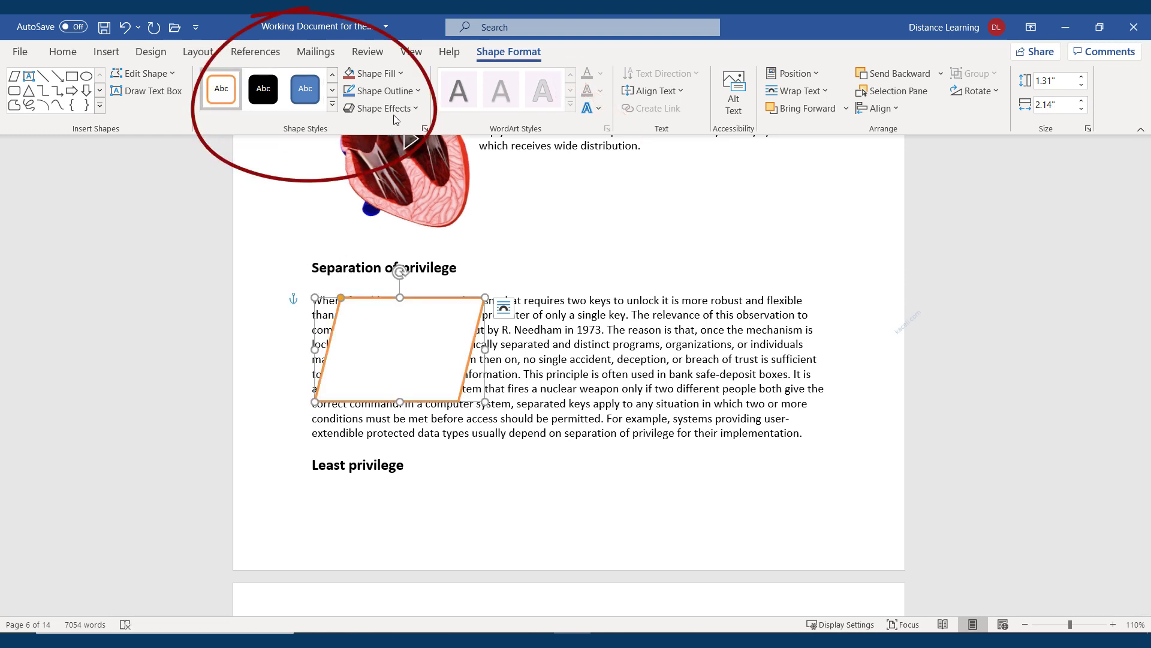
left_click(418, 107)
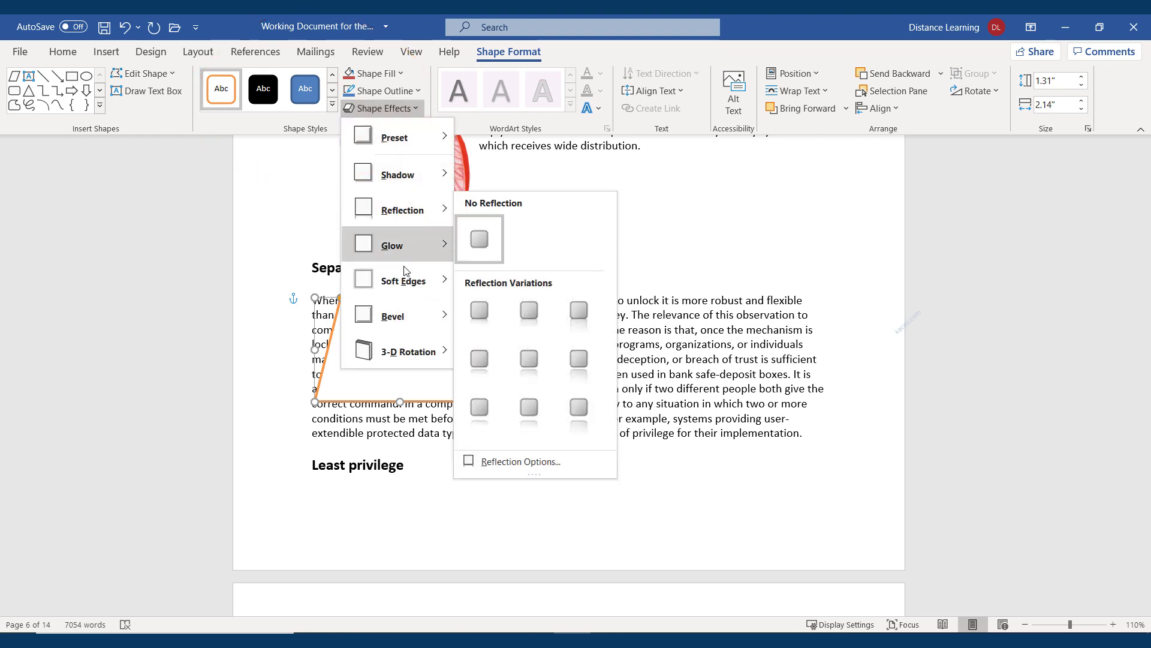
mouse_move(408, 351)
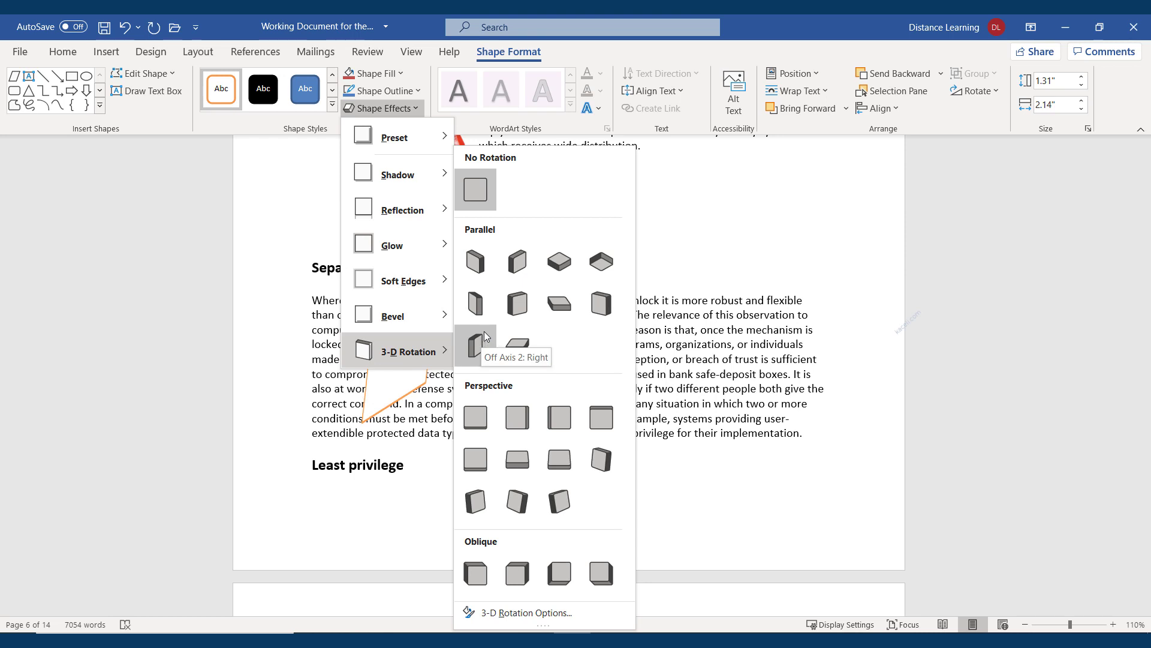
left_click(510, 423)
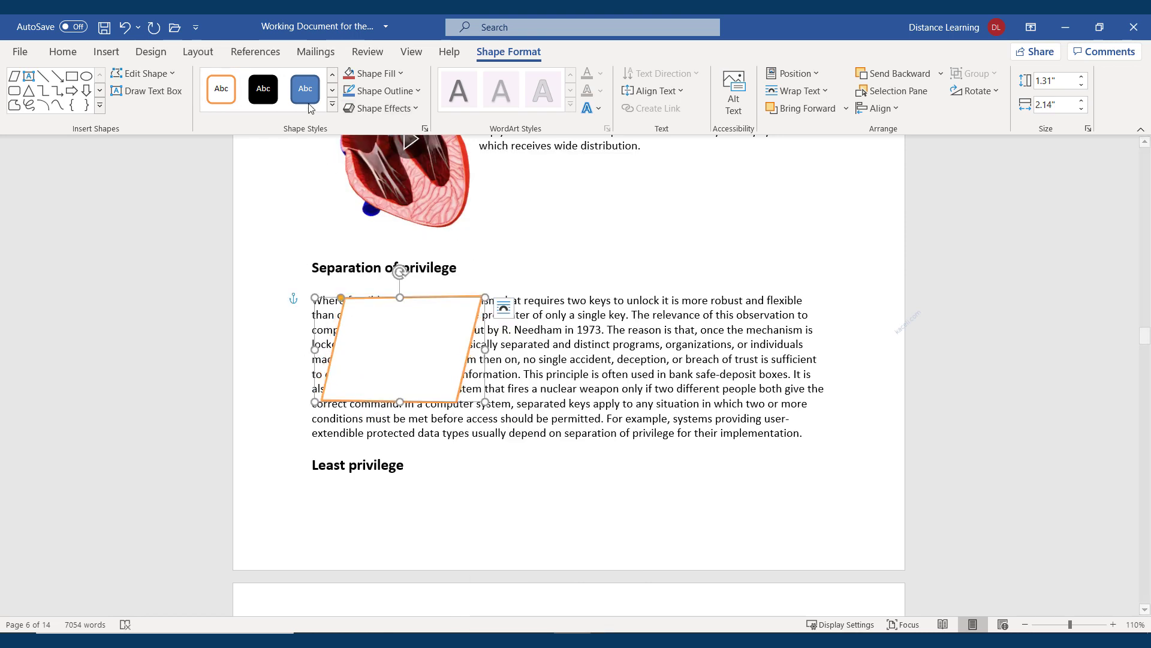
left_click(332, 105)
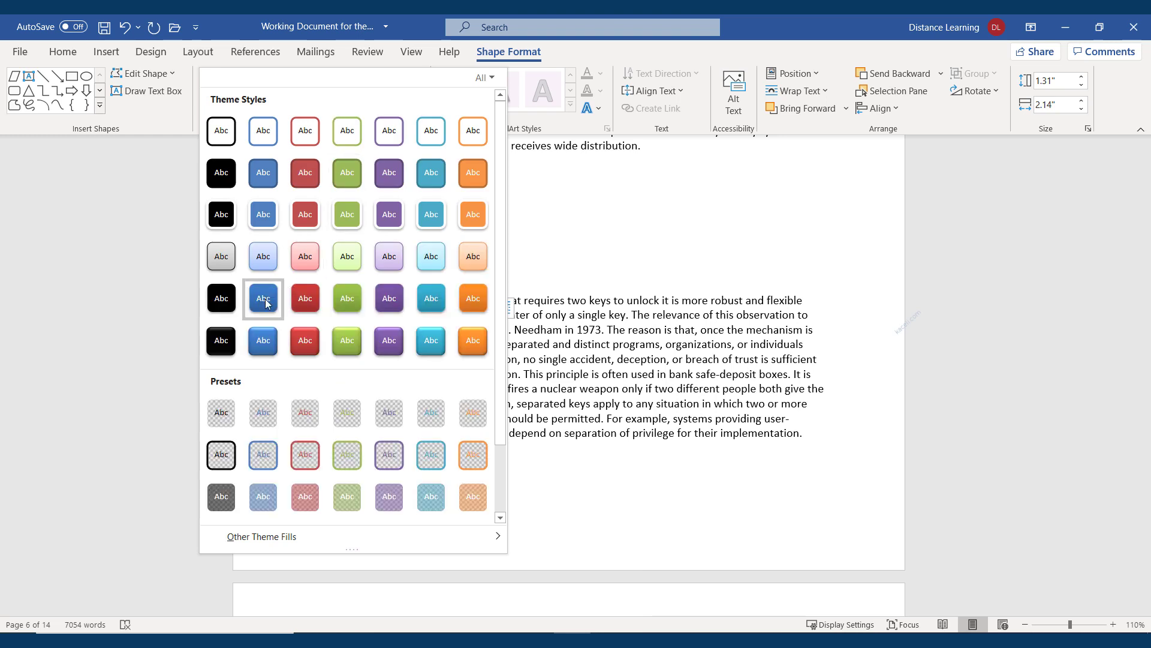
left_click(267, 217)
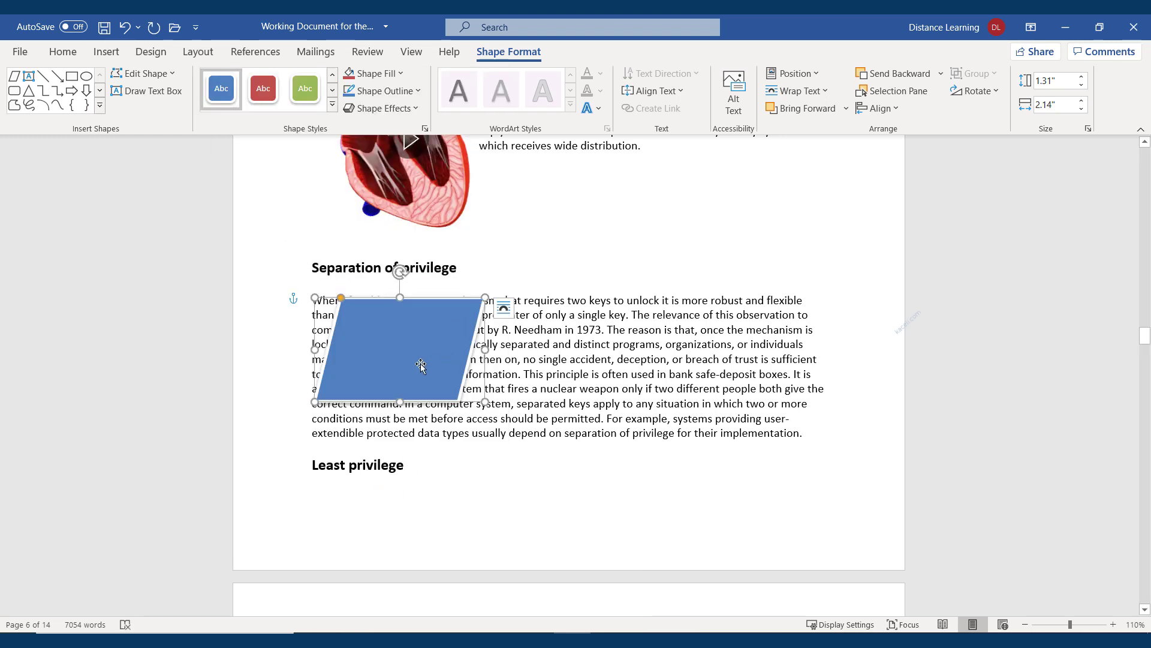
left_click(798, 90)
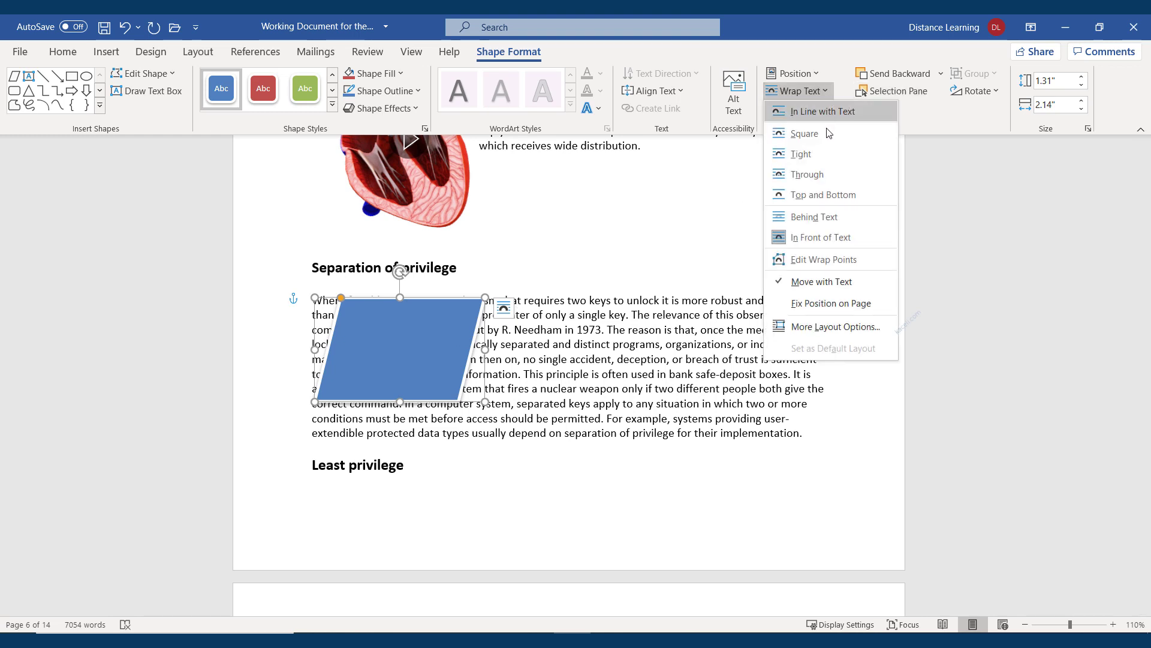
left_click(804, 155)
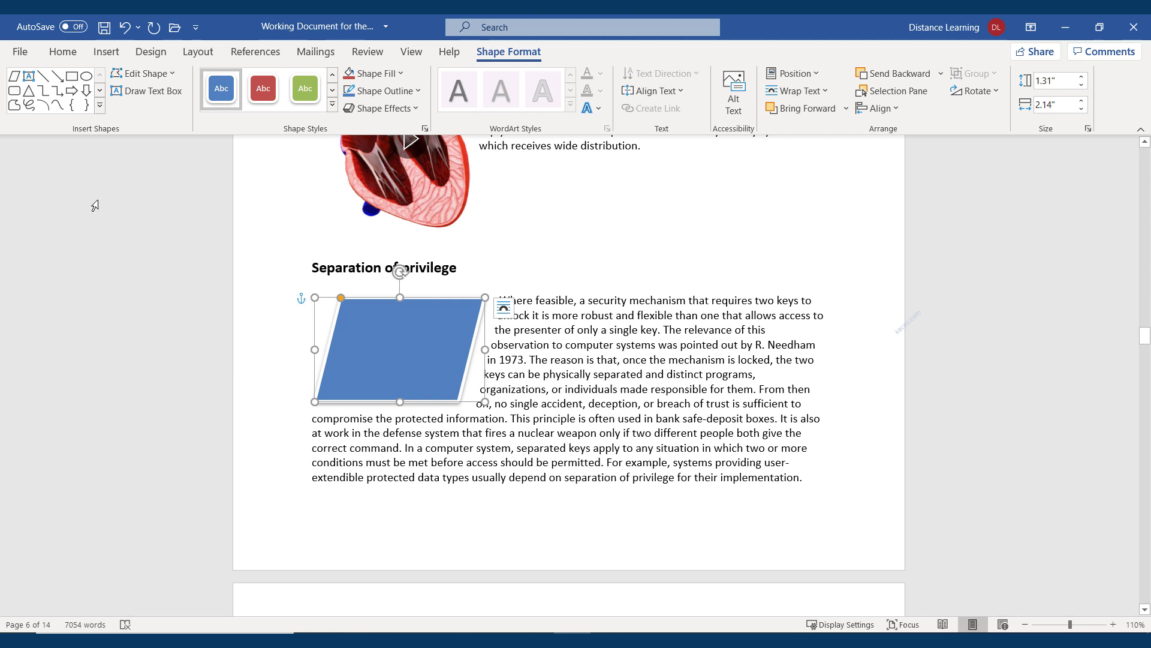
Change the blue parallelogram into a Vertical Scroll shape with Change Shape
left_click(171, 74)
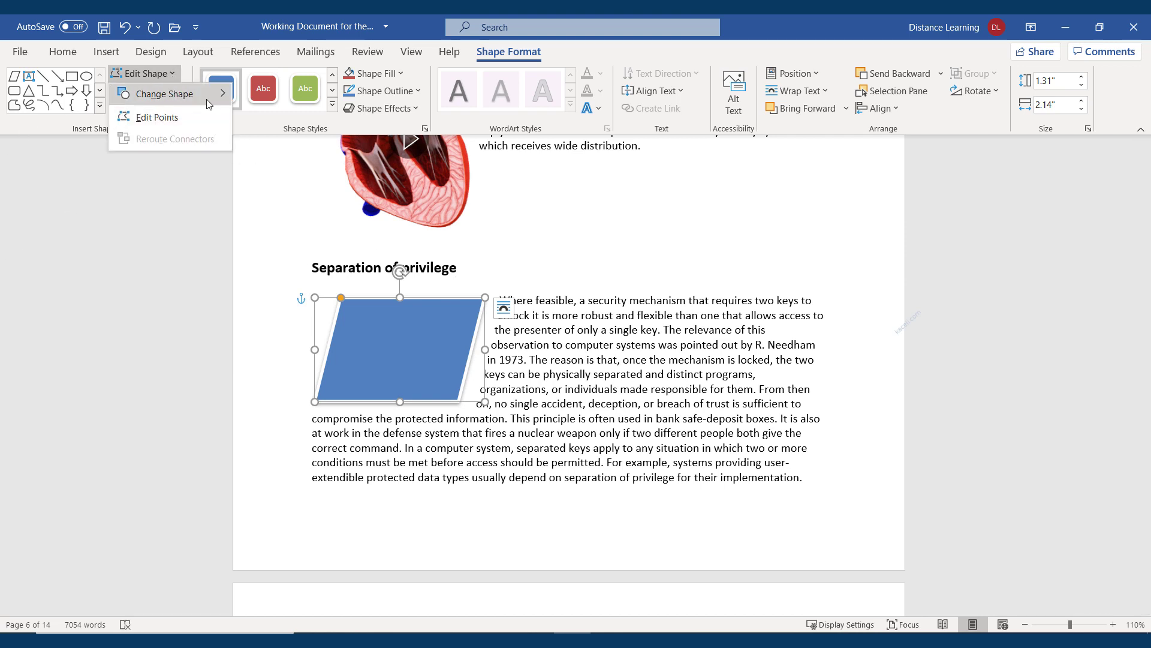
mouse_move(207, 99)
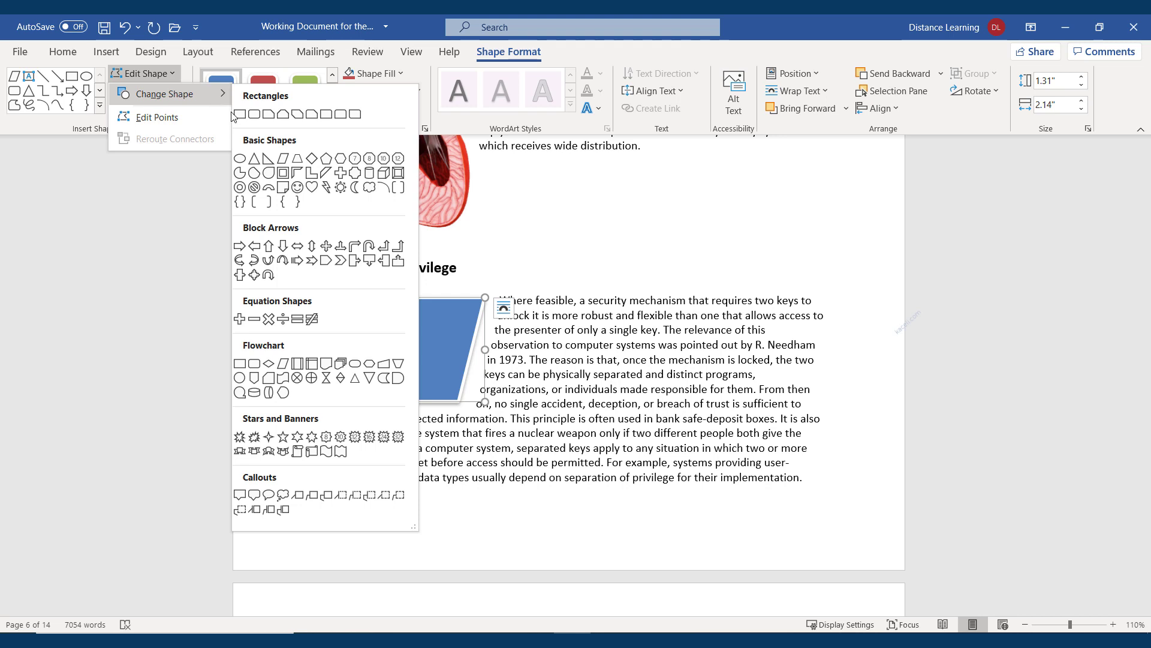
left_click(311, 451)
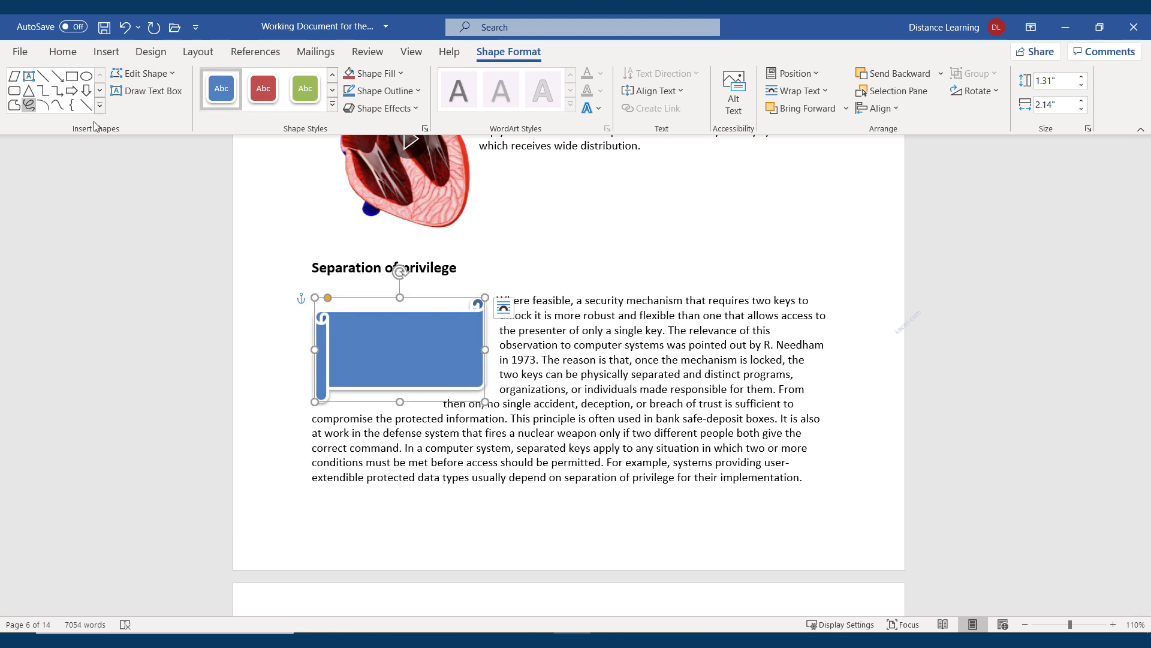
left_click(694, 418)
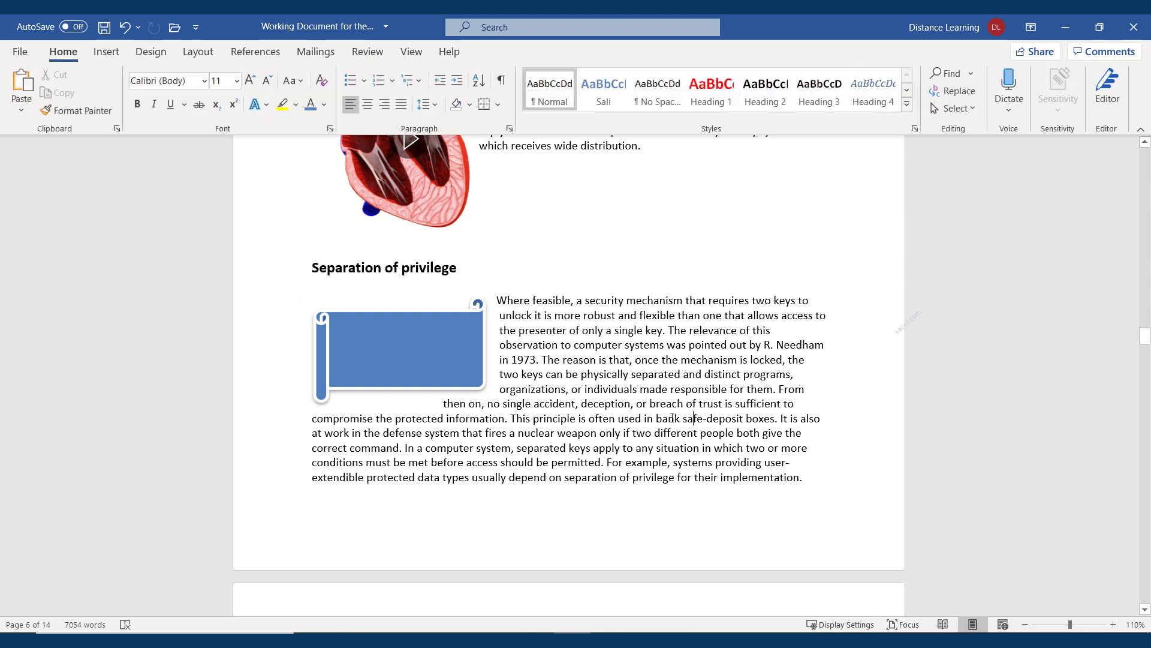
left_click(415, 369)
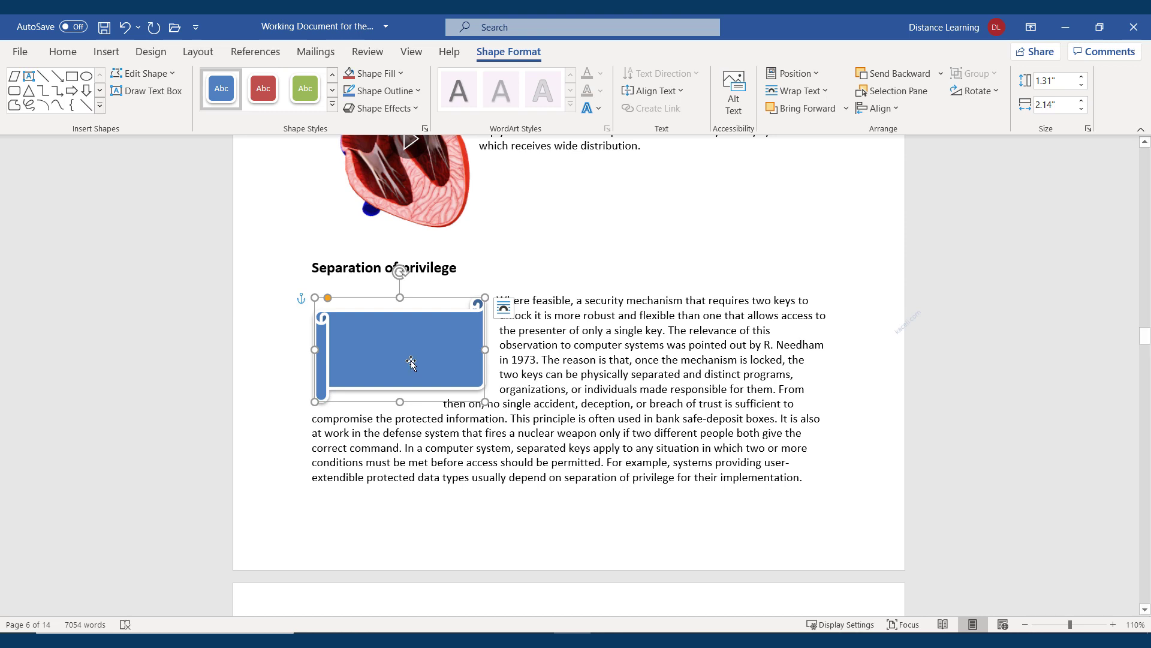
left_click(102, 54)
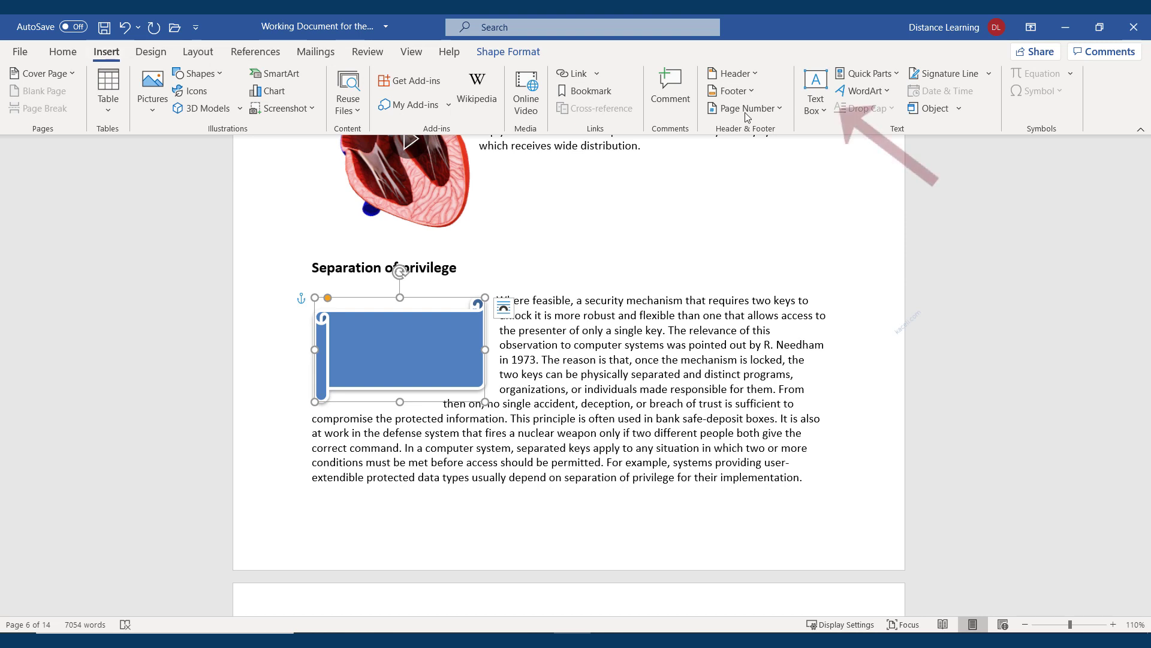
Draw a text box inside the scroll reading 'This is my textbox on top of a shape object.'
left_click(818, 83)
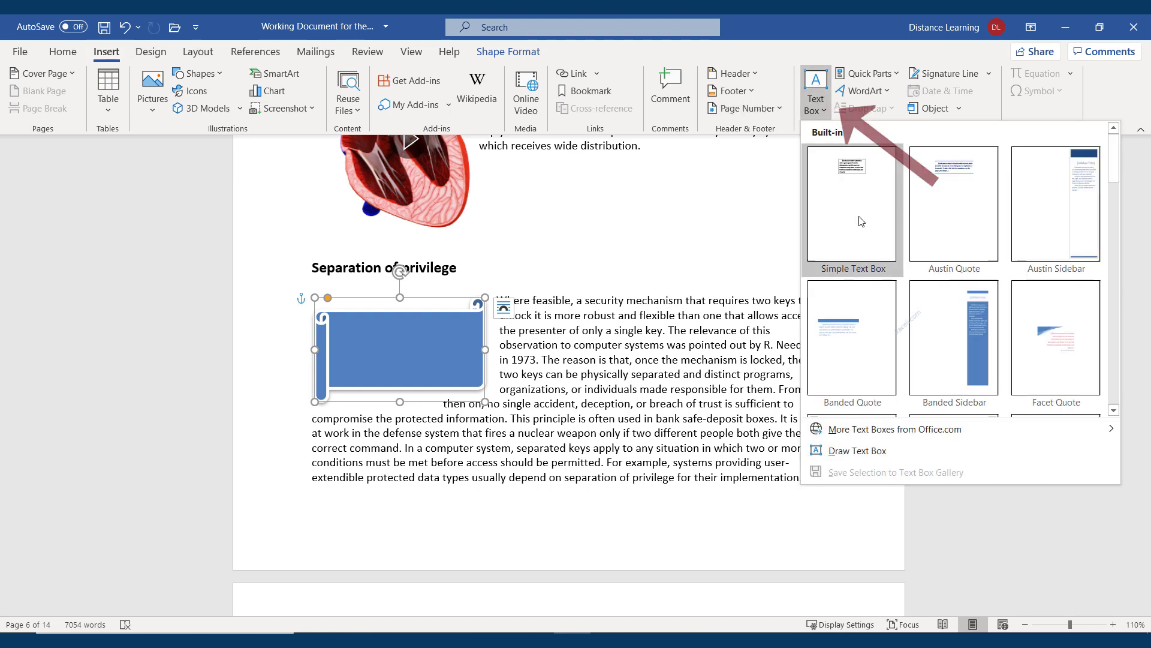
left_click(865, 457)
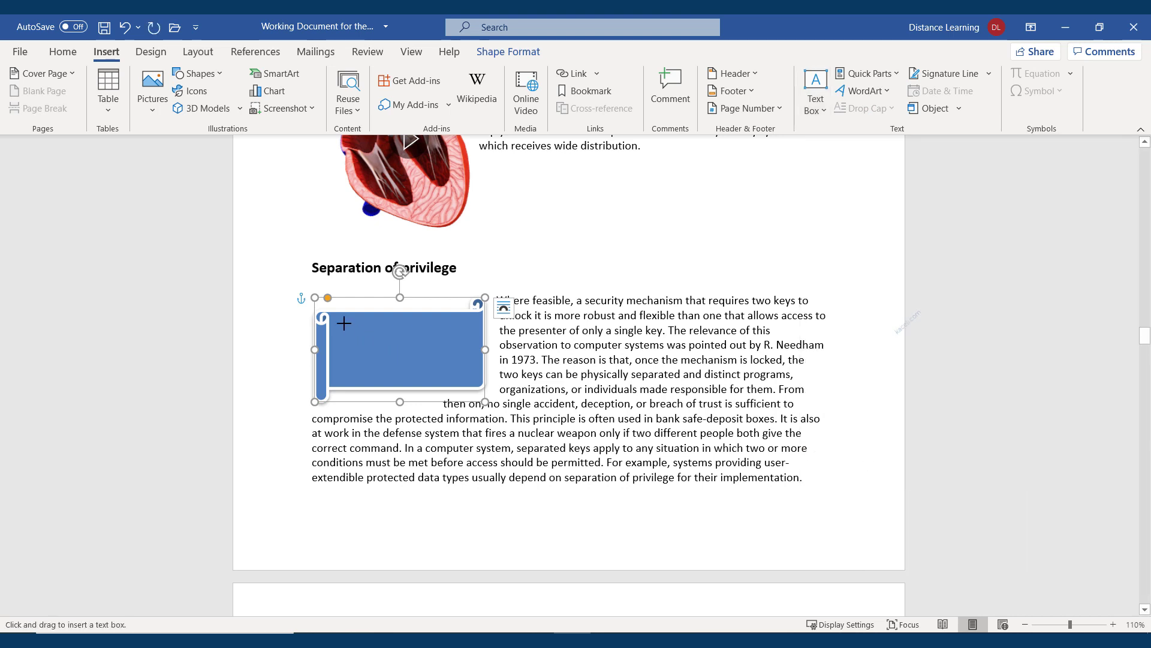
mouse_move(337, 319)
left_mouse_down()
mouse_move(384, 362)
mouse_move(471, 378)
left_mouse_up()
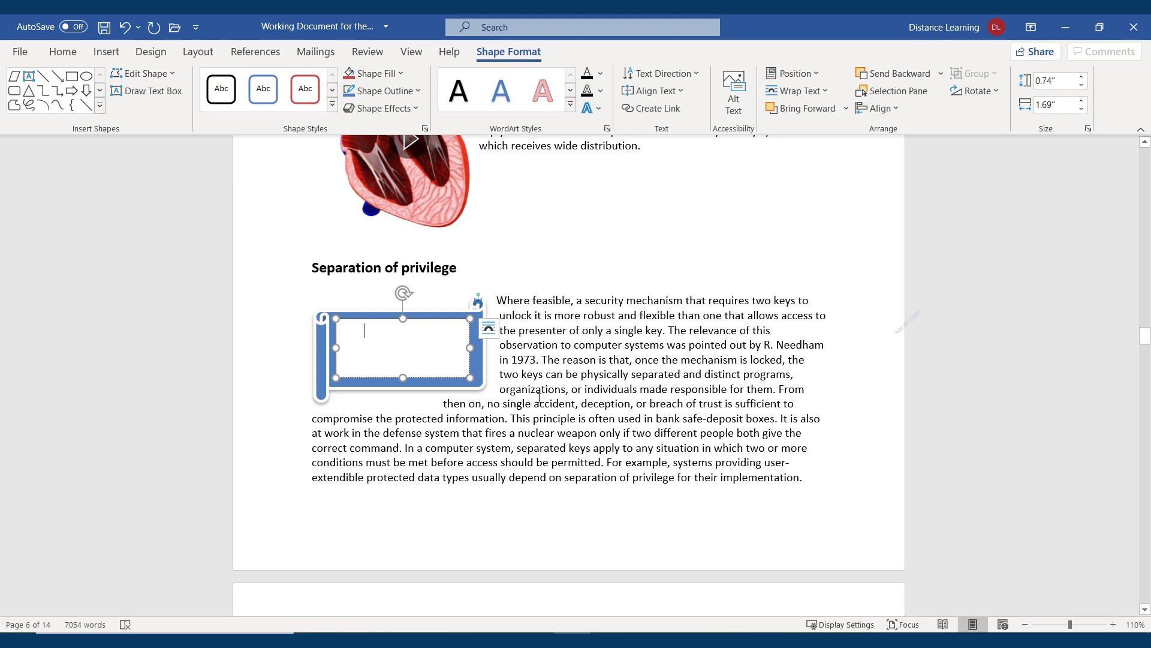
type("This is my textb")
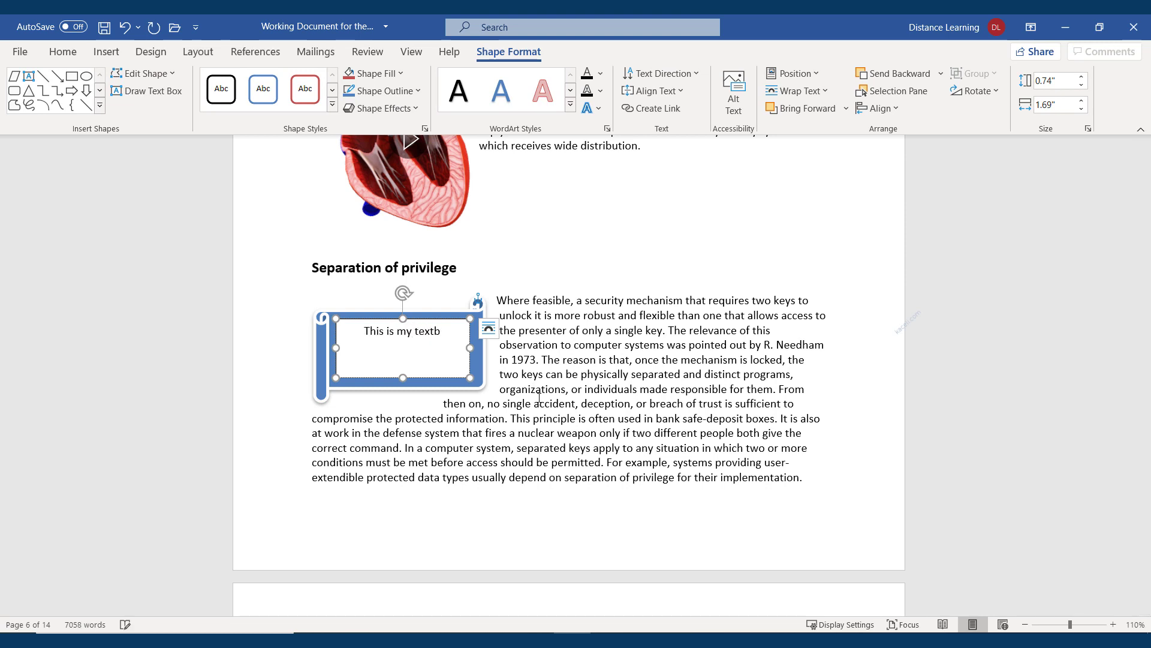
type("ox")
key("Return")
type("on top of a shape obje")
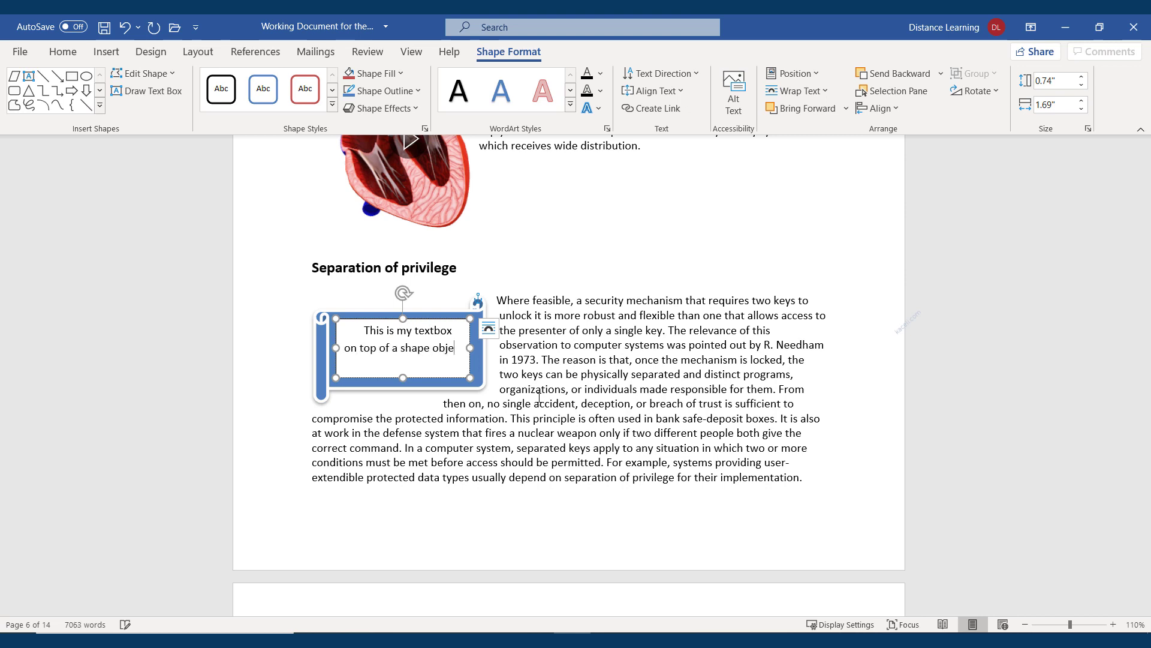
type("ct.")
key("ctrl+a")
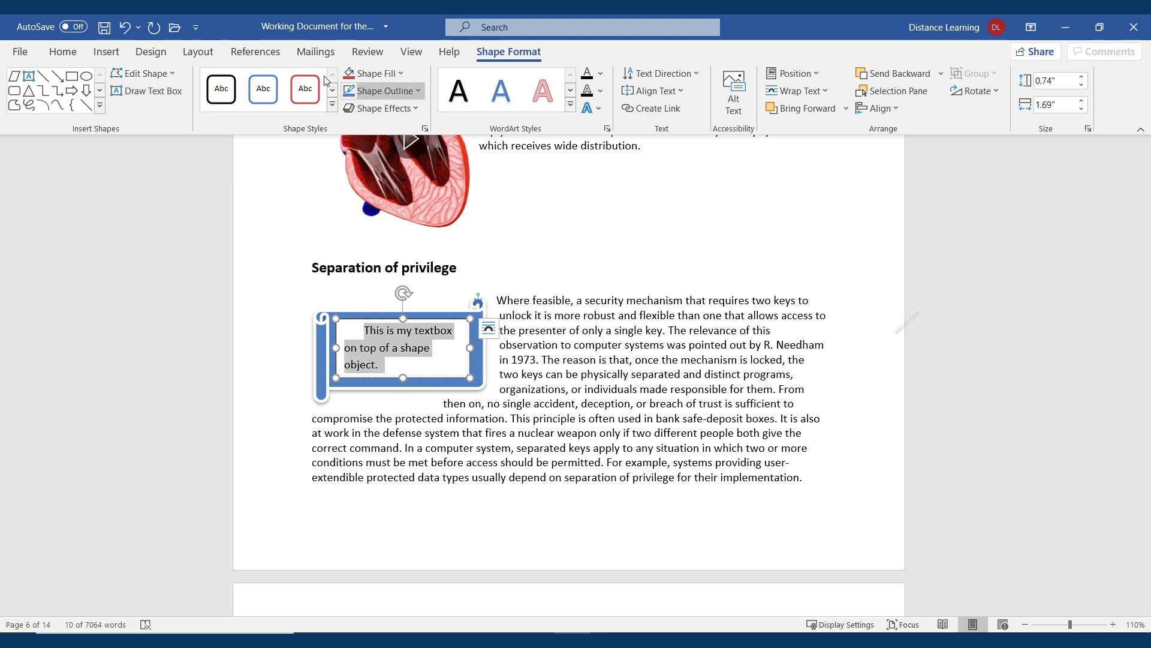
Centre the text box's sentence and make it bold
left_click(63, 51)
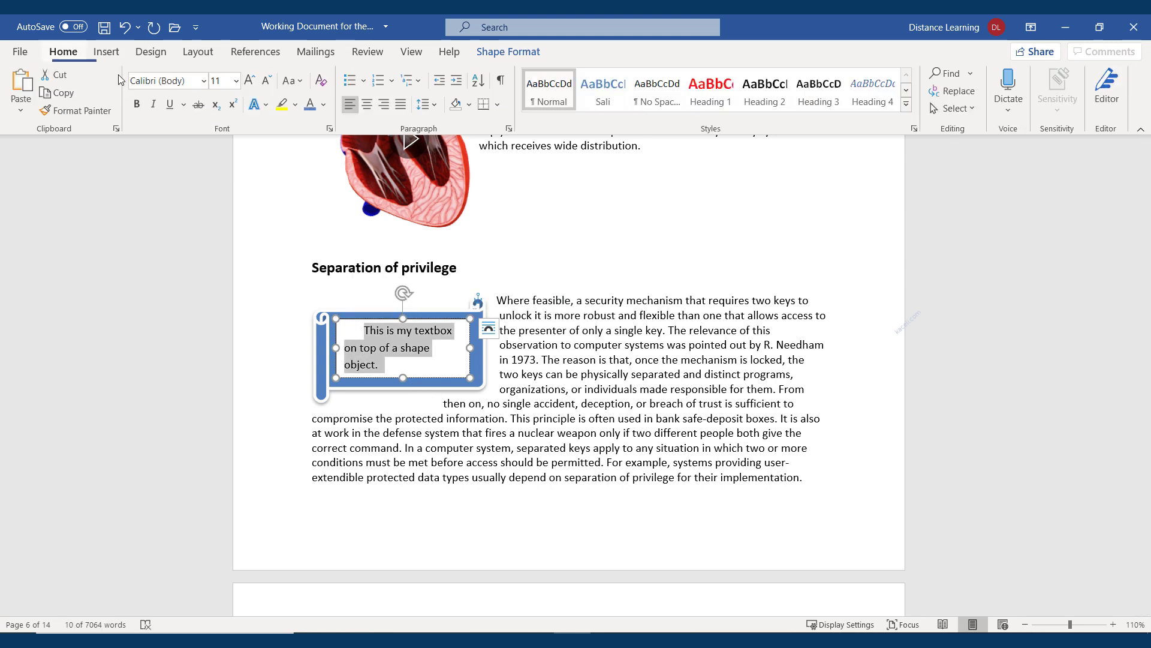
left_click(368, 106)
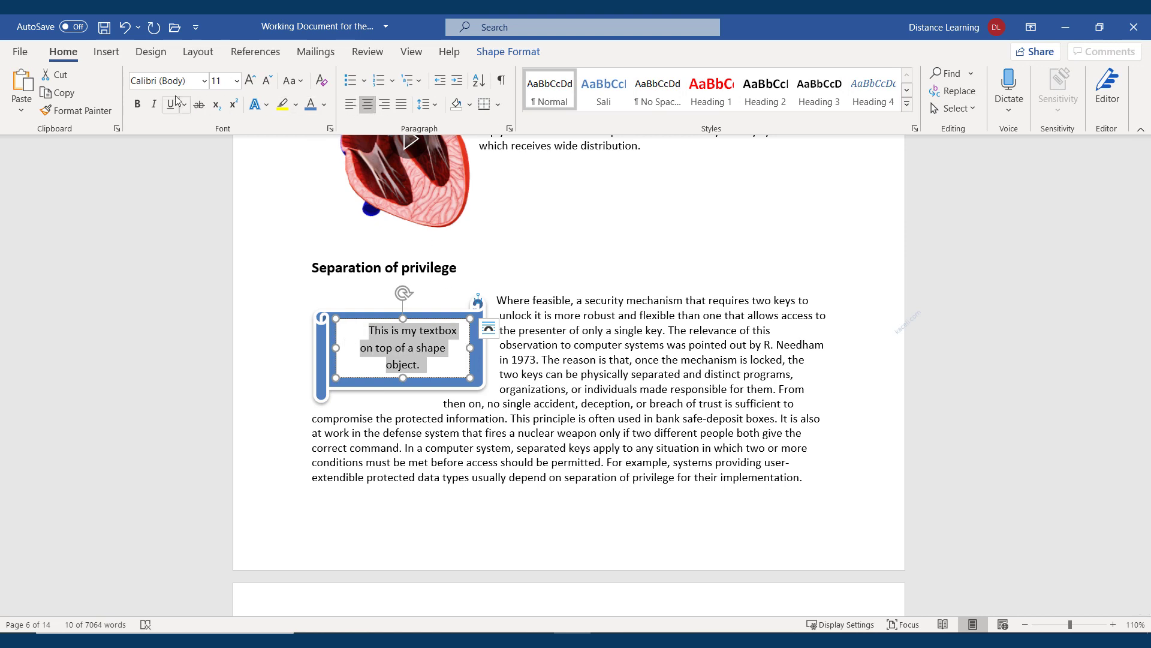
left_click(137, 105)
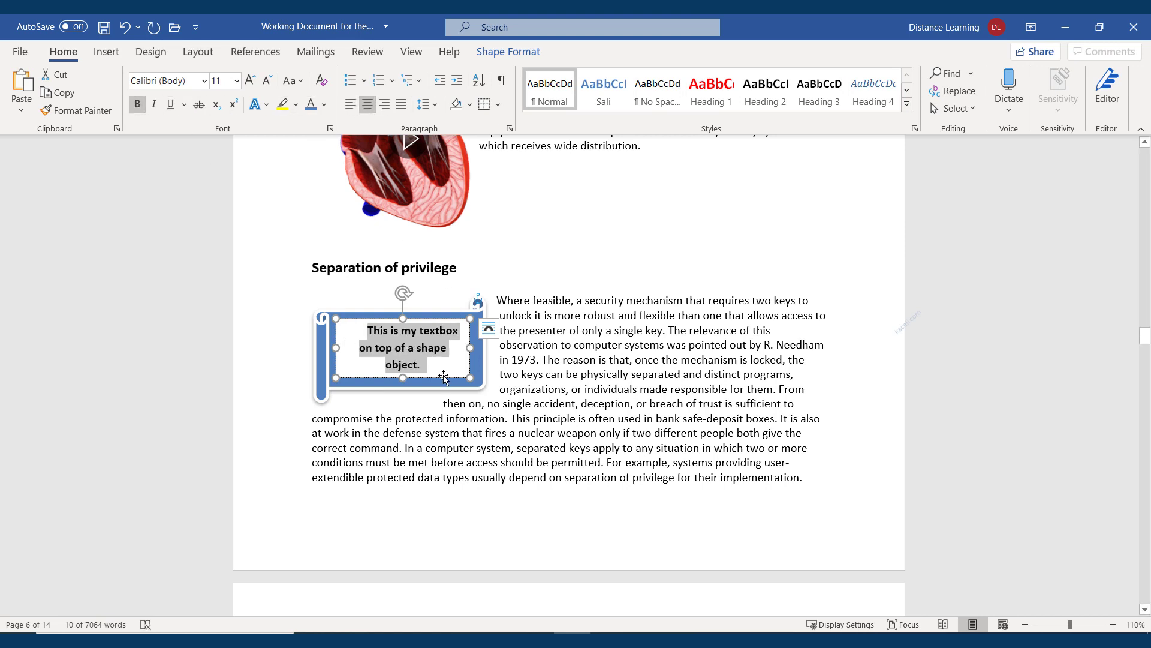
Give the text box No Fill, white text and No Outline
left_click(444, 377)
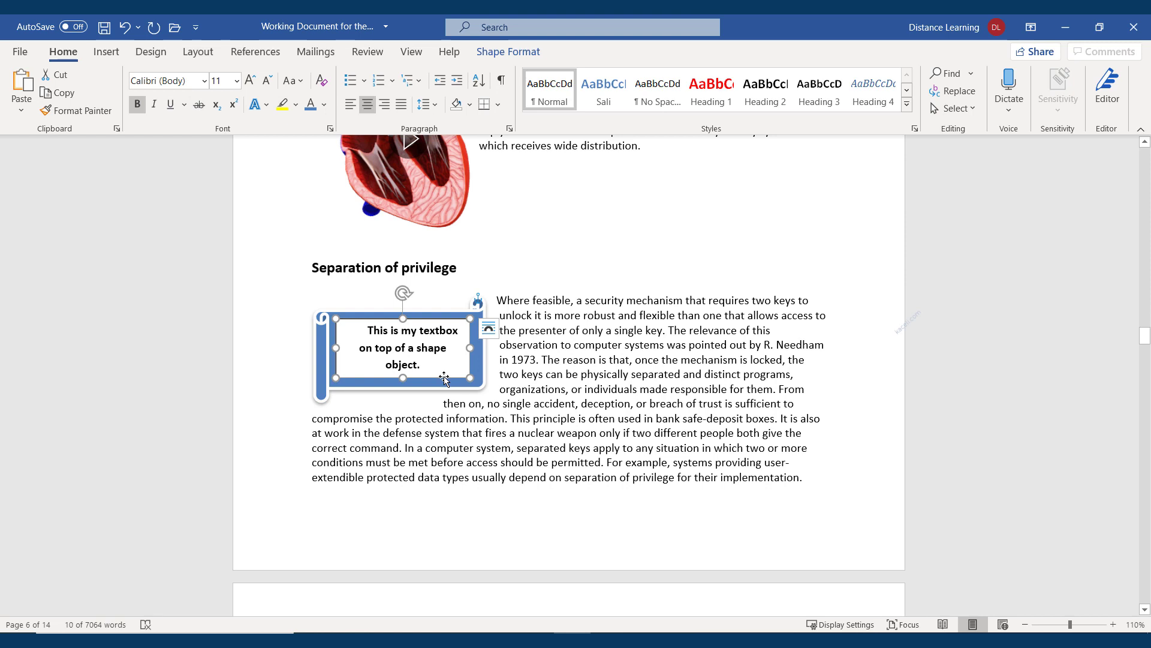
double_click(444, 377)
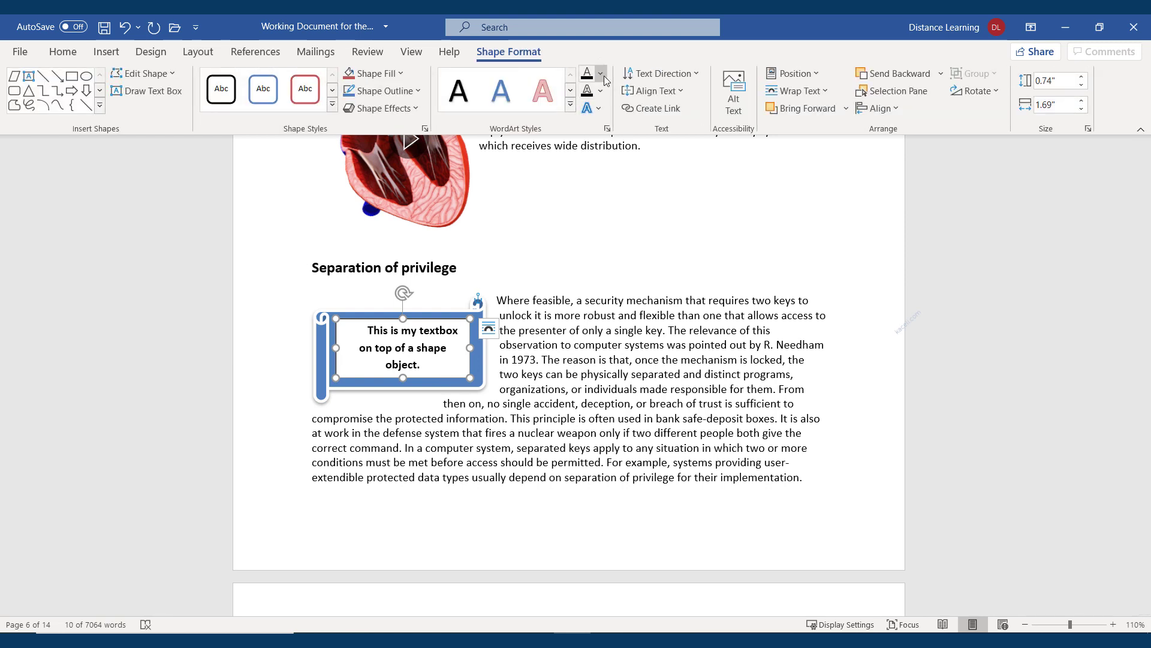
left_click(402, 74)
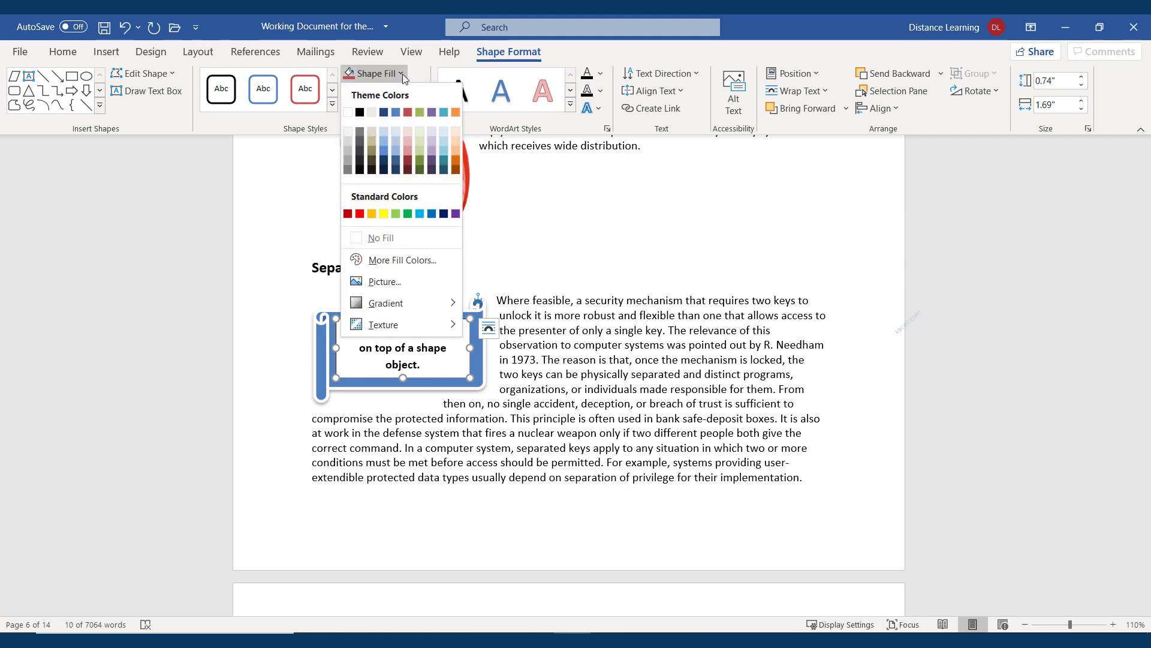
left_click(385, 239)
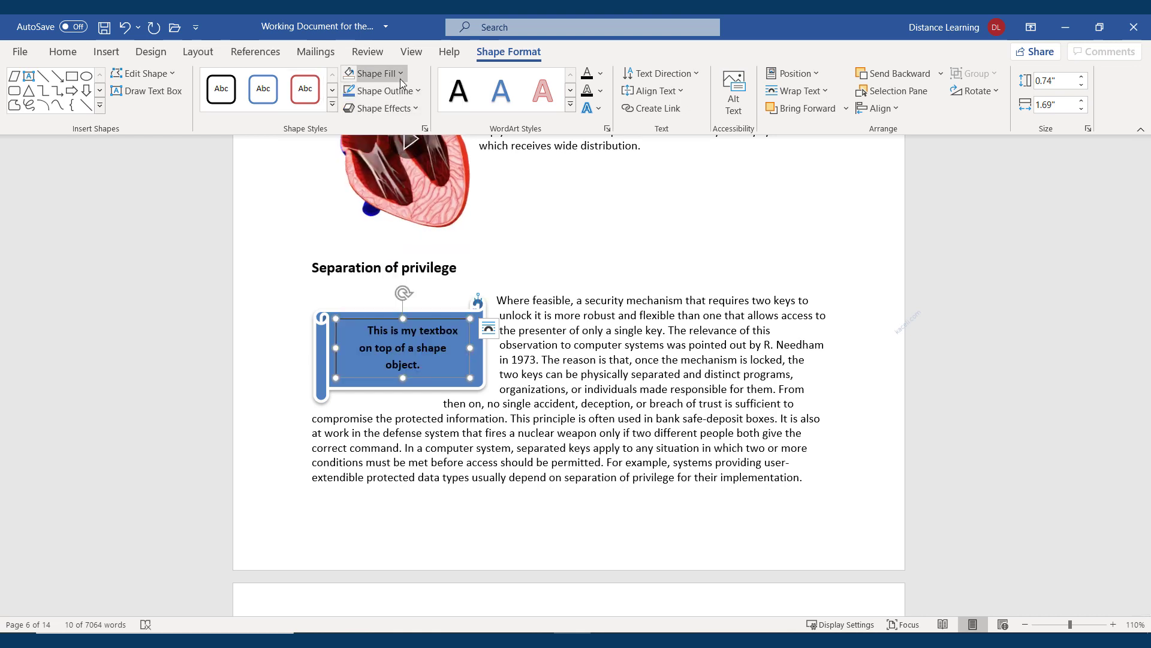
left_click(600, 73)
left_click(586, 134)
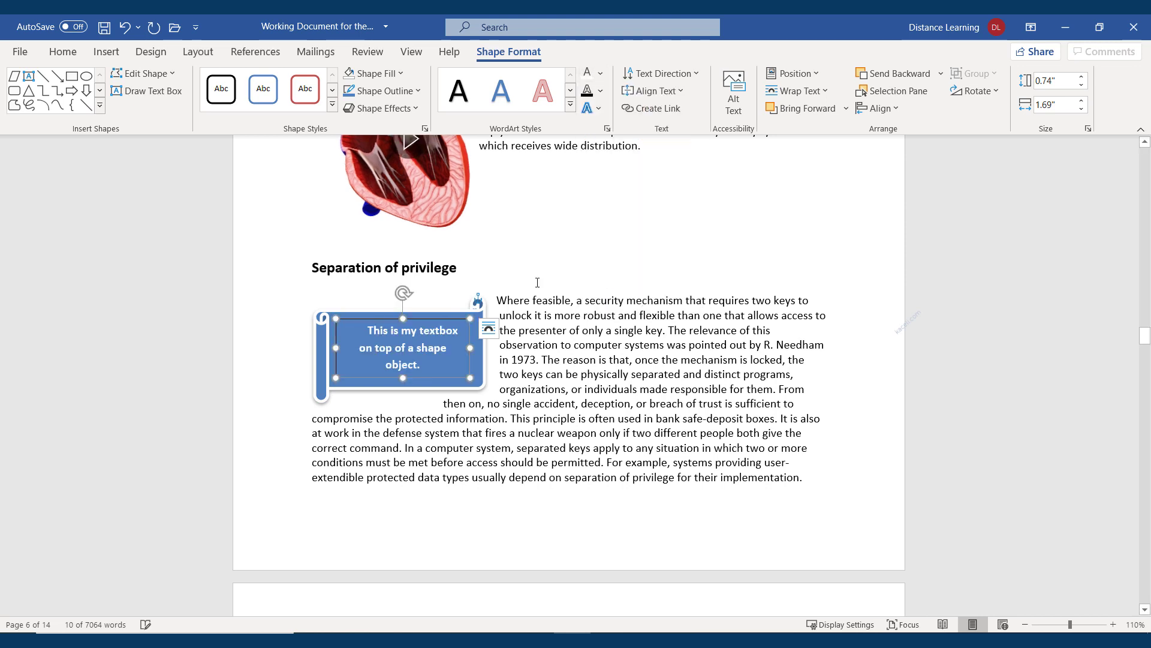
left_click(580, 414)
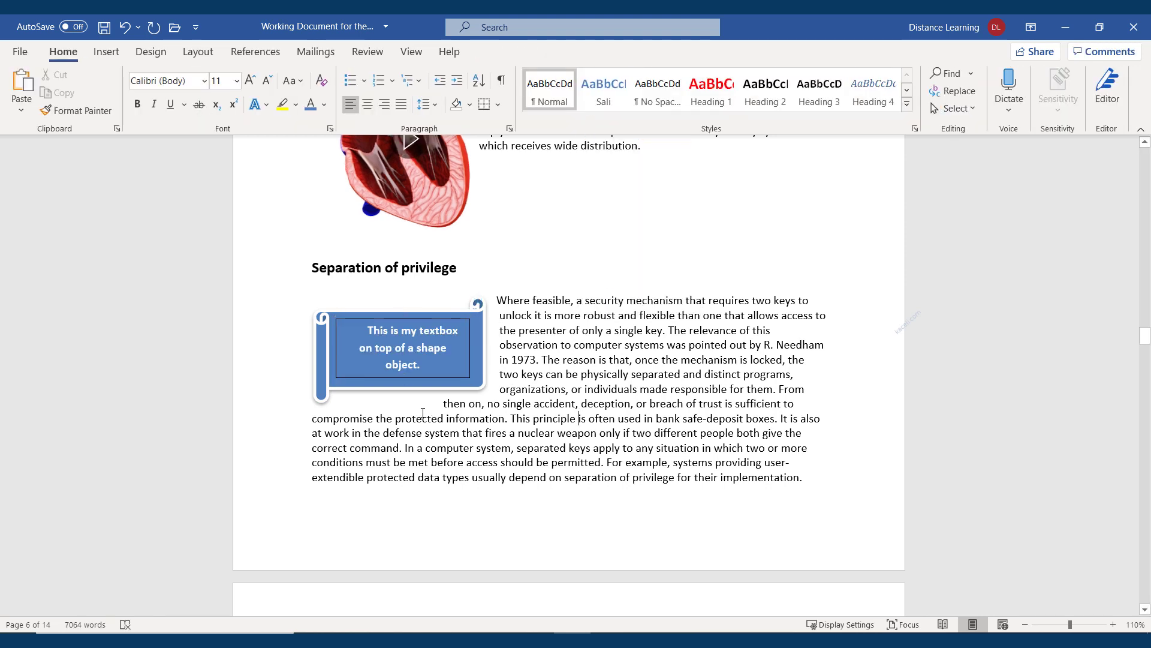
left_click(463, 376)
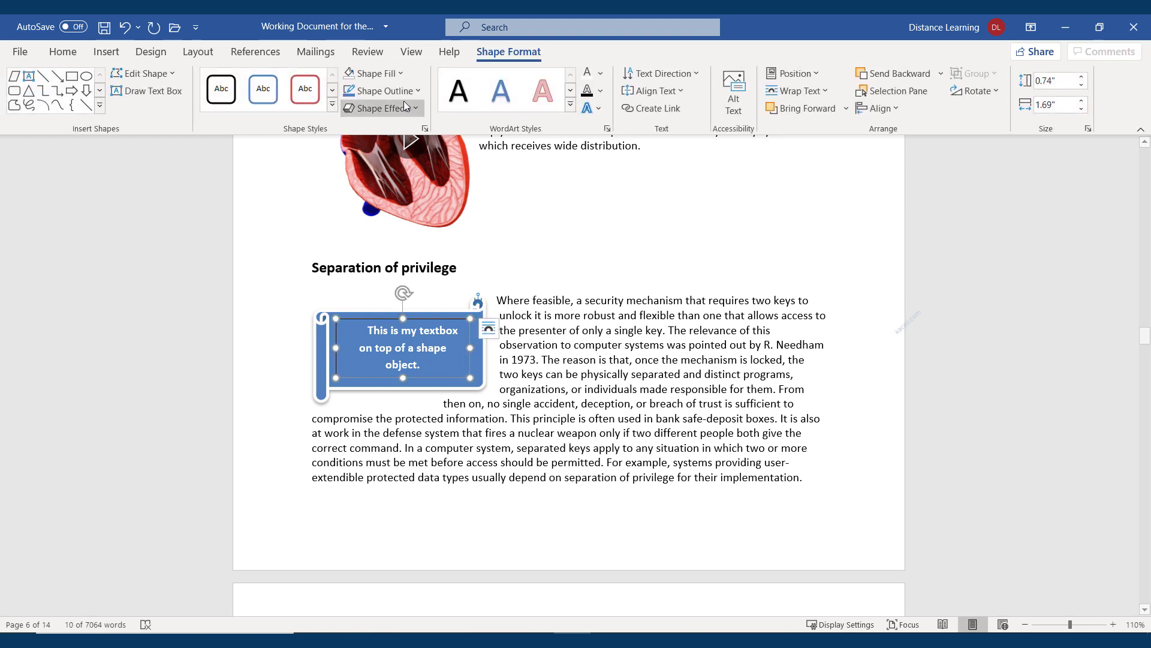
left_click(418, 91)
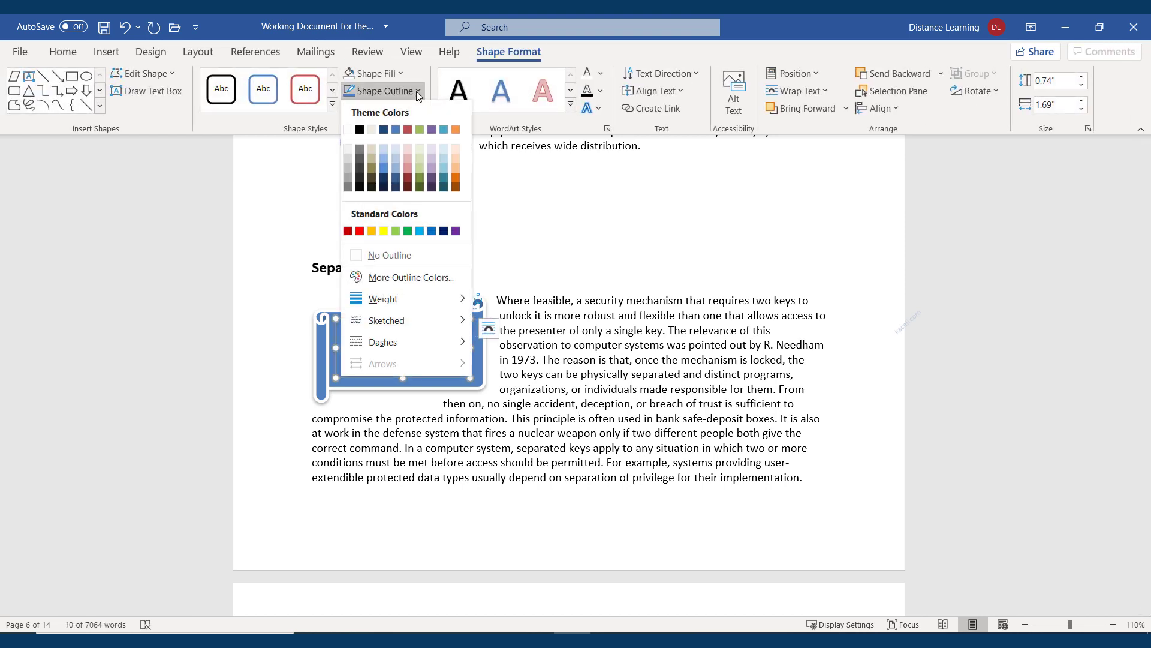
left_click(381, 255)
left_click(475, 415)
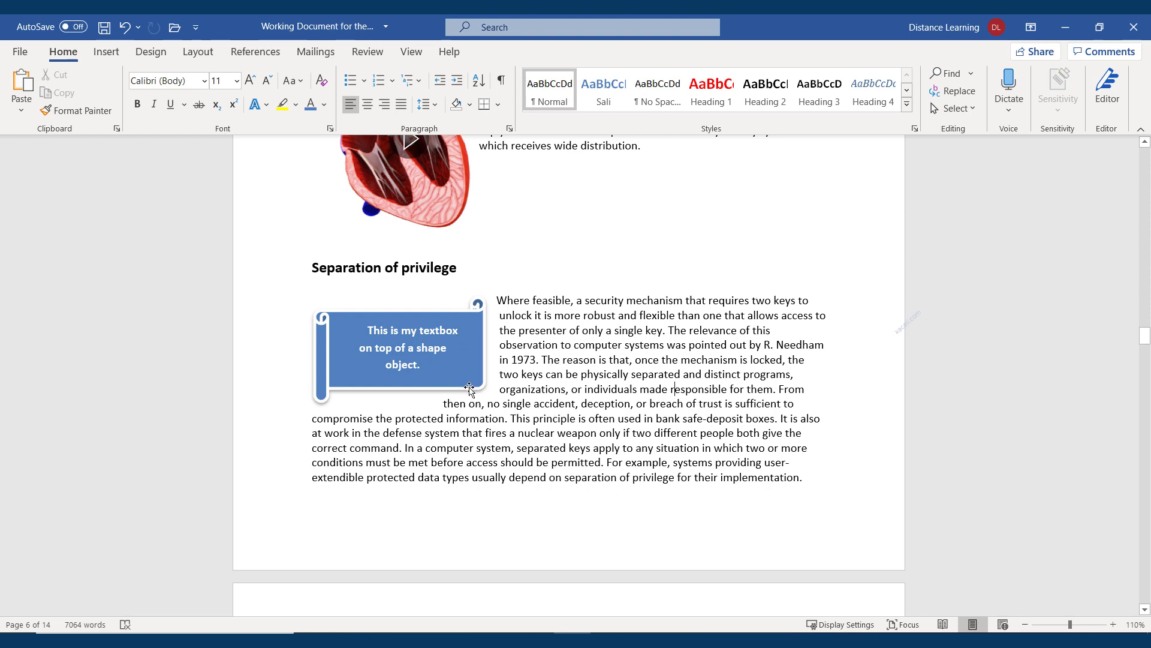
left_click(395, 367)
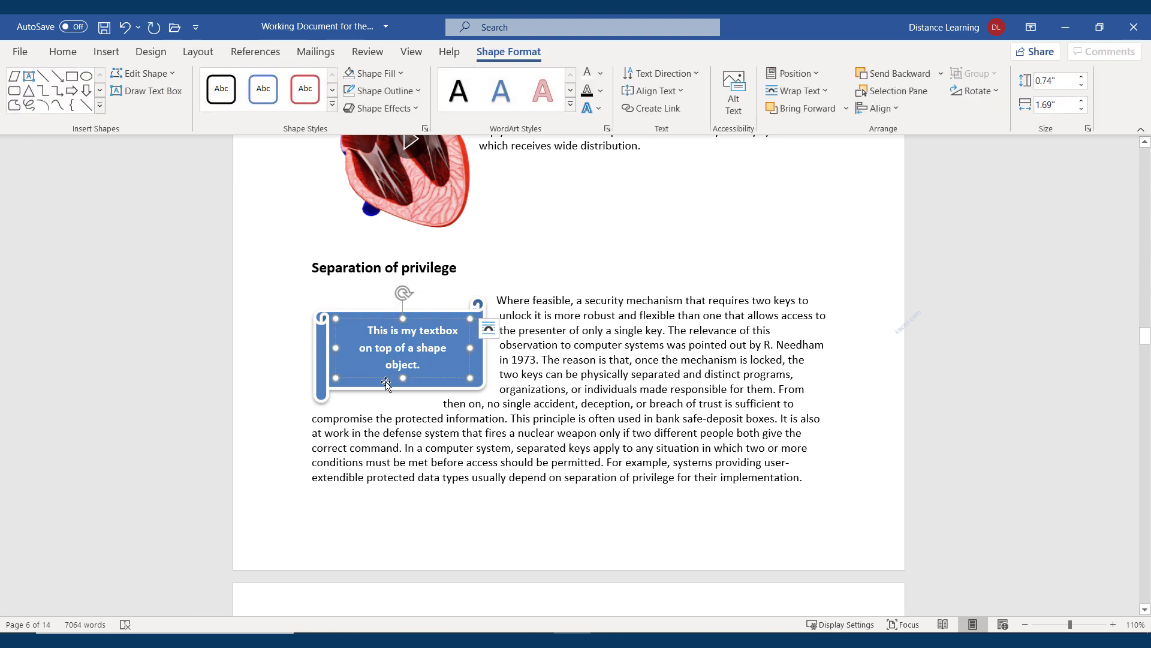
Select the text box and the scroll shape together and group them
left_click(352, 382)
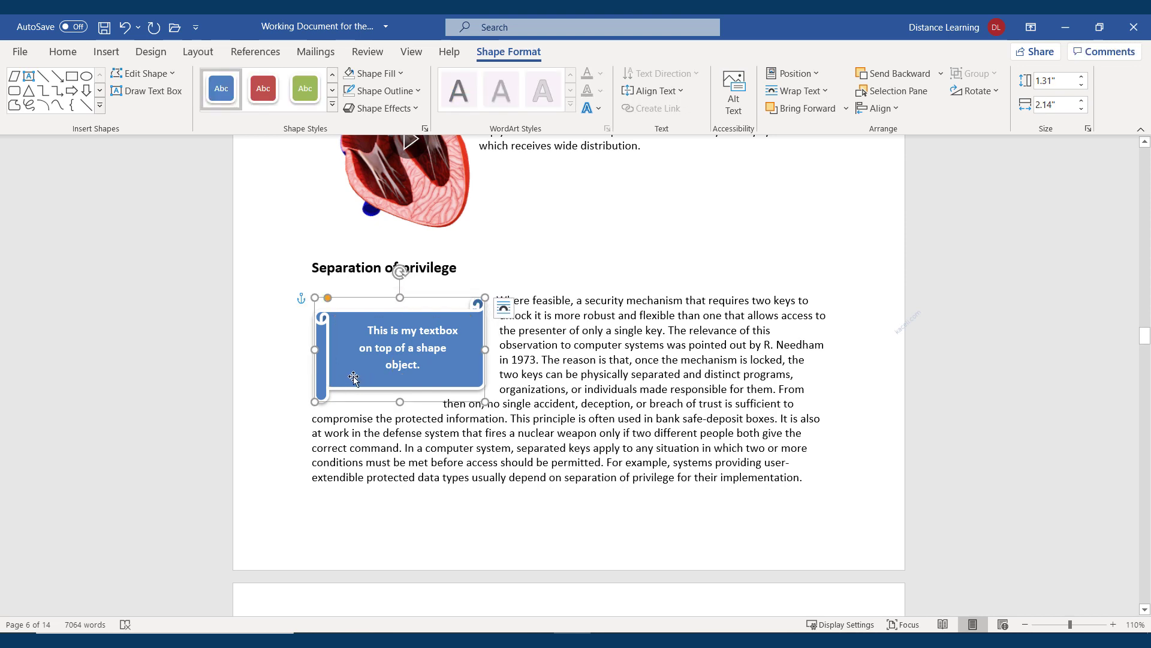
double_click(355, 378)
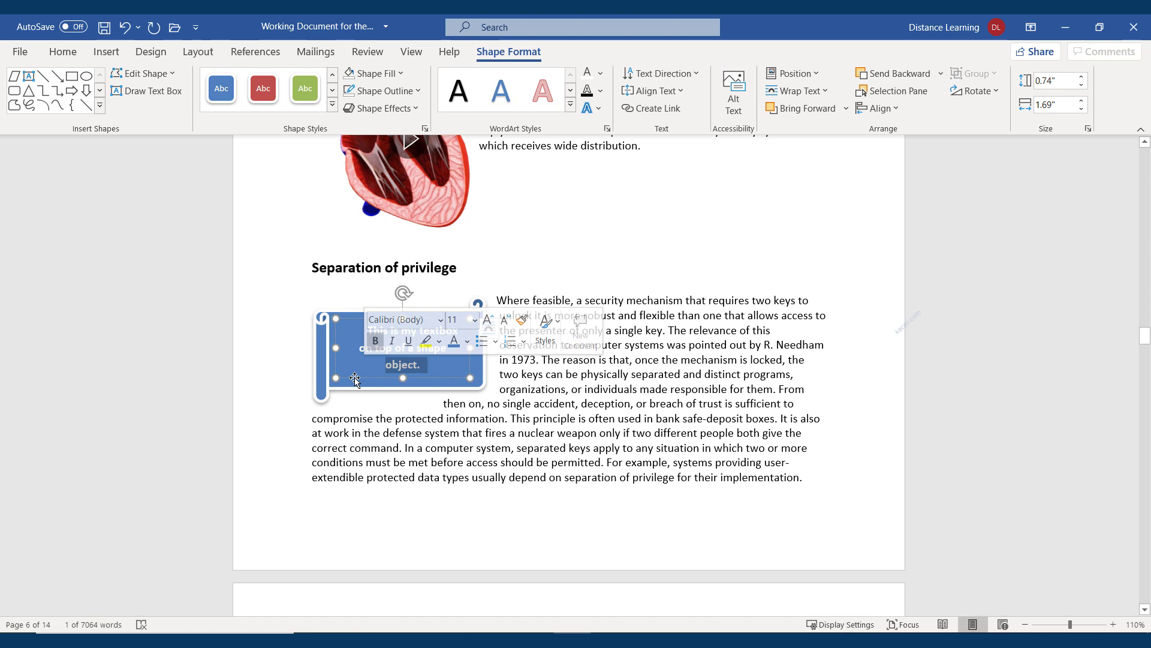
key("ctrl+a")
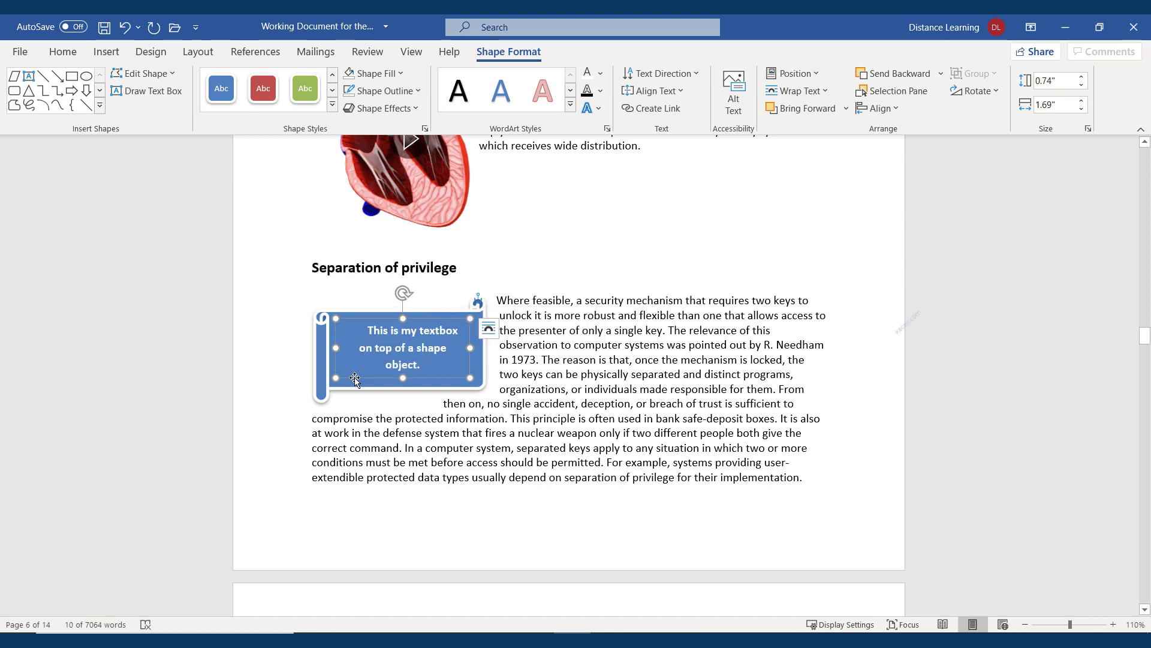
left_click(324, 387, "shift")
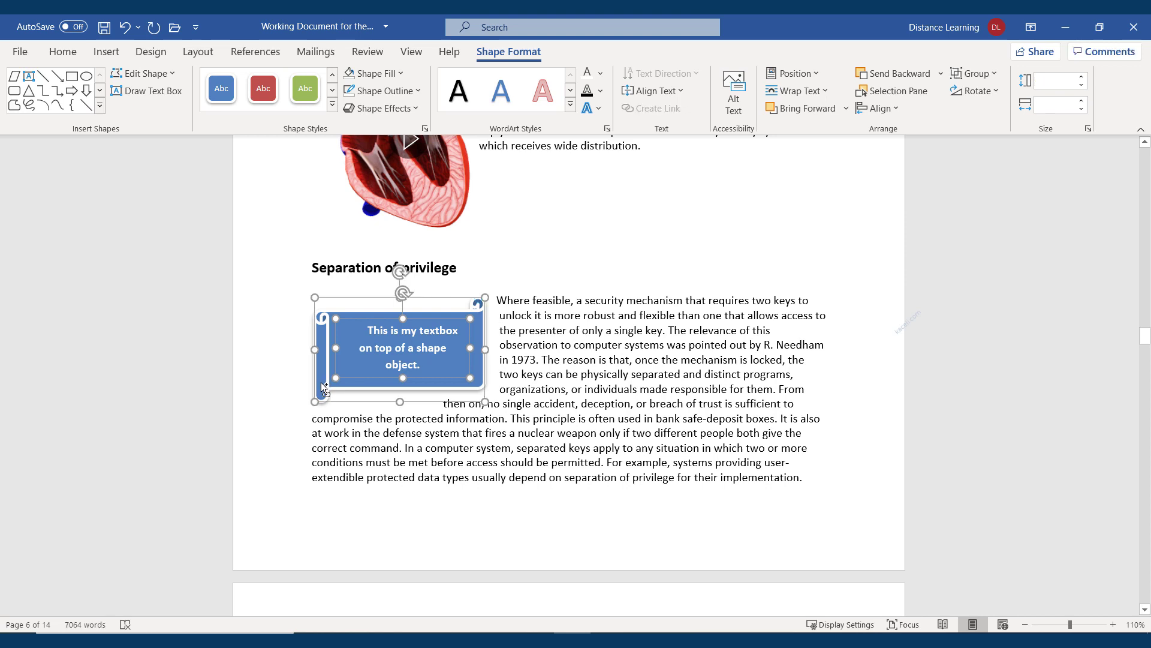
right_click(321, 385)
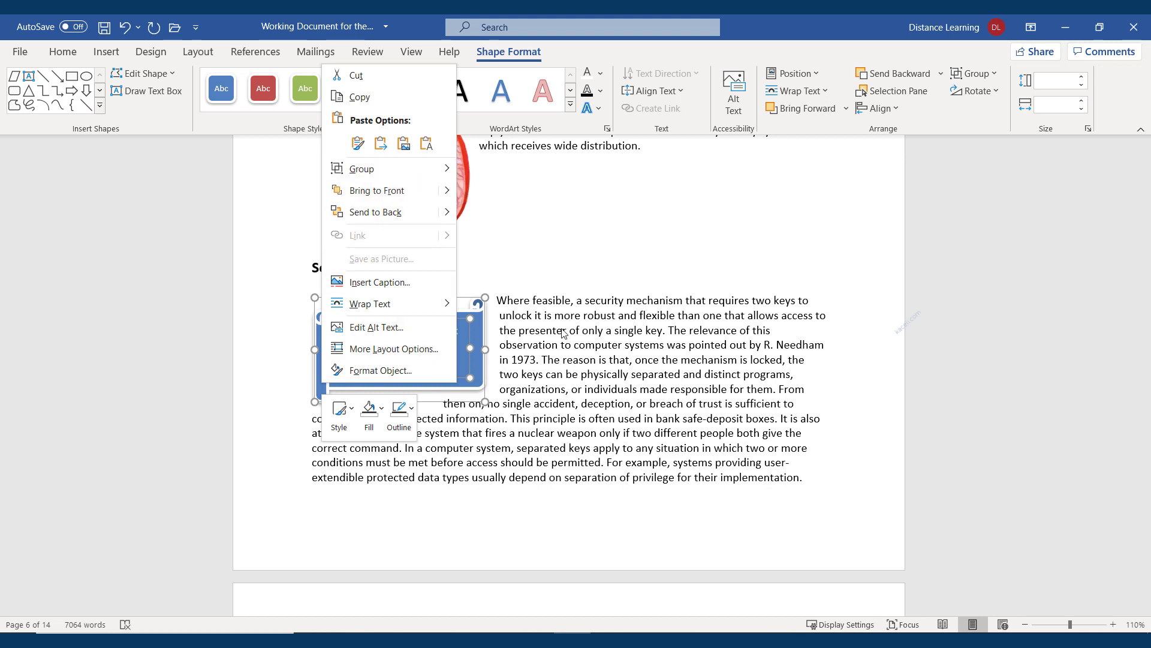
mouse_move(444, 175)
left_click(495, 169)
Move the grouped shape right into the paragraph and wrap the text Tight around it
left_click_drag(483, 386, 746, 389)
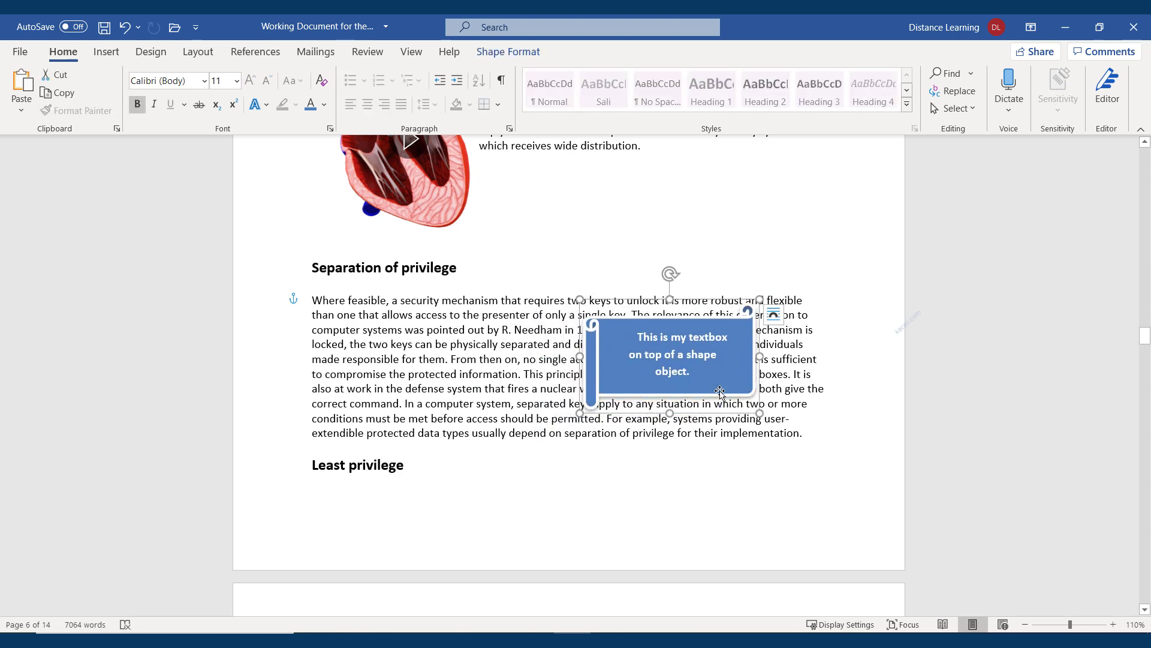
left_click(680, 406)
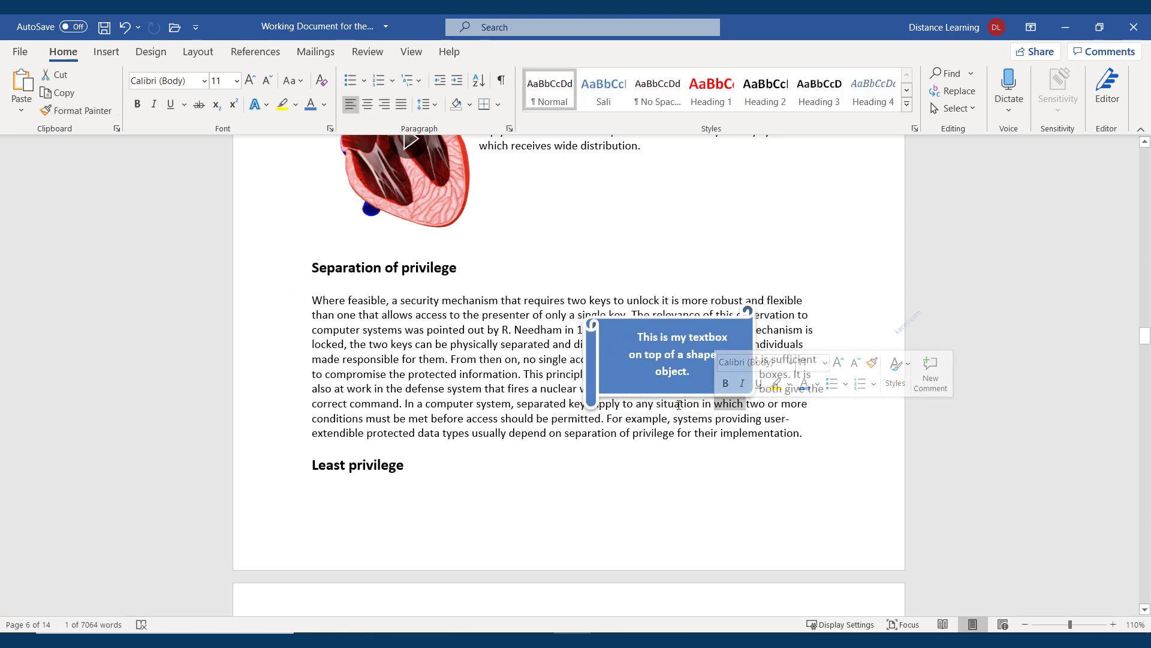
left_click(646, 399)
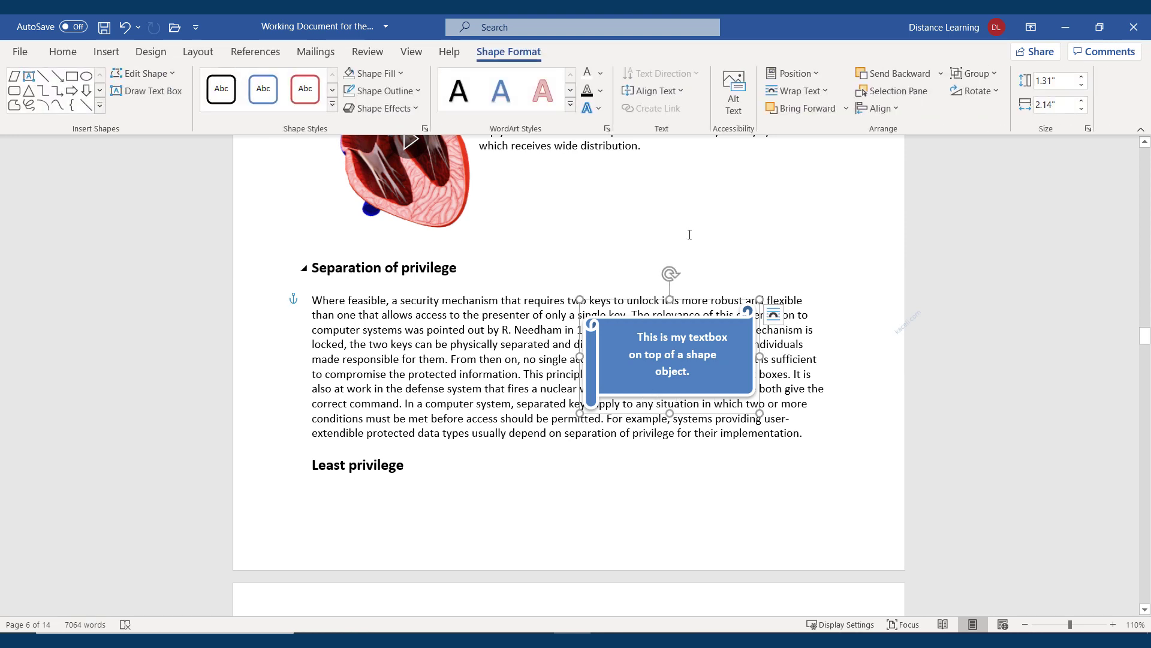
left_click(830, 96)
left_click(798, 155)
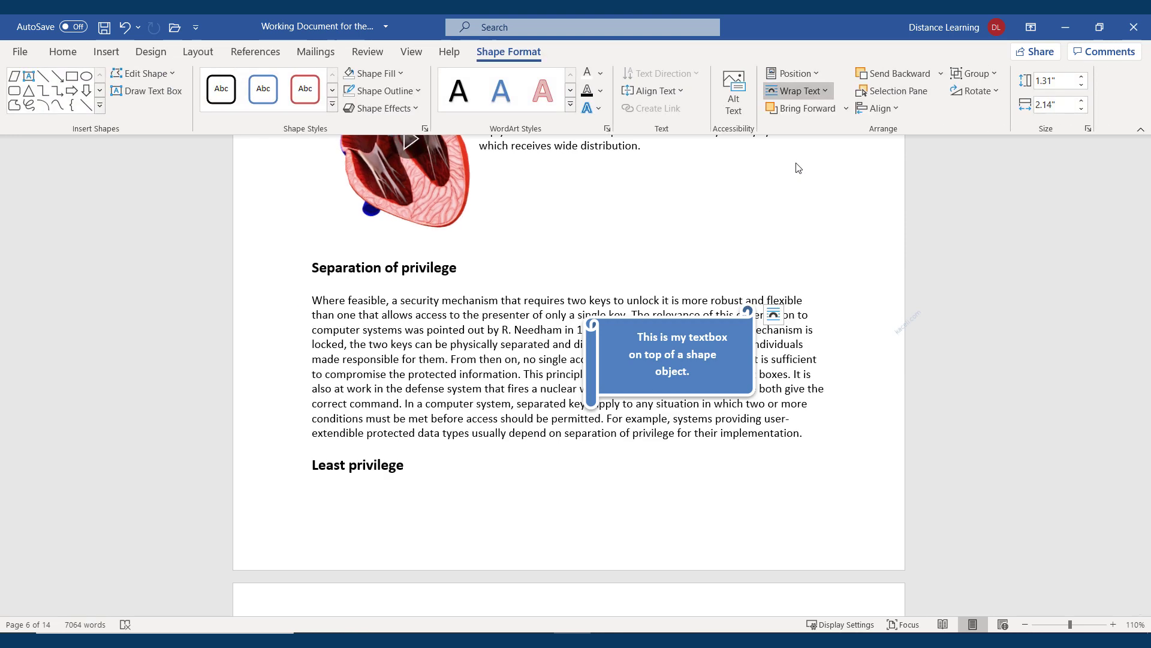
left_click(806, 381)
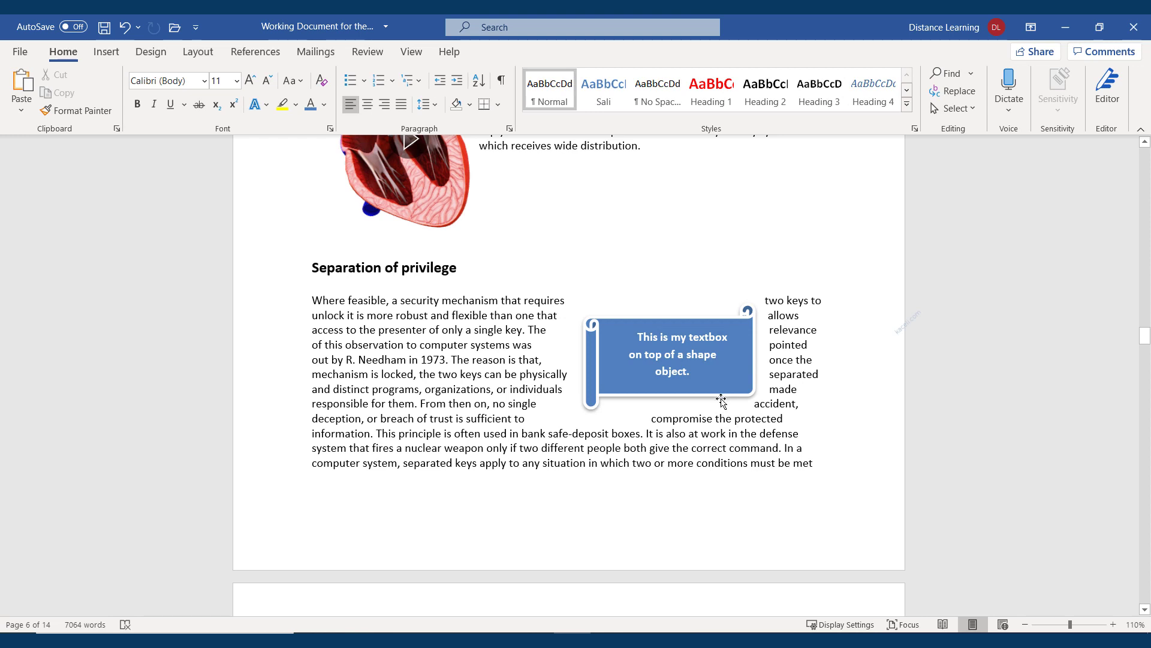
left_click_drag(724, 396, 785, 394)
left_click(780, 470)
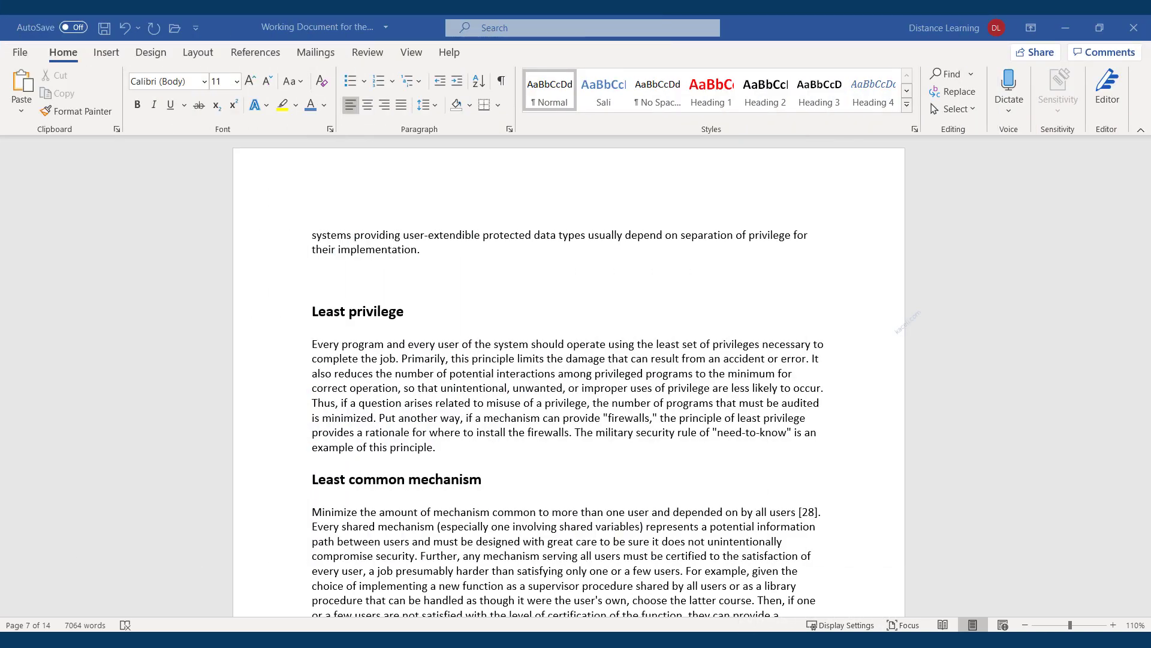
Insert an empty 3x2 table just above the Least privilege heading
left_click(320, 282)
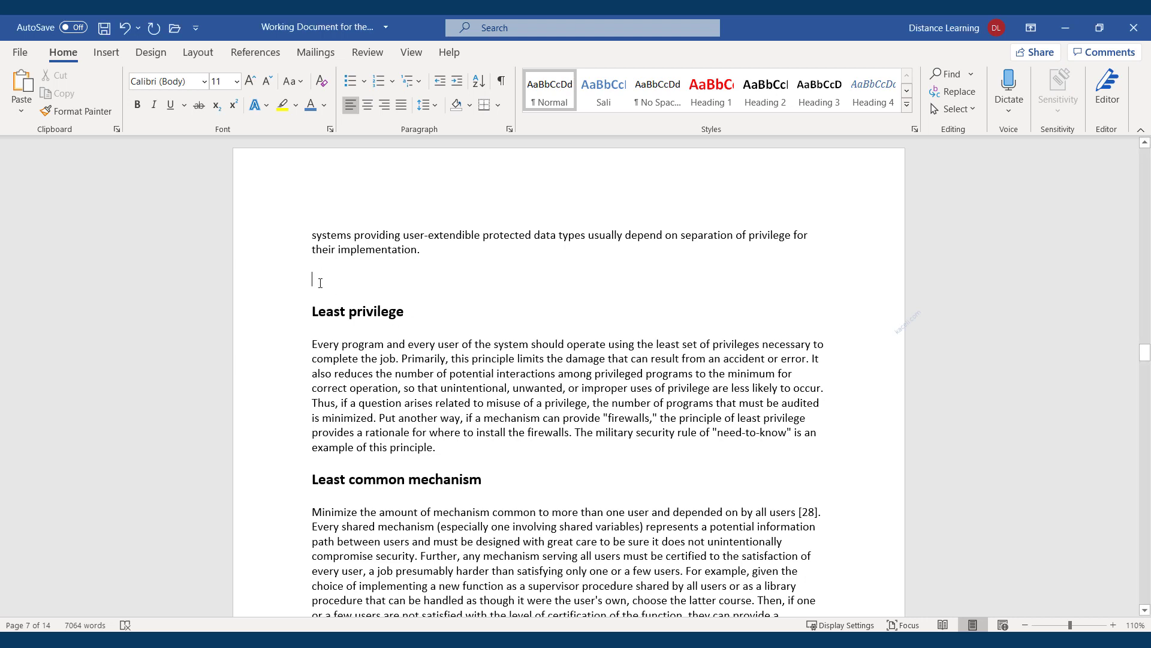
left_click(107, 53)
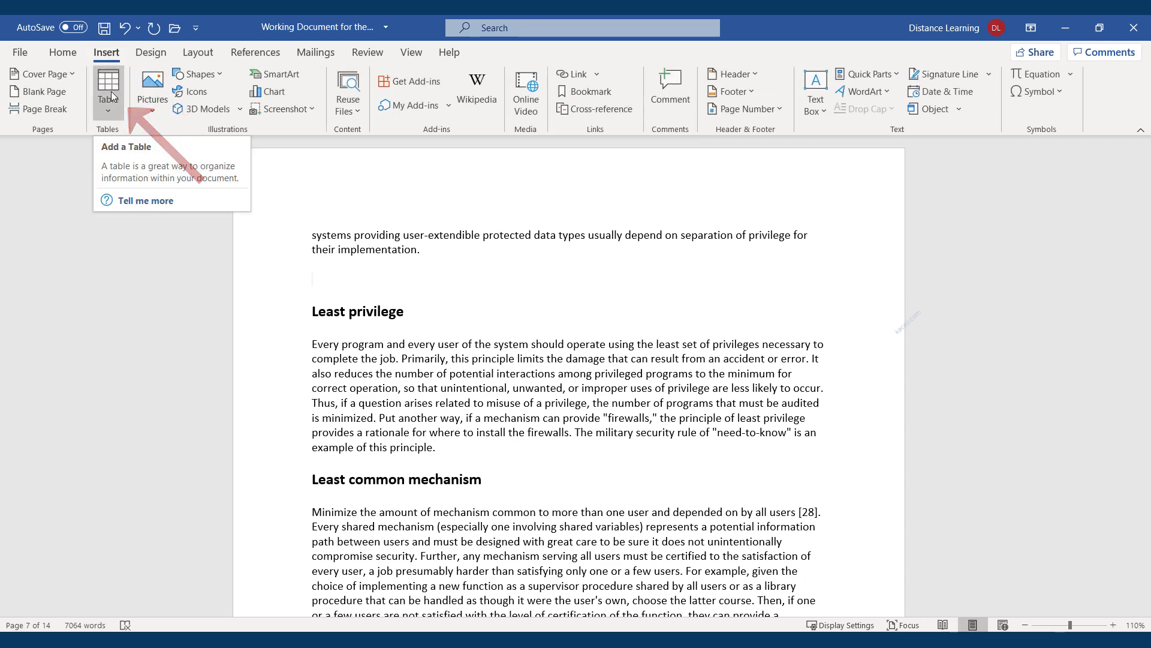
left_click(111, 92)
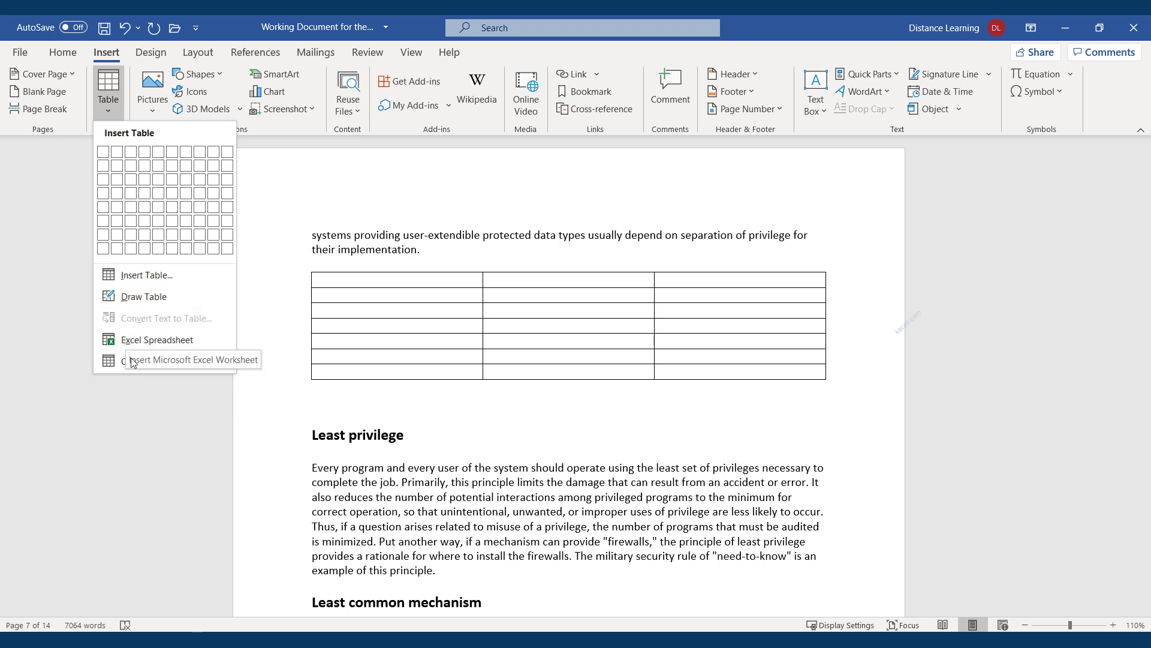
mouse_move(126, 367)
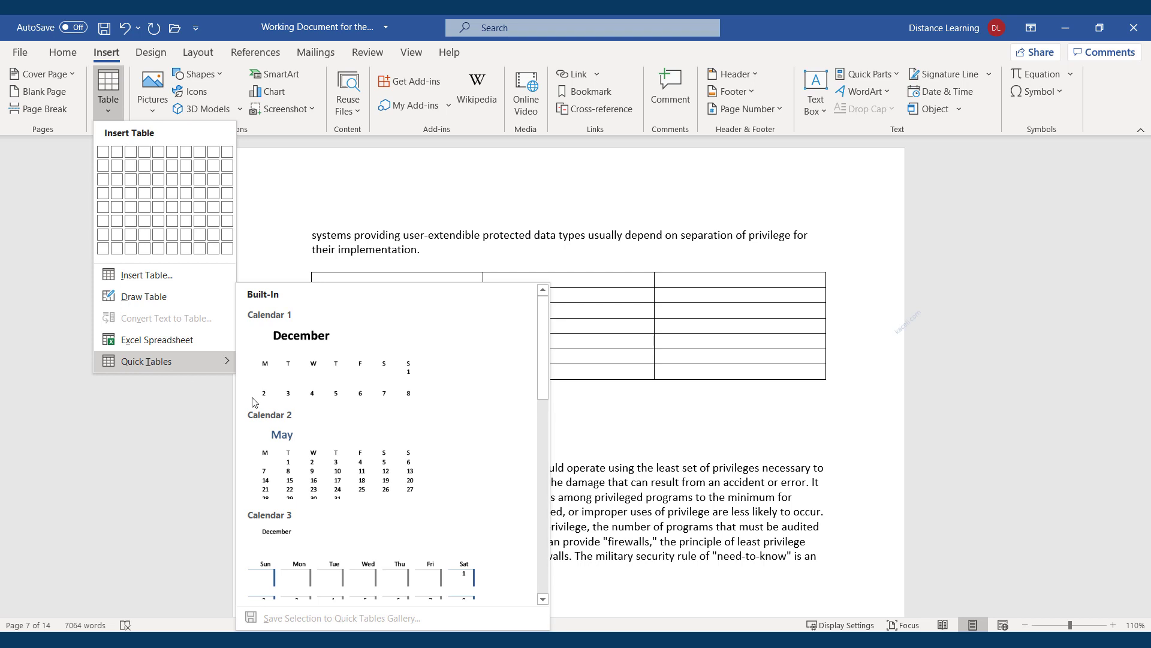
scroll(396, 442, "down", 10)
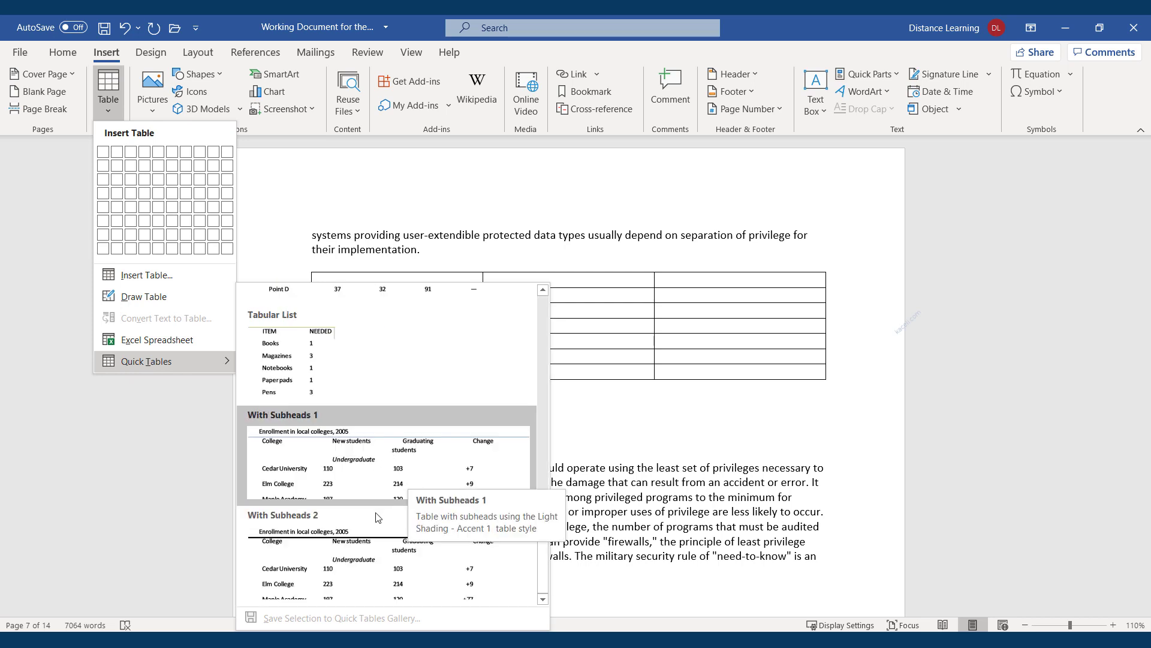
scroll(391, 438, "up", 10)
scroll(384, 462, "down", 5)
scroll(382, 475, "down", 3)
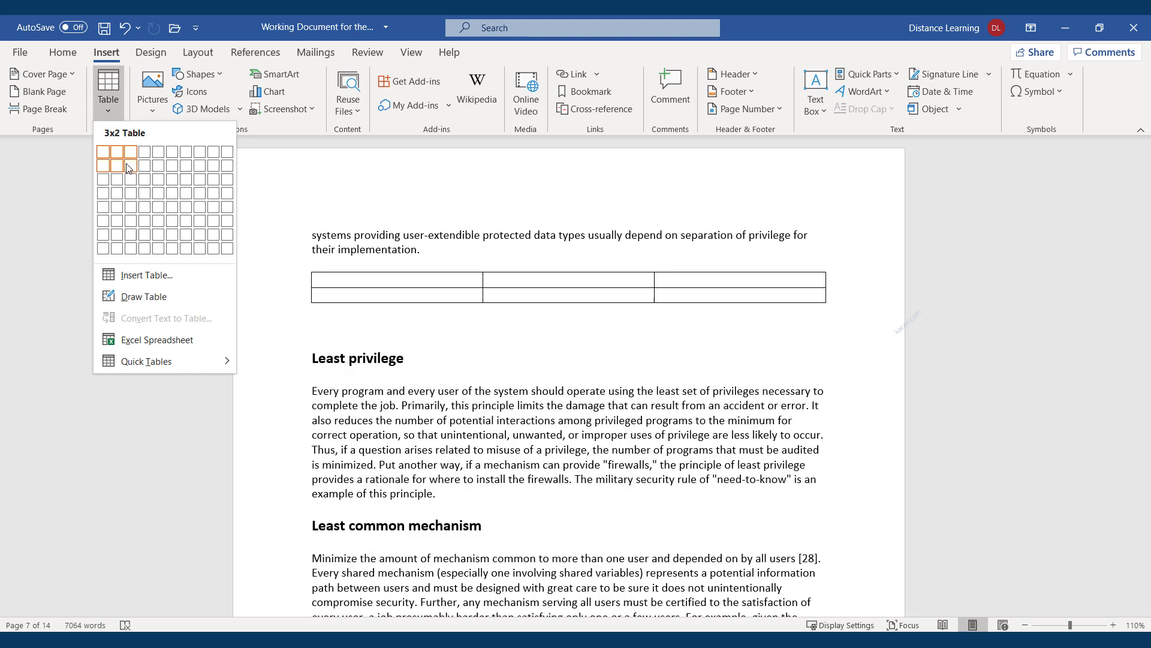
left_click(128, 168)
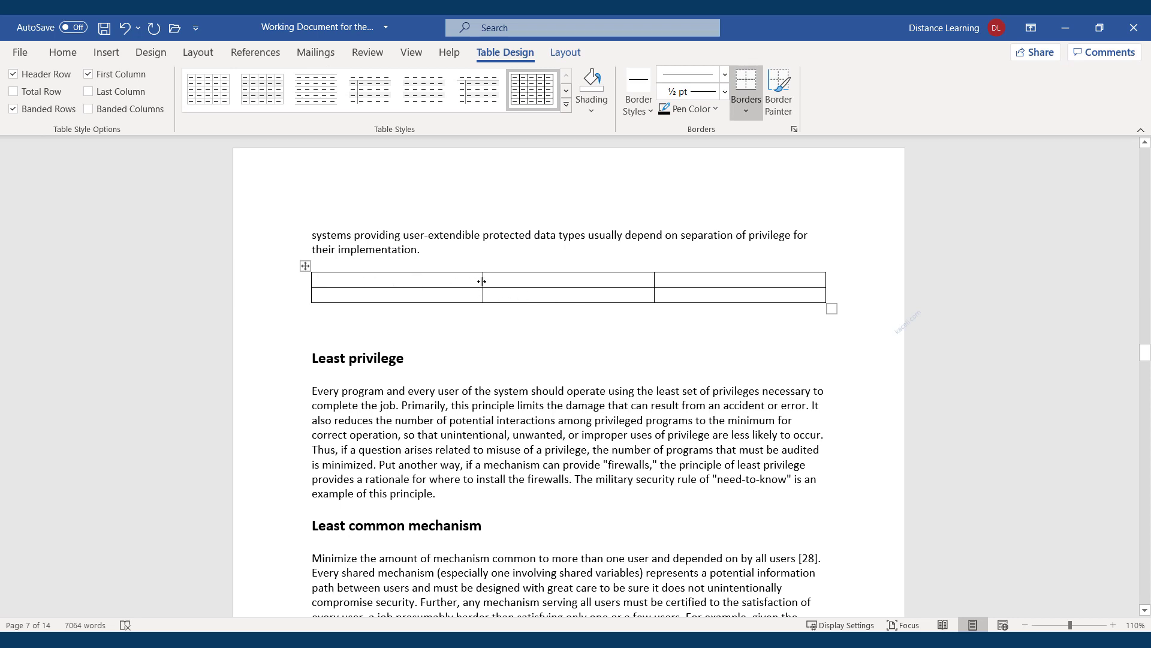
Narrow the first column and widen the middle column to 3.81", shrinking the last
left_click_drag(480, 281, 415, 282)
left_click_drag(654, 283, 716, 283)
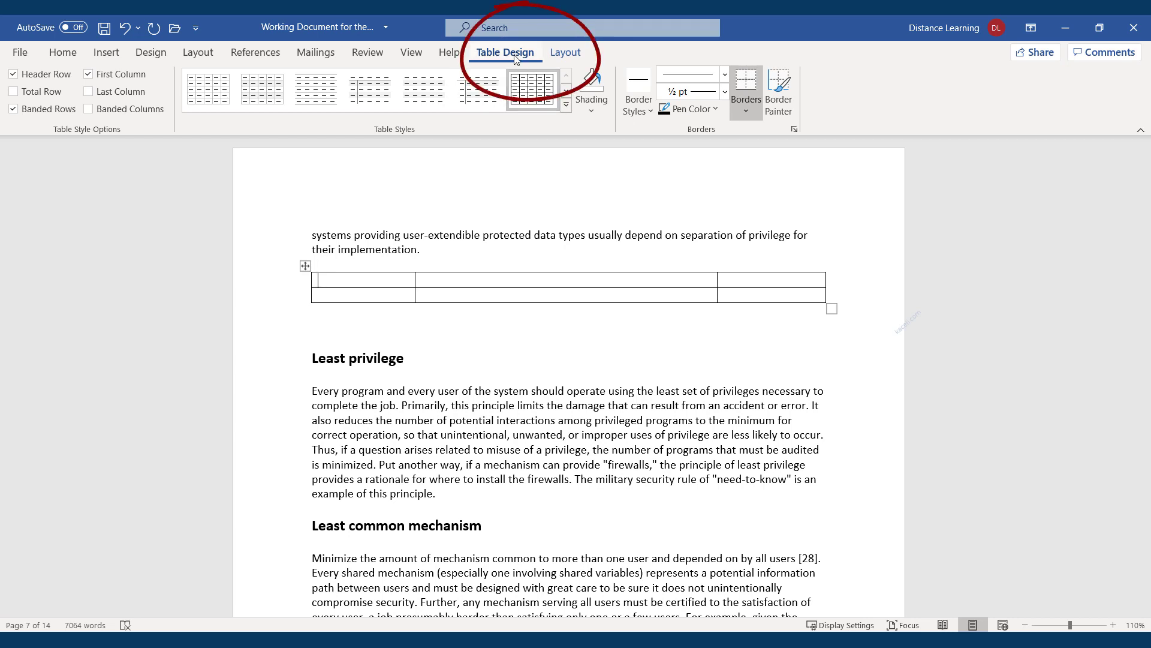
left_click(566, 55)
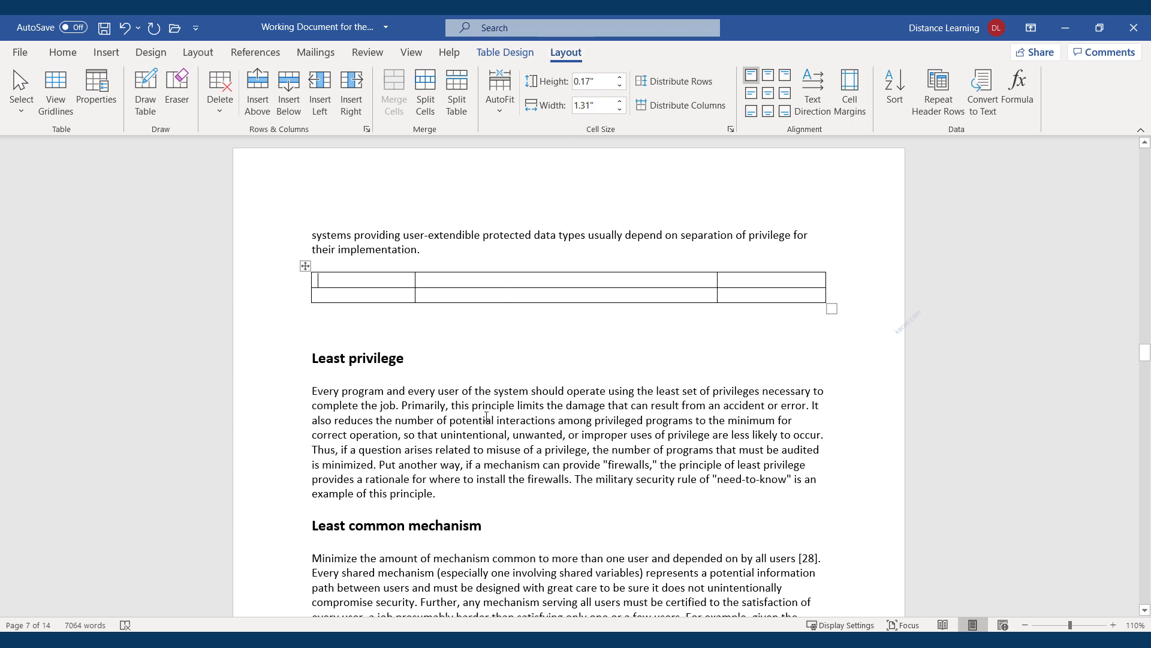
left_click(494, 395)
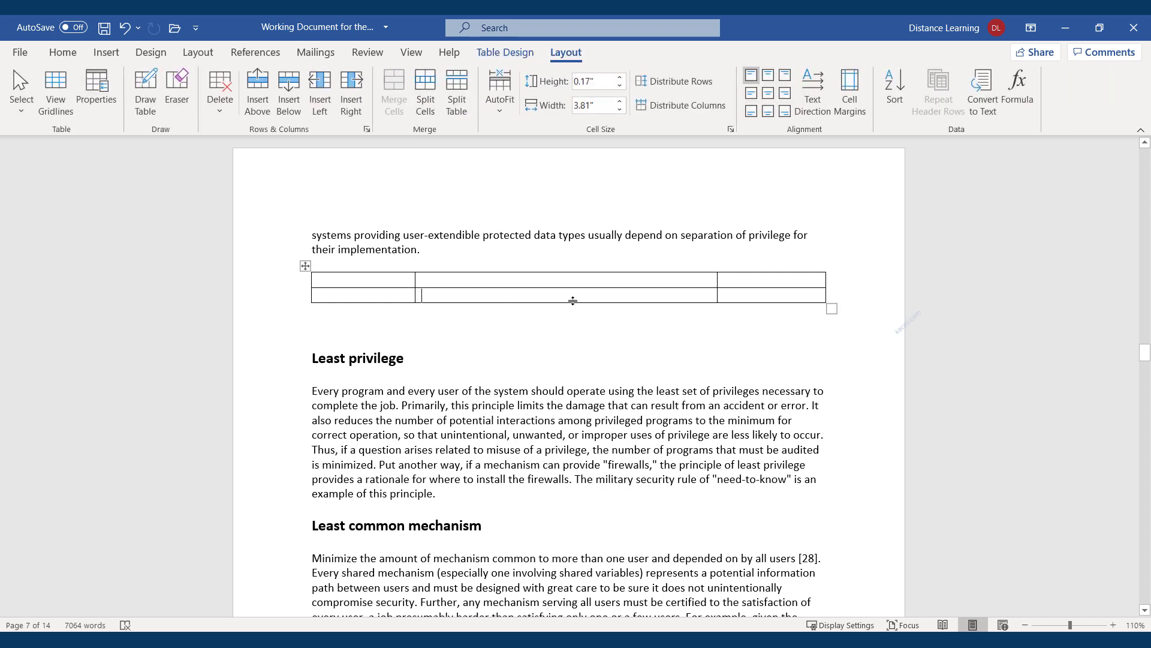
left_click(508, 57)
left_click(567, 55)
left_click(513, 57)
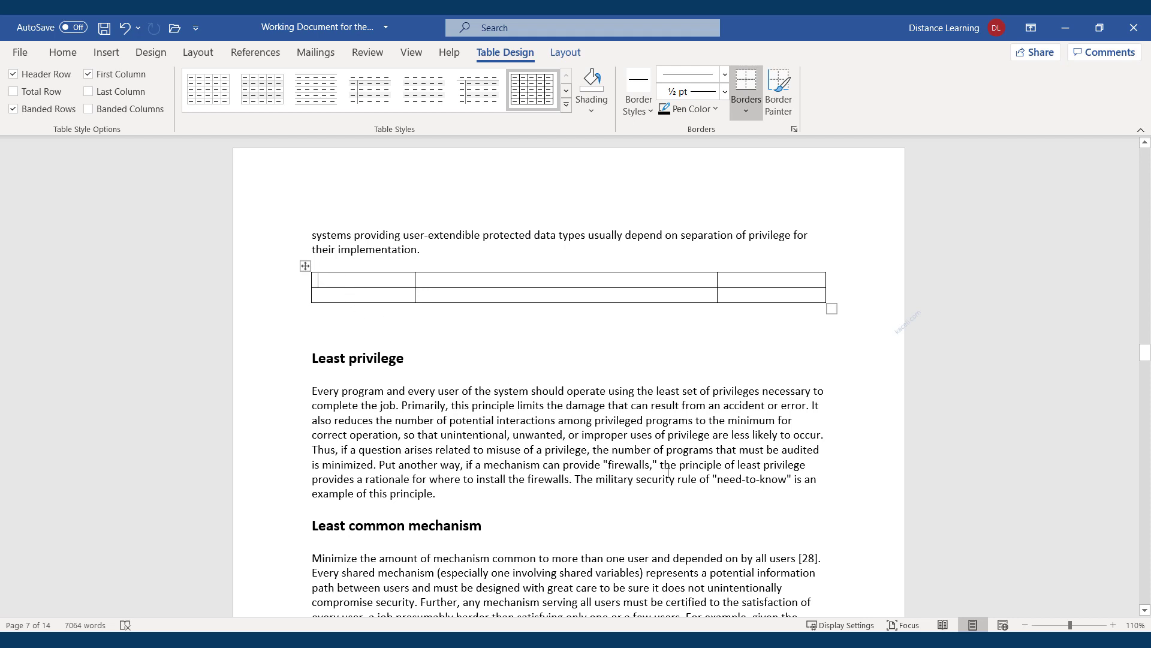
Type the Item, Description and Price headings and add a row below Untangle Appliance
type("Item ")
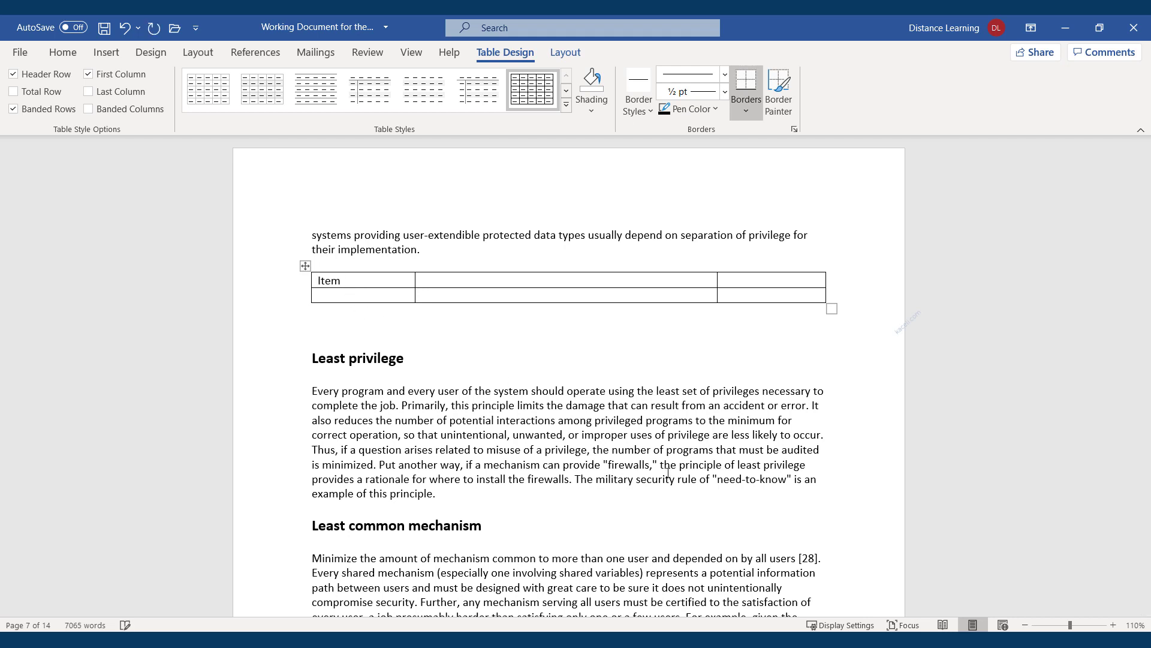
type("Description ")
type("Price")
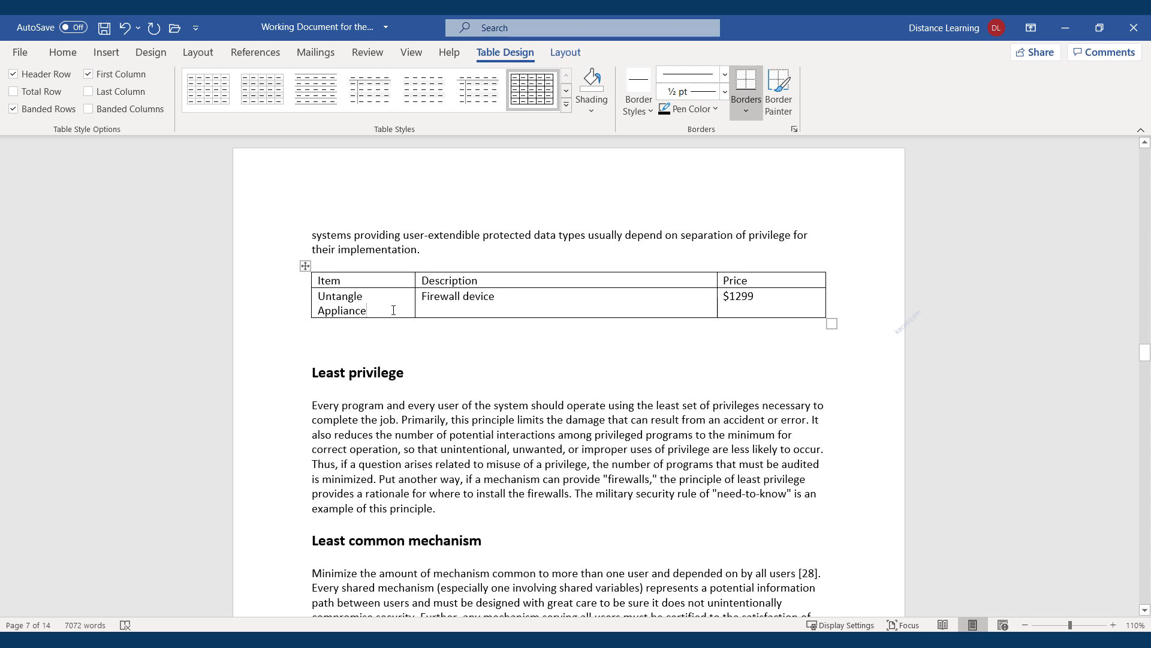
right_click(387, 310)
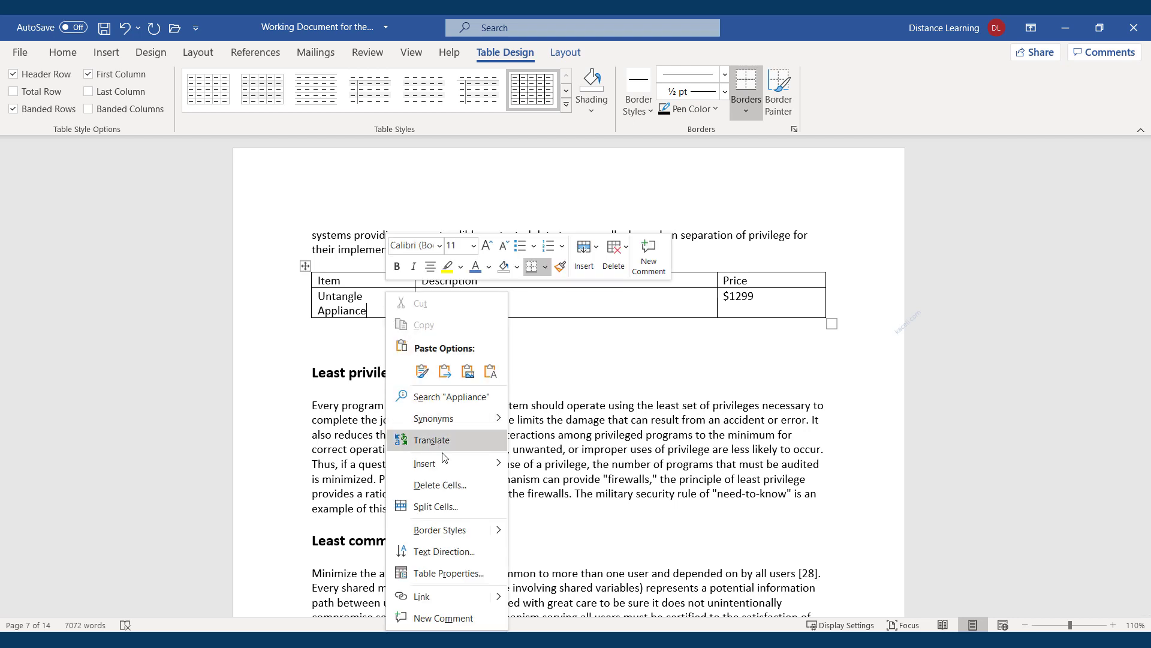
mouse_move(457, 473)
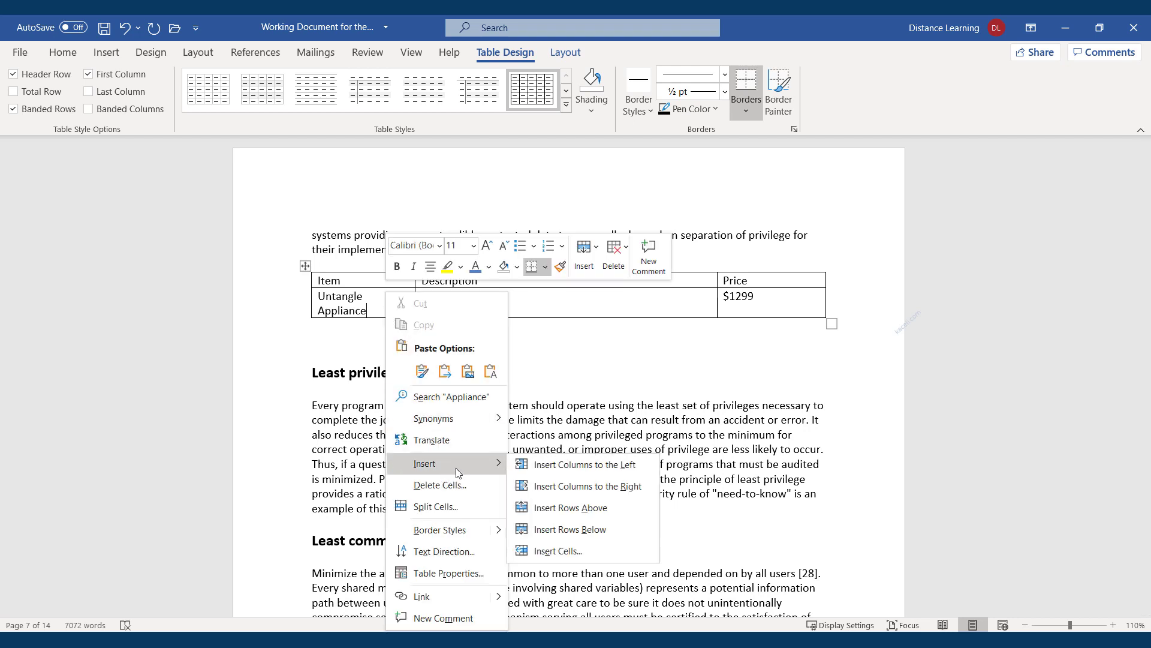
left_click(566, 531)
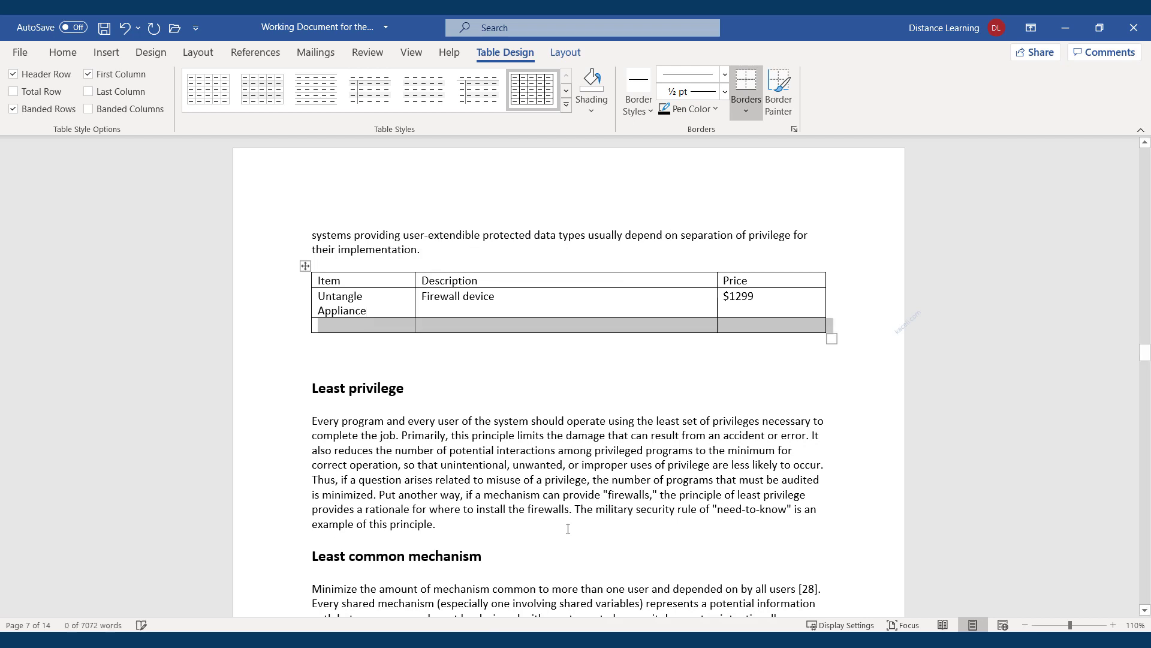
Fill the new row with AP 202, Access Point and $99
left_click(354, 329)
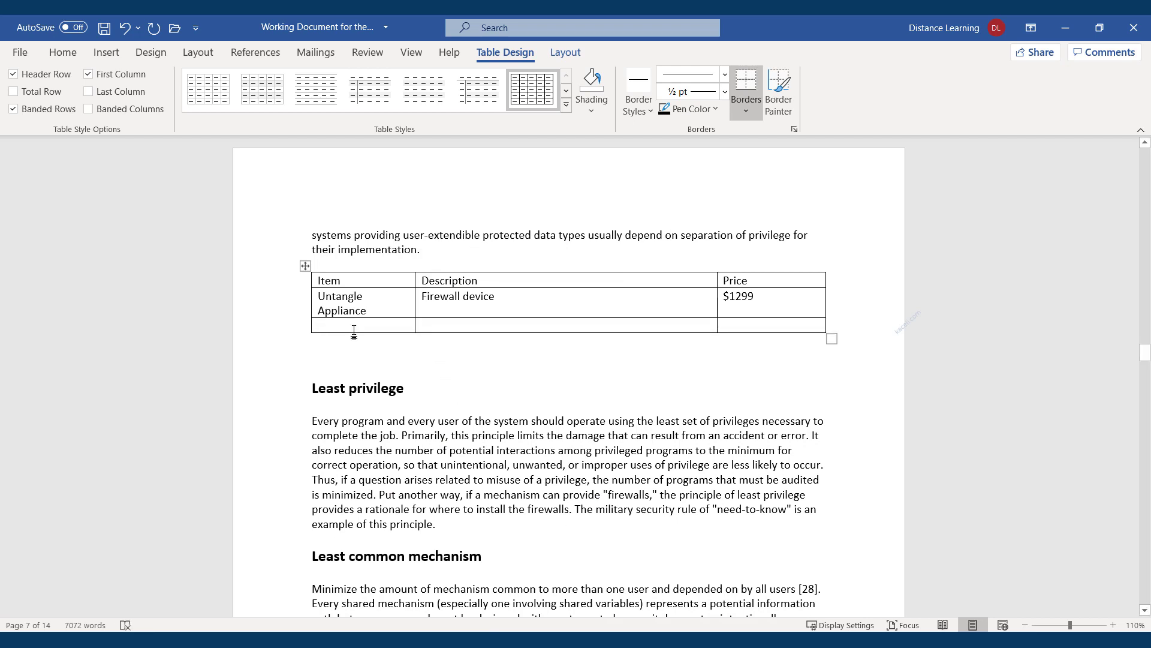
type("AP 202")
key("Tab")
type("Access Point")
key("Tab")
type("$99")
left_click(447, 352)
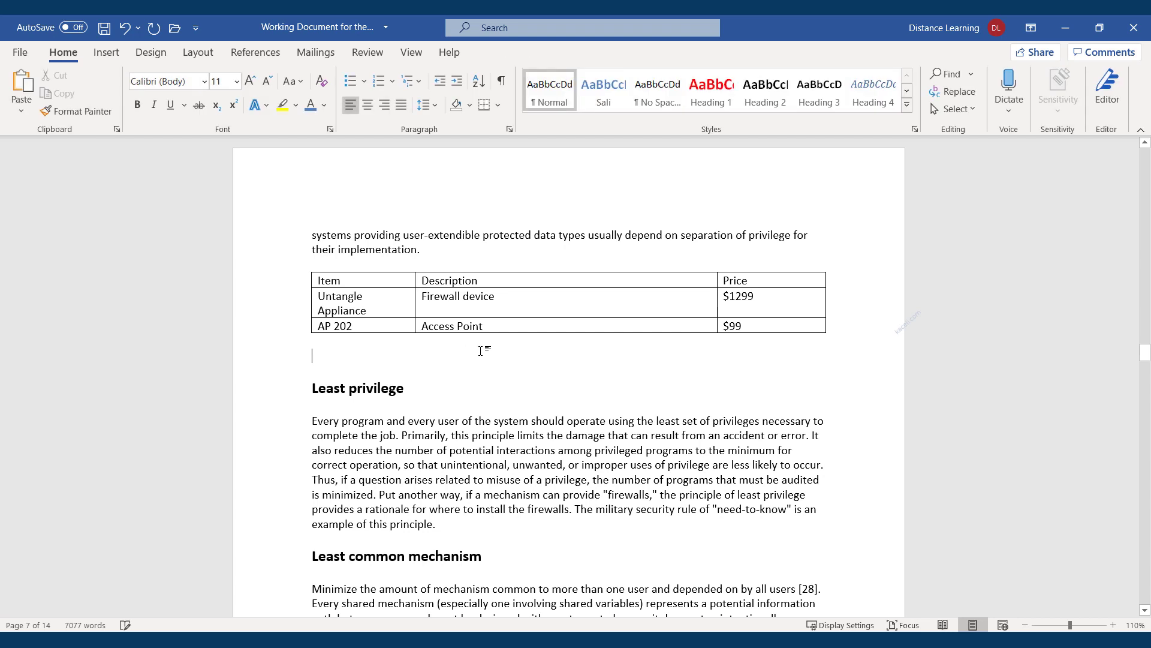
left_click(469, 298)
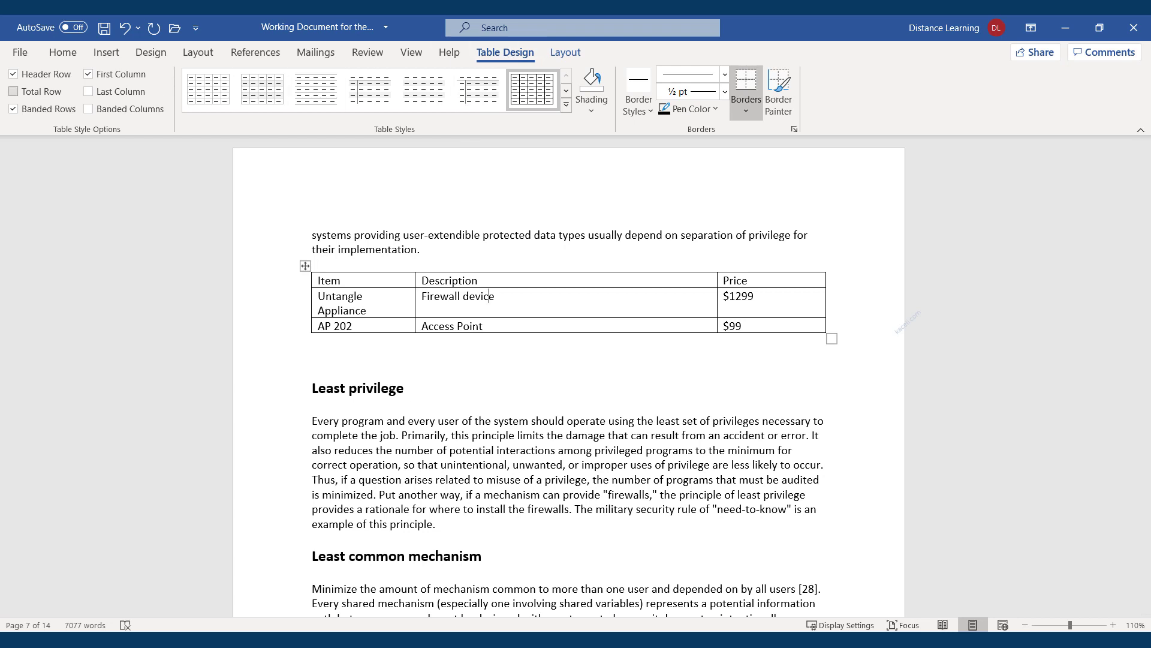
Turn on total-row formatting and add an empty row below the AP 202 row
left_click(14, 92)
right_click(390, 325)
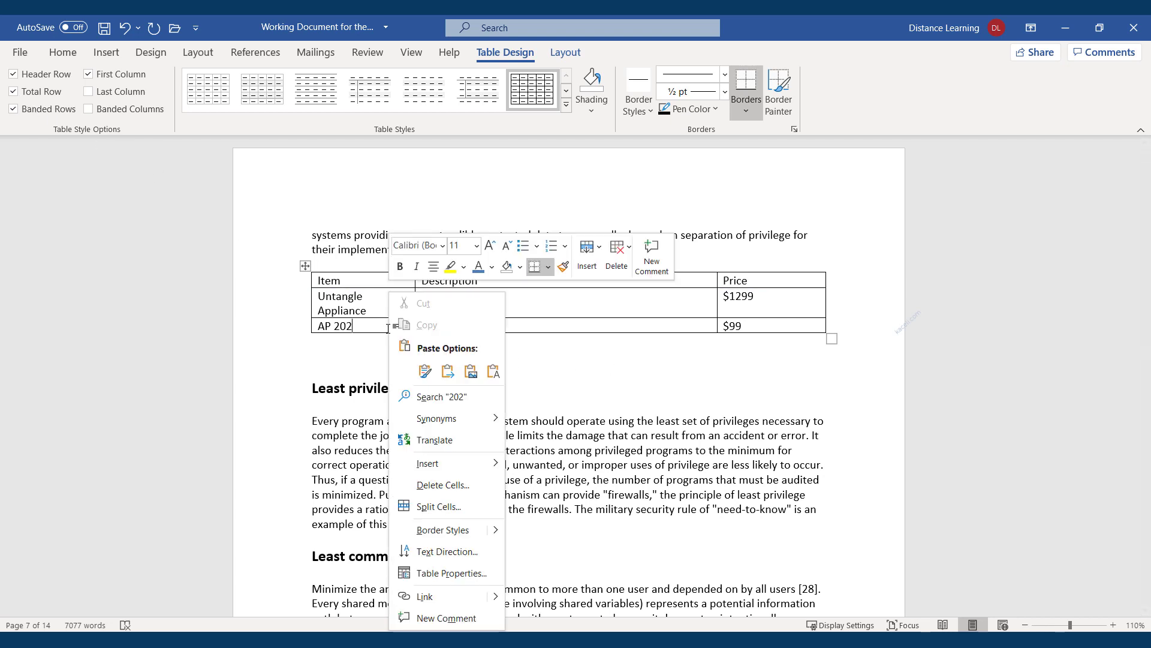
mouse_move(455, 465)
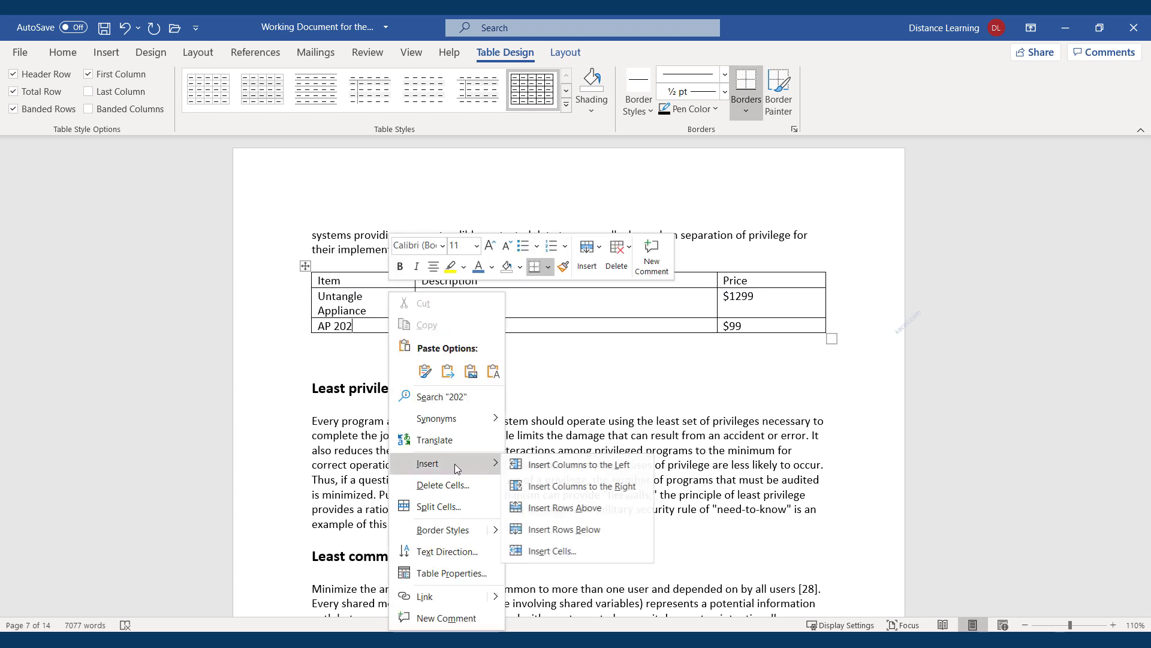
left_click(577, 529)
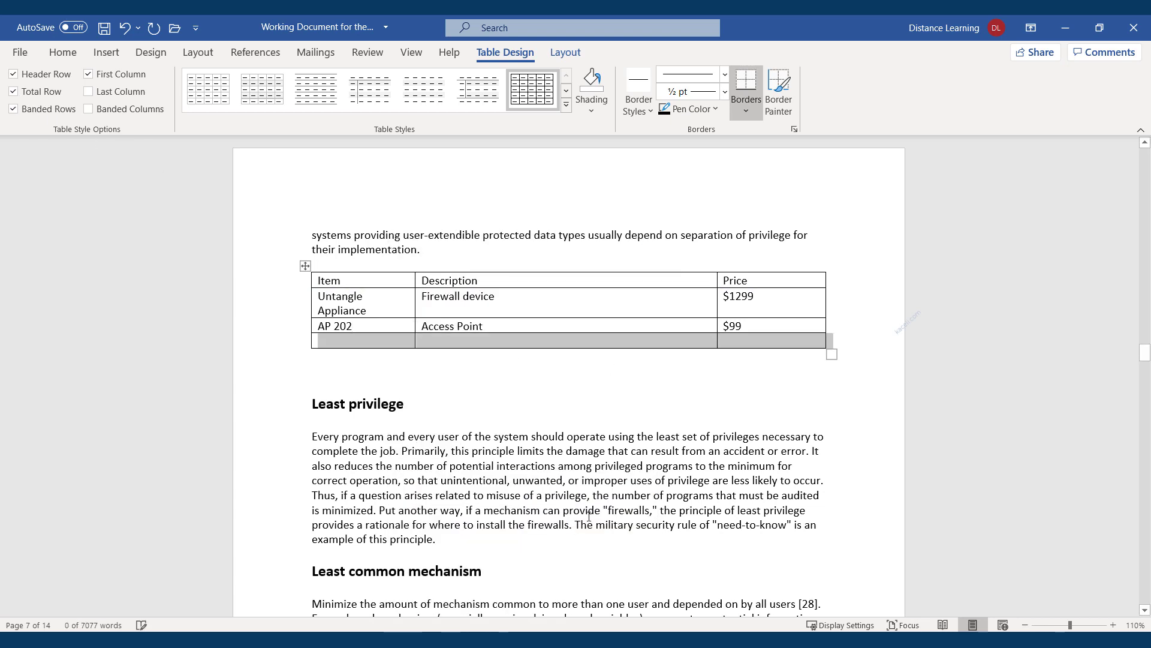
Insert a formula in the last Price cell summing the prices above, giving $1398.00
left_click(739, 343)
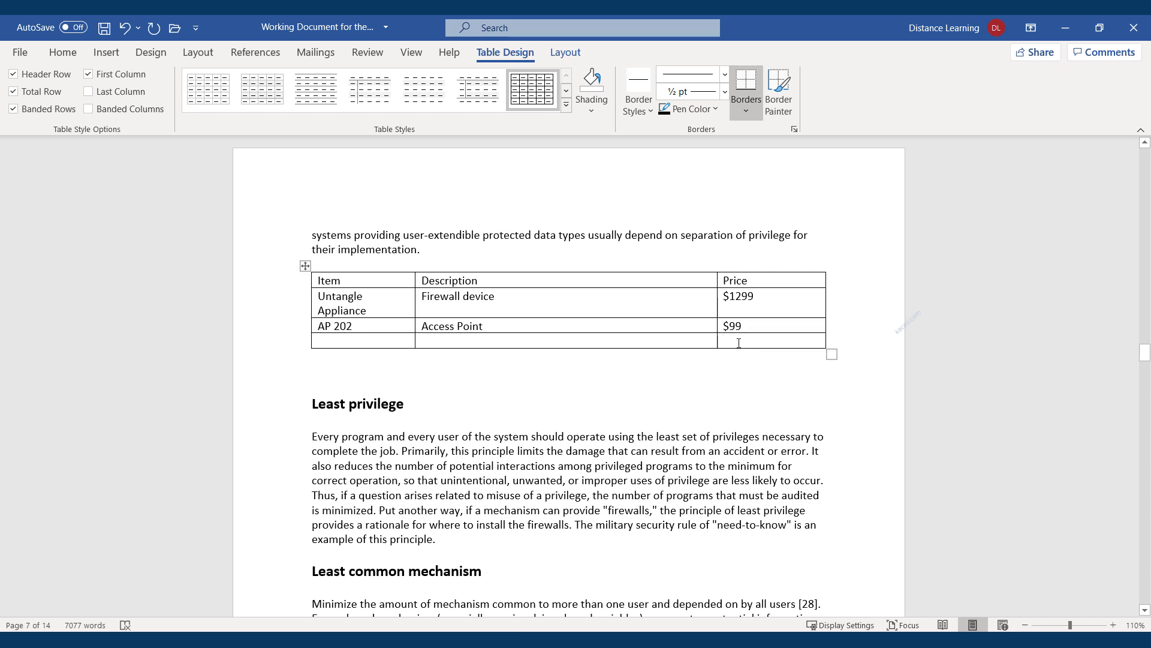
left_click(563, 53)
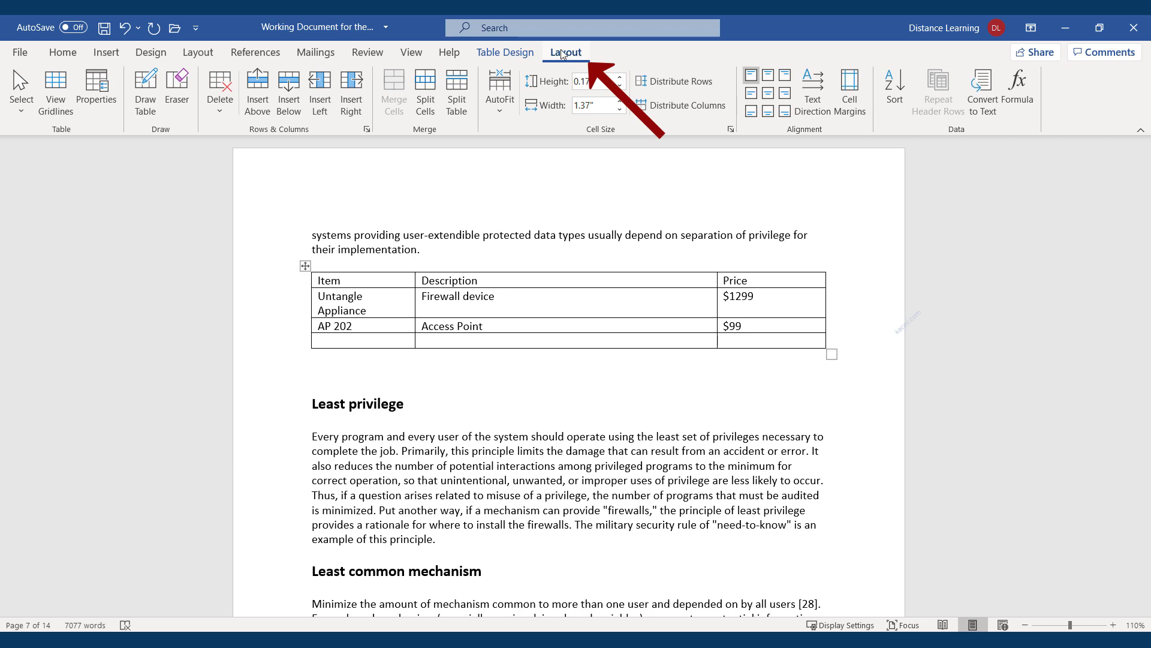
left_click(1013, 105)
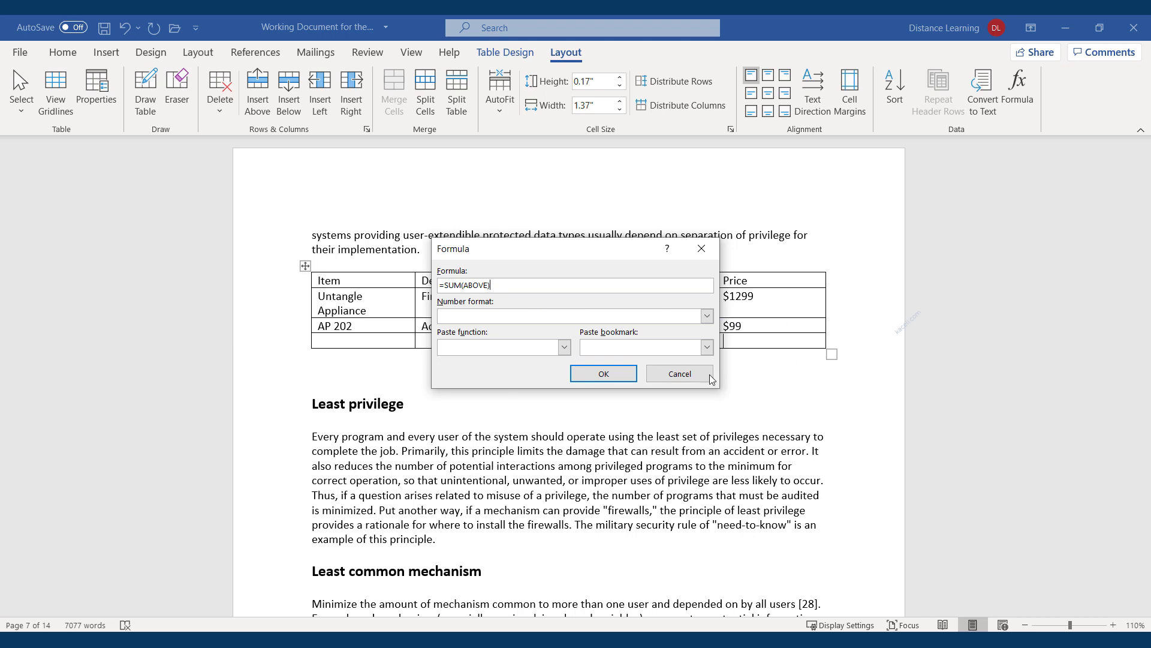
left_click(604, 373)
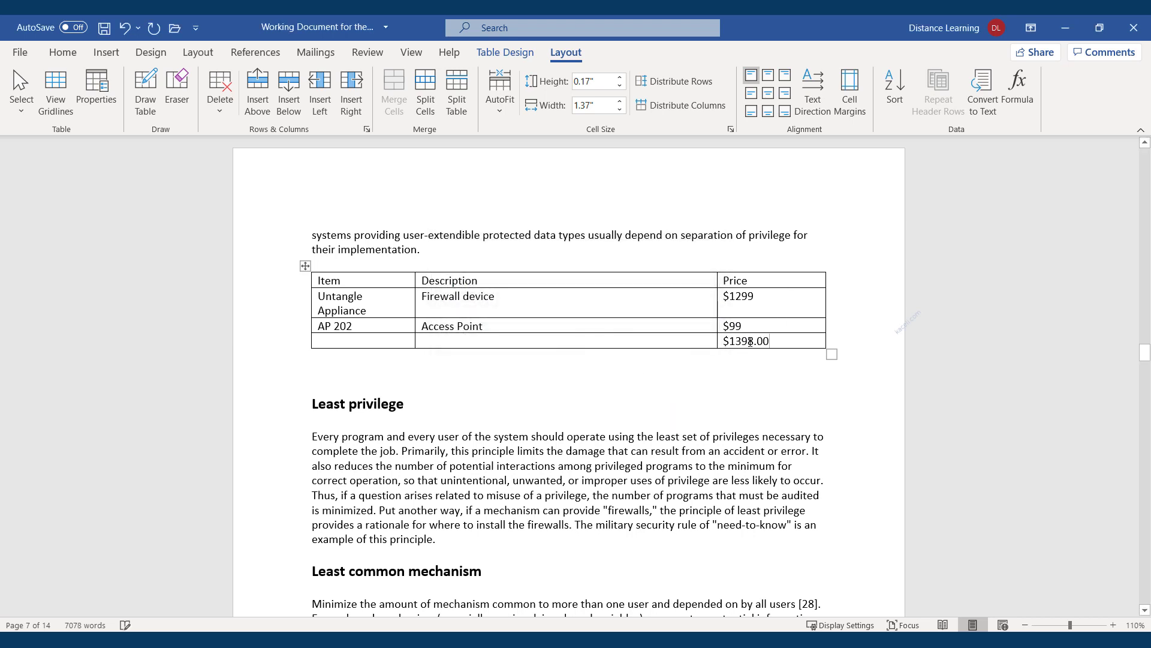
left_click_drag(772, 342, 719, 346)
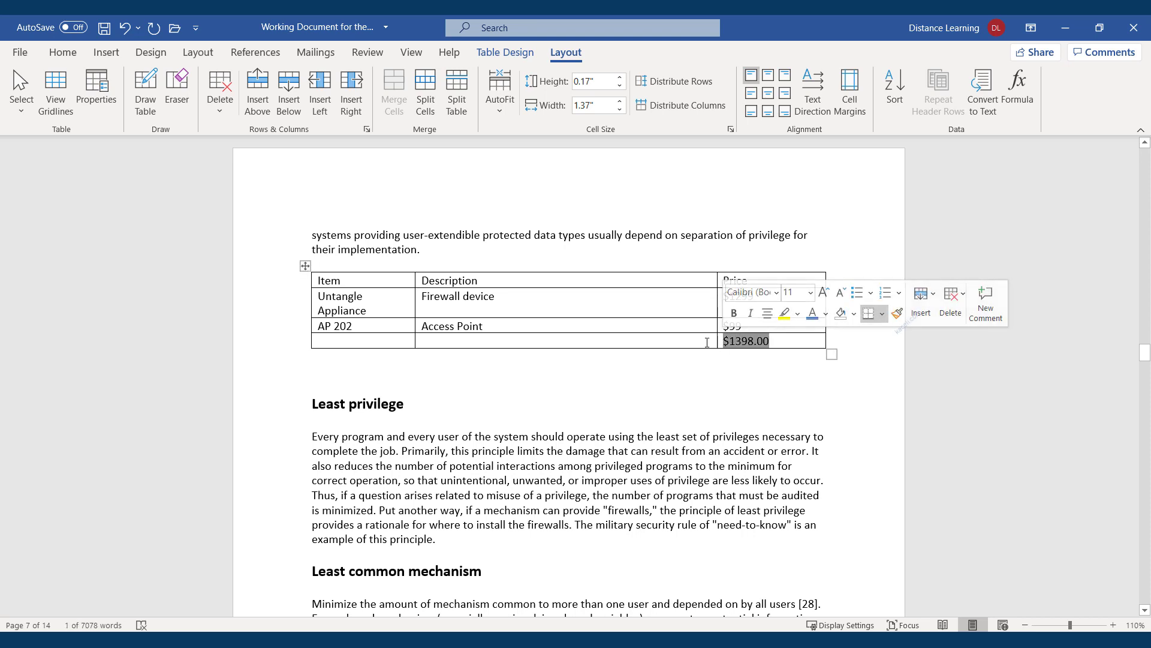
Type Total in the last row's Description cell and right-align it
left_click(709, 341)
type("Total")
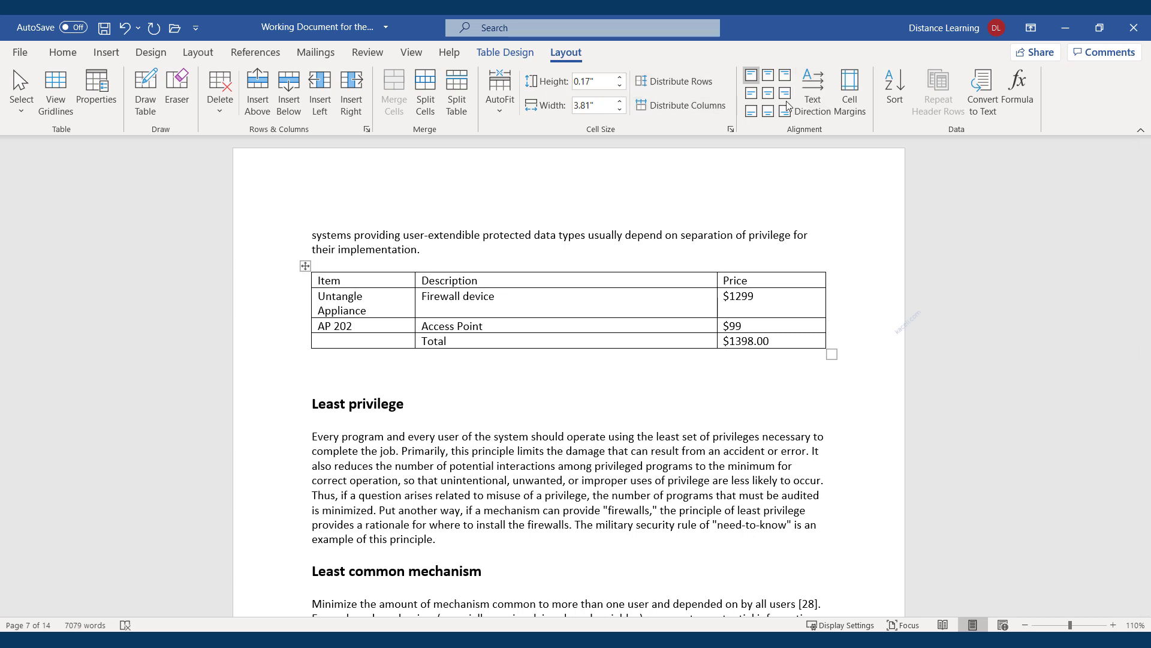
left_click(785, 75)
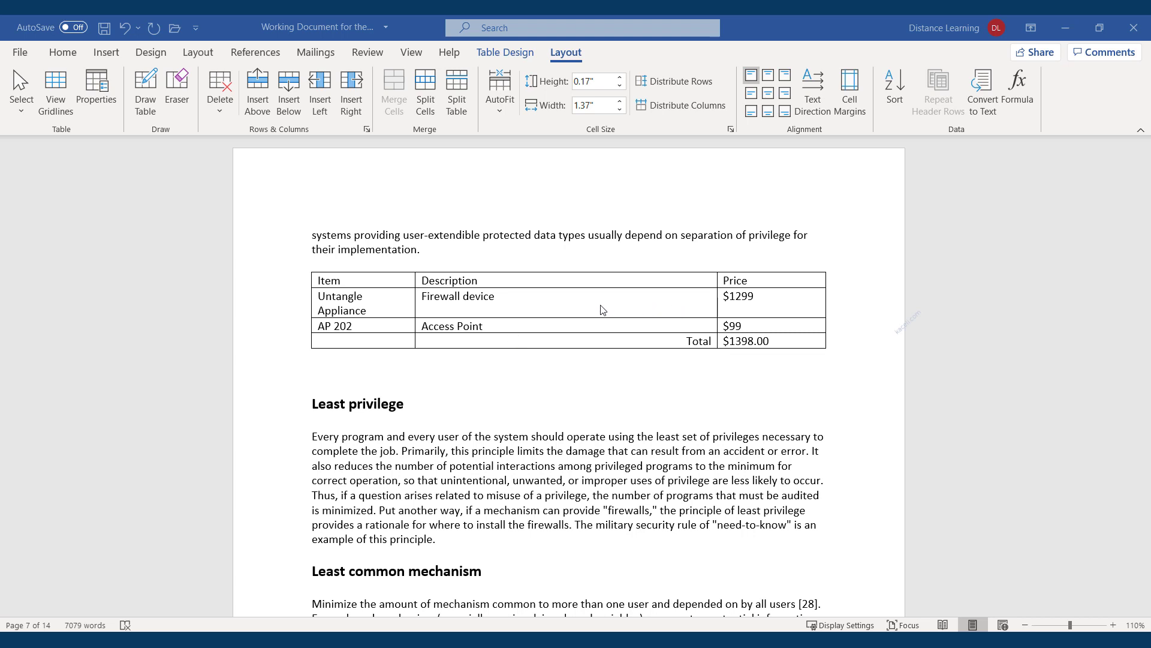
left_click(497, 279)
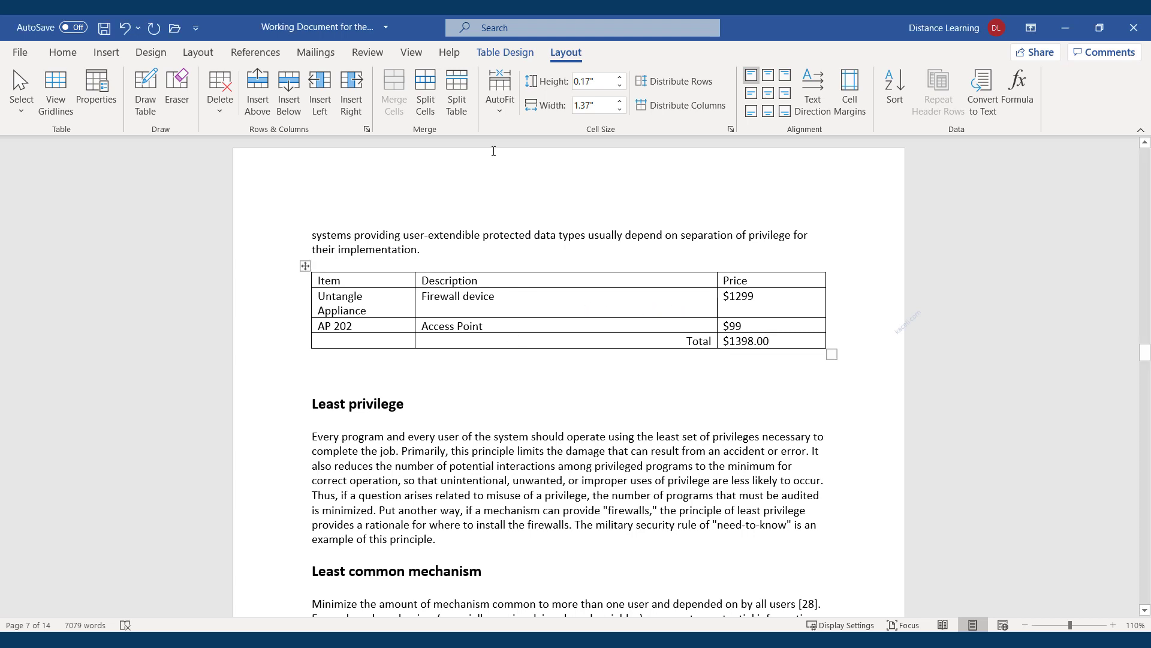
Apply the green Grid Table 4 - Accent 3 style from the Table Styles gallery to the price table
left_click(509, 54)
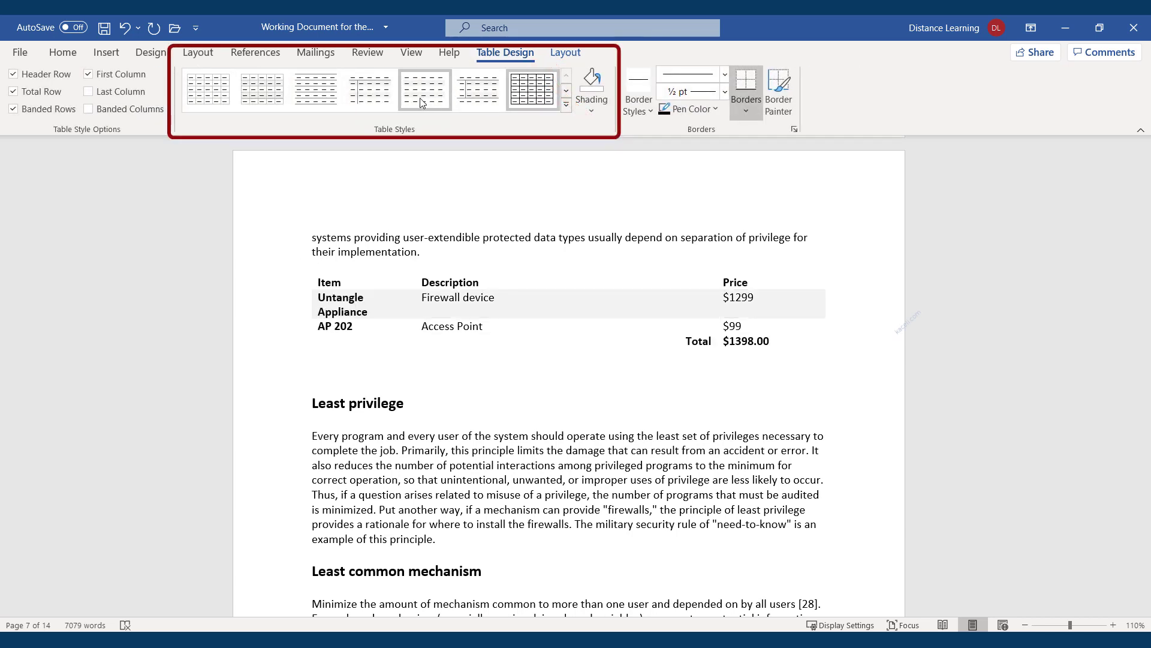
left_click(566, 107)
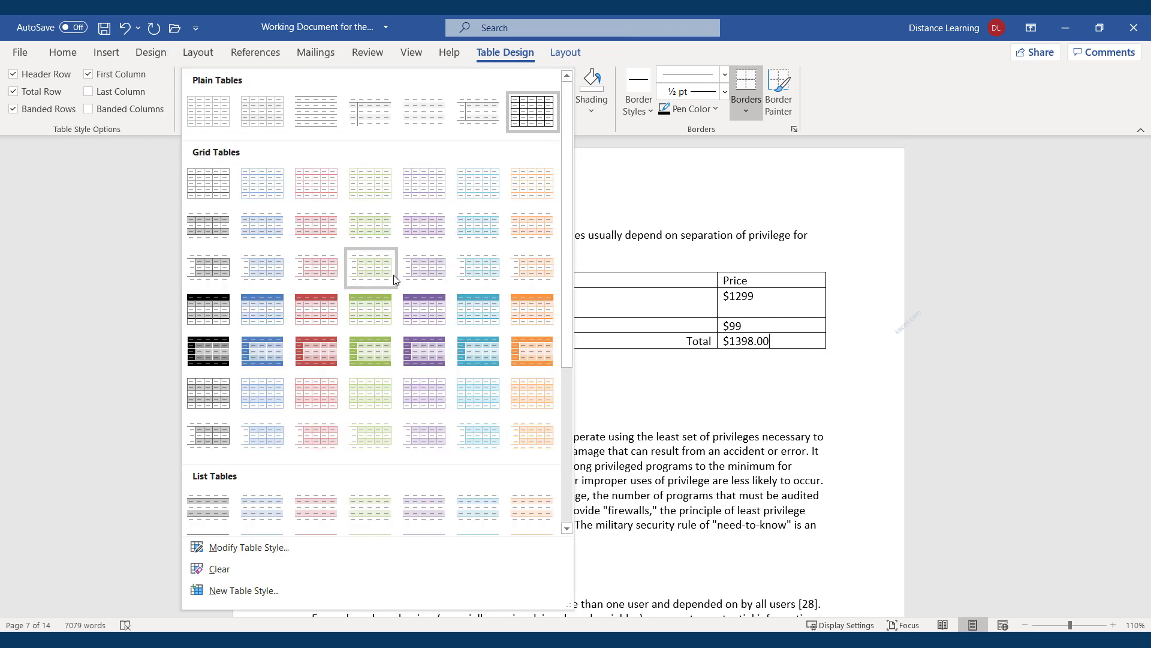
left_click(599, 65)
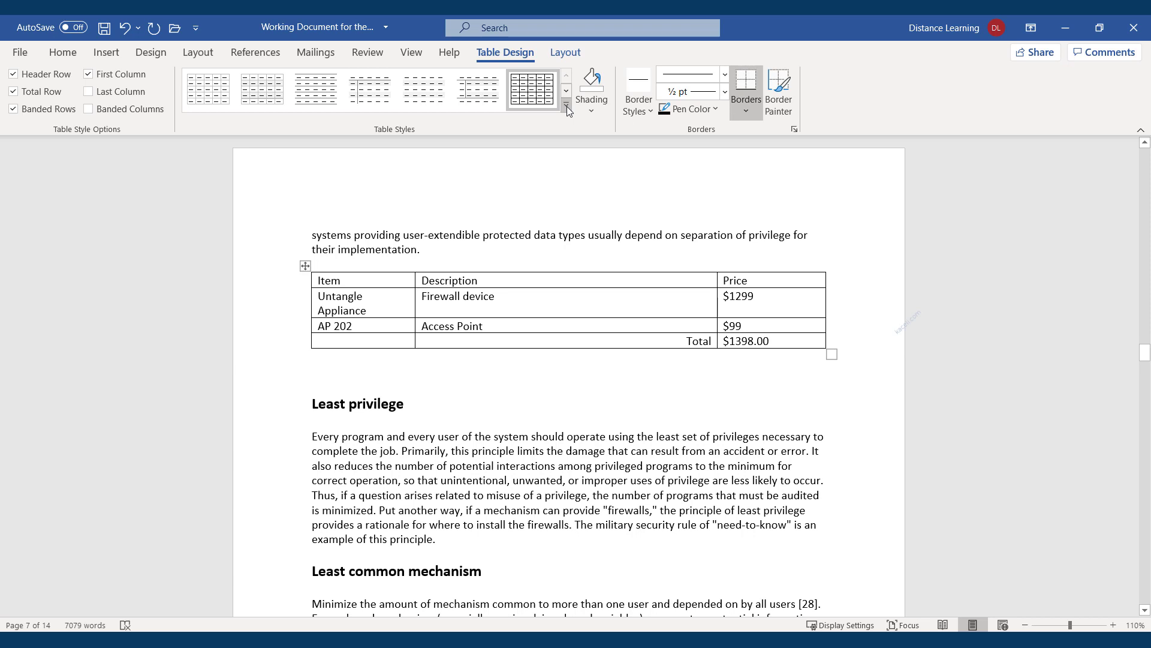
left_click(567, 107)
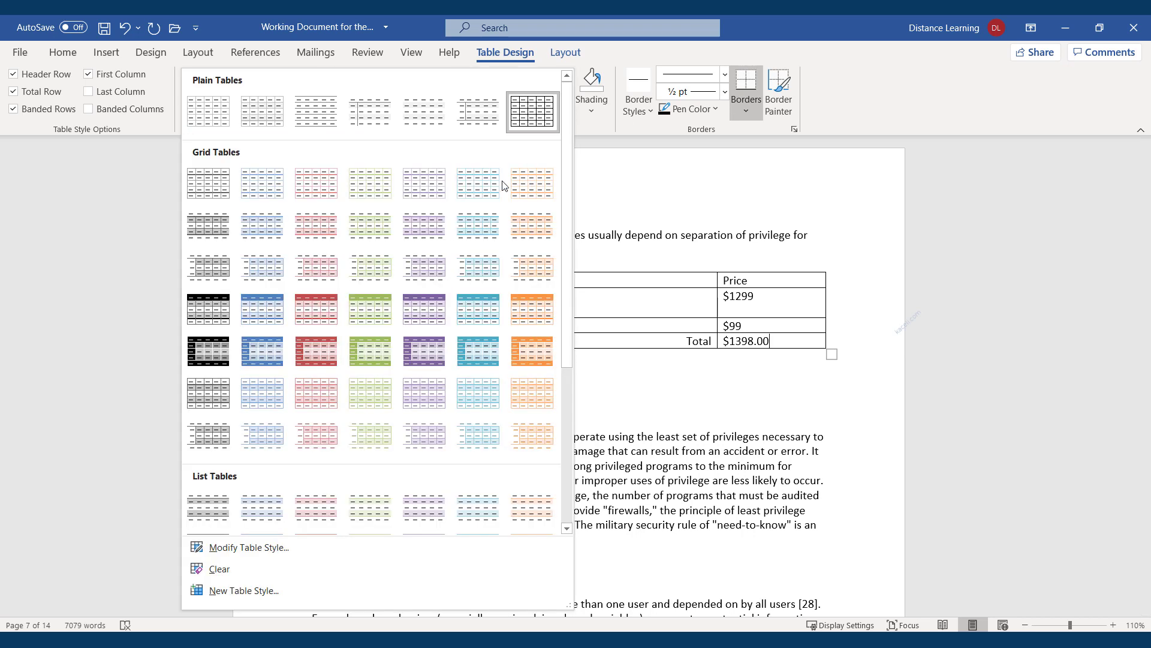
left_click(360, 322)
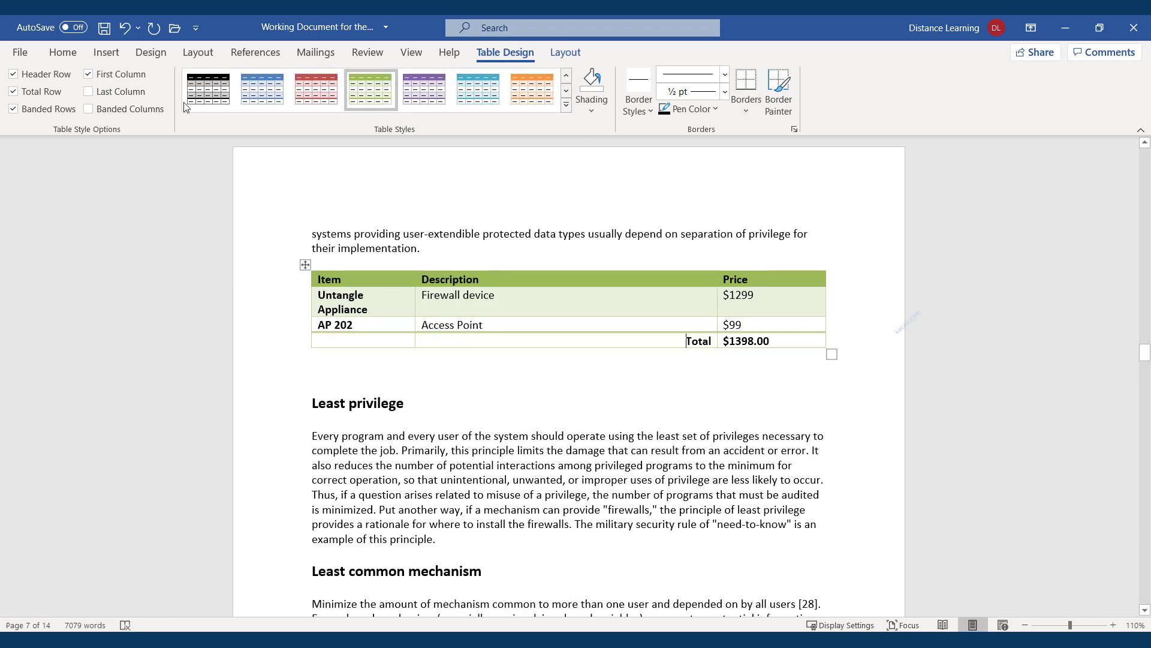
left_click(568, 55)
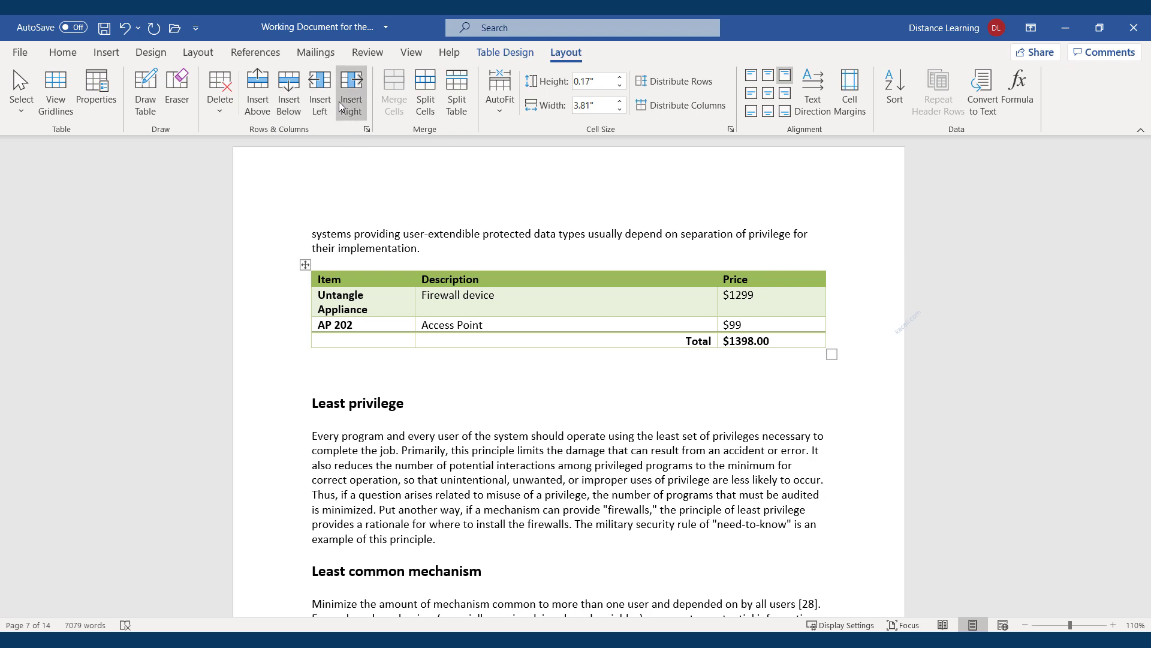
Select 'Firewall device' and centre it horizontally and vertically in its cell
left_click(494, 300)
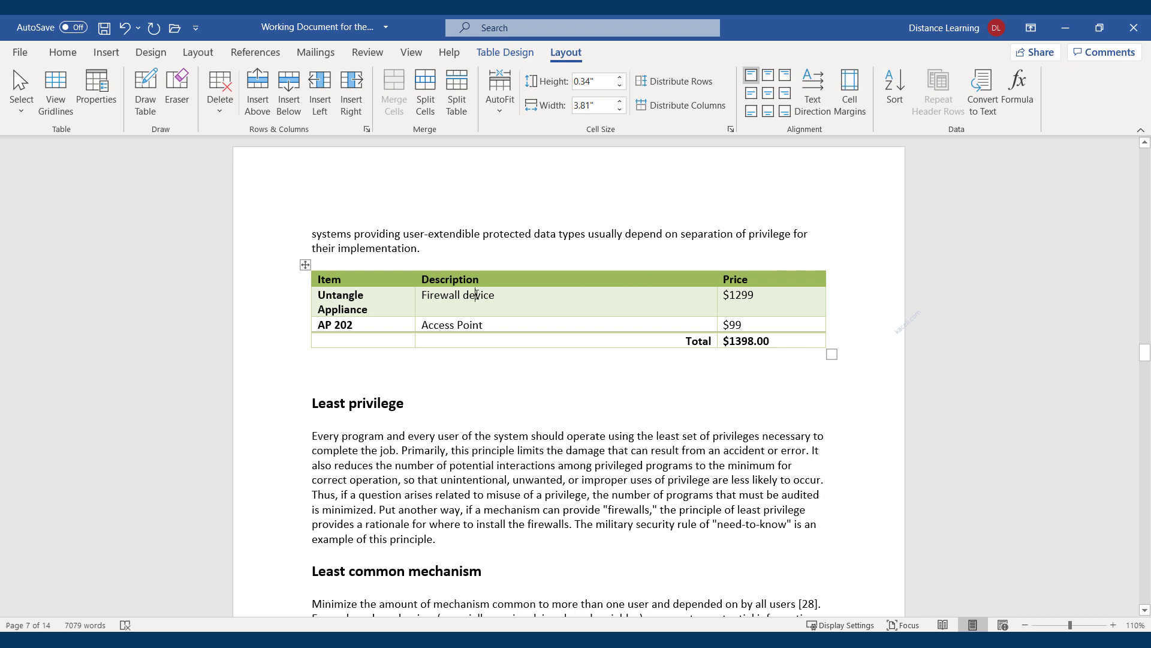
left_click_drag(508, 294, 434, 299)
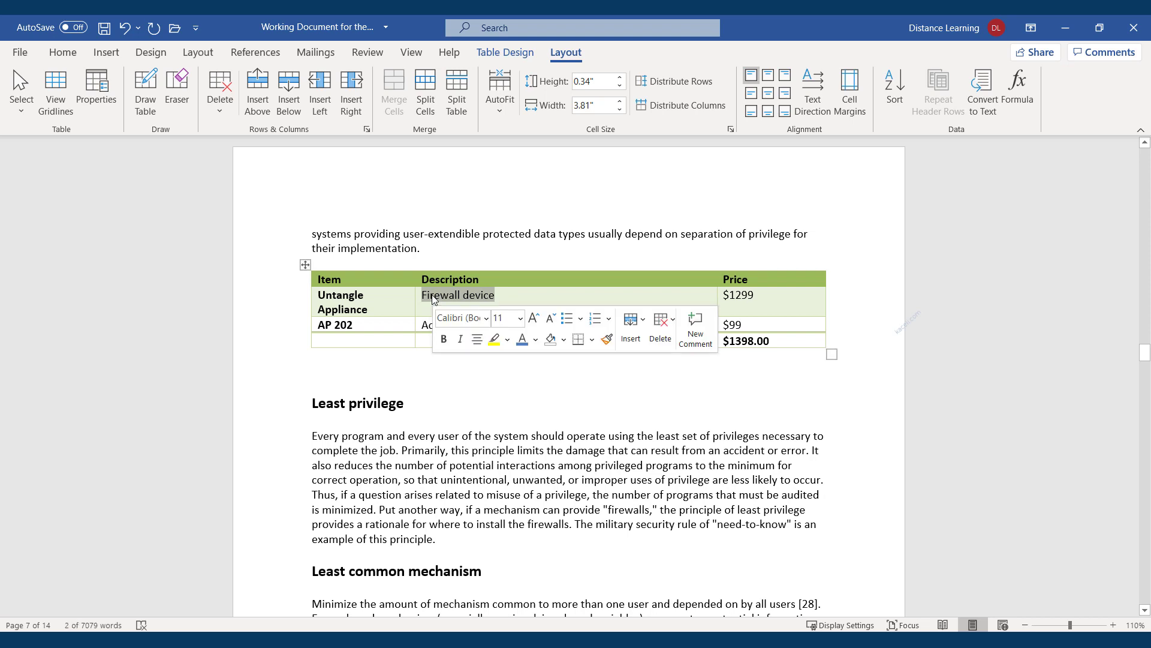
left_click(519, 298)
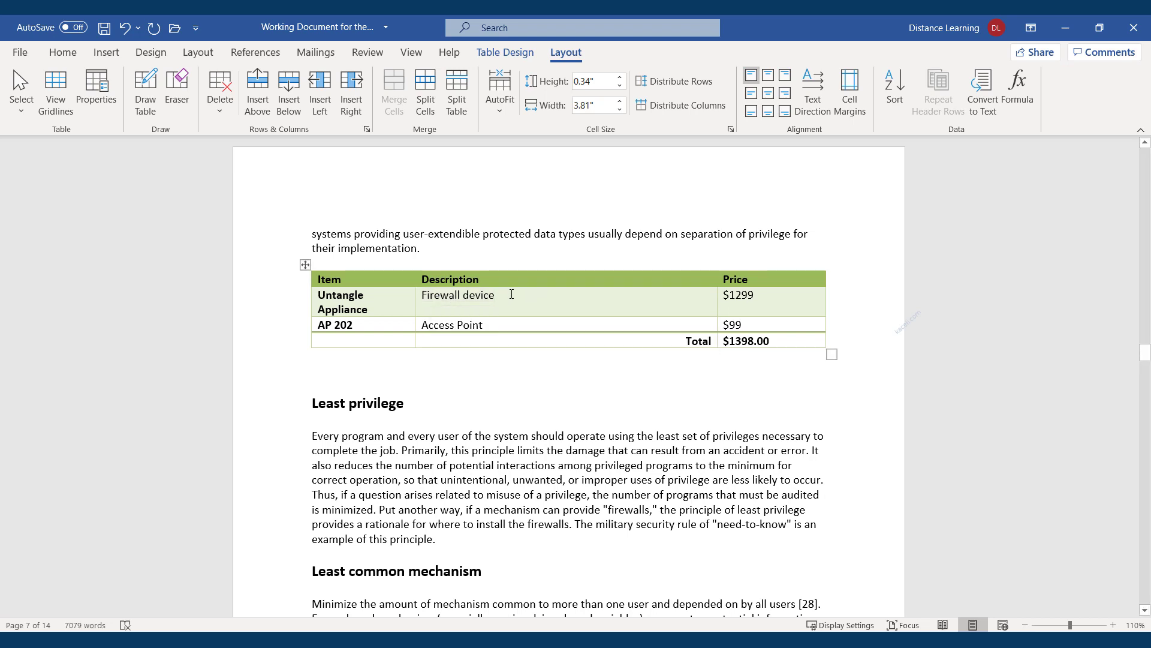
left_click_drag(497, 294, 420, 295)
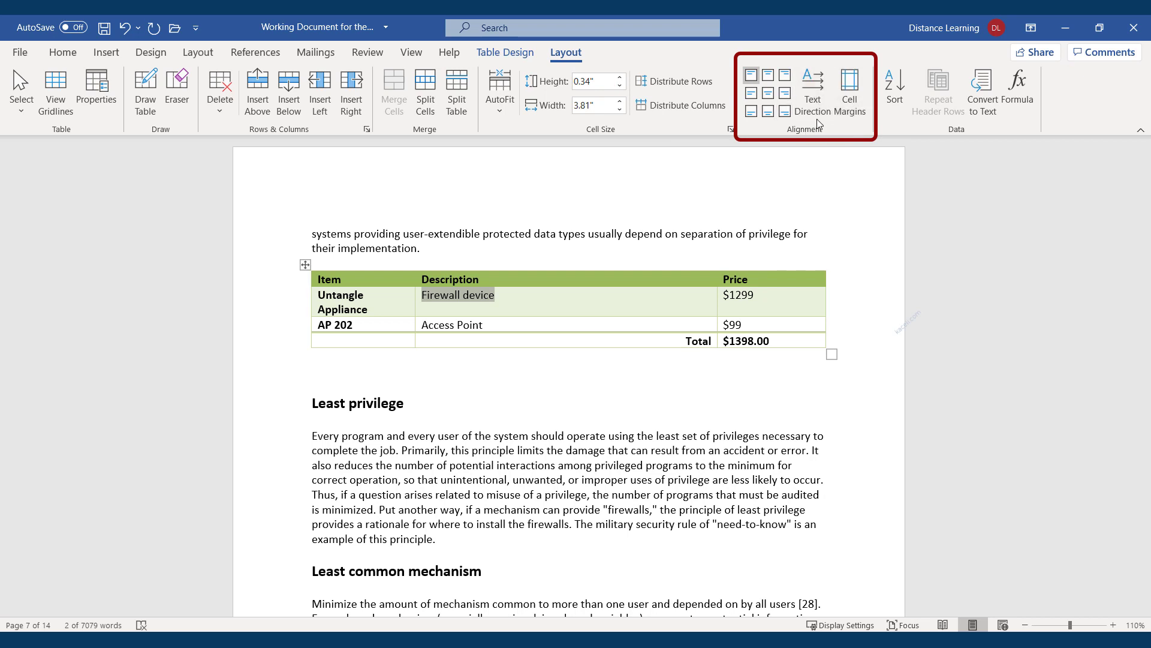
left_click(770, 94)
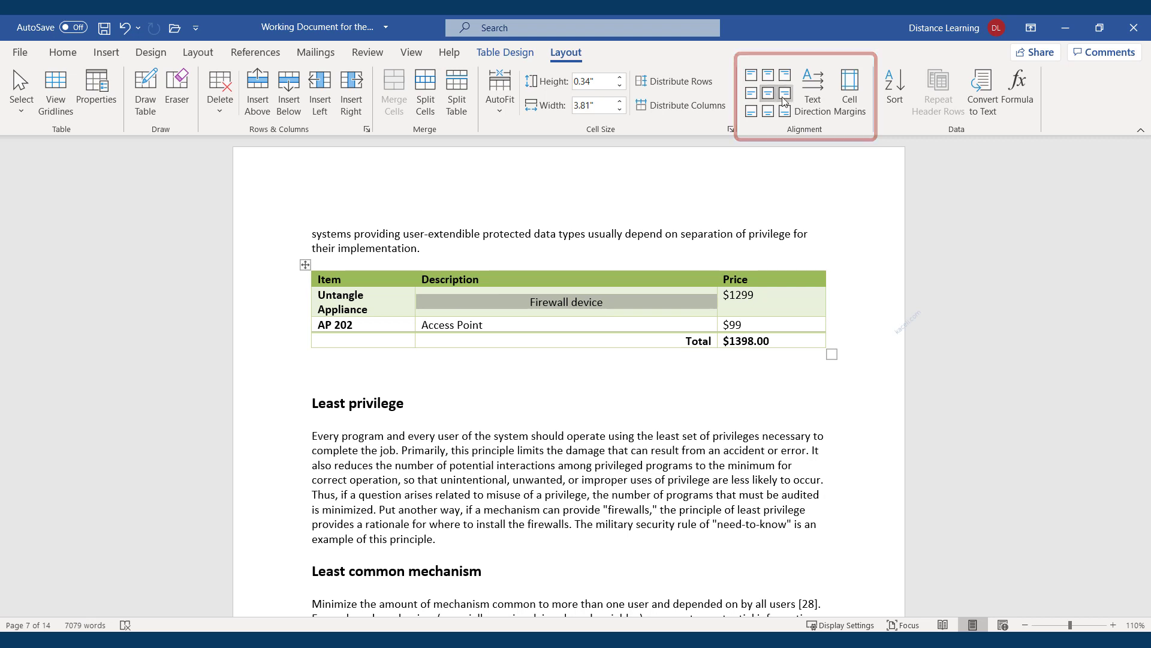
left_click(785, 94)
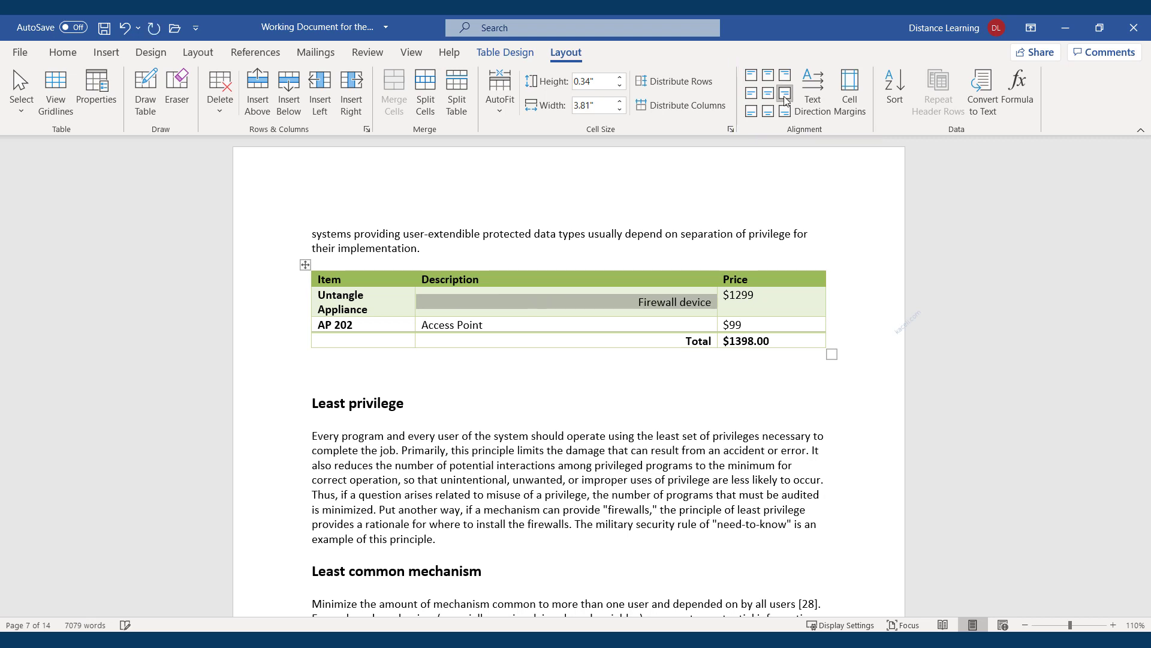
left_click(751, 94)
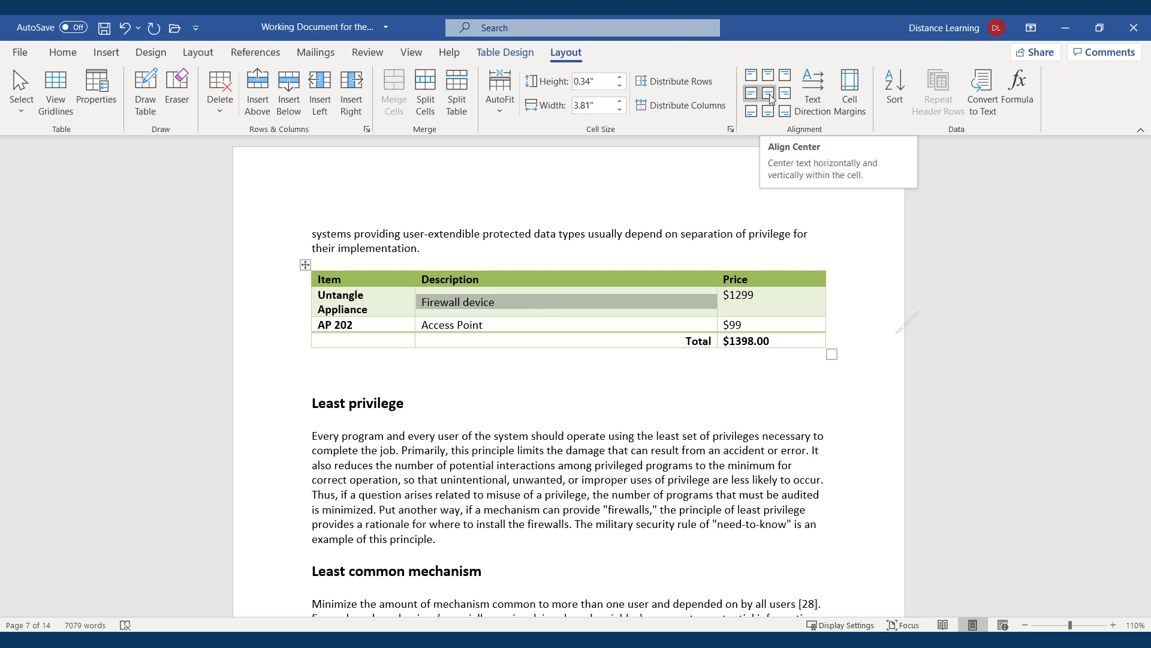
left_click(770, 94)
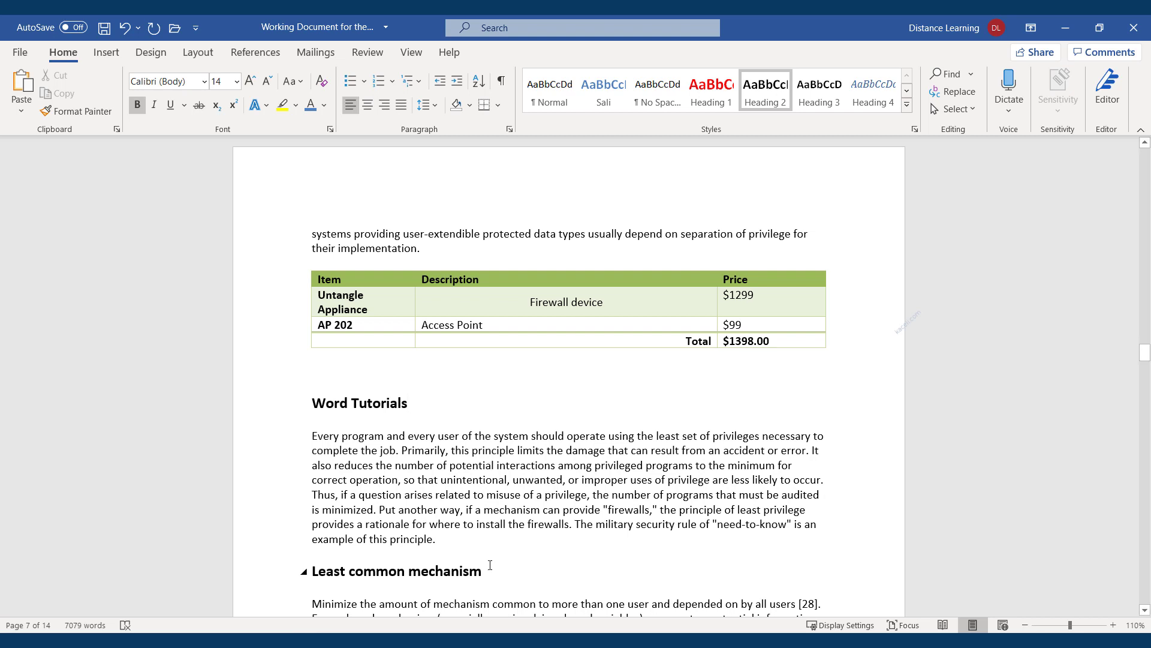
left_click_drag(397, 395, 316, 395)
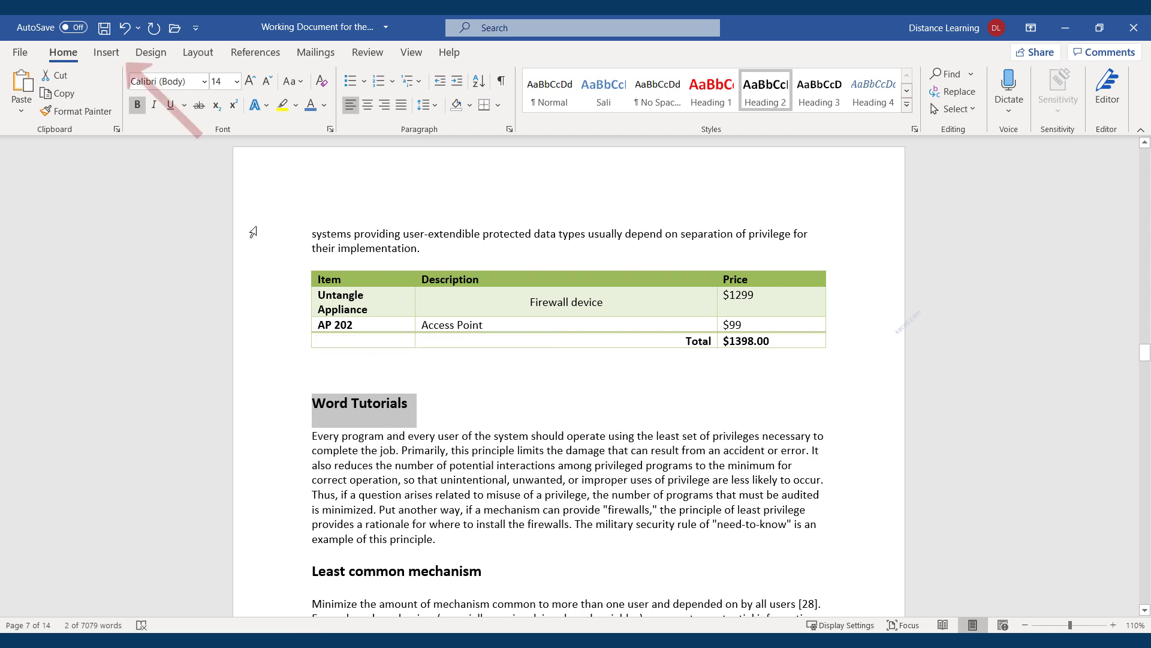
left_click(107, 53)
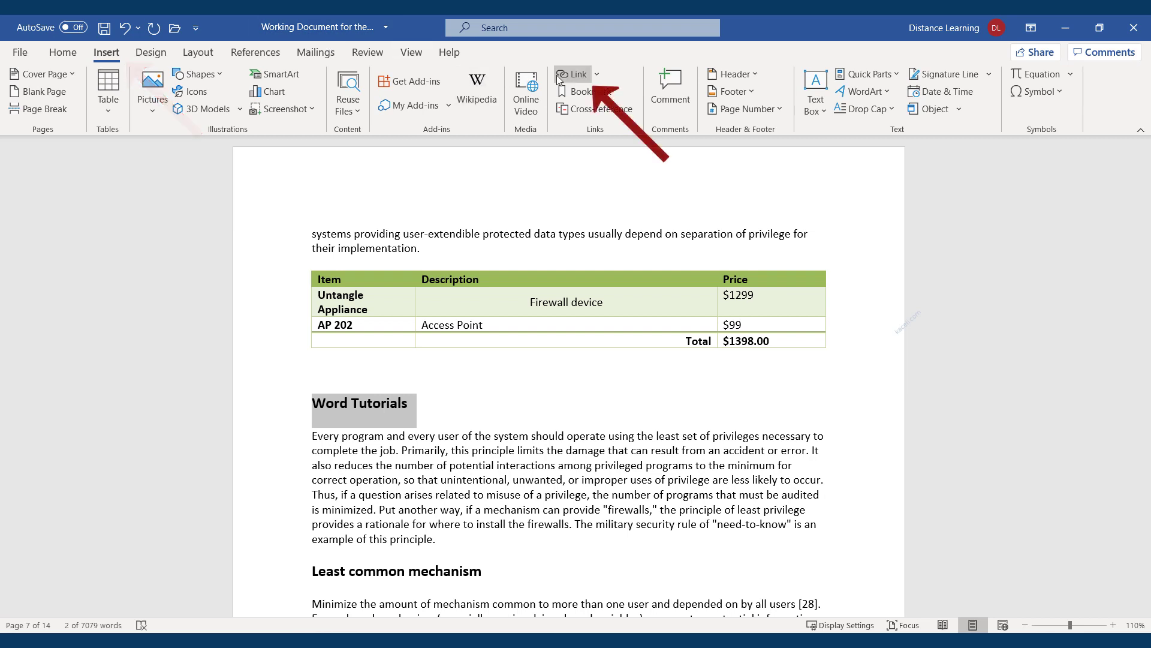
left_click(573, 74)
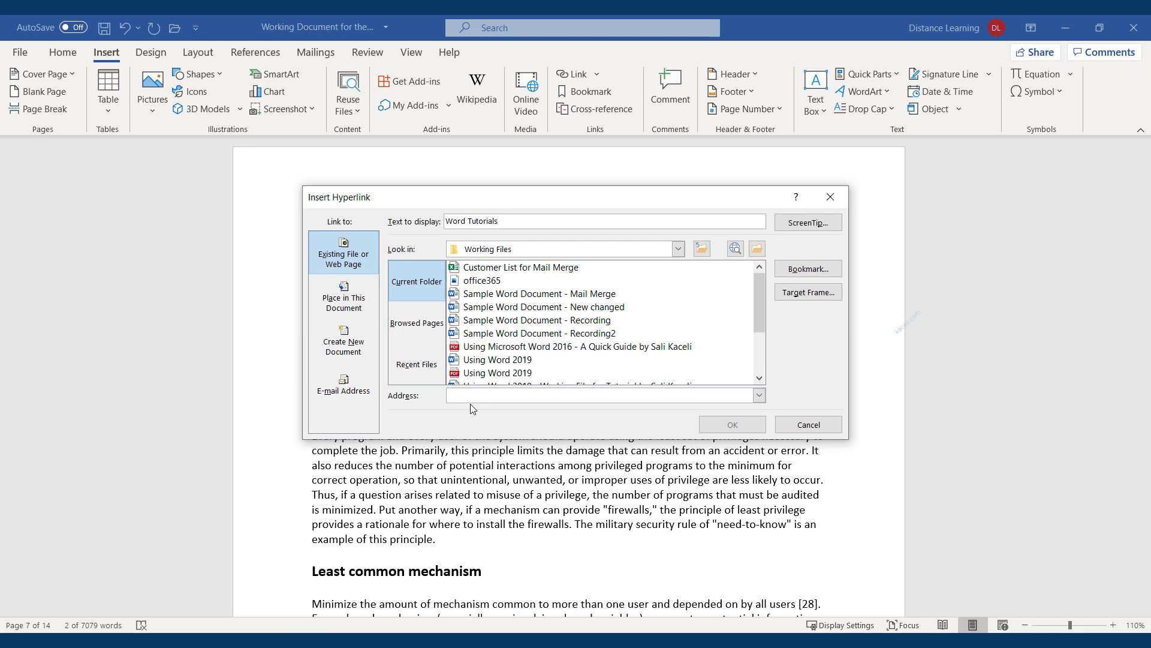
type("h")
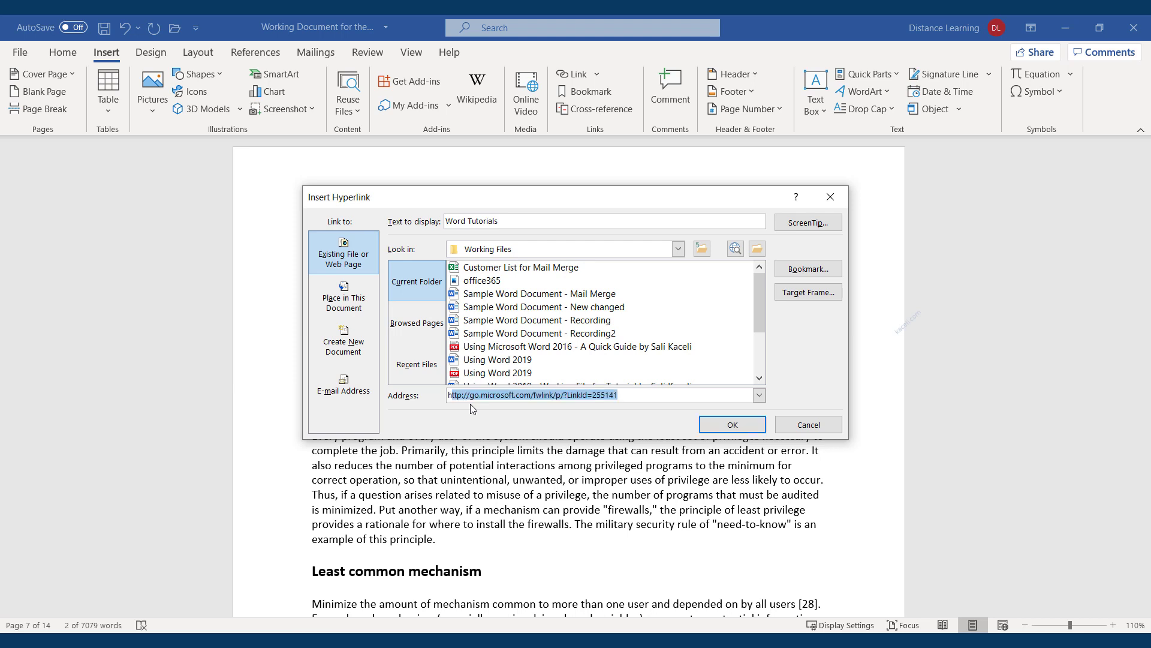
type("ttp://yo")
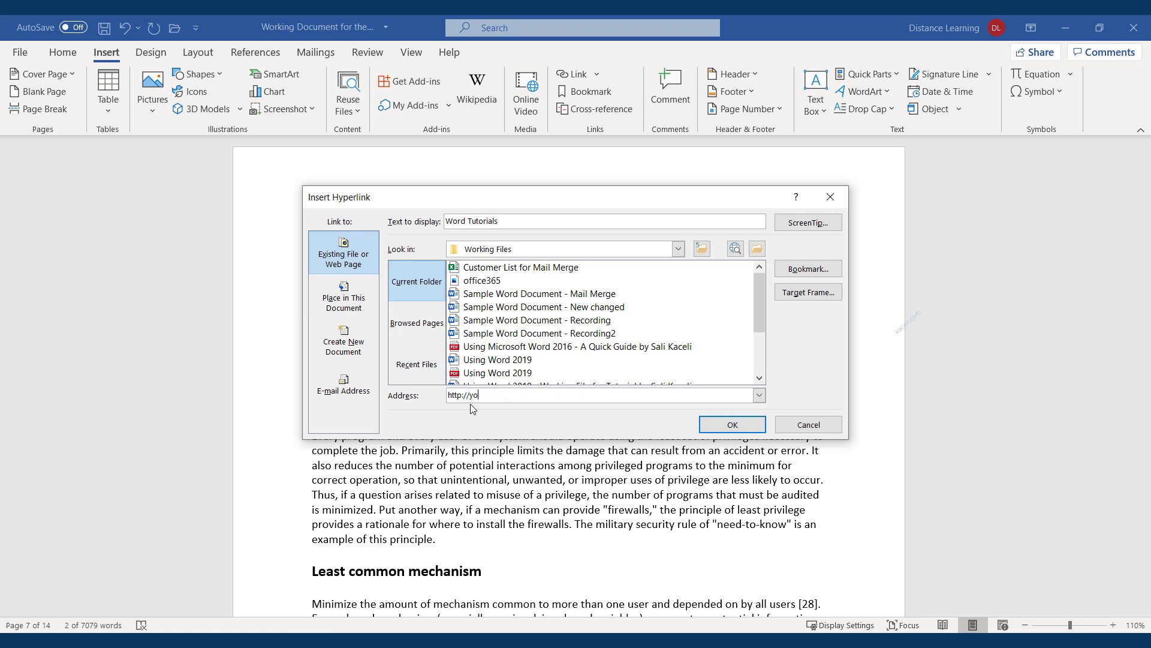
type("utube.com/skaceli")
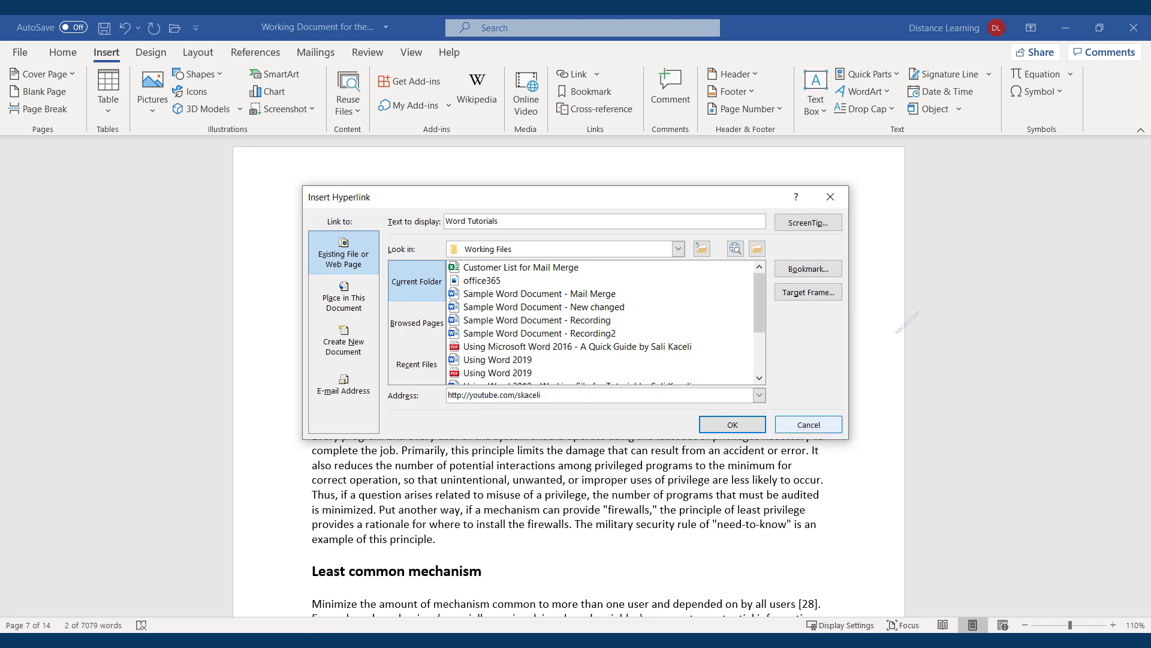
left_click(734, 428)
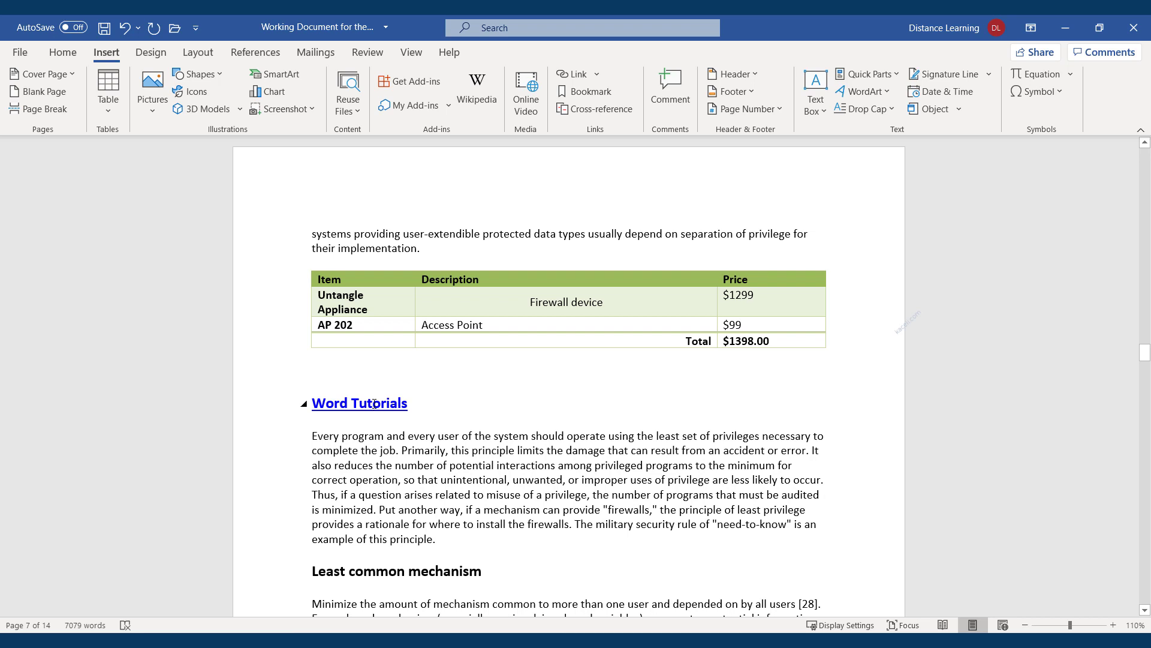
Follow the Word Tutorials link to test it, then move the browser aside
mouse_move(378, 408)
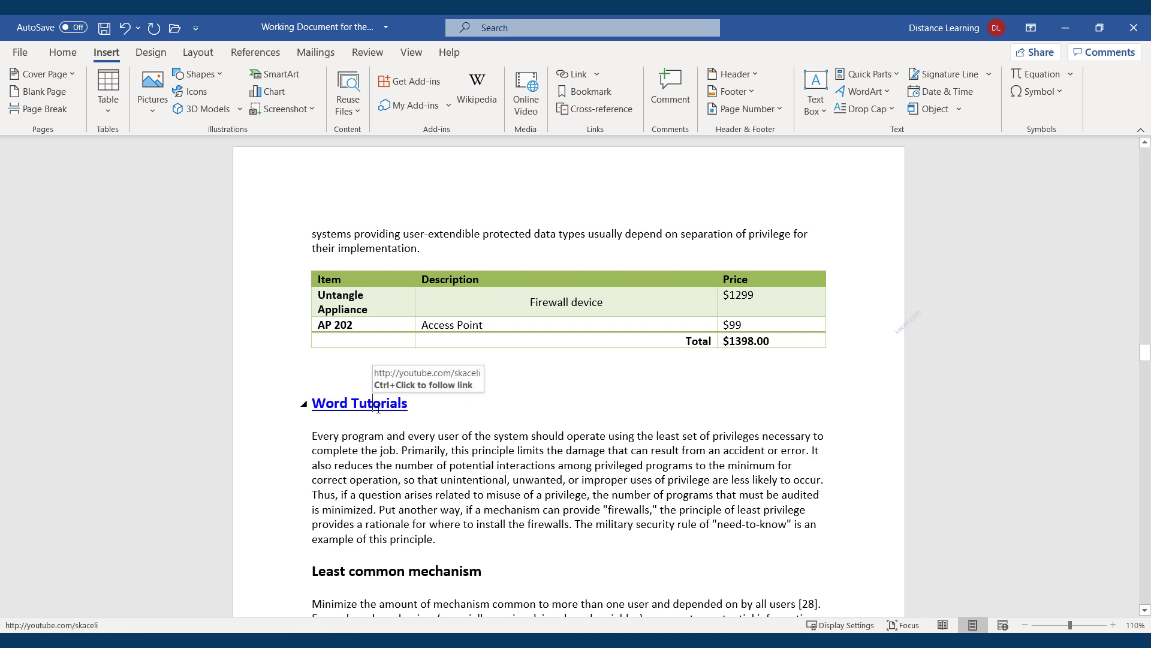
left_click(378, 408, "ctrl")
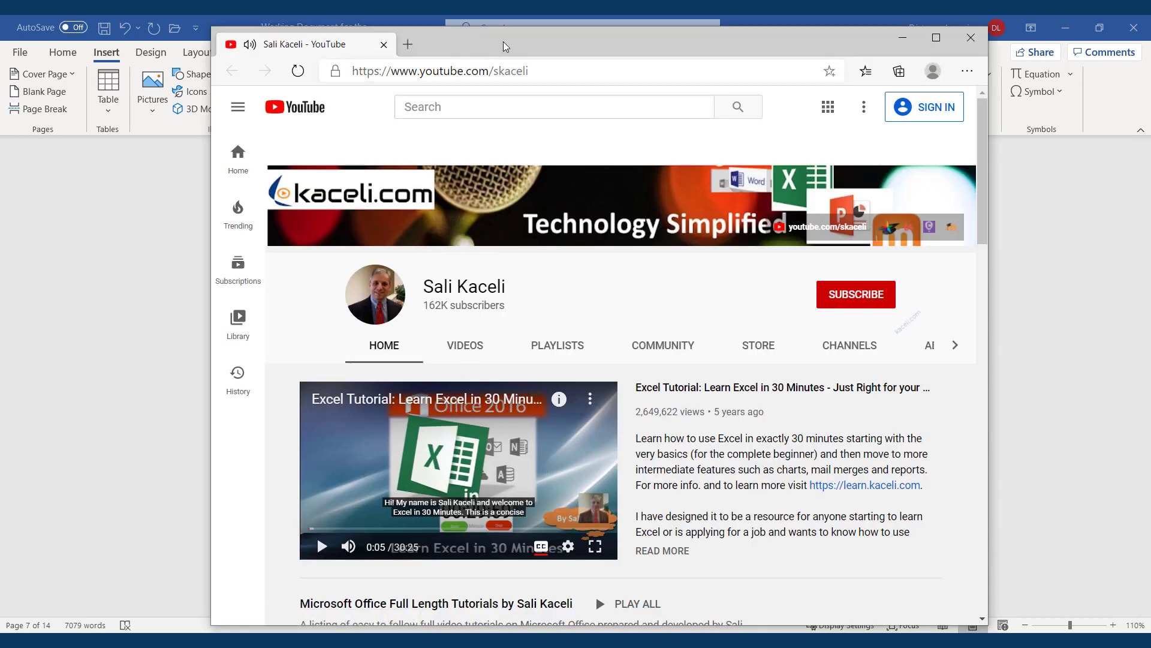
left_click_drag(504, 43, 781, 1)
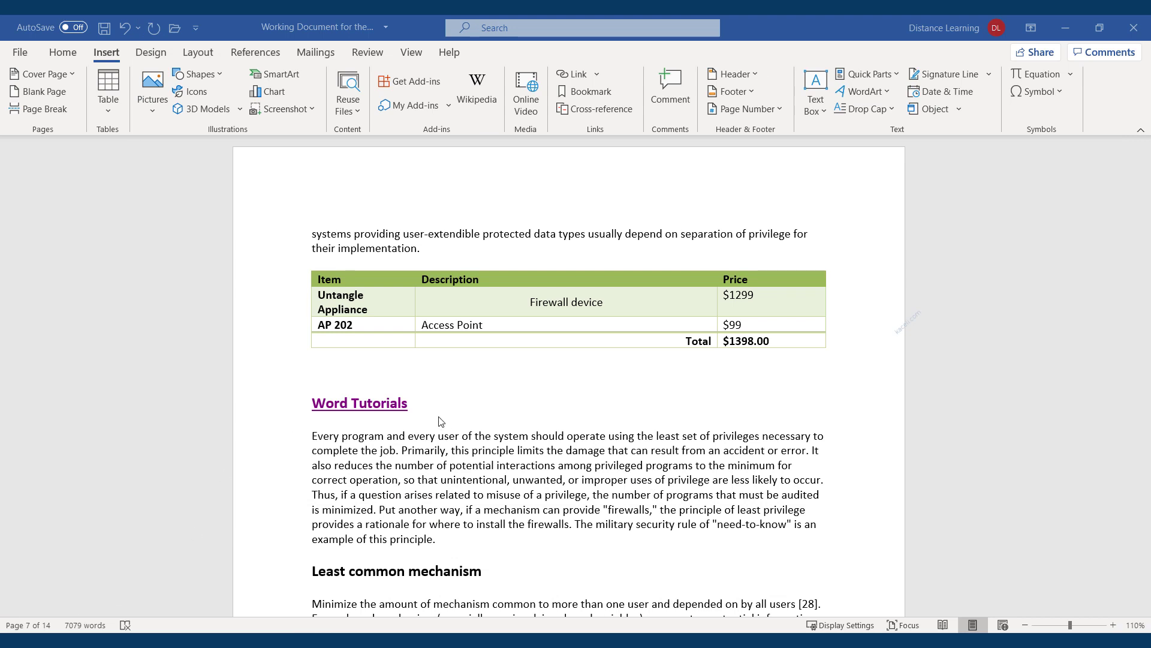
Paste '(directions here)' after 'Every program' and make the word here bold
left_click(394, 442)
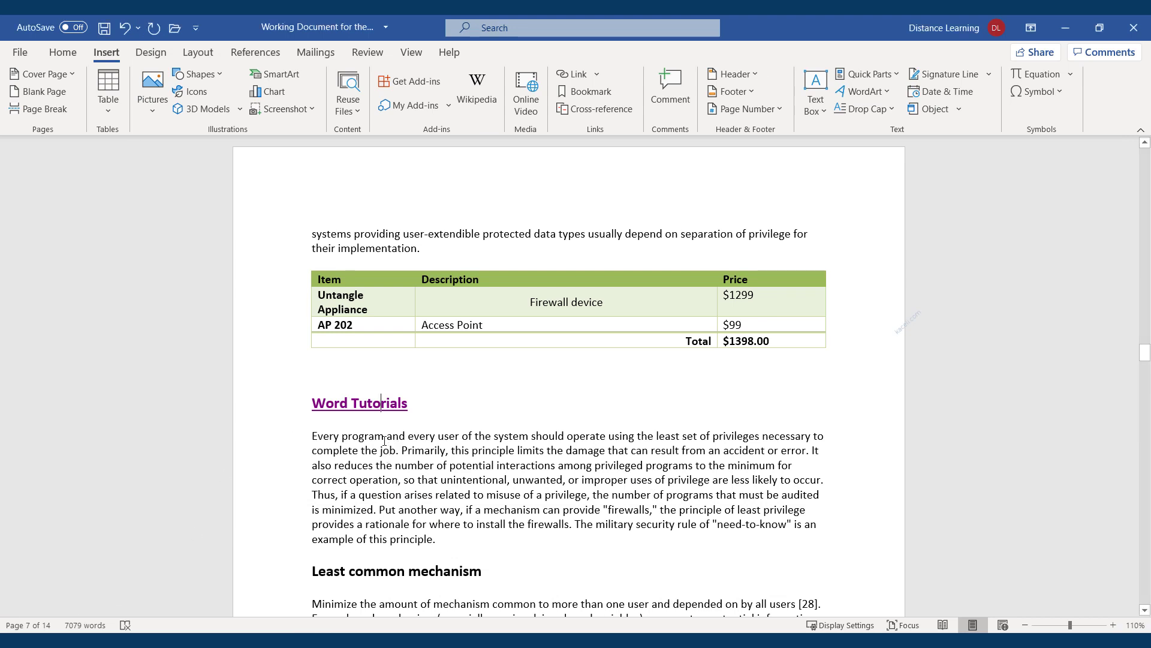
type("(directions here)")
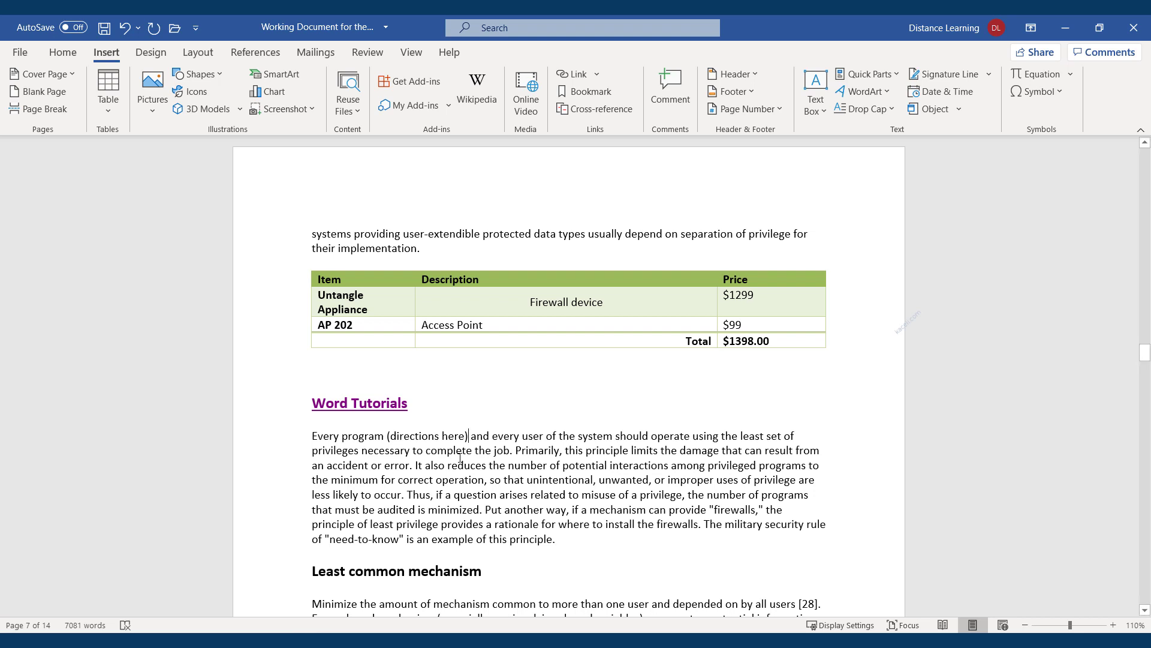
double_click(458, 436)
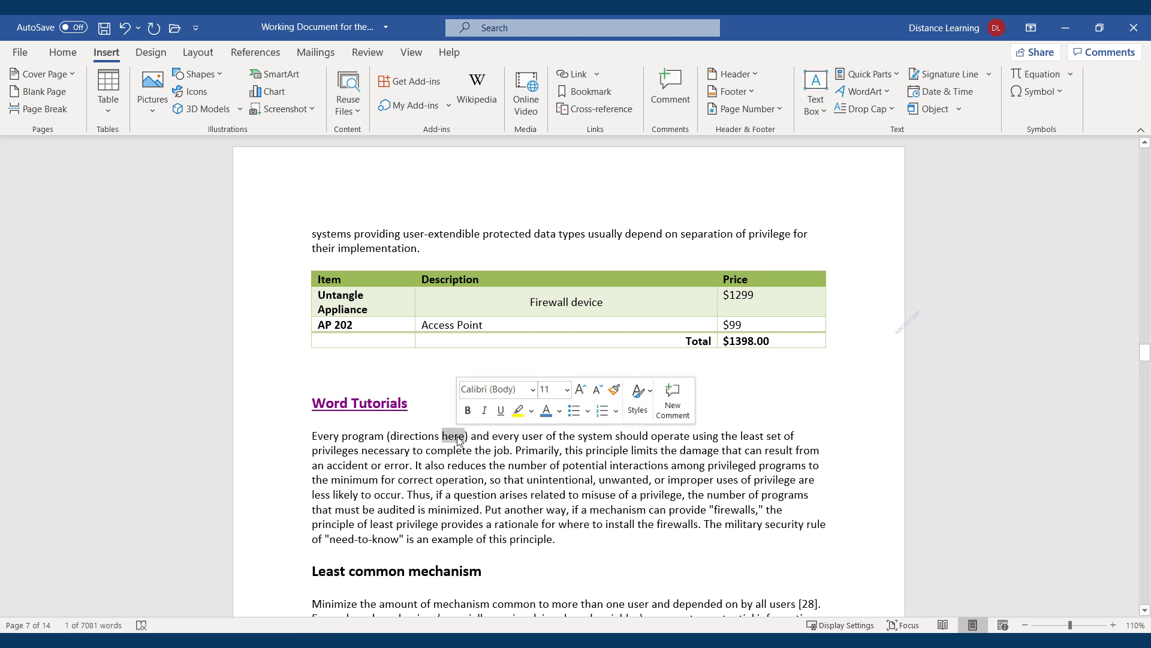
left_click(468, 411)
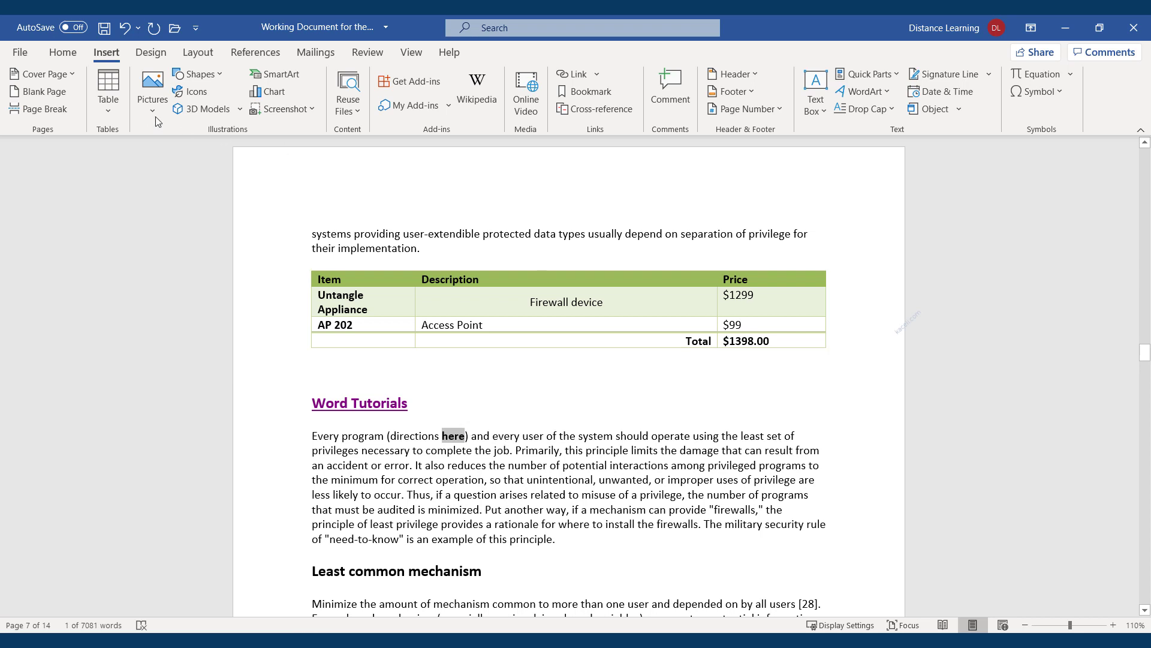
Link the word here to the Word 2016 quick guide PDF and follow the link
left_click(573, 76)
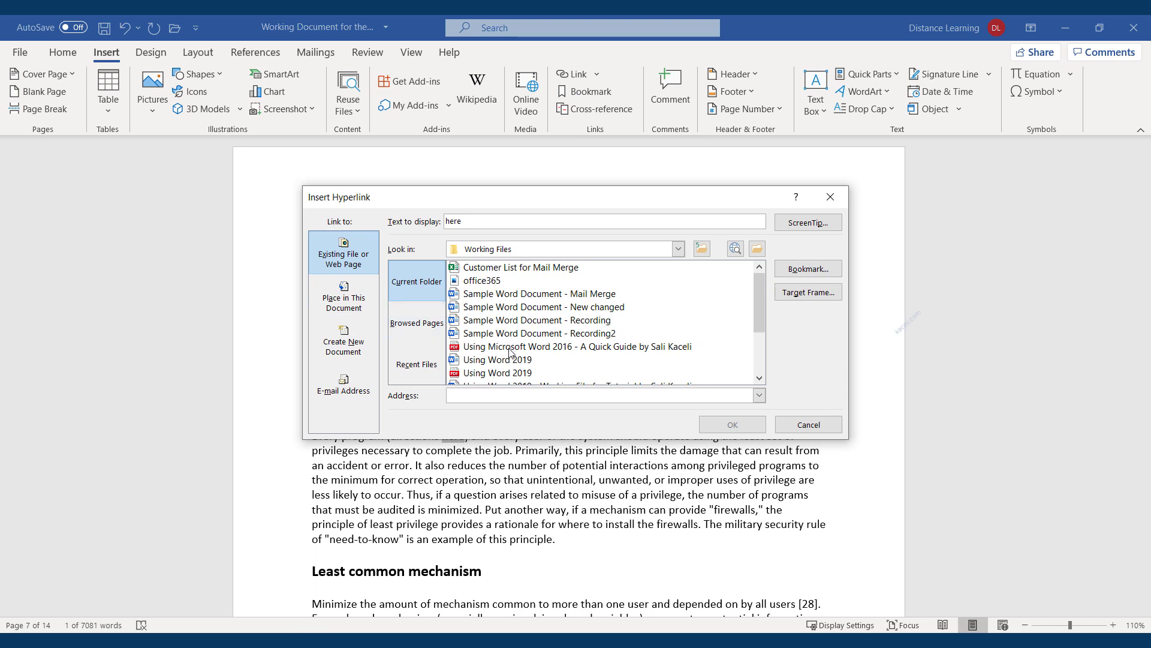
left_click(509, 347)
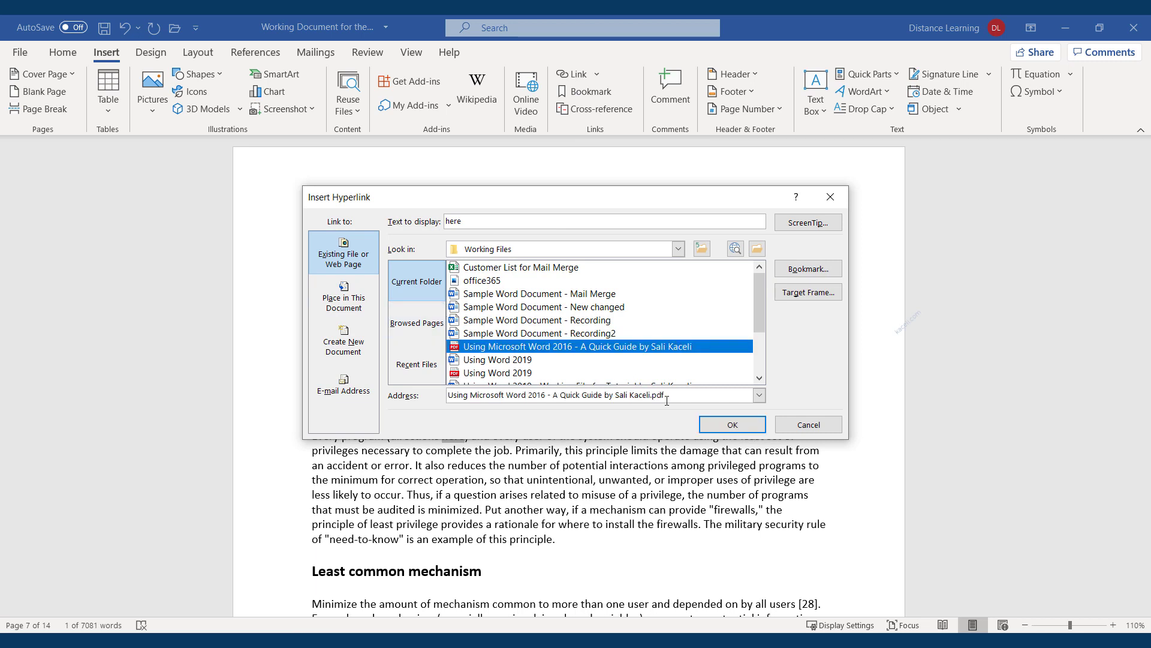
left_click(732, 427)
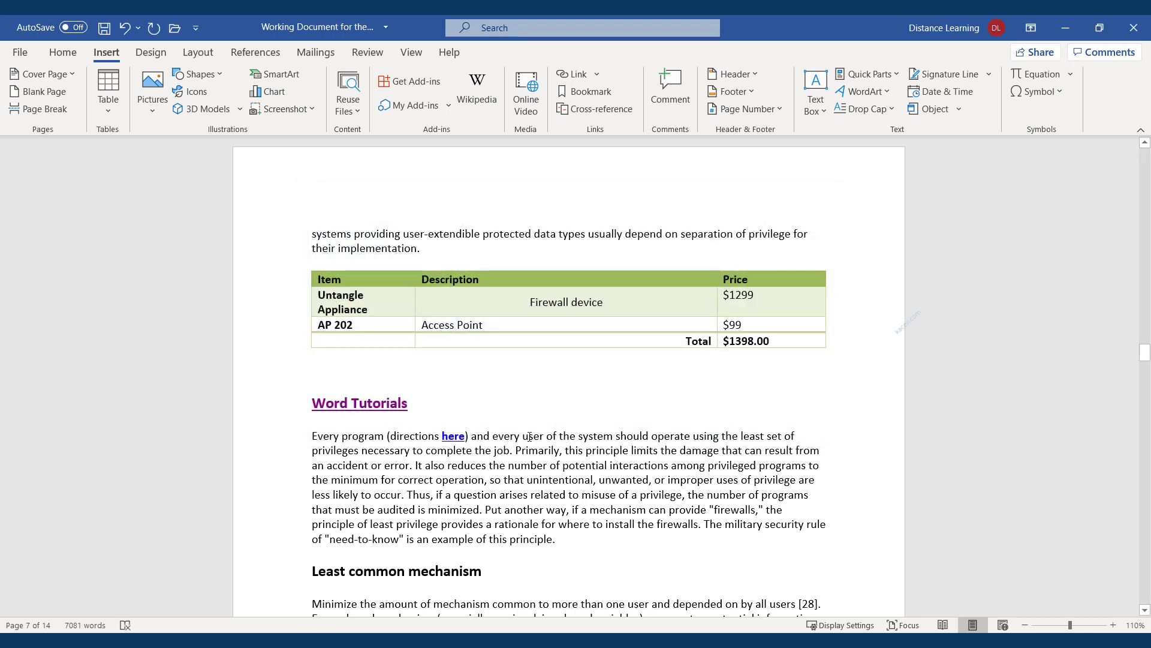
mouse_move(452, 442)
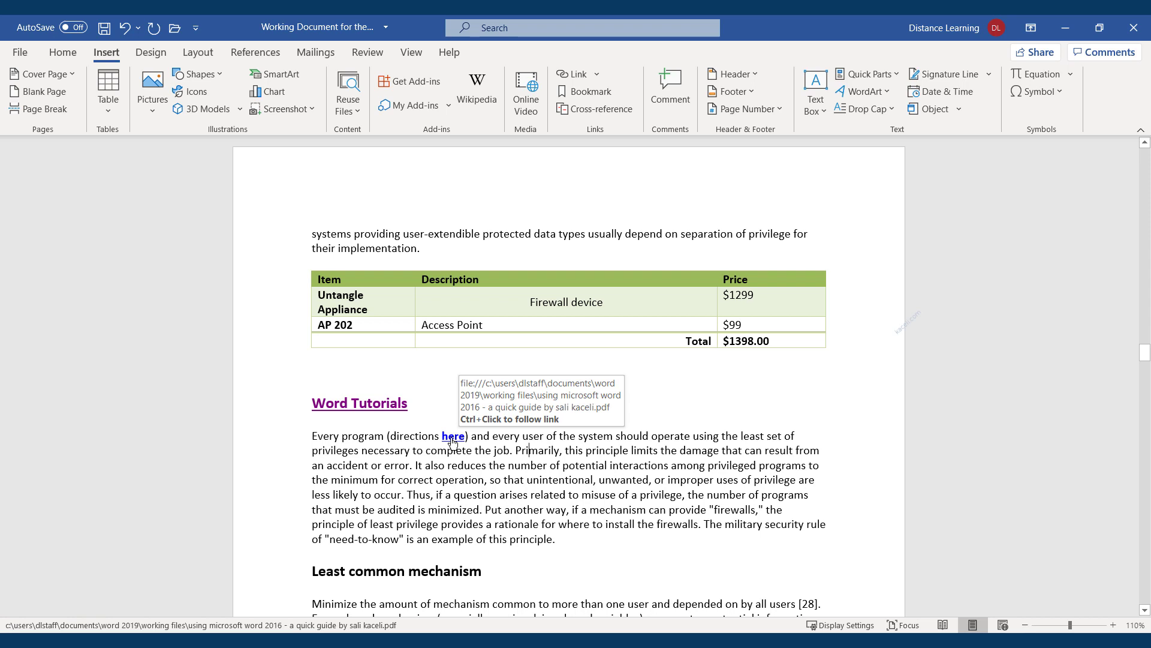
left_click(453, 442, "ctrl")
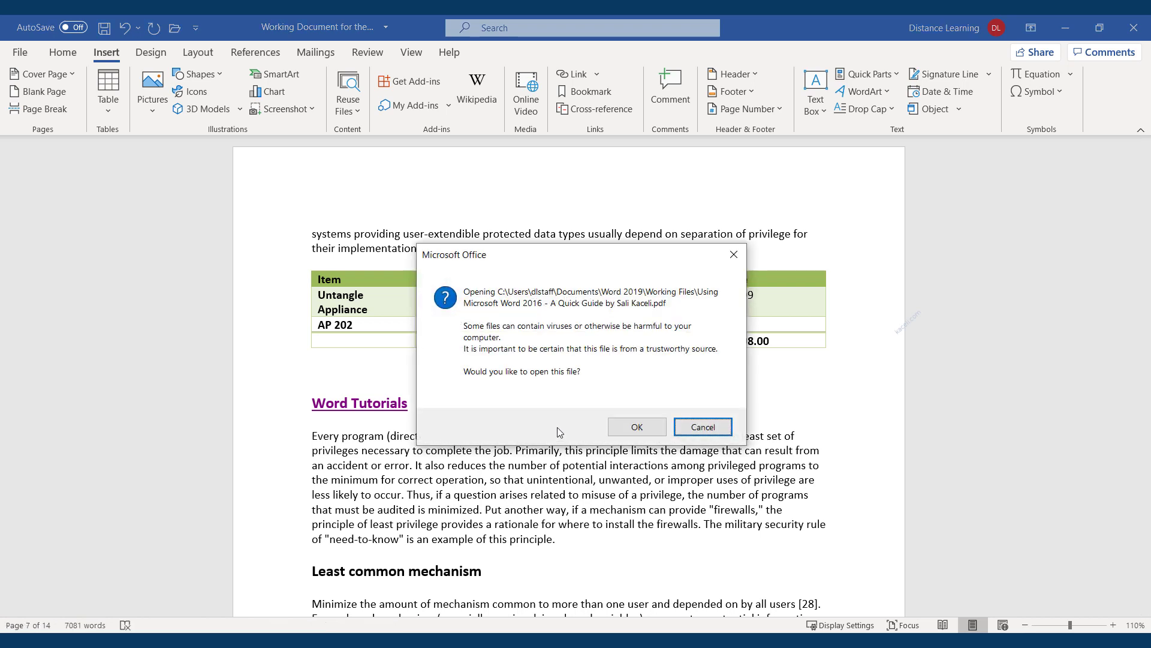
Open the linked quick guide PDF, scroll through it, then close it
left_click(630, 427)
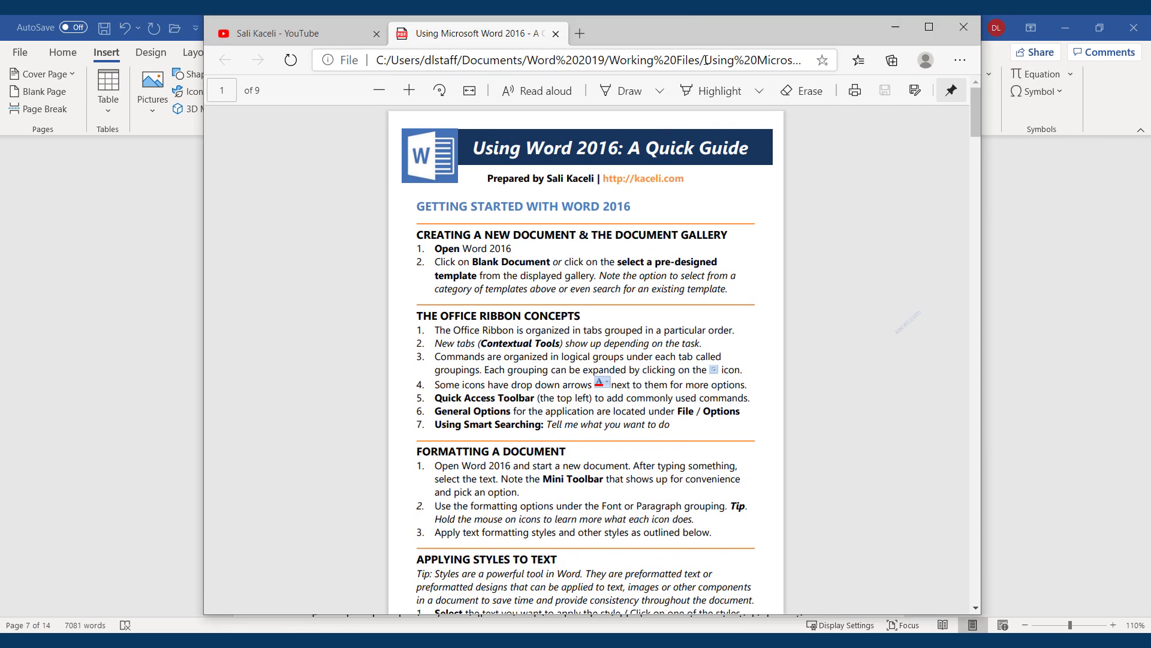
scroll(557, 279, "down", 10)
scroll(557, 279, "up", 10)
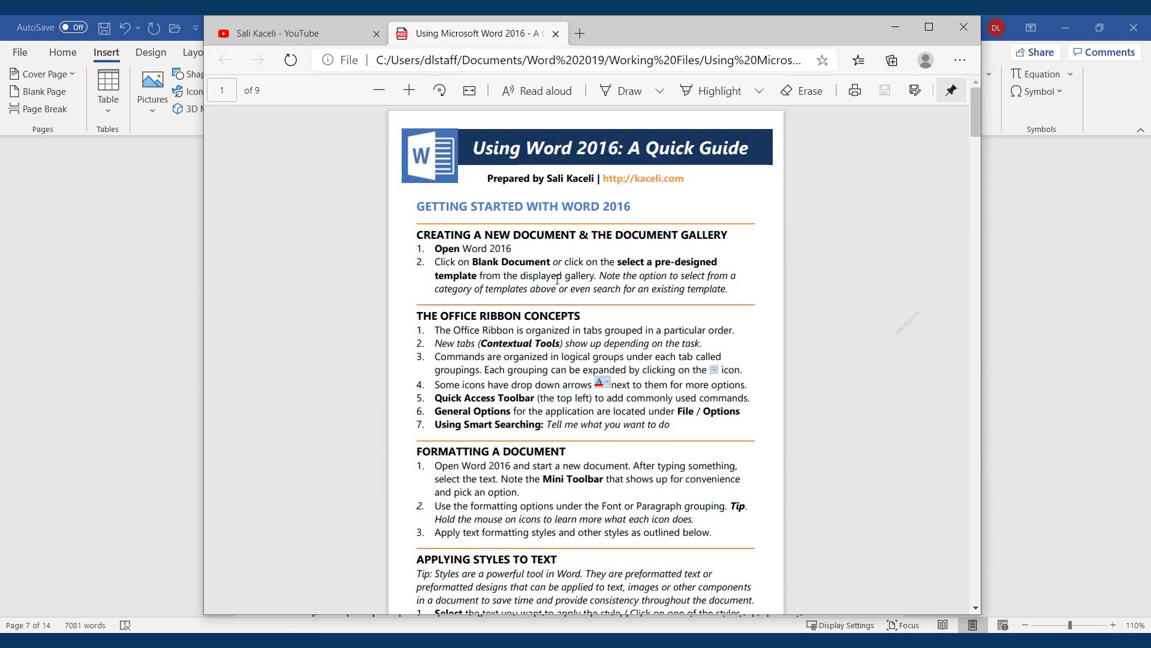
left_click(963, 27)
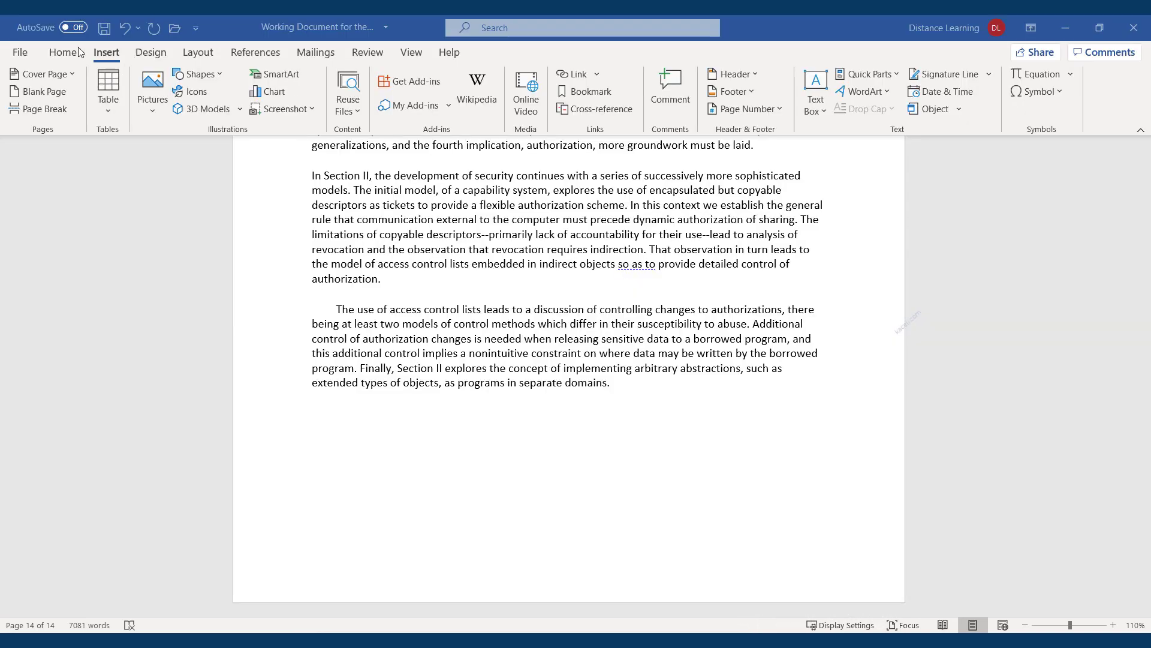
Insert a signature line that allows the signer to add comments in the Sign dialog
left_click(57, 57)
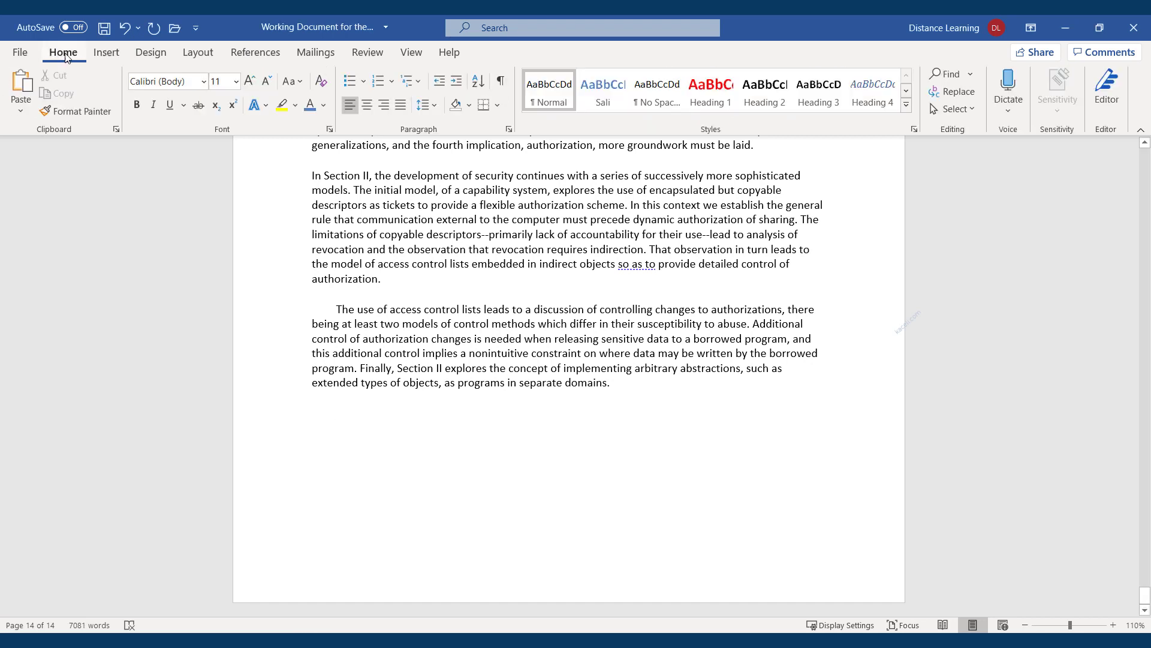
left_click(116, 57)
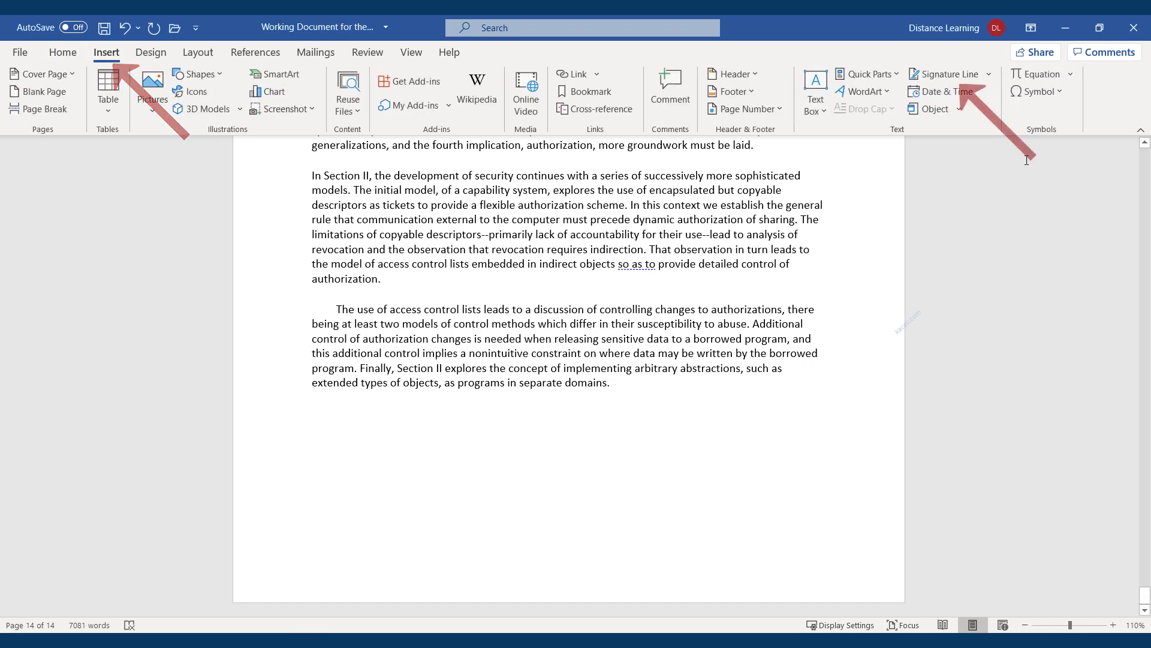
left_click(954, 72)
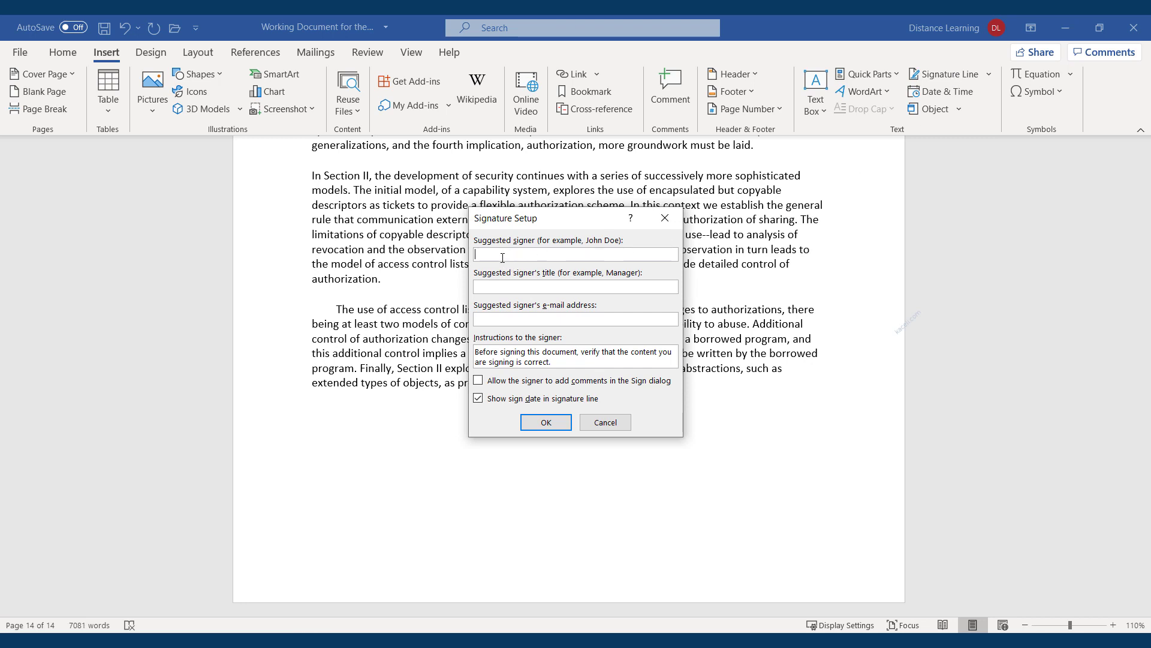
left_click(505, 288)
left_click(478, 382)
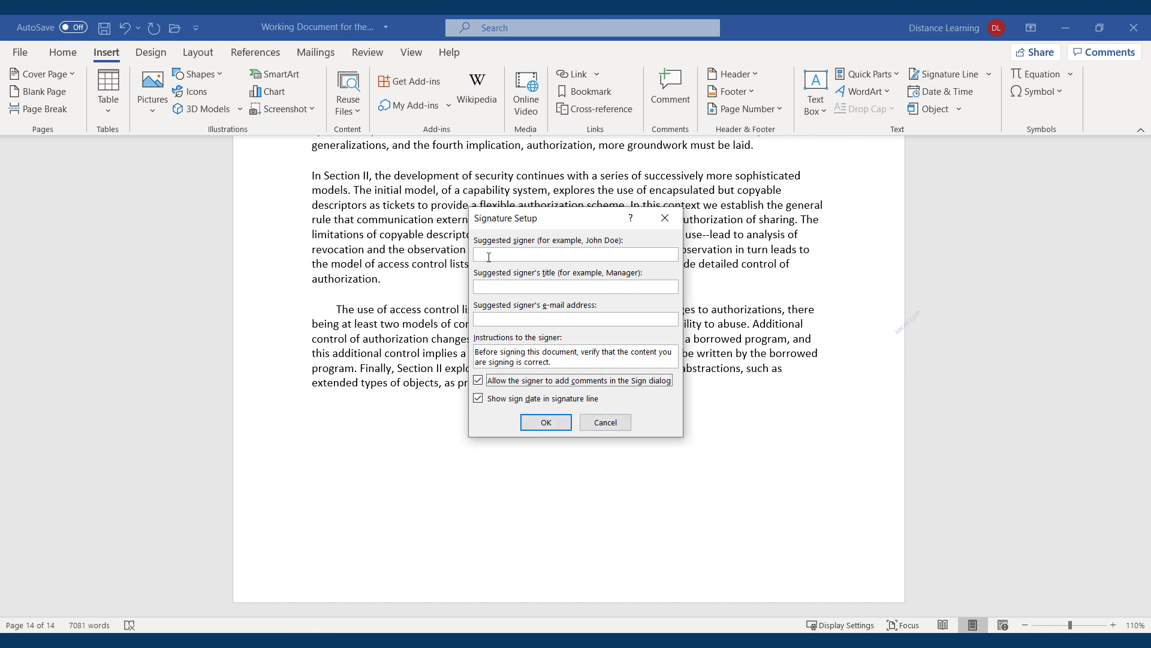
left_click(539, 423)
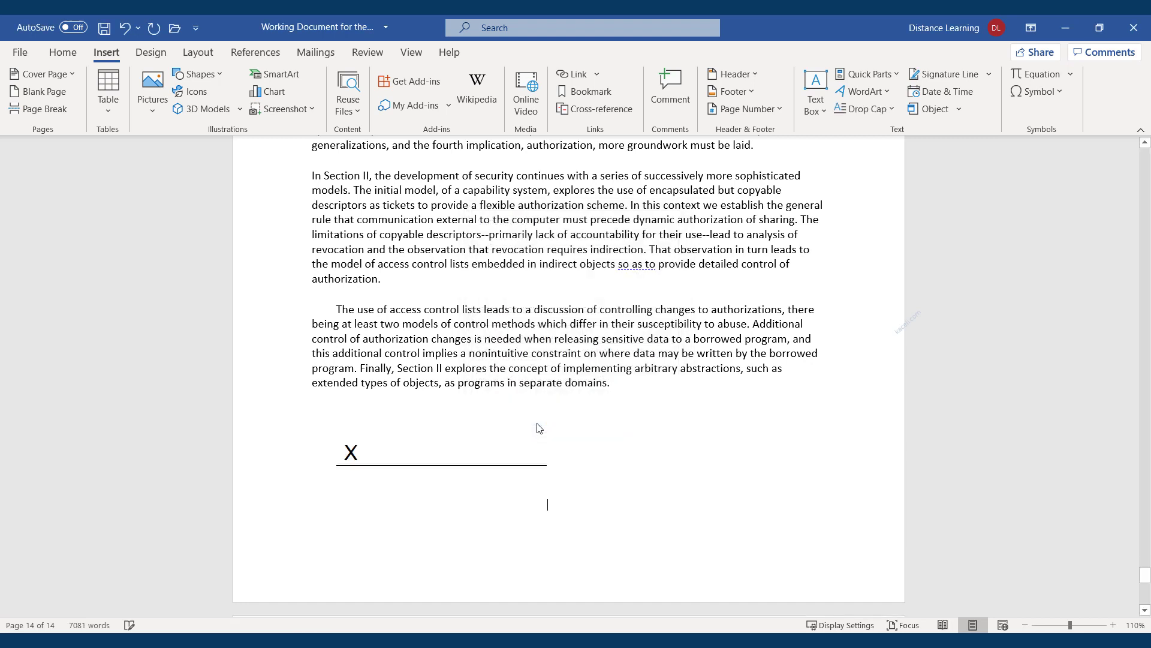
Sign the signature line with the signer's name and commitment 'Approved this document', accepting the certificate
left_click(380, 455)
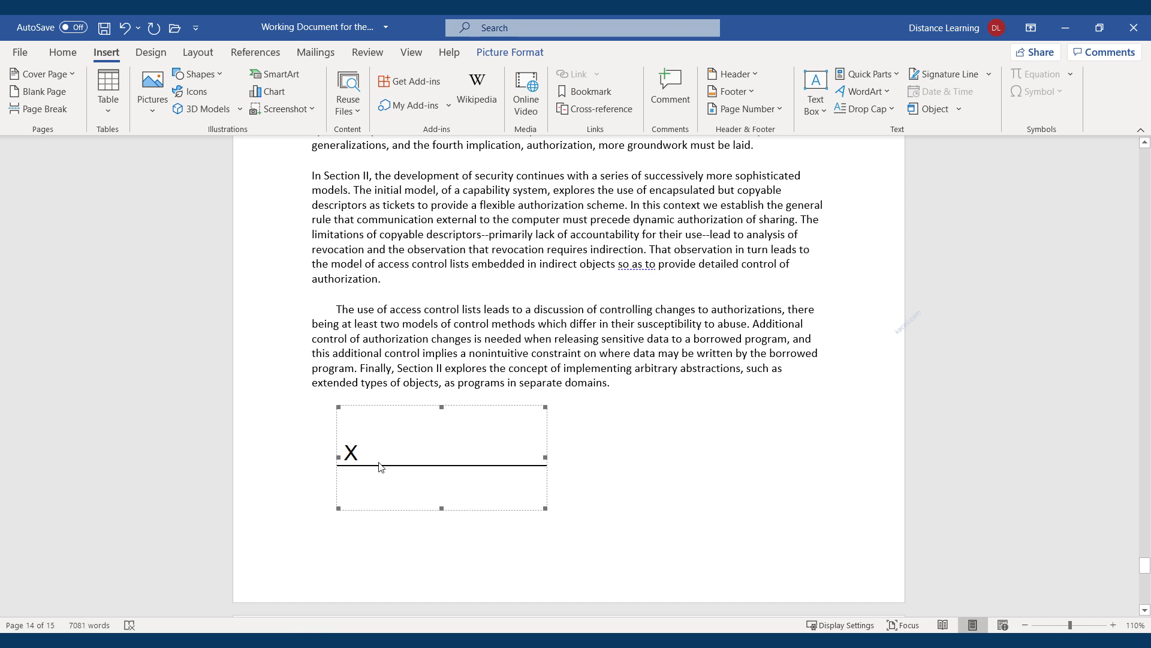
double_click(380, 467)
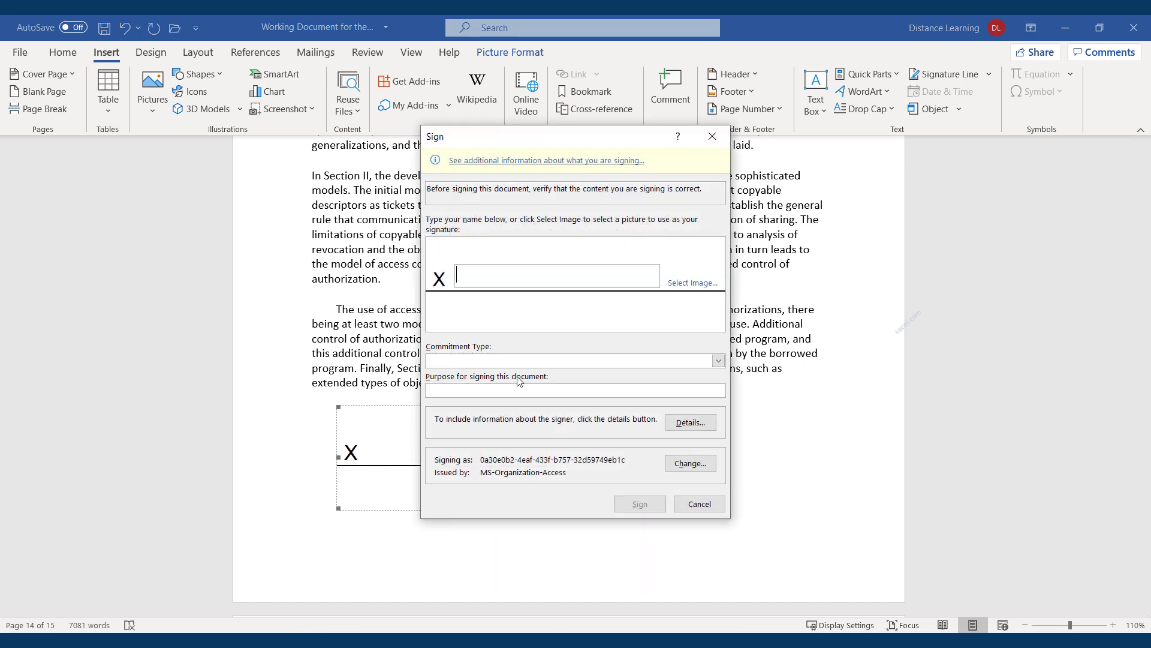
type("Sali Kaceli")
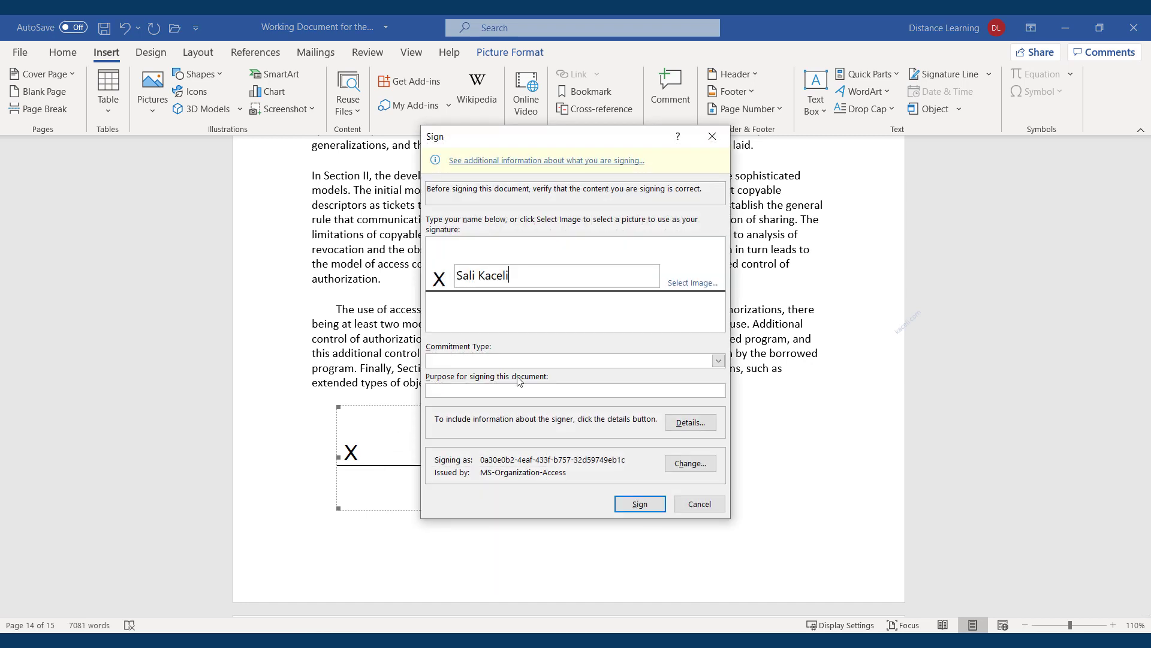
left_click(477, 360)
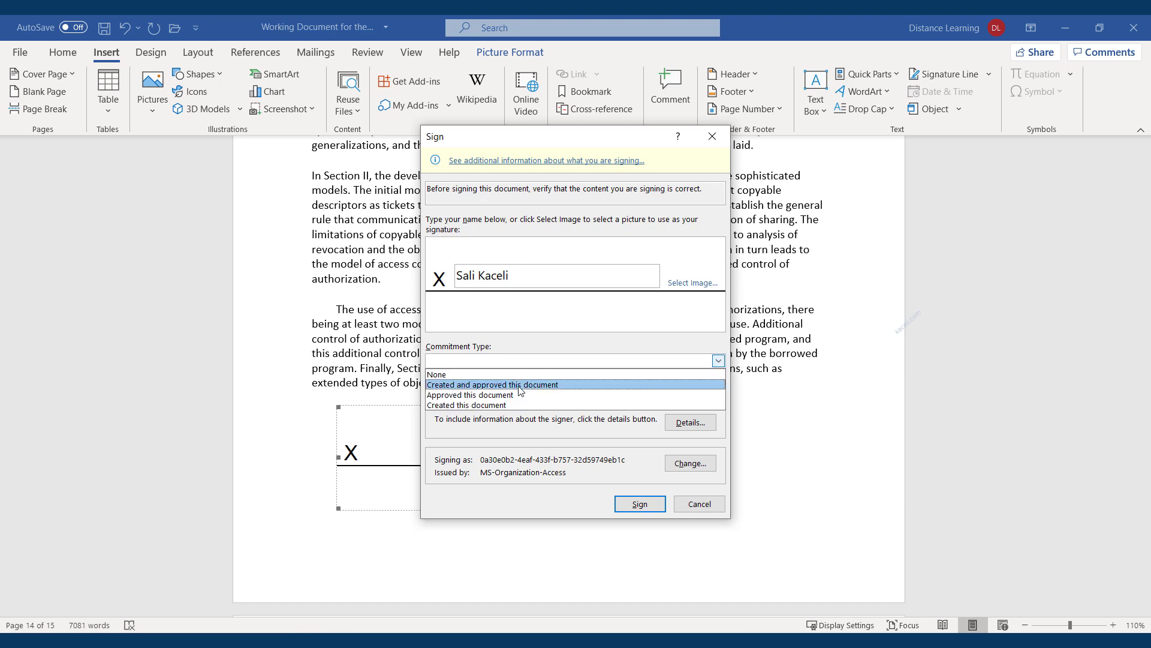
left_click(457, 395)
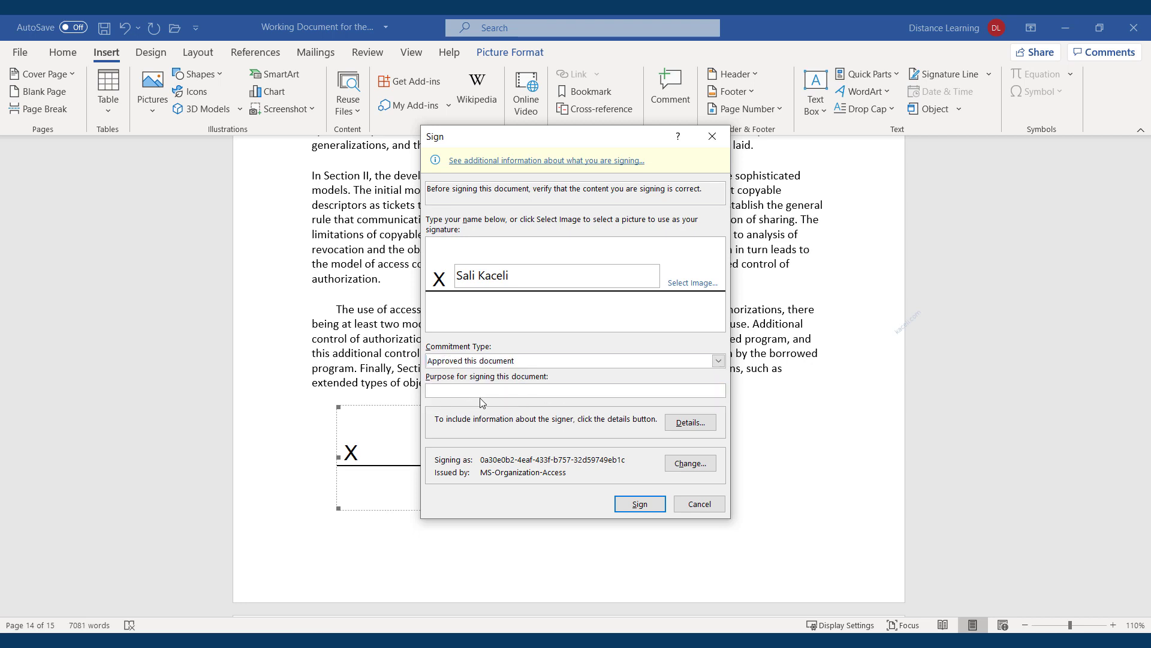
left_click(452, 393)
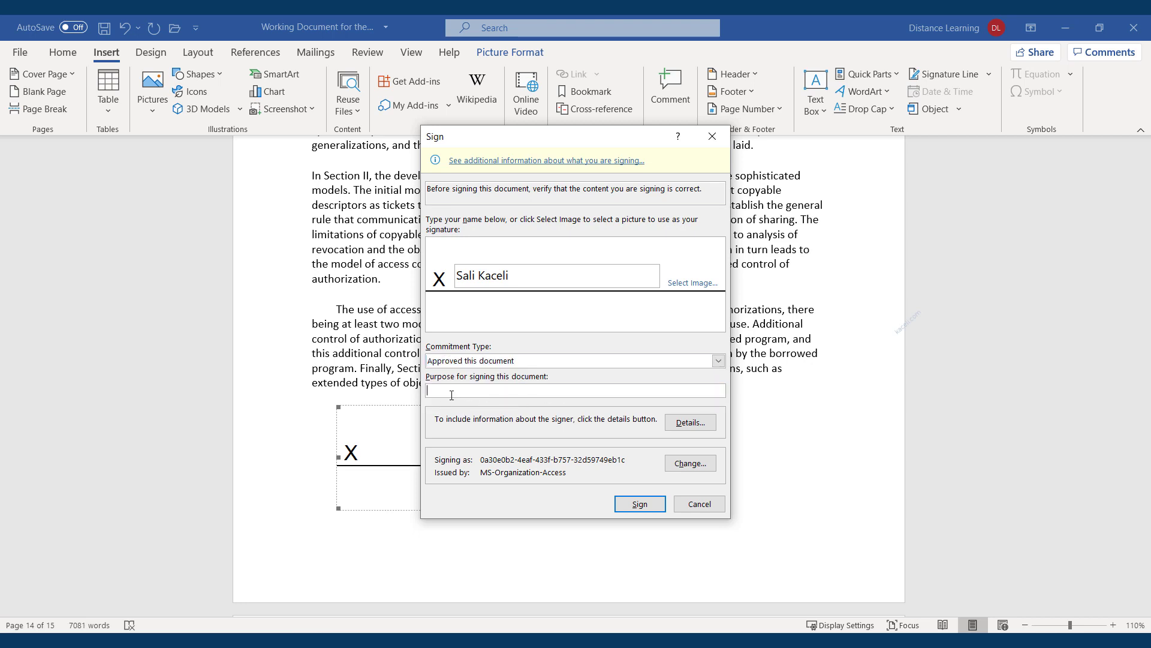
left_click(640, 507)
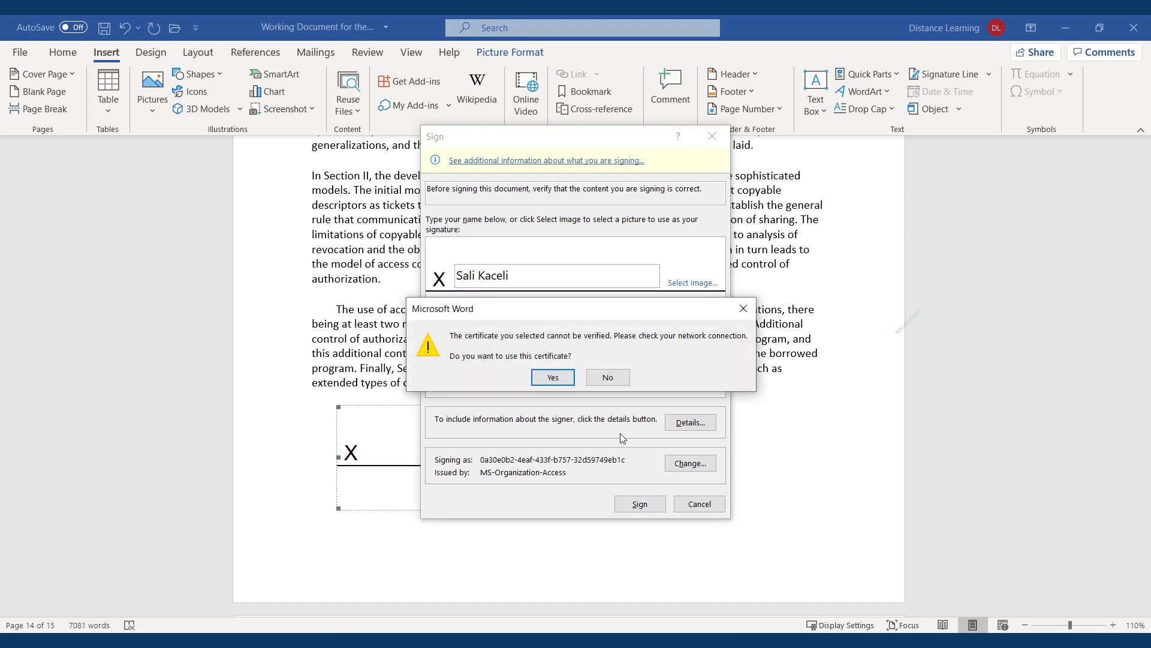
left_click(545, 378)
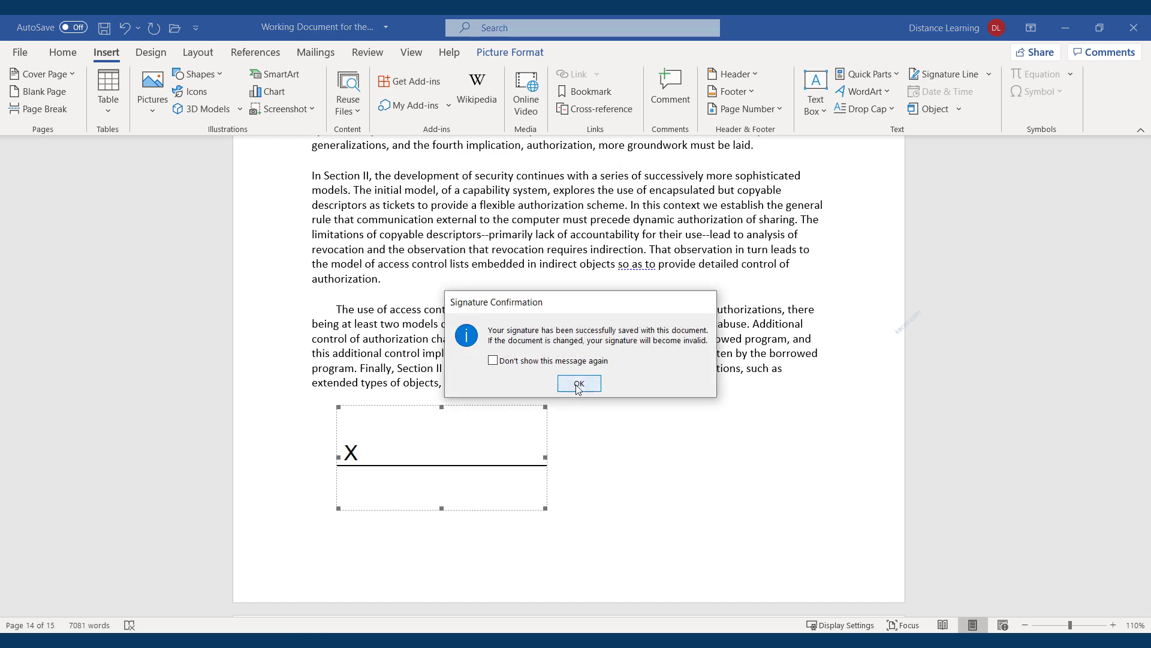
left_click(579, 384)
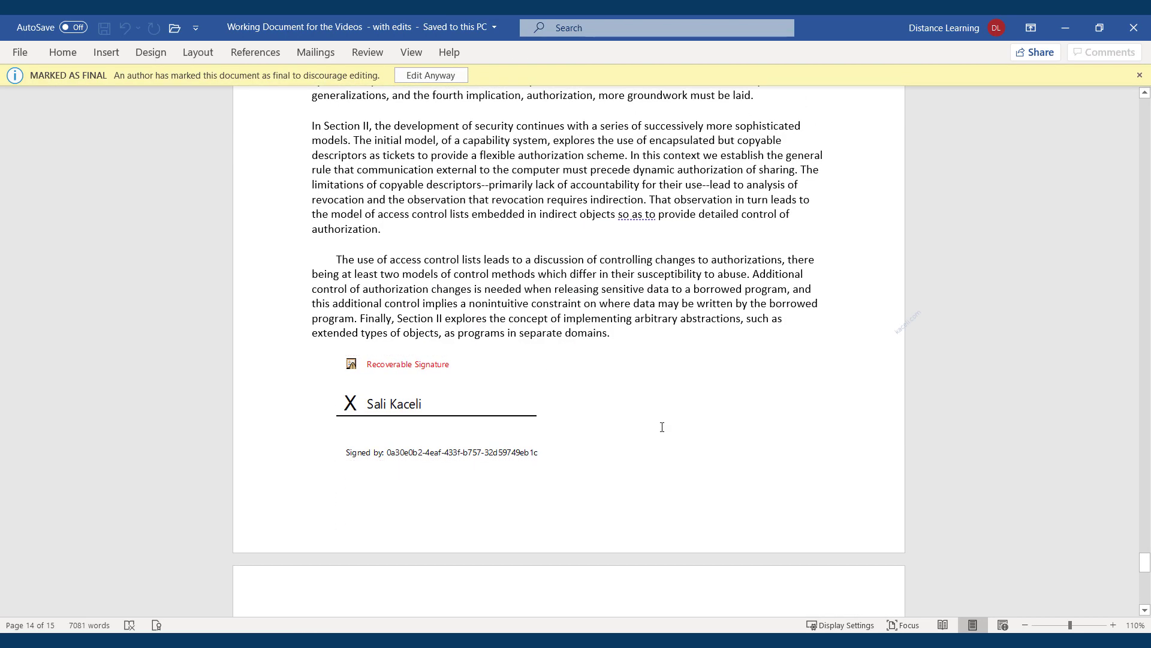
Review the signature details and its additional signing information, then close them
left_click(399, 456)
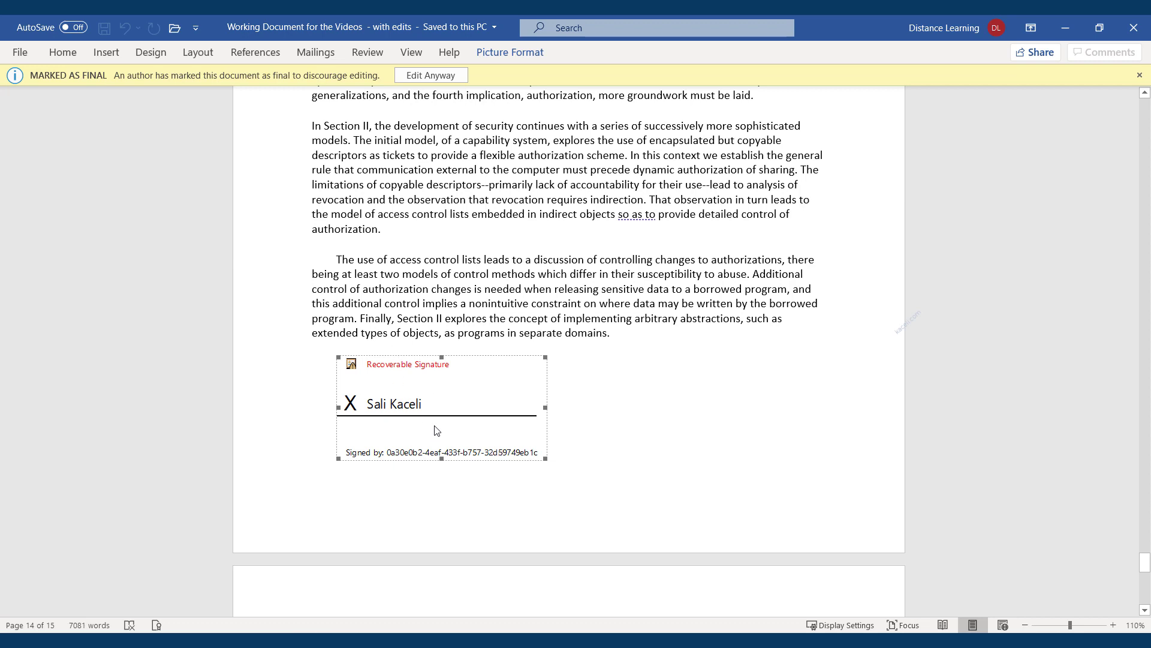
double_click(437, 455)
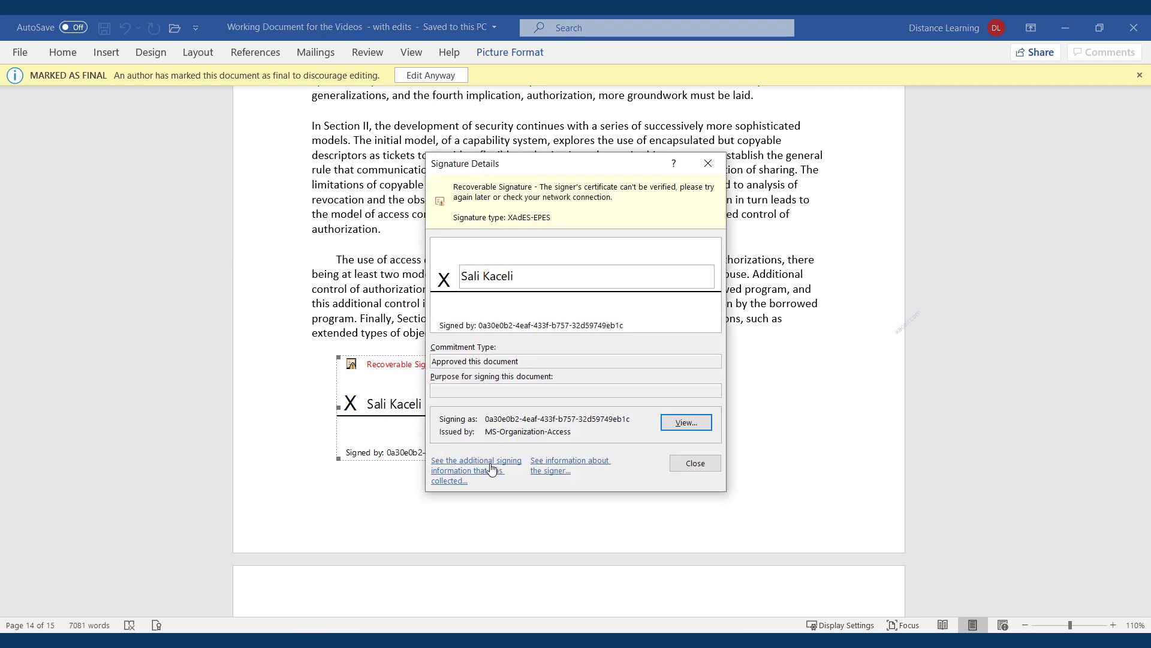
left_click(487, 470)
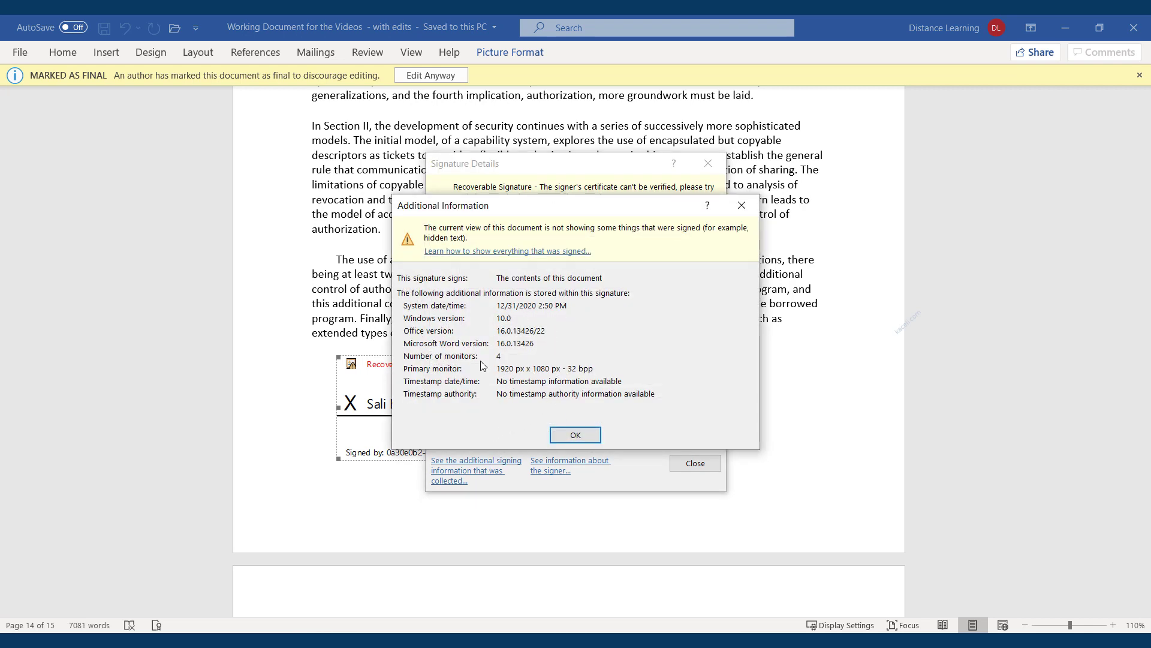
left_click(583, 441)
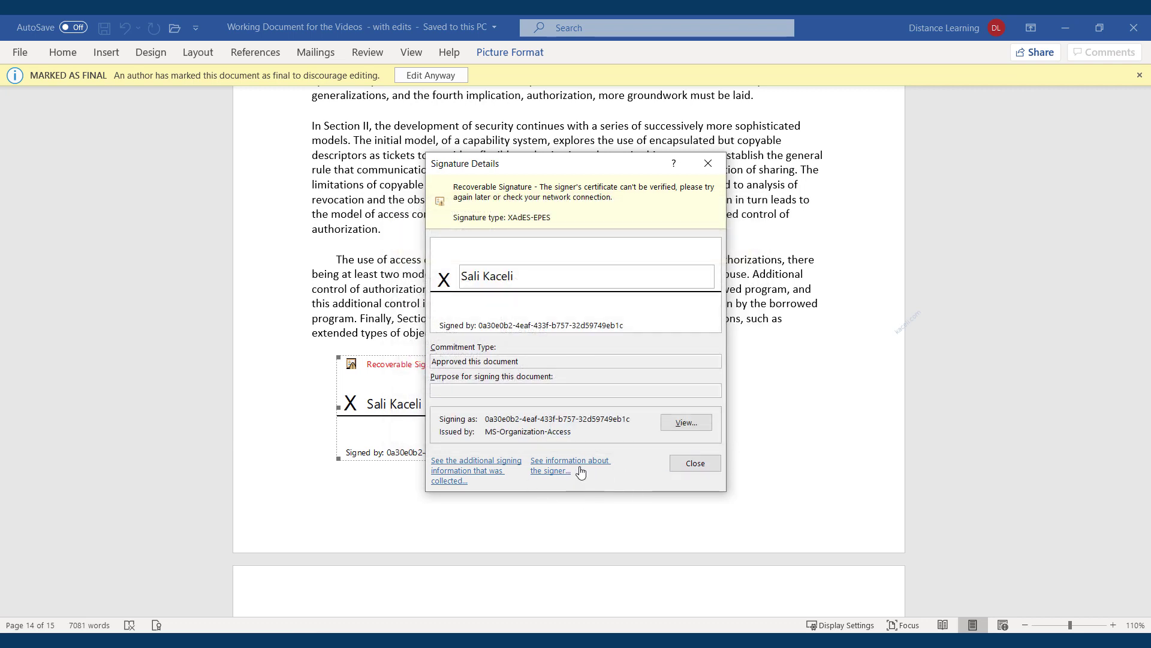
left_click(690, 464)
left_click(521, 234)
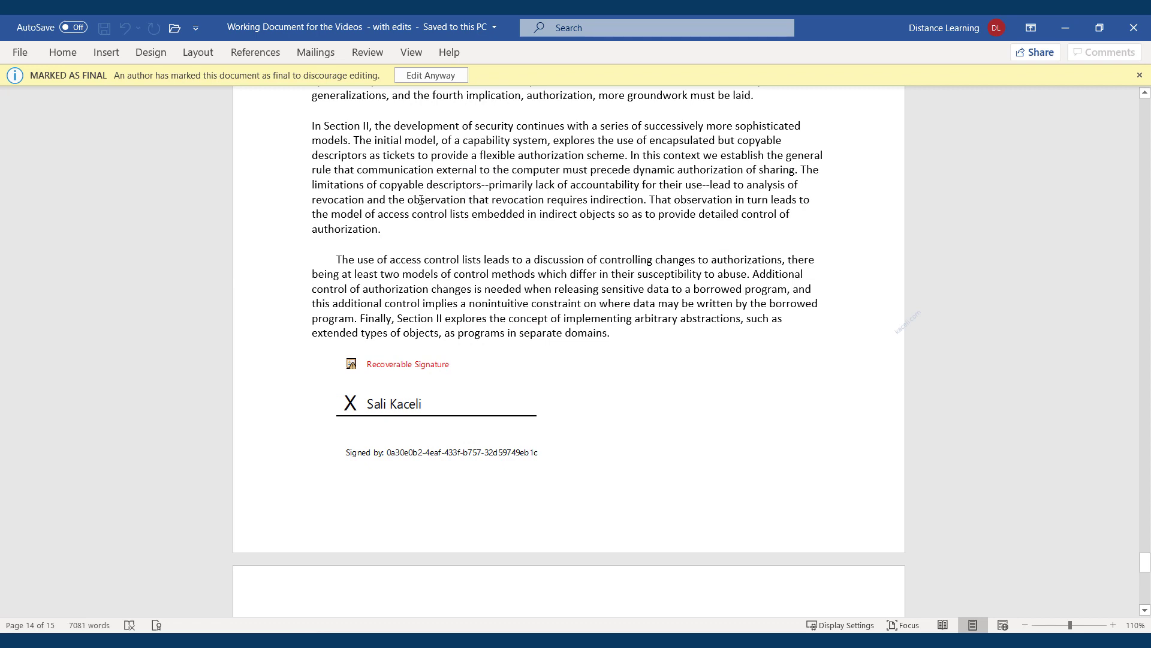
Edit the final document anyway, removing the digital signature
left_click(423, 76)
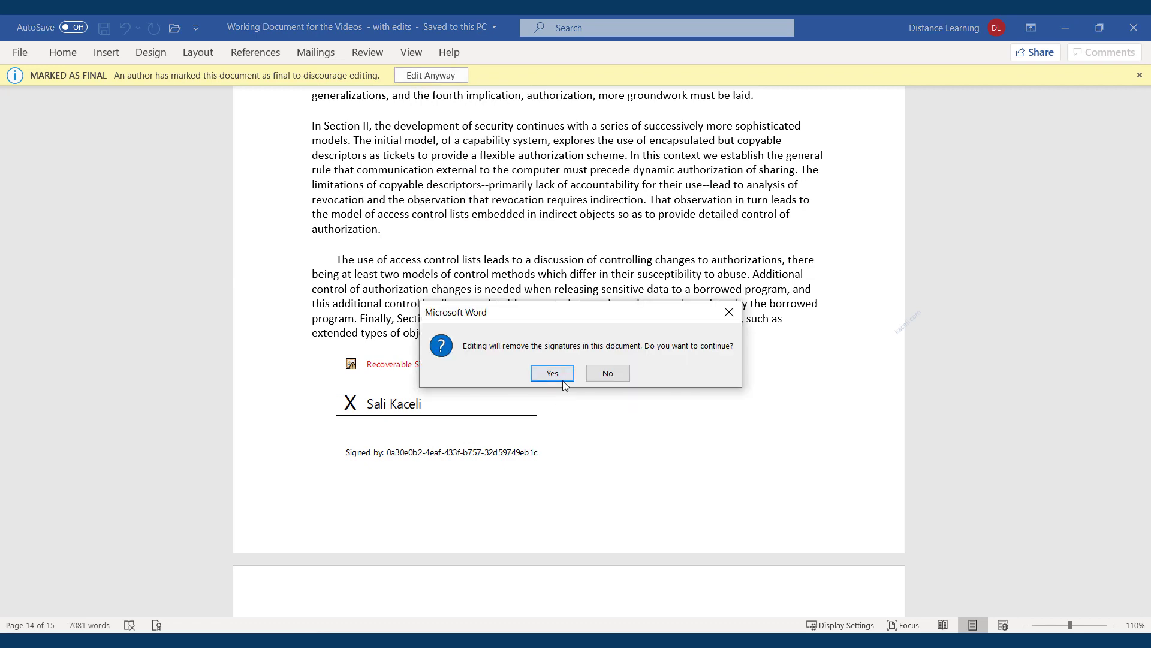
left_click(552, 373)
left_click(579, 380)
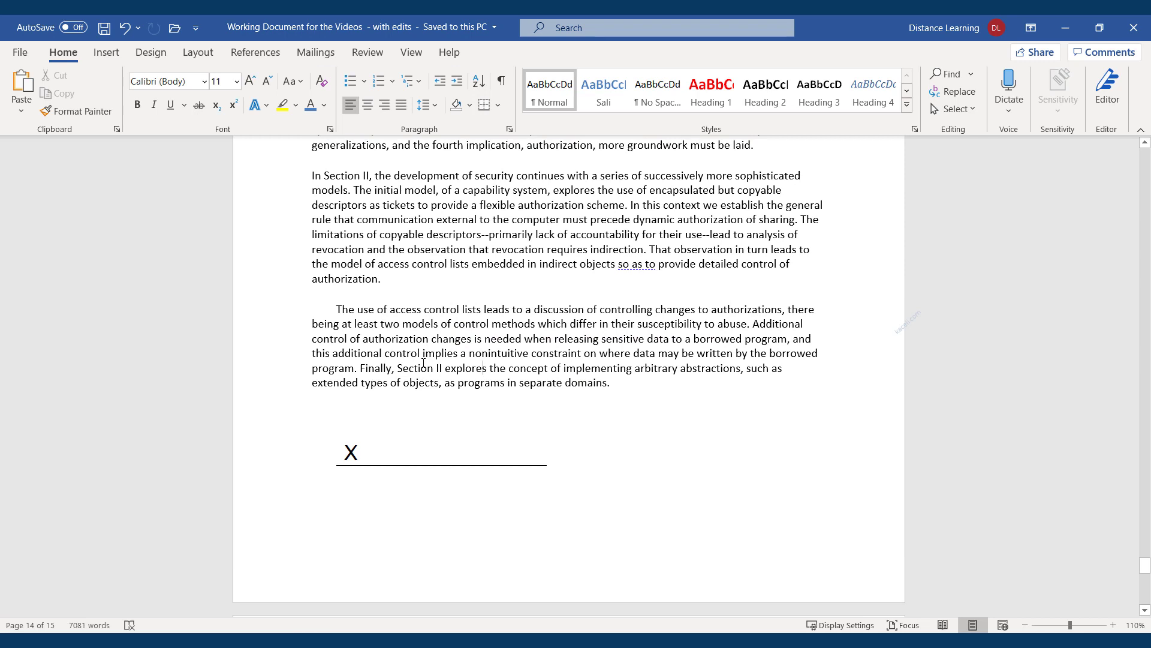
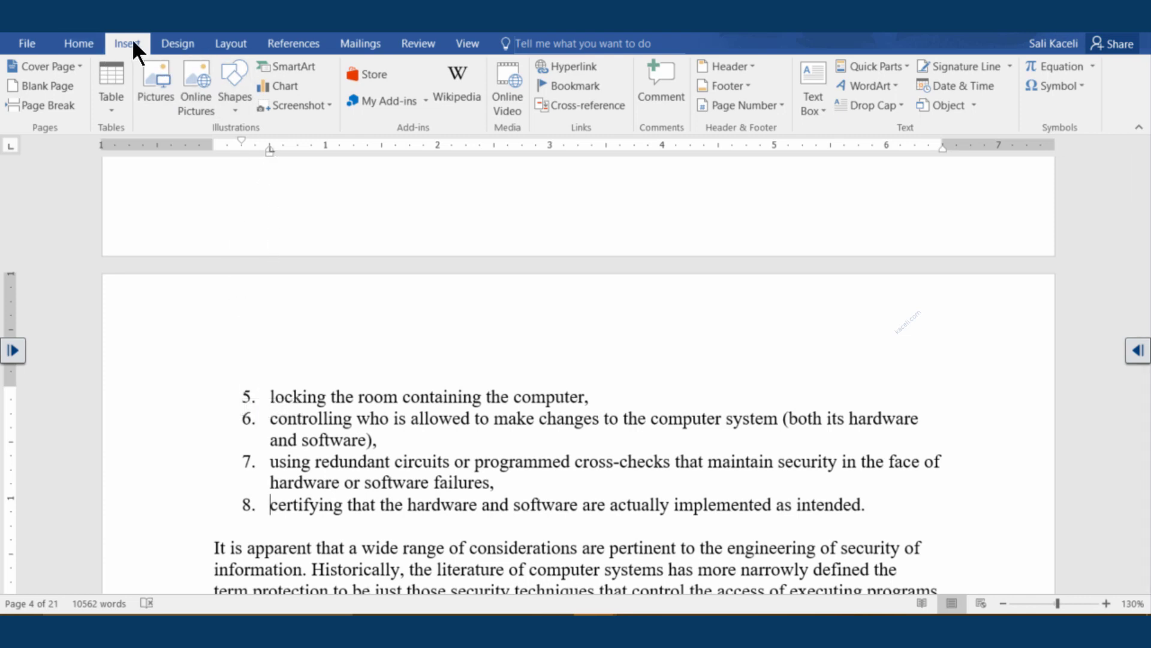
Insert a screen clipping of the other Word window's top-left corner just before item 8's text
left_click(323, 106)
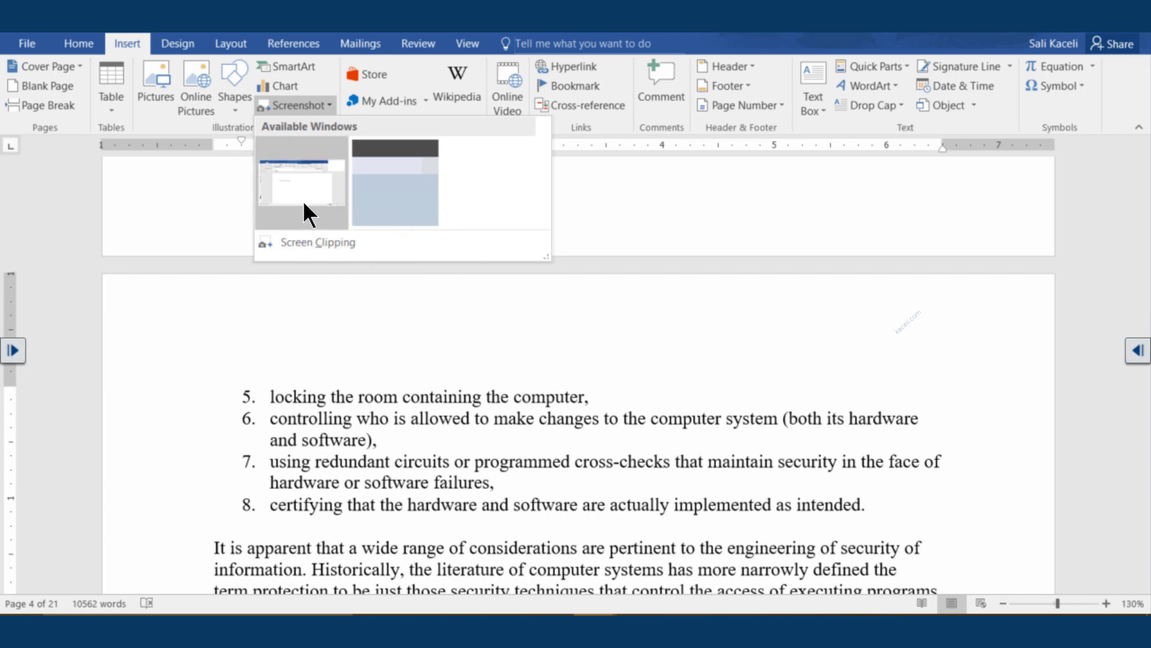
left_click(297, 243)
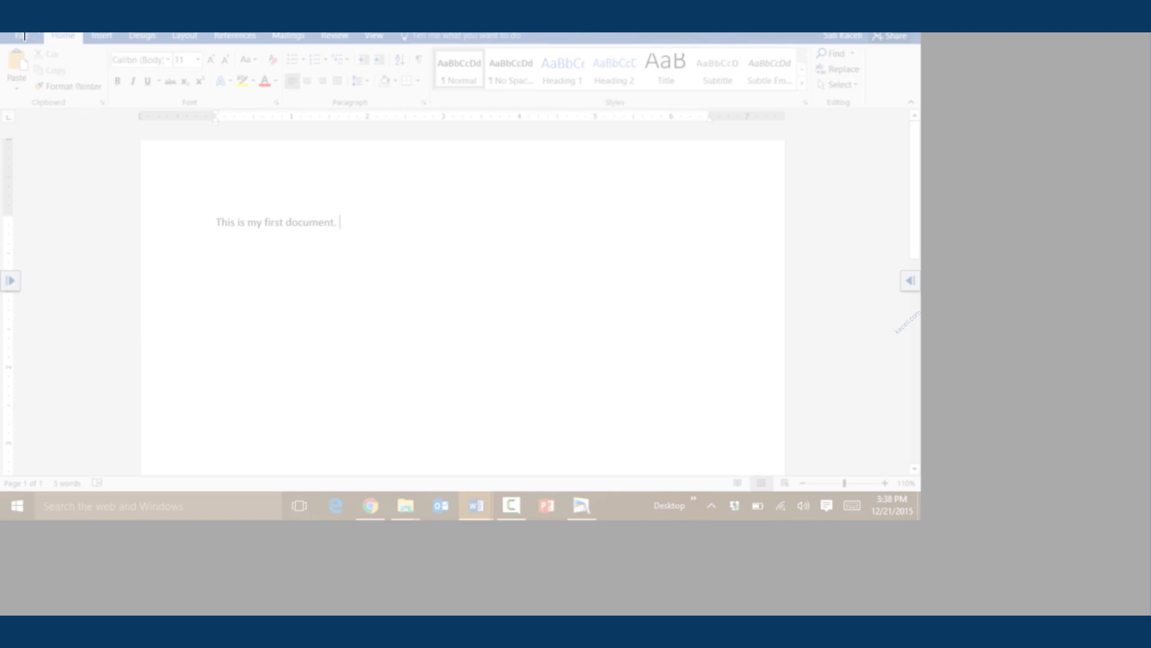
left_click_drag(4, 33, 333, 146)
left_click_drag(349, 180, 348, 179)
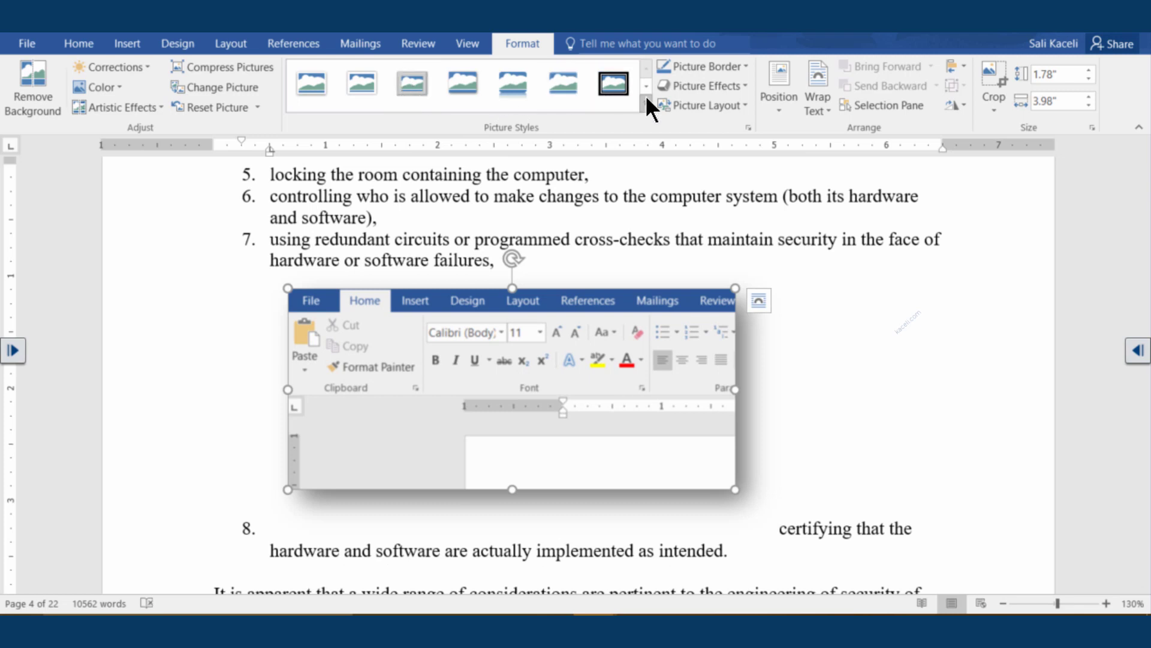
left_click(823, 455)
scroll(398, 342, "down", 3)
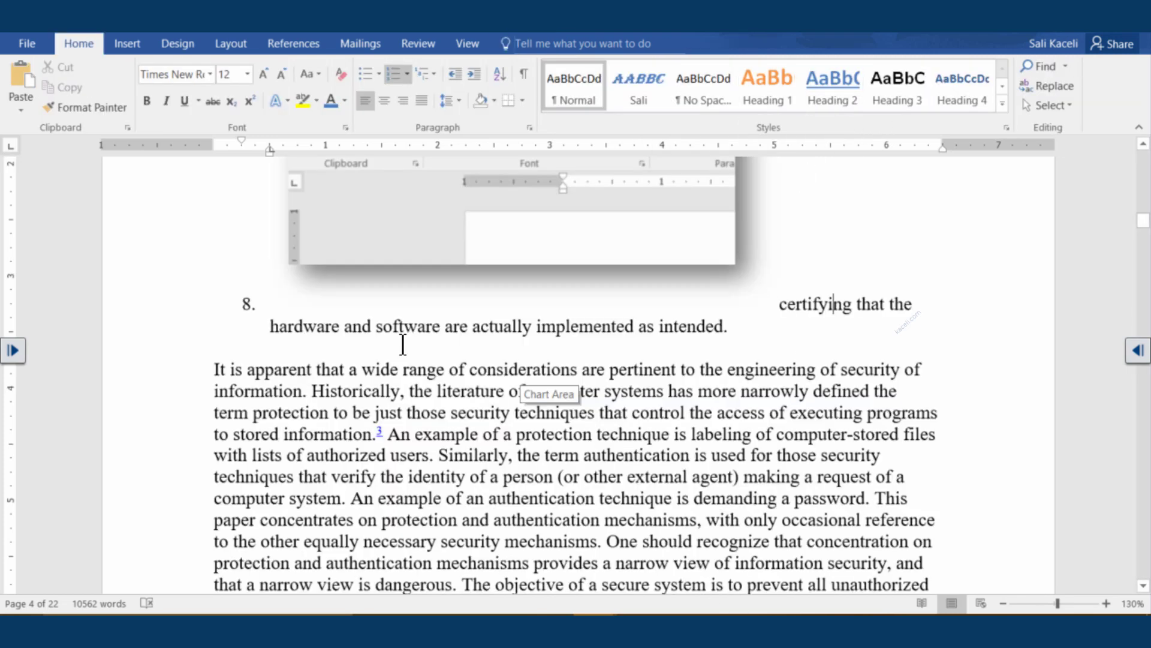
left_click(159, 45)
left_click(138, 46)
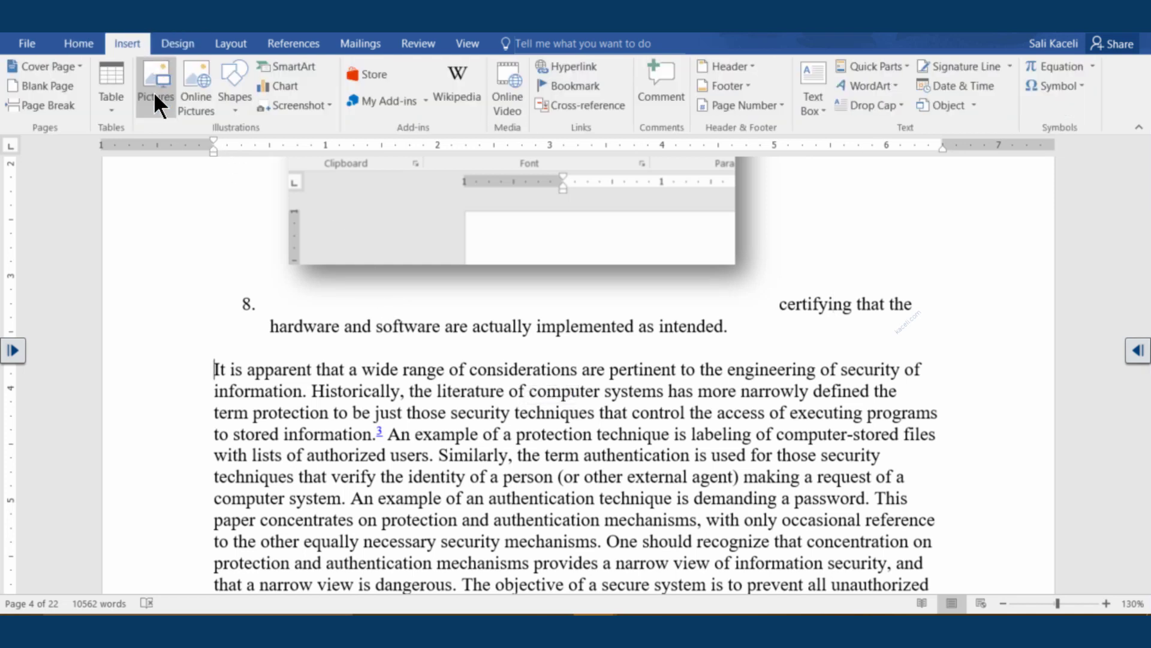
left_click(329, 104)
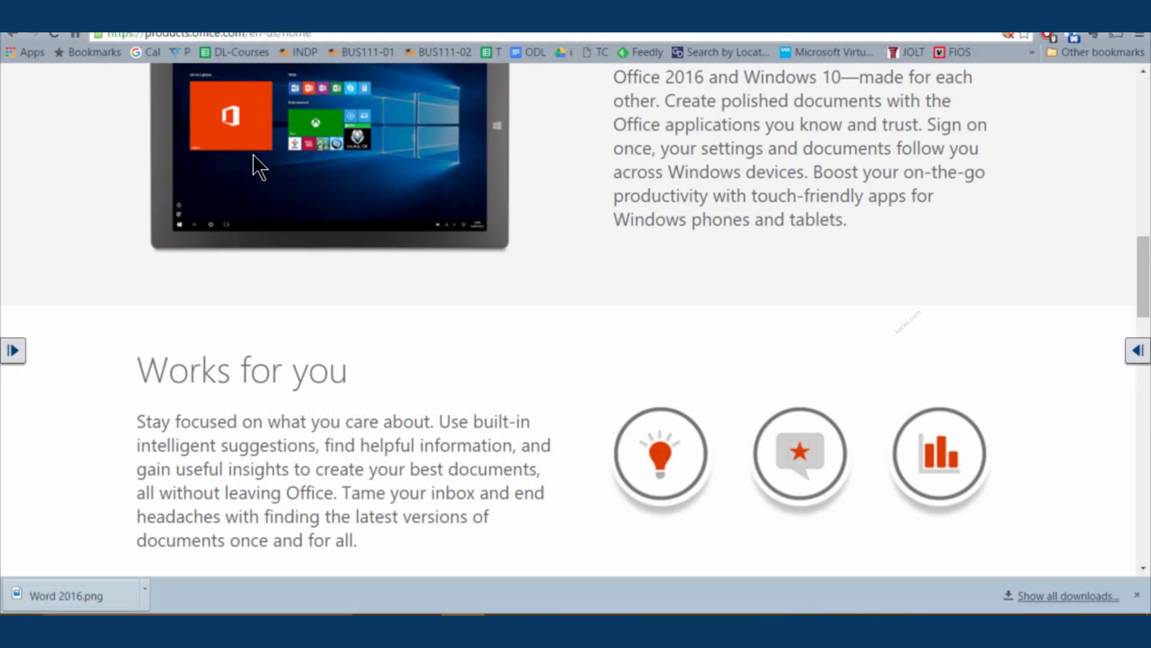
left_click(1089, 12)
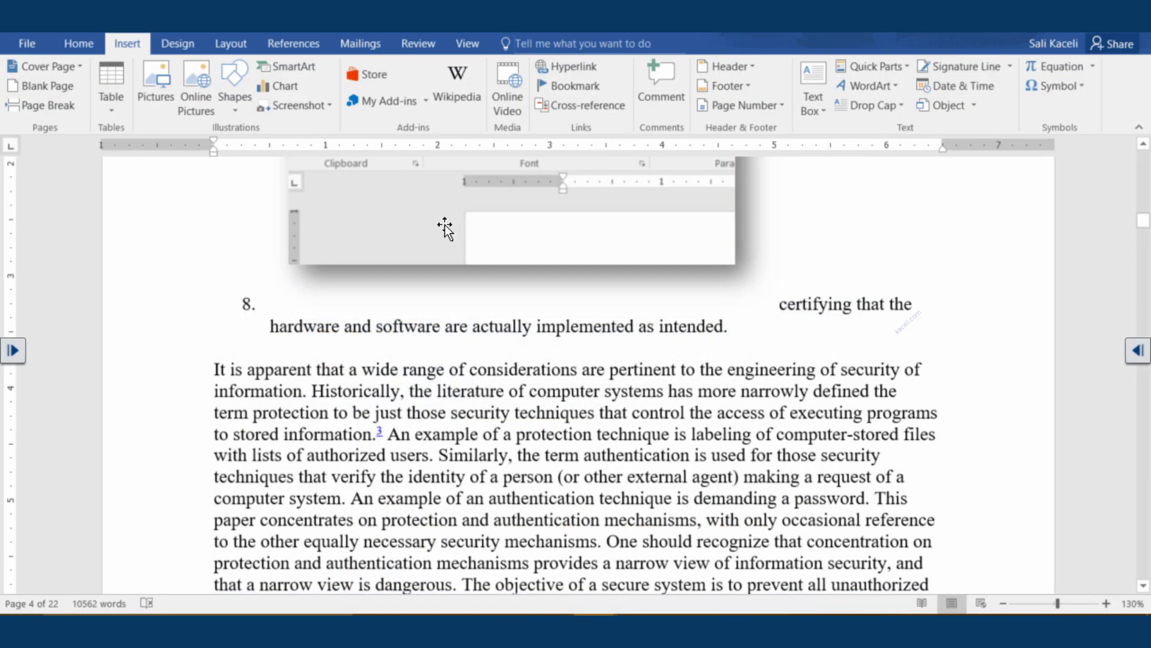
left_click(295, 107)
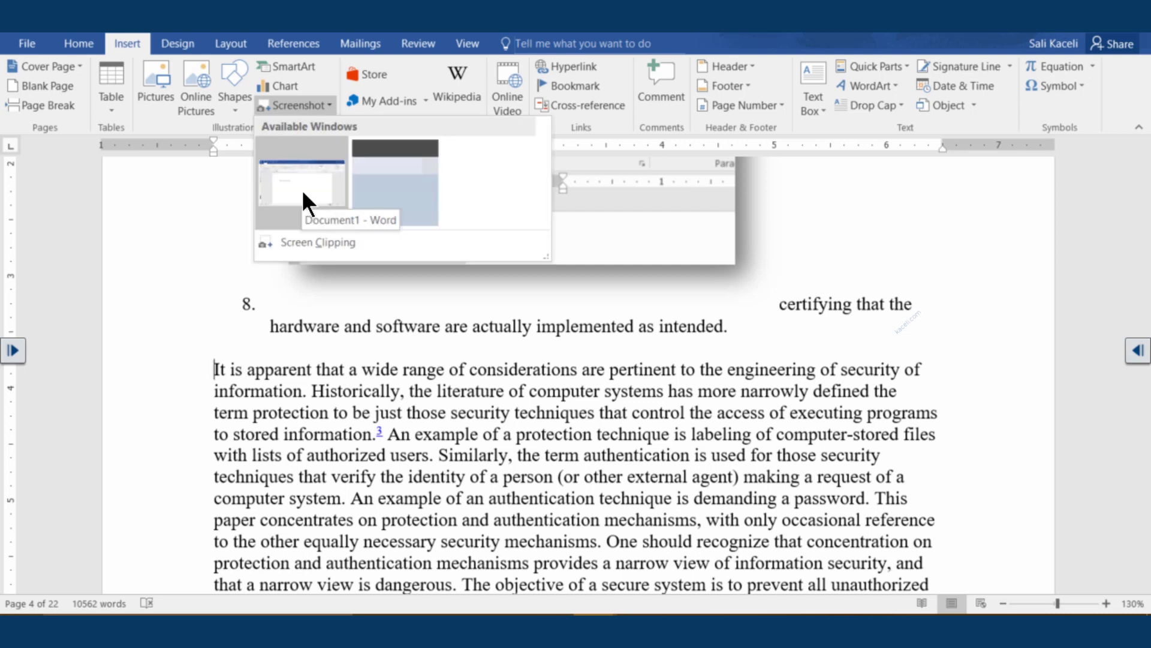
left_click(378, 246)
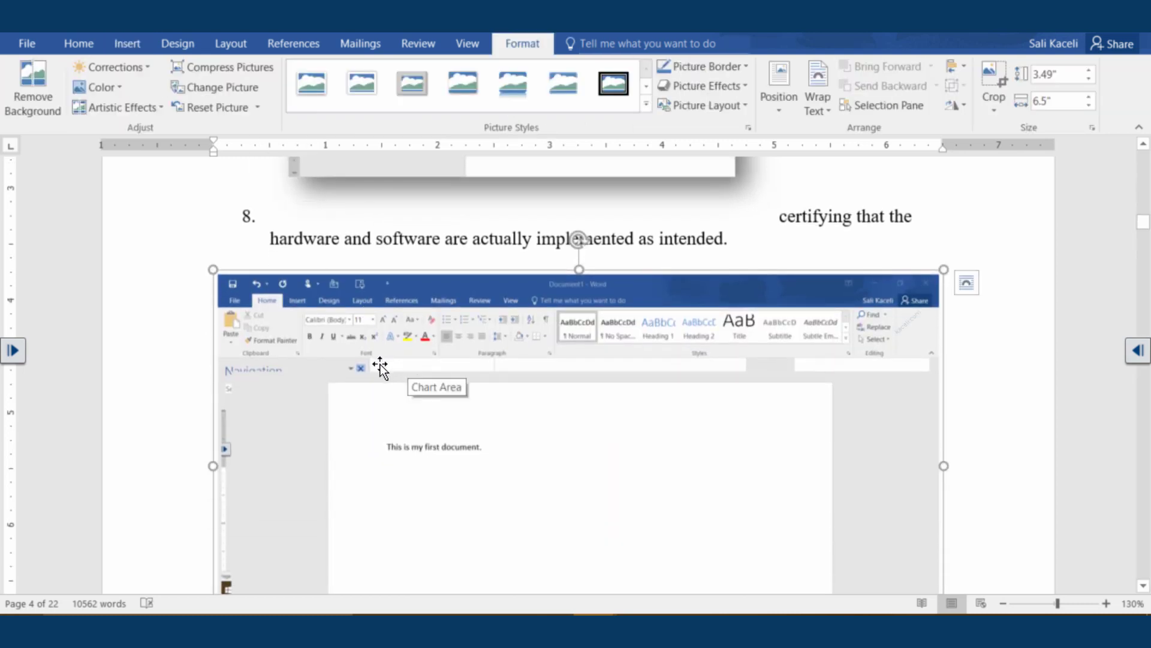
scroll(378, 384, "down", 3)
scroll(378, 384, "down", 2)
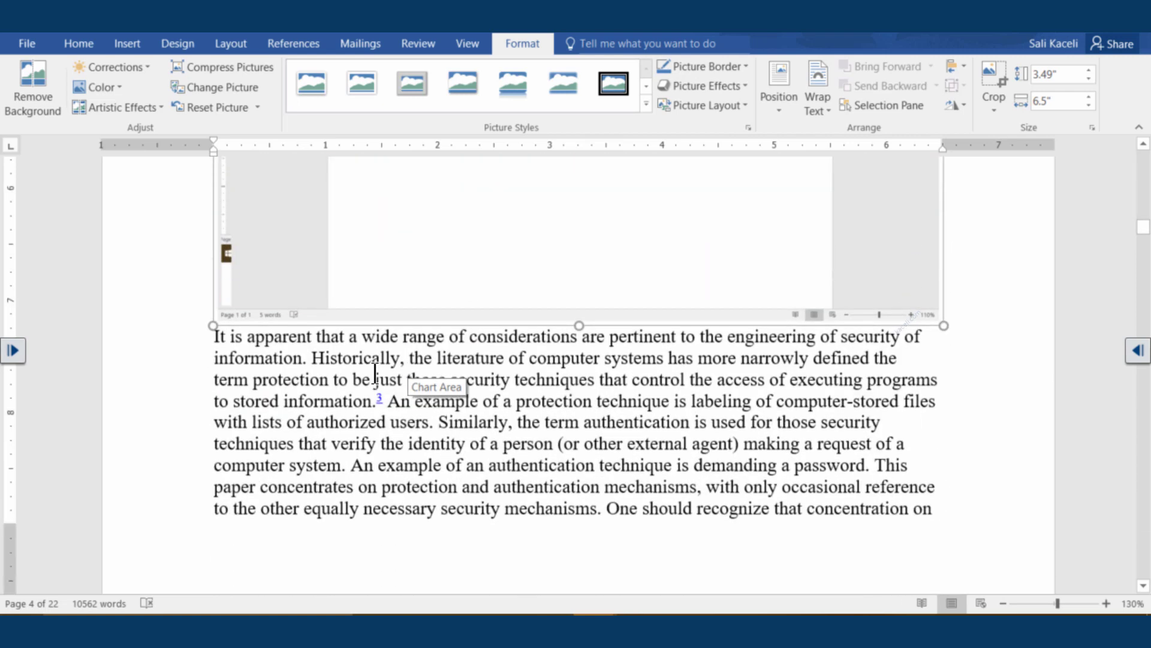
scroll(369, 372, "down", 2)
scroll(356, 363, "down", 6)
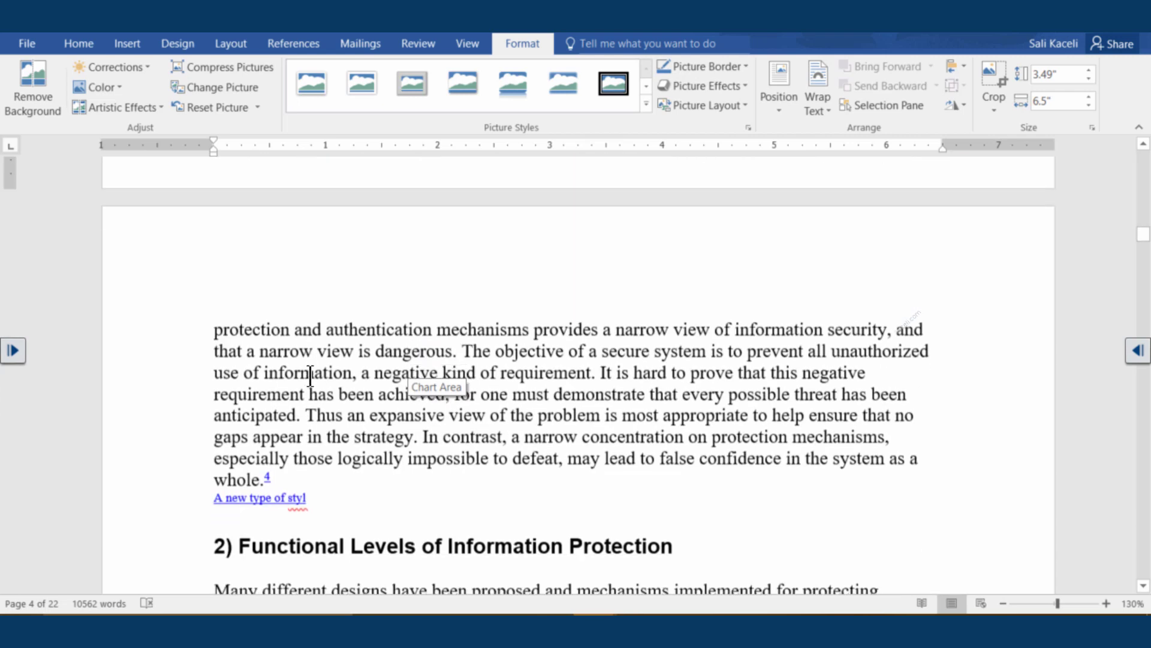
scroll(308, 378, "up", 10)
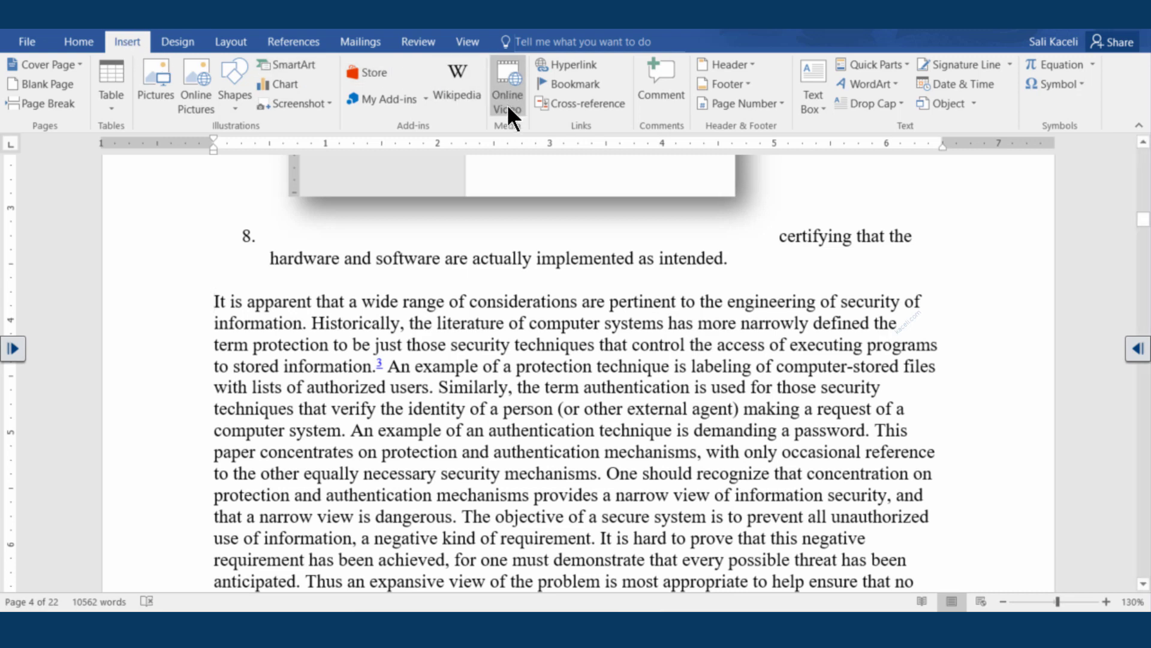
Search YouTube for 'excel 2010 skaceli' and insert the Using Word 2013 tutorial after item 8
left_click(510, 87)
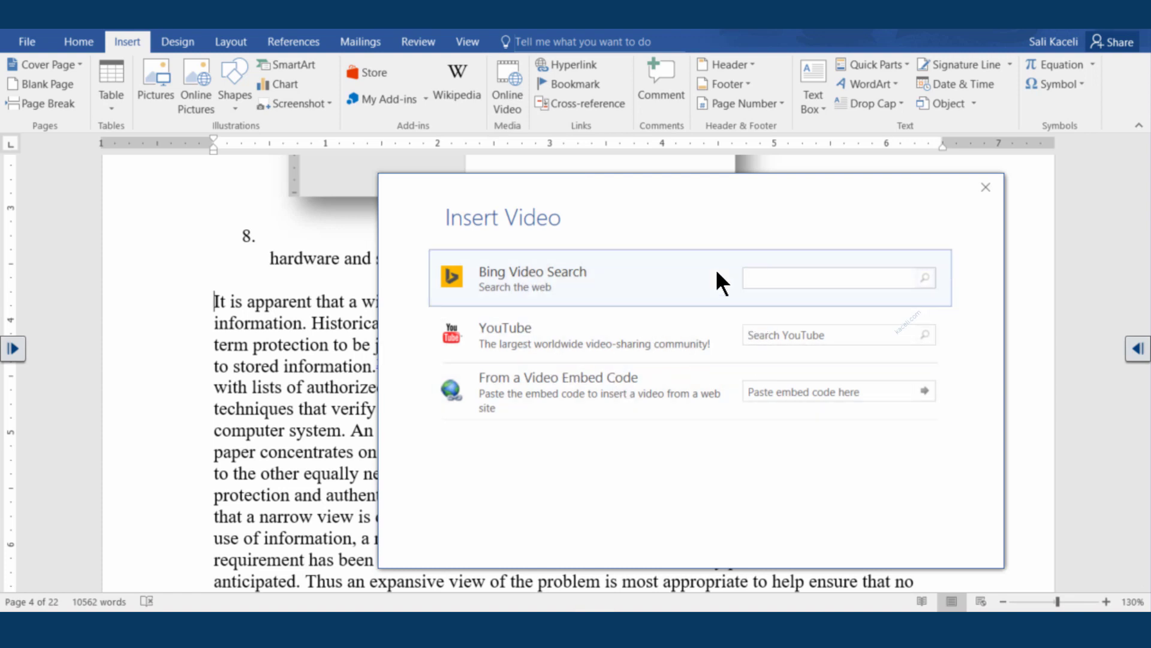
left_click(770, 334)
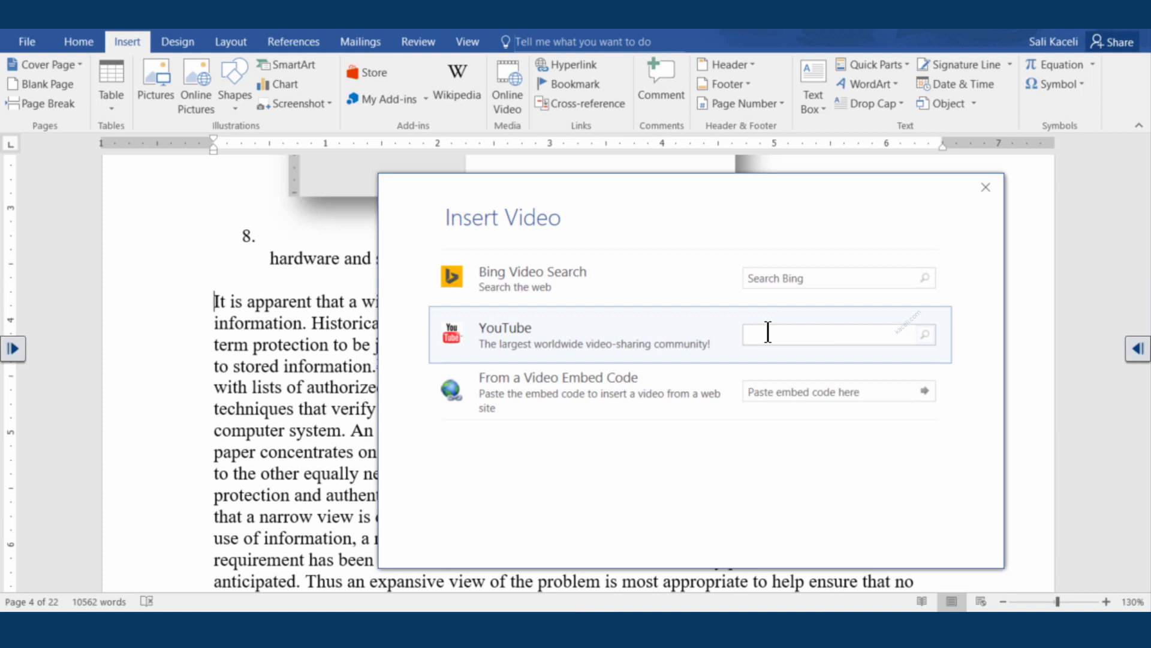
type("excel 2010 skaceli")
key("Return")
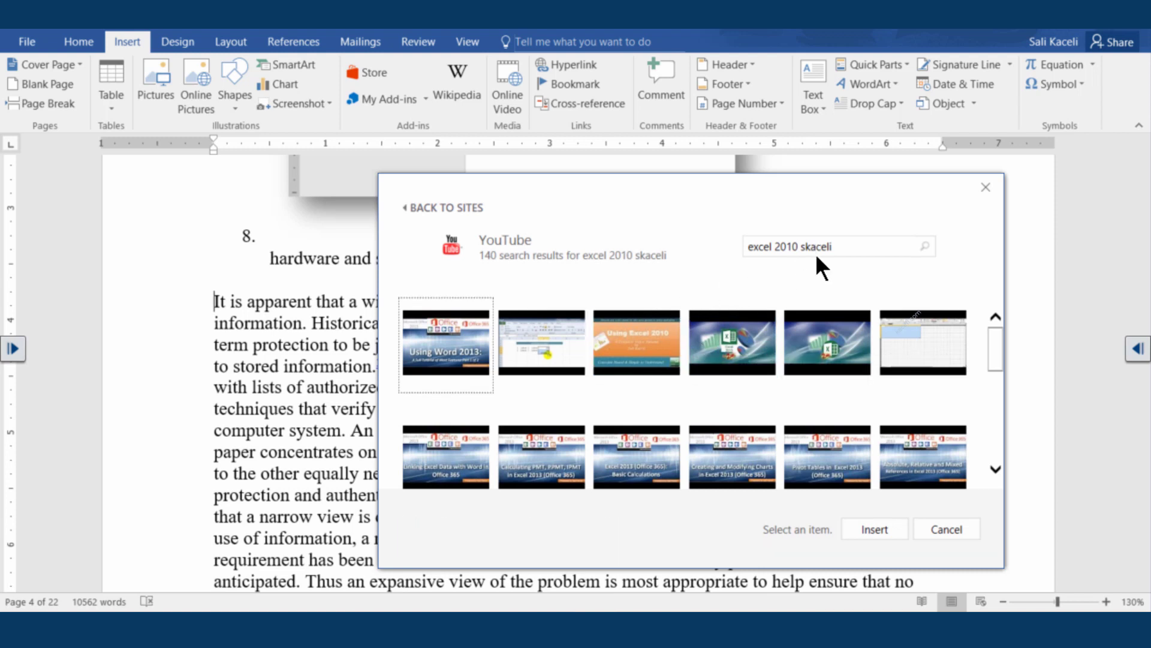
left_click(446, 353)
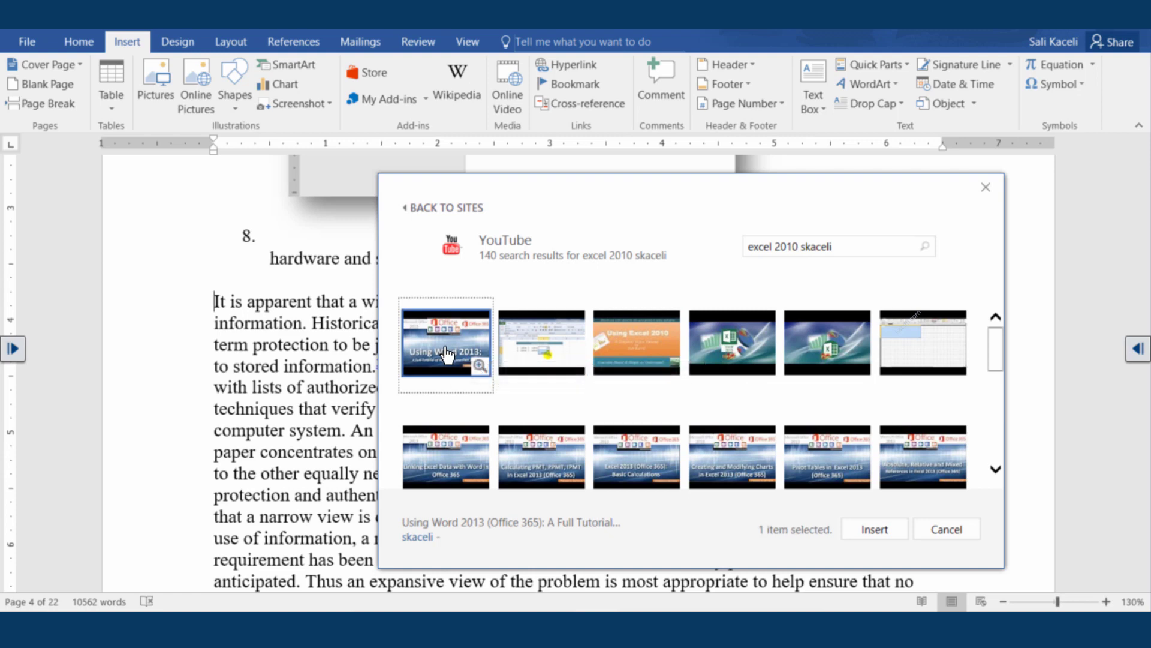
left_click(884, 528)
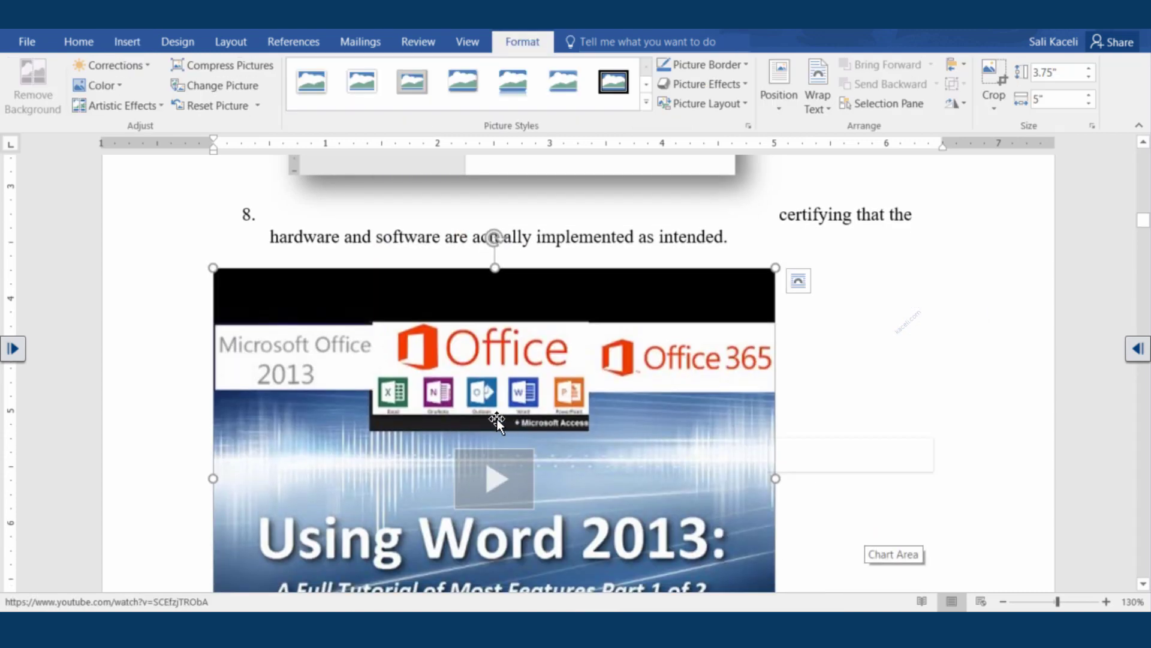
Apply the Soft Edge Rectangle style to the video and set its text wrapping to Square
scroll(540, 402, "down", 2)
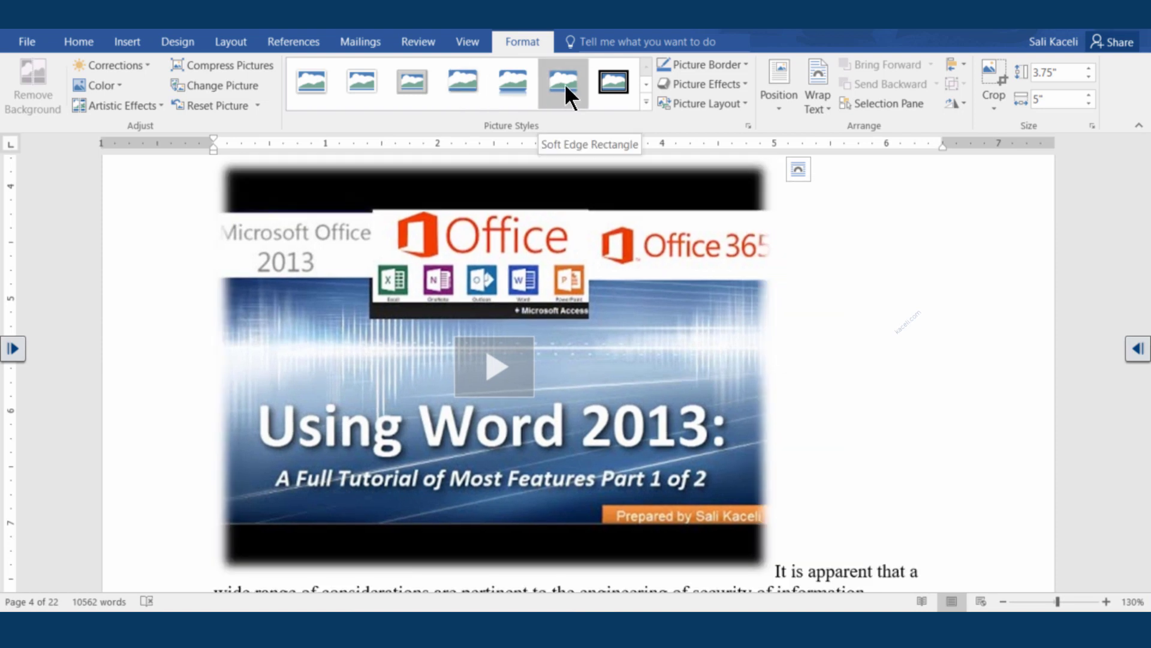
left_click(563, 84)
left_click(830, 123)
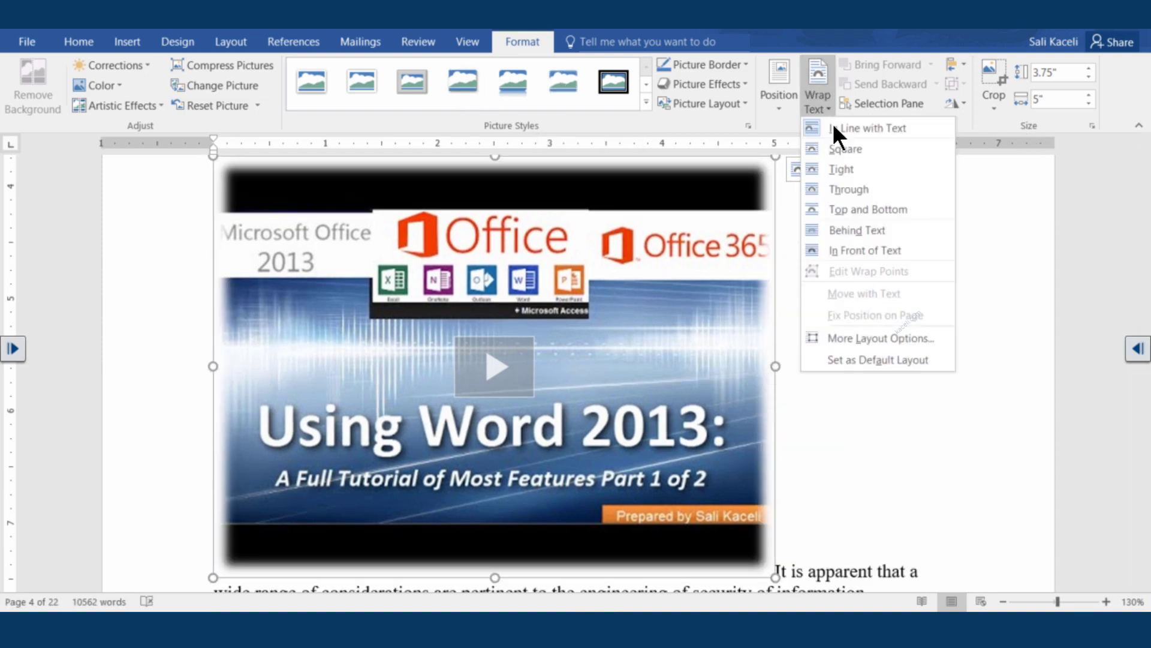
left_click(847, 165)
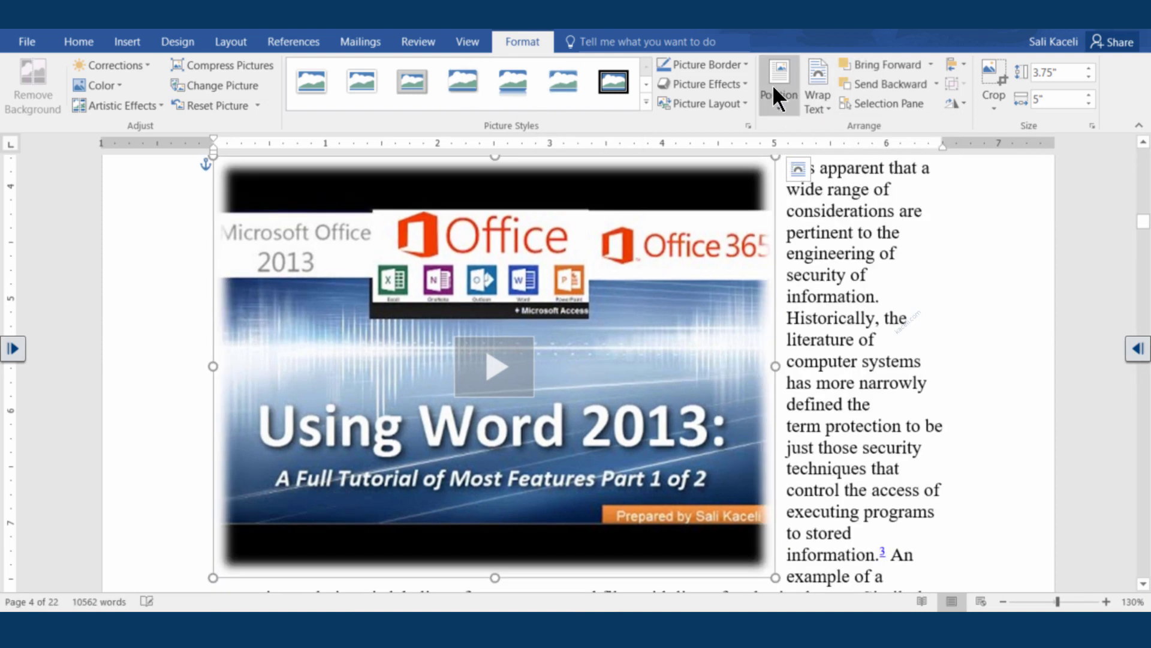
left_click(847, 338)
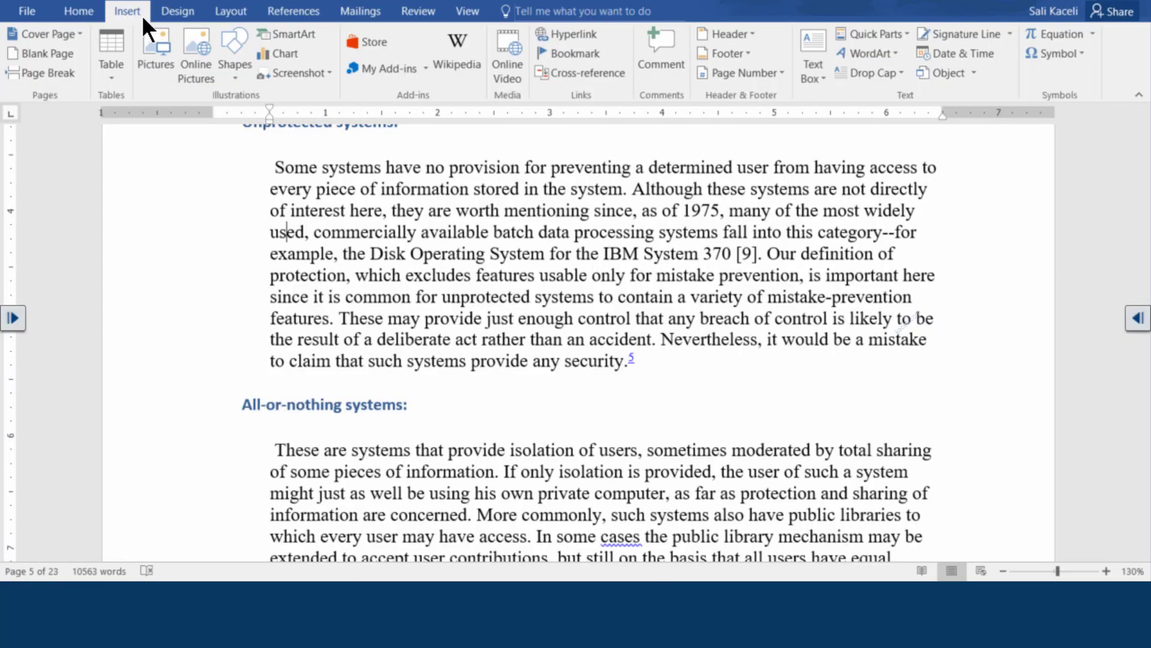
Insert a Filigree Quote text box reading 'This tutorial is very useful' under Unprotected systems
left_click(821, 77)
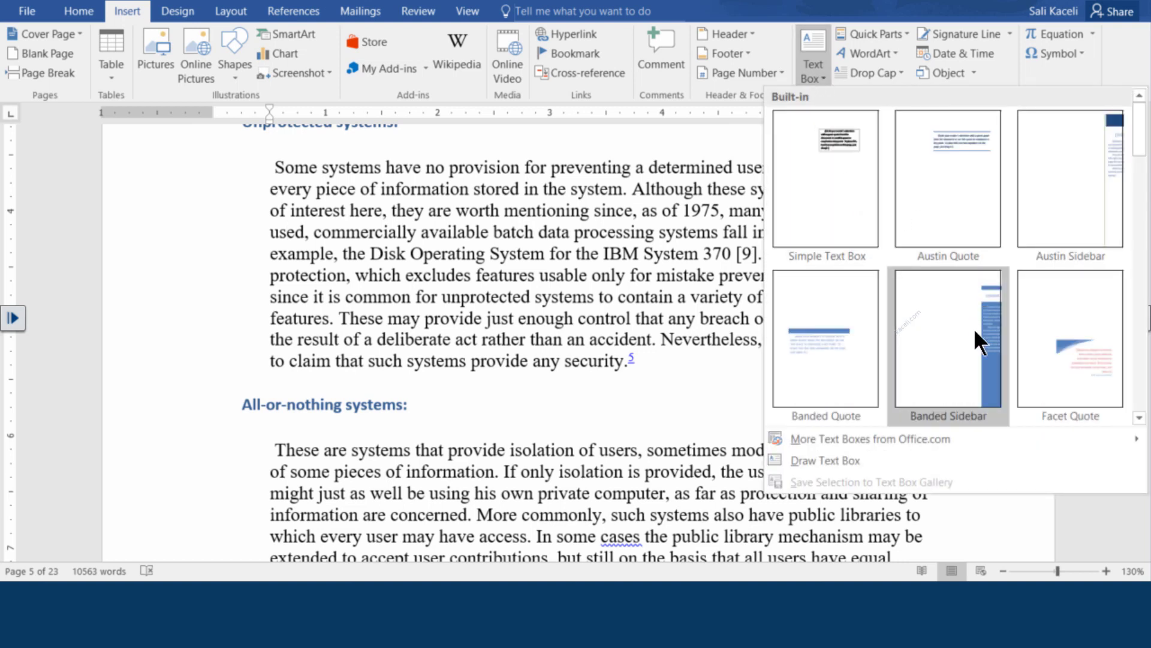
left_click(1138, 417)
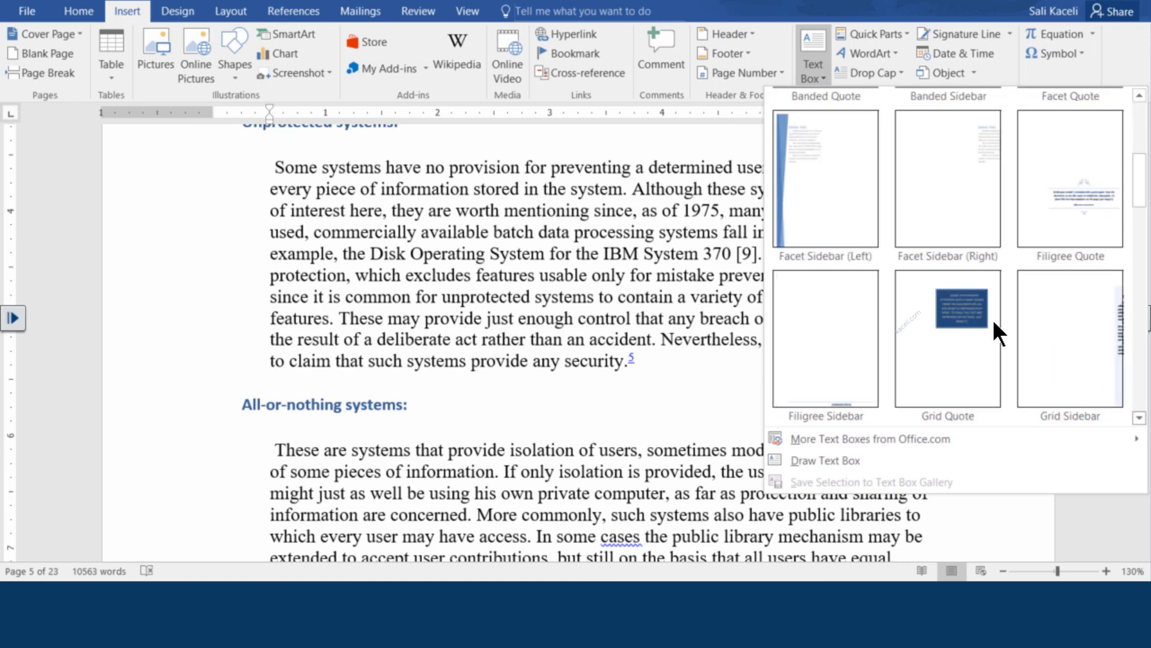
scroll(1076, 216, "down", 1)
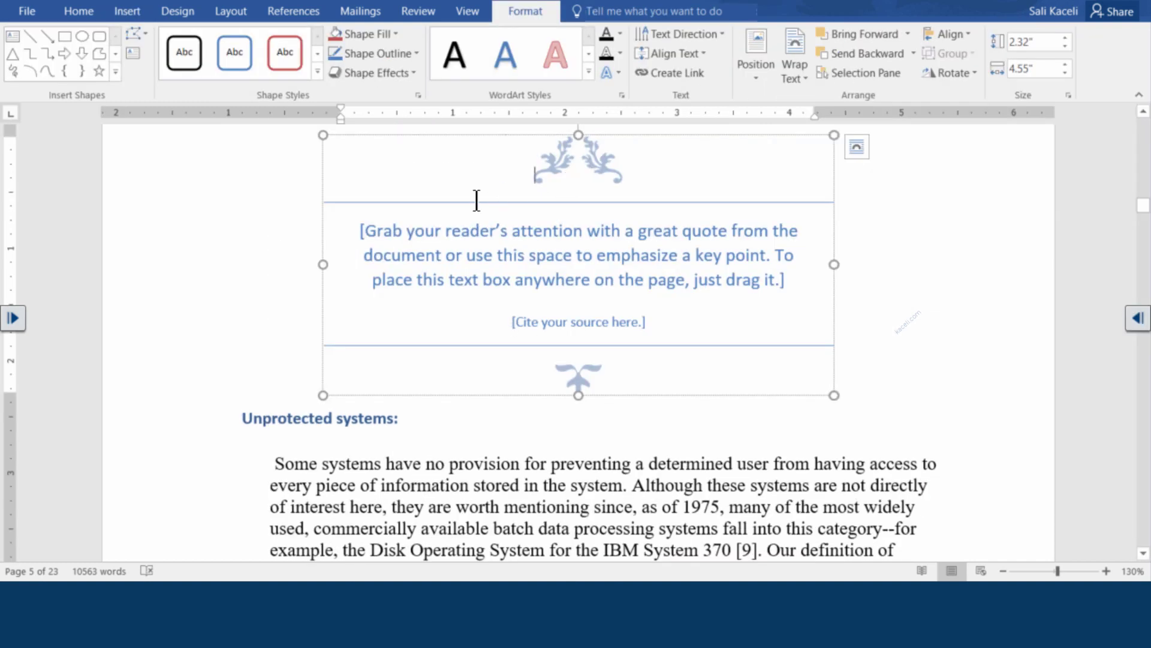
left_click(432, 227)
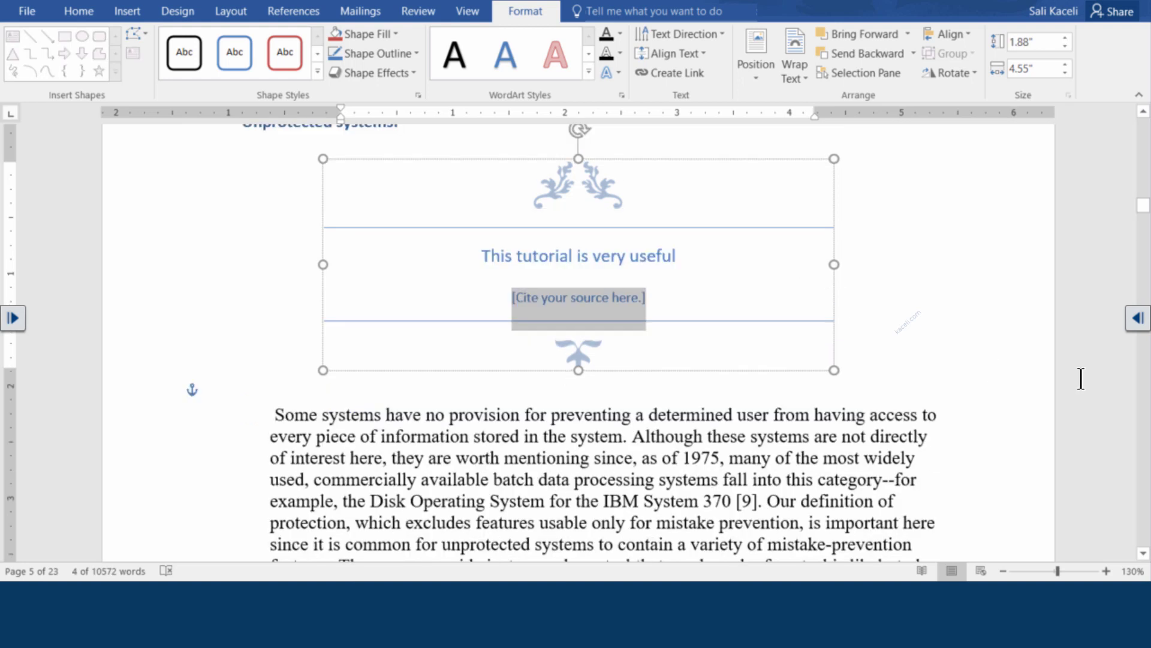
left_click(721, 322)
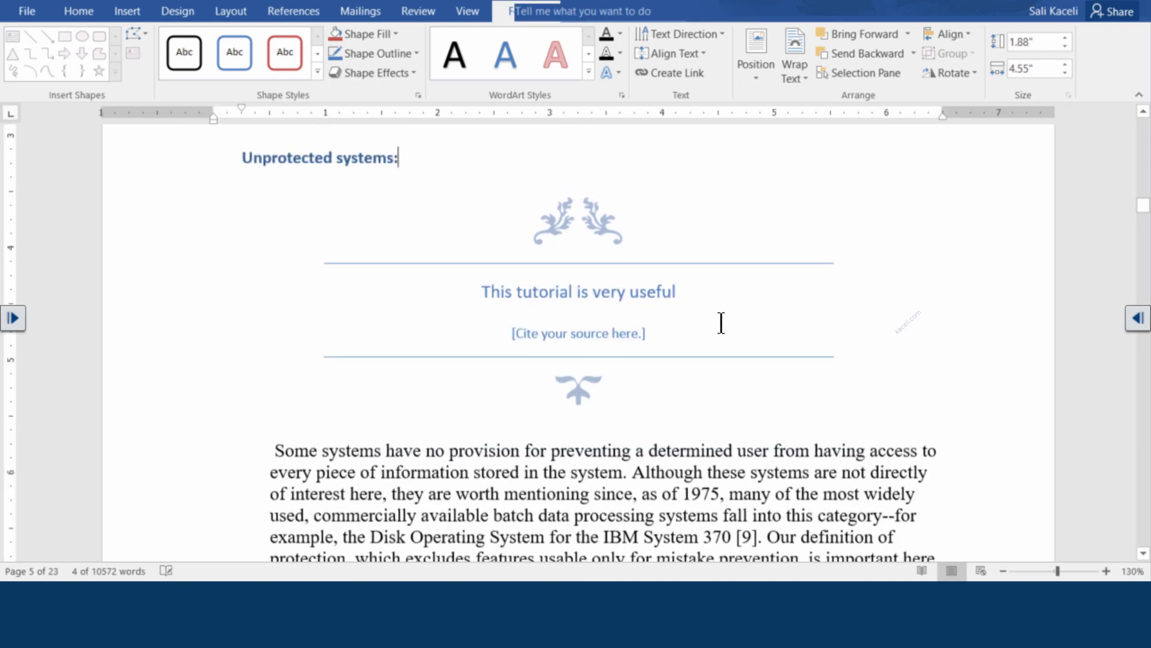
left_click(640, 347)
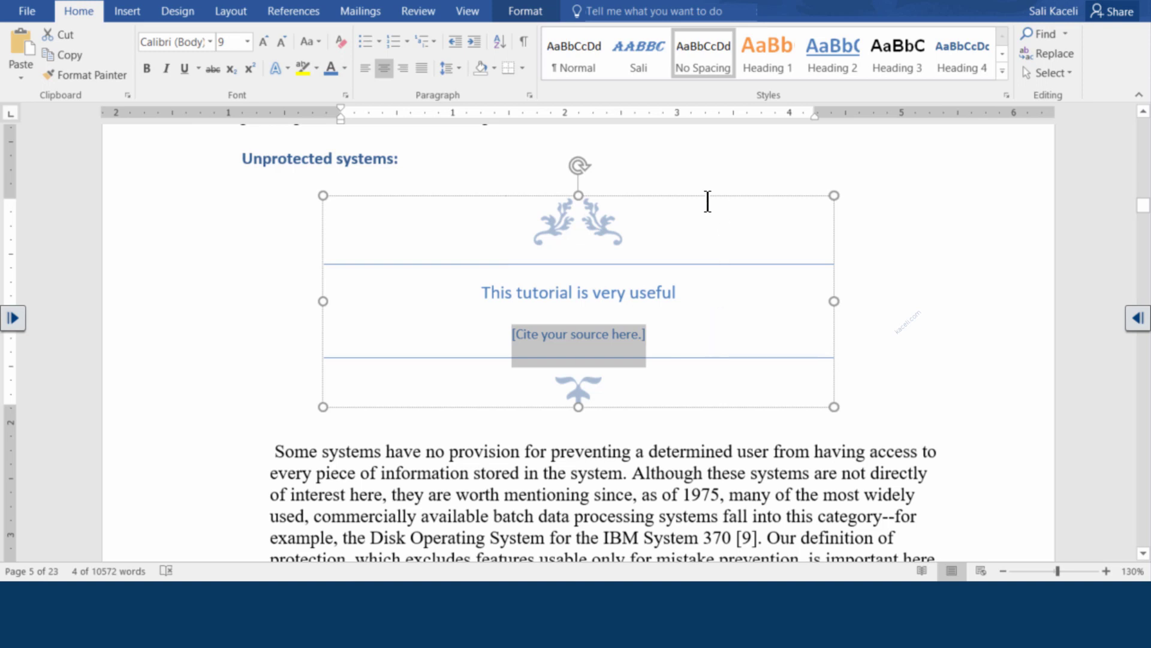
key("Escape")
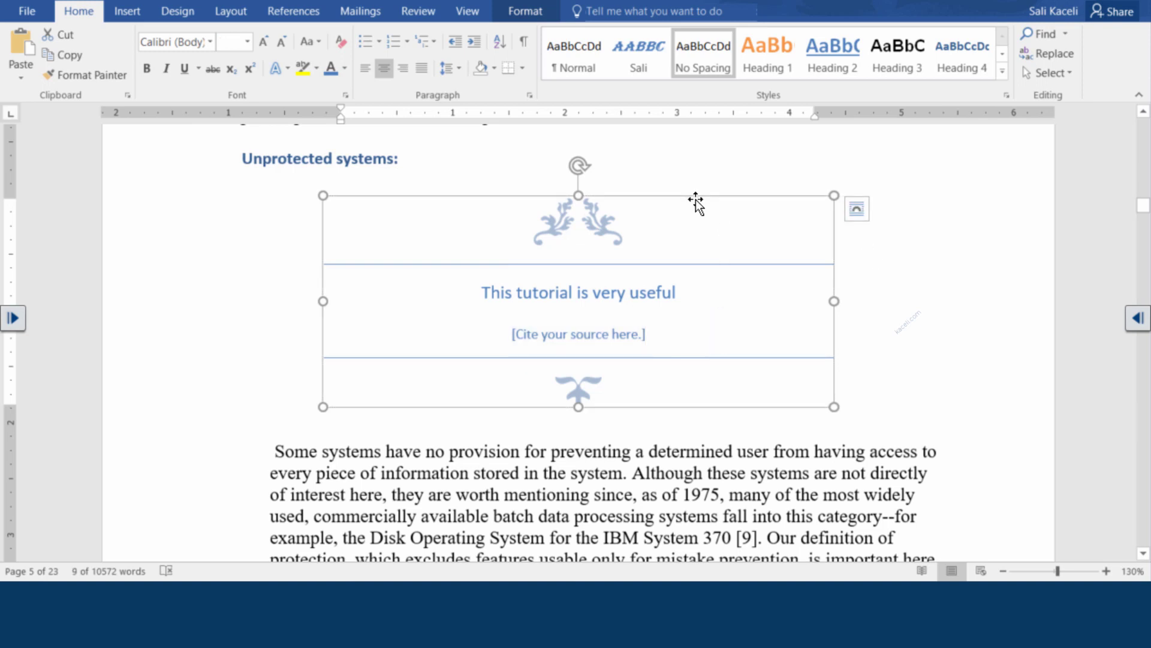
left_click(524, 12)
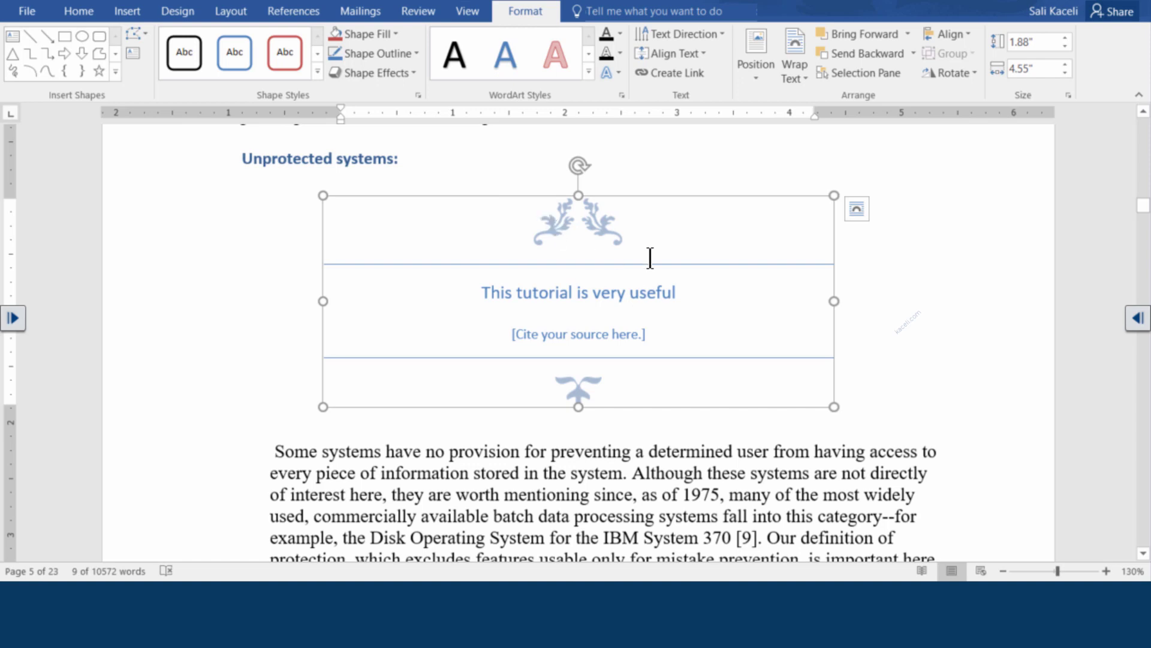
Wrap the body text squarely around the quote box and drag its corner inward to shrink it
left_click(794, 69)
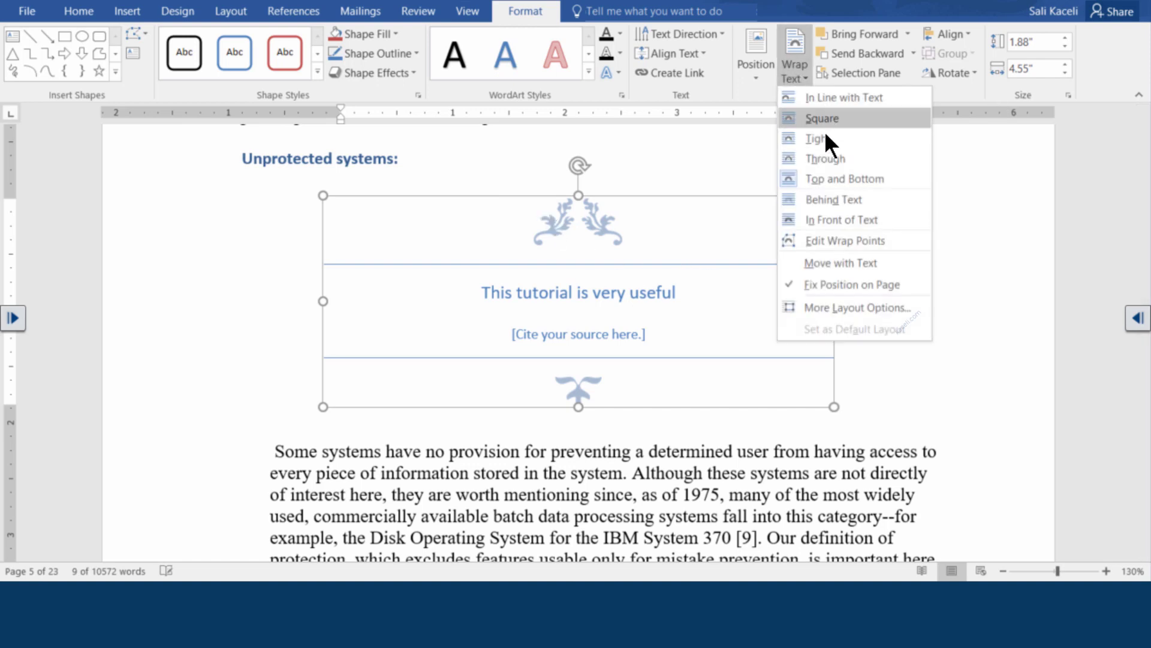
left_click(825, 129)
left_click(492, 505)
left_click_drag(761, 195, 604, 249)
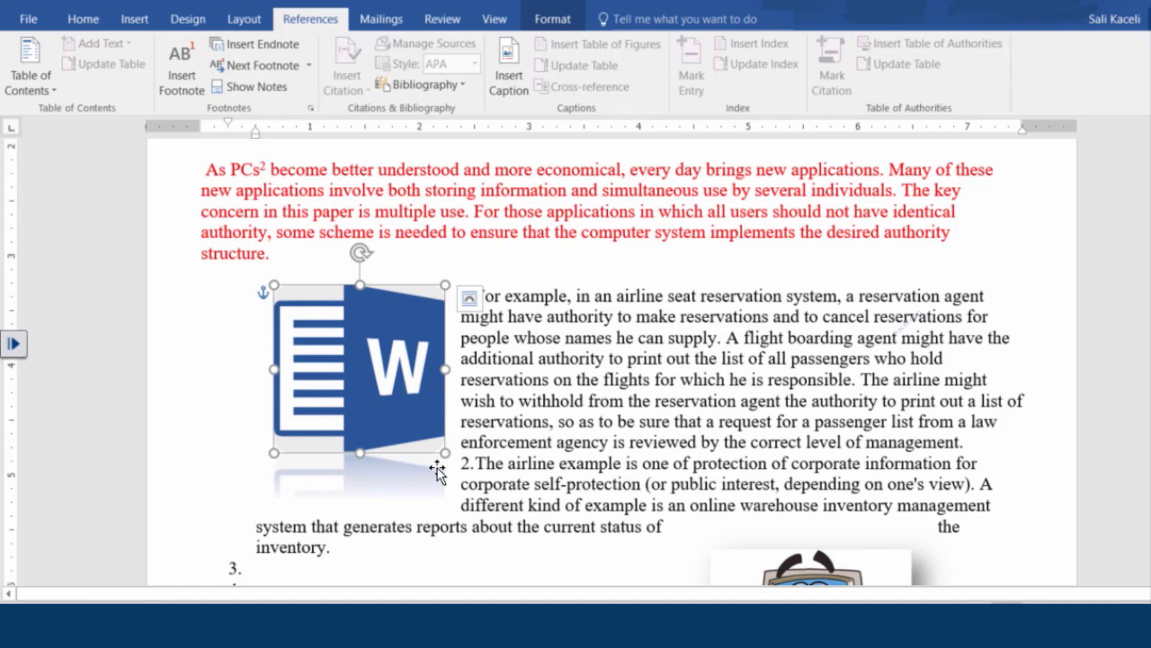
Caption the Word logo picture as 'Figure 1: Logo'
left_click(573, 442)
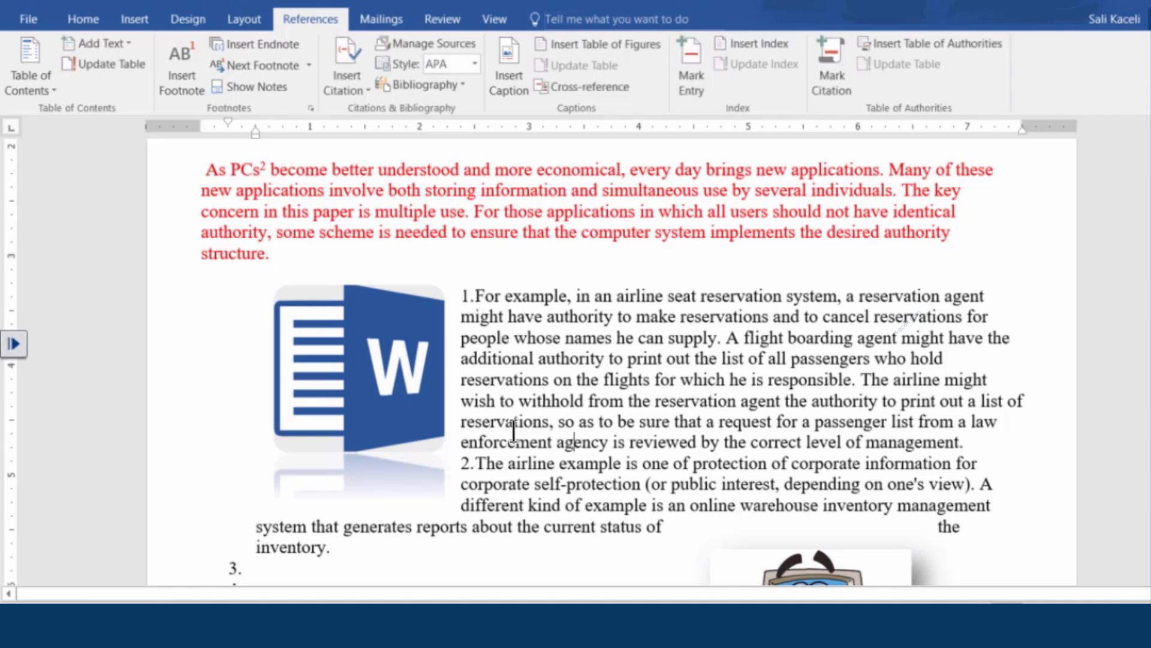
left_click(367, 409)
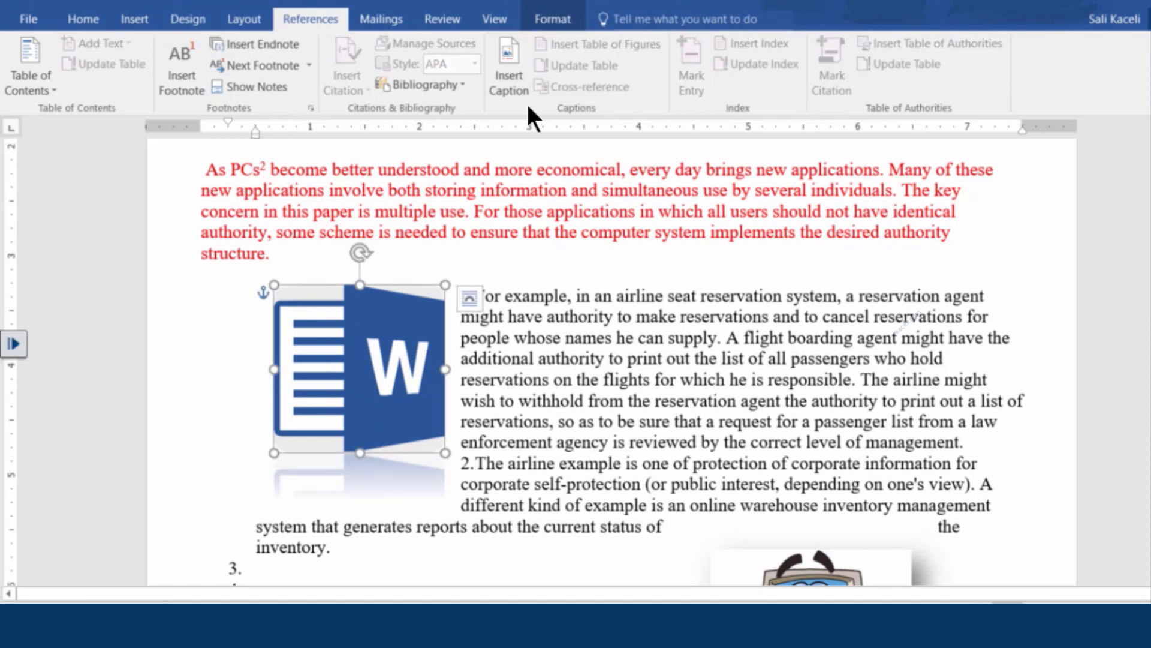
left_click(511, 85)
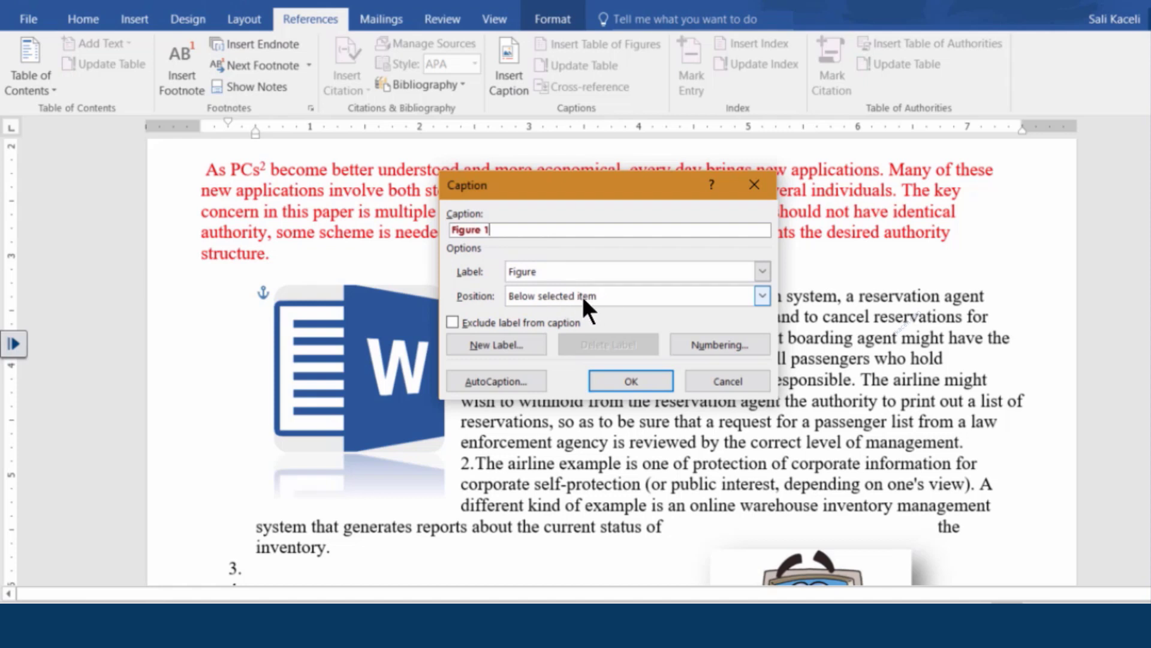
key("Return")
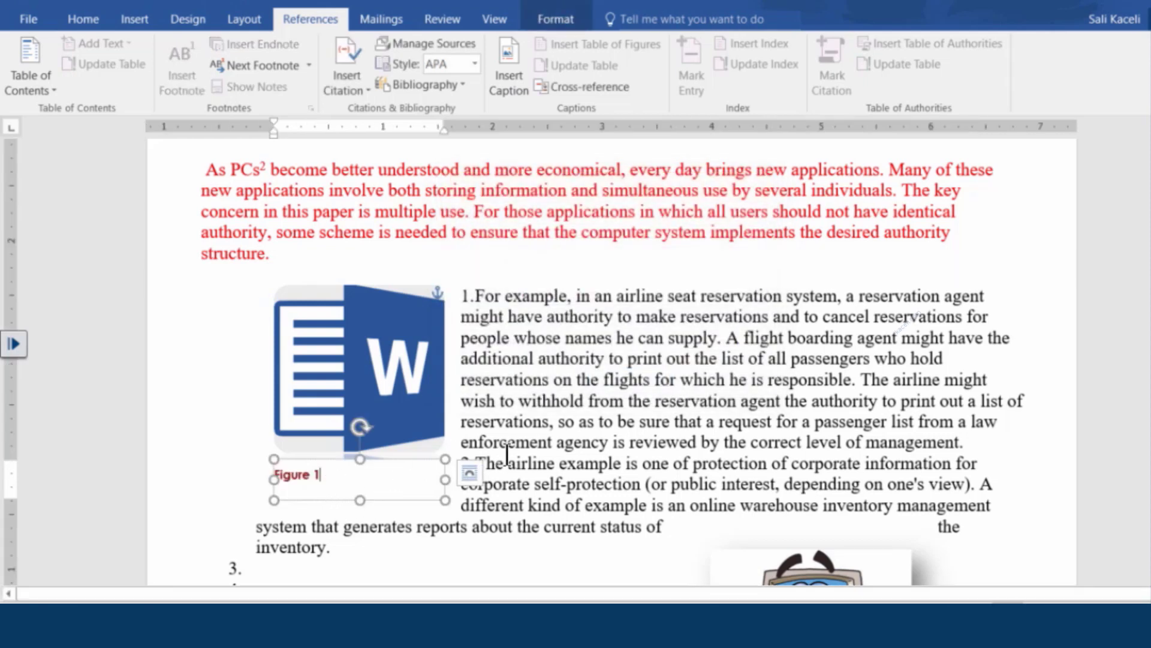
type(": Logo")
left_click(725, 379)
scroll(721, 422, "down", 4)
Caption the cartoon computer clipart as 'Figure 2: Clipart Object'
left_click(797, 425)
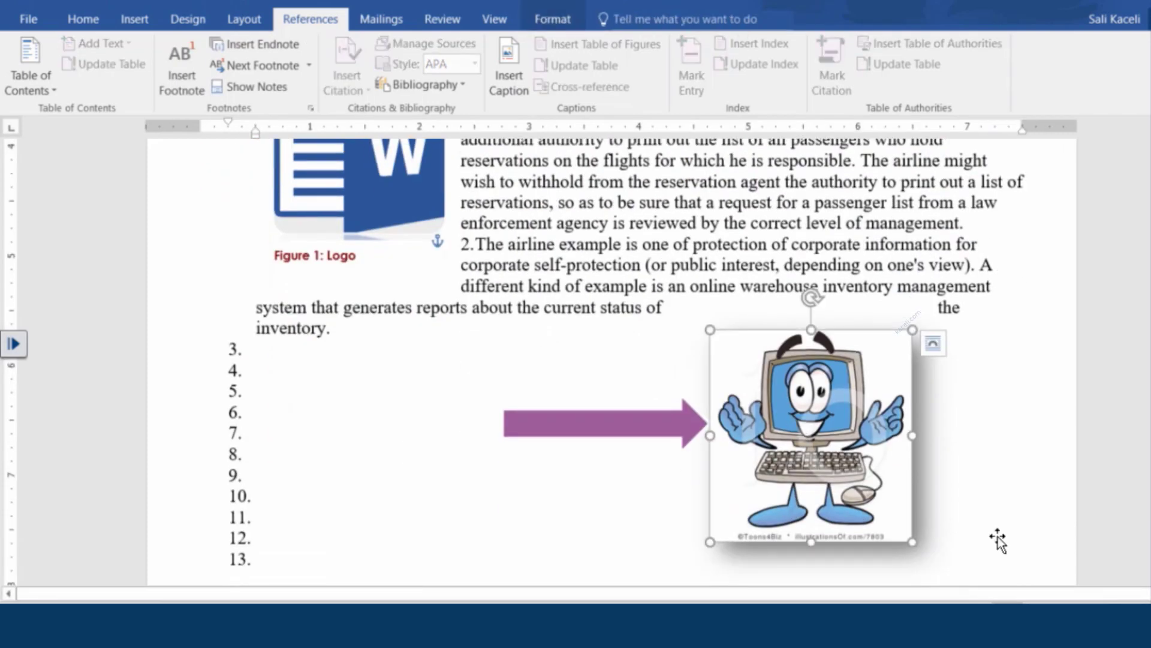
left_click(506, 84)
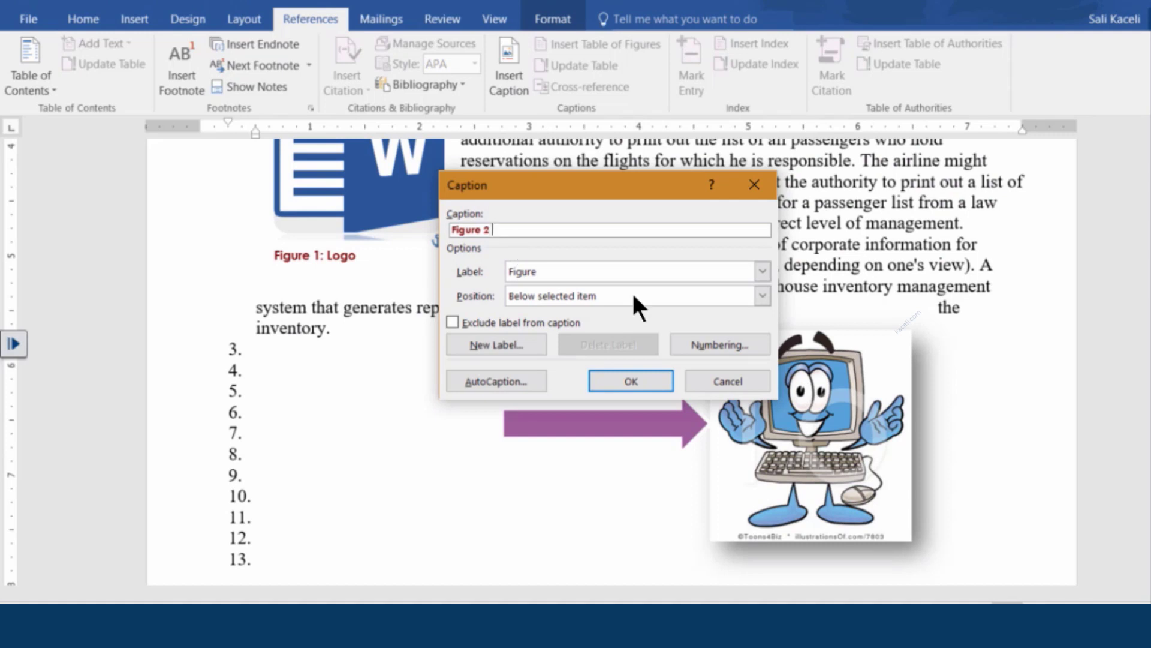
type("L")
key("BackSpace")
type(": Clipart Object")
left_click(642, 389)
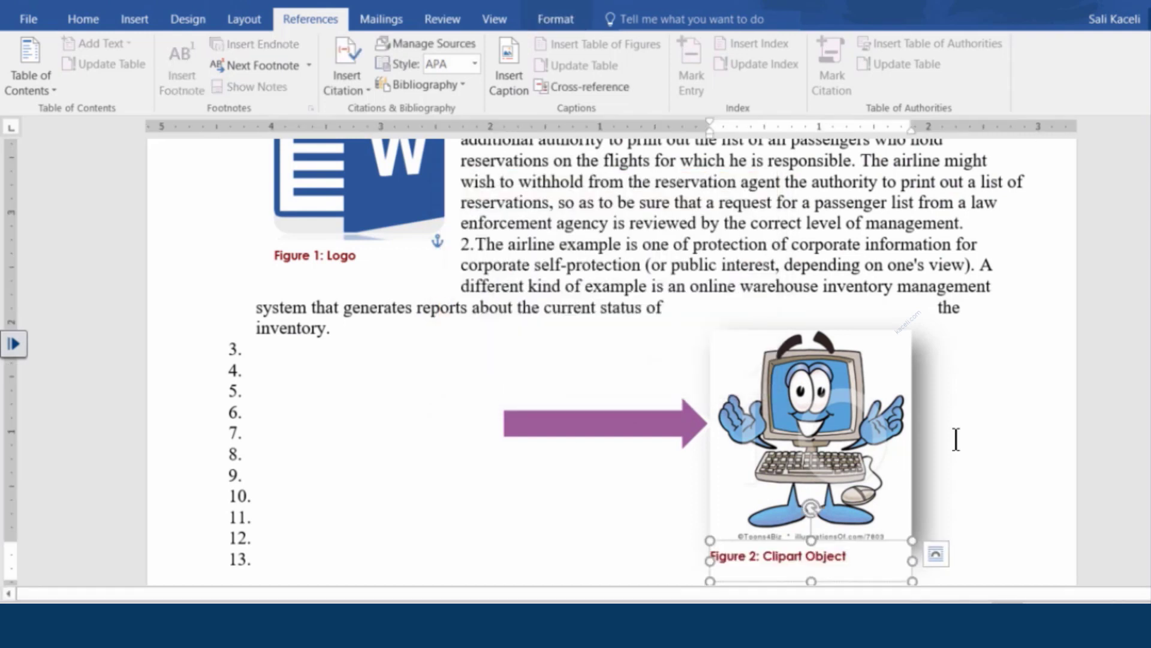
scroll(957, 439, "down", 2)
left_click(988, 375)
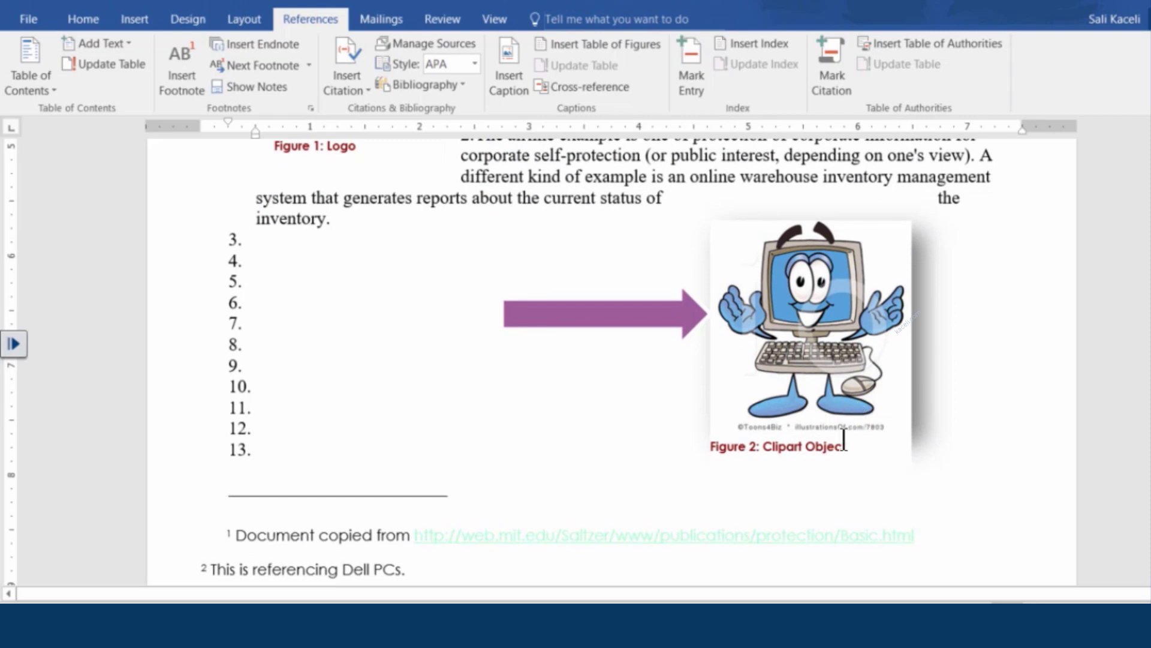
scroll(661, 369, "down", 5)
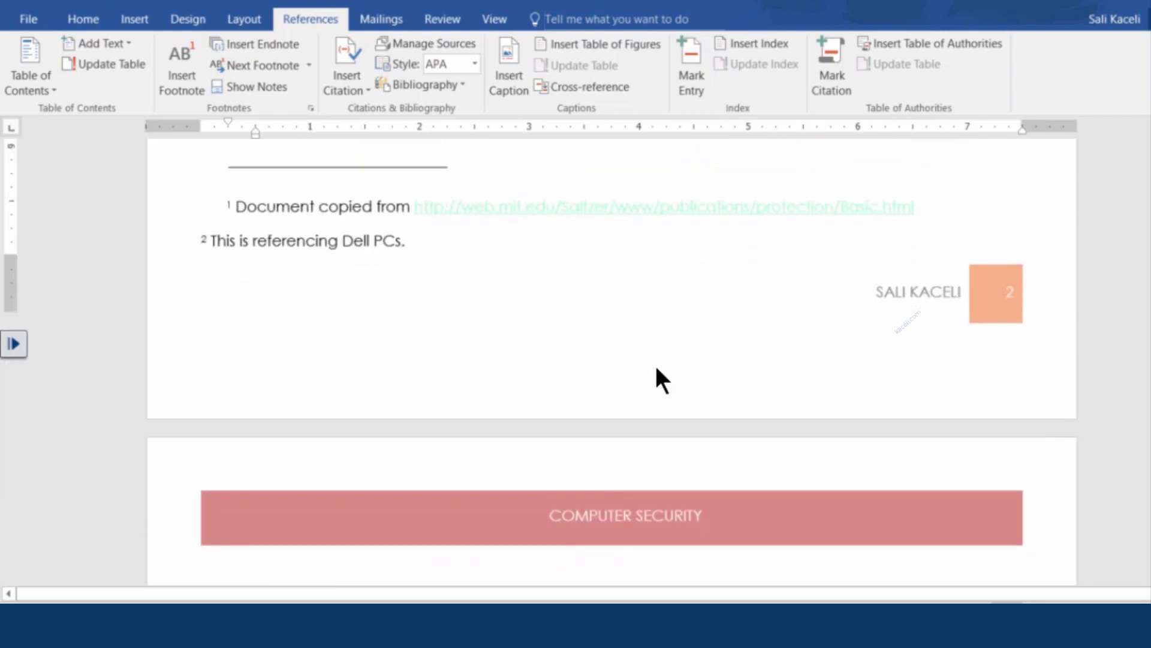
scroll(642, 359, "down", 15)
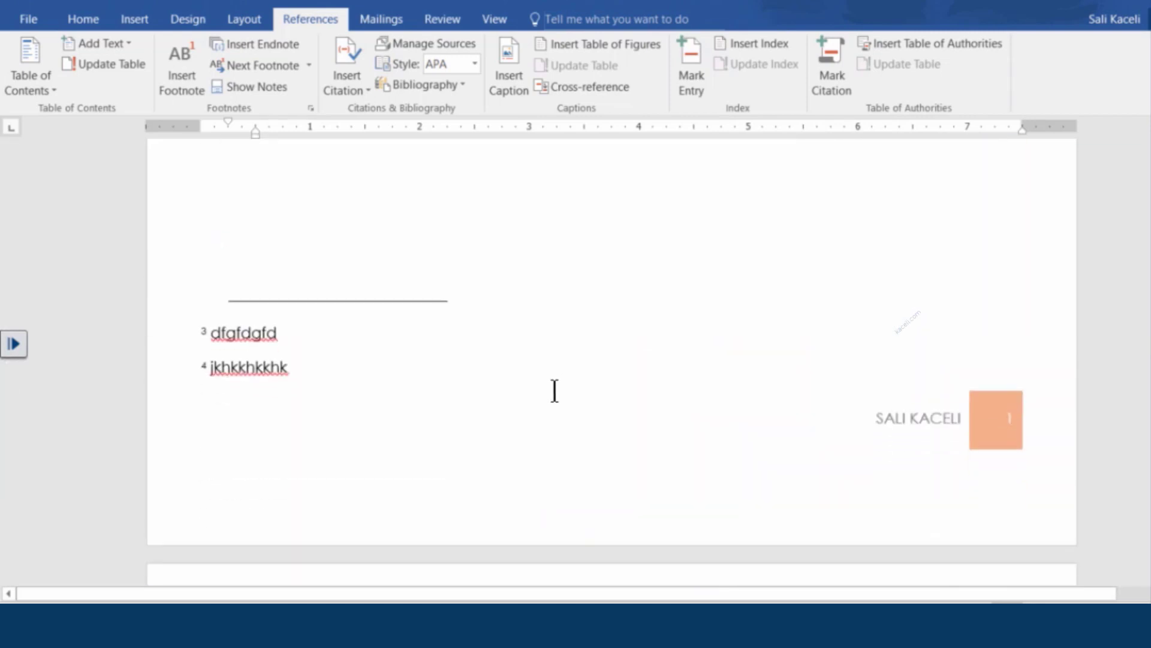
scroll(554, 391, "up", 20)
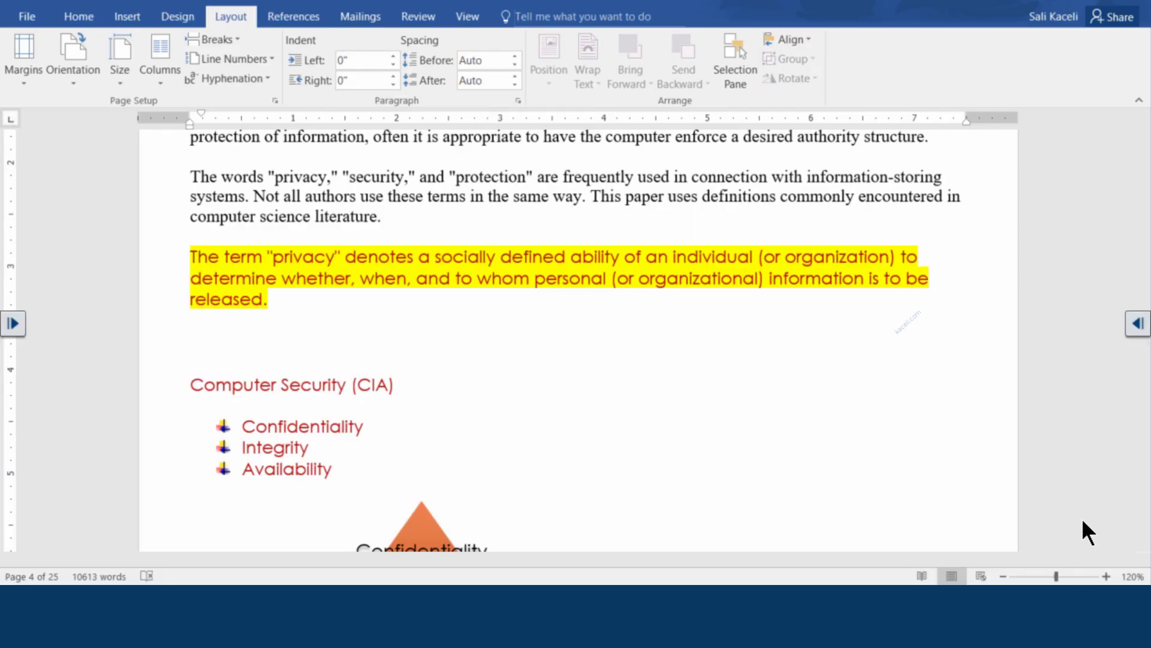
scroll(204, 264, "up", 3)
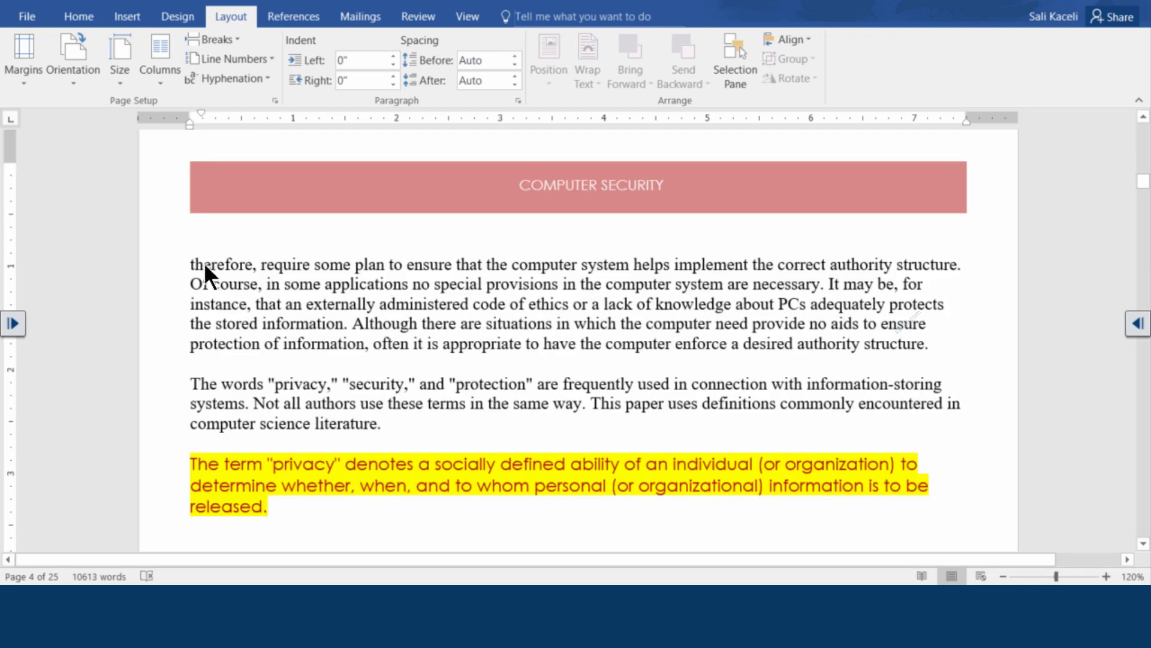
left_click(192, 263)
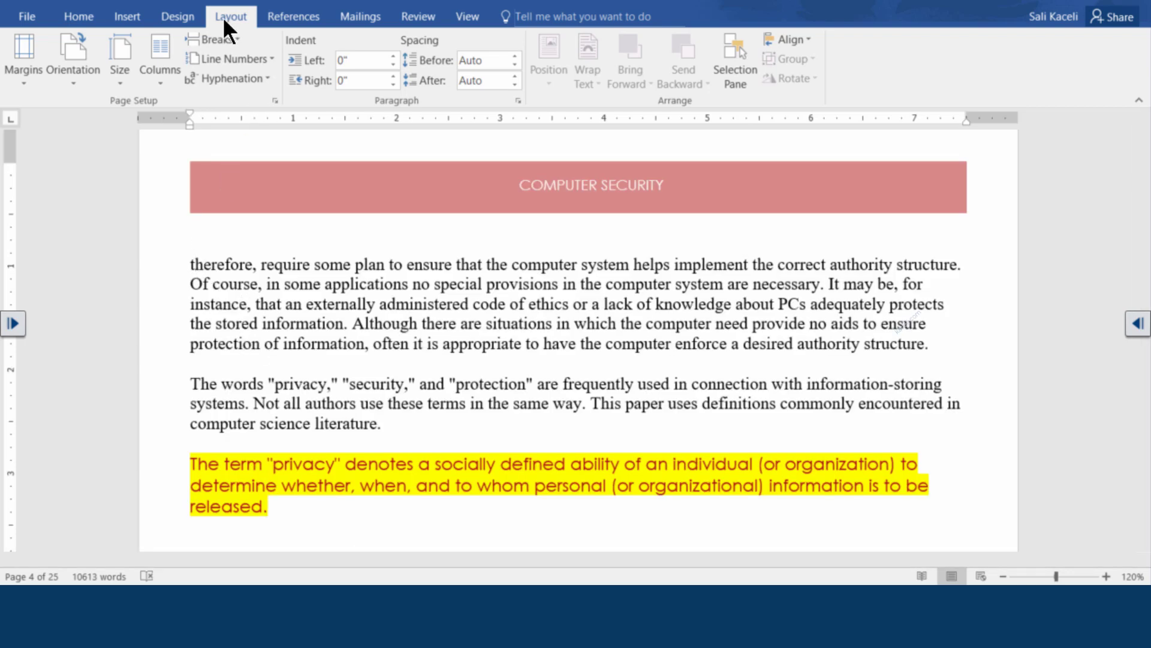
left_click(159, 81)
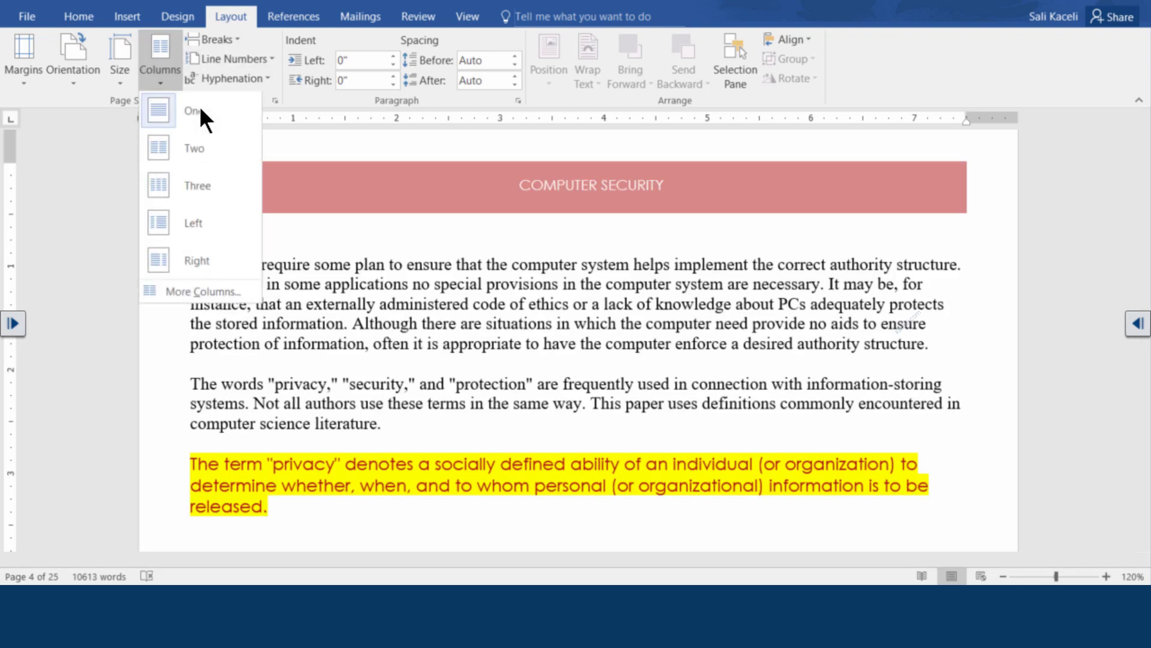
left_click(173, 151)
scroll(474, 293, "down", 5)
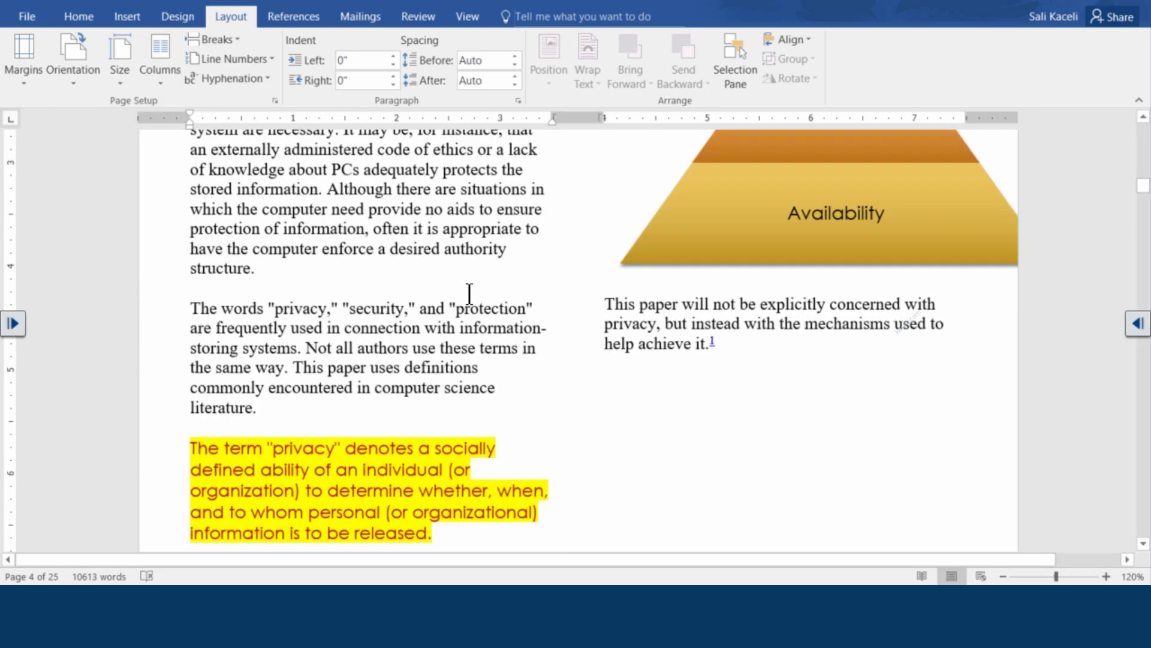
scroll(487, 284, "down", 7)
scroll(615, 326, "up", 20)
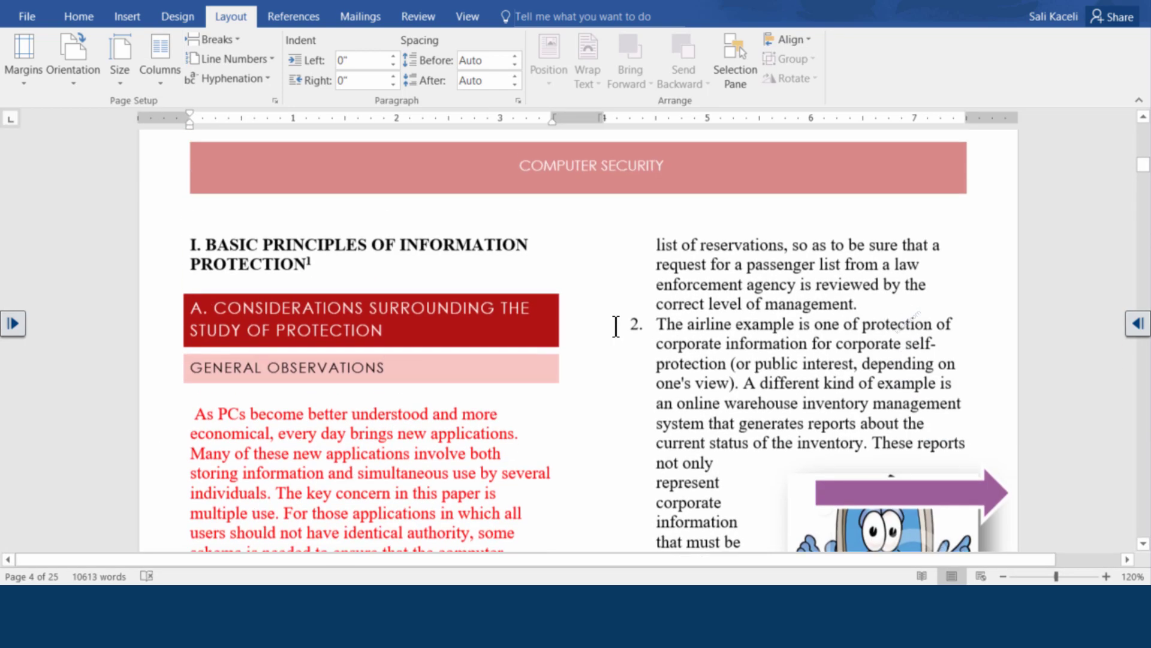
left_click(605, 315)
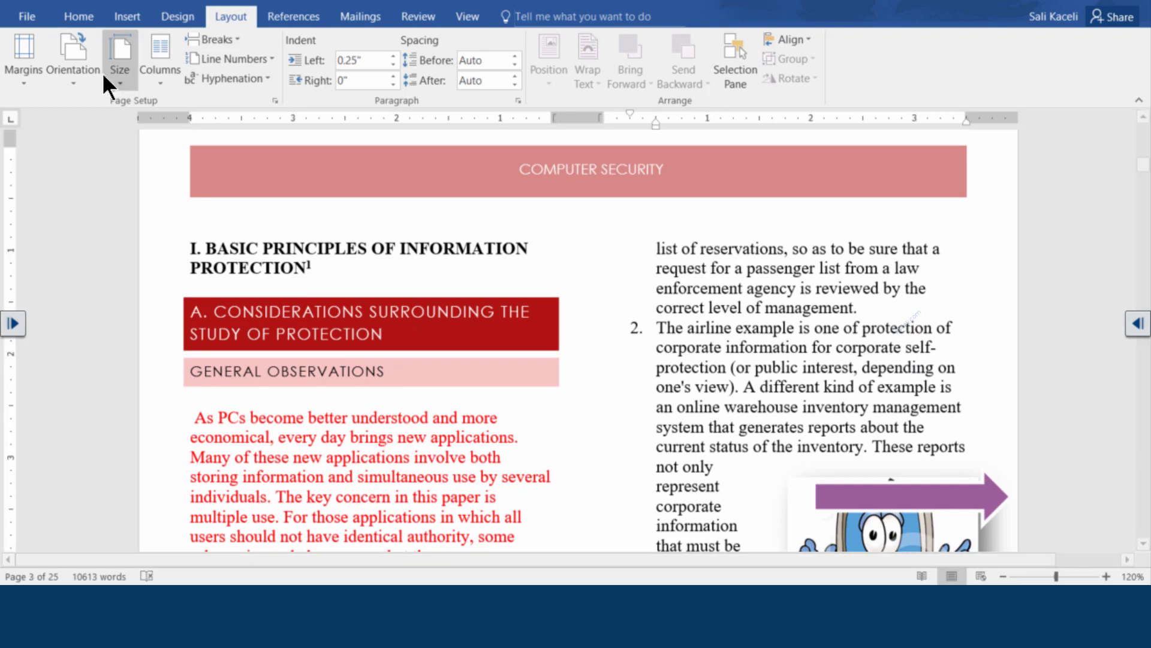
left_click(76, 1)
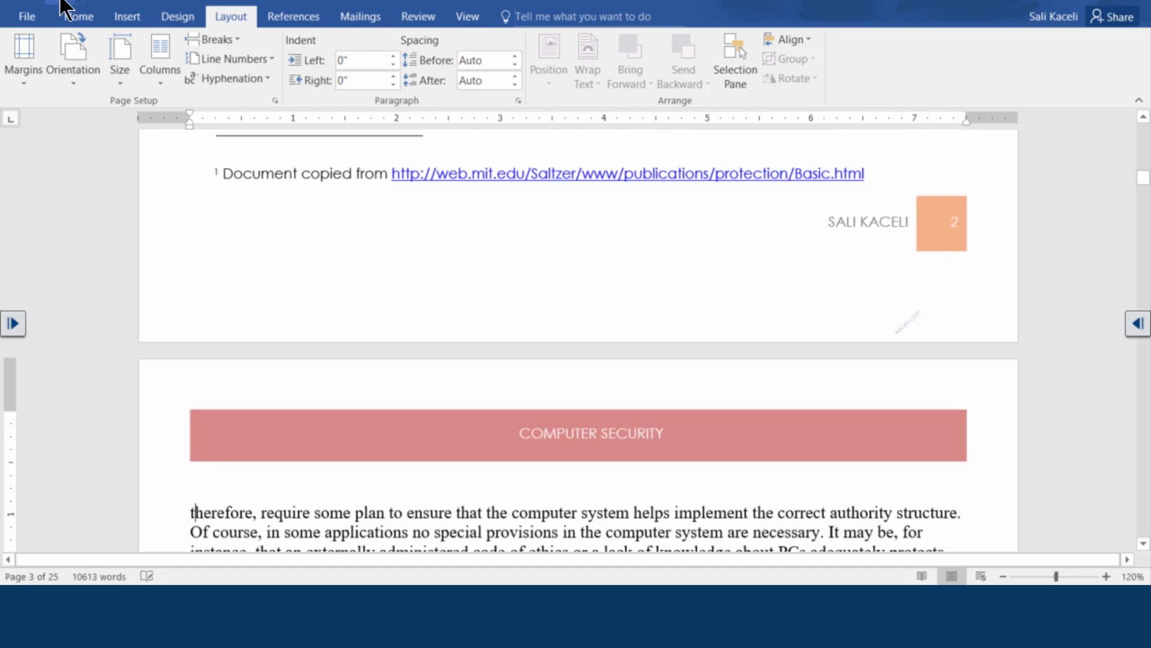
scroll(545, 372, "up", 12)
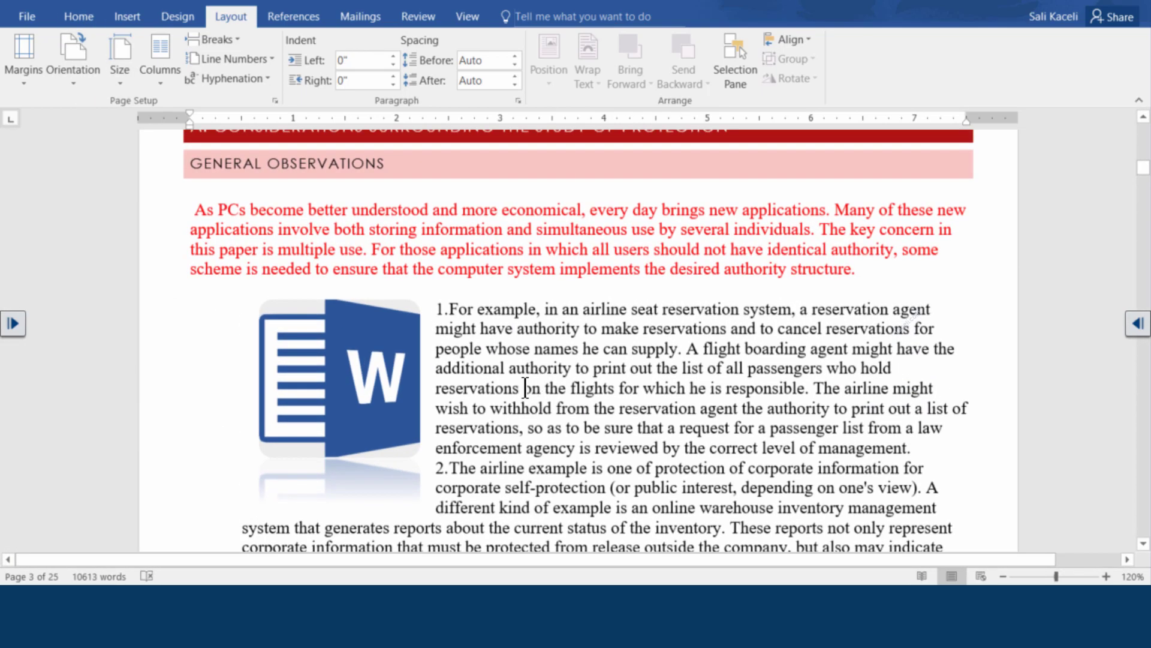
scroll(527, 386, "down", 12)
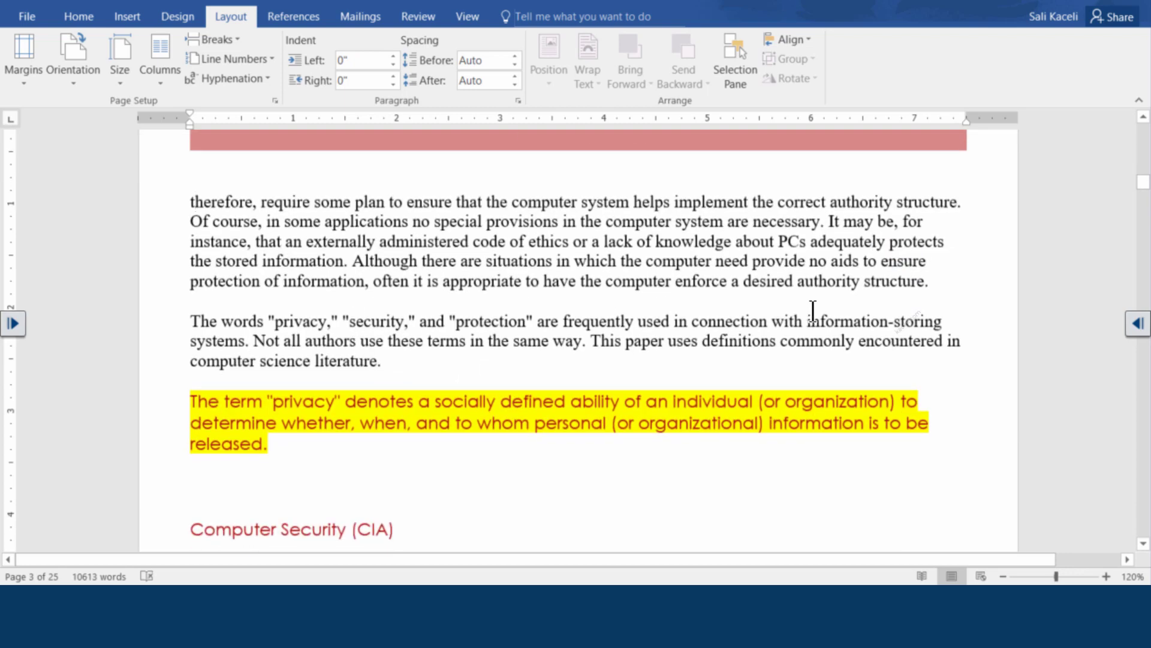
Set the therefore and privacy-terms paragraphs in two columns with a line between them
left_click_drag(383, 360, 189, 210)
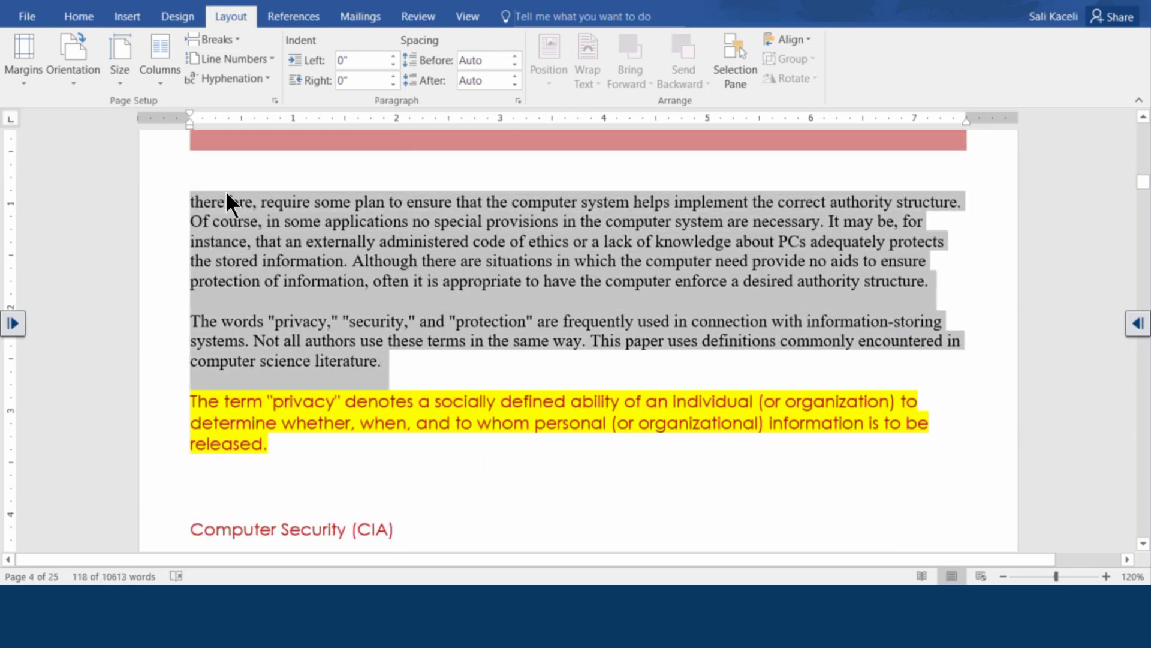
left_click(161, 77)
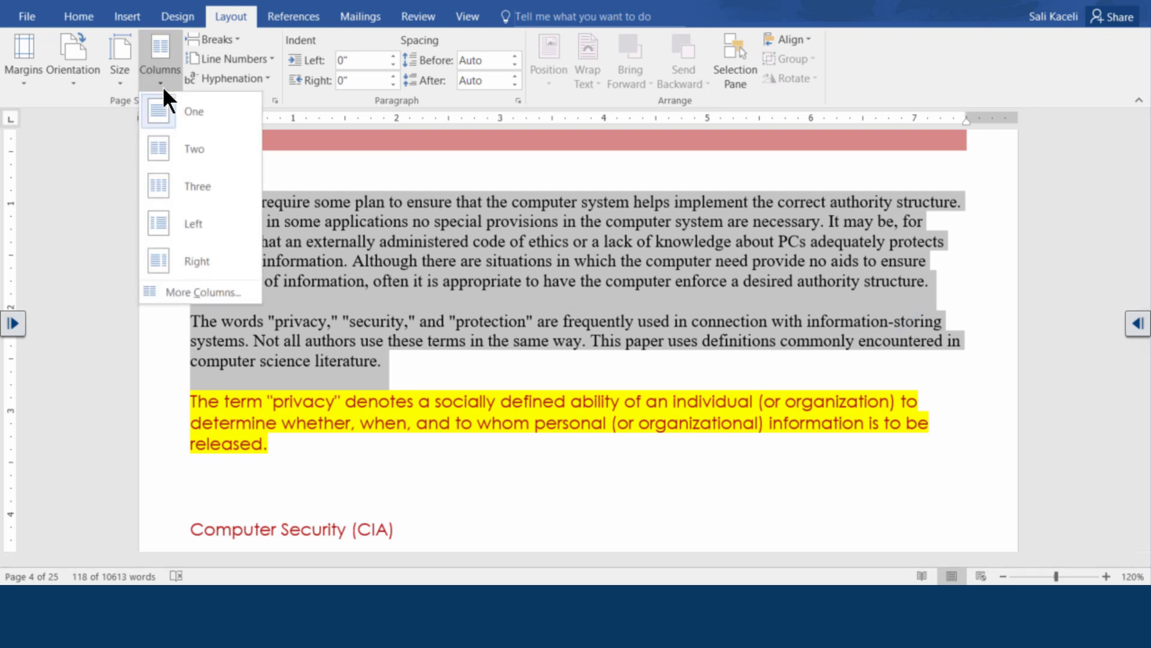
left_click(178, 152)
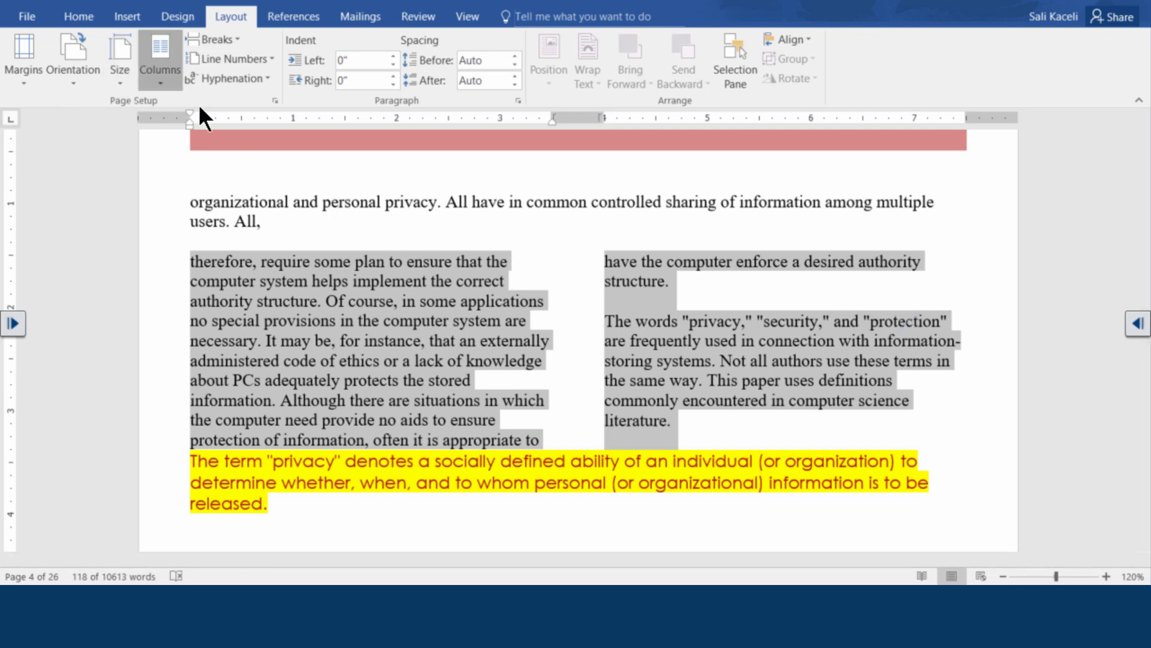
left_click(160, 79)
left_click(193, 293)
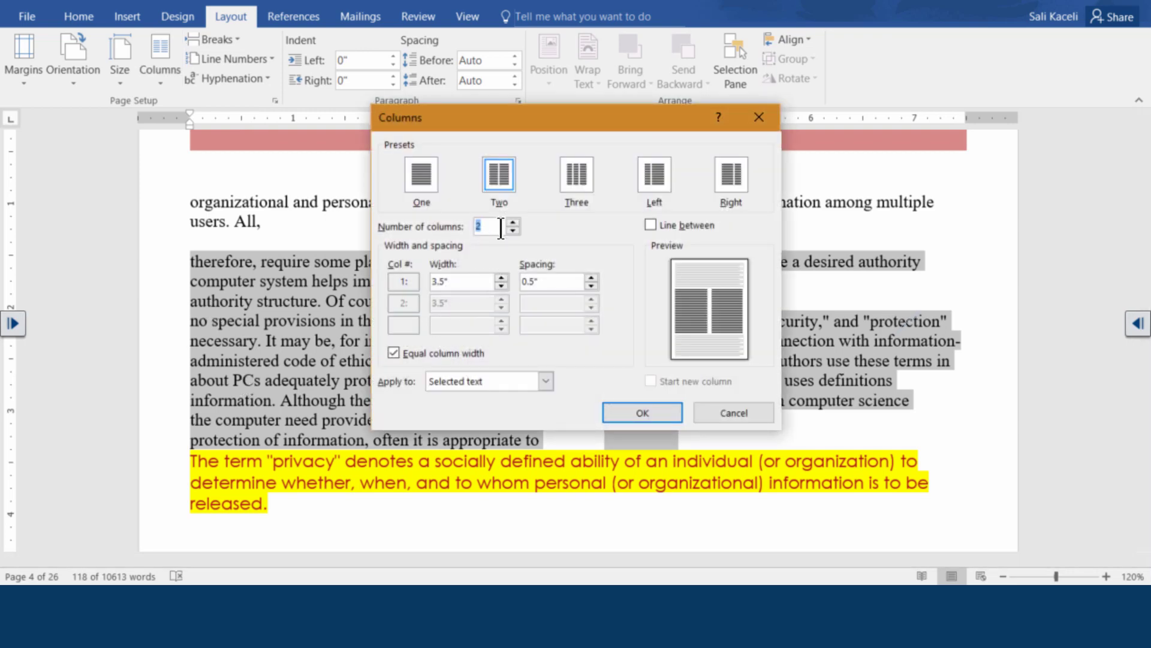
left_click(660, 228)
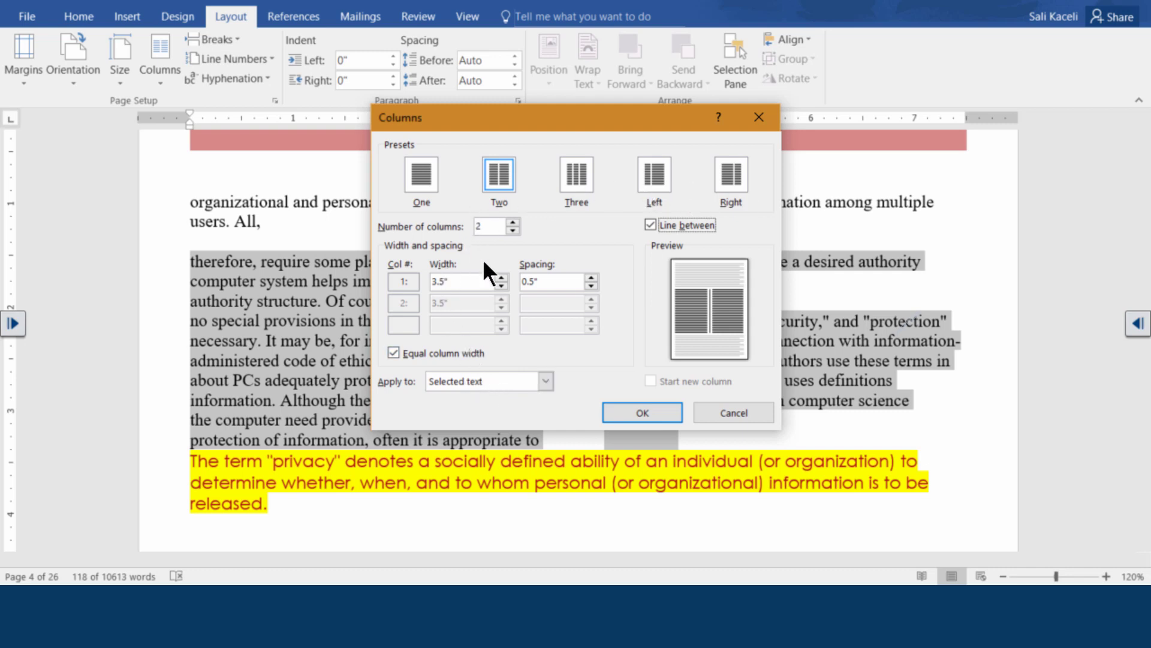
left_click(540, 383)
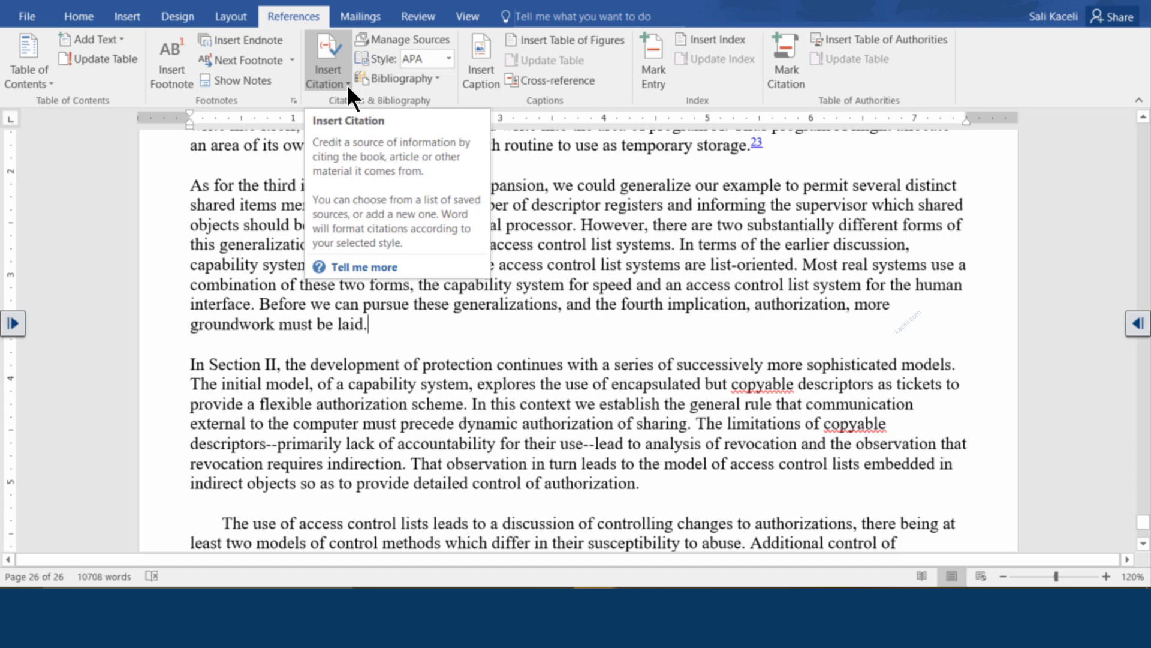
Put quotation marks around the sentence from 'Before' through 'laid.'
left_click(413, 39)
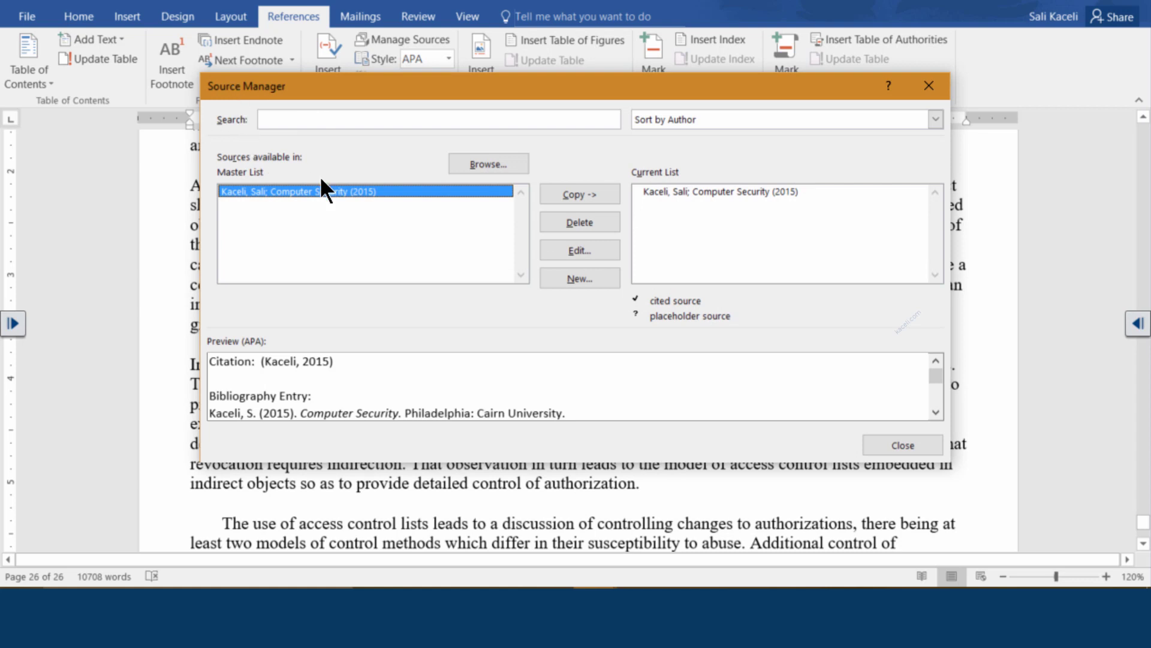
left_click(873, 444)
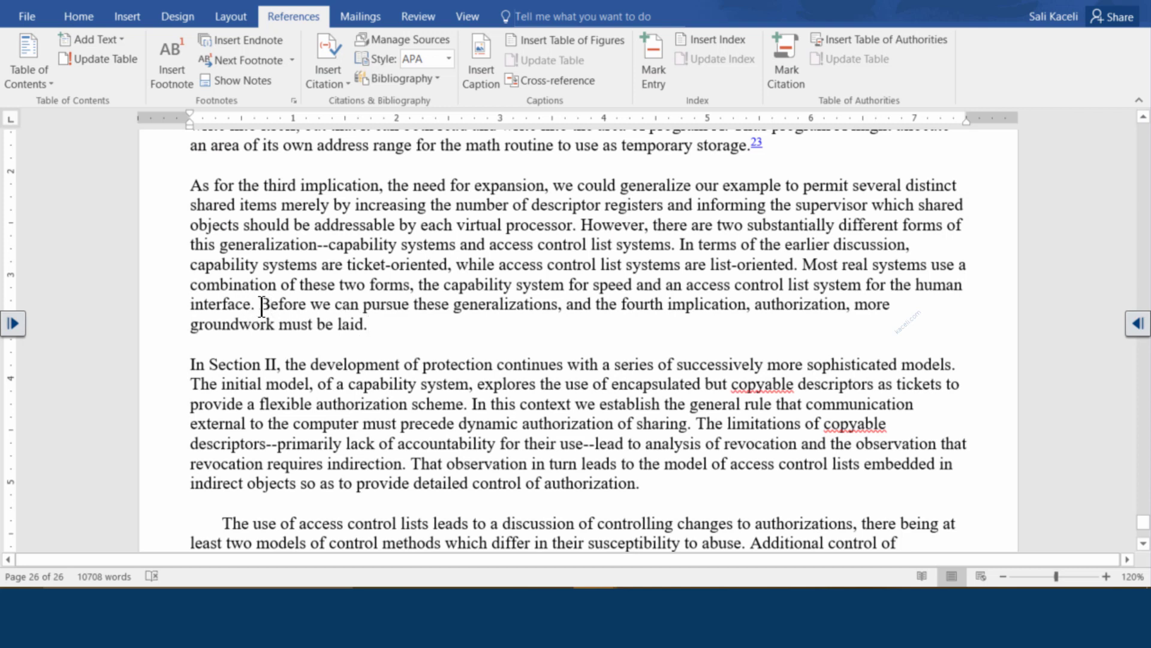
left_click(262, 304)
type("\"")
left_click(367, 325)
type("\"")
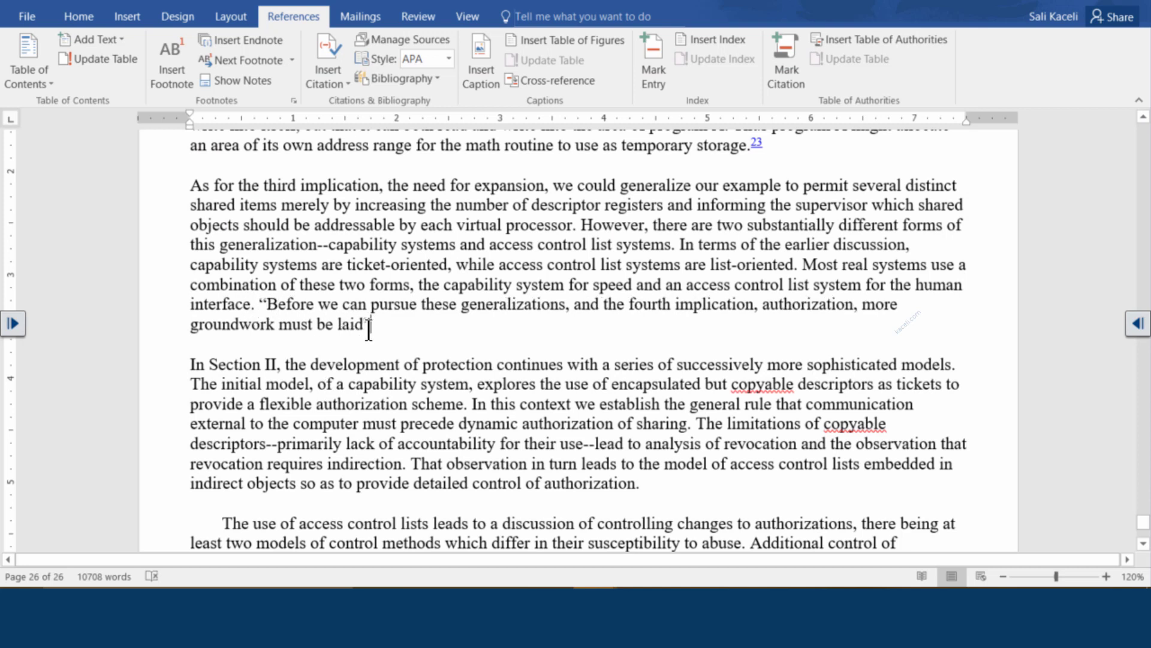
type(".")
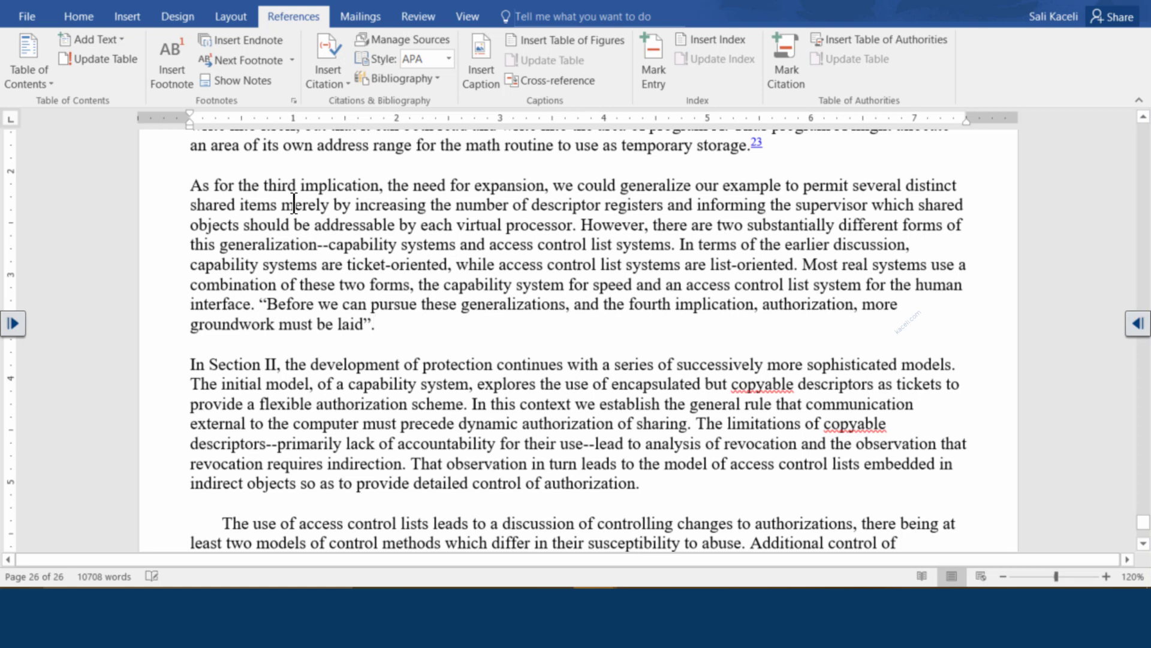
Keep APA Sixth Edition as the citation style and bring up the Insert Citation choices
left_click(448, 59)
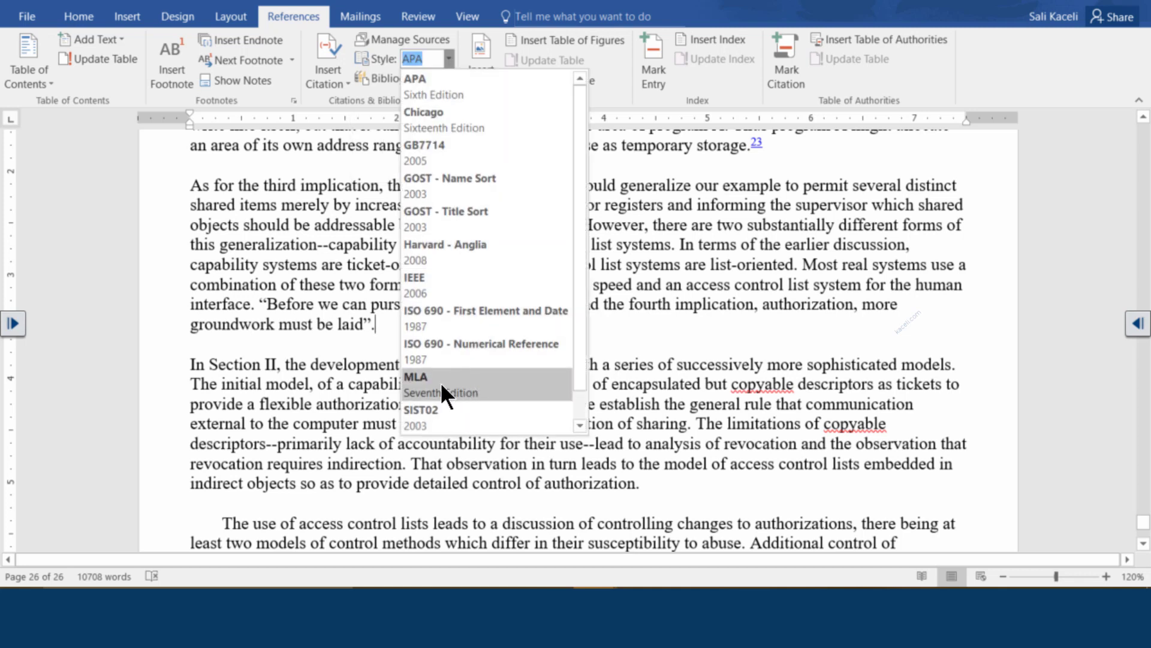
left_click(442, 91)
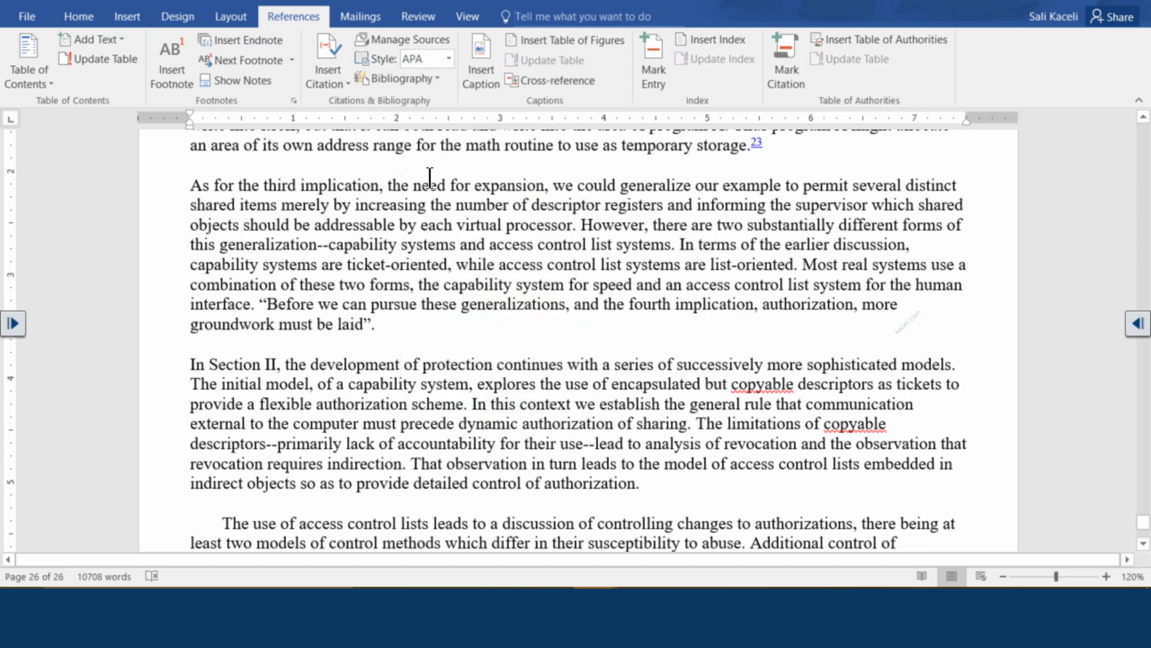
left_click(329, 84)
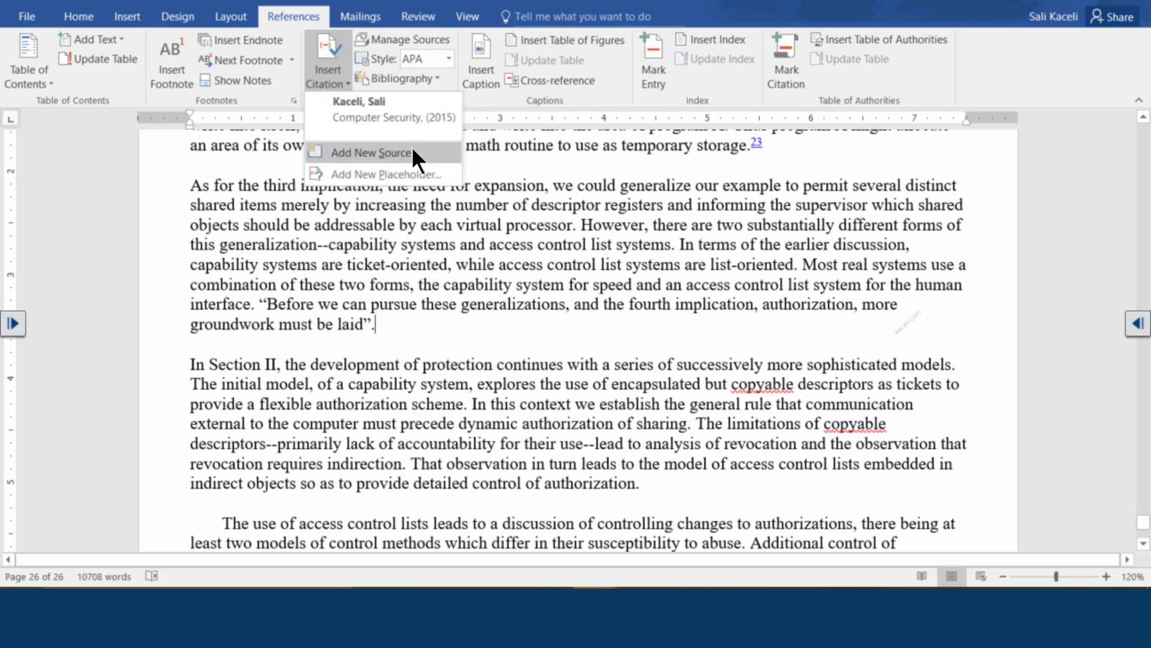
Add a new book source: the author's name, Using Office 2016, 2016, Langhorne, Cairn University
left_click(380, 153)
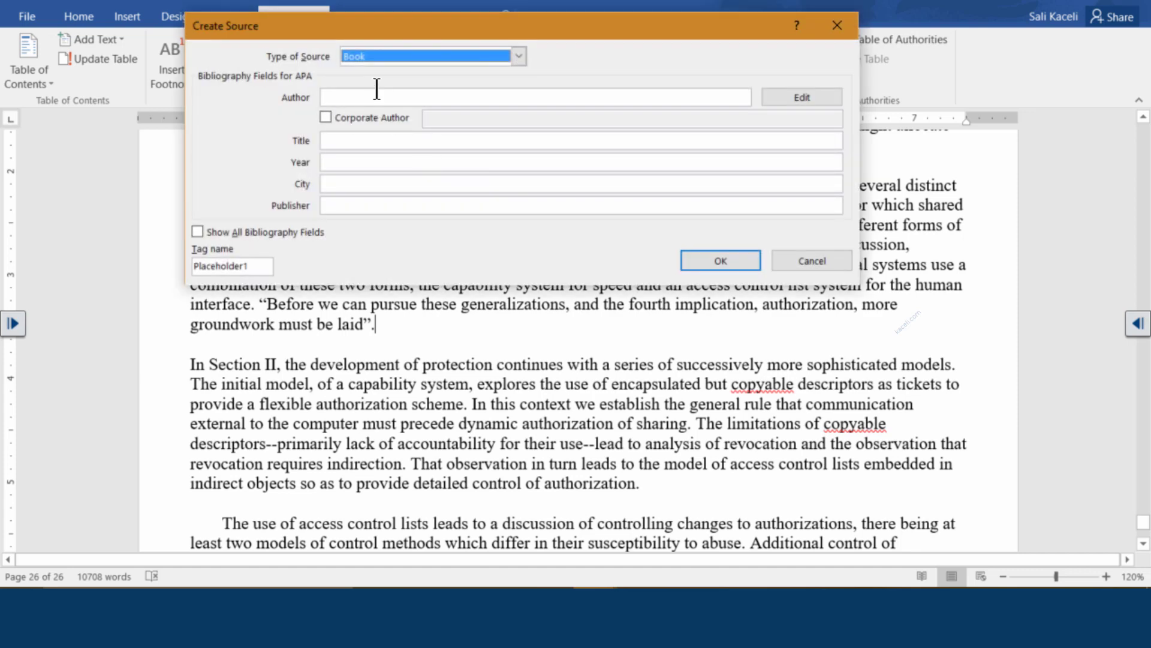
left_click(369, 97)
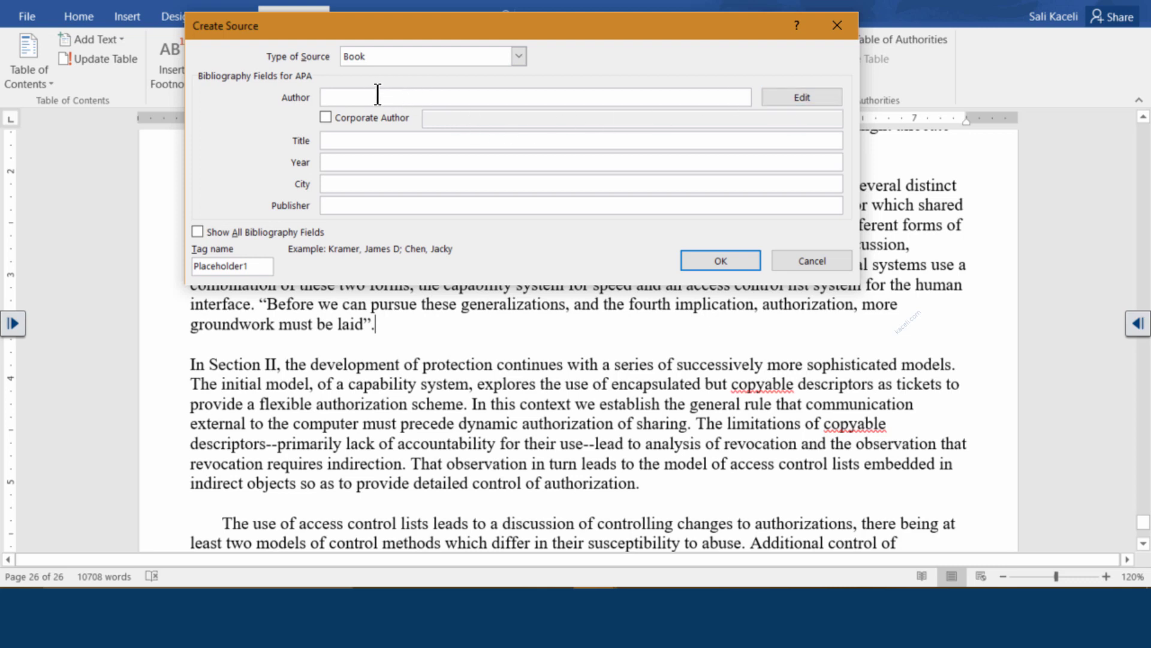
left_click(372, 135)
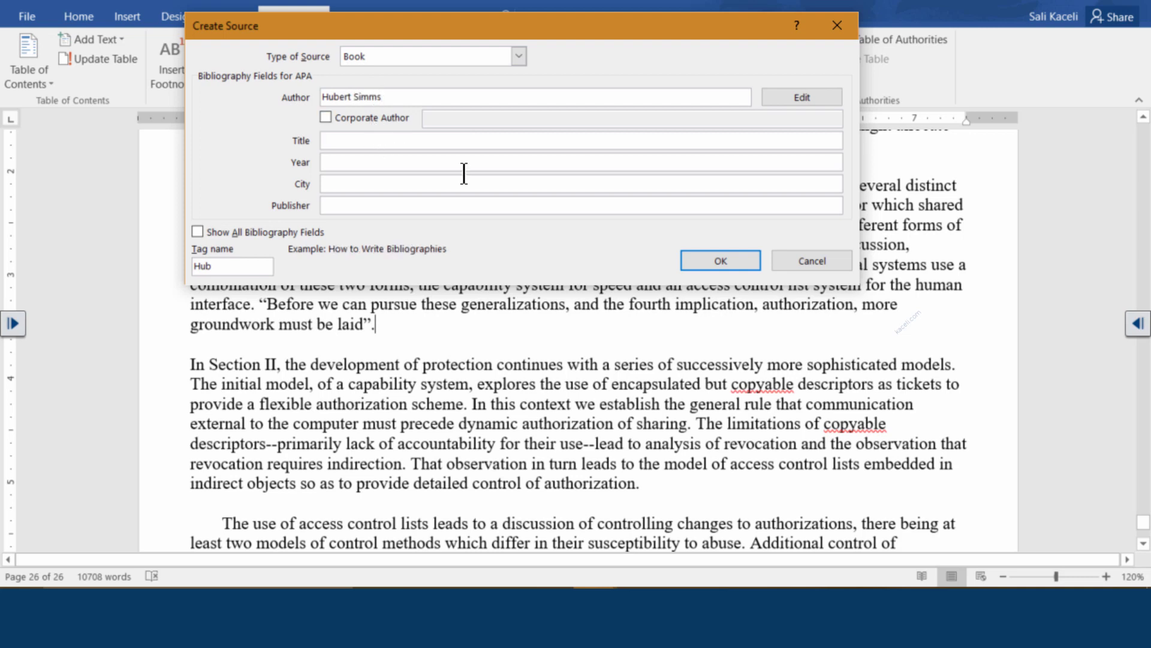
type("Using Office 2016")
key("Tab")
type("2016")
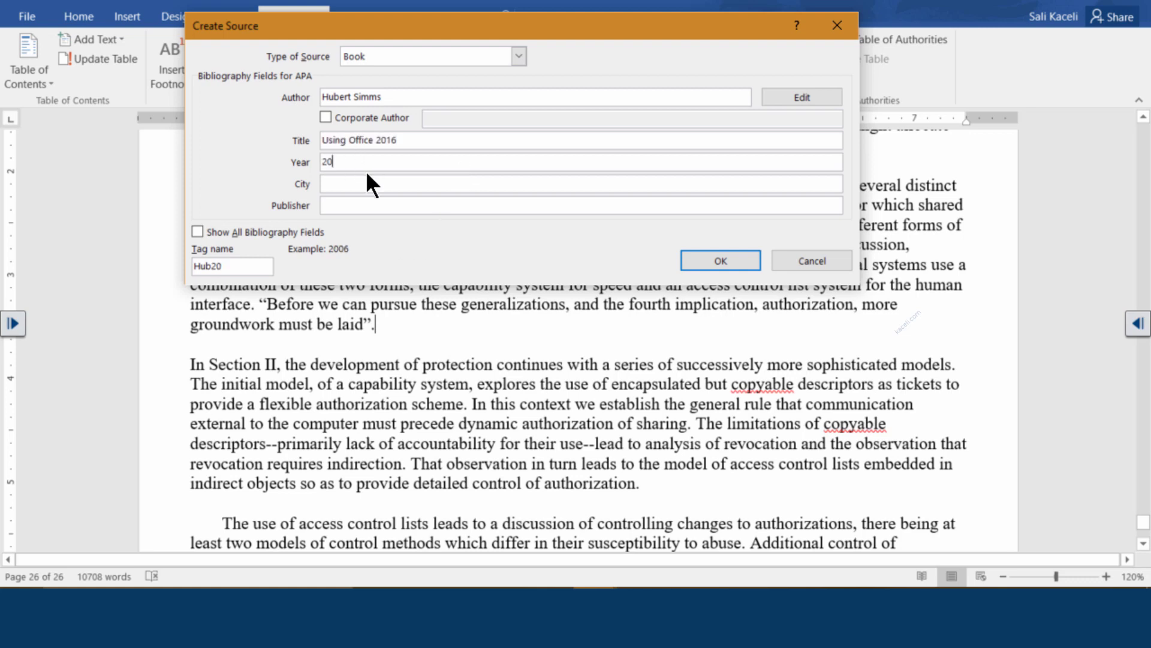
key("Tab")
type("nghorne")
left_click(368, 204)
type("Cair")
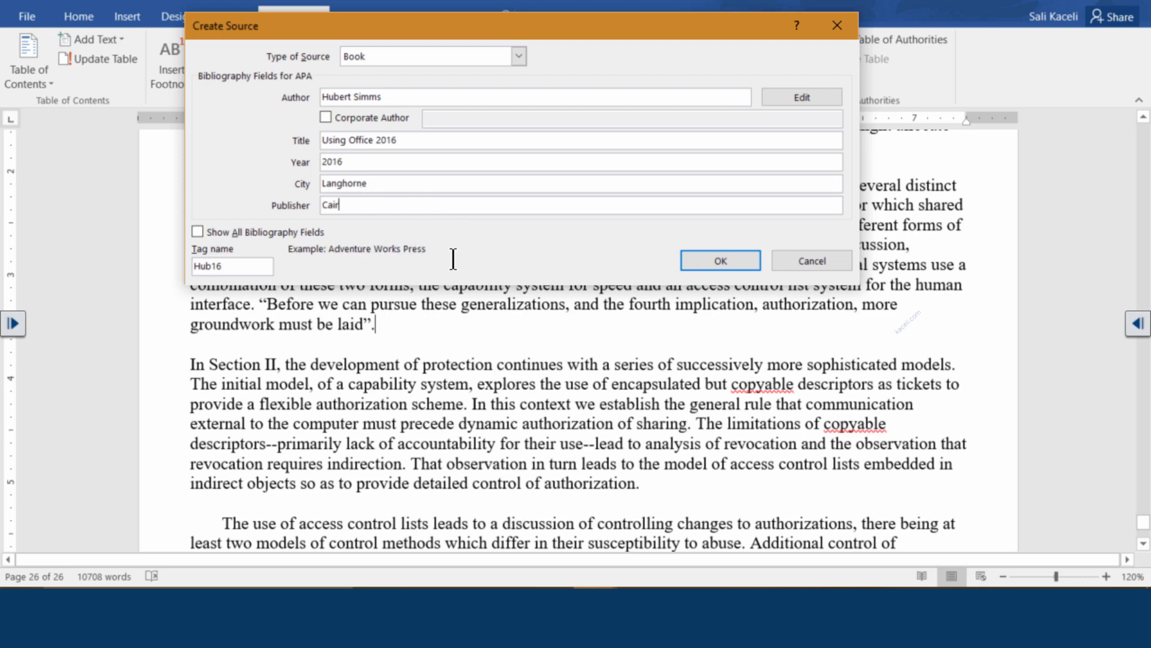
type("n University")
Show all bibliography fields, enter pages 22-25, and insert the citation
left_click(206, 232)
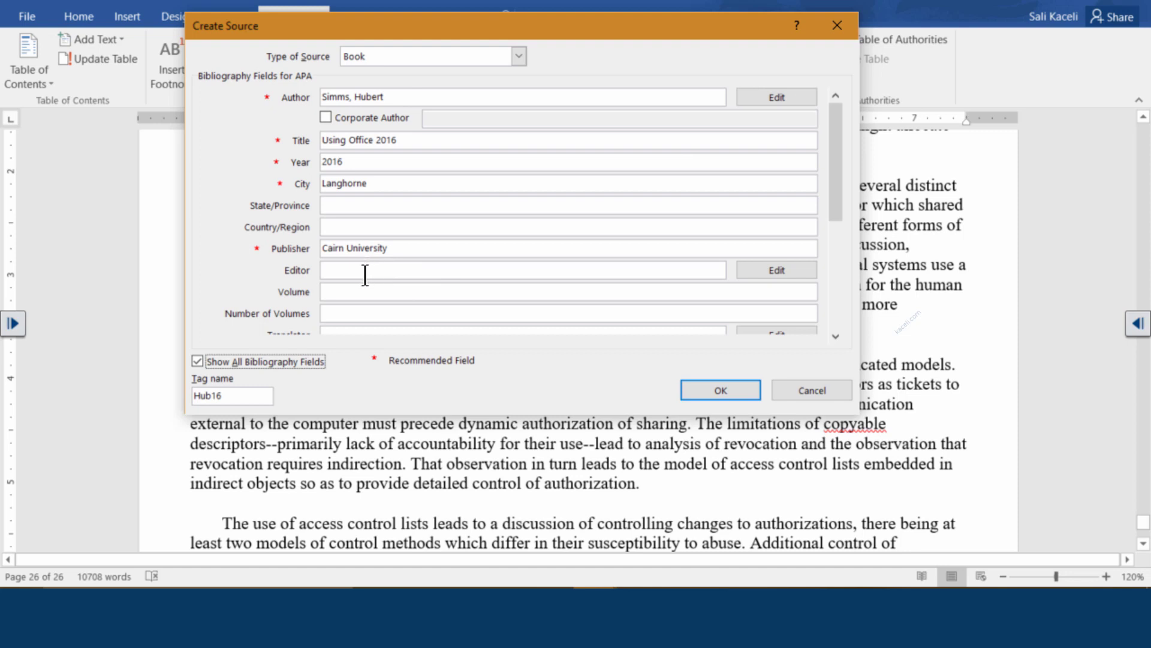
left_click(334, 292)
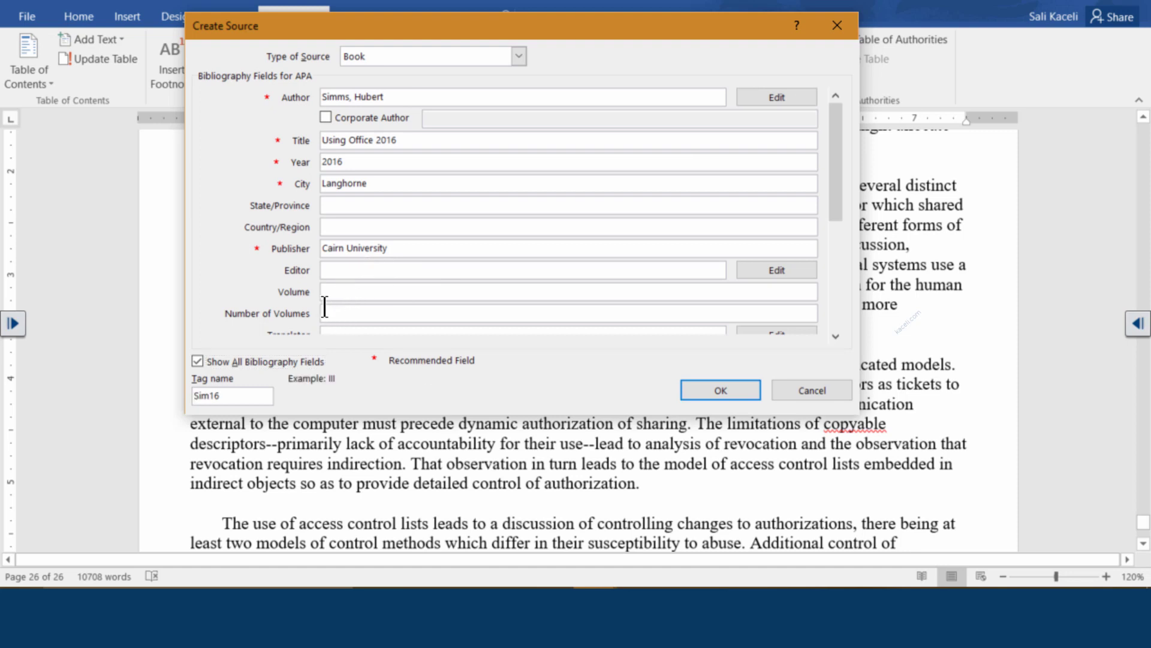
left_click(832, 332)
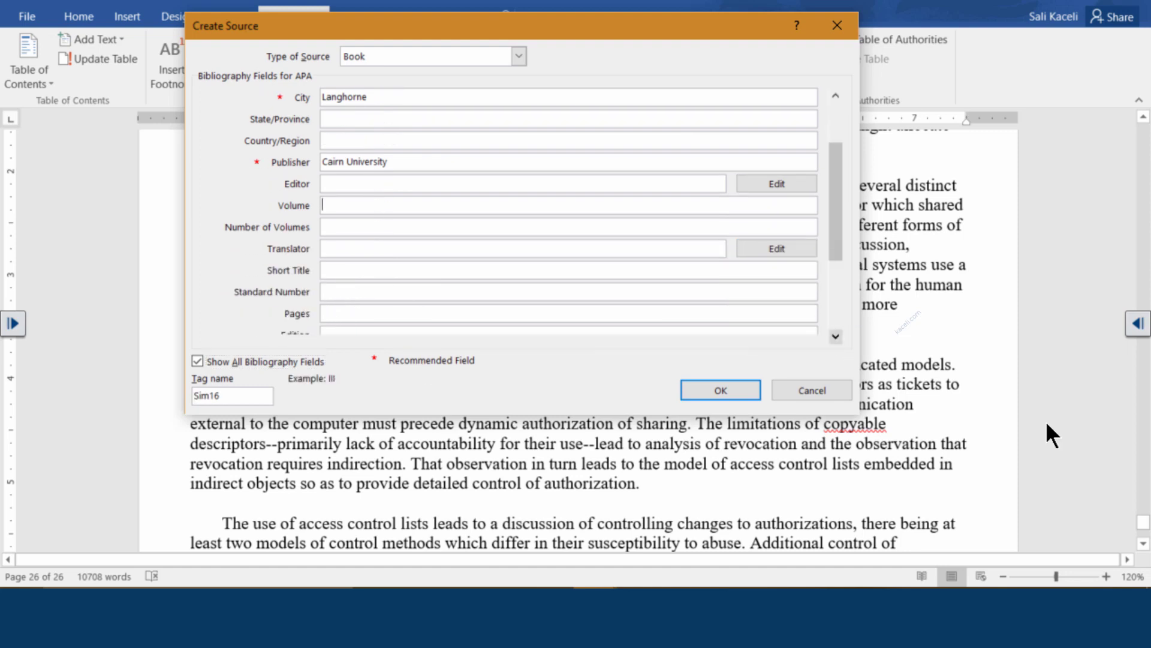
left_click(836, 336)
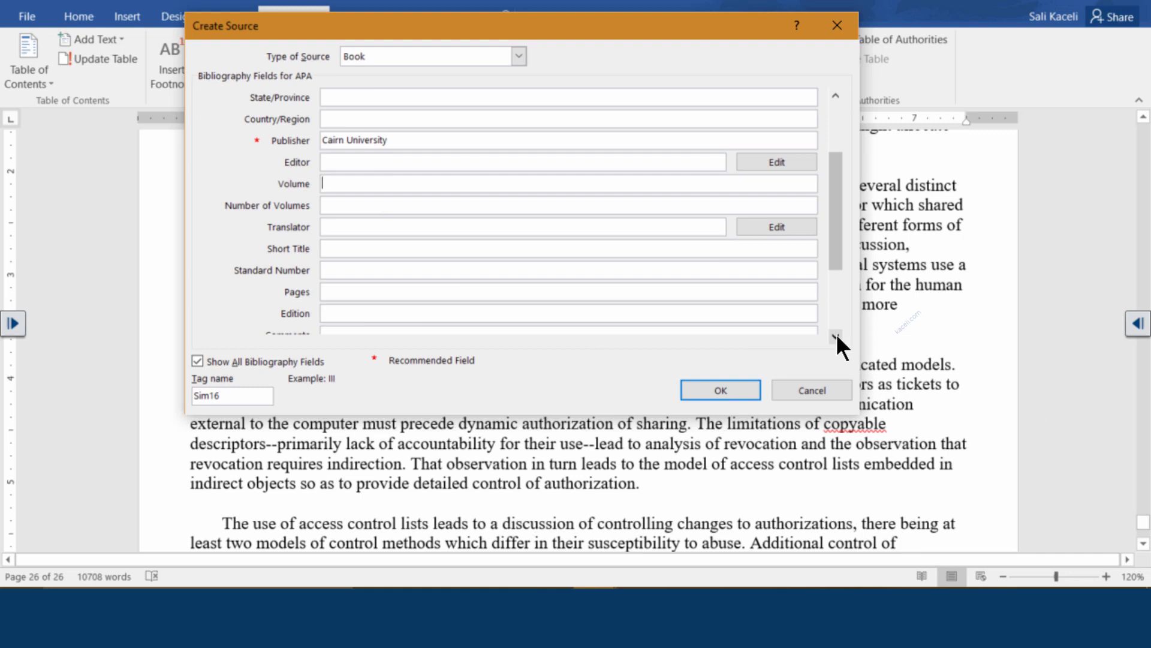
left_click(385, 294)
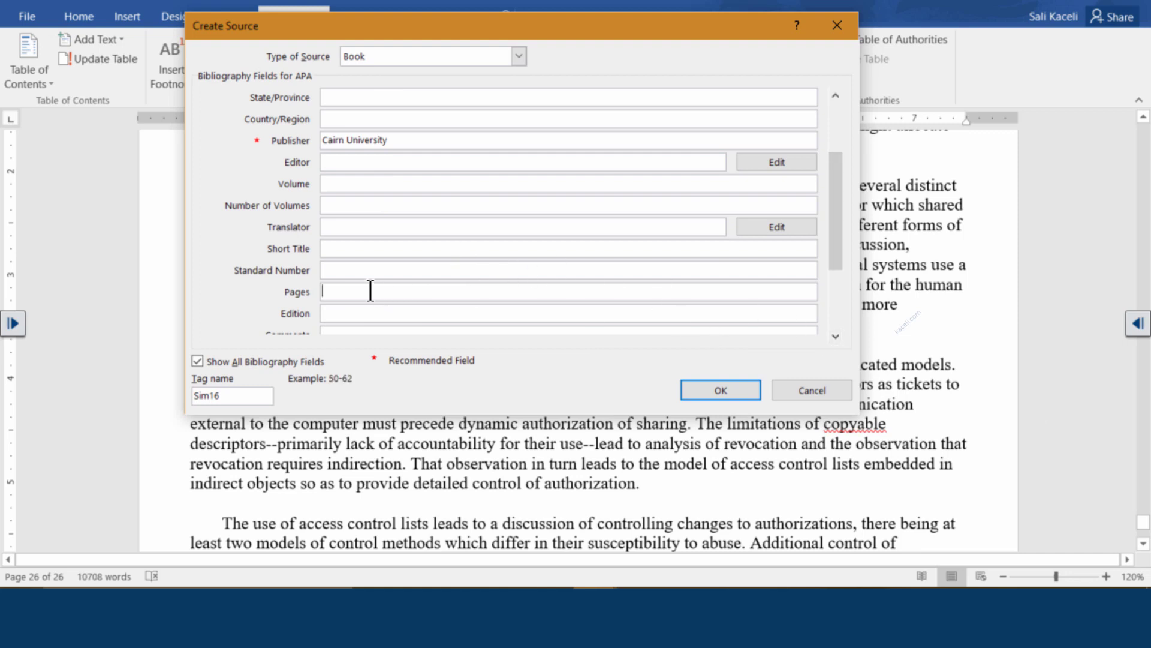
type("22-25")
key("Tab")
scroll(835, 343, "down", 2)
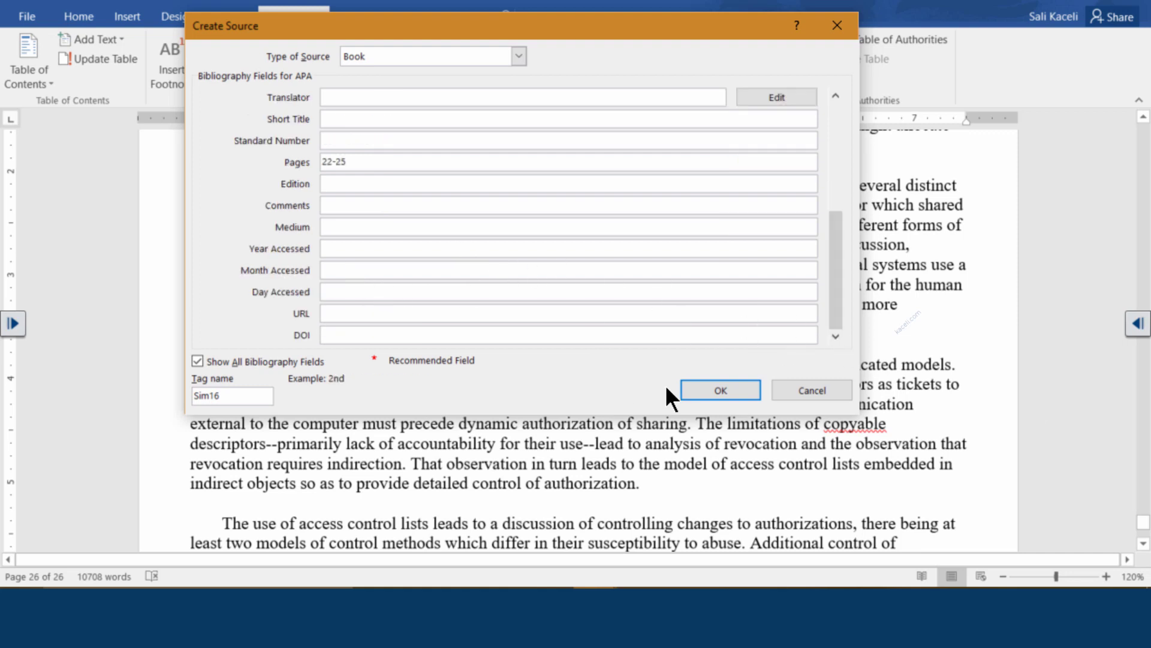
left_click(721, 390)
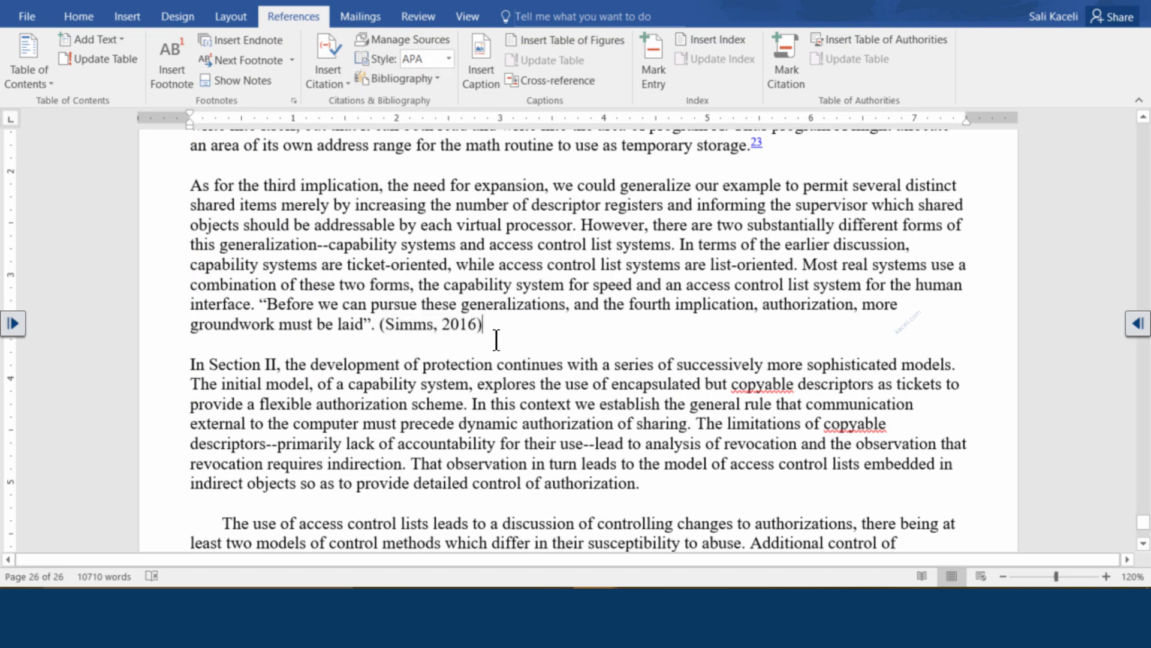
Enclose the passage from 'Additional control of authorization' through 'separate domains.' in quotation marks
scroll(503, 339, "down", 1)
scroll(503, 340, "down", 2)
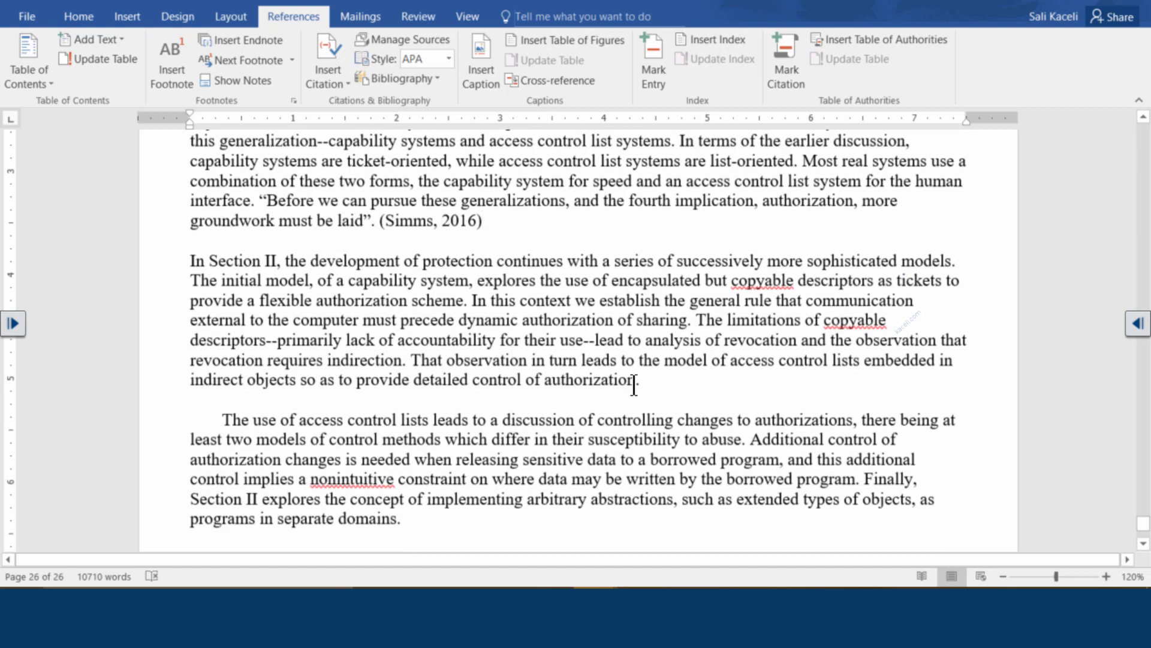
scroll(636, 384, "down", 2)
left_click(407, 408)
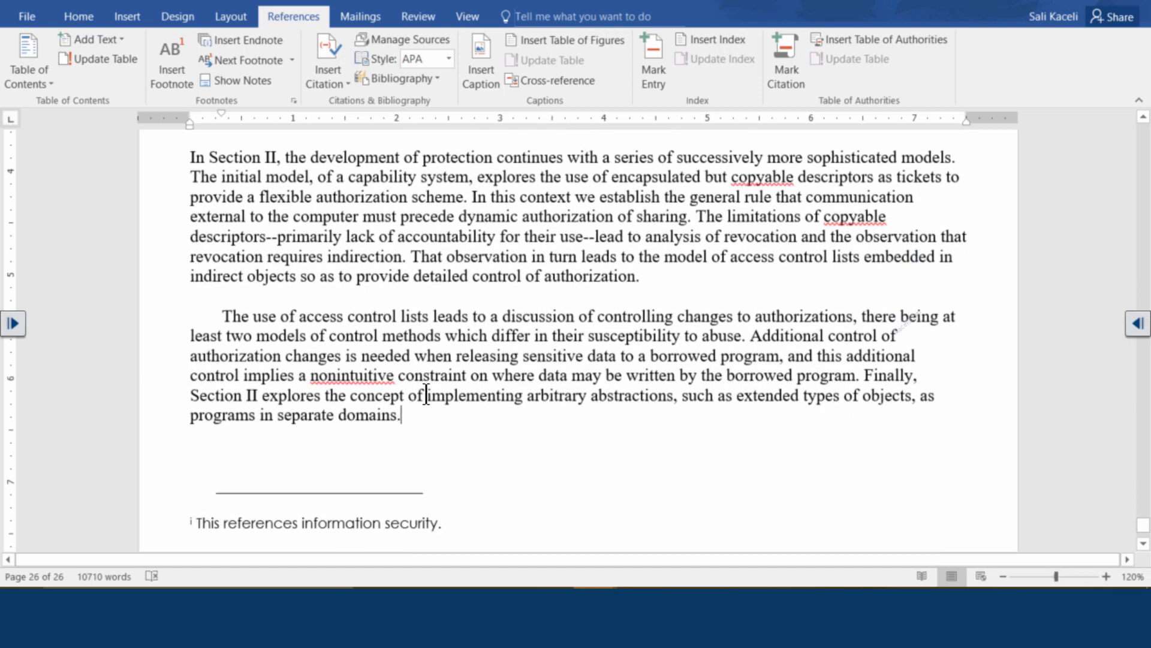
left_click(751, 336)
type(":")
key("BackSpace")
type("\"")
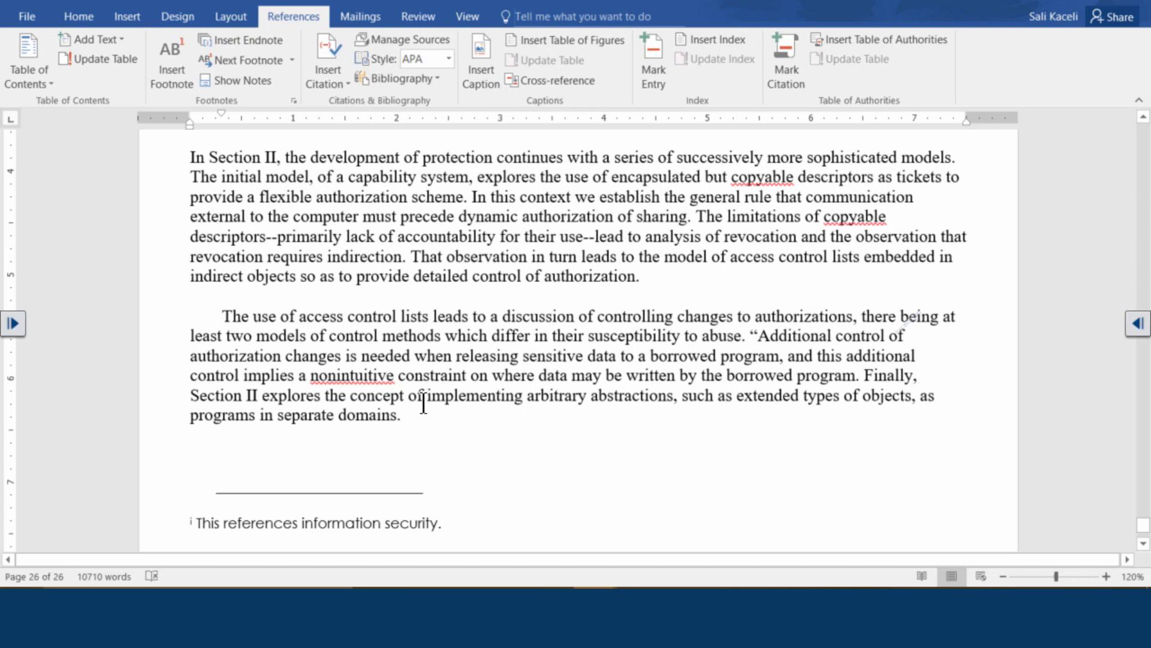
left_click(404, 415)
type("\"")
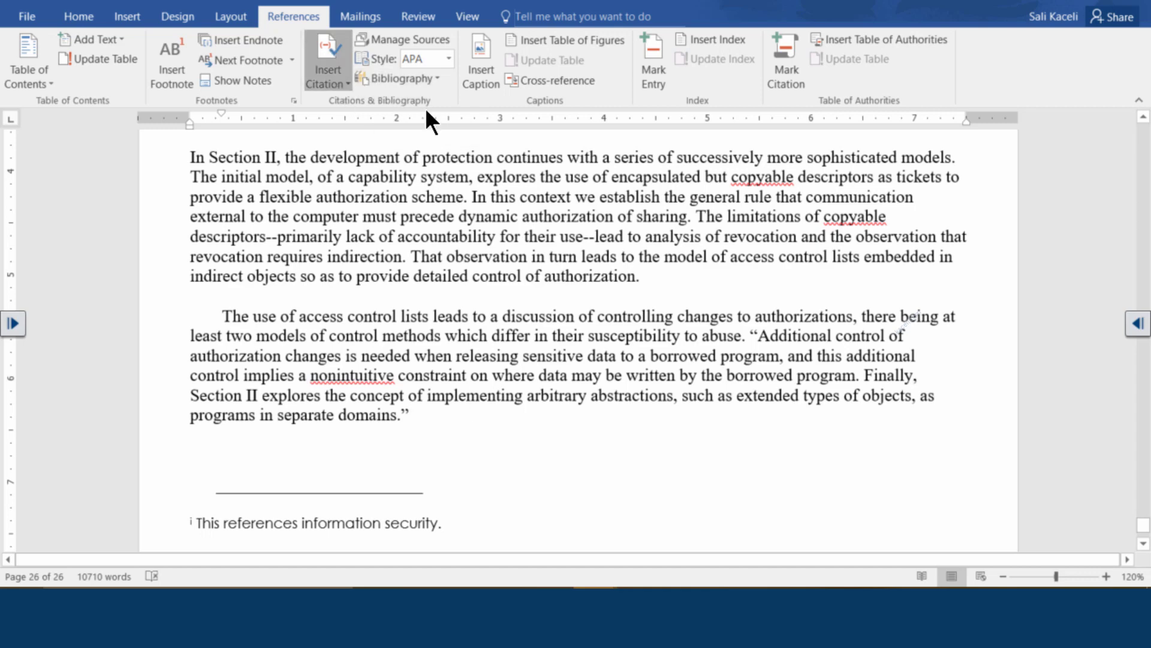
left_click(340, 81)
left_click(423, 253)
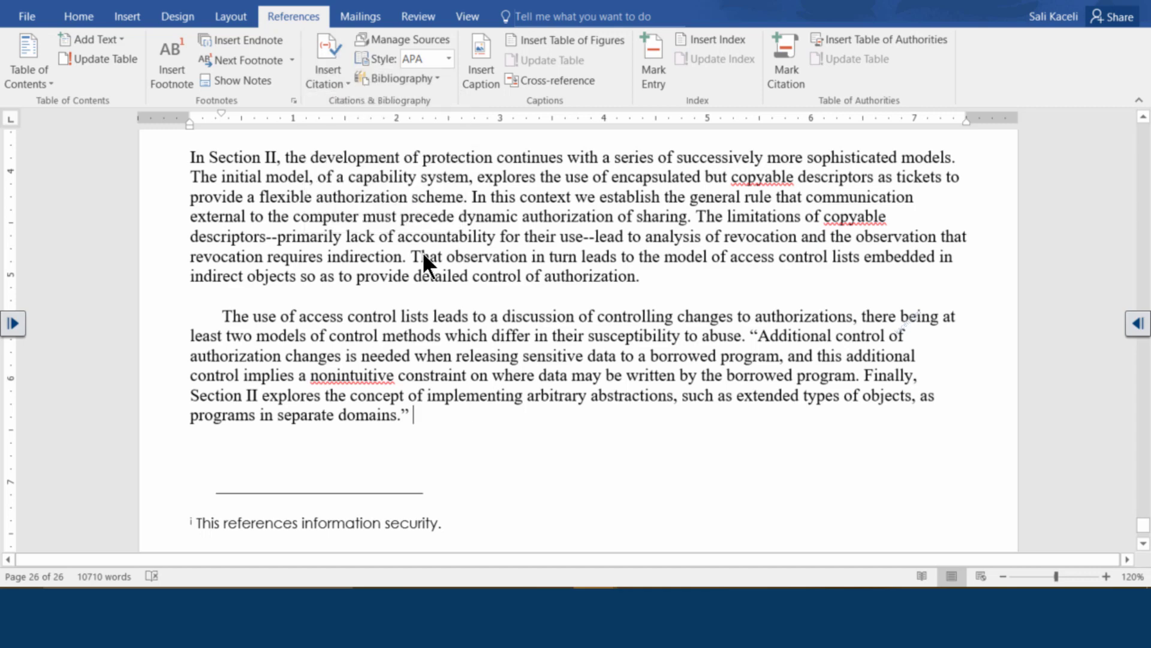
Set the new source's type to Document From Web site and place the cursor in Author
left_click(519, 56)
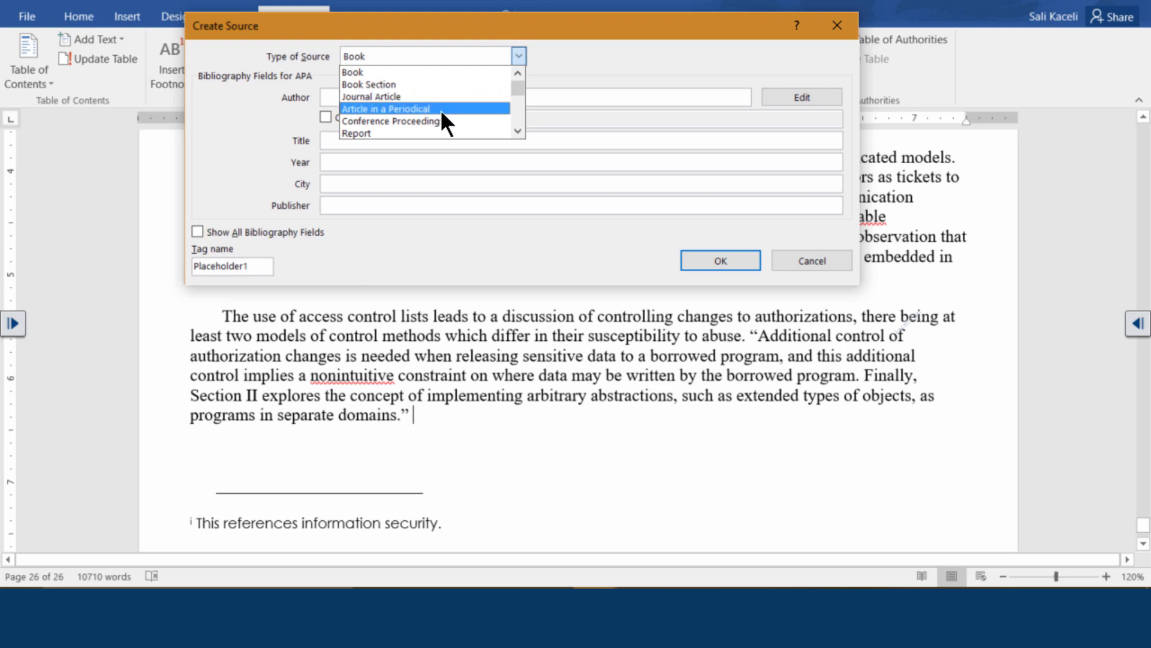
scroll(645, 169, "down", 3)
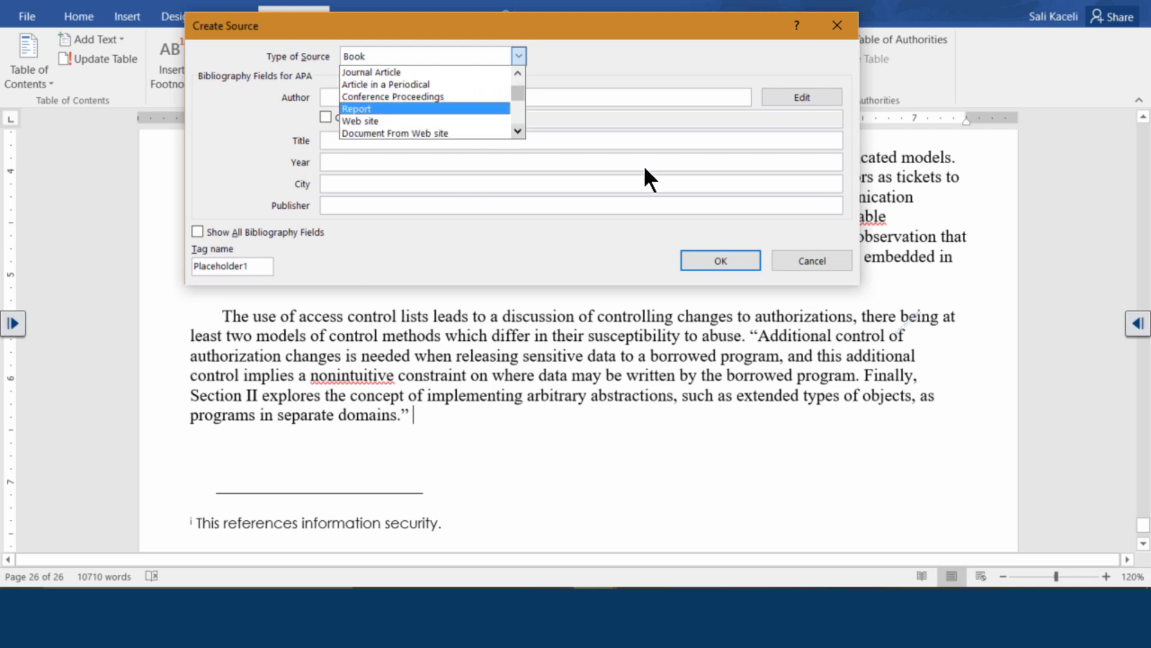
scroll(647, 168, "down", 2)
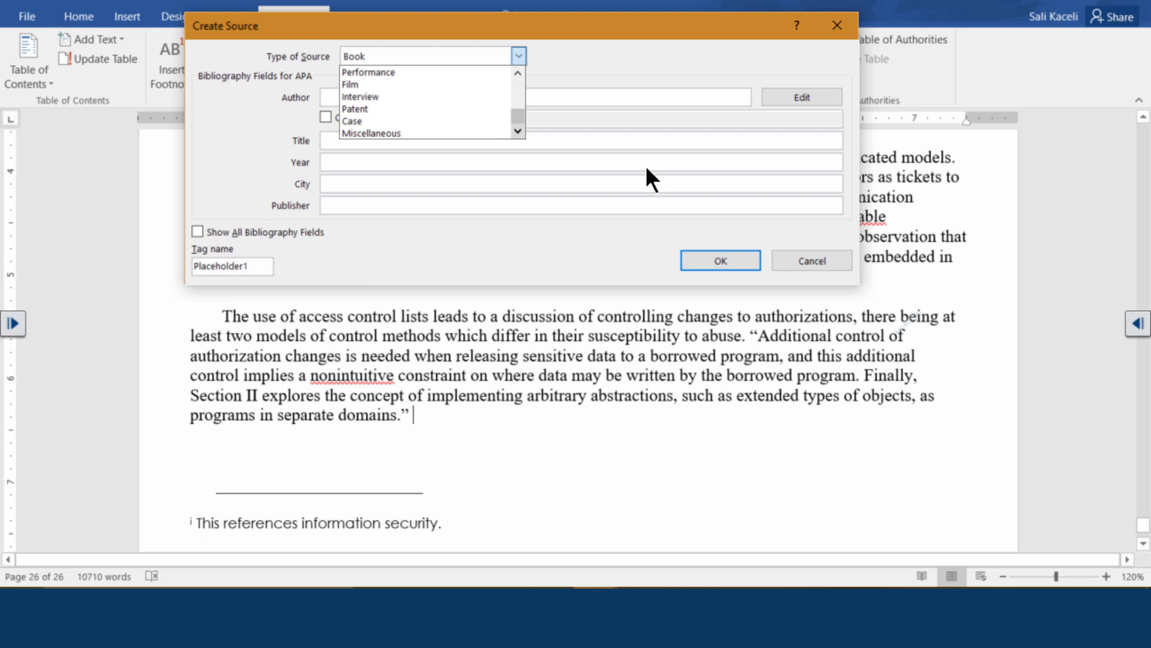
left_click(517, 73)
scroll(649, 103, "up", 3)
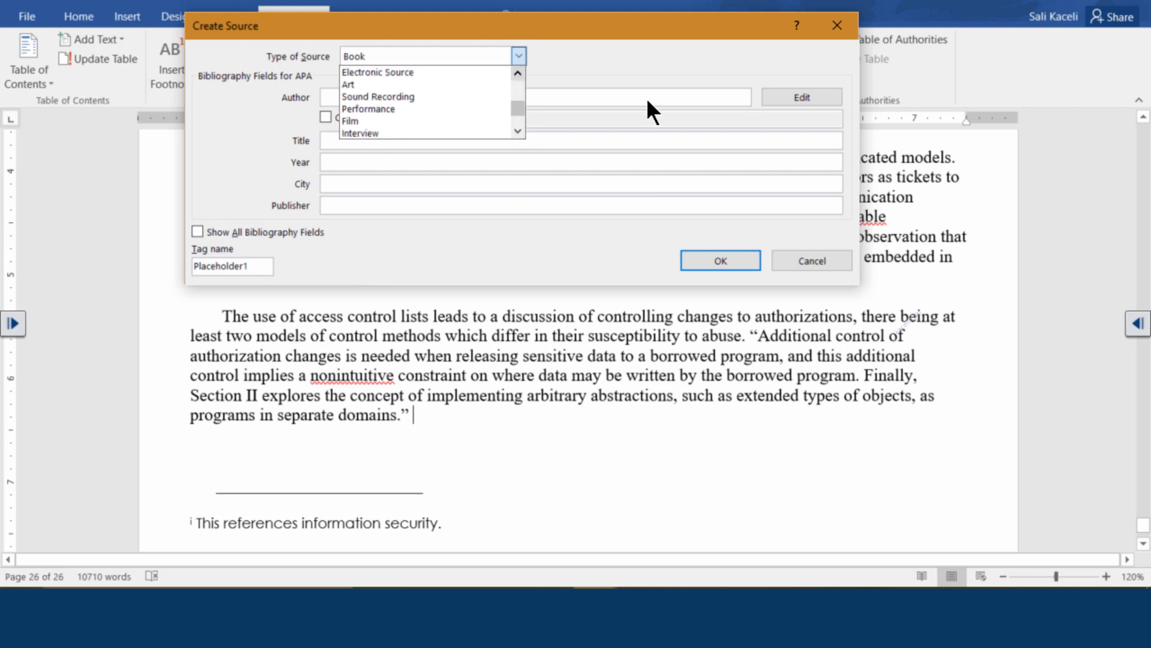
left_click(384, 96)
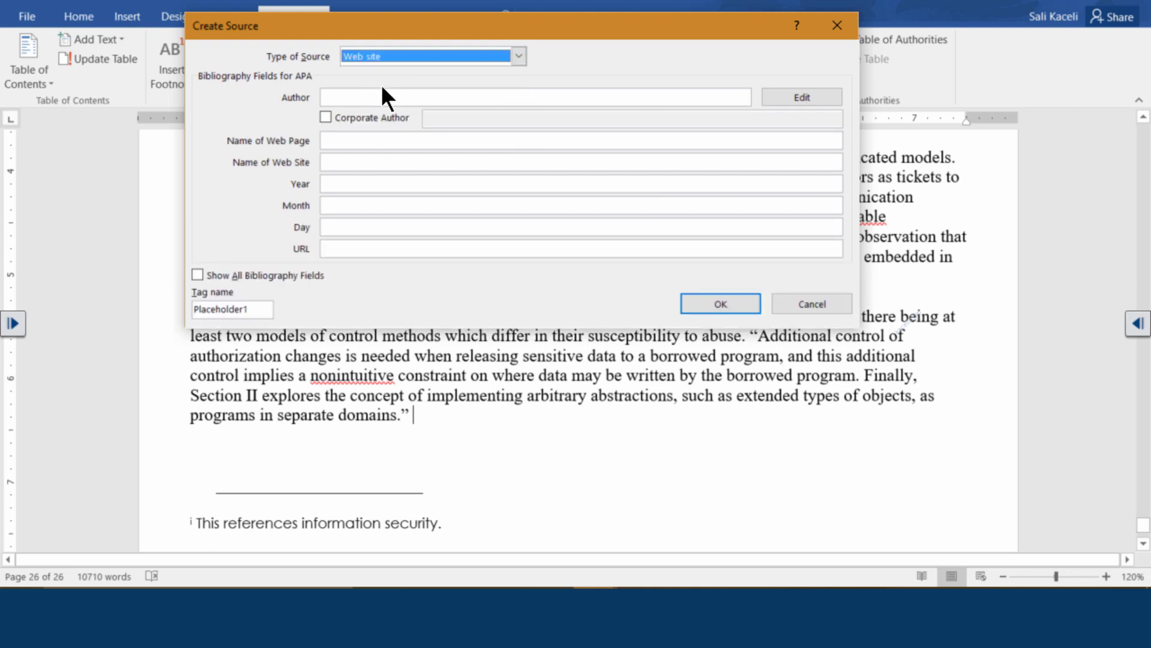
left_click(371, 97)
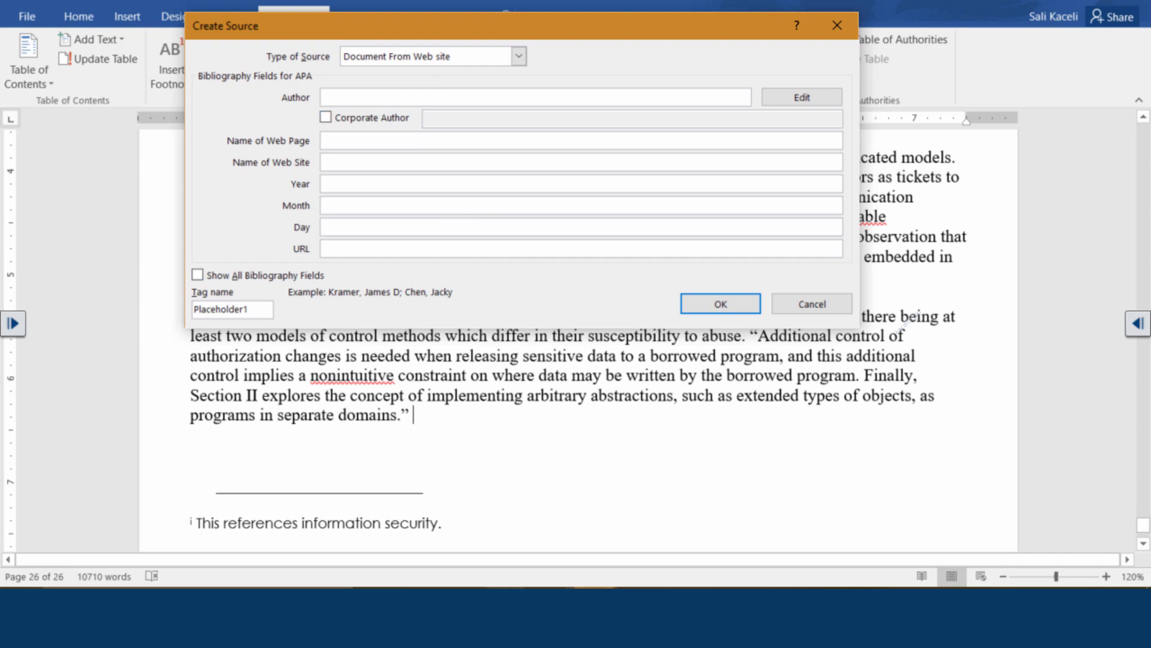
left_click(464, 605)
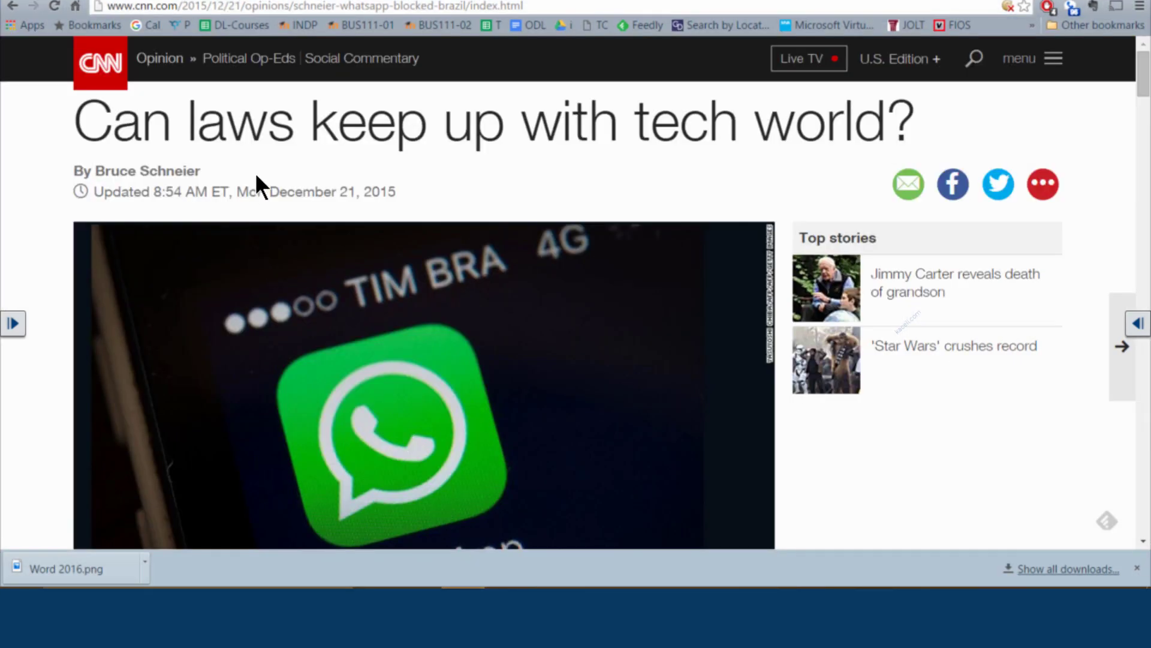
Copy the author's name from the byline of the CNN article 'Can laws keep up with tech world?'
scroll(534, 170, "down", 3)
scroll(479, 174, "up", 3)
scroll(588, 170, "down", 5)
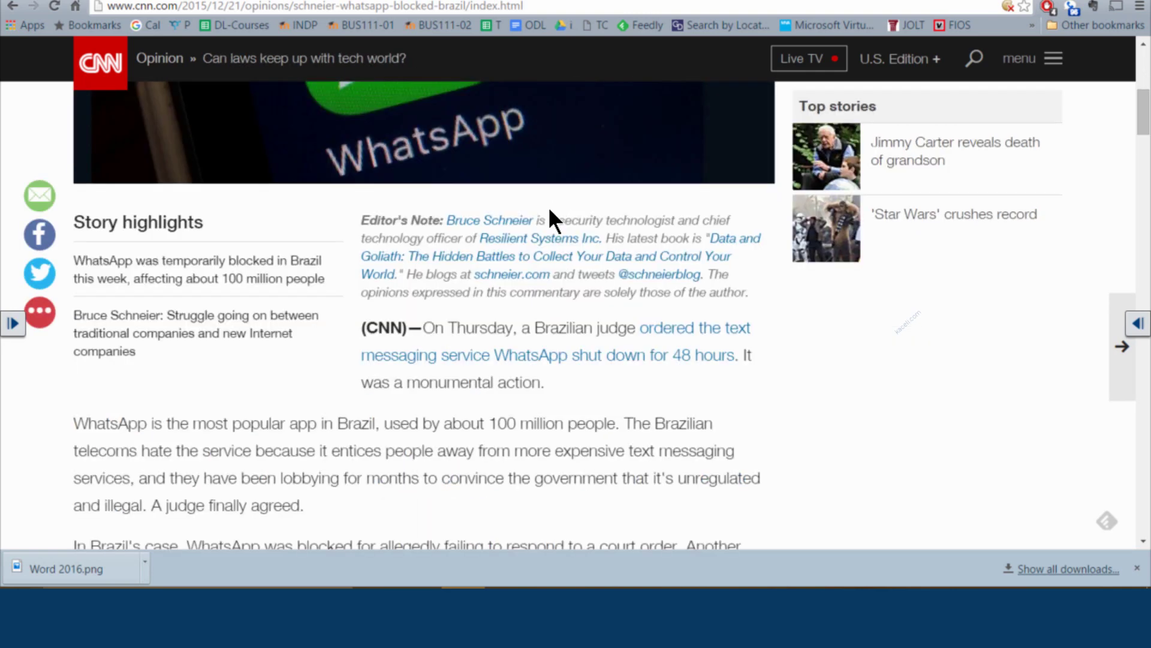
scroll(550, 221, "up", 5)
left_click_drag(200, 171, 94, 171)
key("ctrl+c")
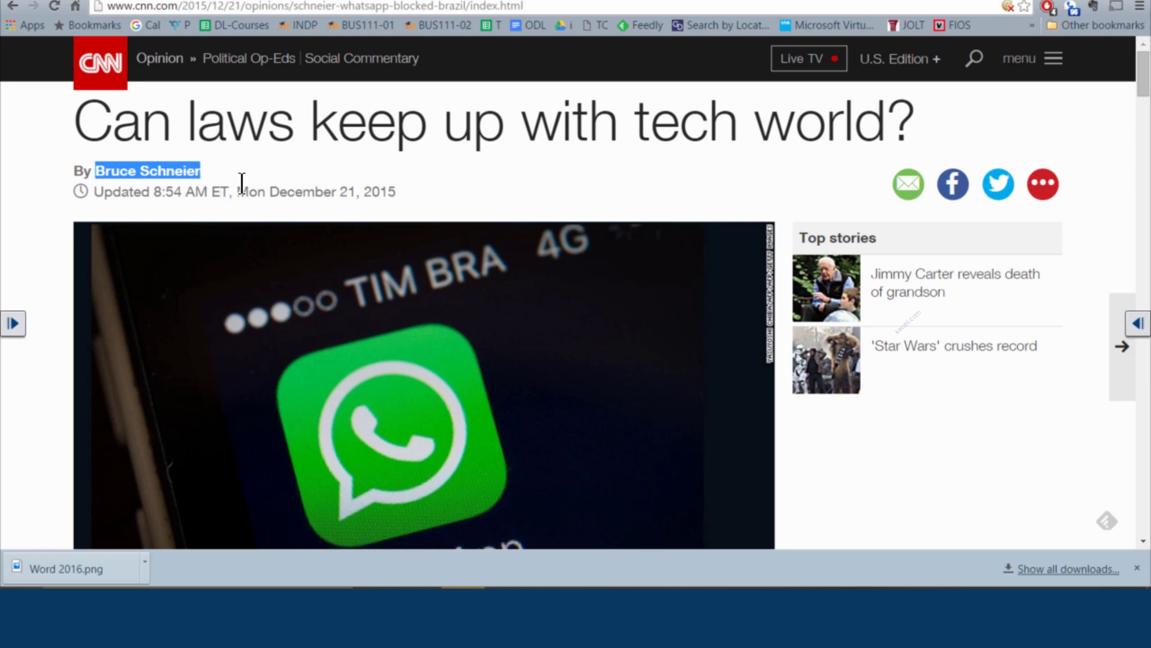
mouse_move(742, 547)
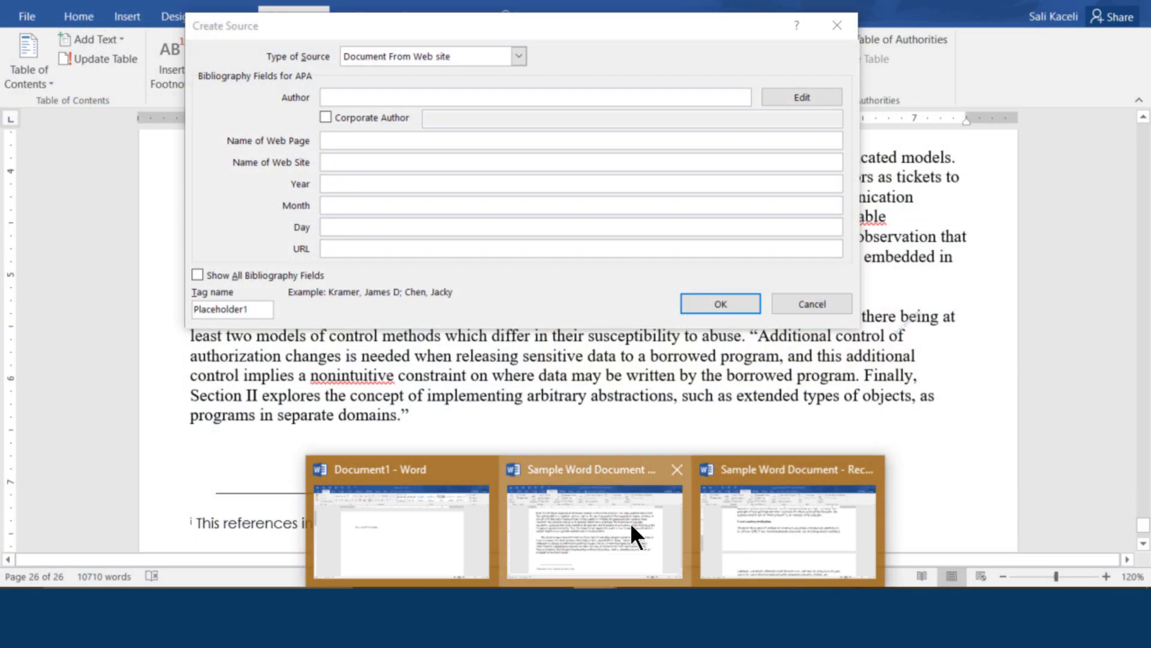
Paste the author, then fill in the page title, web site Cnn.co and year 2015
left_click(631, 528)
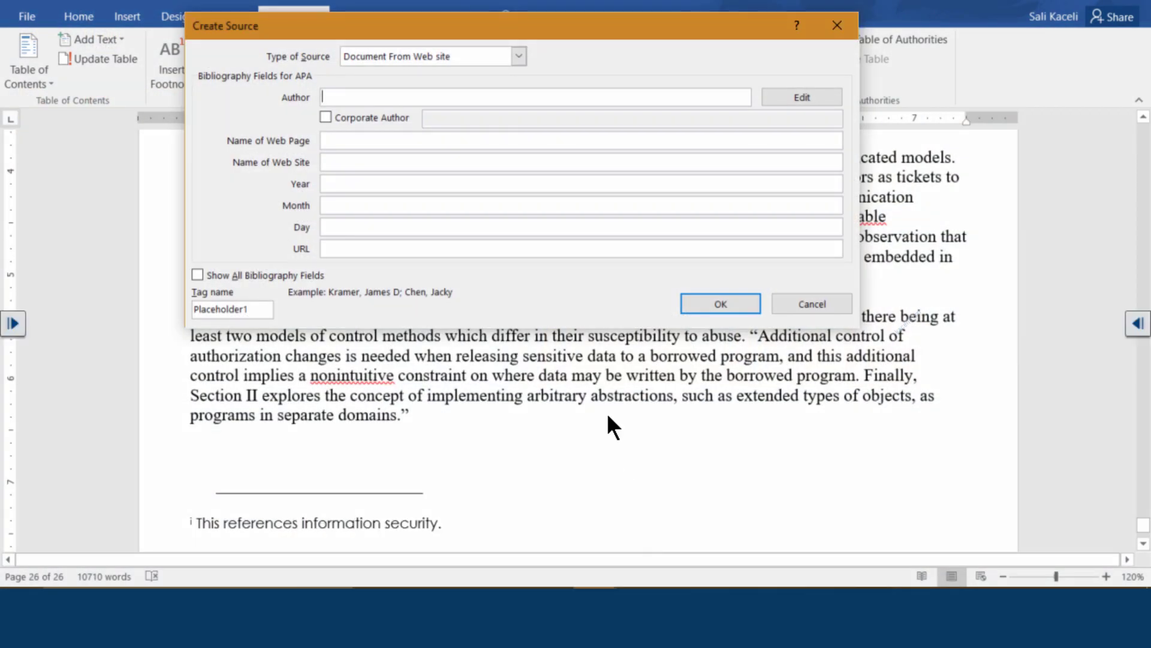
right_click(342, 99)
left_click(327, 147)
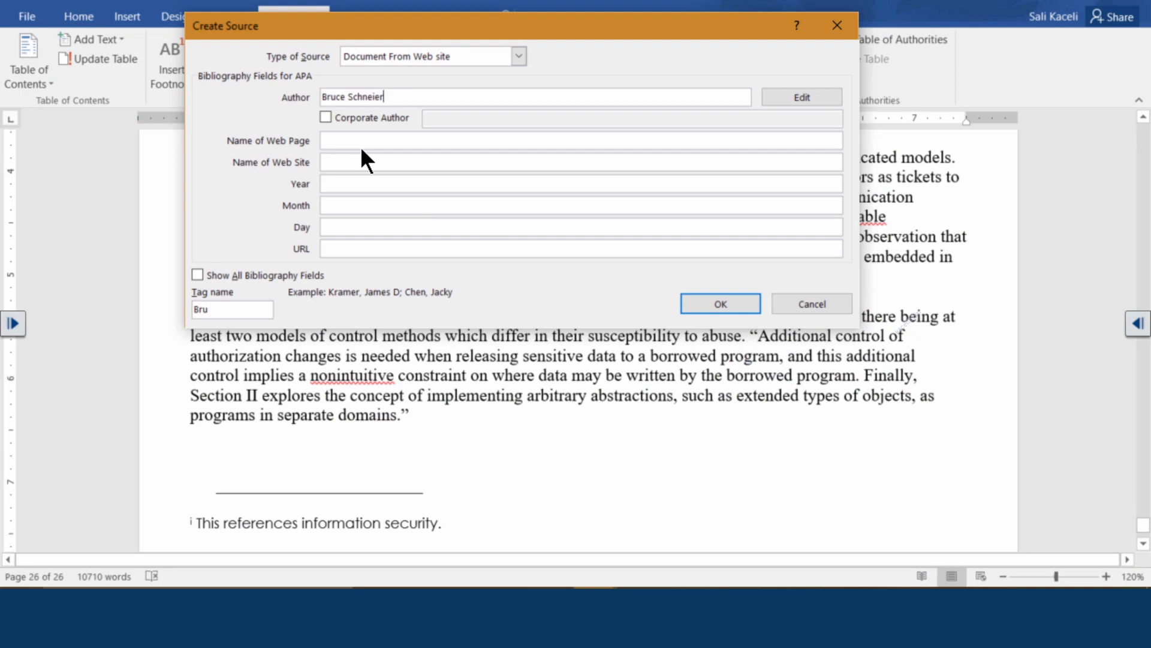
left_click(356, 142)
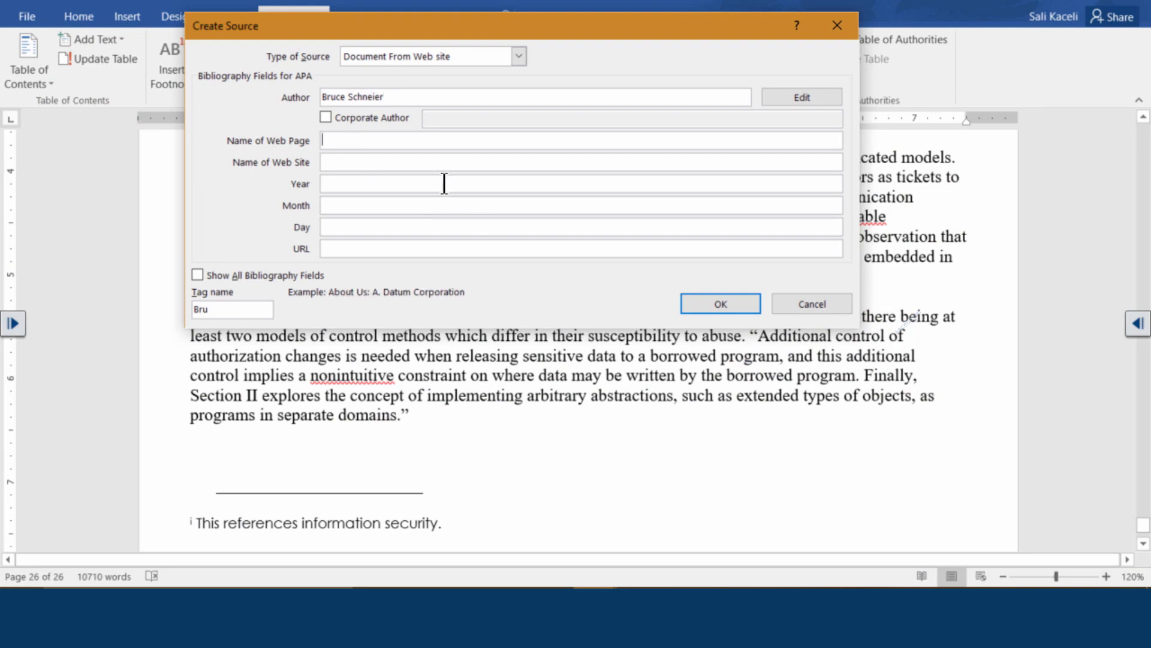
left_click_drag(916, 123, 76, 123)
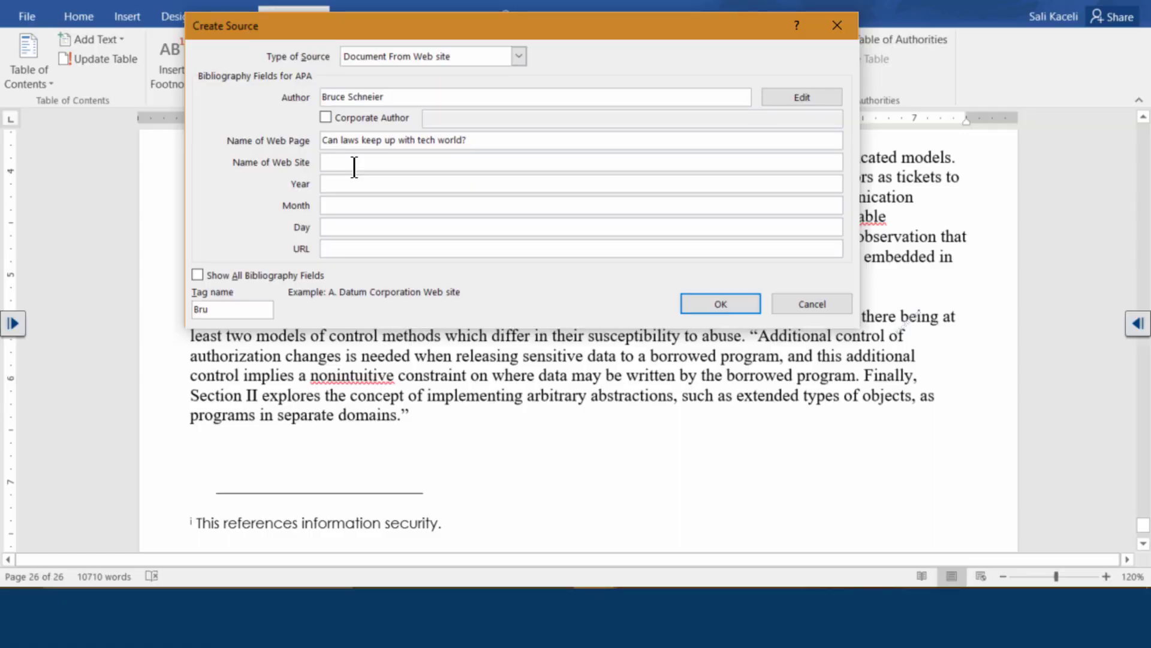
type("Cnn.com")
left_click(348, 184)
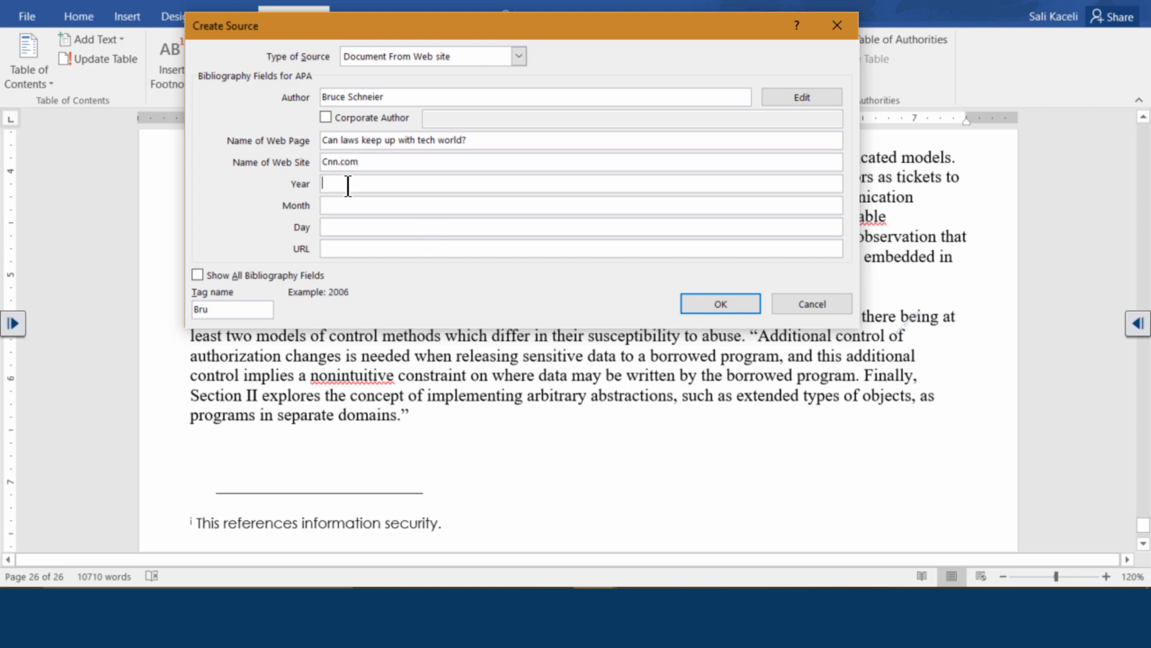
type("2015")
Enter the publication month December and day 21
key("alt+Tab")
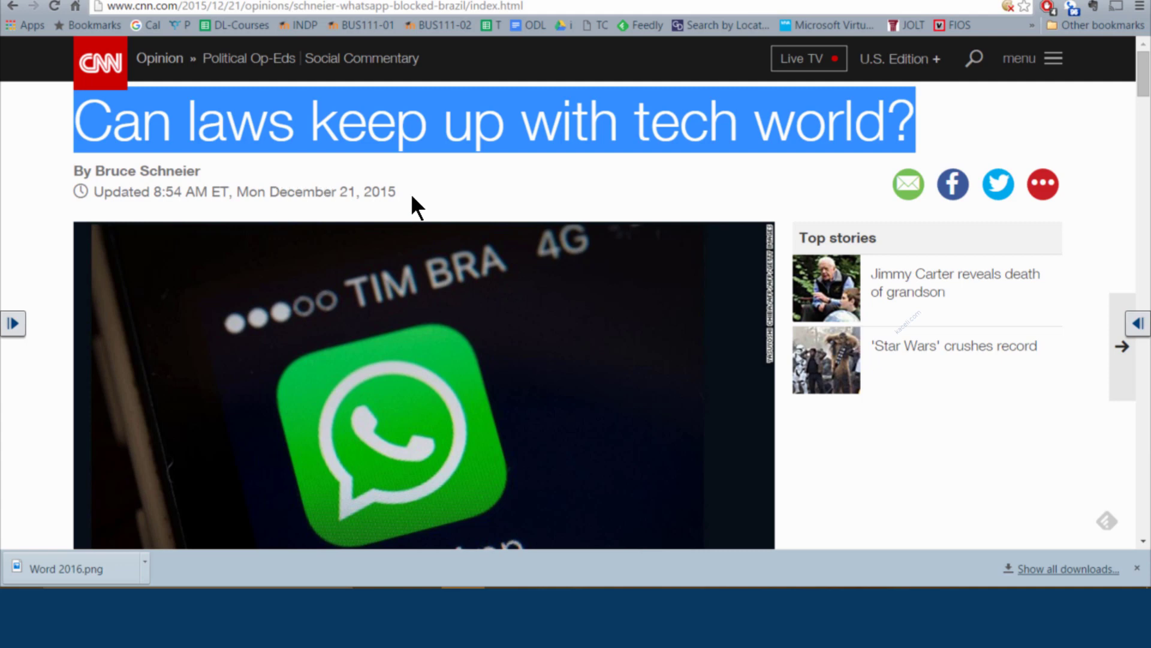
key("alt+Tab")
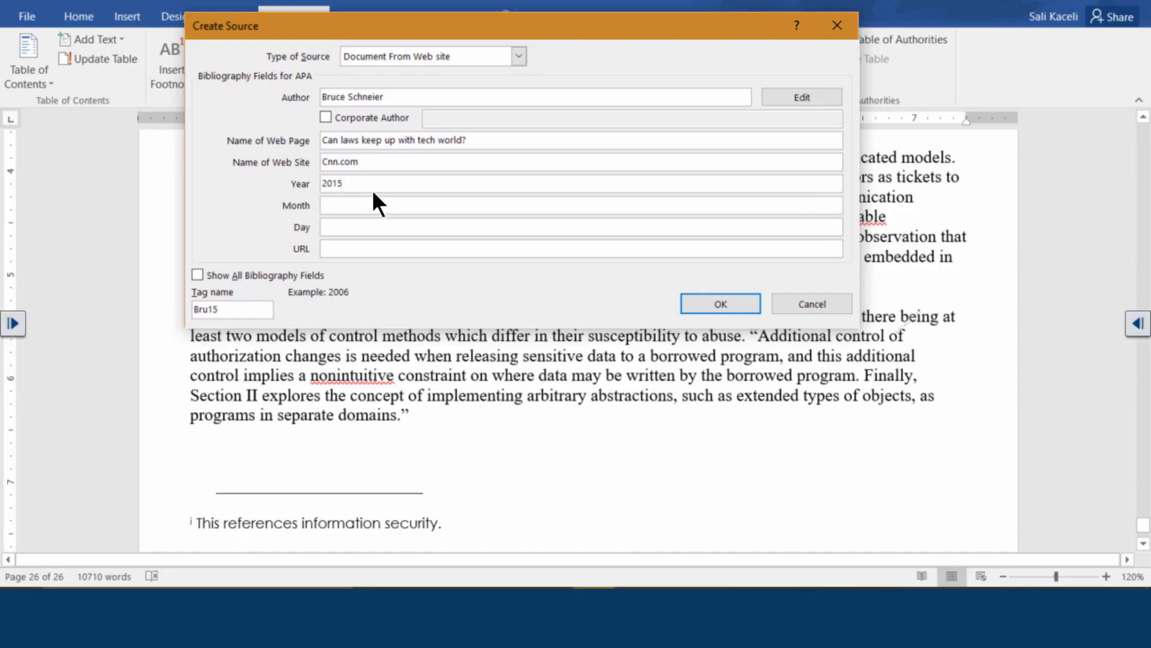
left_click(340, 206)
type("December")
key("Tab")
type("21")
Copy the article's web address from Chrome and paste it as the source URL
left_click(364, 249)
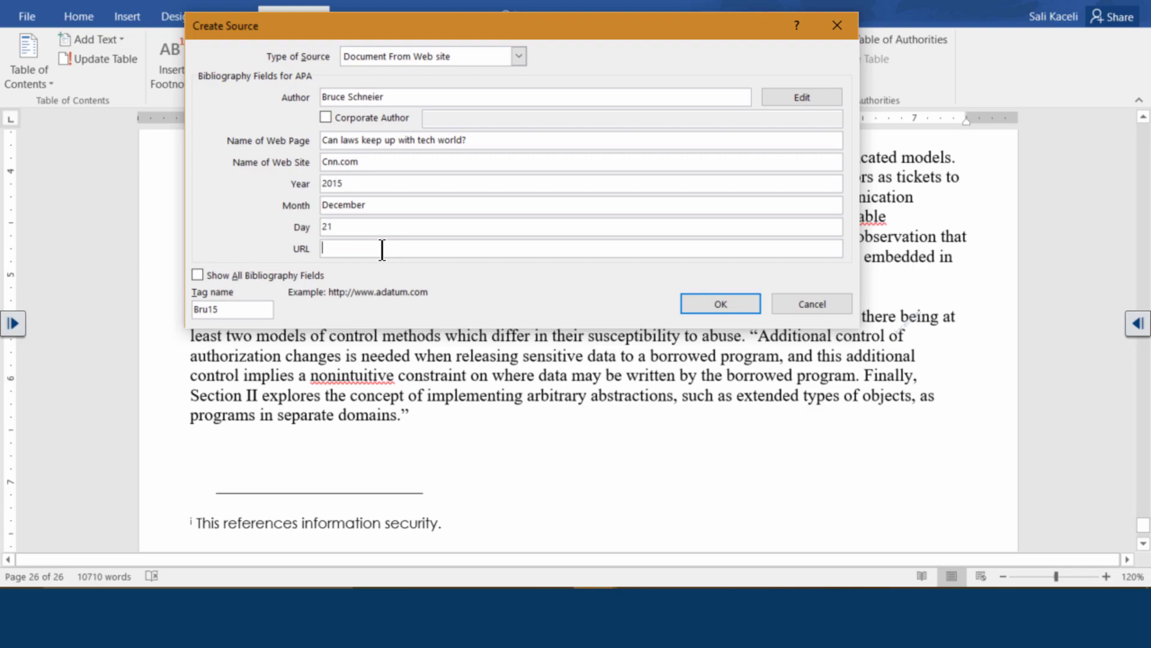
key("alt+Tab")
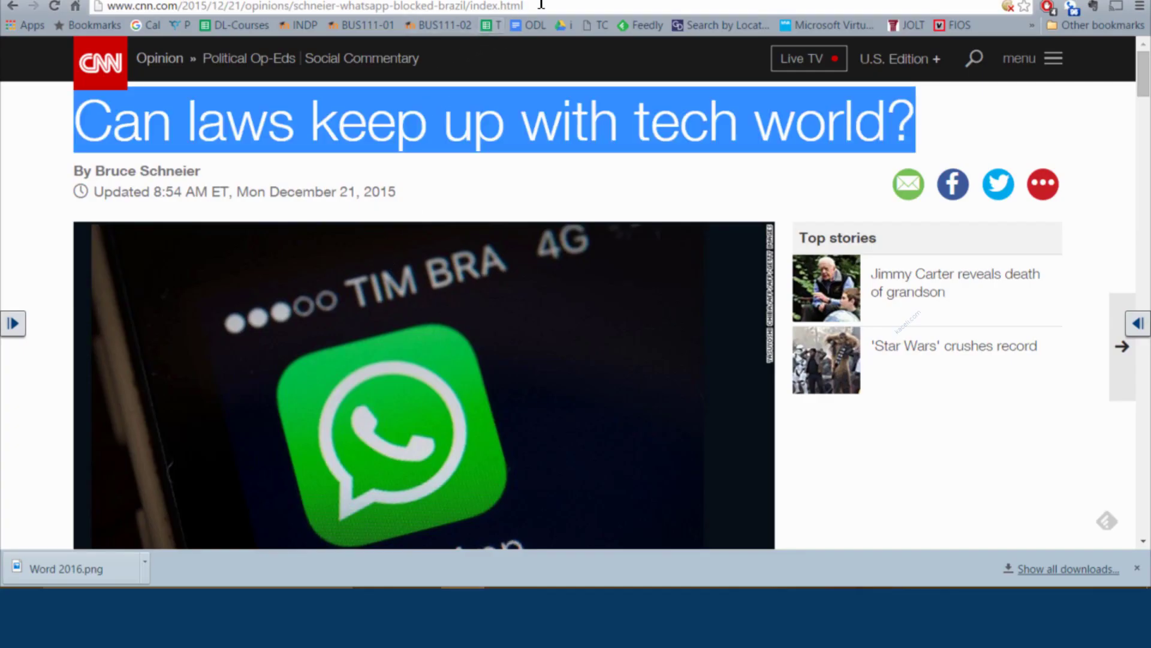
left_click(680, 8)
key("ctrl+a")
key("ctrl+c")
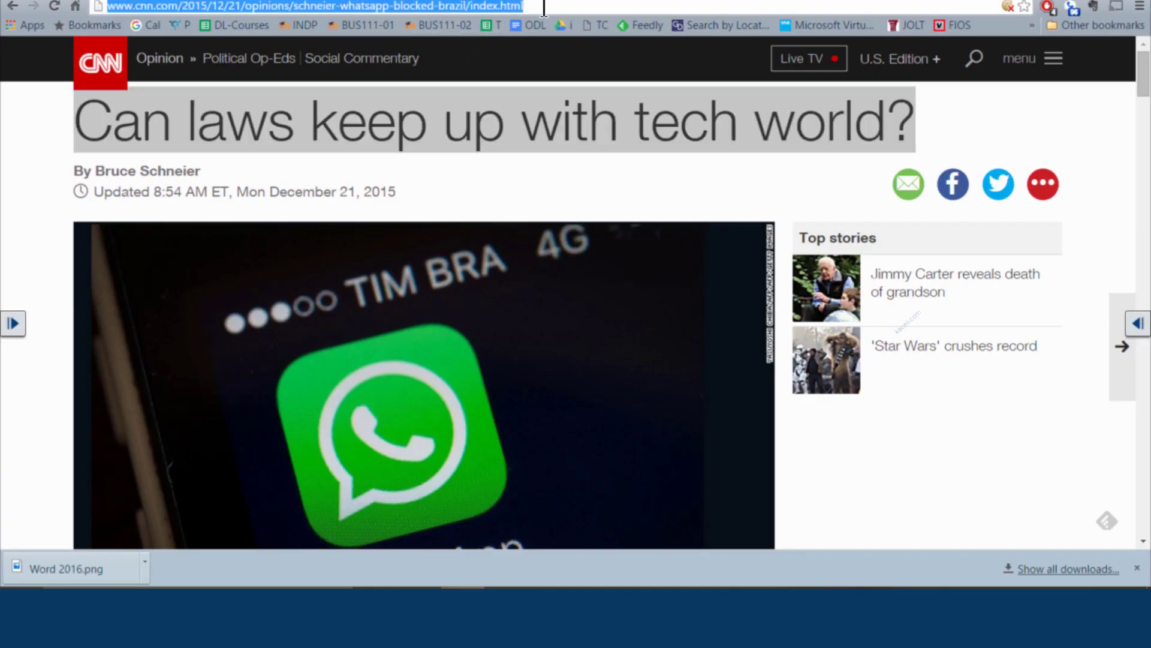
key("alt+Tab")
left_click(357, 247)
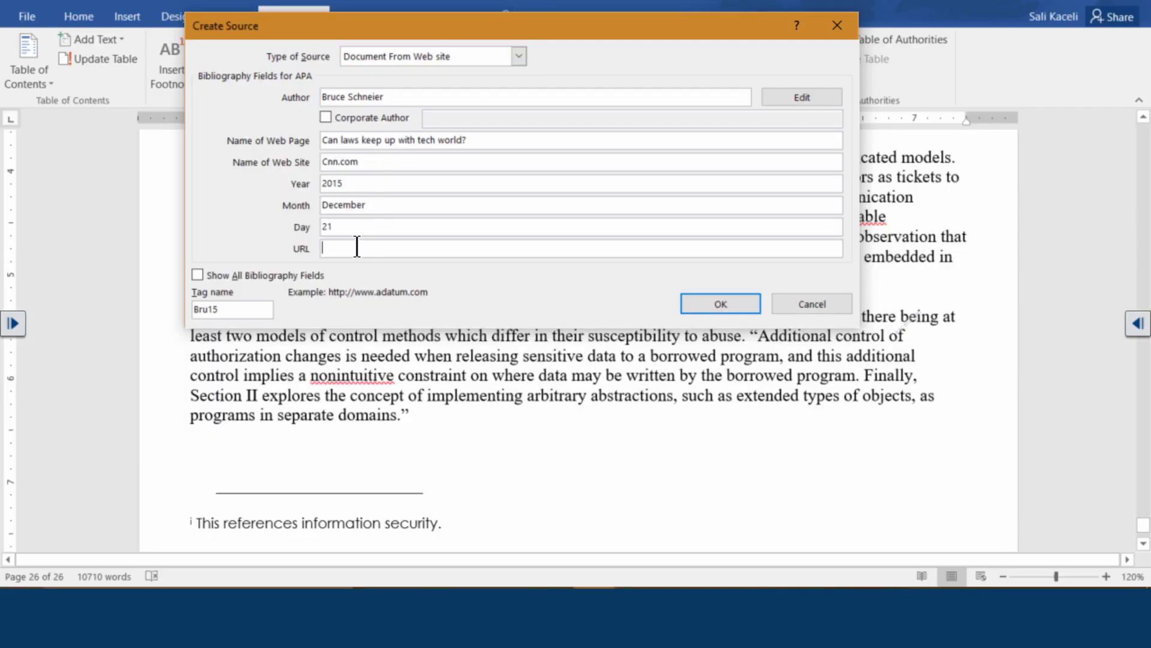
key("ctrl+v")
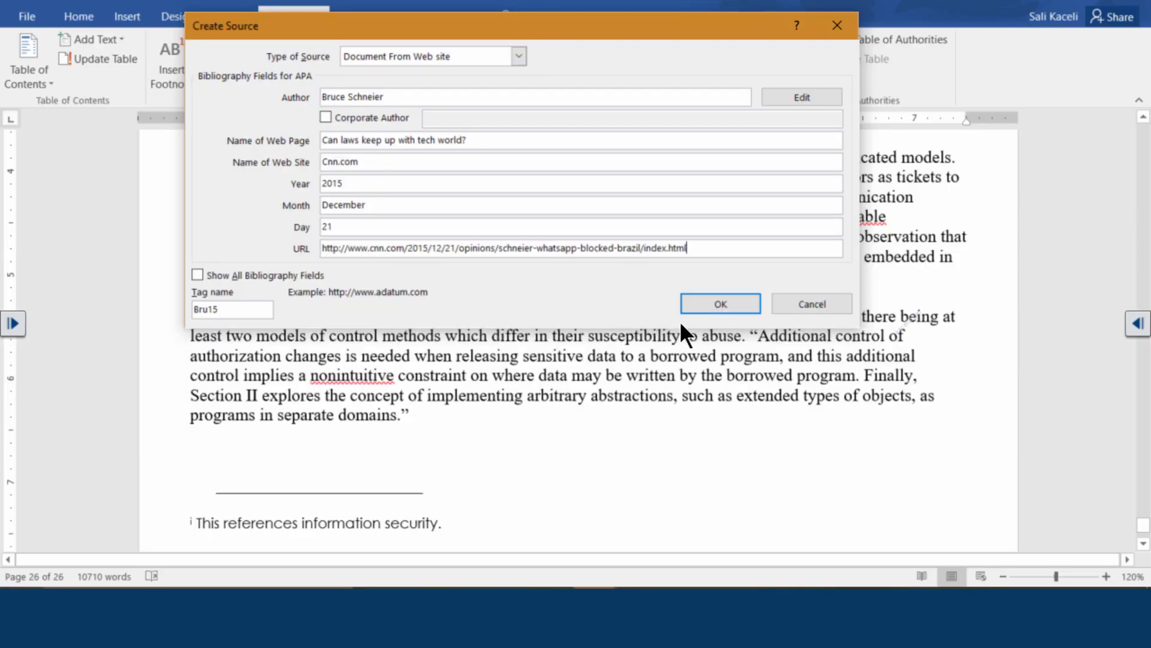
Save the CNN web source and return to page 23
left_click(718, 304)
scroll(510, 403, "down", 5)
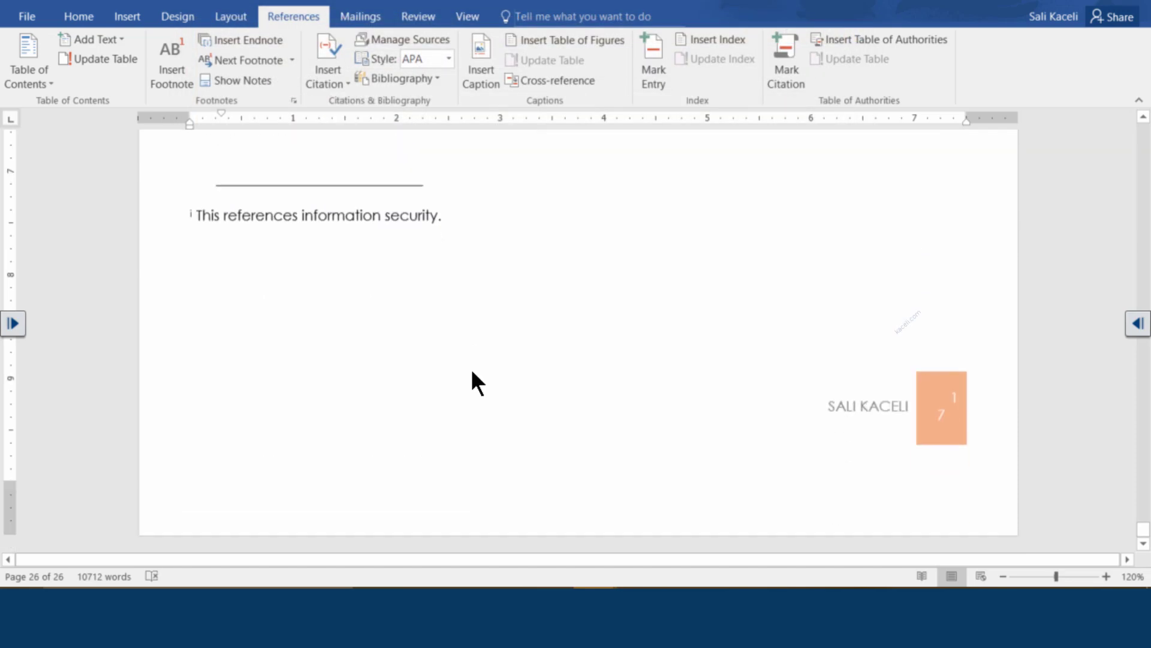
scroll(476, 350, "up", 10)
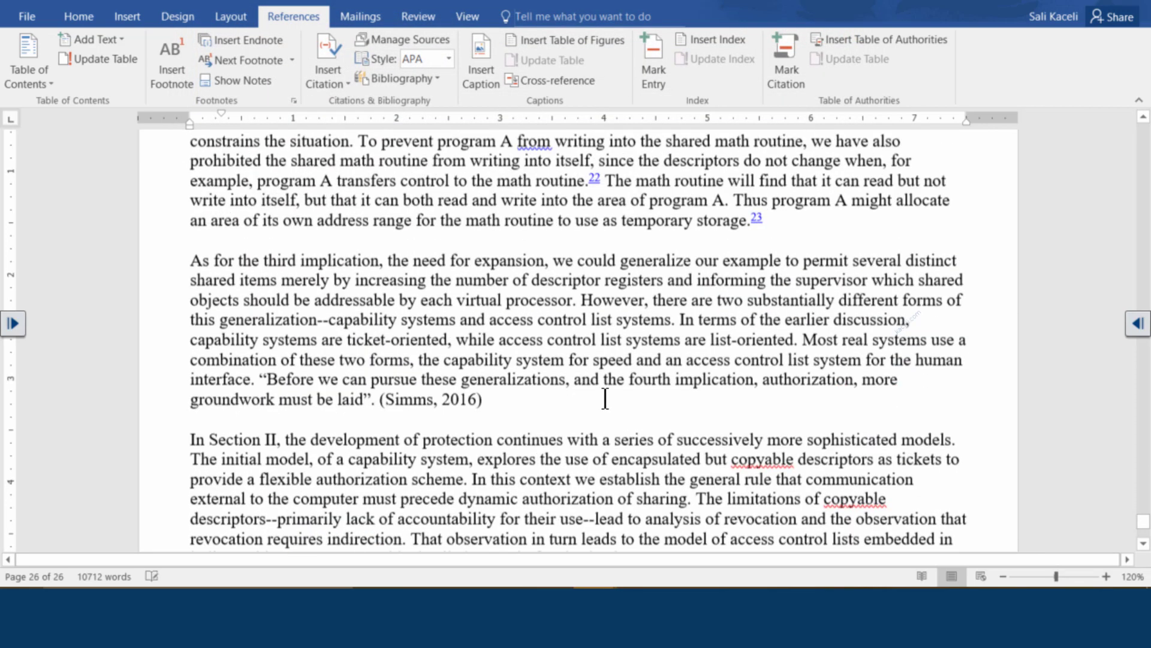
scroll(606, 399, "up", 15)
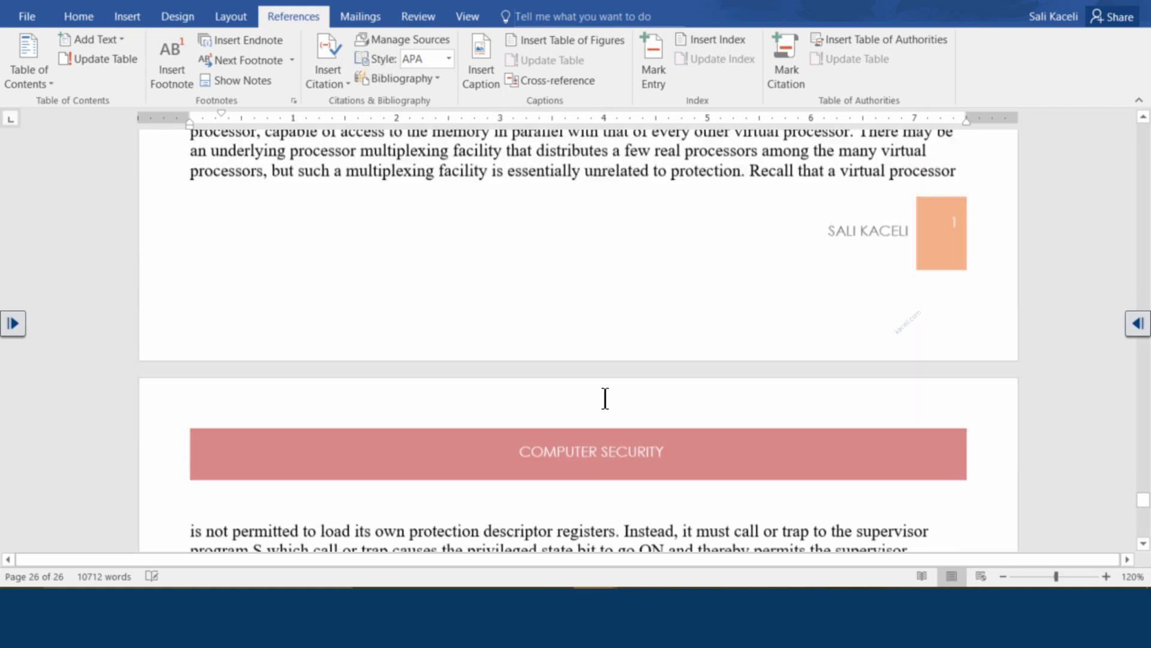
scroll(605, 397, "up", 10)
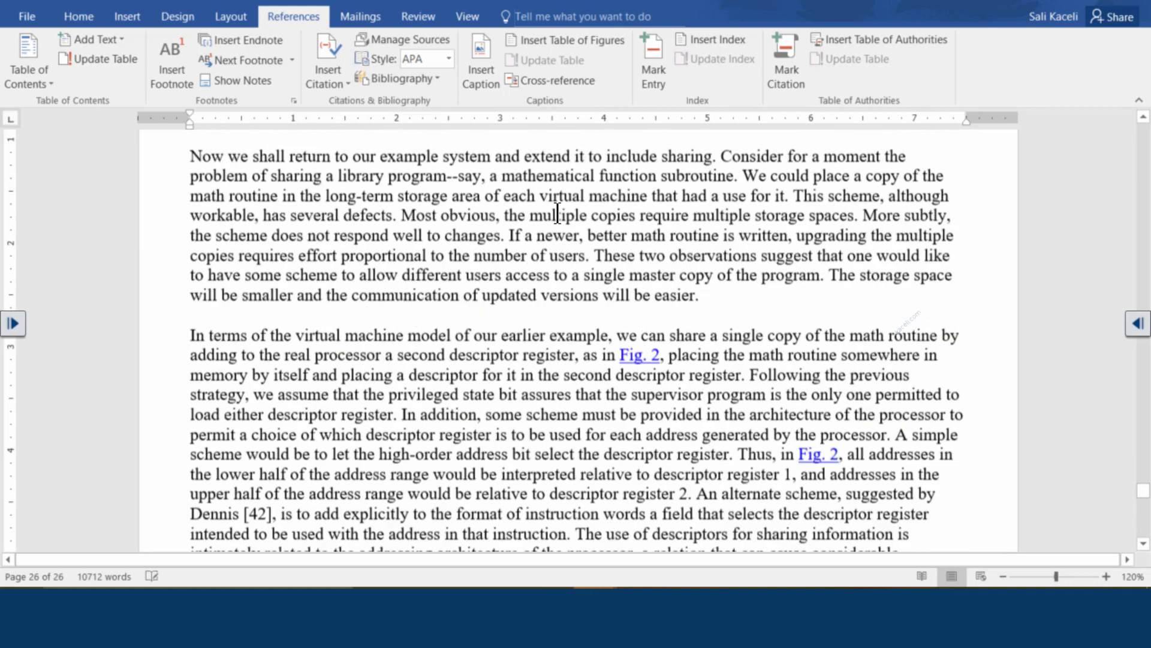
scroll(557, 213, "up", 15)
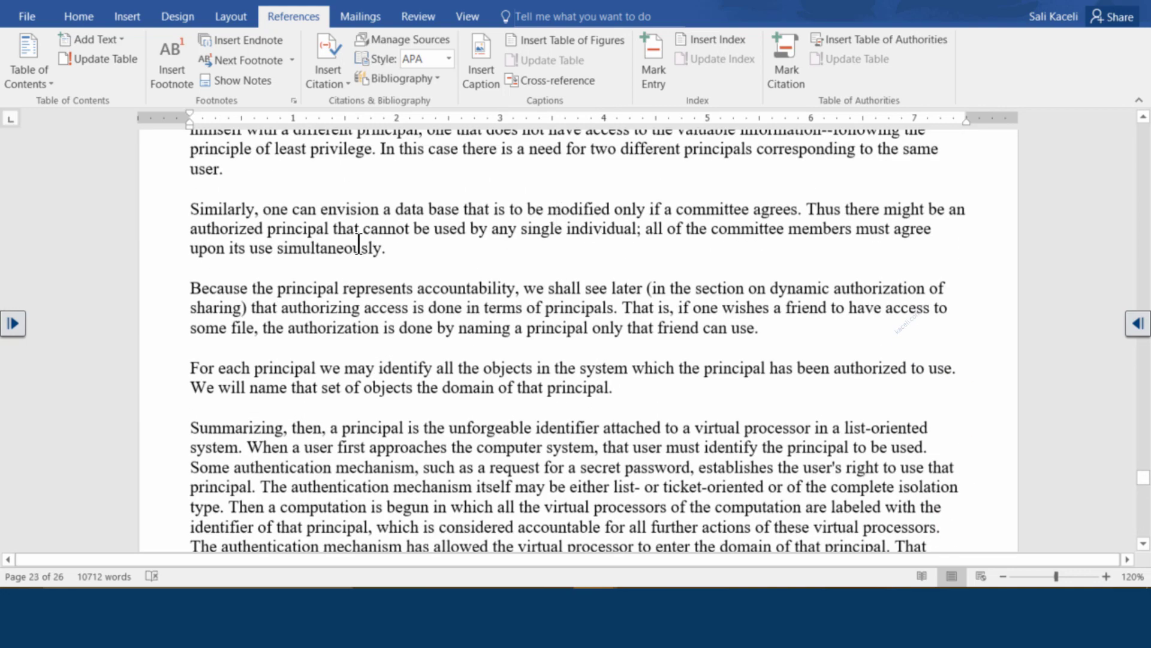
Enclose the 'Similarly, one can envision a data base…' paragraph in quotation marks
left_click(187, 208)
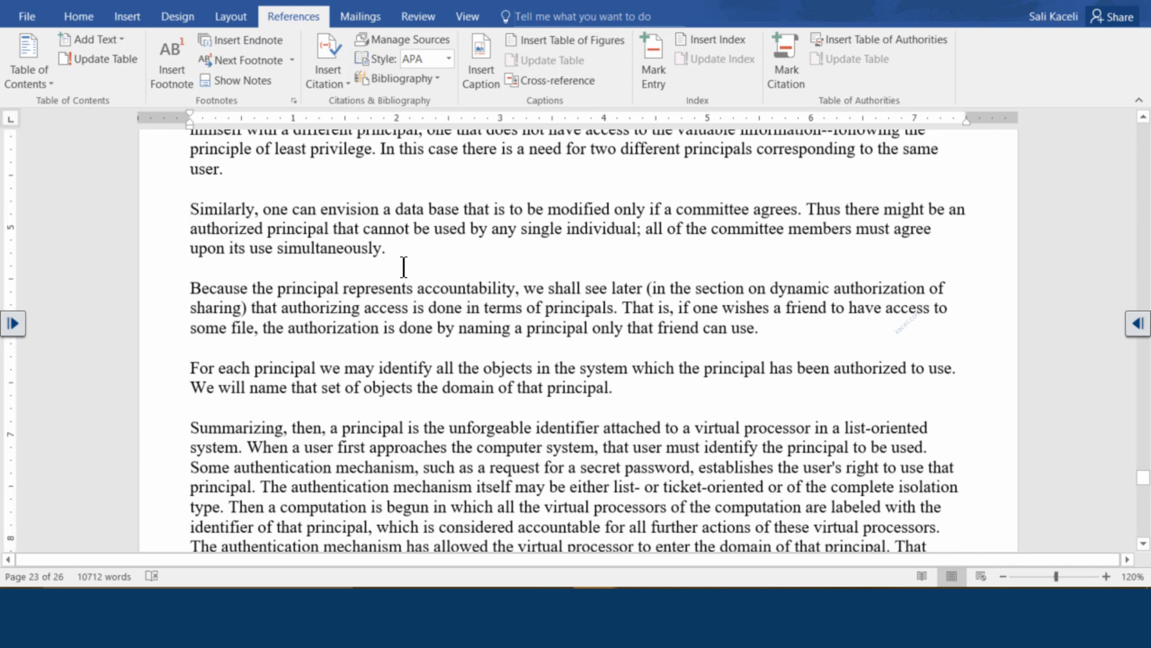
type("\"")
left_click(398, 252)
type("\"")
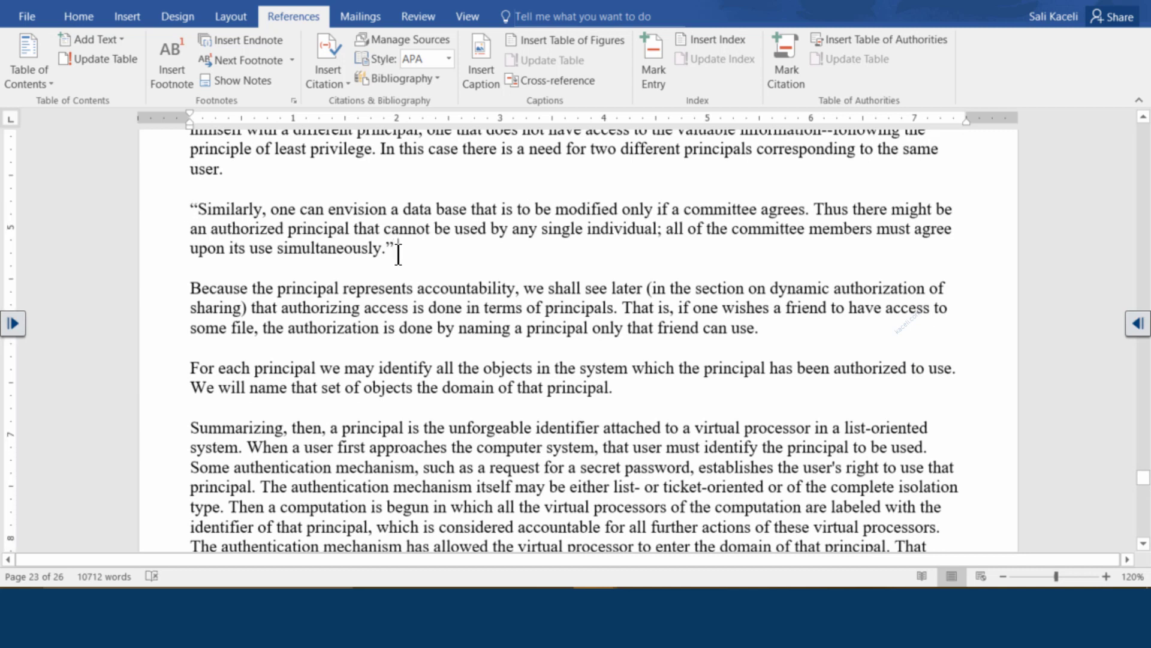
triple_click(394, 251)
left_click(397, 252)
left_click(344, 83)
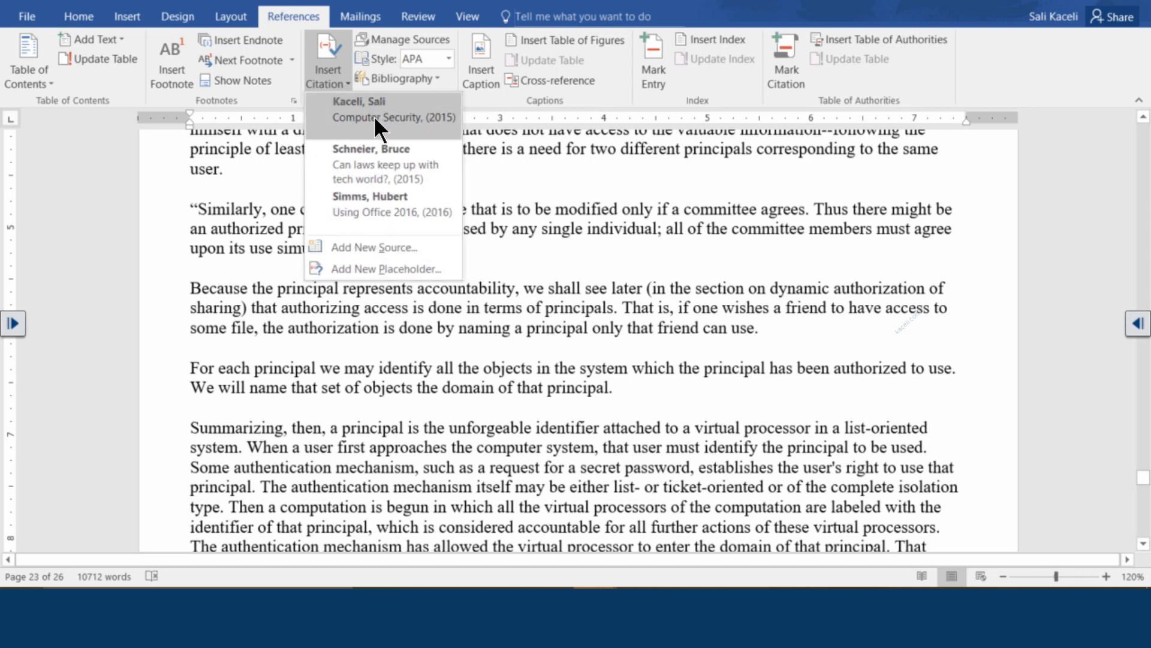
left_click(401, 39)
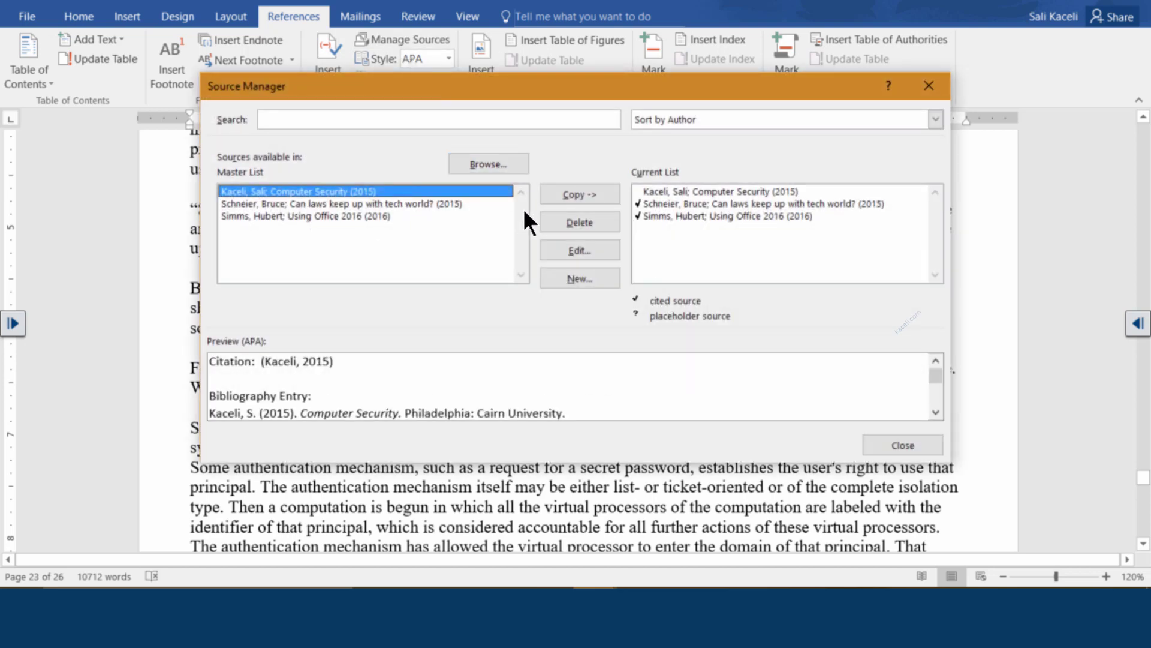
left_click(655, 192)
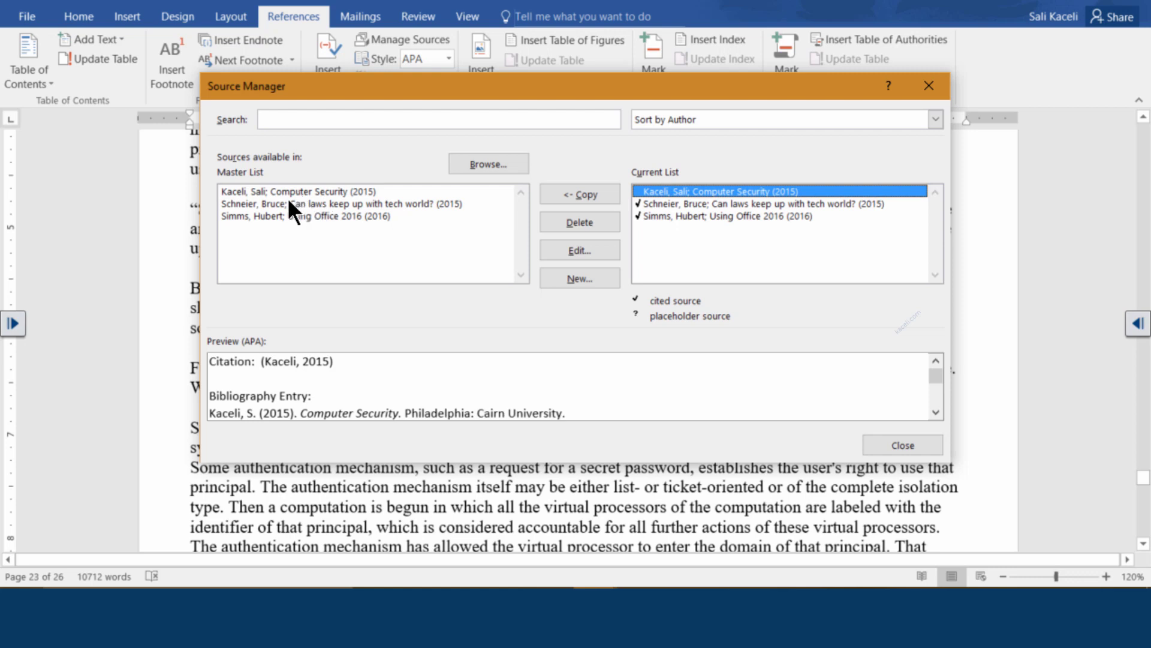
left_click(264, 190)
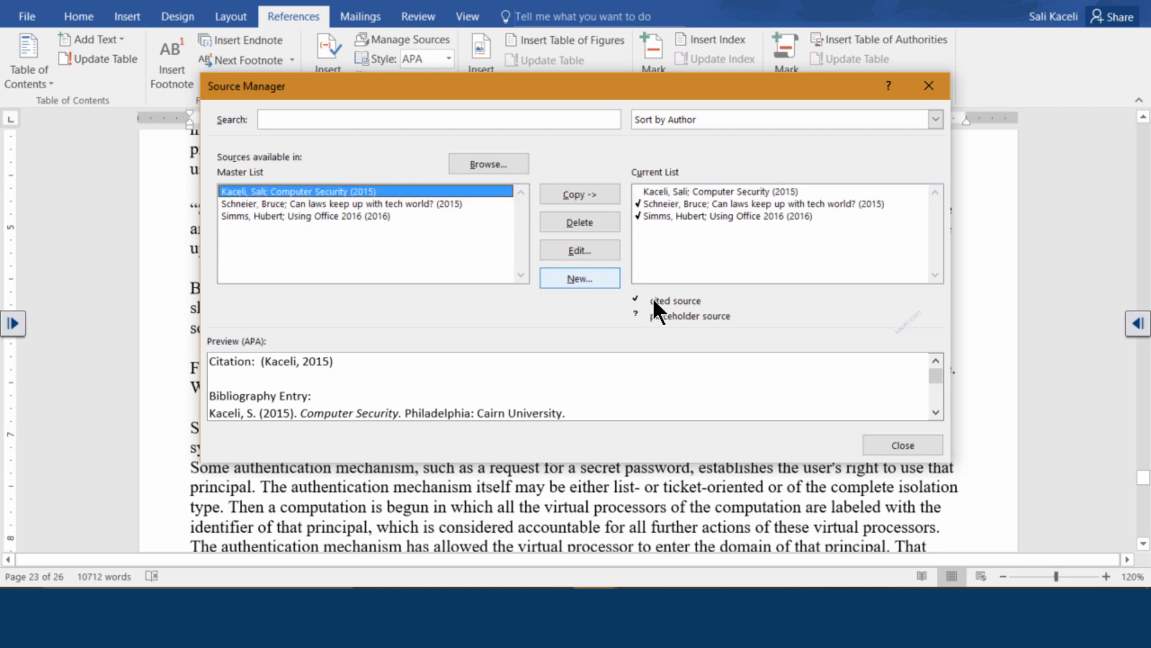
left_click(875, 447)
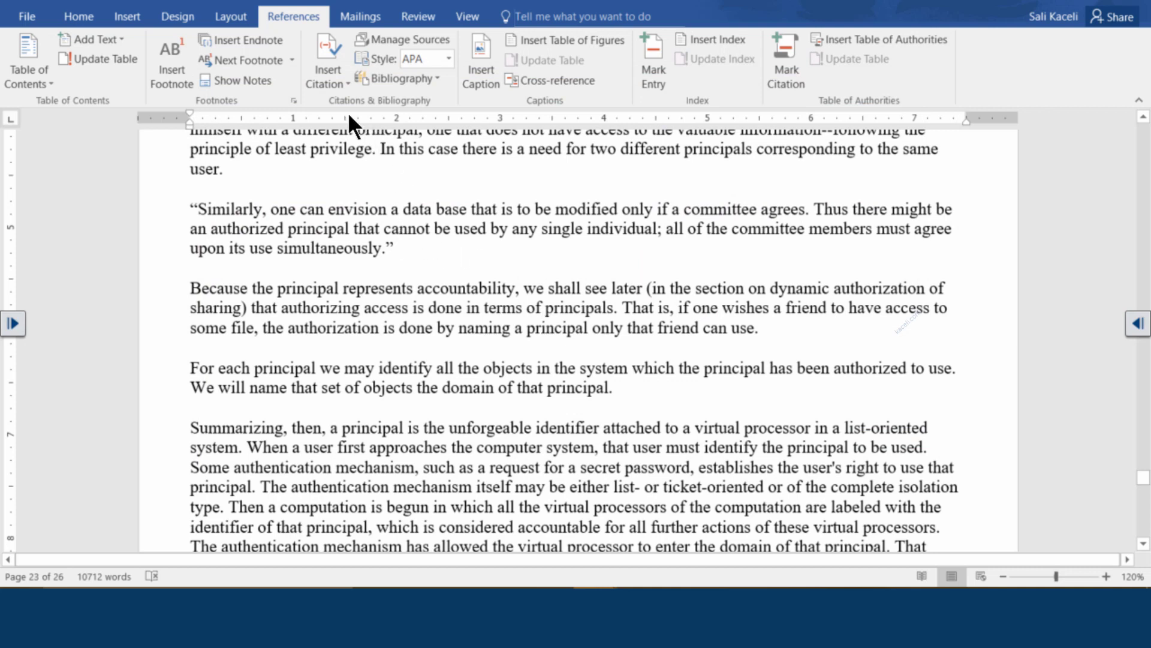
Insert a citation to the Computer Security (2015) source after the quoted paragraph
left_click(345, 80)
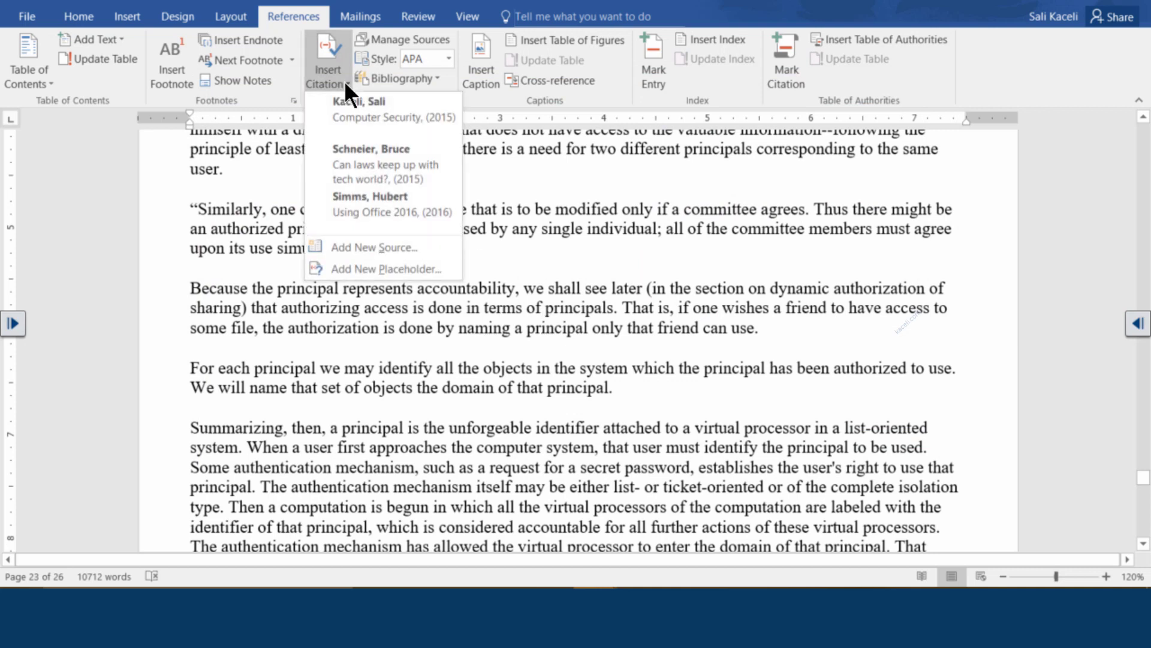
left_click(349, 117)
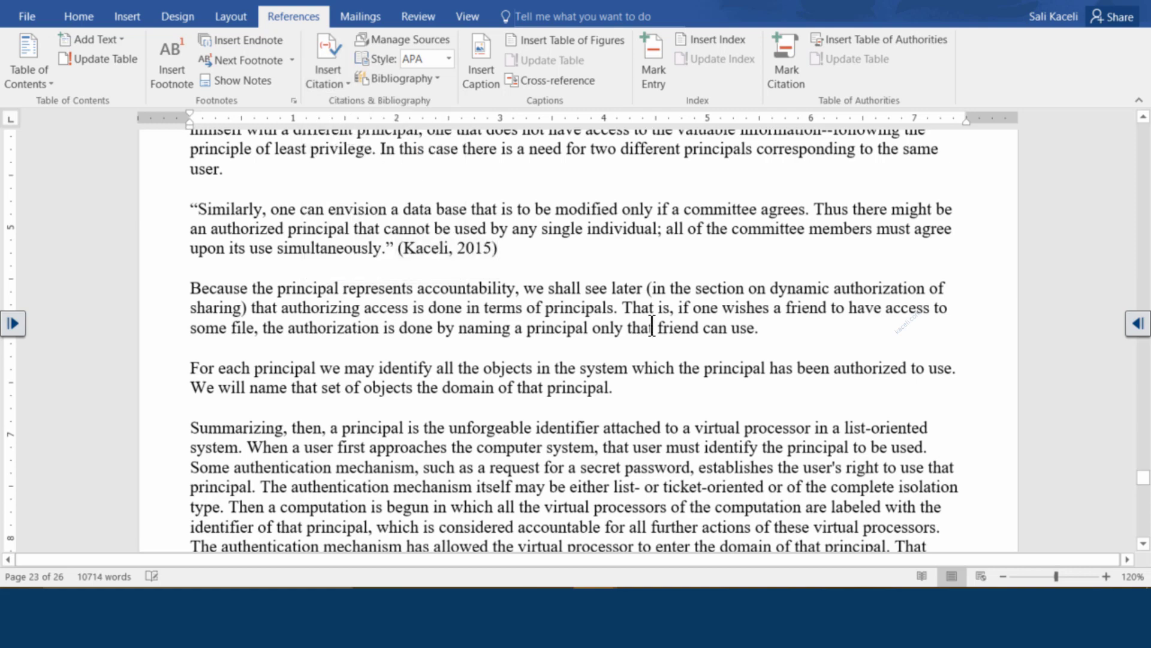
scroll(591, 300, "down", 7)
scroll(591, 294, "up", 11)
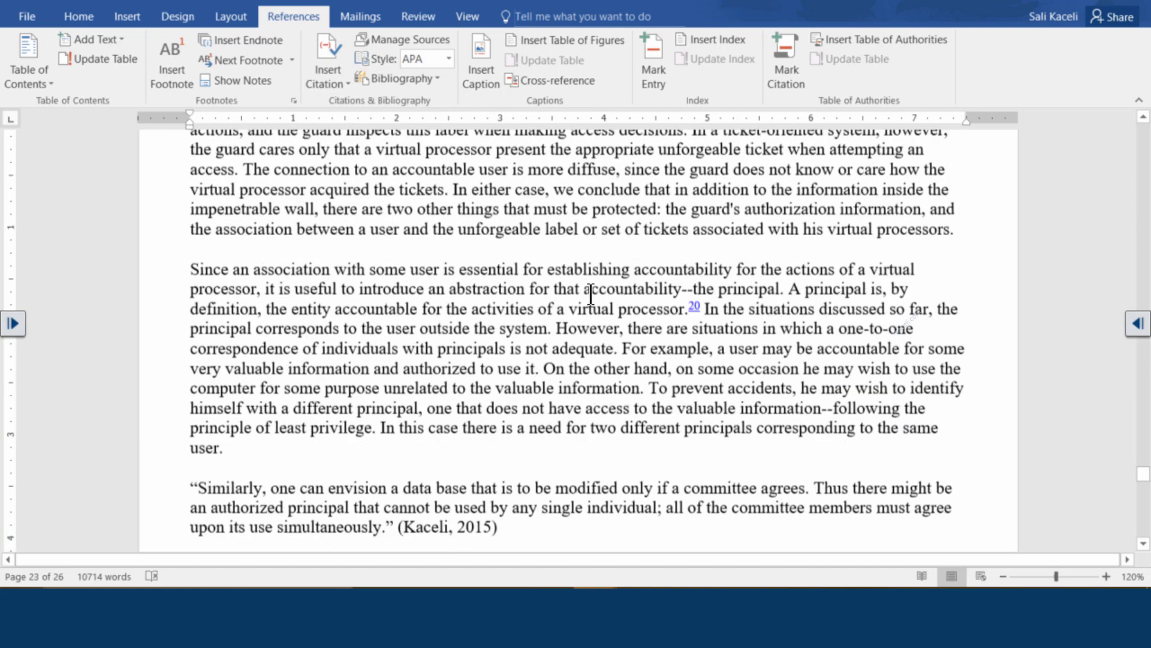
scroll(591, 294, "up", 4)
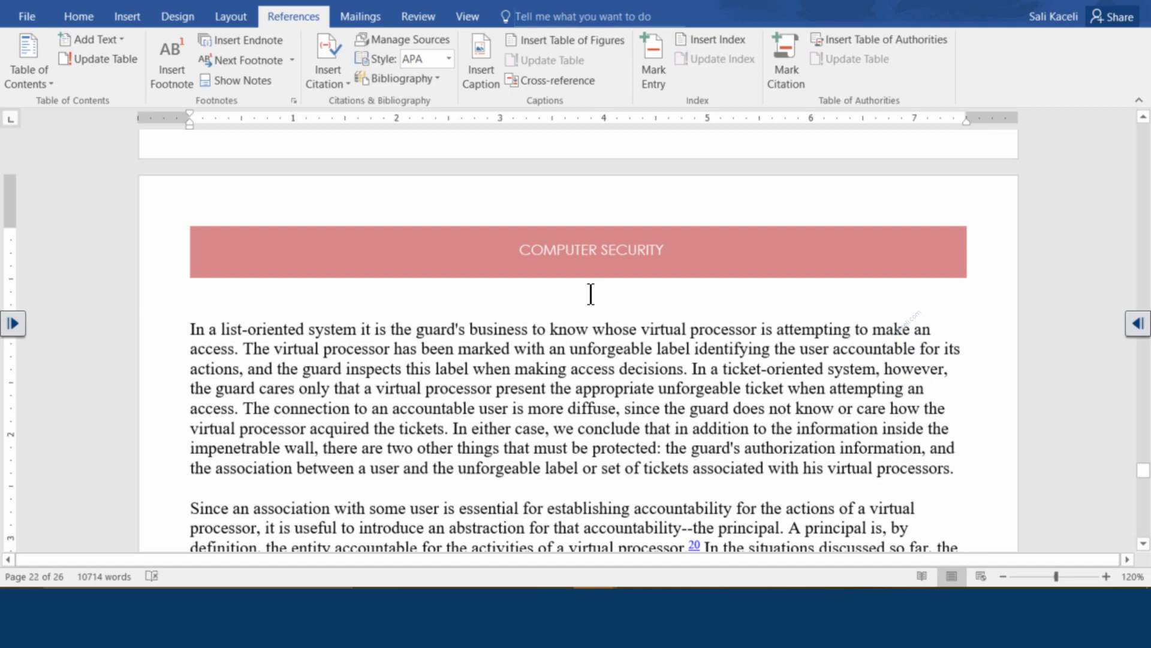
scroll(550, 303, "down", 20)
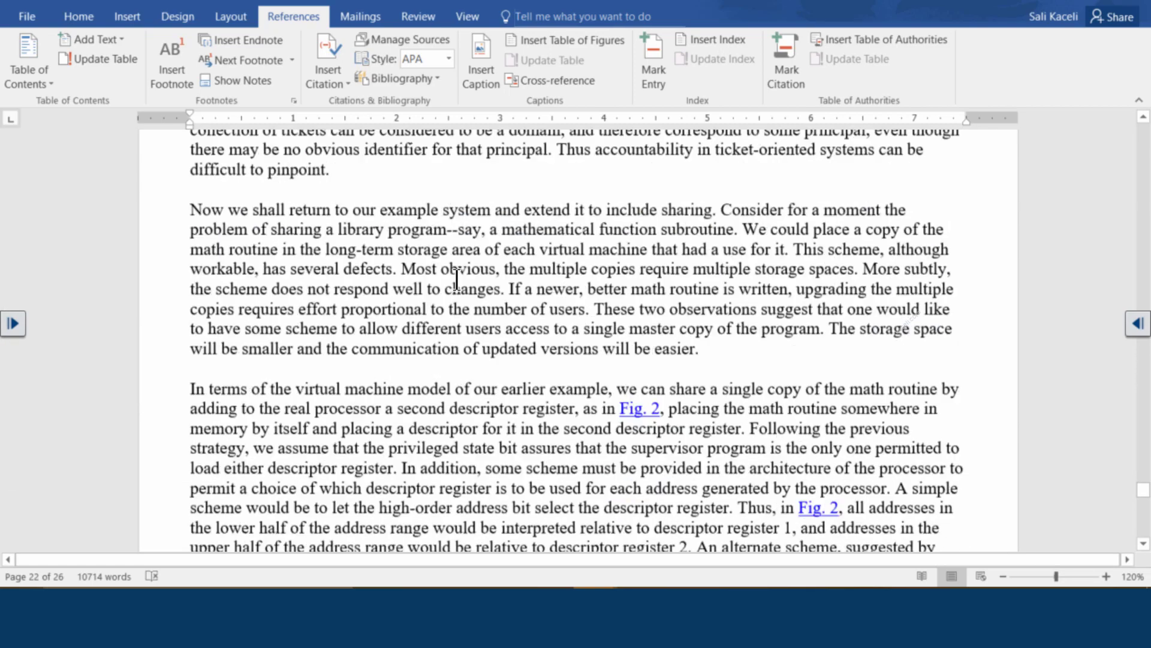
scroll(457, 279, "down", 20)
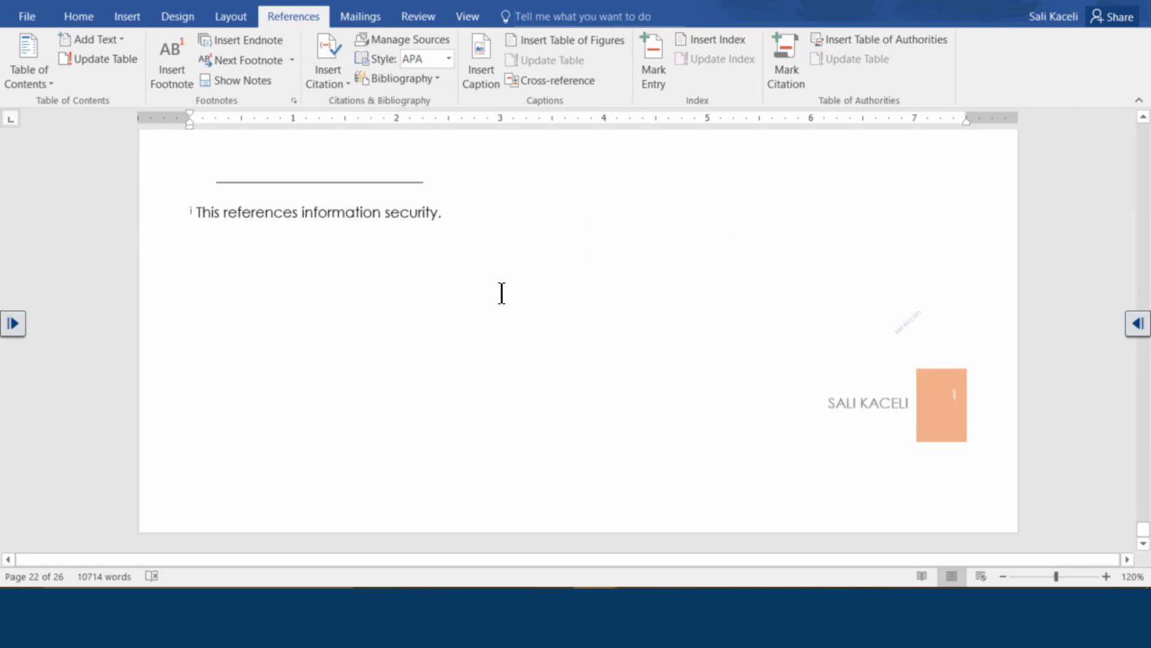
left_click(494, 274)
scroll(582, 186, "up", 4)
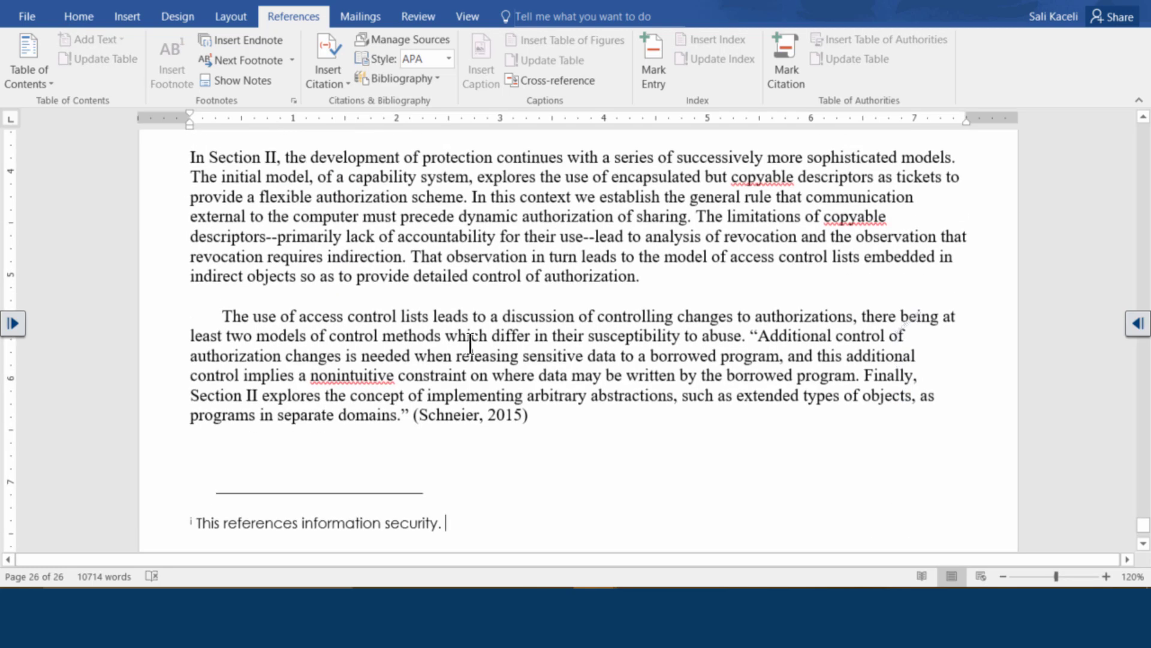
Insert a page break after the last cited paragraph to start blank page 27
left_click(558, 412)
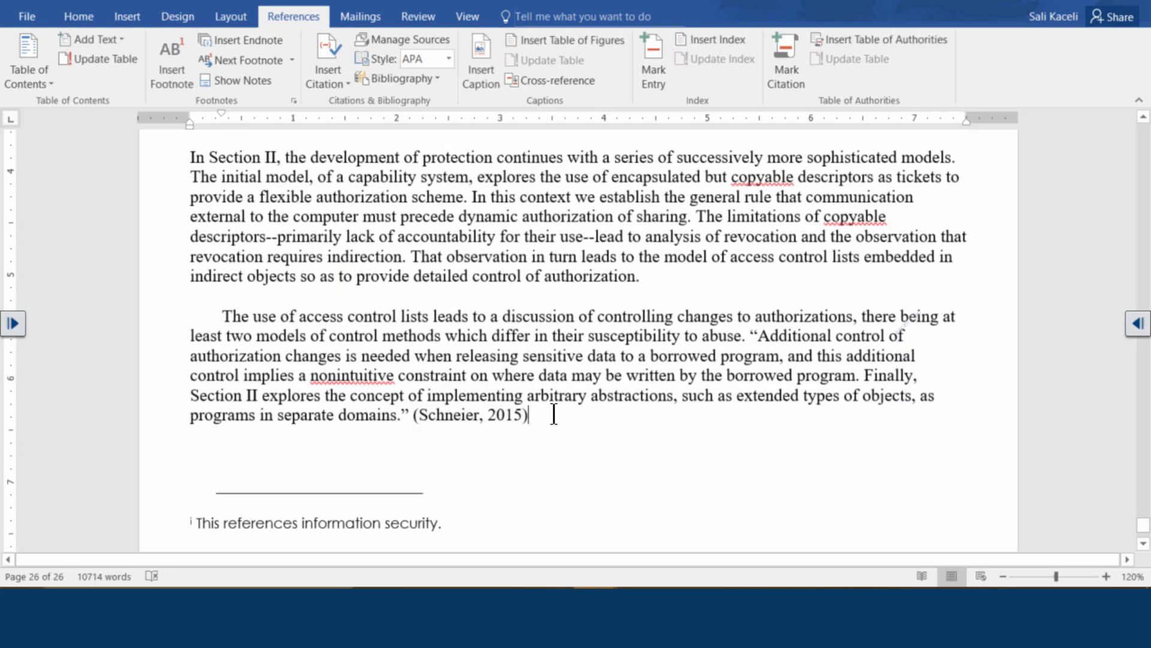
left_click(125, 17)
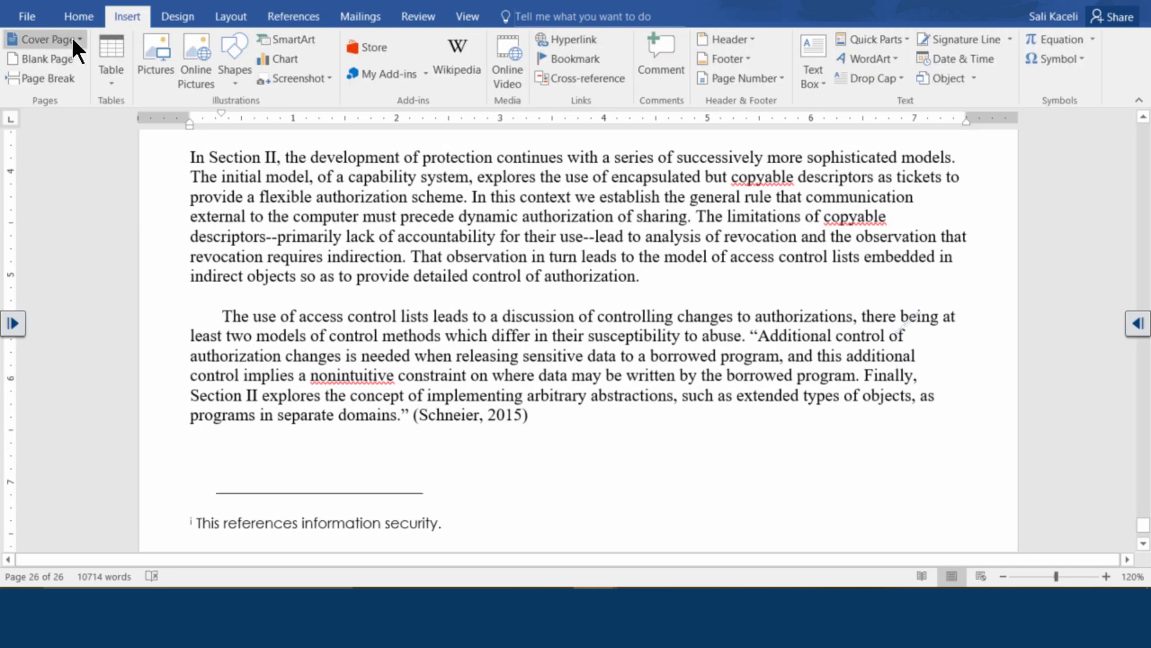
left_click(59, 77)
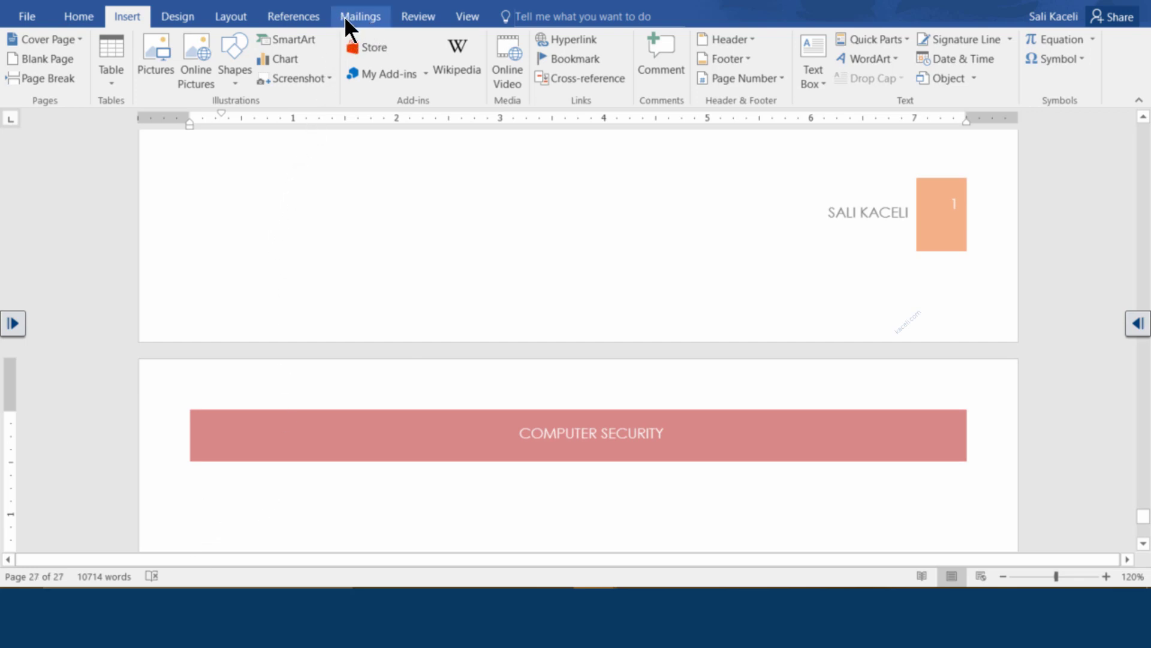
left_click(296, 18)
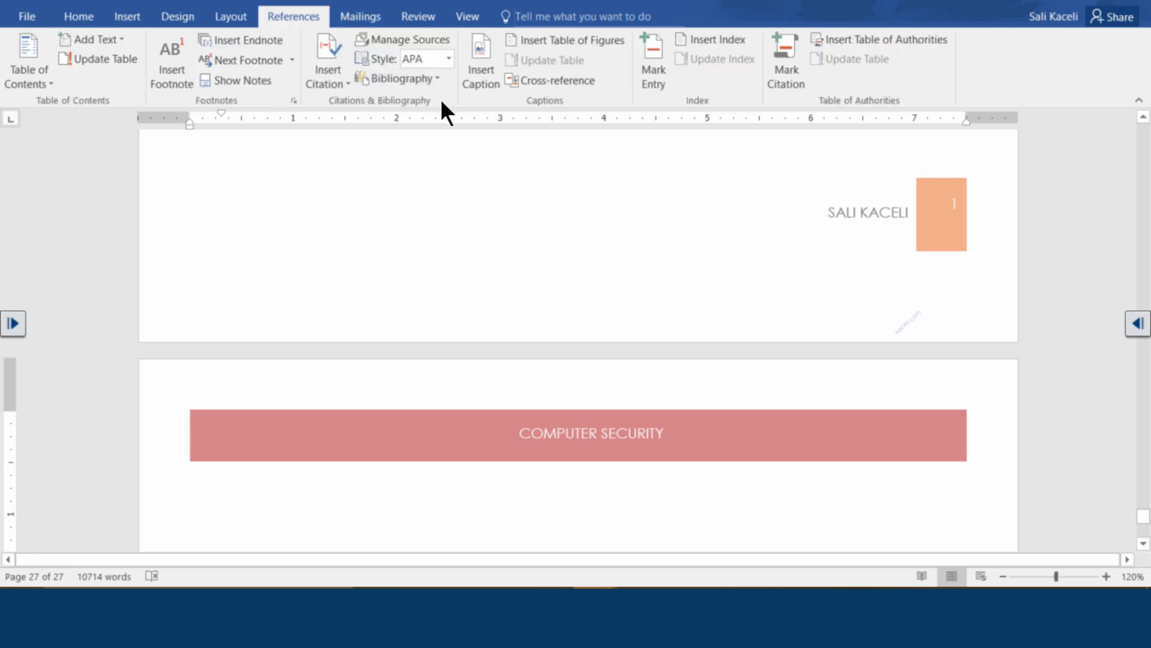
Insert the built-in Bibliography listing Computer Security, the CNN article and Using Office 2016
left_click(434, 79)
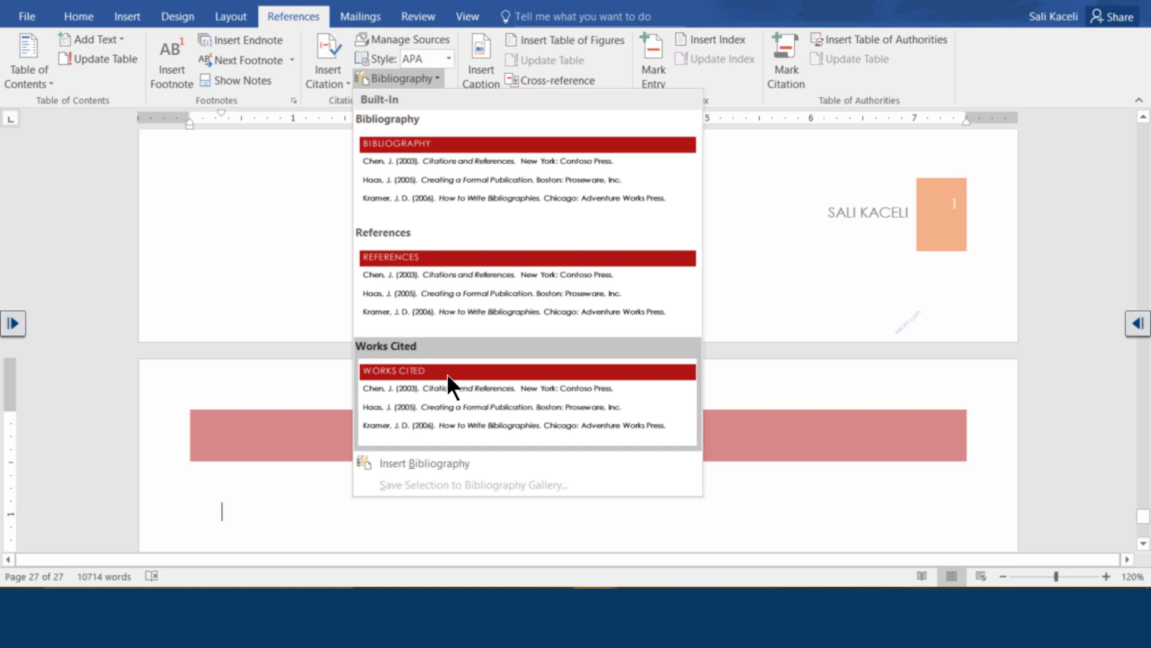
left_click(445, 160)
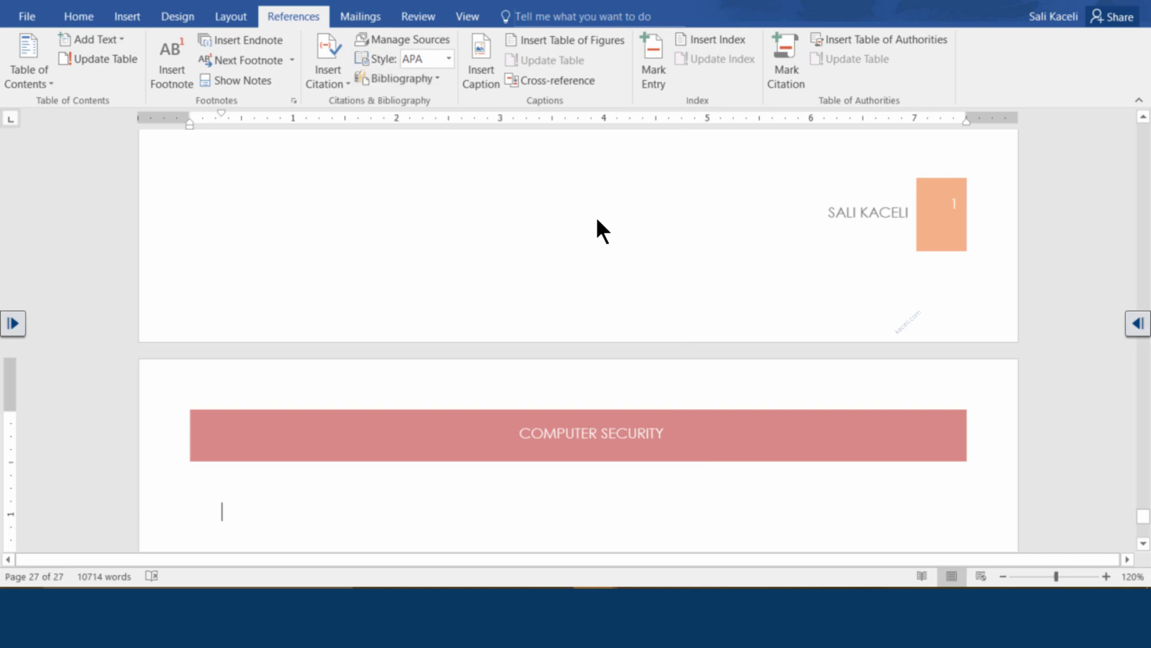
scroll(522, 291, "up", 4)
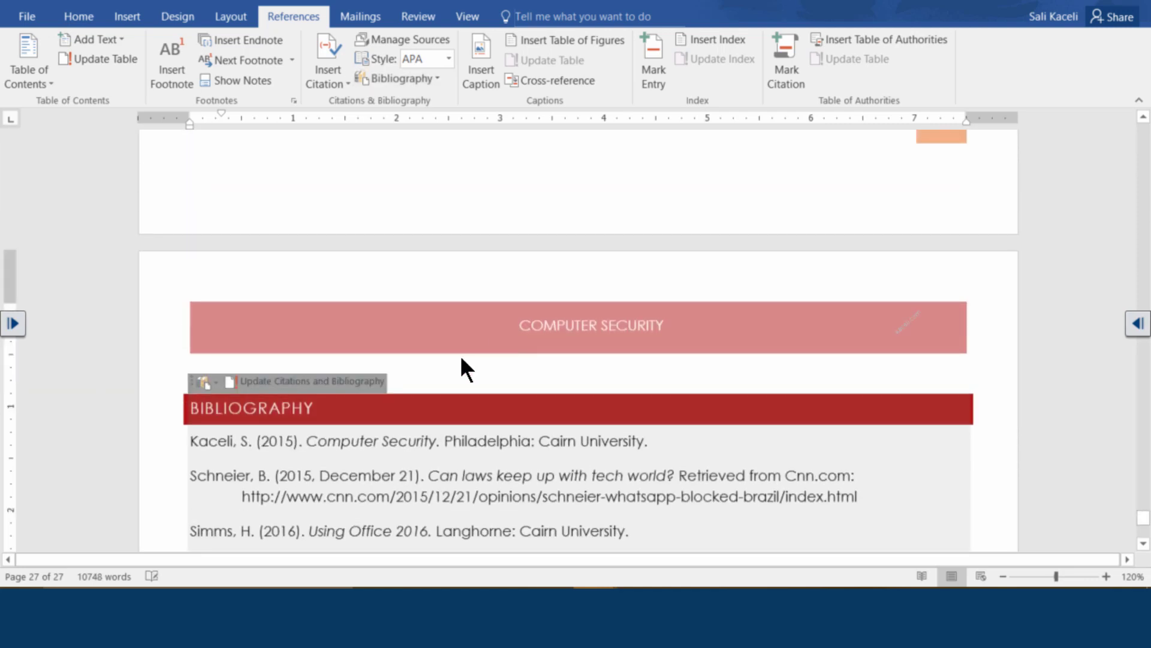
scroll(258, 390, "down", 1)
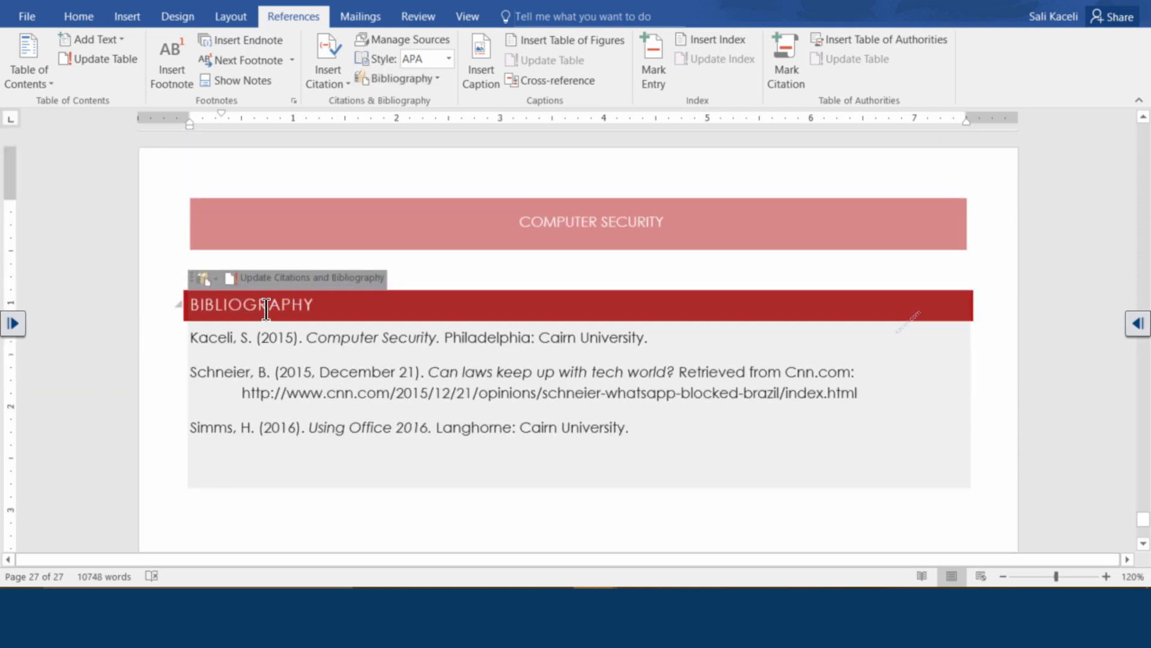
left_click(209, 337)
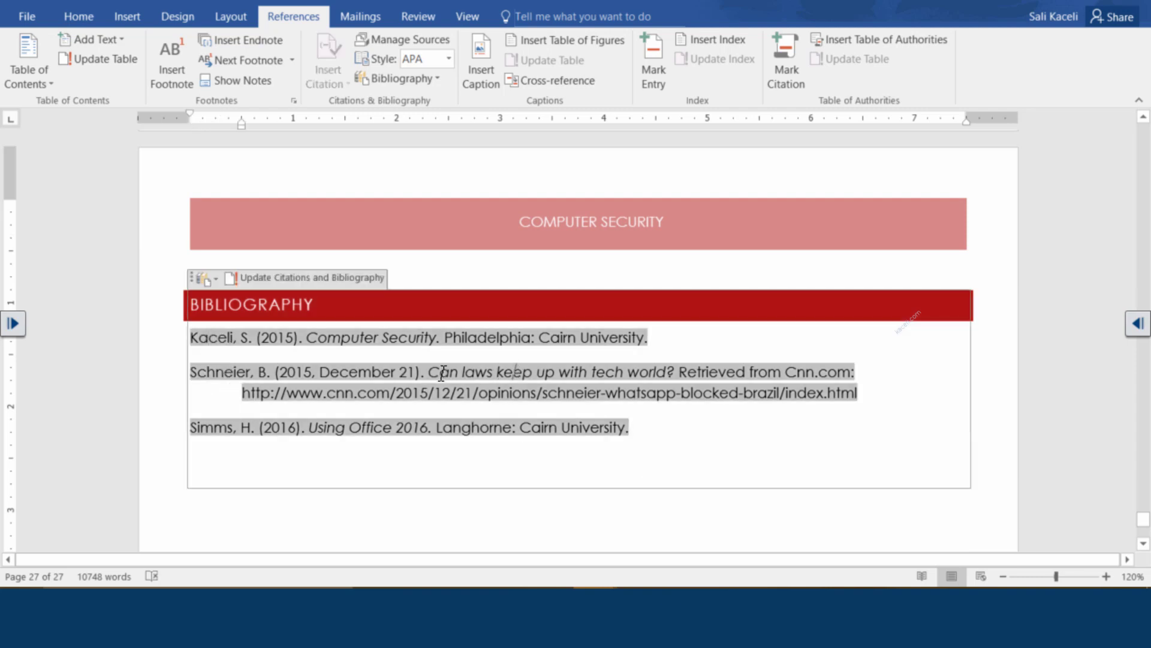
left_click(667, 366)
Move to page 2 of the 15-page working document, showing the airline example
left_click(291, 502)
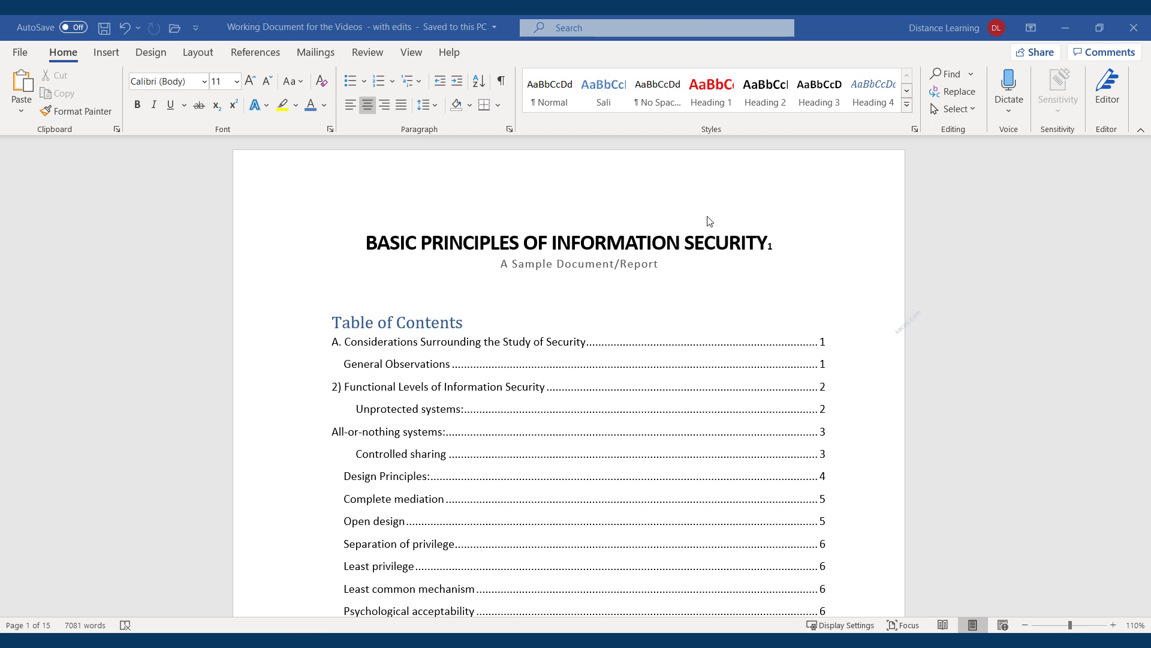
scroll(423, 264, "down", 10)
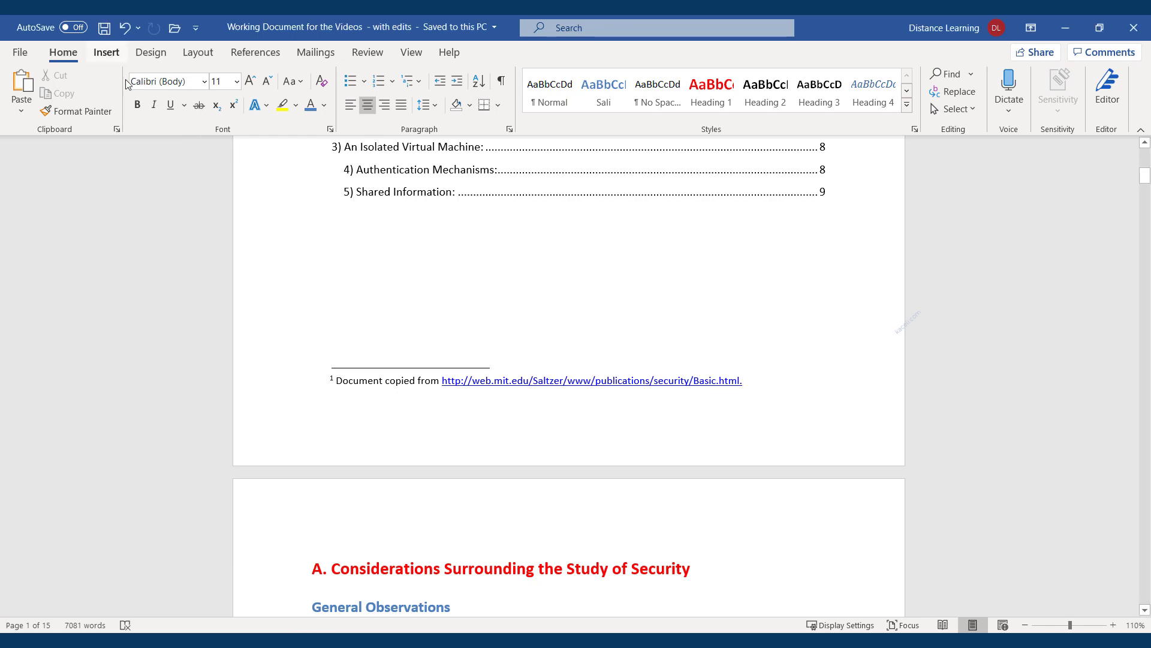
scroll(459, 432, "down", 10)
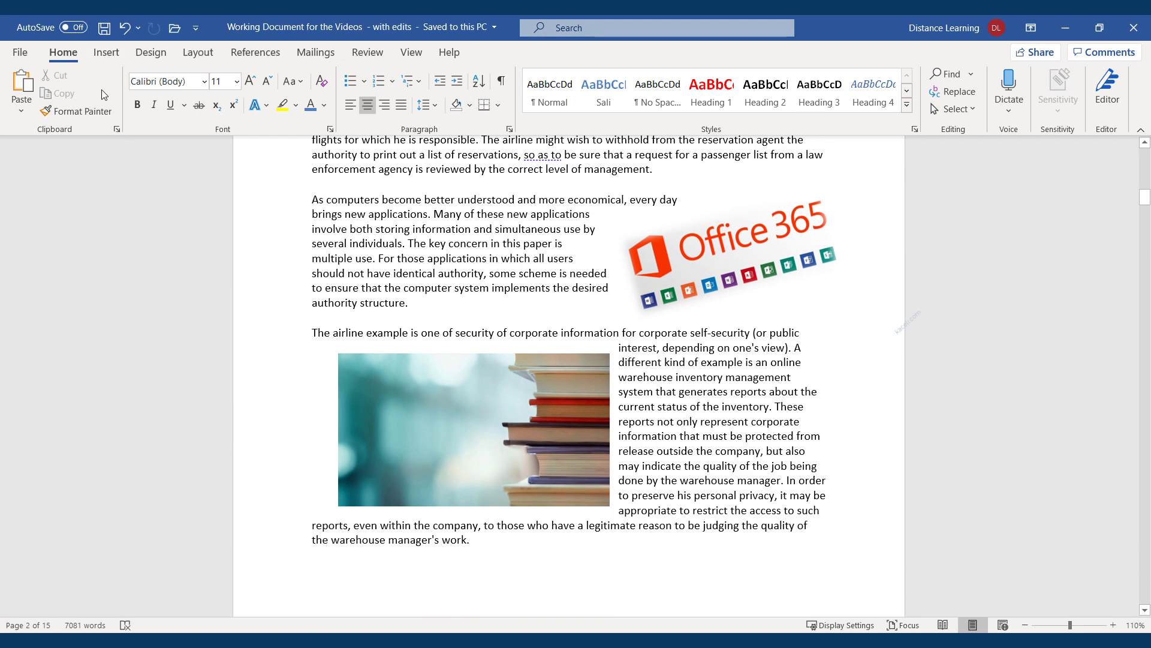
left_click(150, 54)
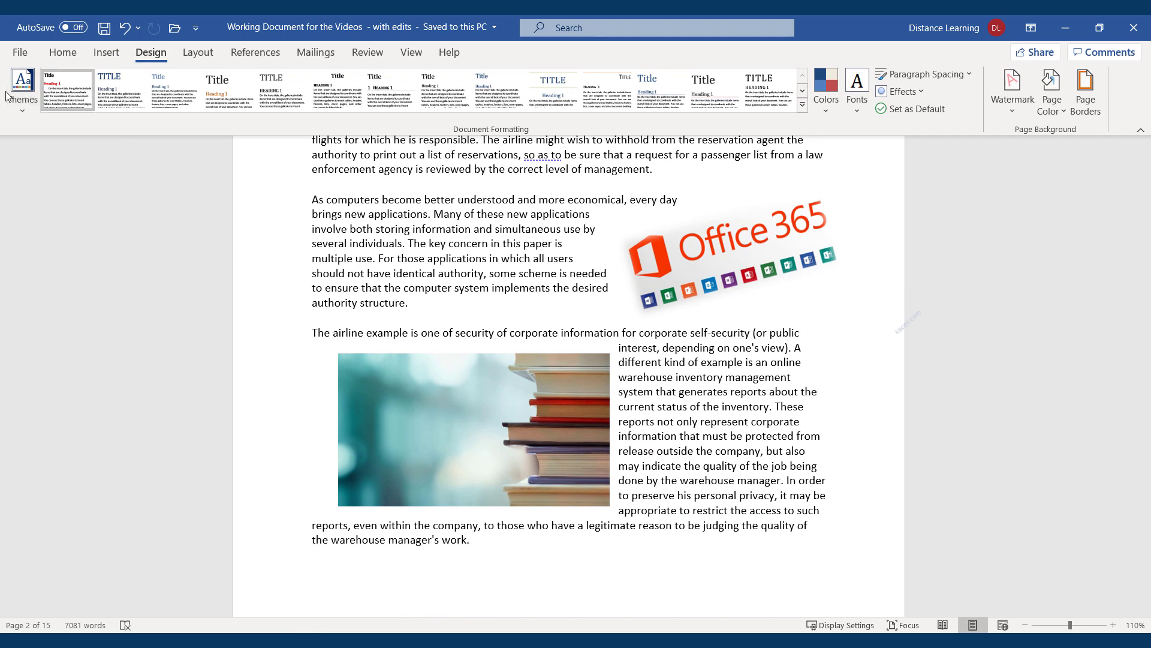
left_click(107, 54)
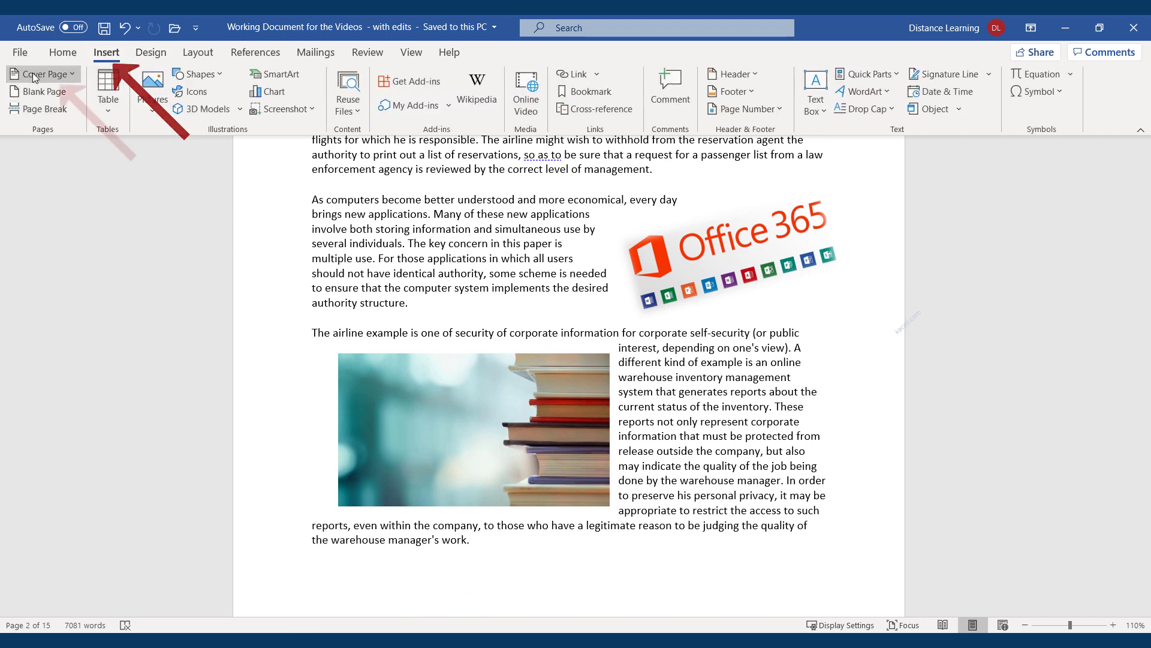
Insert the Insight 2 photo cover page from the Office.com cover page gallery
left_click(70, 77)
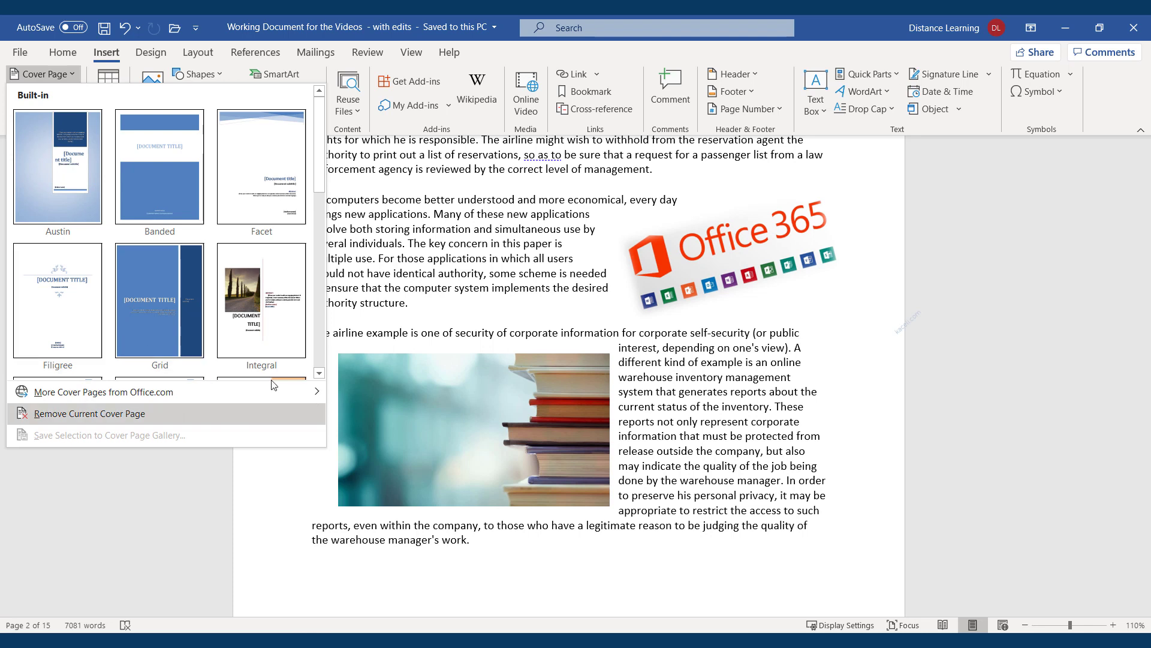
scroll(248, 331, "down", 5)
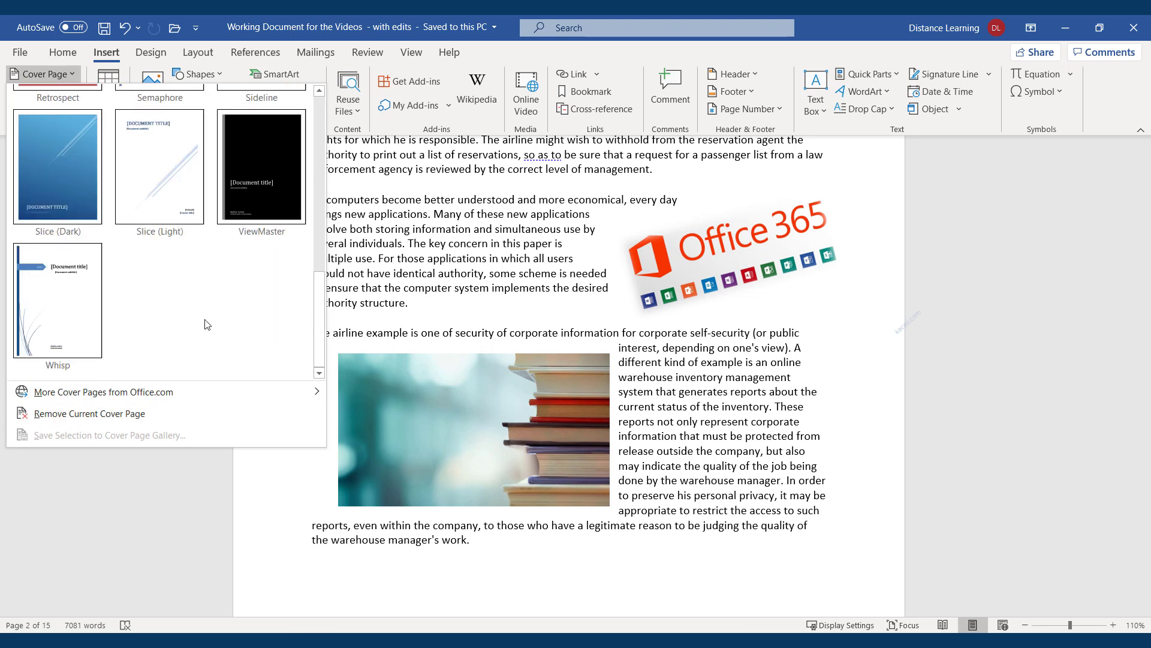
mouse_move(64, 397)
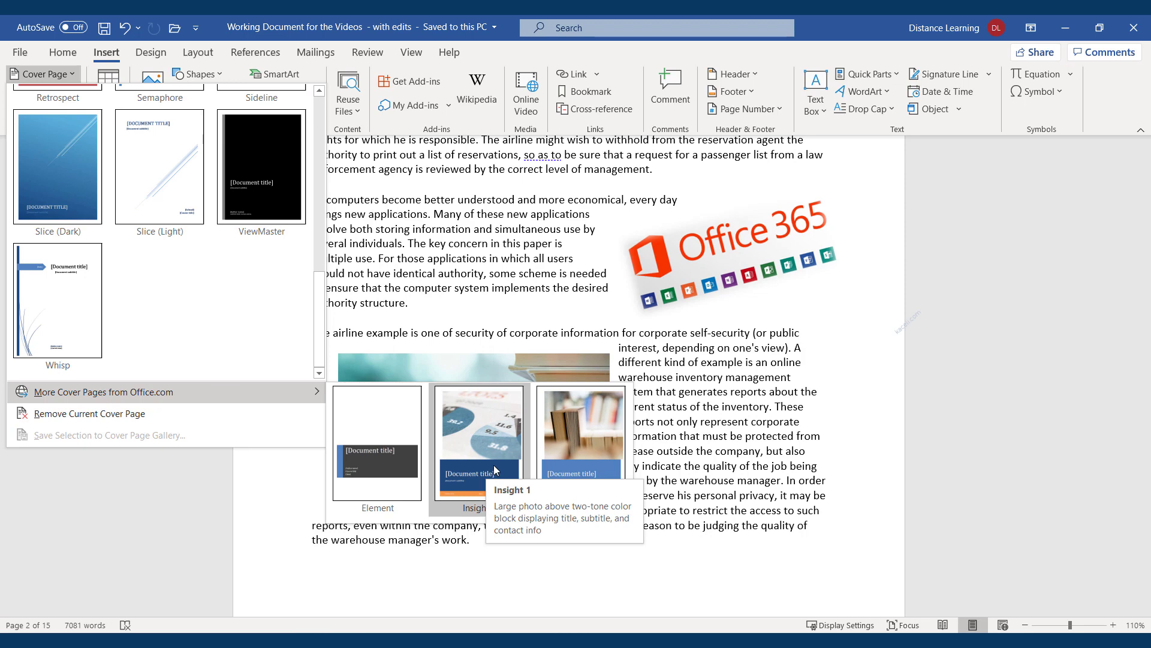
left_click(574, 469)
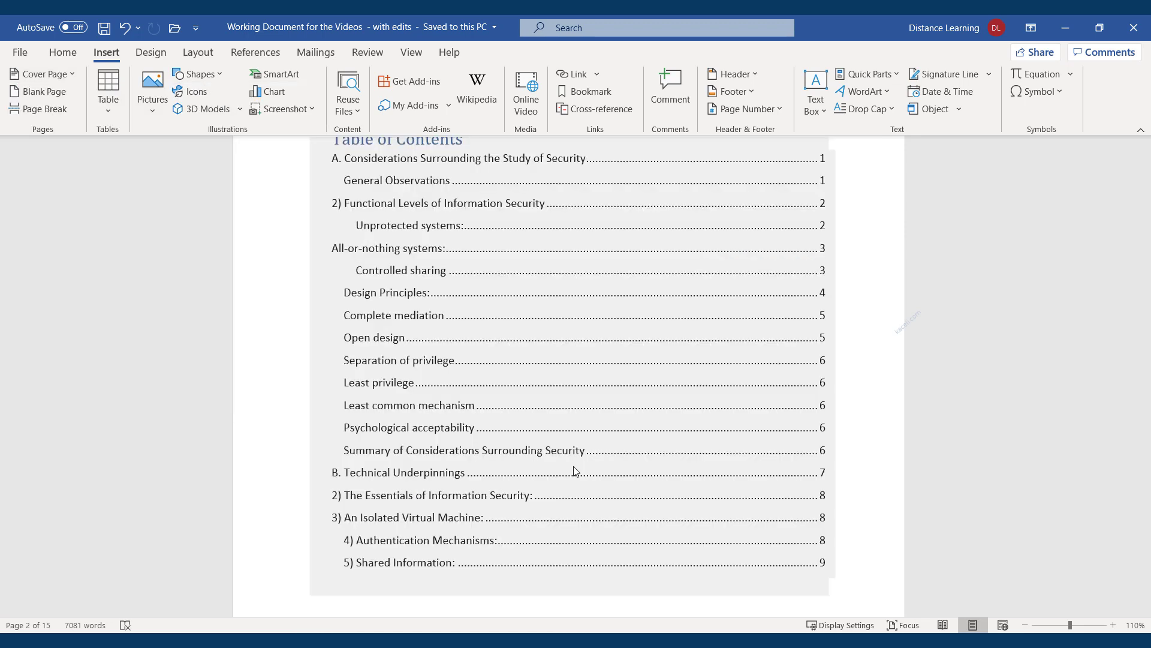
Paste BASIC PRINCIPLES OF INFORMATION SECURITY as the cover title, bold, 24 pt, white
scroll(625, 385, "down", 10)
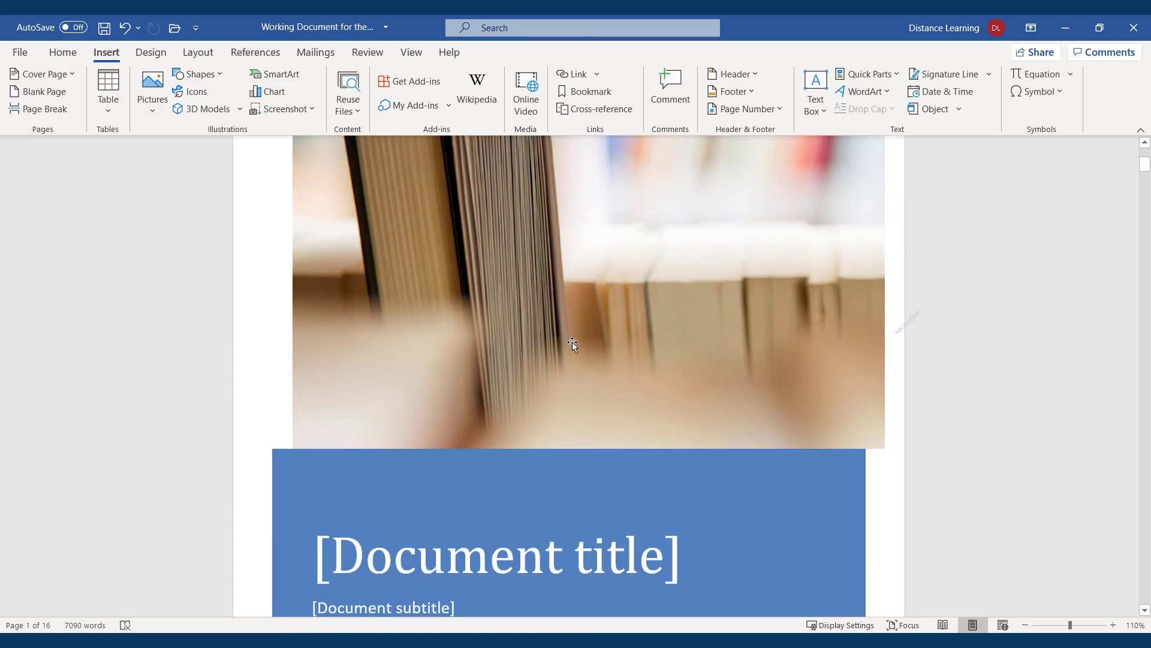
left_click(479, 448)
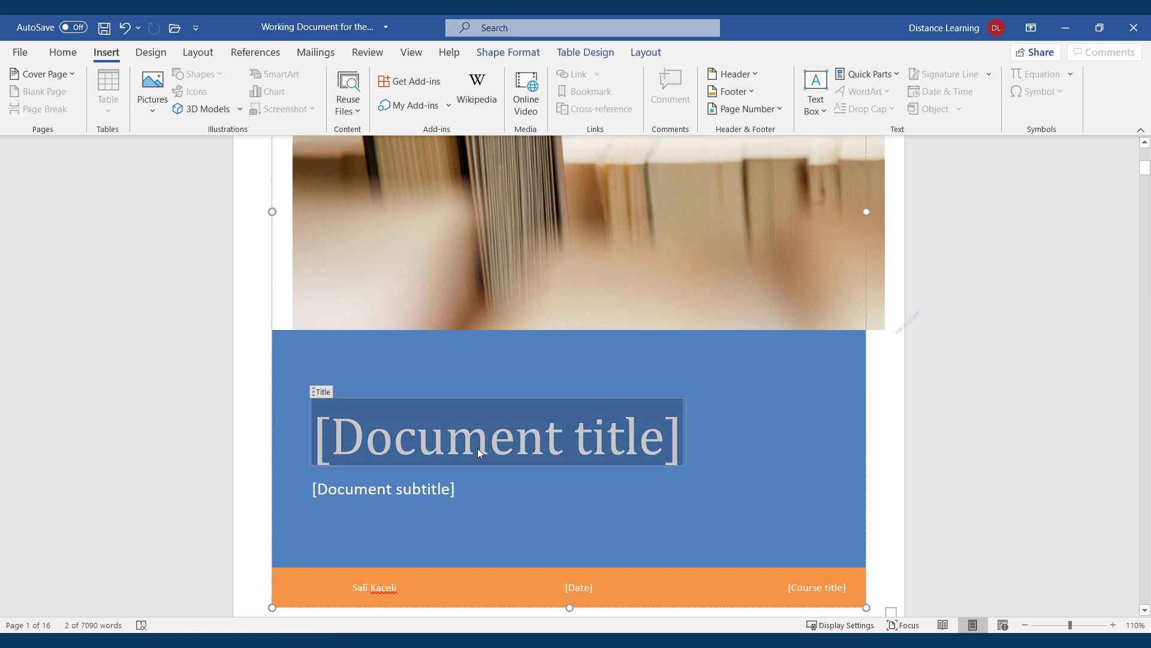
type("BASIC PRINCIPLES OF INFORMATION SECURITY")
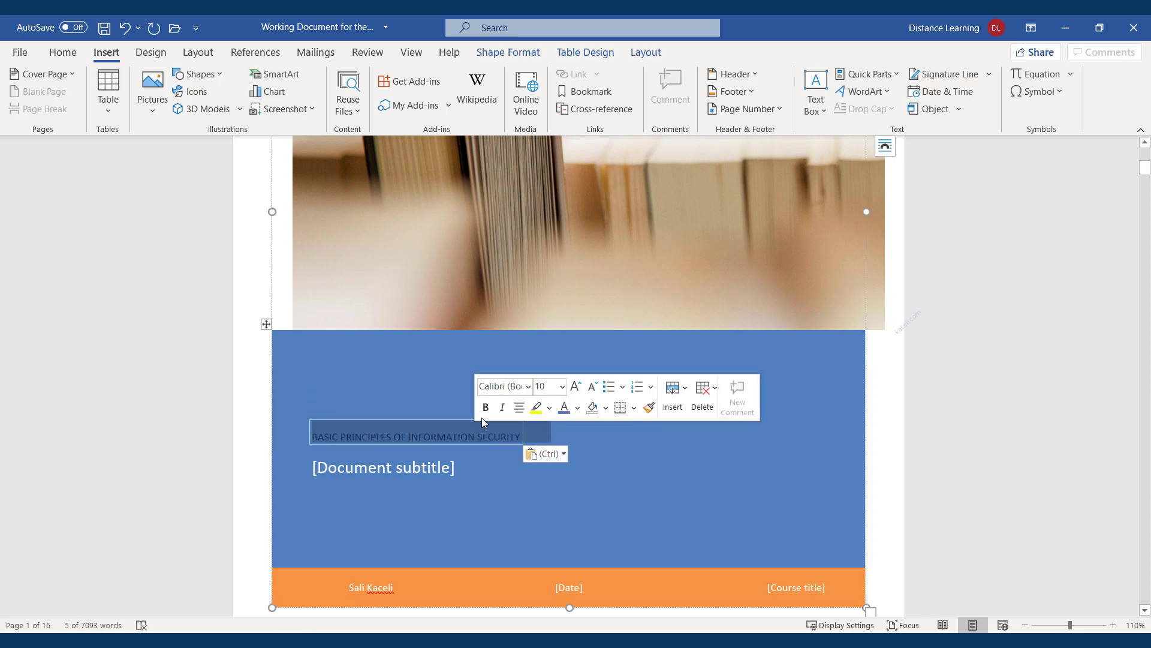
left_click(486, 414)
left_click(576, 388)
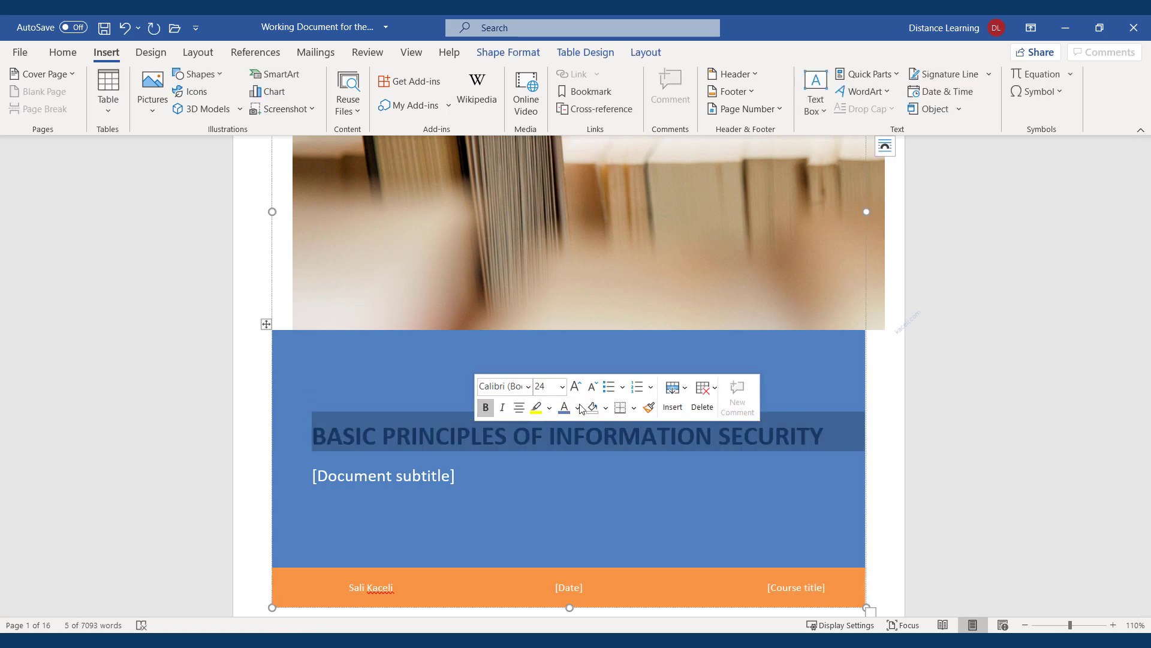
left_click(578, 413)
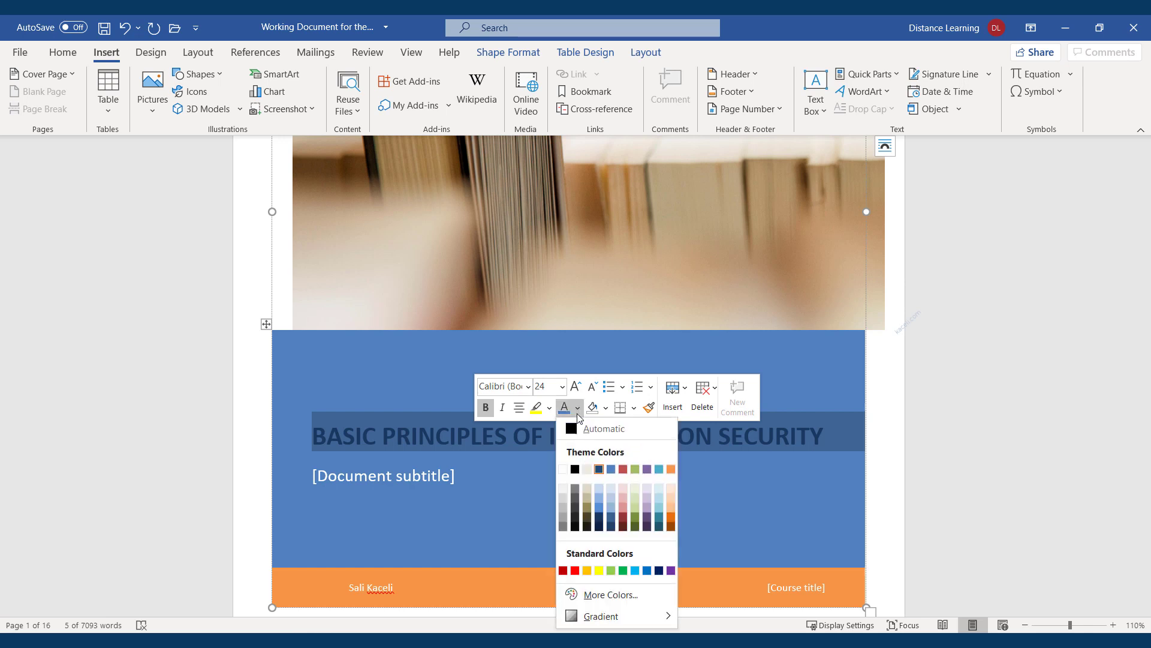
left_click(563, 470)
Type the author's name as a 'By' byline in the cover subtitle
left_click(432, 476)
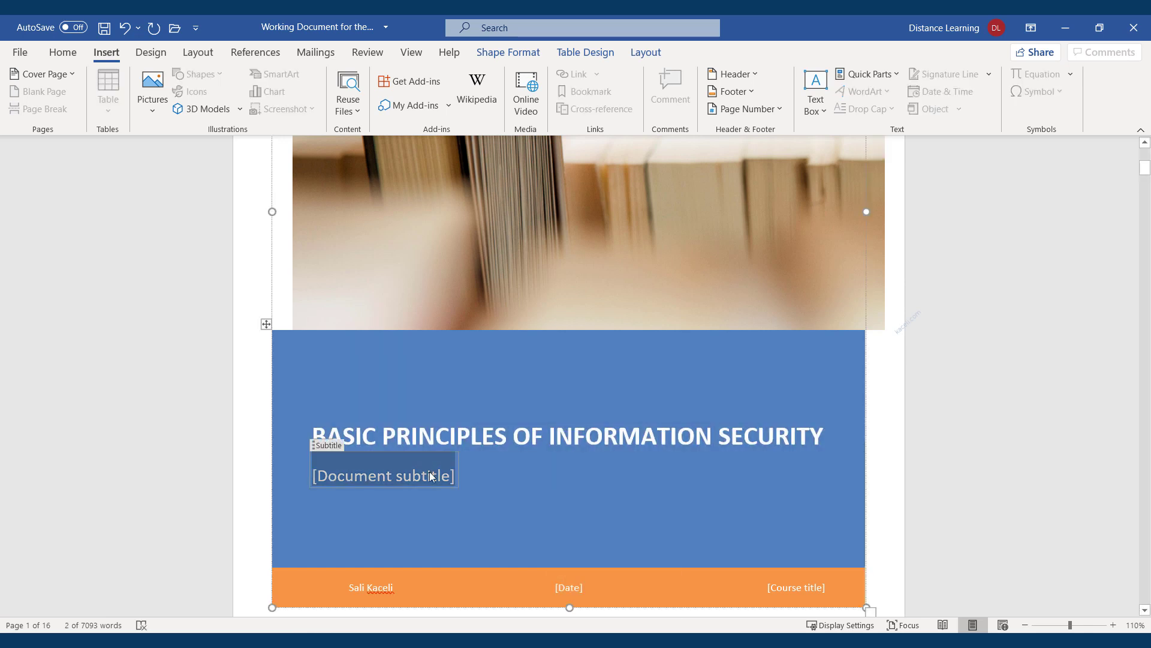
type("By Sali Kaceli")
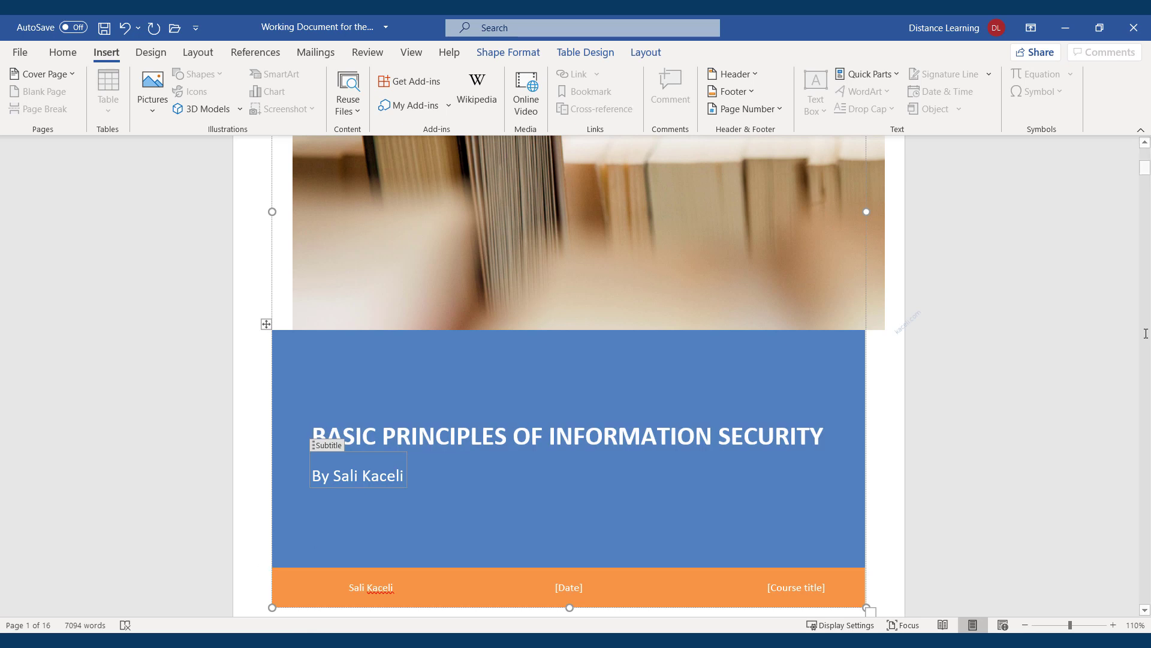
left_click(696, 524)
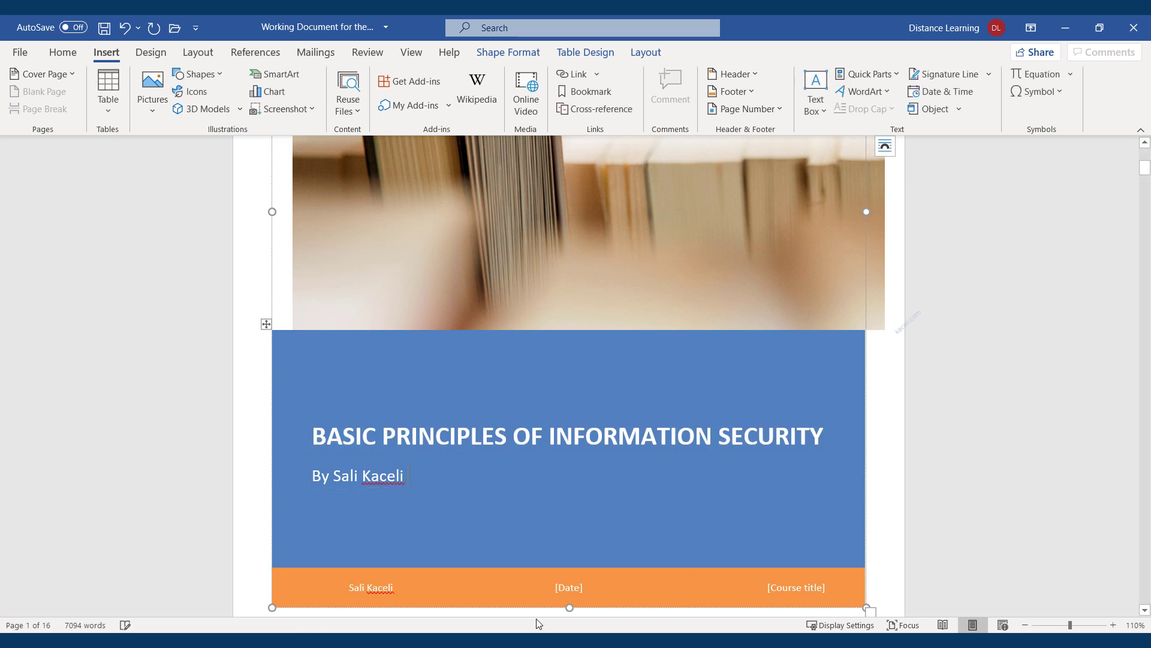
Delete the cover's footer row holding the author and date fields
left_click(395, 590)
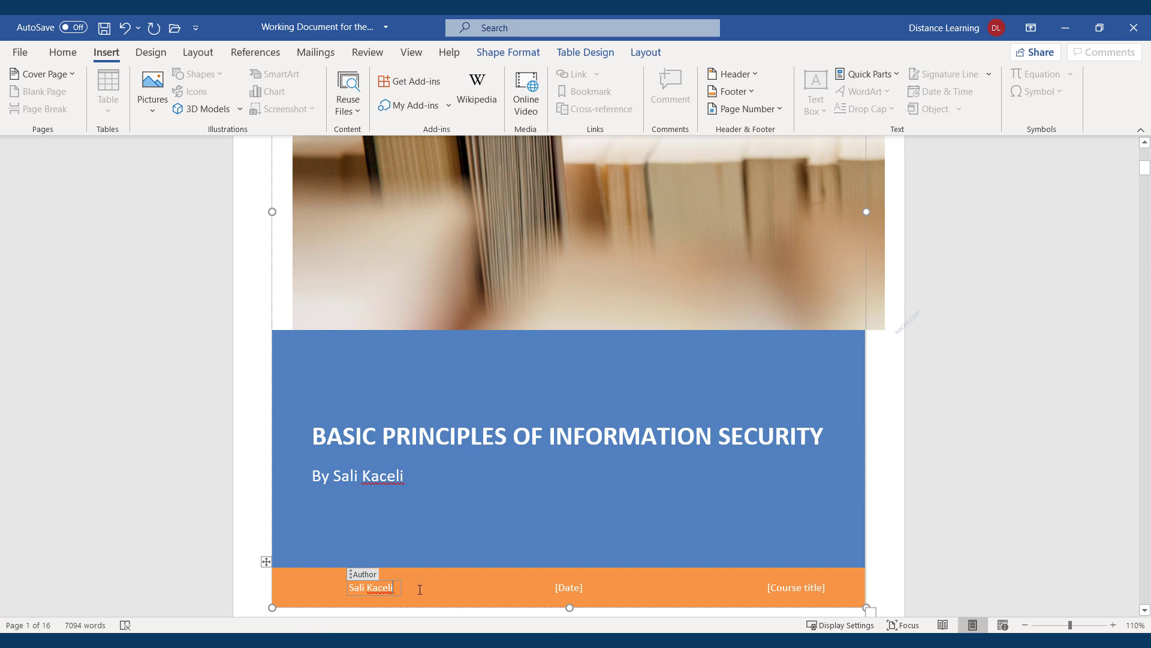
right_click(567, 588)
left_click(800, 191)
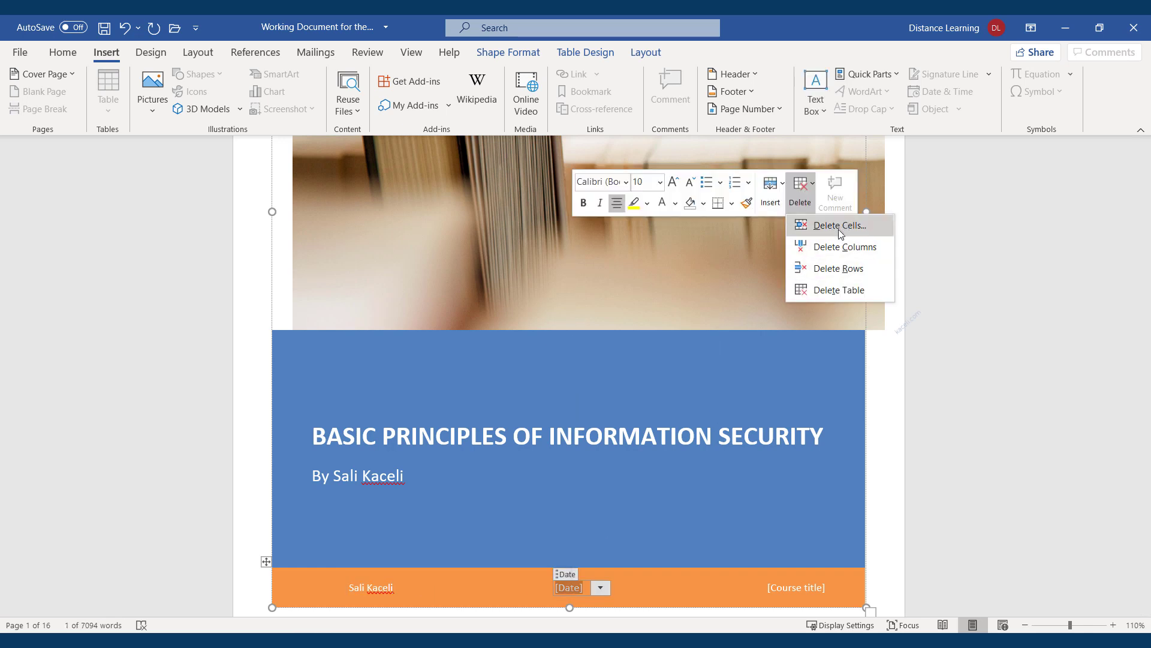
left_click(834, 268)
scroll(349, 474, "down", 3)
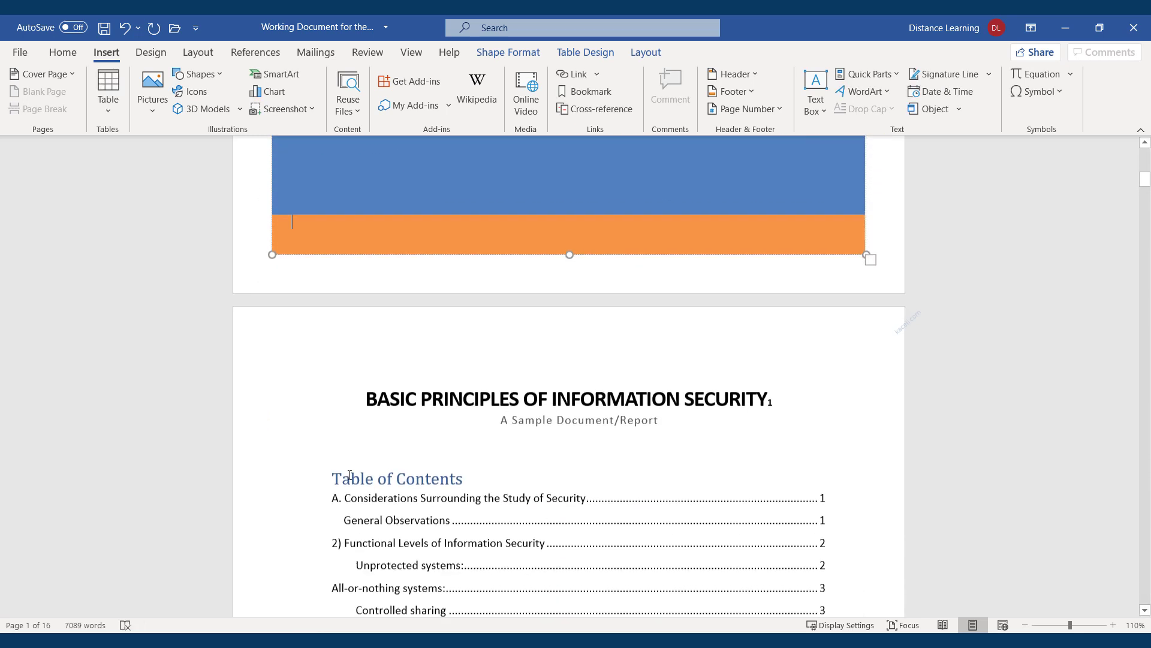
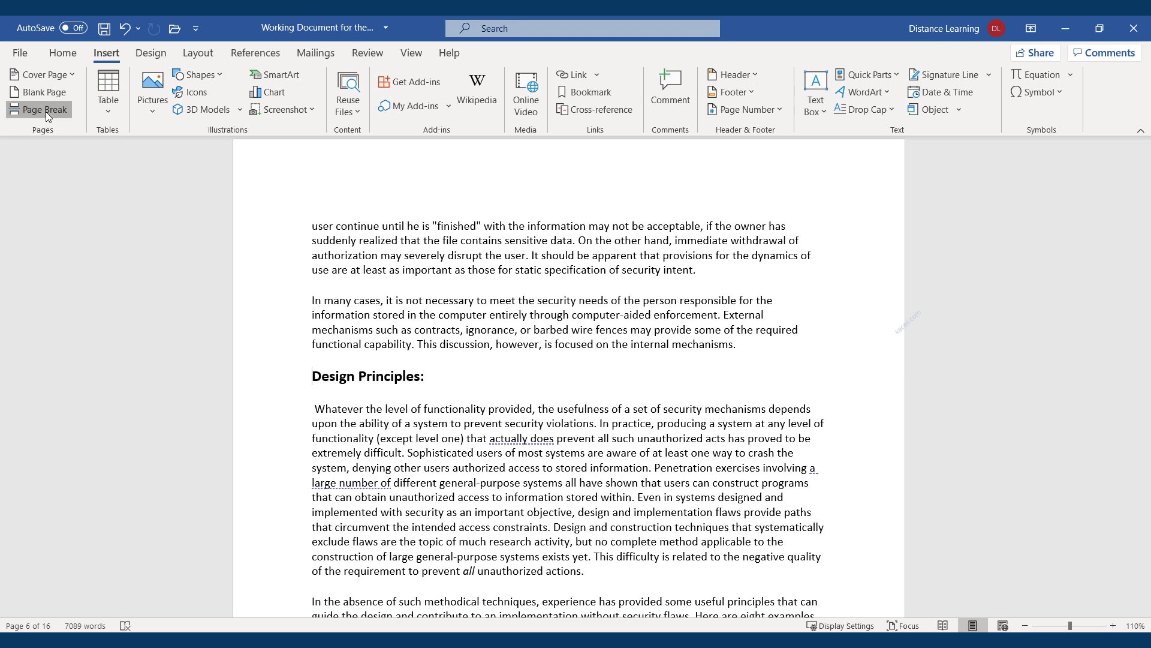
Paste three more copies of the 'In many cases' paragraph right after it
scroll(360, 473, "down", 3)
scroll(357, 463, "up", 10)
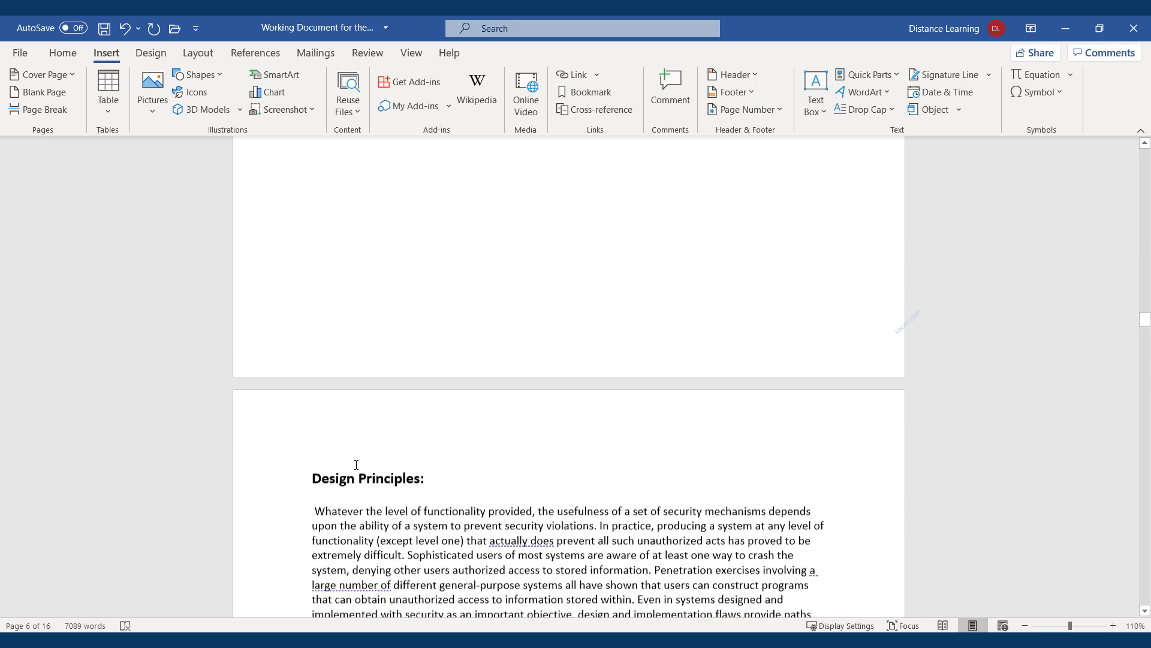
left_click(358, 292)
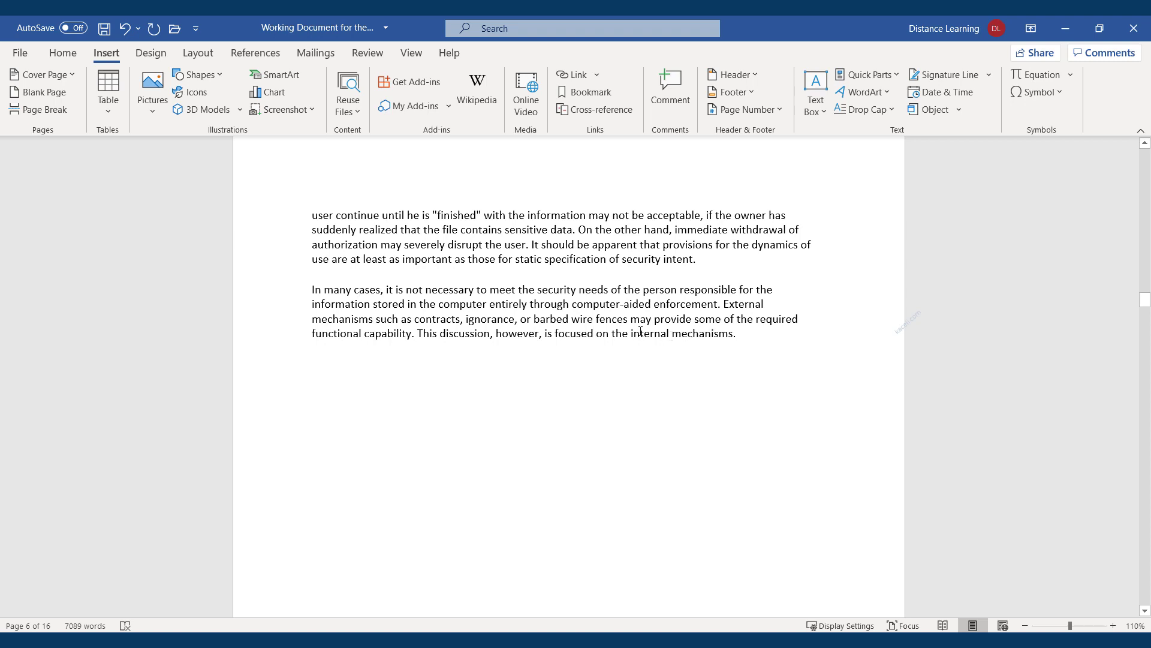
left_click_drag(739, 343, 312, 289)
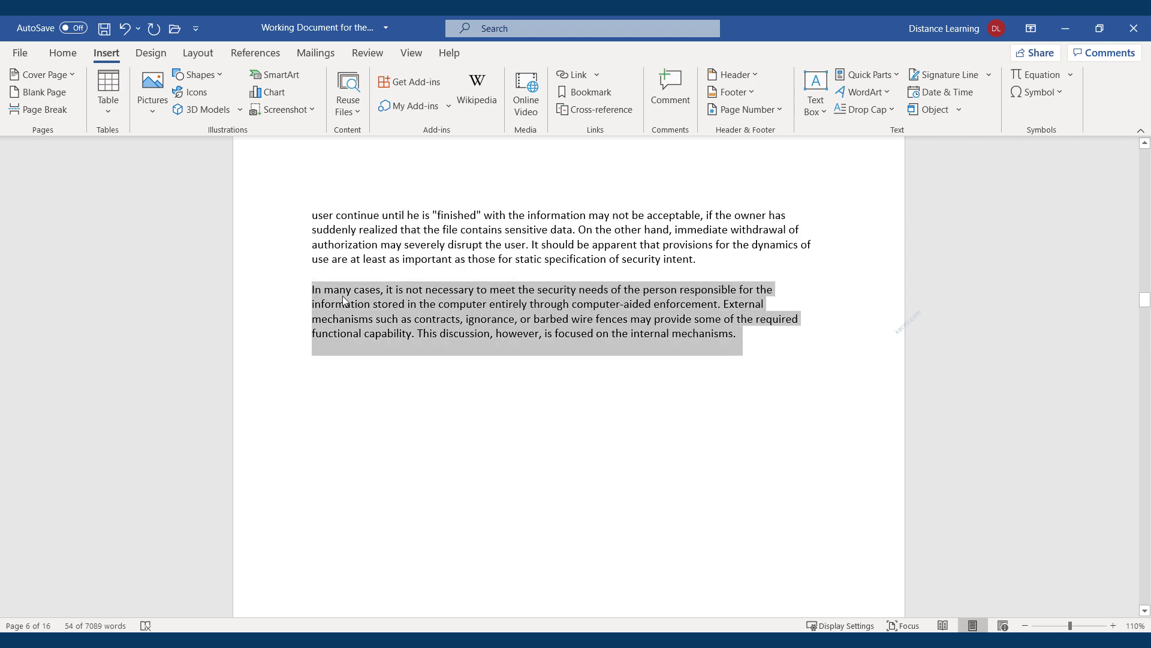
left_click(753, 336)
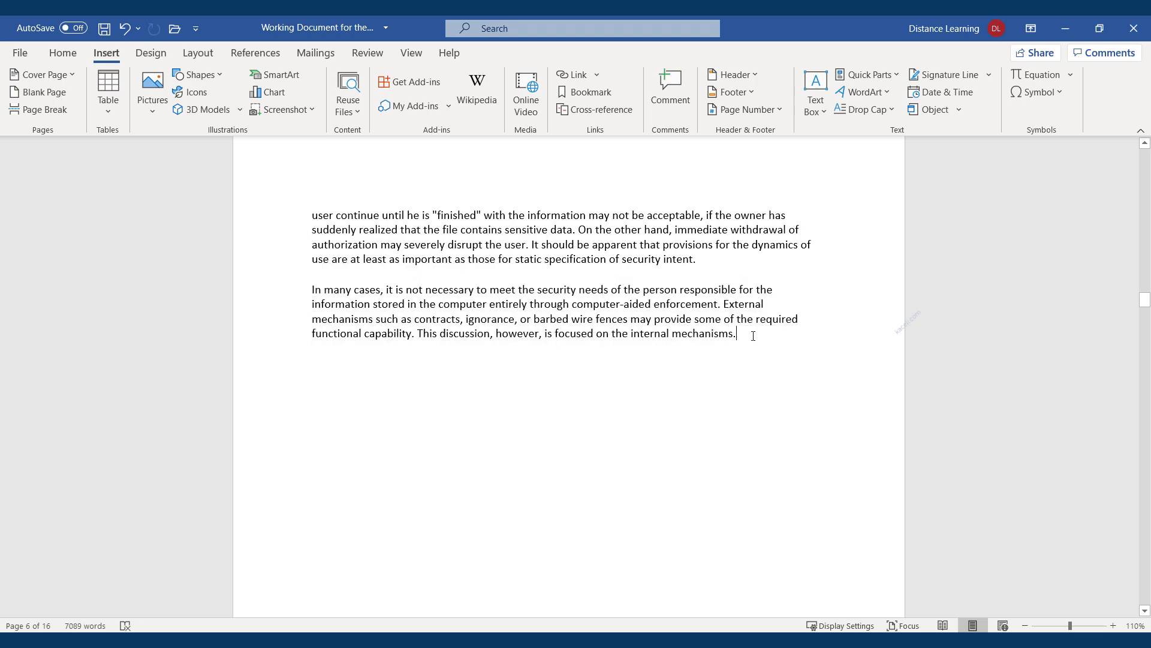
key("ctrl+v")
key("ctrl+v")
key("ctrl+v")
key("ctrl+v")
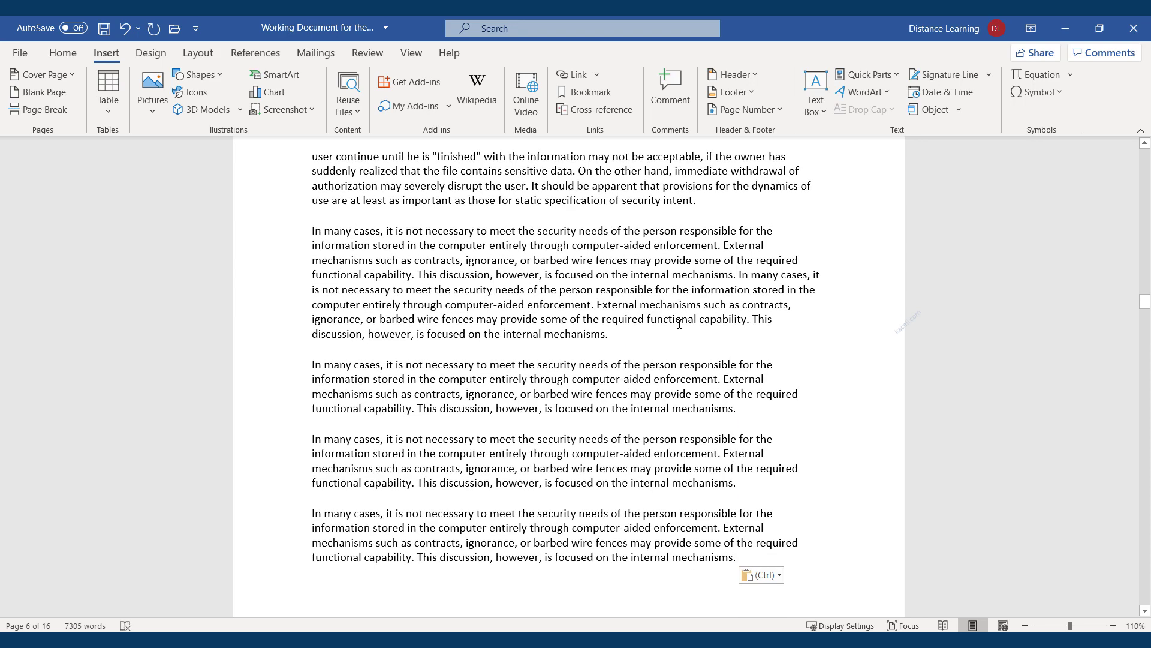
key("ctrl+v")
key("ctrl+v")
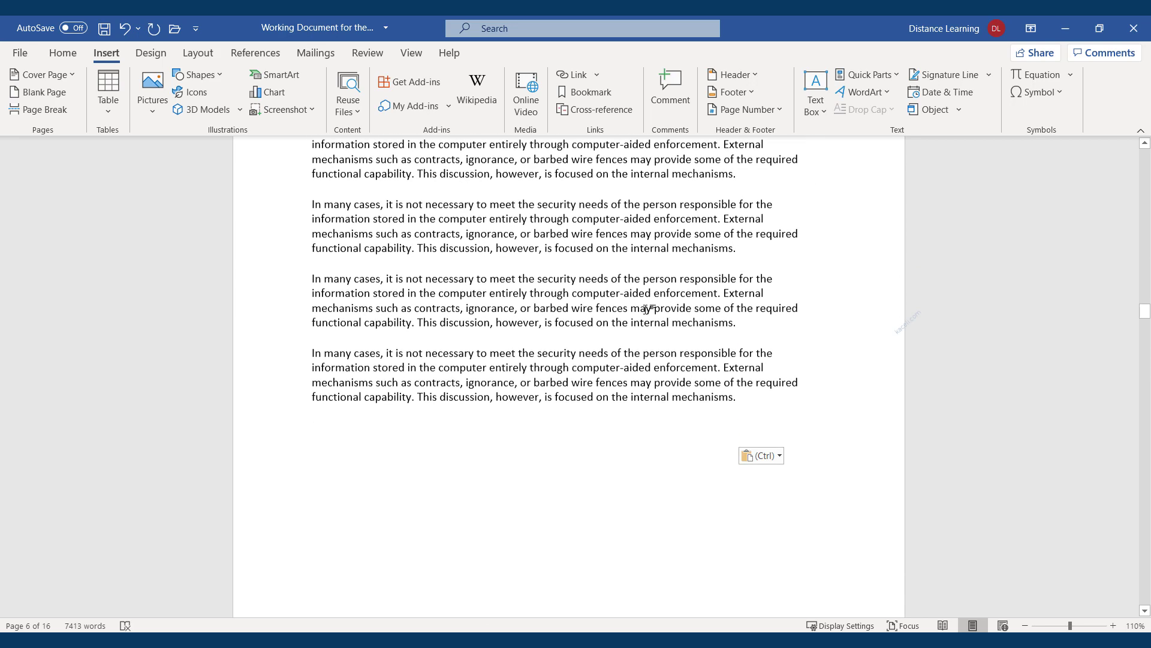
key("ctrl+v")
key("ctrl+v")
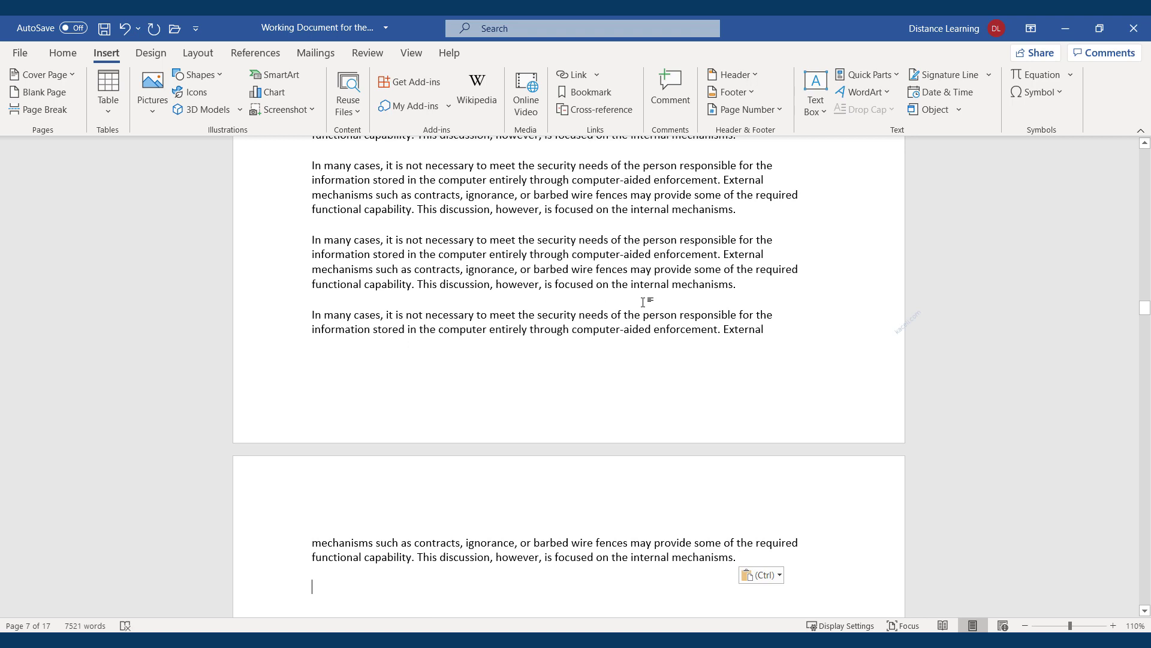
Select the last pasted copy of the paragraph on page 7
scroll(519, 458, "down", 8)
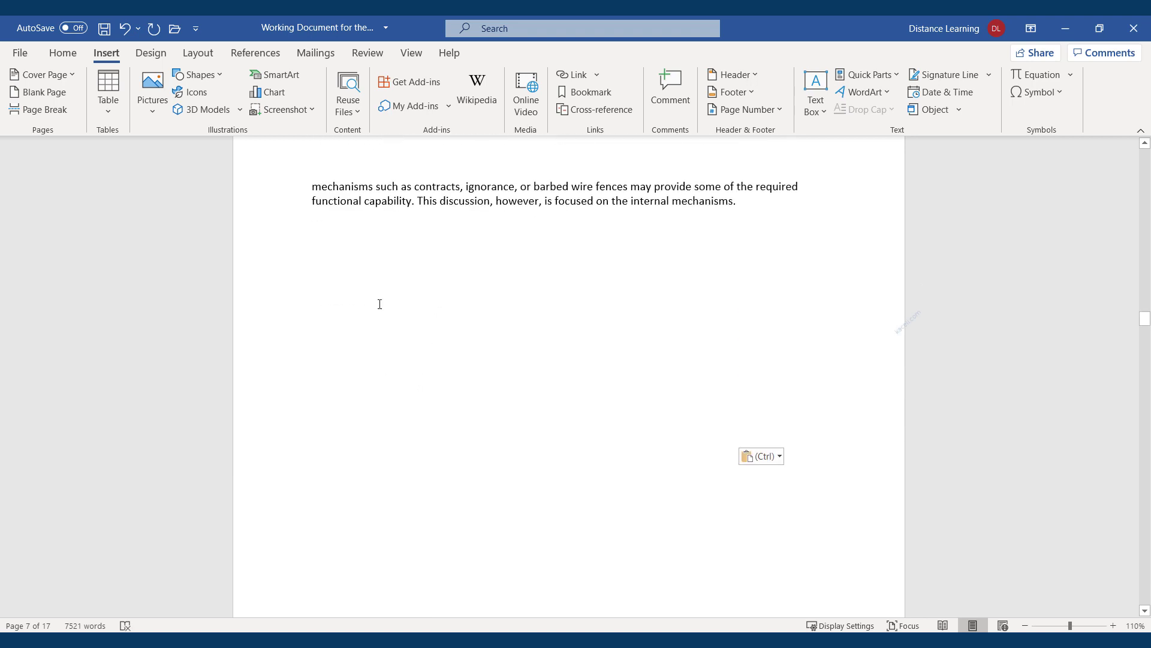
scroll(515, 288, "up", 2)
left_click(731, 280)
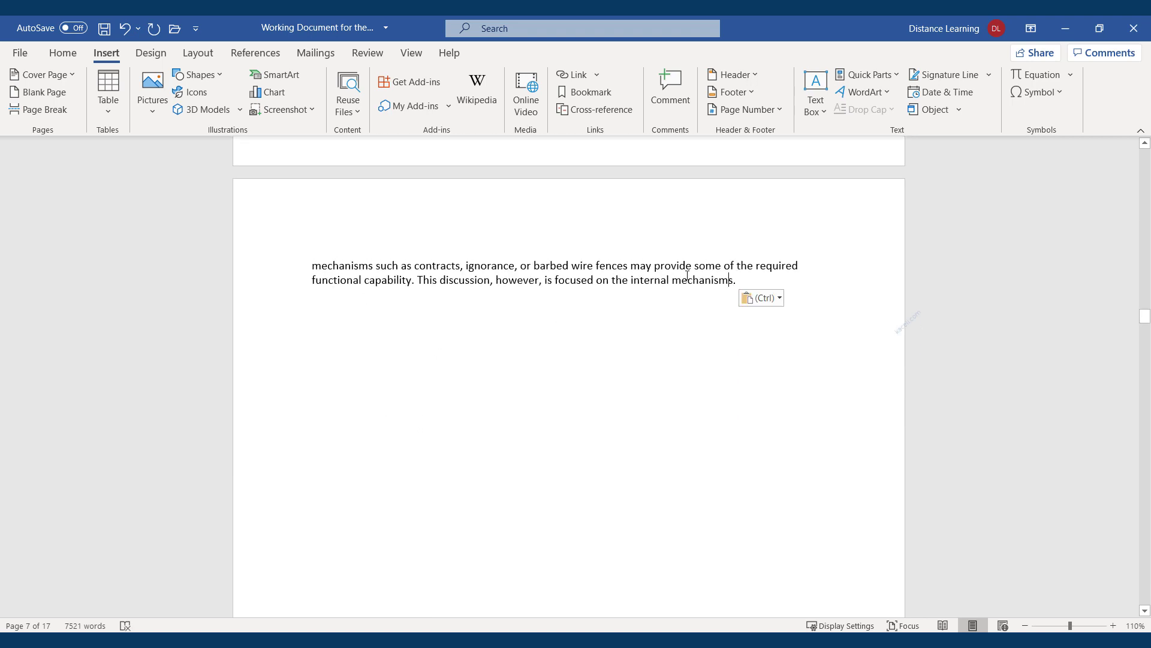
left_click_drag(688, 276, 299, 252)
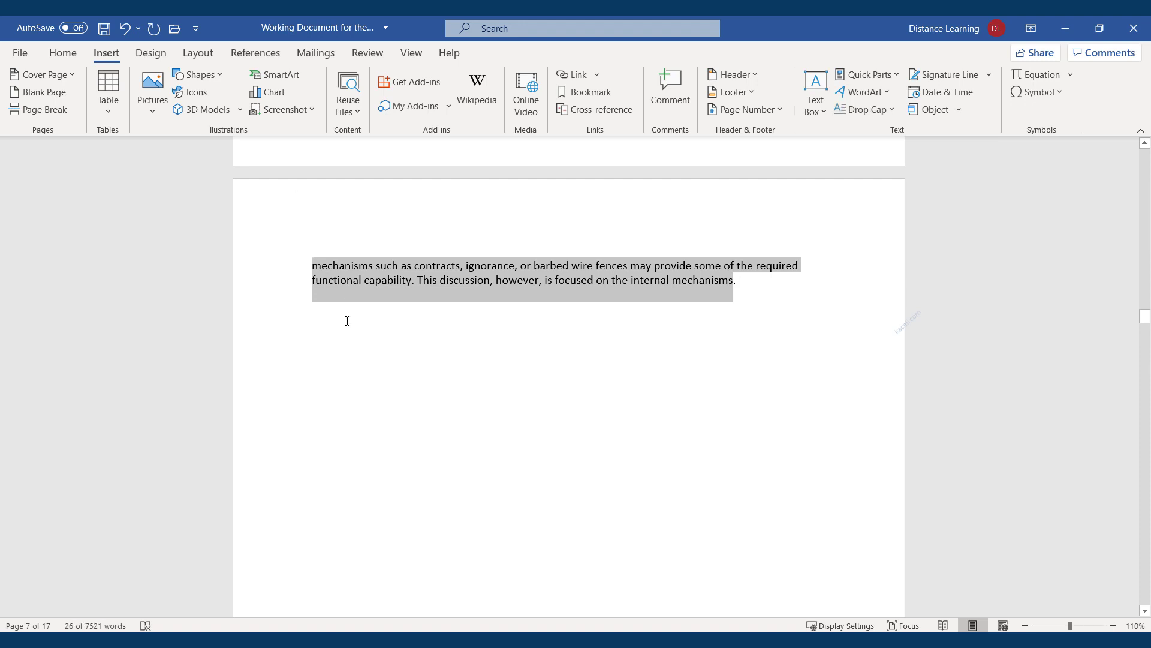
scroll(343, 321, "down", 4)
scroll(360, 340, "up", 4)
scroll(363, 361, "down", 7)
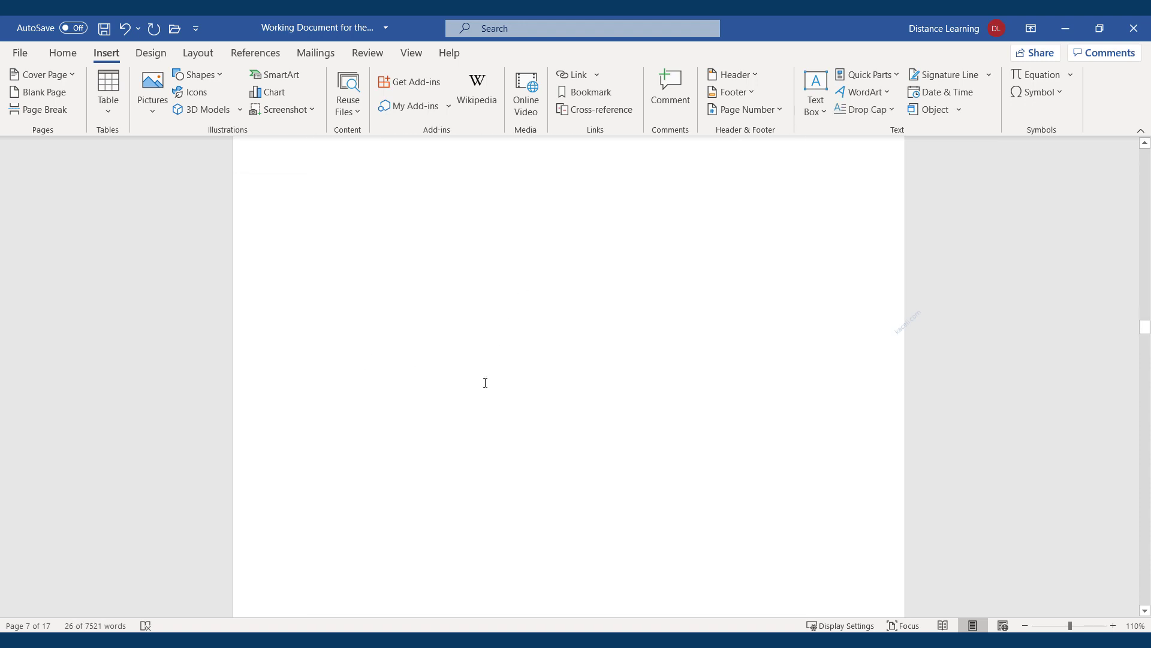
scroll(485, 382, "down", 6)
Paste another copy near Design Principles, growing the document to 7521 words and 17 pages
left_click(362, 477)
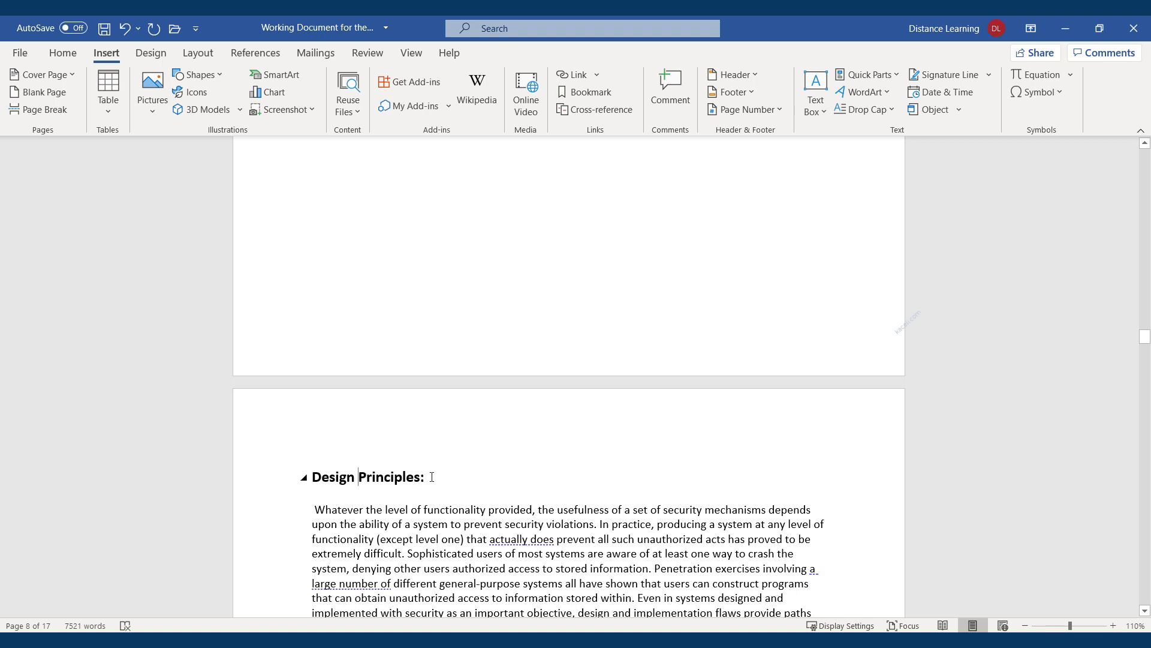
left_click_drag(435, 477, 354, 477)
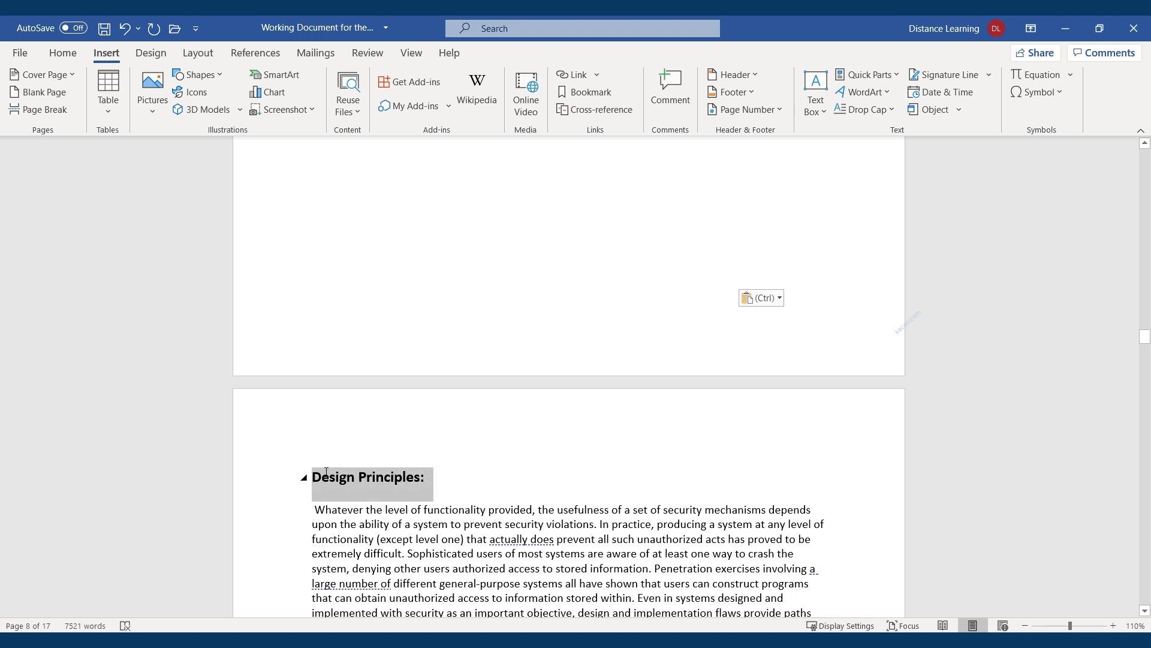
left_click(364, 484)
scroll(462, 520, "up", 4)
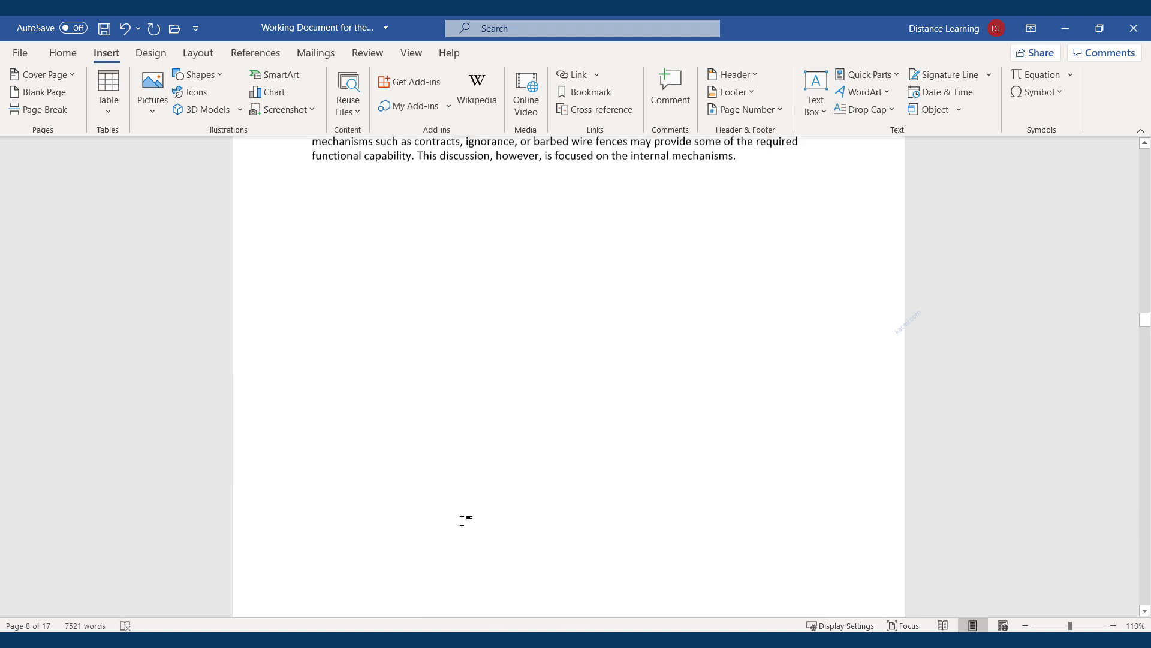
scroll(462, 520, "up", 3)
scroll(522, 492, "down", 1)
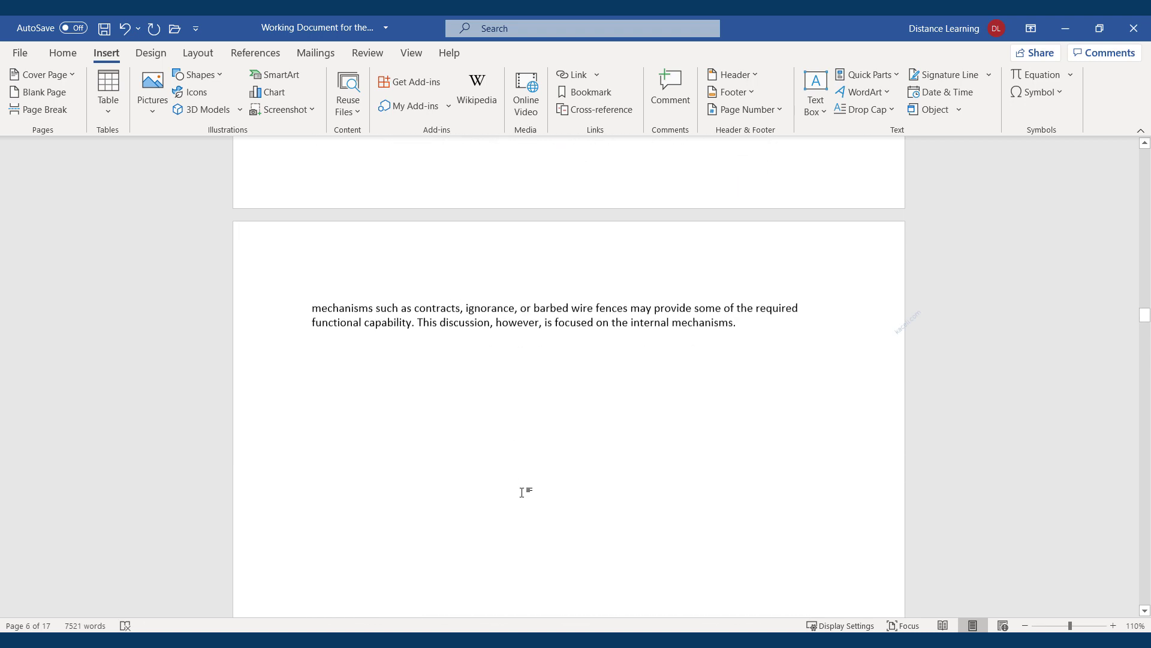
key("ctrl+v")
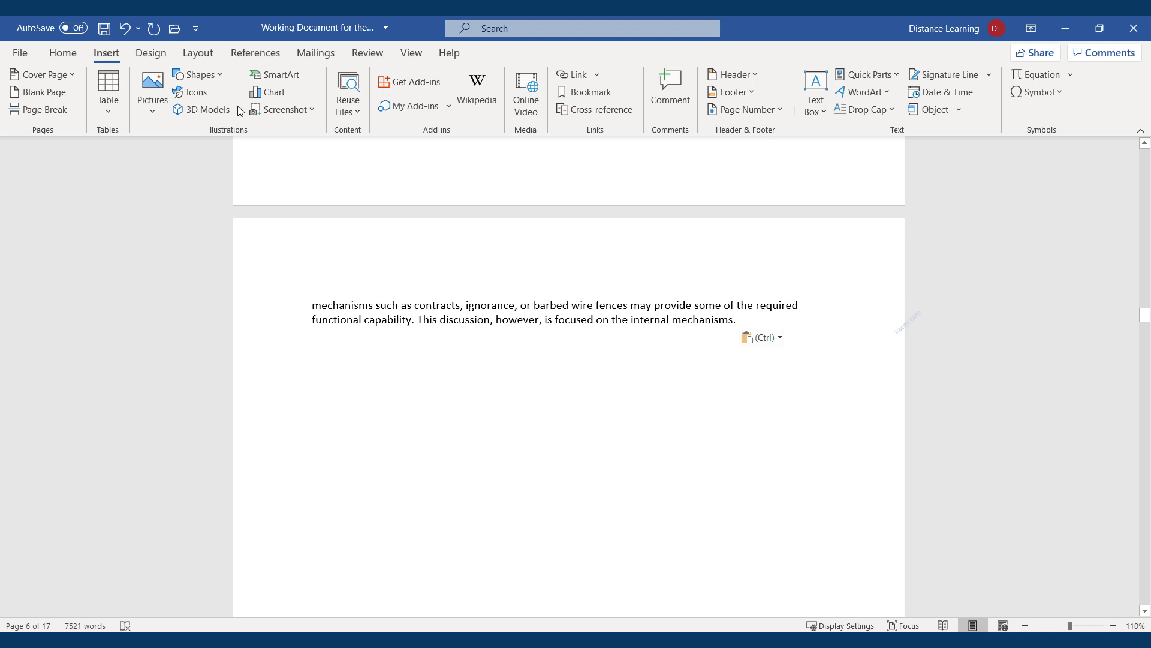
left_click(63, 54)
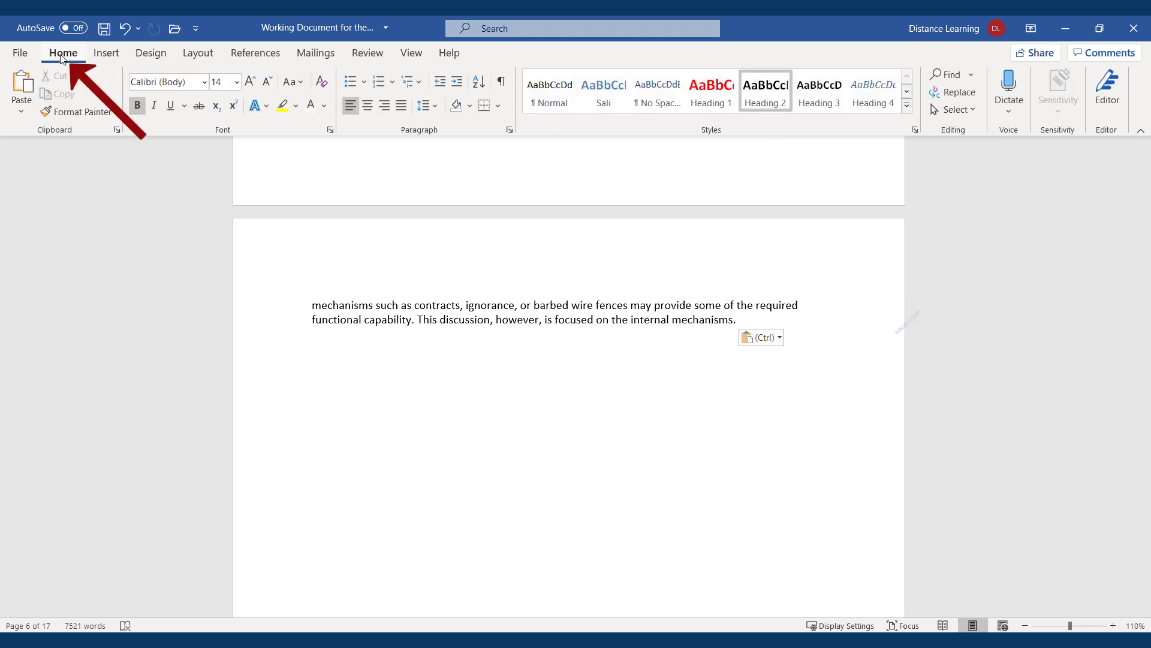
left_click(502, 88)
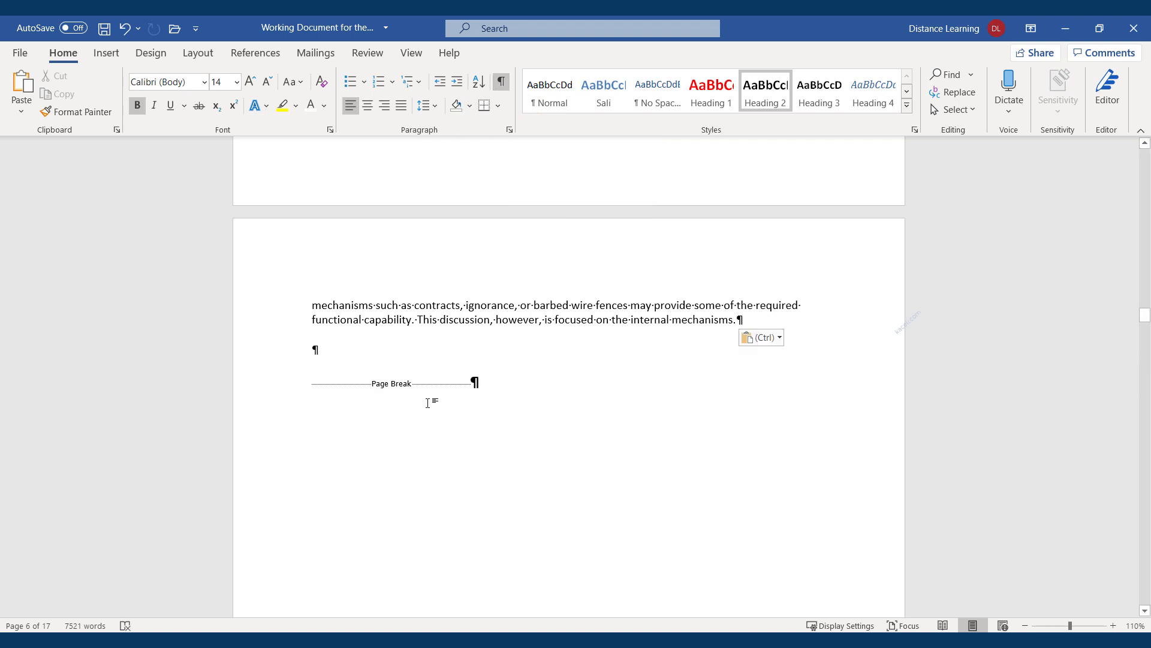
left_click(370, 345)
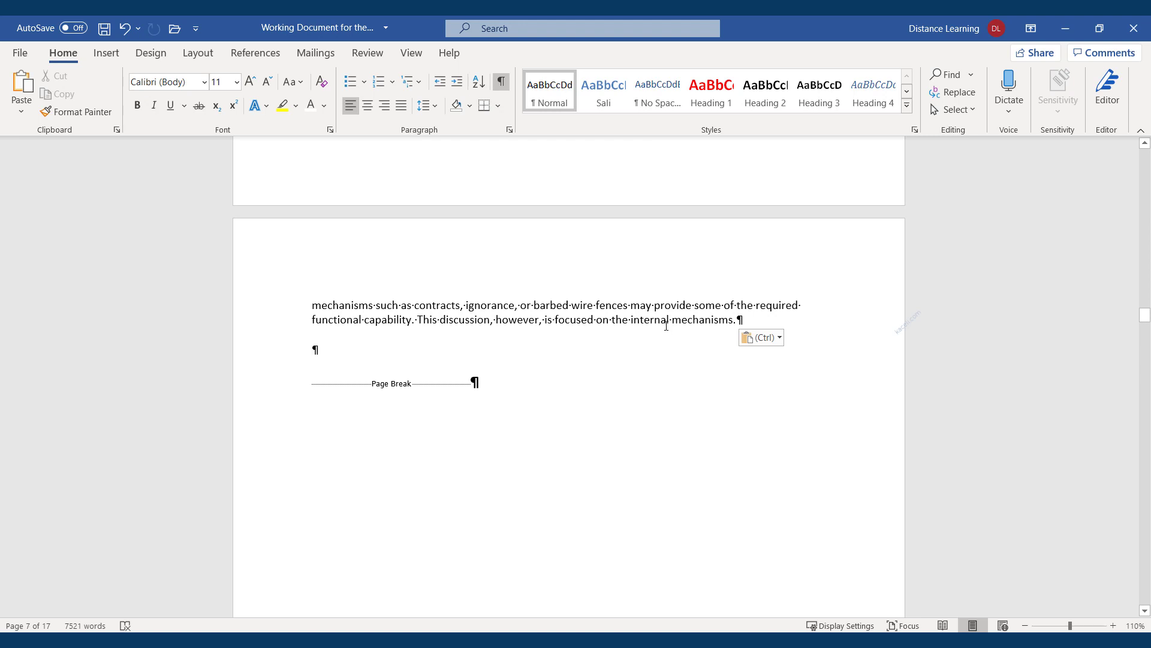
scroll(666, 321, "down", 1)
scroll(486, 388, "down", 15)
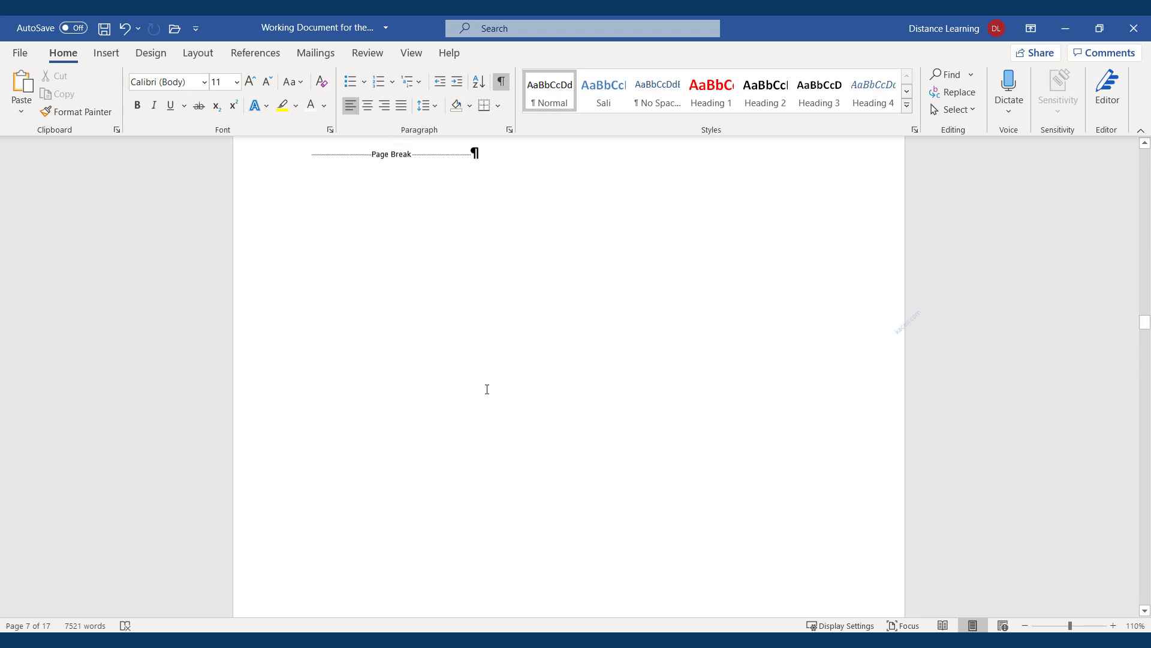
scroll(495, 421, "up", 5)
scroll(496, 422, "up", 5)
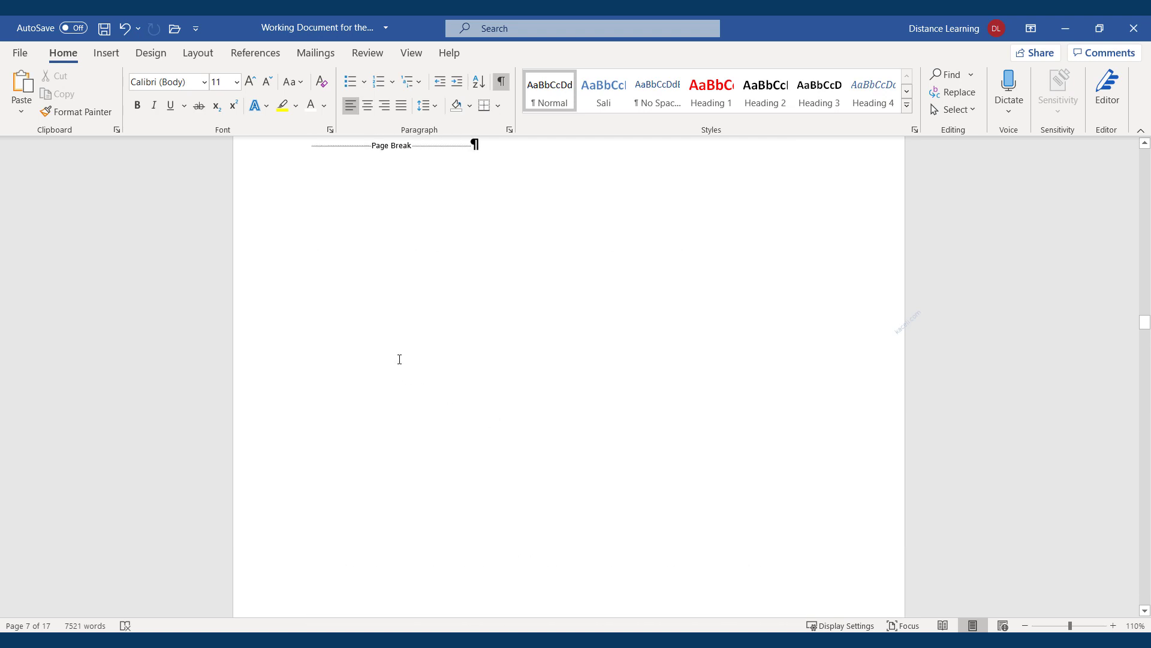
left_click_drag(500, 261, 352, 244)
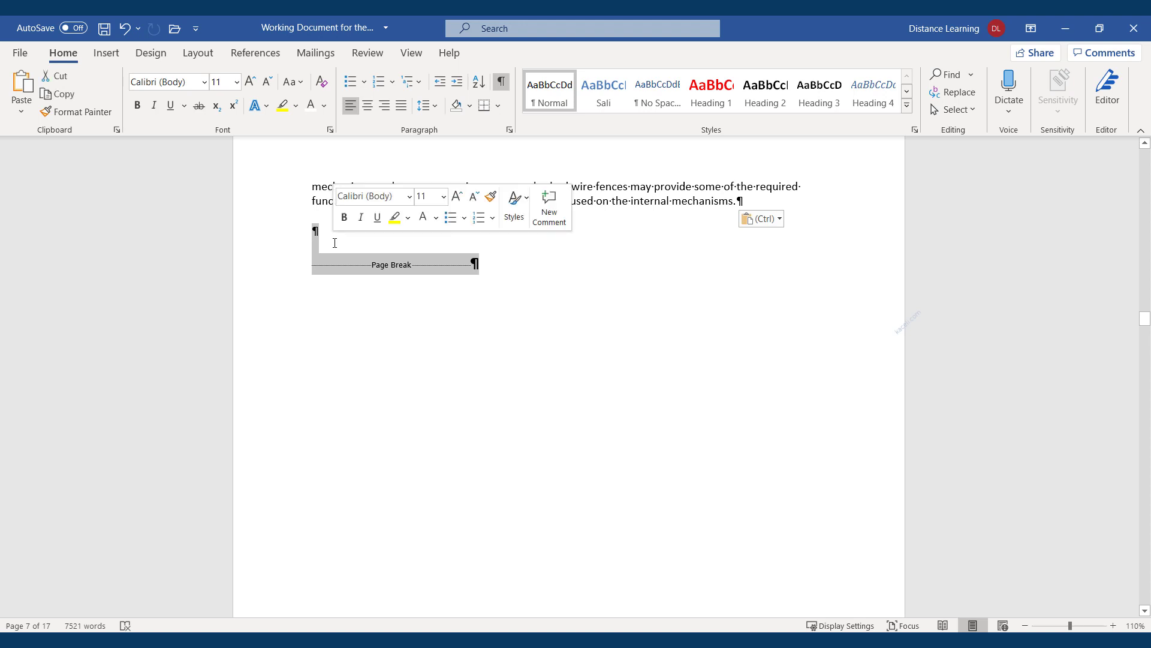
key("Delete")
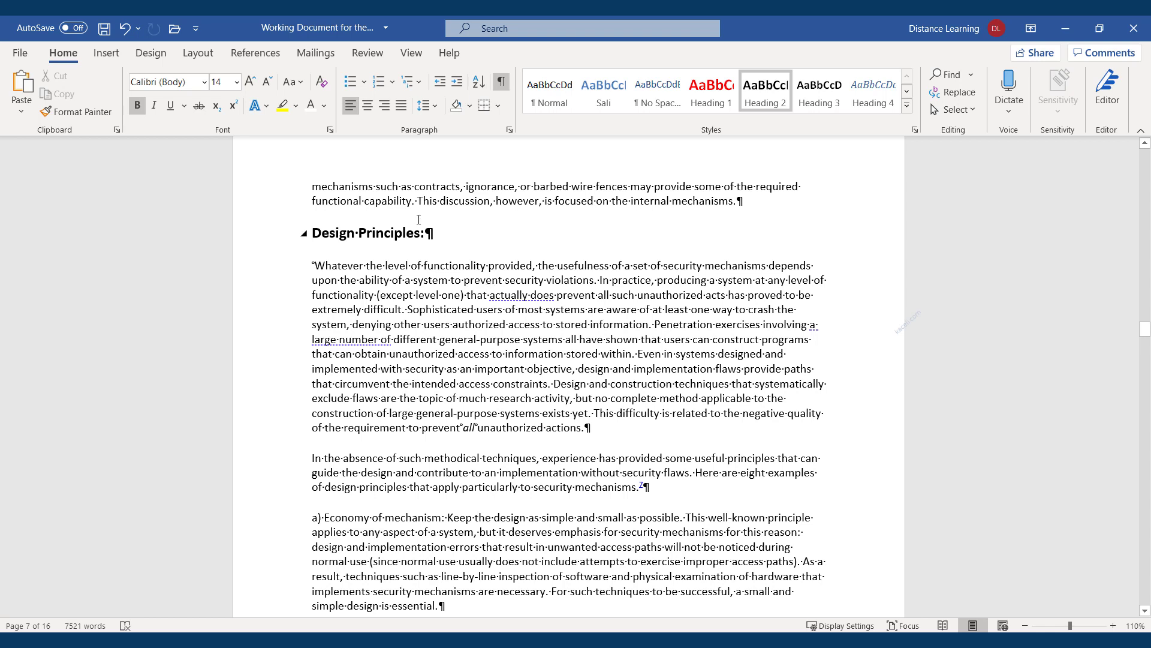
Hide formatting marks and type six numbered steps, 'Selecting a topic' through 'Proofreading and improving the paper'
left_click(501, 84)
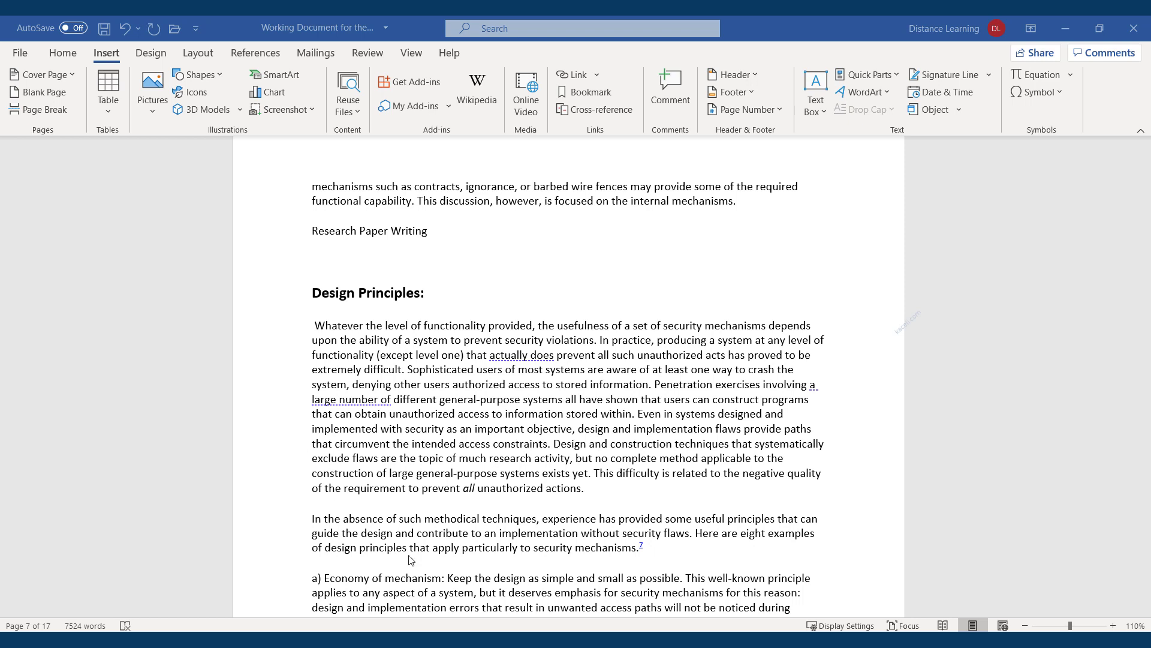
left_click(320, 255)
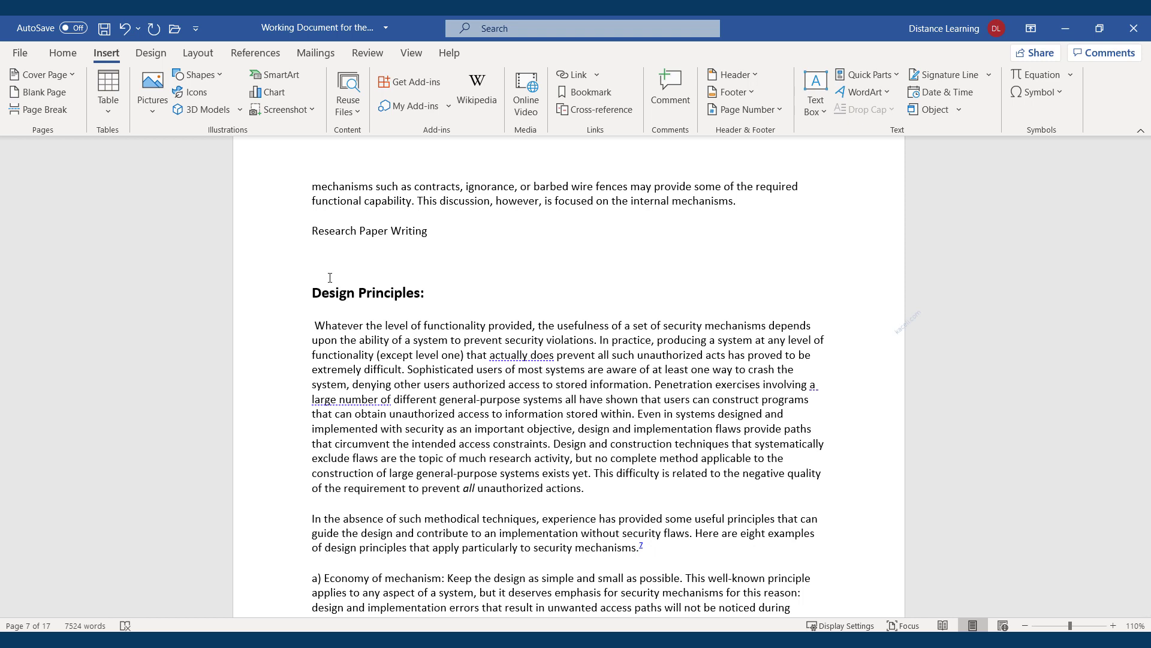
type("1. ")
type("Selec")
type("ting a topic")
key("Return")
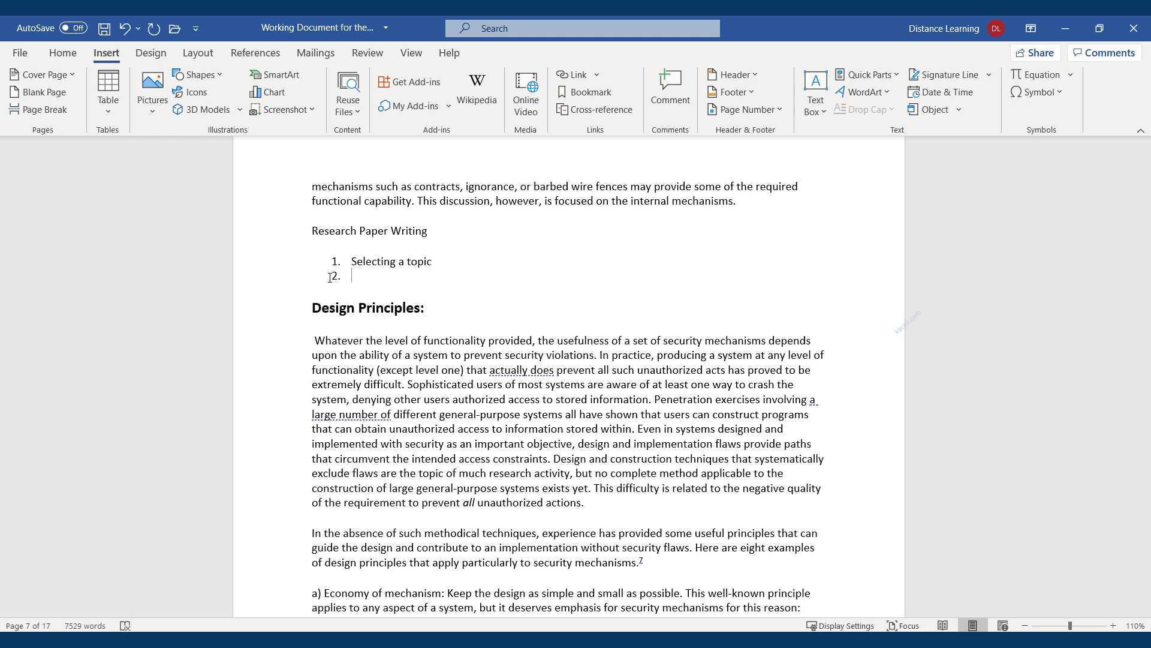
type("Identify Research Problem")
key("Return")
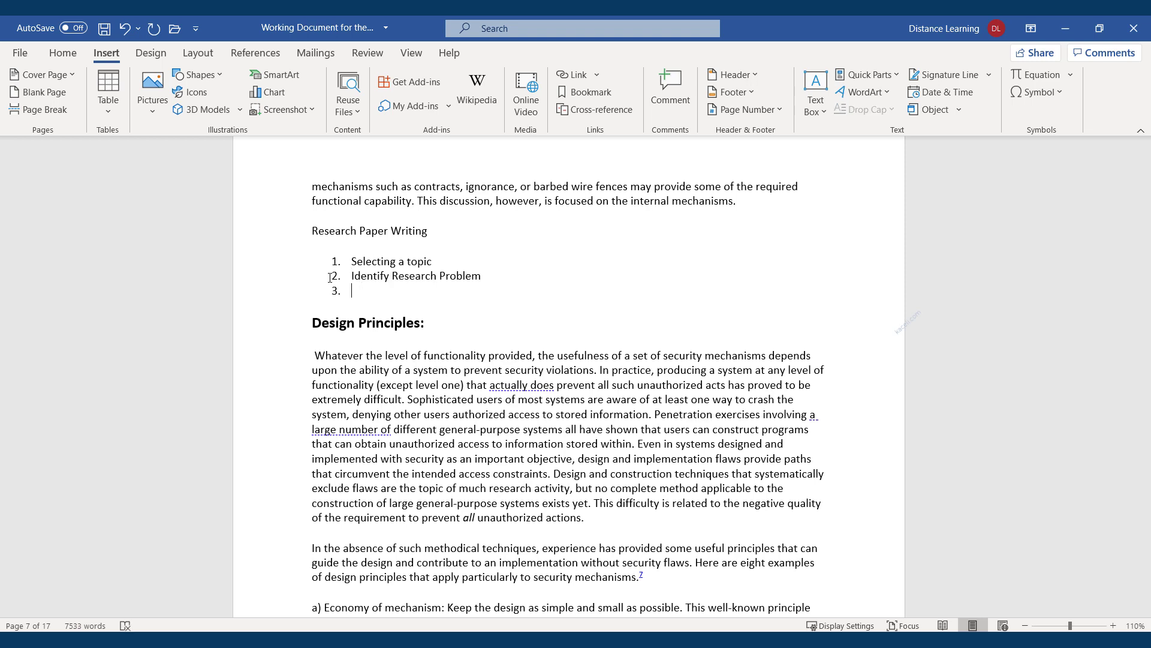
type("Collecting the Data")
key("Return")
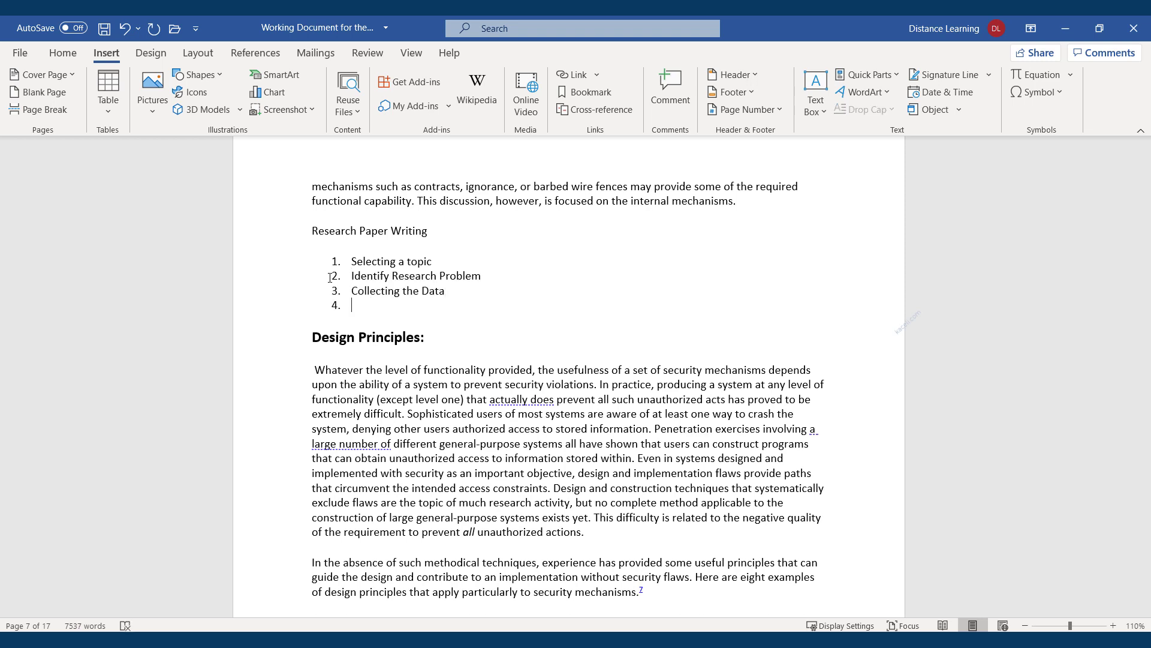
type("Analyzing the Data")
key("Return")
type("Writing th")
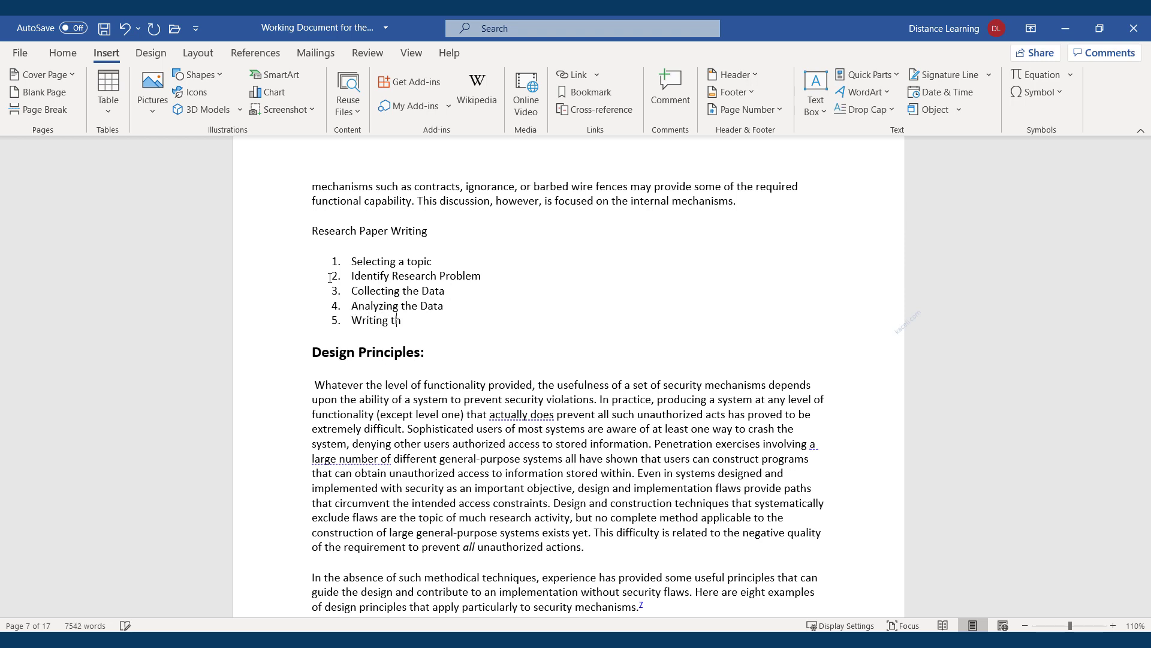
type("e Research Paper")
key("Return")
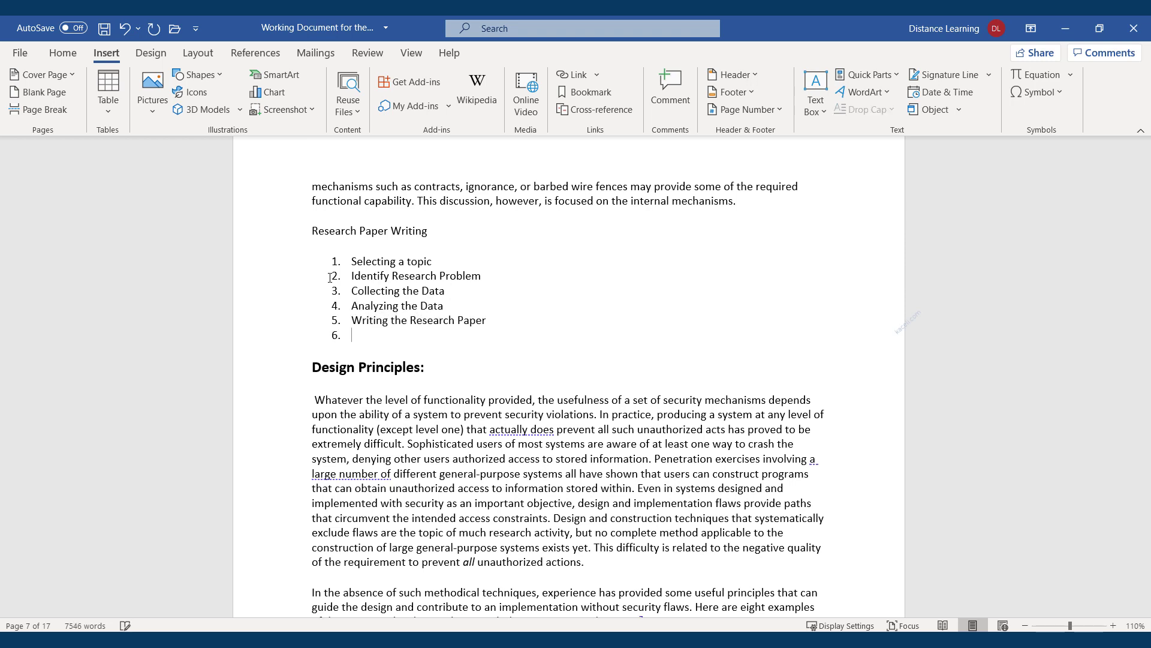
type("Proofreading and improving the paper")
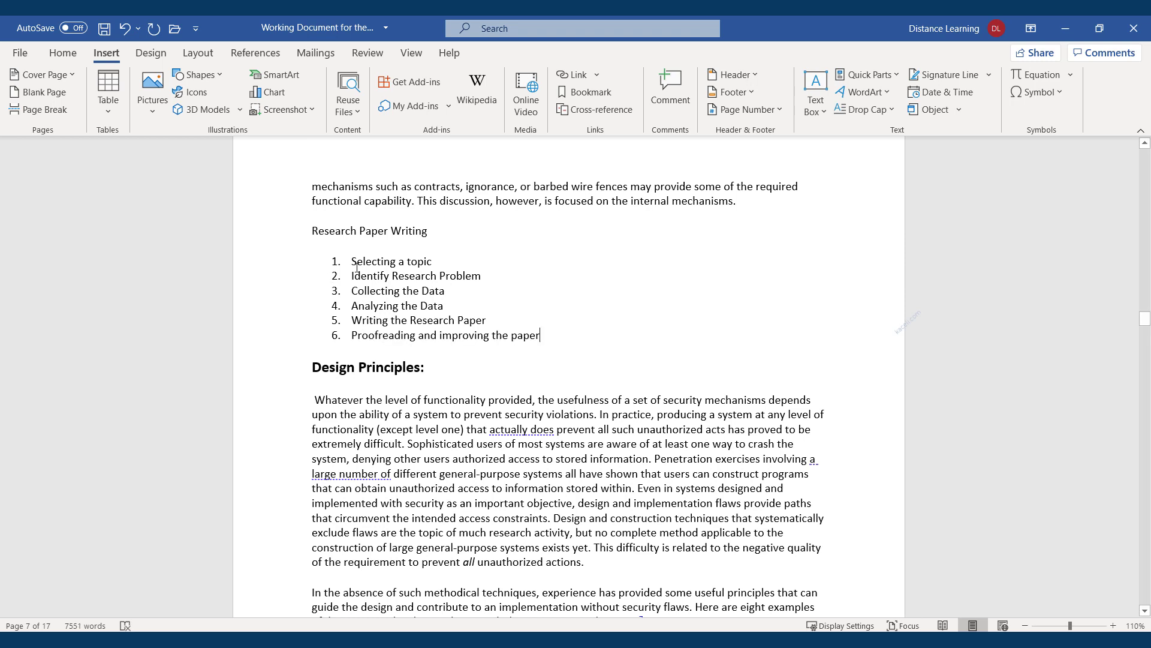
Insert a blank line between the six-item list and the Design Principles heading
left_click(542, 338)
left_click_drag(547, 339, 354, 264)
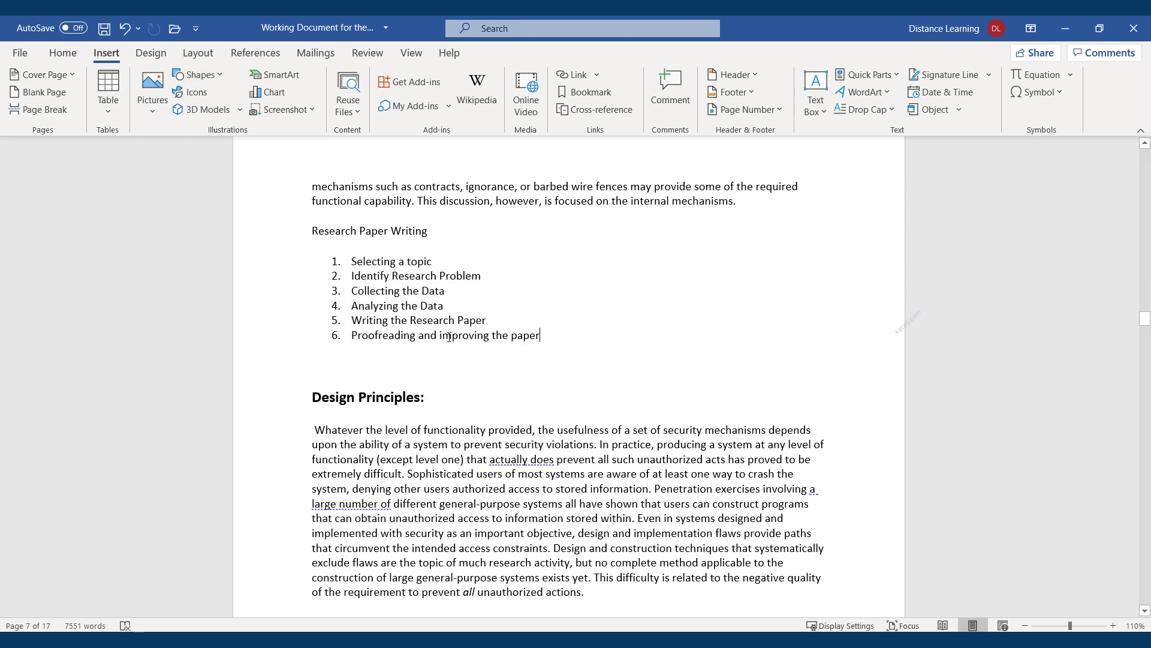
left_click_drag(449, 350, 360, 263)
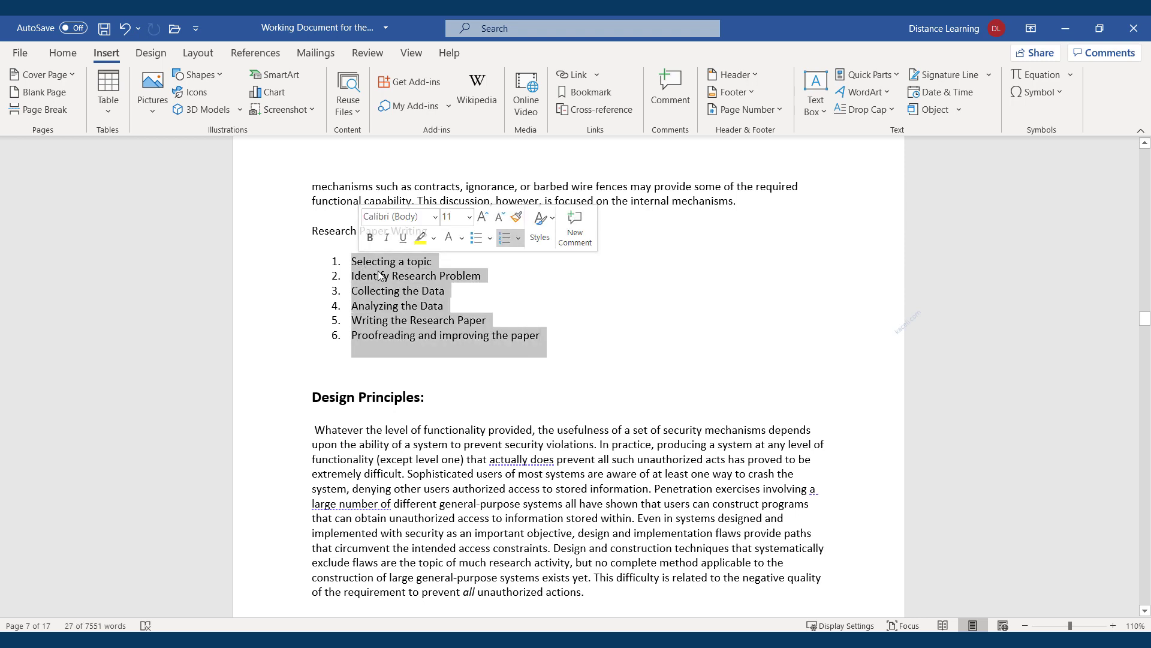
right_click(379, 274)
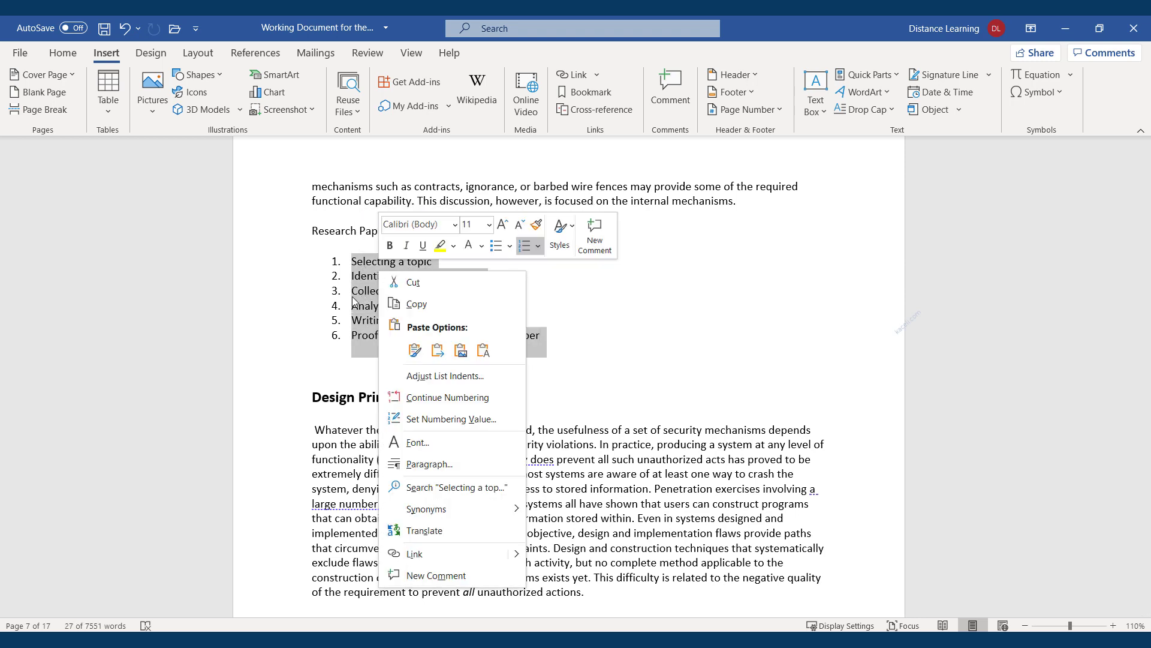
left_click(336, 372)
left_click(334, 365)
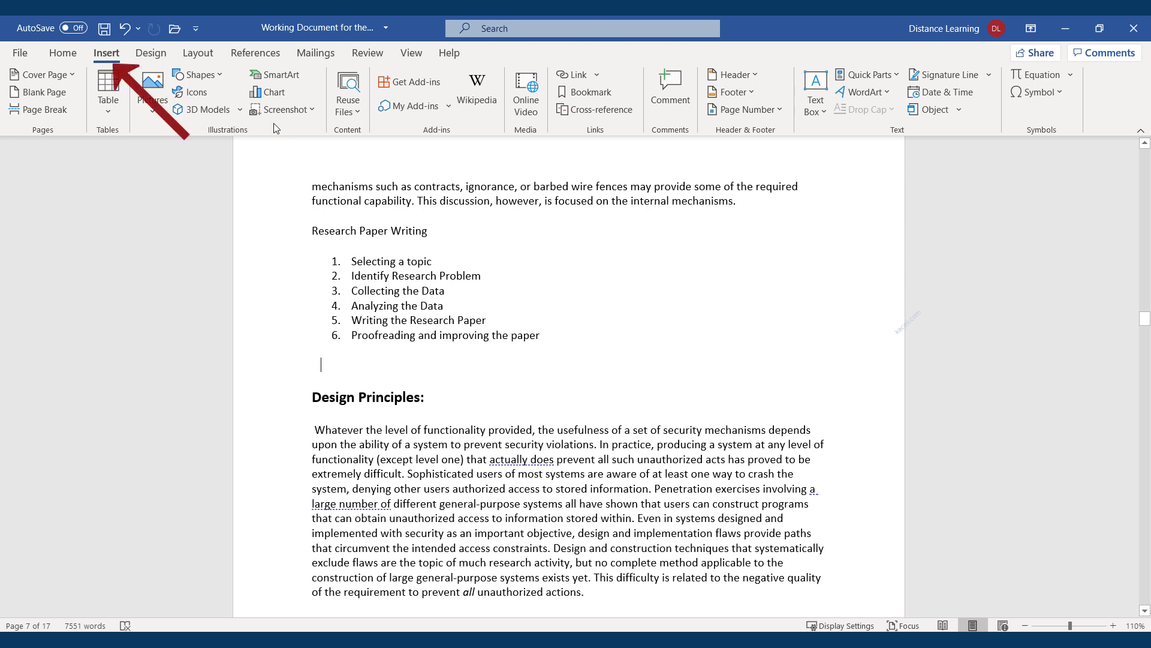
Insert a three-box Basic Process SmartArt graphic from the Process category below the list
left_click(268, 78)
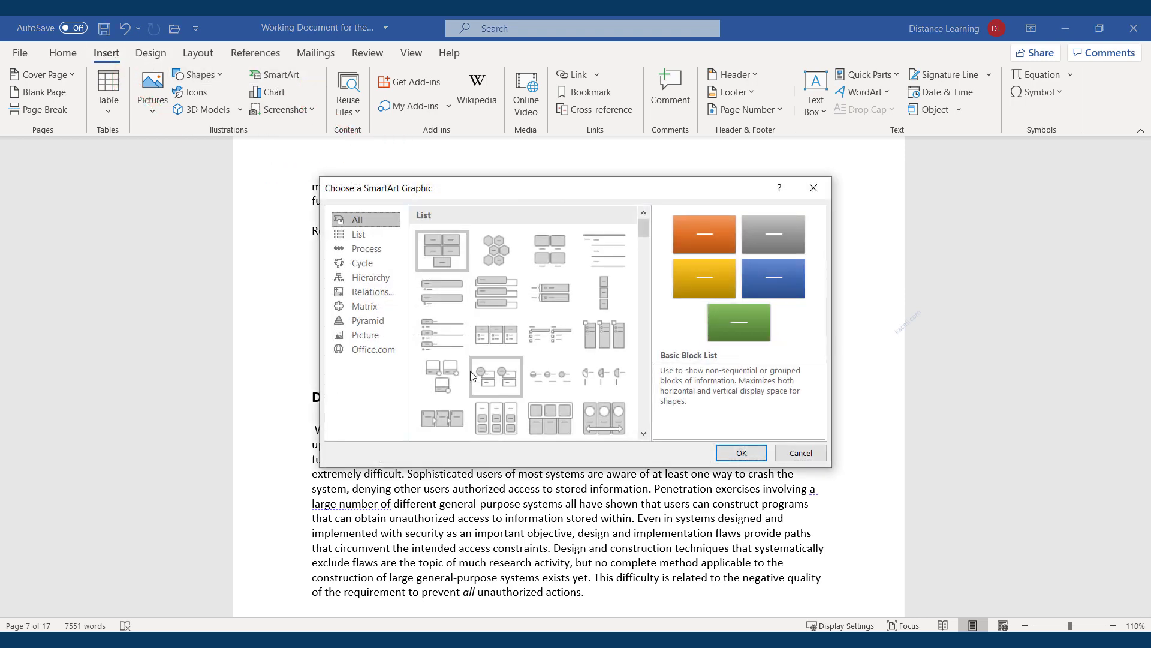
left_click(364, 251)
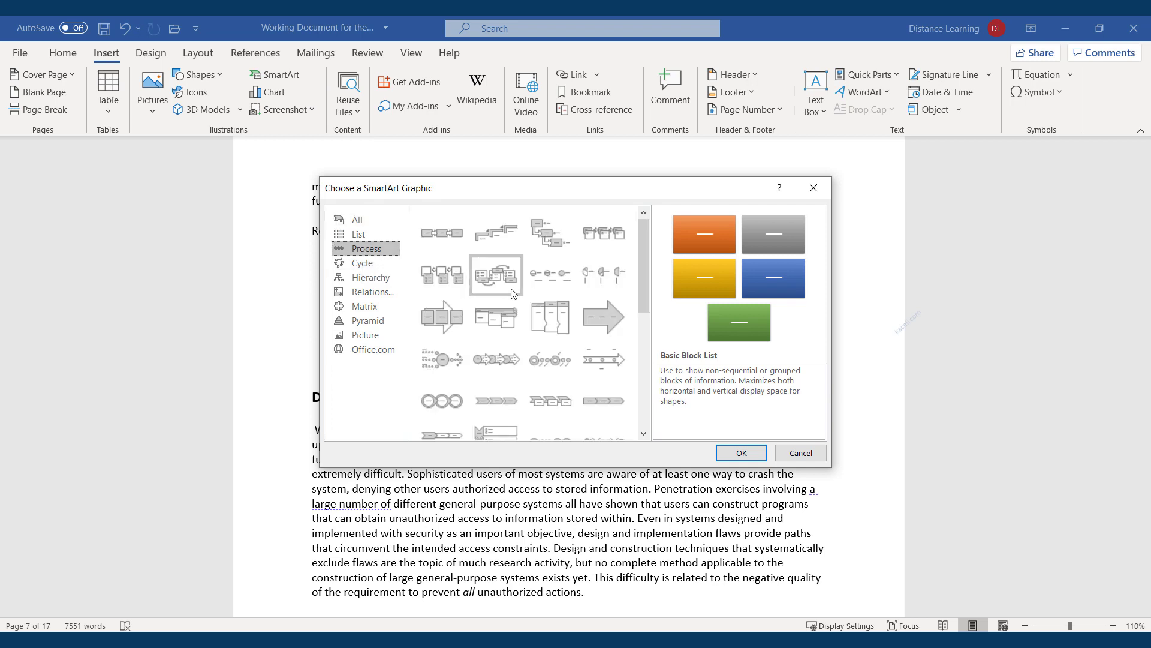
left_click(436, 236)
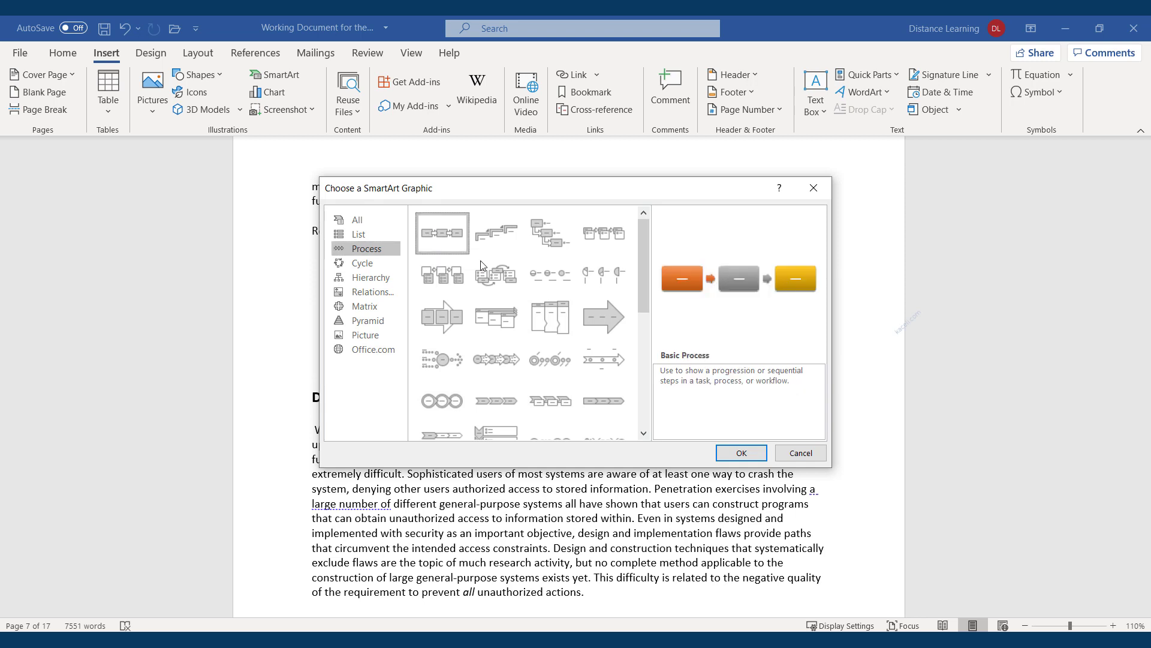
left_click(741, 454)
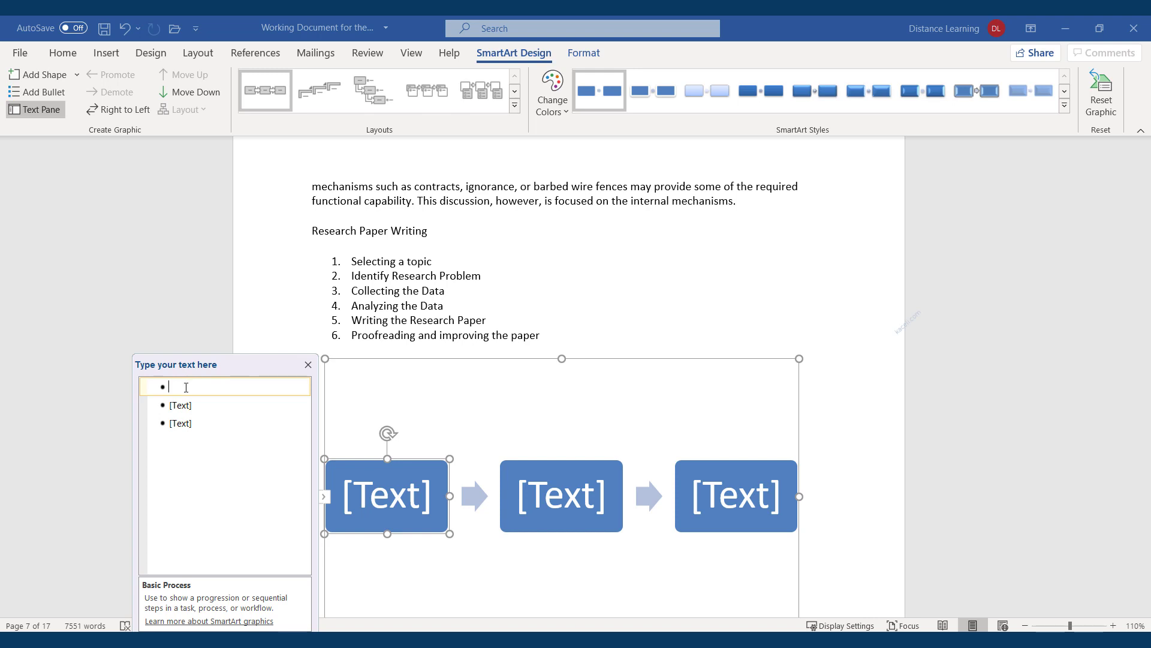
Paste 'Selecting a topic' and 'Identify Research Problem' into the graphic's first two shapes
double_click(390, 263)
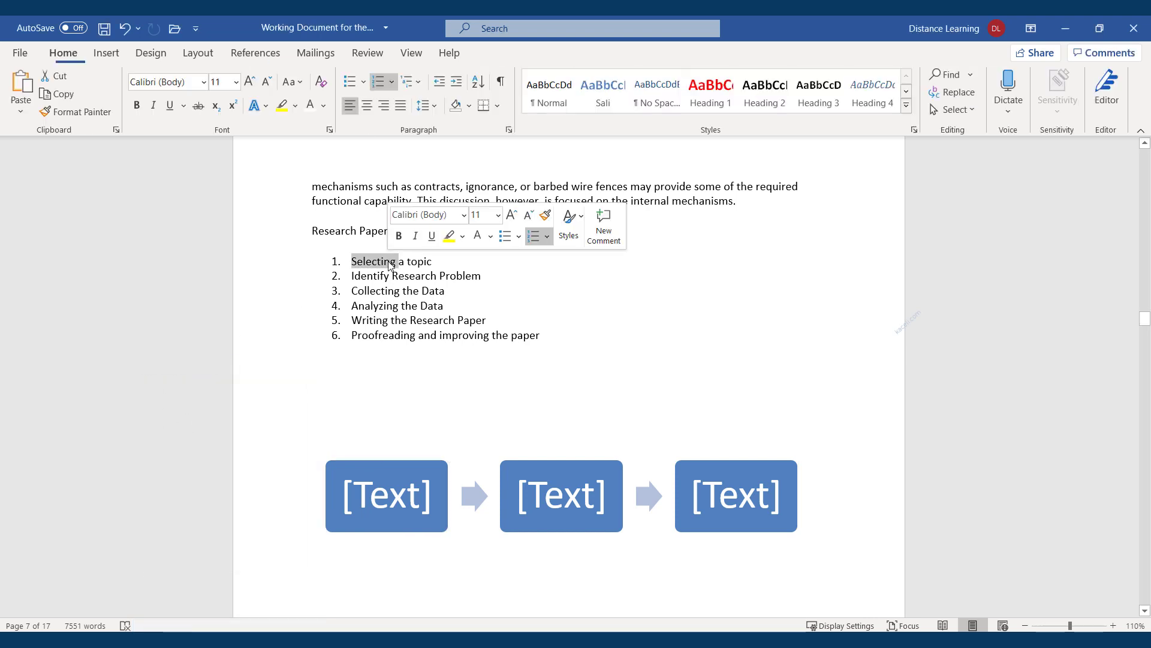
triple_click(424, 267)
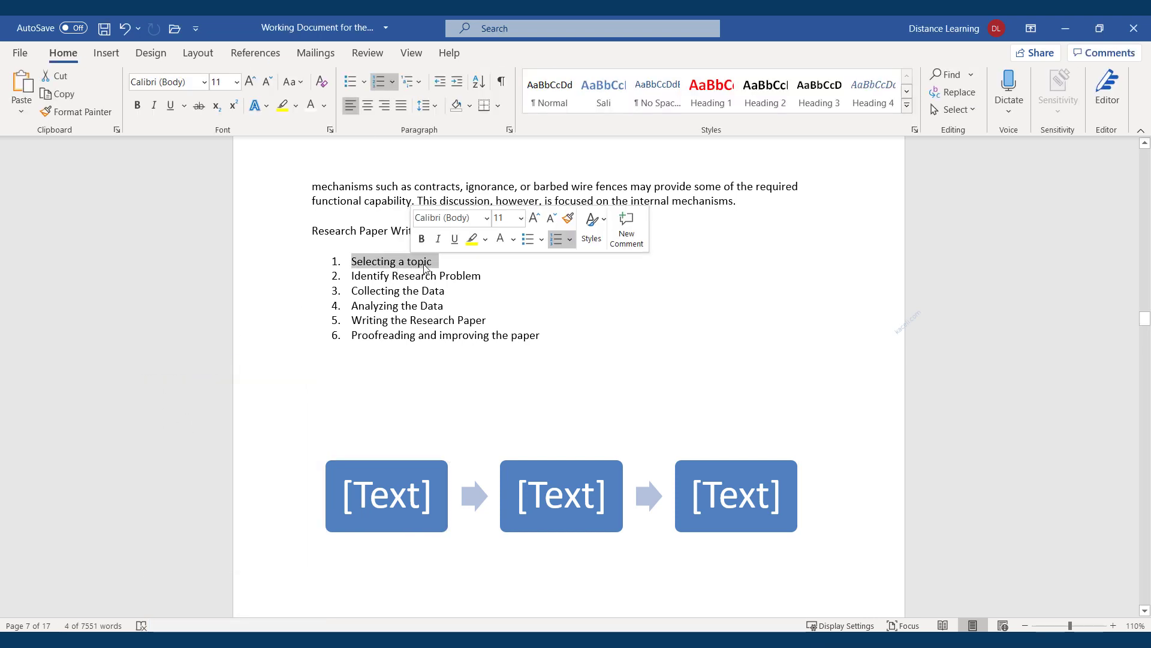
left_click(378, 515)
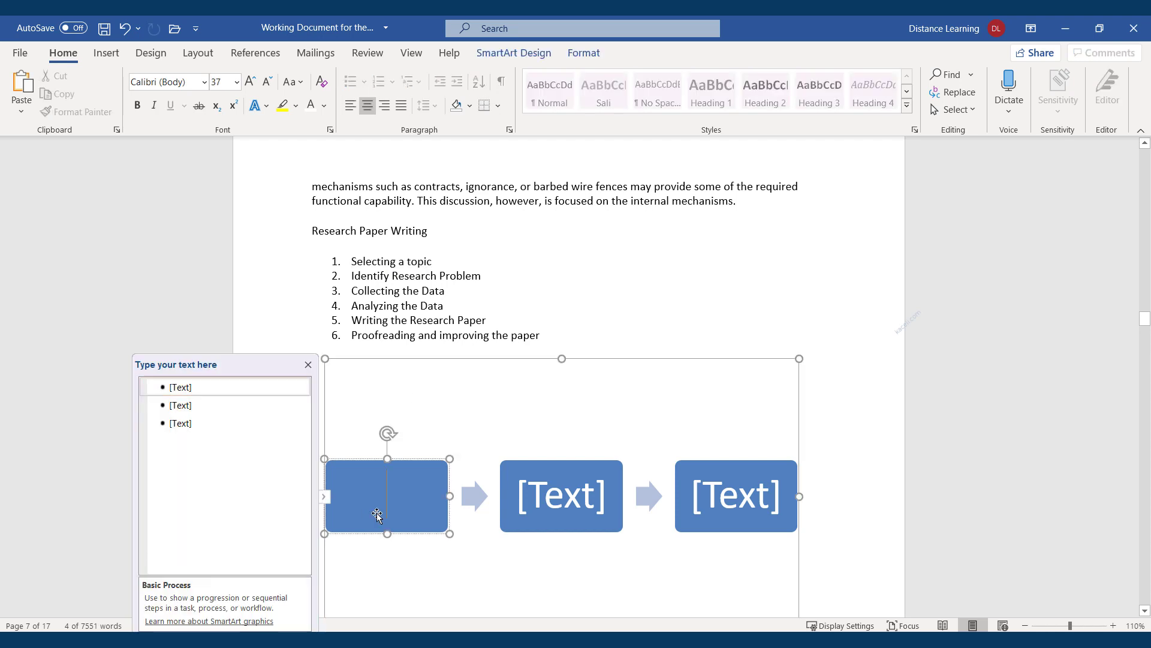
left_click(209, 389)
key("ctrl+v")
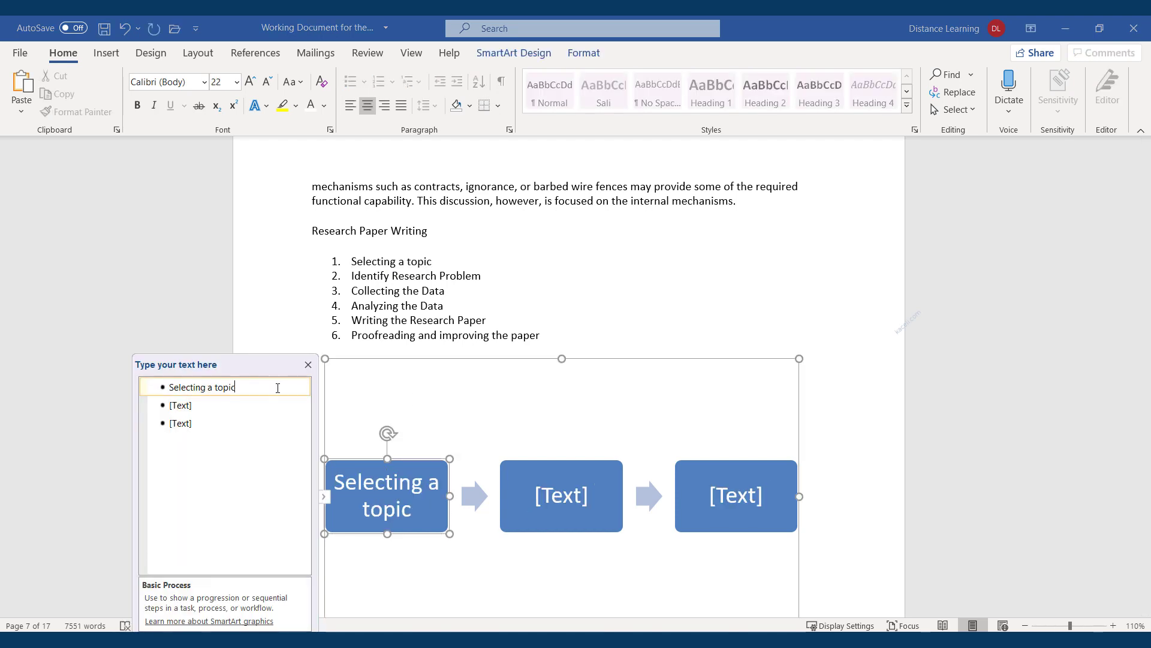
double_click(398, 278)
left_click(398, 278)
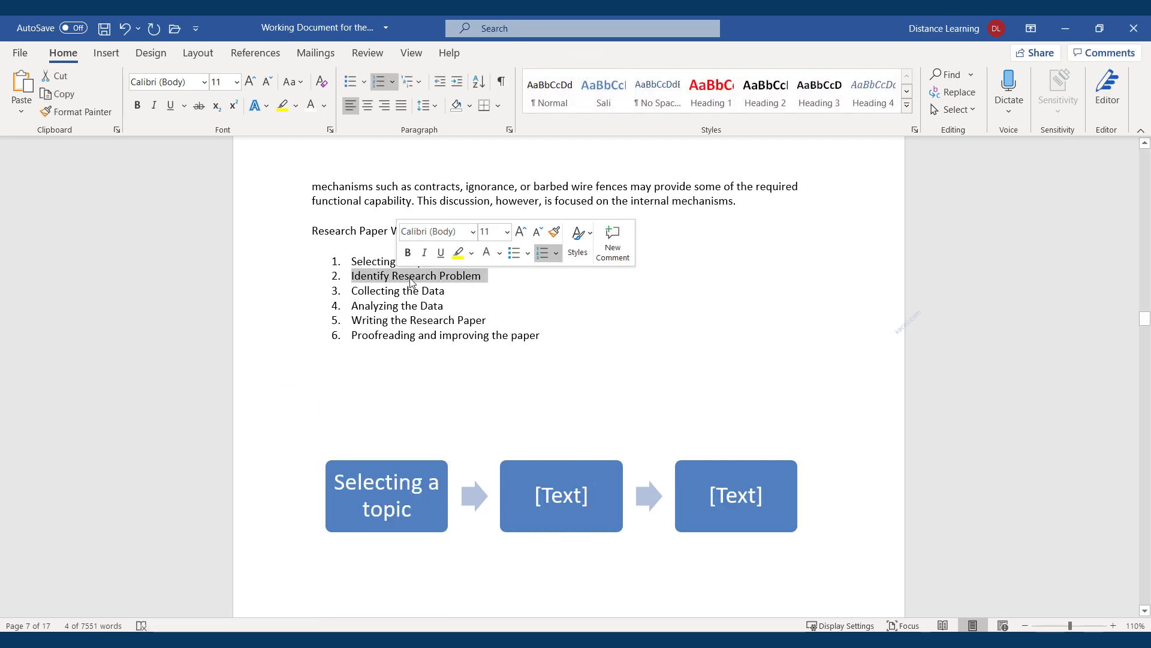
left_click(478, 491)
left_click(193, 405)
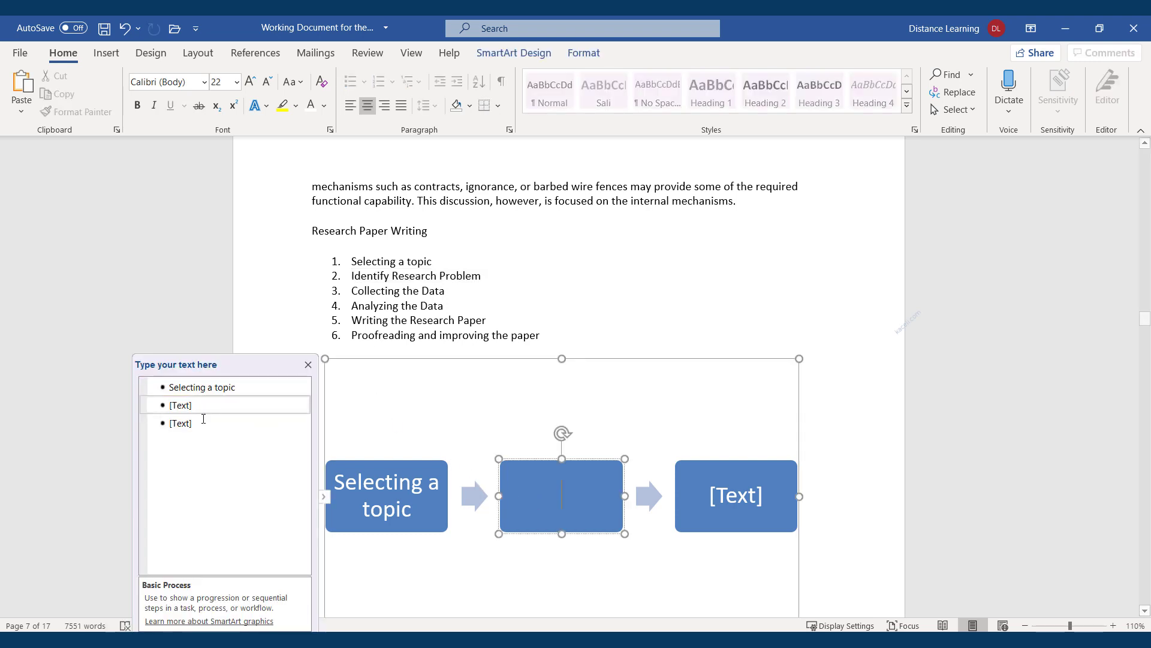
key("ctrl+v")
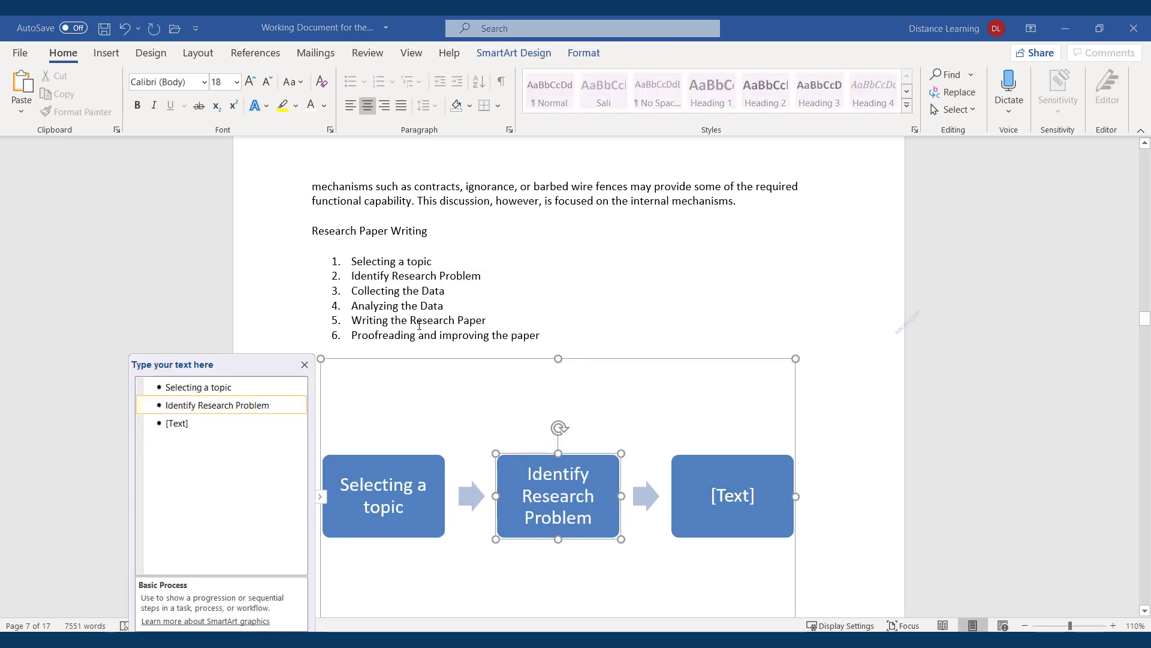
Paste the later steps into the remaining shapes, adding a fifth for 'Proofreading and improving the paper'
double_click(412, 306)
left_click(716, 558)
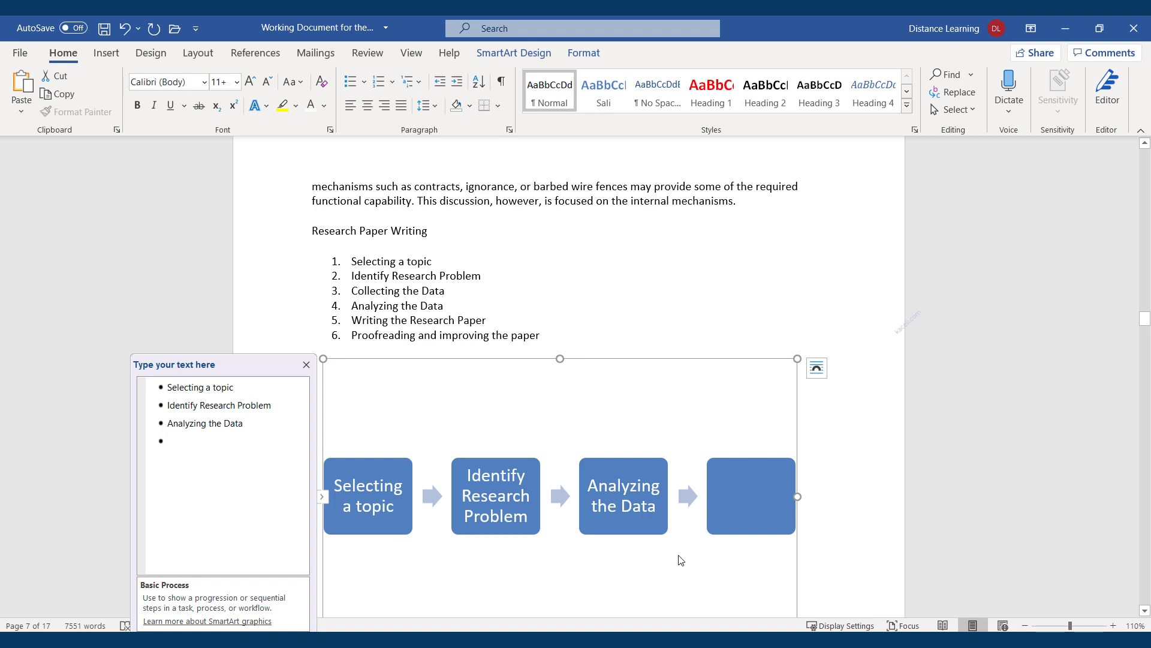
left_click(210, 442)
key("ctrl+v")
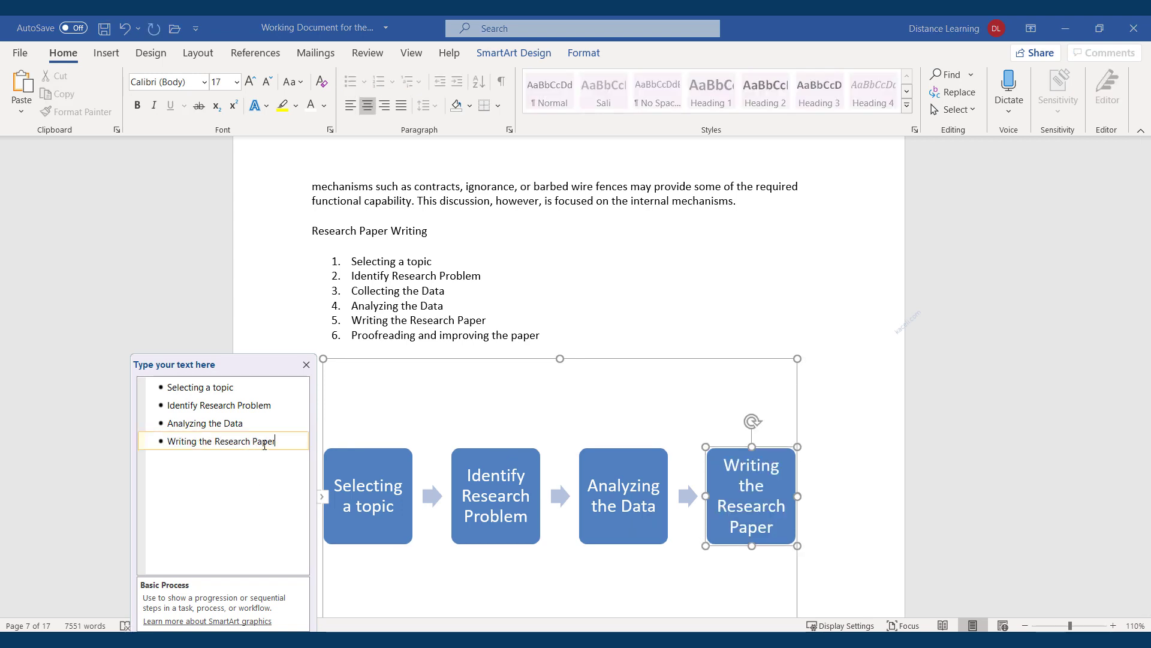
key("Return")
double_click(383, 337)
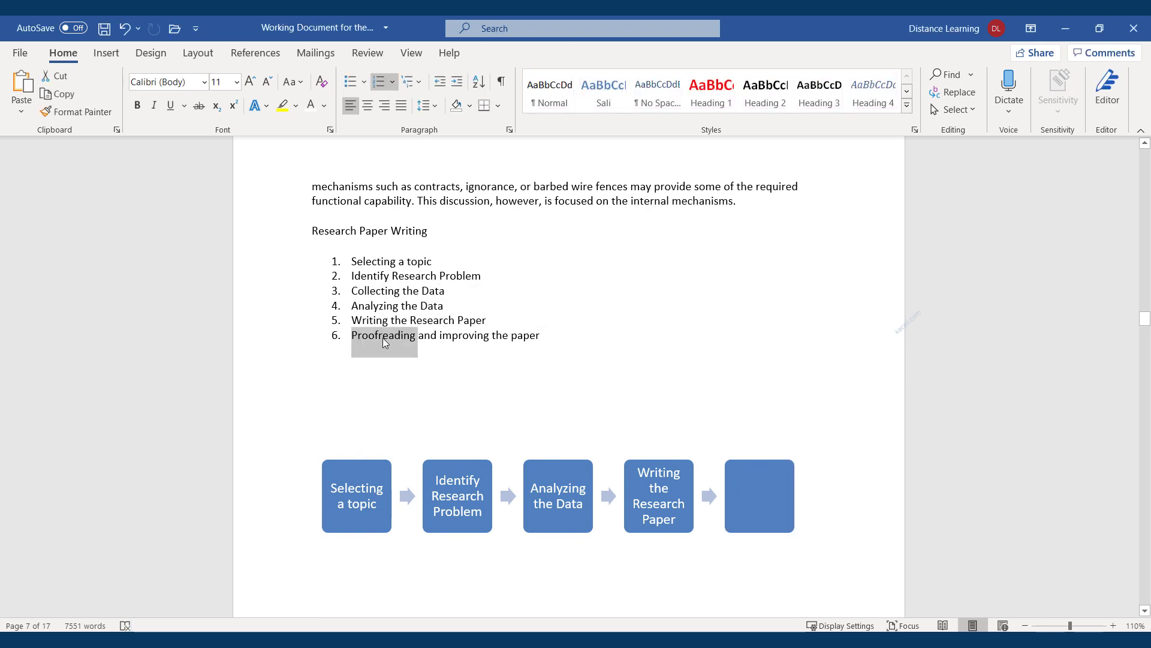
left_click(382, 337)
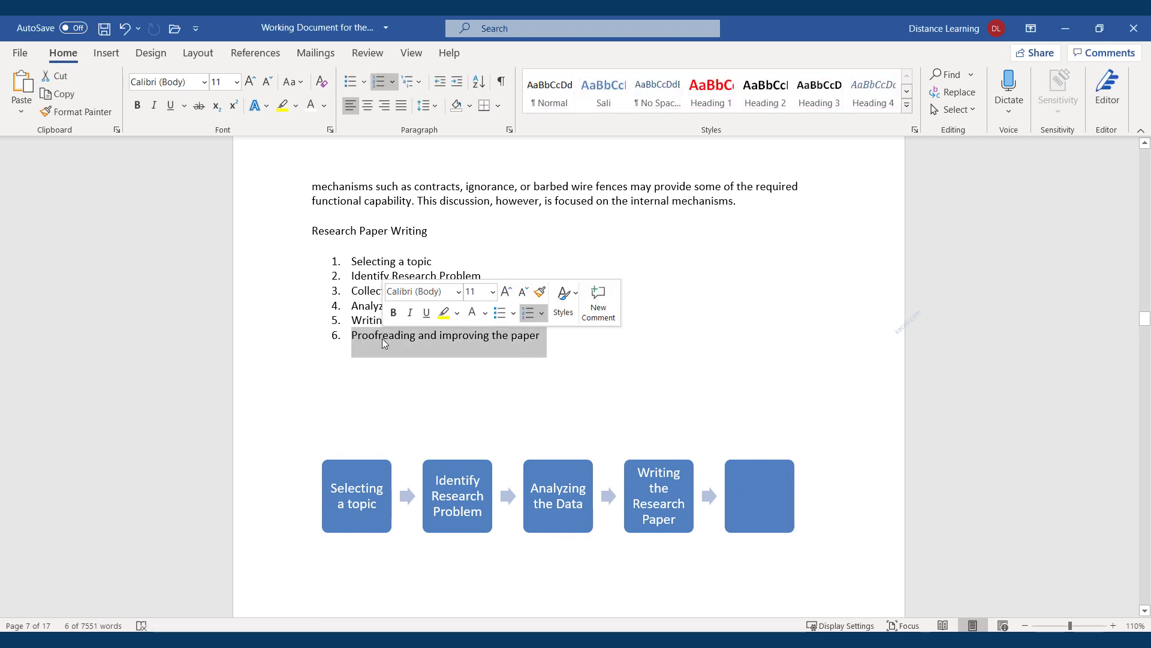
left_click(757, 517)
key("ctrl+v")
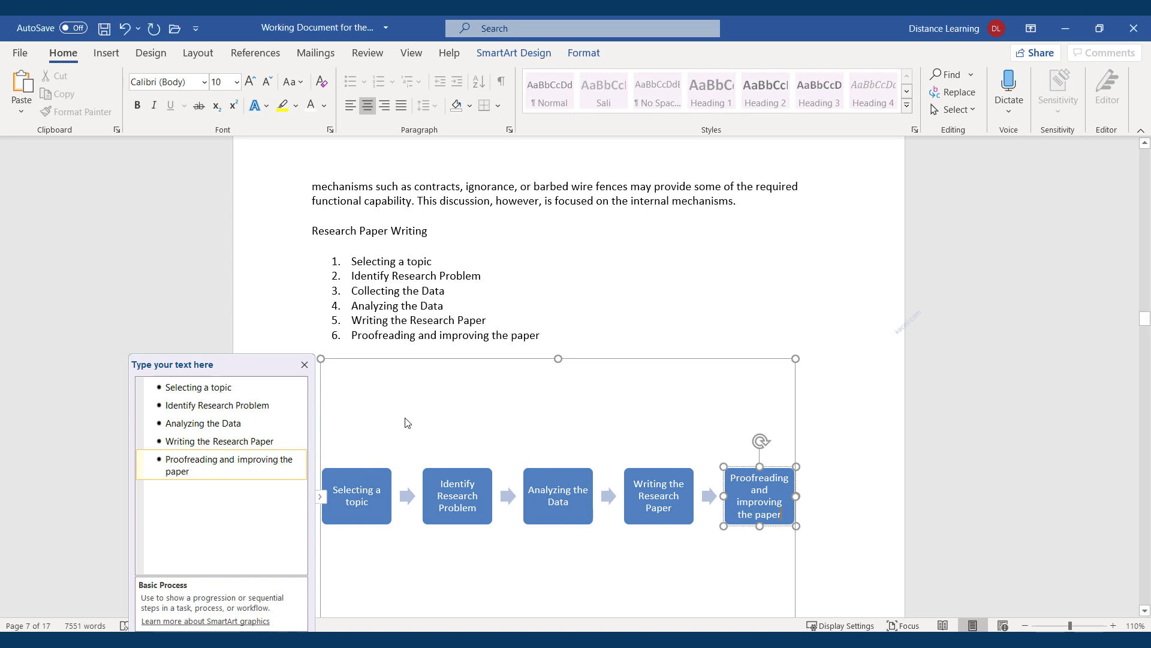
left_click(629, 311)
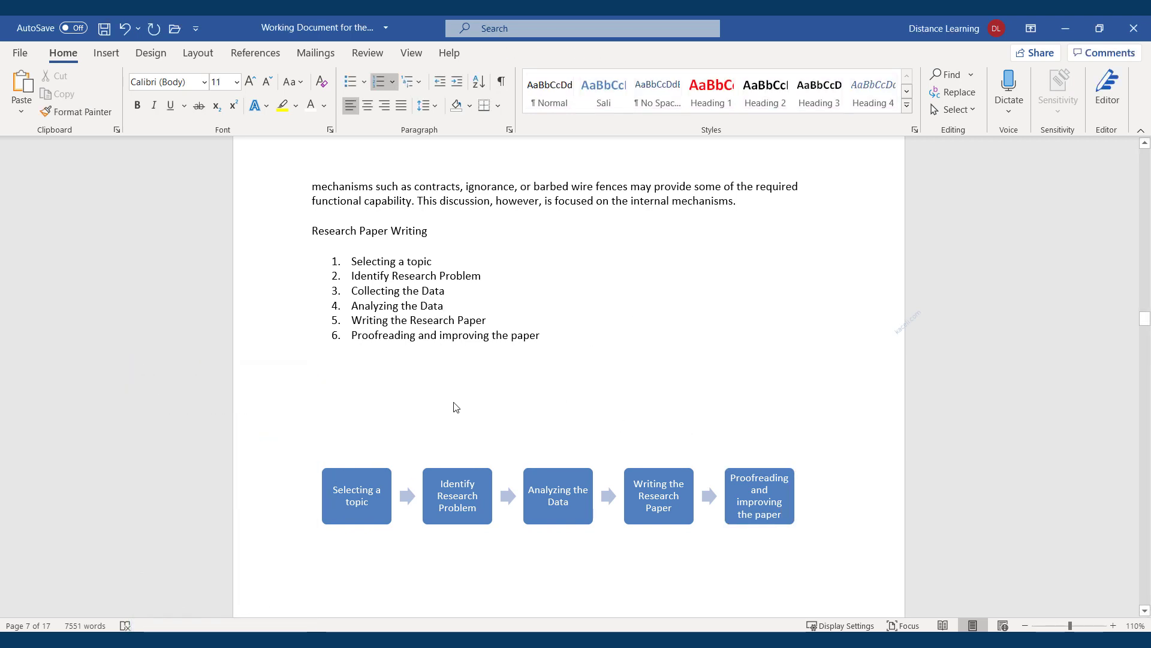
left_click(396, 381)
Switch the five-step SmartArt to the Upward Arrow layout from the Layouts gallery
left_click(566, 313)
scroll(642, 385, "down", 3)
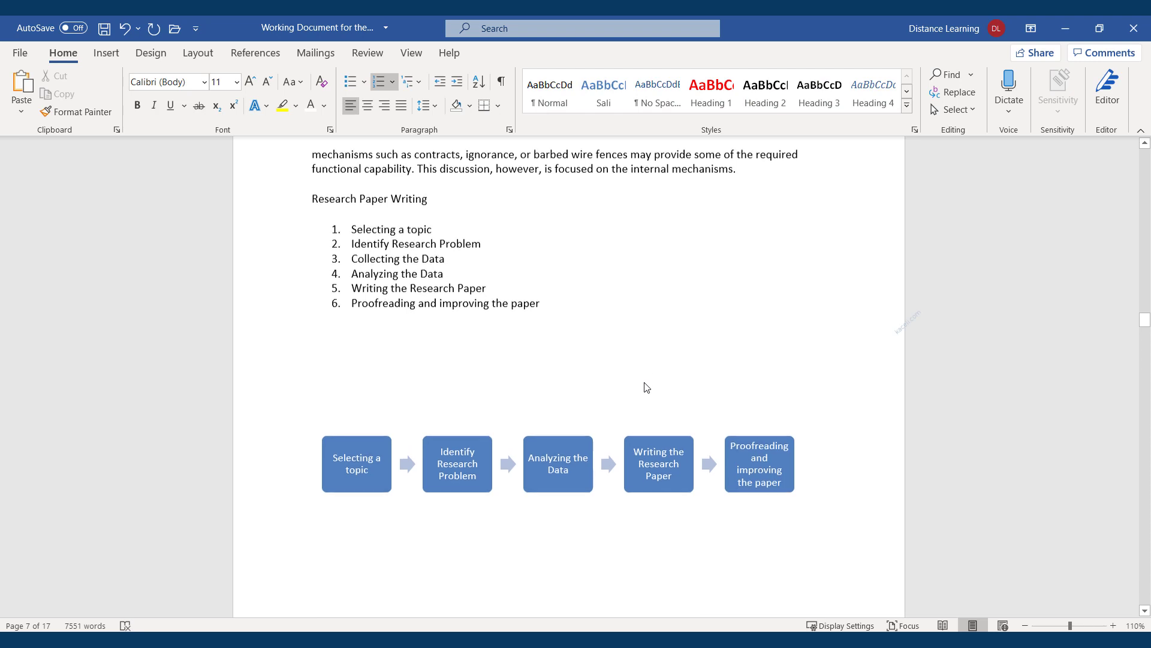
scroll(508, 434, "down", 1)
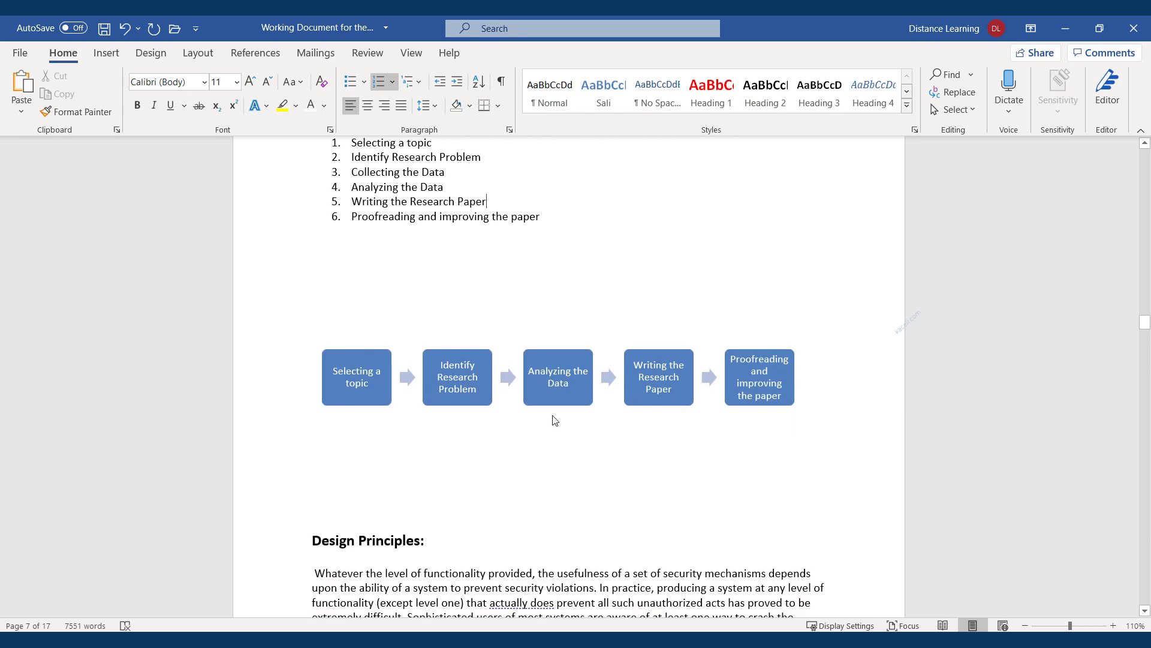
scroll(564, 354, "up", 1)
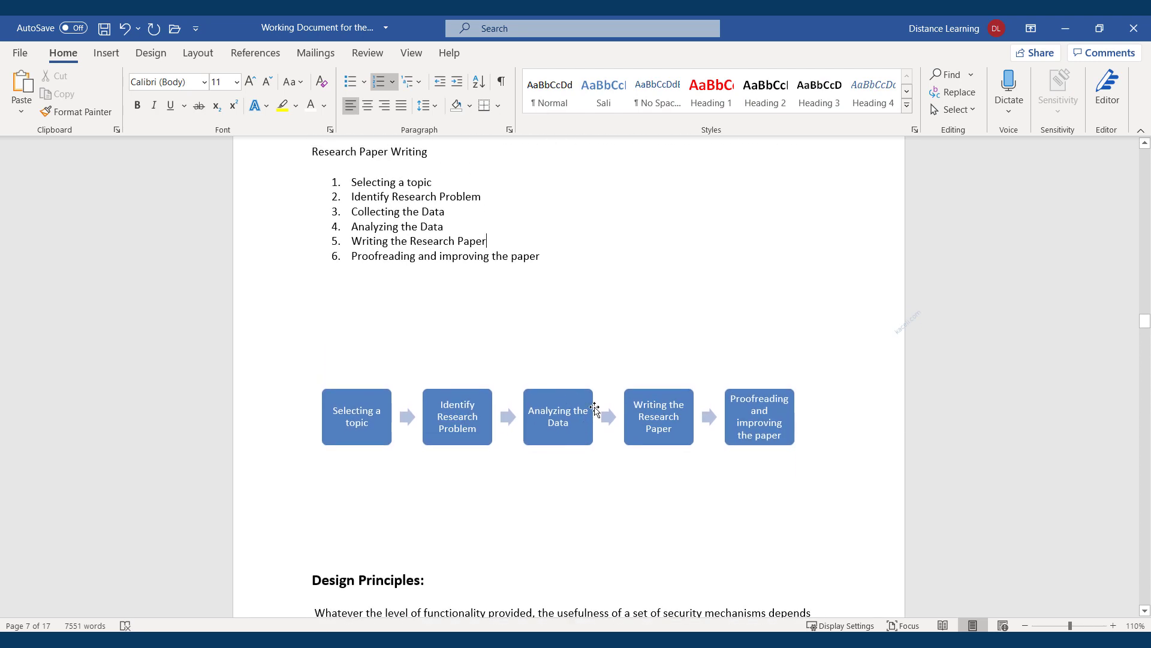
left_click(668, 431)
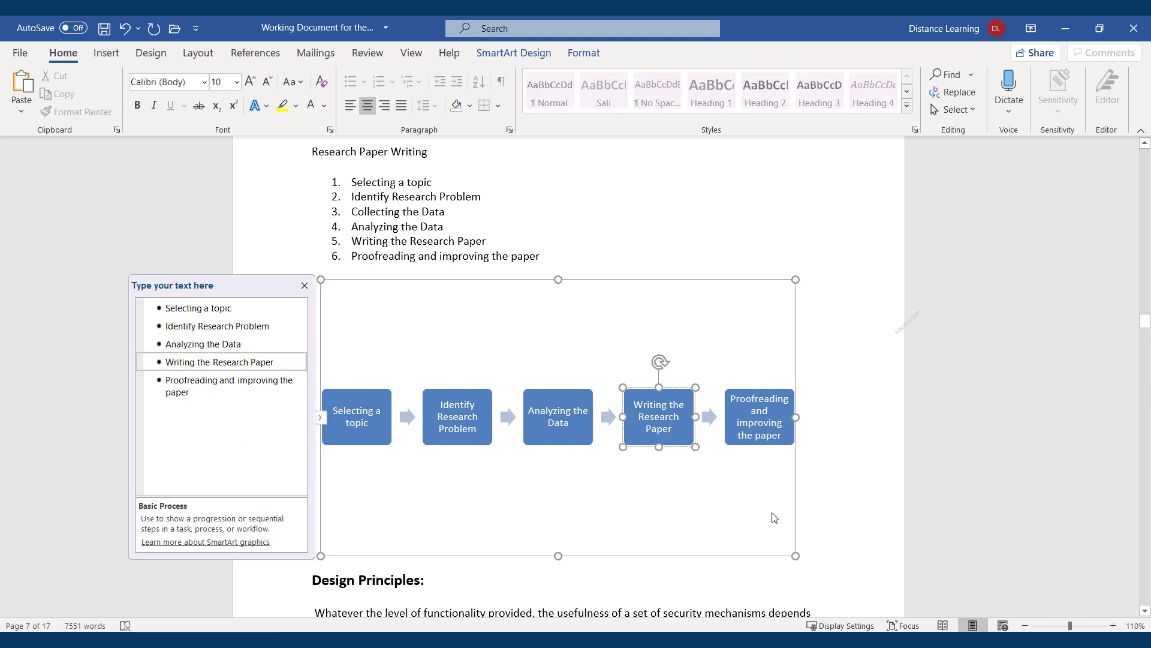
left_click(782, 530)
double_click(764, 555)
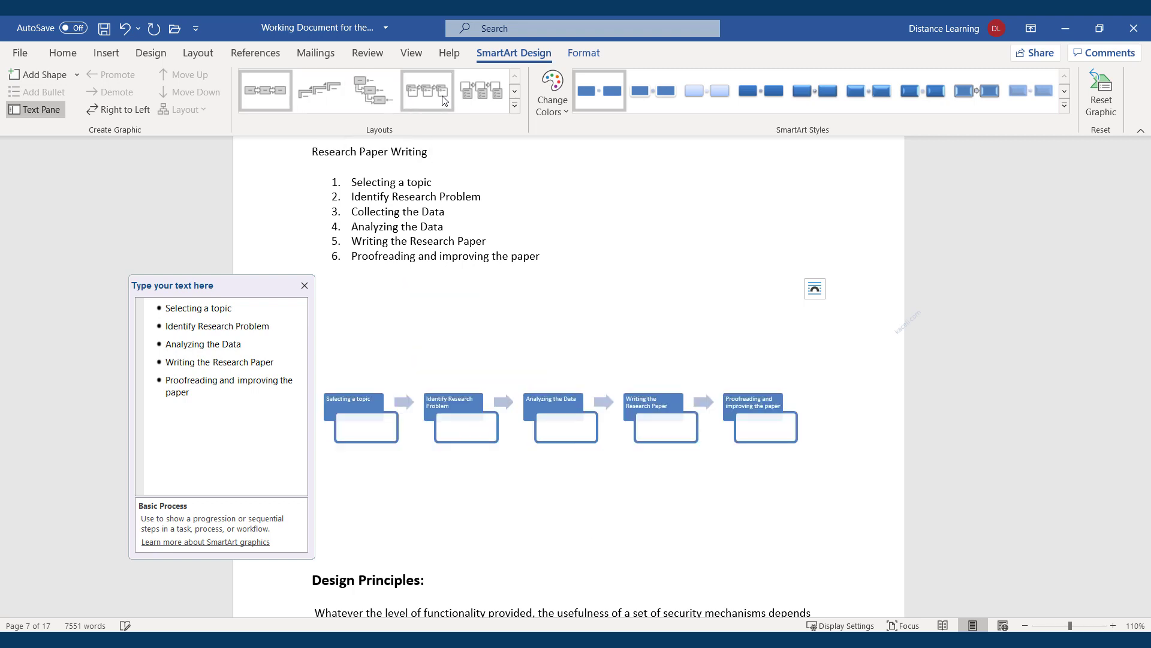
left_click(515, 105)
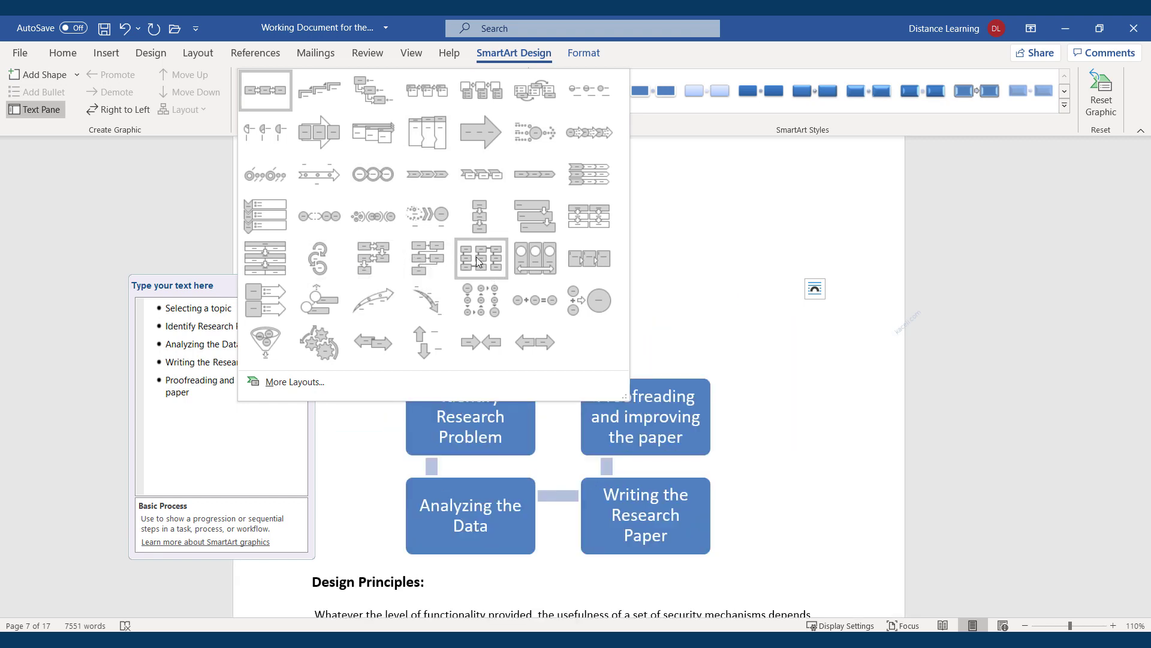
left_click(377, 293)
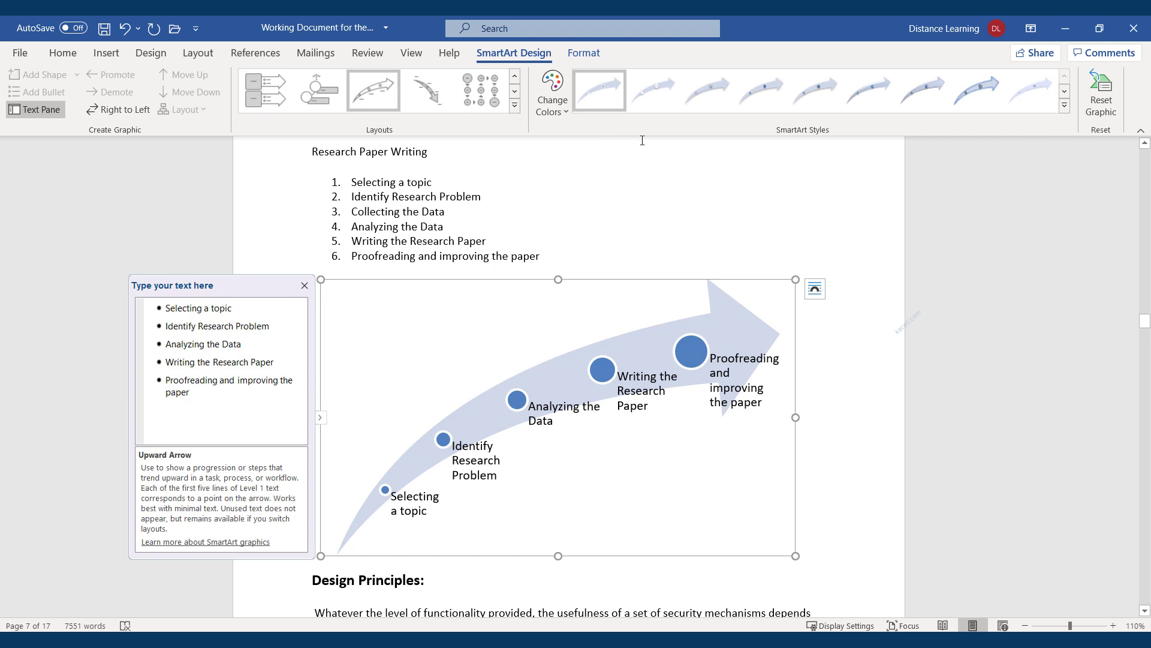
Apply the Colorful - Accent Colors scheme to the Upward Arrow graphic
left_click(563, 111)
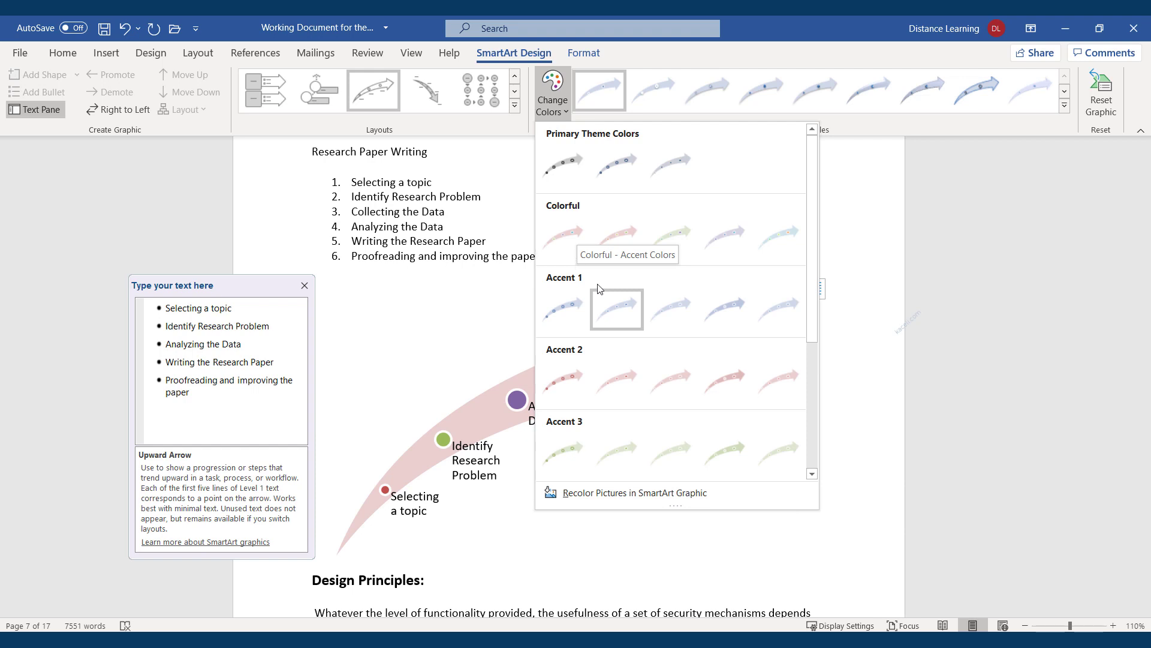
left_click(561, 238)
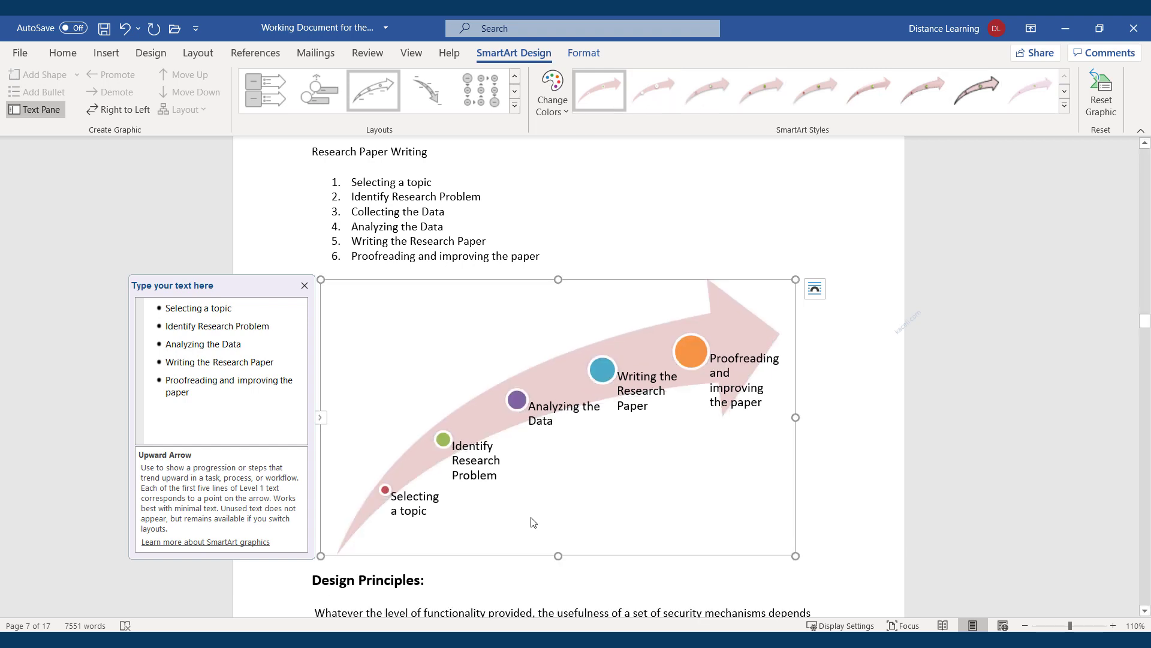
left_click(865, 455)
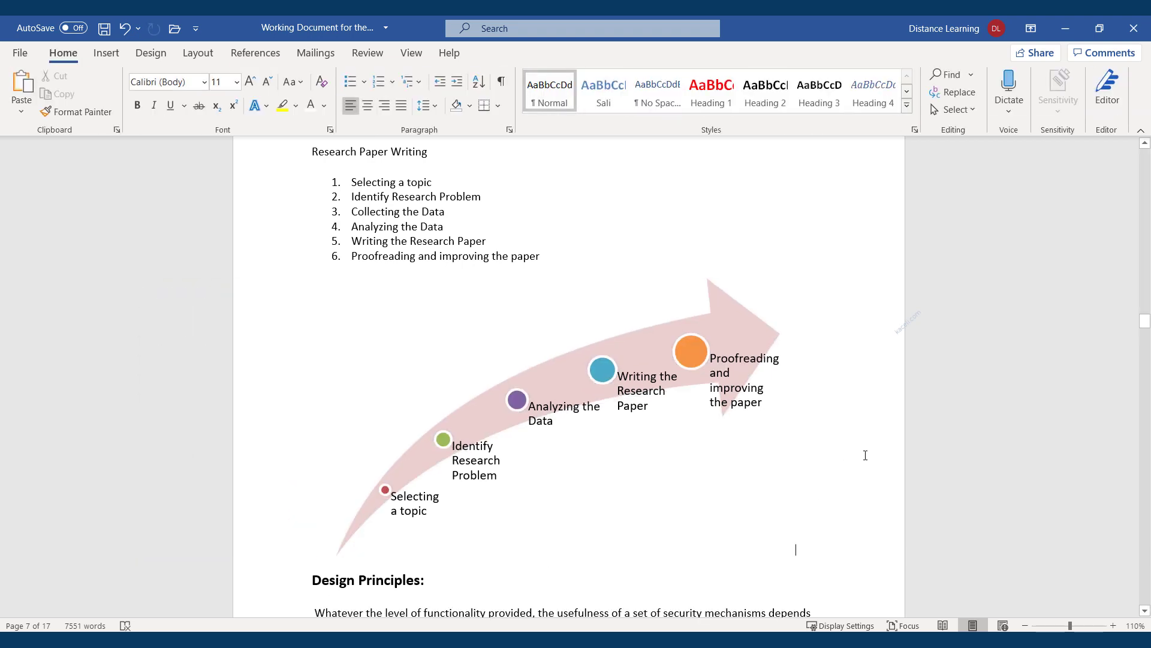
Compare the graphic with the numbered list, ending with the arrow graphic selected
left_click(461, 280)
left_click(478, 256)
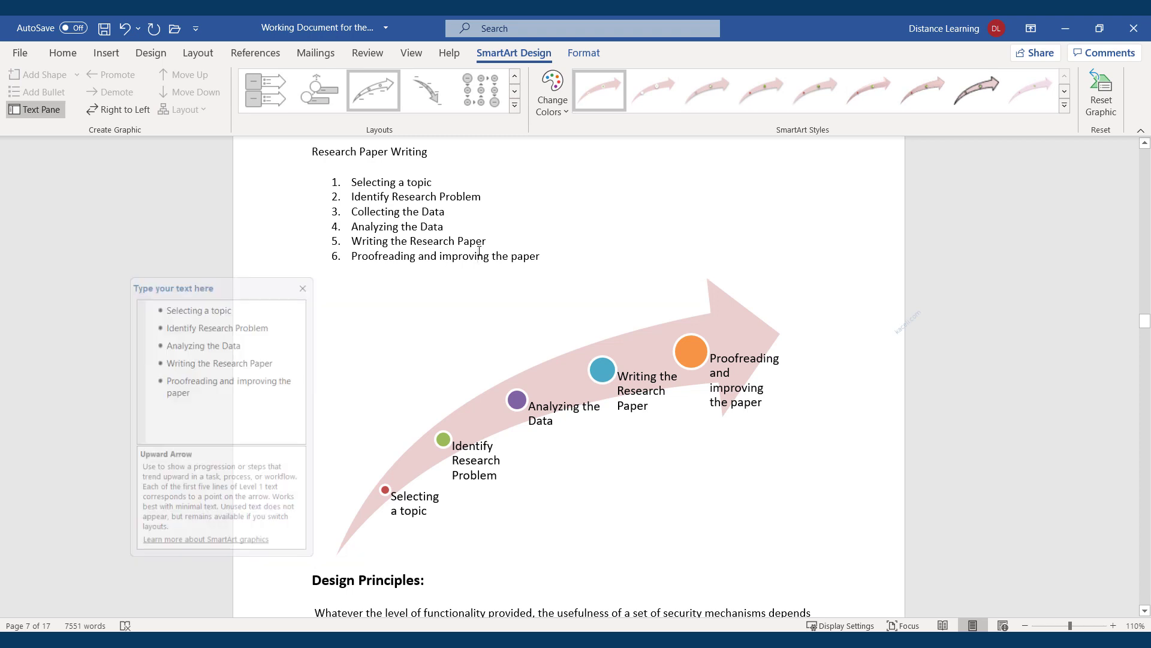
left_click_drag(547, 255, 465, 257)
left_click(314, 163)
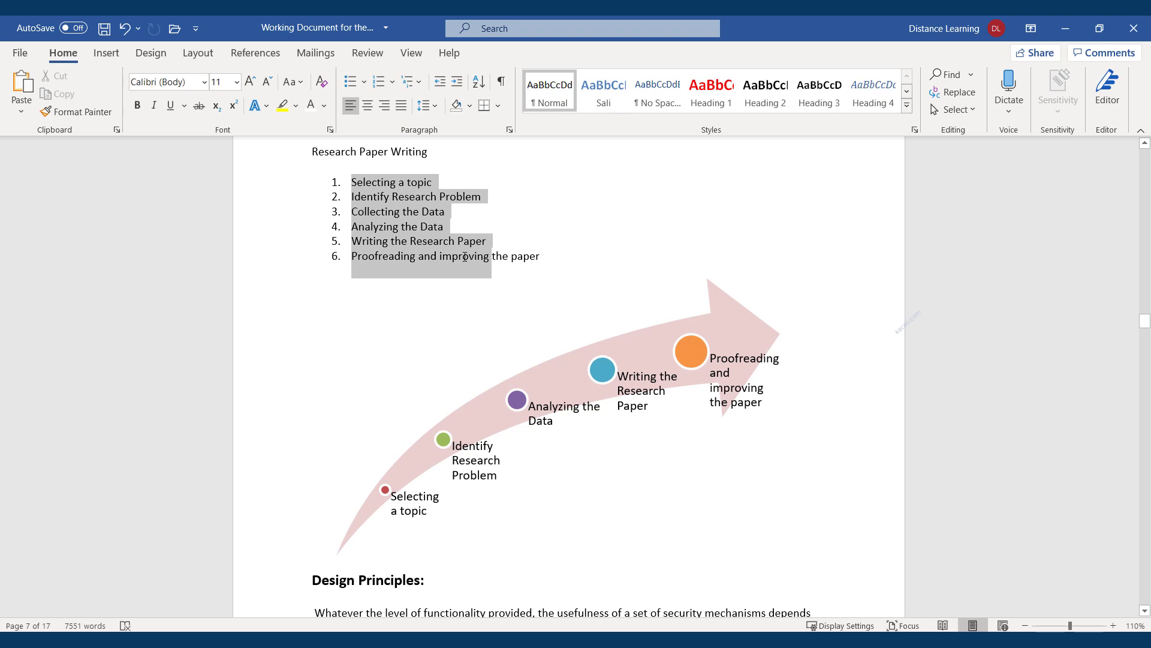
left_click(564, 268)
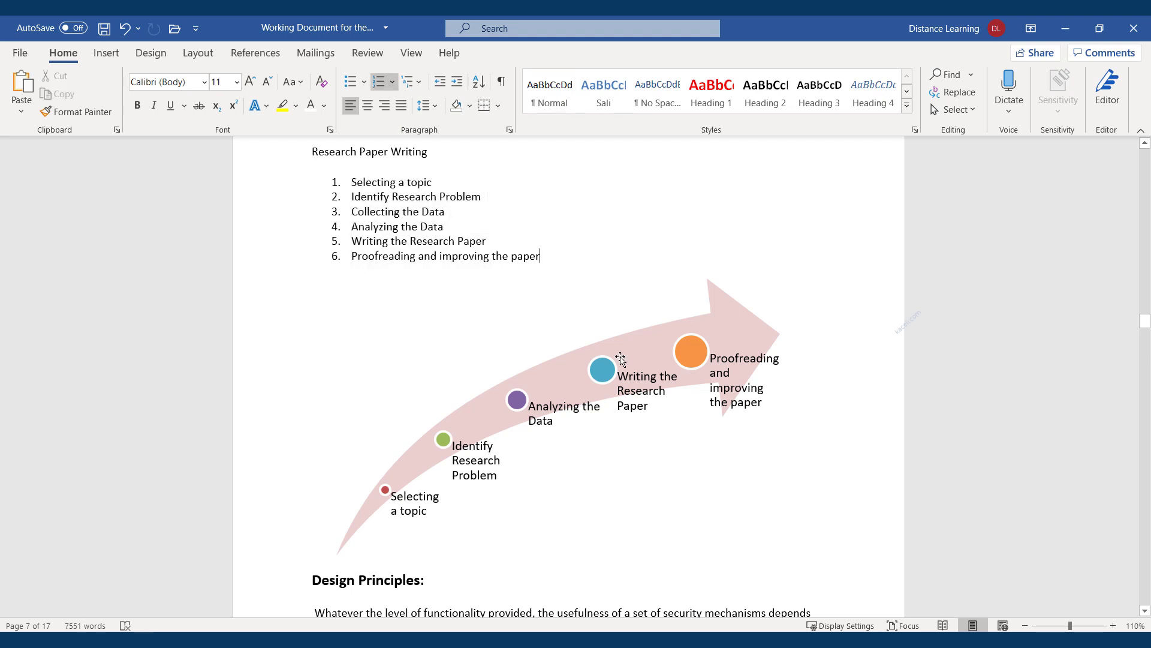
left_click(640, 400)
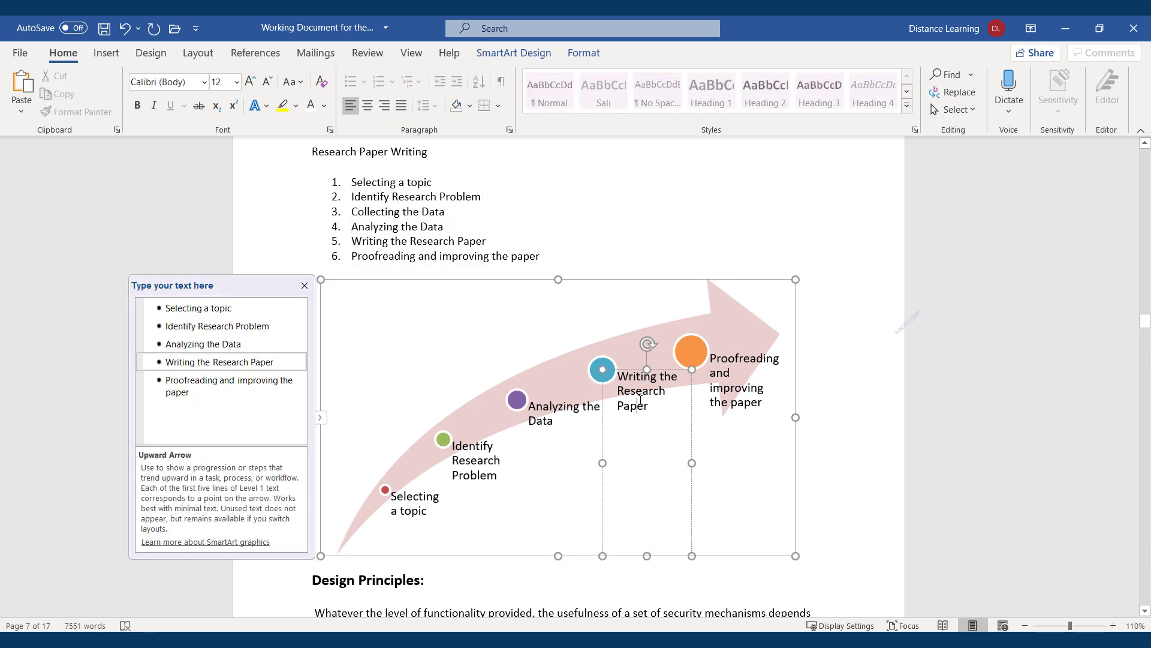
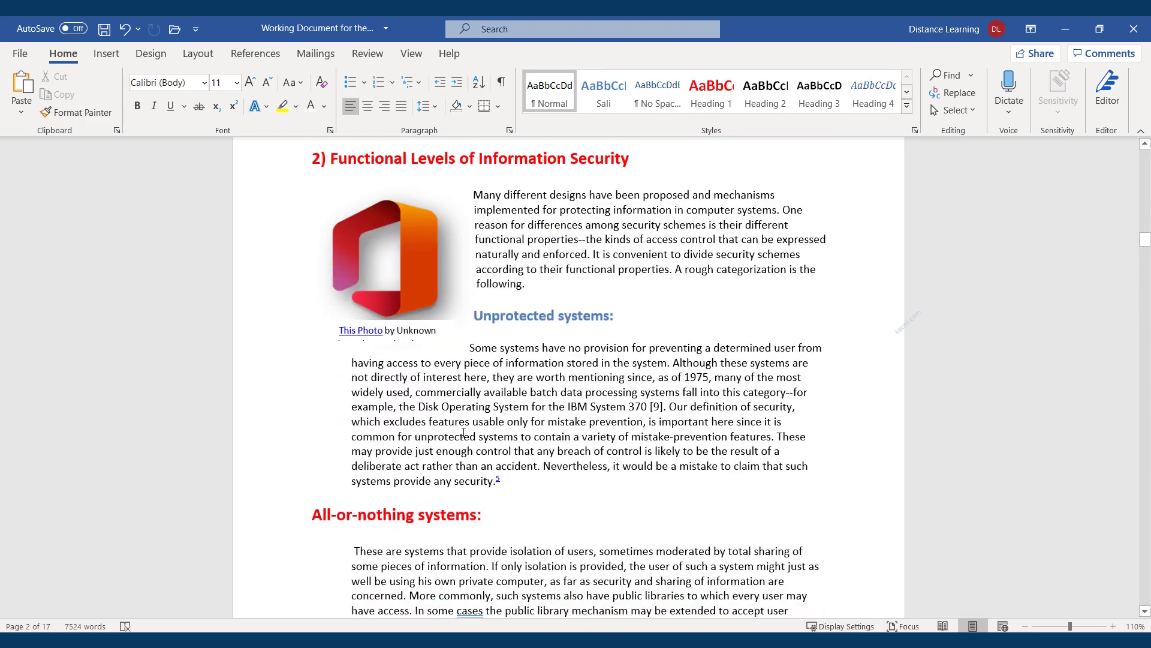
Apply the Gallery theme from the Design tab's Themes gallery to the whole report
scroll(450, 439, "down", 20)
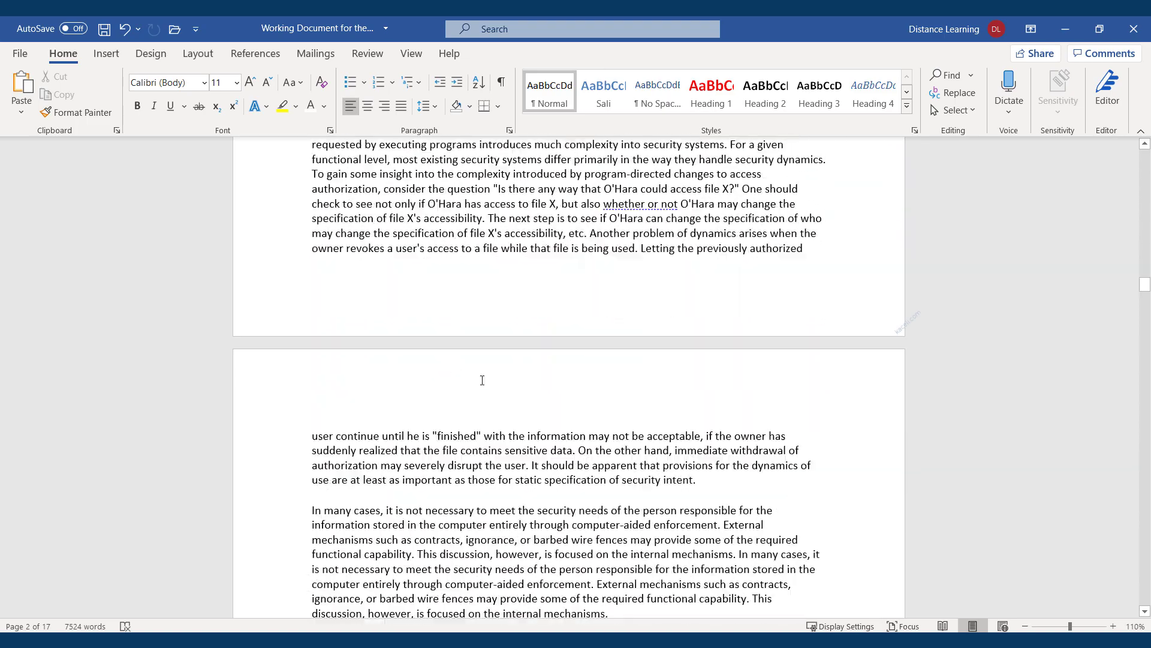
scroll(536, 410, "down", 5)
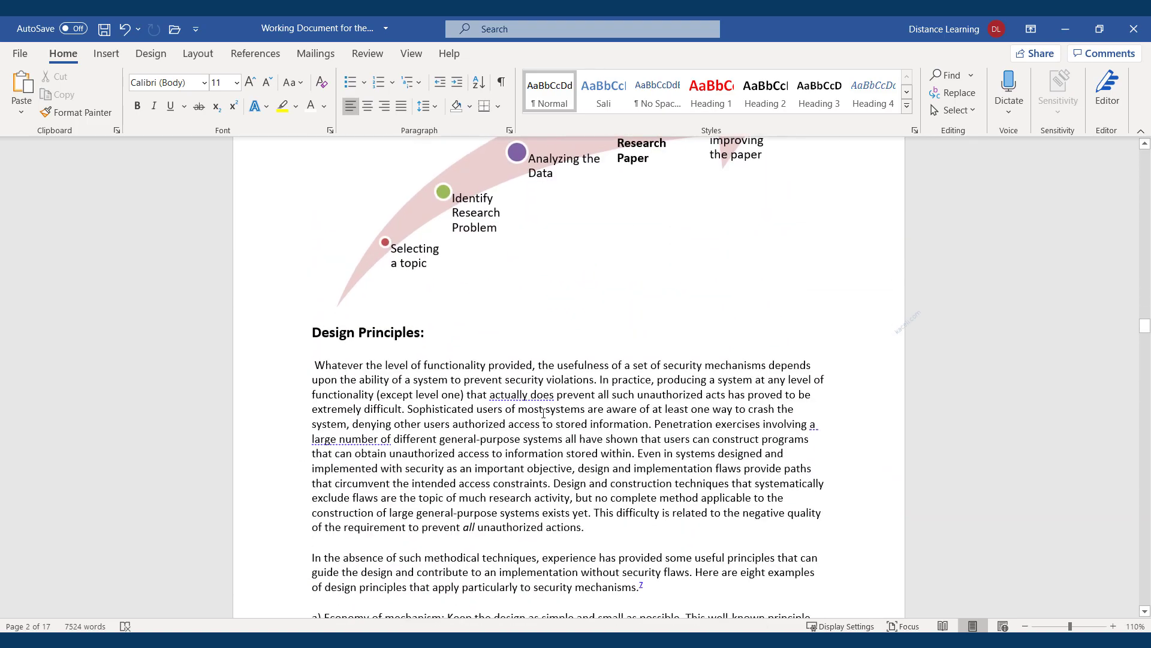
scroll(499, 410, "down", 8)
scroll(502, 354, "up", 20)
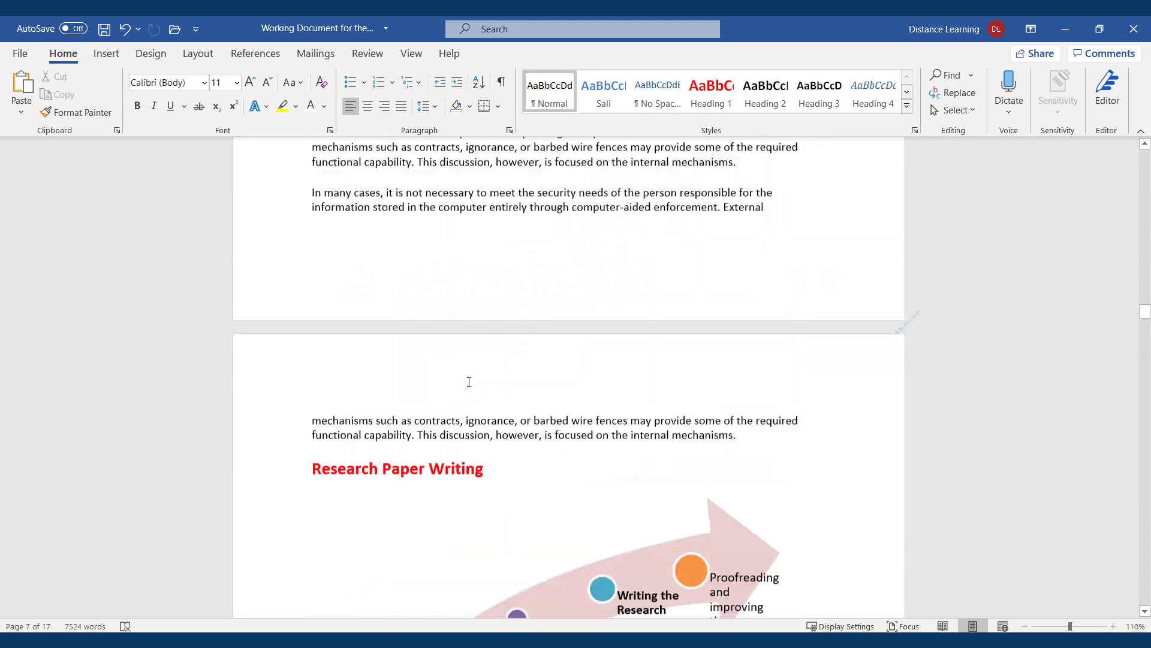
scroll(469, 382, "up", 20)
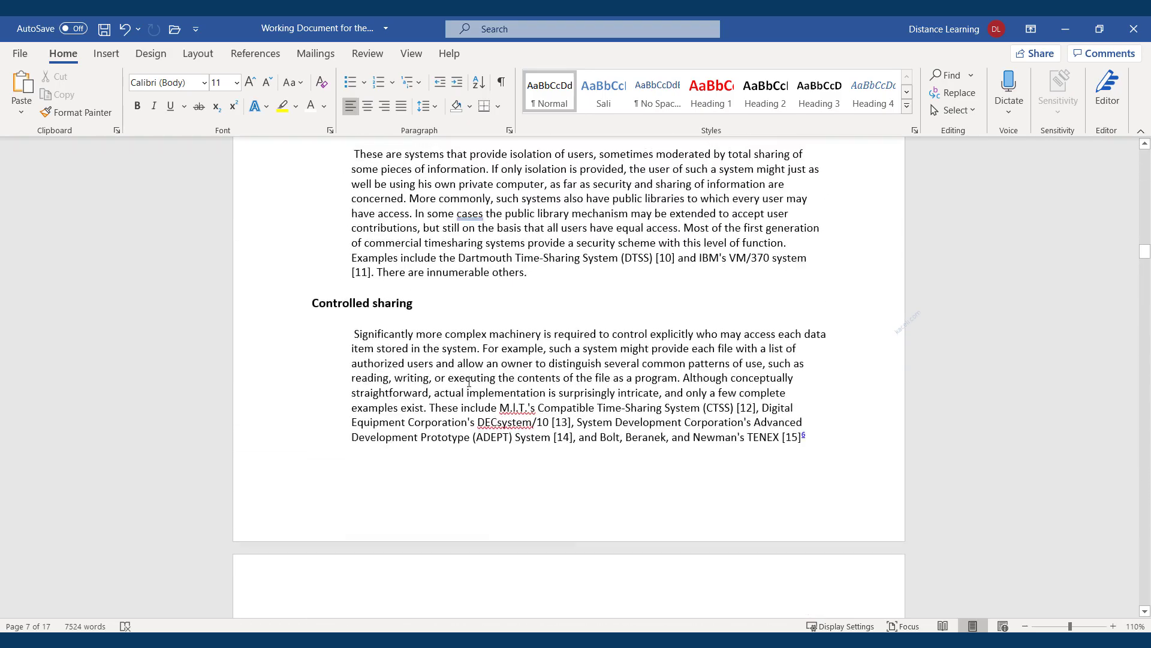
scroll(469, 382, "up", 20)
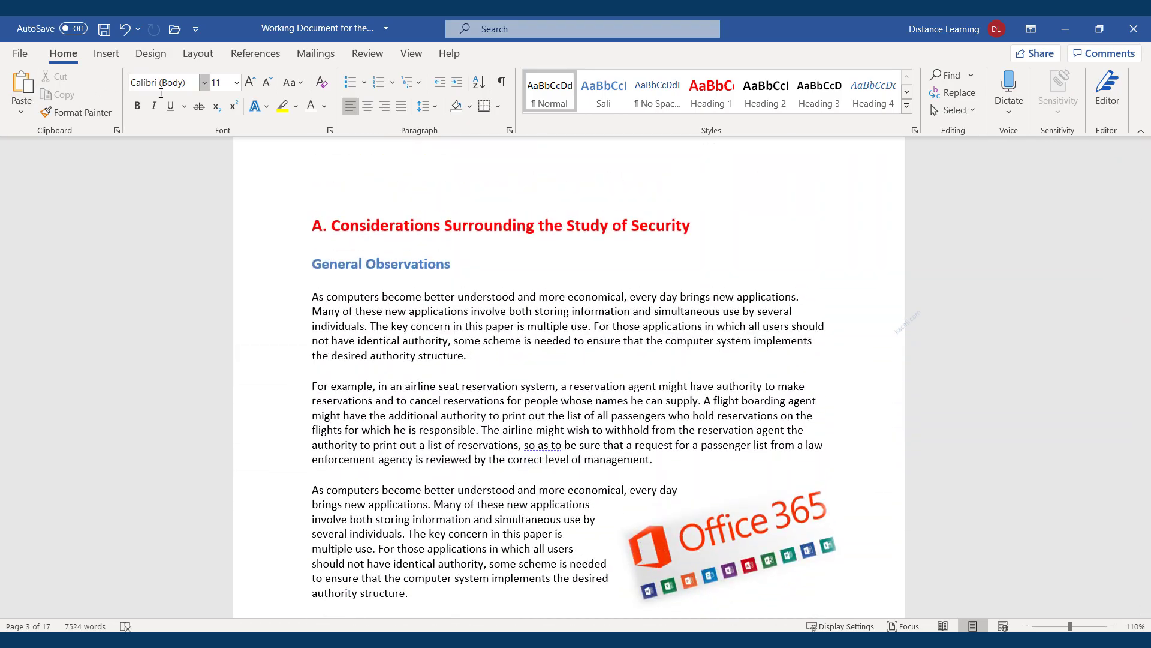
scroll(523, 447, "up", 4)
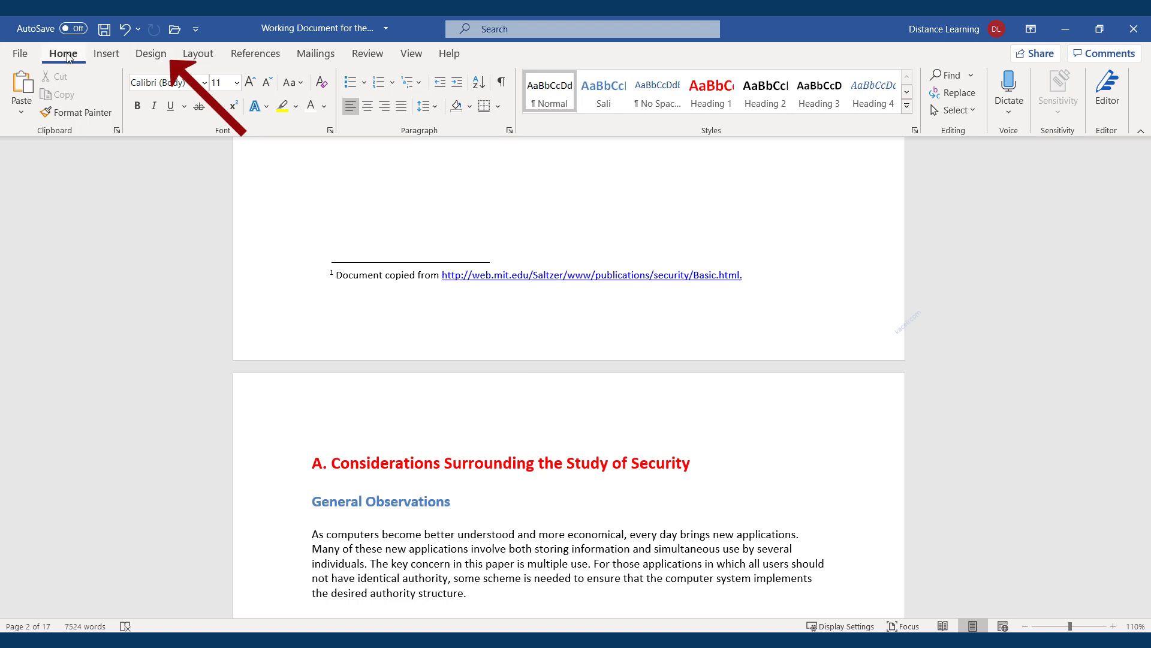
left_click(150, 55)
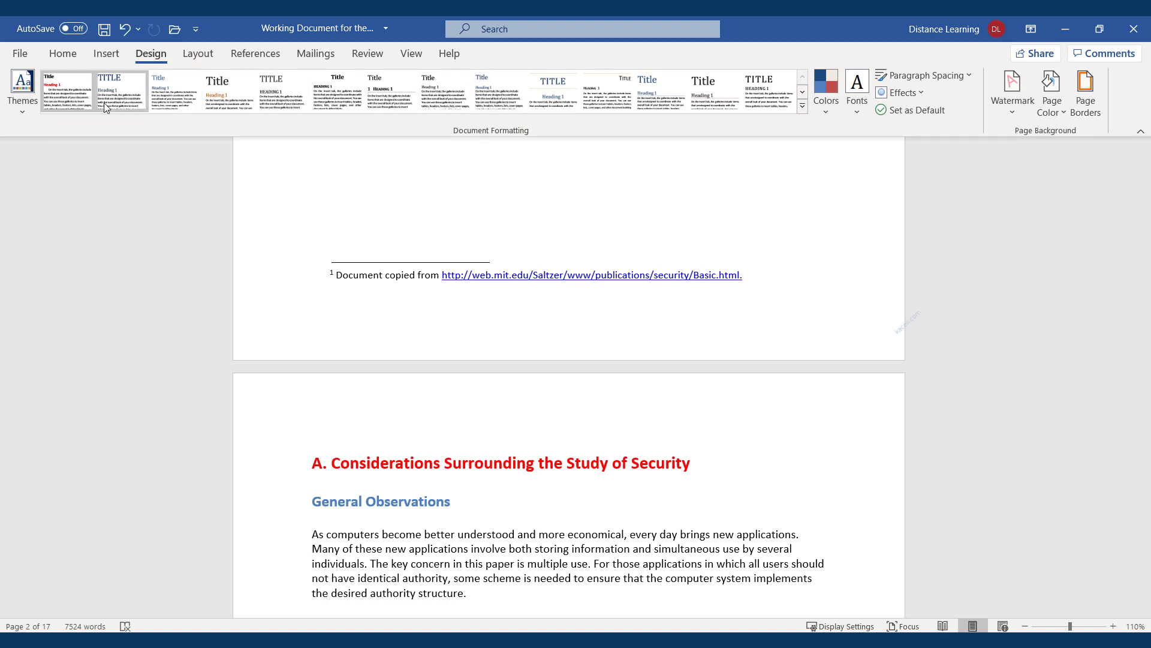
left_click(27, 105)
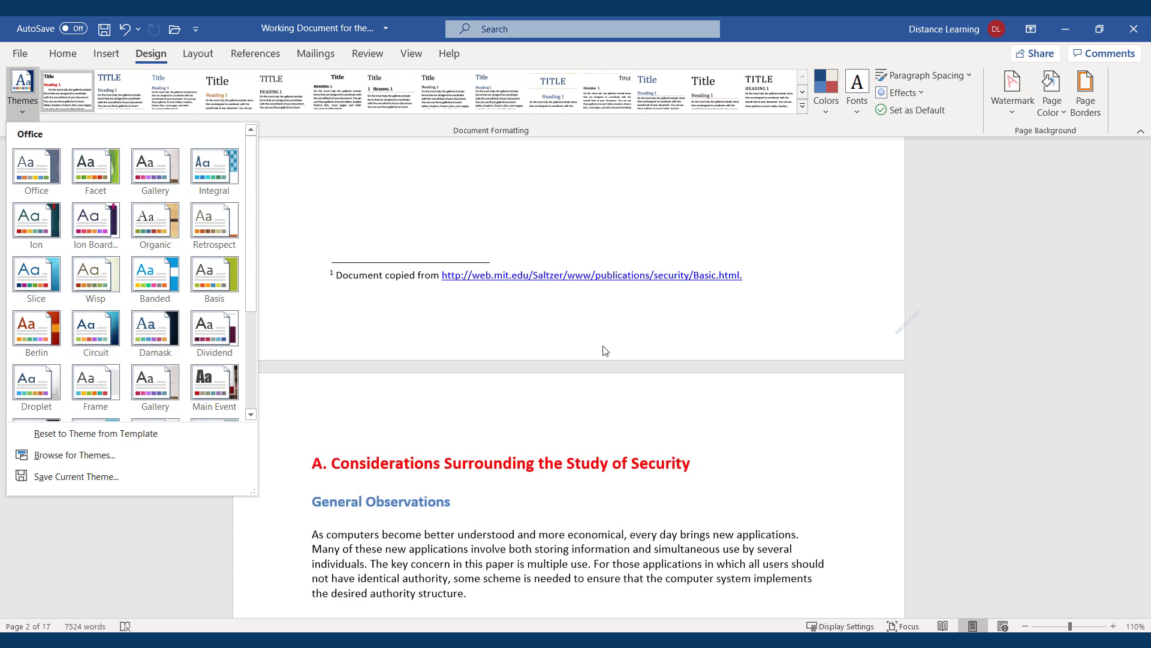
scroll(605, 351, "up", 7)
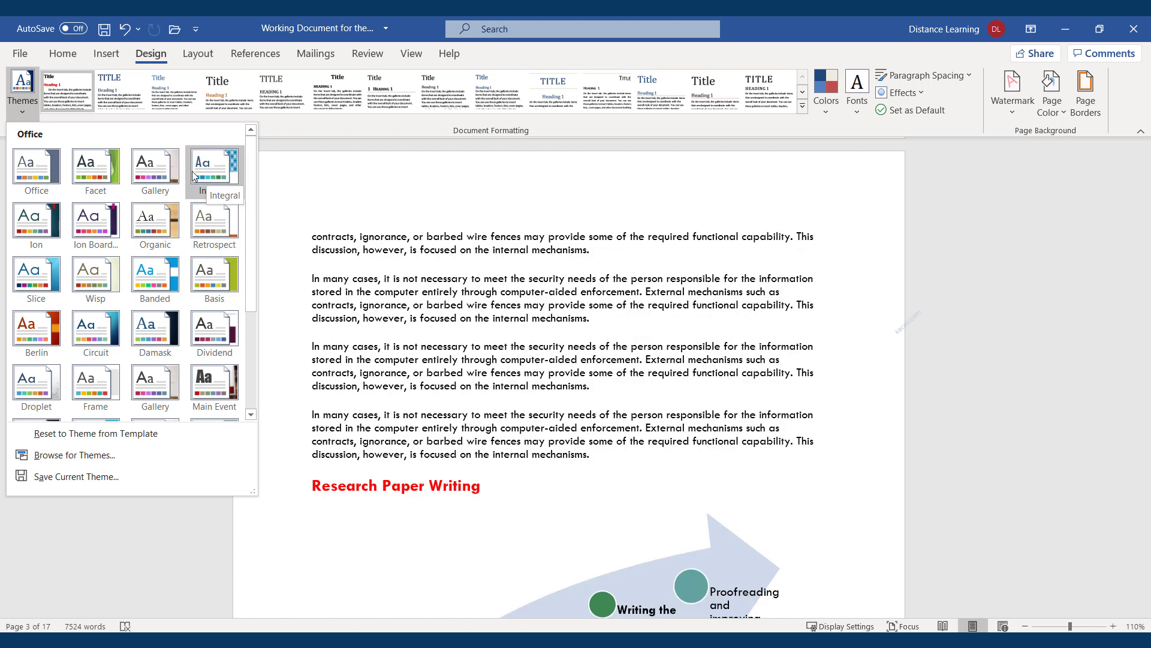
left_click(154, 179)
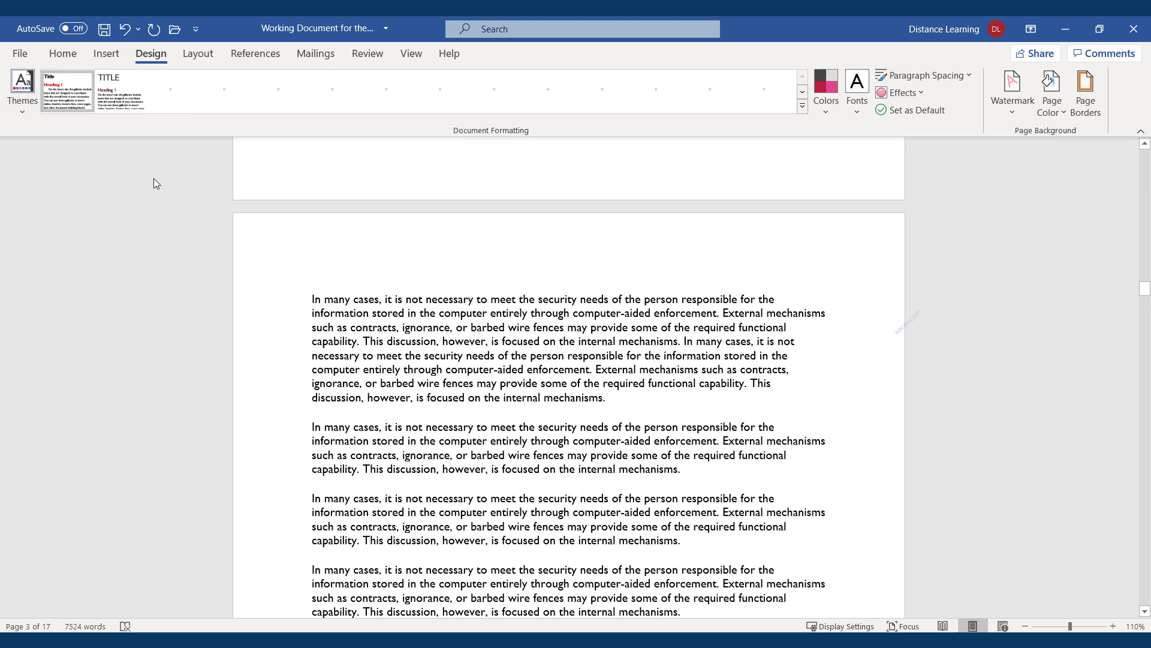
Switch the theme colours to Office 2007 - 2010, leaving the theme fonts unchanged
scroll(527, 339, "down", 3)
scroll(527, 339, "down", 10)
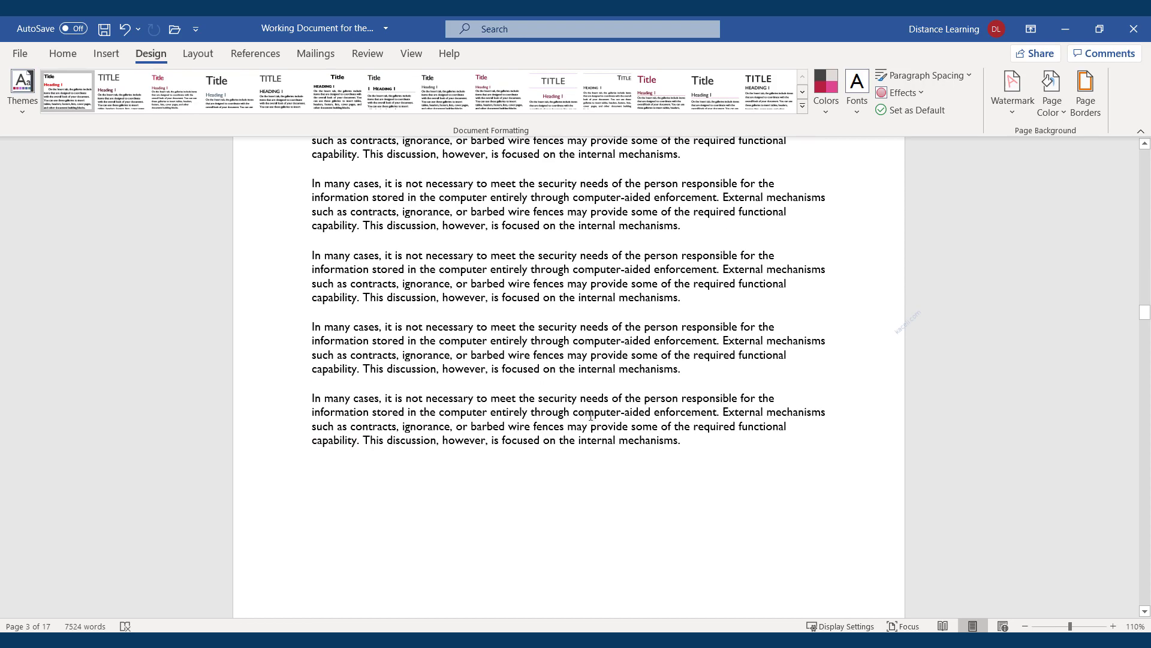
scroll(600, 449, "down", 18)
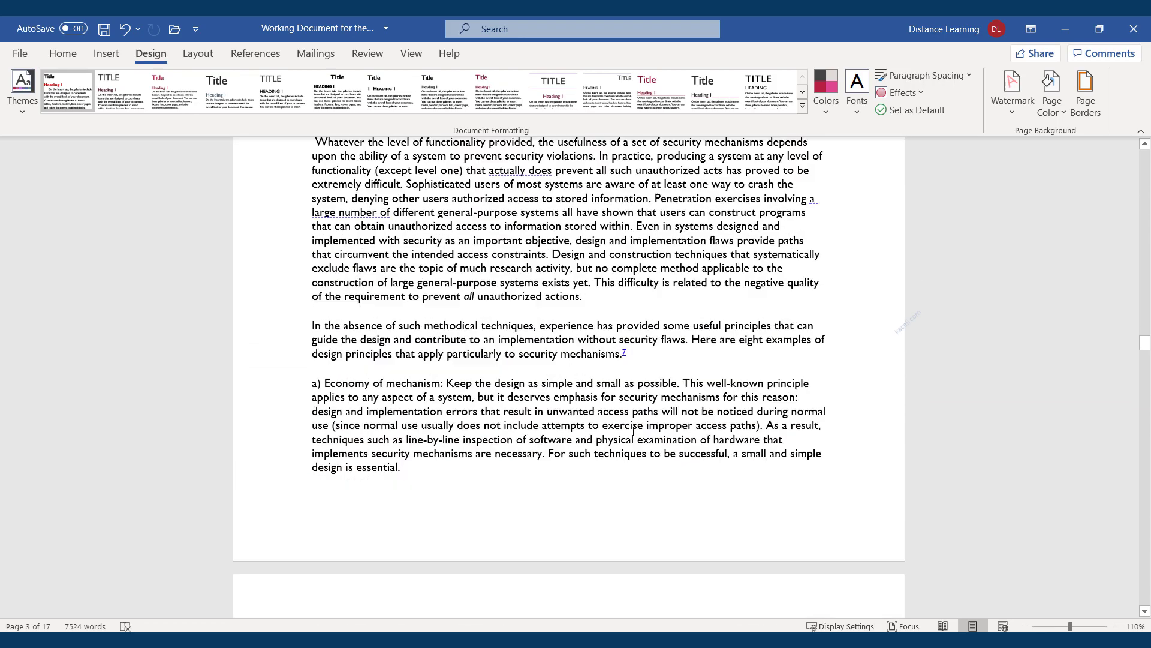
scroll(624, 426, "down", 8)
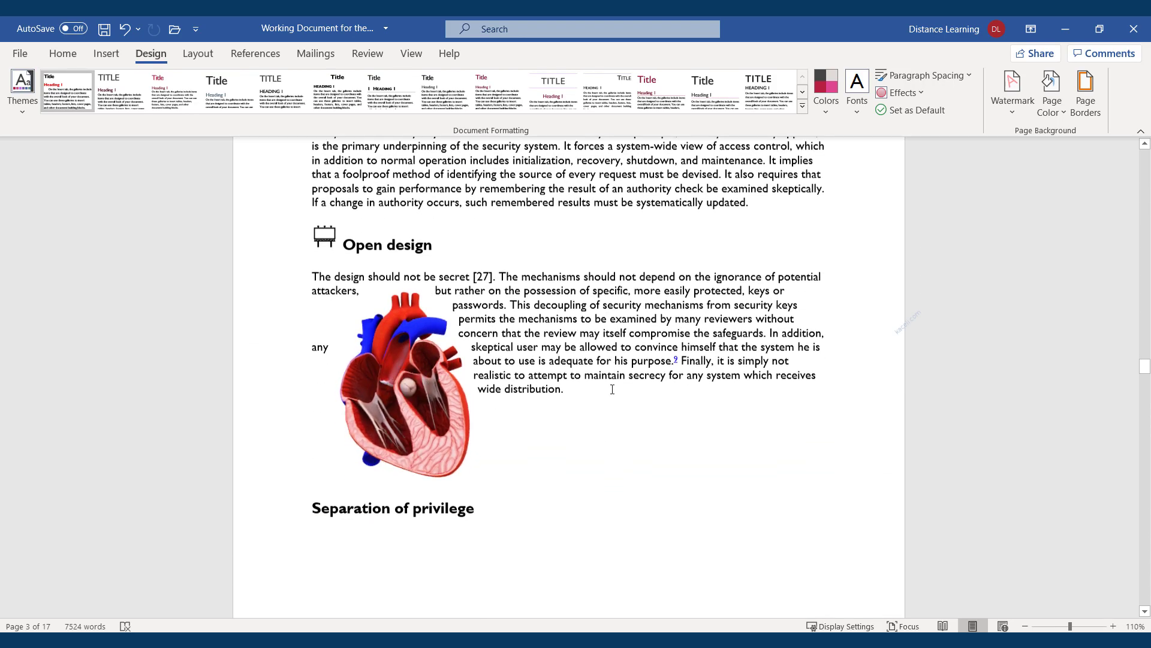
scroll(629, 430, "down", 3)
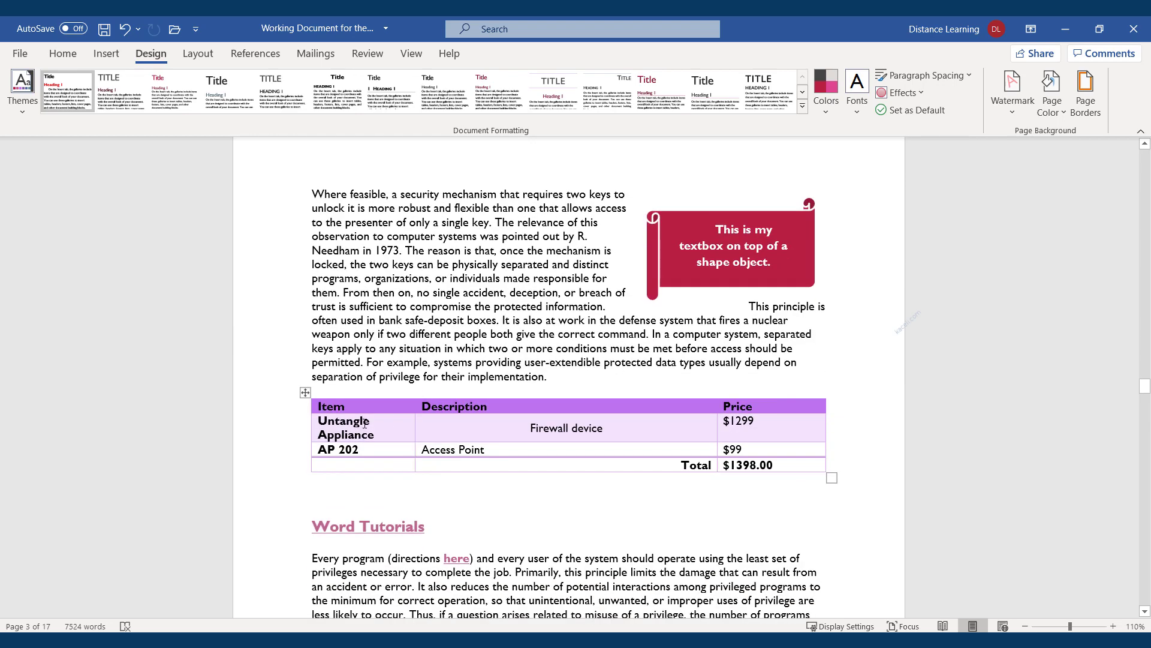
scroll(402, 416, "down", 1)
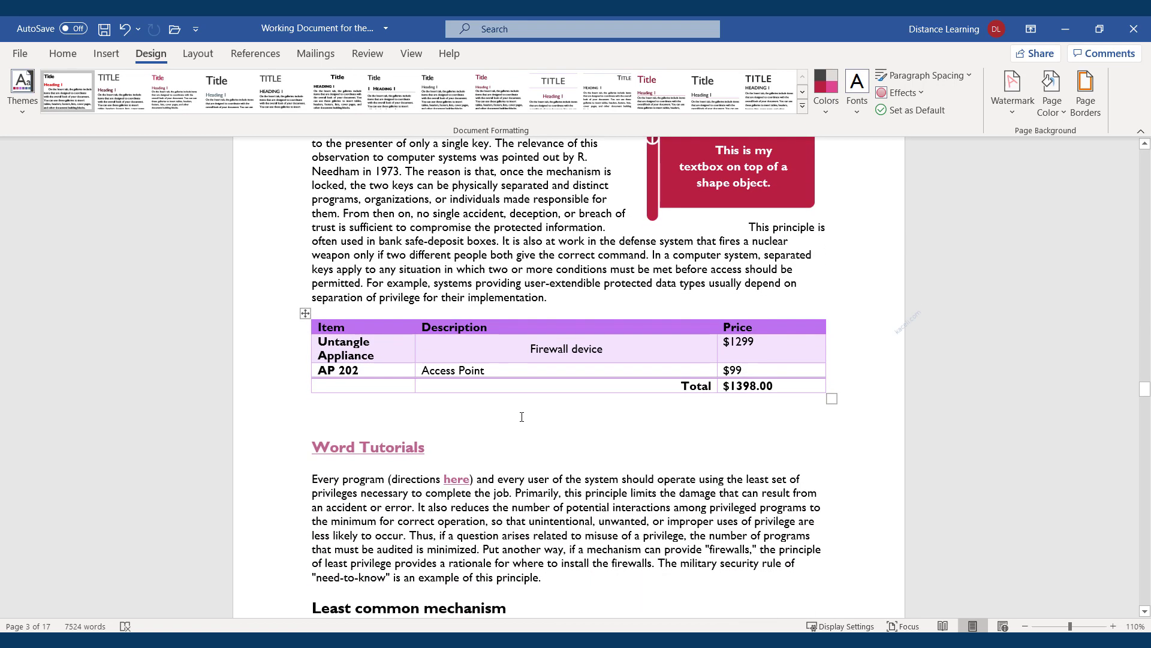
scroll(521, 371, "down", 4)
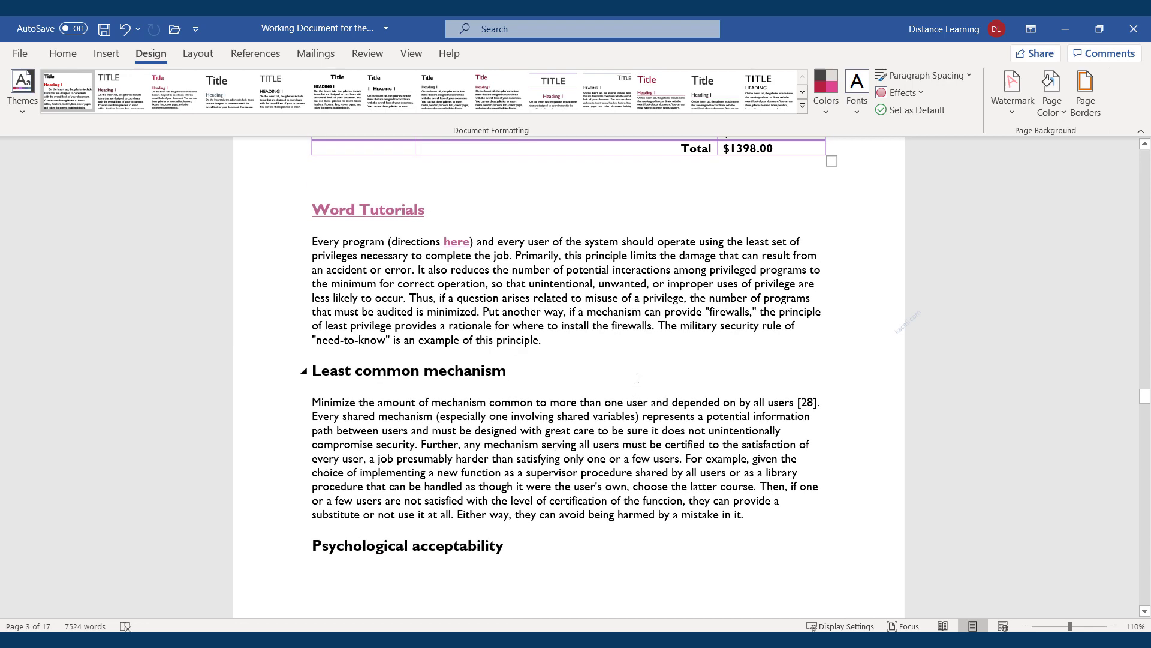
left_click(827, 112)
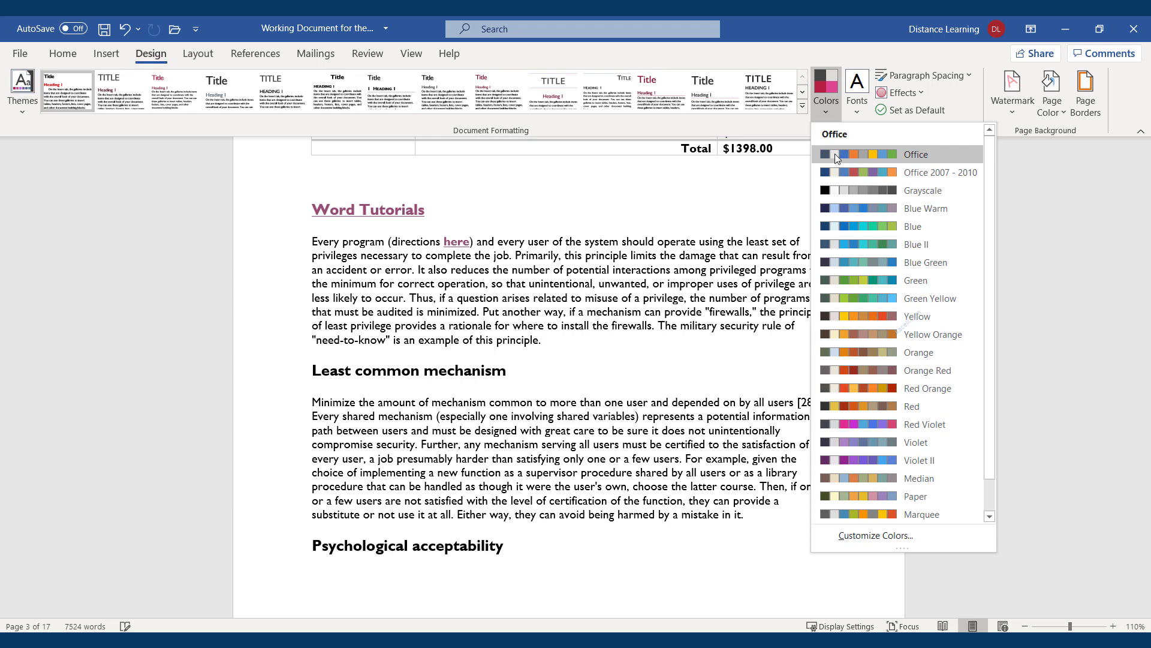
scroll(554, 367, "up", 3)
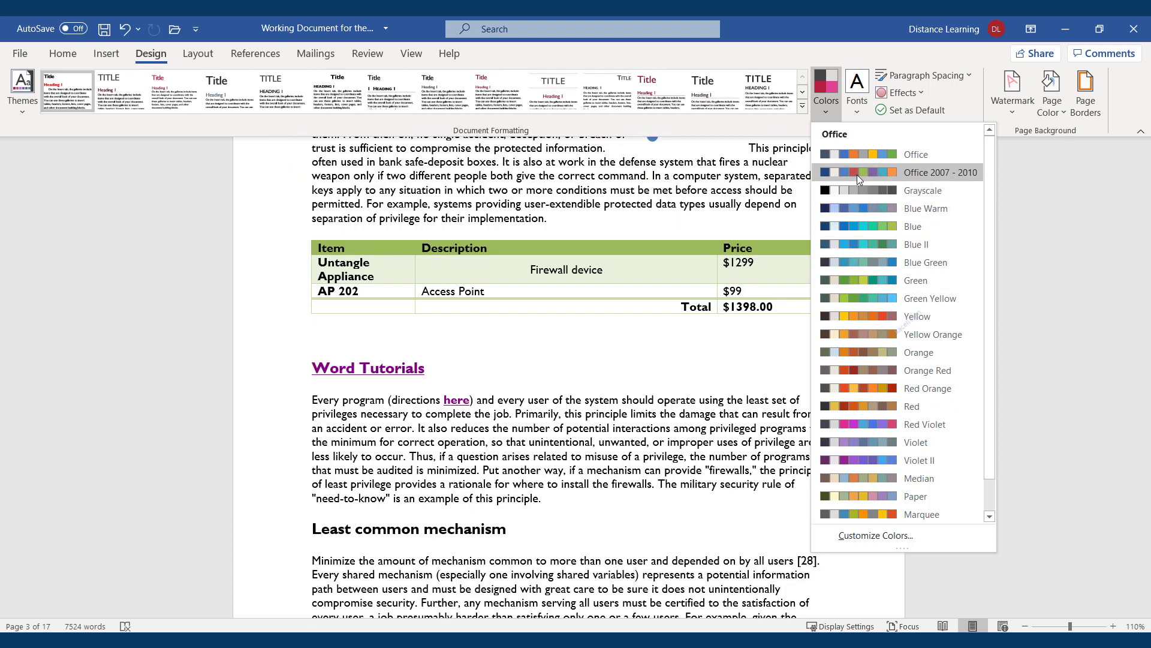
left_click(857, 172)
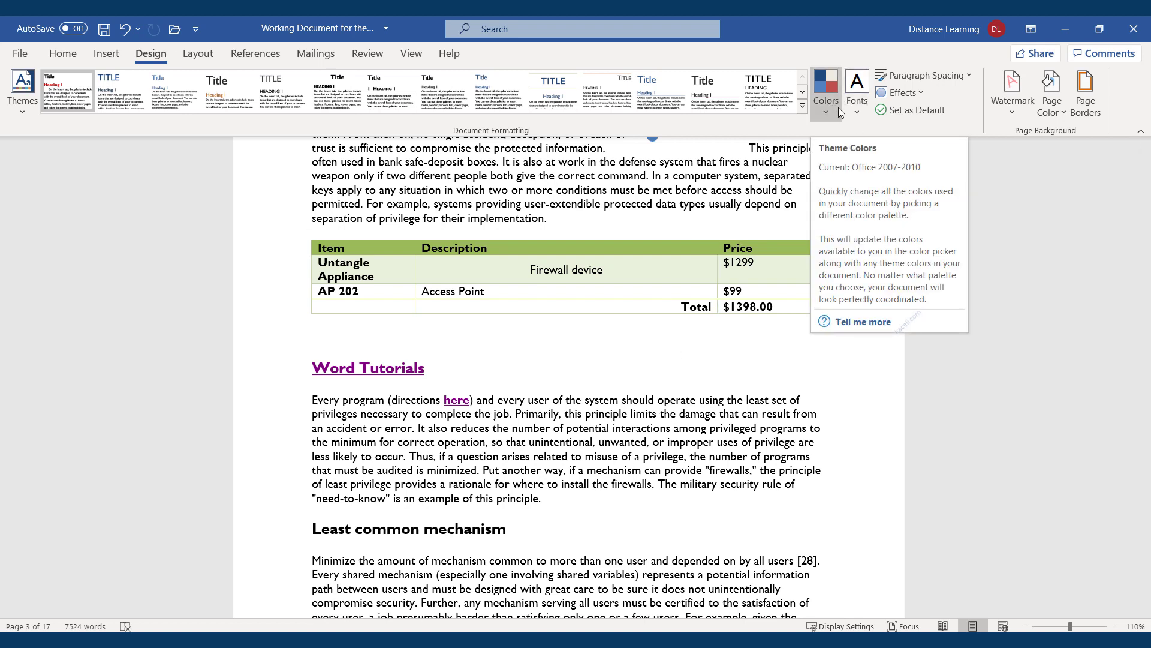
left_click(862, 112)
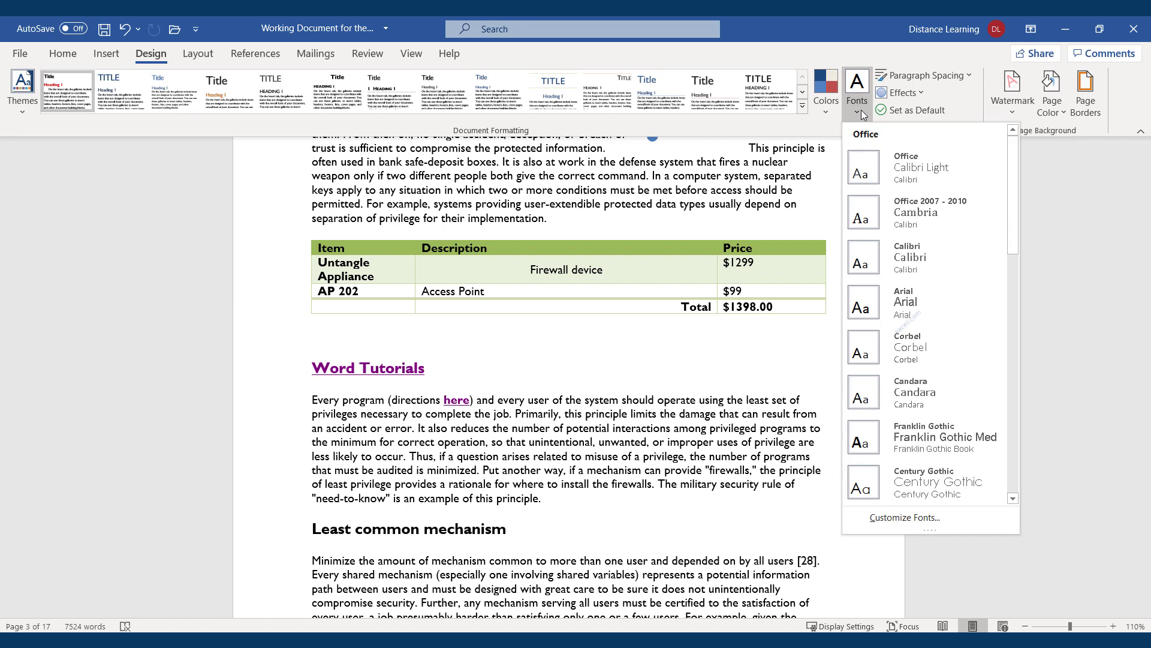
left_click(718, 176)
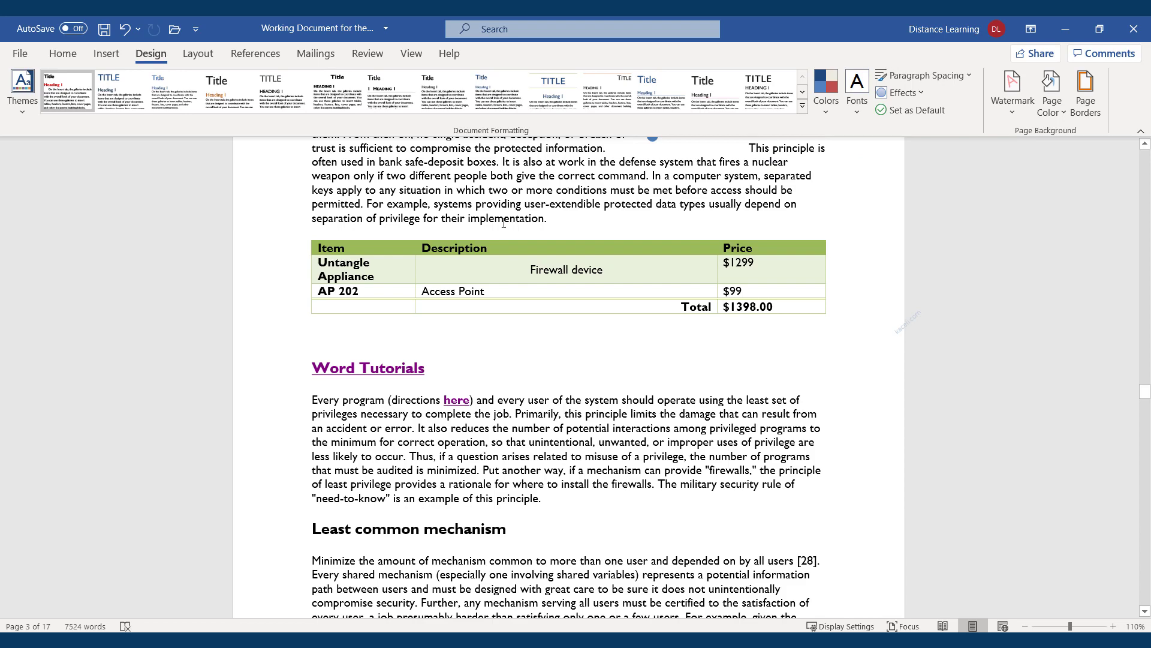
scroll(504, 222, "down", 20)
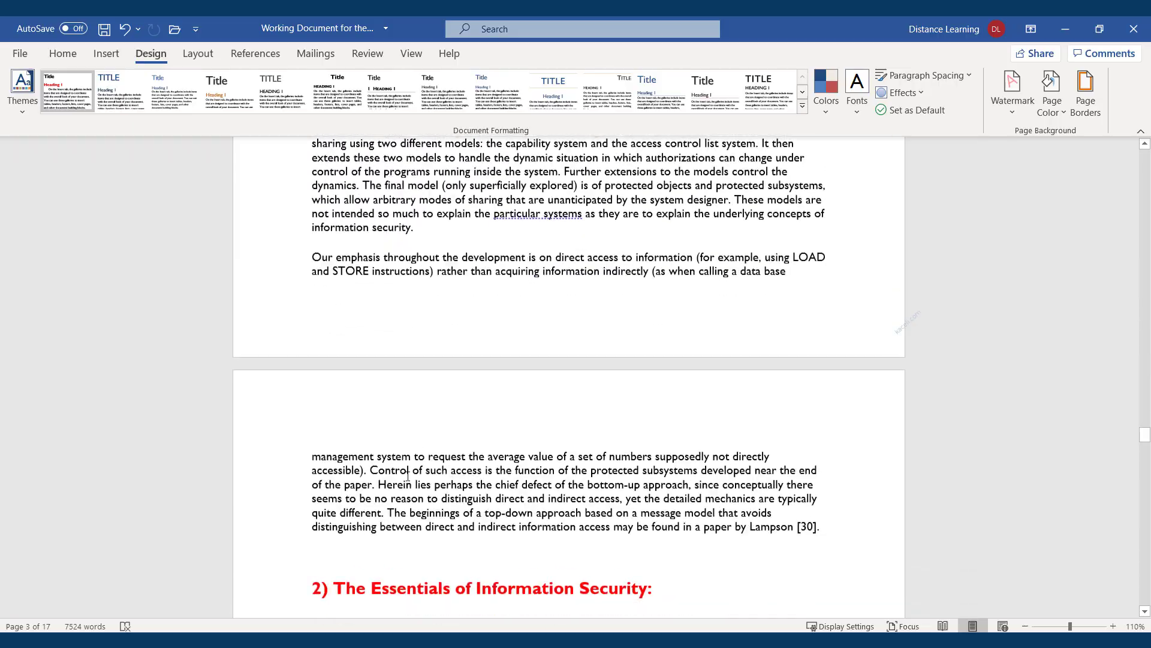
scroll(407, 474, "down", 15)
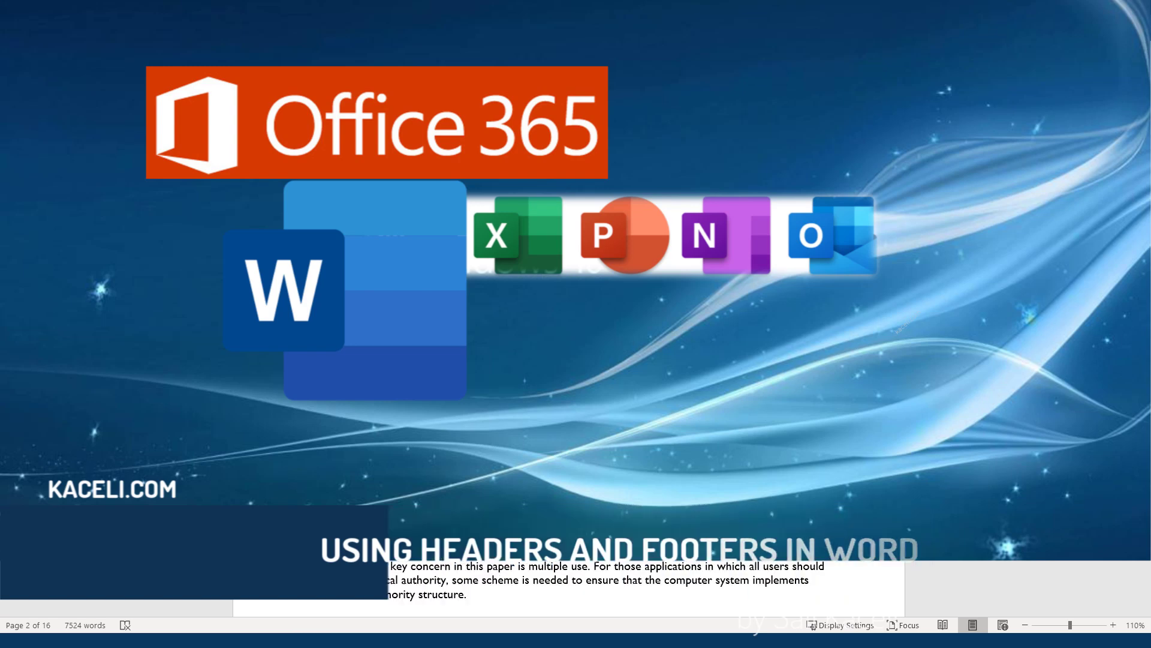
scroll(475, 311, "down", 16)
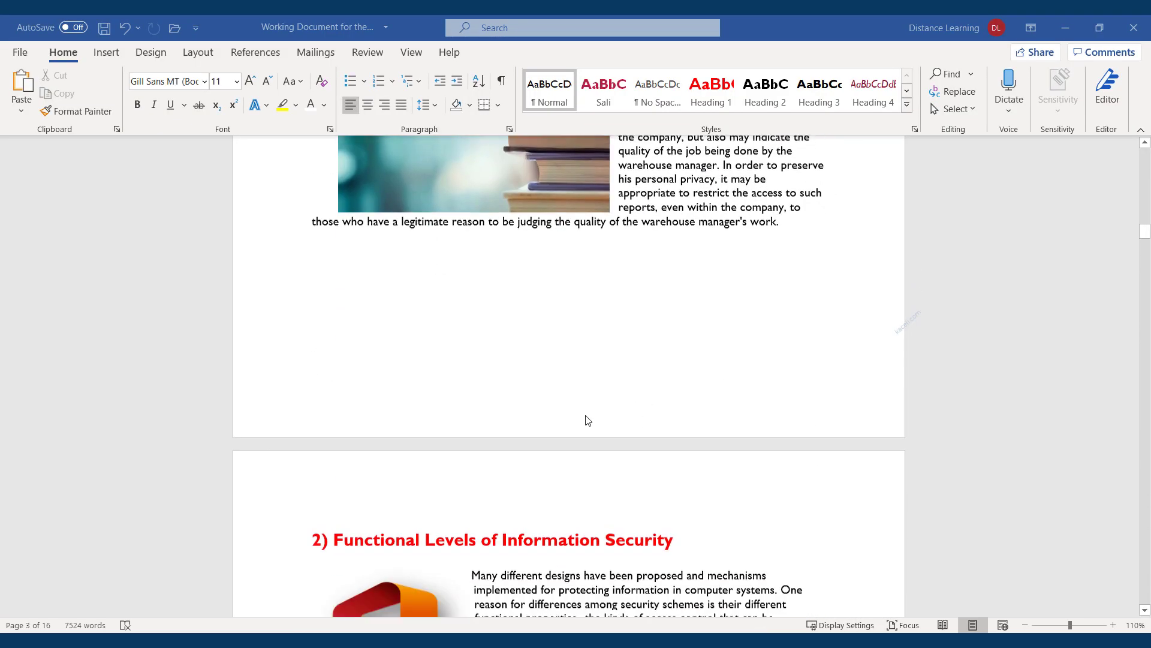
scroll(588, 419, "down", 3)
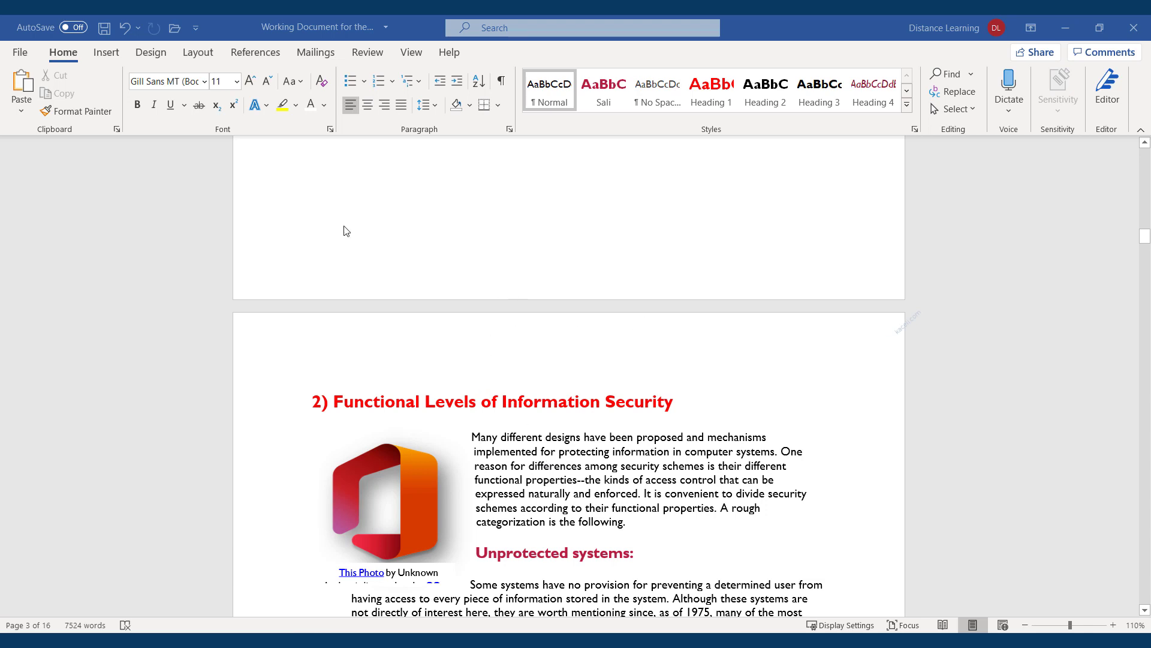
Browse the built-in Footer gallery down to the ViewMaster (Vertical) and Whisp designs
scroll(531, 369, "up", 3)
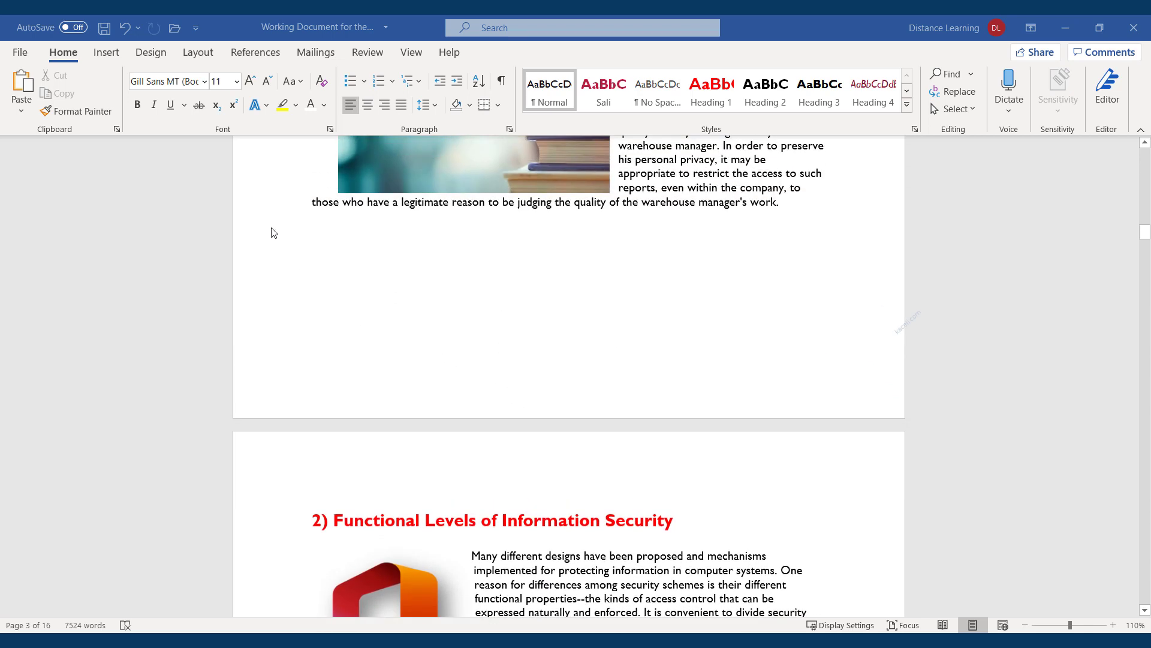
left_click(103, 55)
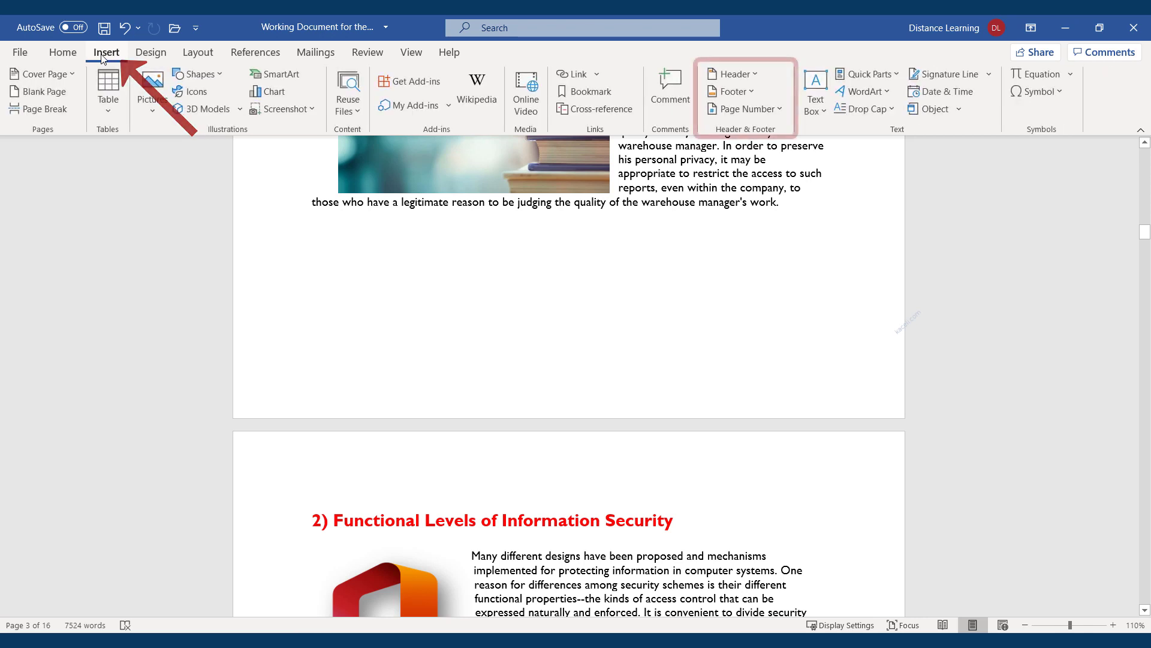
left_click(747, 93)
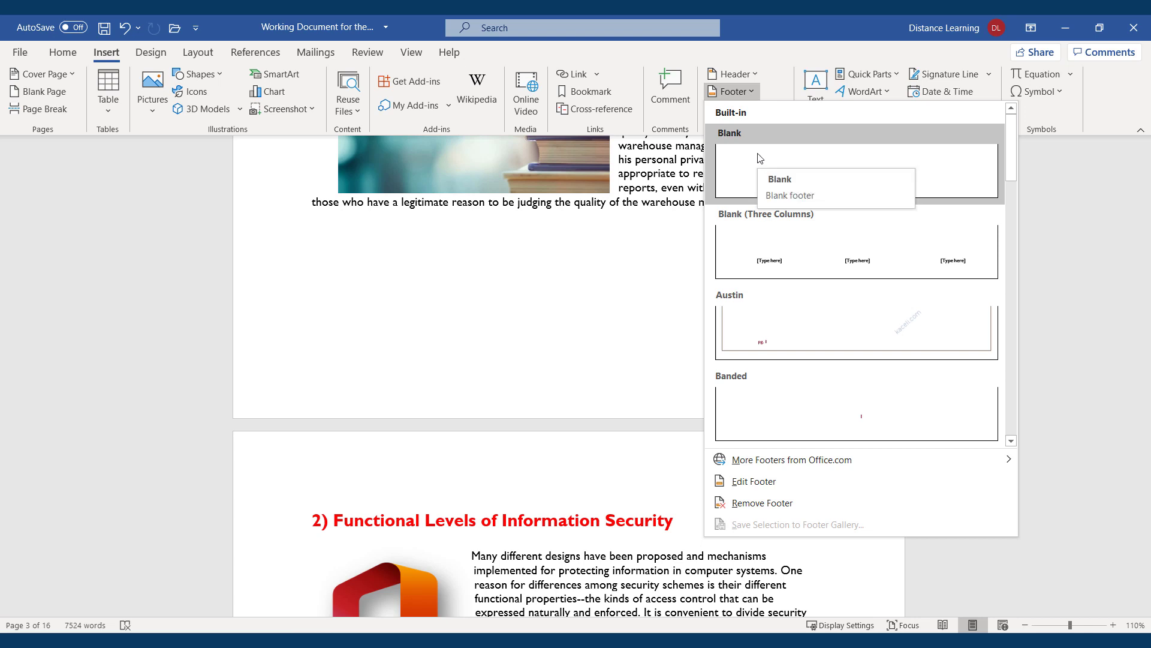
scroll(840, 293, "down", 5)
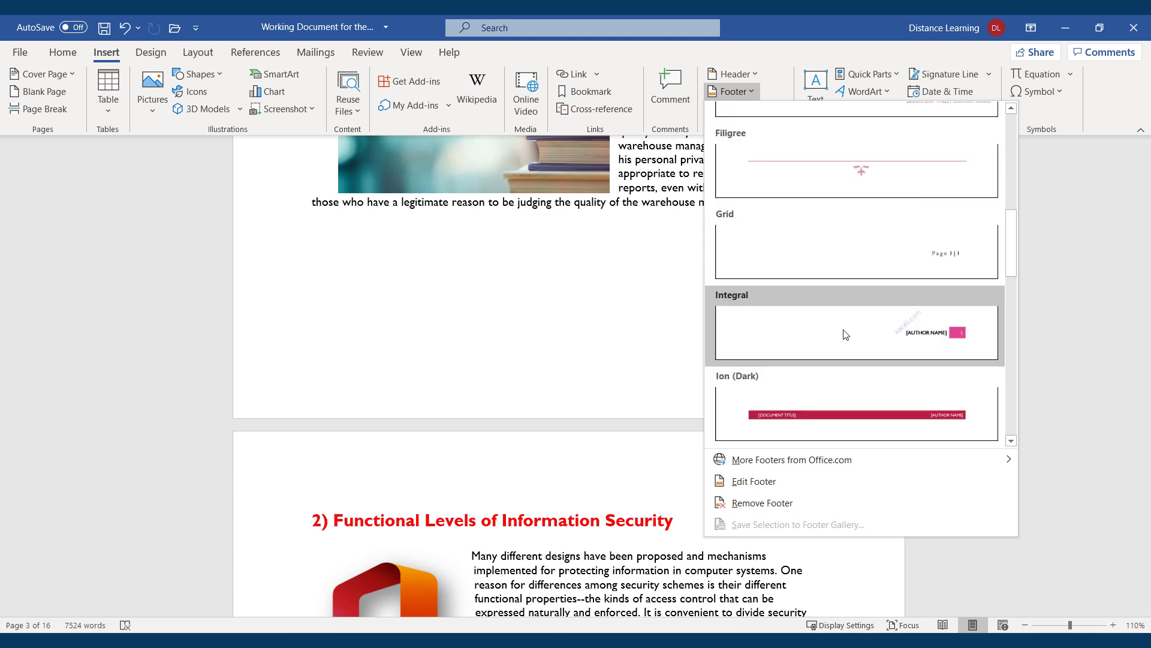
scroll(840, 348, "down", 3)
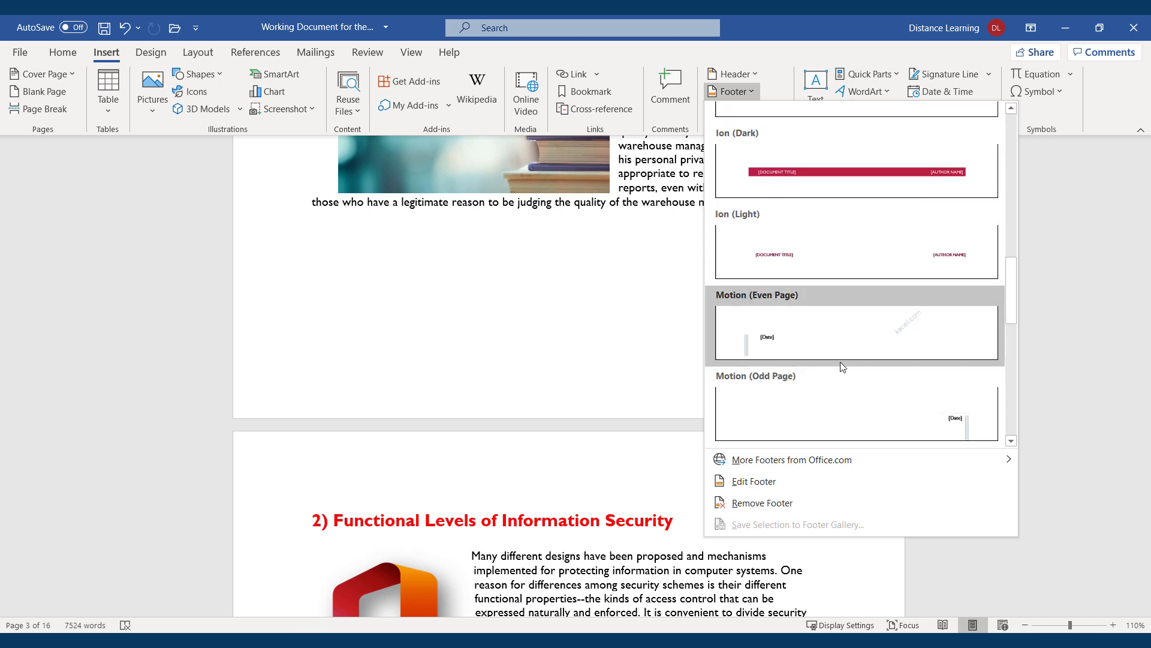
scroll(840, 365, "down", 3)
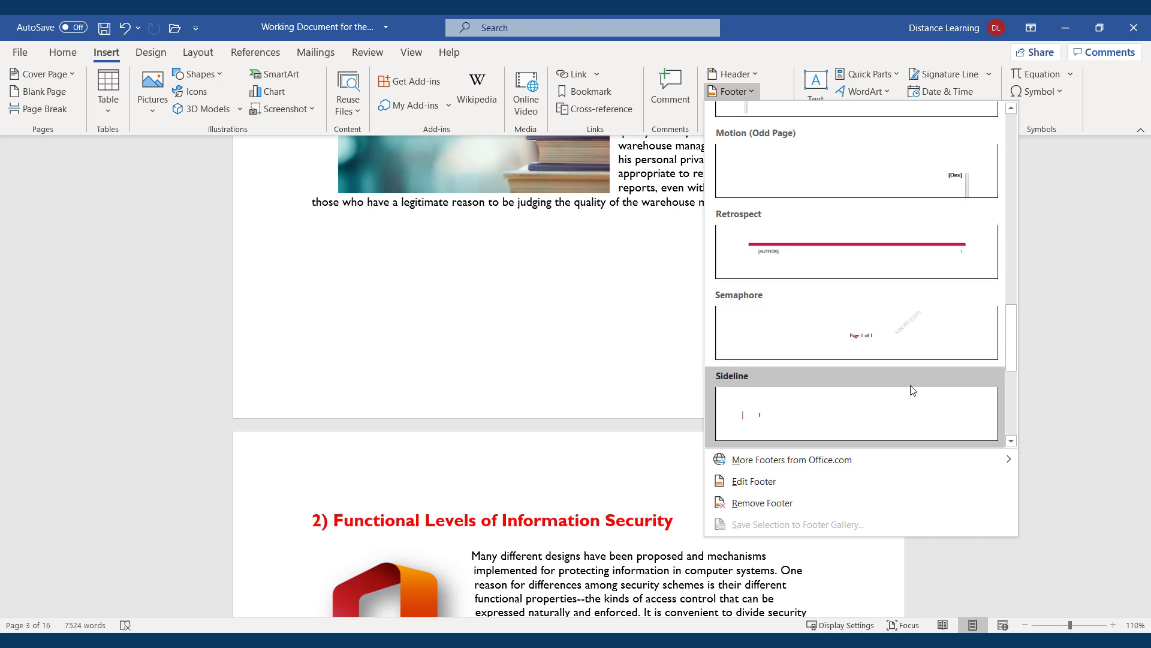
scroll(913, 390, "down", 4)
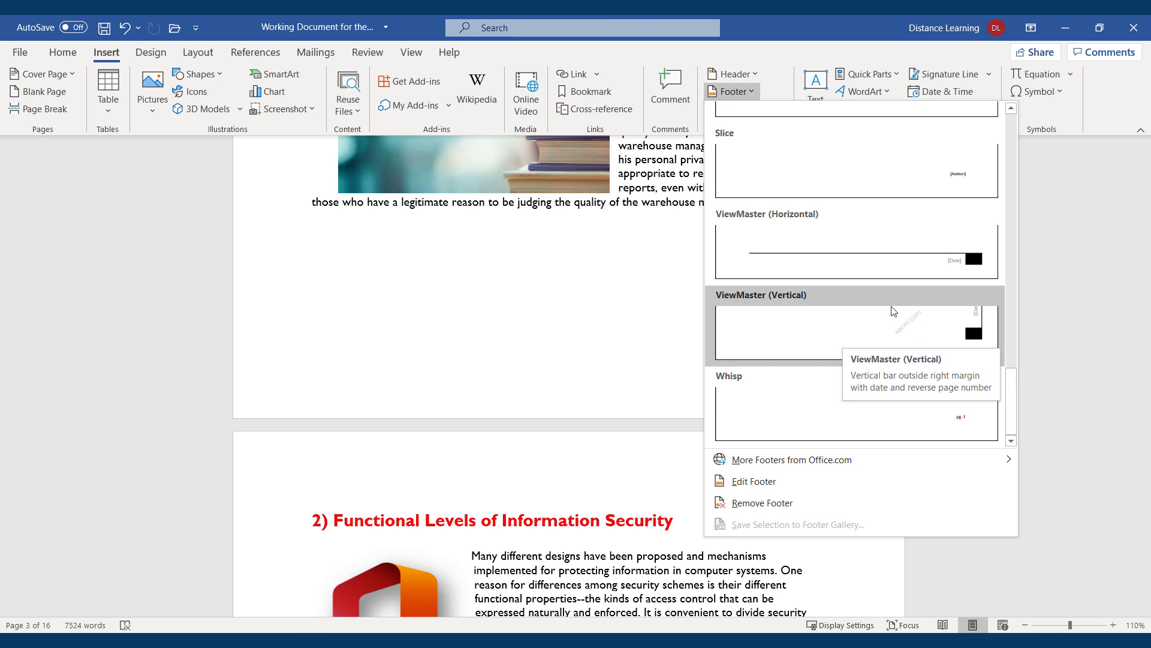
scroll(894, 312, "up", 3)
Insert the Sideline footer and make its 'Page 2 | 15' text bold
left_click(895, 321)
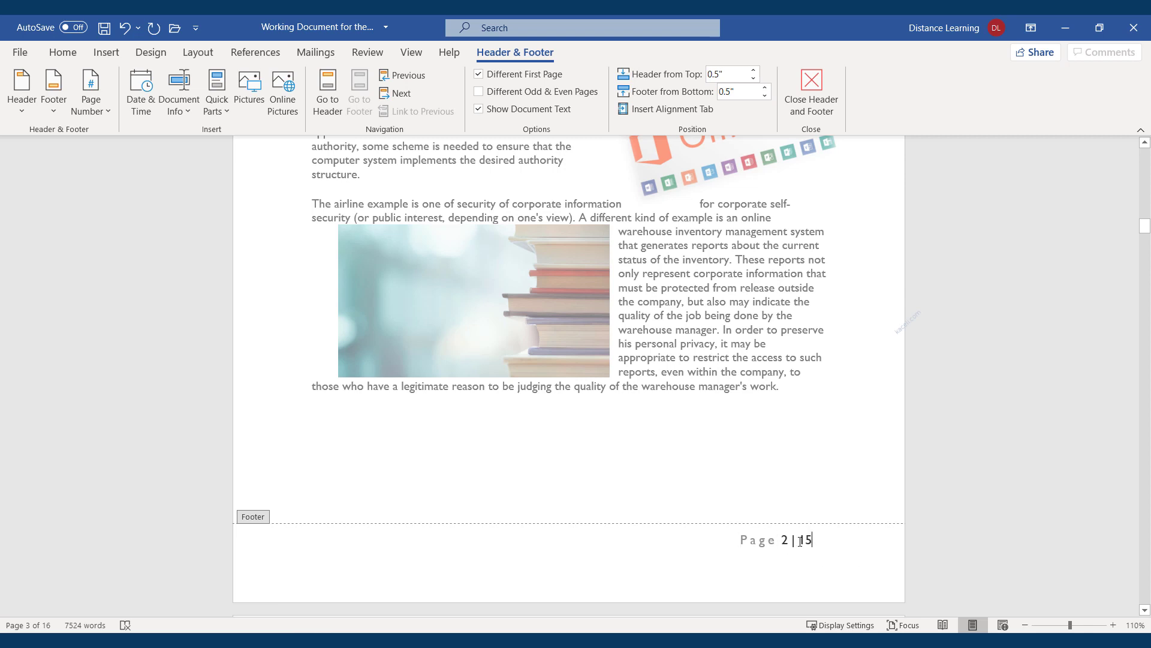
left_click_drag(819, 538, 719, 542)
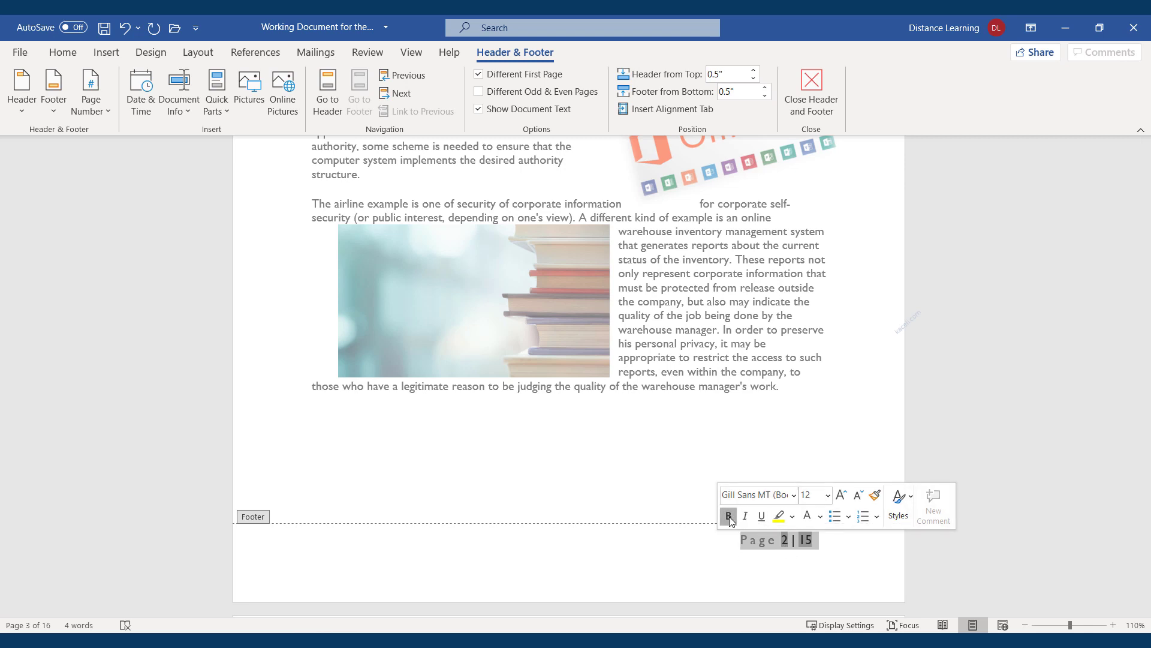
left_click(729, 517)
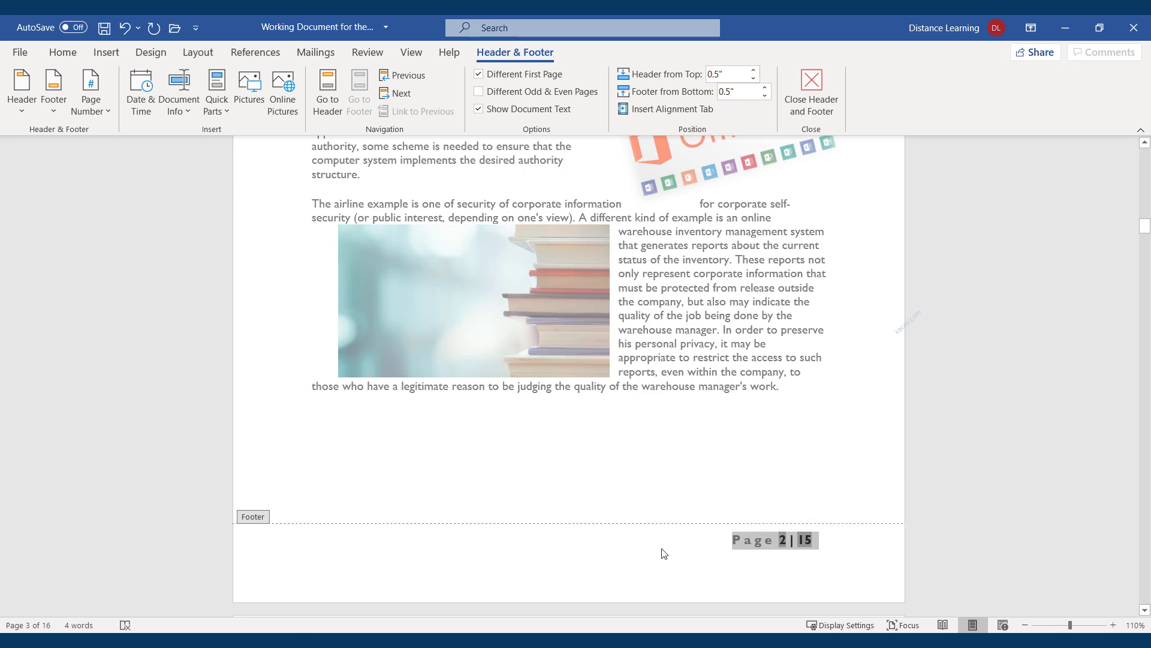
left_click(613, 542)
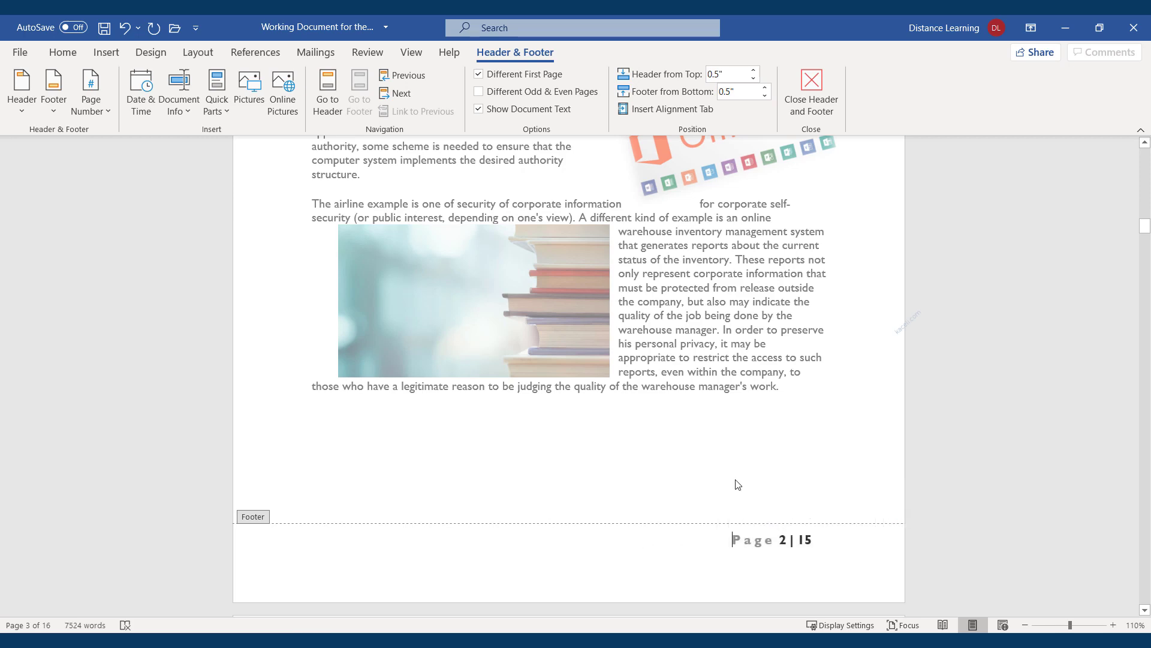
scroll(723, 505, "up", 15)
scroll(722, 502, "up", 15)
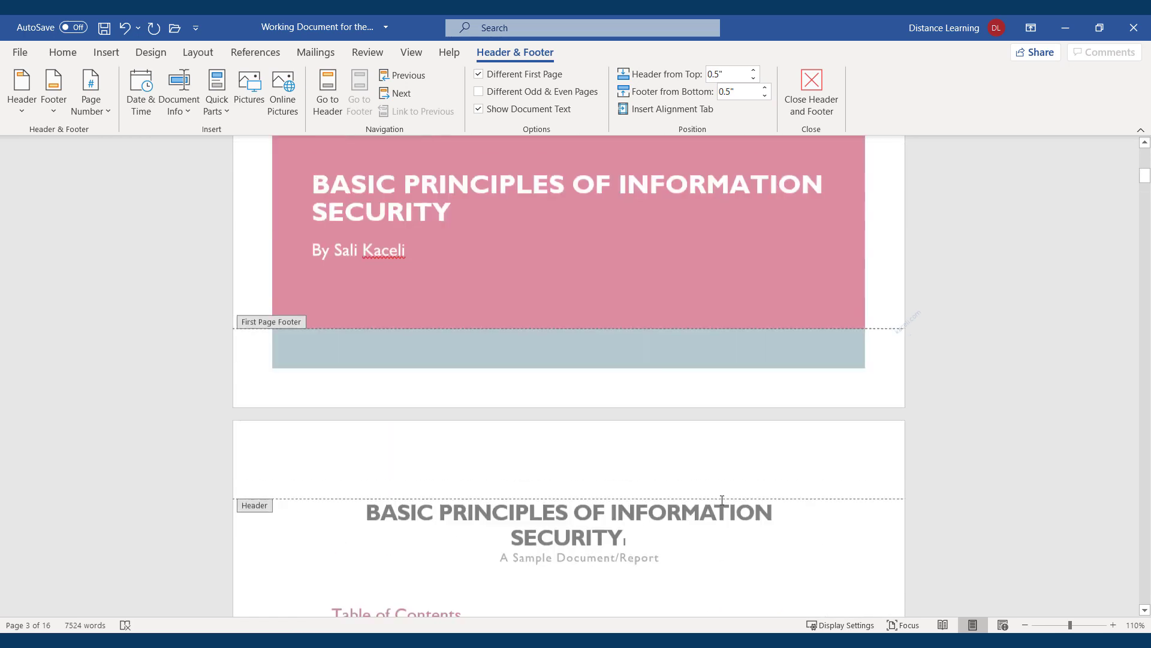
Toggle Different First Page off and back on in page 2's footer, then show Quick Parts
scroll(701, 458, "up", 8)
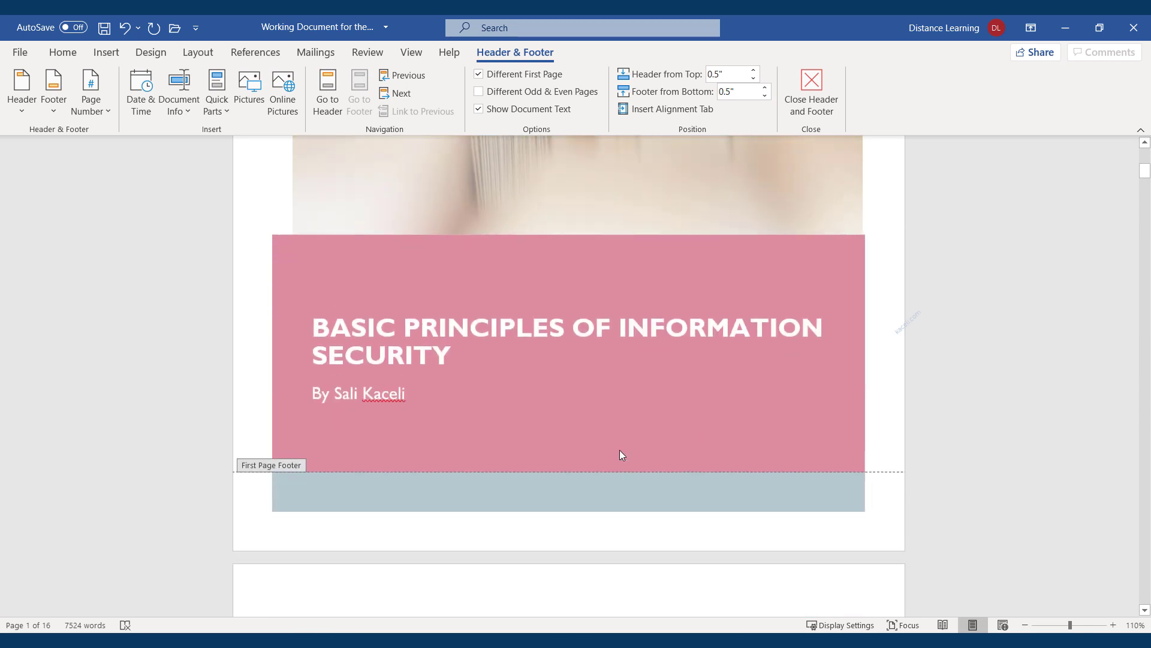
scroll(610, 453, "down", 3)
scroll(555, 369, "down", 15)
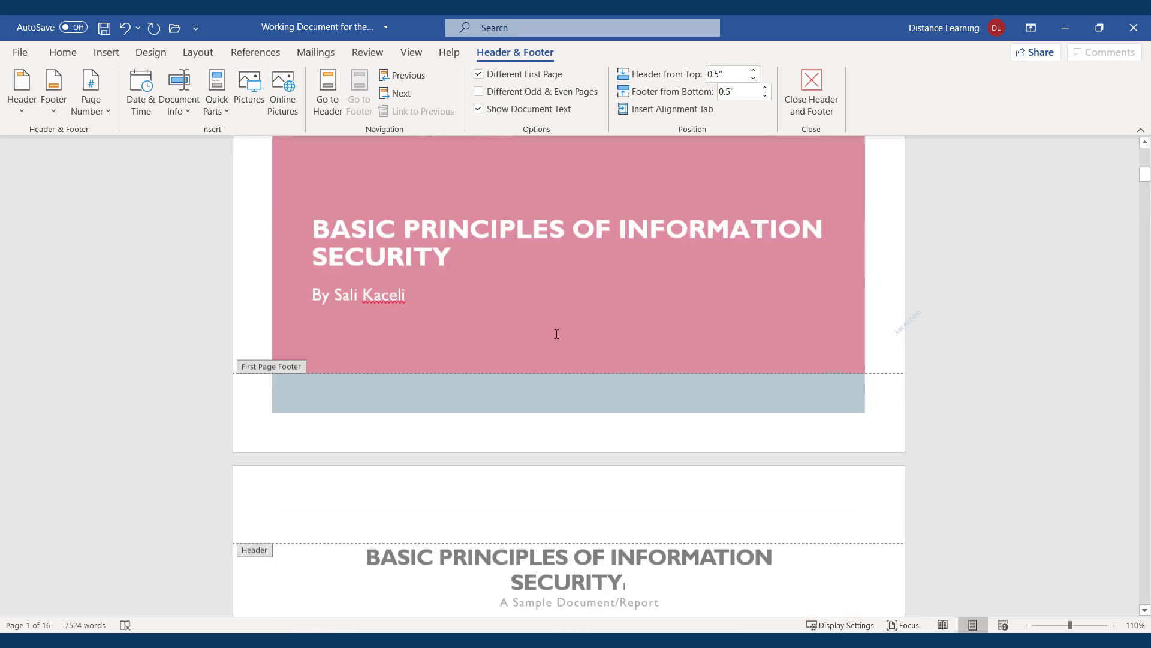
scroll(593, 397, "down", 3)
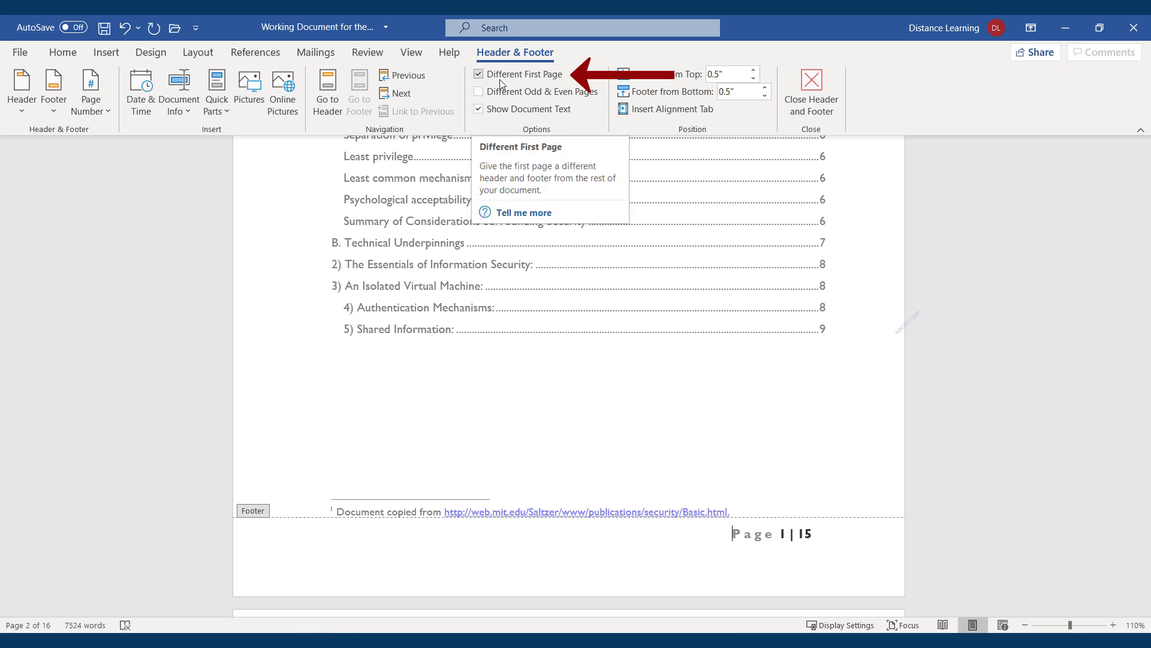
left_click(481, 76)
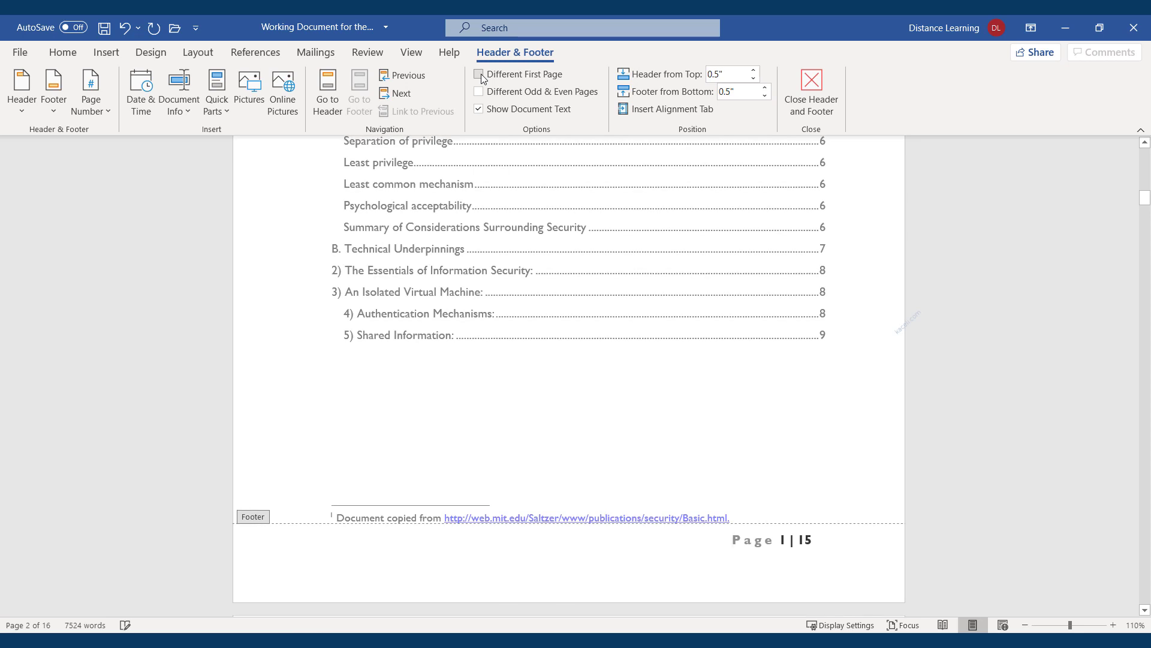
left_click(481, 77)
left_click(220, 114)
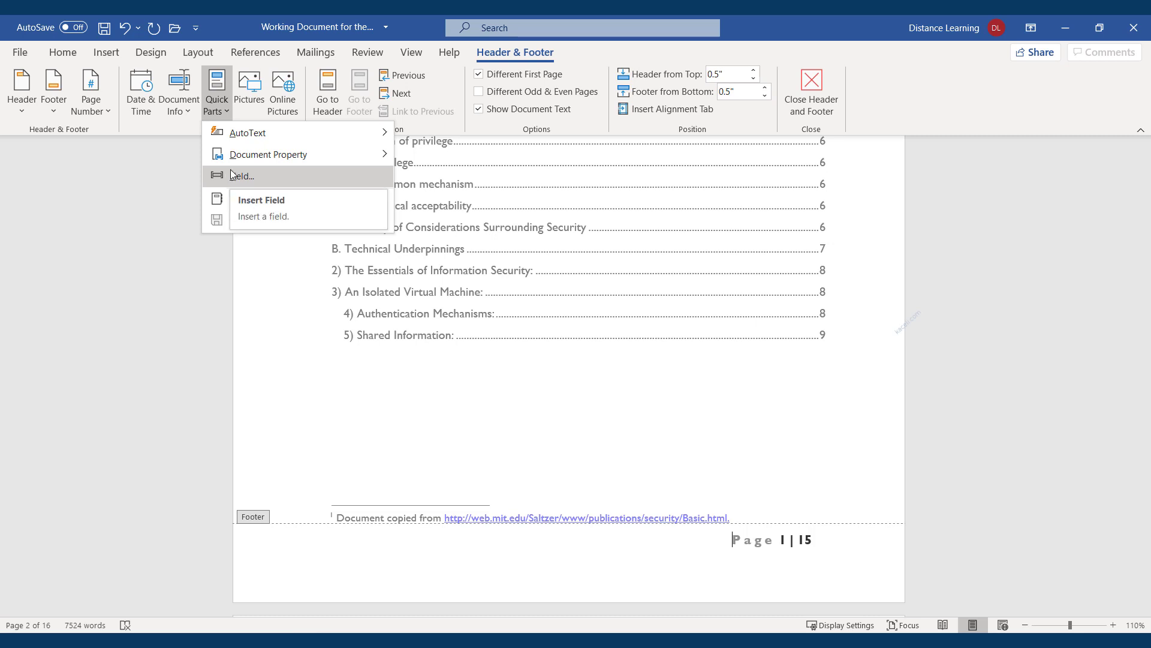
Browse the Document Info Field dialog's field names, cancel it, and reopen the Document Info list
left_click(673, 558)
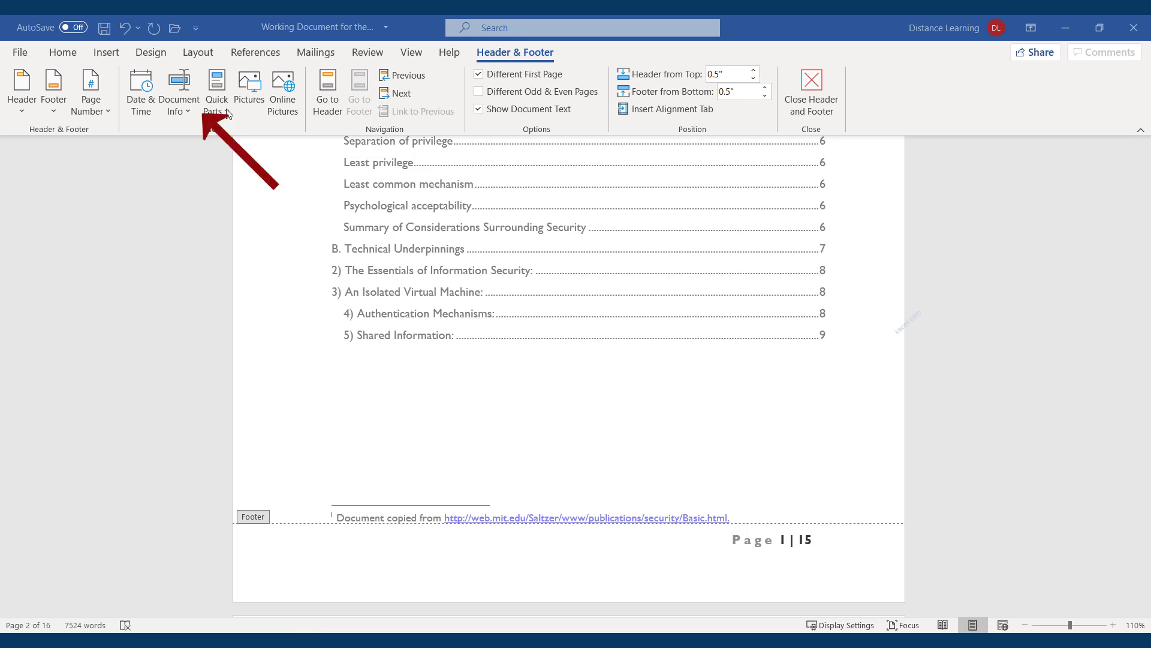
left_click(189, 113)
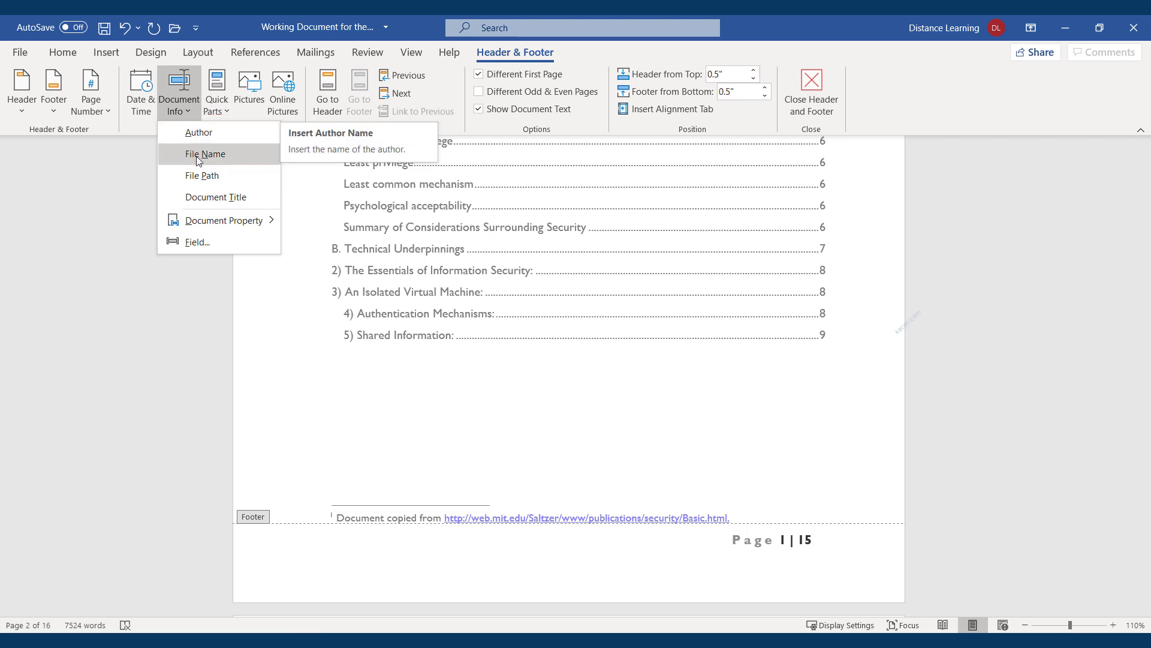
left_click(204, 246)
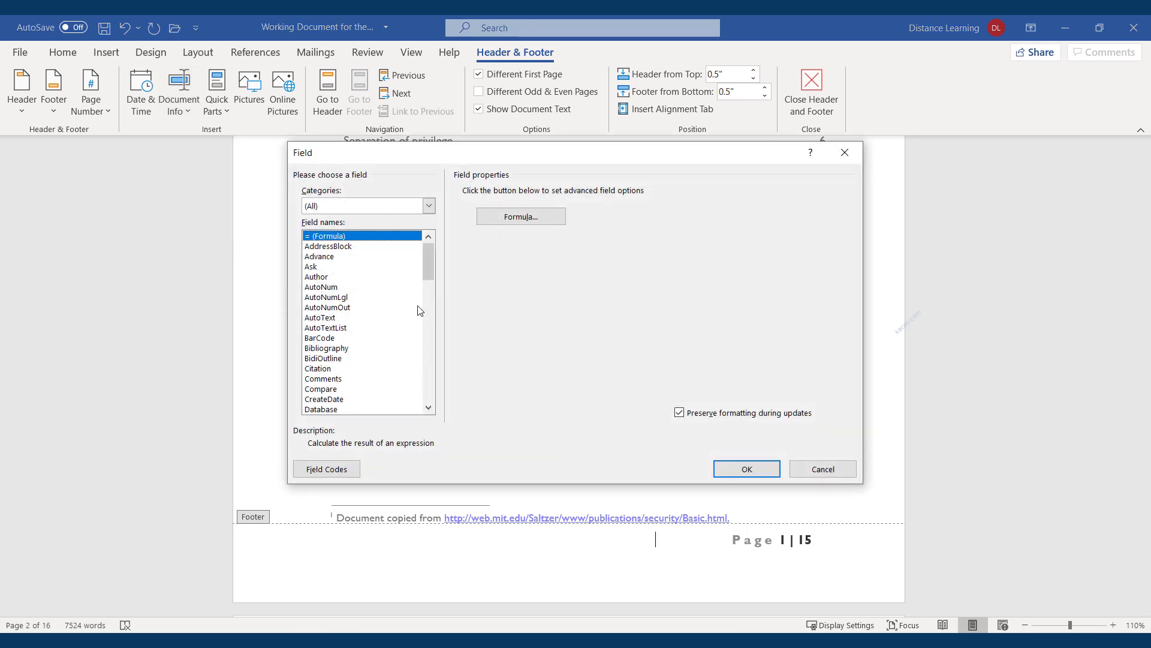
left_click_drag(429, 271, 433, 296)
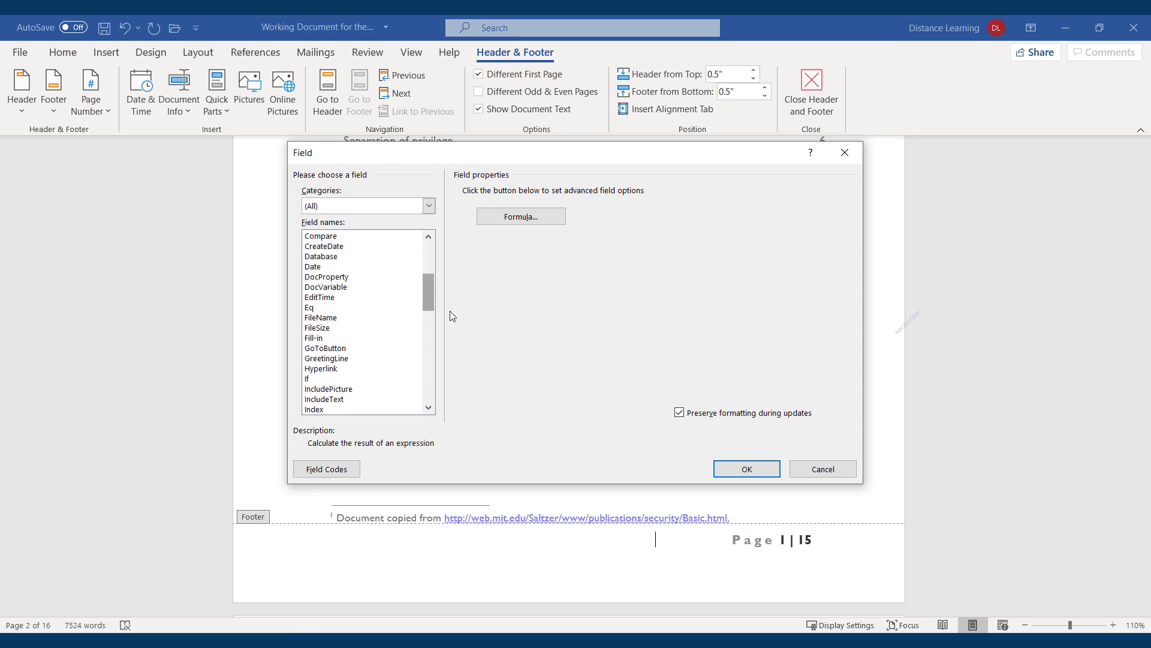
left_click(820, 473)
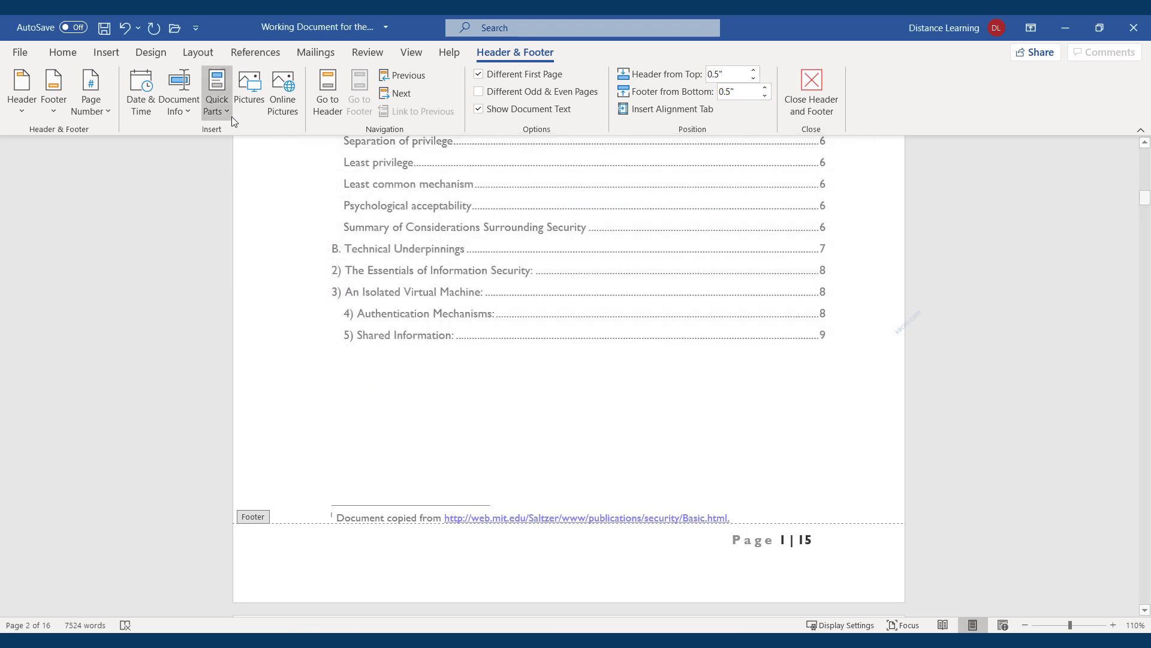
left_click(181, 107)
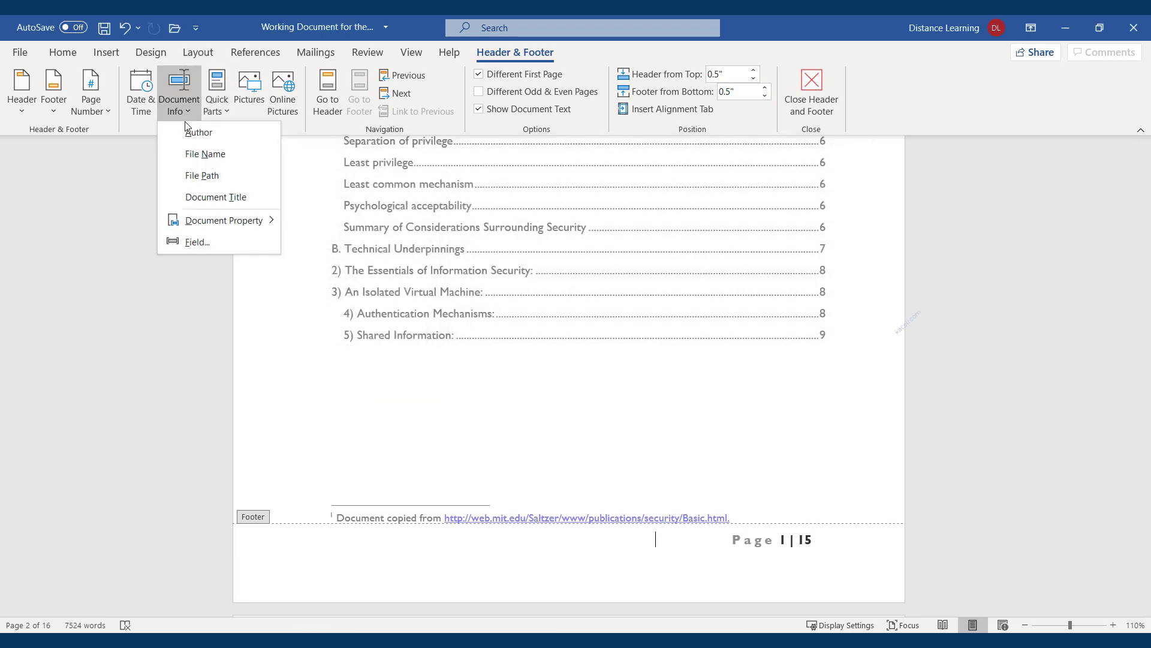
Insert the file name 'Working Document for the Videos - with edits' into the footer at 7 pt Calibri
left_click(197, 157)
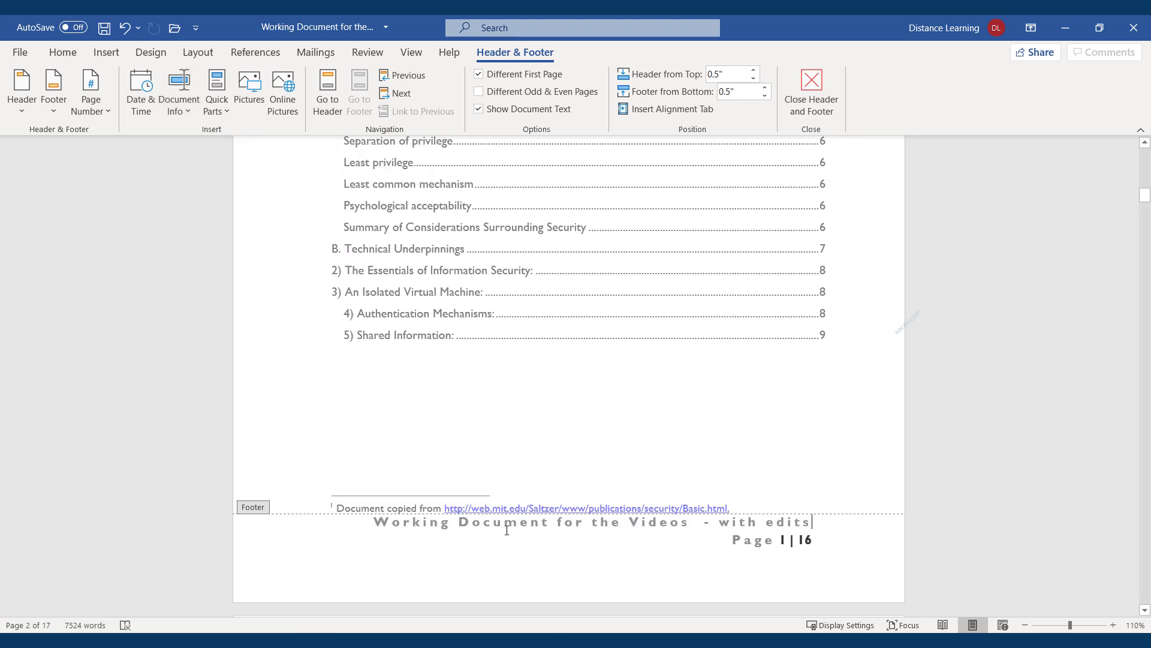
left_click_drag(811, 523, 375, 521)
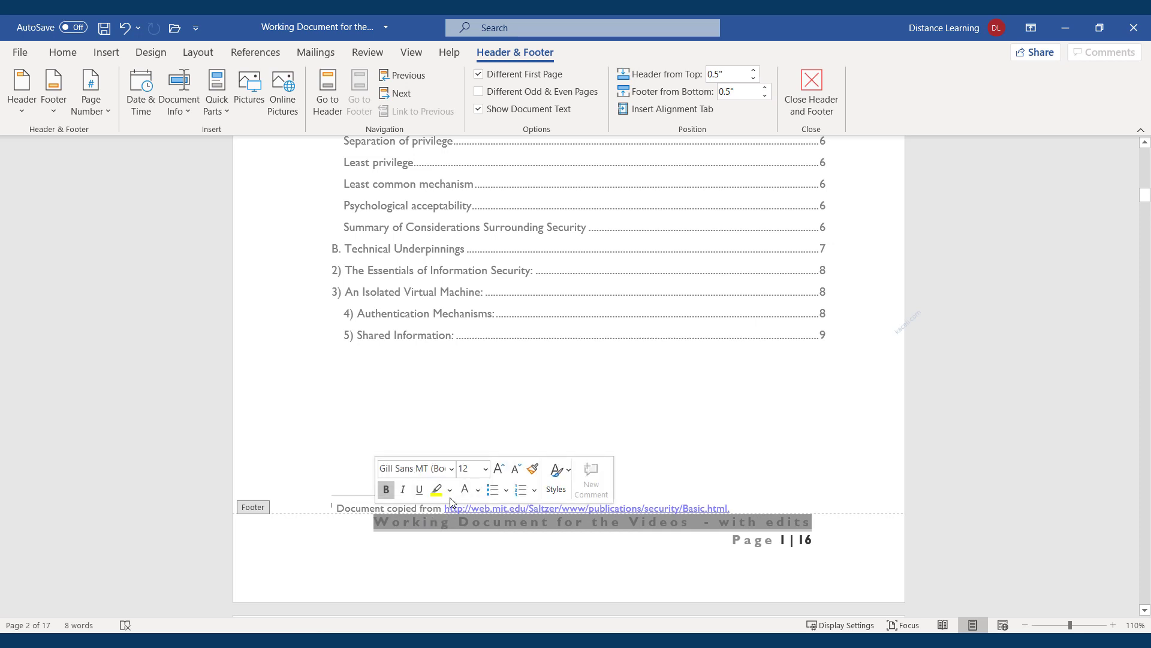
left_click(516, 469)
left_click(516, 468)
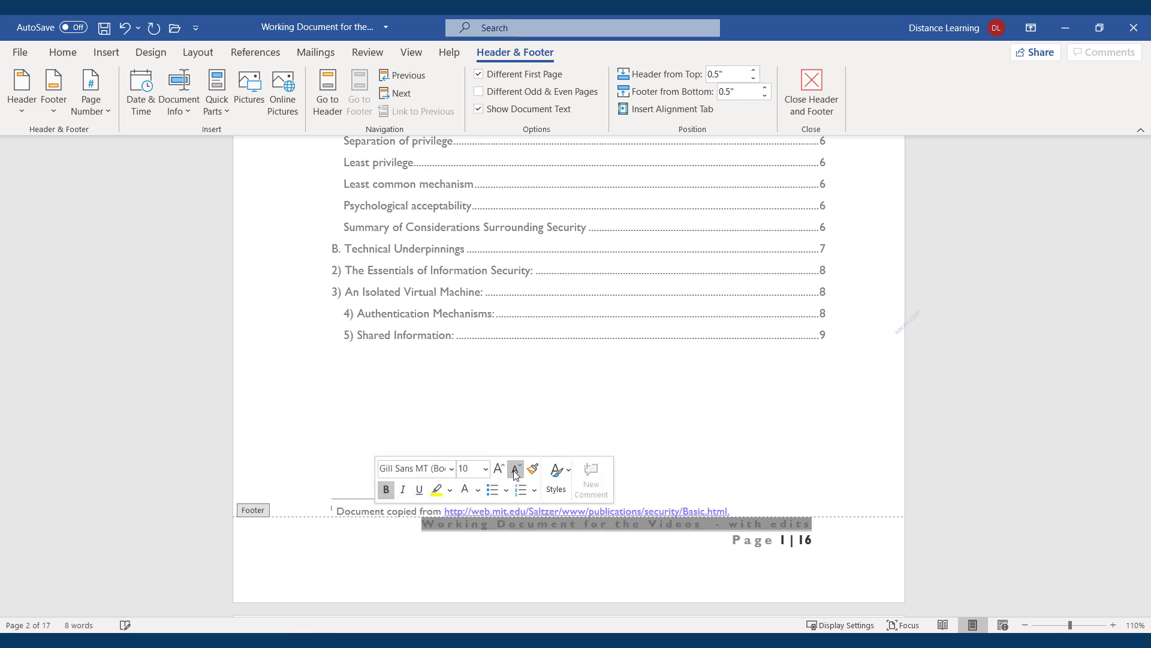
left_click(516, 468)
left_click(516, 469)
left_click(516, 468)
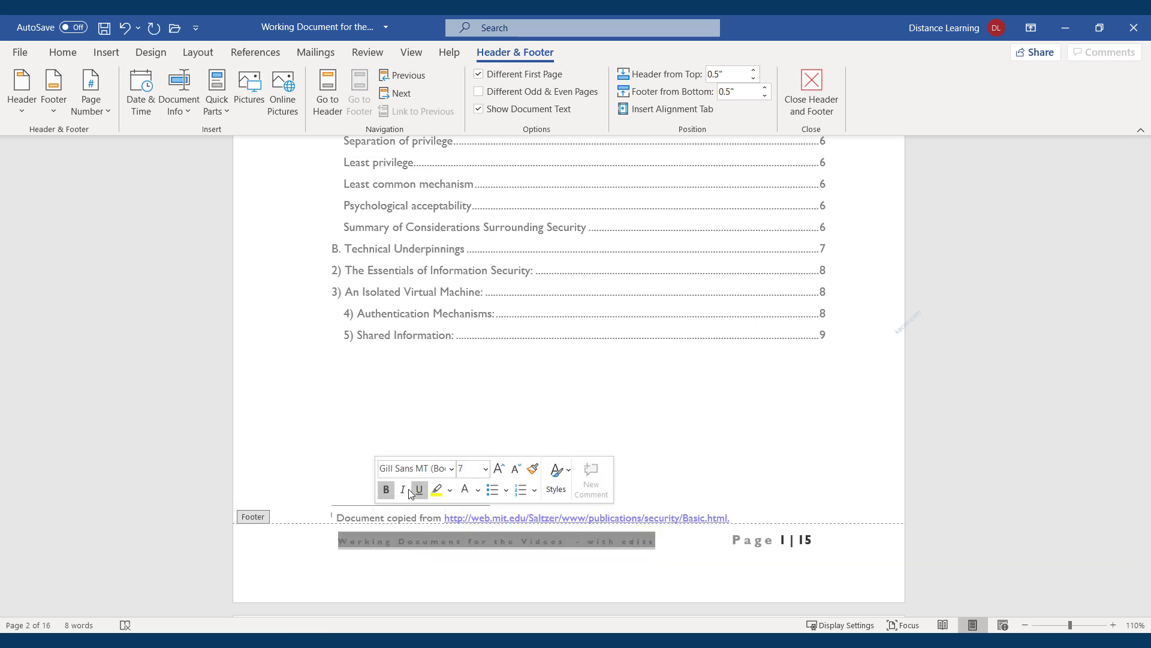
left_click(452, 471)
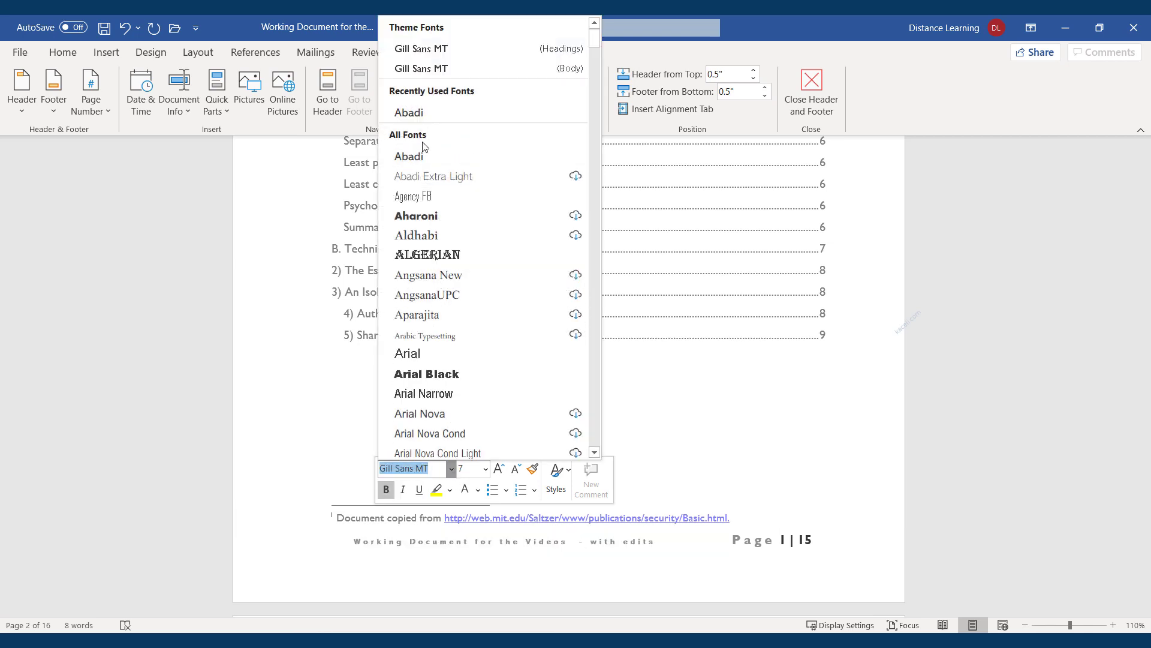
key("Escape")
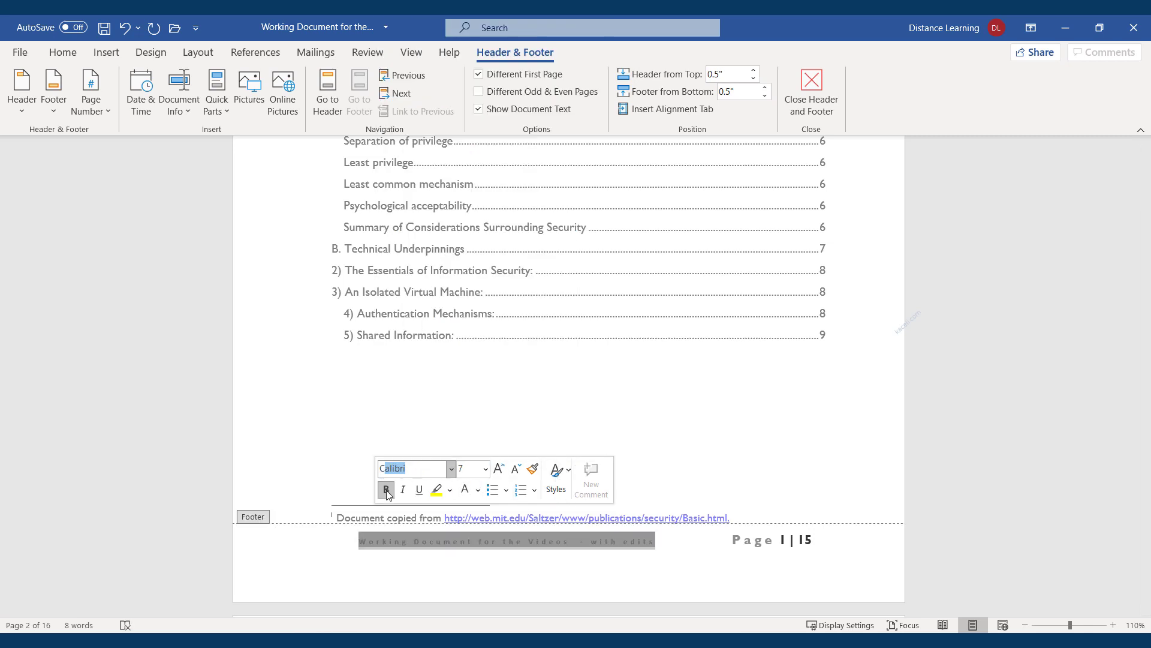
left_click(445, 562)
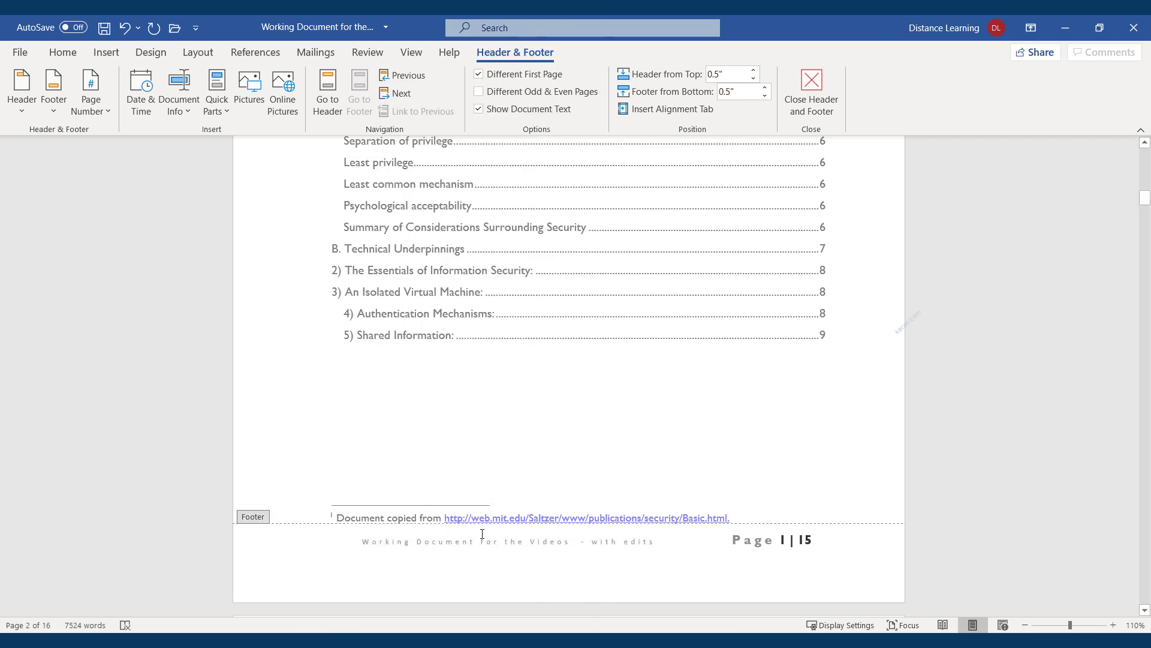
scroll(484, 514, "down", 15)
scroll(467, 415, "down", 3)
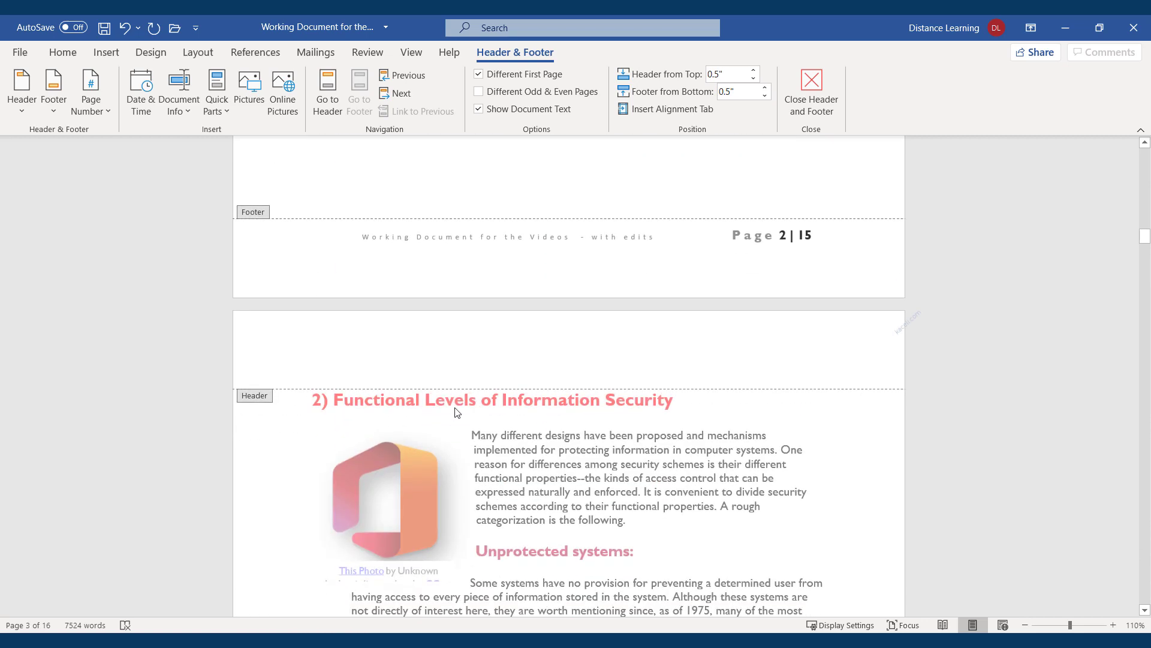
Open page 3's footer for editing, then close it and return to the body text
scroll(442, 389, "down", 8)
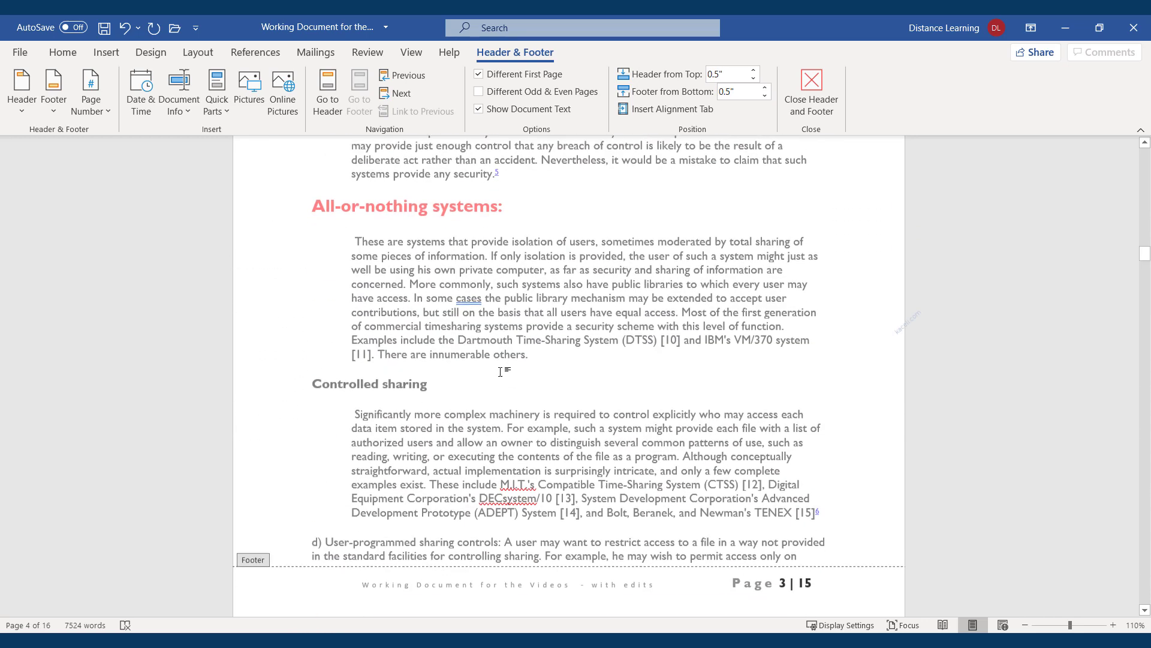
triple_click(492, 329)
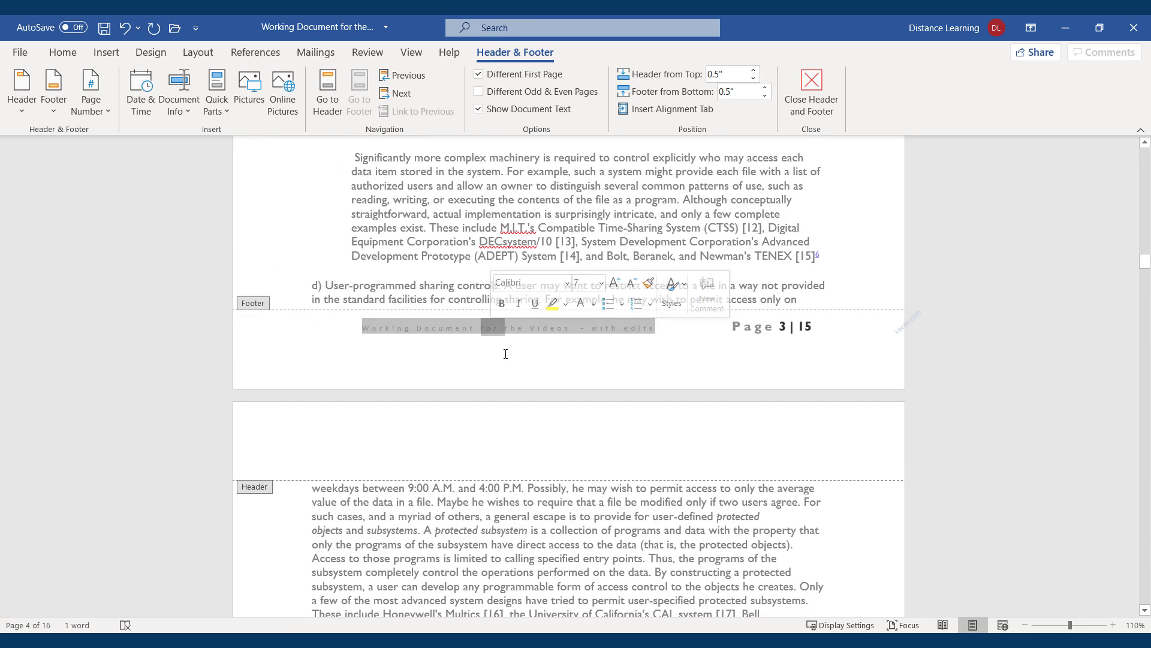
left_click(572, 367)
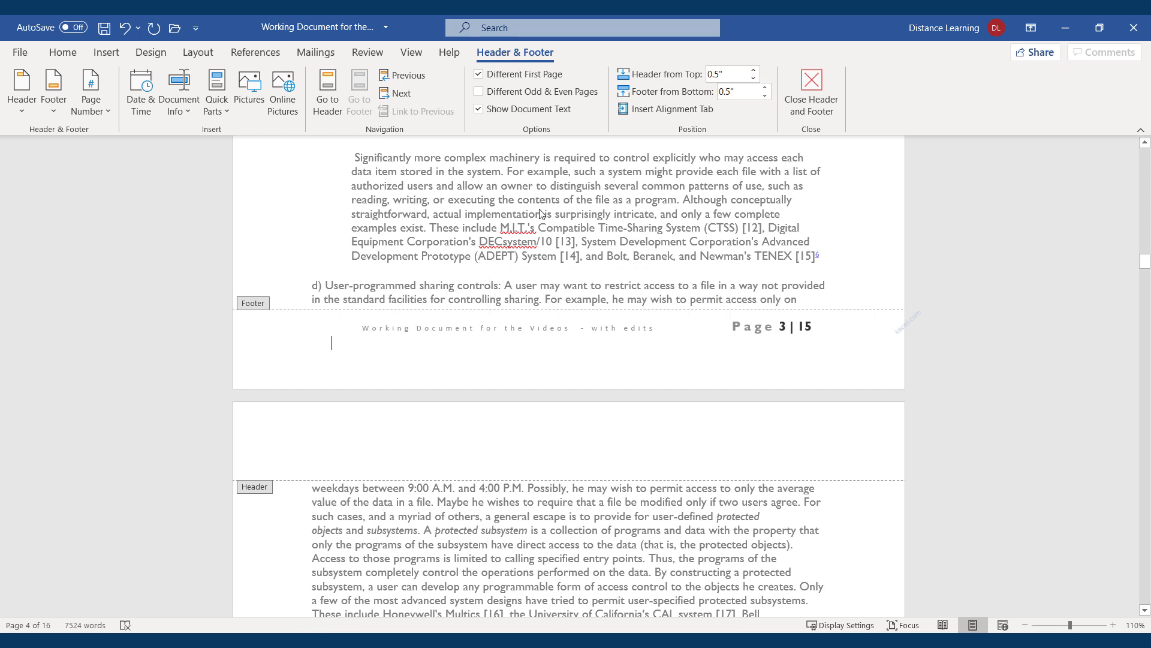
double_click(424, 214)
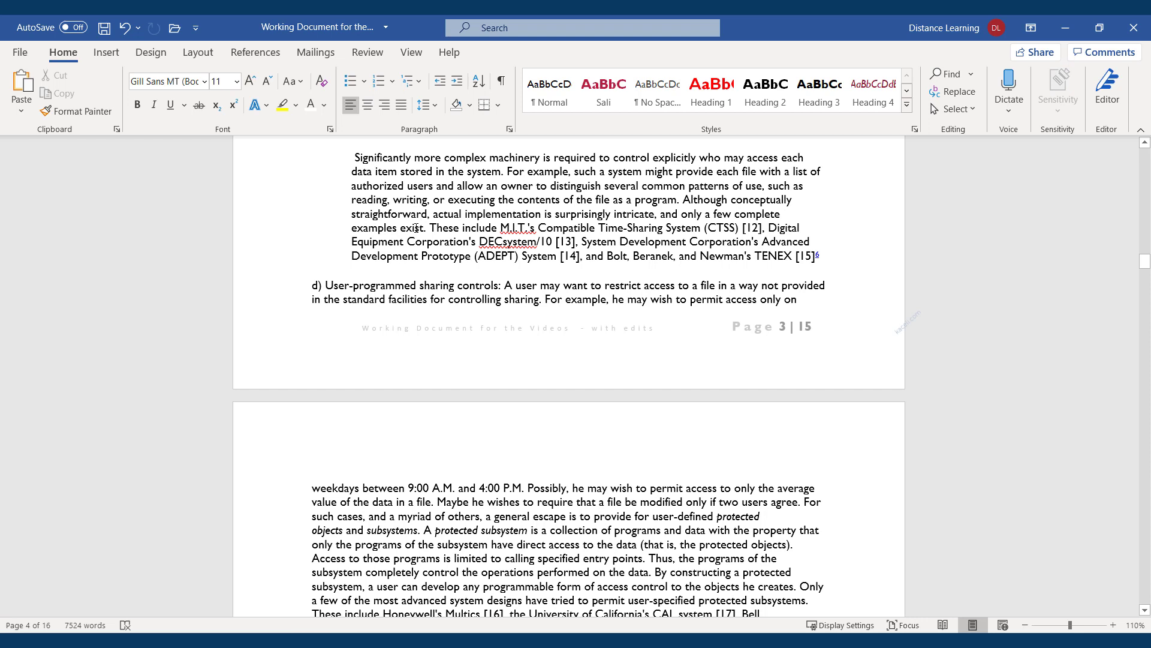
double_click(454, 329)
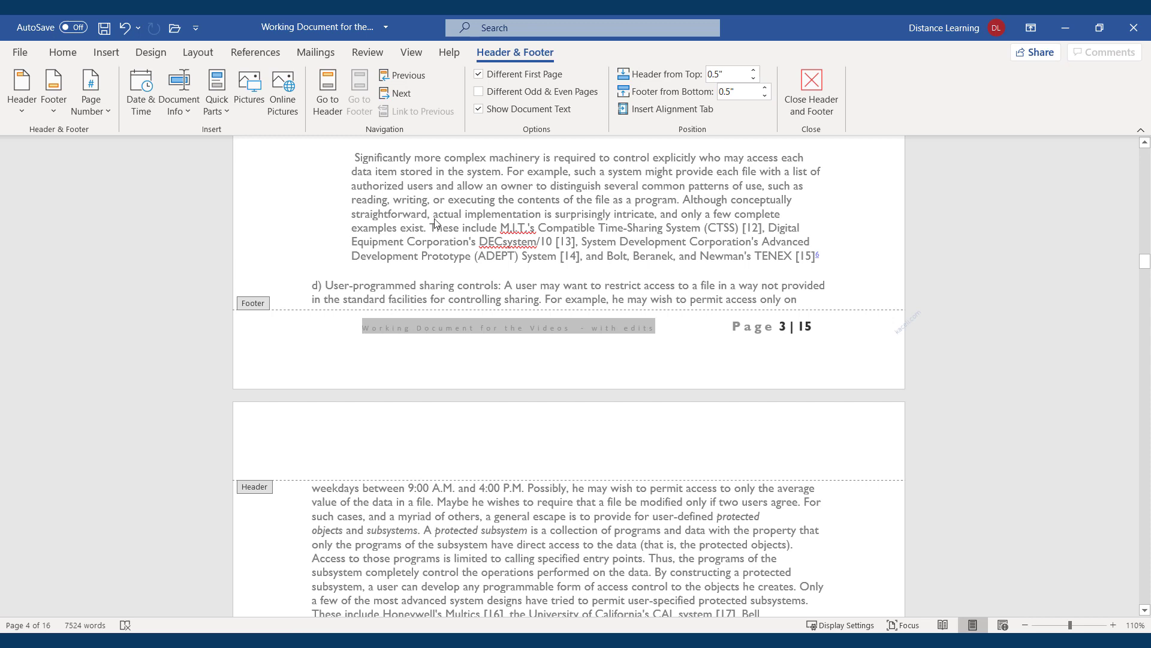
triple_click(402, 198)
left_click(396, 216)
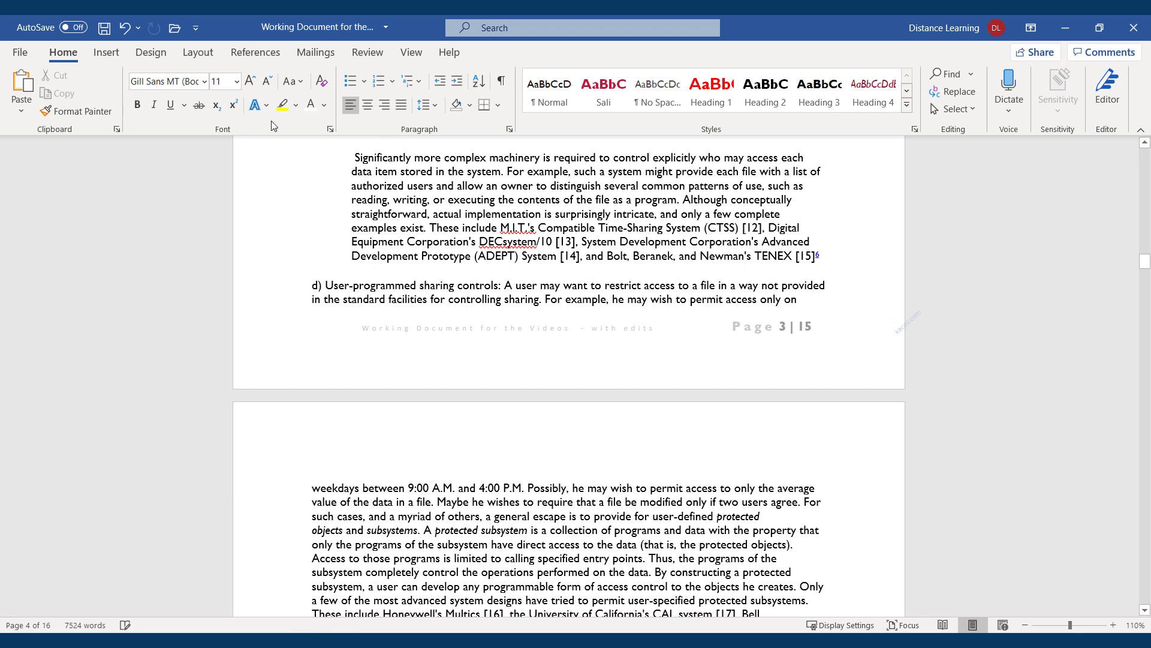
left_click(107, 52)
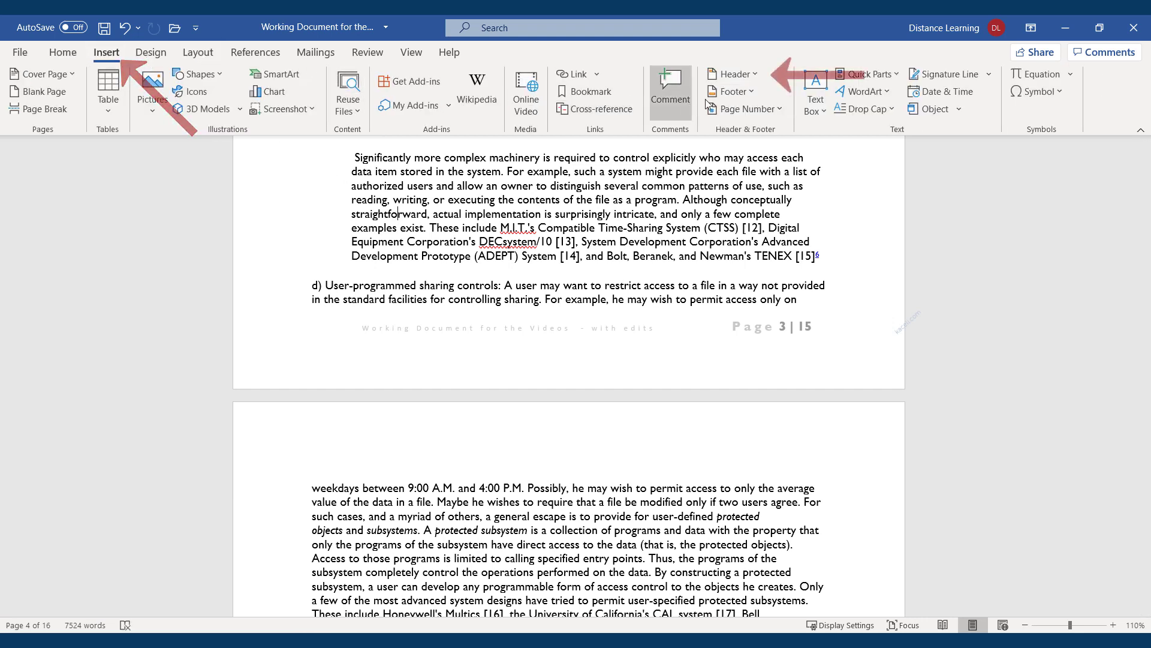
Insert the Integral header titled 'BASIC PRINCIPLES OF INFORMATION SECURITY' and widen its pink bar leftward
left_click(729, 73)
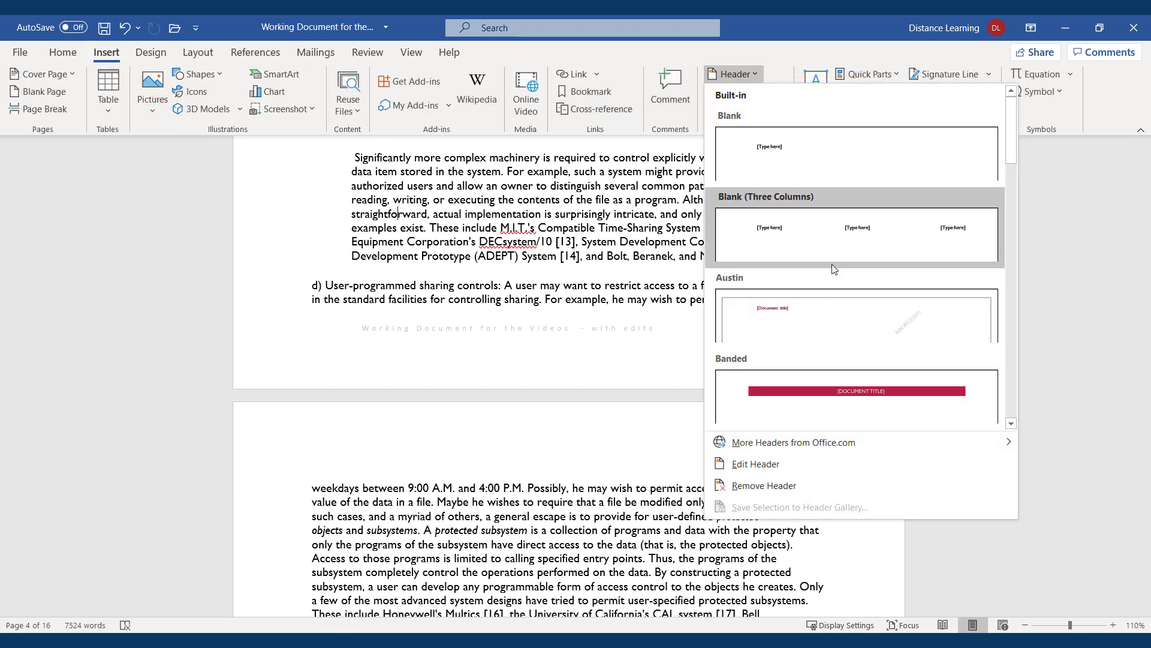
scroll(906, 282, "down", 6)
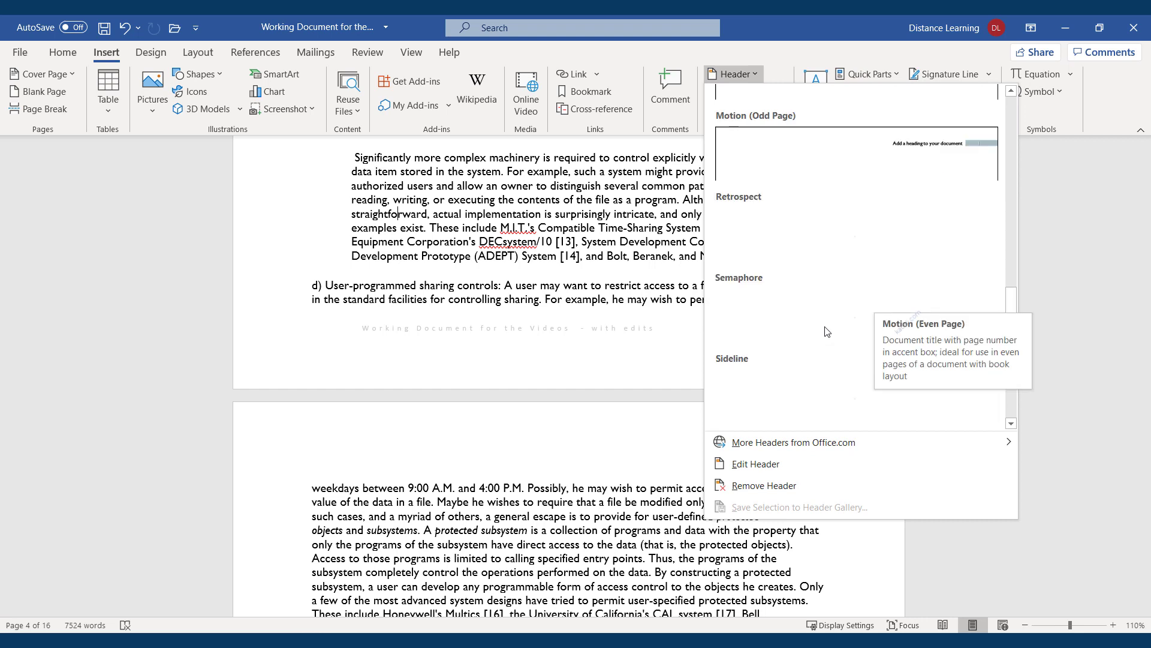
scroll(834, 282, "down", 1)
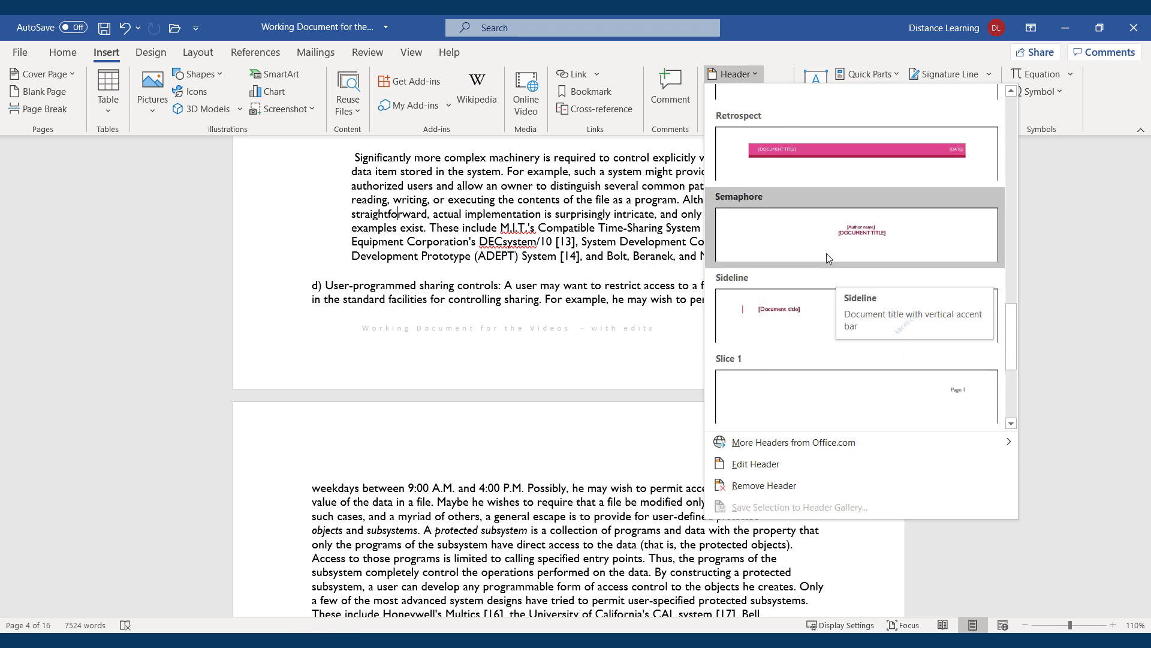
scroll(828, 264, "up", 3)
left_click(801, 195)
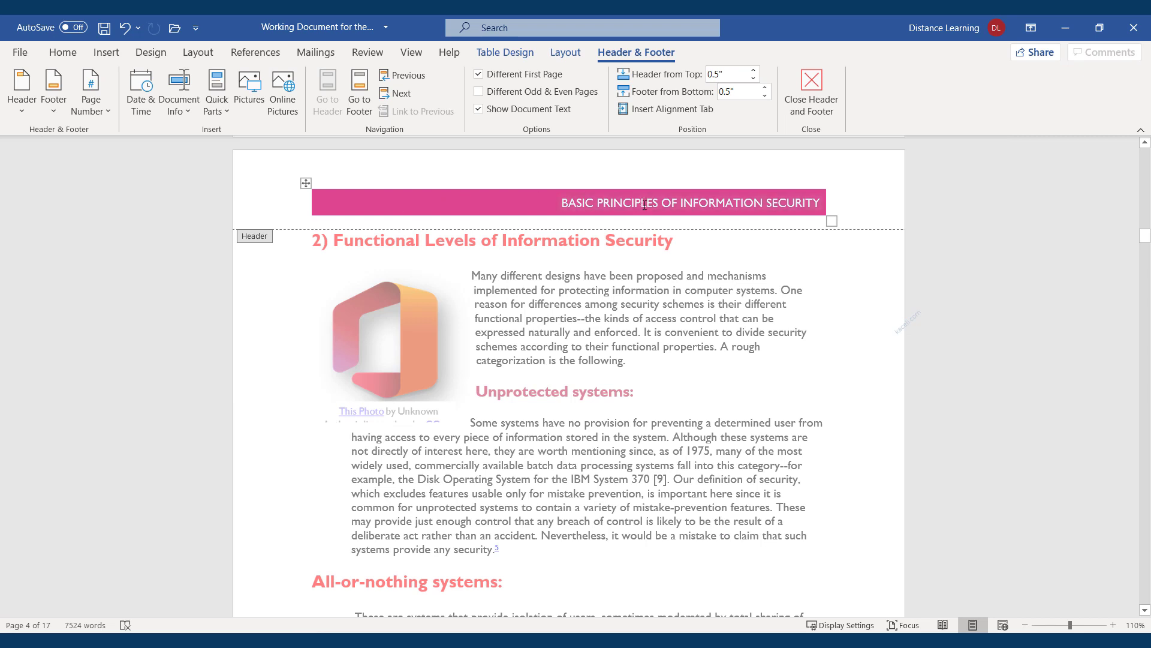
left_click(714, 206)
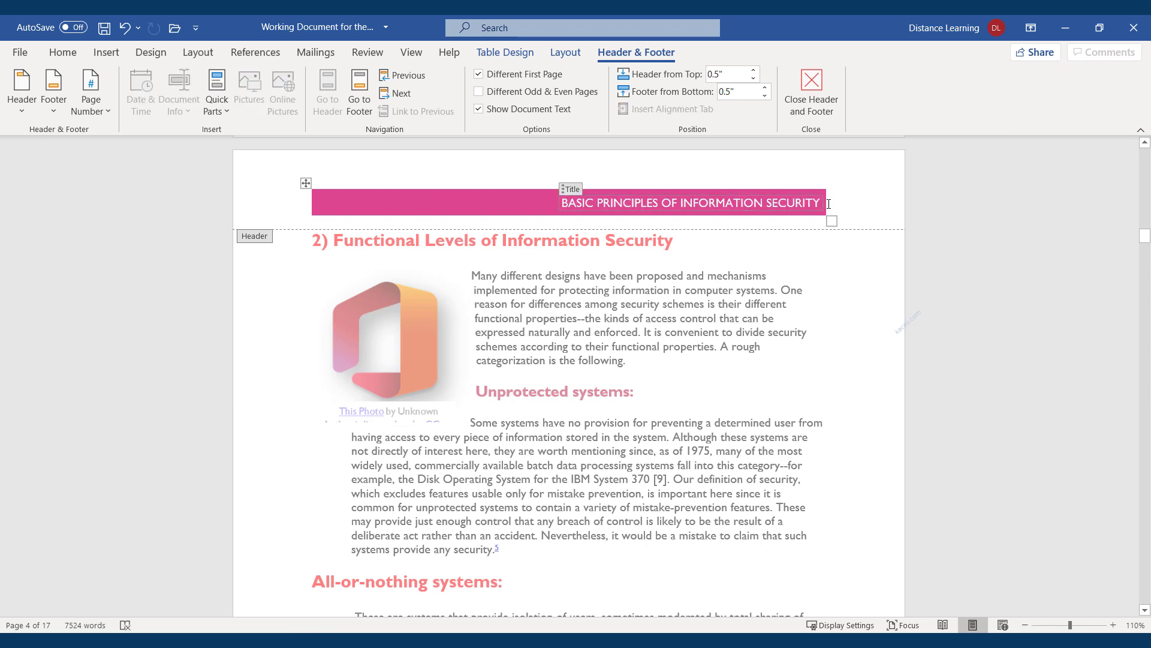
left_click_drag(830, 204, 847, 206)
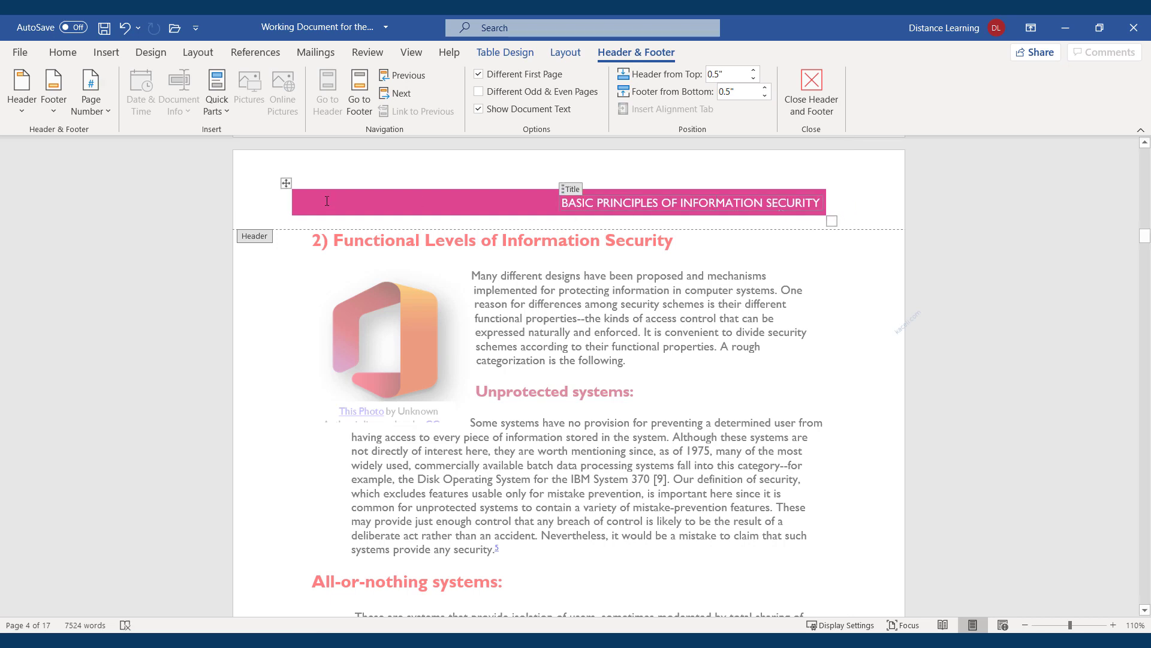
left_click(291, 187)
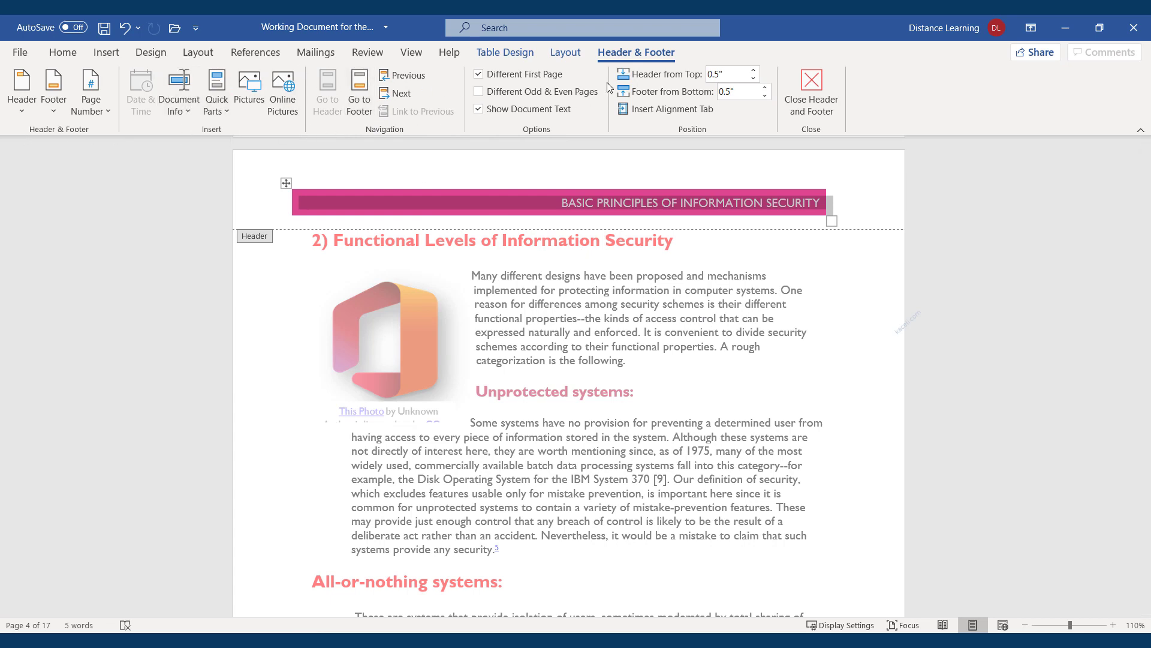
Compare the Table Layout, Table Design and Header & Footer options for the banner, then select its text cell
left_click(574, 57)
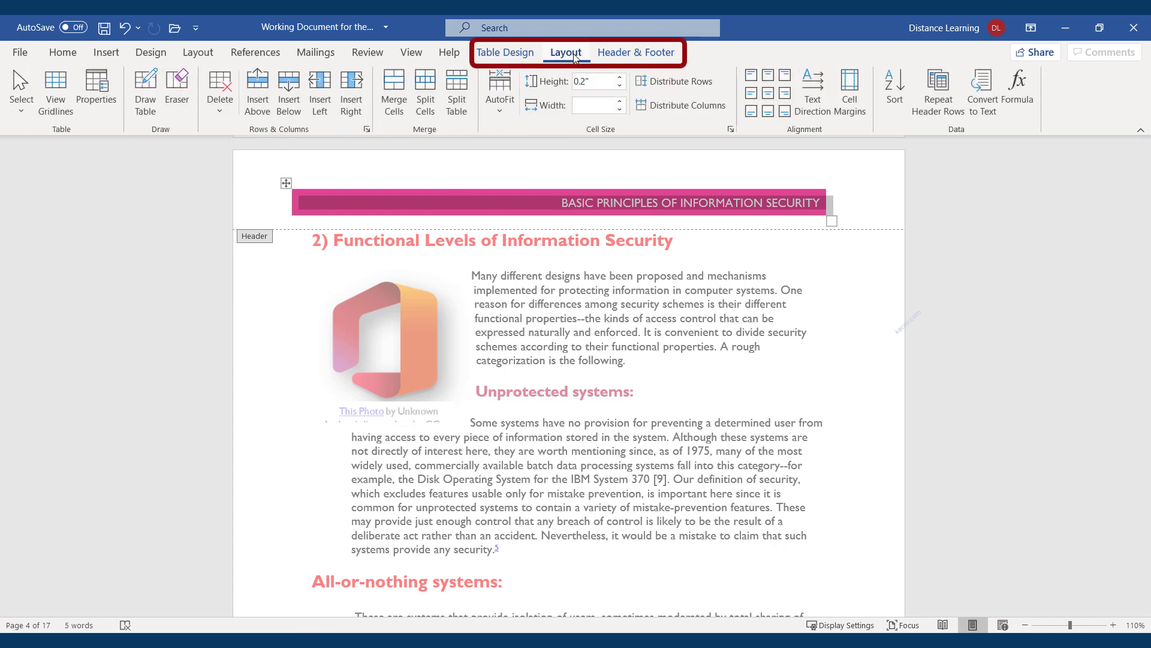
left_click(513, 58)
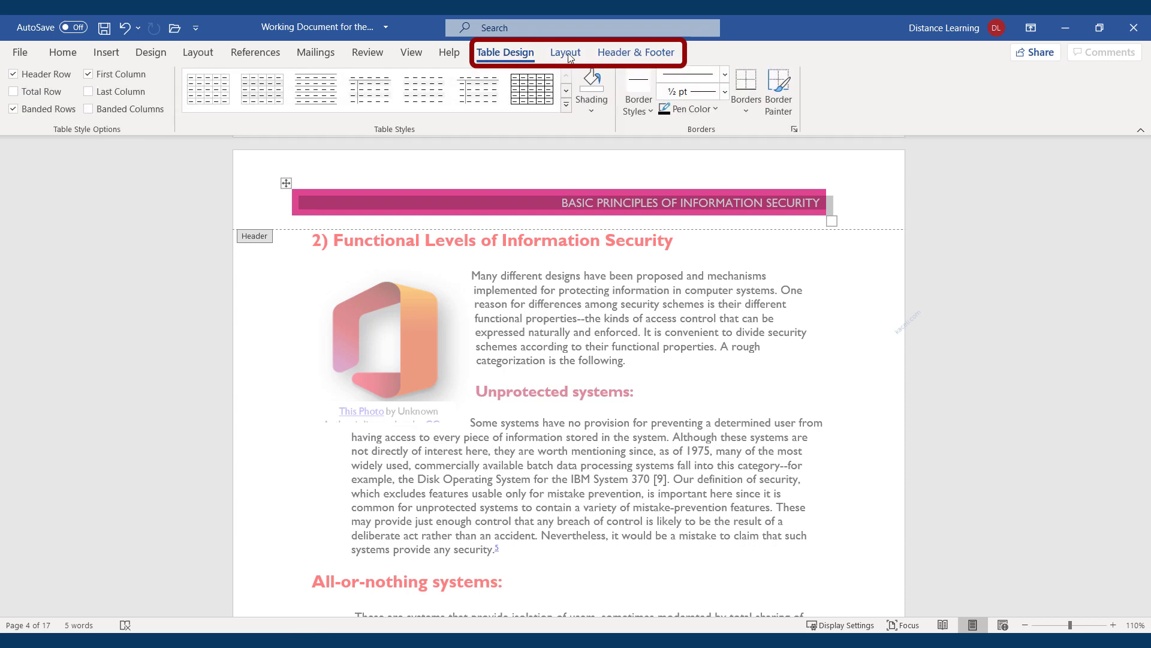
left_click(581, 57)
left_click(635, 52)
left_click(505, 52)
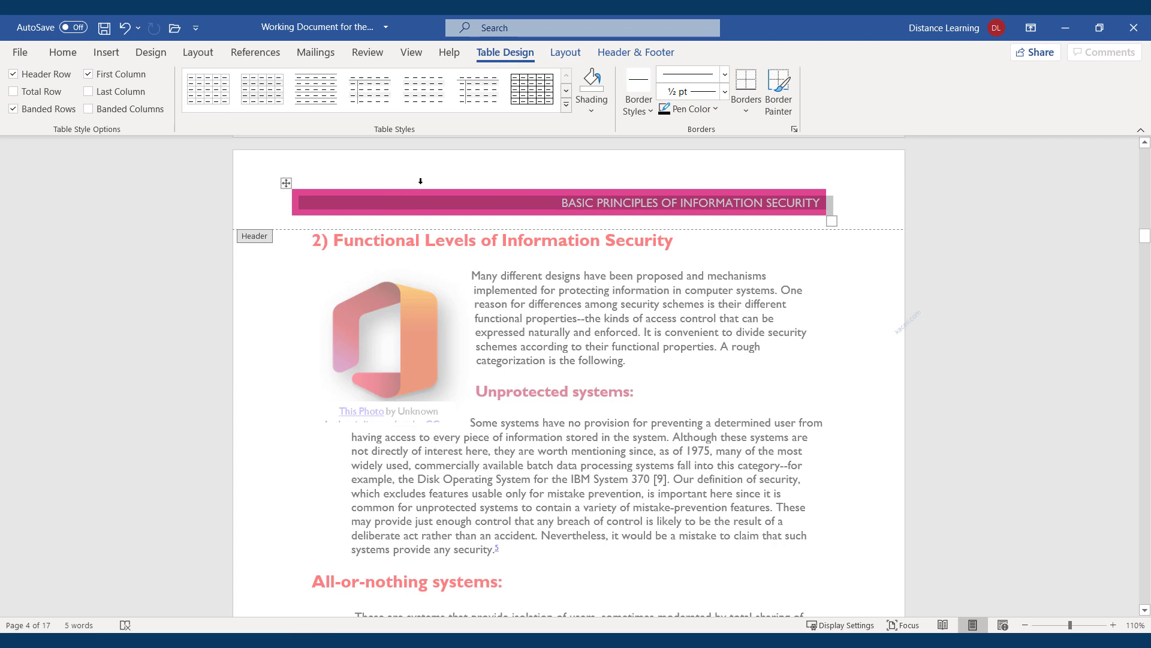
left_click(421, 181)
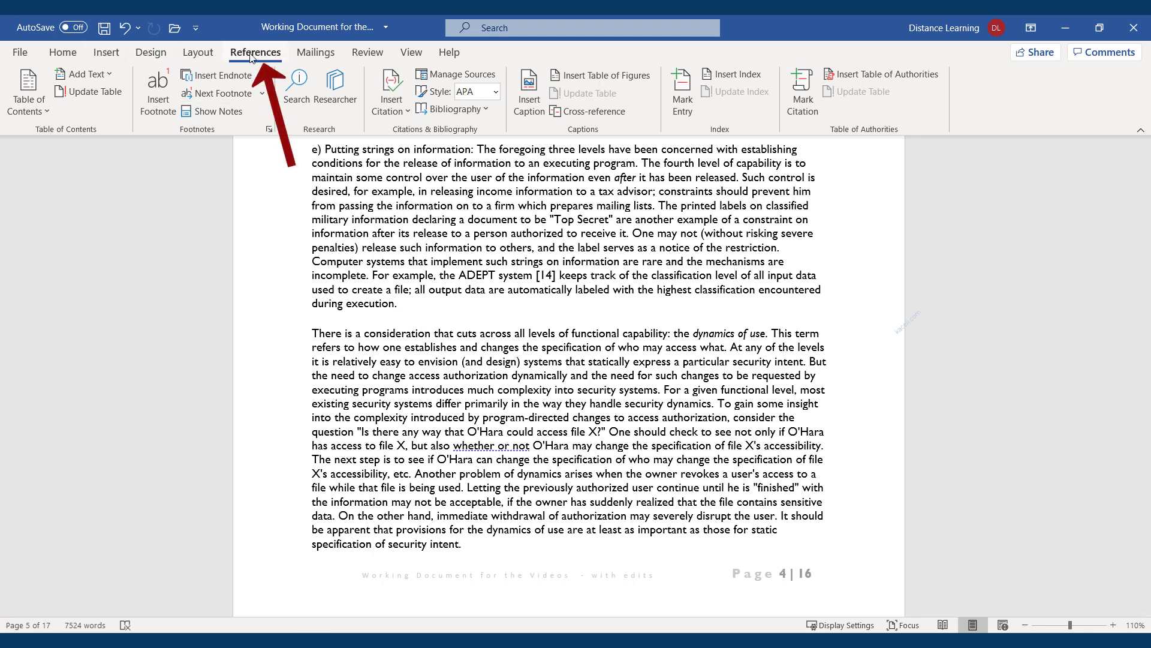
Insert footnote 2 after 'execution' containing the pasted YouTube link sentence, then return to the body text
left_click(161, 114)
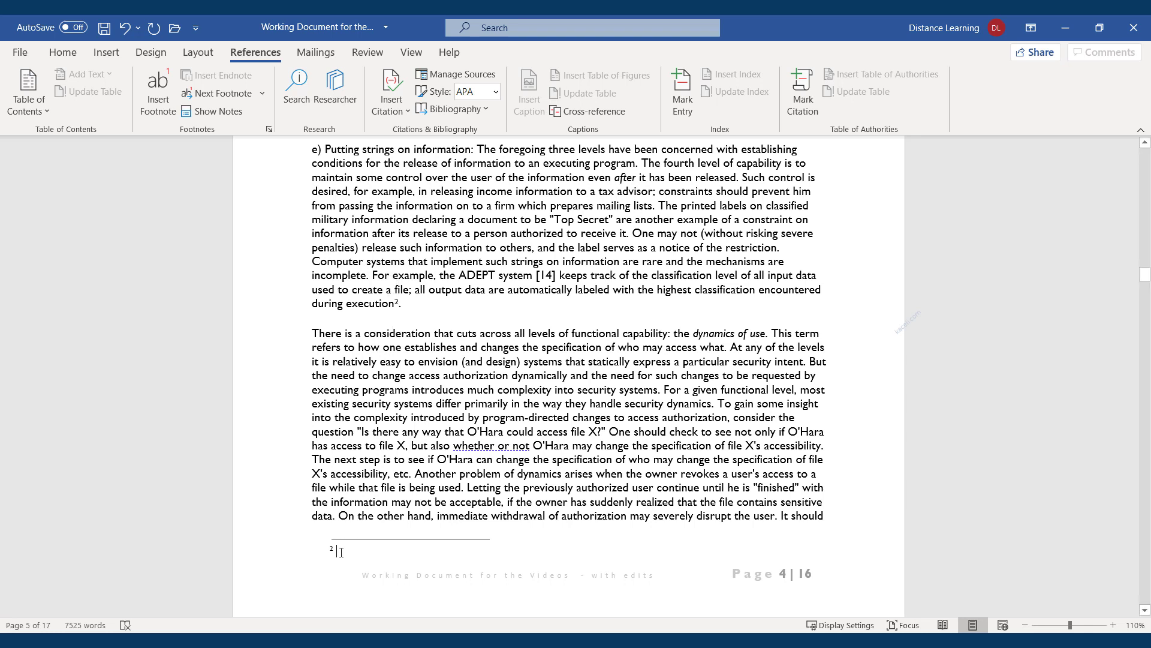
type("See https://youtube.com/skaceli for more information.")
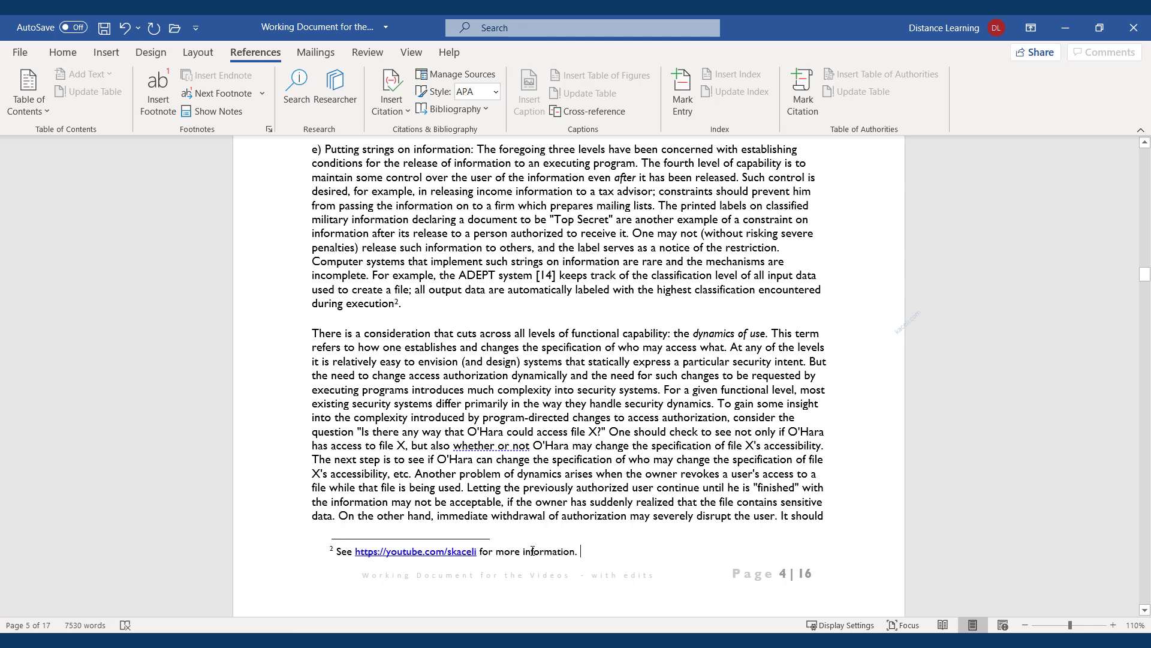
scroll(540, 296, "down", 4)
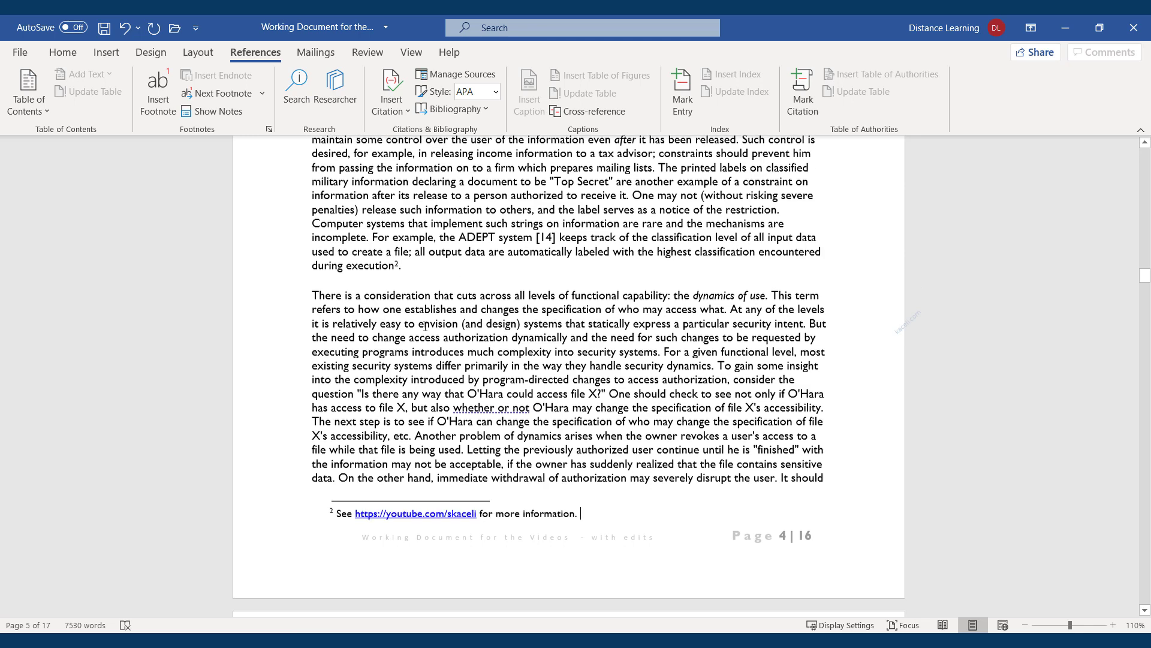
scroll(396, 221, "up", 2)
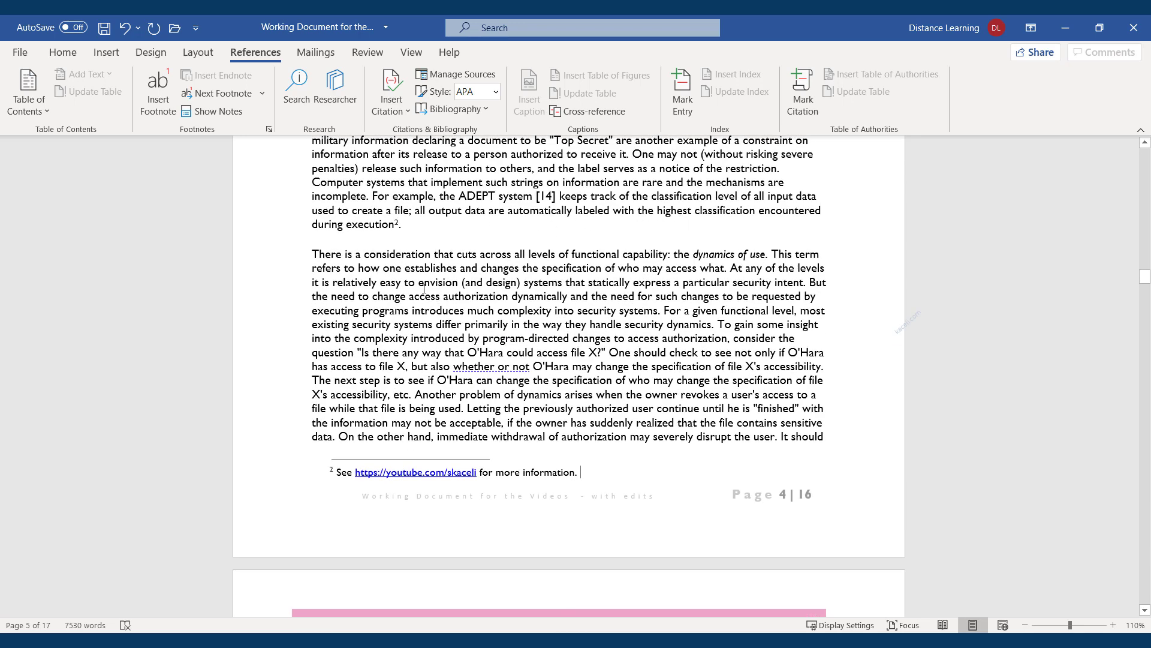
scroll(392, 483, "down", 3)
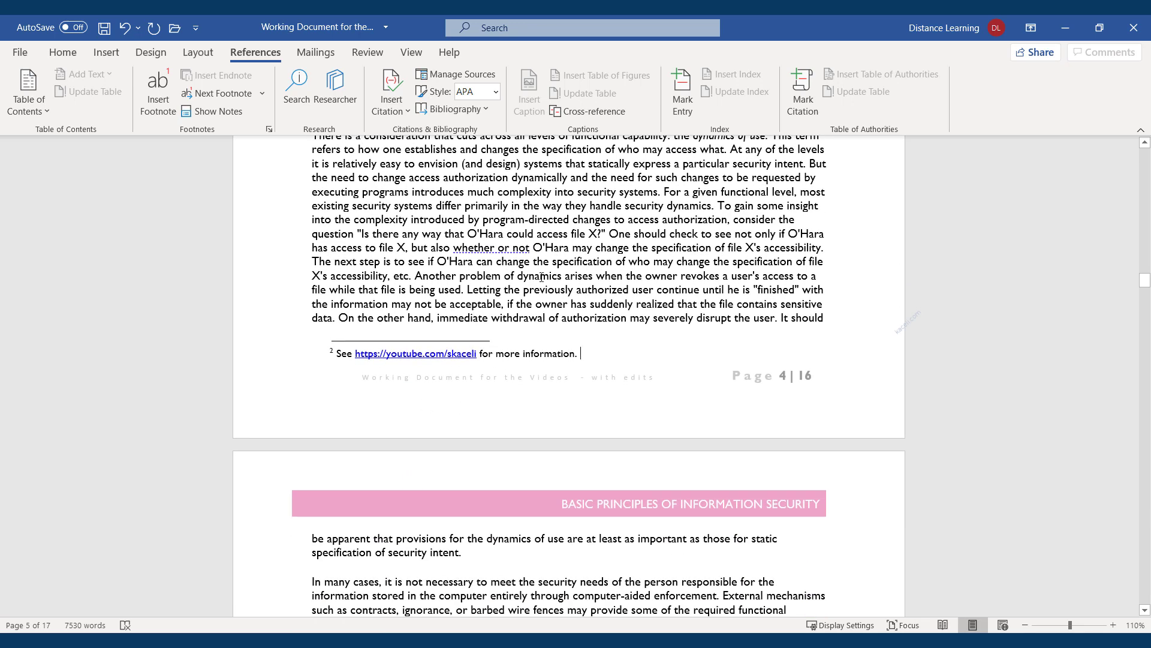
scroll(541, 277, "up", 7)
left_click(426, 340)
scroll(423, 403, "down", 2)
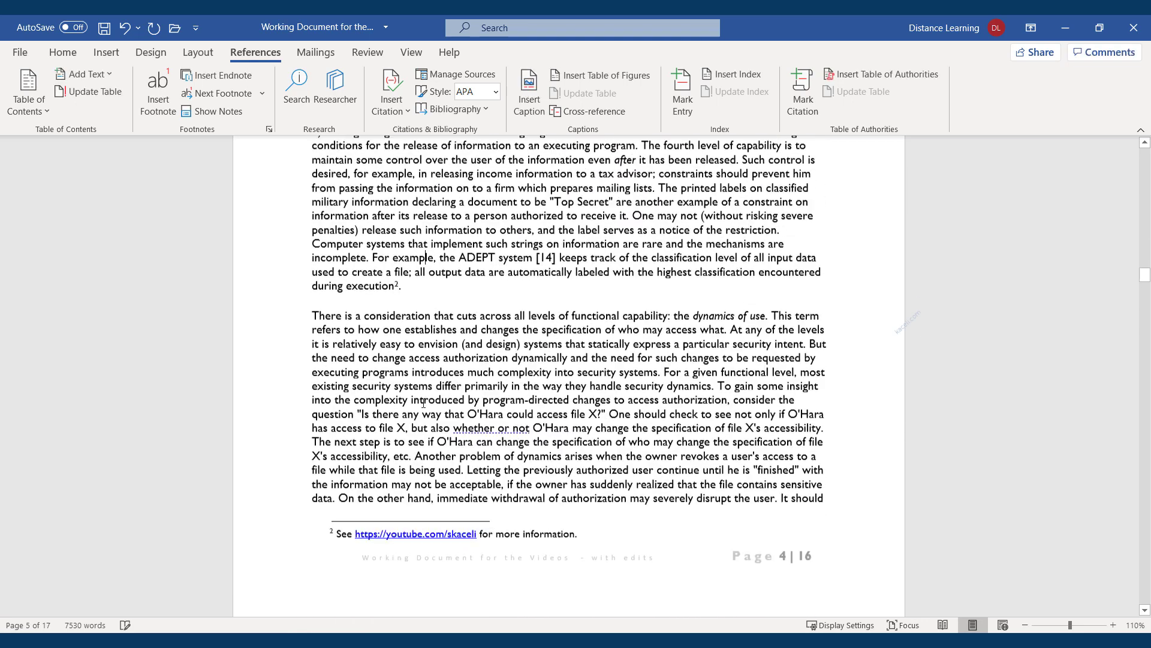
scroll(424, 403, "down", 6)
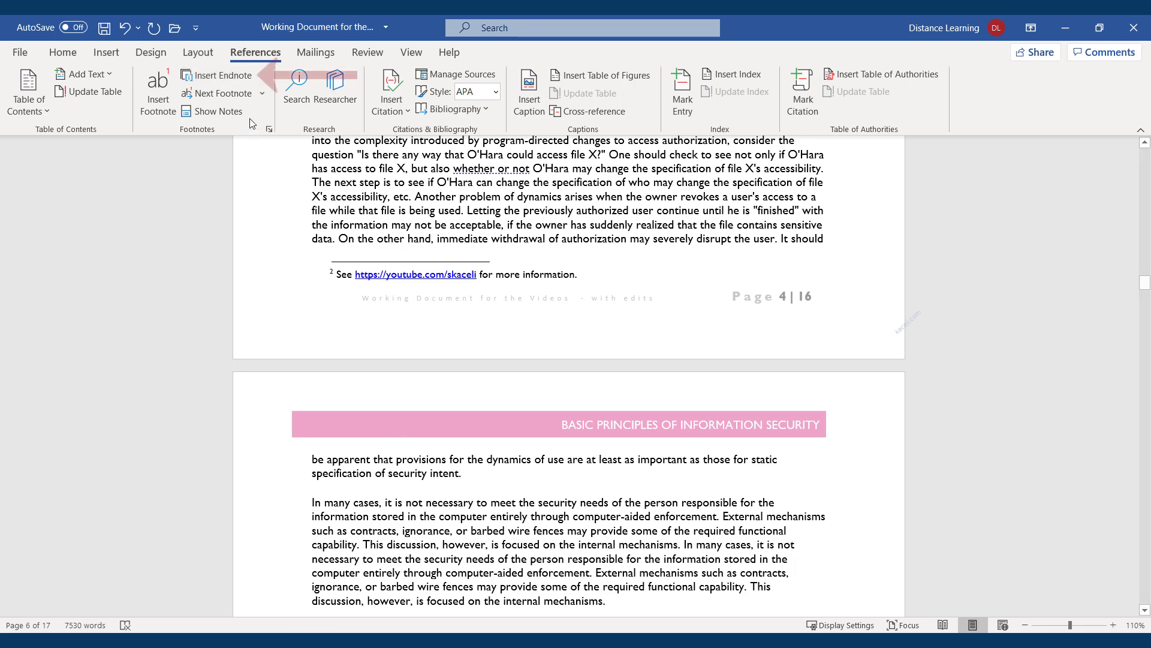
Add an endnote reading 'This is an example of an endnote.' at the document's end
left_click(214, 77)
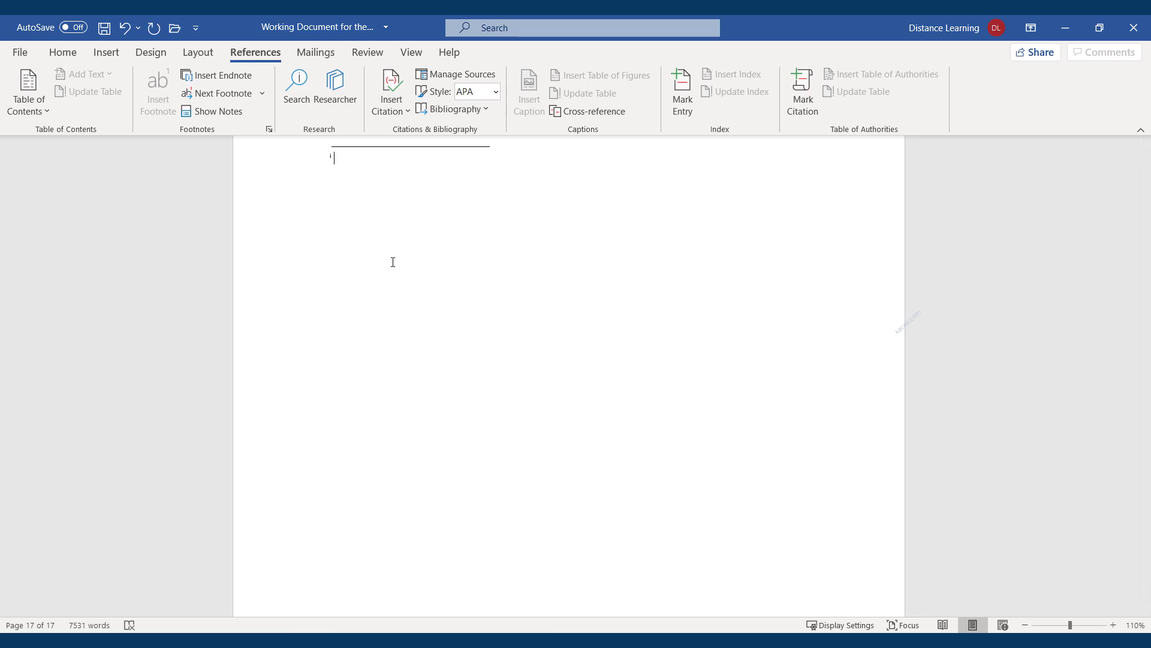
type("This is an example of an endnote.")
scroll(474, 271, "up", 3)
scroll(473, 273, "up", 10)
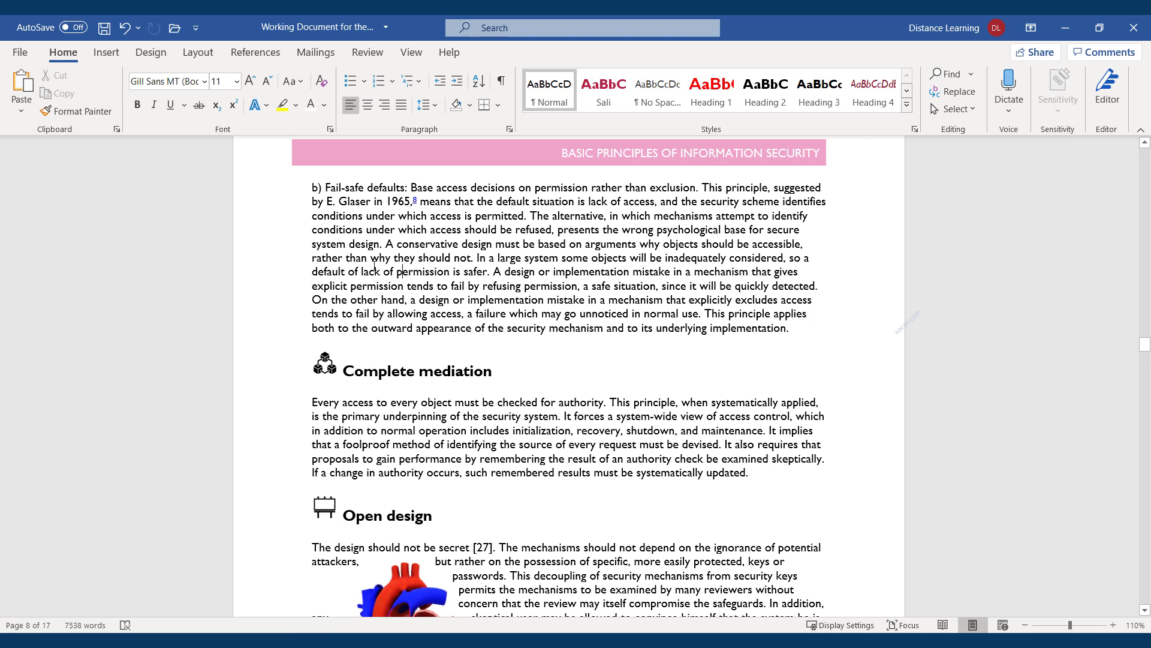
Apply Narrow margins, shrinking the report from 17 to 15 pages
left_click(197, 55)
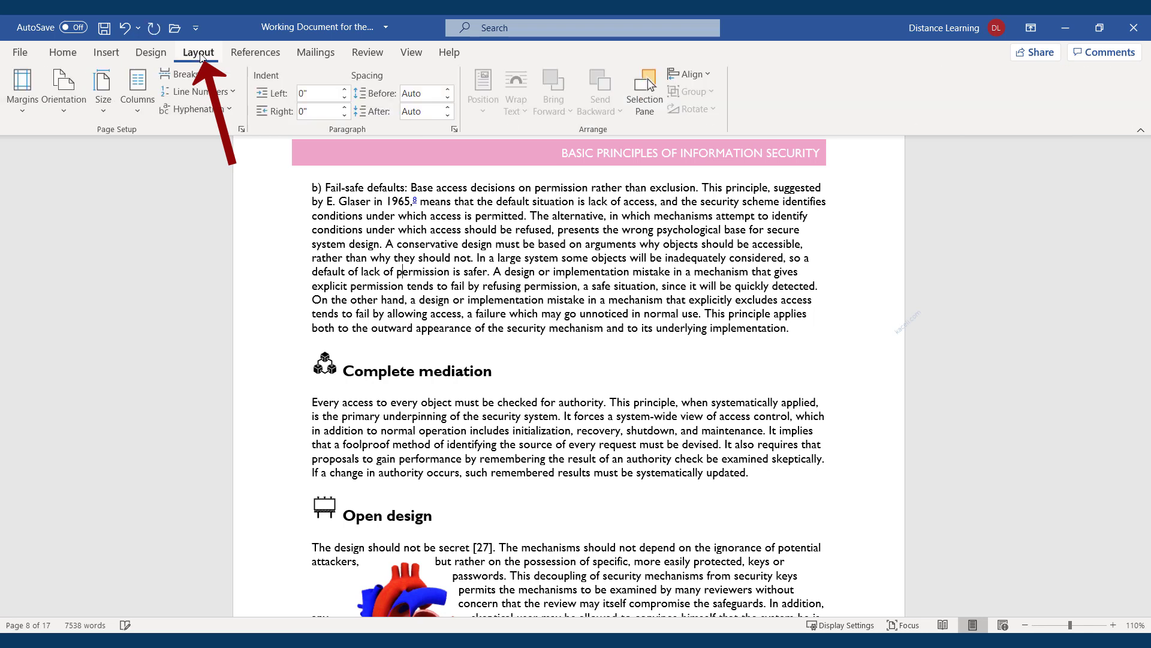
left_click(27, 111)
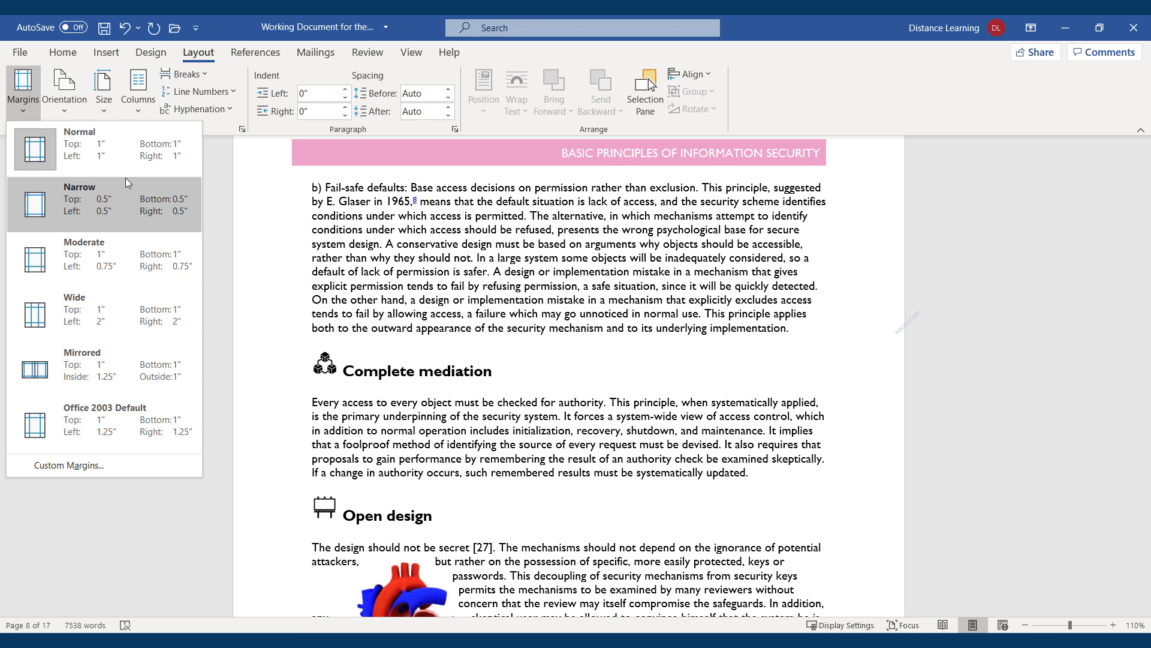
left_click(75, 210)
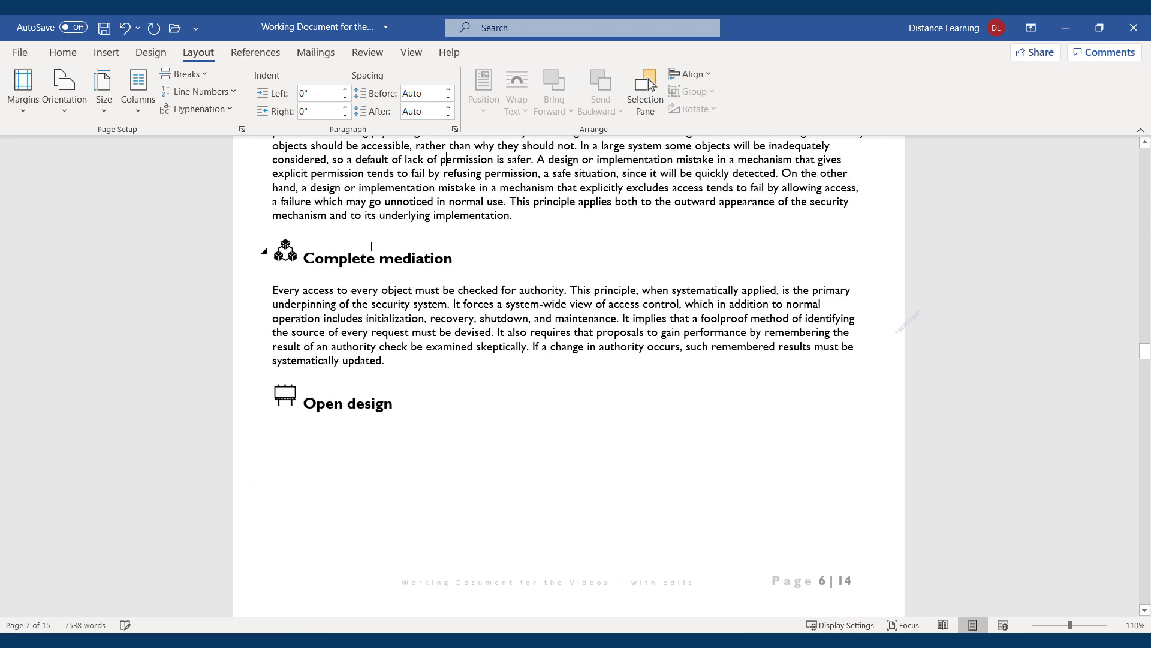
Bring up the Custom Margins settings in the Page Setup dialog
scroll(446, 264, "up", 20)
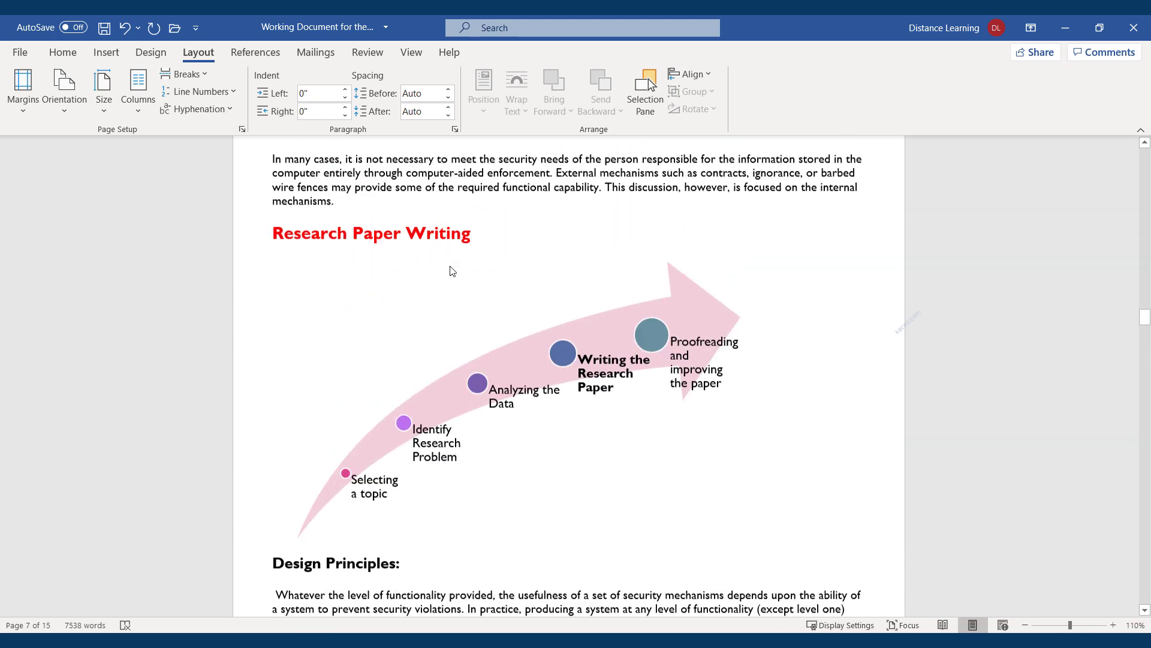
scroll(451, 265, "up", 2)
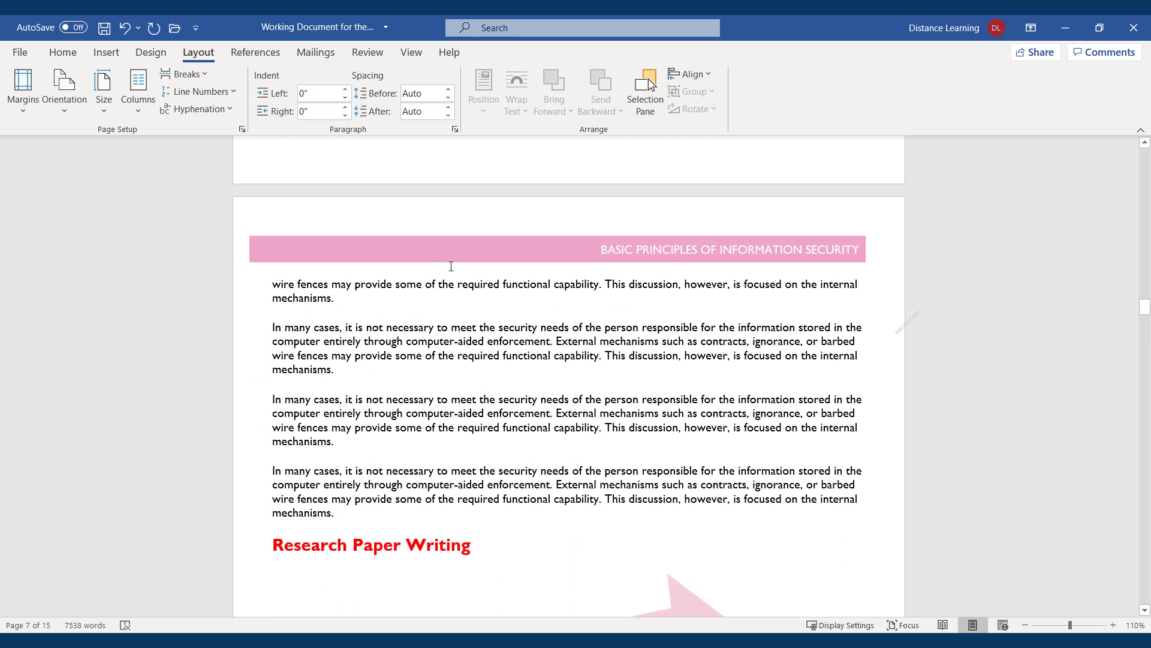
left_click(19, 112)
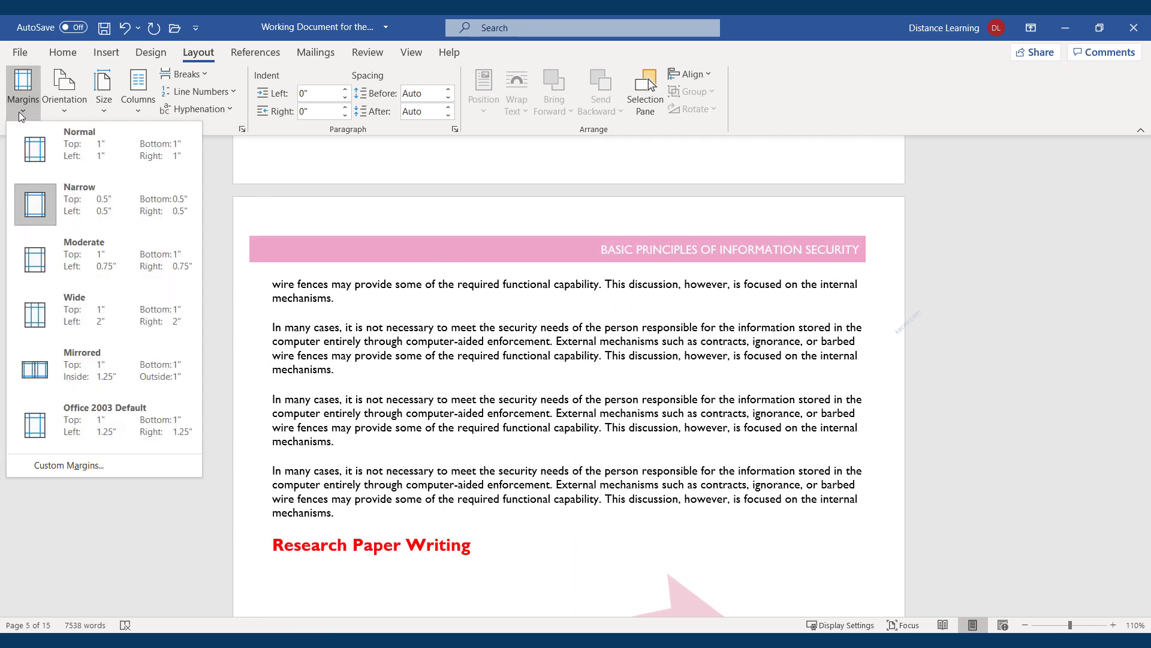
left_click(71, 466)
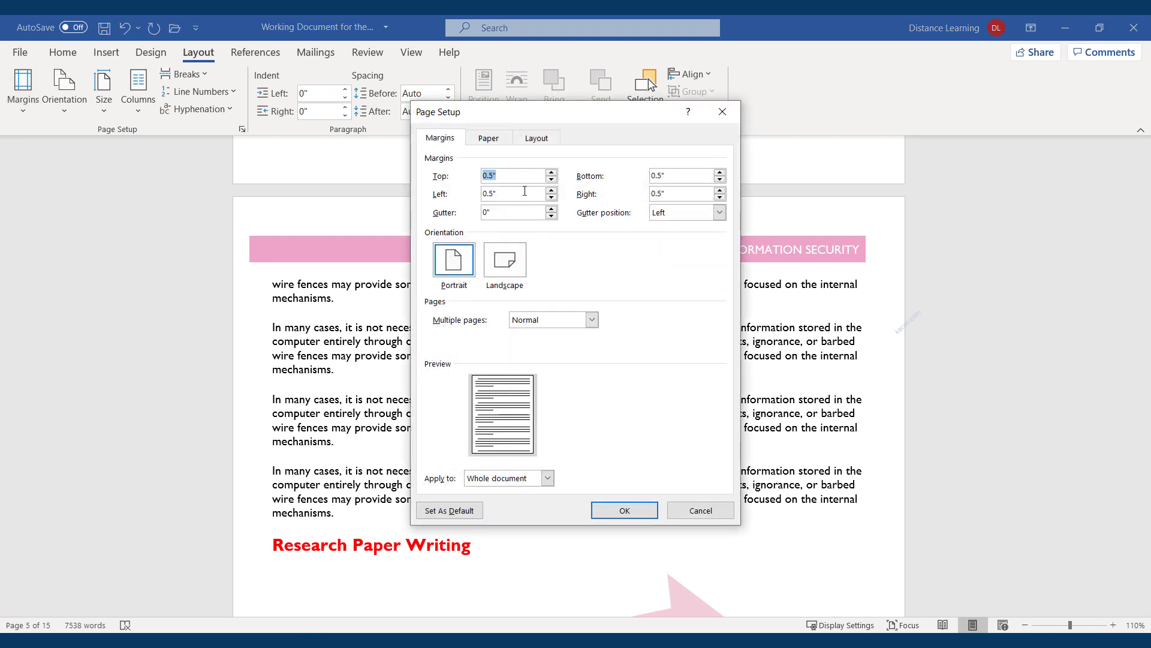
Change the top margin to 0.7 inches, decline the Set As Default prompt, and apply
left_click(491, 177)
key("BackSpace")
type("7")
left_click(463, 516)
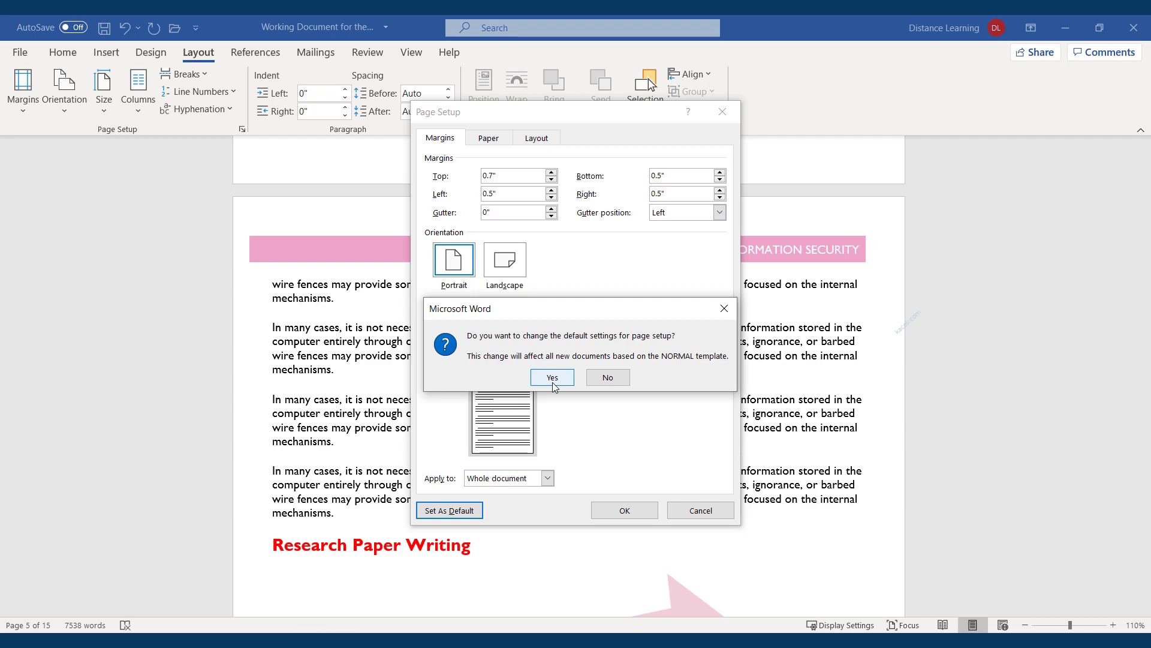
left_click(607, 378)
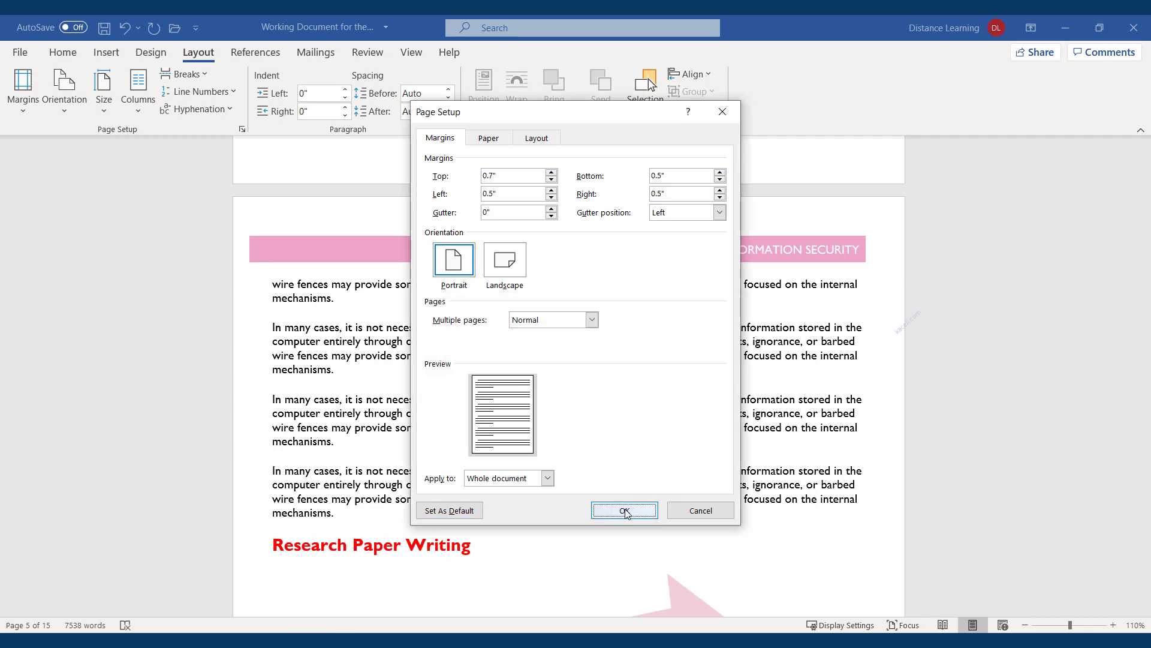
left_click(625, 510)
scroll(422, 409, "down", 10)
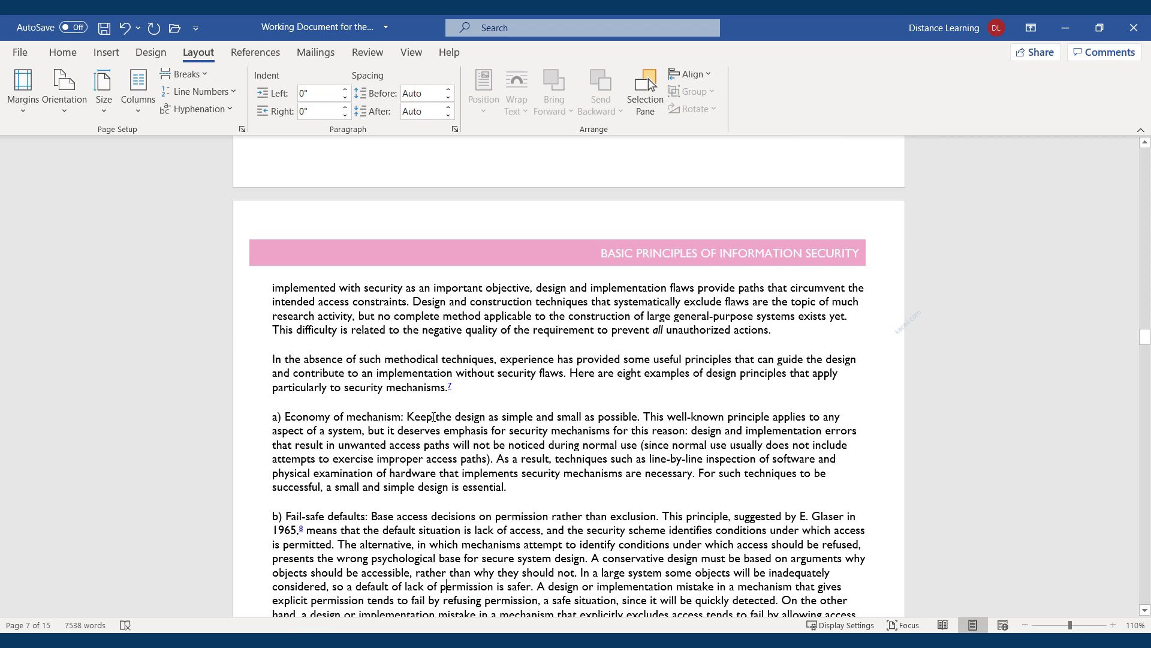
Set a 1-inch top margin in Page Setup, applied to This point forward
scroll(423, 409, "up", 4)
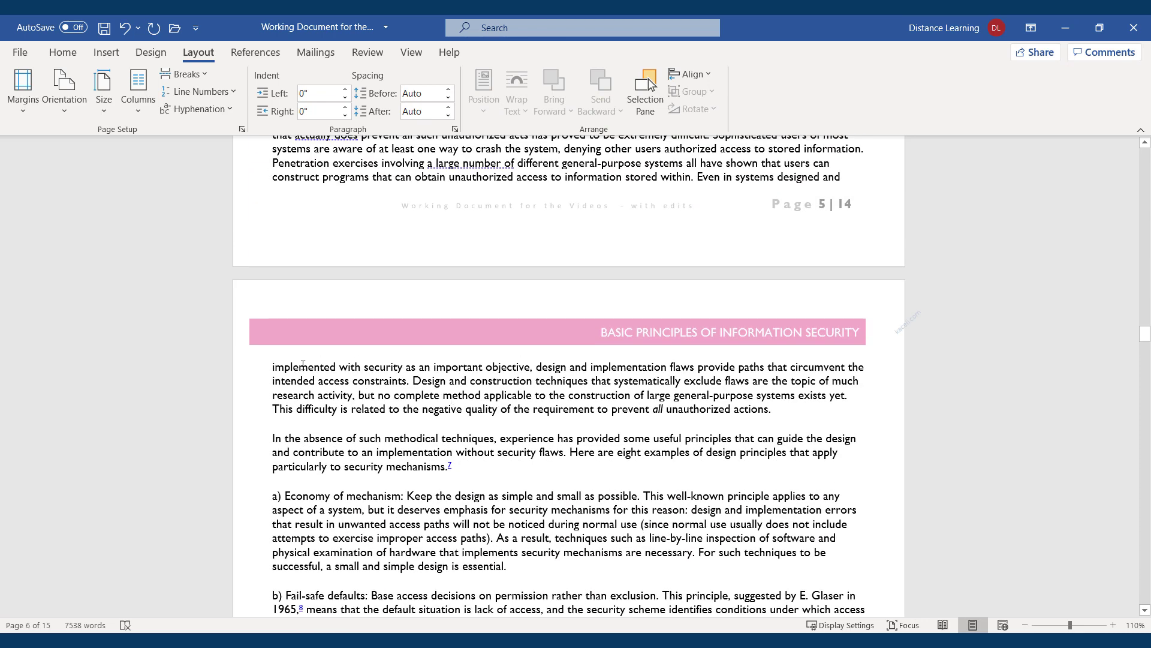
left_click(23, 113)
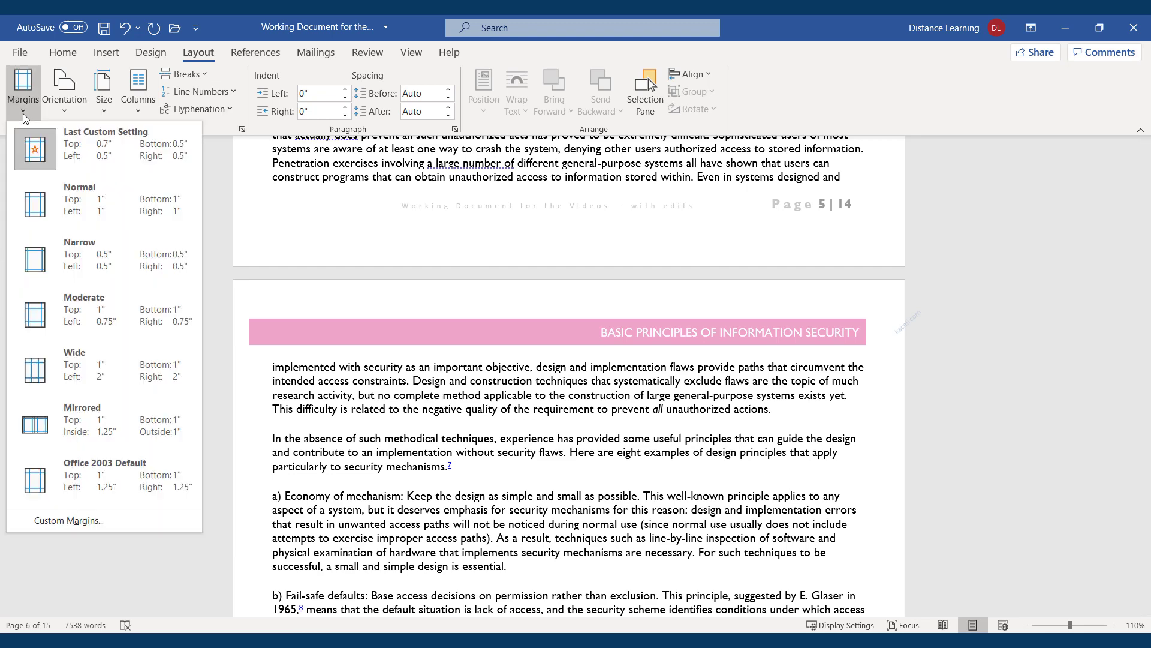
left_click(68, 520)
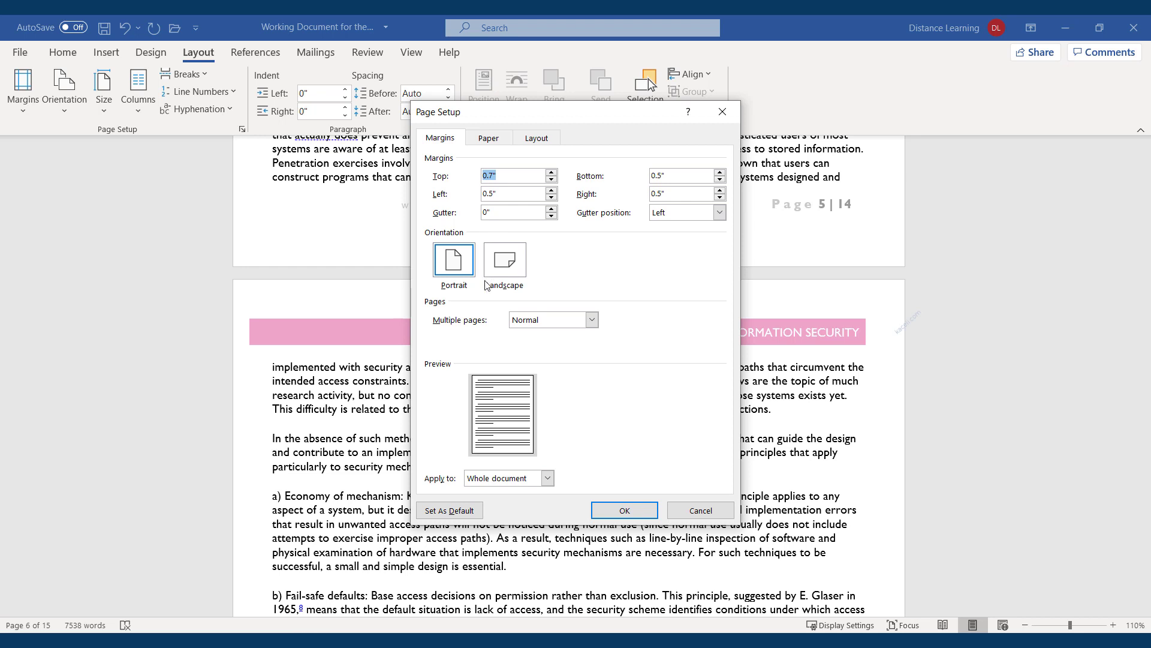
left_click(547, 480)
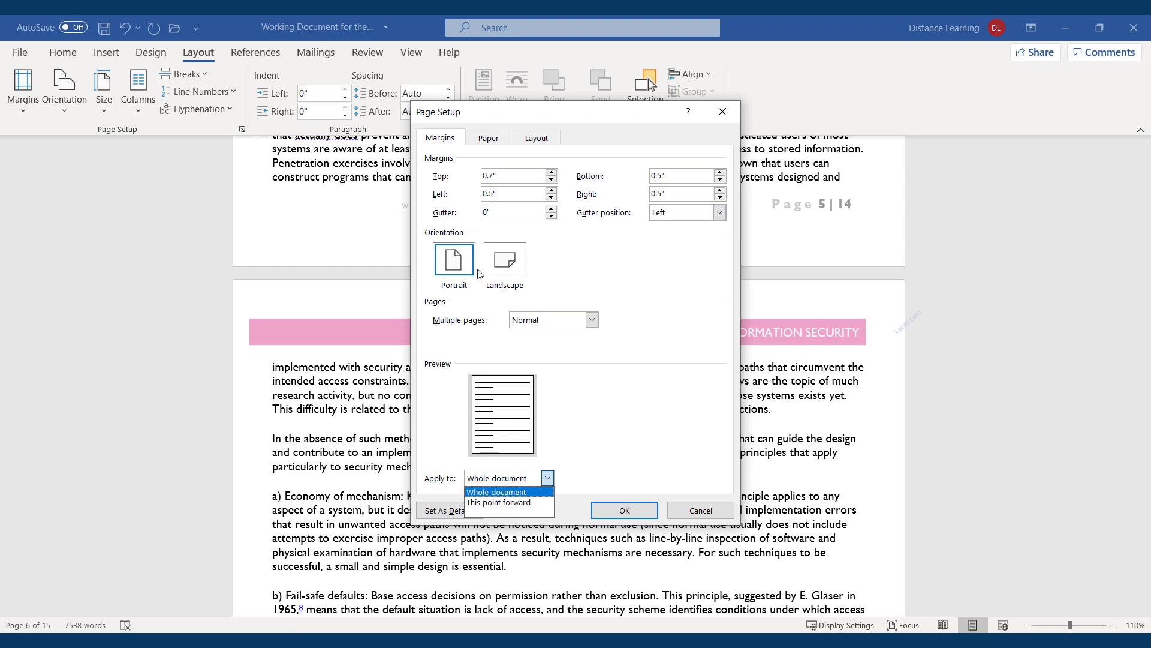
left_click(492, 175)
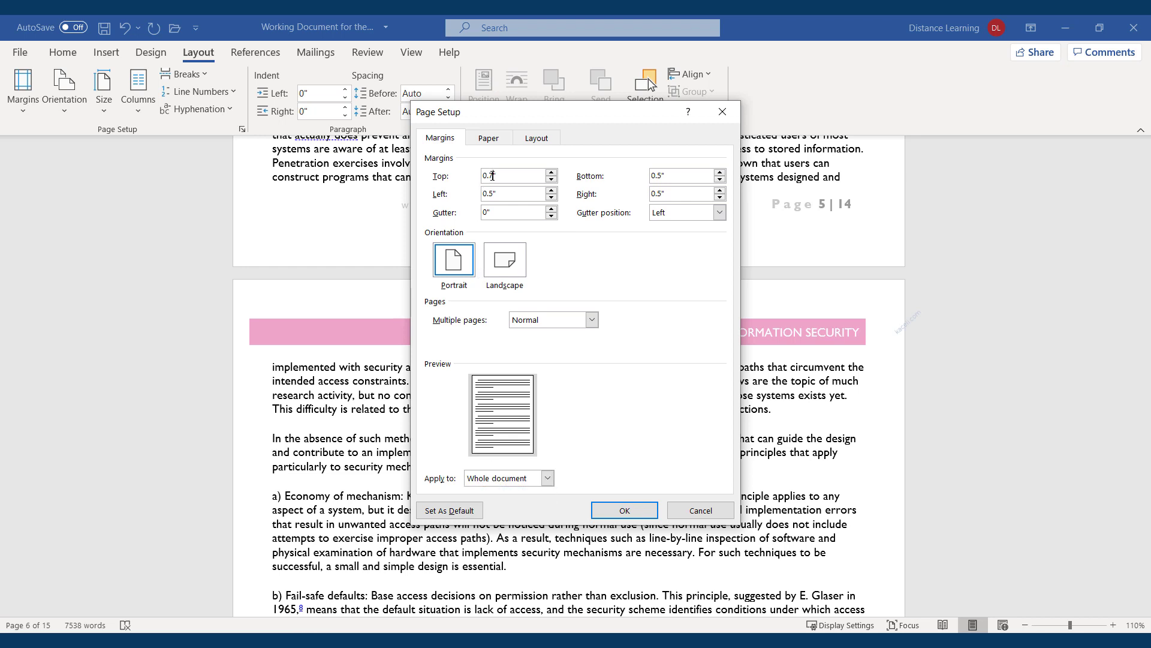
double_click(492, 175)
type("1")
left_click(547, 478)
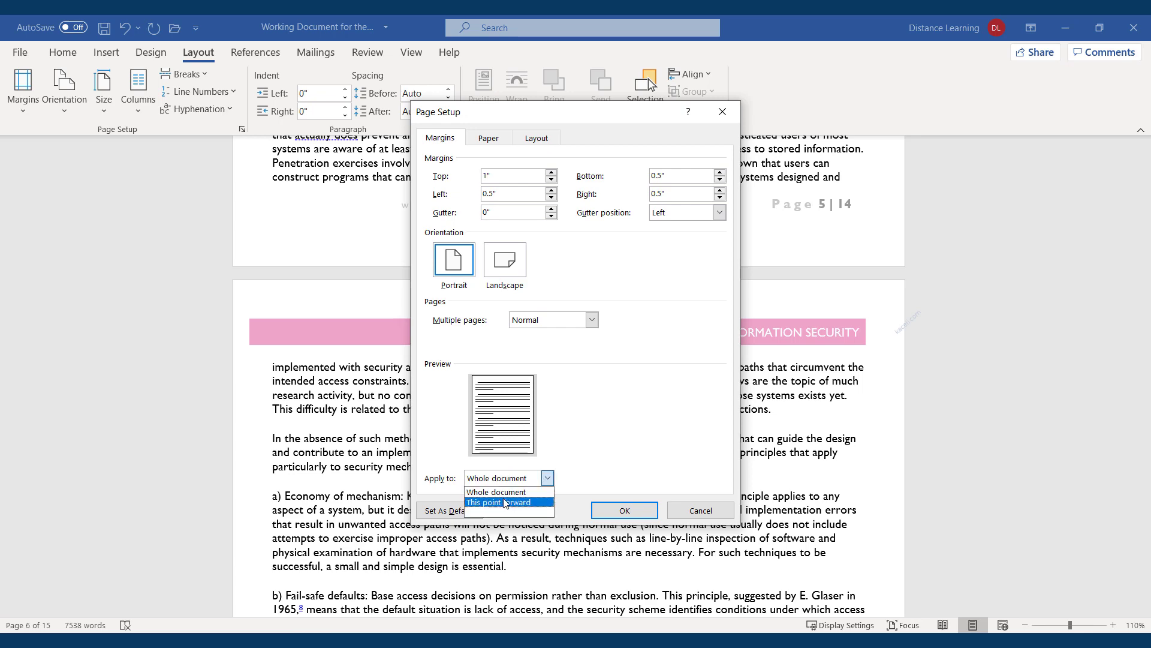
left_click(504, 502)
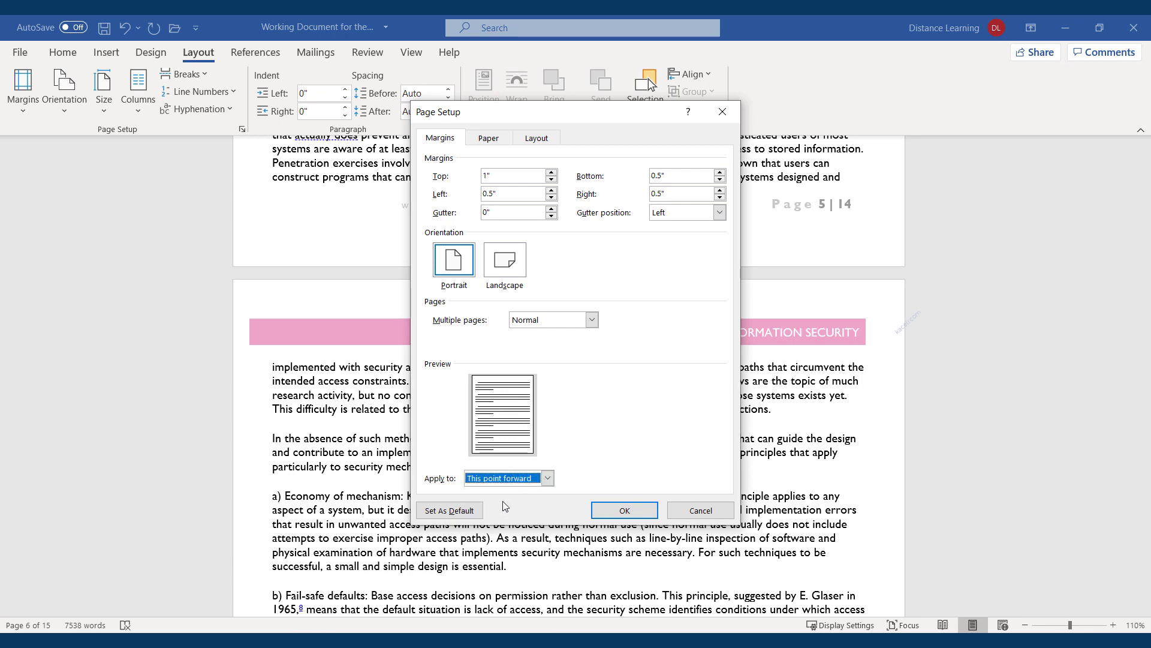
left_click(615, 511)
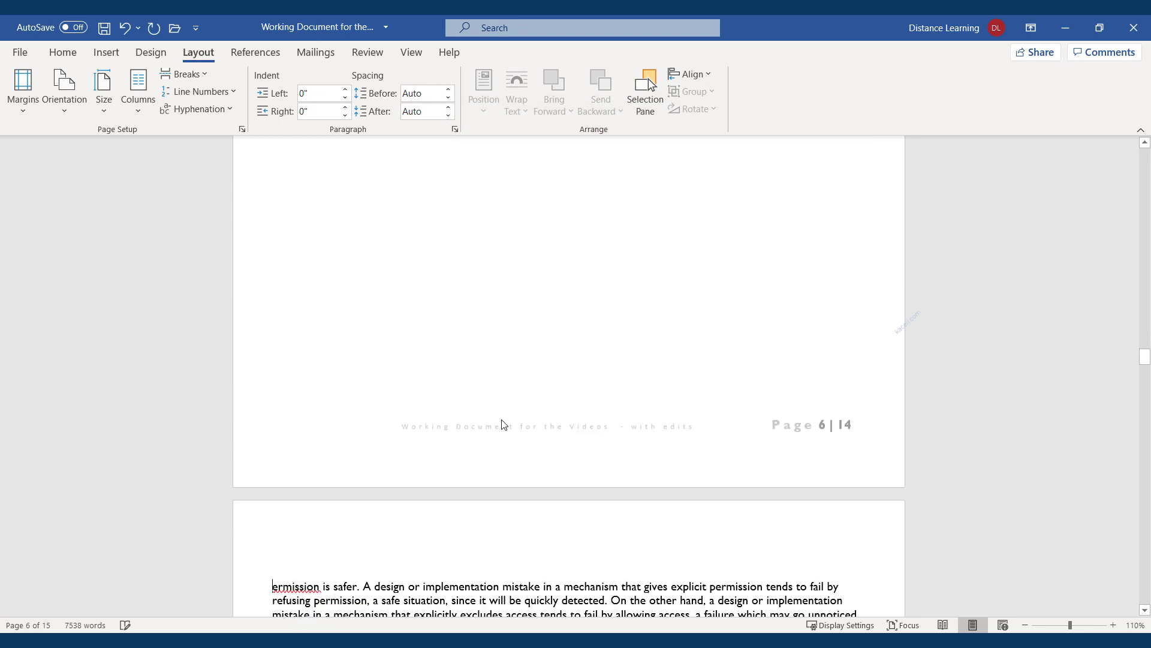
Drag-select page 7 from the Fail-safe defaults paragraph's end up to 'implemented with security'
scroll(502, 419, "up", 12)
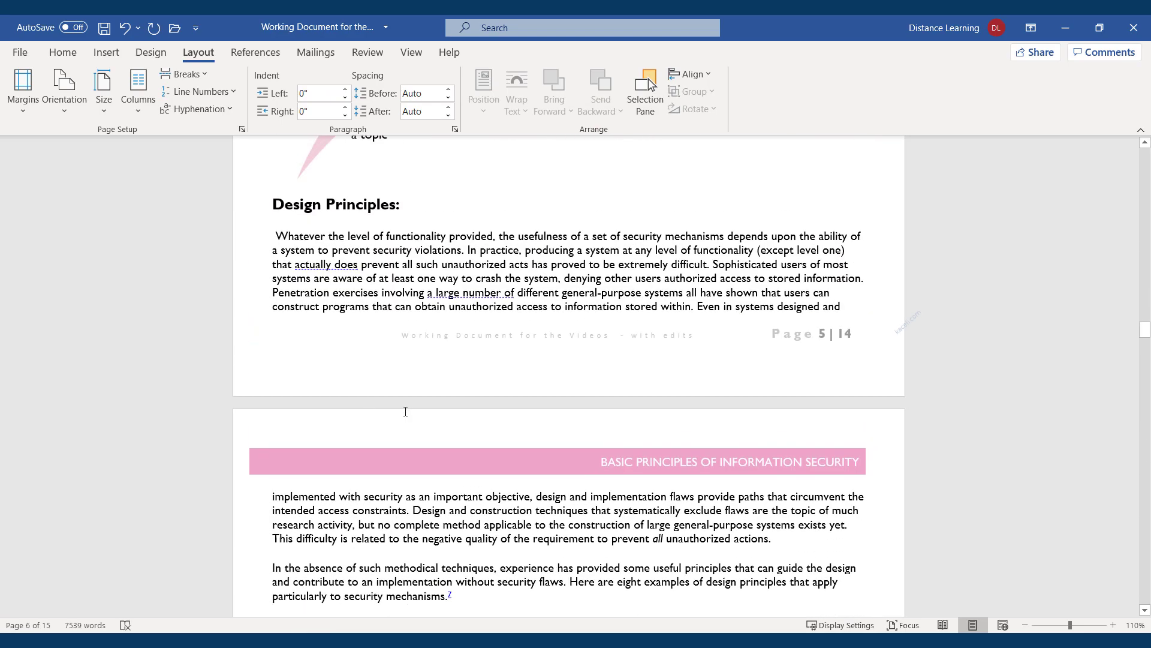
scroll(591, 512, "up", 1)
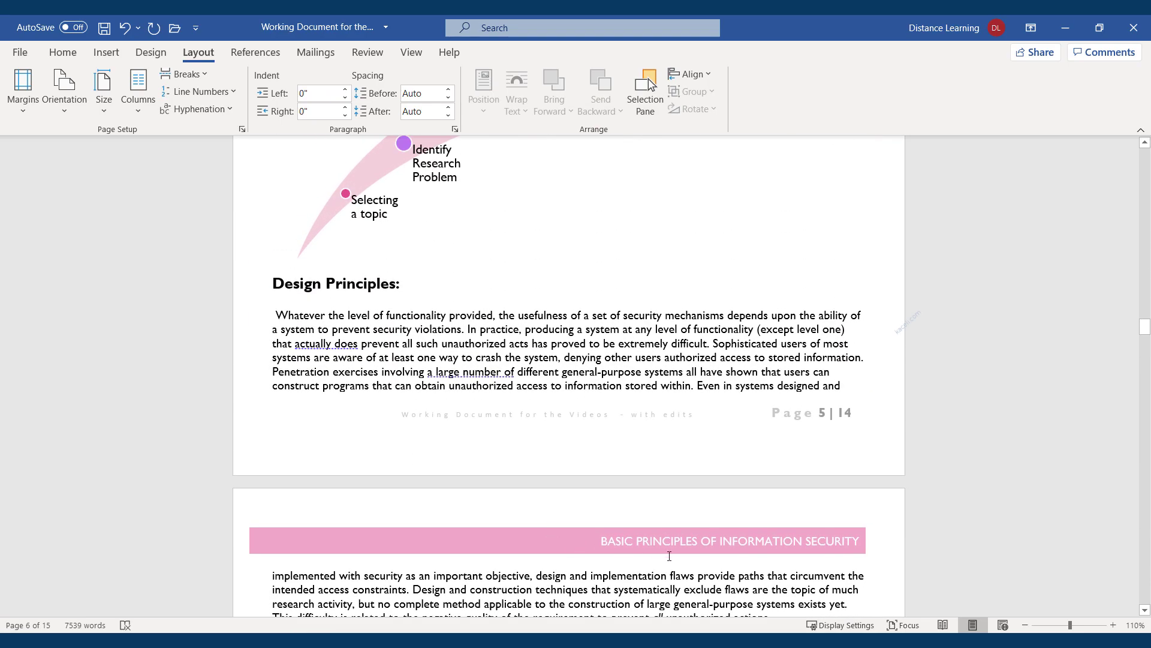
scroll(669, 556, "down", 17)
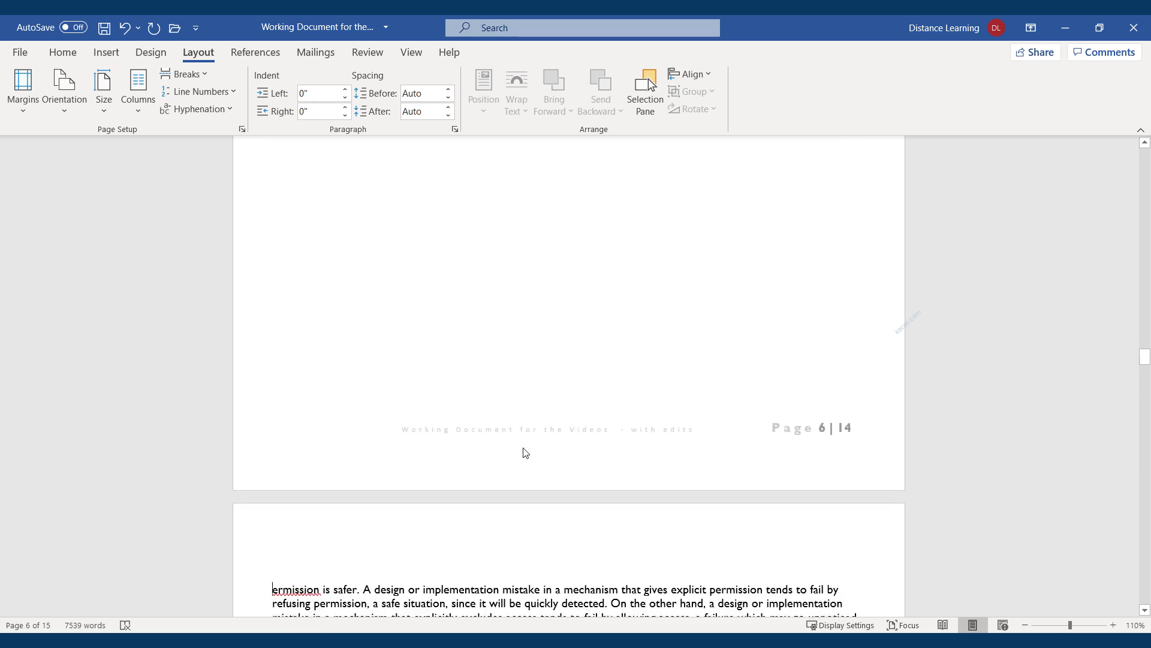
scroll(479, 602, "down", 5)
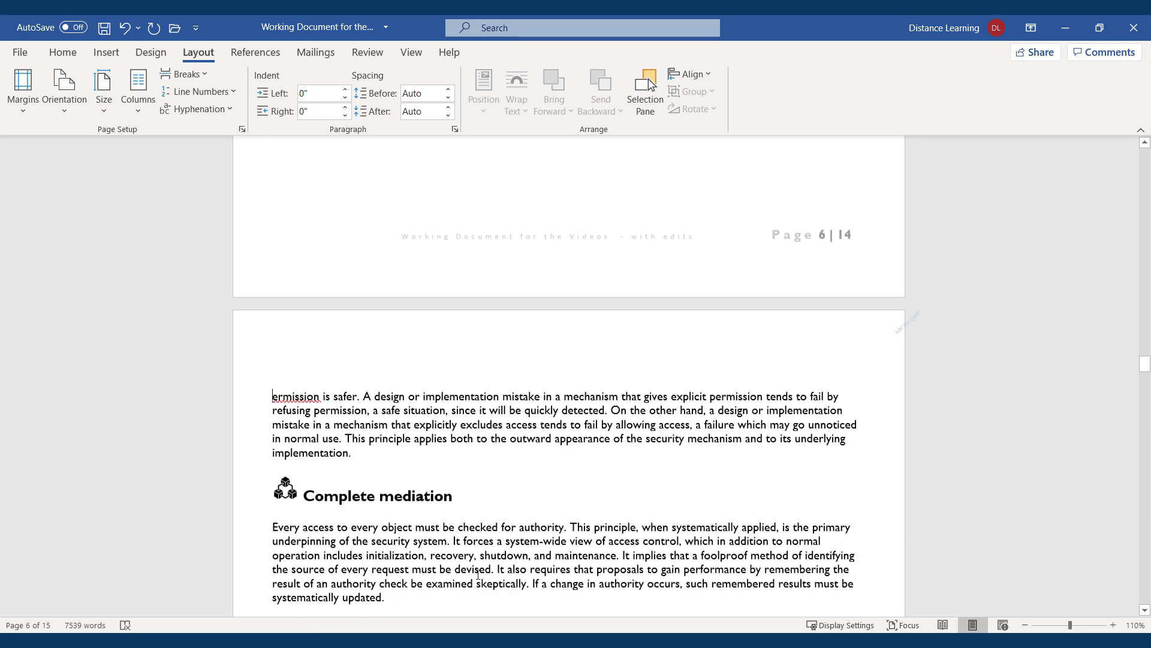
scroll(478, 574, "down", 1)
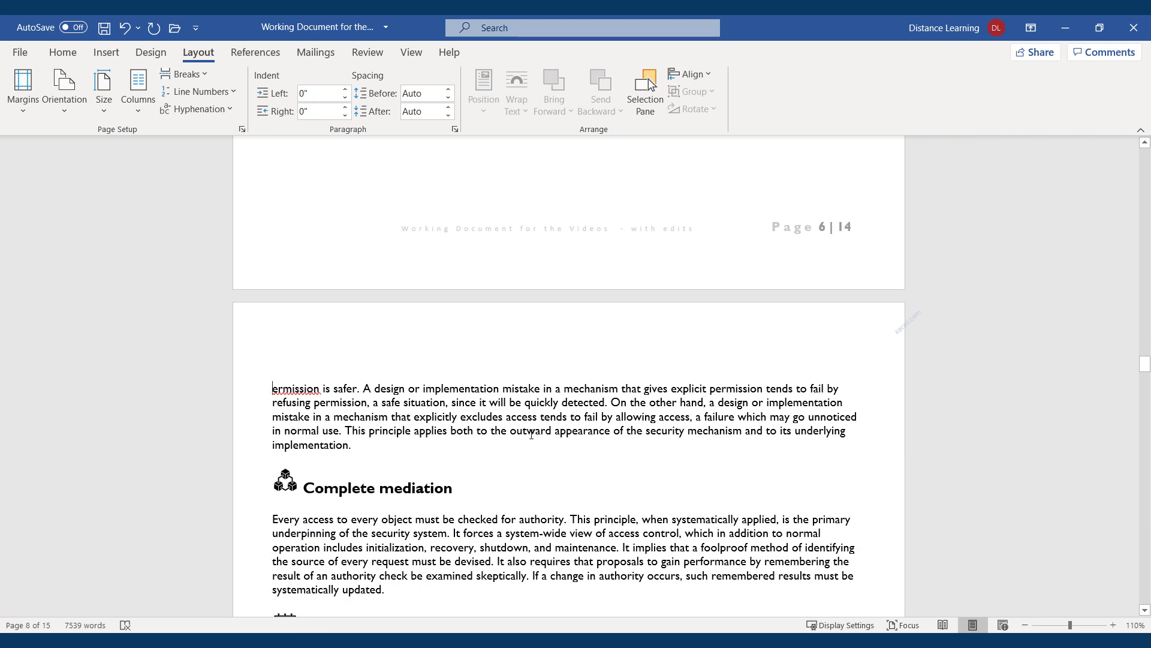
scroll(522, 432, "up", 9)
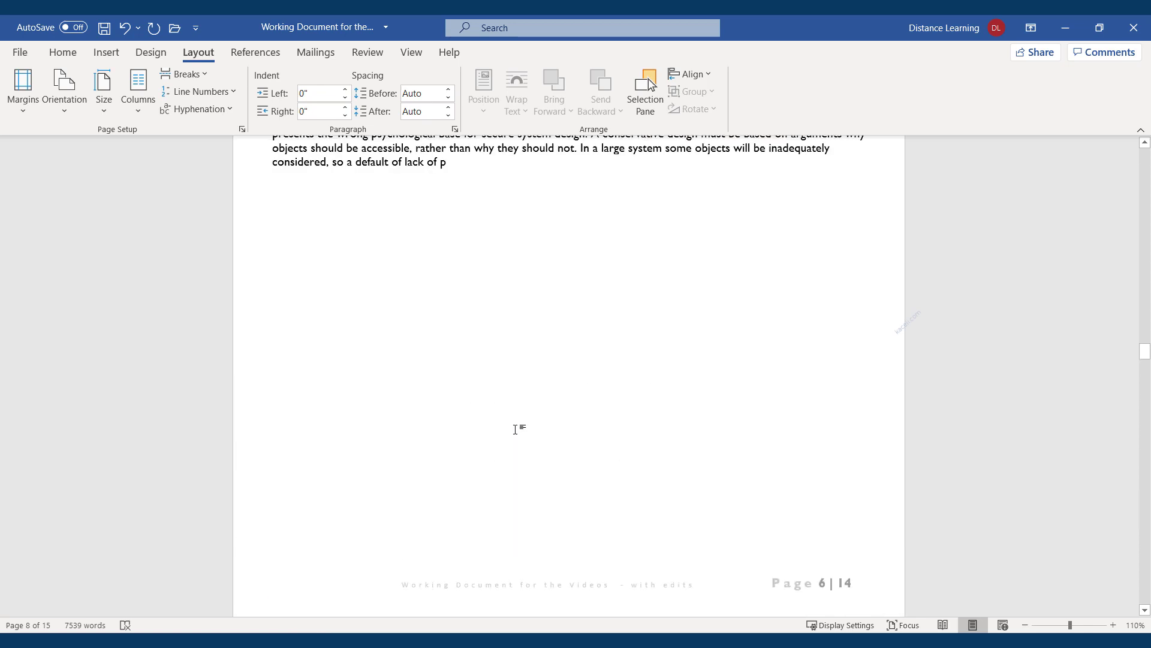
scroll(516, 429, "up", 7)
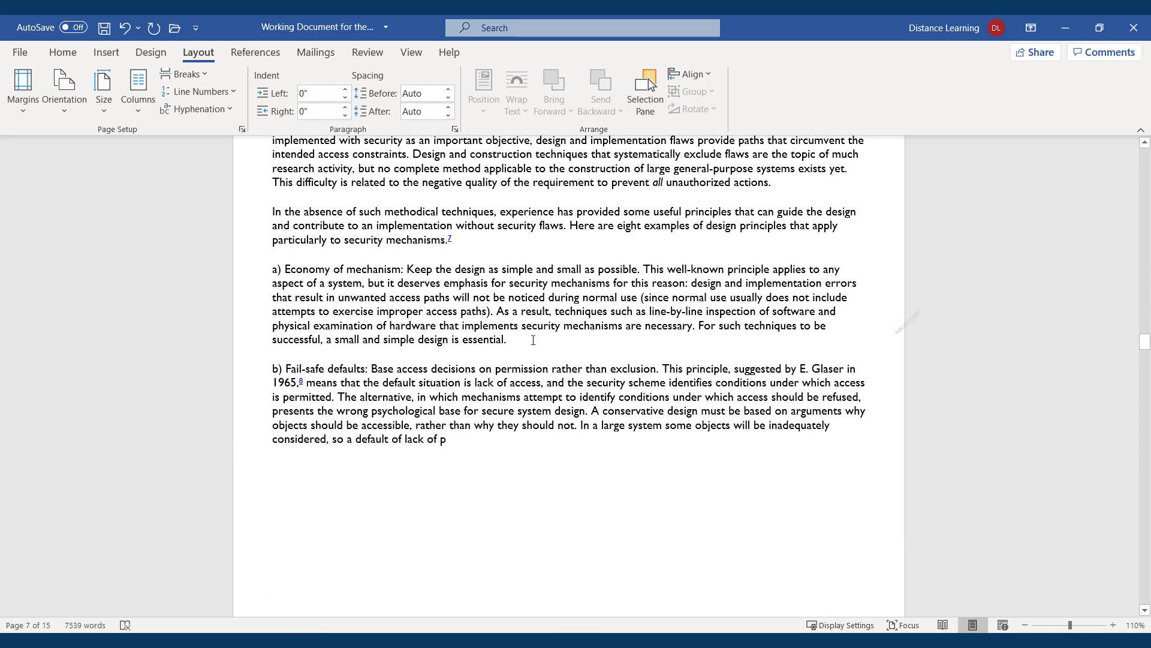
left_click_drag(449, 327, 284, 269)
left_click_drag(461, 447, 269, 492)
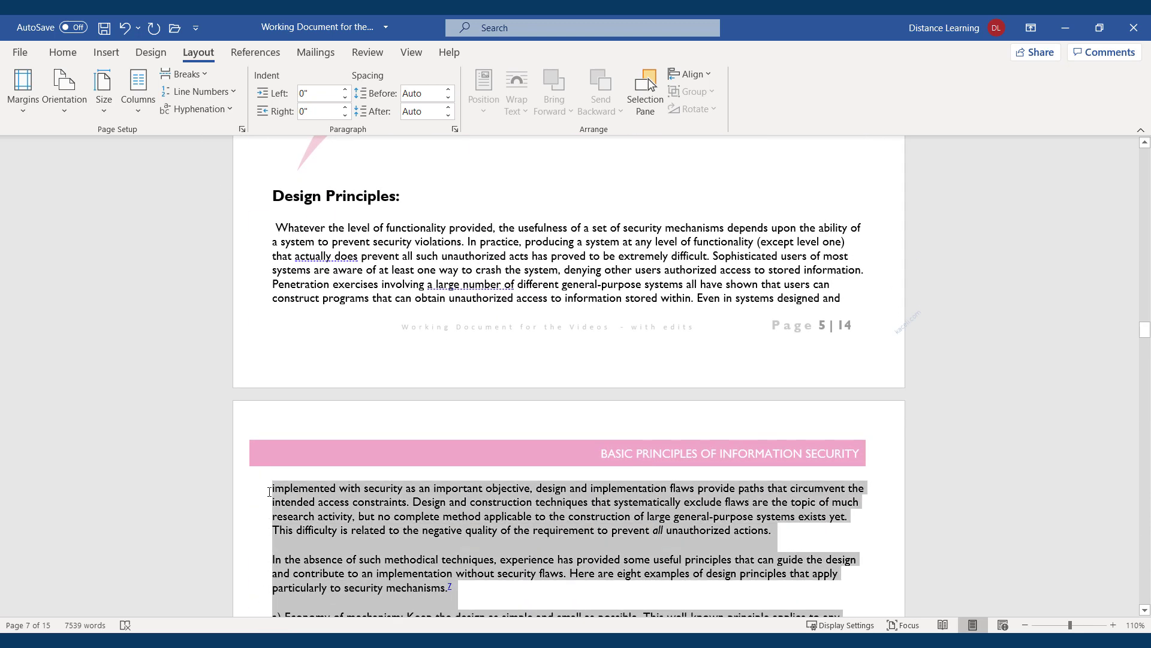
Raise the top margin to 1.2 inches, applied to Selected sections only
left_click(27, 105)
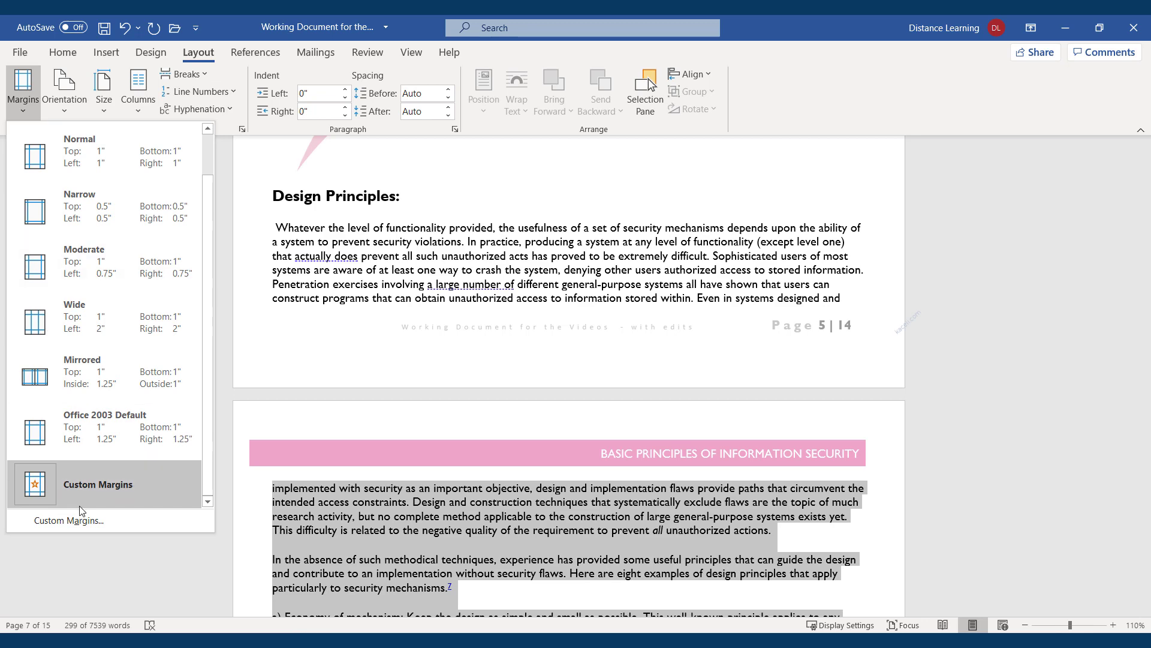
left_click(76, 523)
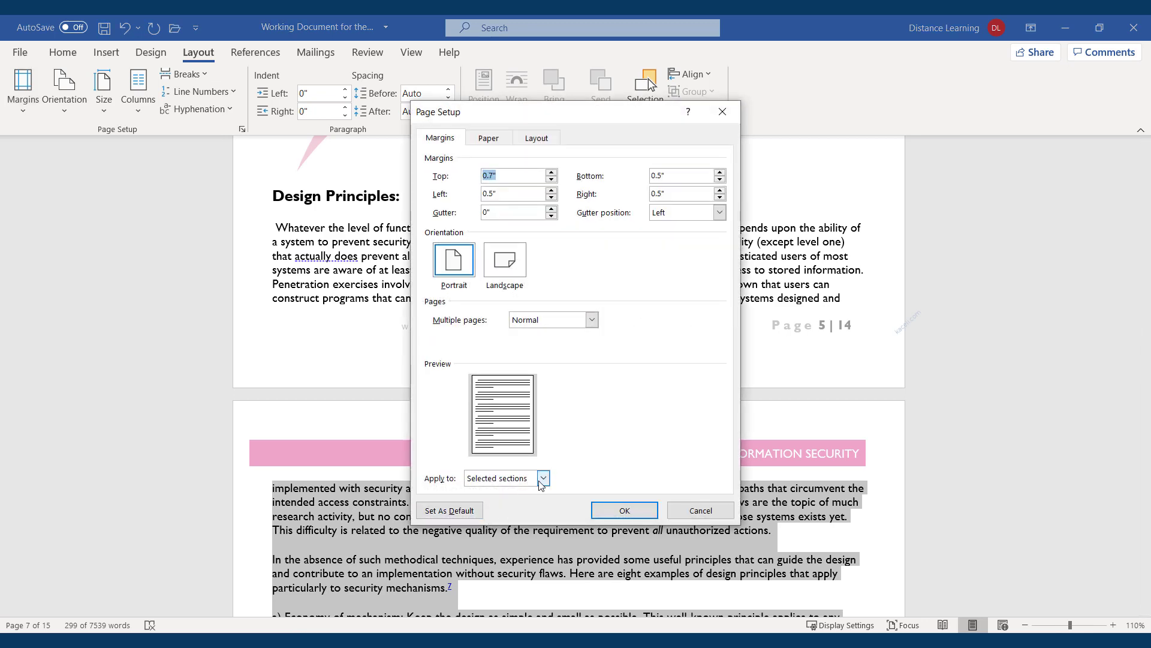
left_click(551, 172)
left_click(551, 172)
left_click(551, 172)
left_click(551, 172)
left_click(551, 173)
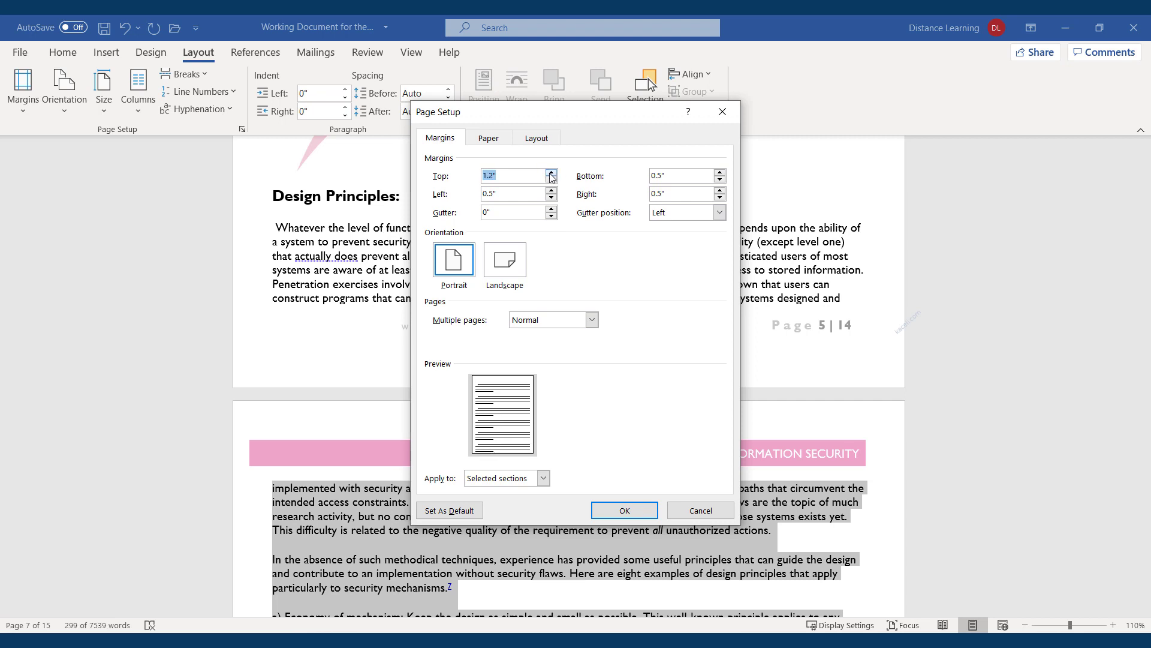
left_click(542, 478)
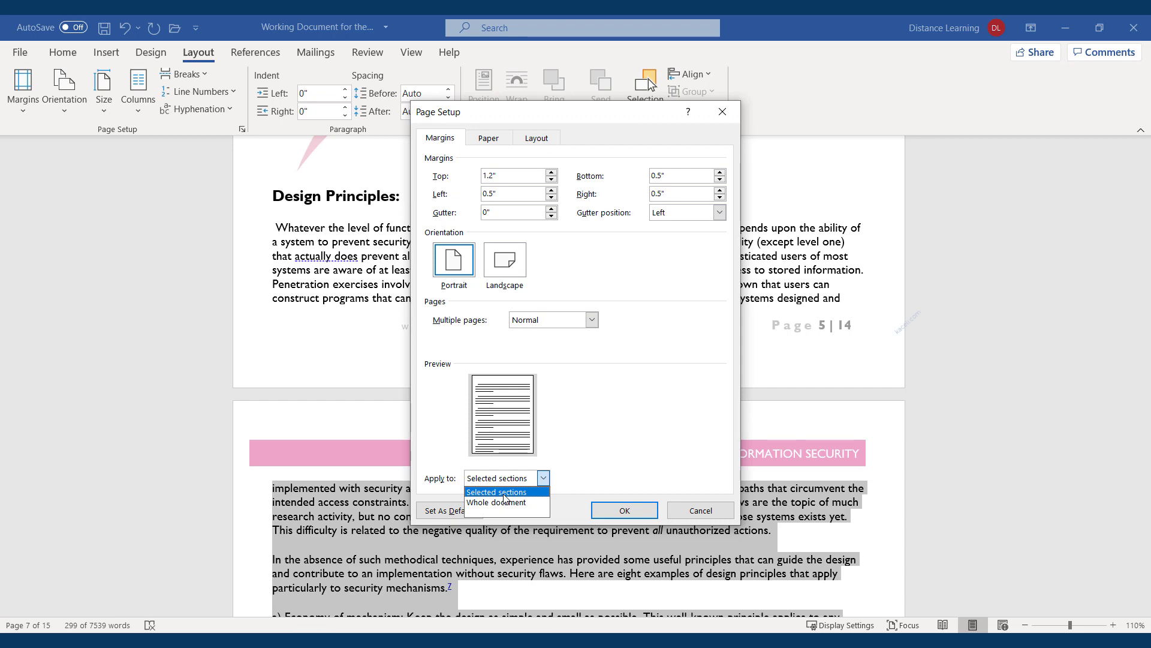
left_click(504, 493)
left_click(624, 510)
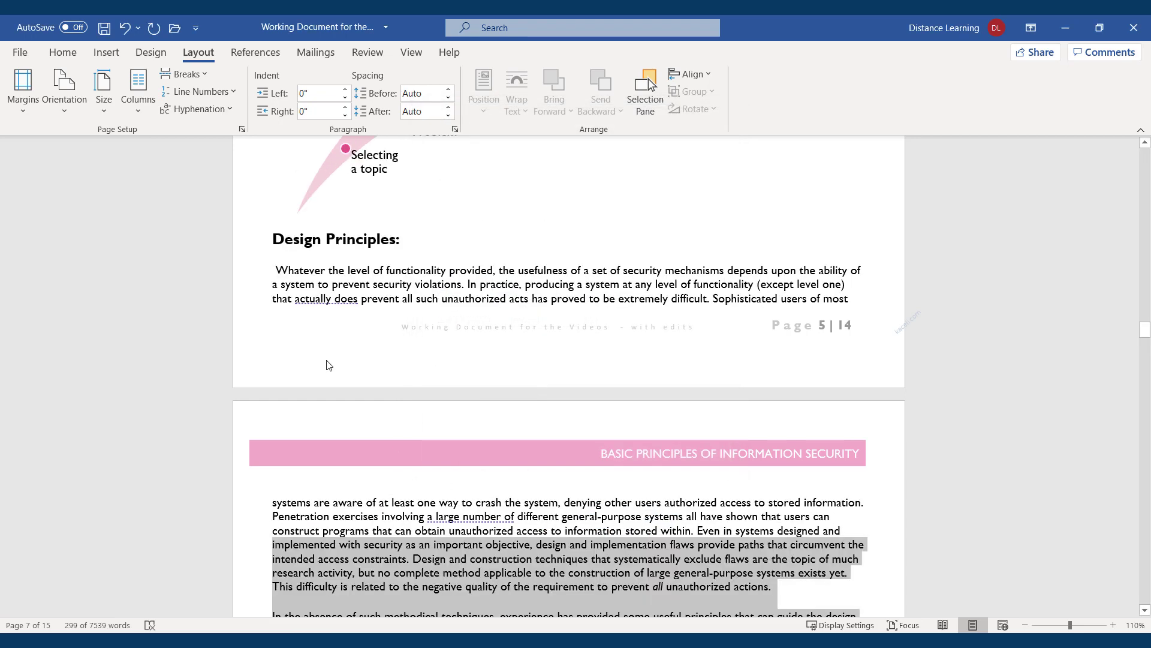
scroll(474, 474, "down", 8)
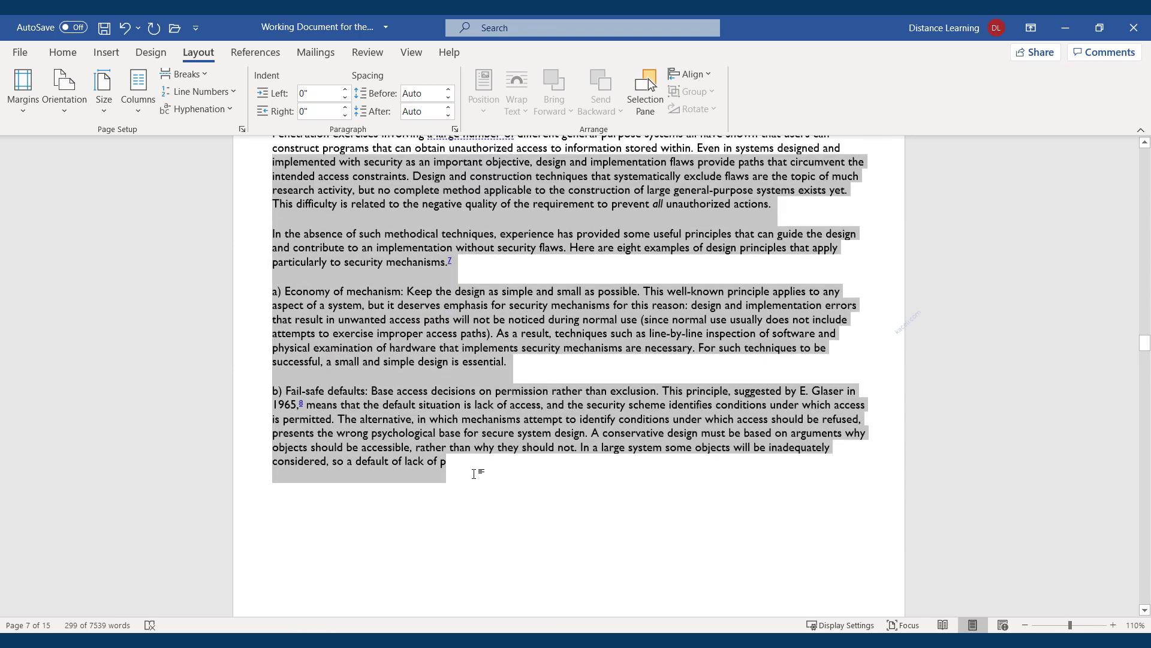
scroll(474, 473, "down", 1)
Switch every page of the report to Landscape orientation
left_click(451, 478)
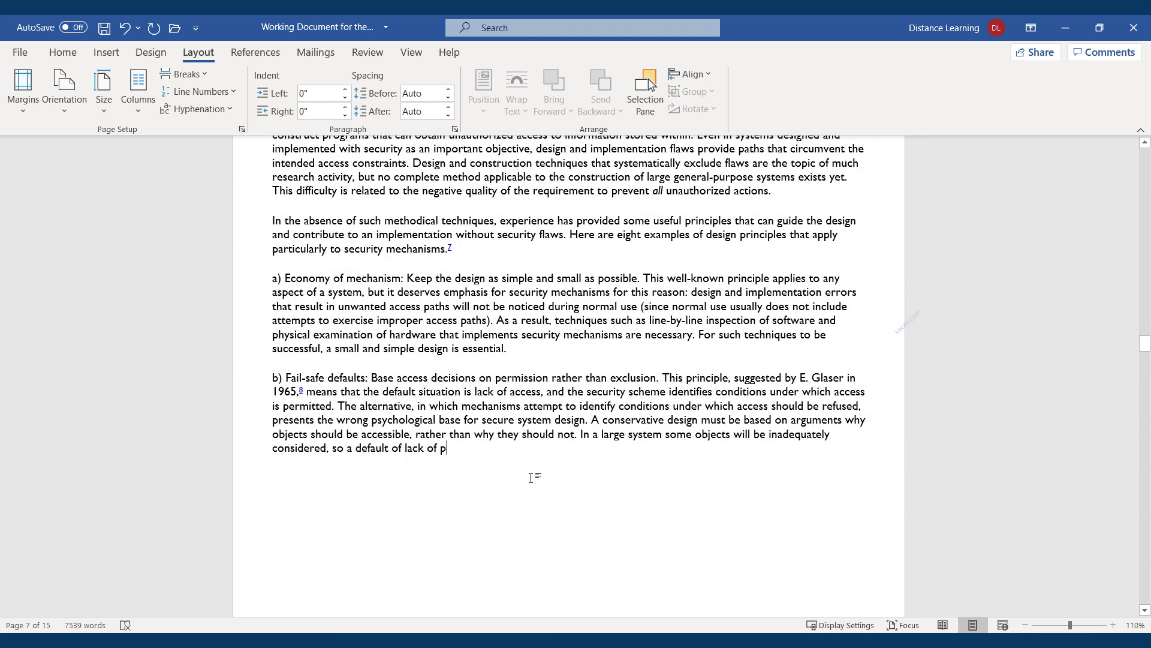
scroll(371, 474, "up", 3)
scroll(341, 474, "down", 2)
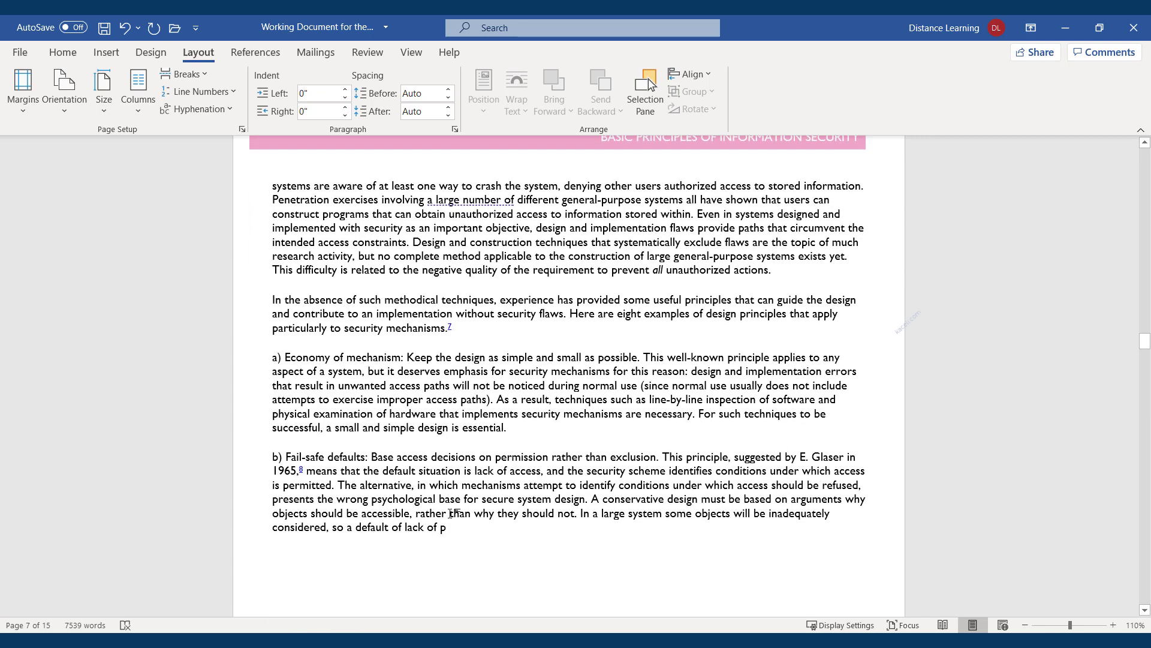
scroll(475, 497, "down", 5)
scroll(494, 405, "up", 2)
scroll(493, 413, "up", 3)
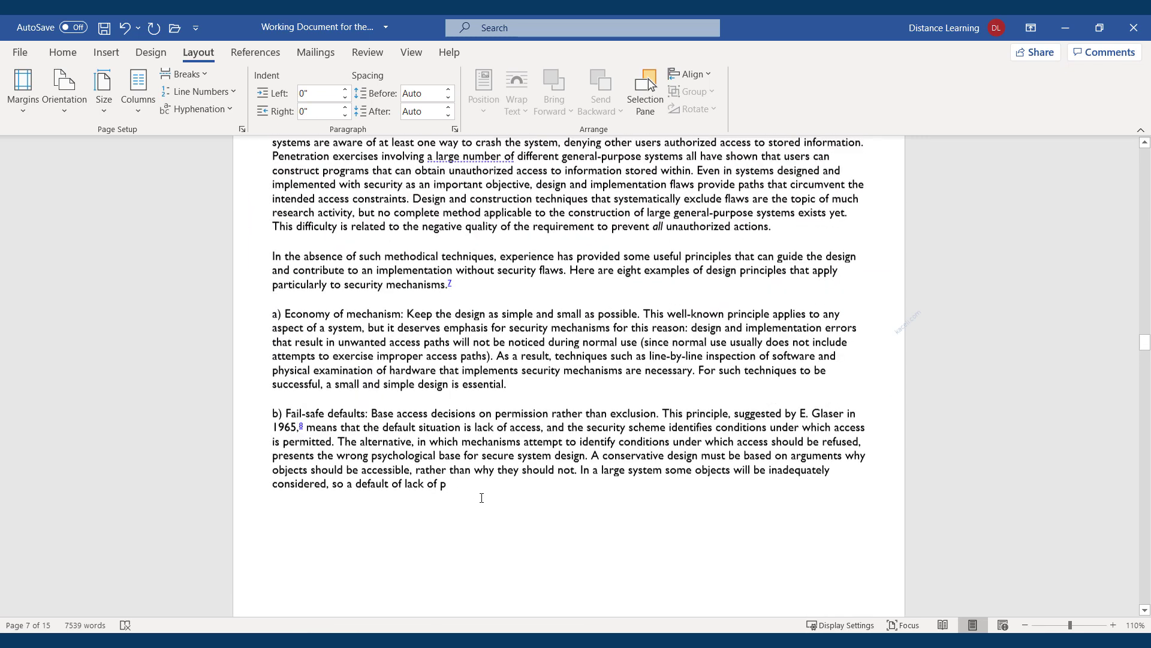
left_click_drag(447, 489, 248, 223)
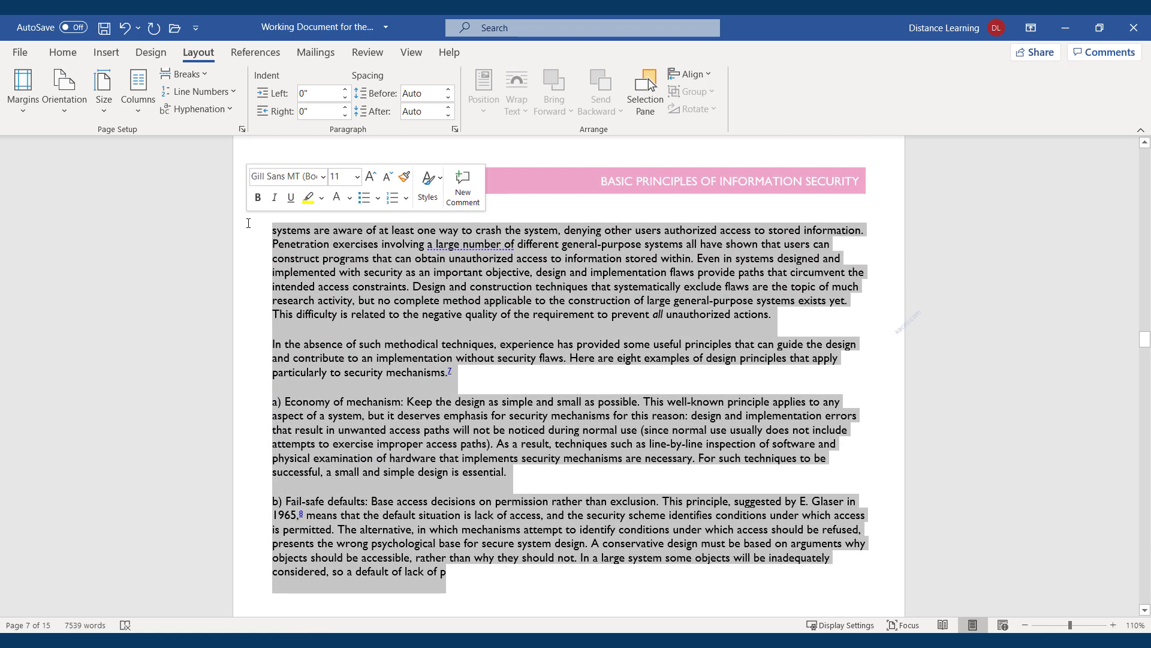
left_click(63, 113)
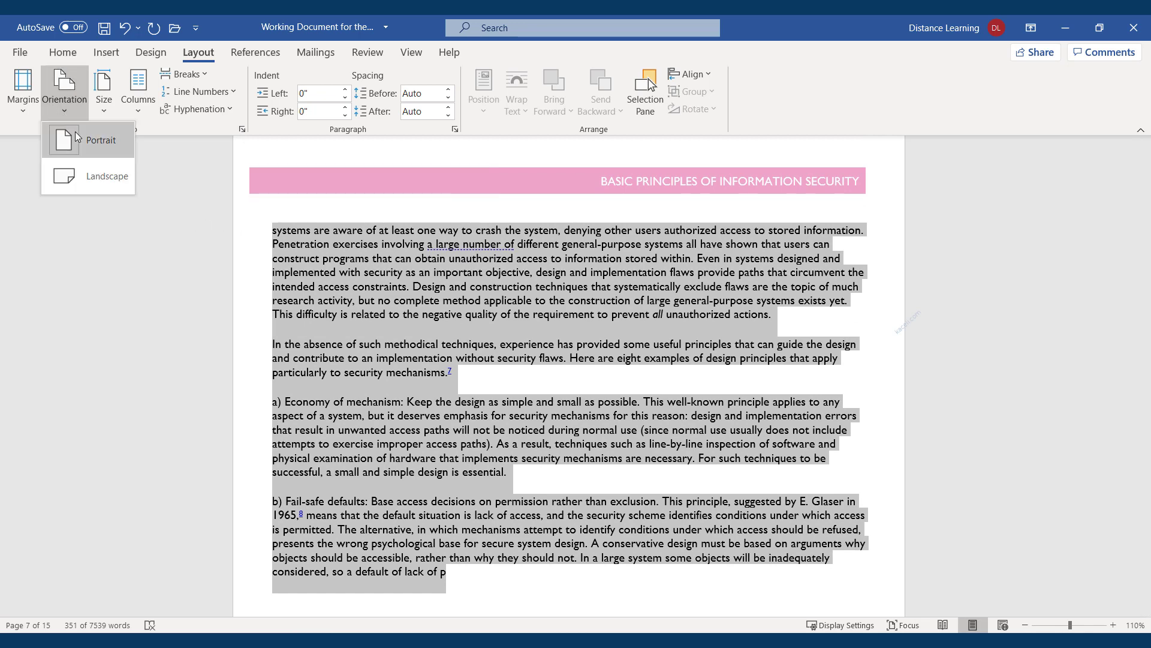
left_click(91, 176)
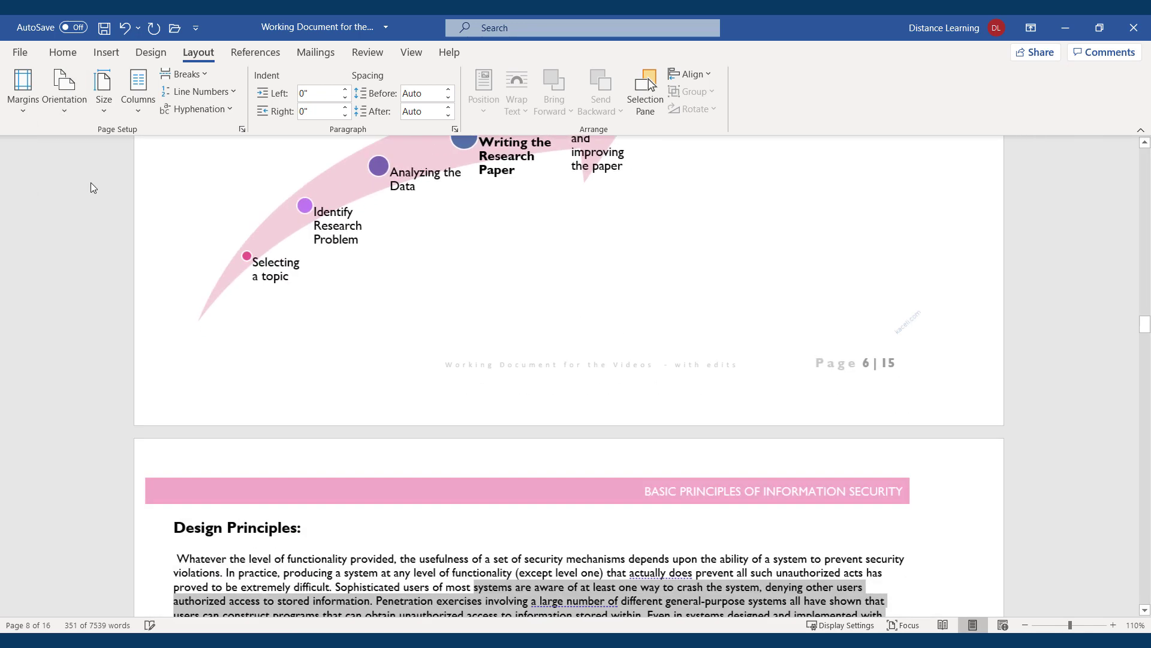
Reopen the Orientation choices to check them, then dismiss them unchanged
scroll(569, 265, "up", 3)
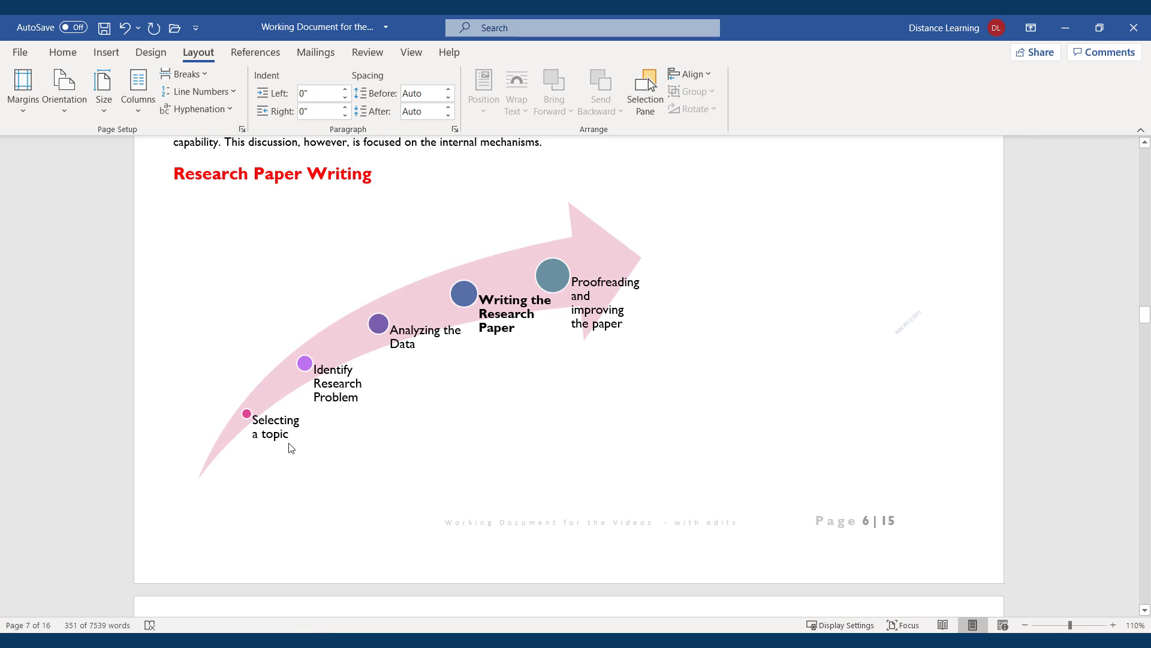
left_click(61, 116)
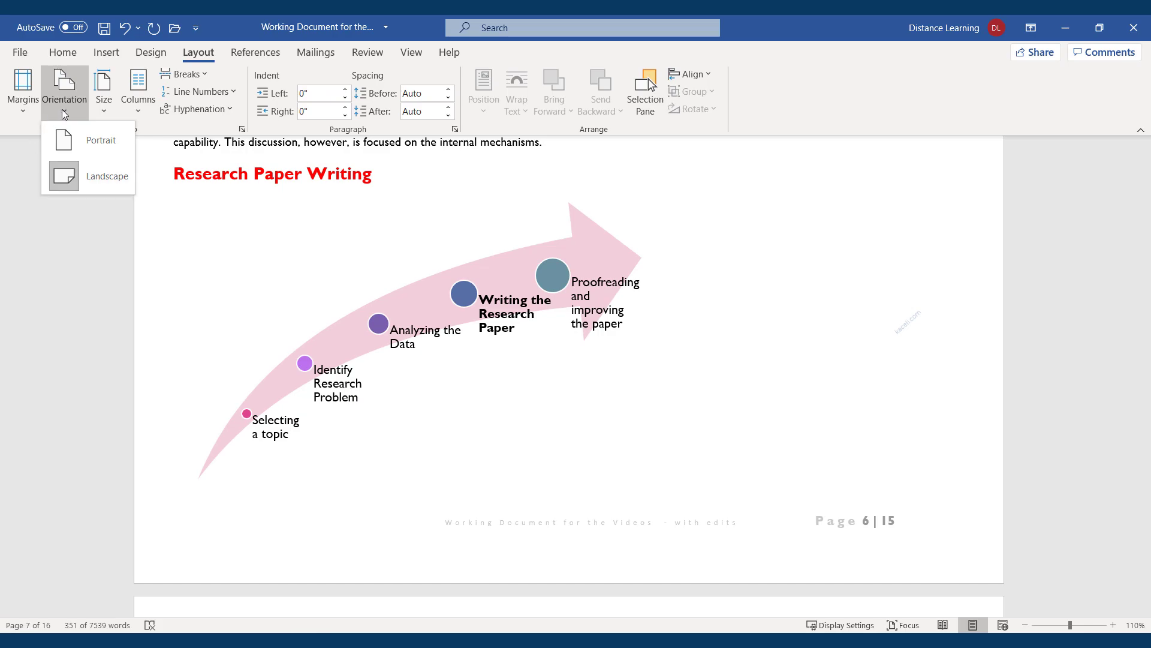
scroll(382, 250, "up", 15)
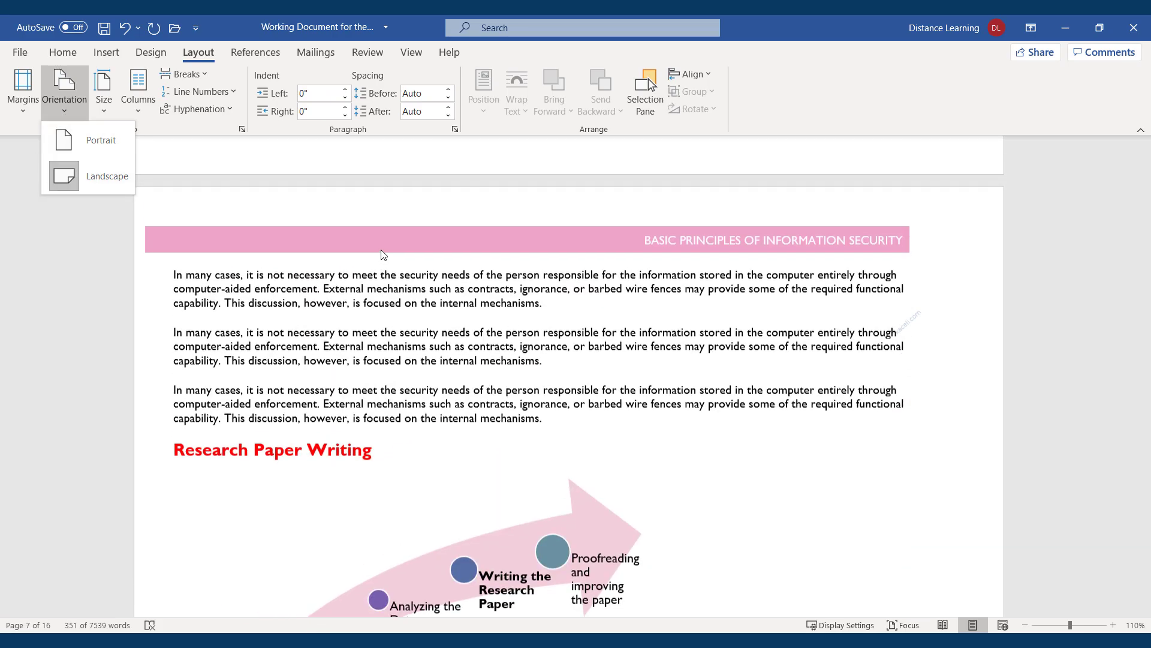
scroll(348, 298, "down", 5)
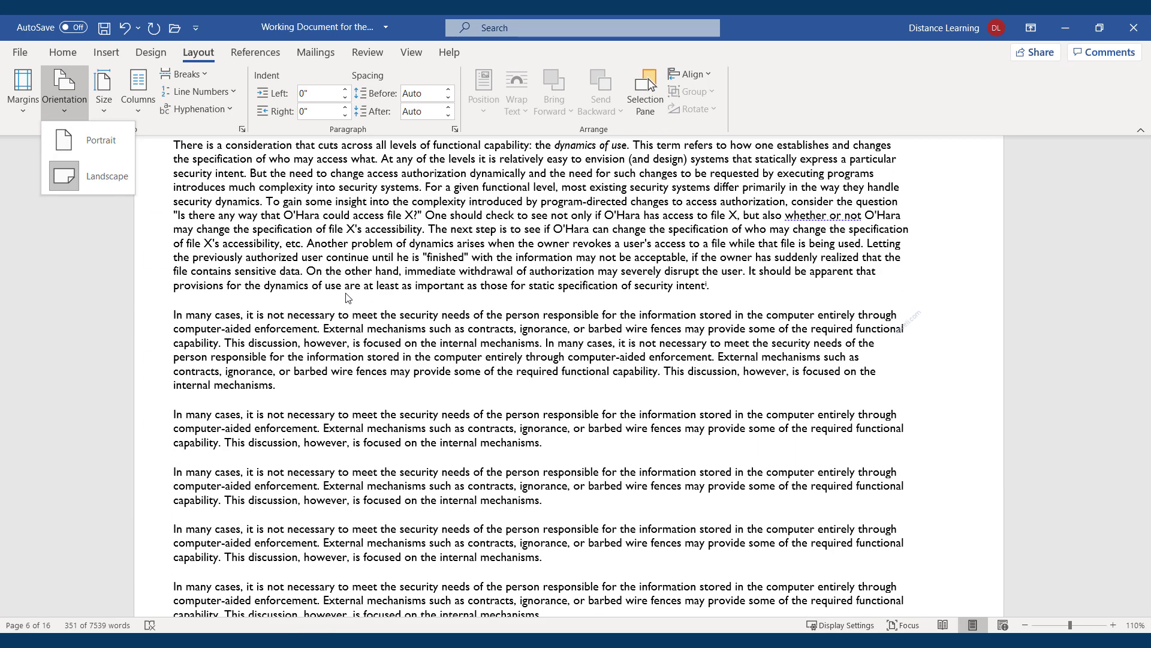
left_click(392, 282)
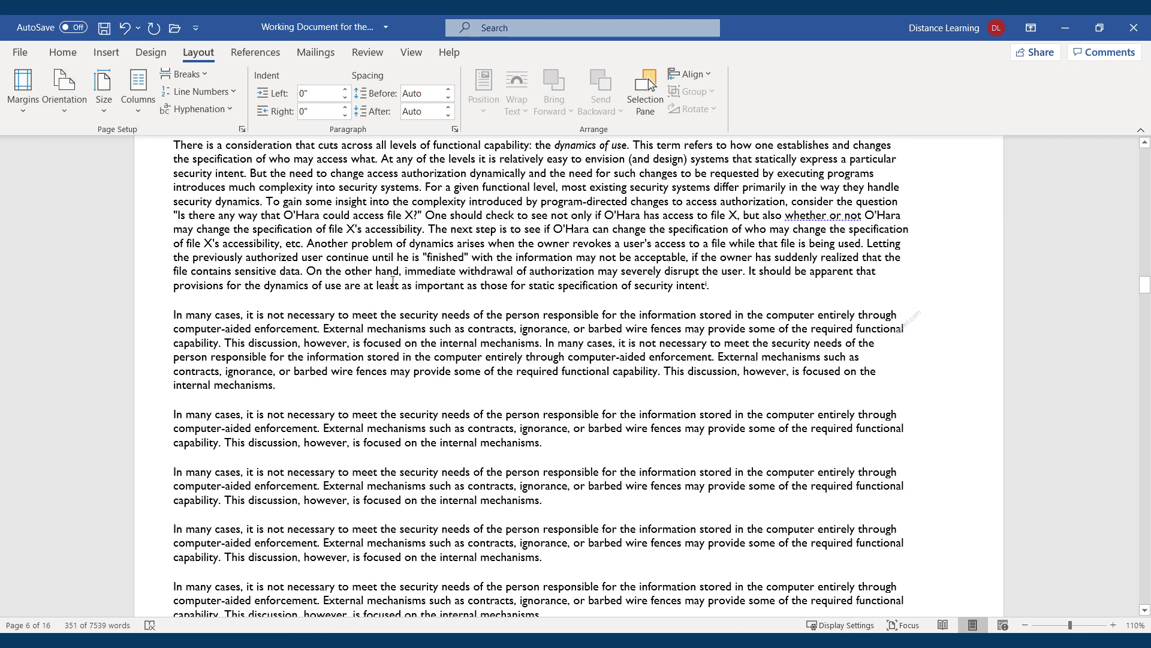
Undo the landscape switch and place the cursor before the 'In many cases' paragraphs
key("ctrl+z")
scroll(565, 475, "down", 4)
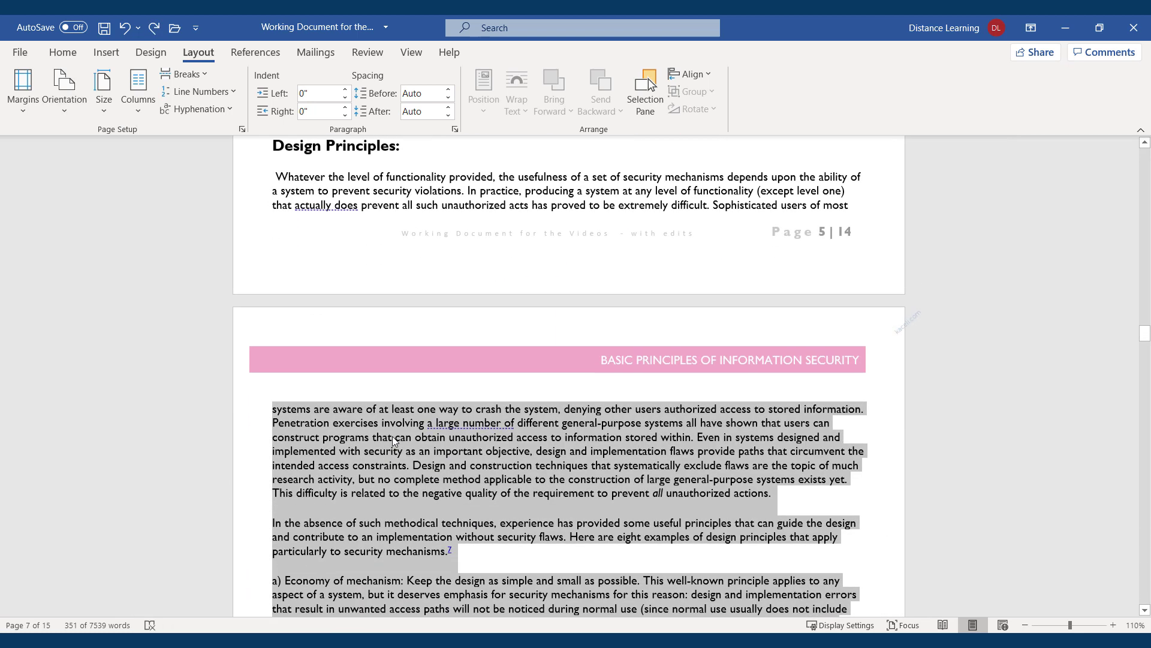
left_click(392, 437)
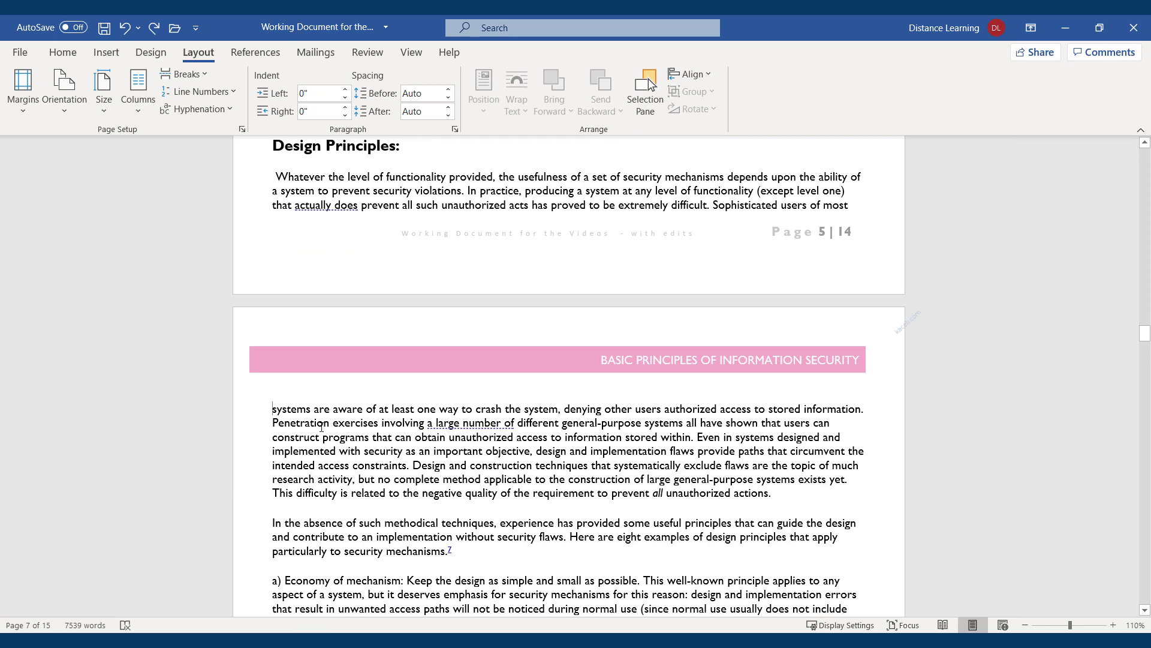
scroll(403, 442, "down", 15)
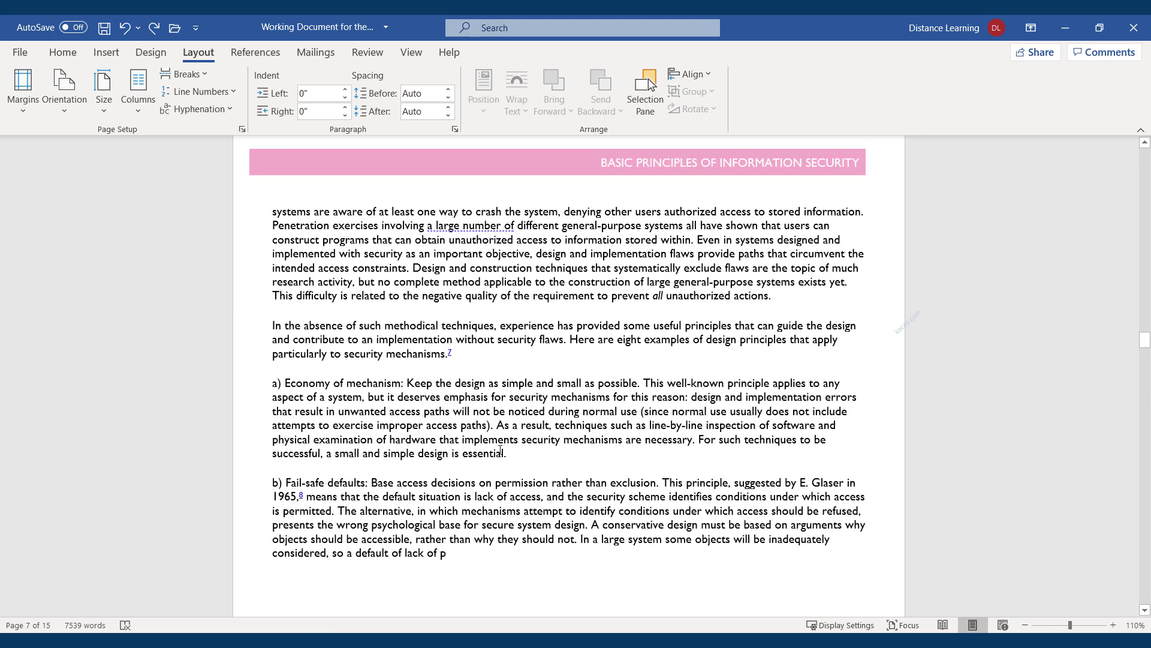
scroll(368, 434, "up", 10)
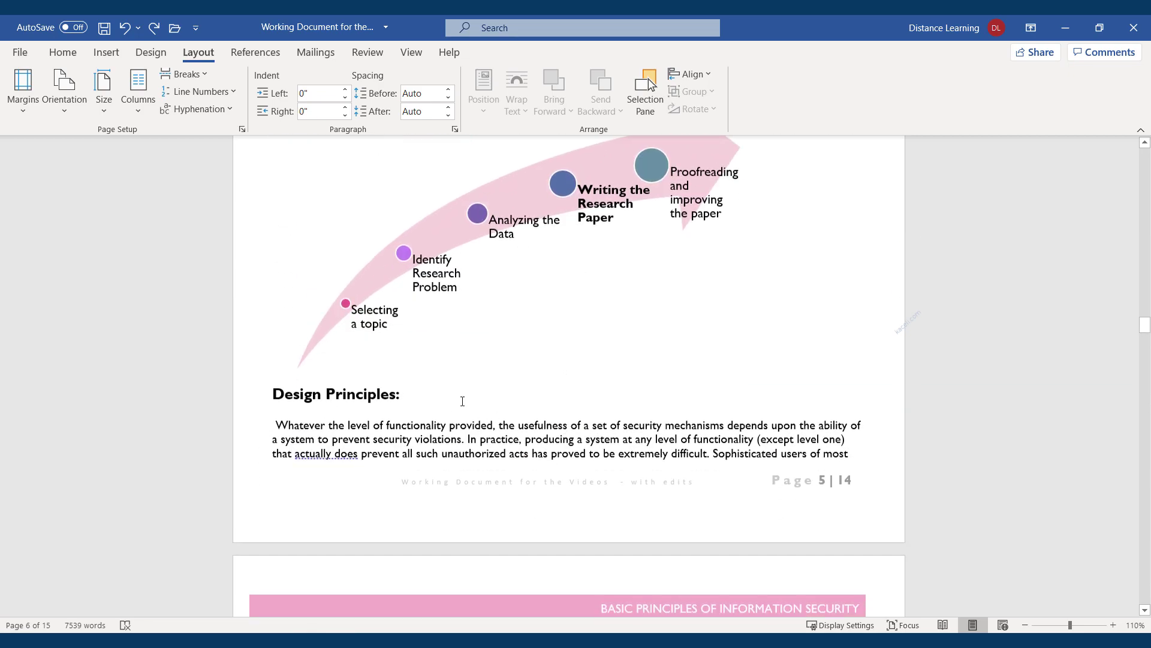
scroll(462, 399, "up", 6)
scroll(429, 422, "up", 3)
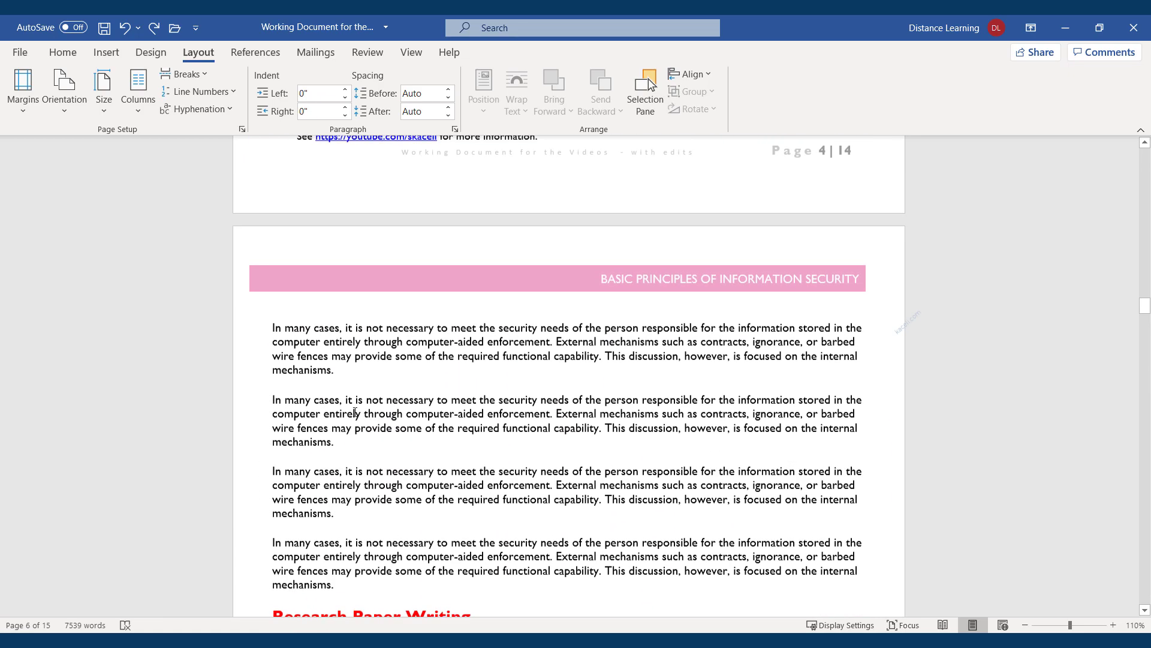
scroll(360, 372, "down", 5)
scroll(243, 300, "up", 3)
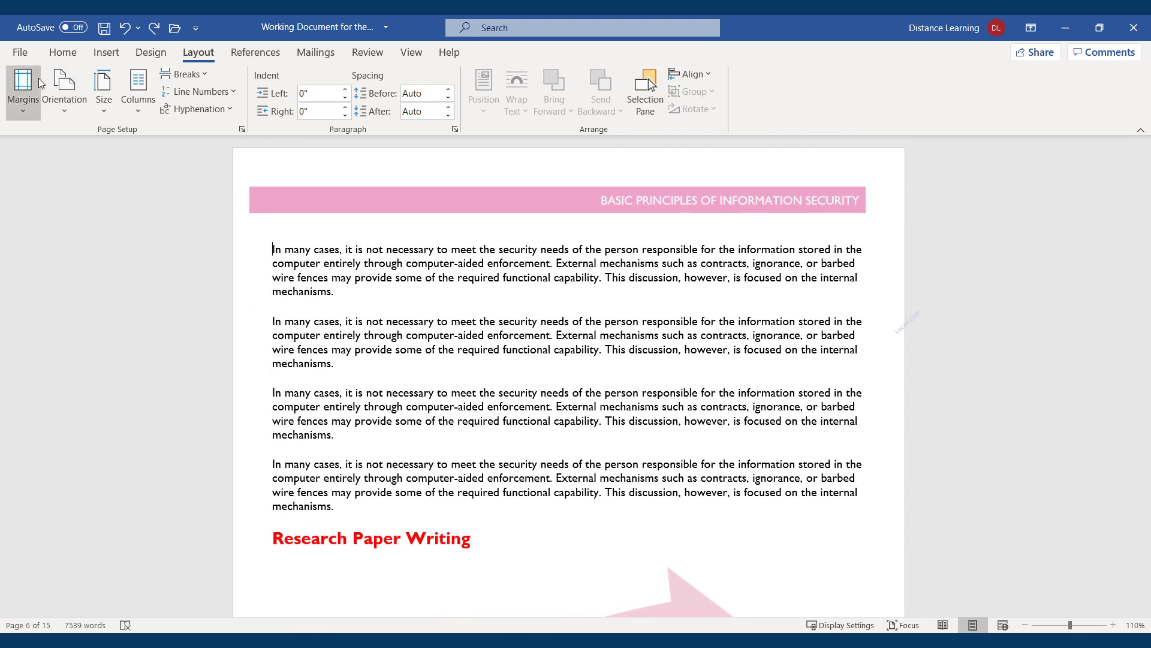
Set Landscape orientation in Page Setup, applied from This point forward
left_click(20, 114)
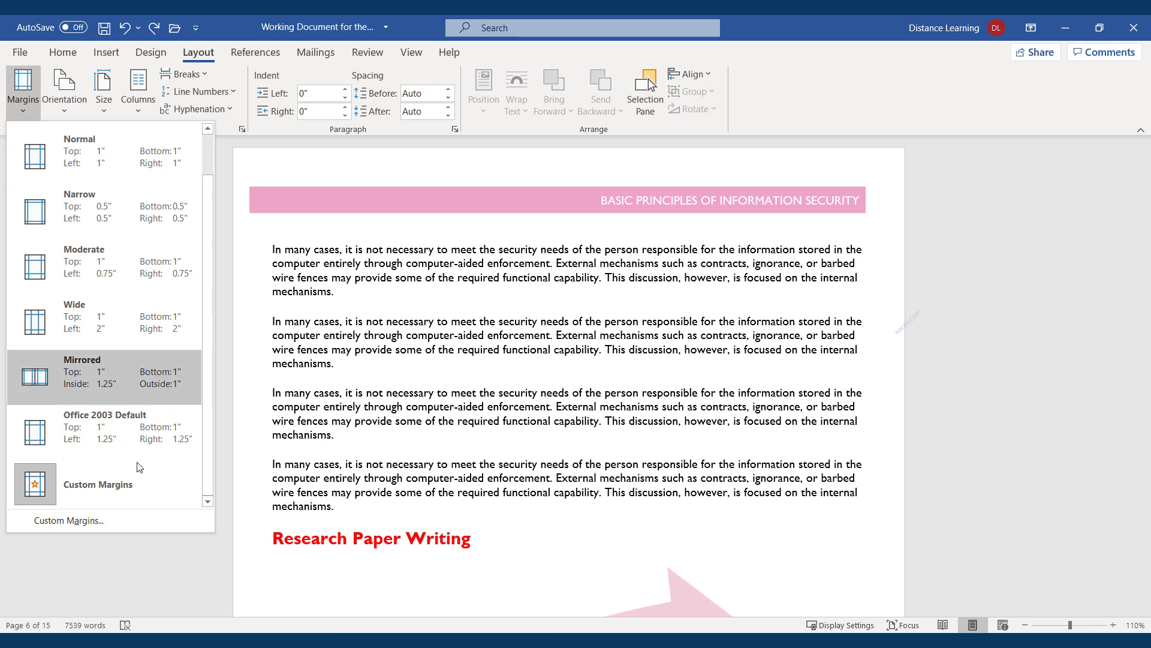
left_click(77, 522)
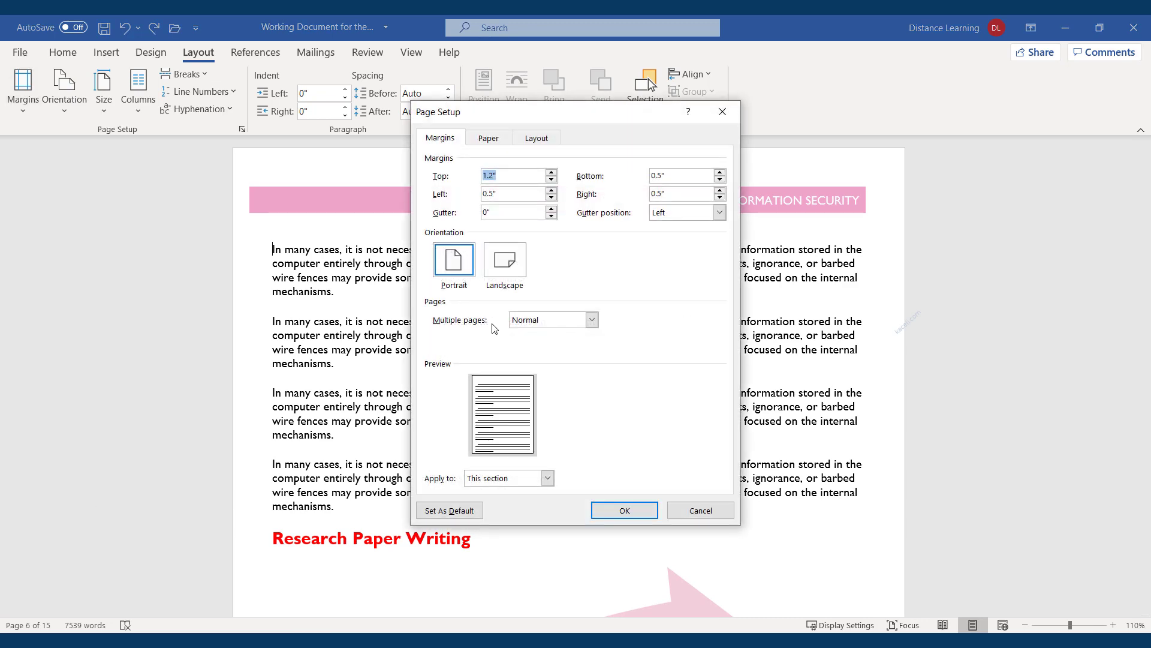
left_click(506, 265)
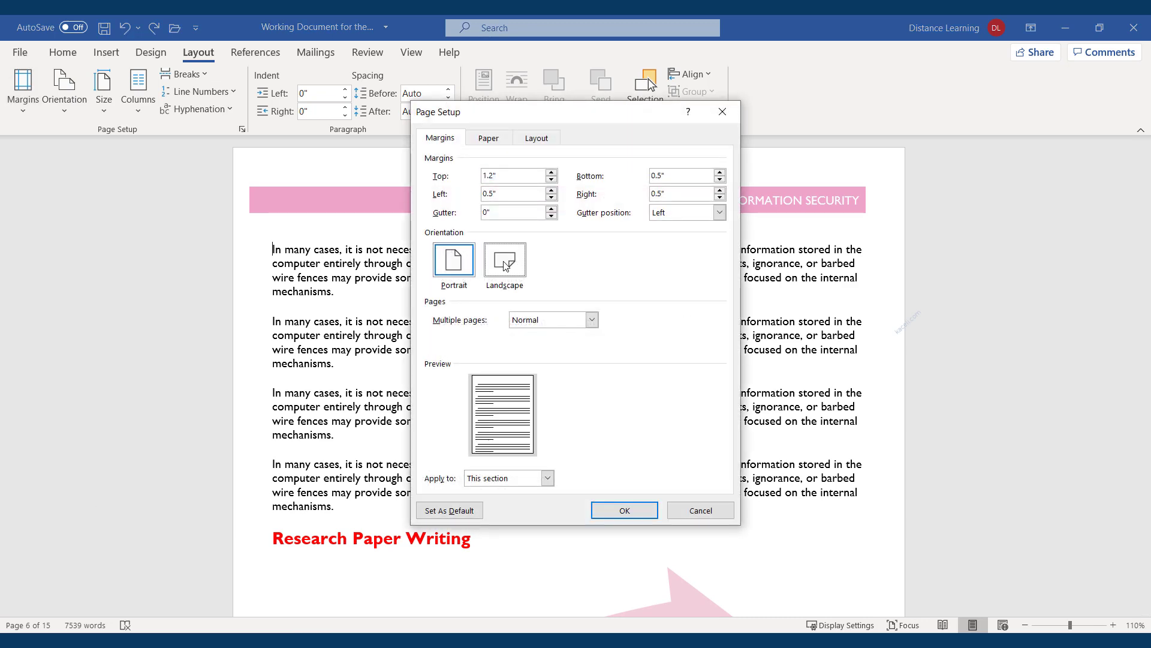
left_click(532, 479)
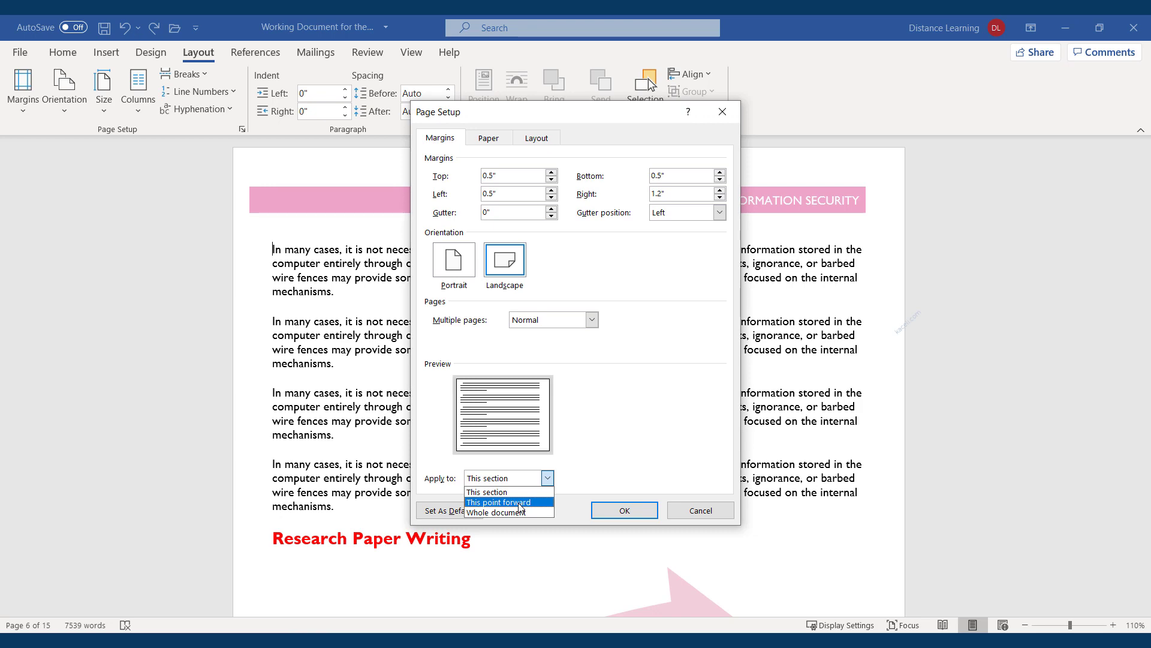
left_click(520, 503)
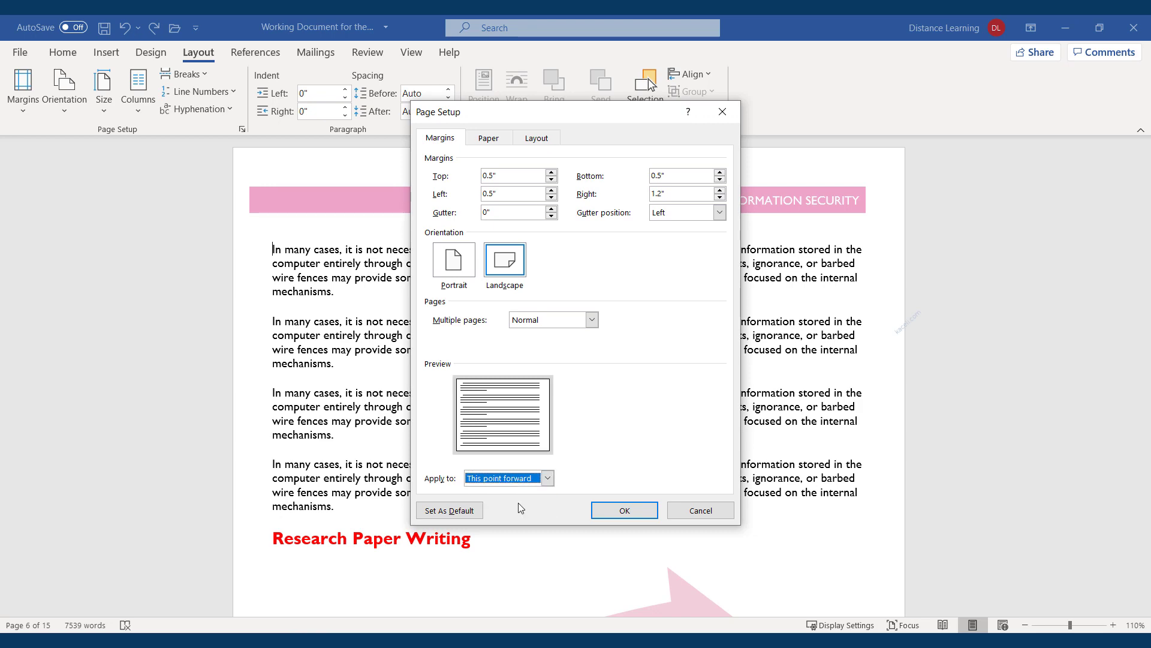
left_click(625, 511)
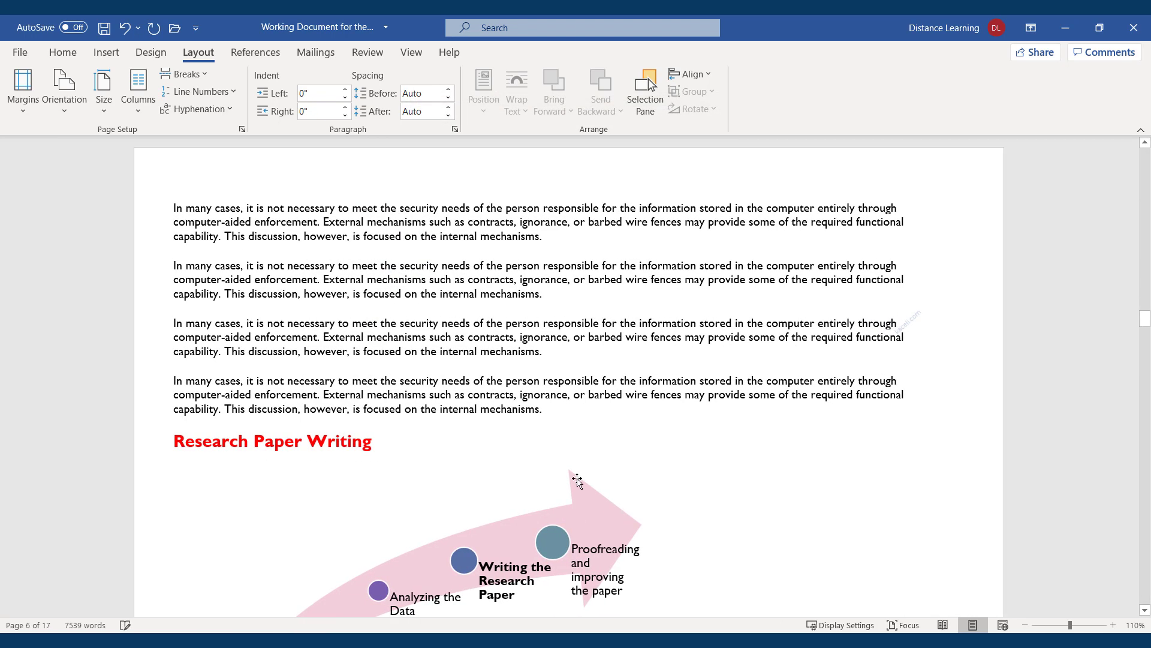
scroll(668, 407, "up", 5)
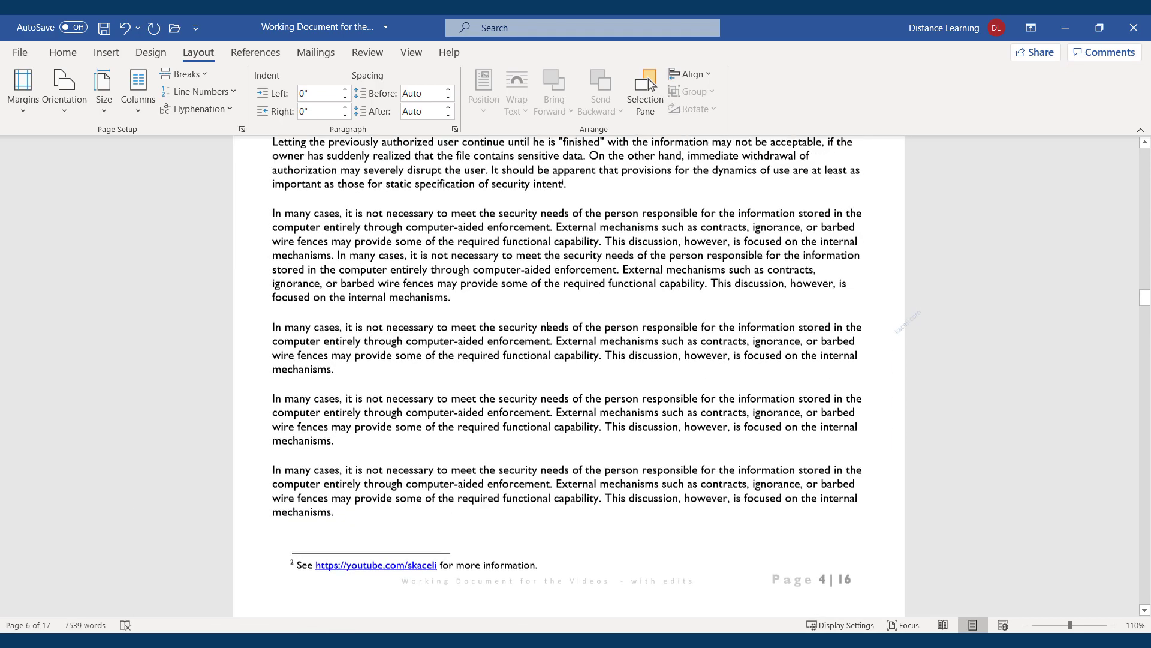
scroll(562, 346, "up", 4)
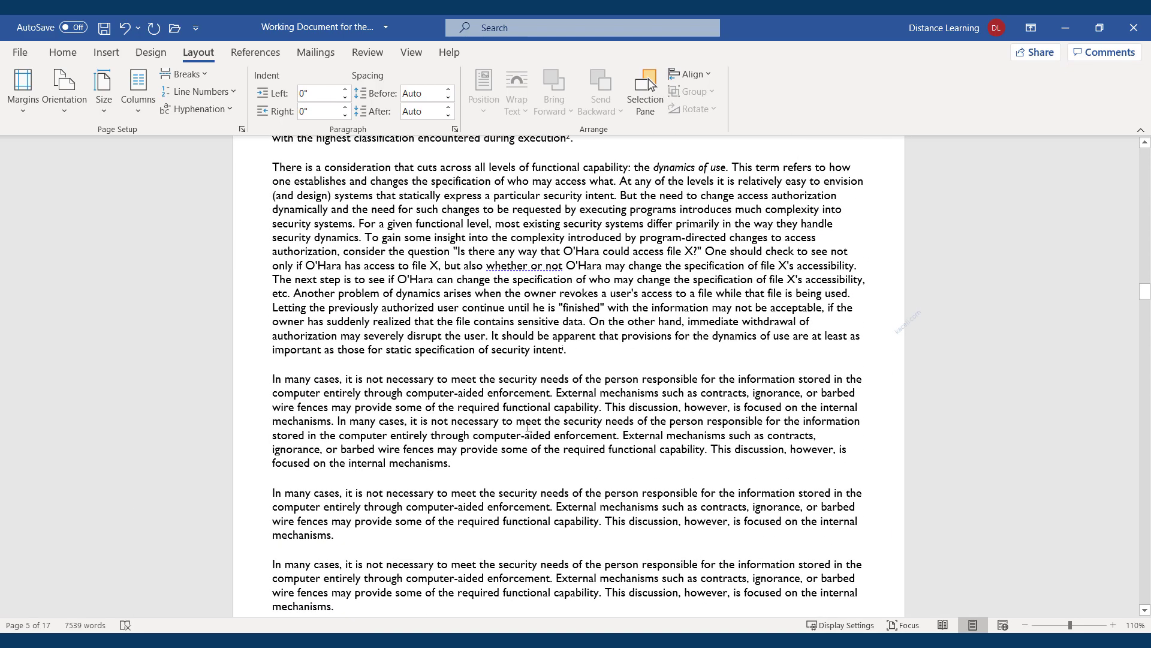
scroll(506, 423, "down", 7)
scroll(505, 422, "down", 10)
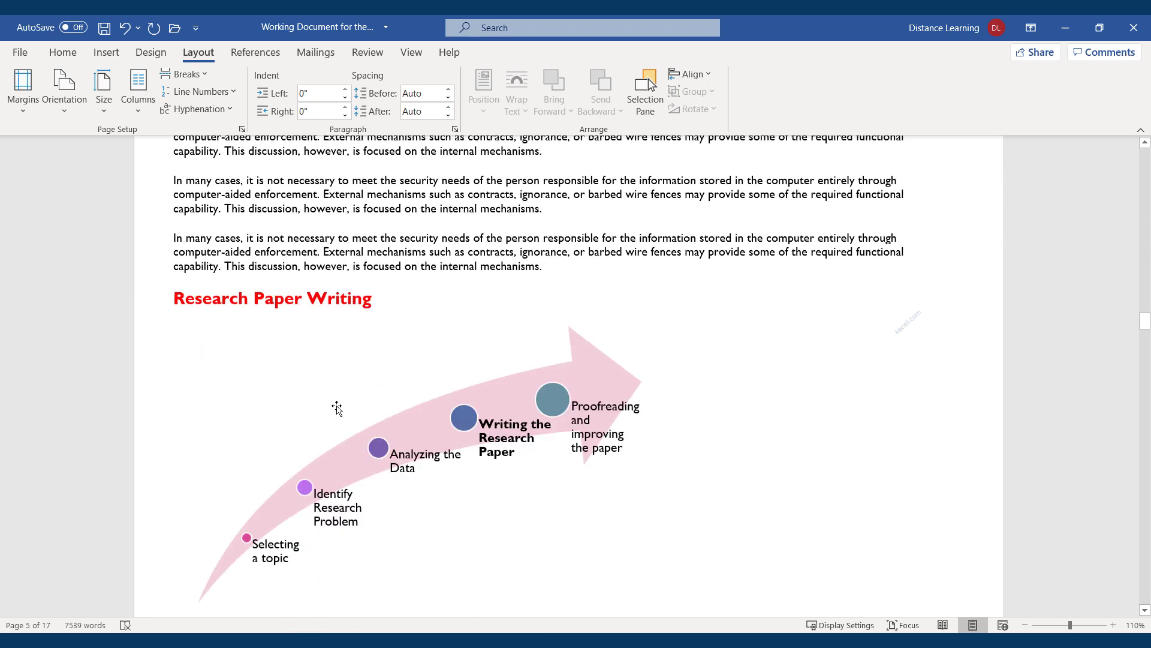
scroll(480, 401, "down", 1)
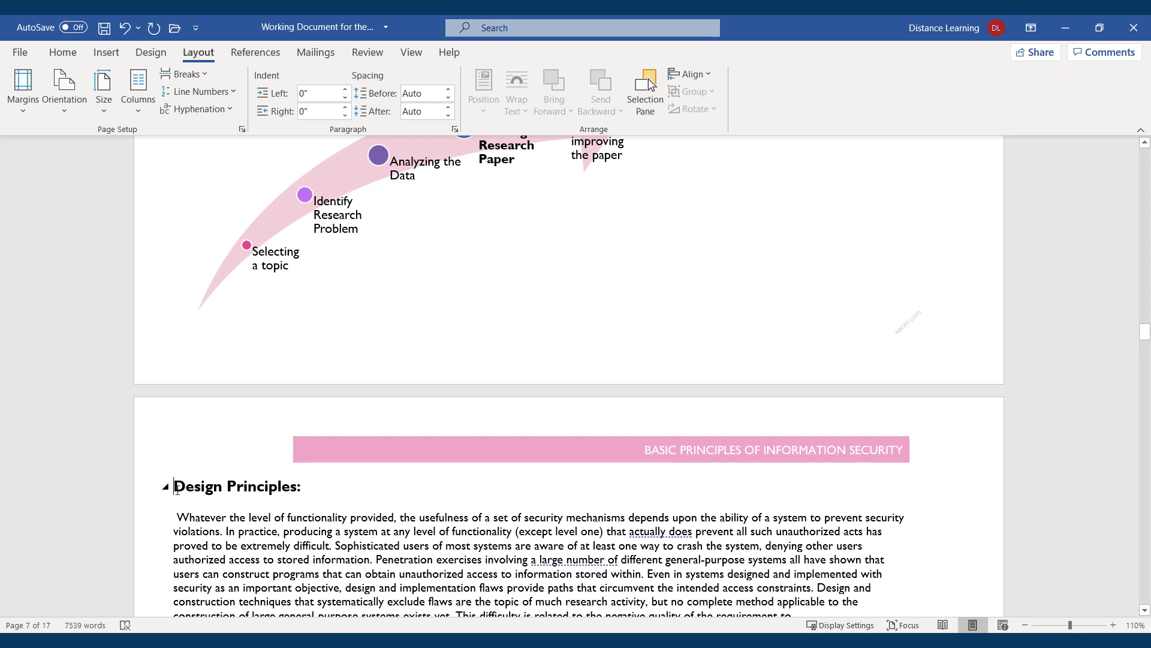
Reapply the Page Setup settings with Apply to: This point forward
left_click(22, 105)
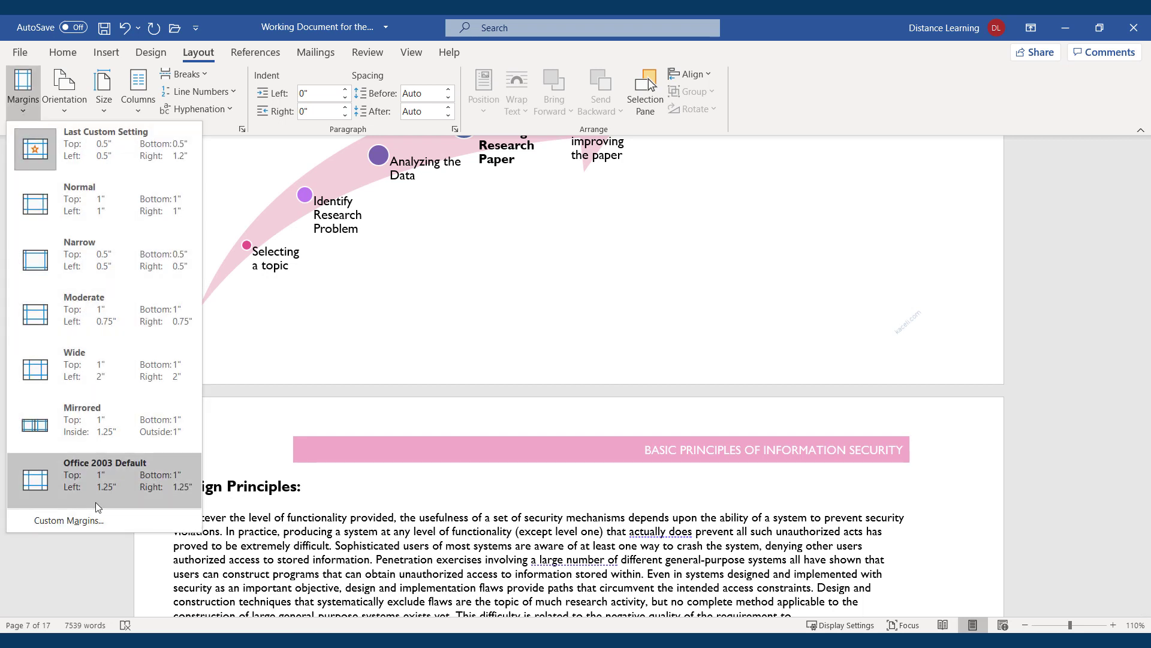
left_click(84, 516)
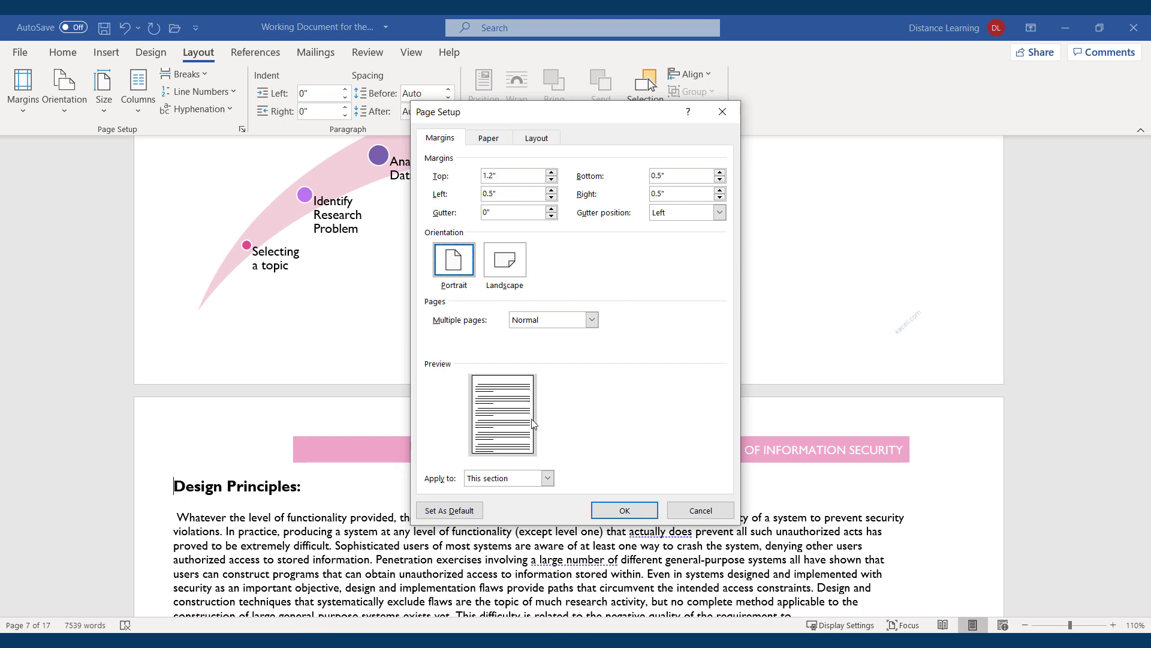
left_click(547, 478)
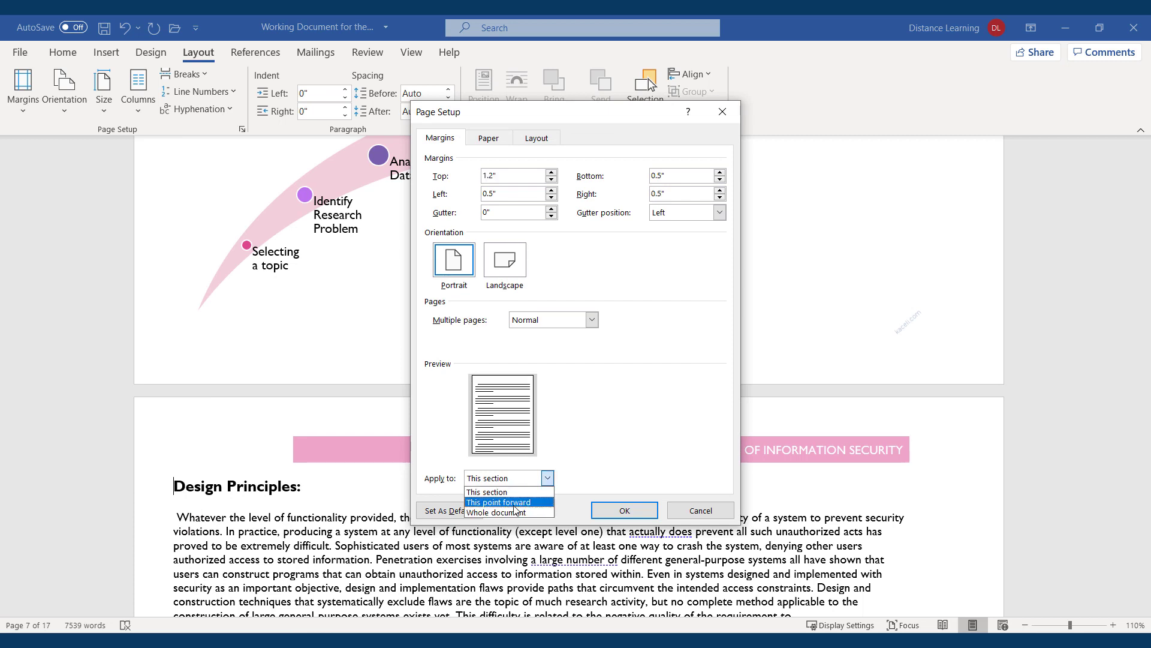
left_click(514, 503)
left_click(624, 510)
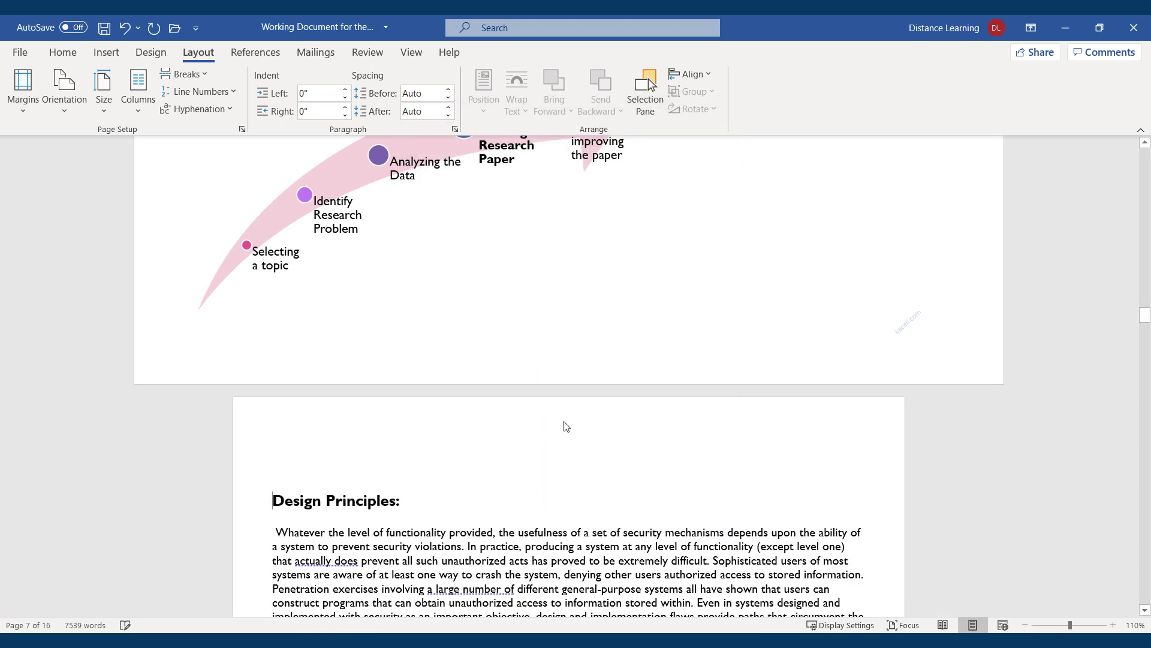
scroll(360, 403, "up", 3)
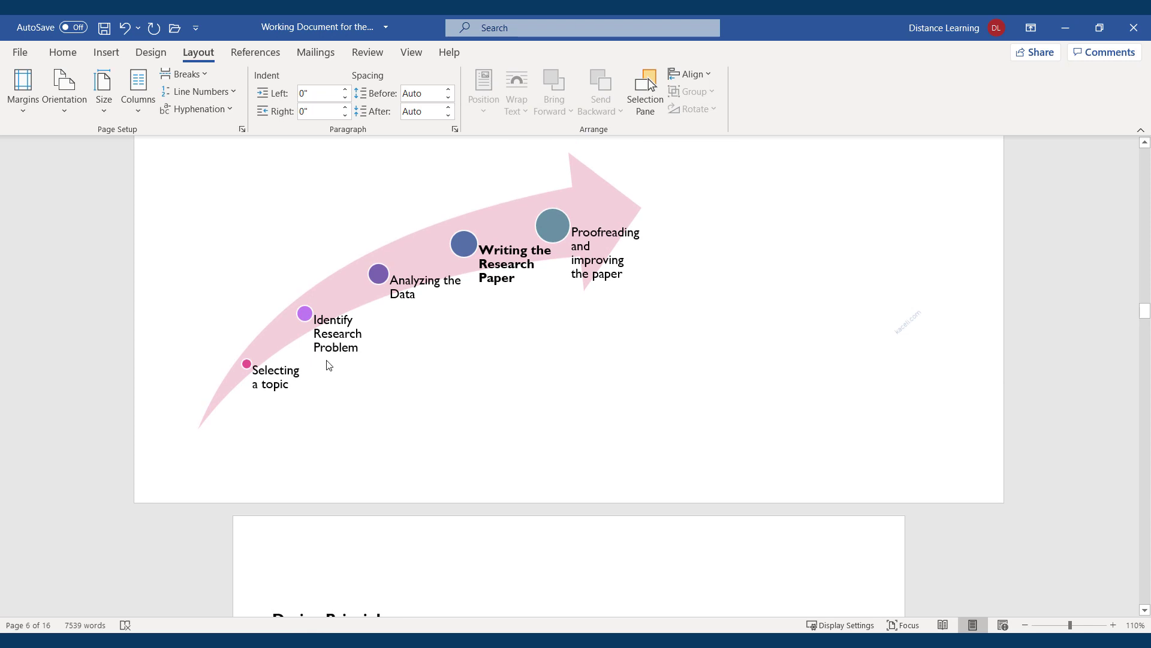
Reopen Page Setup and cancel it without changes, returning to the document text
left_click(23, 87)
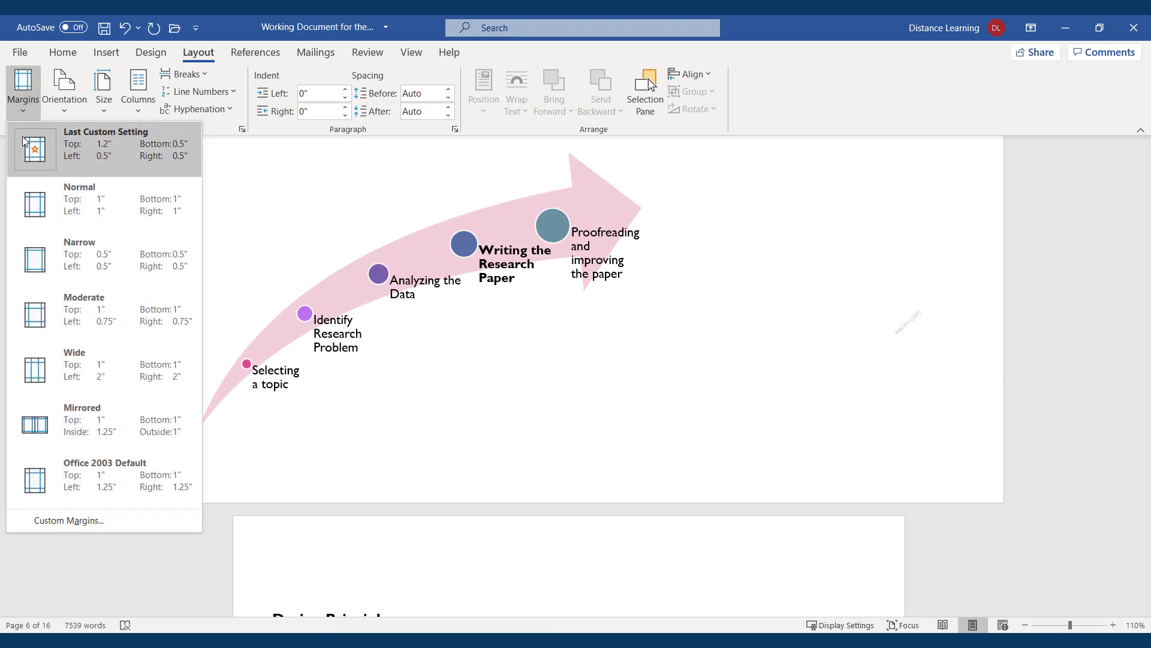
left_click(66, 520)
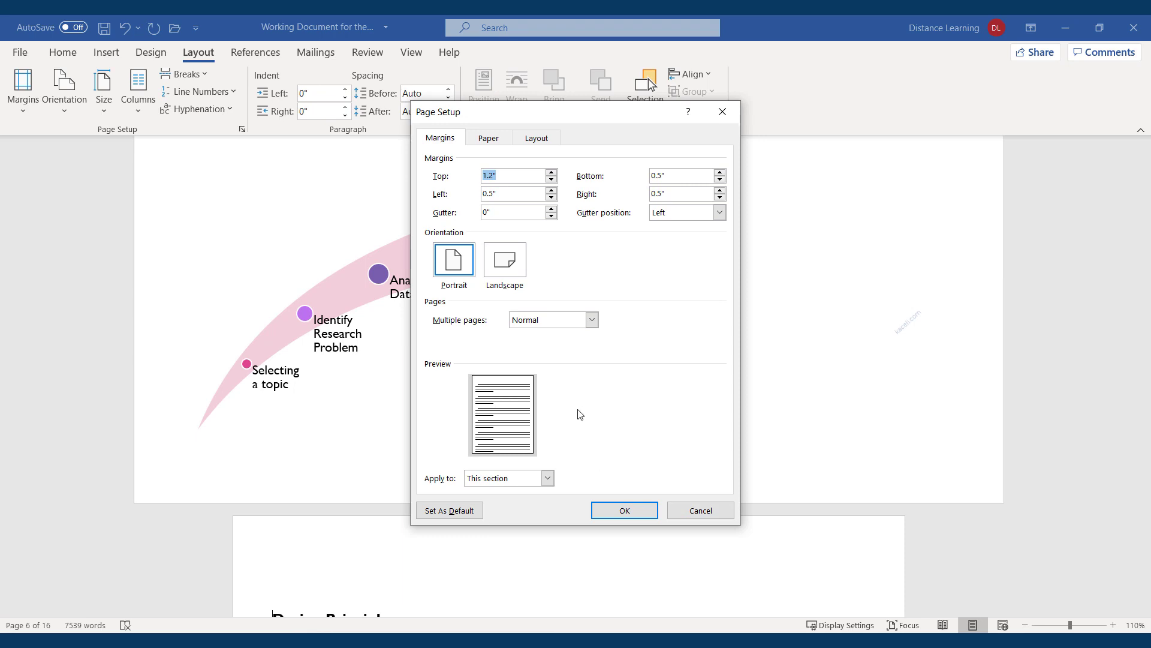
left_click(699, 509)
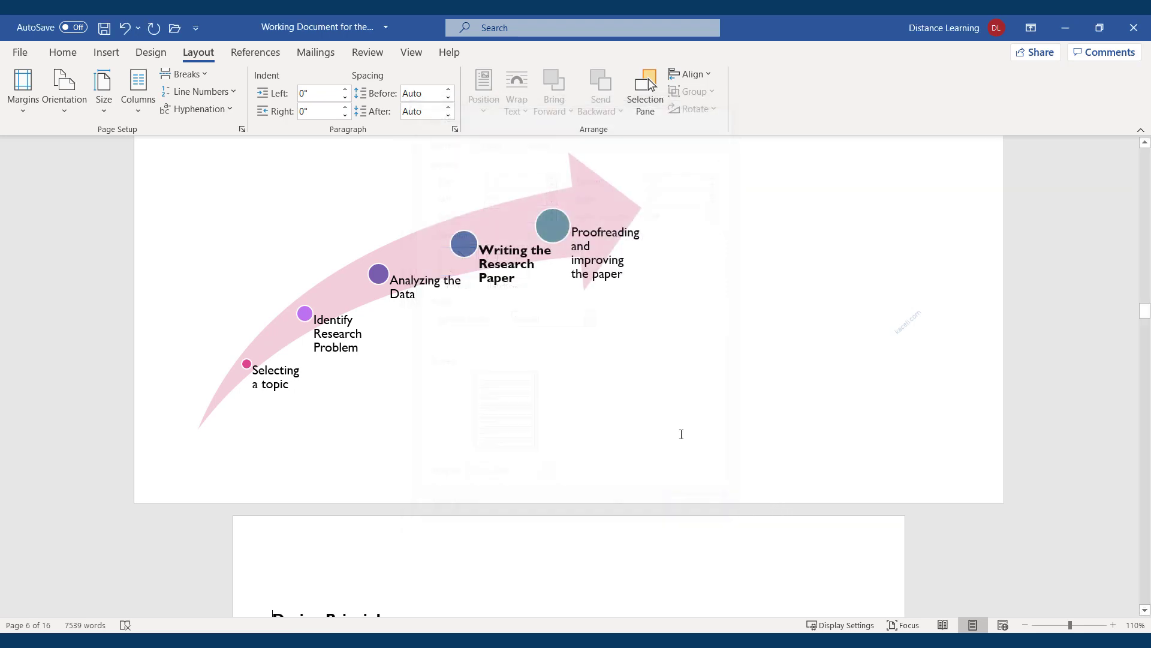
scroll(458, 505, "up", 5)
scroll(459, 506, "up", 5)
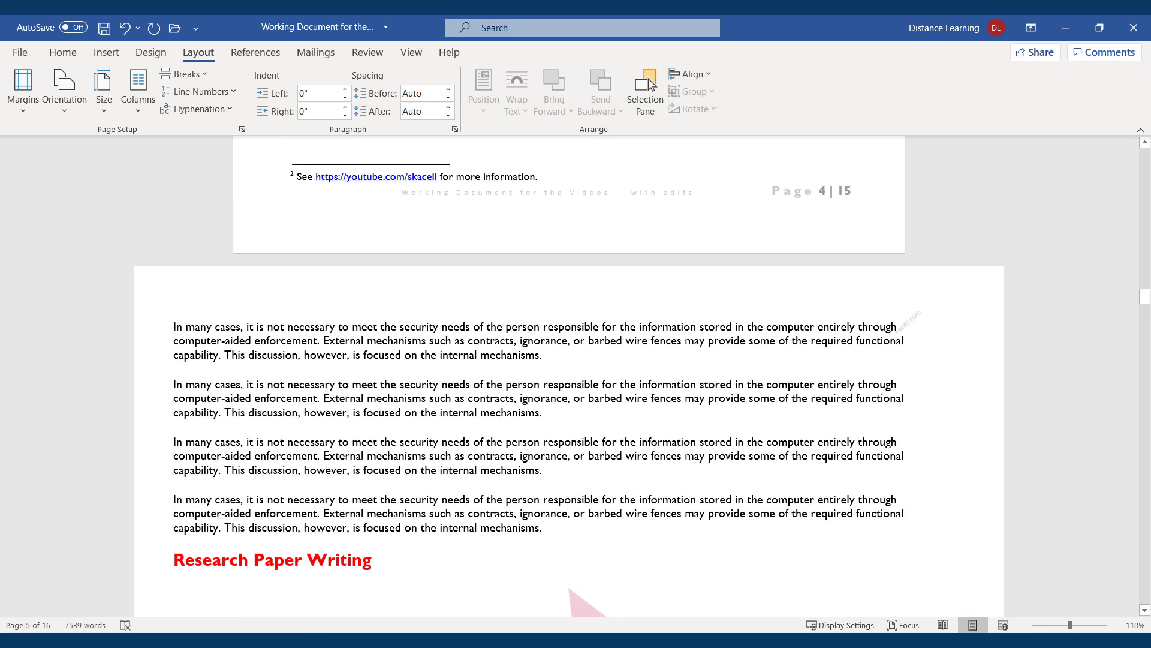
scroll(261, 368, "down", 15)
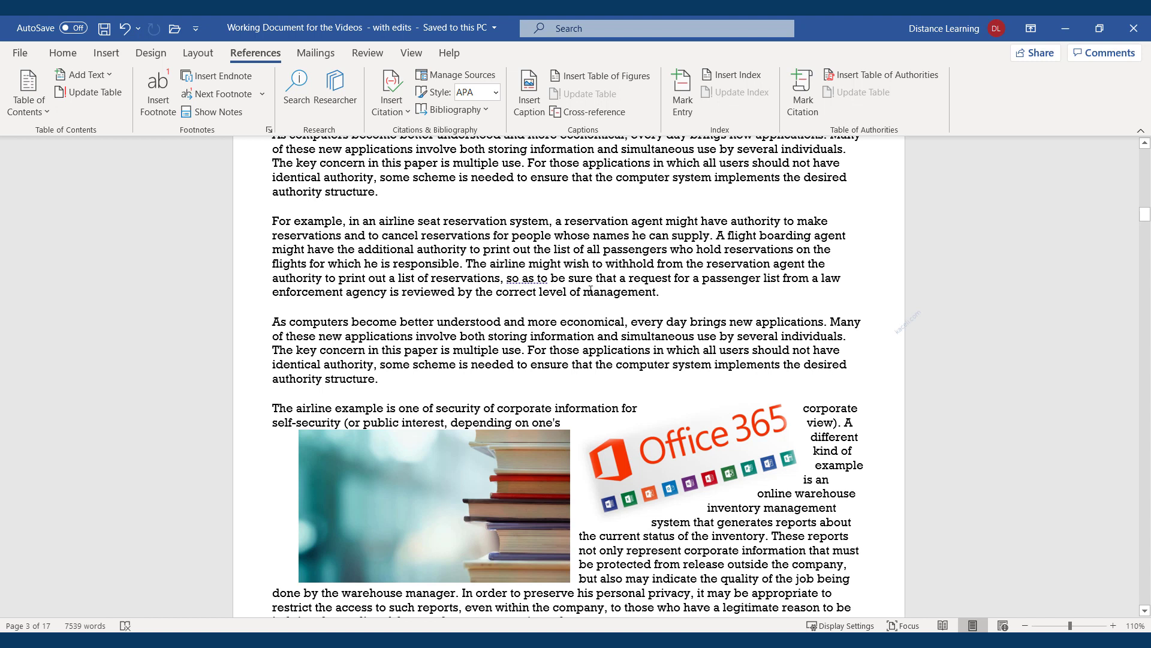
Run a Web-only search for 'Computer security' from Word's Search pane and open the Britannica result
left_click(298, 85)
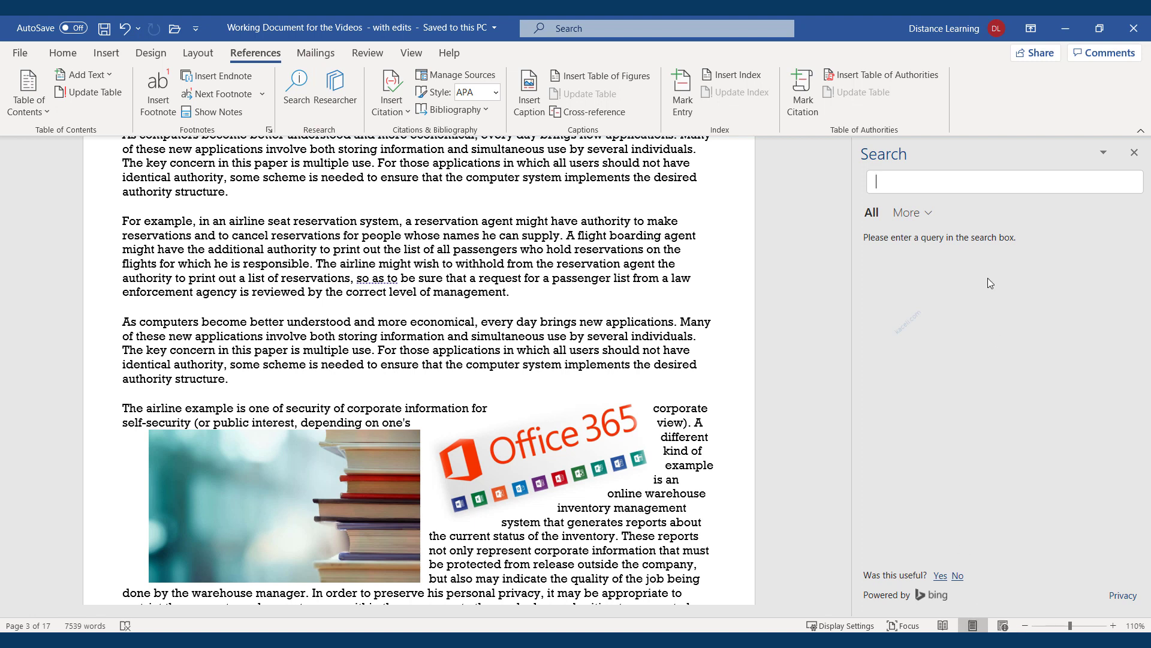
left_click(933, 219)
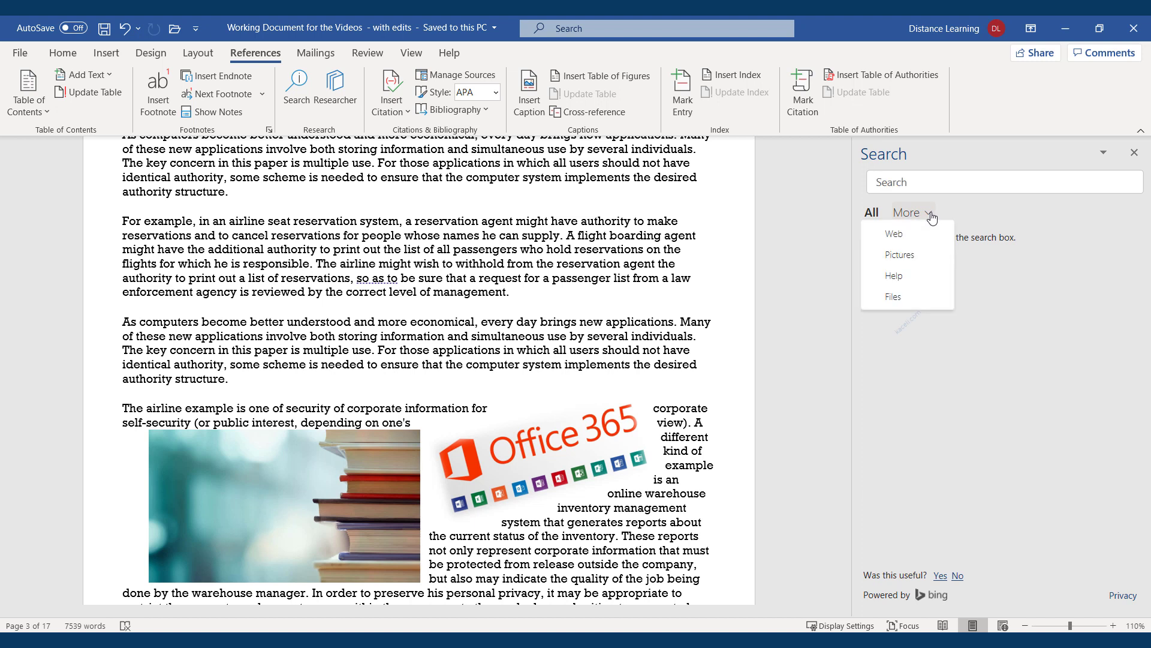
left_click(897, 237)
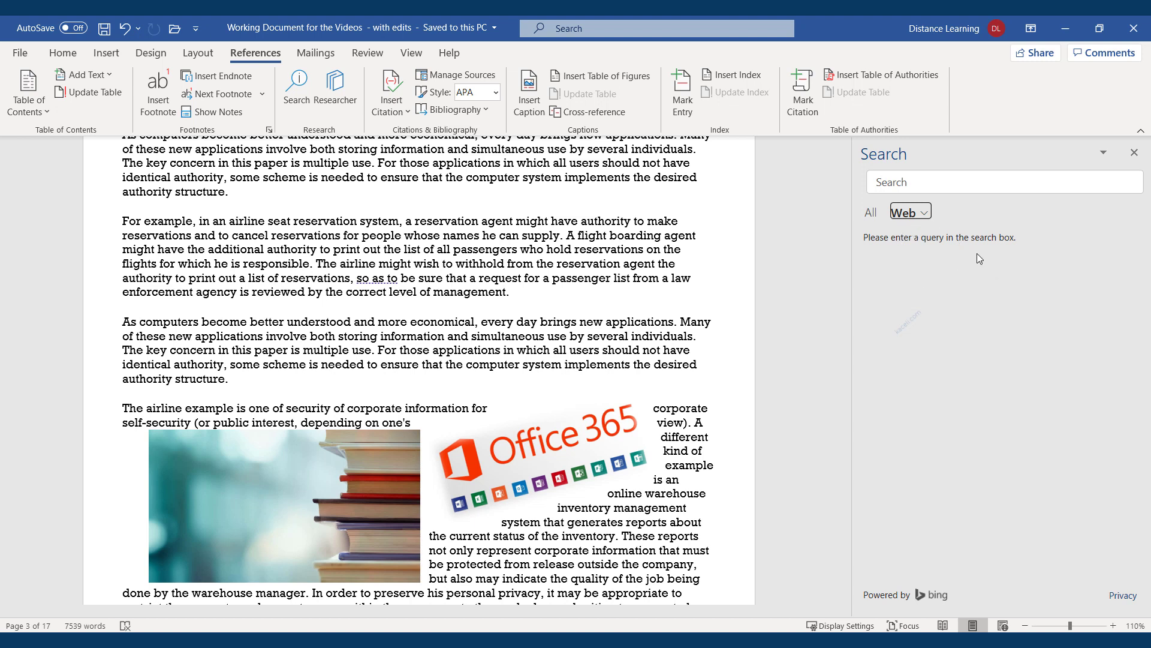
left_click(935, 184)
type("Computer se")
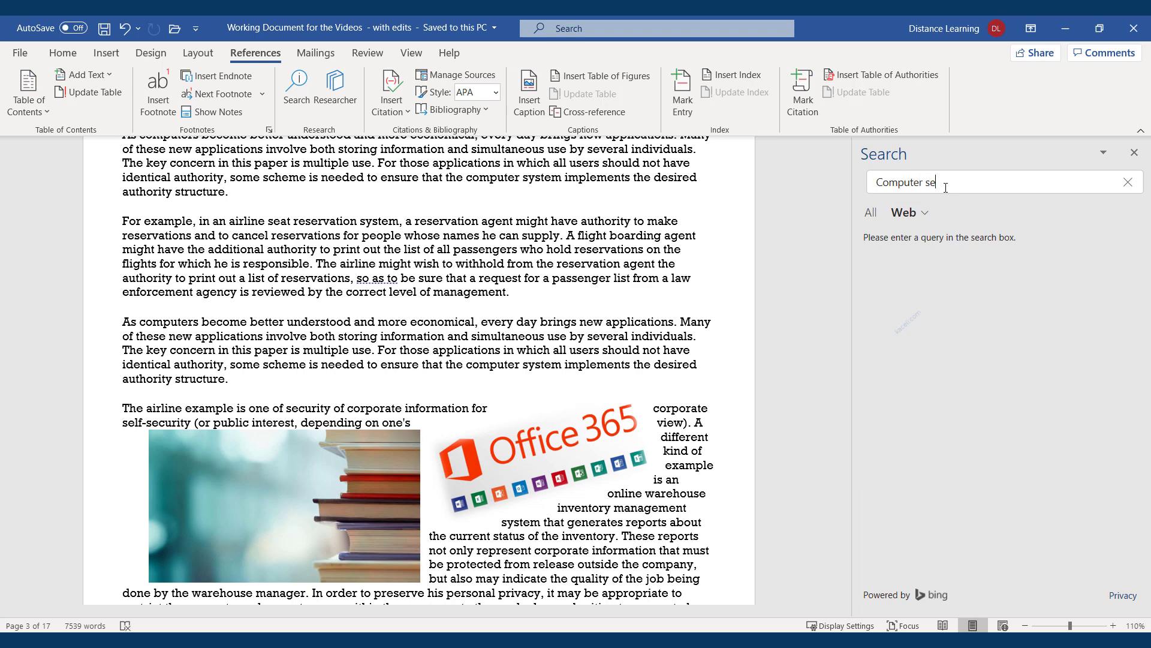
type("curity")
key("Return")
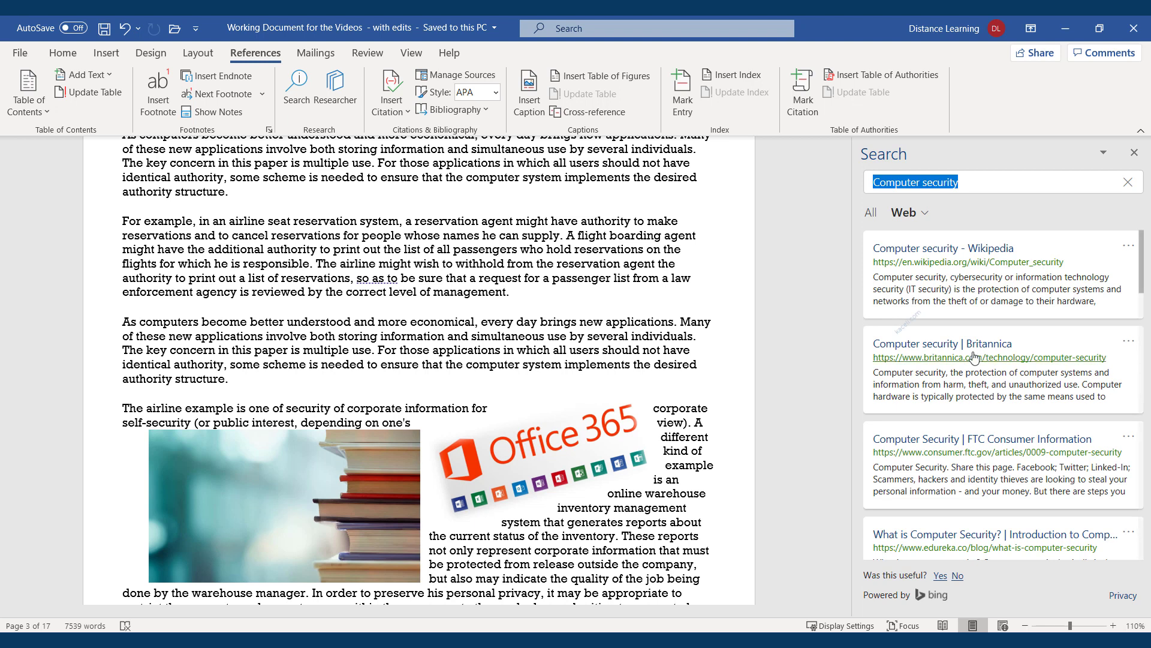
scroll(1020, 372, "down", 3)
scroll(946, 360, "up", 3)
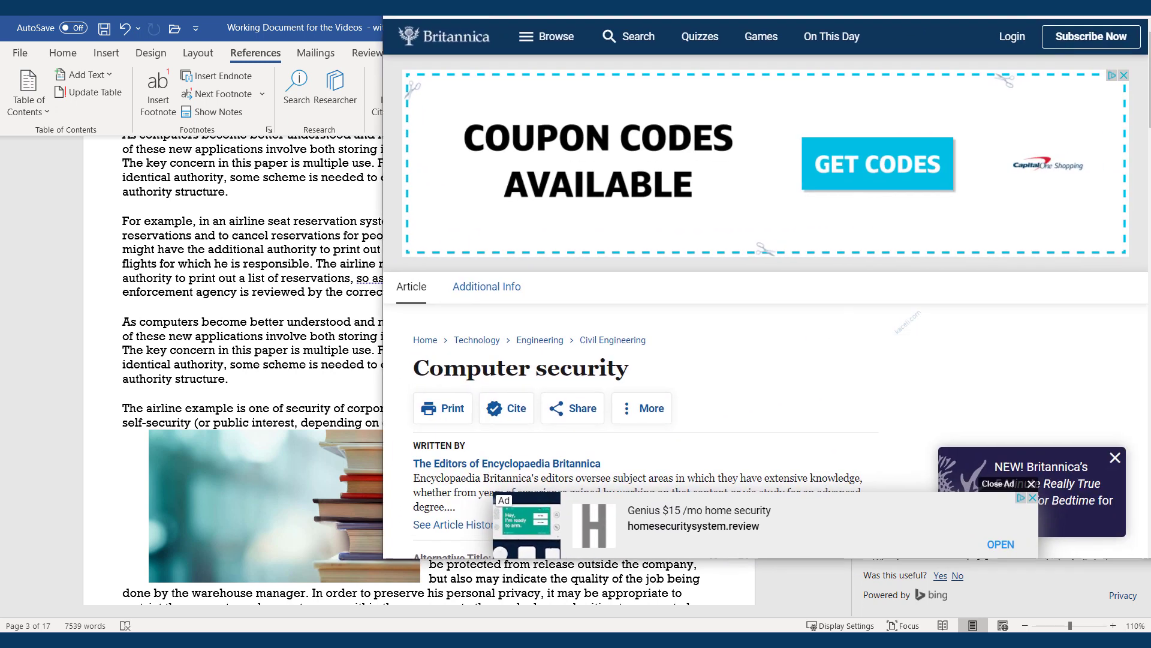
Skim Britannica's Computer security article in Edge, then drag the browser off-screen to reveal Word
scroll(732, 272, "down", 9)
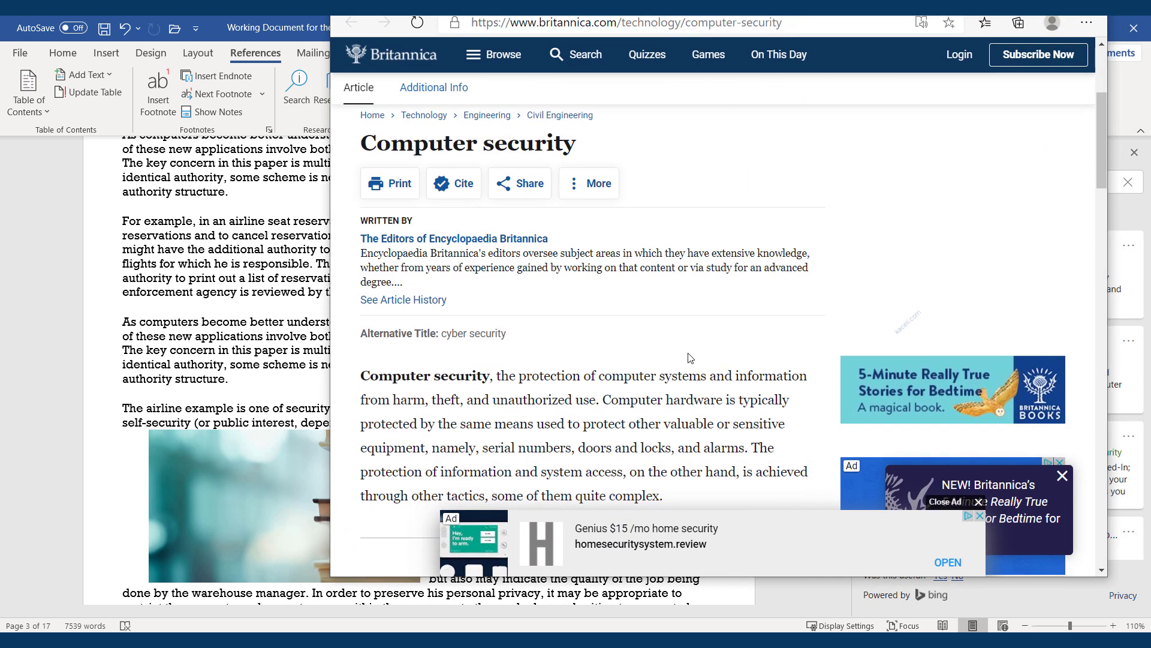
scroll(634, 346, "down", 8)
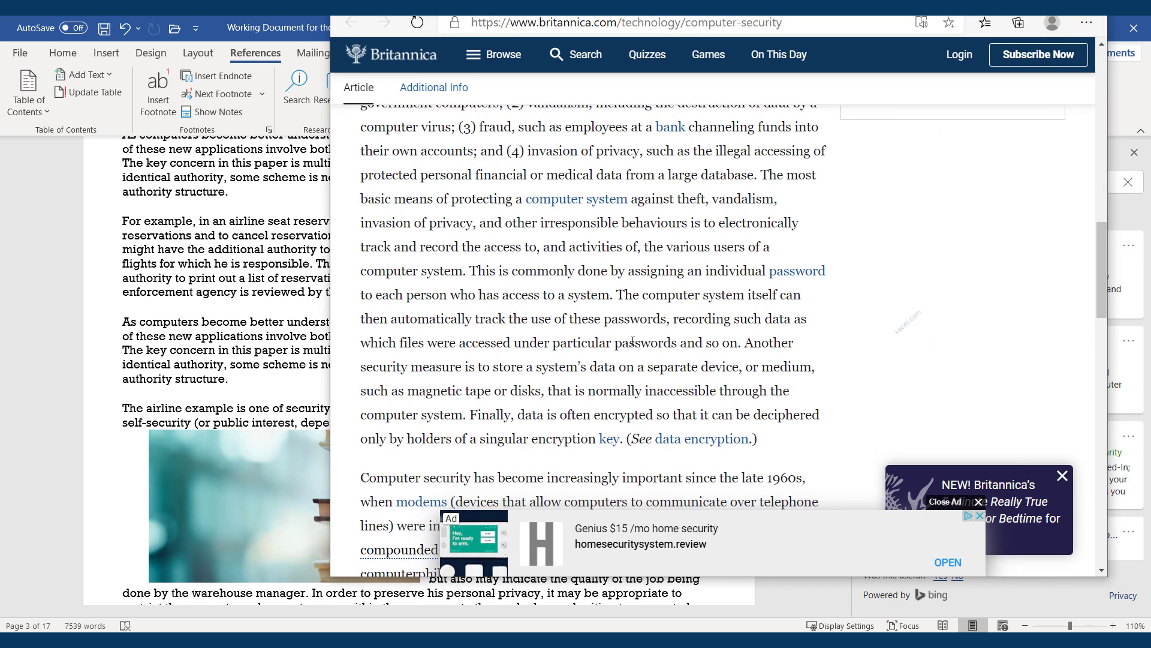
scroll(872, 198, "up", 6)
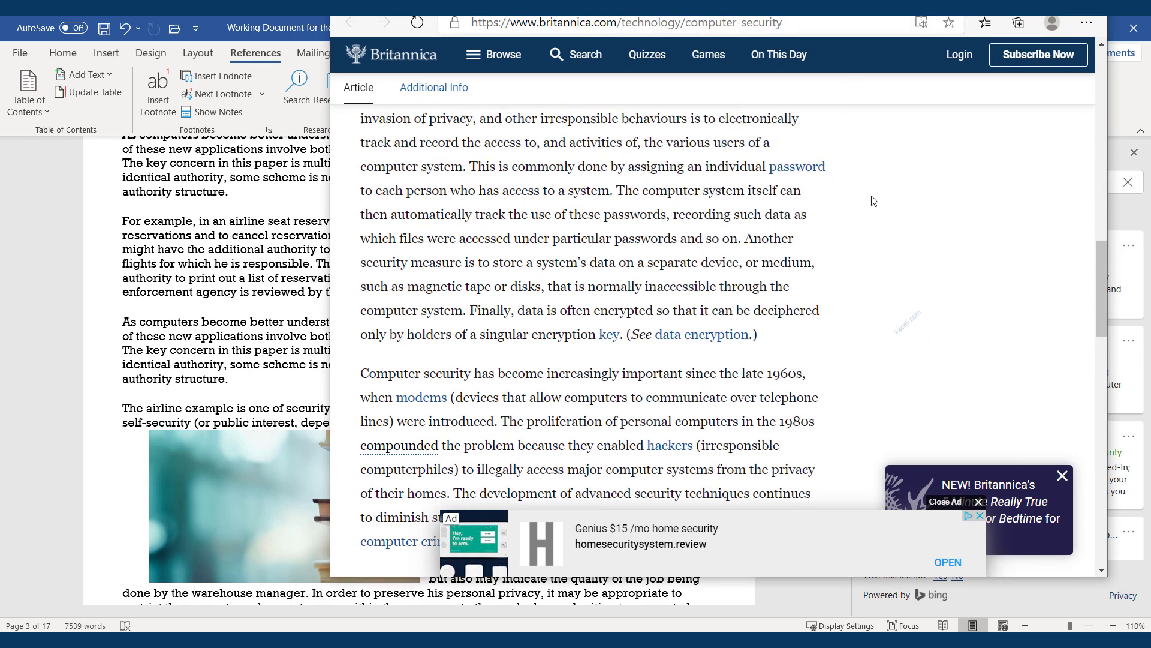
left_click_drag(328, 296, 279, 309)
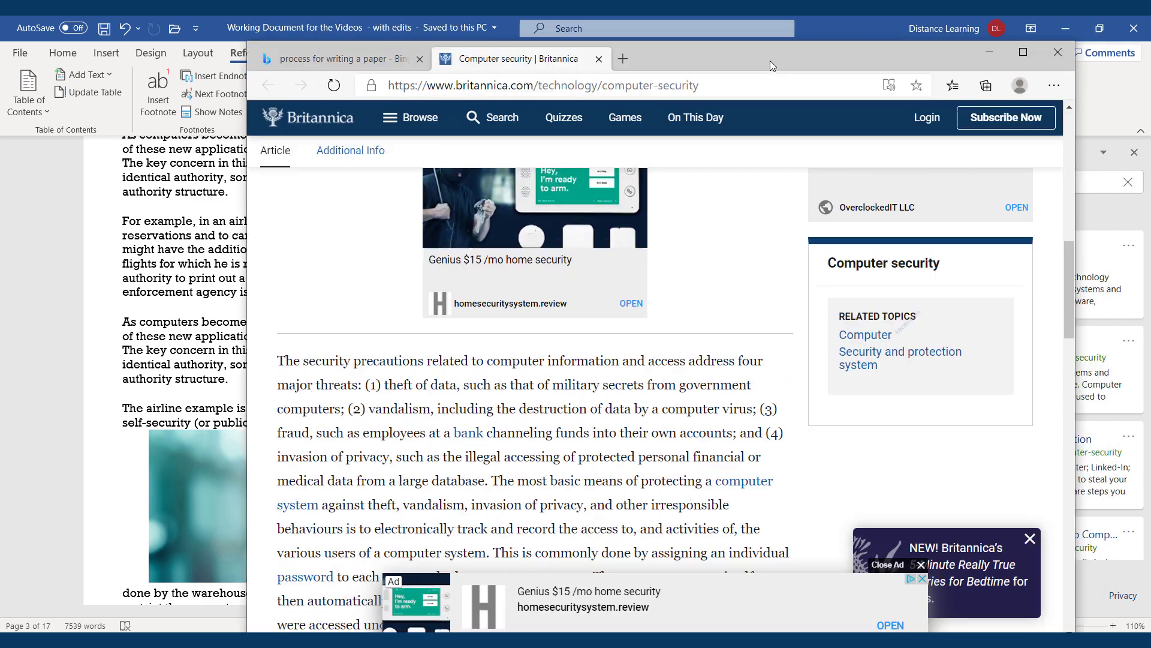
left_click_drag(770, 60, 723, 101)
scroll(520, 451, "down", 10)
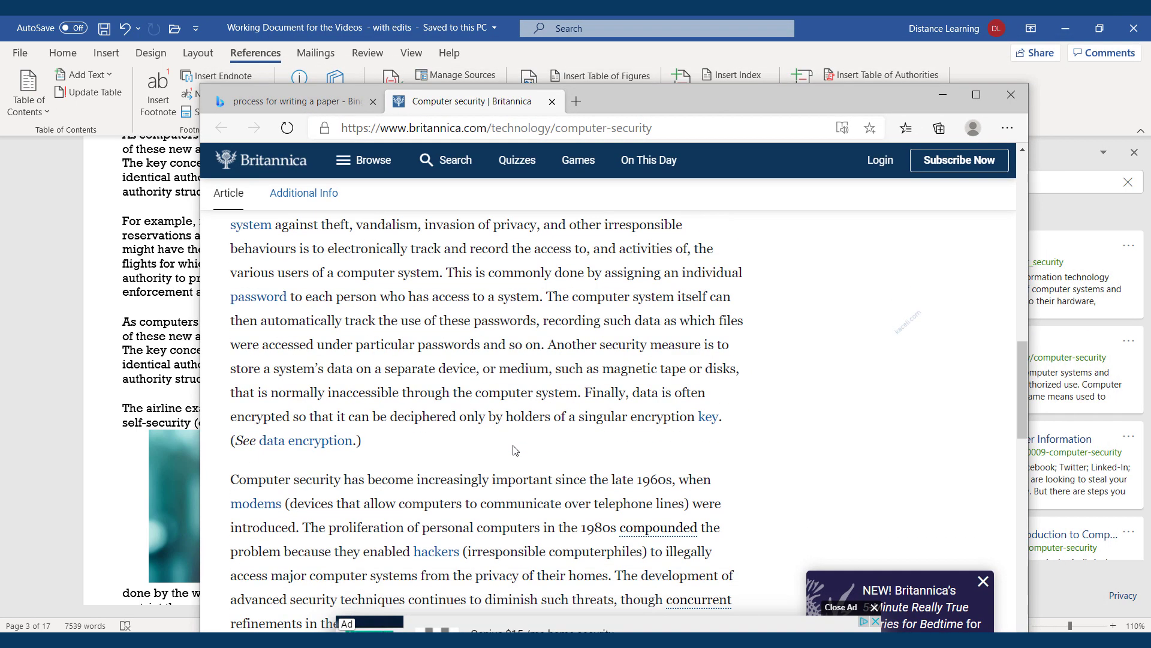
scroll(668, 454, "down", 10)
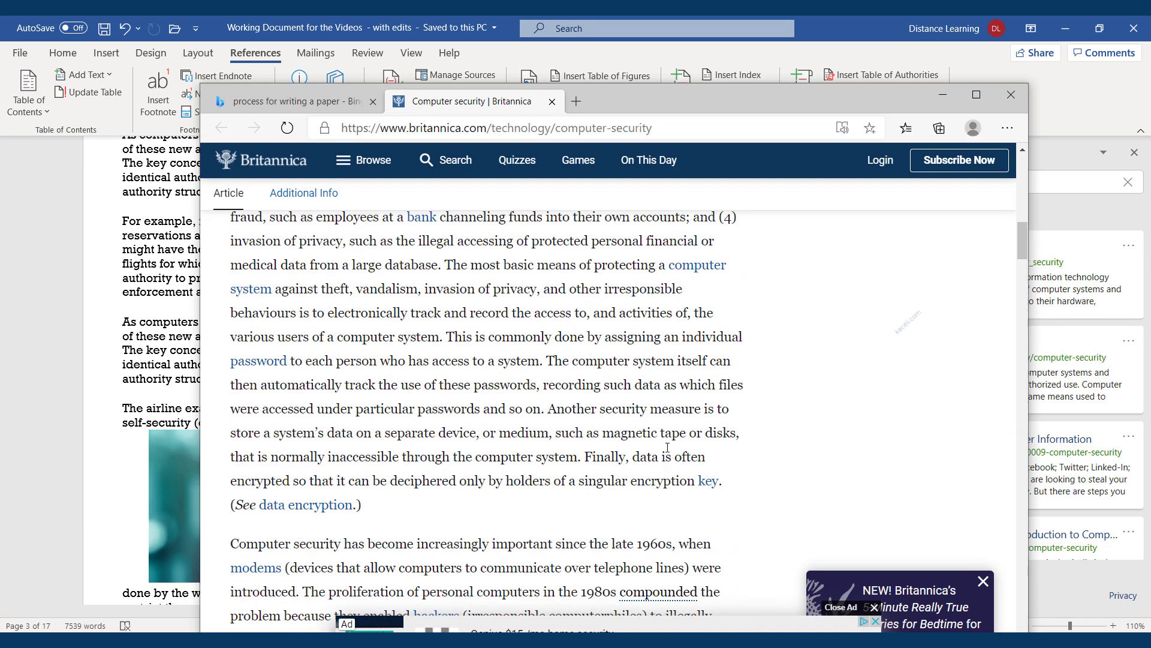
scroll(668, 454, "up", 5)
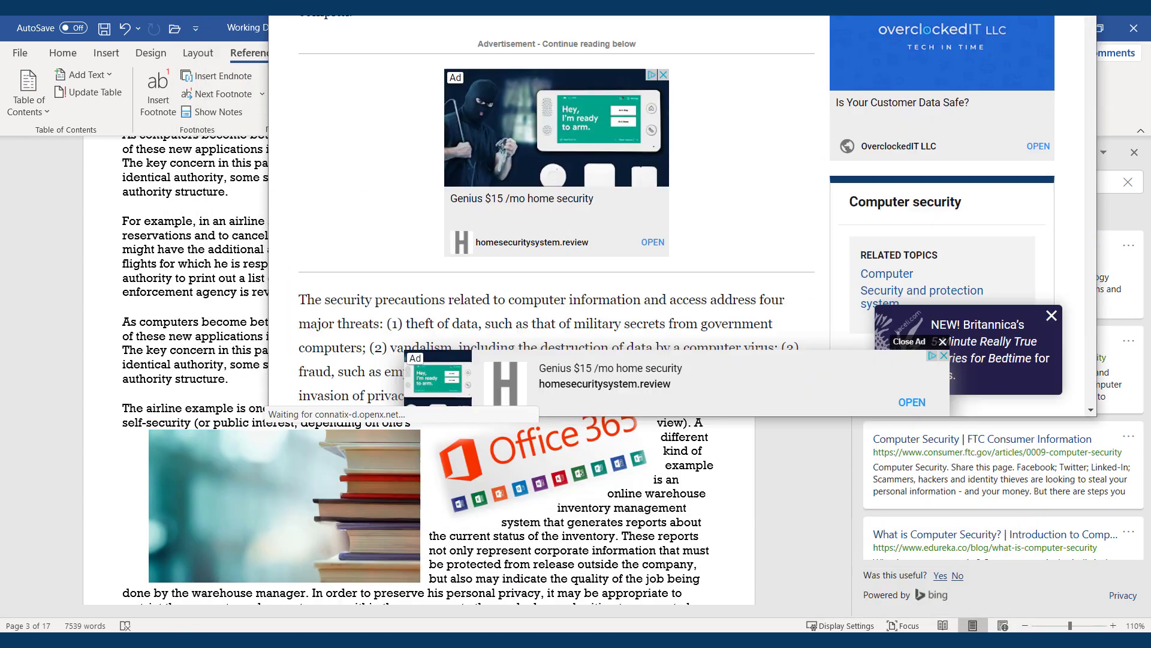
left_click_drag(770, 16, 1080, 16)
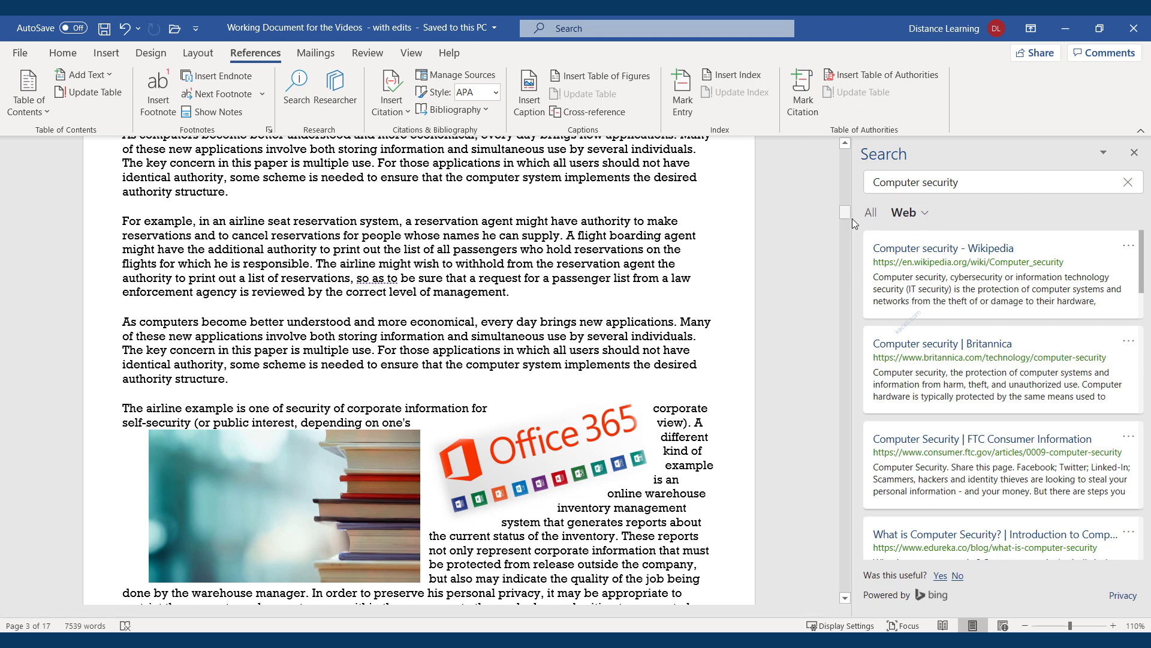
Find the NIST Computer Security Incident Handling Guide in Researcher and open it in the browser
left_click(334, 91)
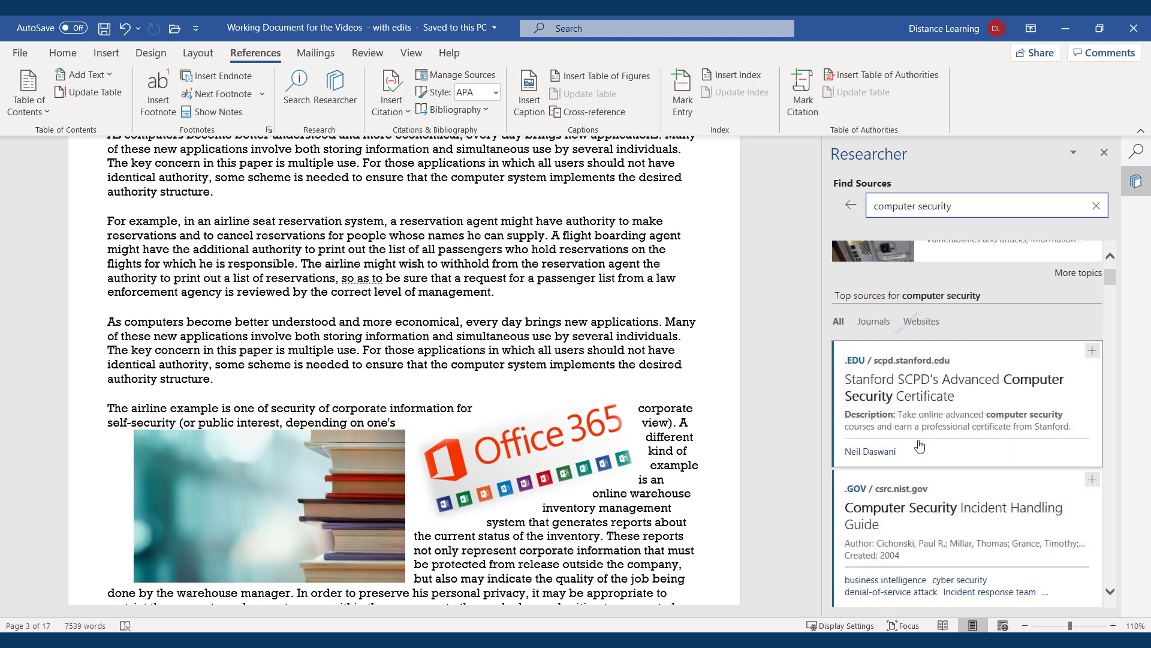
scroll(965, 468, "down", 3)
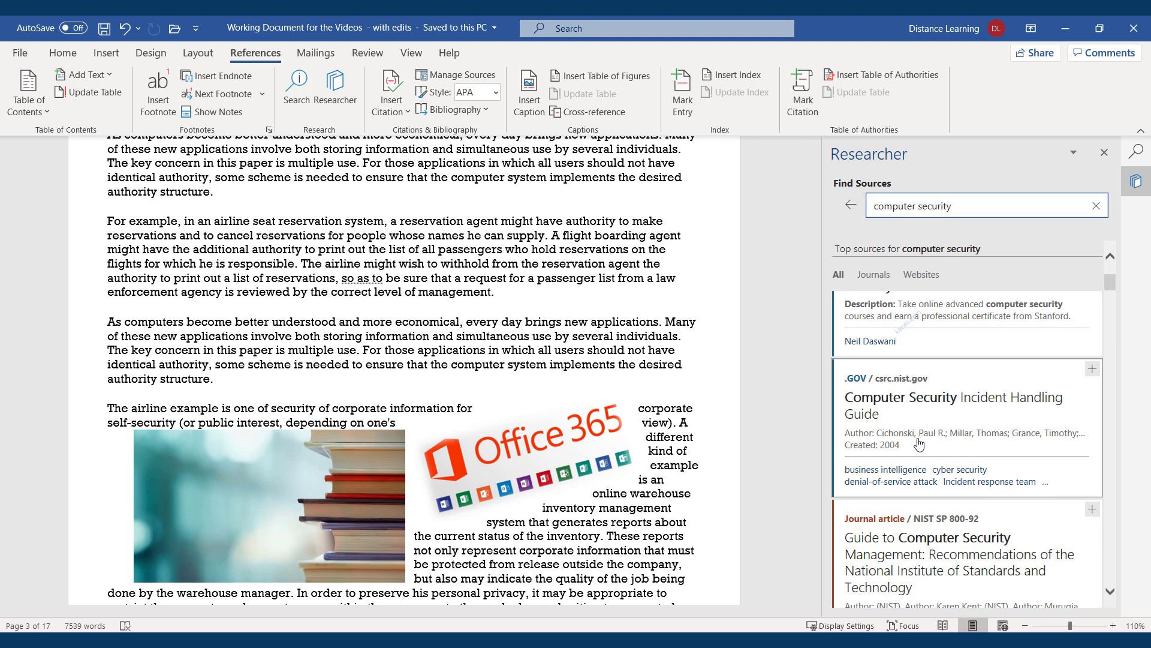
left_click(896, 406)
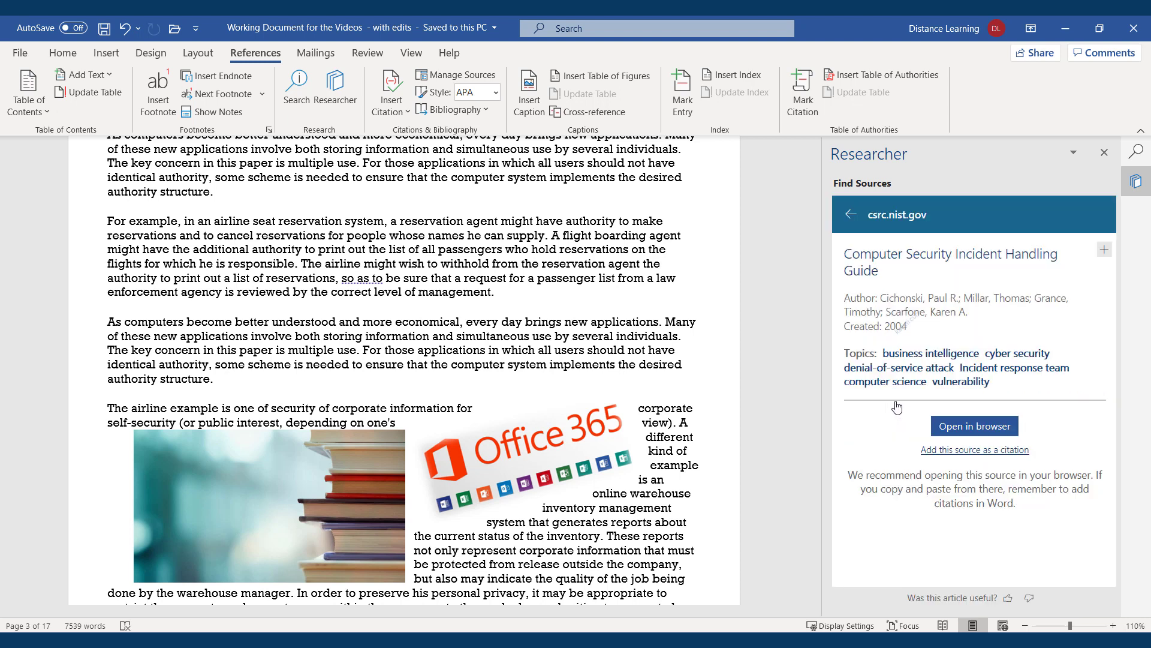
left_click(995, 432)
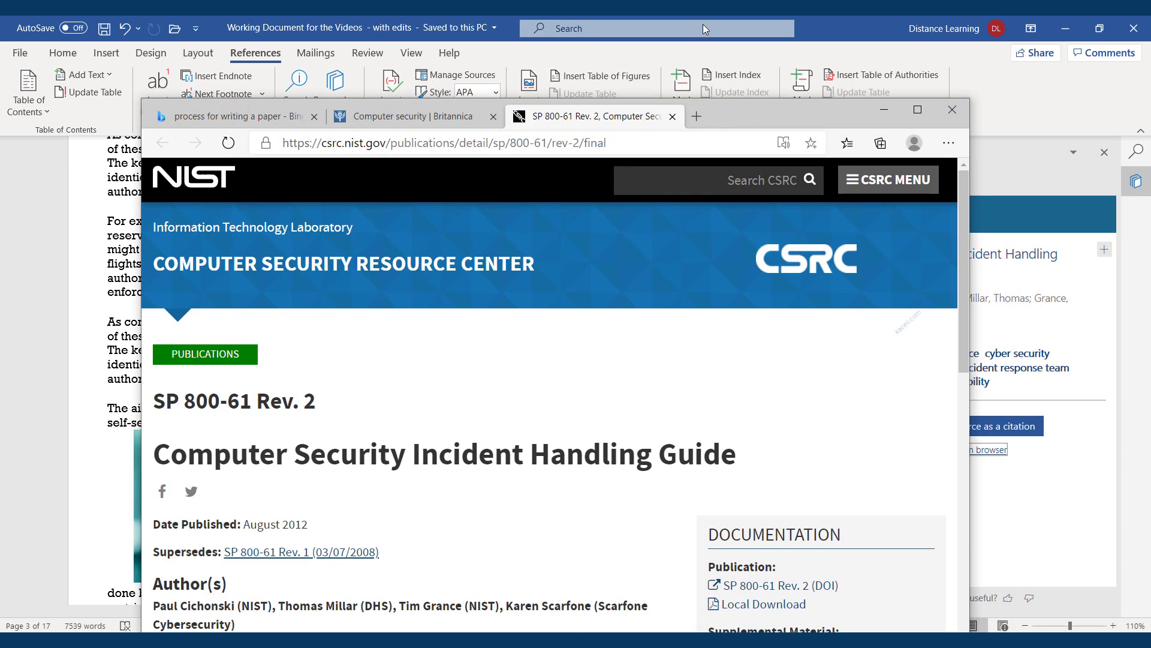
Review the NIST guide's publication date, authors and abstract, then drag Edge off-screen
scroll(406, 426, "down", 10)
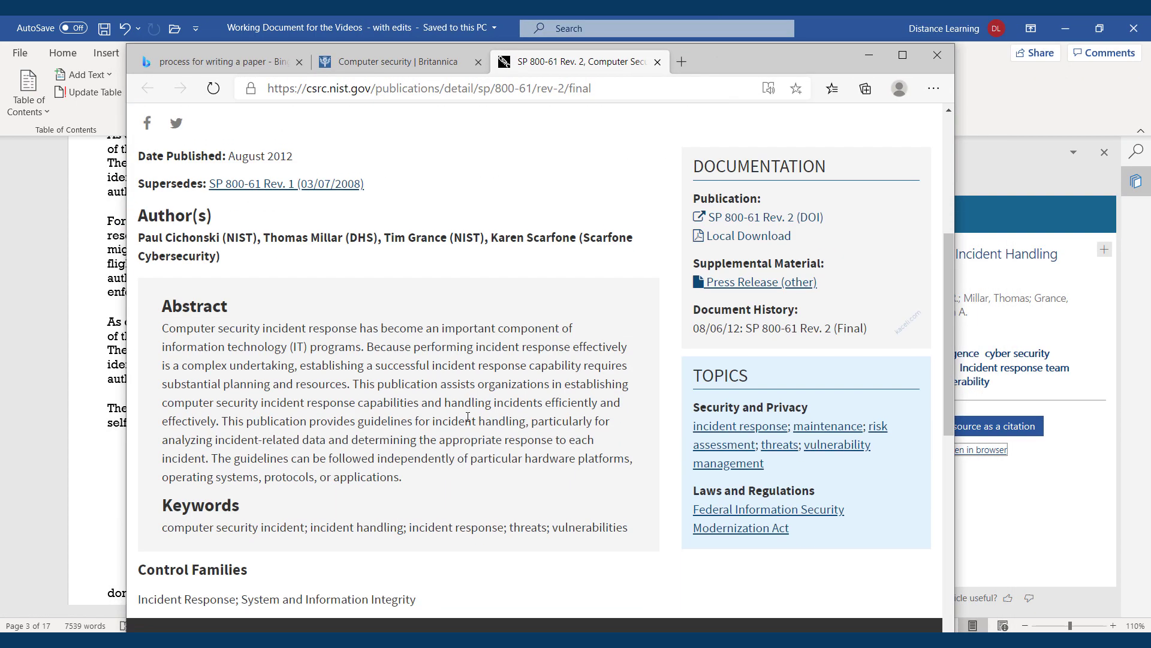
scroll(407, 426, "up", 5)
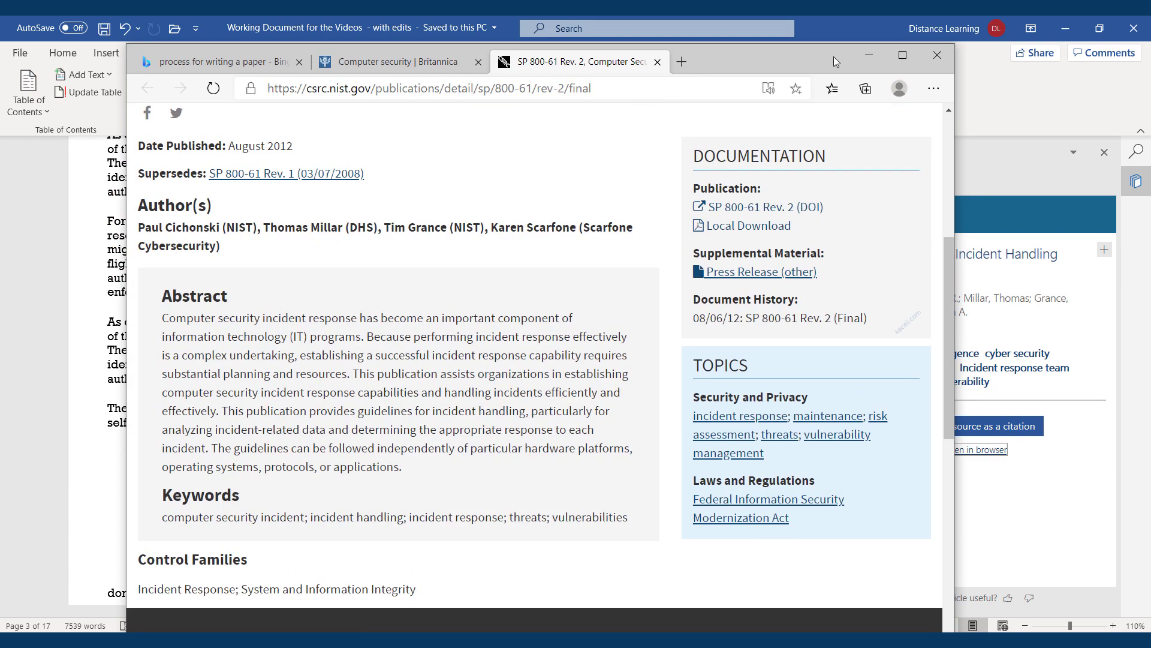
left_click_drag(735, 63, 910, 0)
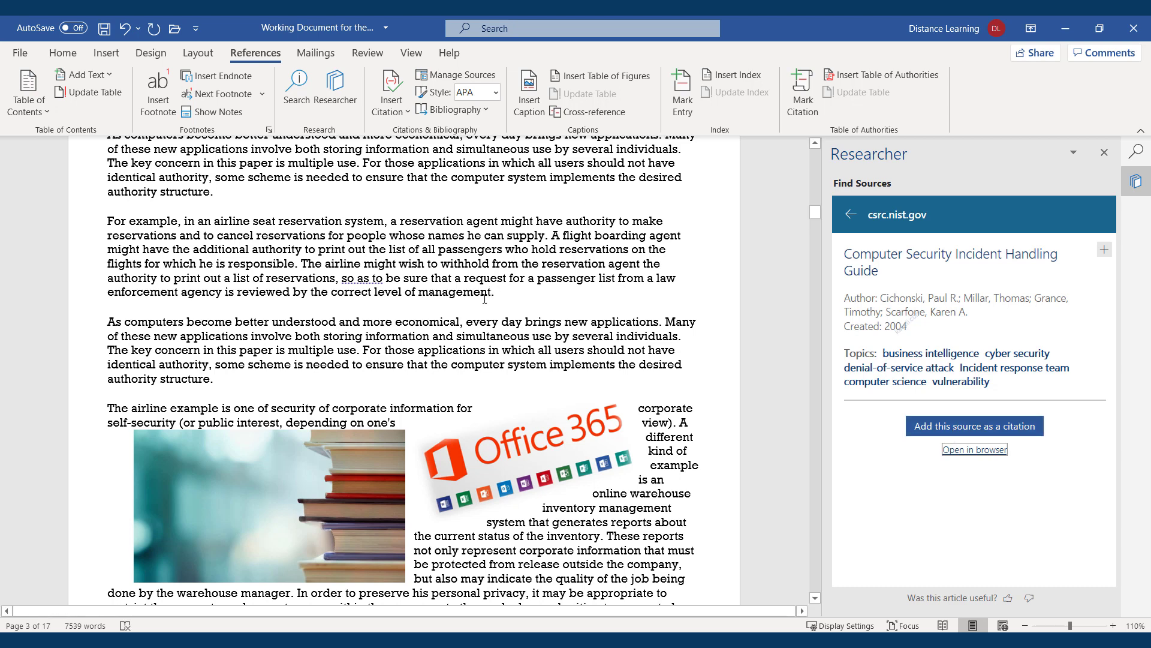
Cite the NIST Computer Security Incident Handling Guide in APA style after the quotation
type("\"\"")
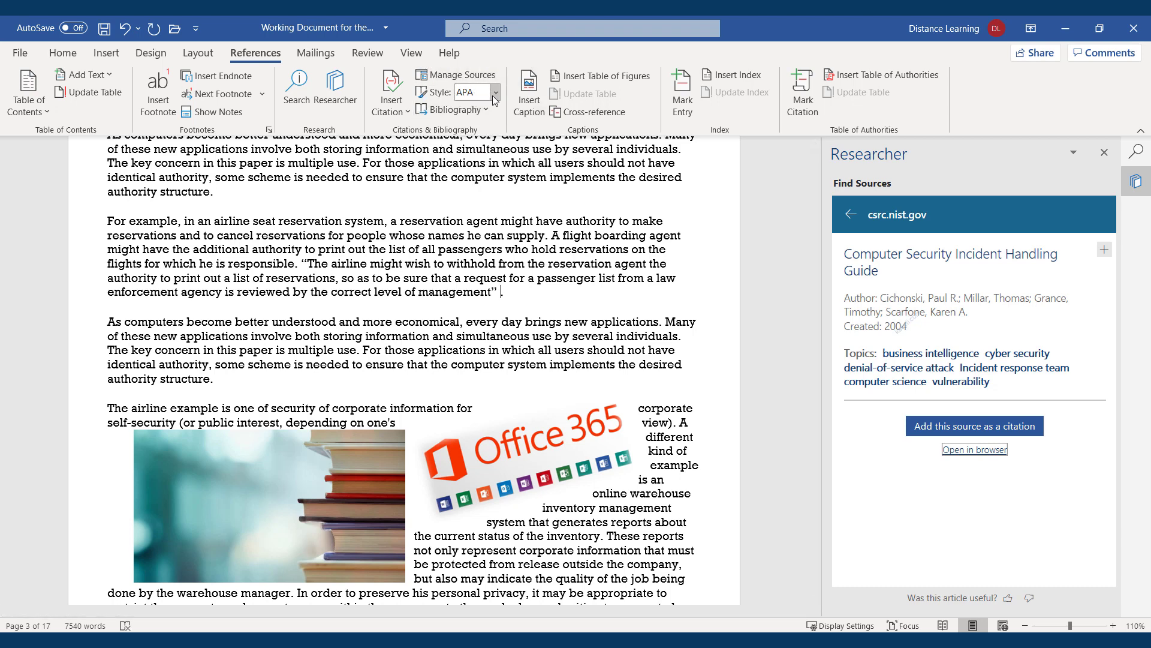
left_click(465, 95)
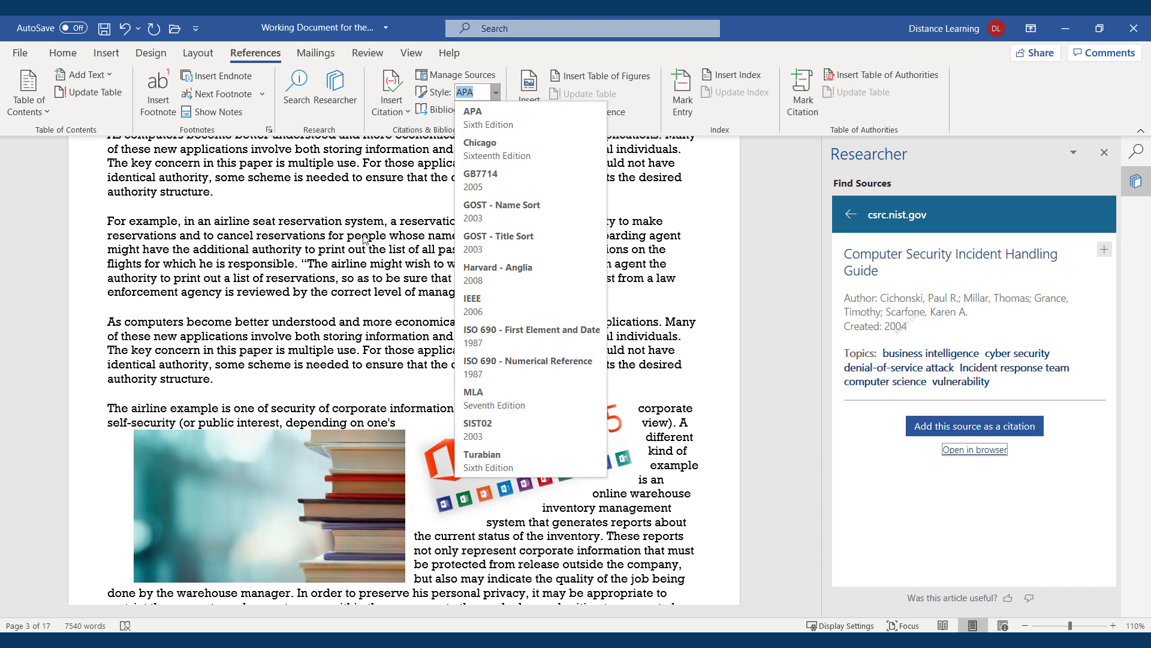
left_click(498, 295)
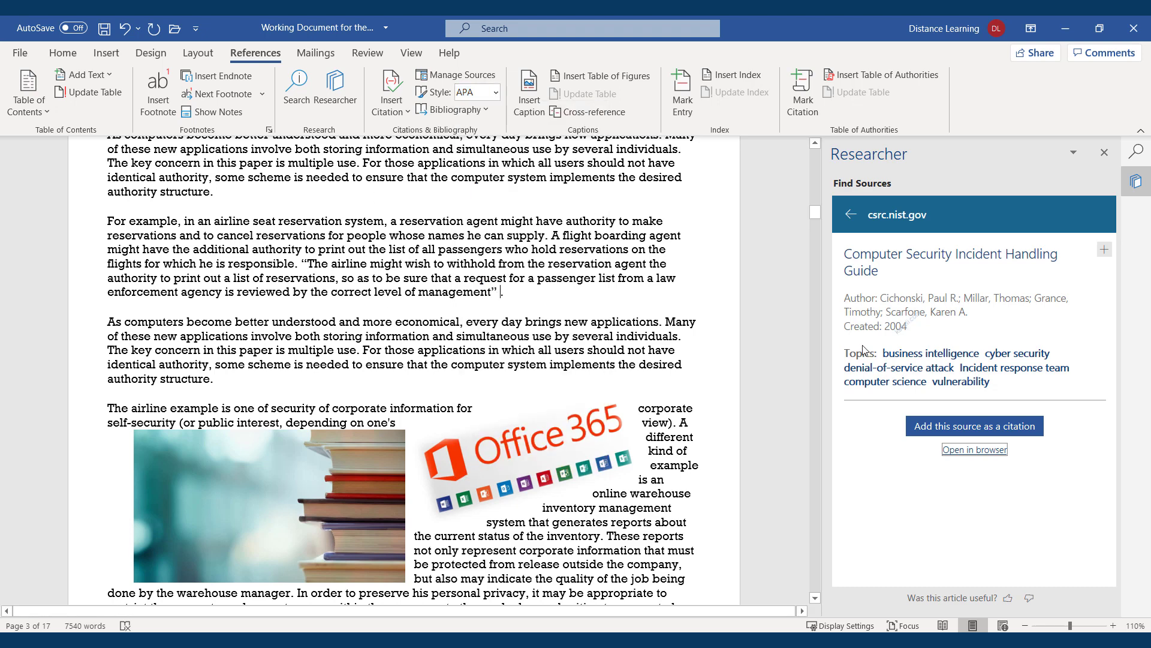
left_click(946, 432)
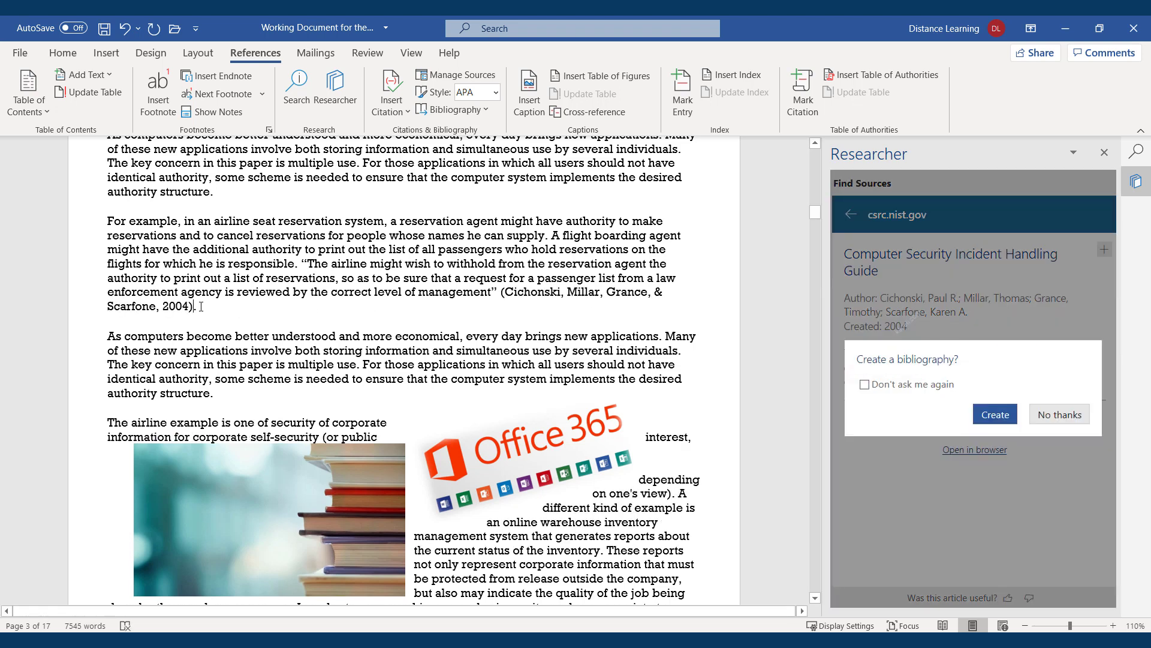
Insert a bibliography listing the Cichonski et al. (2004) guide
left_click(1000, 422)
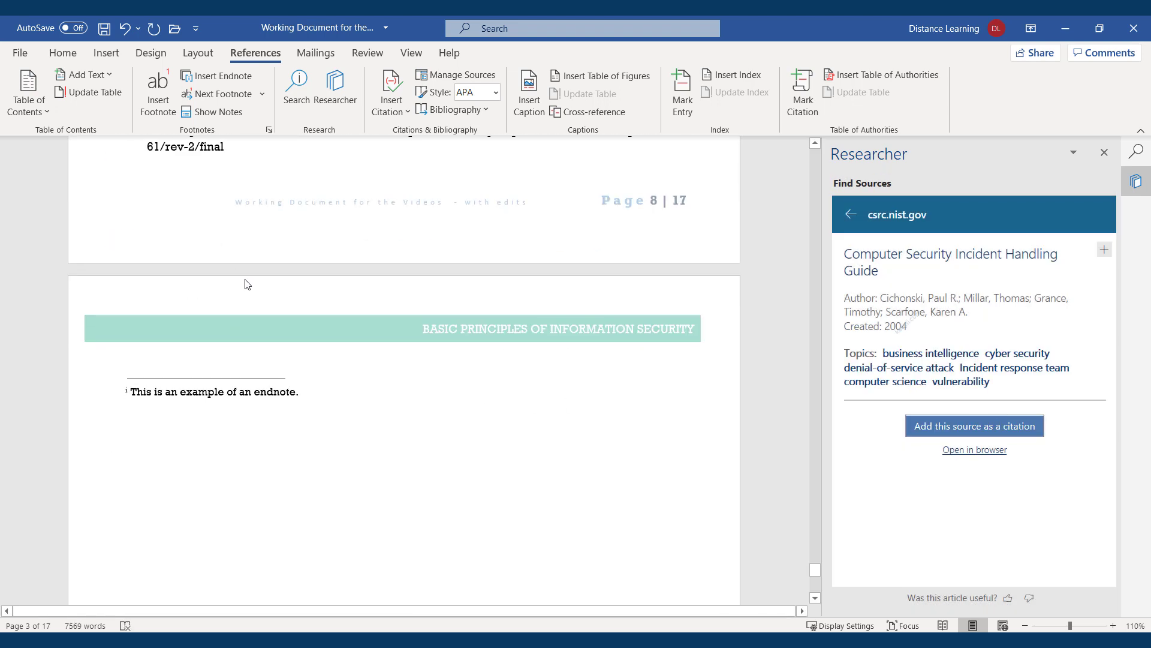
scroll(246, 282, "up", 3)
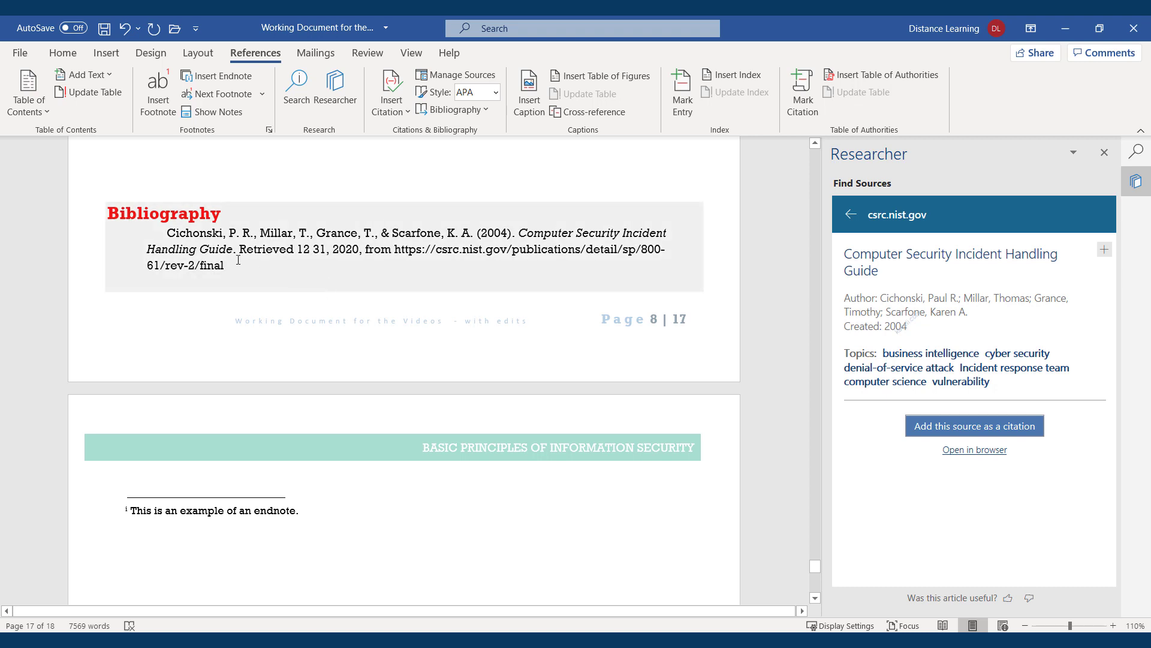
left_click_drag(434, 233, 170, 233)
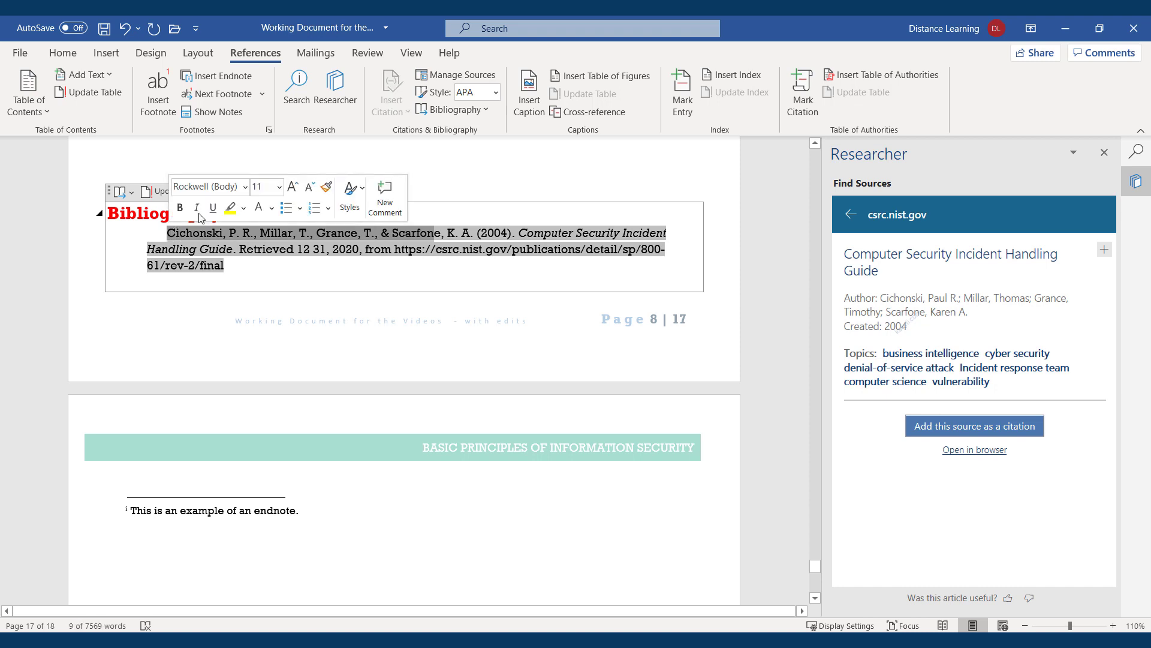
left_click(495, 169)
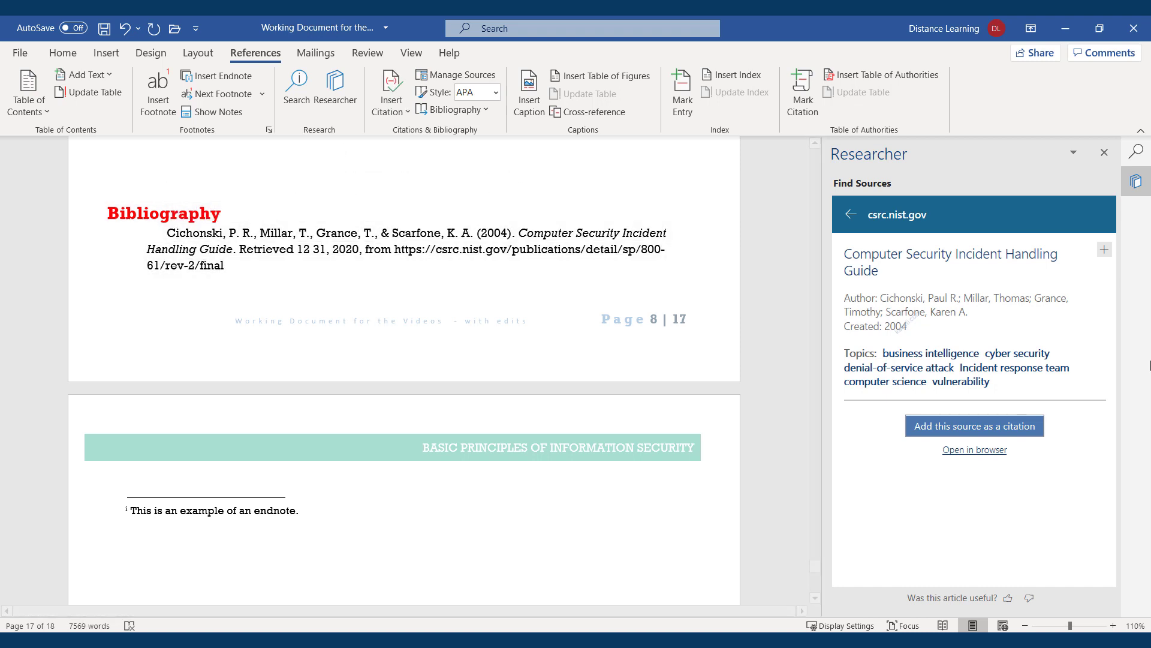
left_click(851, 215)
left_click(850, 205)
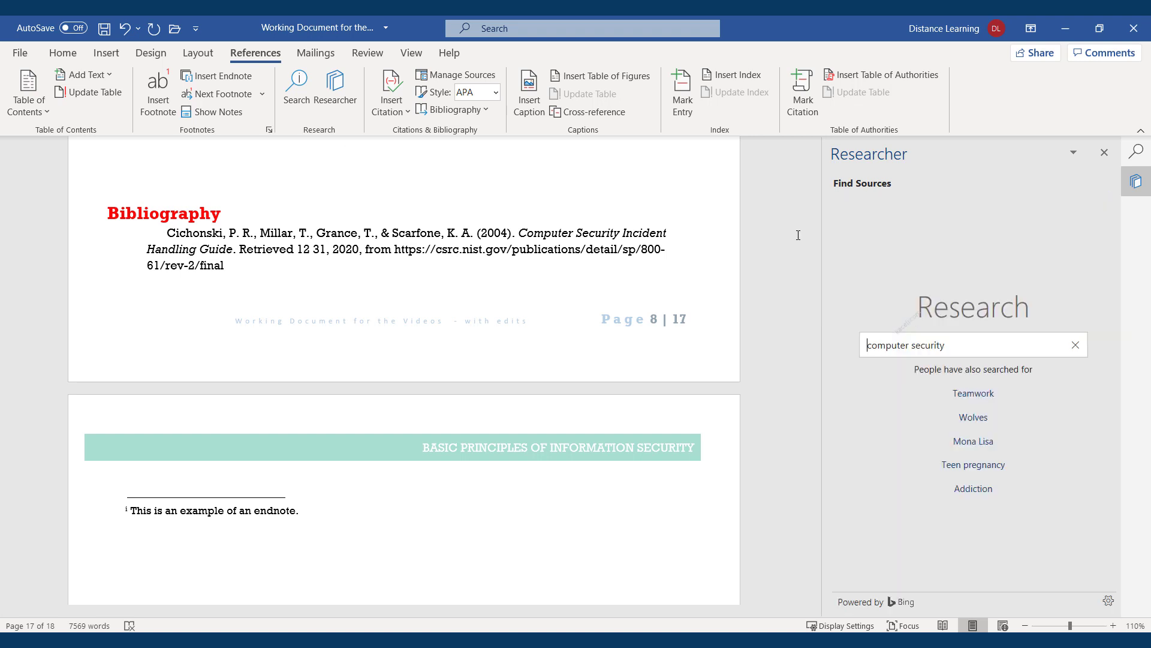
scroll(496, 243, "up", 3)
scroll(345, 279, "up", 6)
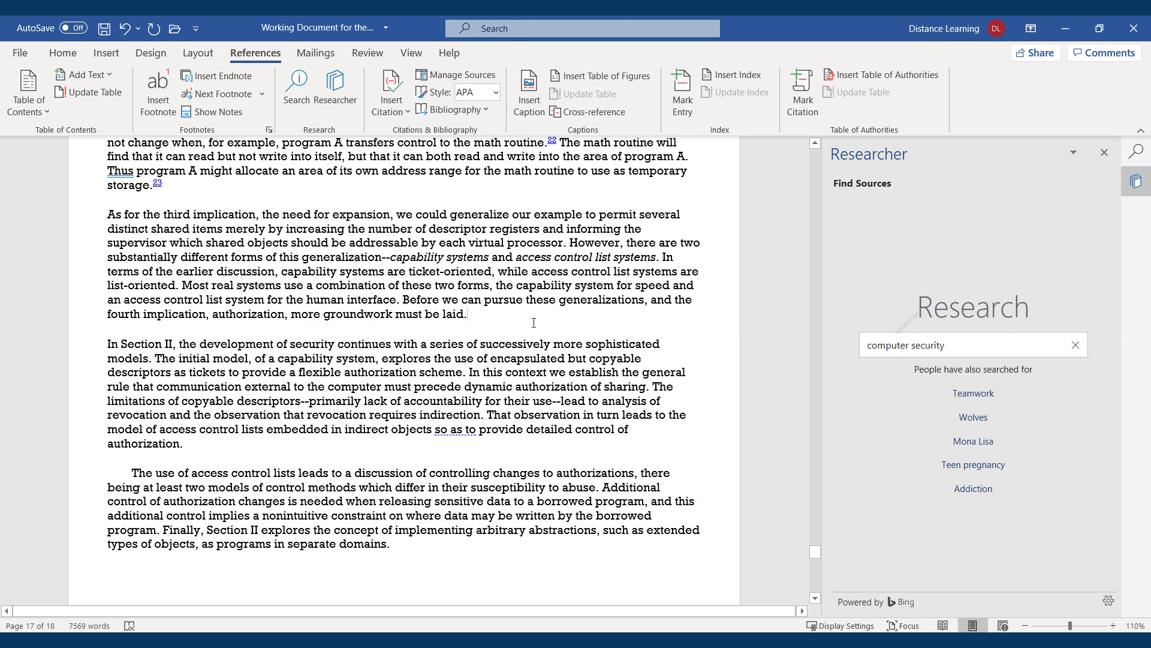
scroll(966, 447, "down", 4)
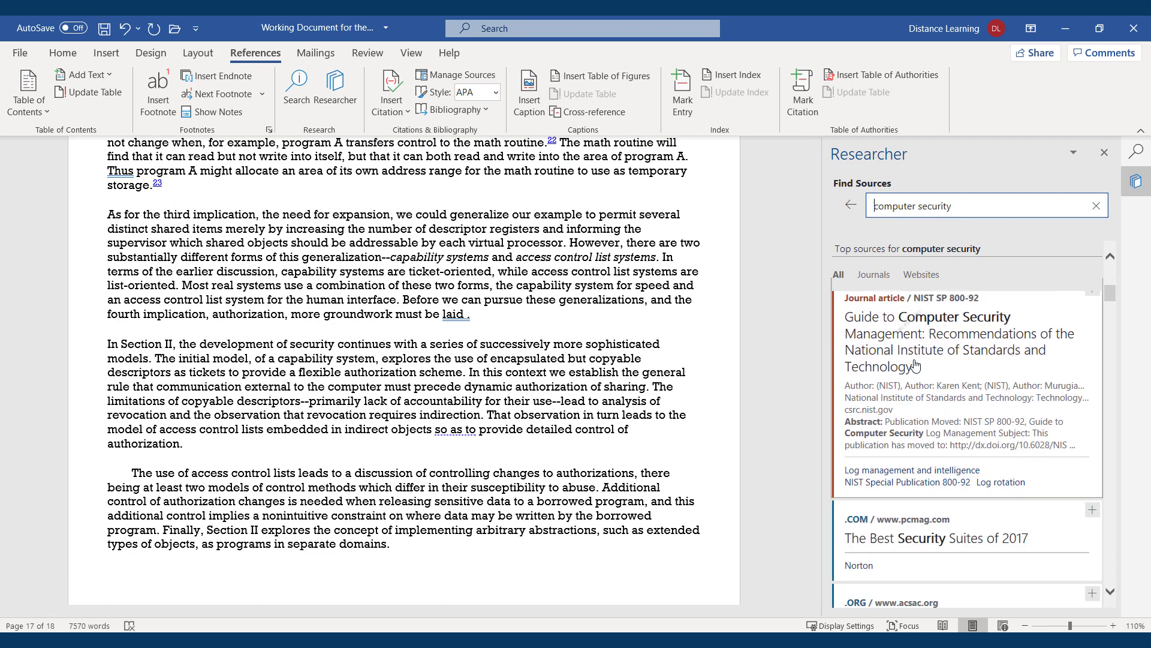
left_click(923, 350)
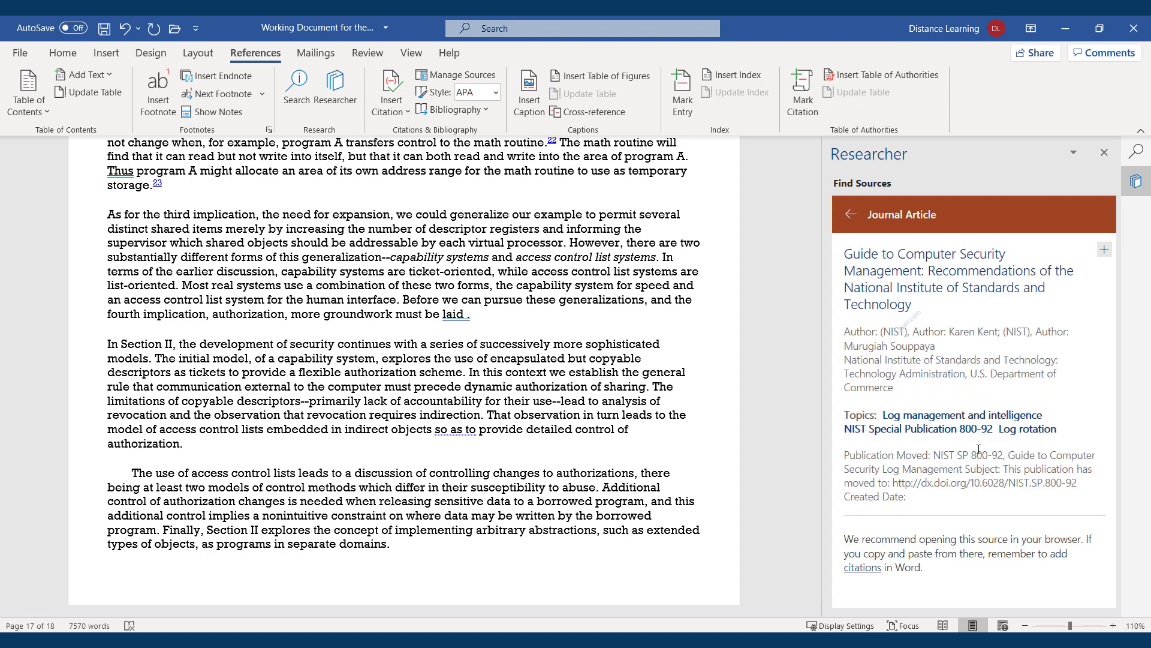
Cite NIST SP 800-92 after 'laid', update the bibliography, and close Researcher
left_click(1104, 250)
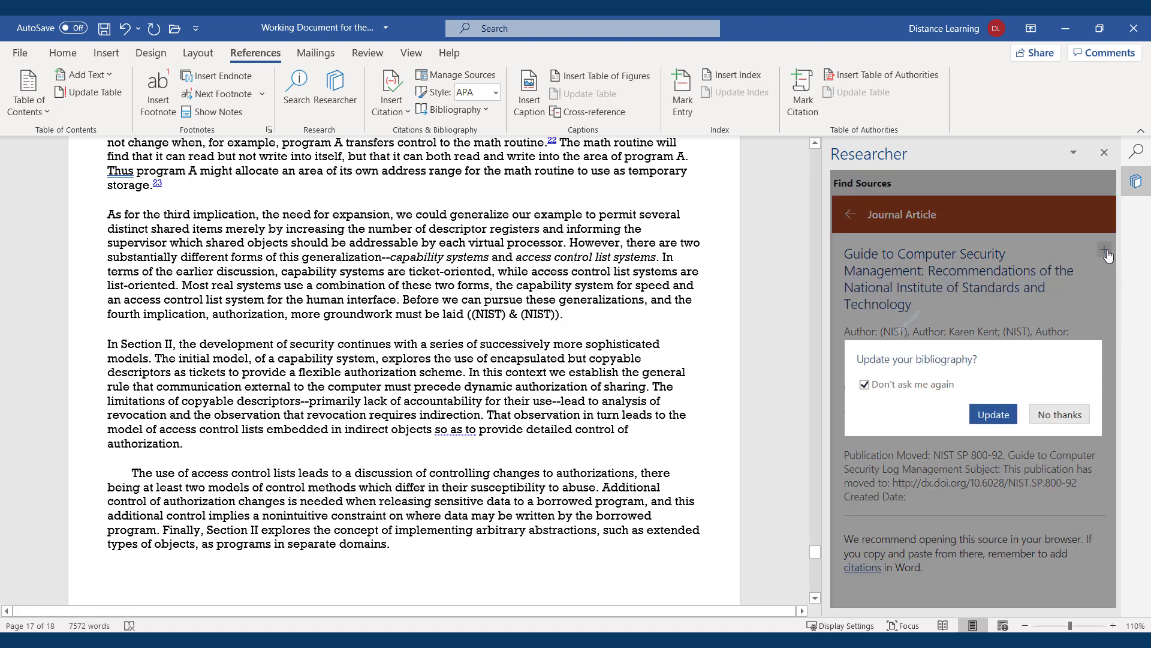
left_click(993, 415)
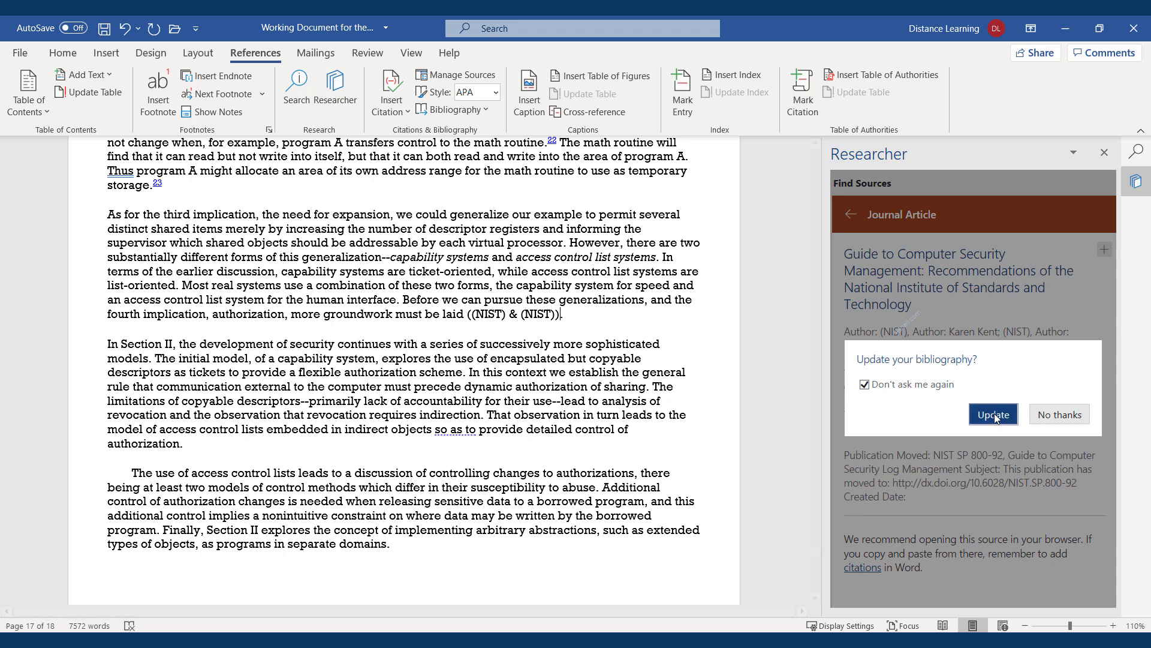
scroll(382, 353, "down", 10)
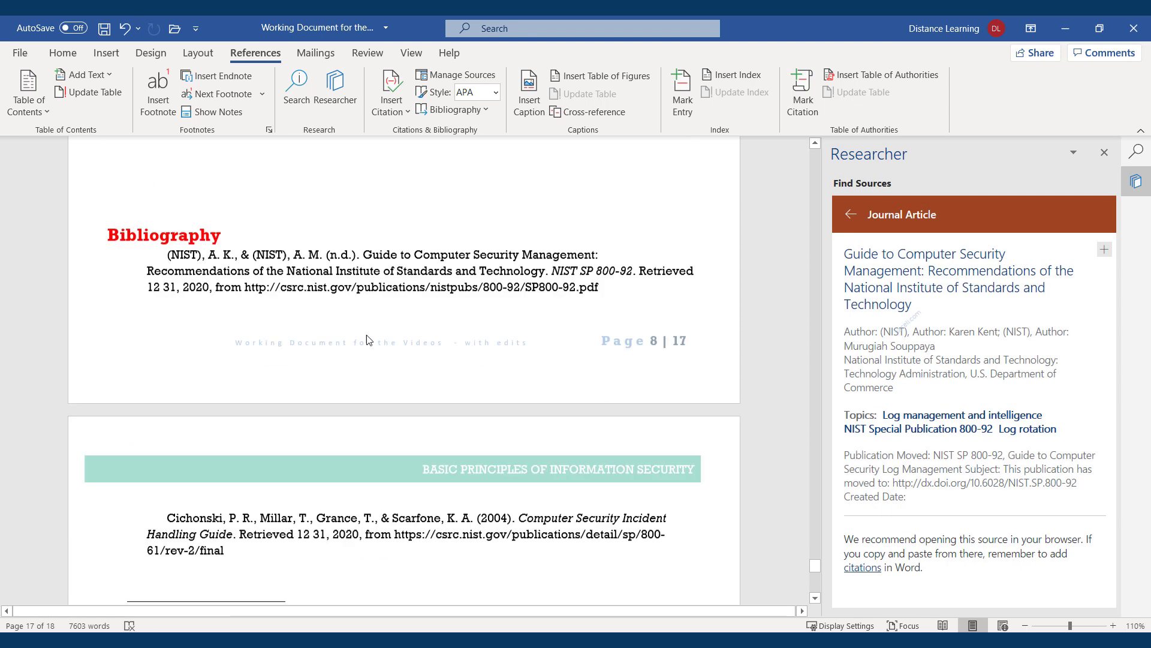
scroll(222, 403, "up", 1)
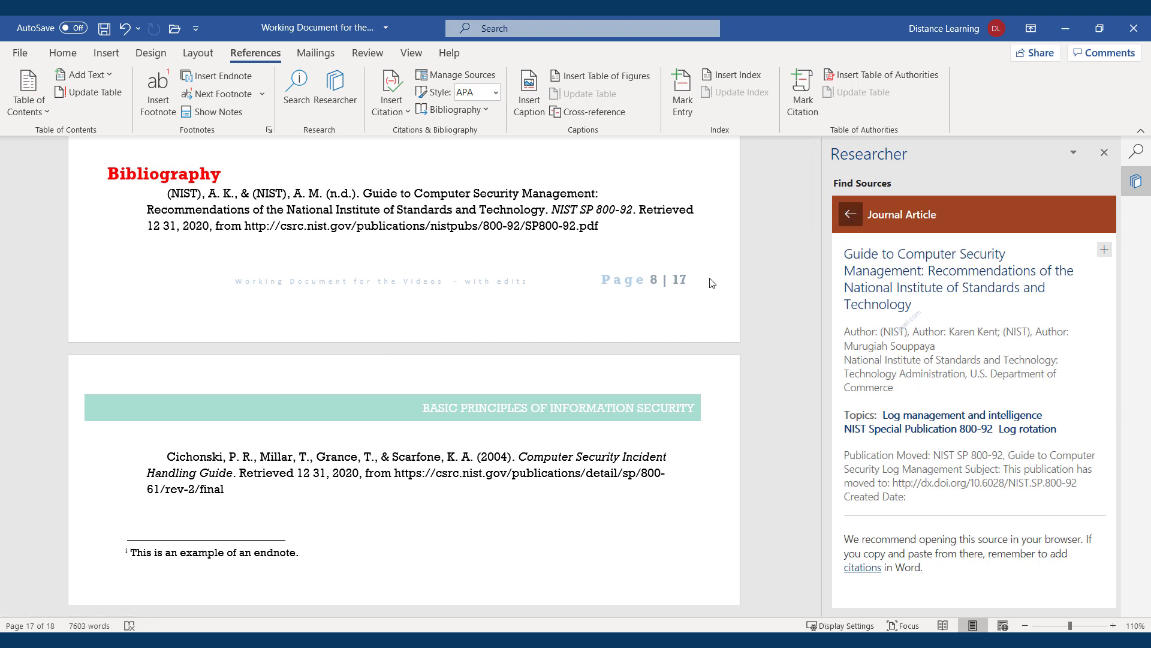
left_click(851, 214)
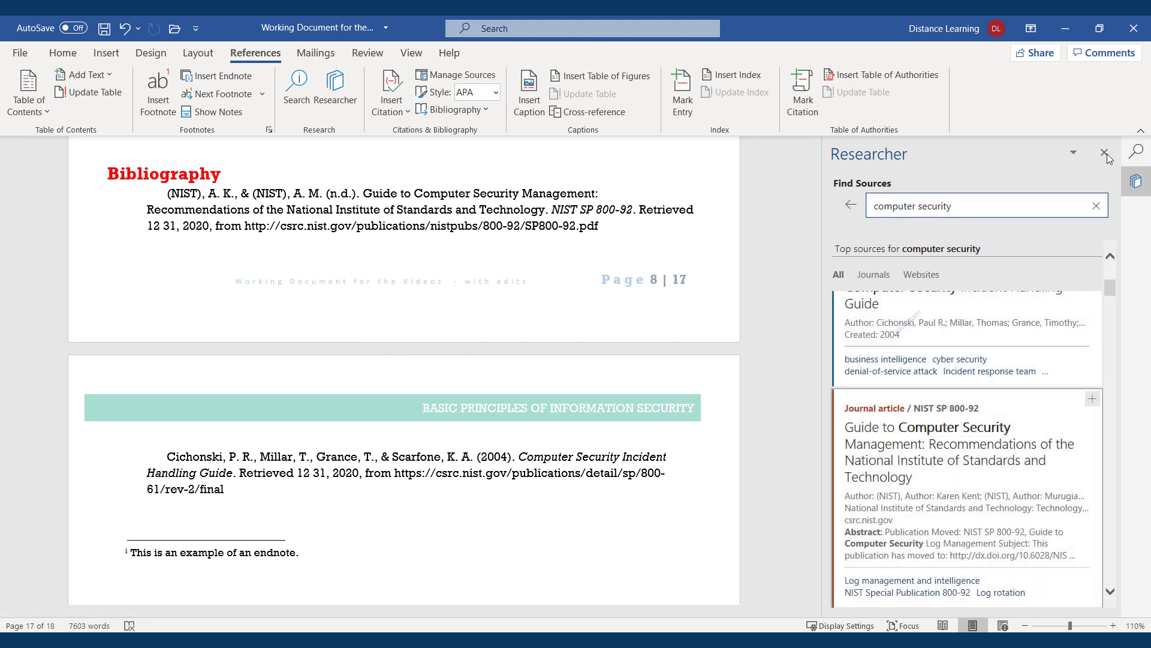
left_click(1105, 153)
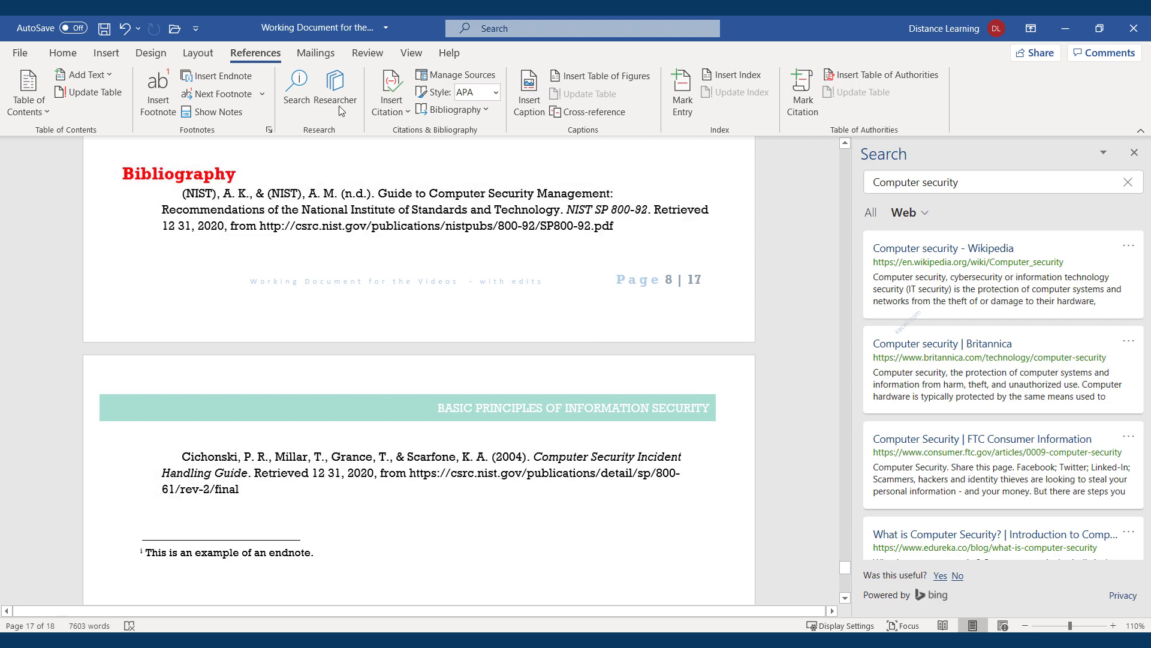
Close the Search pane and scroll up to the repeated 'In many cases' paragraphs on page 6
left_click(1134, 153)
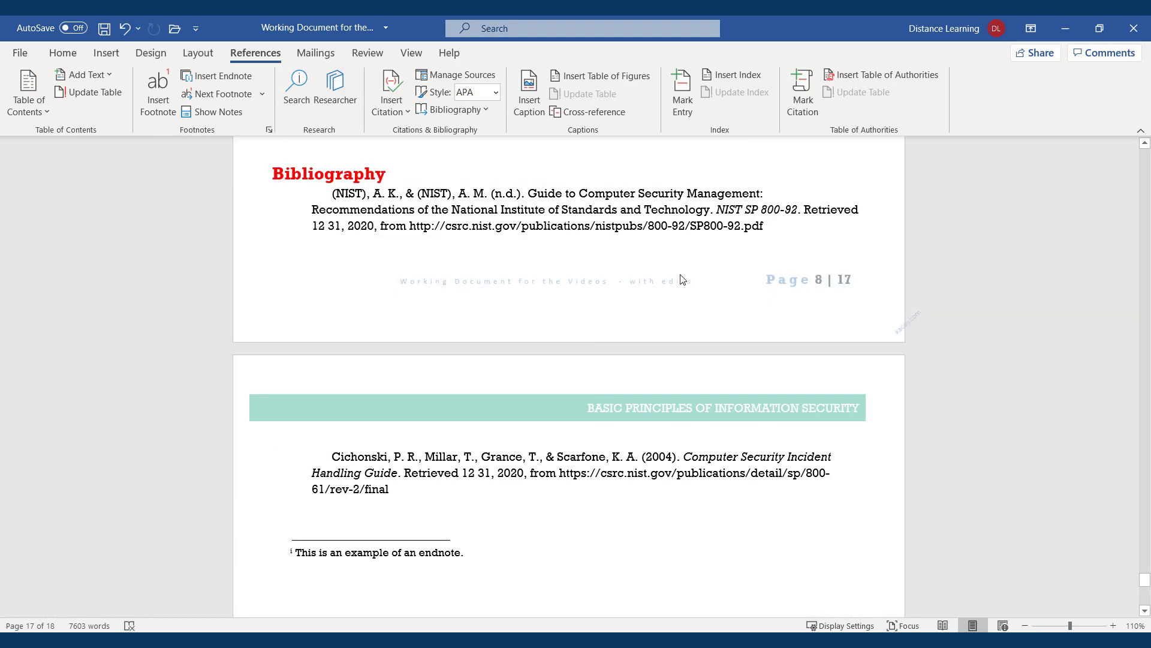
scroll(573, 348, "up", 15)
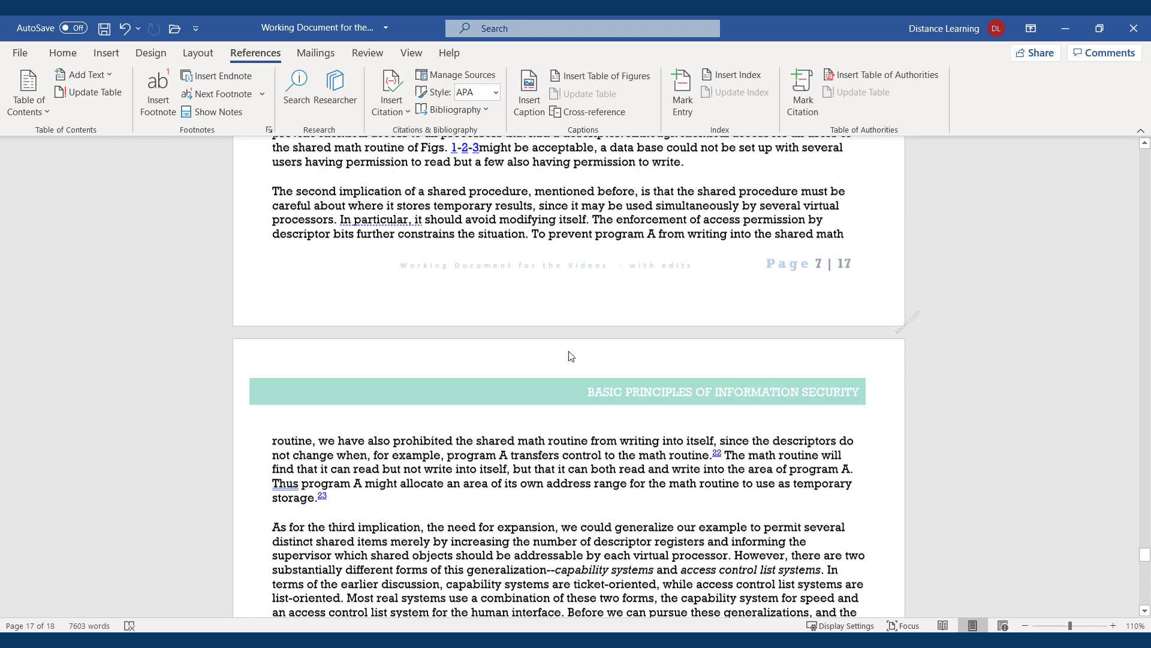
scroll(571, 356, "up", 14)
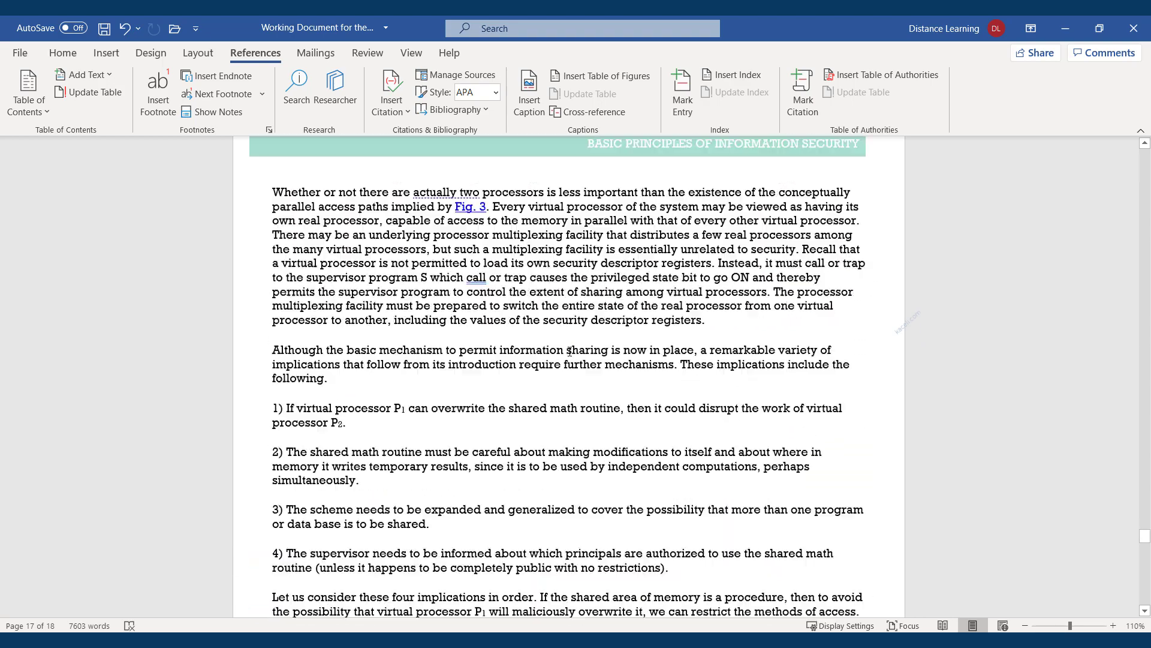
scroll(570, 351, "up", 3)
scroll(630, 464, "up", 8)
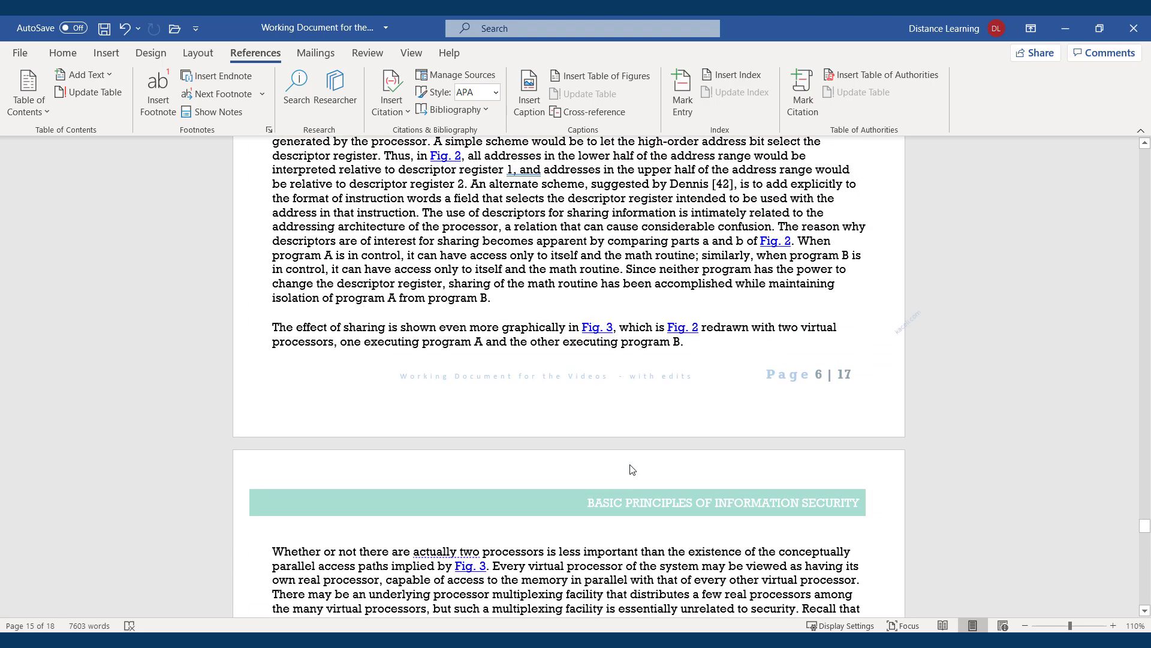
scroll(631, 465, "up", 4)
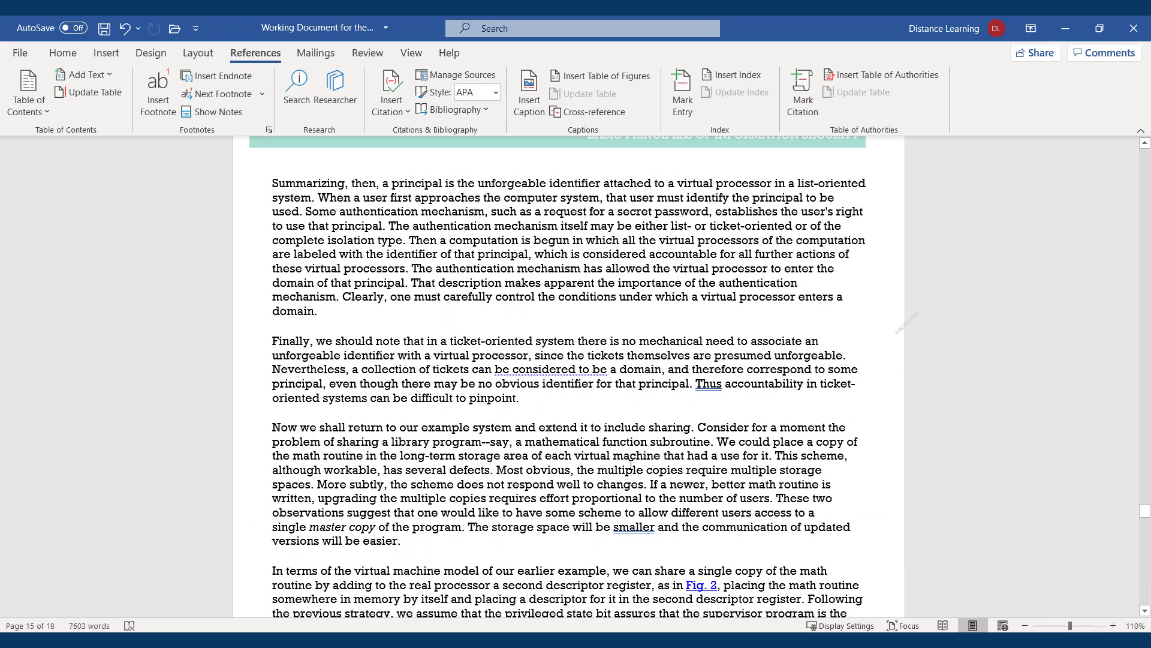
scroll(630, 465, "up", 8)
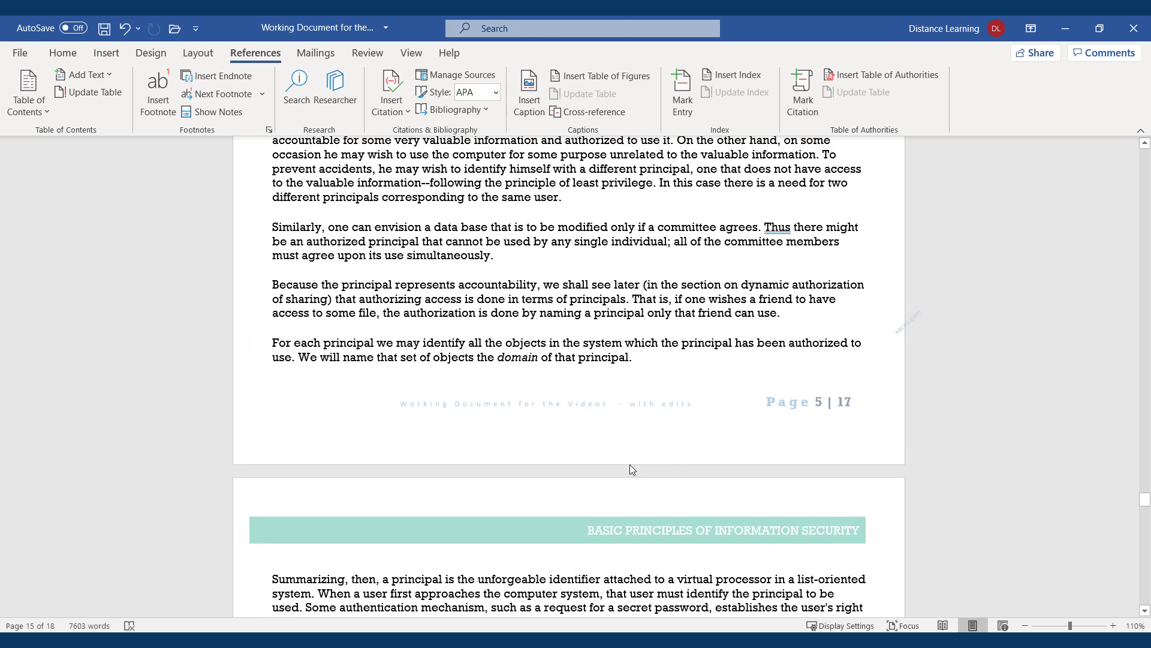
scroll(599, 408, "up", 10)
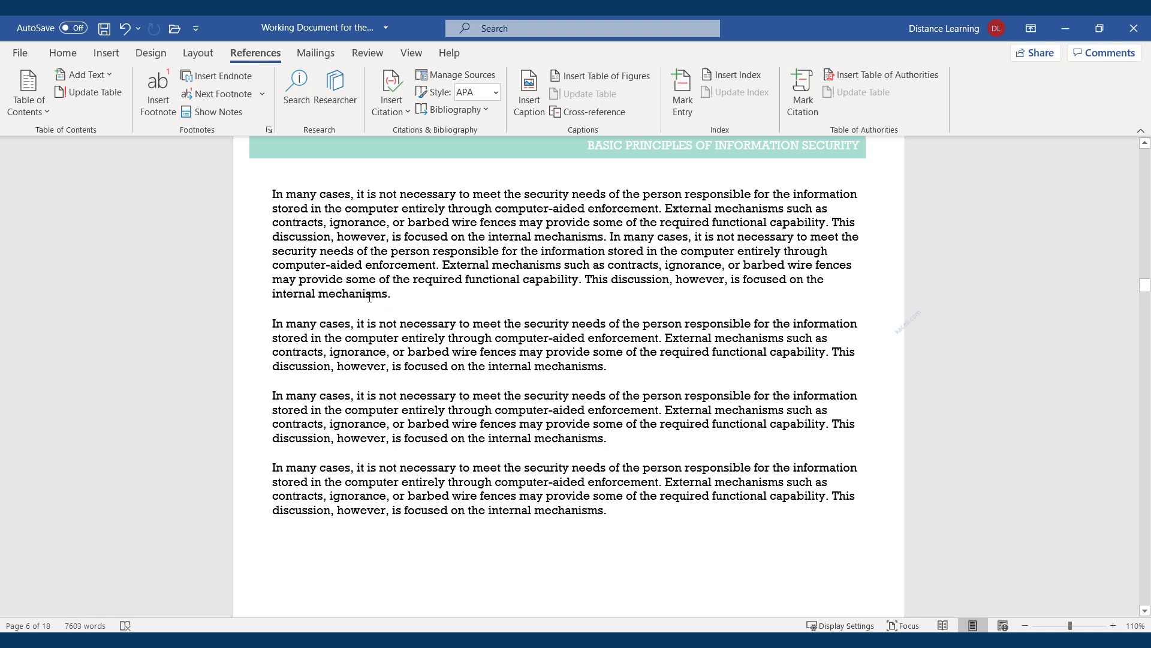
Replace 'mechanisms' with its synonym 'processes'
double_click(369, 295)
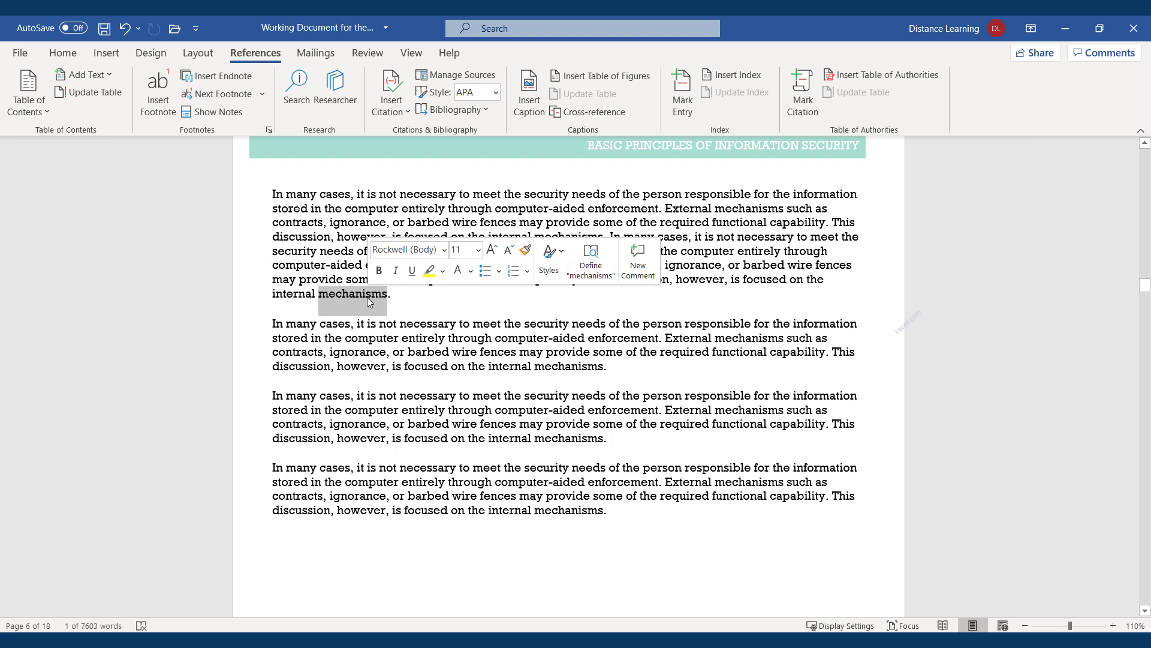
right_click(348, 296)
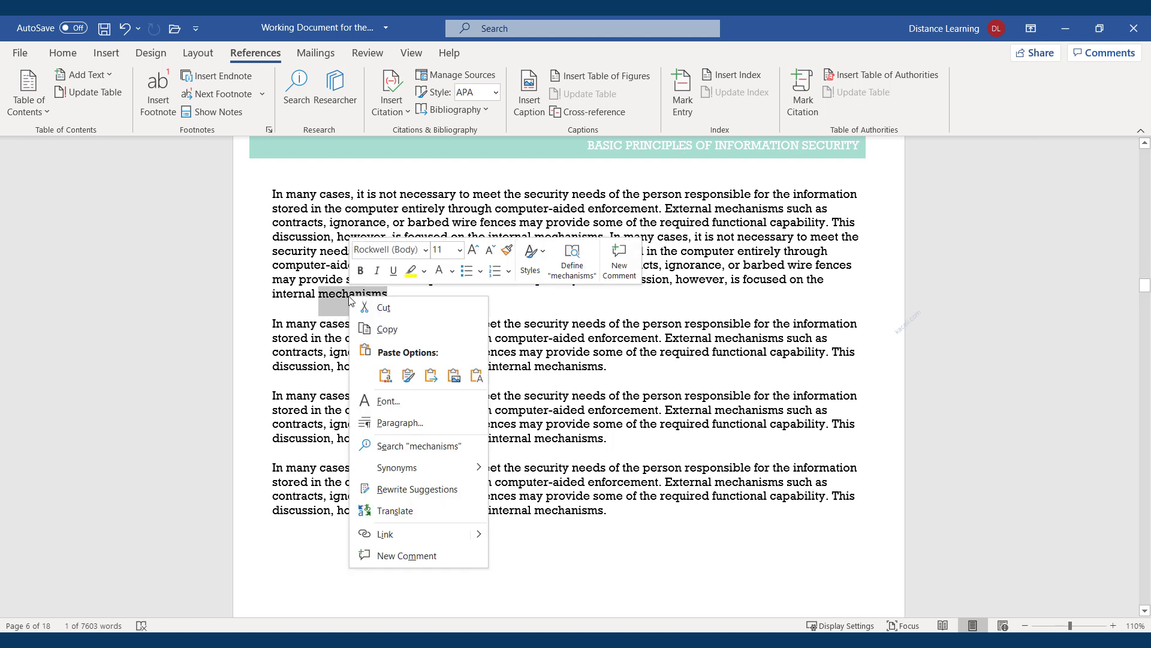
mouse_move(454, 471)
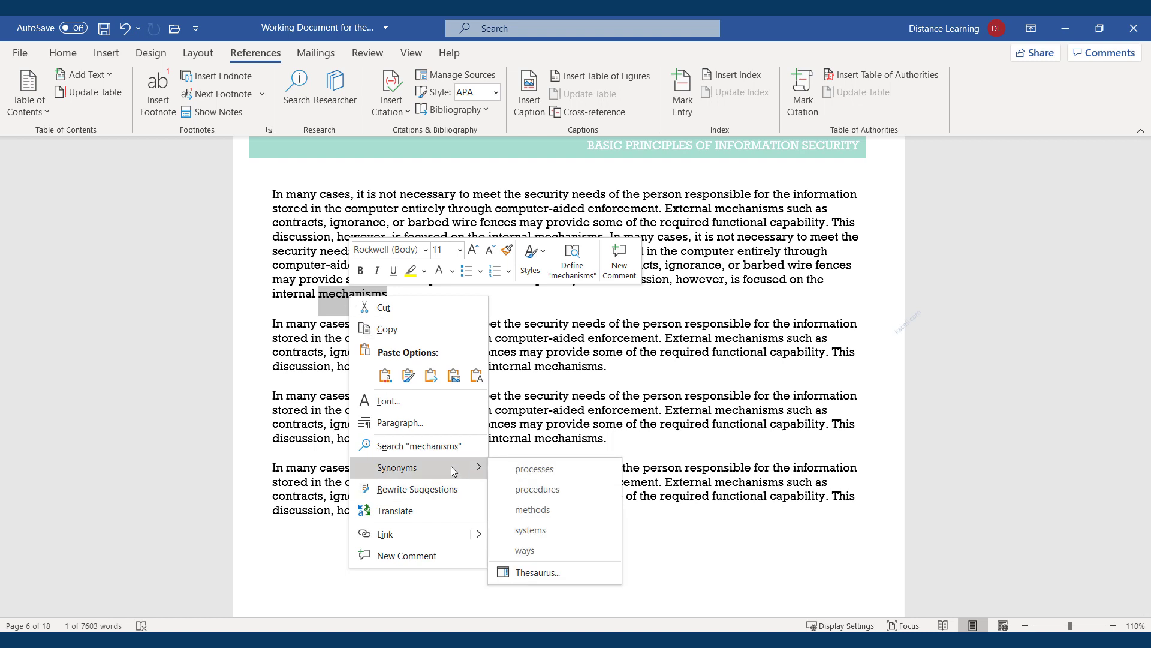
left_click(533, 469)
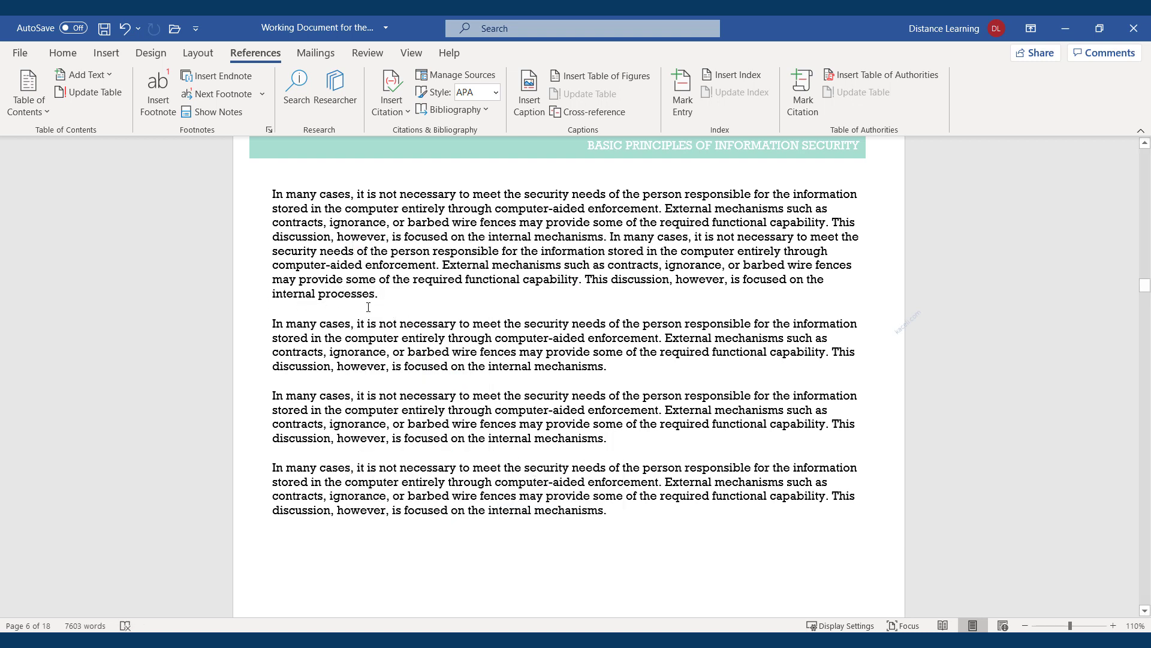
Replace 'capability' with its synonym 'experience'
double_click(543, 283)
right_click(543, 283)
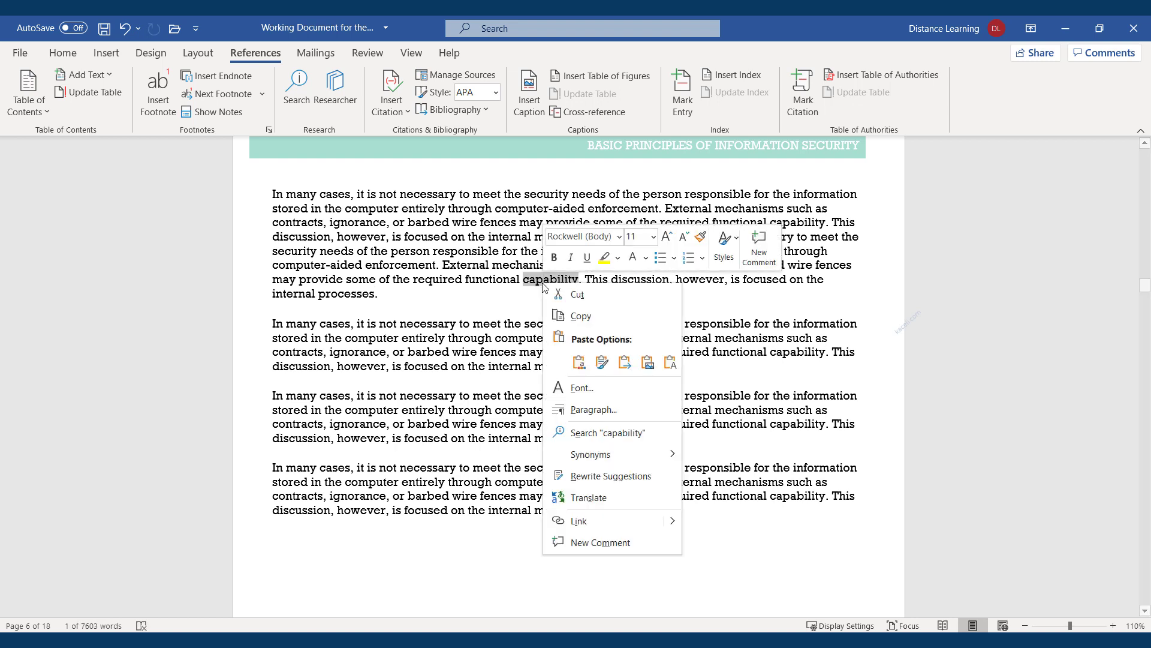
mouse_move(611, 462)
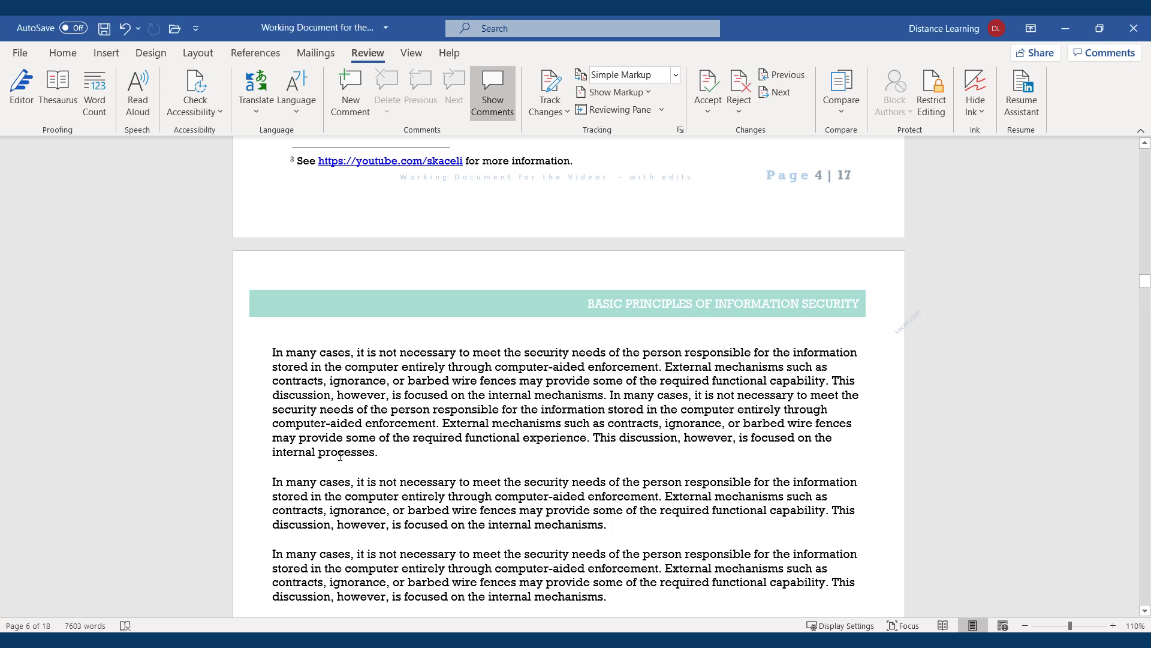
Comment 'Should this be: procedures instead?' on the word 'processes'
double_click(340, 453)
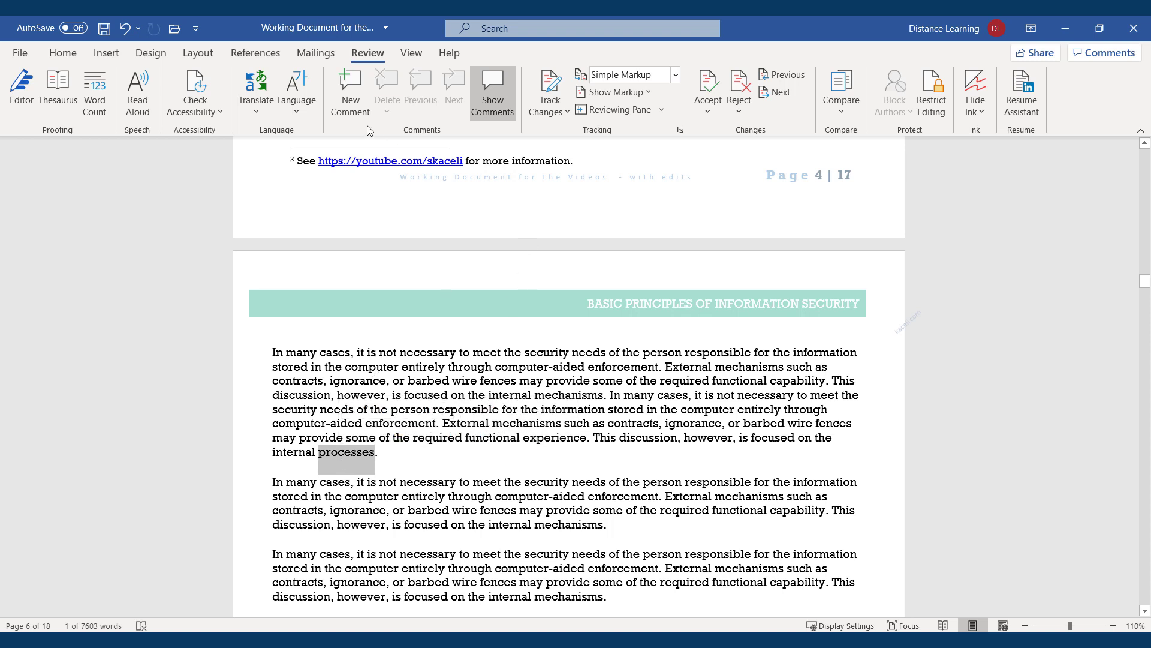
left_click(106, 52)
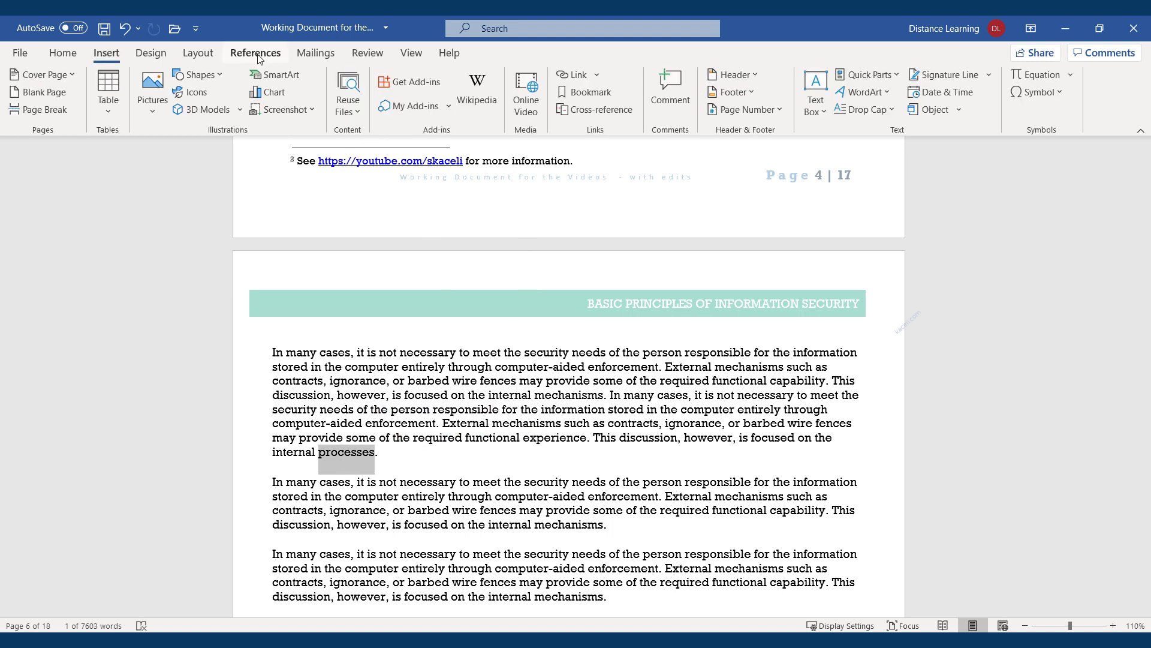
left_click(368, 57)
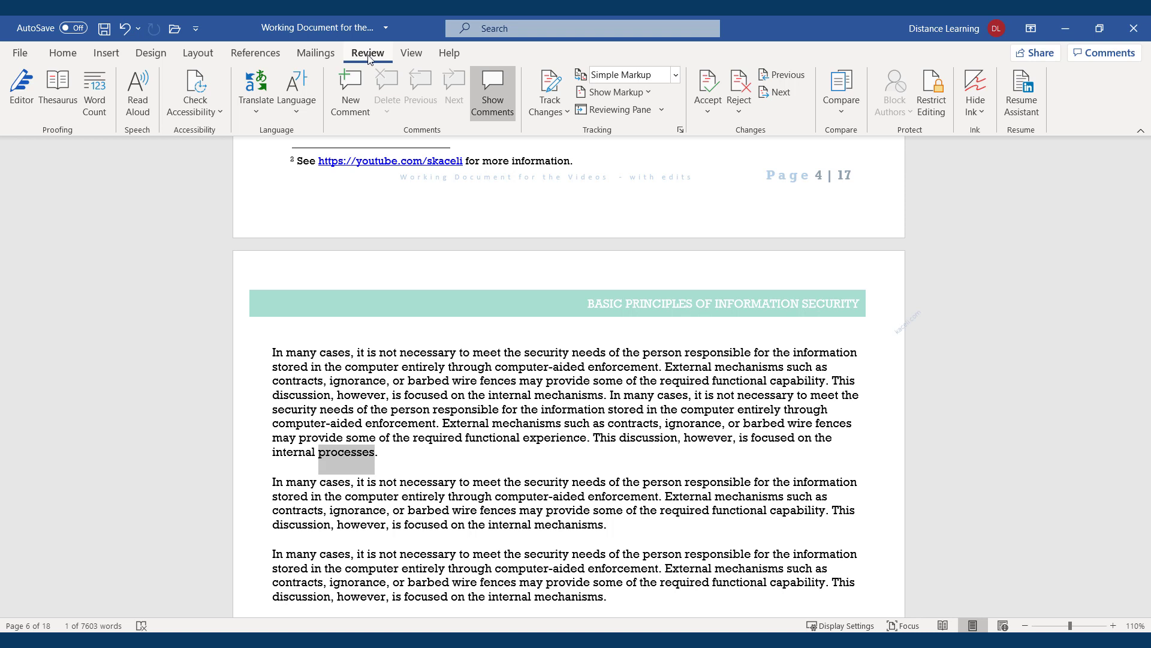
left_click(353, 114)
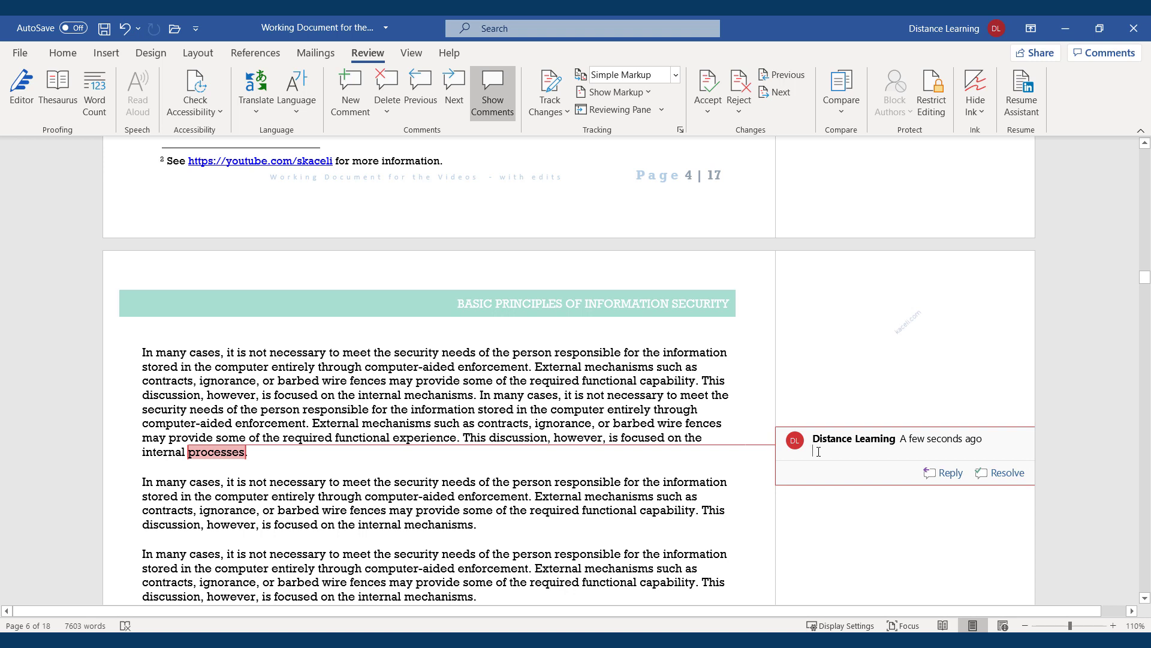
type("Should this be: procedures instead?")
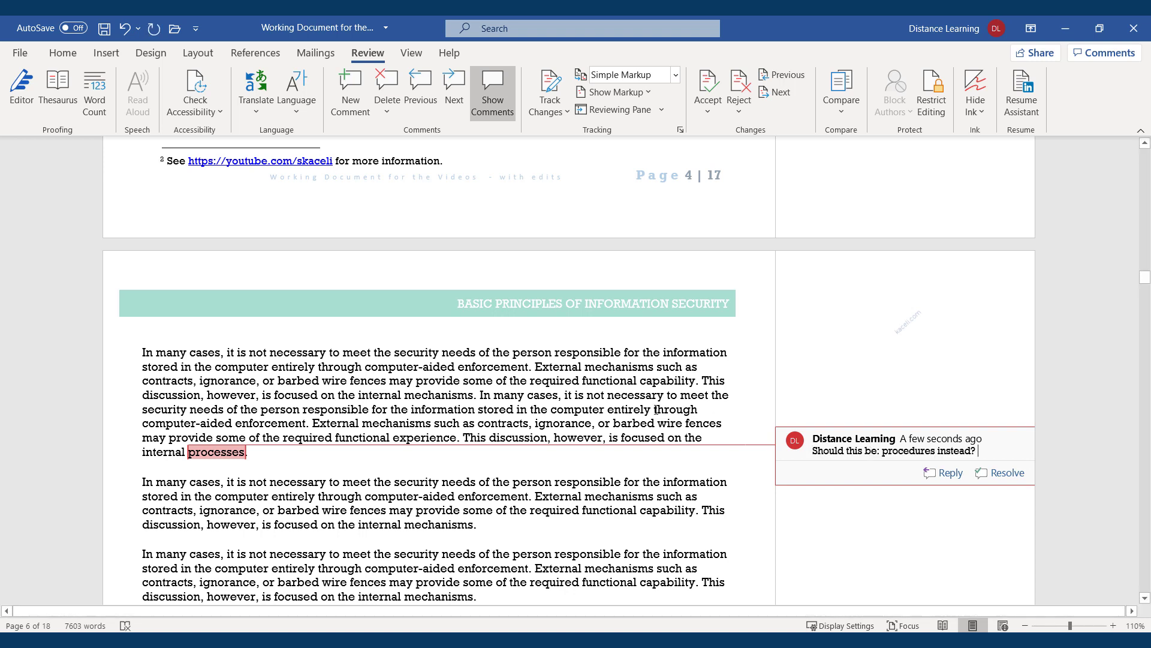
left_click(573, 366)
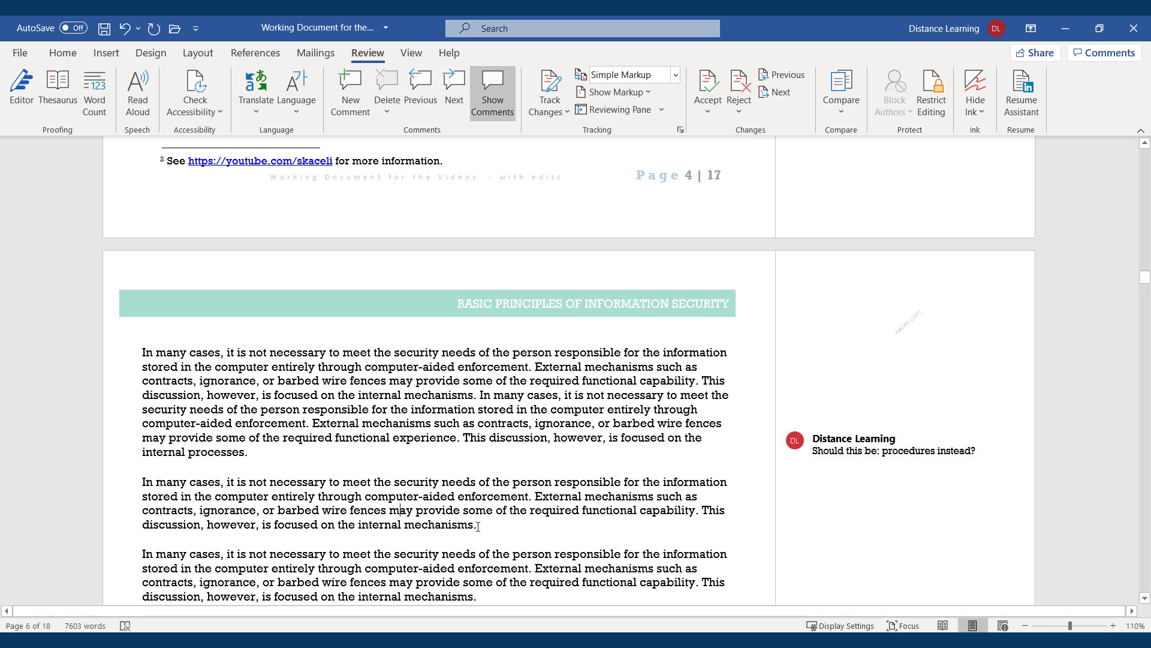
Attach the pasted comment 'This does not relate to the context of this section.' to the second paragraph's latter half
left_click_drag(469, 522, 366, 497)
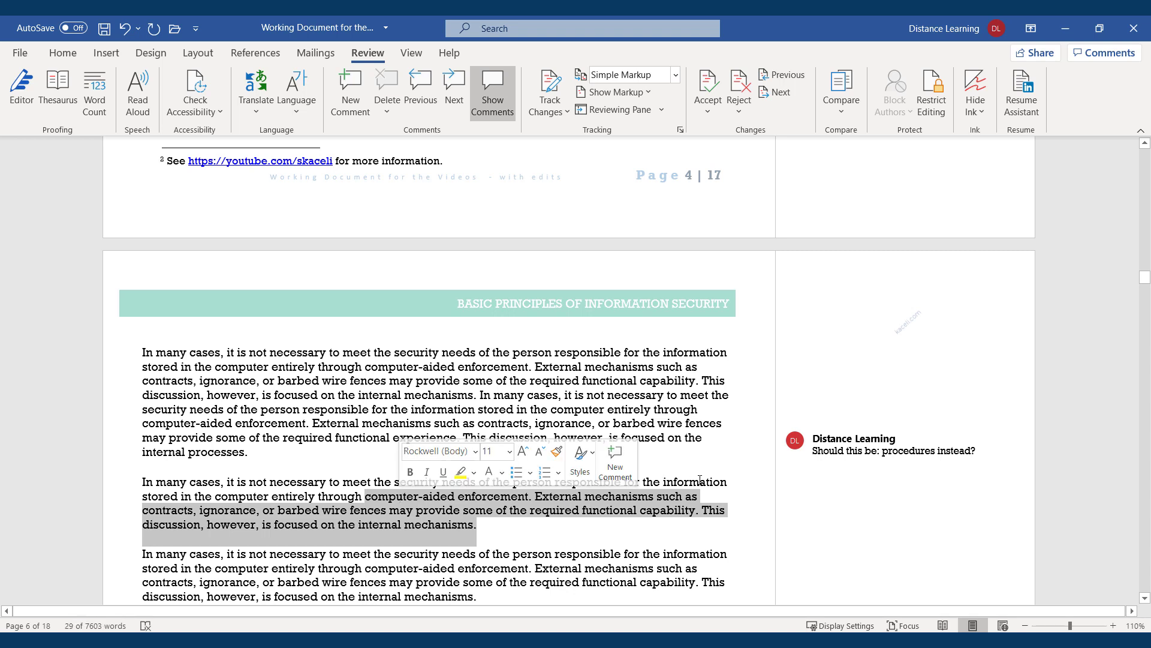
left_click(339, 96)
type("This does not relate to the context of this section.")
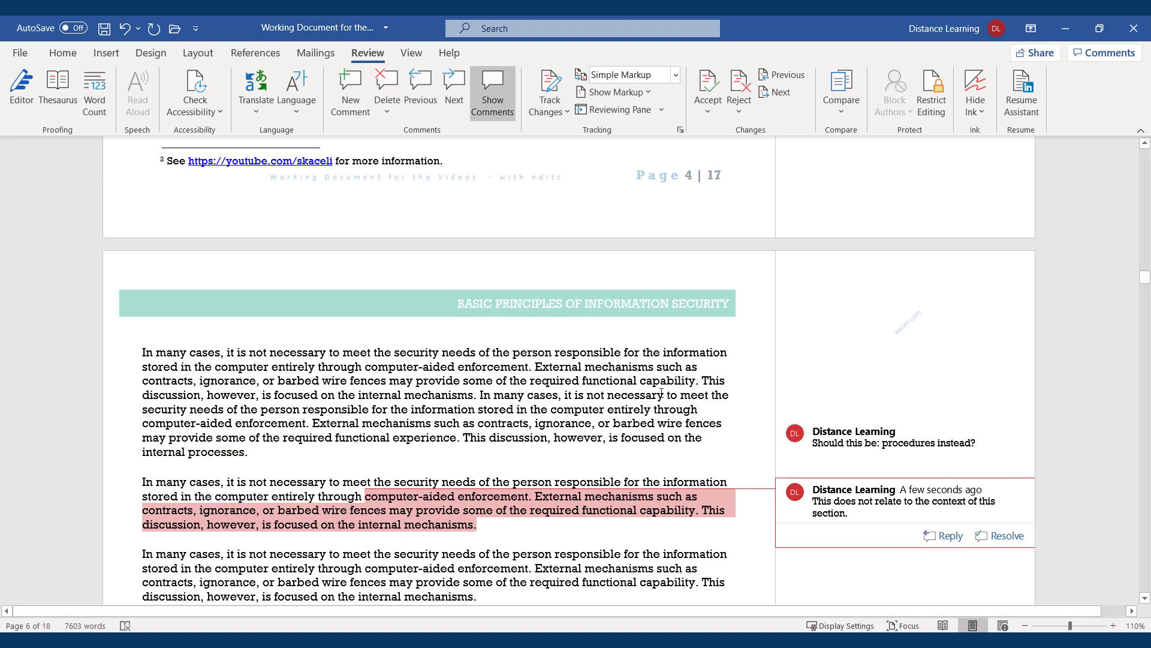
left_click(409, 409)
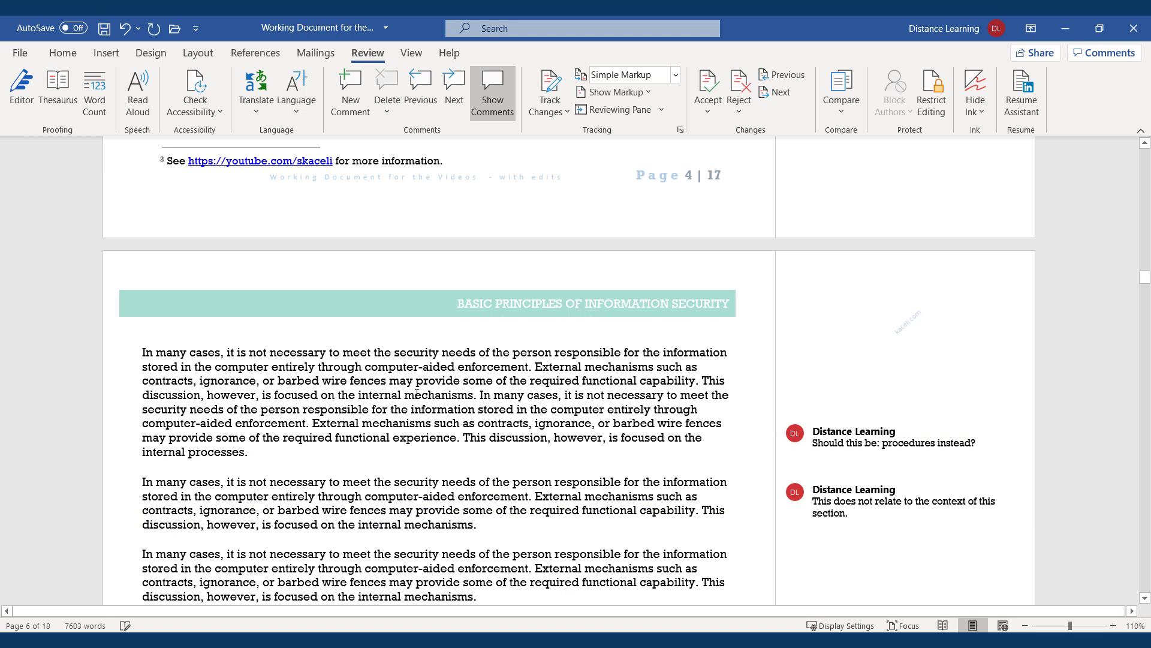
Turn on Track Changes and replace 'through computer-aided enforcement' with 'without saving it'
left_click(553, 87)
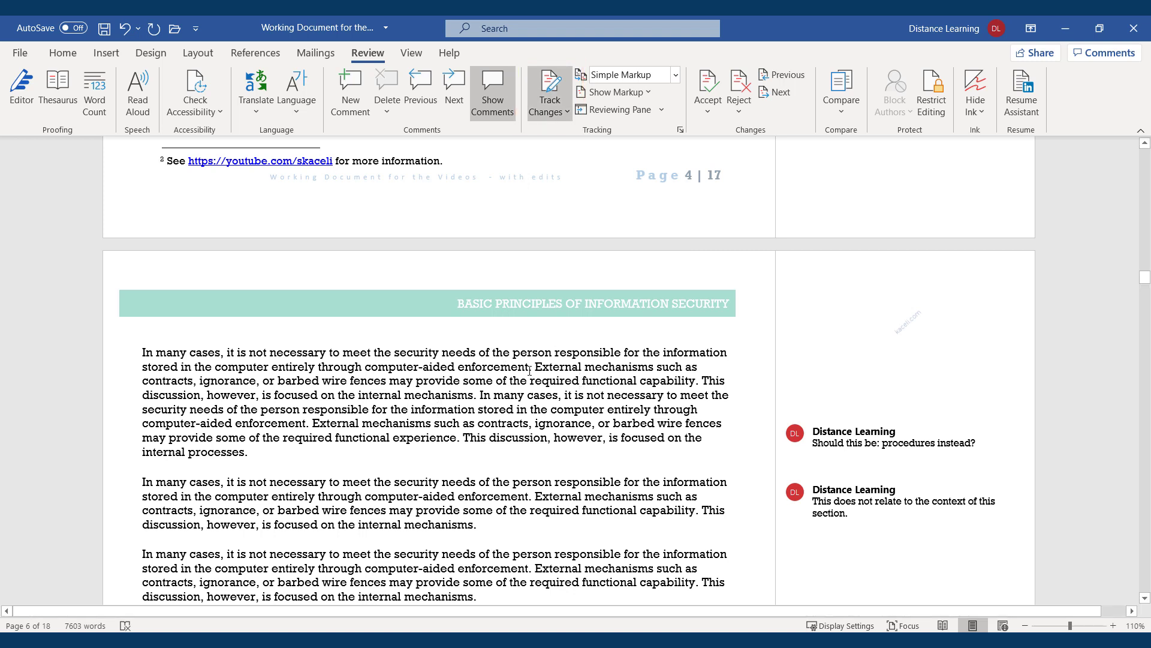
left_click_drag(523, 367, 346, 372)
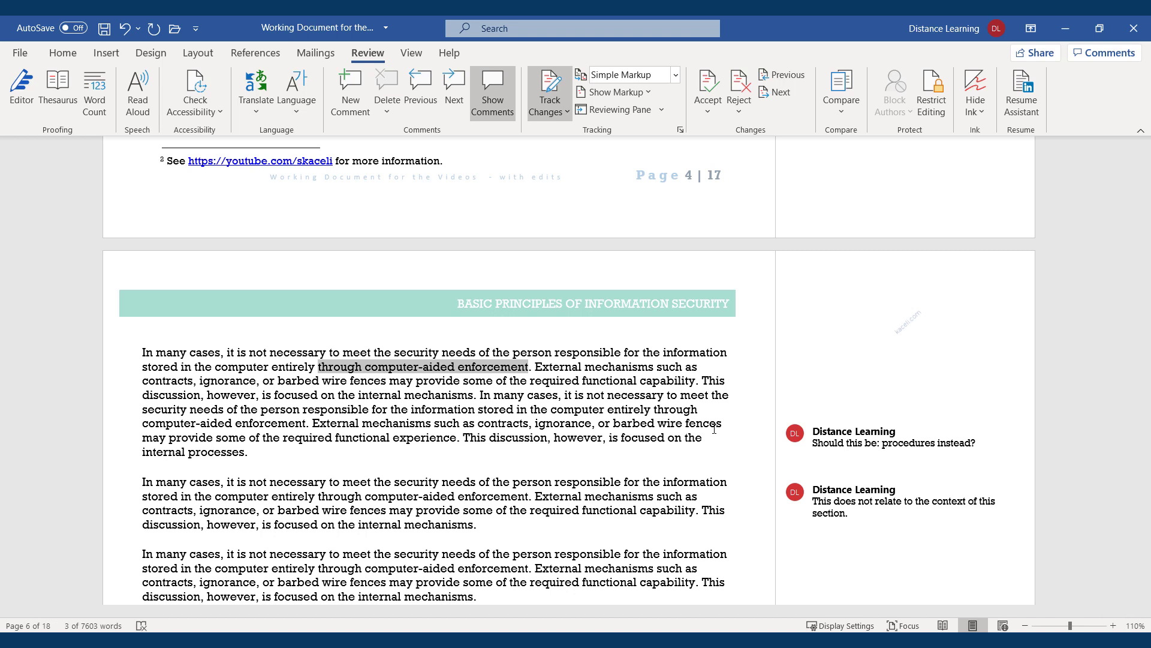
type("without saving")
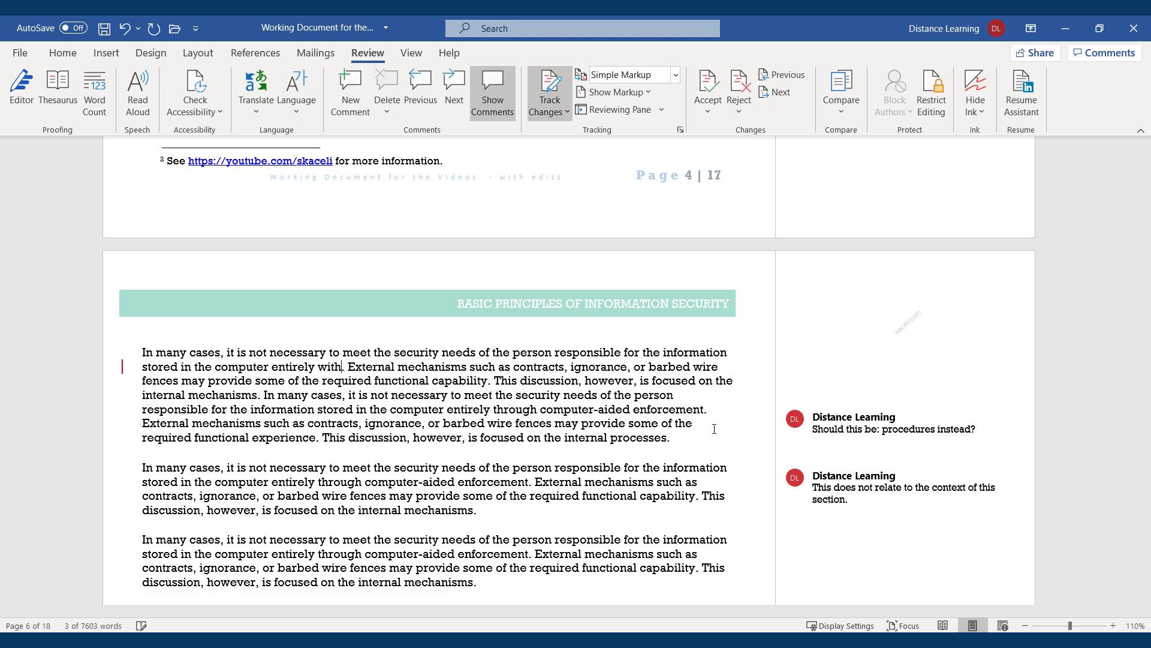
type(" it")
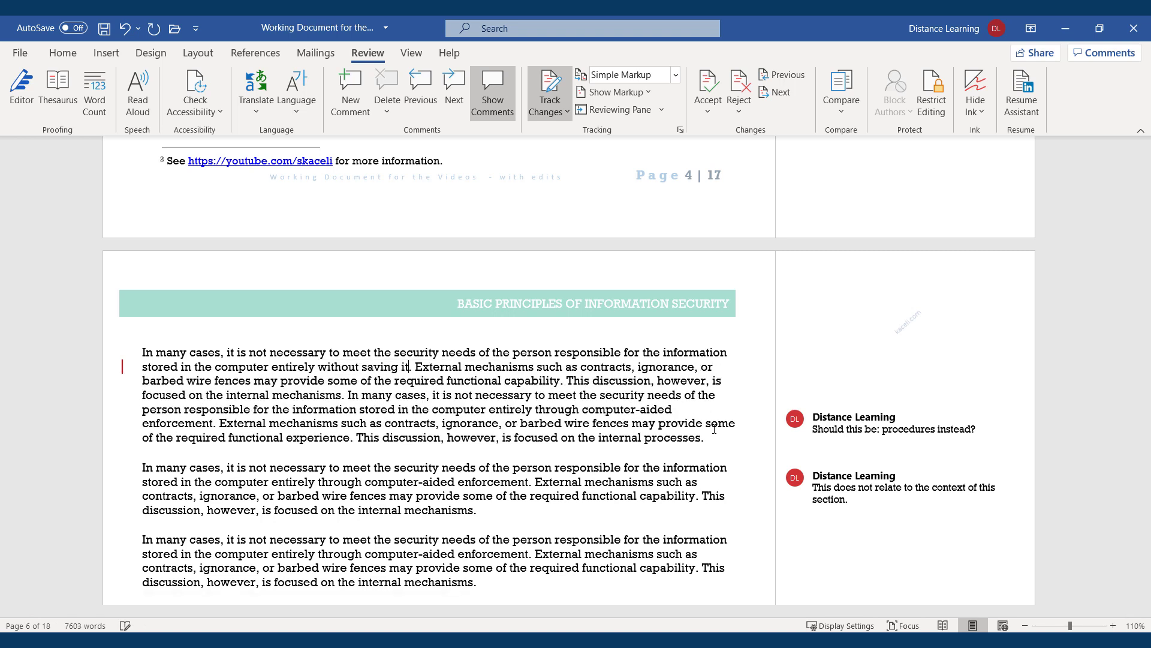
left_click(471, 395)
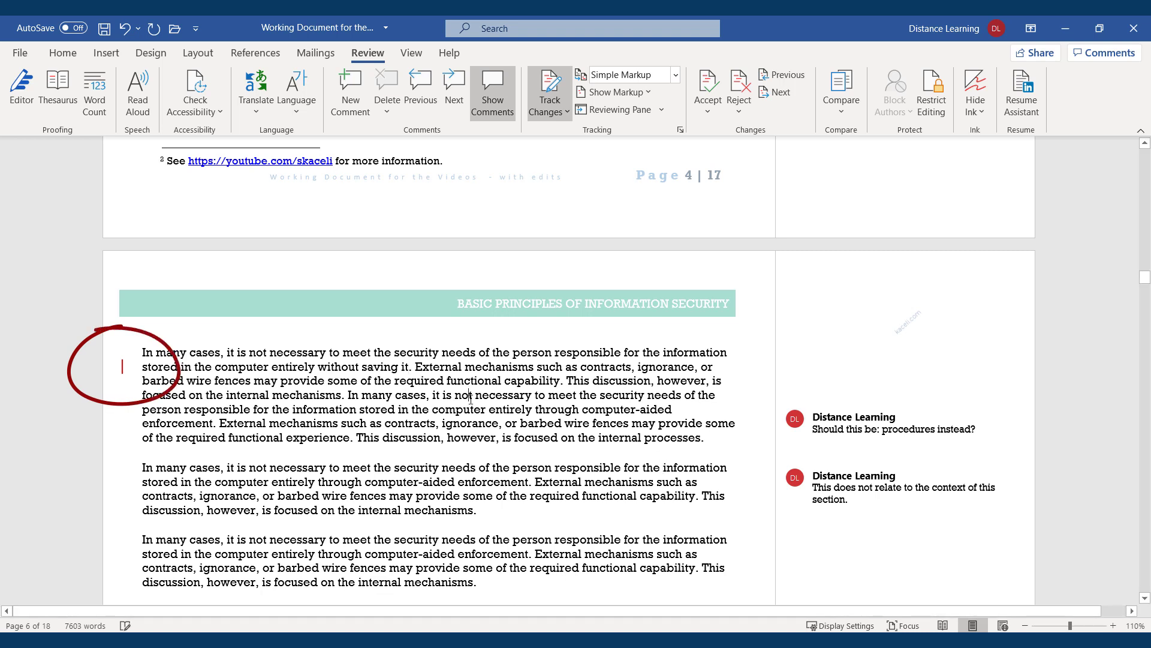
Show all markup and add 'This discussion however is focused on the internal systems.' to the third paragraph
left_click(123, 368)
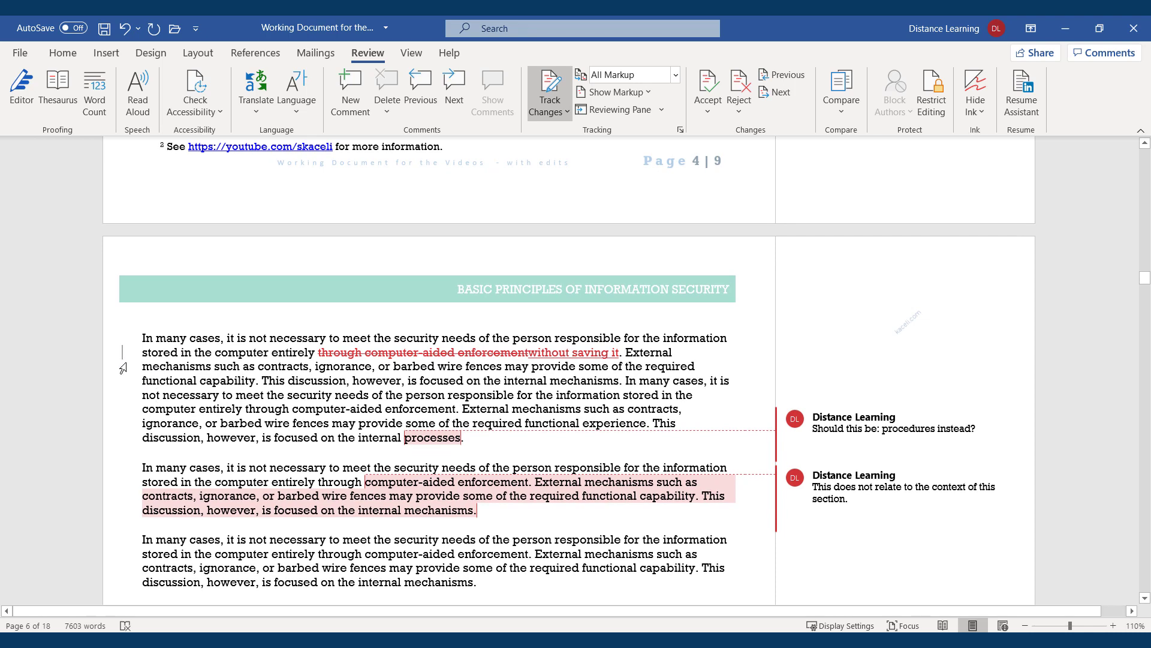
left_click(372, 352)
scroll(433, 398, "down", 5)
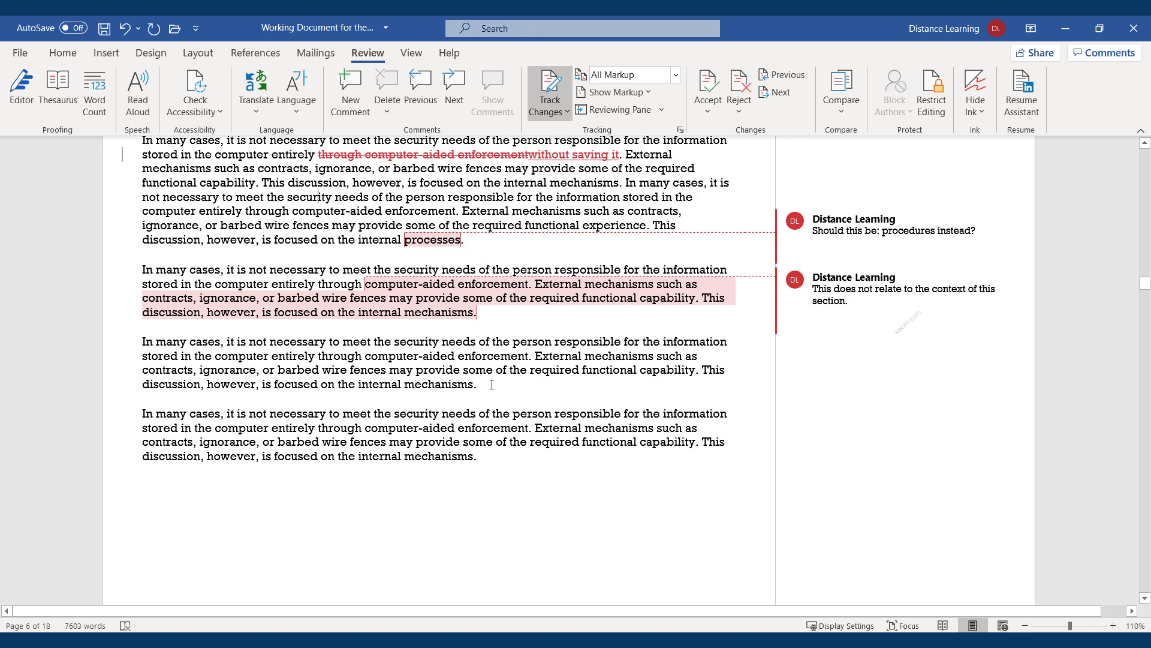
left_click(491, 385)
type("This discus")
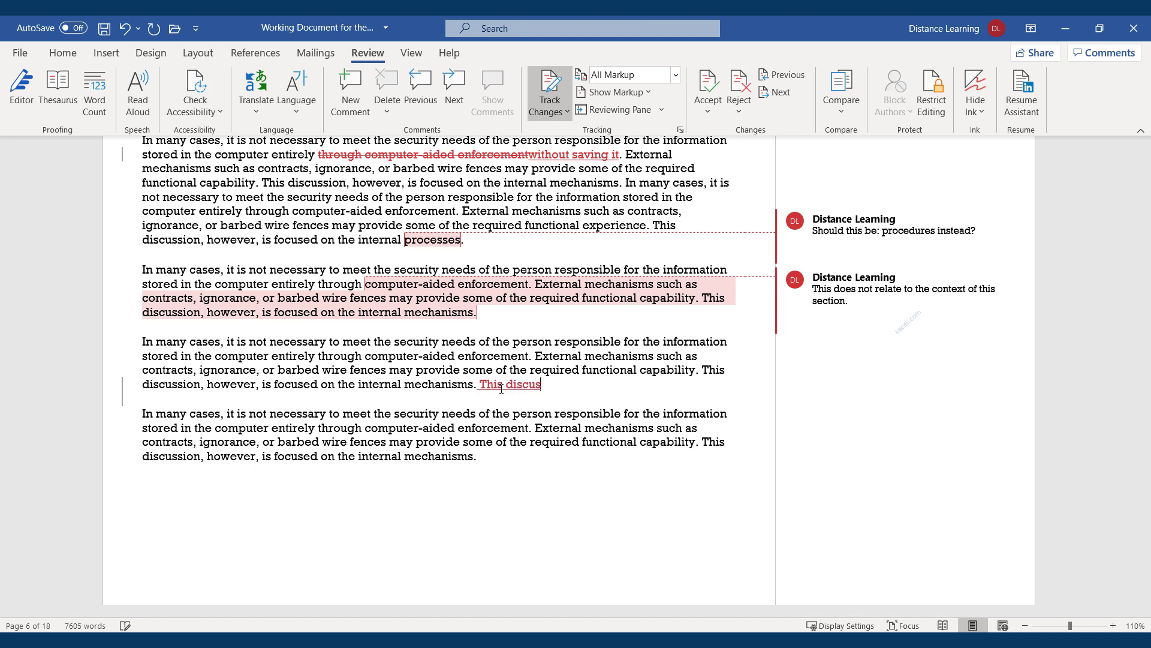
type("sion however is focused on the internal systems.")
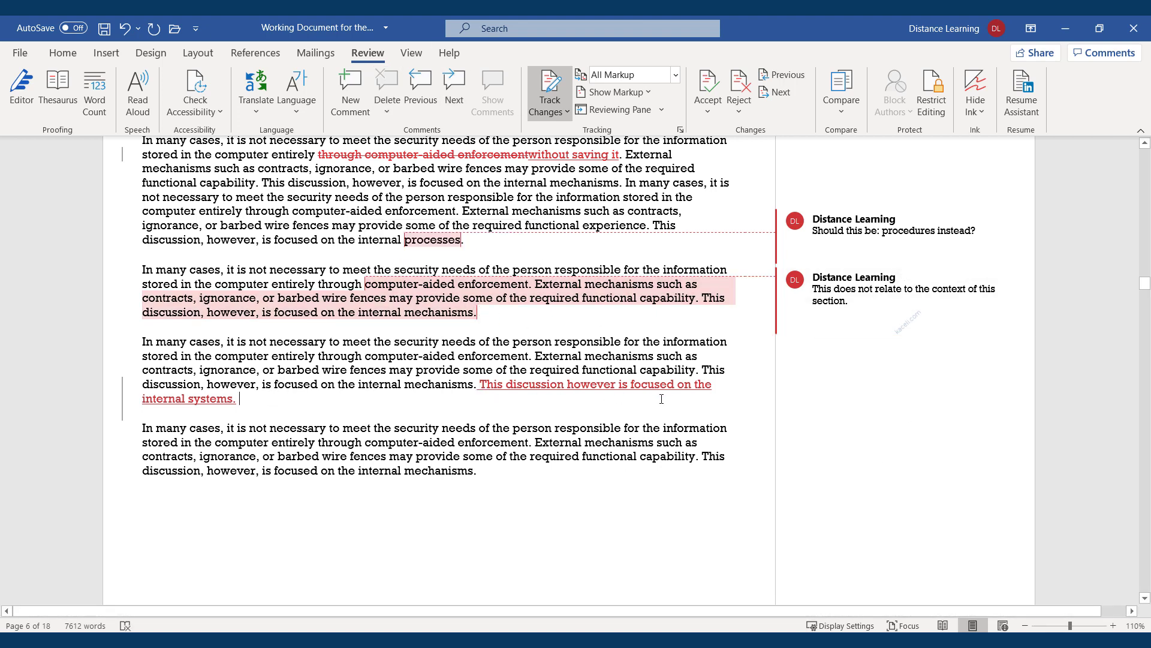
left_click(292, 384)
Accept the tracked deletion and the 'without saving it' insertion
left_click(463, 157)
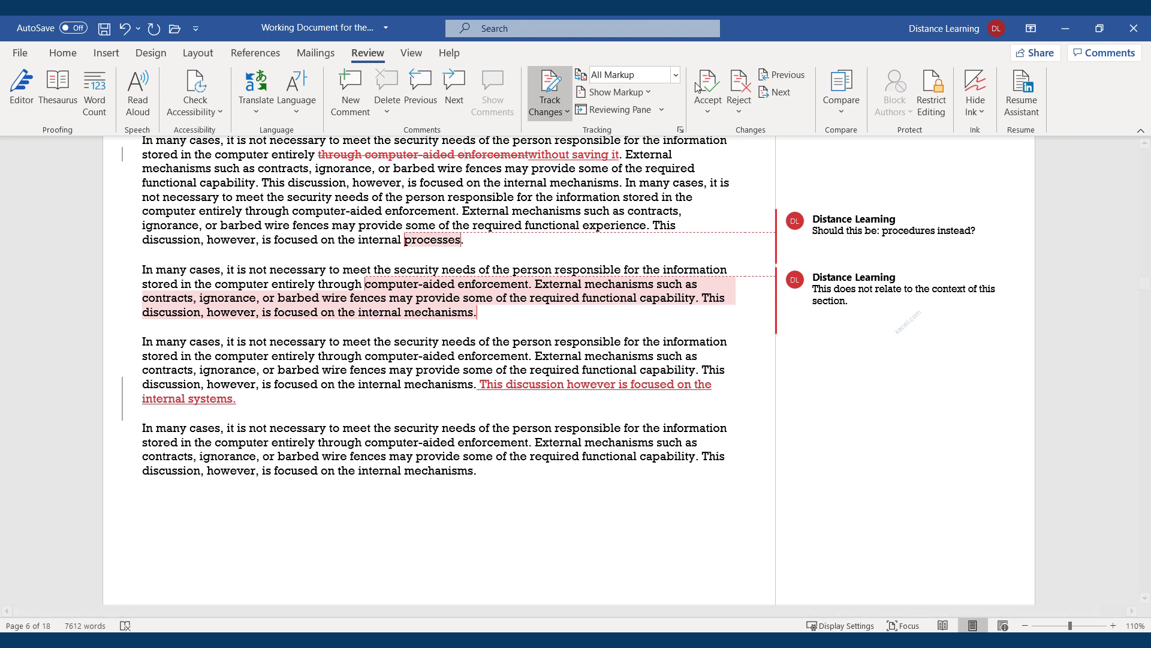
left_click(715, 114)
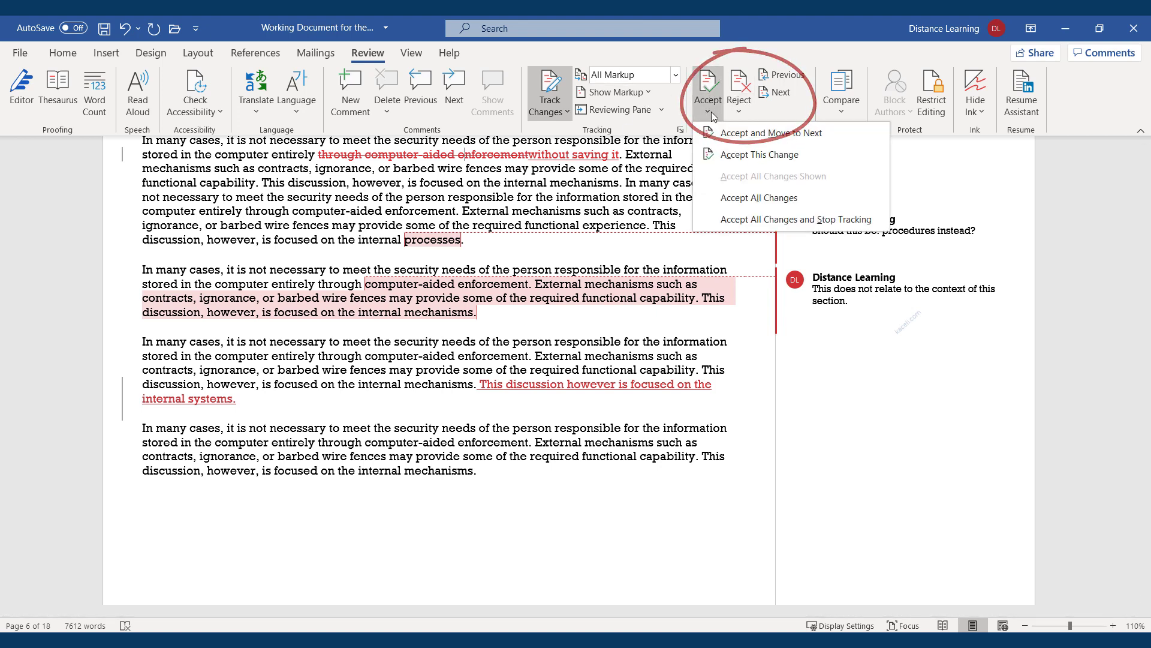
left_click(735, 133)
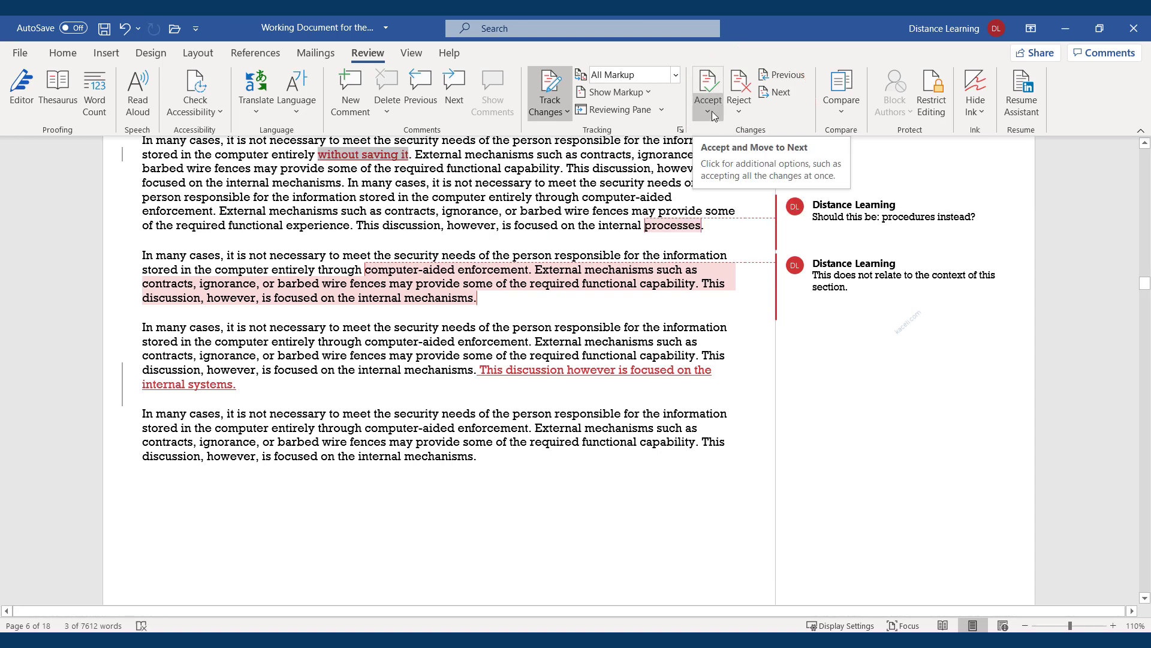
left_click(720, 116)
left_click(728, 134)
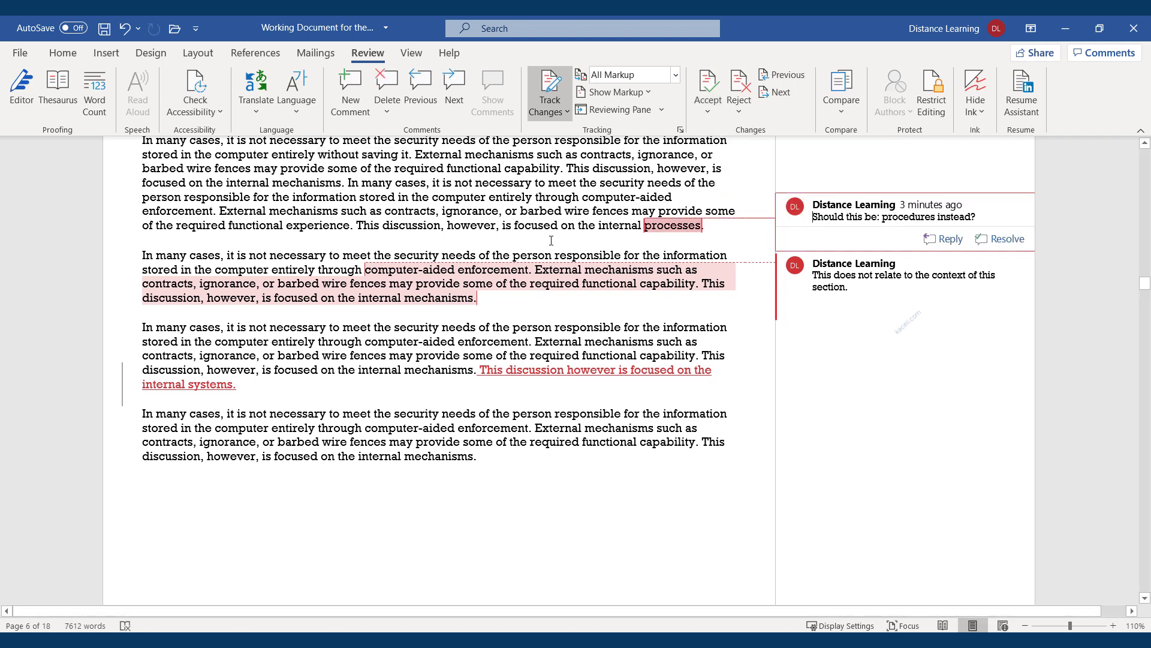
left_click(717, 114)
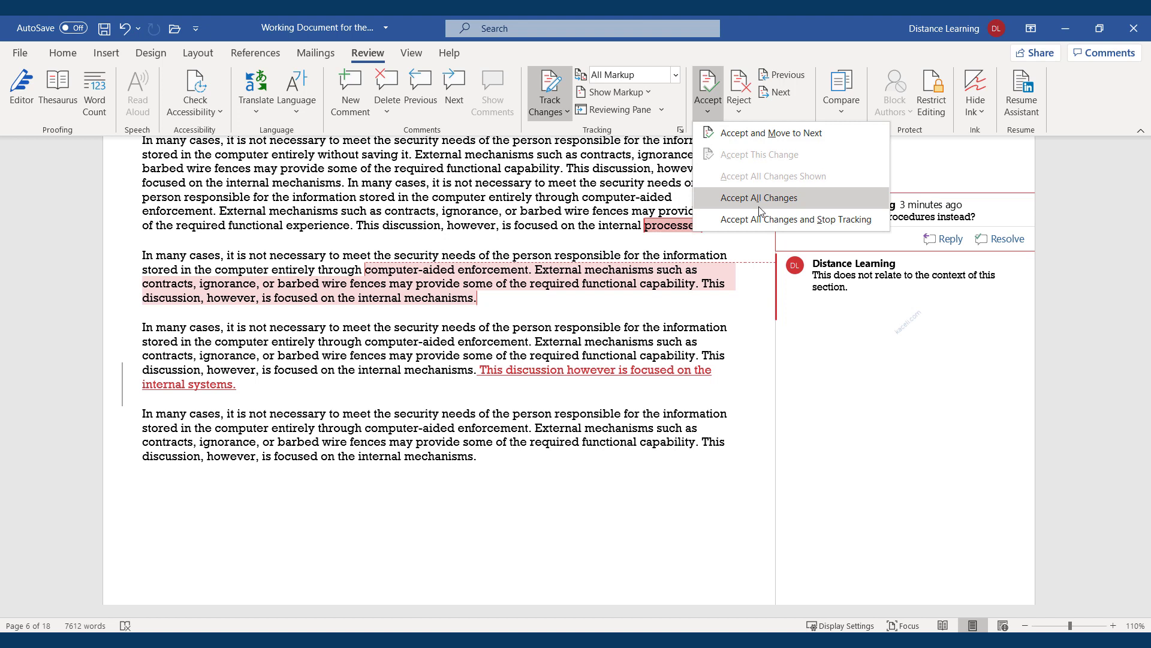
left_click(544, 370)
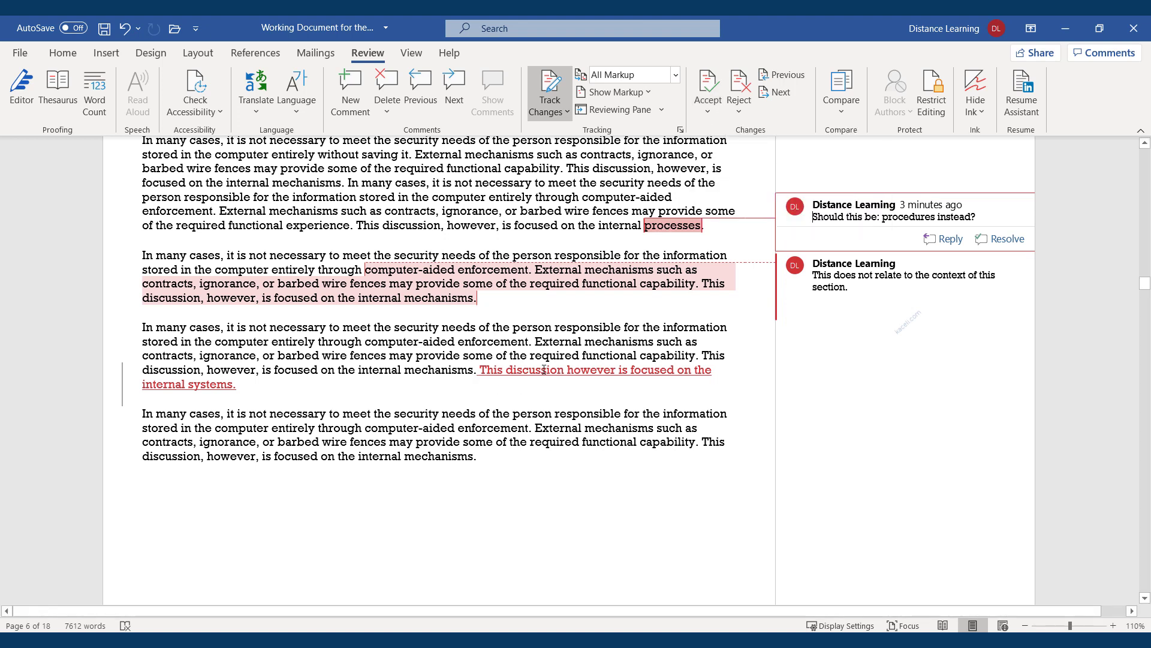
Reject the procedures comment, keeping the second-paragraph comment by undoing its removal
left_click(742, 110)
left_click(791, 133)
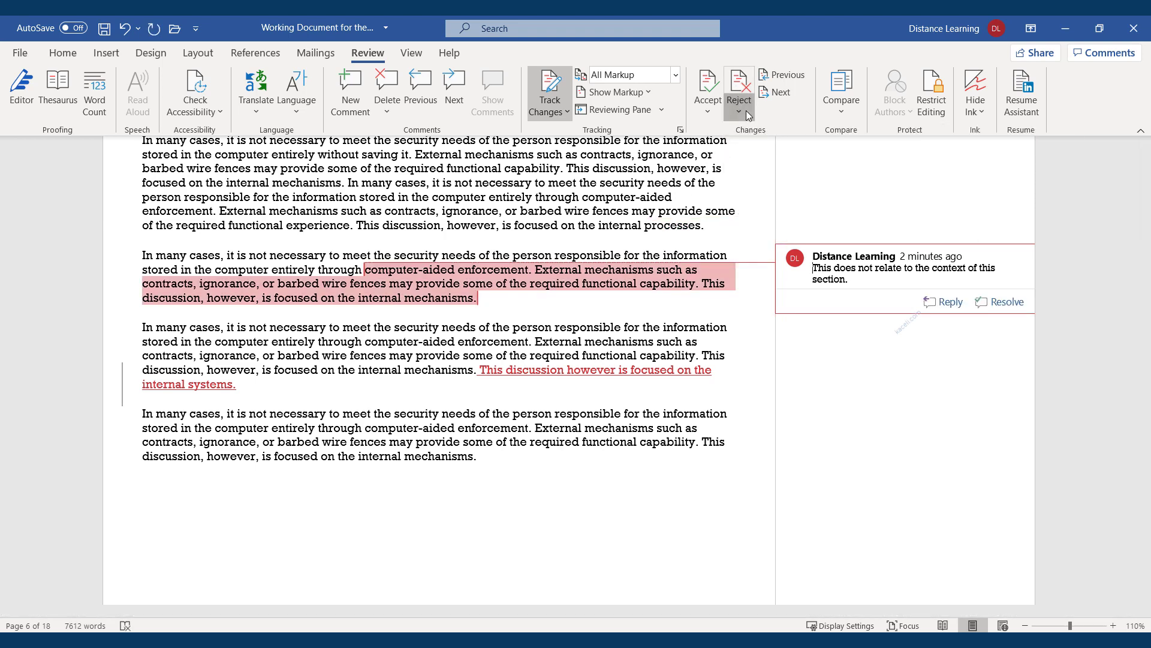
left_click(746, 110)
left_click(760, 134)
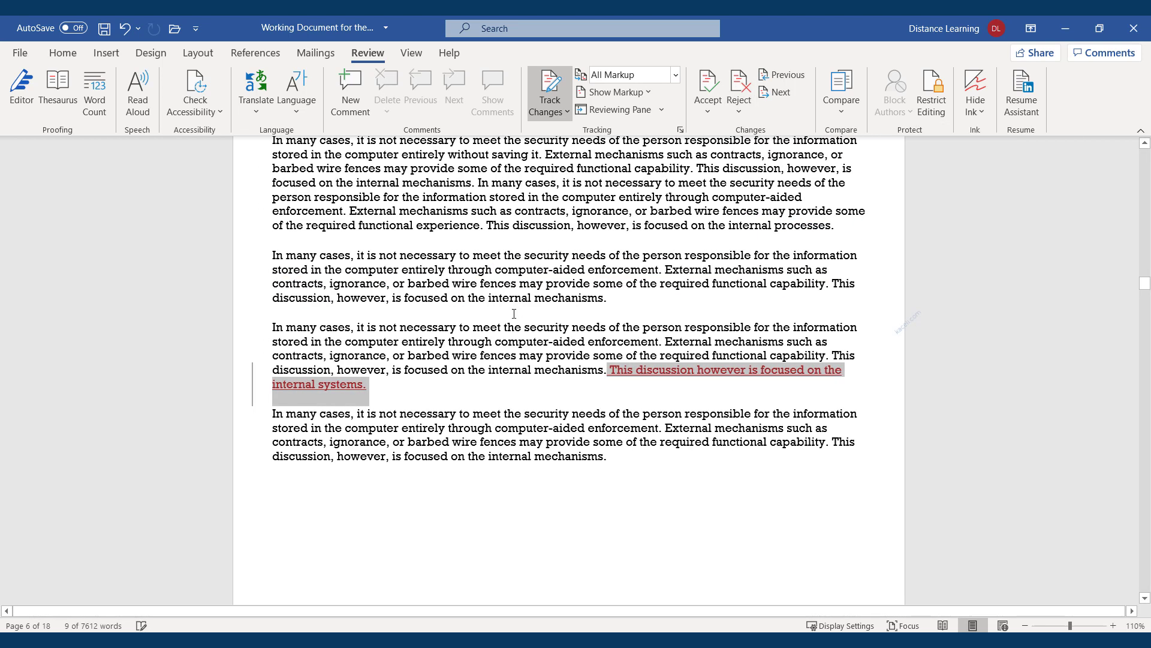
left_click(404, 337)
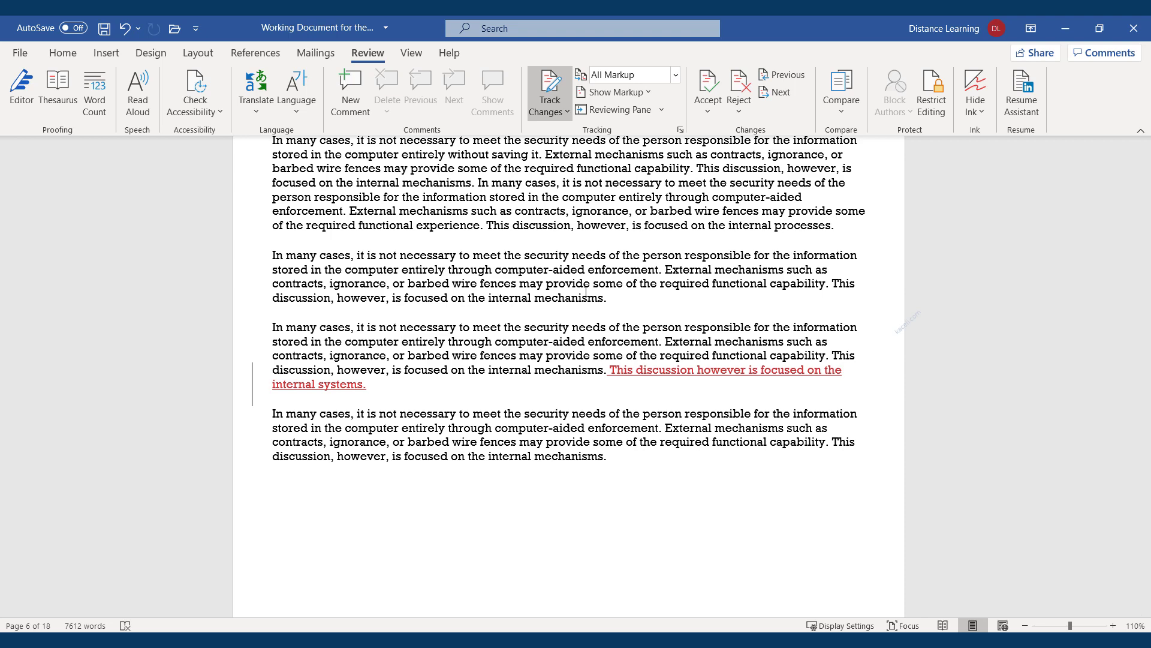
key("ctrl+z")
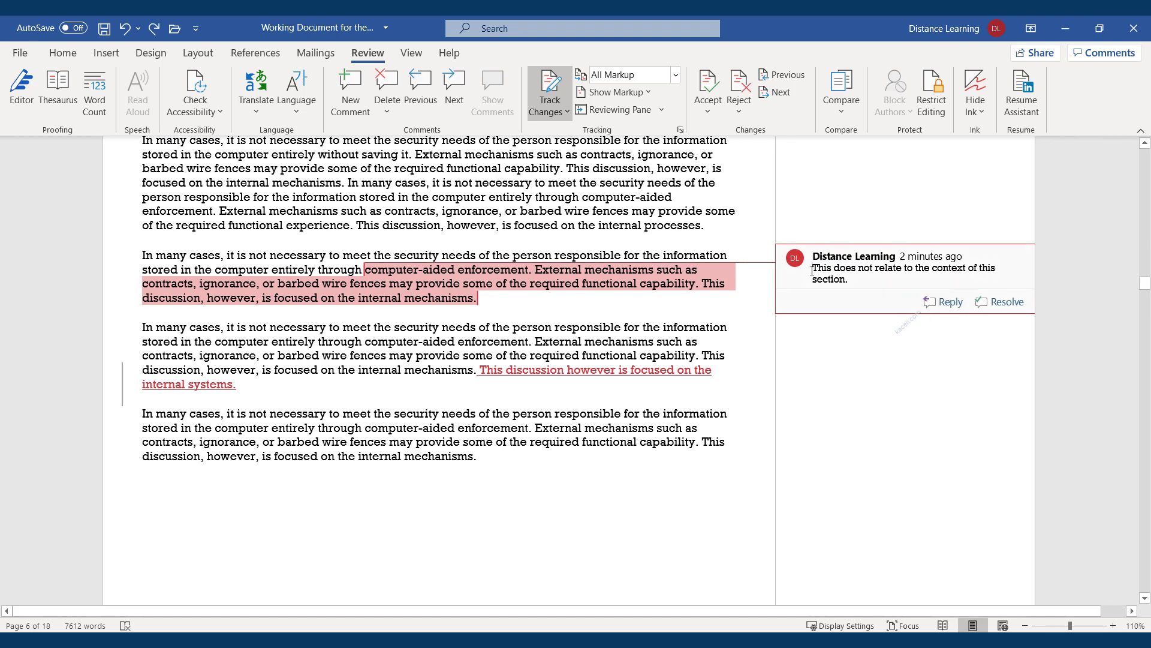
Select the comment text and view the commenter's contact details card, then close it
mouse_move(799, 265)
key("ctrl+a")
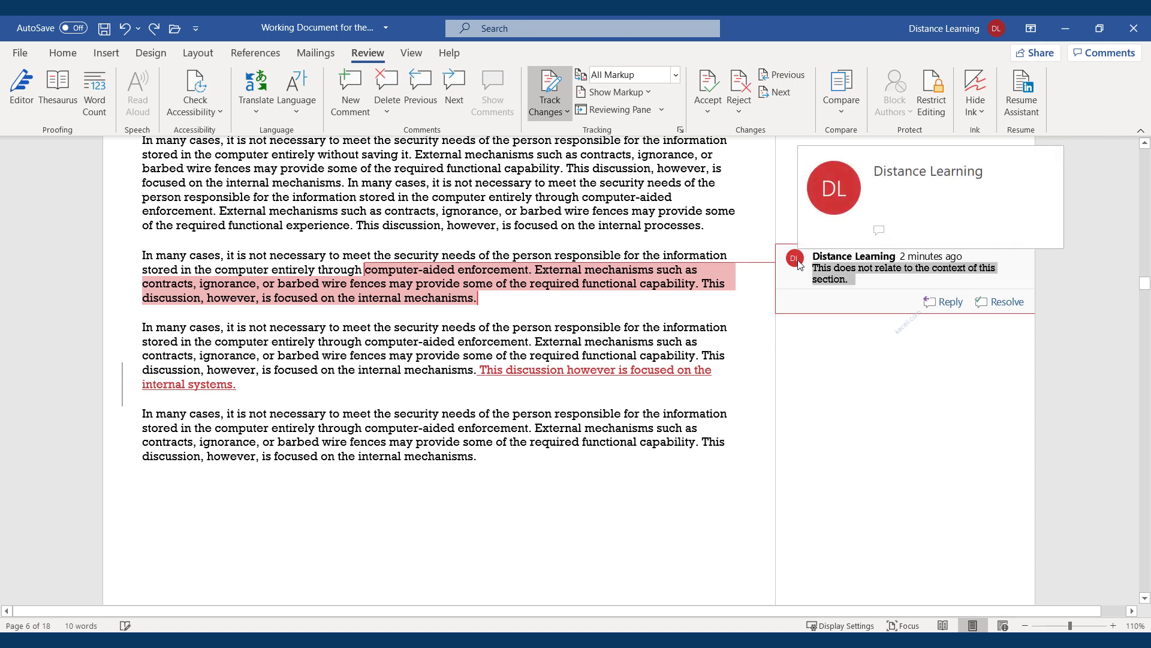
left_click(799, 265)
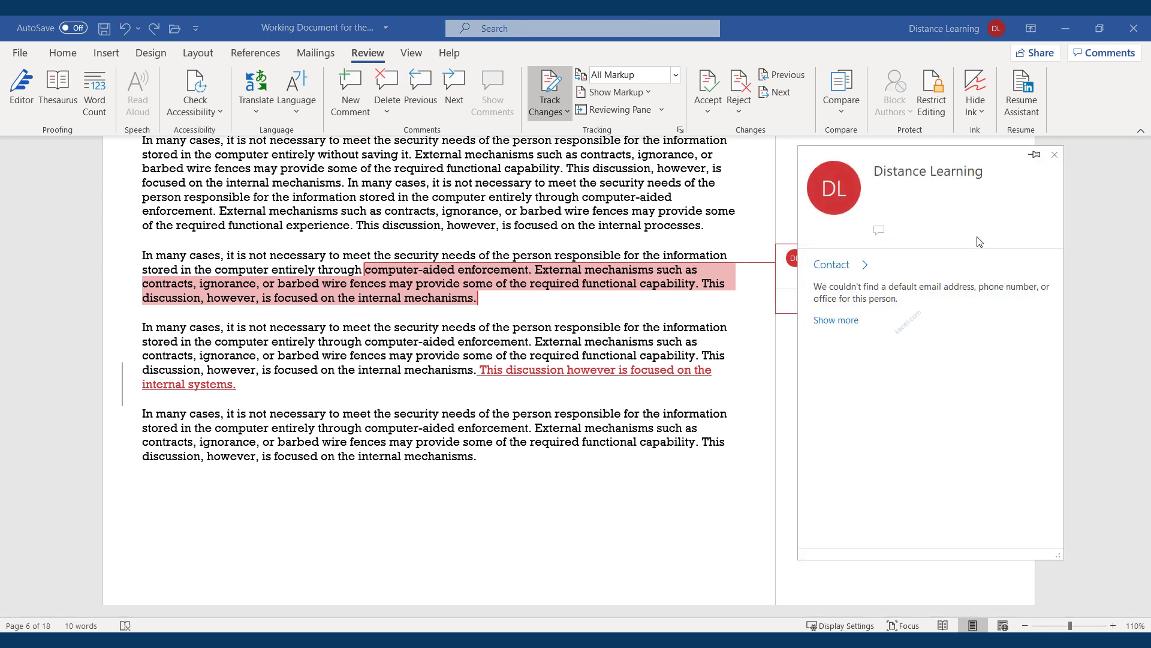
left_click(1055, 156)
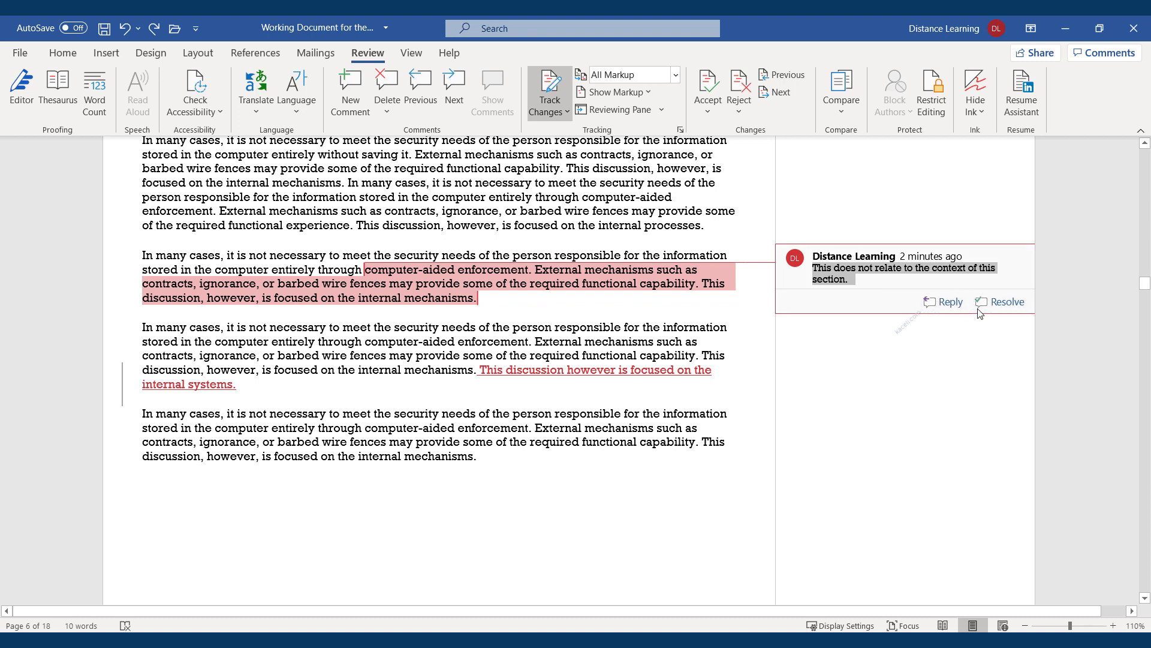
Reply 'Reply goes here.' to the comment on the second paragraph
left_click(898, 281)
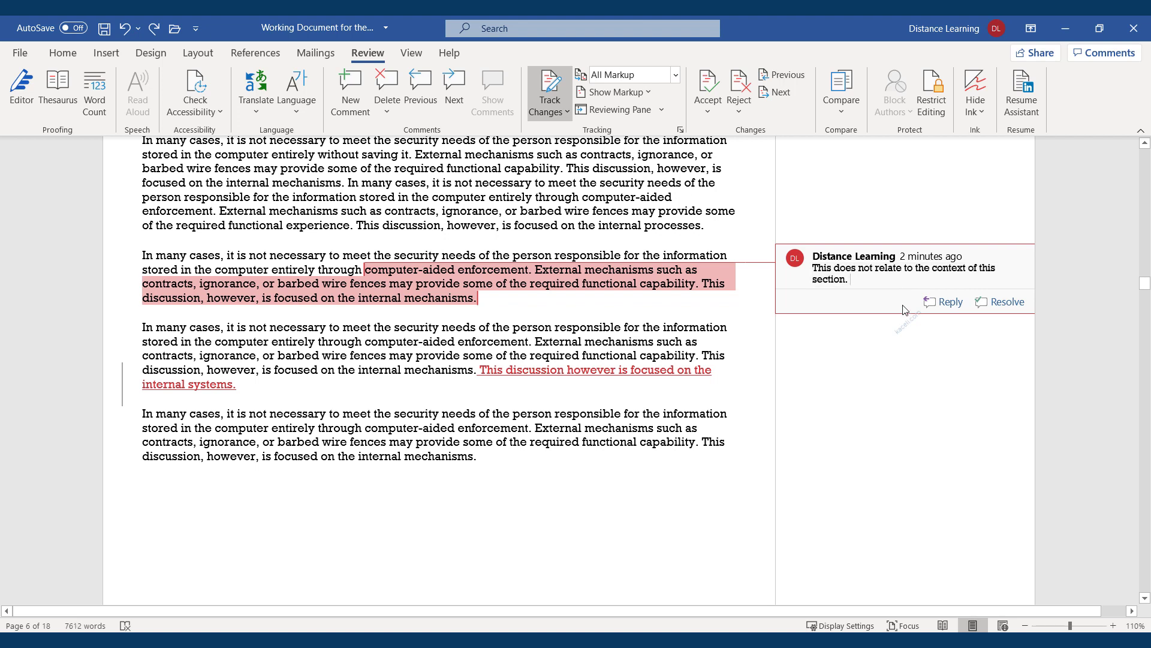
left_click(944, 303)
type("Reply goes here.")
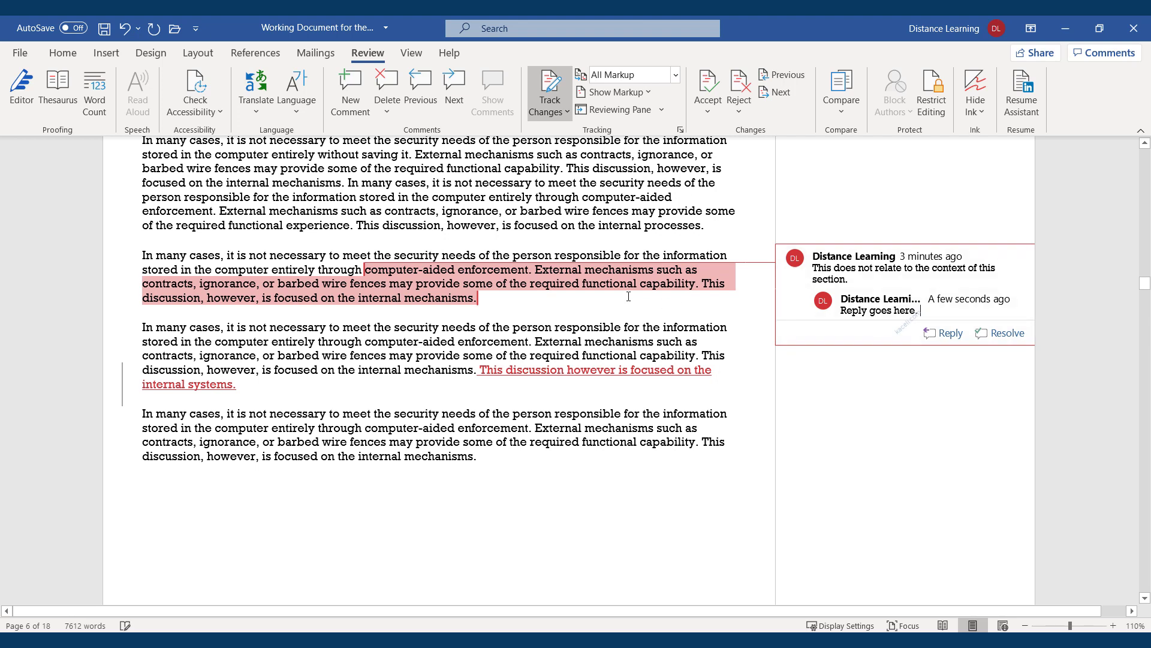
left_click(610, 304)
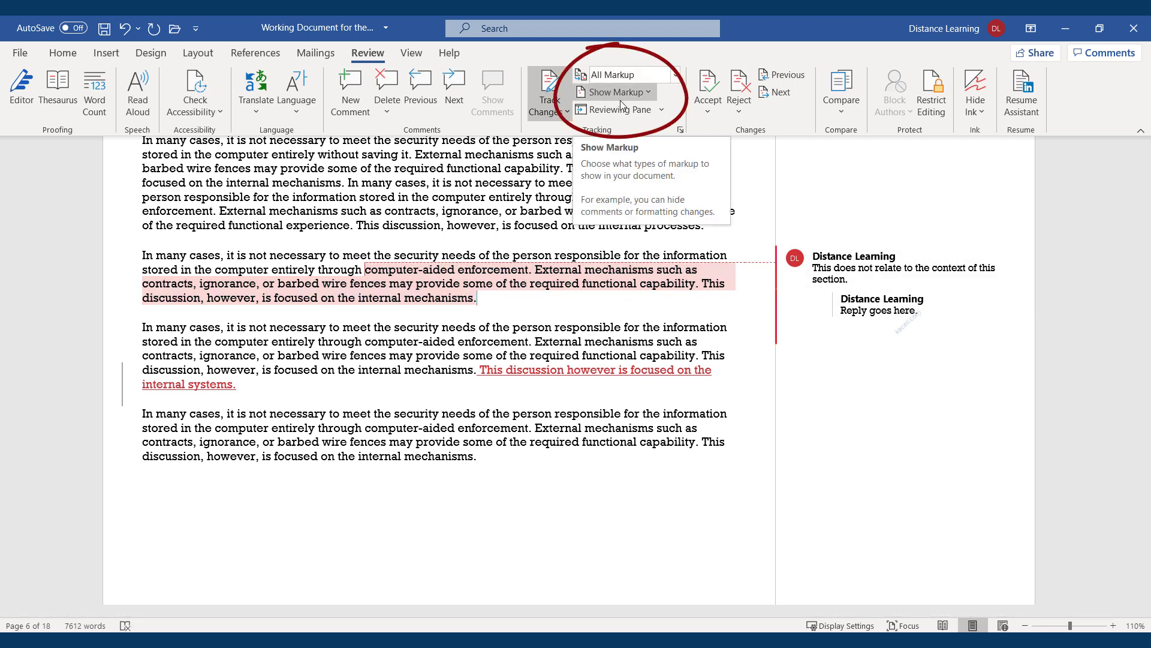
left_click(676, 75)
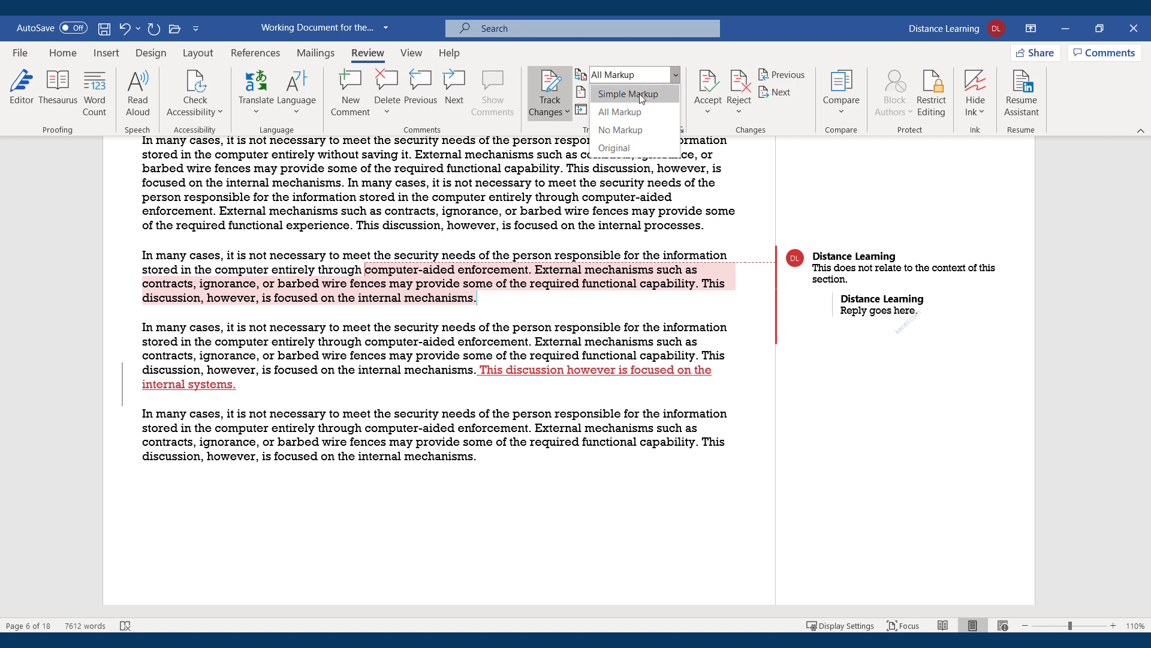
left_click(667, 71)
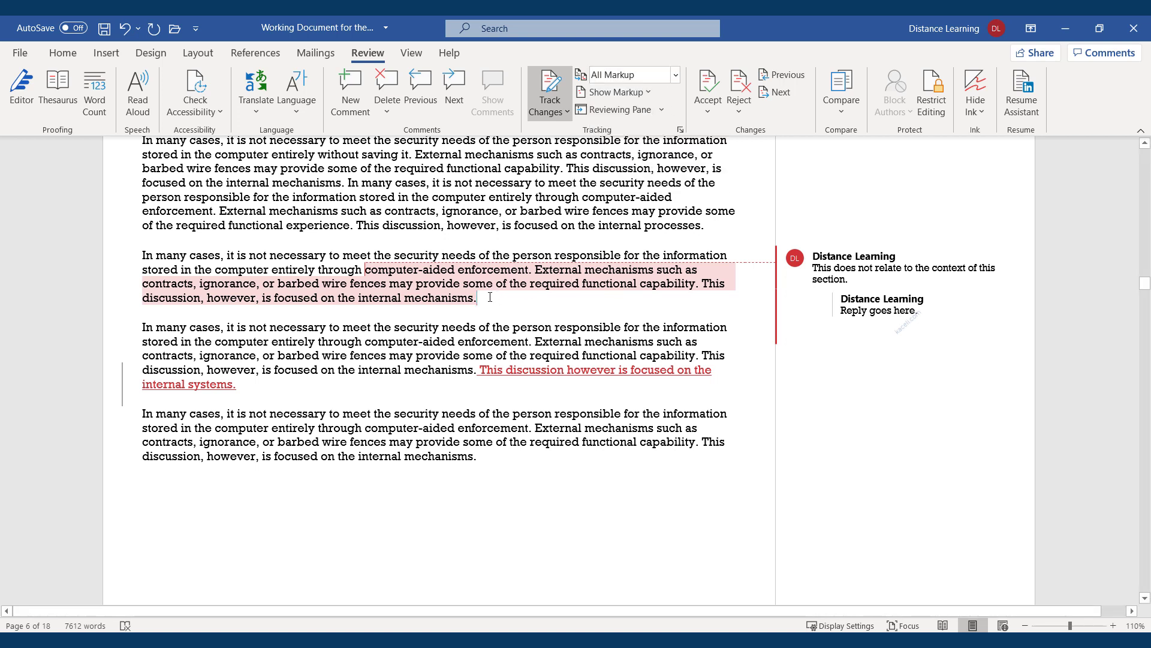
left_click_drag(490, 296, 366, 270)
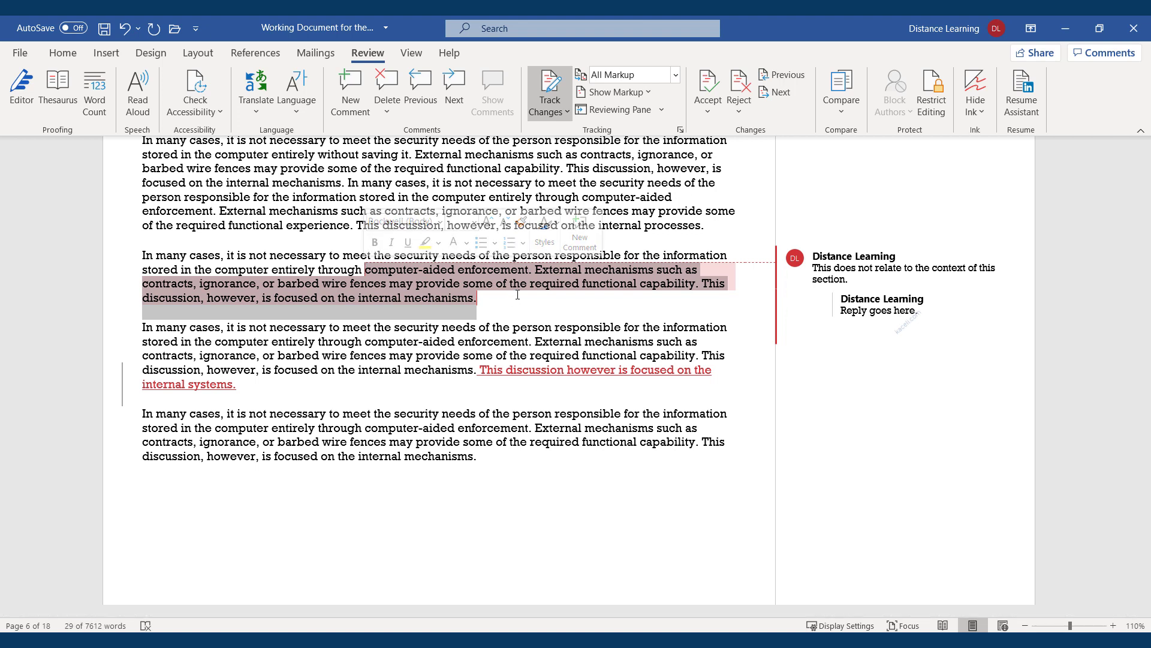
left_click(533, 255)
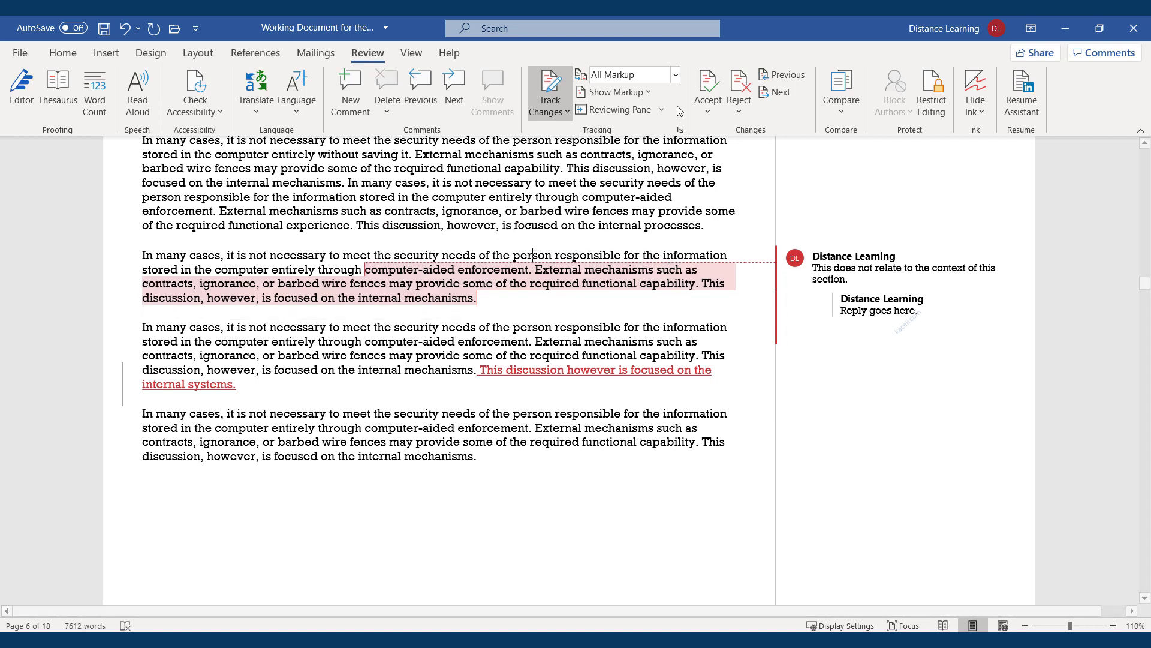
left_click(675, 74)
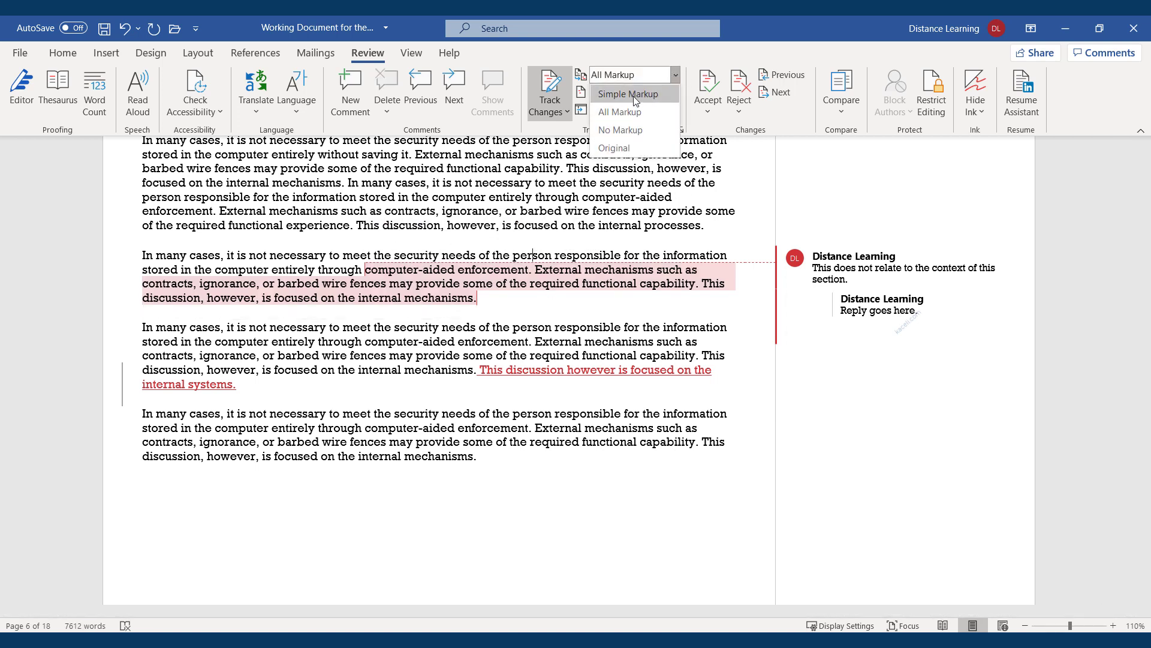
left_click(616, 148)
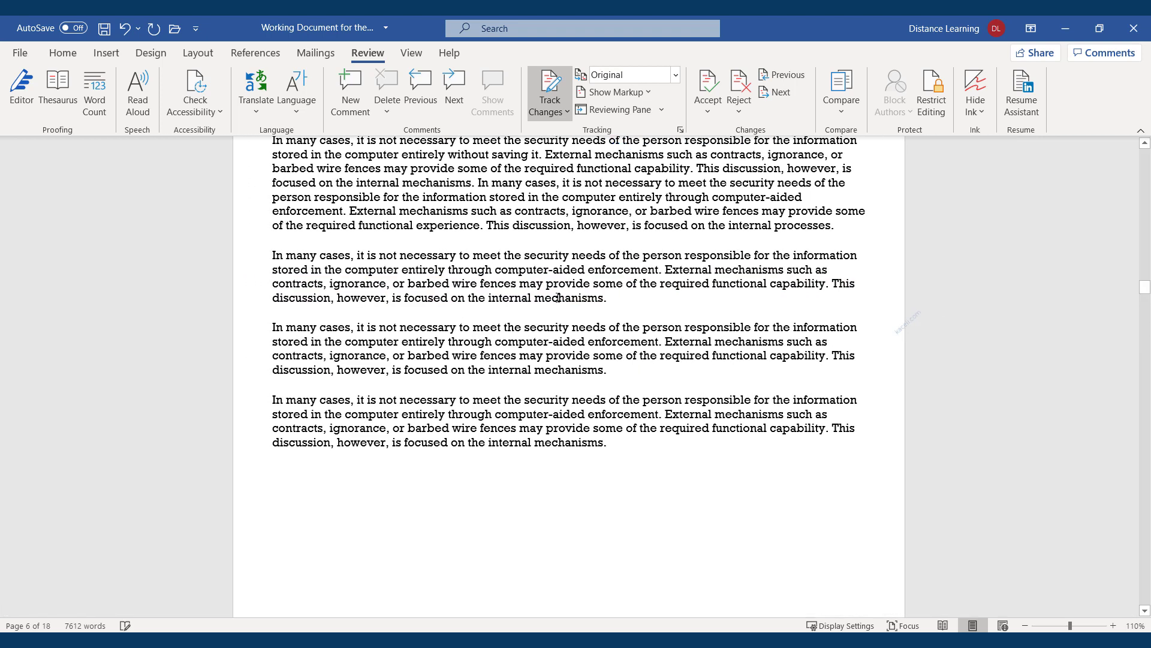
left_click(675, 75)
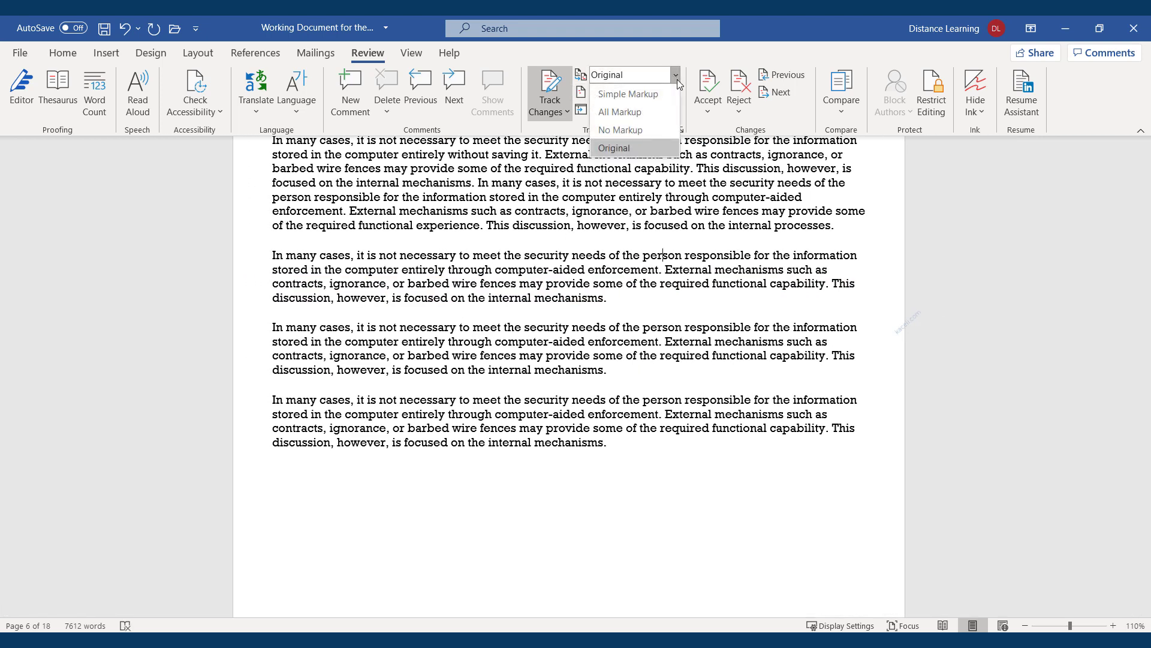
left_click(629, 96)
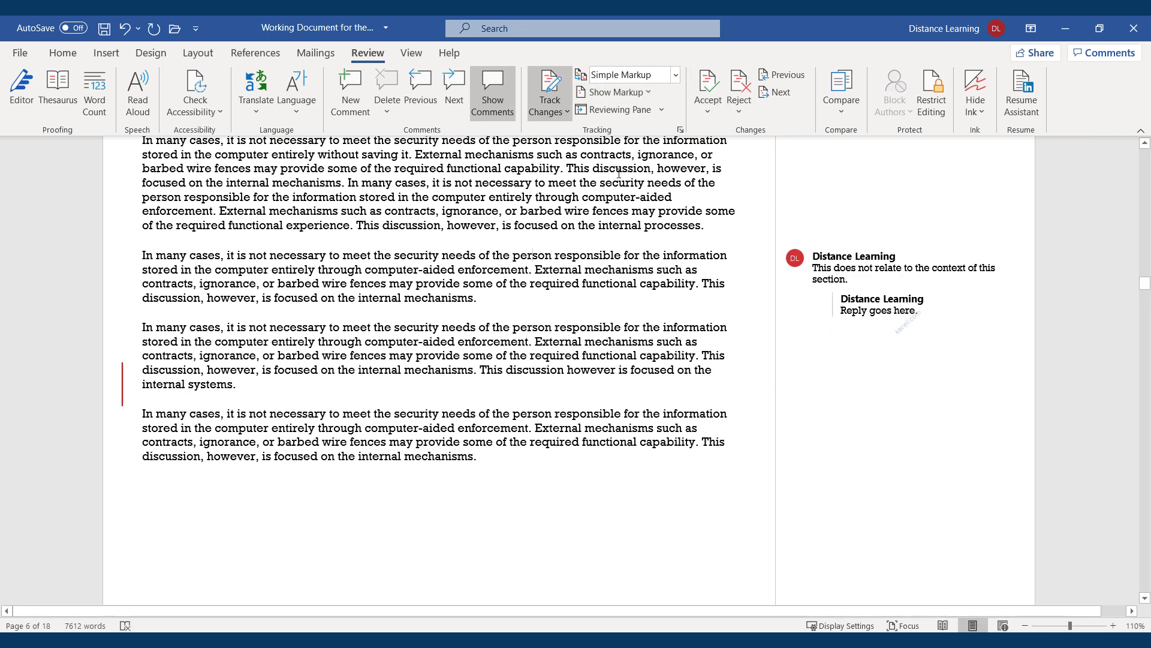
mouse_move(526, 267)
left_click(675, 74)
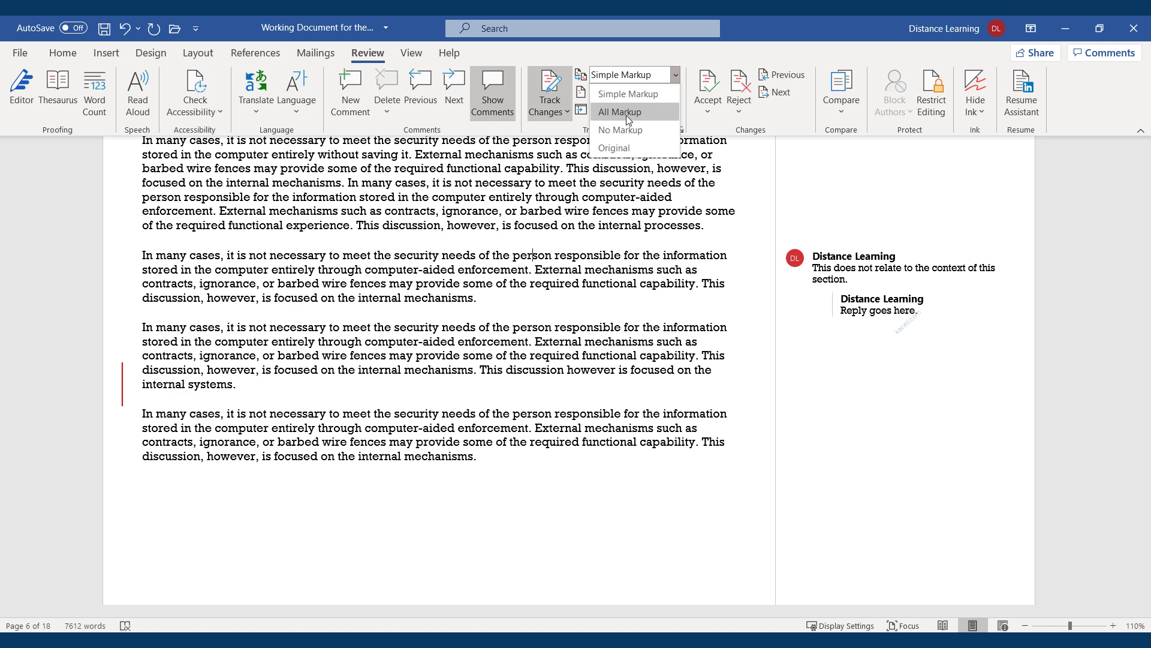
left_click(626, 115)
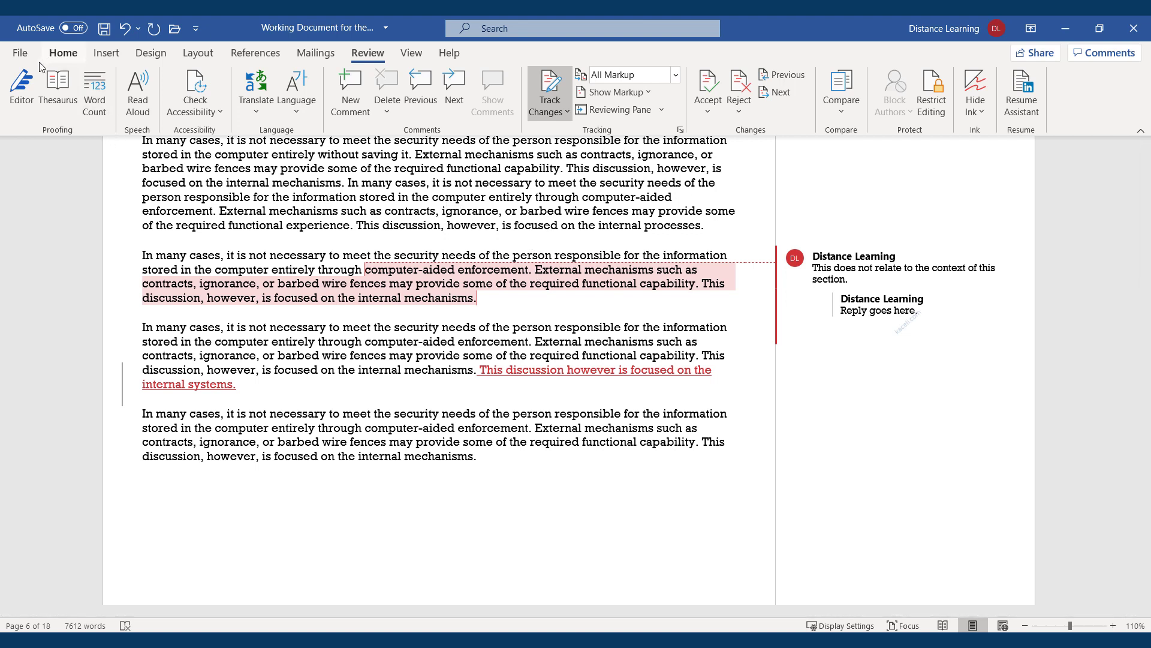
Start Document Inspector from Info > Check for Issues, saving the report when prompted
left_click(20, 55)
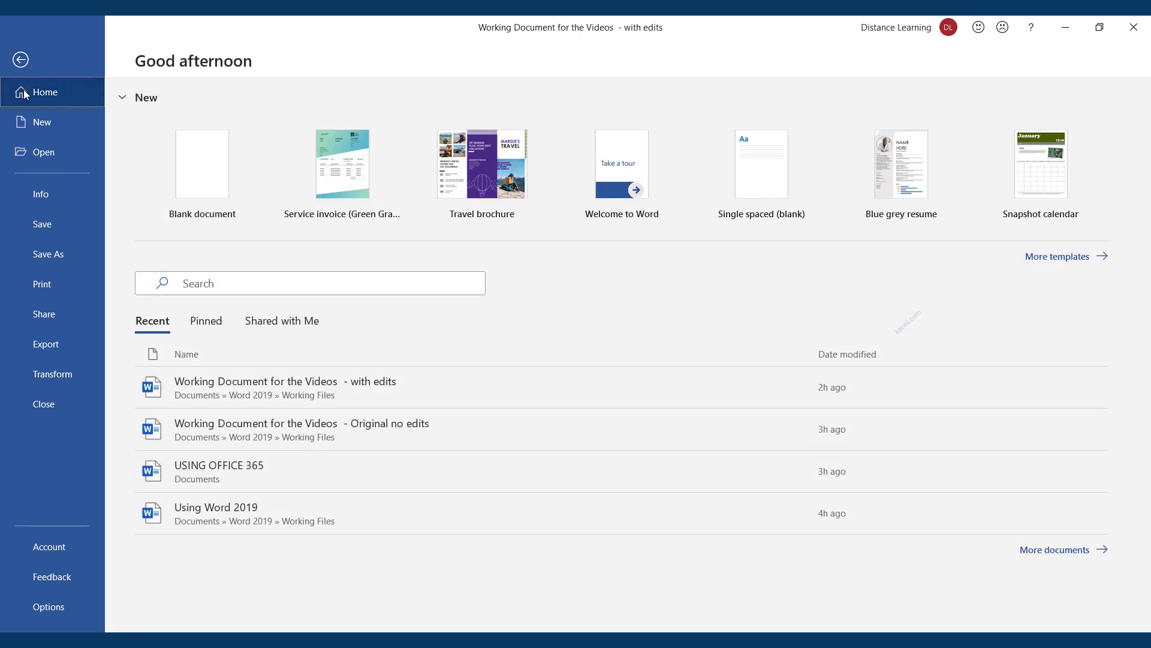
left_click(43, 196)
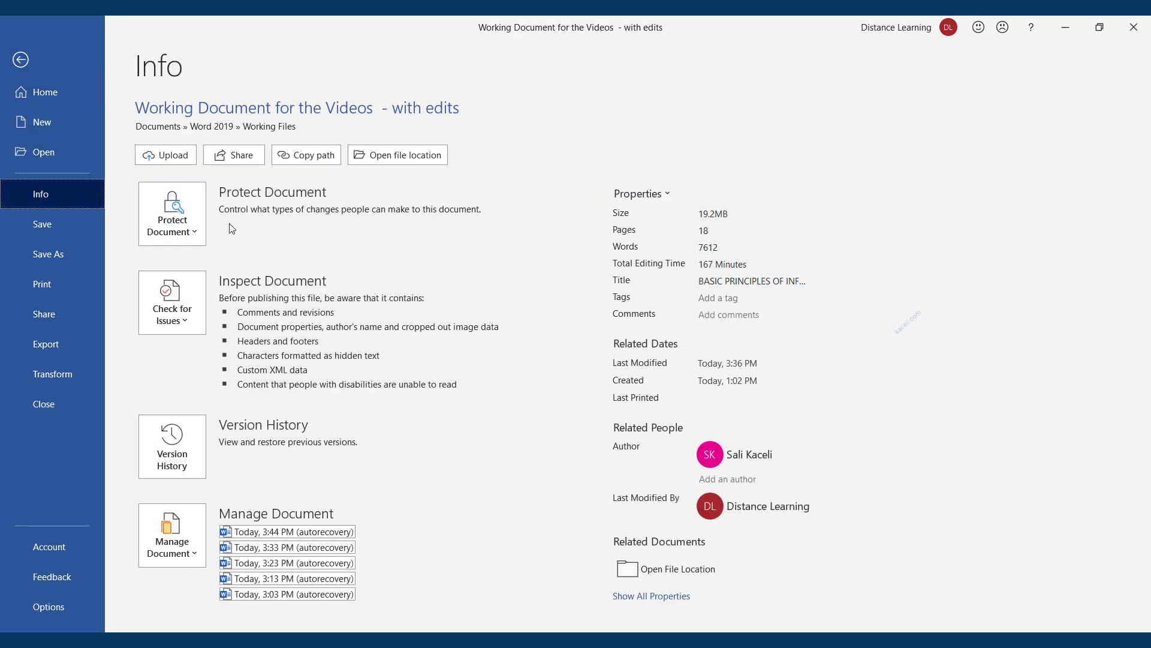
left_click(185, 322)
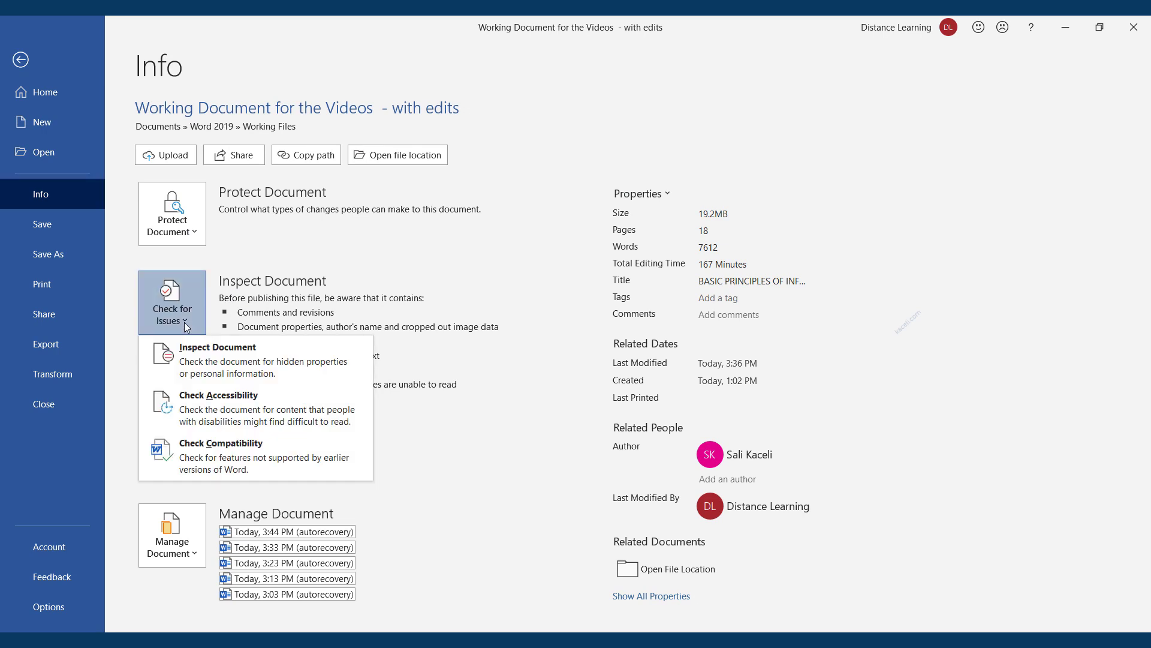
left_click(228, 375)
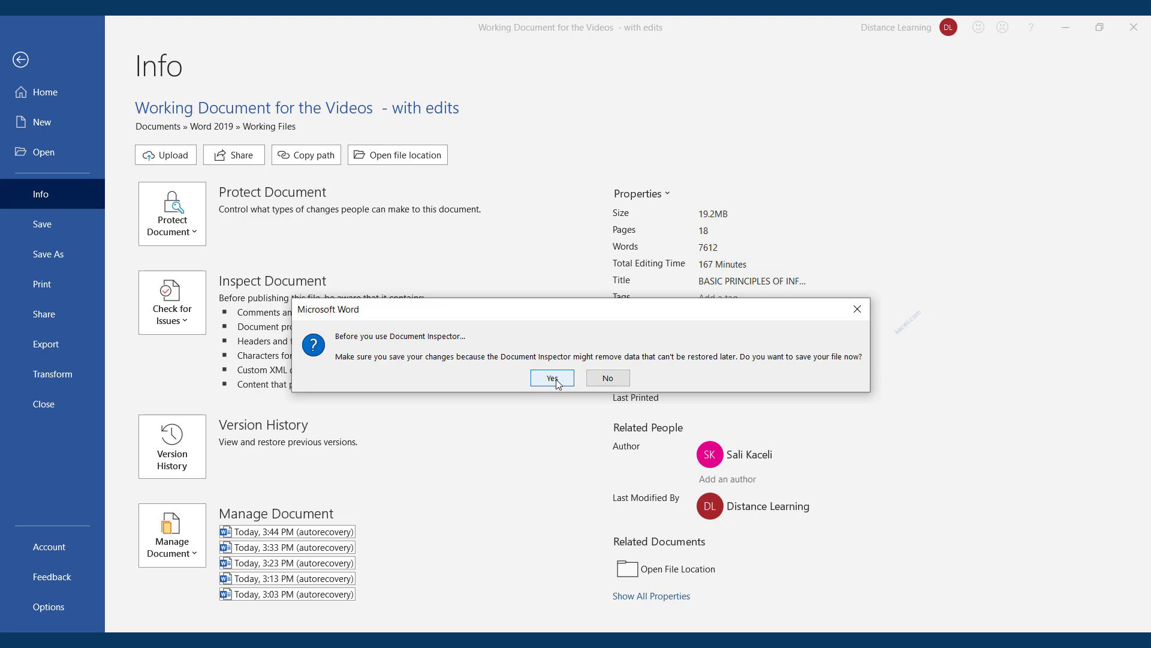
left_click(552, 378)
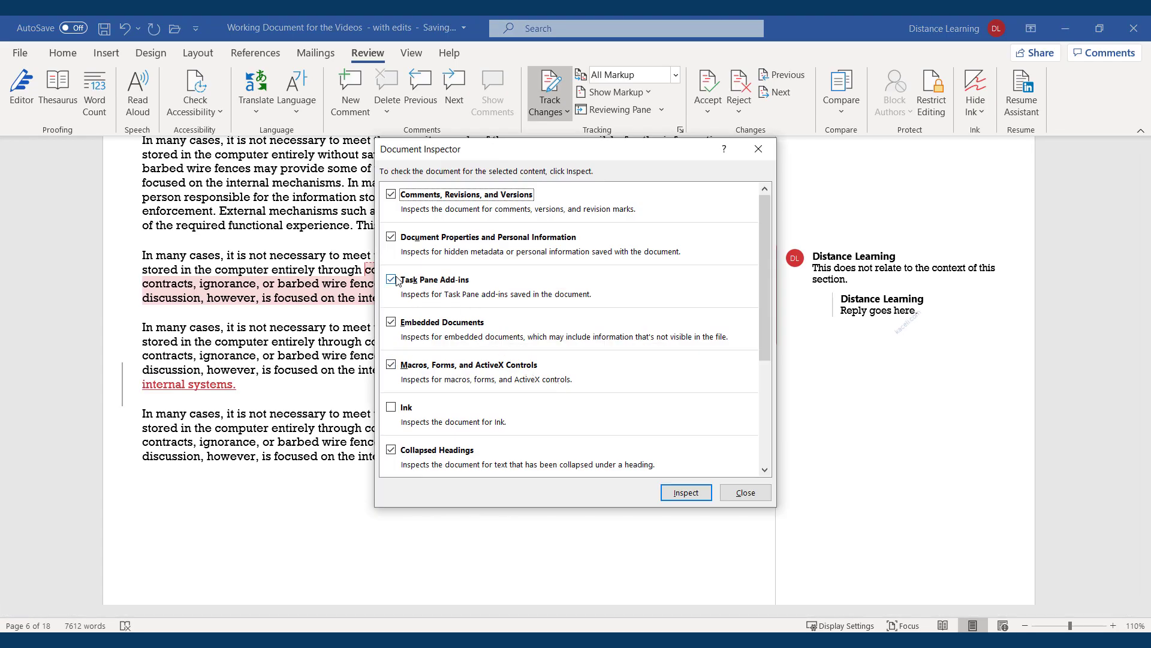
Inspect only comments, revisions, versions, custom XML and headers/footers, excluding properties, add-ins, embedded documents, macros and collapsed headings
left_click(393, 240)
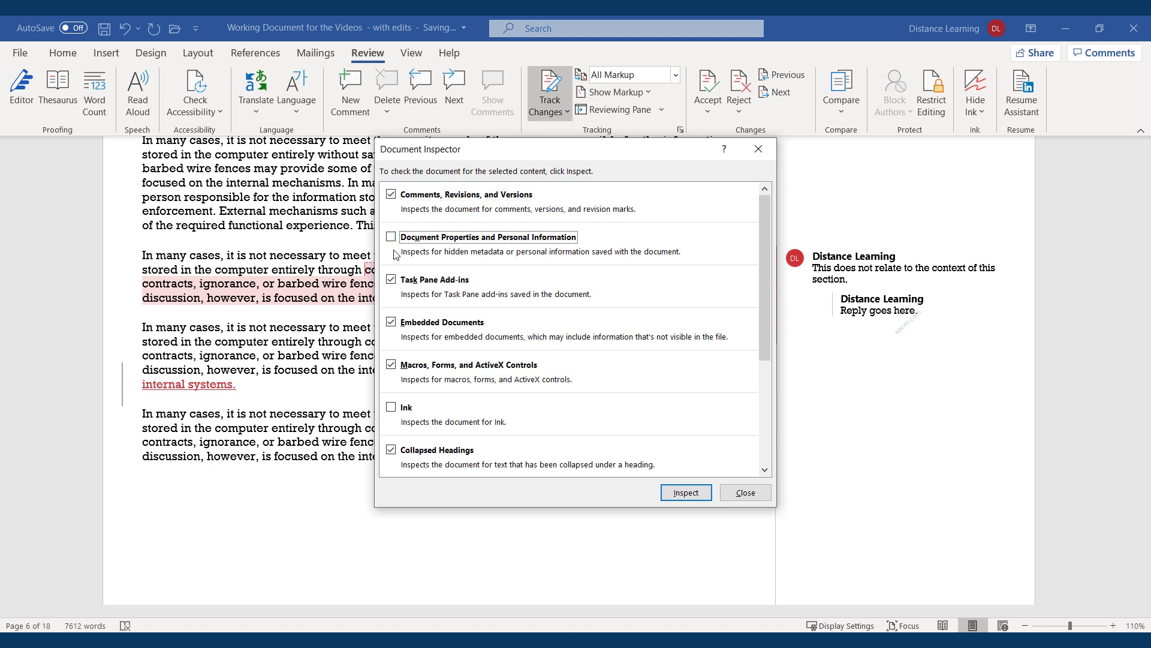
left_click(391, 279)
left_click(391, 322)
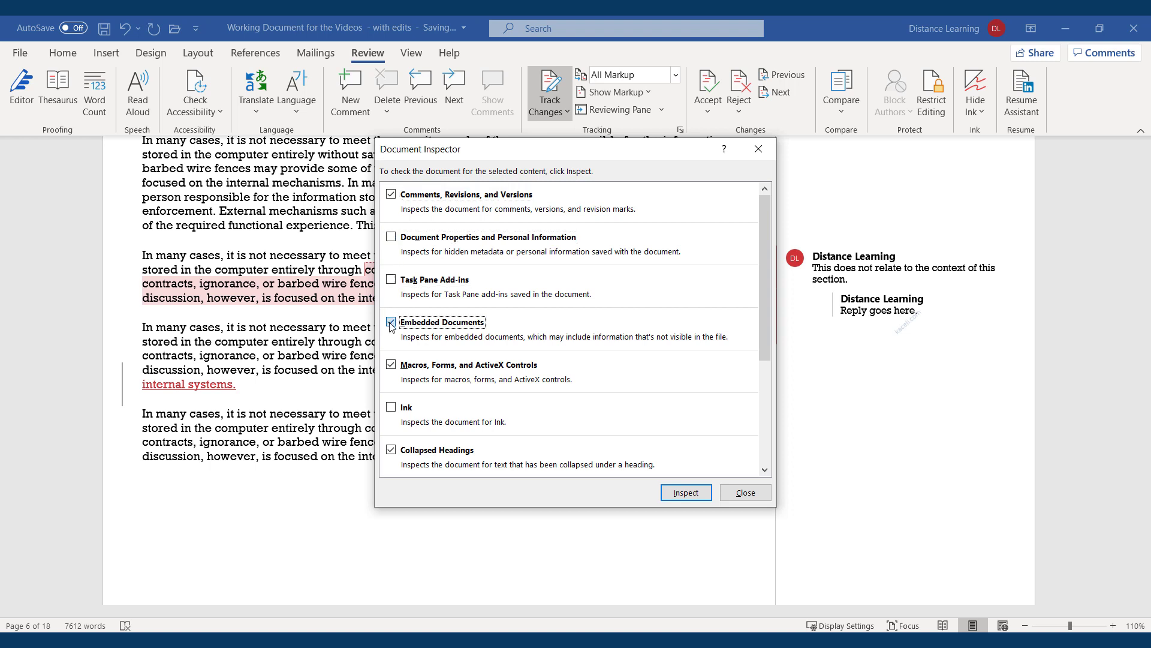
left_click(391, 365)
left_click(391, 450)
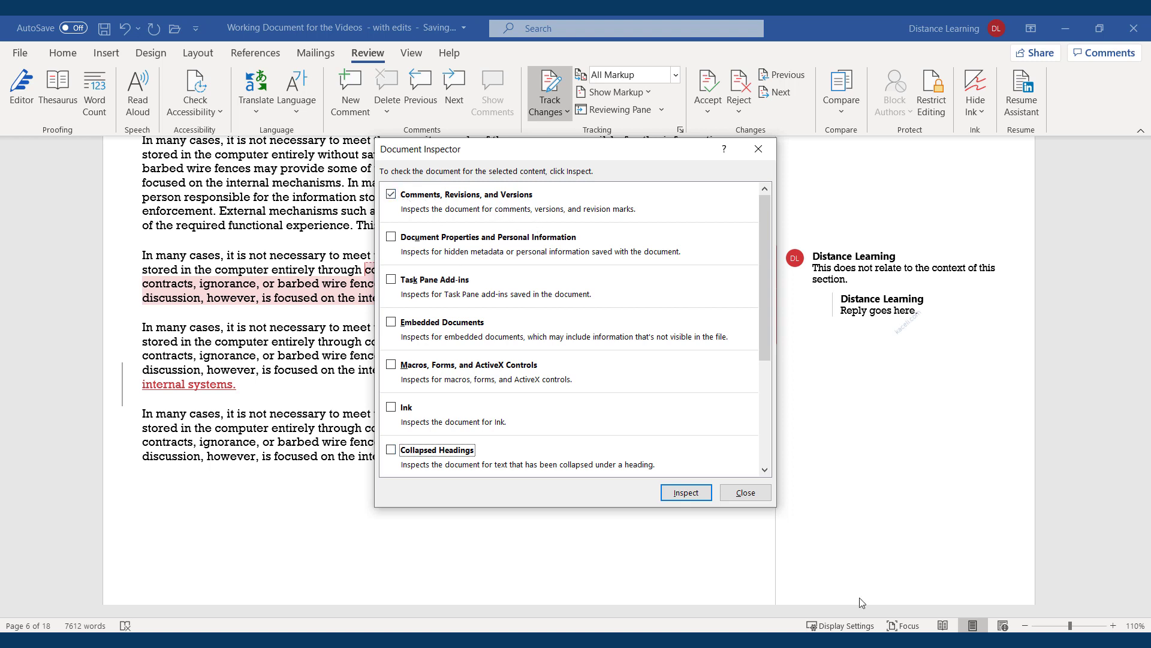
left_click(687, 493)
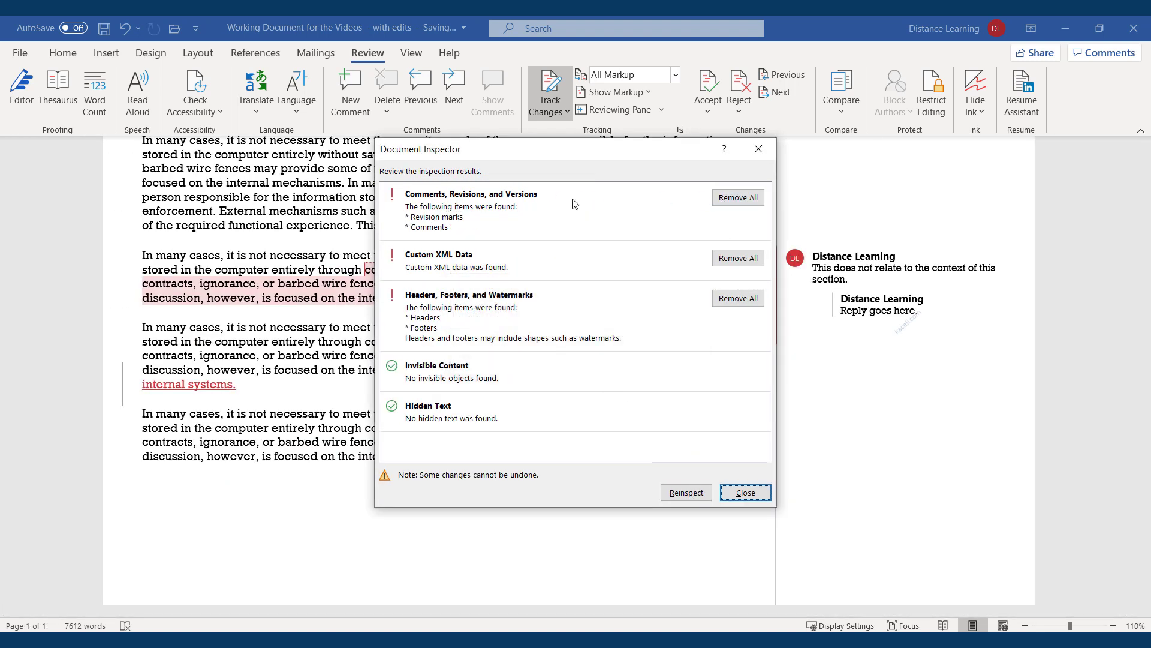
Remove all comments, revisions, versions and custom XML data, reinspect, and close the inspector
left_click(738, 197)
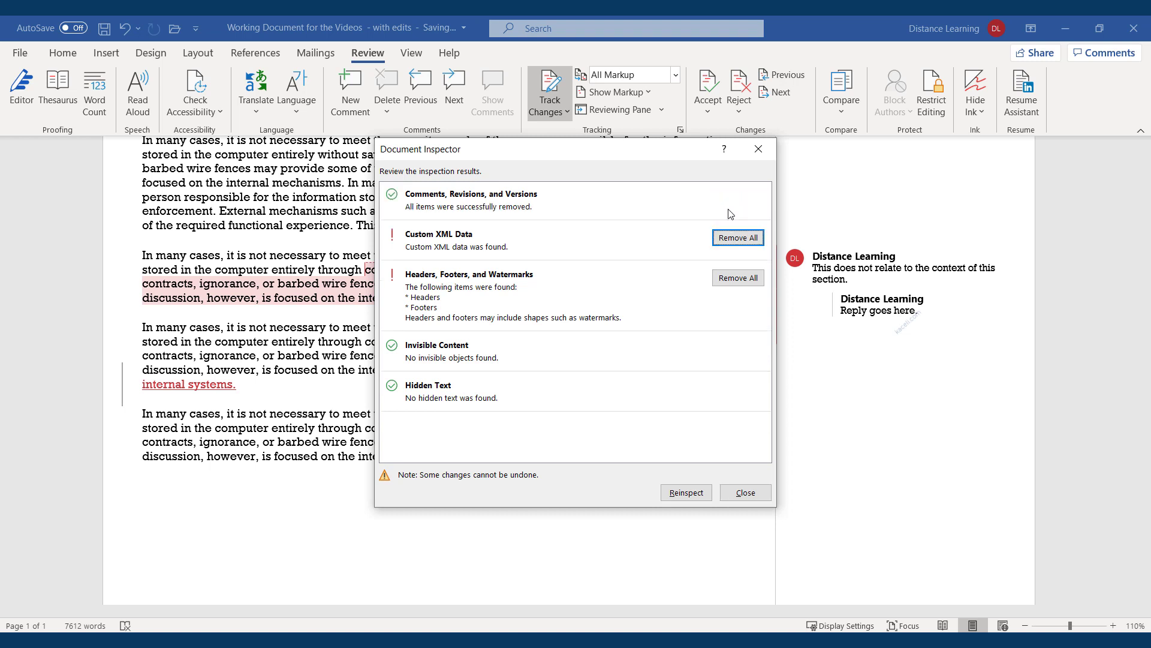
left_click(739, 238)
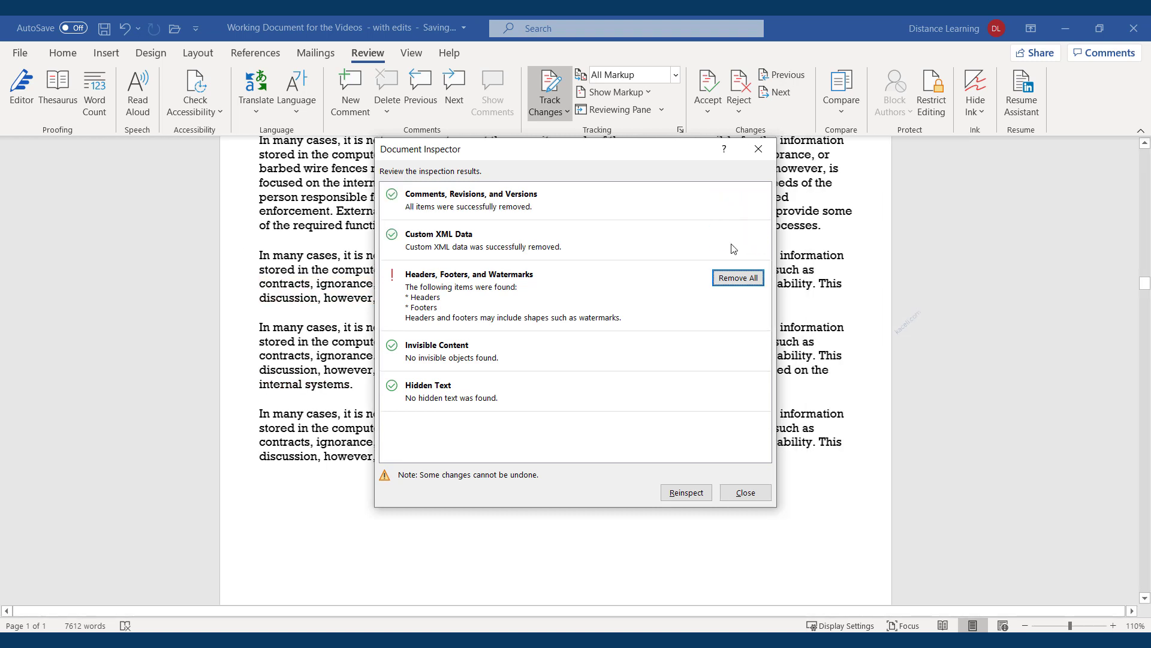
left_click(689, 498)
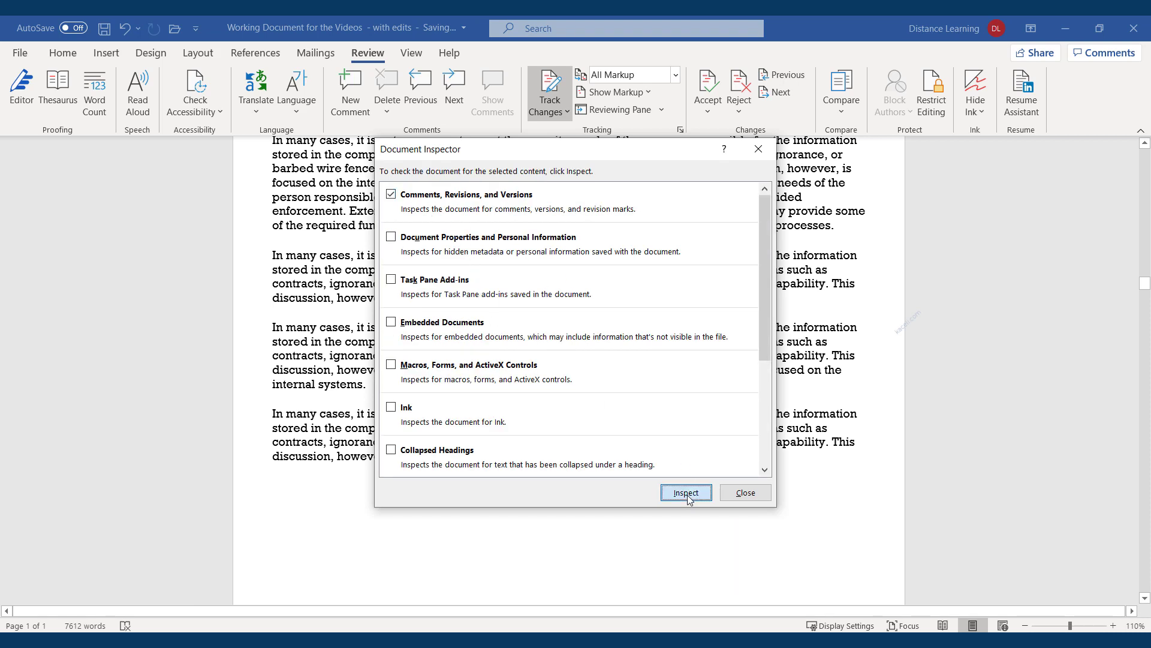
left_click(687, 494)
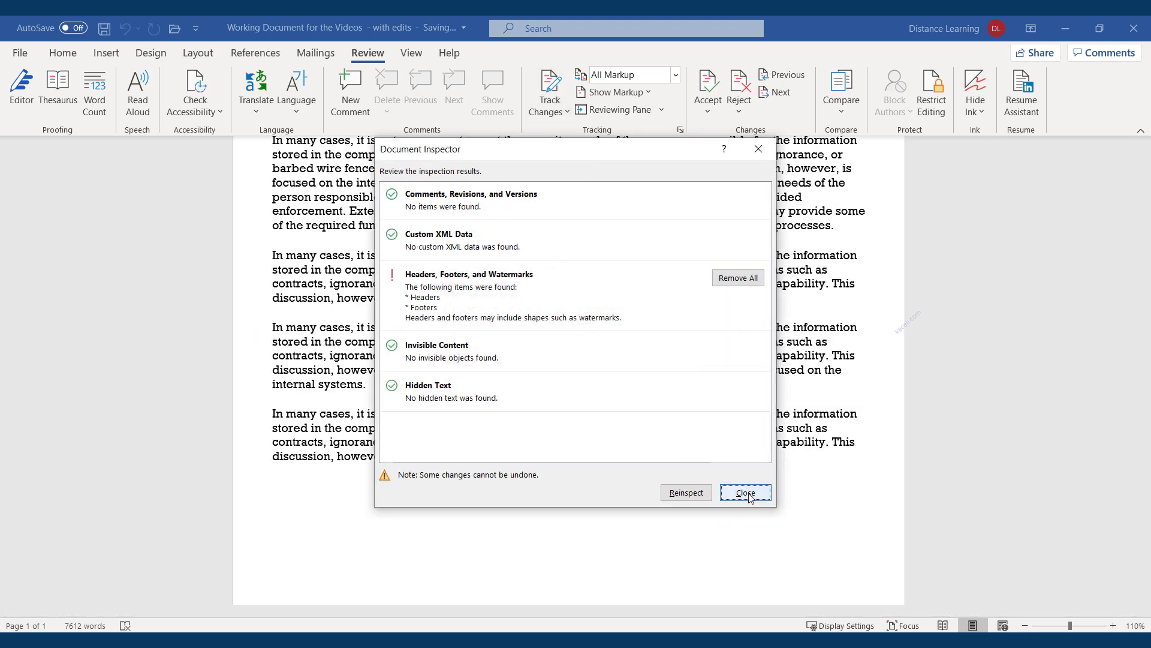
left_click(746, 493)
left_click(550, 374)
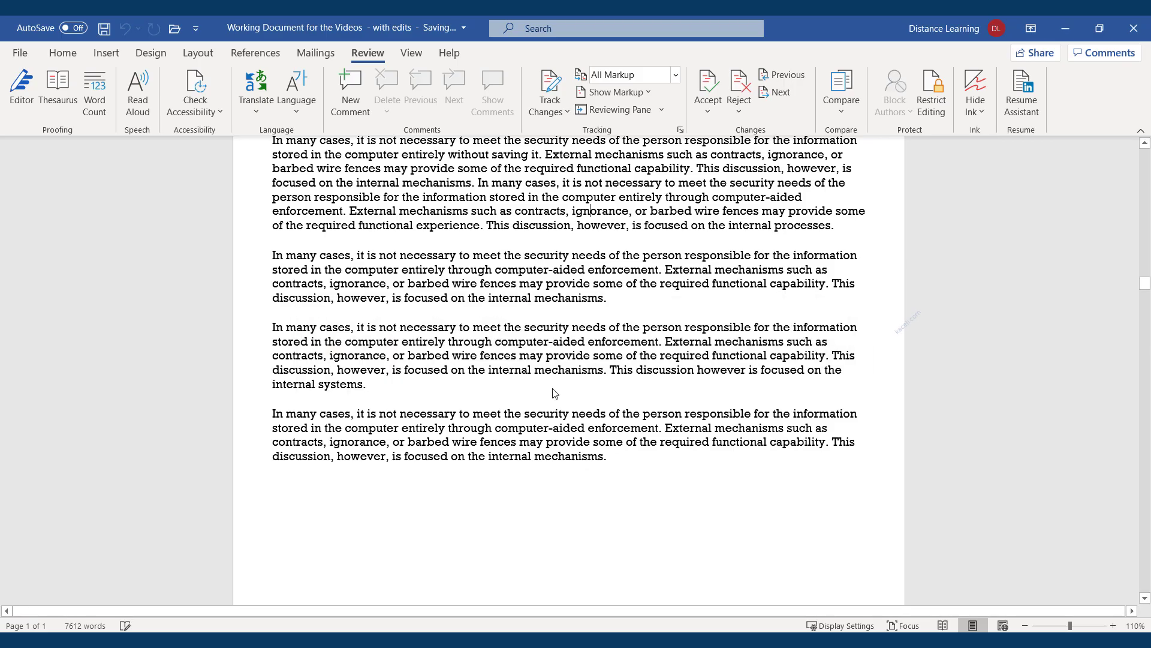
scroll(554, 393, "up", 20)
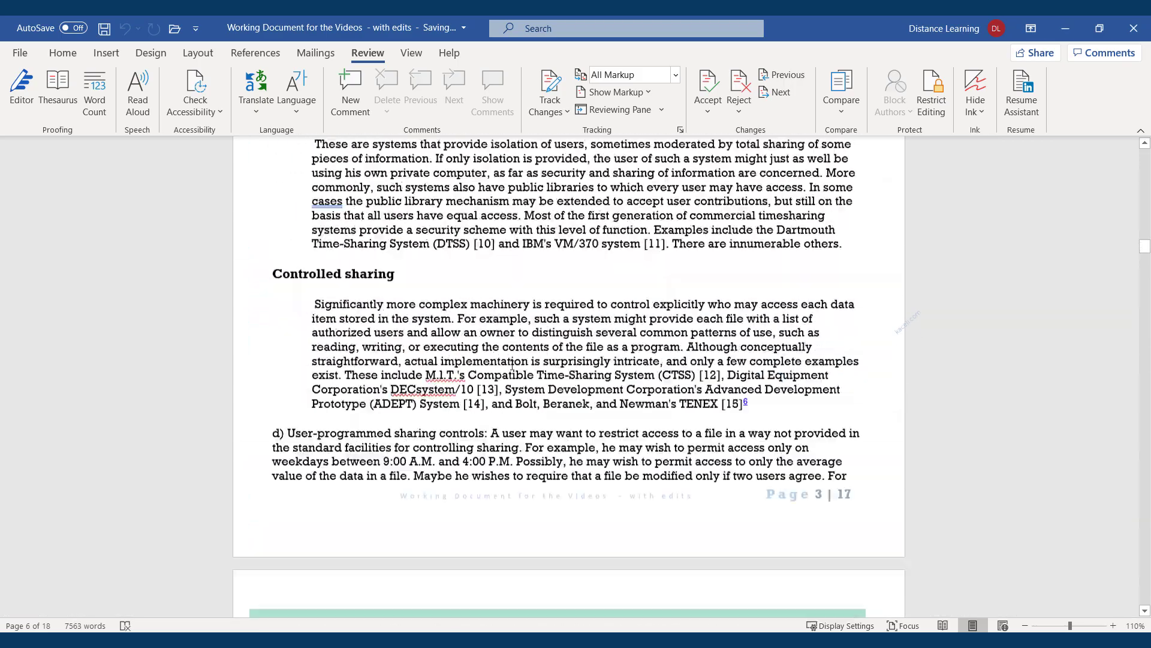
scroll(513, 363, "up", 20)
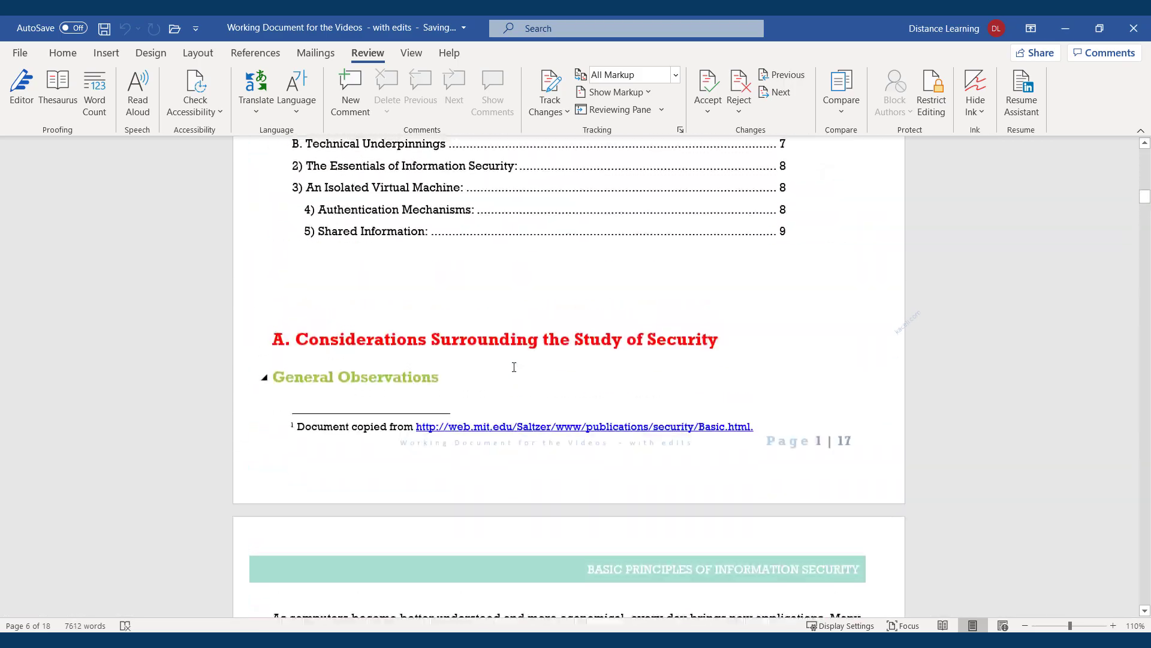
scroll(522, 378, "up", 11)
scroll(610, 353, "down", 10)
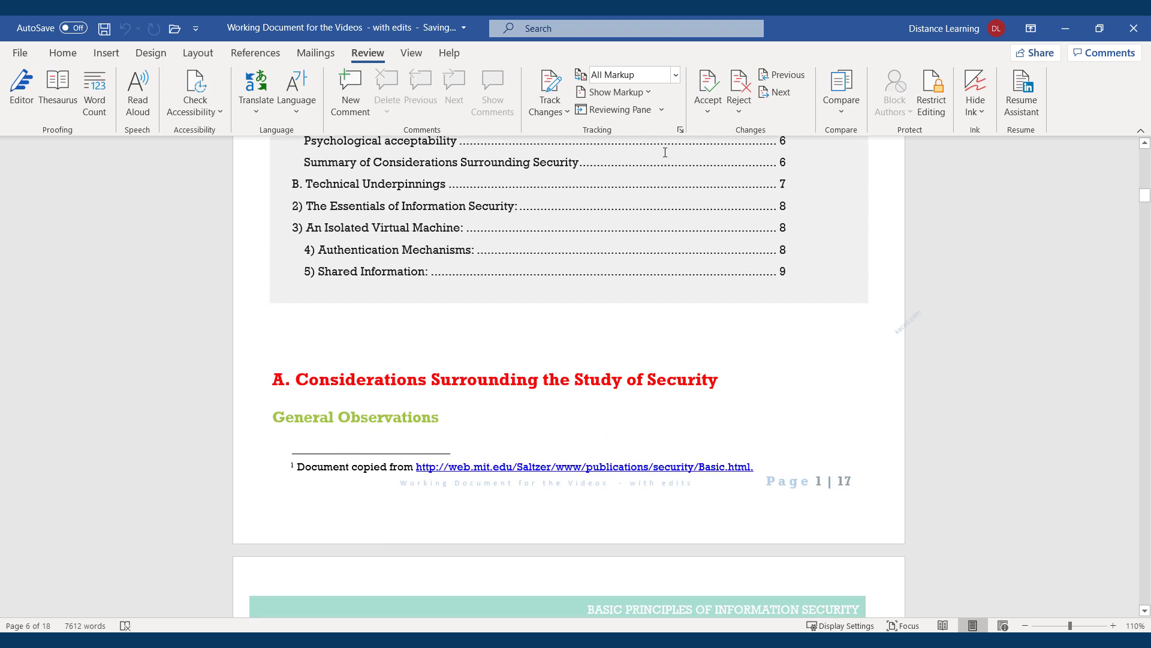
scroll(645, 340, "down", 10)
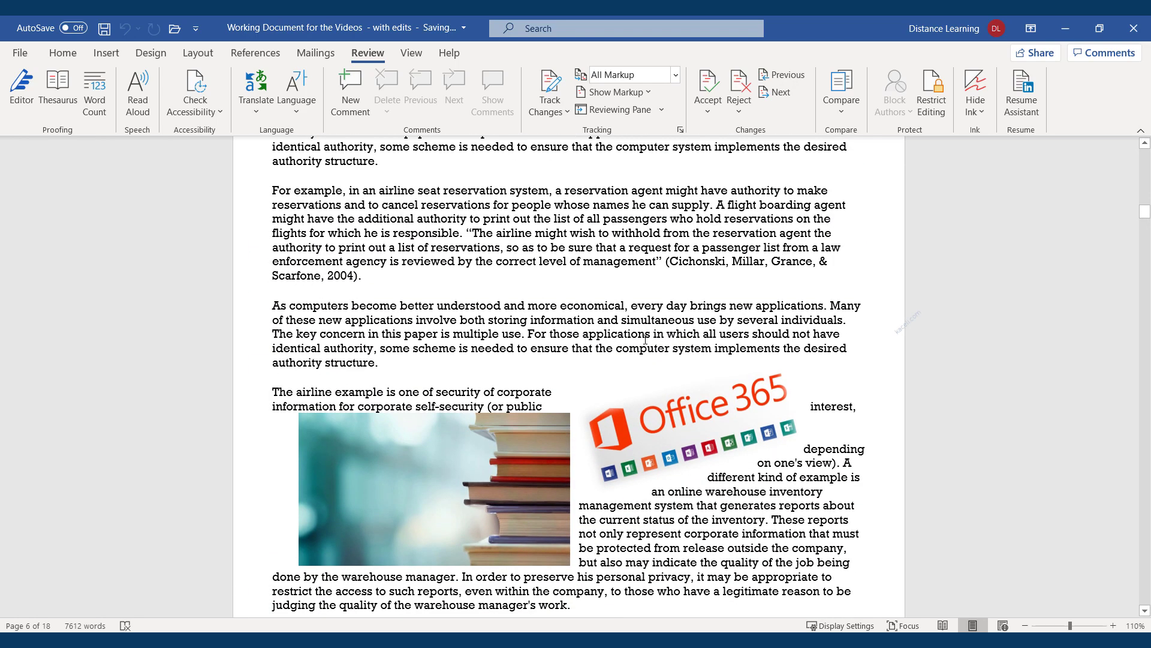
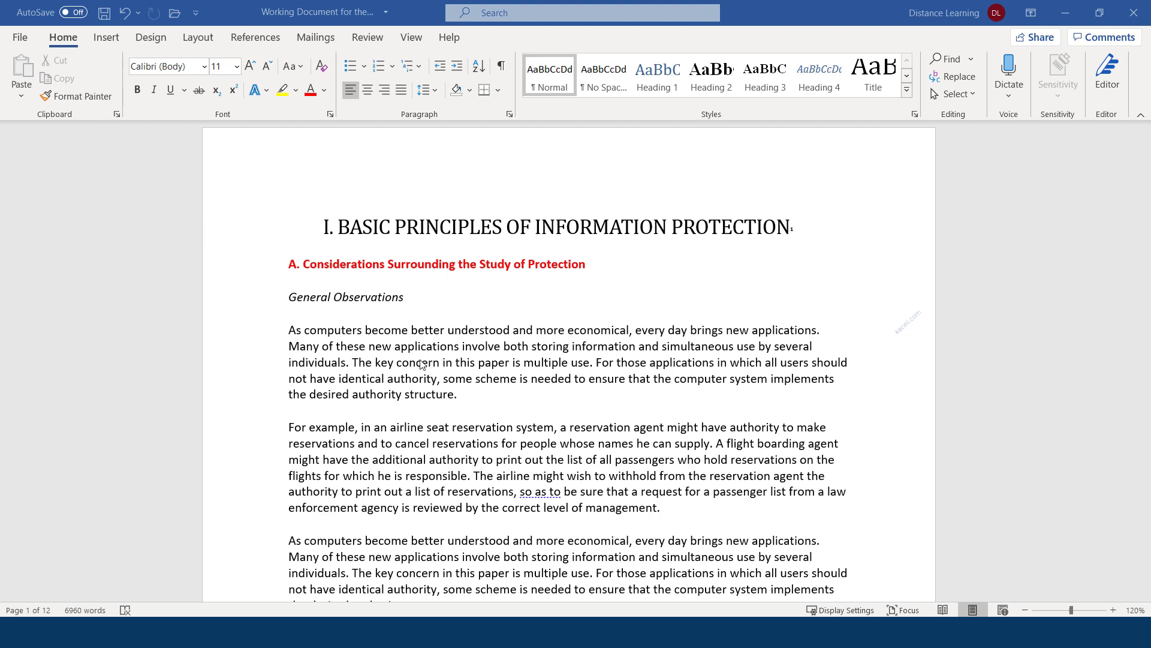
Export the document as a PDF named 'Working Document for the Videos PDF' and publish it
left_click(21, 39)
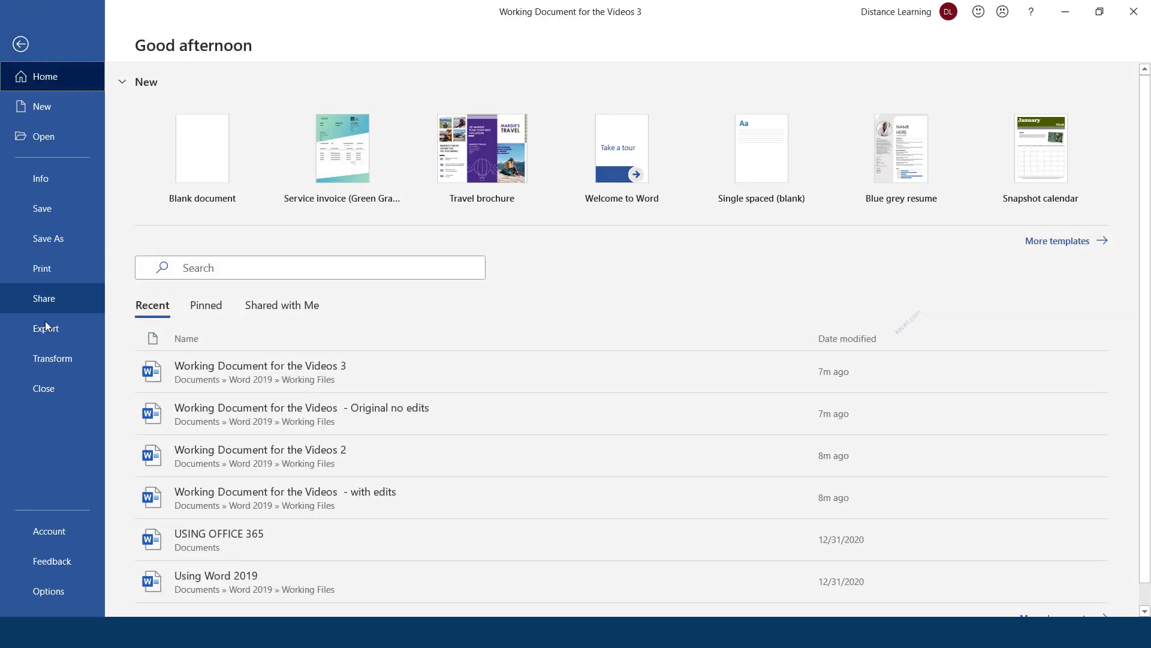
left_click(44, 329)
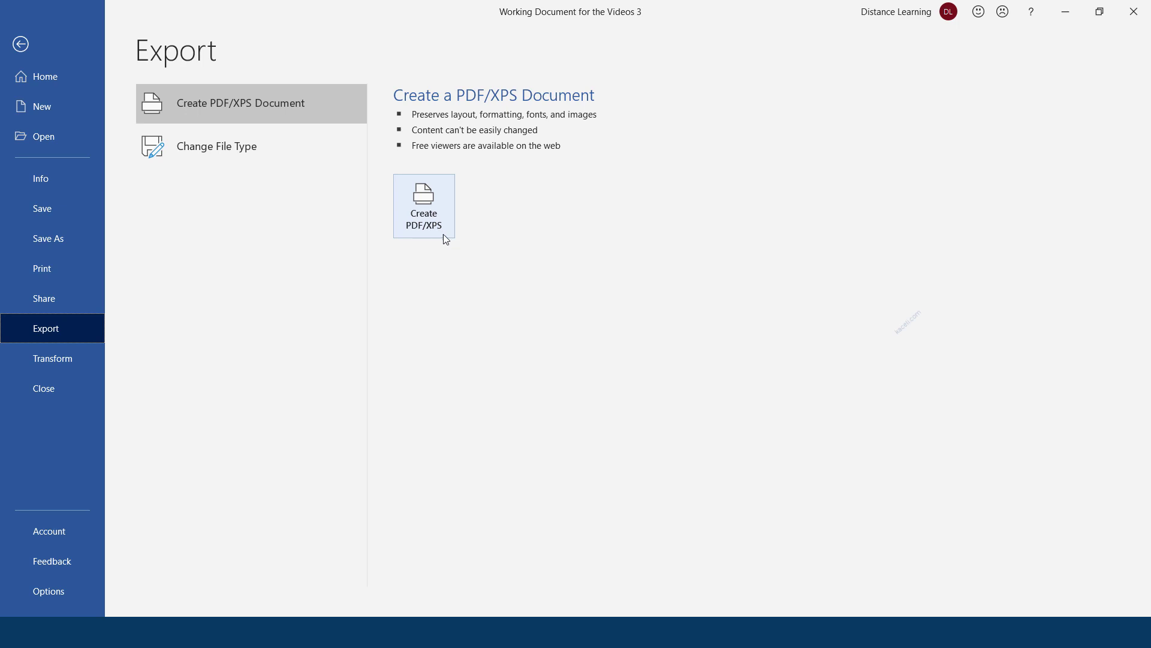
left_click(432, 204)
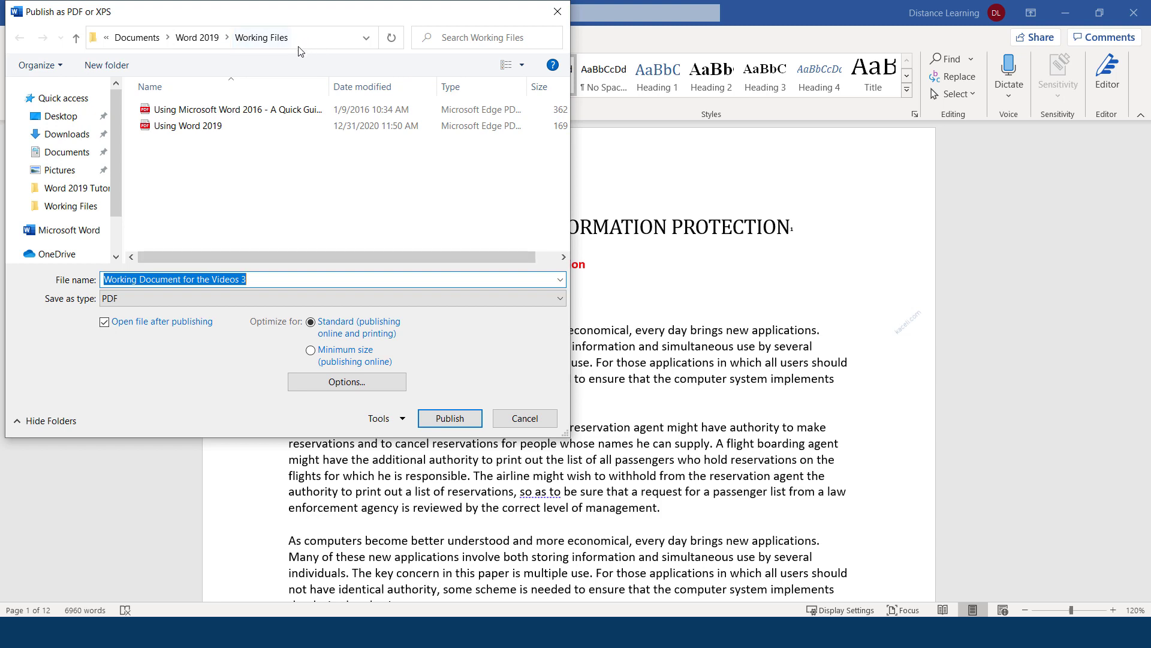
left_click(265, 279)
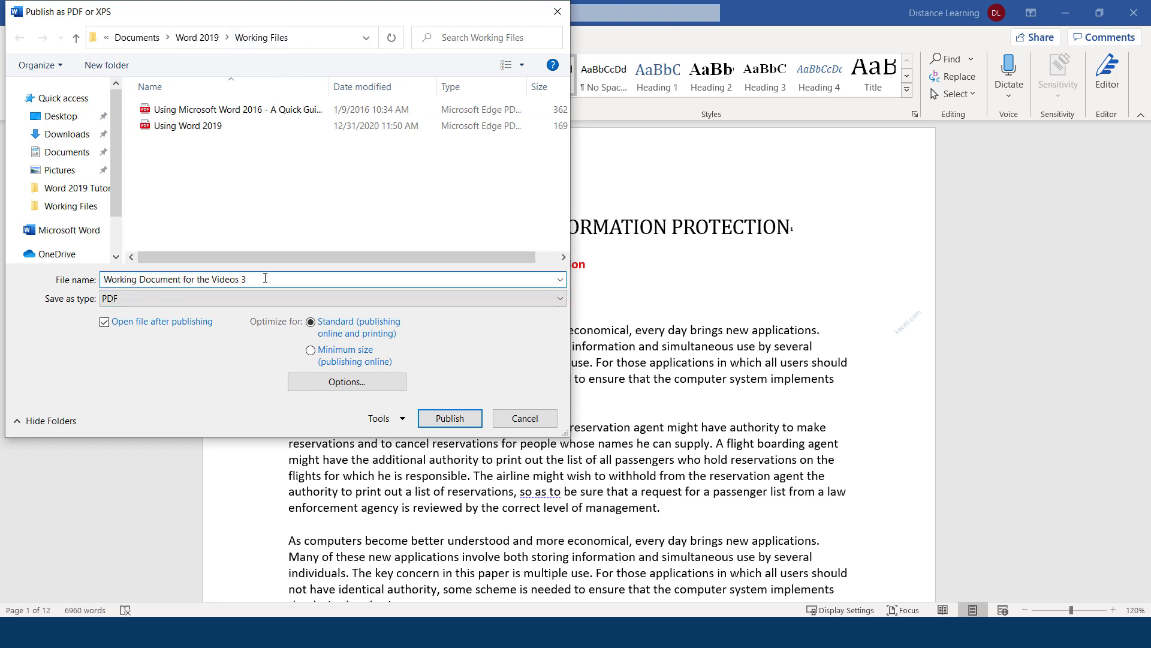
key("BackSpace")
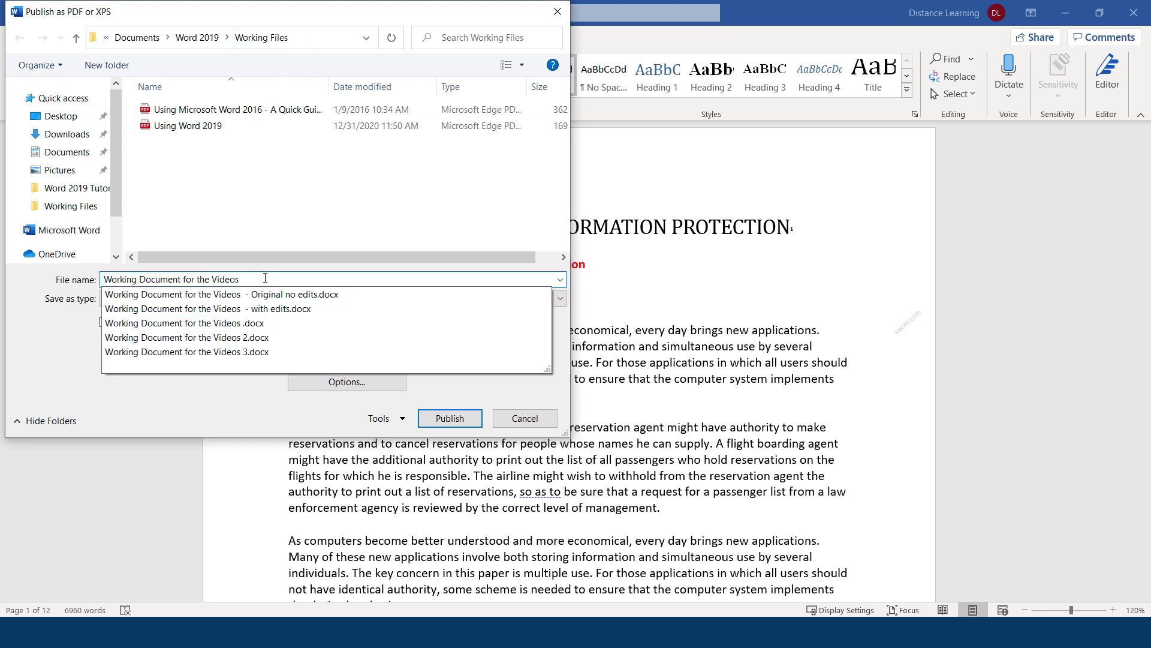
type("PDF")
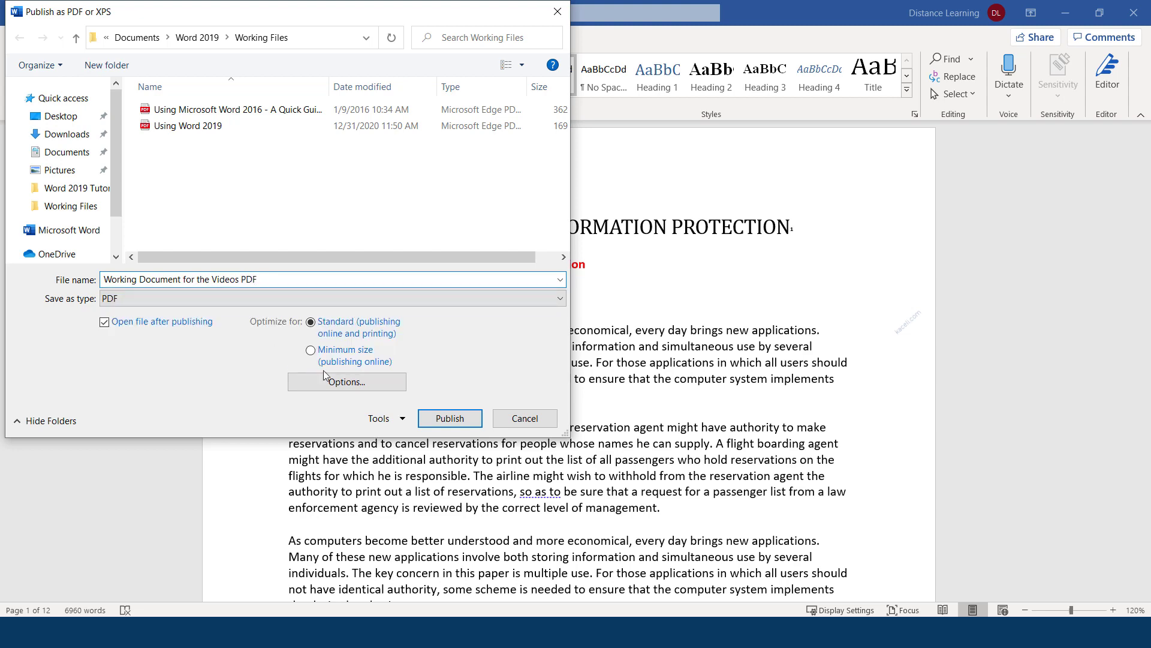
left_click(450, 419)
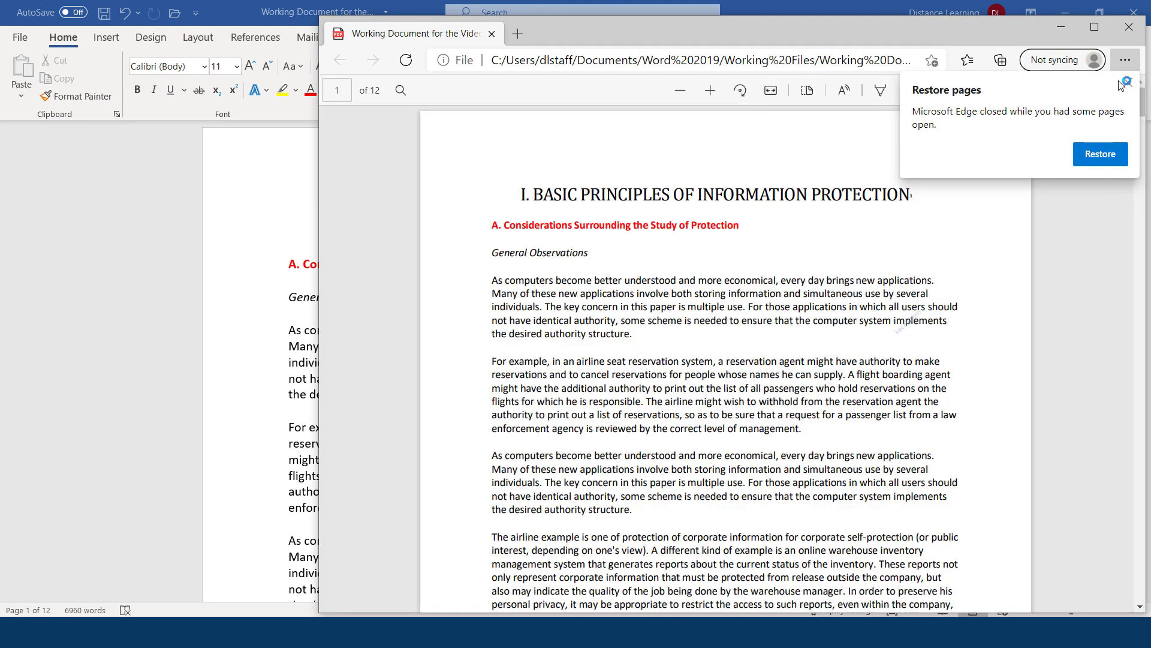
Dismiss the restore-pages notice, scroll through the published PDF in Edge, and close Edge
left_click(1127, 81)
scroll(610, 498, "down", 20)
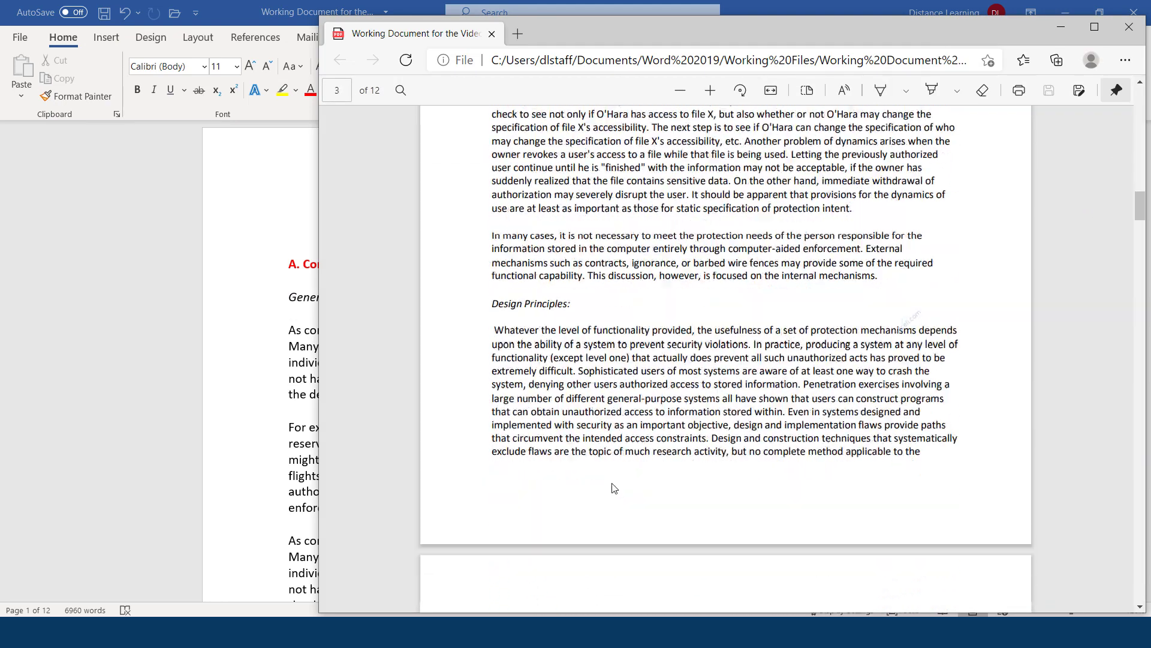
scroll(610, 497, "down", 15)
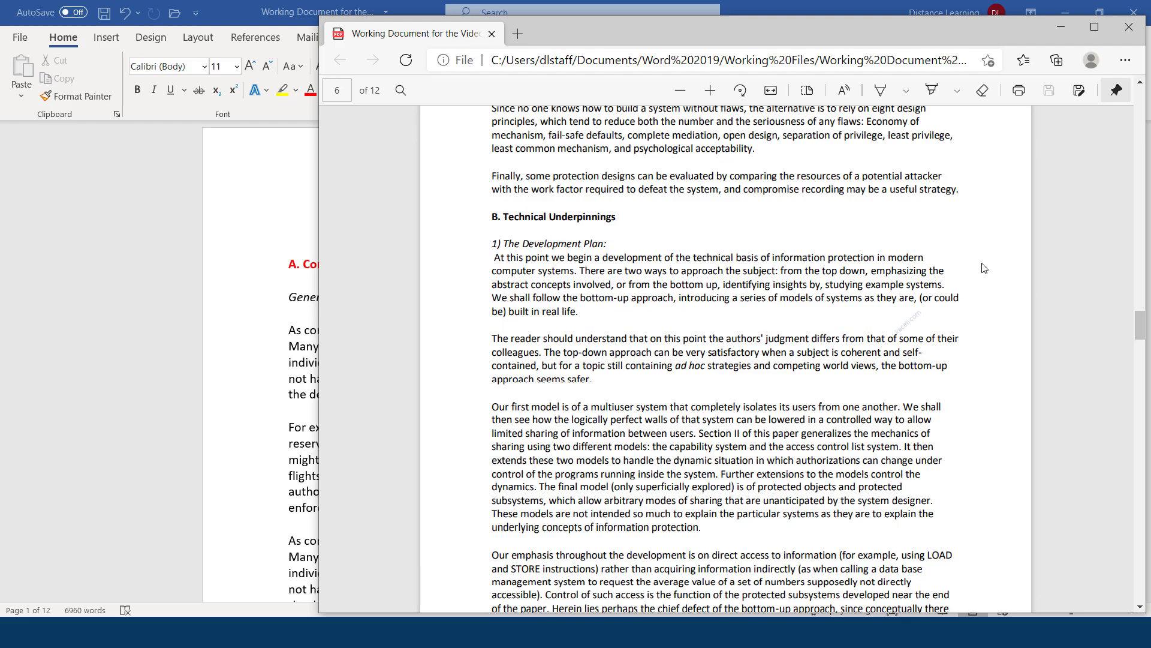
left_click(1129, 26)
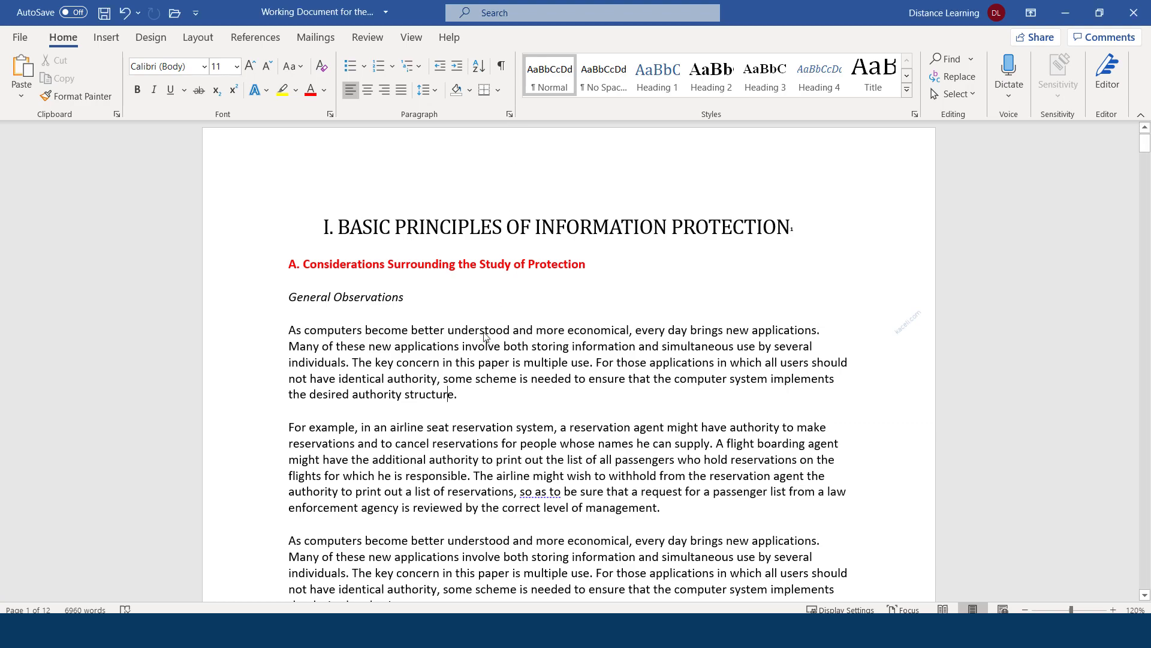
Encrypt the document with an open password through Info > Protect Document
scroll(461, 299, "down", 10)
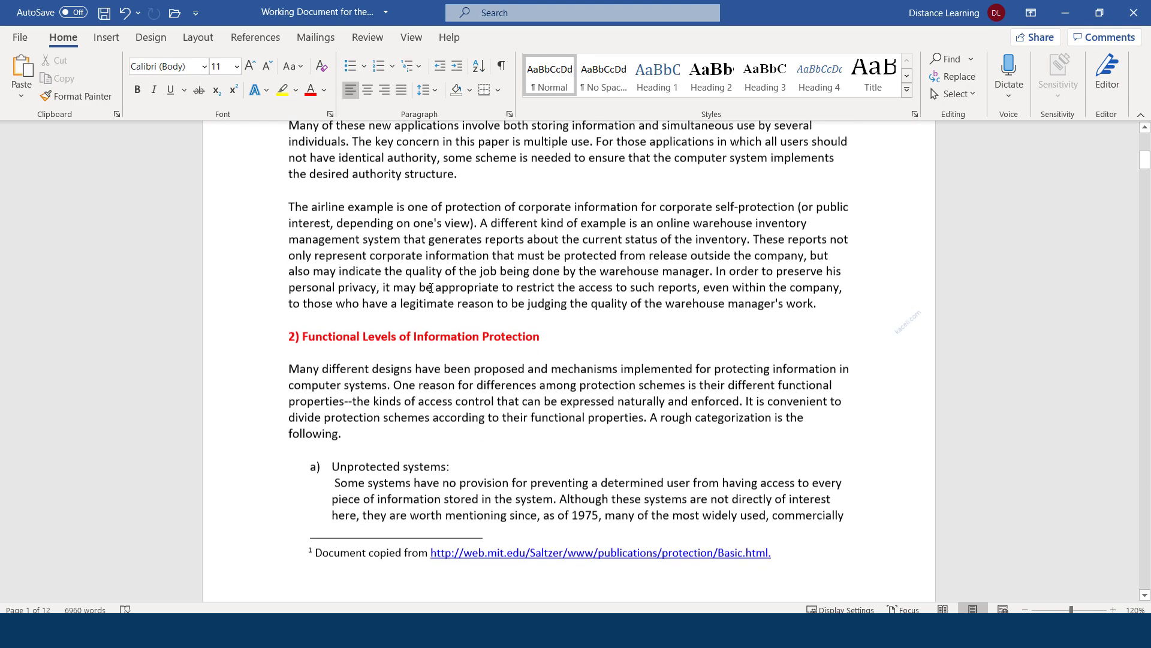
scroll(460, 299, "up", 6)
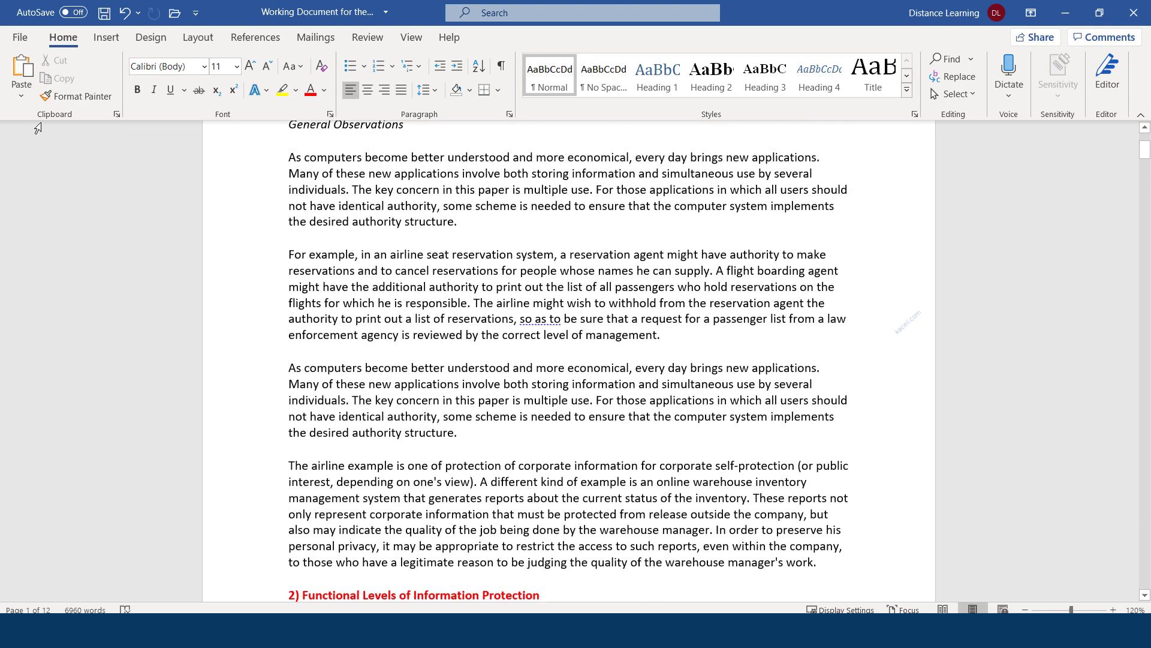
left_click(21, 40)
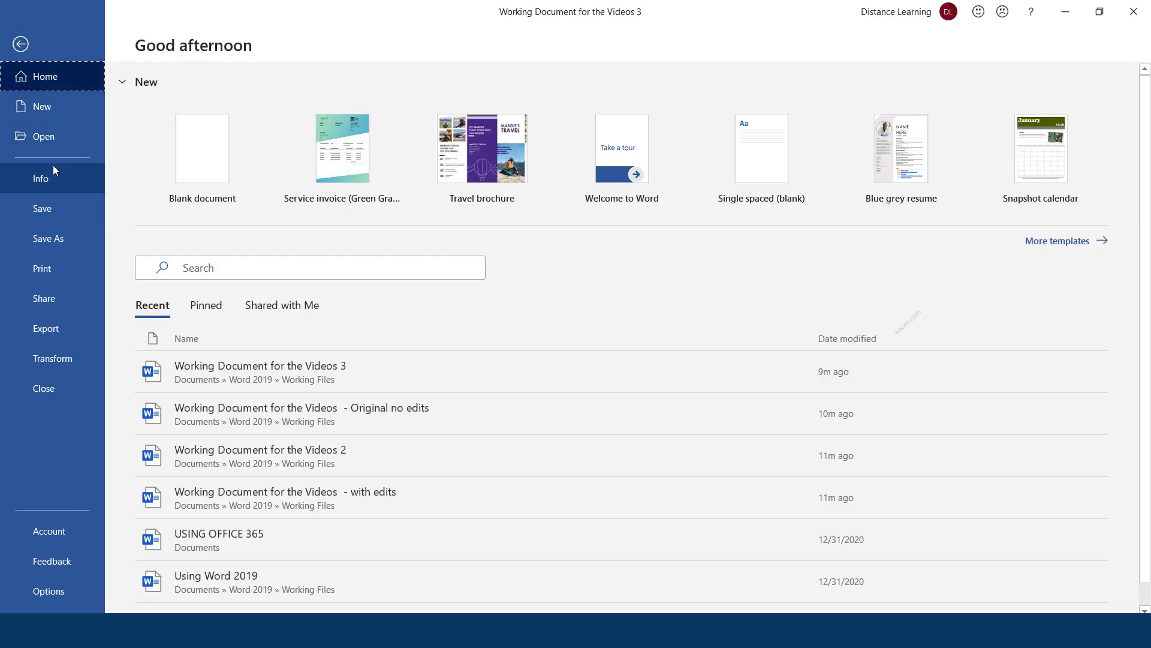
left_click(51, 182)
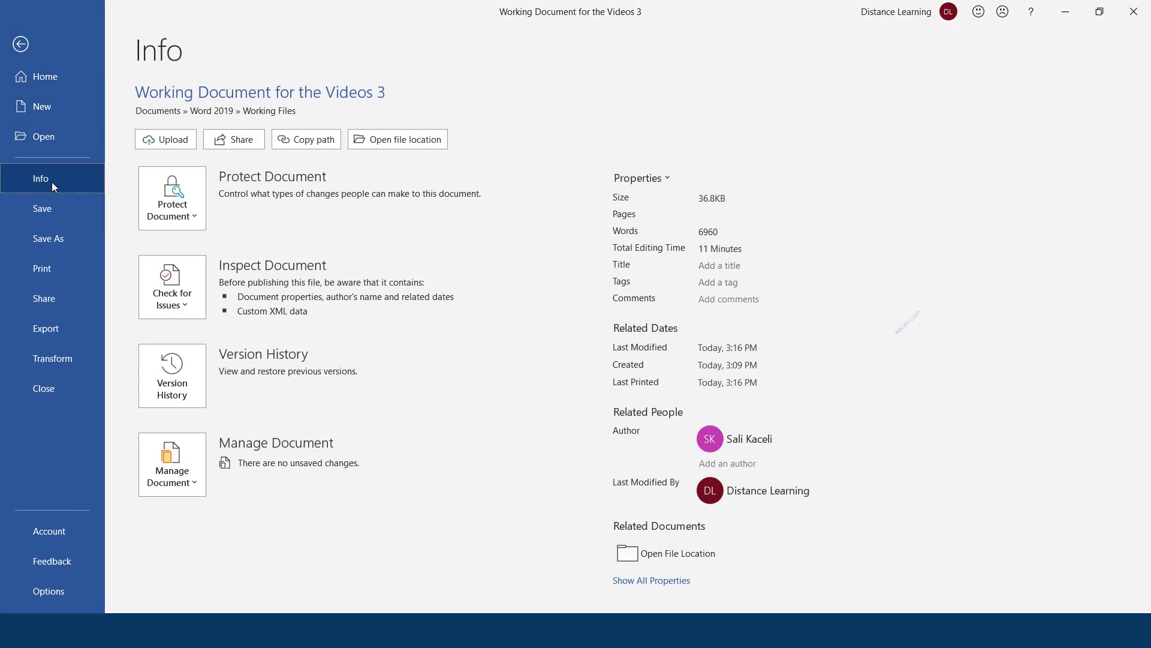
left_click(196, 218)
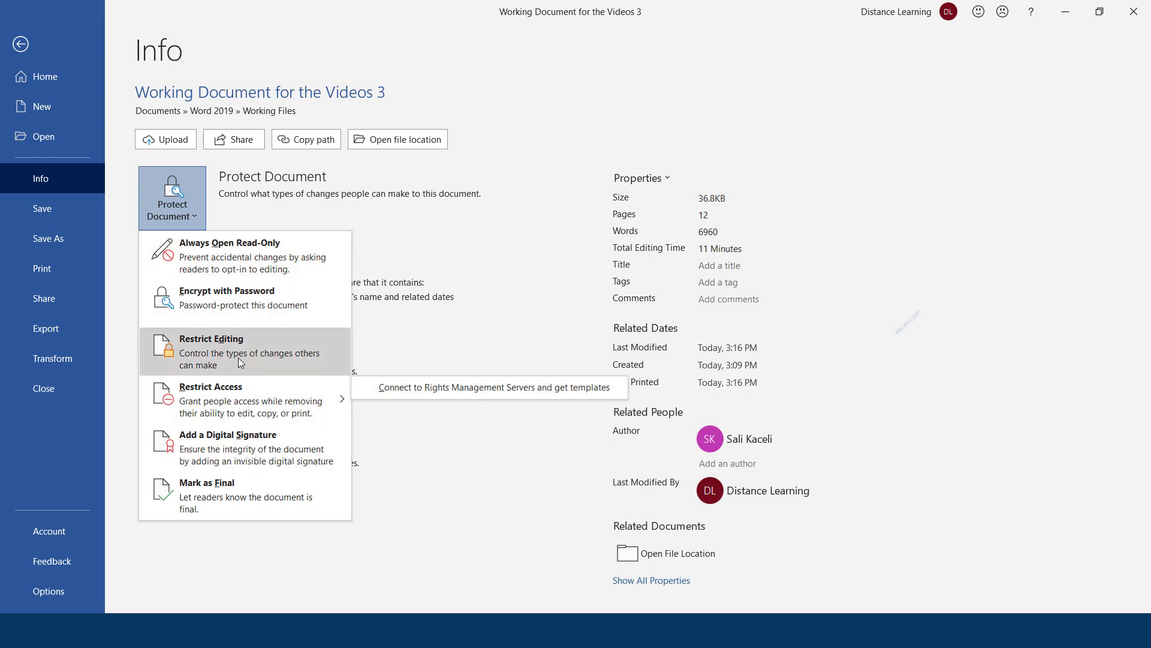
left_click(242, 304)
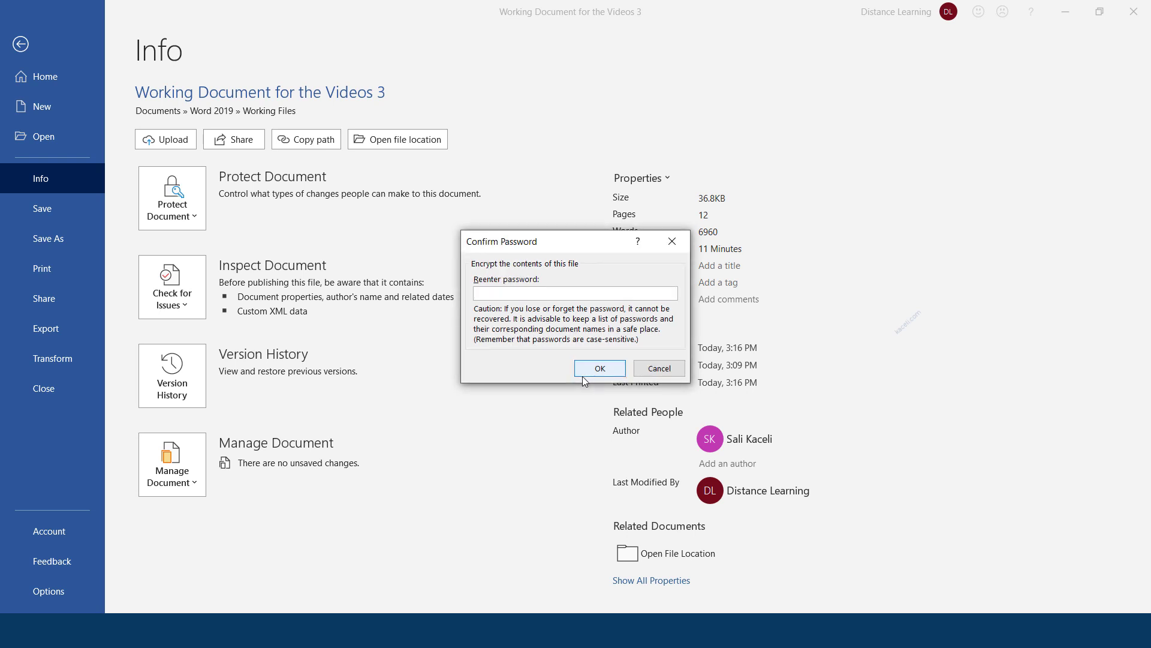
type("••••")
left_click(598, 373)
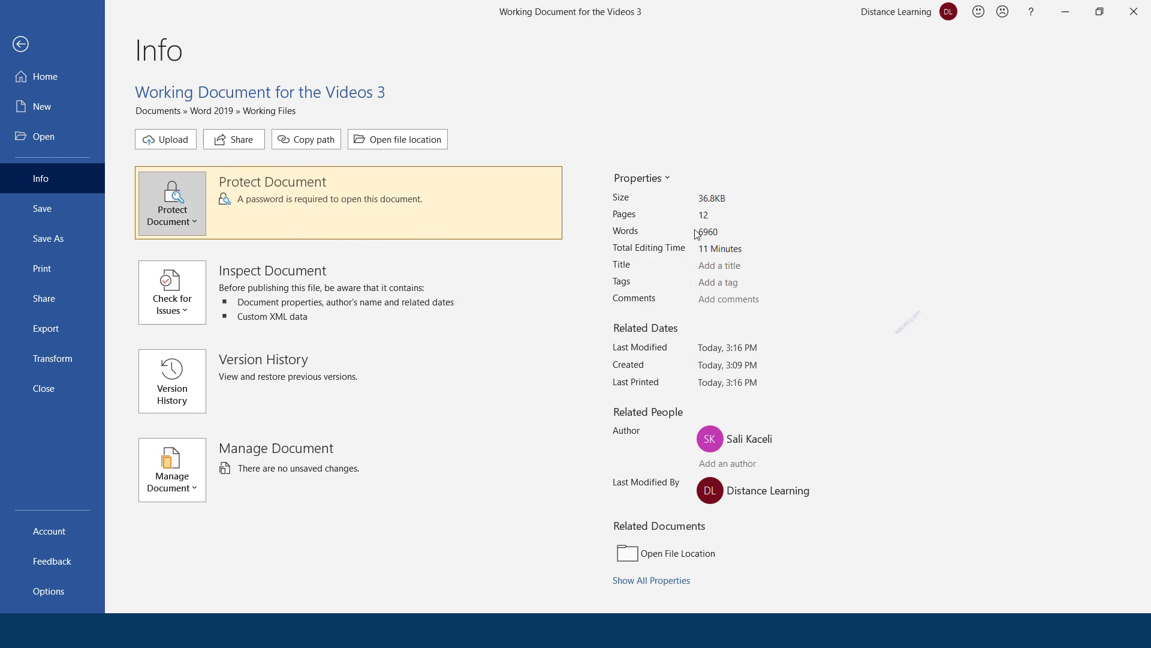
left_click(21, 44)
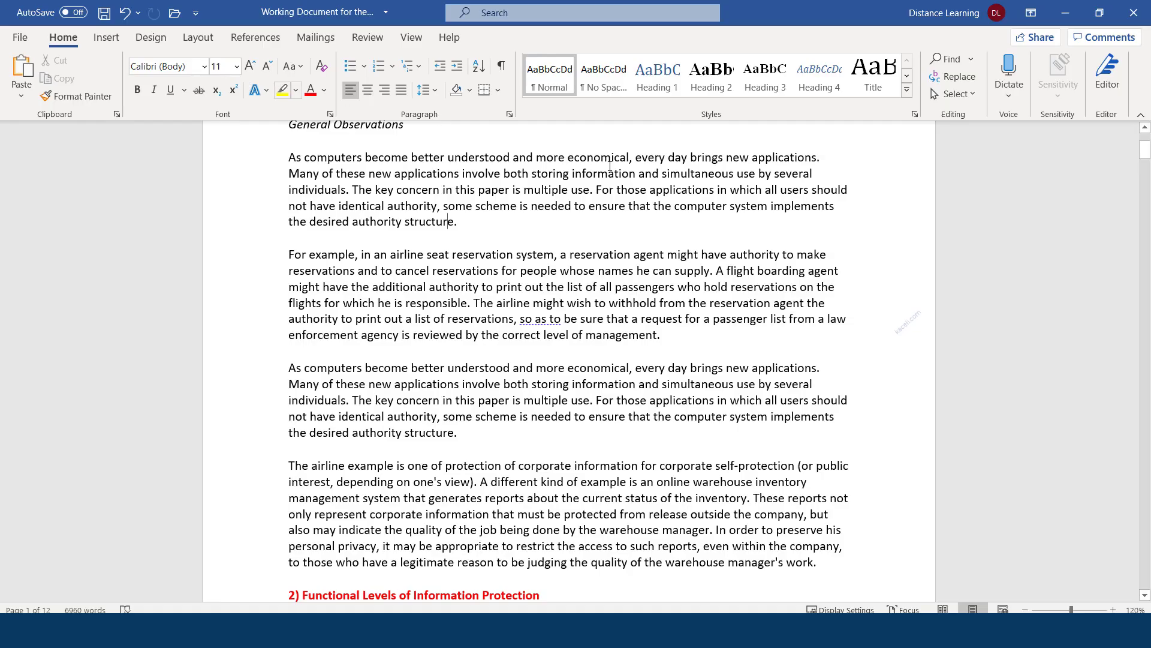
Save and close Word, then reopen 'Working Document for the Videos 3' by entering its password
left_click(1134, 13)
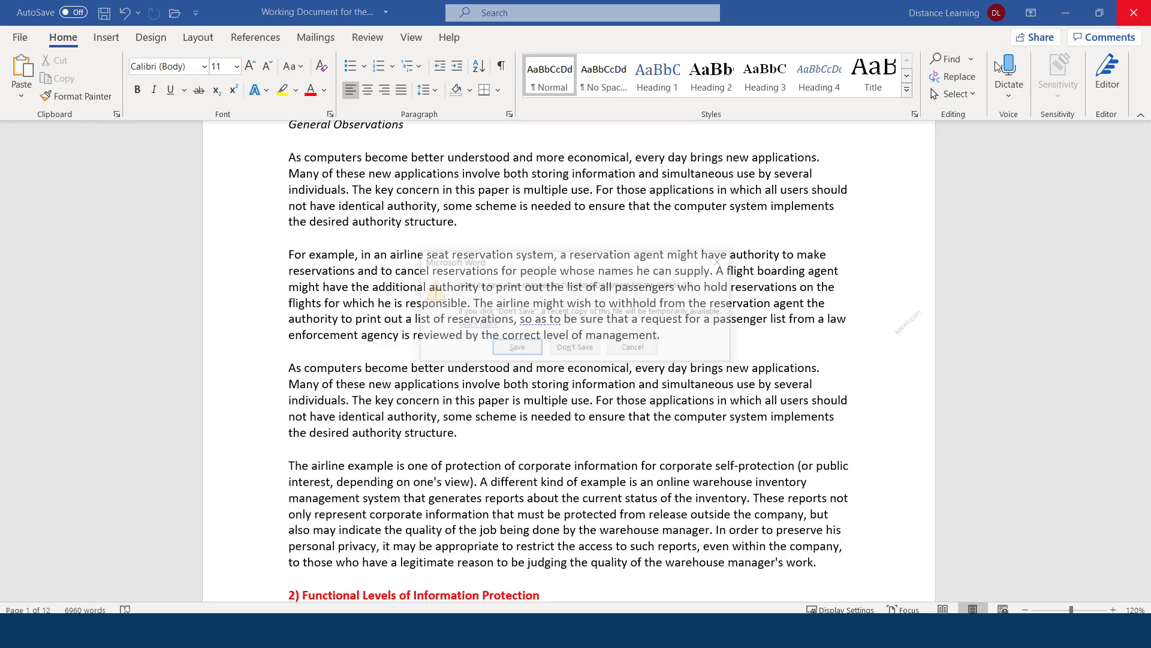
left_click(514, 348)
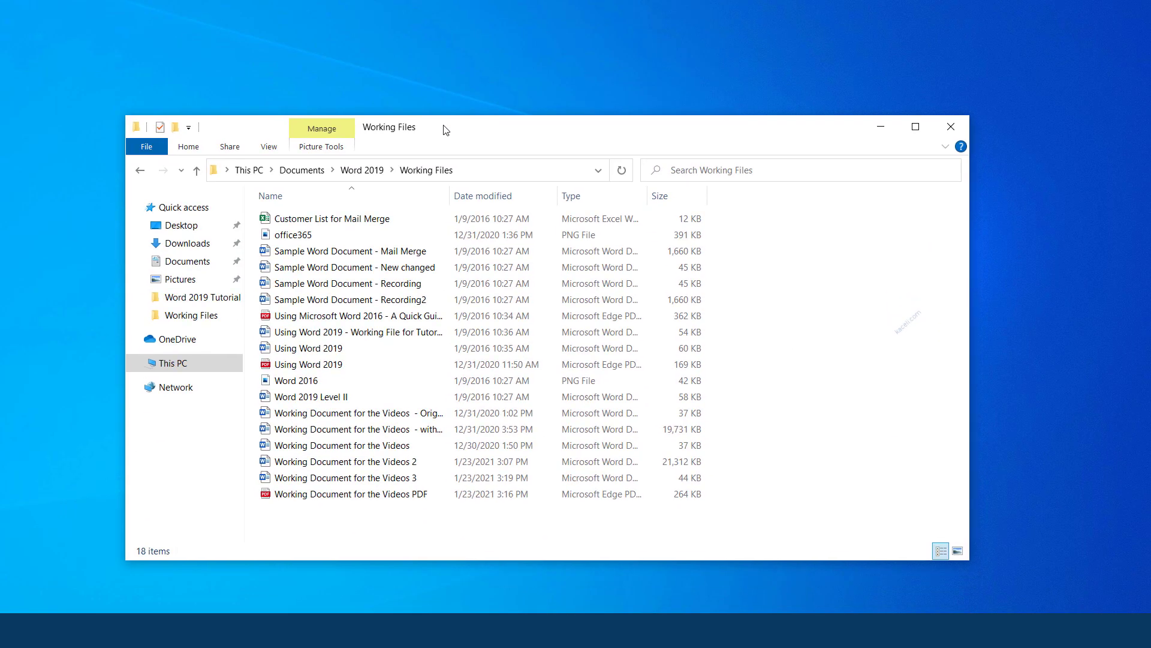
double_click(407, 479)
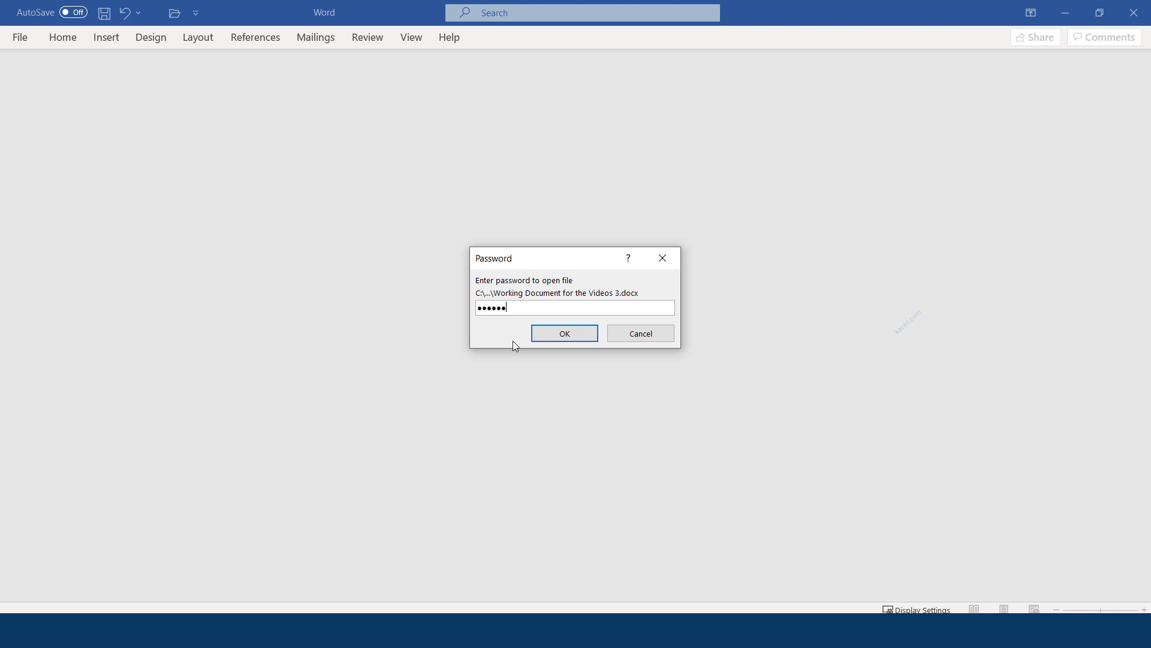
key("Return")
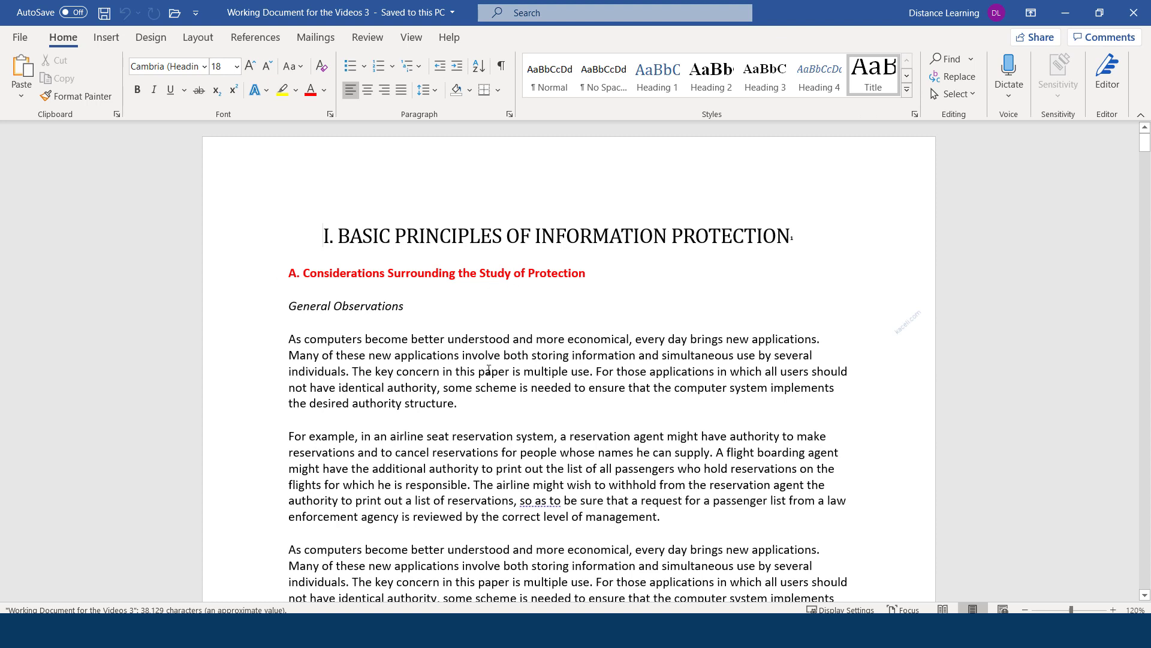
left_click(457, 356)
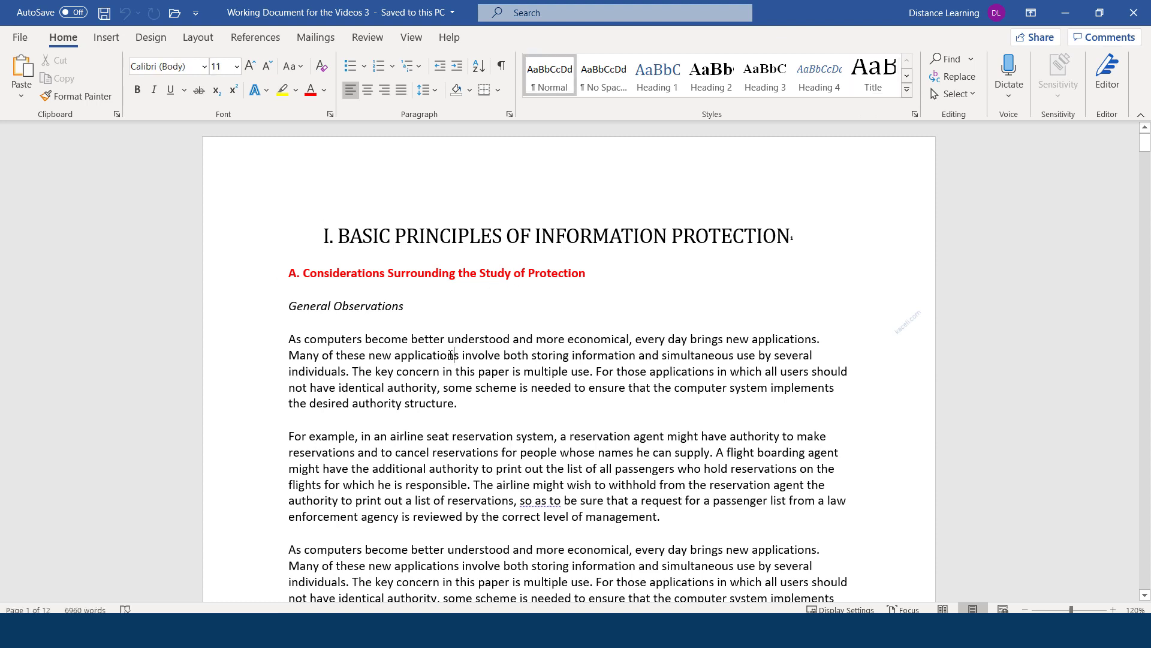
Delete the password in Encrypt with Password, confirm, and save the unprotected document
left_click(20, 42)
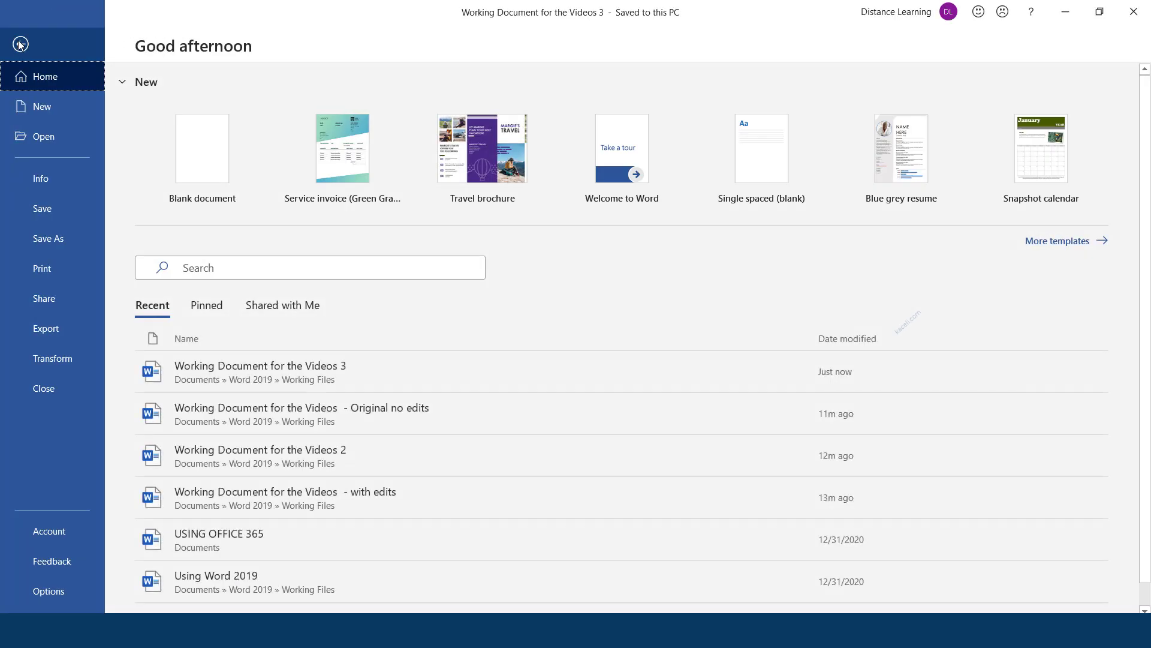
left_click(48, 185)
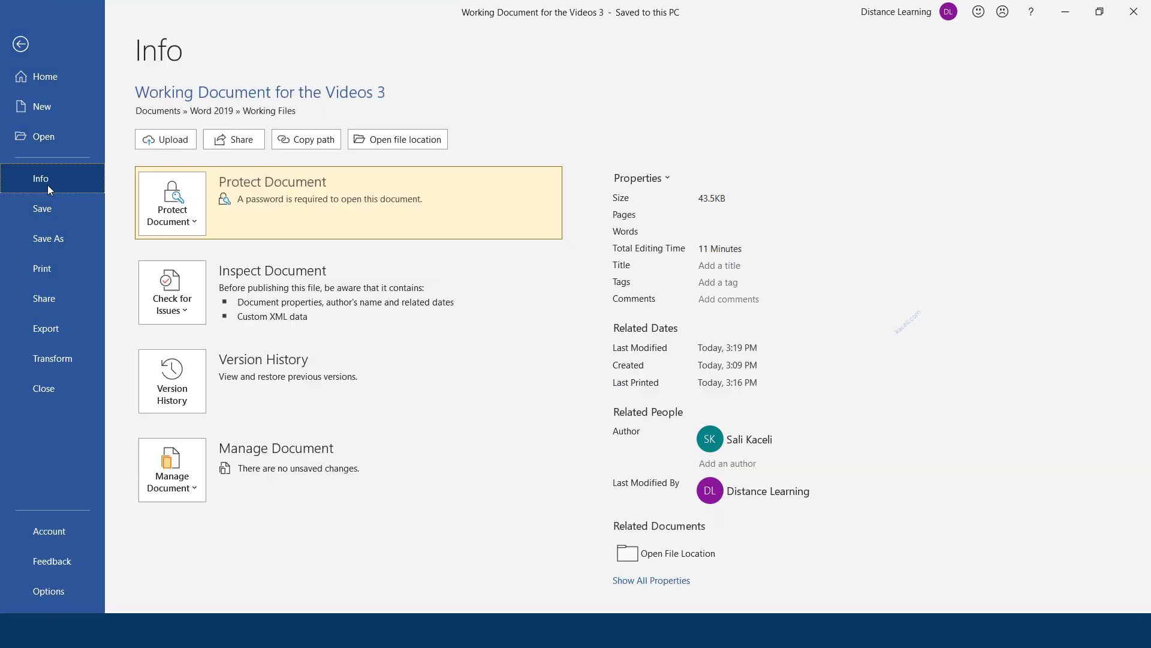
left_click(193, 224)
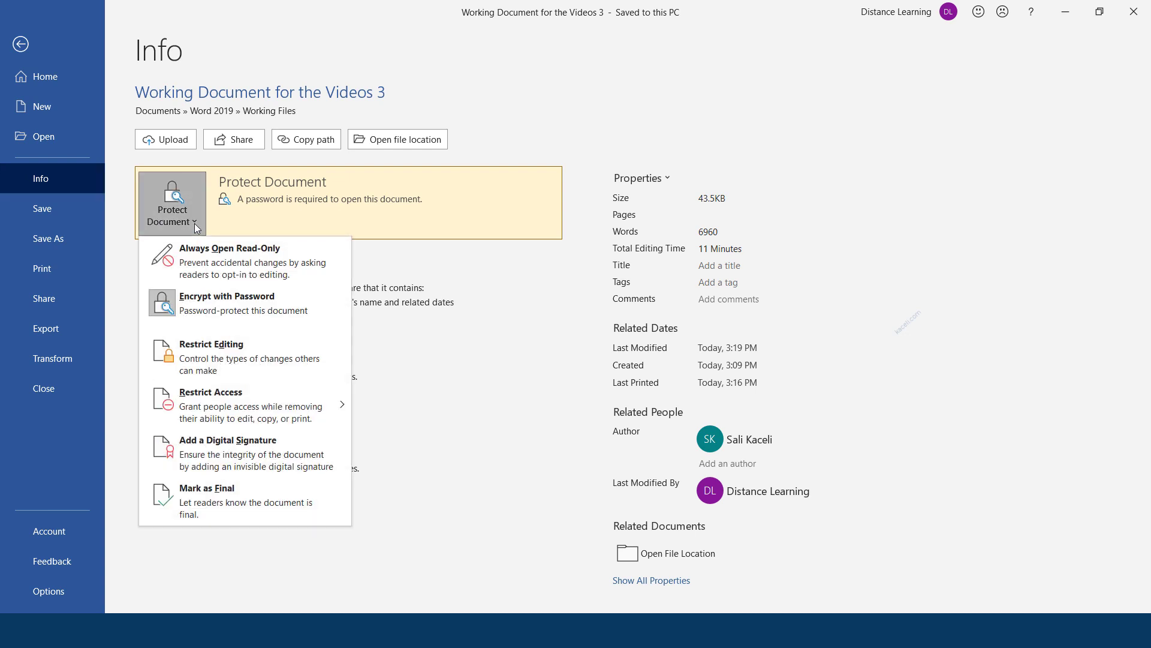
left_click(175, 303)
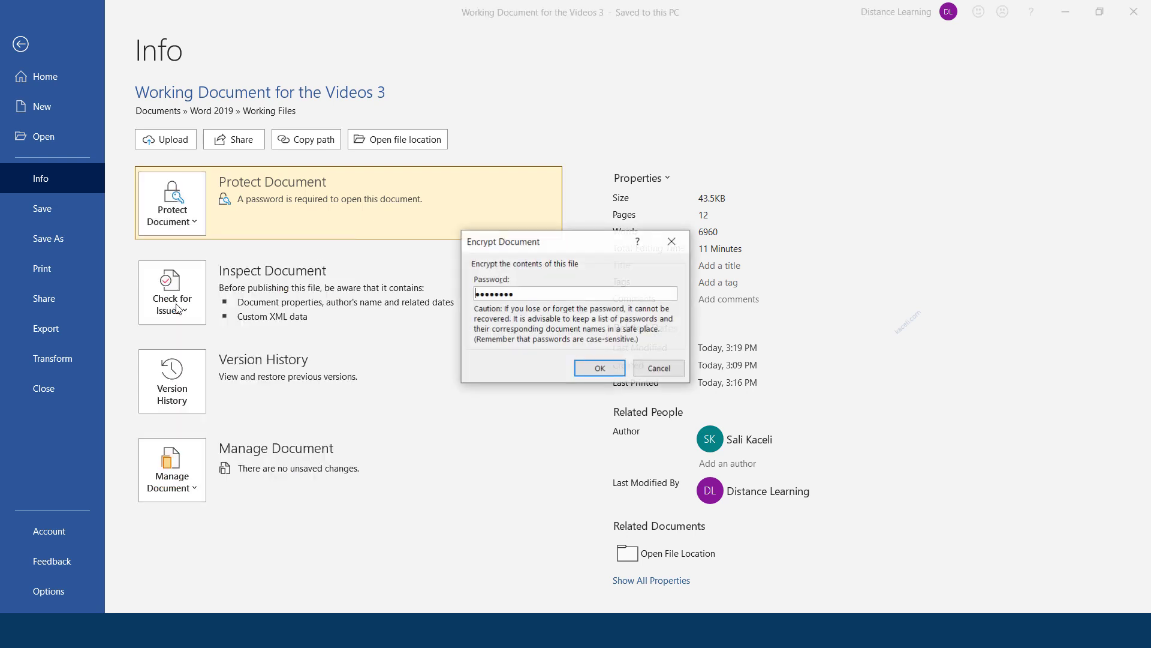
left_click_drag(525, 293, 425, 300)
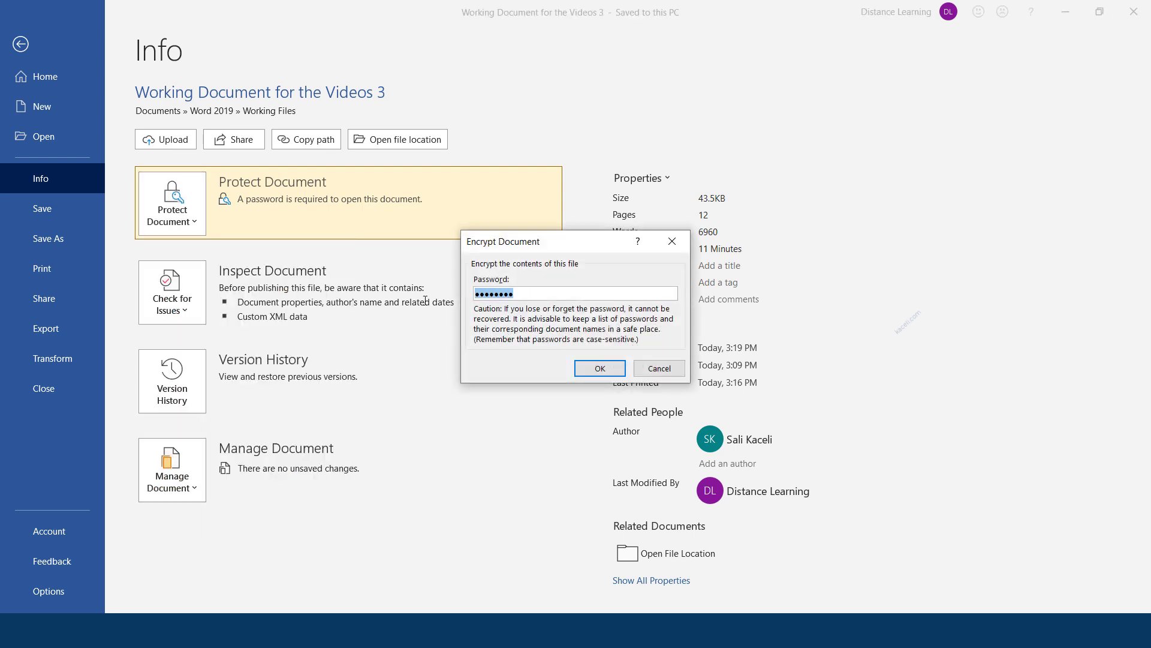
key("Delete")
left_click(600, 370)
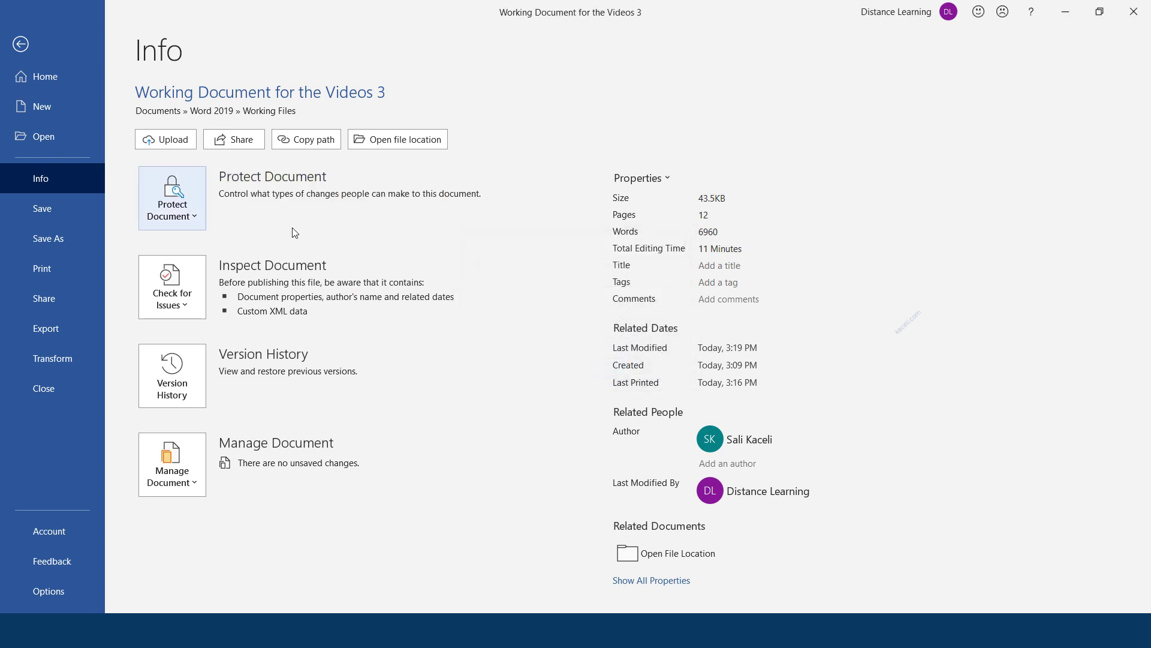
left_click(20, 44)
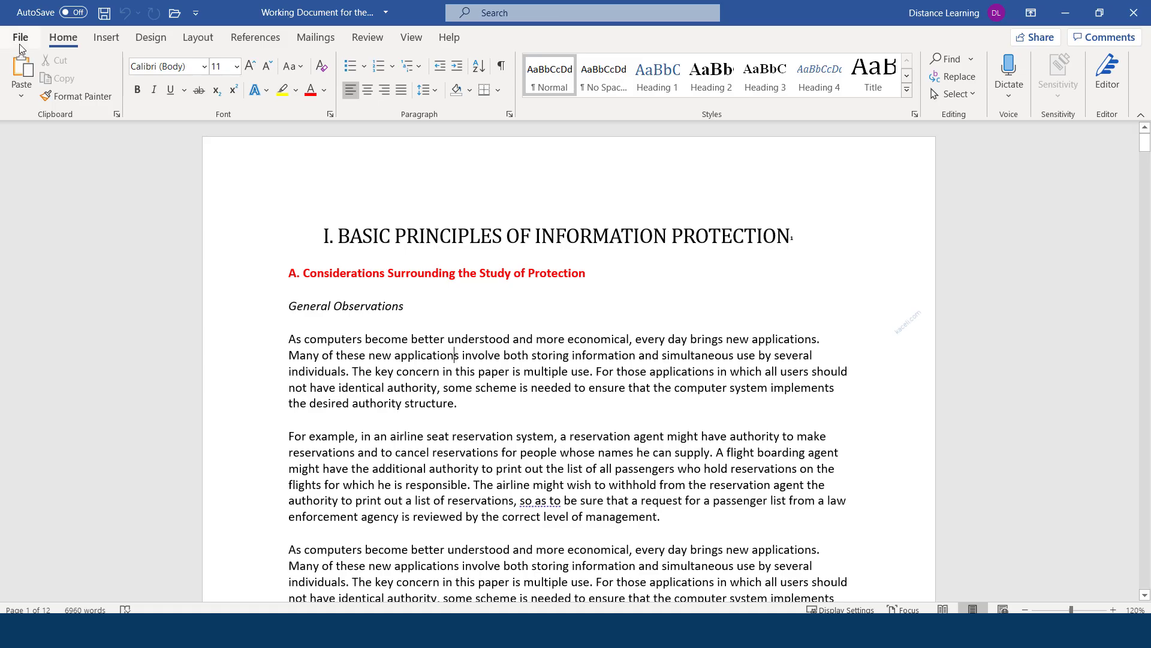
left_click(104, 12)
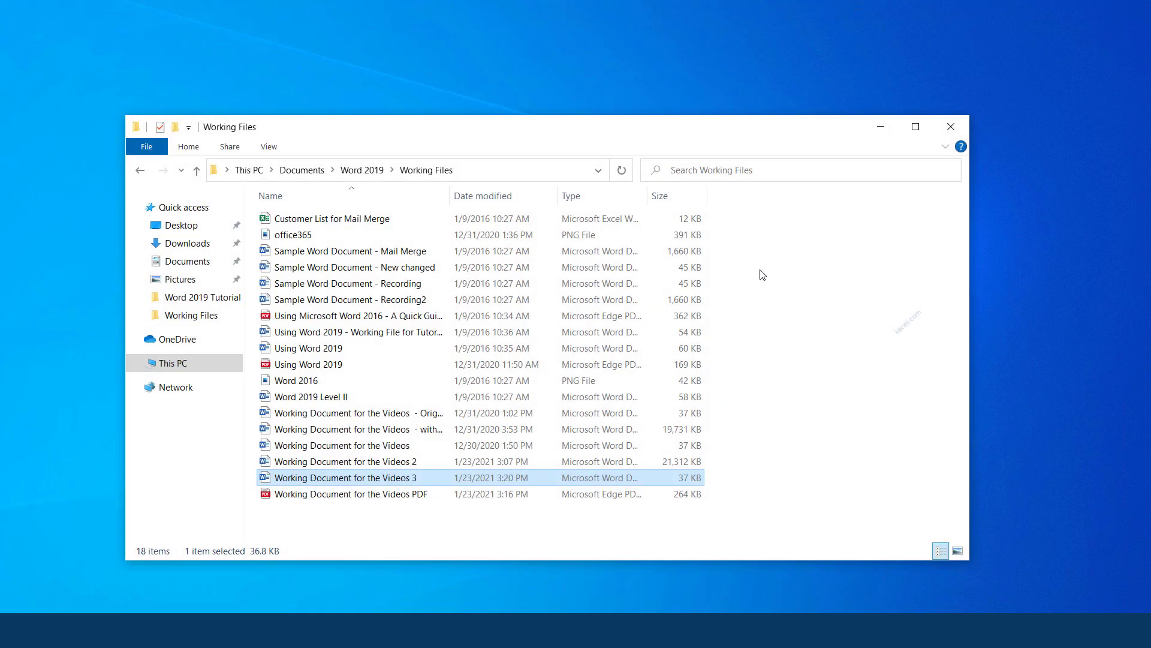
Double-click 'Working Document for the Videos 3' in Working Files to reopen it
double_click(372, 477)
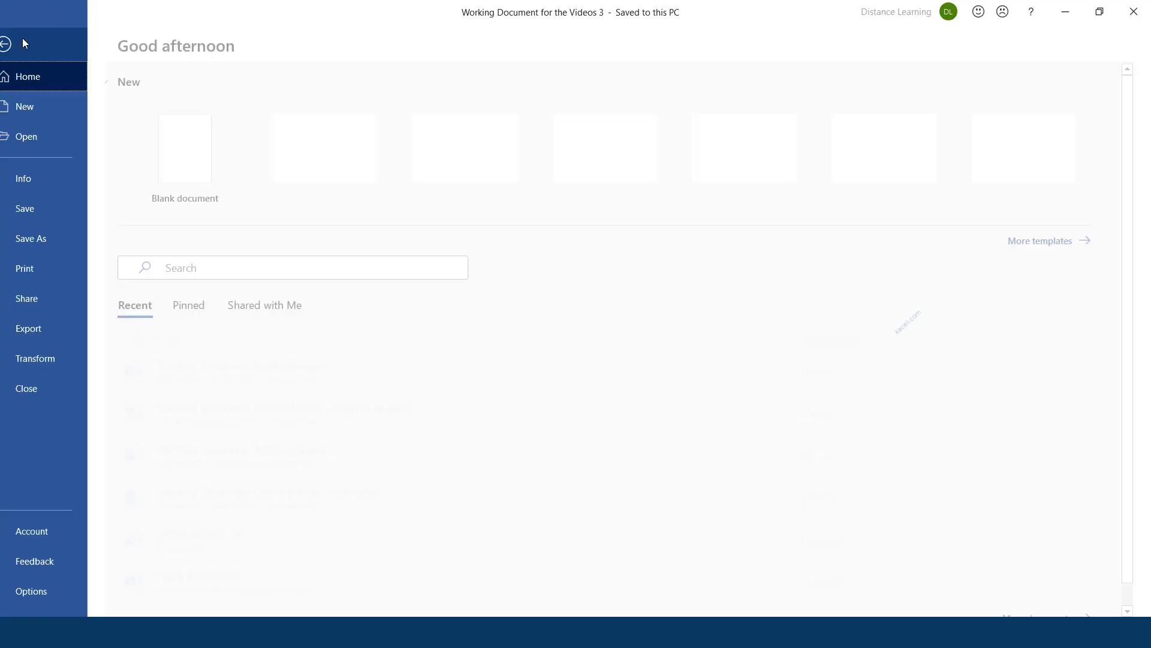
On the Info page, expand Show All Properties and select the Company property field
left_click(22, 37)
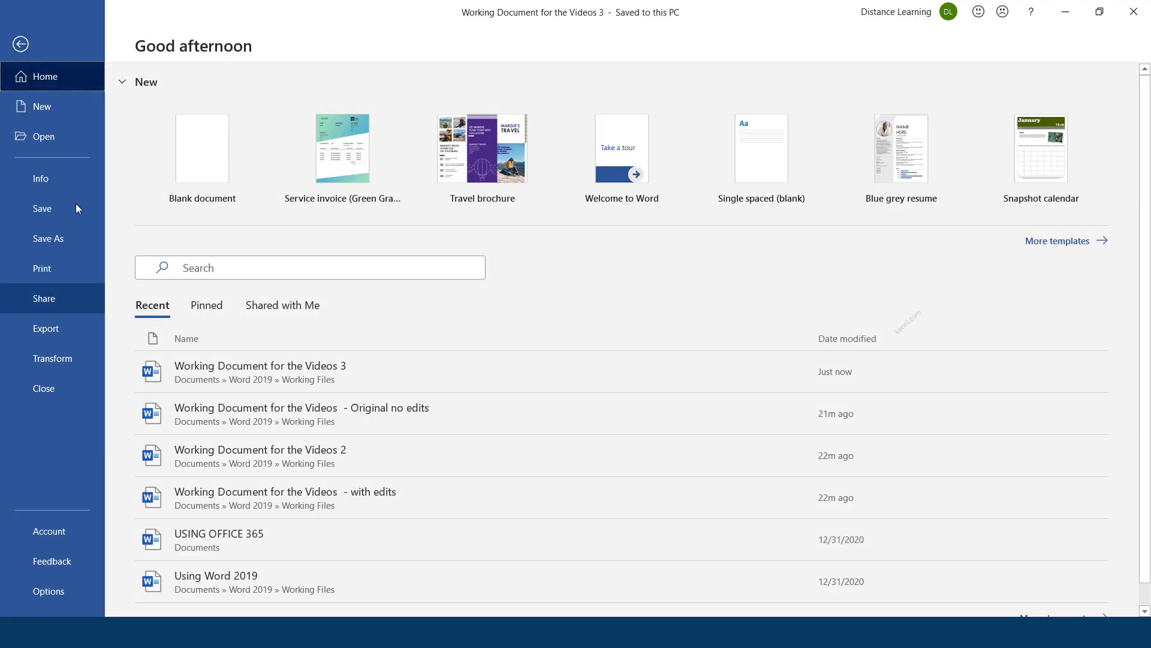
left_click(46, 178)
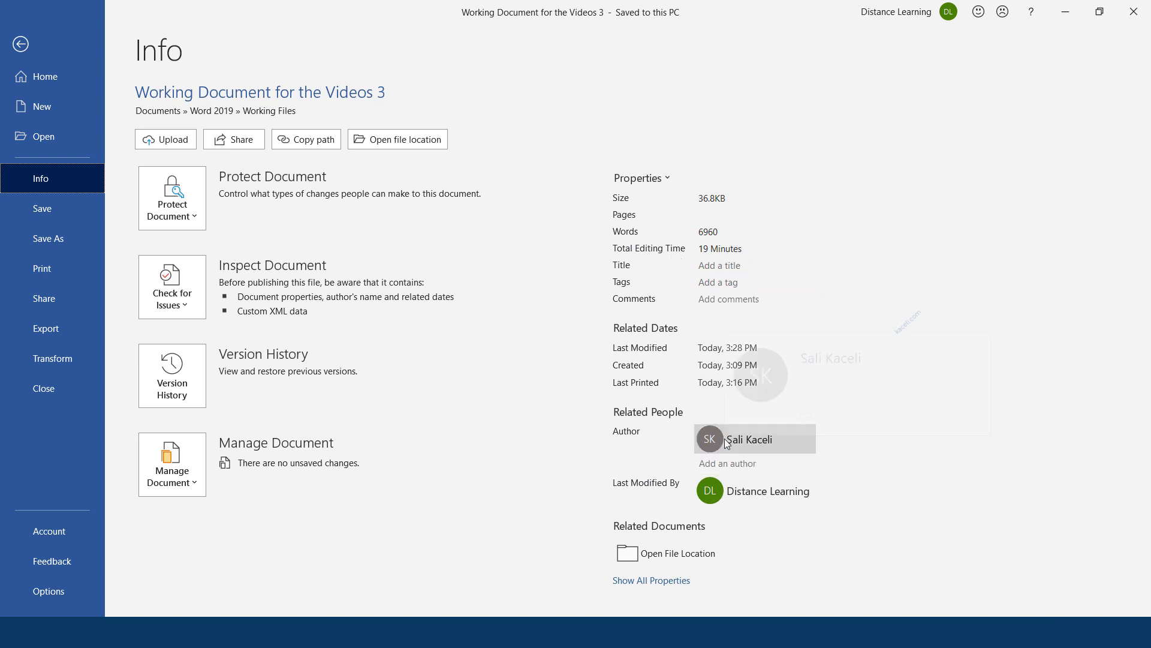
mouse_move(744, 493)
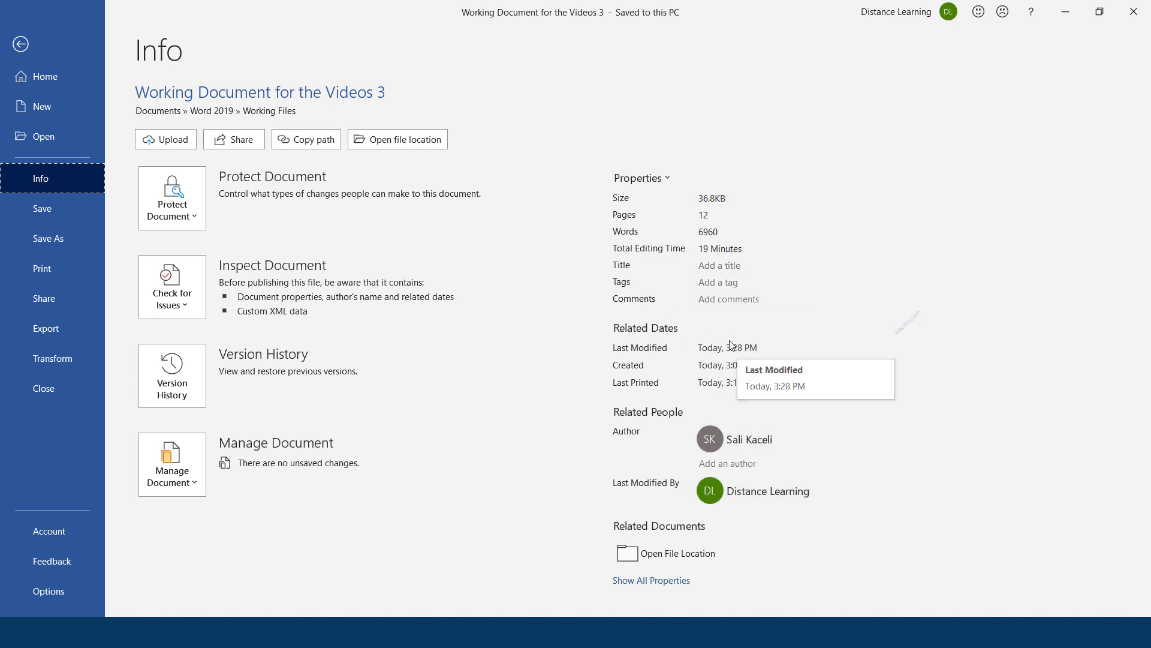
left_click(660, 582)
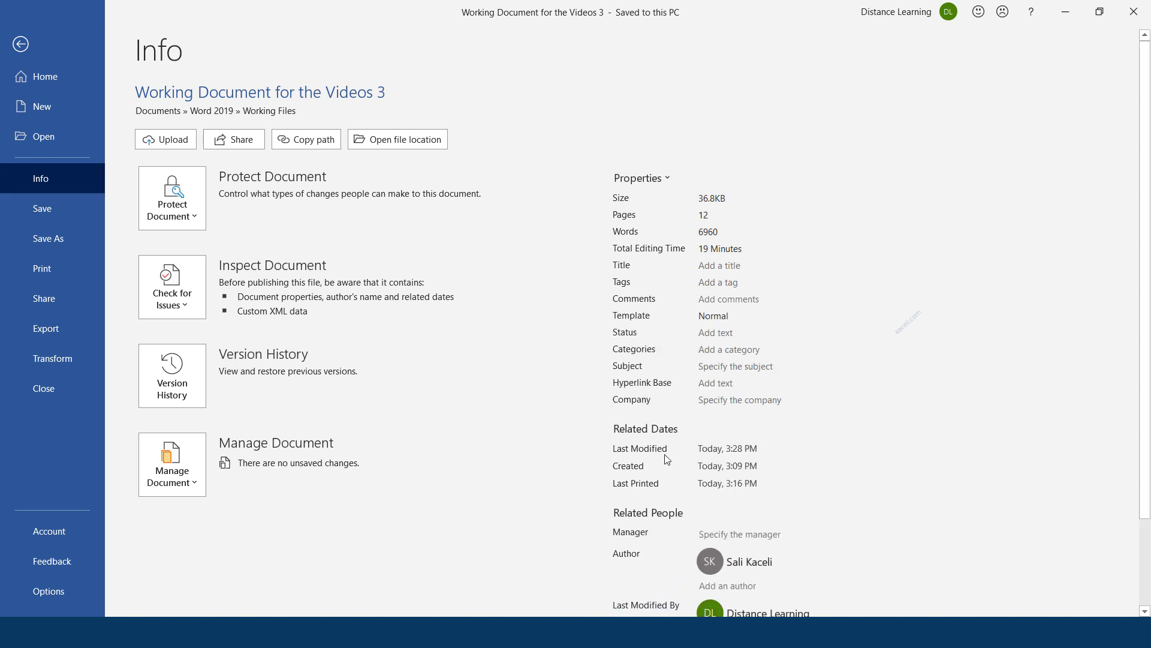
scroll(759, 487, "down", 1)
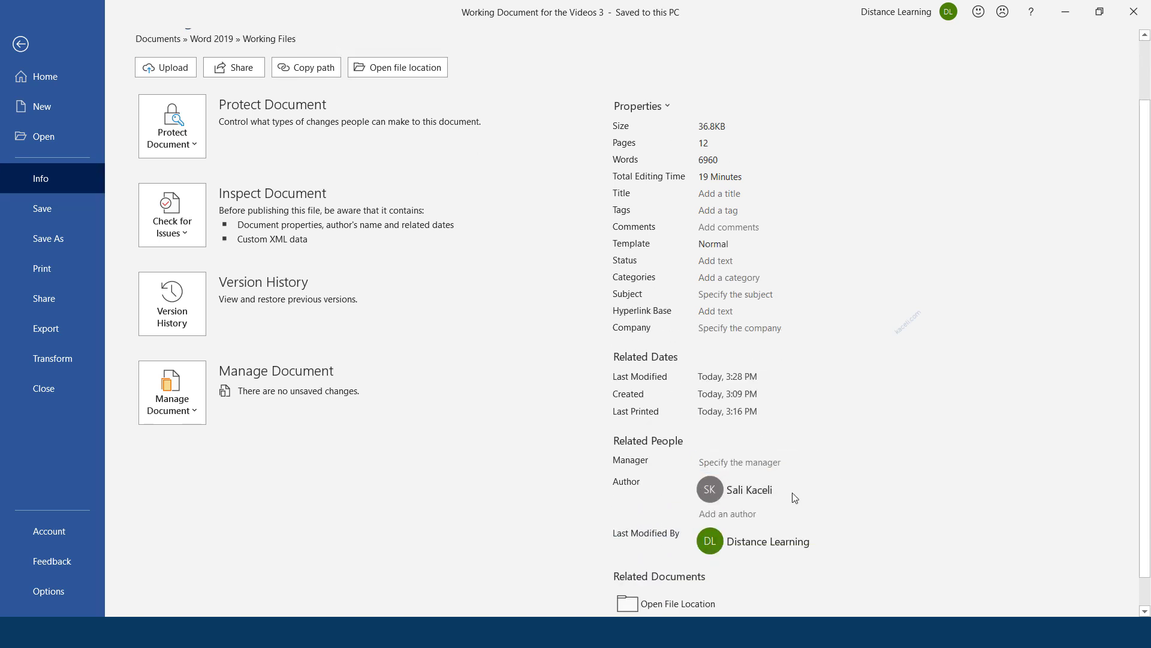
scroll(730, 431, "up", 1)
left_click(713, 402)
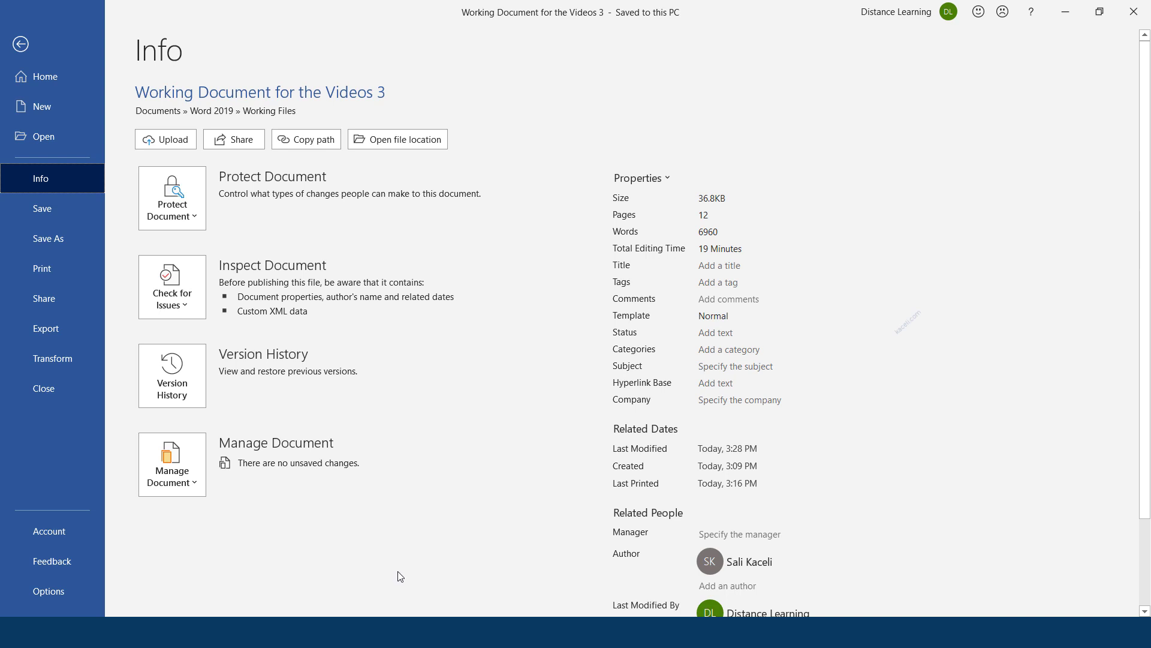
Launch Document Inspector from Check for Issues > Inspect Document
left_click(196, 306)
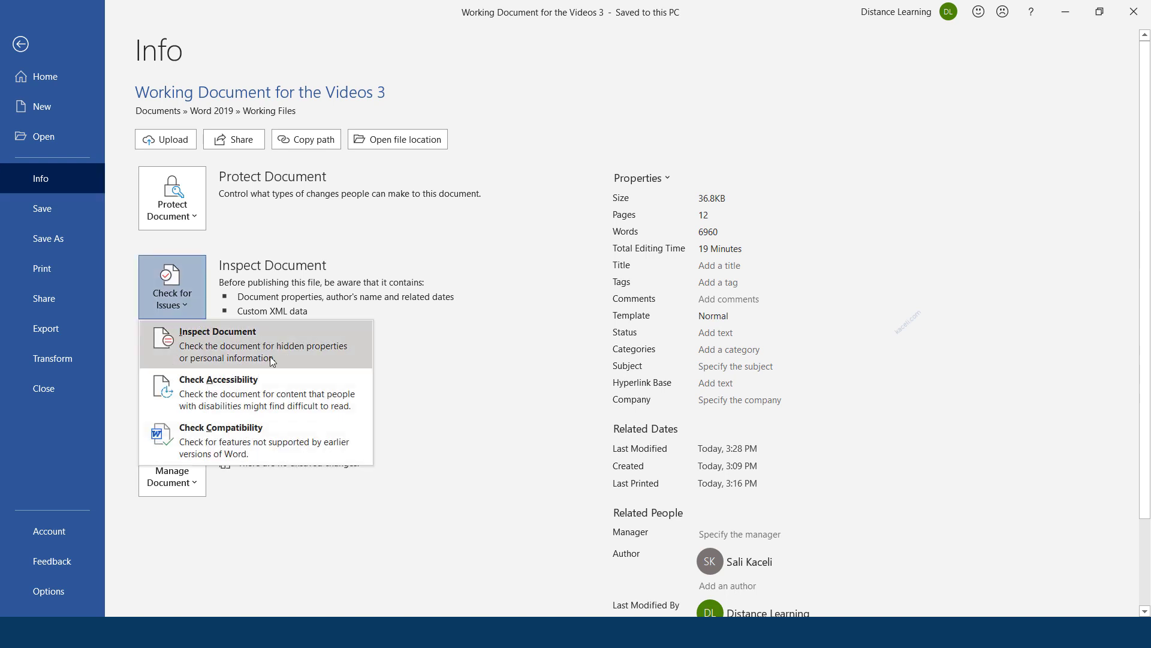
key("Escape")
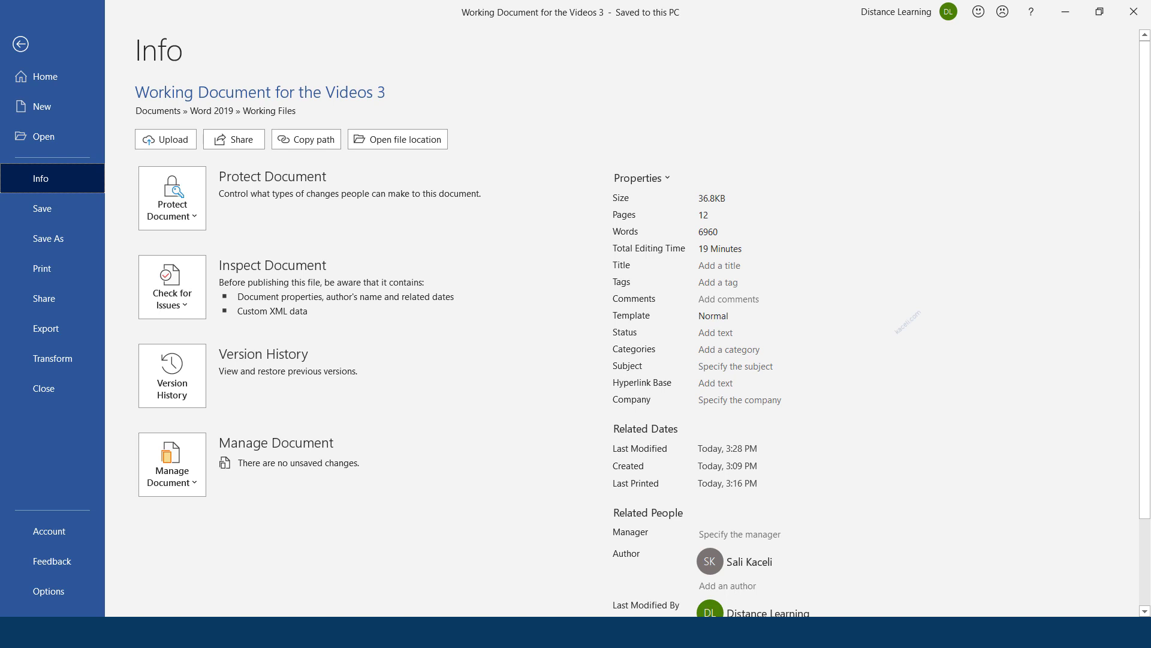
left_click(423, 633)
left_click(198, 302)
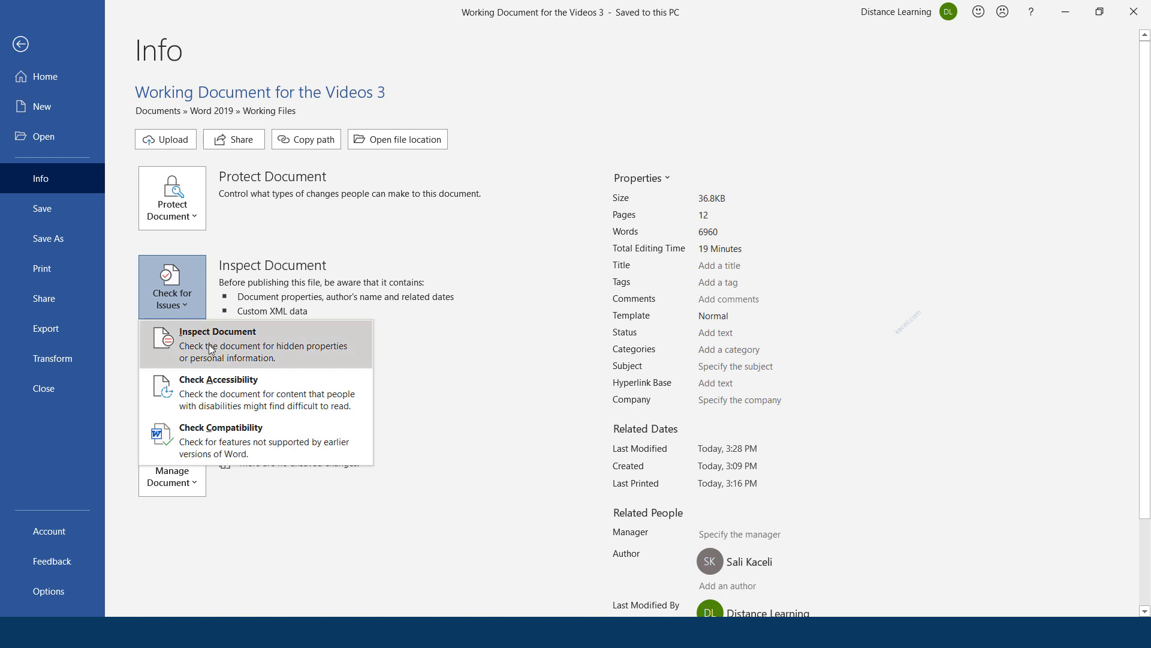
left_click(209, 352)
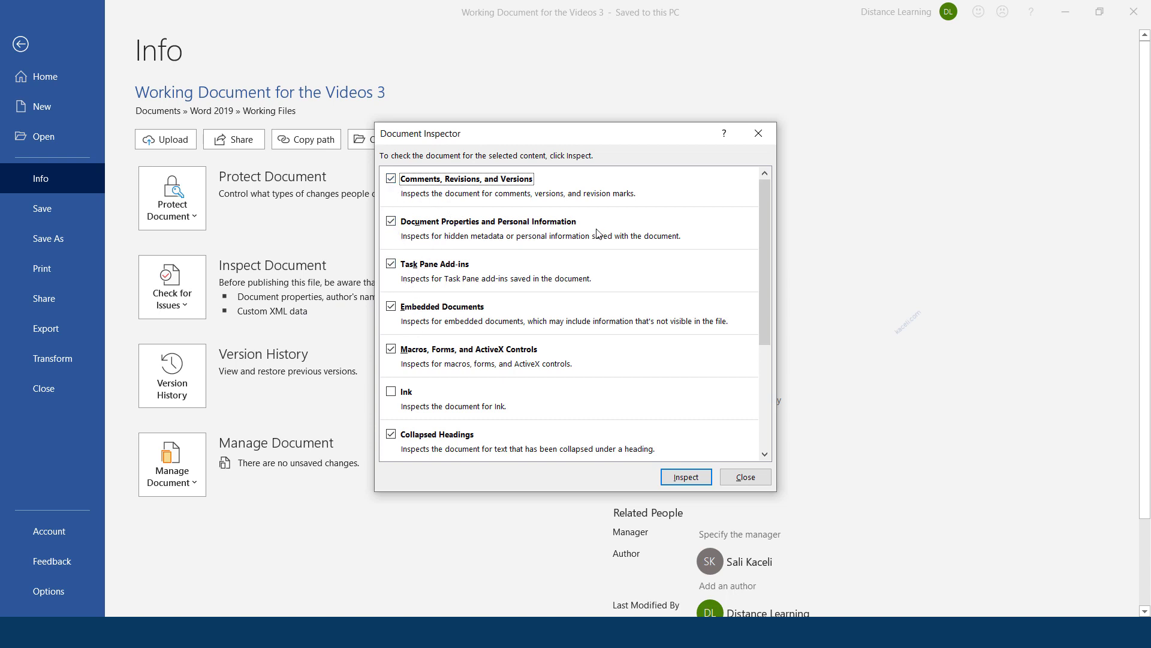
Limit inspection to document properties and personal information, excluding comments, revisions and task pane add-ins
left_click(422, 224)
left_click(391, 179)
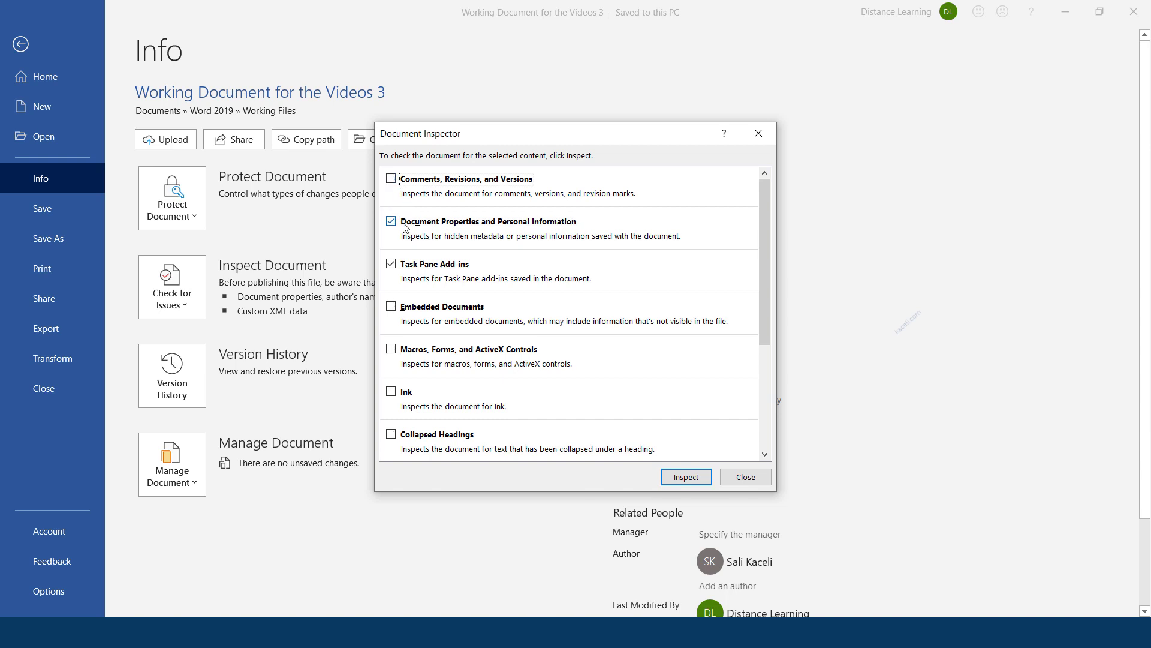
left_click(391, 263)
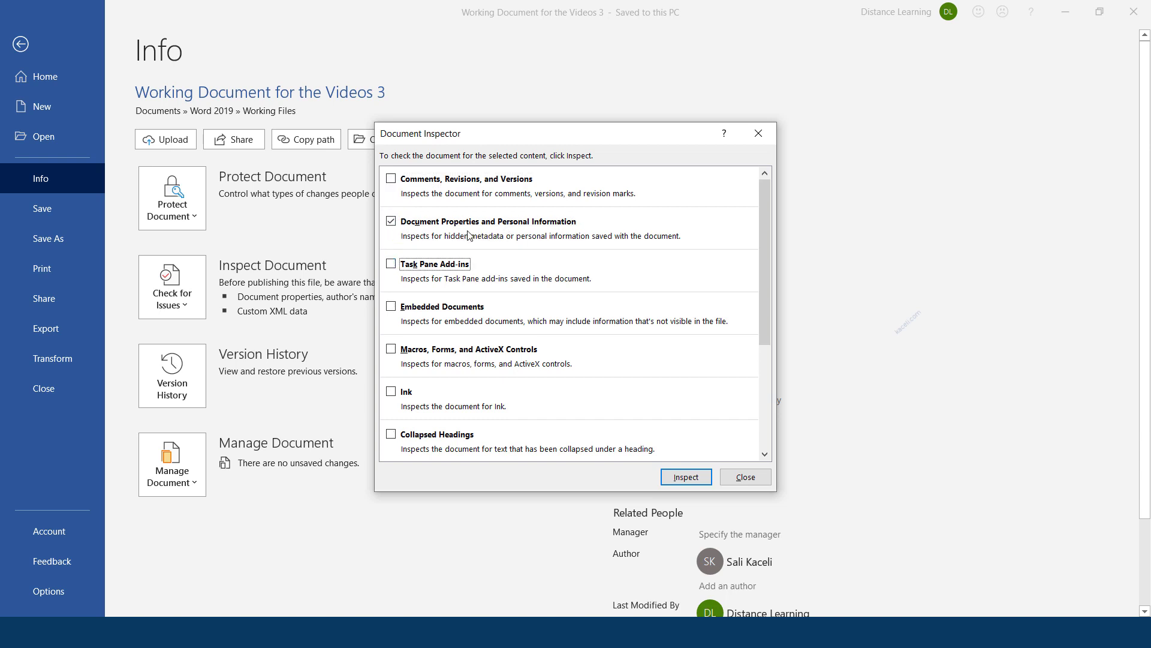
Inspect, remove all document properties and personal information, reinspect to confirm, and close
left_click(682, 479)
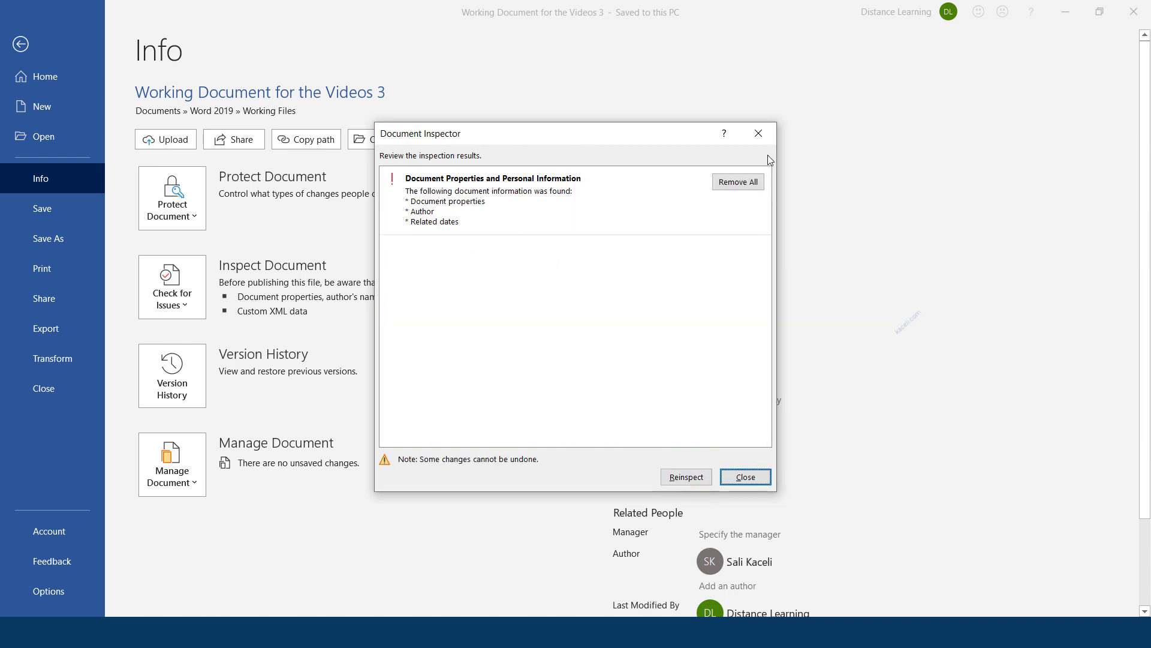
left_click(738, 183)
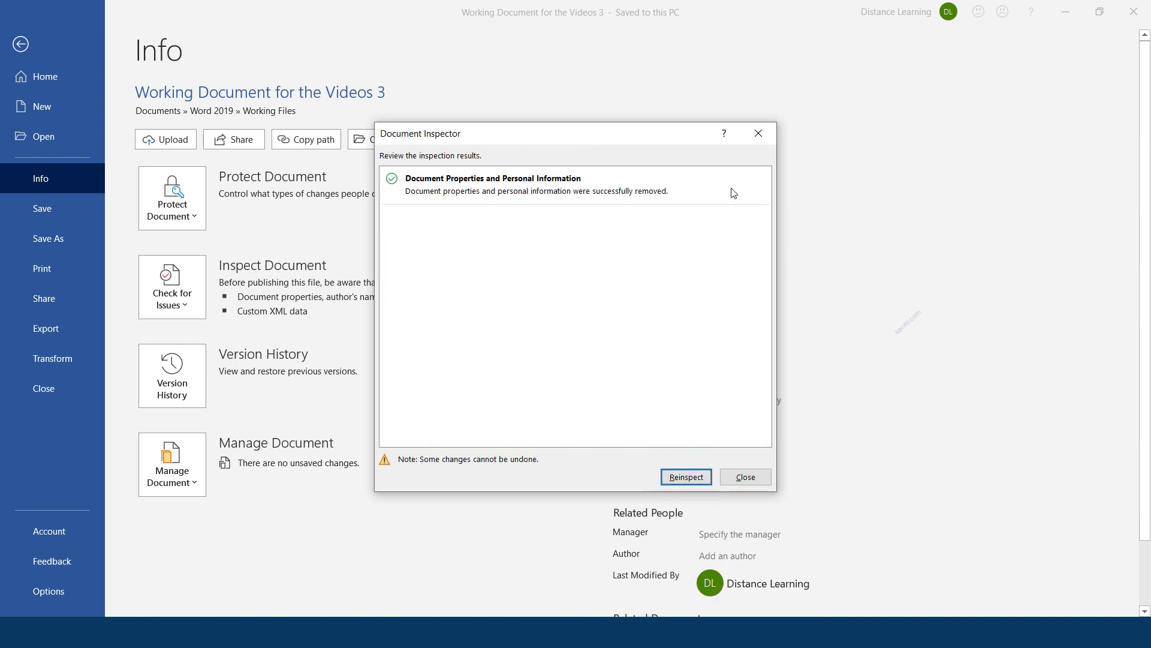
left_click(693, 482)
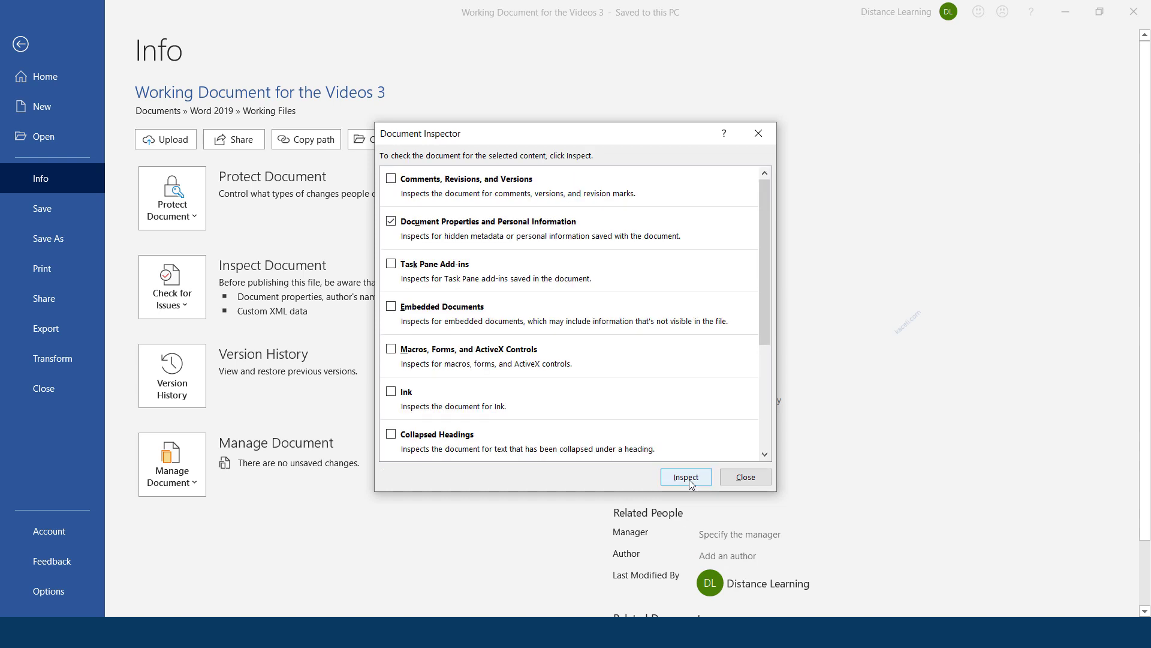
left_click(695, 479)
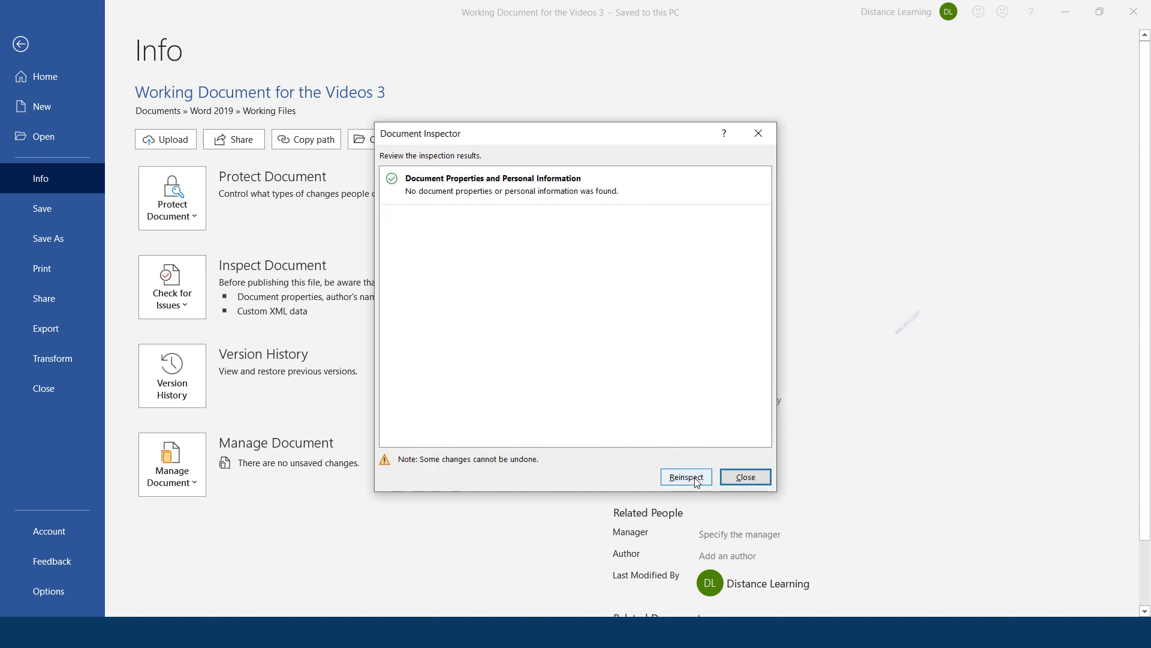
left_click(761, 478)
left_click(20, 43)
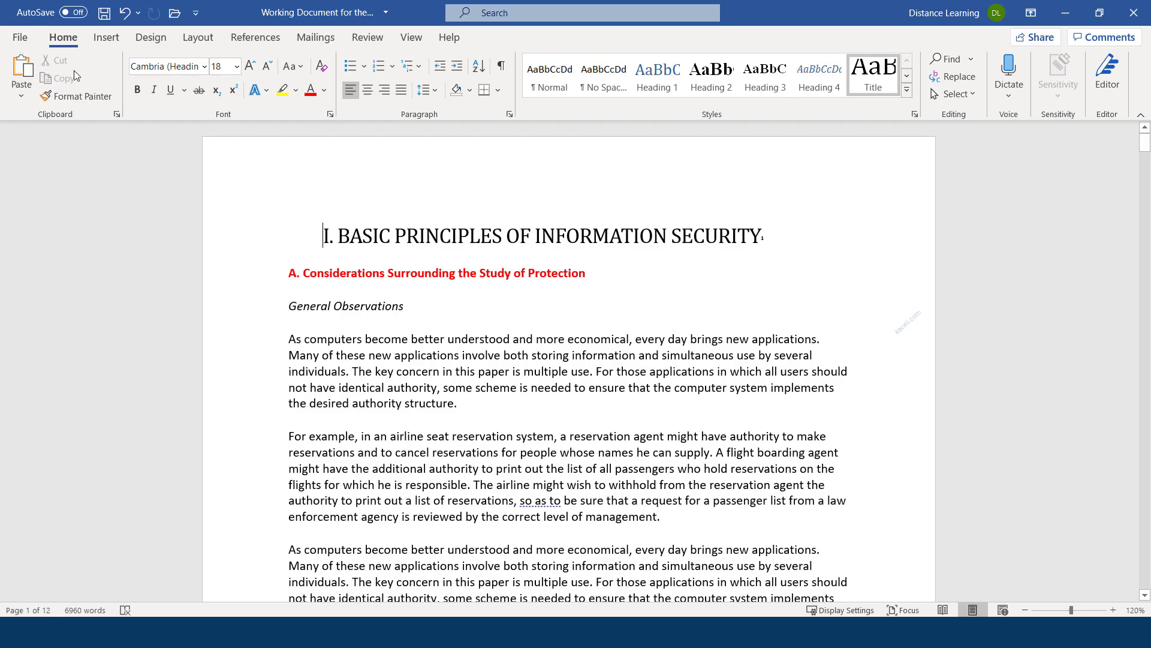
Verify the Author property is empty on the Info page, then close the document saving changes
left_click(22, 37)
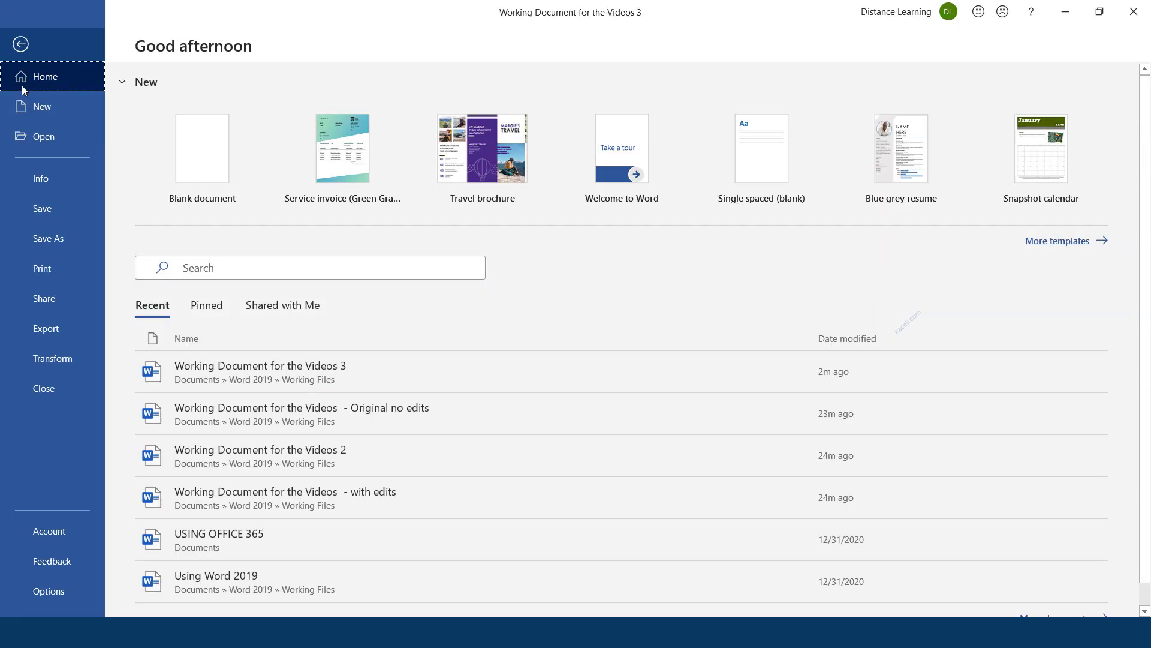
left_click(38, 179)
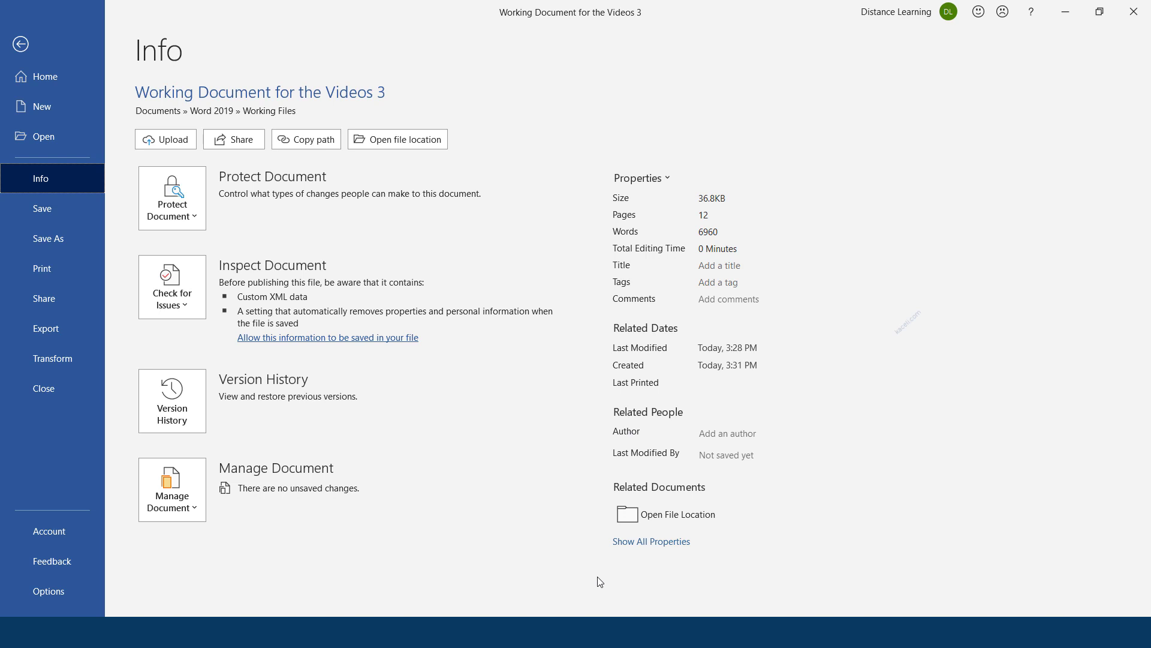
left_click(20, 44)
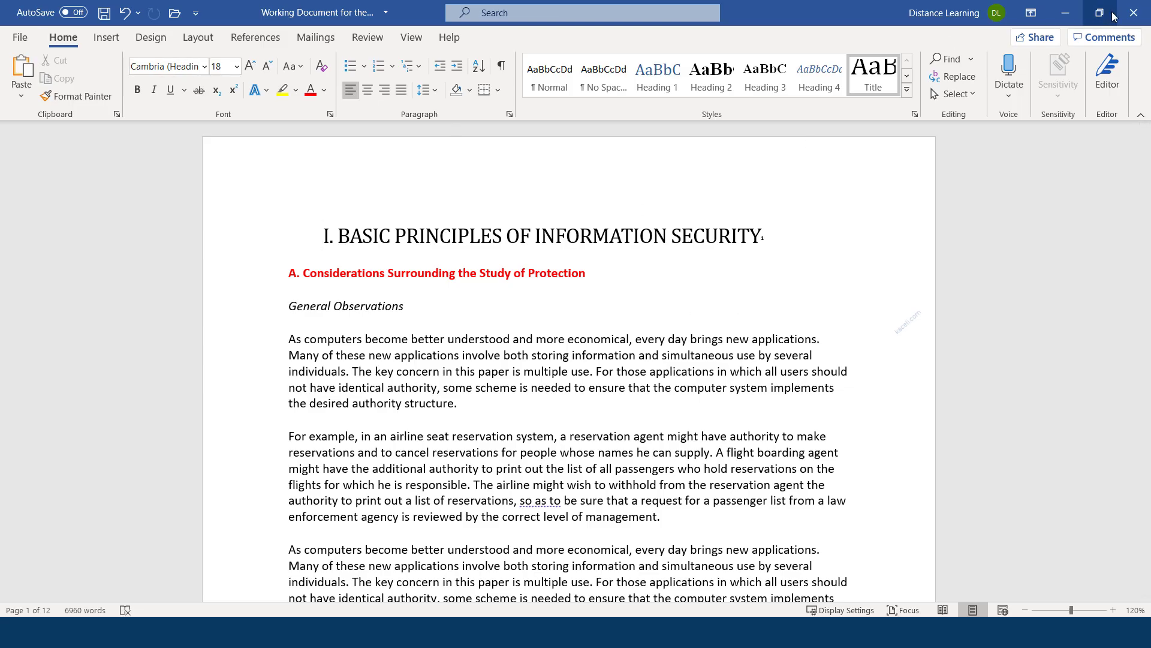
left_click(1133, 12)
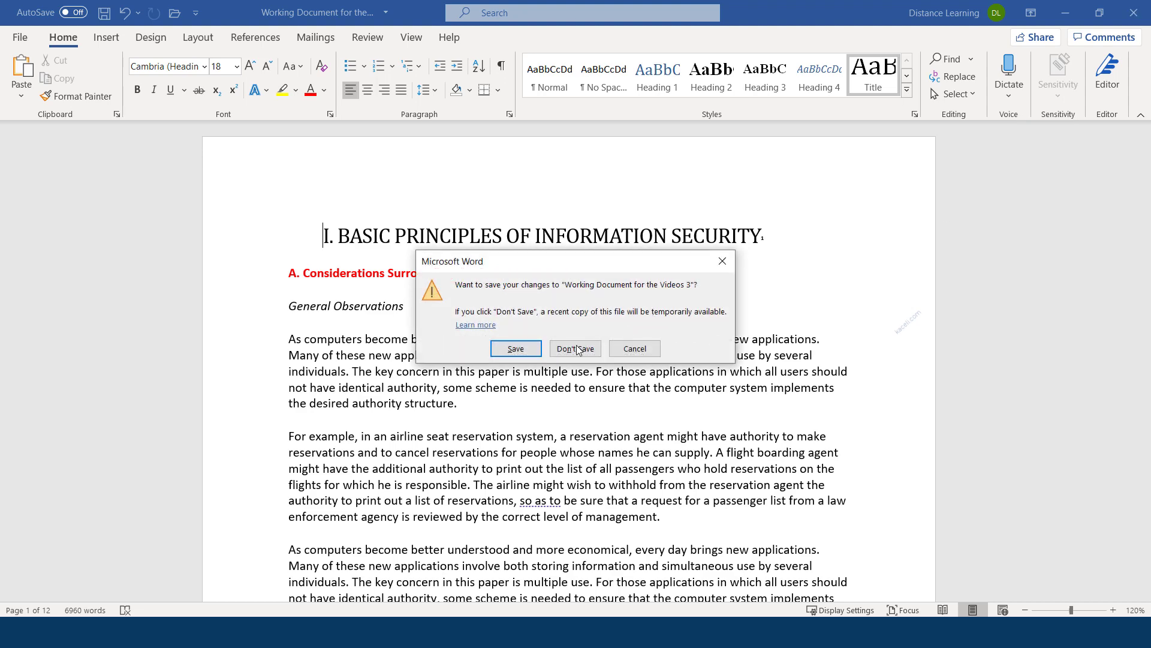
left_click(510, 349)
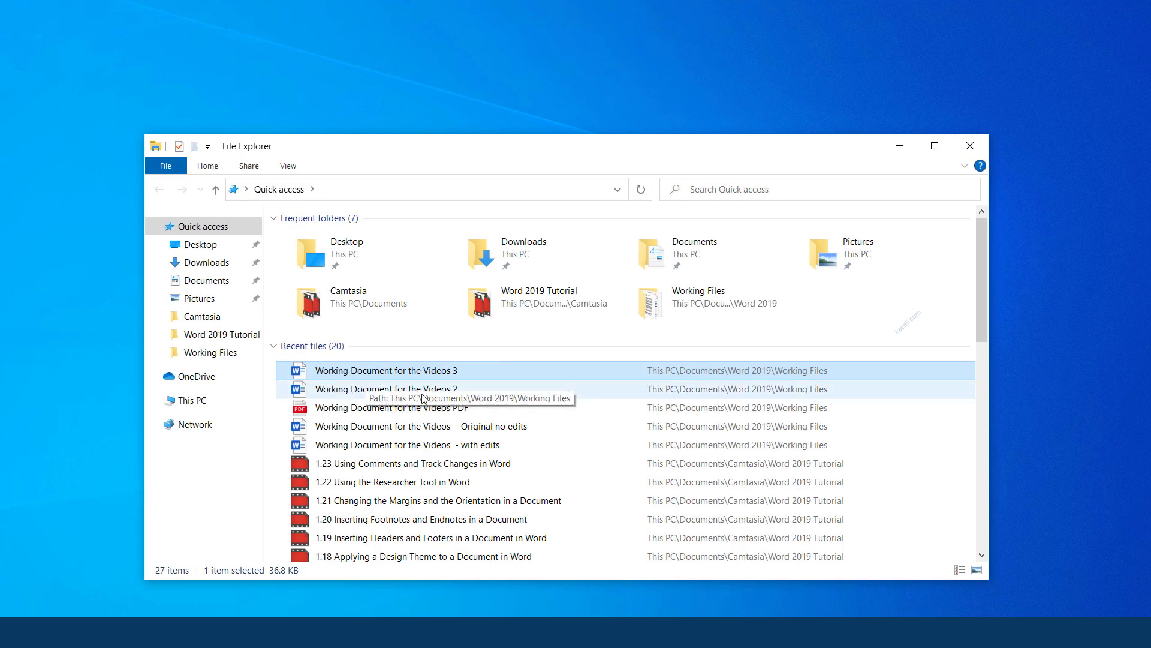
right_click(396, 374)
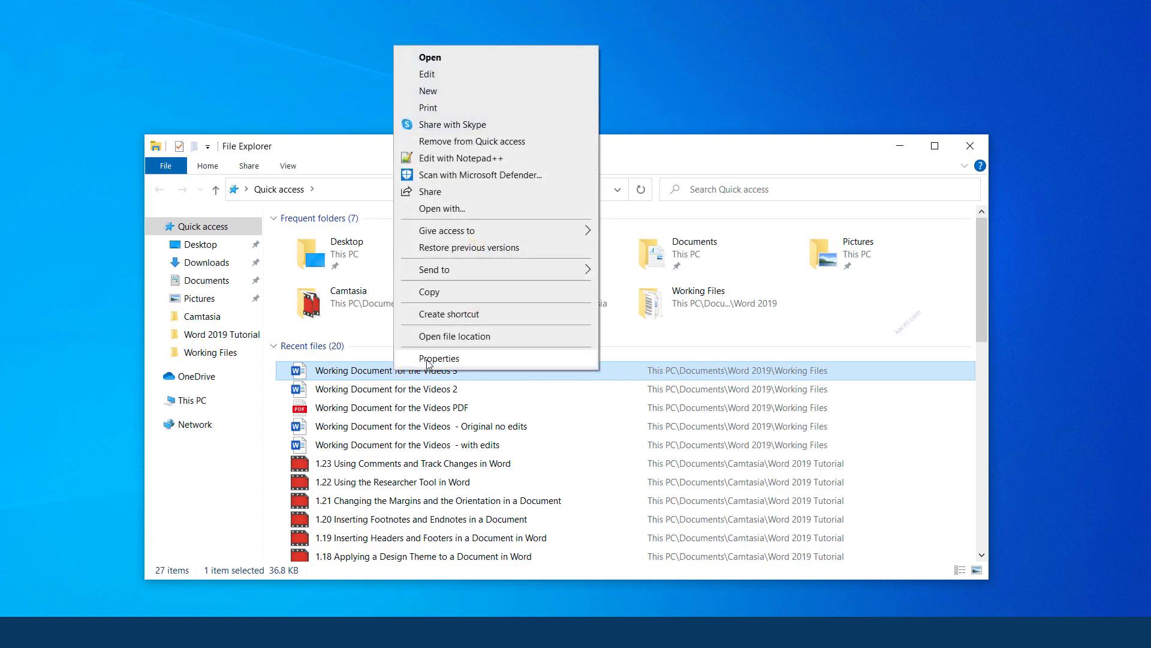
left_click(681, 161)
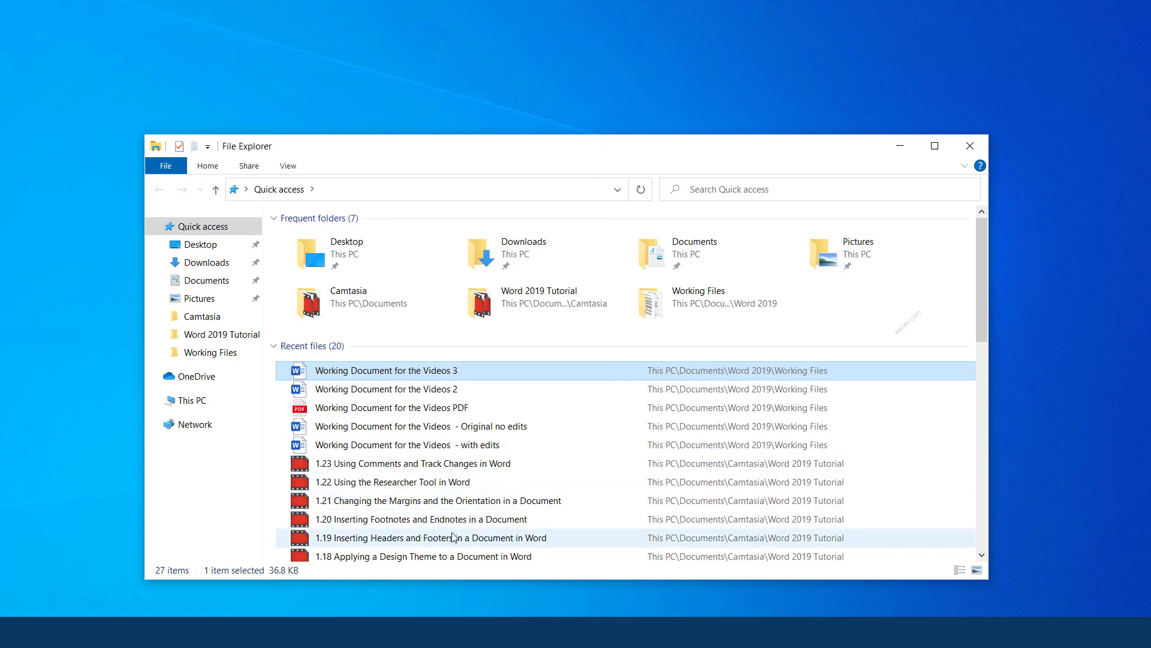
left_click(970, 146)
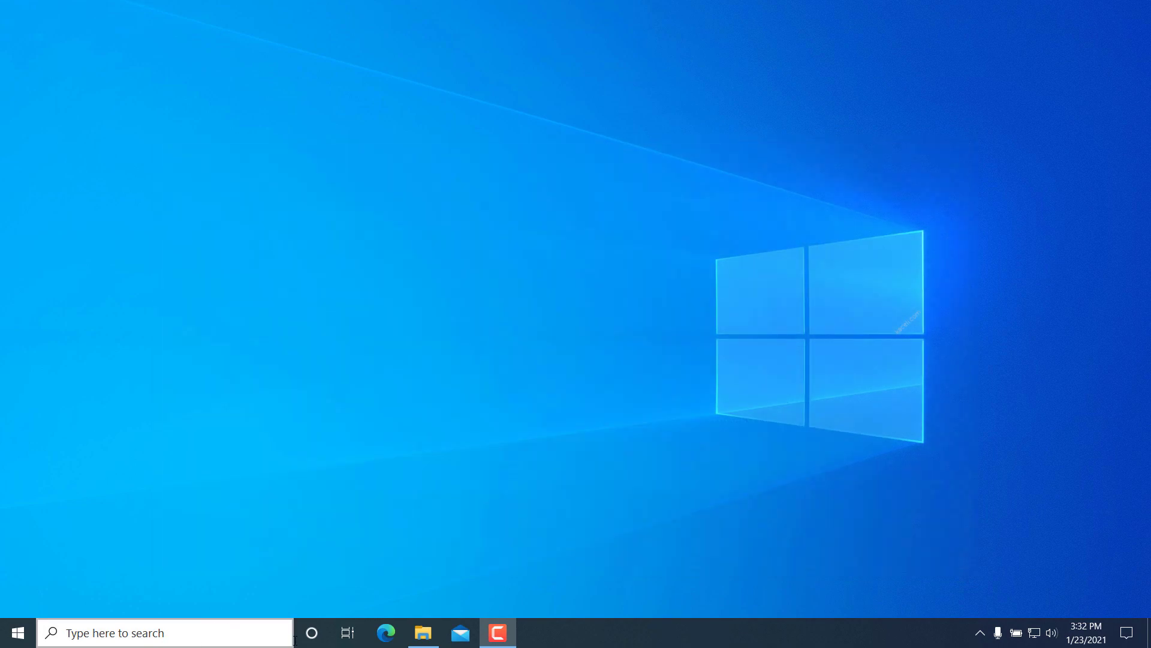
left_click(169, 637)
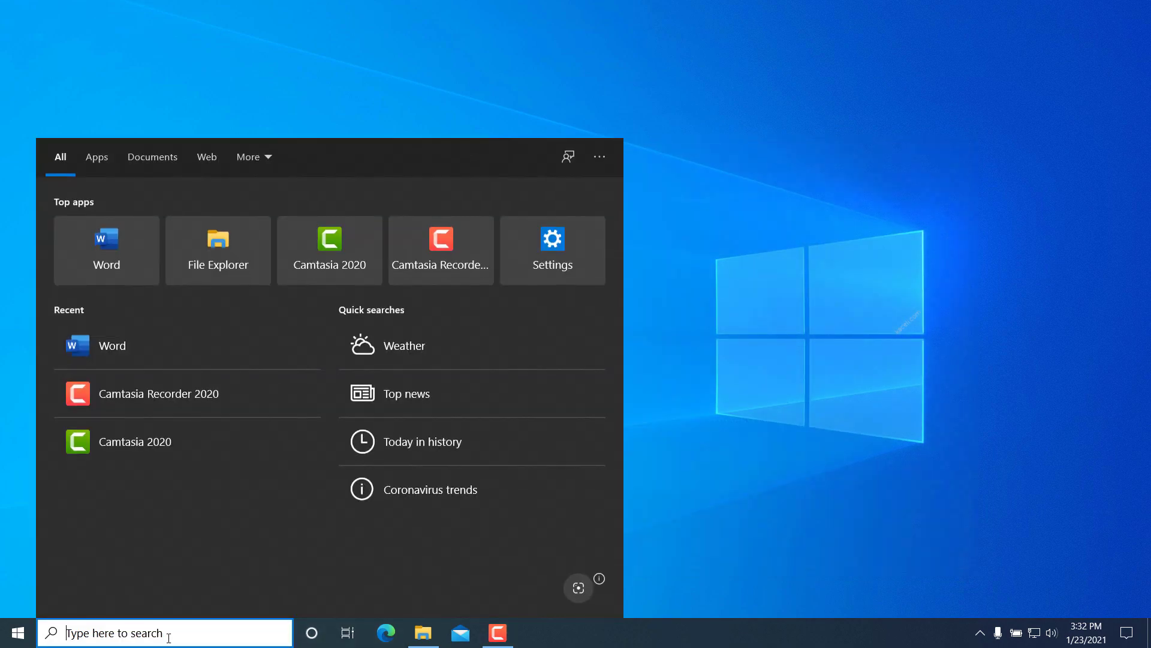
type("exp")
left_click(129, 267)
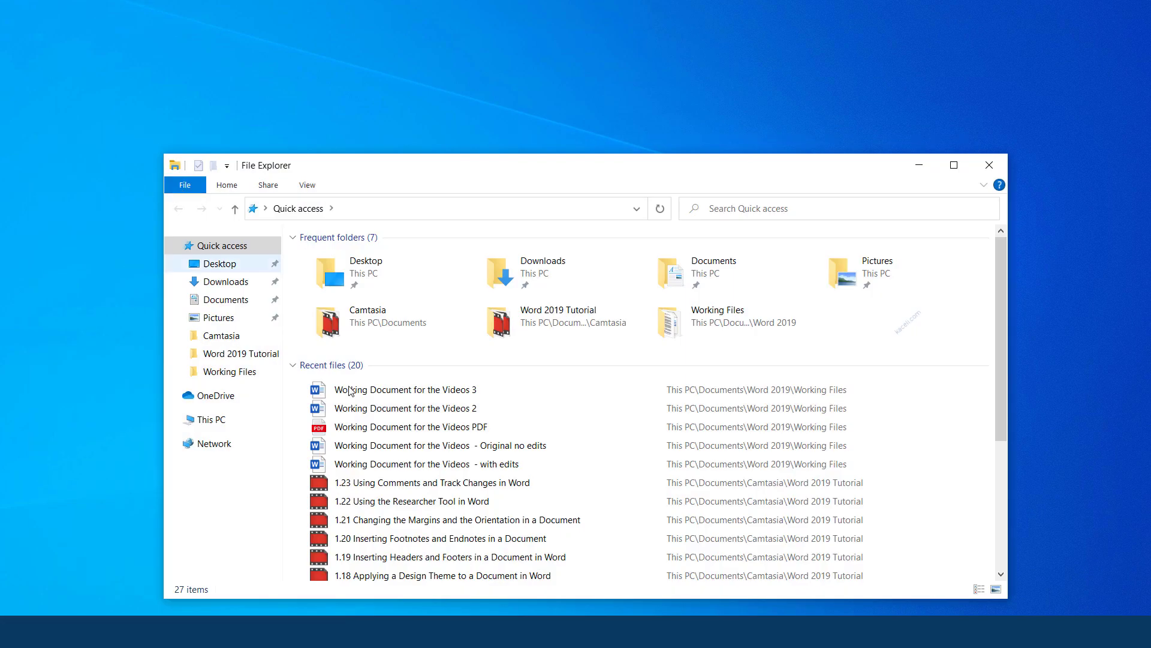
right_click(424, 393)
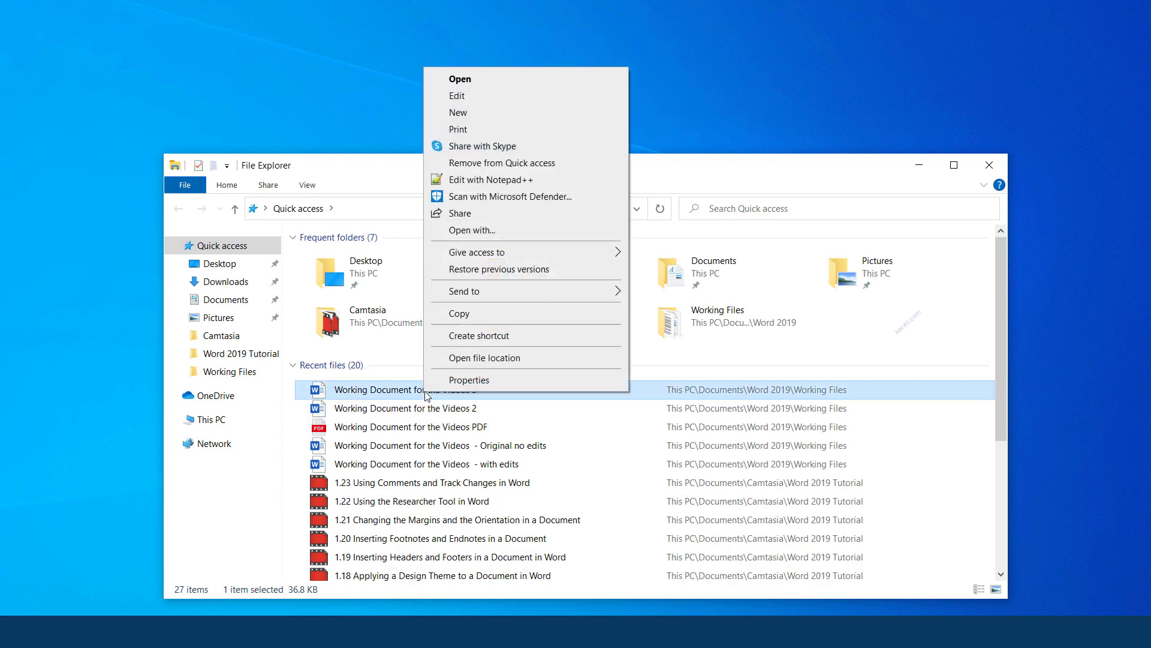
left_click(469, 381)
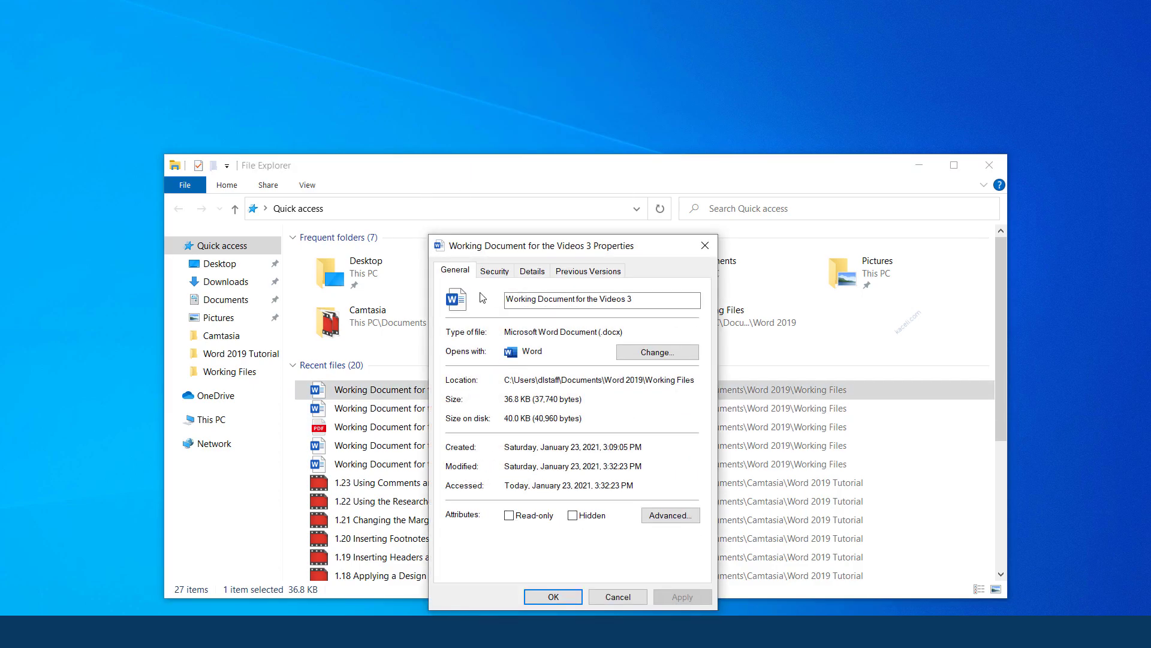
left_click(533, 272)
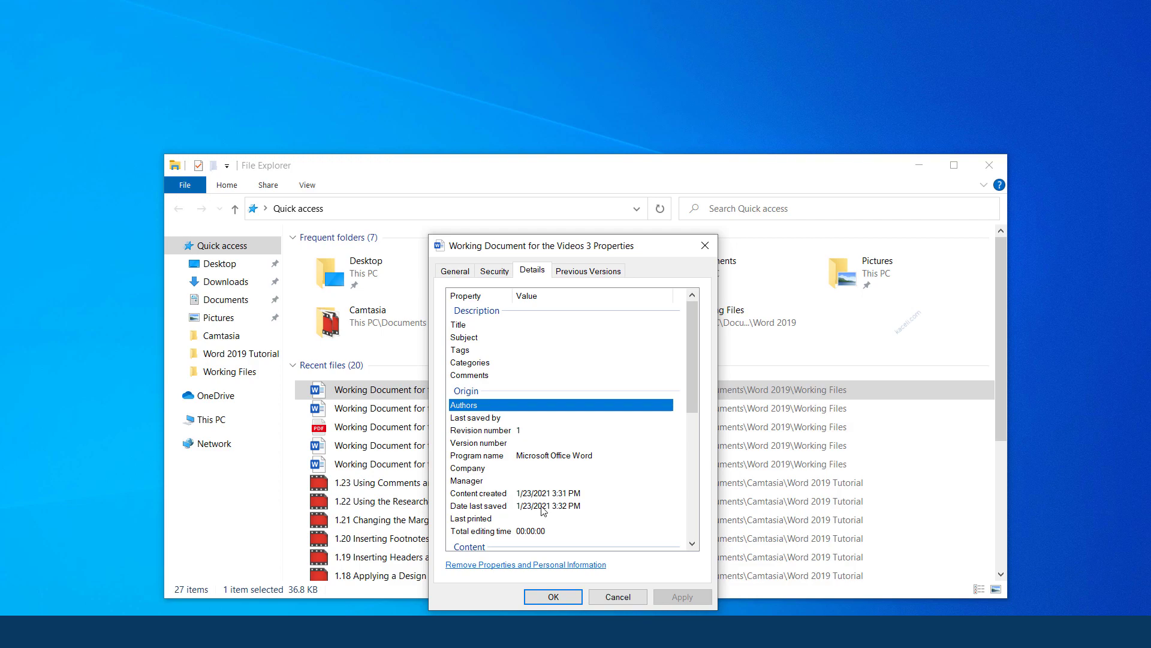
left_click(617, 596)
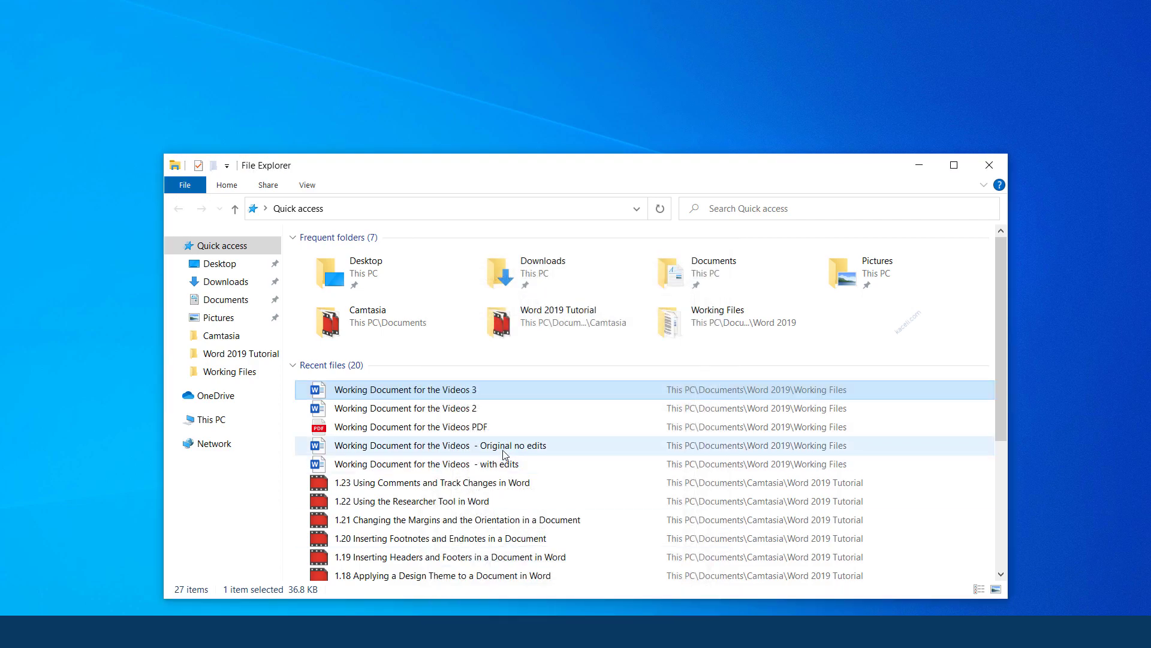
Remove all properties, including title, authors and company, from Working Document for the Videos 2
right_click(432, 414)
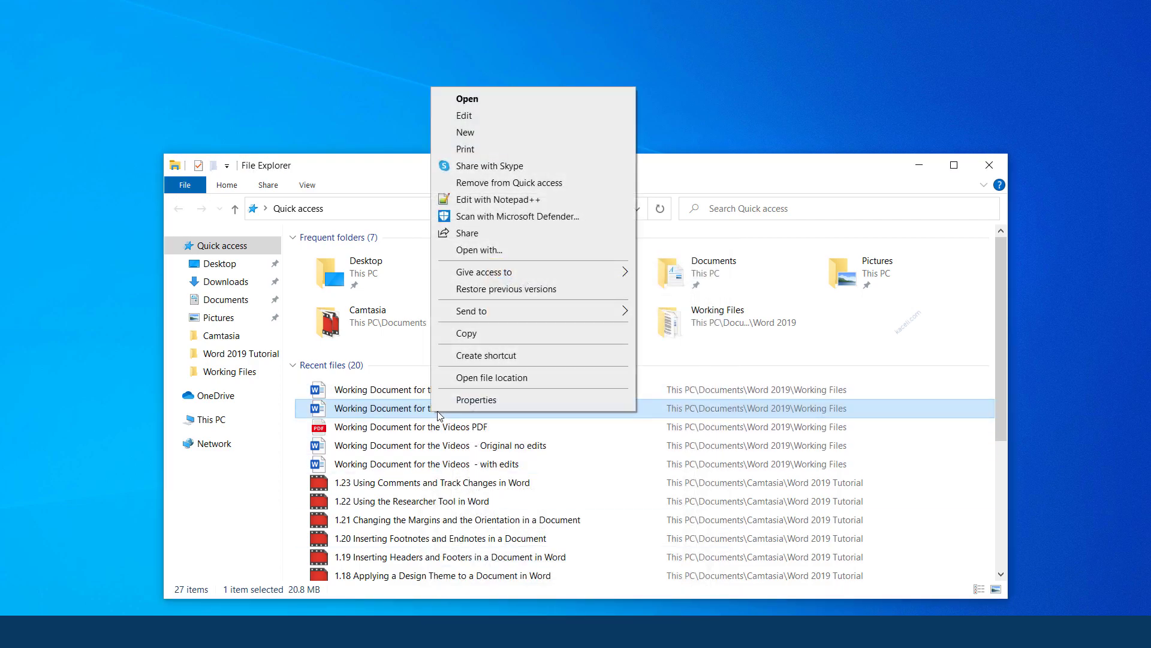
left_click(474, 468)
left_click(539, 271)
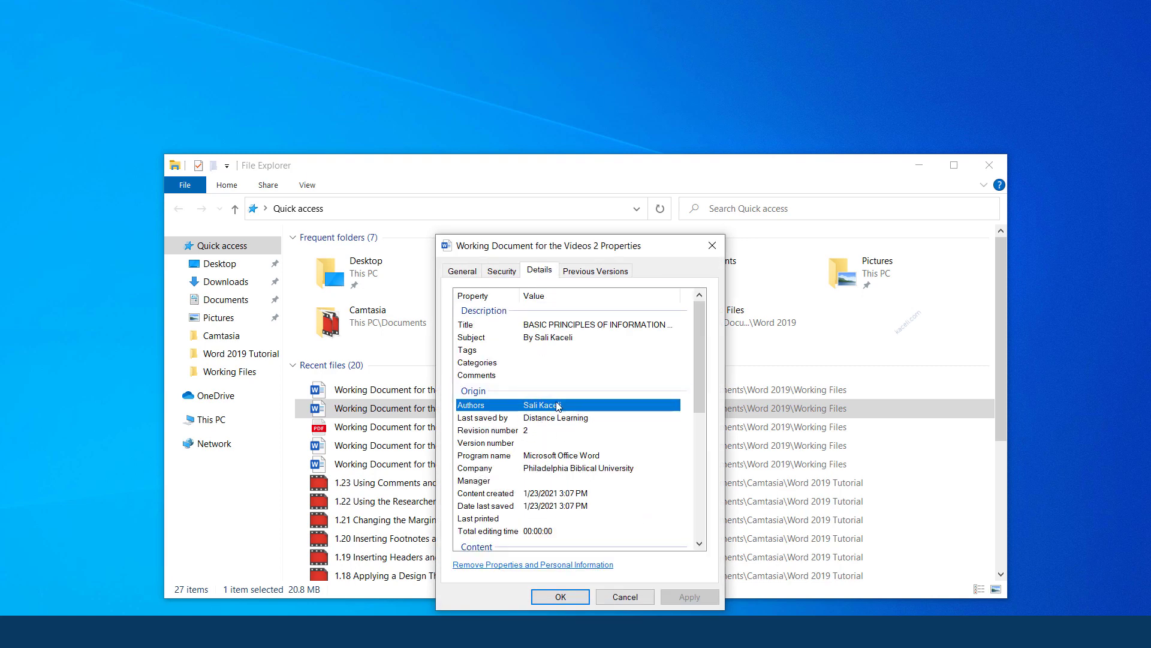
left_click(507, 565)
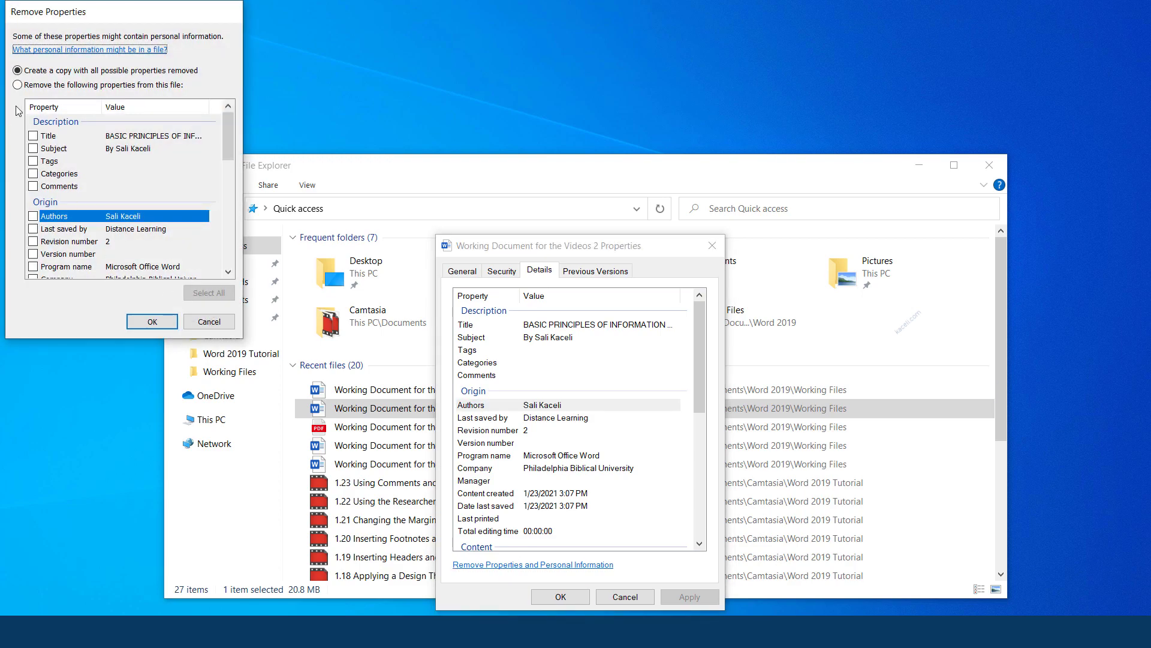
left_click(18, 85)
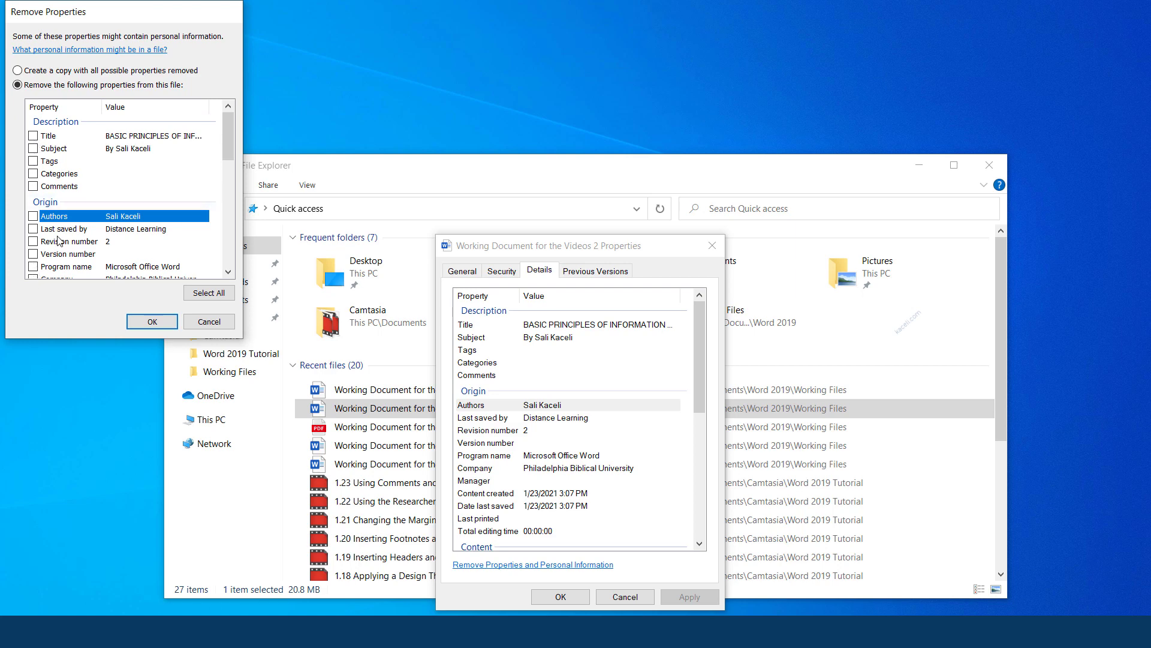
left_click(234, 299)
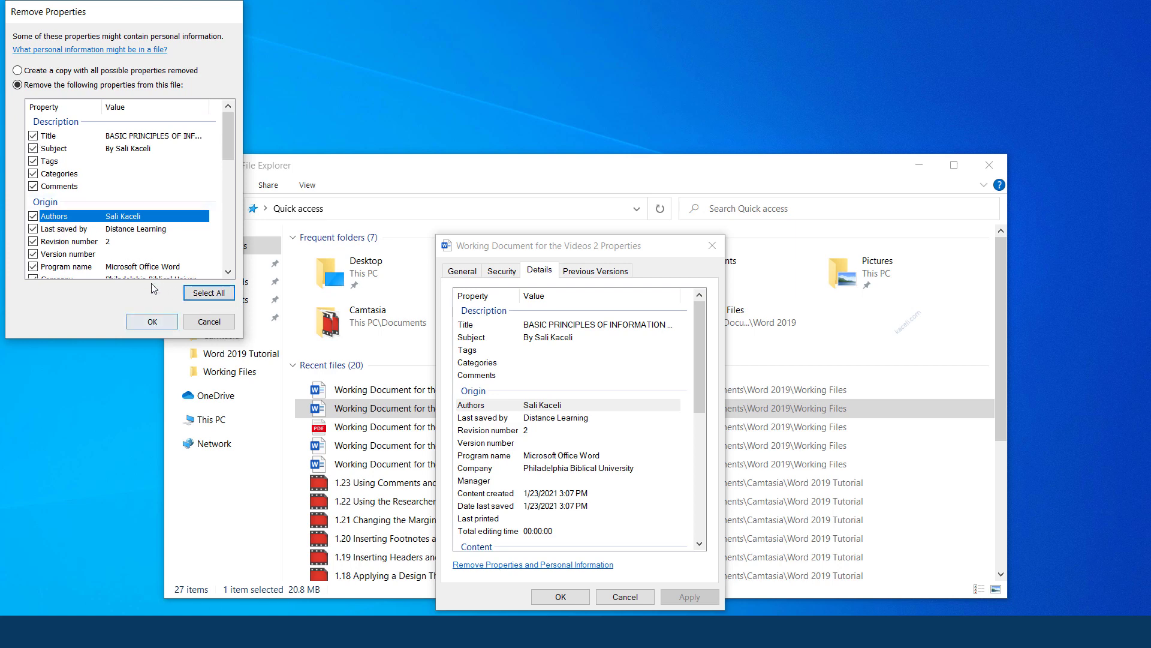
left_click(153, 322)
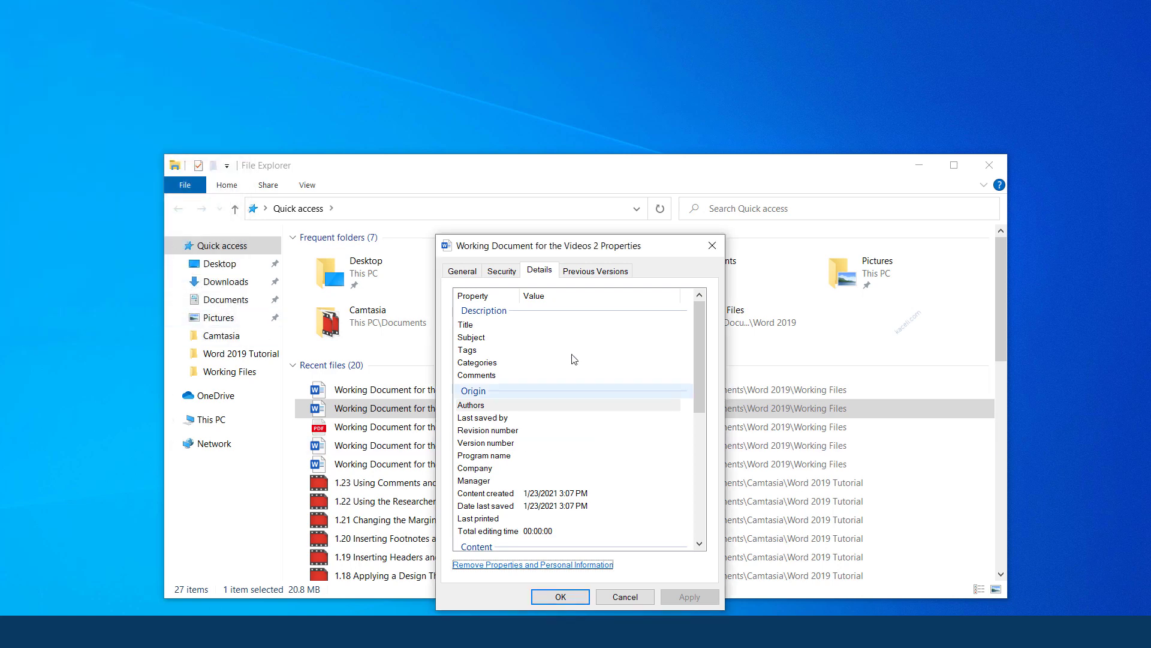
left_click(551, 596)
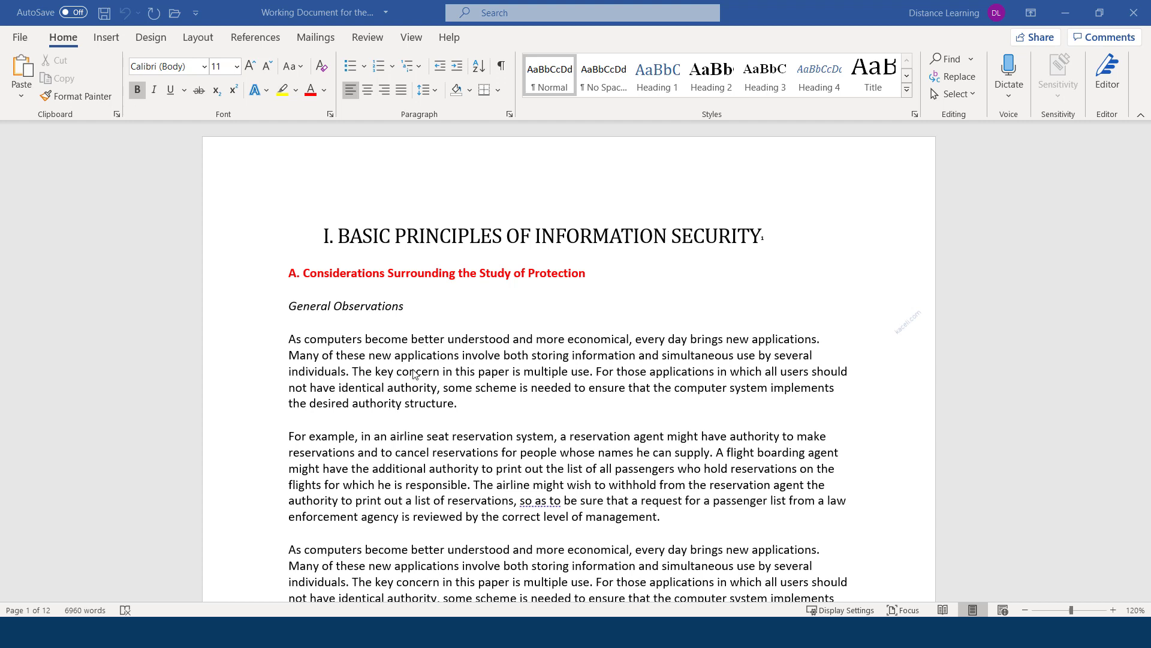
Show the Protect Document choices on the Info page of Working Document for the Videos 3
left_click(19, 37)
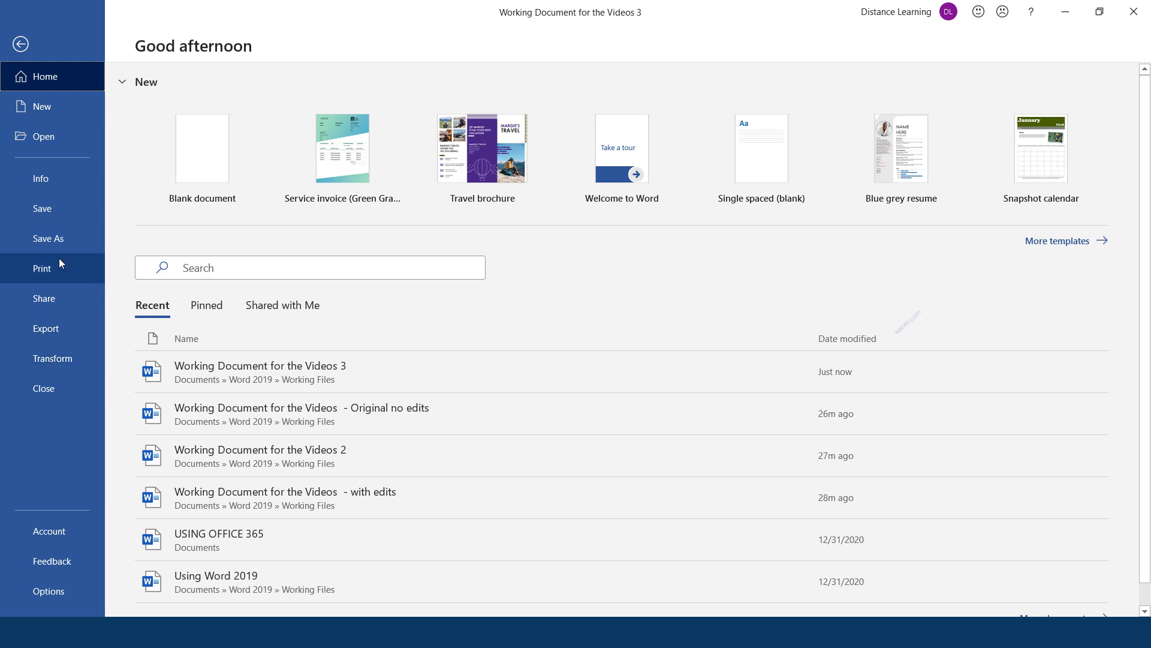
left_click(45, 179)
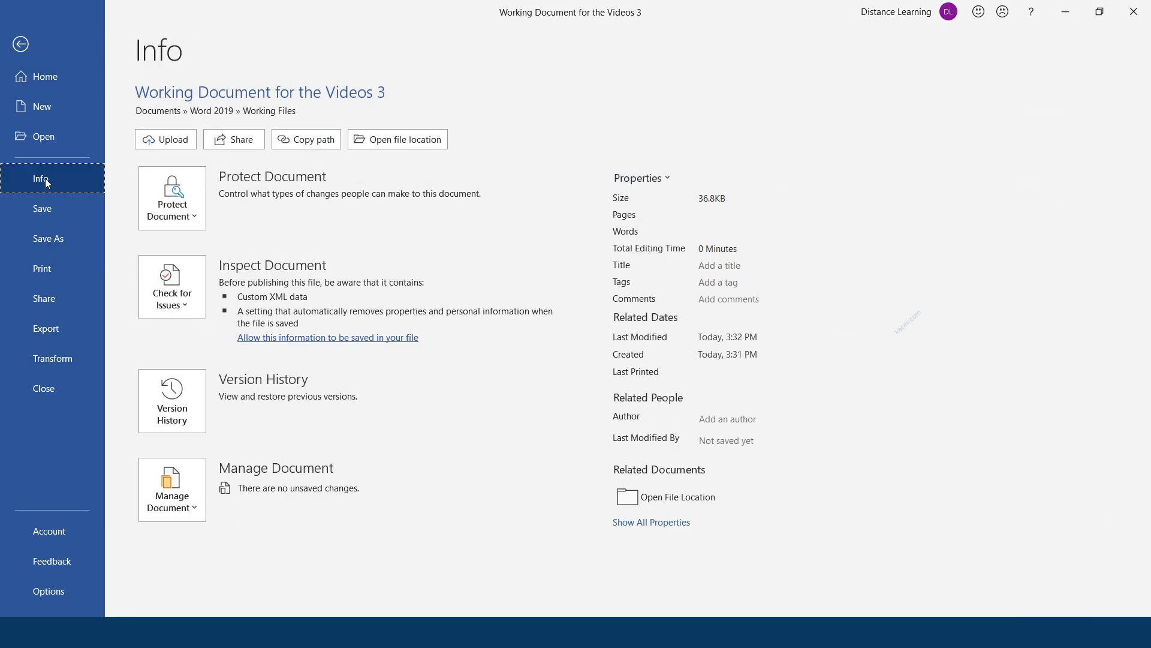
left_click(193, 217)
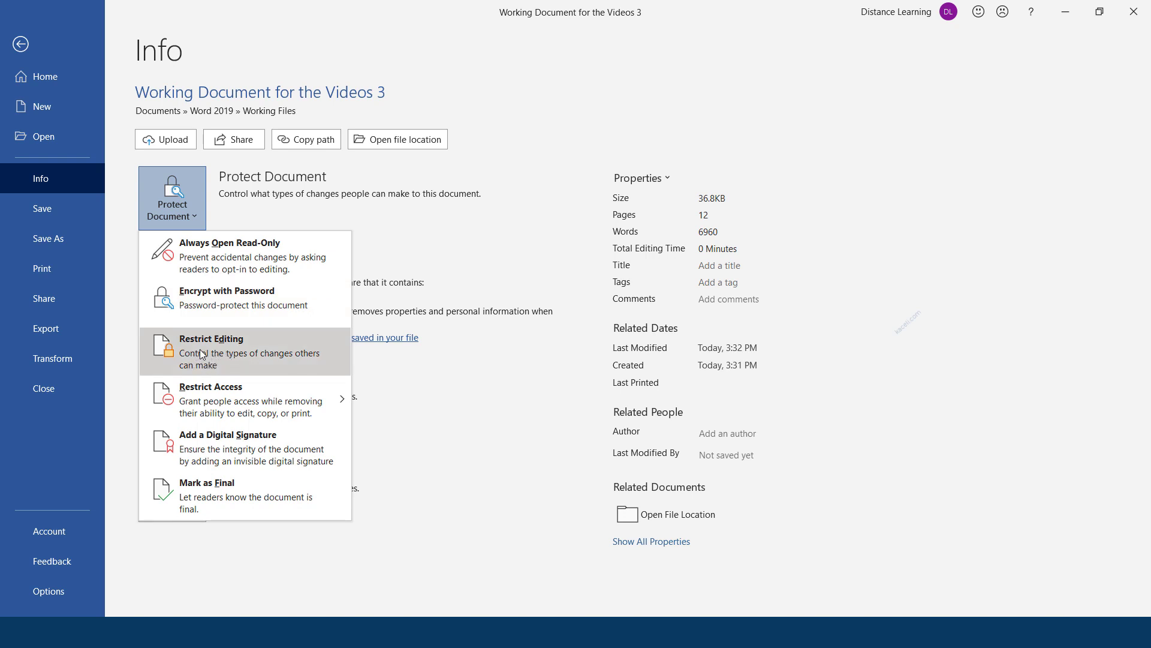
Choose Restrict Editing to show the Restrict Editing pane beside the document
mouse_move(203, 410)
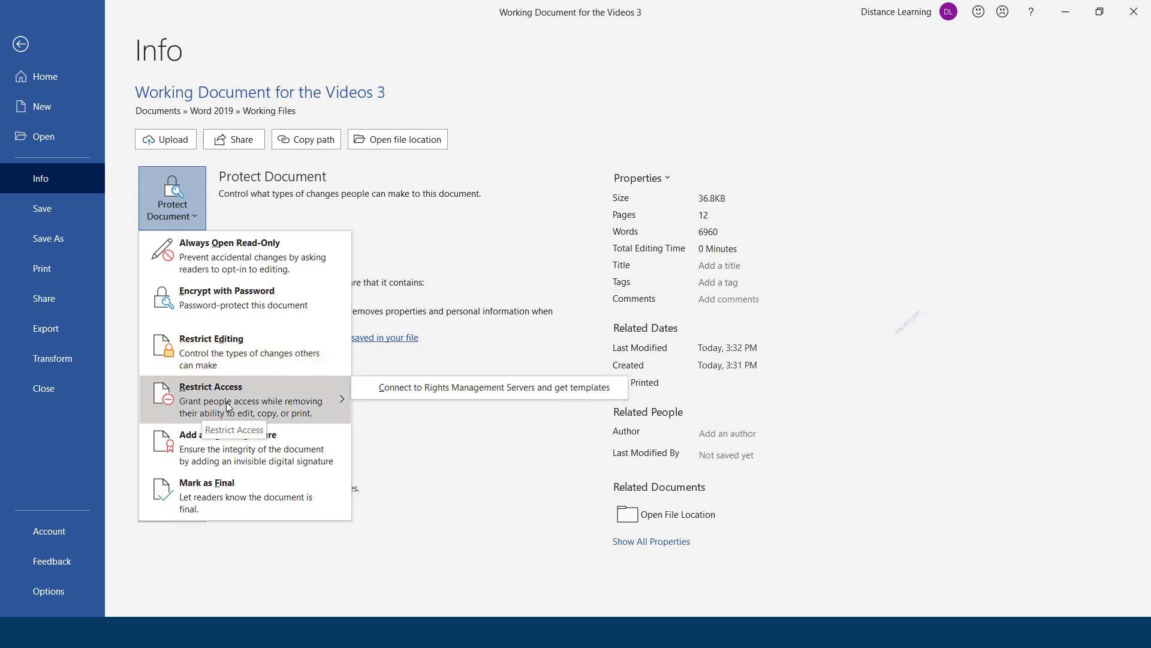
left_click(210, 358)
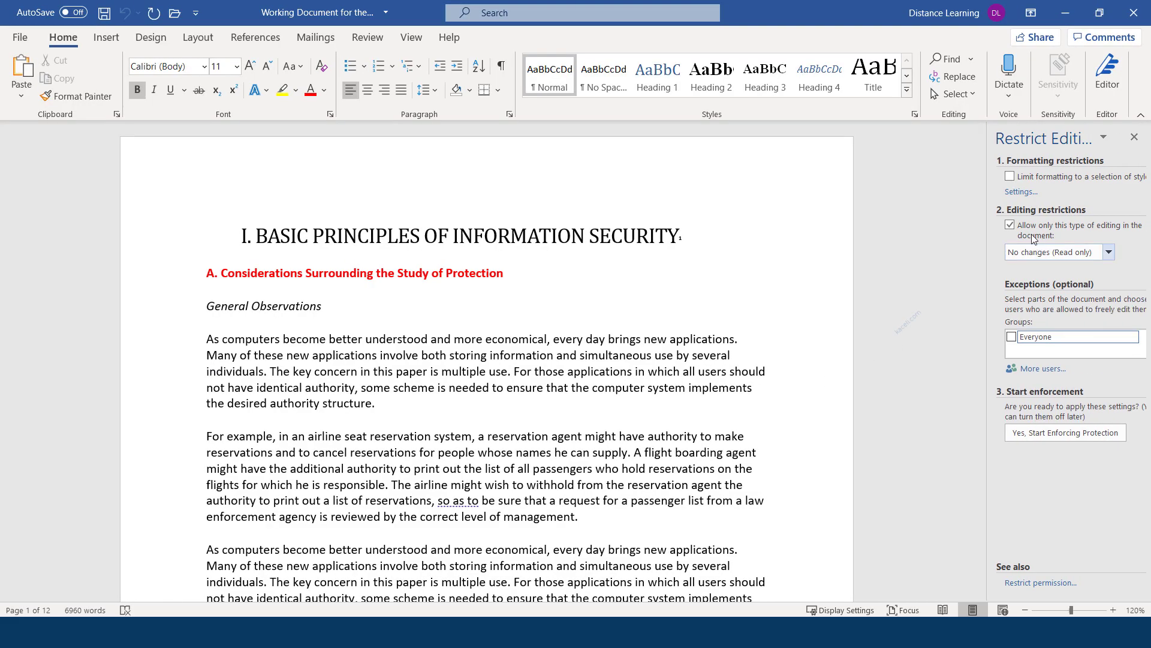
Set the editing restriction to Comments only, with Everyone ticked as an exception
left_click(1017, 192)
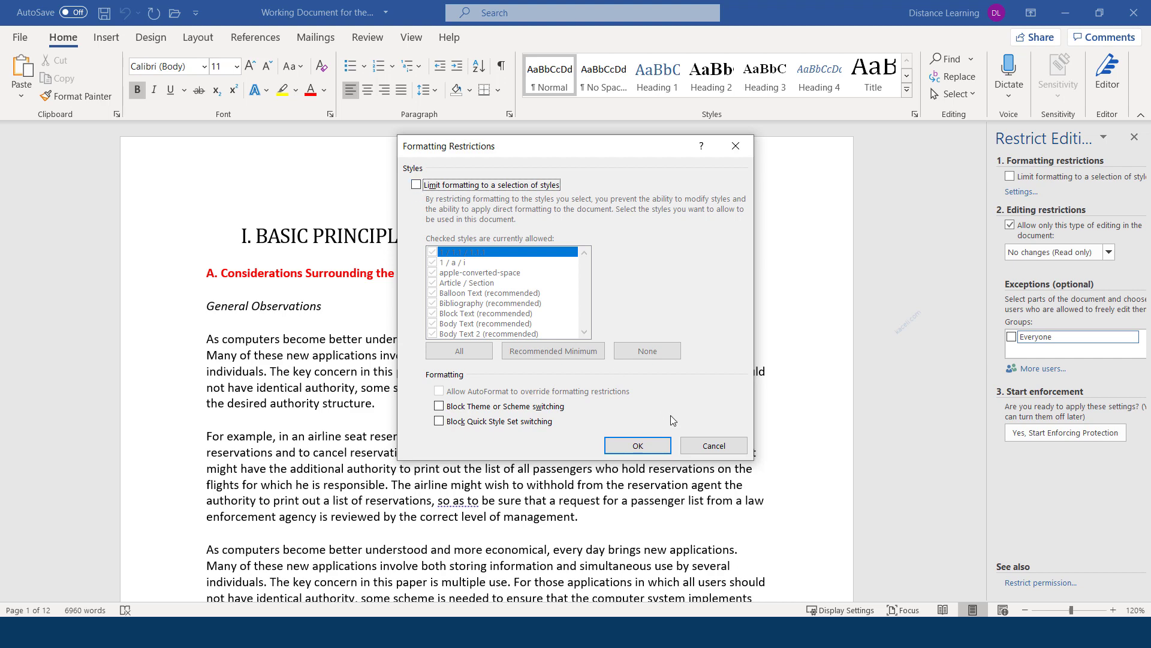
left_click(689, 443)
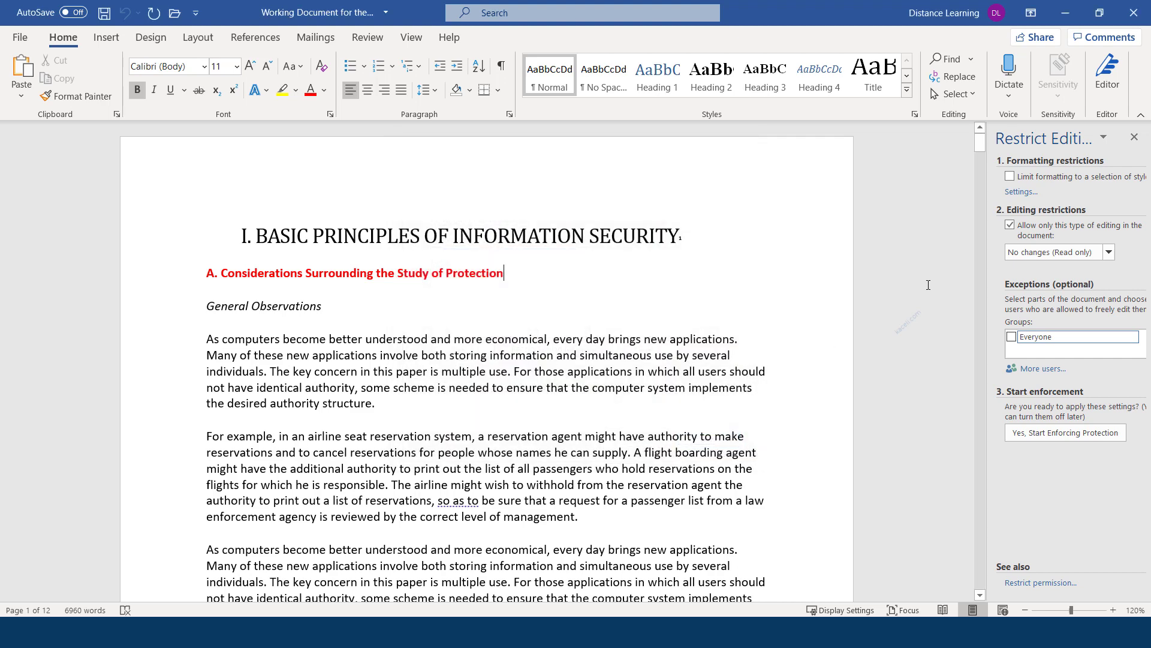
left_click(1053, 252)
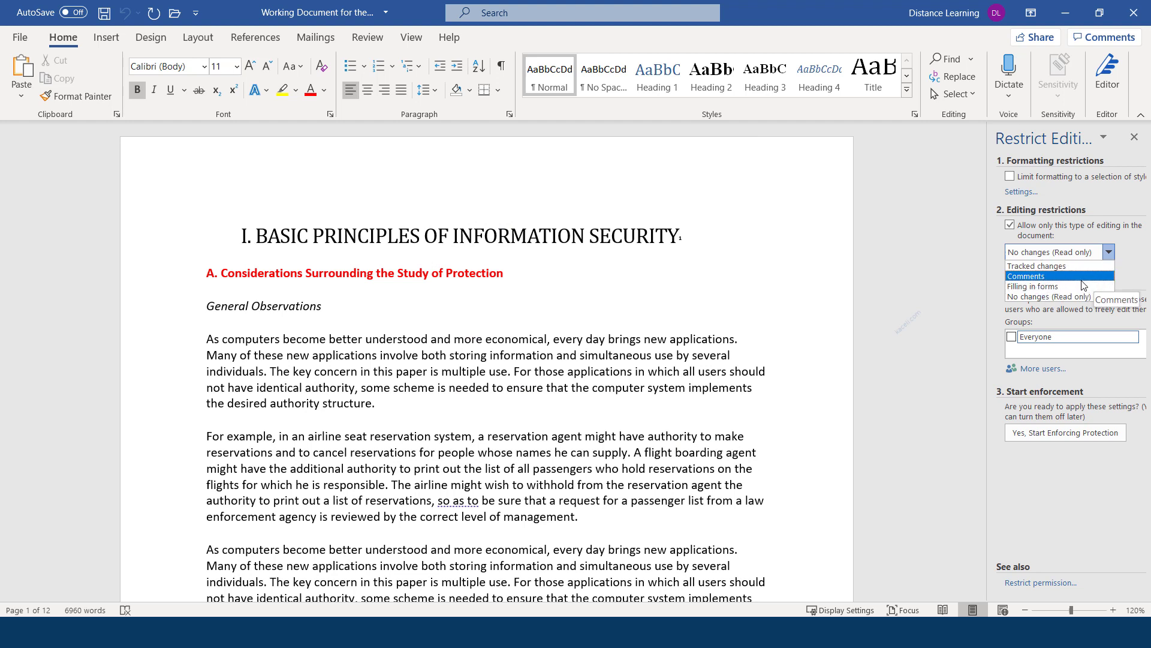
left_click(1033, 278)
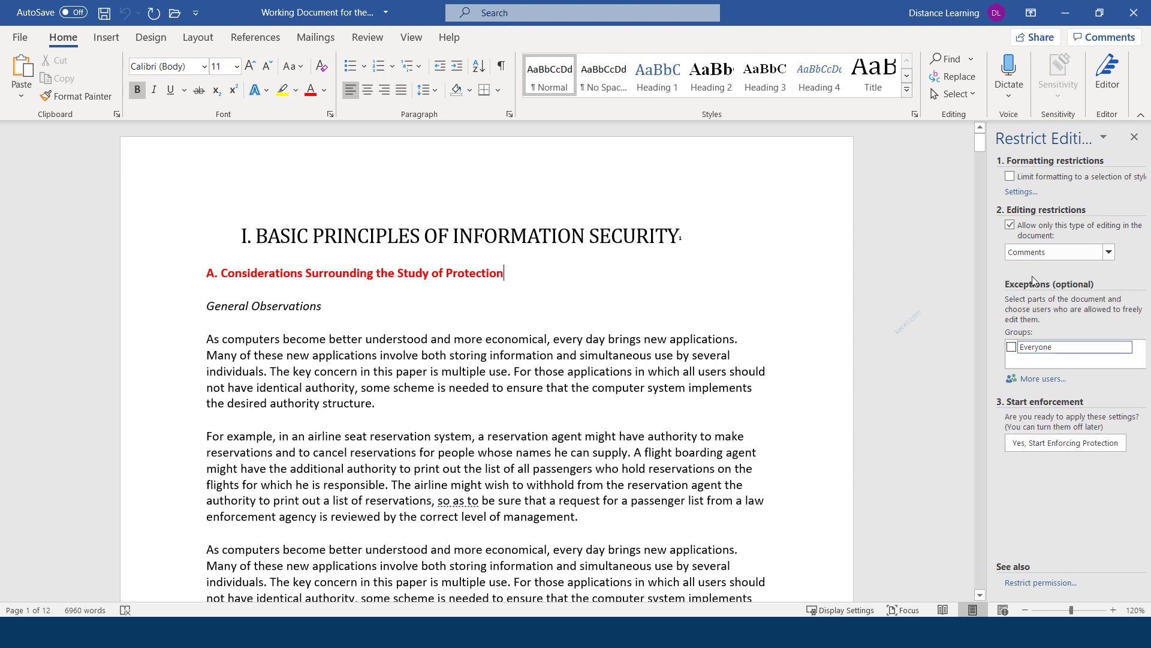
left_click(1011, 347)
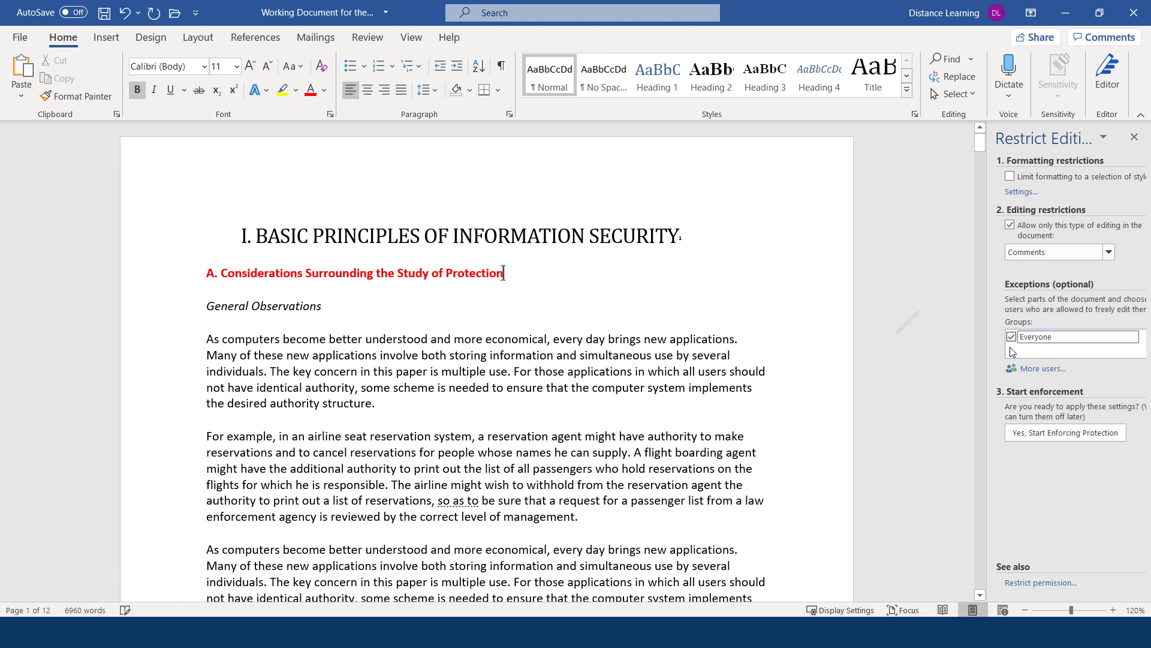
left_click(1043, 368)
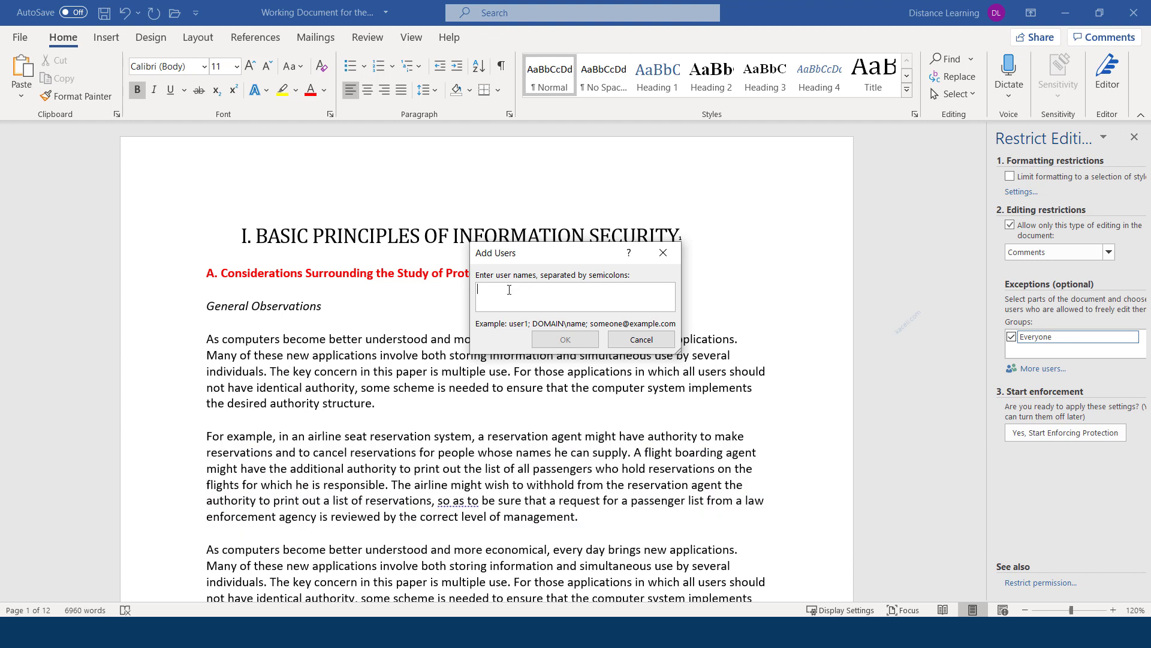
left_click(627, 346)
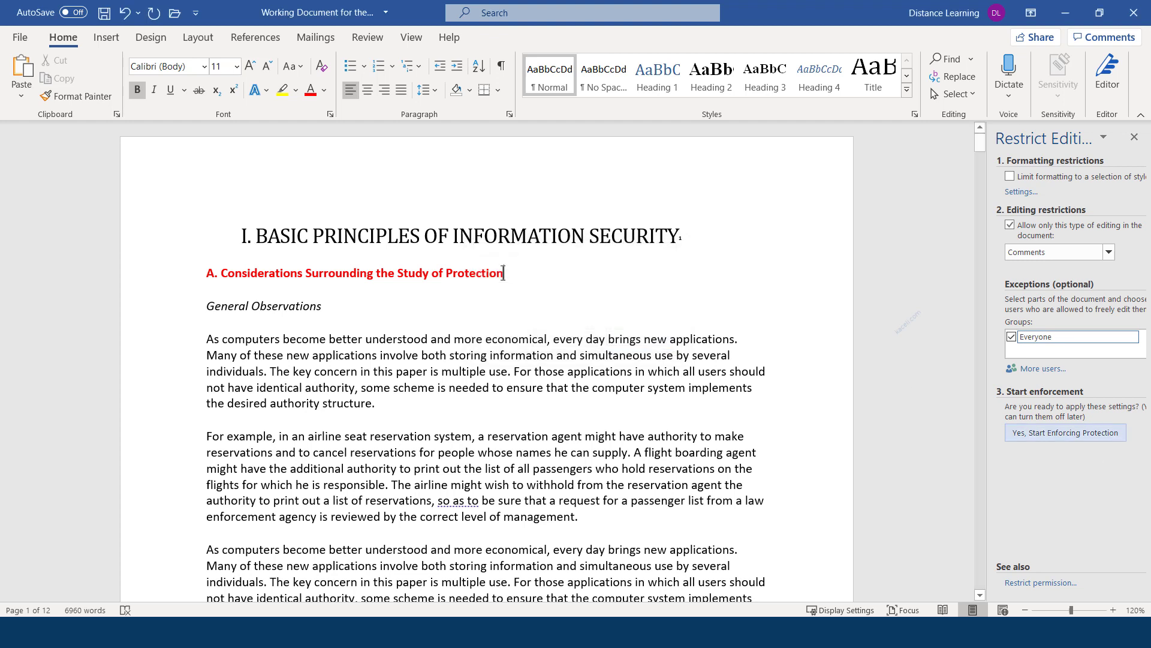
Start enforcing the comments-only editing protection
left_click(1043, 434)
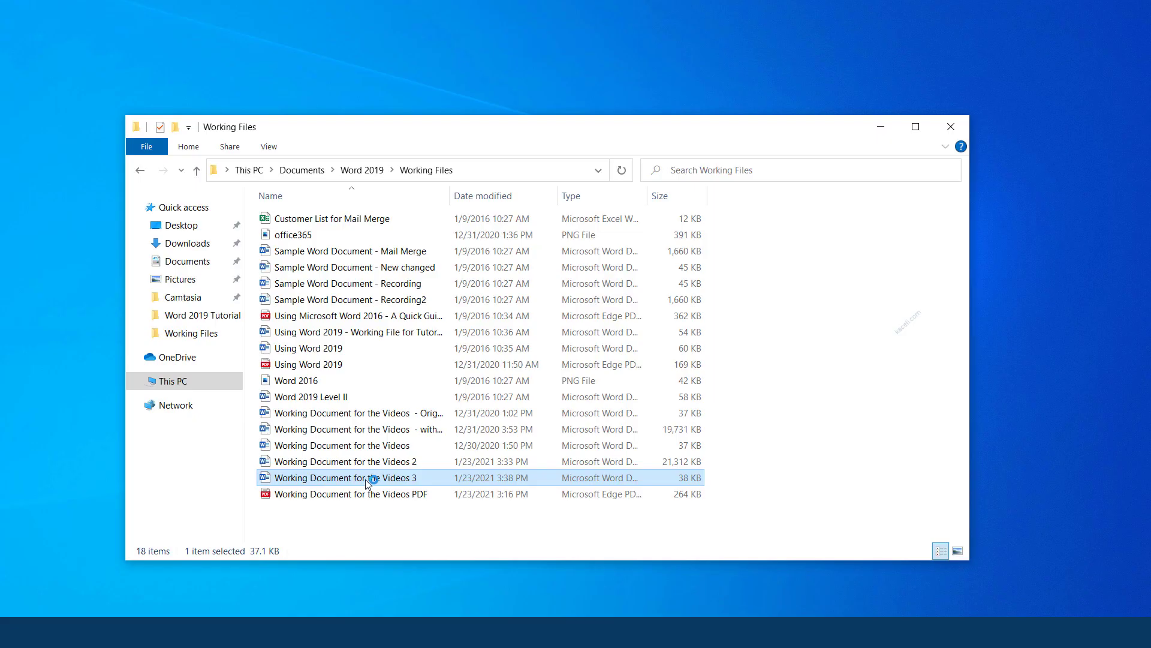
Reopen Working Document for the Videos 3, confirm its text is locked, and choose Stop Protection
double_click(373, 478)
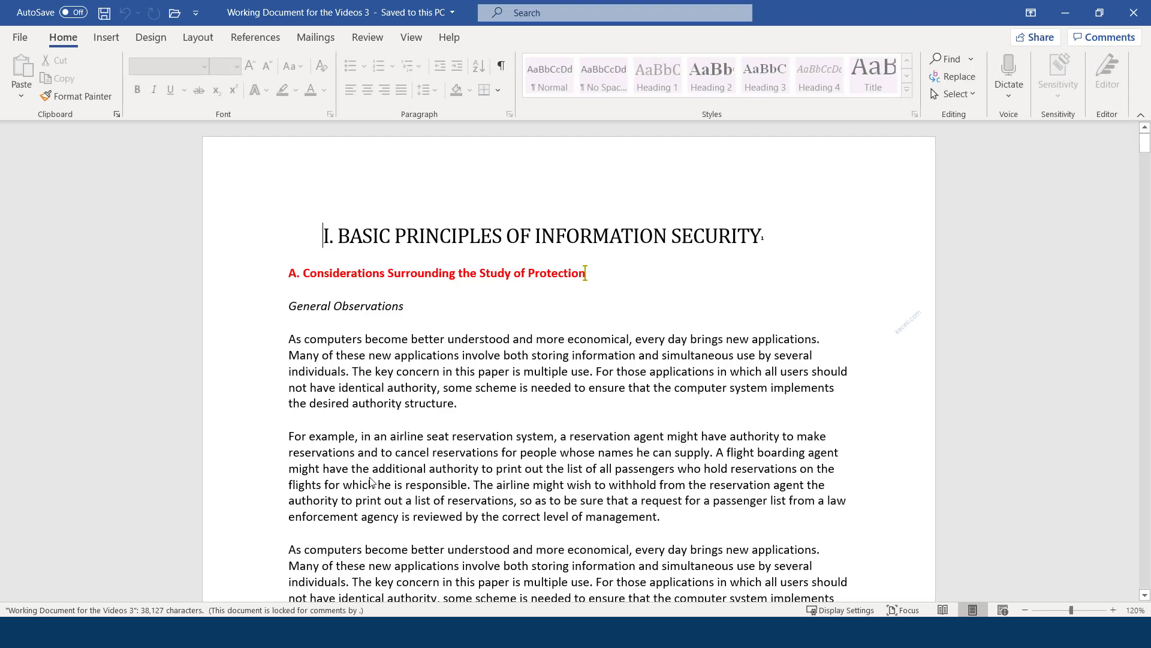
left_click(486, 355)
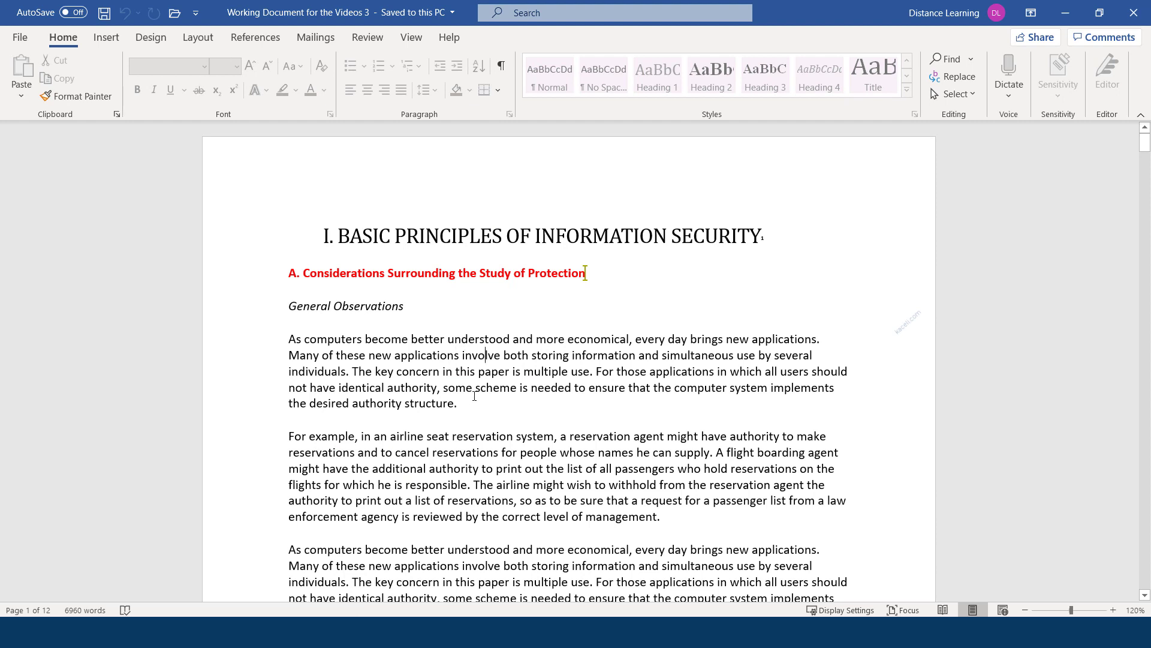
key("Return")
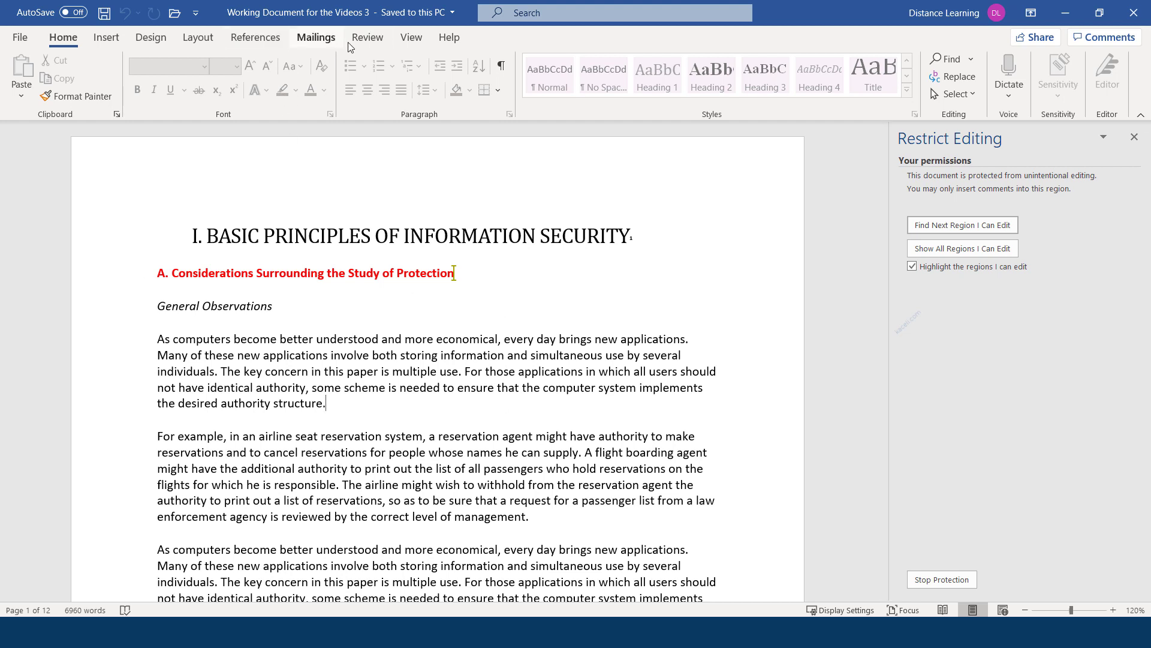
left_click(367, 37)
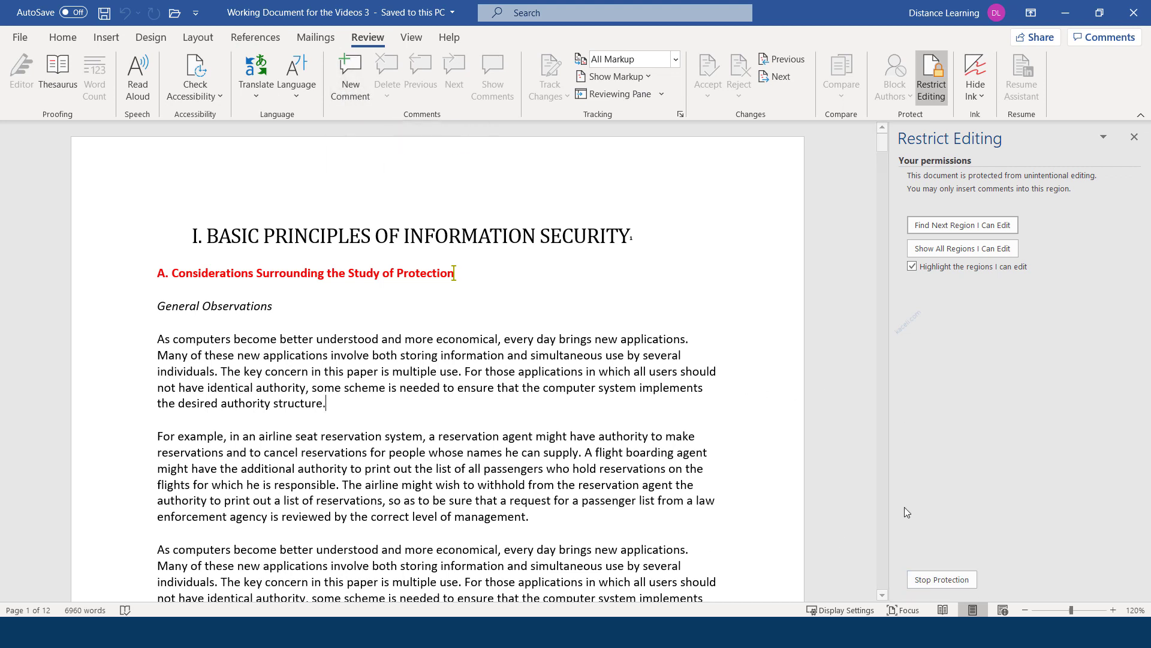
left_click(931, 582)
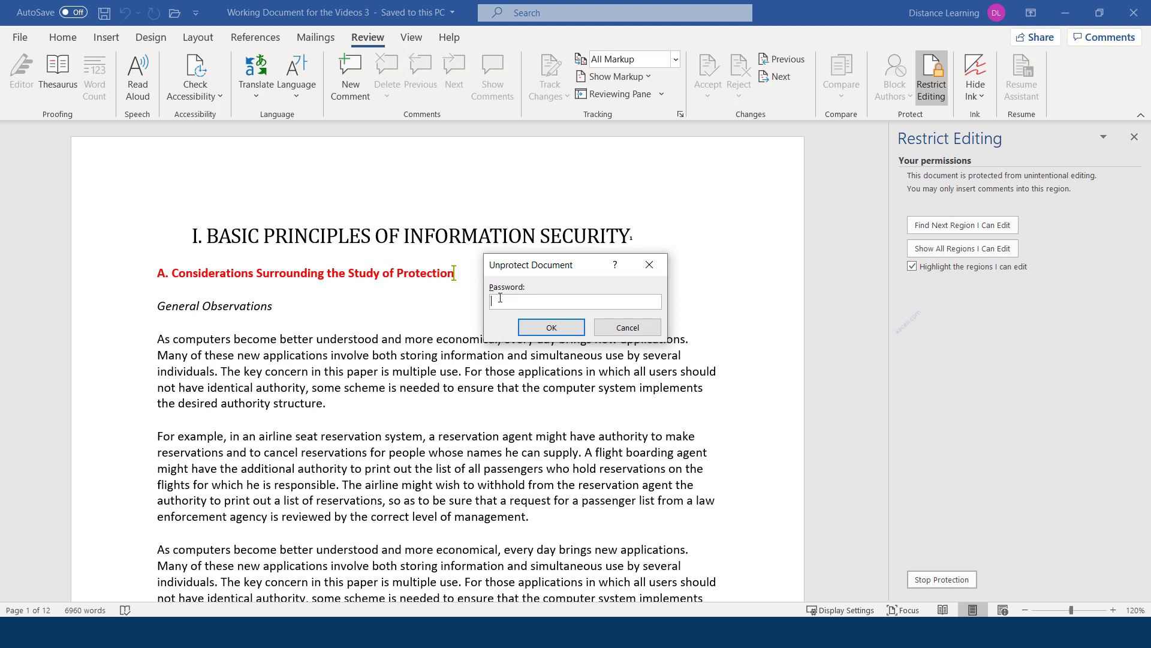
Enter the protection password to unprotect the document
type("123")
key("Return")
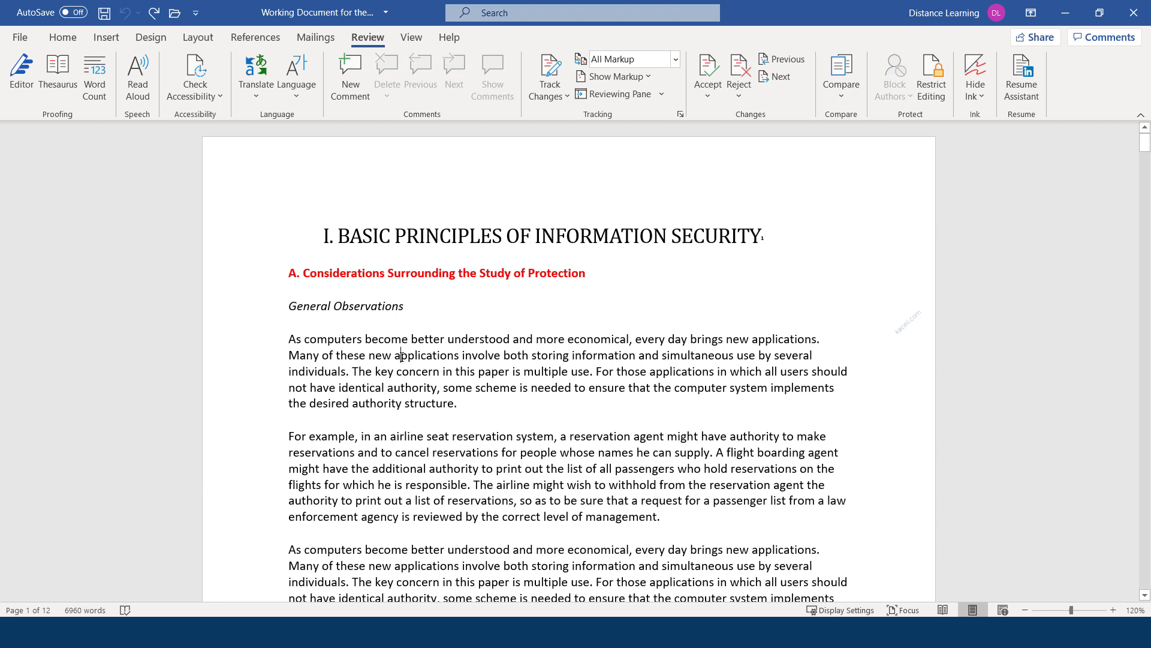
Open the Share dialog from the File menu
left_click(15, 40)
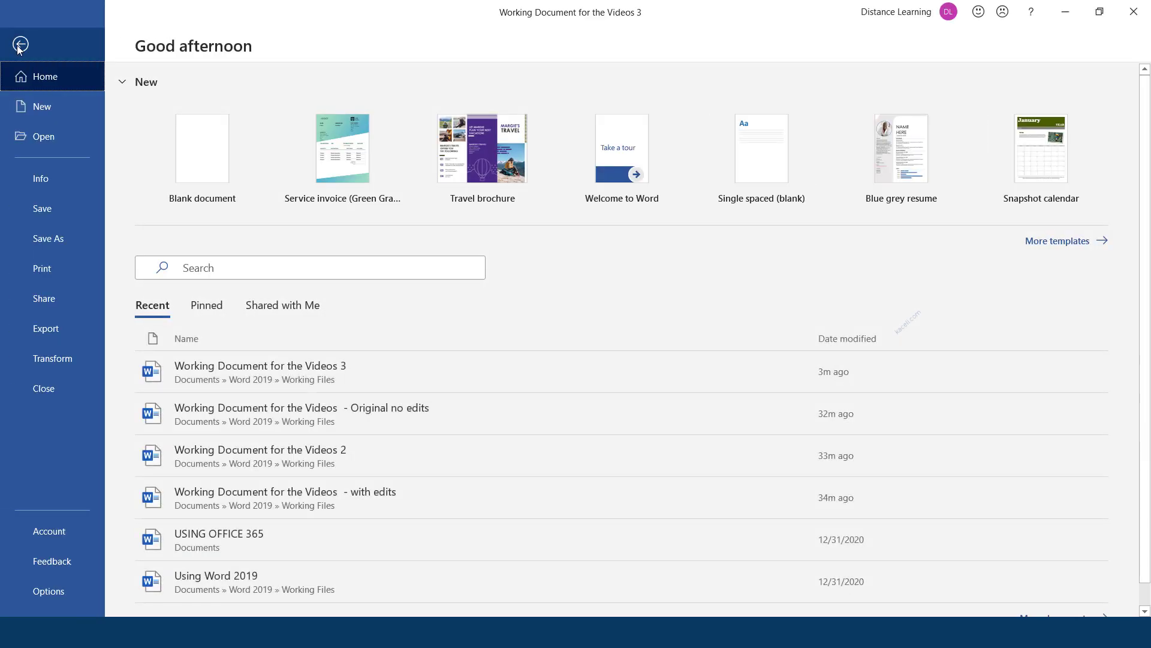
left_click(46, 301)
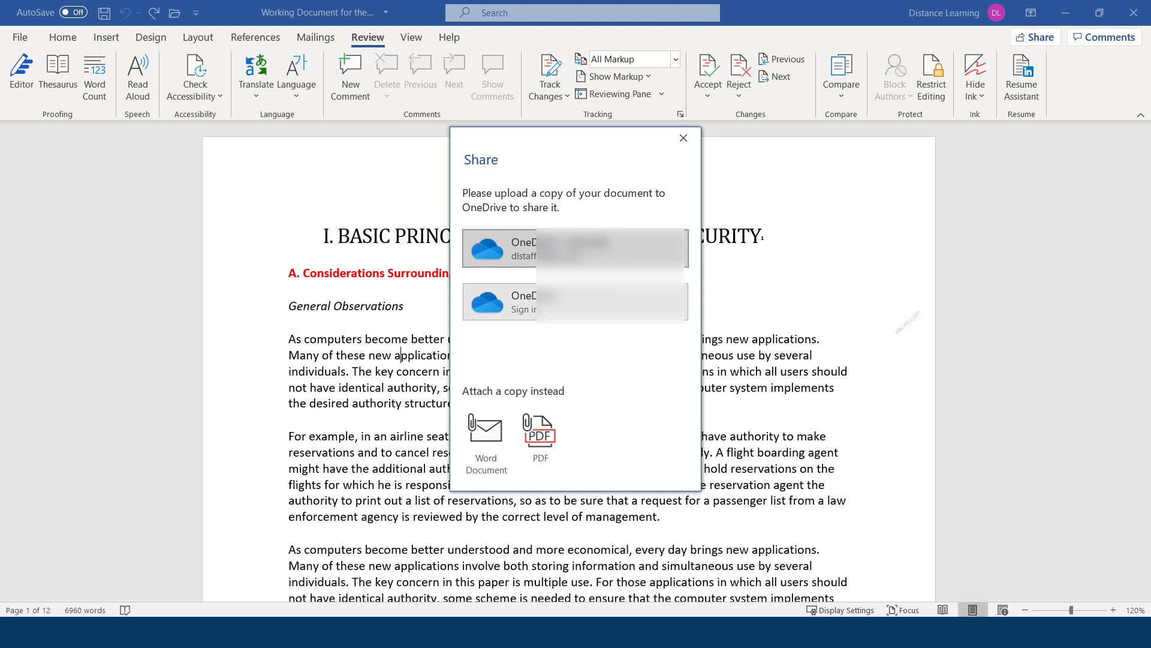
Upload the document to OneDrive, add the suggested contact as recipient, and paste a message
left_click(517, 251)
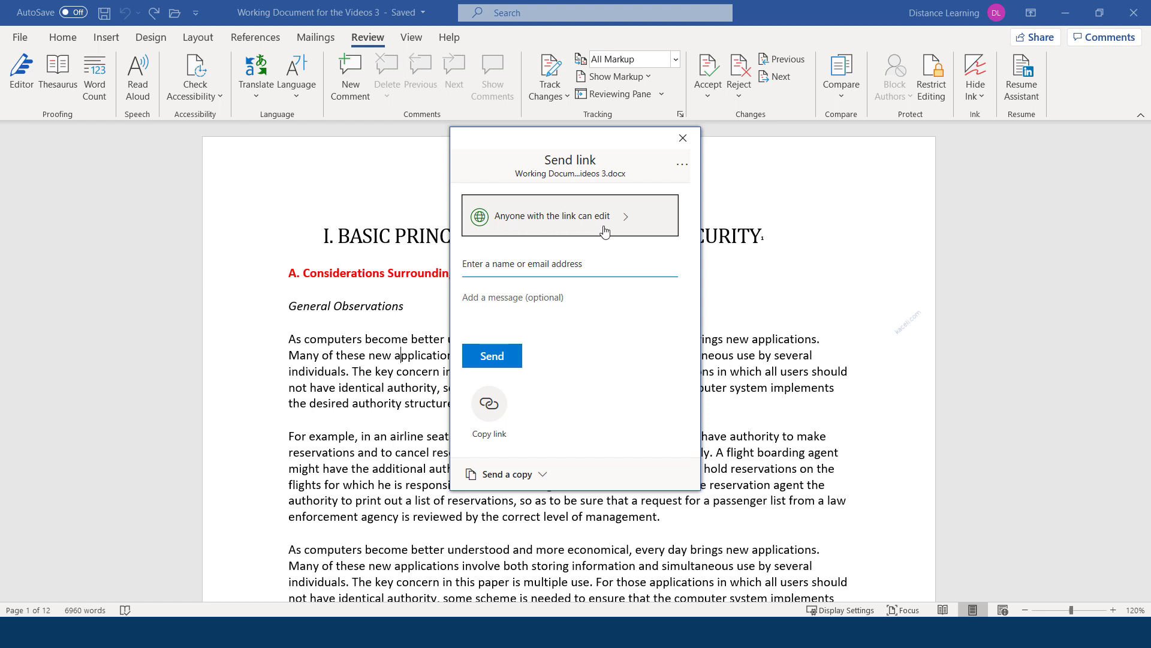
left_click(502, 262)
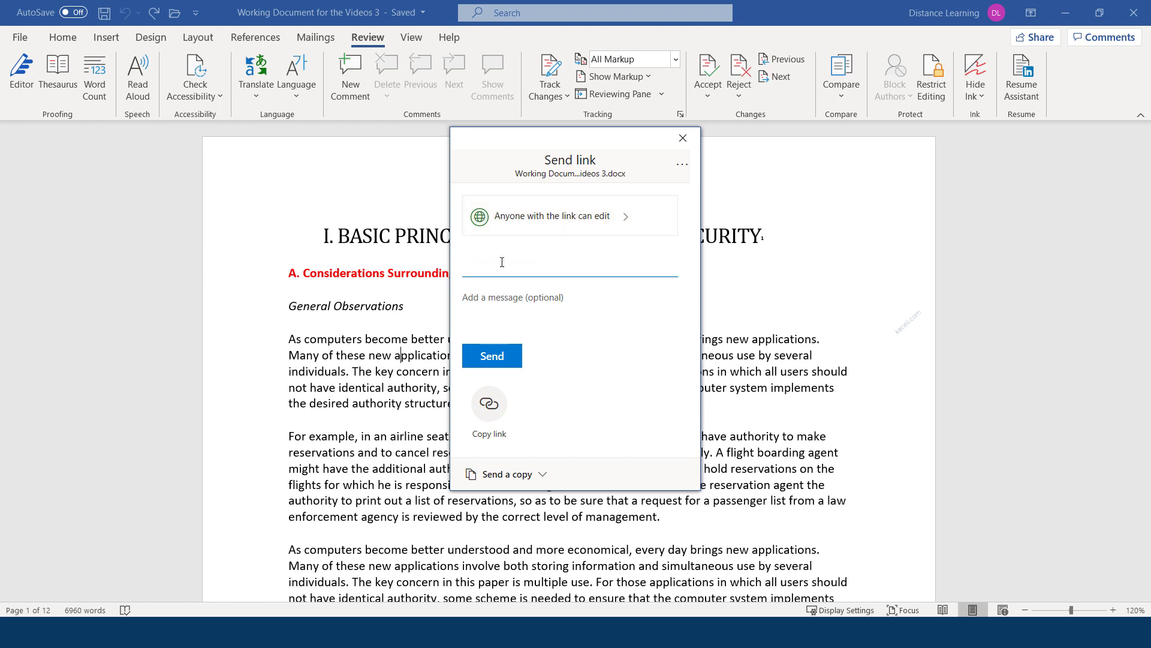
type("distan")
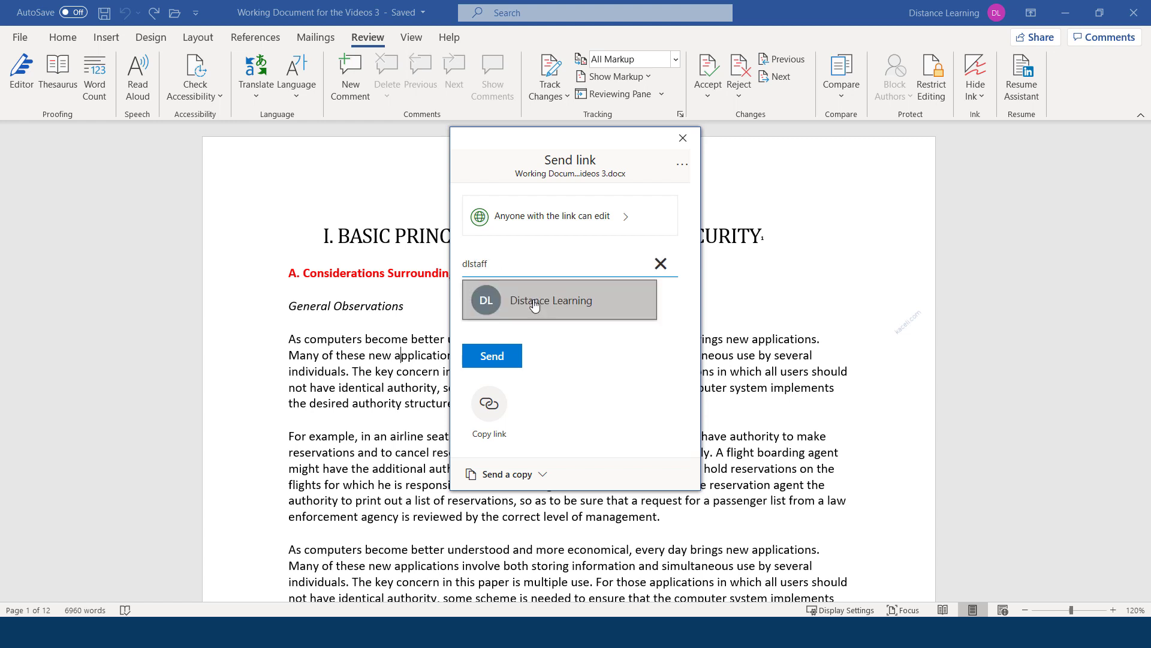
left_click(499, 294)
left_click(494, 324)
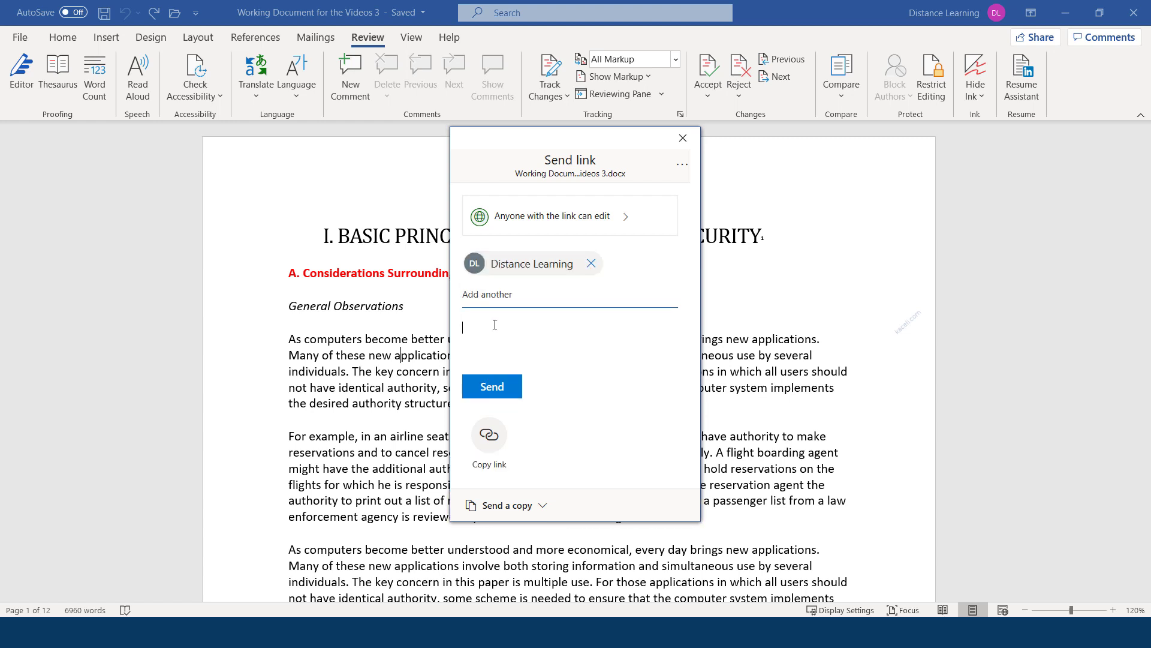
type("Here is the document you need")
Copy an anyone-can-edit link to the document and dismiss the version history tip
left_click(489, 440)
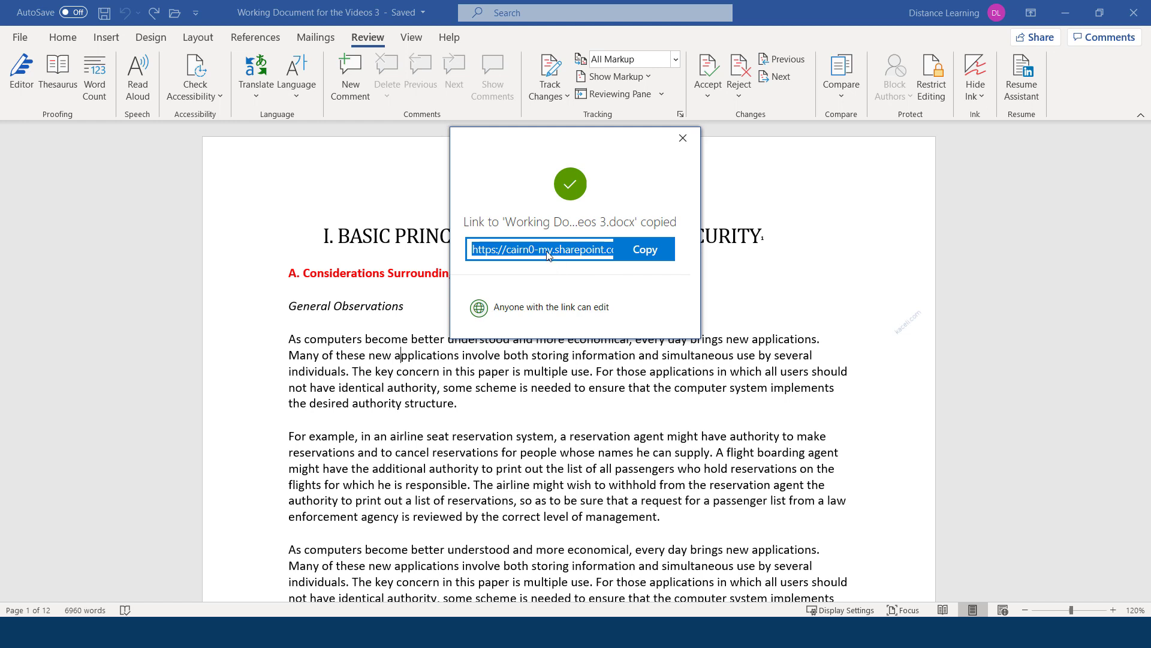
left_click(653, 257)
left_click(682, 138)
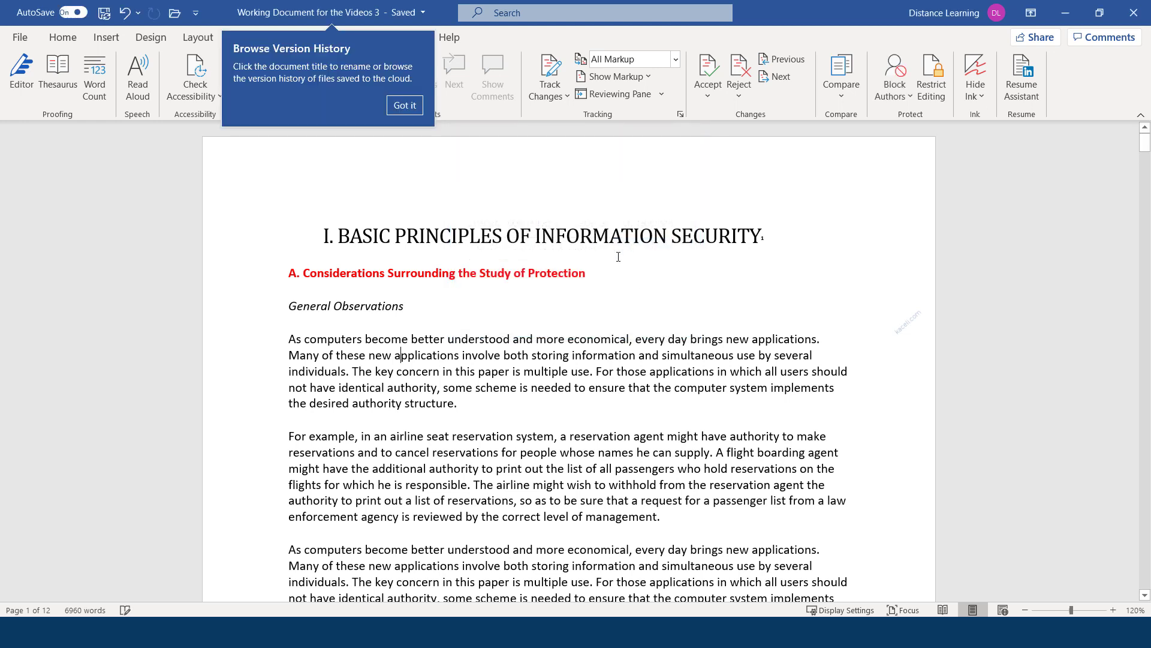
left_click(405, 105)
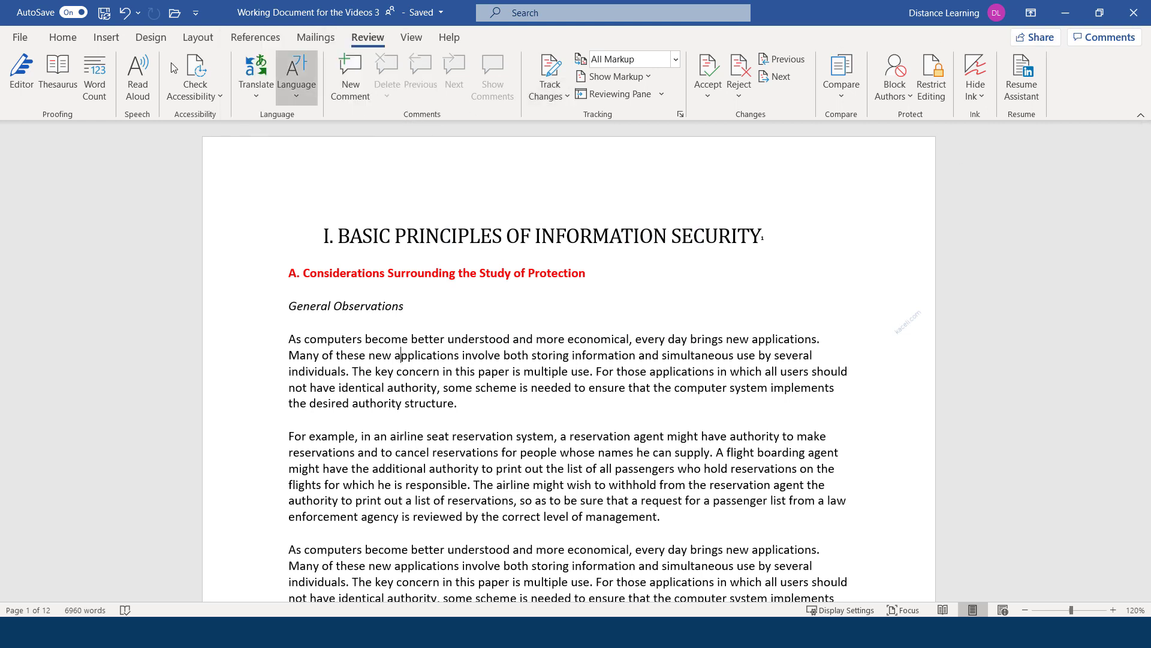
Check the Send a copy formats in the Share dialog, then close it
left_click(18, 37)
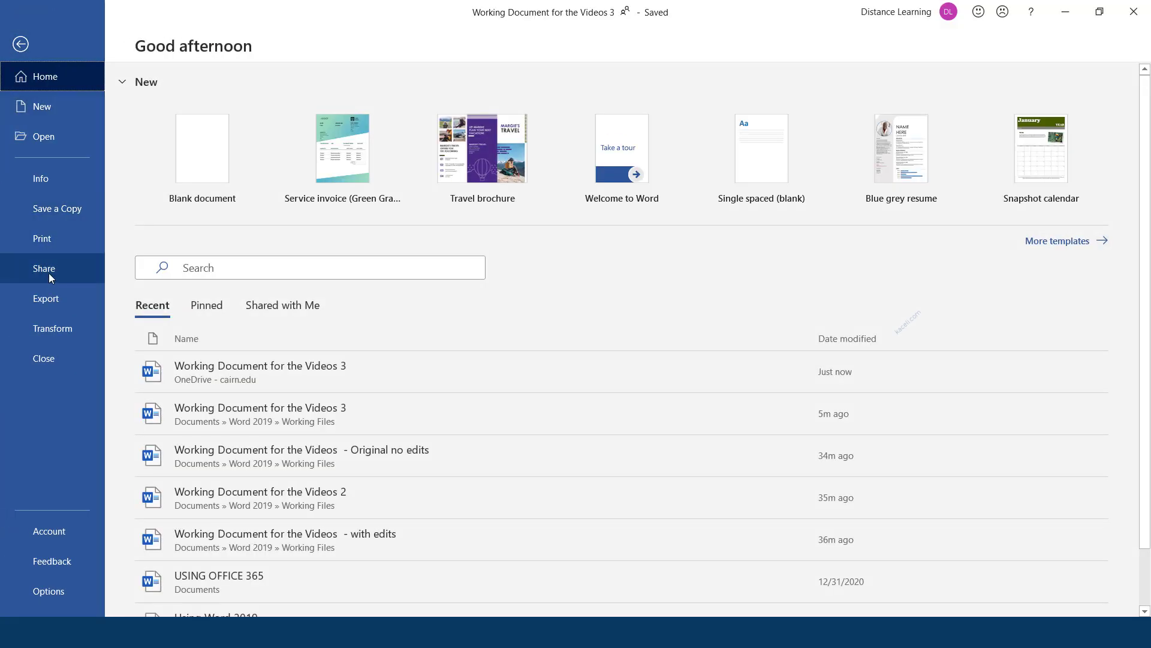
left_click(50, 271)
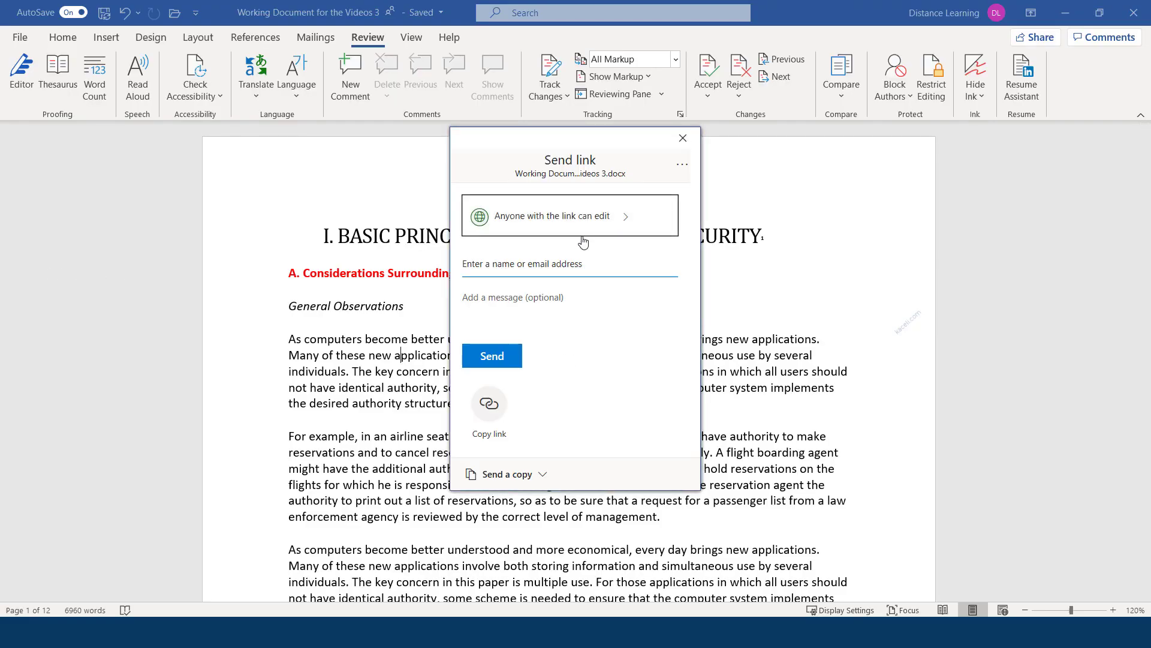
left_click(515, 473)
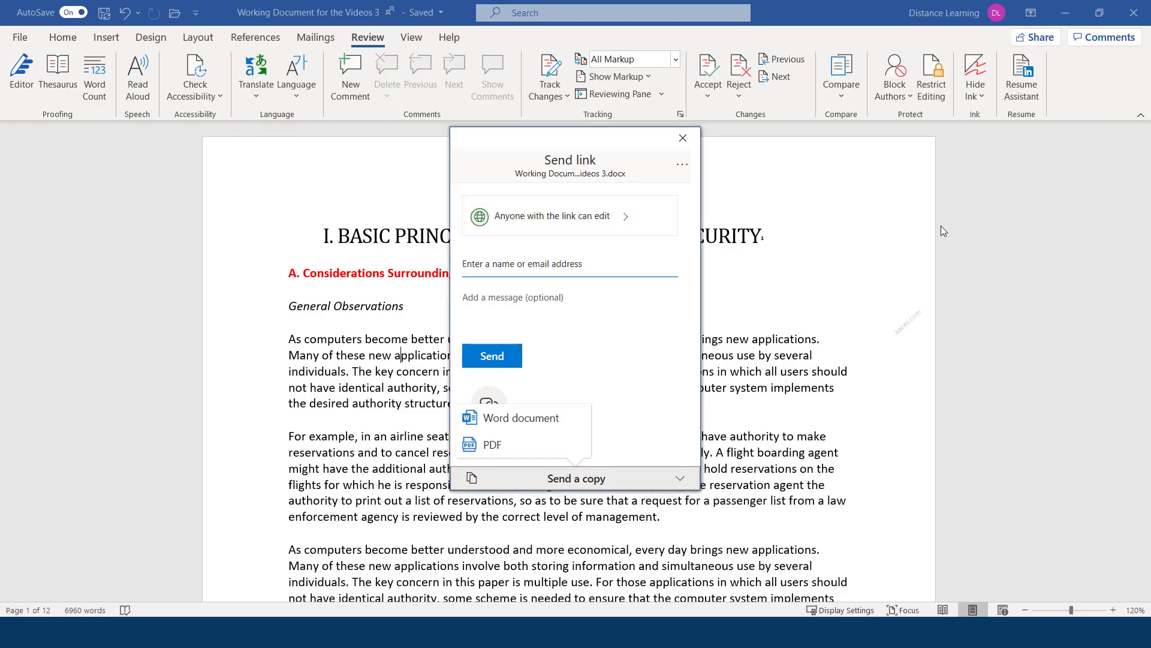
left_click(682, 139)
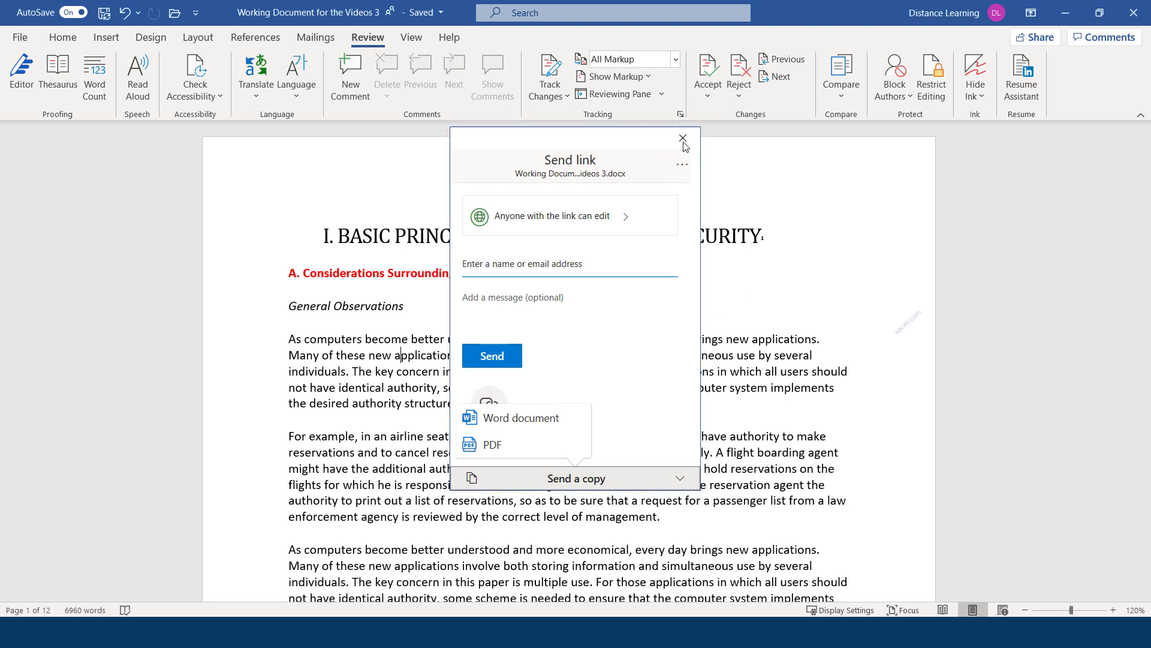
Bring up the document's Send link options from the ribbon's Share button
left_click(1040, 39)
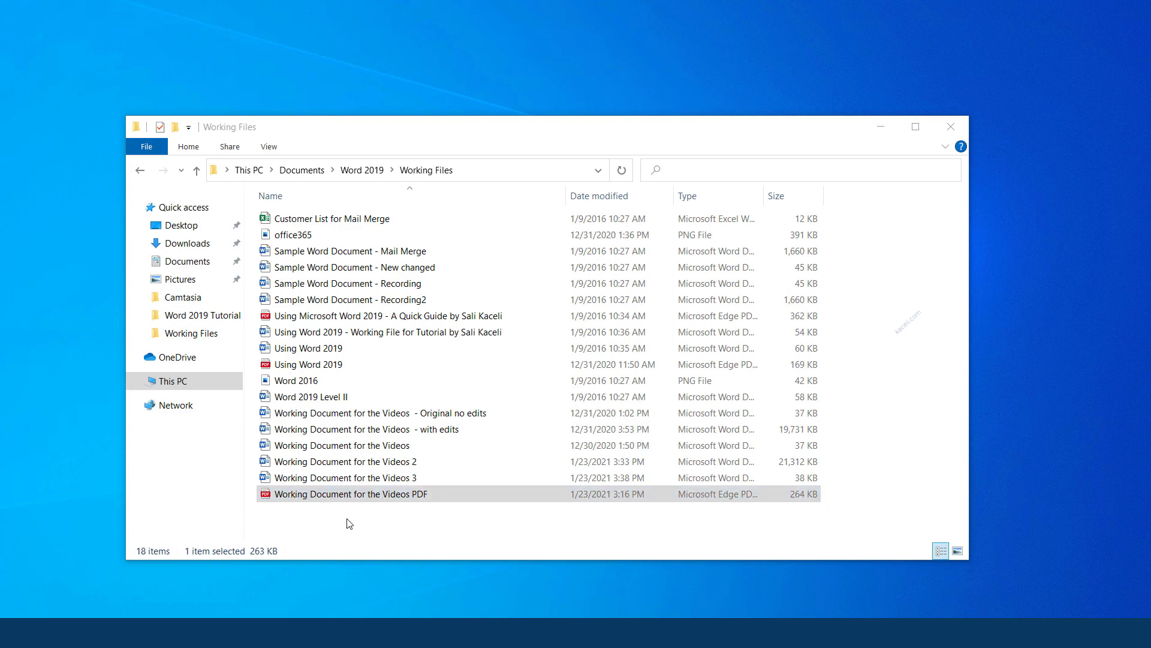
left_click(325, 500)
double_click(339, 495)
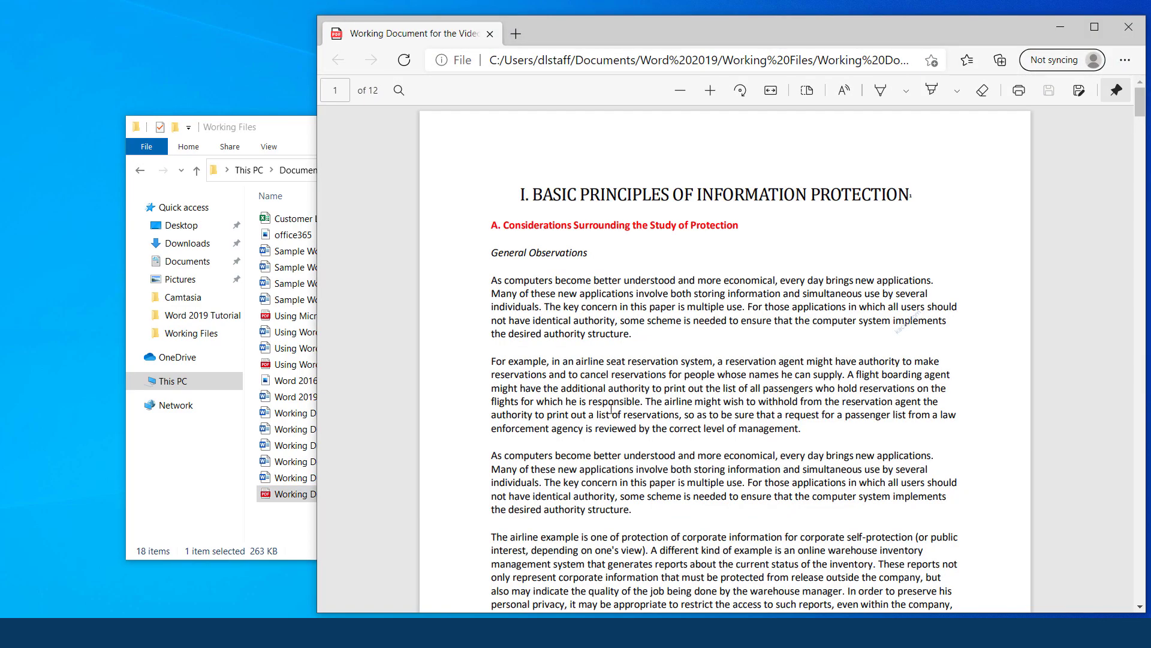
scroll(706, 483, "down", 15)
scroll(603, 461, "down", 6)
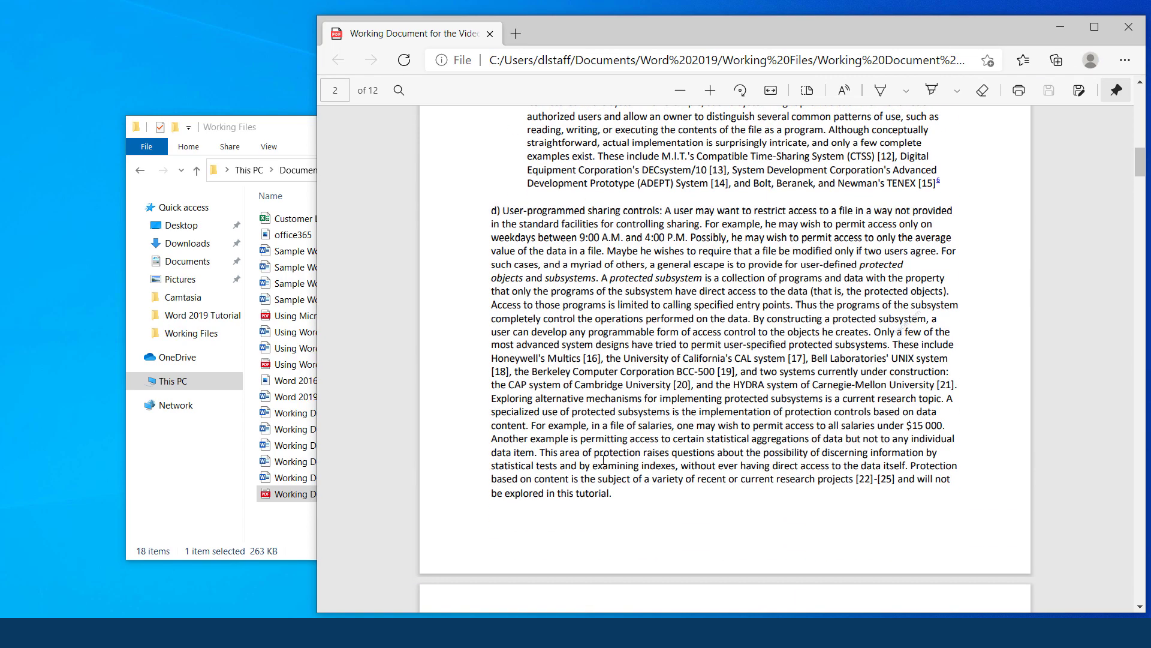
scroll(604, 460, "up", 6)
left_click(1128, 27)
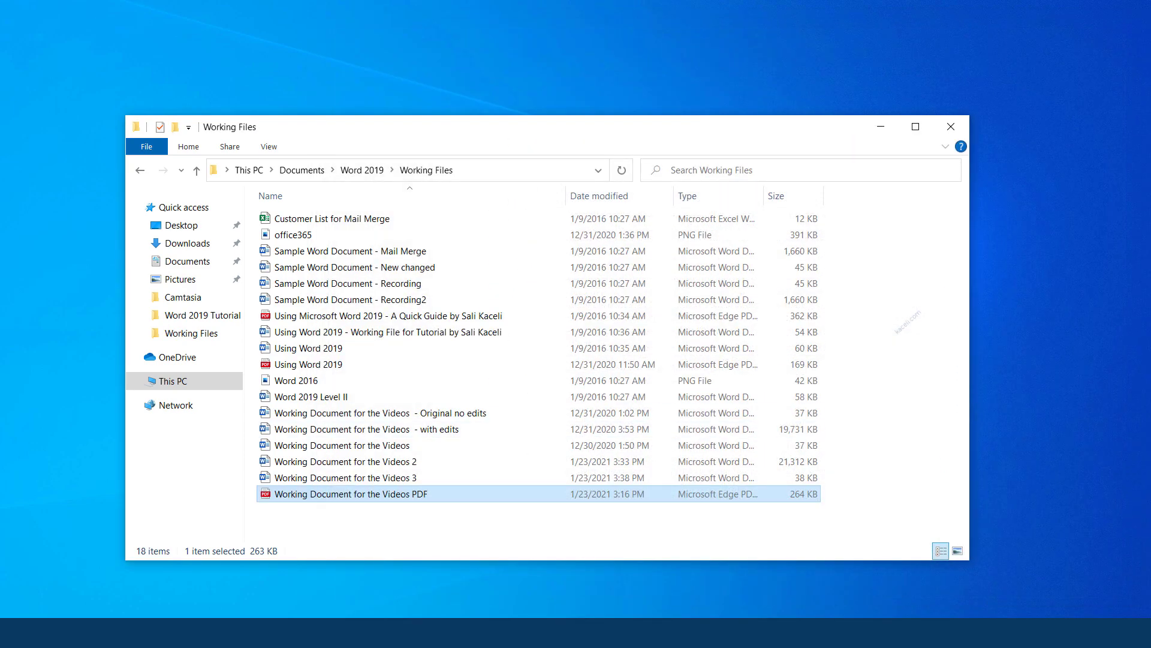
left_click(132, 633)
Launch Word and open the Working Document for the Videos PDF from Working Files, listing all file types
type("word")
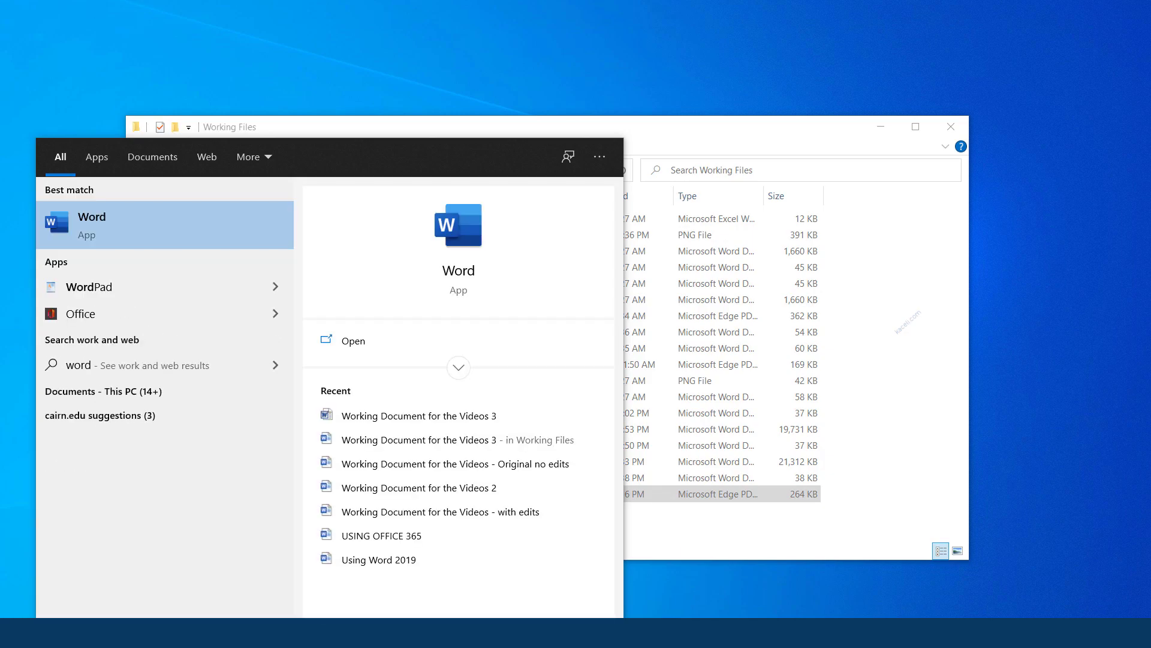
key("Return")
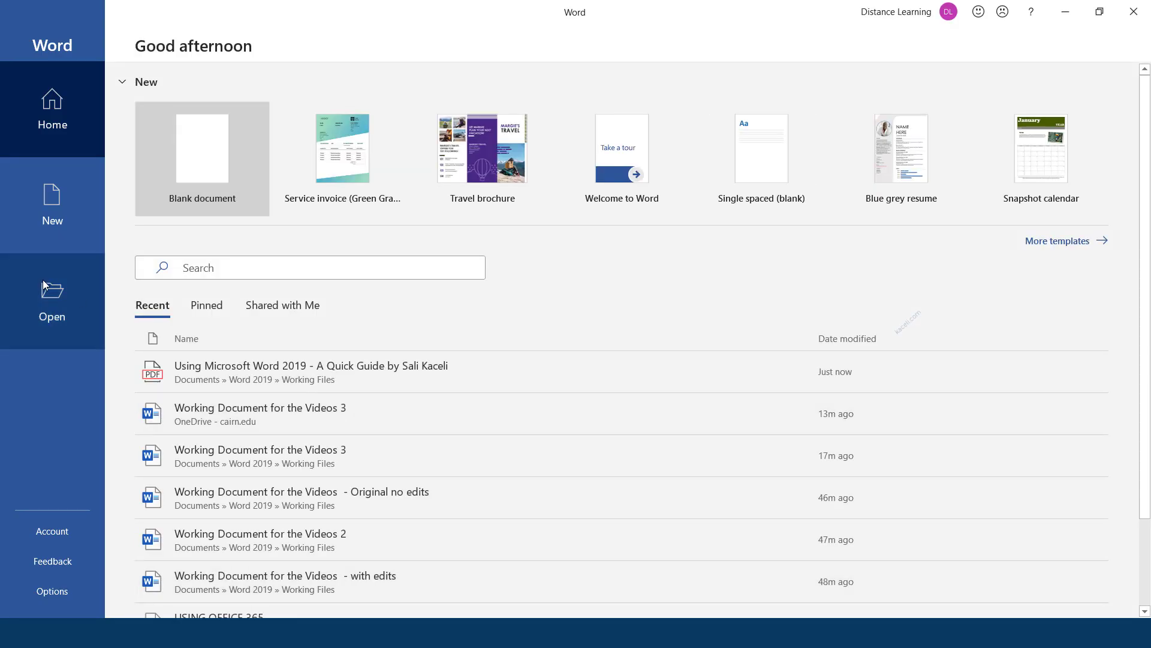
left_click(53, 312)
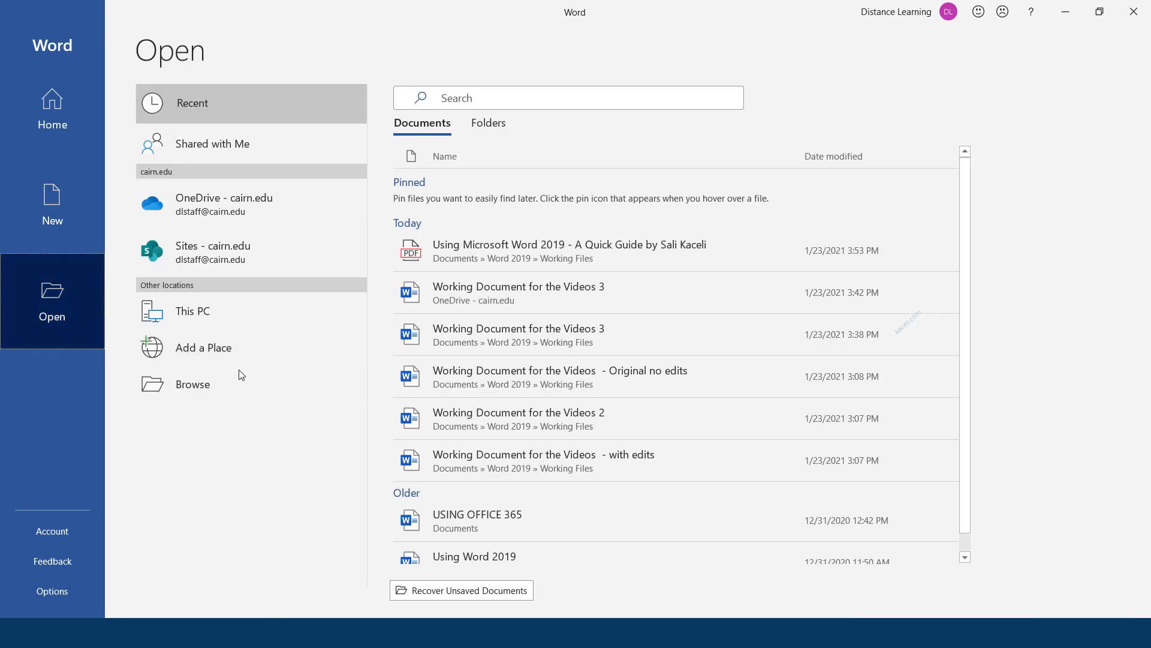
left_click(185, 381)
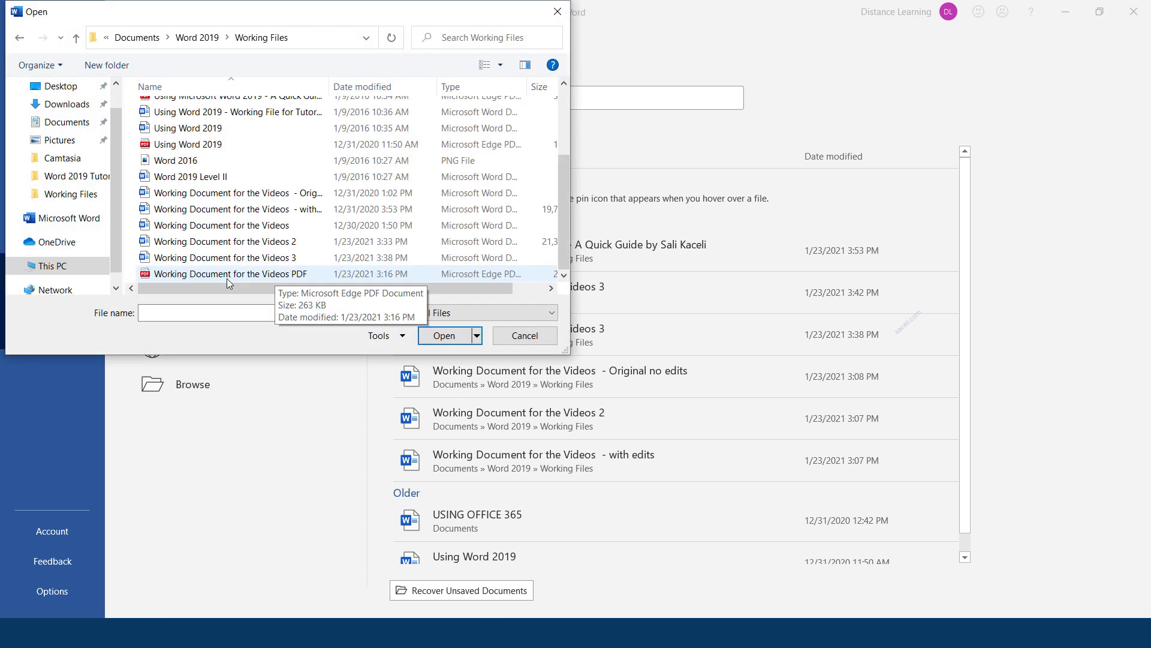
left_click(474, 313)
left_click(264, 275)
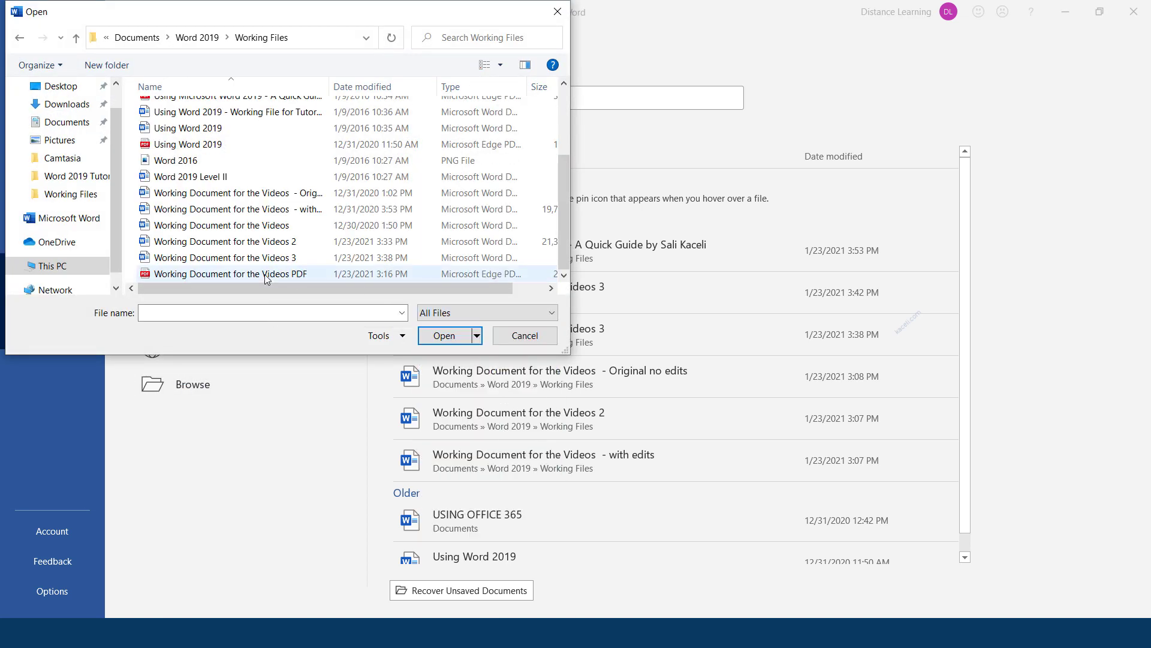
left_click(445, 315)
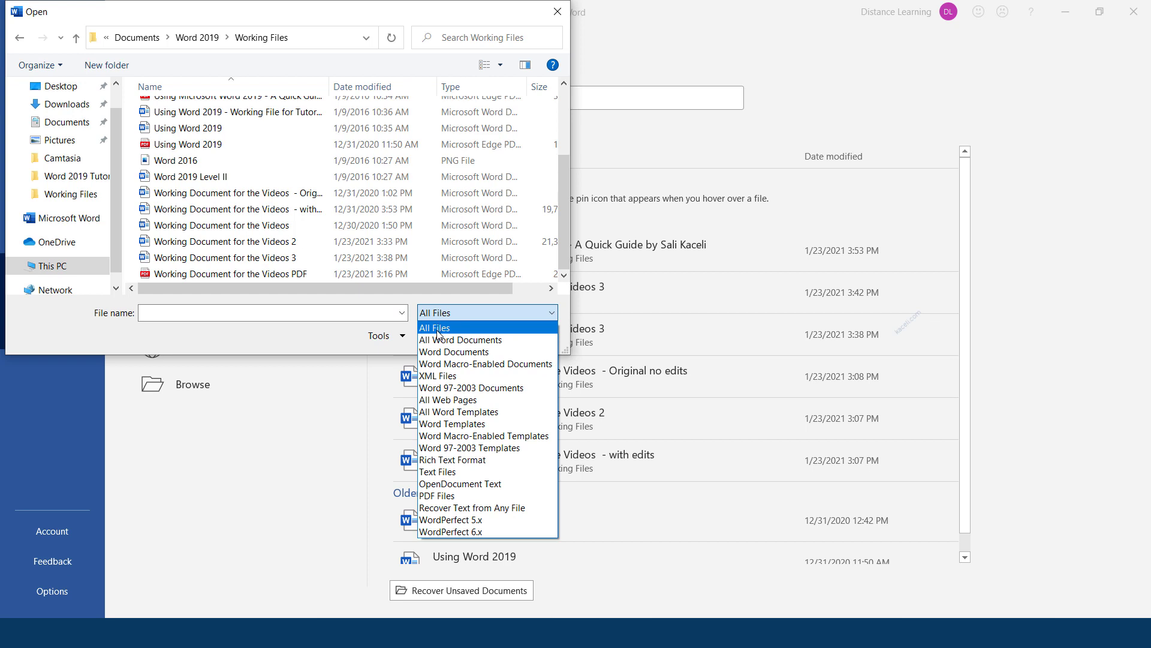
left_click(438, 328)
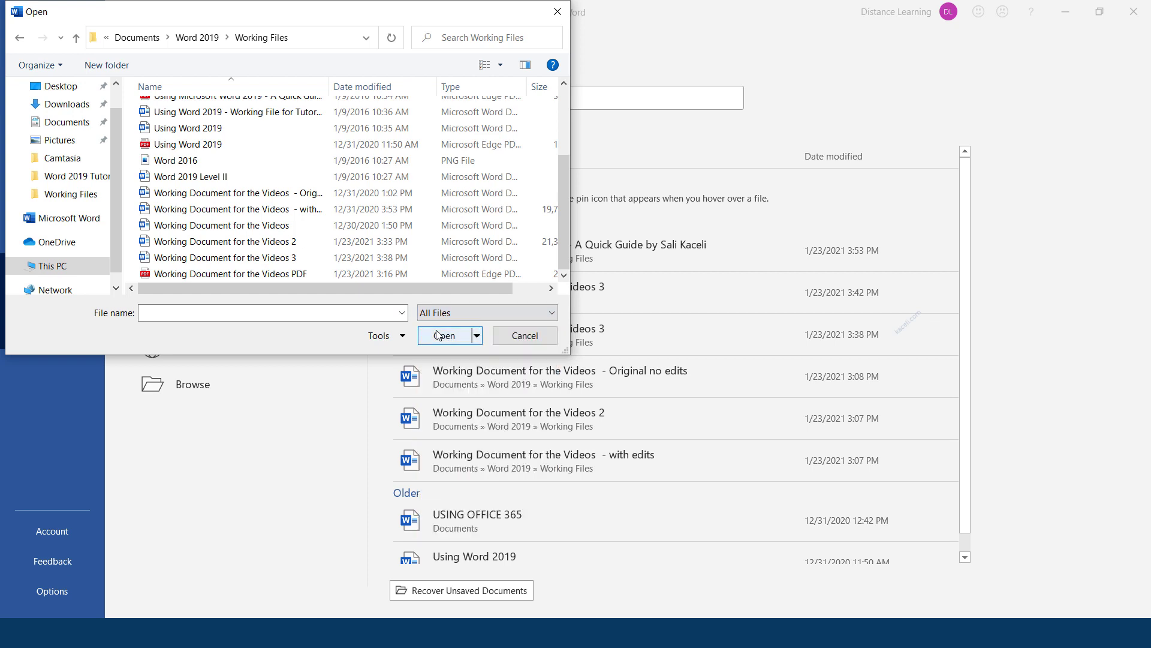
left_click(233, 274)
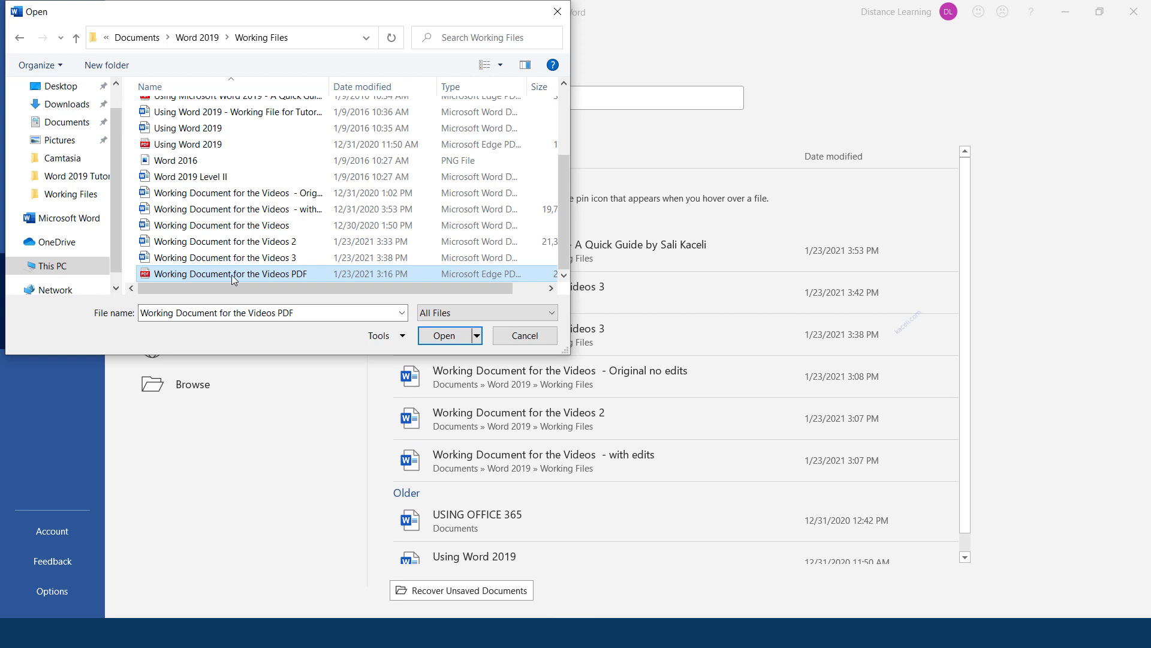
left_click(432, 337)
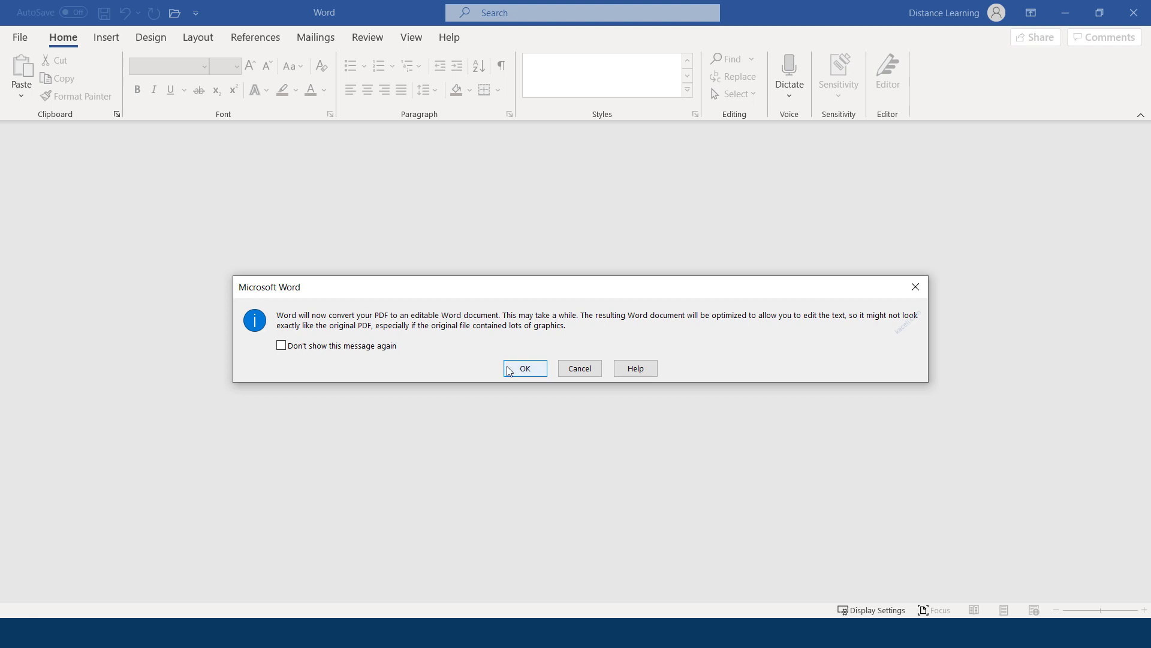
Convert the PDF and add 'Add more stuff here.' after the first paragraph's last word
left_click(537, 377)
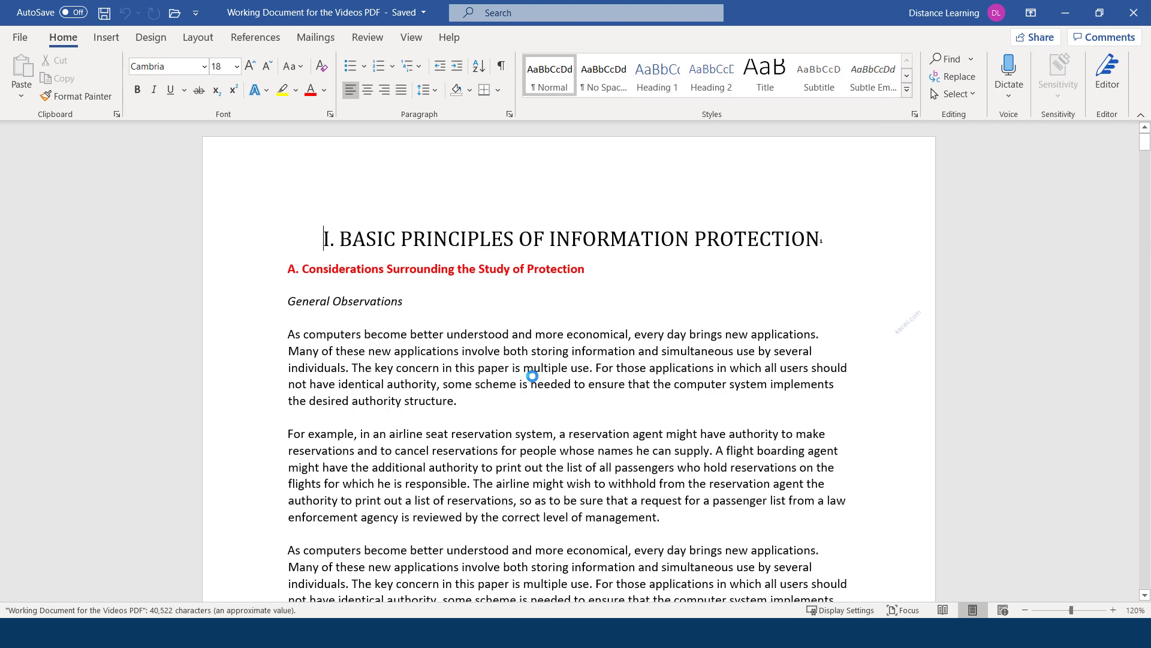
left_click(484, 390)
scroll(450, 337, "down", 3)
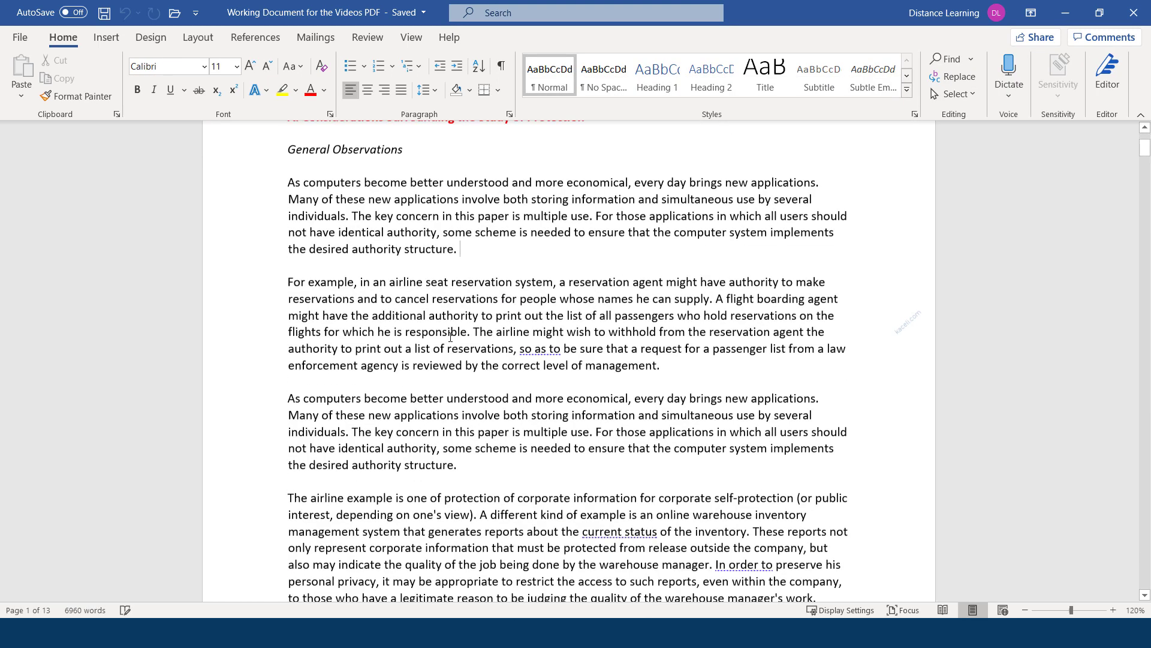
scroll(503, 325, "up", 3)
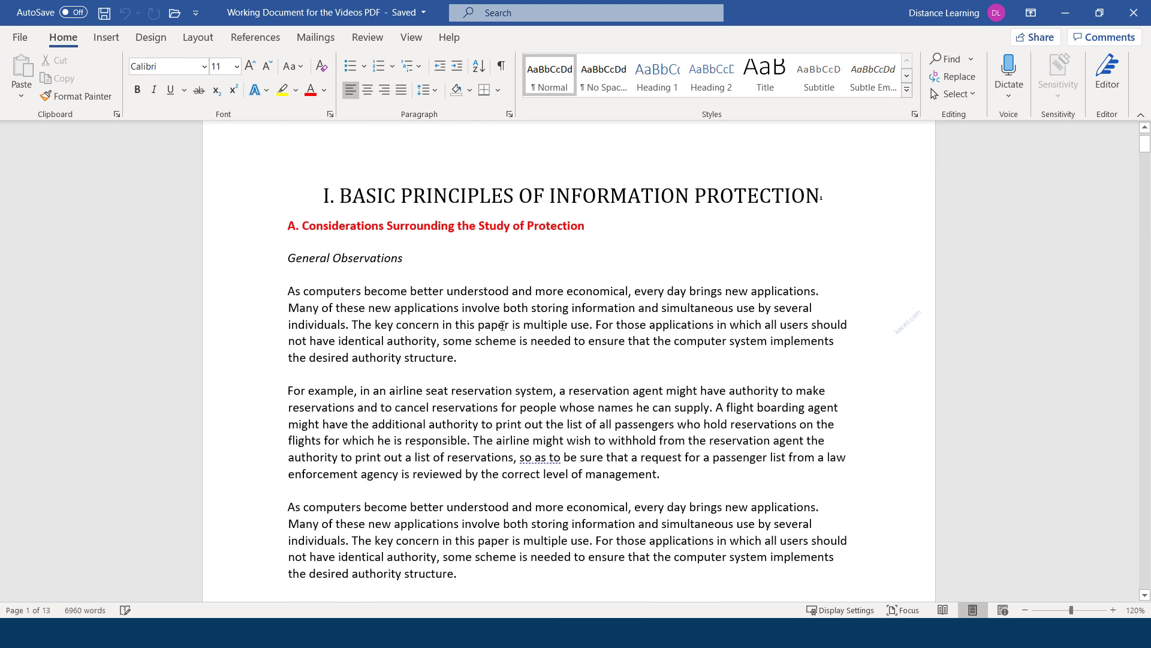
type("Add more stuff here.")
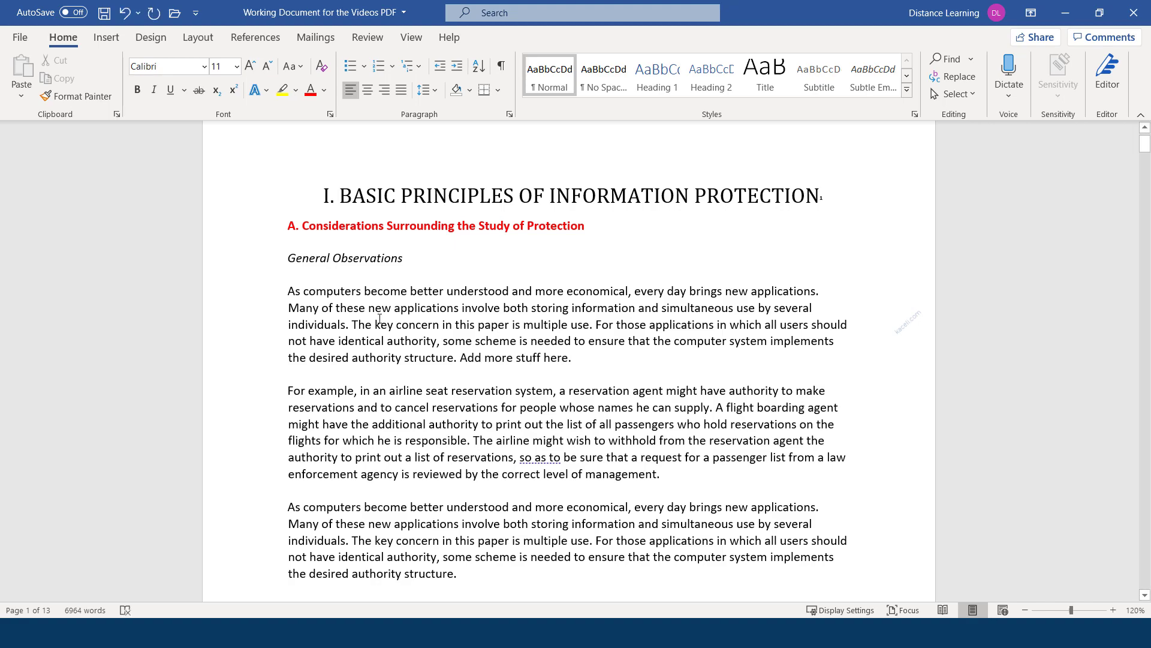
scroll(379, 318, "down", 20)
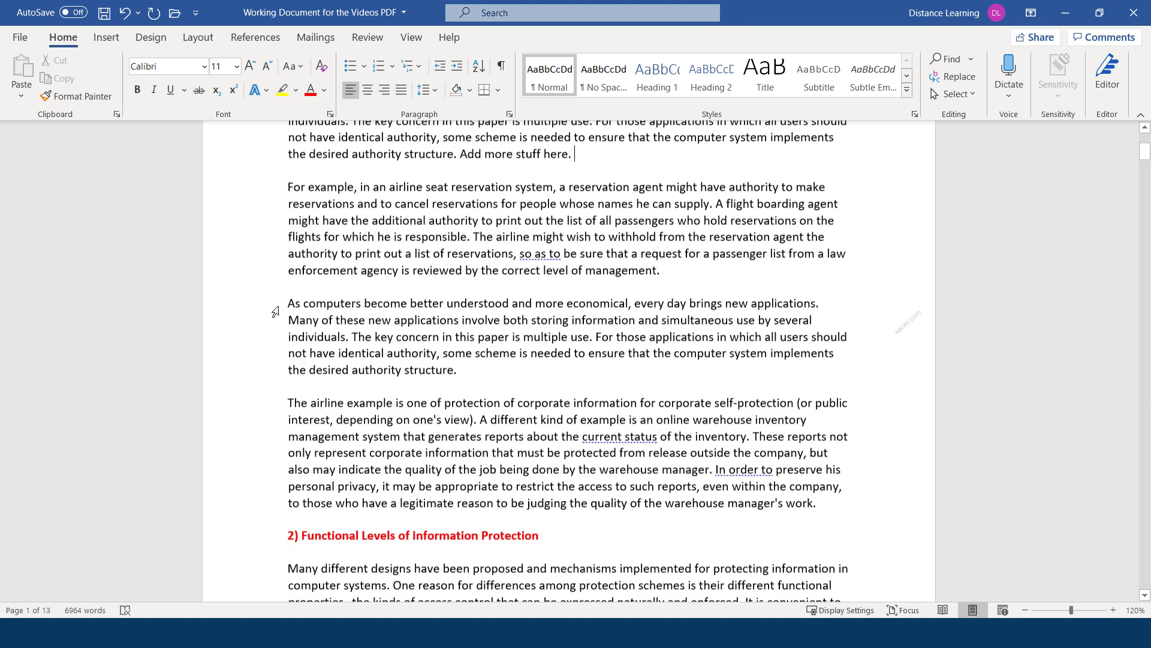
scroll(419, 334, "up", 10)
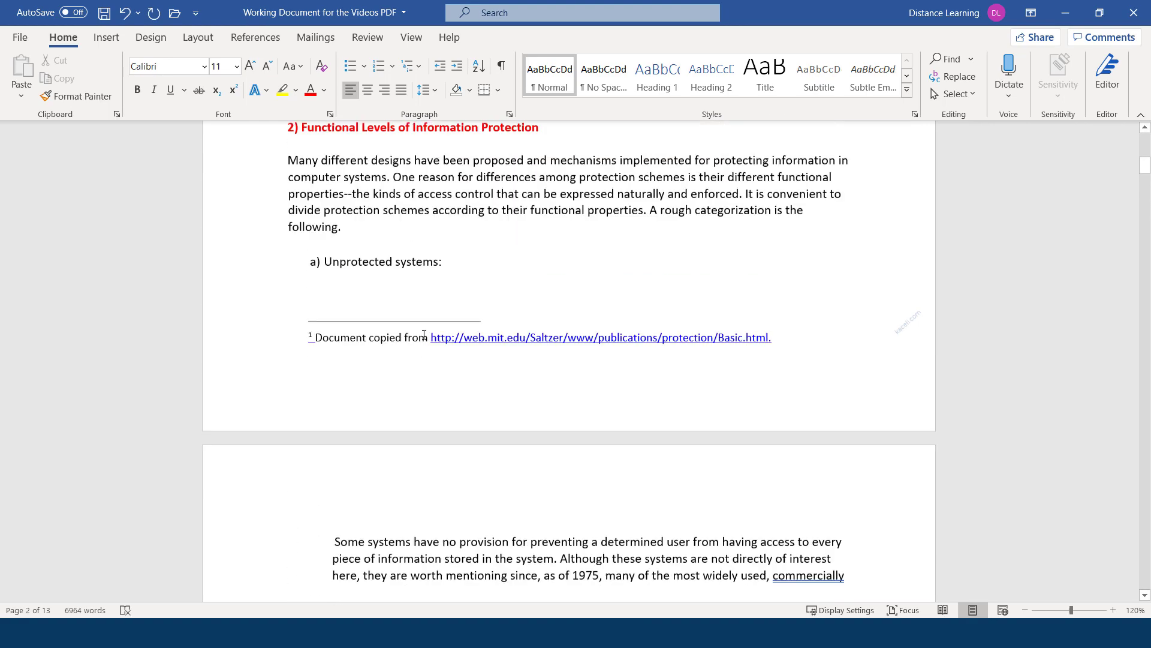
Save the document as 'Working Document for the Videos Word', replacing PDF with Word
left_click(21, 38)
left_click(52, 221)
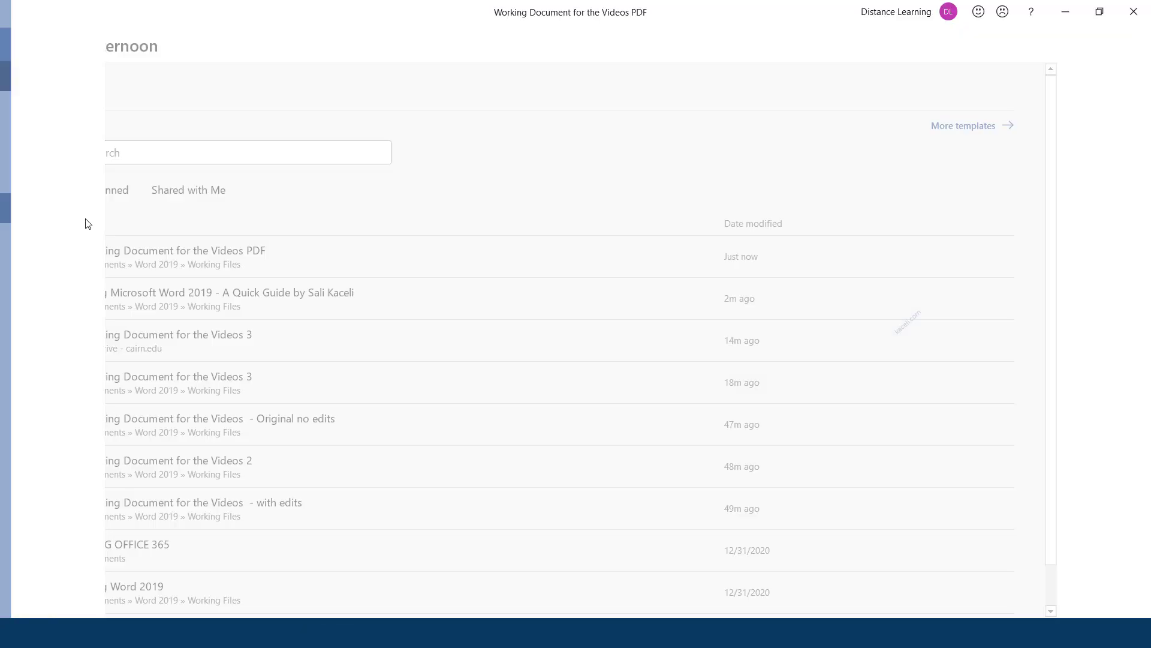
left_click(296, 257)
double_click(296, 256)
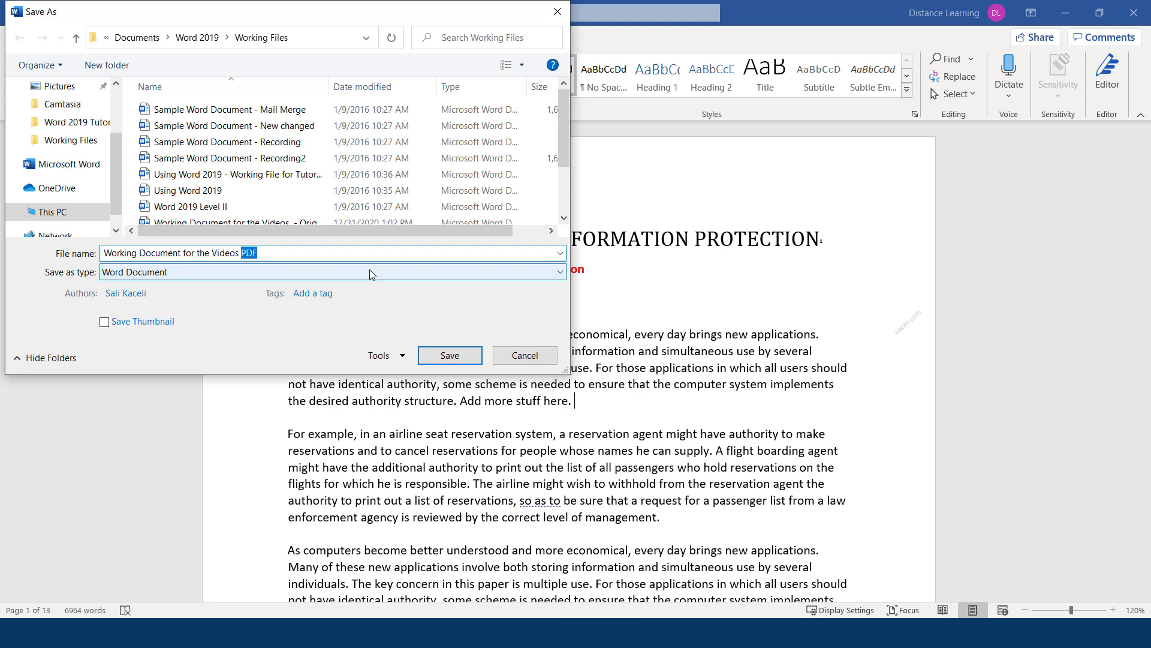
type("Word")
key("Return")
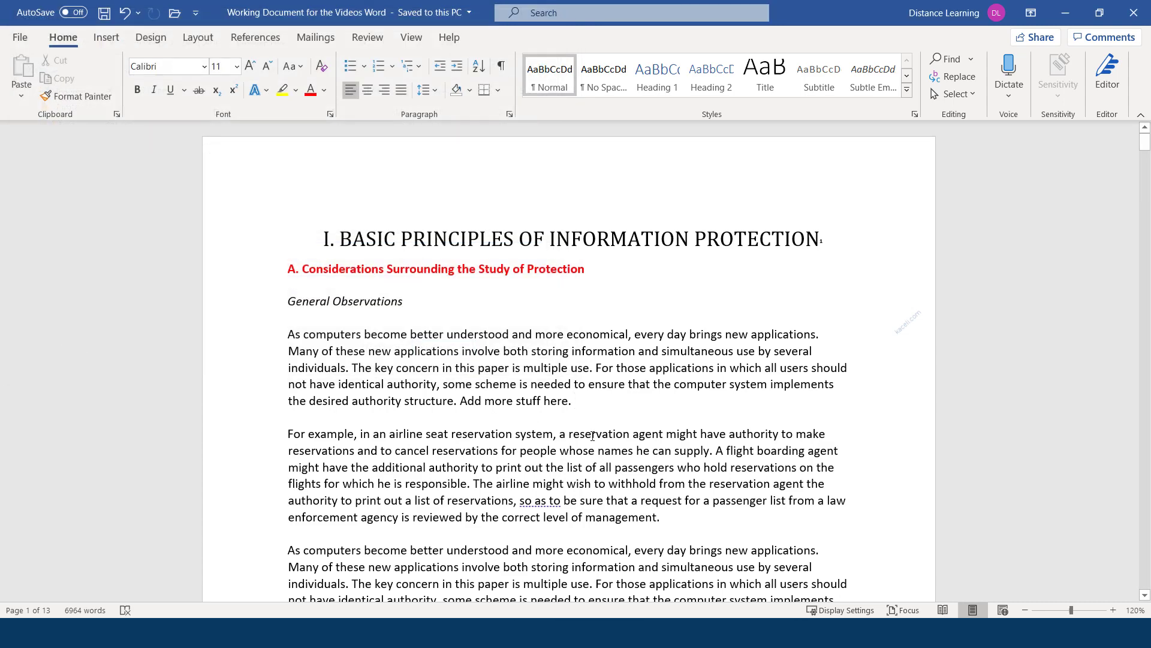
Close Word, reopen Working Document for the Videos Word from File Explorer, and check the added sentence
left_click(1134, 14)
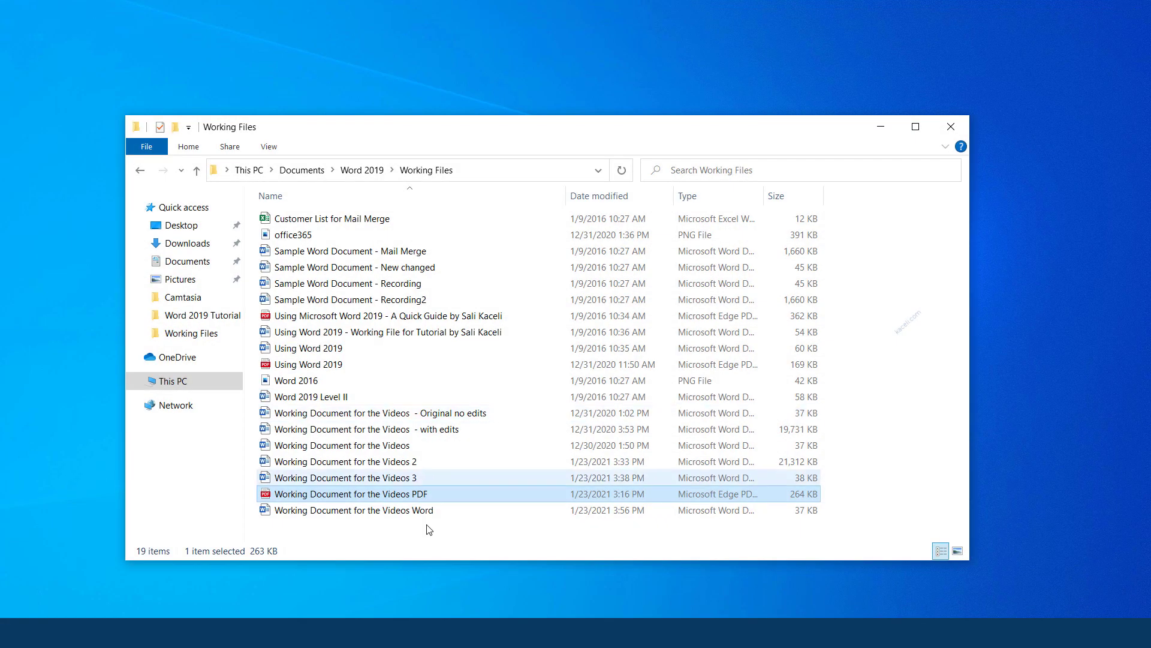
left_click(407, 516)
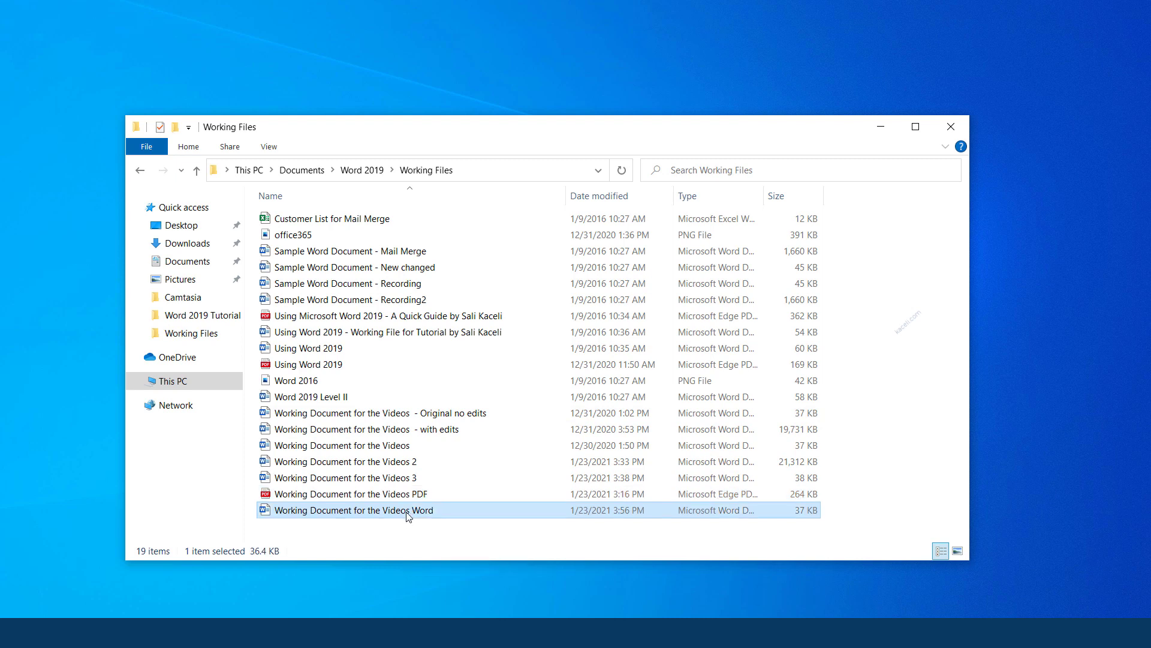
double_click(407, 511)
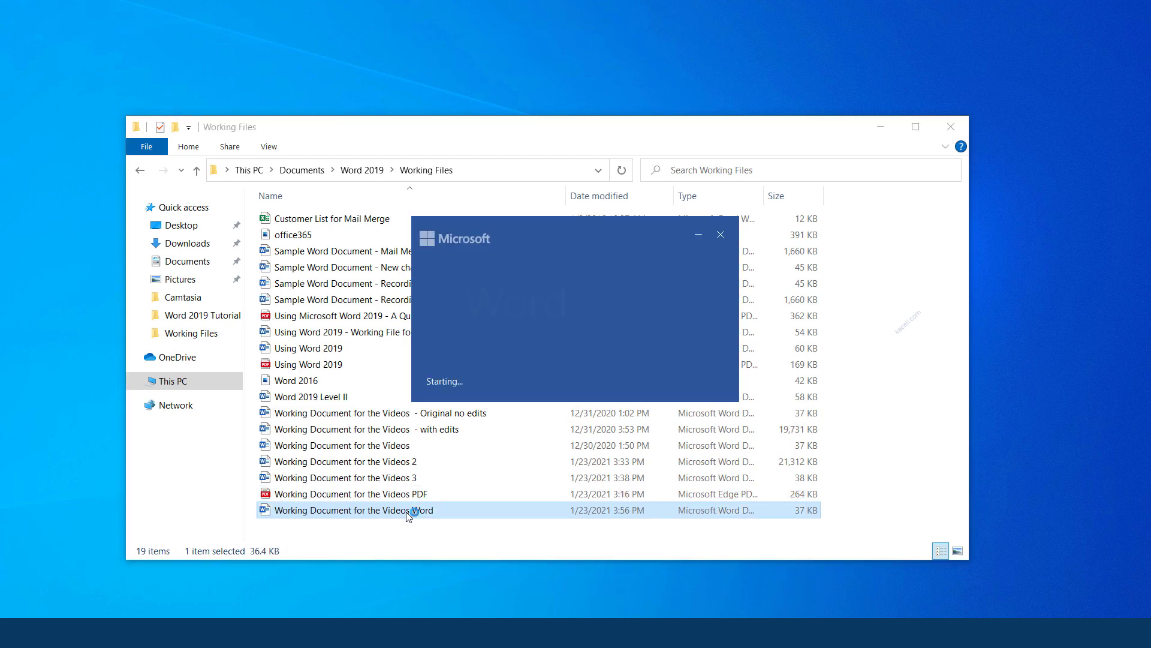
scroll(463, 458, "down", 20)
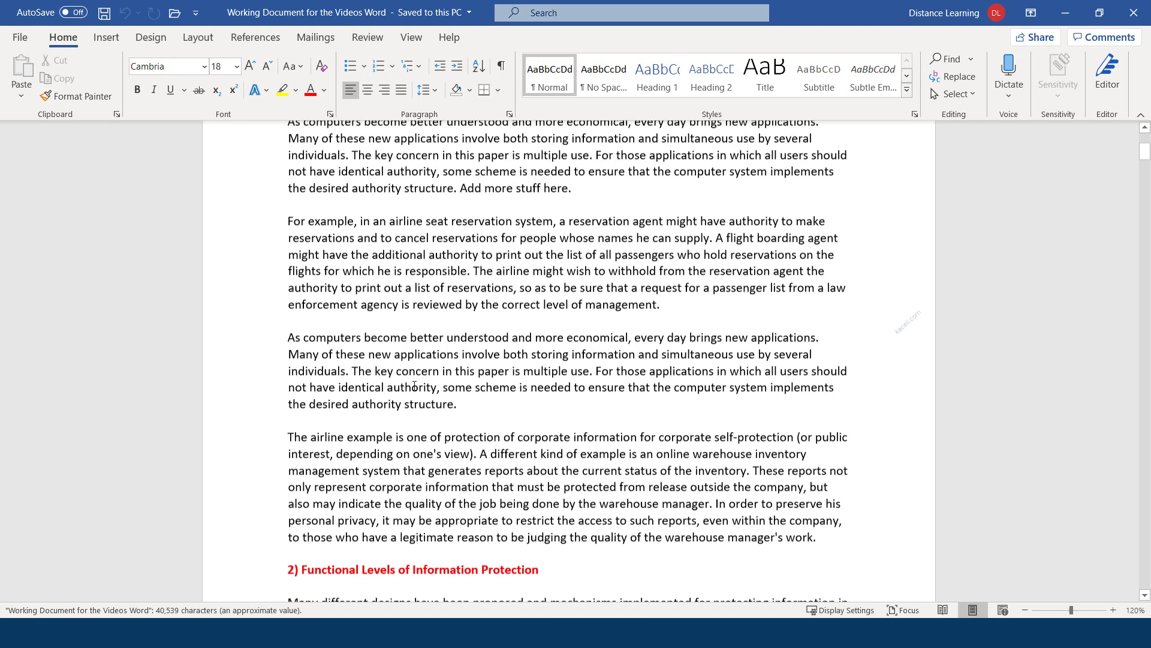
scroll(351, 418, "up", 20)
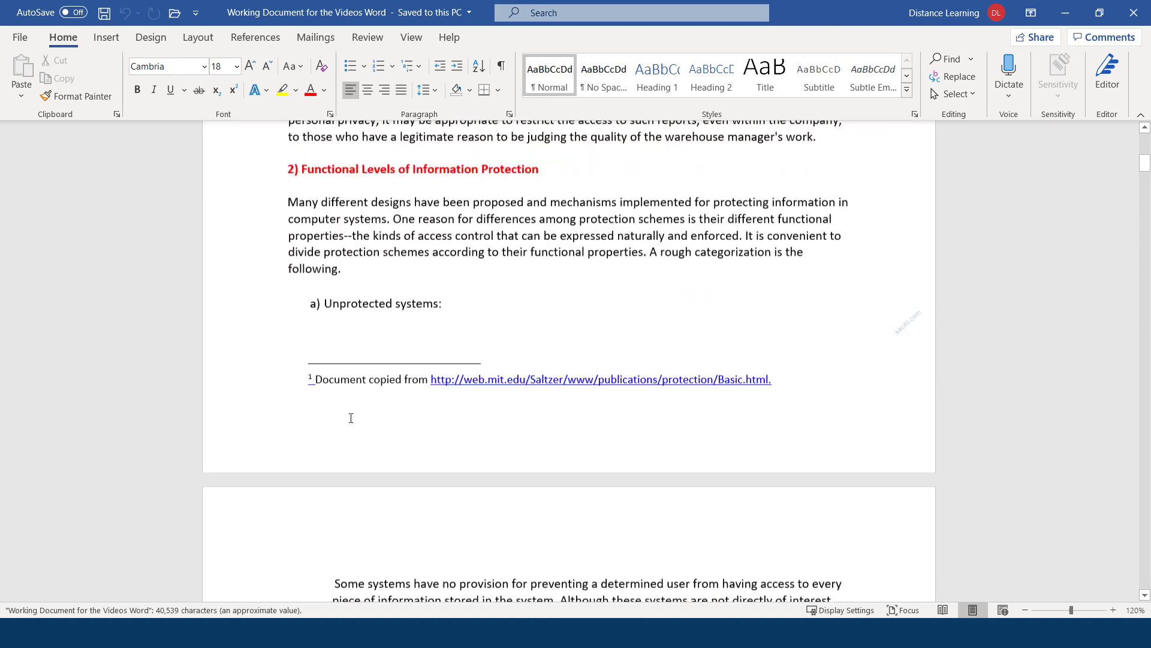
left_click(24, 40)
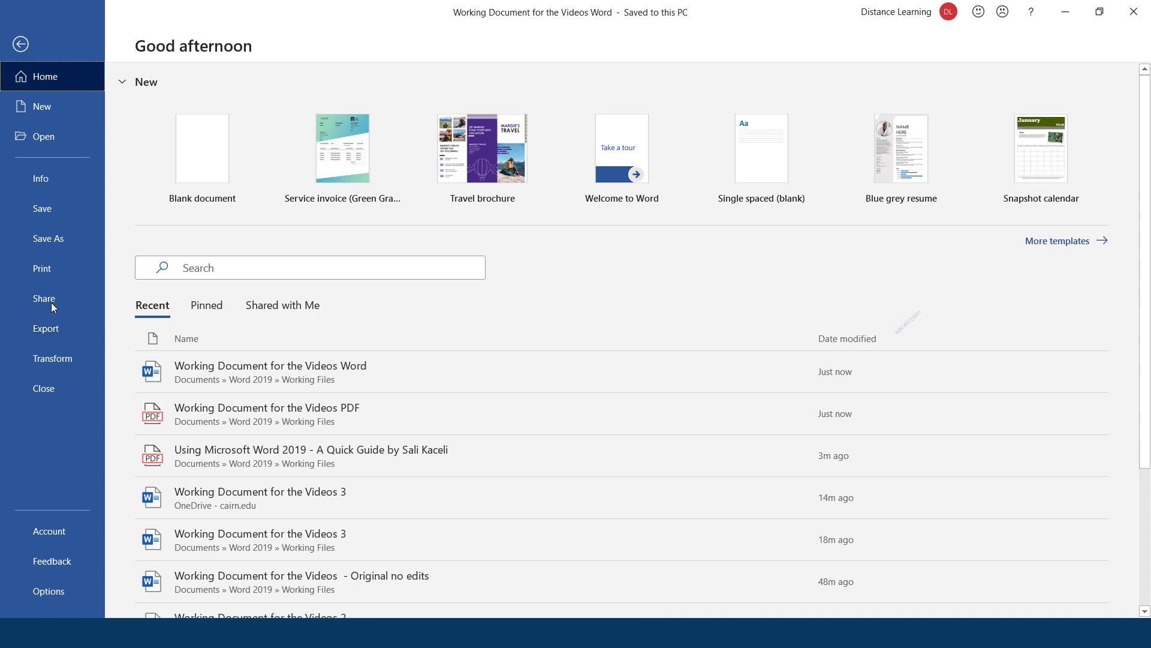
Open the Using Microsoft Word 2019 quick-guide PDF and convert it to an editable document
left_click(64, 133)
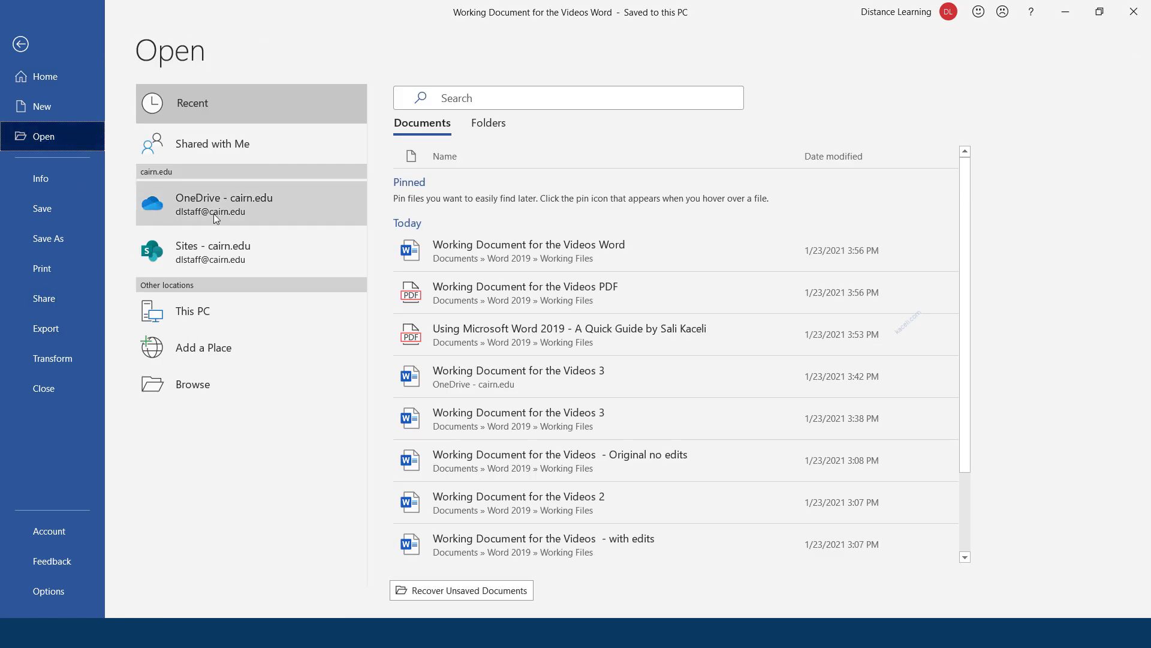
left_click(300, 390)
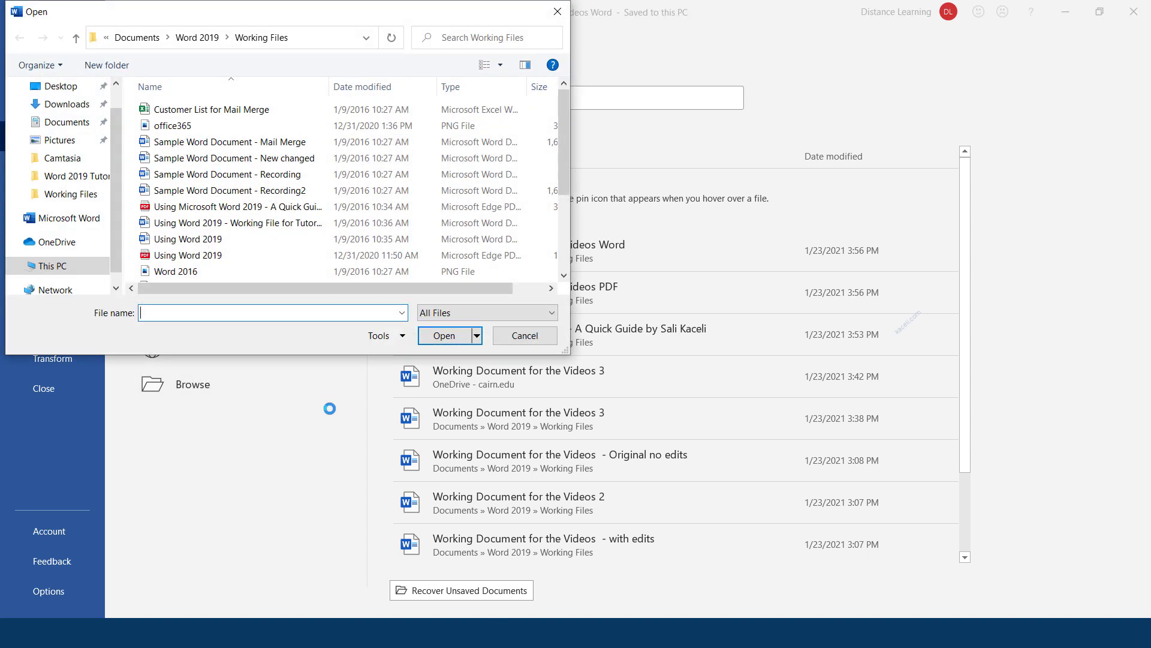
left_click(240, 211)
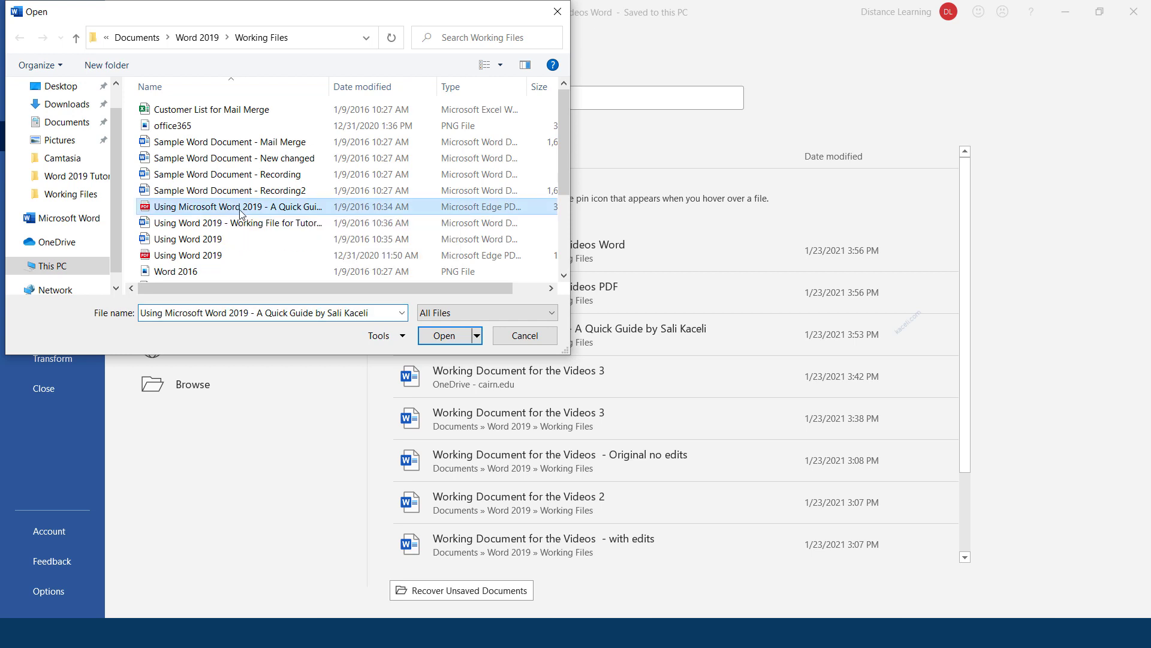
left_click(445, 336)
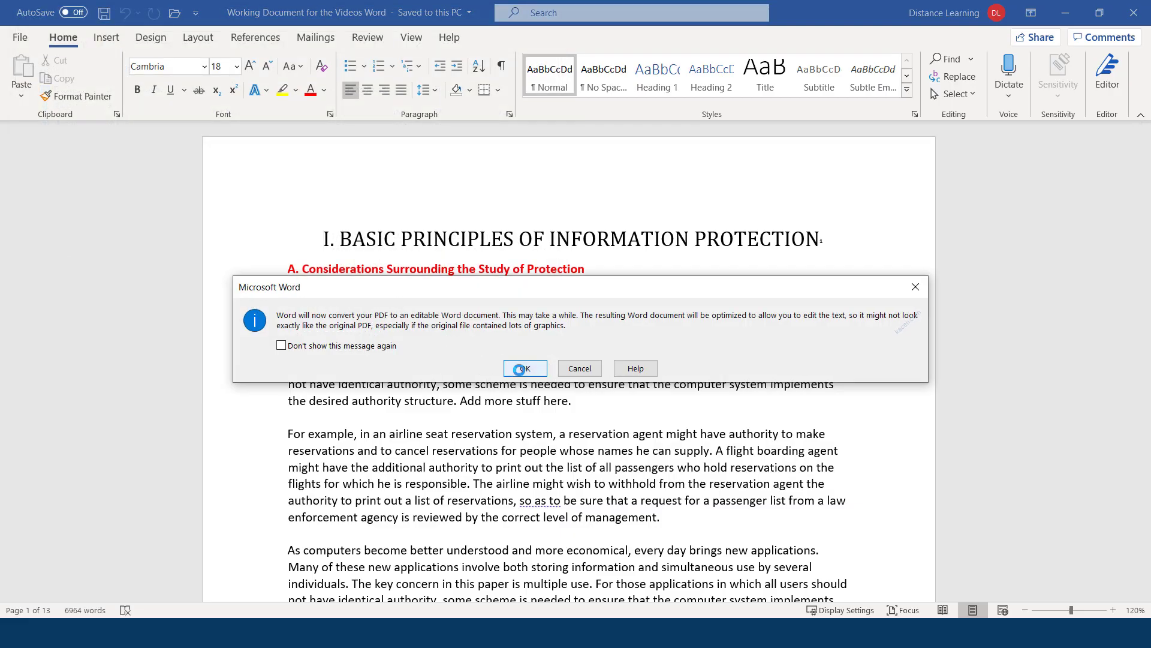
left_click(521, 368)
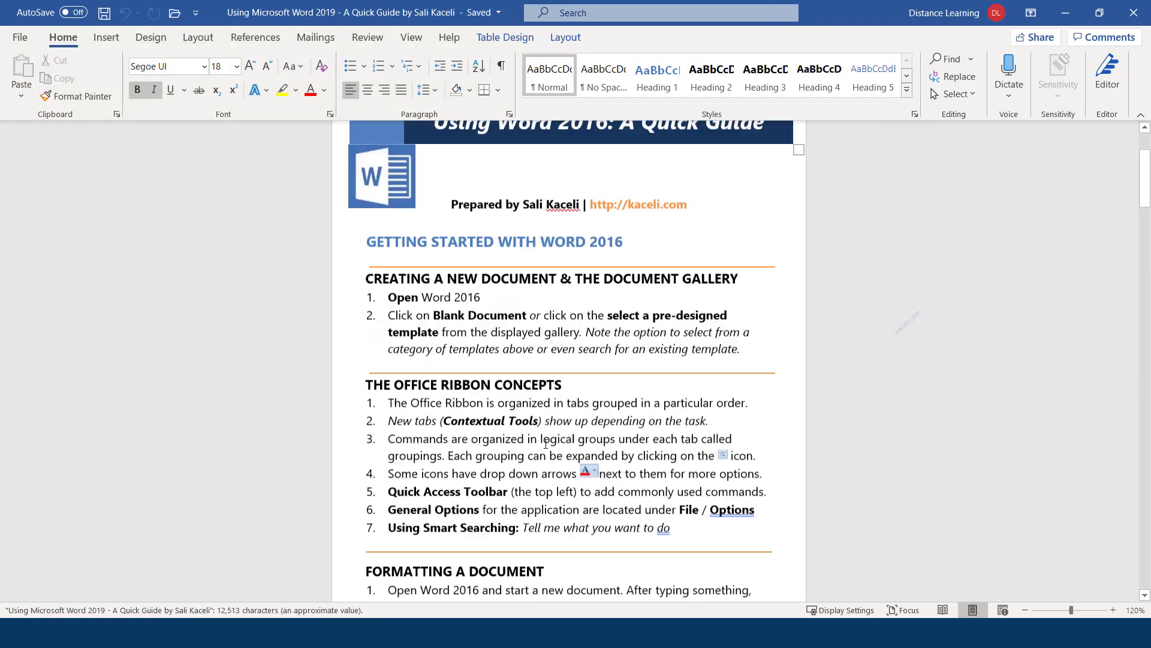
Change the header to 'USING WORD 2019 – A QUICK GUIDE' and save it as a Word file
scroll(546, 444, "down", 9)
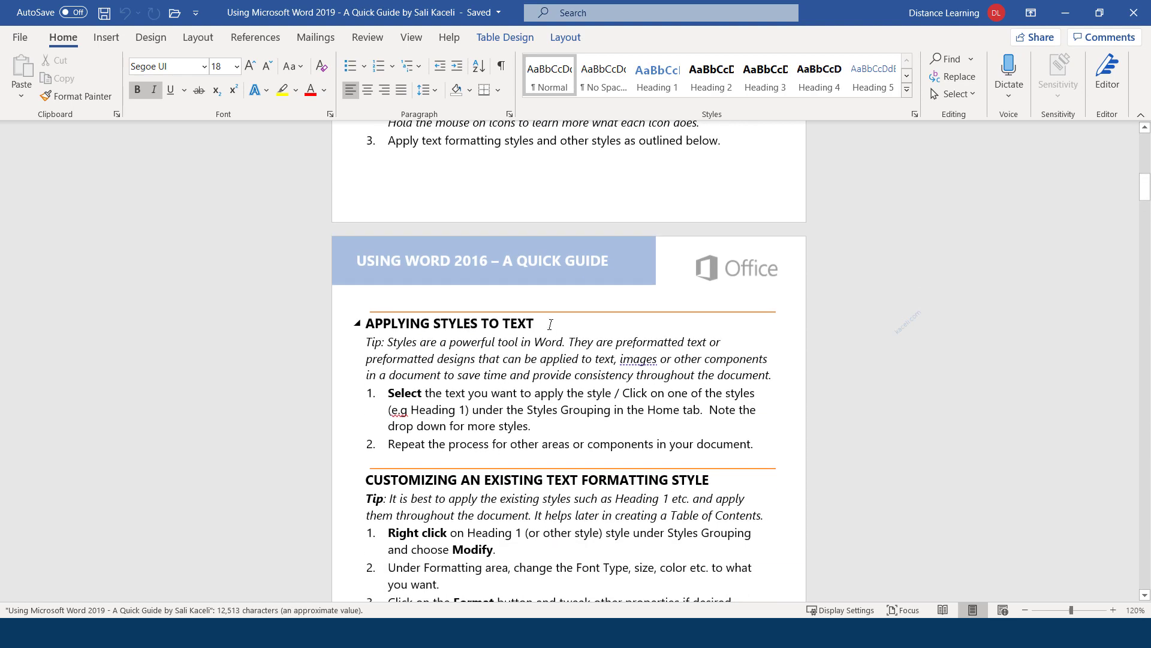
left_click(550, 325)
double_click(481, 262)
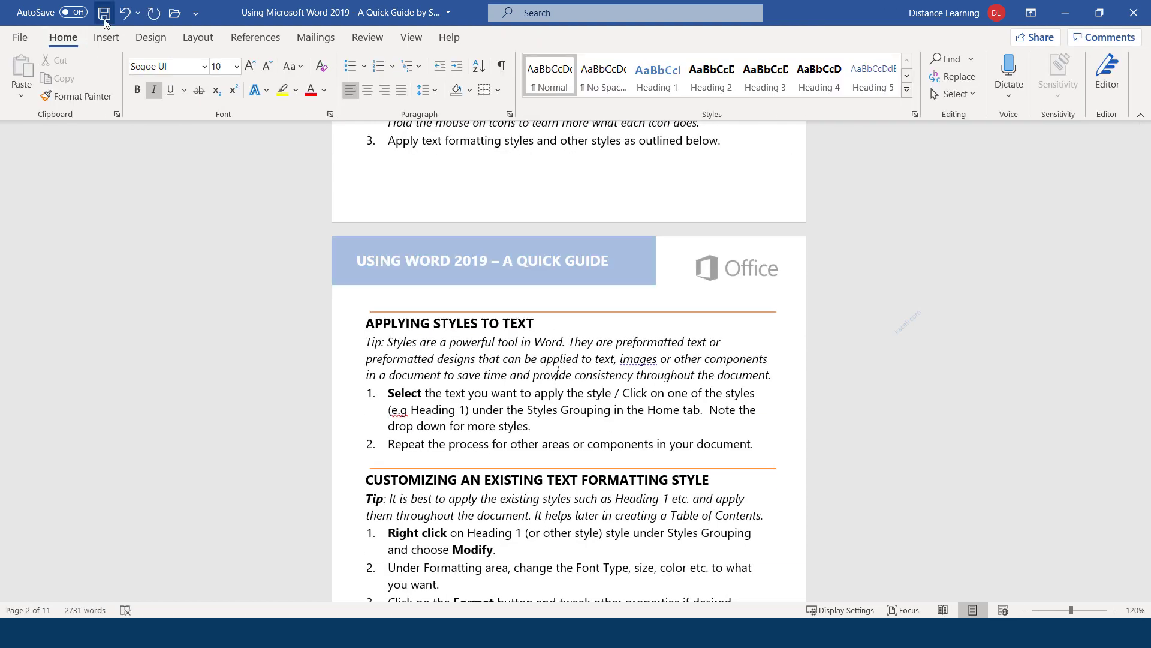
left_click(104, 14)
left_click(450, 355)
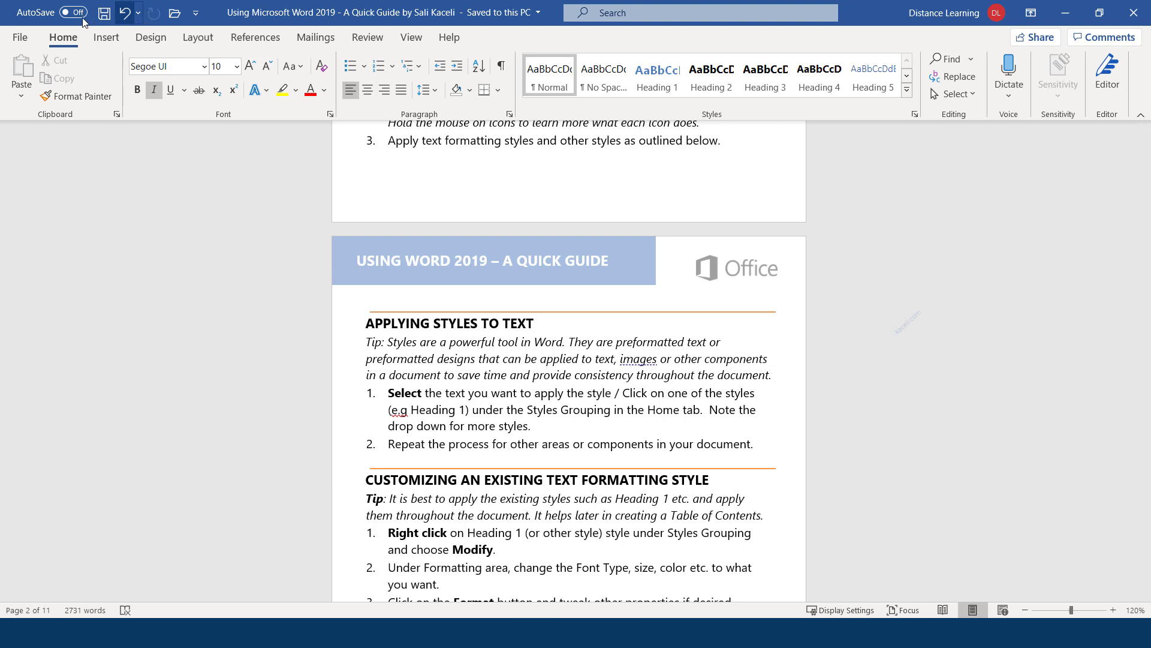
left_click(21, 38)
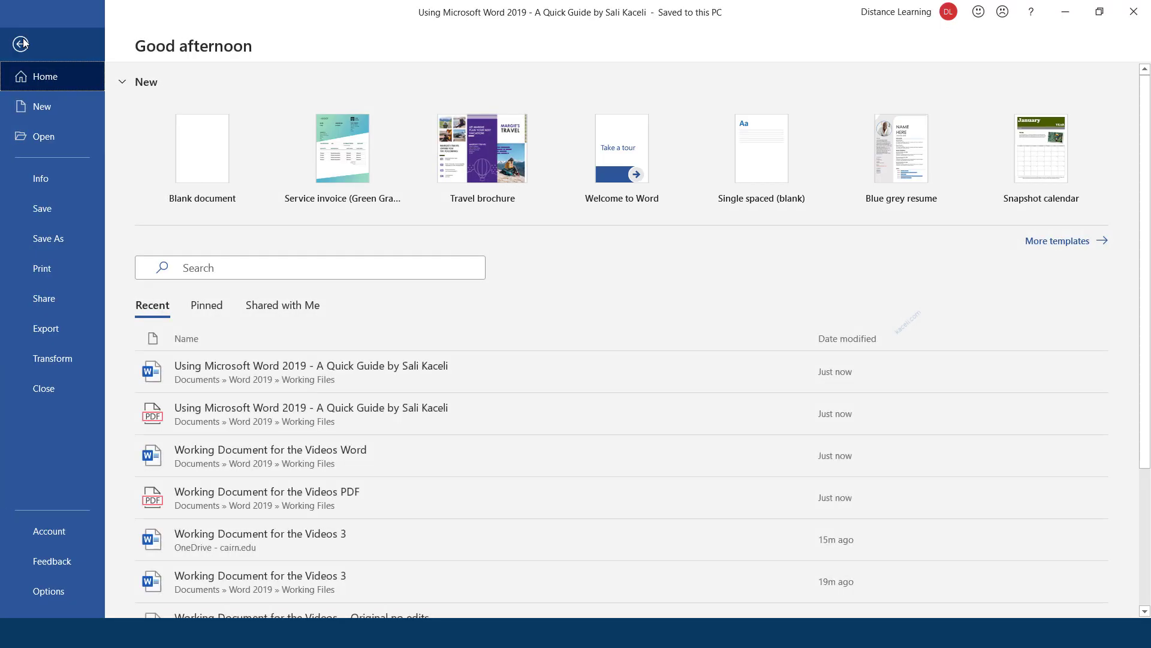
Export the quick guide as a PDF to Working Files, replacing the existing PDF
left_click(45, 335)
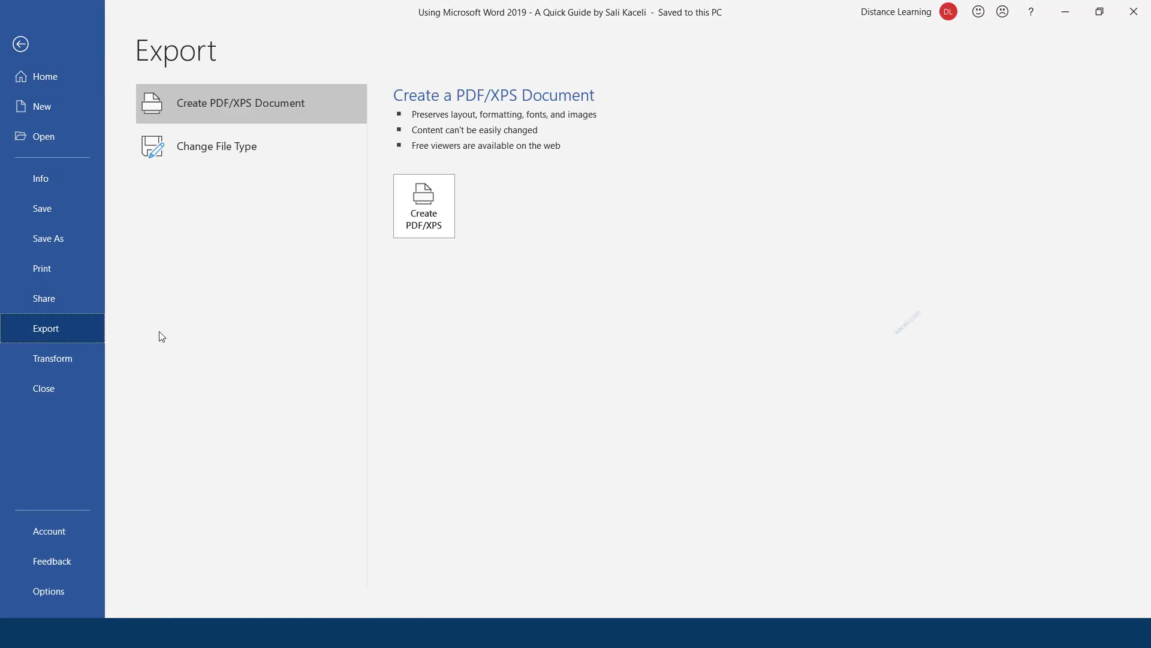
left_click(426, 224)
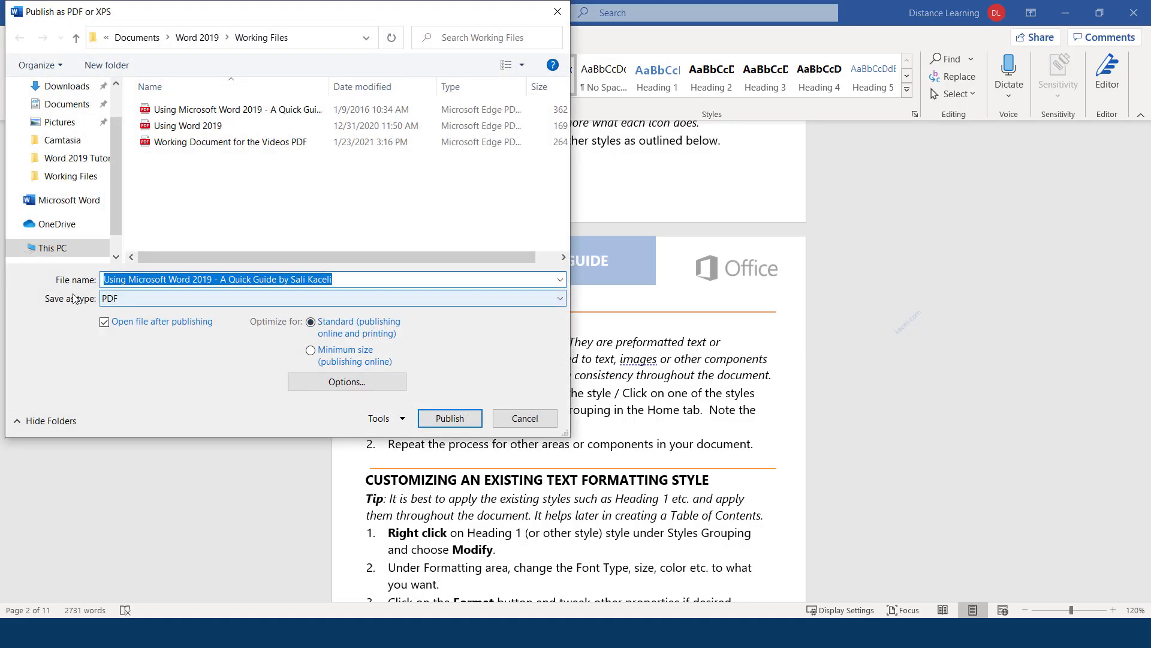
left_click(469, 418)
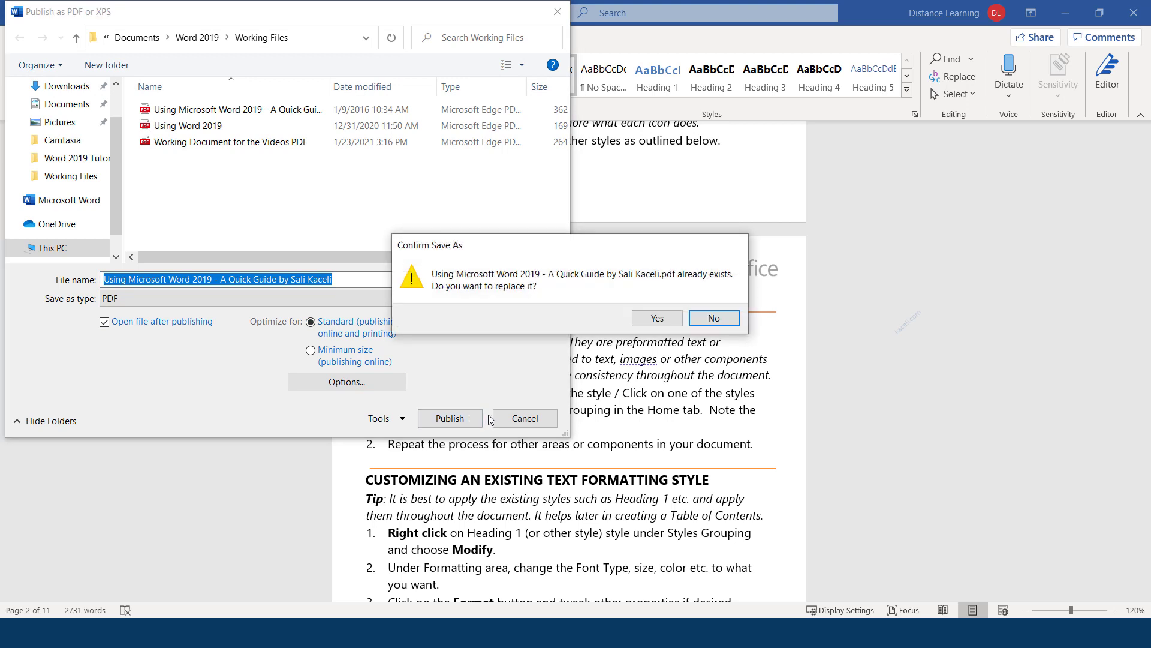
left_click(646, 320)
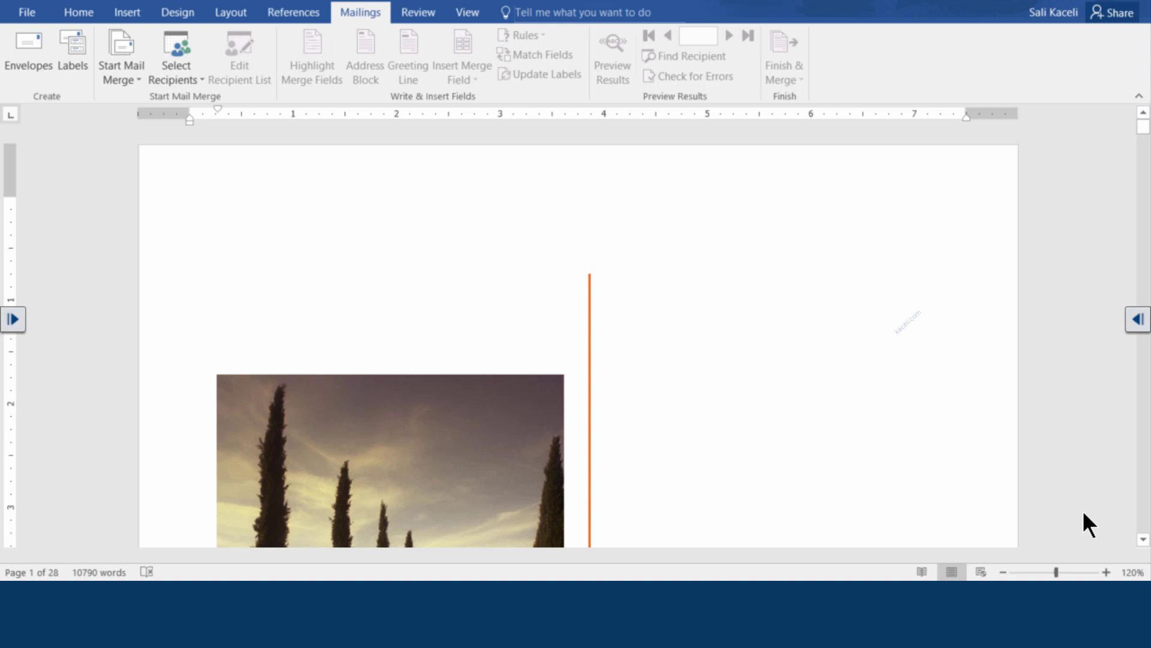
Insert a page break on the blank line above CONTENTS so the contents start a new page
scroll(599, 353, "down", 15)
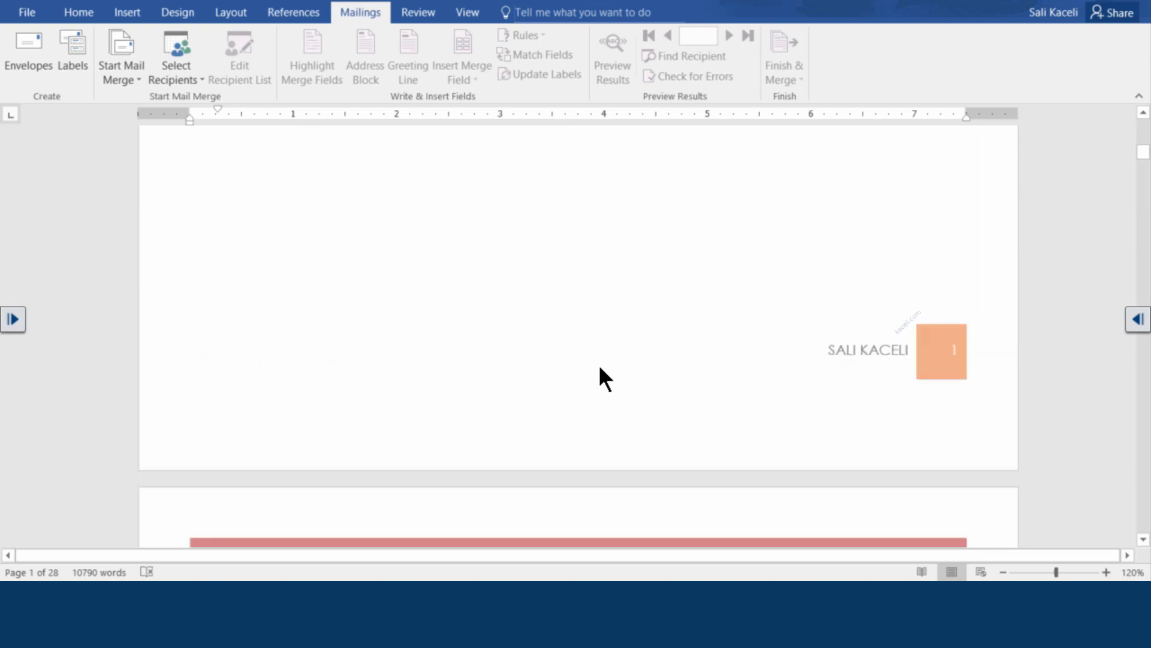
scroll(584, 369, "up", 15)
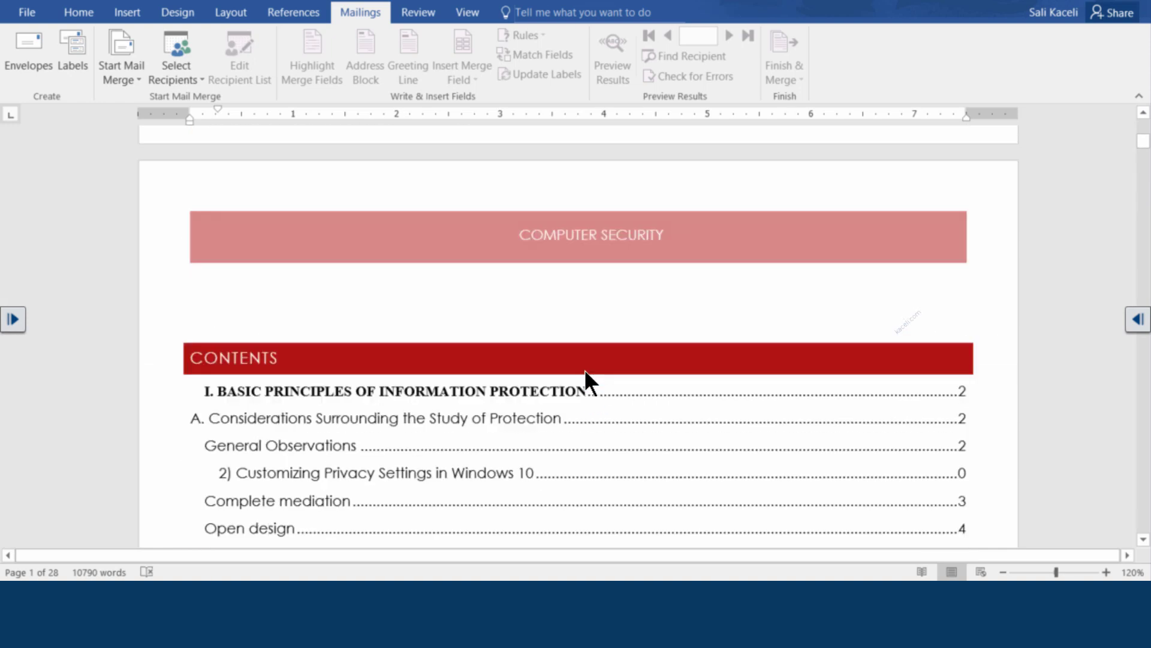
scroll(670, 309, "down", 2)
scroll(665, 298, "down", 6)
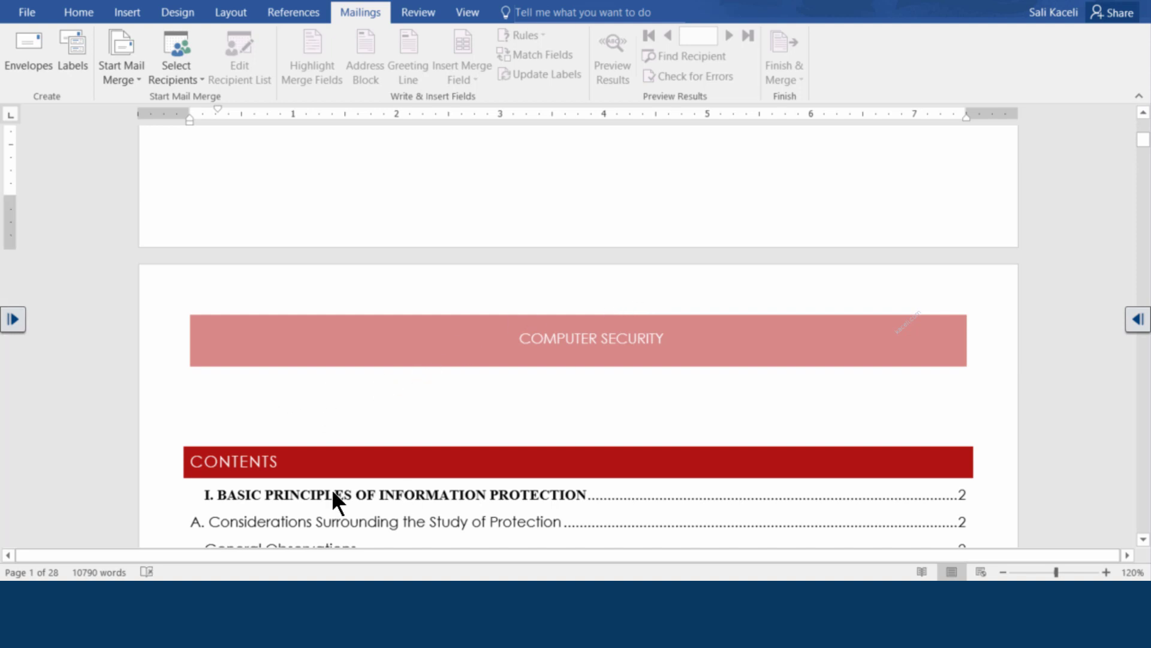
left_click(221, 401)
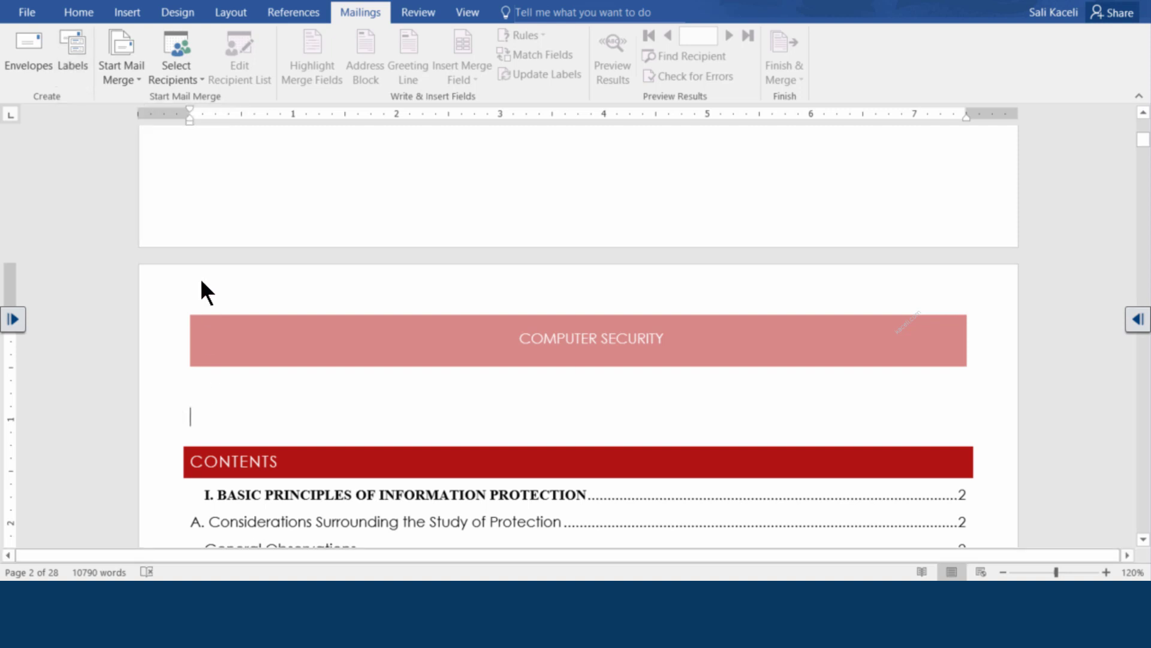
left_click(129, 13)
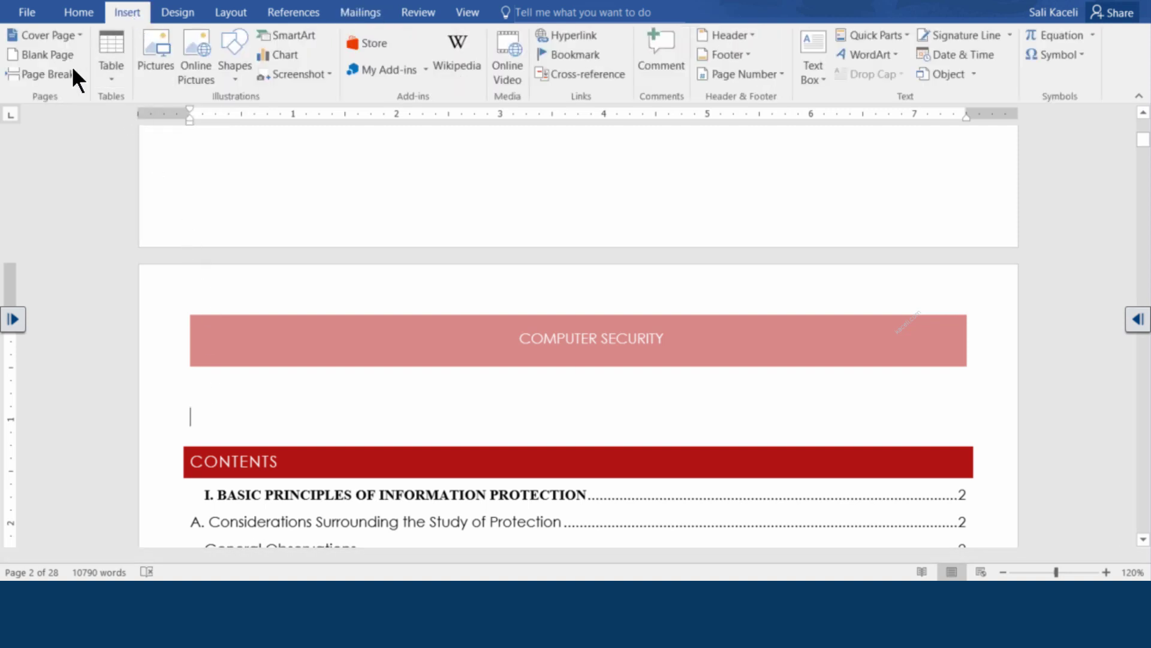
scroll(313, 290, "up", 2)
scroll(314, 291, "up", 12)
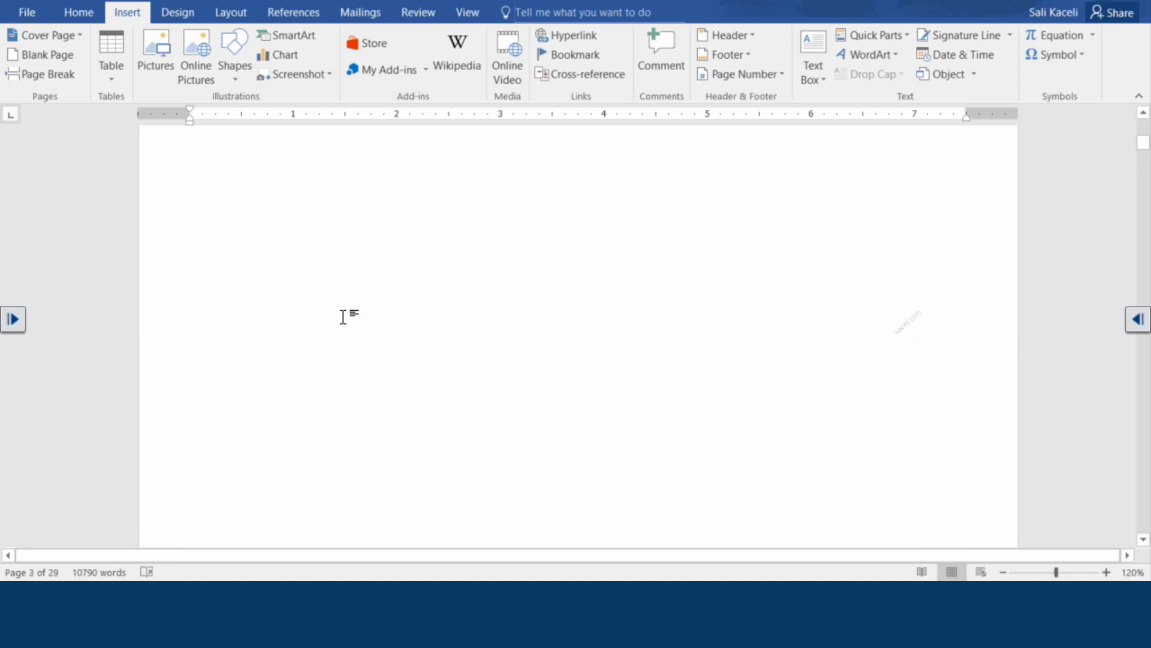
left_click(252, 419)
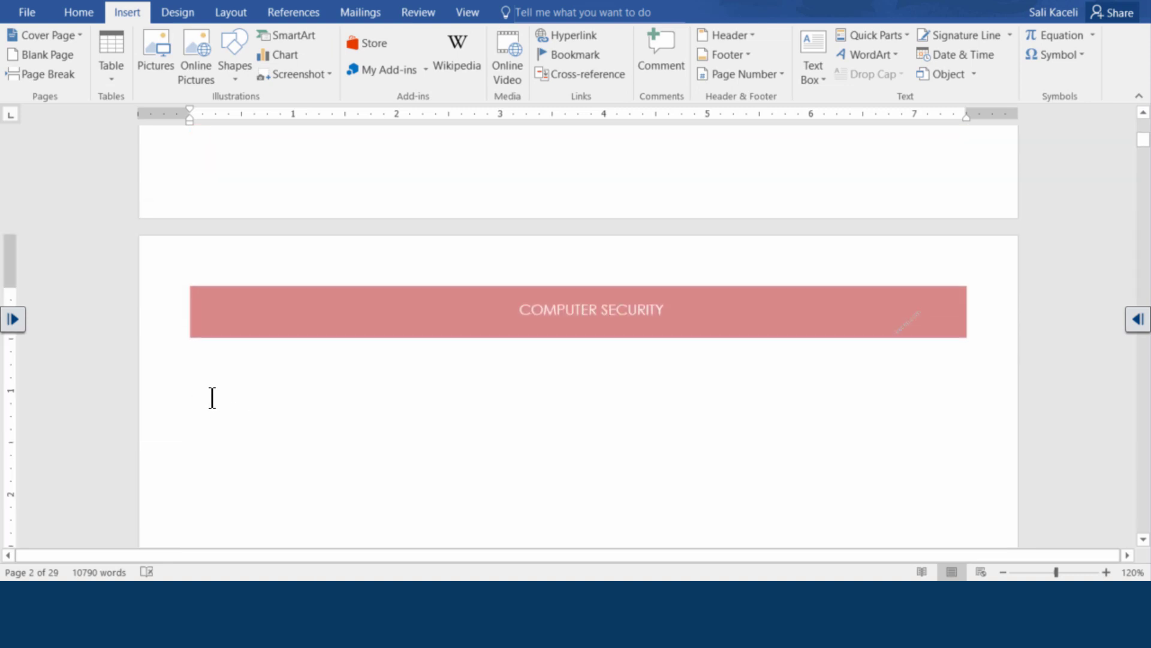
scroll(217, 404, "down", 2)
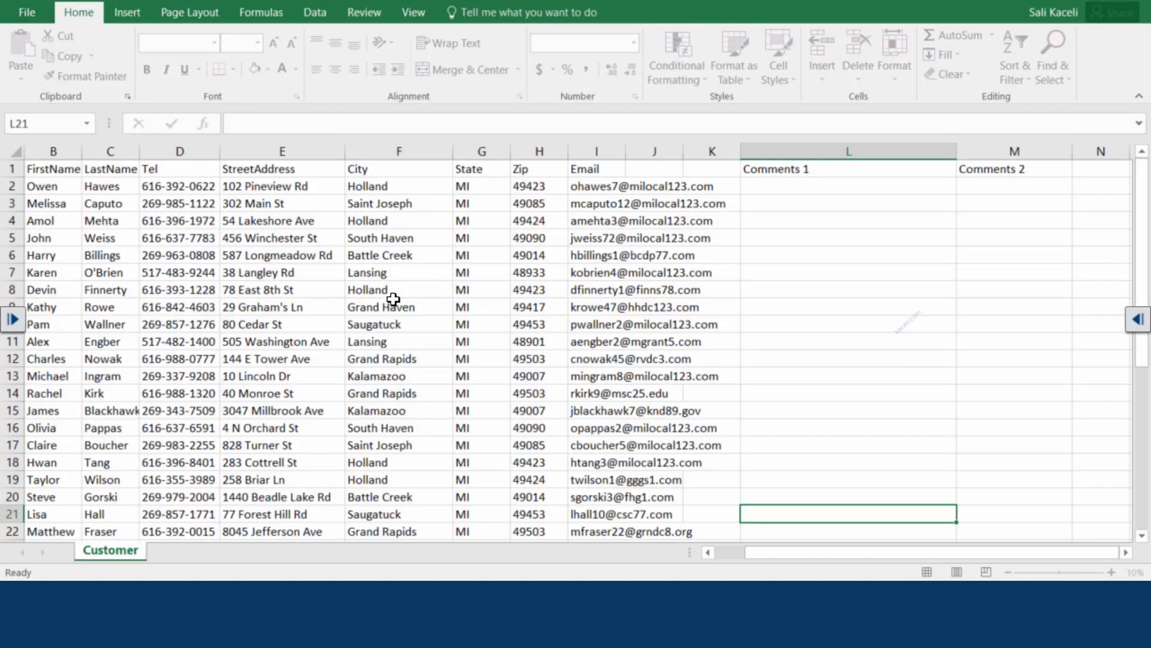
Enter 'Thank you for your support so far.' in cell L2 under Comments 1
left_click(72, 205)
left_click(106, 192)
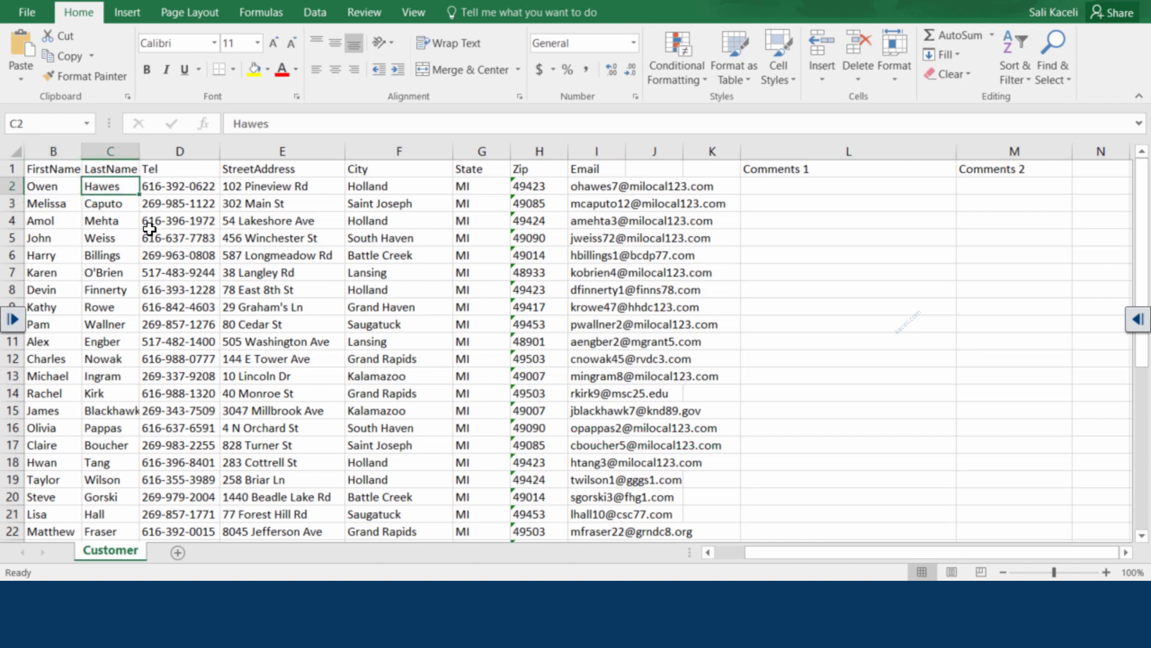
left_click(282, 220)
left_click(410, 215)
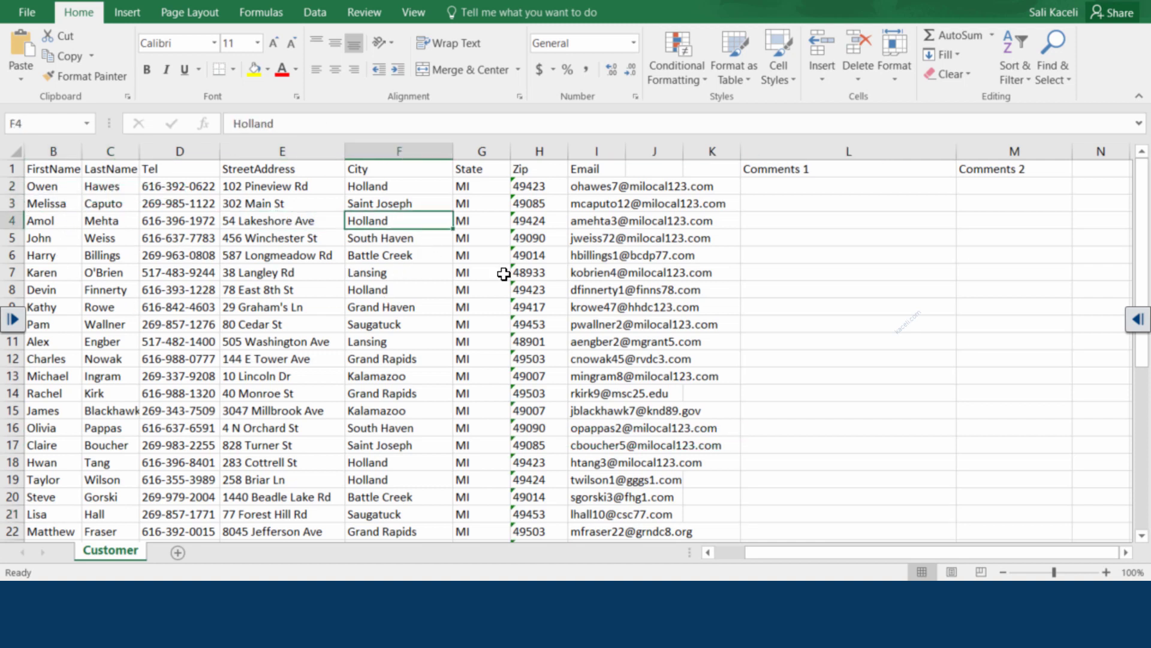
left_click(528, 222)
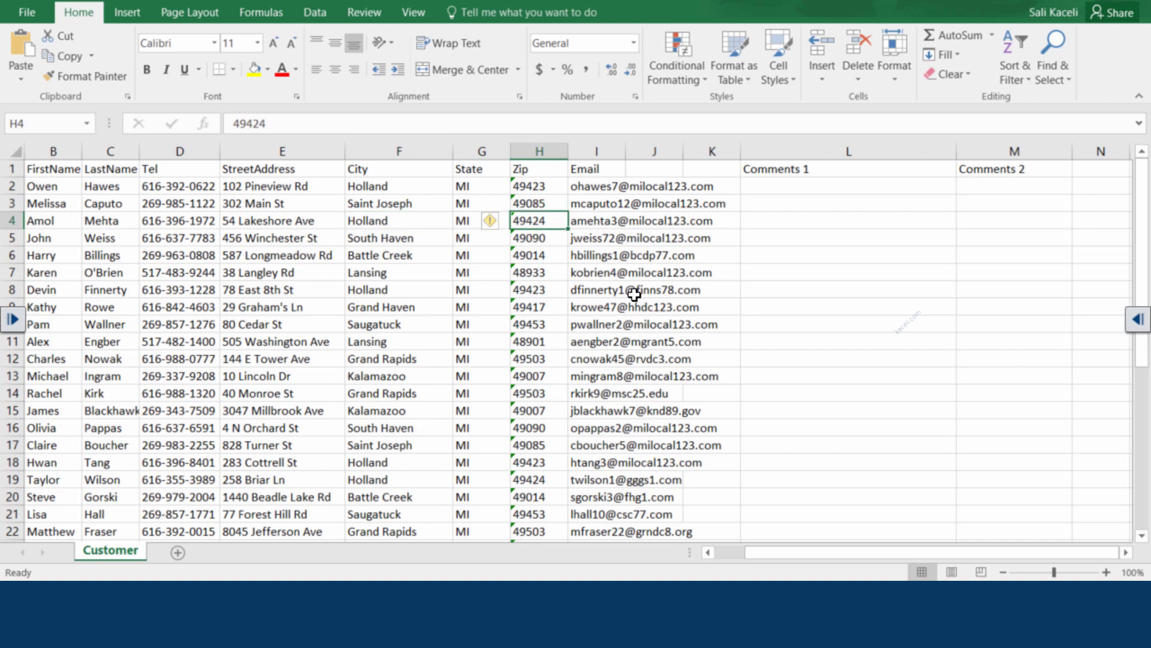
left_click(638, 291)
left_click(602, 255)
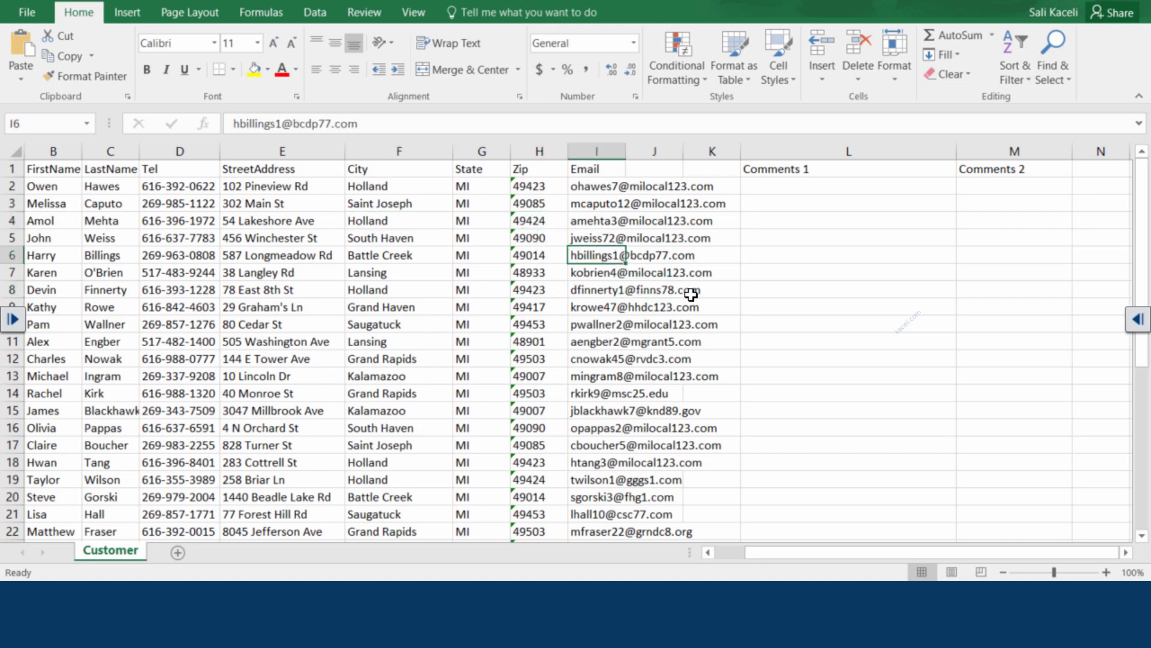
left_click(816, 187)
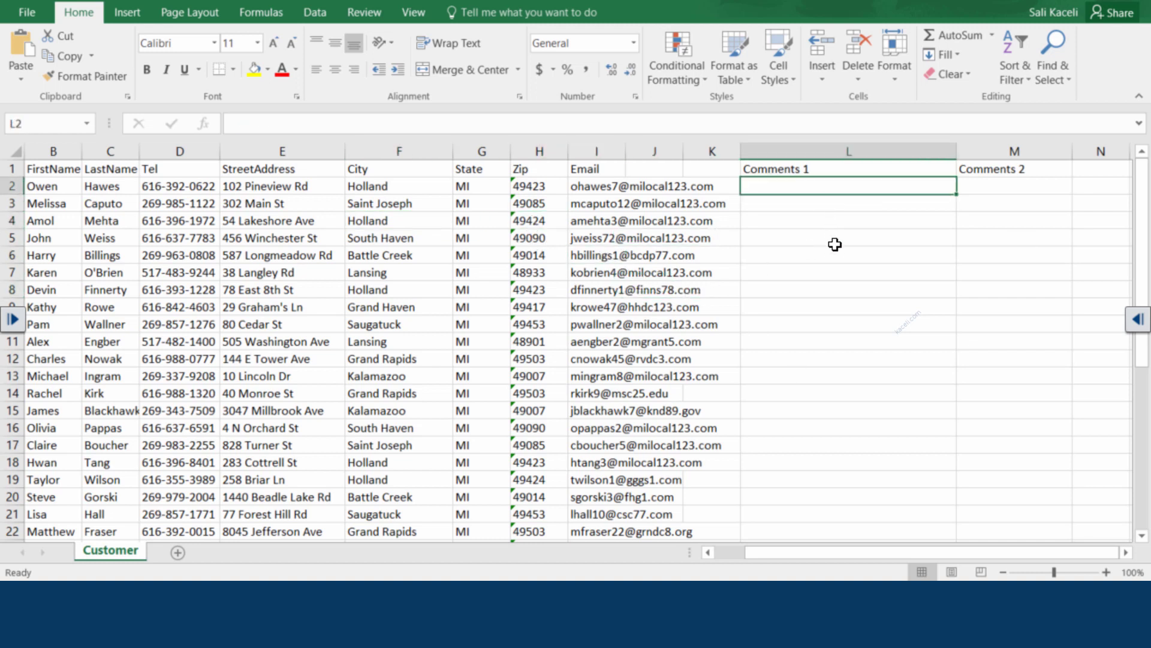
left_click(807, 203)
left_click(777, 187)
type("Thank you for your support so far.")
key("Return")
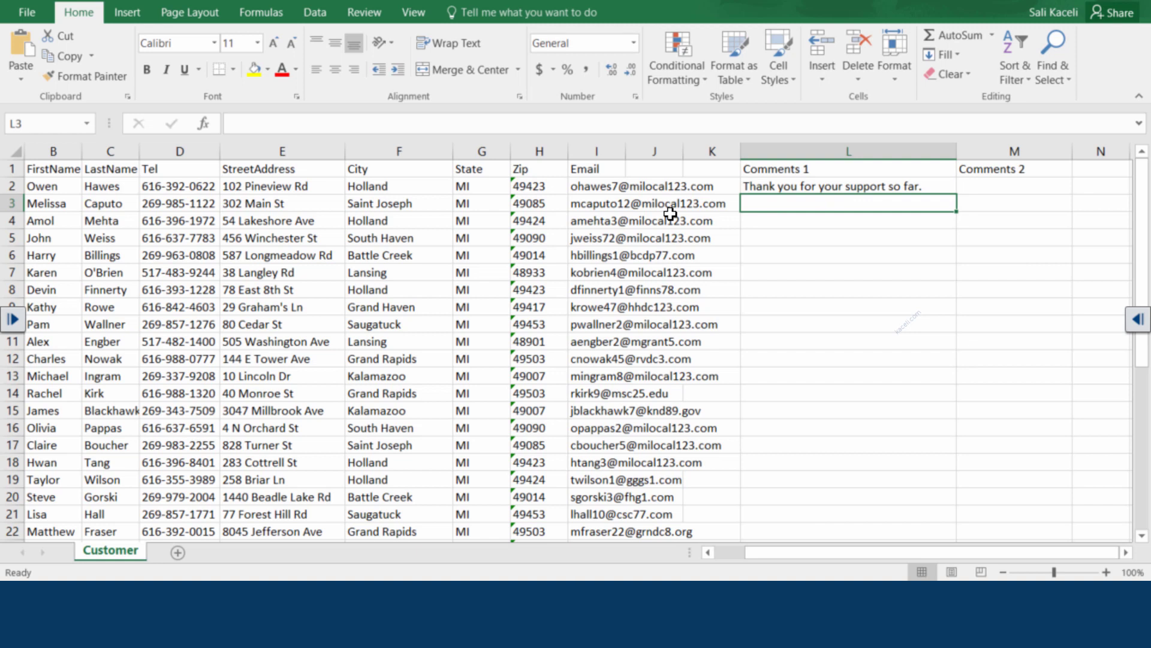
Enter 'Your bill is past due. However here is the report.' in L3, then review the header row
type("Your bill is past due. However here is the report.")
key("Return")
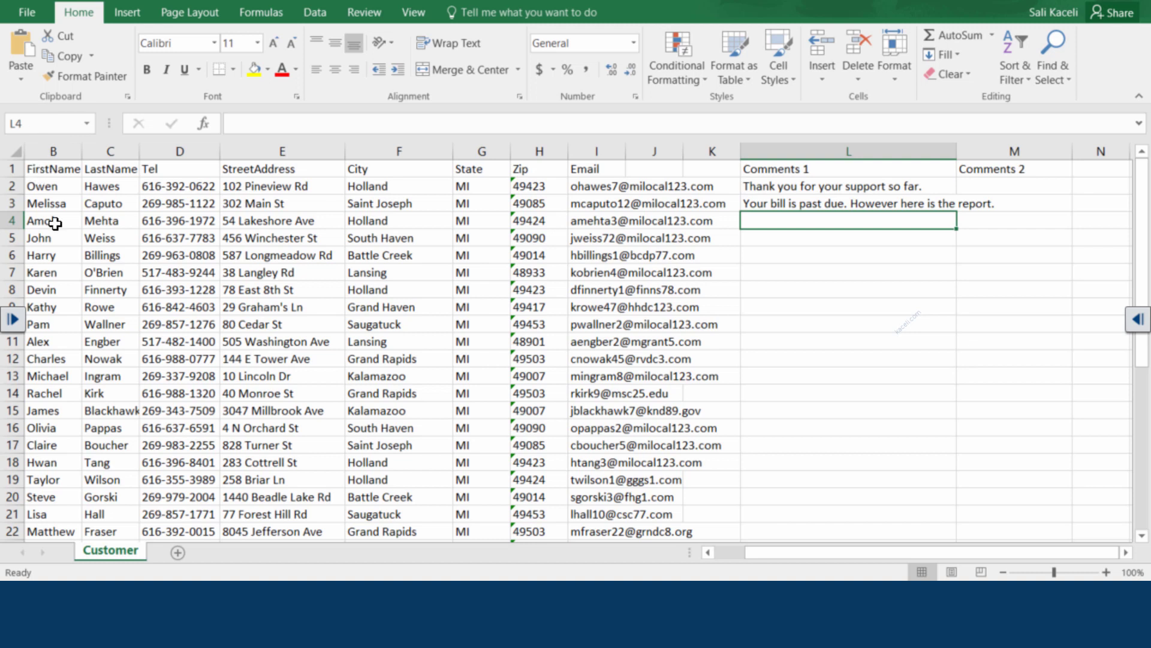
key("ctrl+Home")
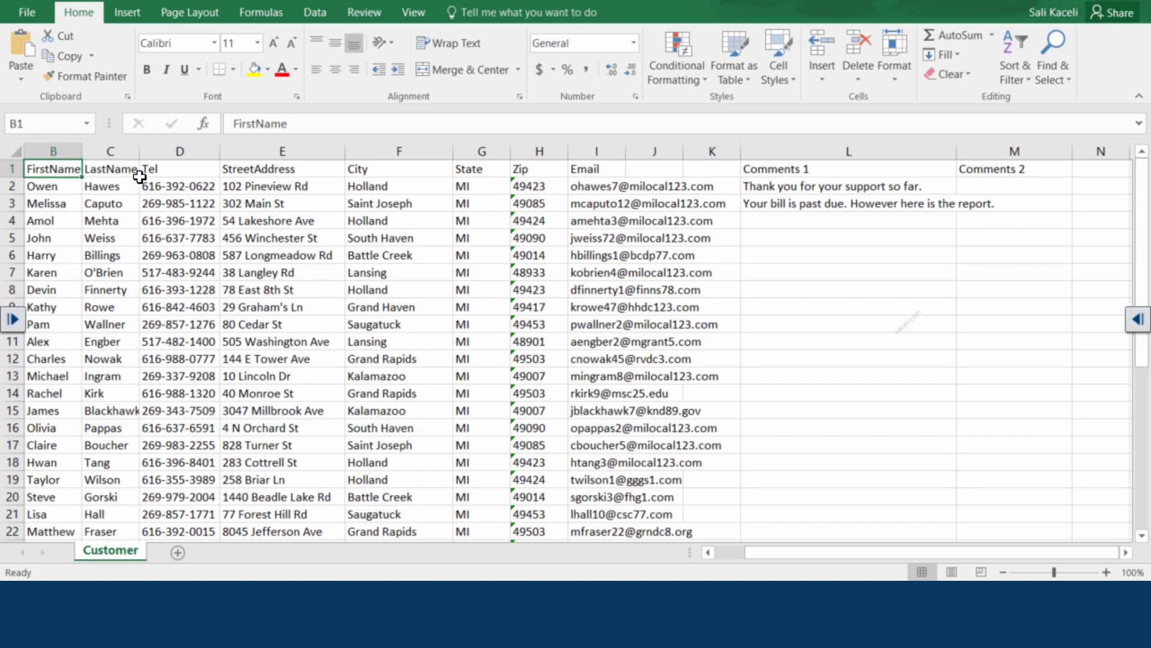
left_click(387, 170)
left_click(478, 170)
left_click(518, 173)
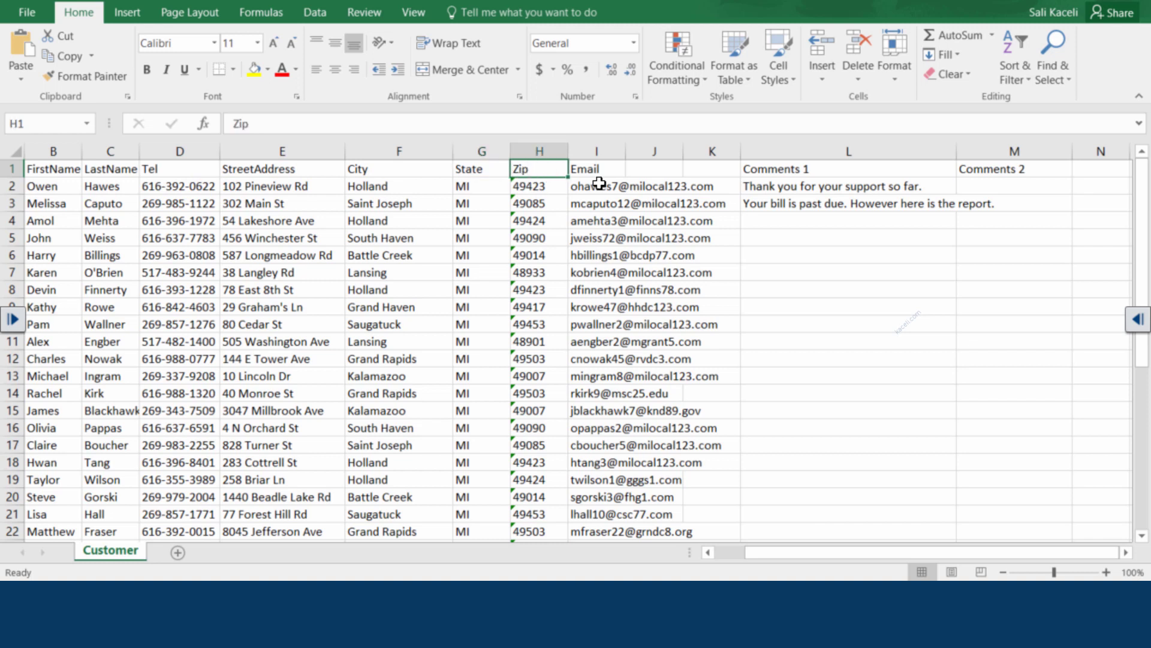
left_click(804, 173)
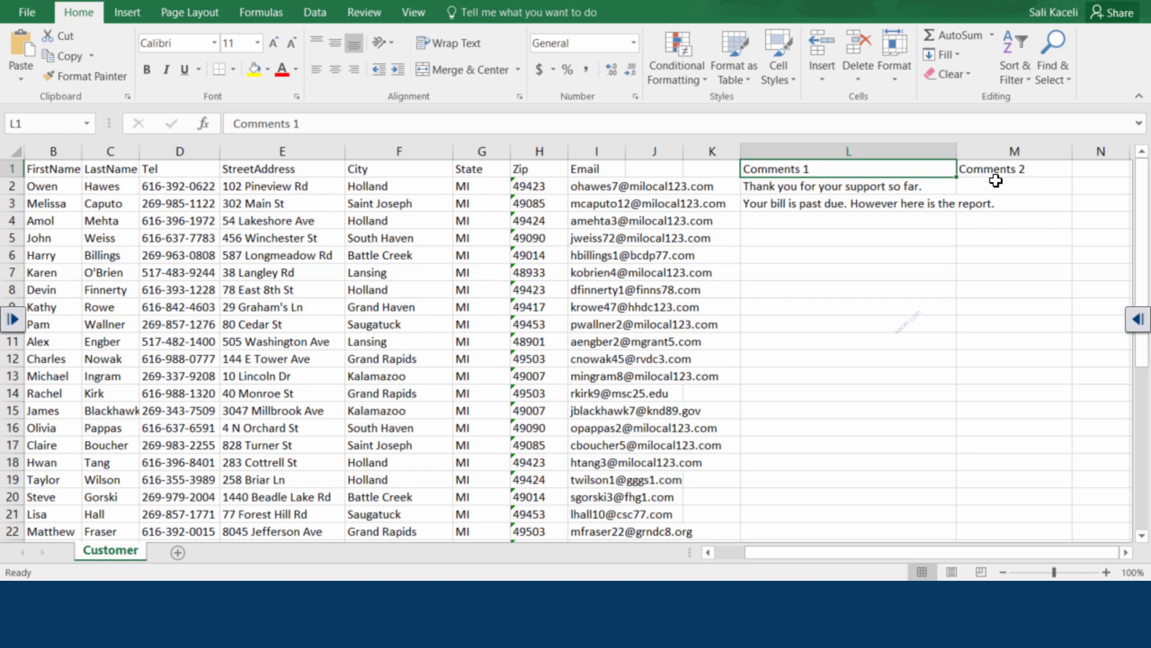
left_click(660, 238)
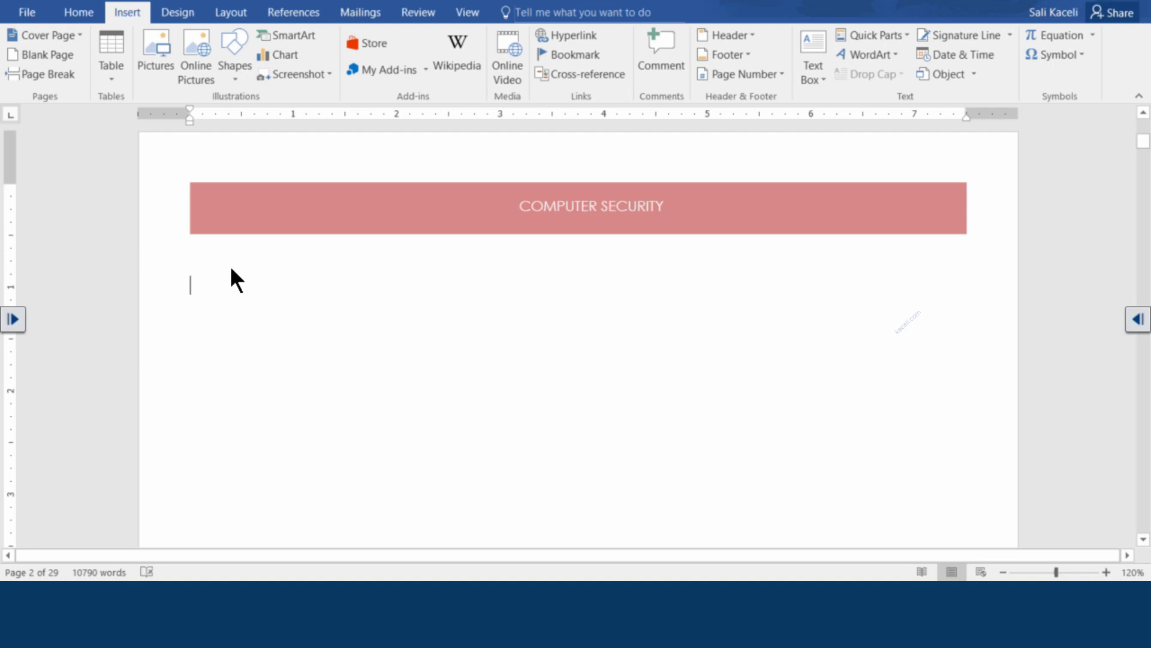
Run the Step-by-Step Mail Merge Wizard with Letters and the current document through to Select recipients
left_click(362, 13)
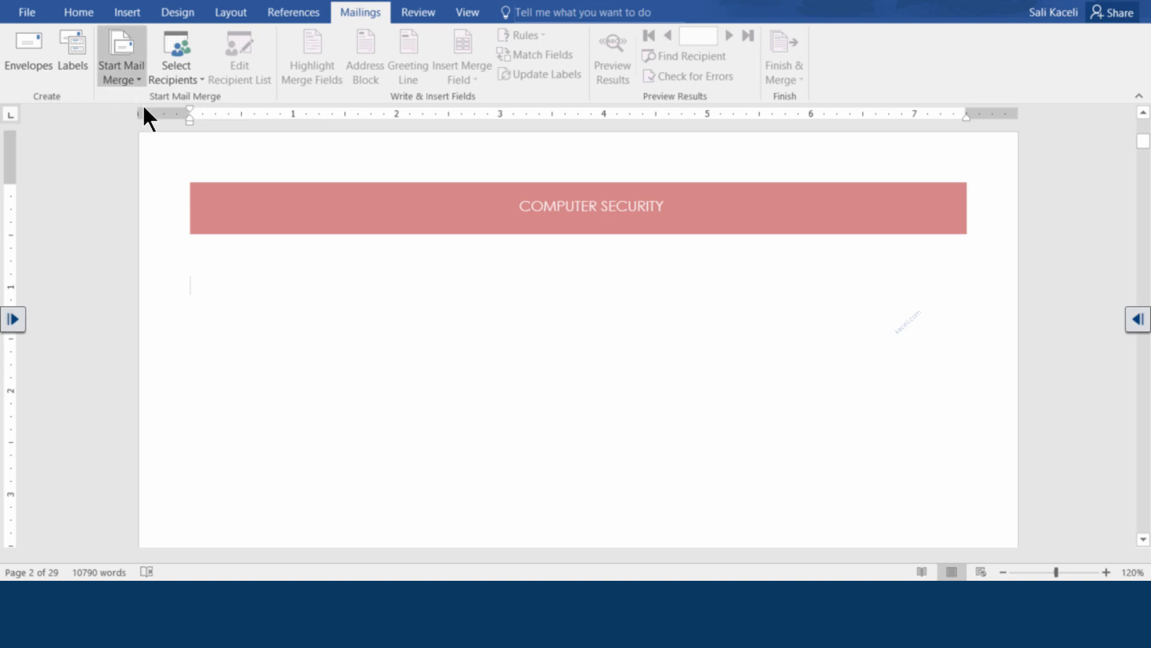
left_click(123, 72)
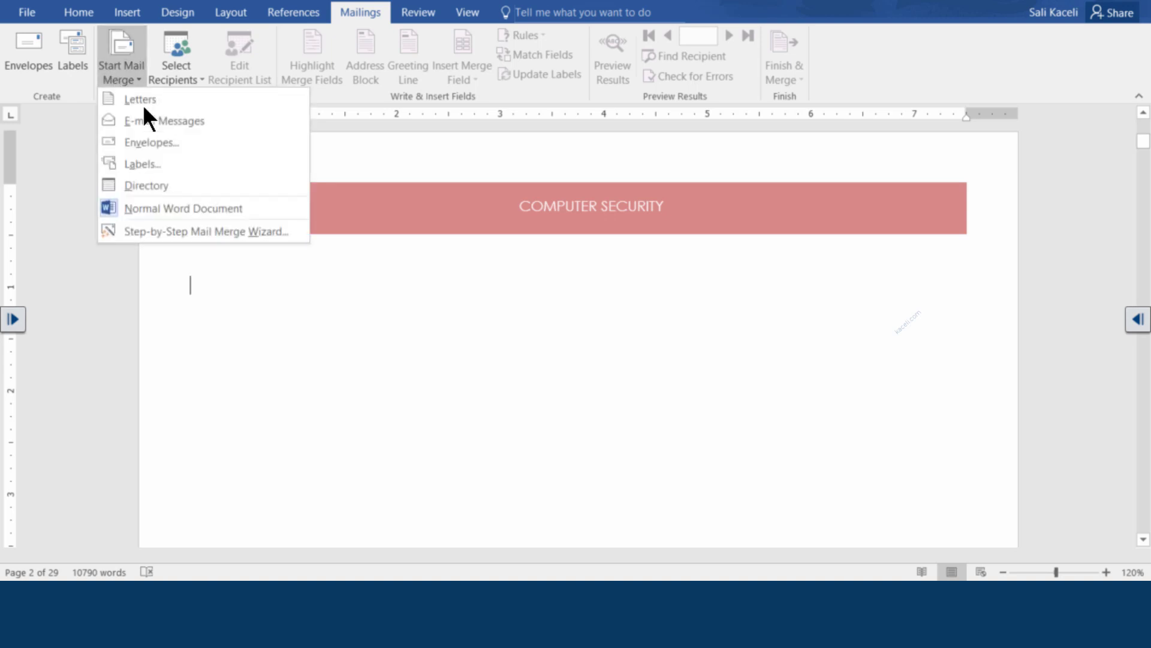
left_click(148, 231)
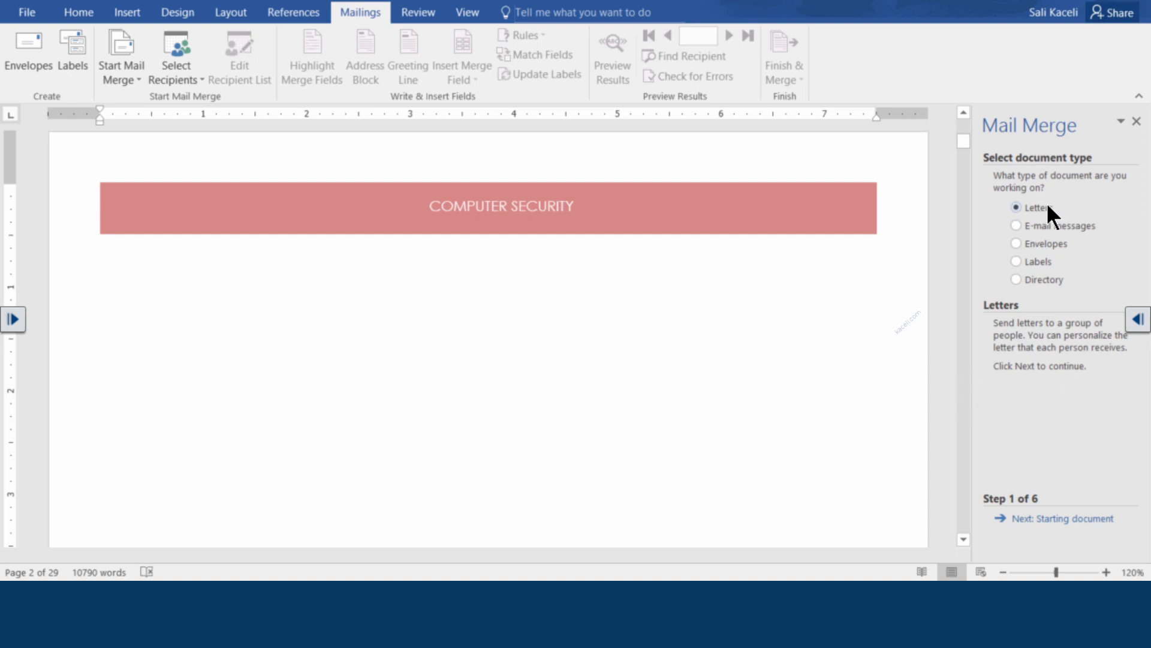
left_click(1054, 519)
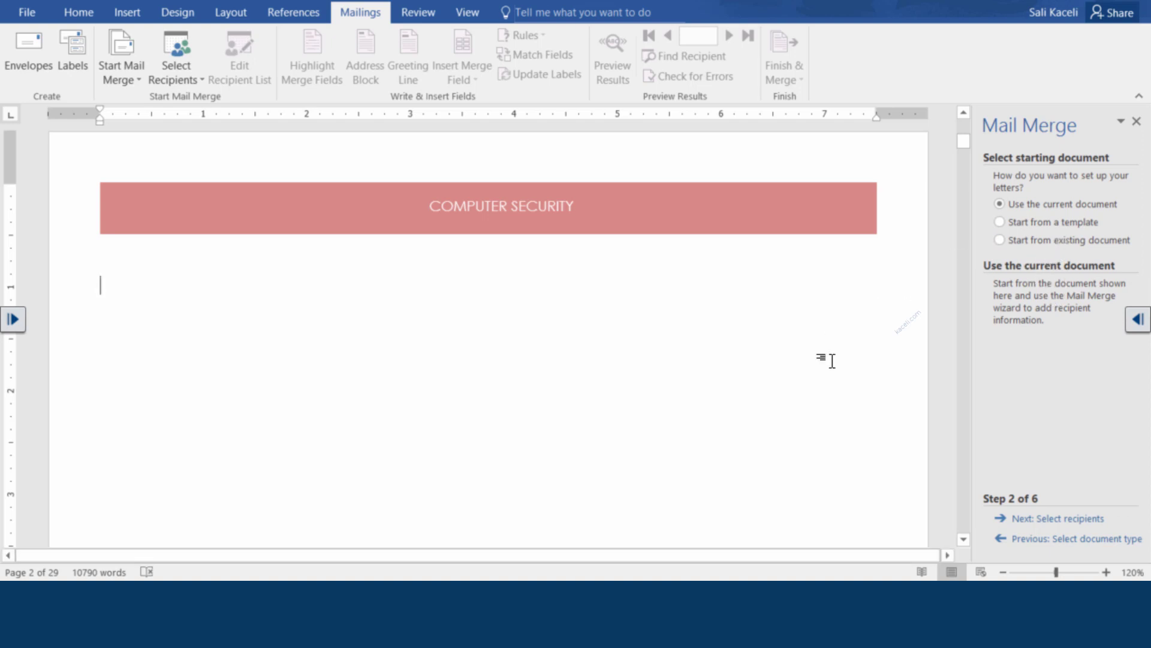
left_click(1040, 519)
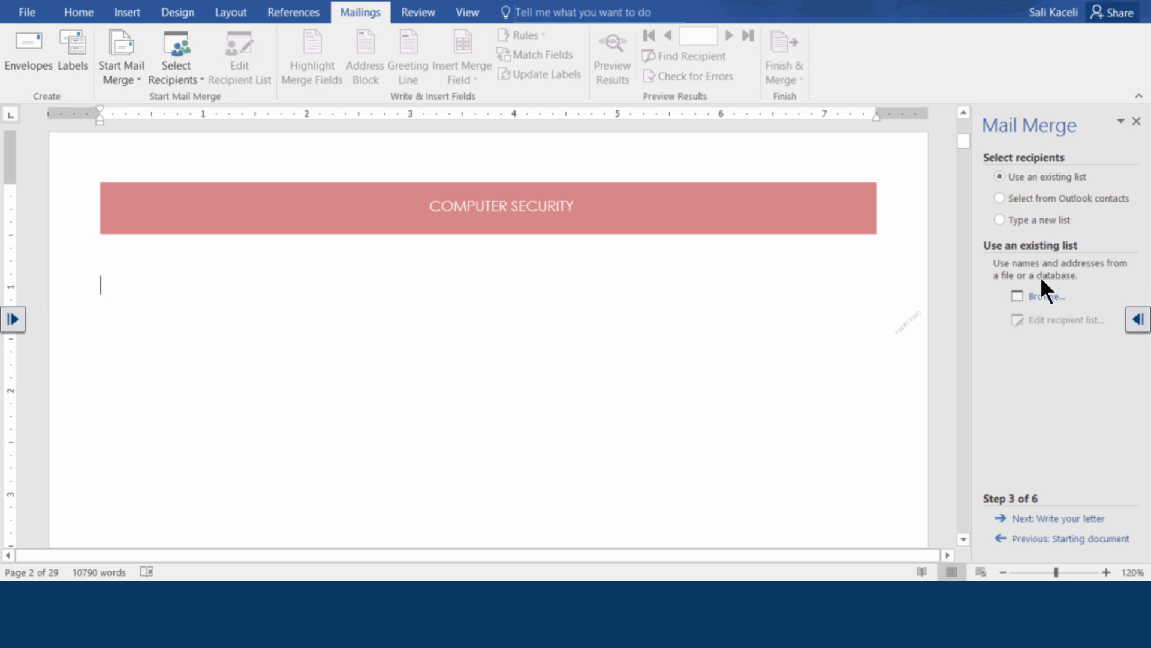
Use Desktop > Word 2016 > Customer List for Mail Merge, Customer table, as the recipient list
left_click(1044, 297)
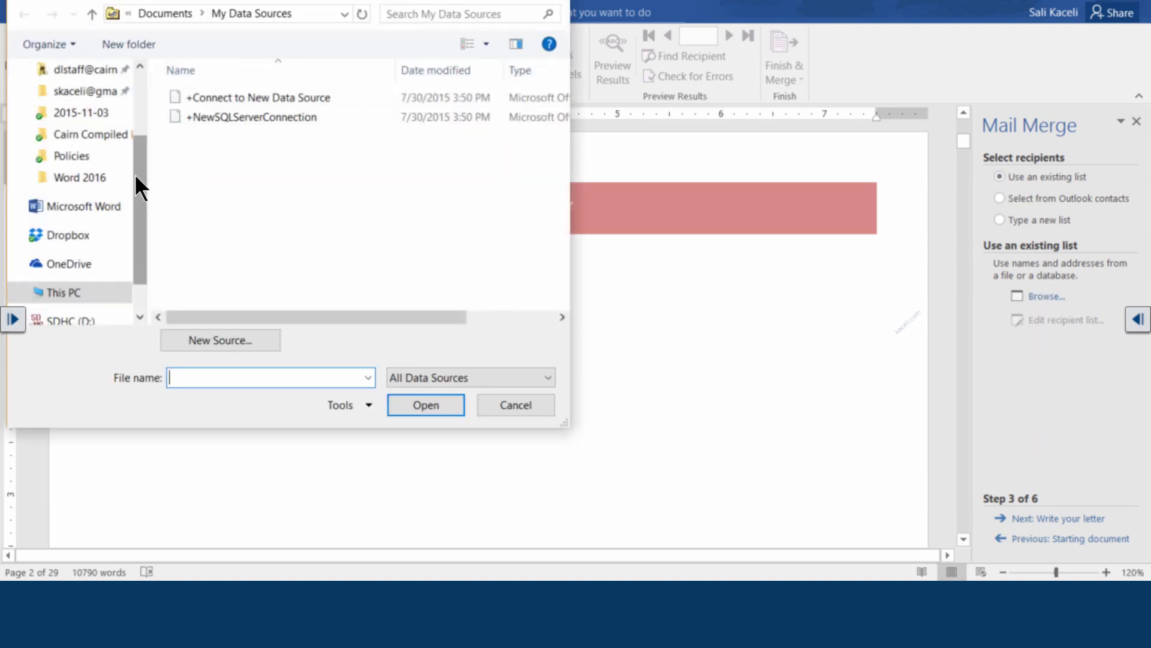
left_click(131, 177)
left_click(260, 99)
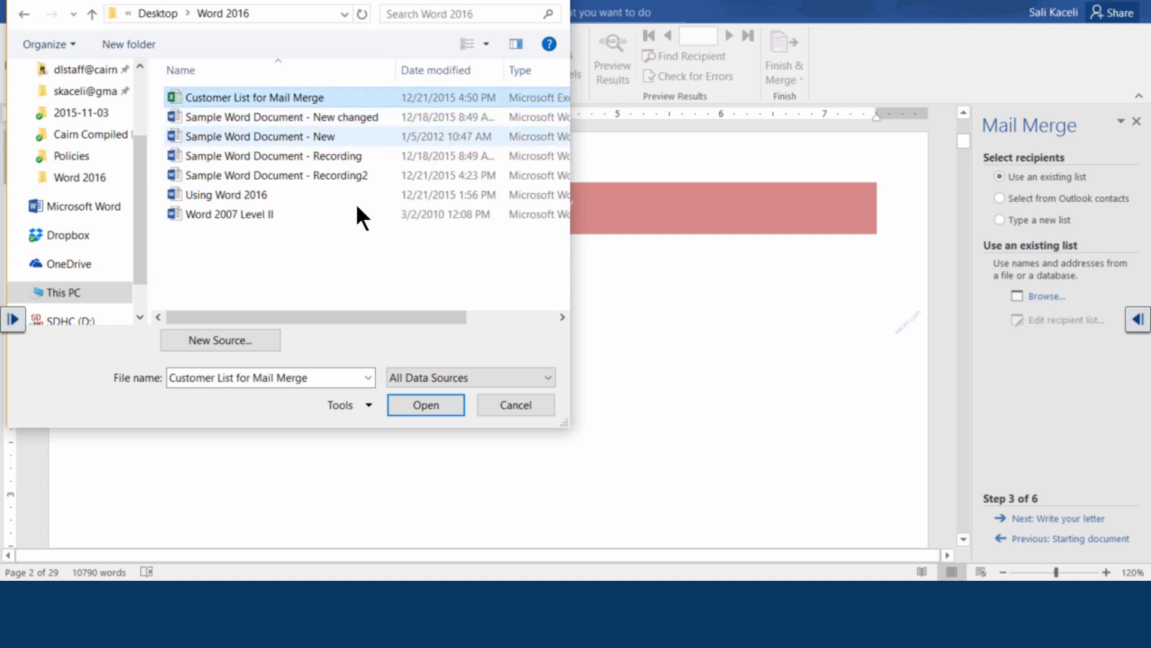
left_click(430, 405)
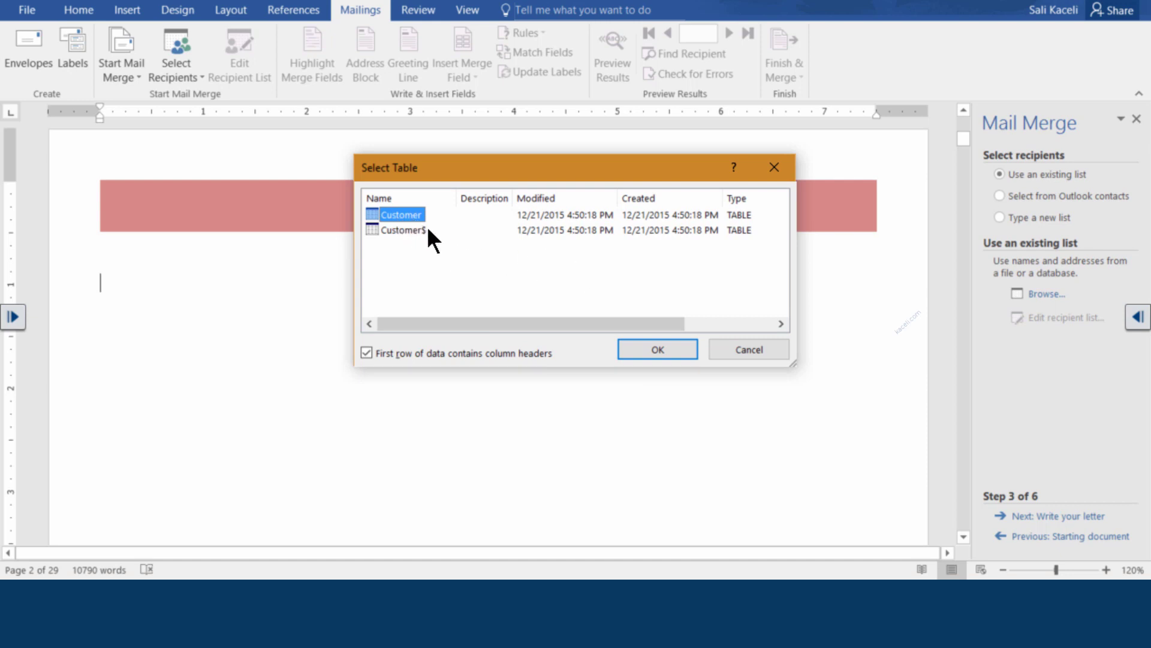
left_click(658, 350)
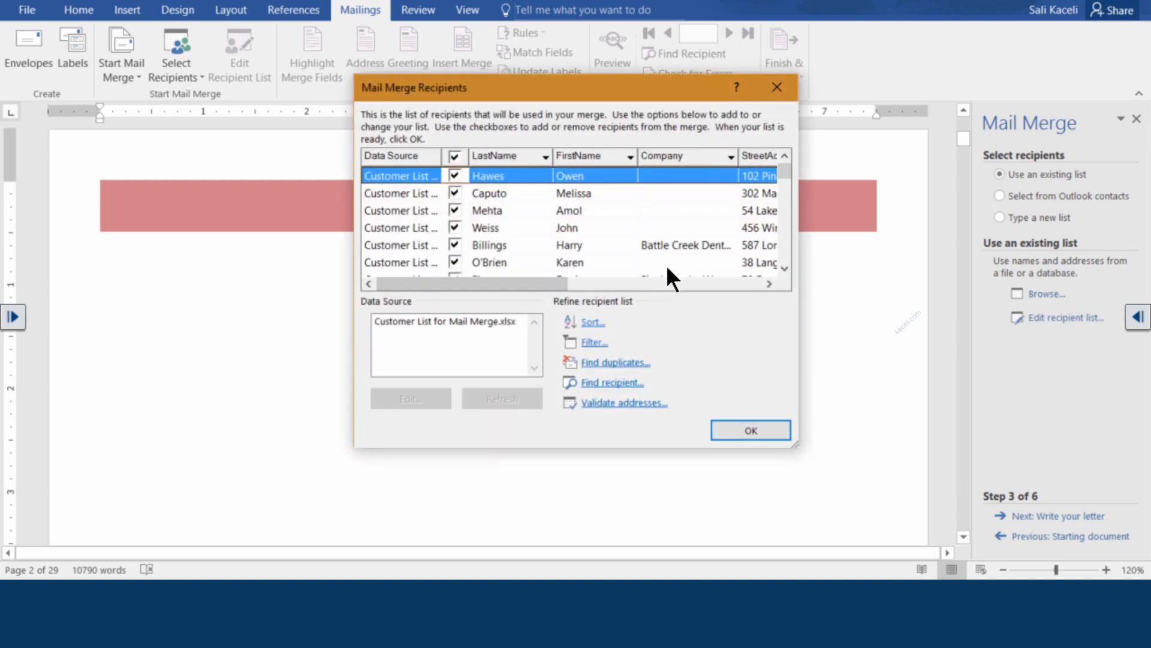
Sort the mail merge recipients by FirstName in ascending order
left_click(784, 268)
left_click(785, 268)
left_click(784, 268)
left_click(784, 268)
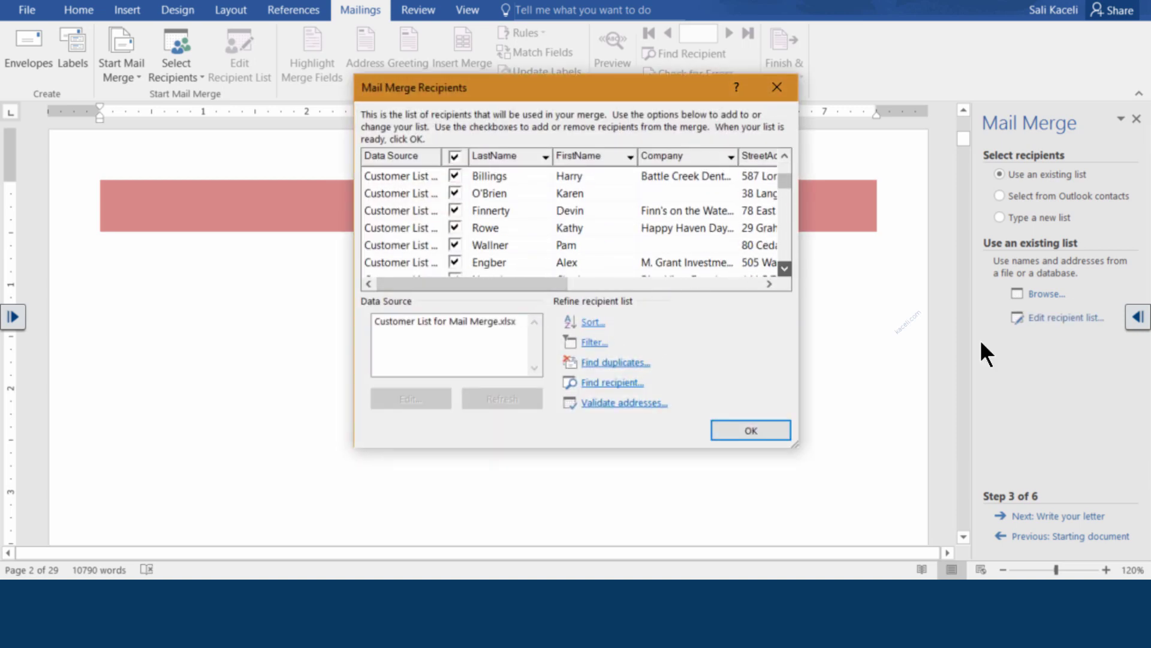
left_click(784, 268)
left_click(784, 268)
left_click(784, 268)
left_click(784, 268)
left_click(785, 268)
left_click(785, 268)
left_click(784, 268)
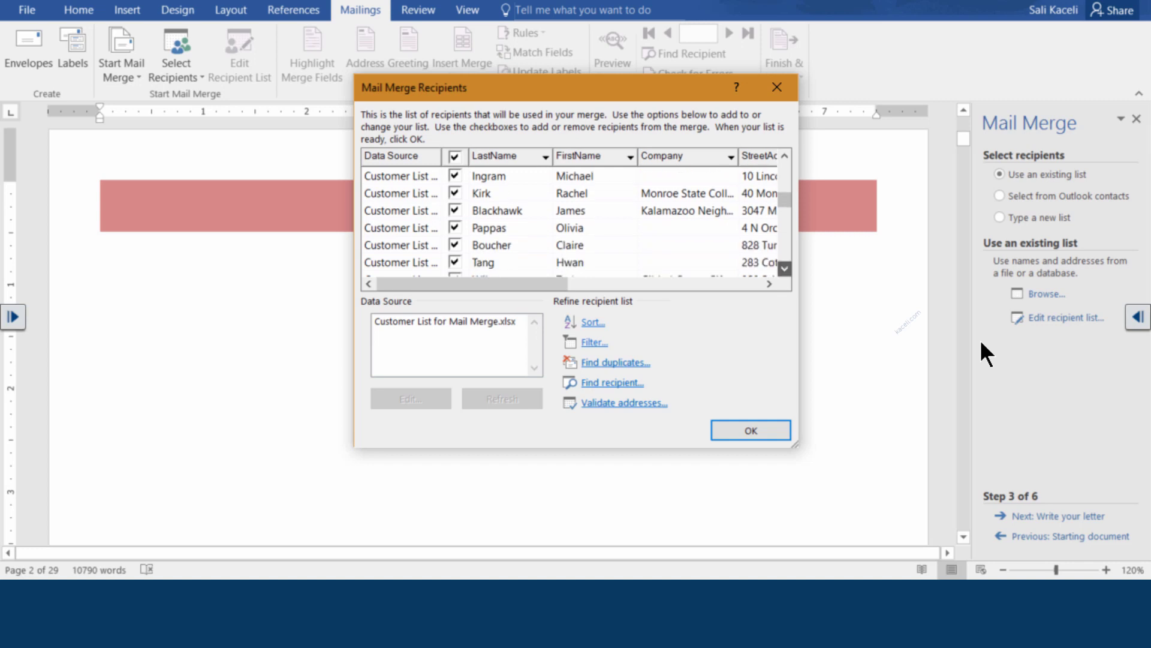
left_click(785, 268)
left_click(785, 269)
left_click(785, 268)
left_click(784, 268)
left_click(784, 268)
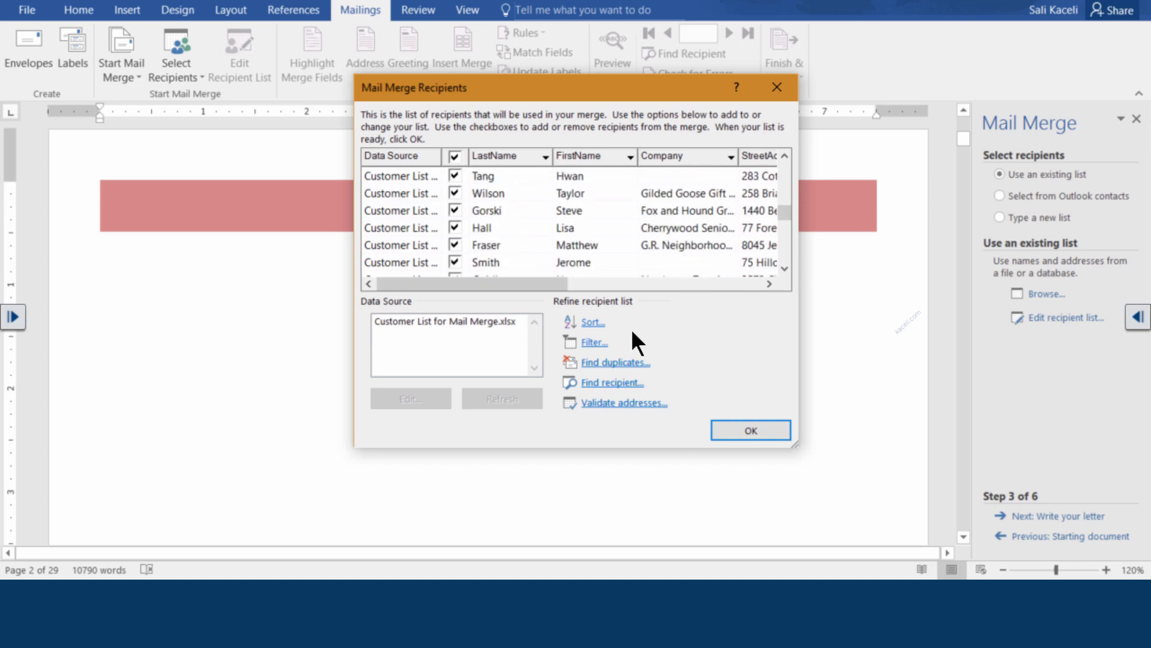
left_click(591, 324)
left_click(590, 324)
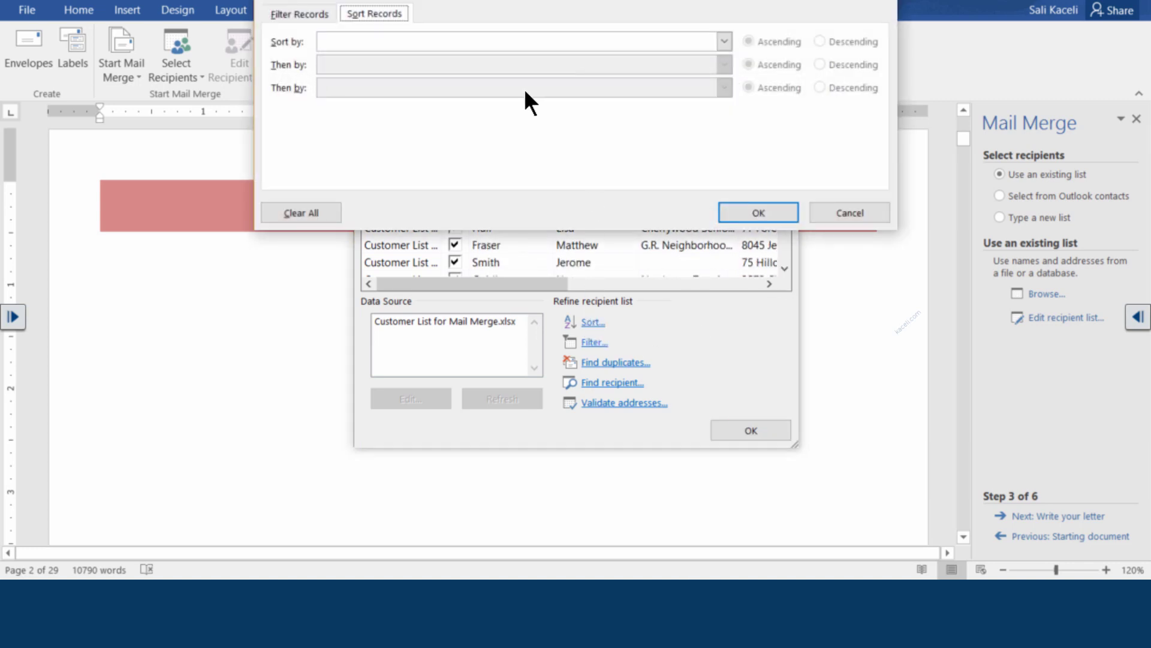
left_click(724, 40)
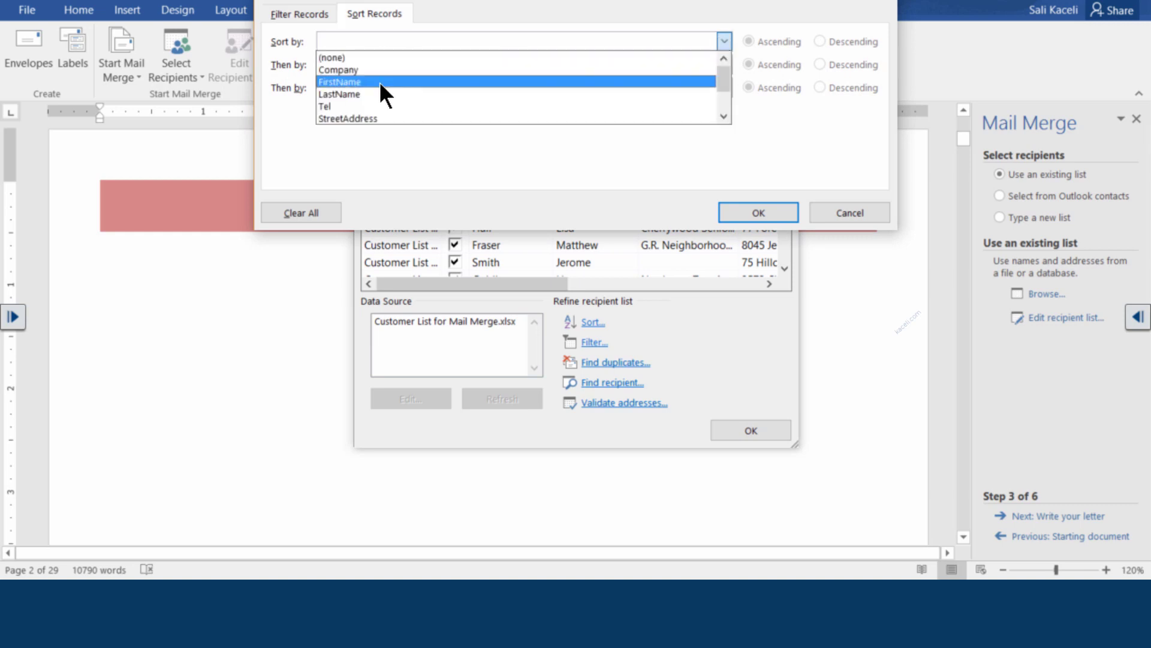
left_click(342, 82)
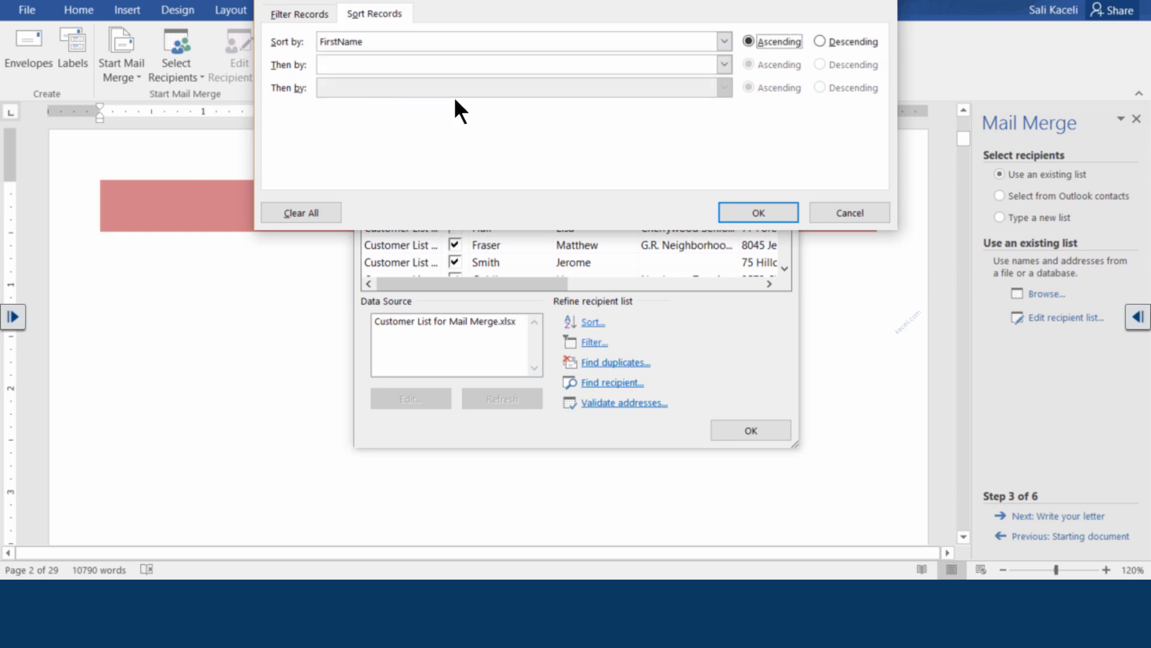
left_click(785, 213)
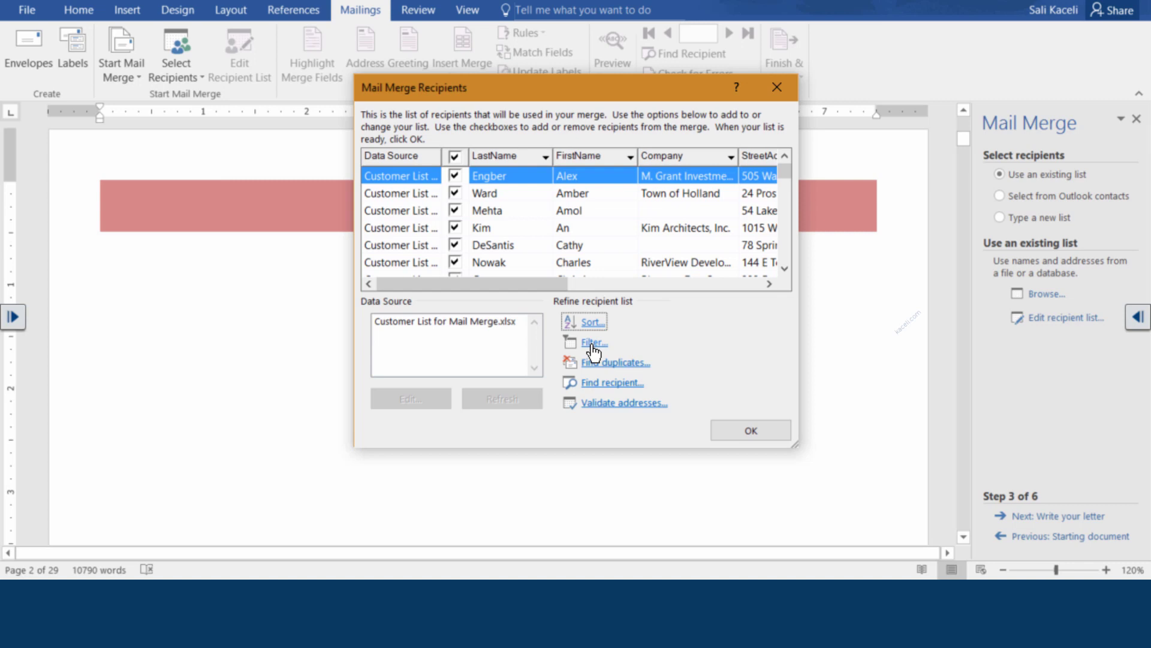
Try a Zip 'Equal to' filter, close it without filtering, and accept the sorted list
left_click(593, 343)
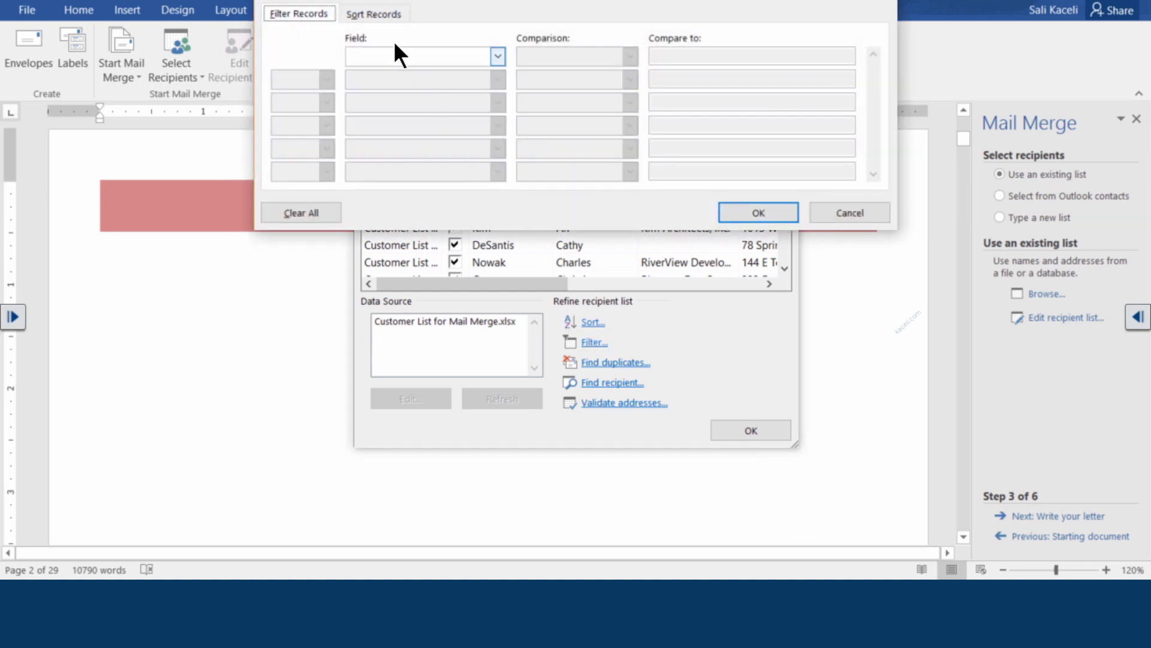
left_click(495, 56)
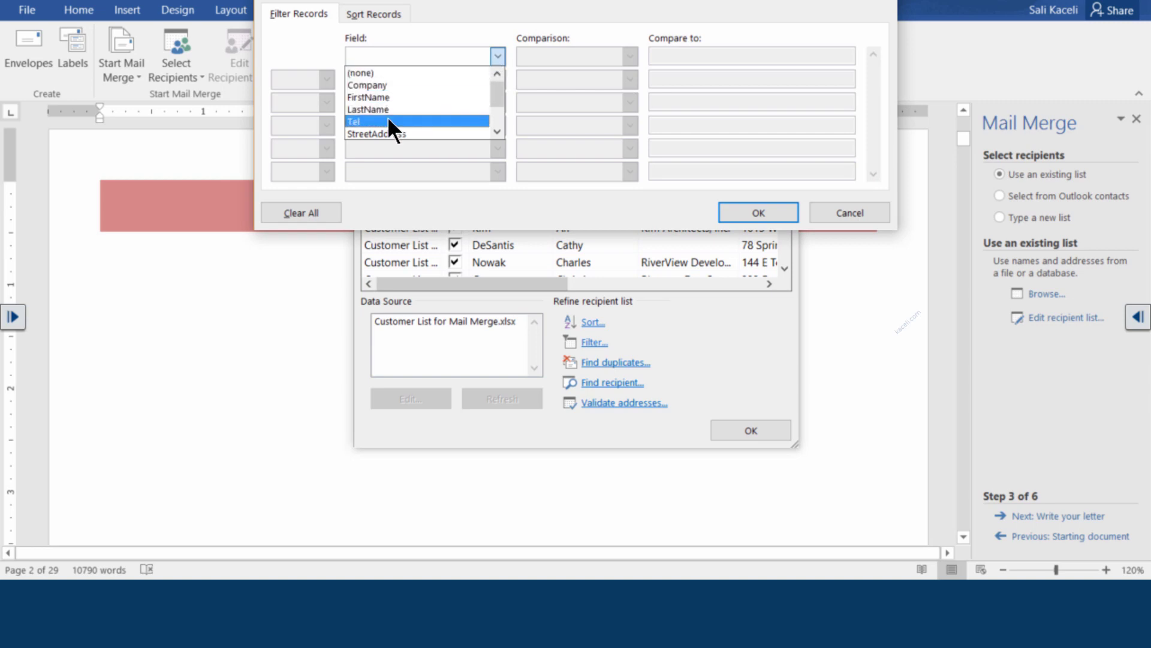
left_click(497, 131)
left_click(498, 131)
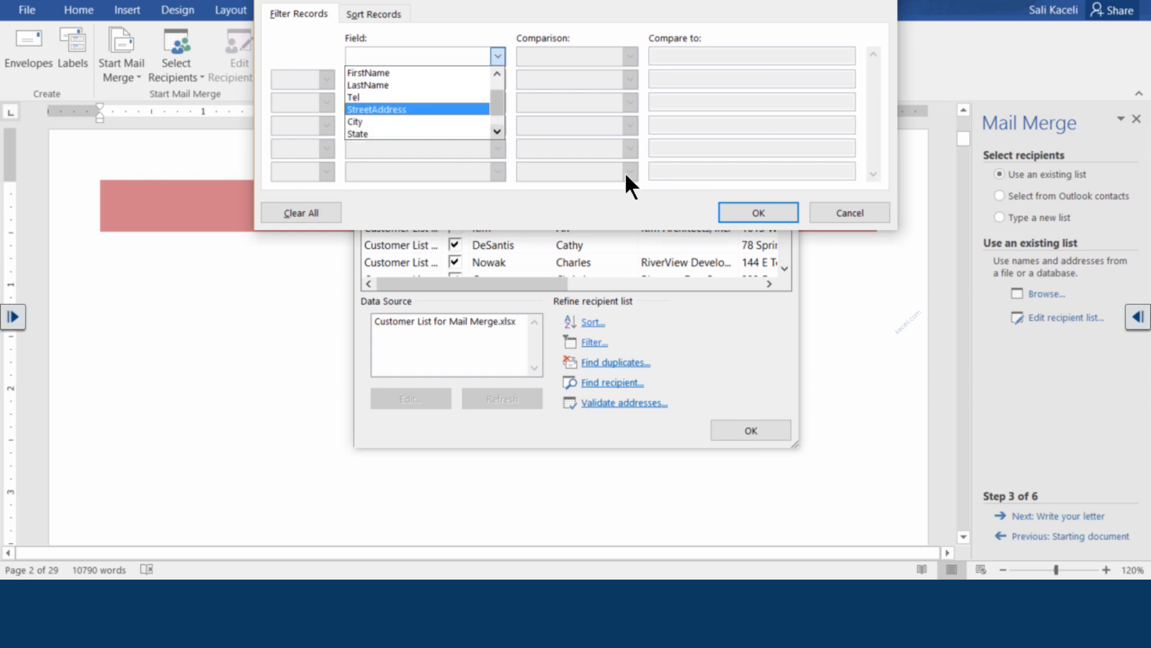
left_click(497, 131)
left_click(395, 133)
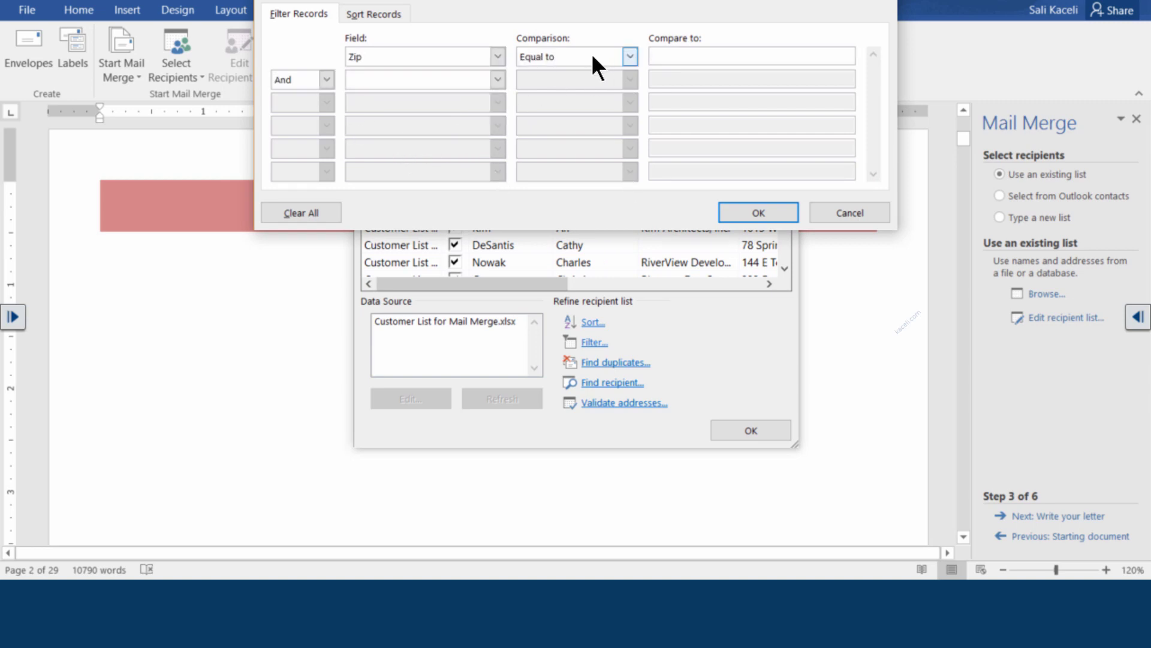
left_click(631, 57)
left_click(448, 53)
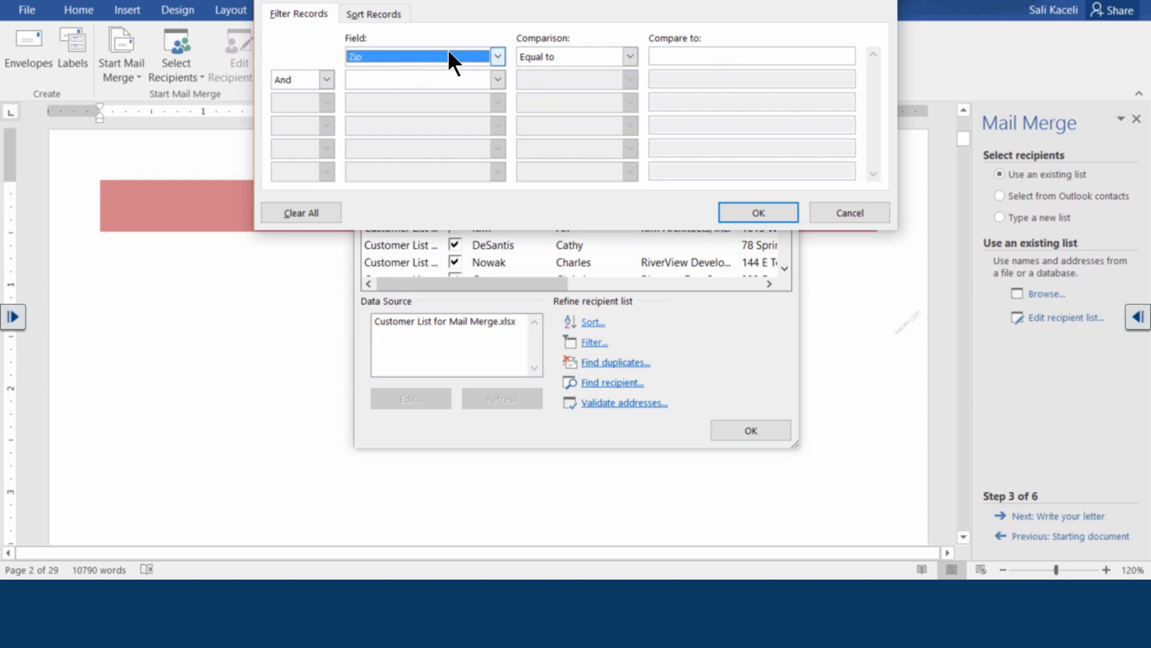
left_click(846, 214)
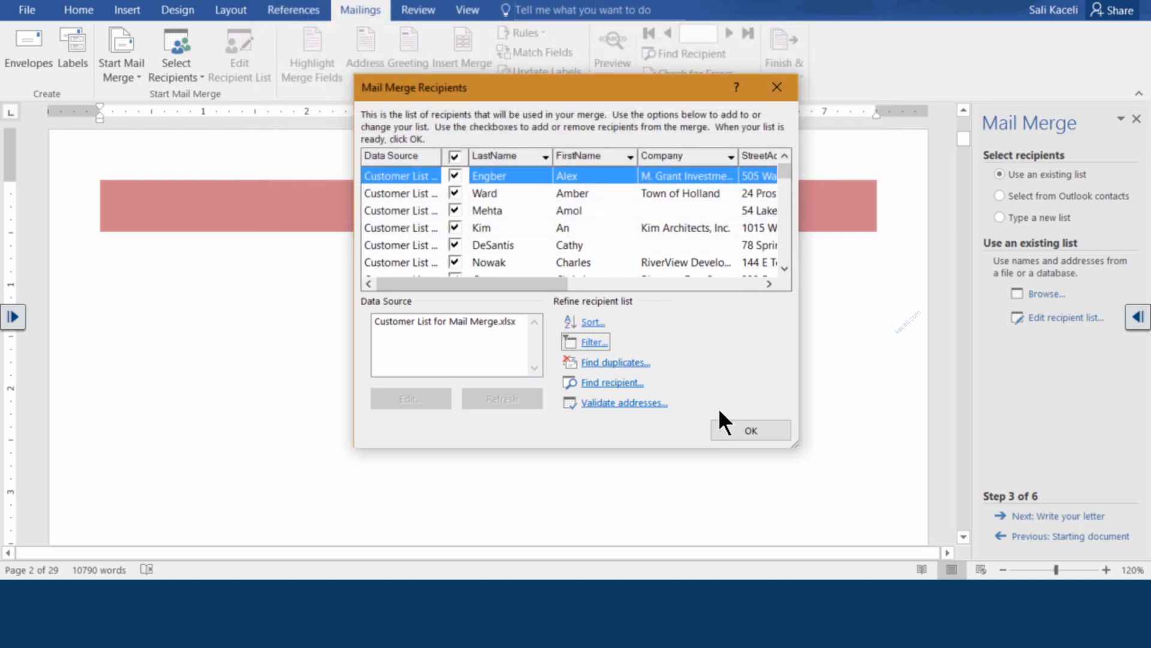
left_click(741, 432)
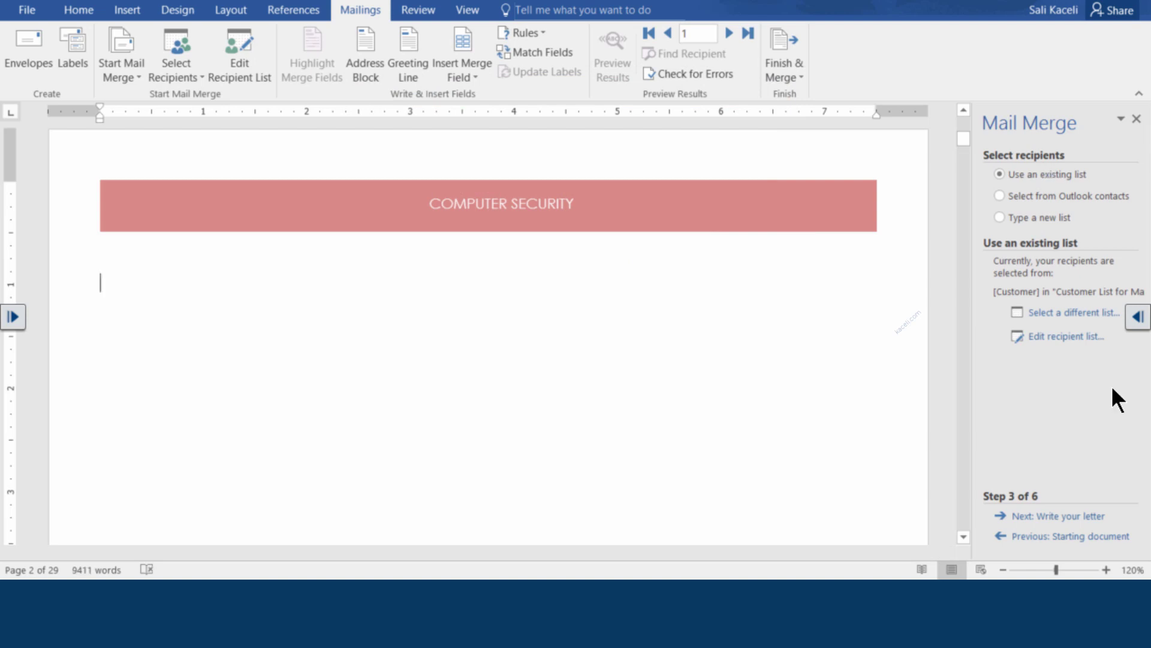
Accept the recipients, advance to step 4, Write your letter, and start the letter with 'Dear'
left_click(1061, 516)
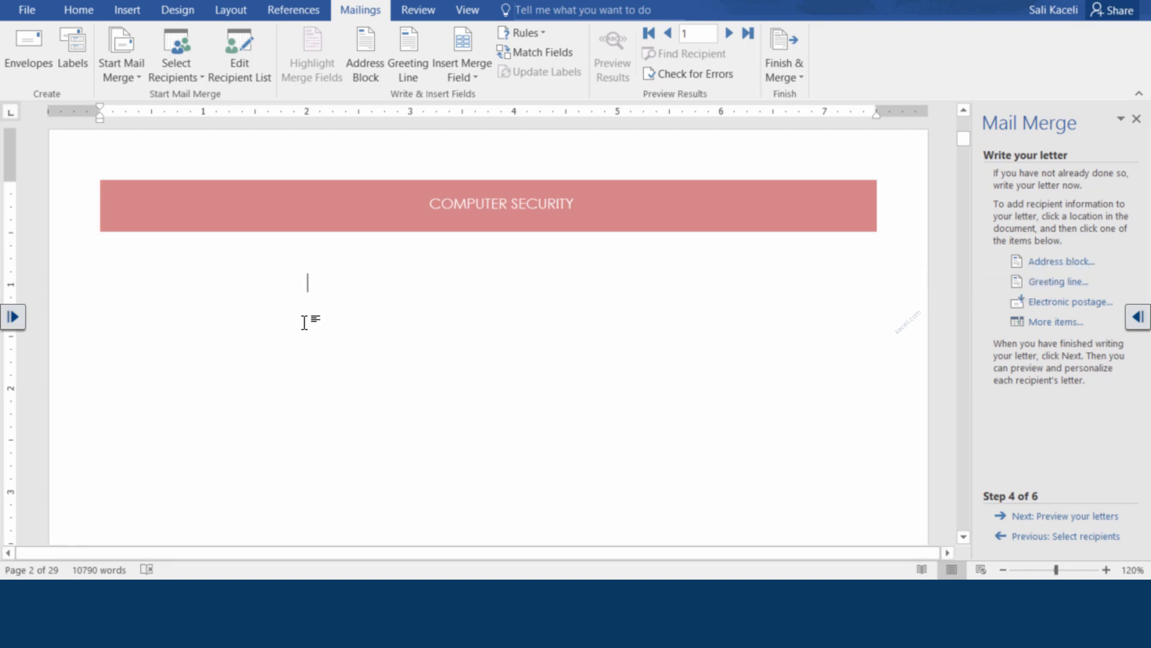
left_click(130, 280)
Make the greeting 'Dear «FirstName»,' and add two blank lines above it
left_click(473, 76)
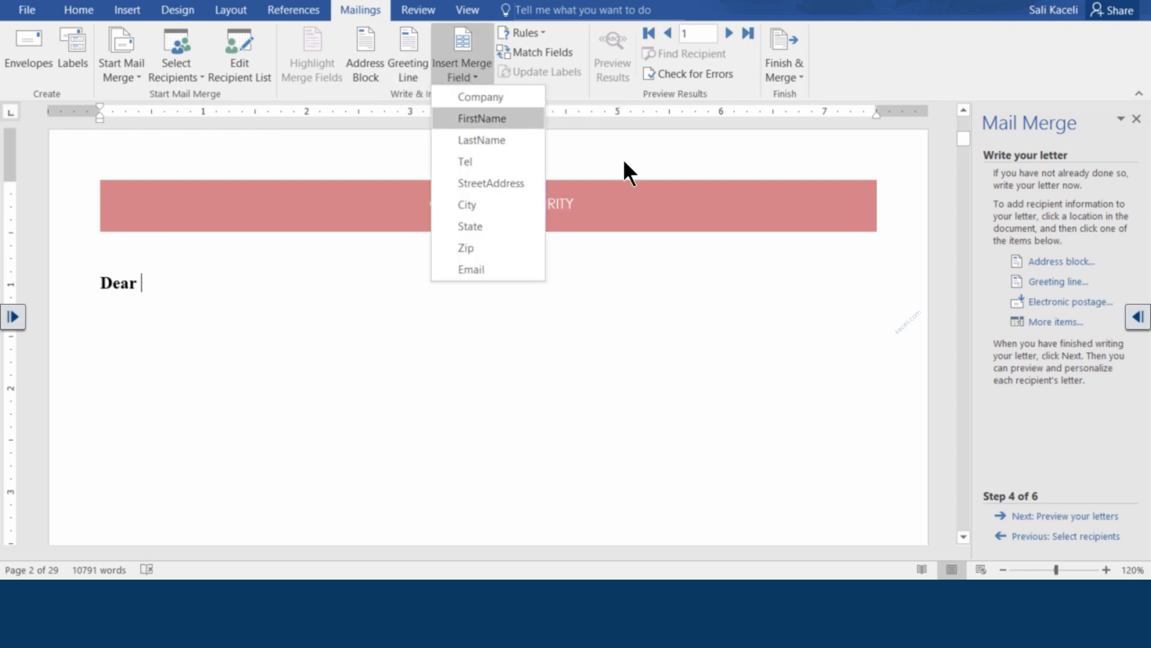
left_click(487, 119)
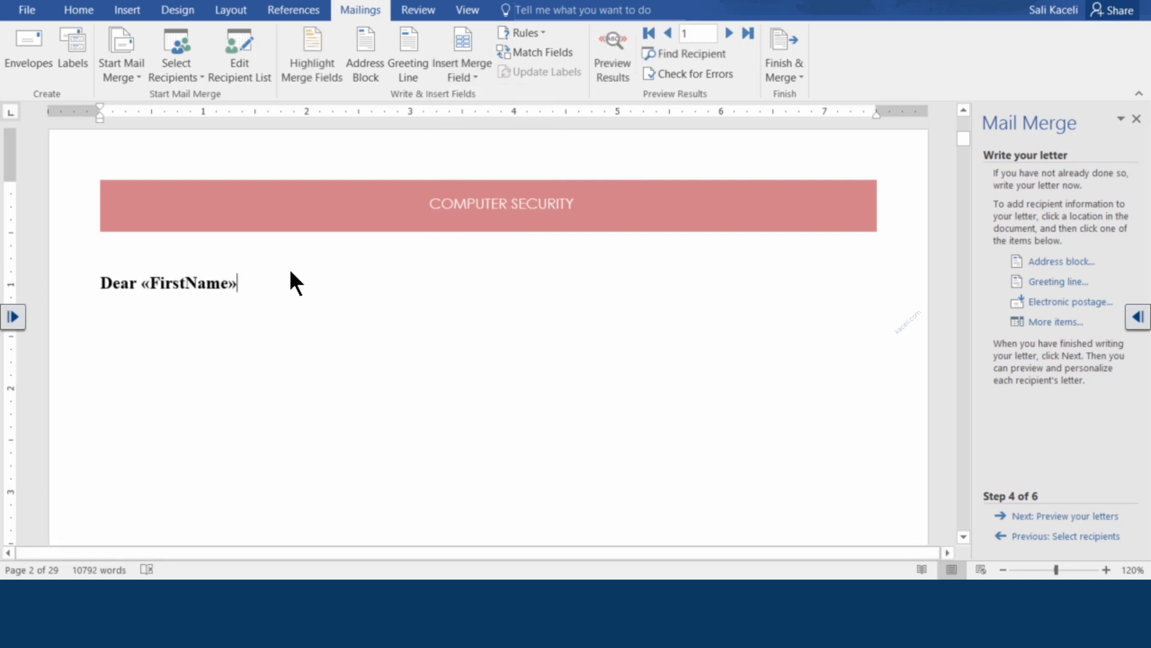
type(",")
left_click(103, 282)
key("Return")
left_click(126, 292)
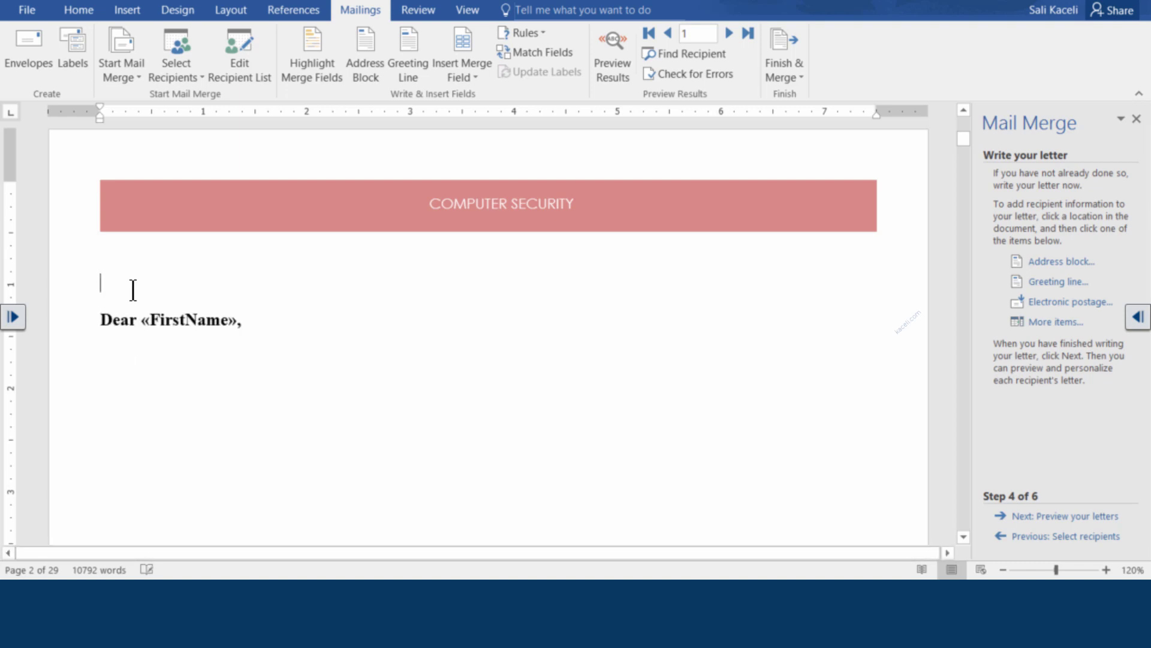
key("Return")
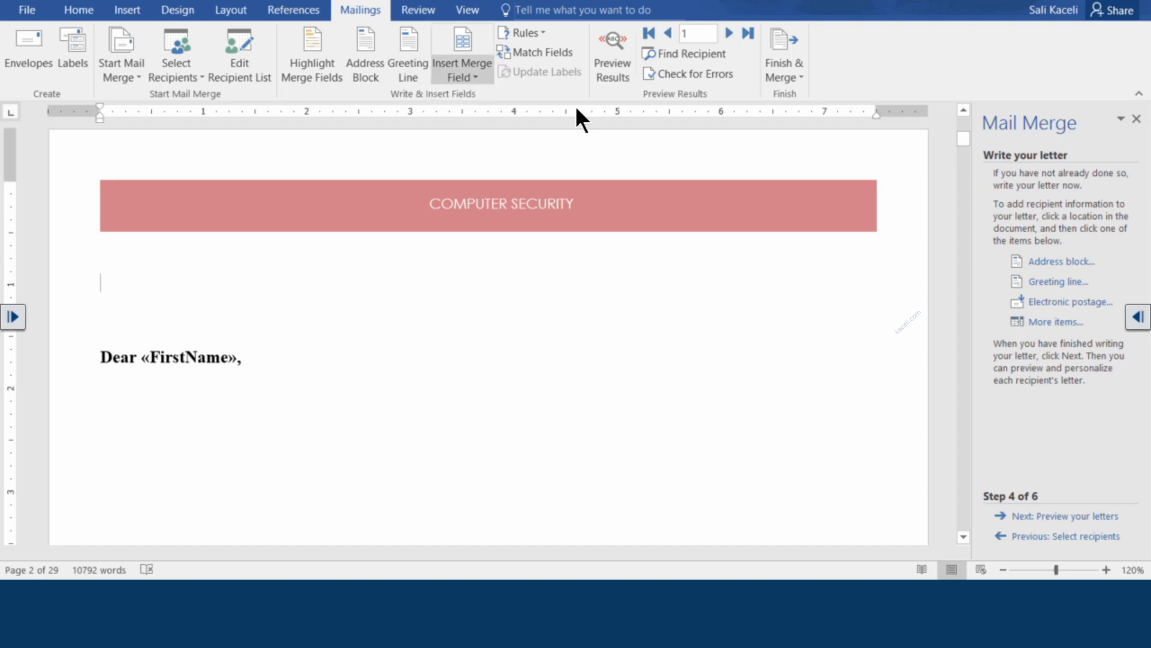
Insert «FirstName» «LastName» as the first address line and «StreetAddress» as the second
left_click(463, 78)
left_click(477, 118)
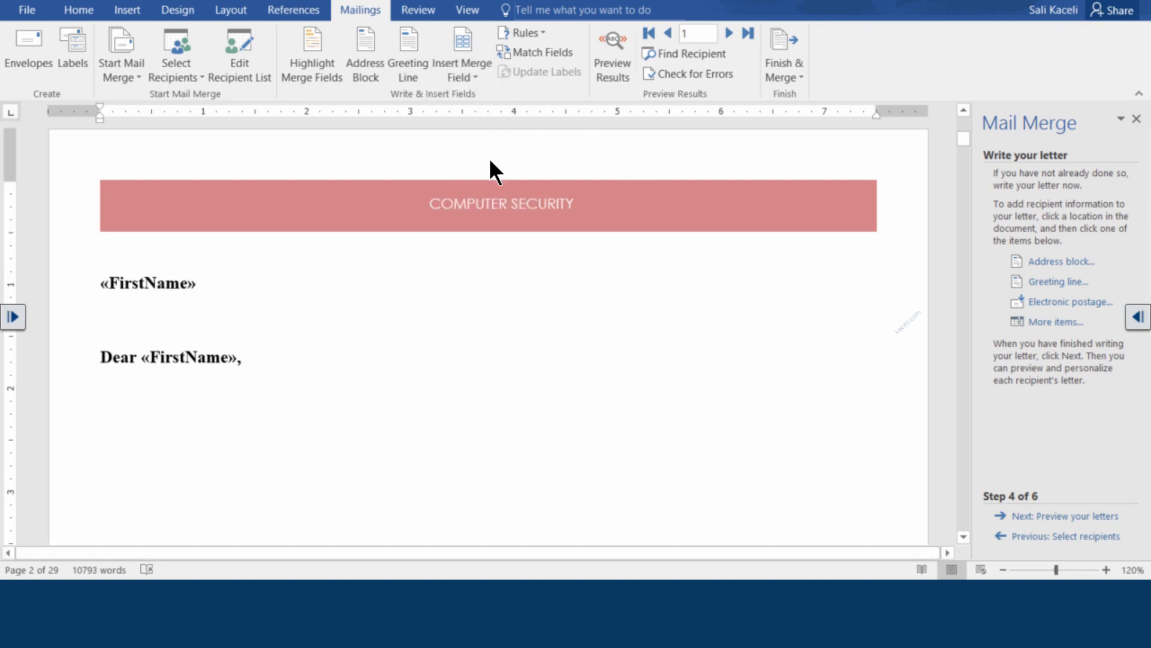
left_click(477, 76)
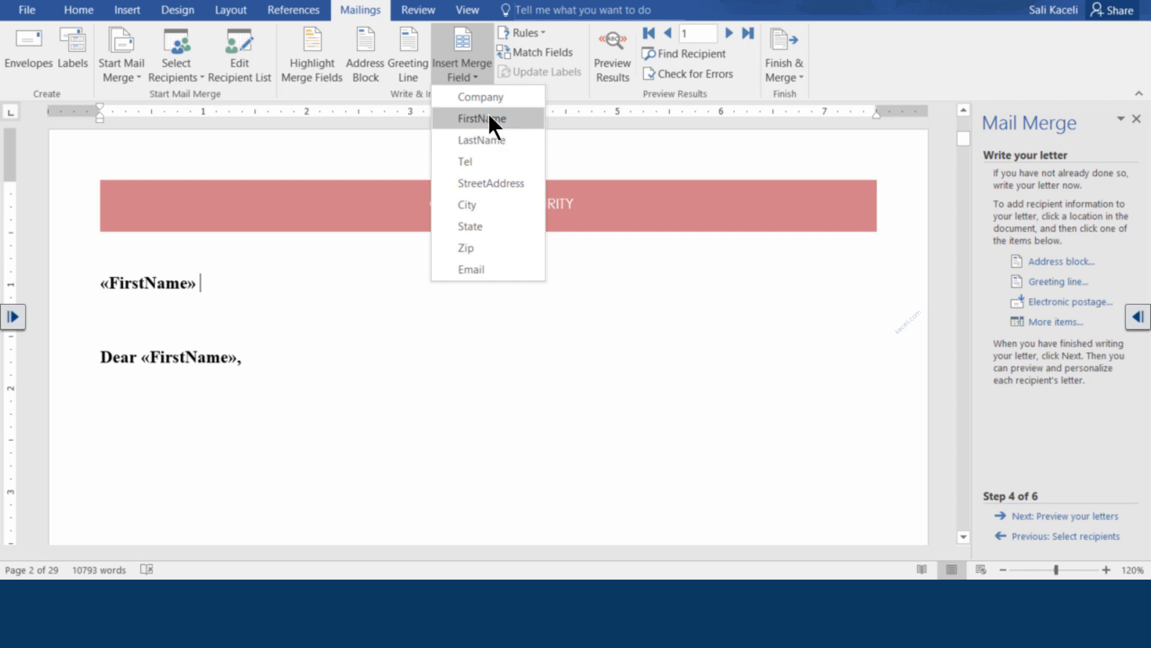
left_click(484, 139)
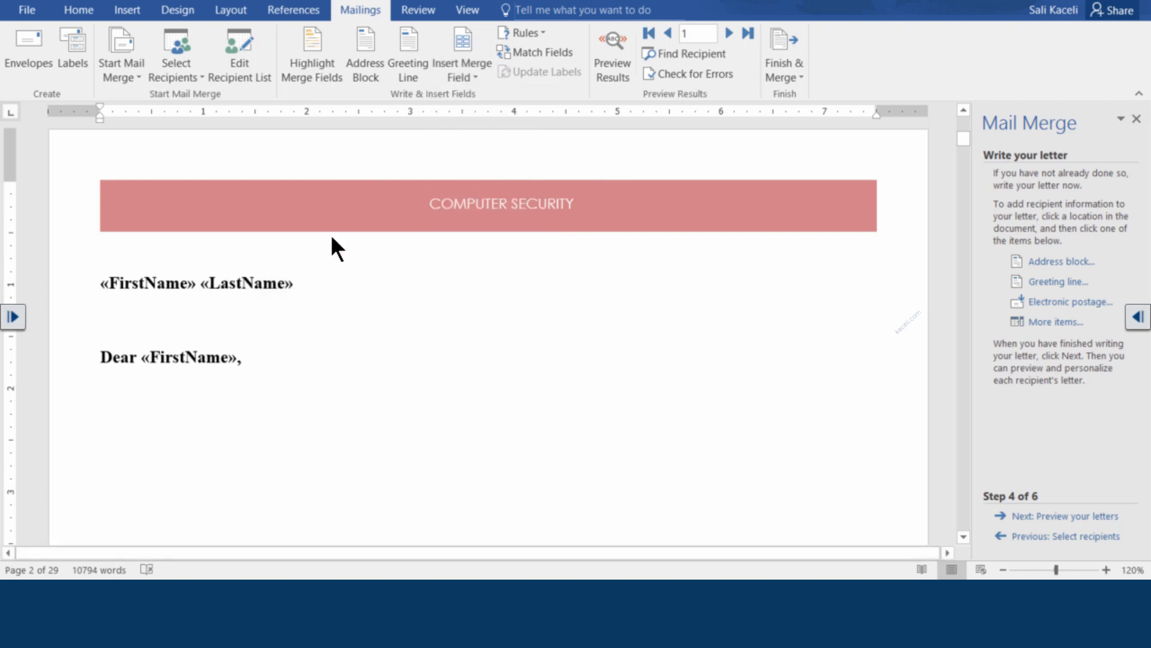
key("Return")
left_click(463, 77)
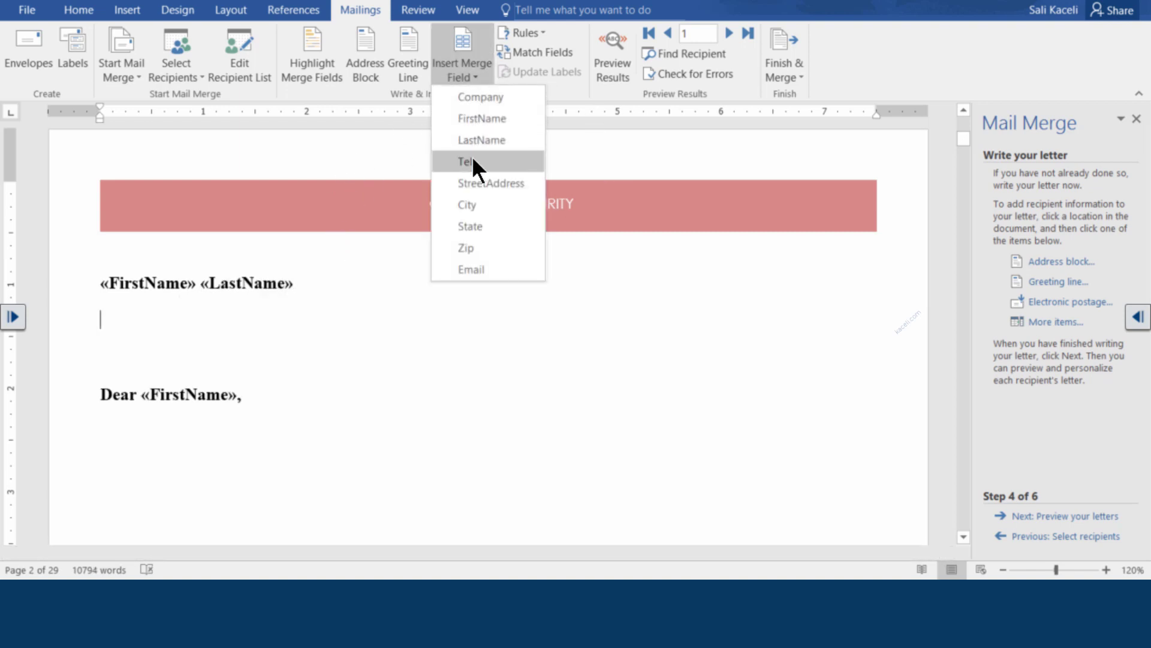
left_click(492, 183)
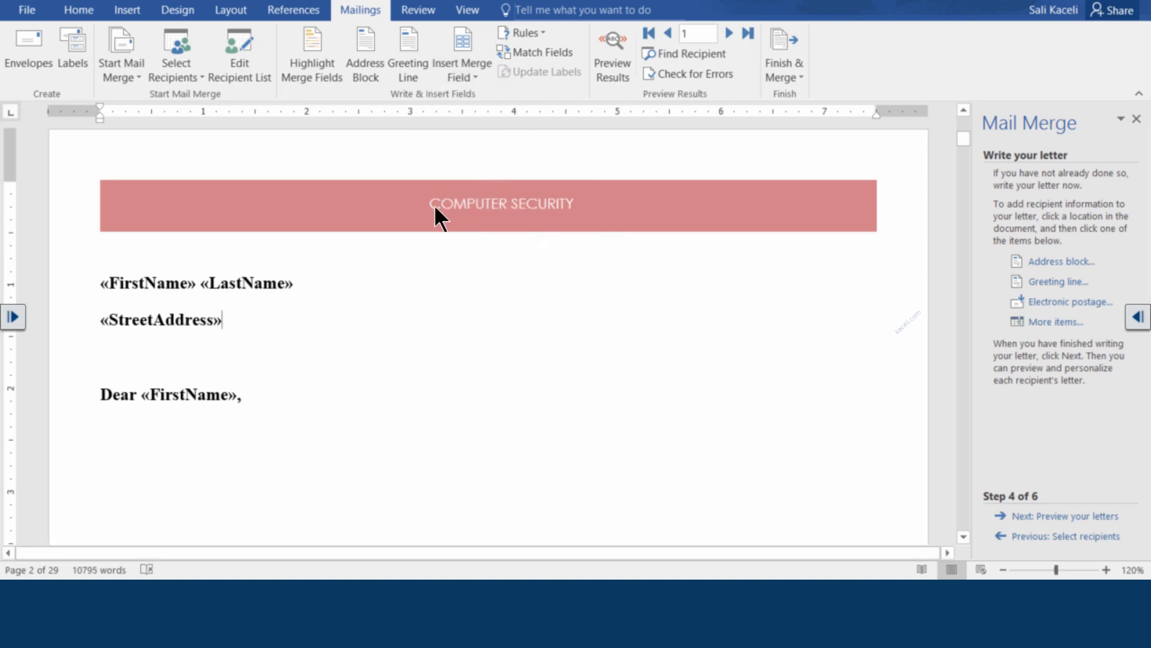
key("Return")
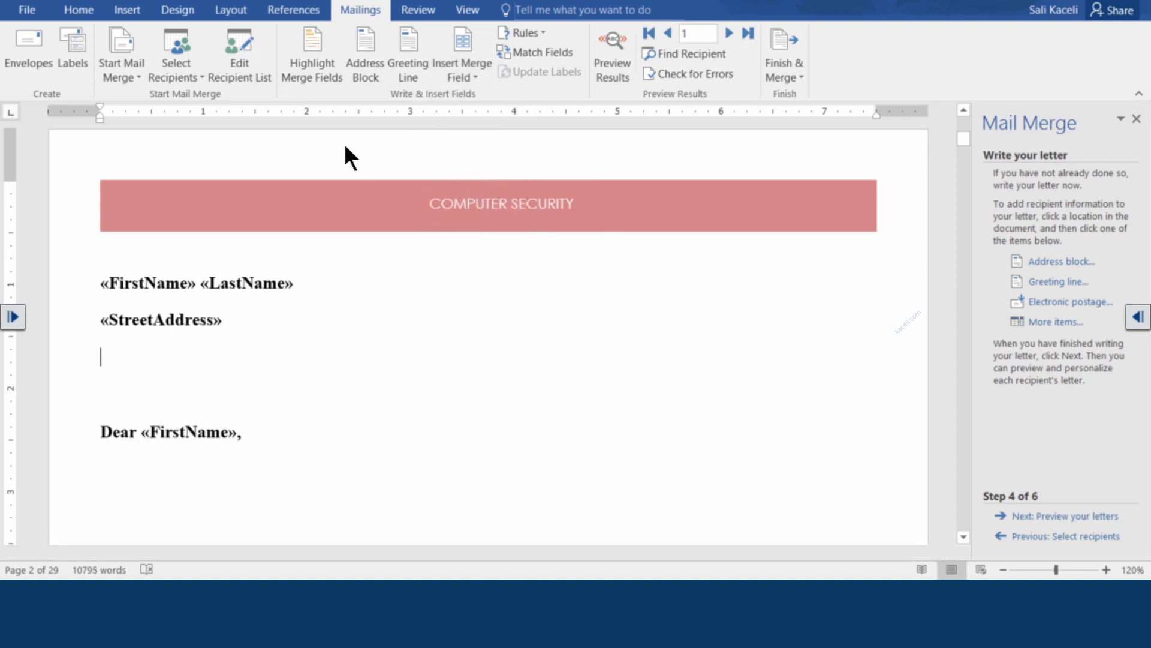
Add the third address line as «City», «State» «Zip»
left_click(475, 78)
left_click(480, 204)
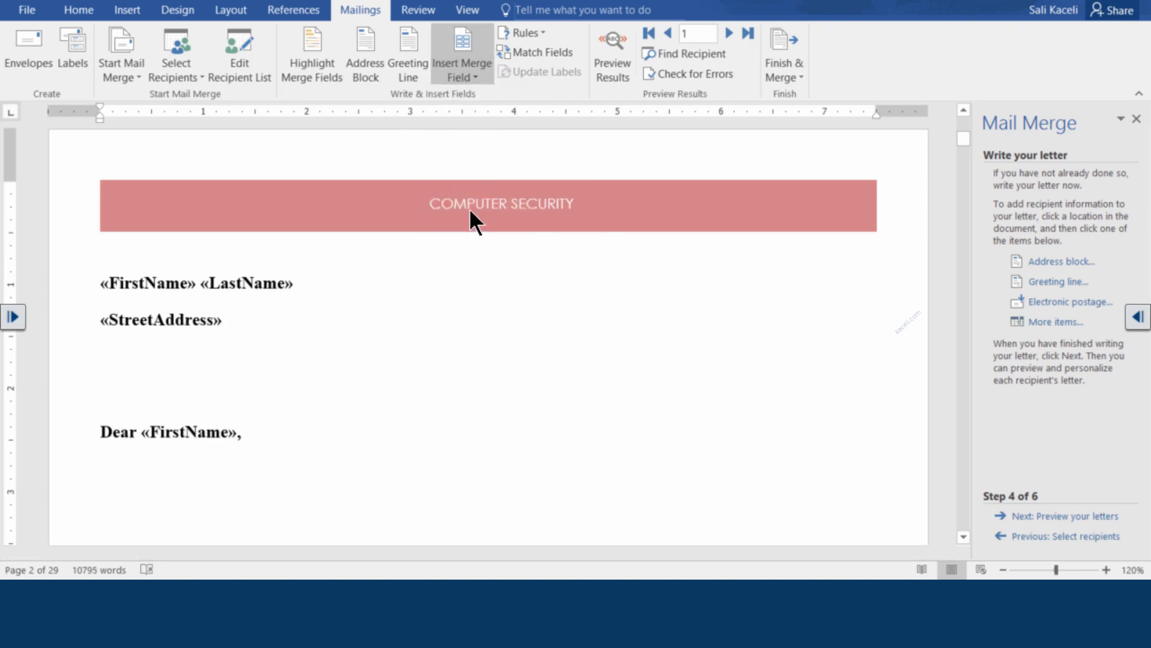
type(",")
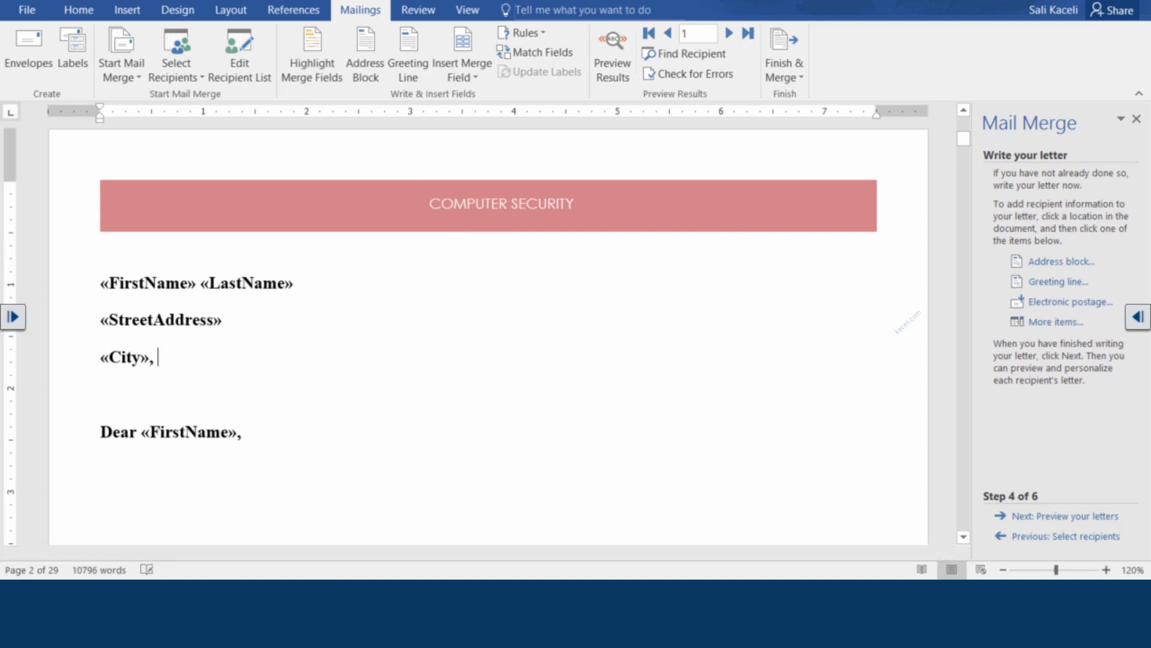
left_click(475, 77)
left_click(479, 227)
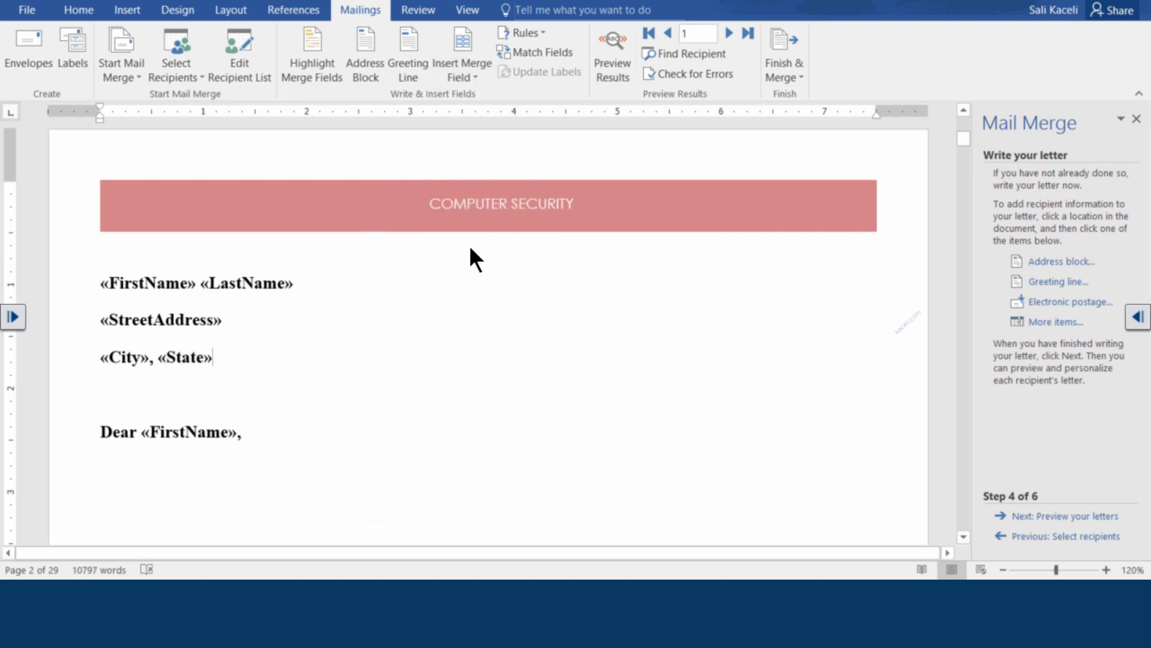
left_click(475, 77)
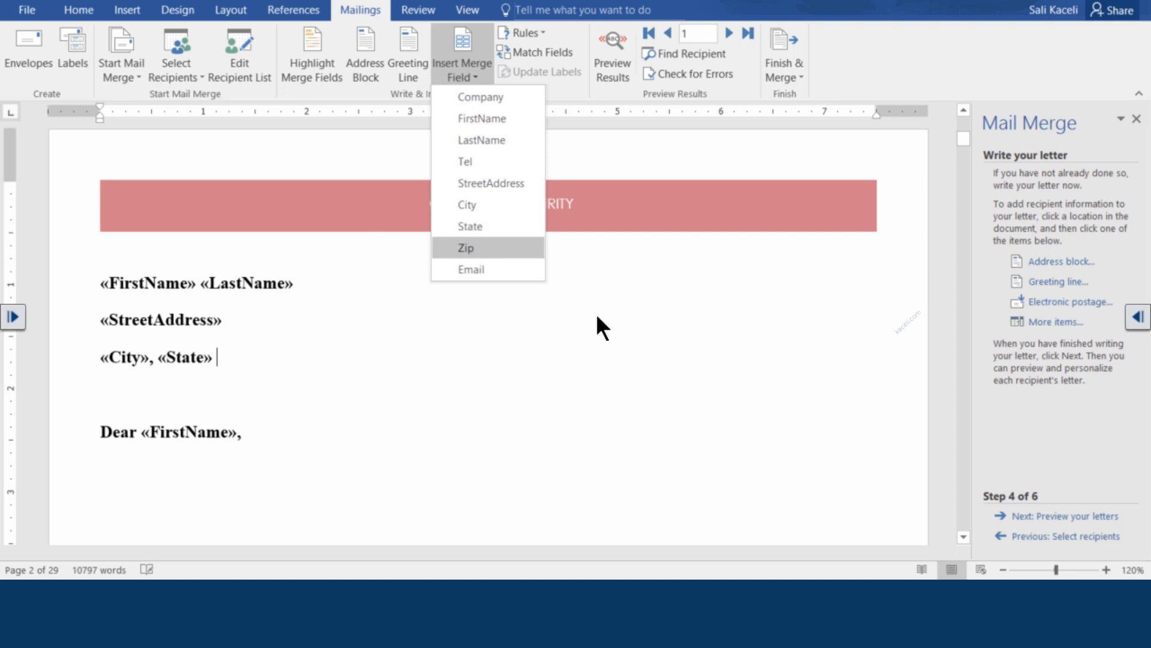
left_click(479, 247)
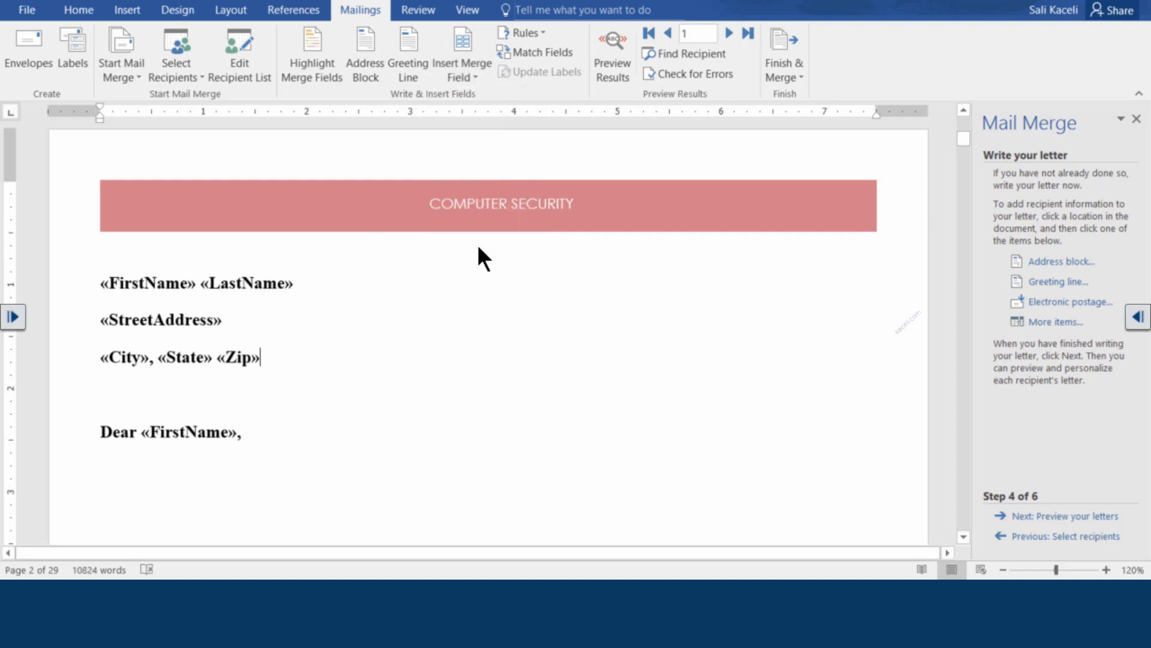
triple_click(102, 284)
left_click(365, 457)
Type the body 'Below is the annual report for your investments.', fix the typo, and add closing space
left_click(291, 429)
key("Return")
type("Belo")
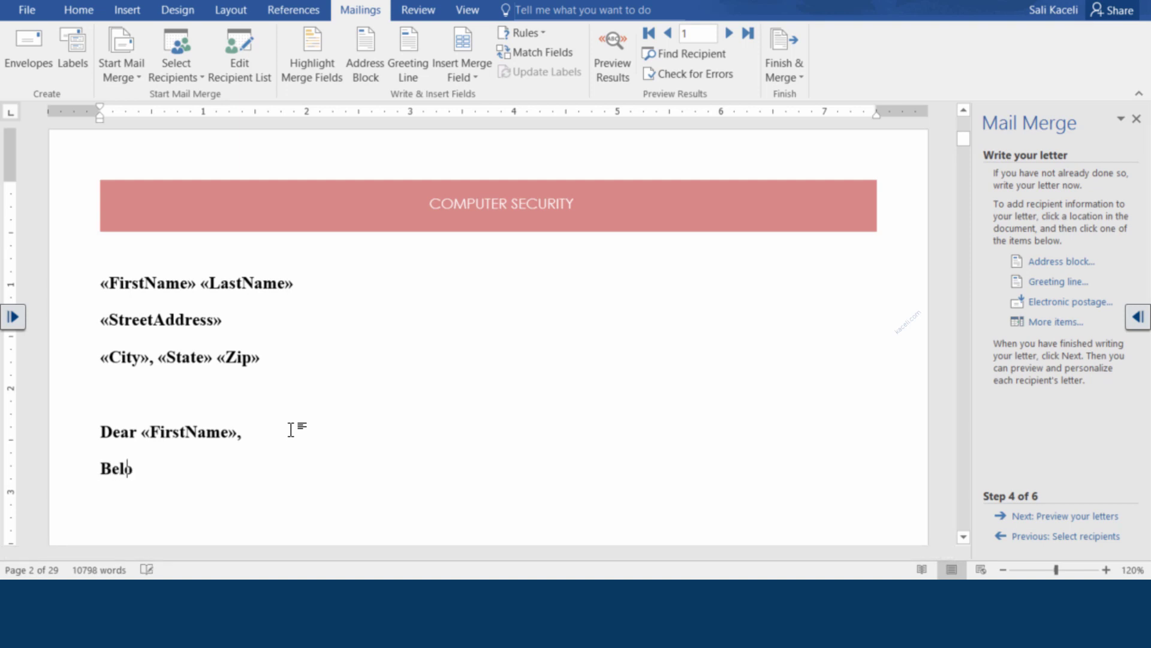
type("w is the annual ")
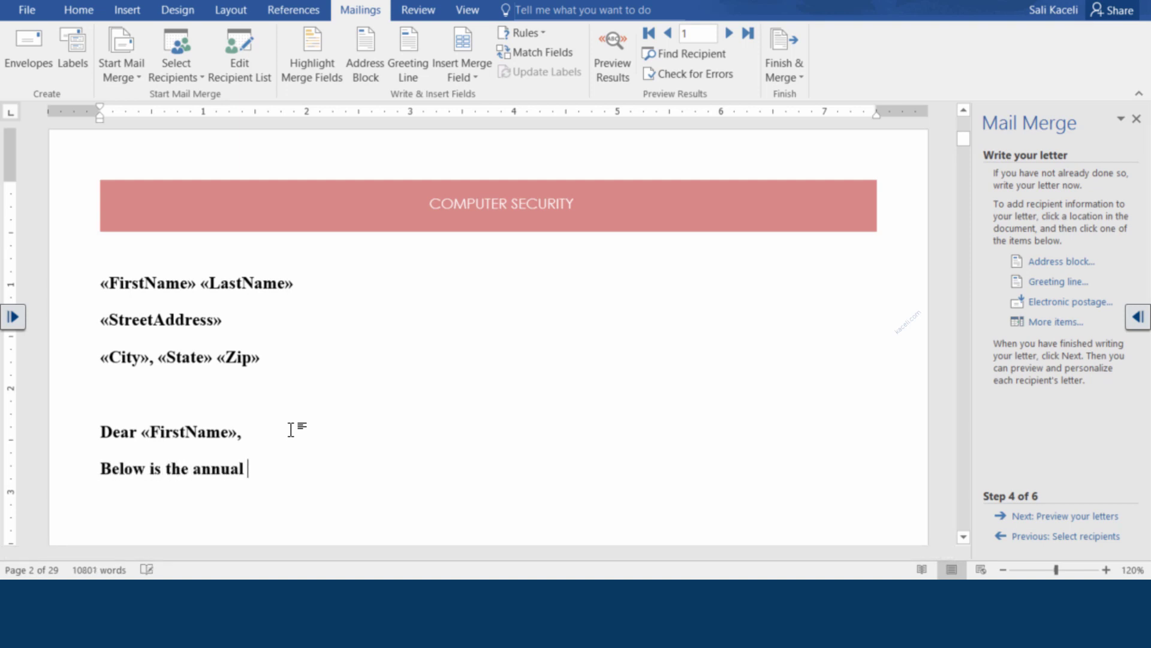
type("report for your")
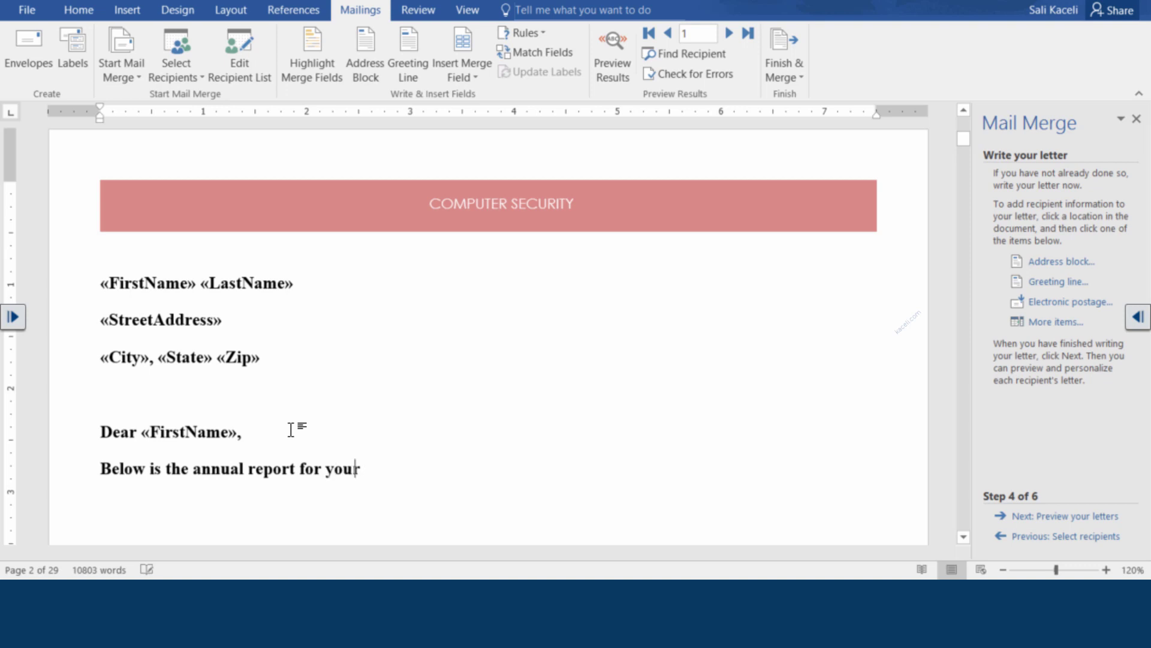
type(" investmnet")
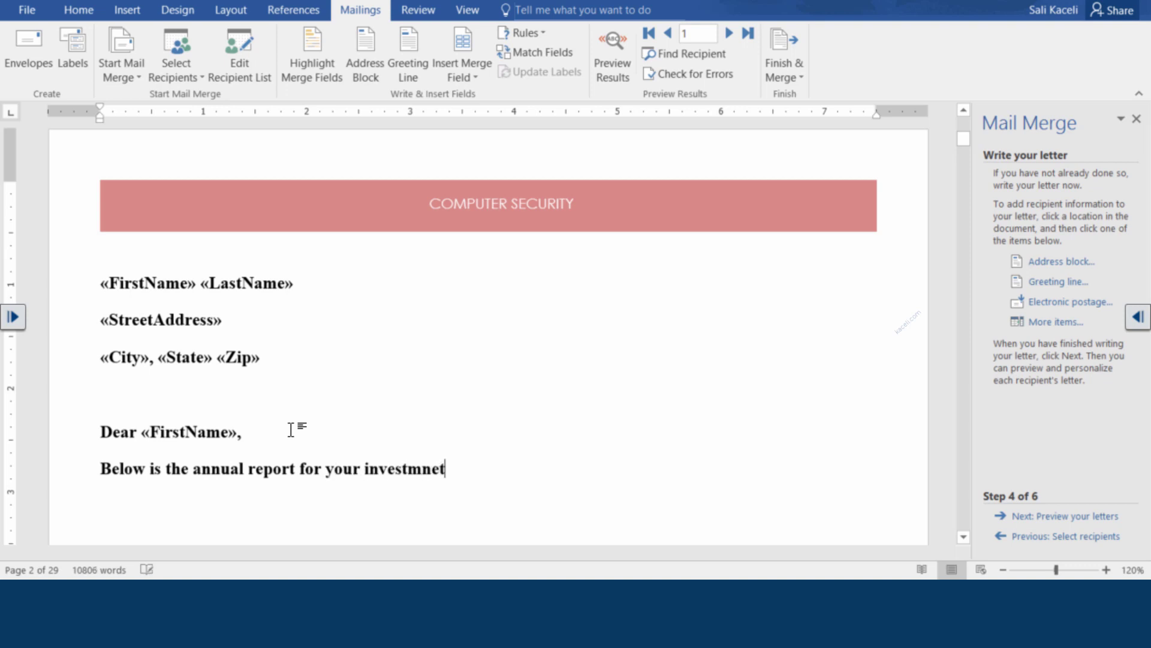
key("BackSpace")
key("BackSpace")
key("BackSpace")
type("ents.")
double_click(454, 471)
left_click(477, 474)
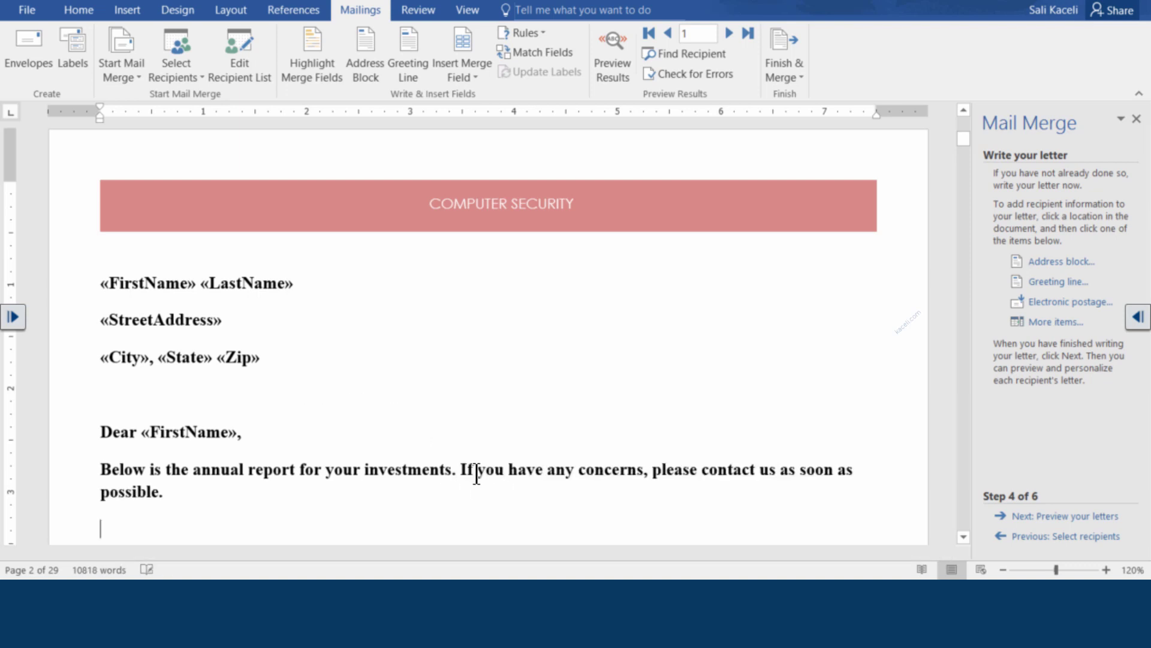
scroll(467, 462, "down", 2)
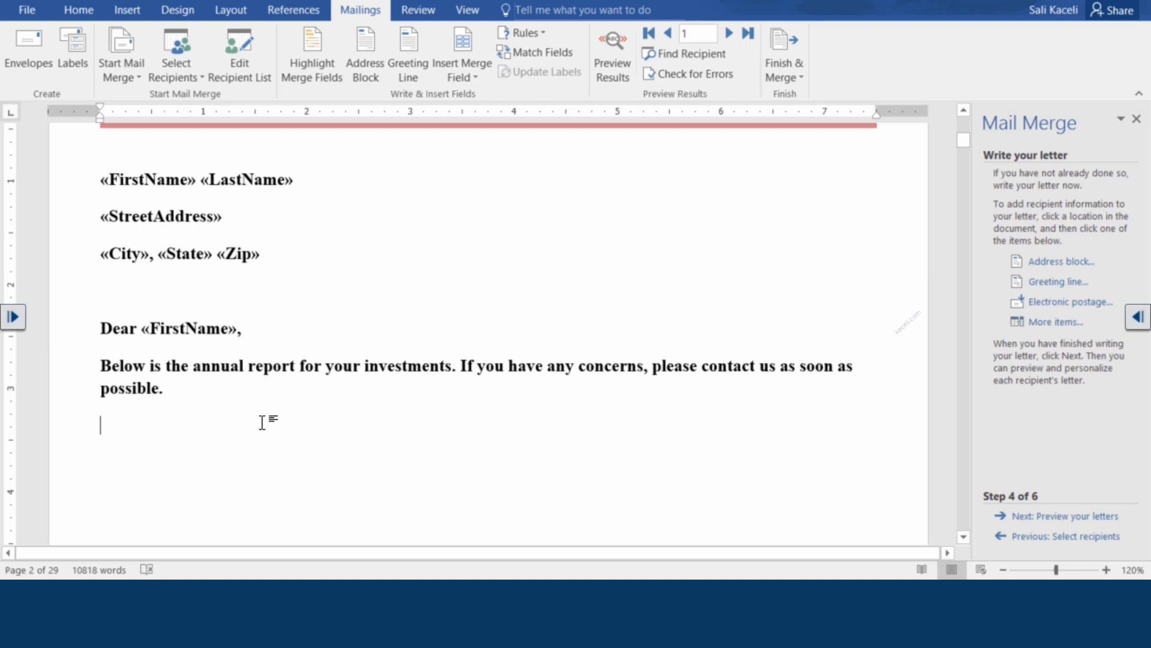
left_click(479, 75)
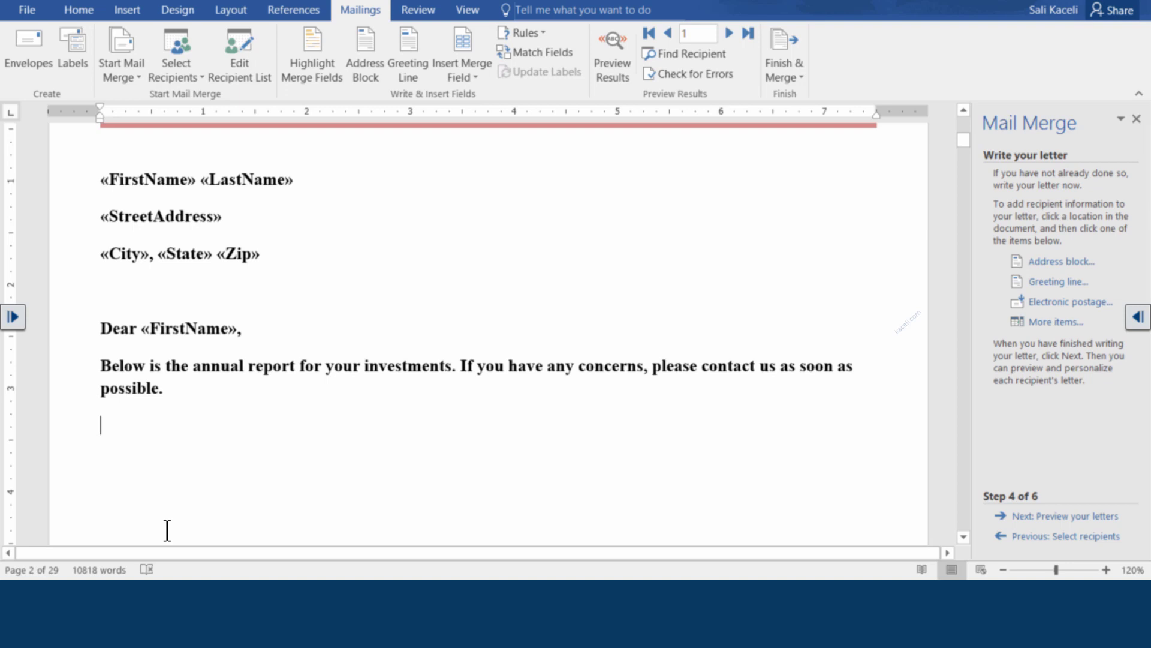
key("Return")
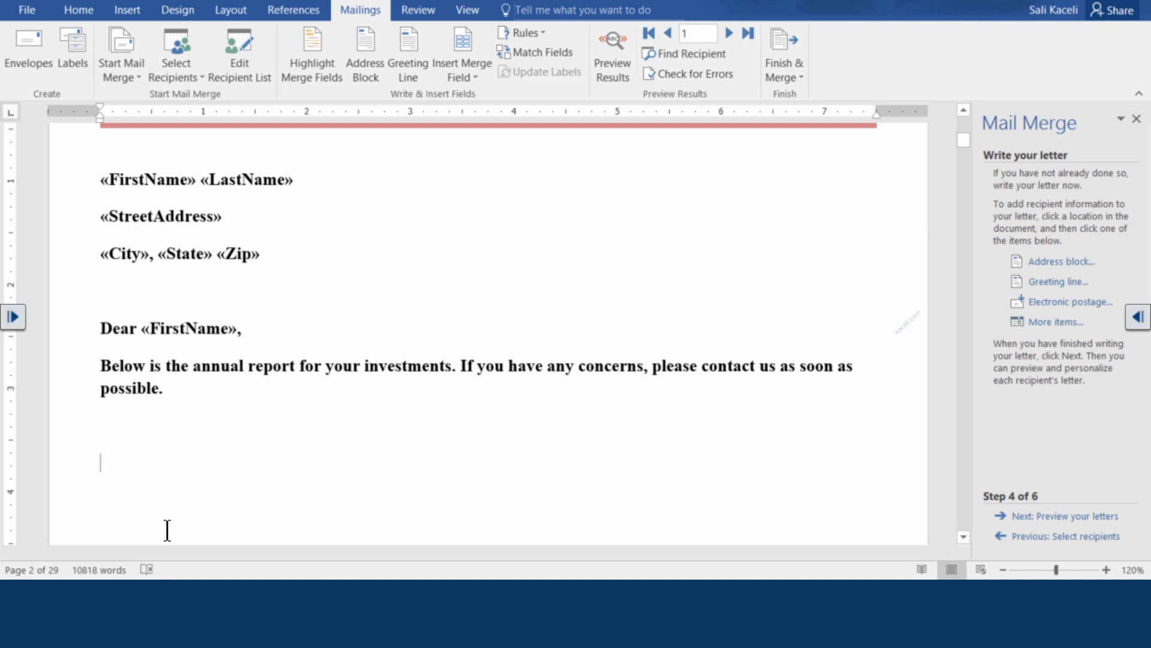
left_click(163, 424)
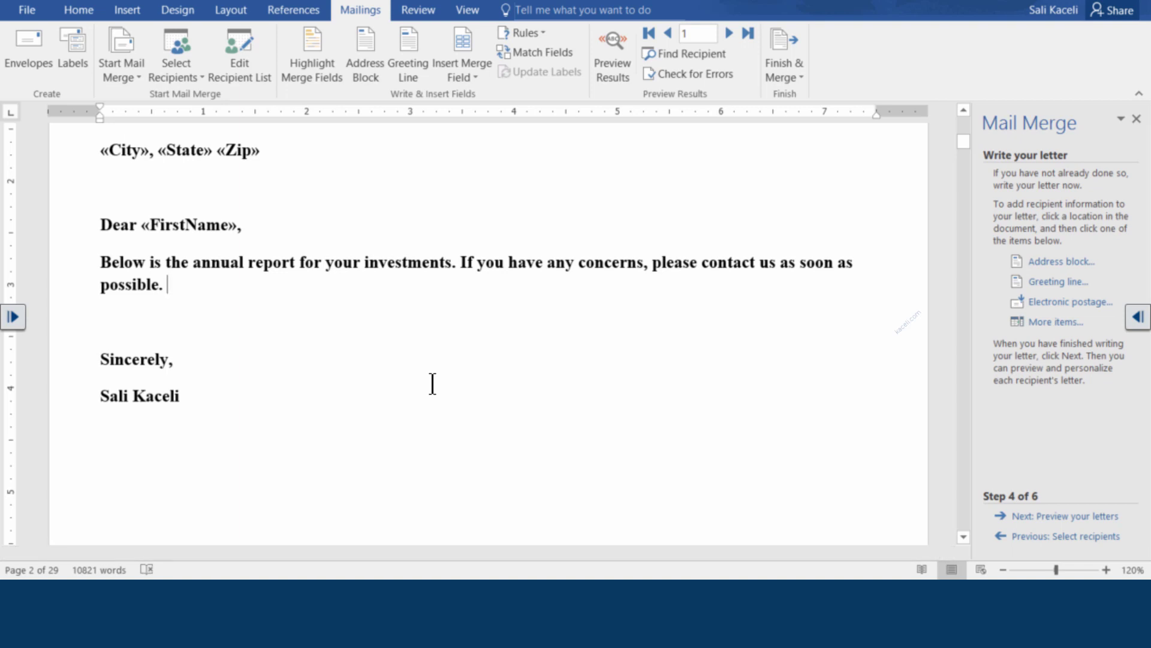
Preview the letter filled with the first recipient's data
left_click(1056, 517)
scroll(342, 252, "up", 4)
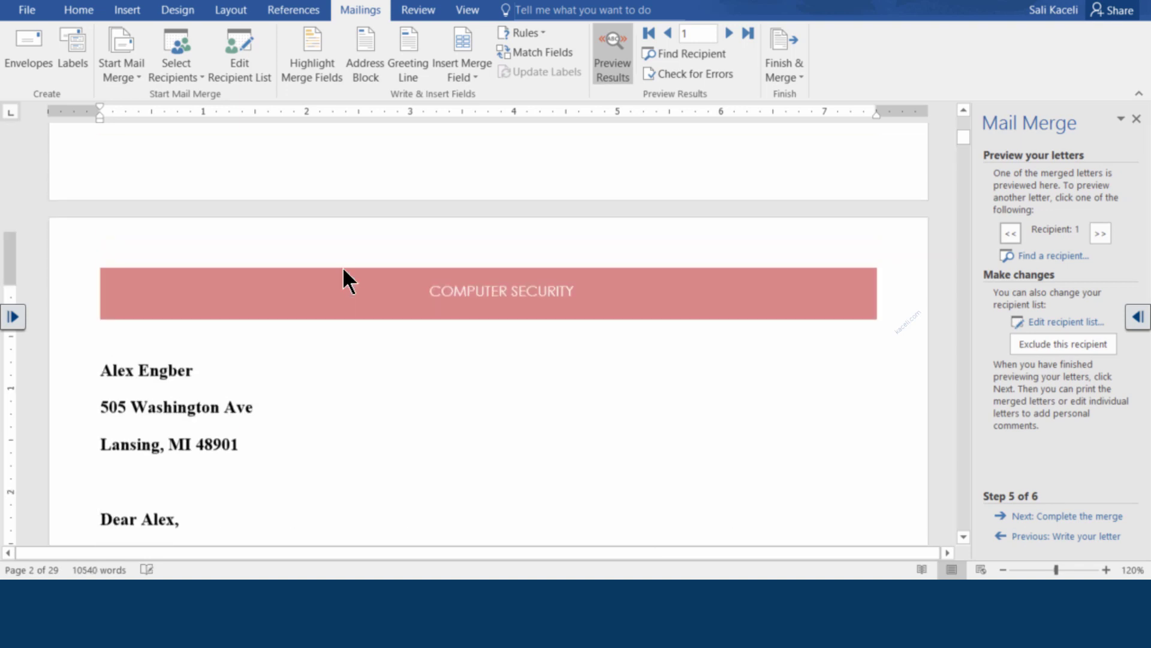
scroll(243, 348, "down", 1)
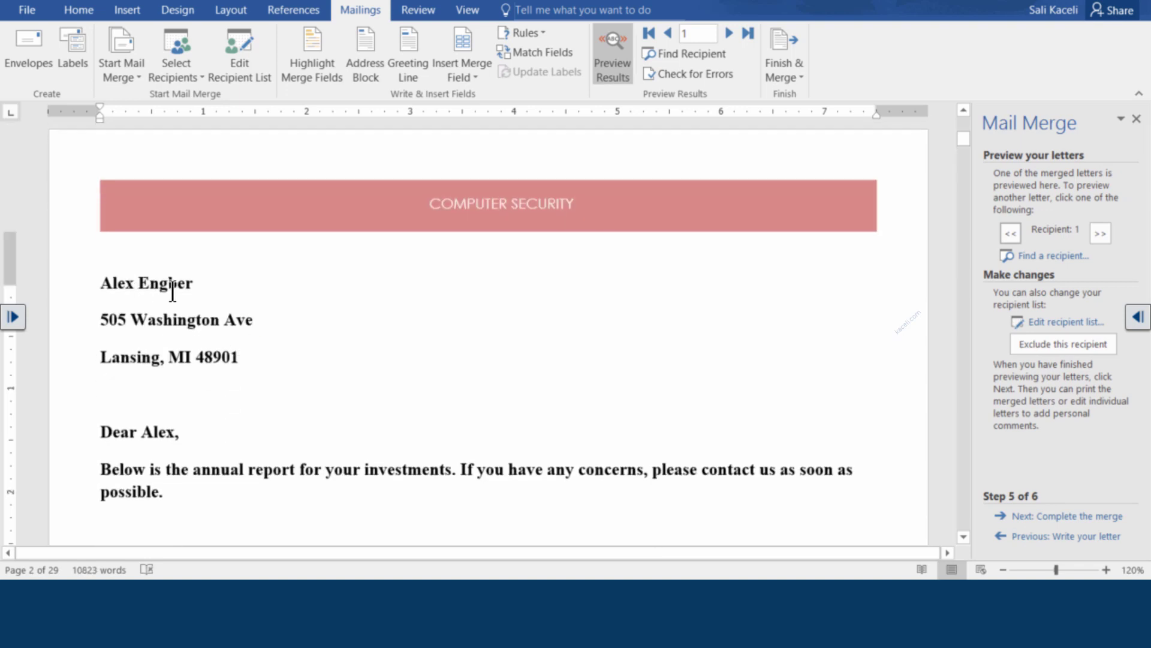
left_click(194, 285)
scroll(180, 440, "down", 2)
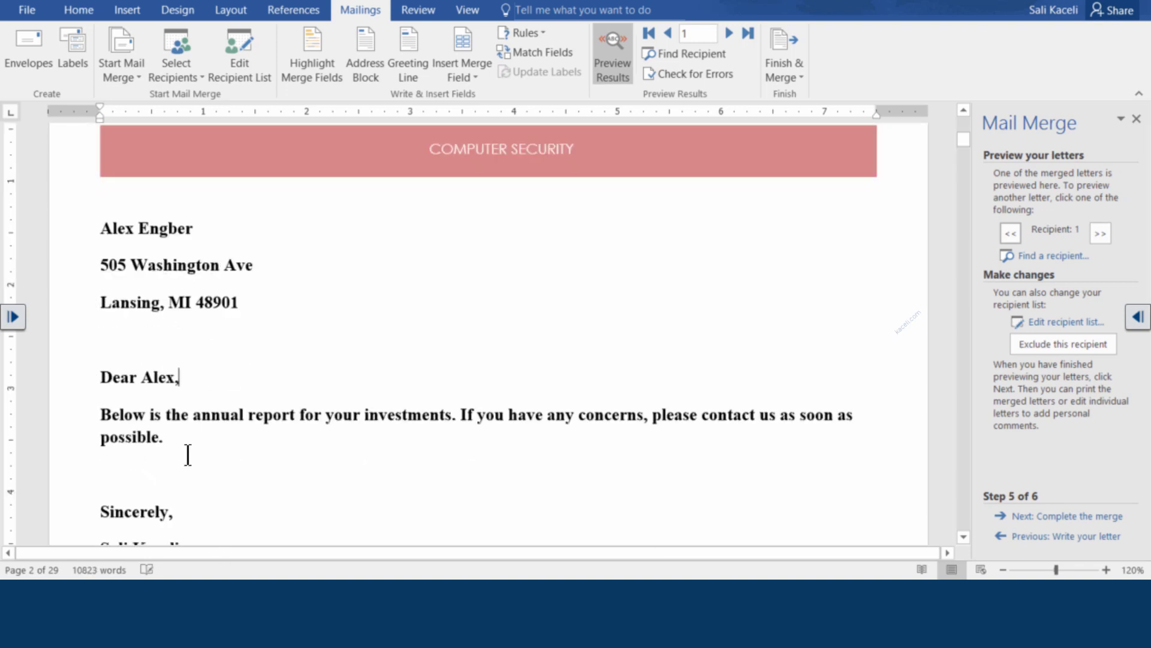
Step through the previews to recipient 16 and advance to Complete the merge
left_click(1101, 234)
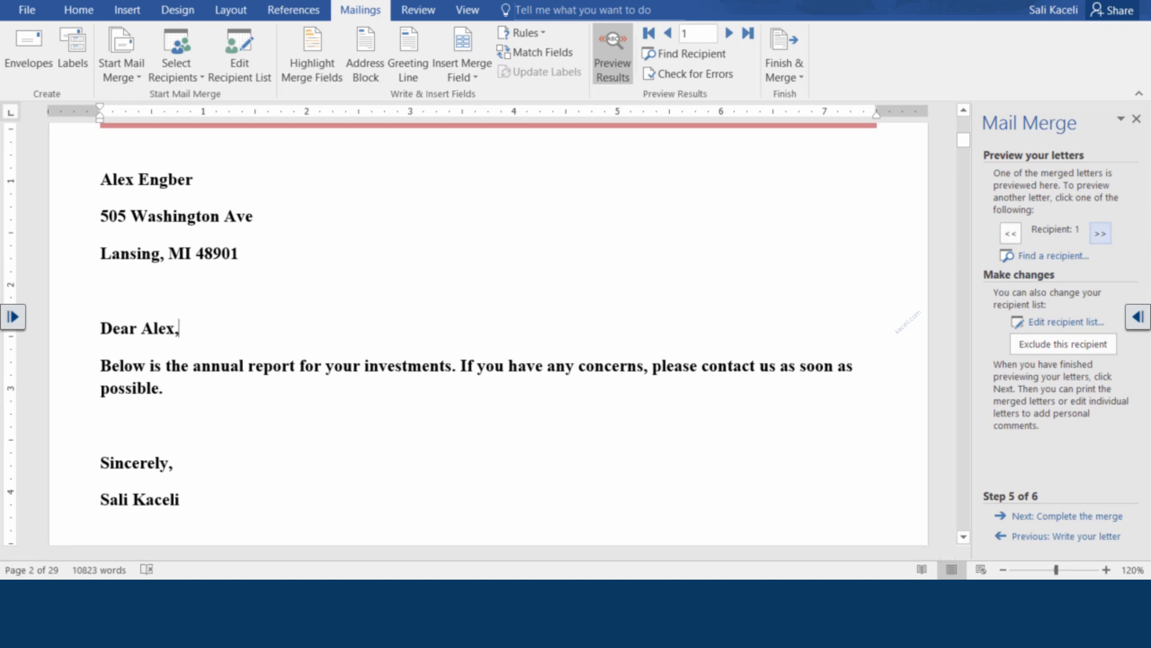
left_click(1101, 233)
left_click(1101, 233)
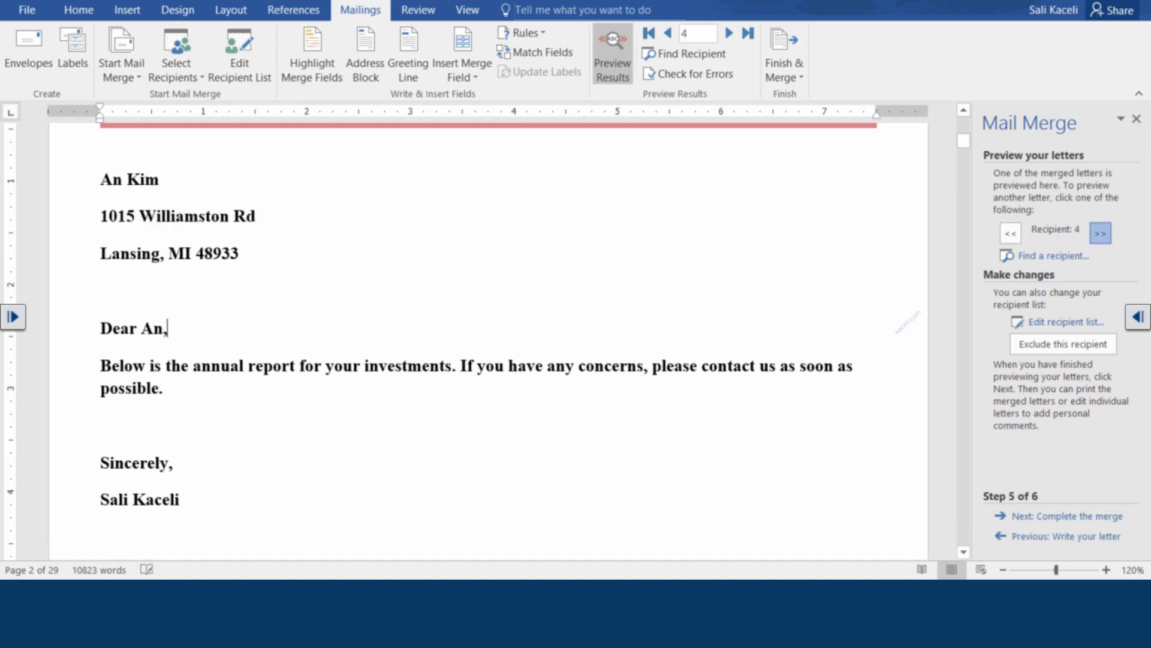
left_click(1101, 234)
left_click(1101, 233)
left_click(1101, 233)
left_click(1101, 233)
left_click(1102, 233)
left_click(1101, 233)
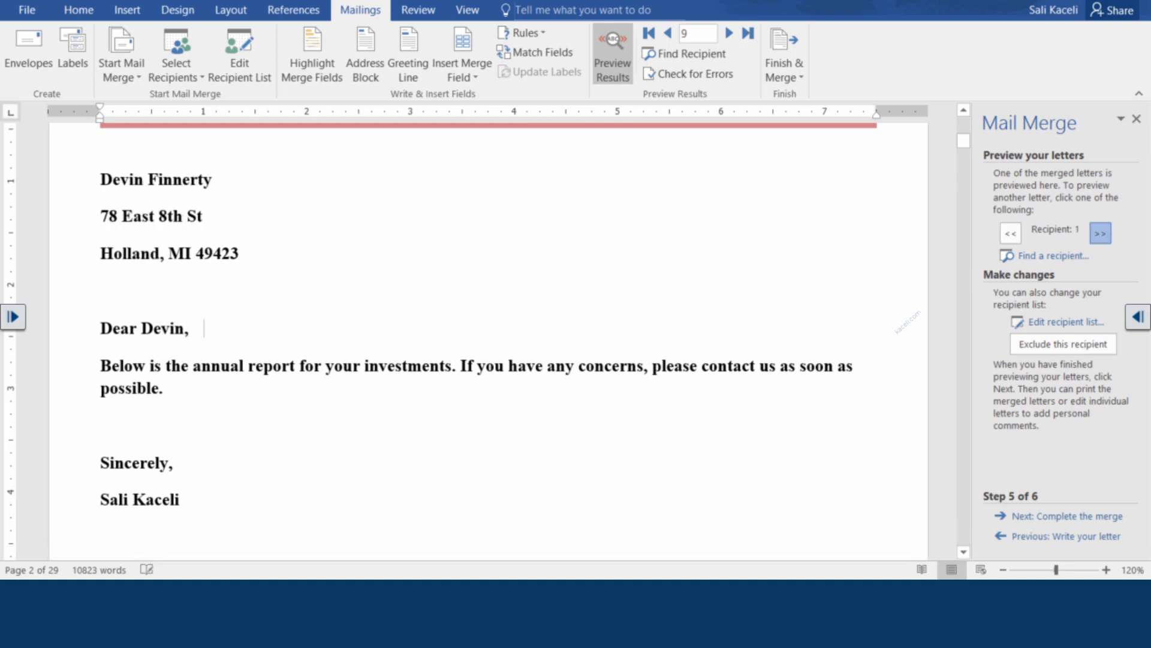
left_click(1101, 233)
left_click(1101, 233)
left_click(1101, 233)
left_click(1102, 233)
left_click(1101, 233)
left_click(1101, 234)
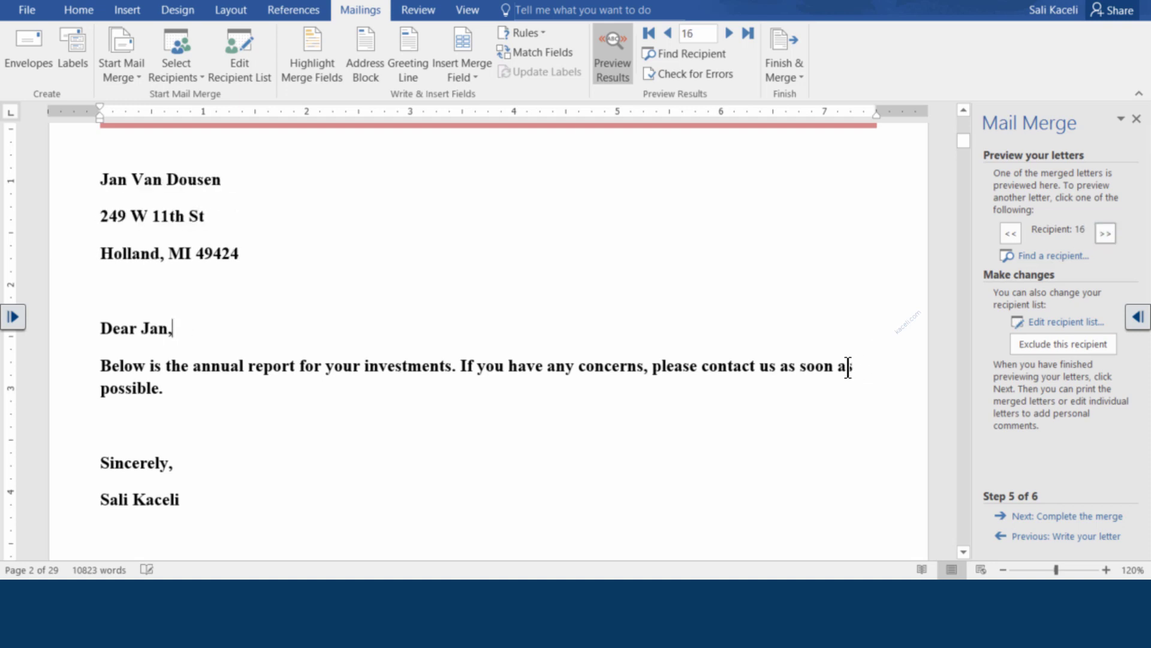
left_click(1089, 520)
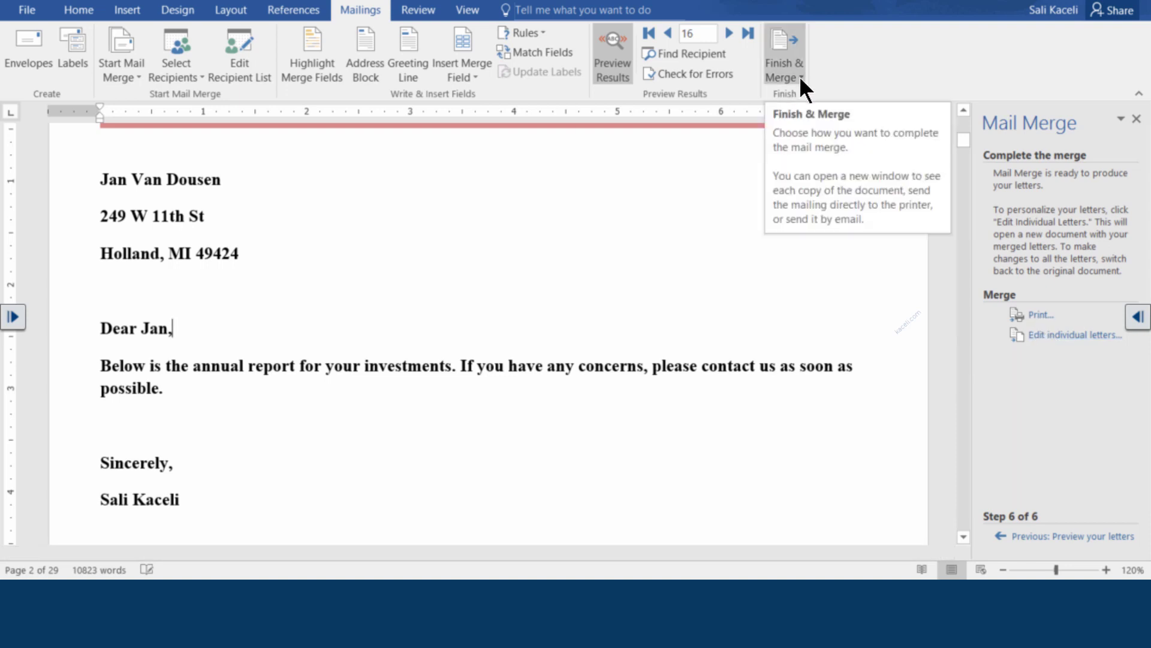
Merge all records into a new document of individual letters
left_click(1049, 342)
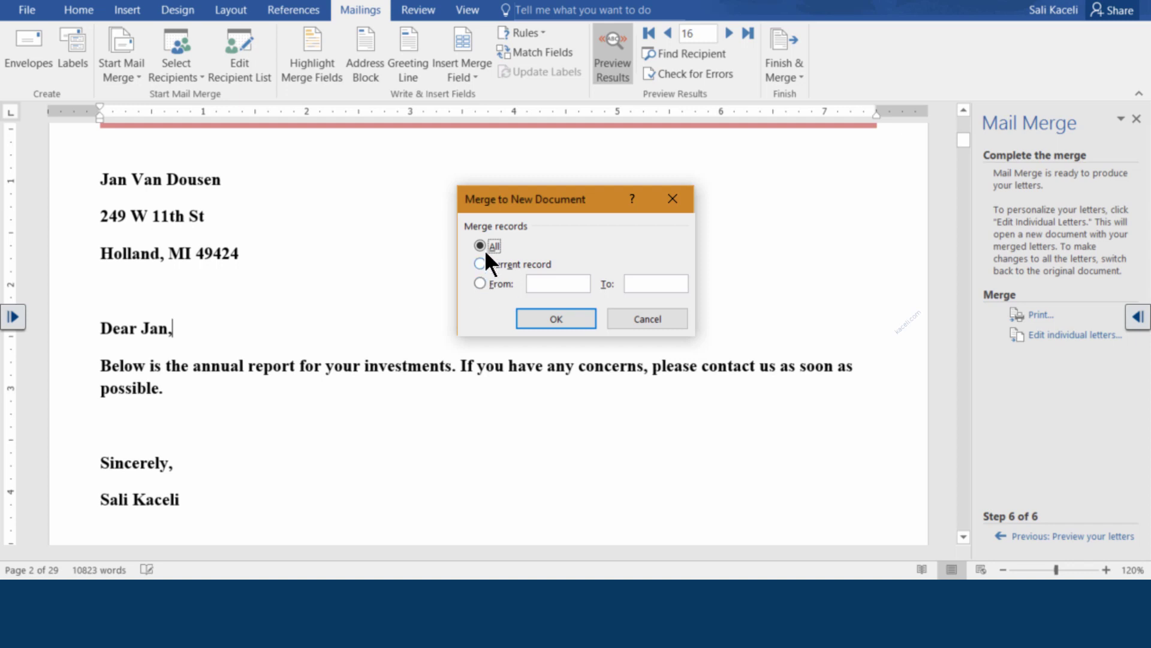
left_click(556, 318)
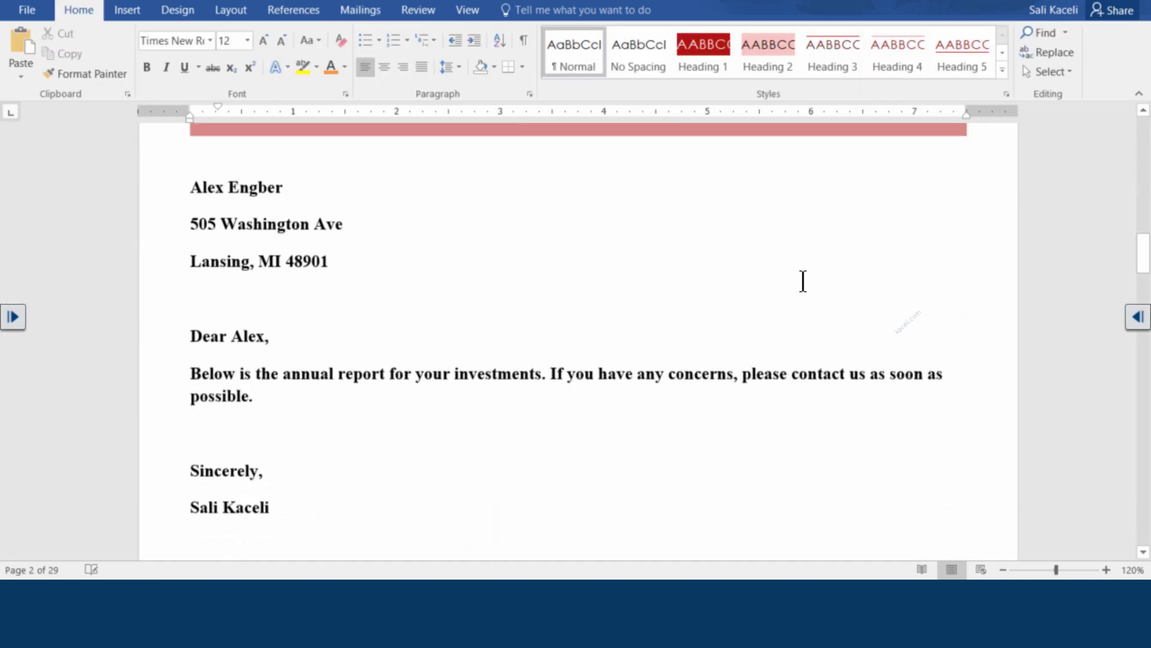
Scroll through the merged letters to check each recipient's address and greeting
scroll(714, 296, "down", 3)
scroll(558, 290, "up", 7)
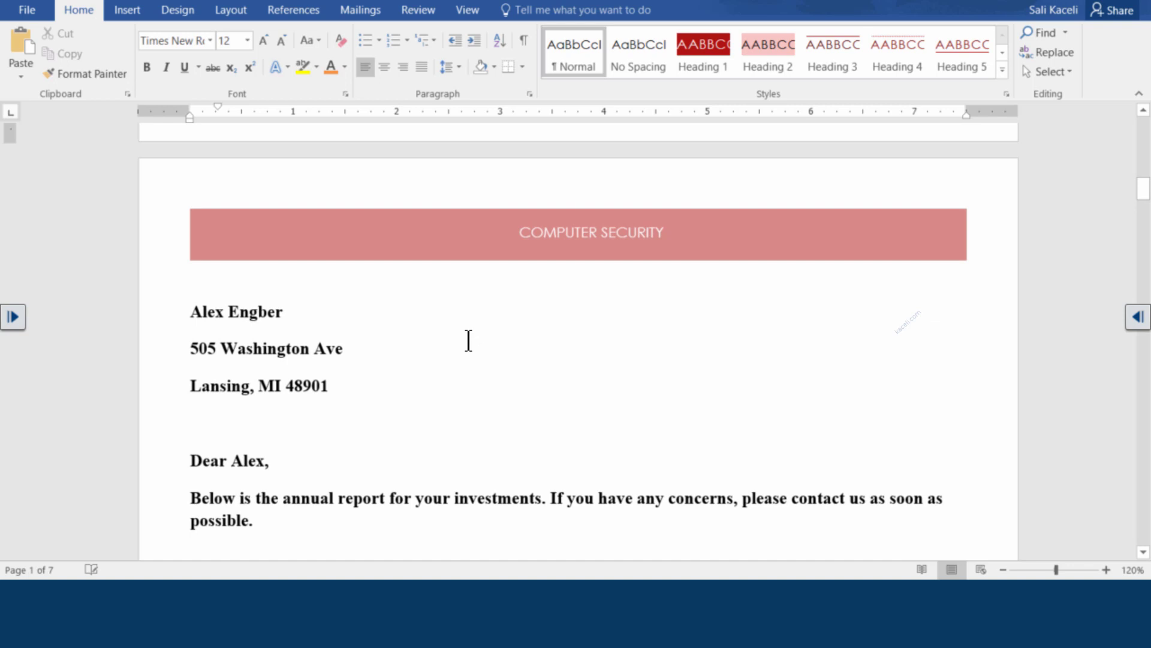
scroll(470, 333, "down", 3)
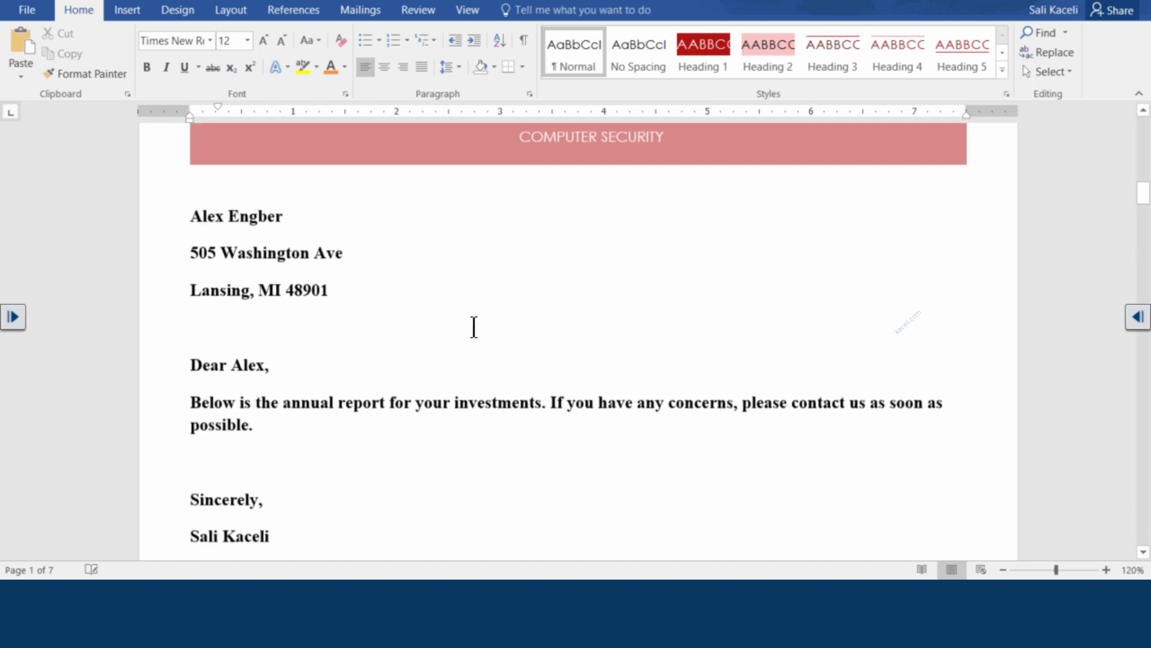
scroll(498, 324, "up", 6)
scroll(474, 345, "down", 3)
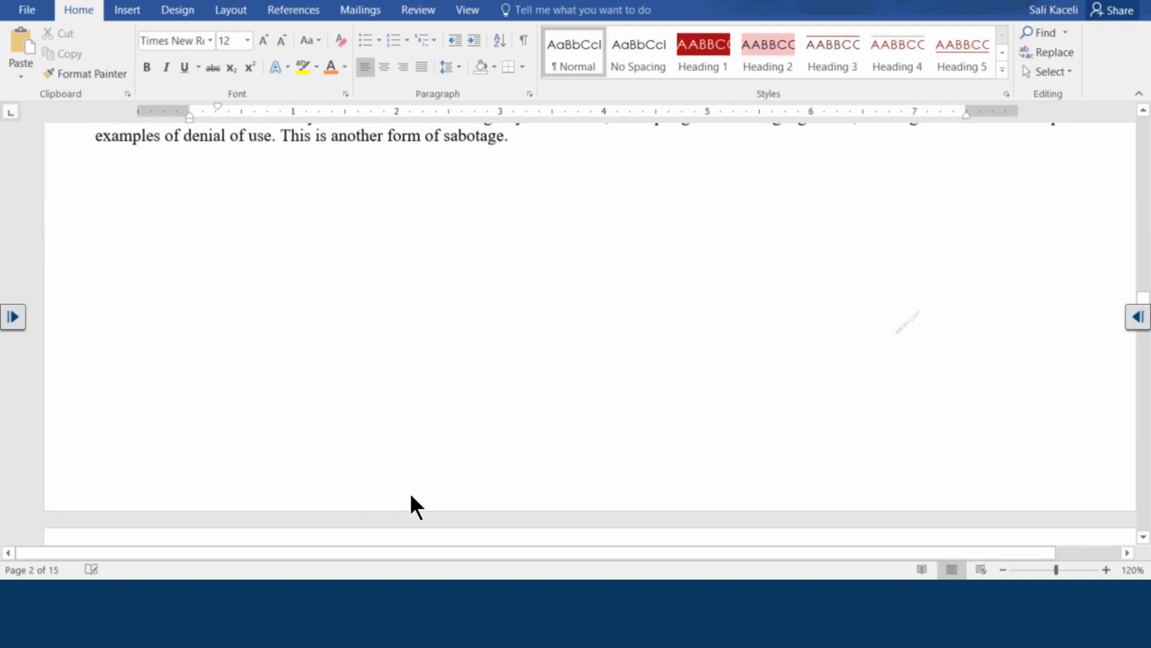
scroll(400, 478, "down", 5)
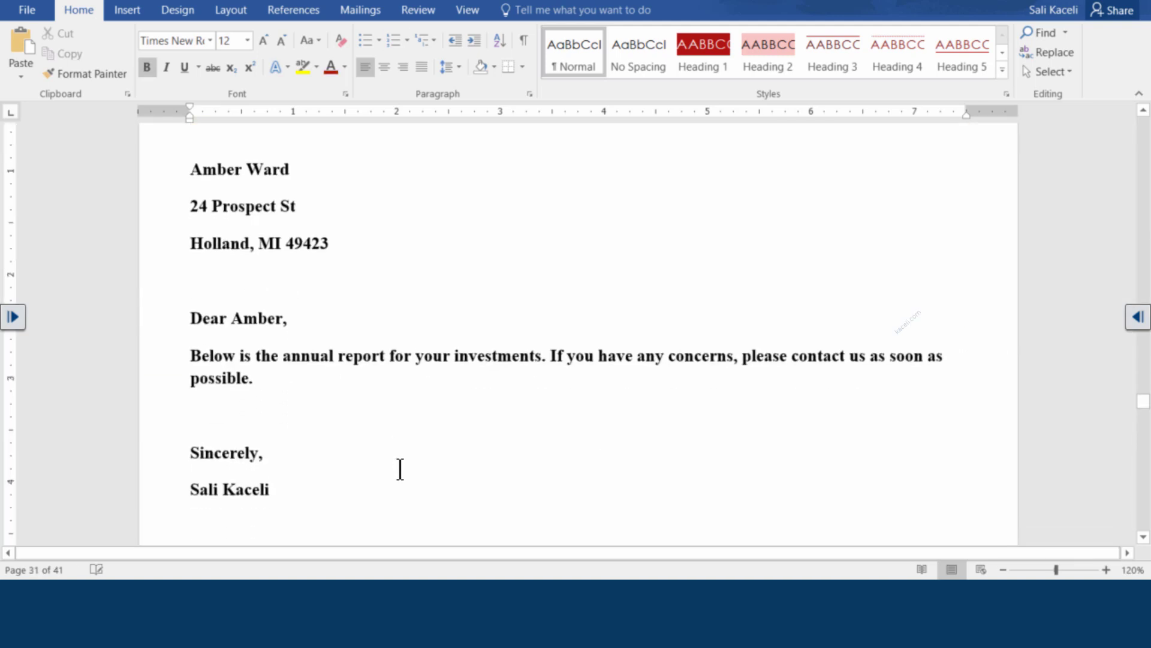
scroll(403, 458, "up", 3)
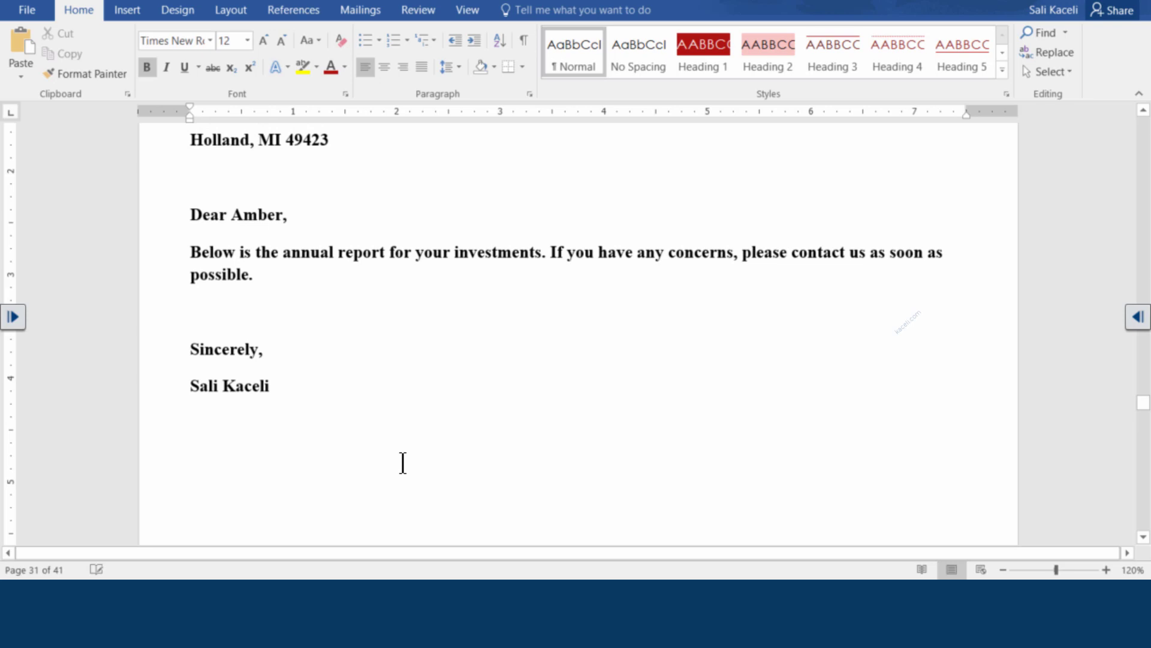
scroll(393, 467, "down", 18)
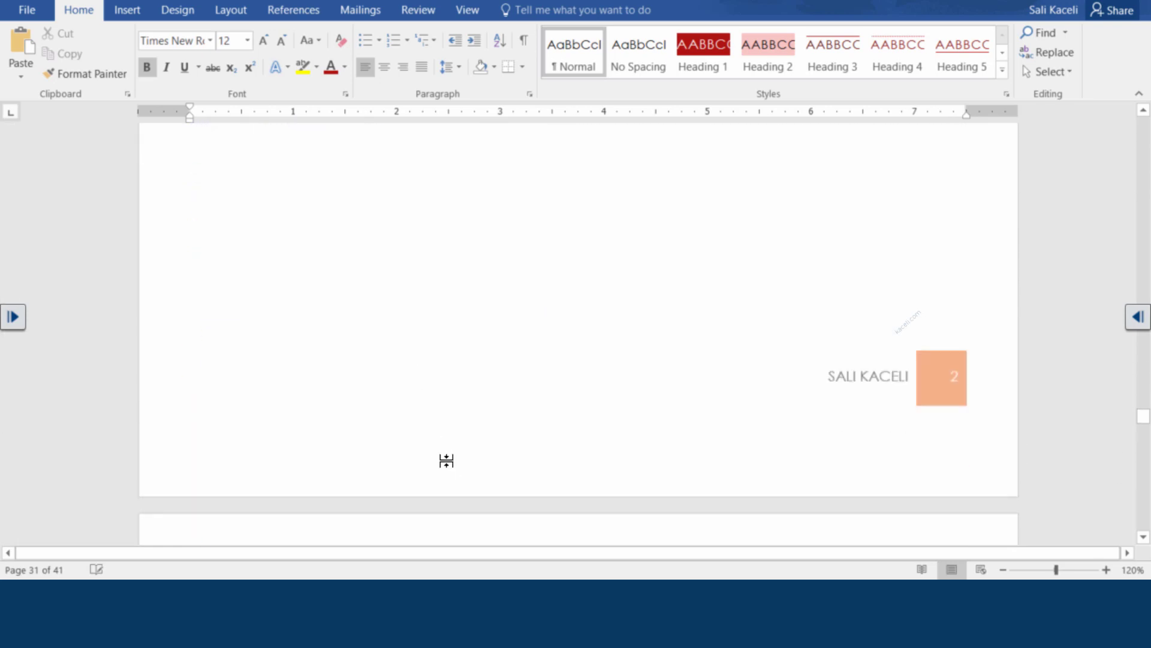
scroll(446, 461, "down", 15)
scroll(484, 523, "down", 15)
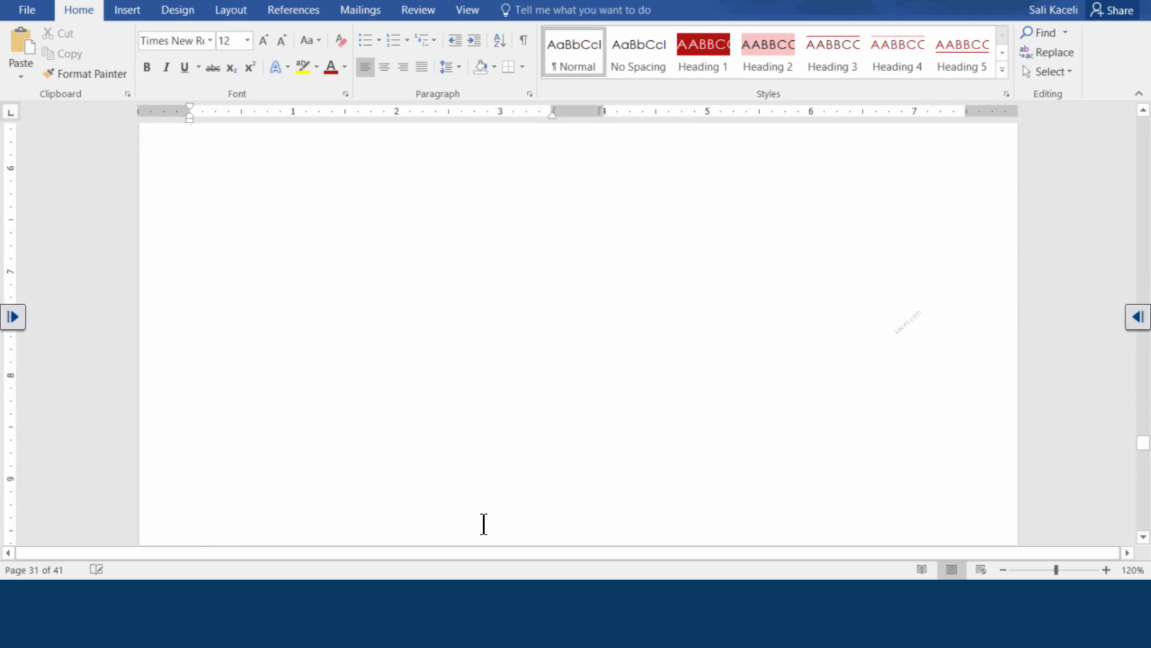
scroll(484, 523, "down", 15)
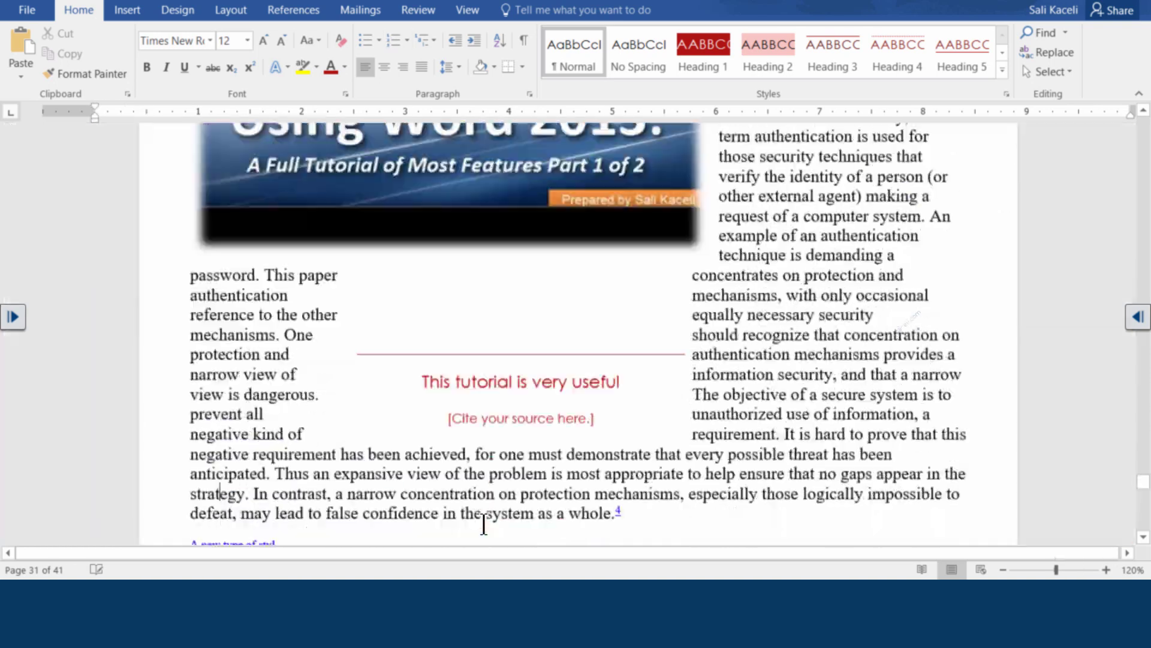
scroll(484, 523, "down", 15)
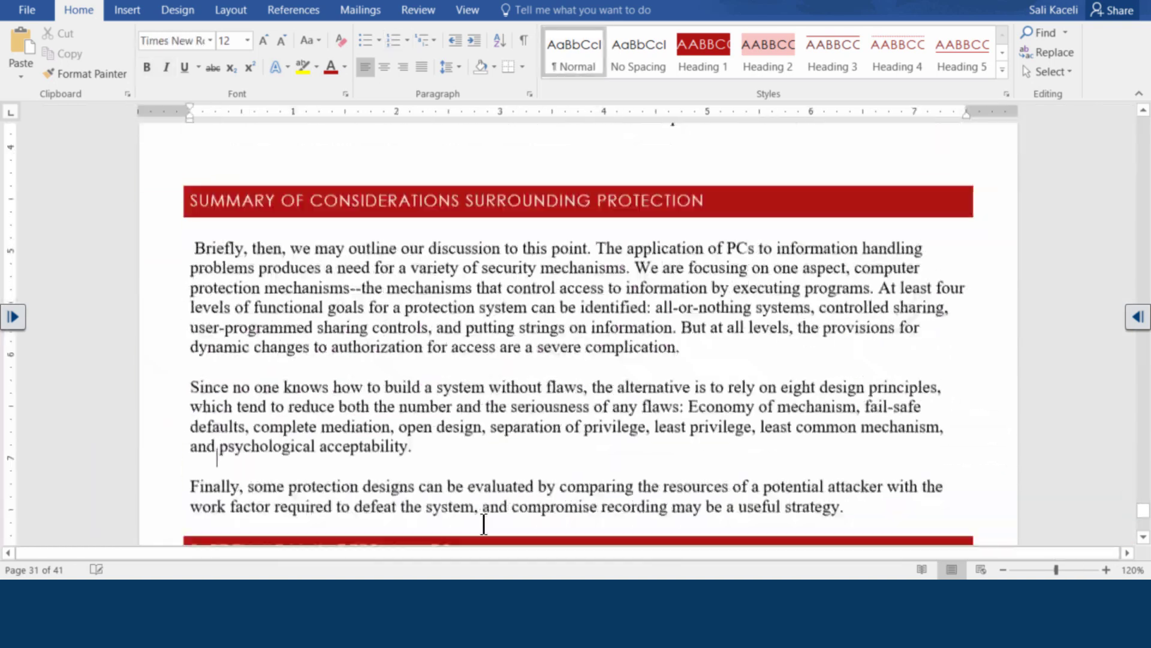
scroll(484, 523, "down", 15)
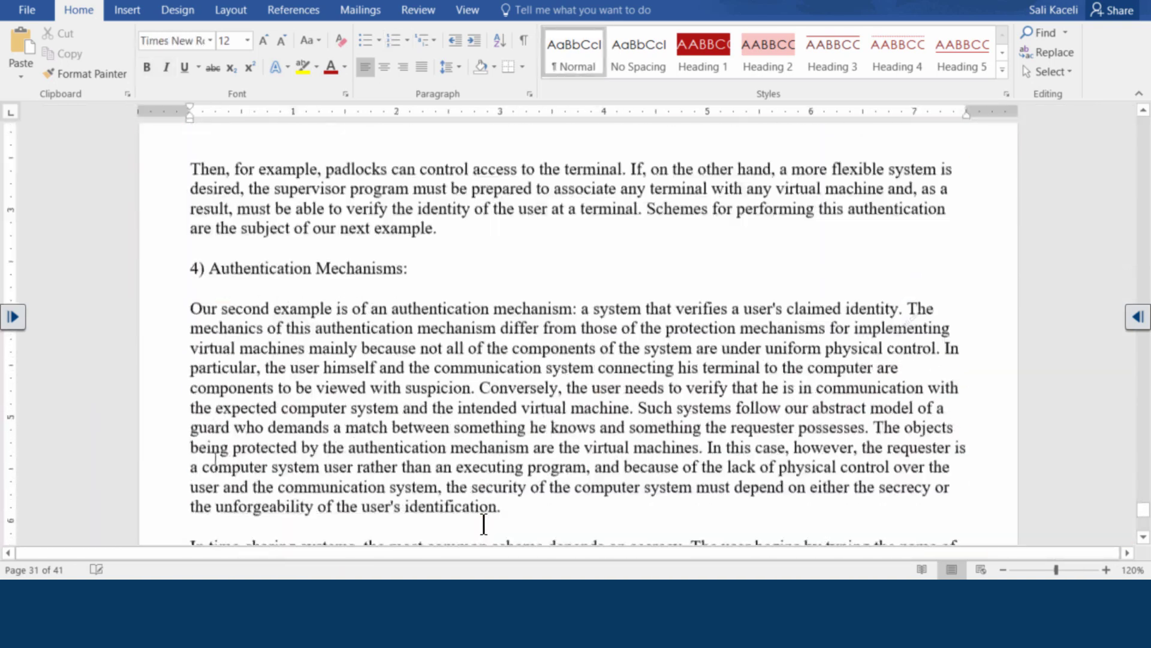
scroll(484, 523, "down", 15)
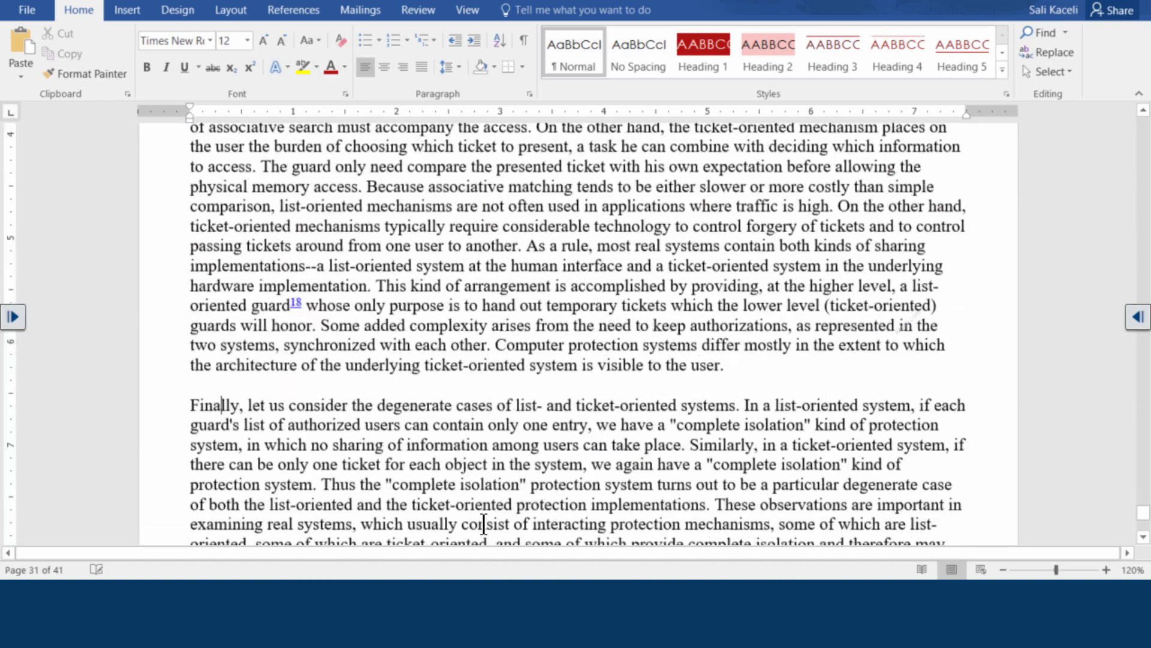
scroll(483, 523, "down", 4)
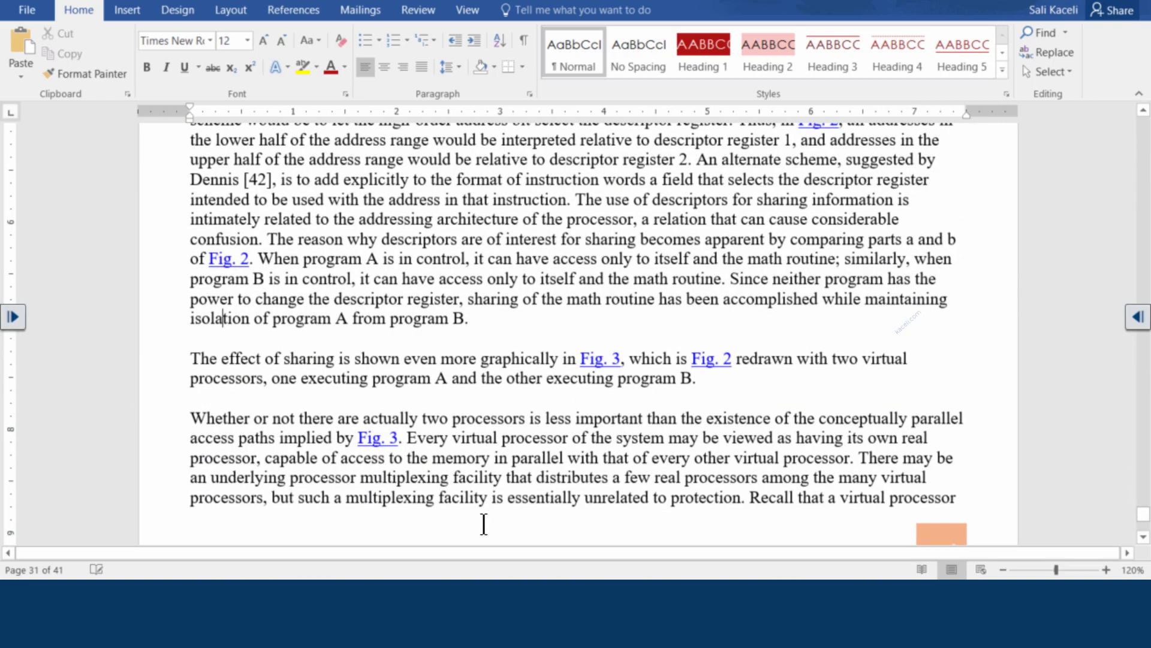
scroll(484, 524, "down", 20)
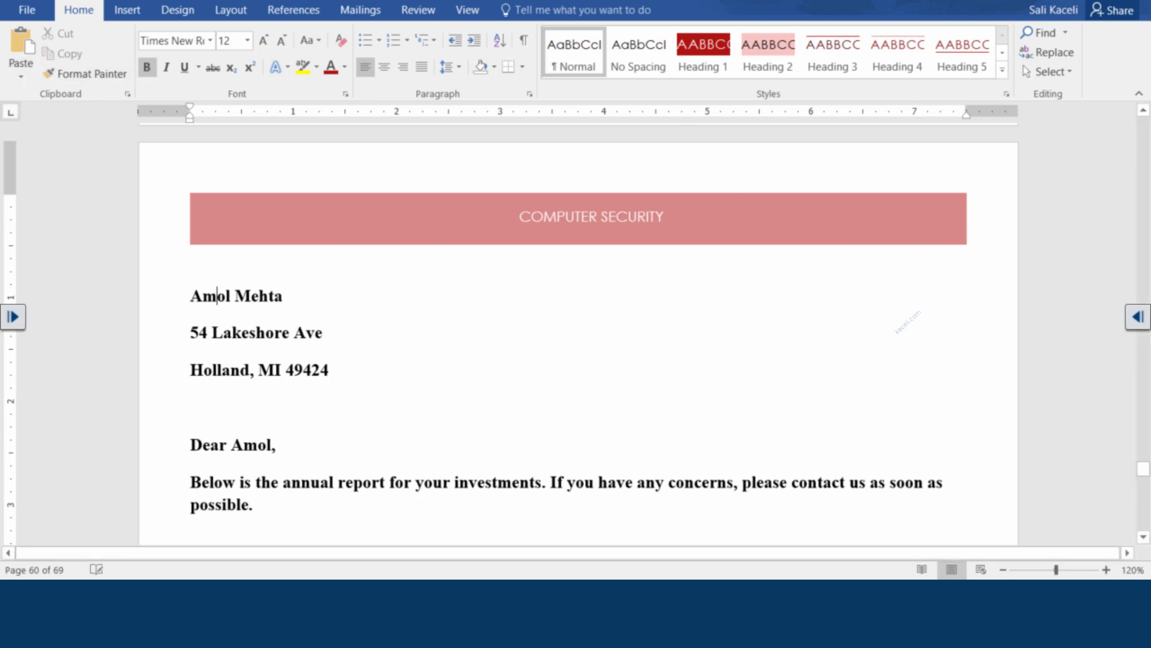
Close the merged Letters1 document
mouse_move(595, 578)
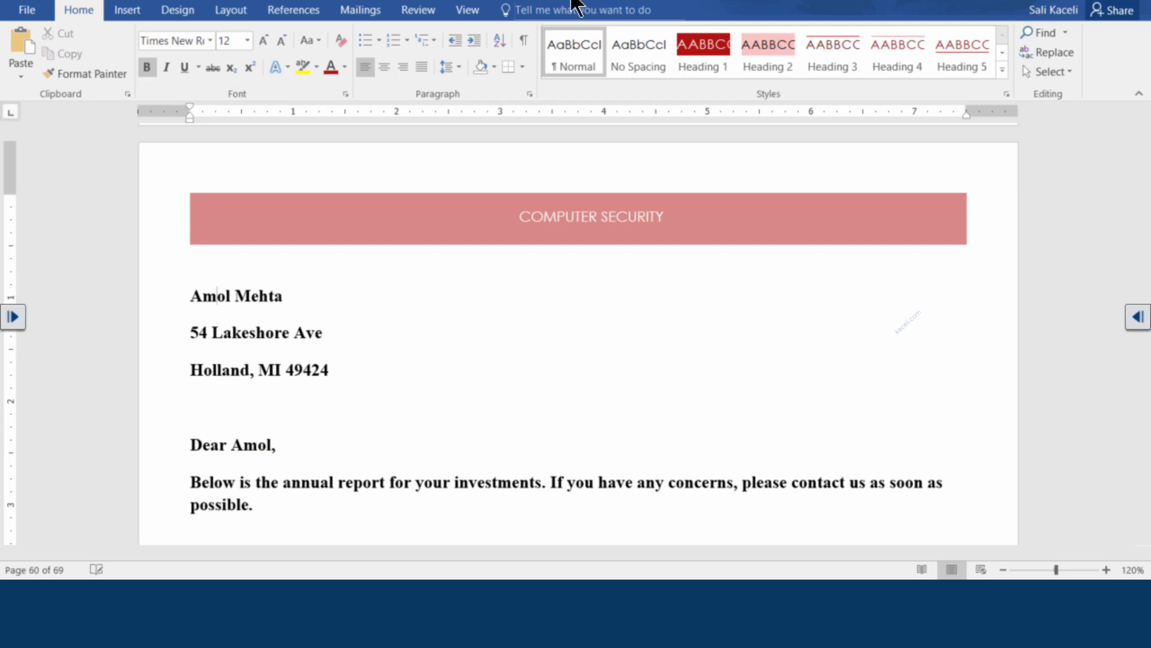
left_click(506, 372)
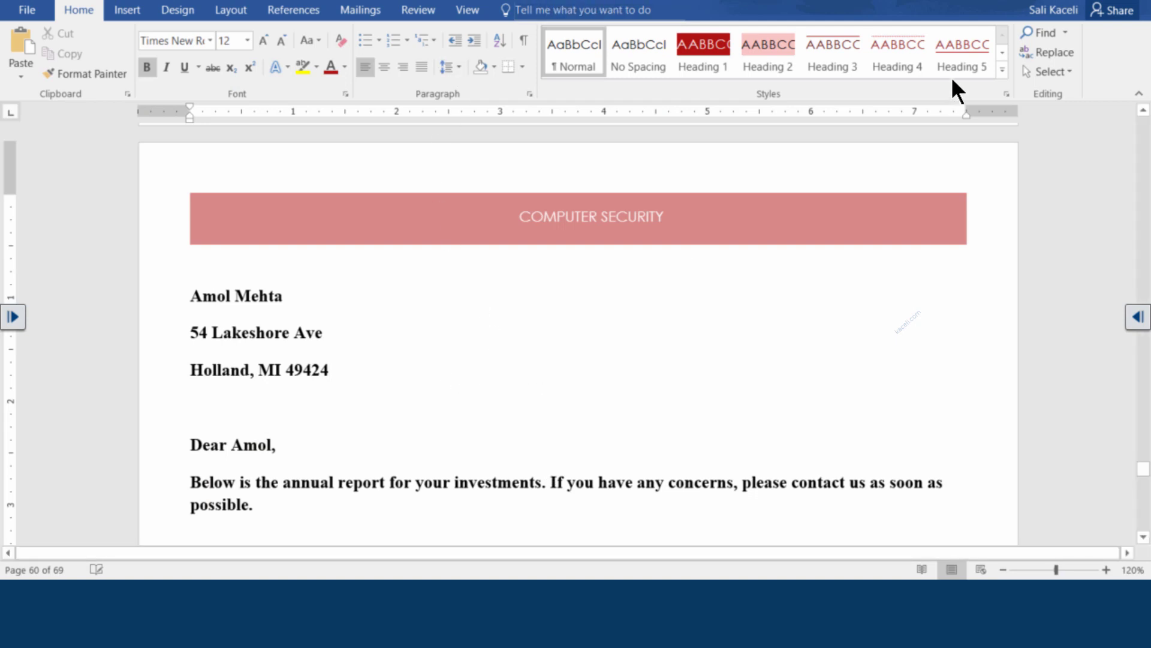
left_click(1136, 5)
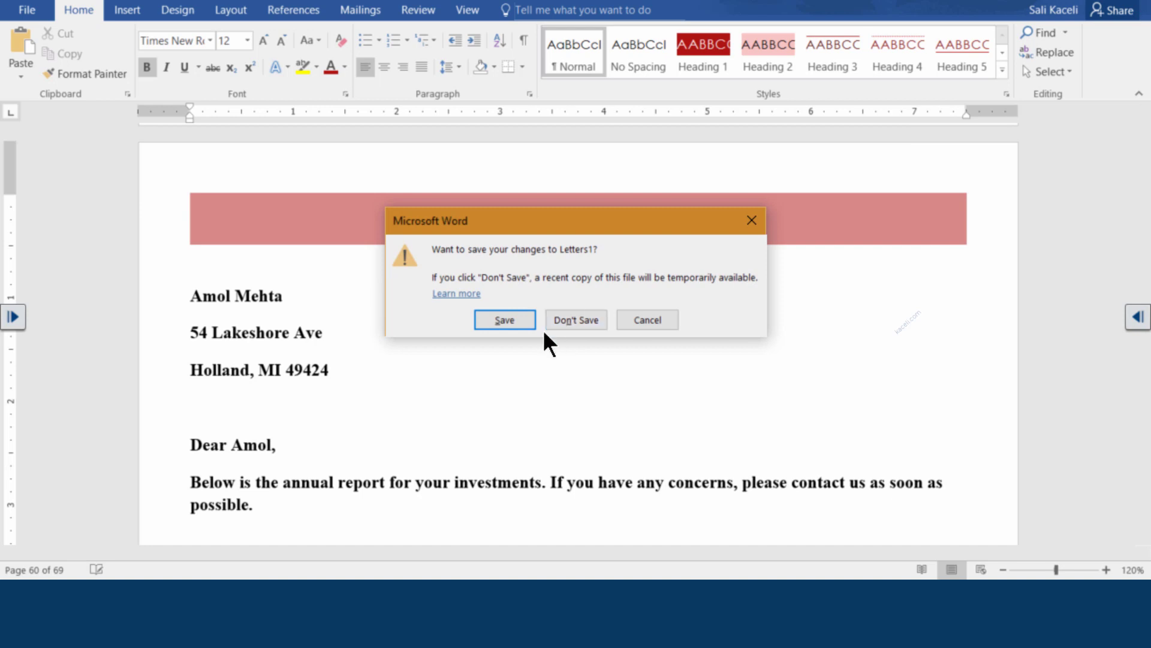
Discard Letters1 without saving, then save and close the mail-merge letter
left_click(576, 320)
scroll(360, 365, "down", 3)
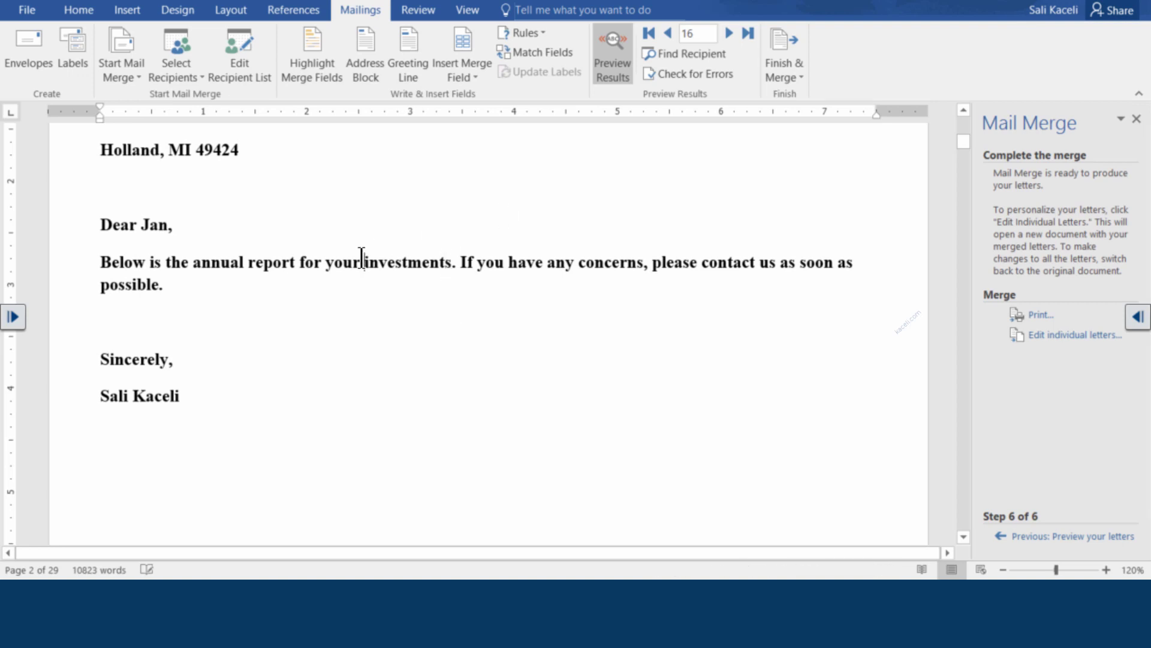
left_click(1135, 0)
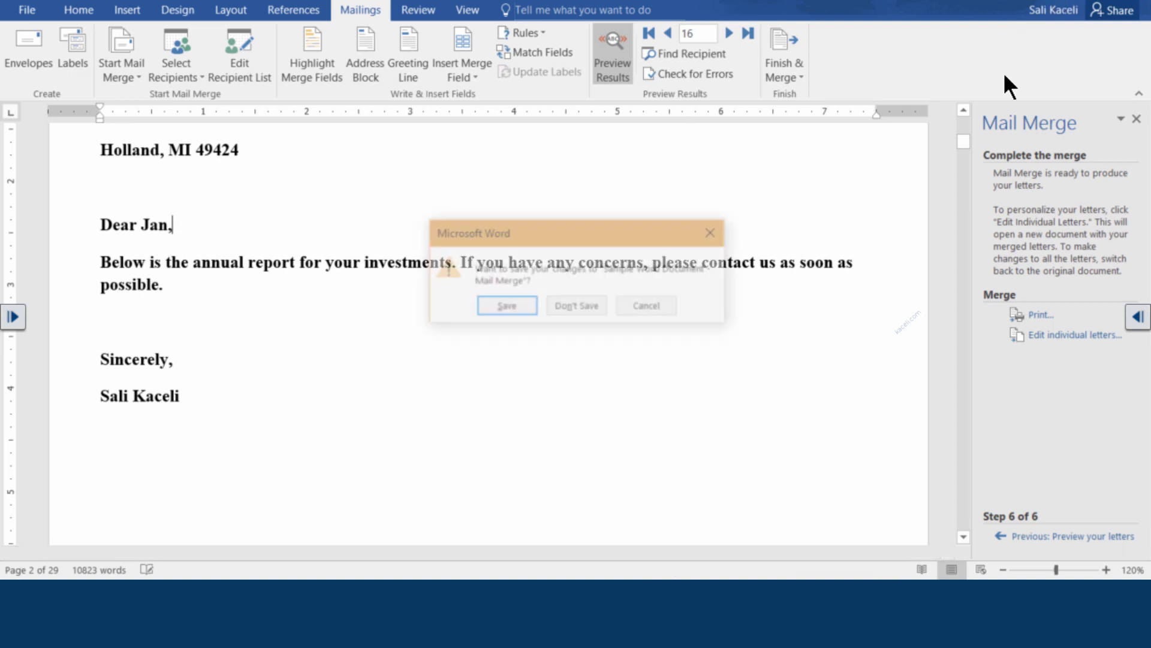
left_click(505, 306)
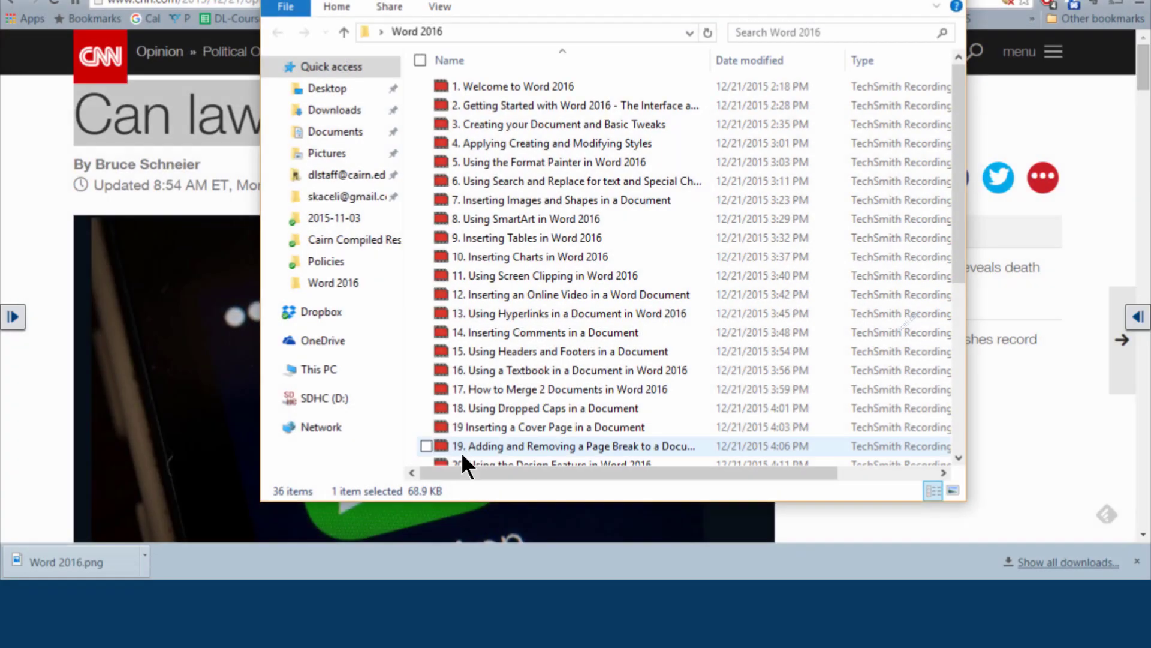
Open Sample Word Document - Mail Merge from the Word 2016 folder
left_click(870, 0)
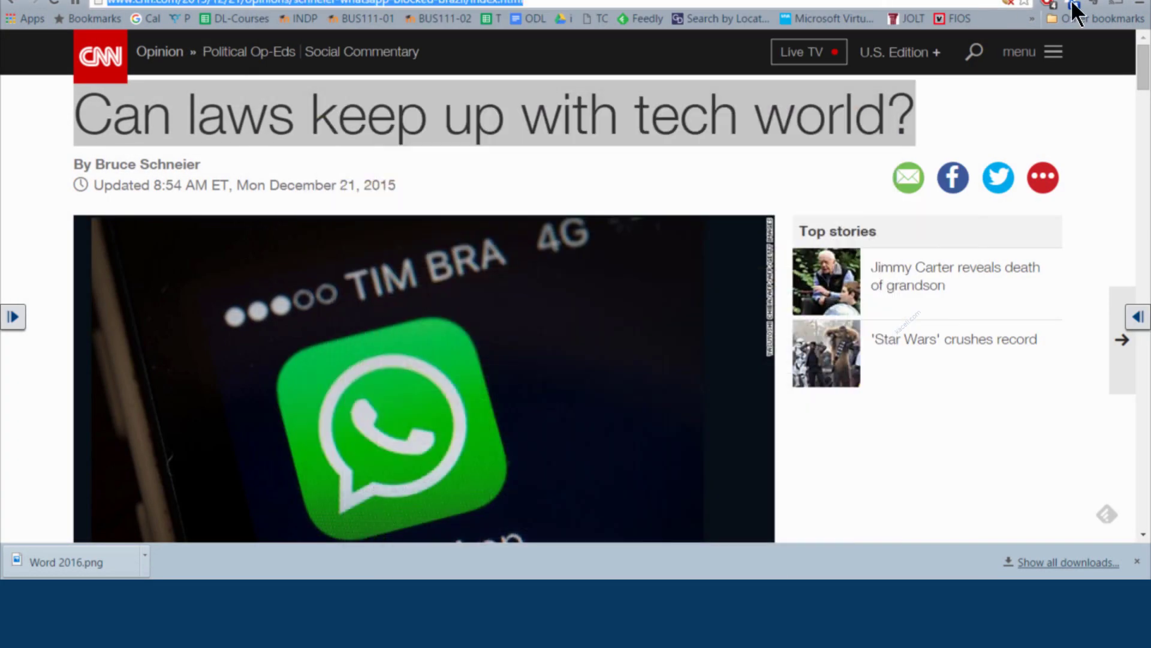
left_click(1139, 2)
double_click(609, 324)
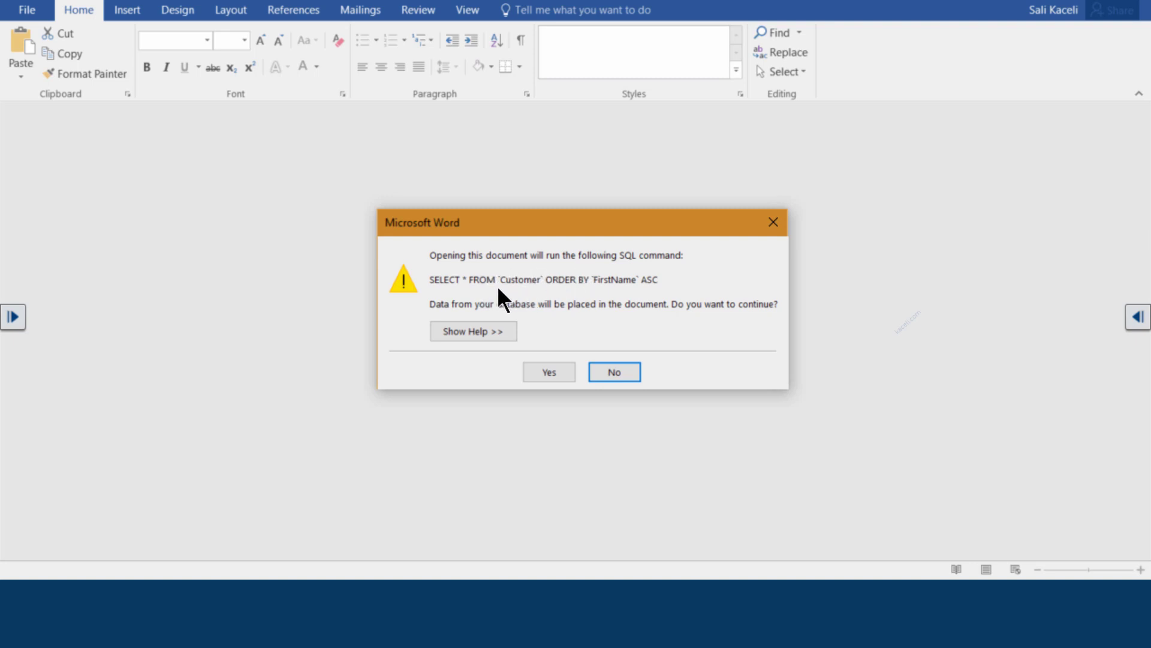
Confirm the Customer data query, then view Mailings and Finish & Merge without choosing an option
left_click(550, 372)
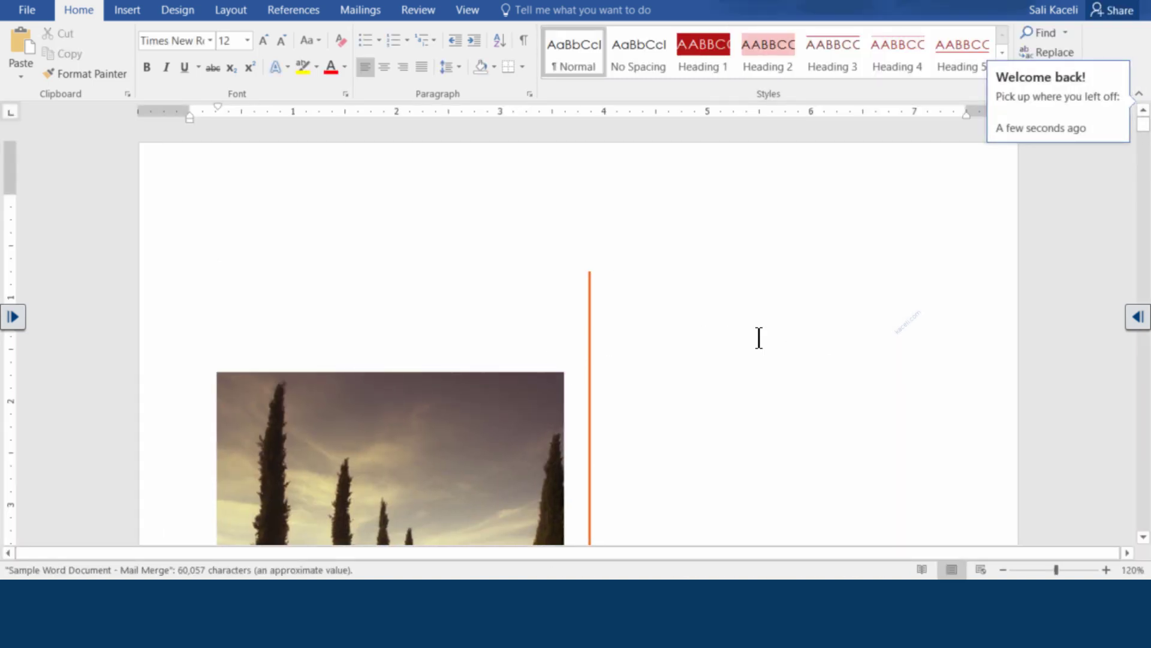
scroll(560, 289, "down", 3)
left_click(365, 12)
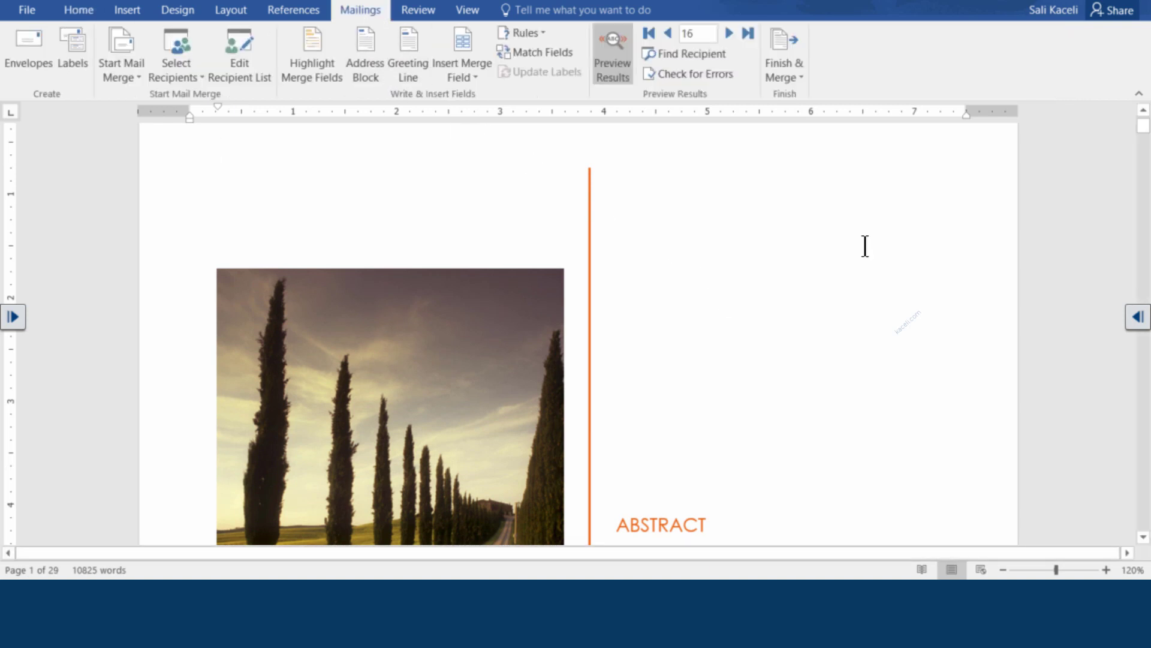
left_click(796, 72)
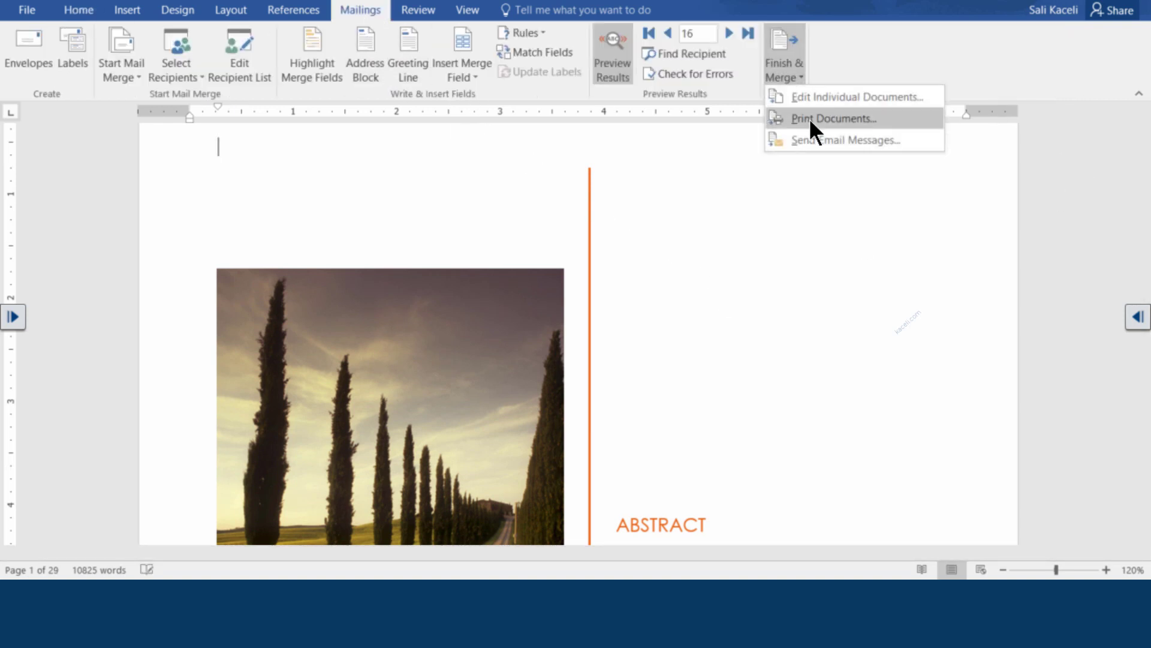
left_click(784, 178)
scroll(676, 254, "down", 5)
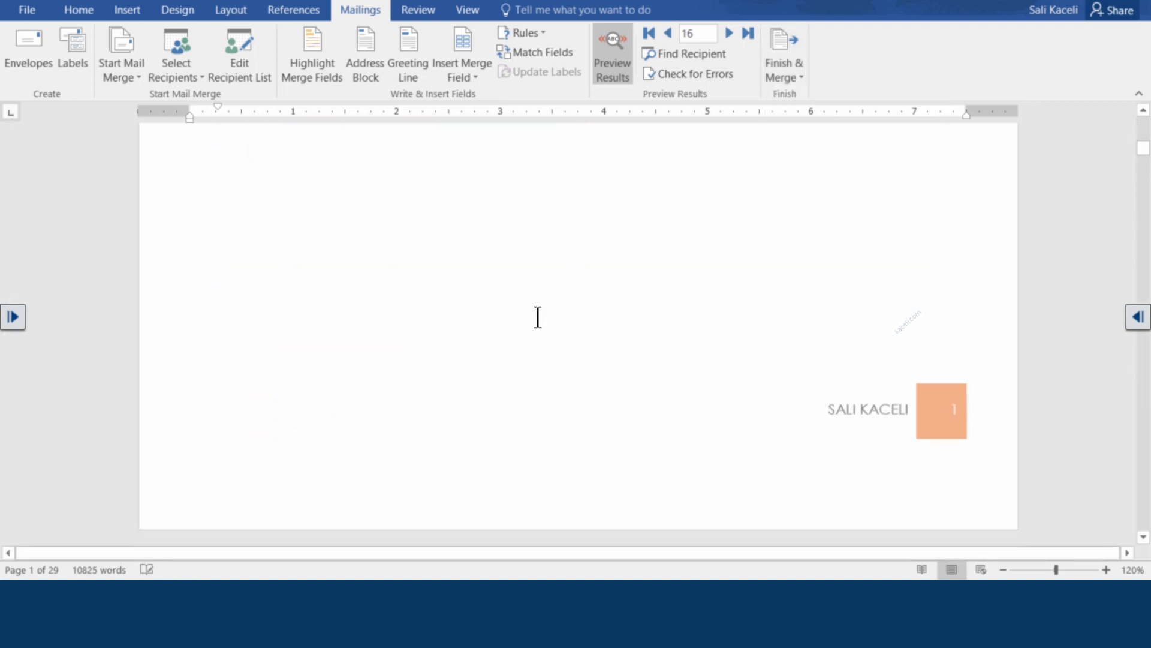
scroll(538, 317, "down", 3)
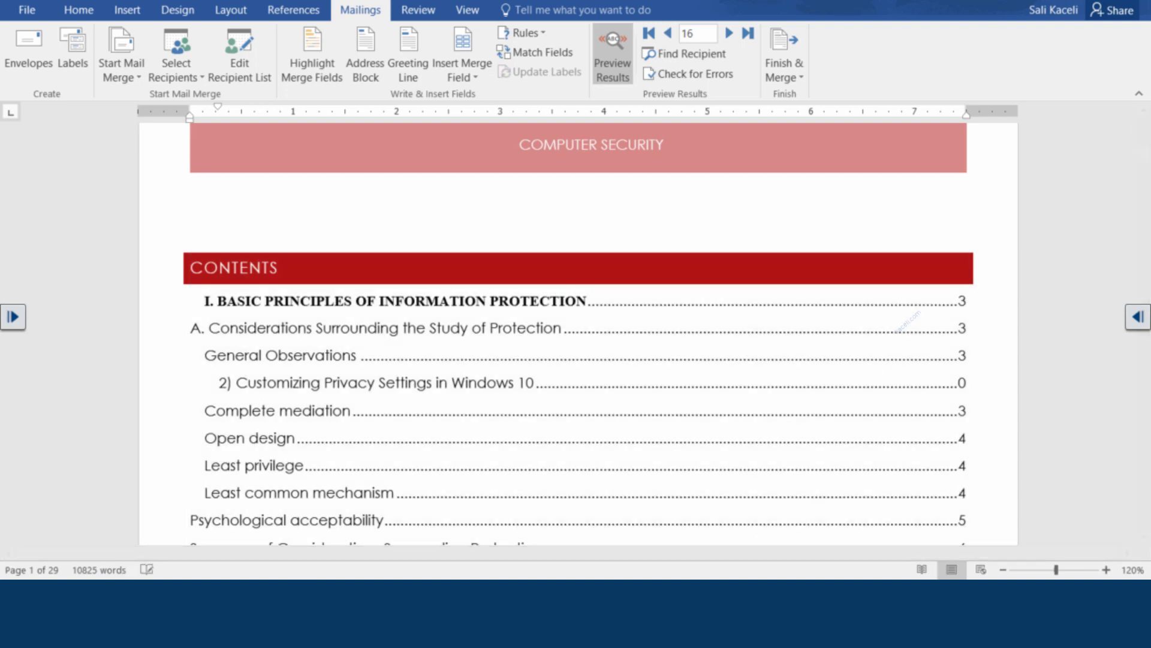
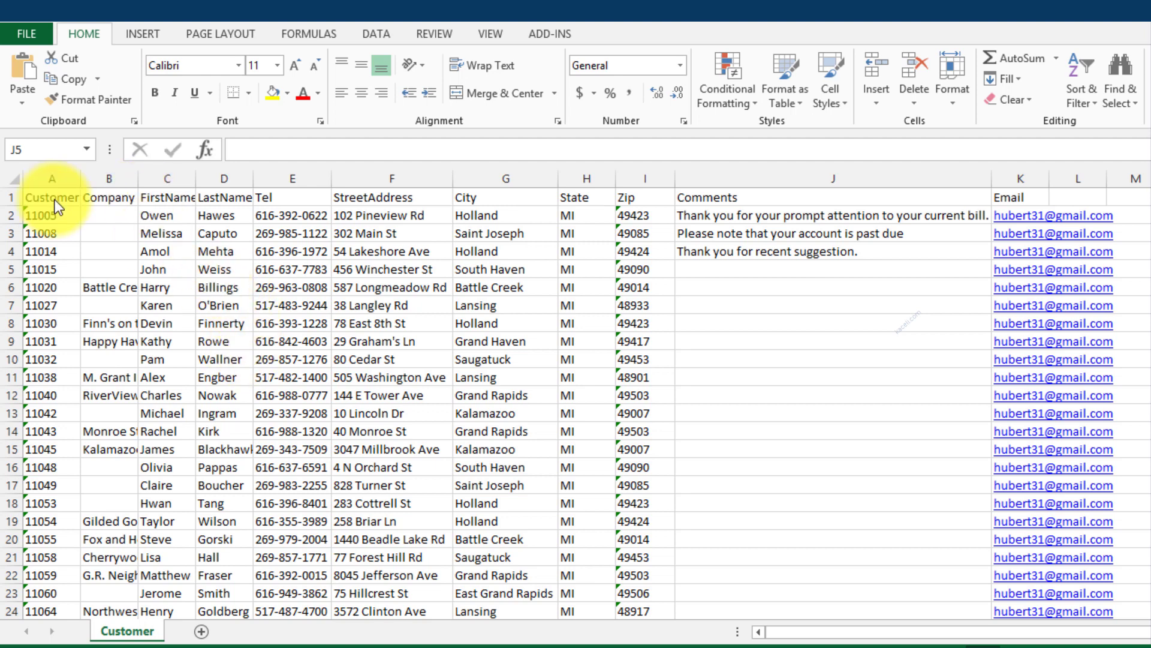
Bold the row 1 field names, then check the Company, FirstName, LastName and Tel headings
left_click(10, 198)
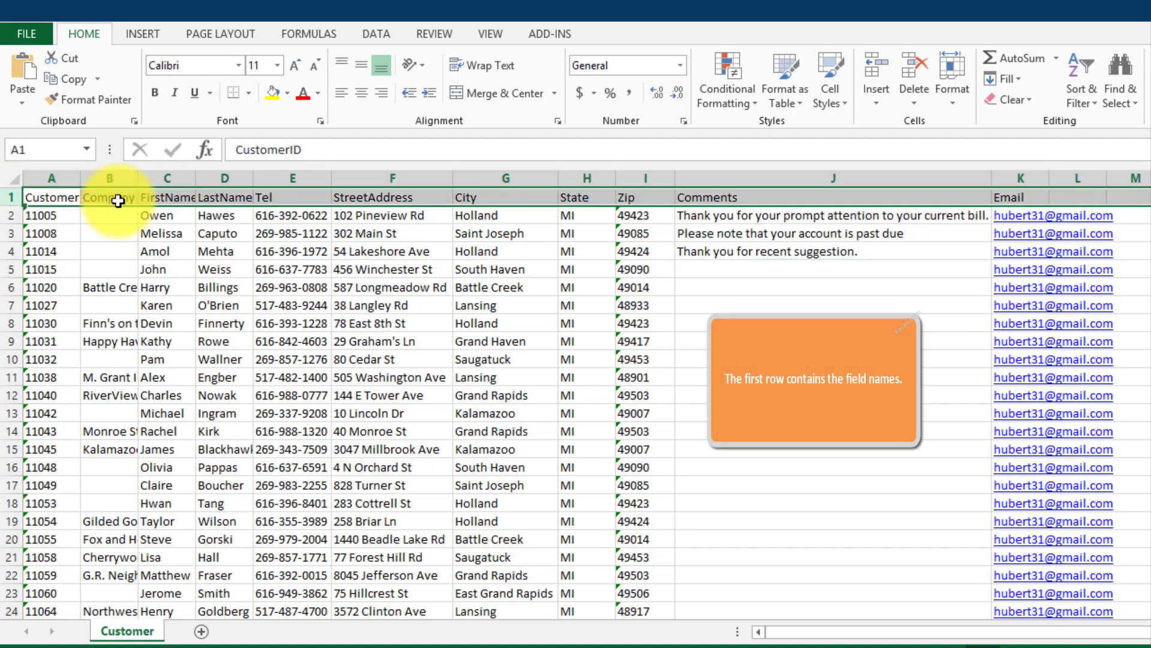
left_click(155, 93)
left_click(163, 229)
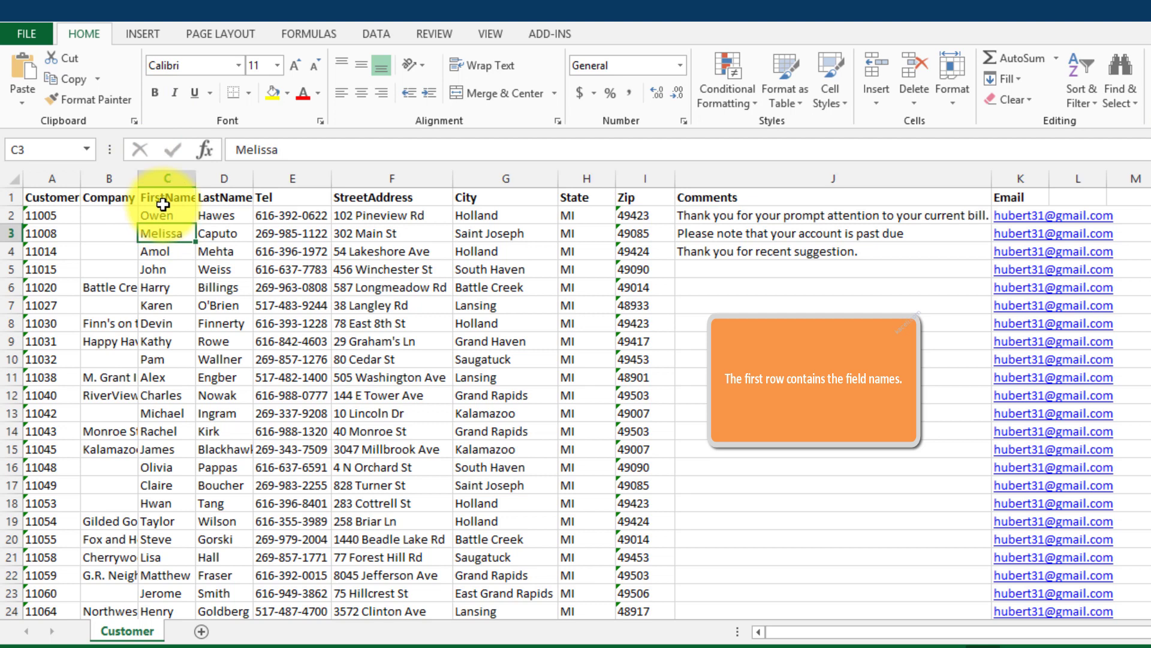
left_click(165, 199)
left_click(240, 201)
left_click(228, 249)
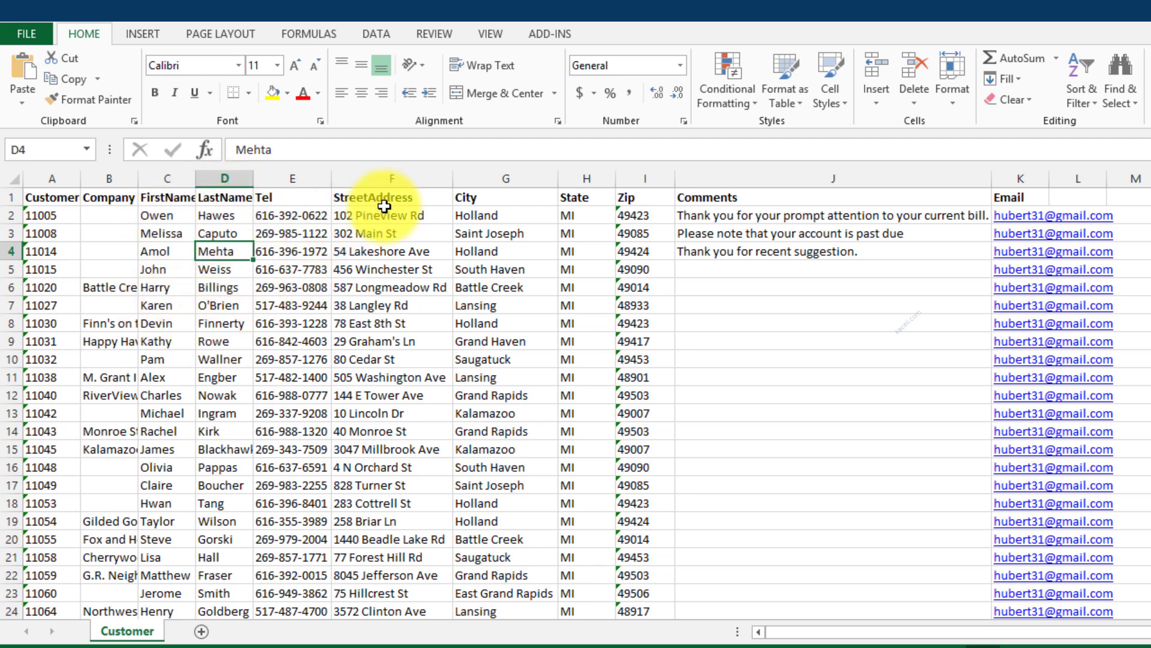
left_click(277, 197)
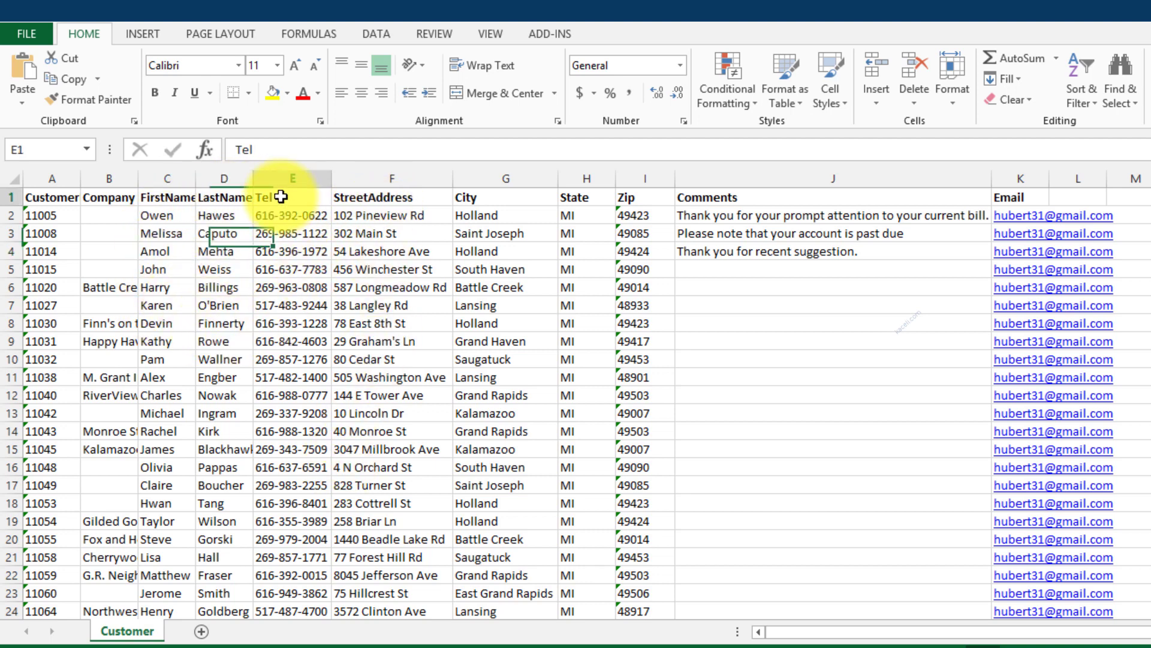
left_click(225, 197)
left_click(163, 197)
left_click(96, 197)
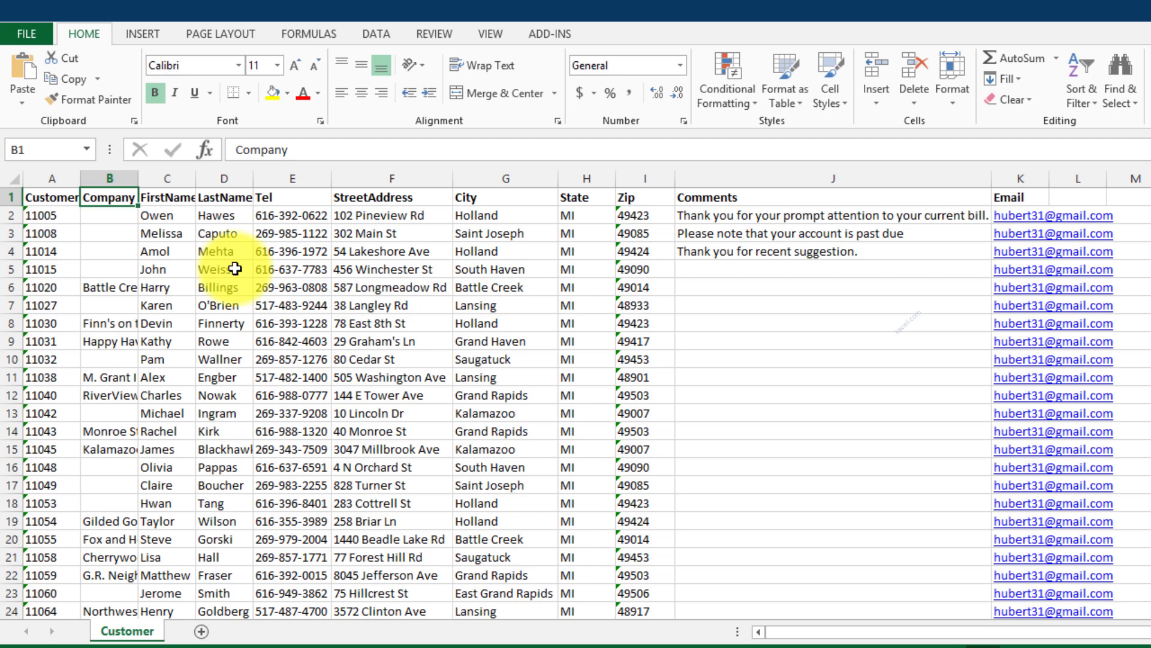
Select empty Comments cells such as J11, then minimize Excel to return to Word
left_click(794, 285)
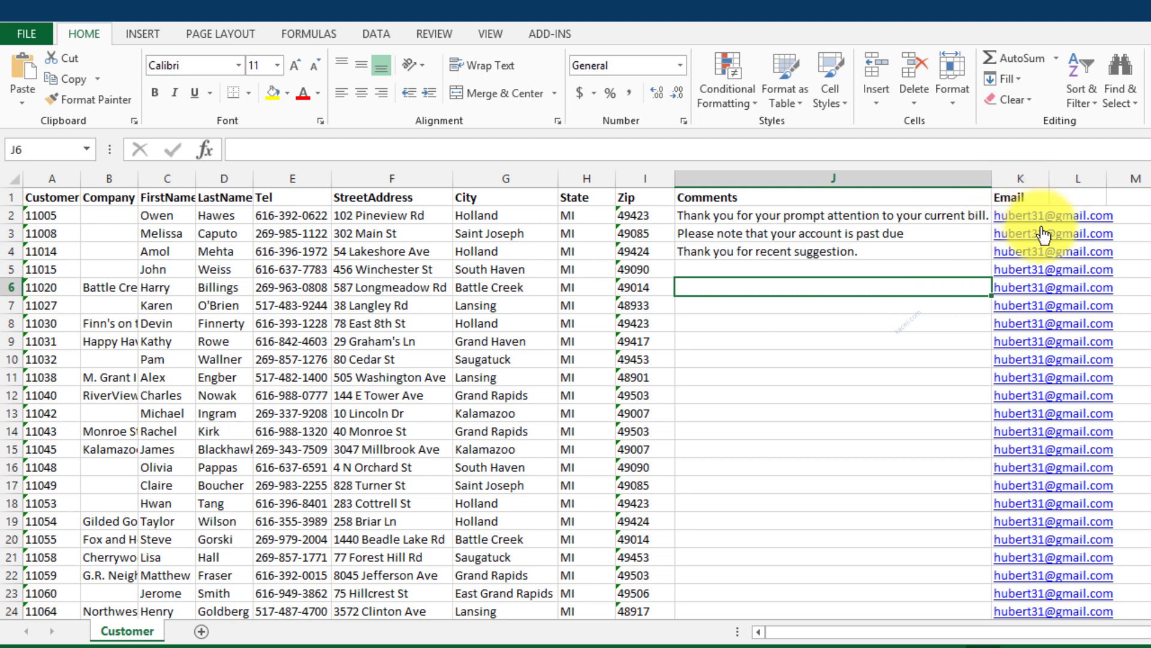
scroll(896, 477, "down", 4)
scroll(896, 476, "down", 4)
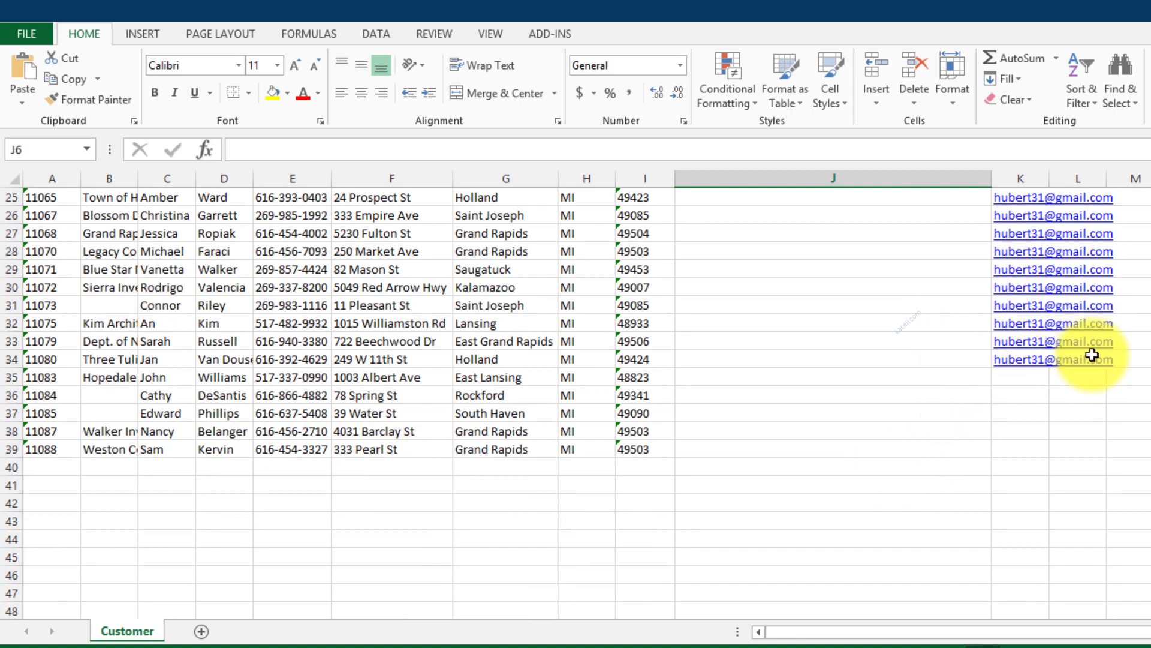
scroll(1074, 354, "up", 1)
scroll(1076, 358, "up", 7)
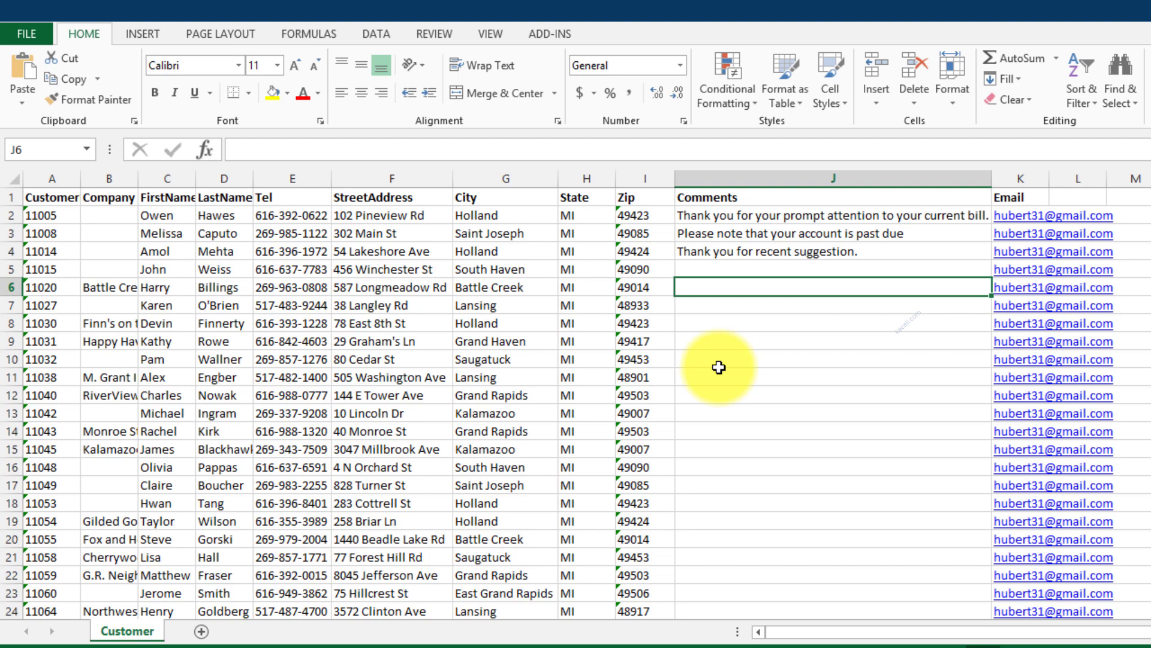
left_click(754, 381)
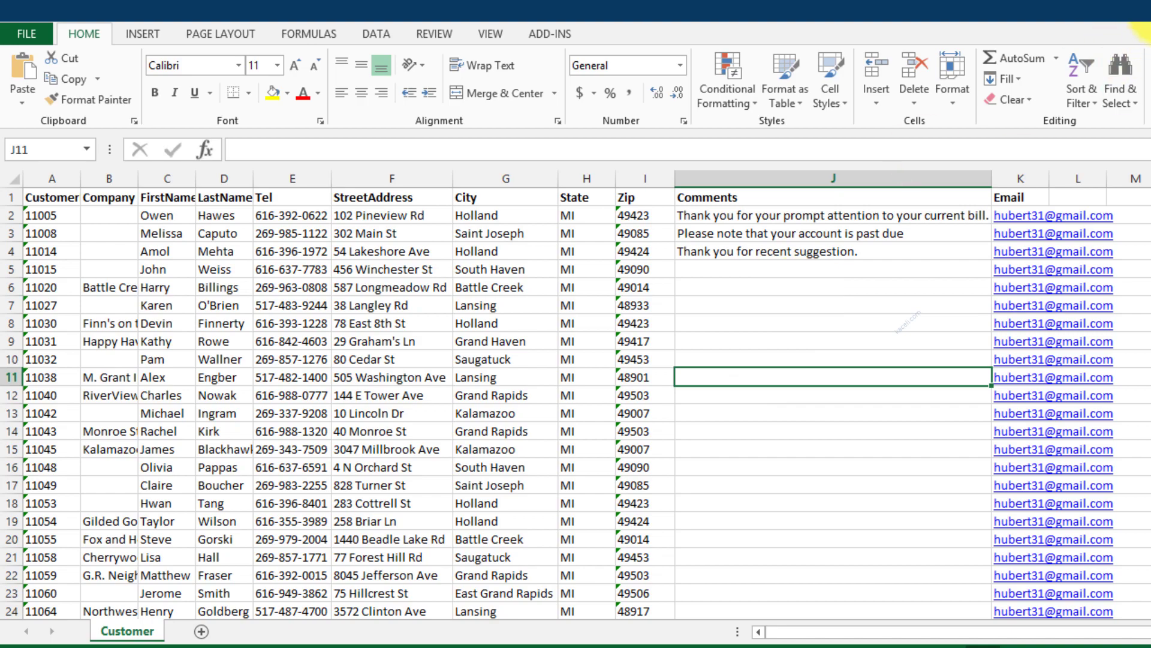
left_click(1150, 16)
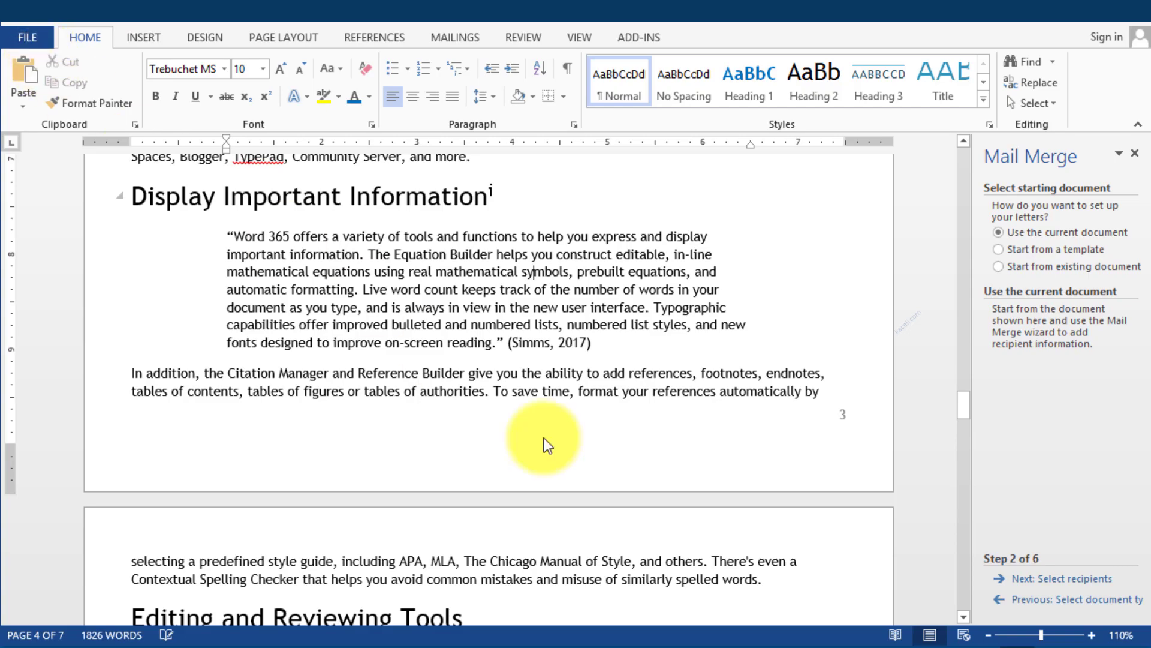
Close the customer workbook in Excel, saving its changes
left_click(591, 646)
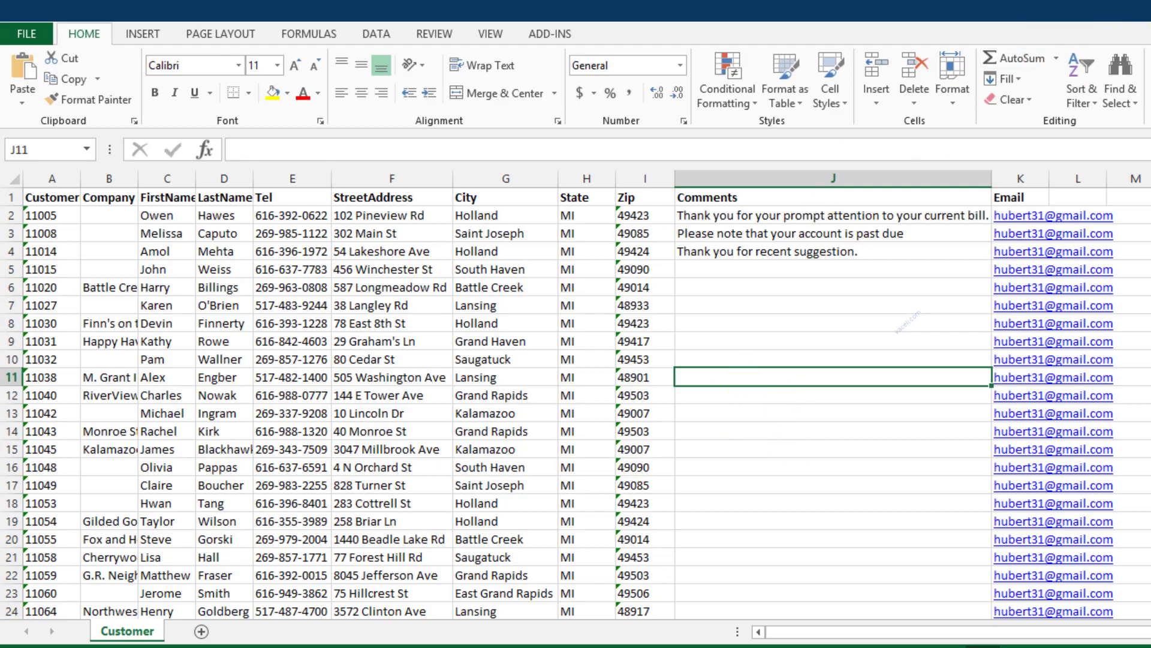
key("alt+F4")
left_click(542, 364)
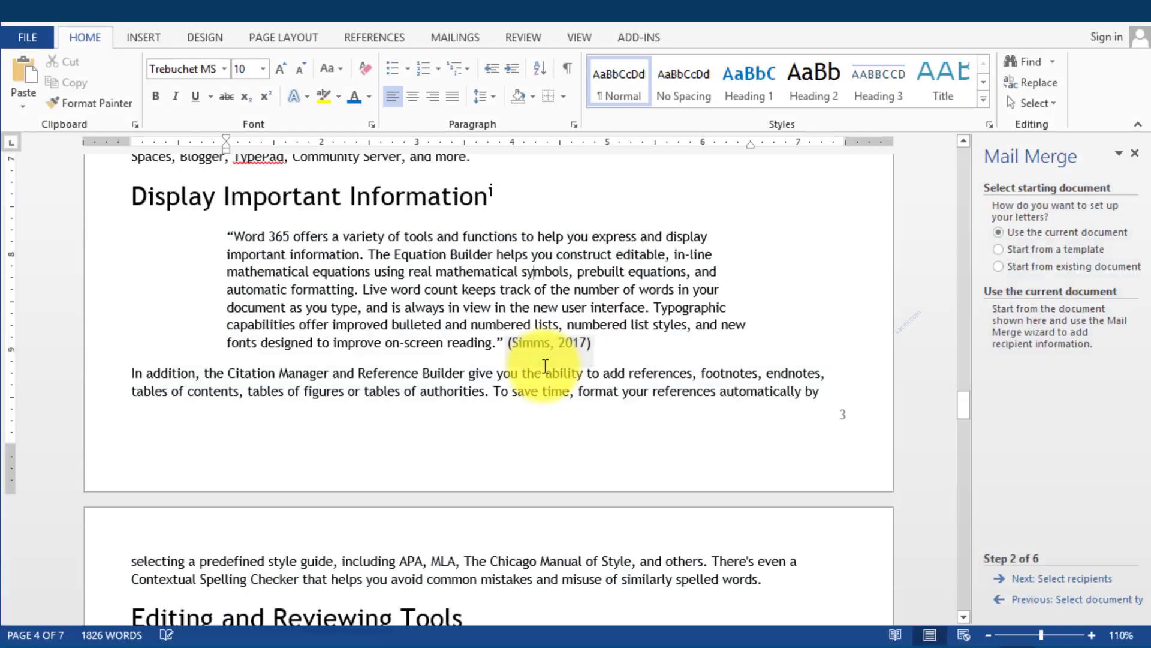
Create a new blank Word document and bring up the Start Mail Merge types
left_click(30, 37)
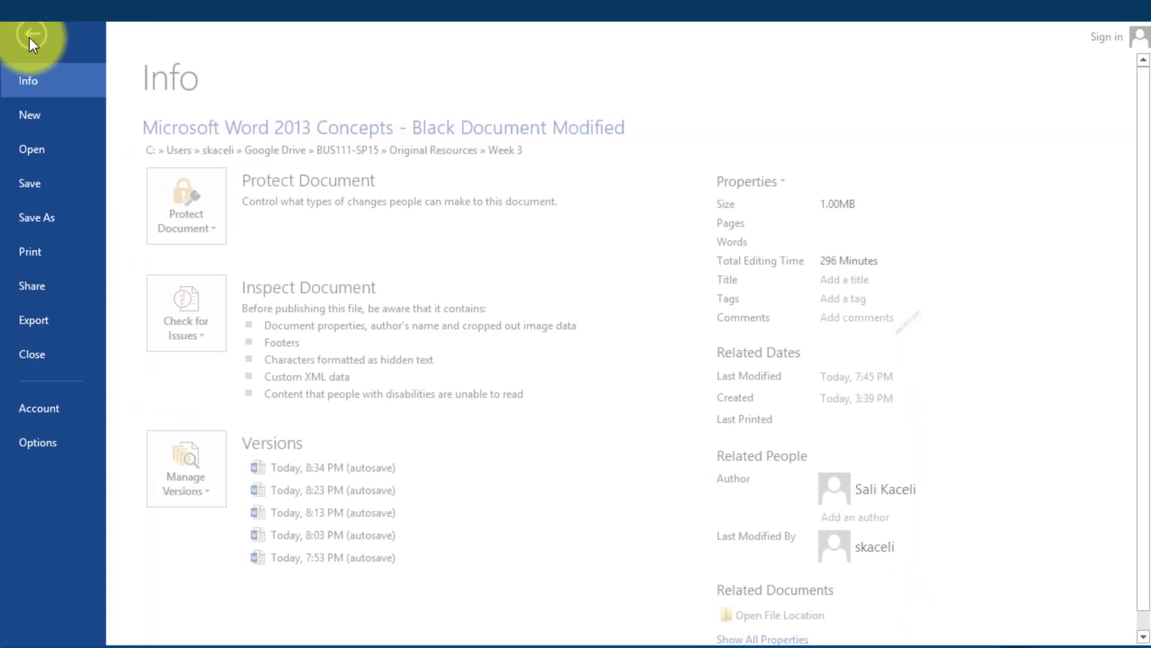
left_click(63, 117)
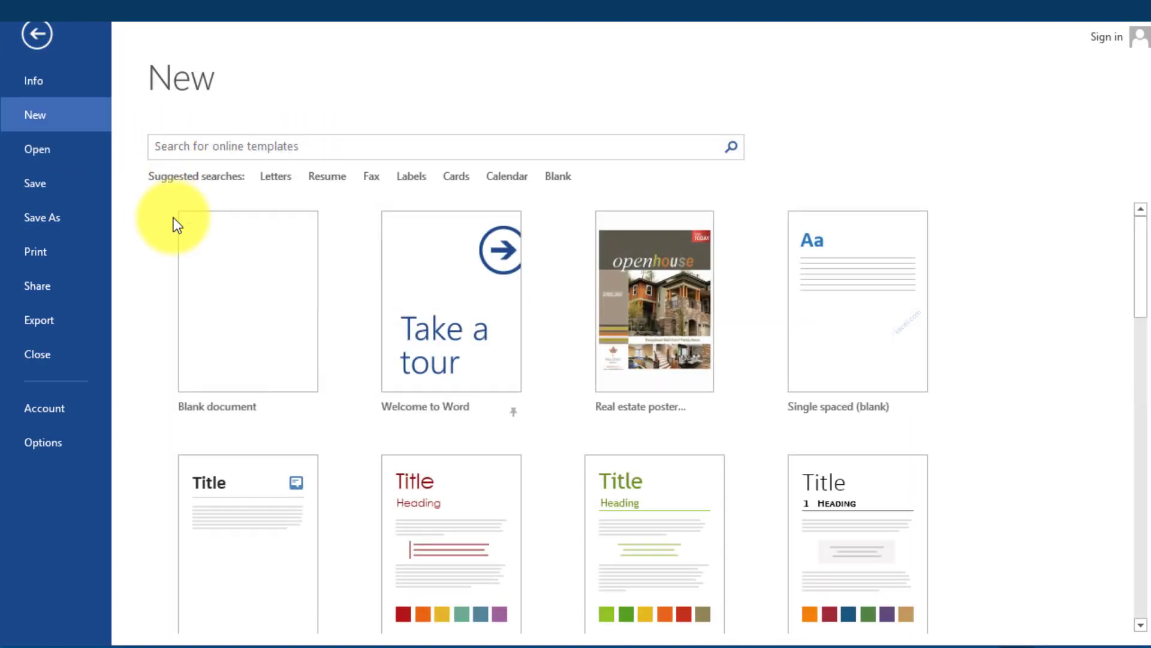
left_click(231, 279)
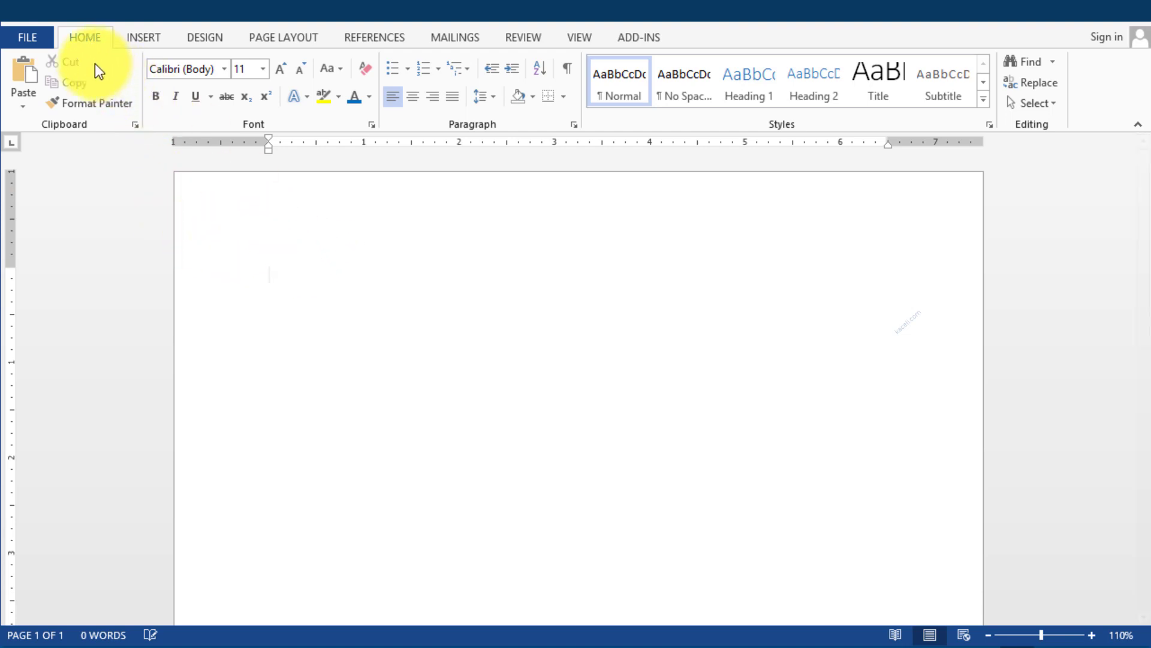
left_click(445, 40)
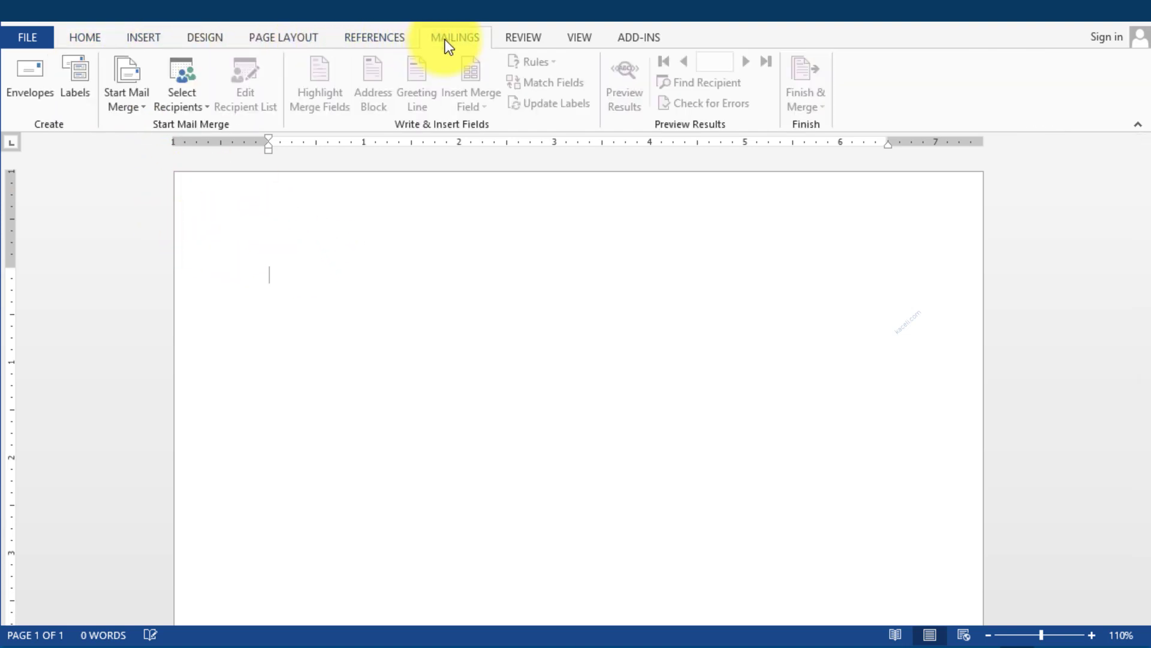
left_click(135, 111)
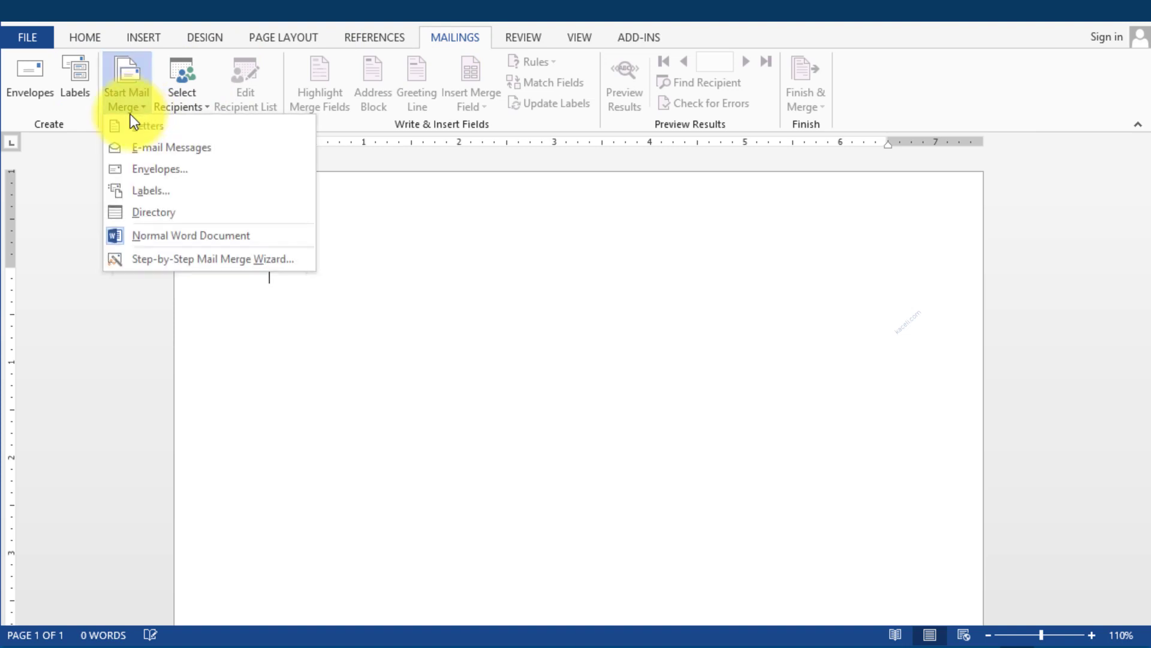
Run the Step-by-Step wizard for E-mail messages using the current document, then Browse for recipients
left_click(157, 265)
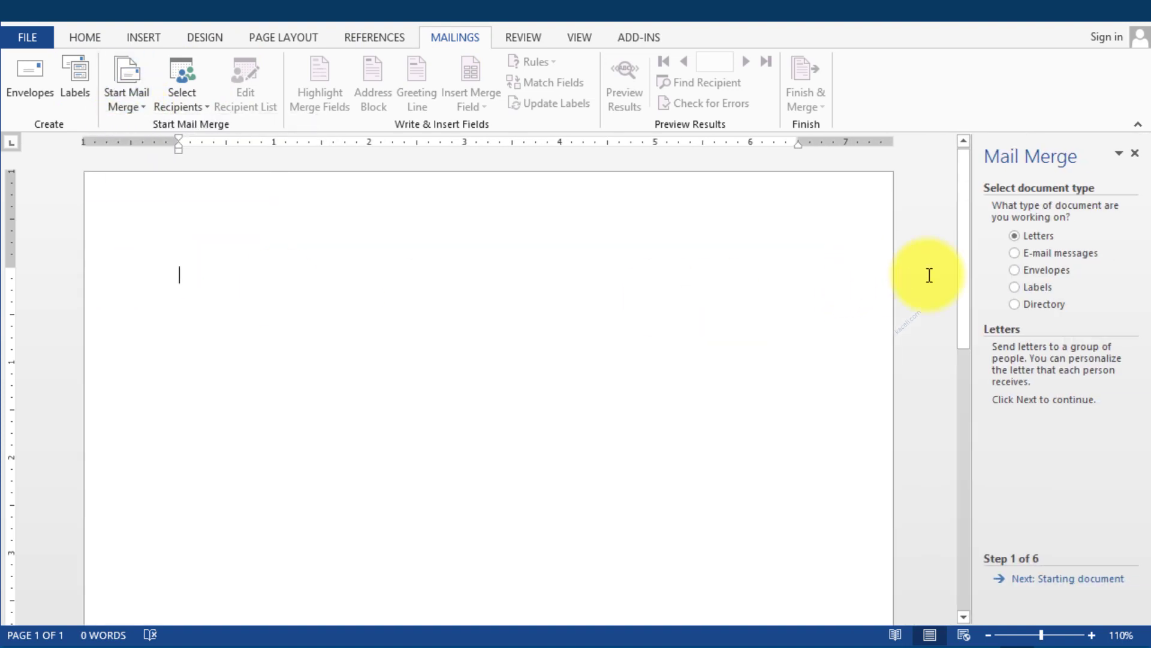
left_click(1018, 253)
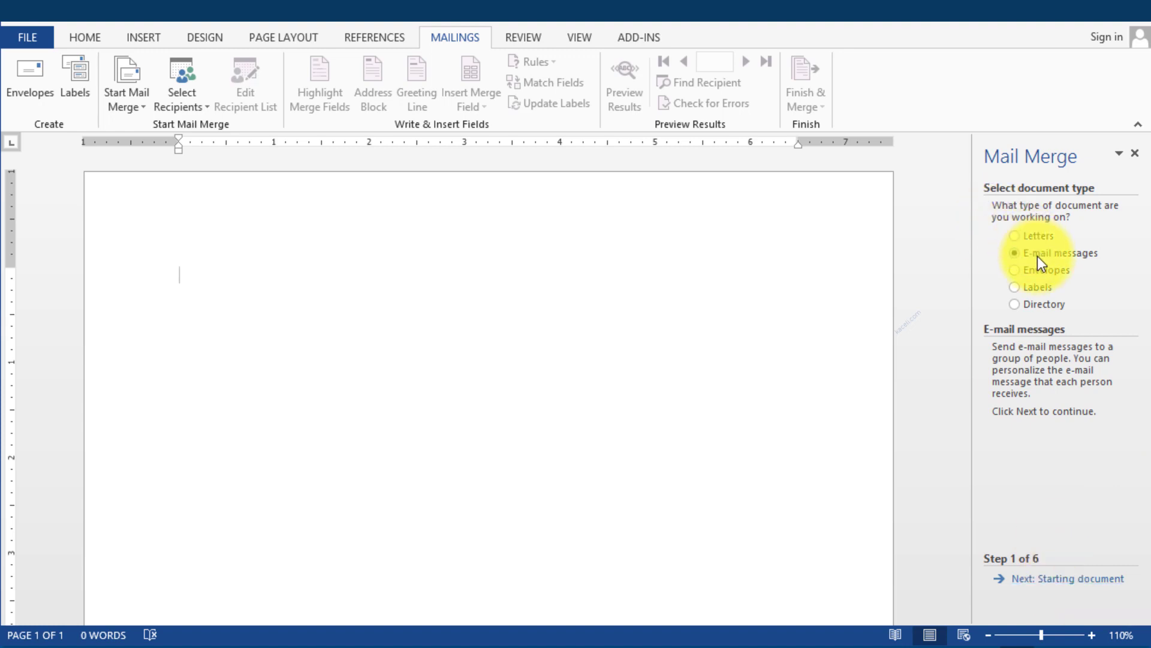
left_click(1071, 579)
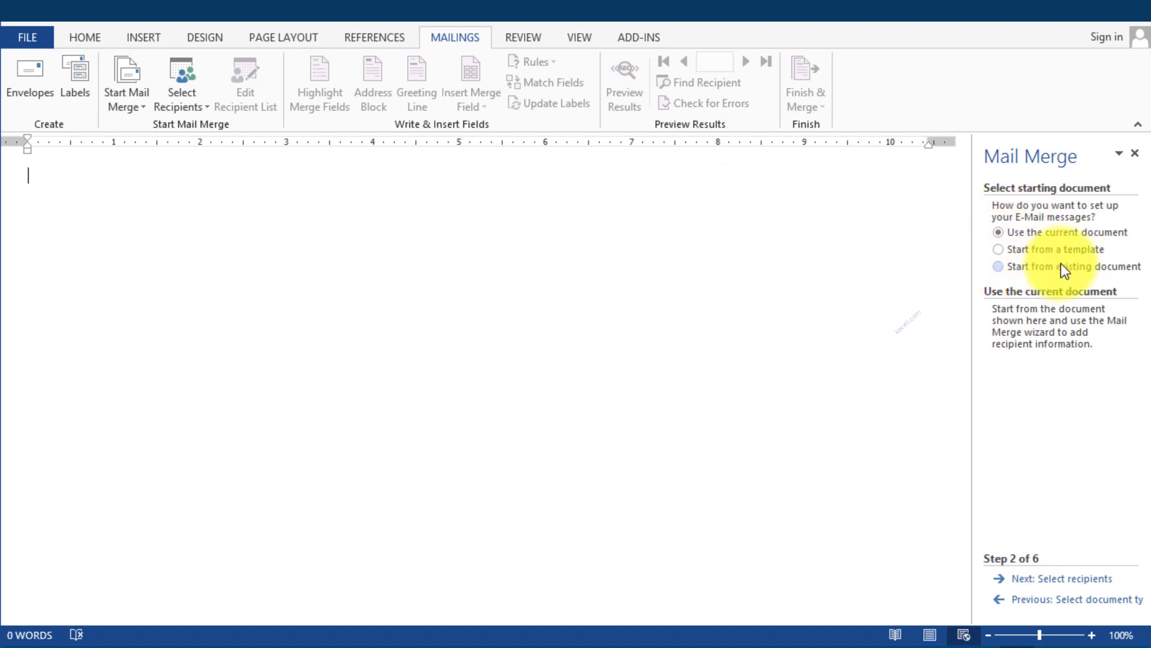
left_click(1075, 579)
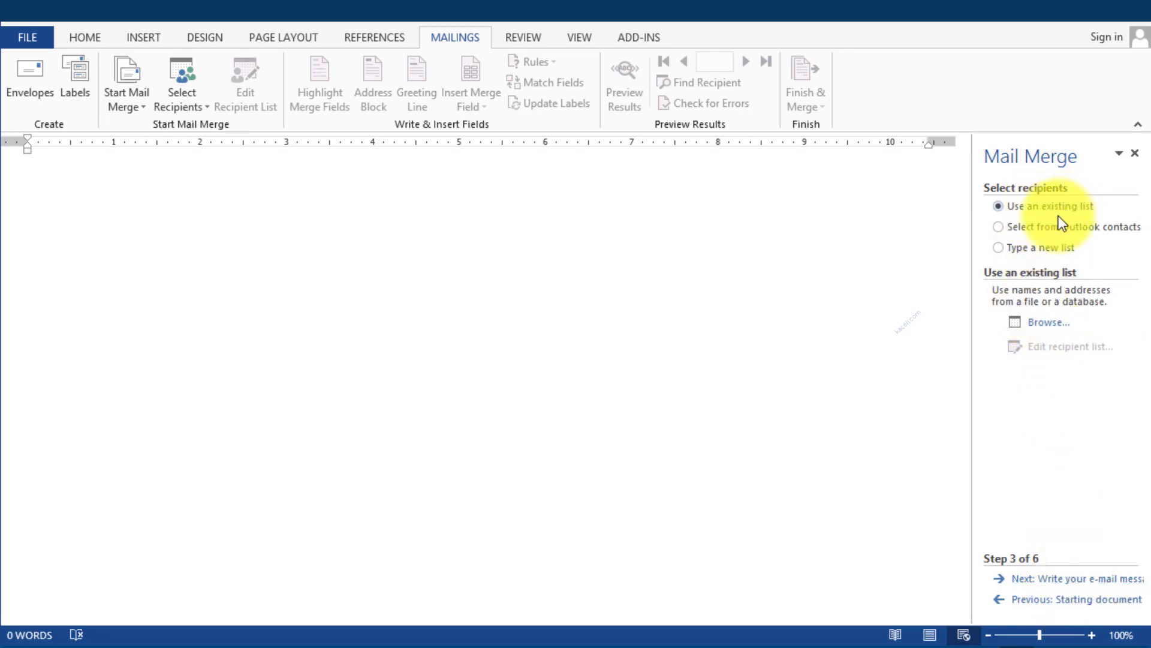
left_click(1051, 327)
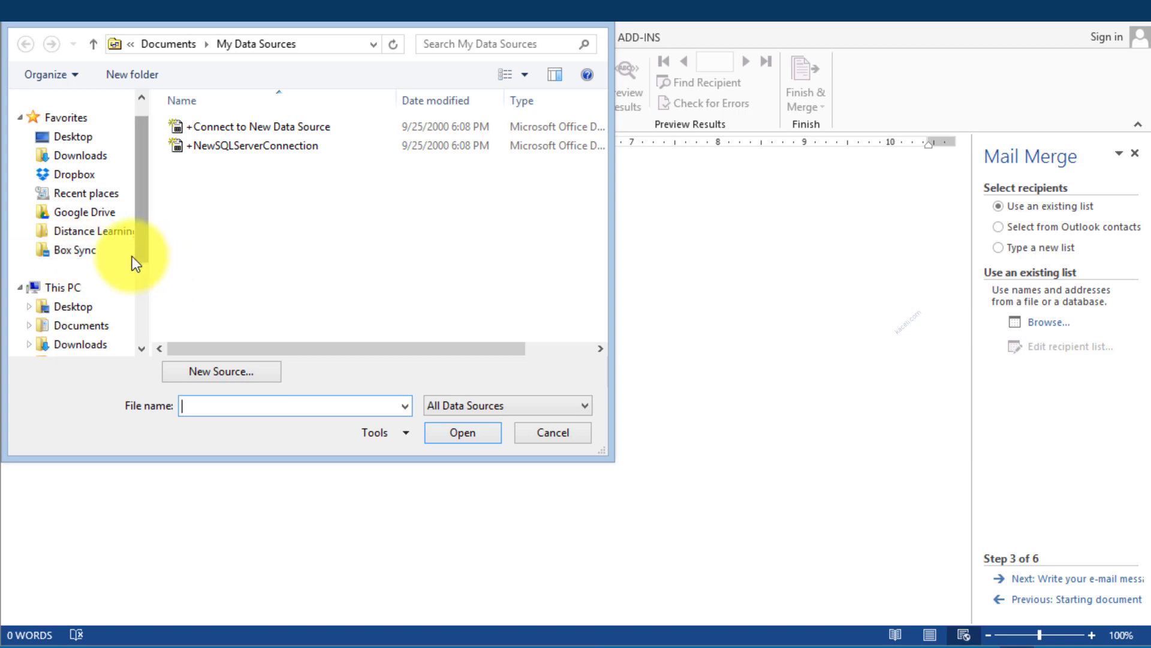
Pick the Customer table from Customer List for MailMerge and accept all recipients
left_click(84, 211)
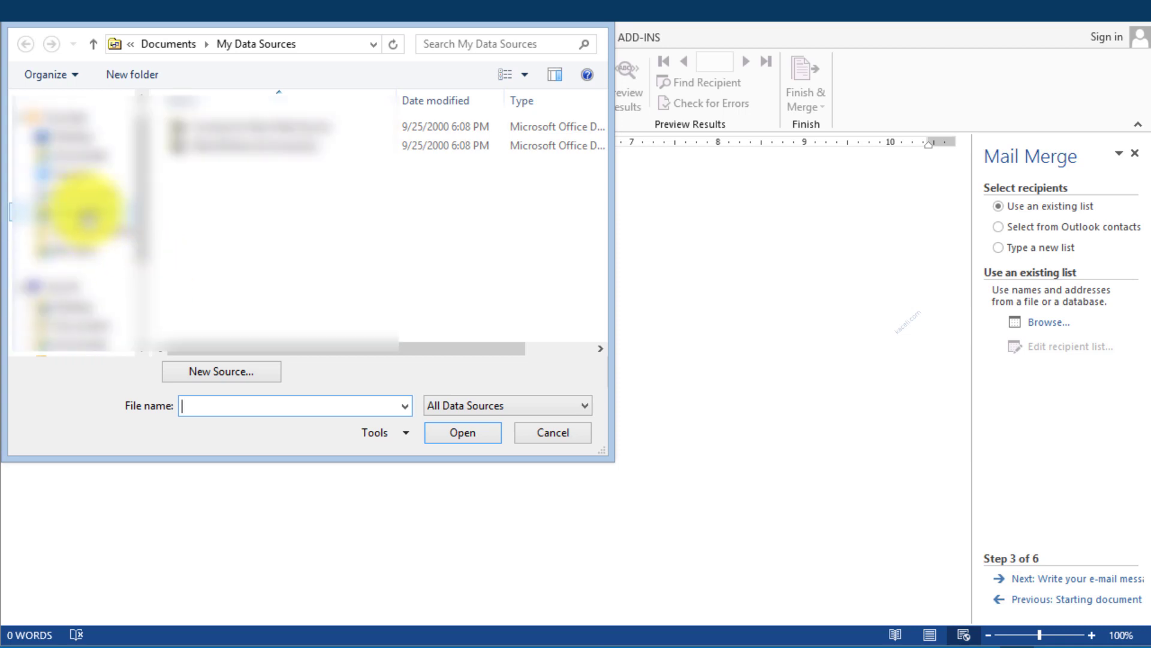
double_click(215, 125)
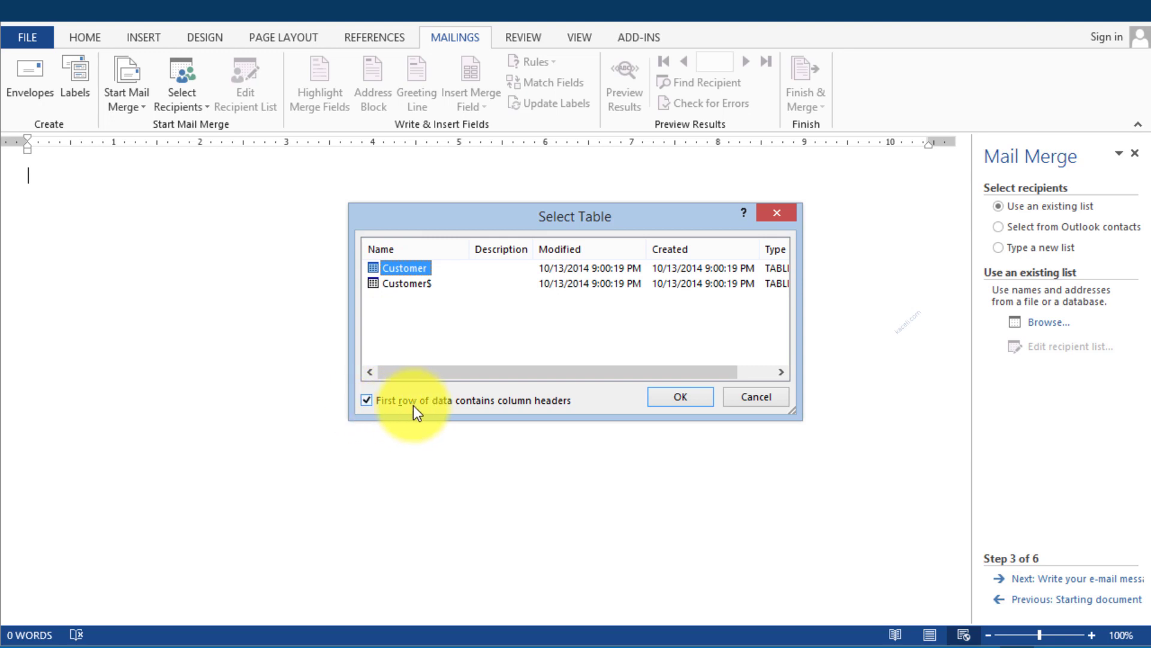
left_click(675, 398)
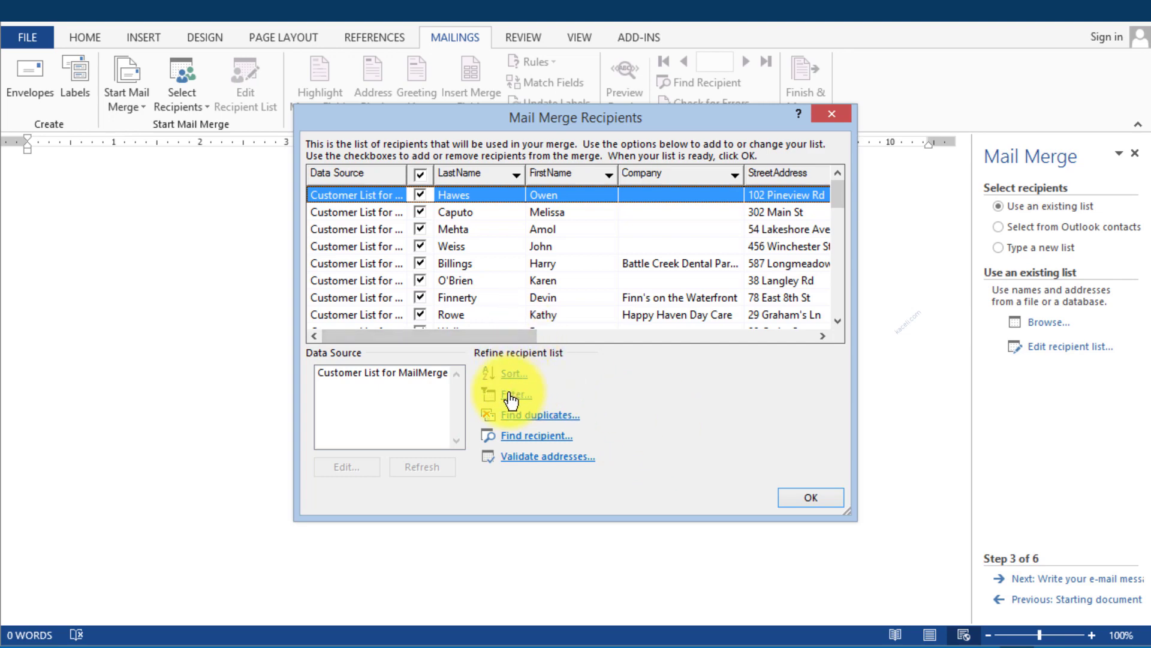
left_click(823, 499)
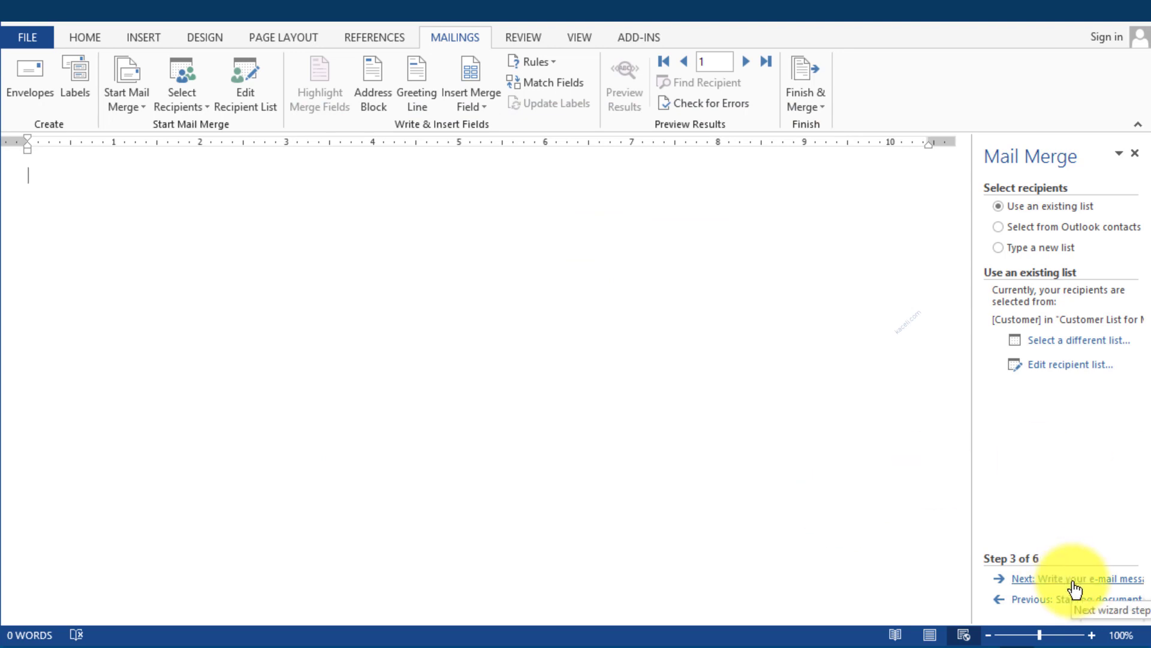
Write the greeting 'Dear «FirstName»,' on its own line
left_click(1074, 579)
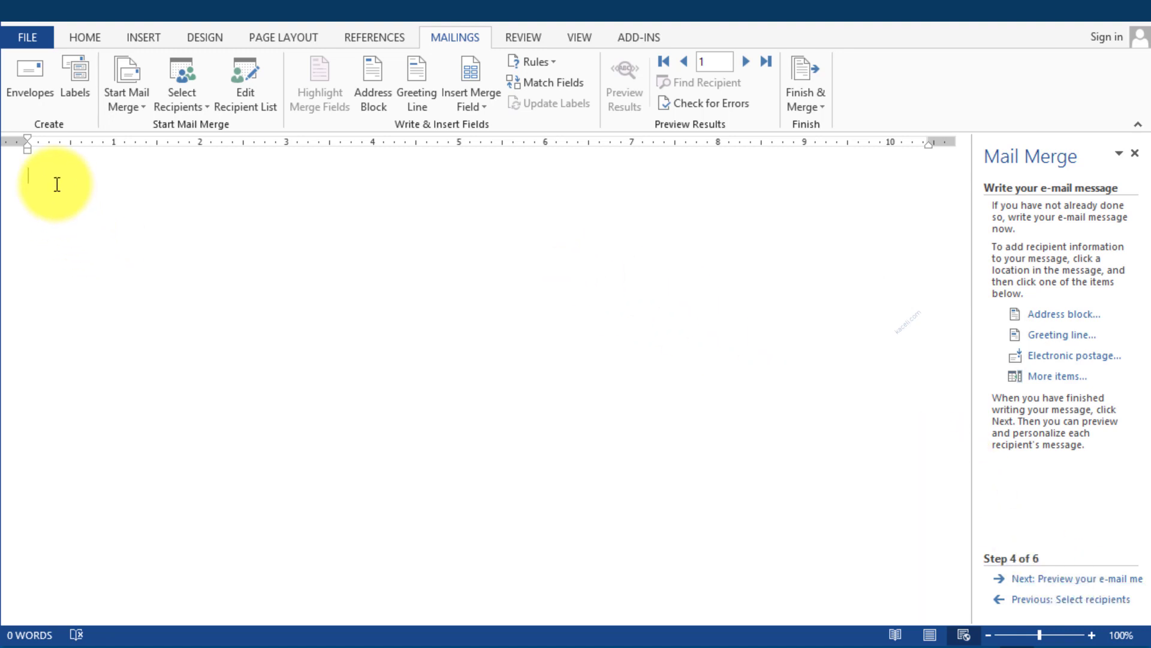
type("Dear")
left_click(481, 110)
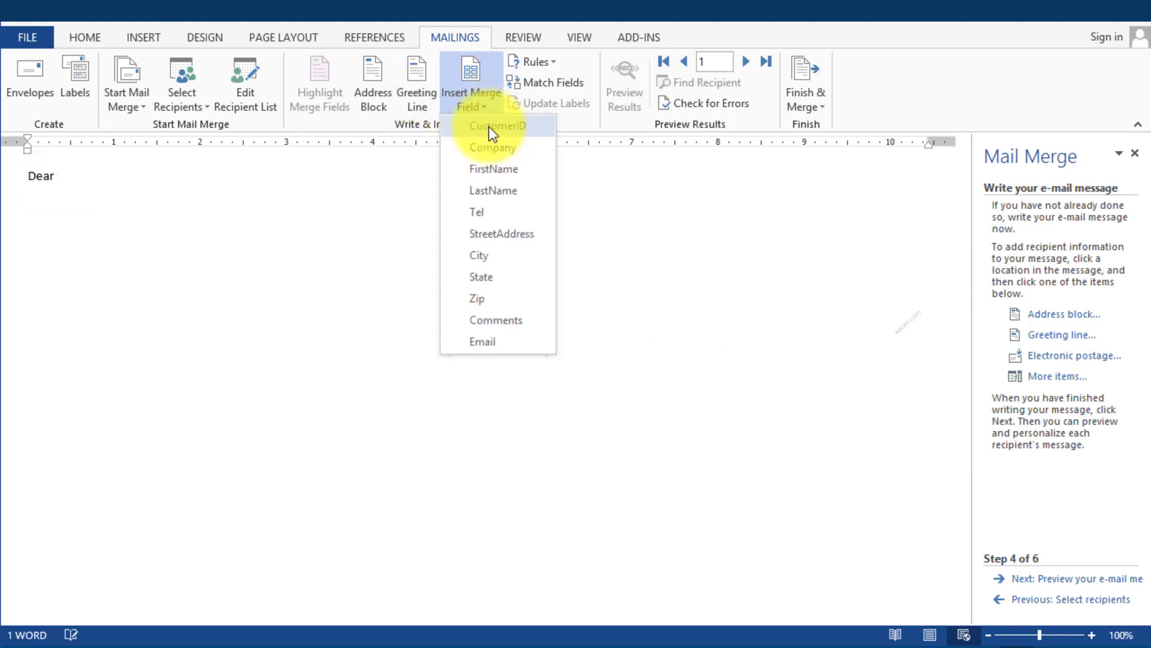
left_click(493, 169)
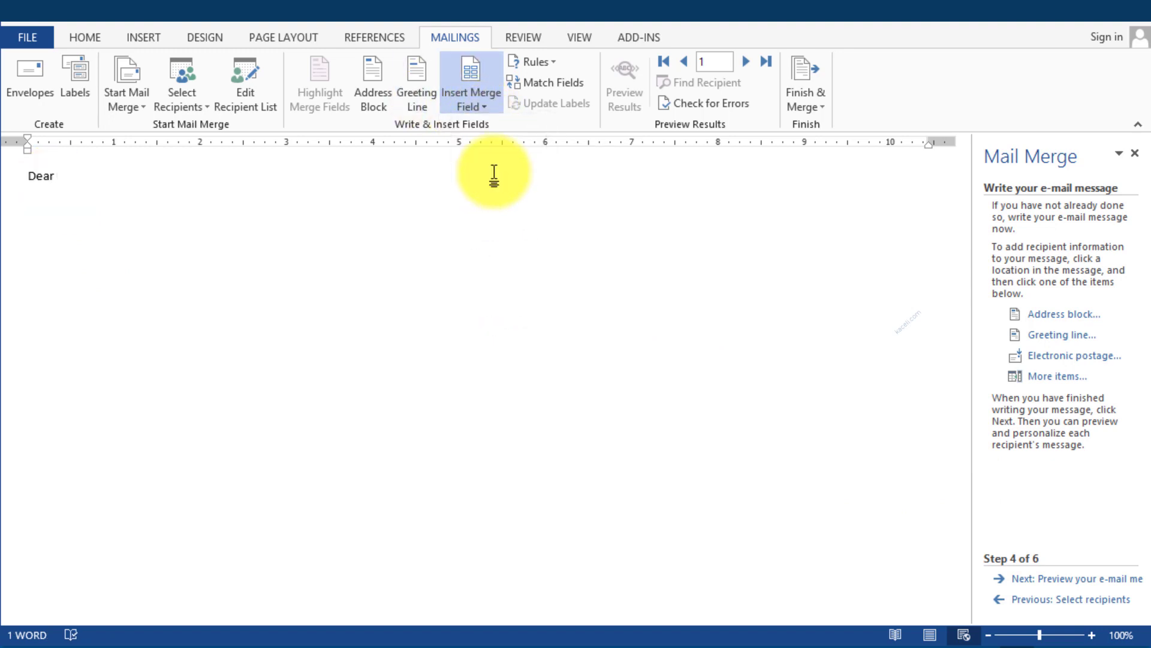
type(",")
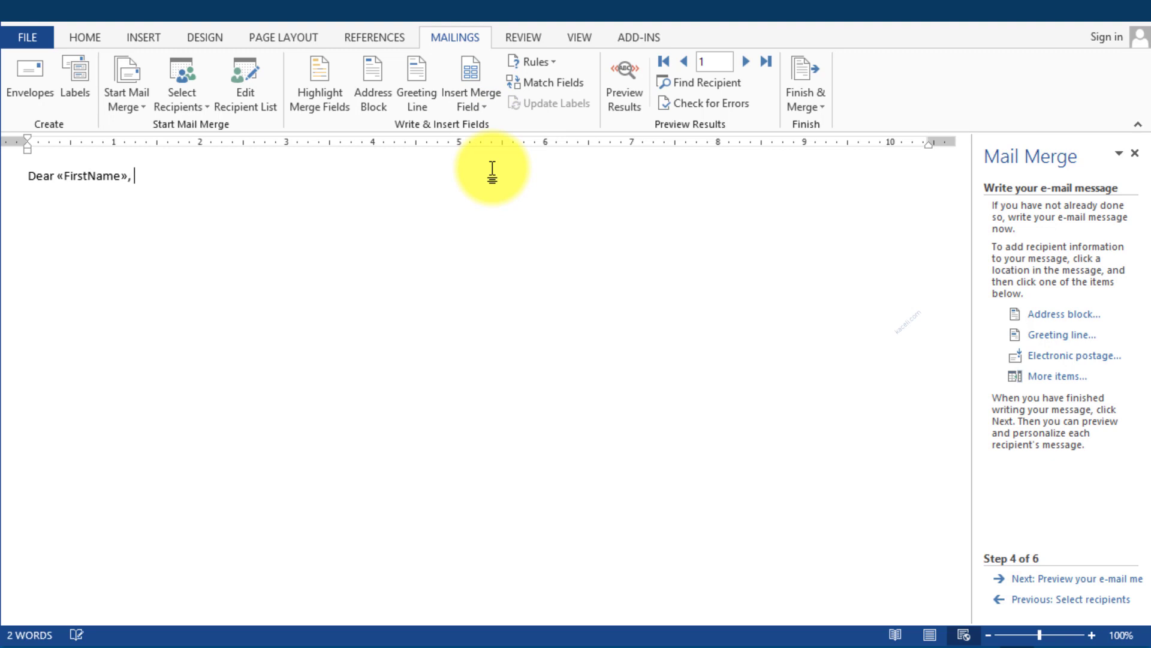
key("Return")
key("Return")
Add 'Thank you for your recent purchase order number:' followed by the CustomerID and Comments fields
type("Thank you for your recent purchase")
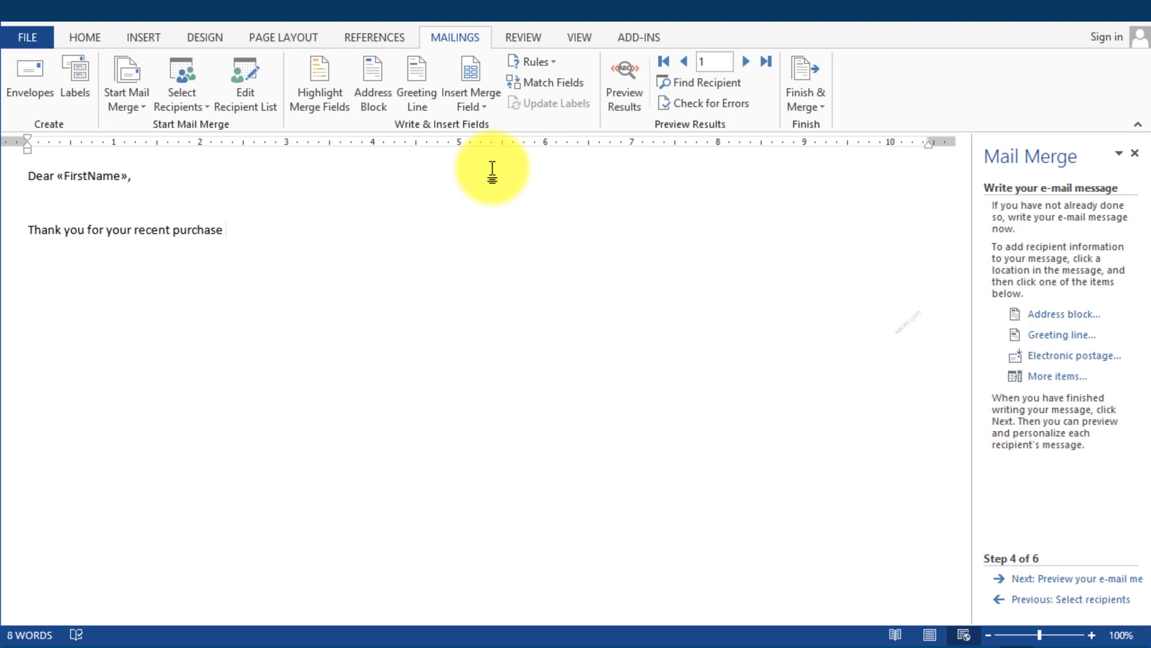
type(" order number:")
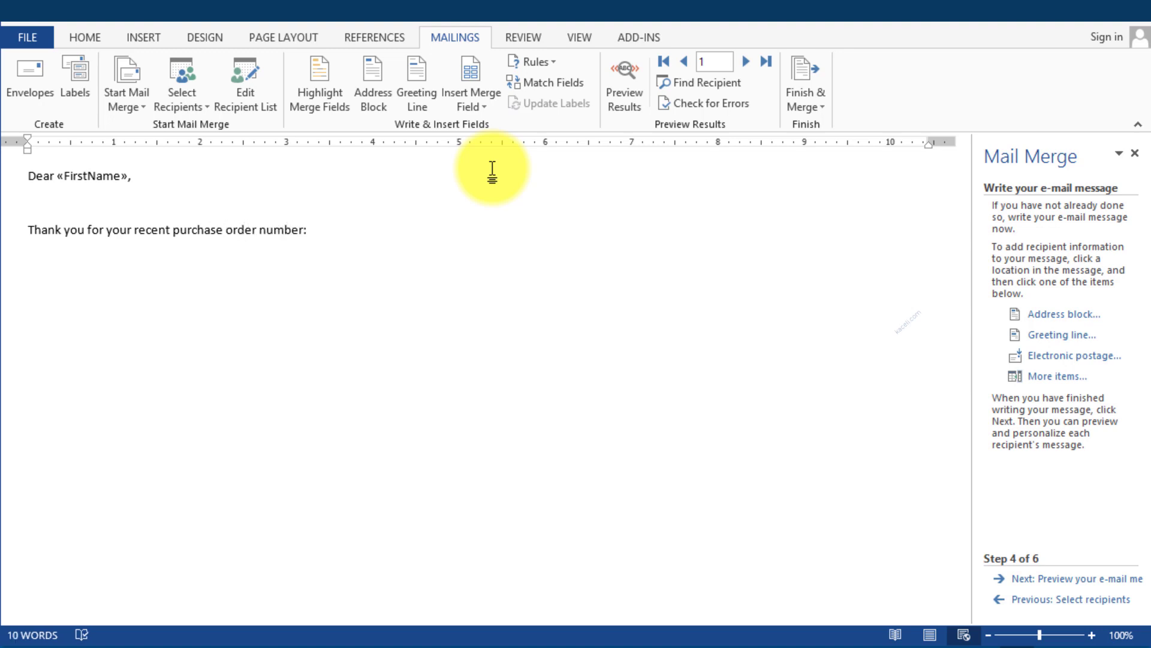
left_click(469, 96)
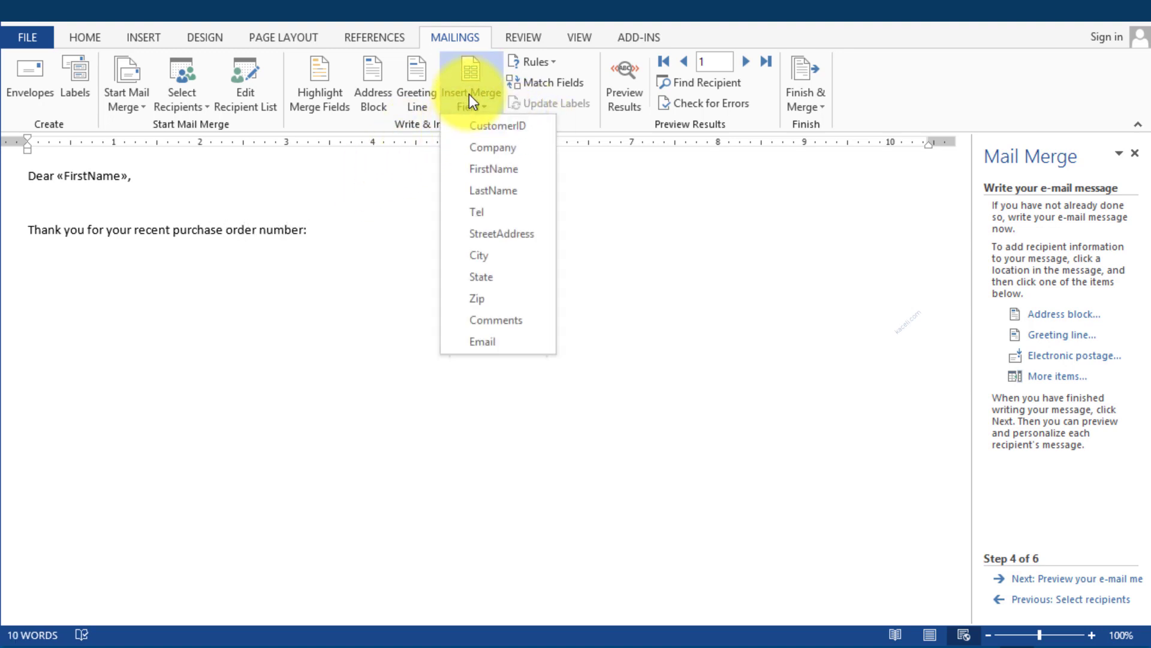
left_click(499, 129)
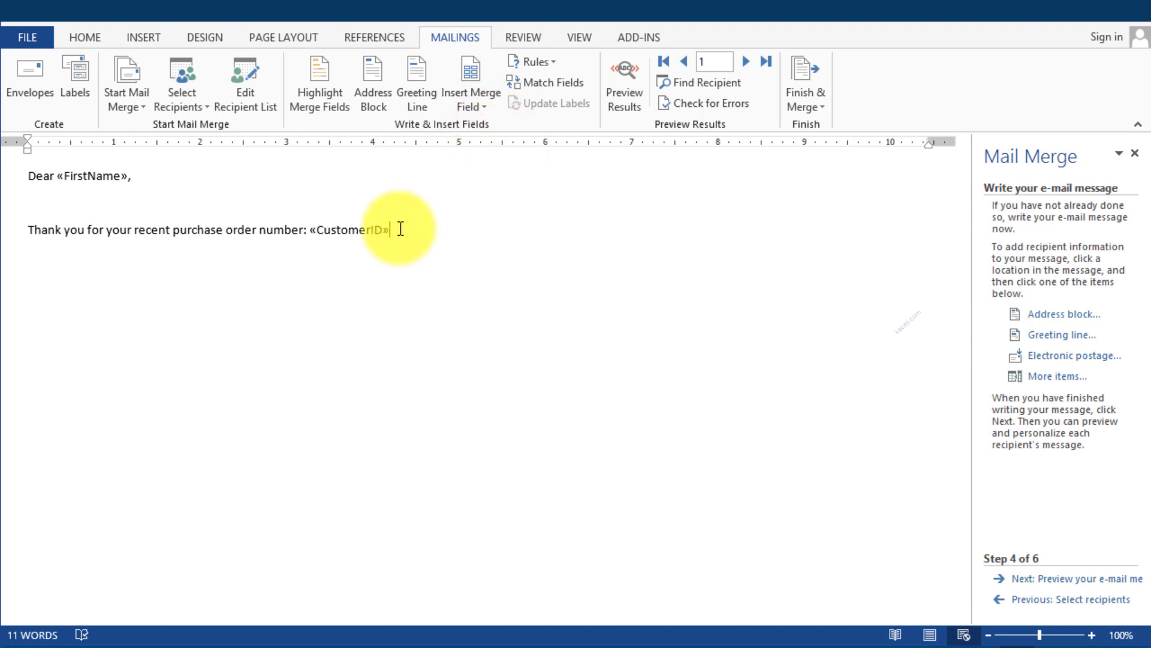
left_click(466, 114)
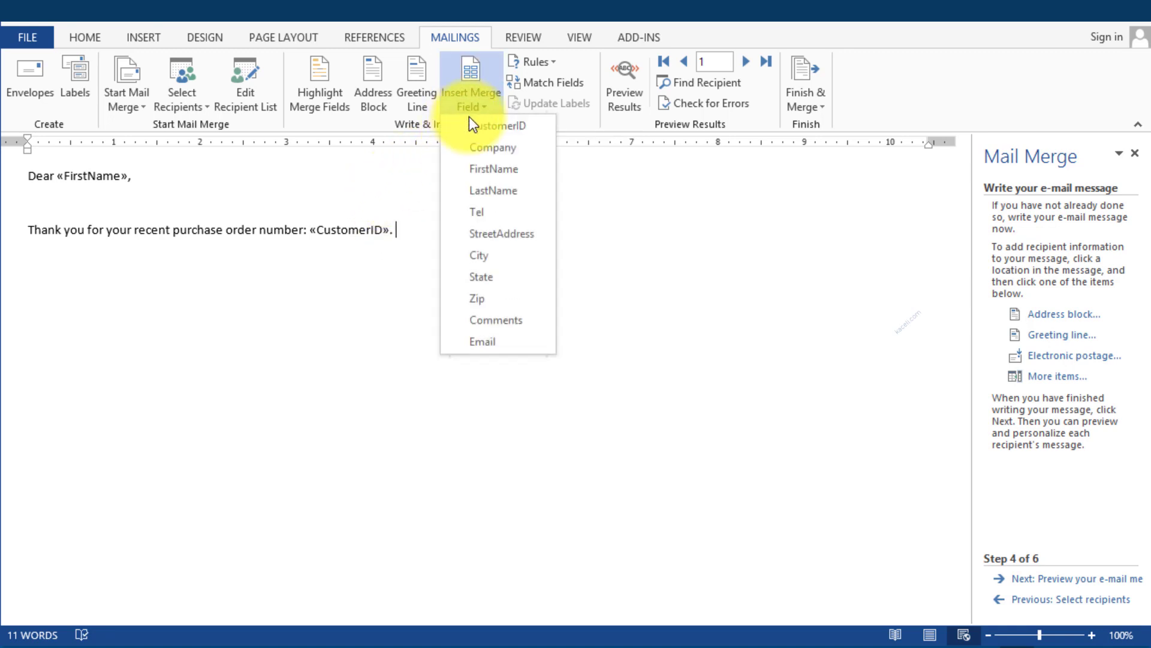
left_click(509, 320)
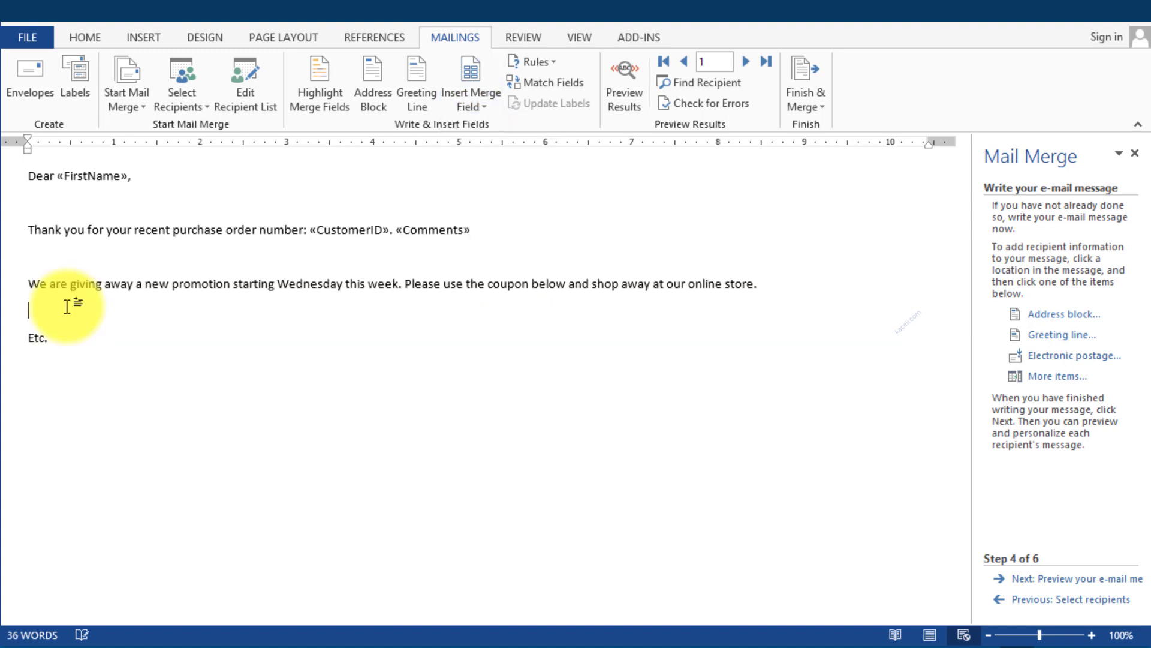
Insert the $20 off coupon picture found by a Bing search for 'coupon'
left_click(134, 40)
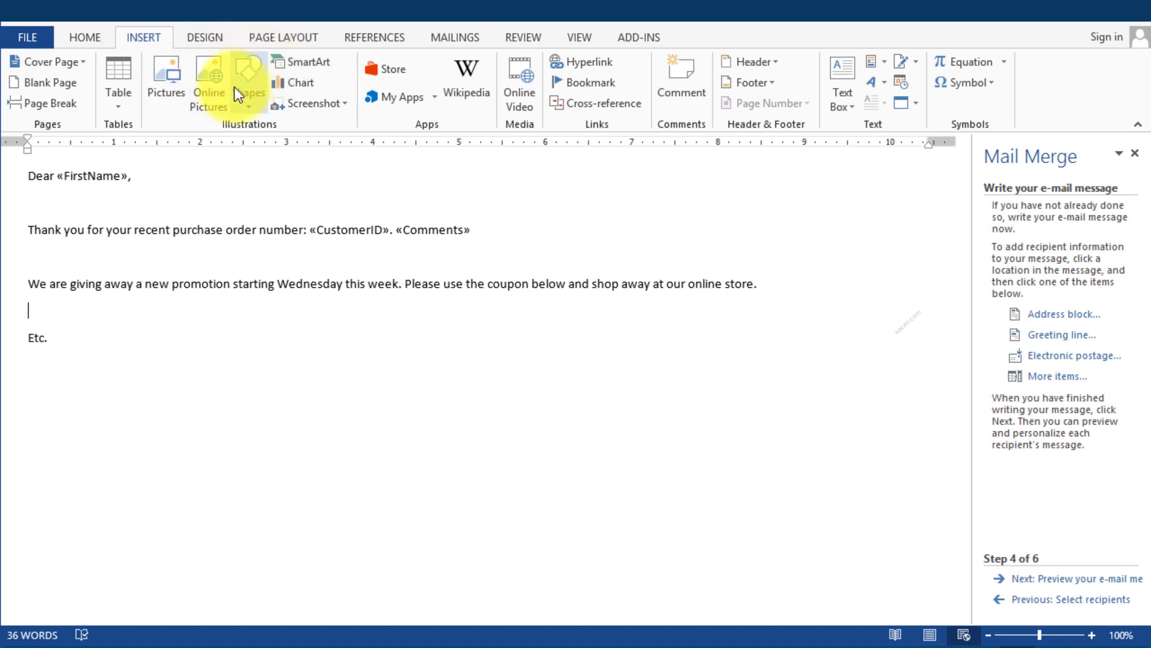
left_click(207, 93)
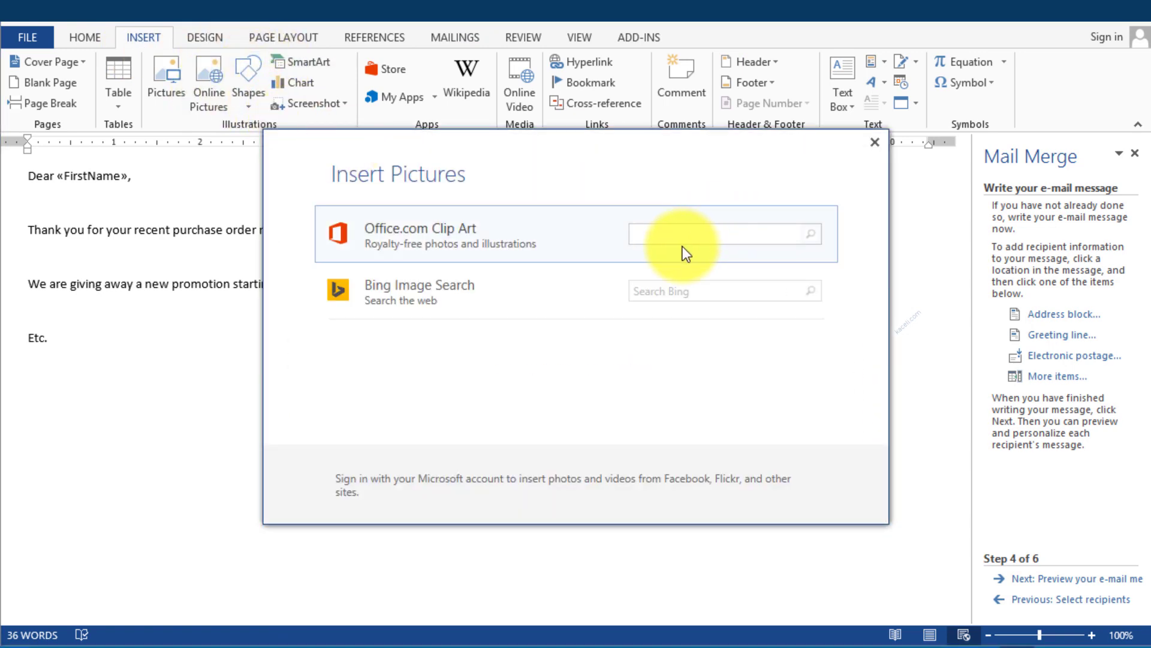
left_click(670, 289)
type("co")
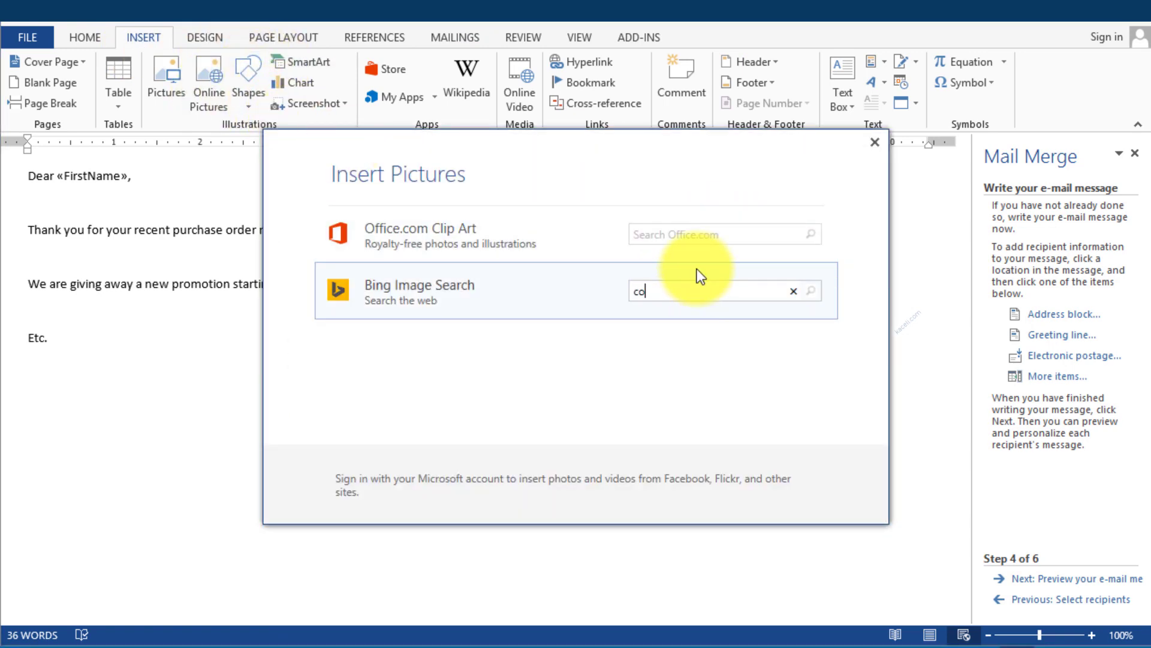
type("upons")
key("BackSpace")
key("Return")
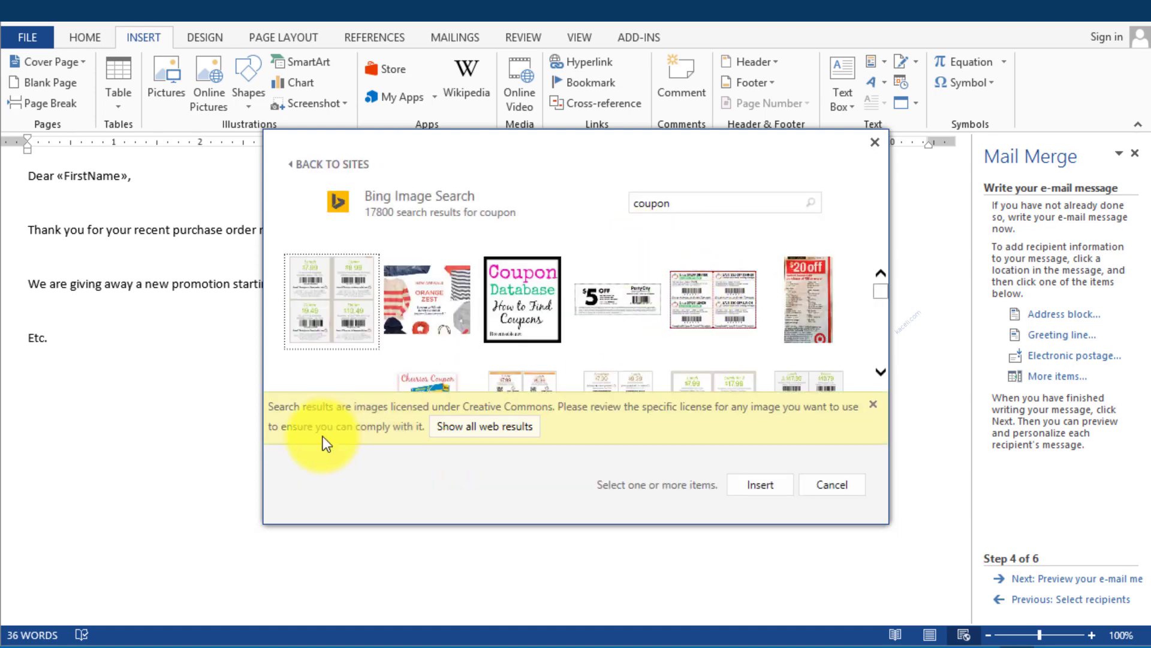
left_click(809, 299)
left_click(779, 483)
Delete the blank lines after the greeting and the thank-you sentence
key("BackSpace")
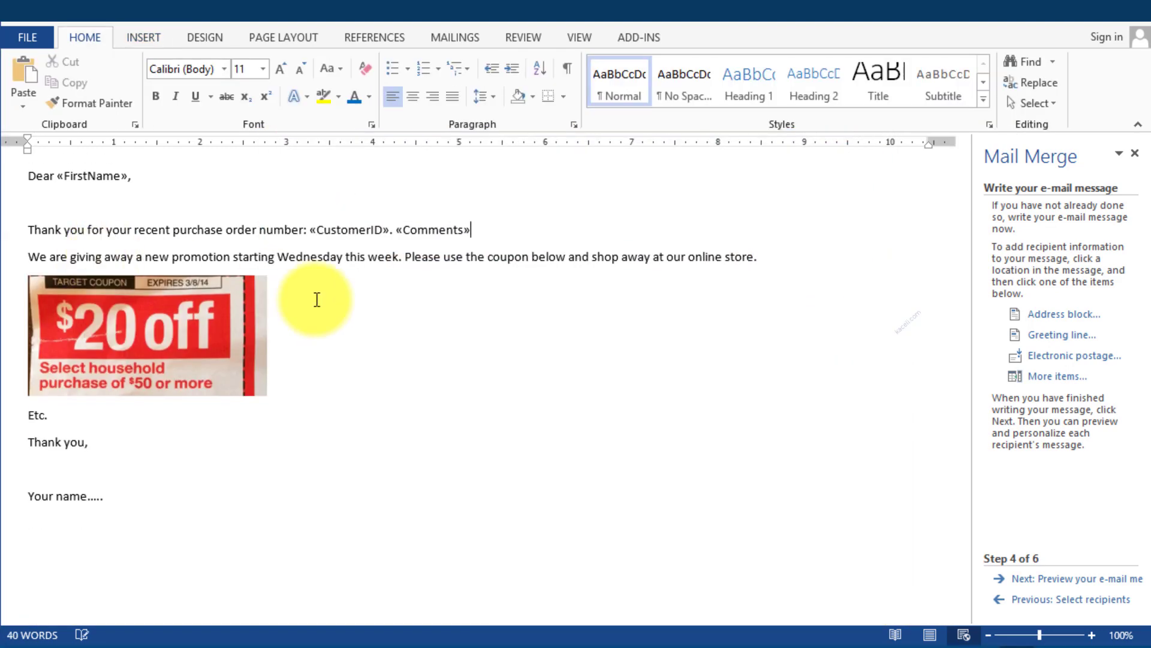
left_click(85, 209)
key("BackSpace")
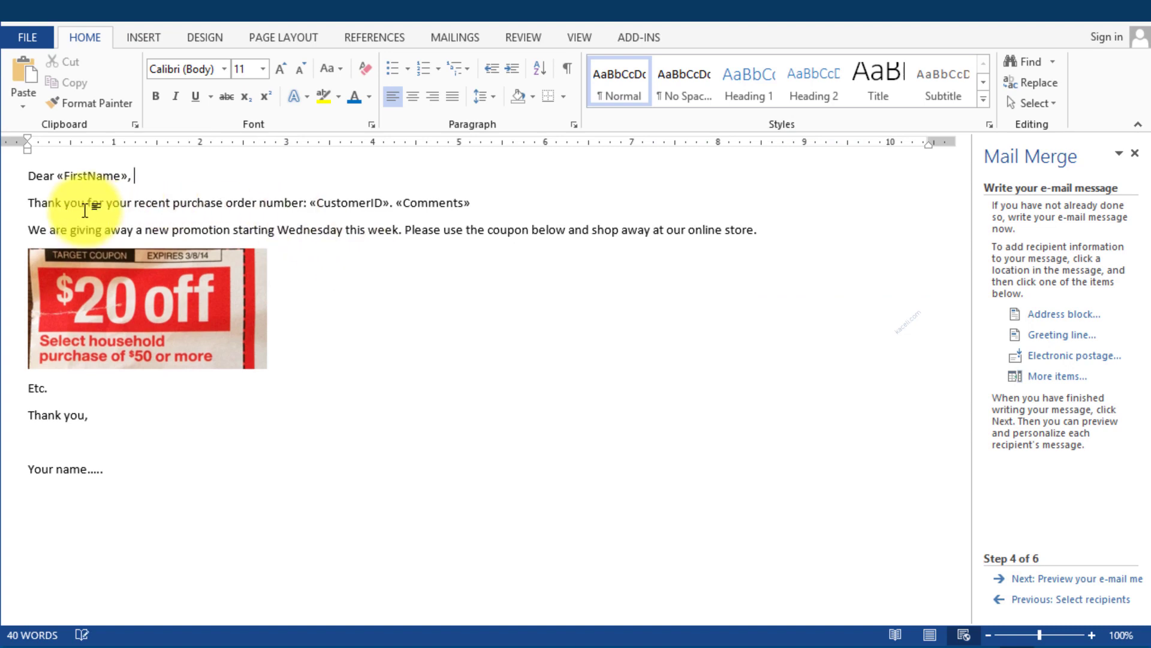
left_click(352, 313)
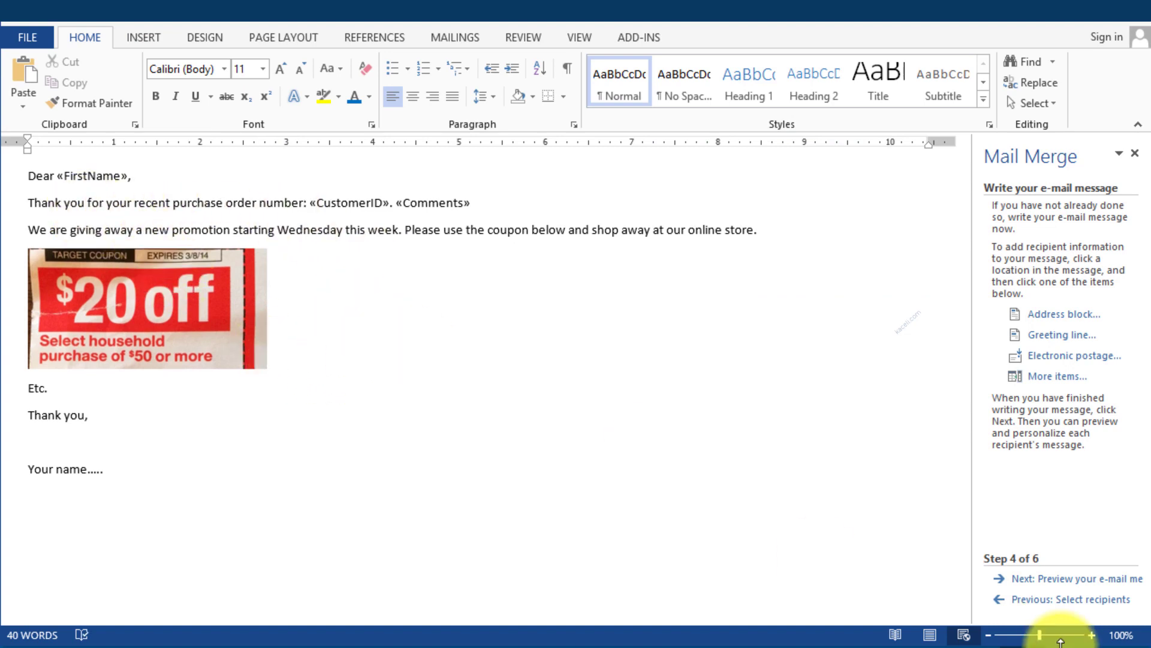
Preview the merged e-mails and step forward through recipients up to number 16
left_click(1088, 579)
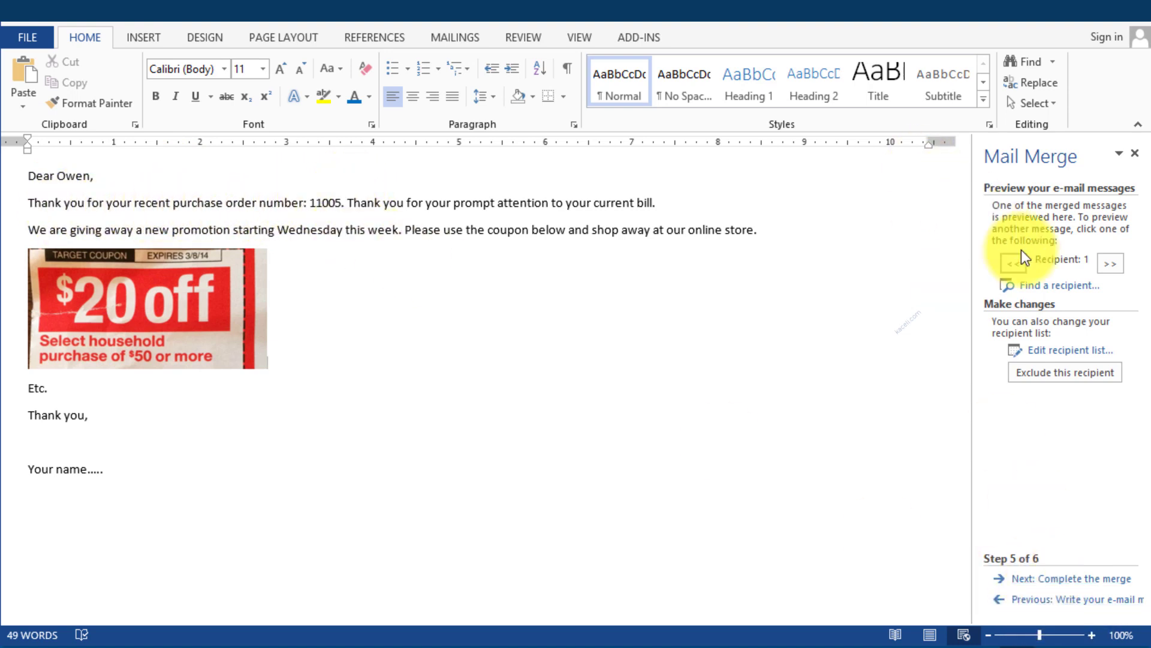
left_click(1110, 270)
left_click(1110, 268)
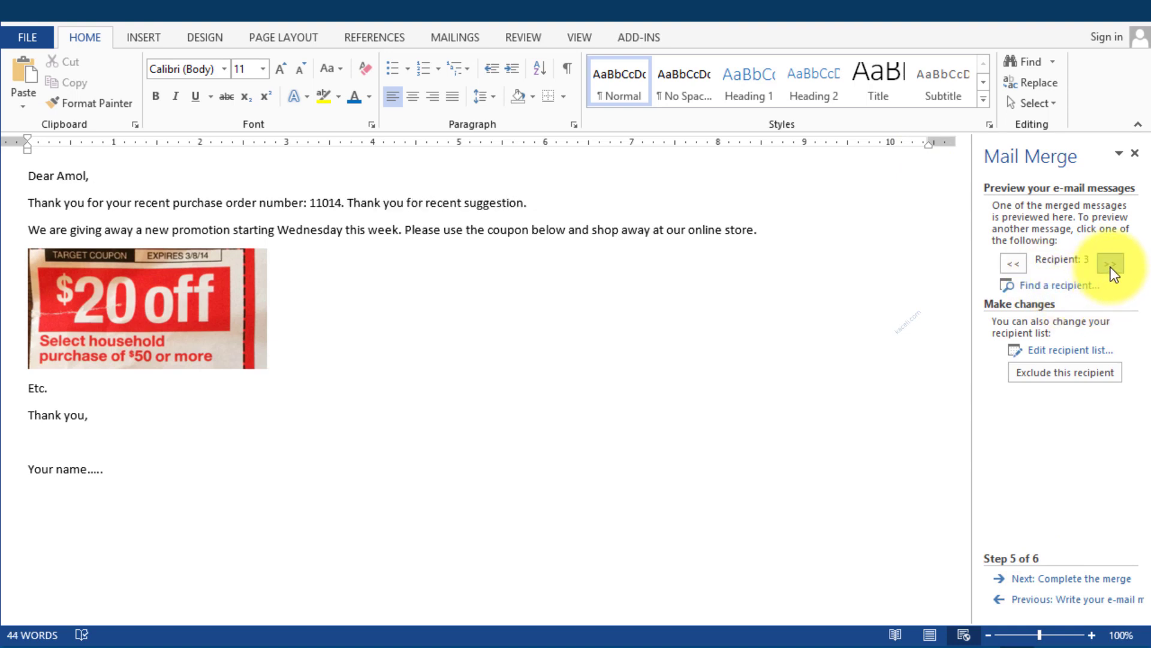
left_click(1110, 267)
left_click(1110, 265)
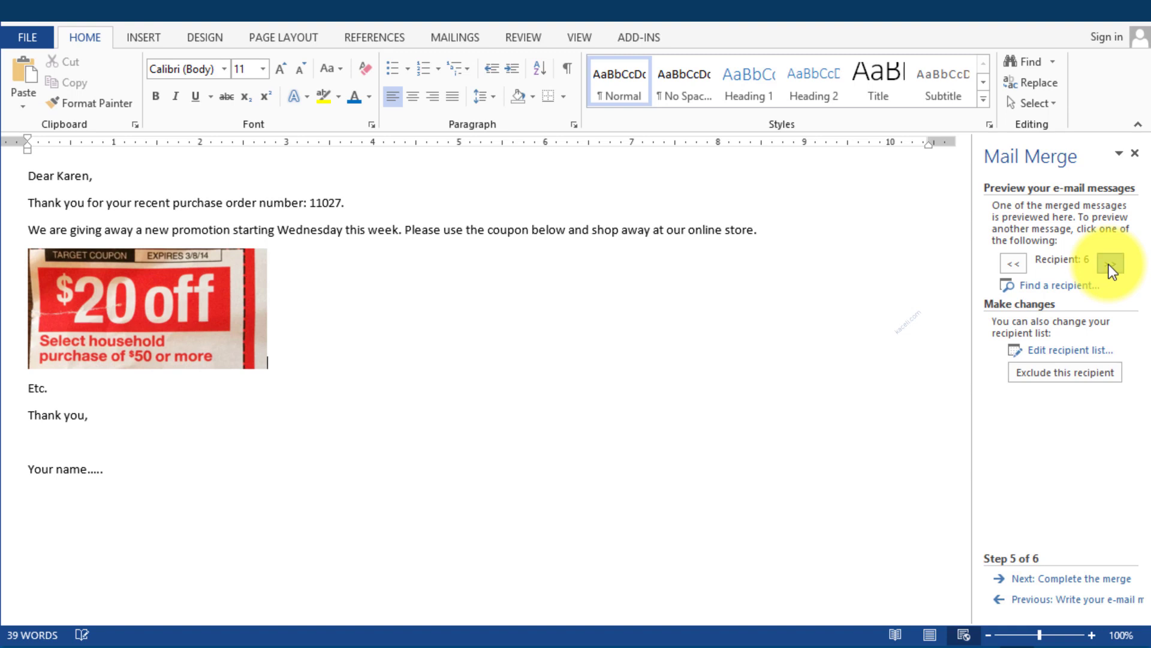
left_click(1109, 264)
left_click(1110, 264)
left_click(1109, 264)
left_click(1110, 263)
left_click(1110, 264)
left_click(1109, 264)
left_click(1109, 264)
left_click(1109, 264)
left_click(1109, 264)
left_click(1110, 264)
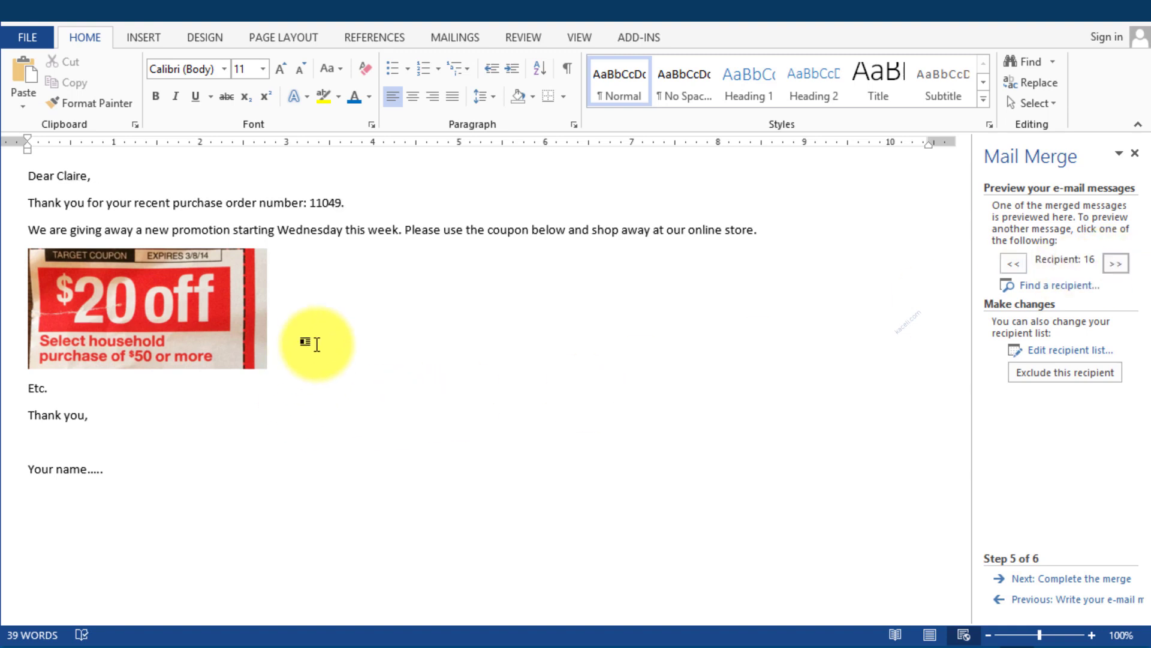
Check that the order number in the previewed letter is a merge field
left_click(263, 357)
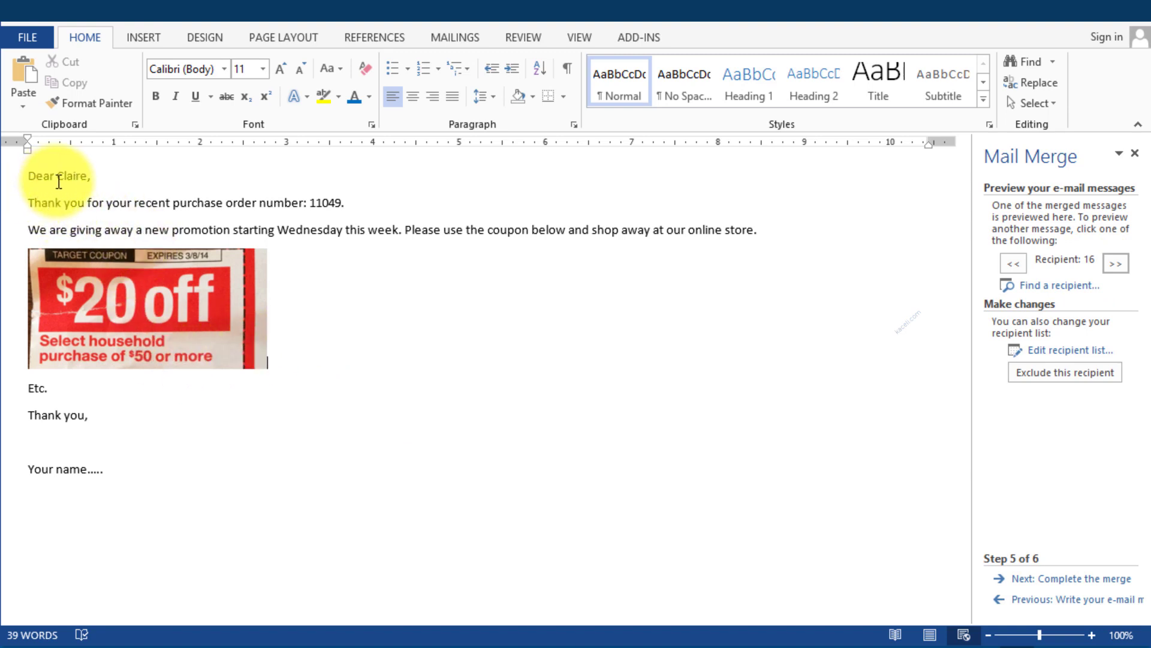
left_click(332, 198)
left_click(370, 231)
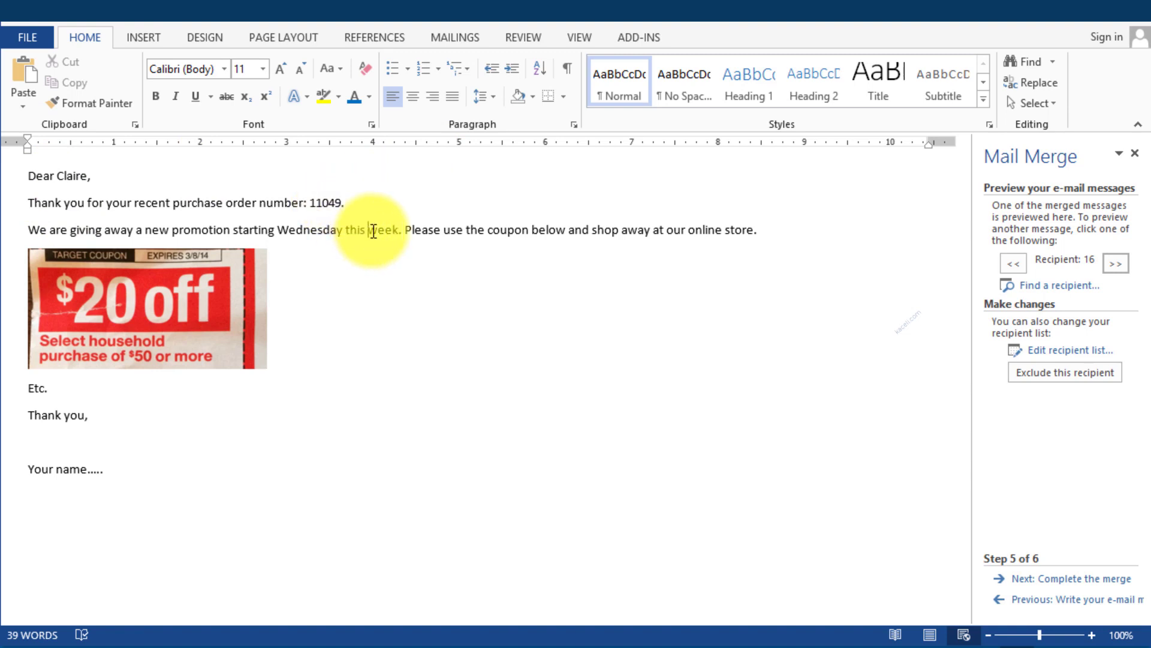
left_click(437, 319)
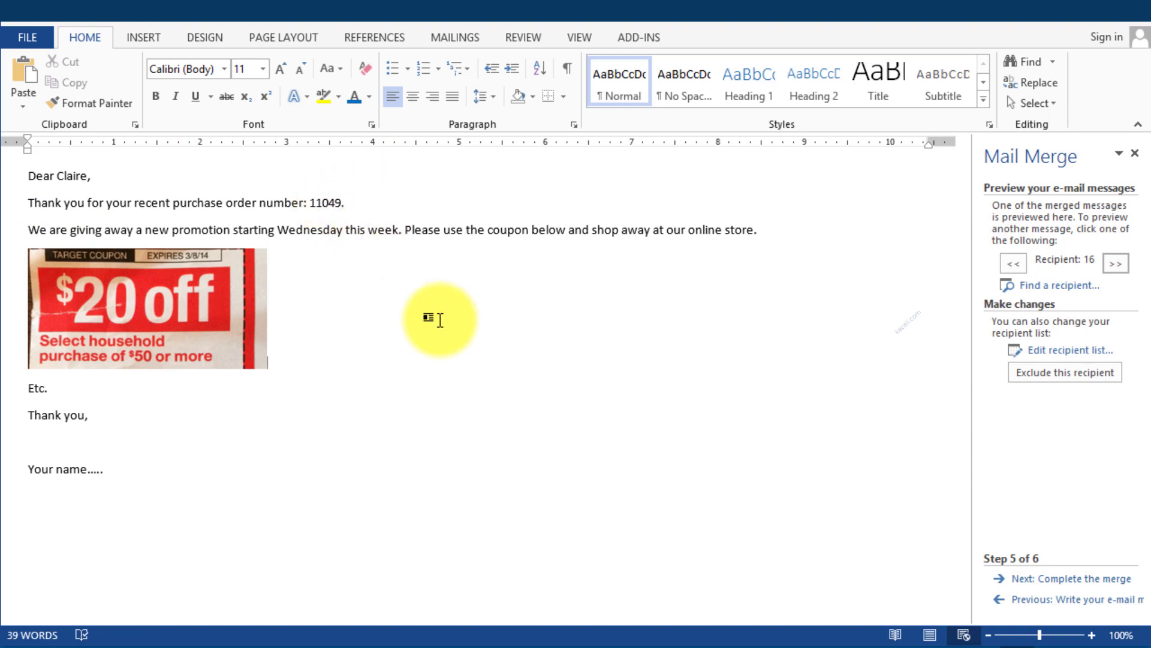
Merge to e-mail with To set to Email, subject 'New promotion at .....', HTML format, all records
left_click(1098, 590)
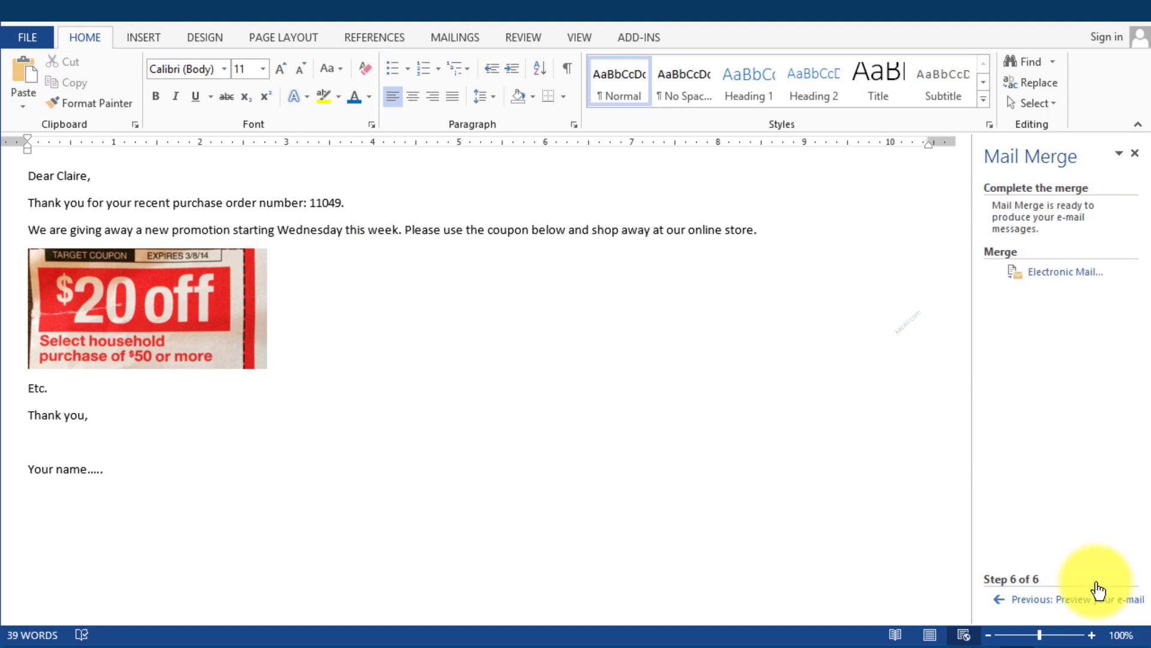
left_click(1067, 273)
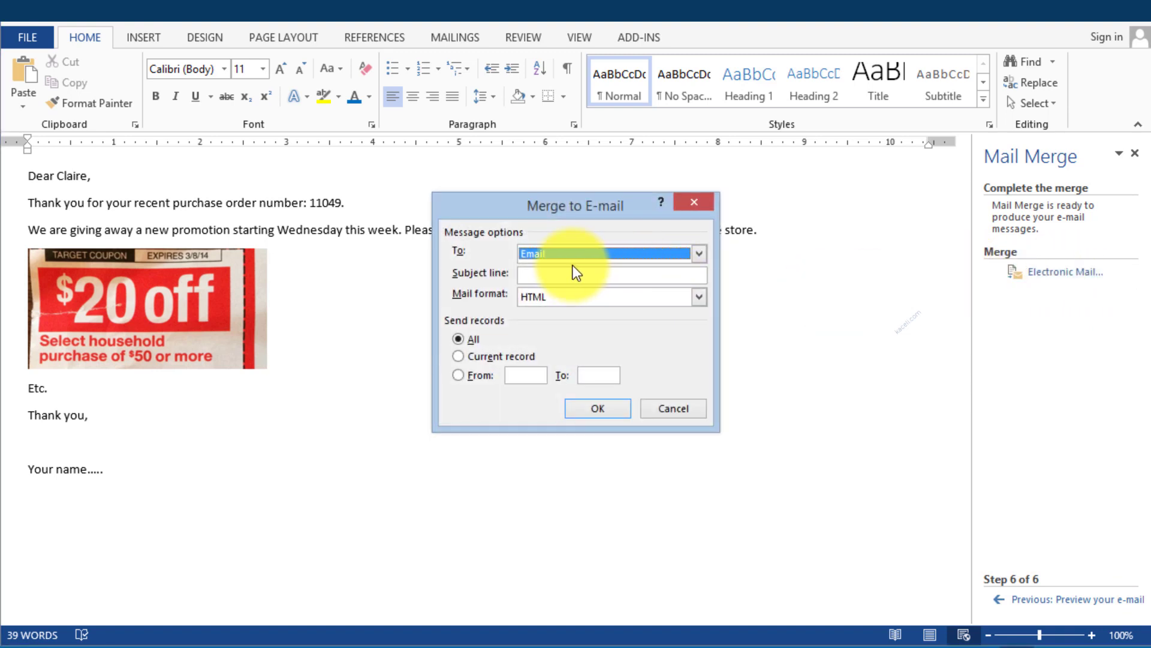
left_click(538, 252)
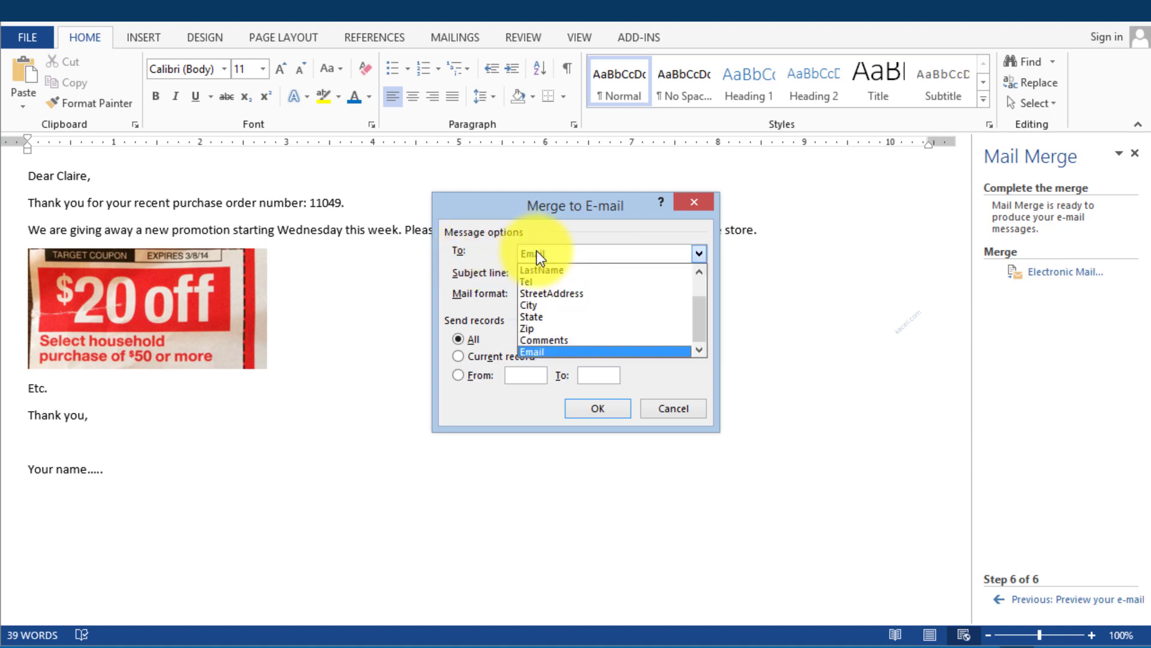
left_click(541, 354)
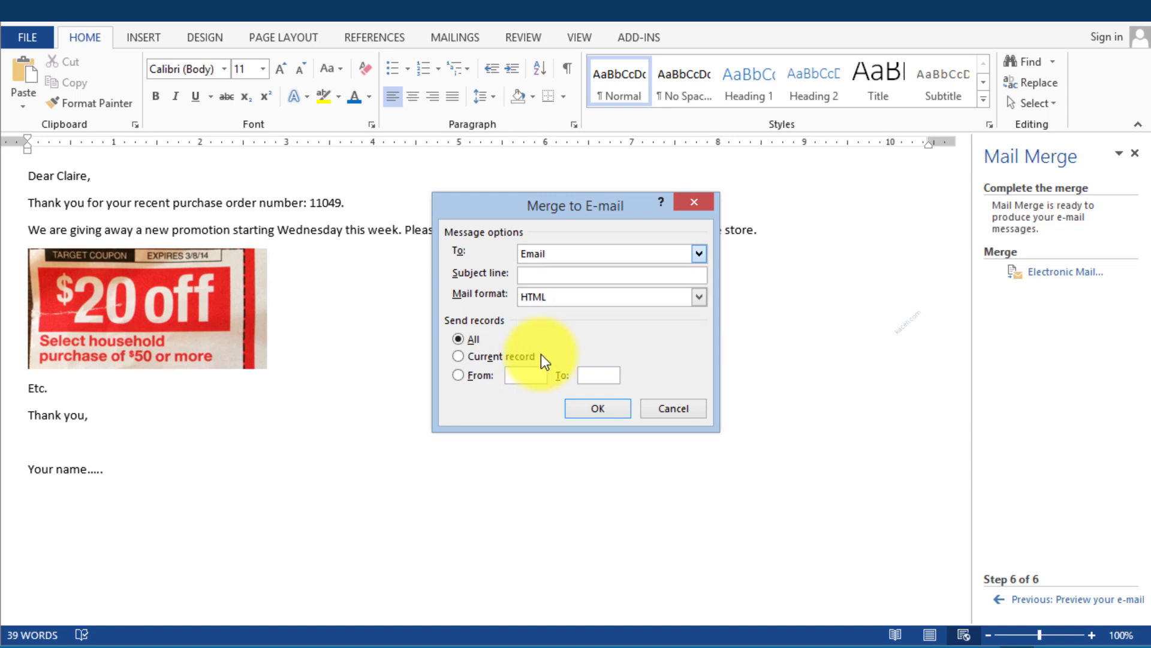
left_click(555, 274)
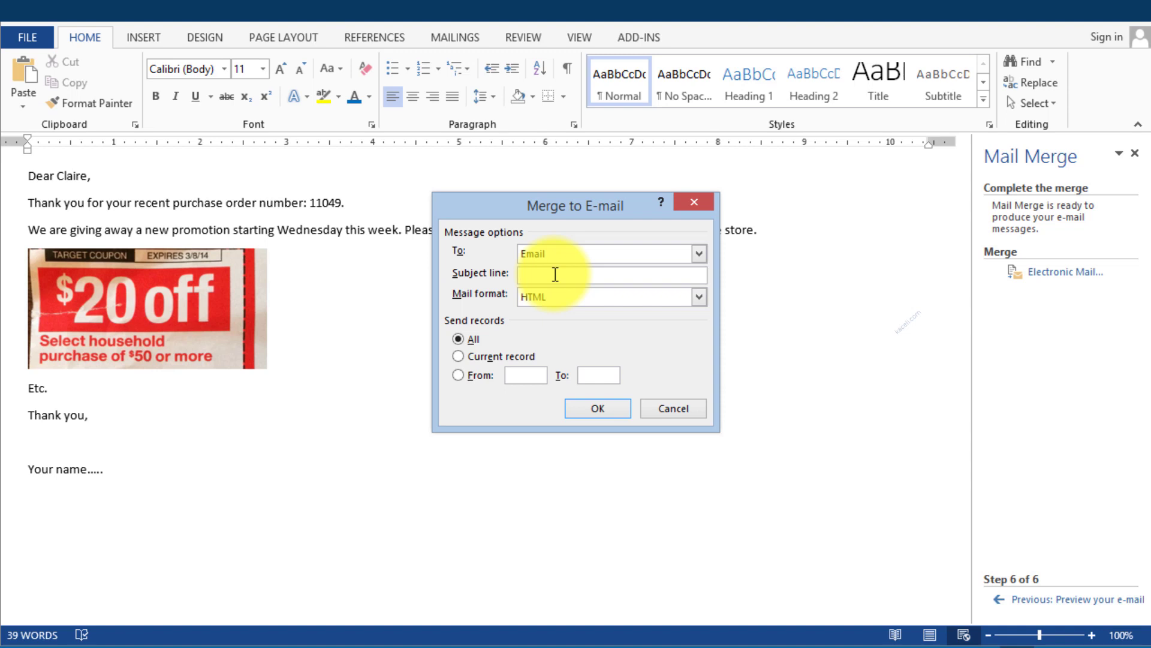
type("New promotion at .....")
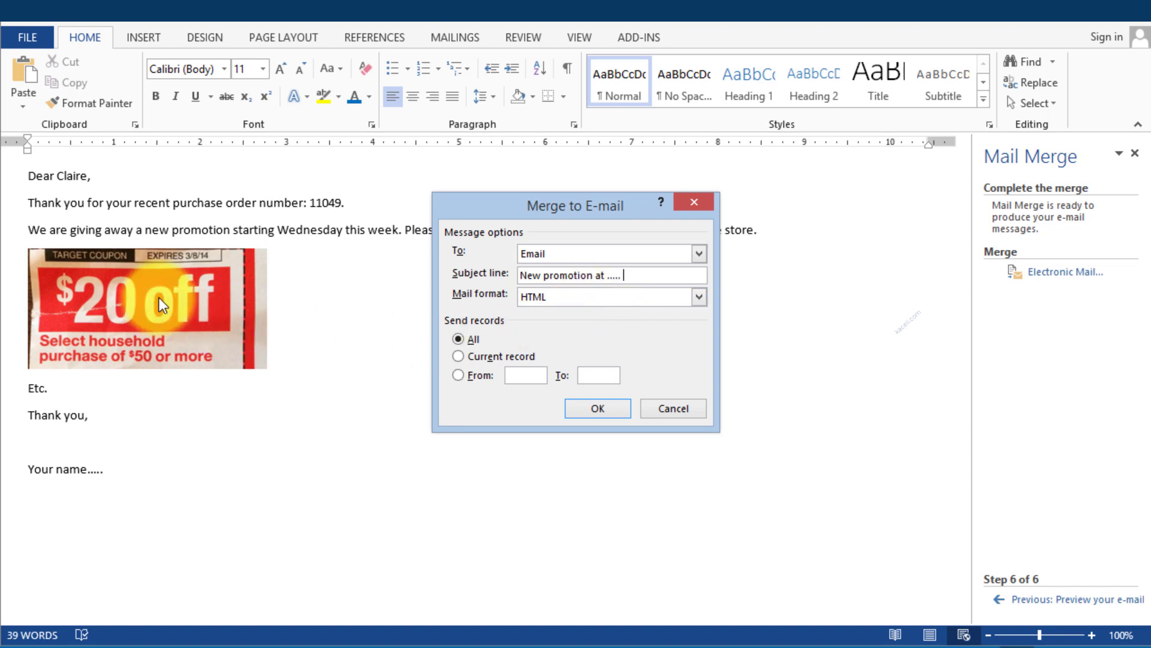
left_click(543, 298)
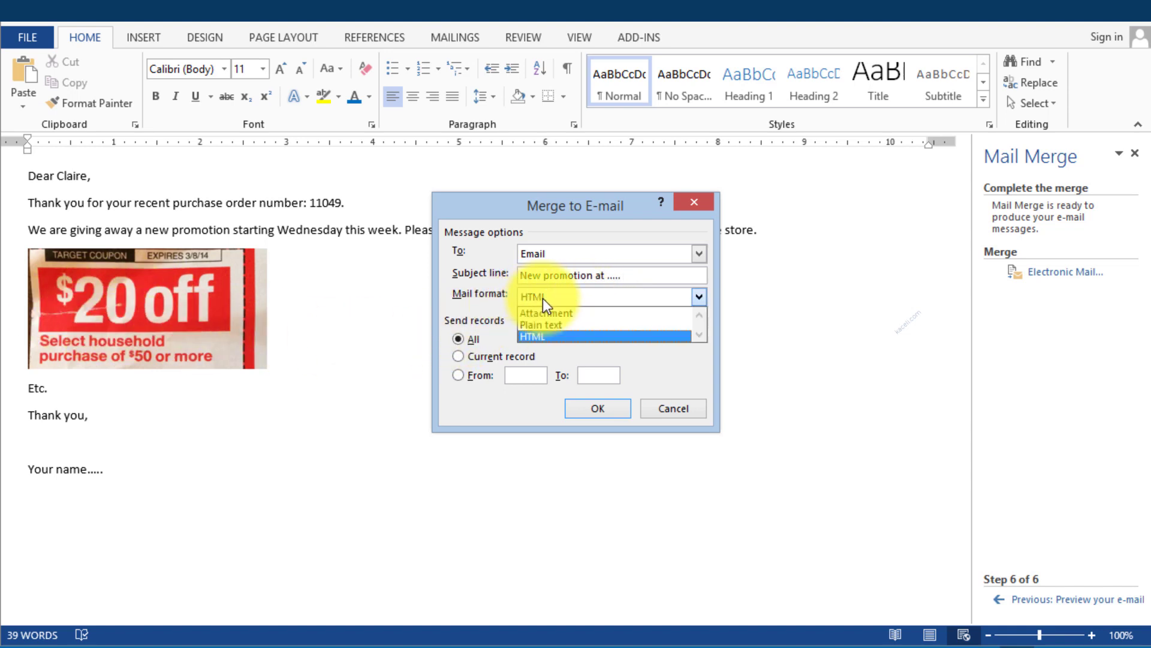
left_click(542, 298)
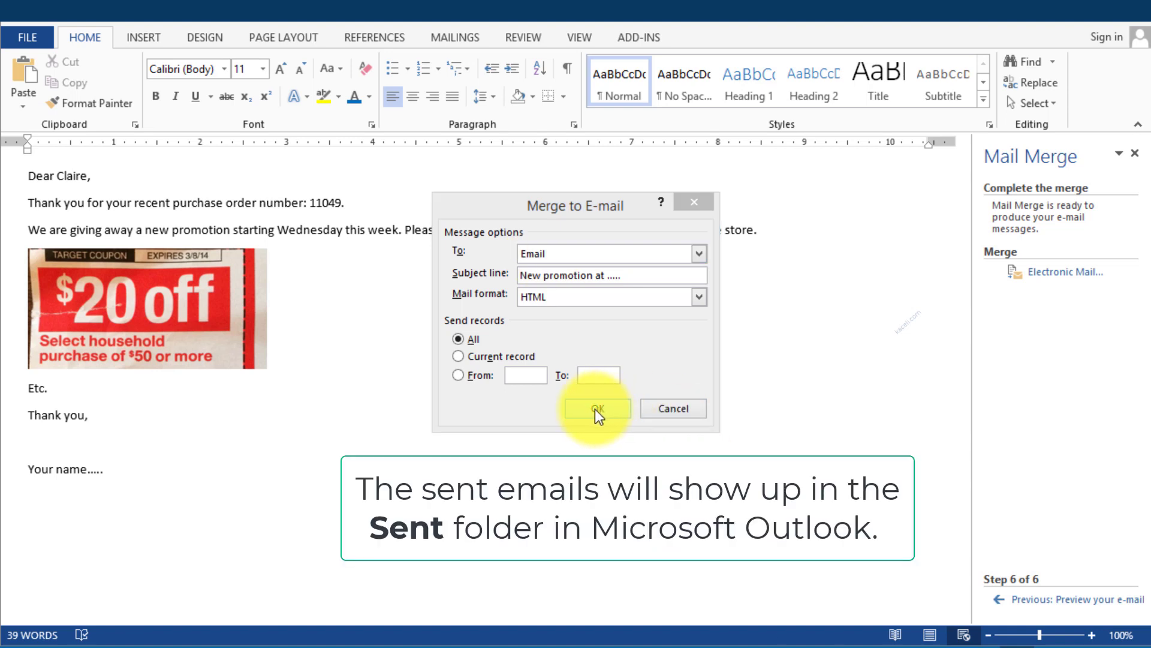
left_click(678, 414)
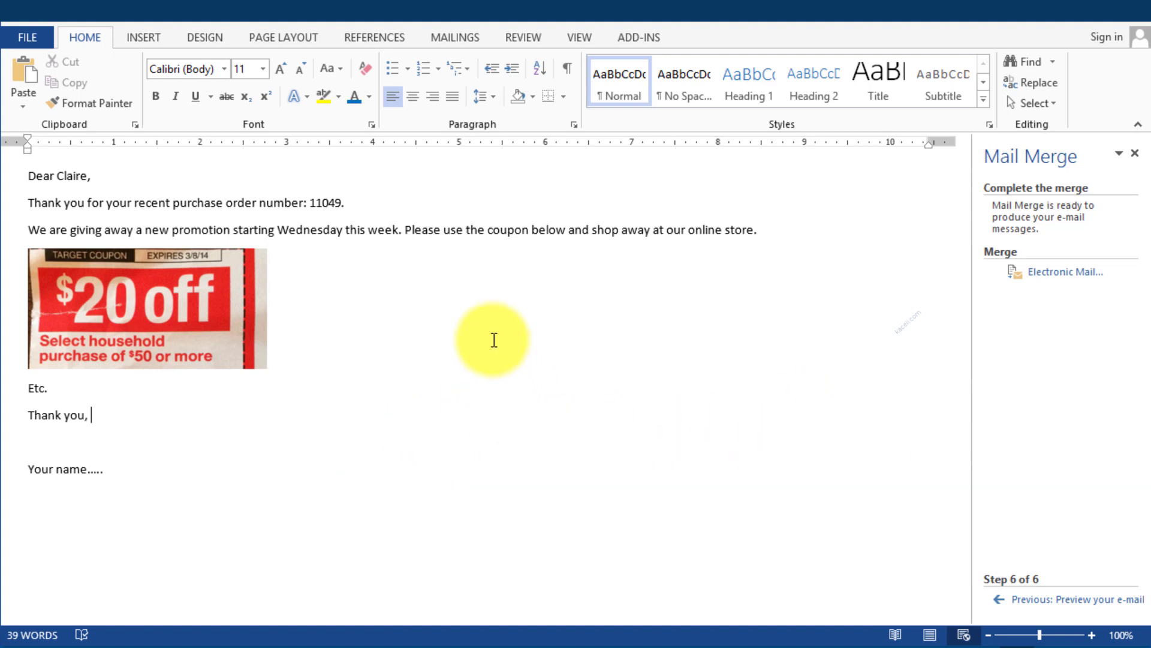
Go back two wizard steps to the letter and place the cursor after the greeting
left_click(1036, 599)
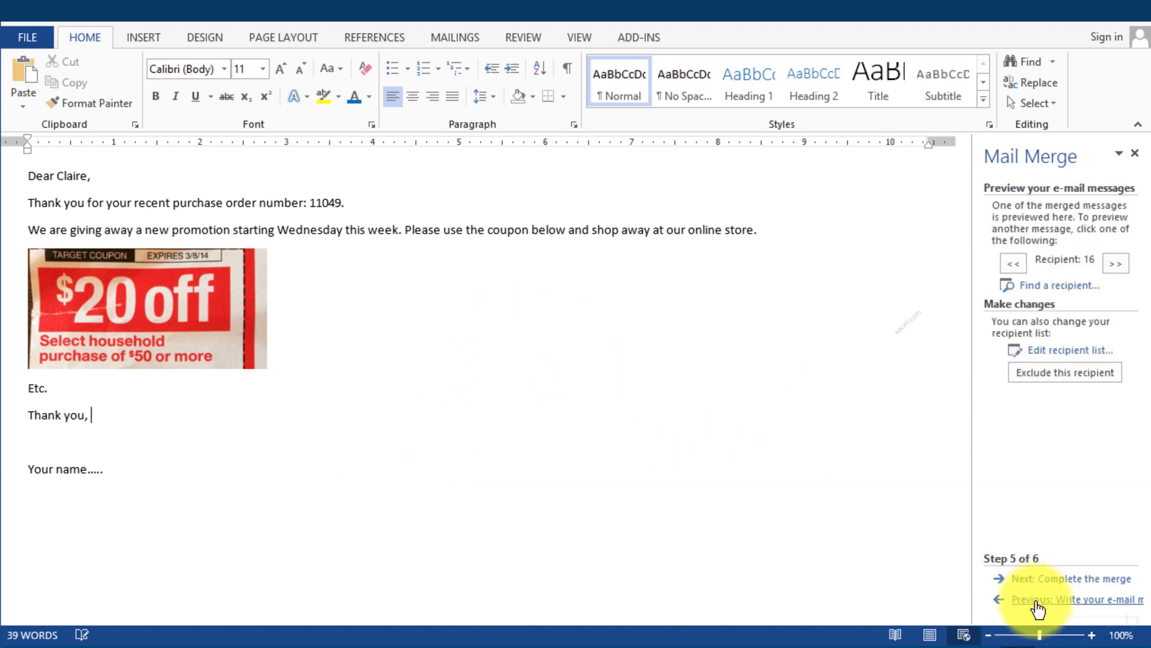
left_click(1035, 599)
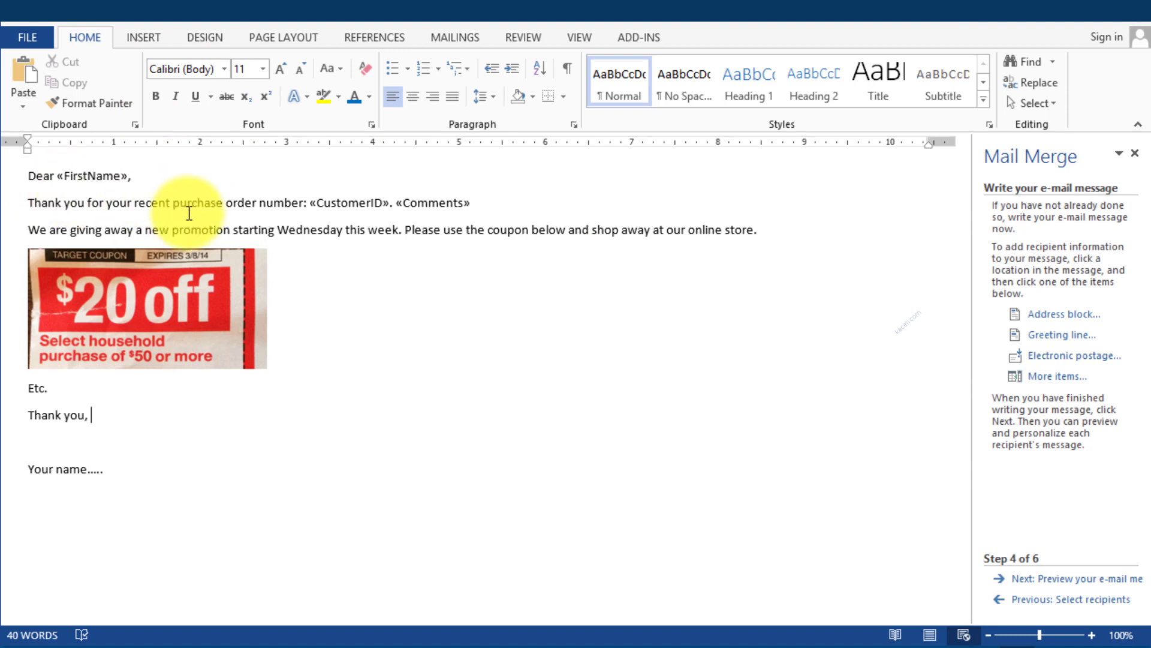
left_click(150, 177)
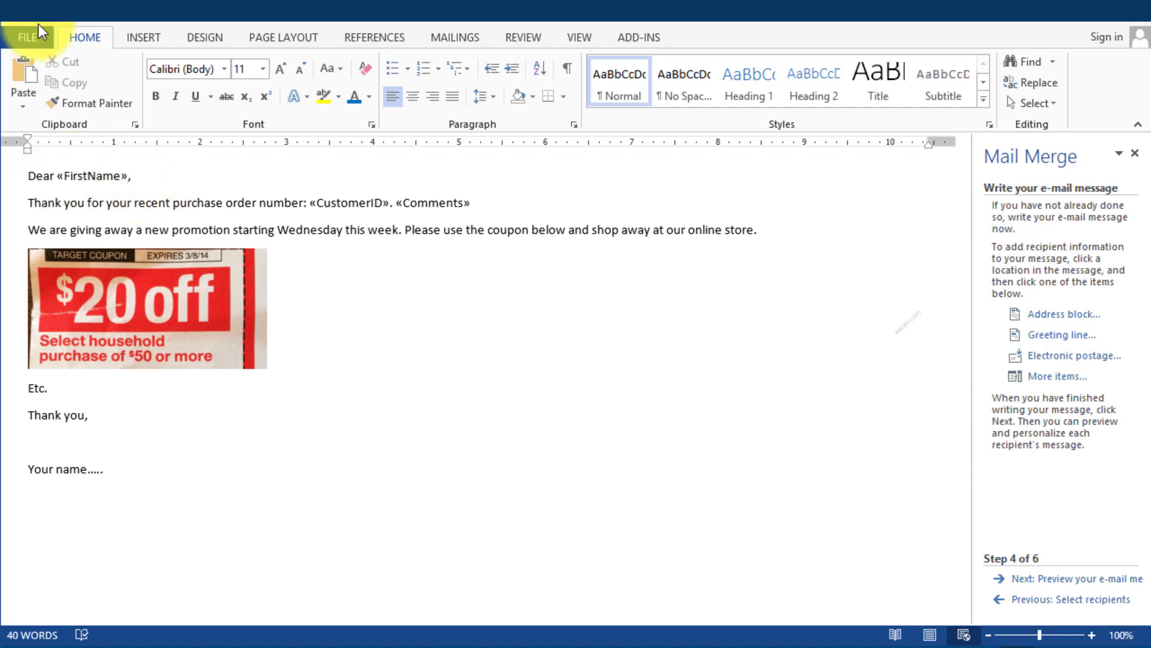
left_click(73, 176)
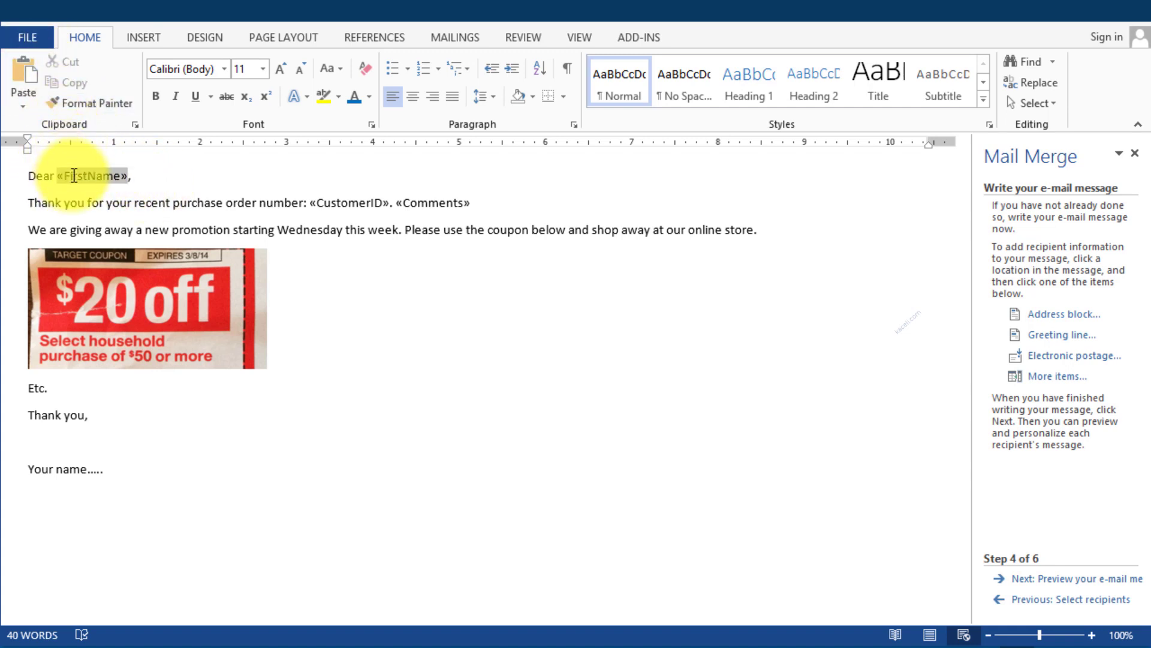
left_click(147, 171)
Save the letter as 'Sample email' and switch to the other open Word window
left_click(42, 33)
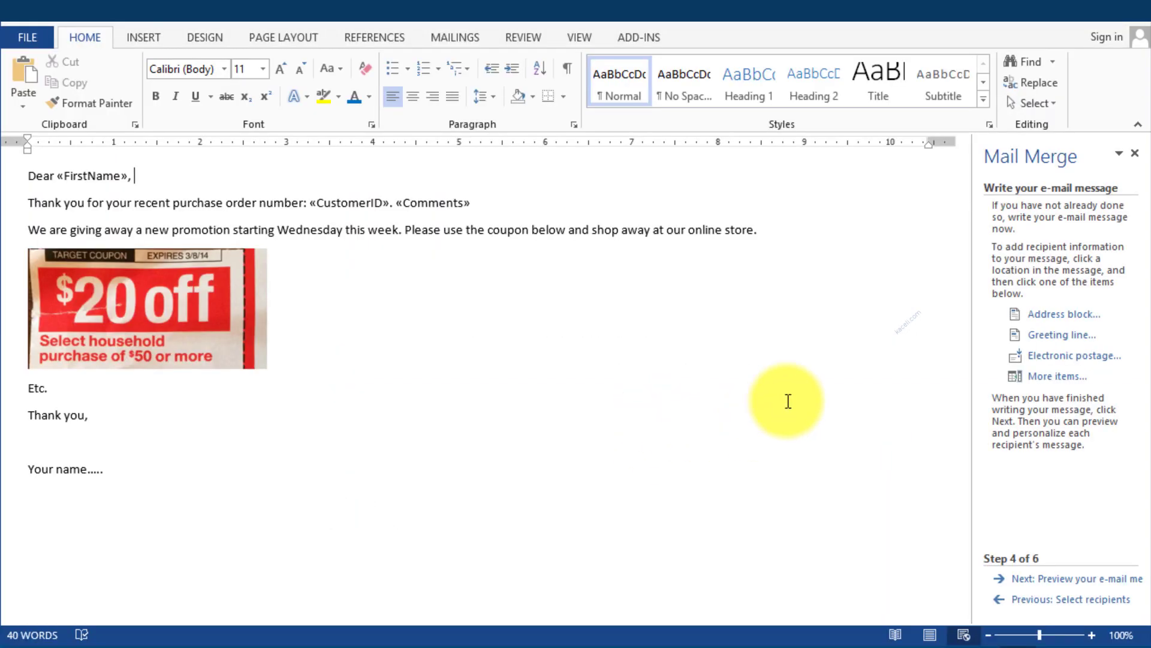
left_click(808, 357)
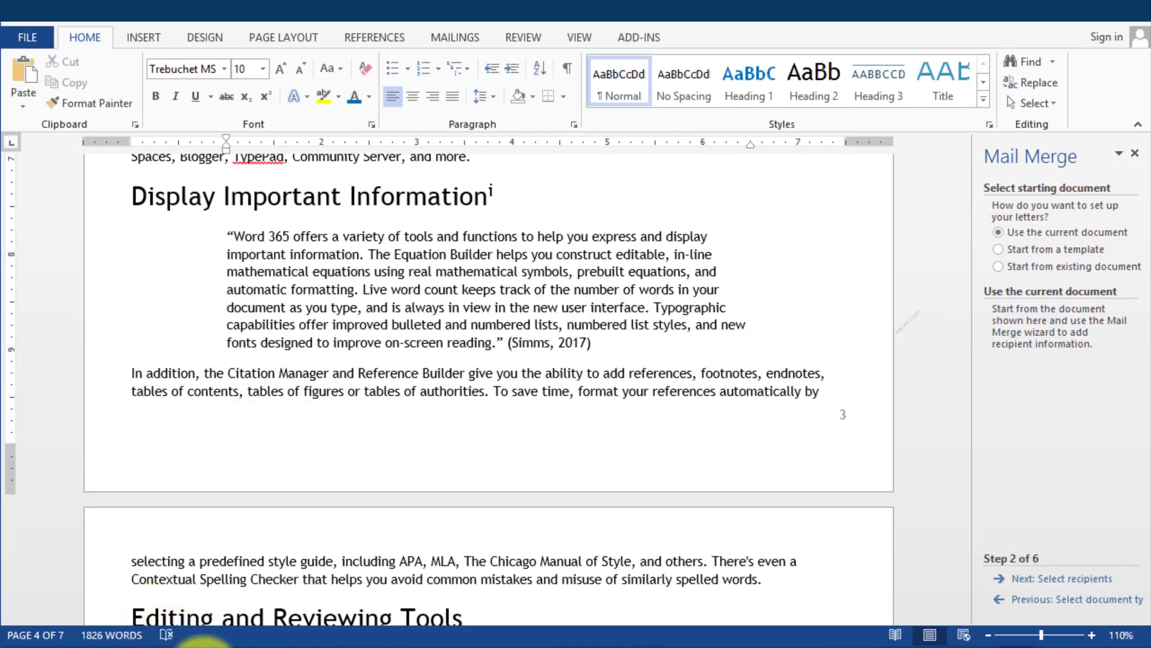
mouse_move(339, 645)
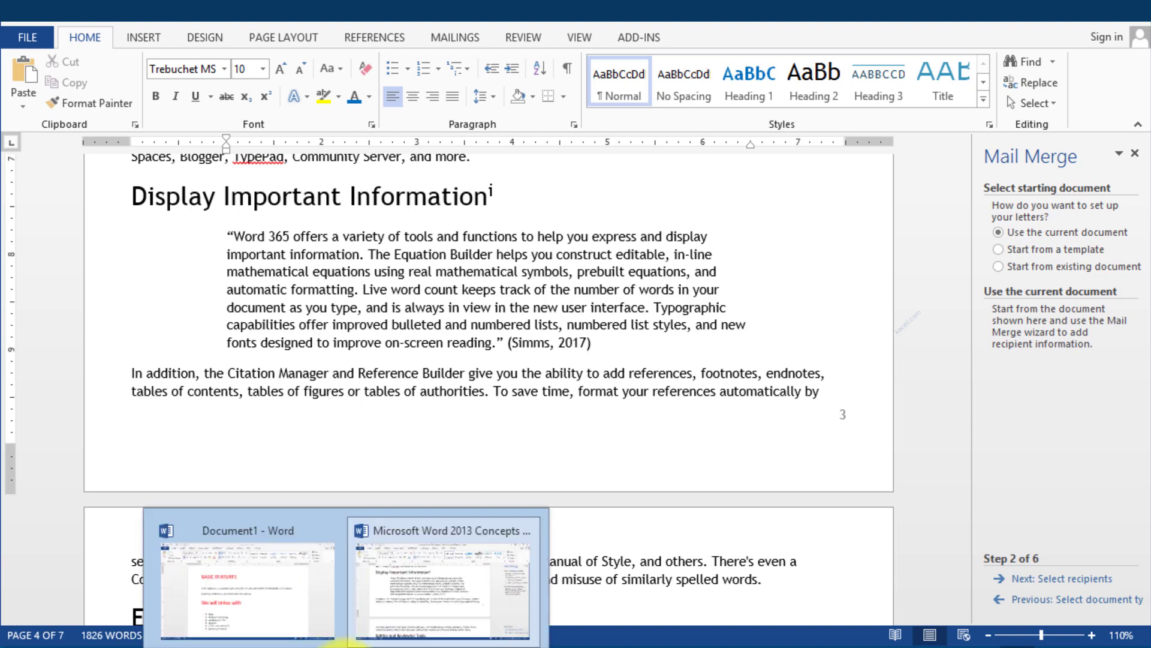
left_click(231, 579)
Reopen Sample email and allow its customer data query to load
left_click(34, 38)
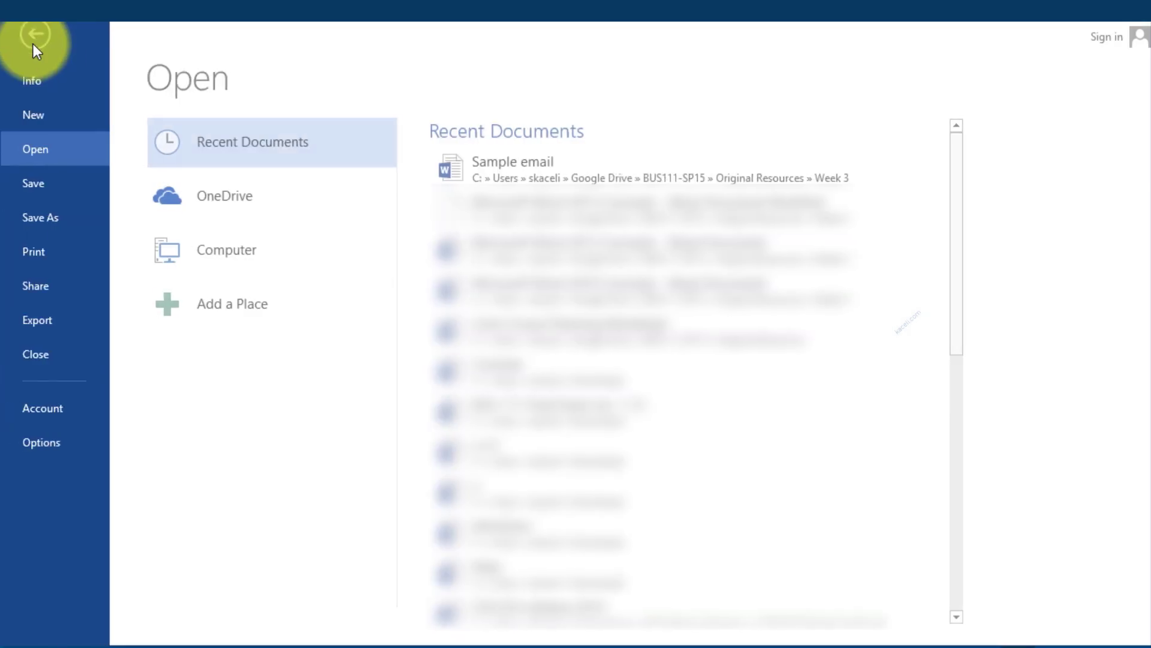
left_click(530, 164)
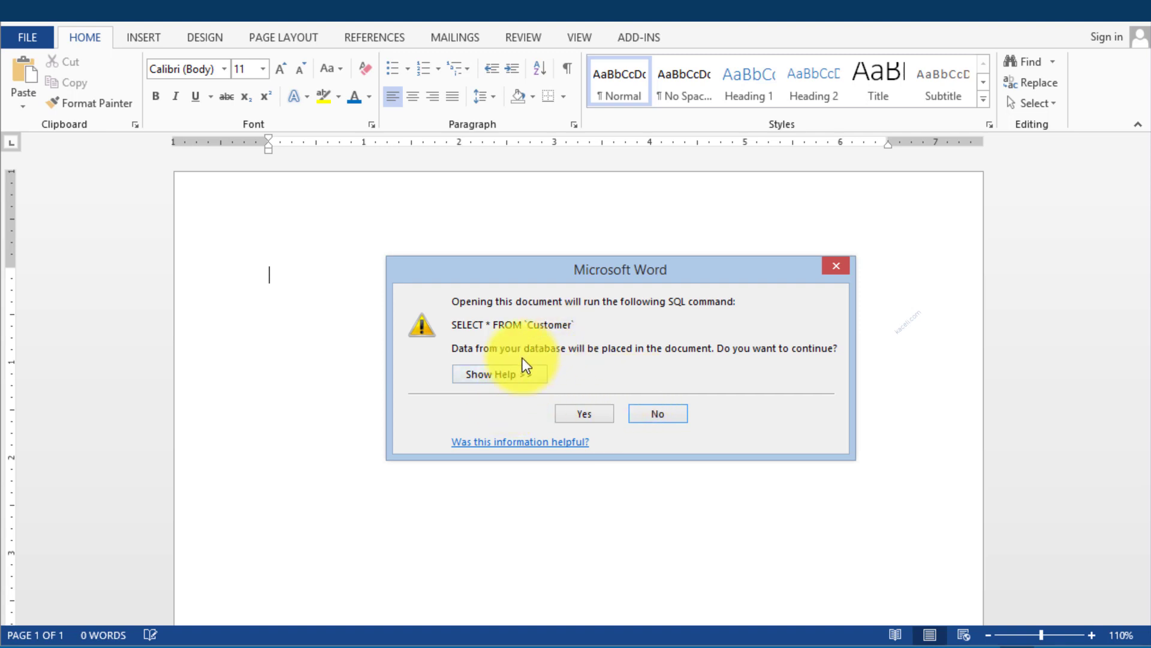
left_click(599, 415)
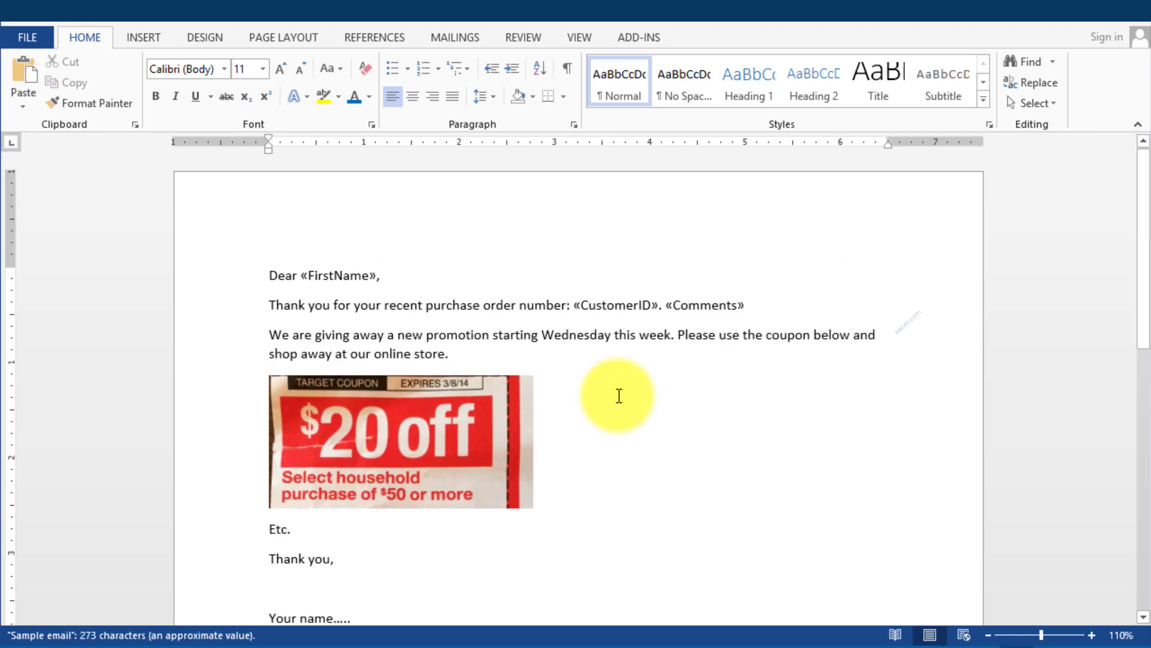
Restart the Step-by-Step Mail Merge Wizard, preview the next three recipients, then advance to completing
left_click(514, 276)
left_click(455, 37)
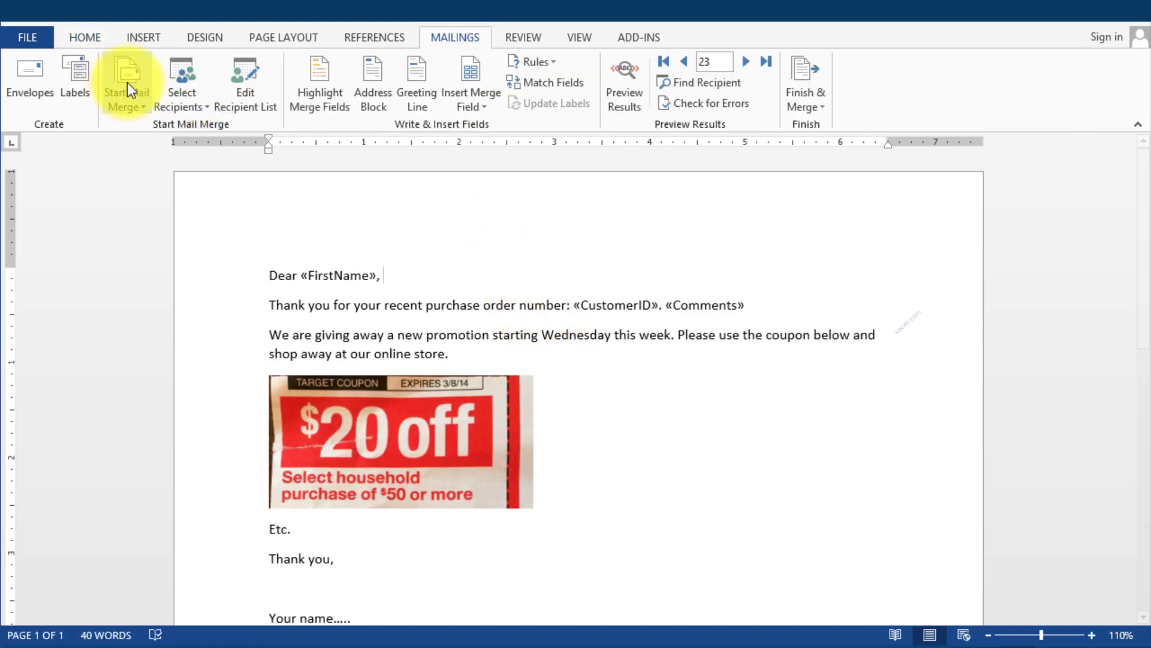
left_click(126, 84)
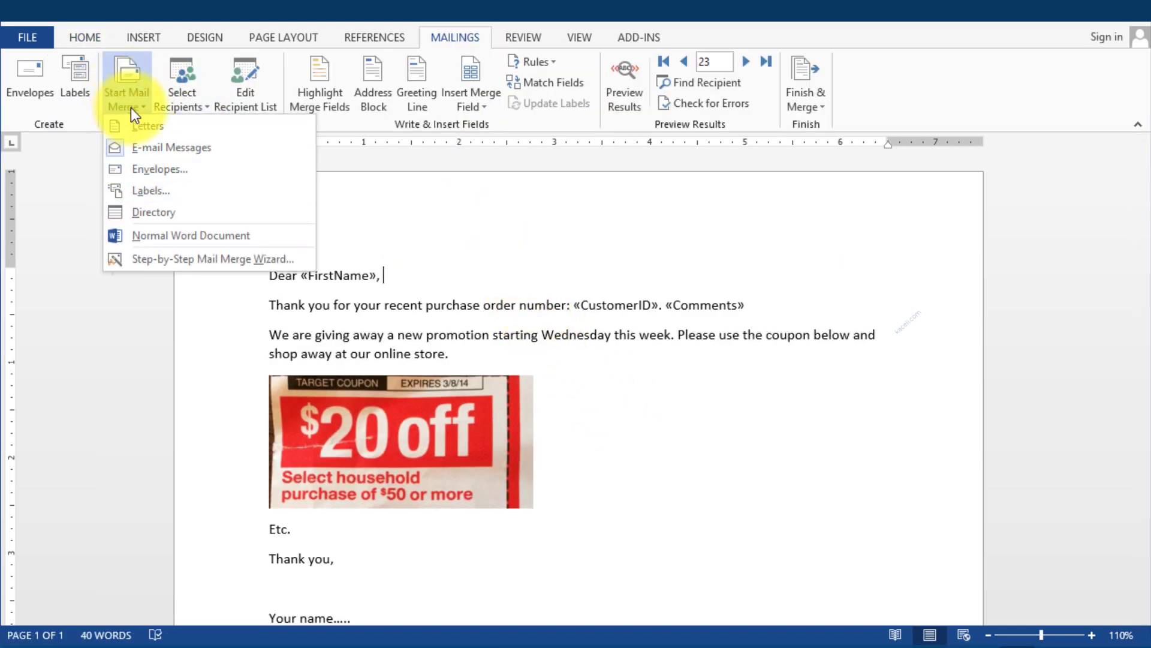
left_click(207, 259)
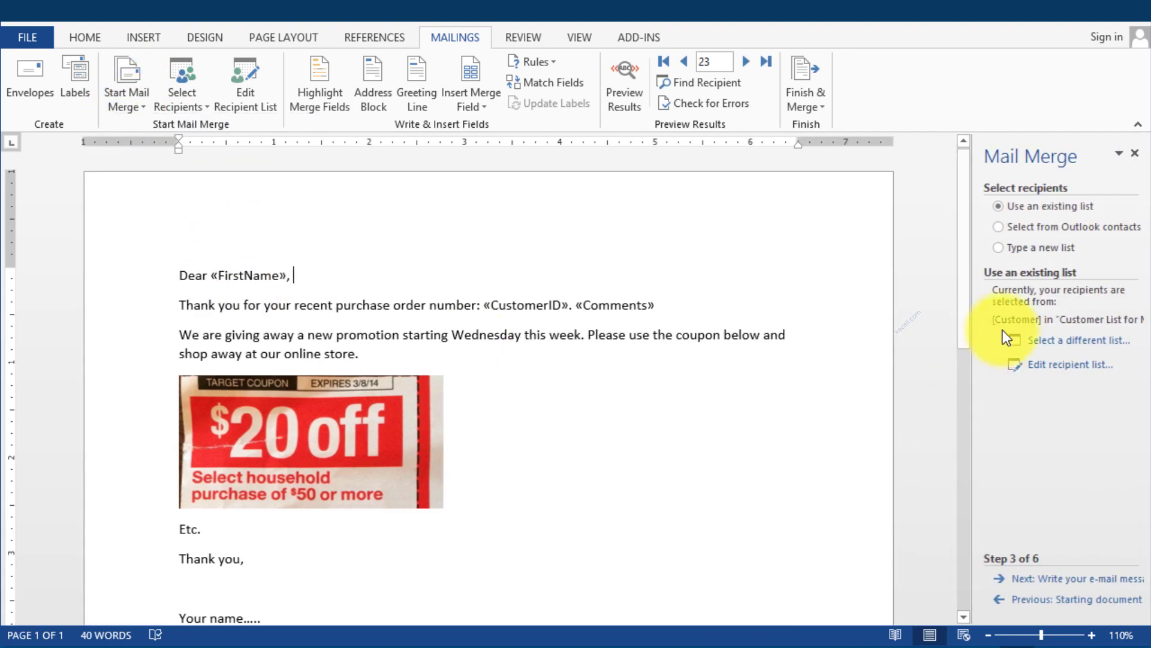
left_click(1075, 580)
left_click(1075, 579)
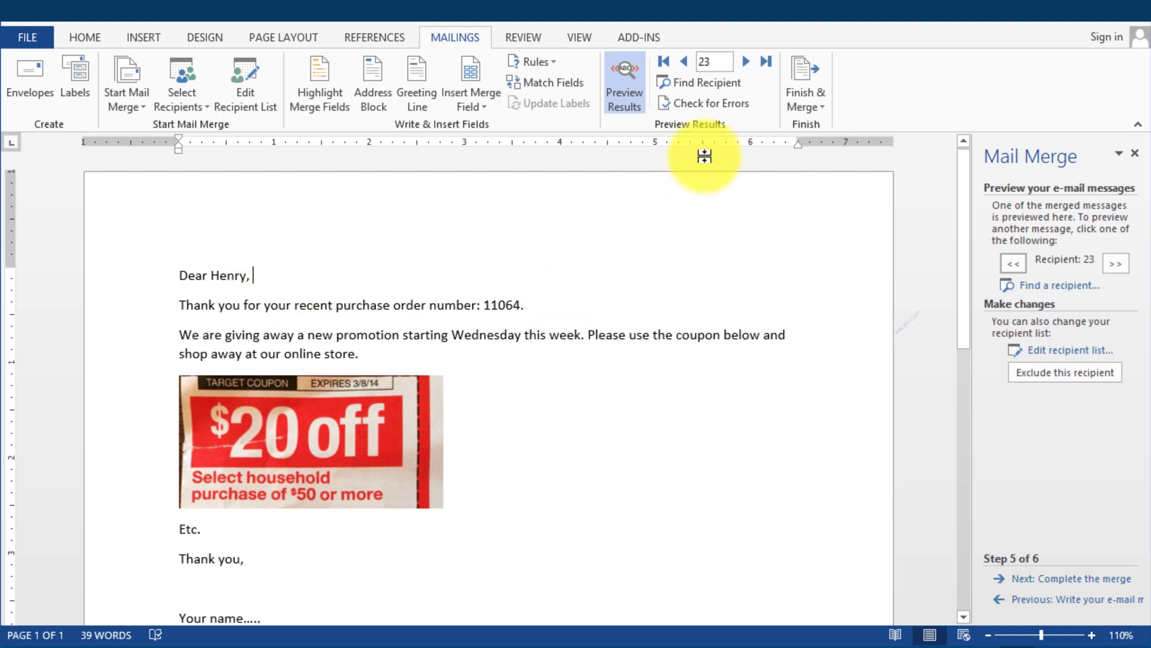
left_click(748, 63)
left_click(748, 63)
left_click(749, 63)
left_click(749, 63)
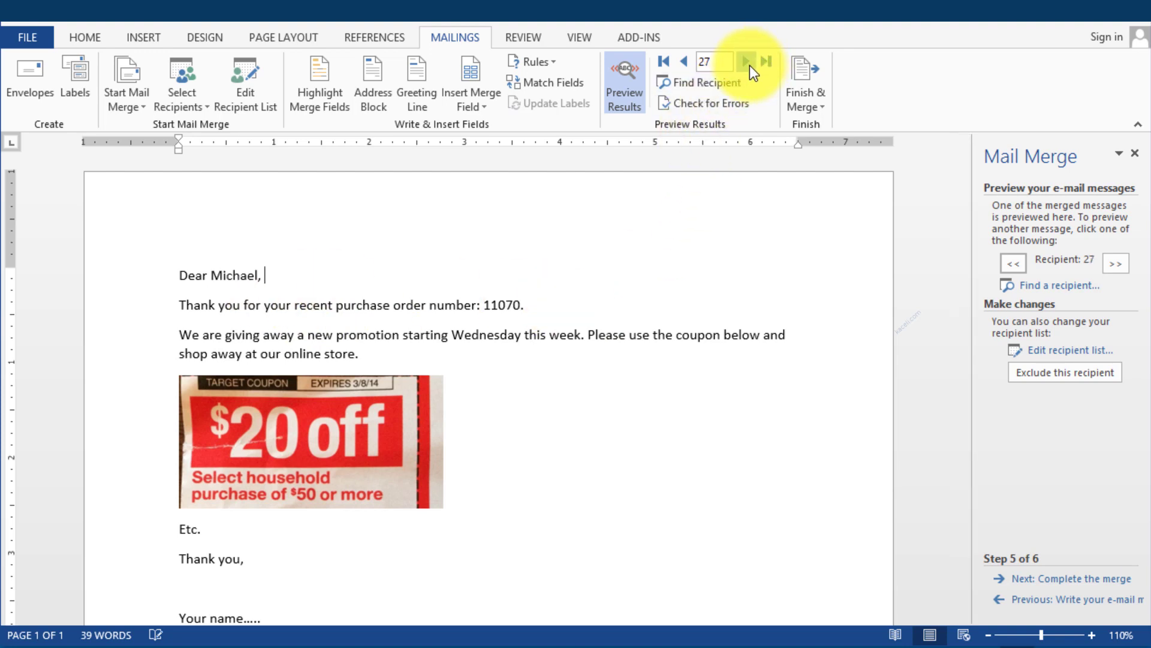
left_click(748, 64)
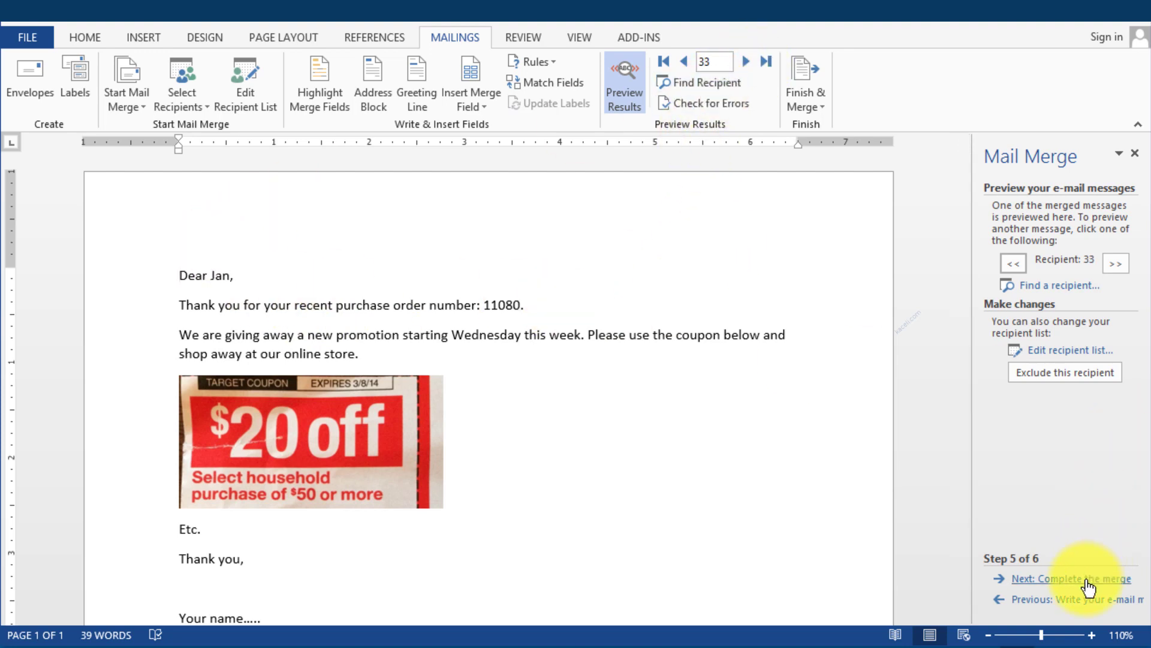
left_click(1088, 579)
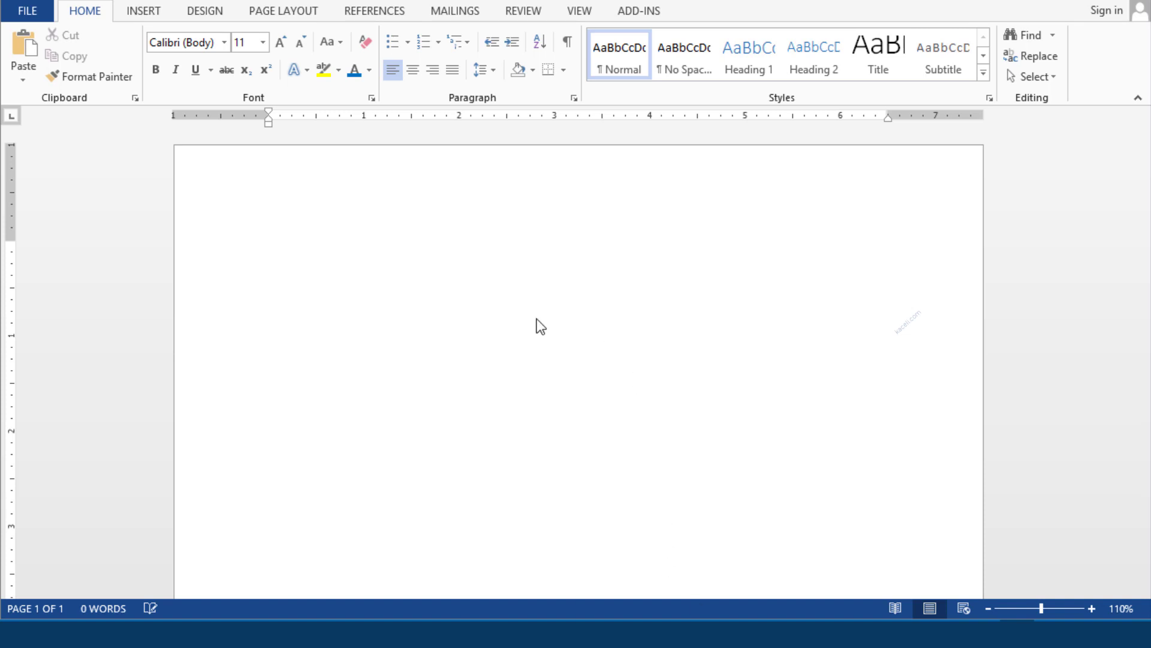
left_click_drag(1150, 351, 469, 201)
double_click(469, 202)
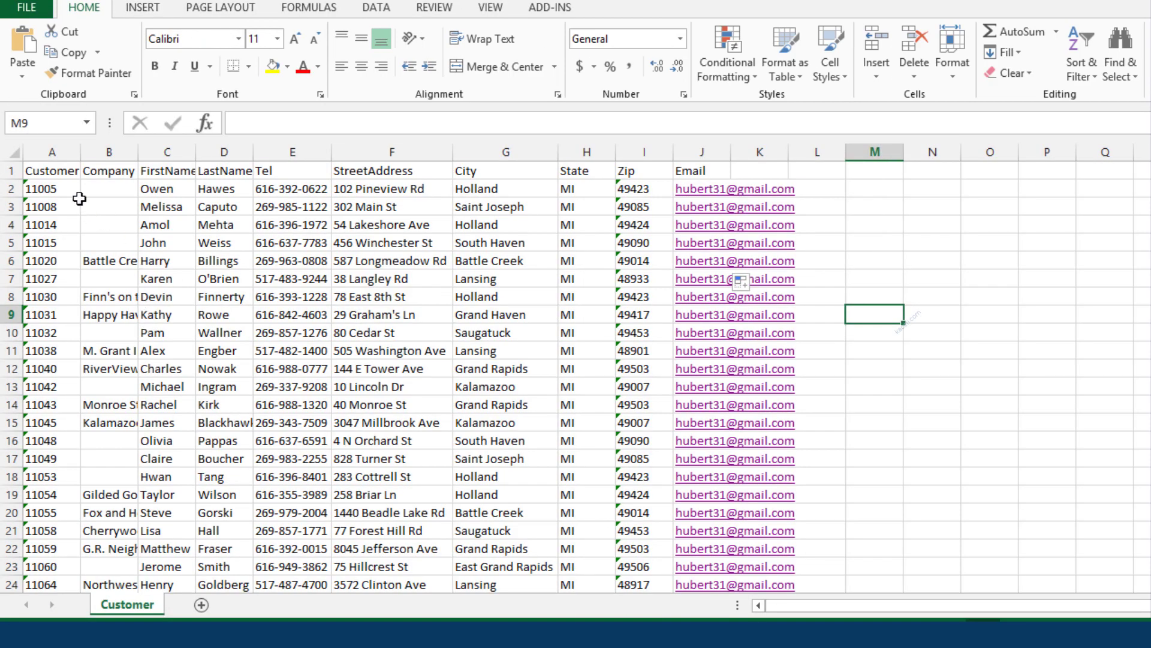
left_click(60, 171)
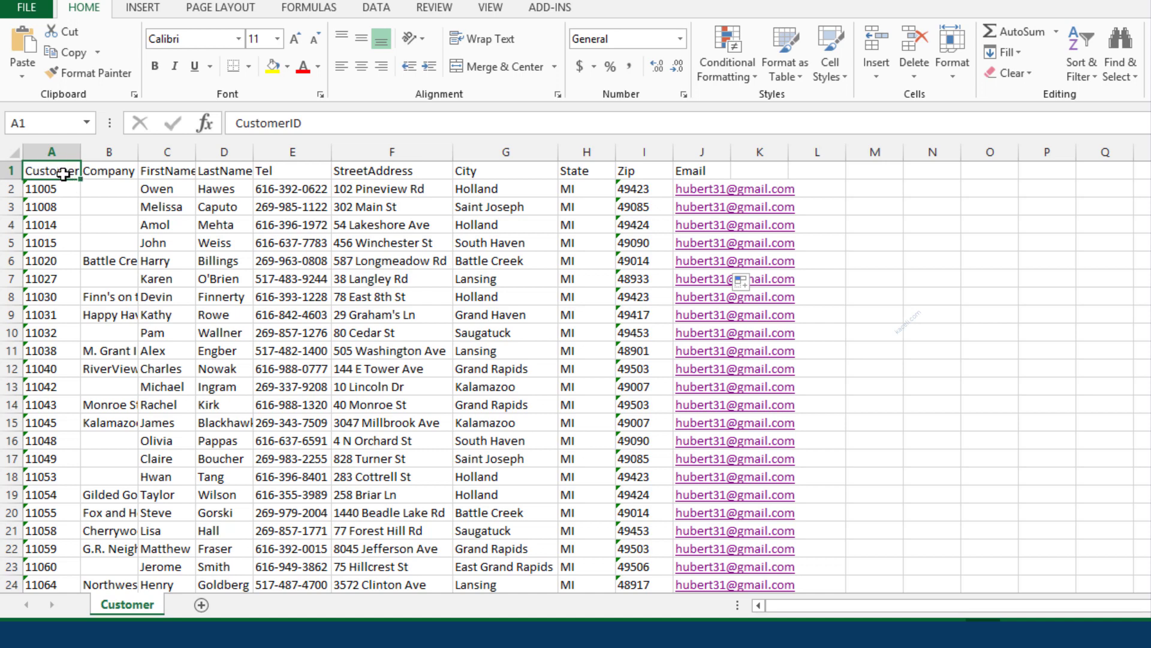
left_click(103, 173)
left_click(161, 170)
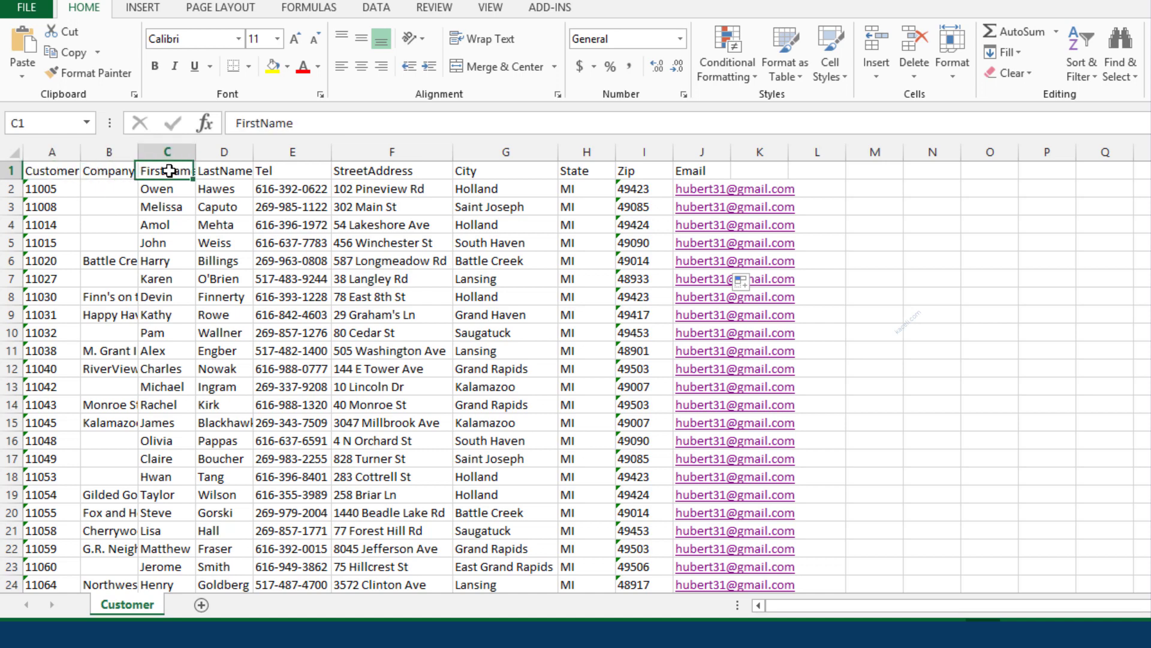
left_click(222, 172)
left_click(277, 170)
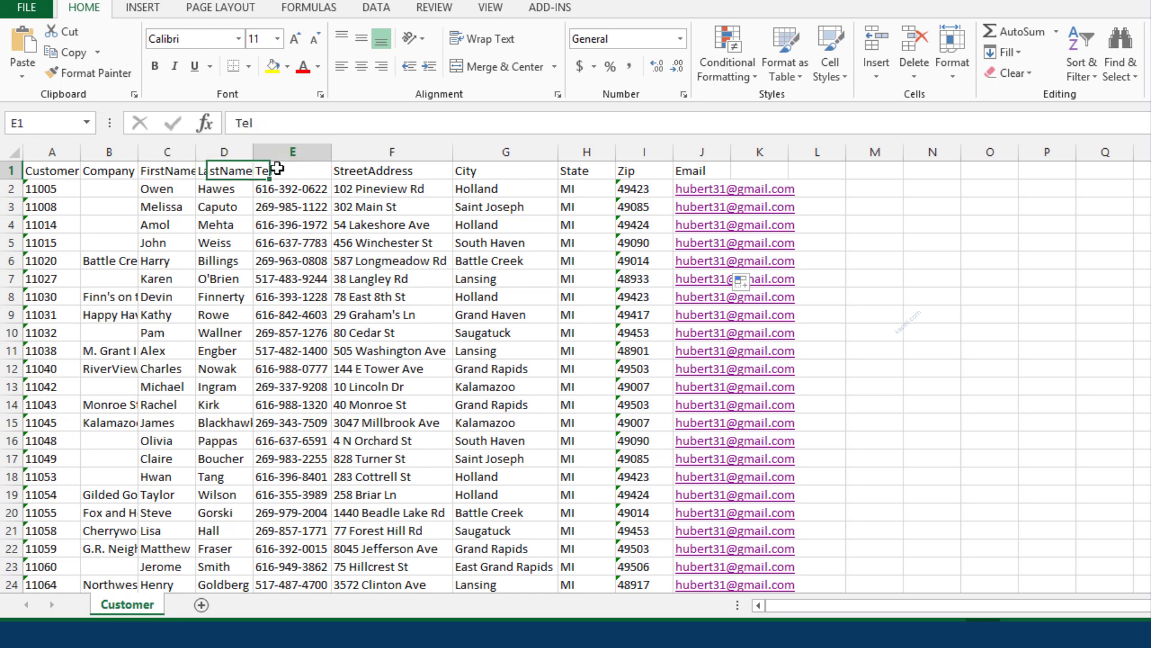
left_click(374, 171)
left_click(510, 171)
left_click(585, 171)
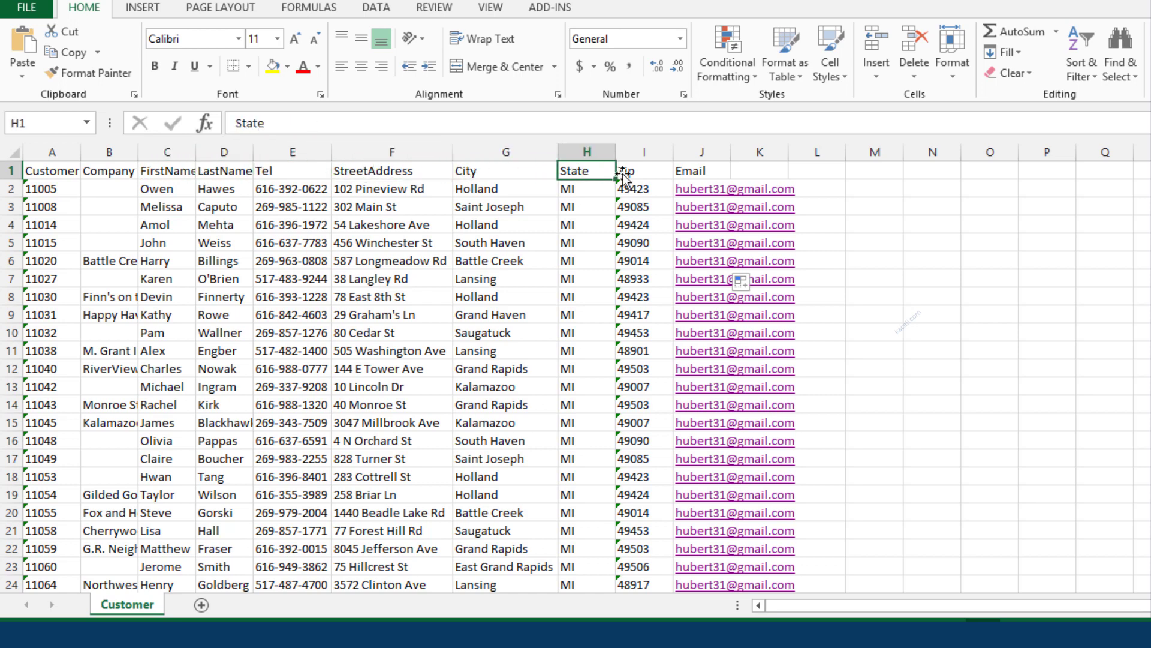
left_click(637, 171)
left_click(700, 172)
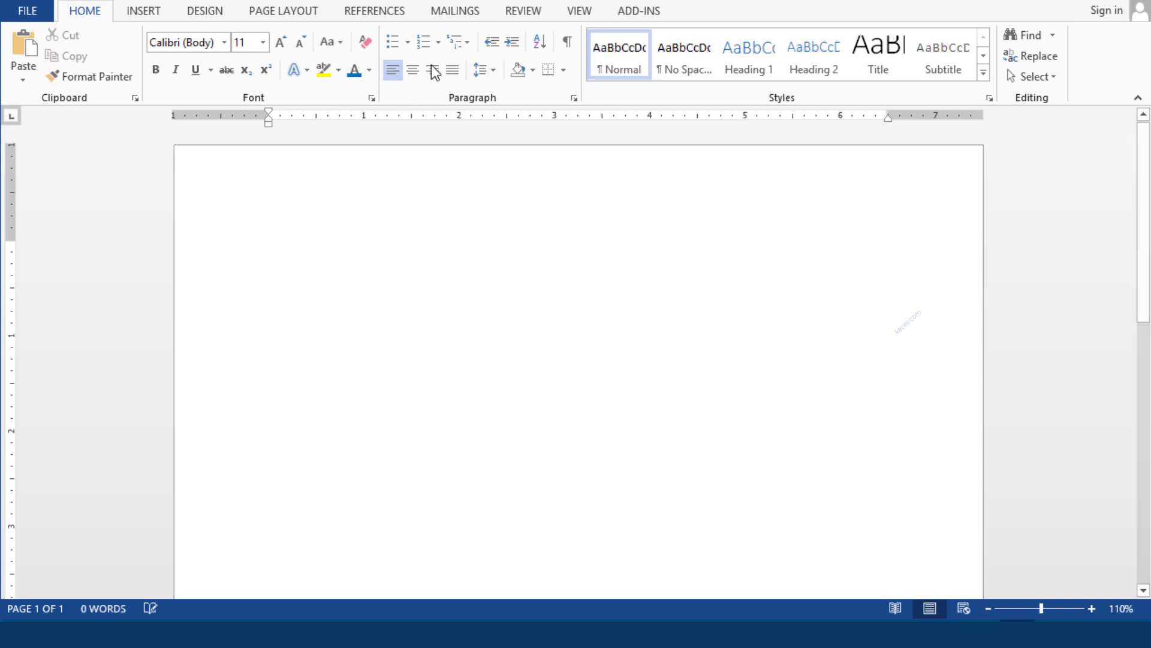
Launch the Step-by-Step Mail Merge Wizard with Labels as the document type and move to the starting document step
left_click(444, 14)
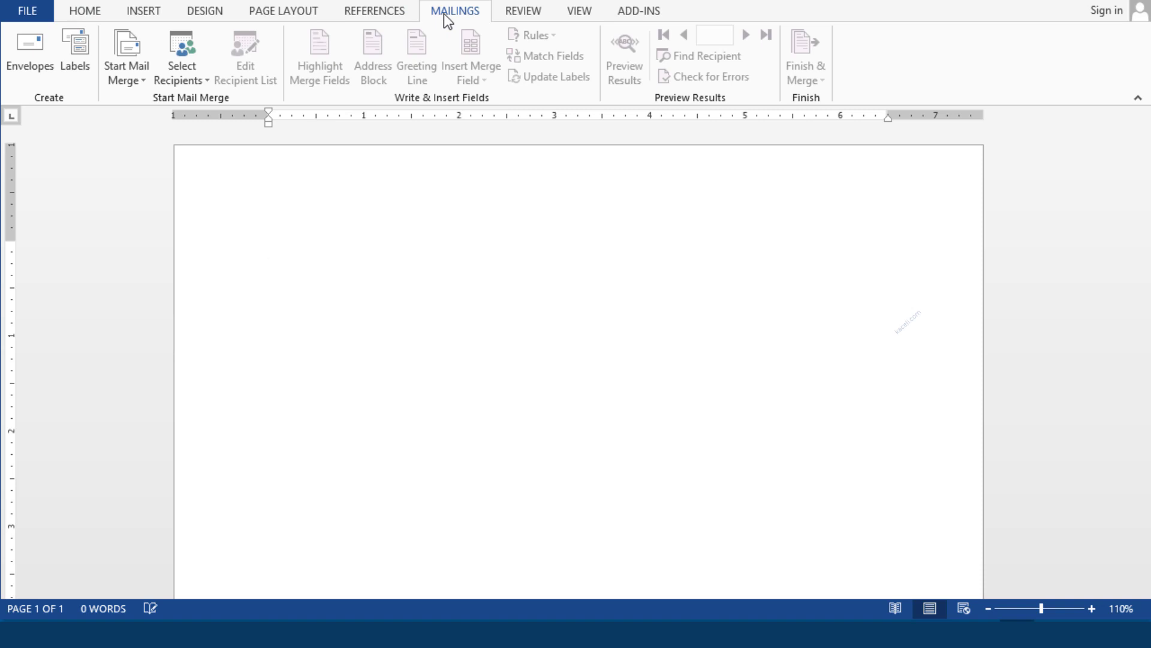
left_click(138, 85)
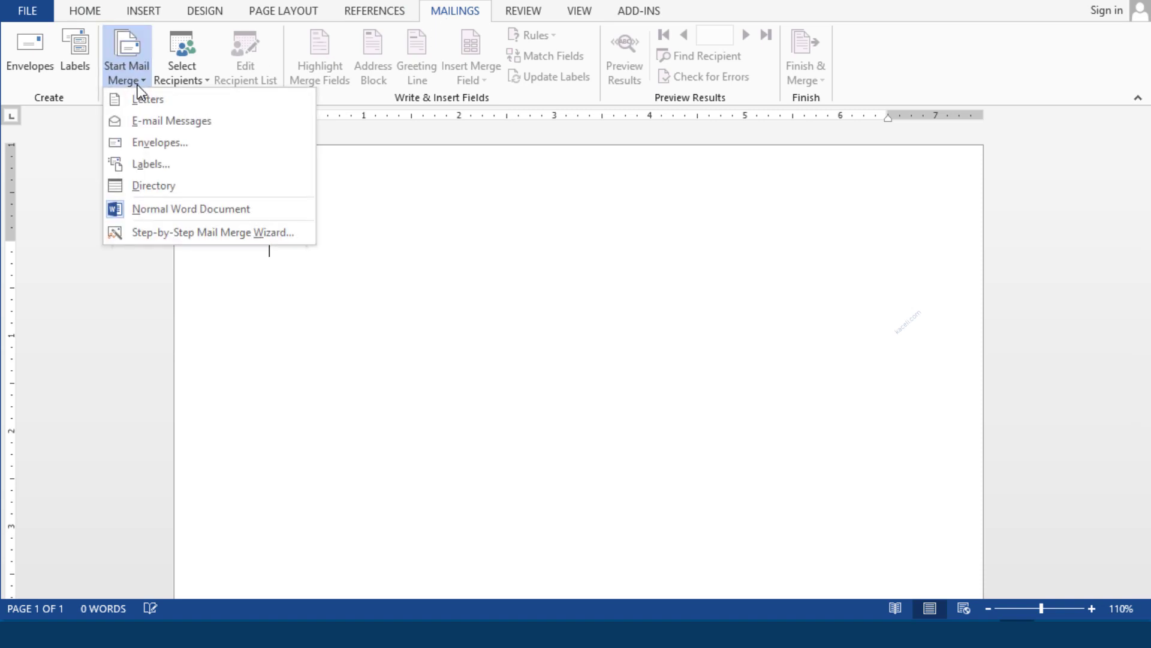
left_click(193, 236)
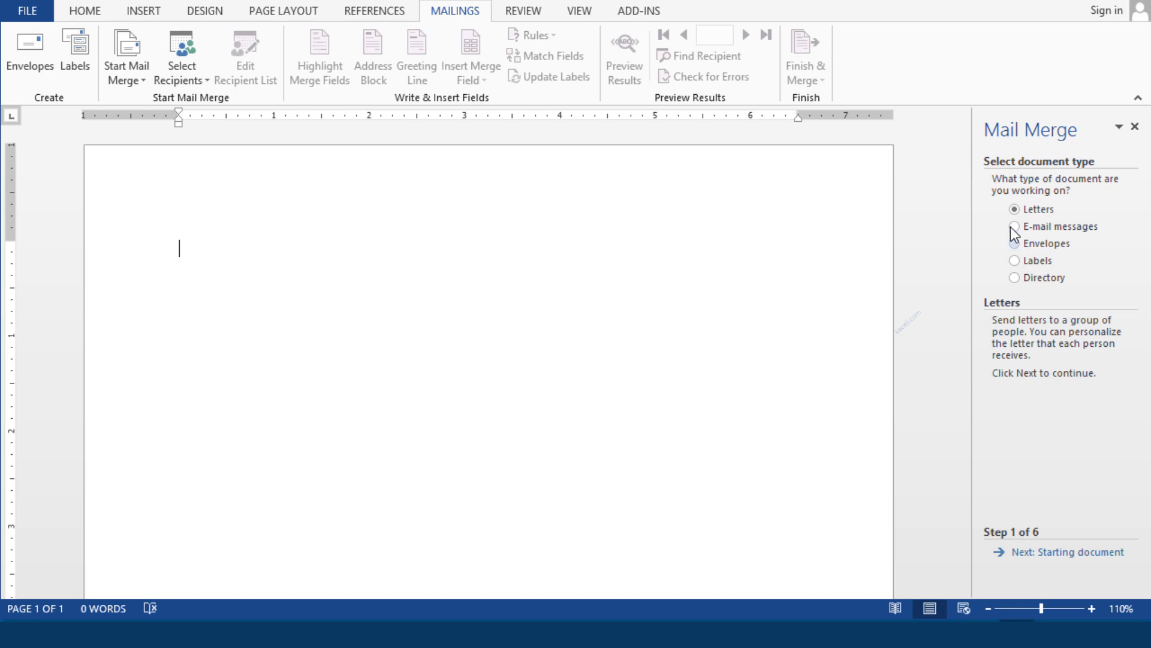
left_click(1013, 259)
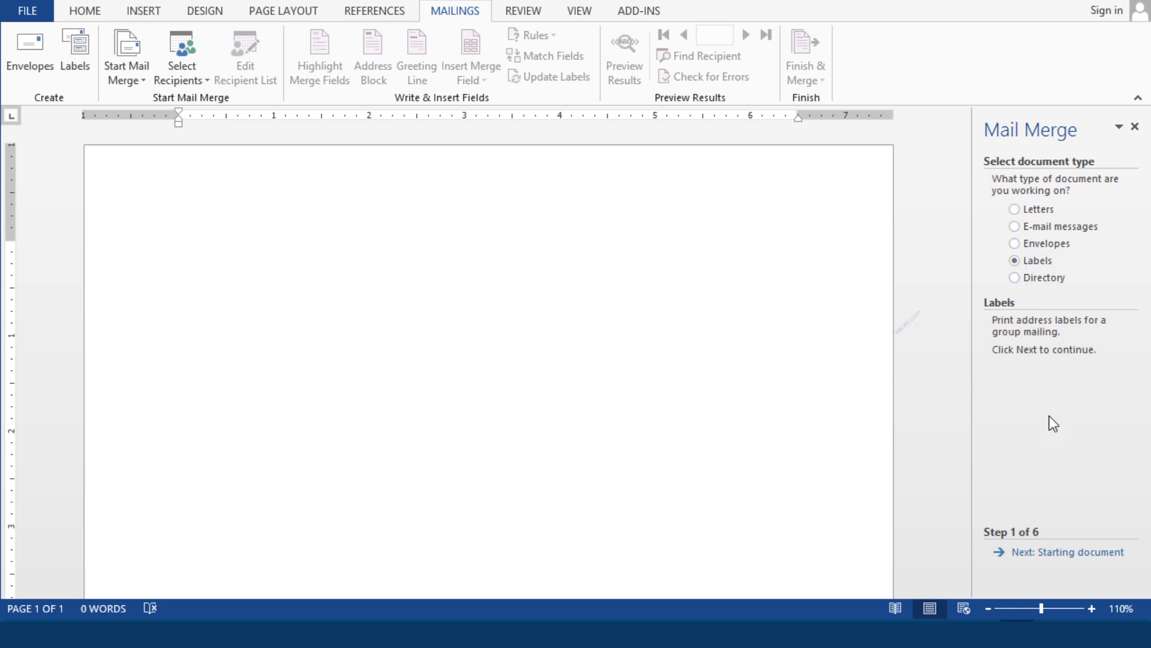
left_click(1052, 555)
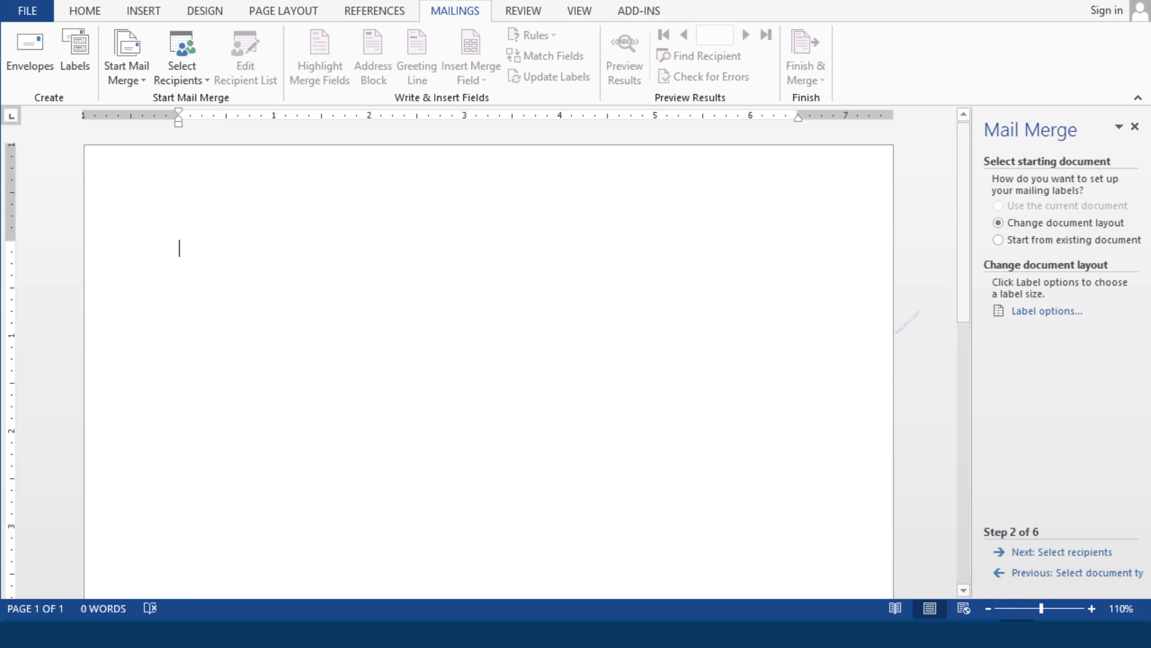
In Label Options, pick vendor Avery US Letter and product 5160 Easy Peel Address Labels
left_click(1024, 312)
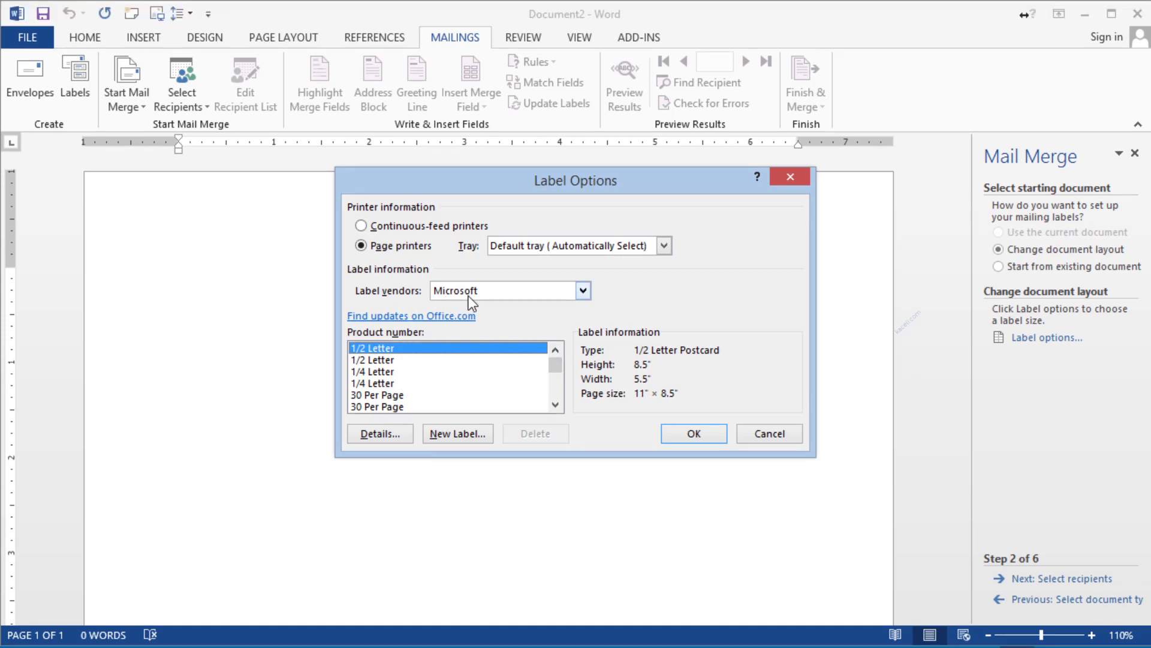
left_click(481, 290)
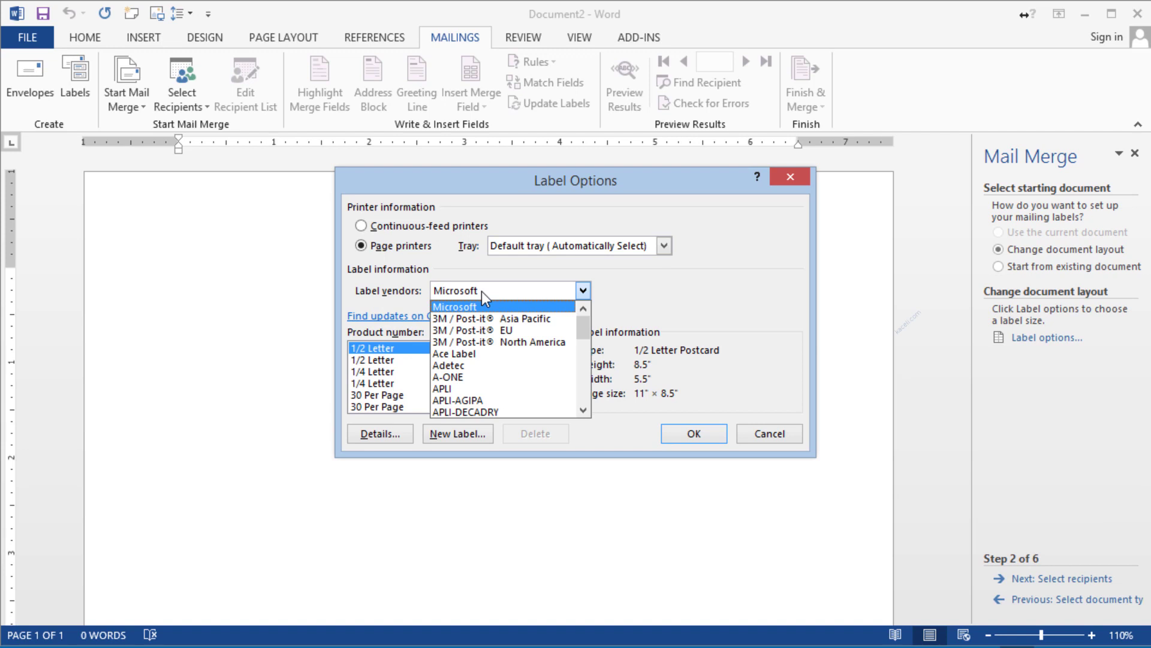
left_click(583, 410)
left_click(583, 410)
left_click(583, 410)
left_click(583, 410)
left_click(583, 411)
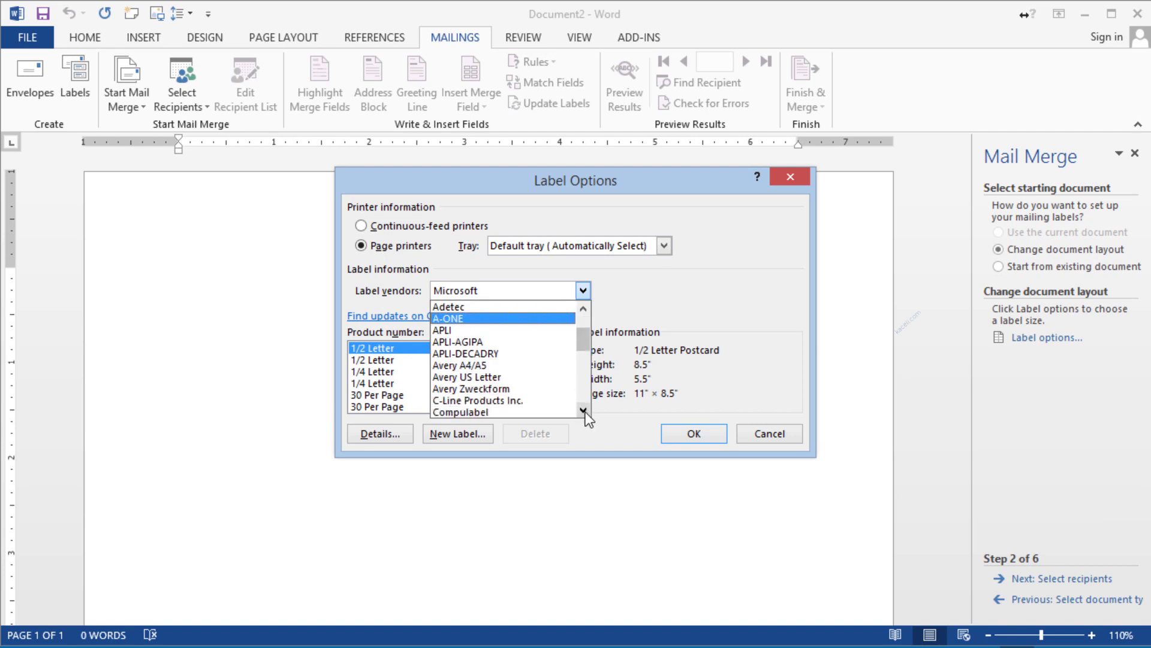
left_click(474, 376)
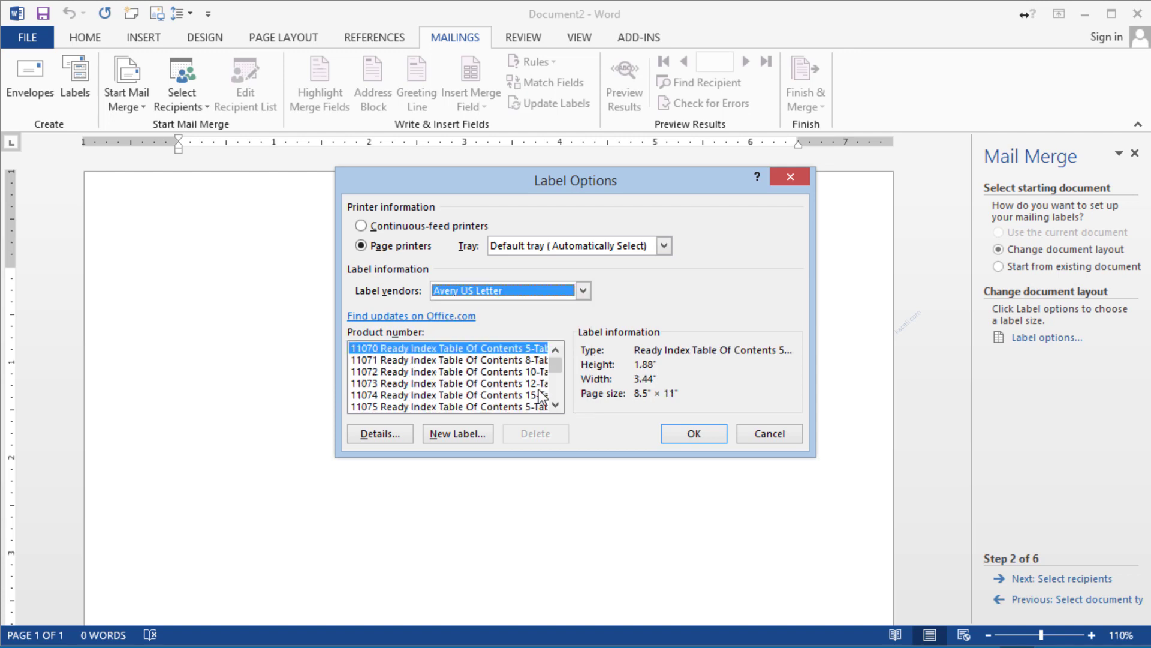
scroll(559, 373, "down", 10)
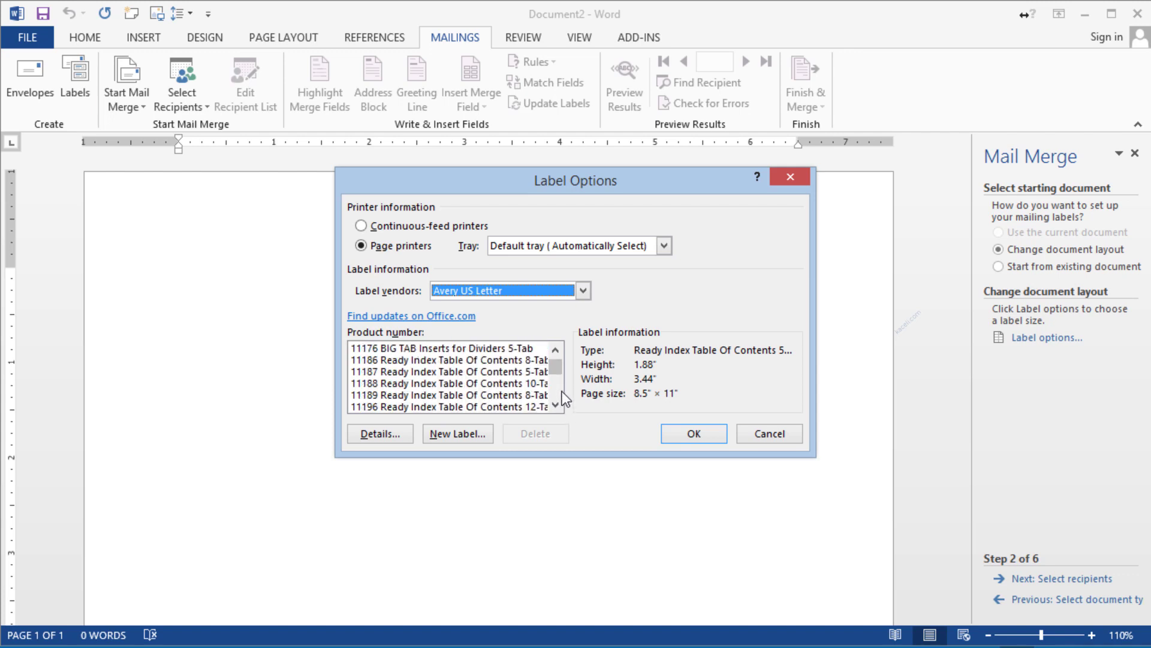
left_click(556, 406)
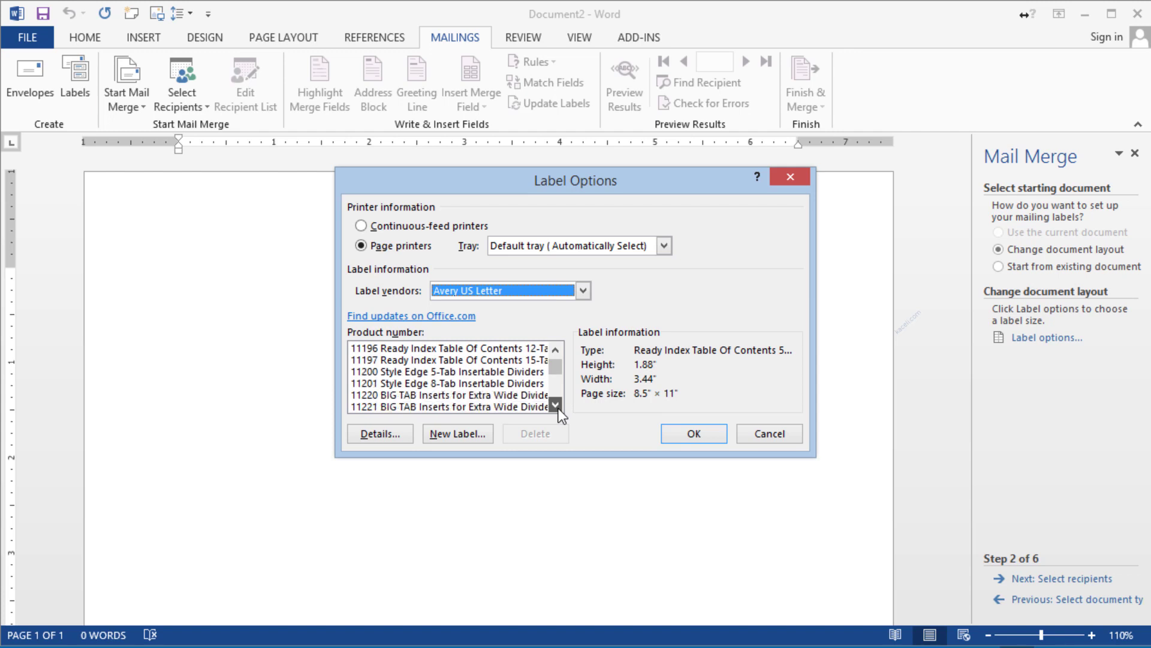
left_click_drag(556, 406, 557, 406)
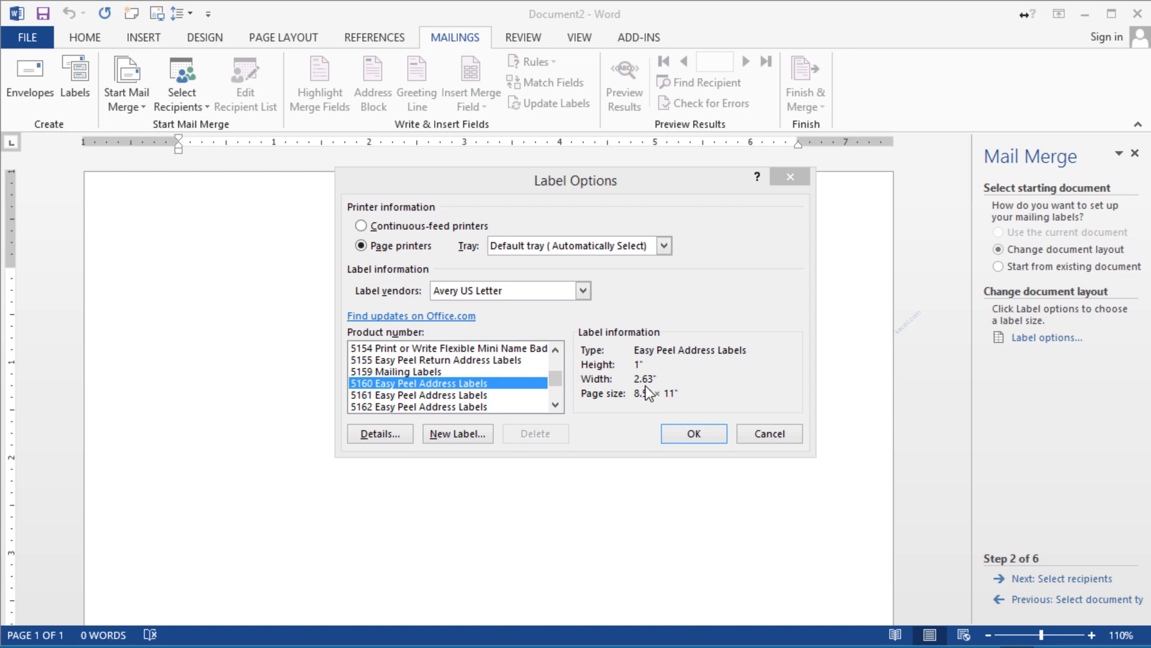
Confirm the 5160 label layout and advance the wizard to selecting recipients
left_click(694, 435)
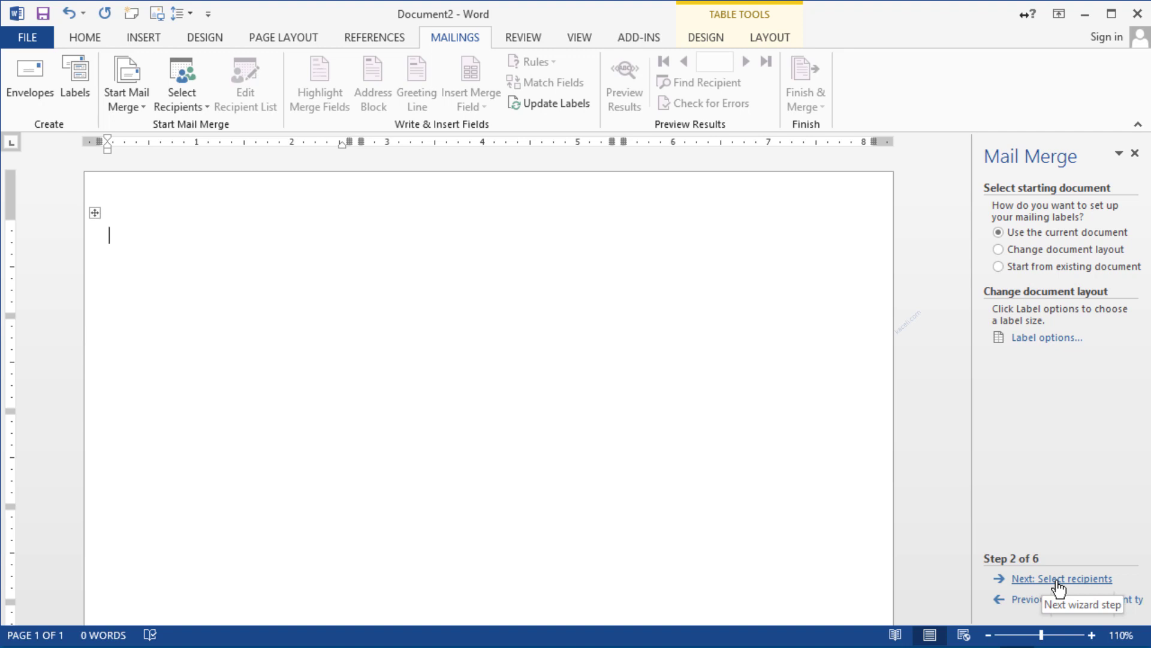
left_click(1058, 581)
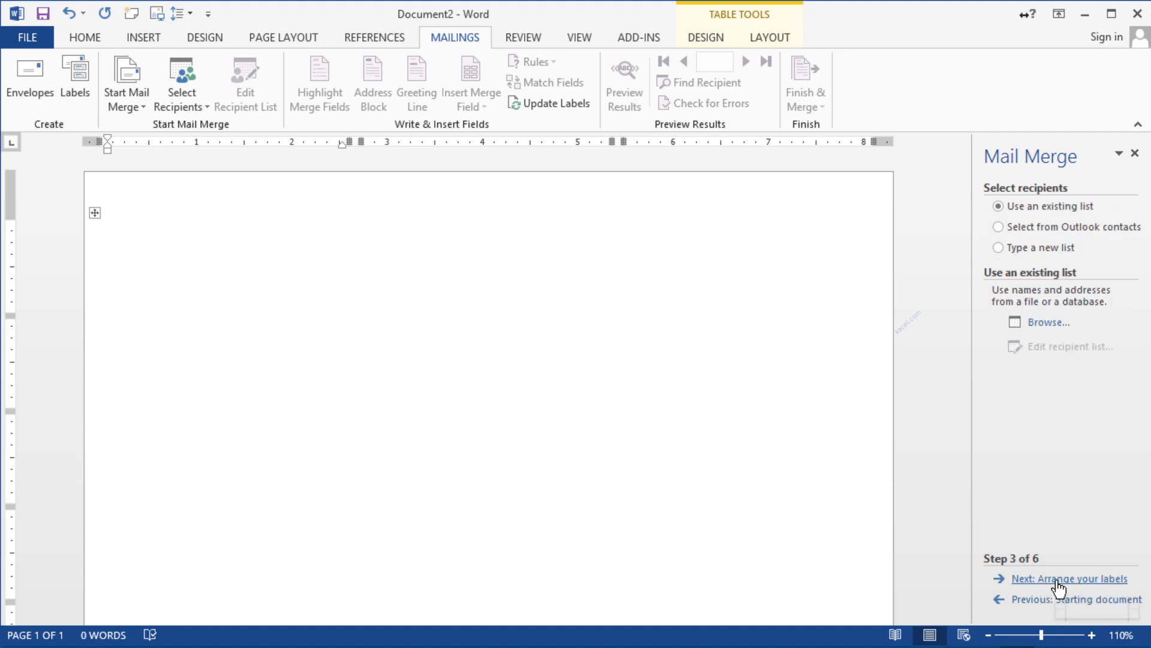
Use an existing list: the Customer table in Week 3's Customer List for MailMerge workbook, accepting all recipients
left_click(1014, 244)
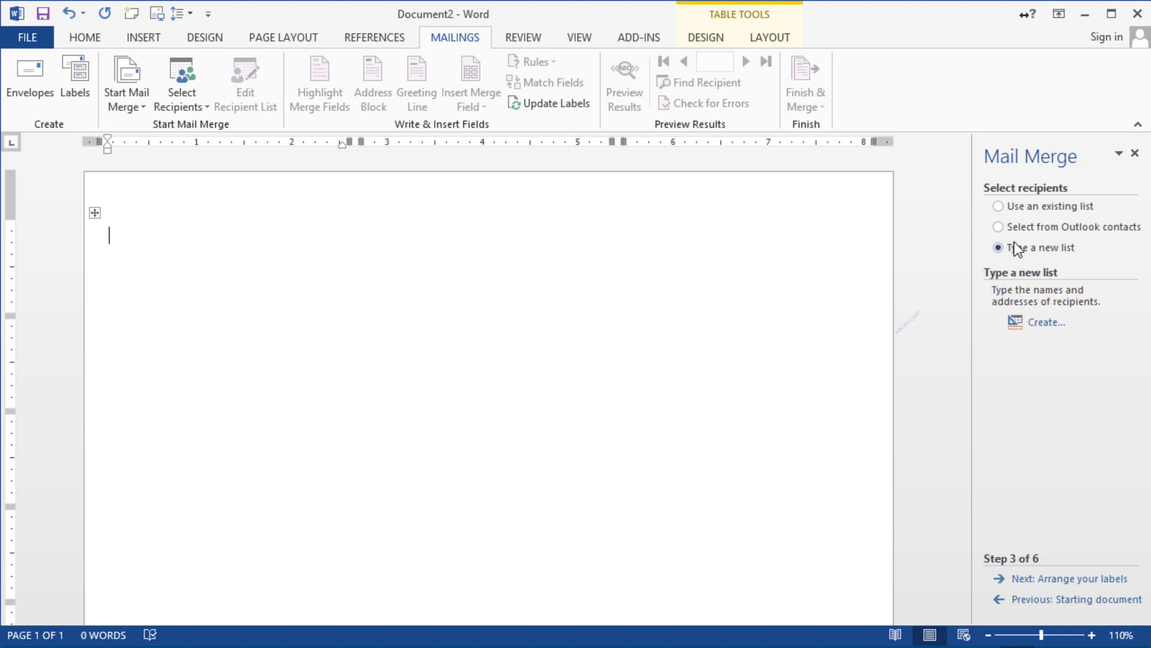
left_click(1005, 206)
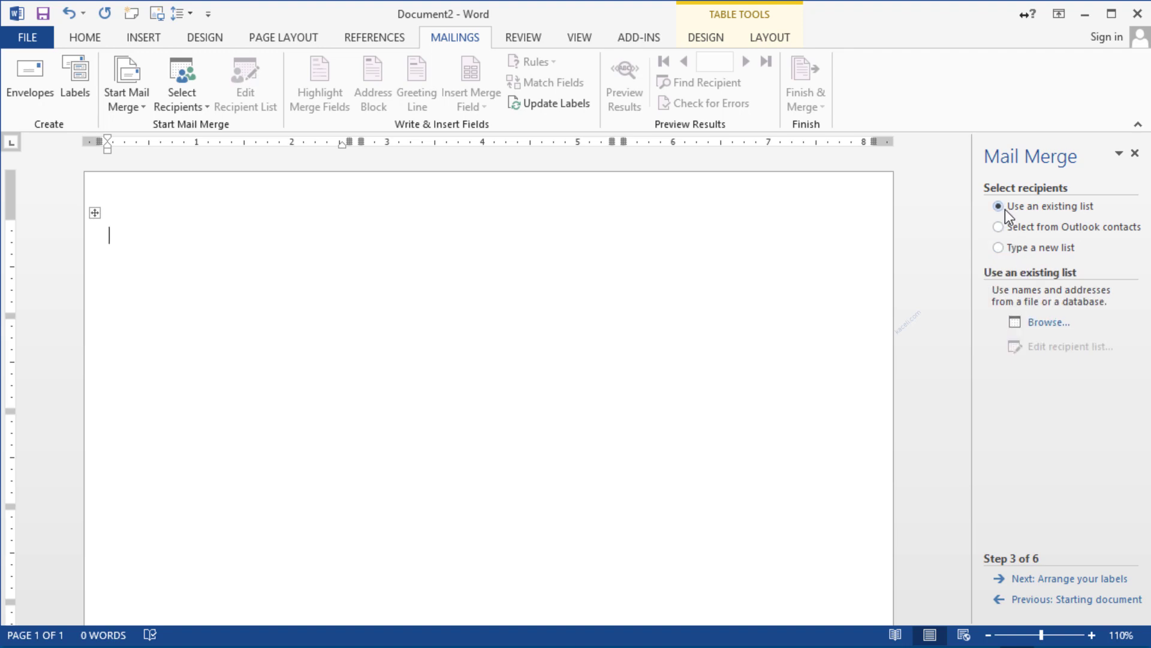
left_click(1042, 327)
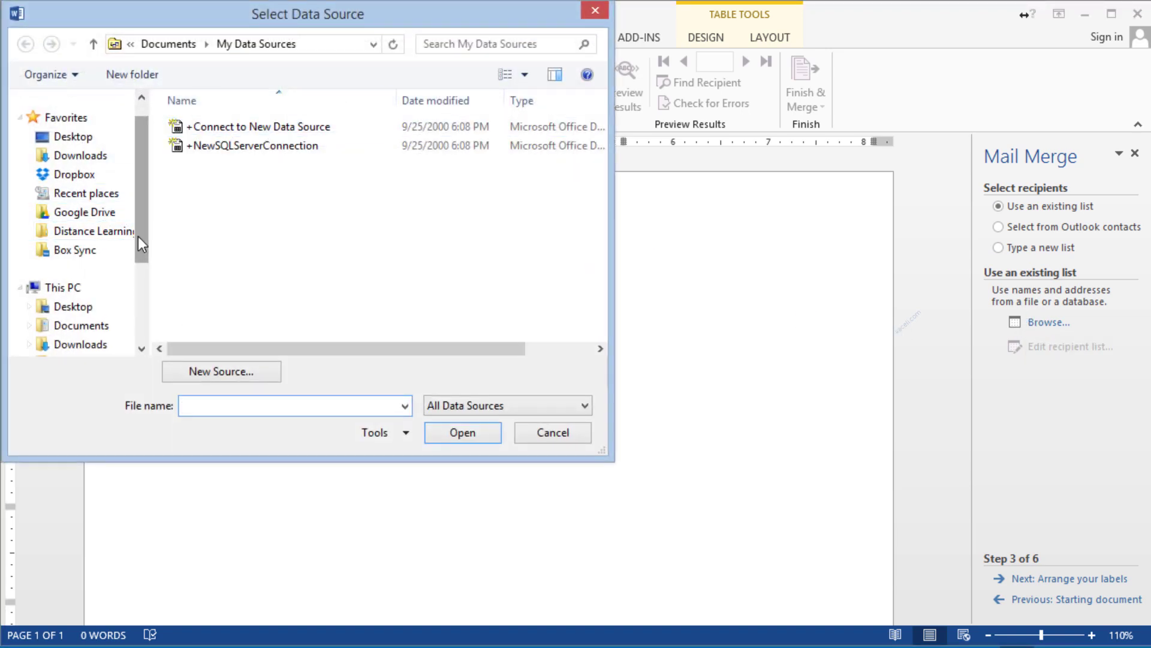
left_click(96, 213)
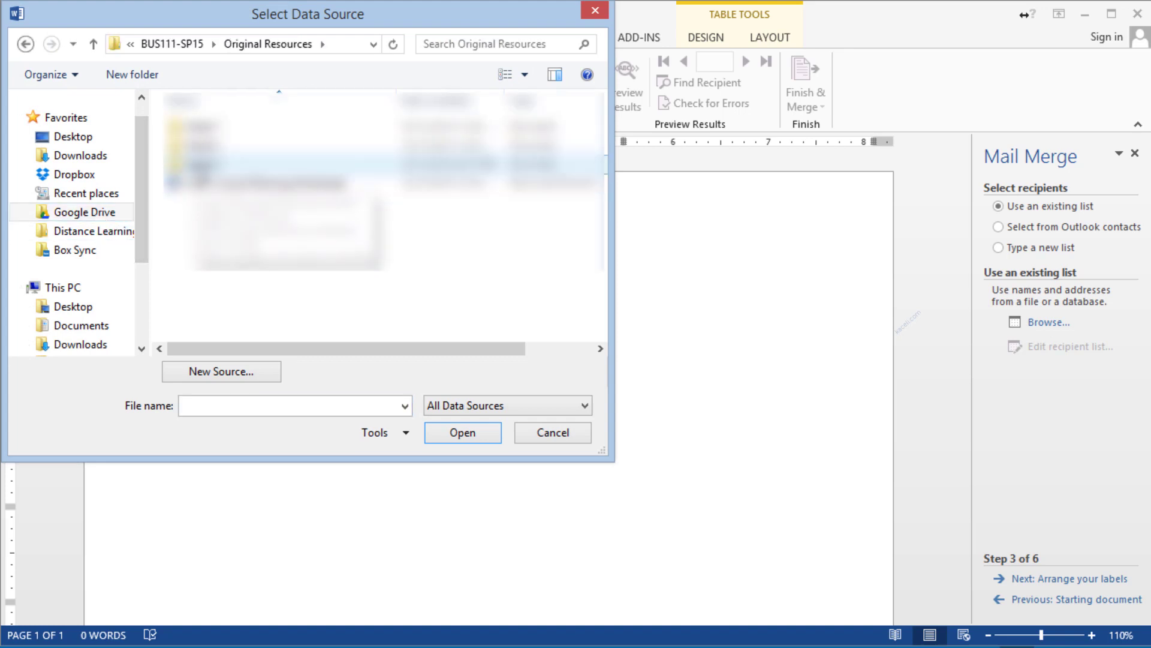
double_click(205, 164)
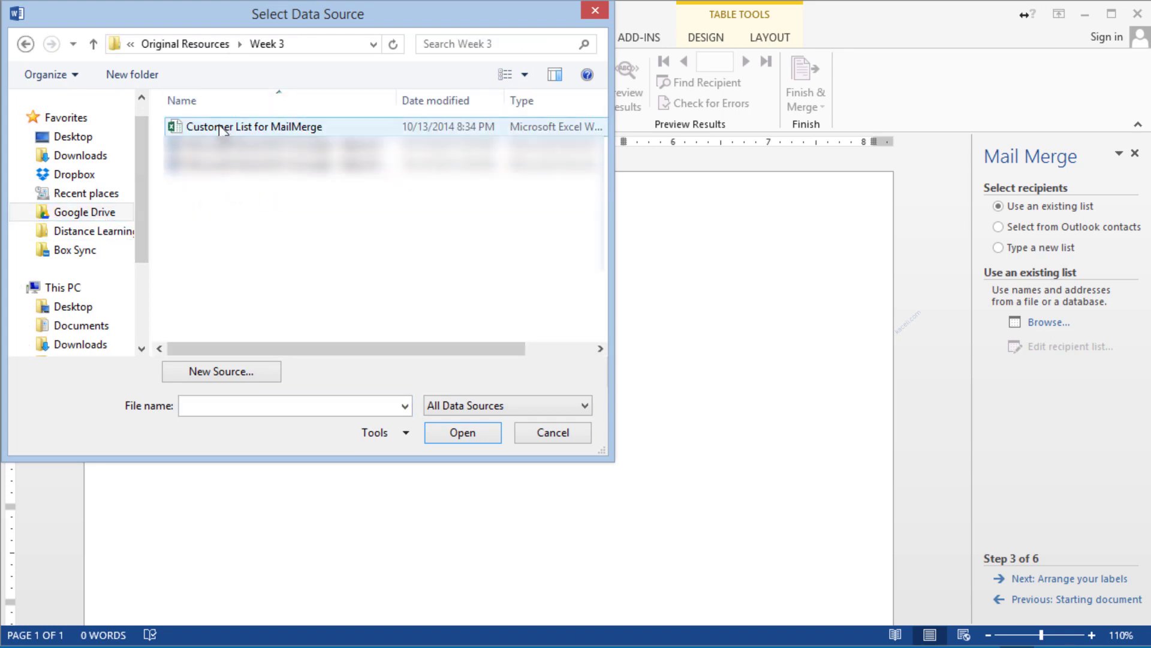
left_click(209, 127)
double_click(209, 128)
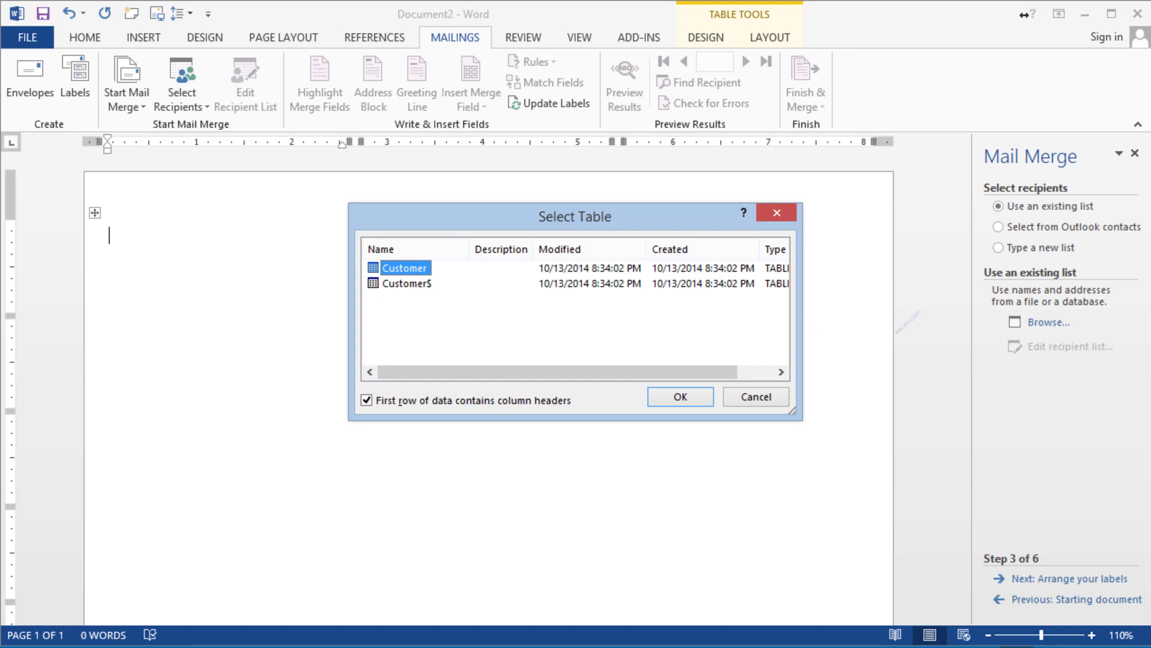
double_click(403, 268)
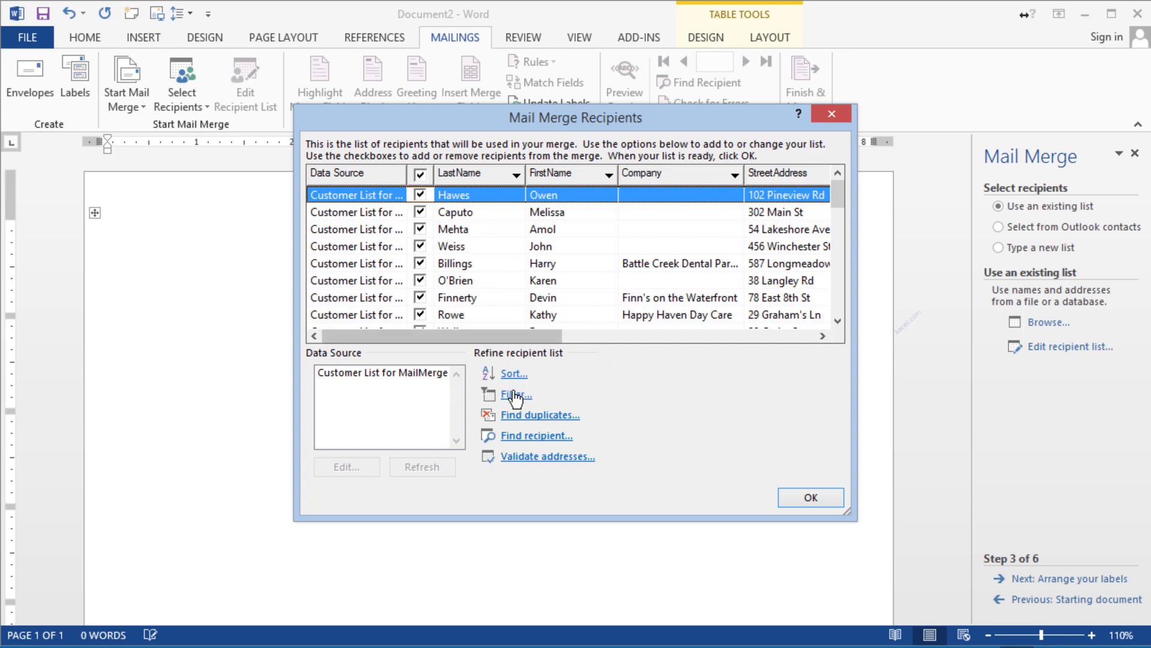
left_click(809, 497)
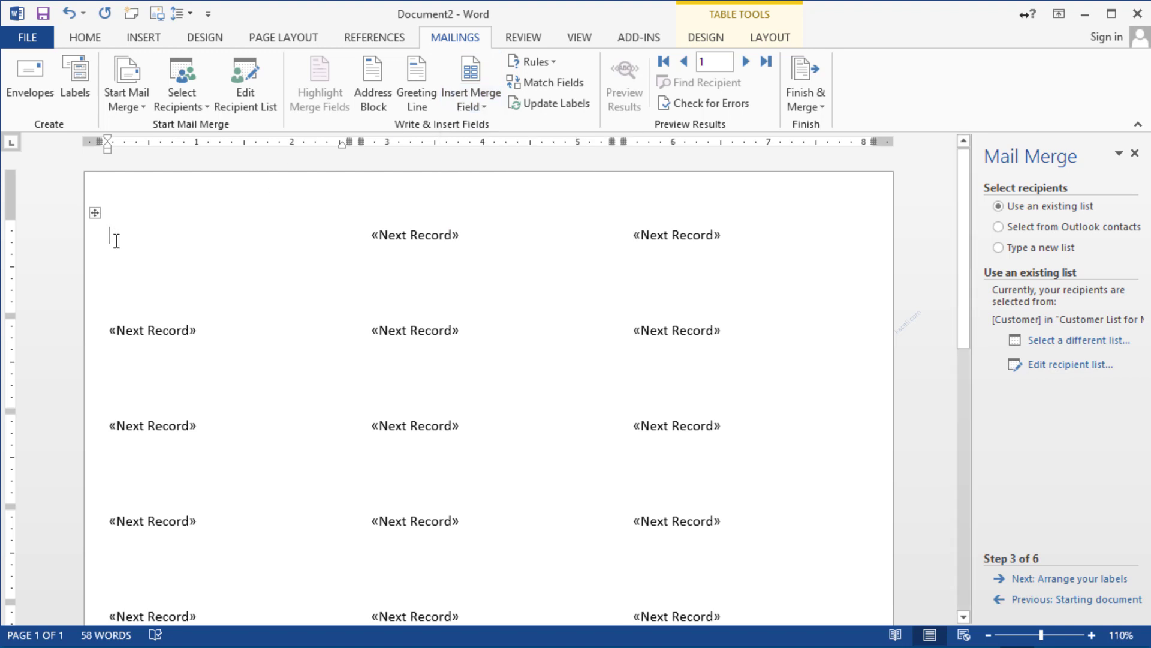
Insert «FirstName» «LastName» on the first line and «StreetAddress» below, then start a new line
left_click(486, 106)
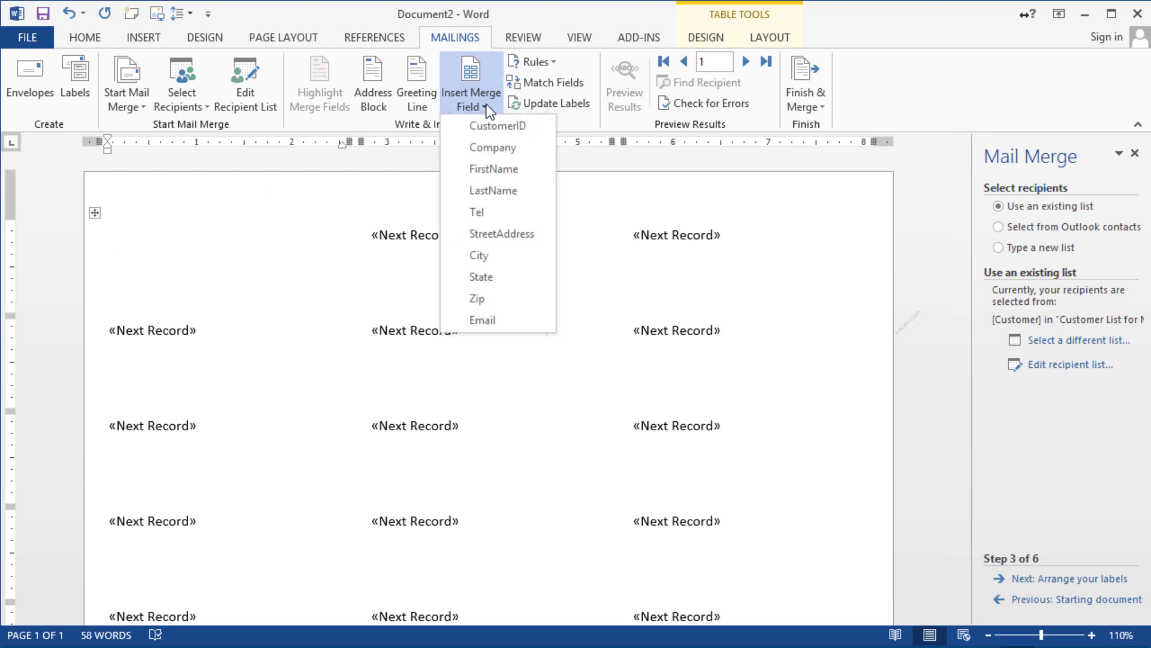
left_click(495, 170)
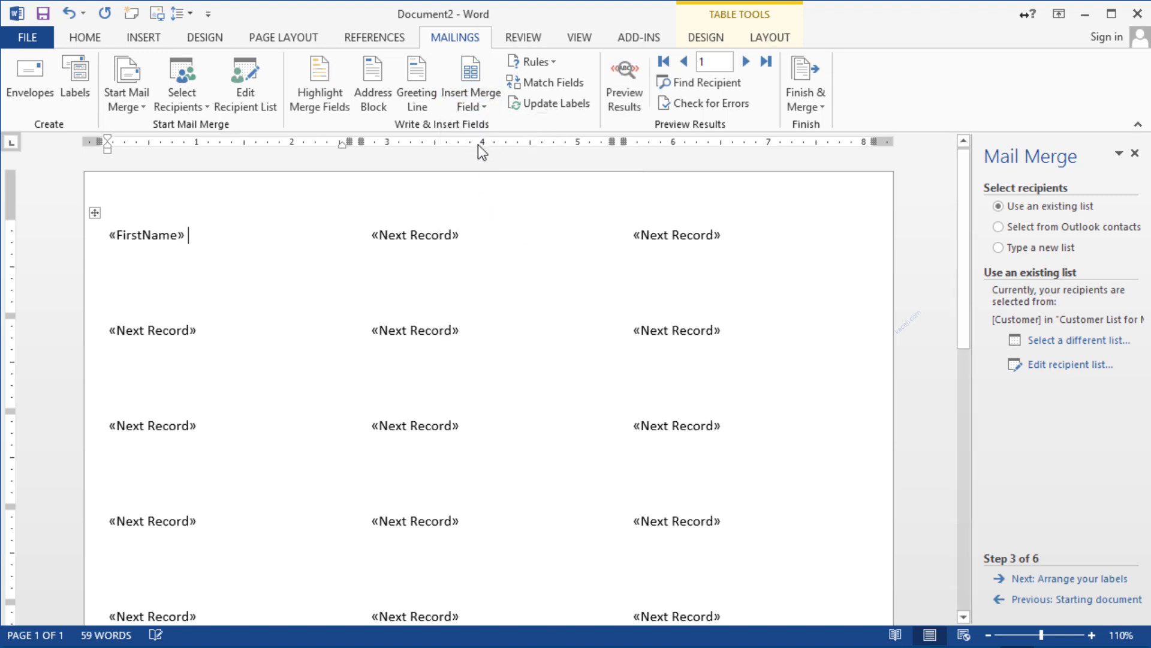
left_click(473, 103)
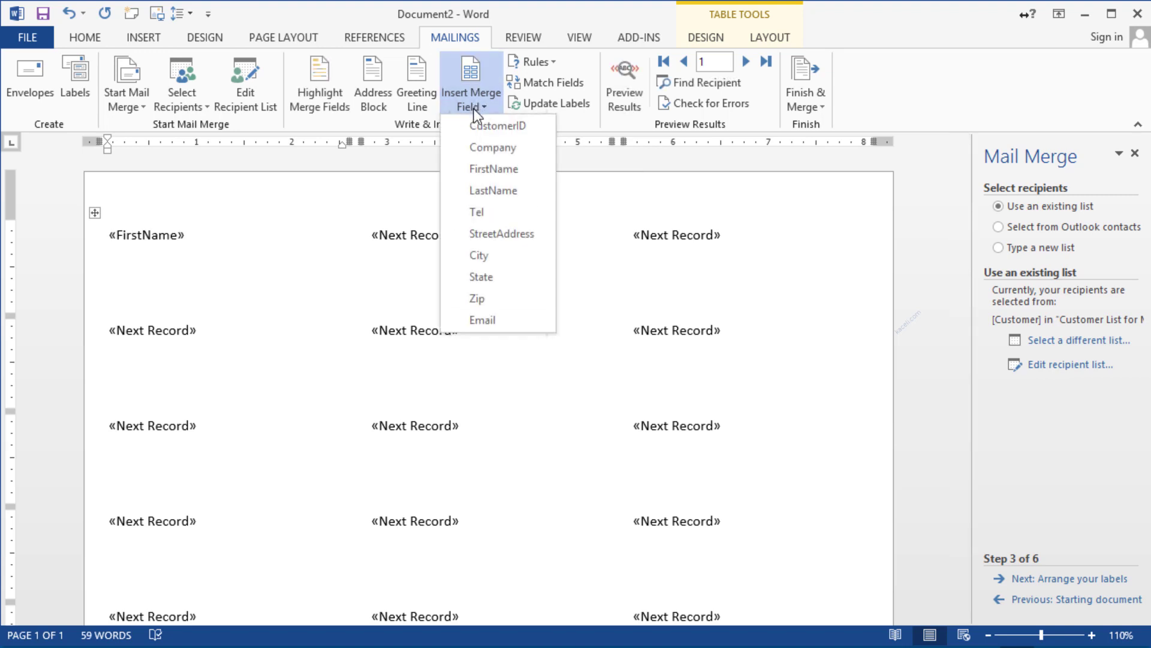
left_click(481, 190)
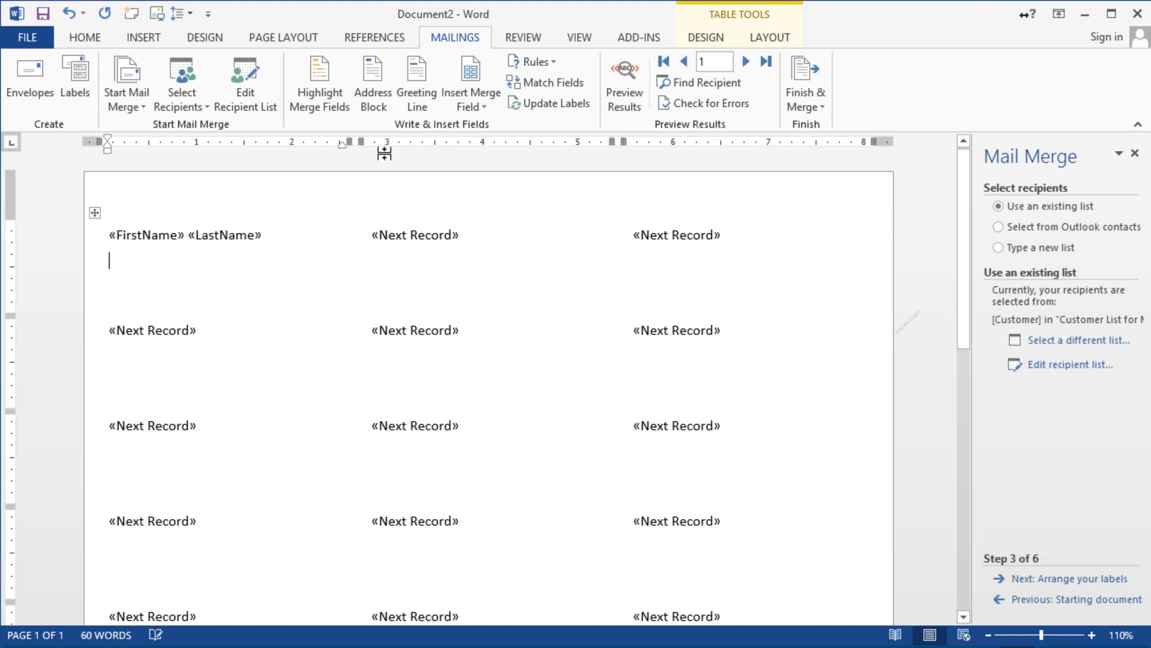
left_click(459, 103)
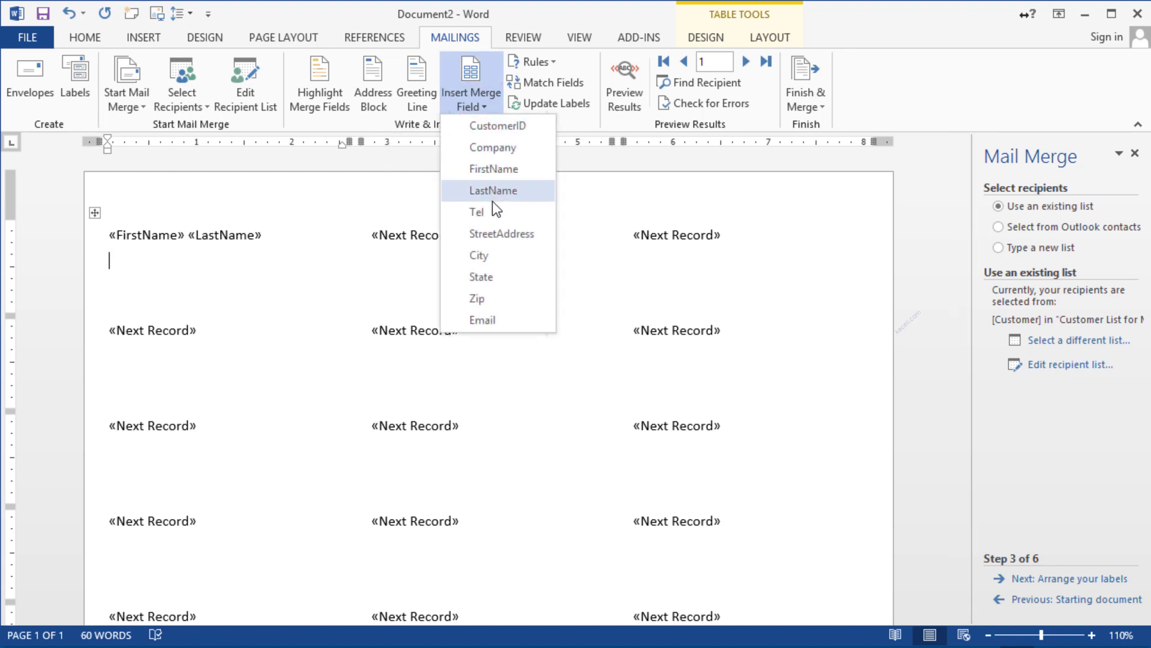
left_click(492, 234)
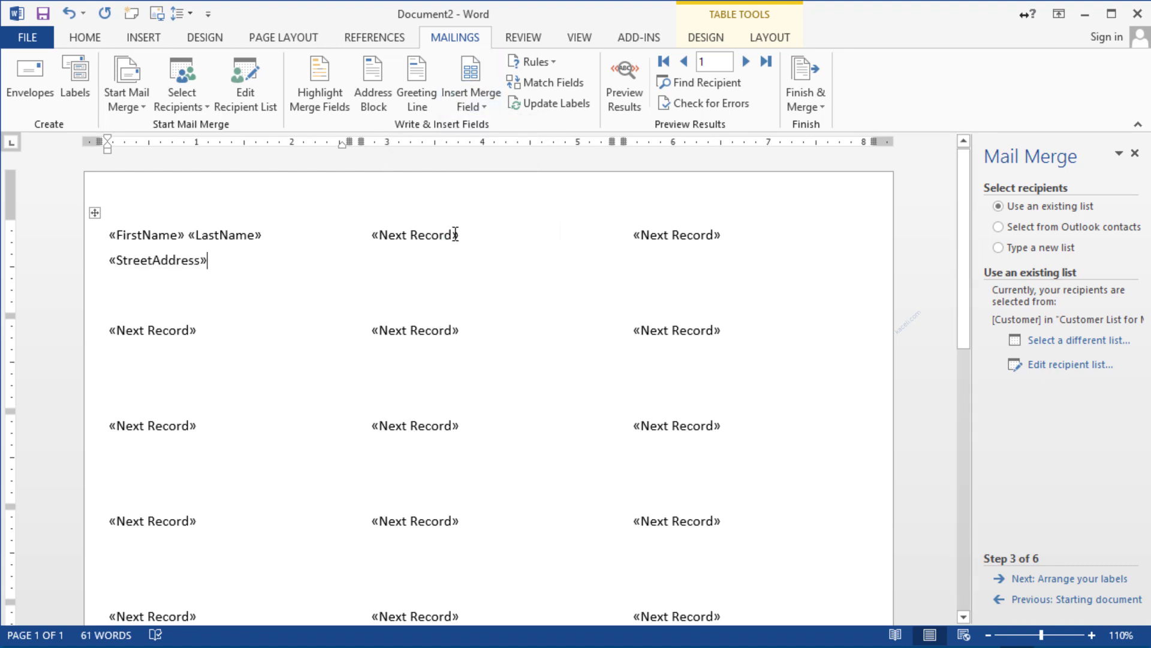
key("Return")
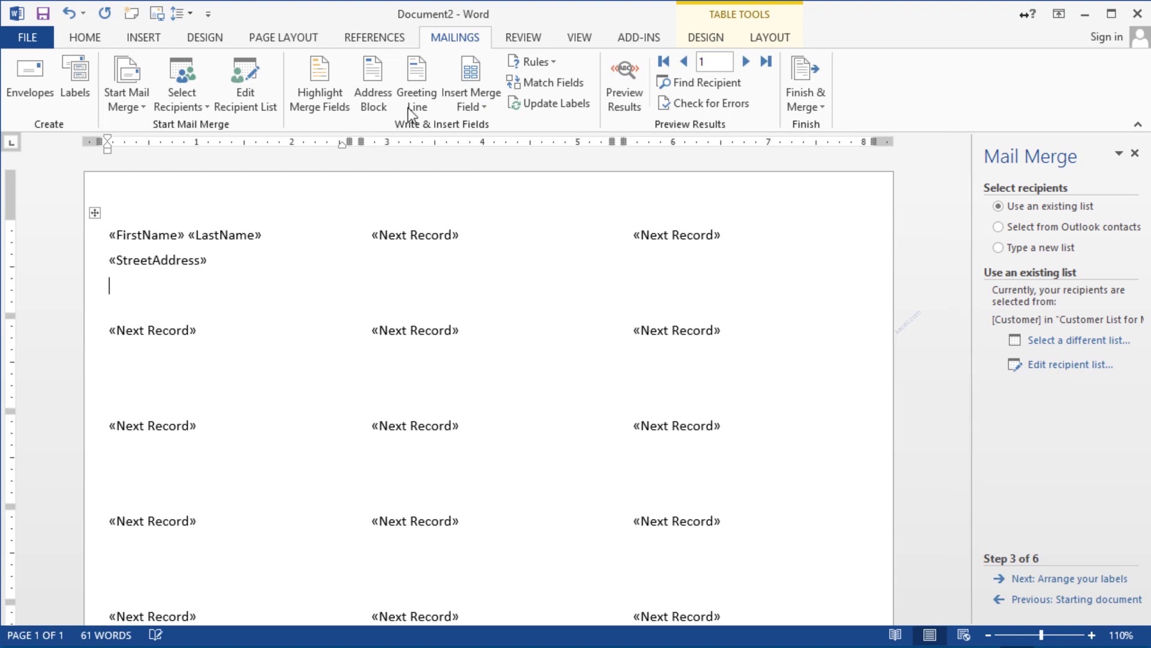
Add «City», «State» «Zip» on the third line and advance to arranging the labels
left_click(472, 103)
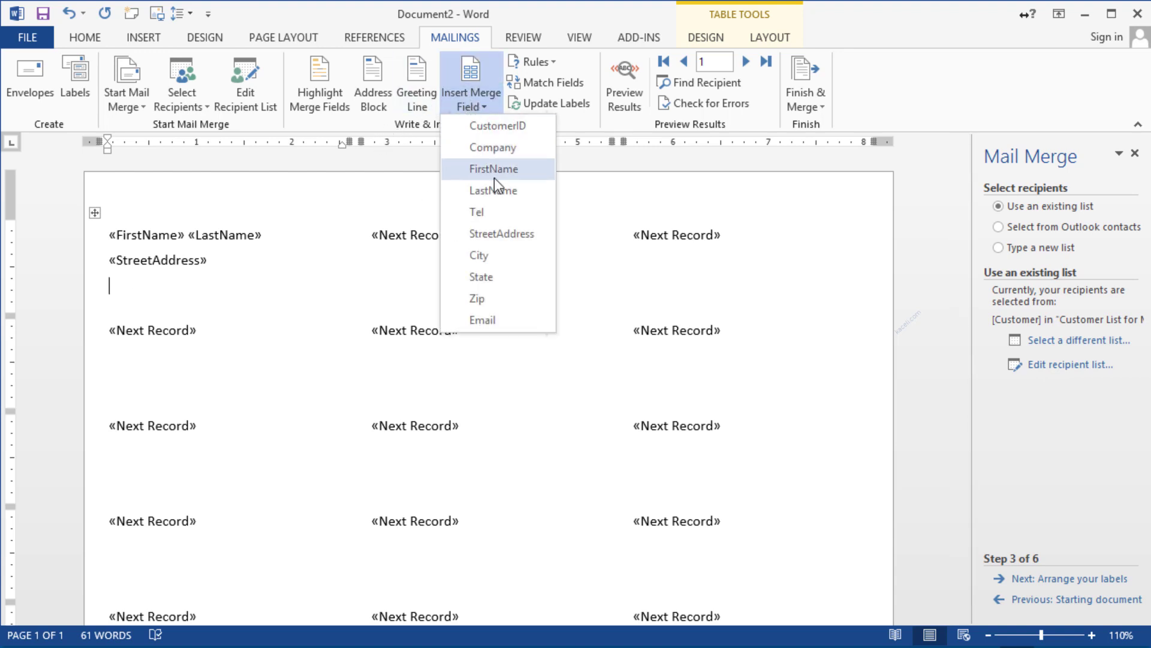
left_click(497, 256)
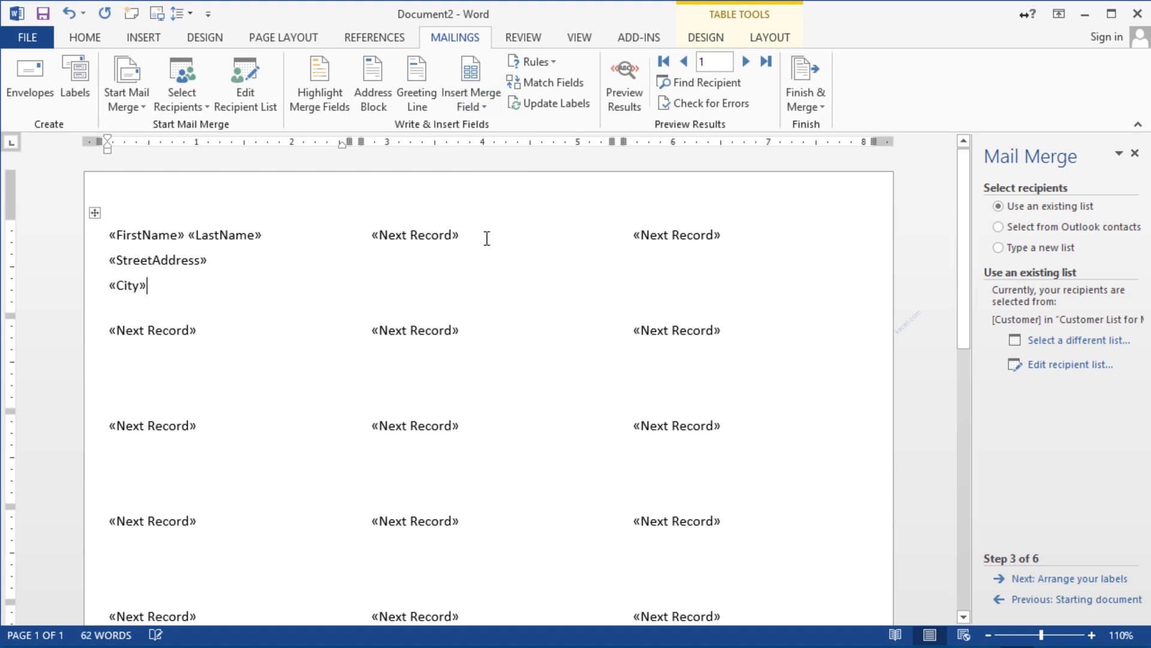
left_click(471, 105)
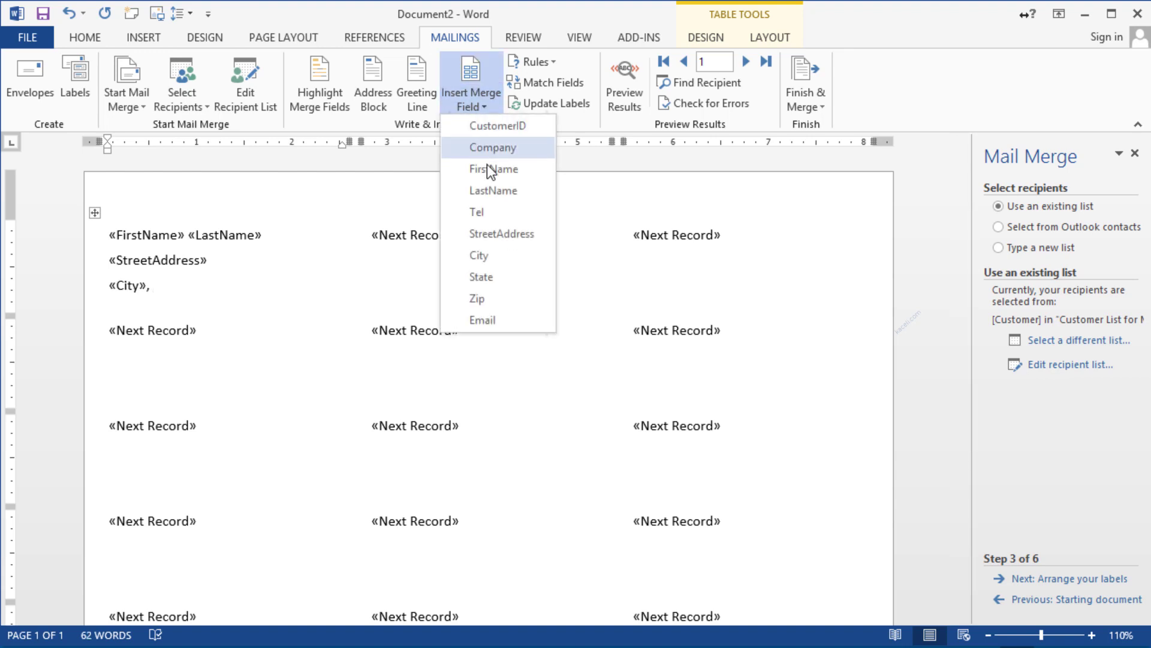
left_click(481, 277)
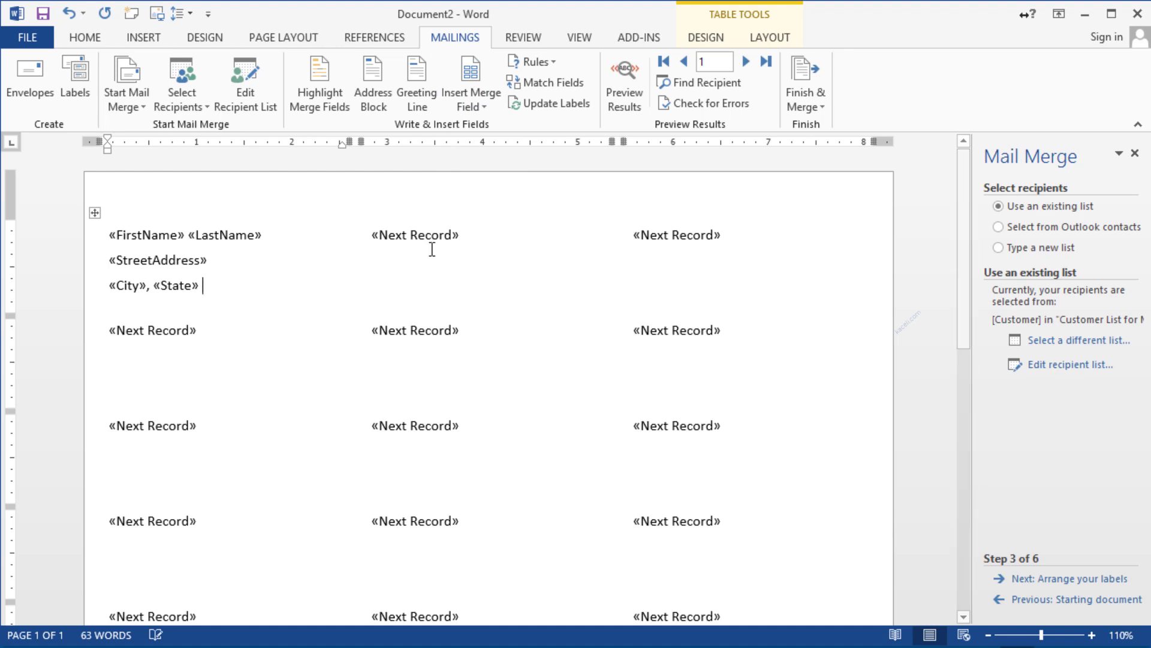
left_click(473, 105)
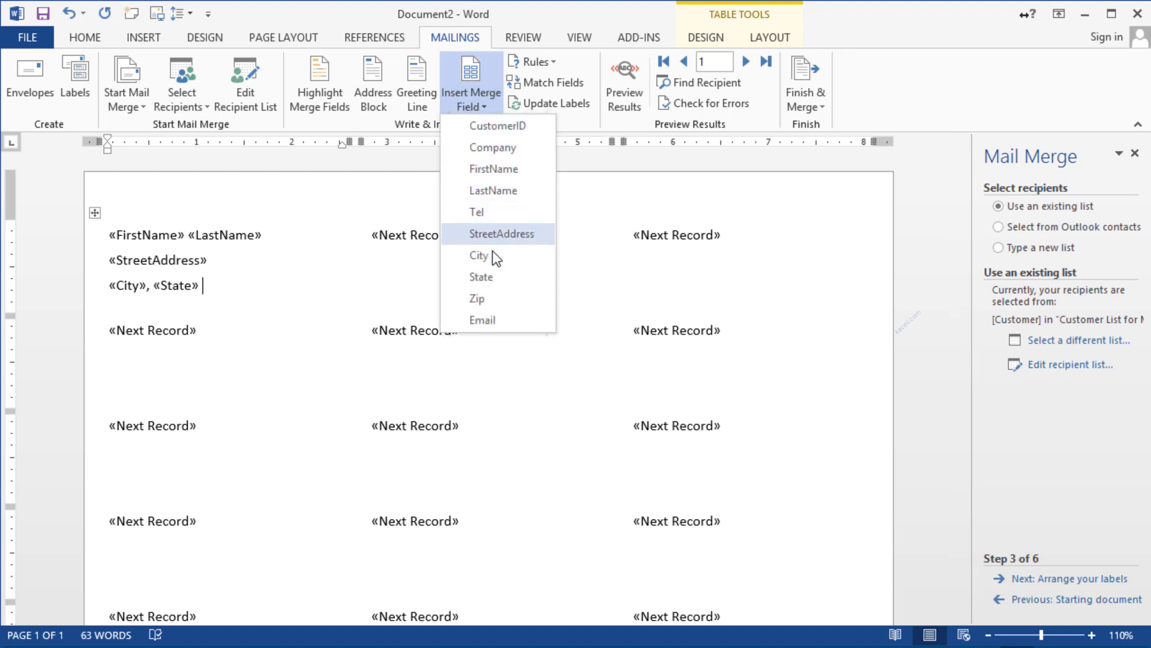
left_click(487, 297)
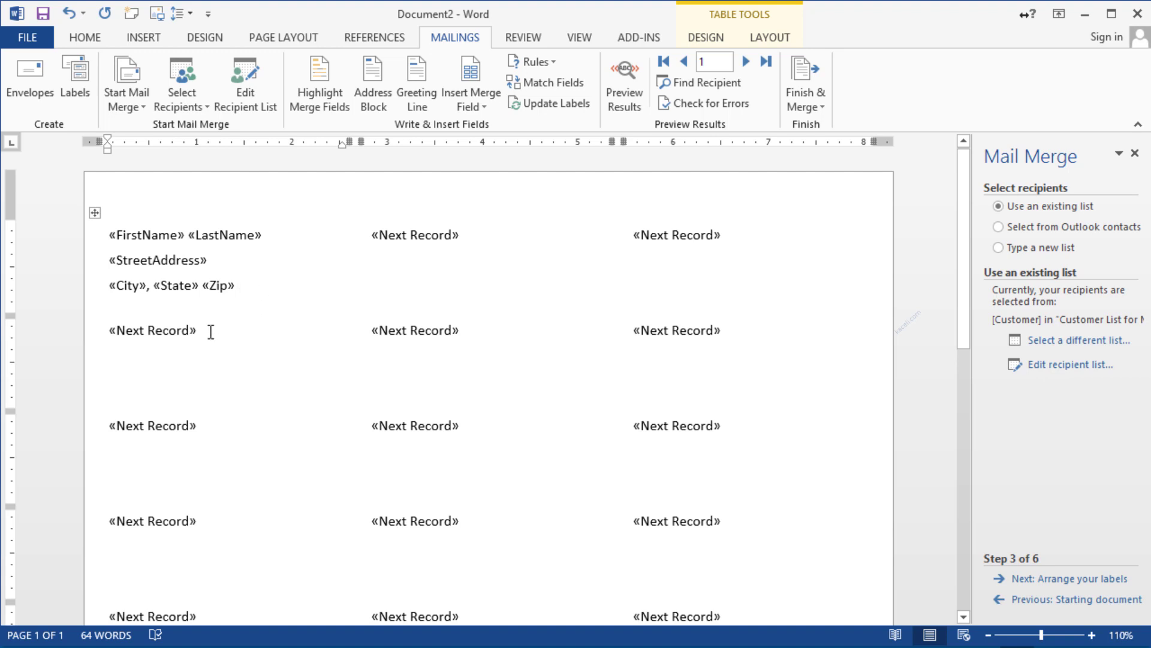
left_click(1102, 580)
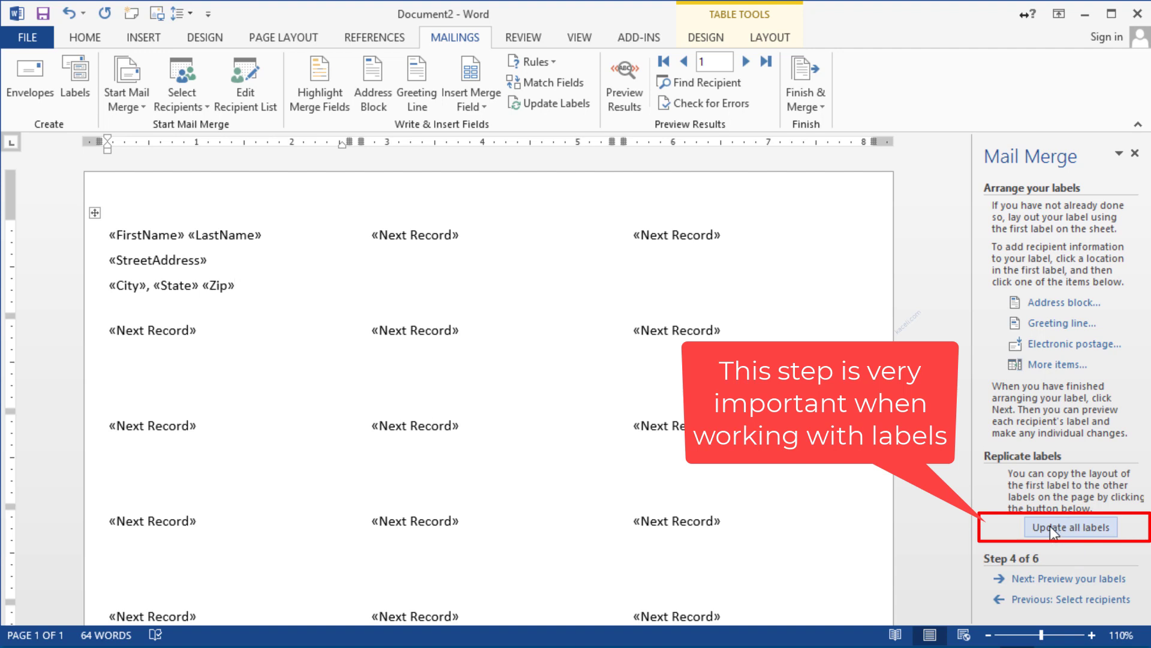
left_click_drag(238, 286, 120, 237)
left_click(141, 350)
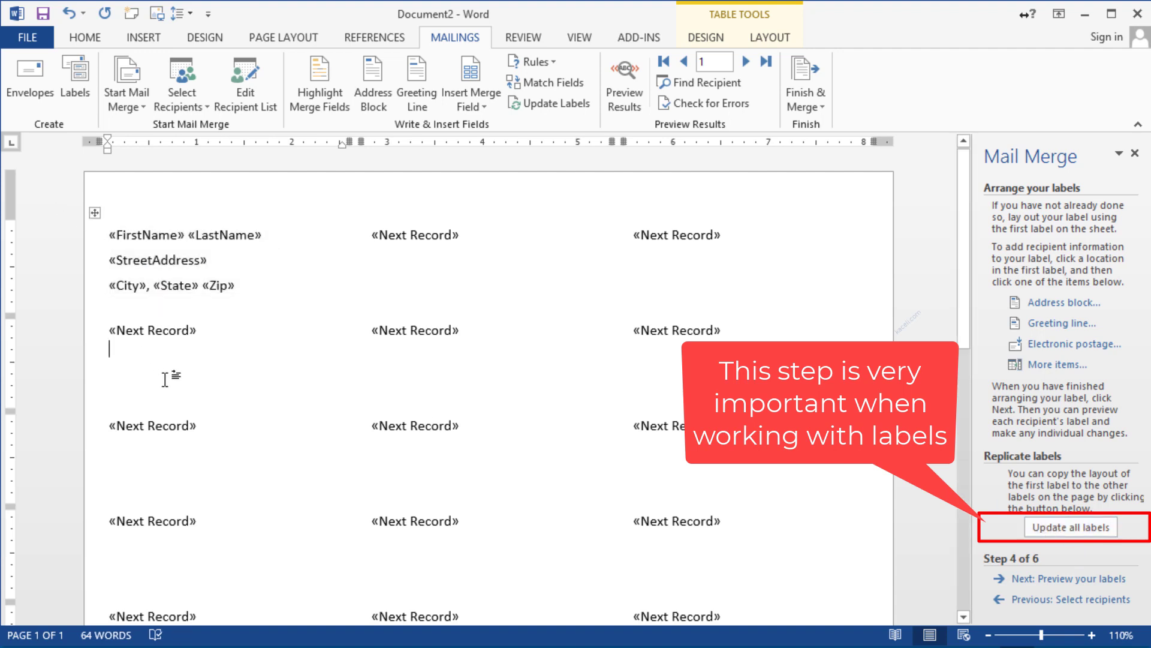
left_click(434, 308)
left_click(440, 362)
left_click(707, 372)
left_click(120, 307)
left_click(1070, 528)
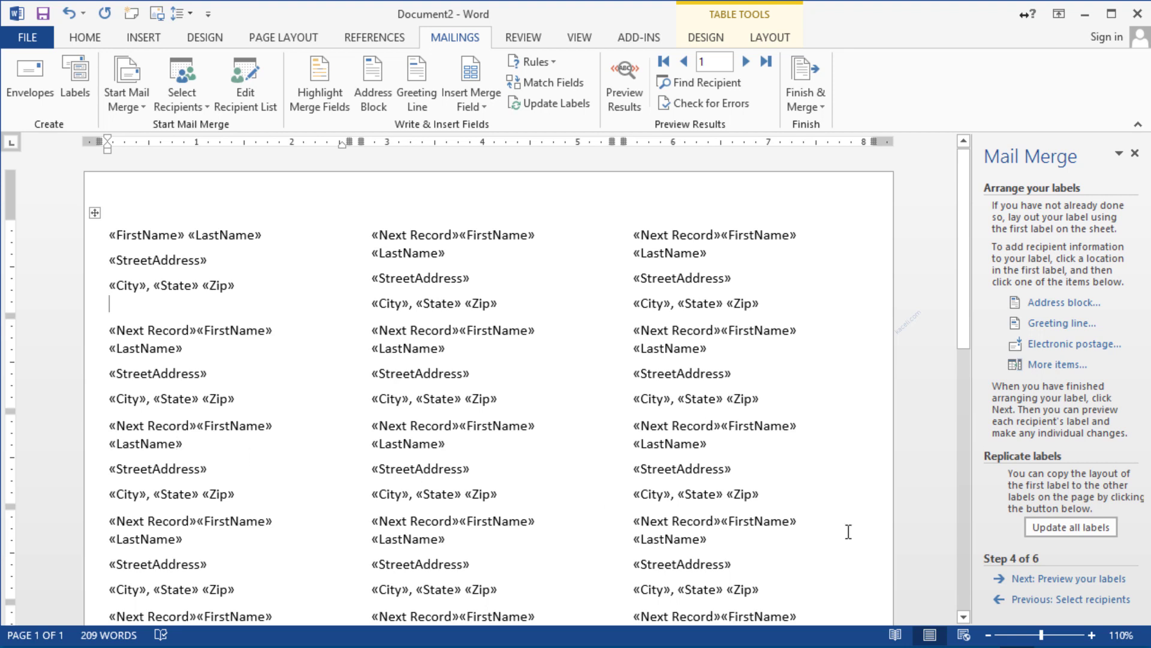
left_click(1090, 579)
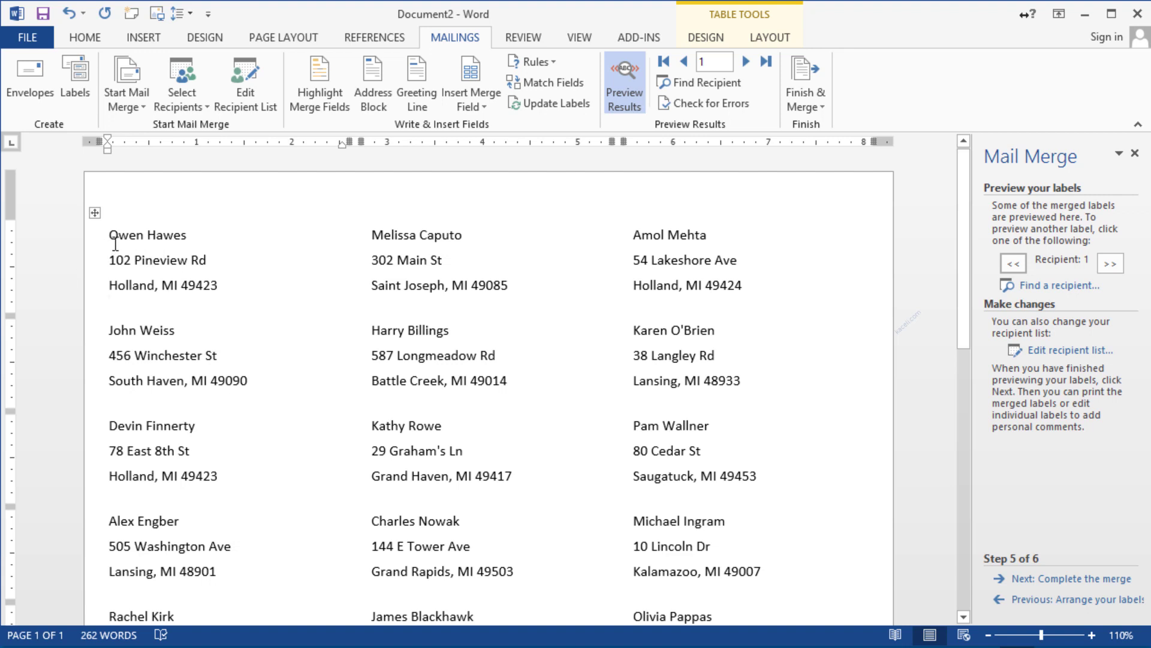
left_click(1051, 601)
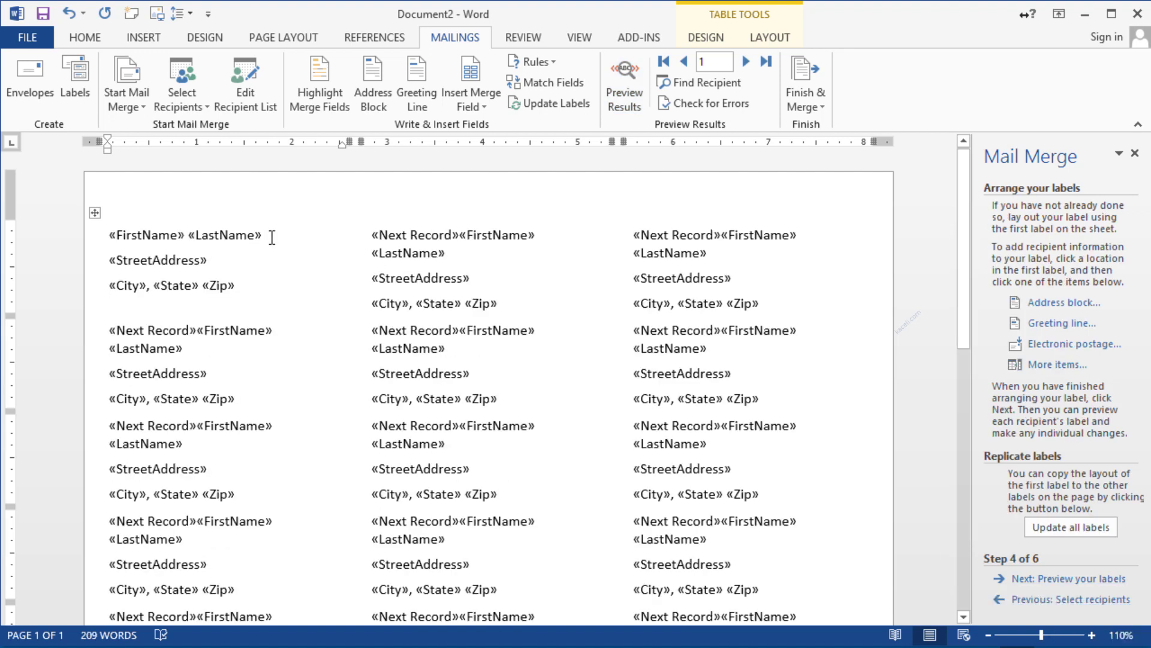
Bold the first label's name line, prefix it with 'To:', update all labels, then preview them
left_click_drag(273, 236, 109, 235)
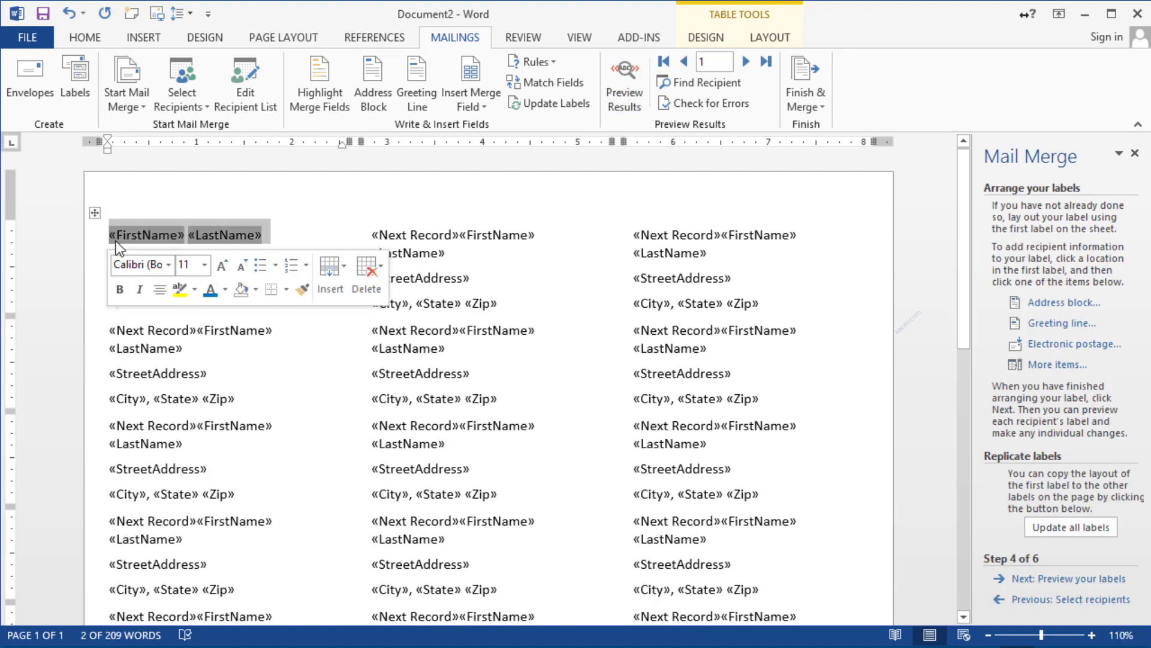
left_click(119, 289)
left_click(299, 240)
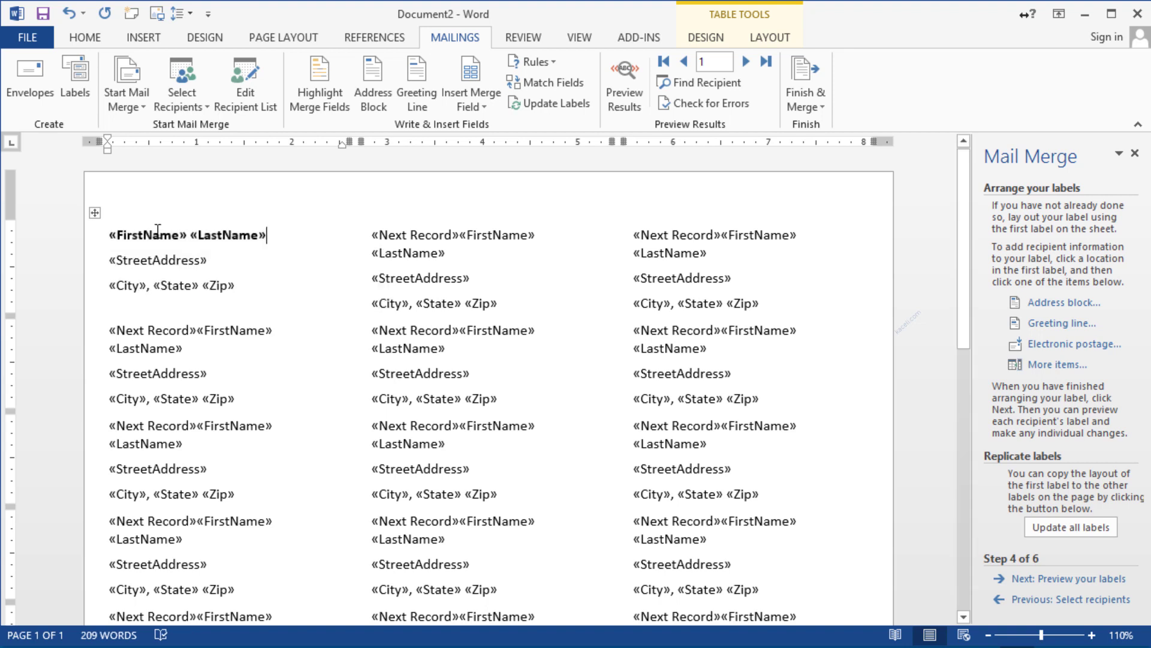
left_click(110, 233)
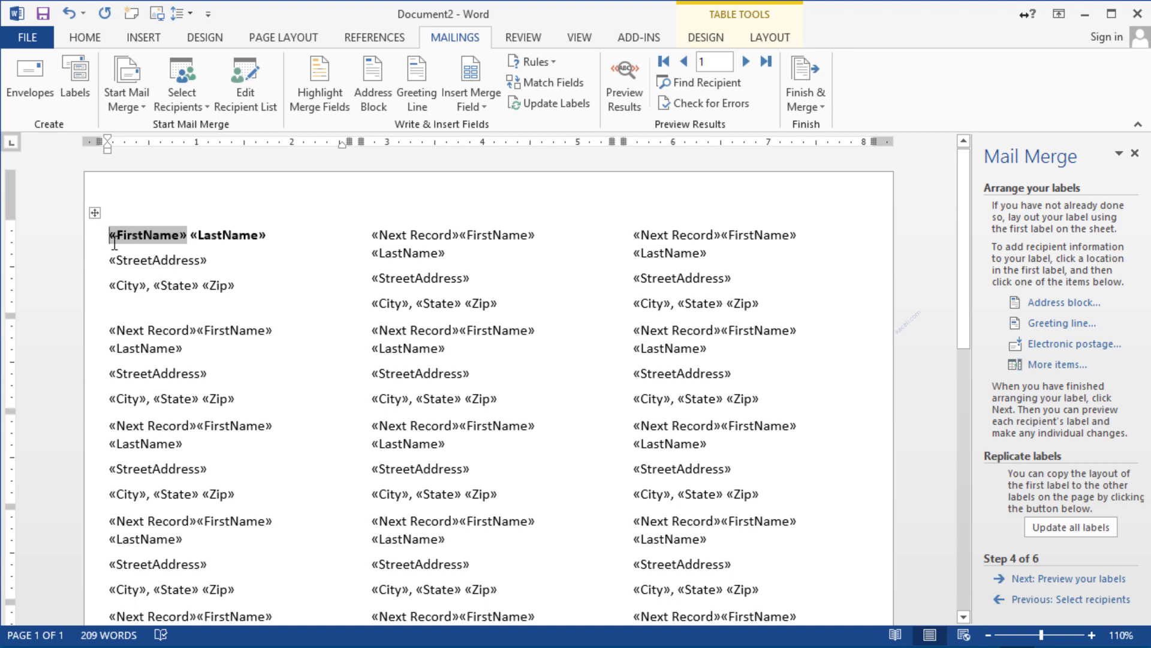
type("To:")
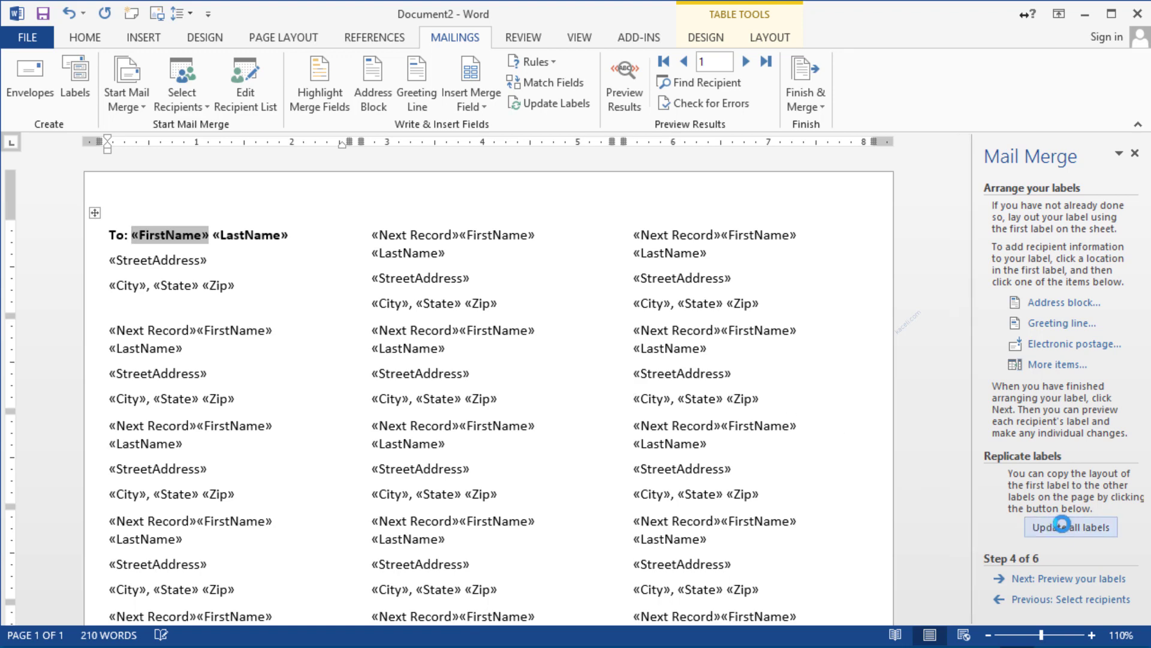
left_click(1060, 527)
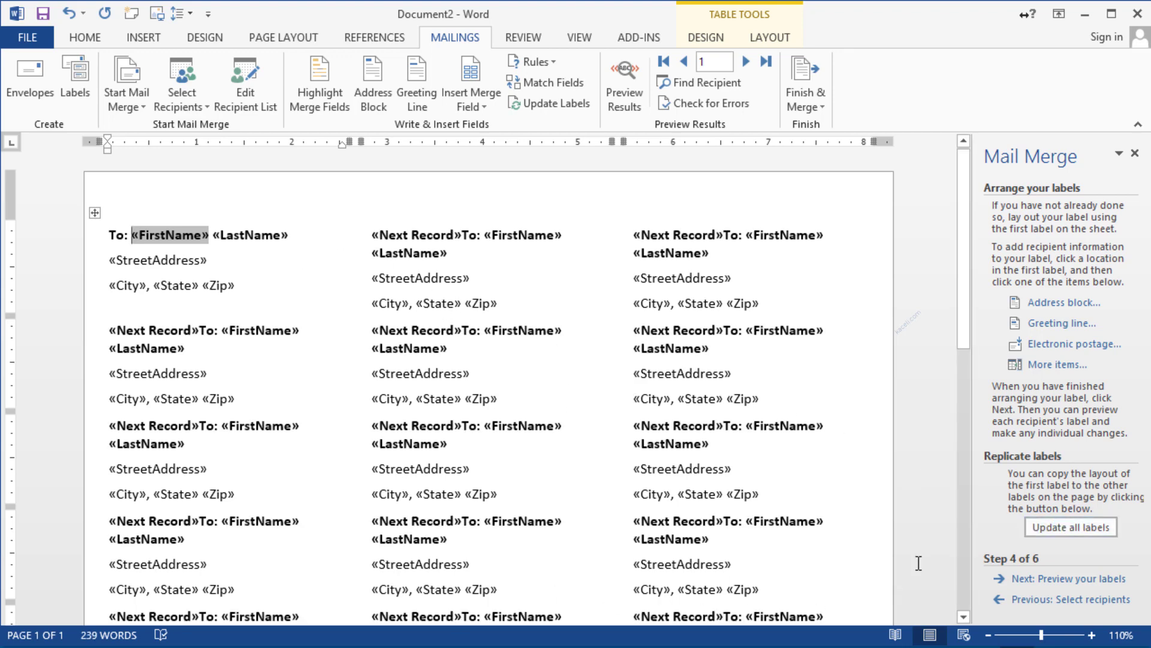
left_click(1081, 579)
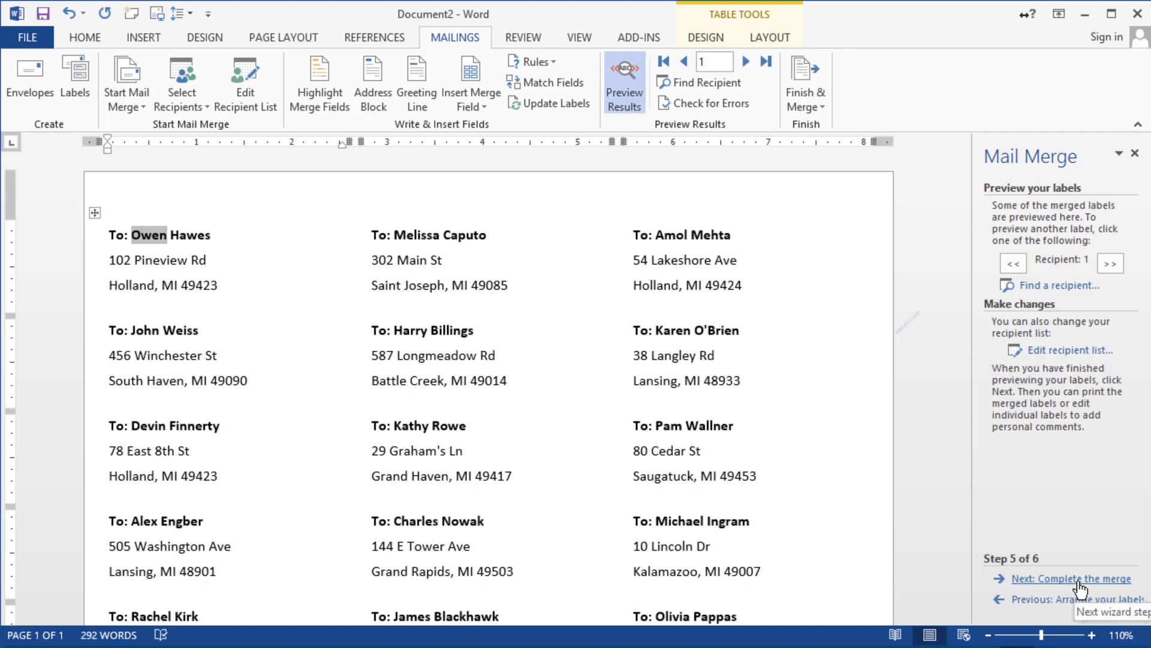
Preview the third recipient's label, then go to Complete the merge and choose Edit individual labels
left_click(1120, 266)
left_click(1118, 270)
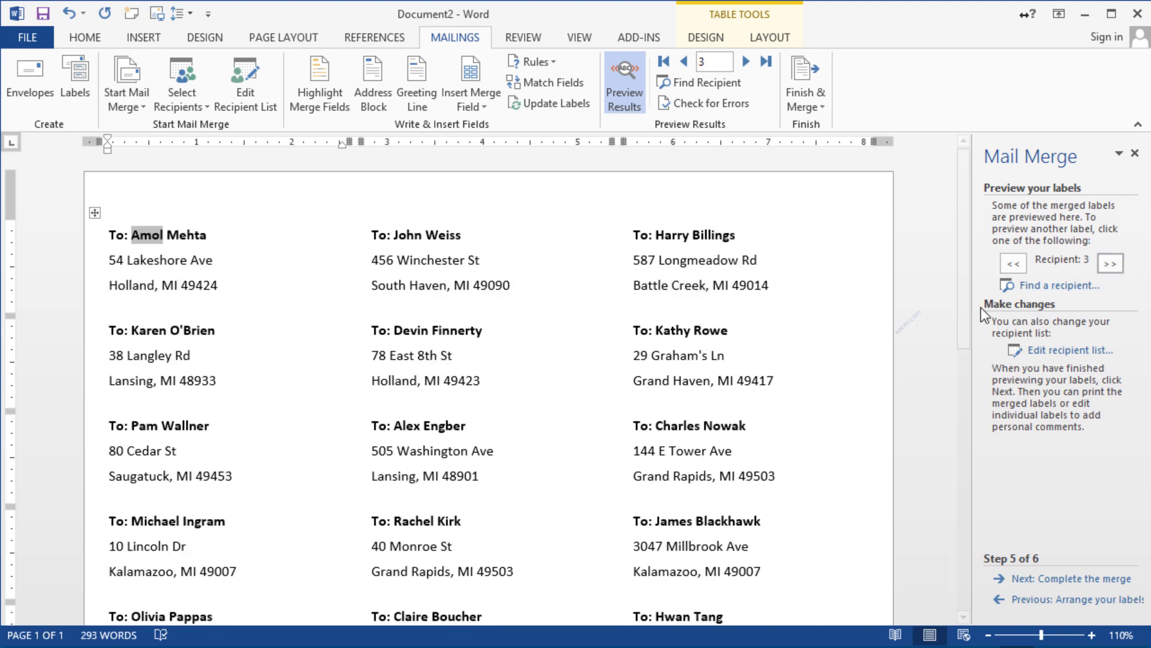
left_click(1064, 579)
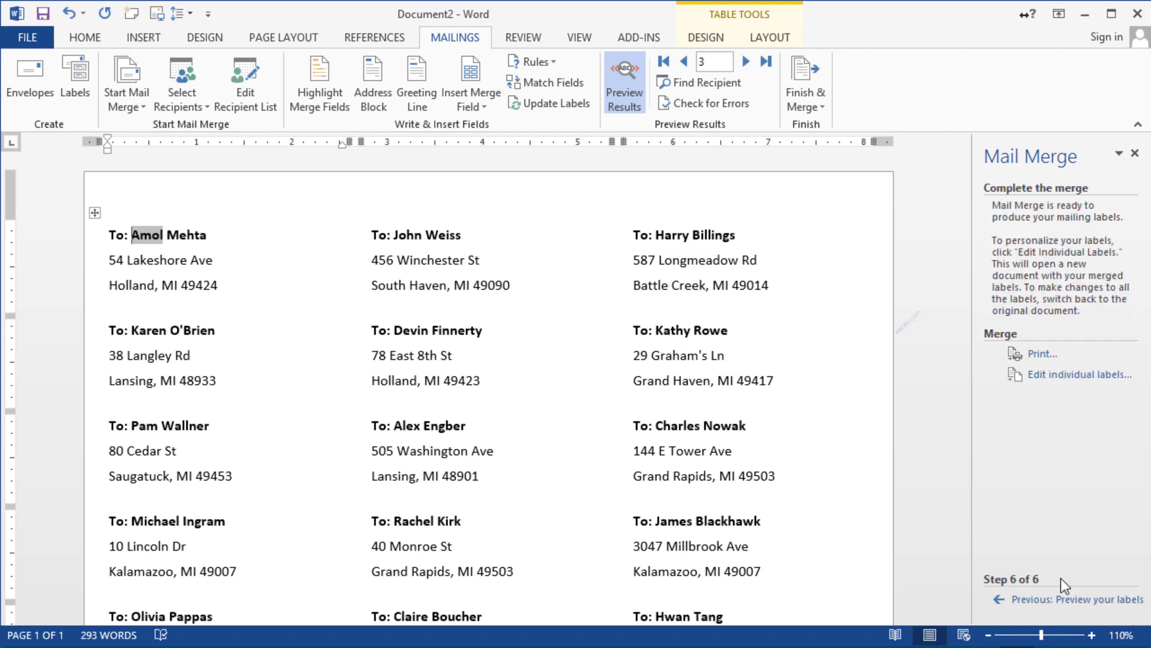
left_click(1056, 378)
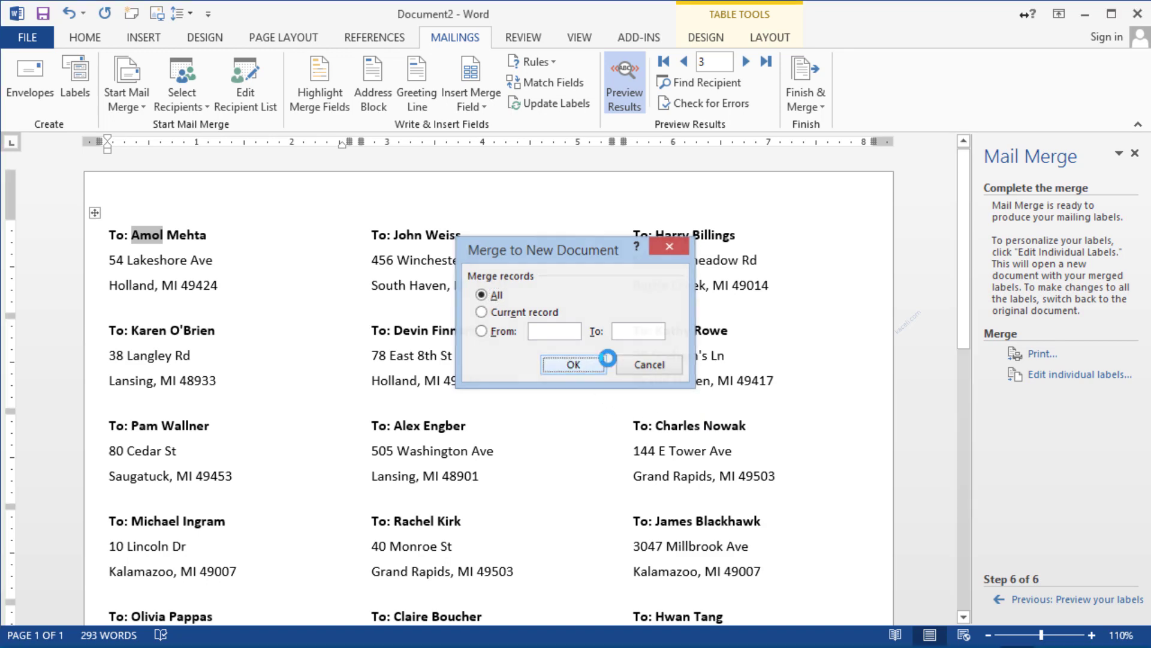
Merge all records into Labels1, scroll through the labels, then close it with Don't Save
left_click(574, 365)
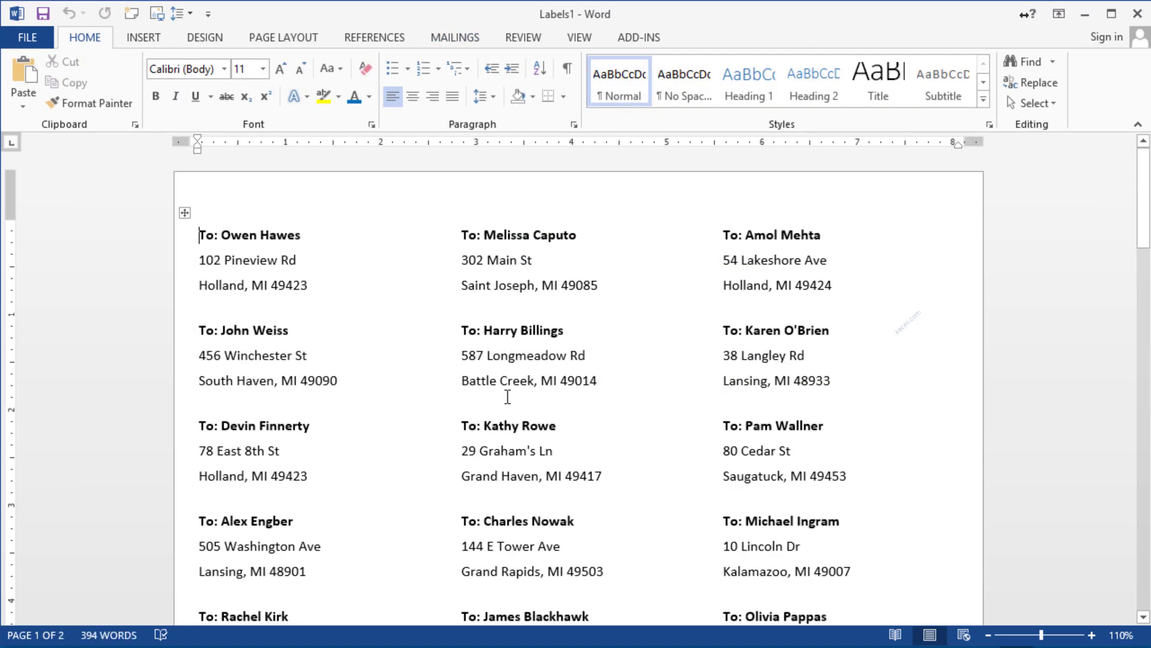
scroll(480, 456, "down", 20)
scroll(463, 495, "down", 2)
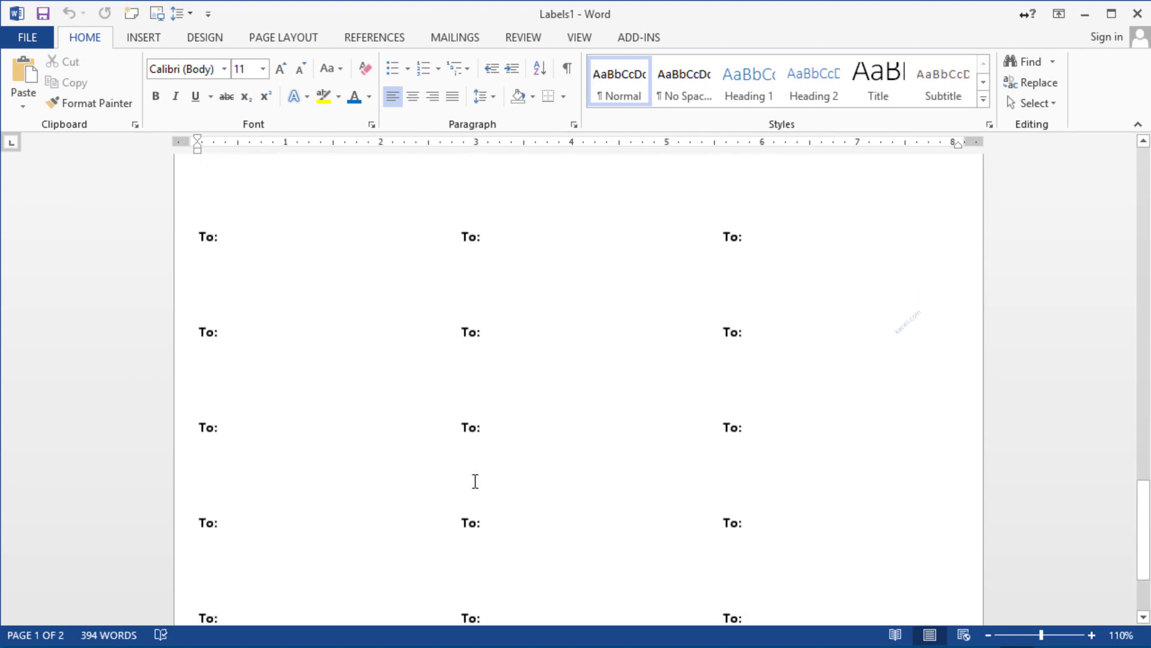
scroll(473, 480, "up", 8)
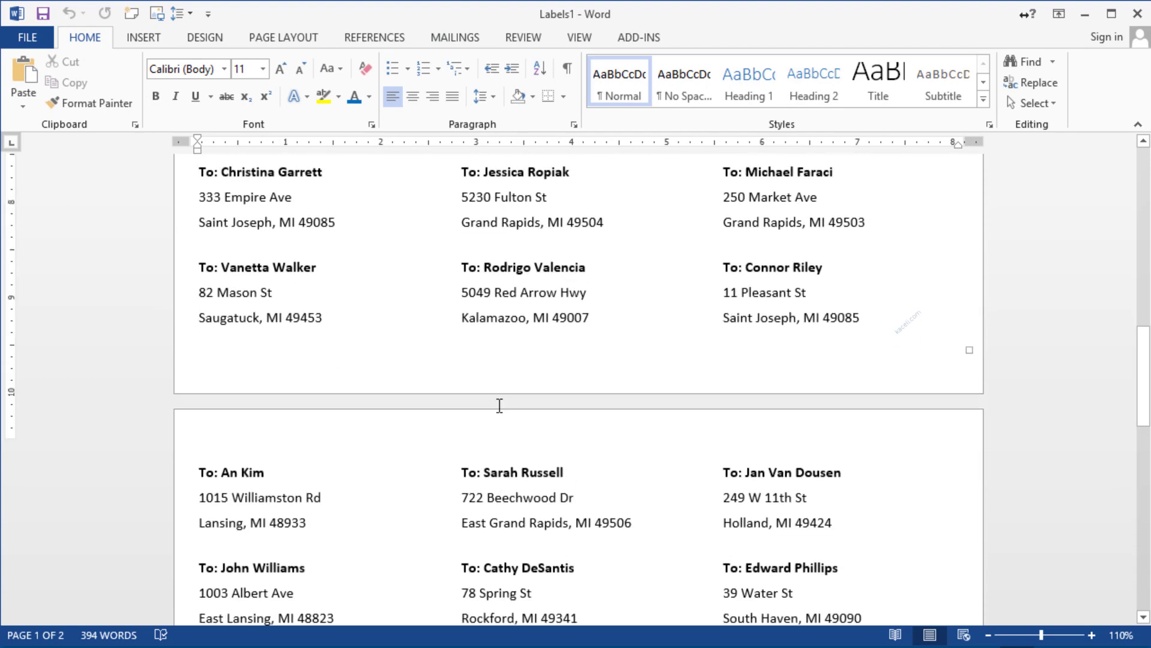
scroll(499, 404, "up", 10)
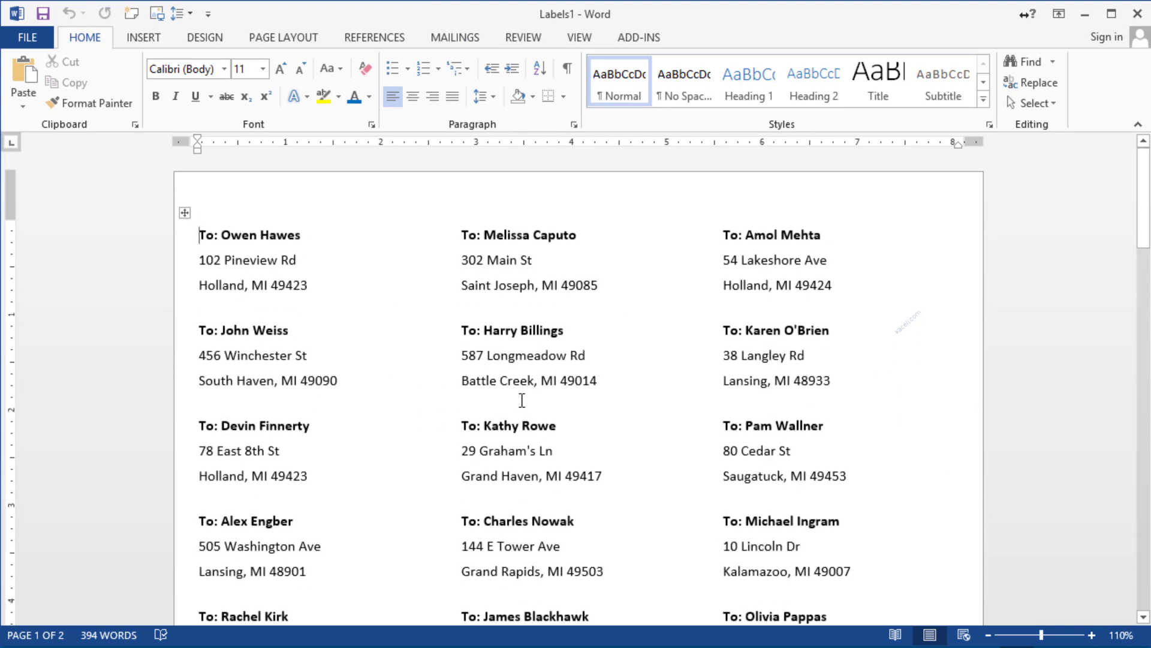
left_click(519, 236)
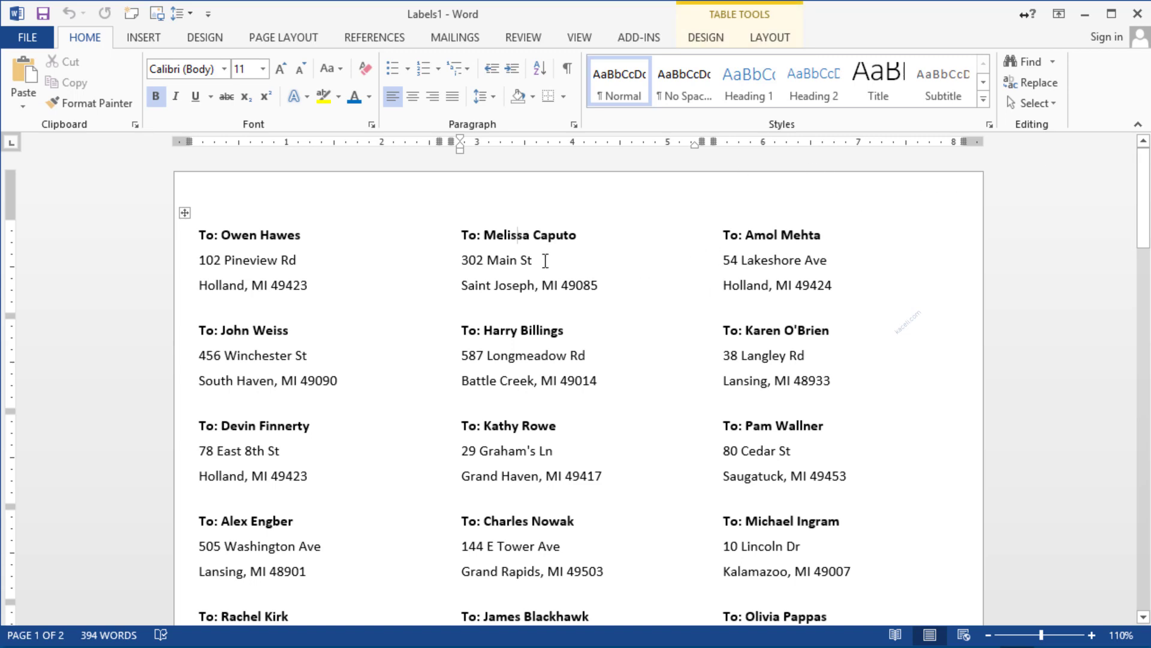
left_click(1138, 14)
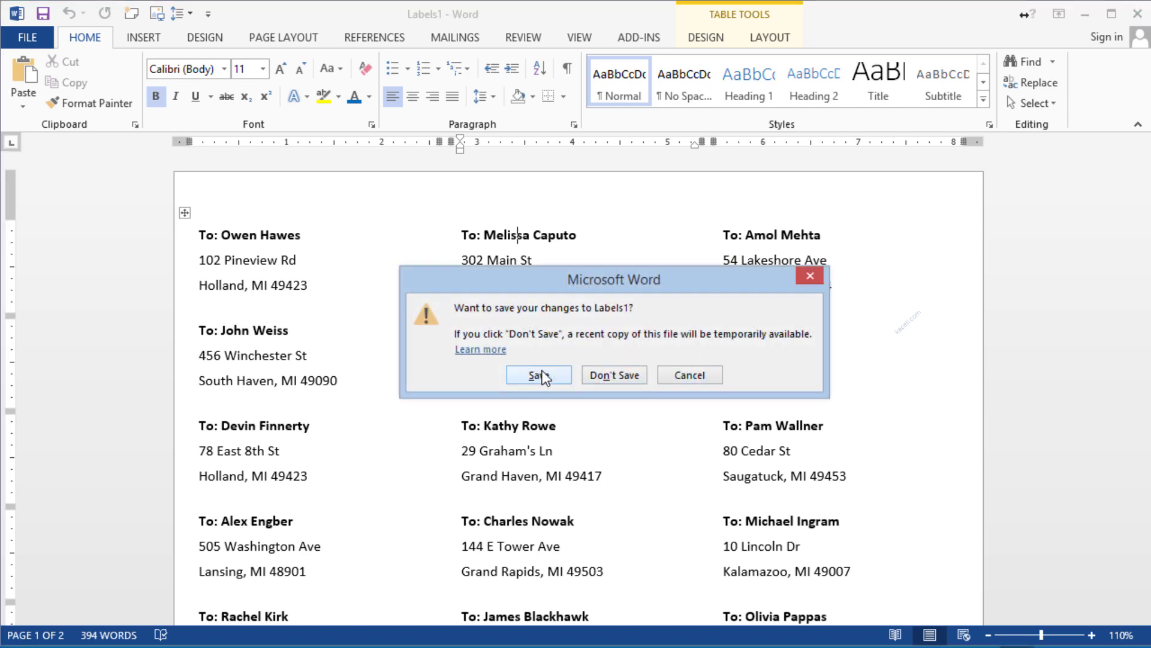
left_click(604, 375)
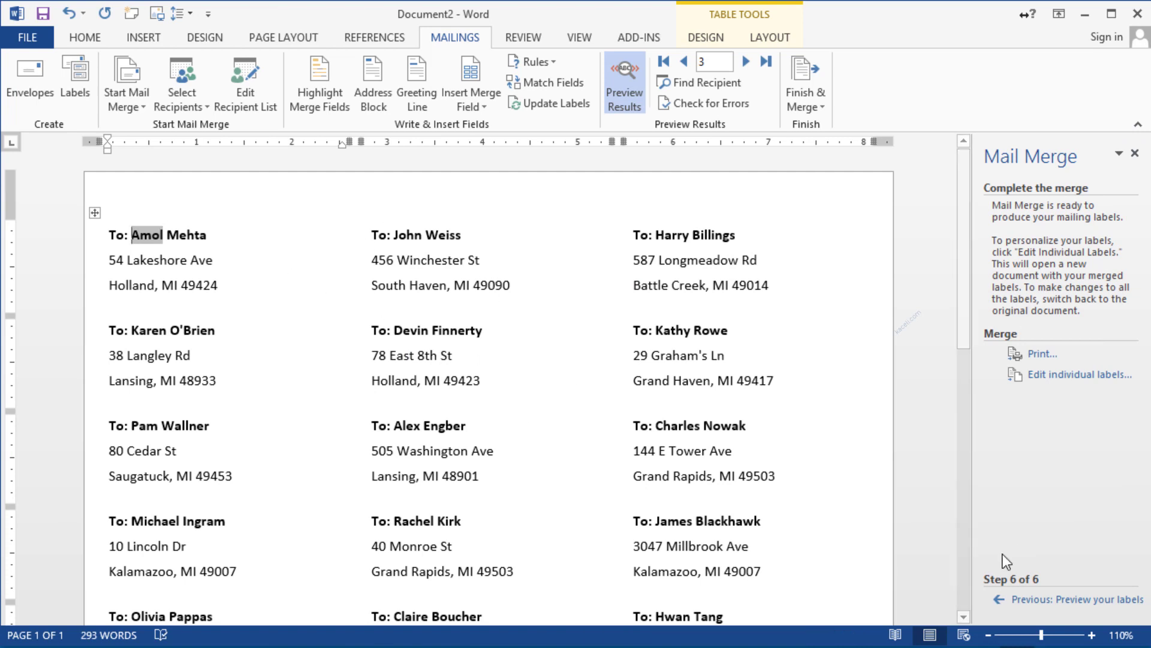
Step the wizard back to arranging labels, then forward again to the label preview
left_click(1053, 600)
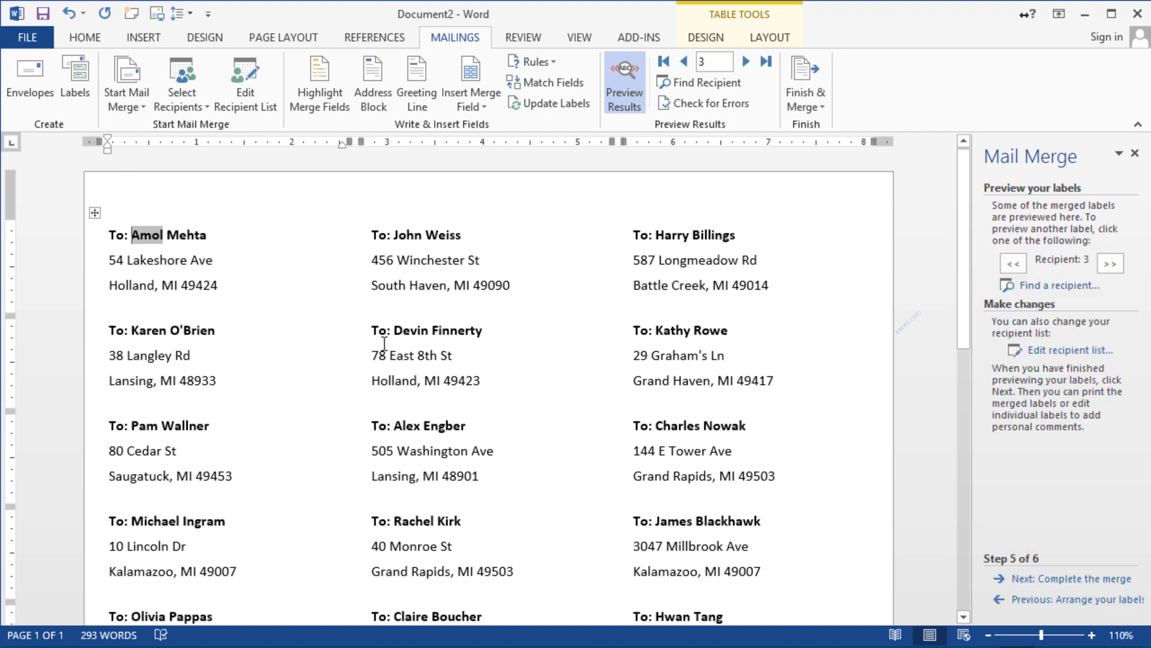
left_click(1032, 600)
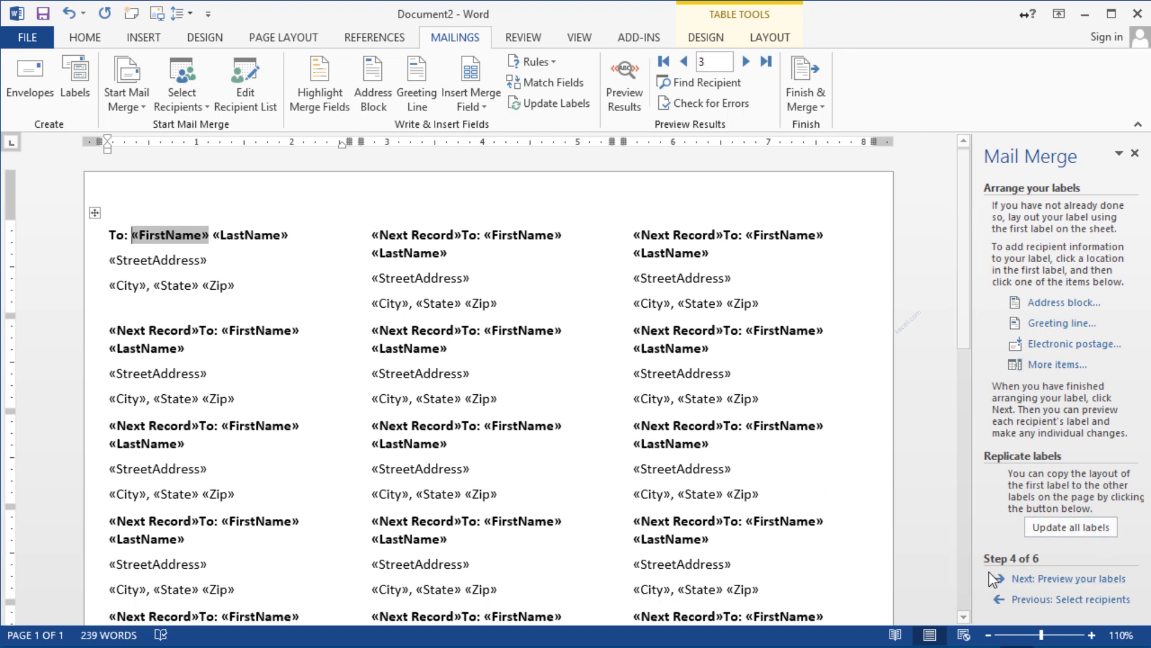
left_click(1085, 579)
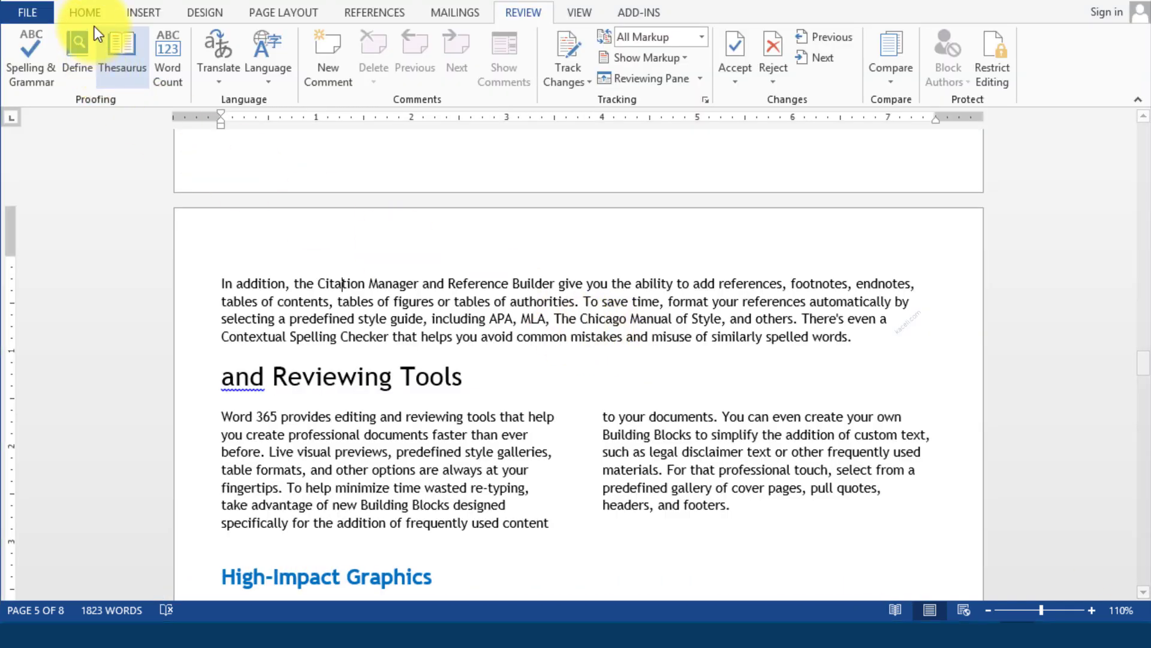
Show the Home ribbon and scroll to page 3 with the Various Versions of Office 365 table
left_click(90, 15)
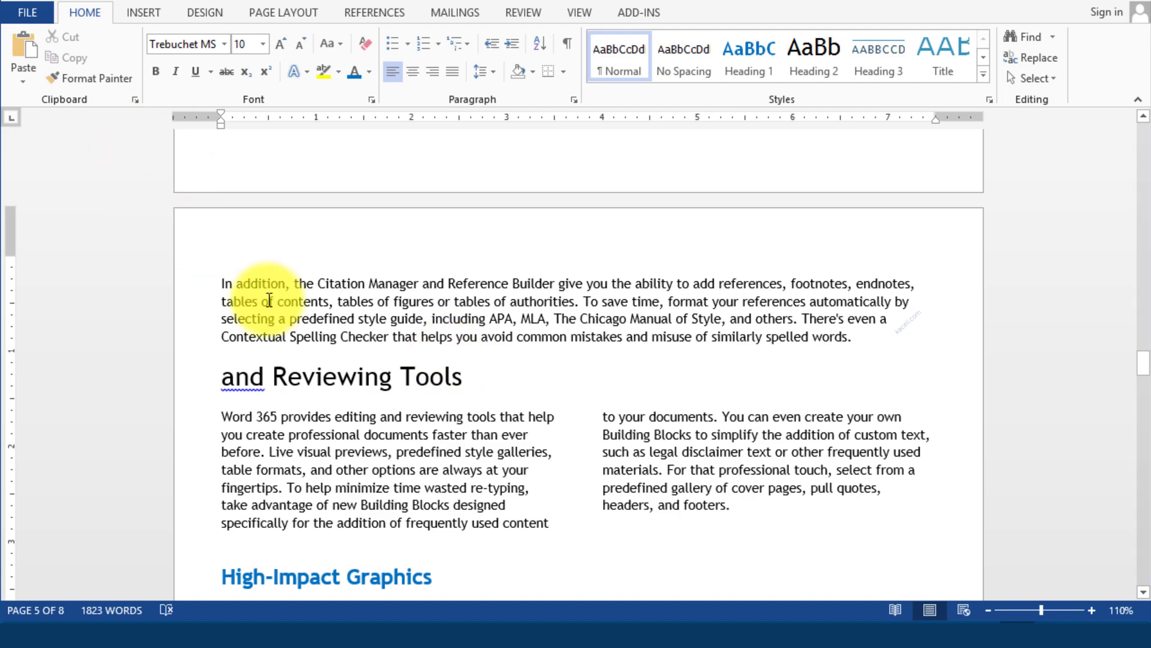
scroll(294, 323, "up", 20)
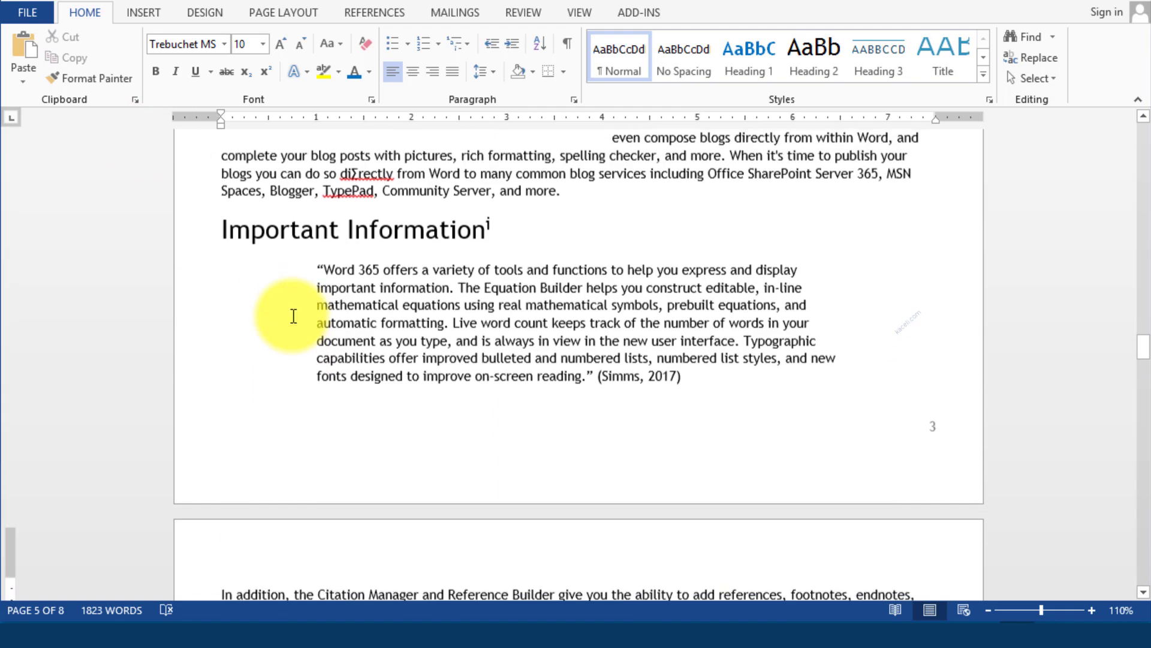
scroll(293, 324, "up", 5)
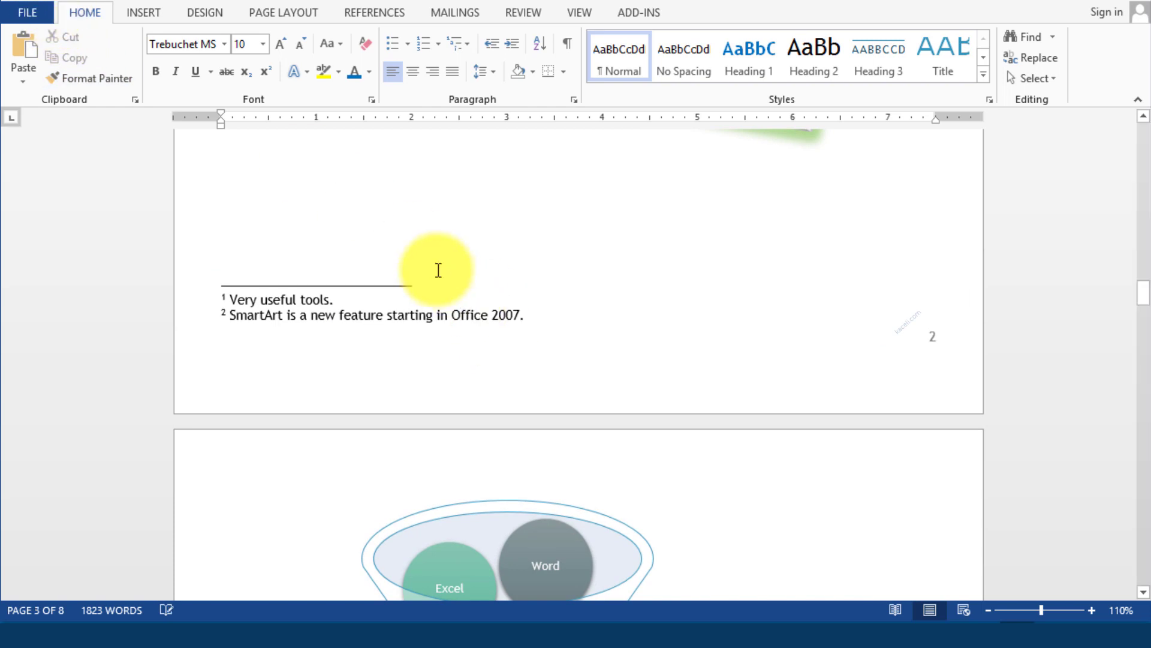
scroll(437, 268, "up", 20)
scroll(438, 267, "up", 10)
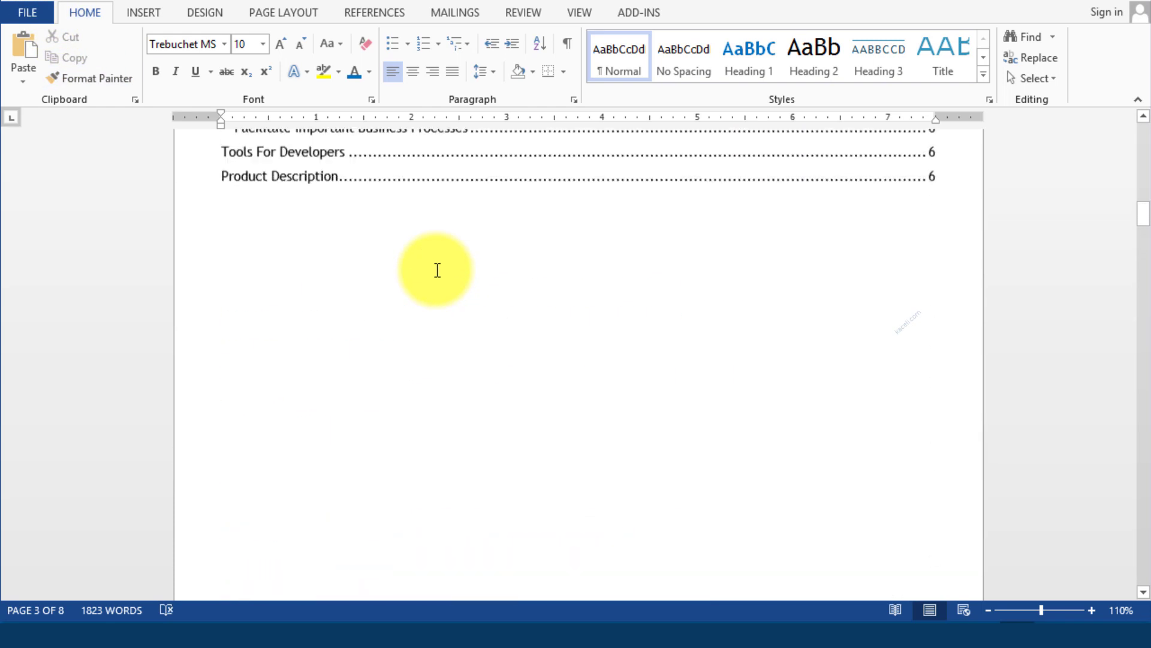
scroll(483, 342, "down", 5)
scroll(607, 279, "down", 12)
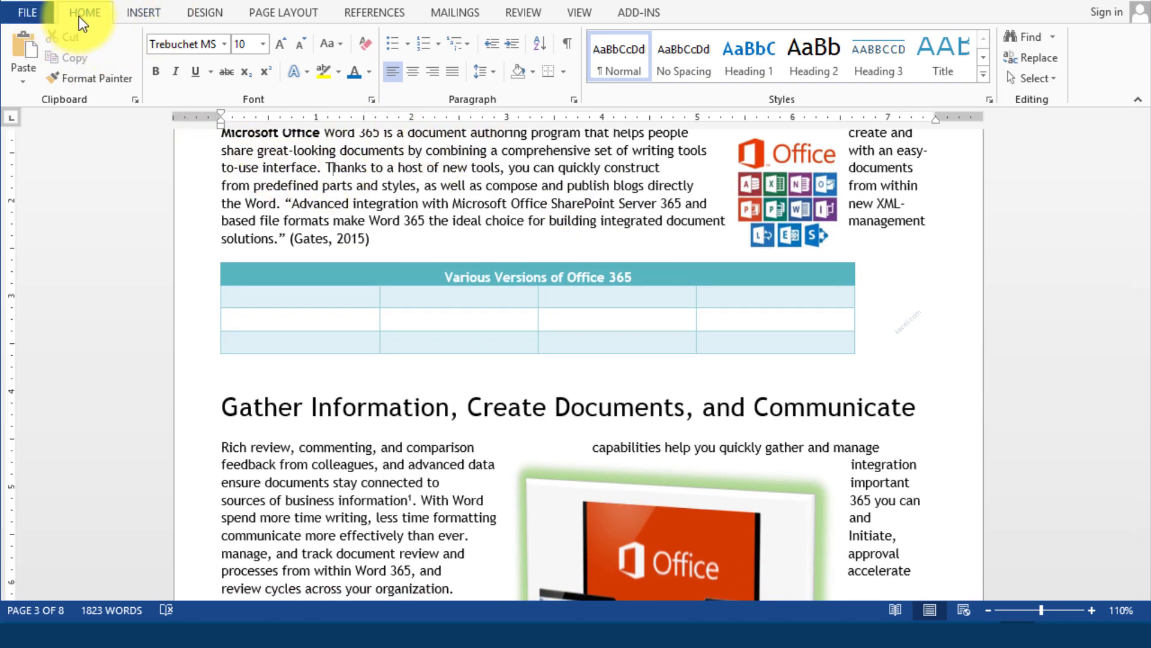
Open the Compare Documents dialog from the Review tab's Compare menu
left_click(531, 13)
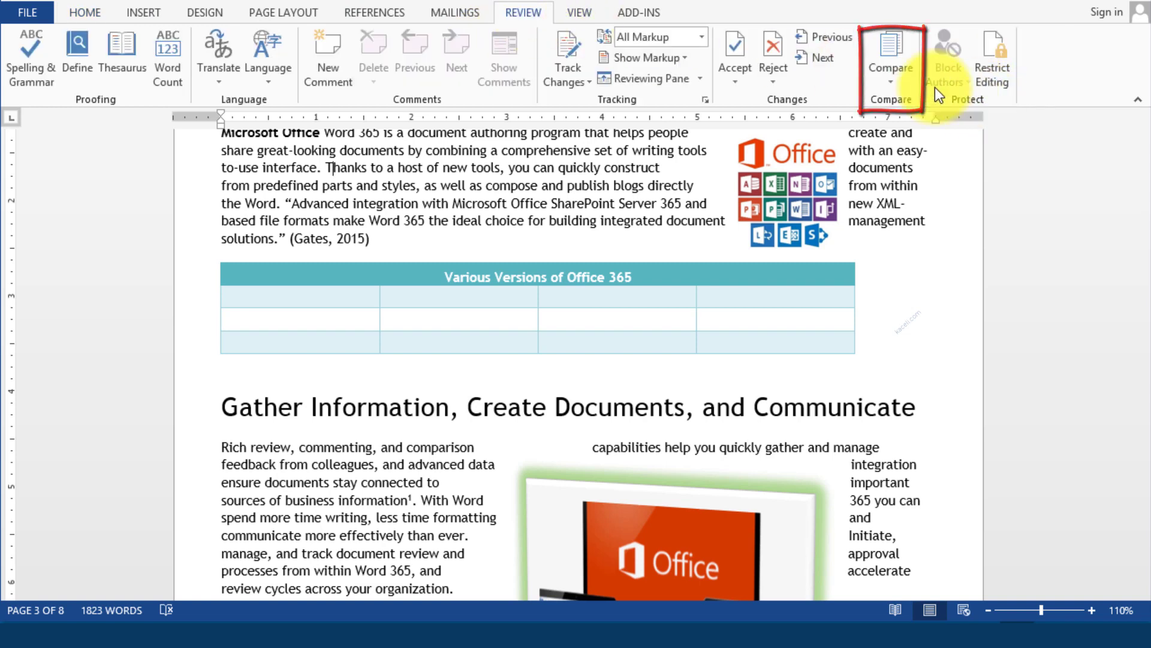
left_click(905, 81)
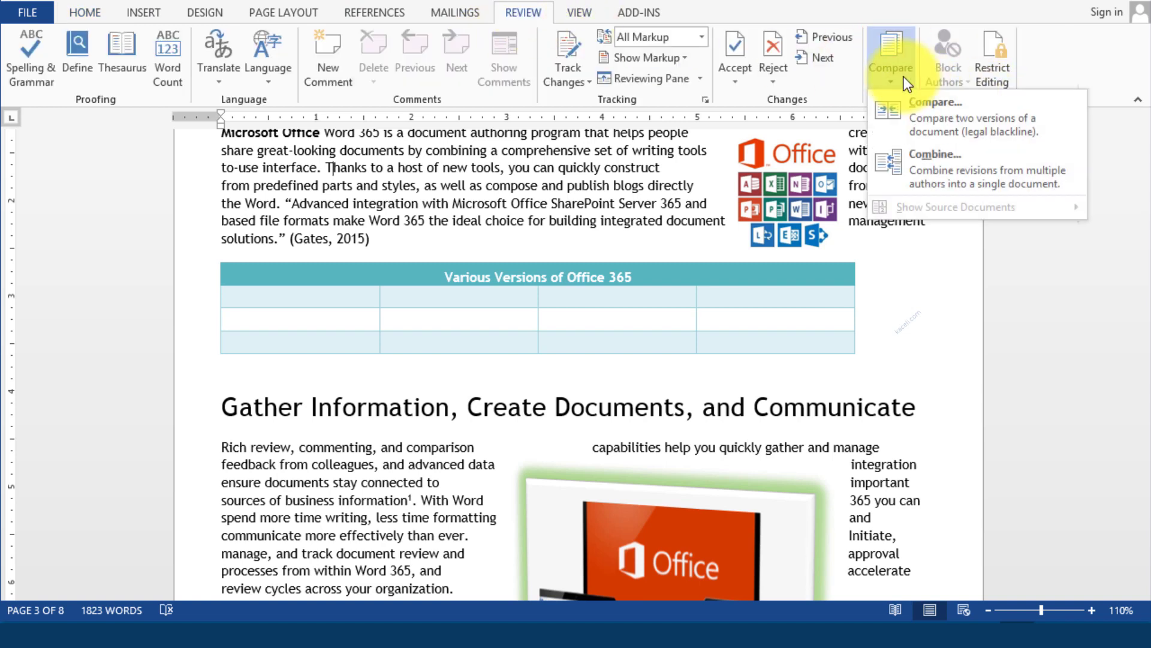
left_click(952, 136)
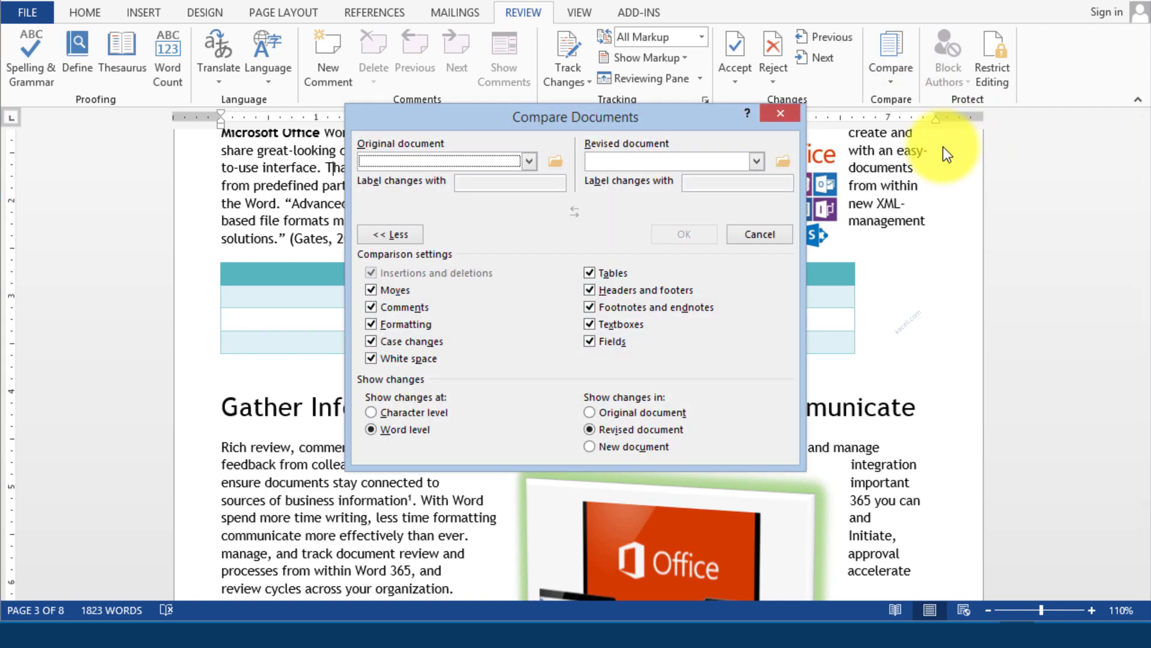
Choose Black Document Modified as original and Black Document Modified Version 2 as revised
left_click(528, 161)
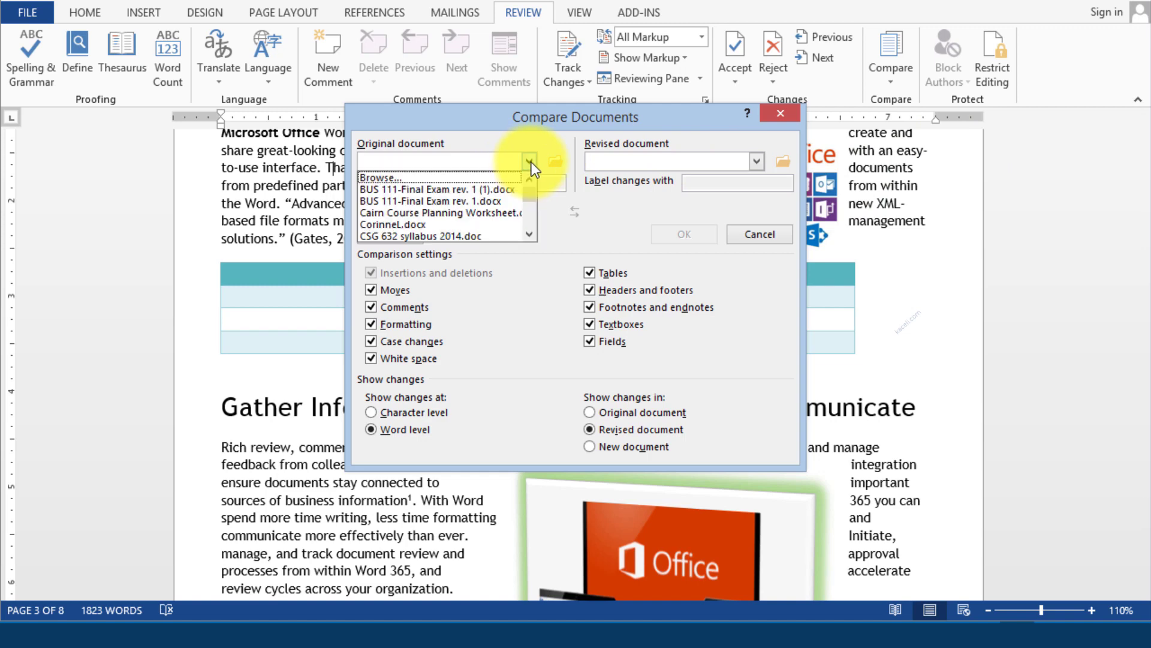
left_click(384, 177)
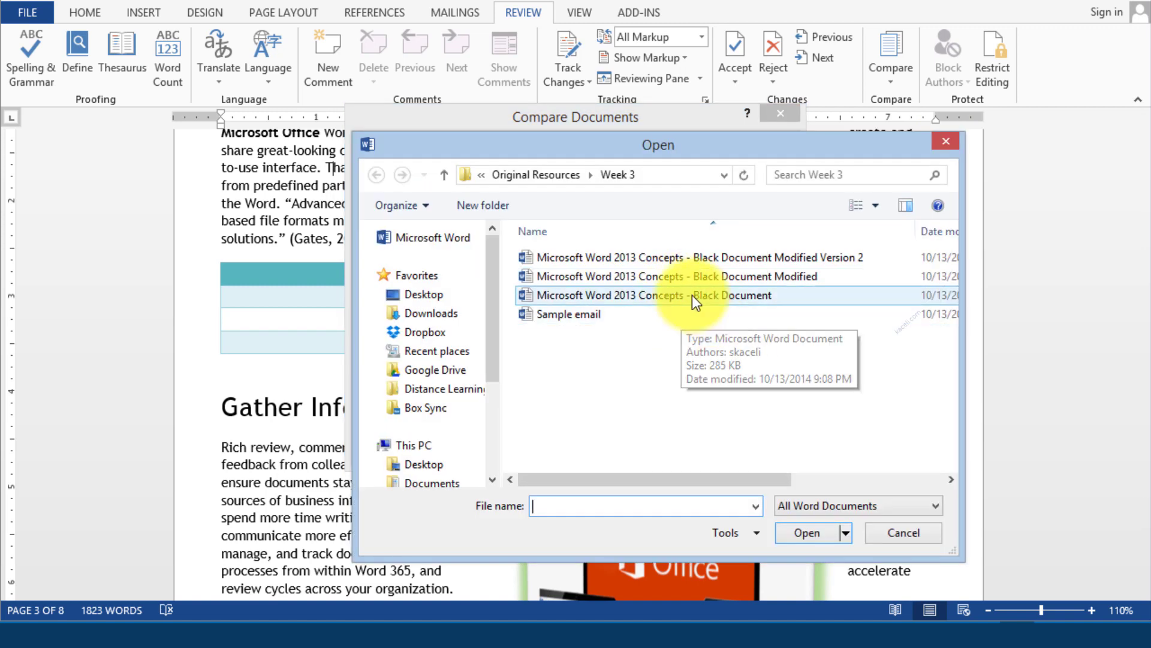
double_click(639, 278)
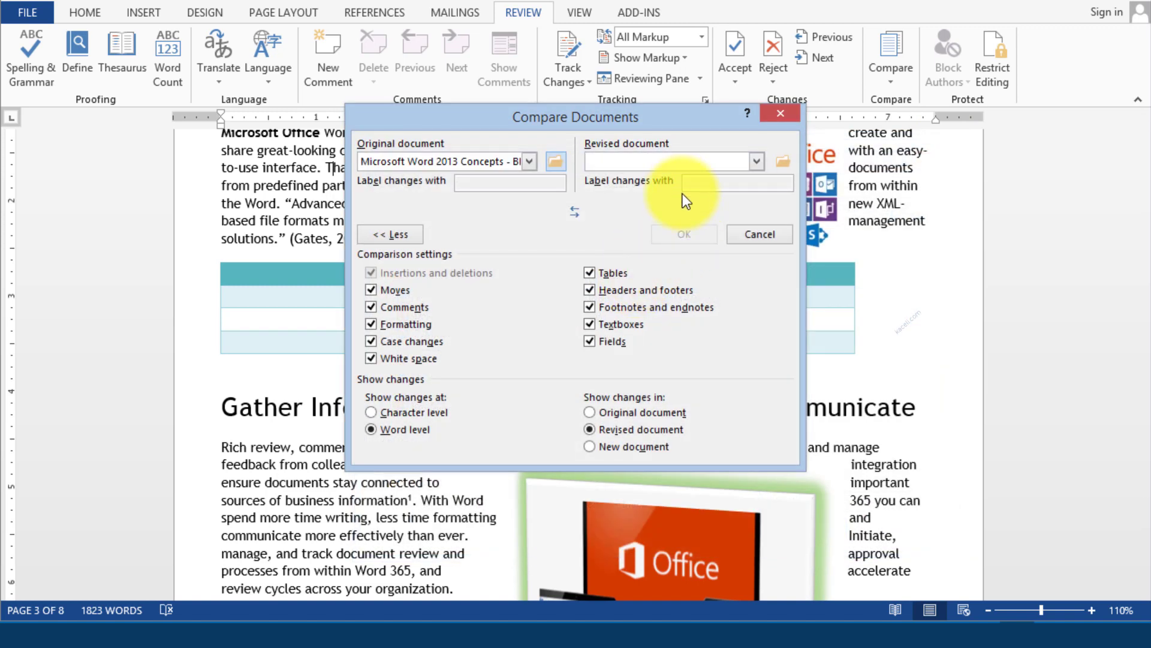
left_click(757, 162)
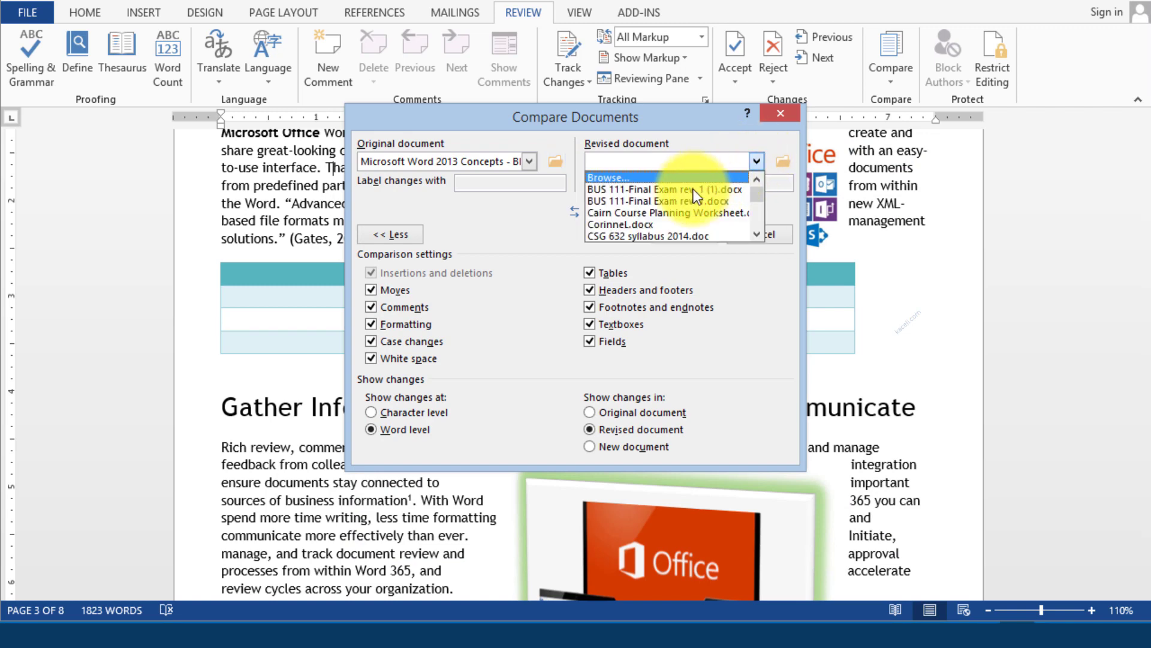
left_click(671, 175)
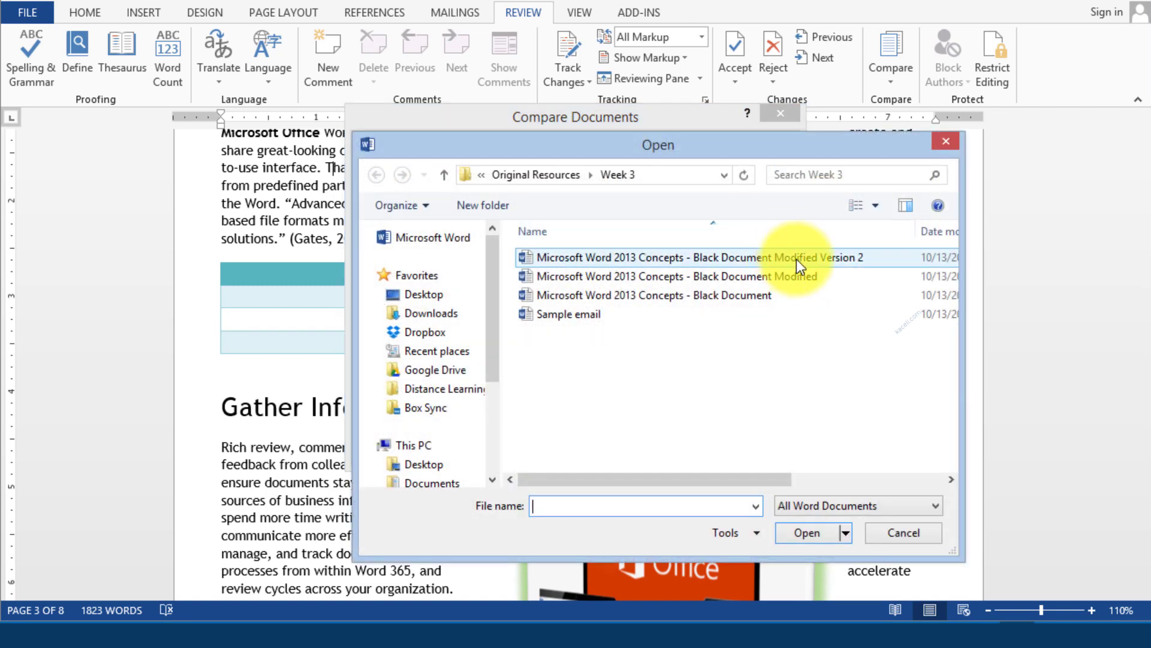
double_click(801, 258)
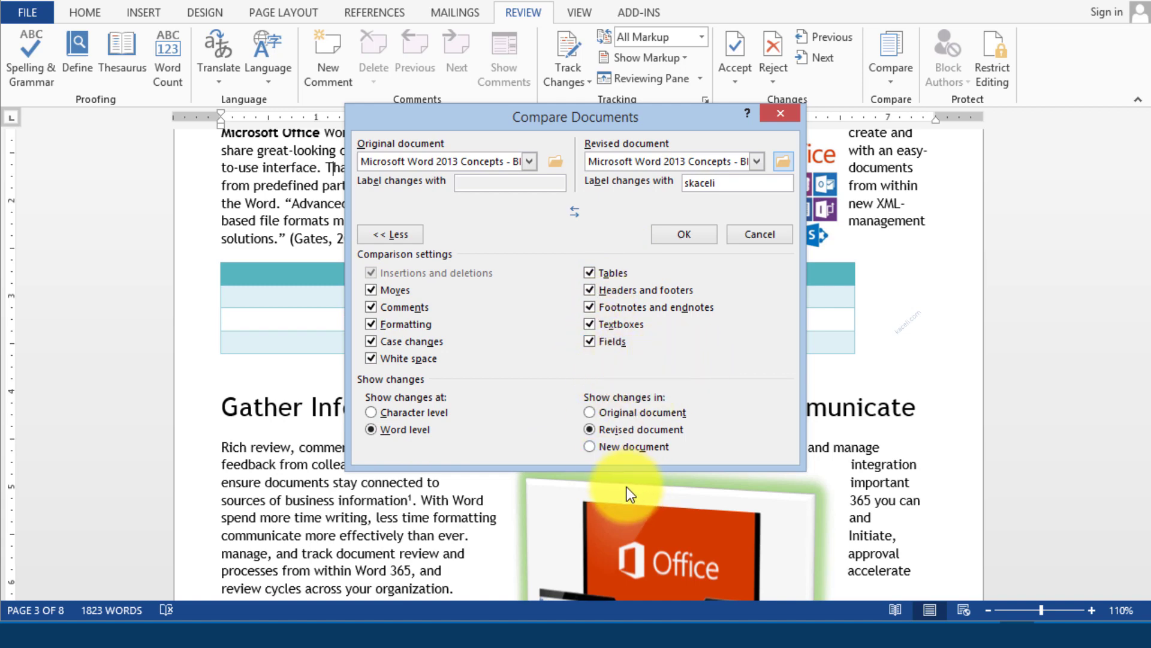
Run the comparison and review tracked deletions such as the struck-out heading word 'Editing'
left_click(678, 236)
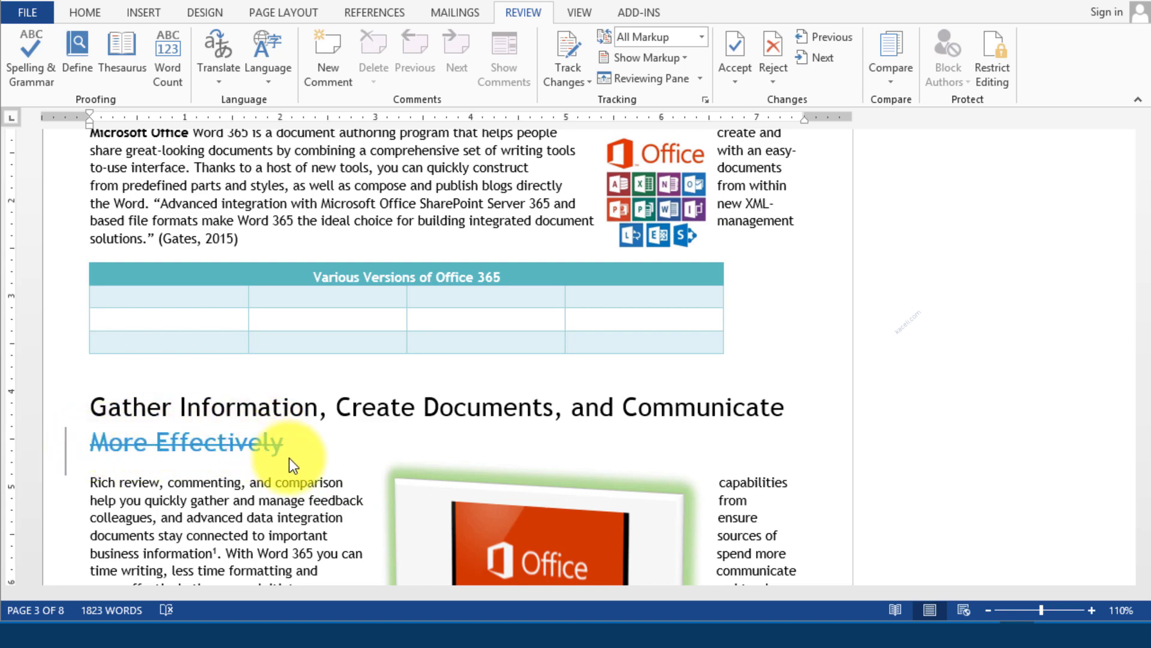
scroll(282, 485, "down", 10)
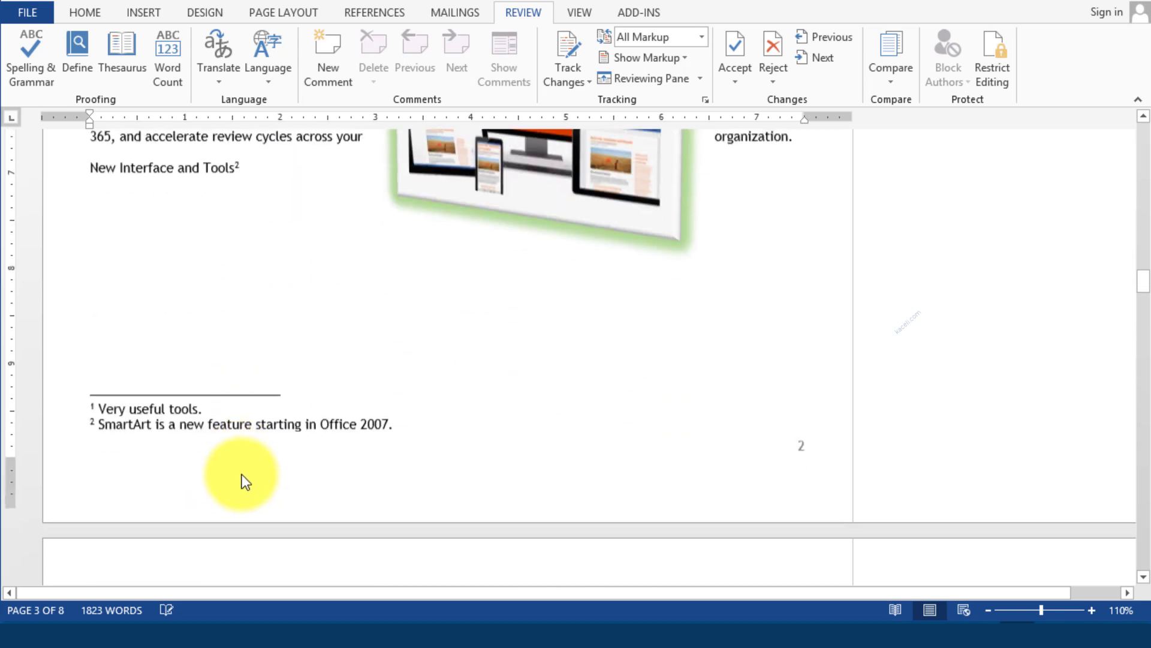
scroll(245, 482, "down", 10)
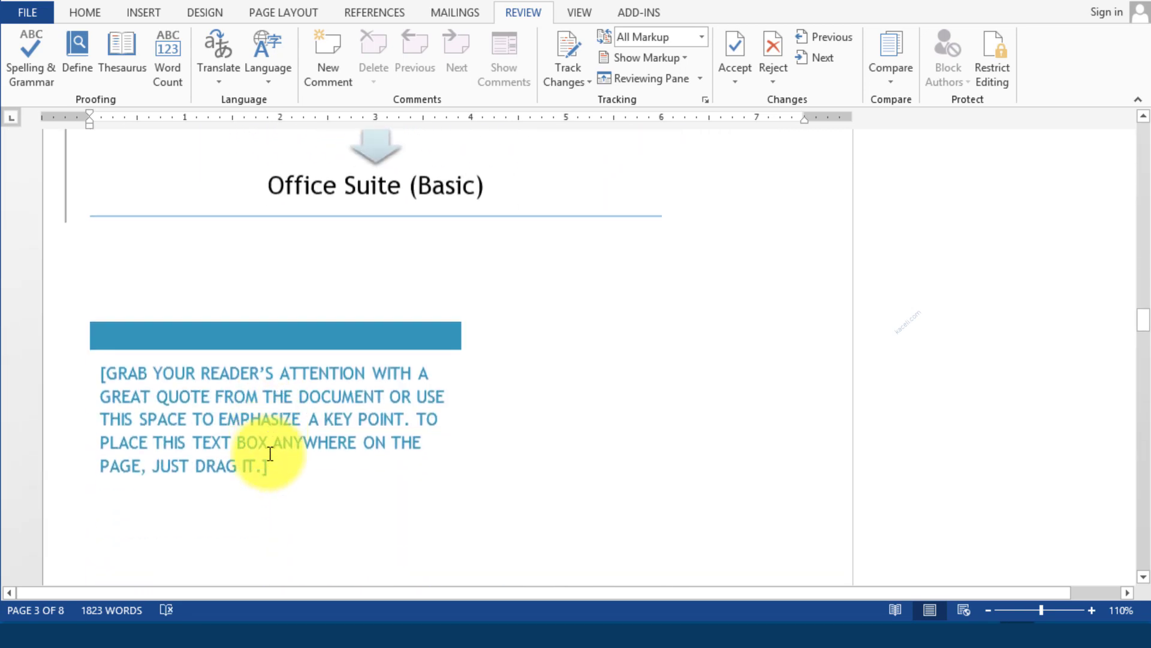
scroll(269, 454, "down", 15)
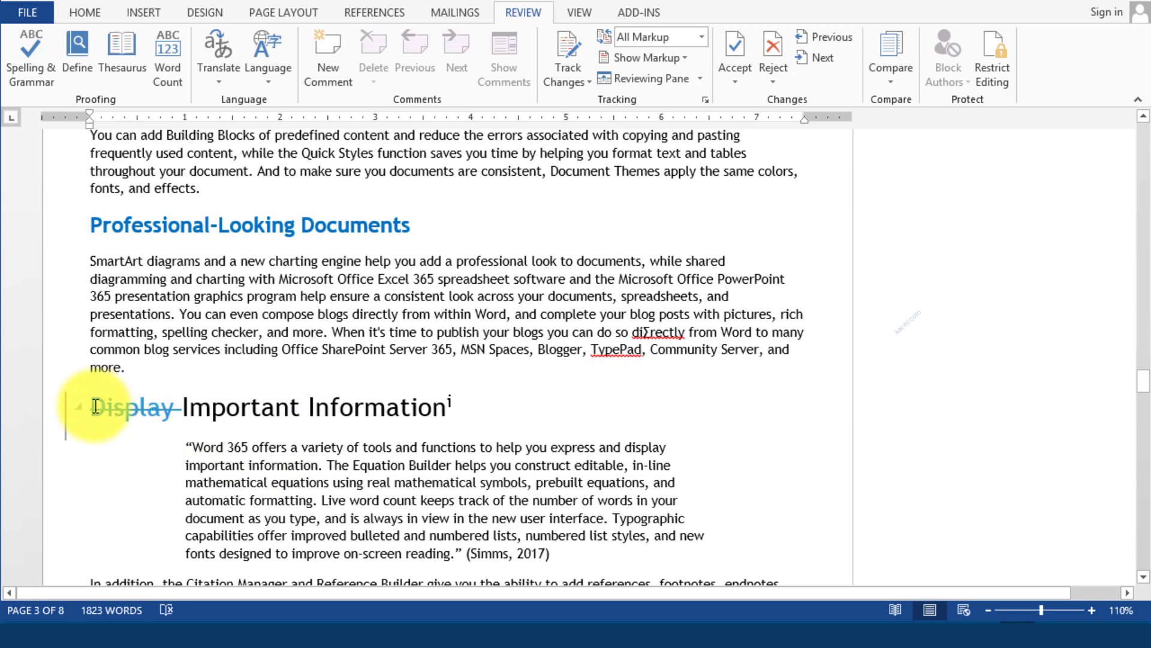
scroll(168, 360, "down", 2)
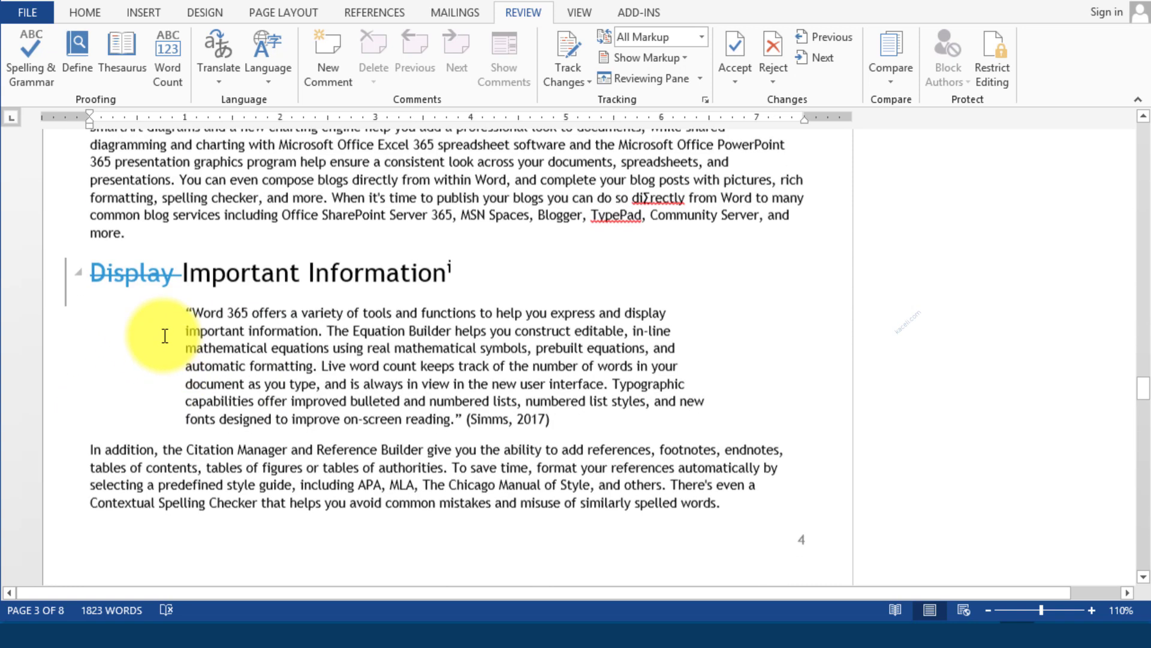
scroll(165, 336, "down", 6)
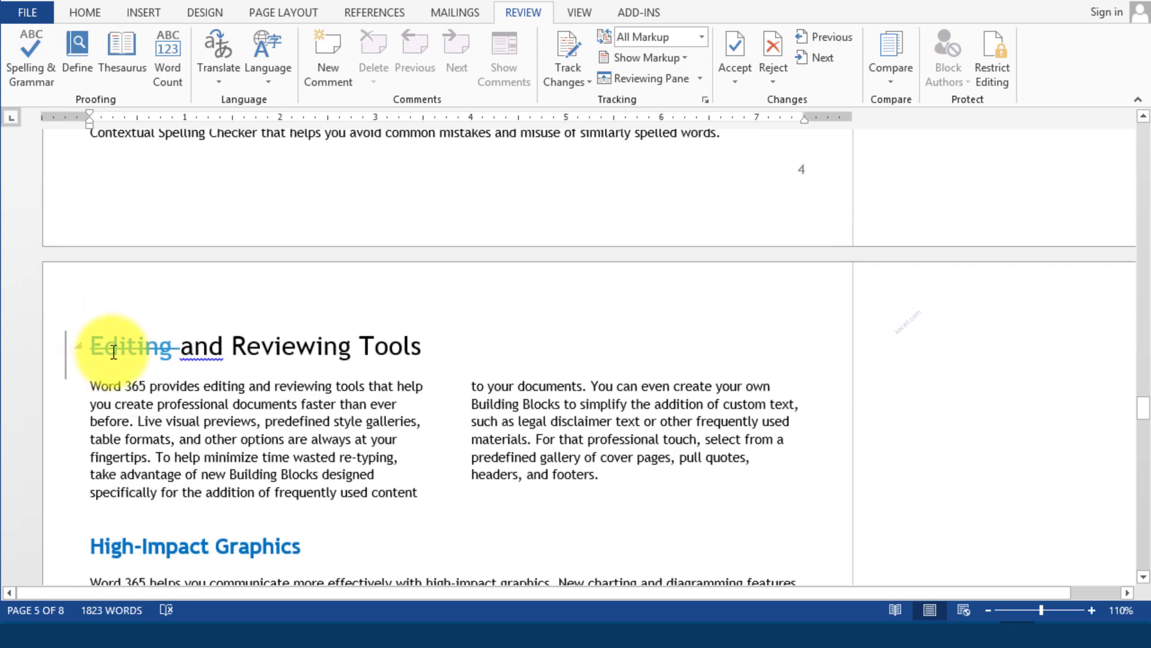
double_click(114, 351)
scroll(271, 378, "down", 2)
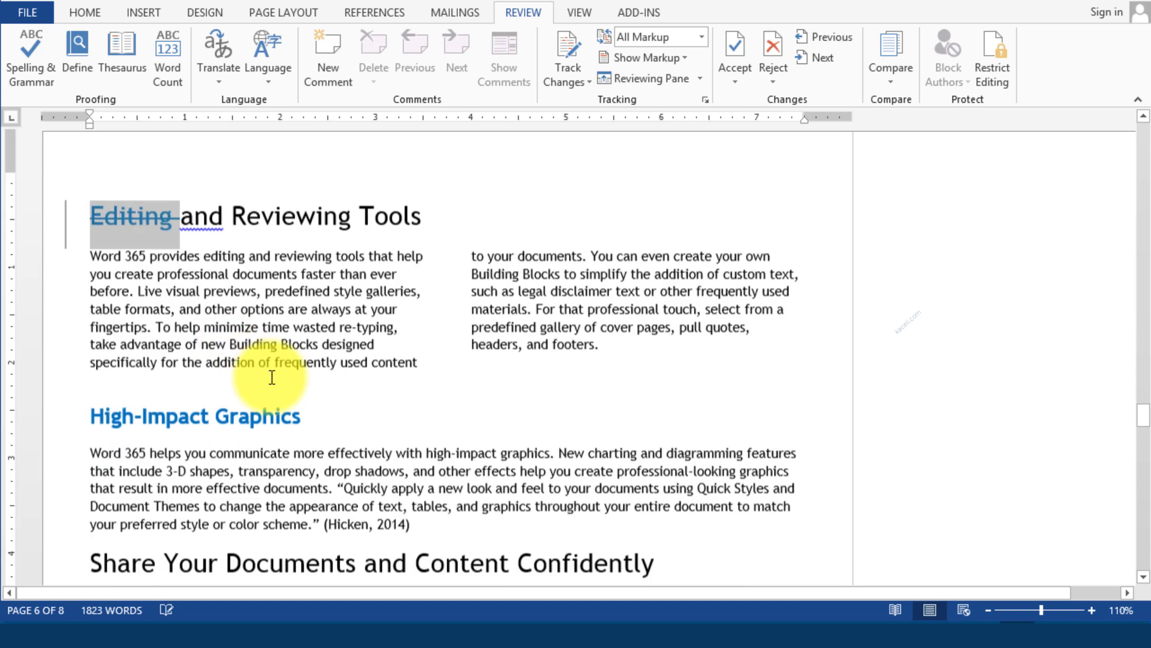
scroll(272, 377, "down", 6)
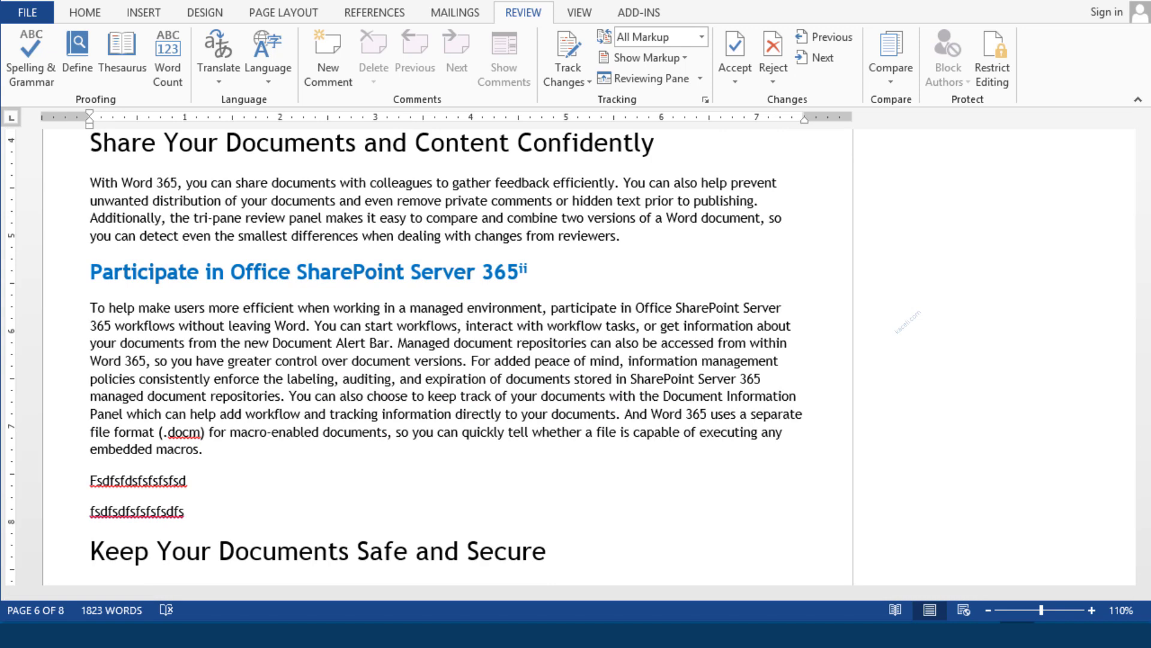
Bring up the Compare menu's Show Source Documents choices
scroll(450, 359, "up", 5)
left_click(894, 83)
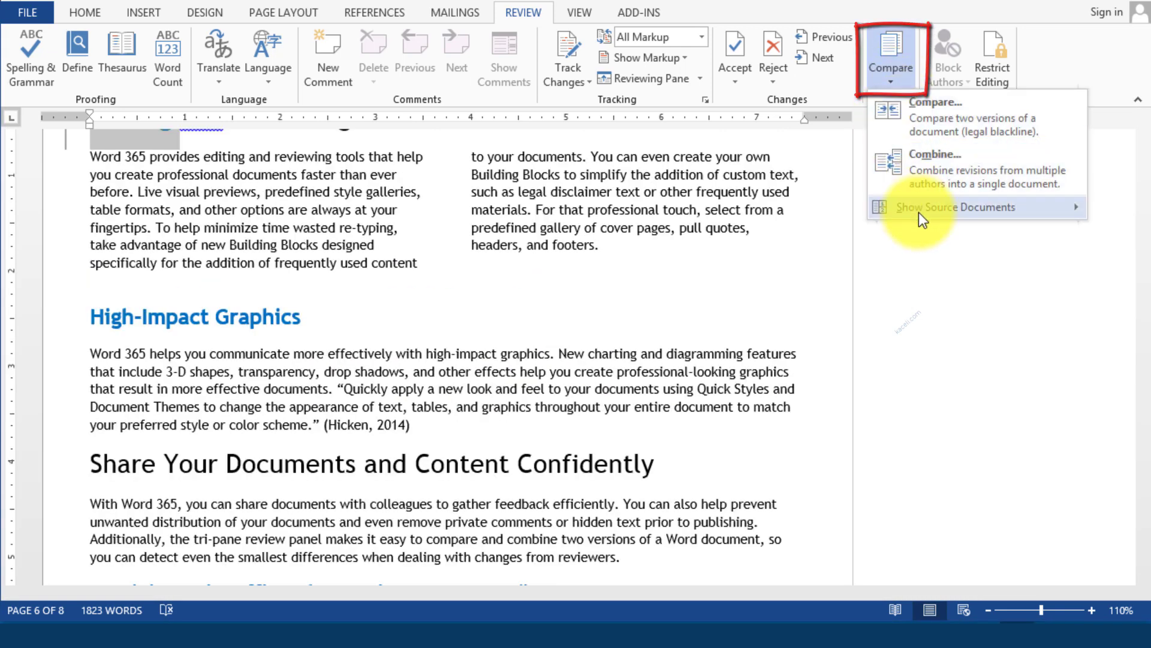
mouse_move(919, 214)
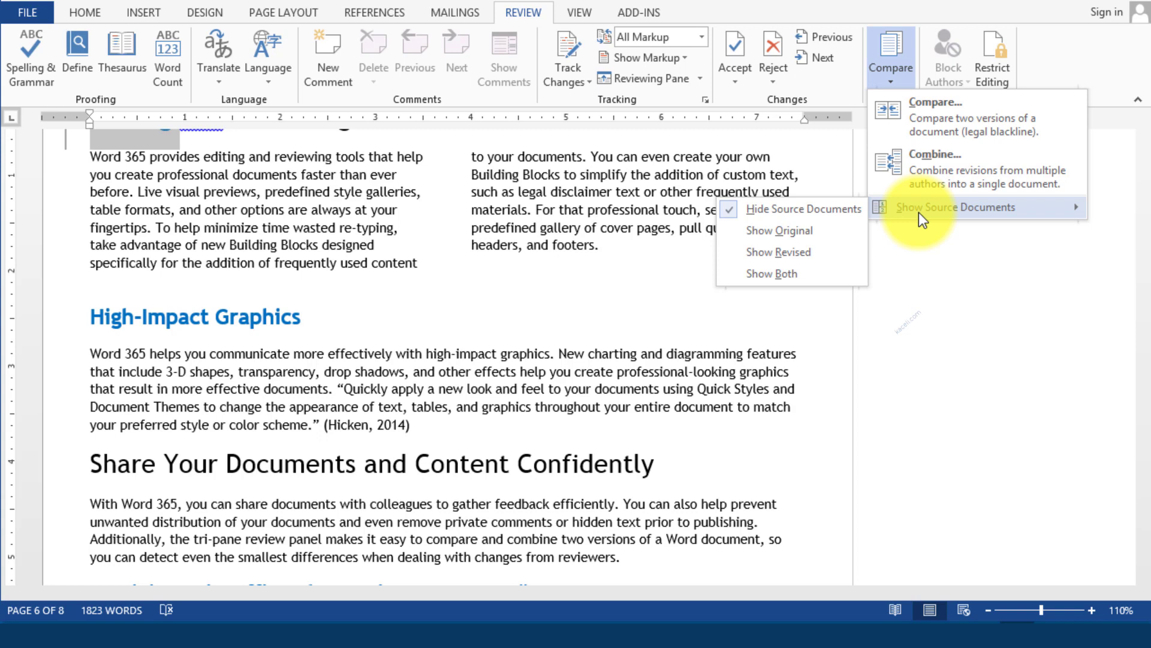
left_click(778, 282)
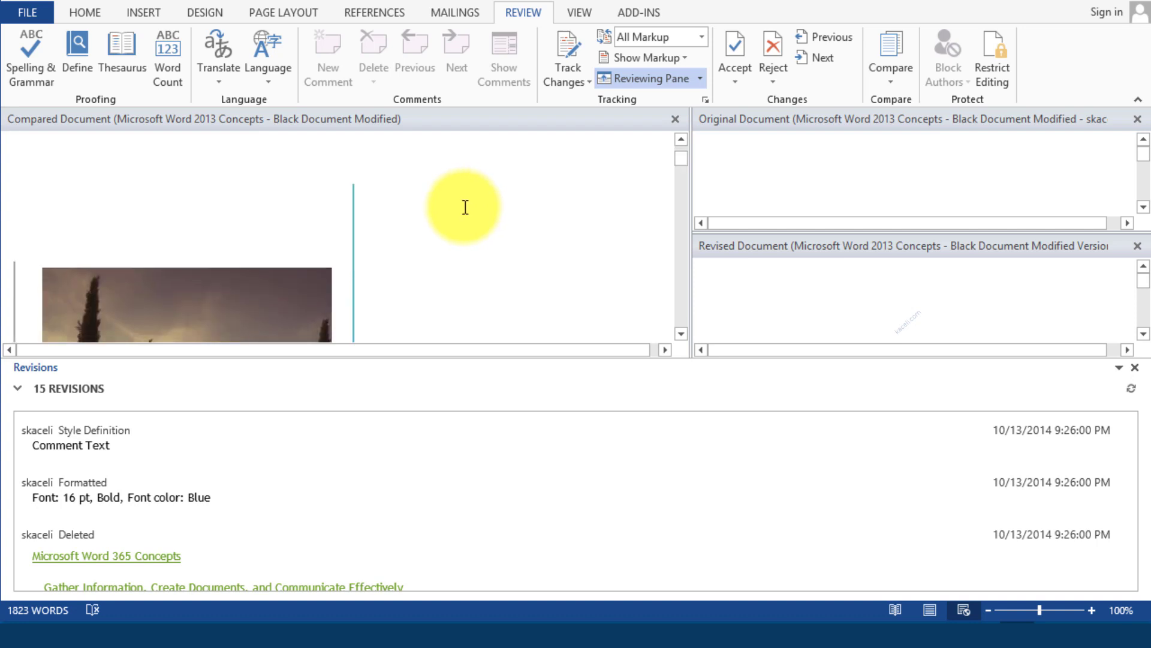
scroll(467, 199, "down", 10)
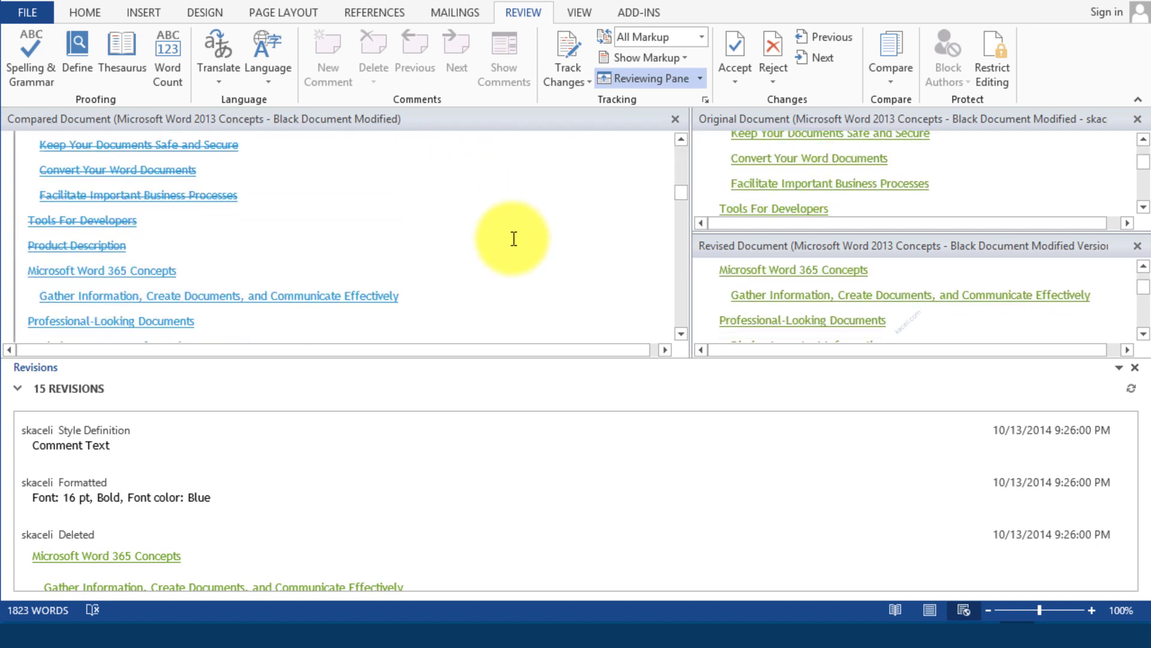
scroll(514, 239, "down", 1)
scroll(510, 242, "down", 1)
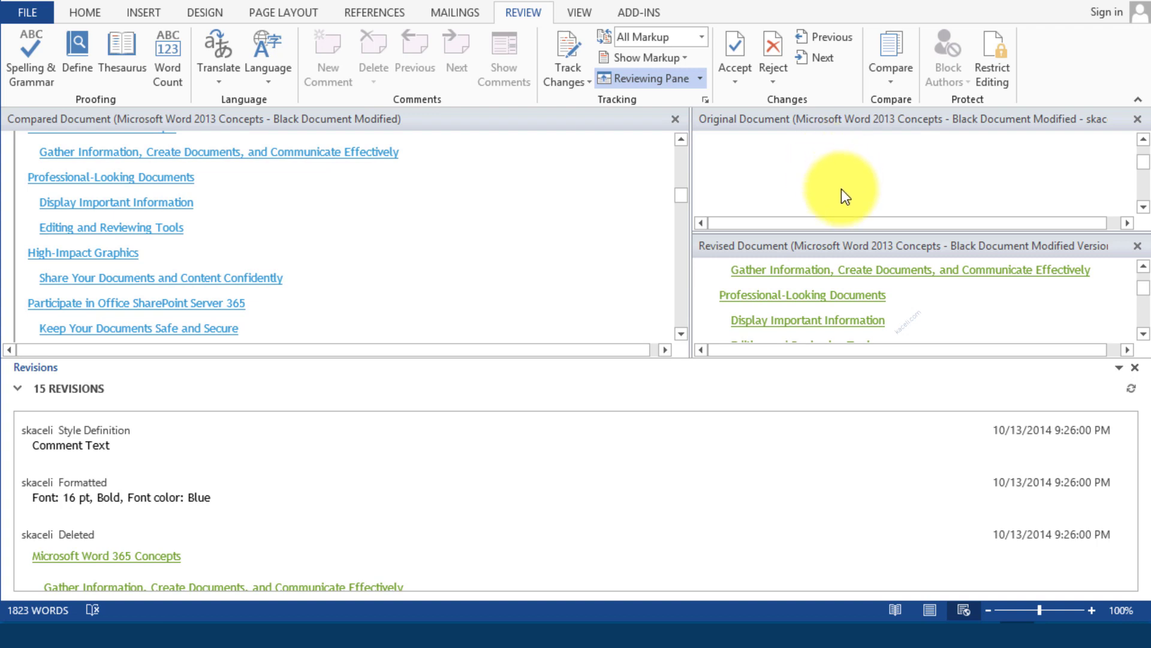
left_click(576, 266)
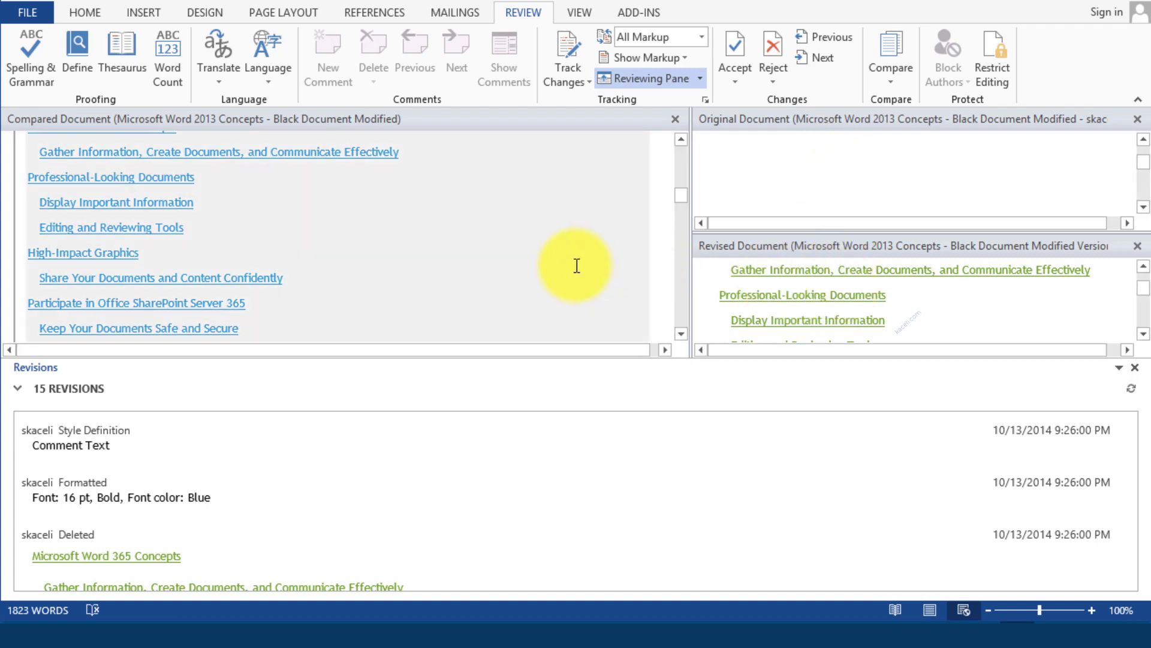
scroll(566, 275, "down", 2)
scroll(563, 277, "down", 5)
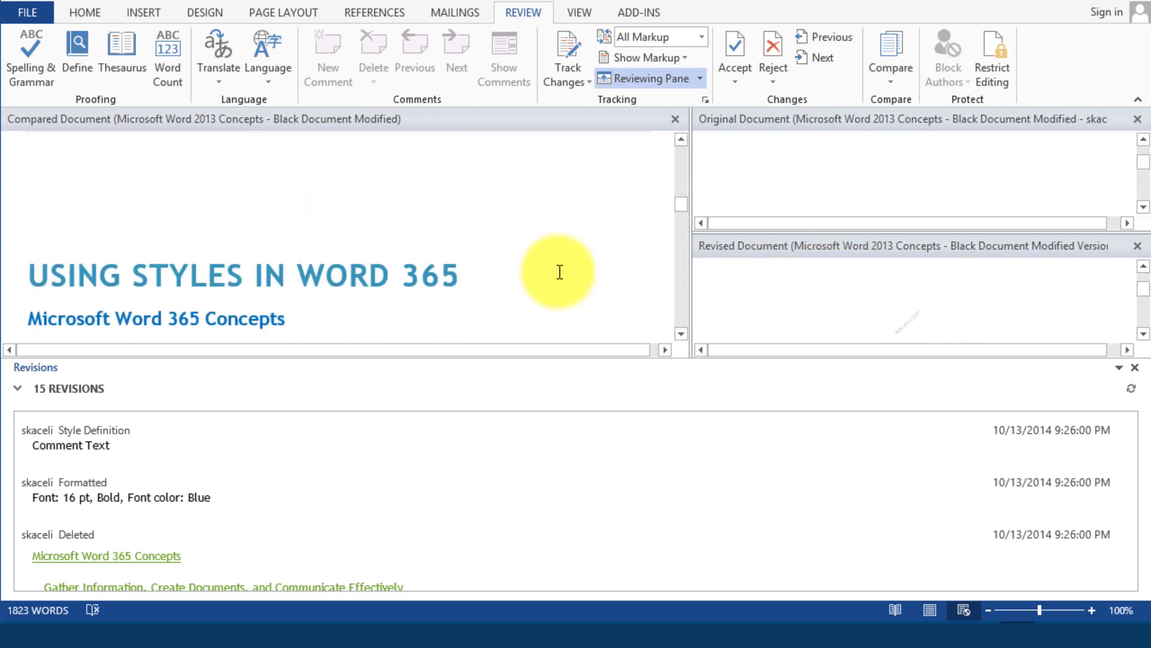
scroll(558, 273, "down", 8)
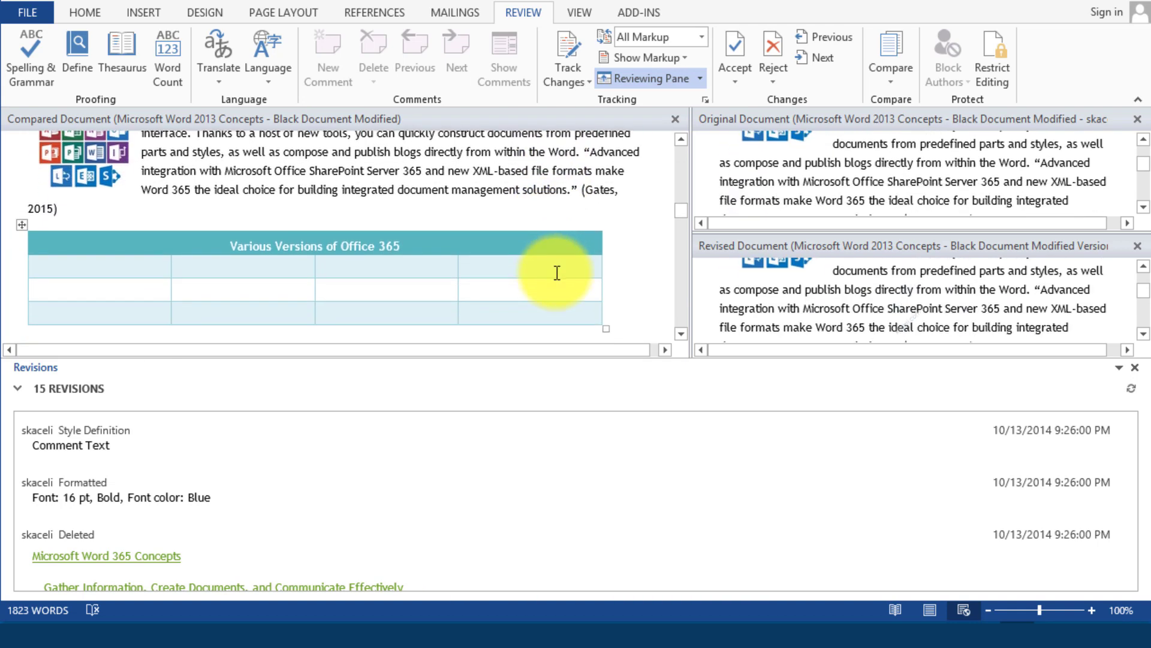
scroll(557, 279, "down", 3)
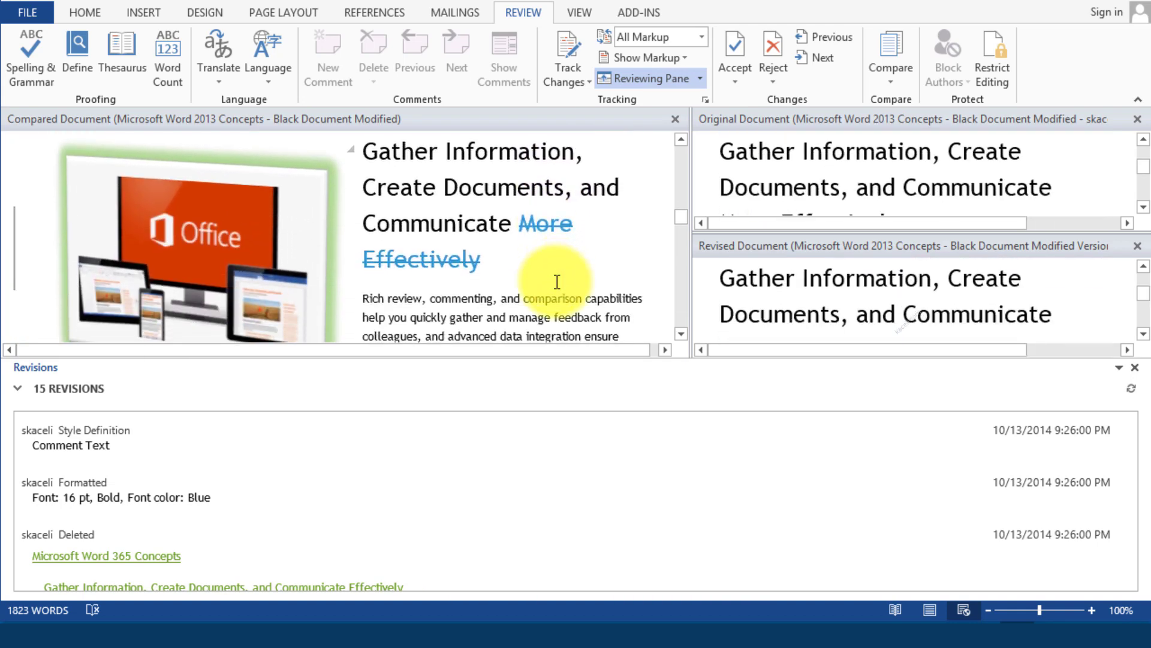
left_click(550, 223)
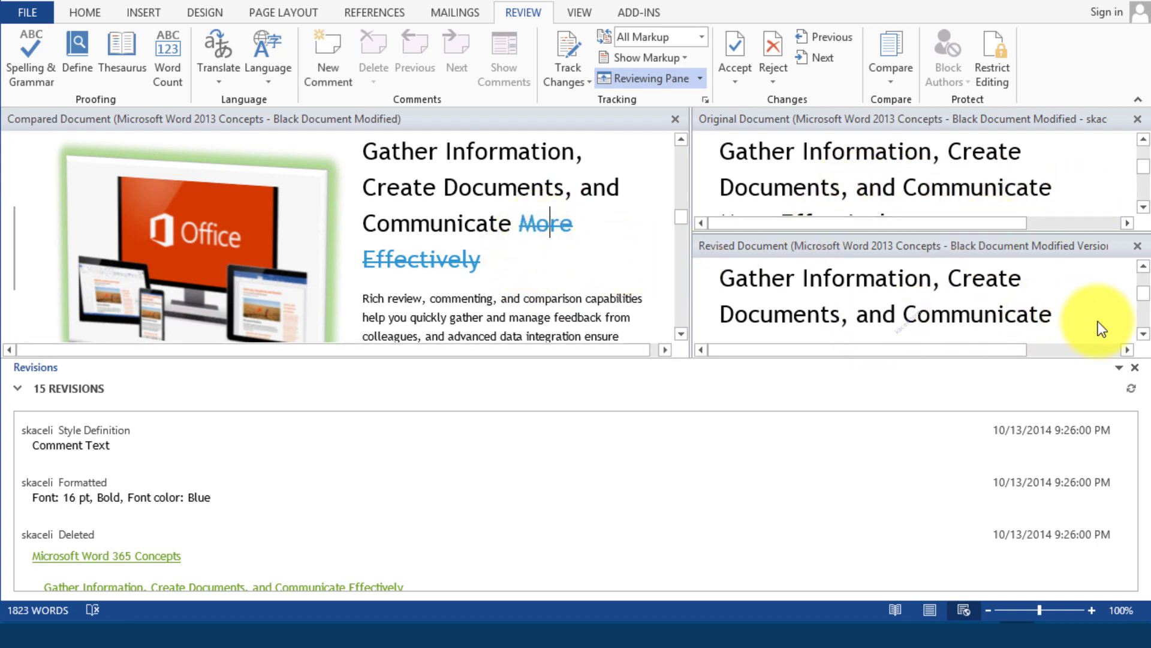
scroll(1001, 205, "down", 2)
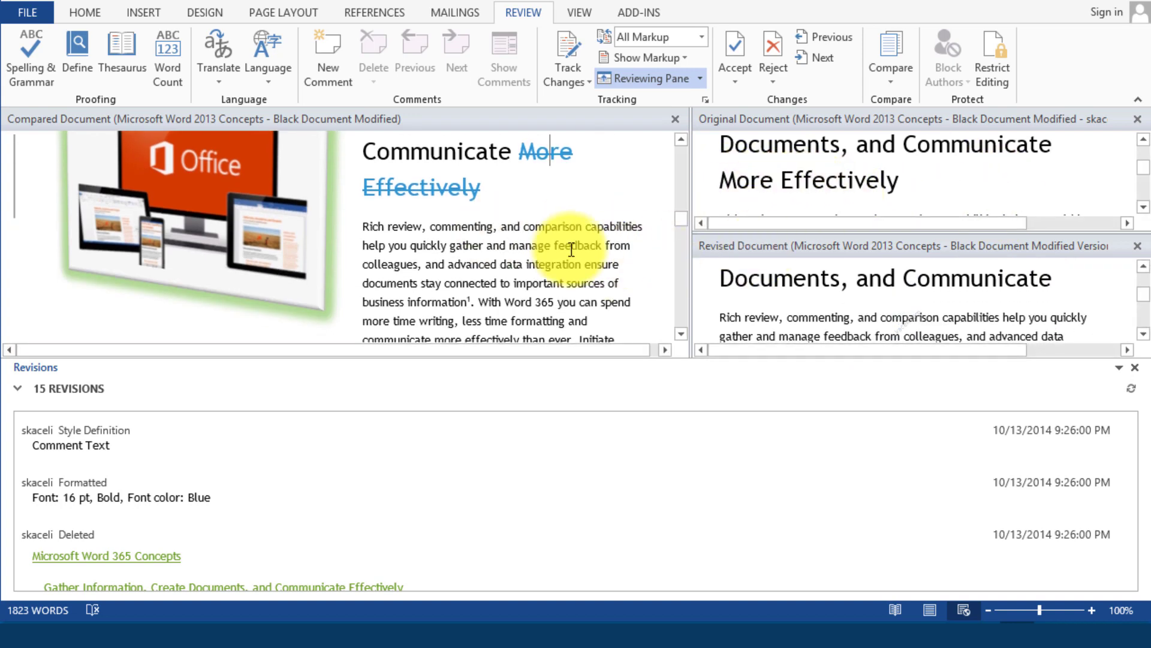
scroll(497, 229, "down", 10)
scroll(525, 257, "down", 8)
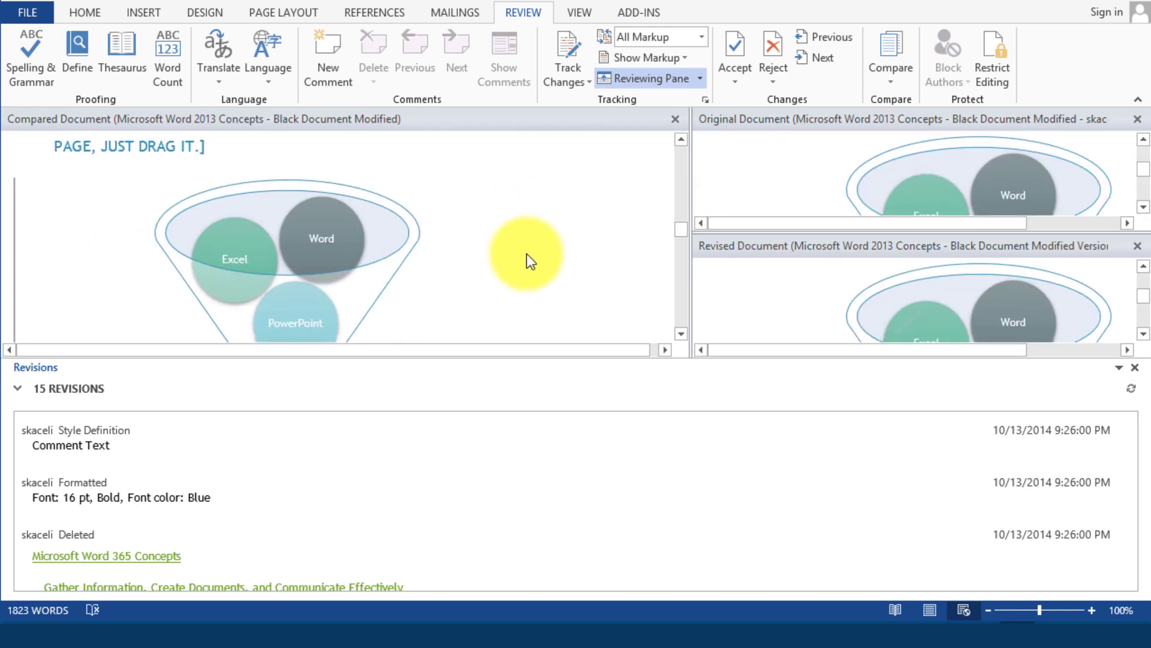
scroll(209, 240, "down", 15)
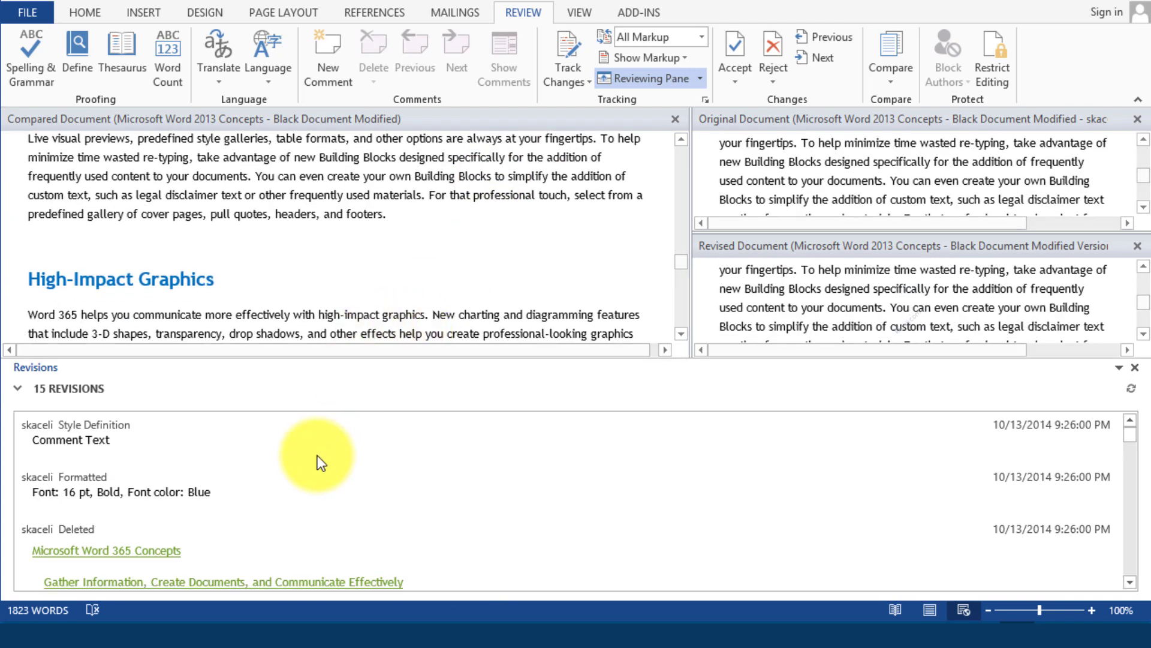
scroll(270, 459, "down", 3)
scroll(452, 445, "up", 1)
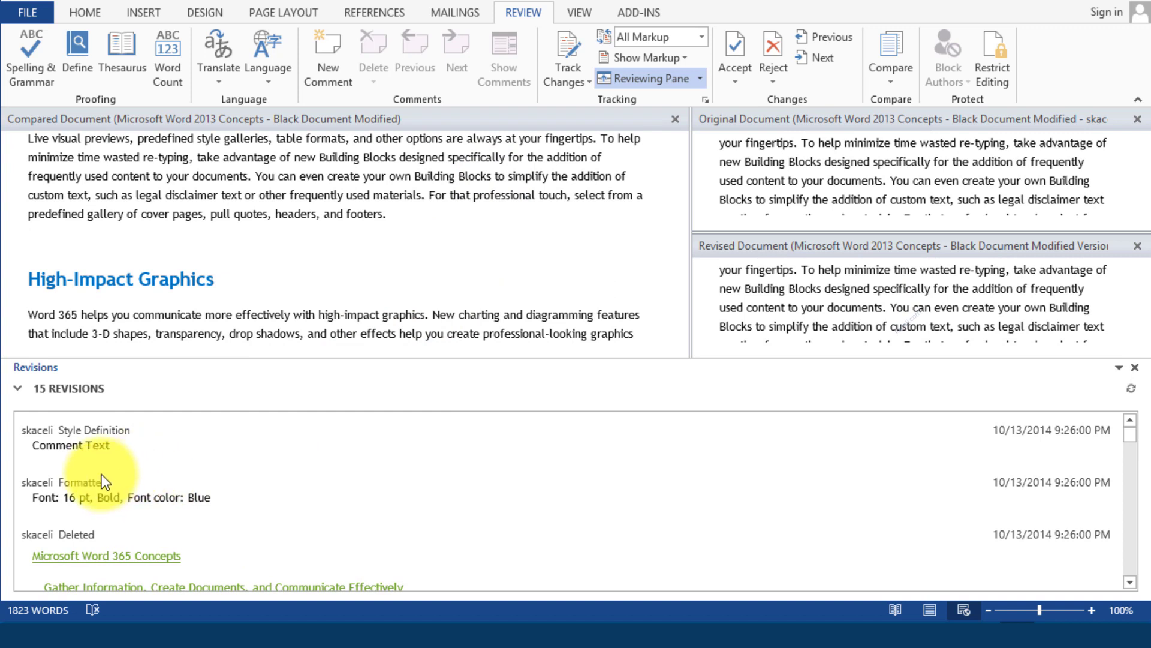
scroll(198, 478, "down", 5)
scroll(186, 477, "down", 15)
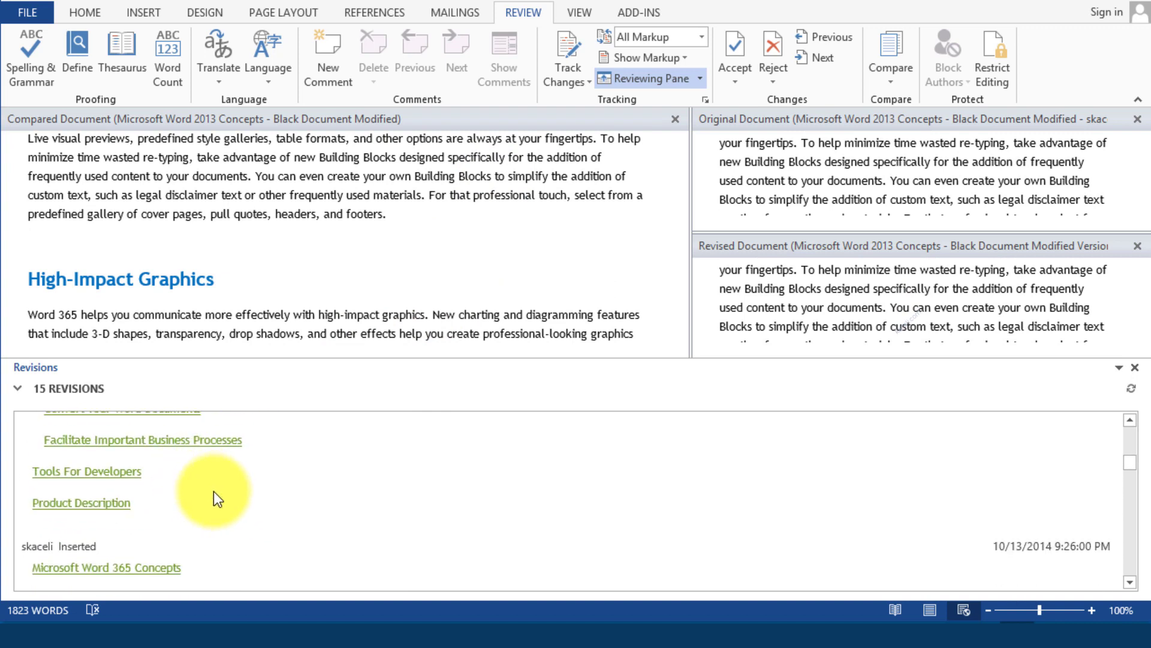
scroll(207, 480, "down", 15)
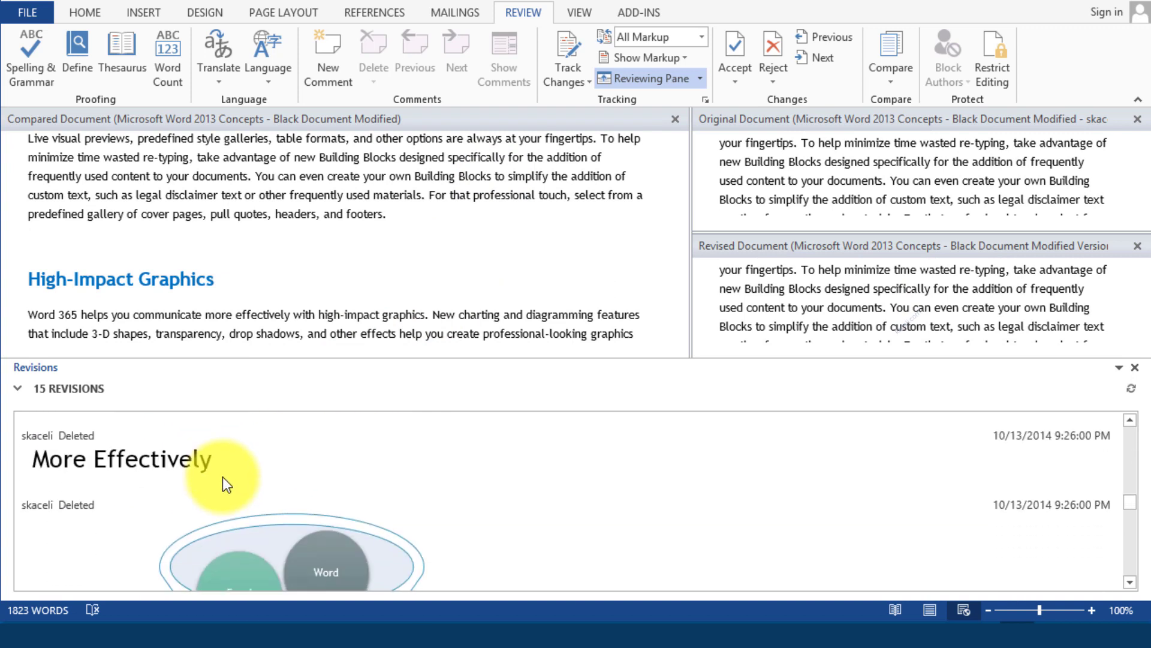
scroll(231, 486, "down", 5)
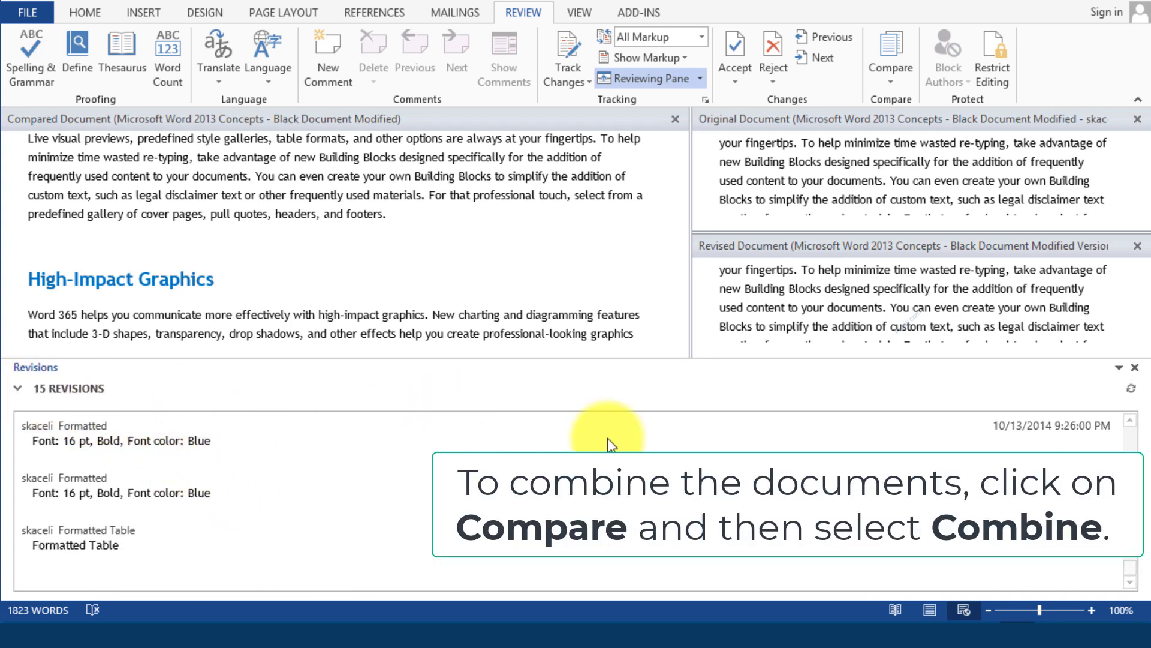
scroll(522, 253, "down", 10)
scroll(523, 255, "up", 15)
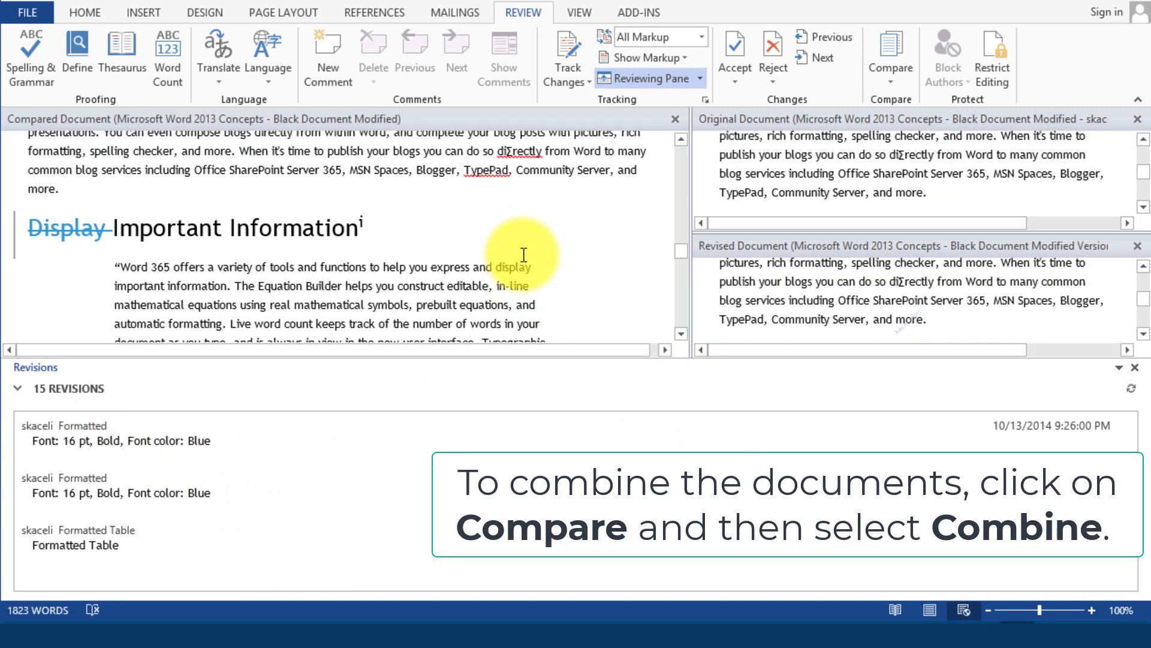
scroll(525, 263, "down", 15)
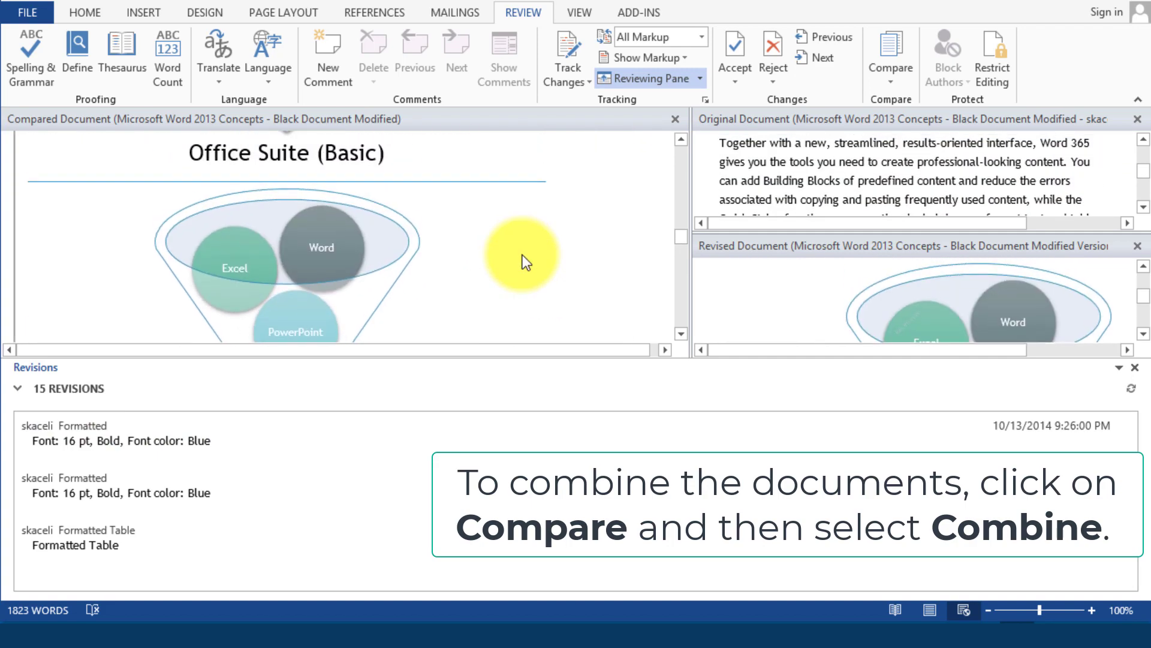
scroll(527, 254, "up", 2)
scroll(527, 254, "down", 5)
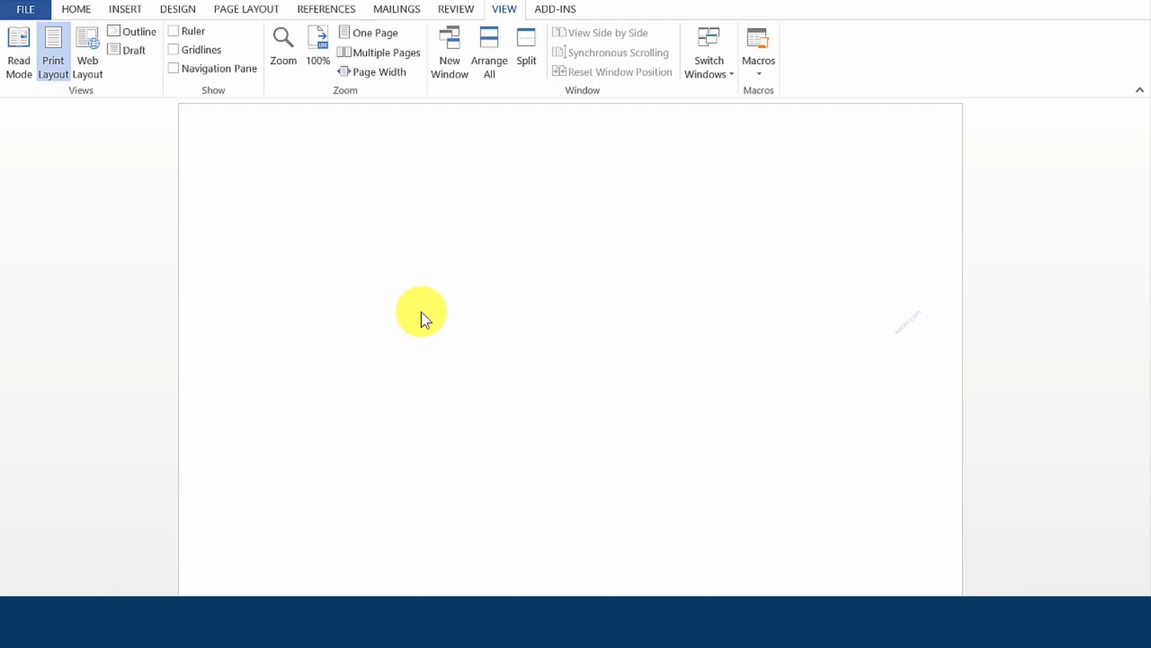
Switch from the Home tab to the View tab and open the Macros dropdown
mouse_move(286, 624)
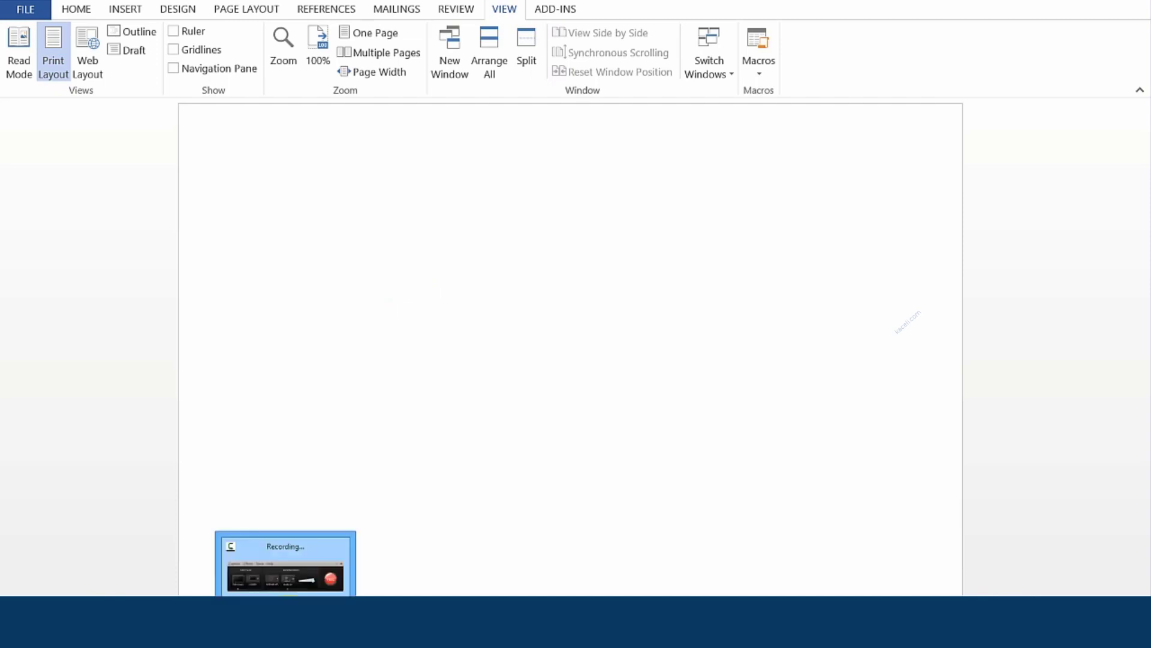
left_click(75, 10)
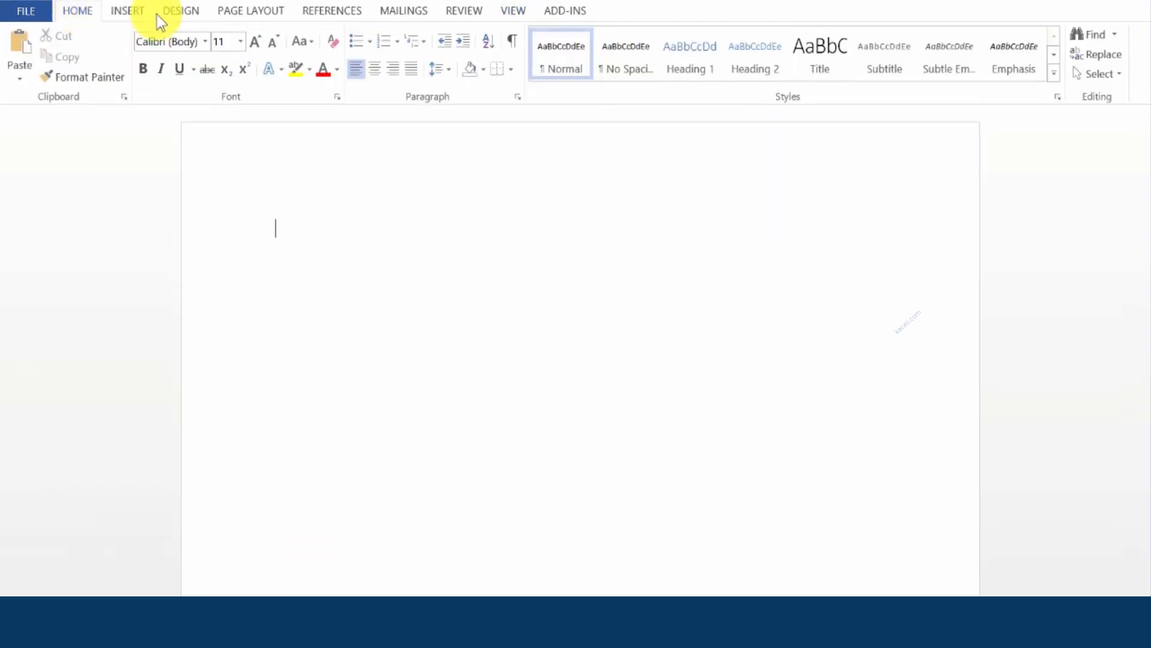
left_click(517, 9)
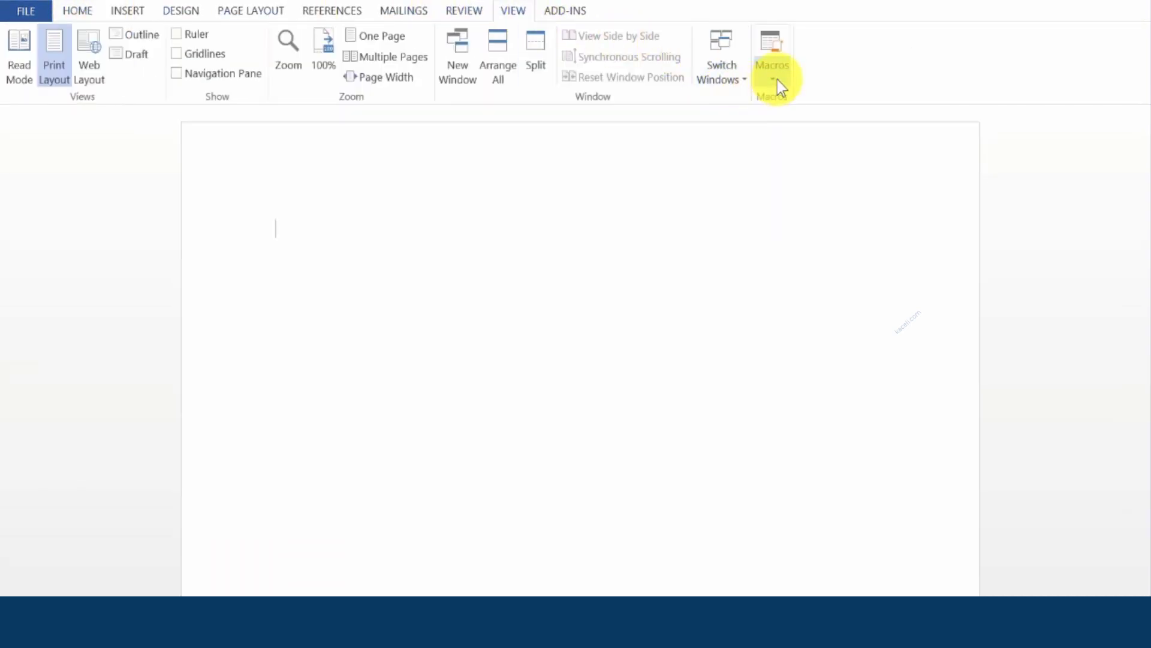
left_click(777, 79)
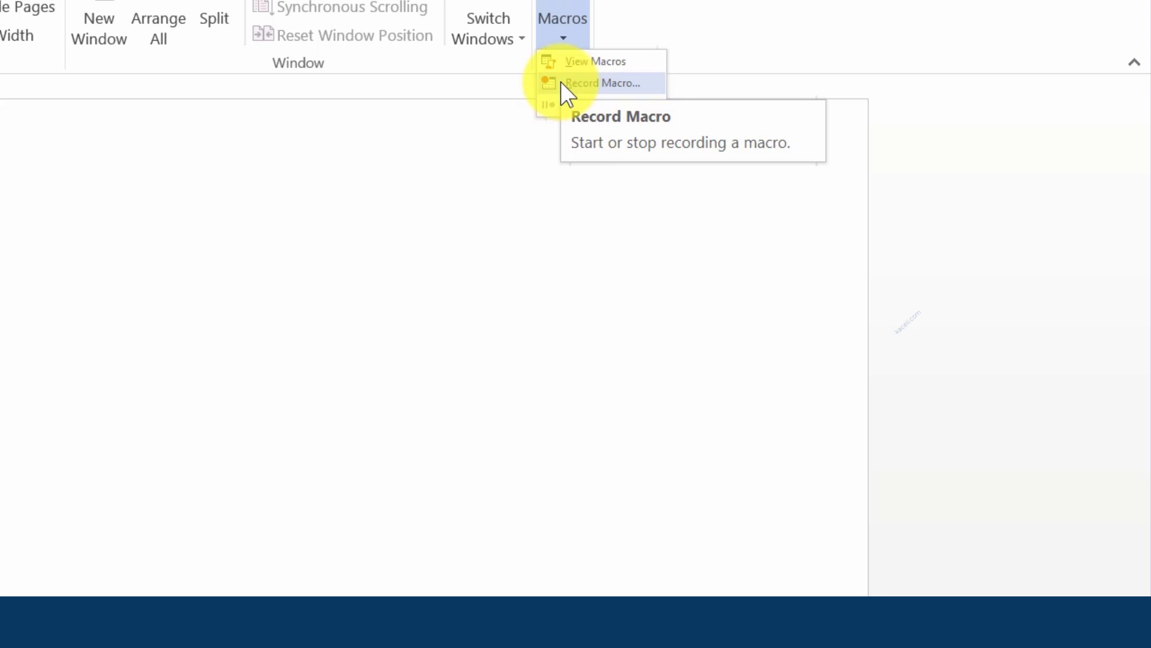
Choose Record Macro and enter 'Label 5160' in the Record Macro dialog
left_click(570, 82)
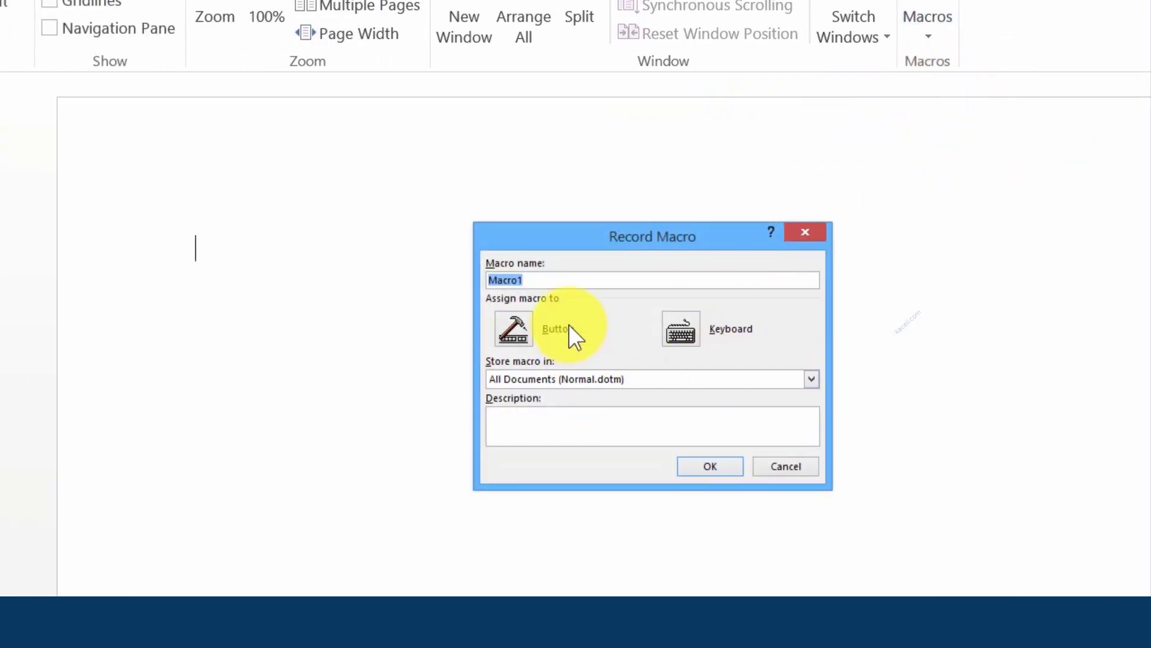
type("Label 5160")
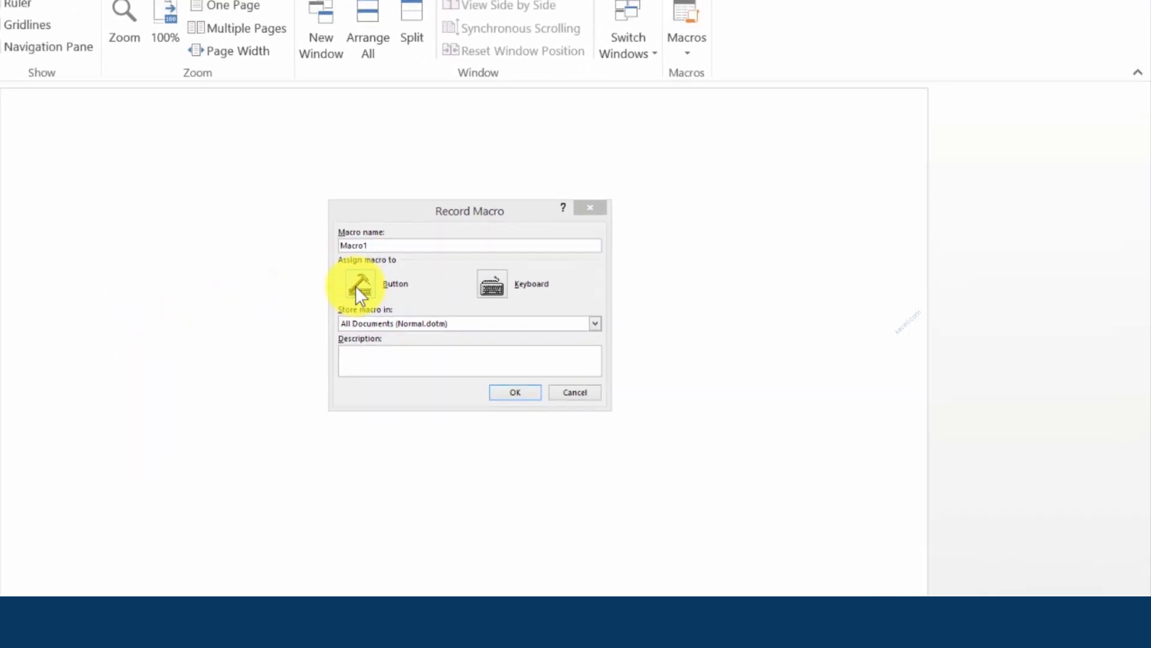
Add Normal.NewMacros.Macro1 as a Quick Access Toolbar button and begin recording
left_click(358, 286)
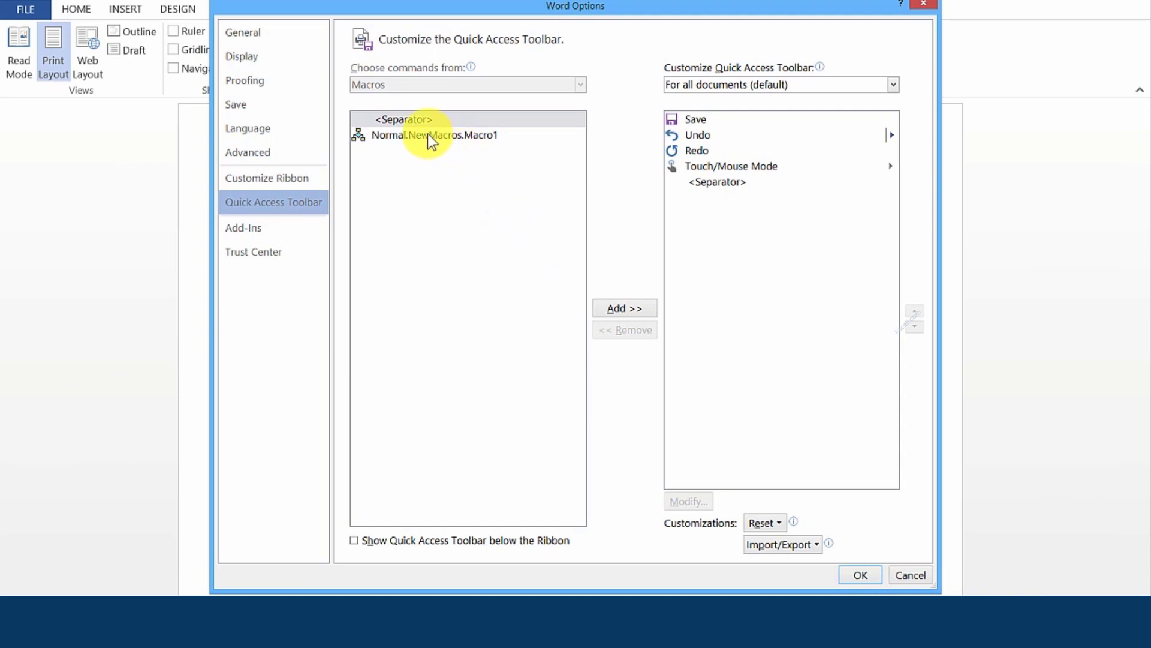
left_click(483, 138)
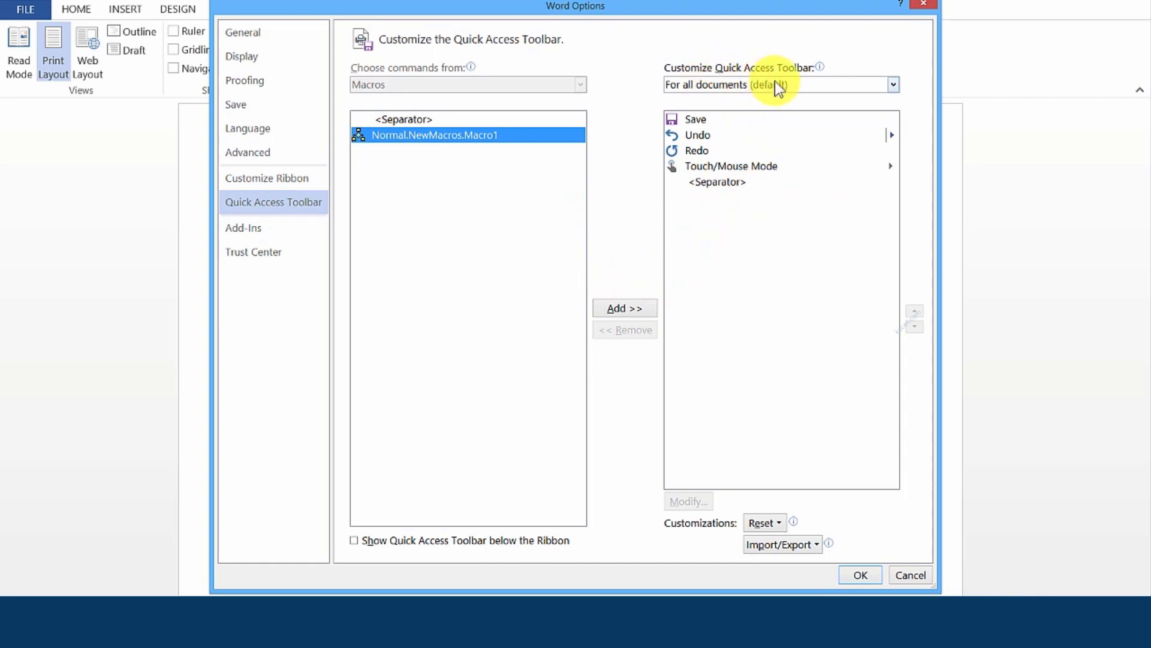
left_click(623, 309)
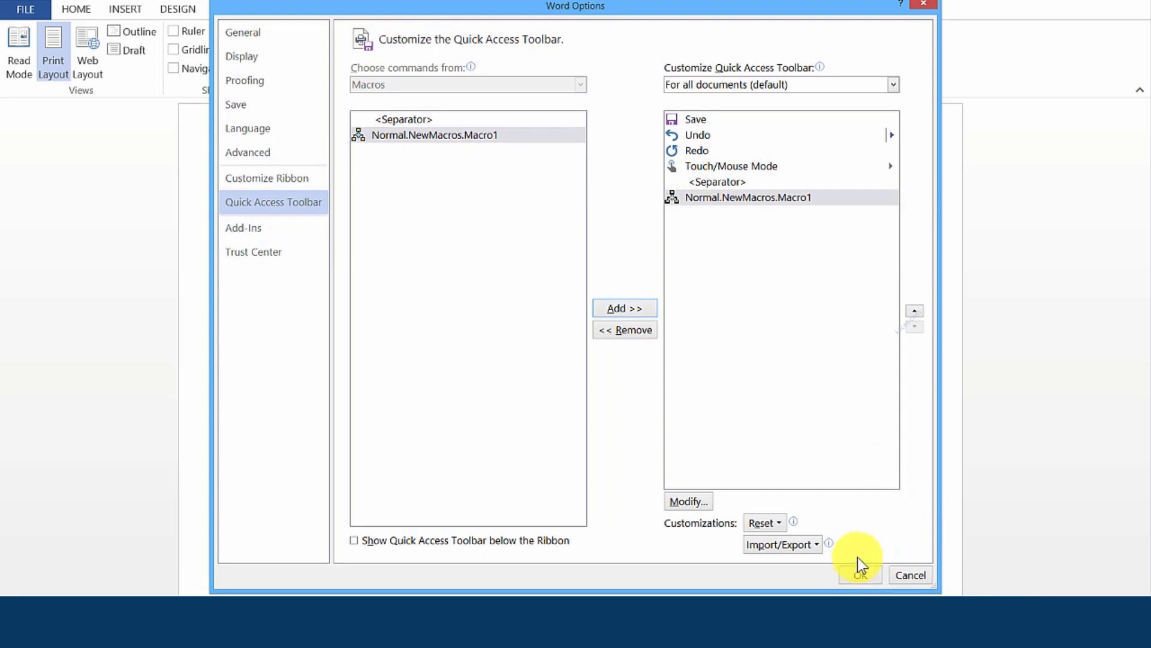
left_click(859, 576)
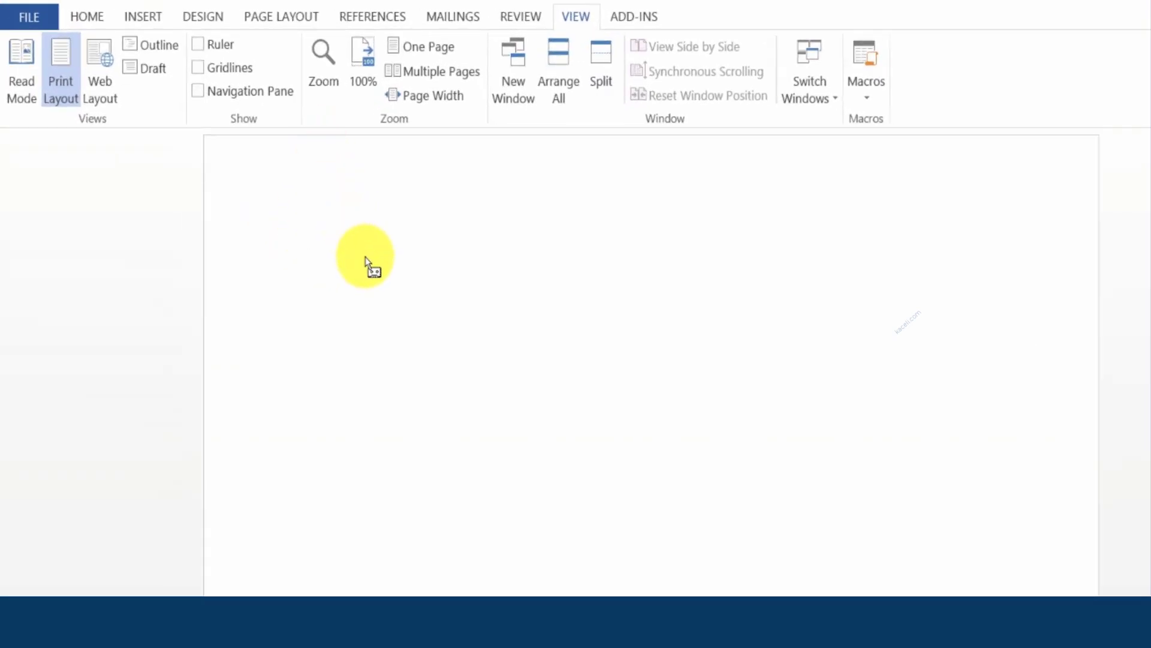
Open the Mailings label options and set the label vendor to Avery US Letter
left_click(444, 22)
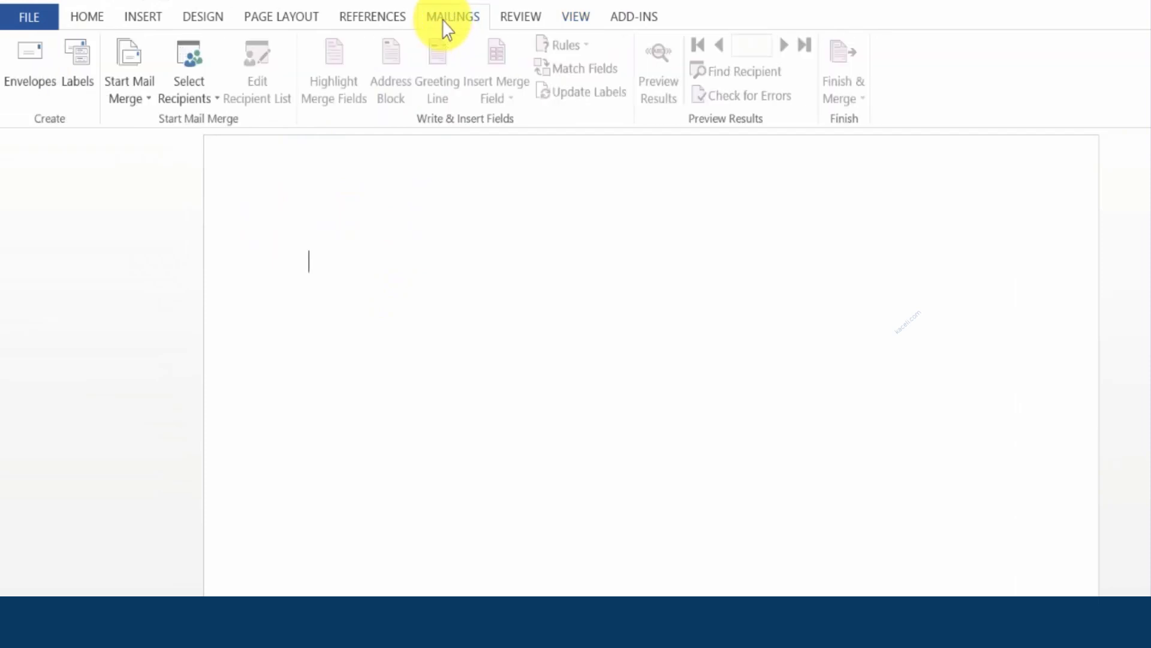
left_click(85, 88)
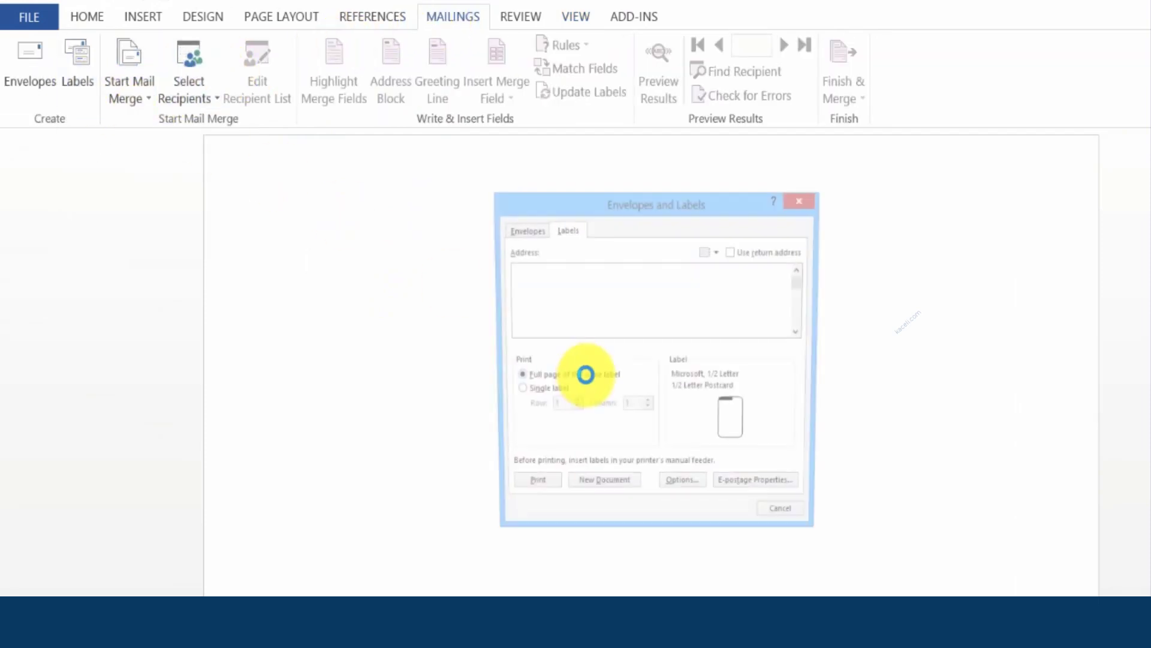
left_click(686, 492)
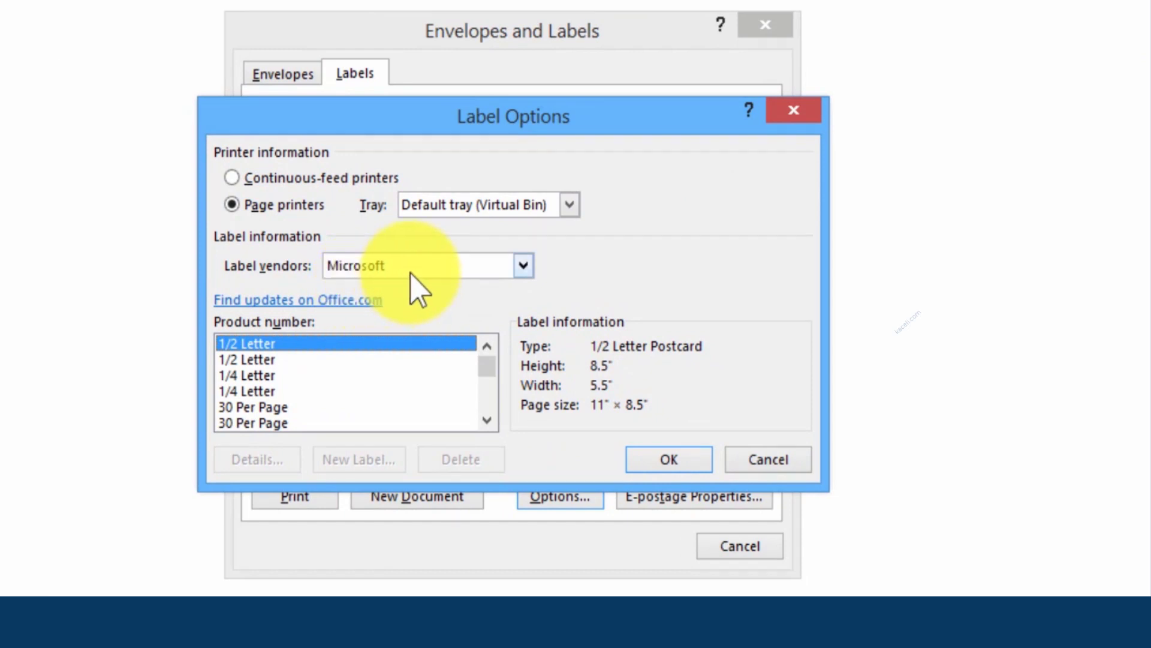
left_click(411, 271)
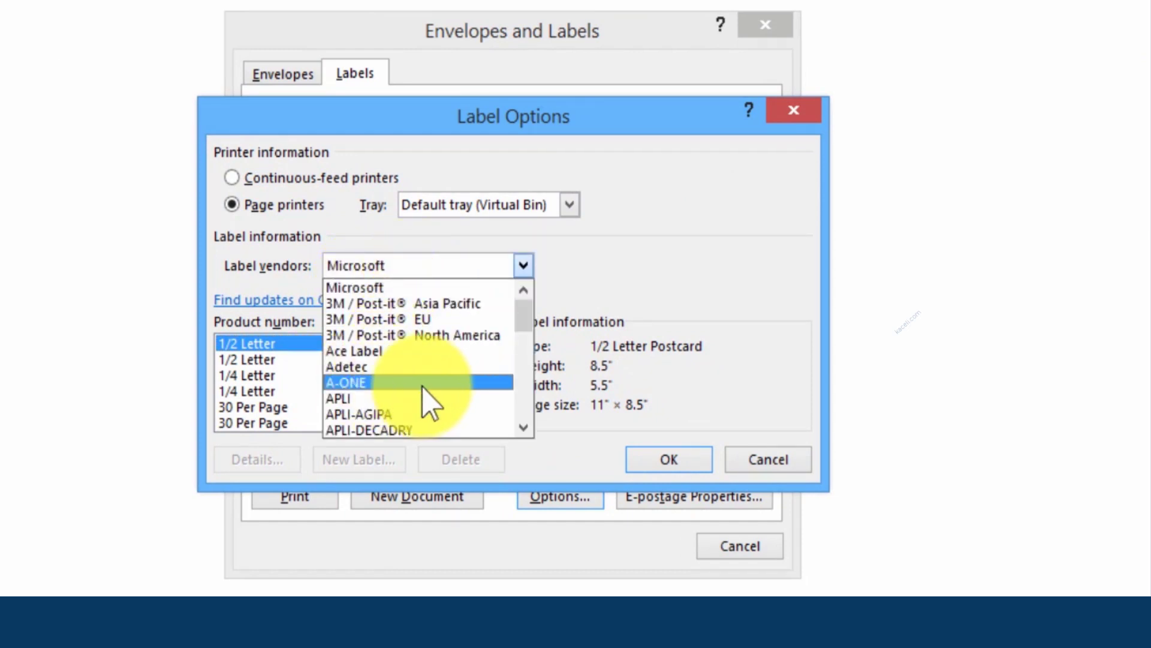
type("av")
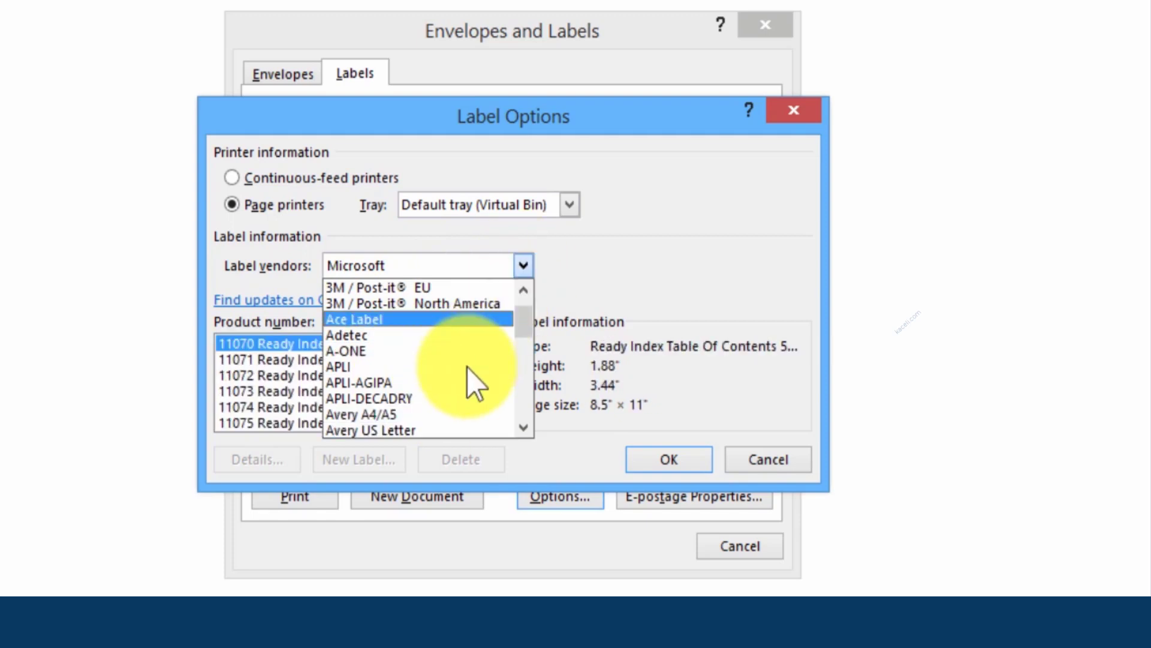
left_click(400, 431)
Pick 5160 Easy Peel Address Labels and create a new document of blank labels
left_click_drag(490, 368, 488, 389)
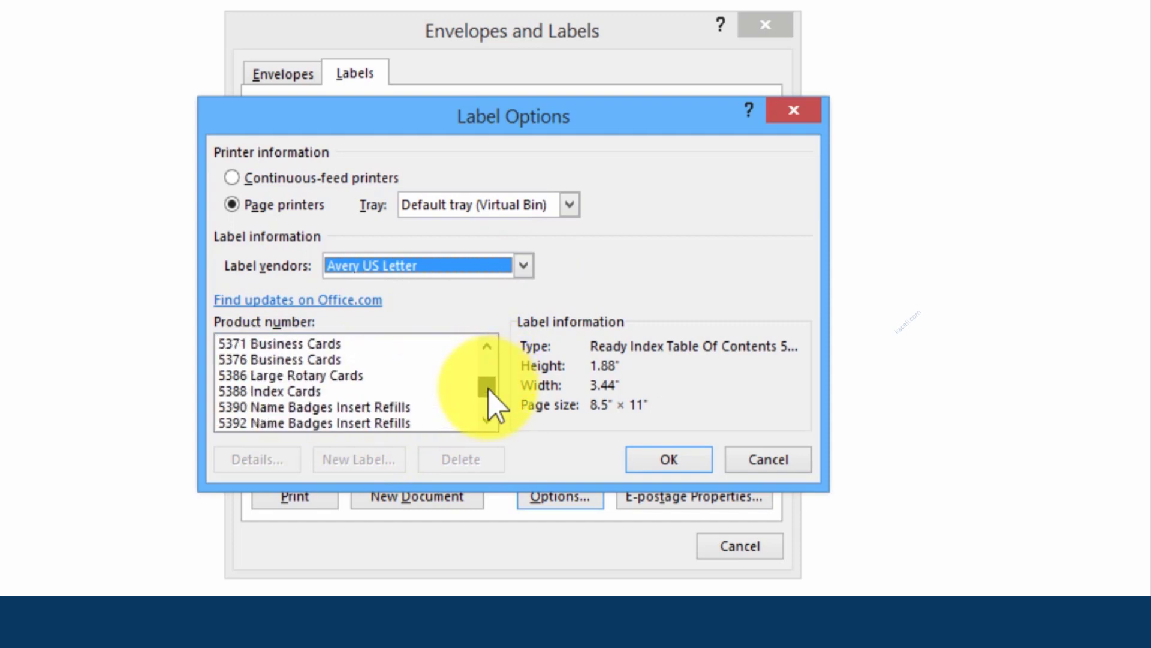
left_click(486, 347)
left_click(487, 348)
left_click(487, 347)
left_click(487, 348)
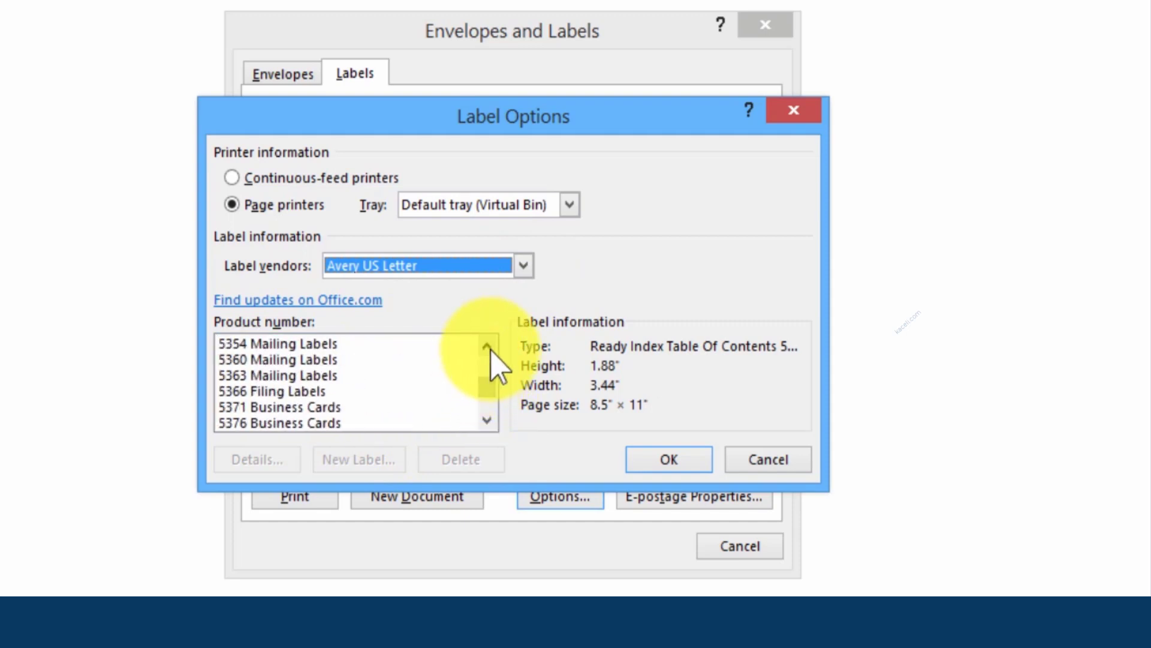
left_click(487, 348)
left_click(487, 348)
left_click(487, 348)
left_click(487, 348)
left_click(487, 347)
left_click(487, 348)
left_click(487, 348)
left_click(487, 348)
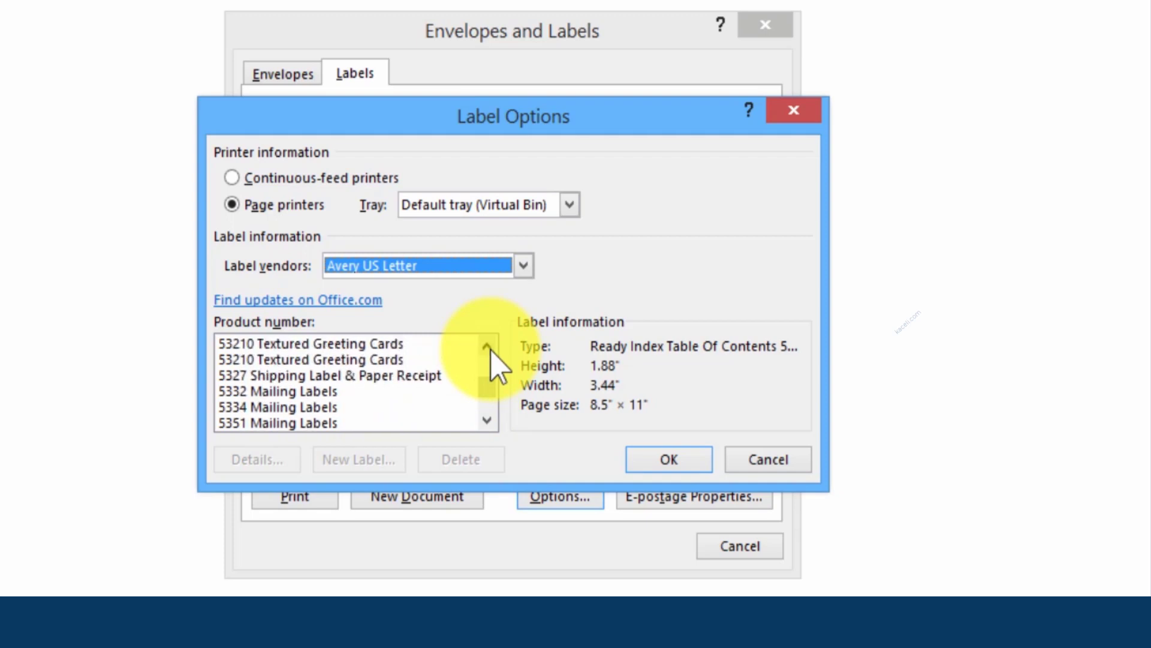
left_click(487, 348)
left_click(487, 348)
left_click(487, 348)
left_click(487, 348)
left_click(487, 348)
left_click(487, 348)
left_click(487, 348)
left_click(487, 347)
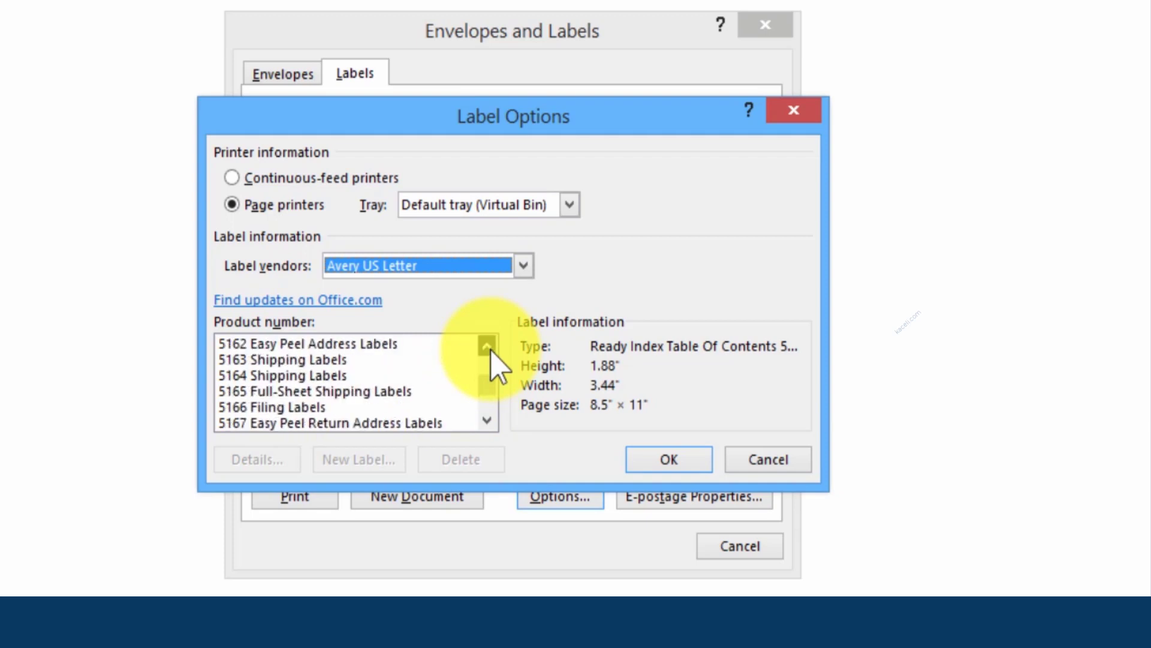
left_click(487, 348)
left_click(487, 348)
left_click(487, 348)
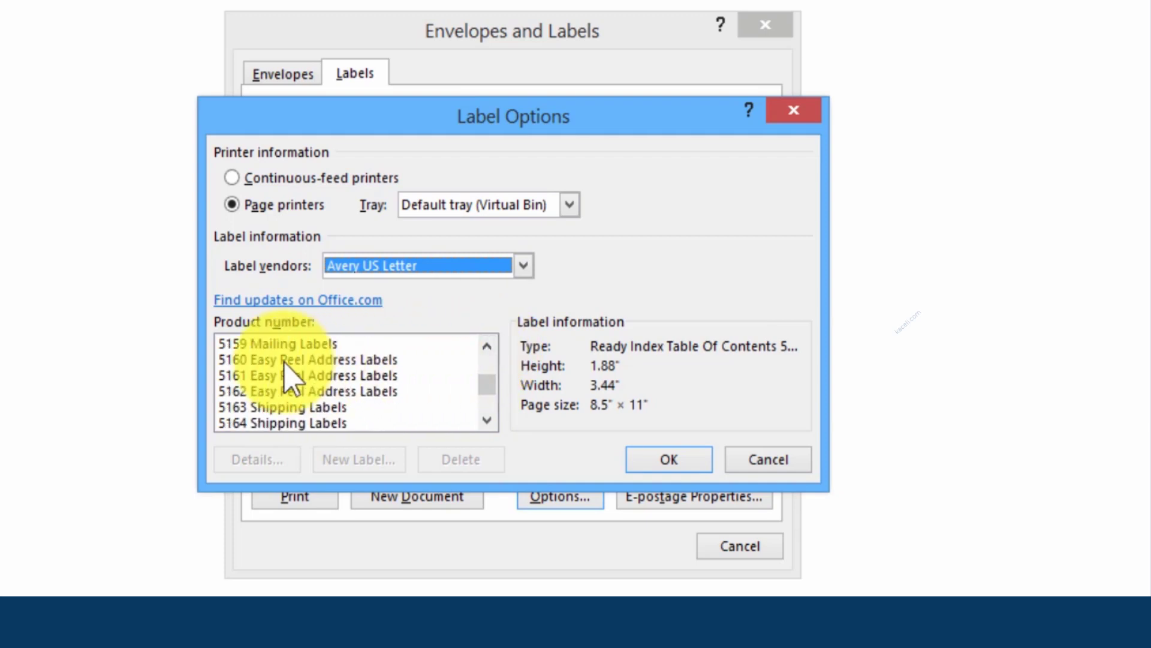
left_click(303, 359)
left_click(666, 465)
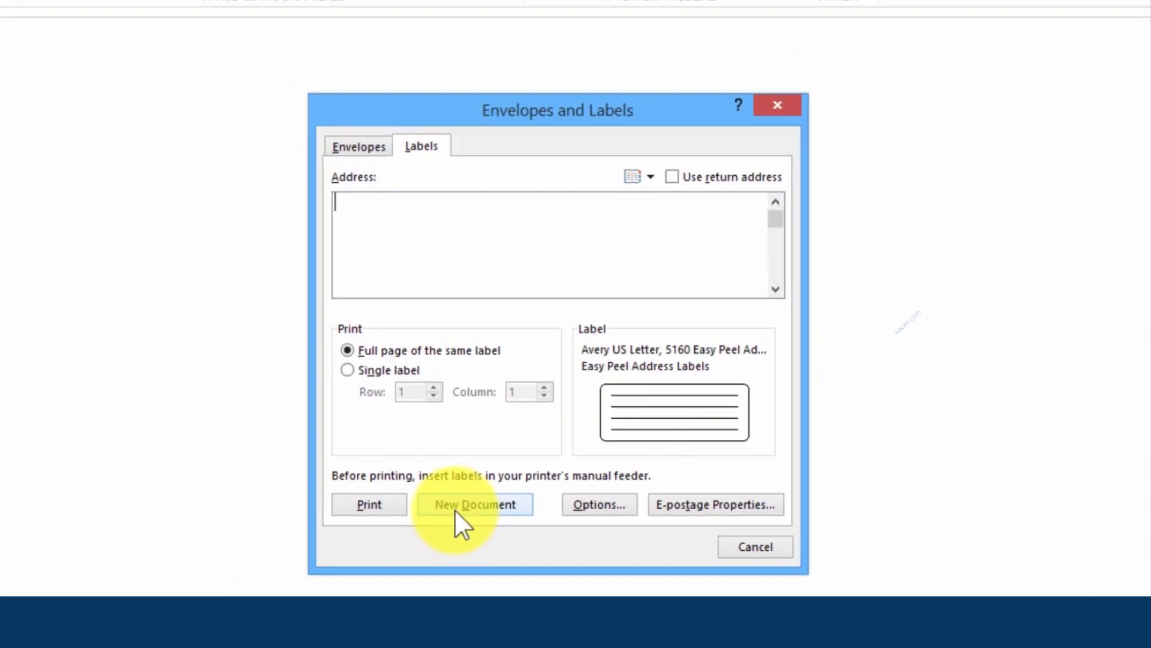
left_click(455, 509)
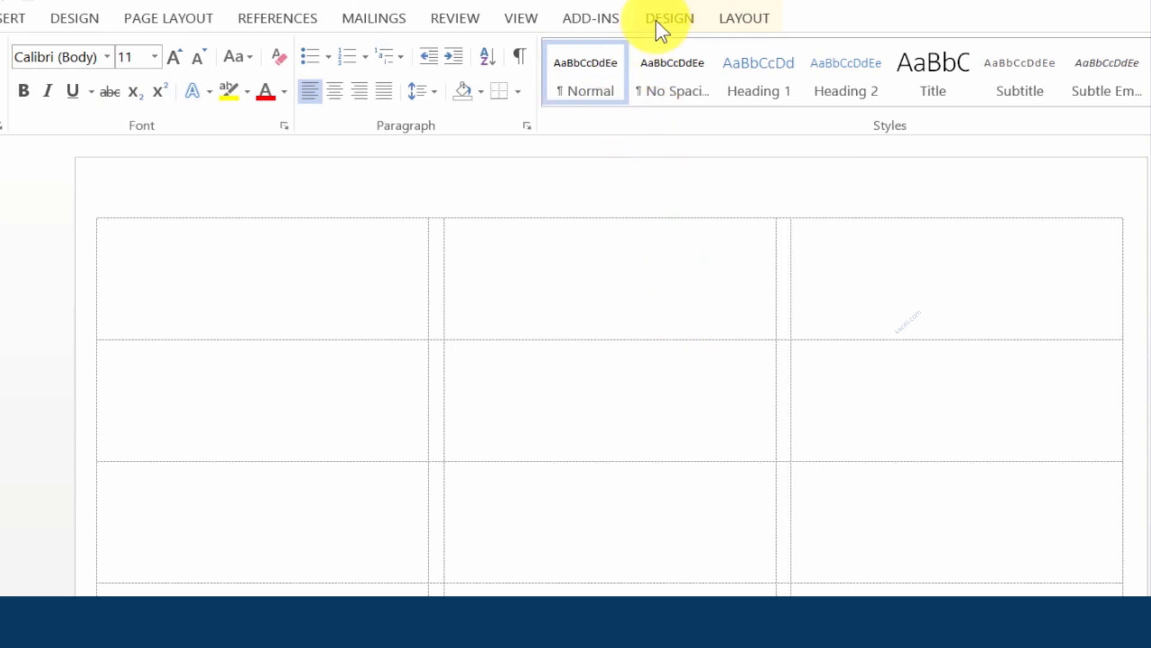
Stop the macro recording from the View tab's Macros menu
left_click(524, 20)
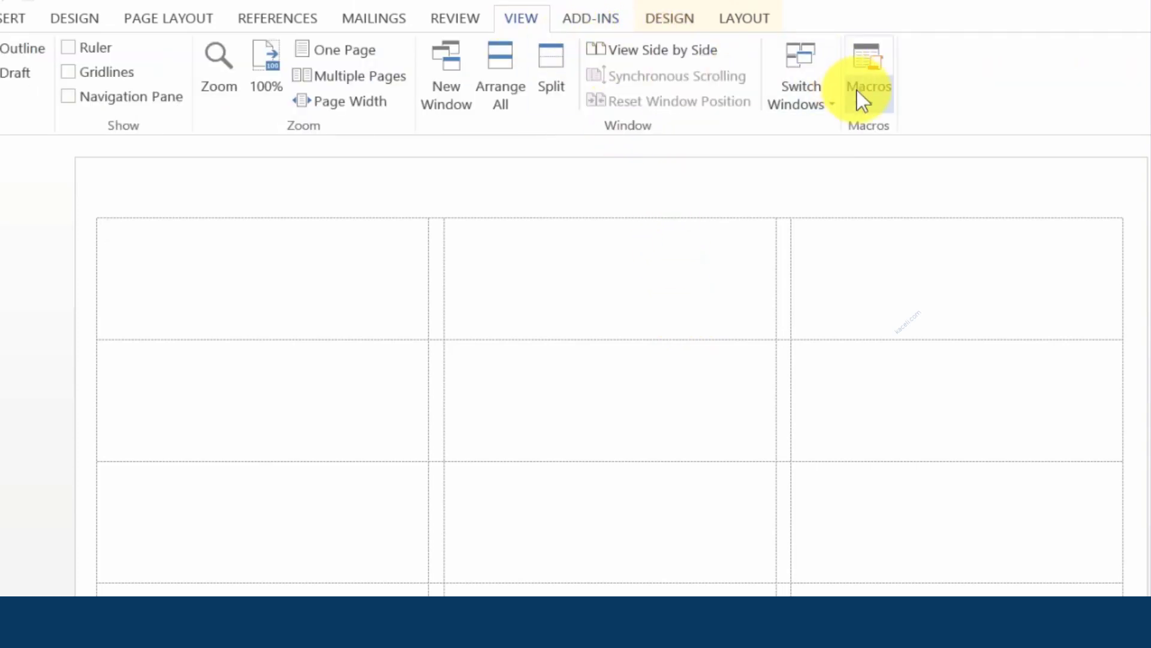
left_click(867, 106)
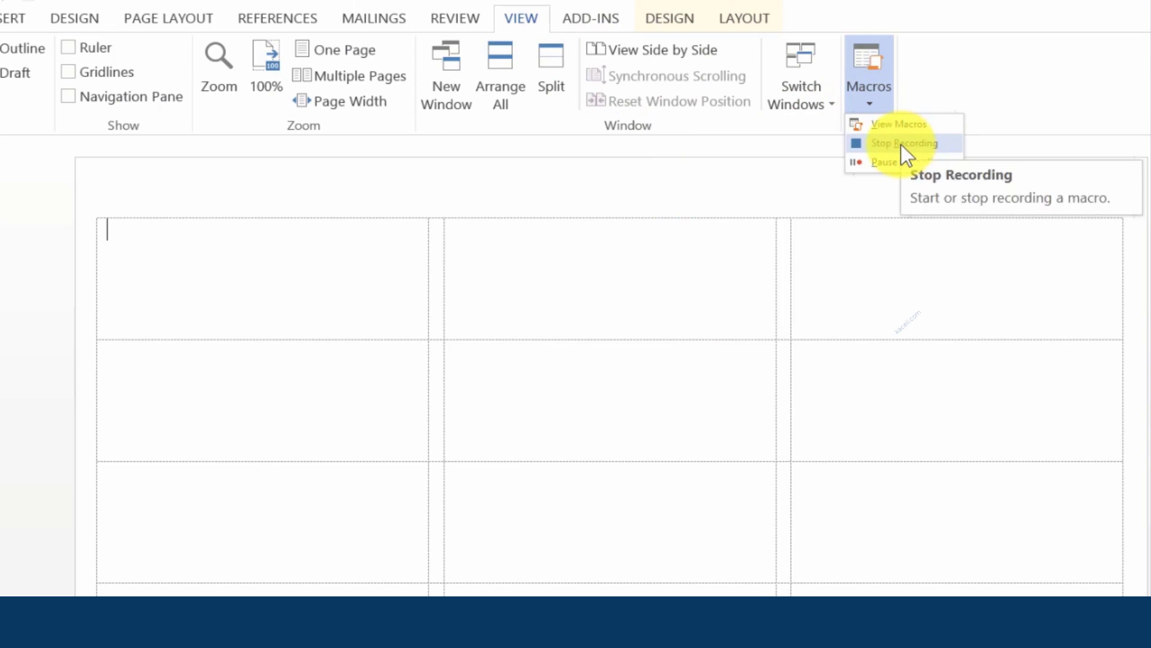
left_click(903, 145)
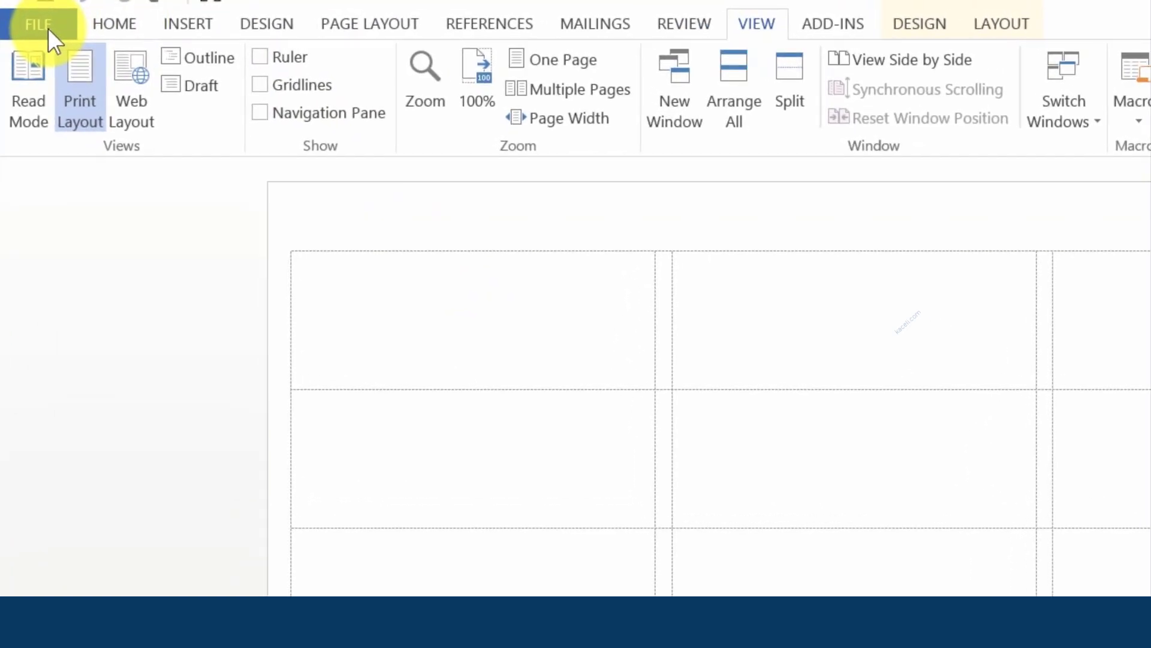
Create a new blank document from File > New, then run the Macro1 toolbar button
left_click(48, 27)
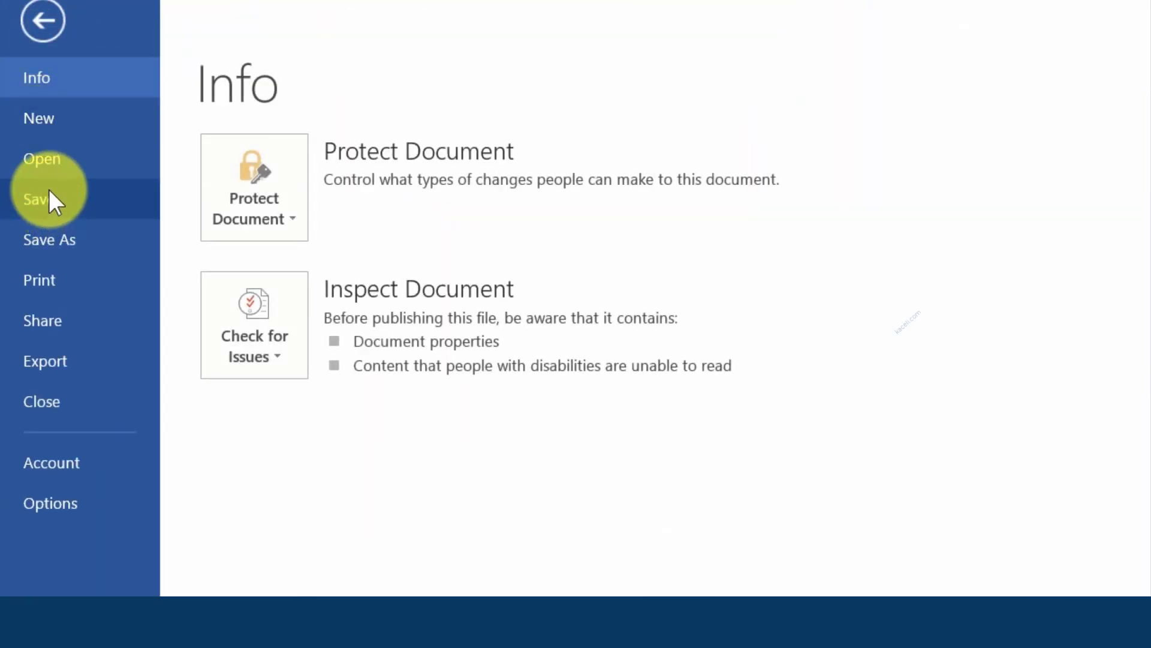
left_click(47, 122)
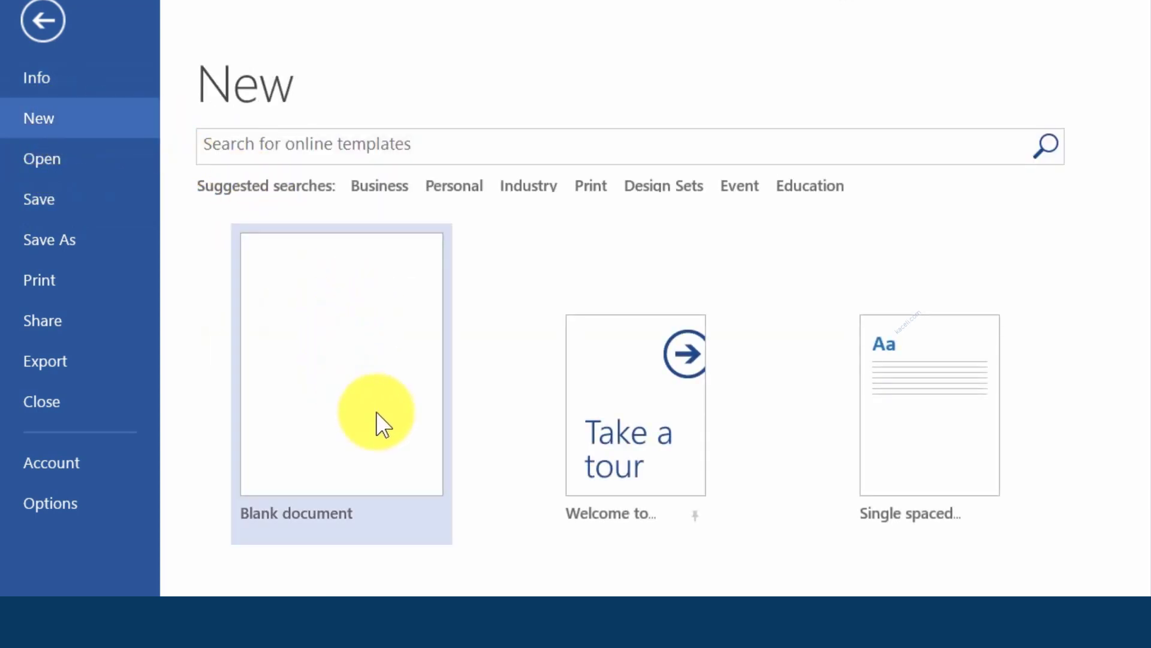
left_click(355, 429)
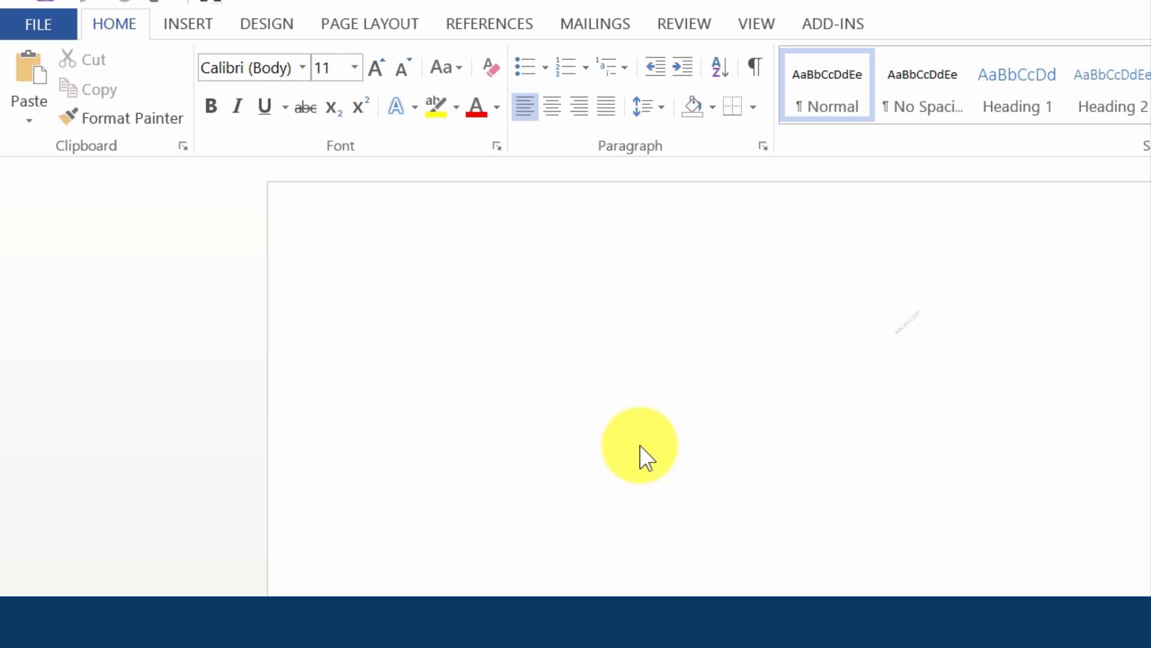
left_click(216, 4)
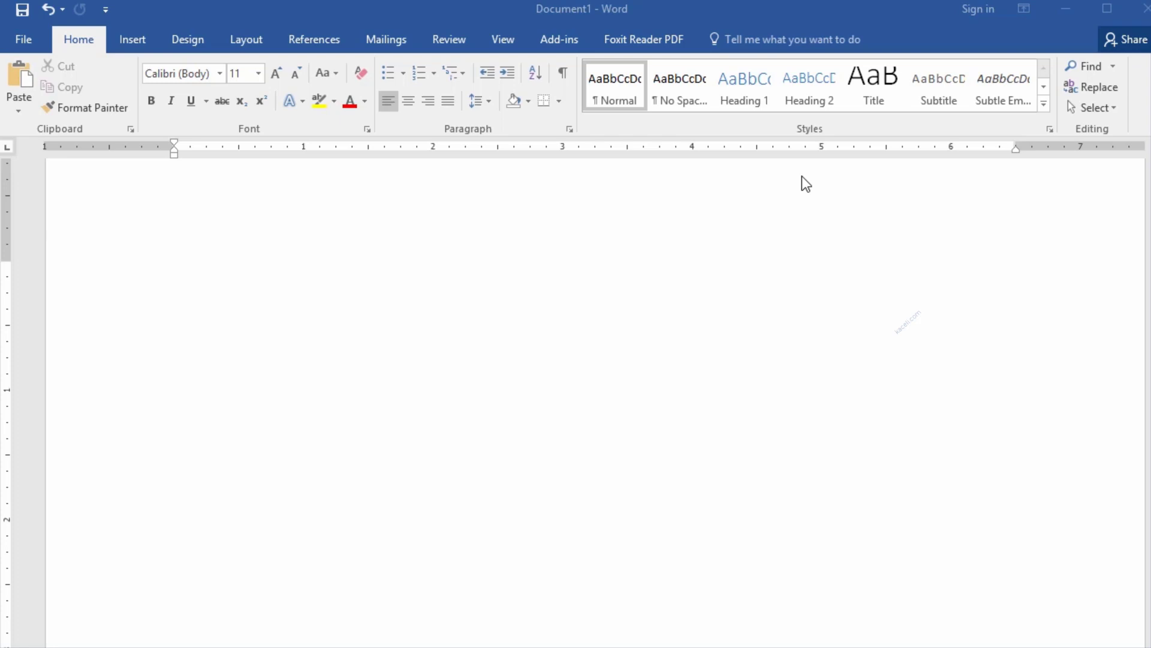
Type 'Here is my document and now my equation.', then insert and delete a Binomial Theorem equation
left_click(138, 297)
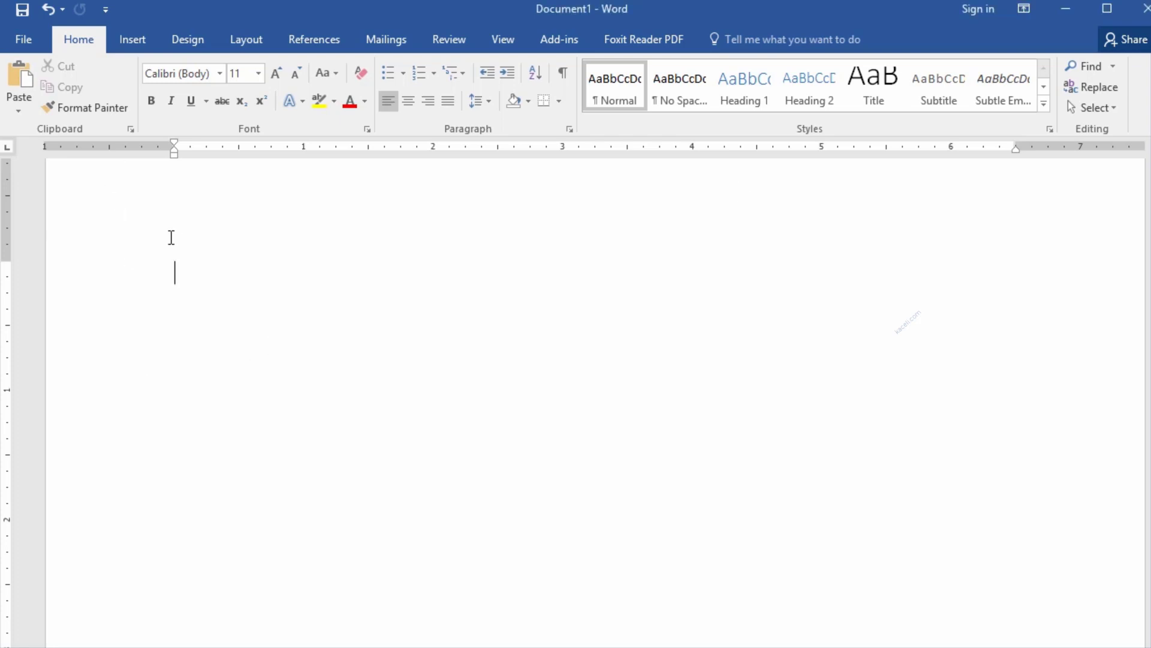
type("Here is my document and now my equation.")
left_click(136, 40)
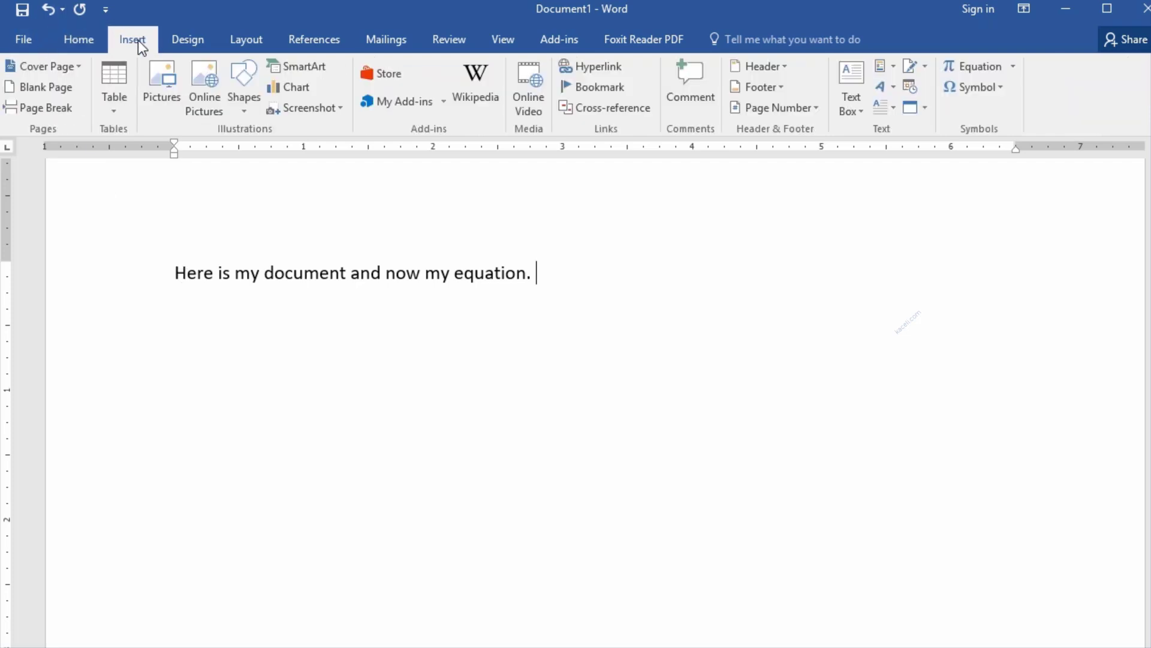
left_click(1014, 70)
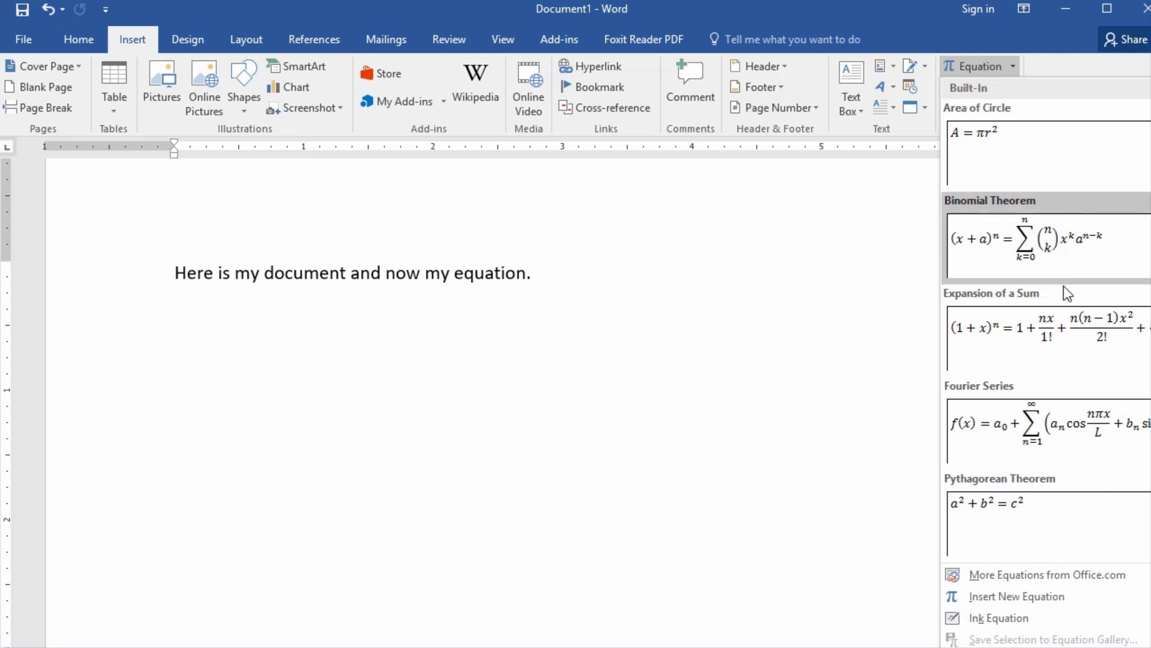
left_click(1067, 267)
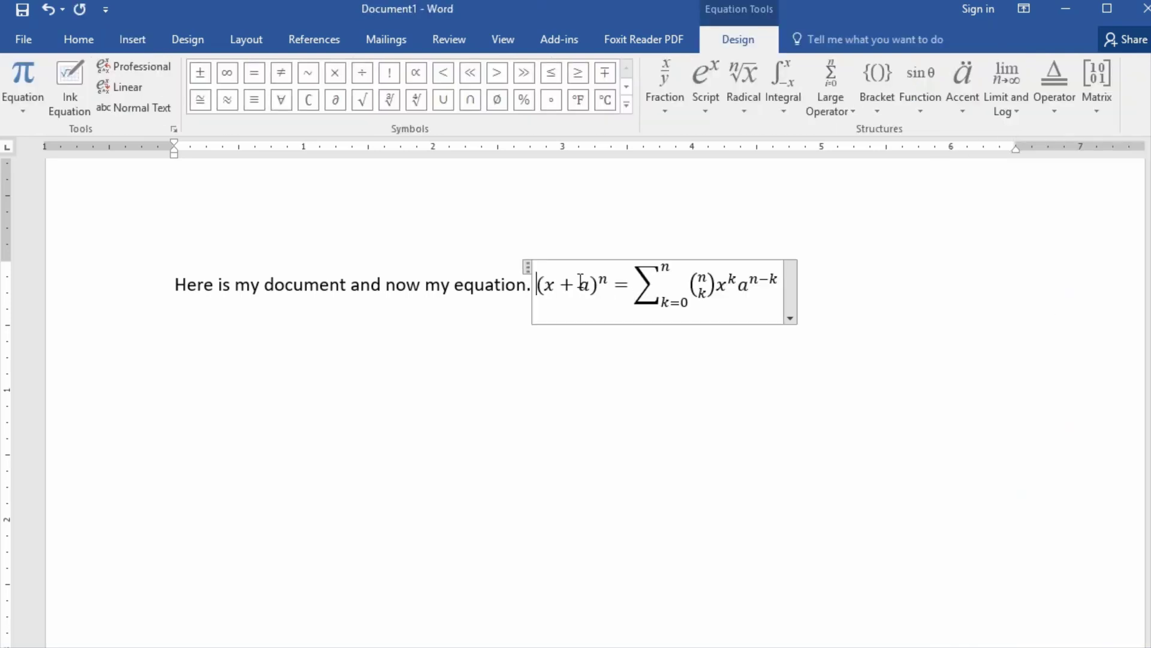
left_click(561, 281)
left_click(587, 285)
left_click(614, 289)
left_click(842, 304)
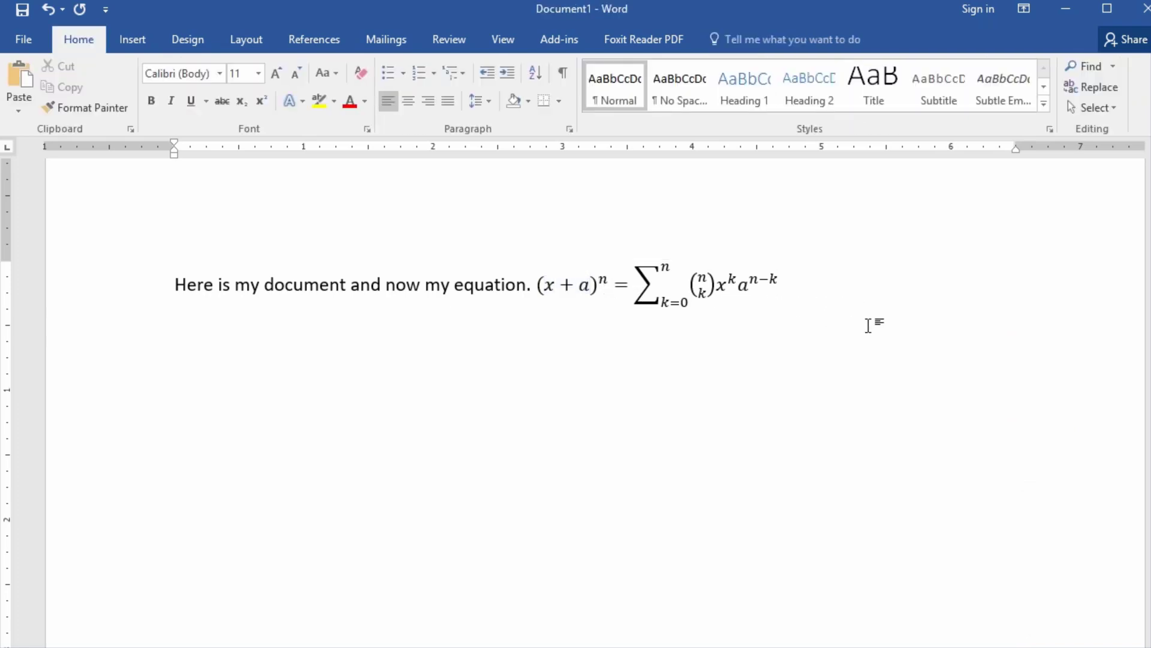
key("BackSpace")
key("BackSpace")
key("BackSpace")
key("BackSpace")
key("BackSpace")
key("BackSpace")
key("BackSpace")
key("BackSpace")
key("BackSpace")
key("BackSpace")
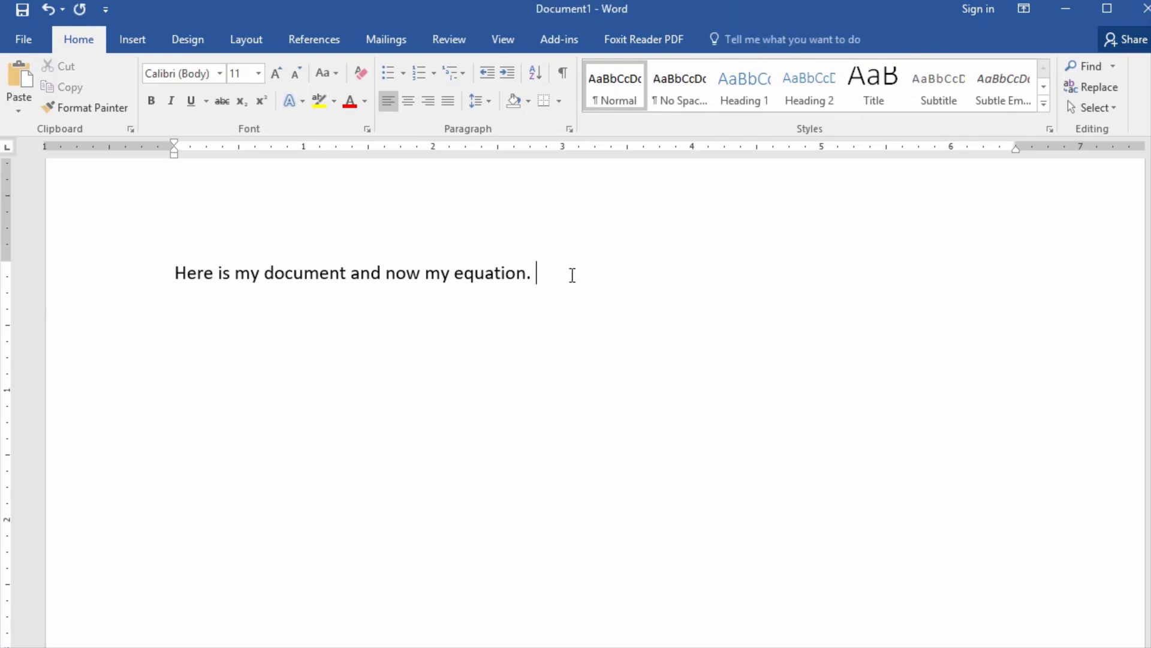
Insert a new empty equation after the sentence
left_click(123, 39)
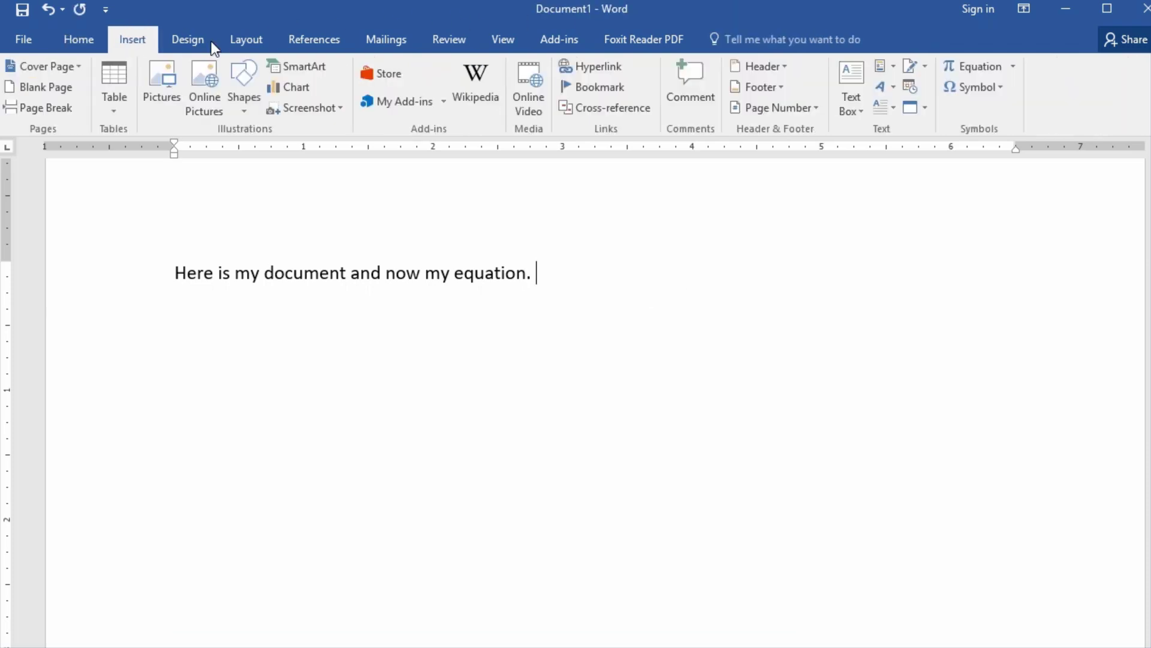
left_click(1010, 67)
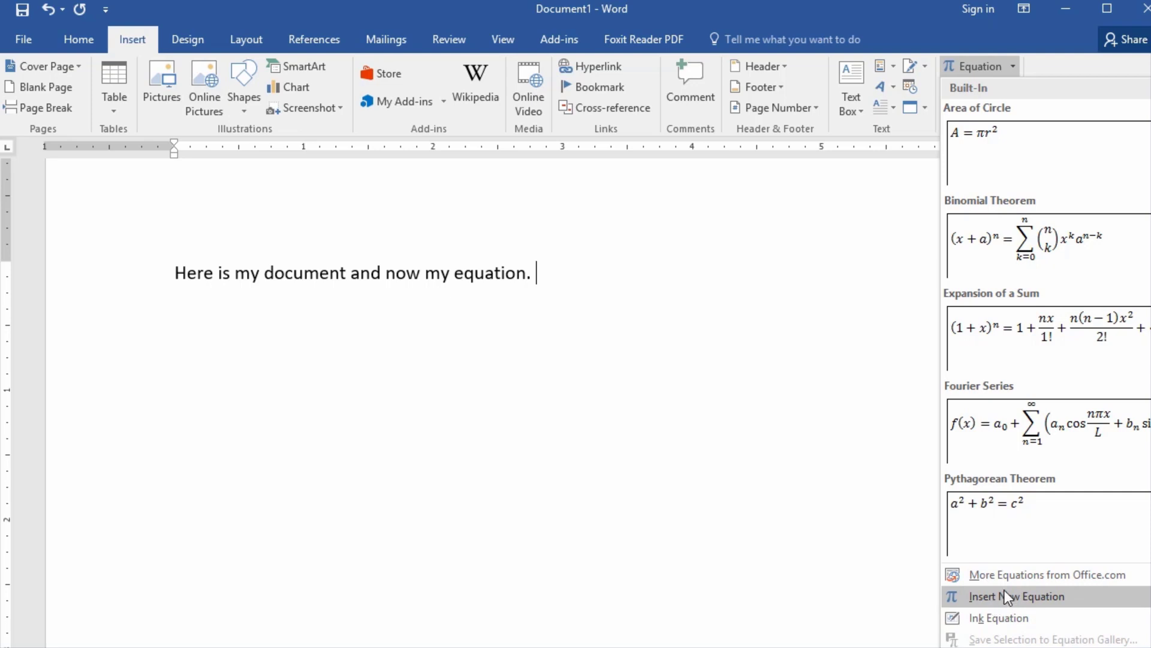
mouse_move(1005, 578)
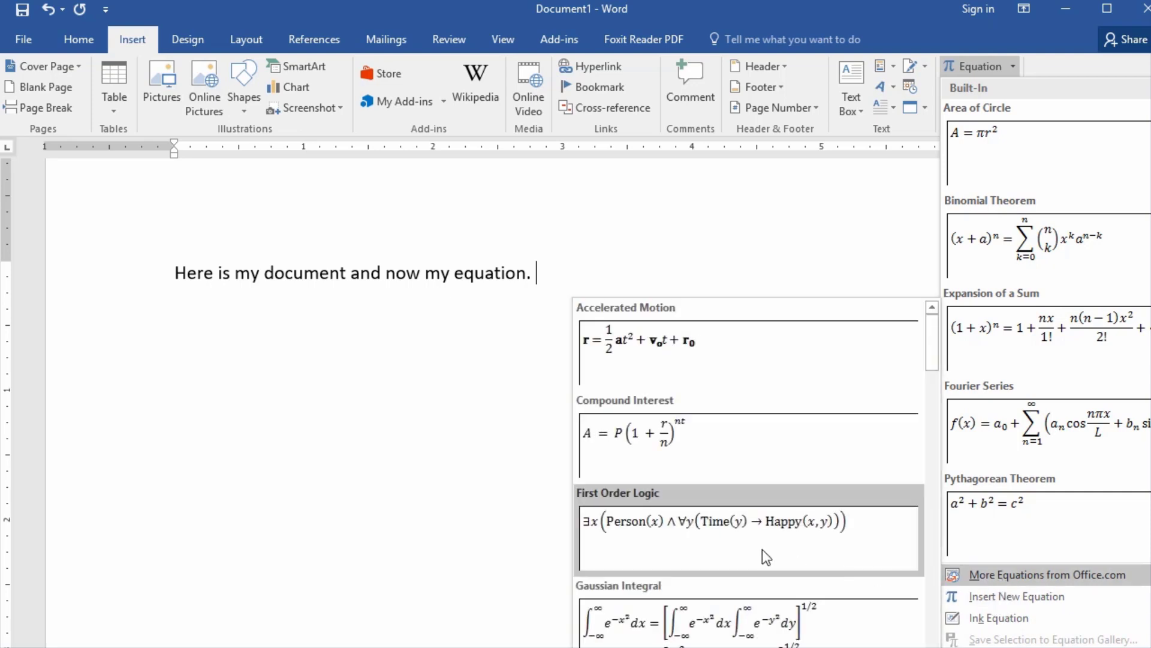
scroll(718, 453, "down", 10)
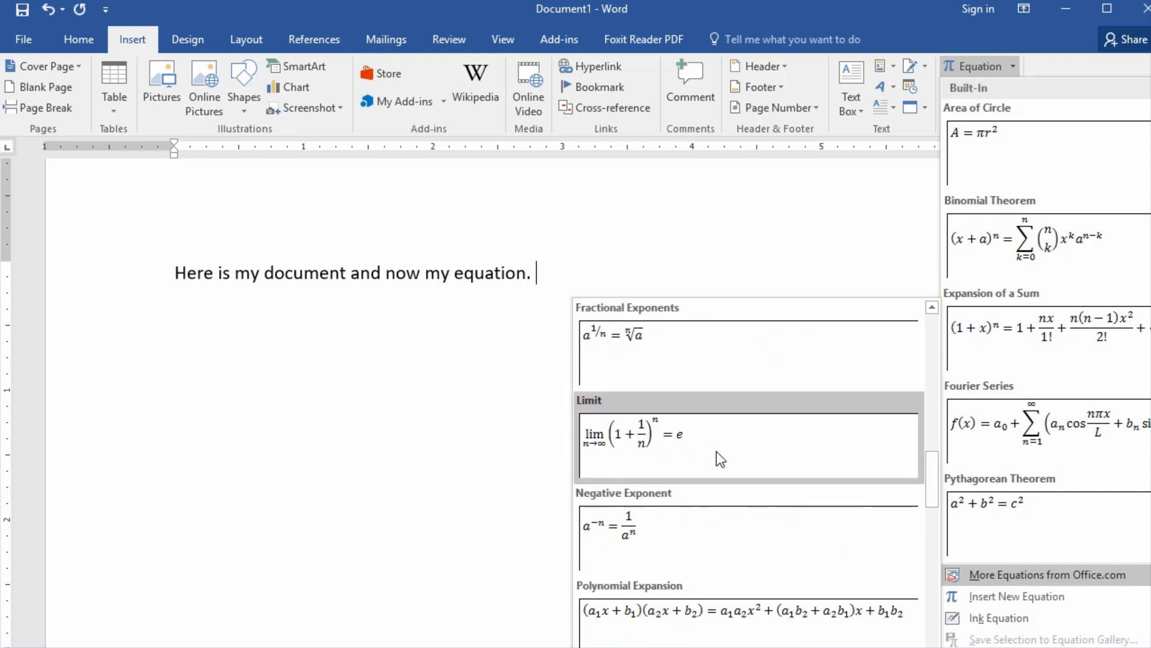
scroll(710, 457, "down", 3)
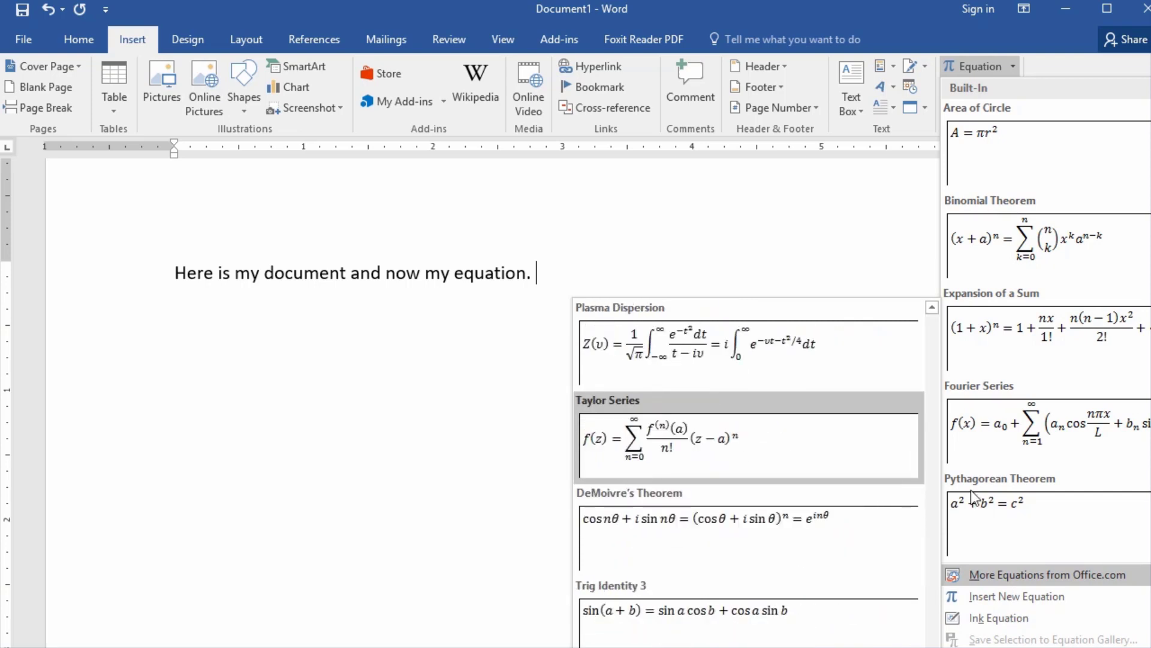
left_click(1001, 602)
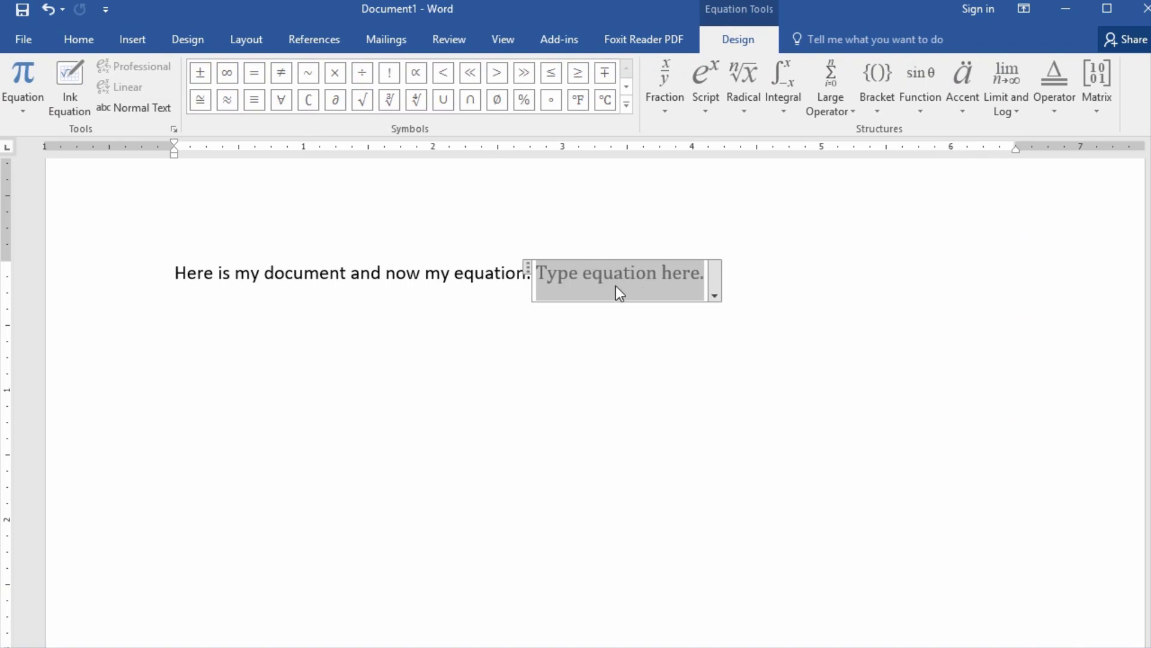
Write 2 ∗ 2 = 4 using the Basic Math asterisk, then start a new line
type("2")
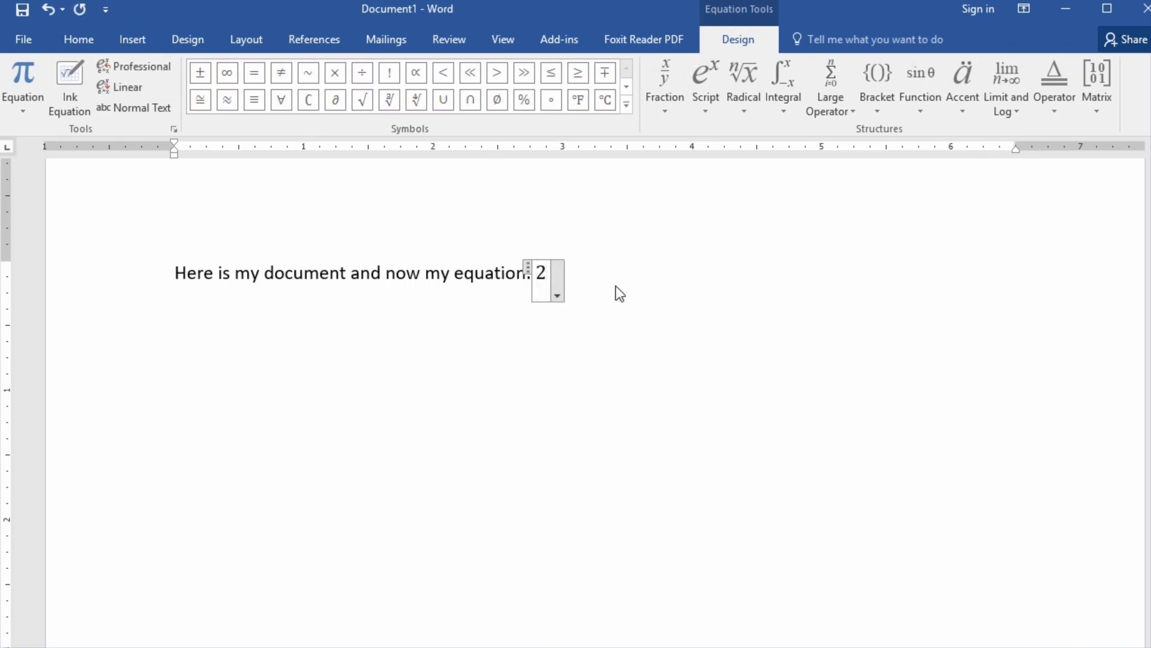
left_click(627, 103)
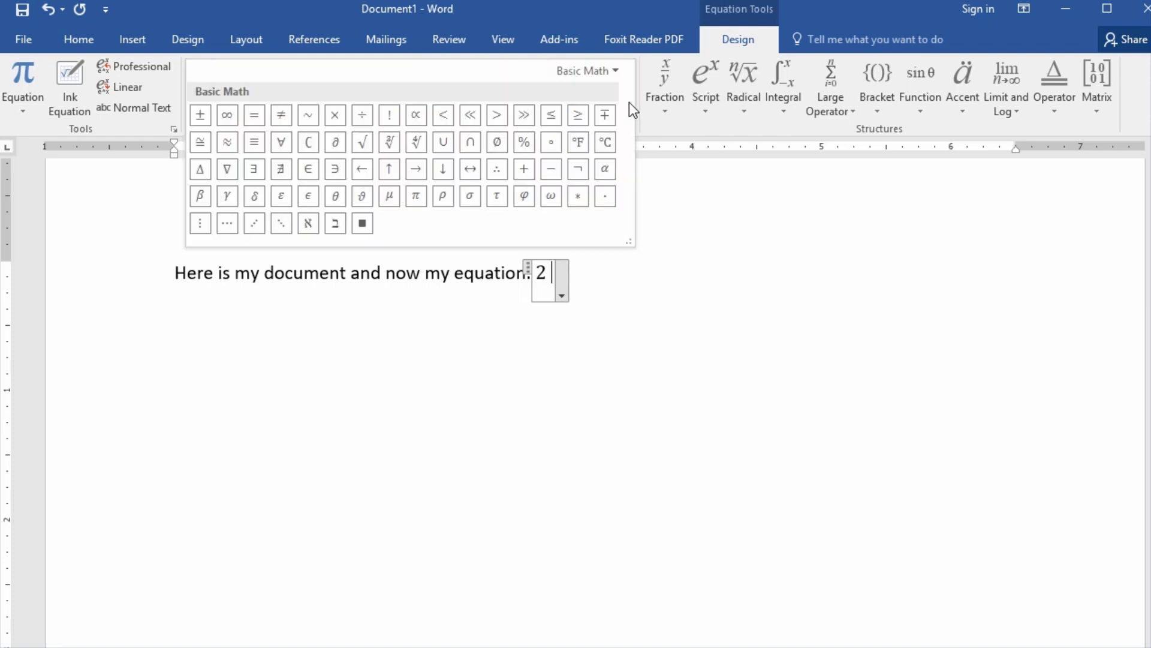
left_click(579, 198)
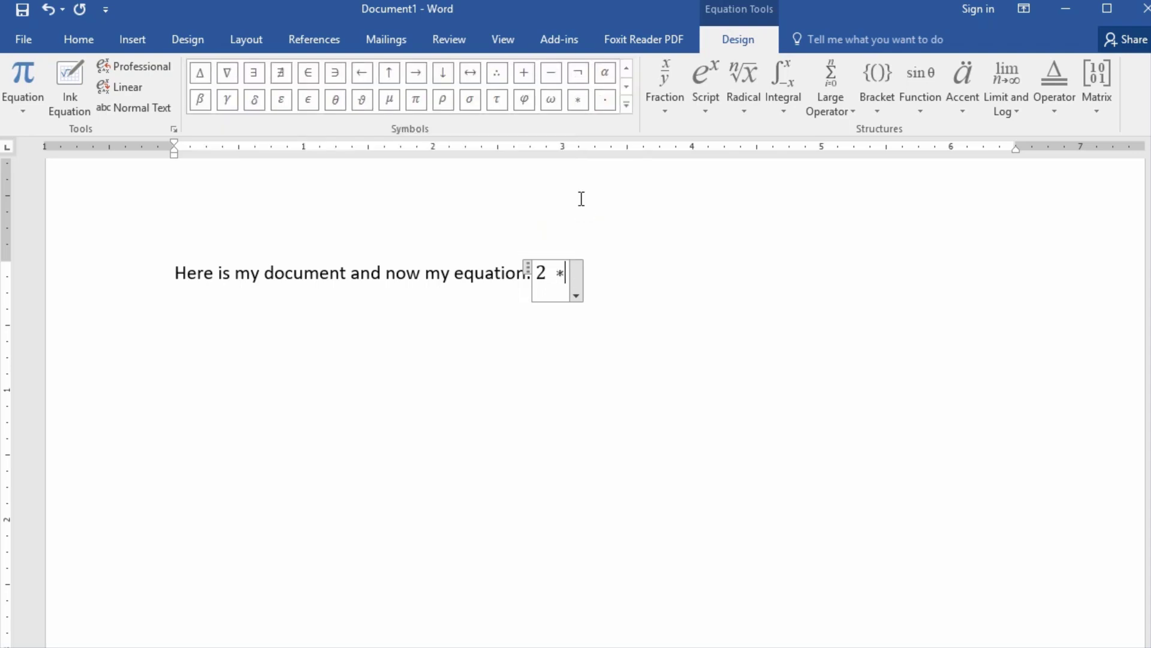
type("2=4")
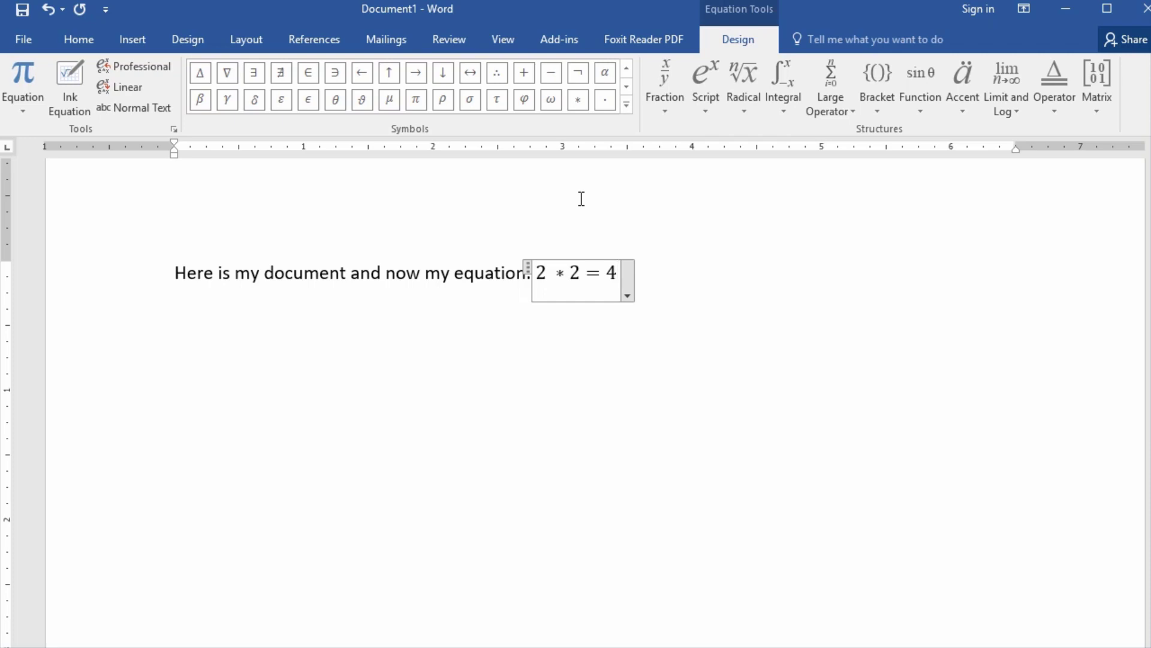
key("Return")
left_click(628, 271)
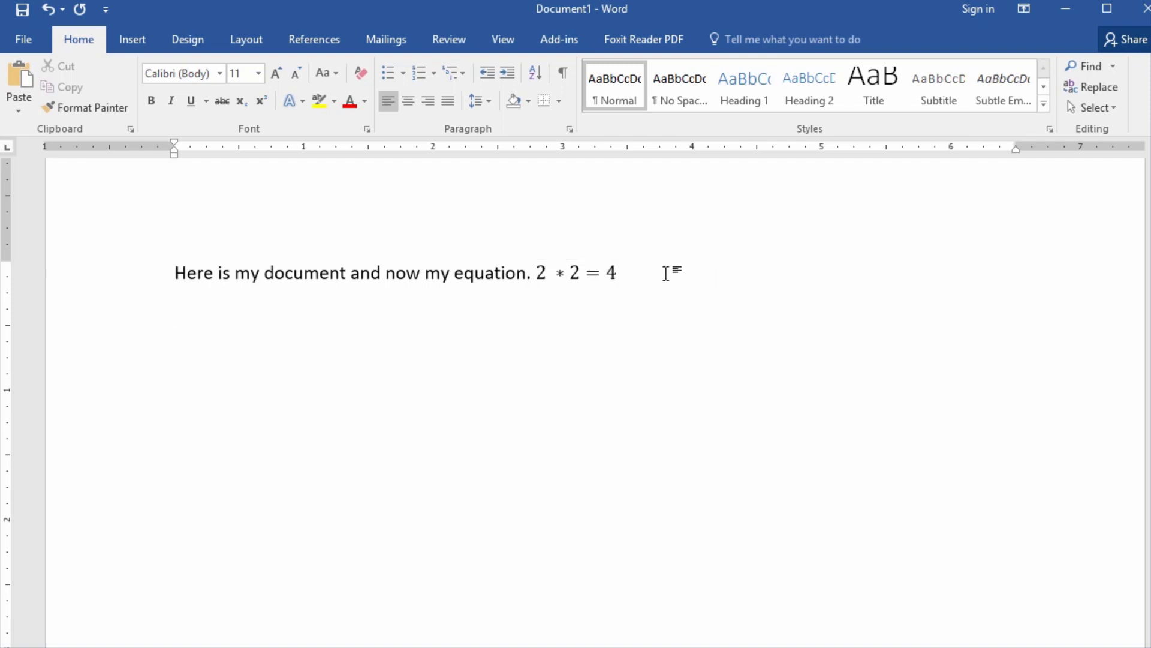
Handwrite 2 + 2 = 4 in the Ink Equation pad and insert it below the sentence
left_click(128, 35)
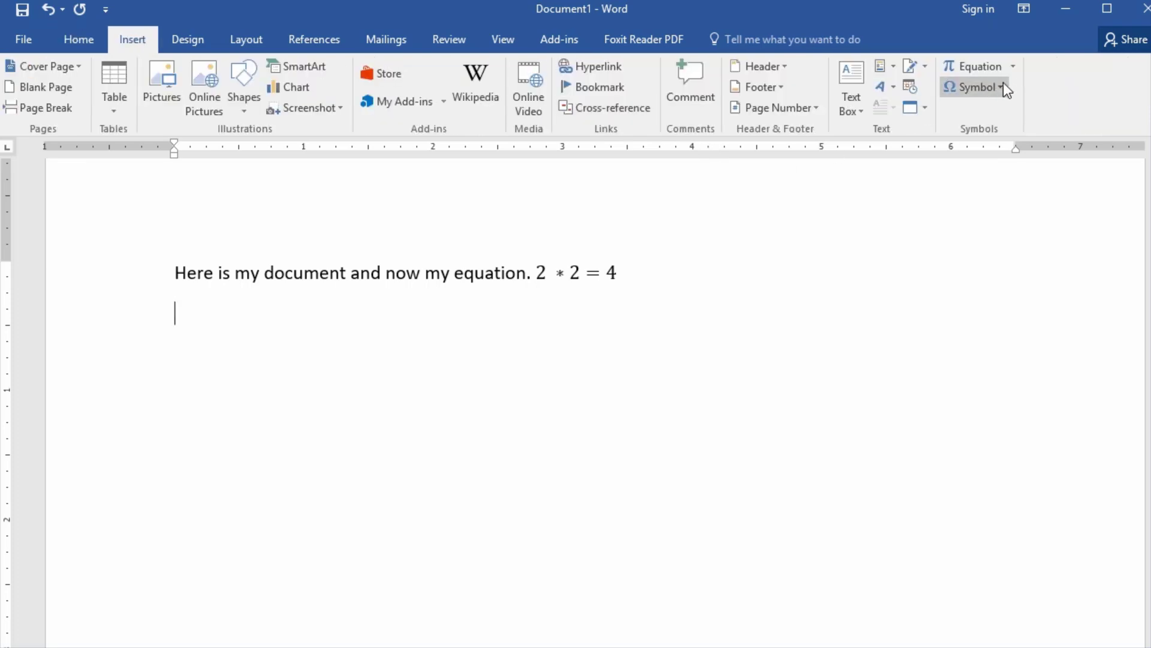
left_click(1014, 68)
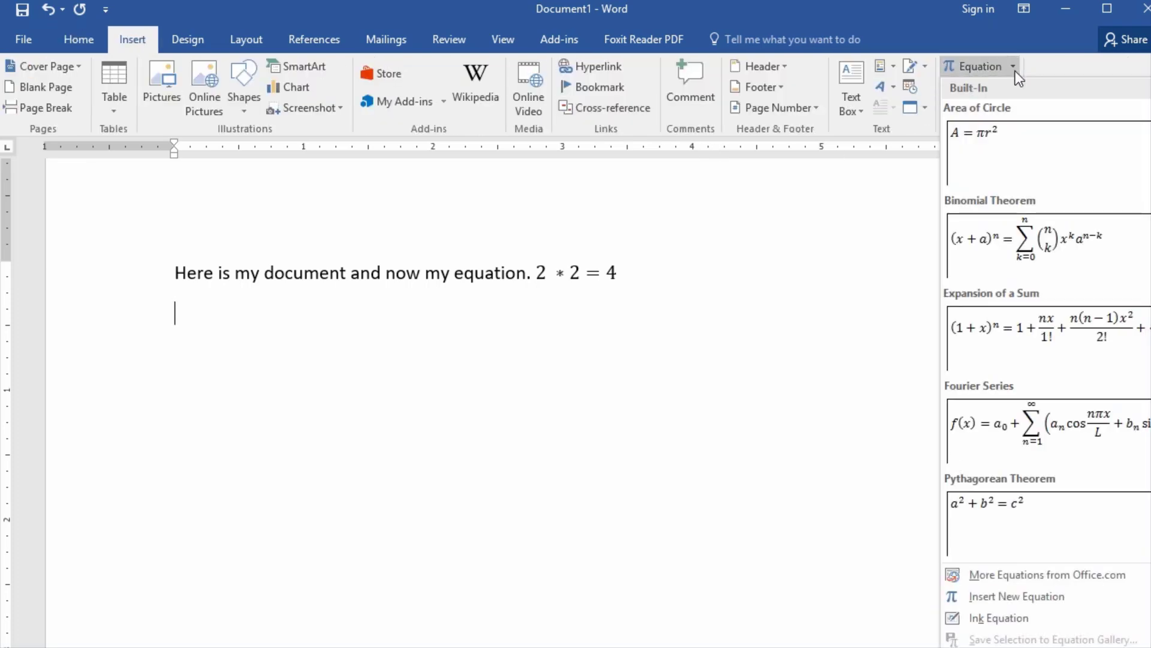
left_click(992, 621)
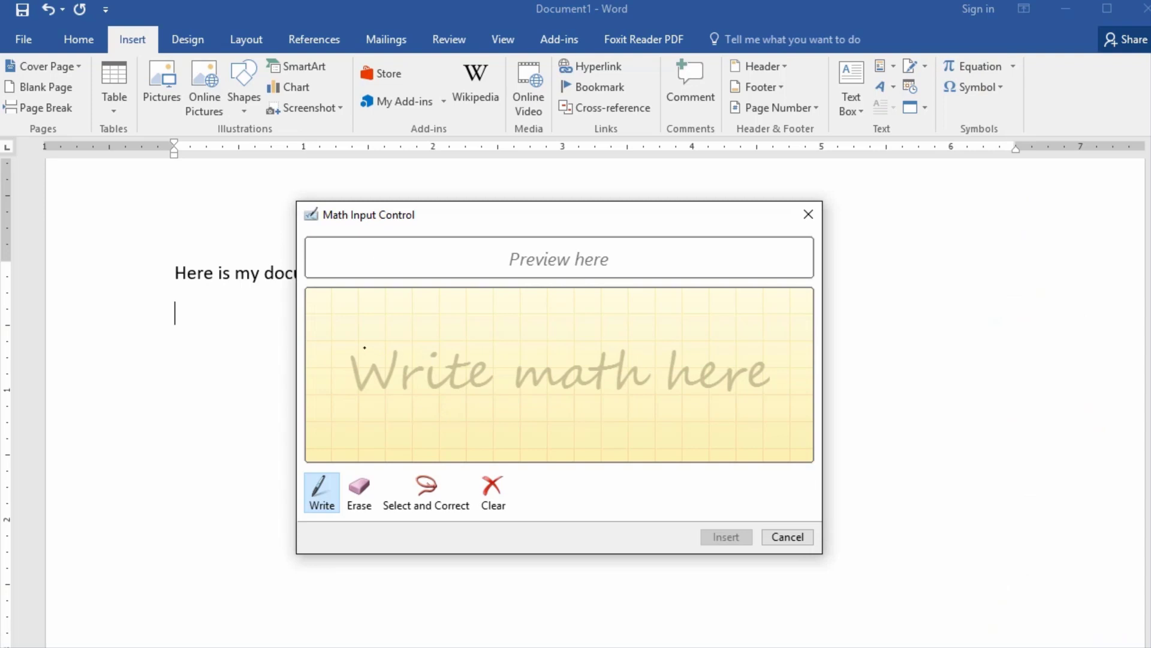
mouse_move(352, 341)
left_mouse_down()
mouse_move(357, 329)
mouse_move(382, 366)
mouse_move(345, 398)
mouse_move(396, 402)
mouse_move(470, 372)
mouse_move(445, 391)
left_mouse_up()
mouse_move(497, 358)
left_mouse_down()
mouse_move(530, 369)
mouse_move(497, 400)
mouse_move(547, 404)
mouse_move(622, 376)
left_mouse_up()
left_click_drag(570, 393, 621, 393)
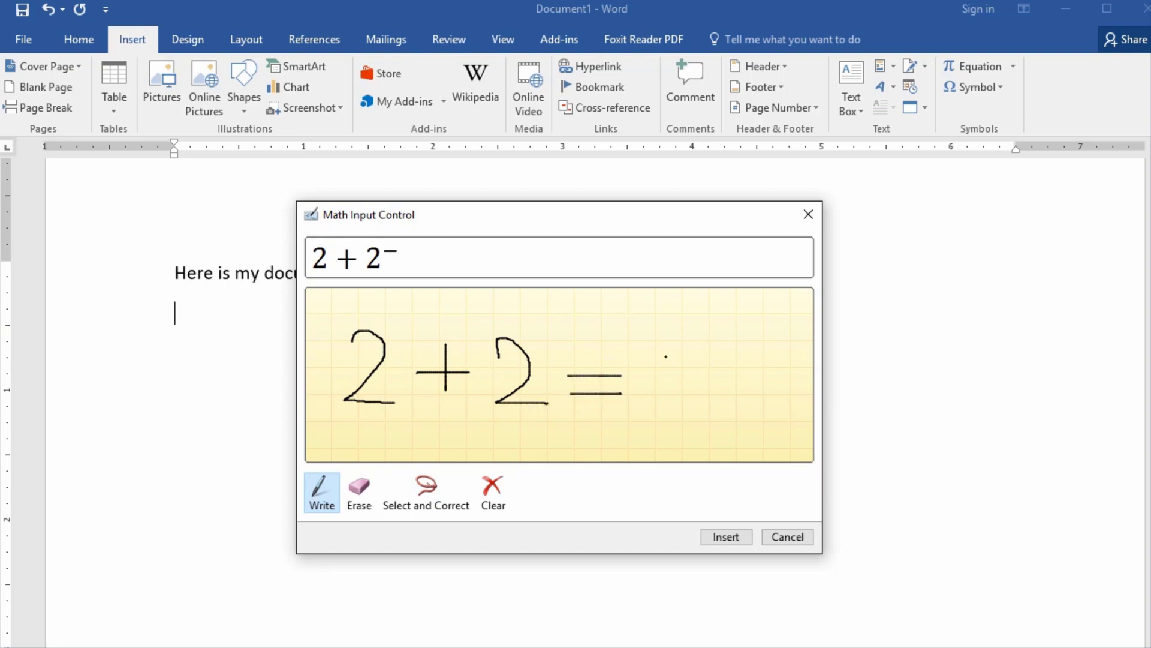
mouse_move(674, 339)
left_mouse_down()
mouse_move(648, 382)
mouse_move(682, 380)
mouse_move(670, 411)
left_mouse_up()
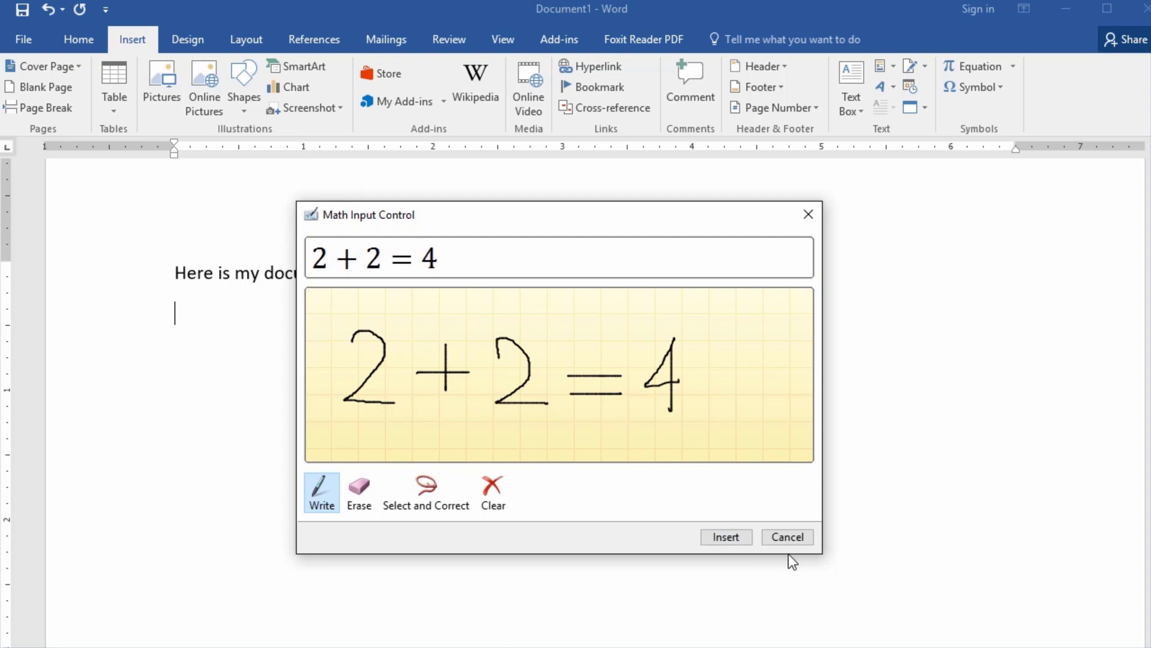
left_click(727, 538)
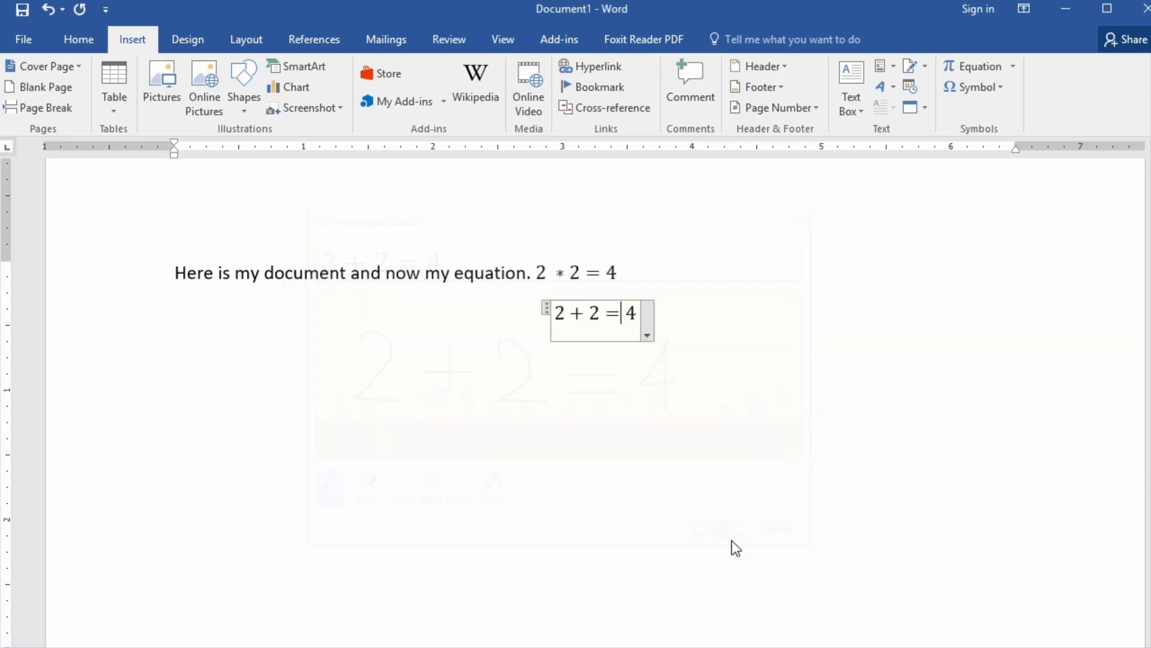
left_click(691, 357)
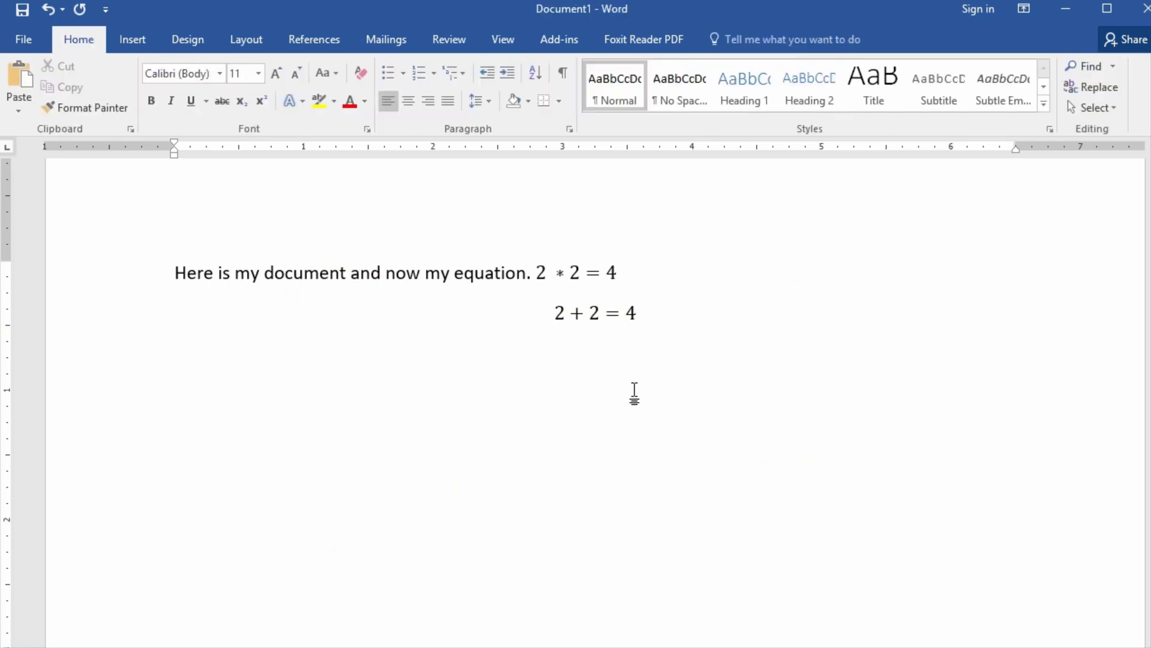